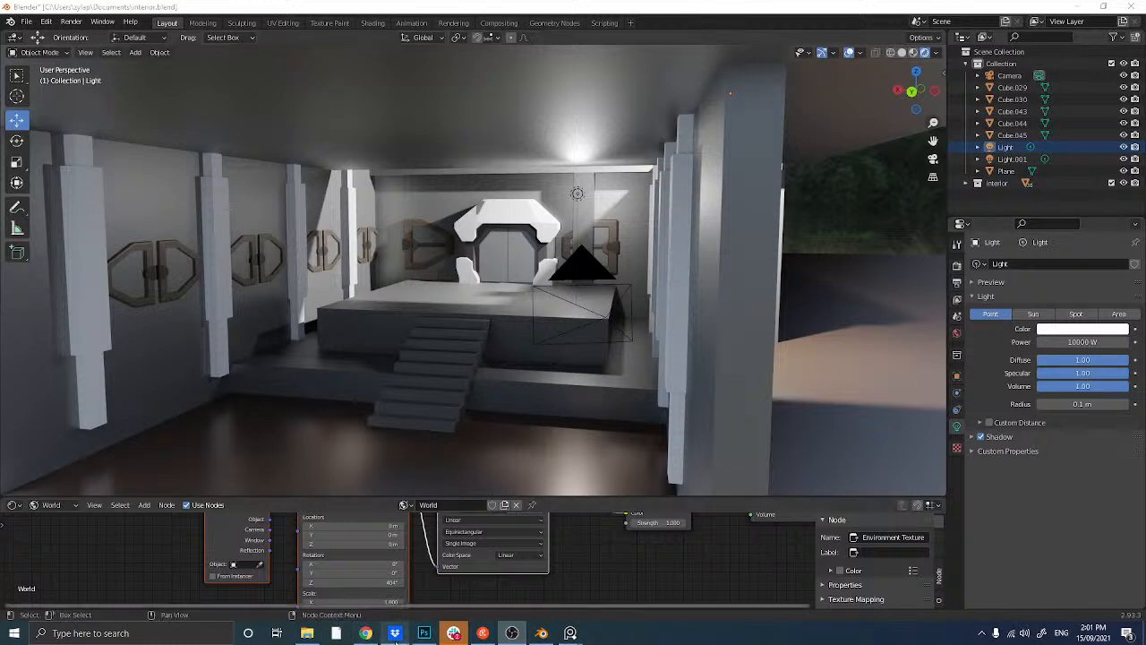
- View the corridor artwork in Photoshop and return to Blender to examine the interior scene from inside and outside
left_click(423, 633)
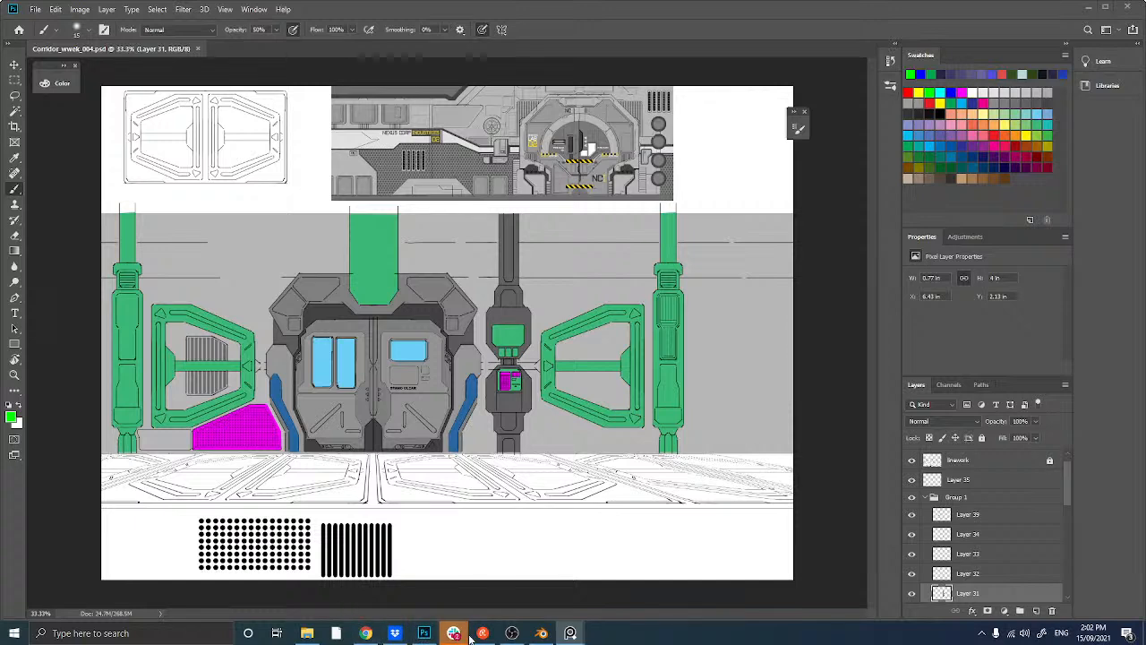
left_click(540, 633)
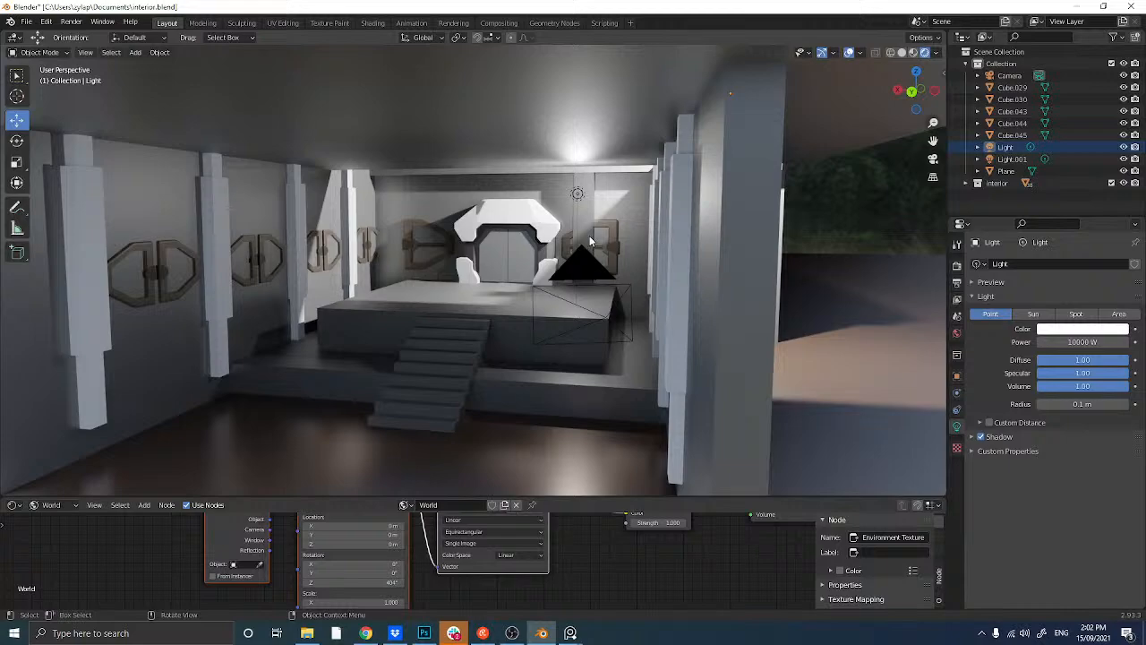
scroll(590, 236, "down", 6)
scroll(589, 235, "up", 4)
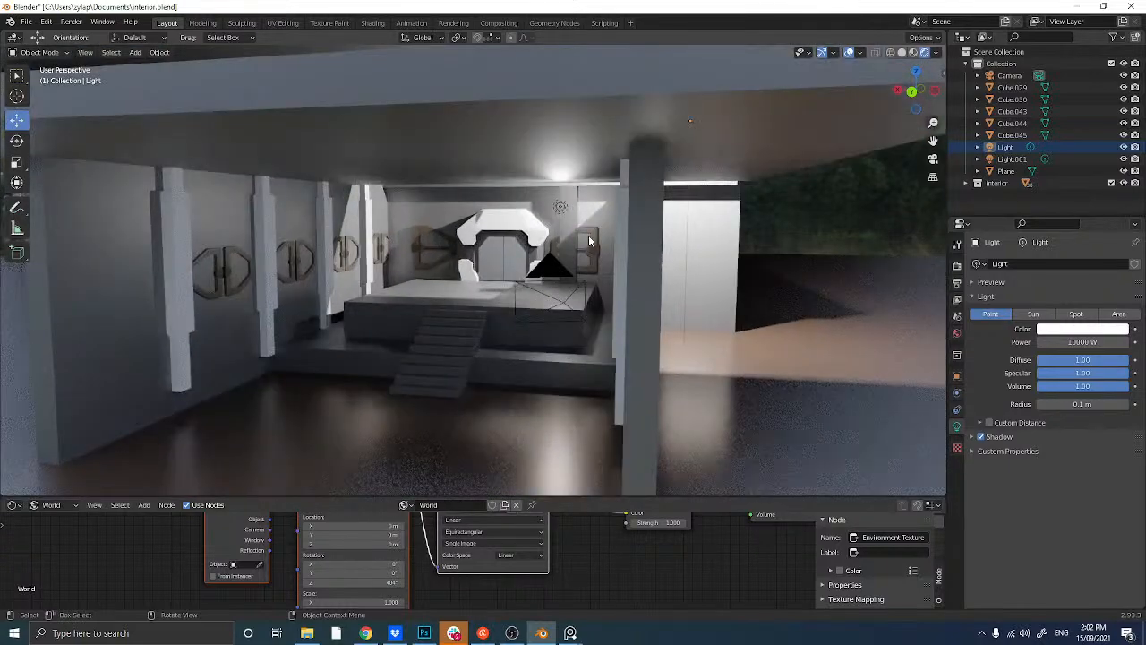
scroll(588, 234, "down", 1)
scroll(588, 236, "down", 5)
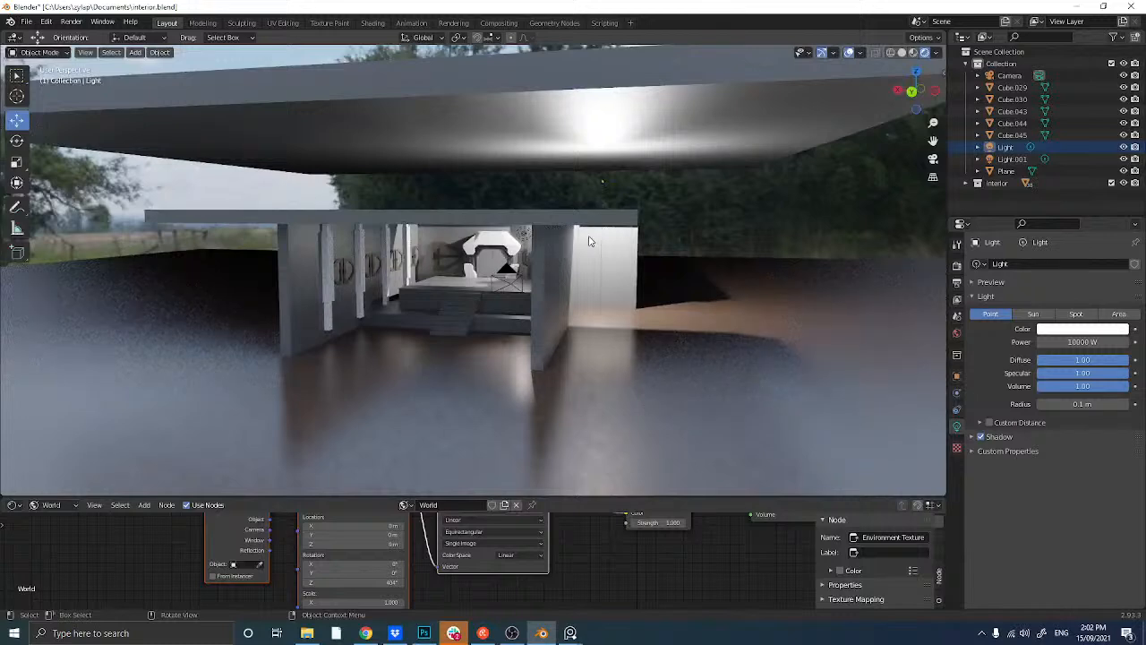
scroll(588, 235, "up", 3)
scroll(588, 235, "down", 3)
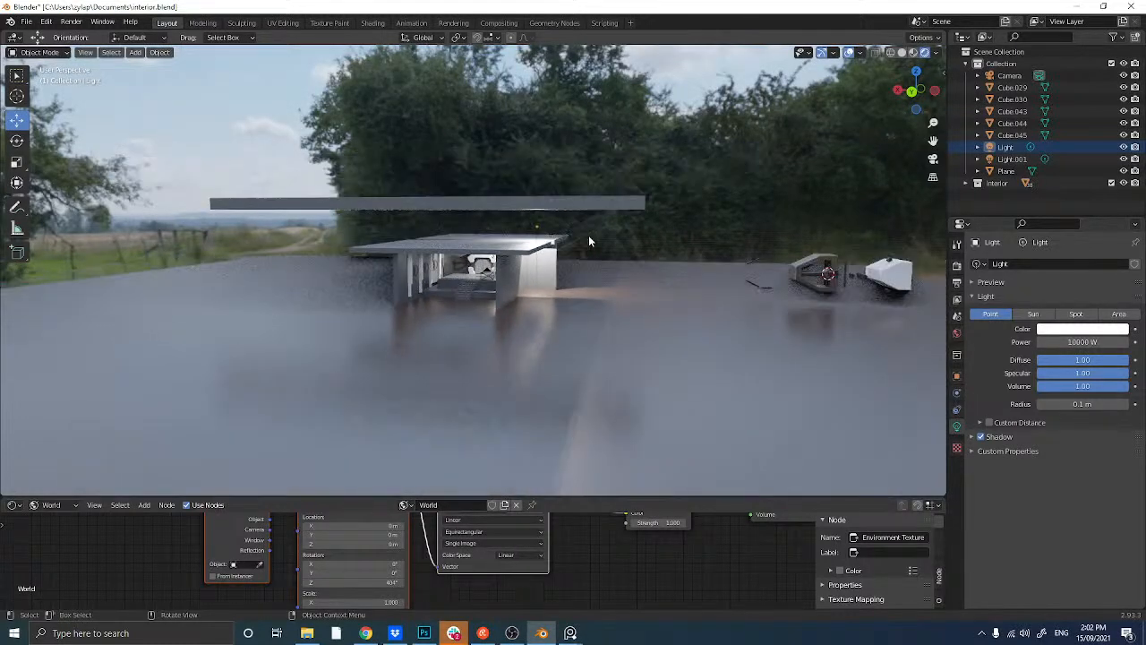
scroll(589, 235, "up", 2)
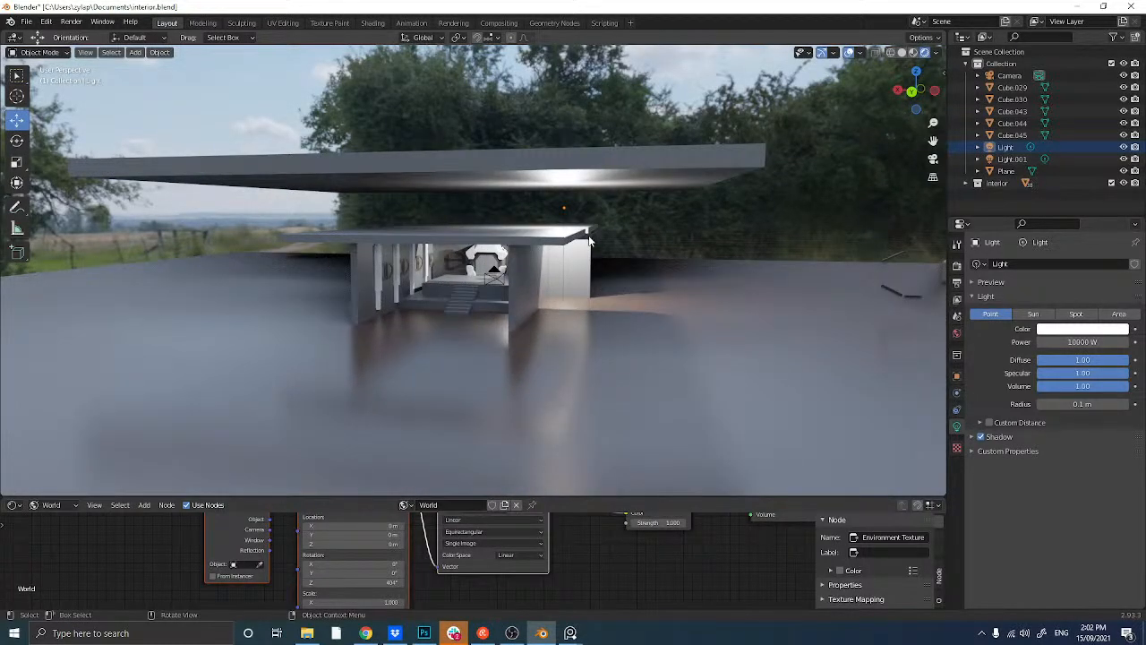
middle_click_drag(513, 262, 530, 260)
scroll(530, 259, "up", 5)
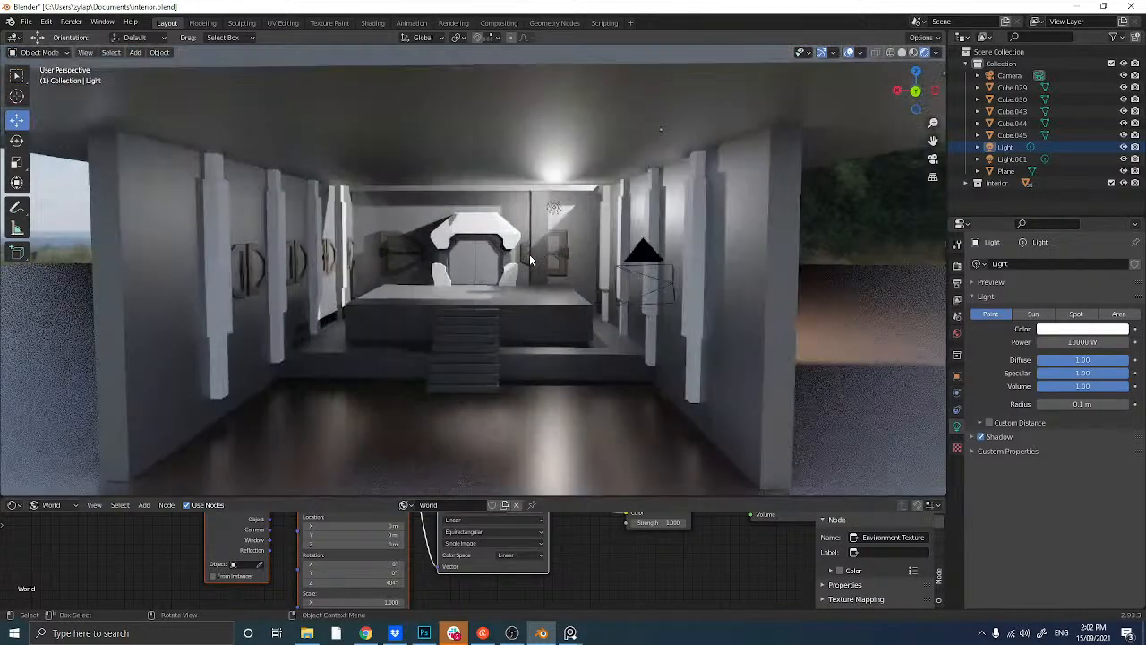
- Copy the tall rectangular panel standing beside the door on the back wall of the interior
left_click(545, 238)
scroll(501, 275, "down", 5)
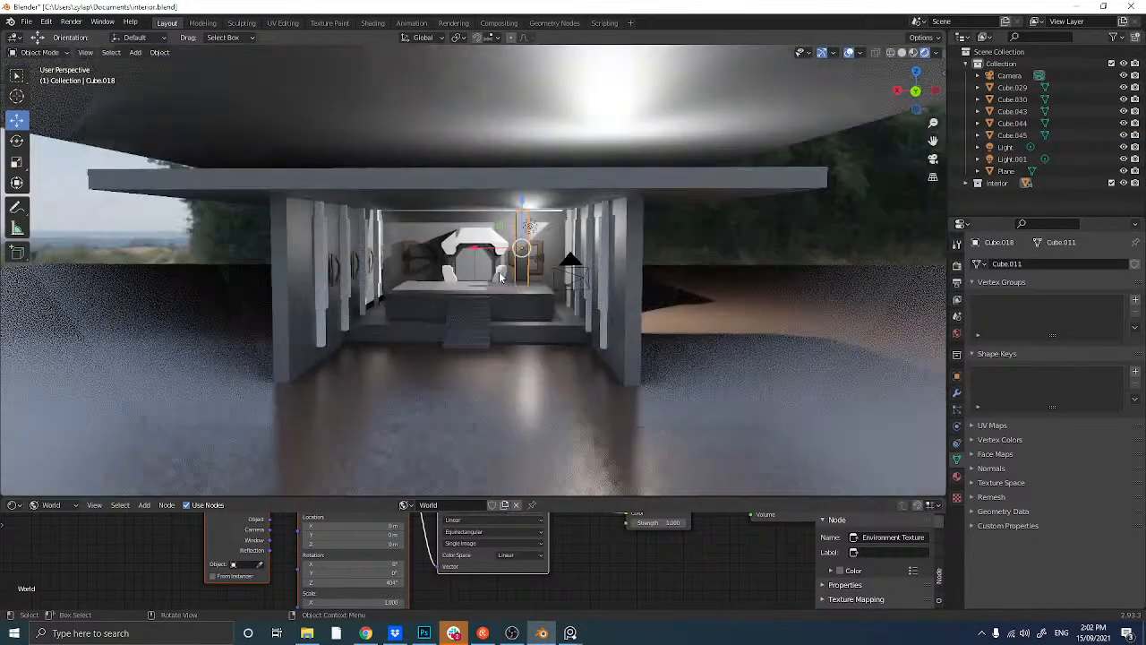
scroll(528, 269, "up", 5)
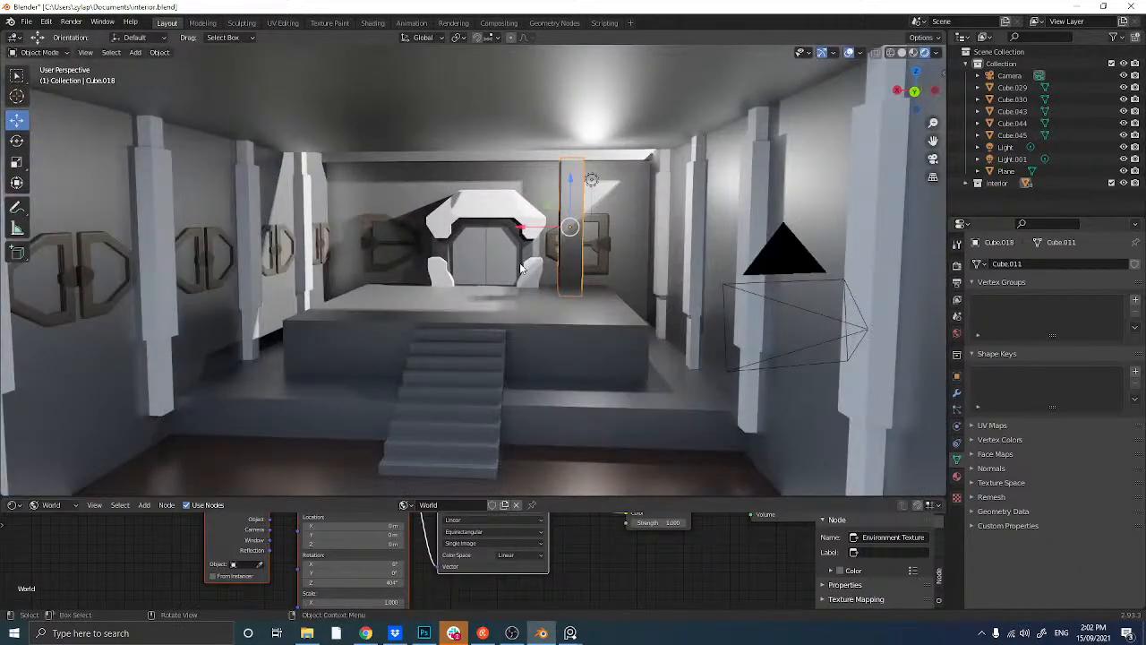
middle_click_drag(522, 267, 496, 260)
scroll(495, 260, "up", 1)
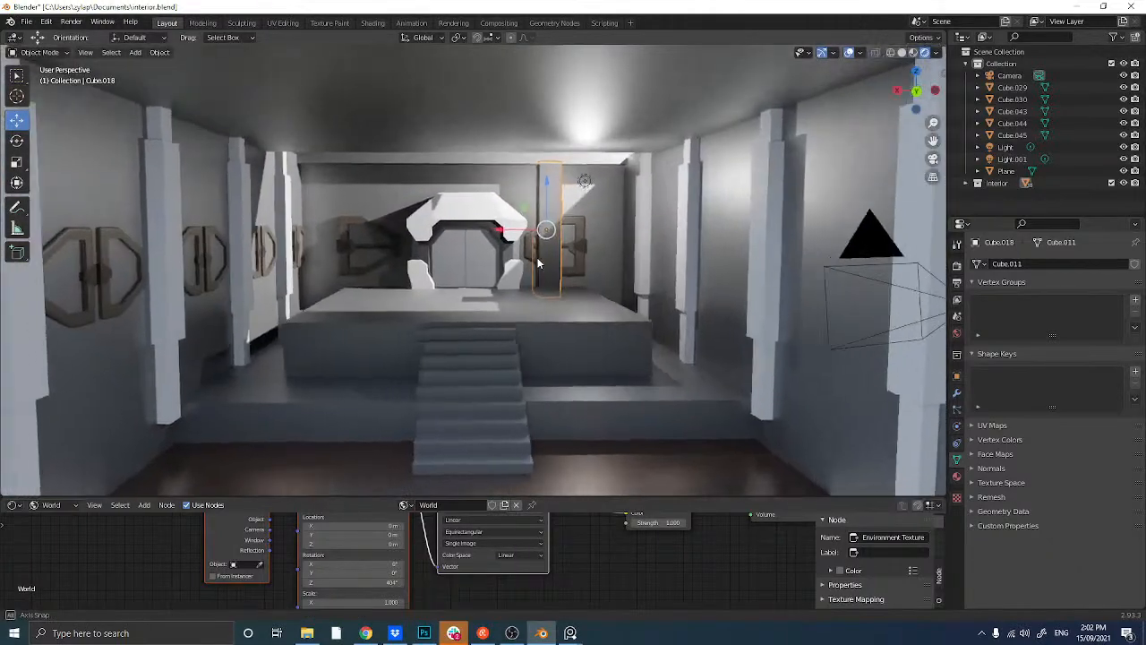
scroll(497, 258, "up", 2)
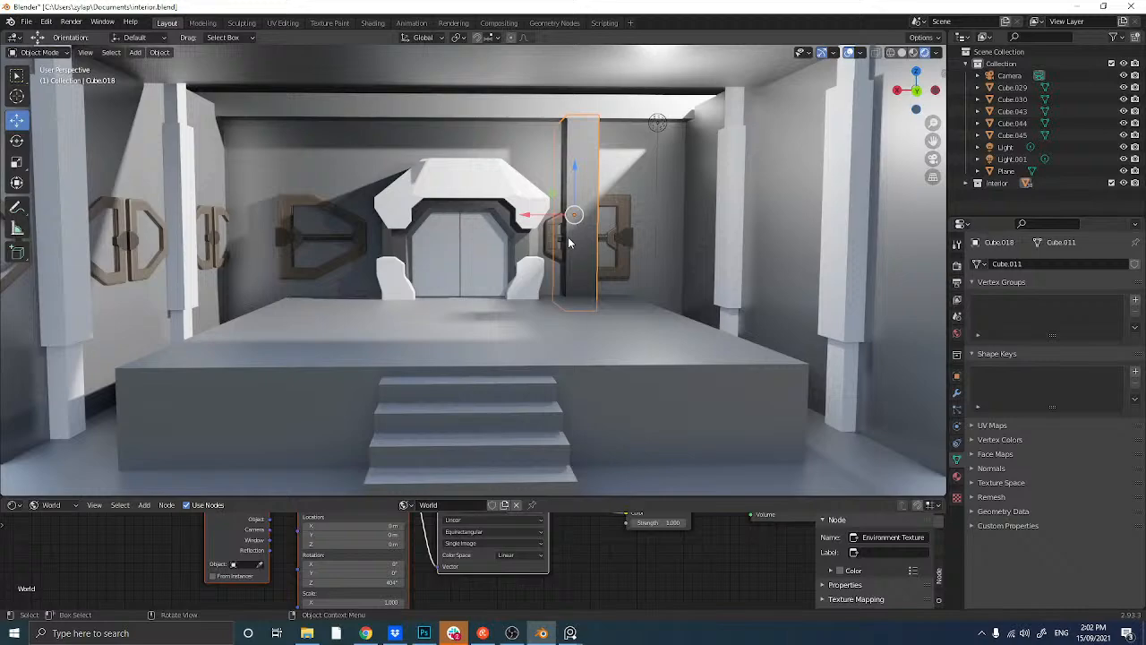
scroll(569, 242, "down", 8)
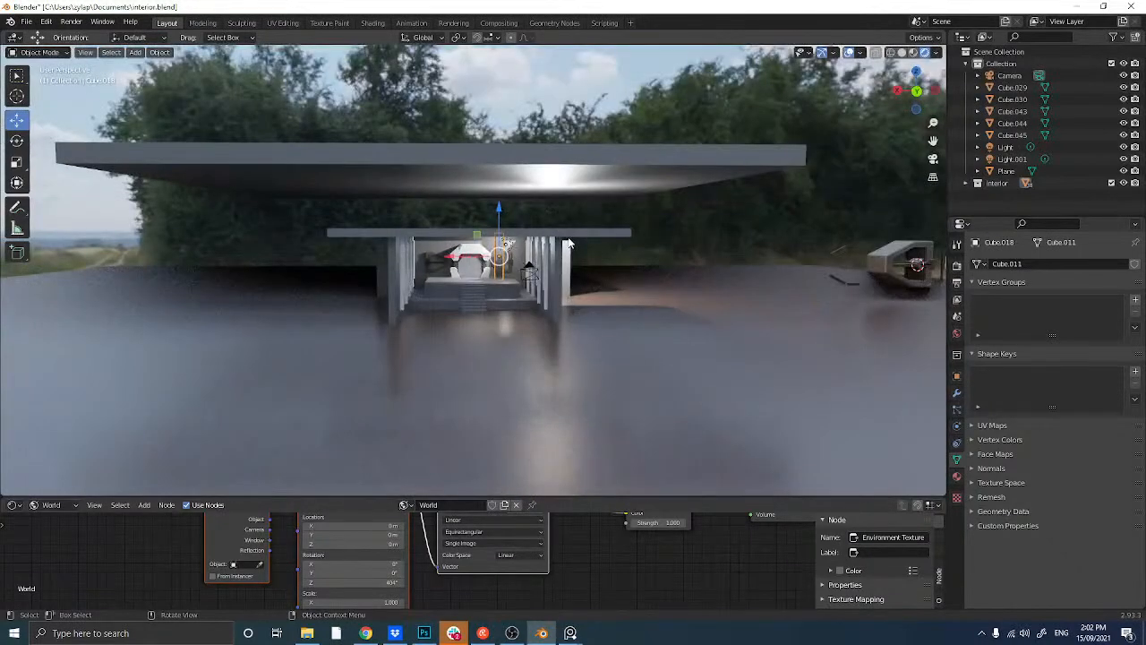
middle_click_drag(568, 242, 541, 246)
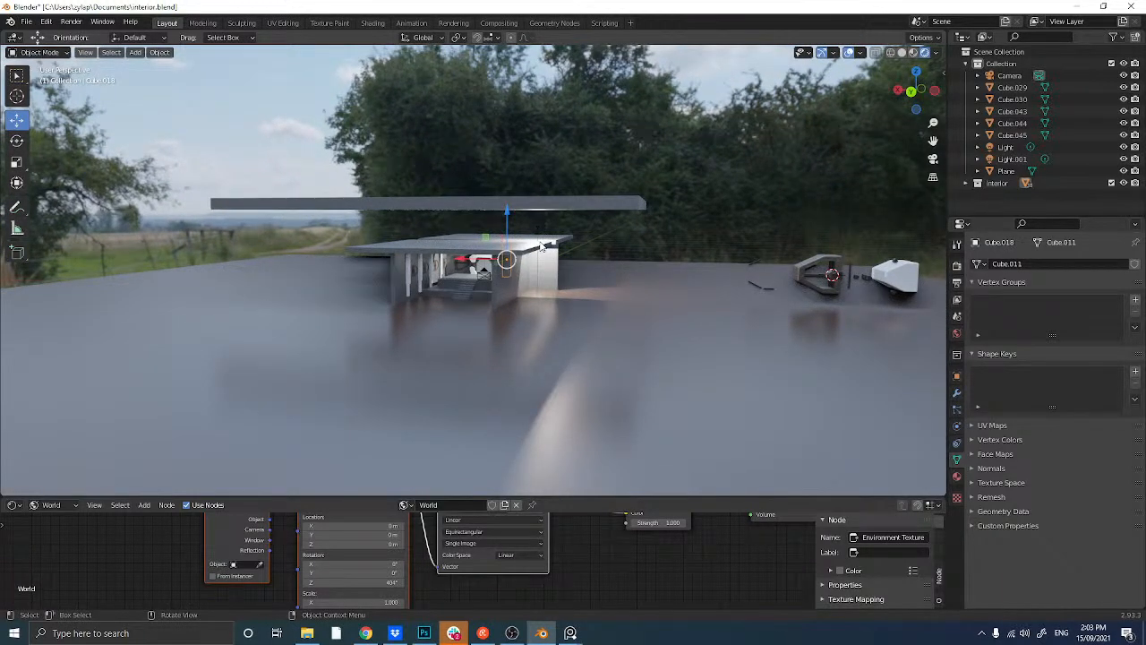
middle_click_drag(446, 252, 458, 250)
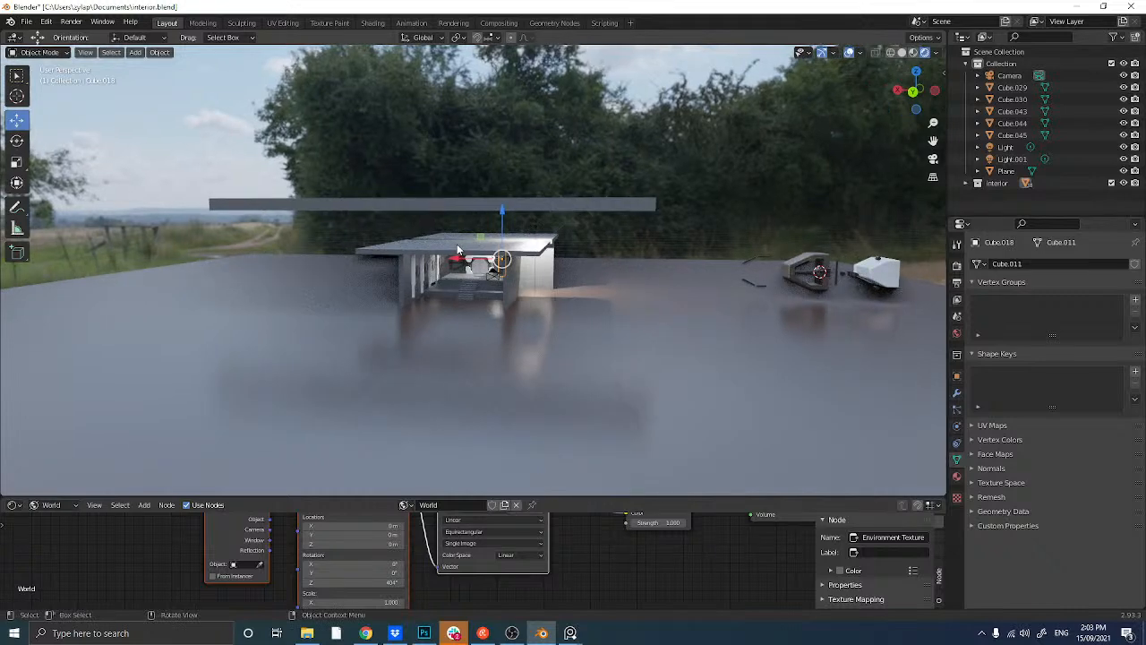
key("ctrl+c")
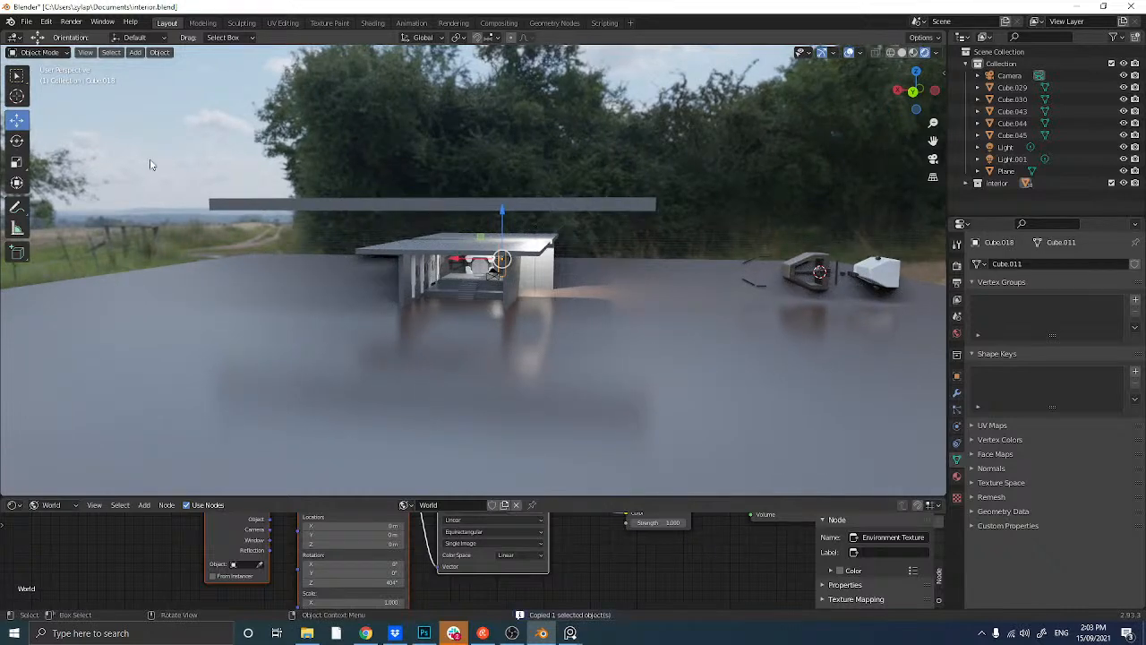
left_click(26, 22)
mouse_move(71, 21)
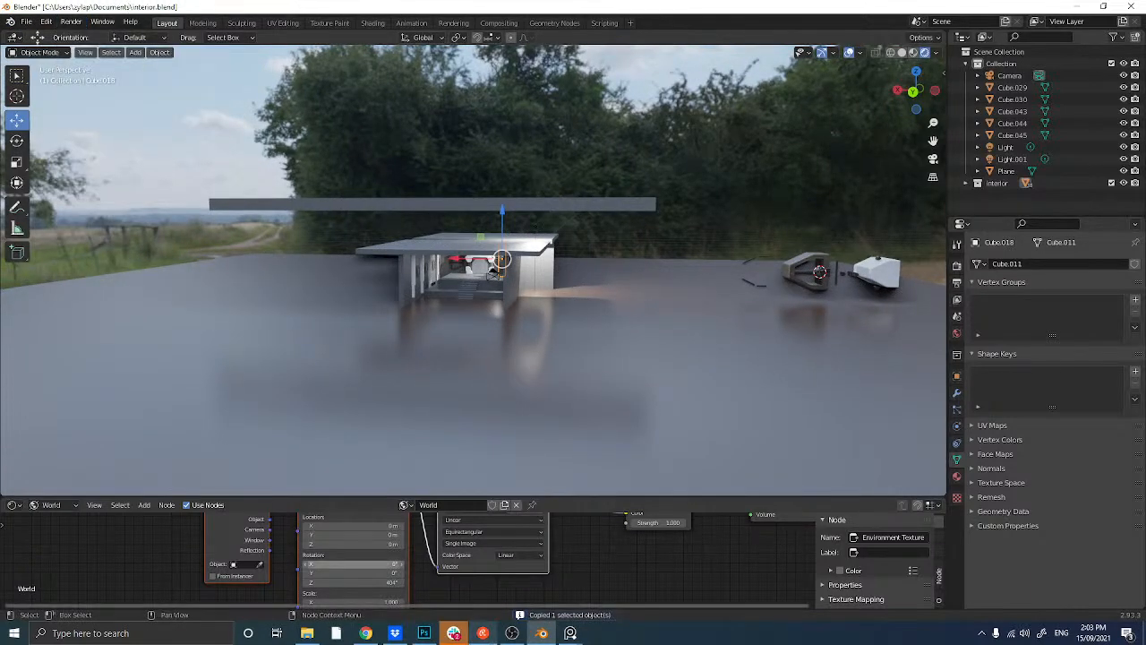
right_click(542, 636)
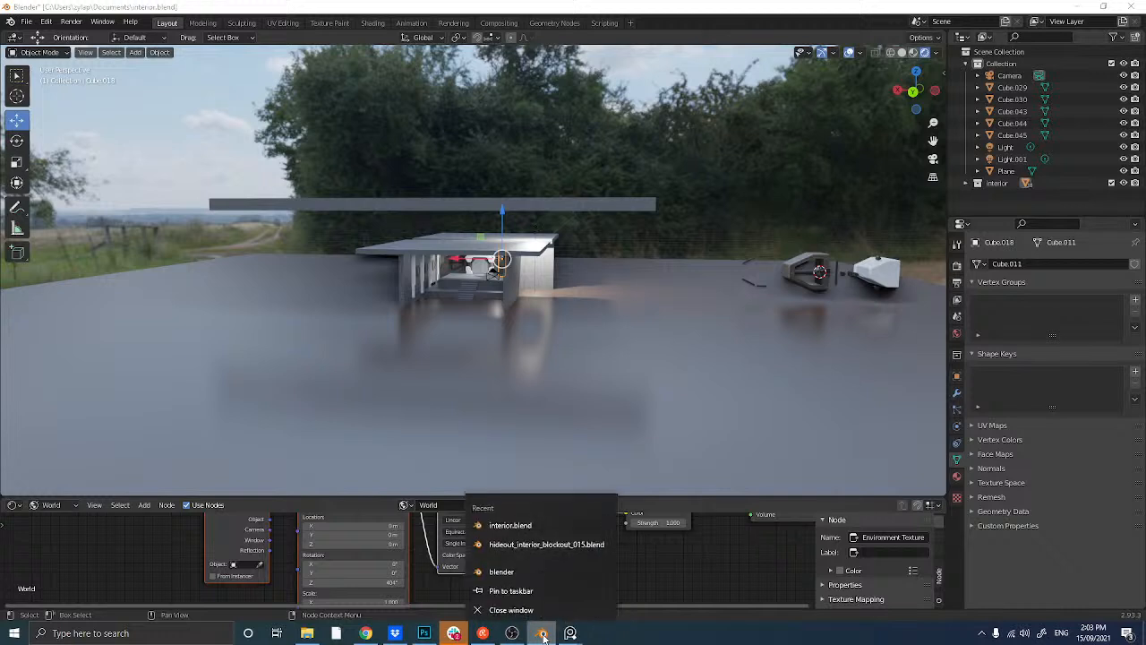
left_click(543, 576)
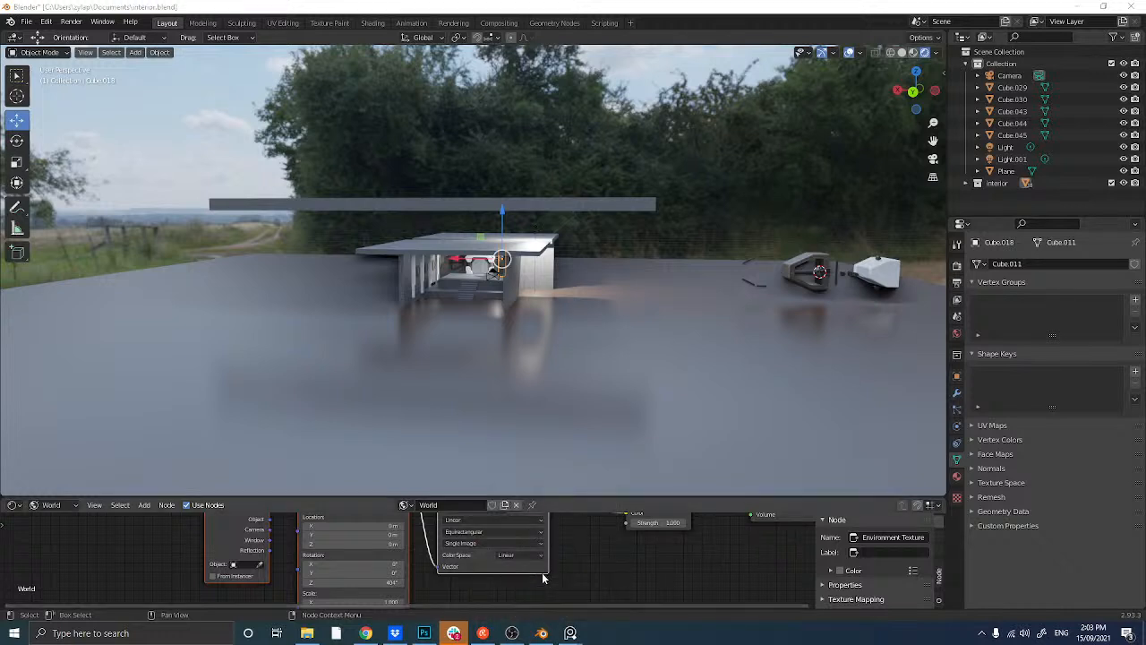
right_click(542, 636)
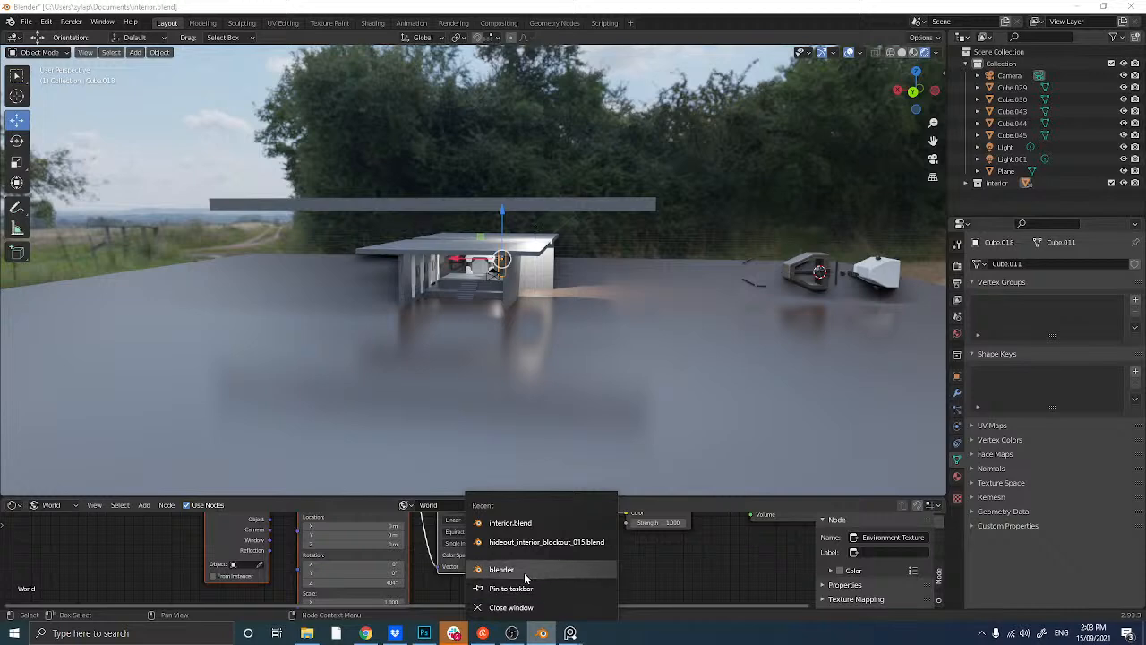
- Launch a second Blender instance with a new General scene and paste the copied wall panel into it
left_click(139, 633)
type("bl")
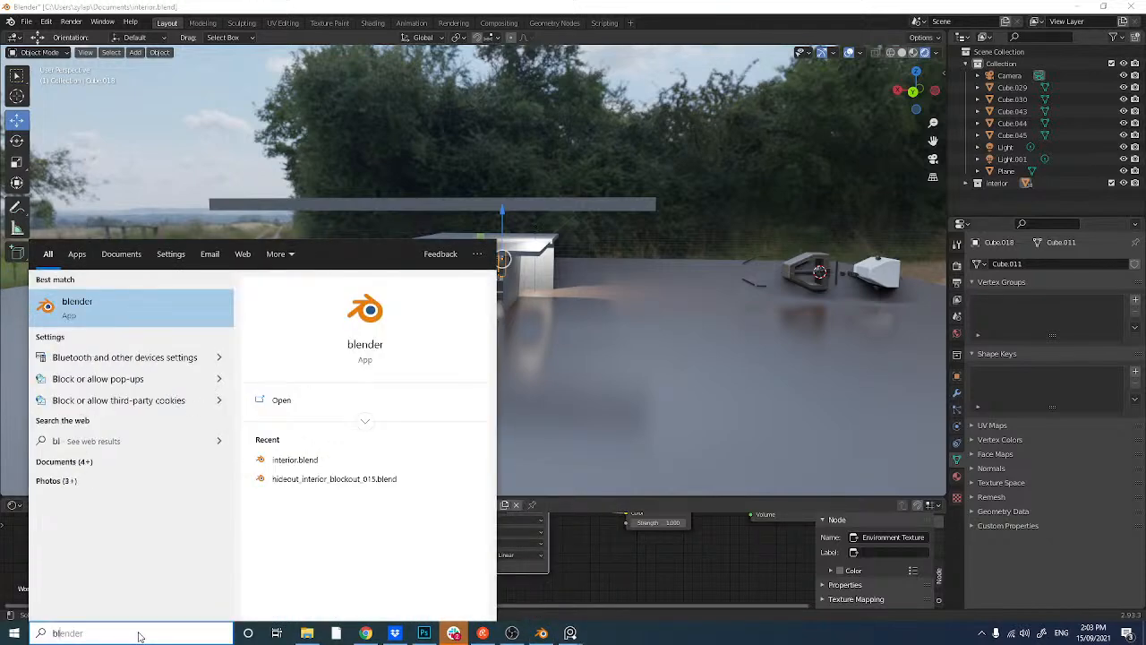
key("Return")
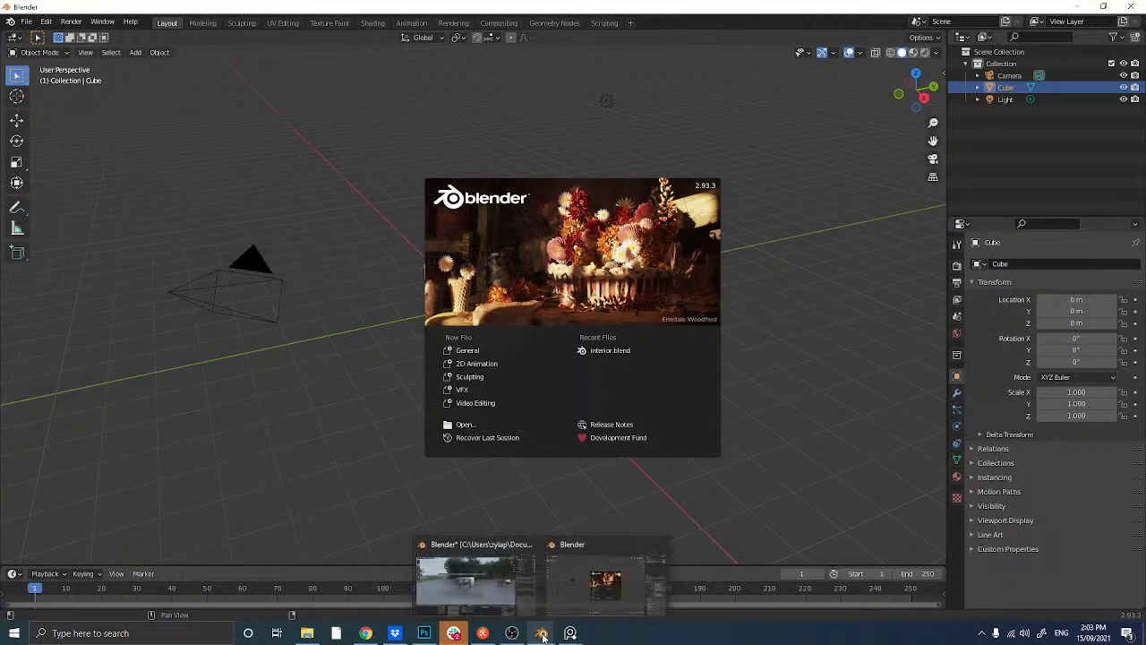
left_click(462, 354)
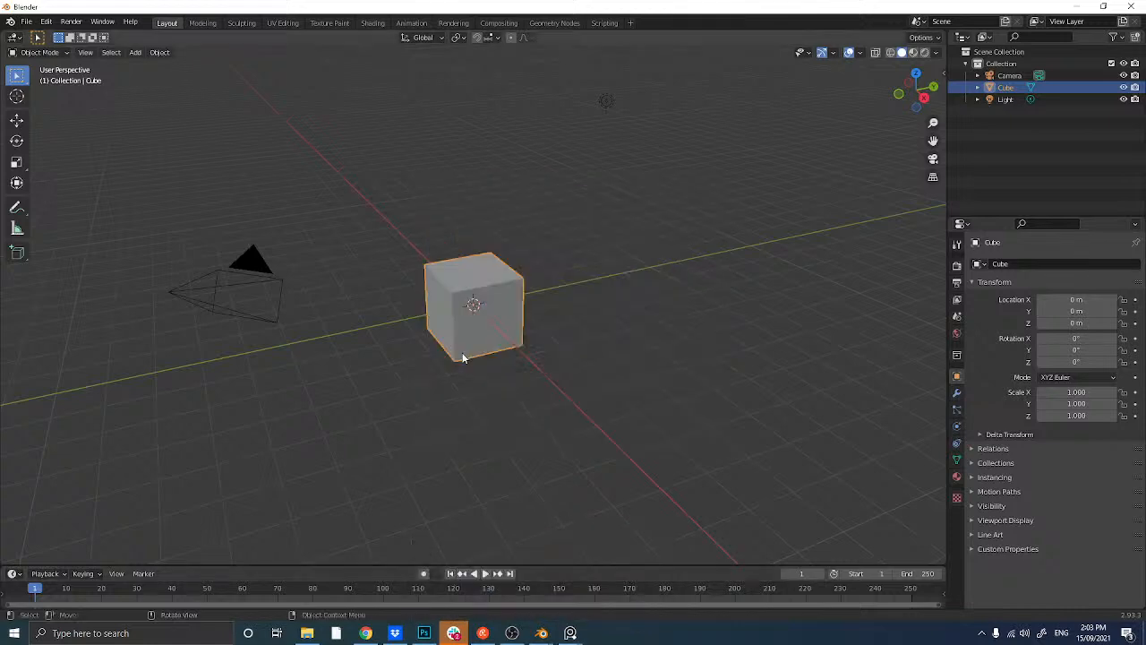
key("ctrl+v")
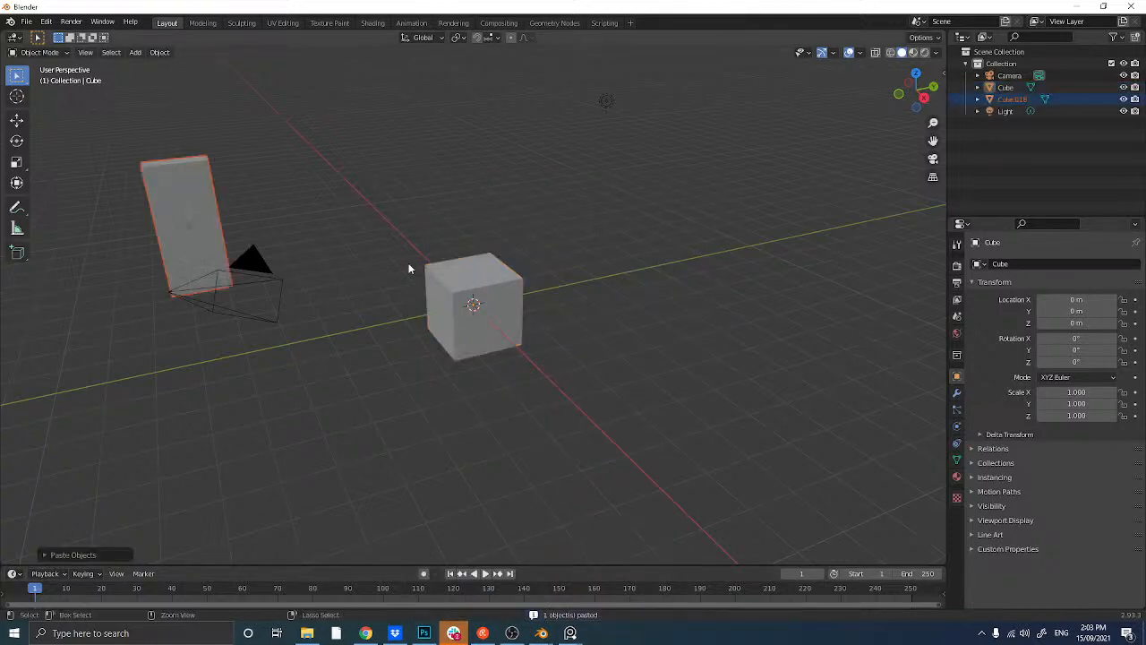
middle_click_drag(420, 283, 394, 356)
- Switch to interior.blend to examine the original panel beside the door, and return to the new scene
key("alt+Tab")
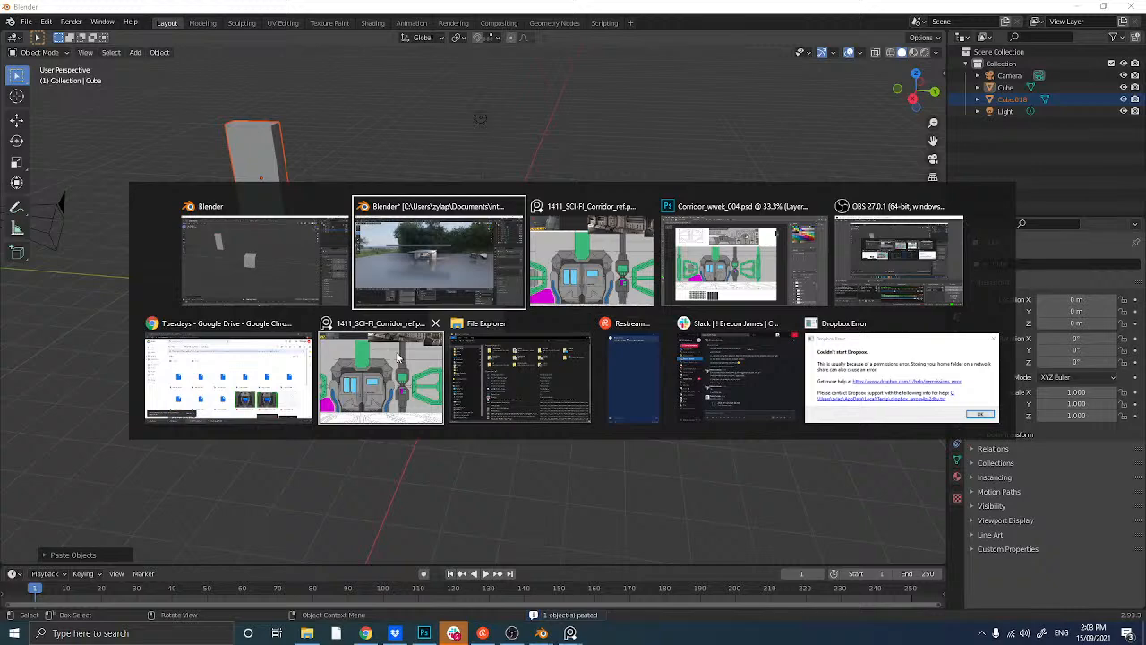
left_click(406, 267)
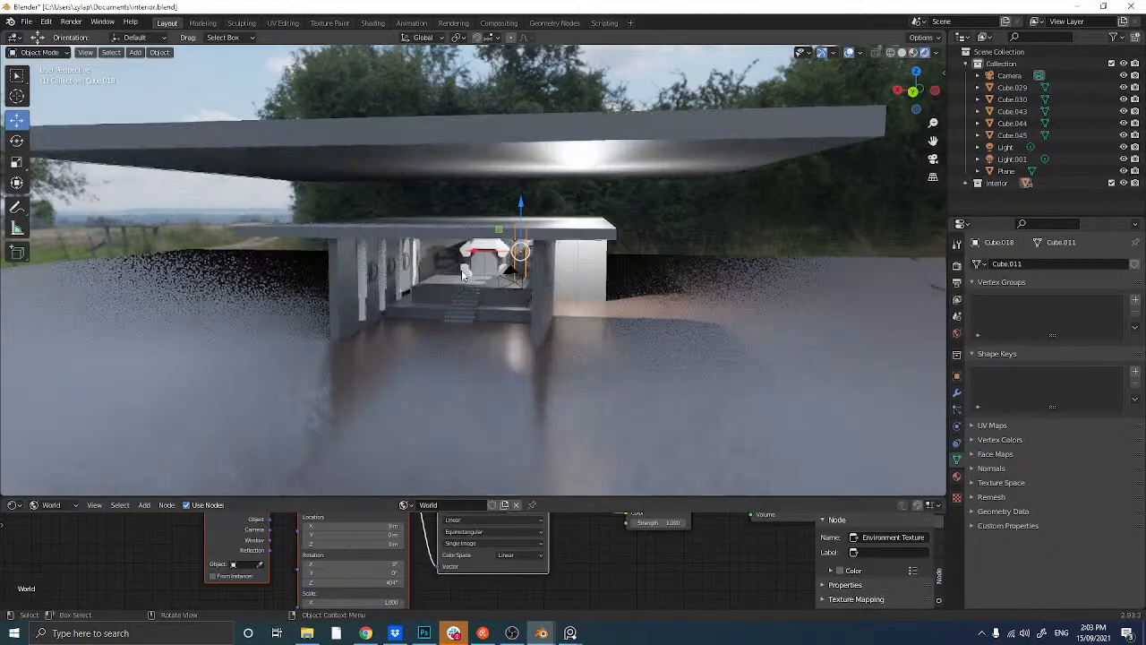
scroll(461, 275, "up", 8)
mouse_move(462, 275)
middle_mouse_down()
mouse_move(516, 278)
mouse_move(443, 274)
mouse_move(452, 288)
middle_mouse_up()
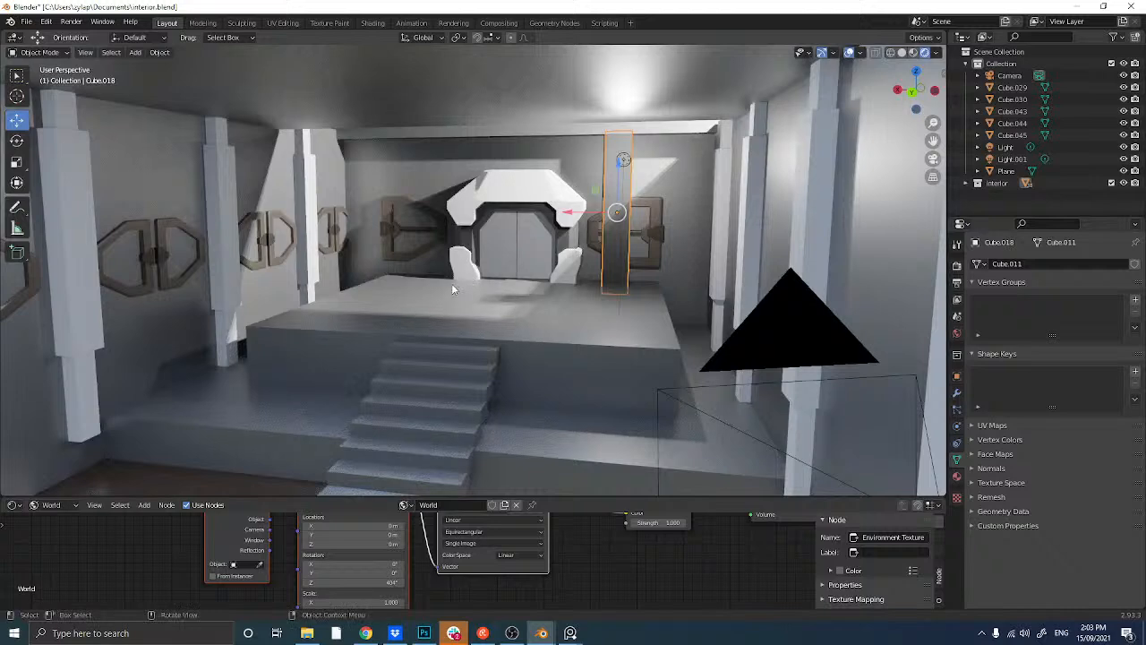
key("alt+Tab")
left_click(360, 210)
key("ctrl+v")
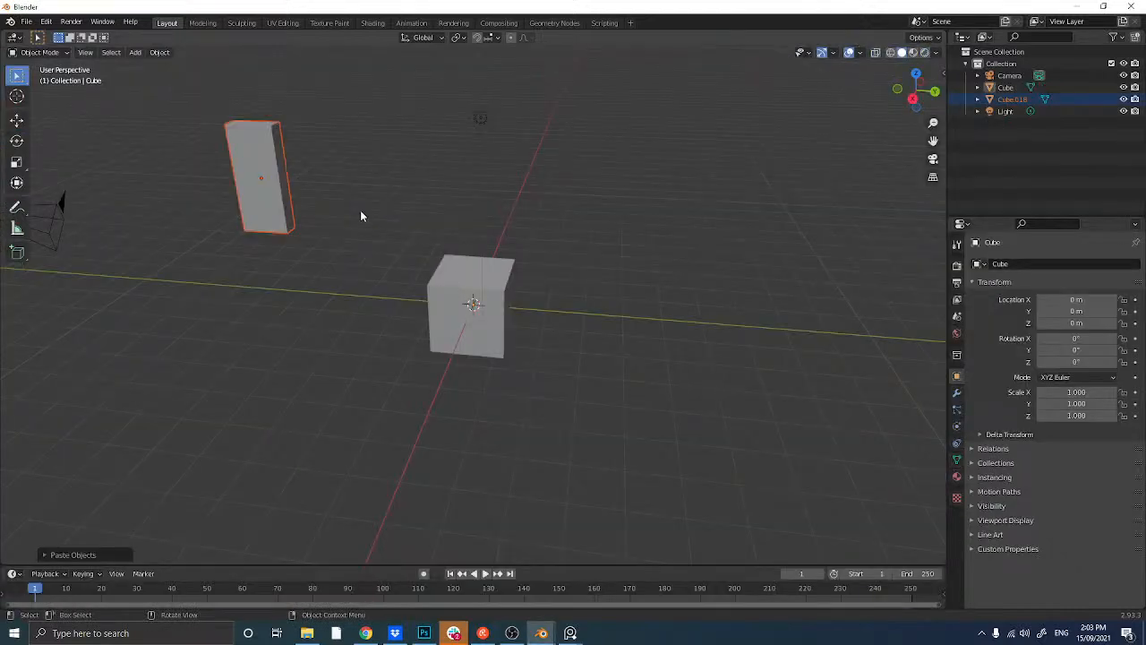
- Rotate the pasted panel 90 degrees in the top view
left_click(268, 201)
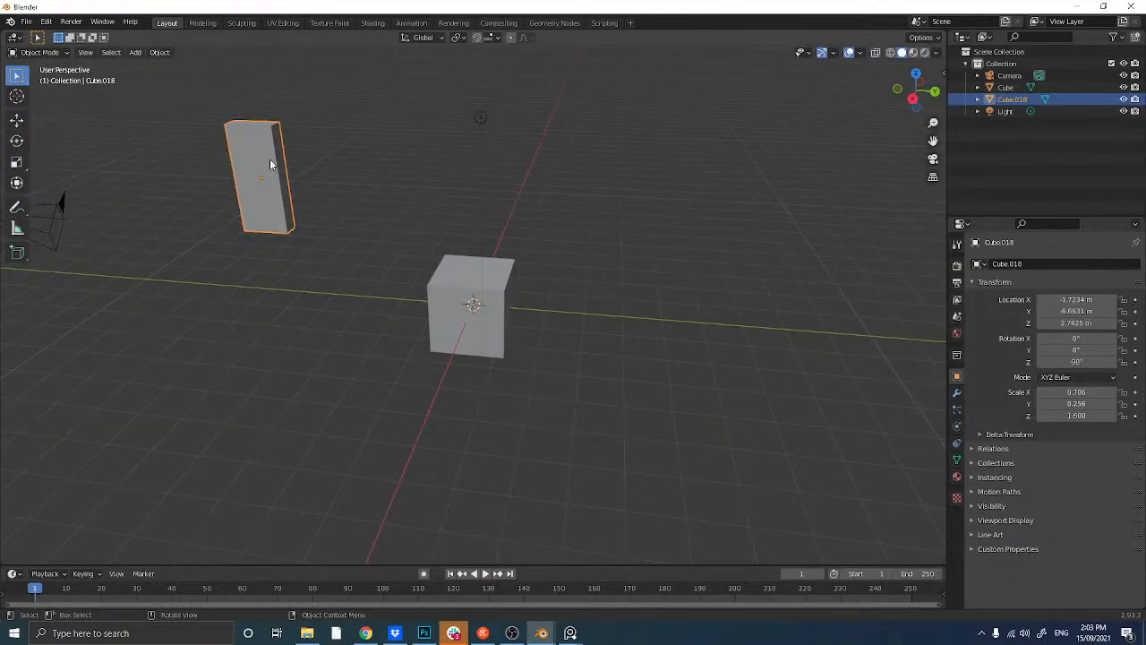
middle_click_drag(270, 163, 323, 210)
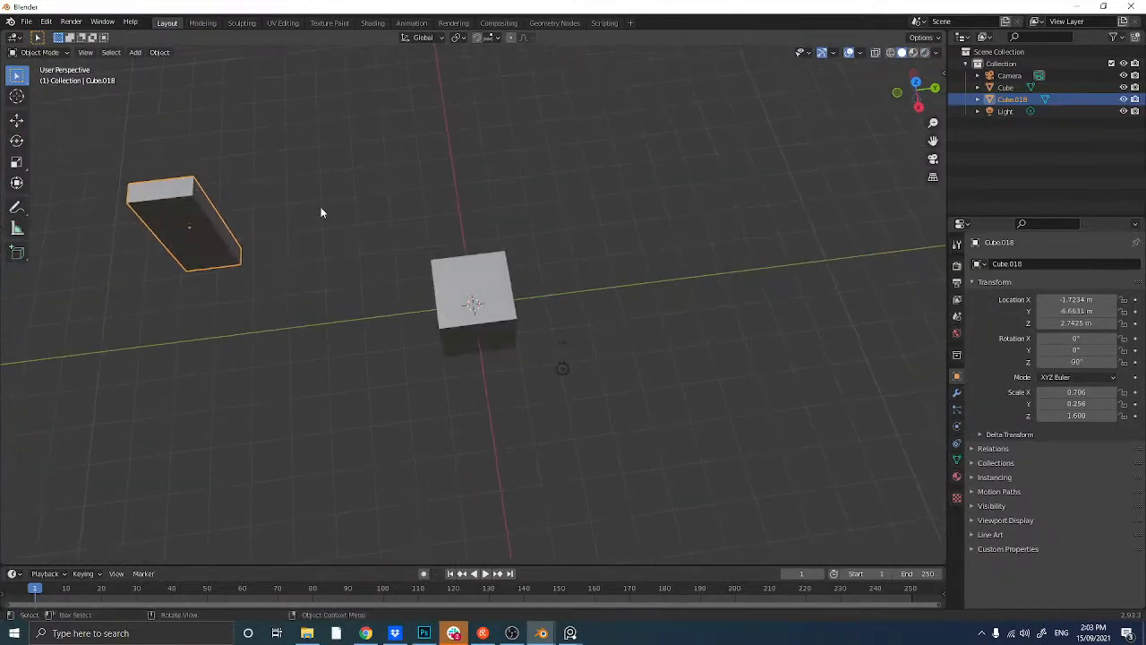
left_click(921, 90)
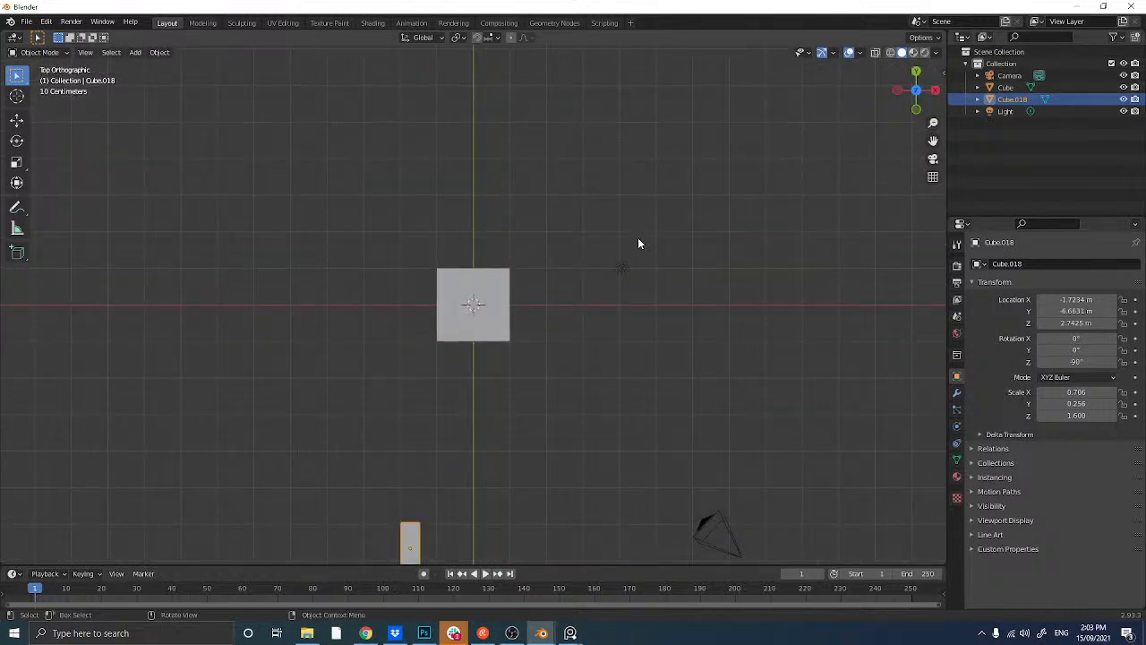
type("r90")
key("Return")
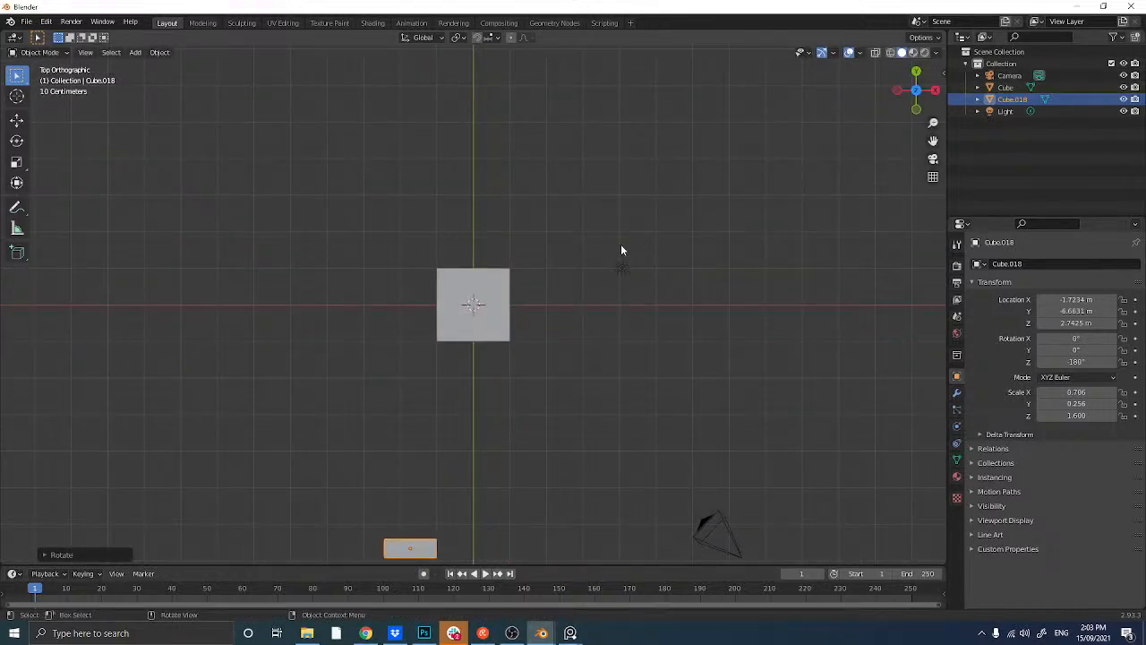
- Move the panel along the Y axis to the other side of the default cube, at about 3.85 m
middle_click_drag(574, 355, 386, 270)
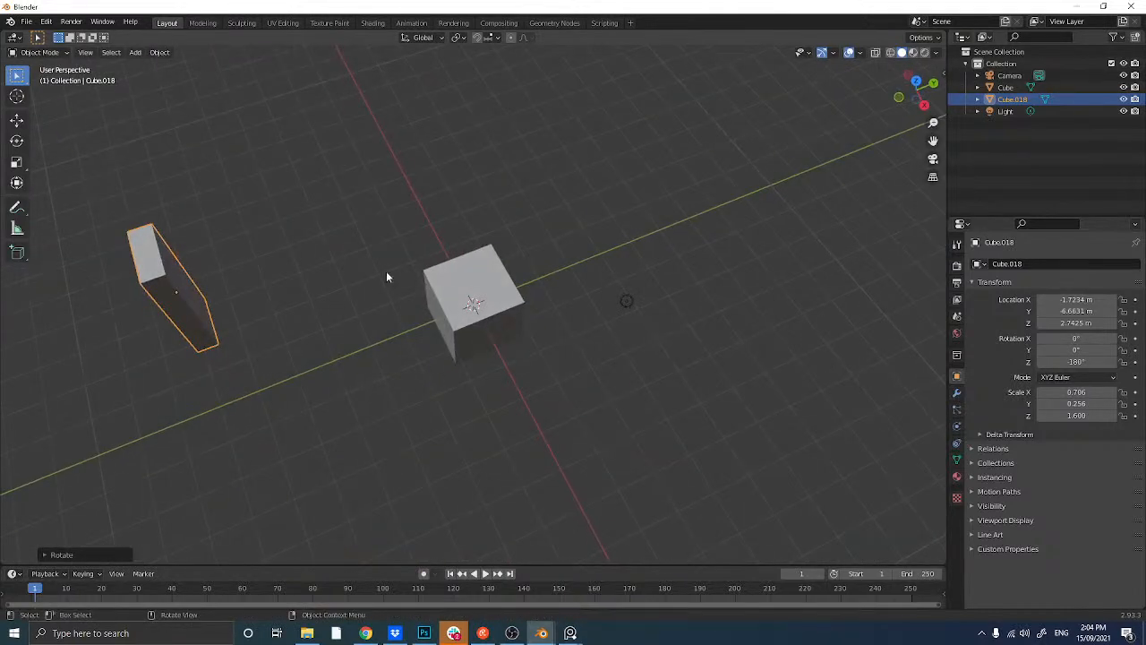
left_click(16, 119)
left_click_drag(224, 277, 671, 268)
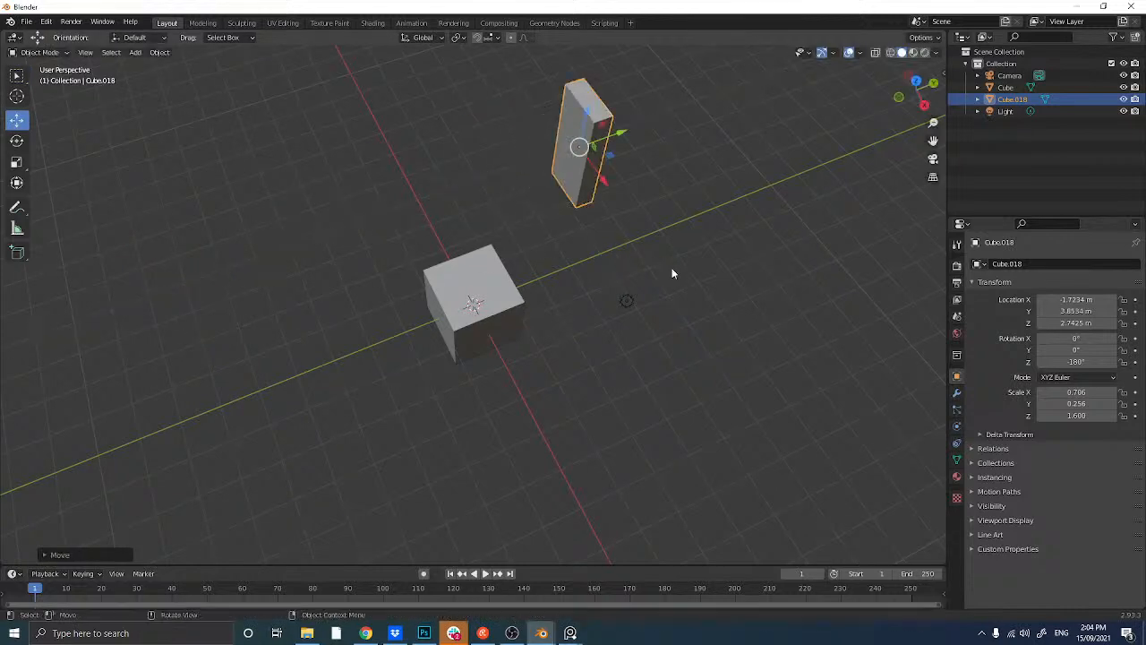
- Add a plane mesh at the scene origin
middle_click_drag(671, 268, 581, 273)
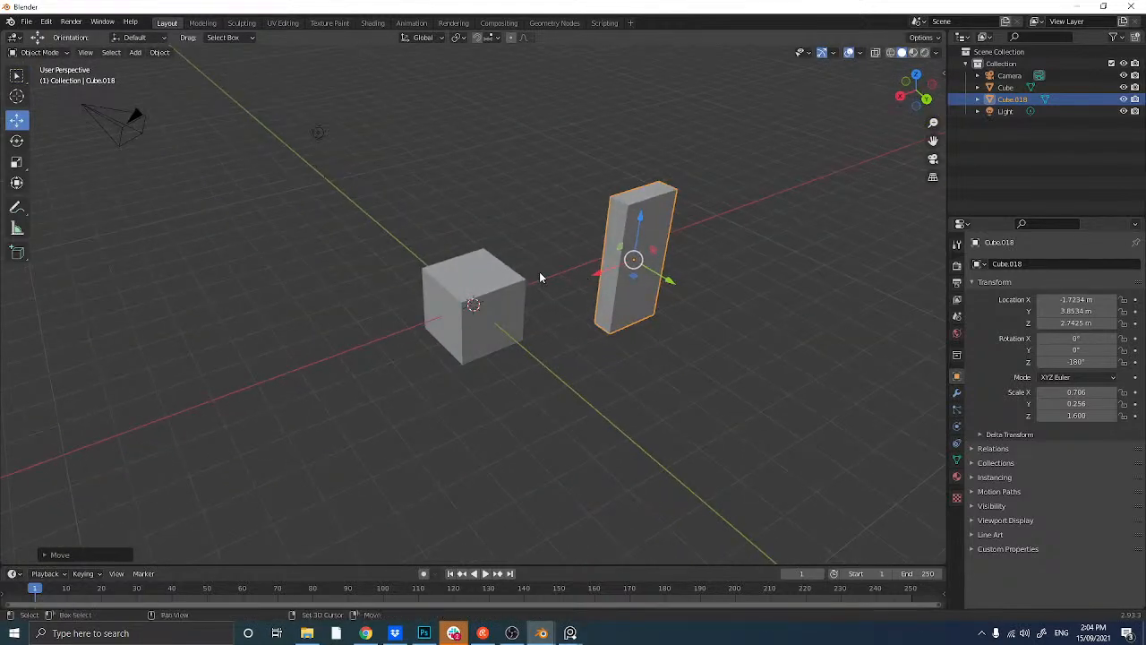
key("shift+a")
mouse_move(540, 274)
left_click(586, 273)
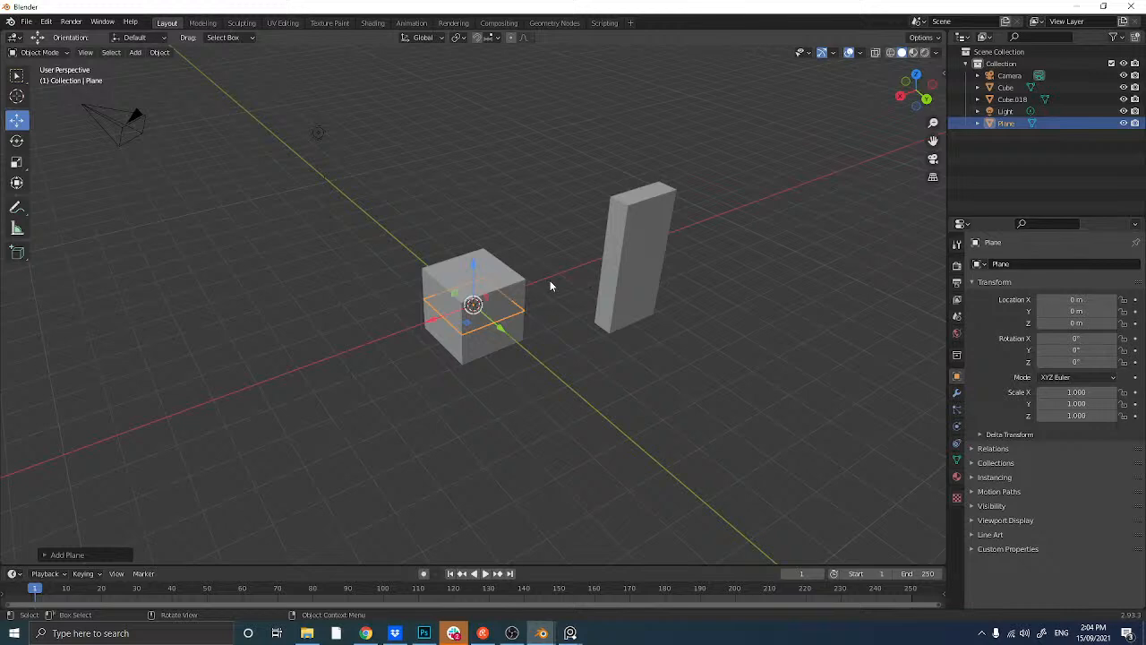
- Enlarge the plane to a uniform scale of about 15.5 so it serves as a floor beneath the cube and panel
key("s")
left_click(623, 285)
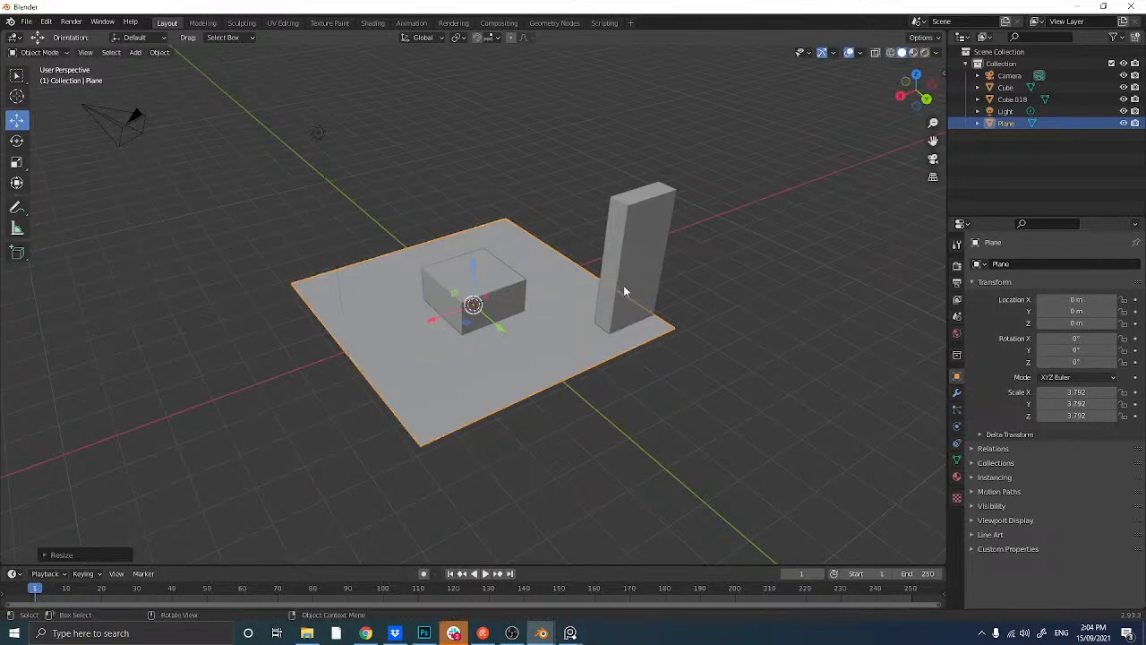
key("s")
left_click(910, 229)
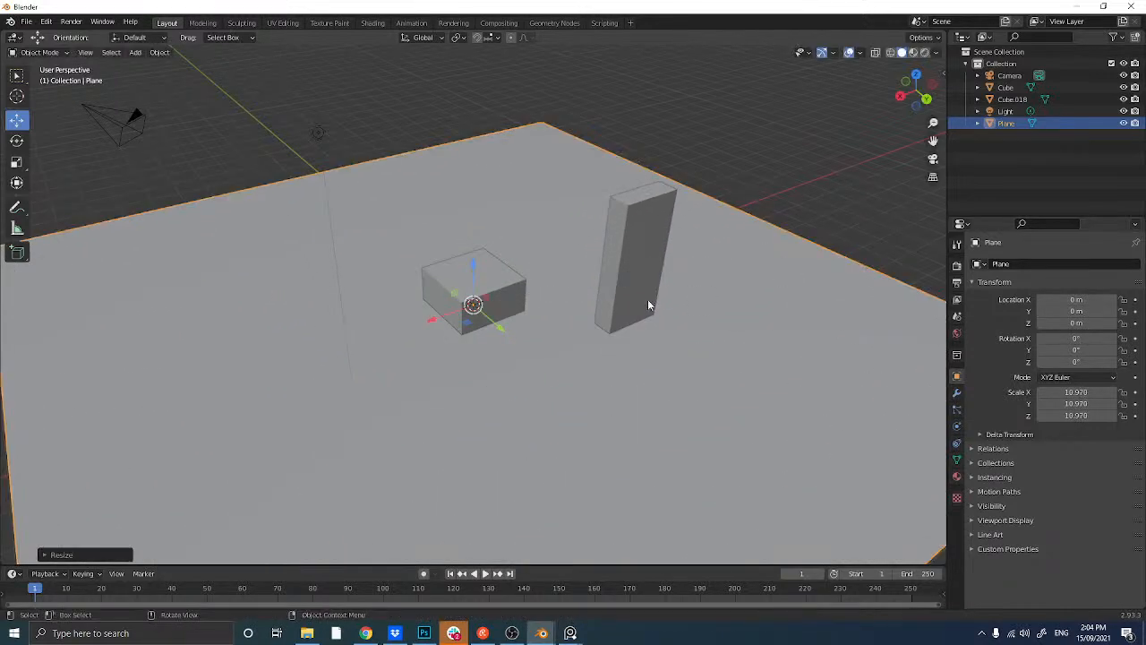
key("s")
key("Escape")
scroll(584, 312, "down", 4)
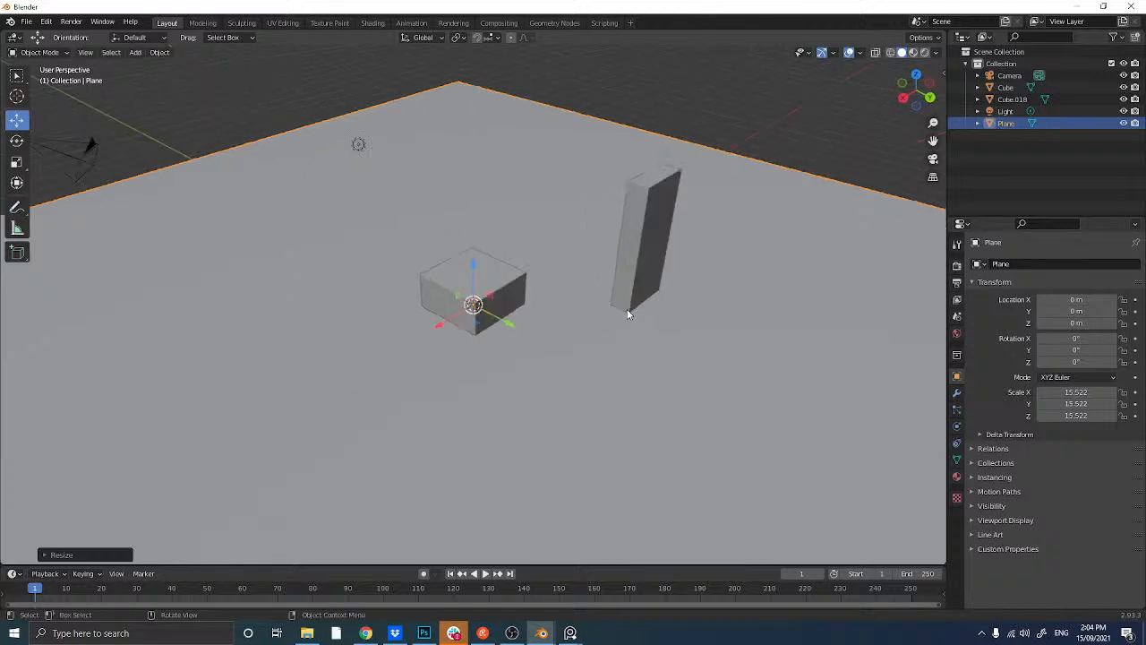
middle_click_drag(588, 316, 624, 321)
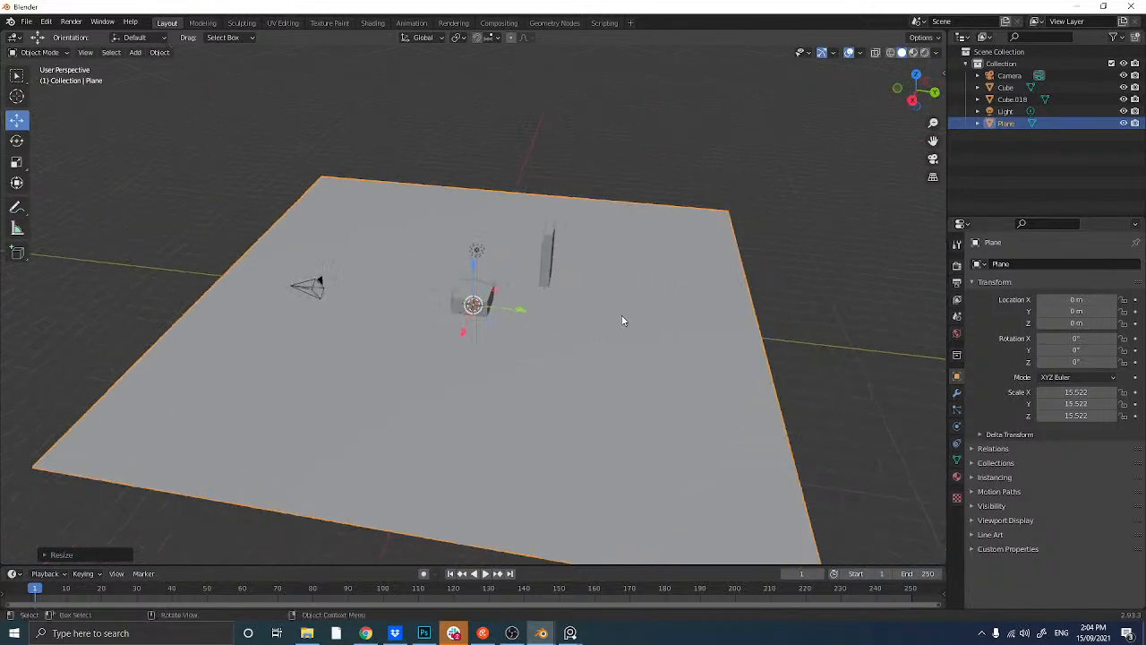
- Select the default cube, switch to Photoshop to examine the corridor concept sheet, and return to the new Blender scene
left_click(466, 300)
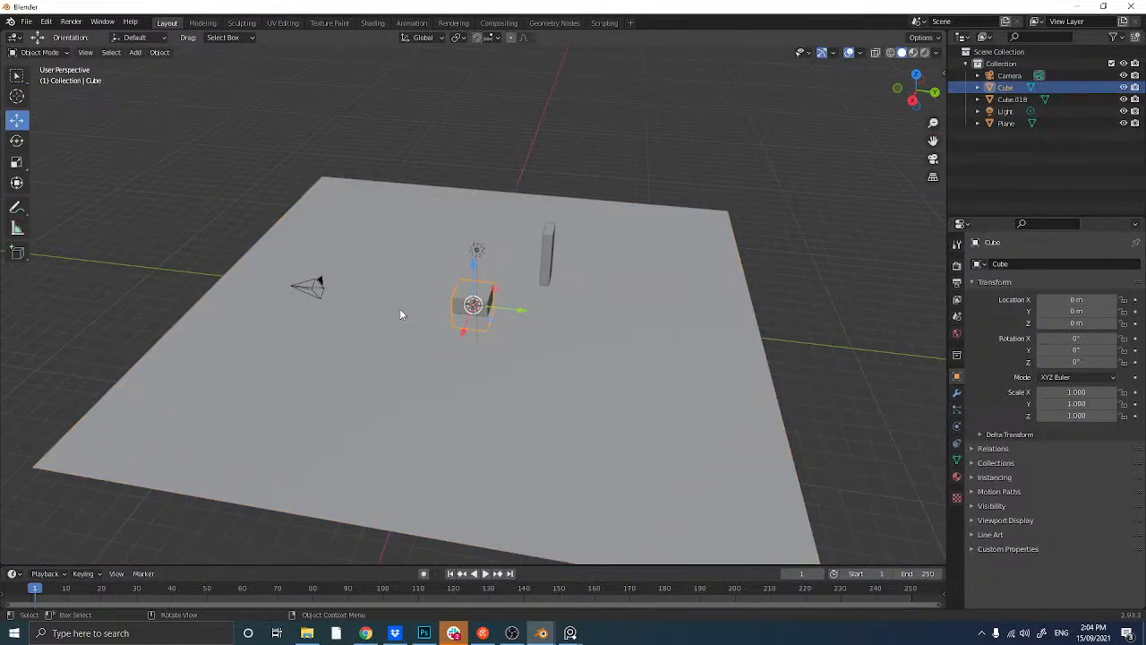
middle_click_drag(533, 261, 576, 230)
scroll(579, 231, "up", 2)
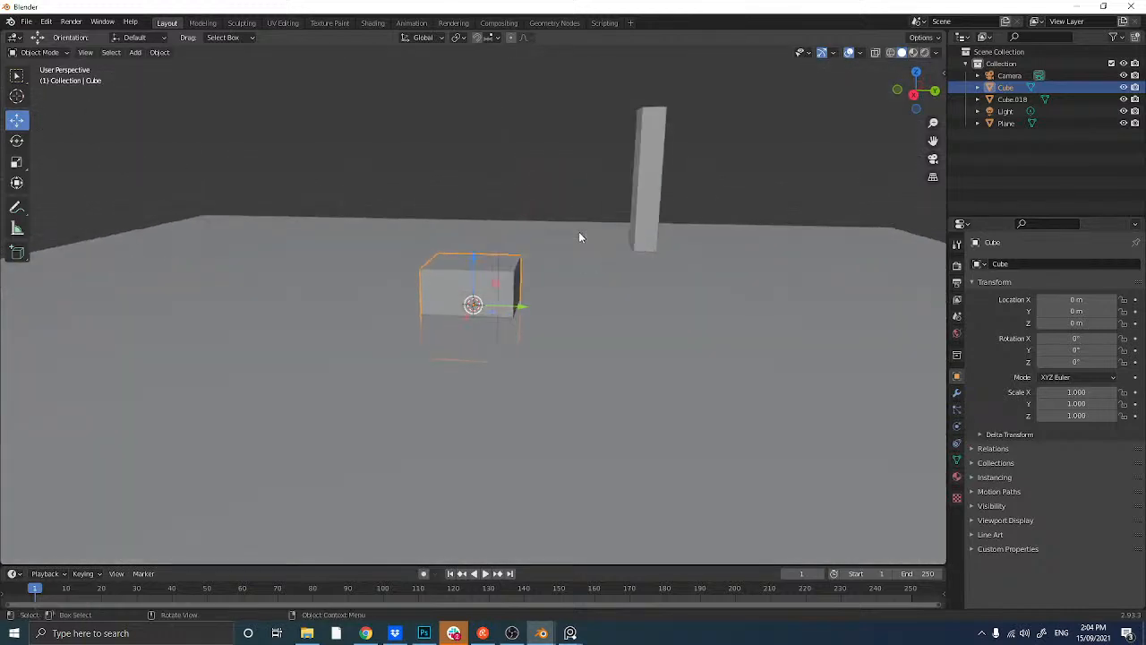
left_click(424, 634)
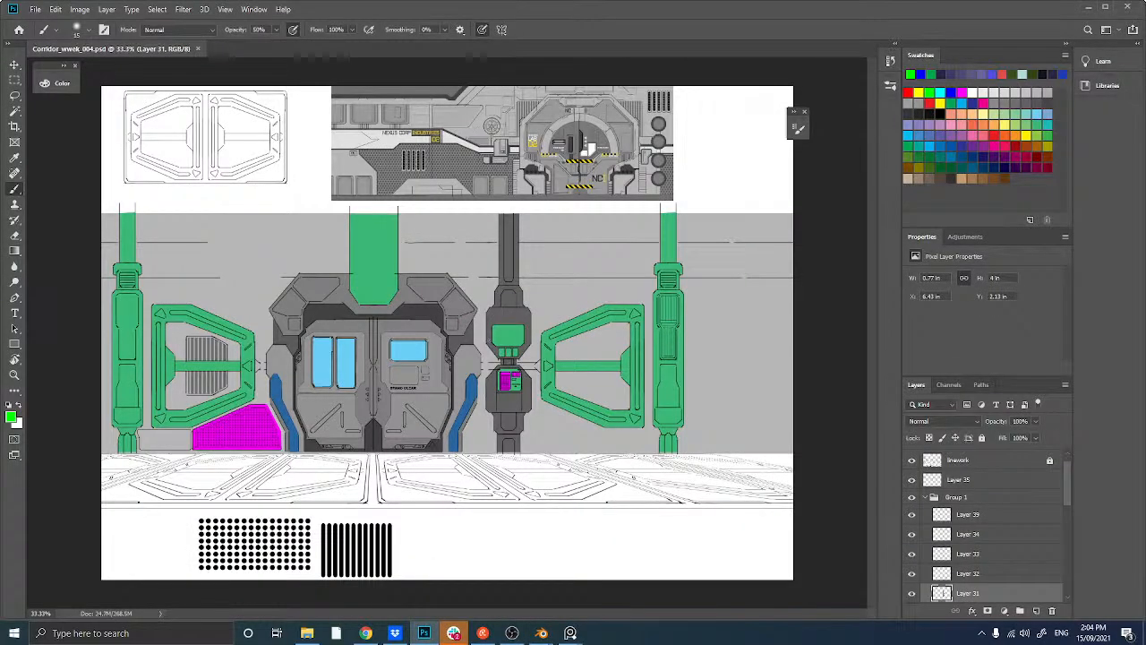
key("v")
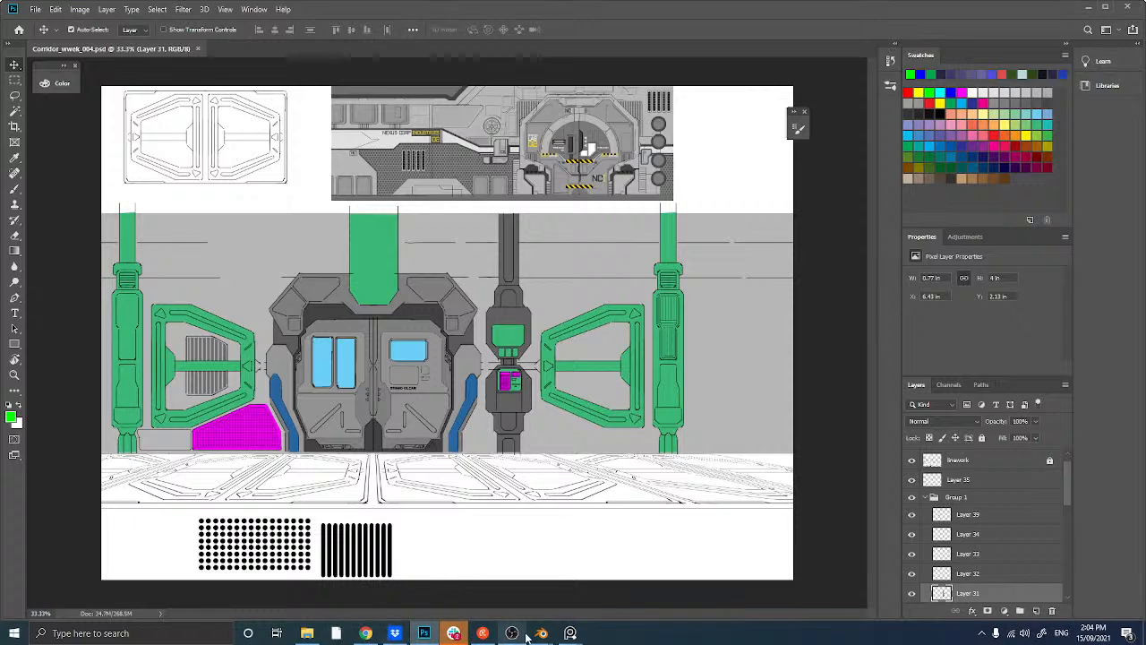
mouse_move(539, 636)
left_click(584, 592)
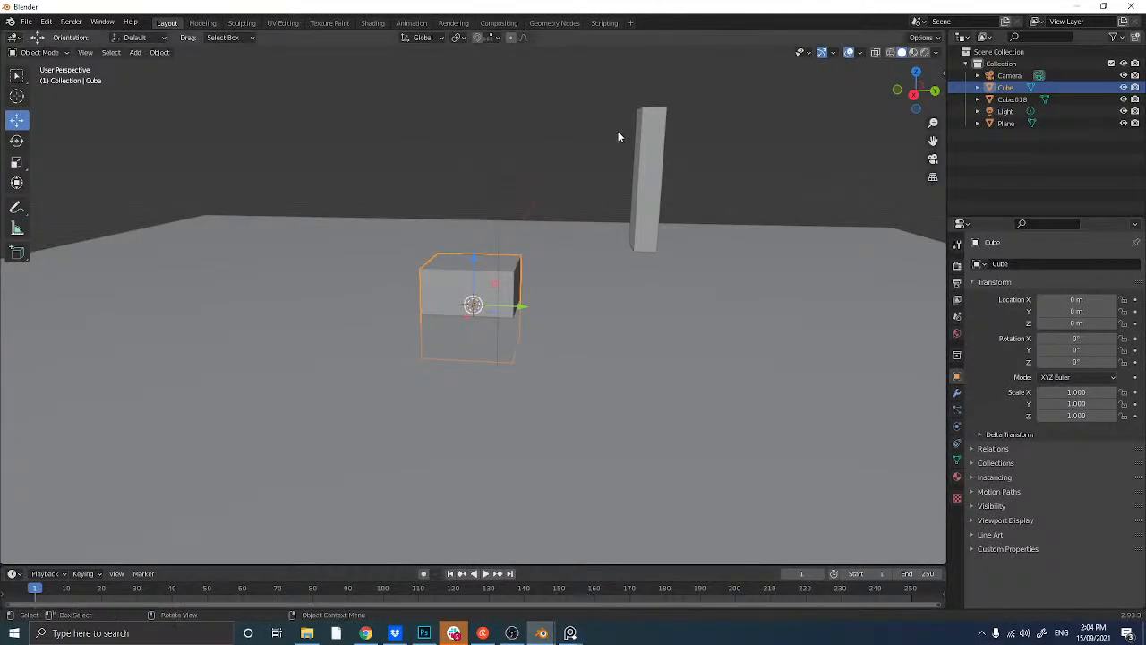
- Duplicate the default cube and move the copy to about -10.27 m in X and 4.10 m in Y
scroll(629, 148, "up", 3)
middle_click_drag(696, 122, 511, 224, "shift")
left_click(322, 376)
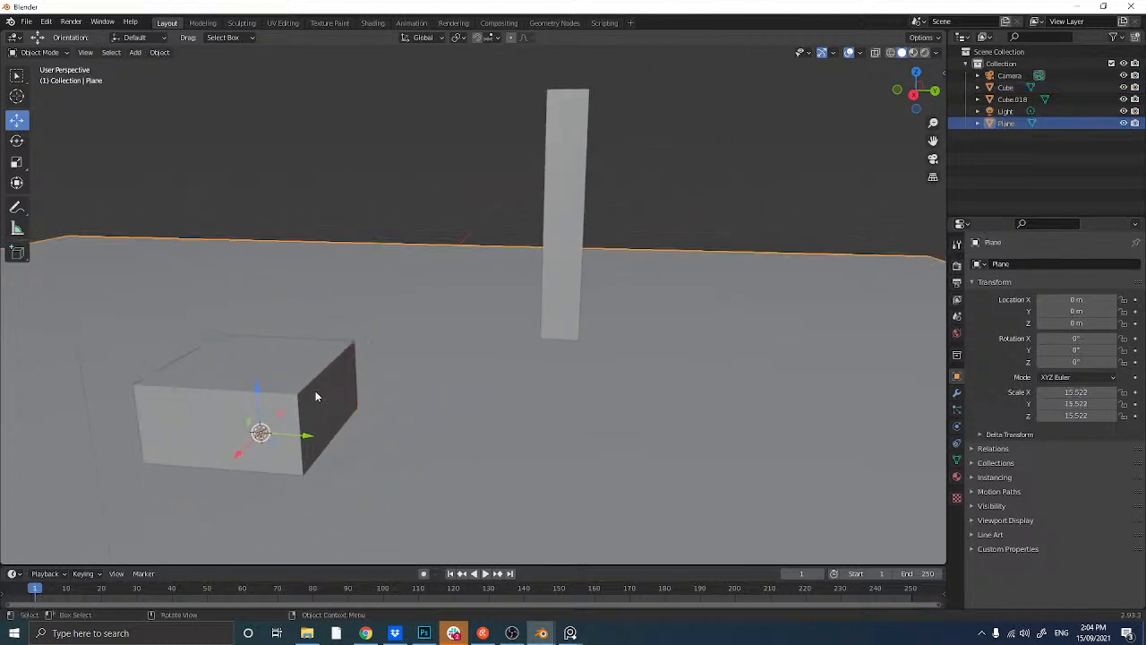
left_click(315, 392)
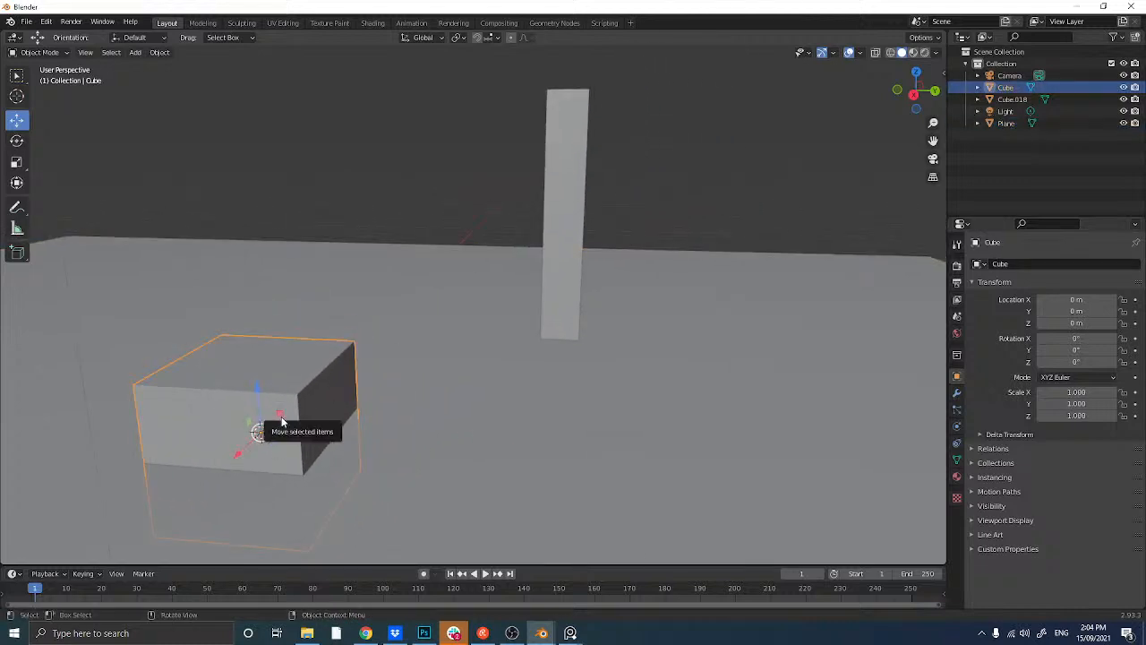
key("shift+d")
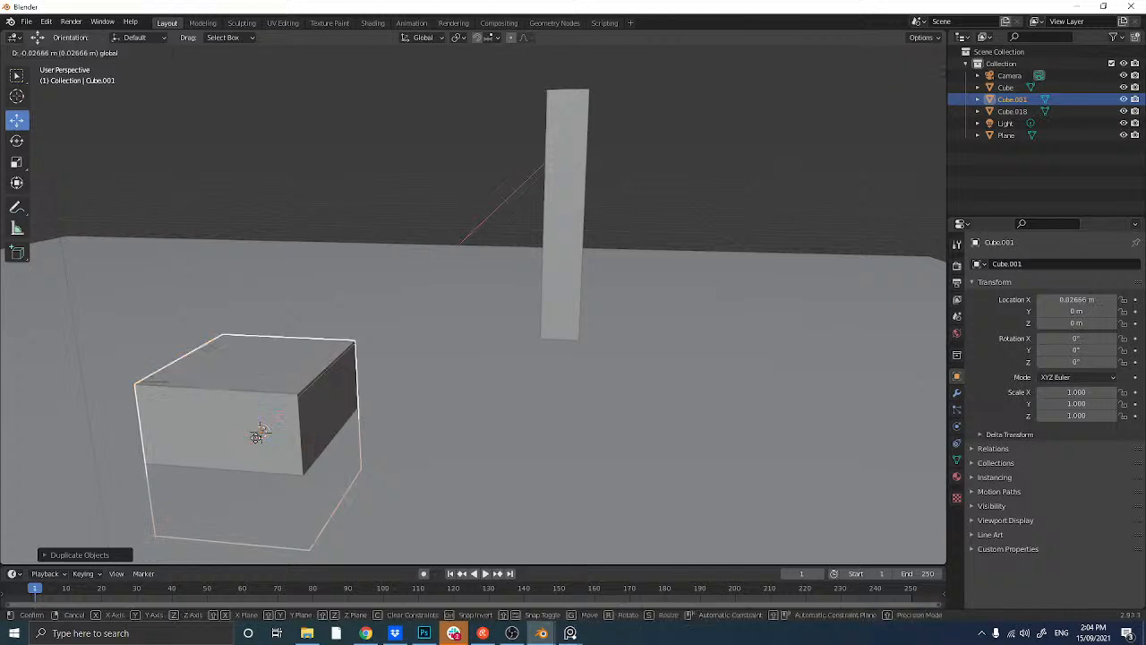
left_click(430, 310)
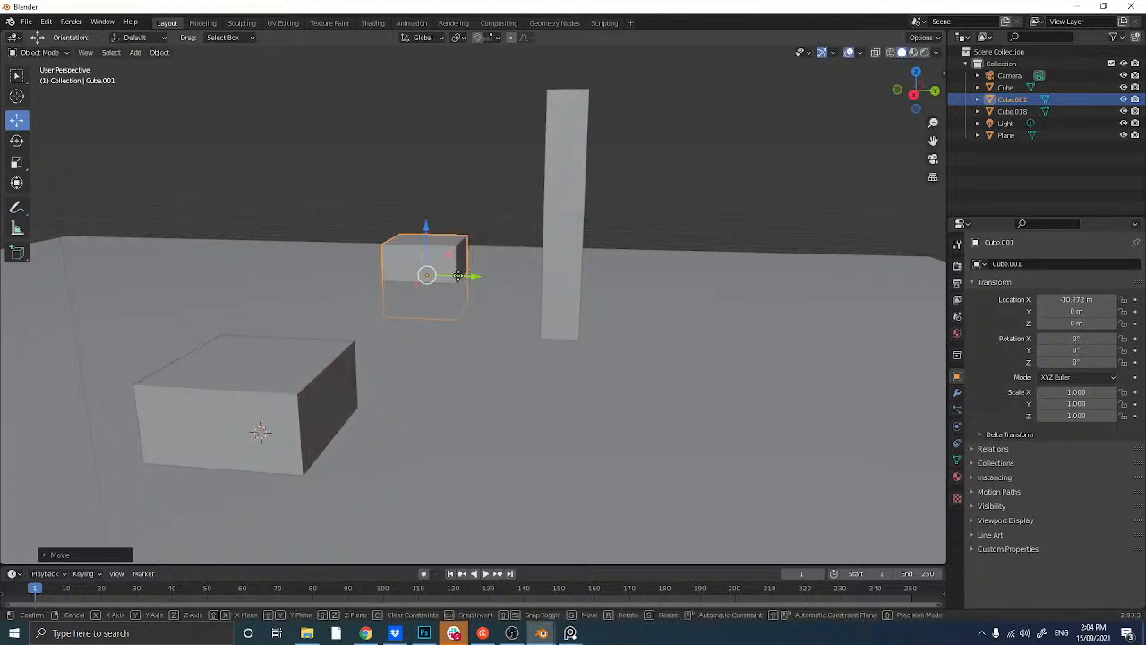
left_click_drag(457, 276, 586, 288)
middle_click_drag(586, 288, 802, 344)
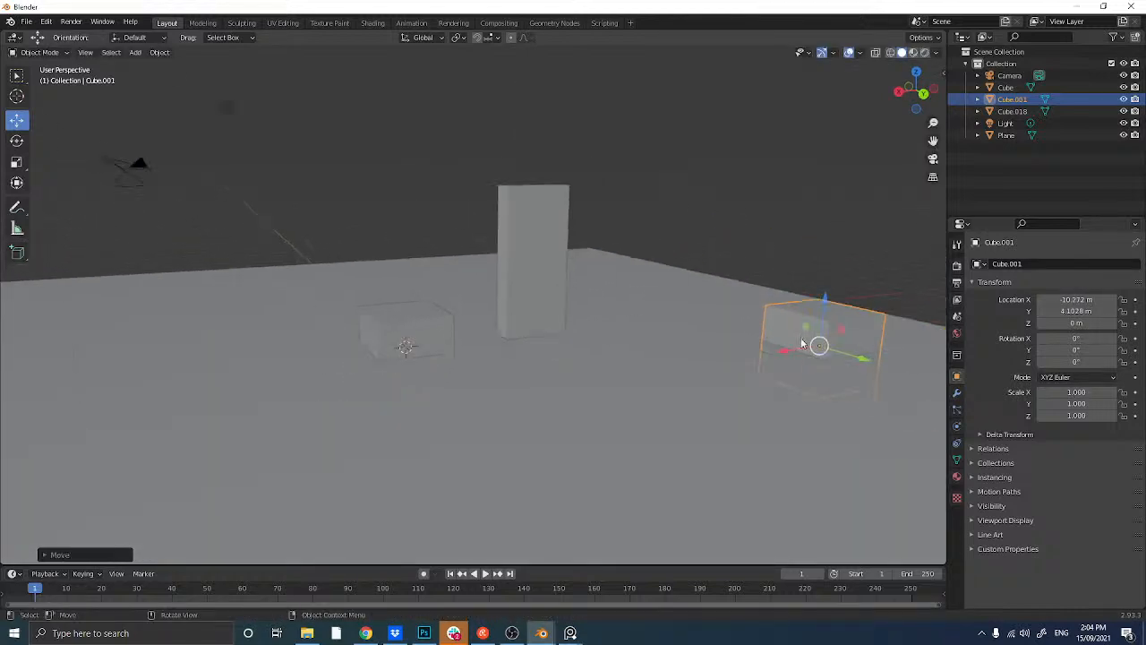
- Move the cube copy up against the tall panel, at about X -2.15 m, Y 3.91 m and Z 2.99 m
left_click_drag(802, 344, 536, 383)
middle_click_drag(535, 383, 579, 377)
left_click_drag(578, 353, 519, 289)
key("KP_3")
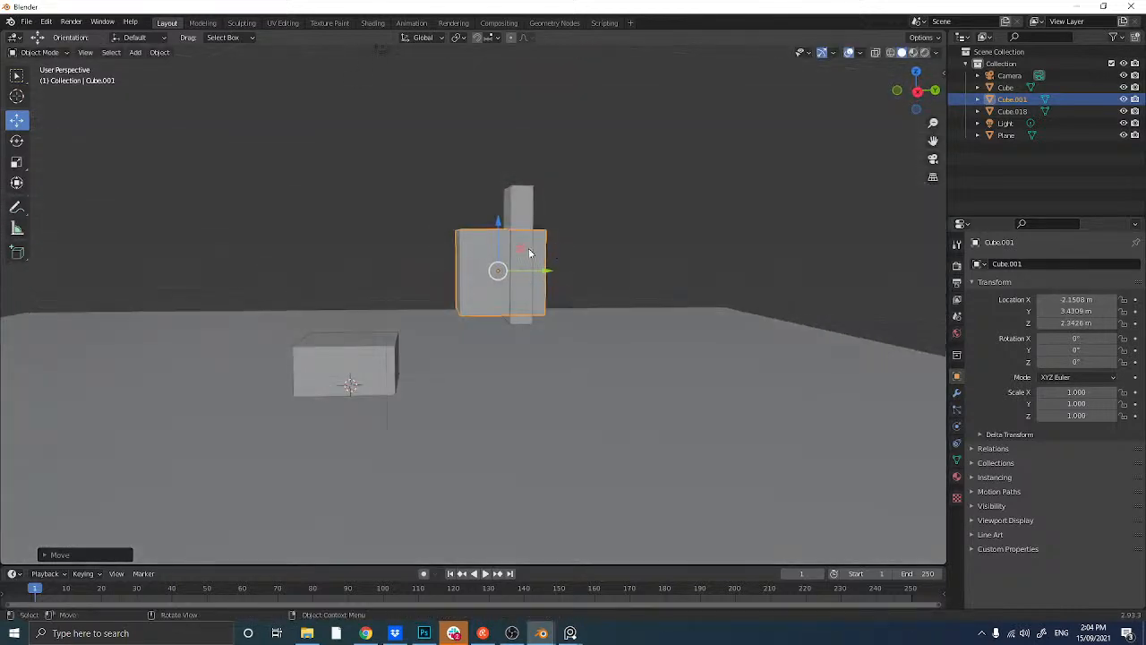
left_click_drag(499, 247, 542, 256)
middle_click_drag(543, 256, 508, 271)
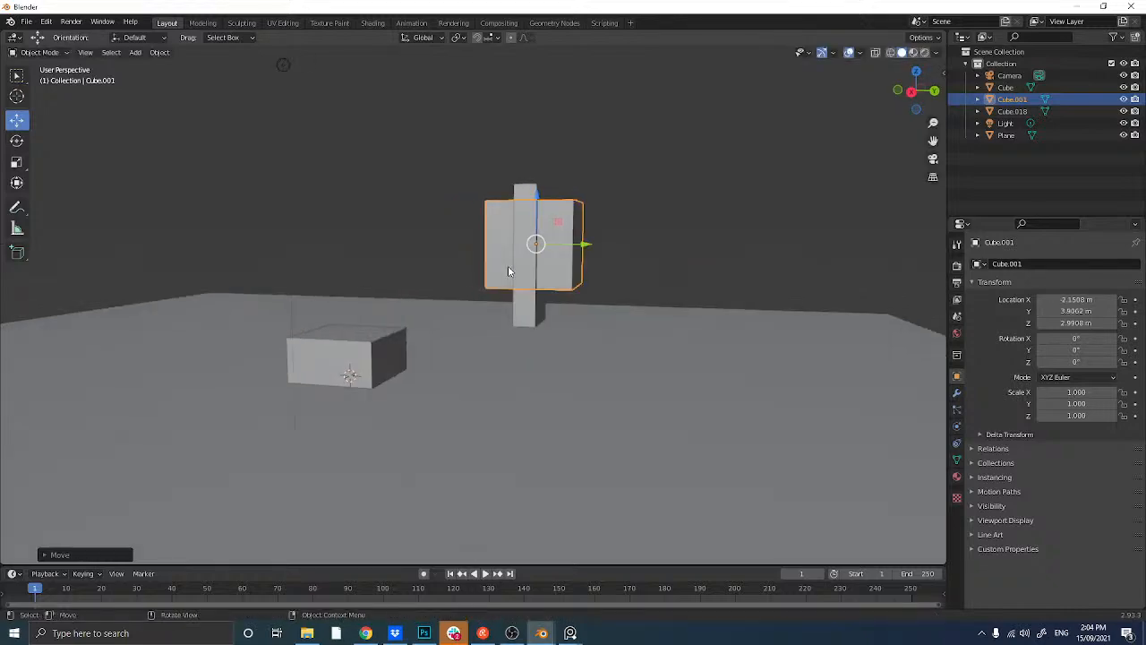
- Switch to interior.blend to check the original panel beside the door, and return to the new scene
mouse_move(543, 632)
left_click(475, 578)
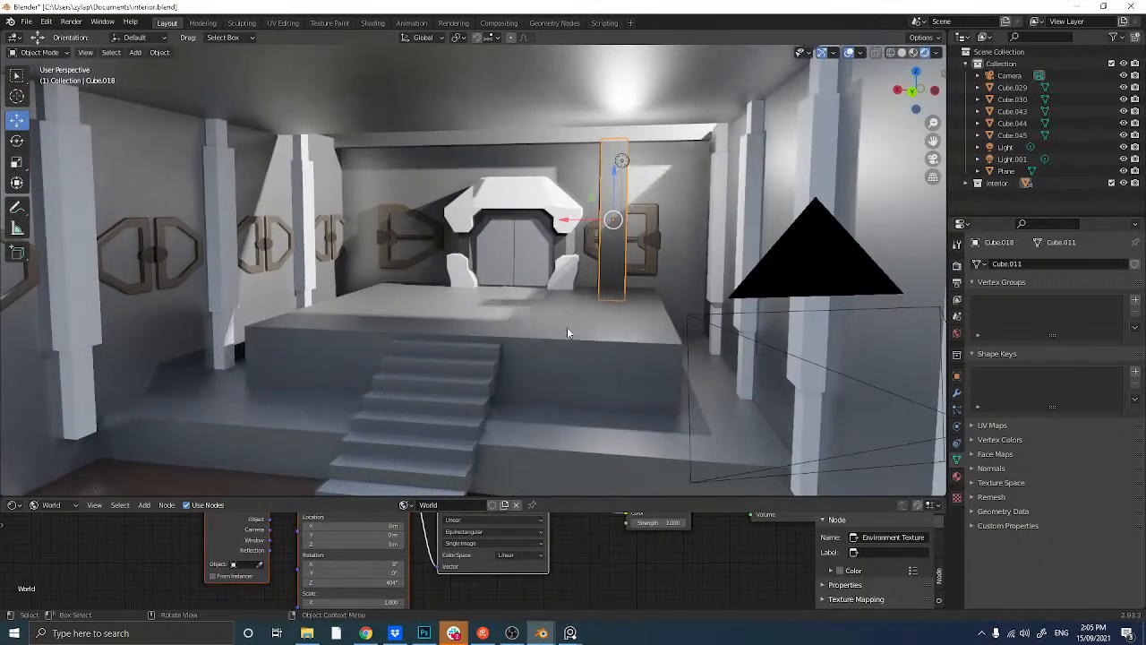
mouse_move(538, 634)
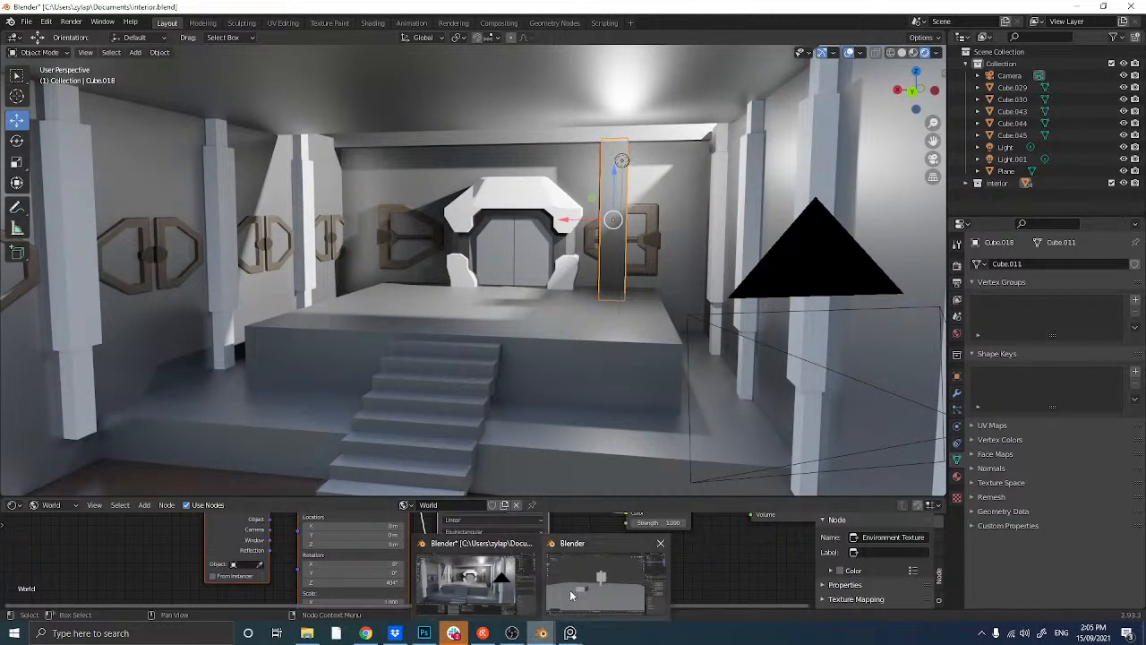
left_click(605, 577)
- Scale the cube copy to about 0.41 and shift it to about 3.84 m in Y and 2.78 m in Z
key("s")
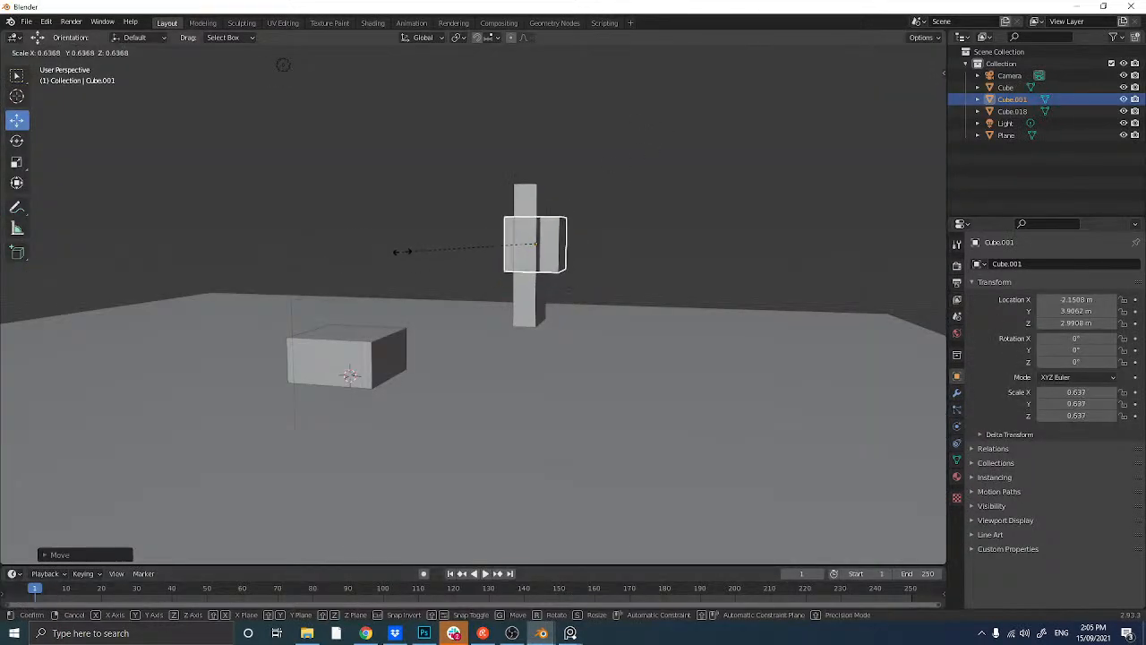
left_click(452, 247)
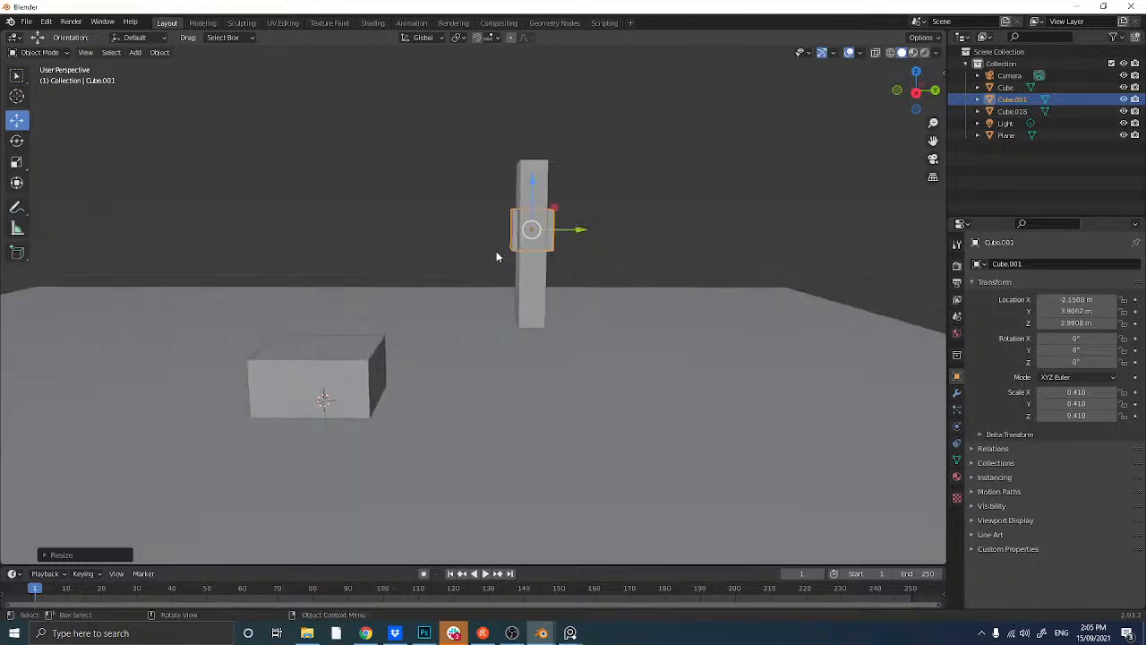
left_click(916, 94)
left_click_drag(550, 175, 545, 194)
middle_click_drag(656, 240, 507, 259)
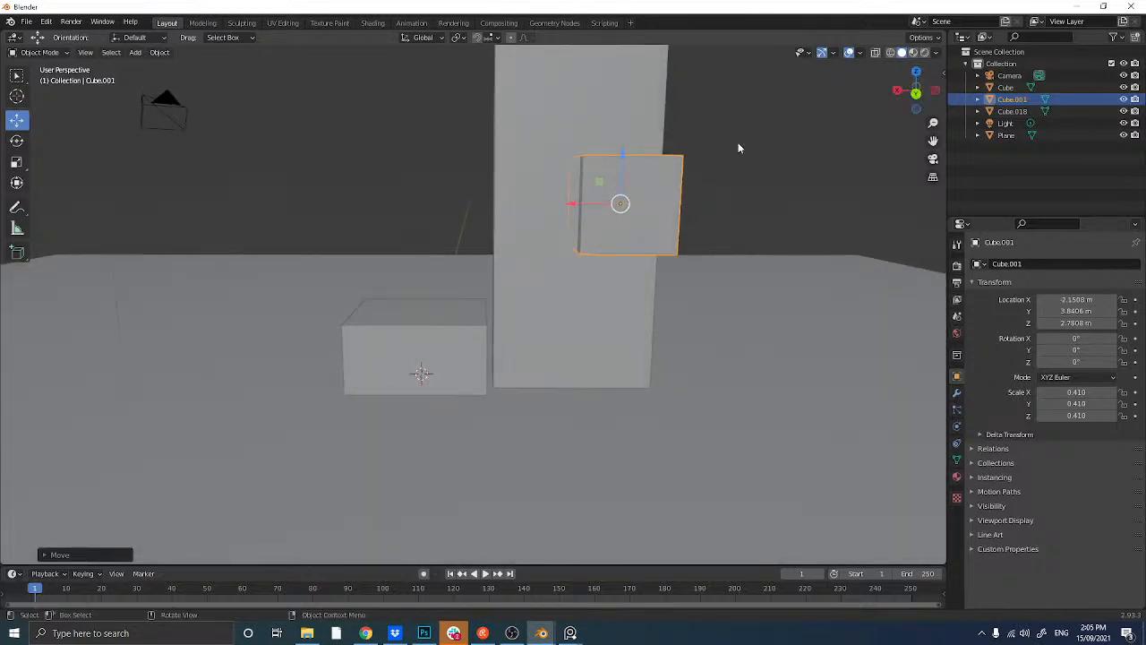
- Move the cube copy to about -1.25 m in X and 2.87 m in Z, and scale it to about 0.33
left_click_drag(571, 209, 472, 205)
middle_click_drag(472, 205, 565, 206)
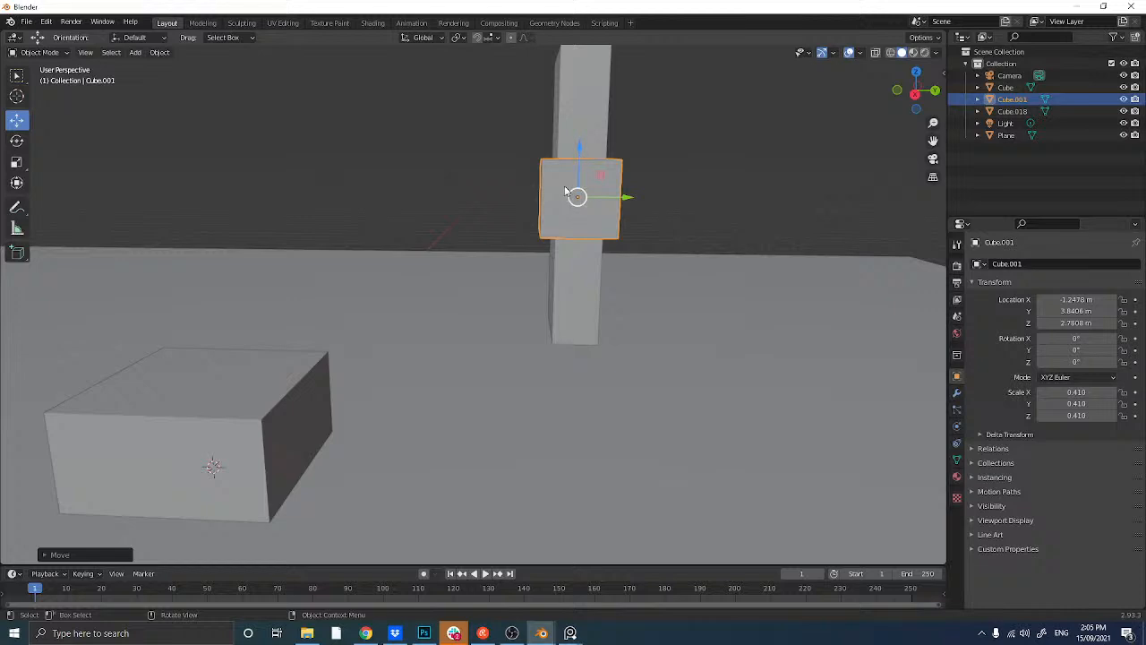
left_click_drag(583, 179, 582, 172)
middle_click_drag(583, 172, 568, 189)
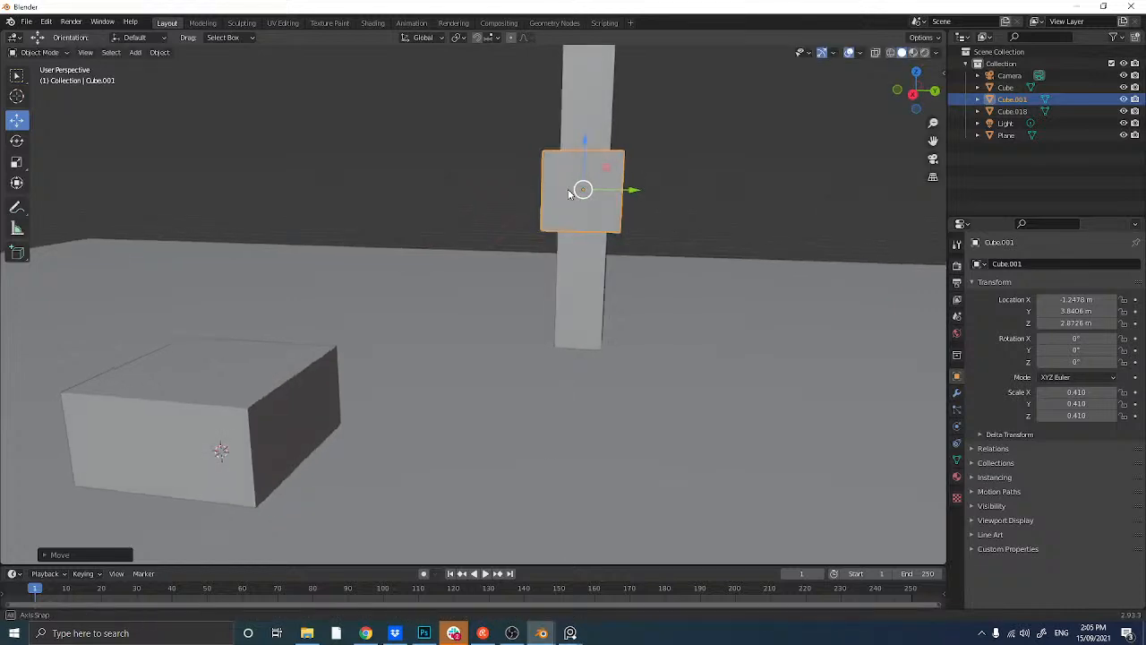
key("s")
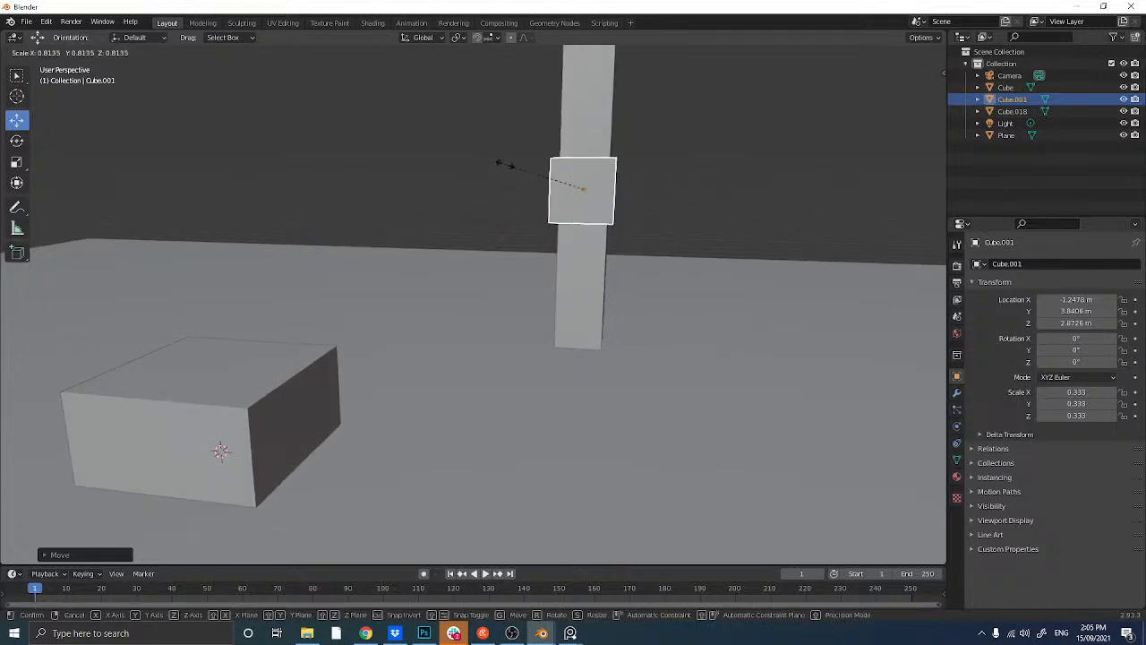
left_click(507, 166)
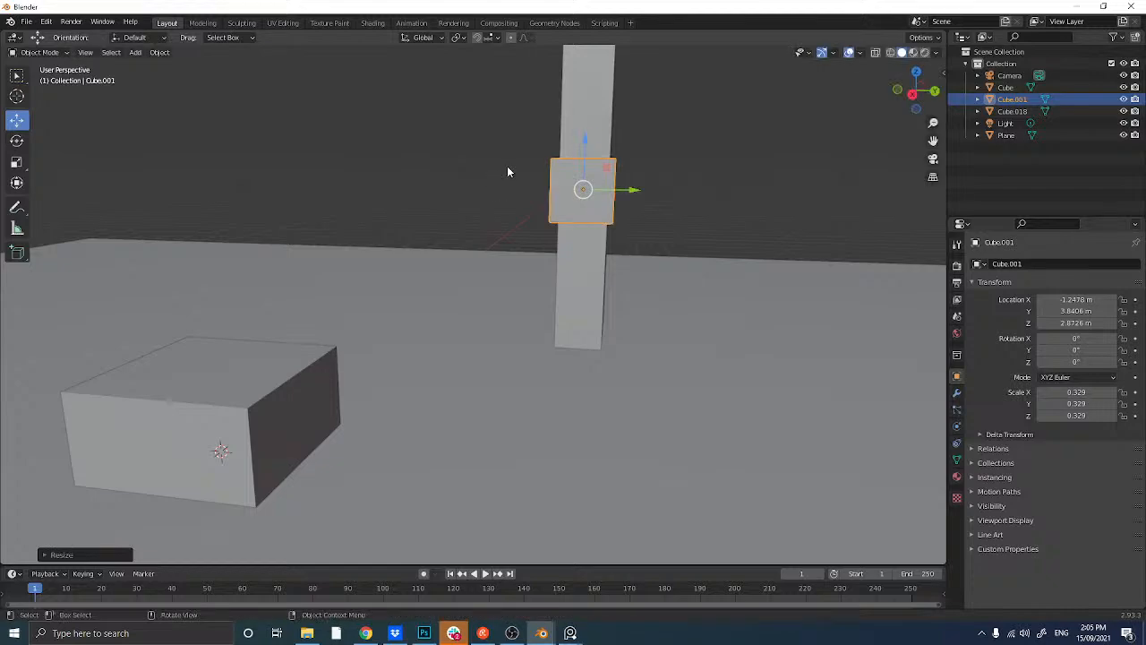
middle_click_drag(507, 165, 539, 201)
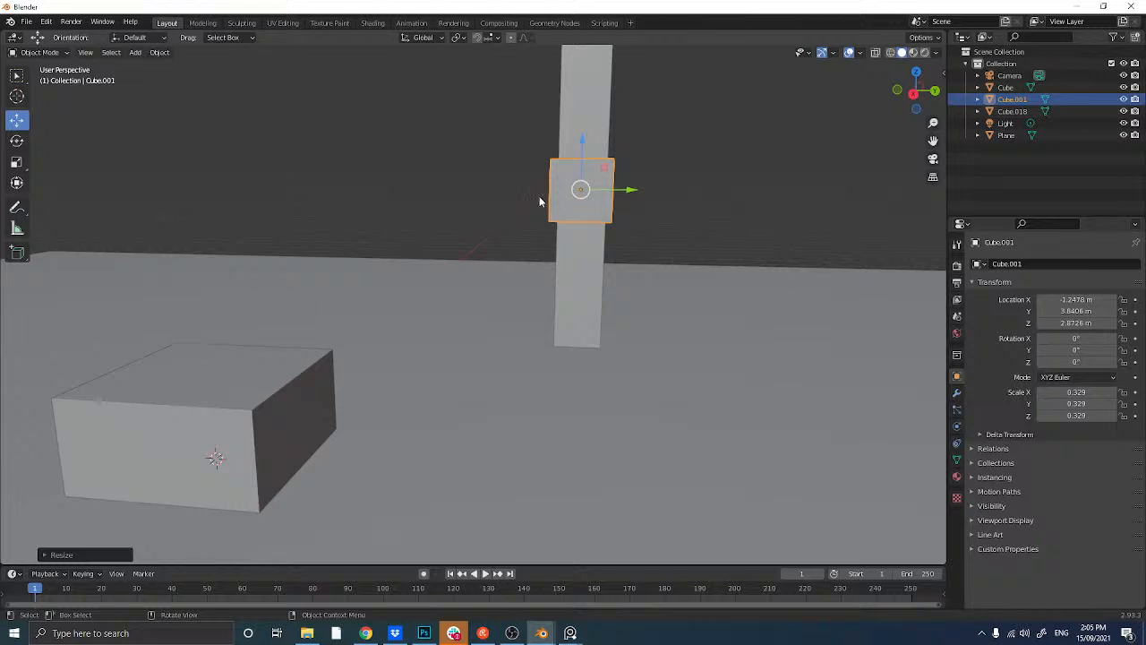
- Narrow the tall panel along the Y axis to a scale of about 0.21
left_click(563, 239)
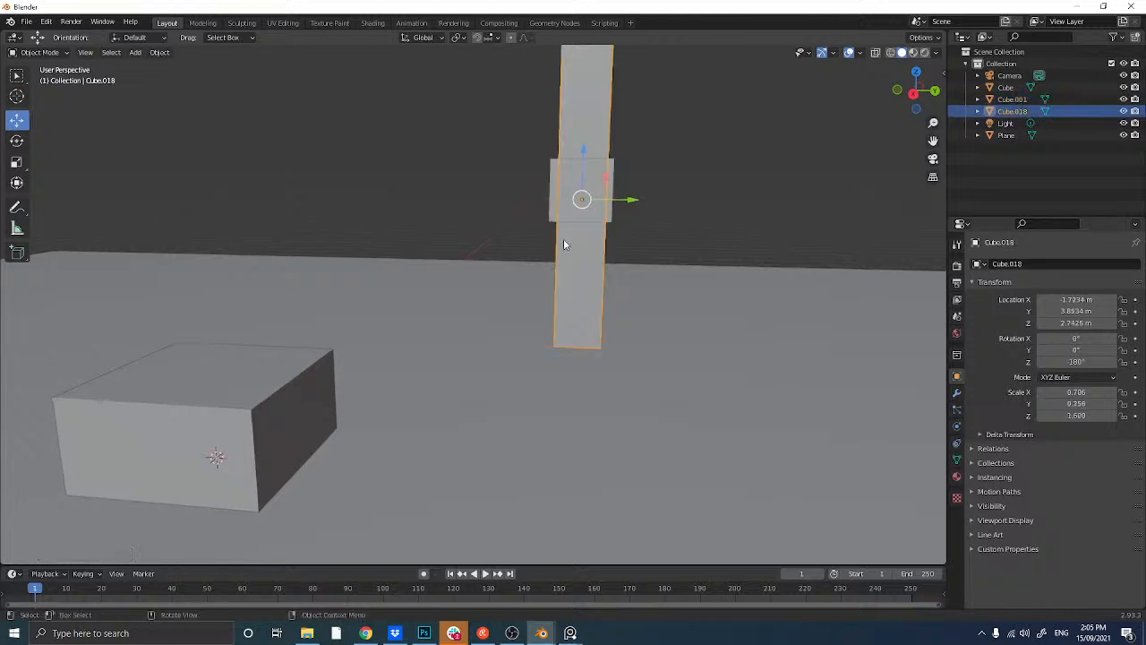
left_click(16, 163)
left_click_drag(631, 200, 621, 202)
- Shrink the small cube on the panel slightly to a uniform scale of about 0.314
left_click(558, 192)
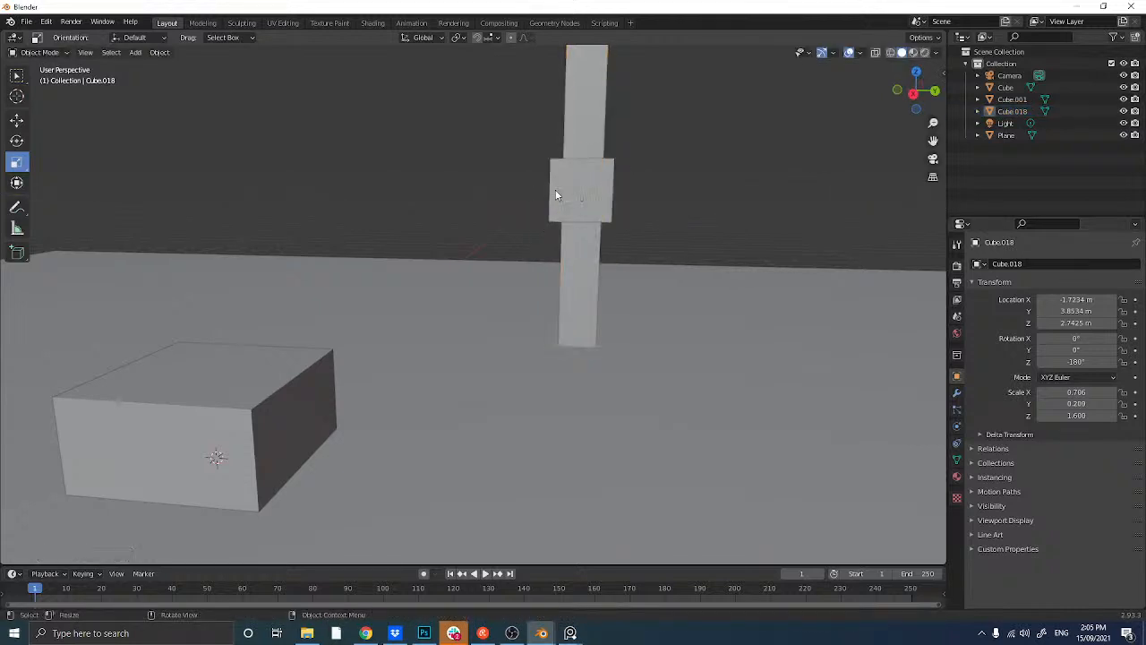
key("s")
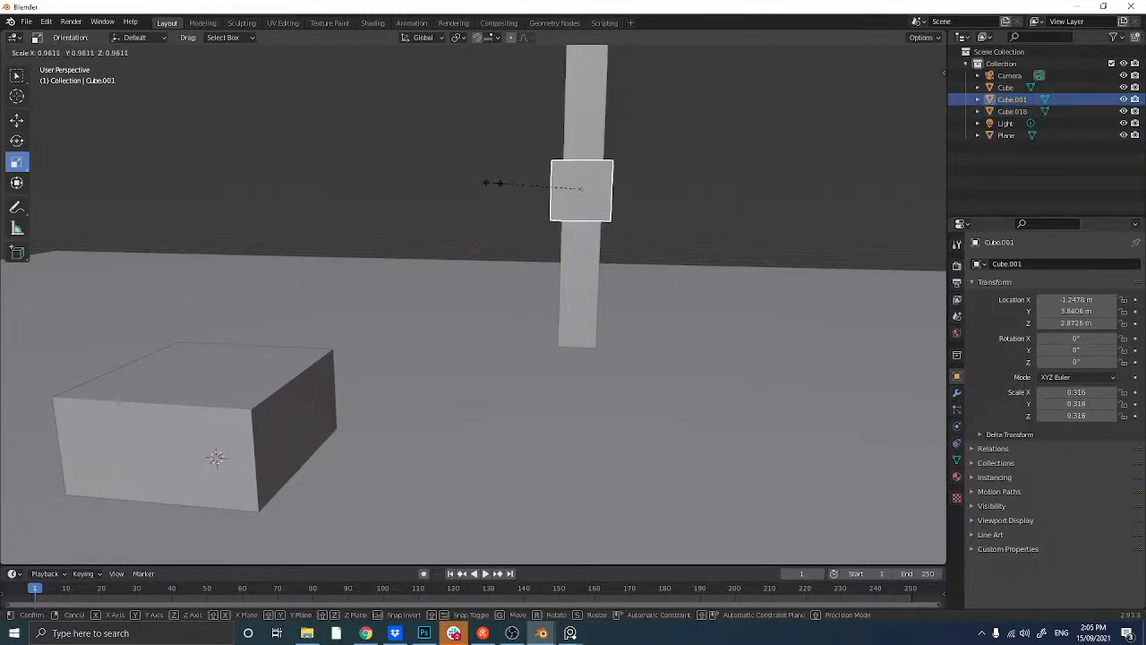
left_click(494, 181)
middle_click_drag(495, 181, 518, 238)
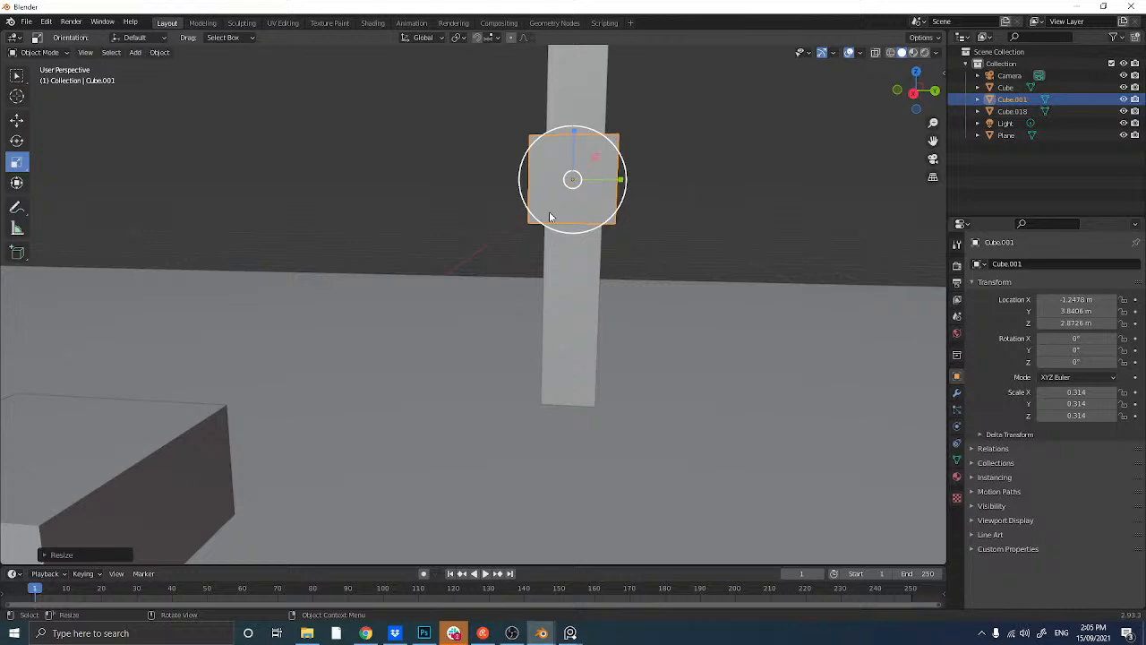
- Extrude the bottom face of the small cube downward by about 0.24 m
mouse_move(550, 217)
middle_mouse_down()
mouse_move(534, 213)
mouse_move(528, 191)
mouse_move(542, 204)
middle_mouse_up()
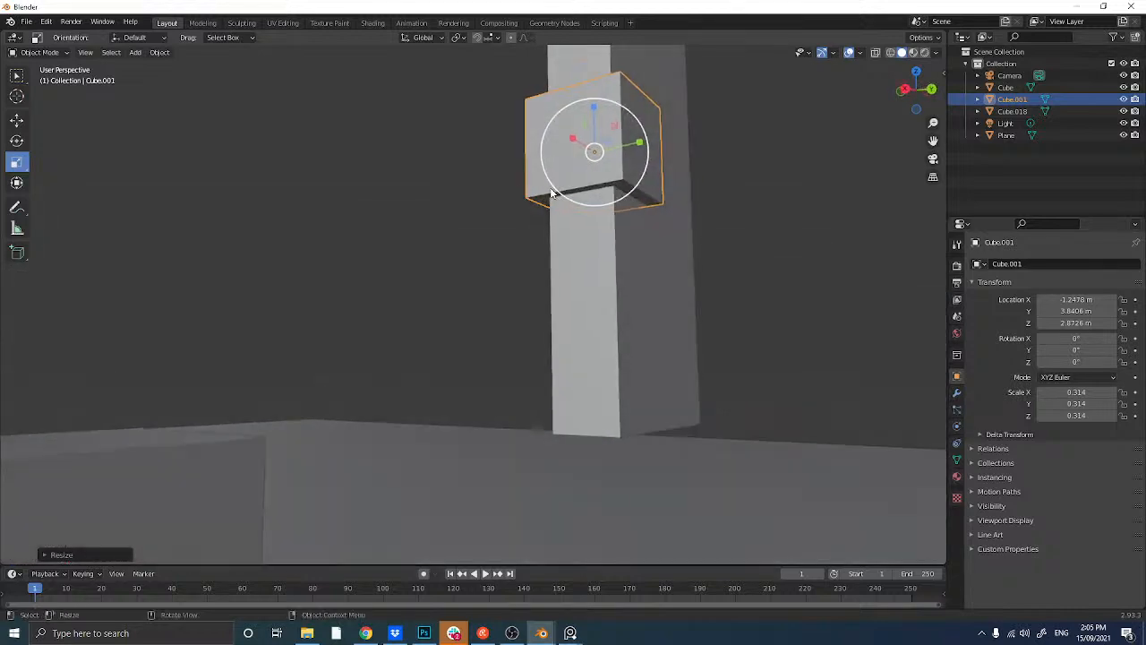
key("Tab")
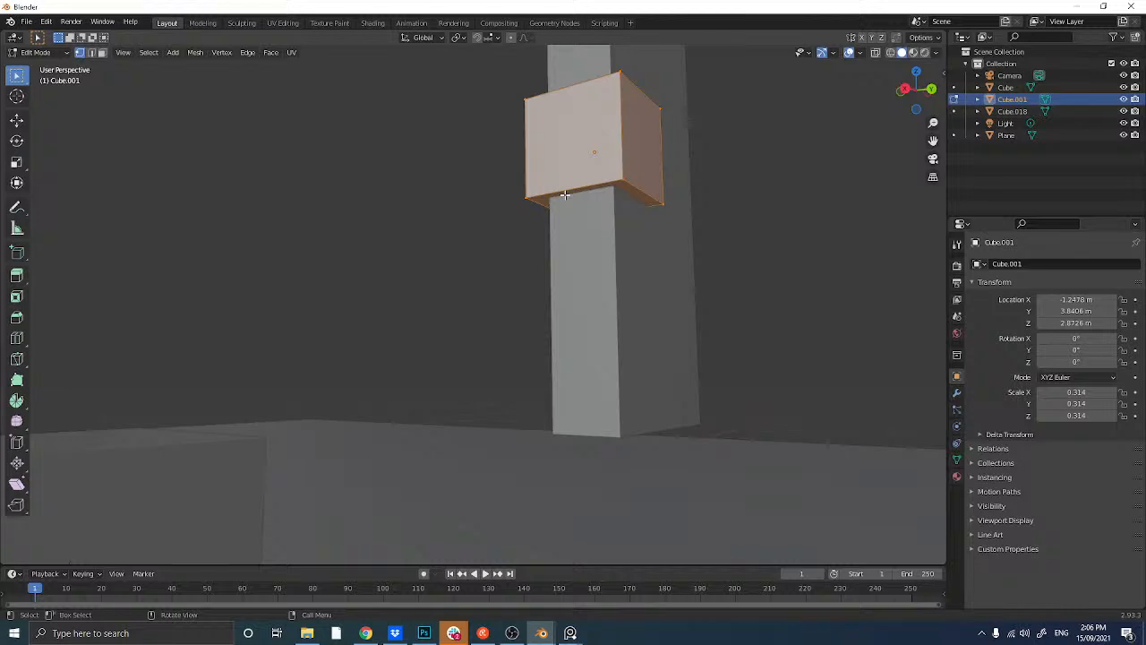
left_click(621, 189)
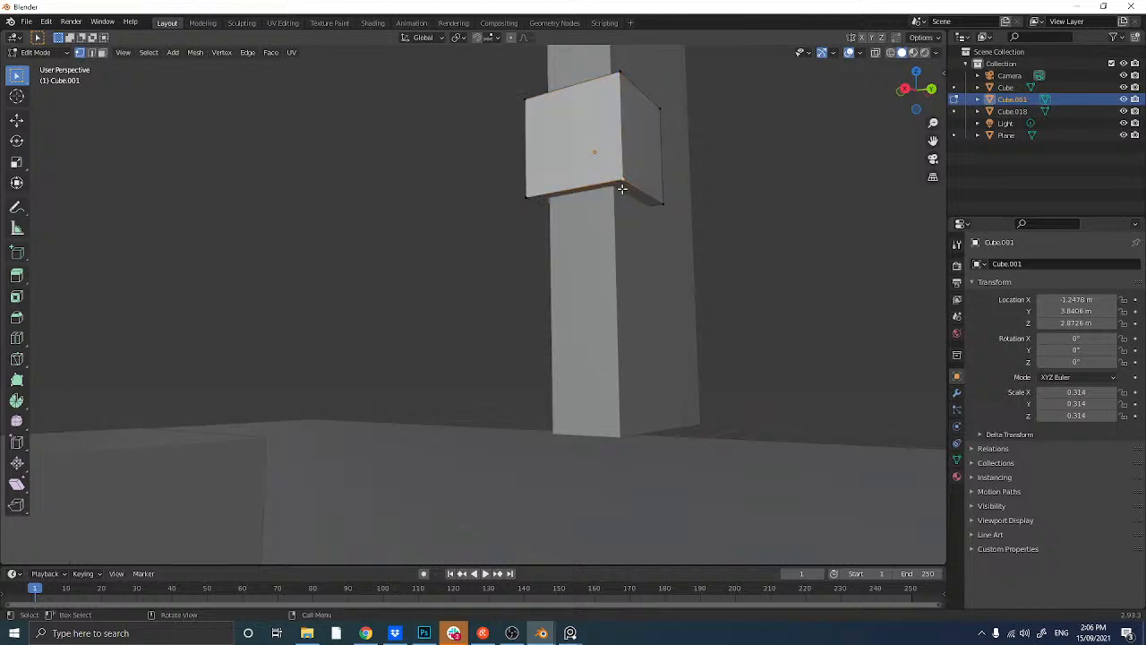
key("2")
left_click(621, 189, "alt")
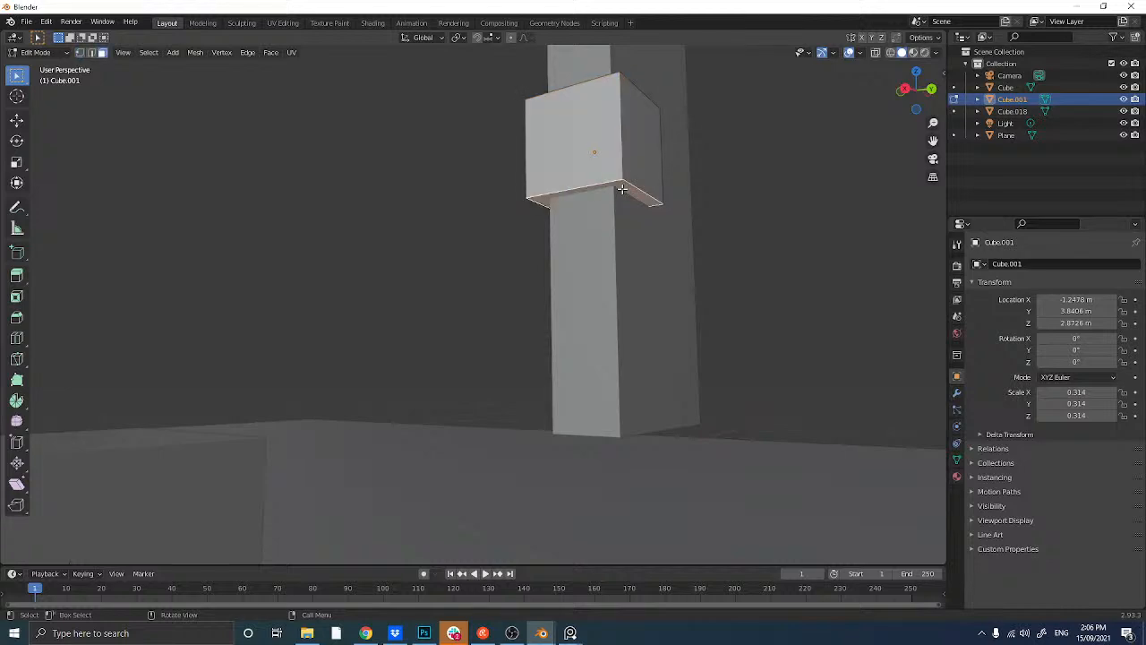
key("e")
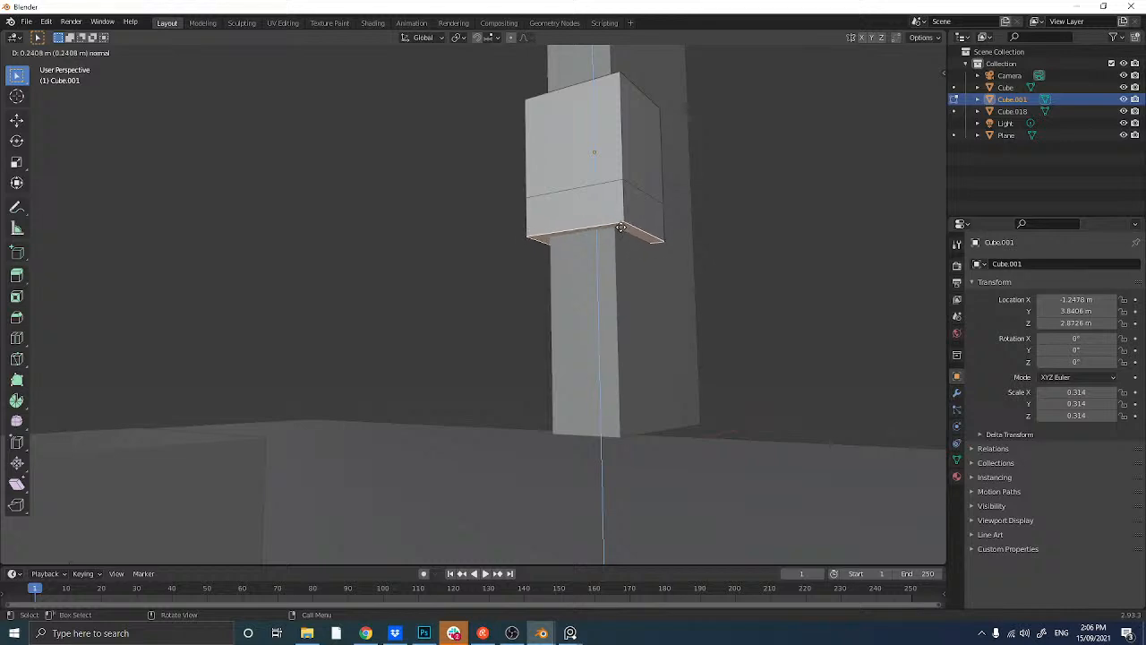
left_click(621, 228)
- Narrow the extruded bottom face along the Y axis so the block's lower end tapers on both sides
middle_click_drag(548, 225, 558, 231)
left_click(17, 162)
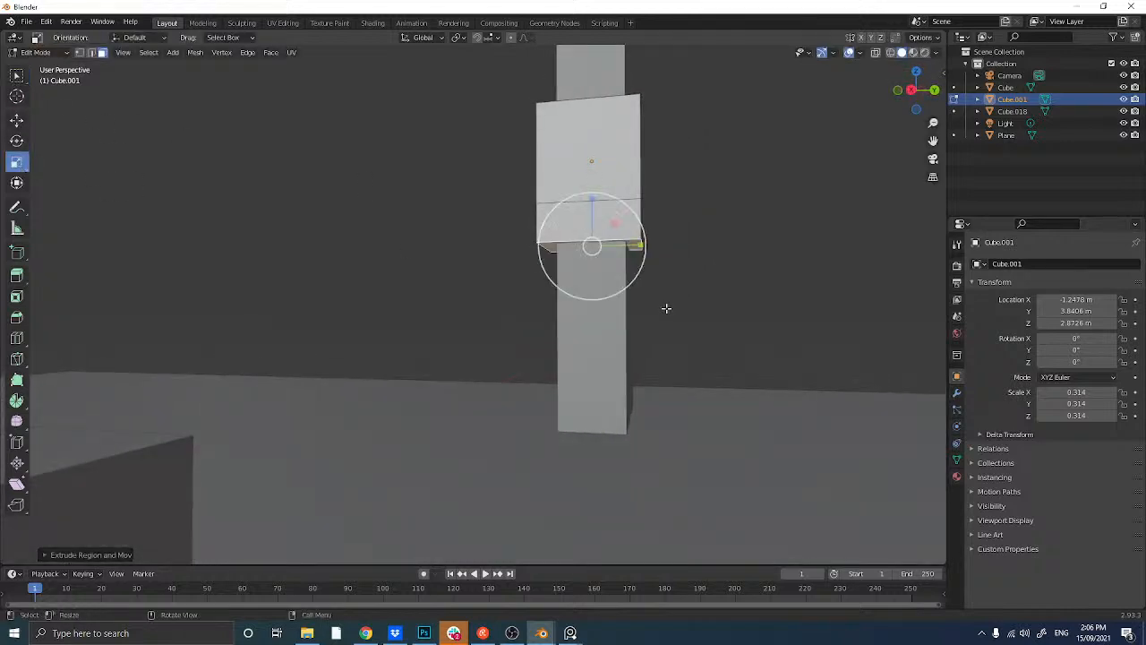
middle_click_drag(652, 297, 660, 236)
left_click_drag(641, 242, 609, 244)
middle_click_drag(591, 240, 540, 281)
key("Tab")
- Narrow the tall panel along the Y axis to a scale of about 0.144
left_click(539, 281)
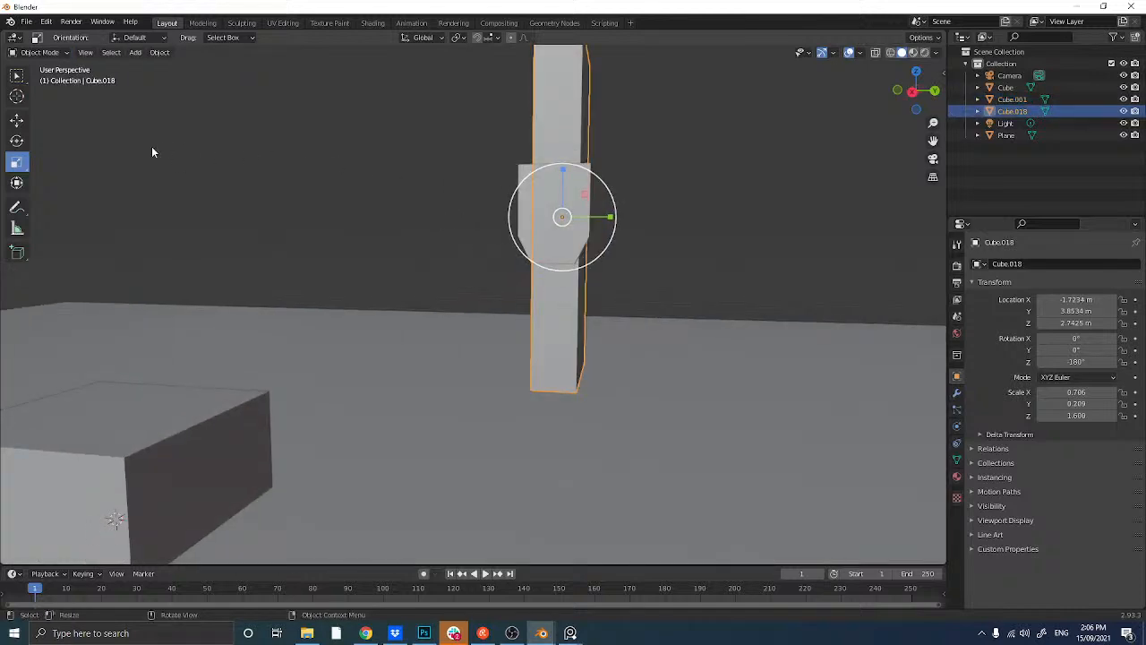
left_click_drag(612, 217, 589, 215)
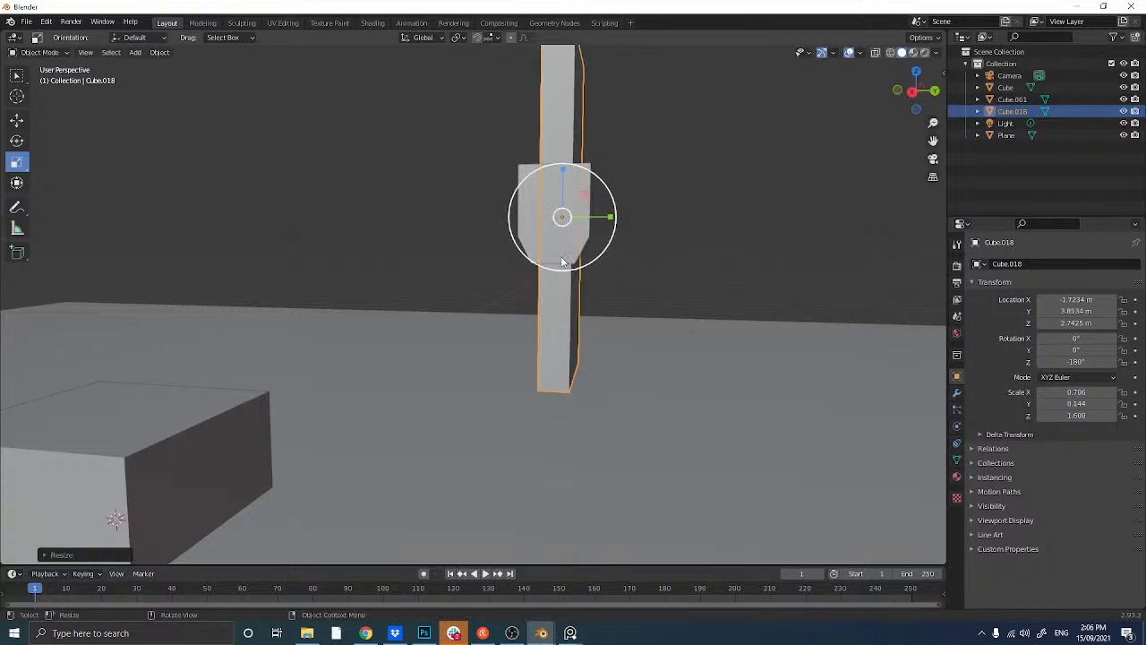
middle_click_drag(566, 264, 571, 266)
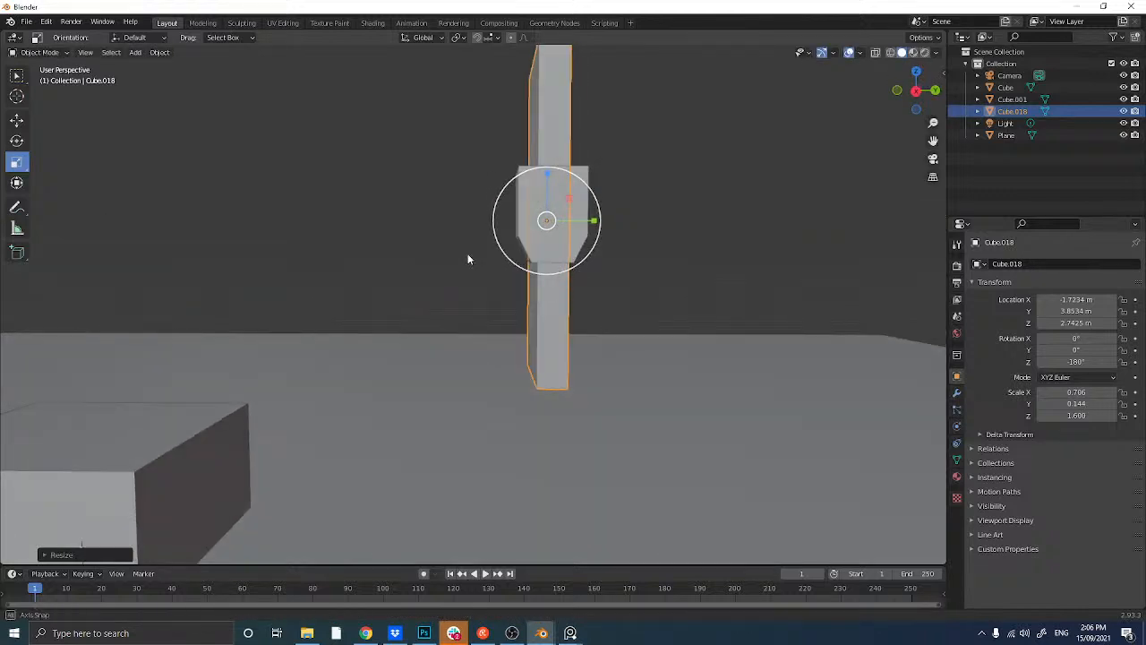
middle_click_drag(468, 253, 443, 254)
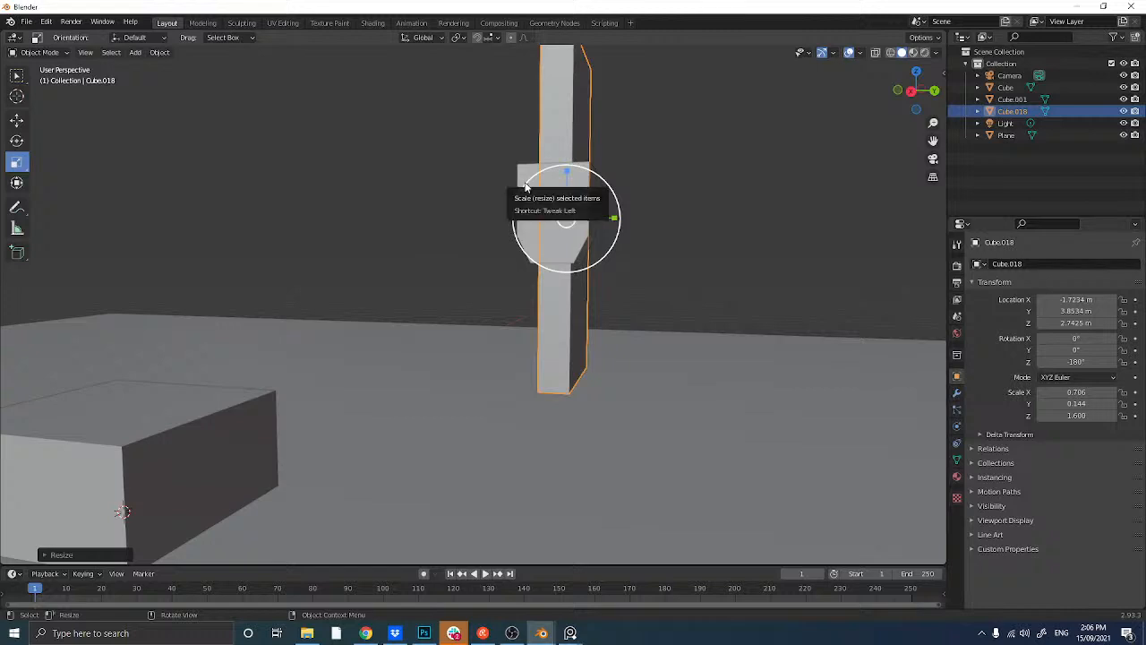
- Flatten the tapered block along the Z axis to a scale of about 0.243
left_click(528, 226)
middle_click_drag(550, 248, 557, 154)
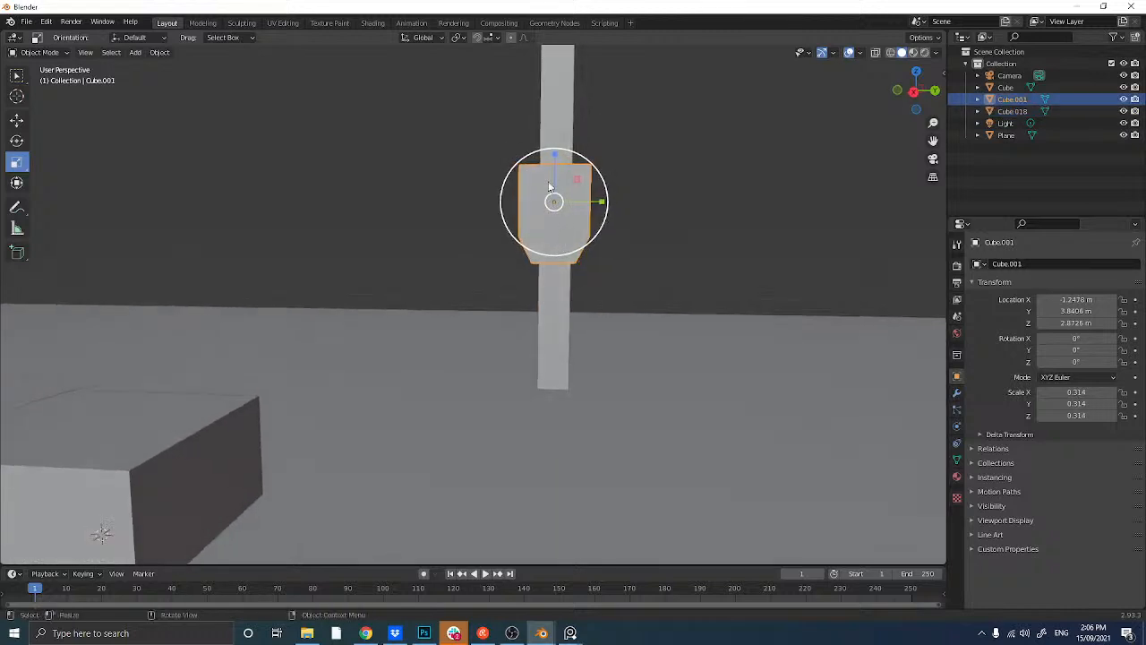
left_click_drag(556, 152, 554, 169)
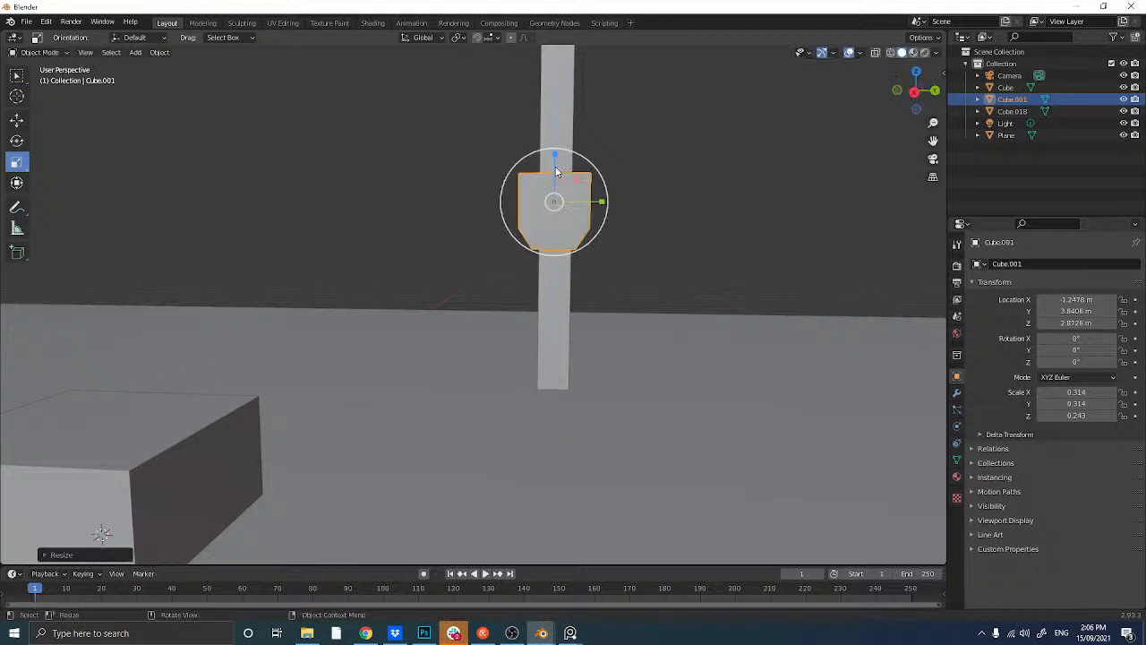
- Apply rotation and scale to the tapered block
middle_click_drag(554, 168, 483, 226)
key("Tab")
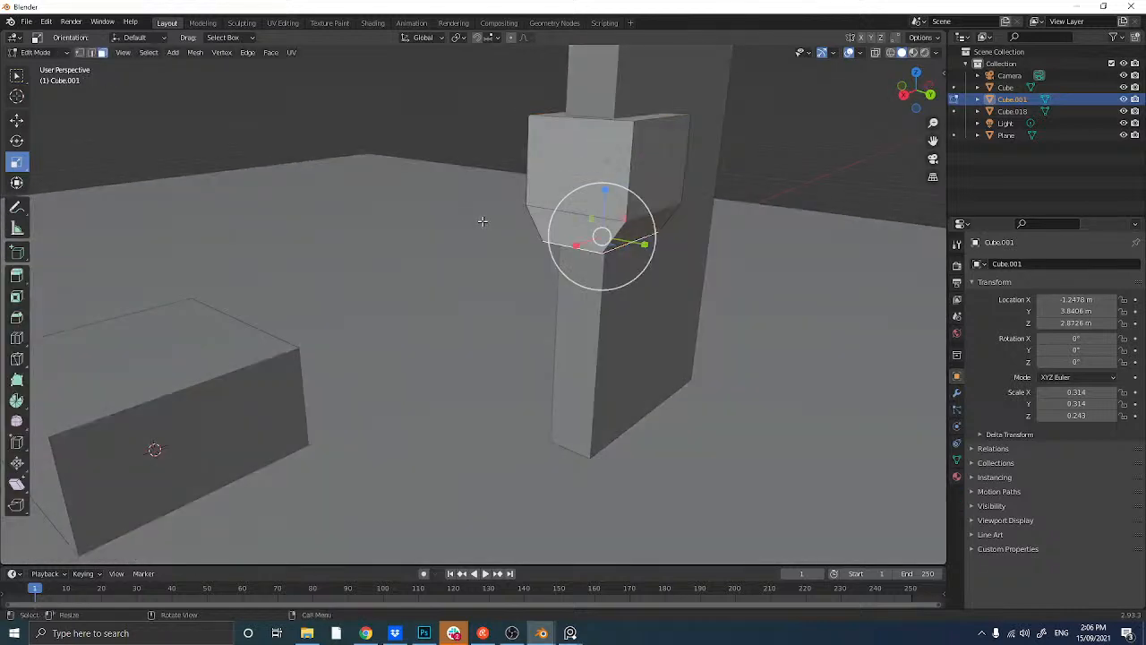
left_click(547, 207, "alt")
key("Tab")
key("ctrl+a")
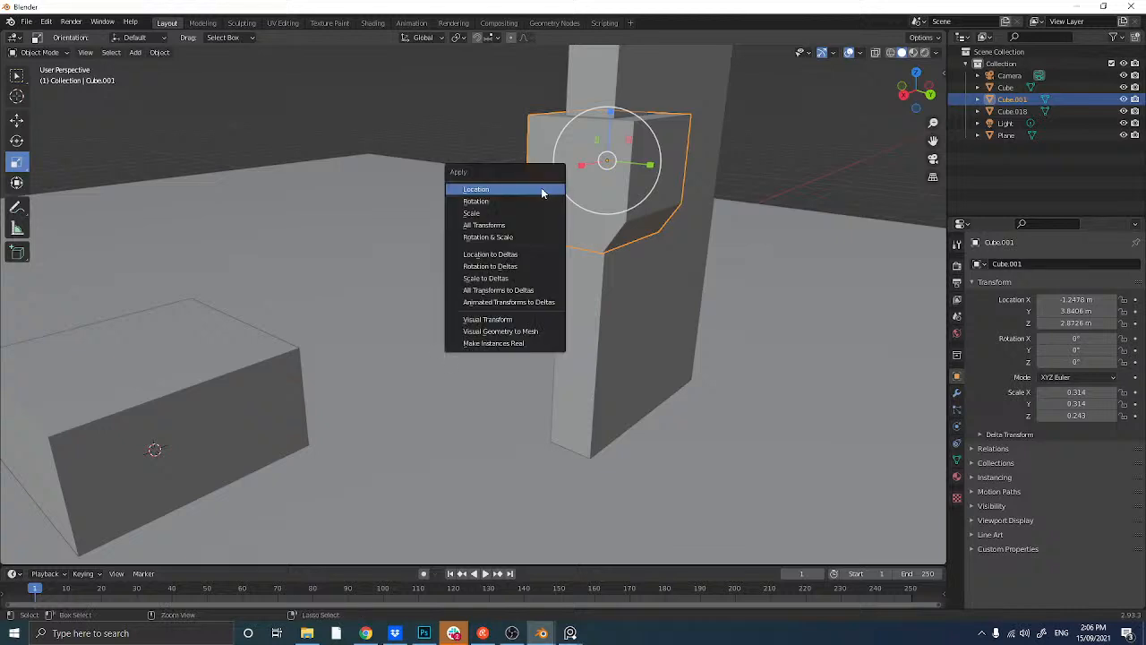
left_click(519, 236)
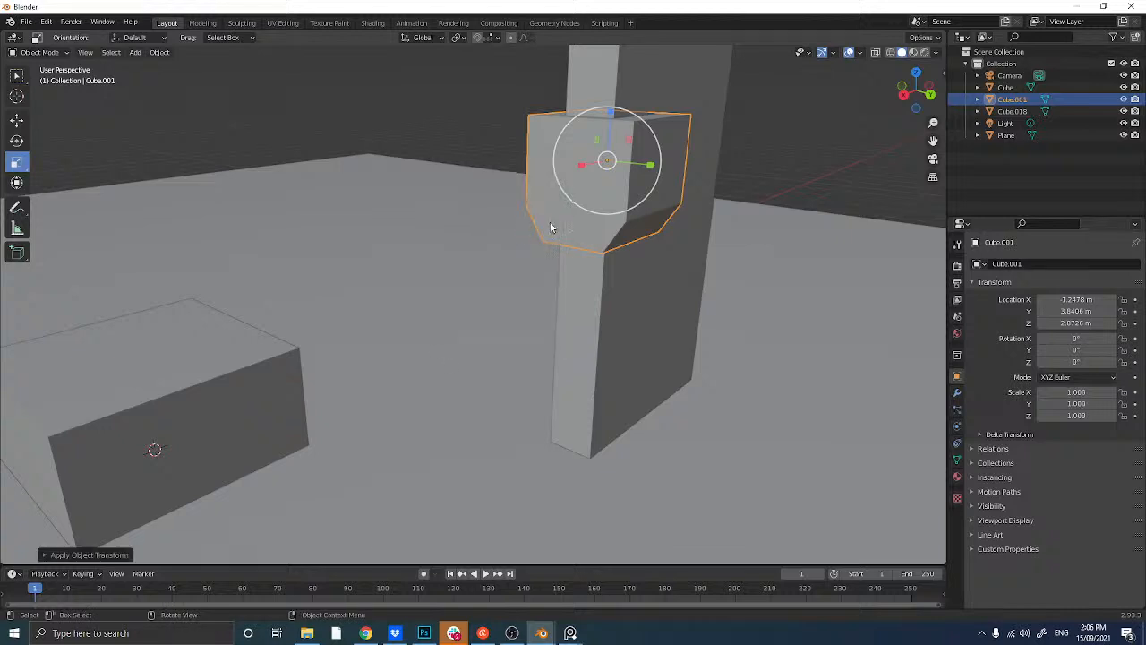
- Display the block's transform values in the viewport and undo the applied rotation and scale
middle_click_drag(508, 231, 520, 226)
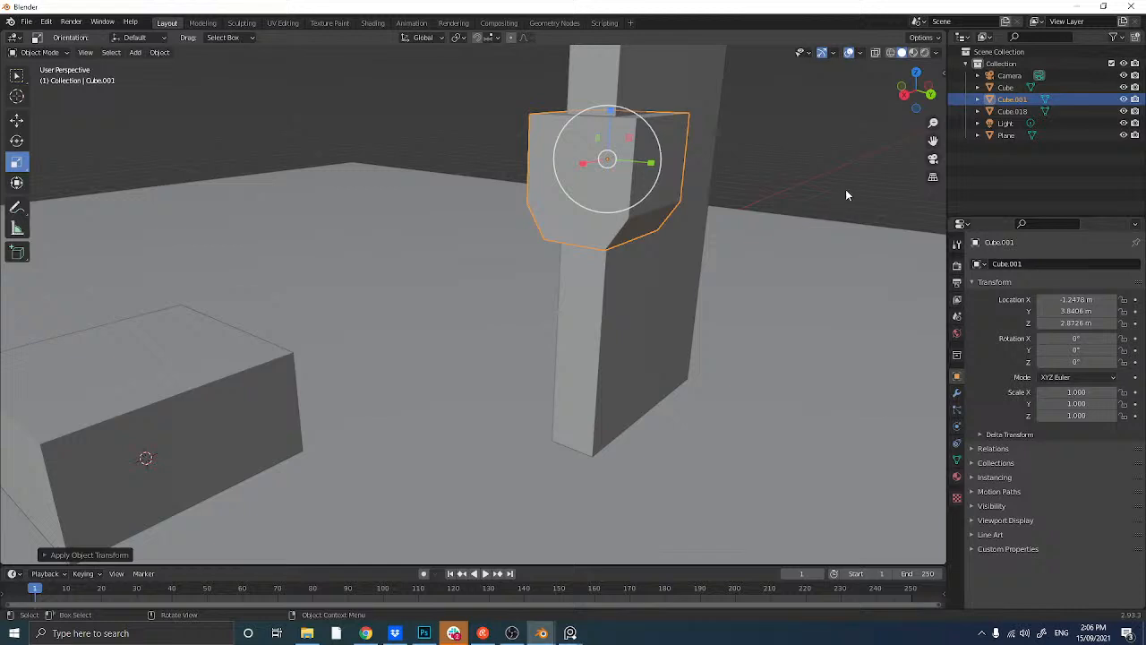
key("n")
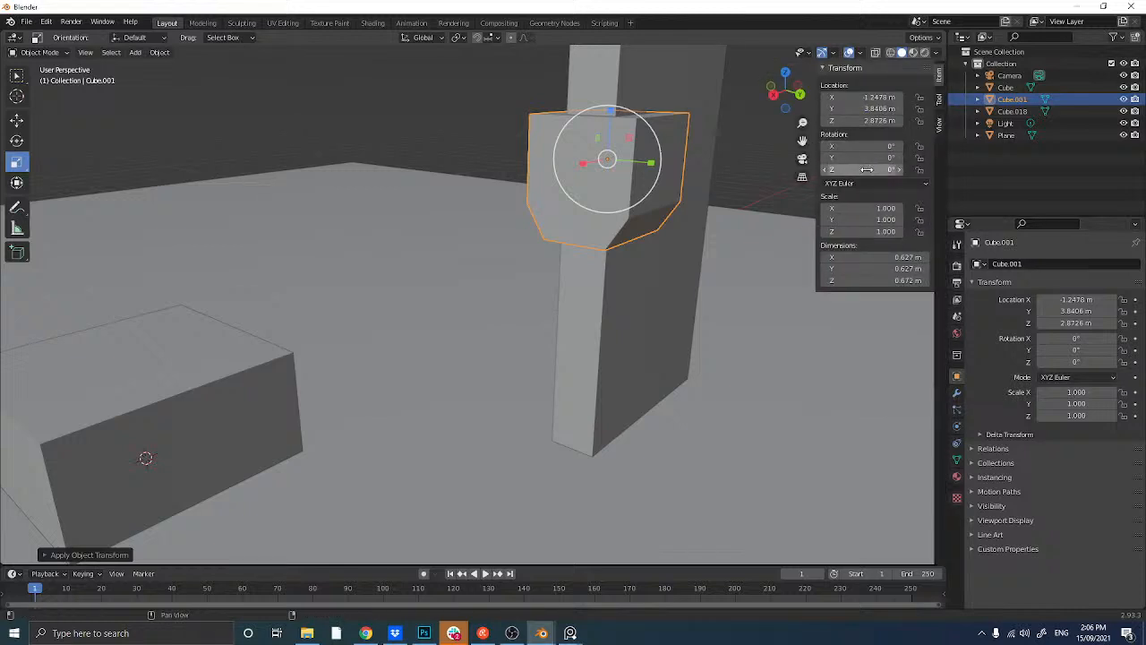
key("n")
key("n")
key("n")
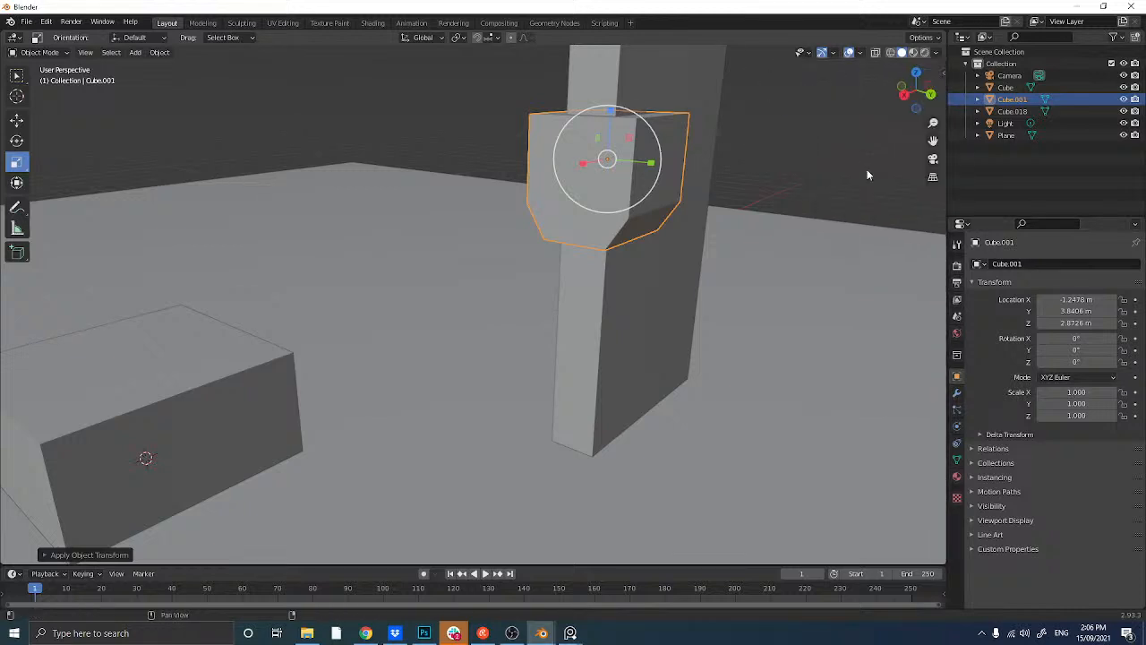
key("n")
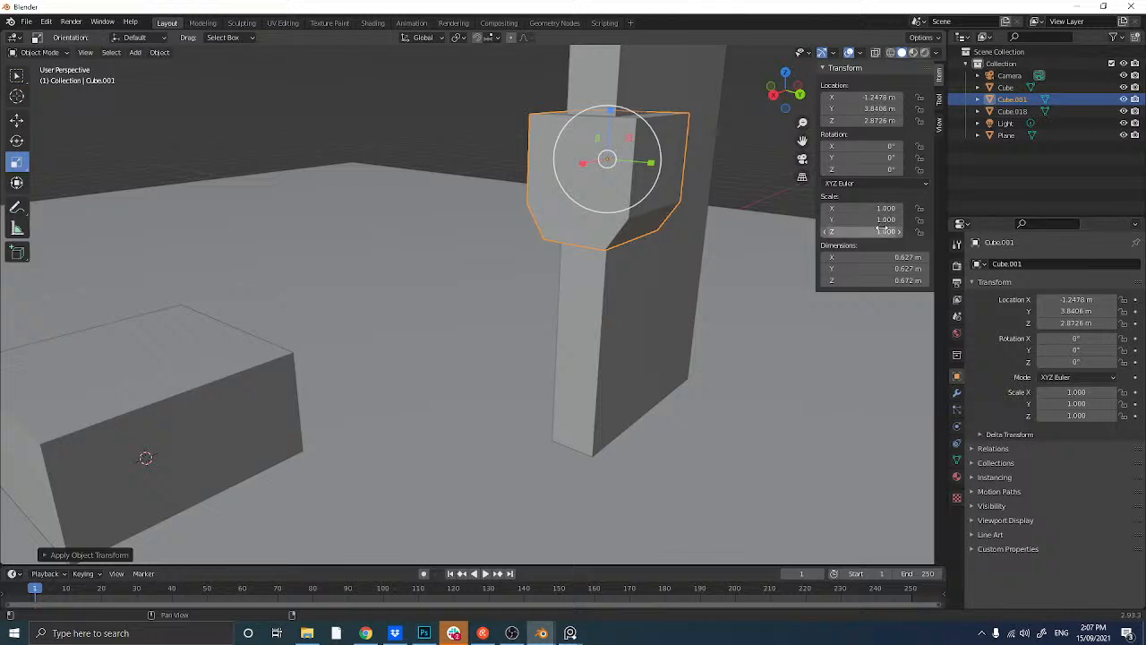
key("ctrl+z")
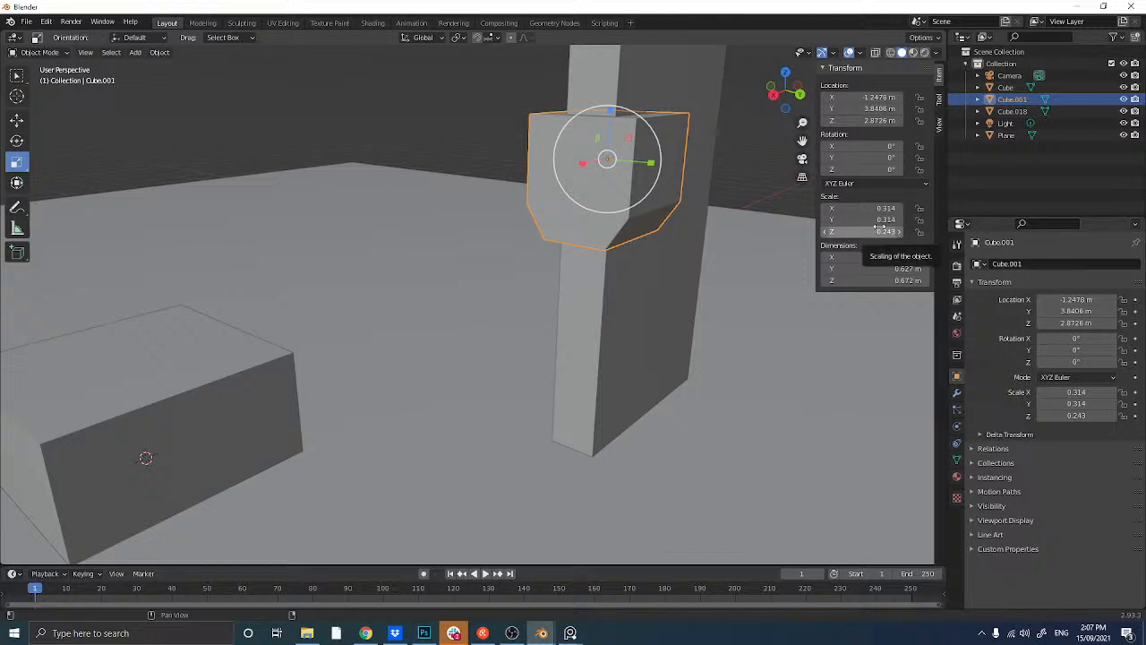
- Reapply the tapered block's rotation and scale
left_click(45, 22)
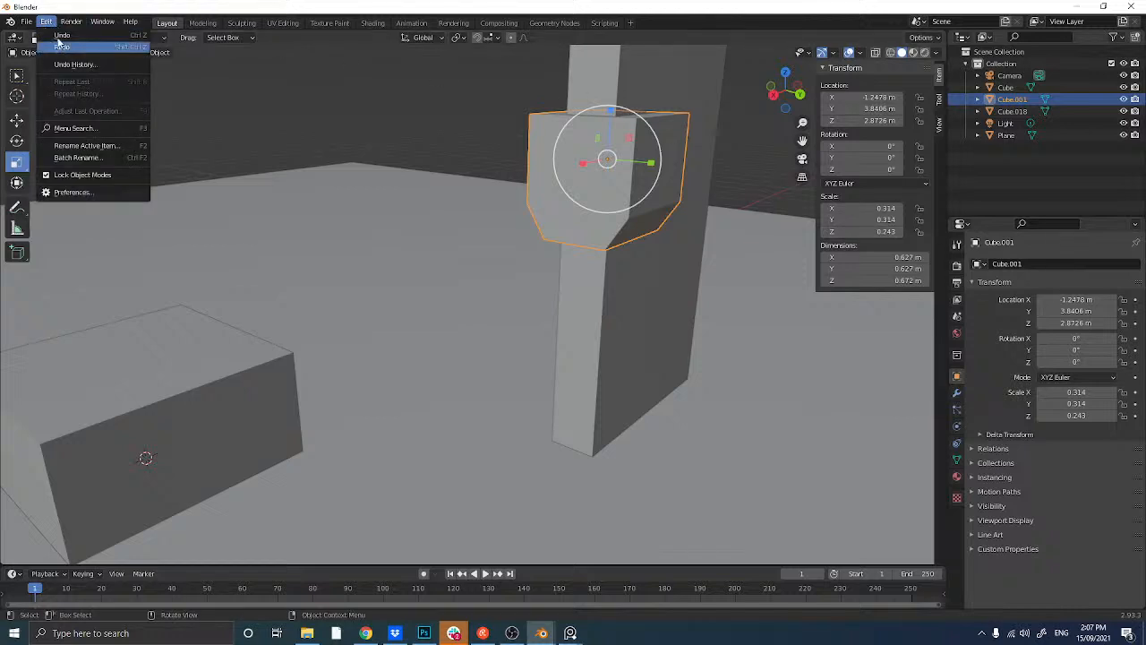
key("ctrl+a")
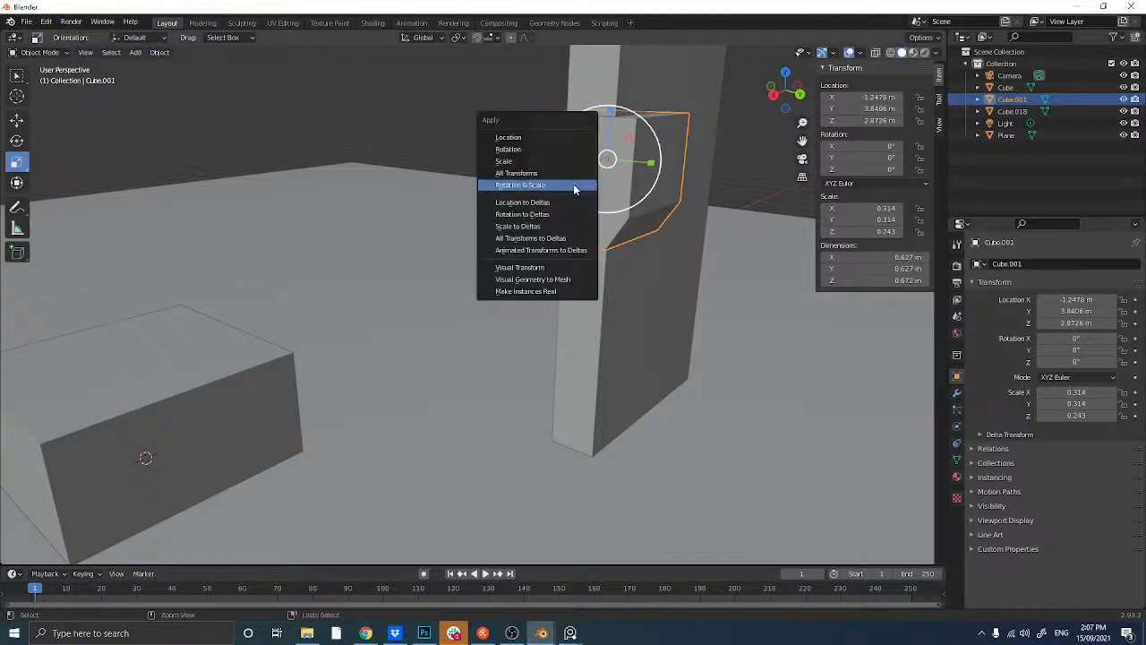
left_click(574, 186)
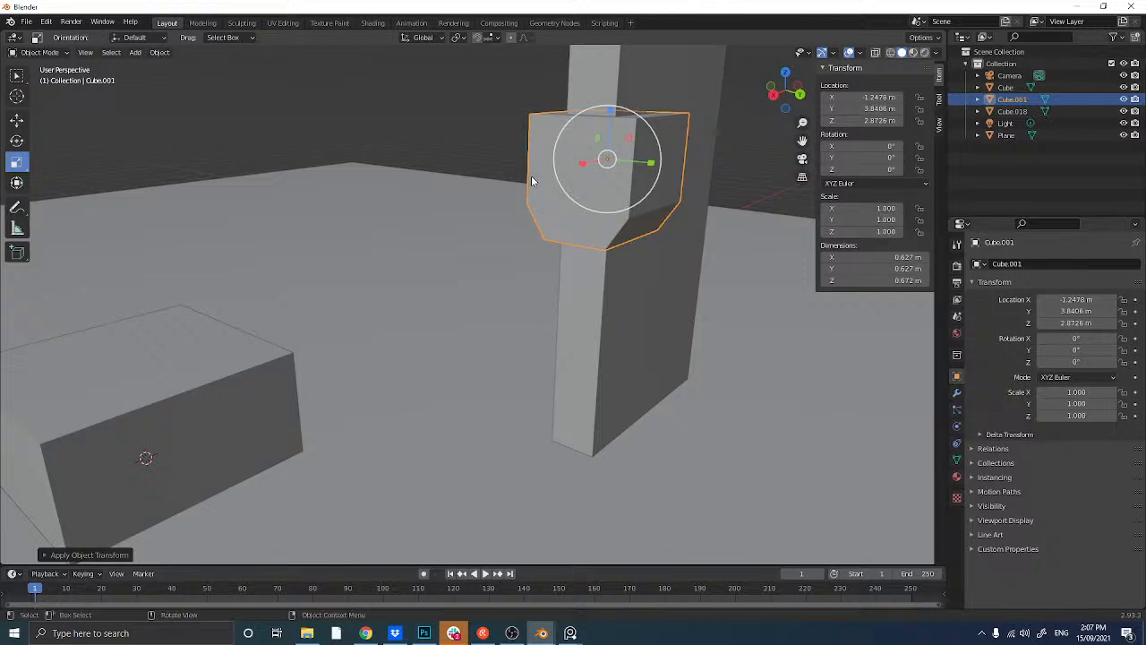
- Bevel all edges of the tapered block with a single segment and a width of about 0.042 m
key("Tab")
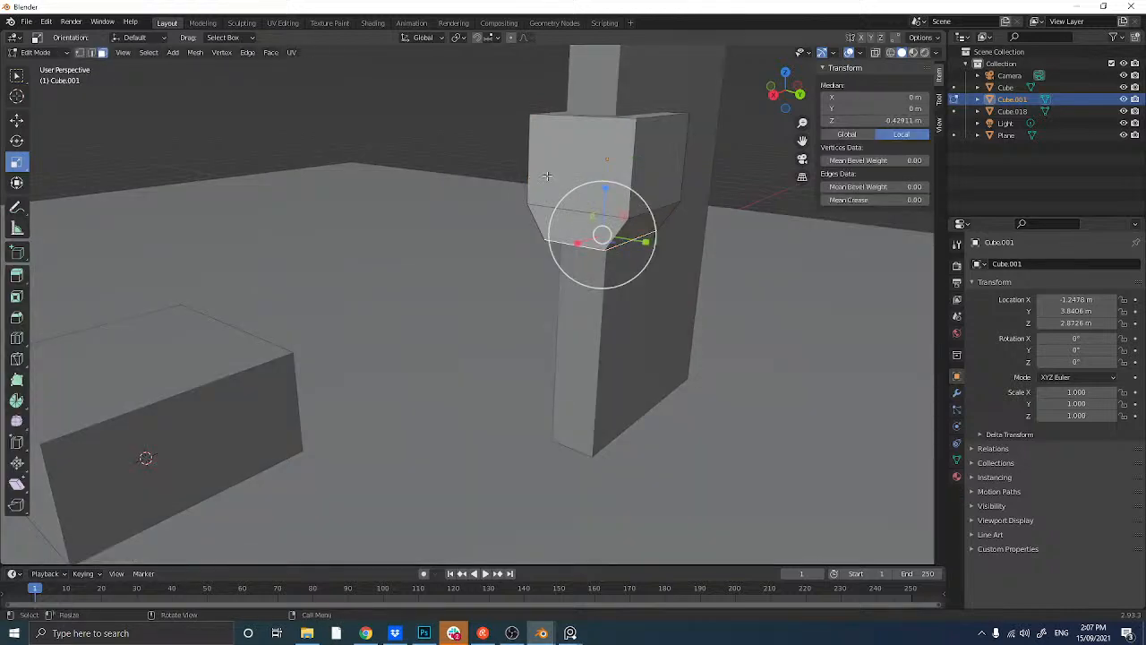
key("l")
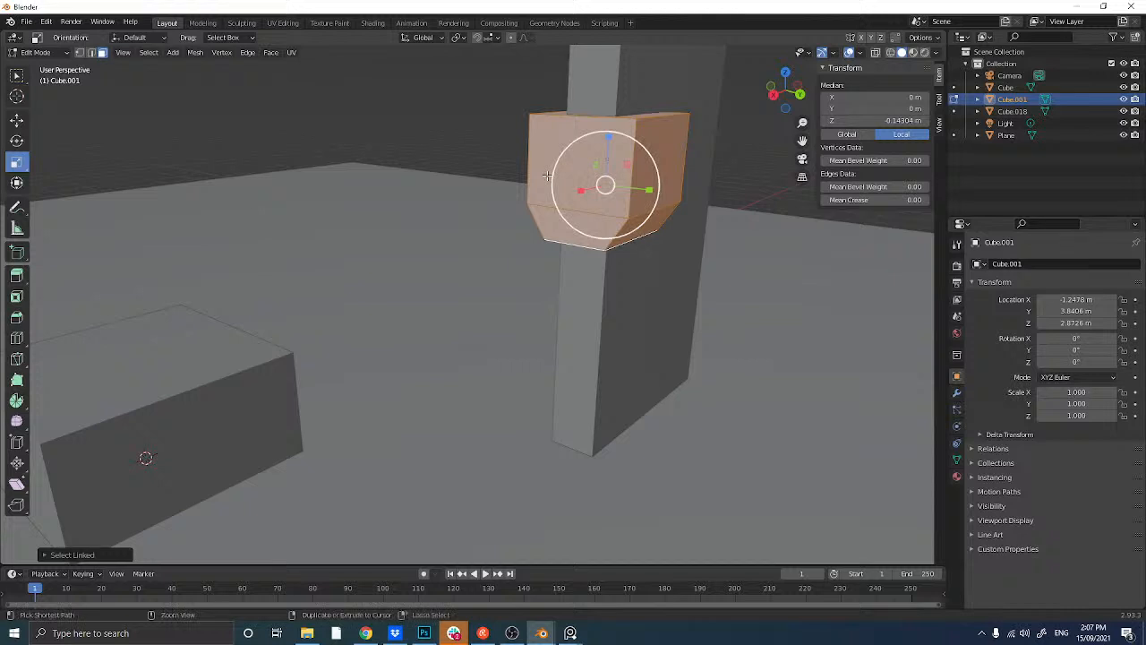
key("ctrl+b")
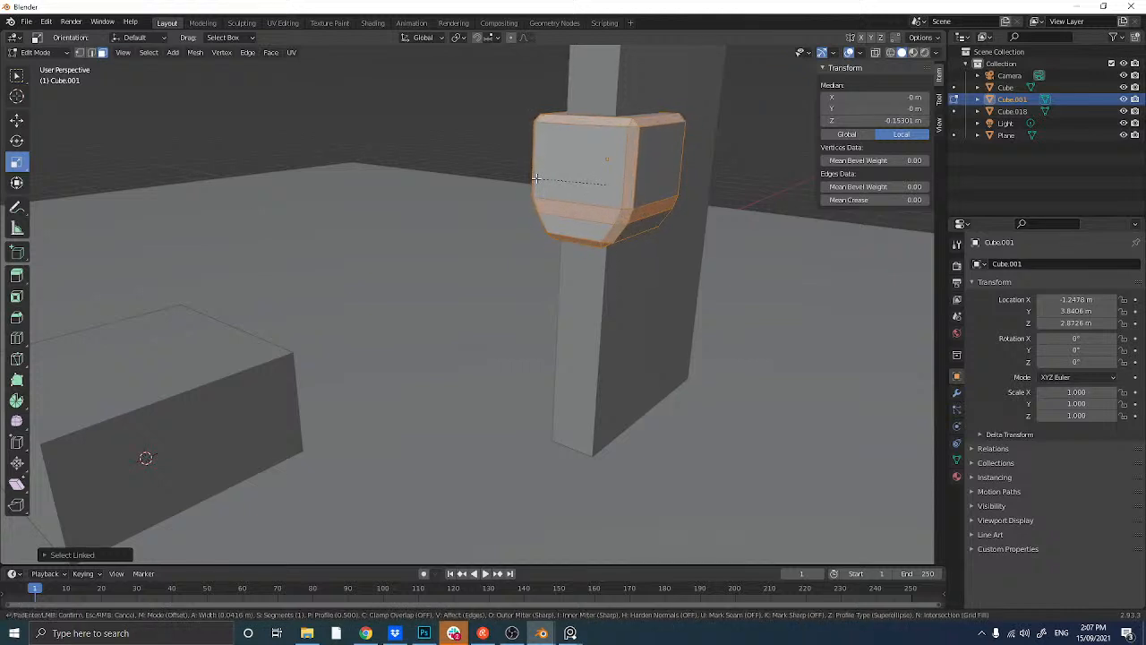
scroll(529, 180, "up", 3)
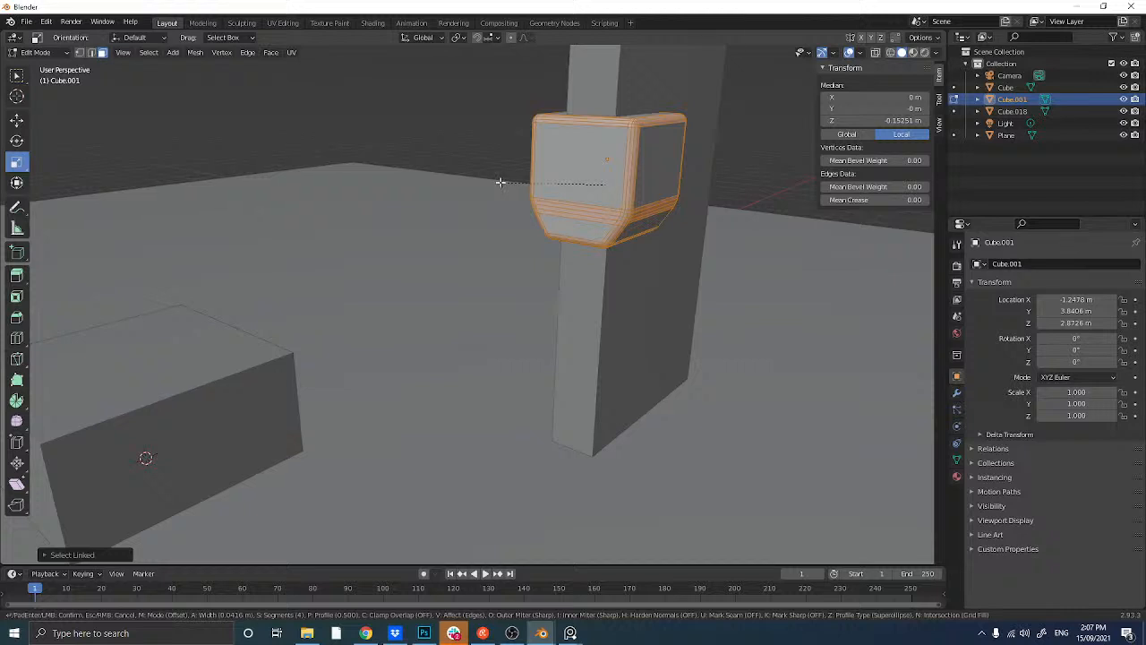
left_click(535, 178)
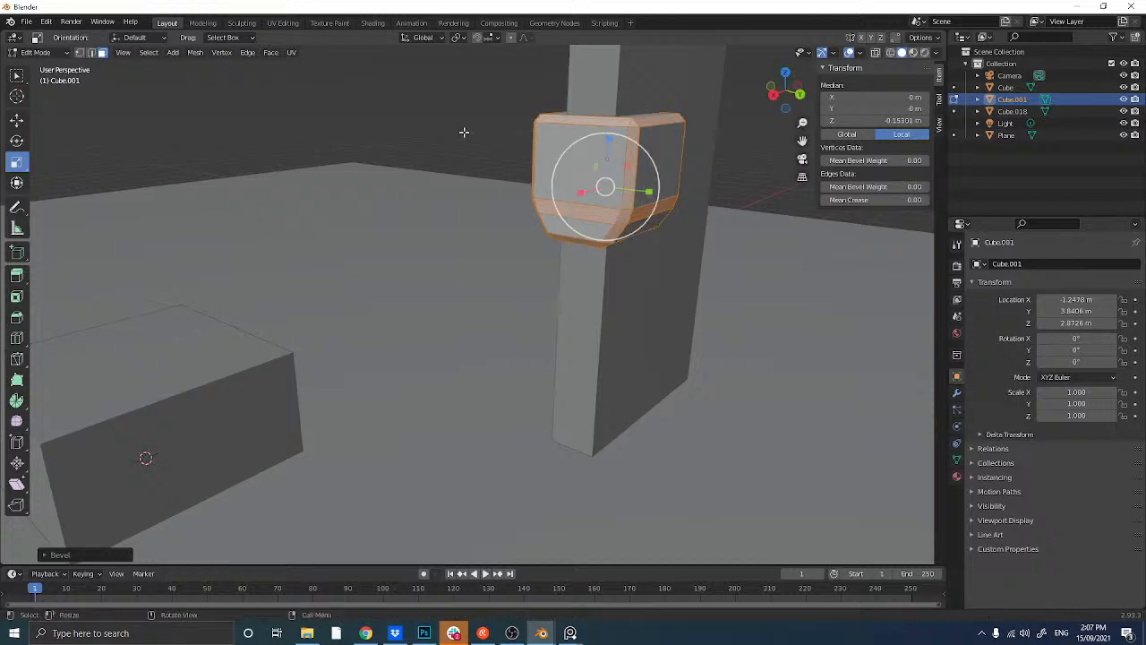
middle_click_drag(464, 132, 476, 162)
key("Tab")
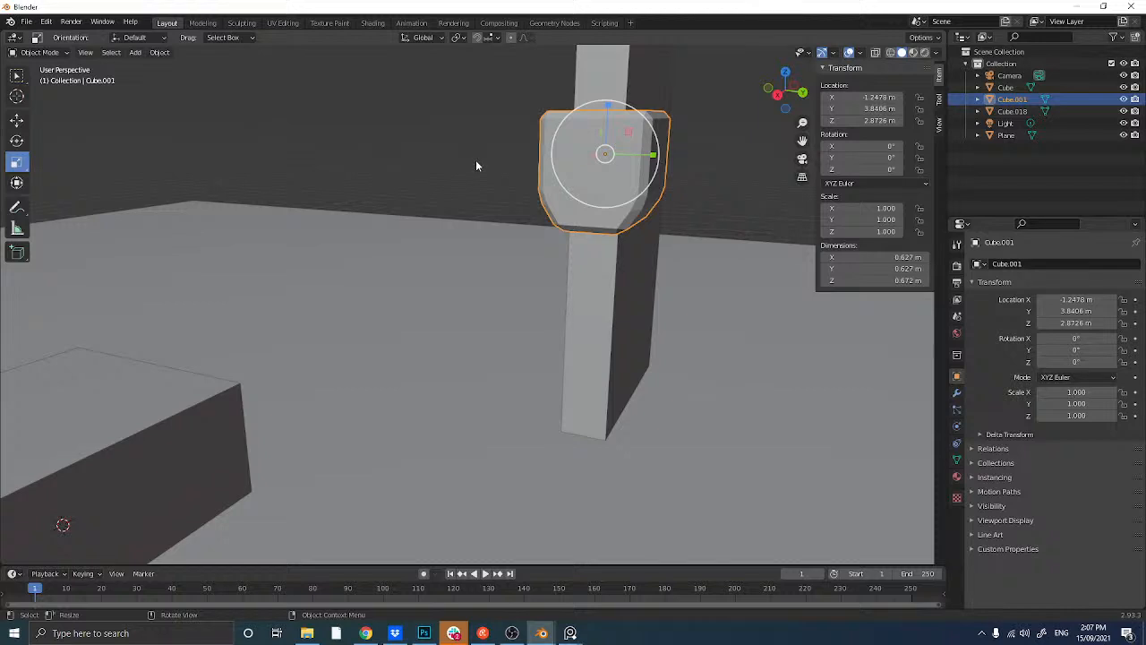
- Duplicate the bevelled block in place and mirror the copy along the global Z axis
mouse_move(476, 165)
middle_mouse_down()
mouse_move(396, 174)
mouse_move(460, 167)
middle_mouse_up()
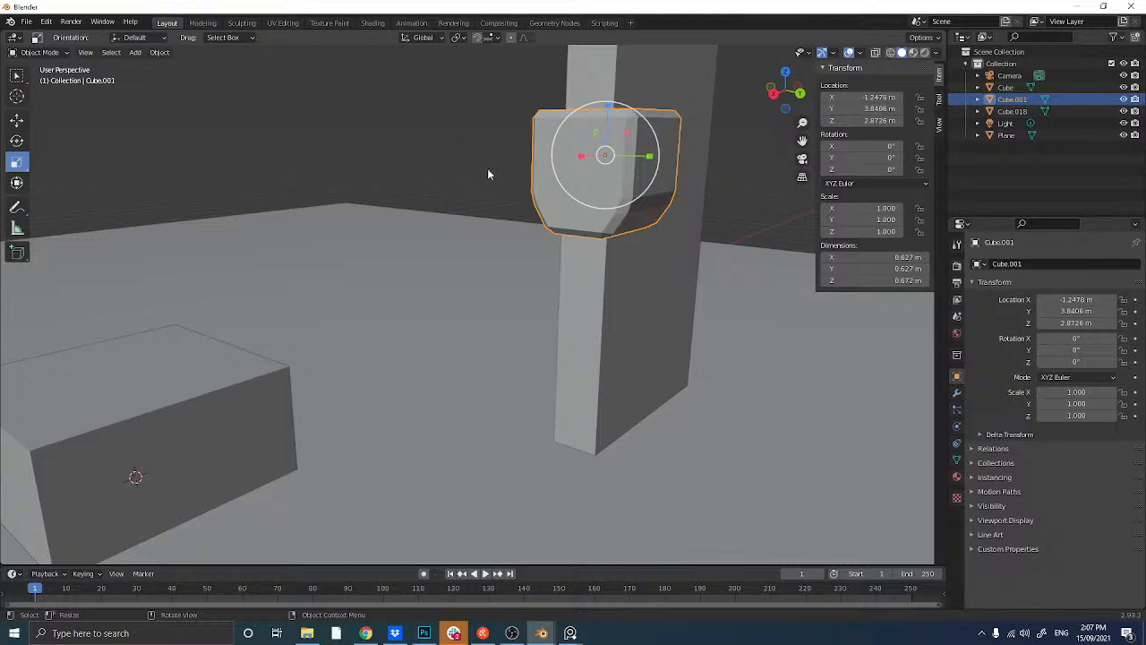
mouse_move(488, 174)
middle_mouse_down()
mouse_move(440, 184)
mouse_move(560, 181)
mouse_move(500, 188)
middle_mouse_up()
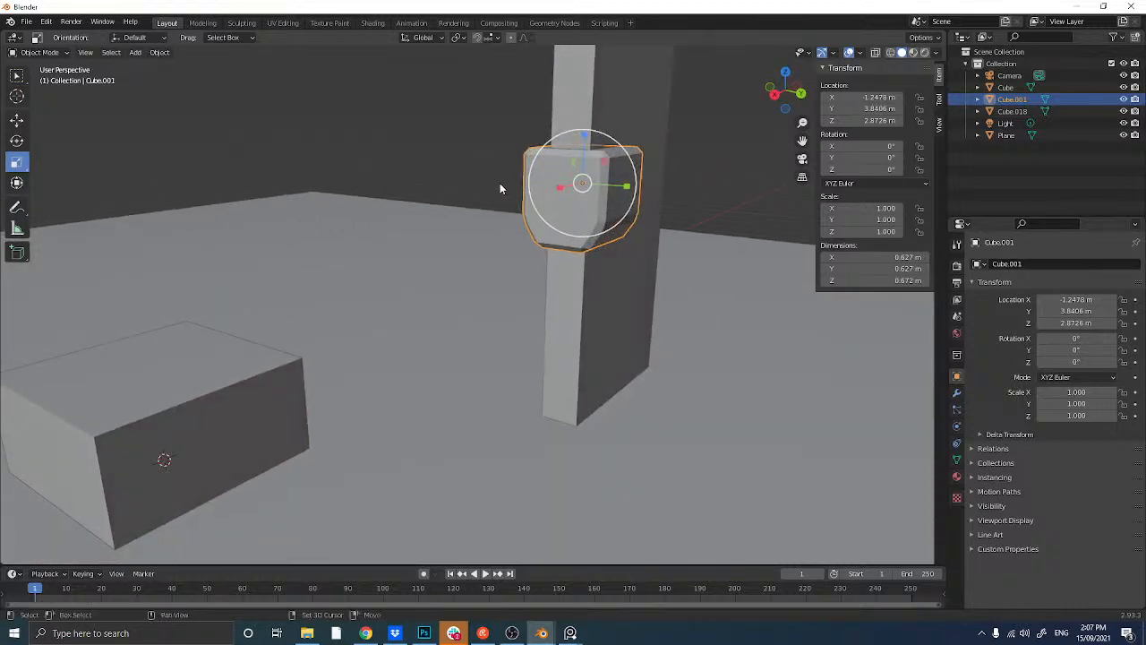
key("shift+d")
right_click(500, 188)
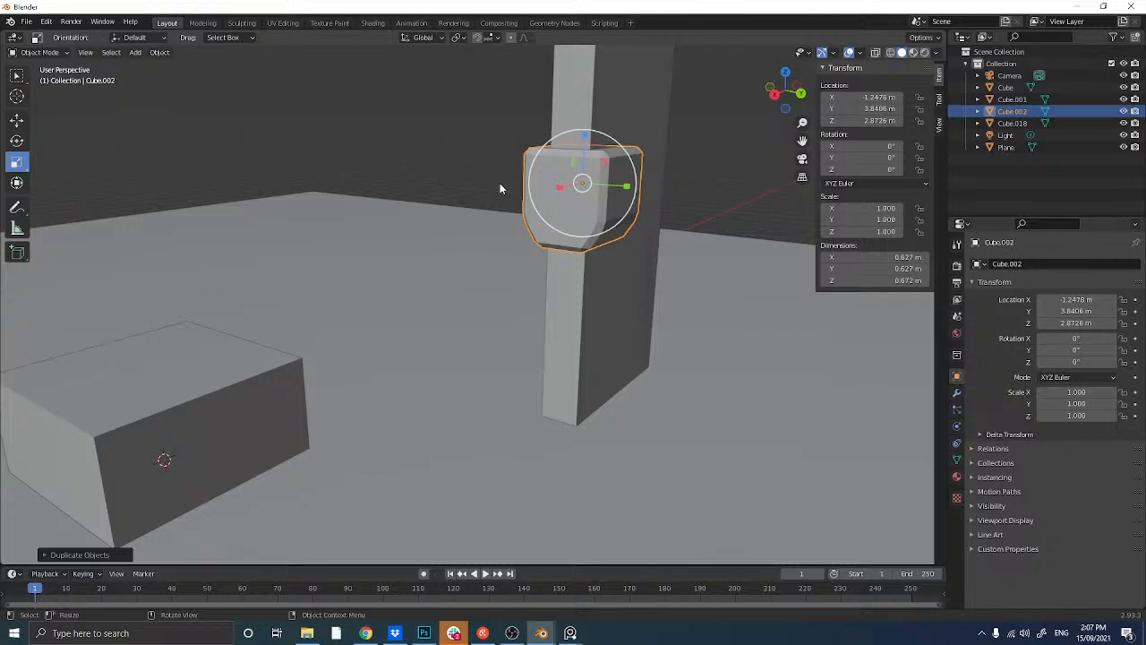
middle_click_drag(499, 188, 514, 187)
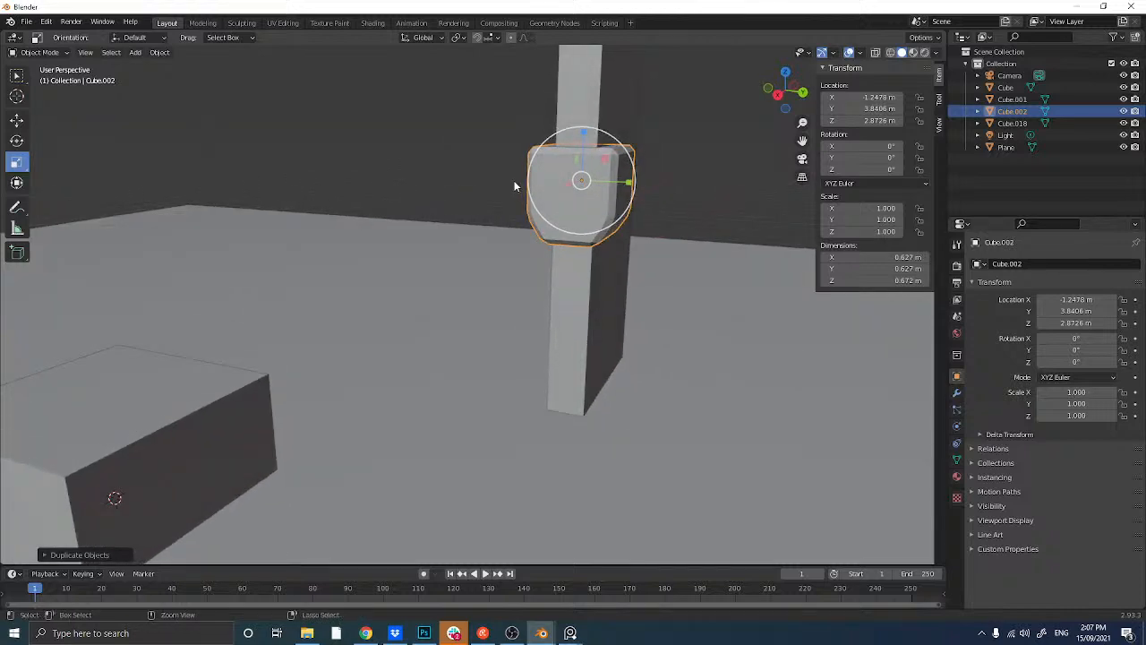
key("ctrl+m")
key("z")
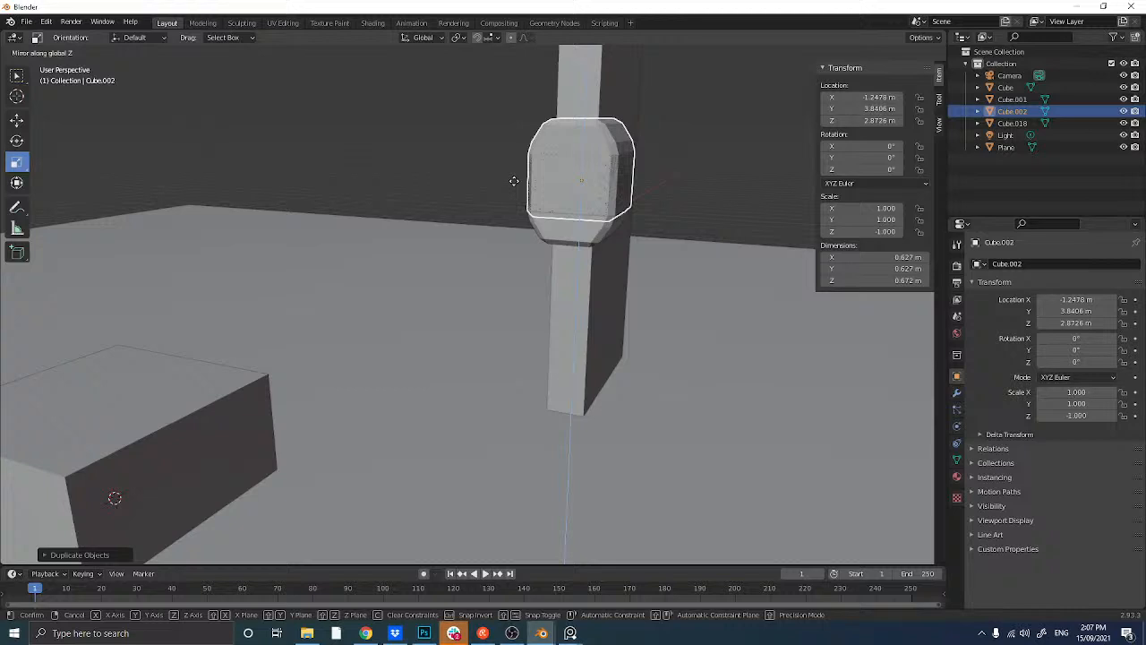
left_click(514, 180)
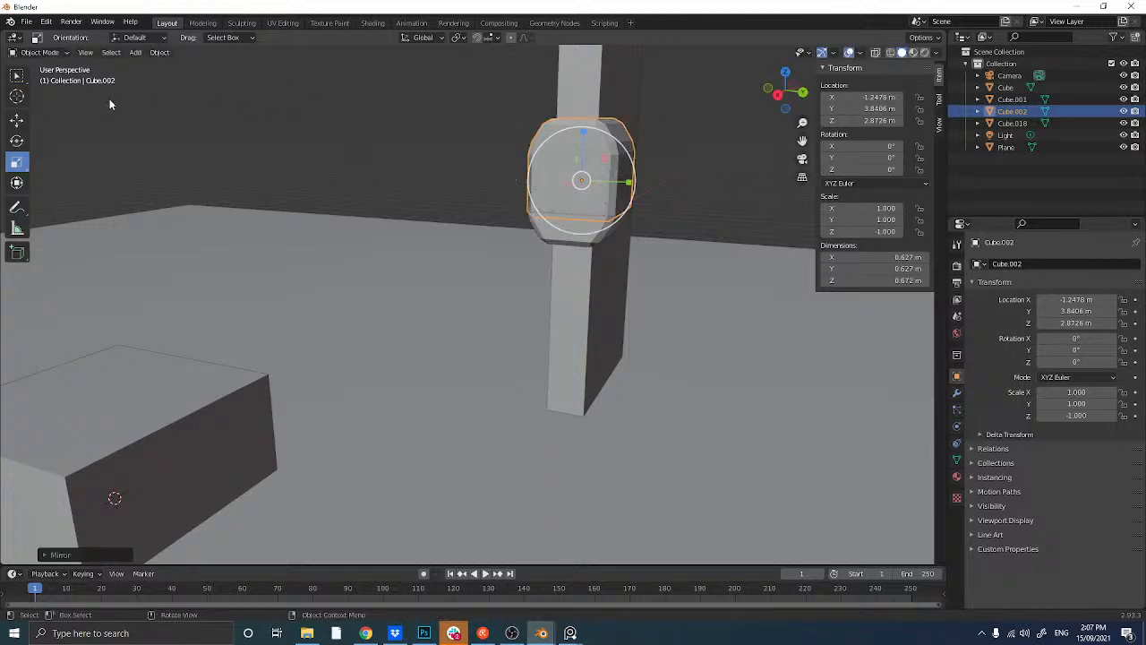
- Move the mirrored block copy straight down below the original block, to a Z location of about 1.95 m
key("shift+space")
key("g")
left_click_drag(576, 131, 567, 249)
middle_click_drag(568, 249, 472, 210)
scroll(472, 209, "down", 3)
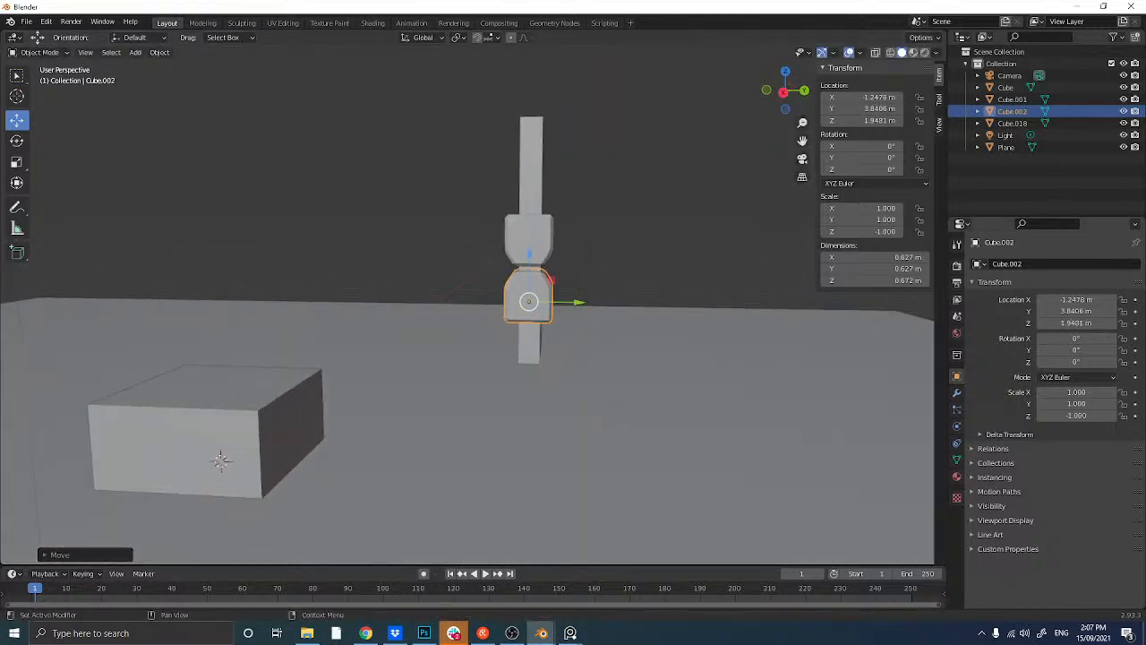
scroll(433, 242, "up", 3)
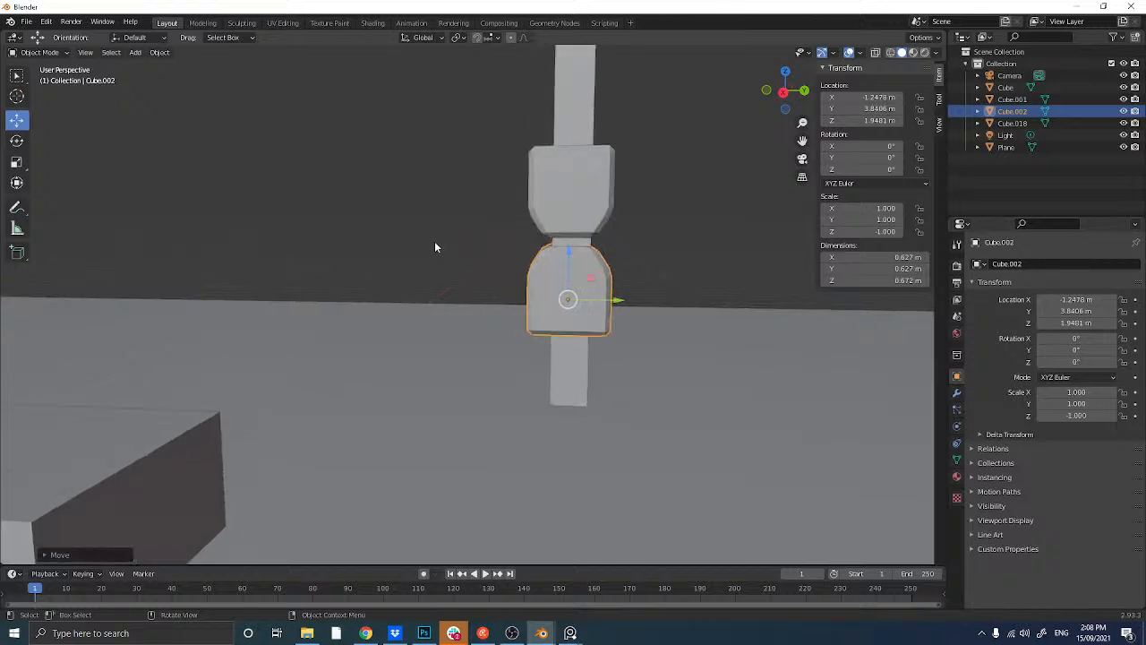
- Scale the original block and its mirrored copy down together to about 0.85
left_click(578, 211, "shift")
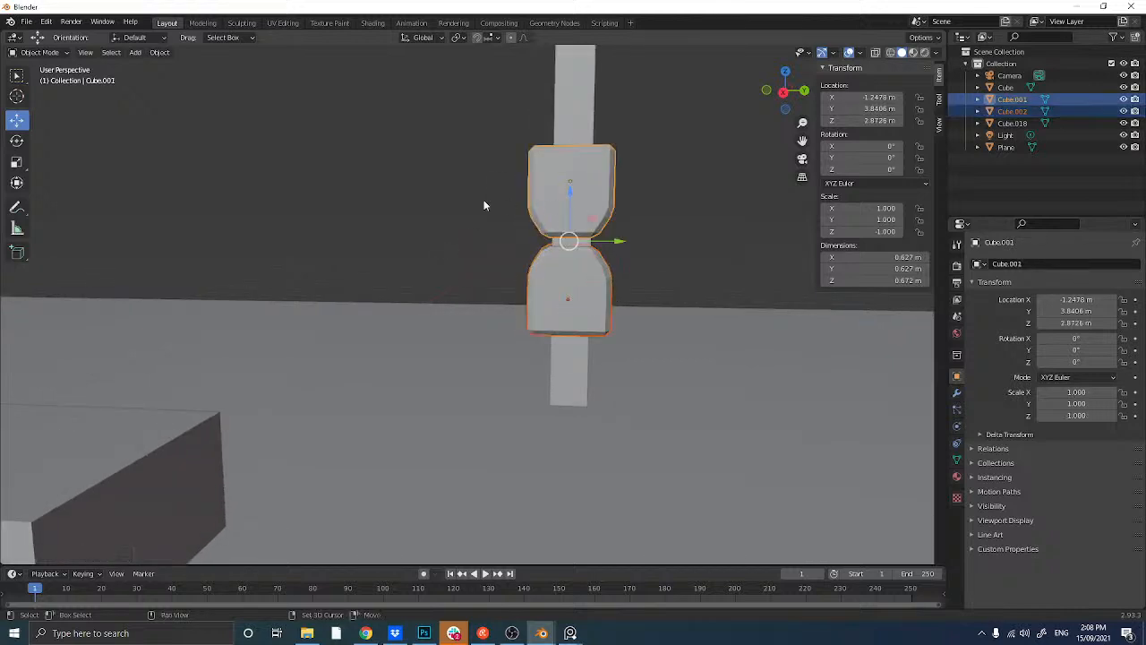
key("g")
key("s")
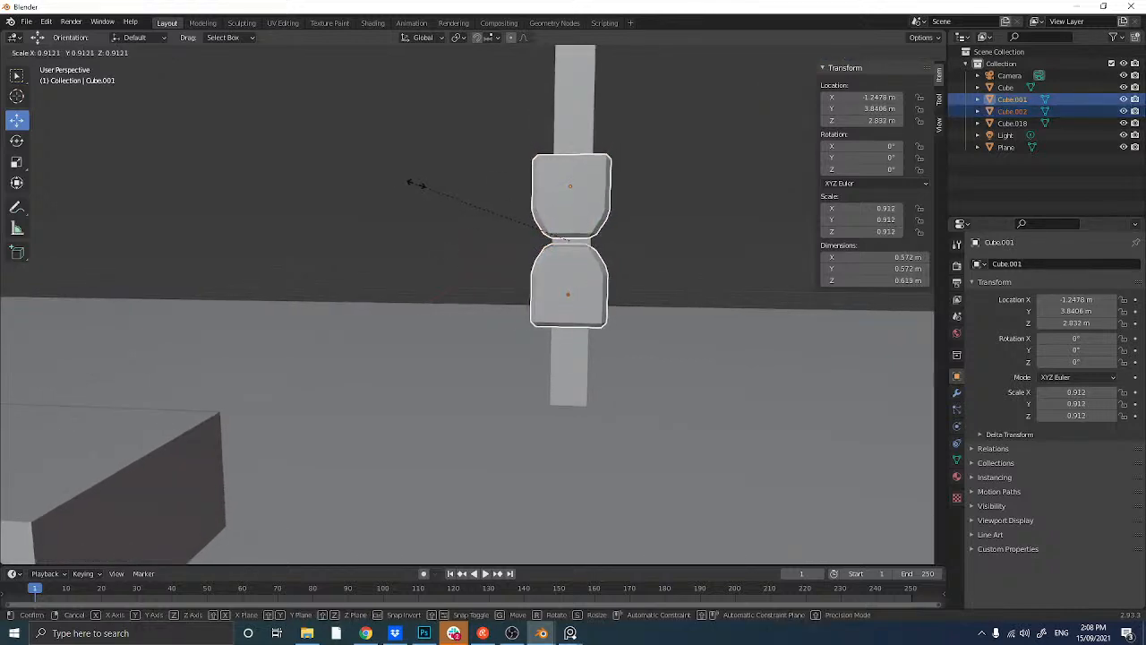
left_click(425, 183)
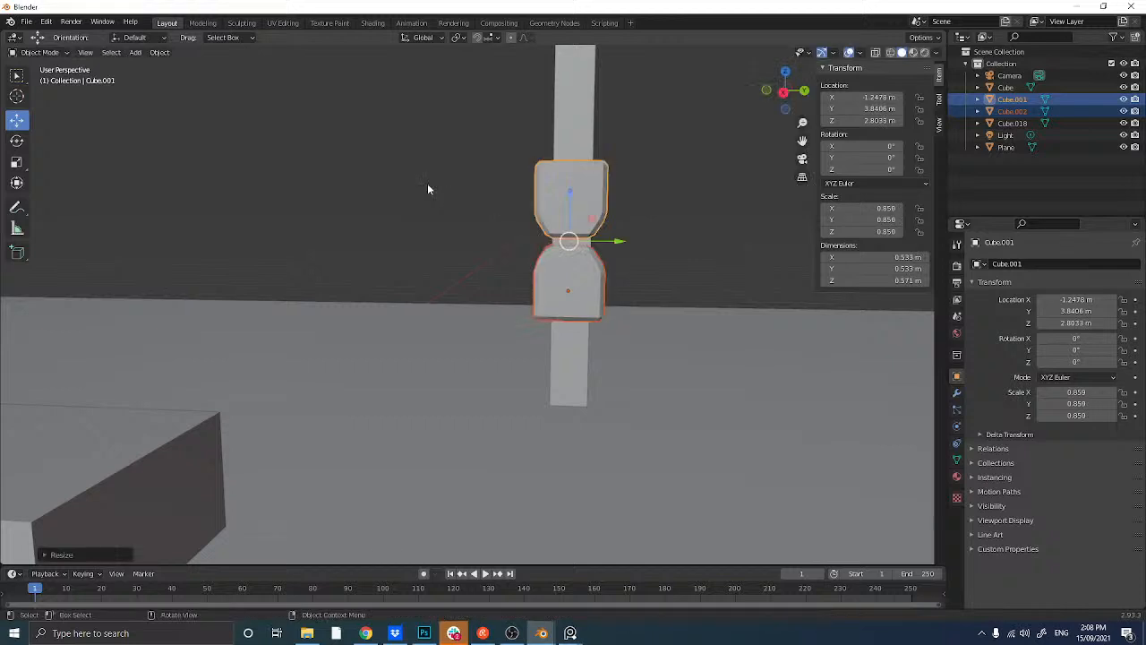
middle_click_drag(427, 182, 442, 215)
- Thin the tall pillar panel behind the blocks along Y to a thickness of about 0.224 m
left_click(615, 142)
middle_click_drag(615, 141, 78, 110)
left_click(19, 161)
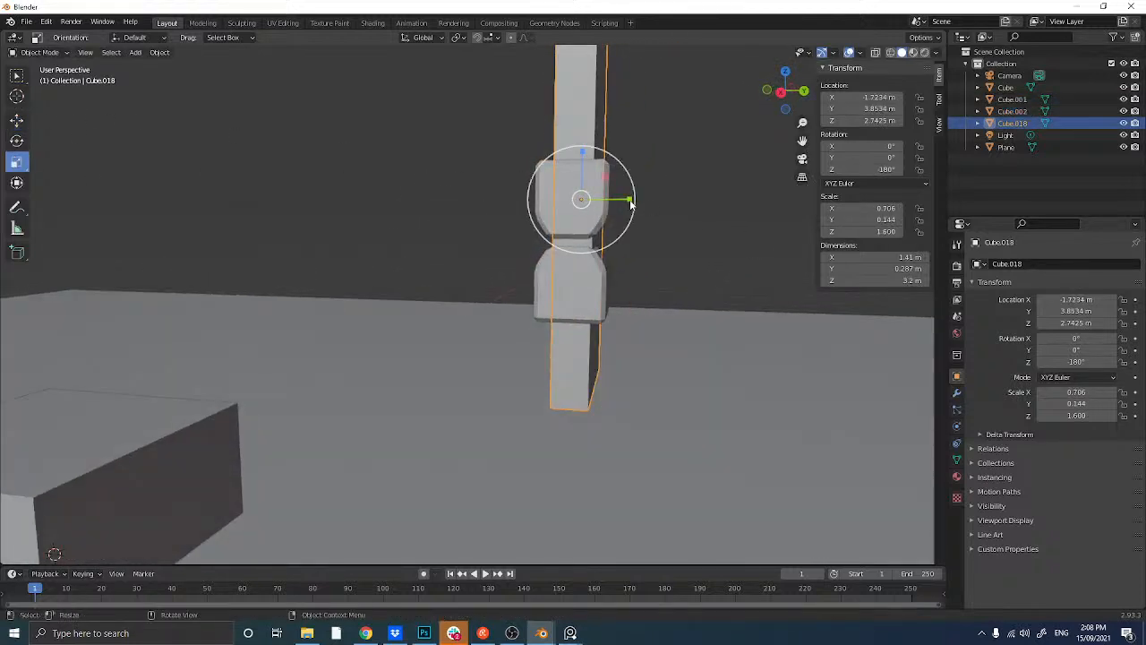
left_click_drag(631, 205, 615, 199)
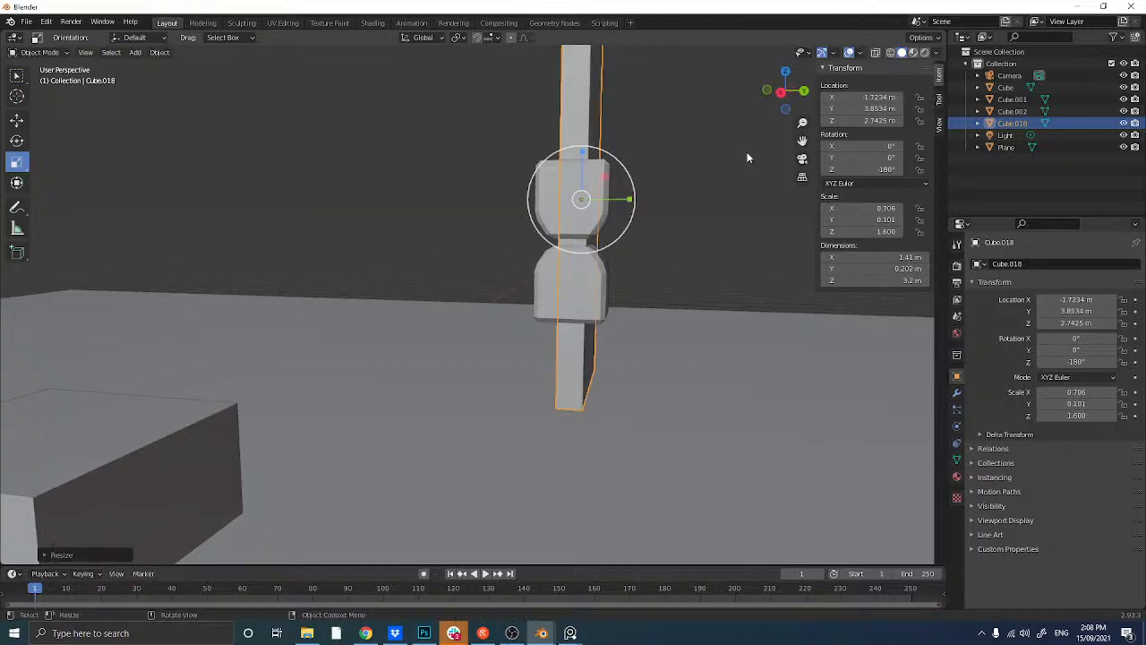
left_click(781, 93)
scroll(674, 179, "down", 1)
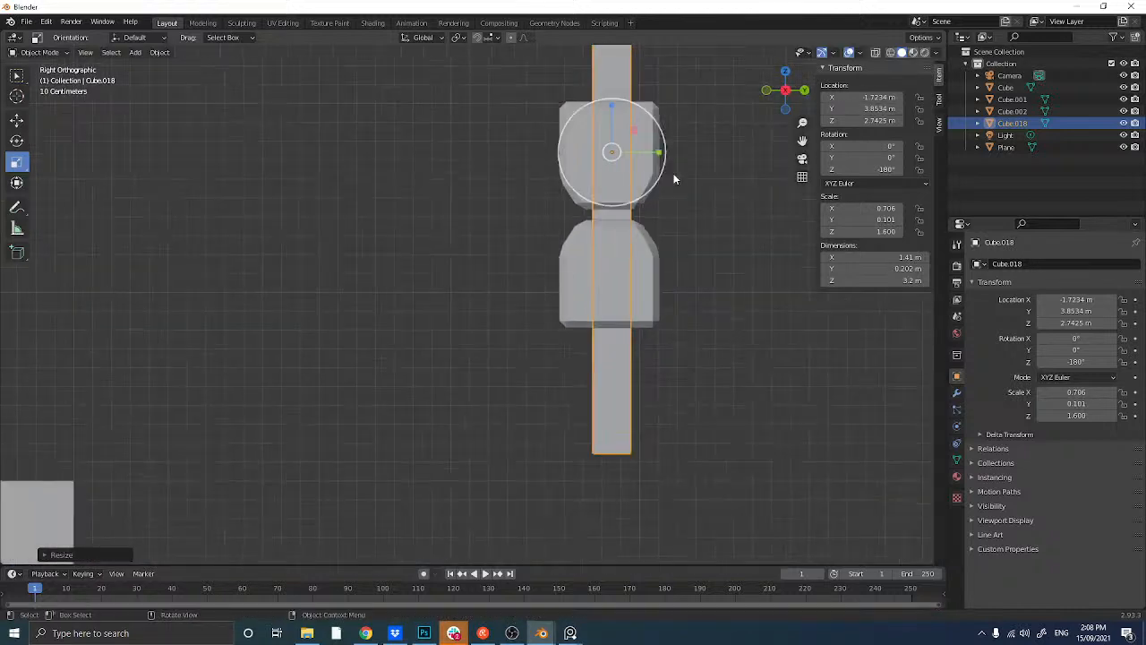
left_click_drag(660, 150, 665, 151)
scroll(439, 148, "up", 3)
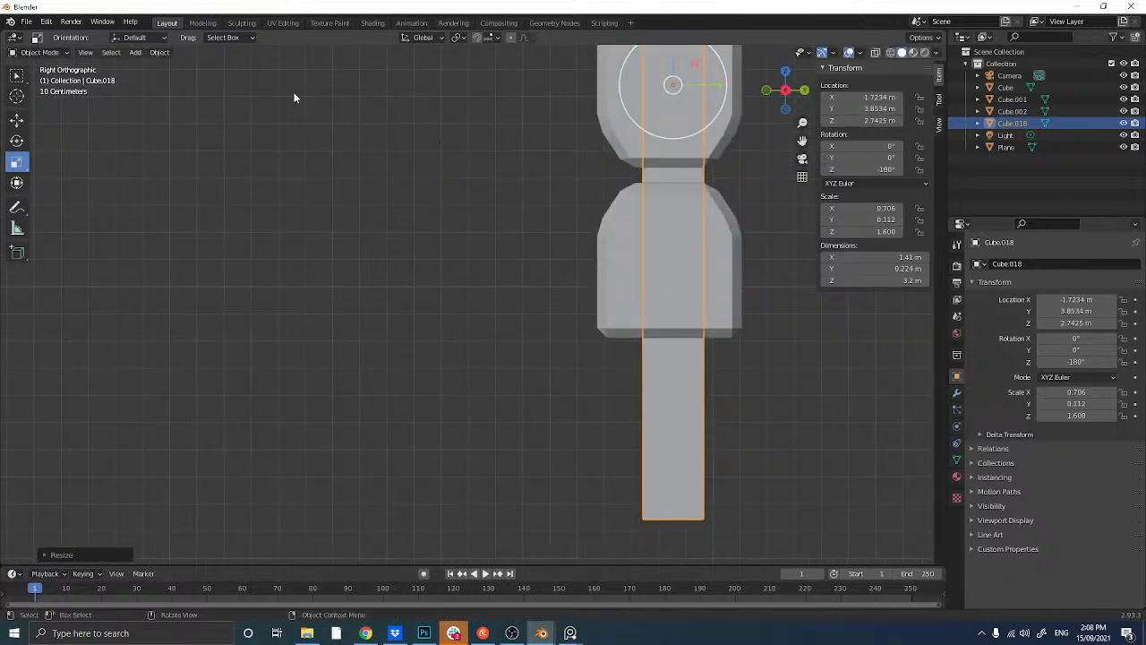
- Move the pillar panel along Y to about 3.84 m, centring it on the two blocks
left_click(16, 120)
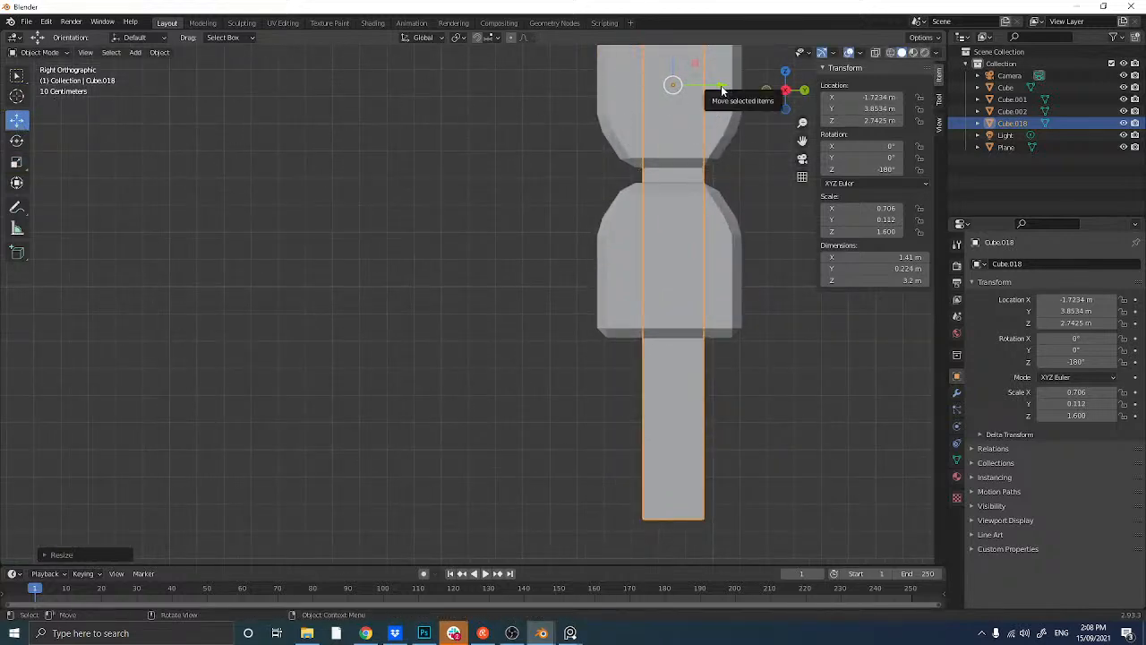
left_click_drag(722, 90, 716, 85)
left_click(577, 218)
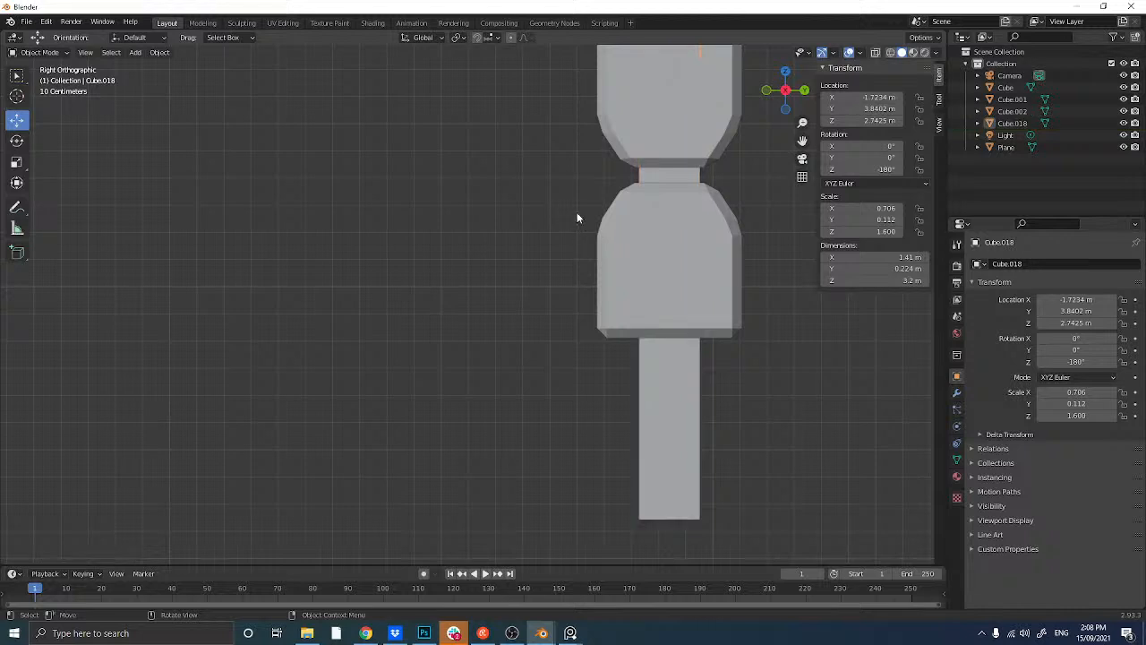
middle_click_drag(578, 218, 555, 211)
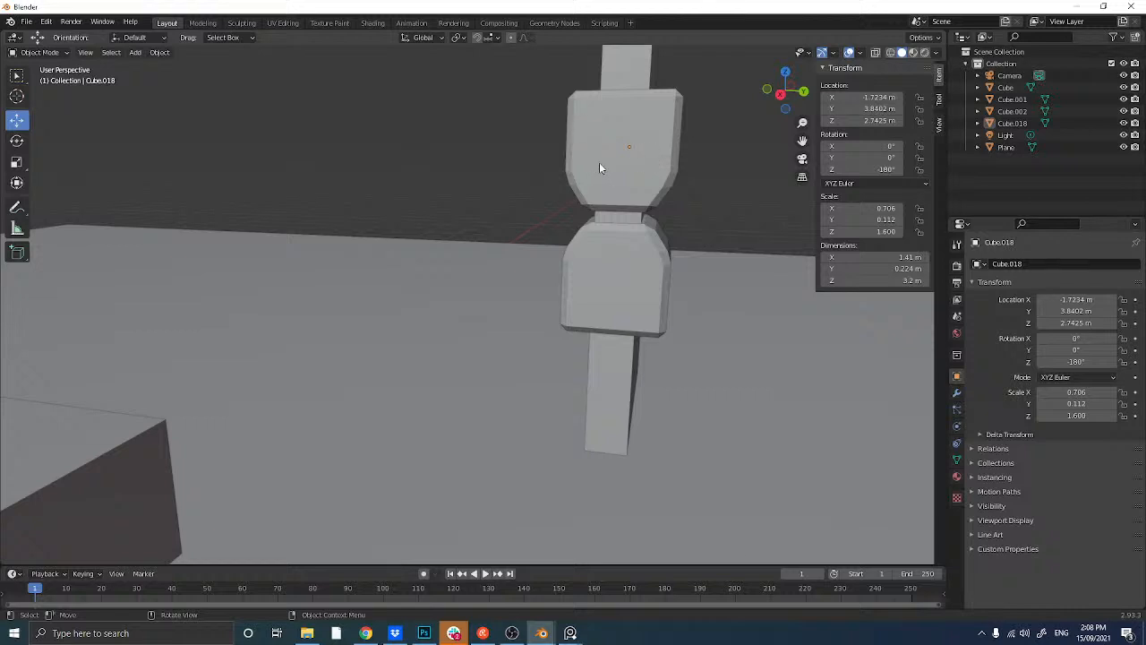
middle_click_drag(599, 163, 625, 153)
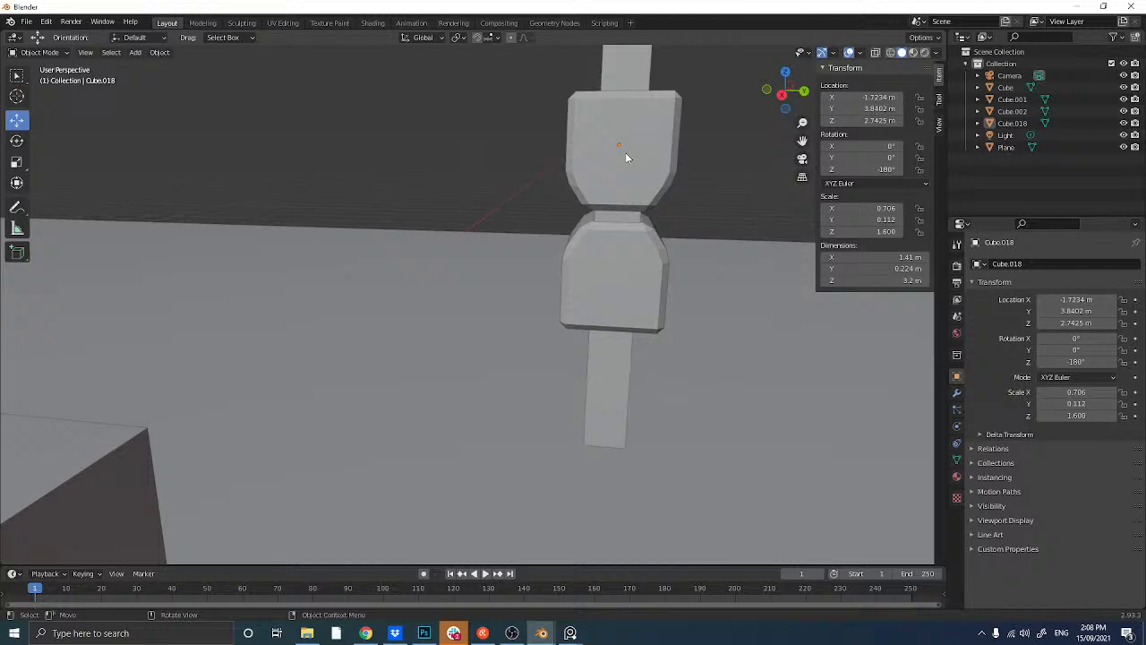
- Open the upper block's mesh for editing in the right orthographic view
left_click(781, 95)
middle_click_drag(714, 145, 610, 204, "shift")
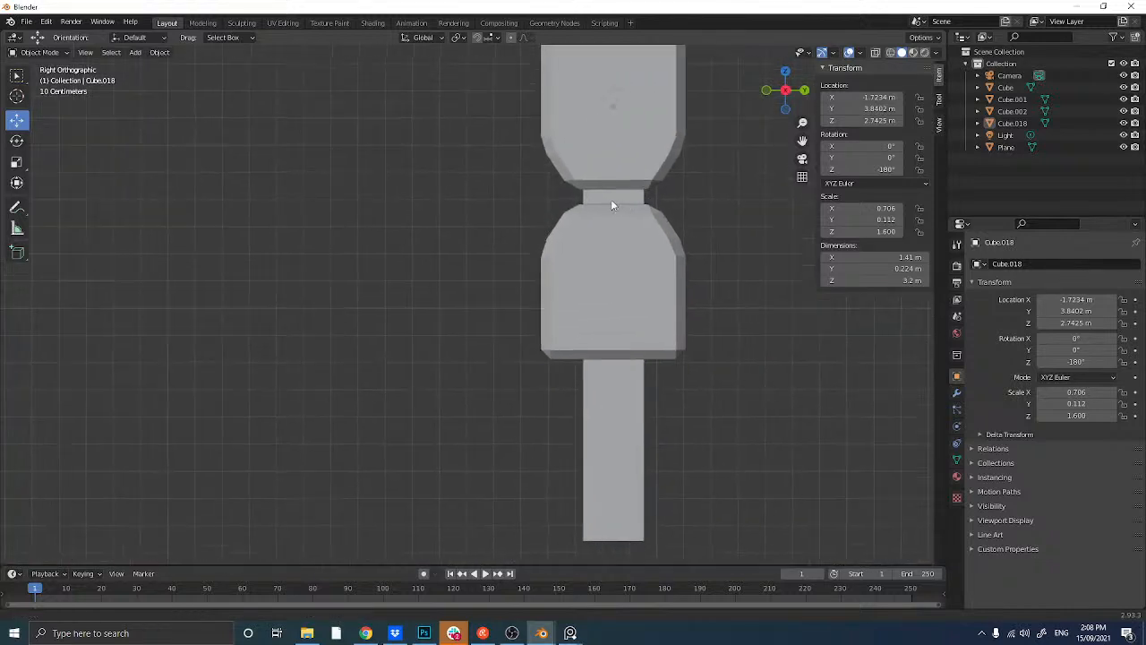
scroll(591, 205, "down", 3, "ctrl")
scroll(579, 206, "up", 2, "shift")
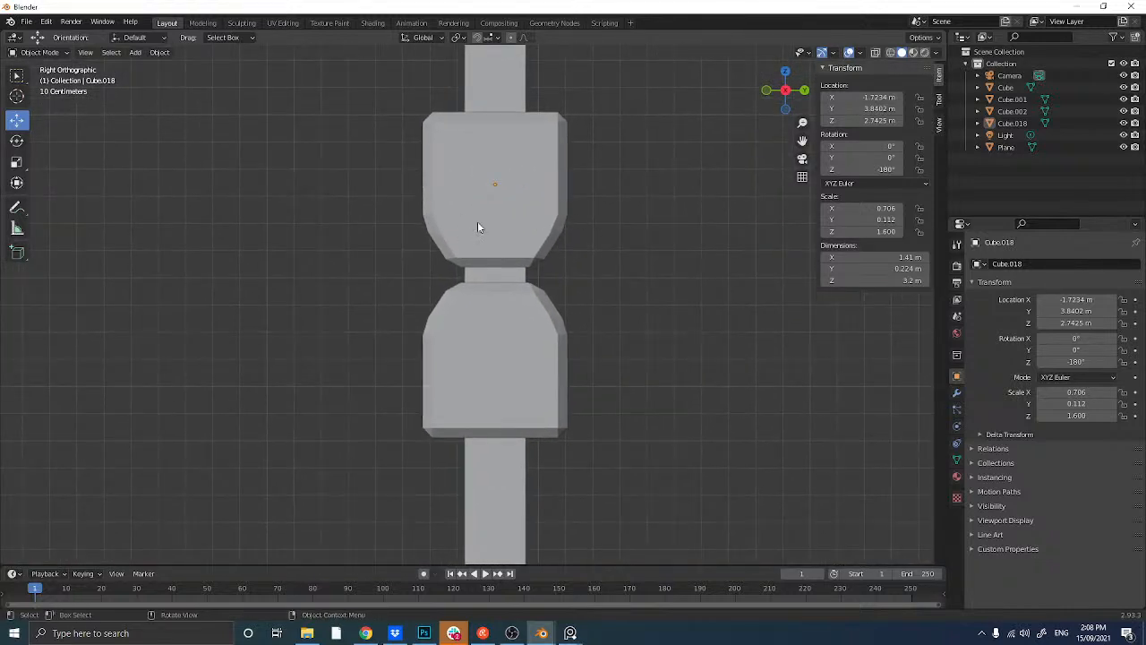
left_click(490, 244)
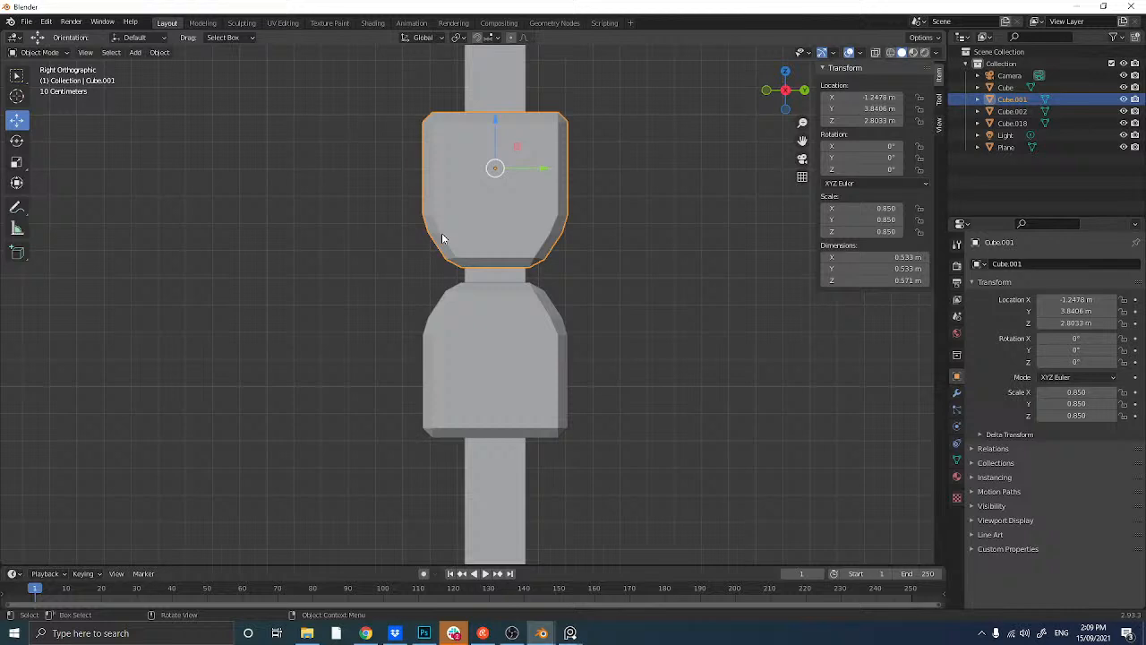
key("Tab")
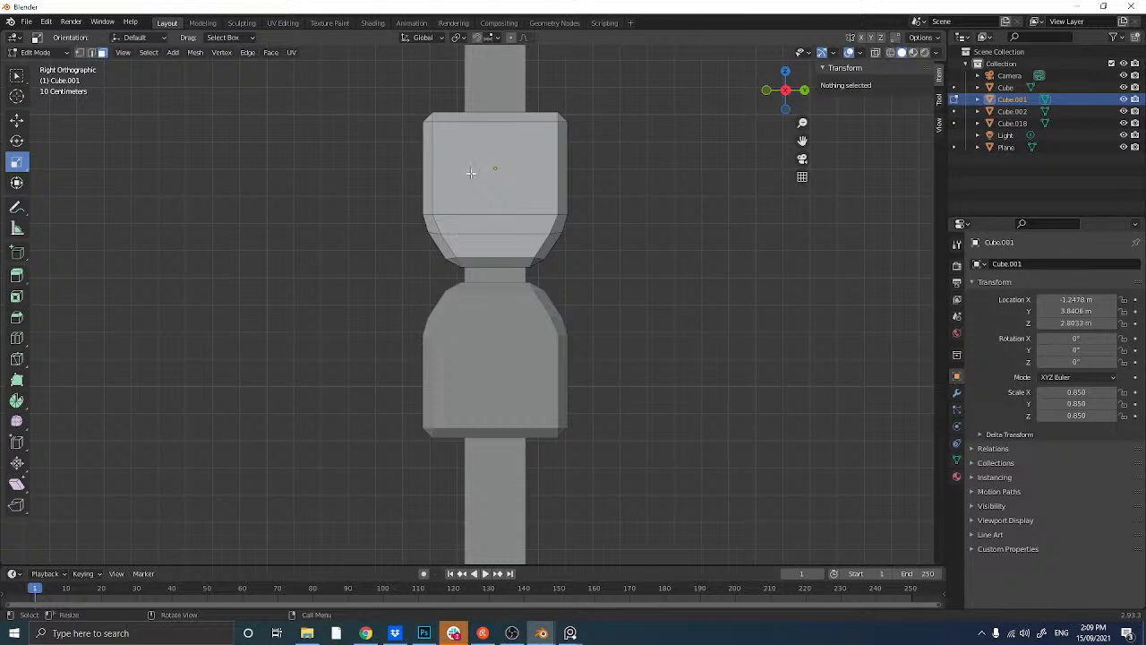
key("ctrl+r")
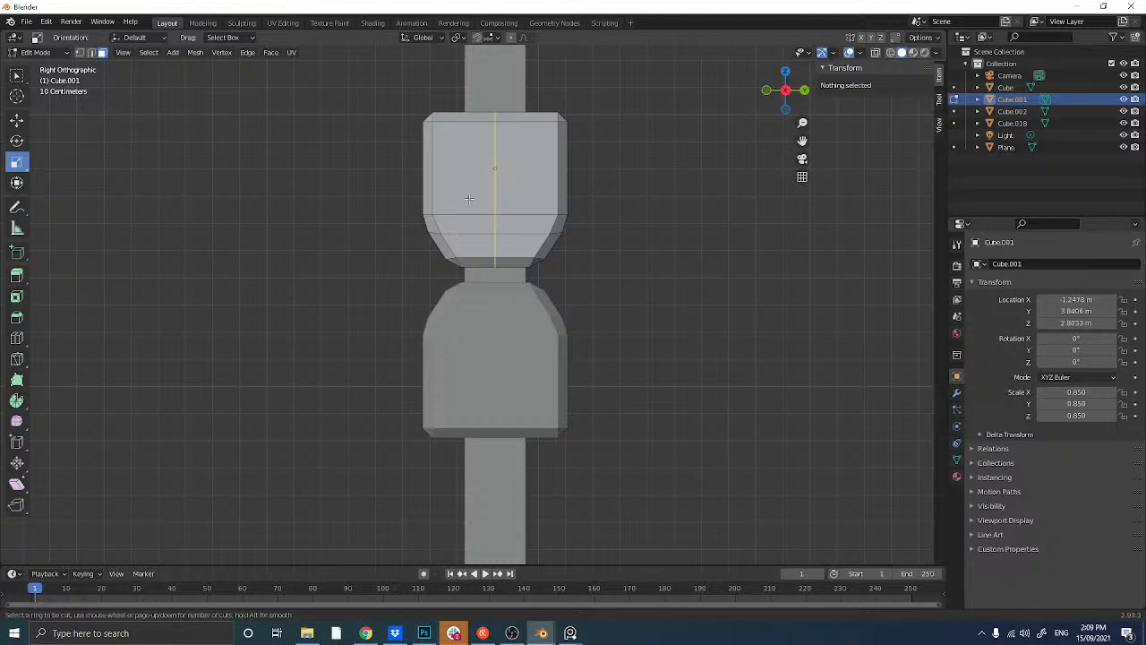
left_click(478, 196)
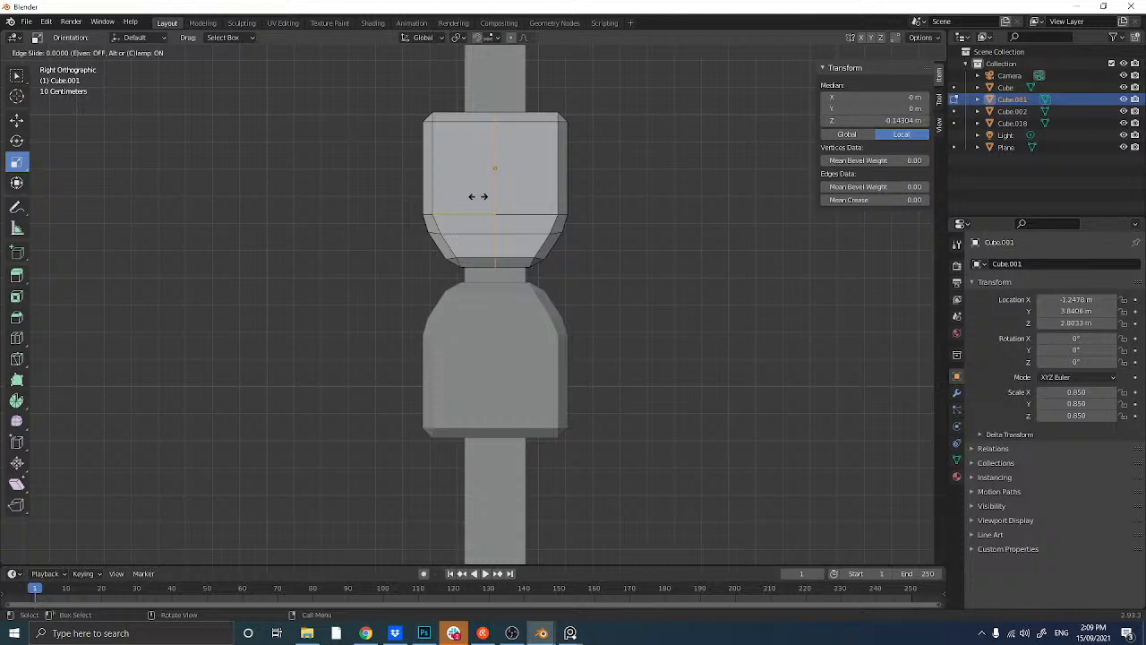
left_click(479, 196)
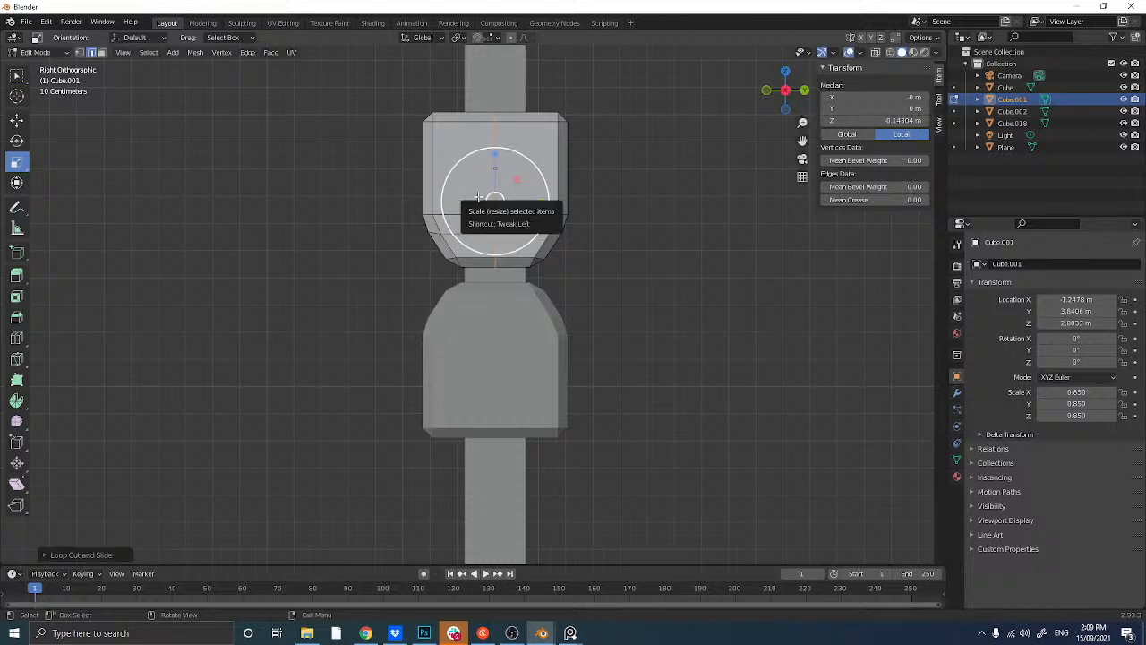
key("alt+a")
- Add four evenly spaced vertical loop cuts to the upper block without sliding them, and clear the selection
key("ctrl+r")
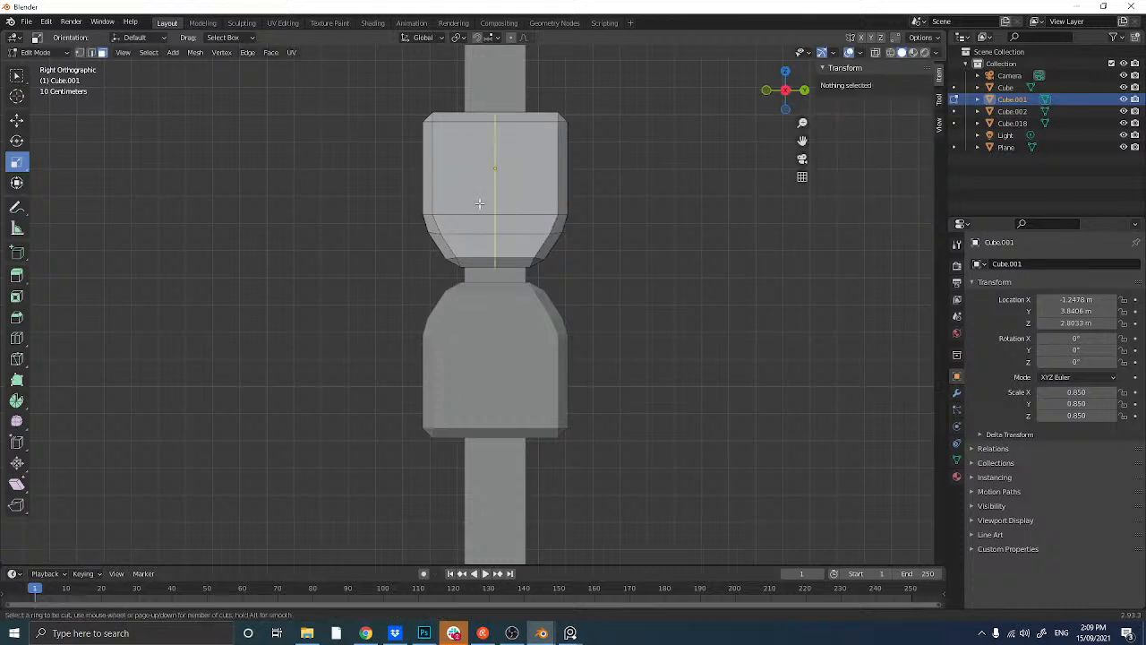
scroll(479, 205, "up", 1)
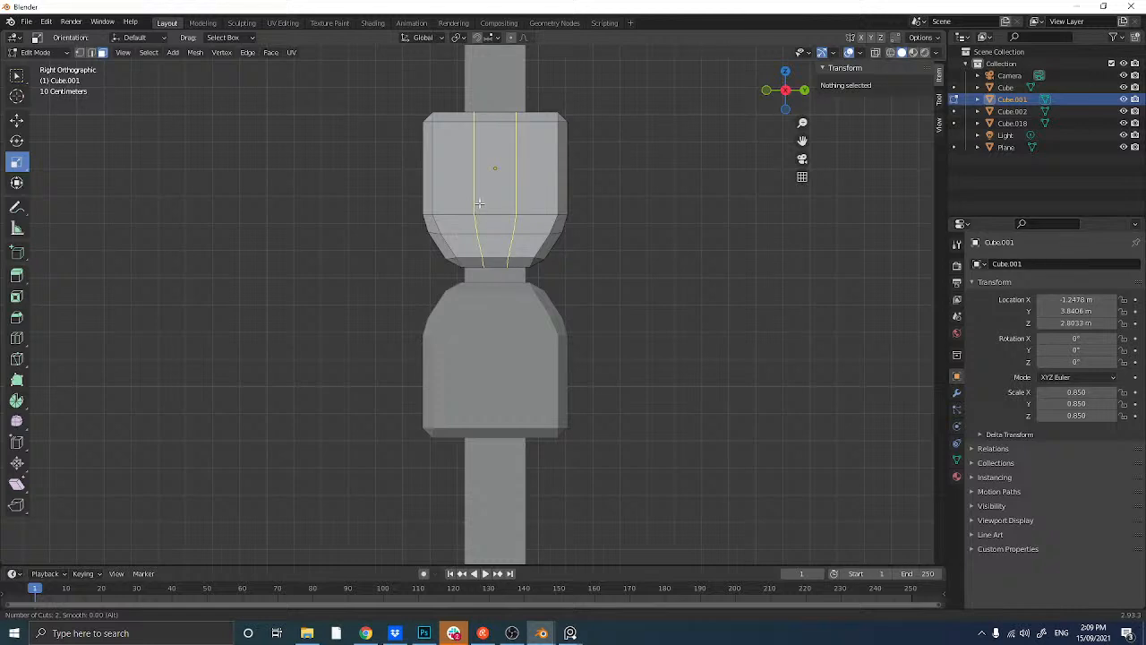
scroll(480, 204, "up", 1)
scroll(479, 204, "up", 1)
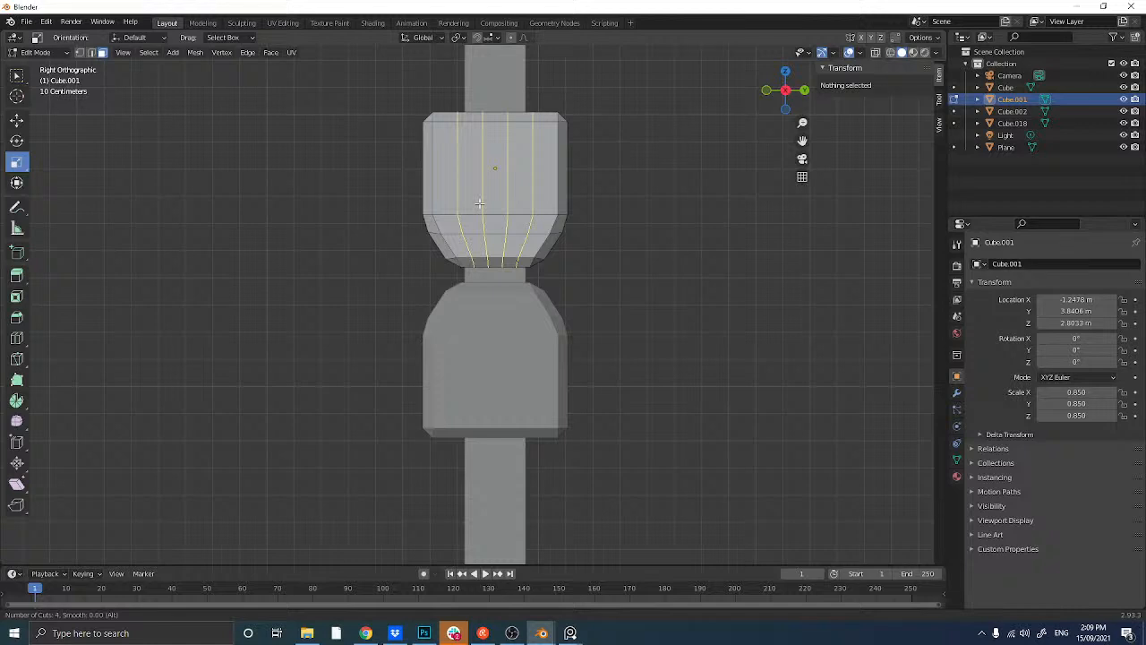
left_click(480, 204)
left_click(479, 204)
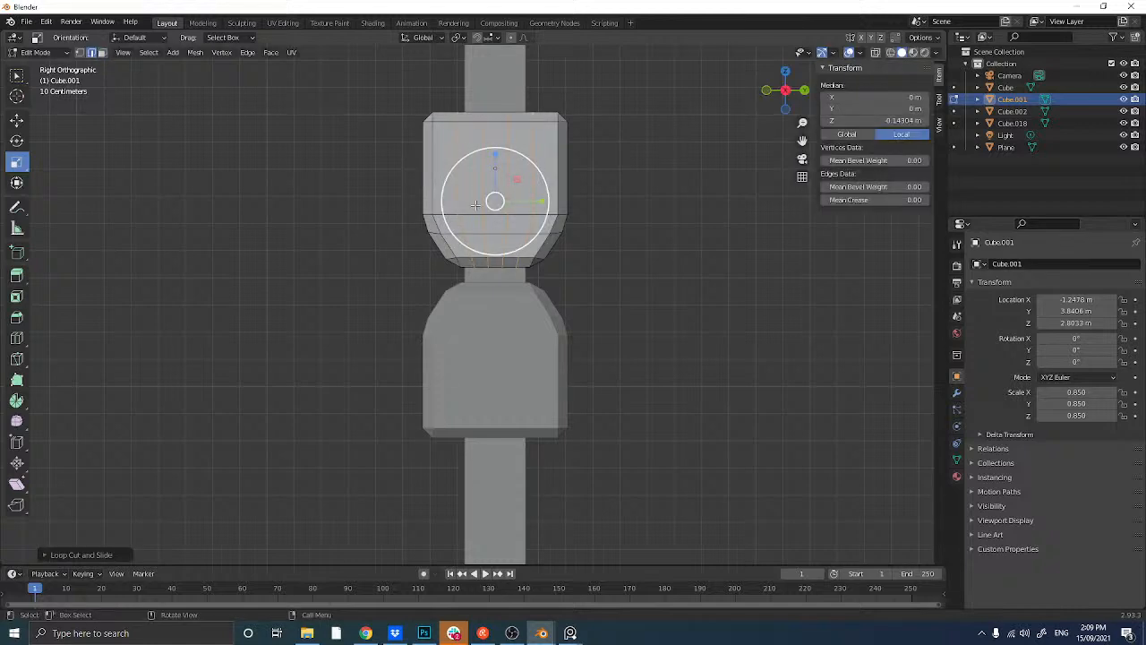
left_click(362, 212)
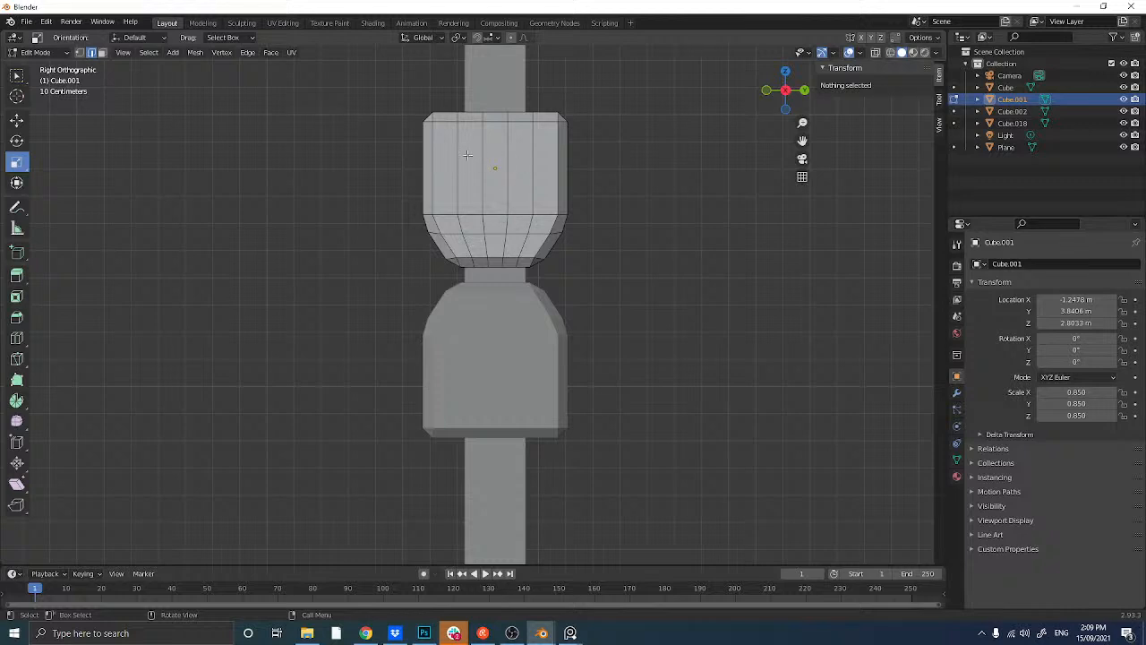
- Add one vertical loop cut in each outermost column of the upper block, at local Y of about 0.183 m and -0.183 m
left_click(549, 177)
key("ctrl+r")
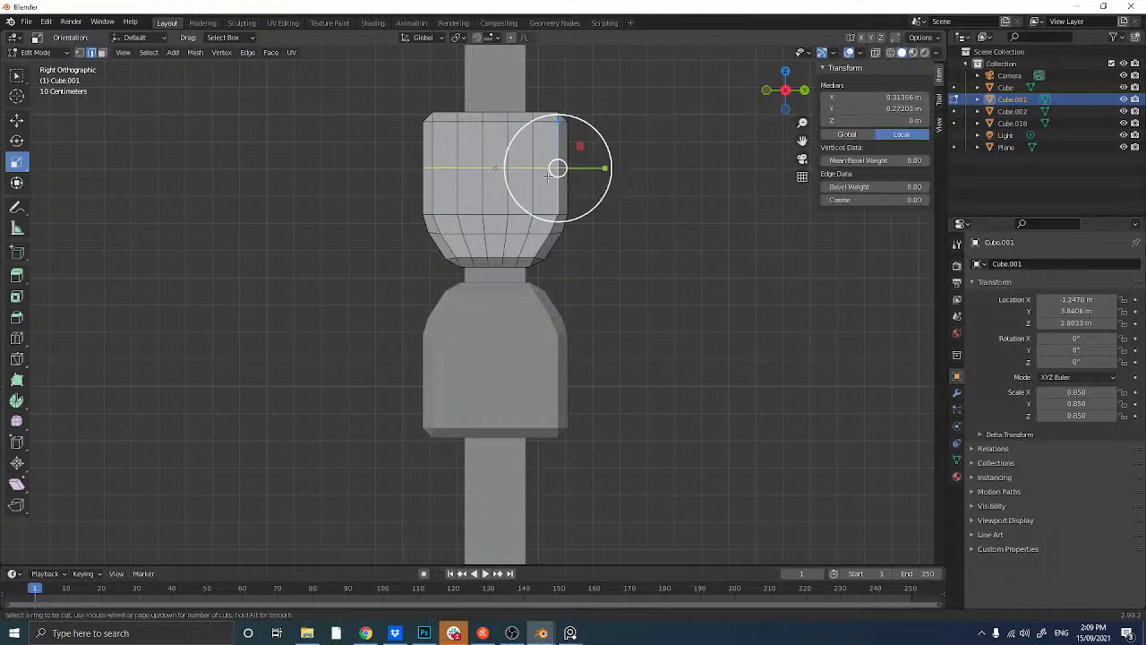
left_click(544, 208)
left_click(540, 211)
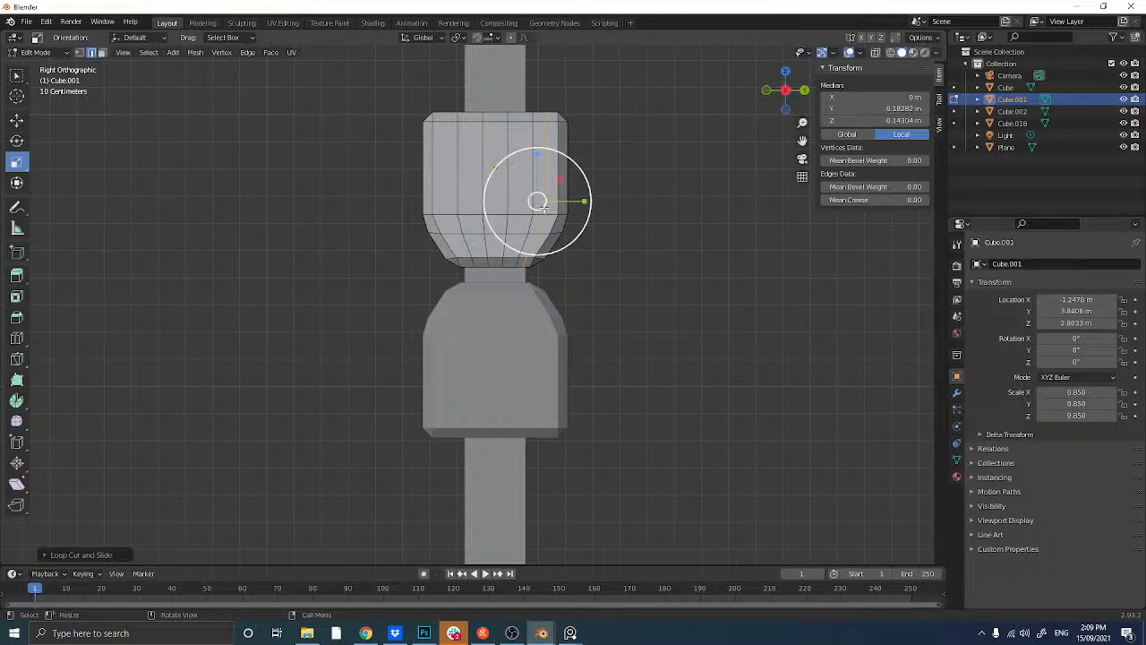
key("ctrl+r")
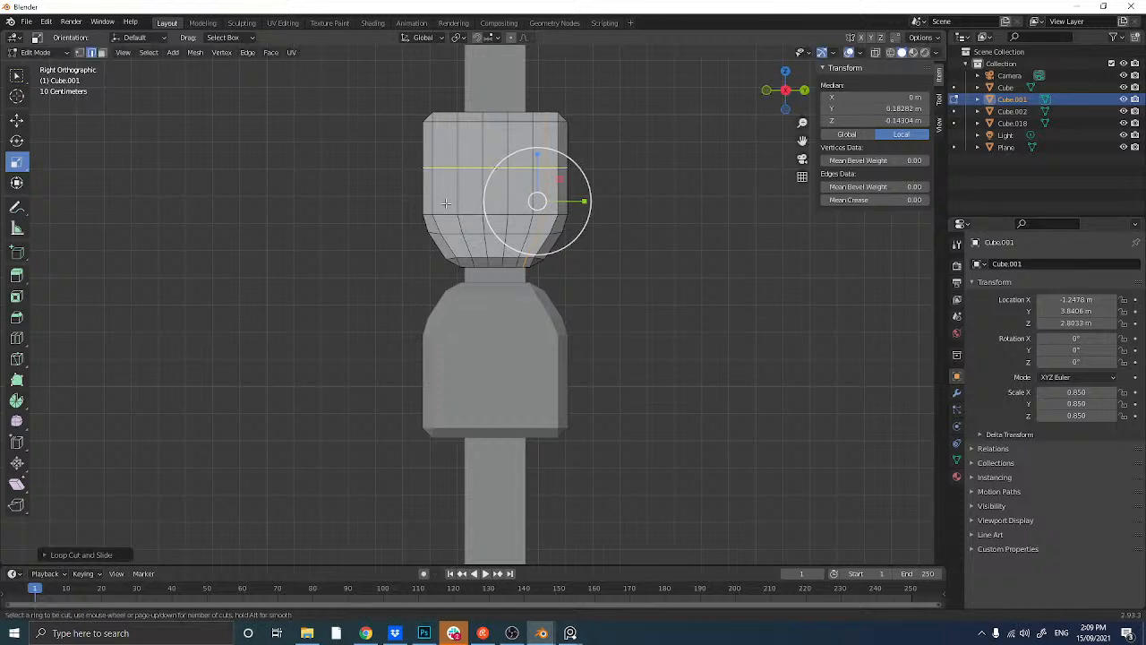
left_click(445, 209)
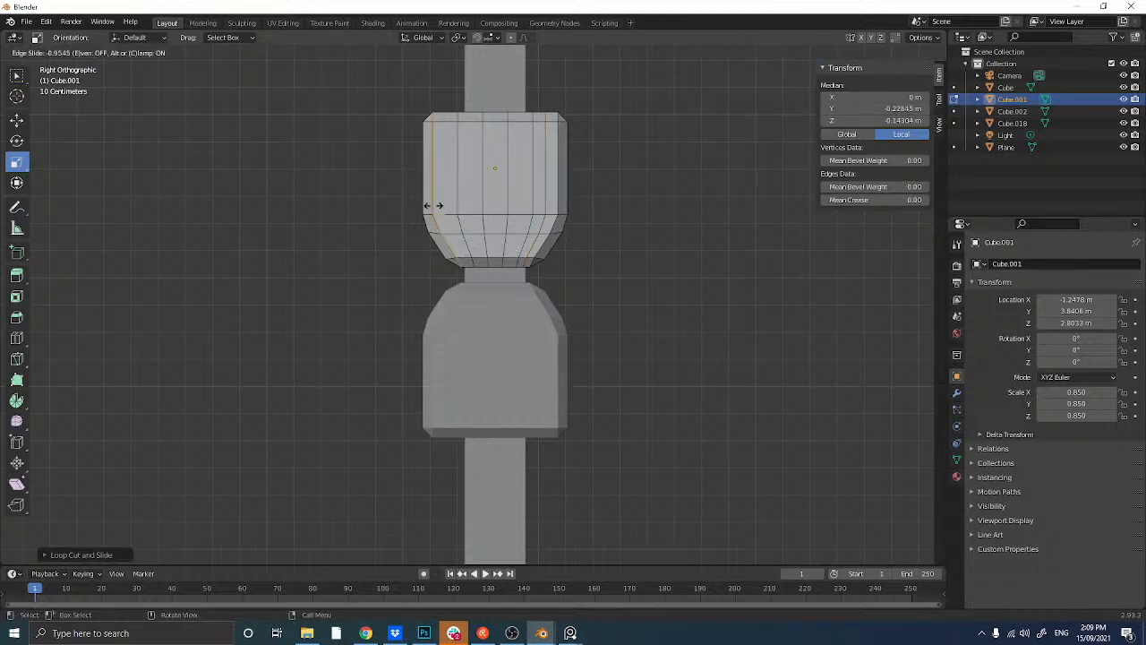
left_click(435, 210)
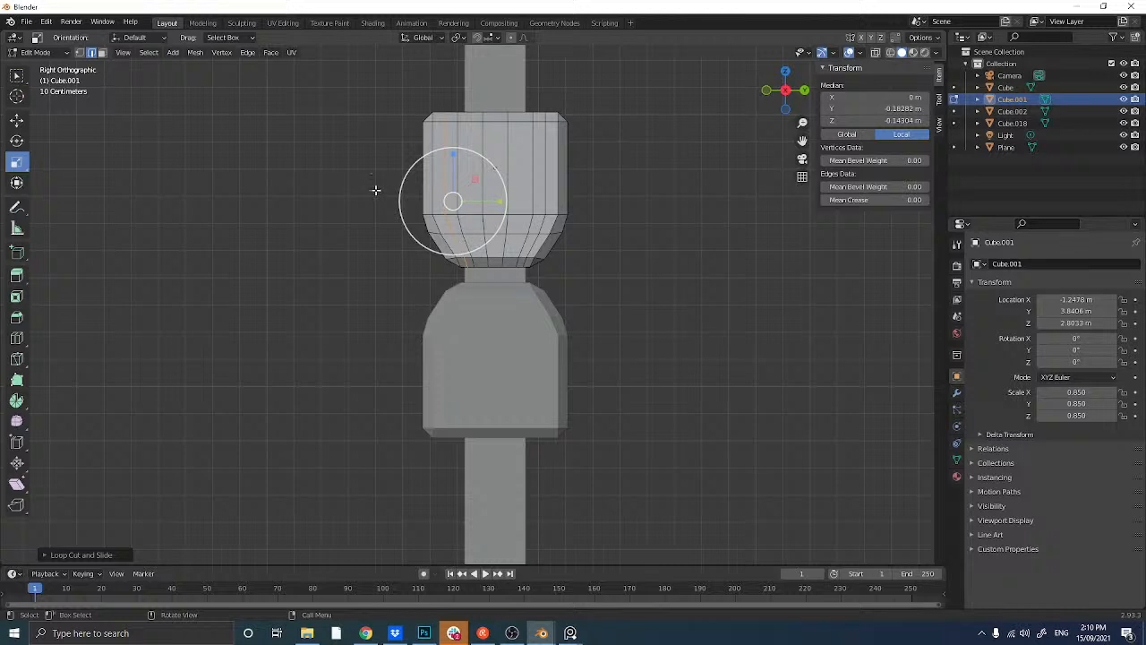
- Add a horizontal loop cut slightly above the middle of the upper block, at local Z of about 0.045 m
scroll(378, 189, "up", 2)
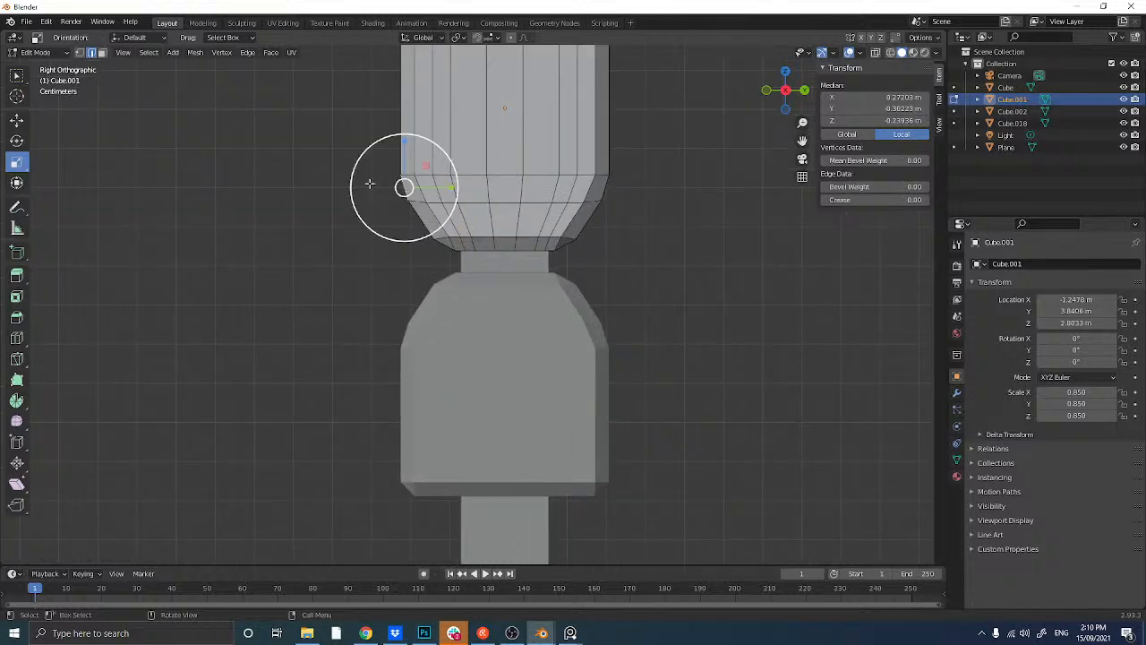
middle_click_drag(374, 185, 400, 302, "shift")
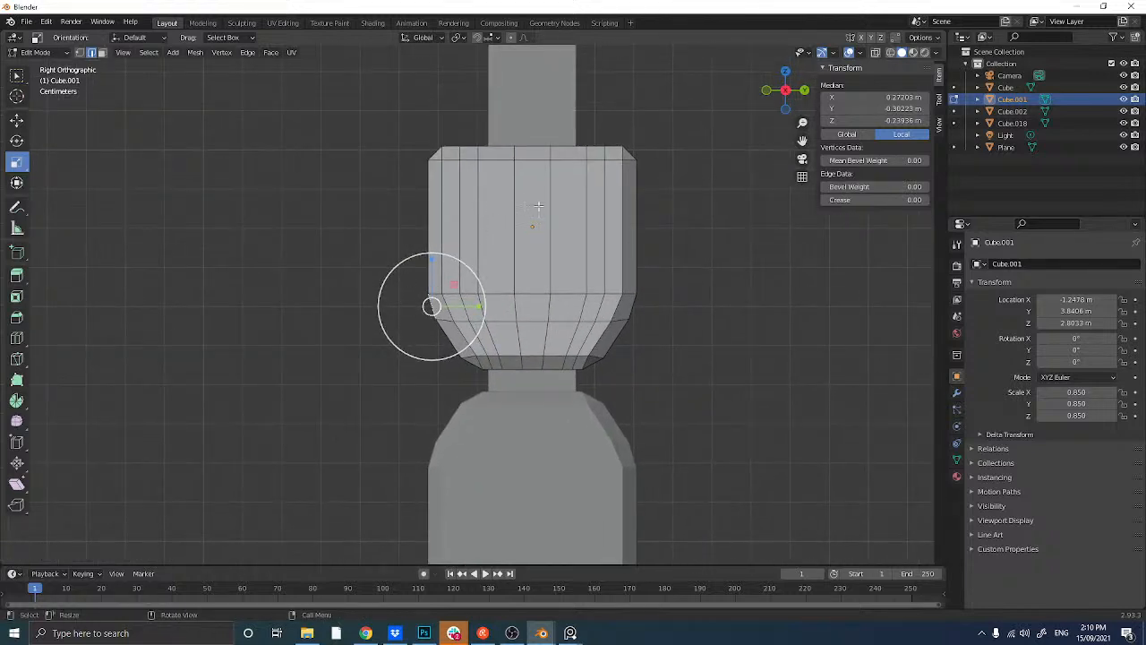
key("ctrl+r")
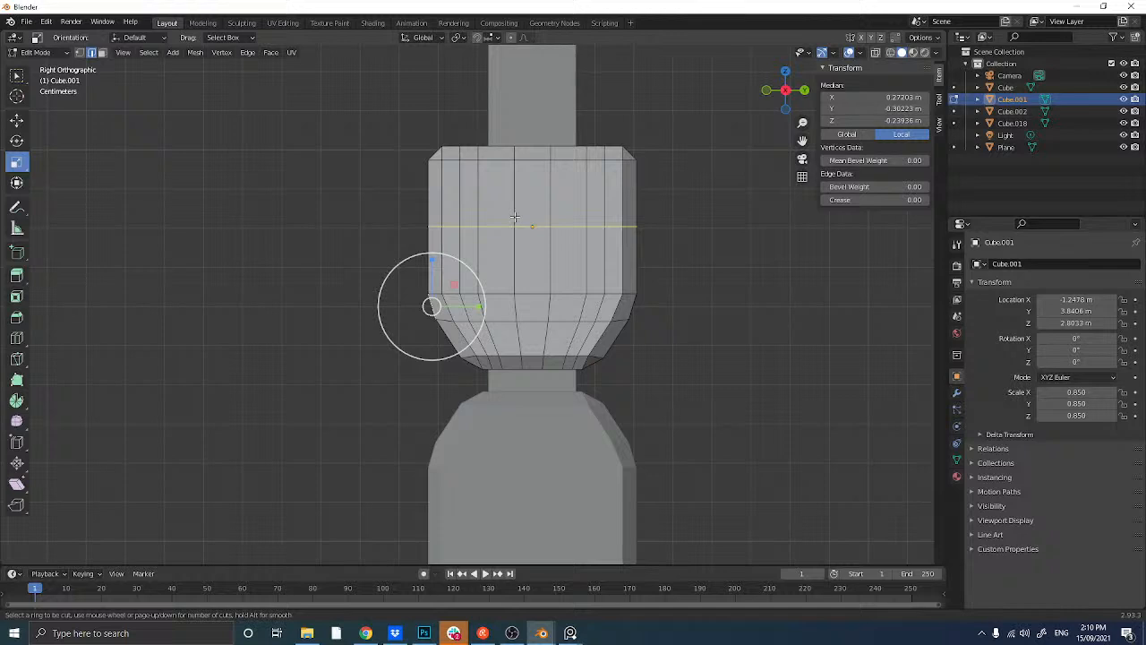
left_click(514, 216)
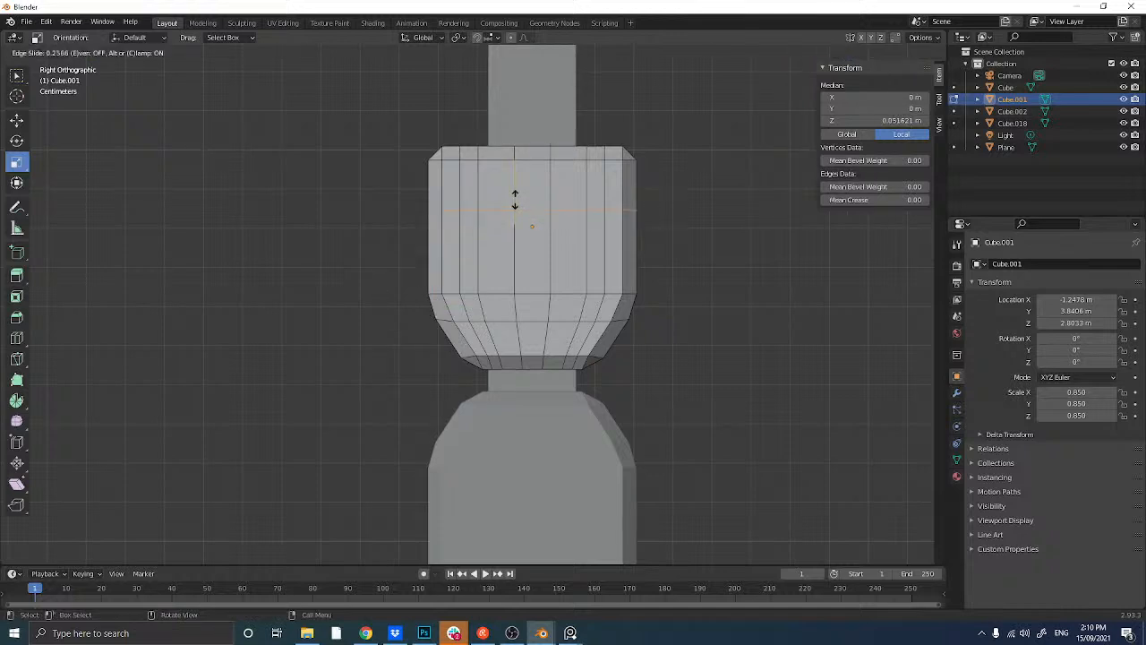
left_click(514, 199)
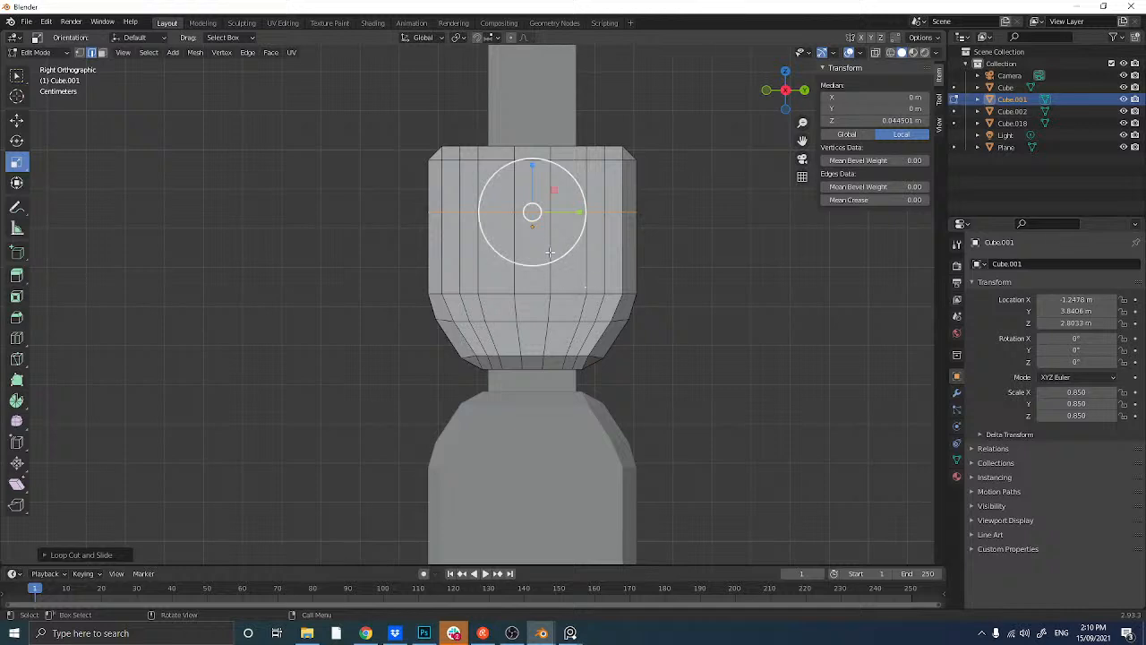
- Add a horizontal loop cut just below the existing middle loop of the upper block, at local Z of about 0.014 m
key("ctrl+r")
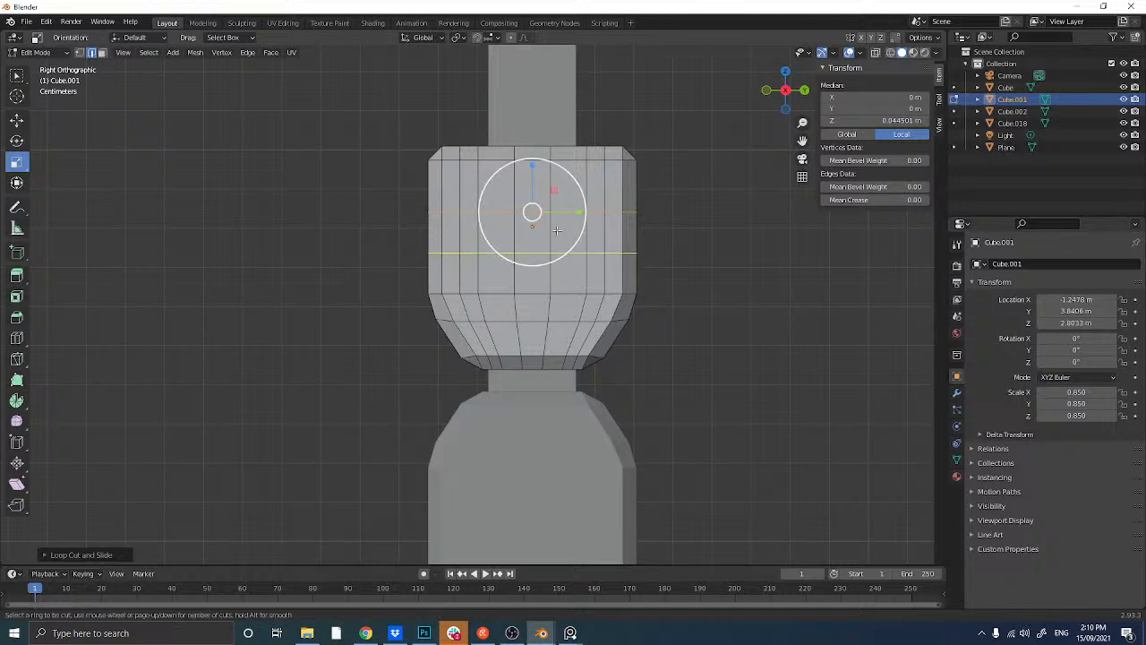
left_click(557, 232)
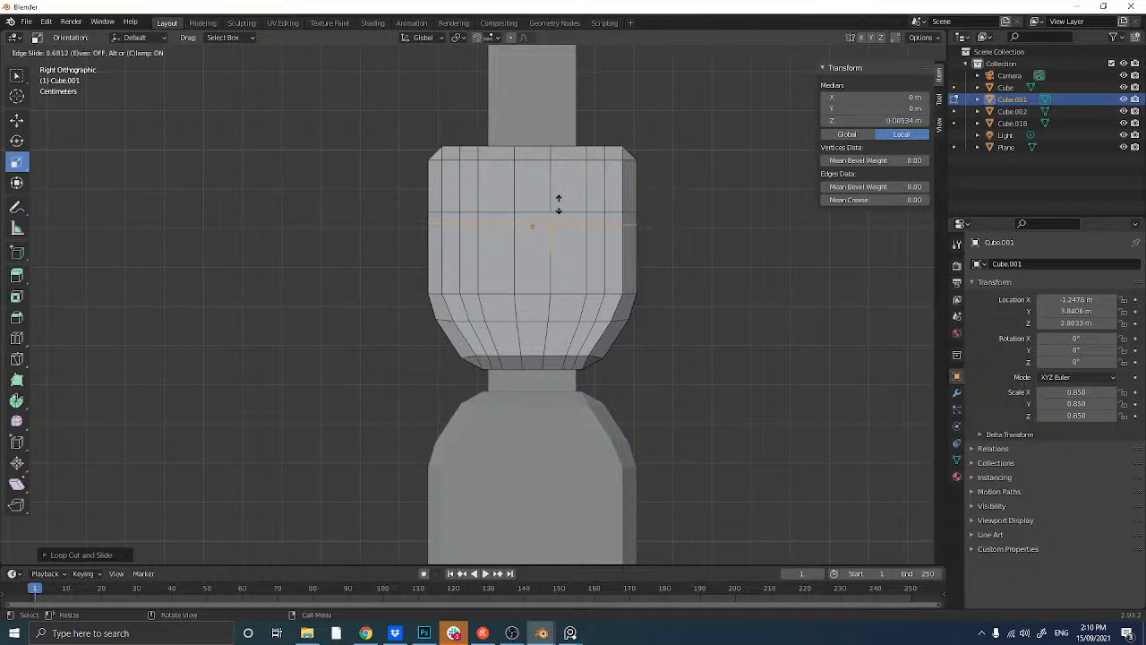
left_click(556, 202)
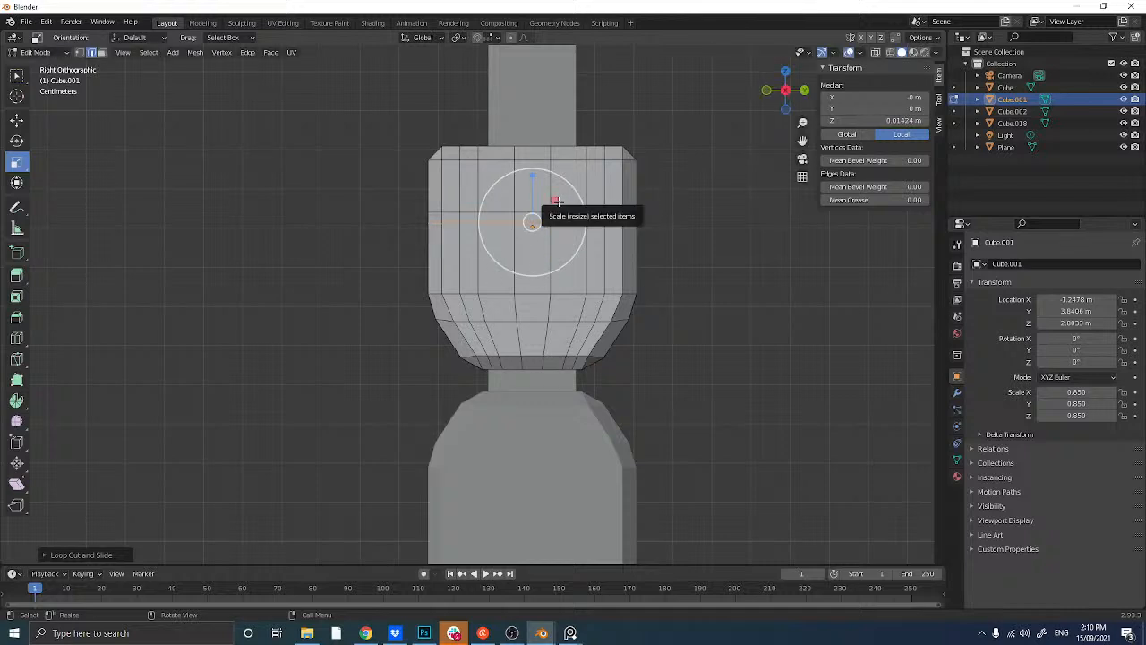
- Knife-cut short diagonals across both outer corners between the two close horizontal loops on the upper block's facing side
key("k")
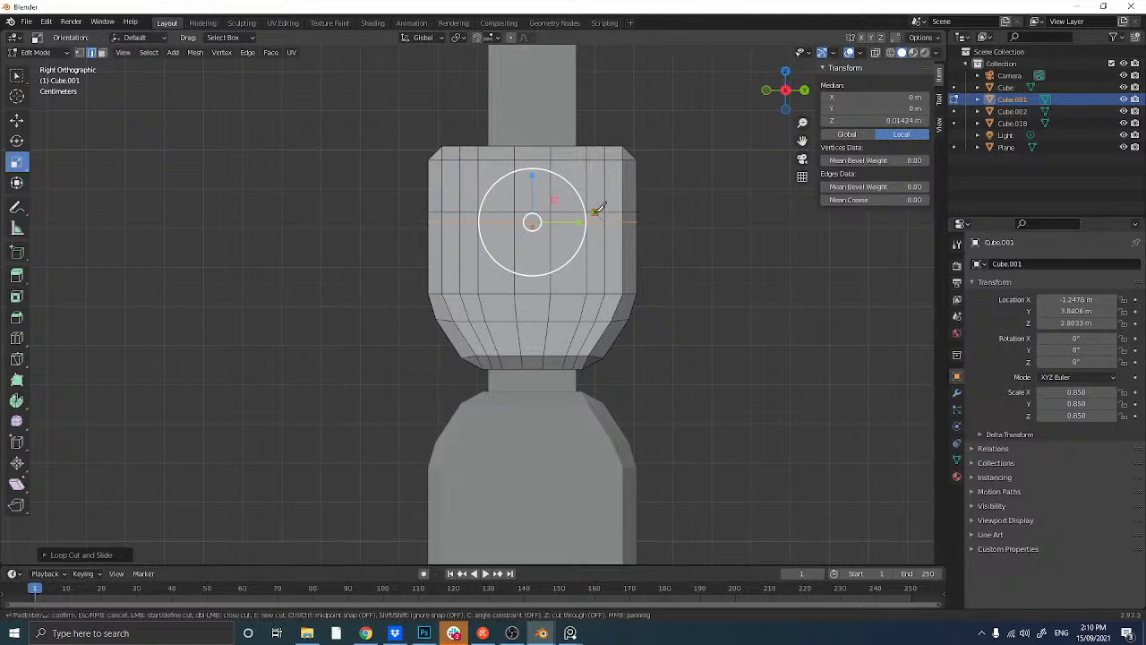
key("Return")
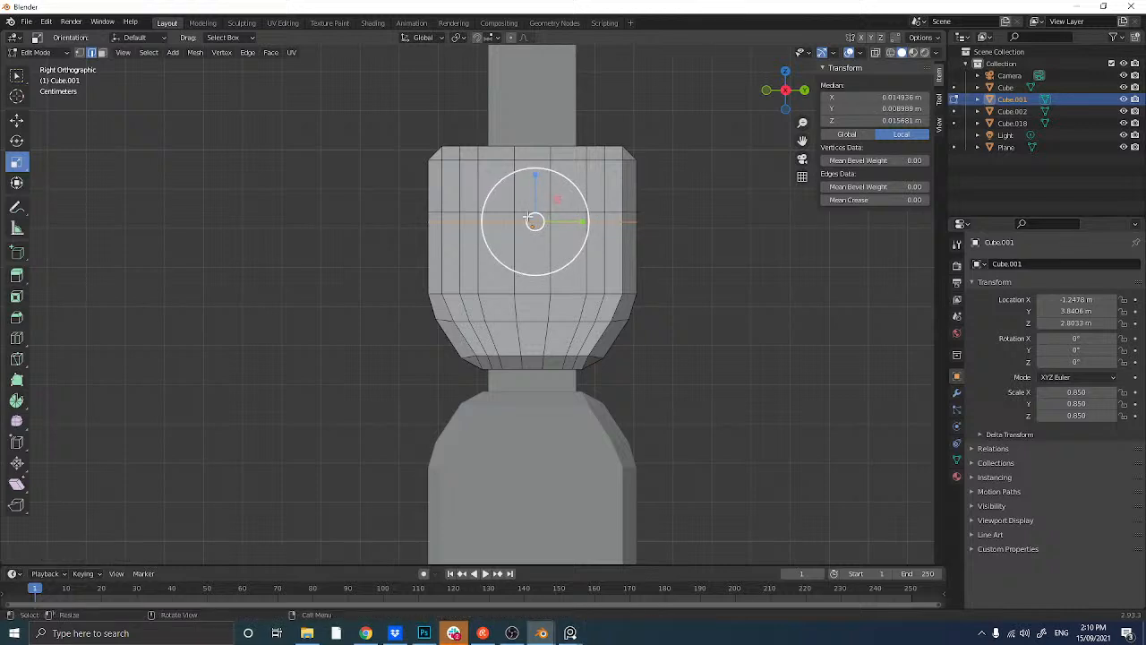
key("k")
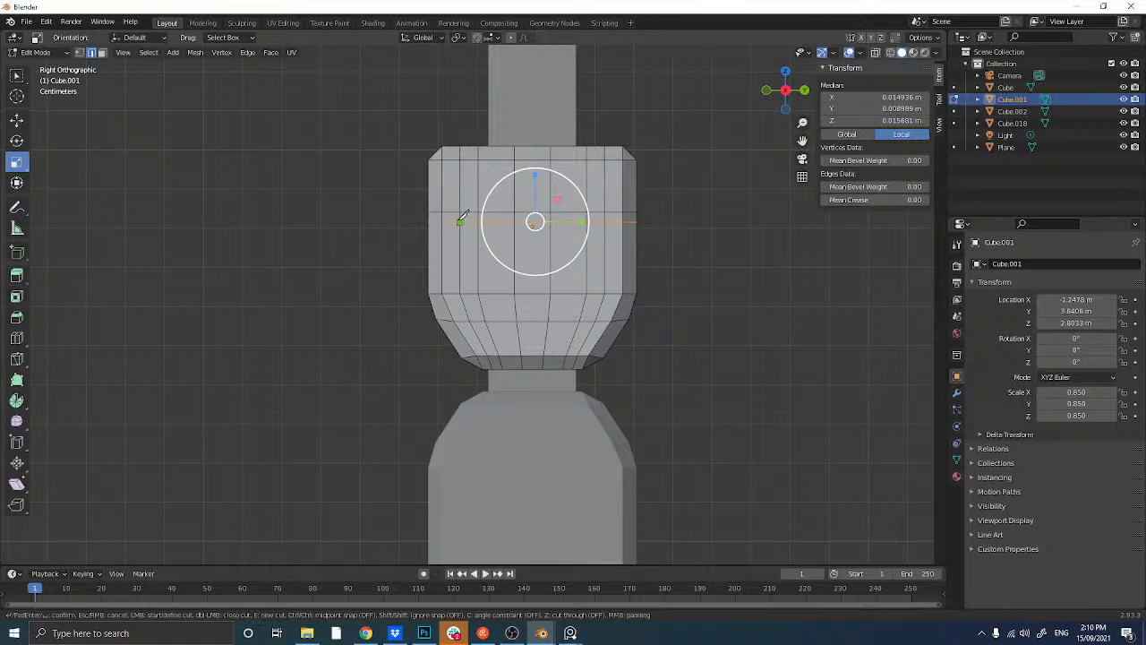
left_click(460, 222)
left_click(469, 212)
key("Return")
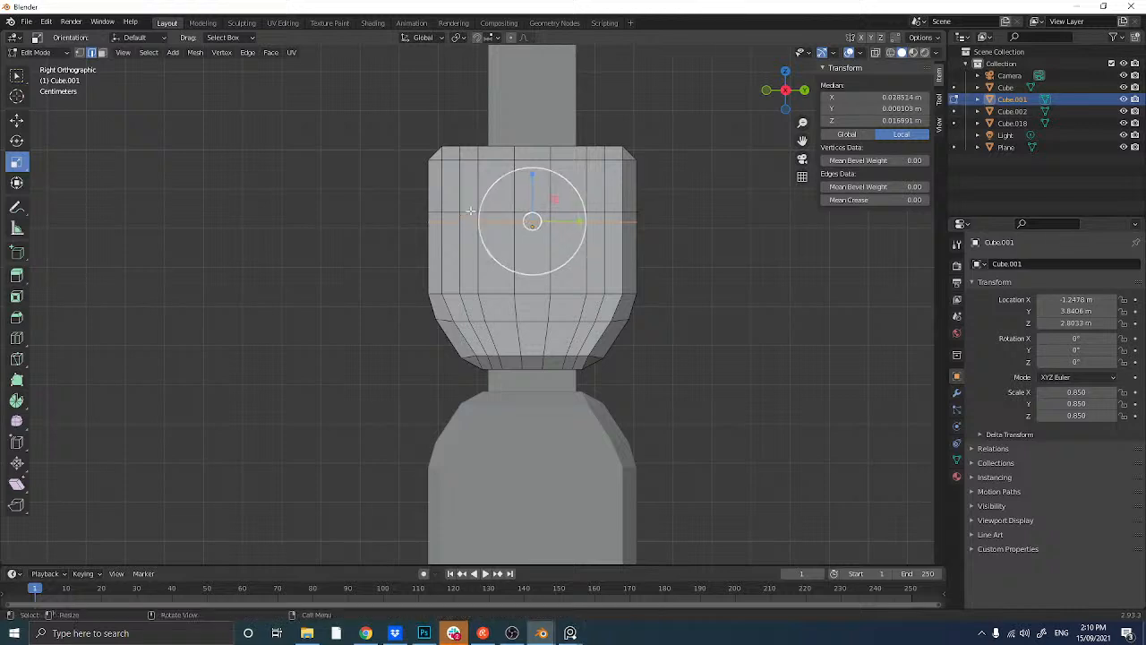
key("k")
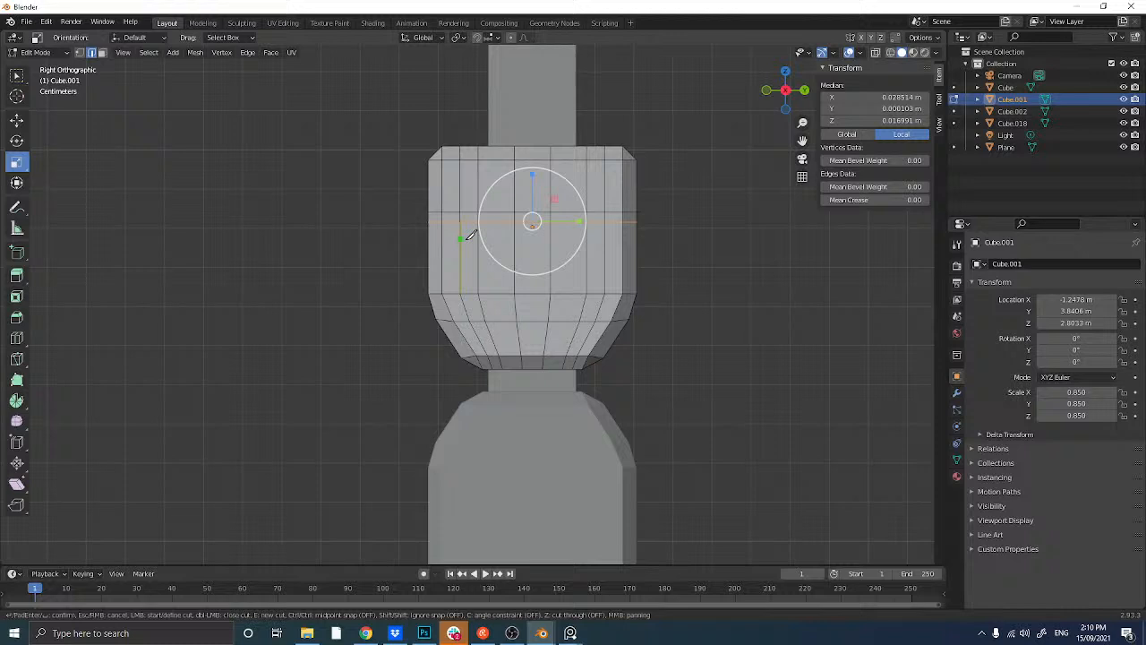
left_click(477, 293)
key("Return")
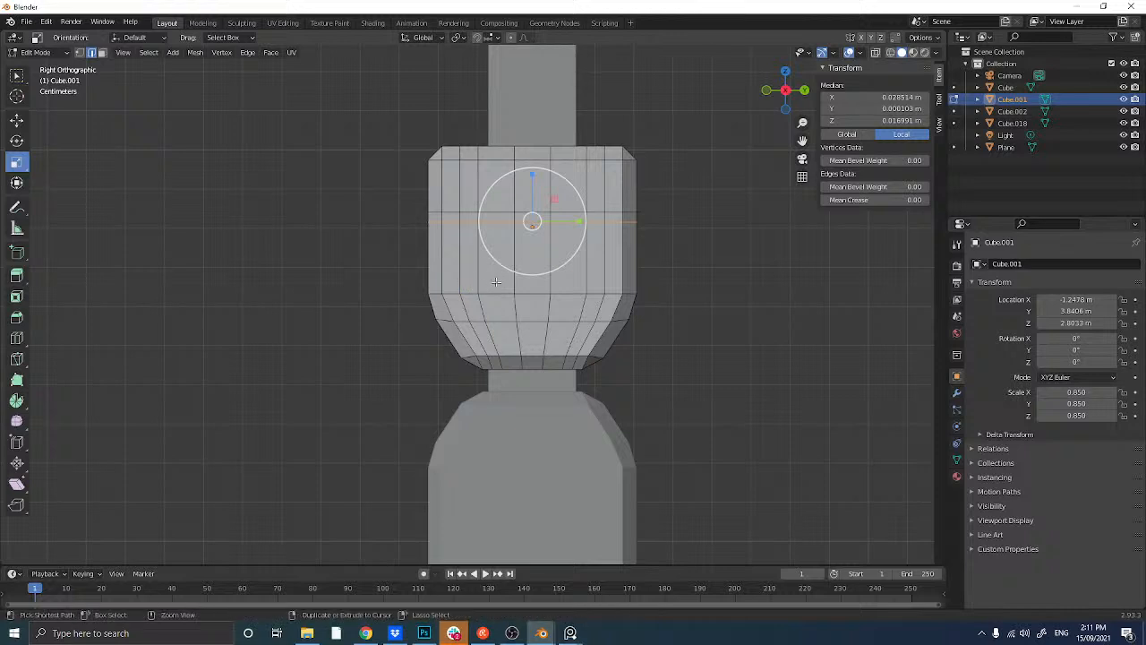
- Add a horizontal loop cut just above the start of the upper block's taper, at local Z of about -0.160 m
key("g")
key("g")
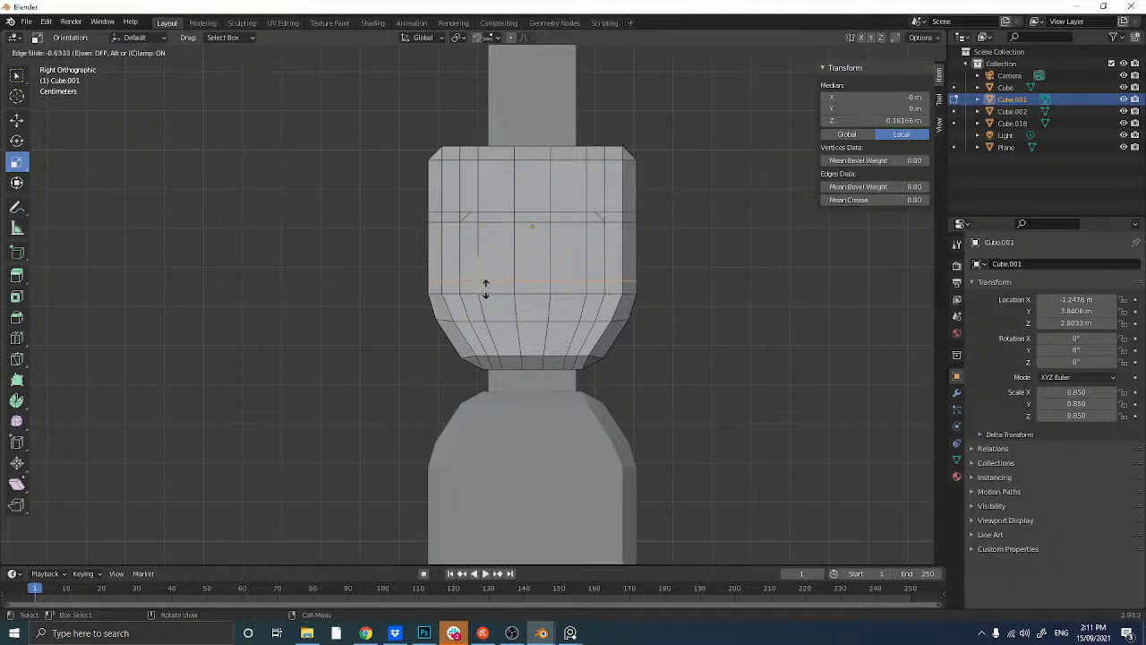
left_click(485, 289)
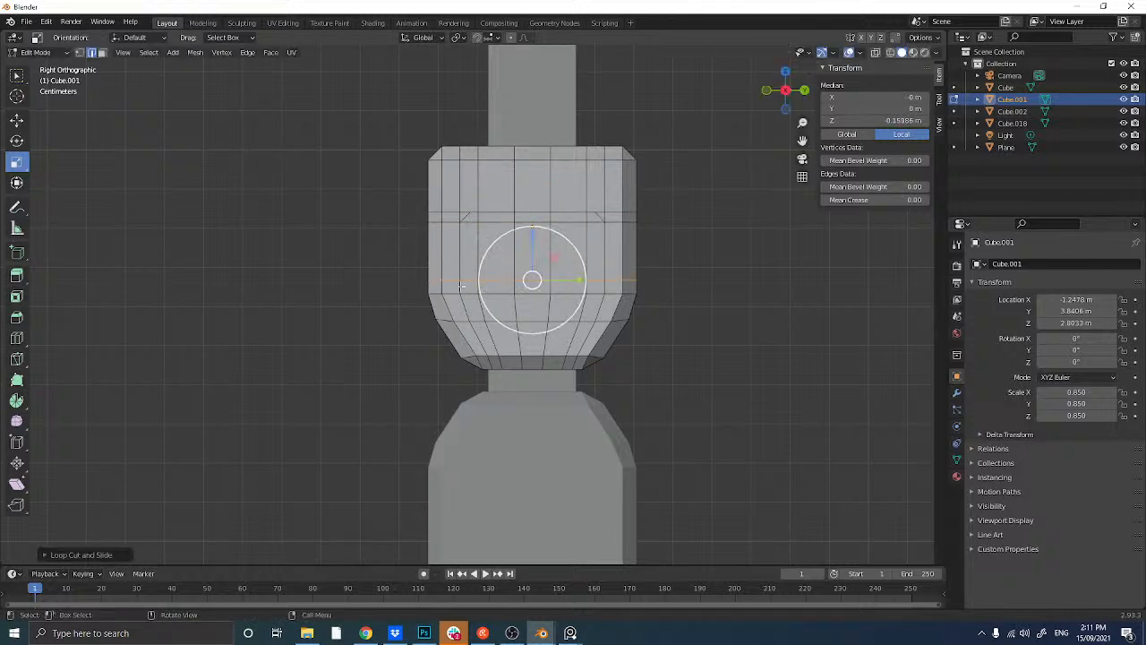
- Knife-cut mirrored diagonals across the two lower outer corners, between the new loop and the edge where the taper starts
key("k")
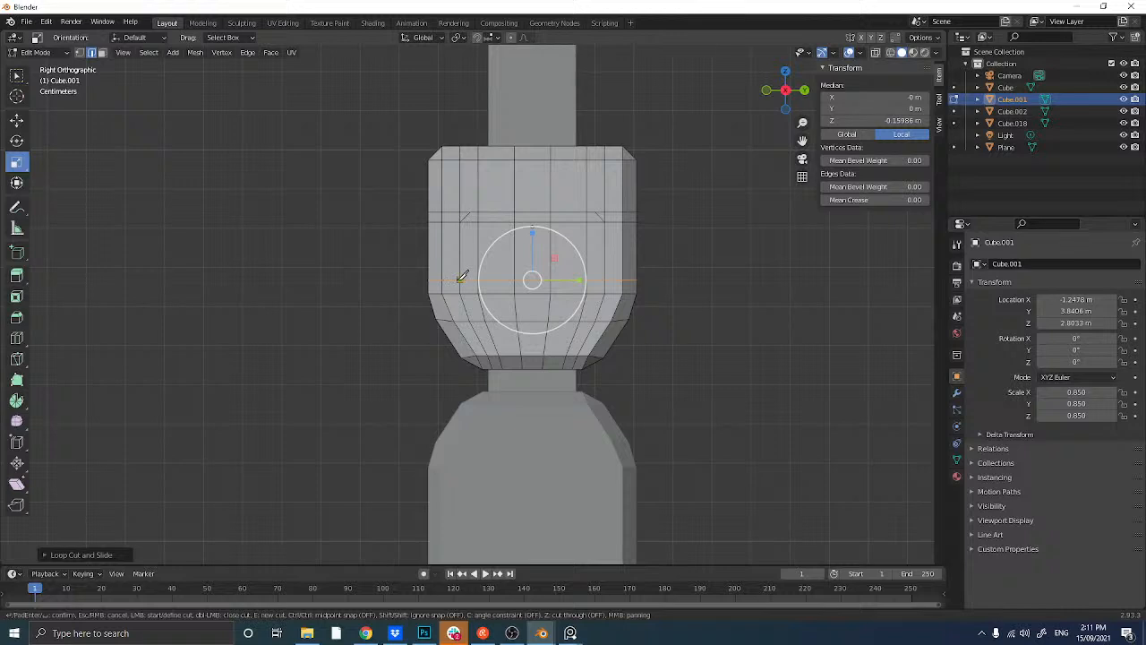
left_click(460, 280)
left_click(478, 293)
key("Return")
key("k")
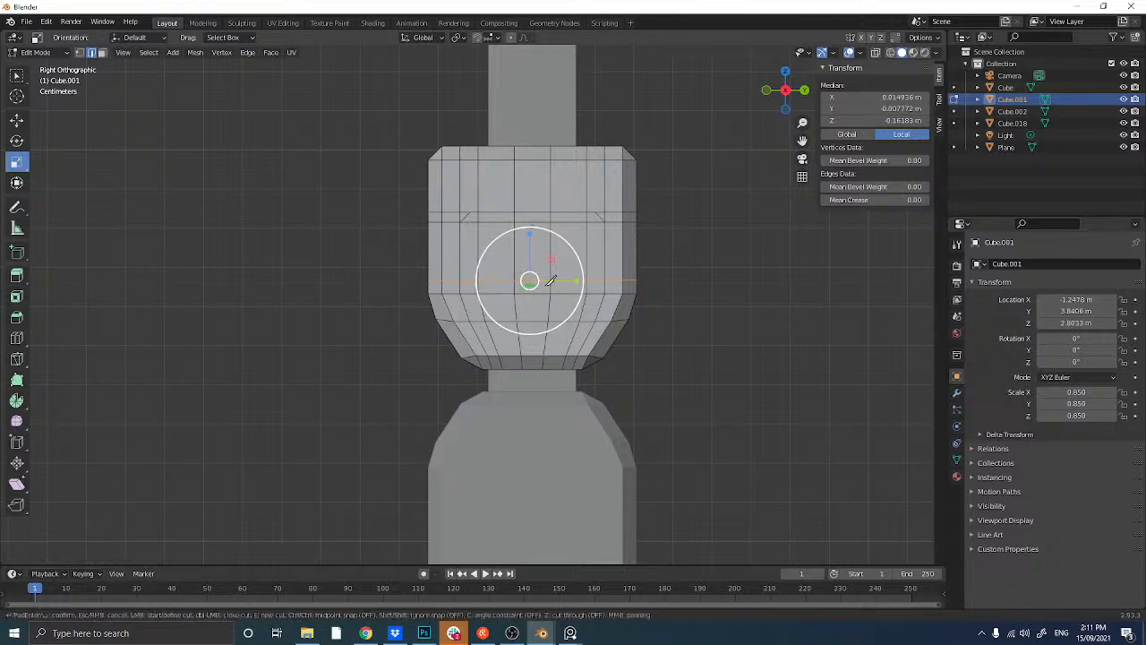
left_click(605, 281)
right_click(593, 286)
key("Return")
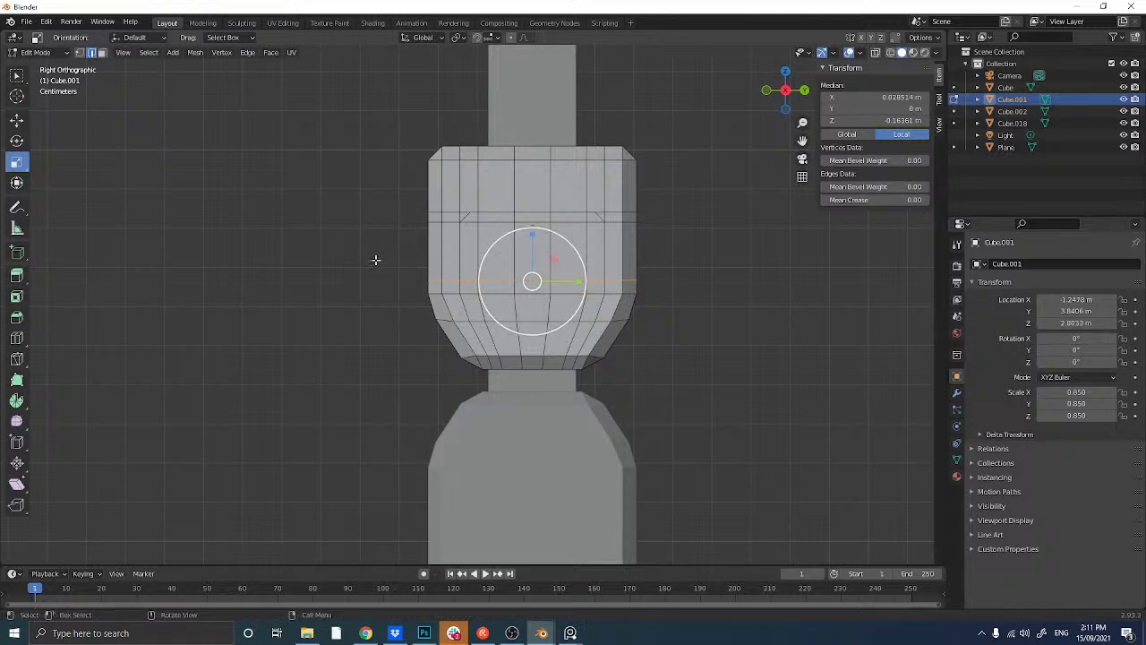
- Select the narrow row of faces between the two close horizontal loops, including the triangular corner face at each end
middle_click_drag(422, 260, 403, 263)
left_click(403, 262)
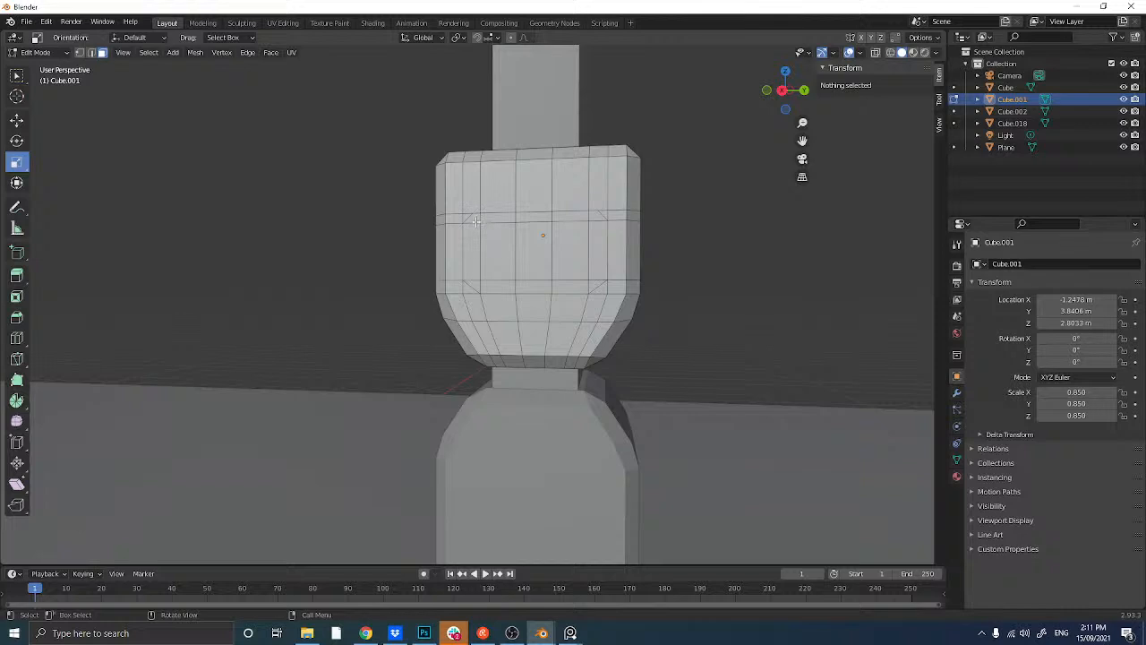
left_click(474, 218)
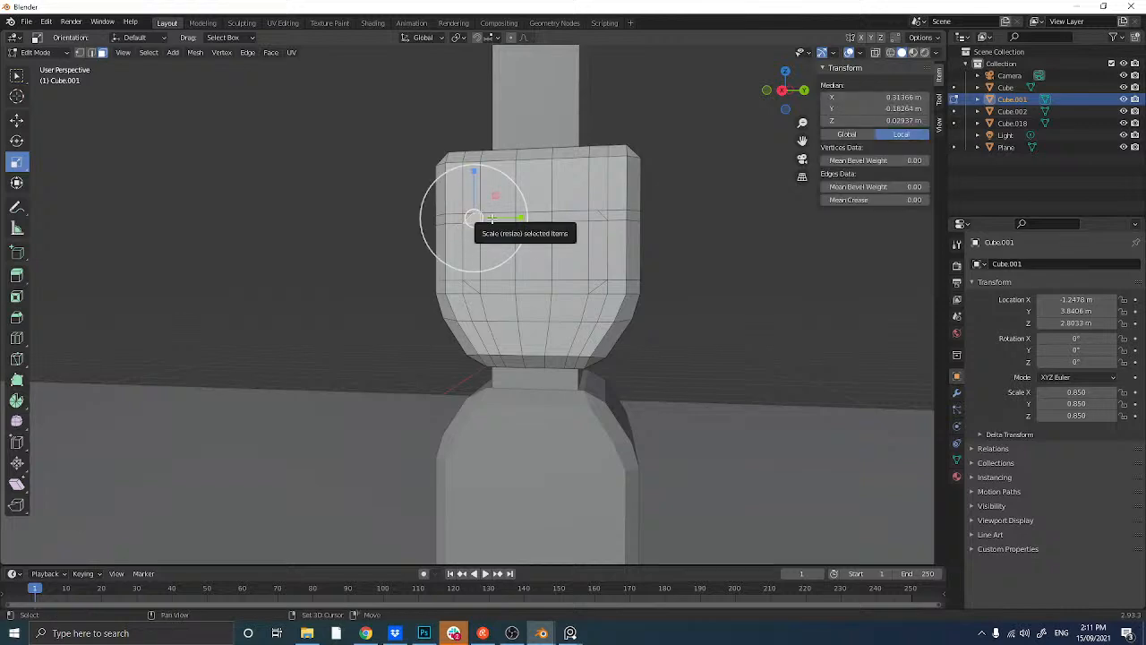
left_click(487, 217)
left_click(535, 217, "shift")
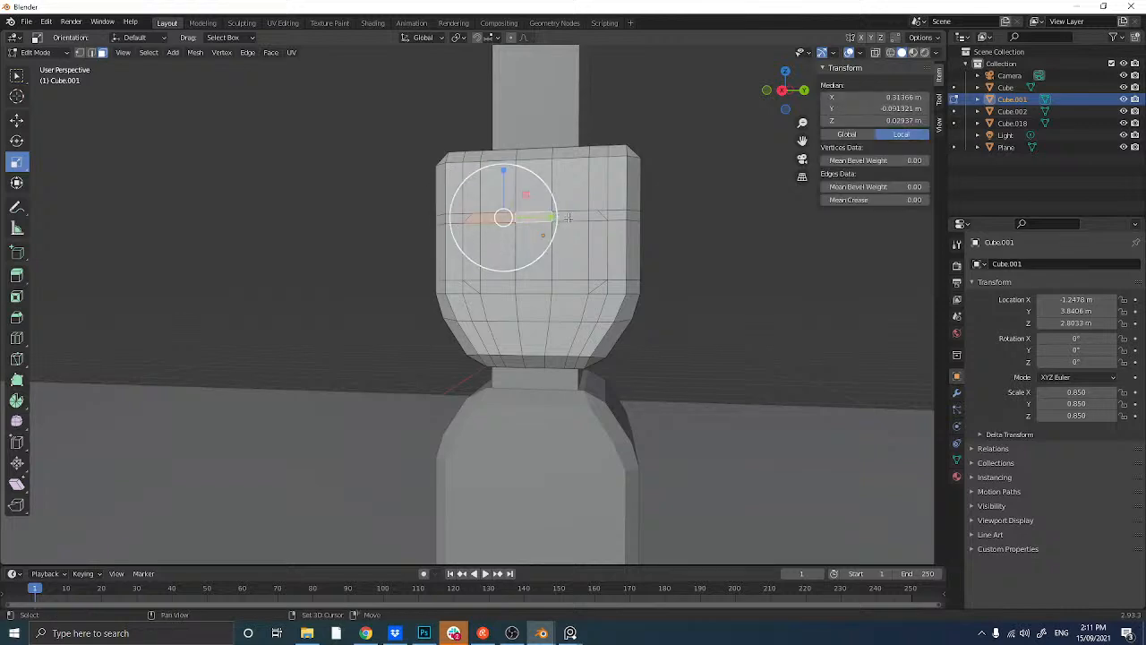
left_click(564, 220, "shift")
left_click(593, 218, "shift")
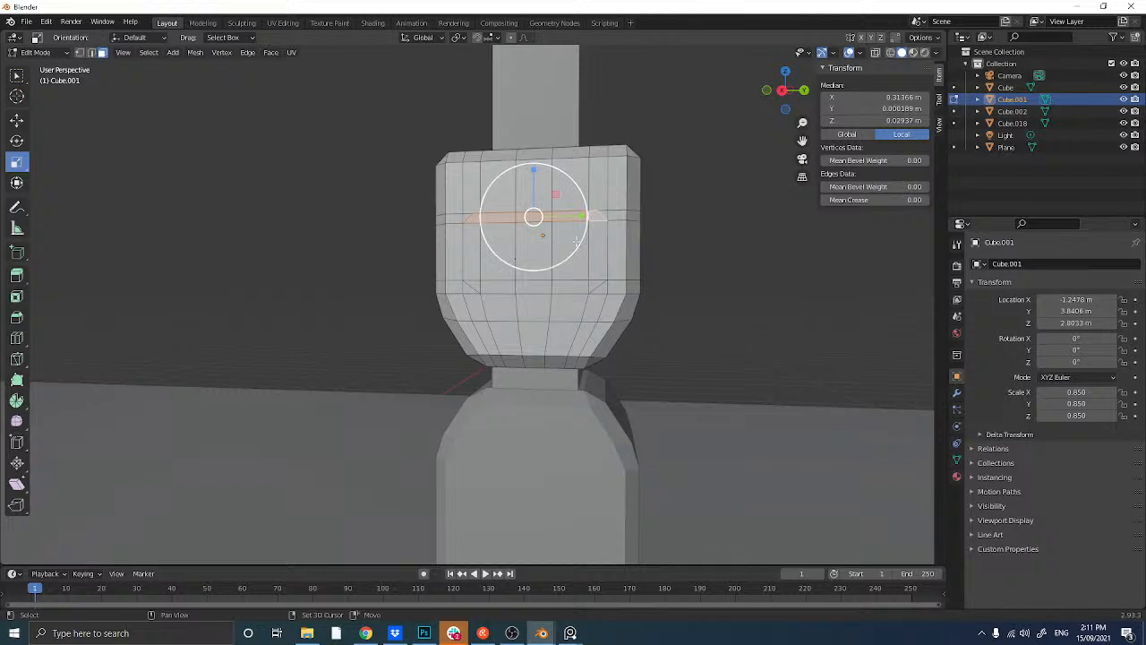
left_click(596, 254, "shift")
left_click(506, 254, "ctrl")
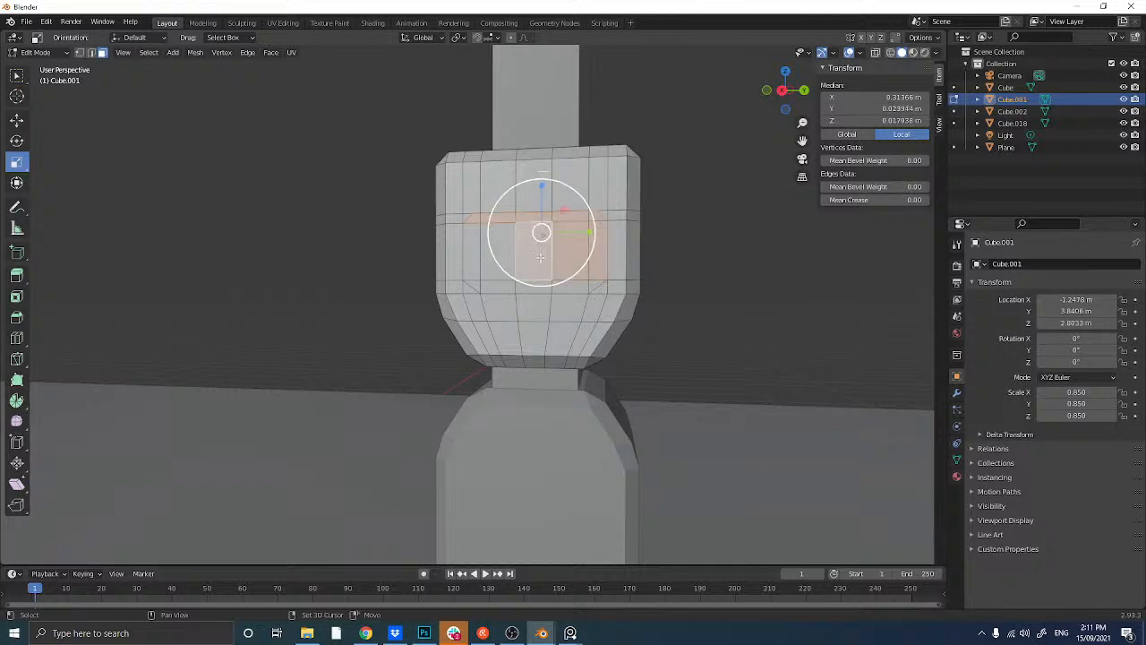
key("ctrl+z")
key("ctrl+z")
key("ctrl+z")
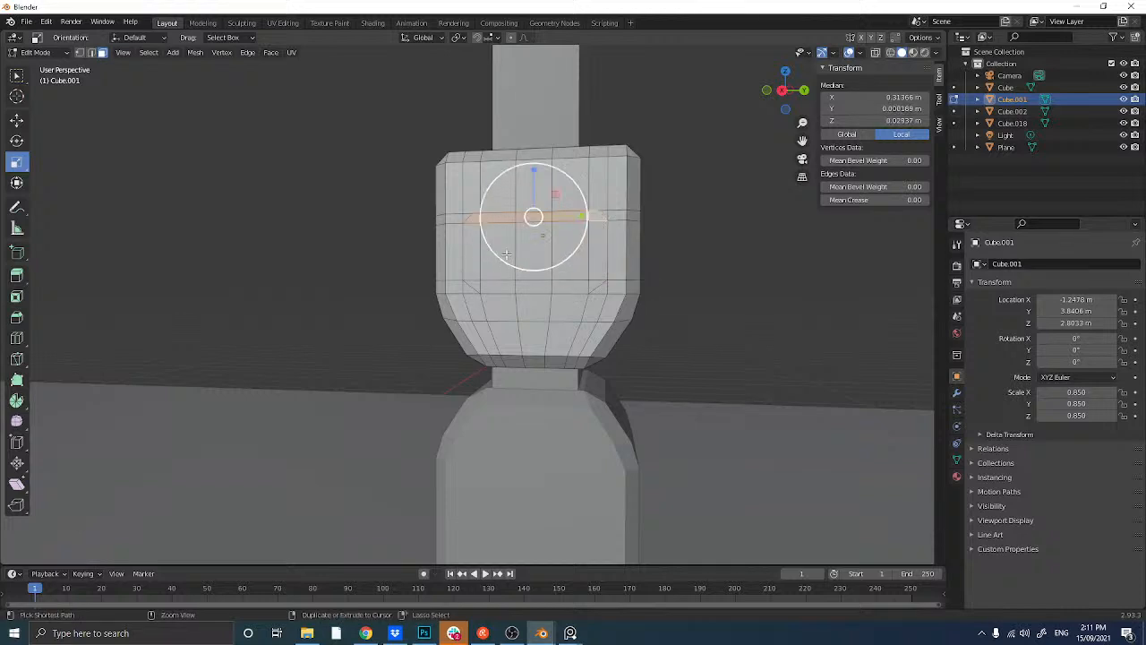
- Extend the selection over the tall middle row and the narrow bottom row to form a panel with chamfered corners
left_click(596, 218, "shift")
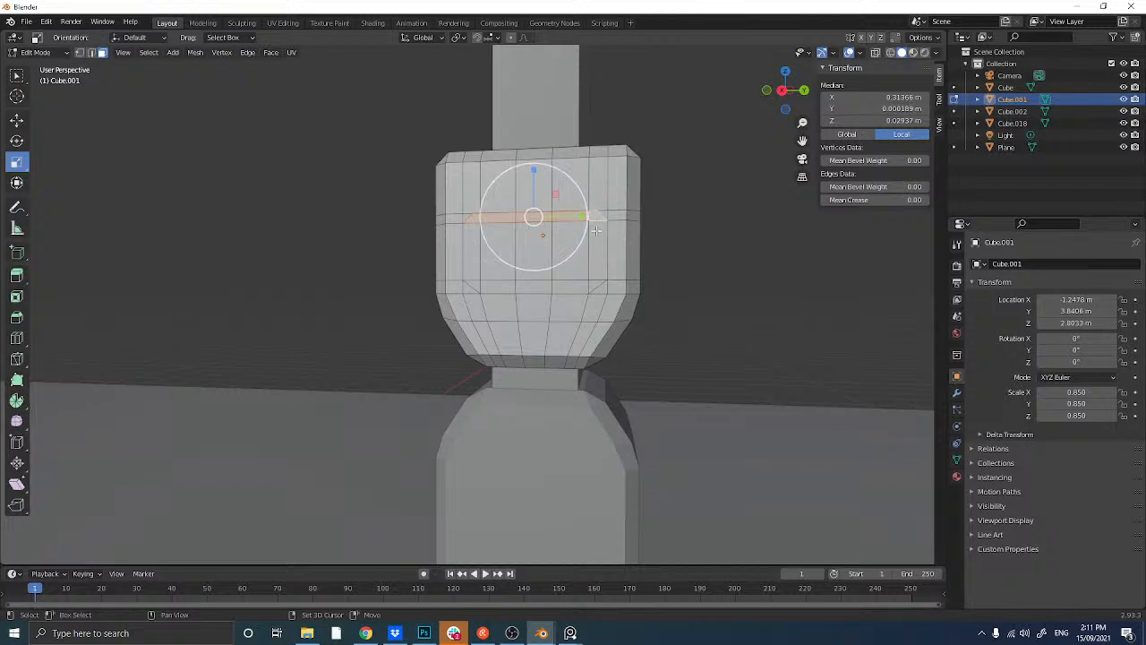
left_click(598, 240, "shift")
left_click(575, 249, "shift")
left_click(537, 251, "shift")
left_click(506, 253, "shift")
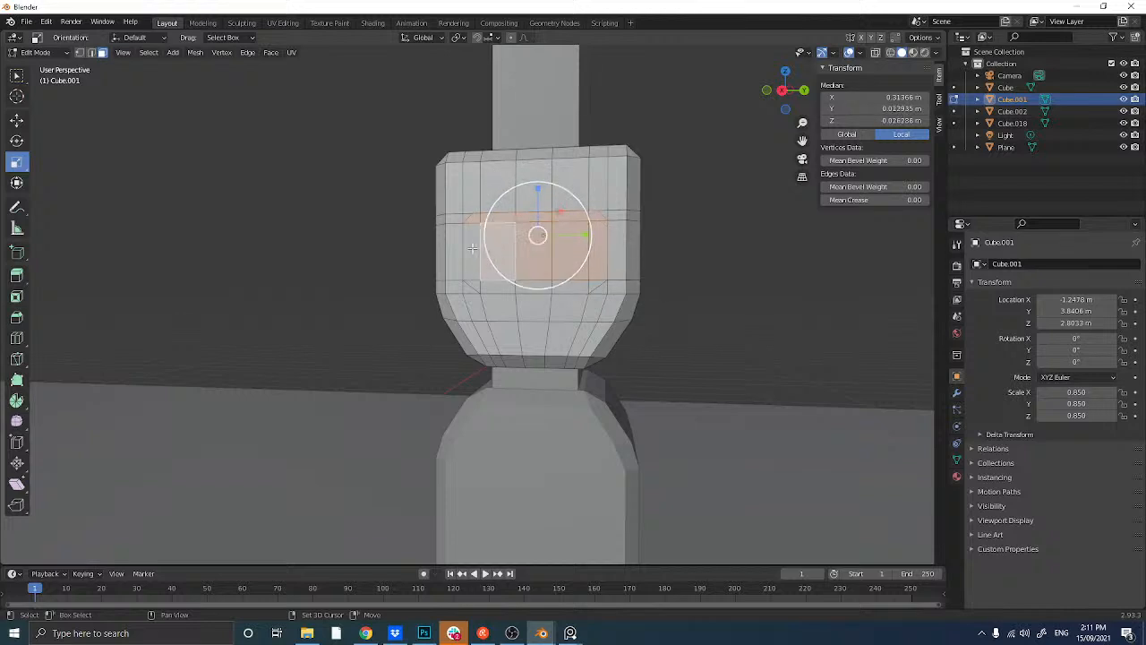
left_click(475, 247, "shift")
left_click(556, 268, "shift")
left_click(498, 285, "shift")
left_click(534, 285, "shift")
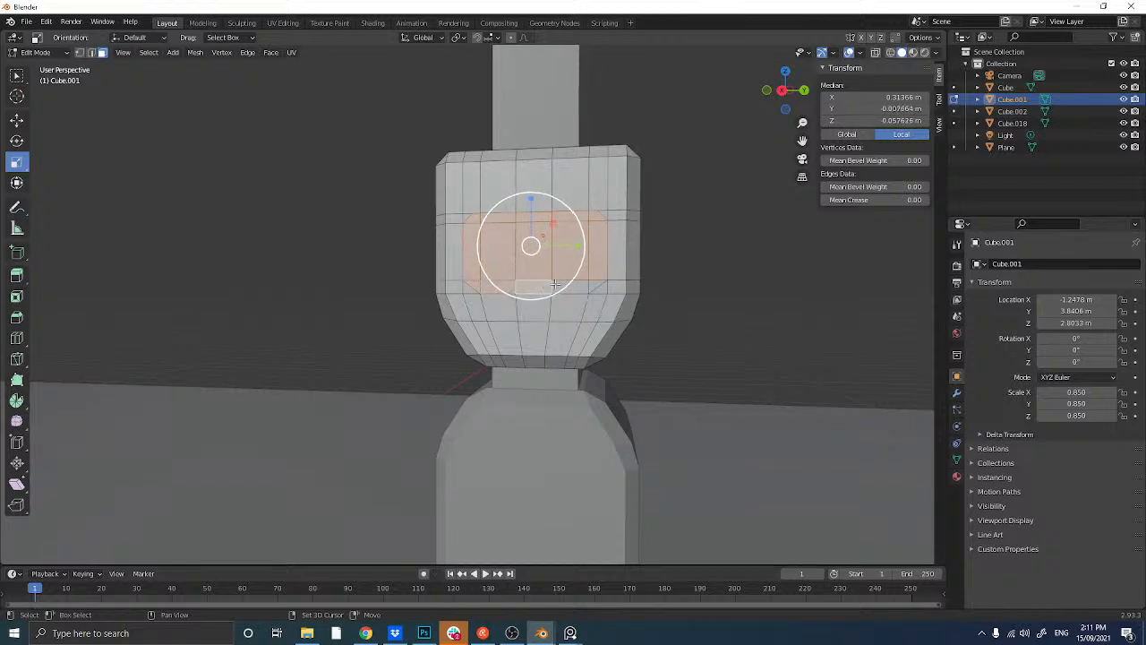
left_click(569, 284, "shift")
left_click(596, 285, "shift")
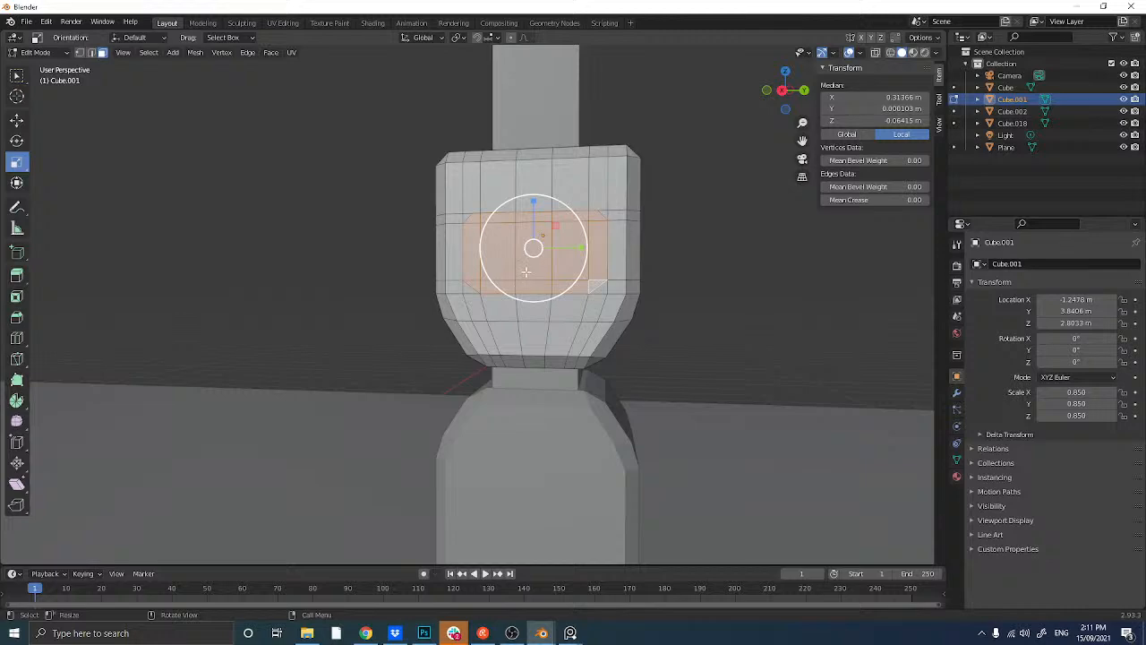
- Extrude the selected panel faces inward by about 0.008 m to form a shallow recess
middle_click_drag(525, 271, 497, 285)
scroll(497, 285, "up", 2)
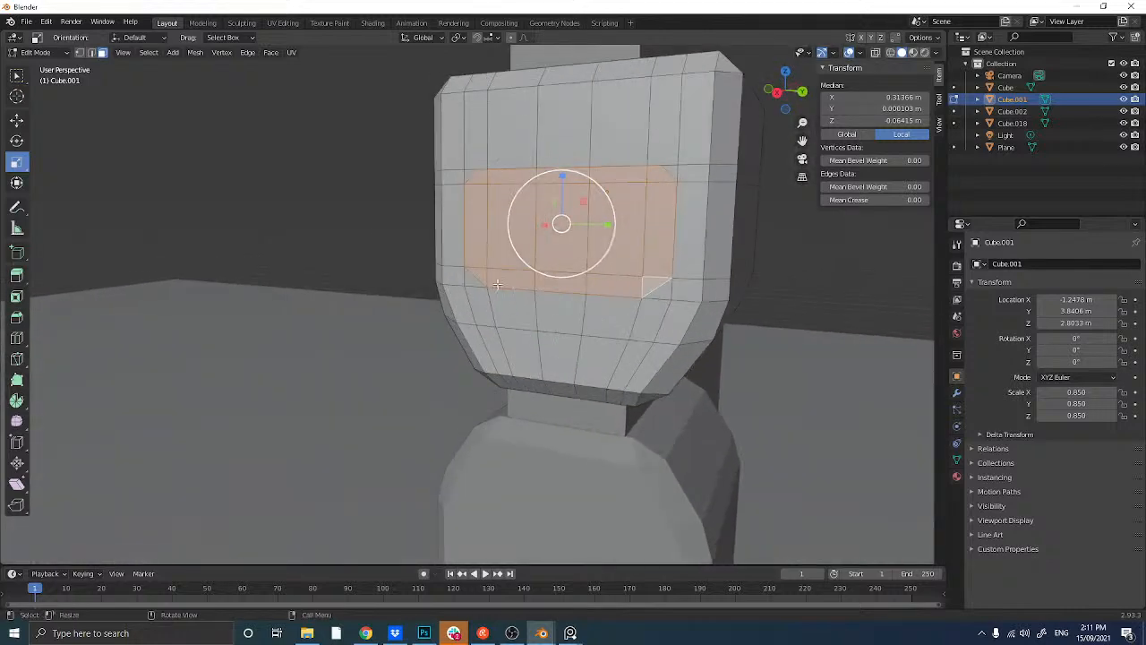
scroll(483, 262, "up", 1)
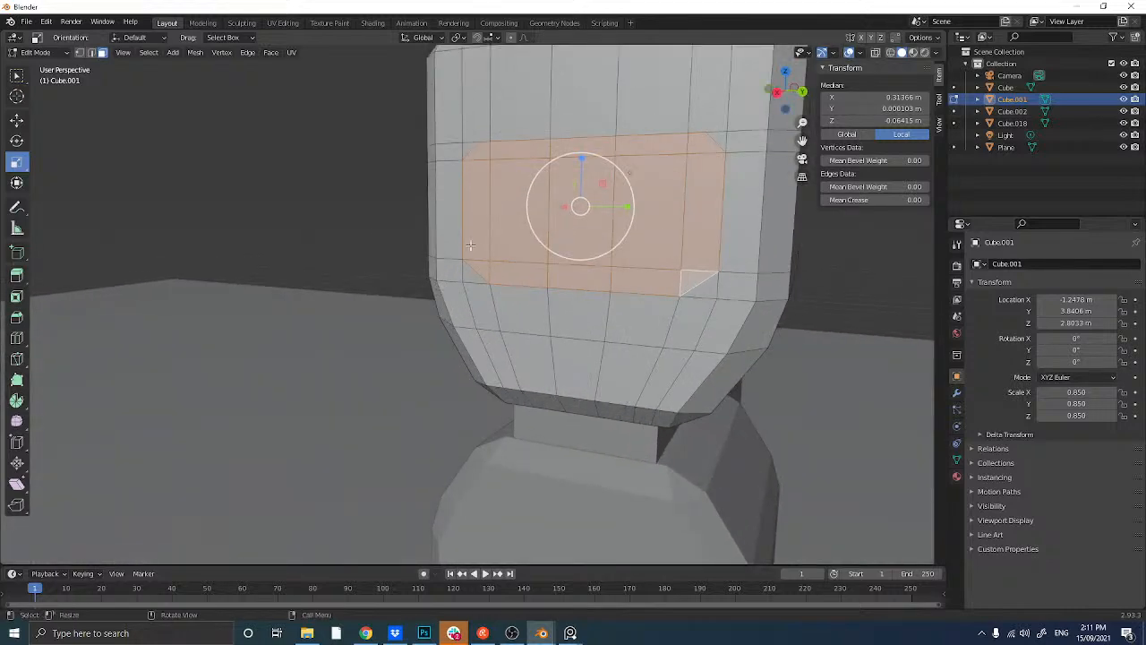
middle_click_drag(474, 254, 451, 267)
key("e")
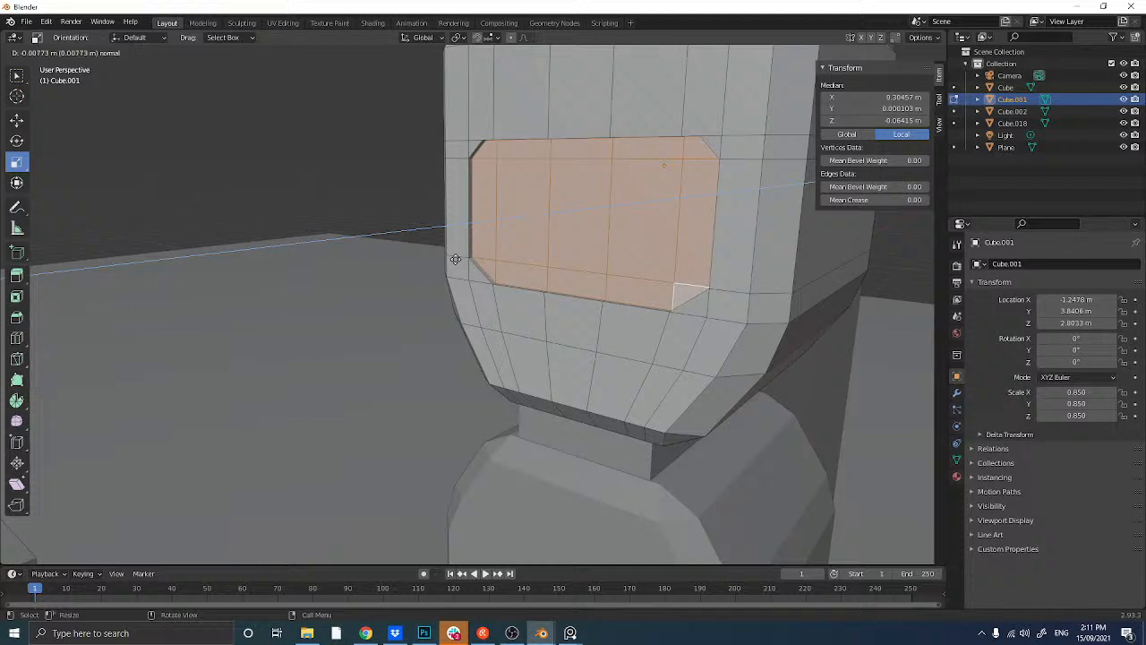
left_click(456, 258)
- Scale the recessed panel faces down to about 0.96 to slope the recess walls, and clear the selection
middle_click_drag(435, 255, 428, 240)
key("s")
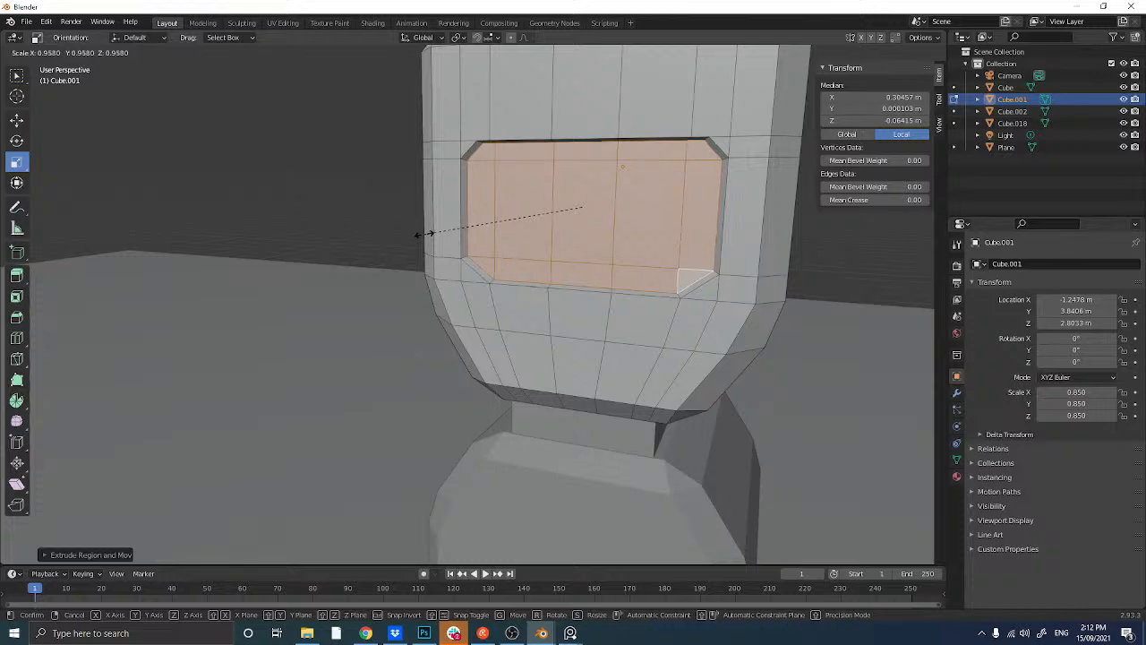
left_click(428, 233)
key("alt+a")
middle_click_drag(422, 248, 470, 238)
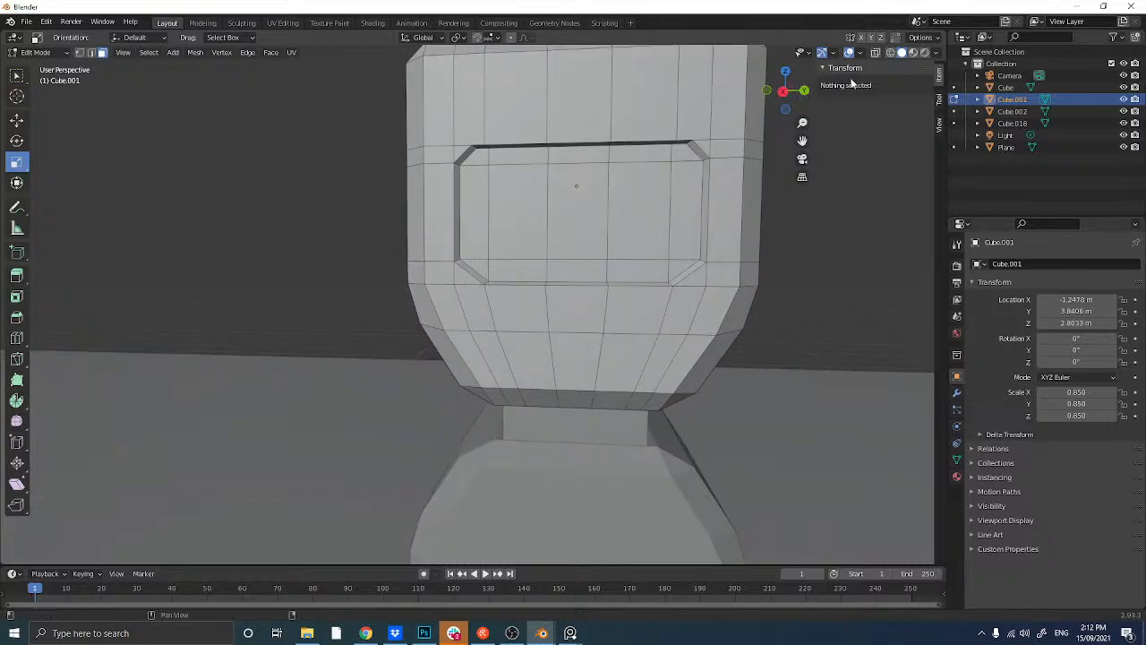
- Leave mesh editing on the upper block and deselect it
left_click(785, 93)
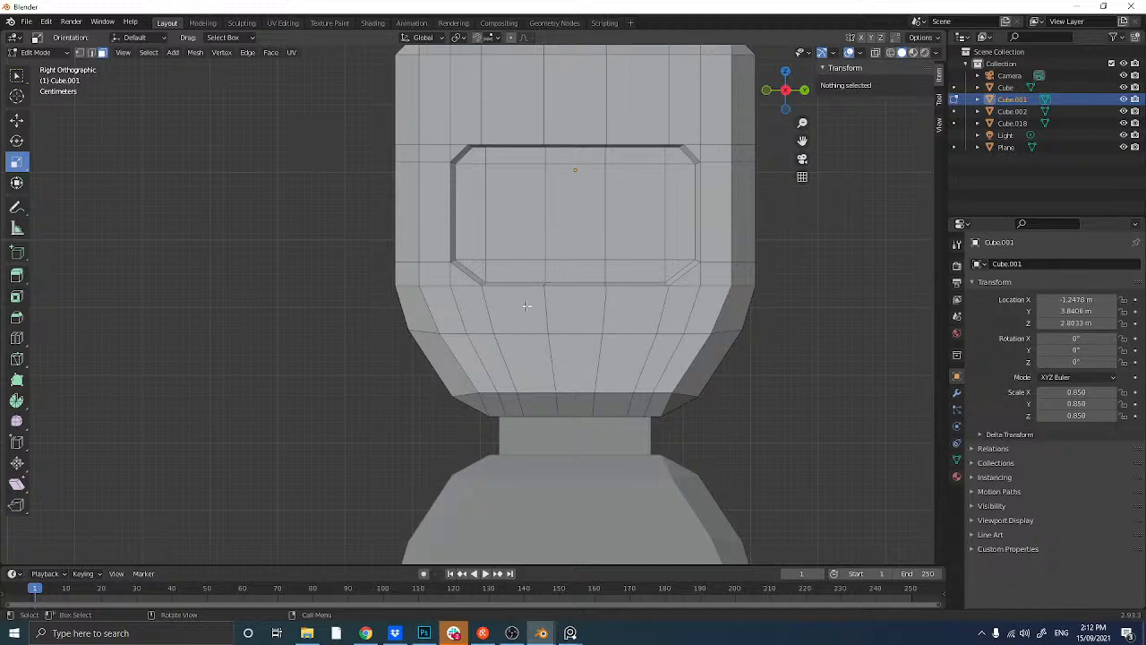
scroll(527, 306, "down", 3)
scroll(527, 306, "up", 2)
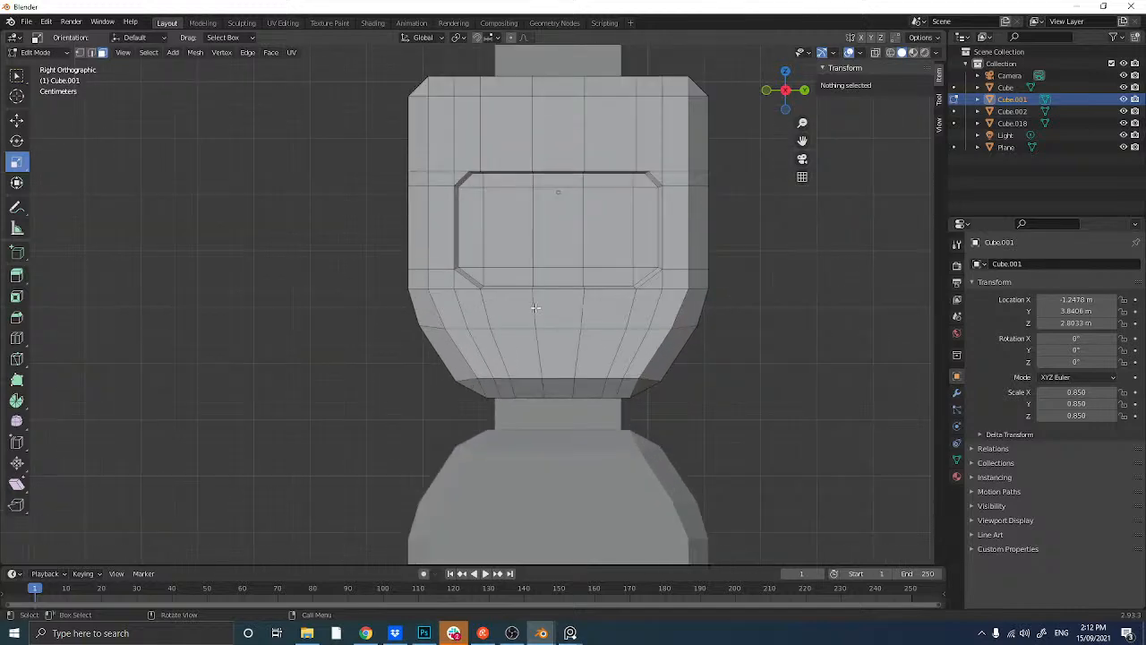
scroll(533, 306, "down", 2)
scroll(534, 306, "up", 2)
key("Tab")
key("n")
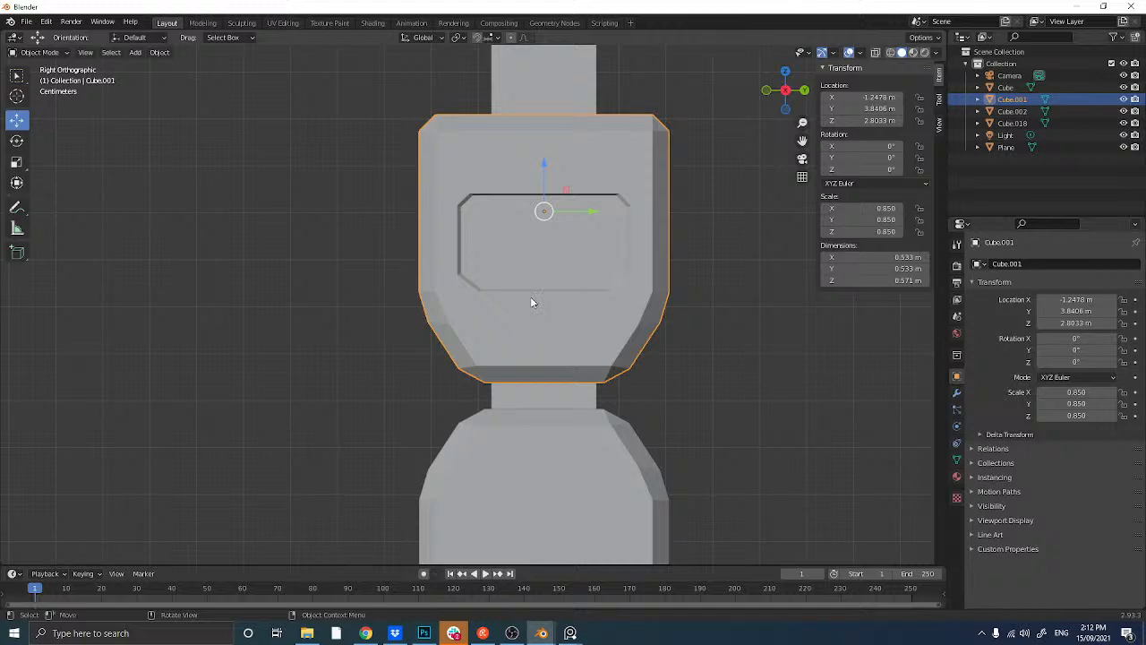
key("shift+a")
mouse_move(531, 298)
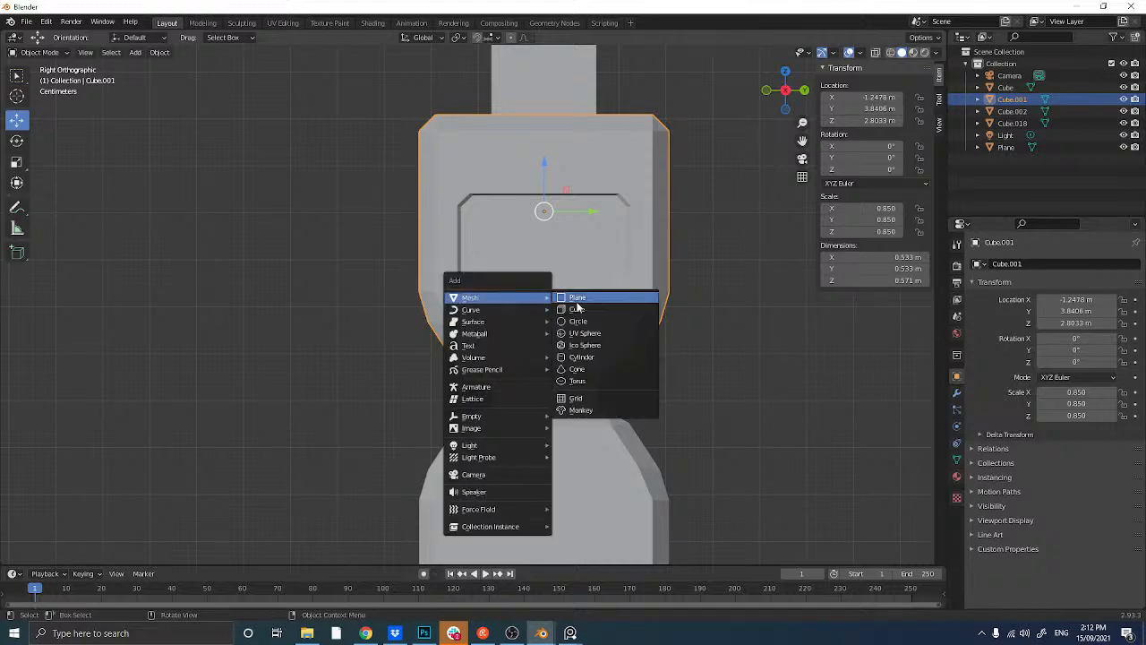
left_click(337, 262)
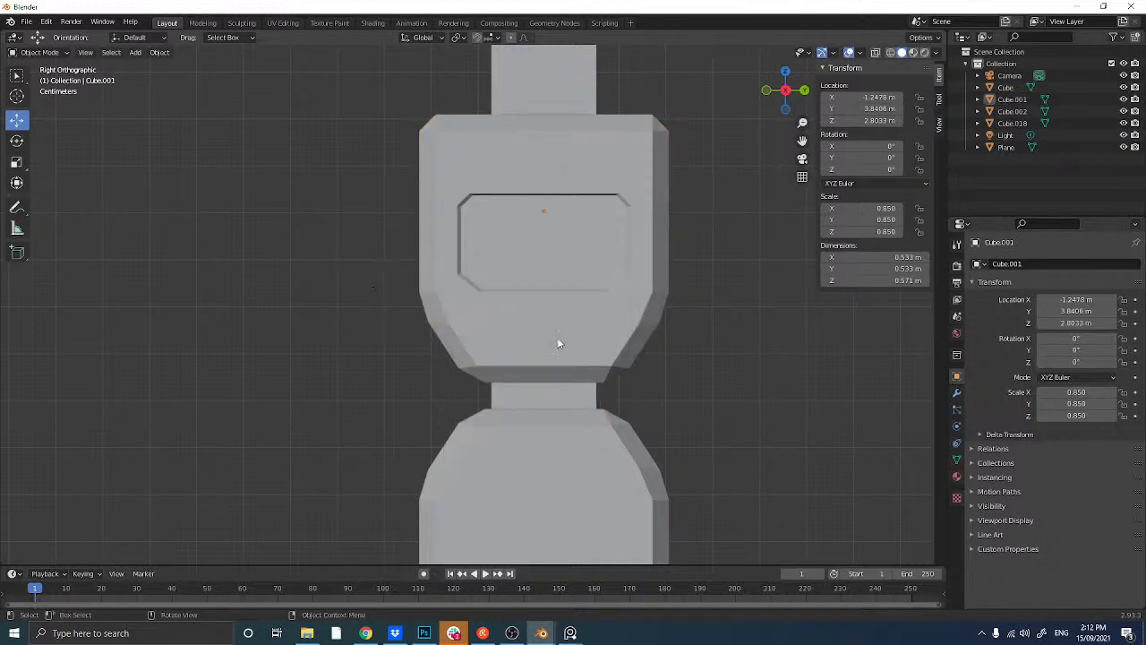
mouse_move(542, 329)
middle_mouse_down()
mouse_move(554, 324)
mouse_move(538, 324)
middle_mouse_up()
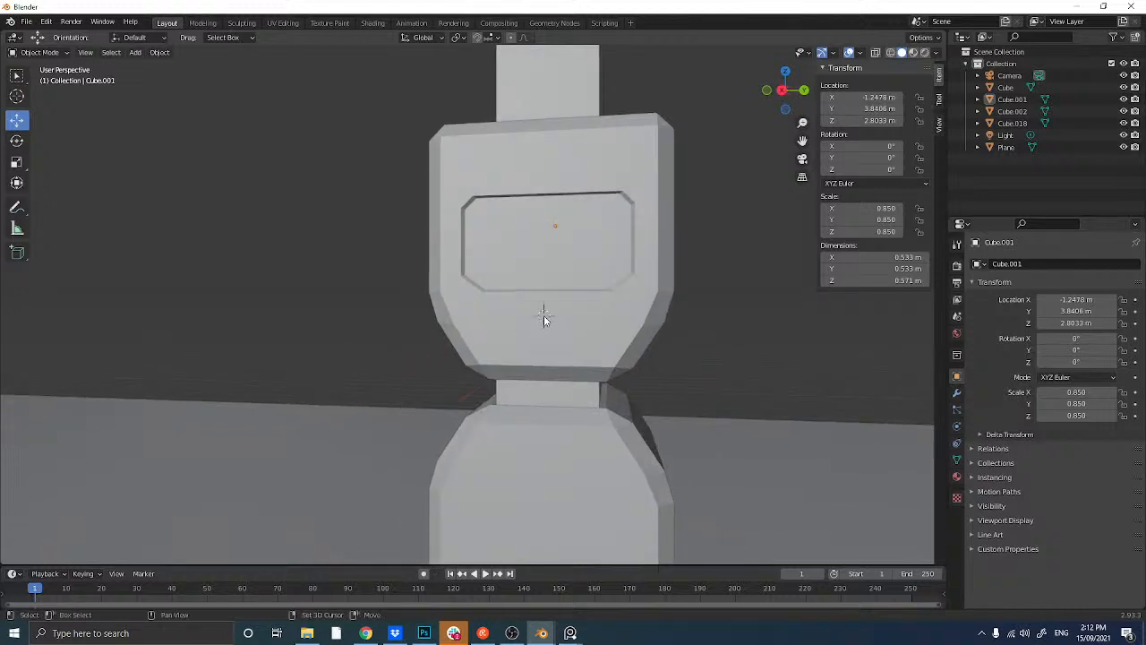
- Add a cube just below the recessed panel and scale it down to about 0.12 m per side
middle_click_drag(543, 316, 521, 326)
key("shift+a")
mouse_move(519, 328)
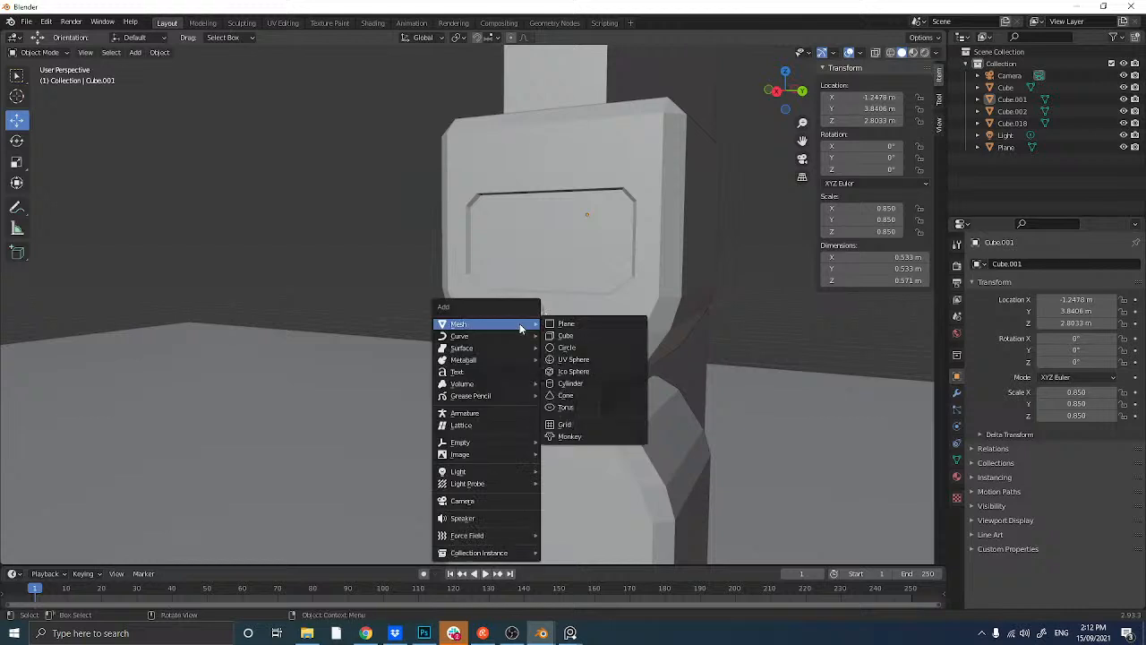
left_click(568, 335)
key("s")
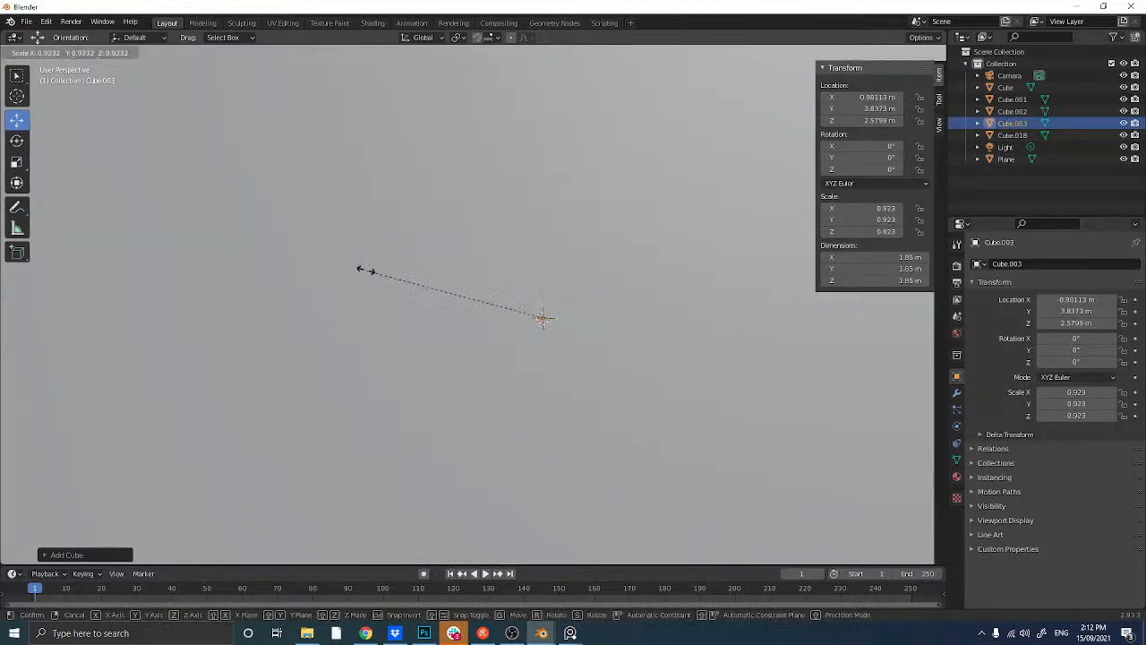
left_click(464, 276)
key("s")
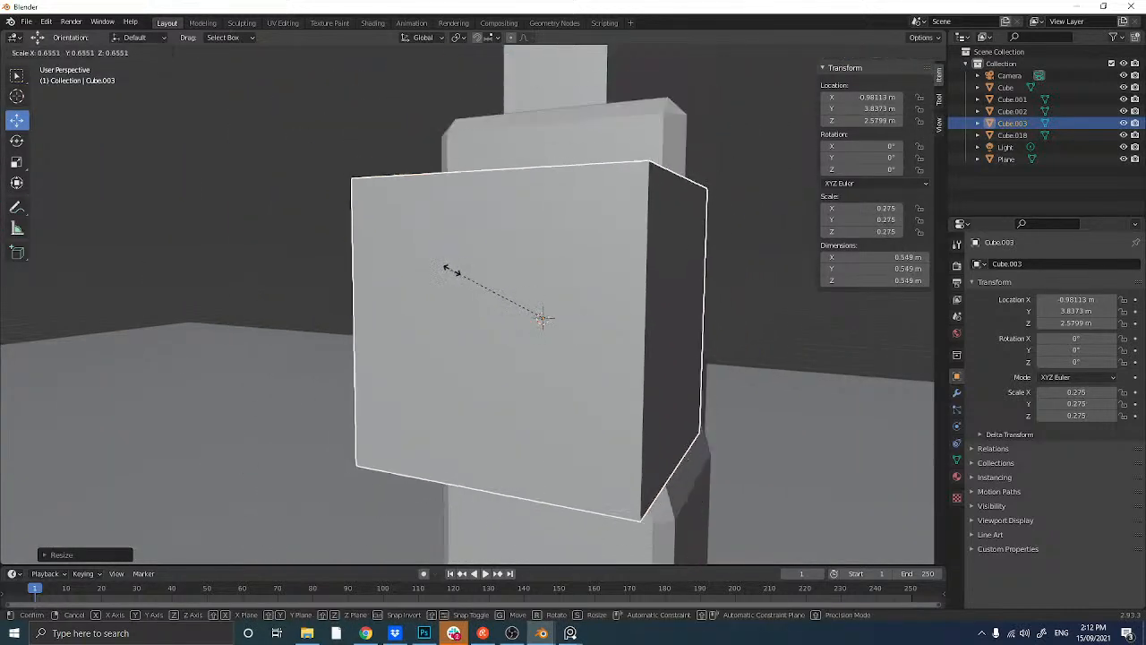
left_click(510, 280)
key("s")
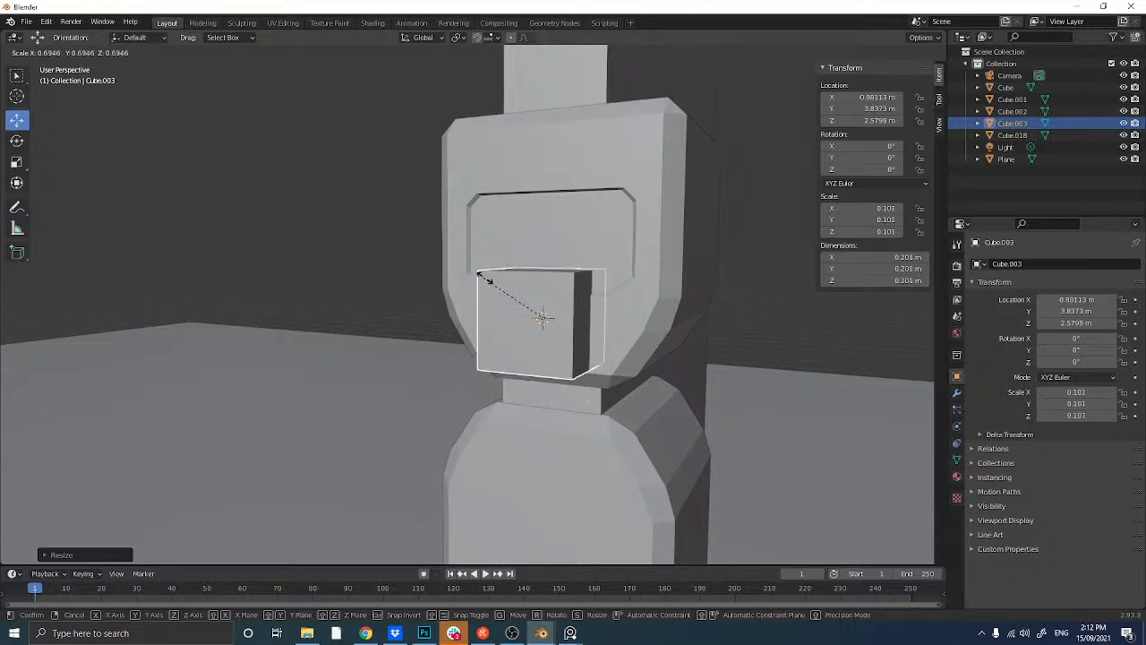
left_click(471, 297)
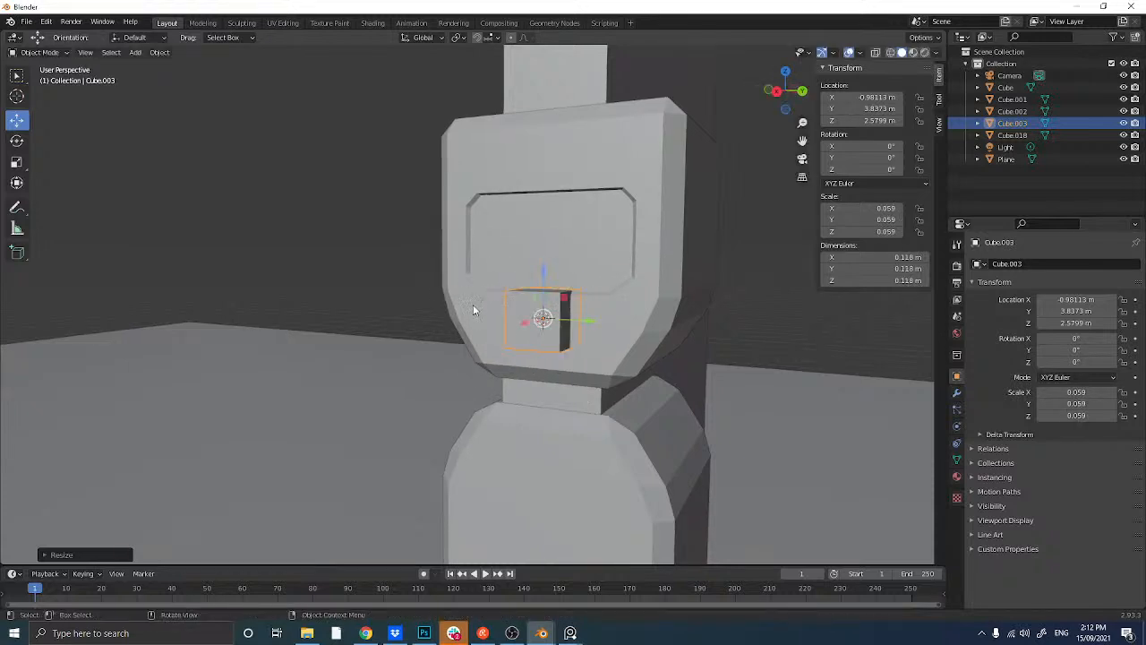
- Scale the small cube to about 0.085 m wide in the right view and stretch it to about 0.12 m tall
middle_click_drag(487, 319, 515, 321)
scroll(515, 320, "up", 1)
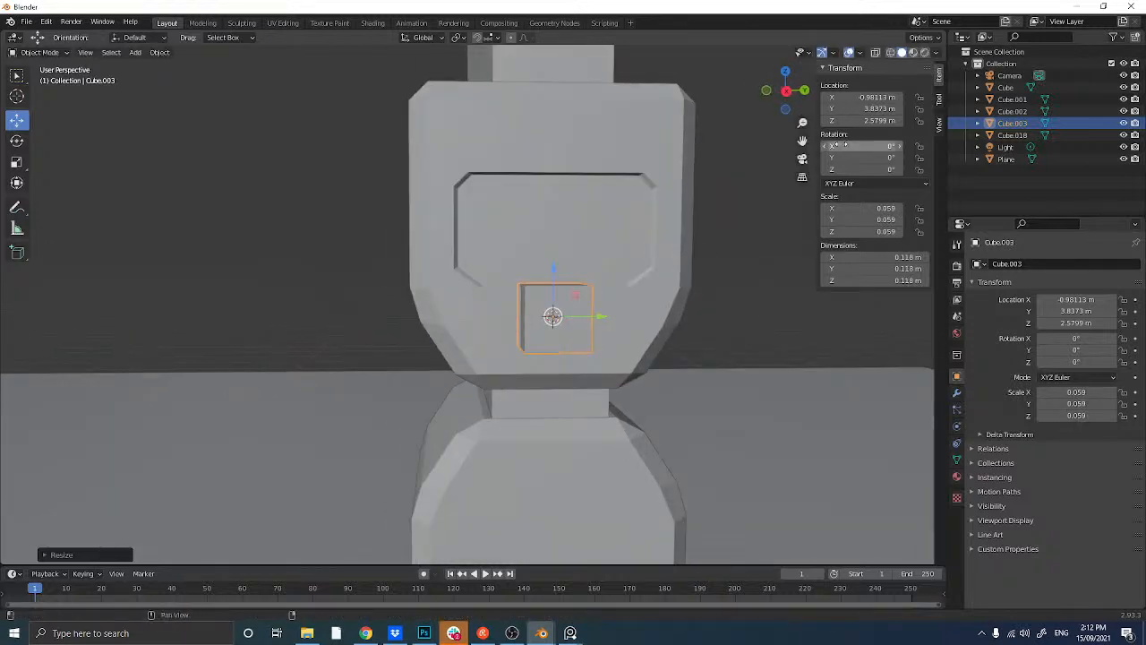
left_click(787, 92)
scroll(605, 226, "up", 2)
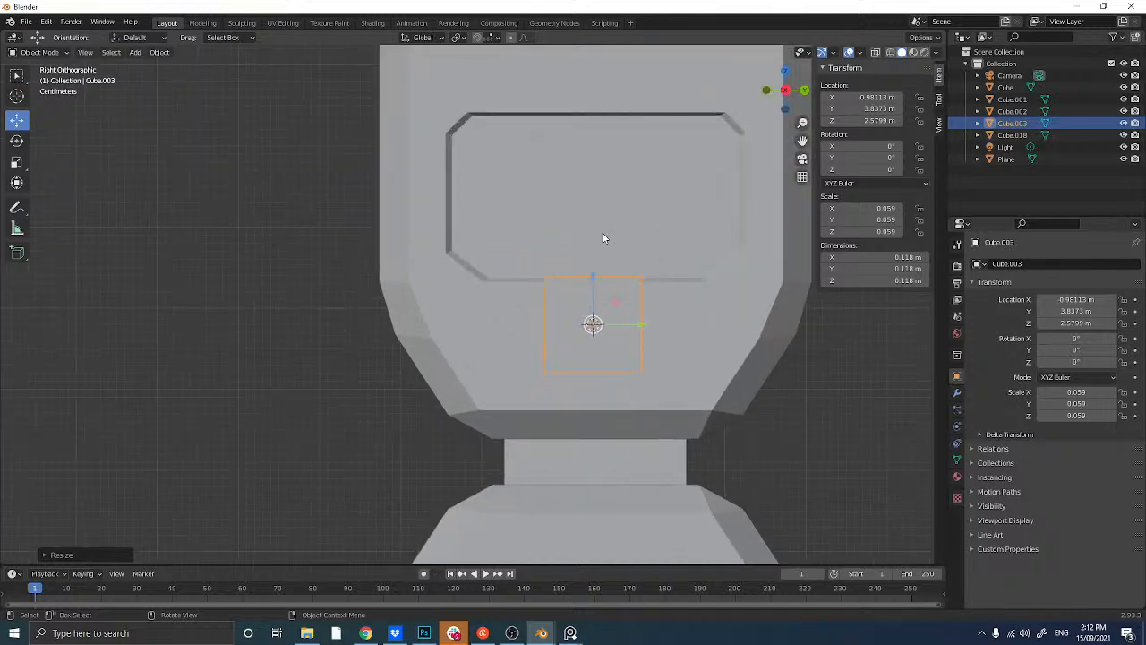
key("s")
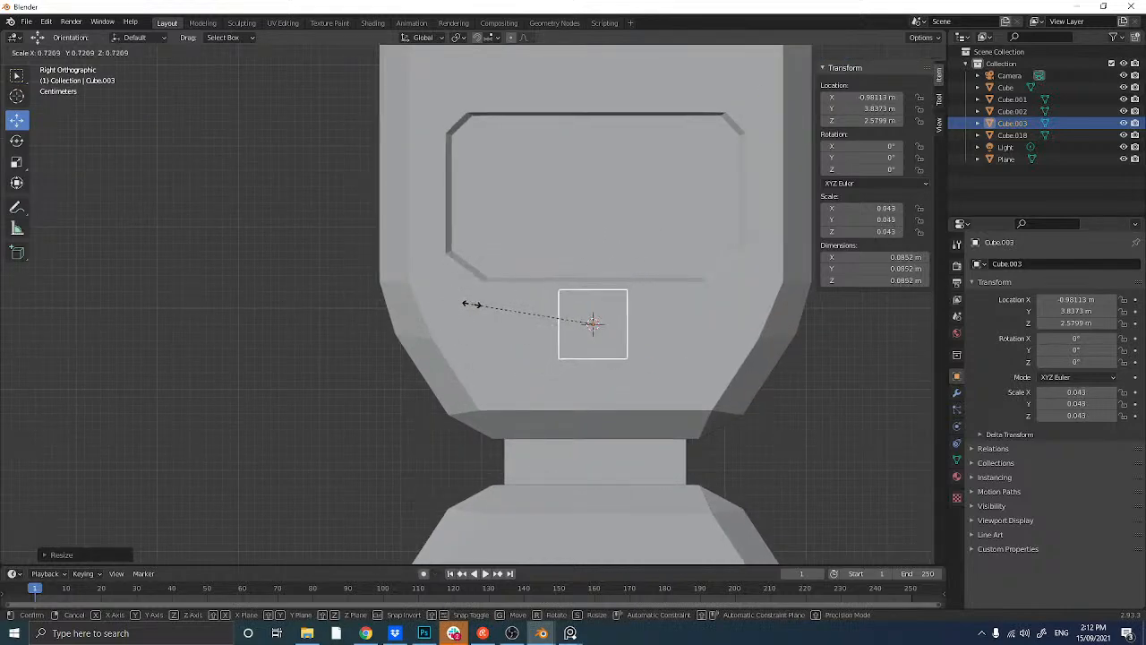
left_click(460, 304)
left_click(16, 162)
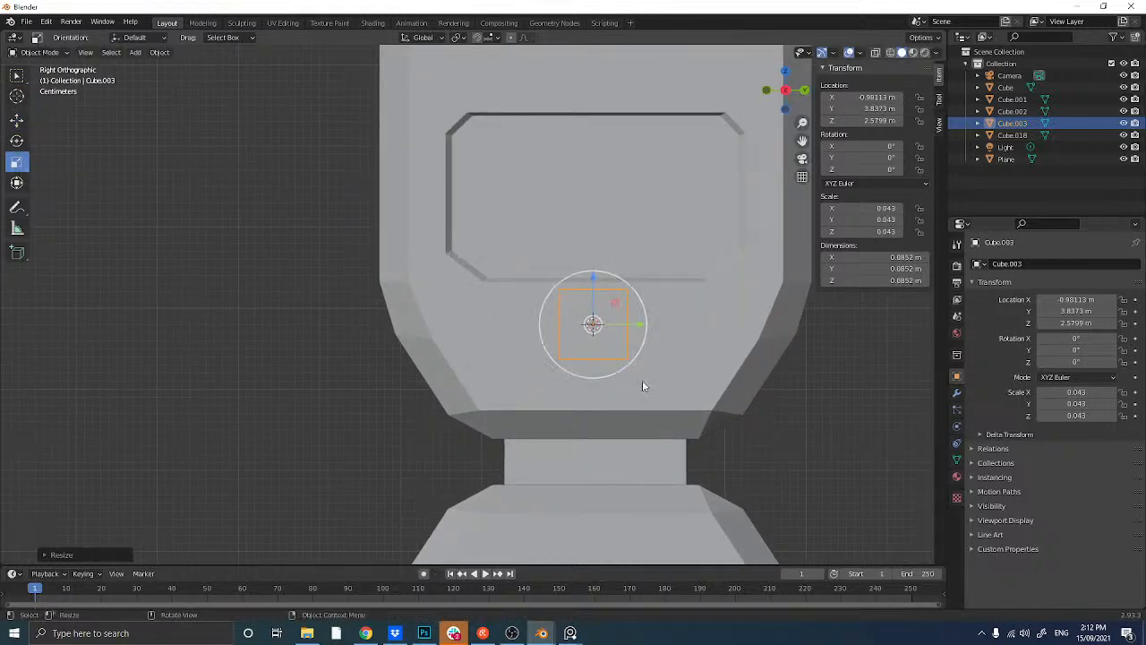
left_click_drag(591, 284, 599, 255)
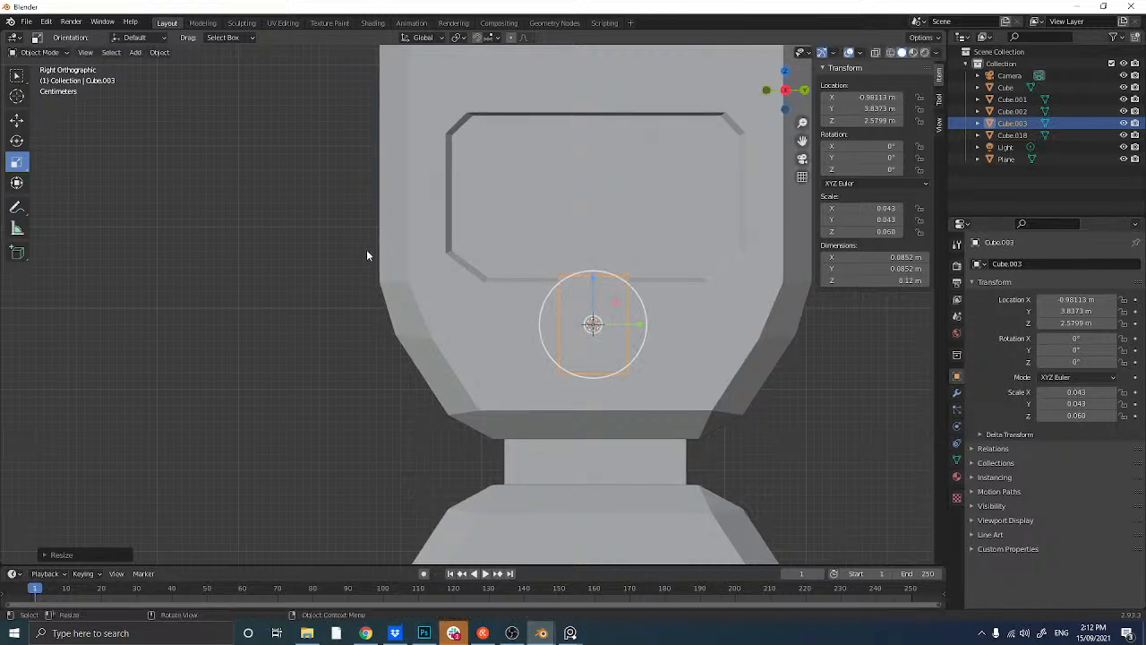
- Shrink the small block to about 0.077 m wide and 0.108 m tall and lower it about 0.013 m beneath the panel
left_click(16, 120)
left_click_drag(597, 294, 597, 309)
key("s")
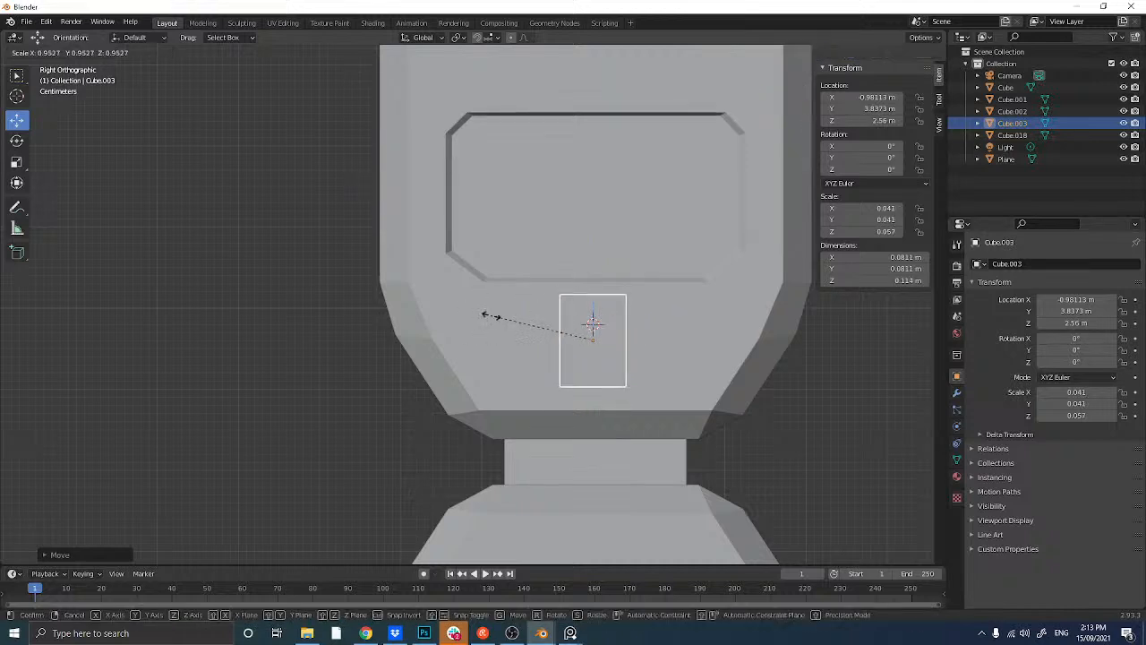
left_click(494, 316)
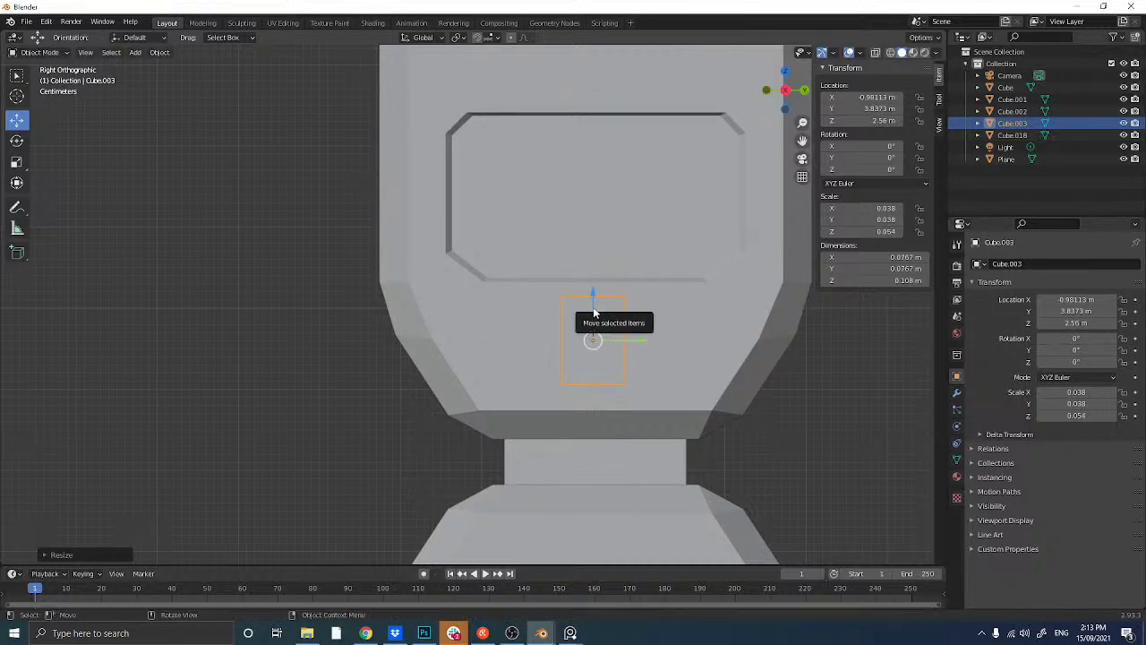
left_click_drag(592, 321, 595, 315)
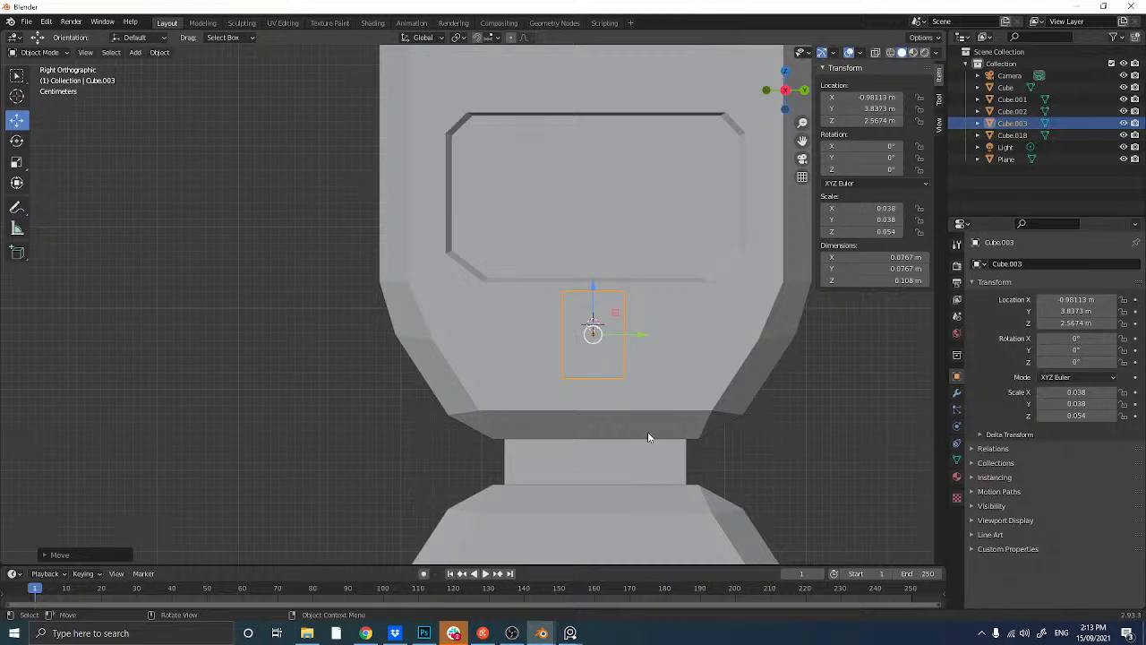
- Bevel all edges of the small block with a single segment and return to object mode
middle_click_drag(641, 416, 574, 423)
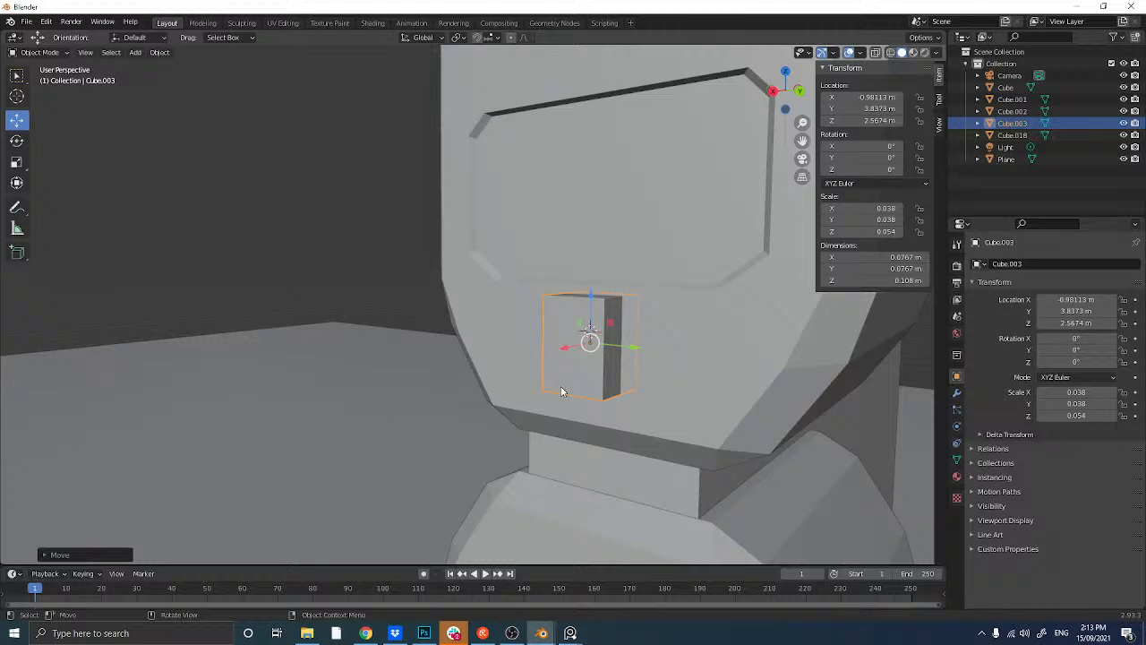
key("Tab")
key("ctrl+b")
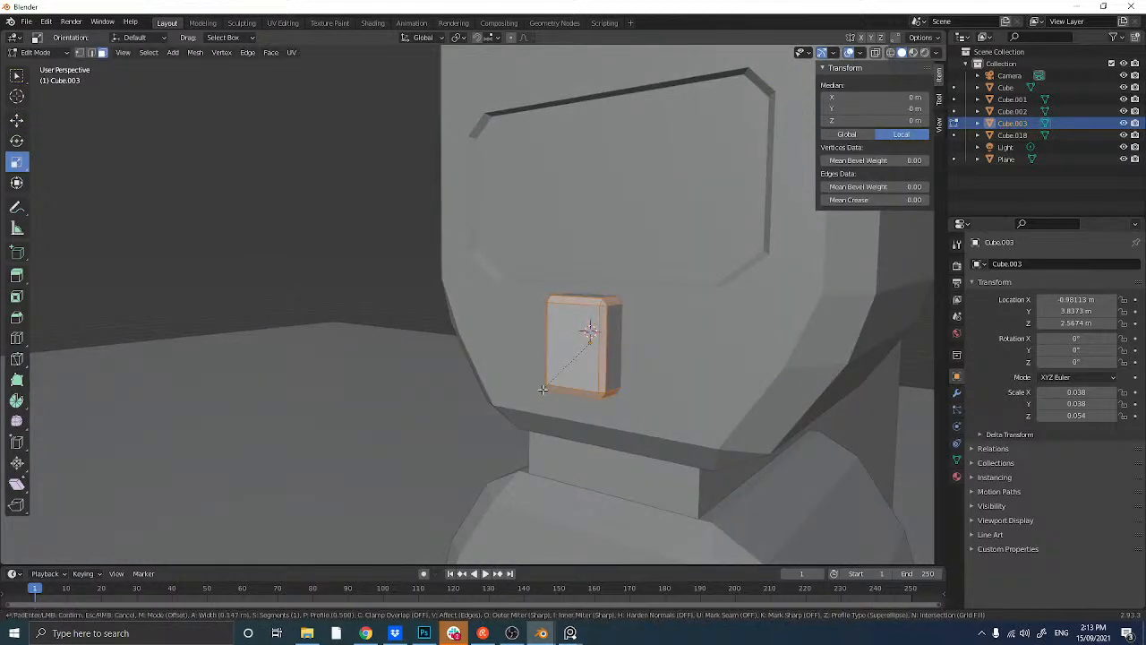
left_click(542, 390)
left_click(340, 258)
middle_click_drag(355, 307, 495, 319)
key("Tab")
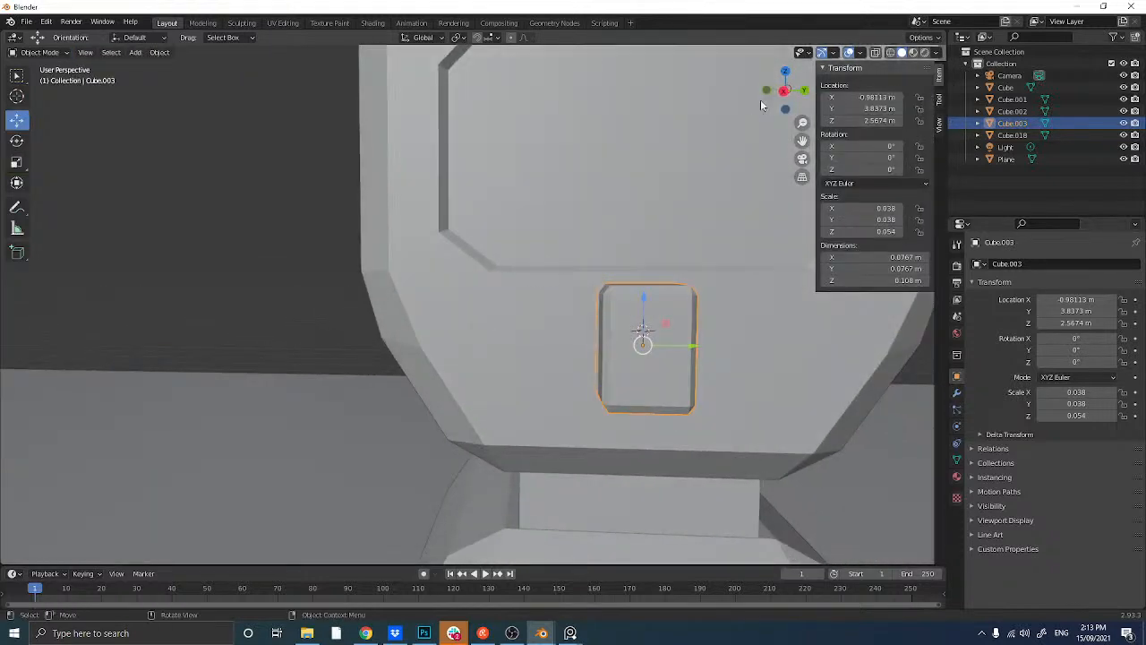
- Duplicate the bevelled block and move the copy about 0.092 m along Y in the right view
left_click(784, 90)
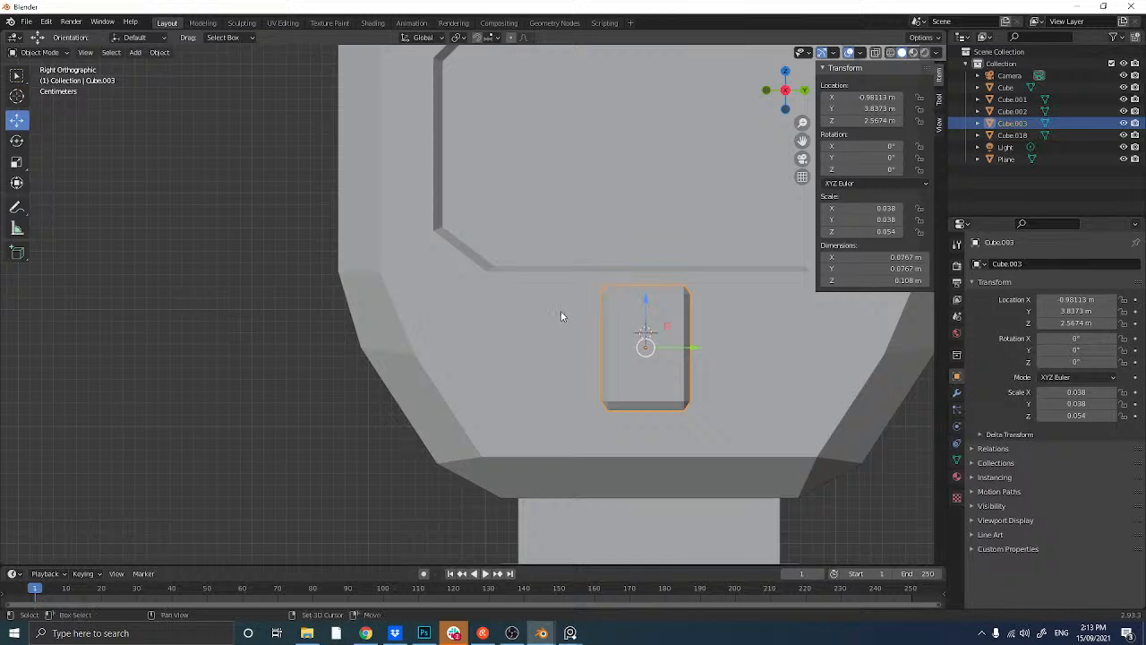
middle_click_drag(562, 316, 449, 322, "shift")
key("shift+d")
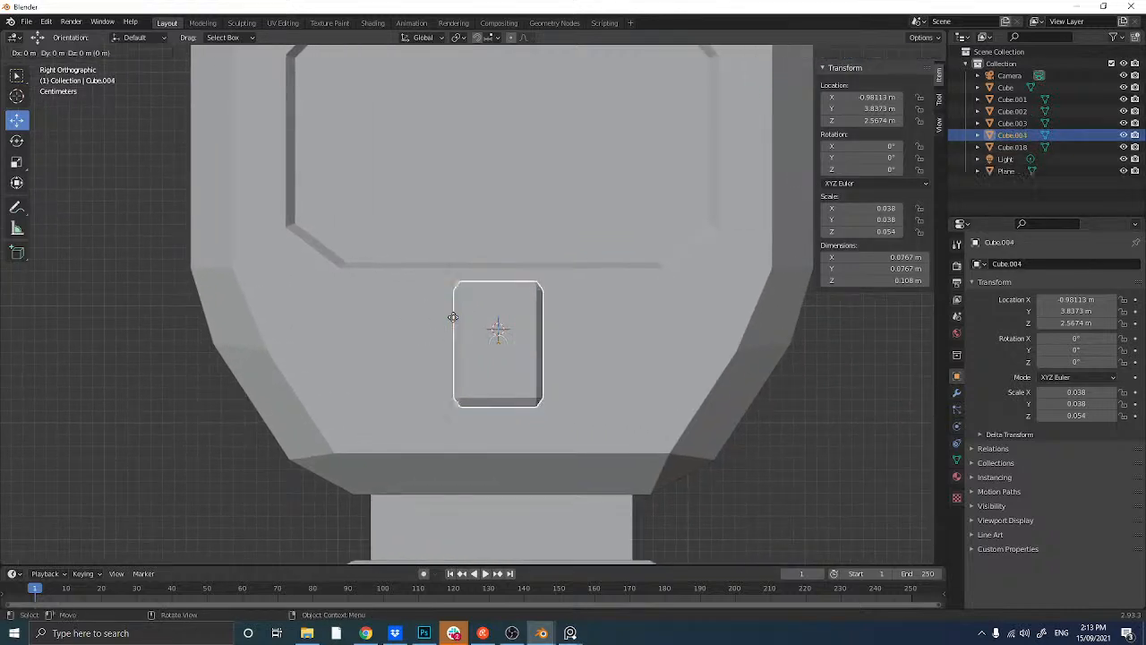
right_click(454, 322)
key("g")
key("y")
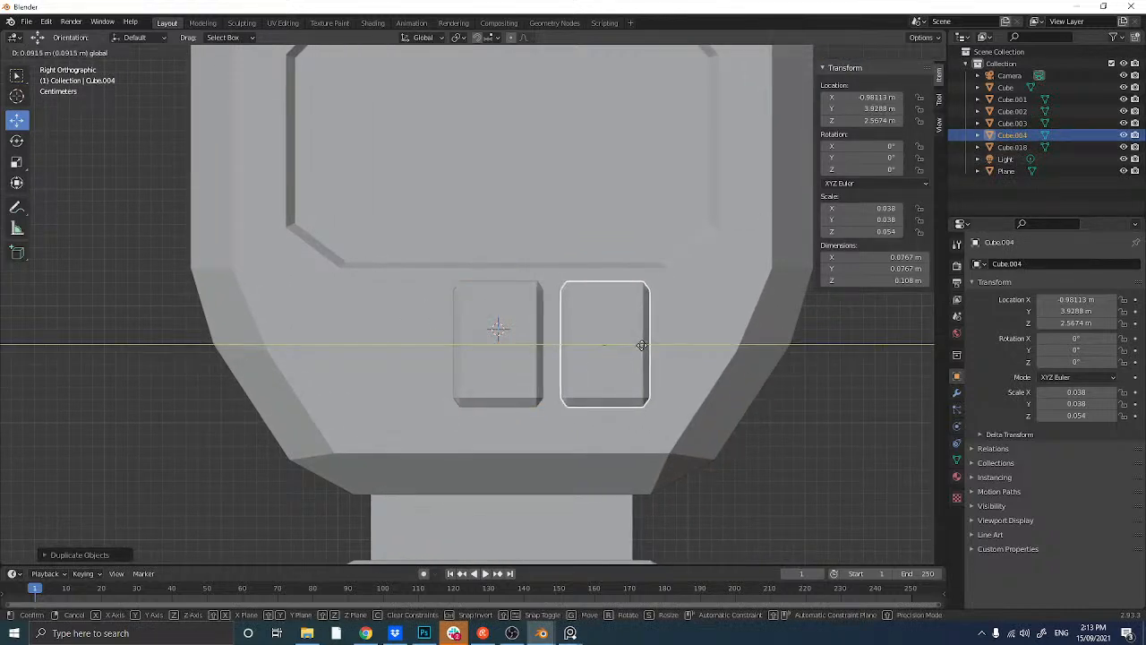
left_click(632, 345)
- Duplicate the copy and move the new block about -0.185 m along Y to the other side of the middle one
key("shift+d")
right_click(629, 346)
key("g")
key("y")
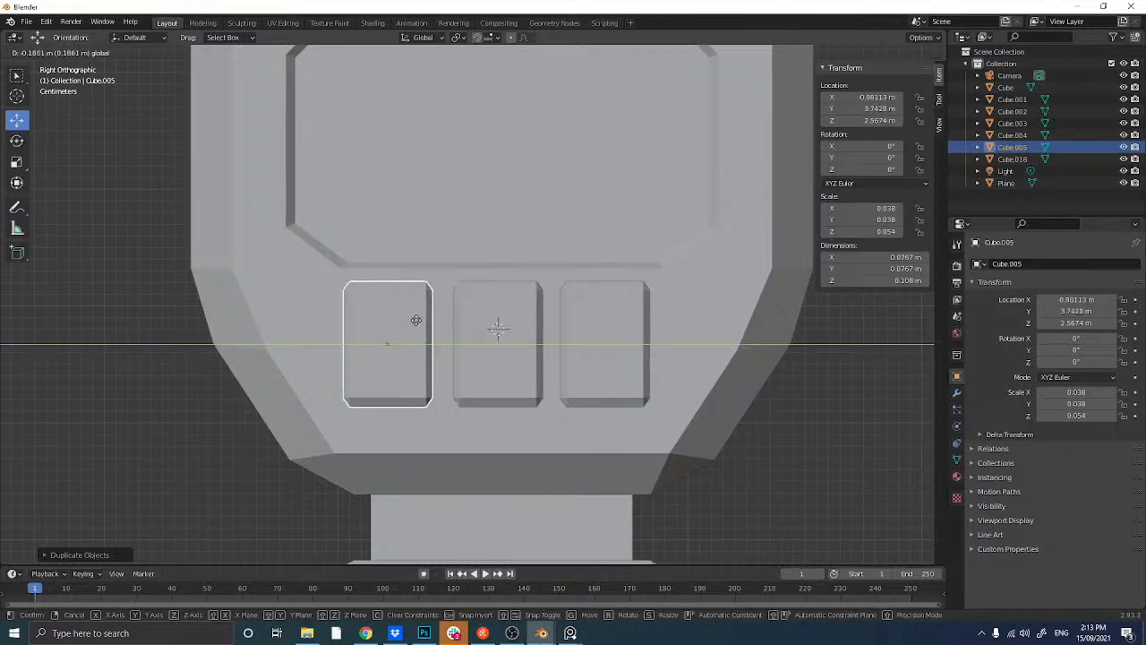
left_click(418, 324)
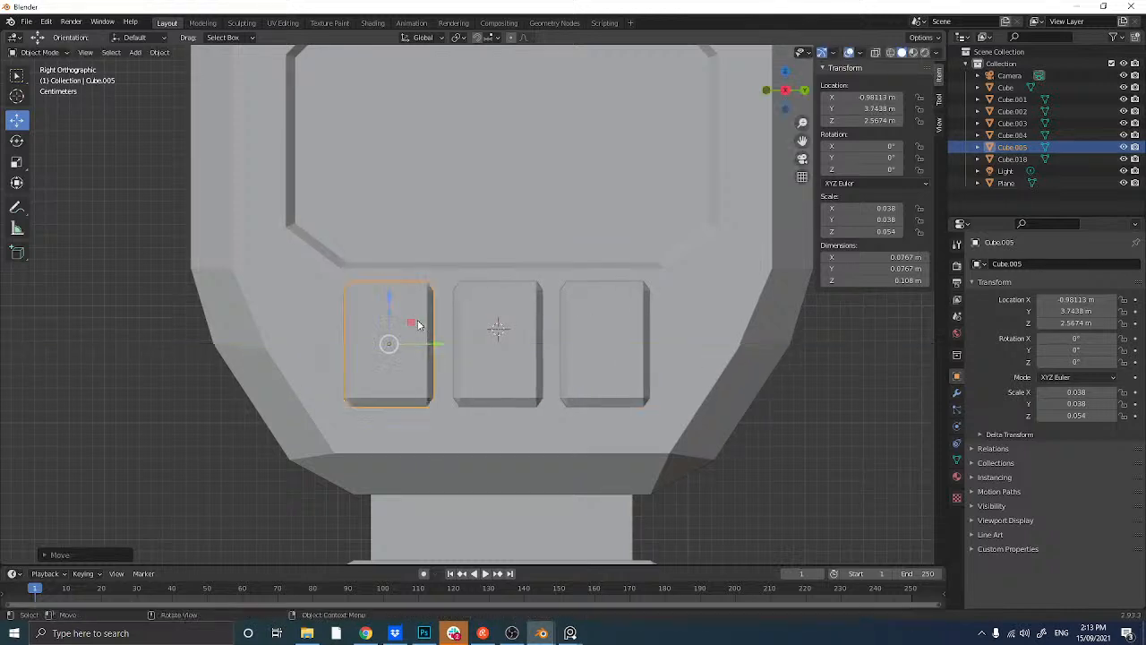
- Shift all three small blocks together about 0.005 m along Y and lower them about 0.005 m, and deselect them
left_click(602, 350, "shift")
left_click(506, 333, "shift")
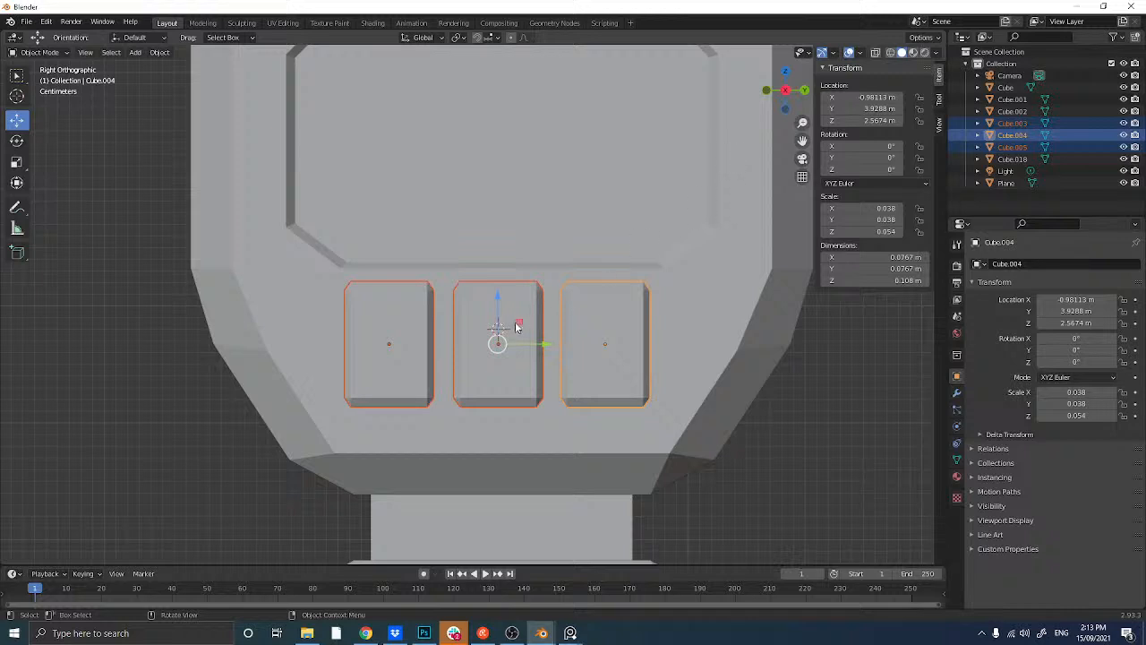
key("g")
key("y")
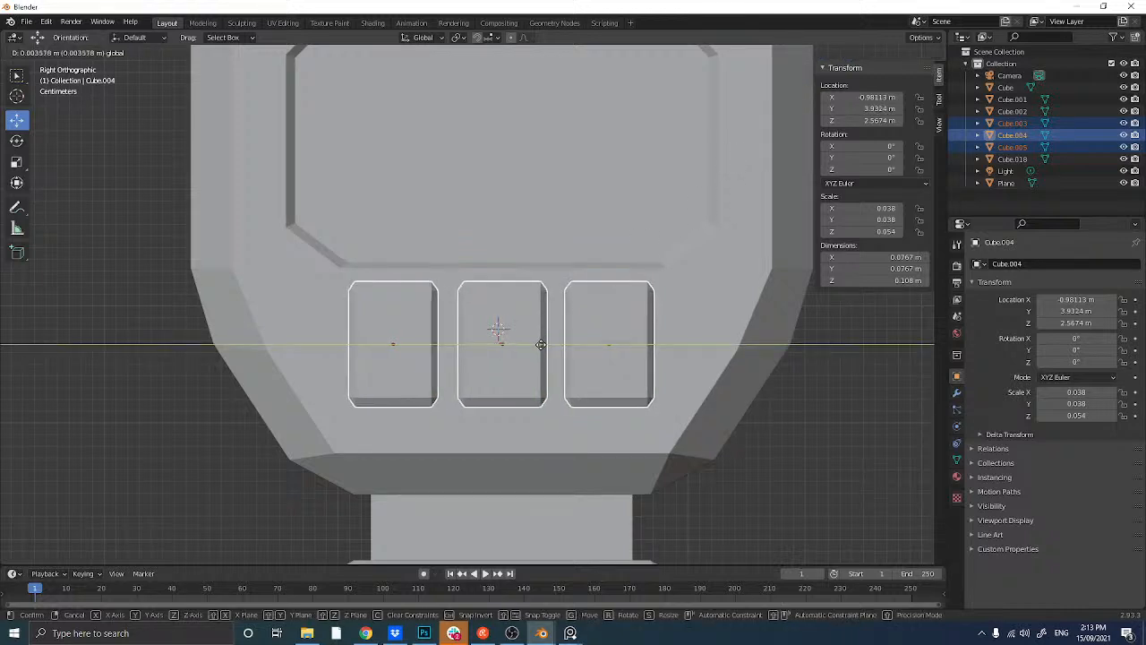
left_click(540, 344)
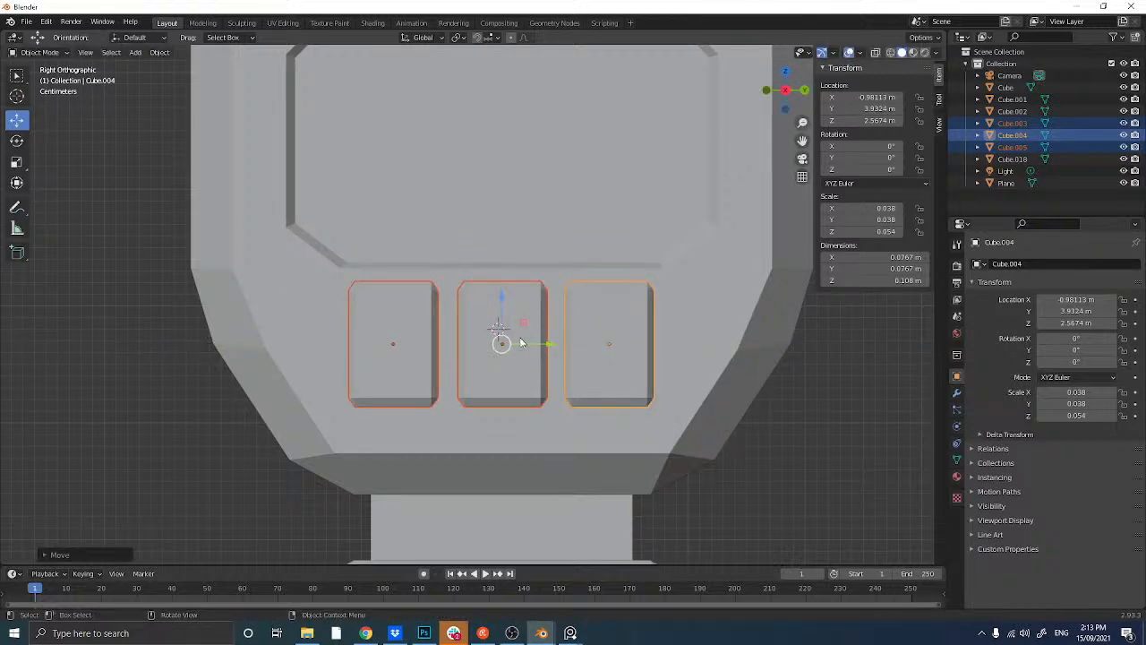
key("g")
key("y")
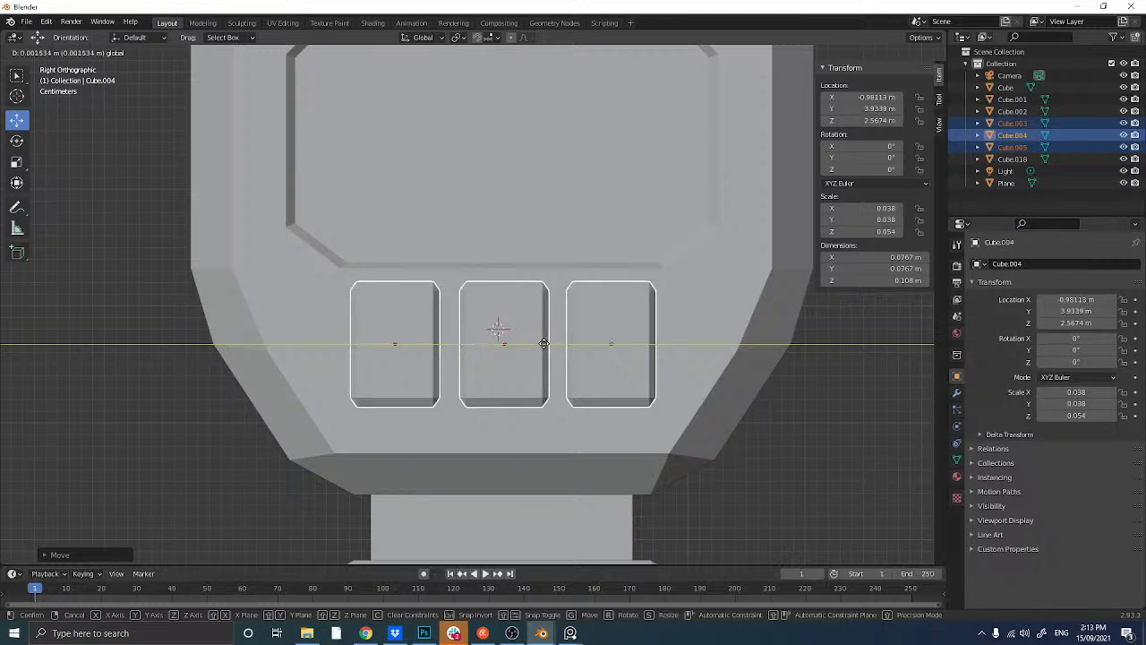
left_click(544, 348)
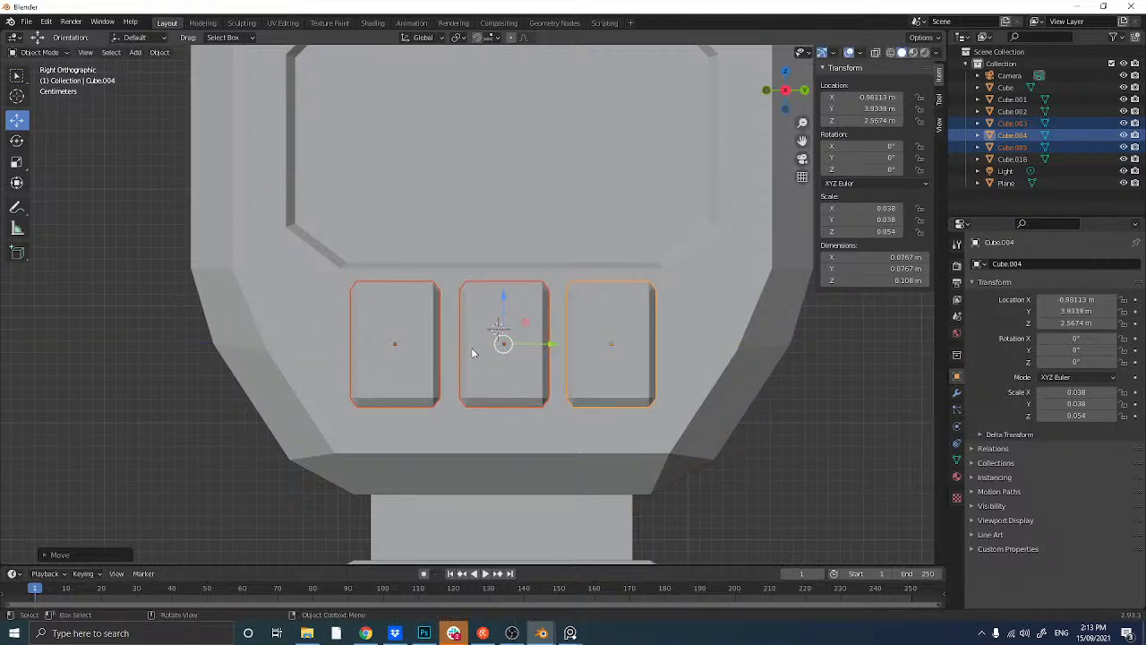
left_click_drag(506, 313, 506, 320)
left_click(137, 349)
- Select the three small bevelled blocks and join them into a single object
middle_click_drag(137, 349, 489, 374)
middle_click_drag(403, 365, 544, 352)
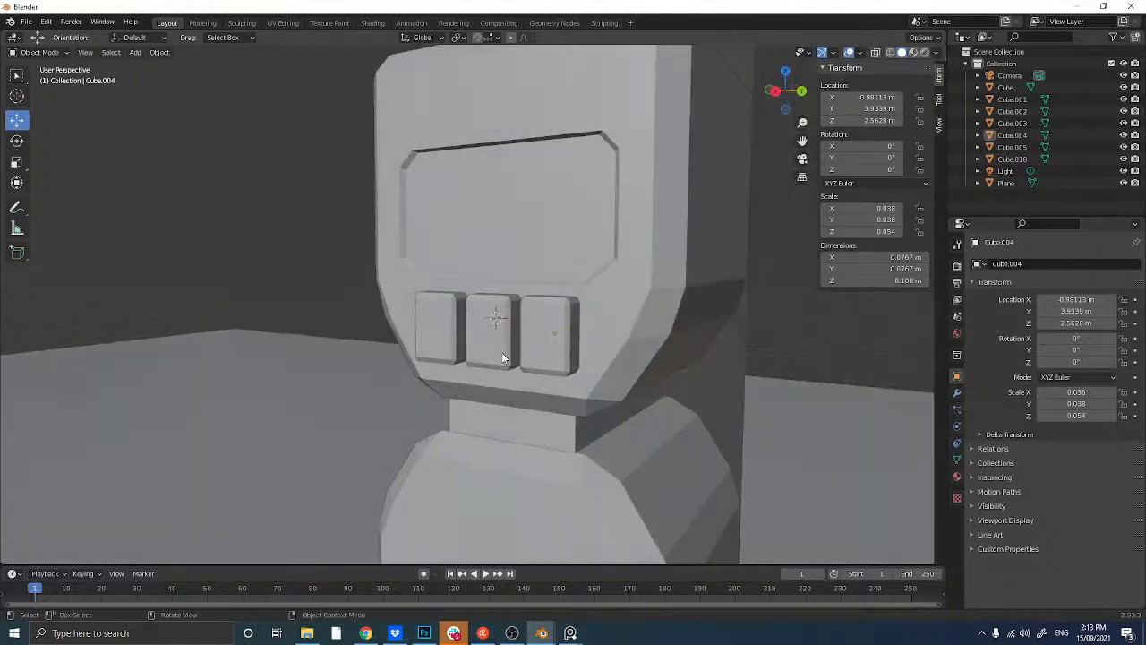
left_click(543, 352)
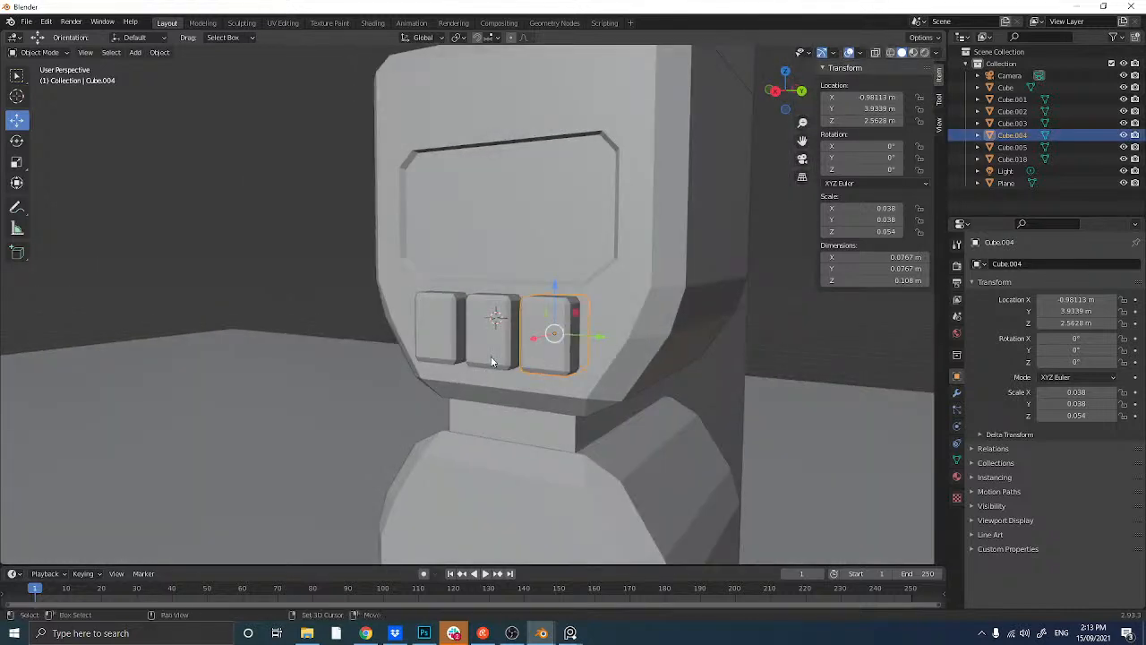
left_click(491, 358, "shift")
left_click(445, 342, "shift")
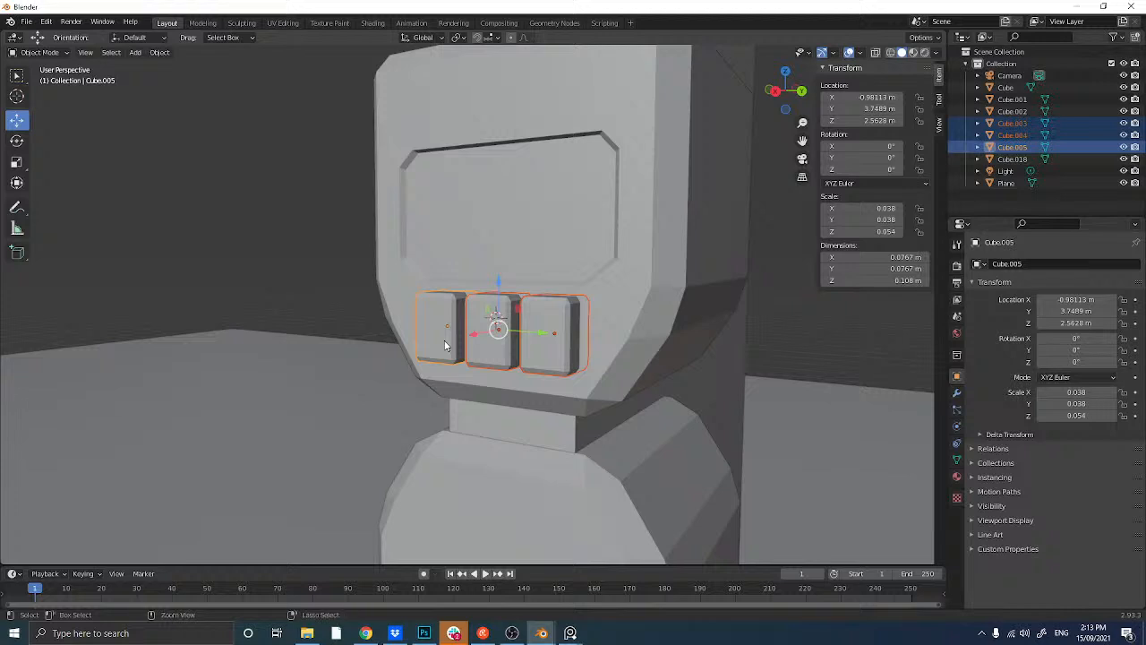
key("ctrl+j")
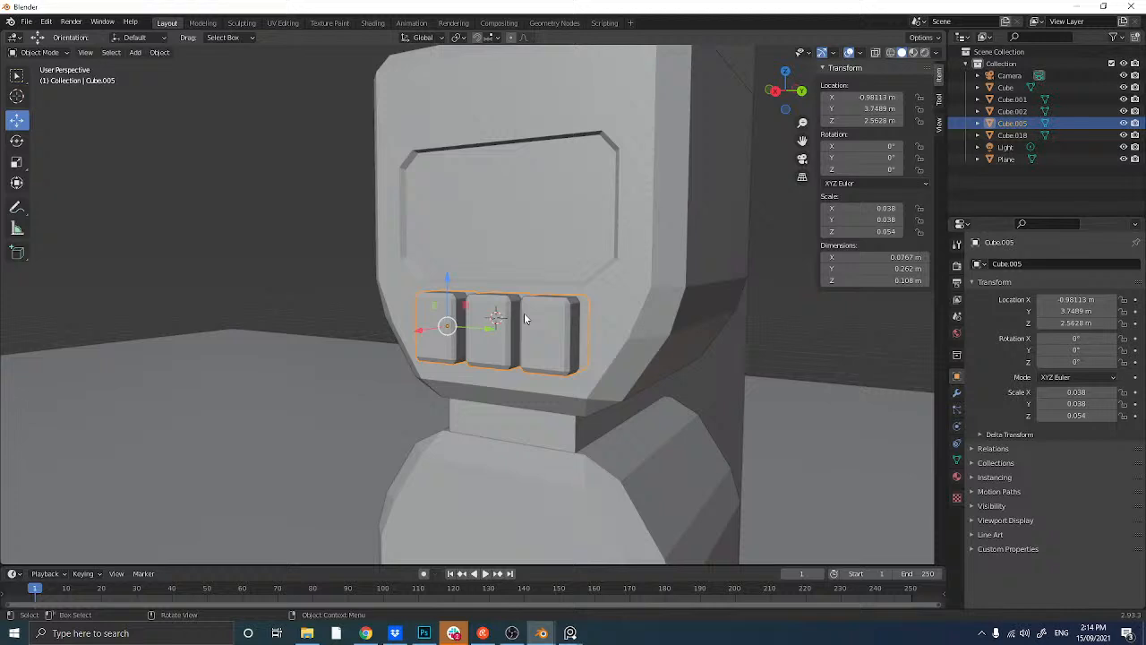
- Move the joined blocks outward about 0.03 m along X and select the large upper block behind them
middle_click_drag(481, 341, 440, 351)
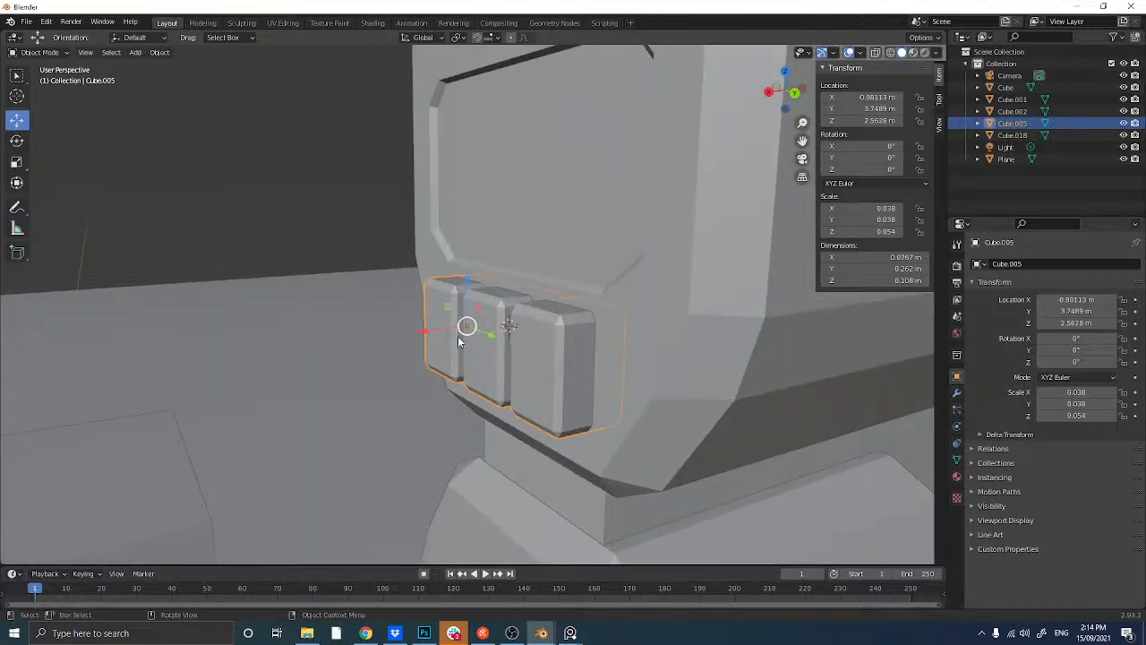
key("g")
key("x")
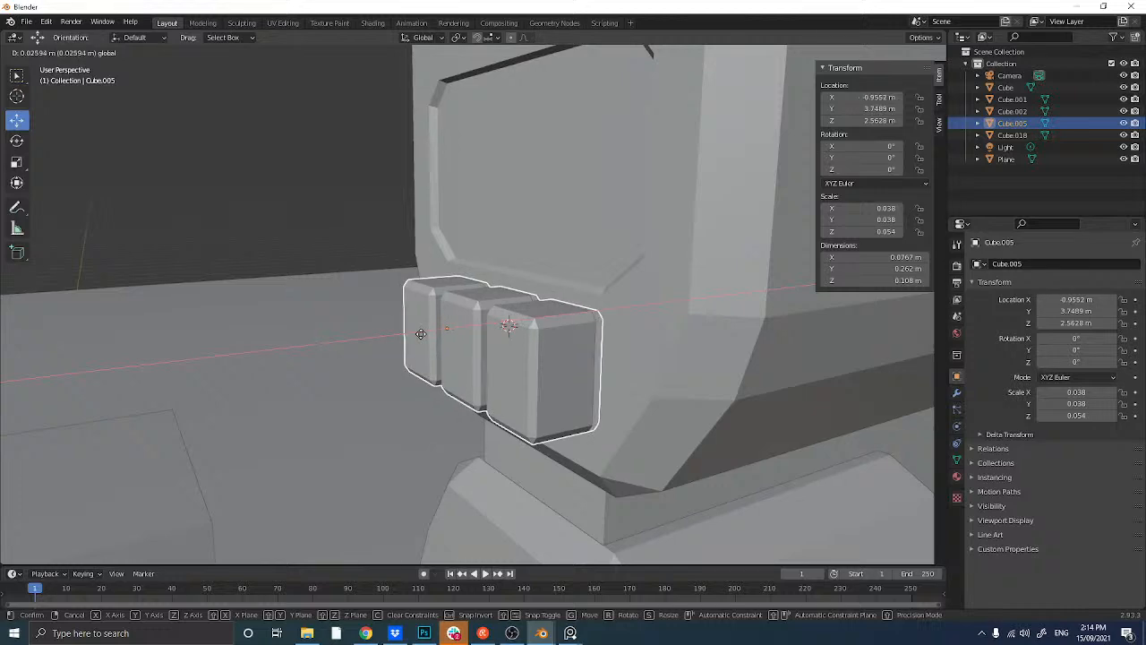
left_click(417, 333)
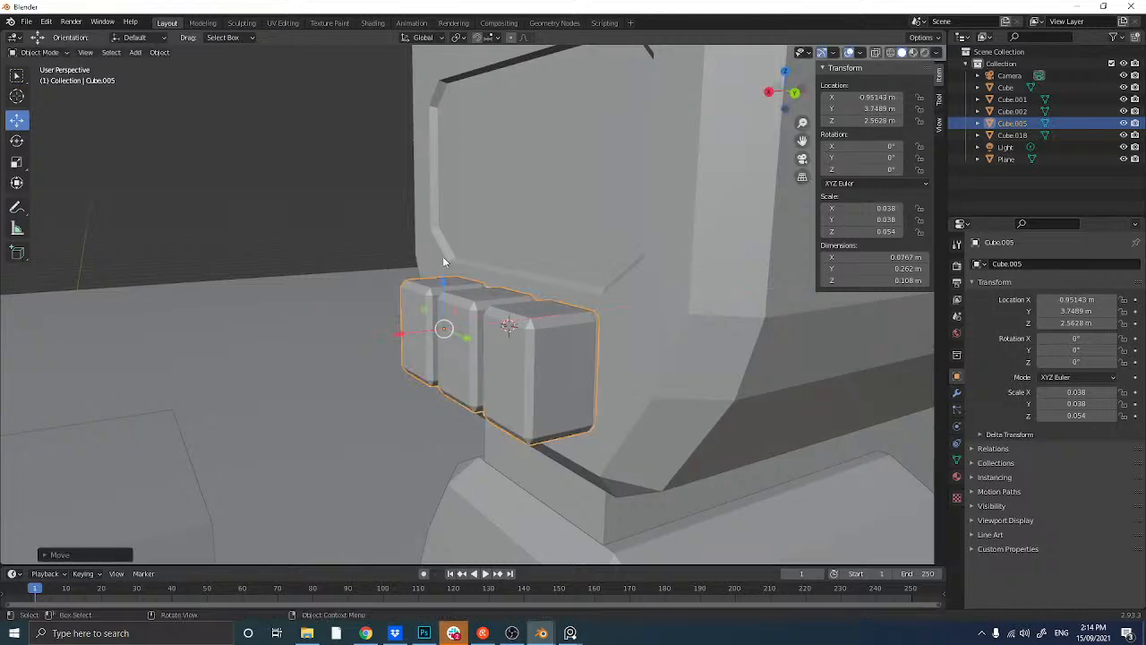
middle_click_drag(387, 343, 423, 345)
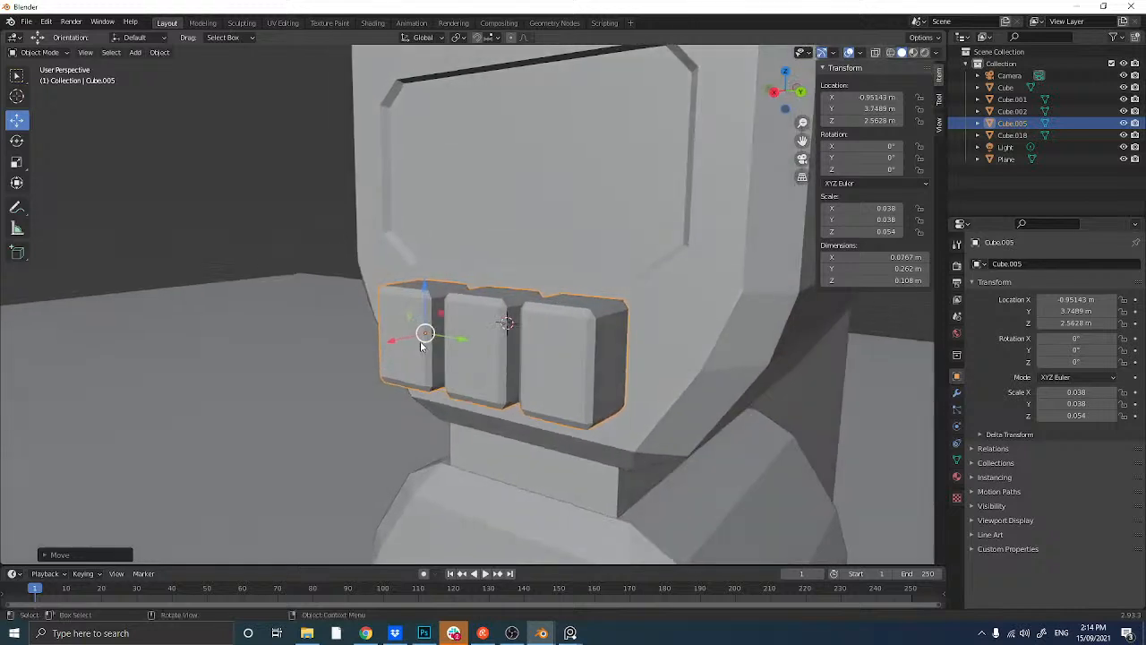
left_click(681, 369)
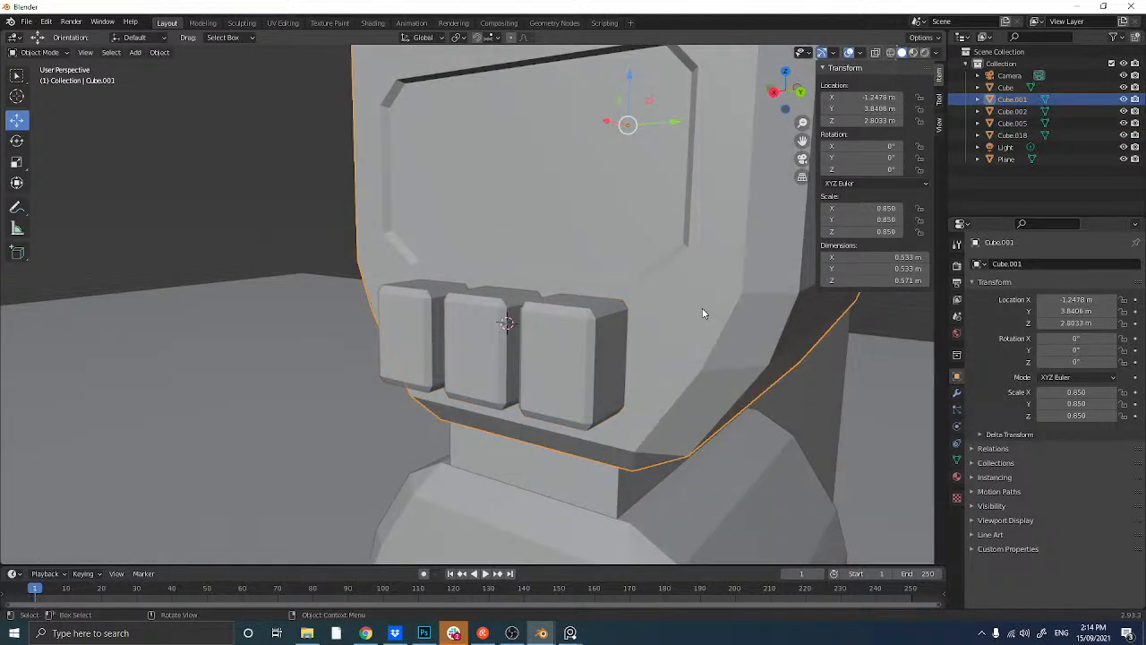
- Cut the joined small blocks out of the large upper block with a Boolean modifier set to Difference, and apply it
scroll(703, 313, "down", 5)
scroll(697, 313, "up", 4)
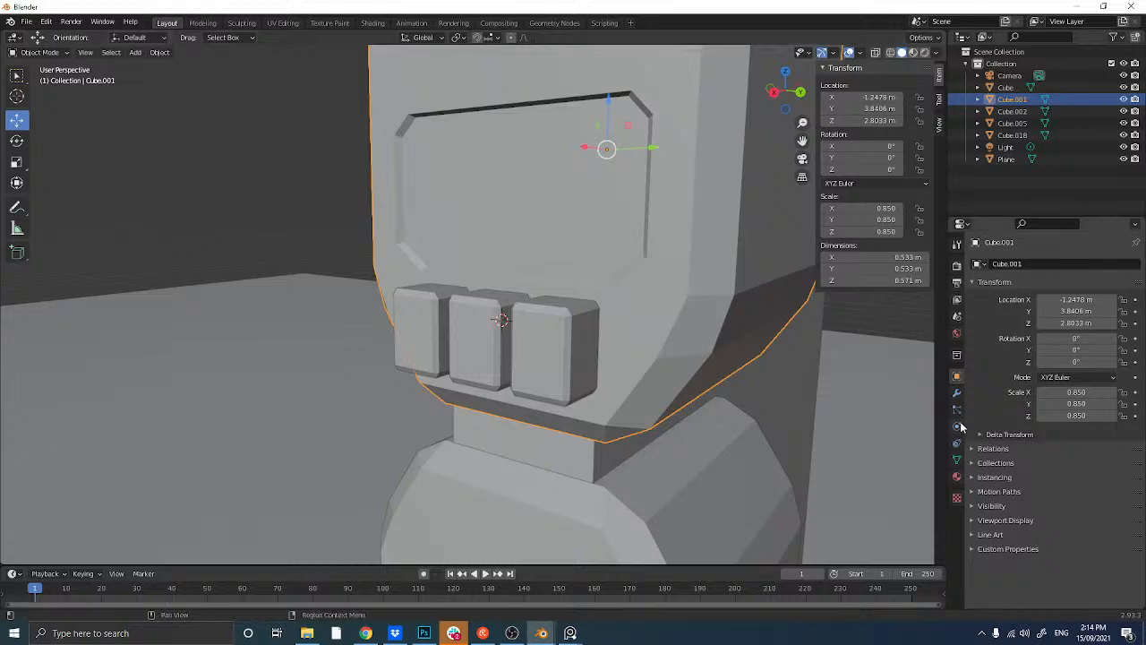
left_click(957, 392)
left_click(1017, 264)
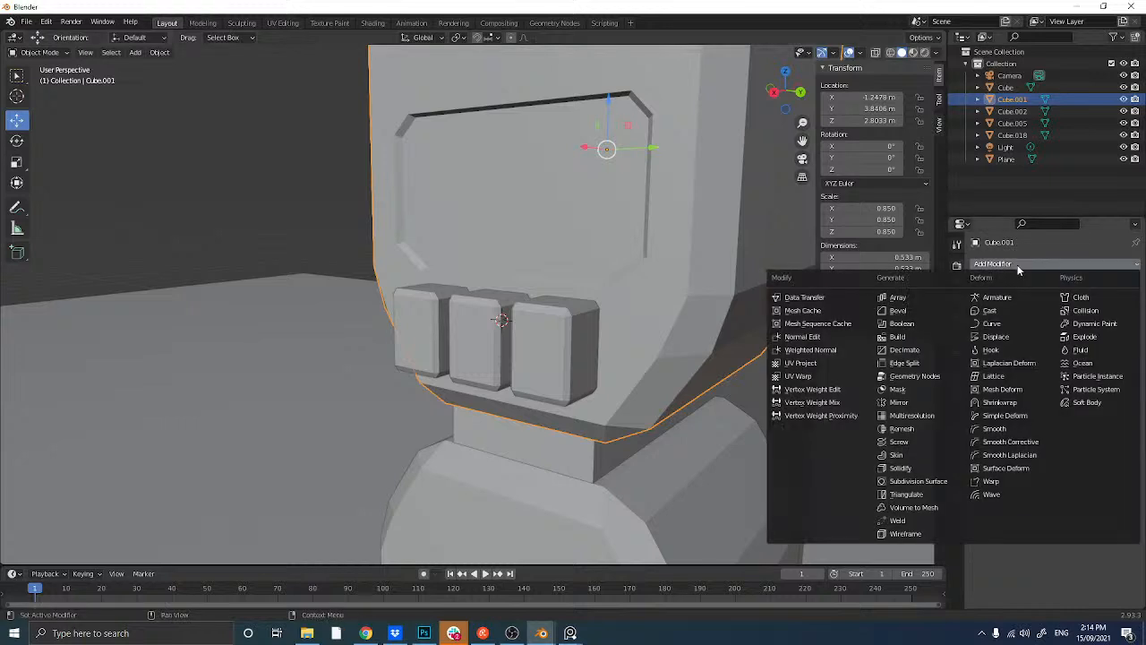
left_click(923, 323)
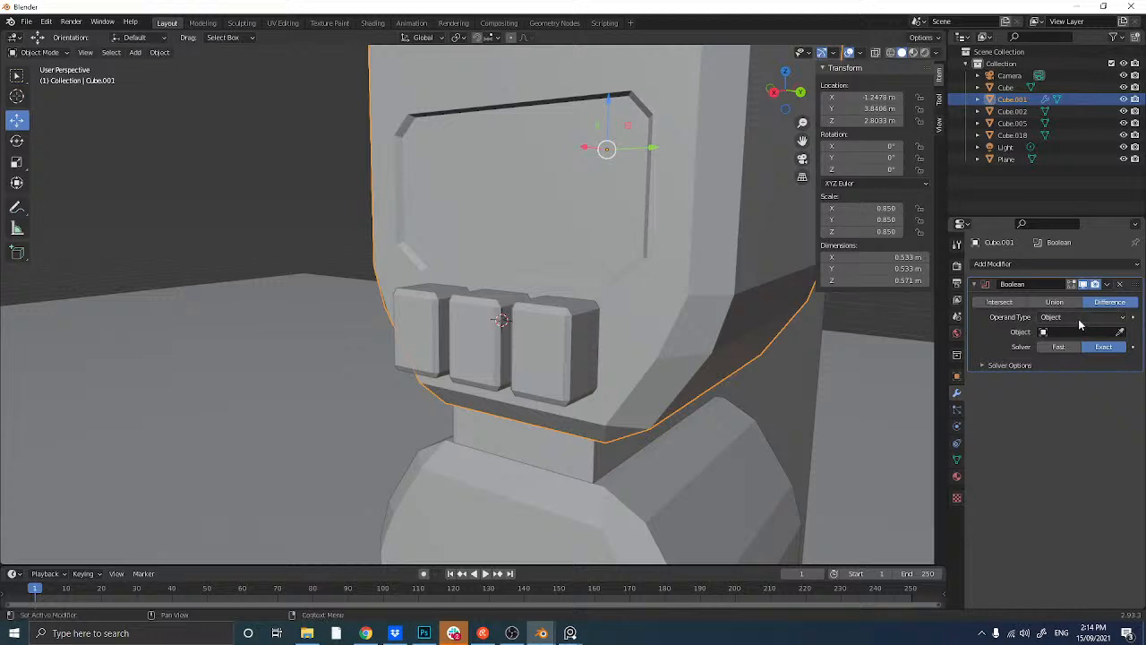
left_click(1121, 333)
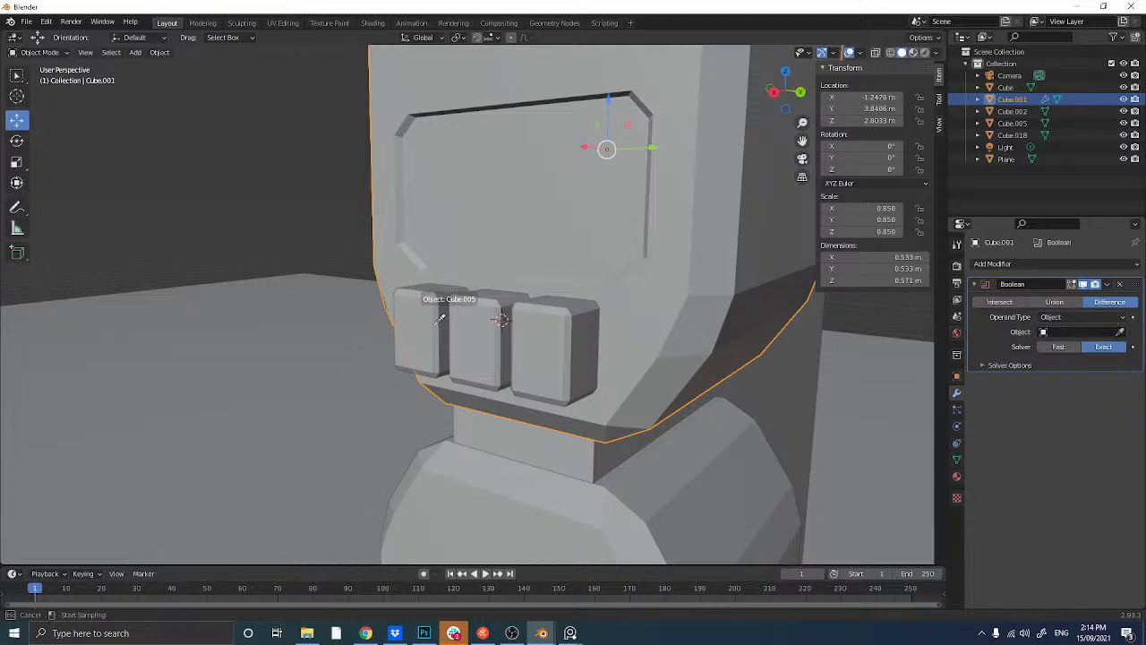
left_click(540, 342)
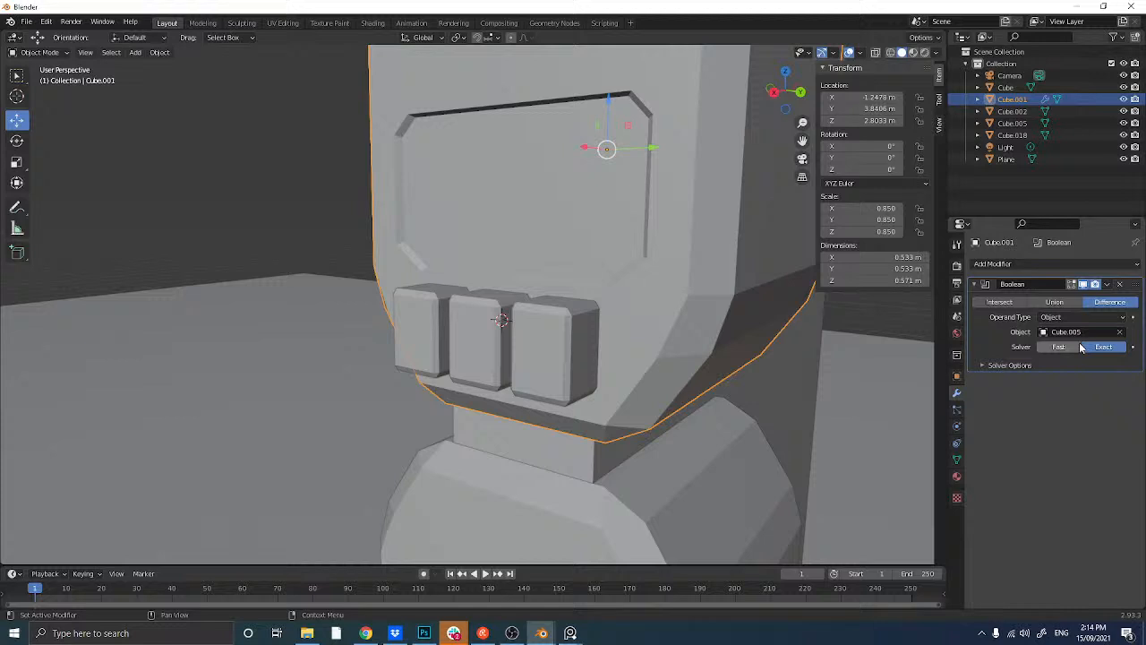
left_click(1107, 284)
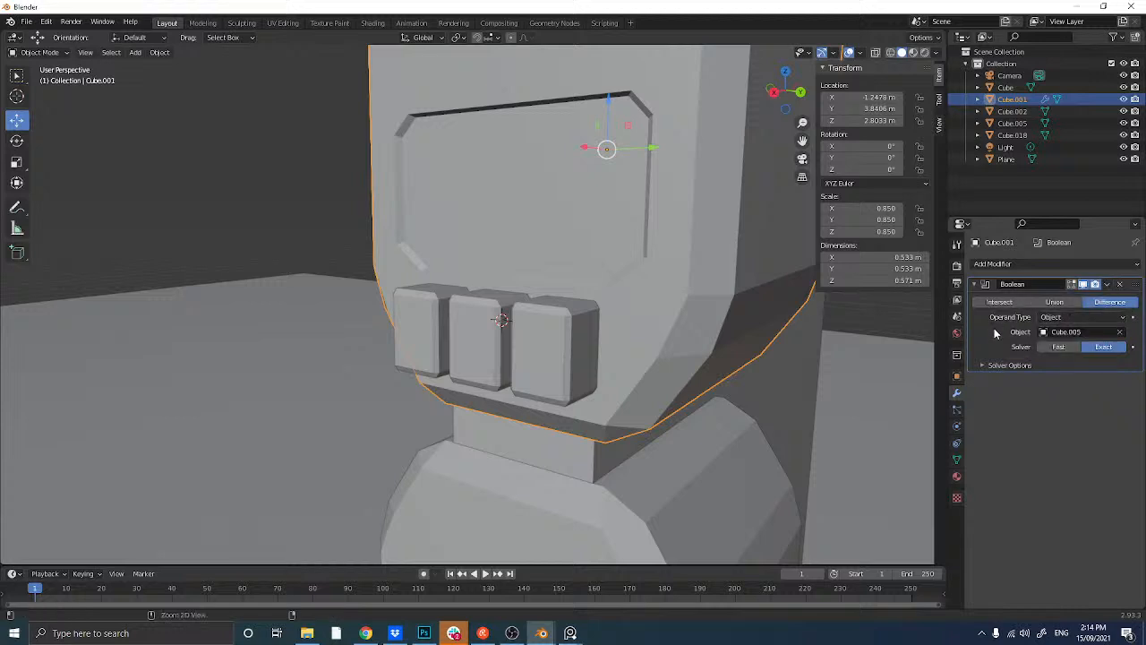
key("ctrl+a")
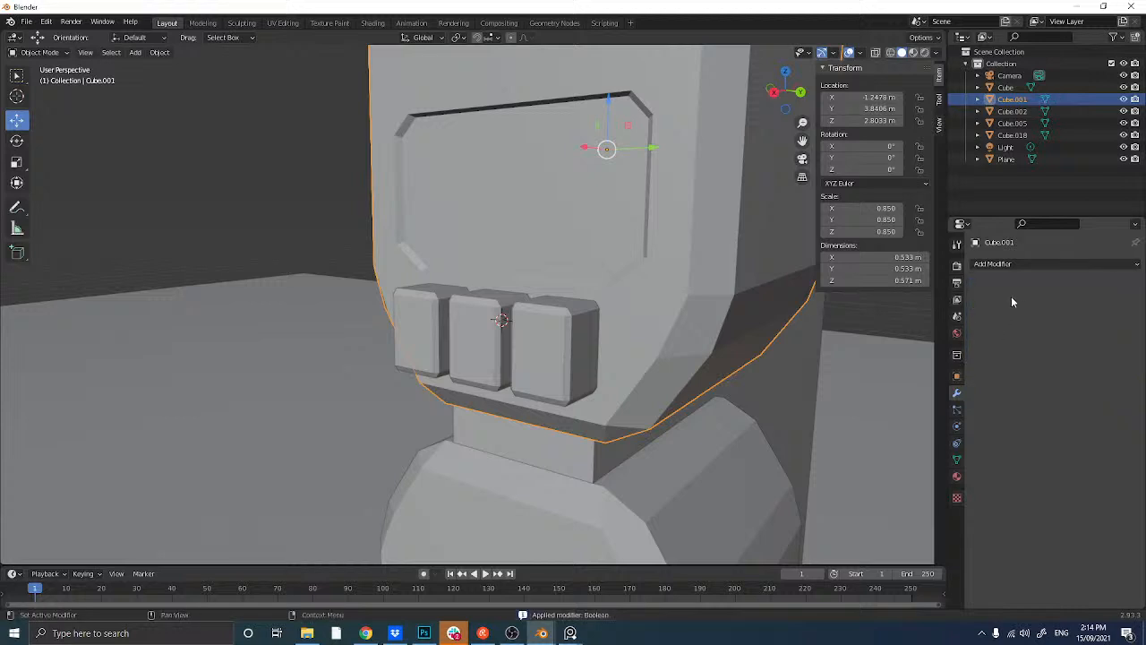
- Move the joined small blocks sideways along Y, clear of the pillar, to a Y location of about 4.33 m
left_click(536, 359)
left_click_drag(454, 334, 566, 352)
middle_click_drag(567, 352, 594, 343)
middle_click_drag(639, 337, 560, 347)
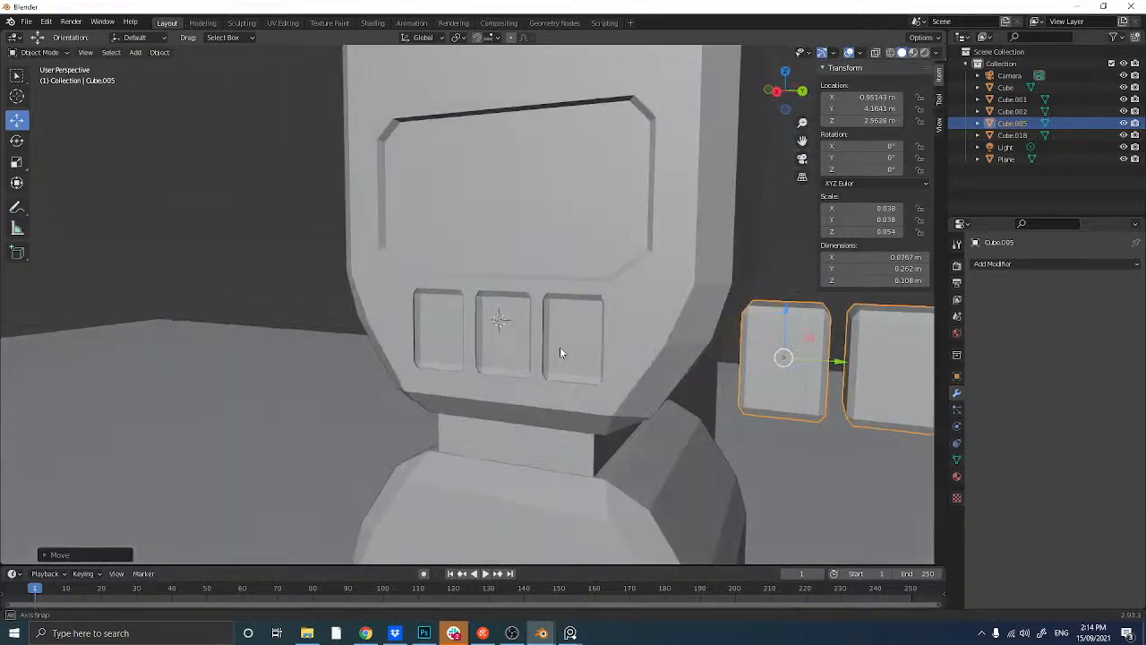
scroll(526, 355, "down", 4)
scroll(507, 355, "up", 2)
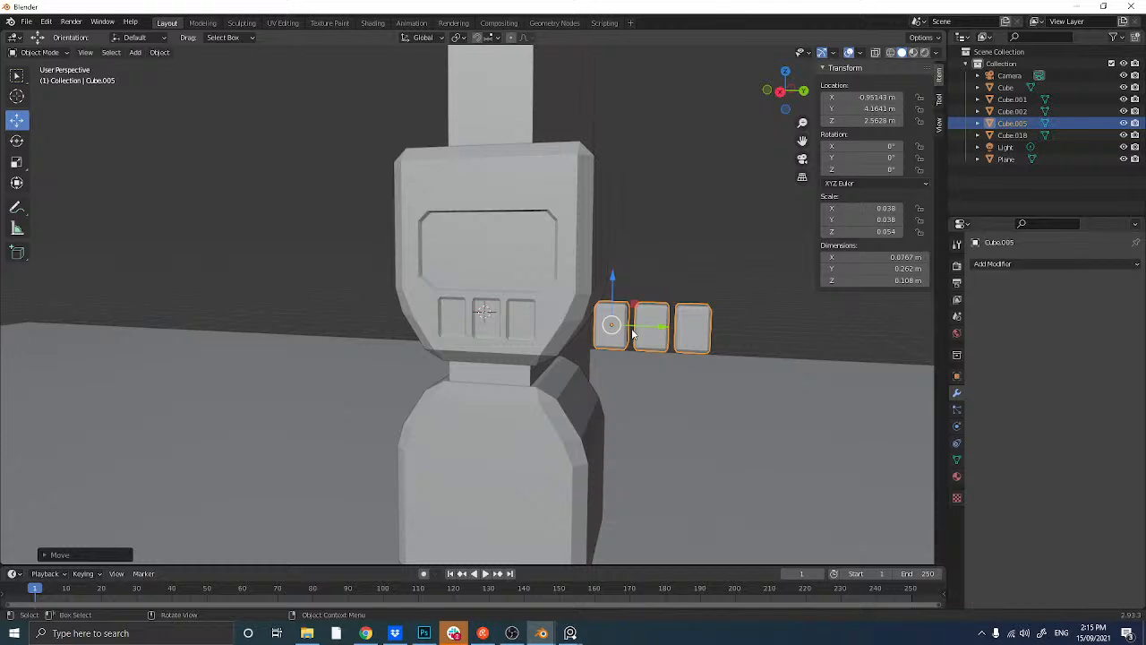
key("g")
key("y")
left_click(546, 319)
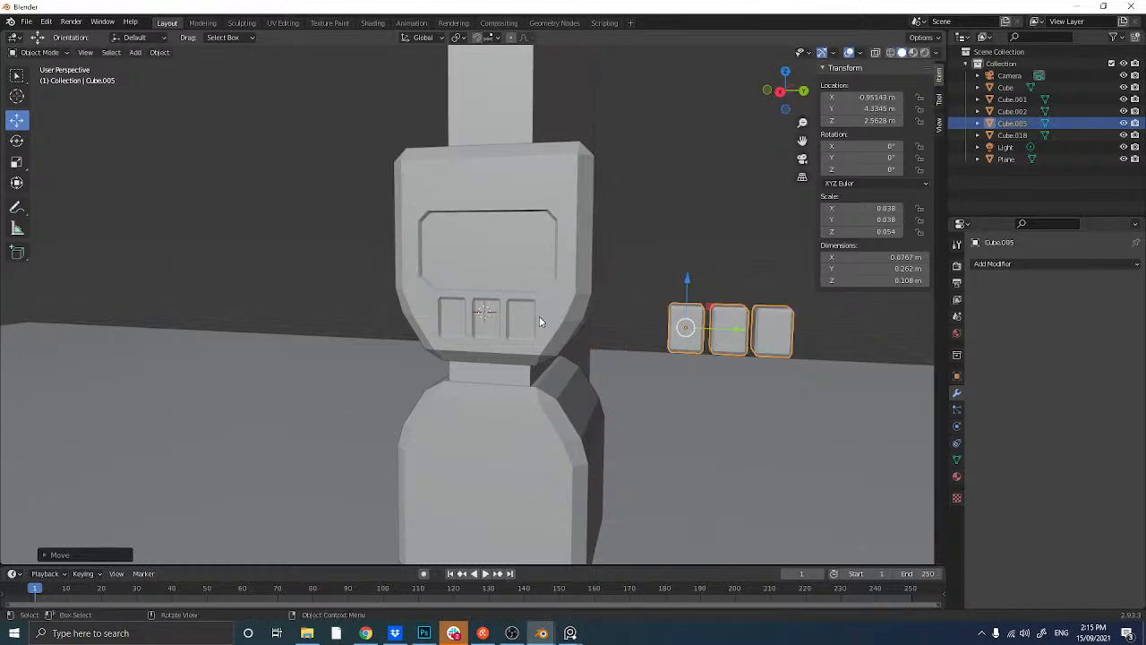
- Examine the upper block's mesh around the three cut recesses in Edit Mode, and return to Object Mode
scroll(533, 310, "up", 2)
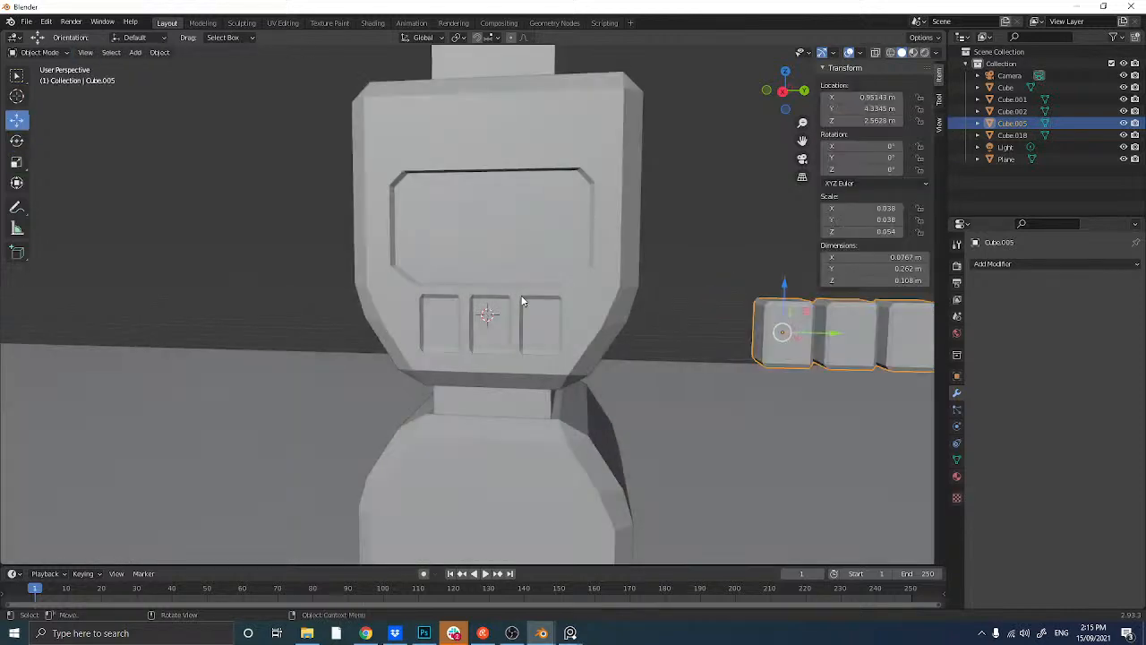
left_click(525, 304)
key("Tab")
scroll(515, 304, "up", 3)
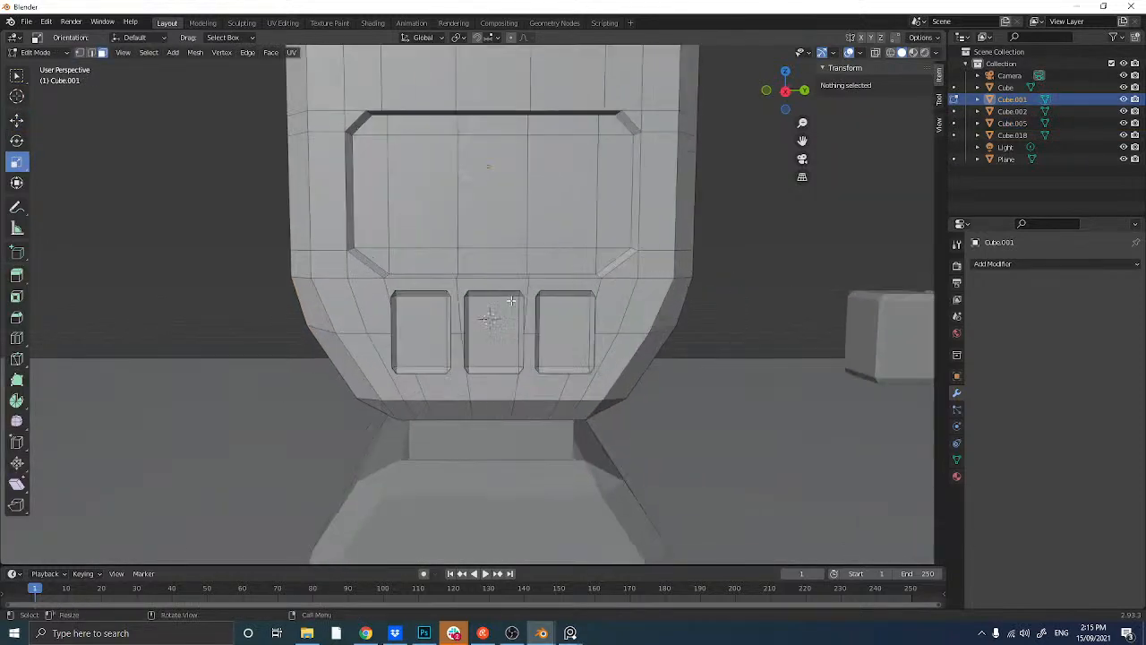
middle_click_drag(507, 304, 503, 304)
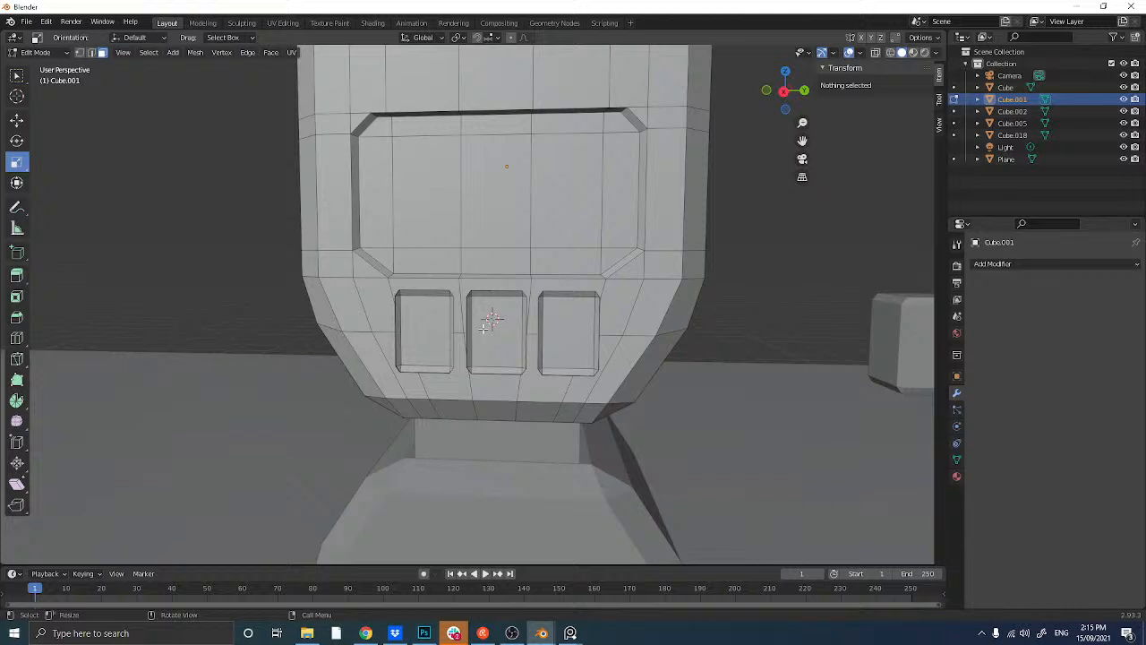
key("Tab")
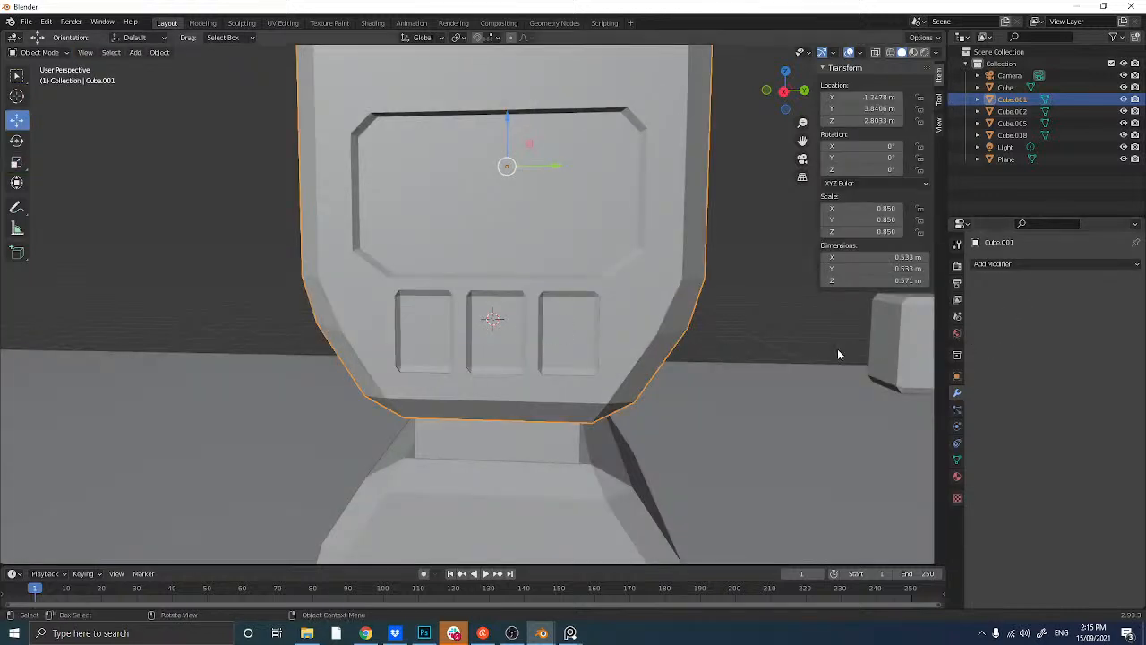
middle_click_drag(678, 340, 647, 342)
scroll(657, 343, "down", 3)
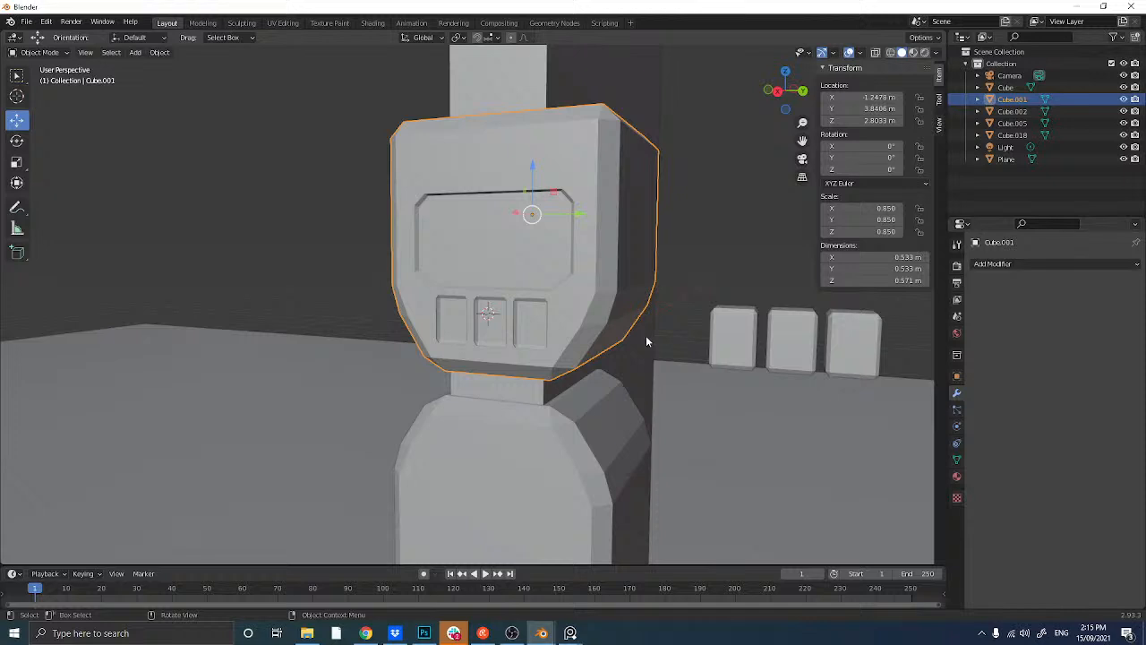
mouse_move(645, 341)
middle_mouse_down()
mouse_move(604, 336)
mouse_move(631, 340)
middle_mouse_up()
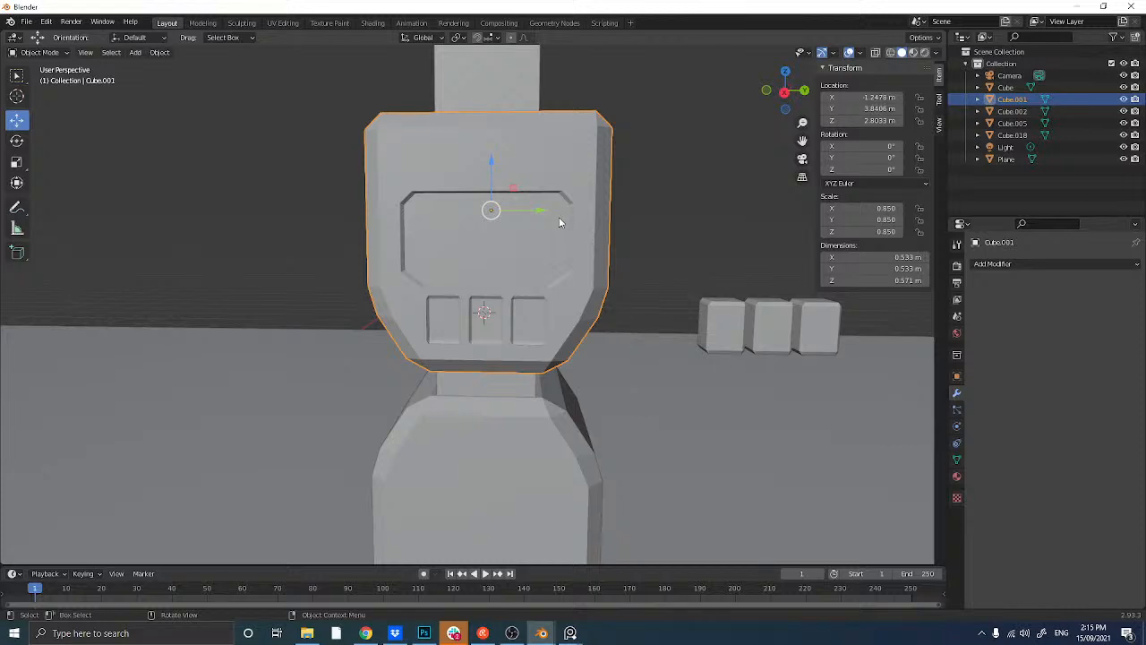
- Move the joined blocks to the upper block's upper side edge, about -0.25 m along Y, 0.33 m up and -0.005 m along X
left_click(714, 325)
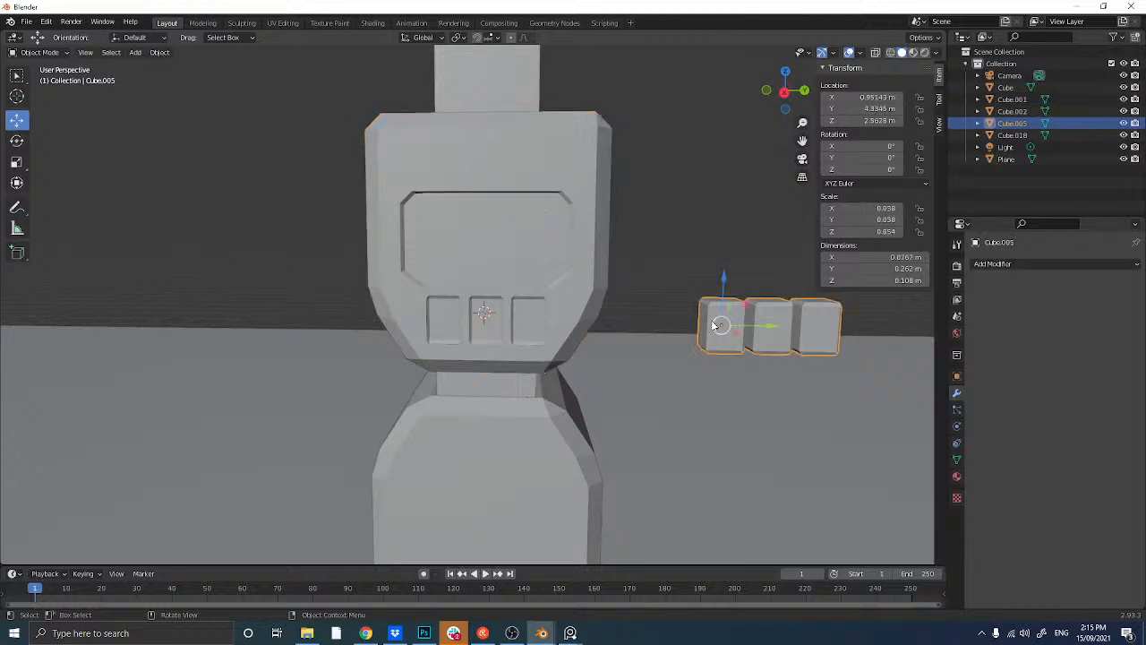
middle_click_drag(714, 325, 688, 329)
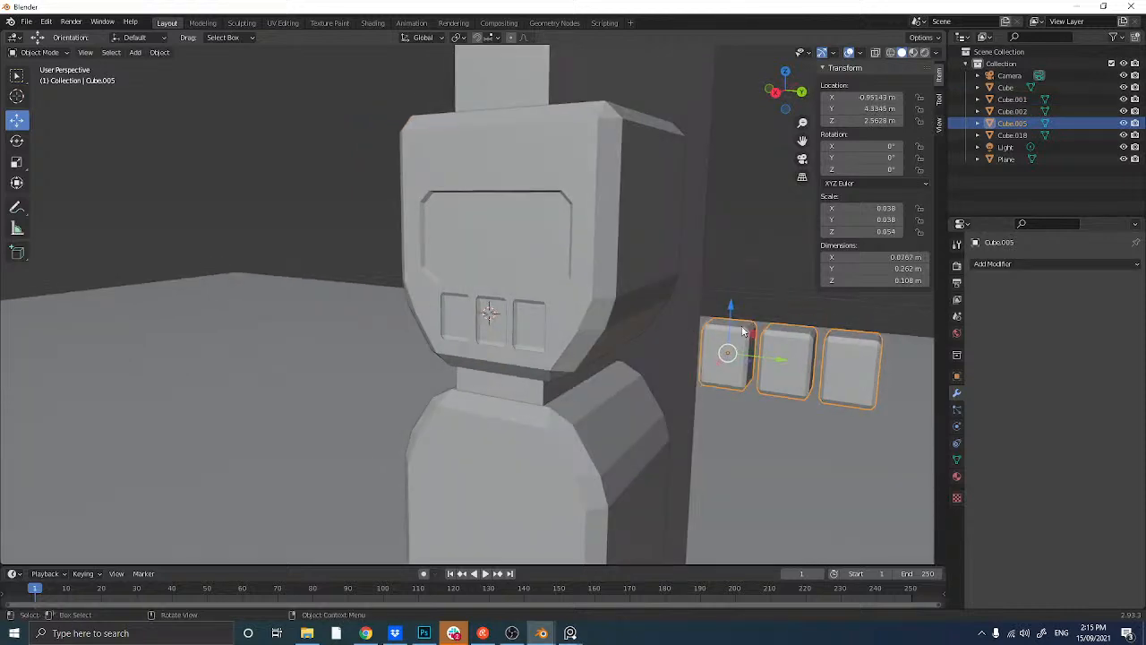
left_click_drag(766, 358, 618, 159)
middle_click_drag(618, 159, 592, 224)
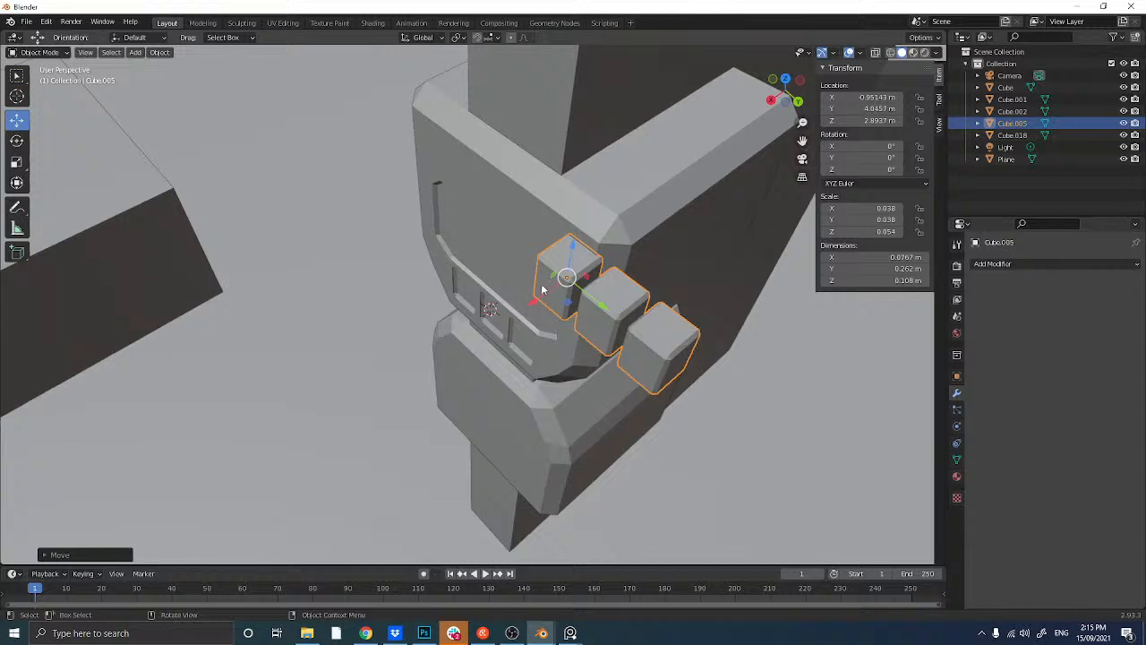
left_click_drag(547, 294, 552, 292)
middle_click_drag(553, 294, 583, 299)
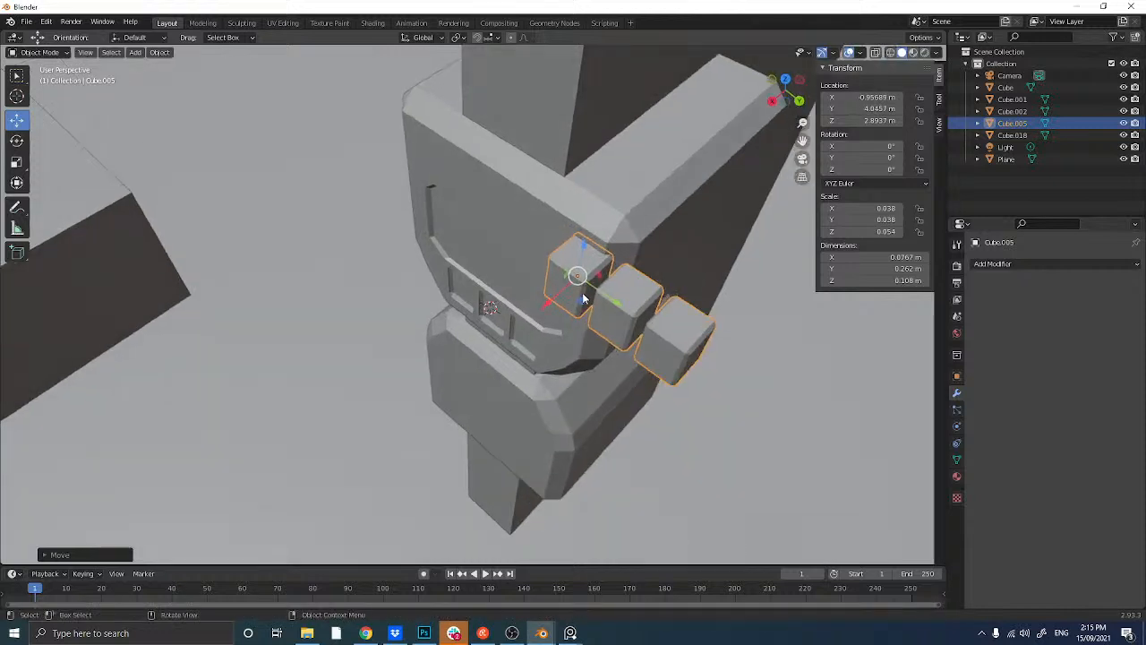
mouse_move(607, 296)
left_mouse_down()
mouse_move(638, 315)
mouse_move(625, 302)
left_mouse_up()
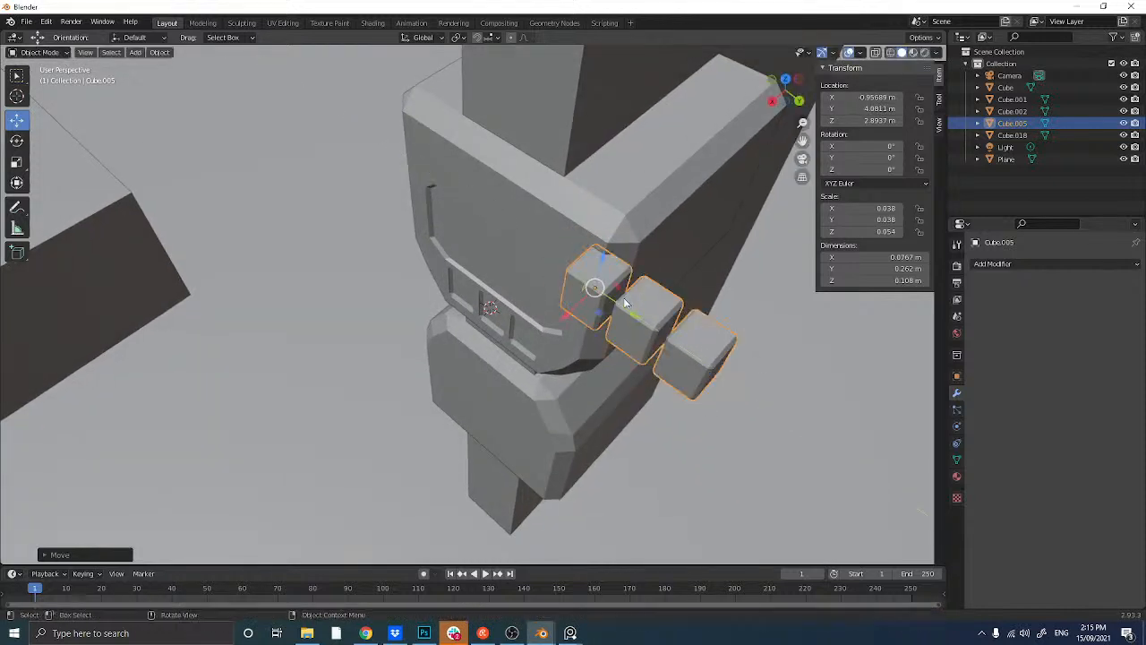
middle_click_drag(625, 303, 659, 239)
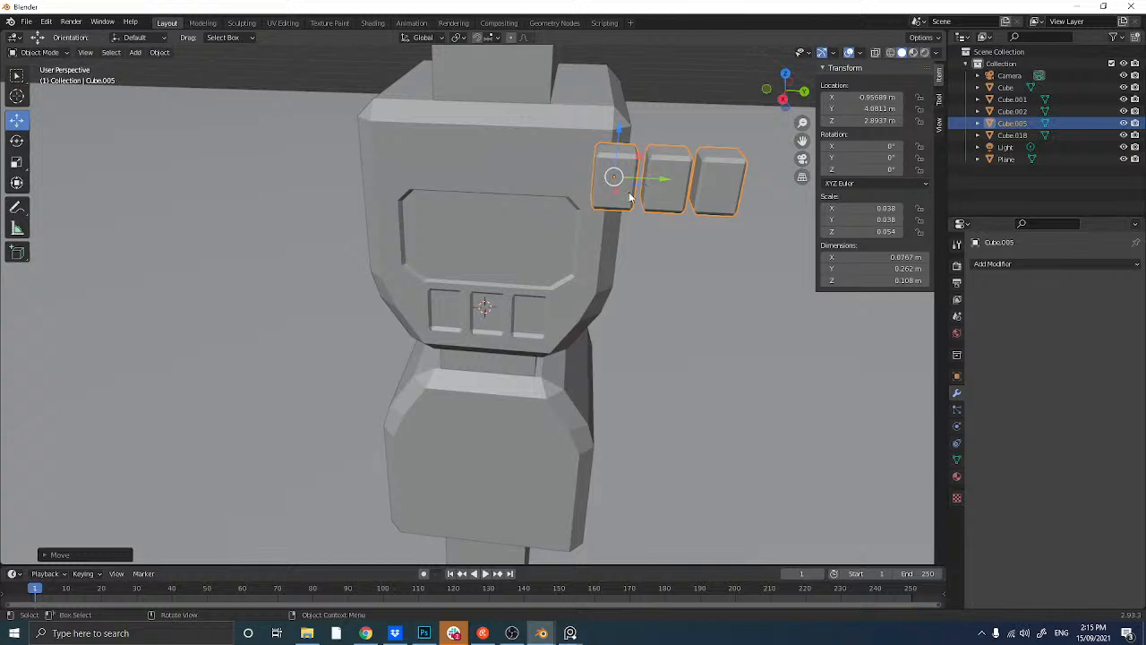
- Scale the joined blocks down to about 0.7, raise them about 0.028 m and shift them about -0.004 m along X
middle_click_drag(630, 197, 609, 170)
key("s")
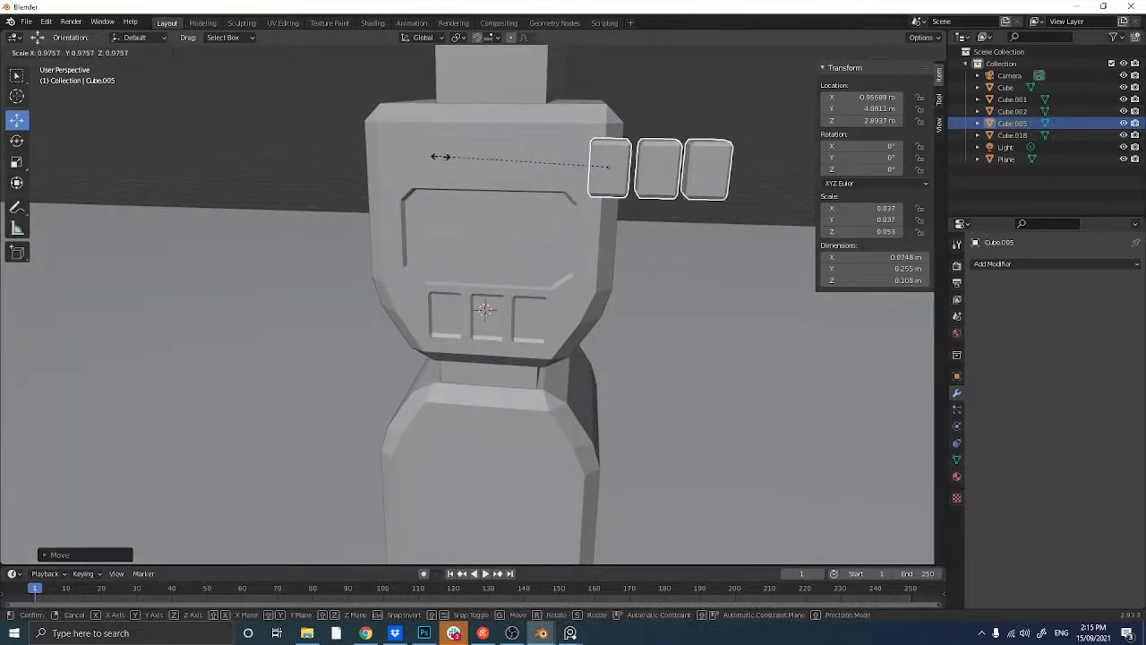
left_click(484, 159)
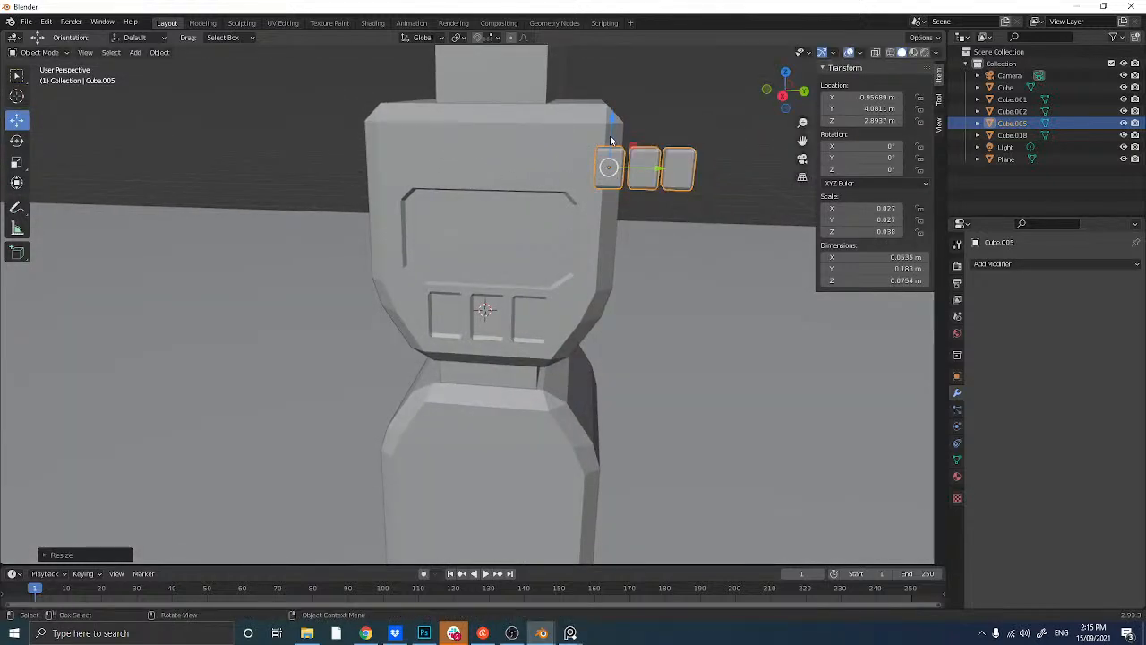
mouse_move(610, 135)
left_mouse_down()
mouse_move(610, 119)
mouse_move(611, 129)
left_mouse_up()
middle_click_drag(612, 130, 506, 295)
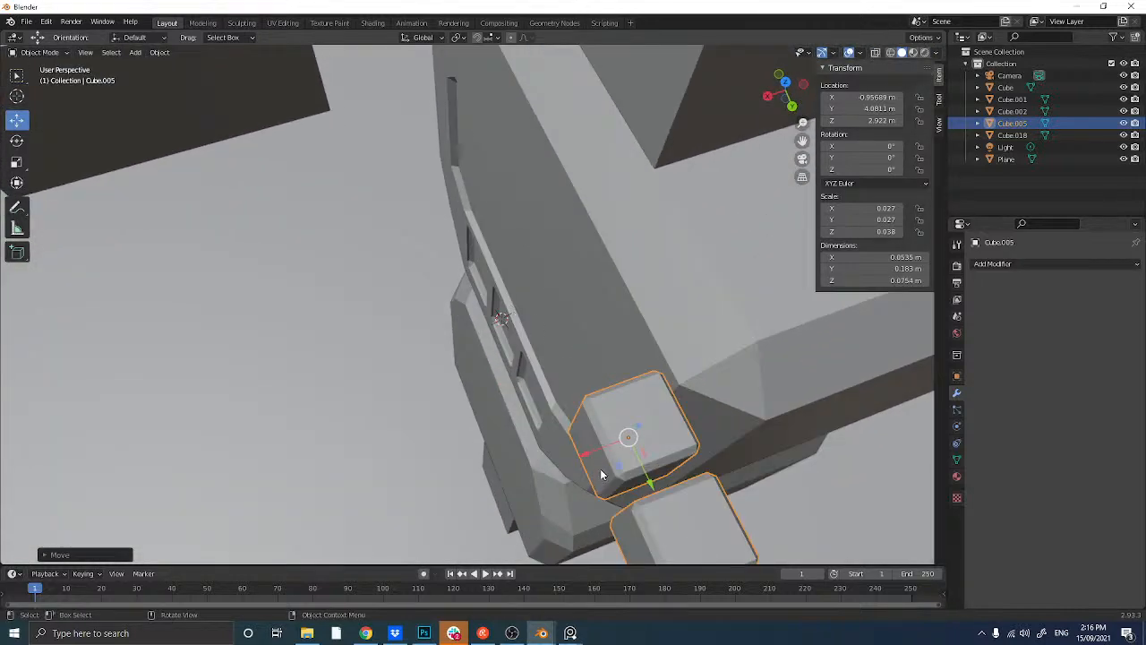
left_click_drag(596, 454, 605, 446)
middle_click_drag(604, 447, 466, 387)
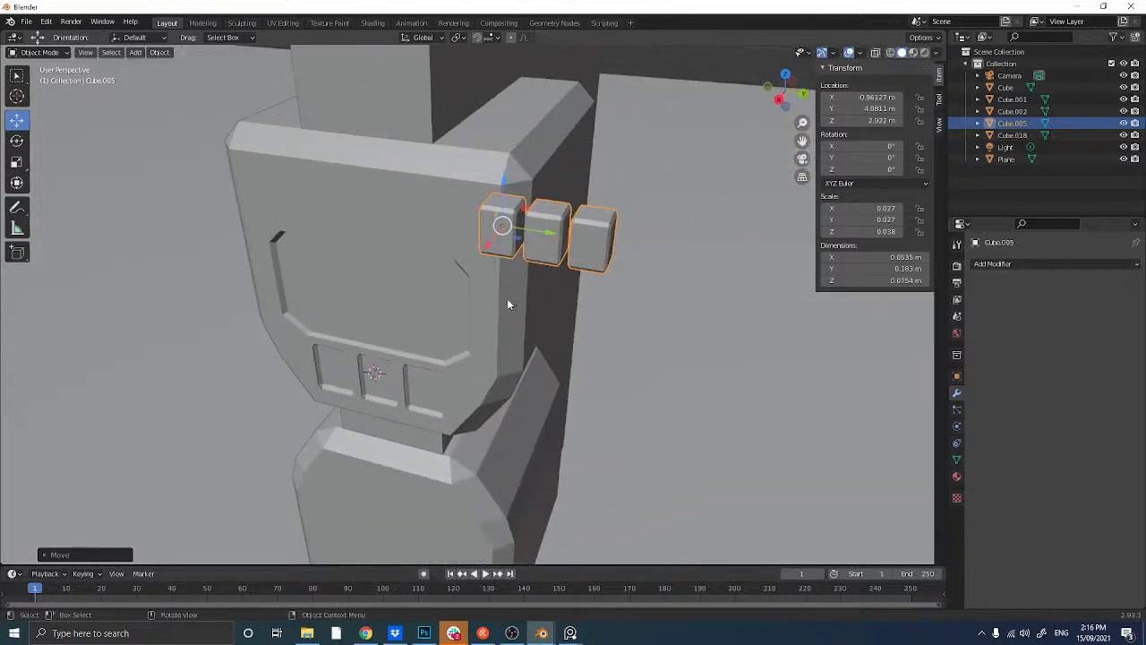
- Subtract the scaled-down joined blocks from the large upper block's side edge with a Boolean Difference modifier, and apply it
left_click(504, 305)
left_click(1013, 266)
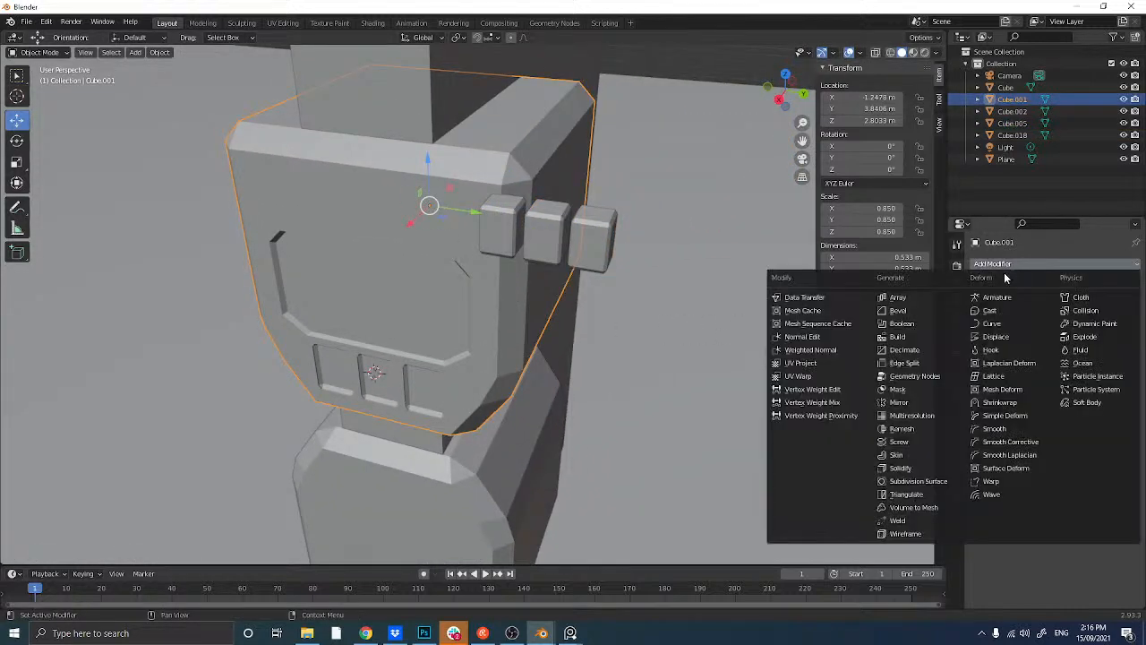
left_click(900, 326)
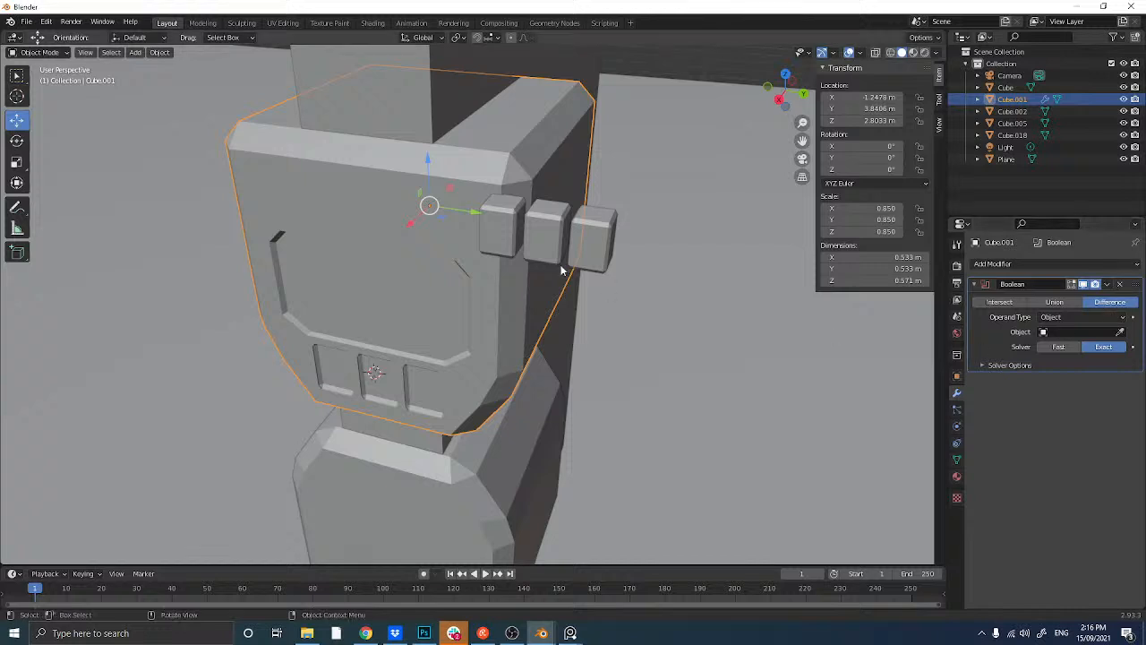
left_click(1120, 332)
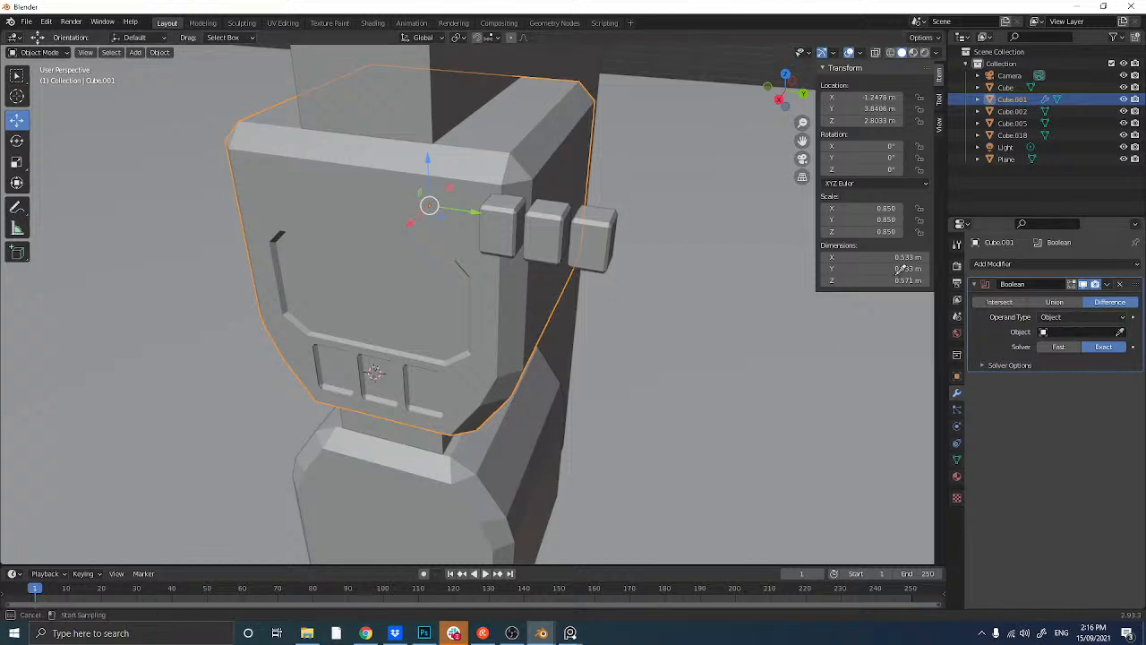
left_click(557, 233)
key("ctrl+a")
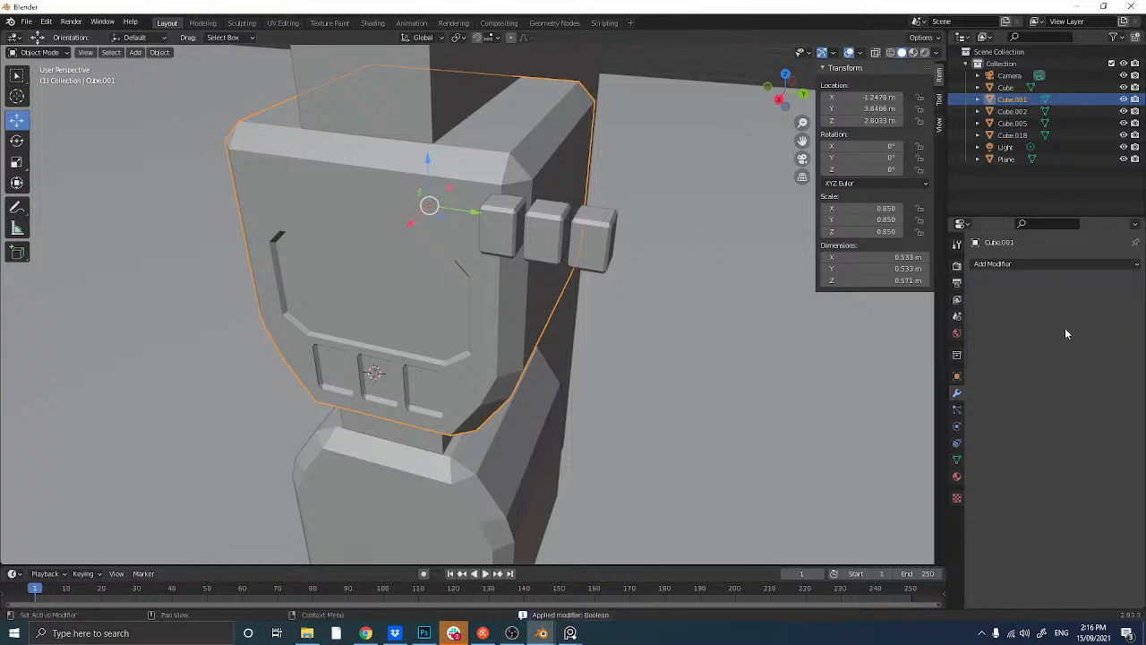
left_click_drag(470, 213, 645, 244)
key("ctrl+z")
- Duplicate the joined blocks and move the copy about -0.61 m along Y to the upper block's opposite edge
left_click(501, 228)
middle_click_drag(504, 237, 538, 220)
key("ctrl+z")
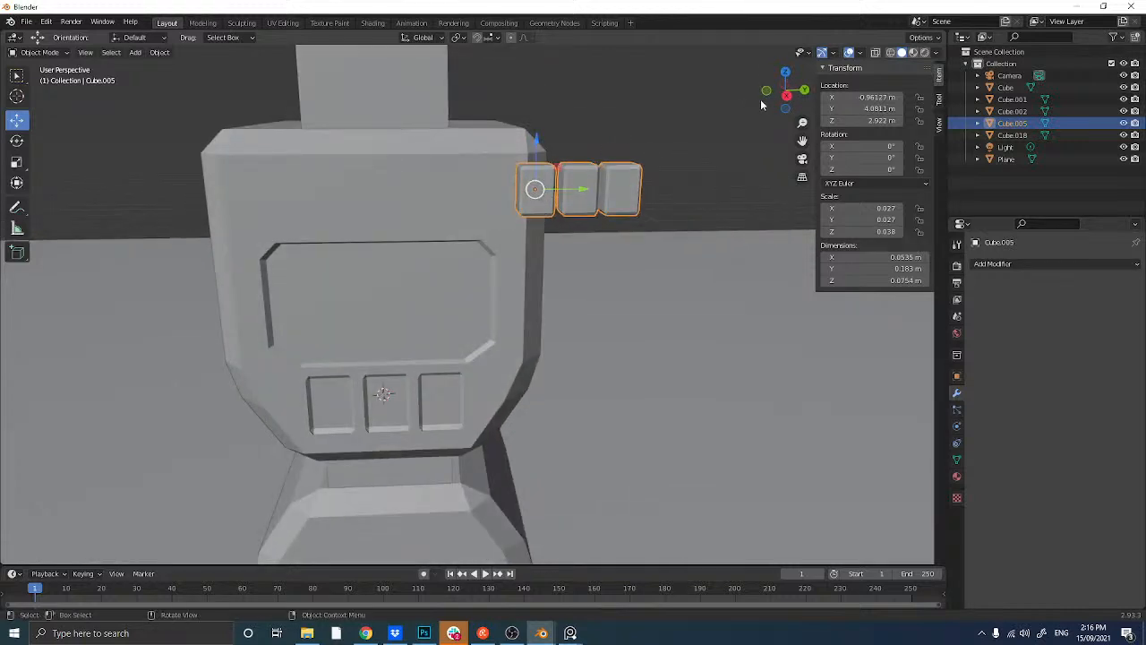
left_click(786, 97)
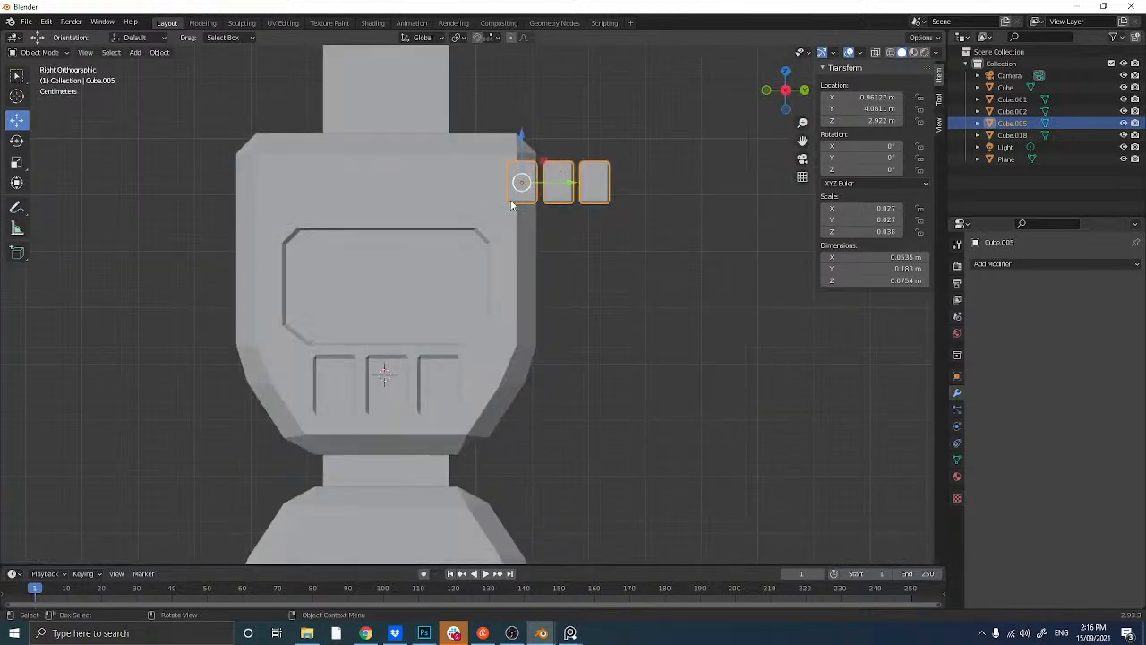
key("shift+d")
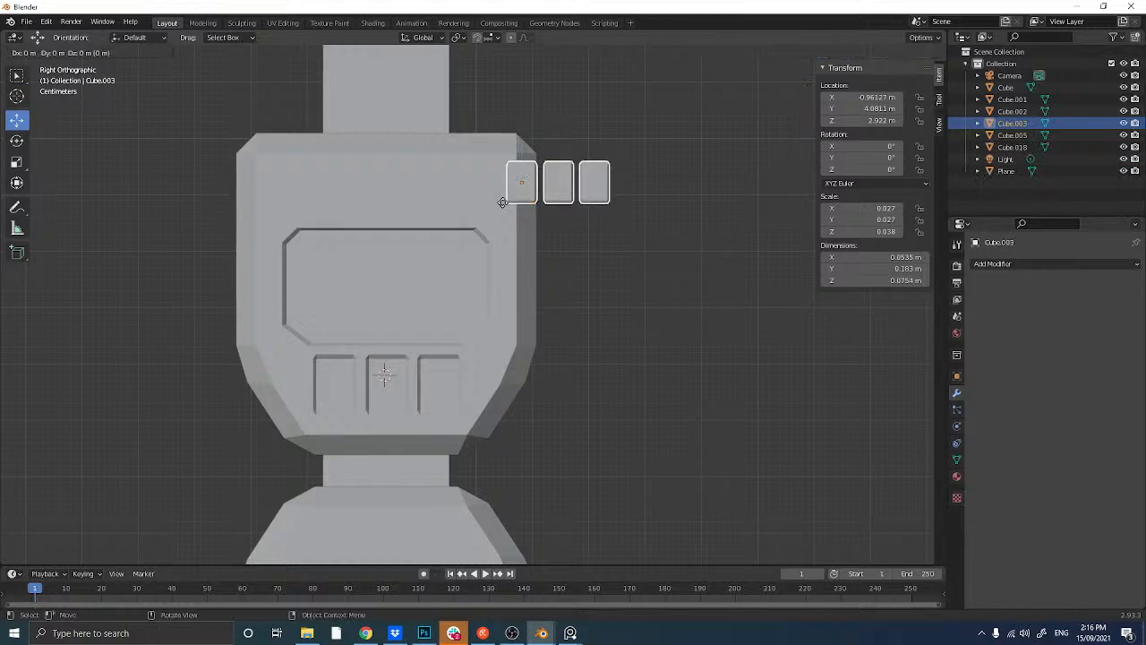
right_click(550, 195)
key("g")
key("y")
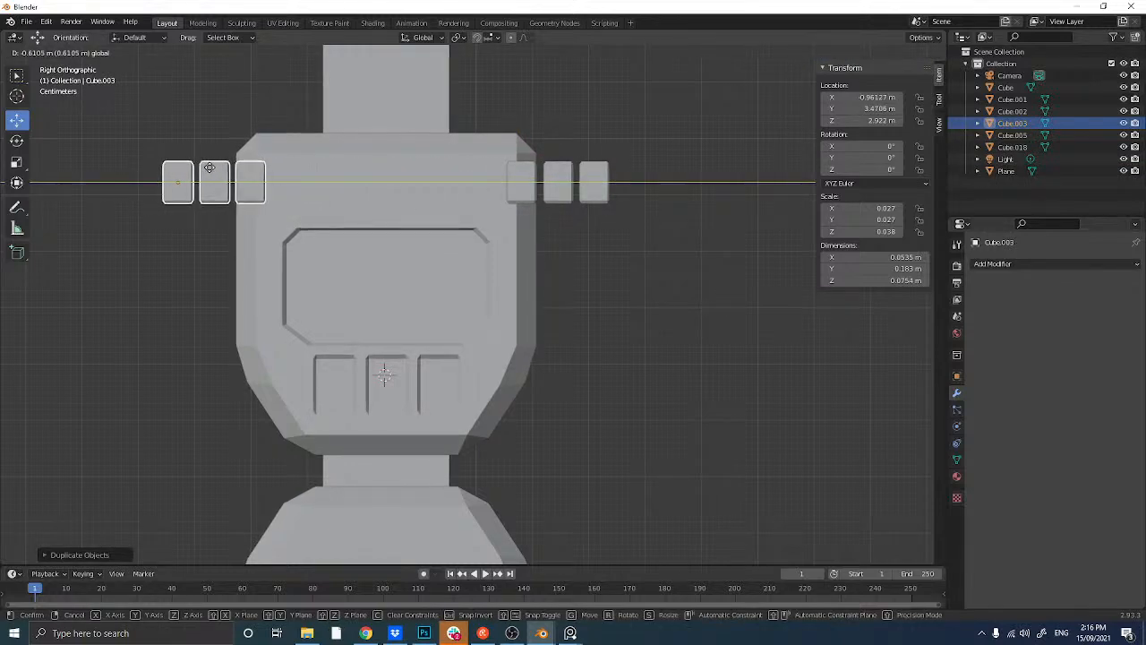
left_click(209, 168)
- Subtract the duplicated blocks from the large upper block's opposite side edge with a Boolean Difference modifier, and apply it
left_click(308, 170)
middle_click_drag(308, 170, 380, 215)
left_click(1008, 265)
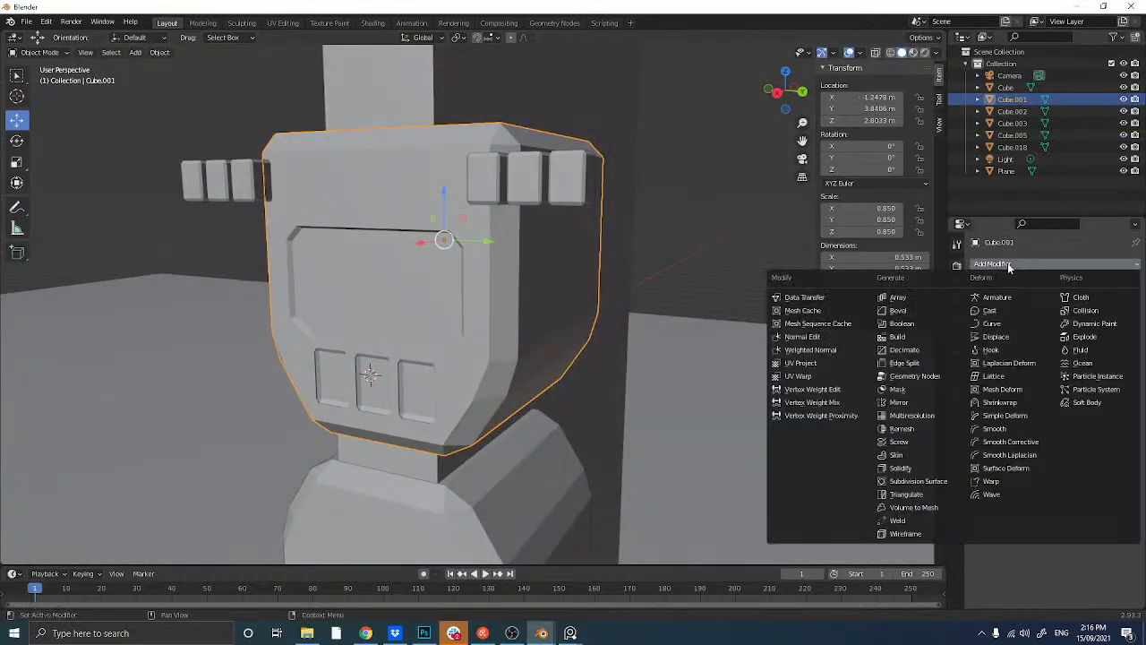
left_click(909, 324)
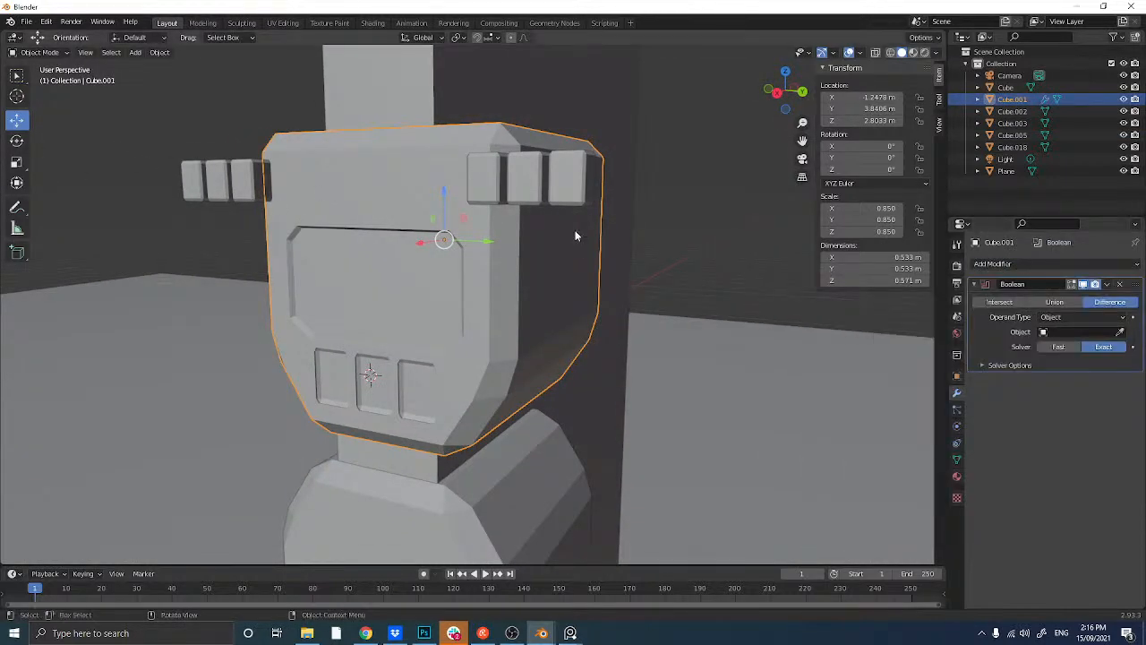
left_click(1121, 331)
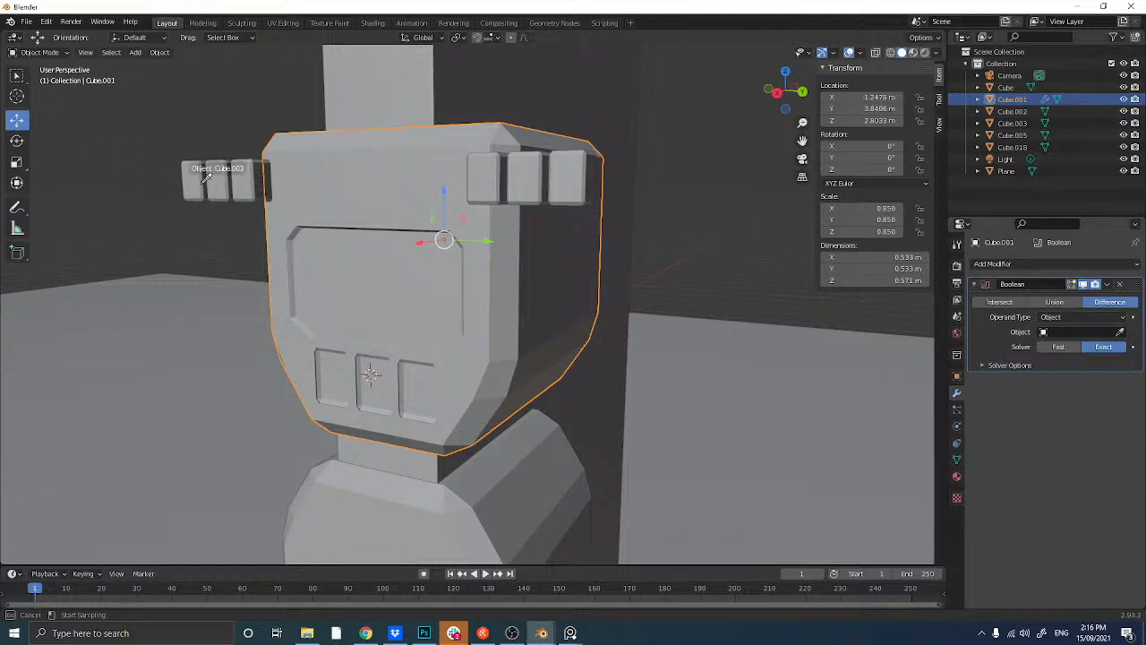
left_click(244, 173)
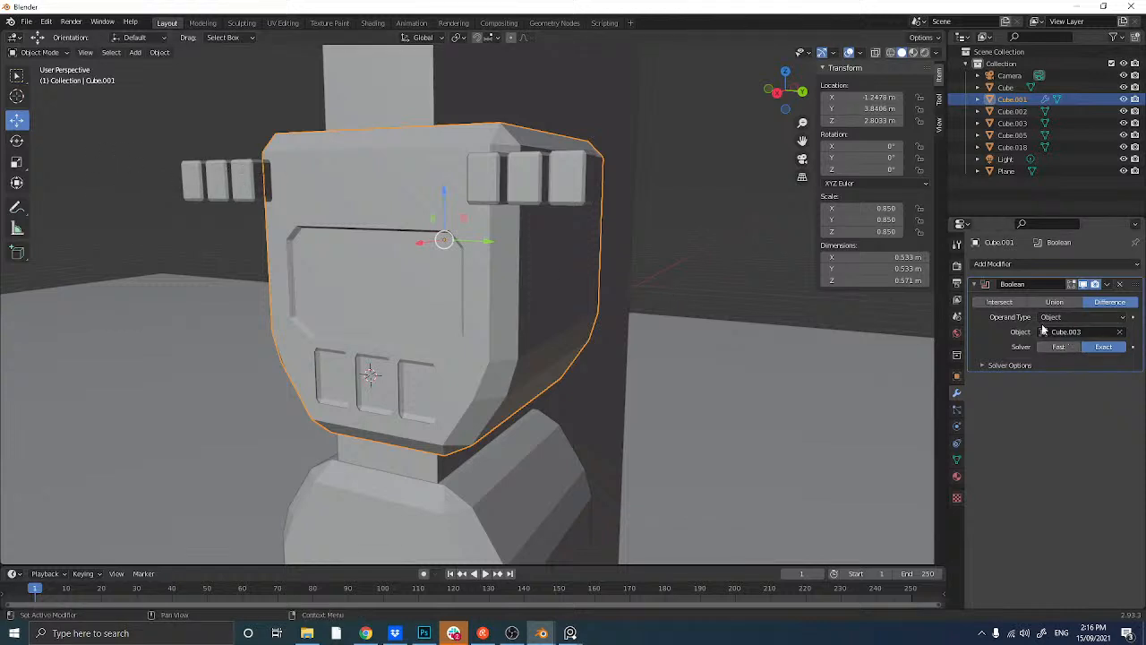
key("ctrl+a")
- Move both sets of cutter blocks outward along Y, clear of the upper block's sides, with the duplicated set at about Y 3.27 m
left_click(210, 185)
middle_click_drag(210, 190, 263, 218)
left_click_drag(175, 191, 99, 195)
left_click(549, 201)
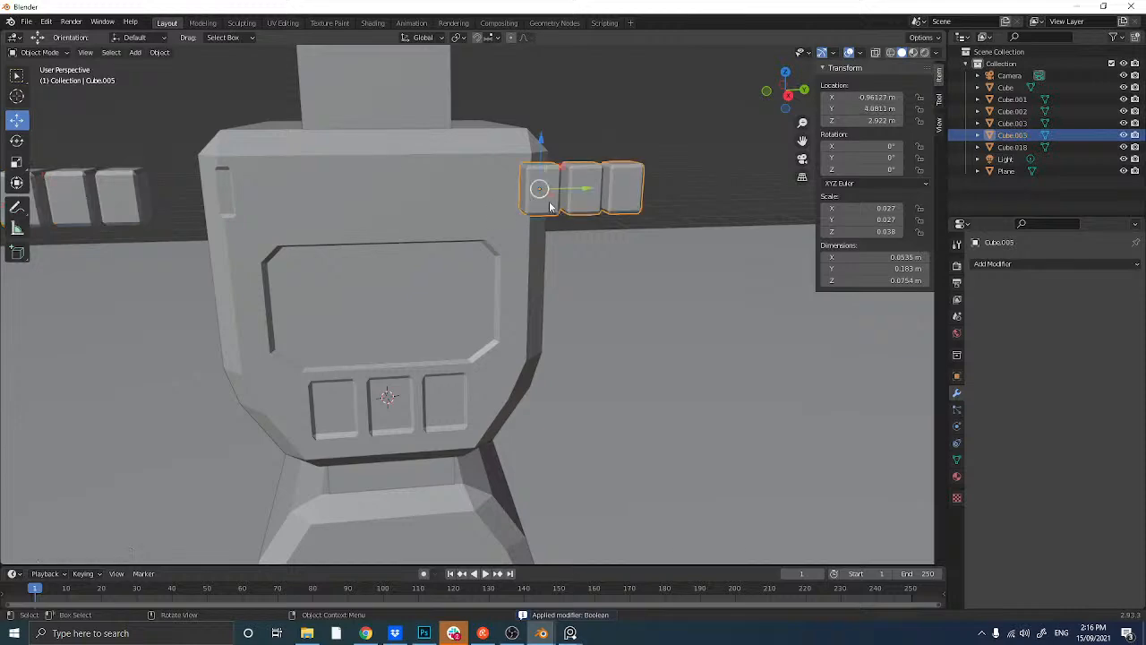
left_click_drag(557, 193, 662, 194)
middle_click_drag(306, 220, 214, 212)
left_click(215, 213)
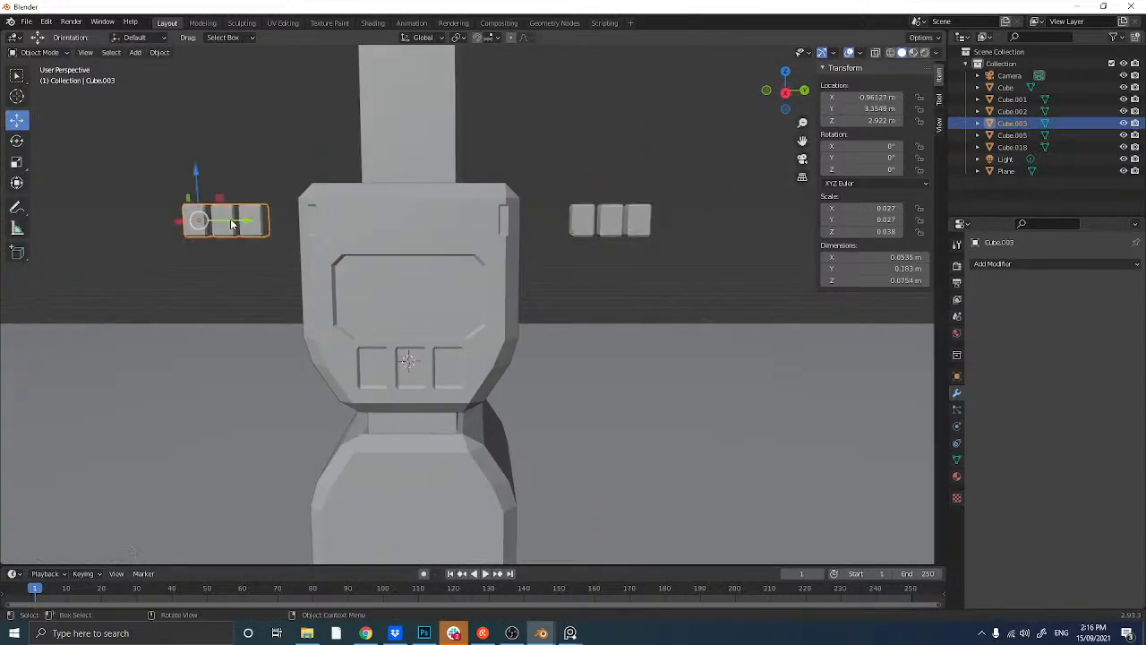
left_click_drag(230, 218, 196, 218)
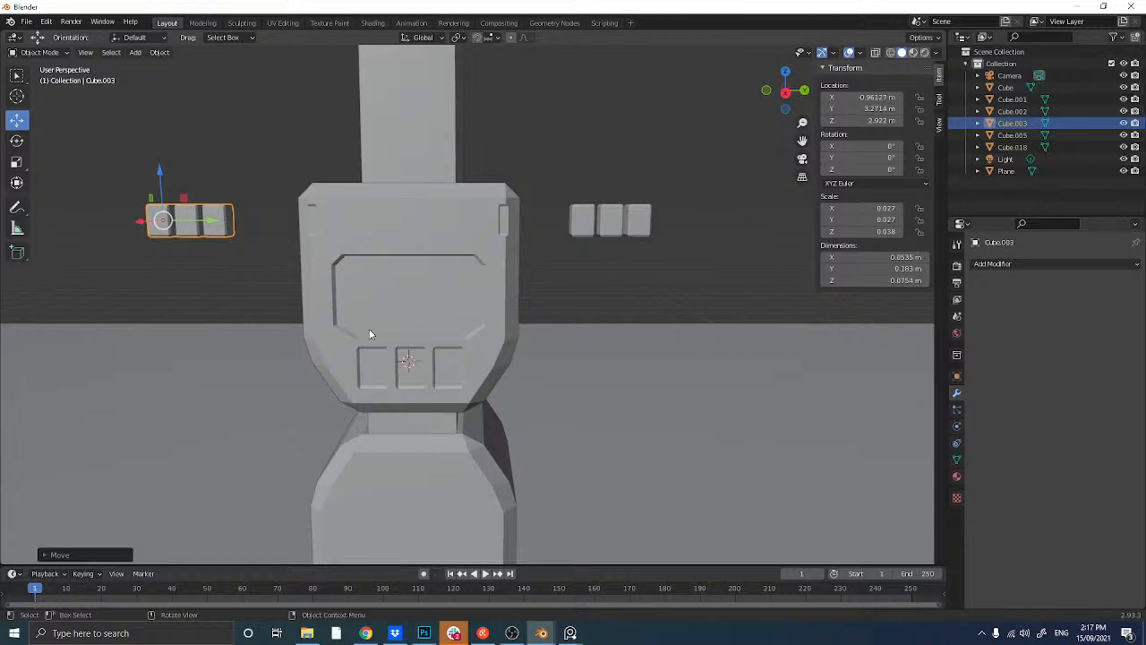
middle_click_drag(371, 332, 328, 324)
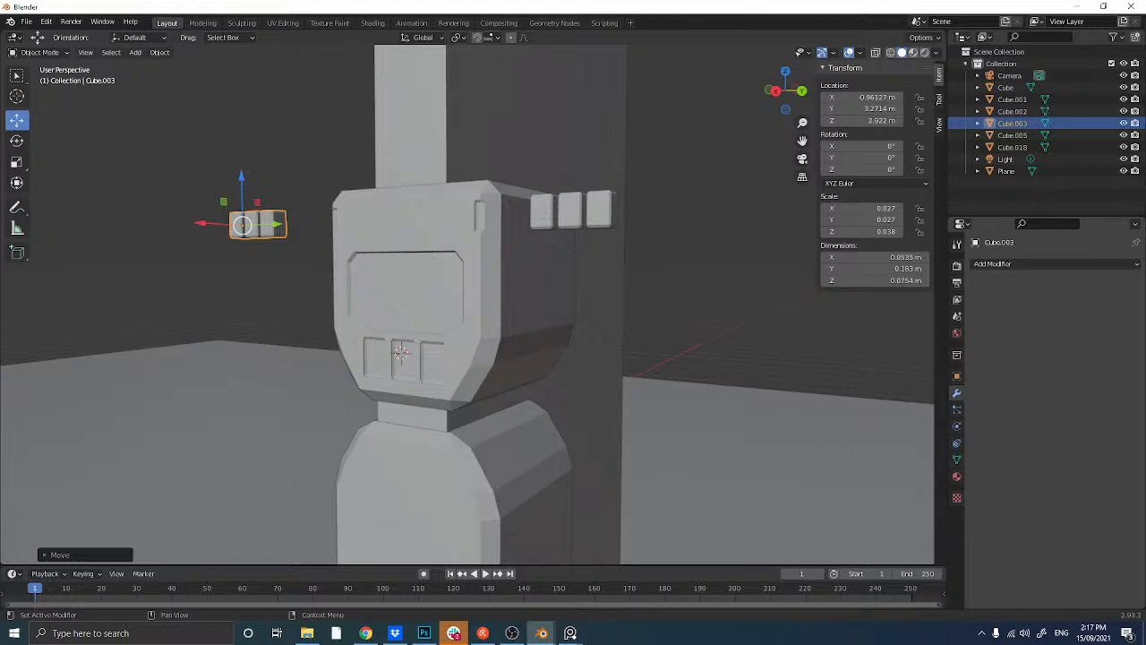
key("alt+Tab")
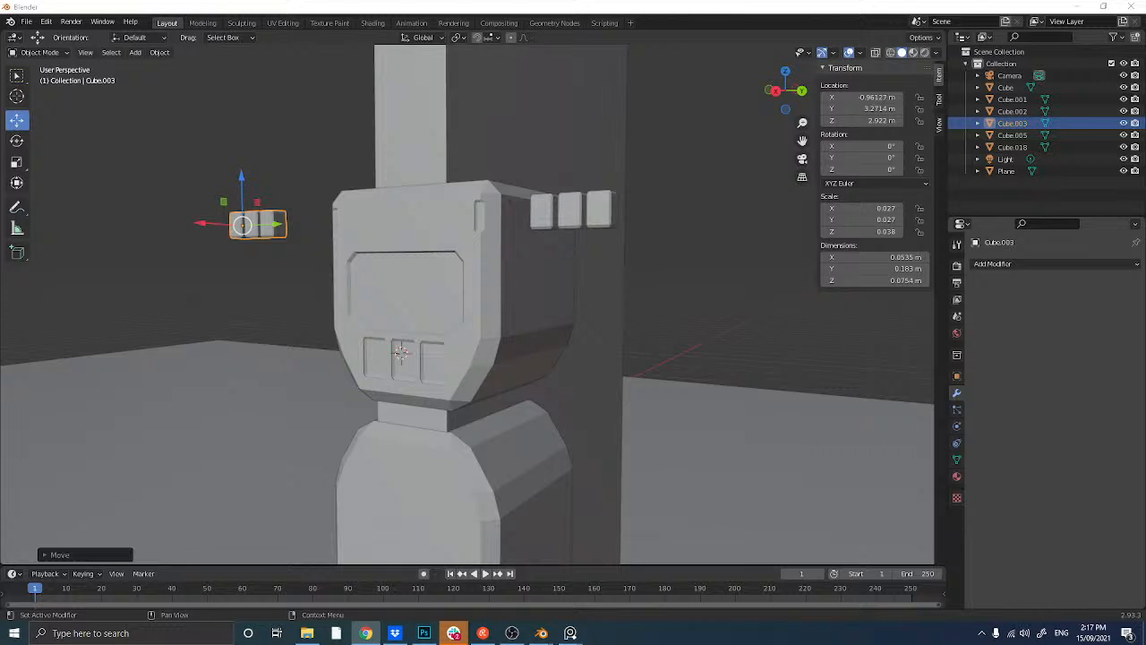
key("alt+Tab")
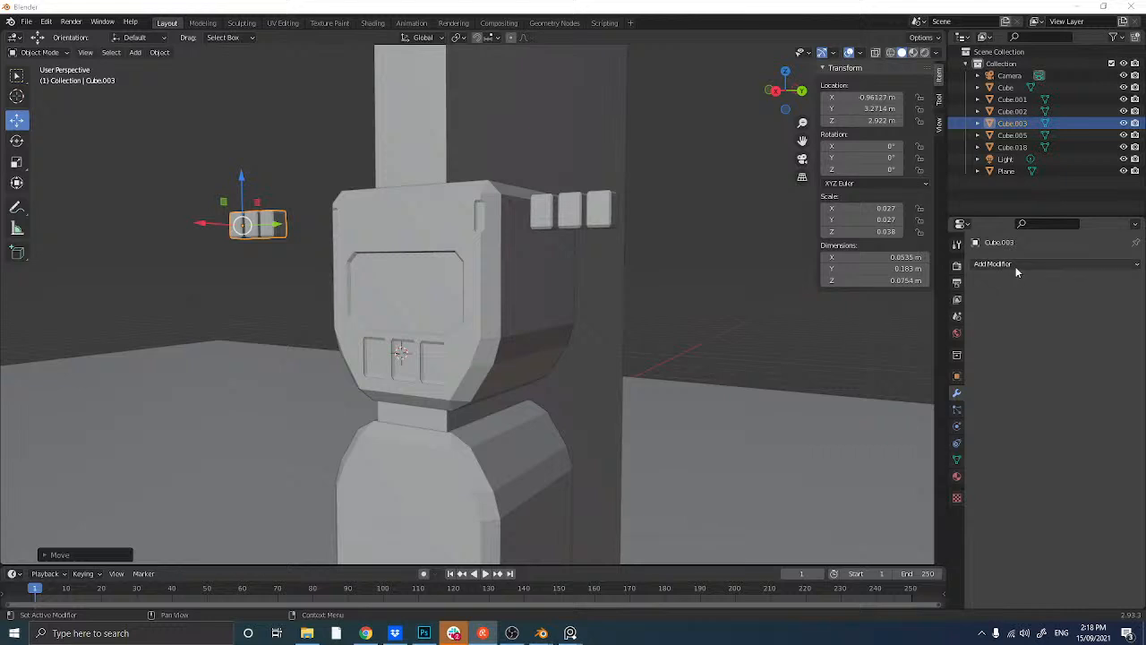
middle_click_drag(435, 228, 462, 272)
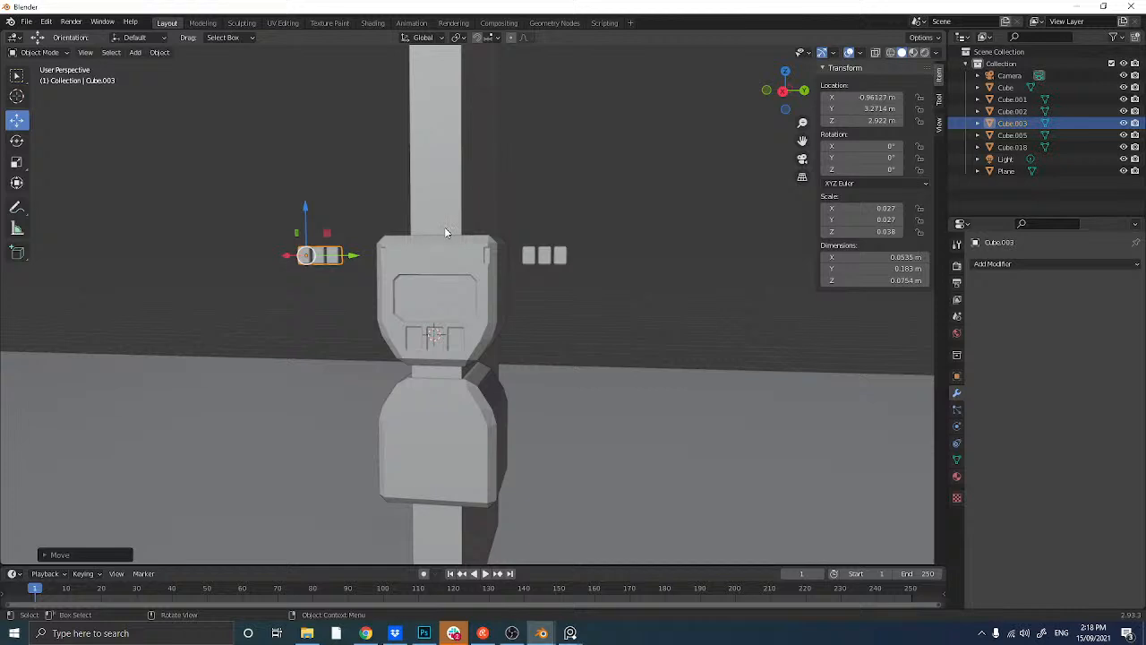
- Show the viewport in rendered shading and replace the timeline with an enlarged Shader Editor
left_click(924, 53)
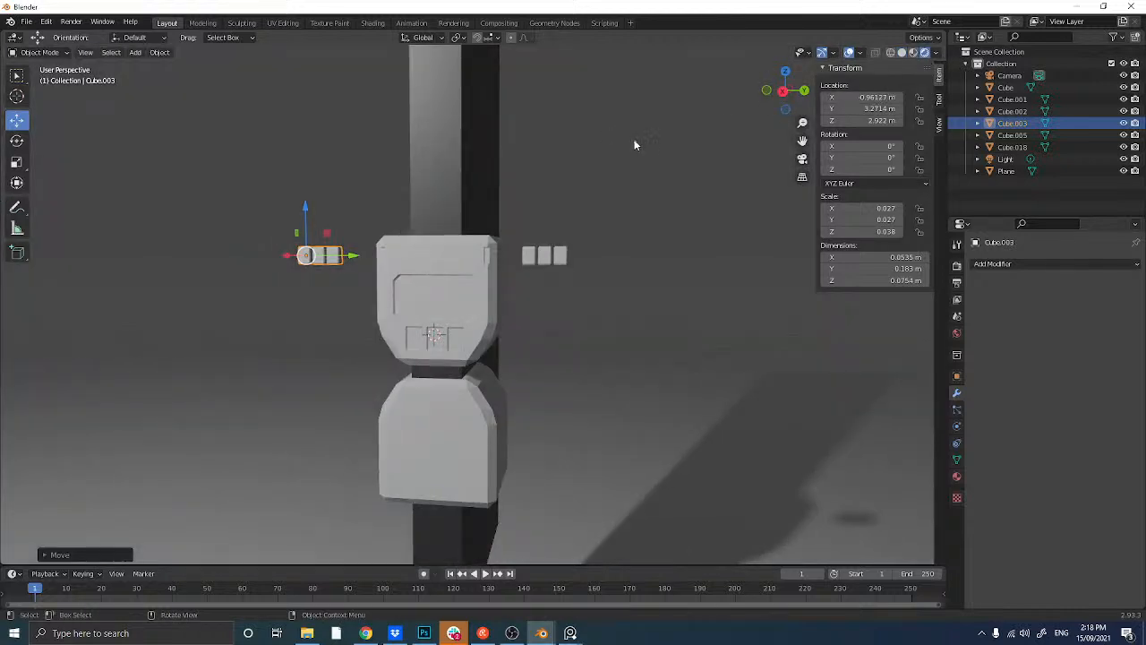
middle_click_drag(634, 145, 557, 142)
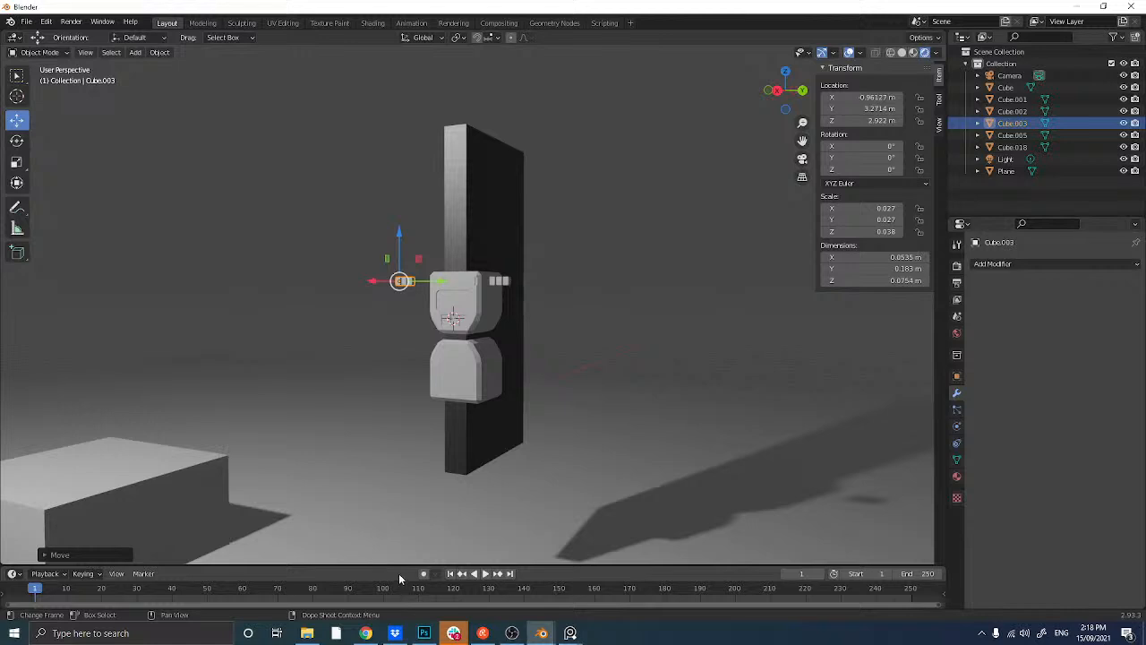
left_click(12, 573)
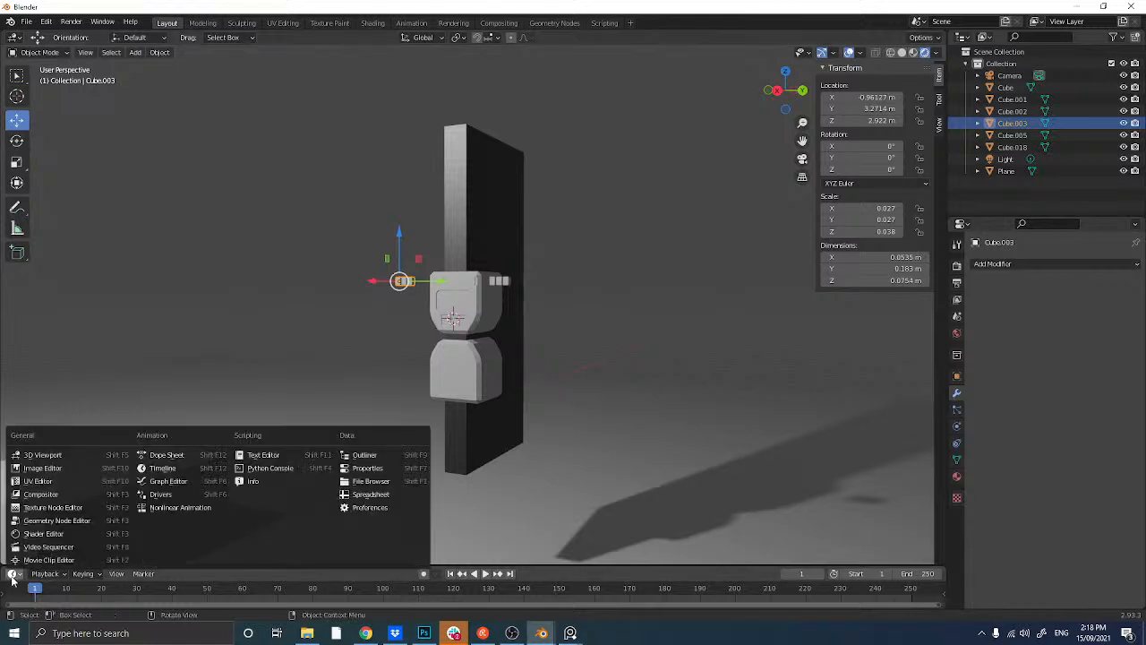
left_click(58, 535)
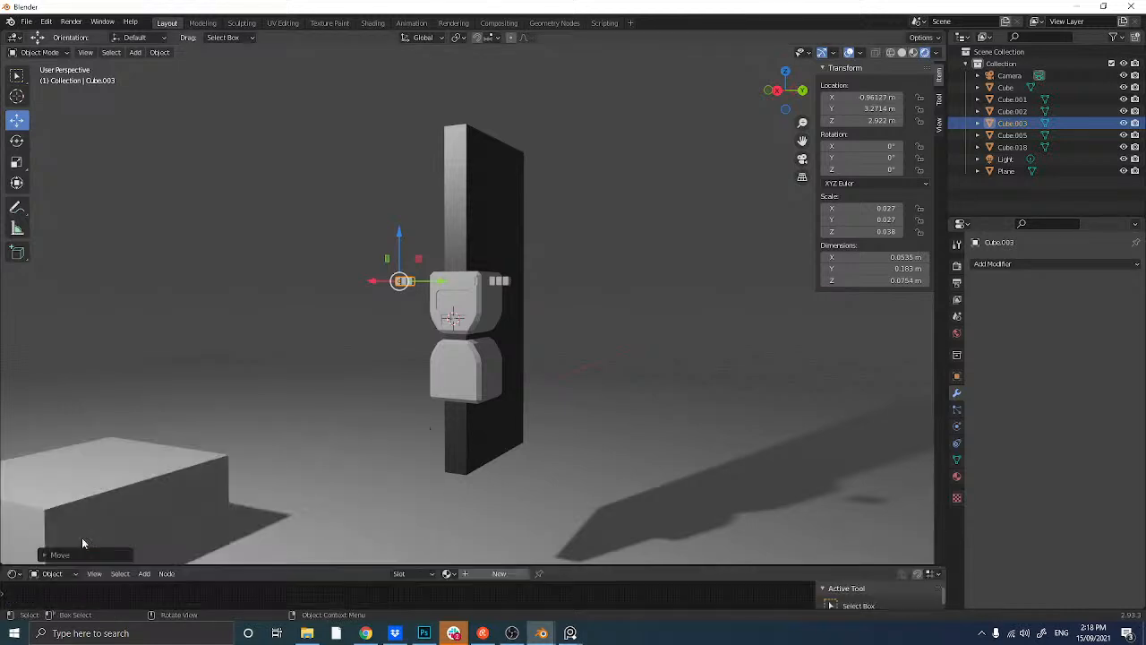
left_click_drag(269, 565, 372, 385)
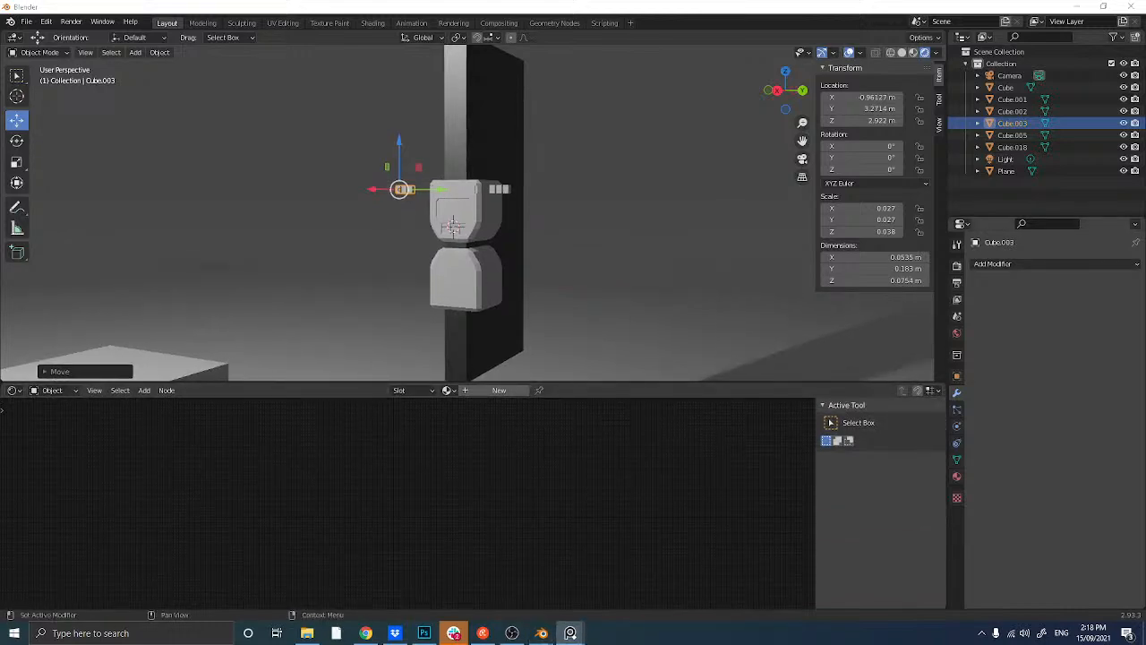
- Switch the Shader Editor to the World shader nodes and select the Background node
left_click(52, 390)
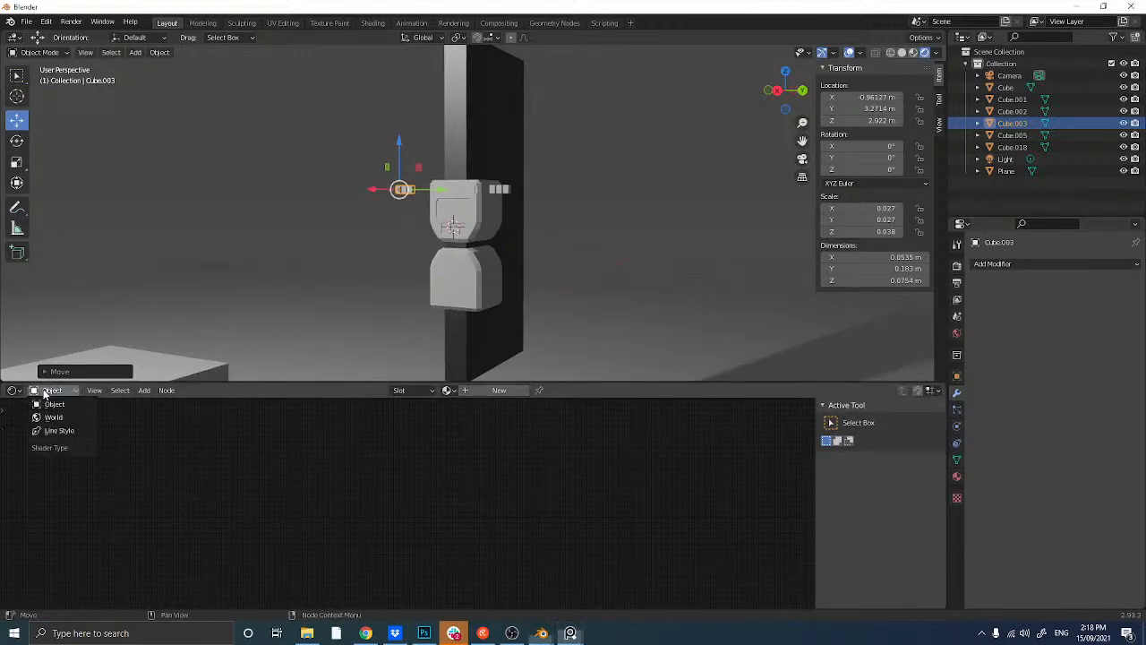
left_click(46, 390)
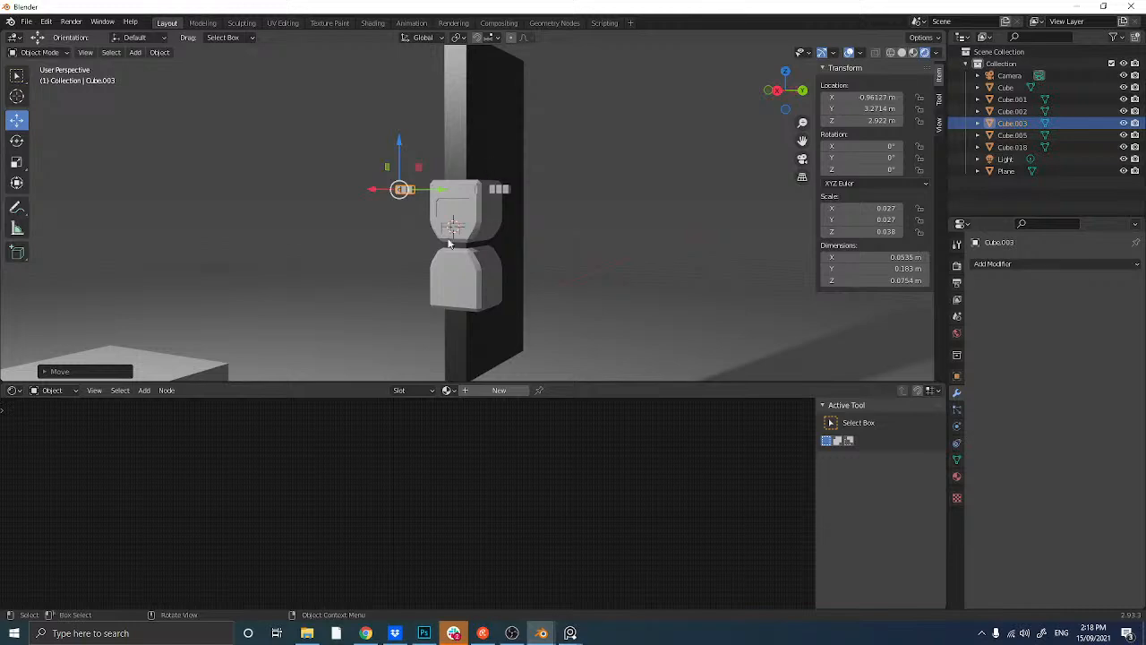
left_click(52, 390)
left_click(51, 418)
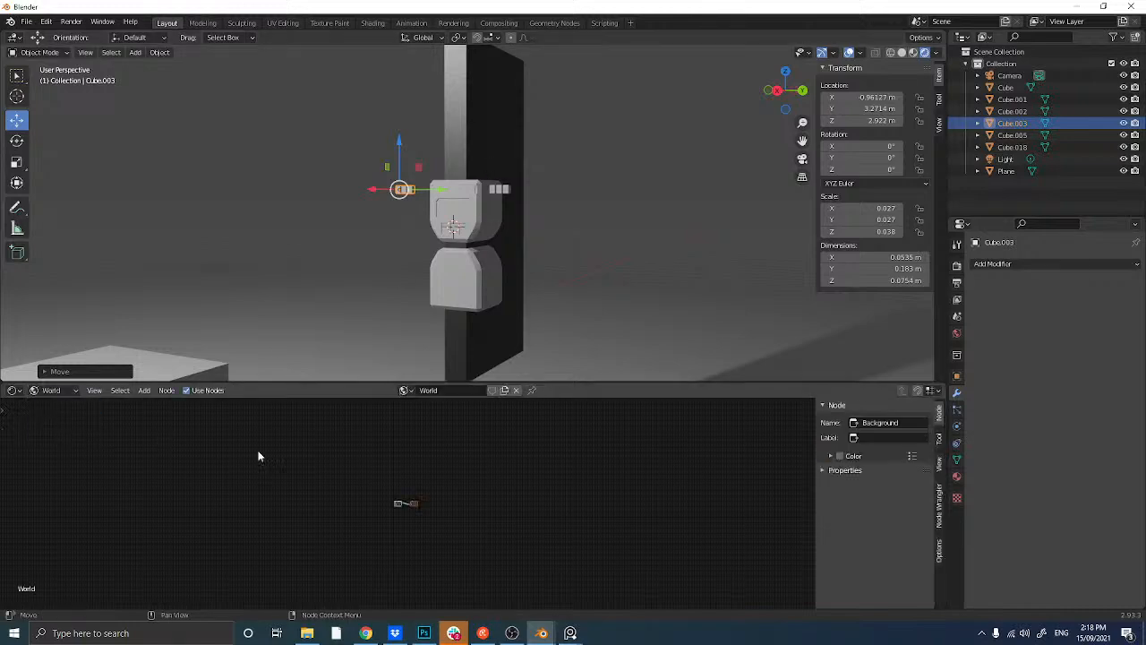
scroll(460, 504, "up", 6)
scroll(455, 509, "up", 4)
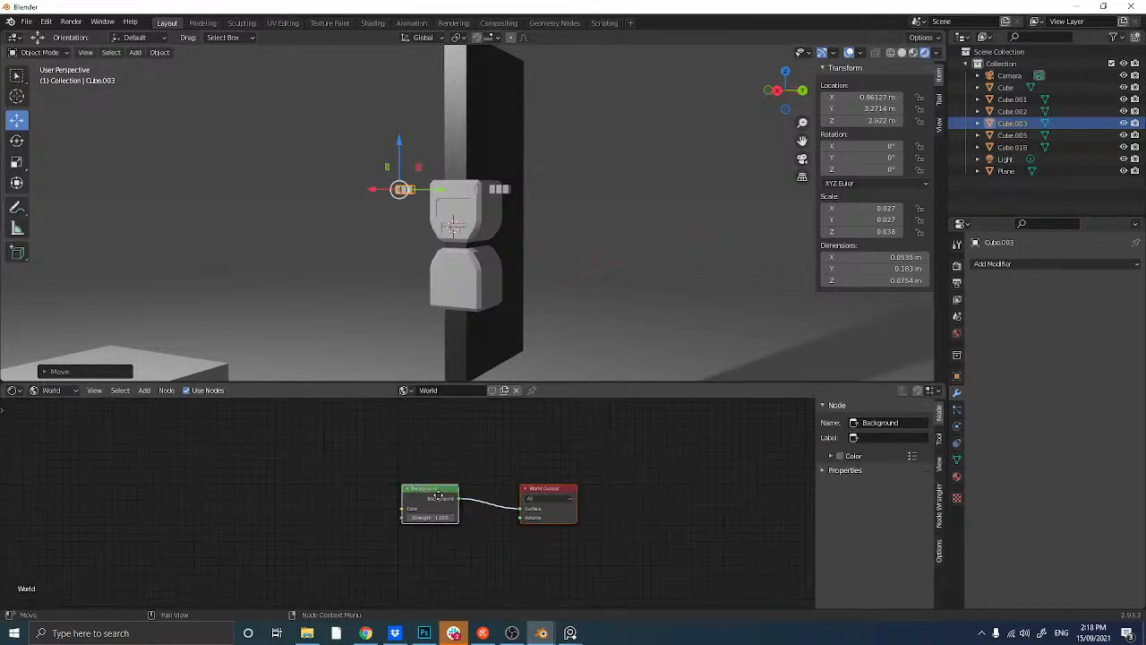
middle_click_drag(453, 492, 455, 473)
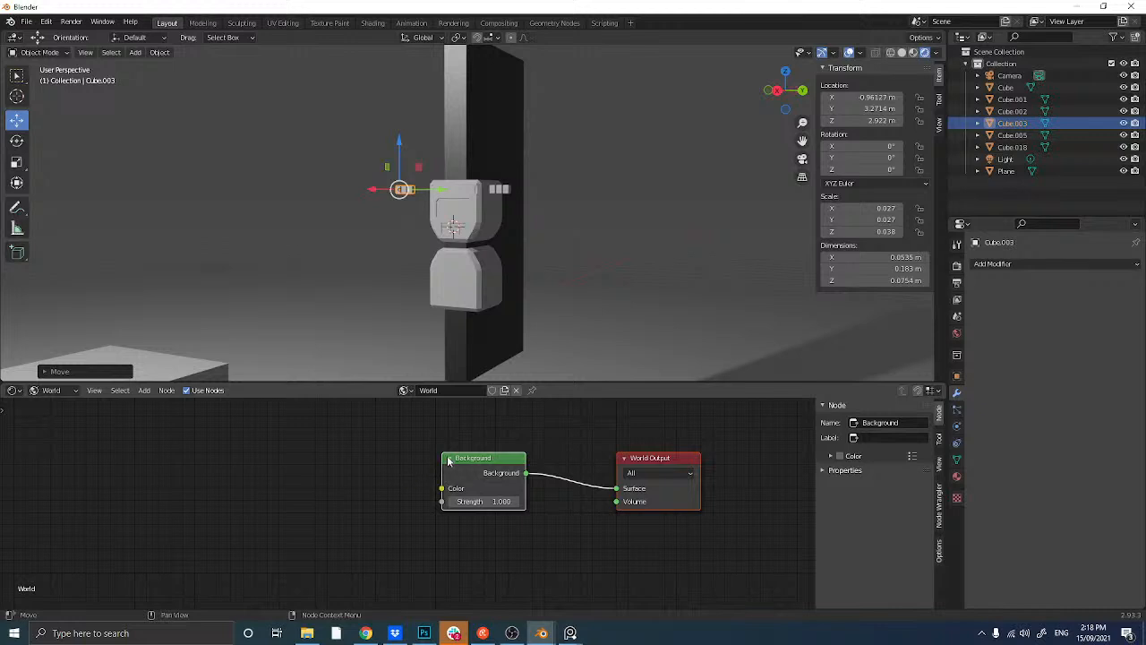
left_click(448, 459)
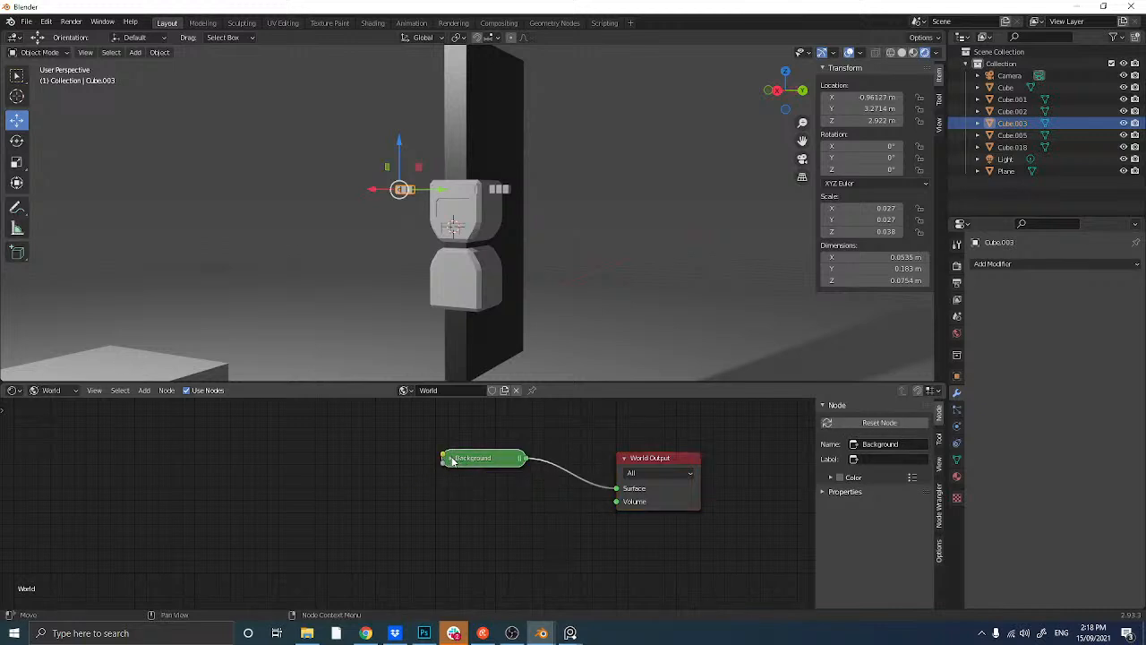
left_click(449, 459)
left_click_drag(488, 462, 484, 461)
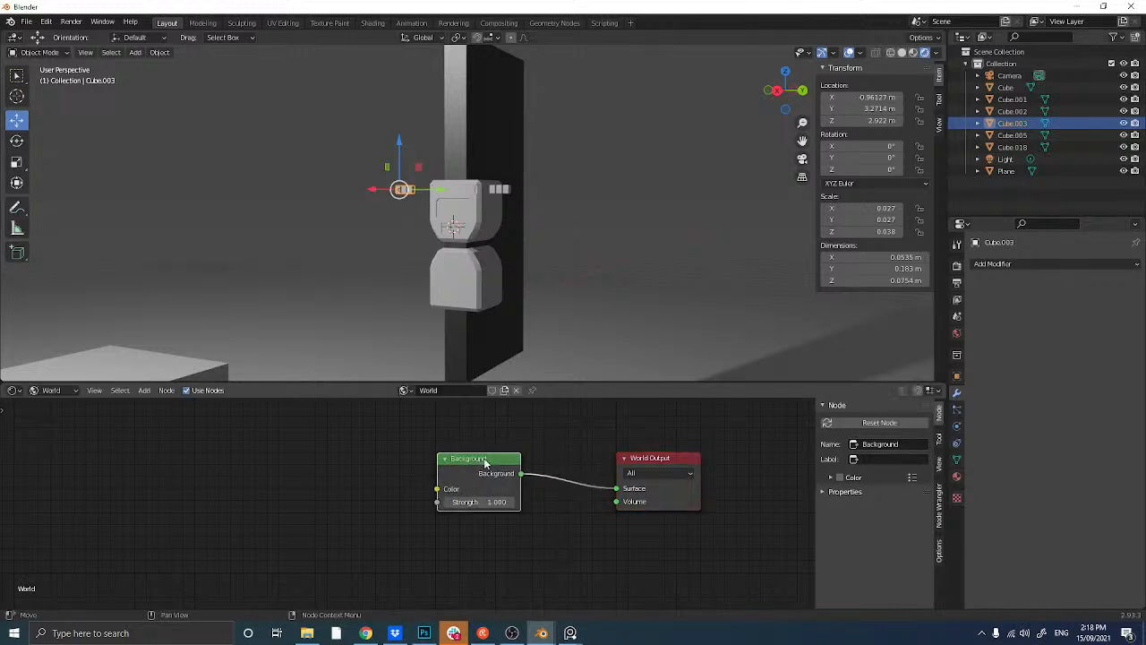
- Add an Environment Texture with Mapping and Texture Coordinate nodes to the Background node, and space them away from it
key("ctrl+t")
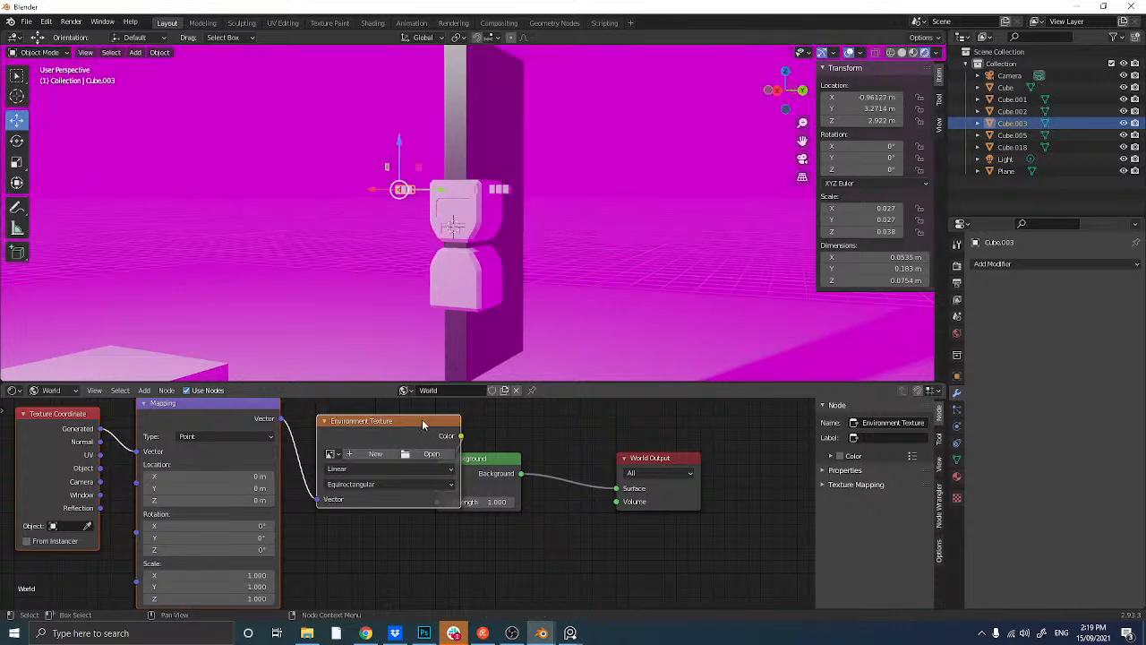
left_click_drag(421, 419, 206, 430)
key("Home")
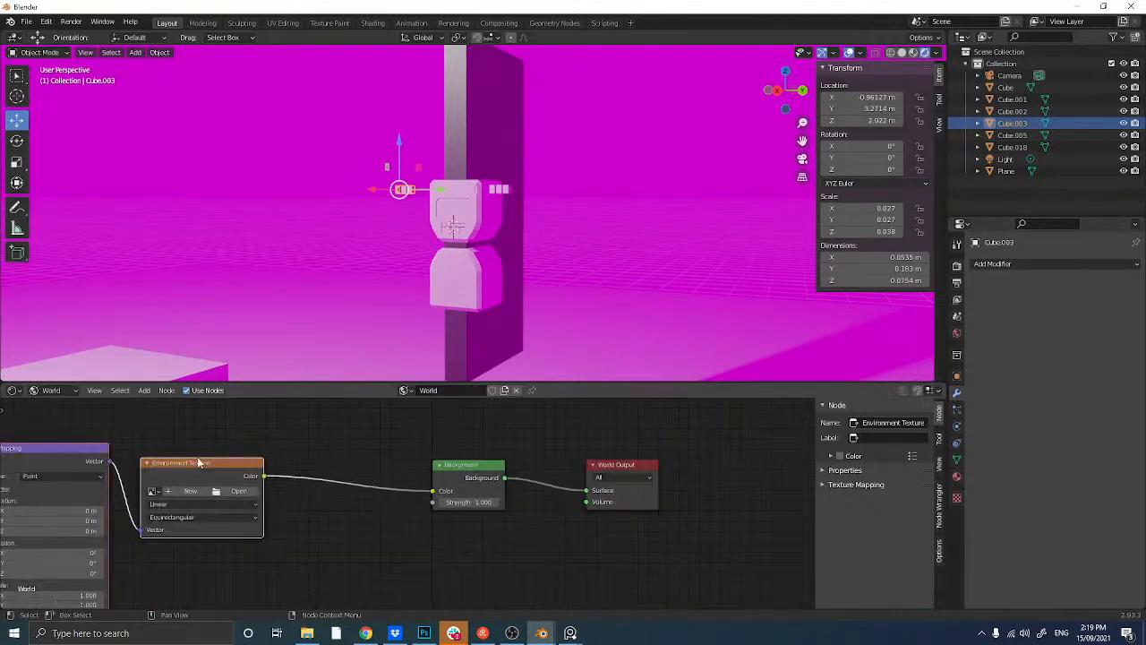
- Load dry_hay_field_4k.exr from the Downloads folder into the Environment Texture node
left_click(392, 475)
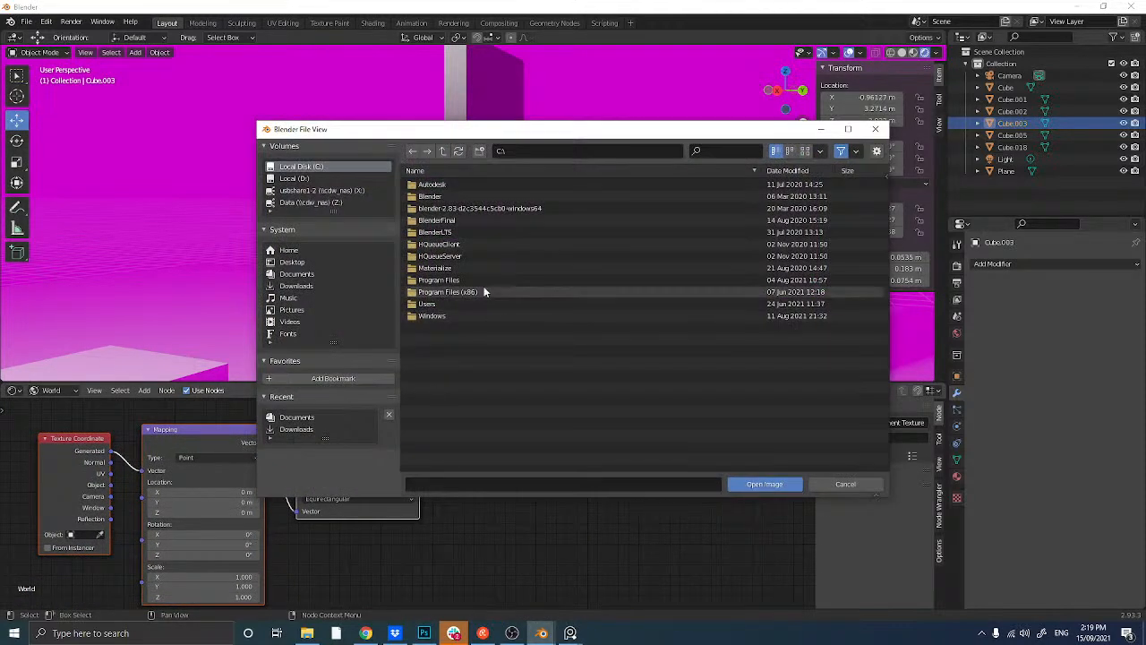
left_click(290, 286)
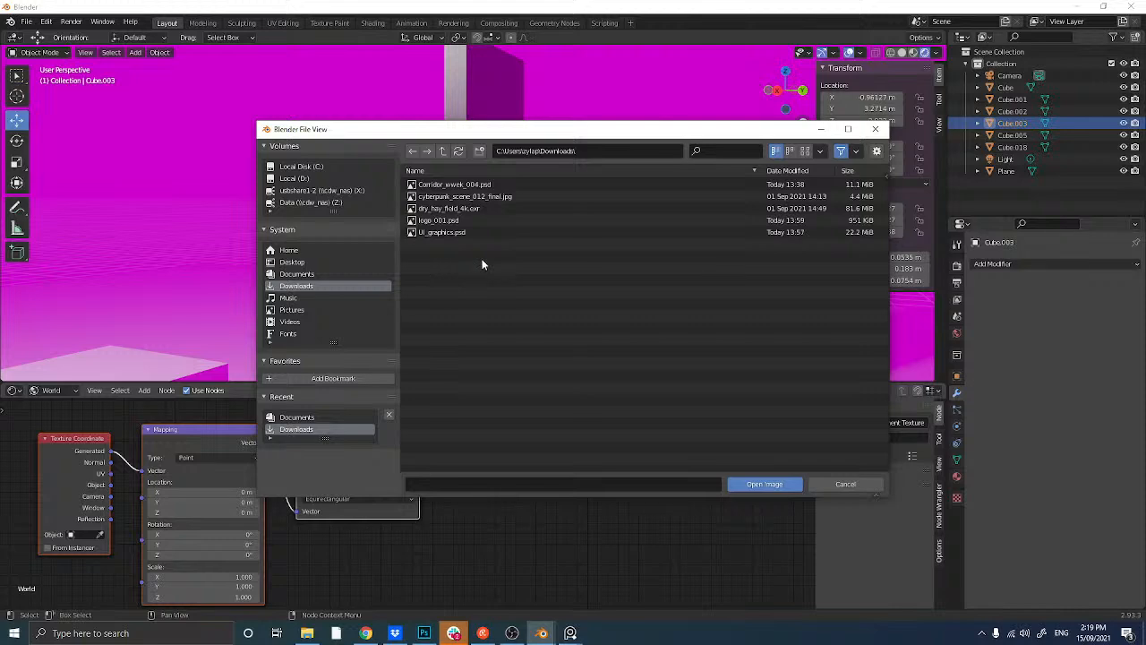
double_click(467, 209)
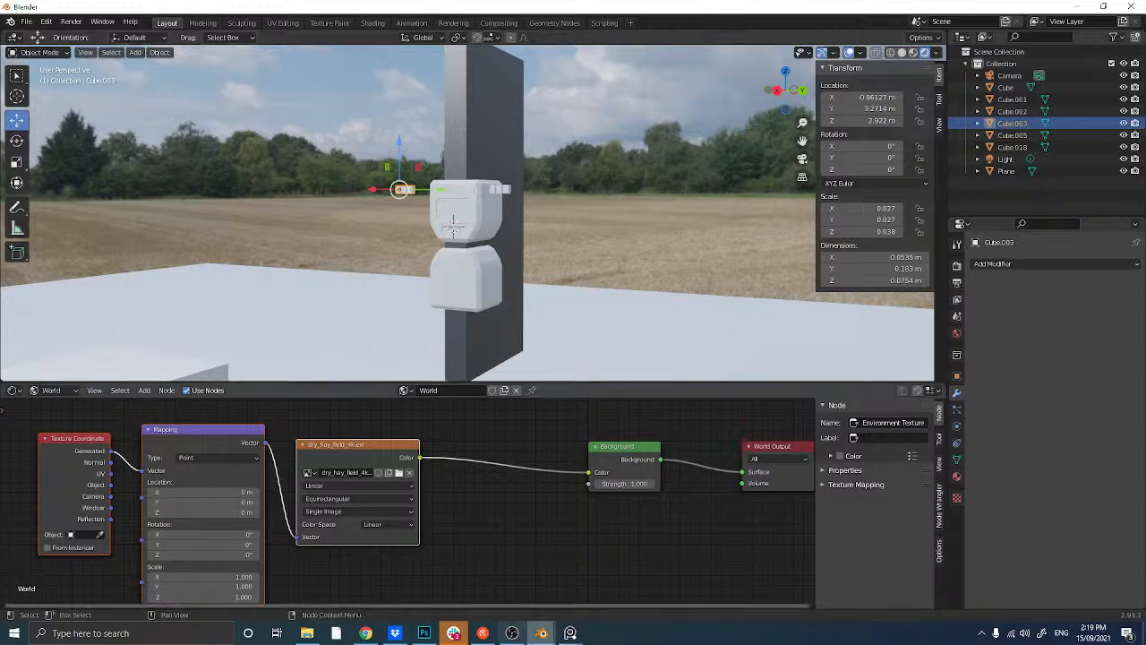
mouse_move(541, 634)
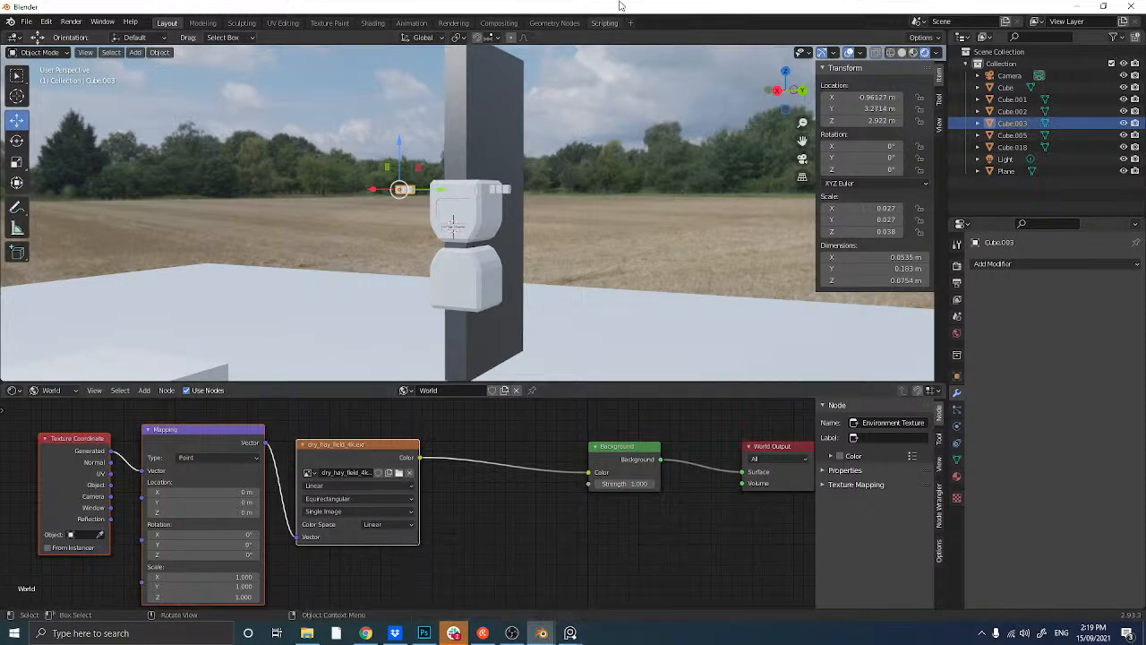
mouse_move(369, 235)
middle_mouse_down()
mouse_move(441, 234)
mouse_move(354, 237)
middle_mouse_up()
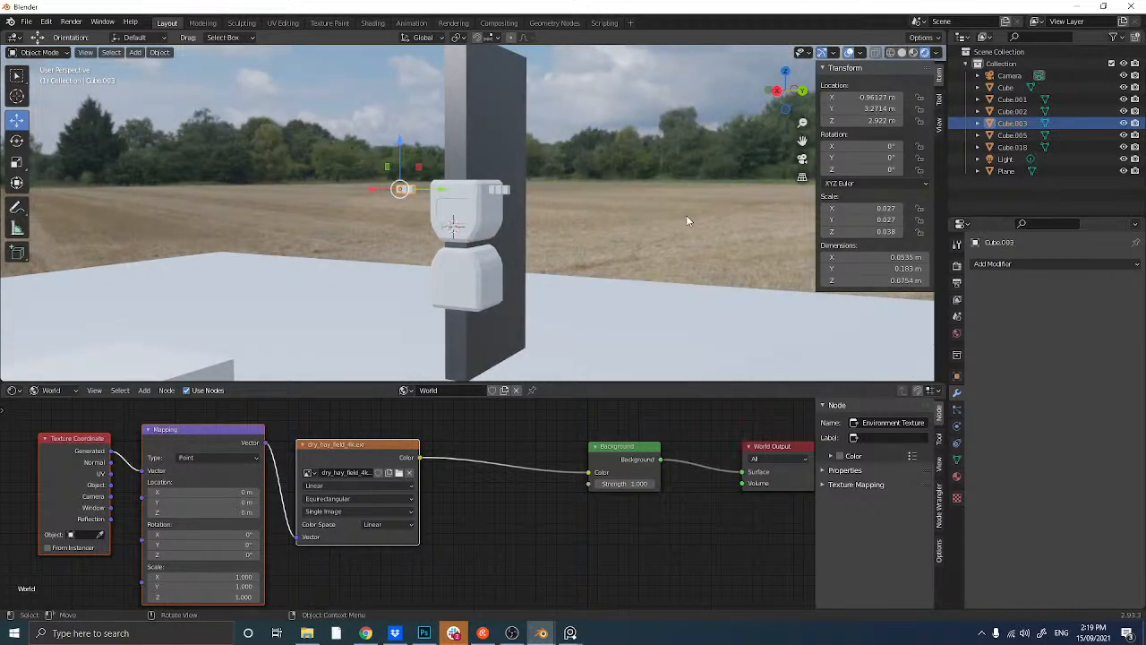
- Set the Eevee viewport sampling to 128 in the render settings
left_click(956, 266)
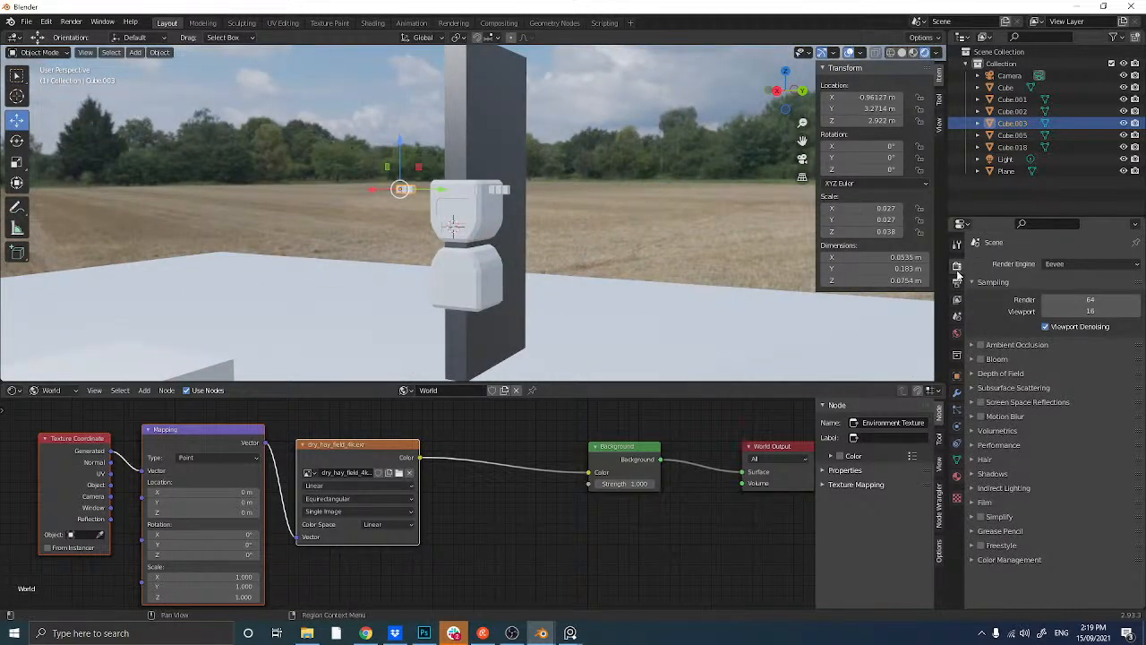
left_click(1069, 311)
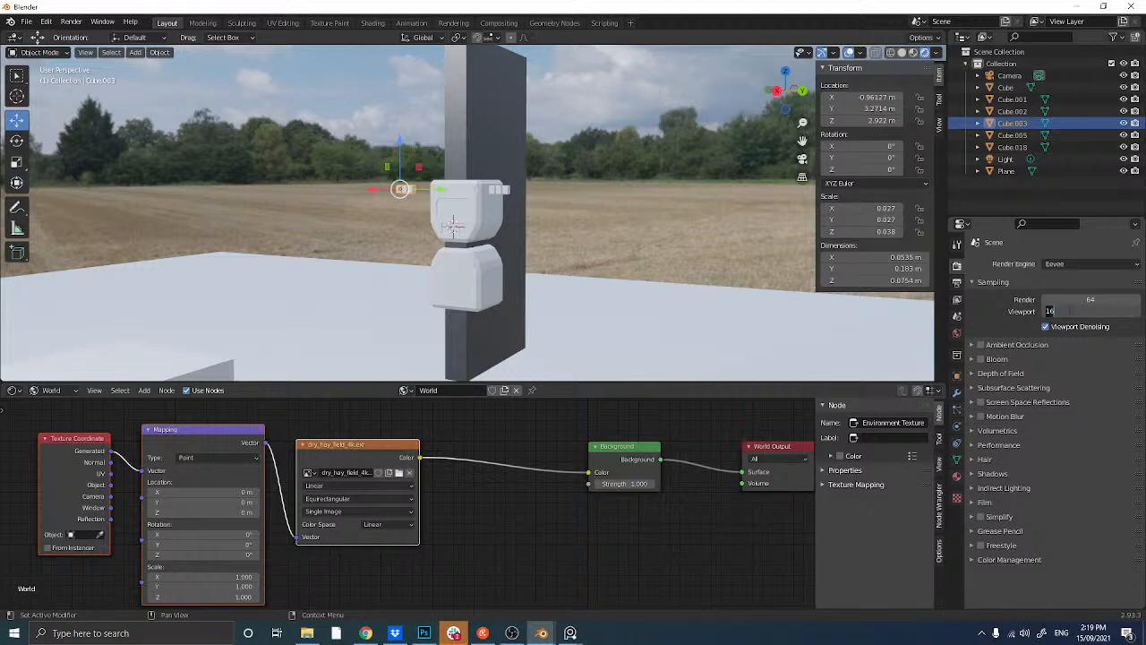
type("128")
key("Return")
- Enable Ambient Occlusion with a distance of 500 m, and turn on Screen Space Reflections
left_click(981, 345)
left_click(1025, 347)
left_click(1077, 362)
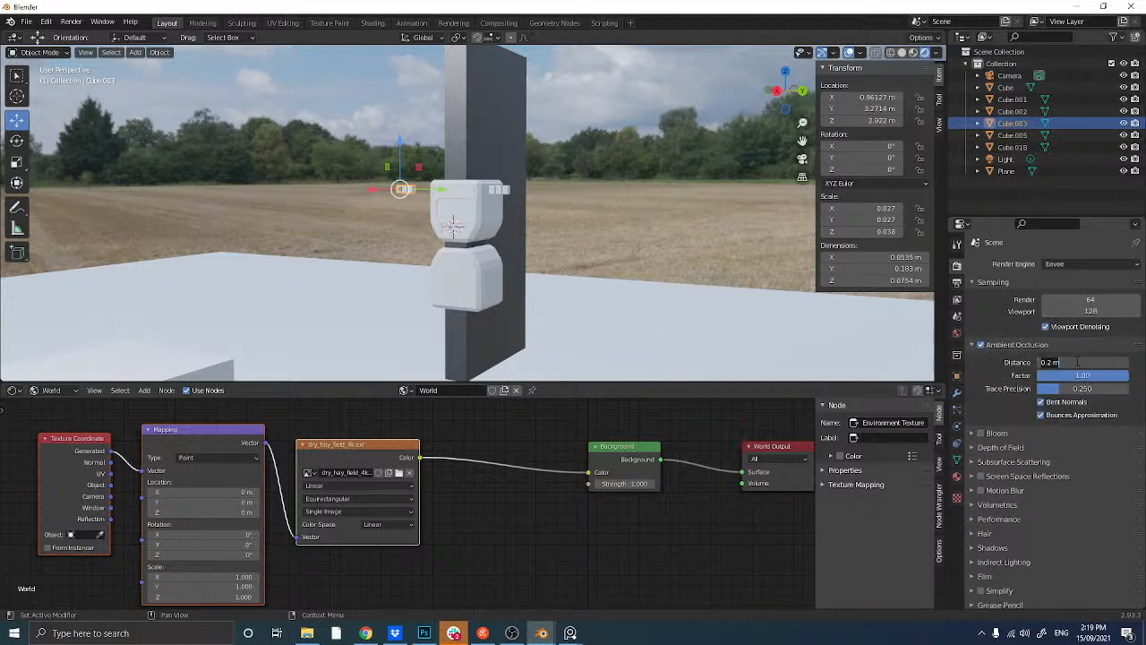
type("500")
key("Return")
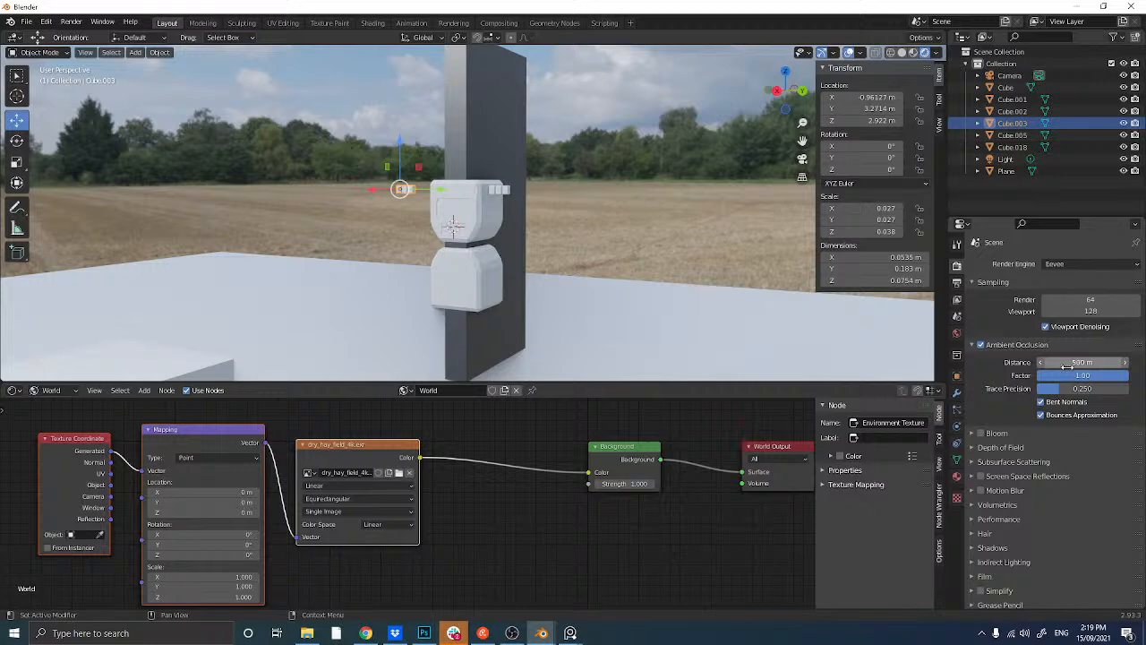
left_click(981, 477)
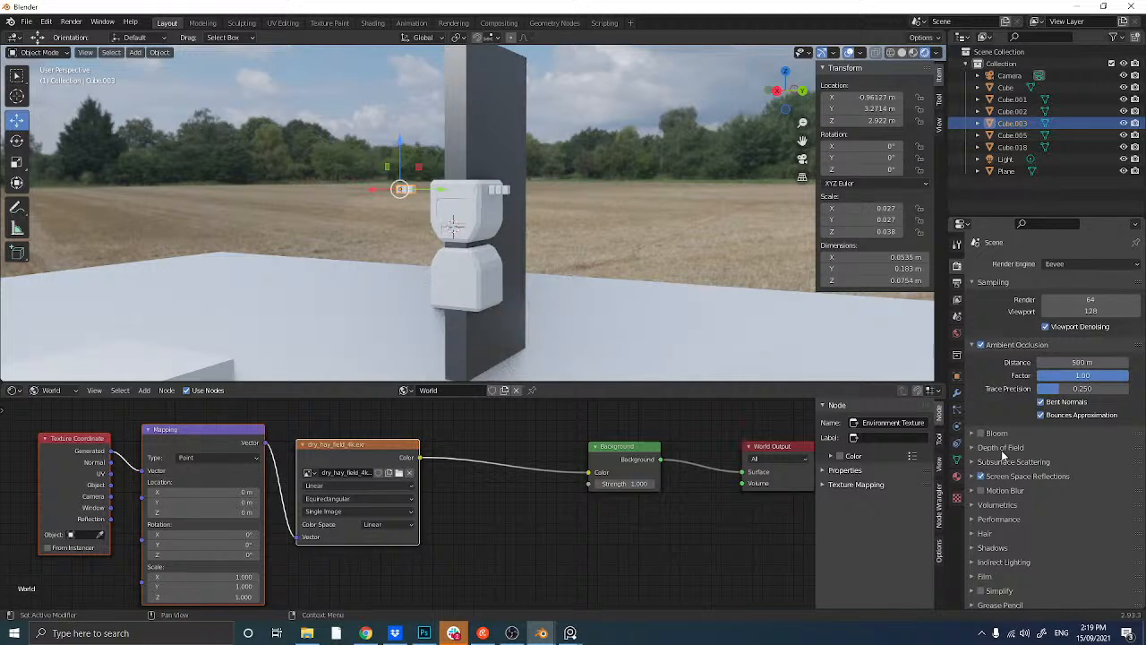
- Set both the cube size and cascade size of the Eevee shadows to 4096 px
scroll(1004, 455, "down", 1)
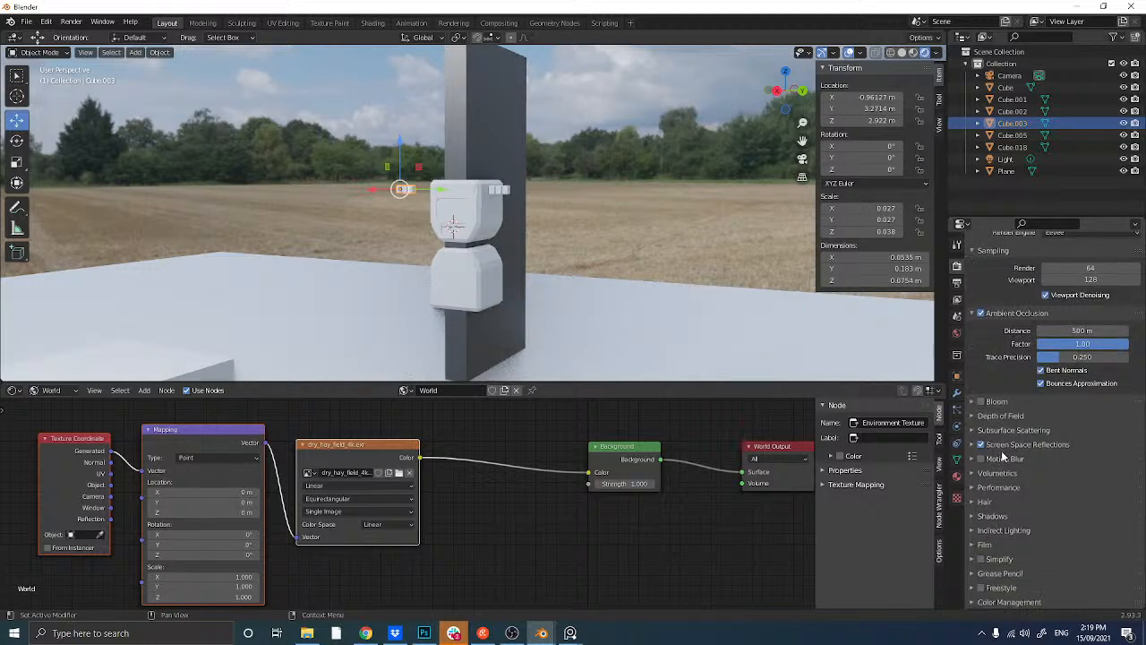
left_click(989, 517)
left_click(1063, 531)
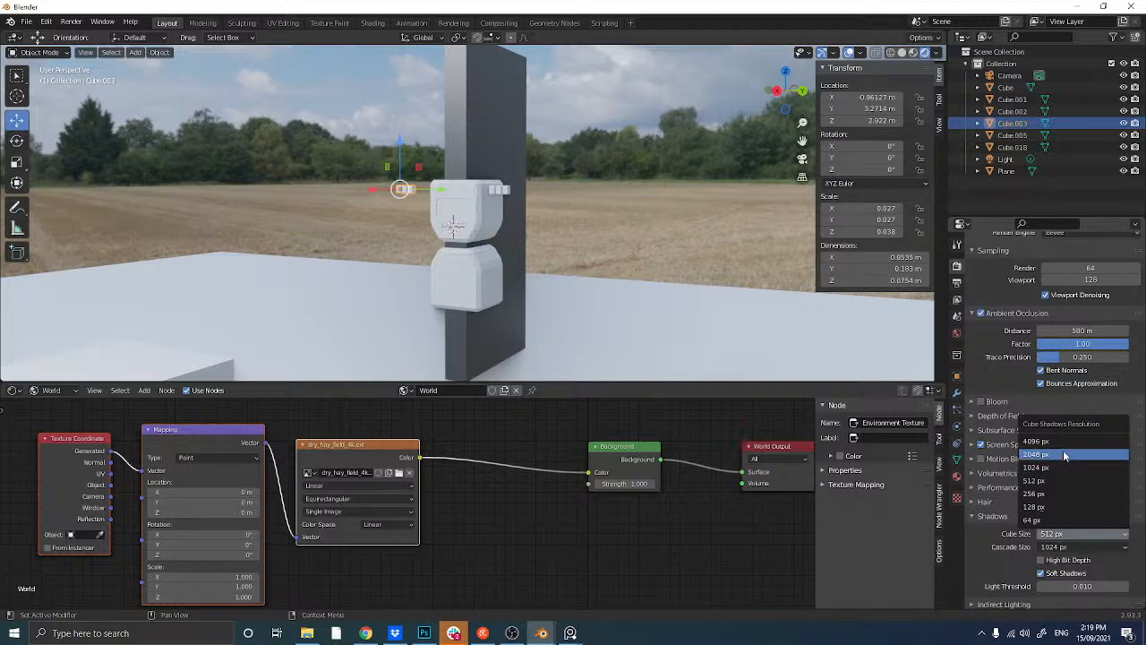
left_click(1064, 451)
left_click(1081, 547)
left_click(1058, 455)
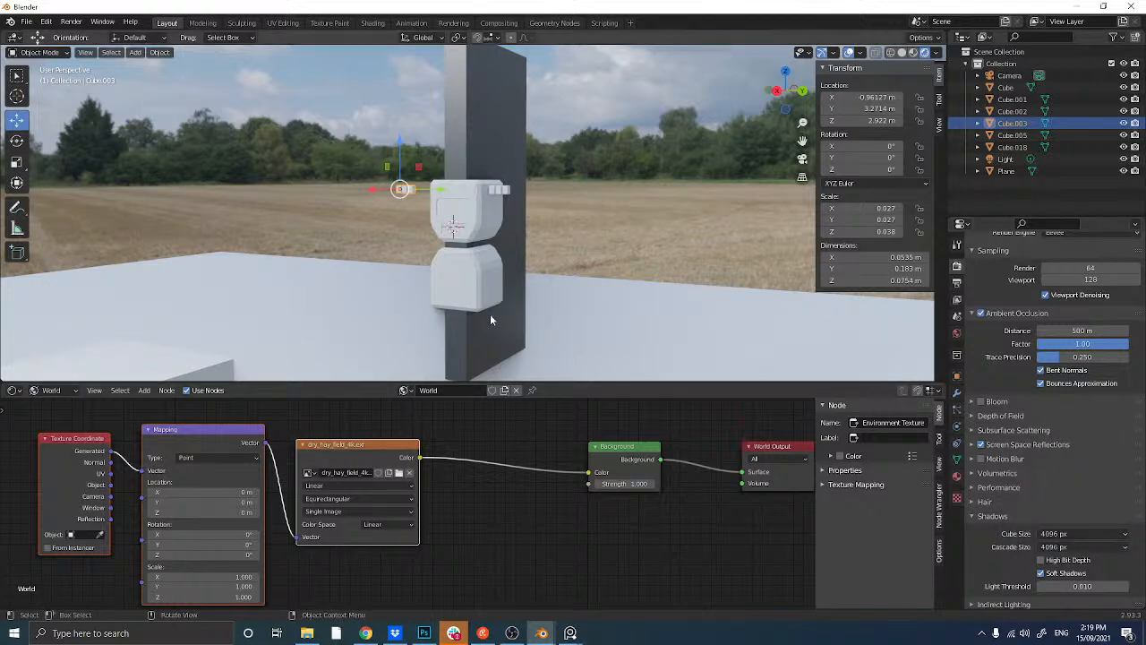
- Enlarge the 3D viewport and link the pillar's dark material to the upper block
left_click_drag(578, 384, 577, 507)
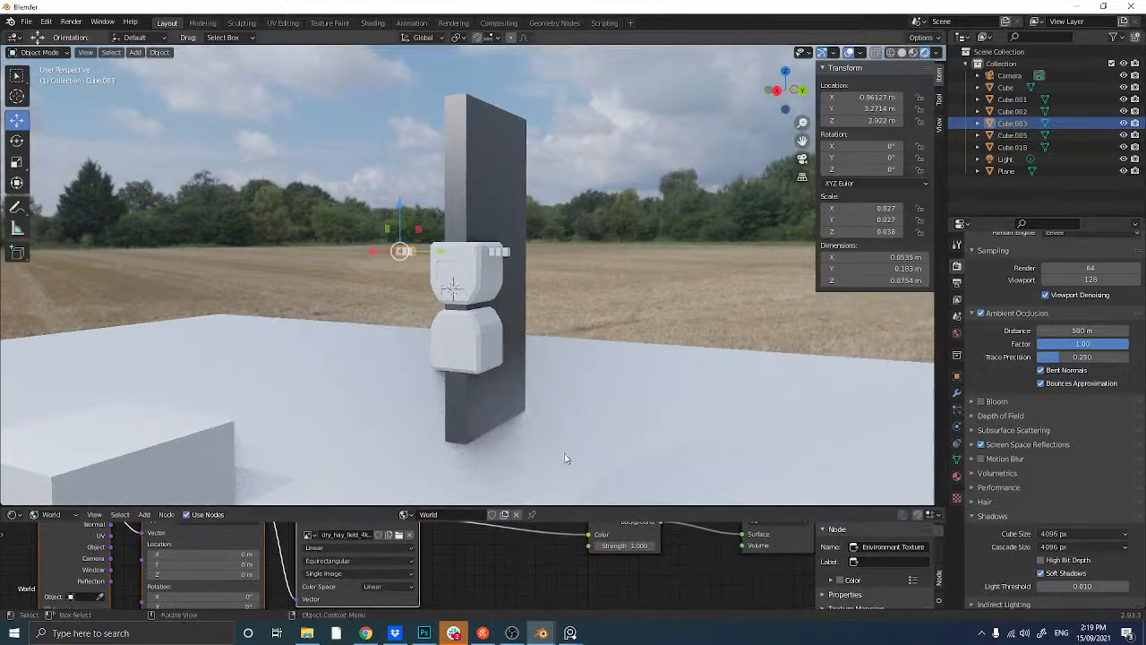
middle_click_drag(414, 287, 389, 294)
scroll(417, 289, "up", 4)
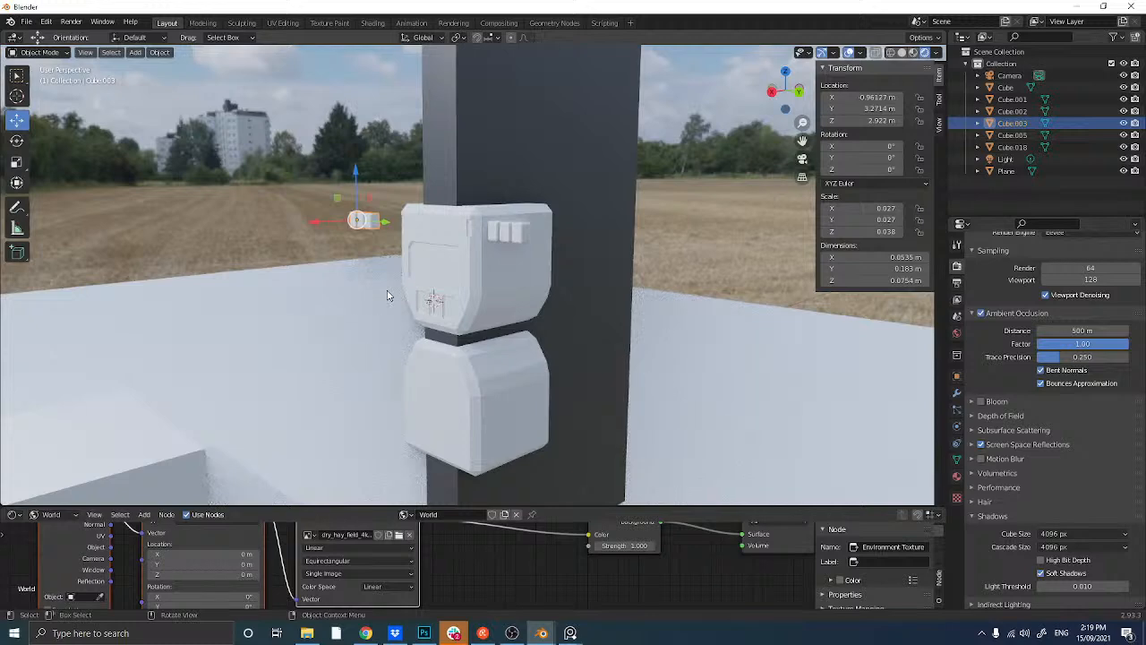
left_click(468, 230)
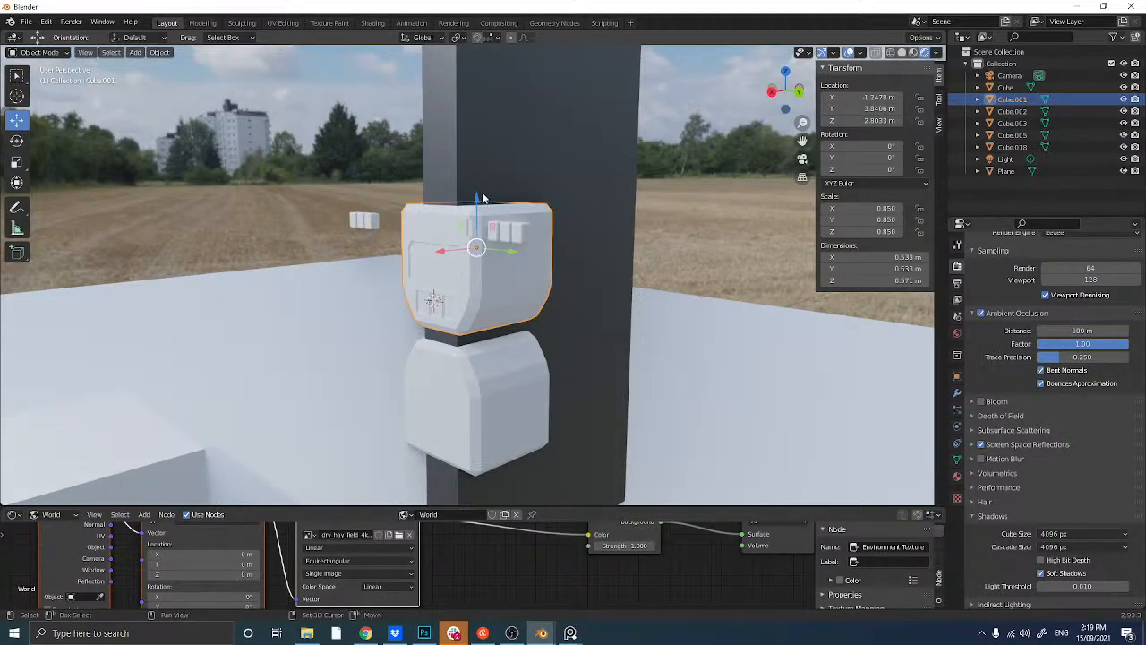
left_click(506, 177, "shift")
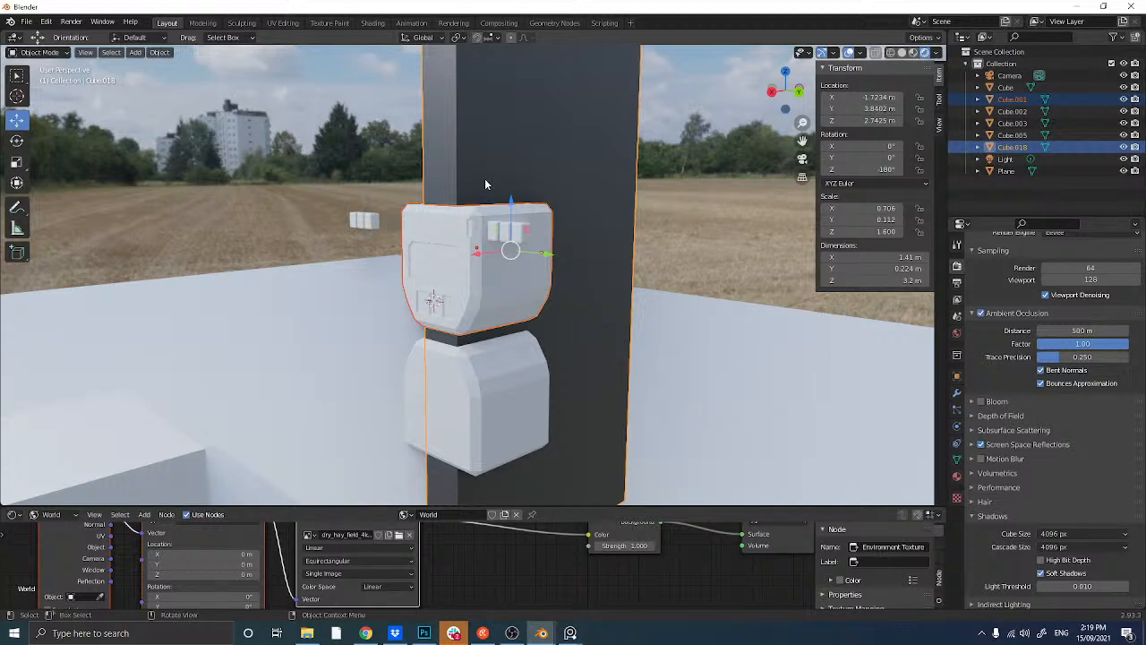
key("ctrl+l")
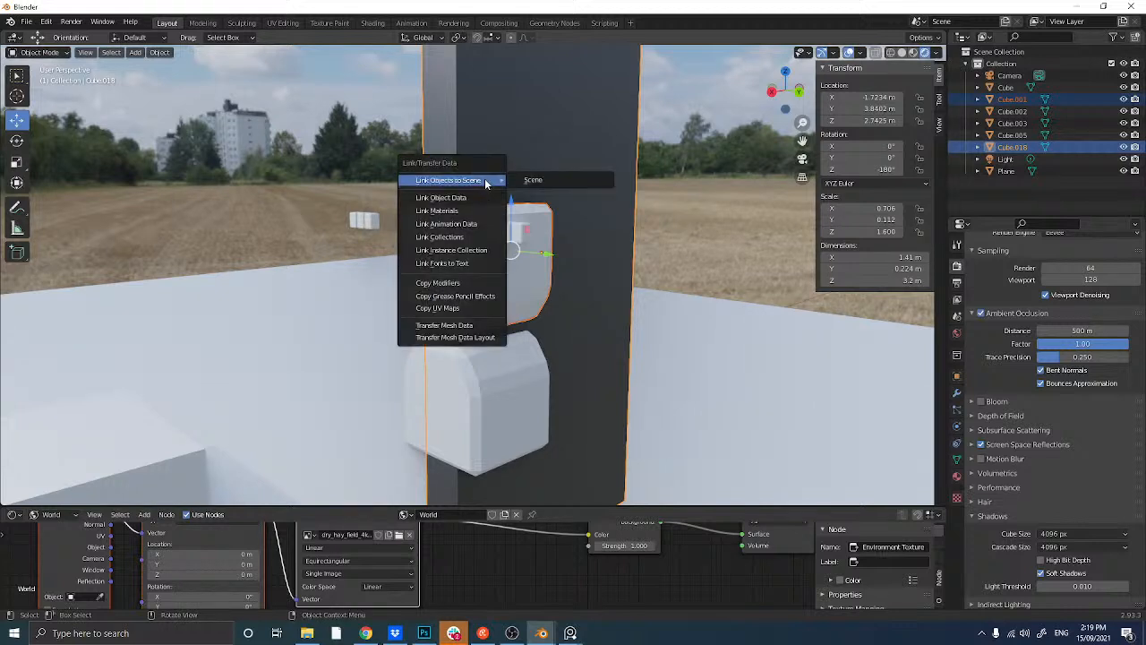
left_click(465, 198)
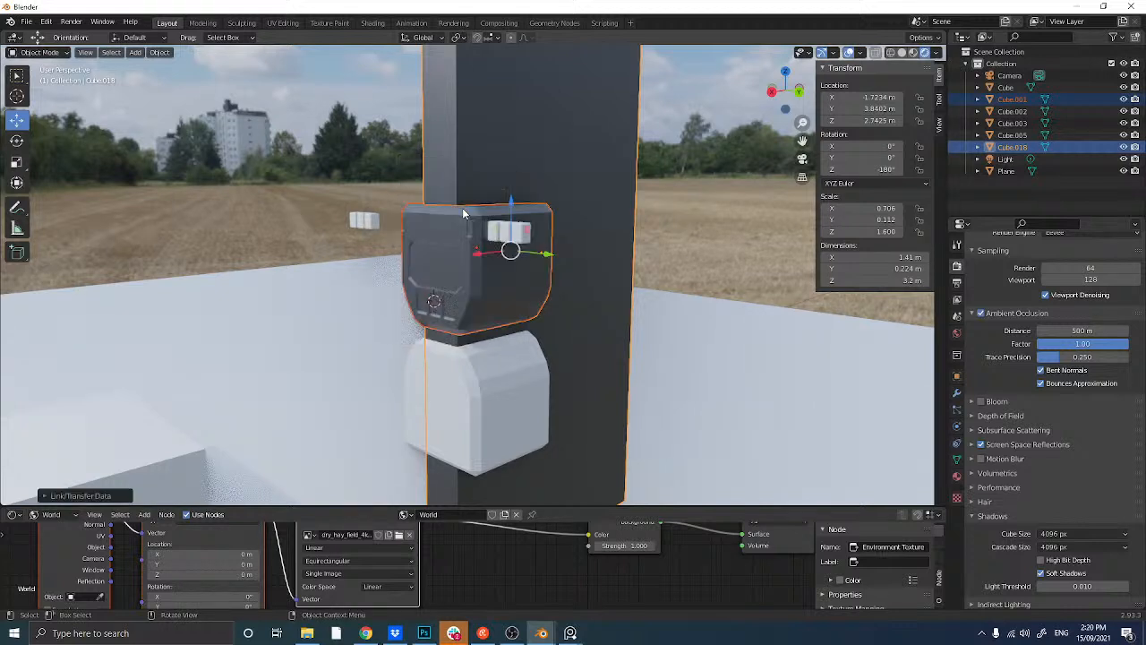
- Make the upper block's material a single-user copy and lighten its base color to a mid grey
left_click(500, 270)
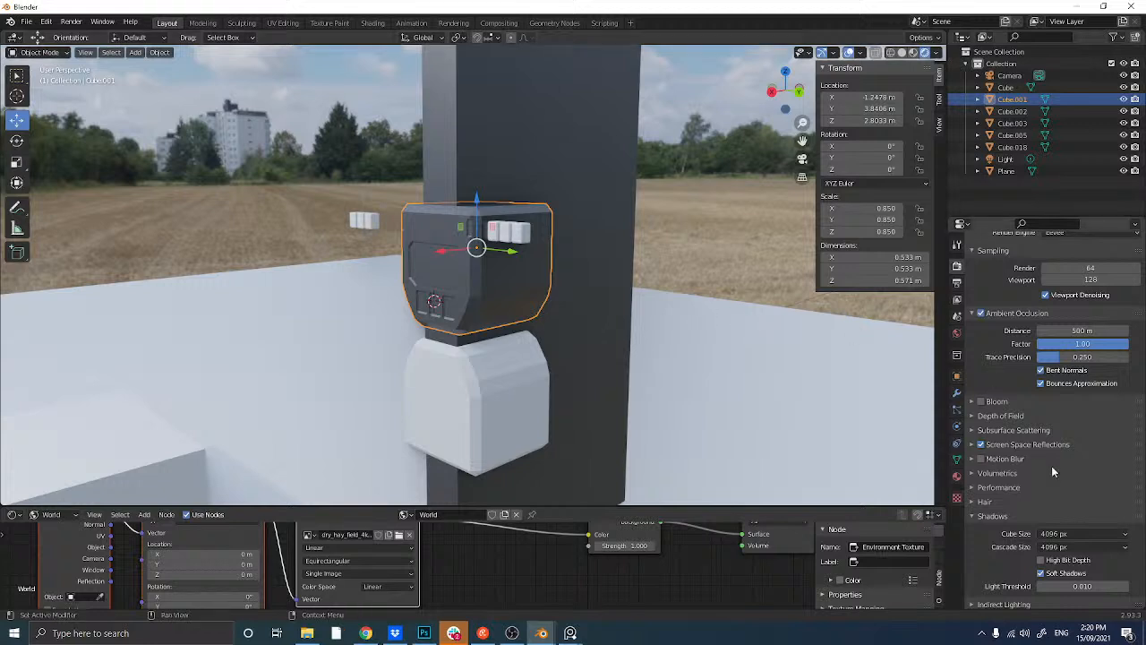
left_click(956, 476)
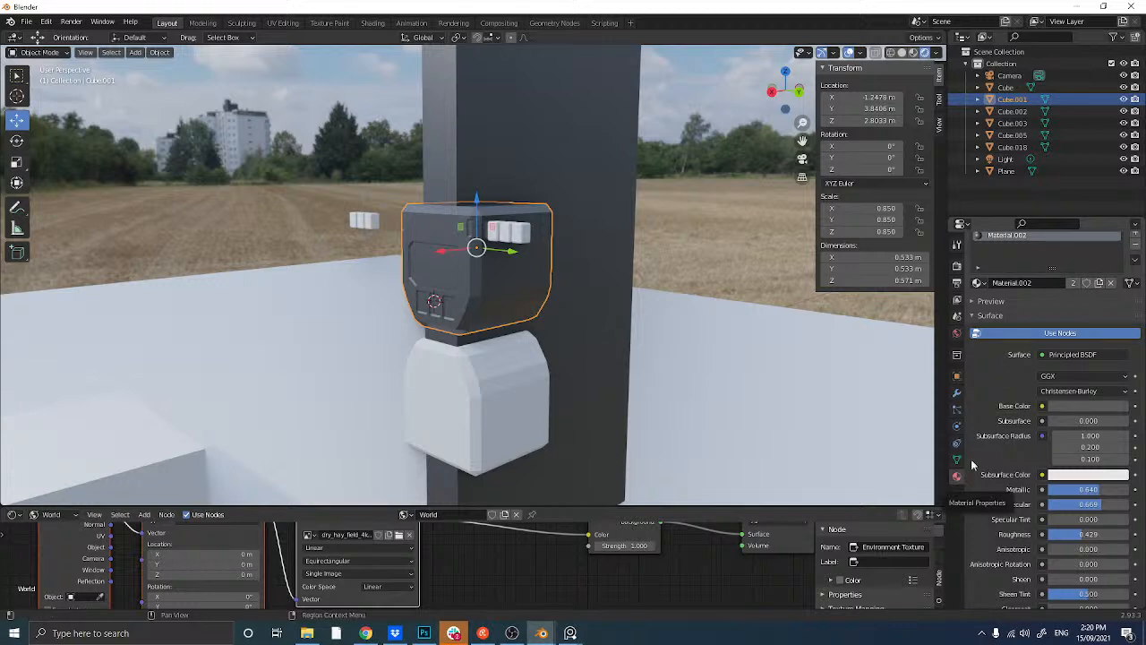
left_click(1072, 282)
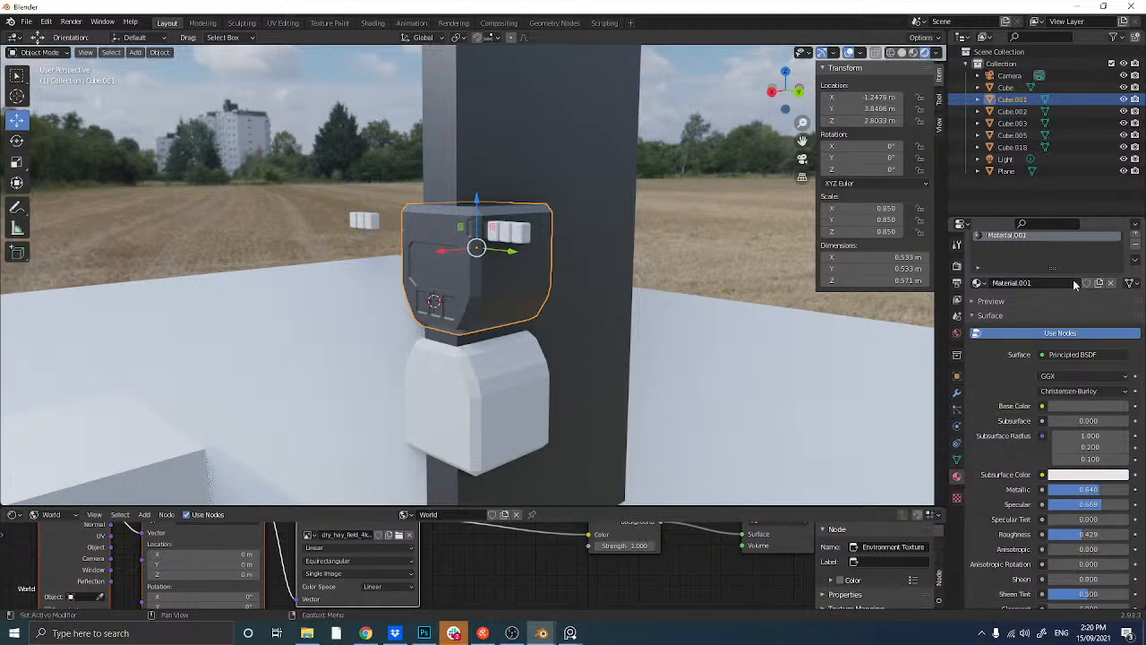
left_click(1097, 408)
left_click_drag(1119, 295, 1119, 272)
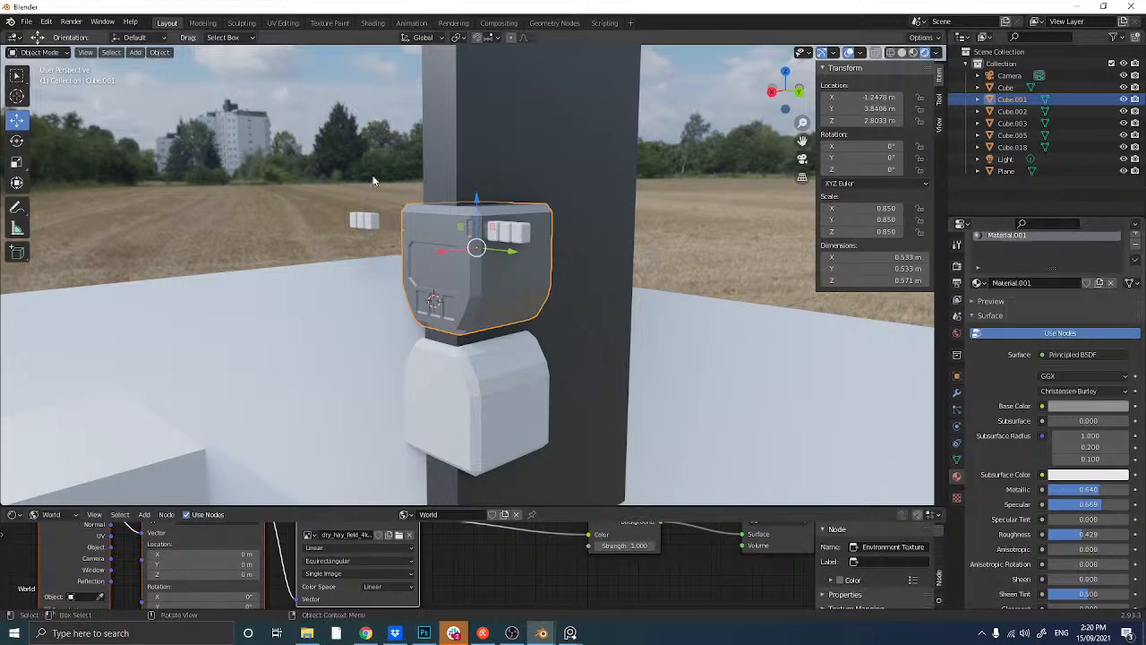
- Link the upper block's grey material to the lower block and deselect both
left_click(344, 178)
middle_click_drag(344, 178, 419, 347)
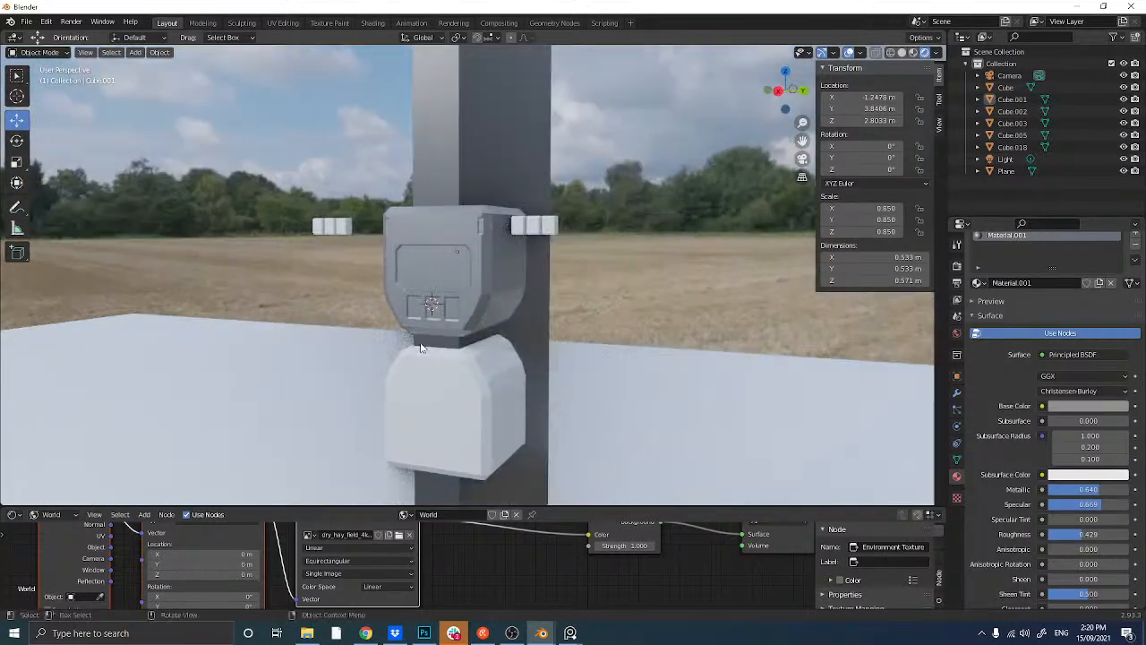
left_click(488, 373)
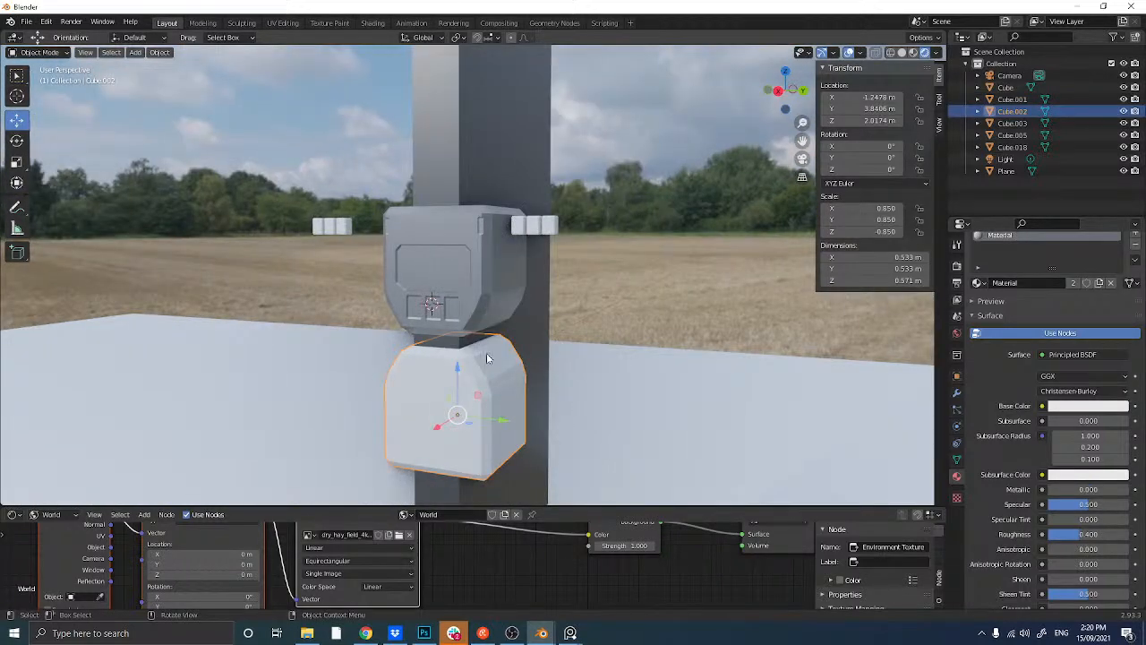
left_click(477, 281, "shift")
key("ctrl+l")
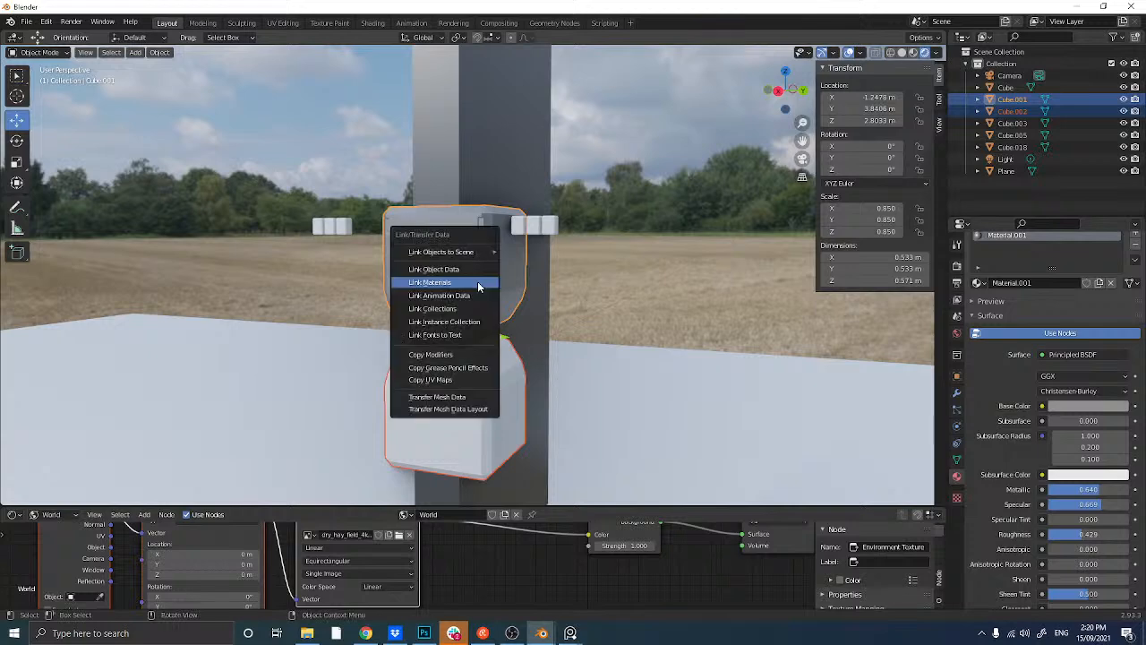
left_click(477, 281)
left_click(305, 269)
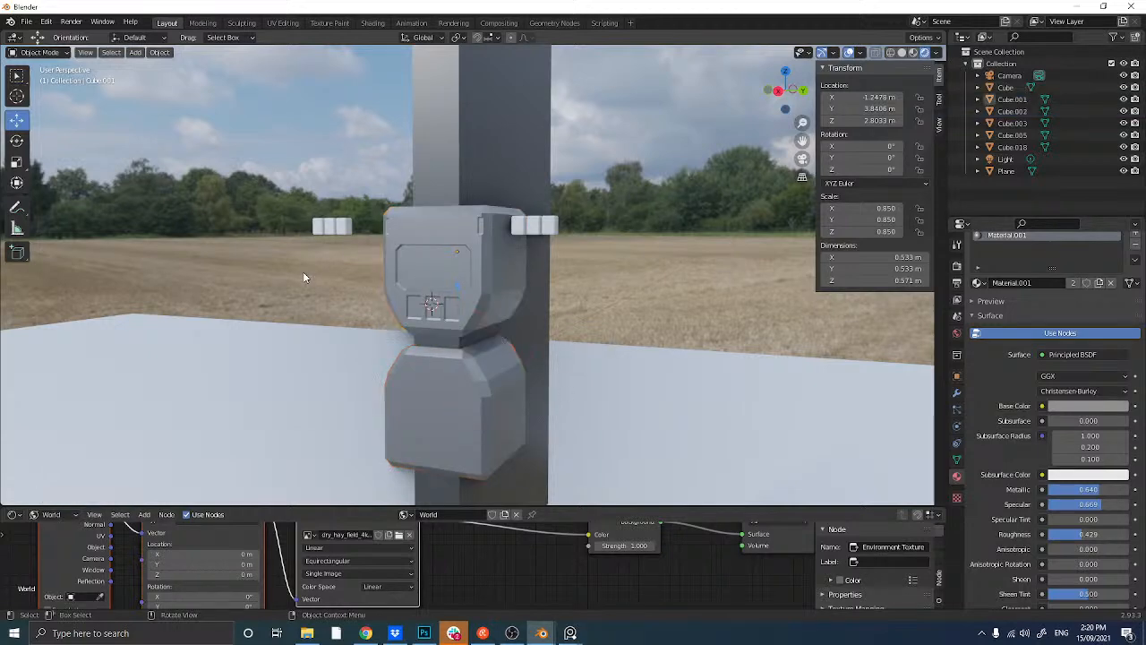
- Inspect the grey blocks up close, and set the world Background node's strength to 0.3
middle_click_drag(302, 271, 420, 253)
scroll(335, 274, "up", 3)
scroll(329, 278, "up", 2)
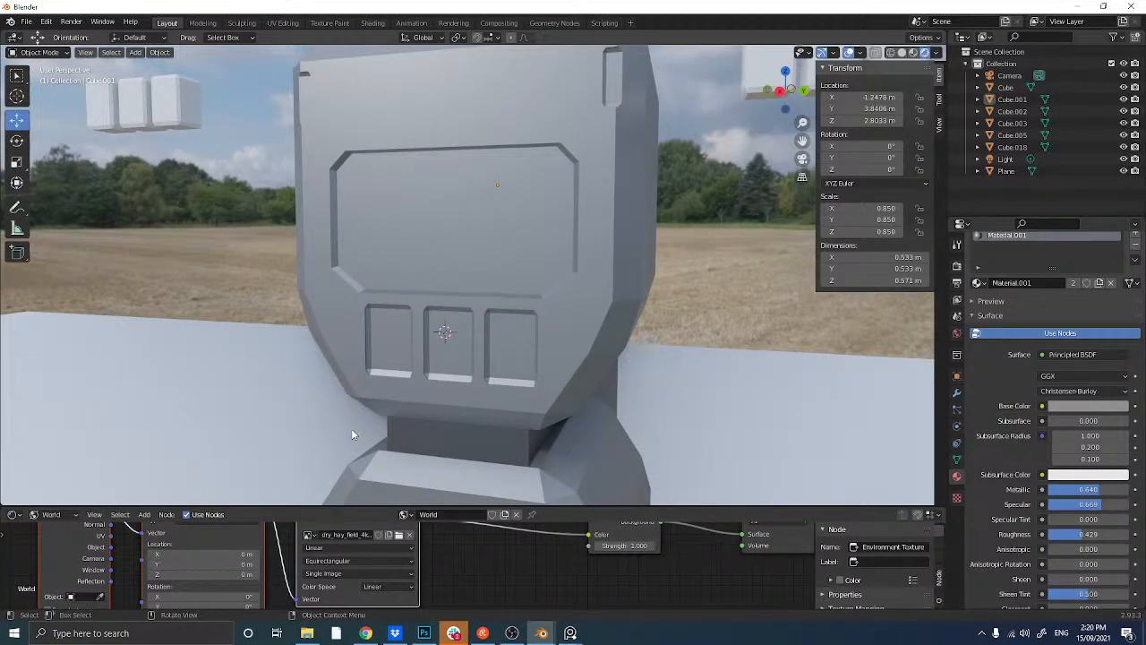
scroll(351, 435, "down", 6)
mouse_move(253, 381)
middle_mouse_down()
mouse_move(277, 385)
mouse_move(258, 383)
middle_mouse_up()
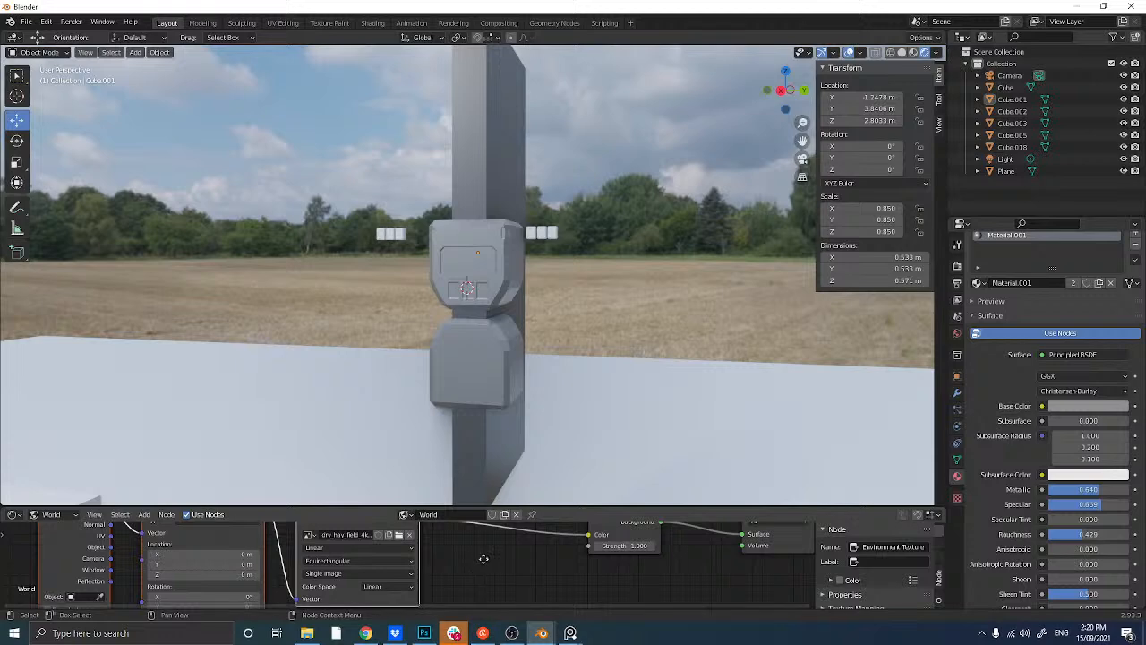
key("Home")
middle_click_drag(578, 568, 512, 561)
left_click(588, 556)
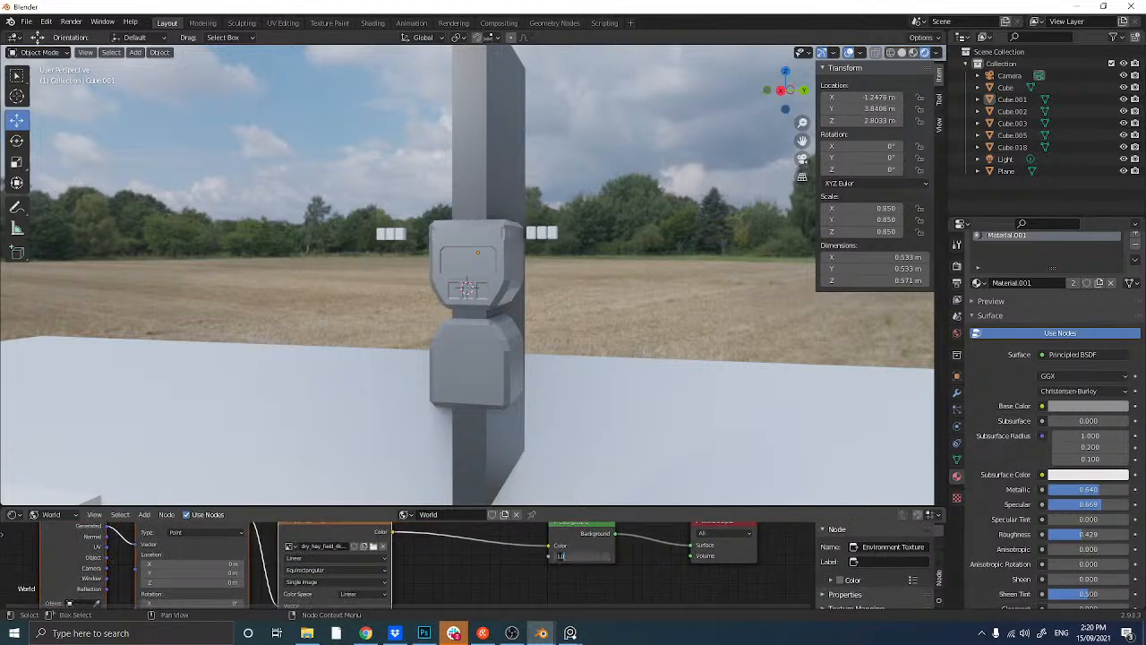
type("0.3")
key("Return")
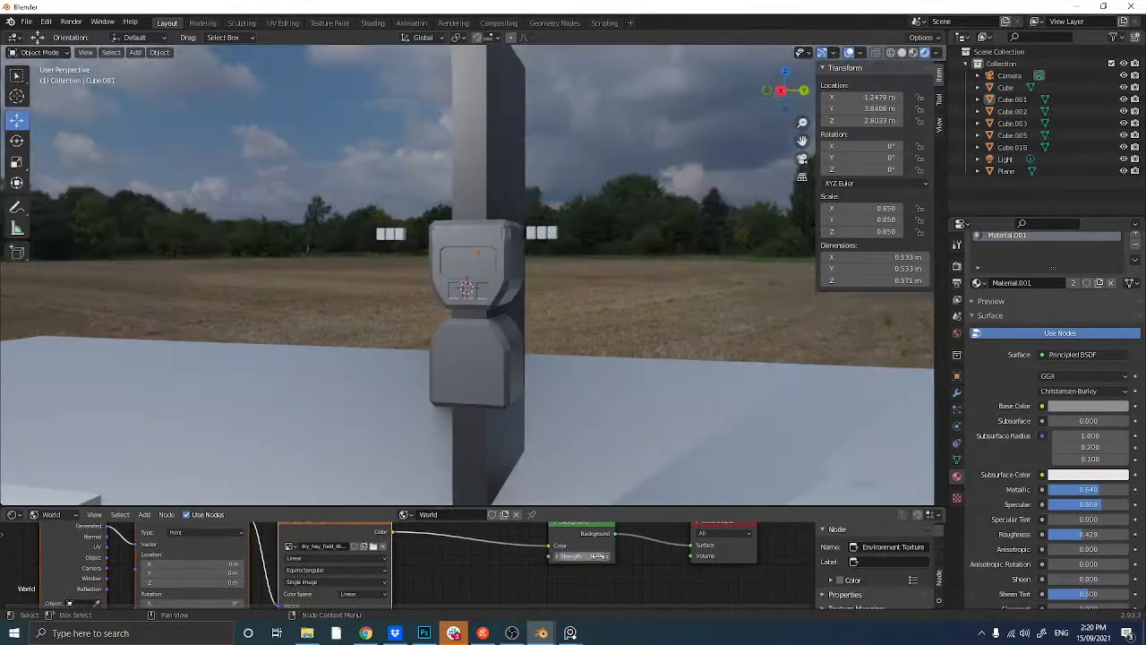
- Select all the faces inside the large recessed panel on the upper block's front in Edit Mode
middle_click_drag(308, 267, 446, 258)
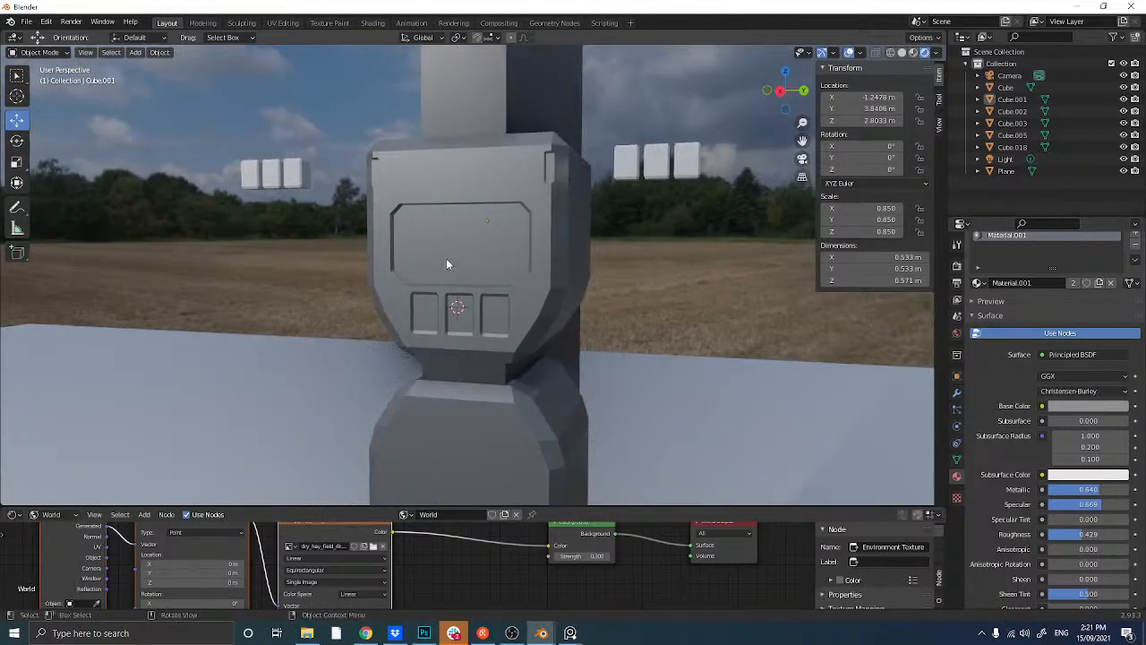
left_click(446, 258)
key("Tab")
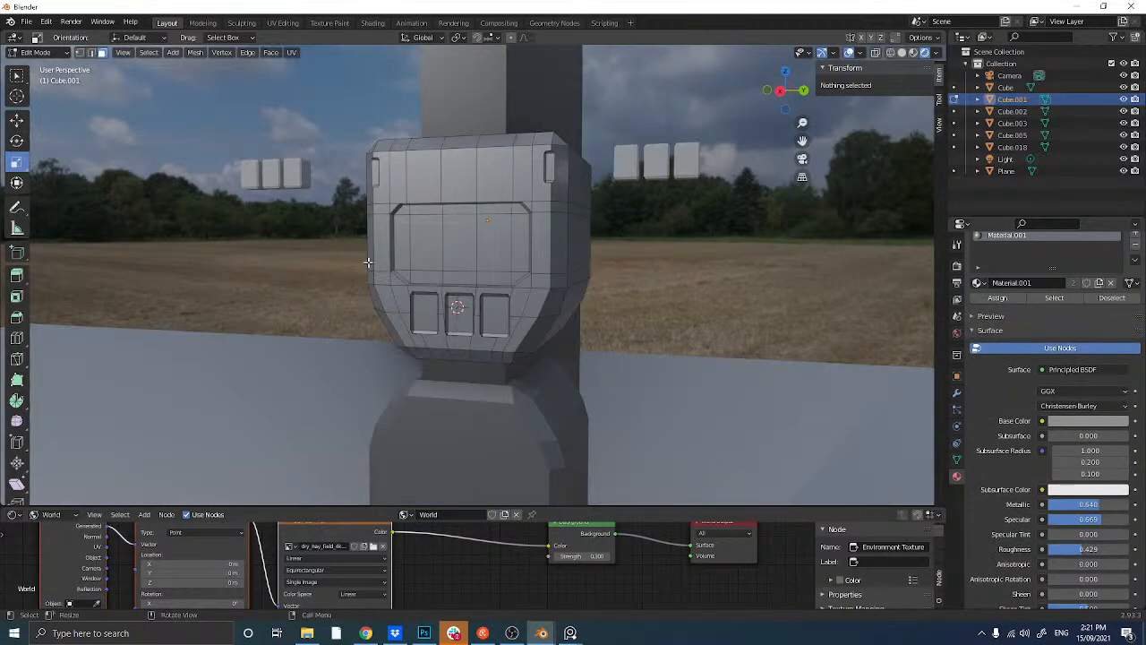
middle_click_drag(367, 263, 407, 260)
scroll(408, 260, "up", 2)
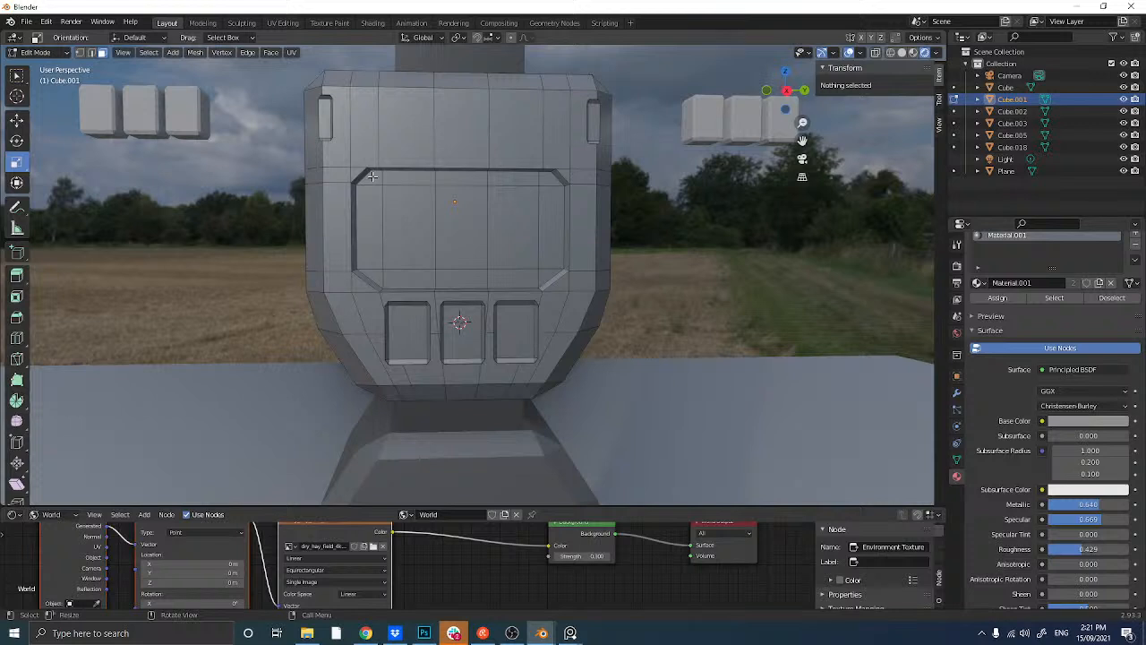
left_click(373, 176)
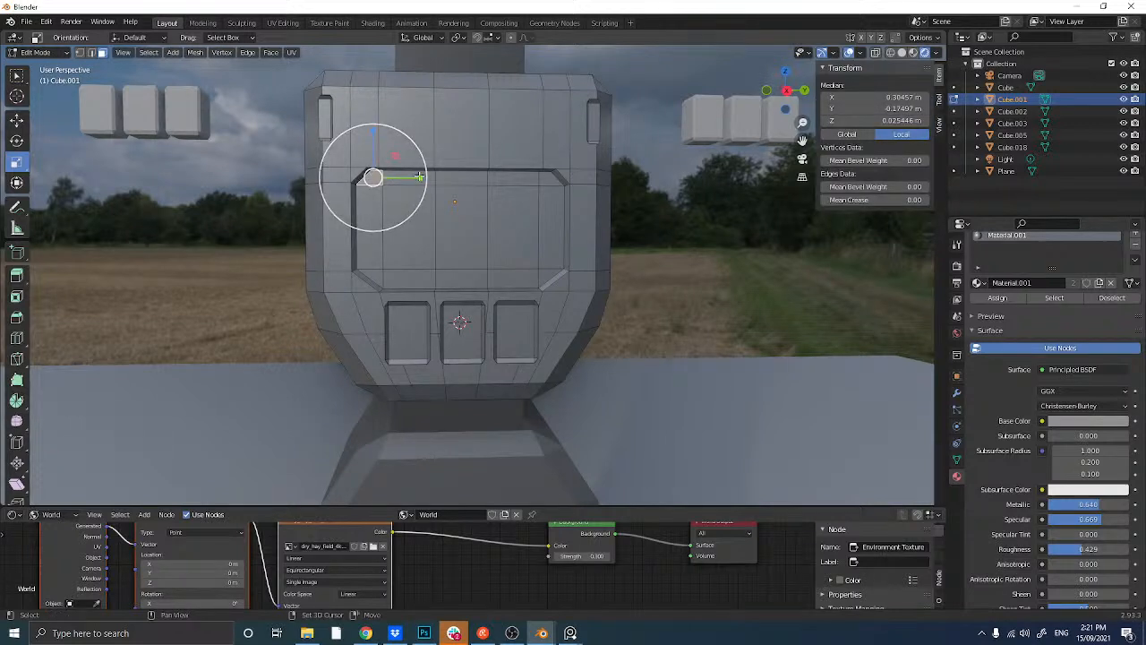
left_click(408, 181, "shift")
left_click(461, 182, "shift")
left_click(515, 183, "shift")
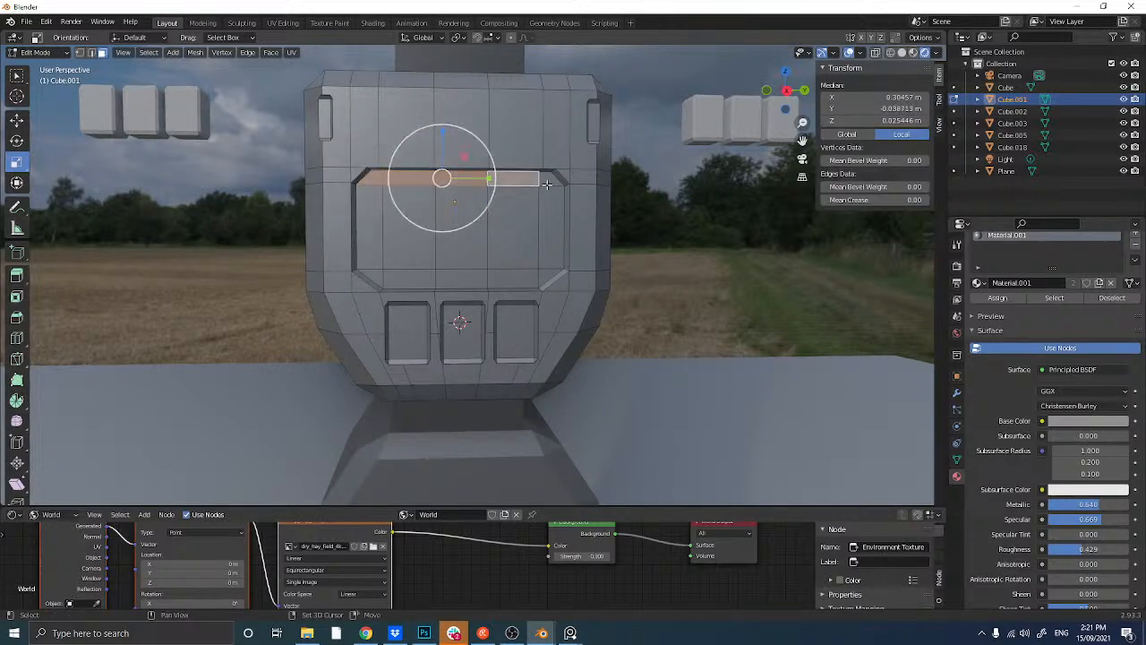
left_click(552, 215, "shift")
left_click(547, 278, "shift")
left_click(509, 277, "shift")
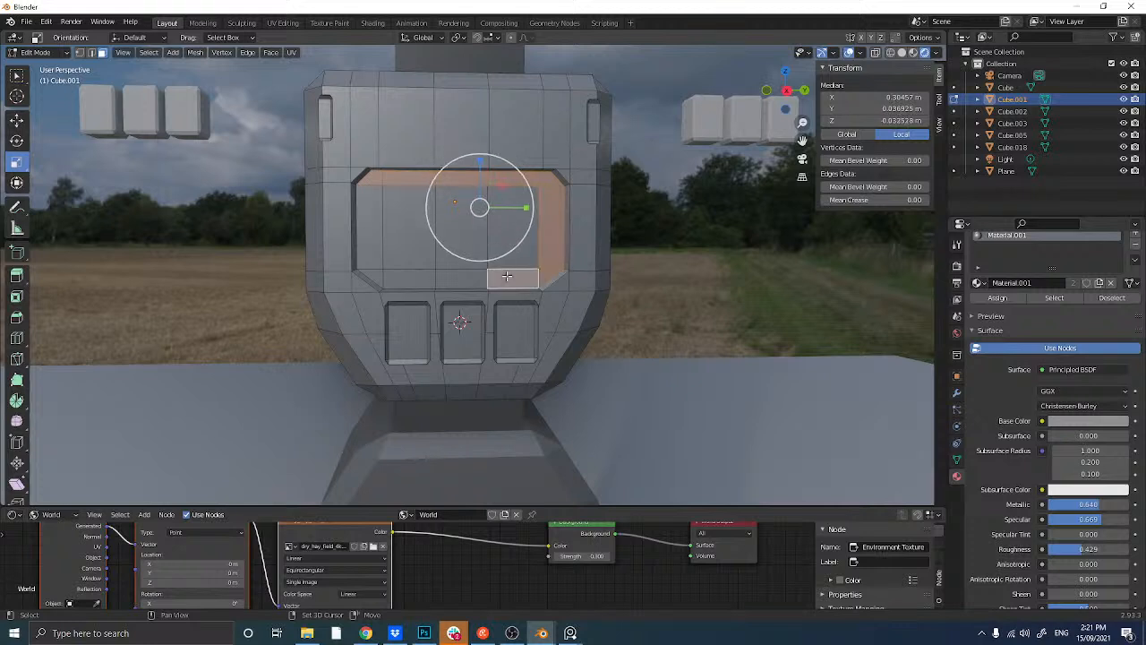
left_click(507, 262, "shift")
left_click(471, 249, "shift")
left_click(453, 278, "shift")
left_click(421, 280, "shift")
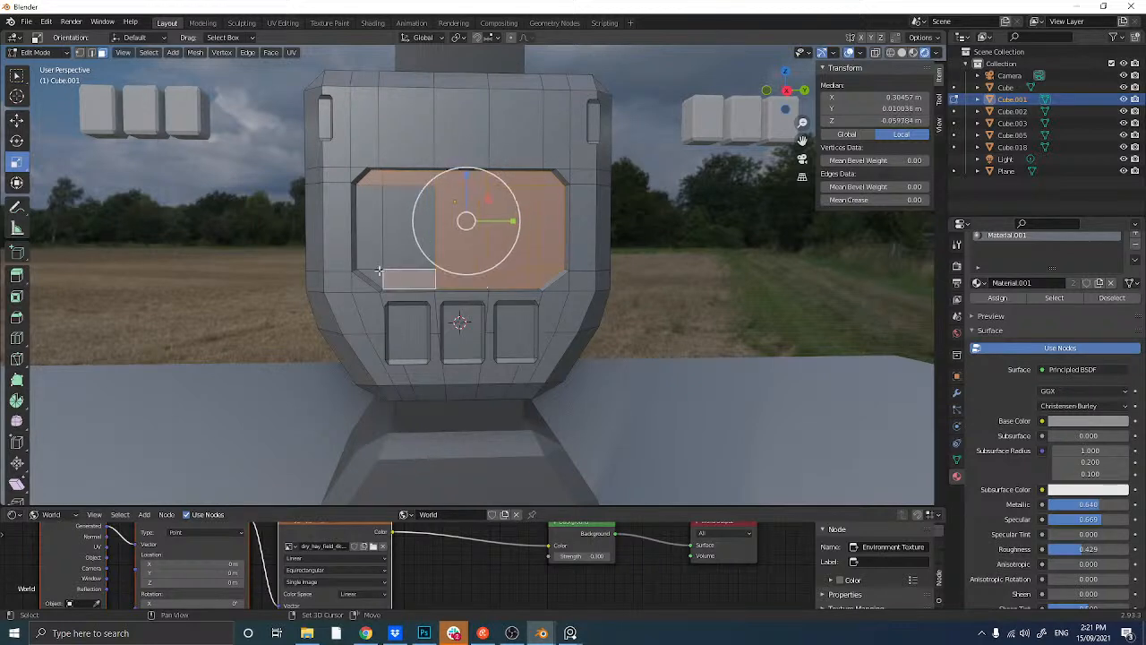
left_click(376, 272, "shift")
left_click(369, 243, "shift")
left_click(389, 244, "shift")
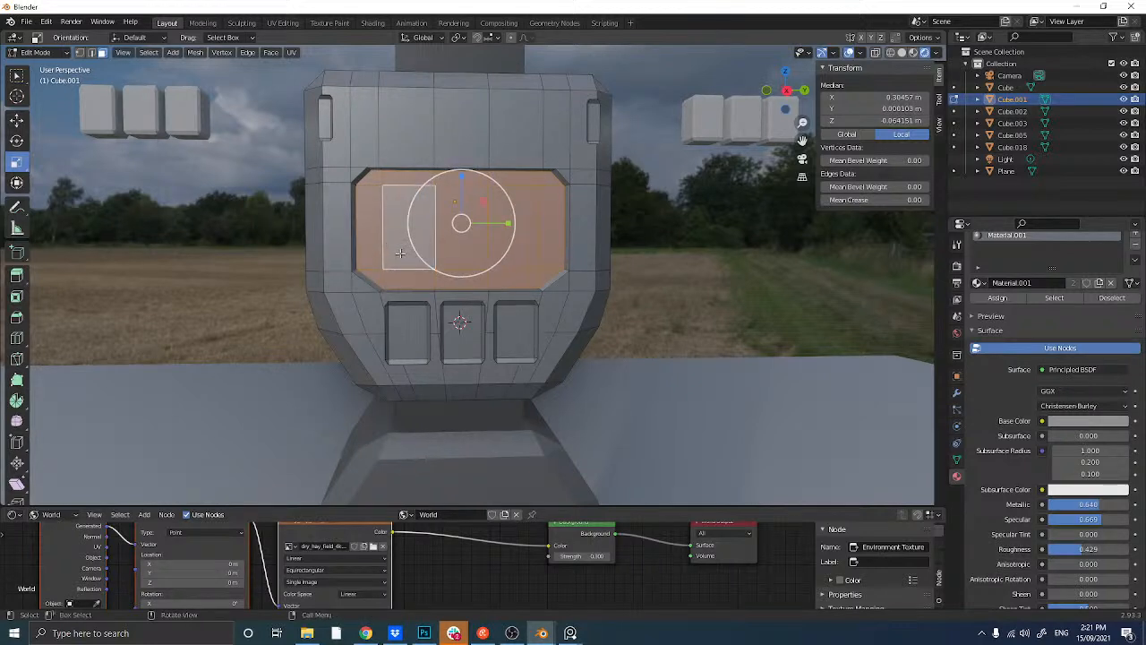
- Add the inner faces of the three small recesses below the panel to the selection
left_click(406, 328, "shift")
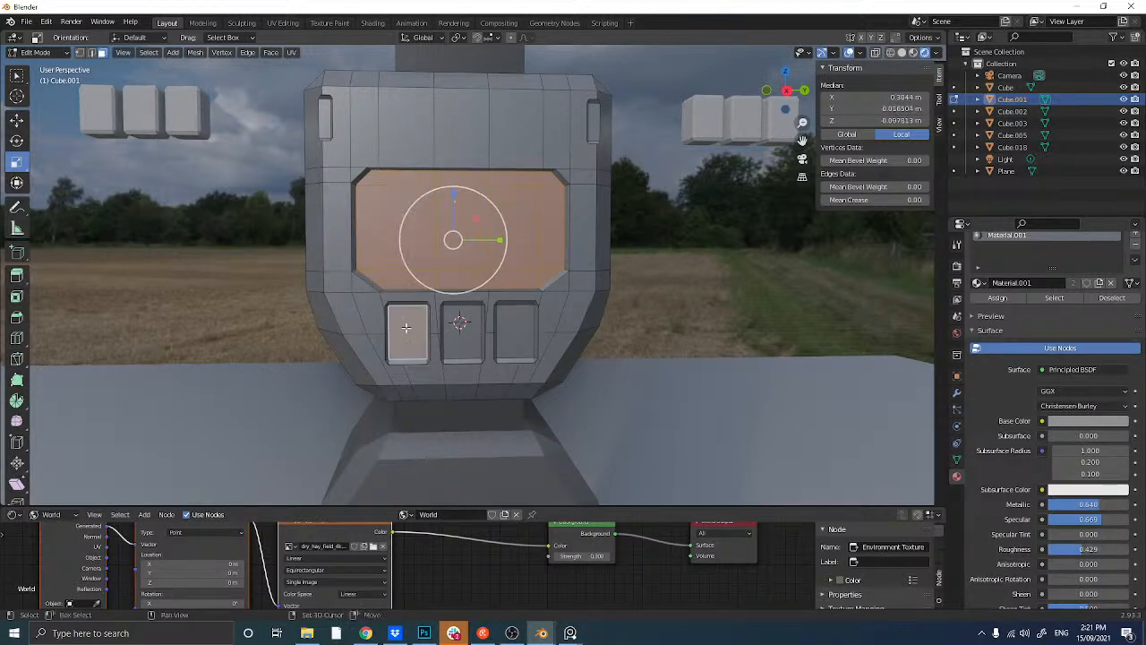
left_click(456, 338, "shift")
left_click(507, 342, "shift")
middle_click_drag(507, 342, 441, 329)
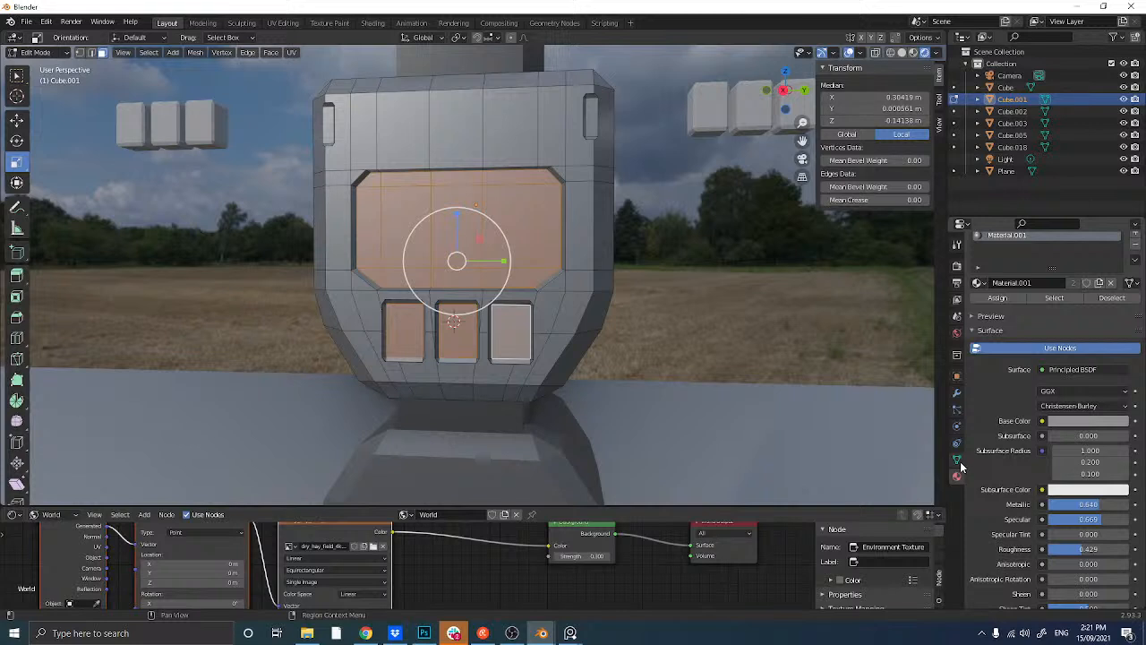
- Add a second material slot to the upper block with a new material and a cyan-blue base color
scroll(1102, 268, "up", 2)
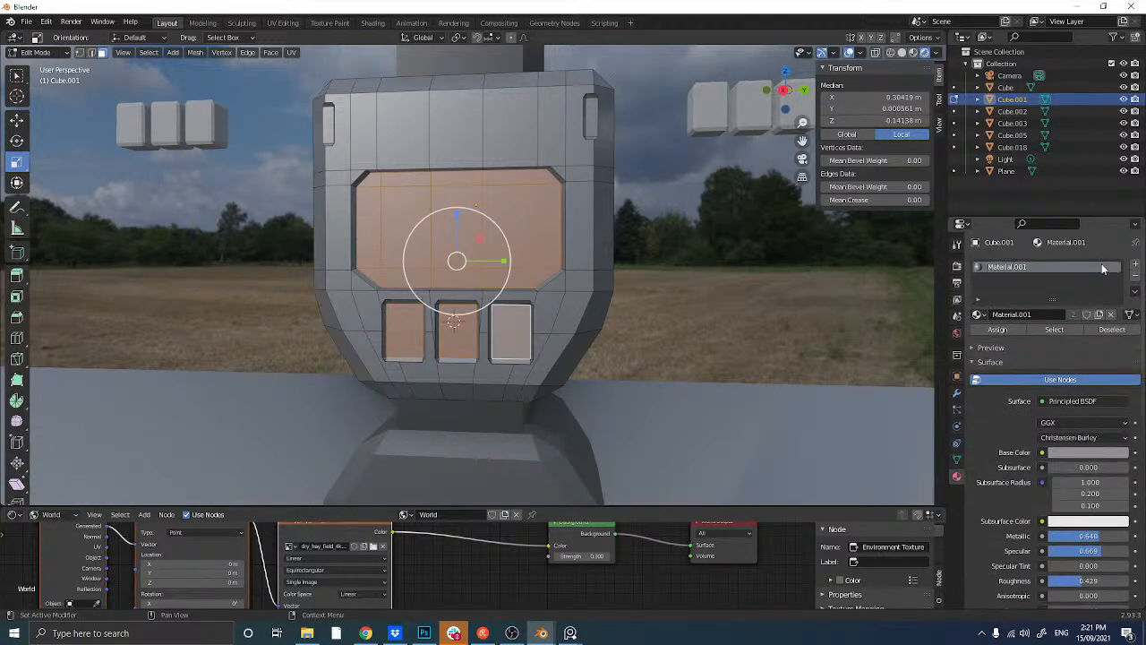
left_click(1136, 264)
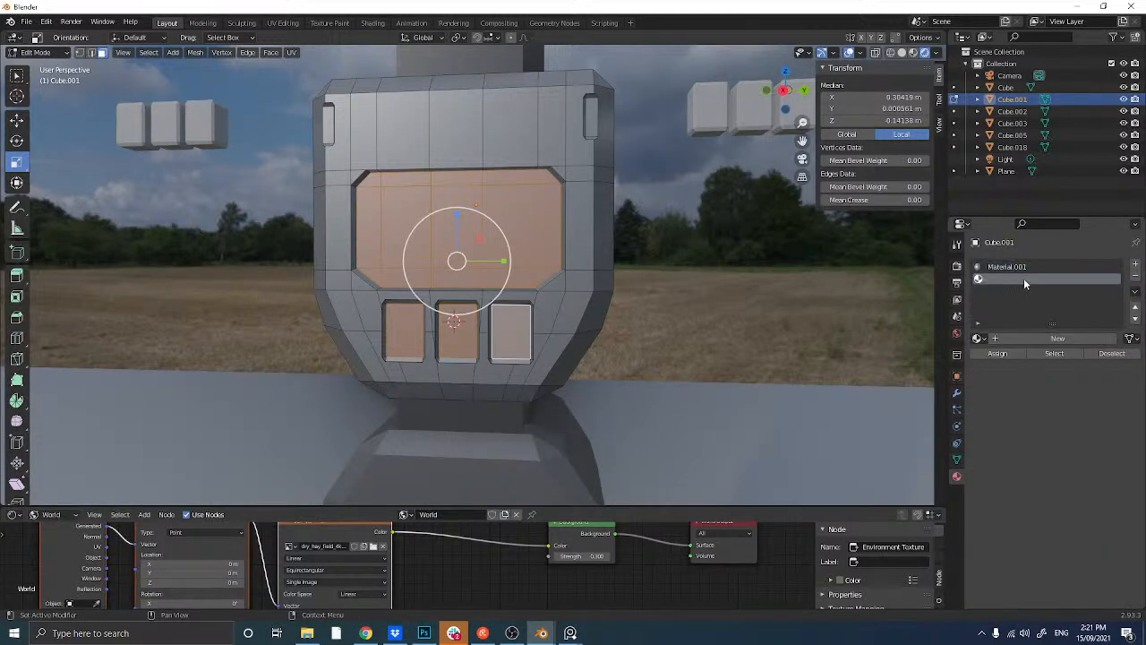
left_click(1034, 339)
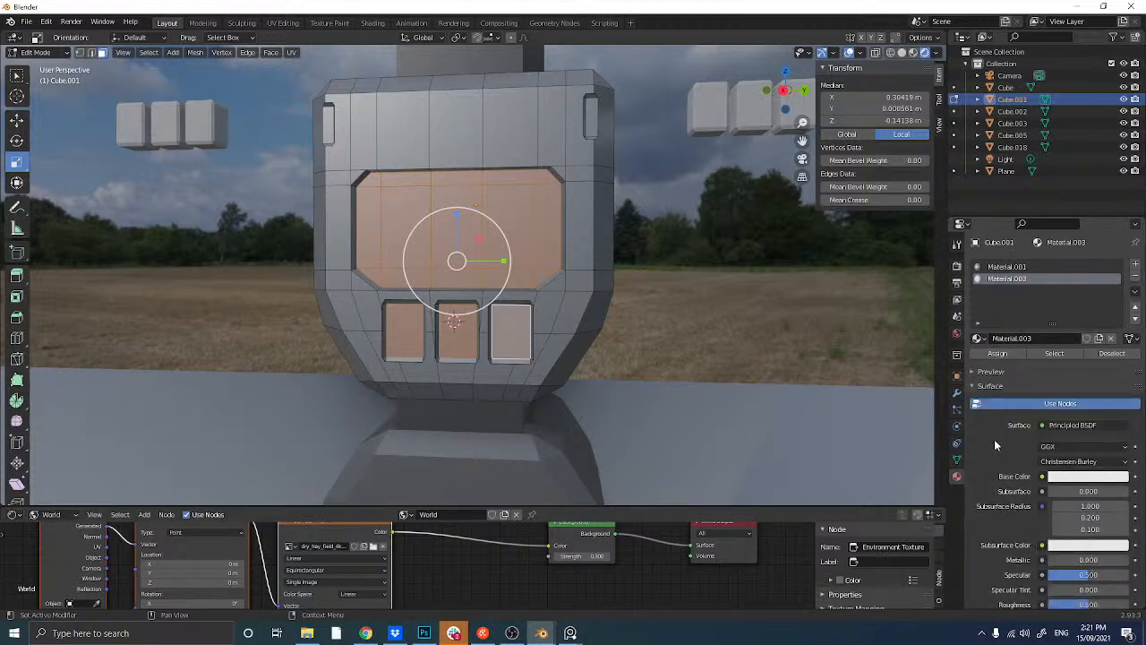
left_click(1081, 478)
left_click_drag(1086, 339, 1075, 310)
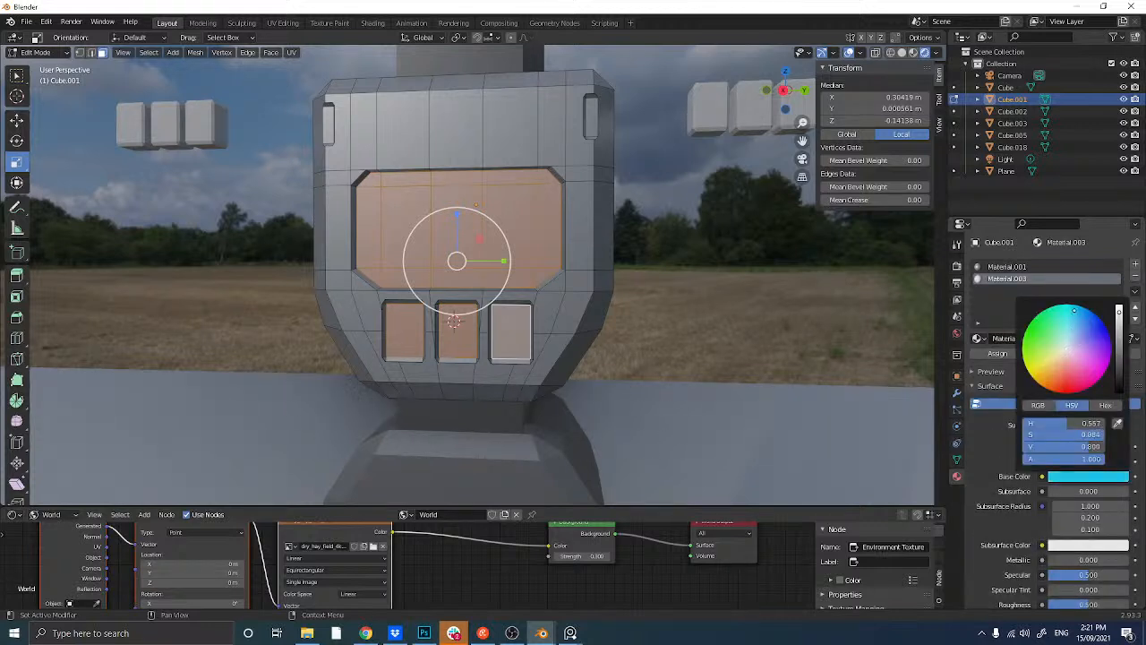
- Assign the cyan-blue material to the selected panel and recess faces of the upper block, and return to Object Mode
left_click(984, 448)
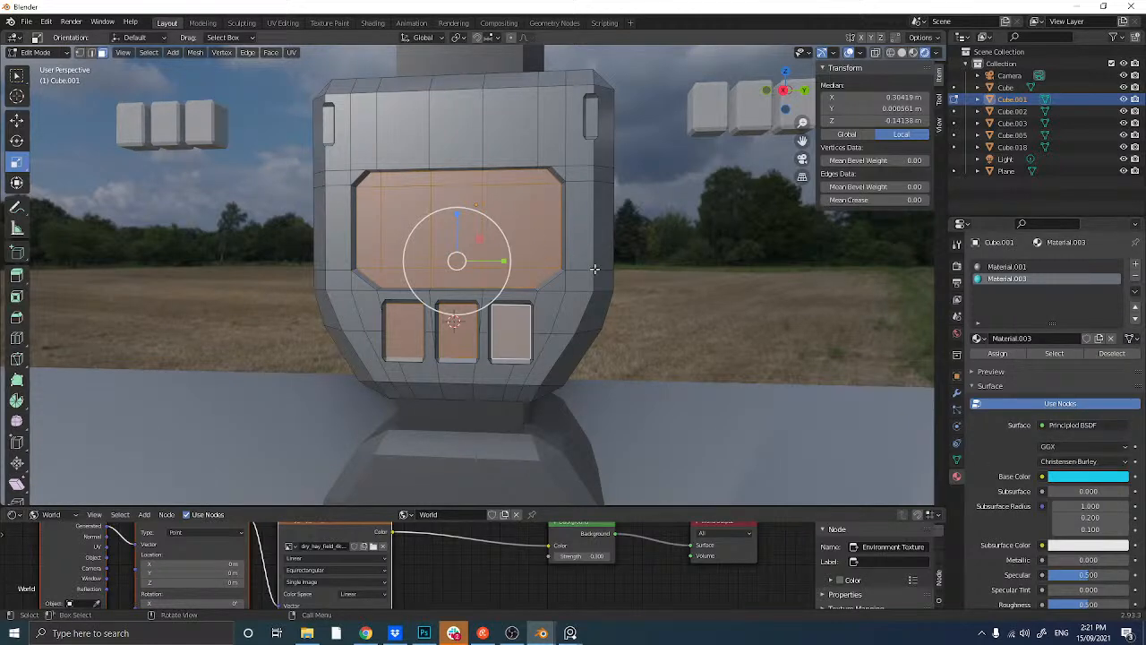
key("alt+a")
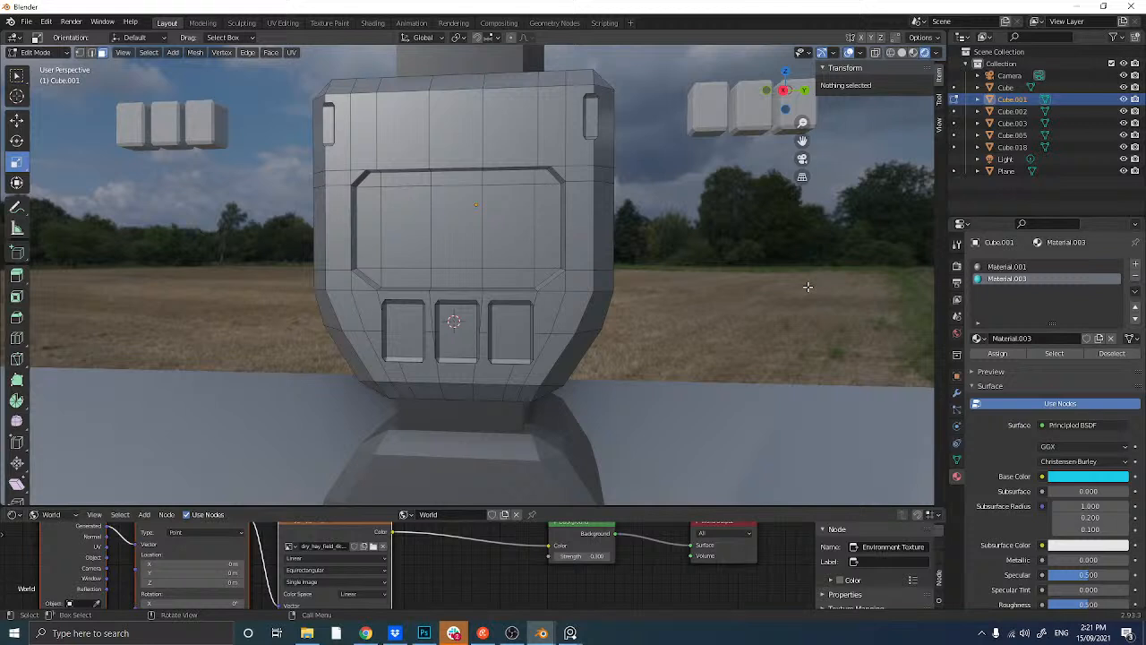
key("ctrl+z")
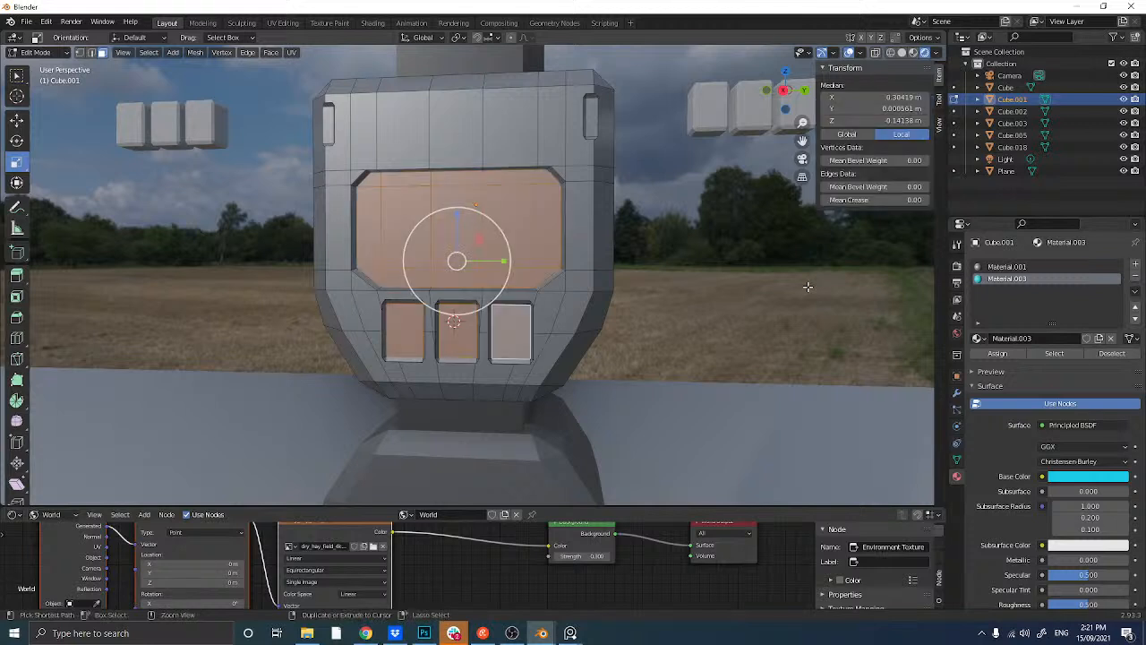
left_click(997, 354)
key("alt+a")
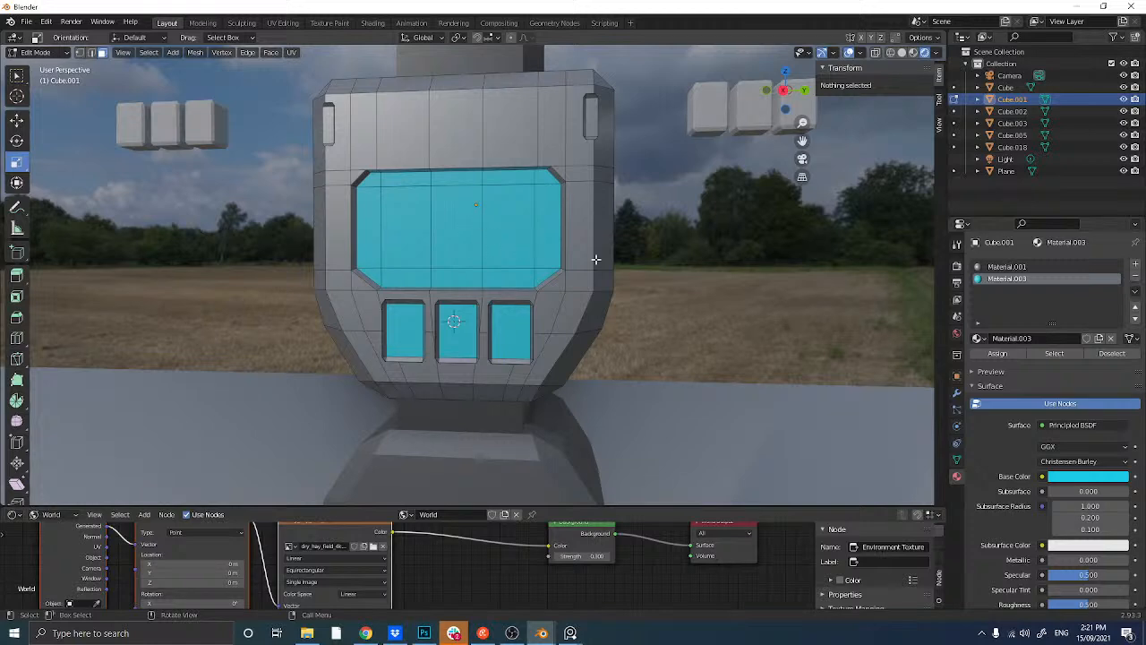
key("Tab")
middle_click_drag(668, 256, 439, 278)
scroll(610, 265, "down", 5)
scroll(468, 286, "up", 2)
scroll(432, 287, "up", 3)
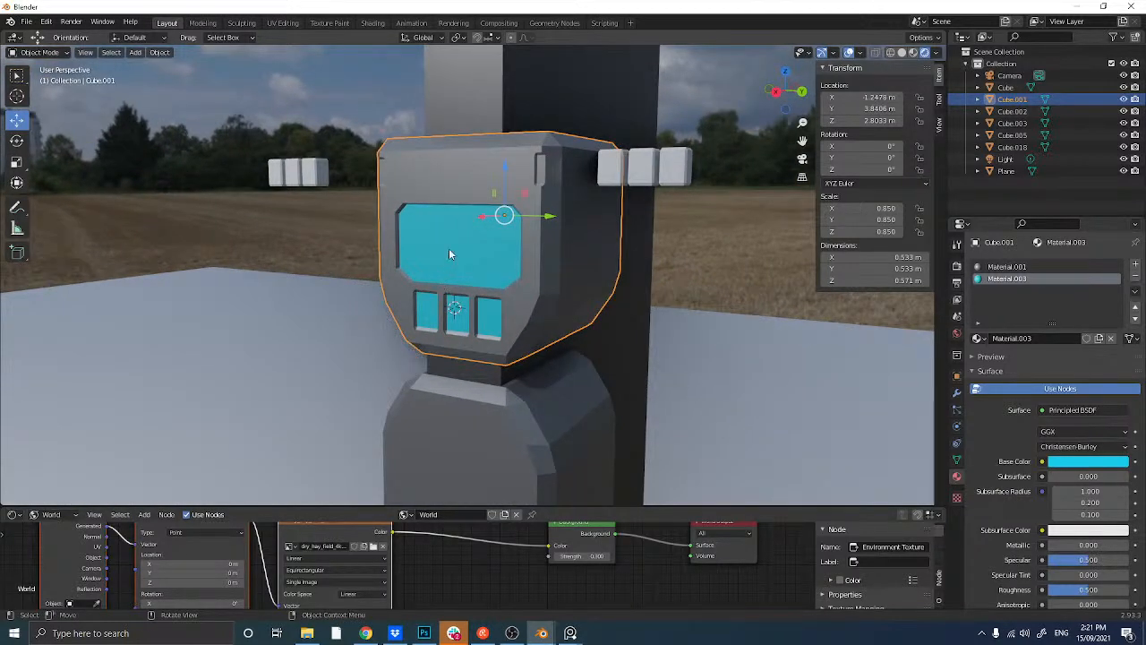
- Reopen the upper block in Edit Mode and change the second material's surface shader to Emission
left_click(449, 248)
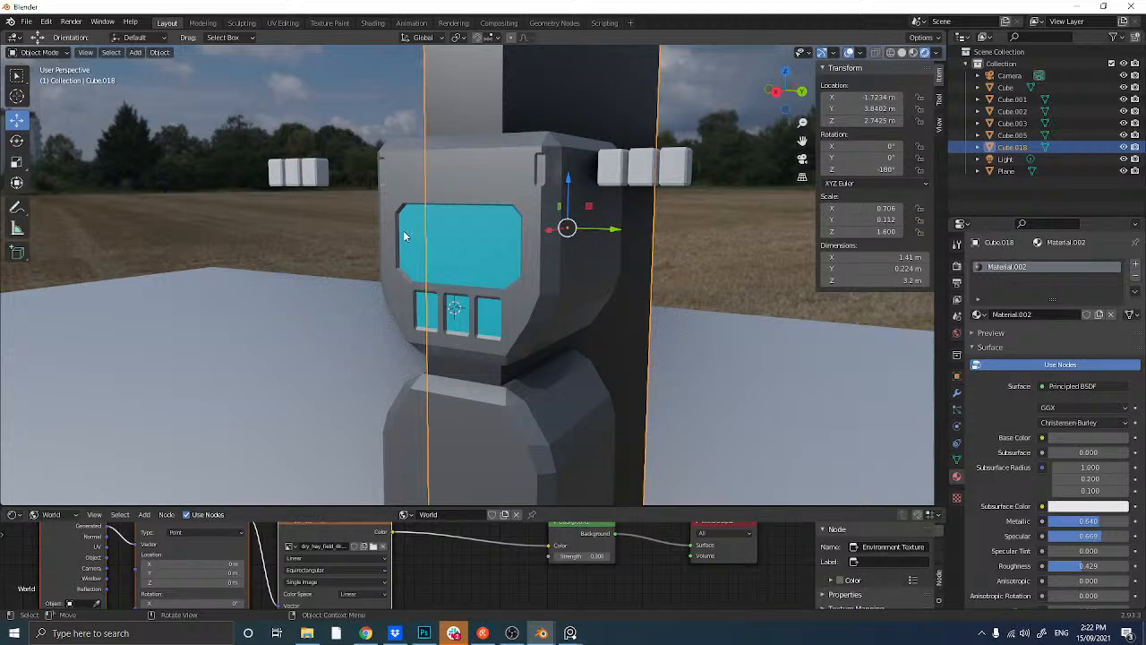
left_click(403, 230)
key("Tab")
middle_click_drag(403, 231, 443, 234)
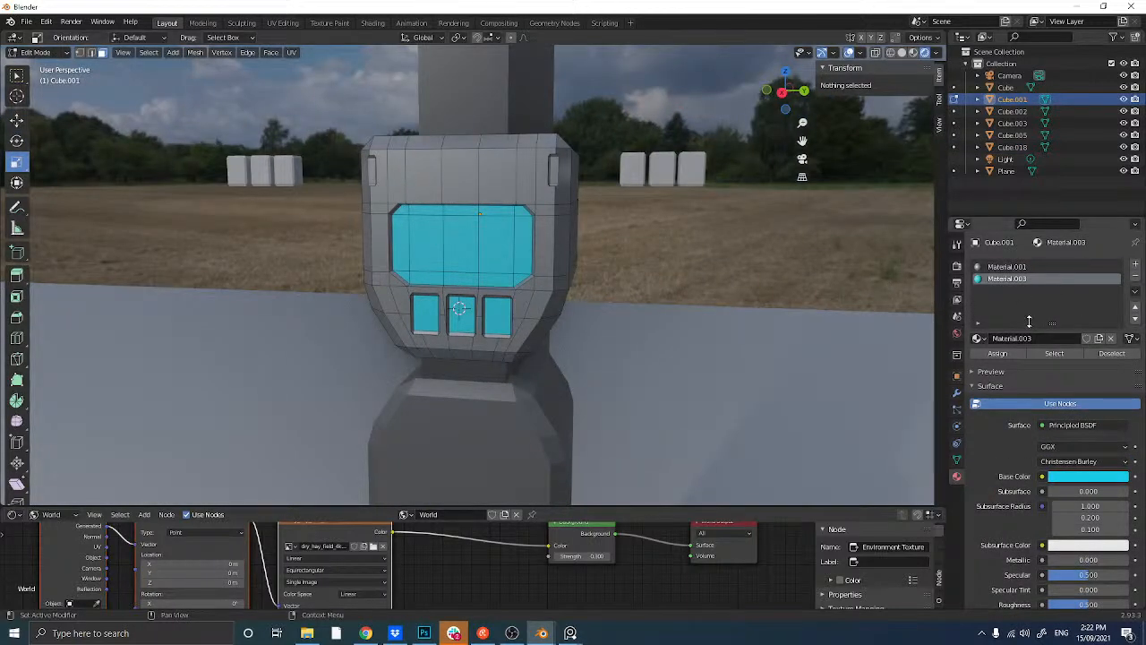
left_click(1070, 425)
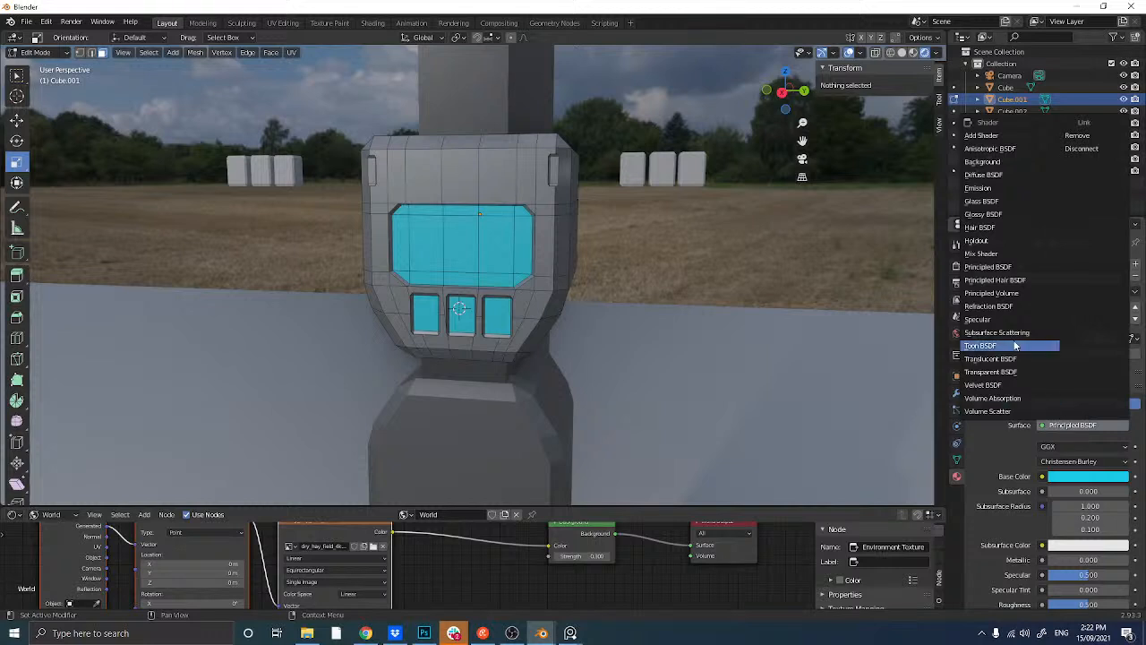
left_click(988, 189)
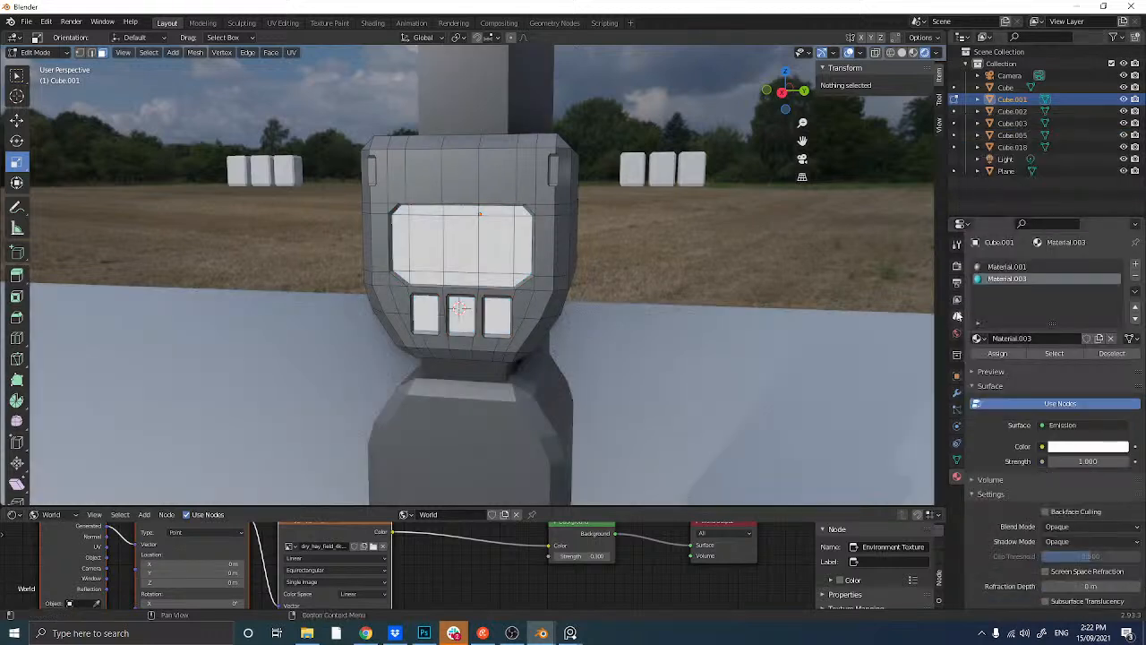
- Set the panel material's emission color to cyan and its strength to 20
left_click(1087, 447)
left_click(1067, 278)
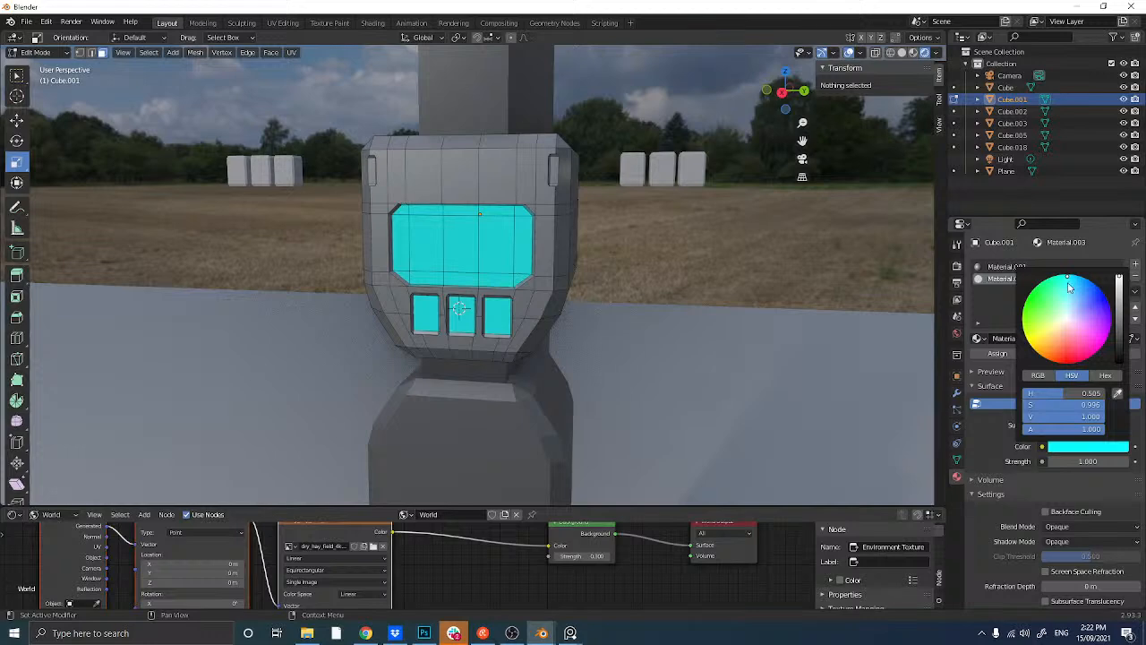
left_click(1097, 462)
type("20")
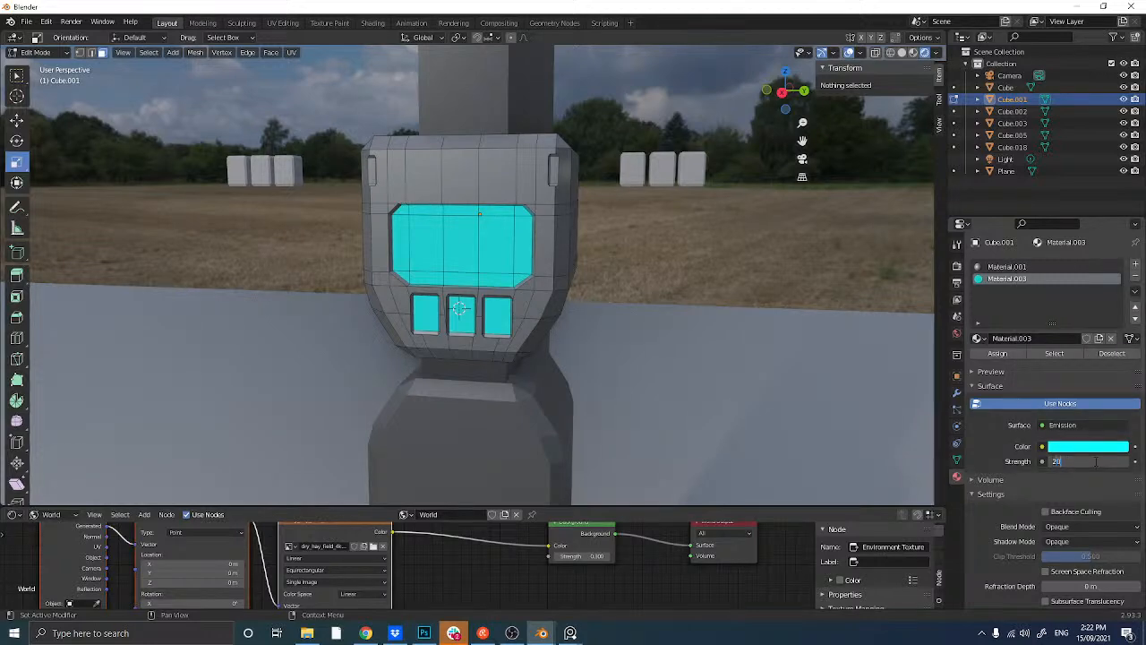
key("Return")
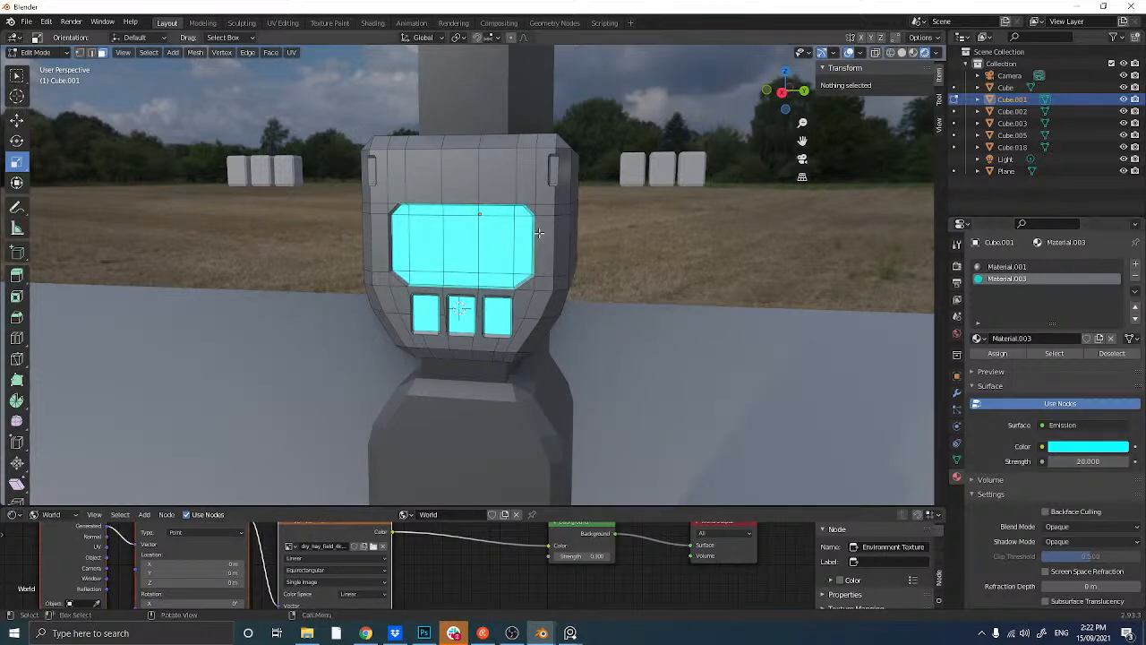
- Return to Object Mode, darken the world Background strength to 0.05, and check the panel's glow with the block deselected
key("Tab")
middle_click_drag(670, 264, 603, 289)
scroll(604, 288, "down", 3)
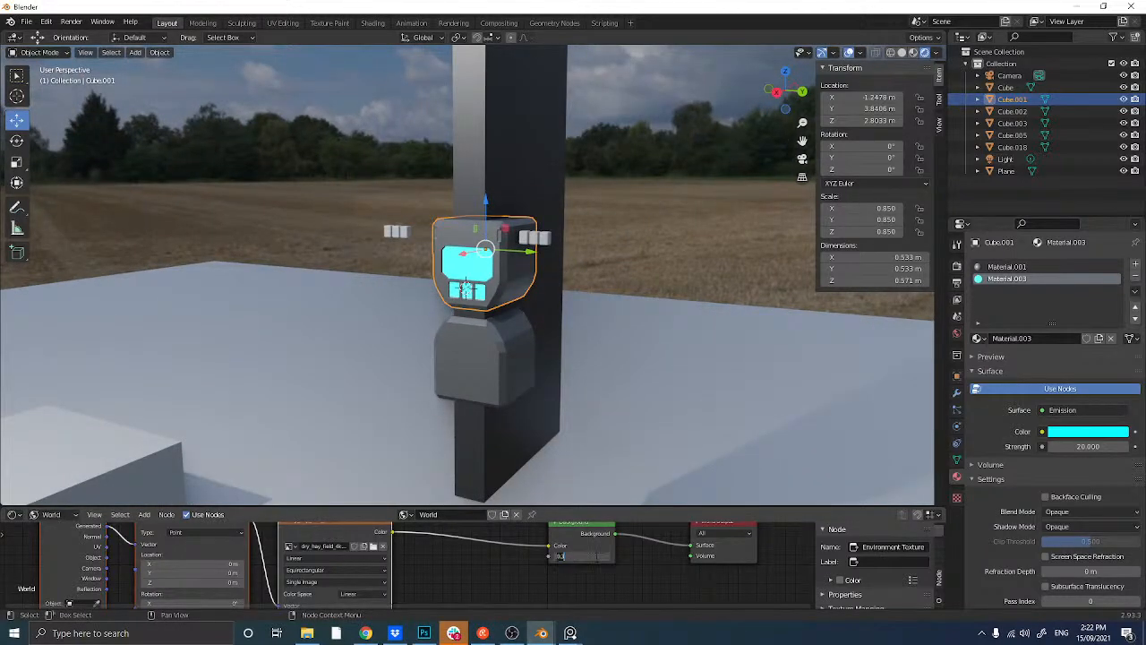
left_click_drag(559, 556, 595, 556)
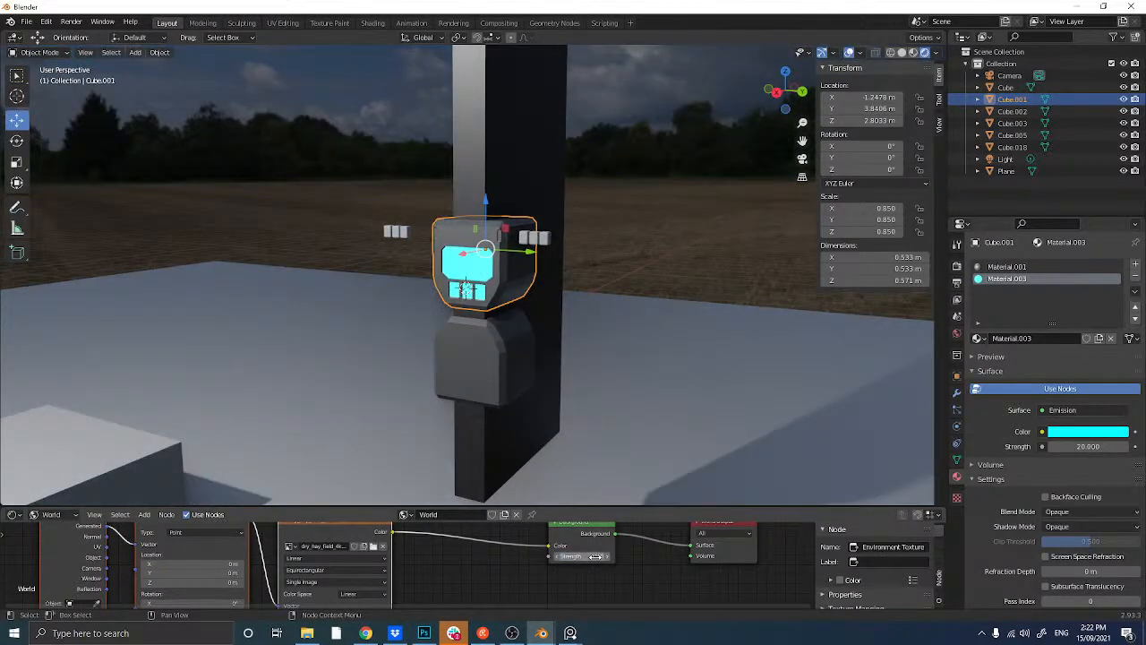
left_click(583, 556)
type("0.05")
key("Return")
middle_click_drag(208, 347, 285, 310)
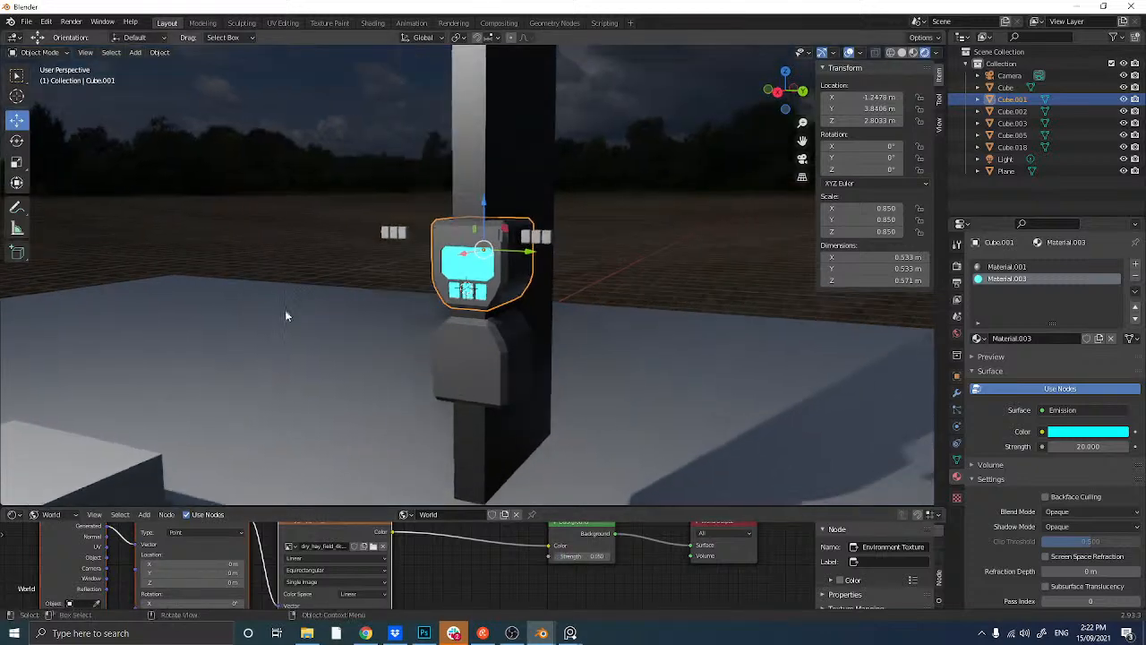
left_click(295, 240)
middle_click_drag(295, 240, 340, 348)
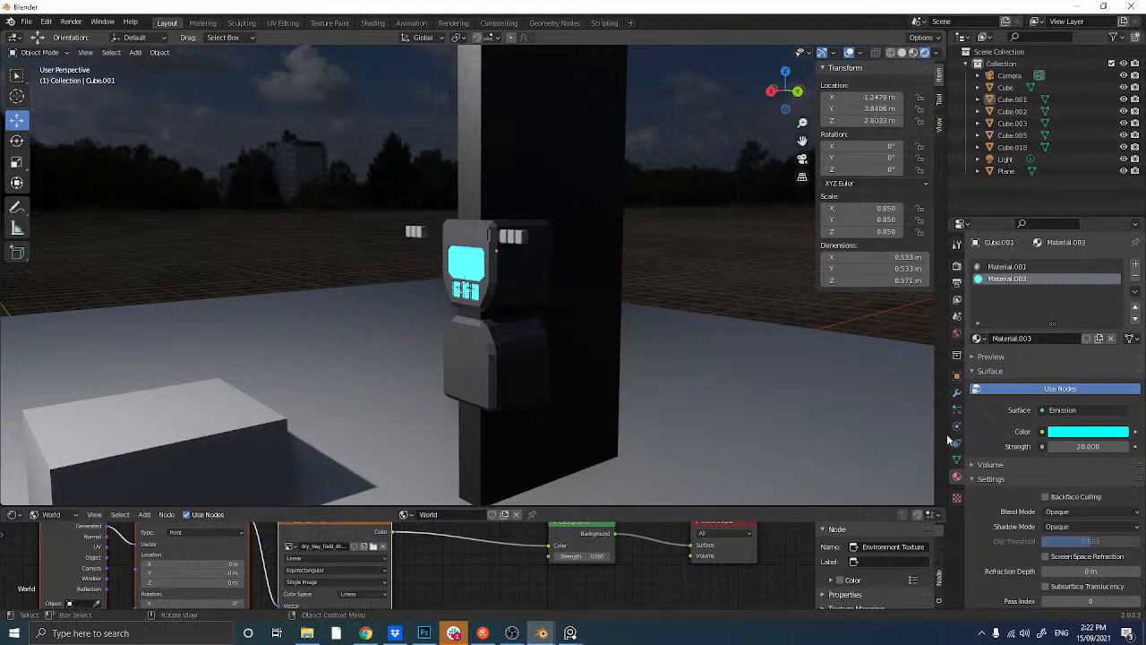
- Set the panel material's emission strength to 5
left_click(1078, 447)
key("BackSpace")
key("BackSpace")
key("BackSpace")
key("BackSpace")
type("5")
key("Return")
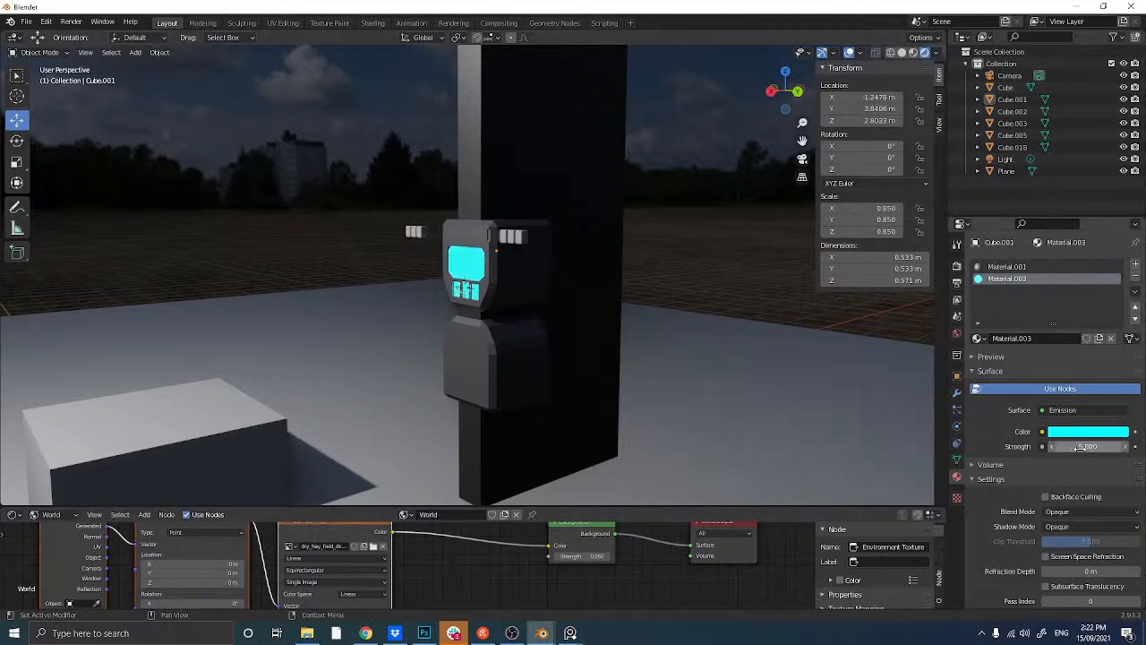
- Try an emission strength of 100 on the panel material, and return it to 20
left_click(1077, 446)
key("BackSpace")
type("100")
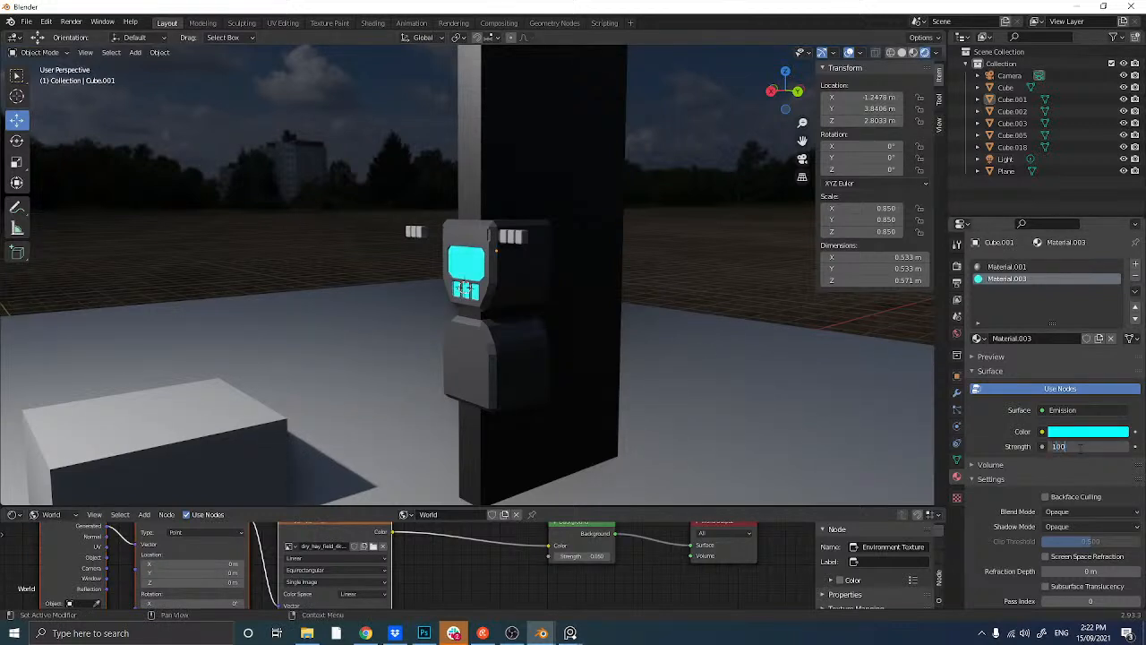
key("Return")
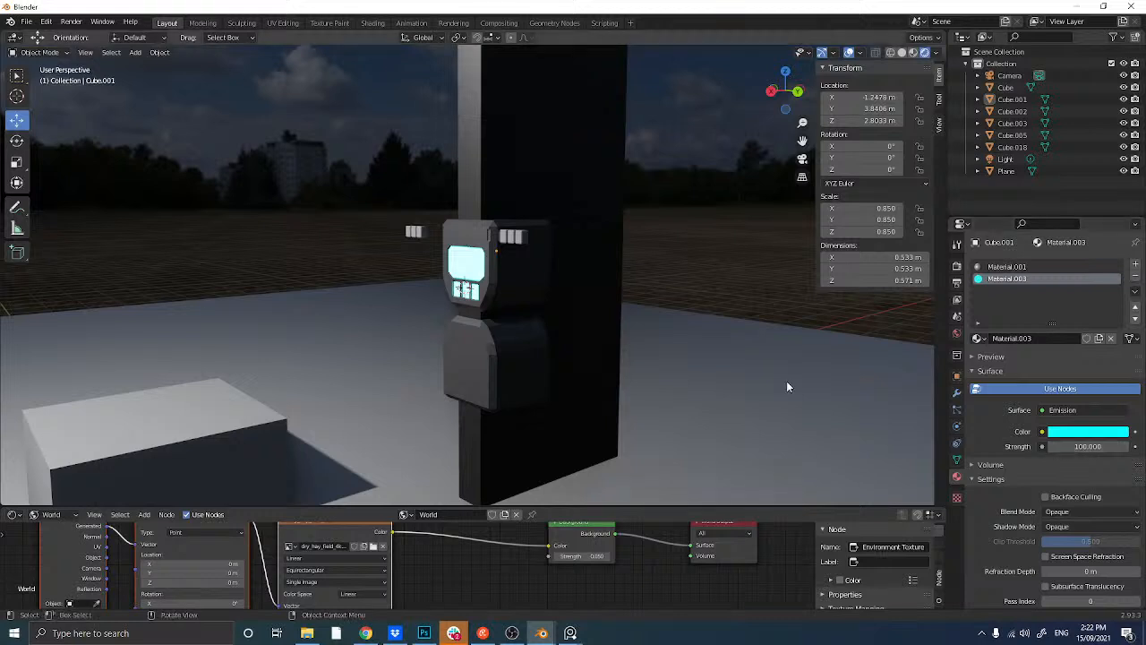
left_click(1083, 447)
type("20")
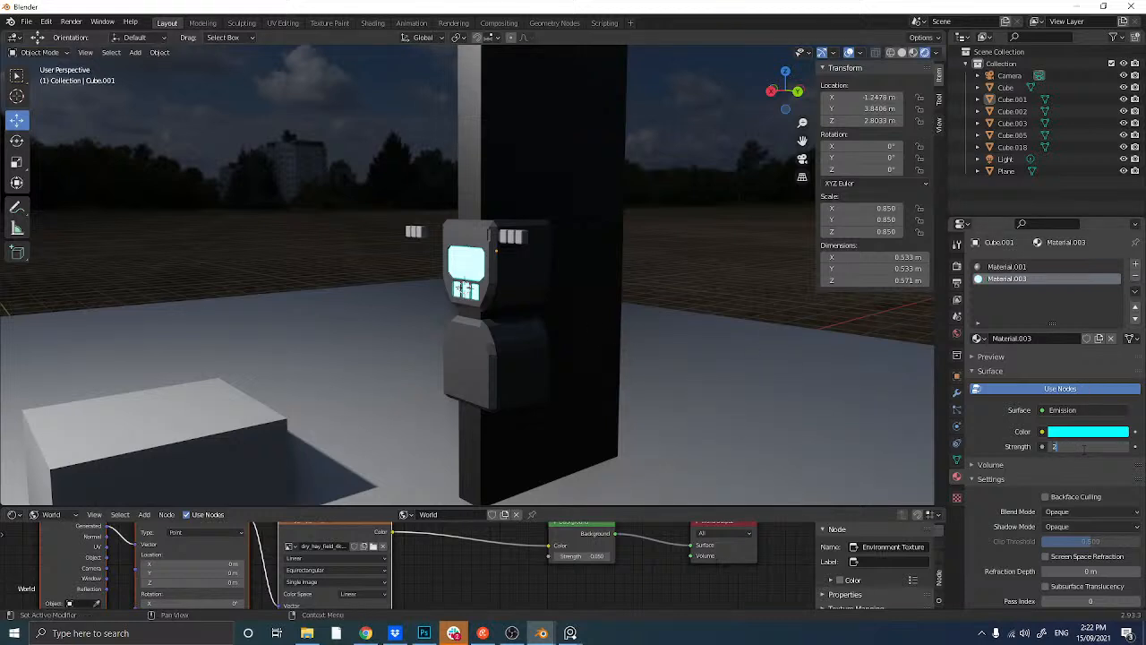
key("Return")
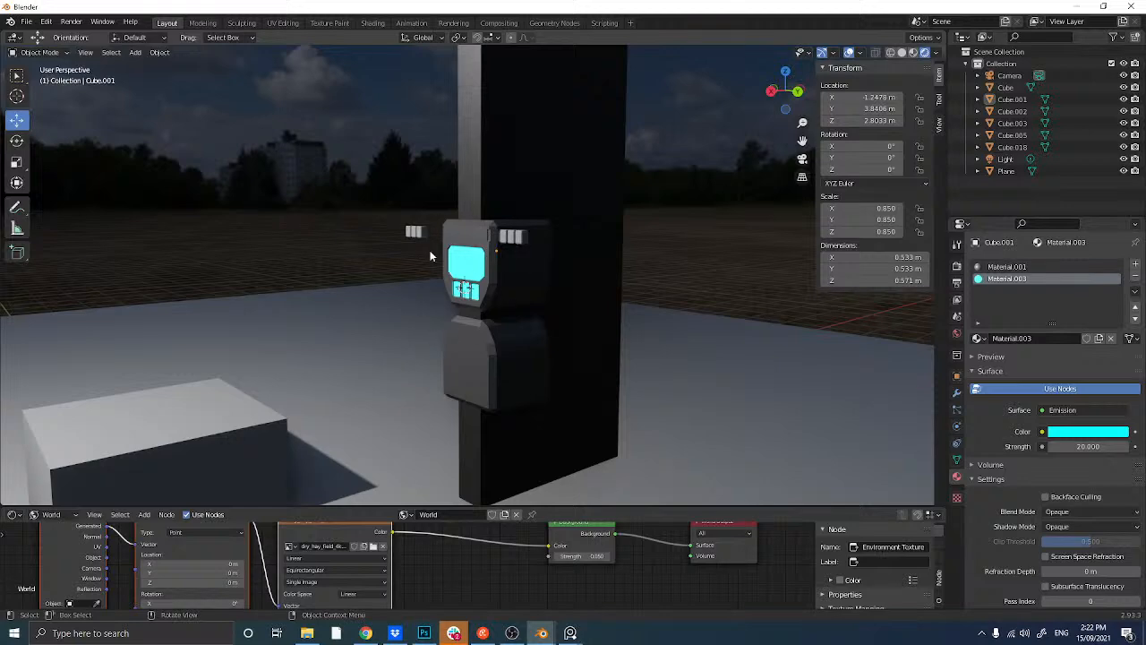
mouse_move(429, 256)
middle_mouse_down()
mouse_move(413, 248)
mouse_move(441, 256)
mouse_move(426, 250)
middle_mouse_up()
middle_click_drag(333, 339, 362, 339)
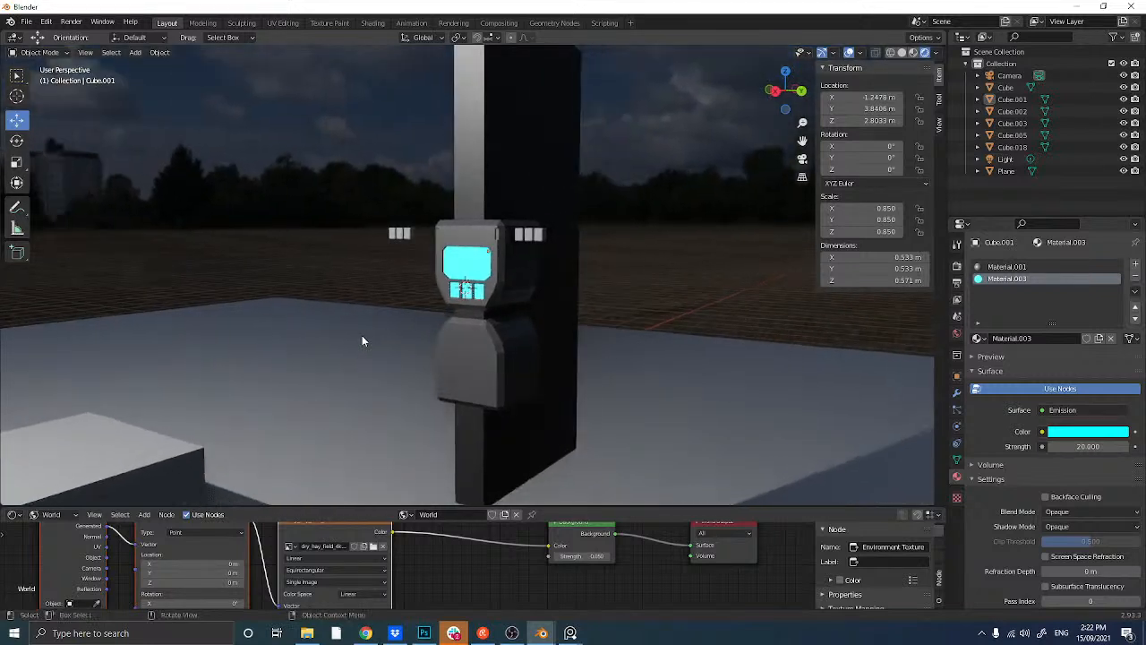
- Switch the panel material's surface shader back to Principled BSDF and give it a bright cyan base color
left_click(1055, 411)
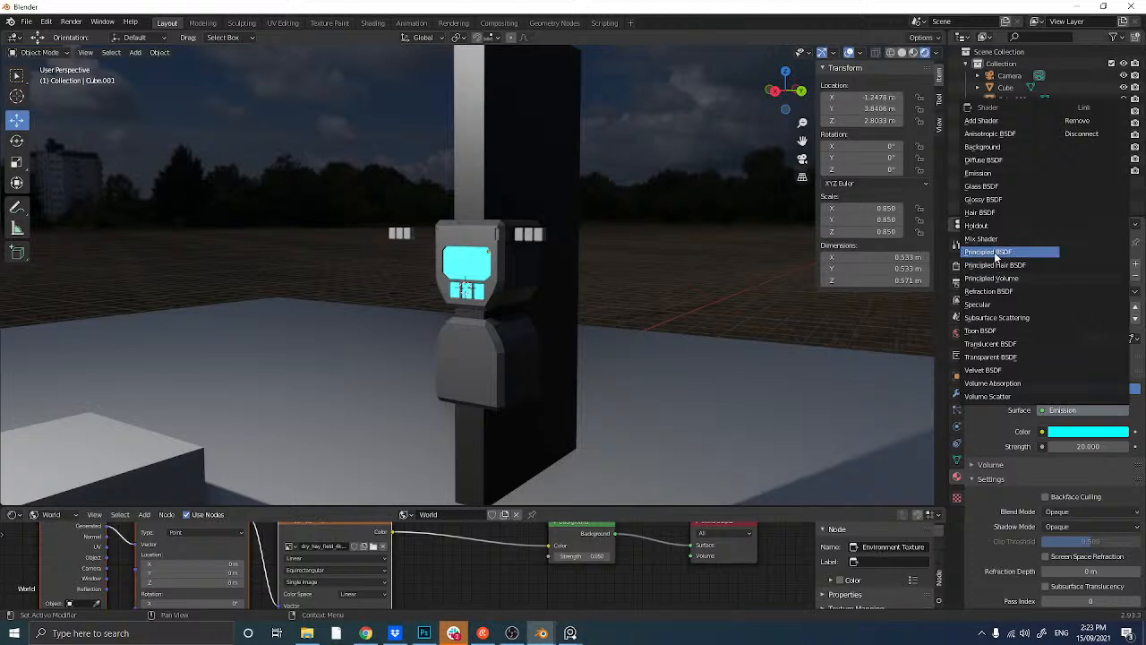
left_click(994, 252)
left_click(1076, 462)
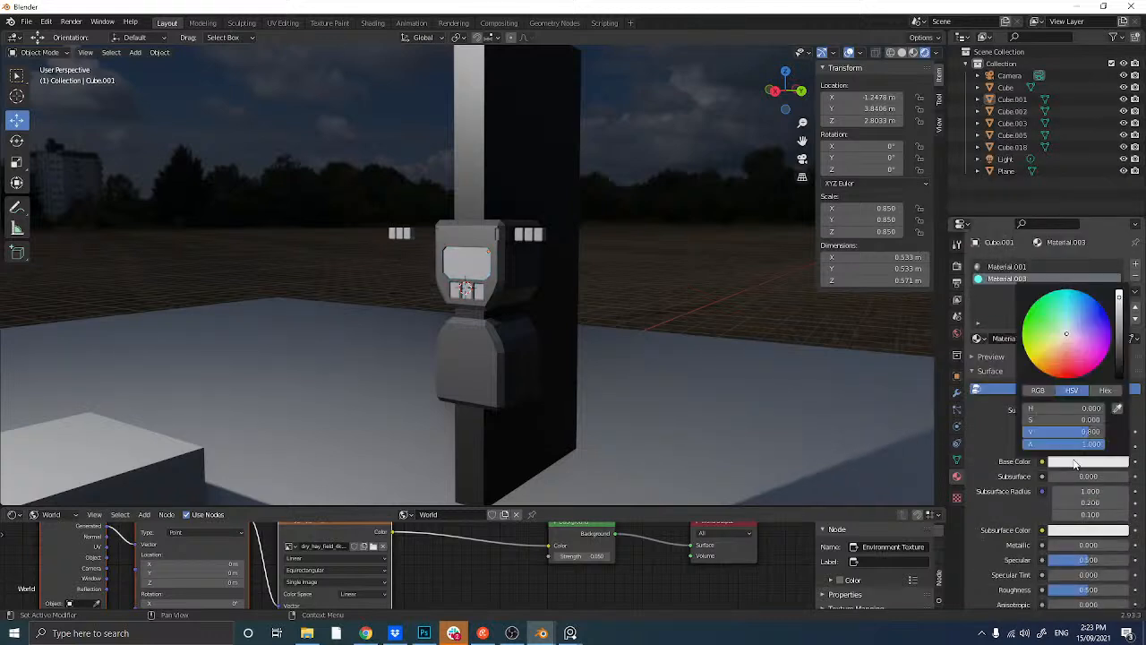
left_click_drag(1075, 312, 1068, 295)
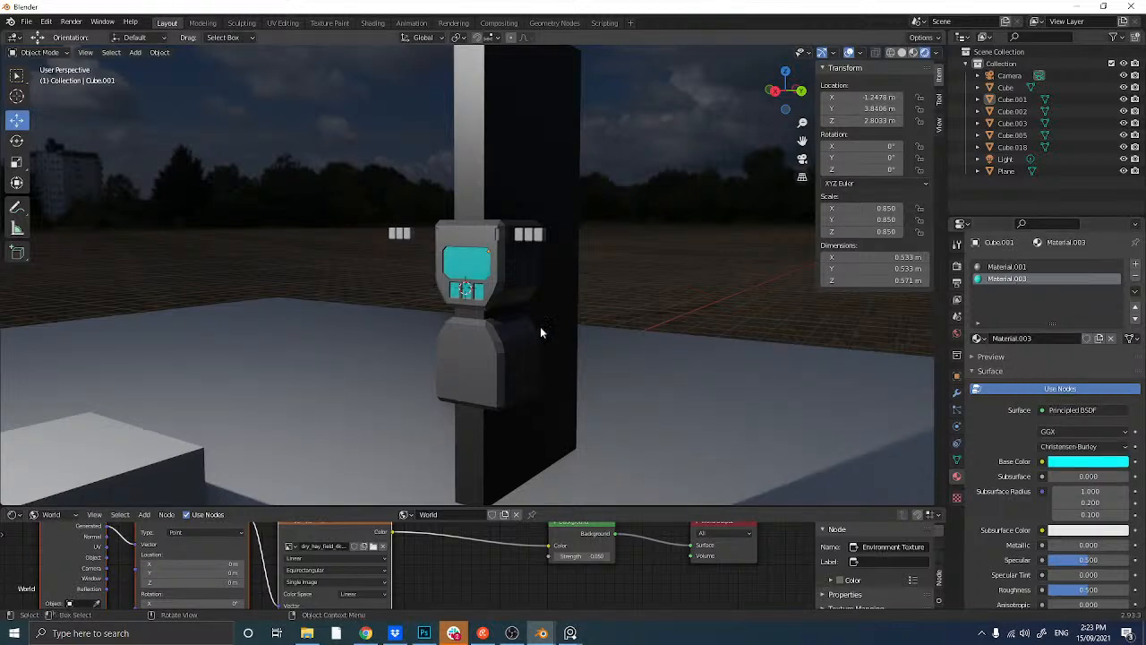
- Set the world Background node's strength to 0.2 and review the pillar under the brighter lighting
left_click(582, 556)
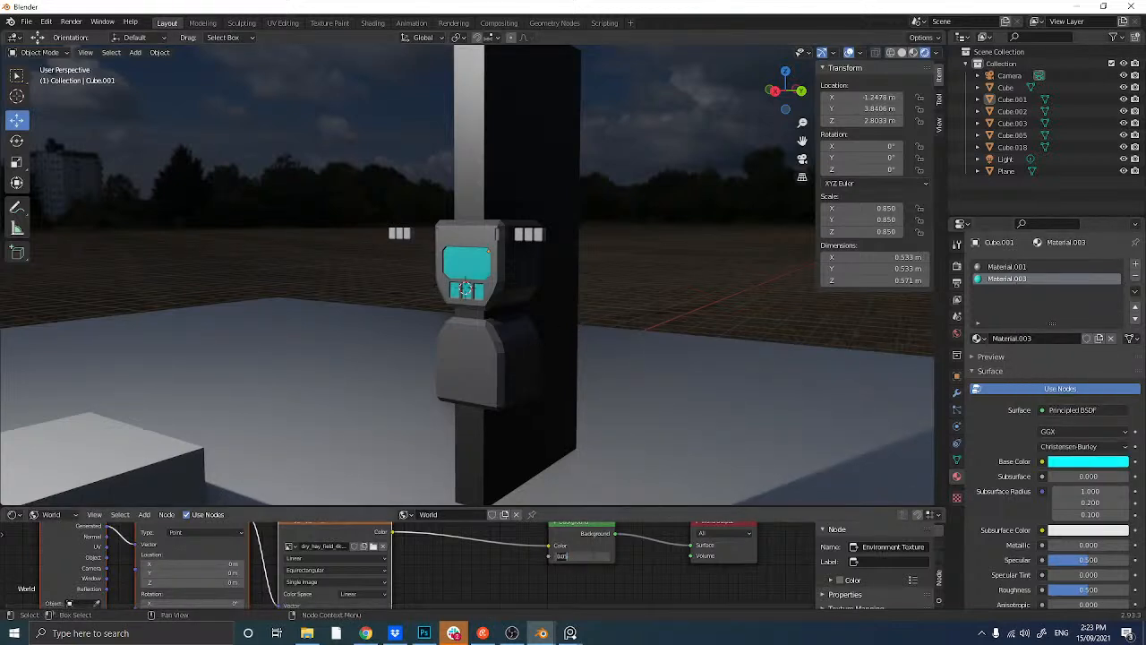
key("Return")
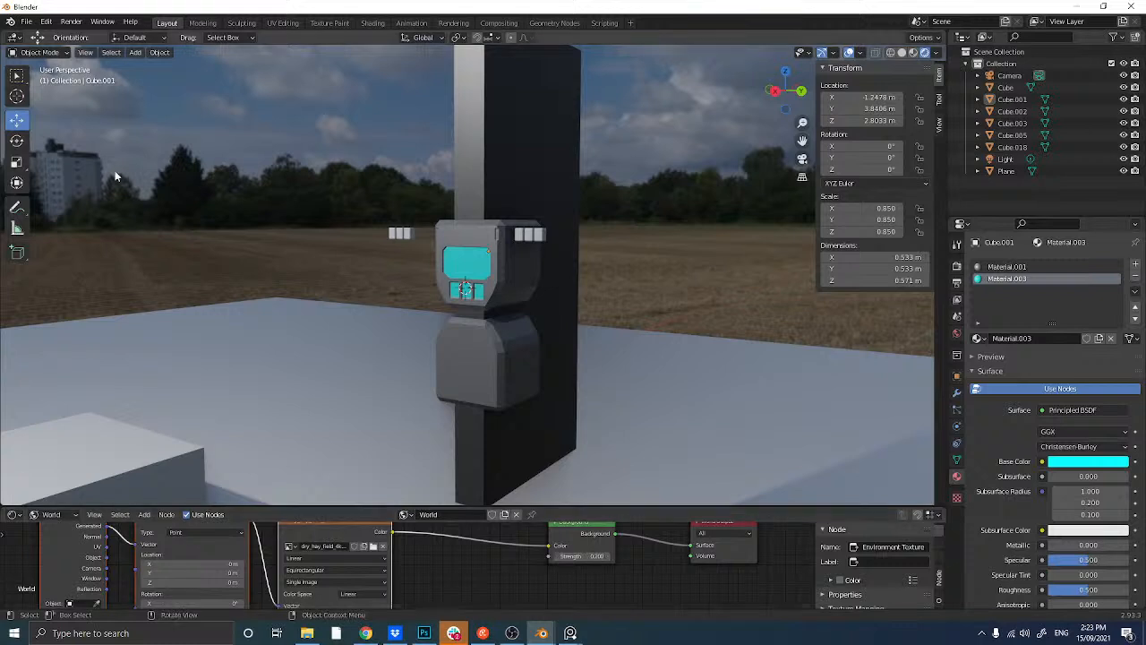
middle_click_drag(286, 229, 327, 265)
scroll(321, 255, "down", 3)
scroll(316, 258, "up", 3)
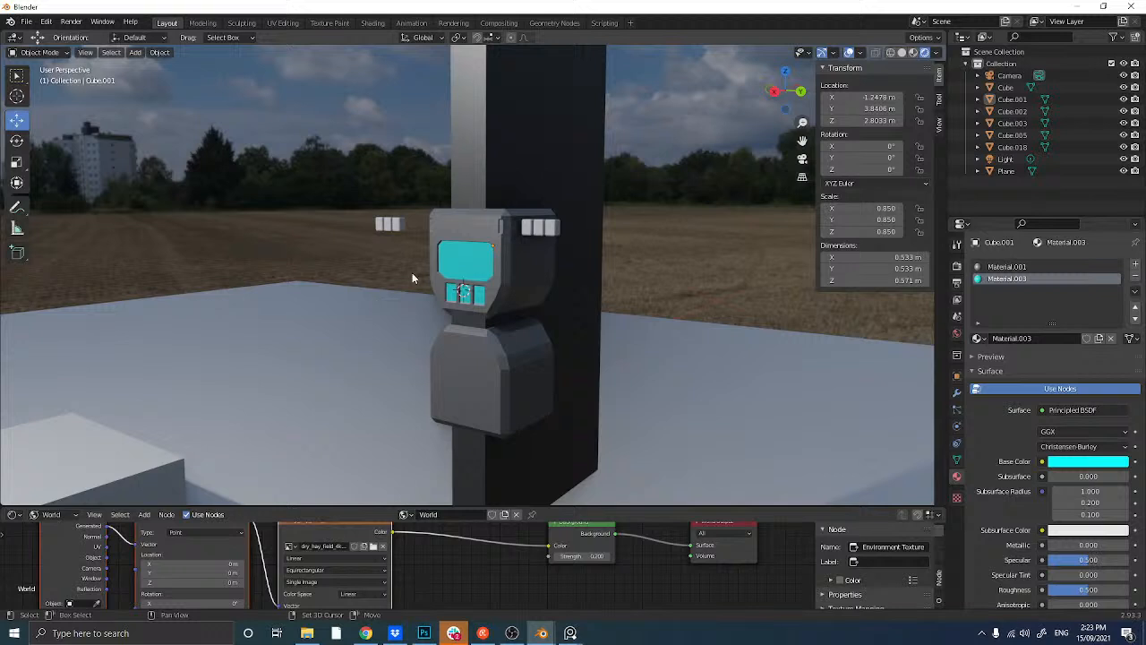
- Add a point light and move it in front of the upper block's panel, to about X -0.91 m and Z 2.66 m
key("shift+a")
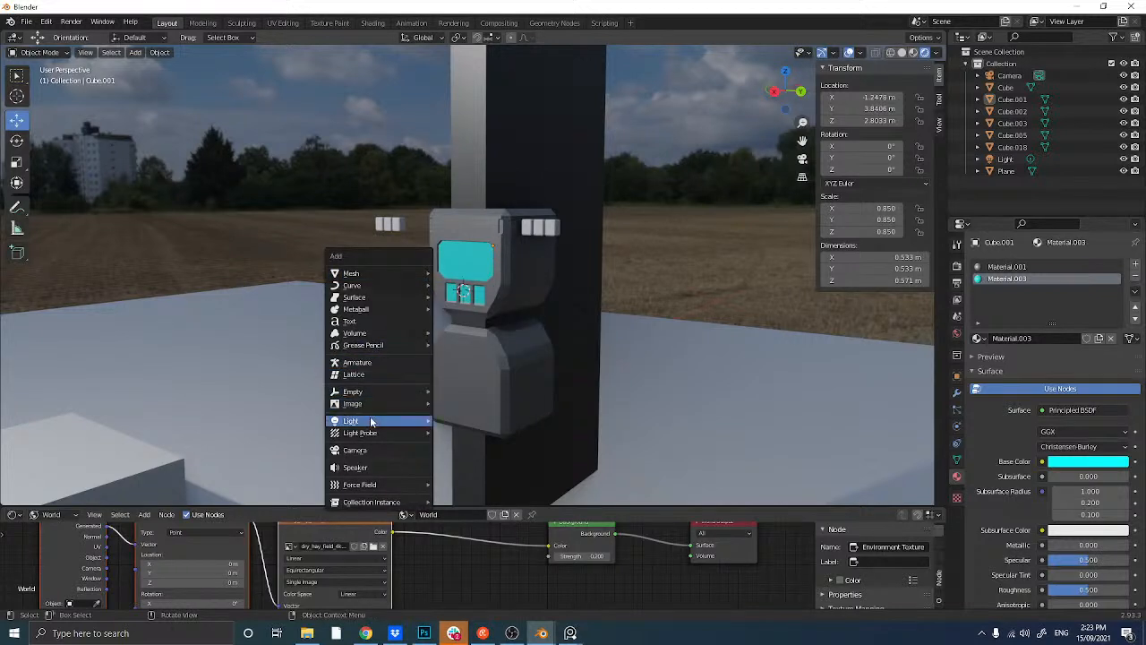
mouse_move(370, 420)
left_click(457, 420)
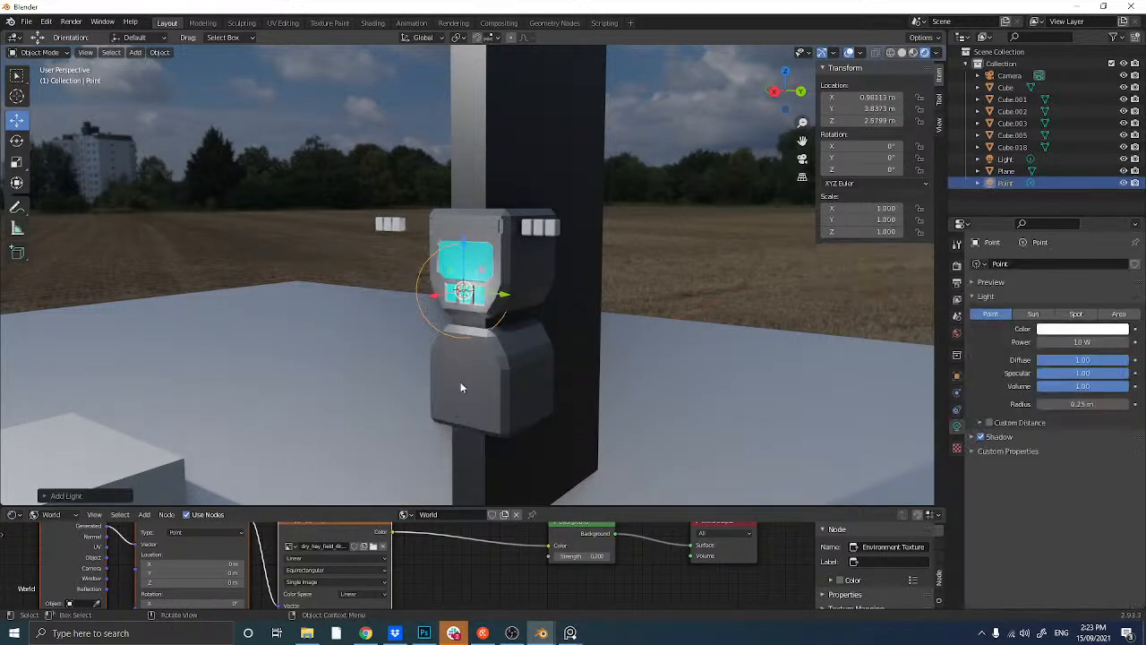
left_click_drag(465, 267, 465, 252)
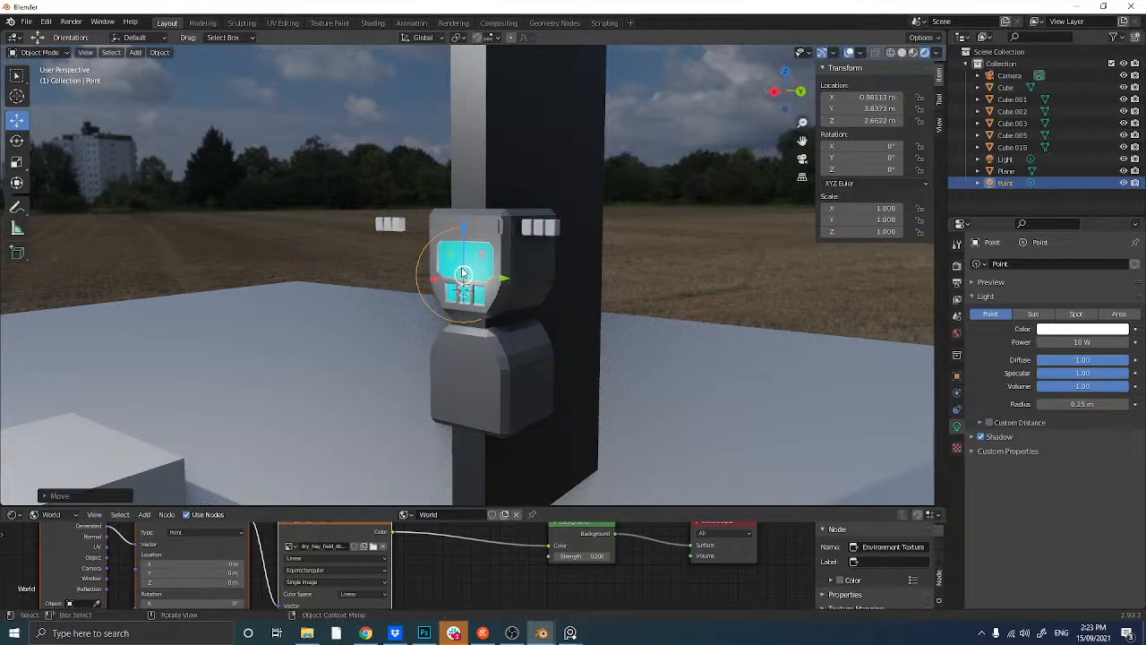
middle_click_drag(472, 262, 425, 277)
left_click_drag(430, 278, 417, 279)
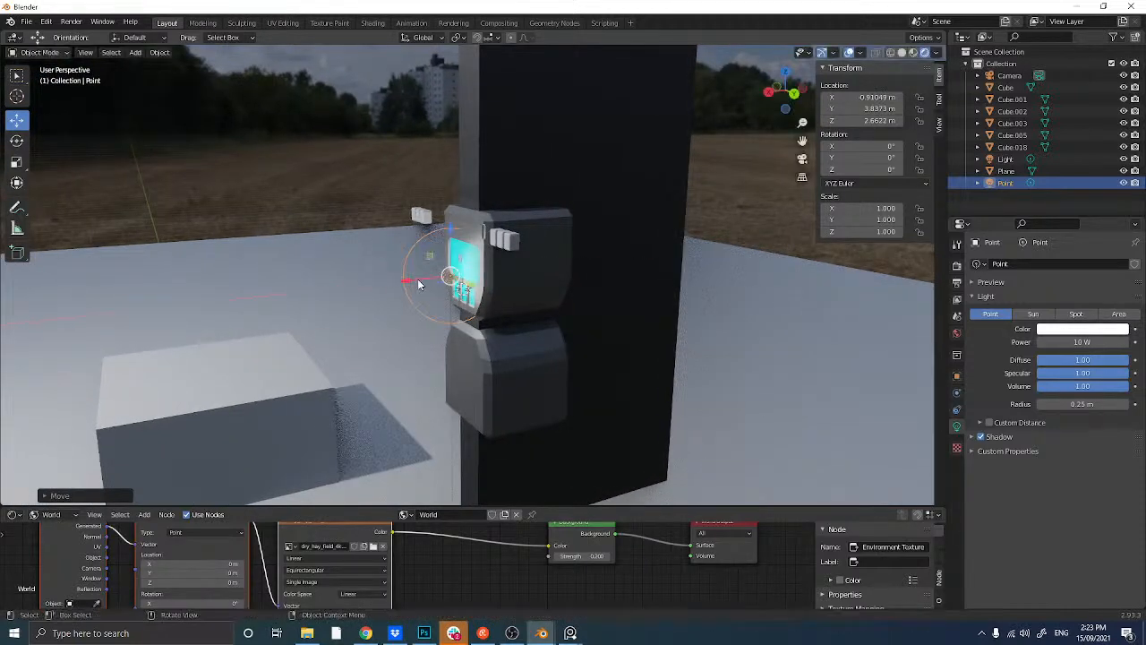
middle_click_drag(419, 282, 473, 280)
- Tint the point light cyan to match the panel, and deselect it to view its glow on the blocks
left_click(1072, 330)
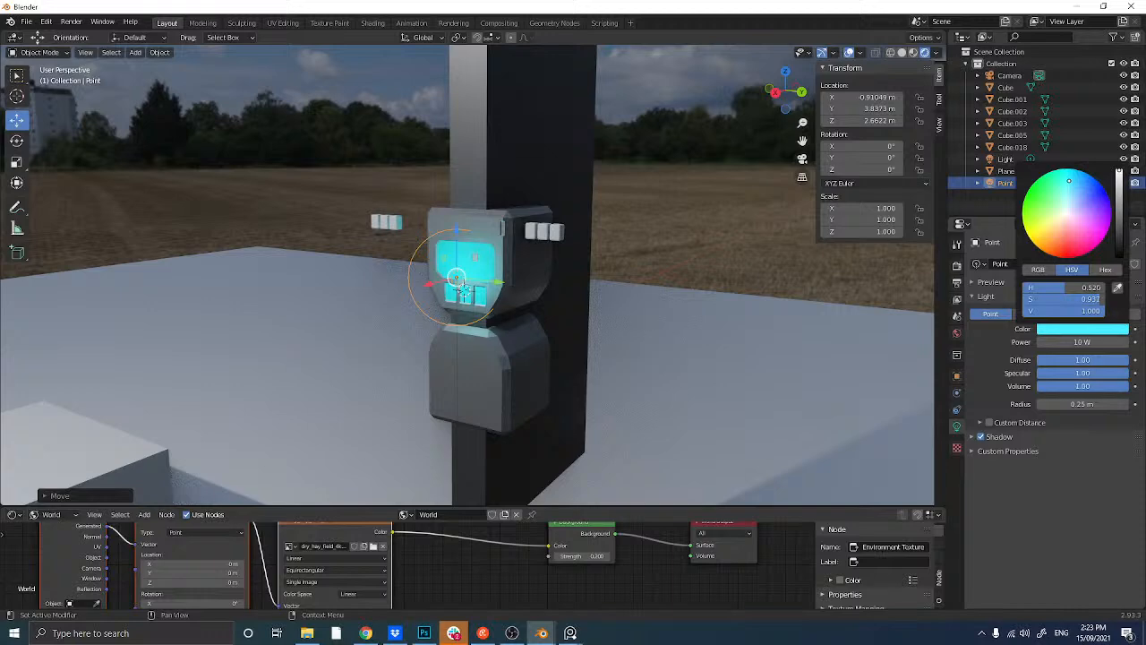
left_click(1066, 188)
left_click(611, 242)
middle_click_drag(613, 251, 430, 263)
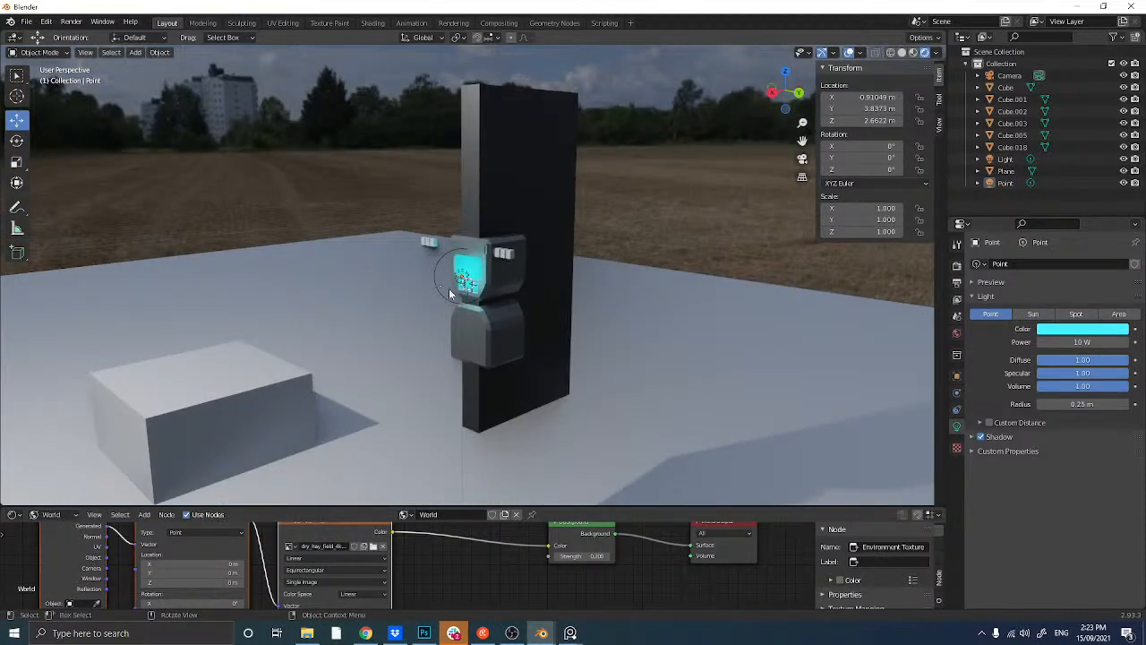
- Delete the cyan point light in front of the screen block
mouse_move(397, 335)
middle_mouse_down()
mouse_move(377, 335)
mouse_move(559, 318)
mouse_move(379, 332)
middle_mouse_up()
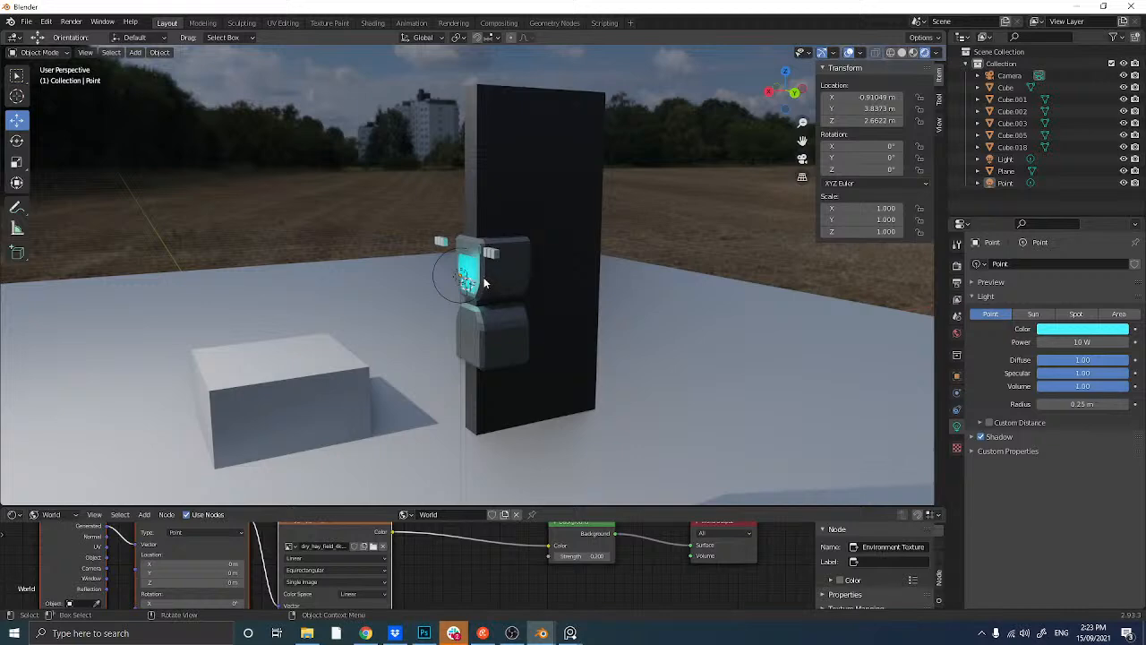
middle_click_drag(483, 280, 517, 281)
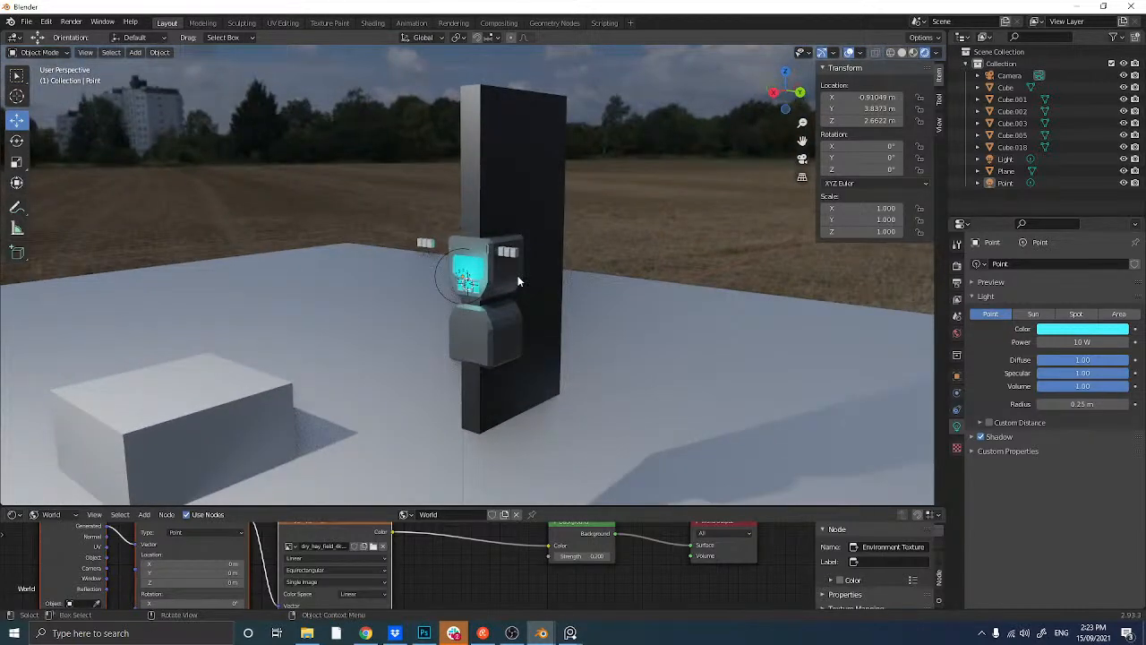
scroll(518, 281, "up", 5)
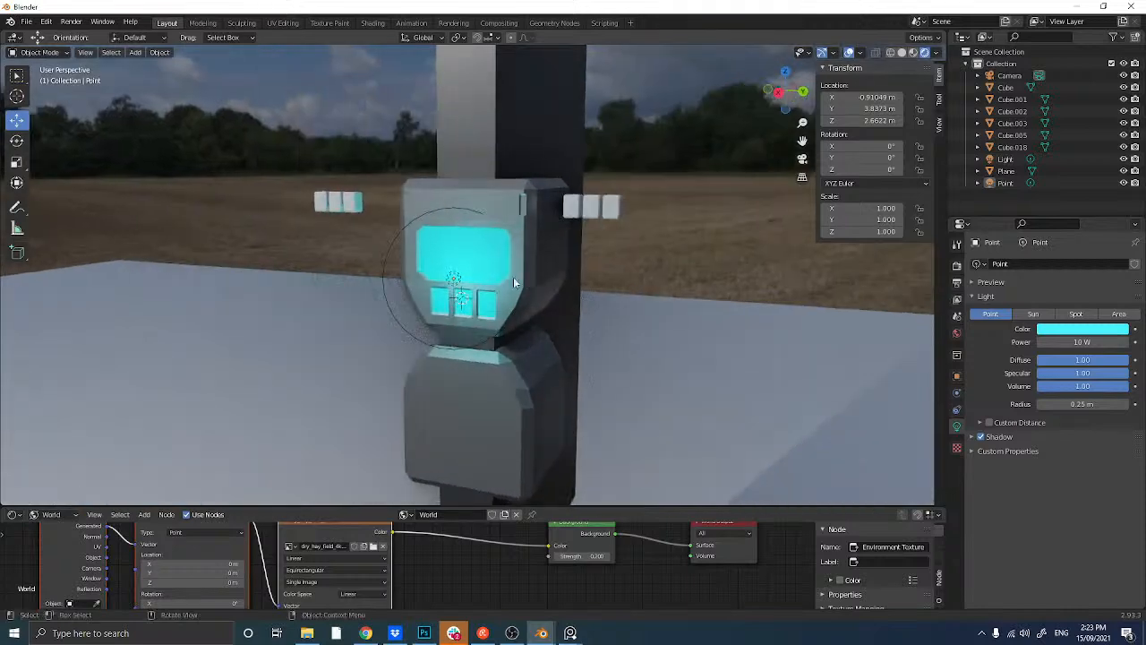
left_click(454, 288)
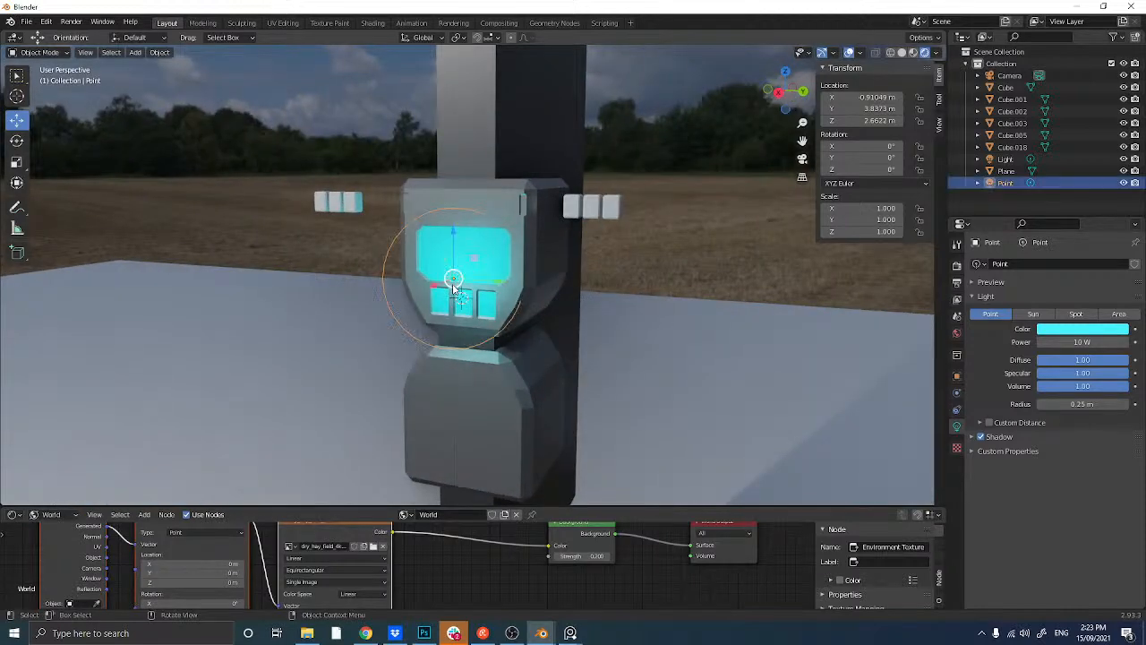
key("x")
left_click(452, 288)
mouse_move(433, 283)
middle_mouse_down()
mouse_move(466, 278)
mouse_move(478, 288)
mouse_move(397, 292)
mouse_move(438, 294)
middle_mouse_up()
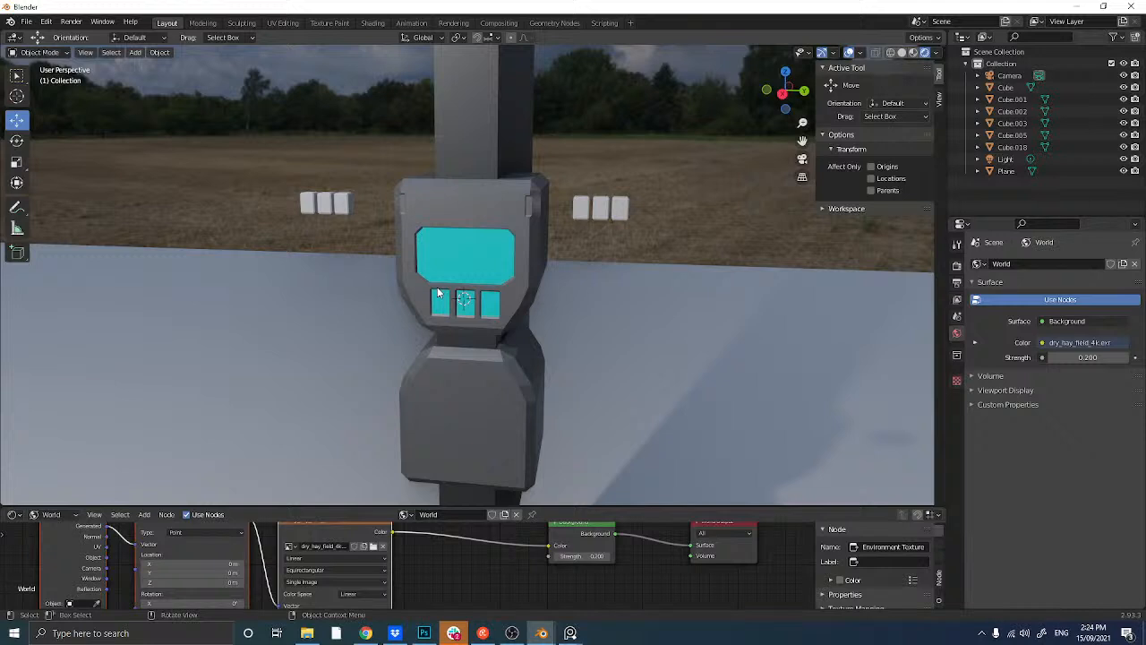
- Duplicate the lower housing block and move the copy straight up above the screen block, to about Z 3.21 m
scroll(448, 280, "down", 2)
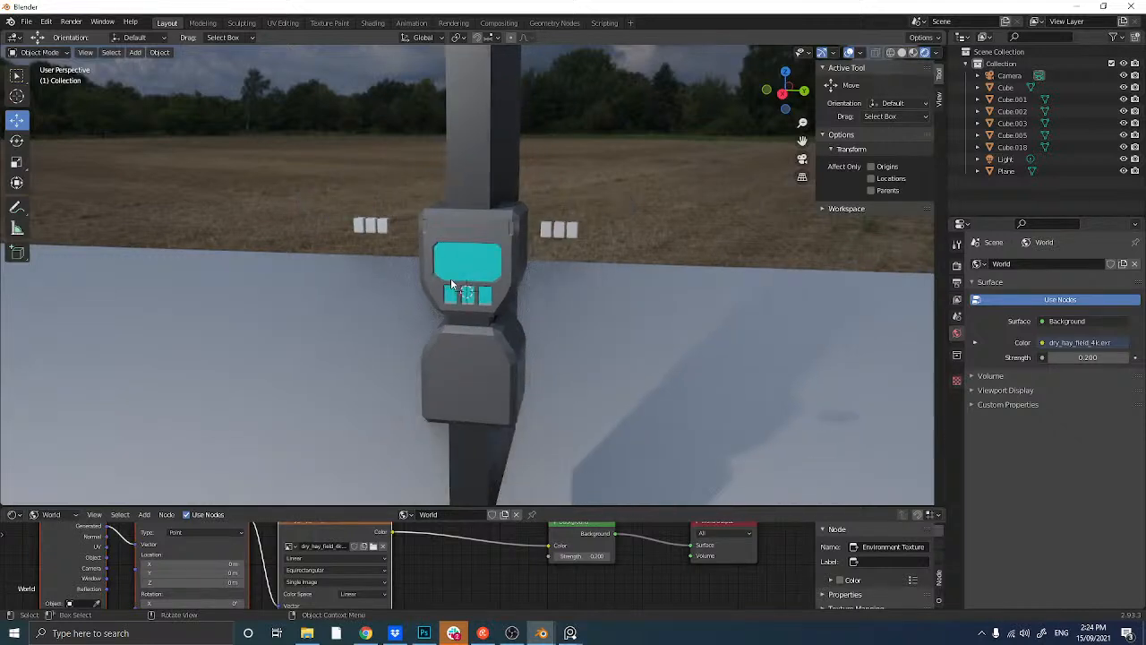
left_click(465, 223)
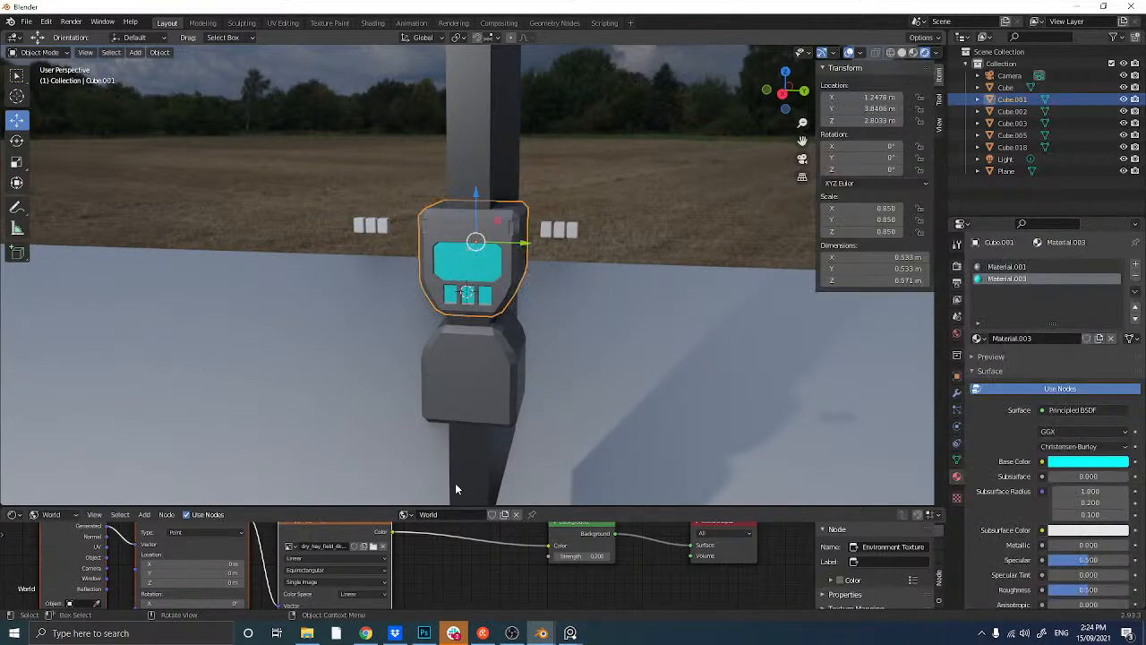
left_click(483, 391)
middle_click_drag(483, 393, 458, 378)
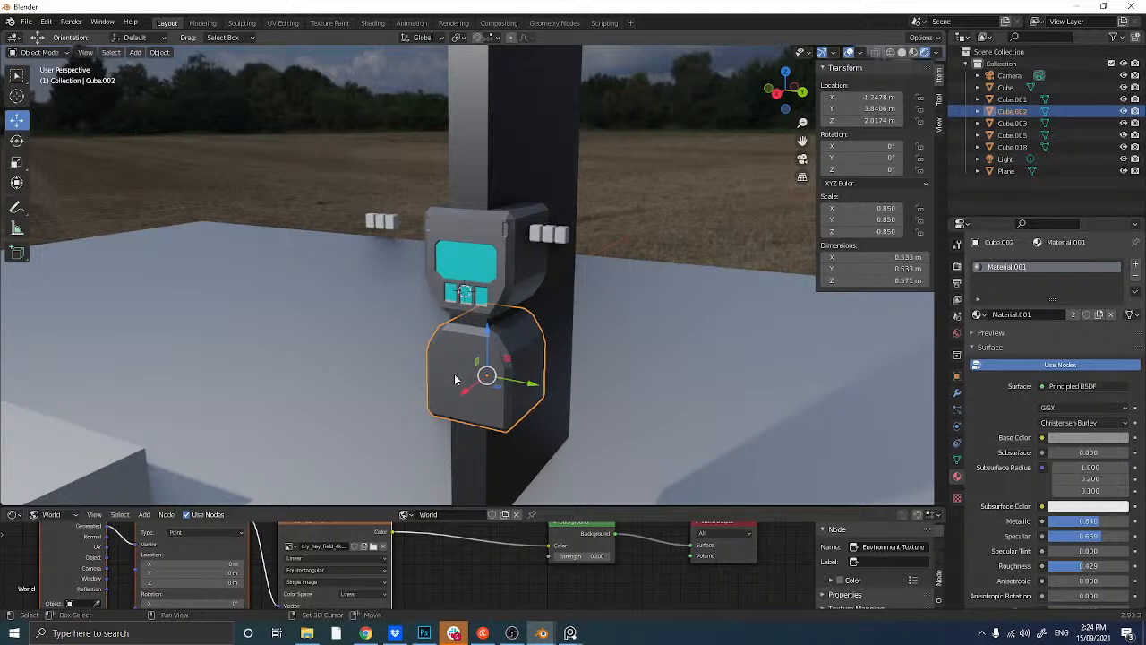
key("shift+d")
key("g")
key("z")
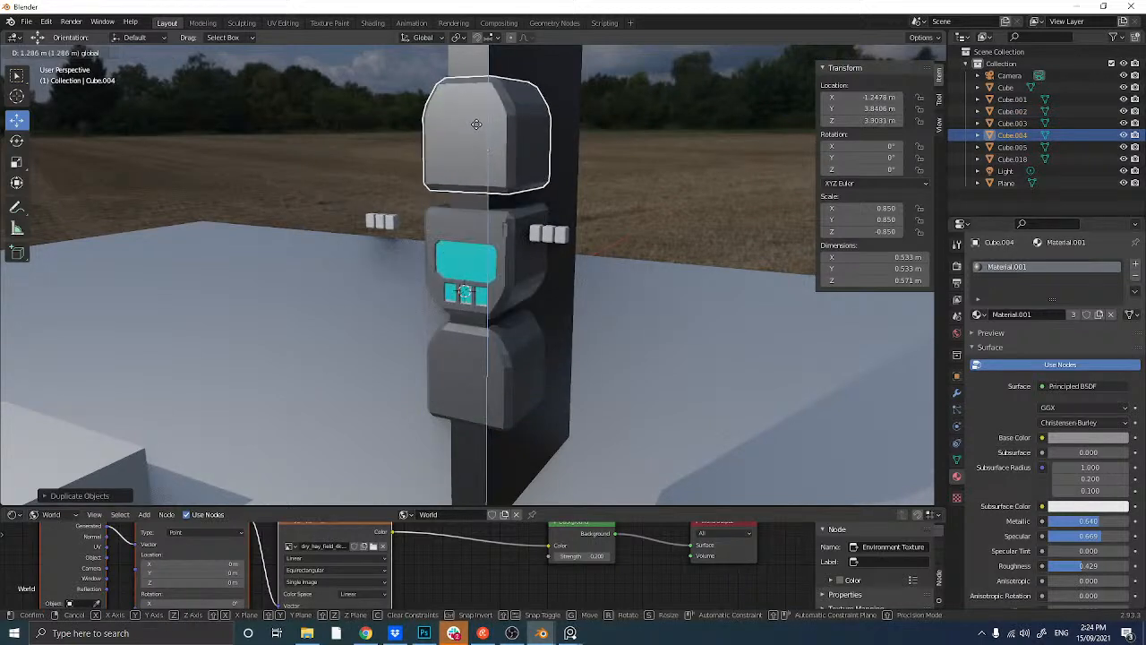
left_click(474, 140)
- Scale the top block down to about 0.713 and shift it along X to about -1.21 m
key("s")
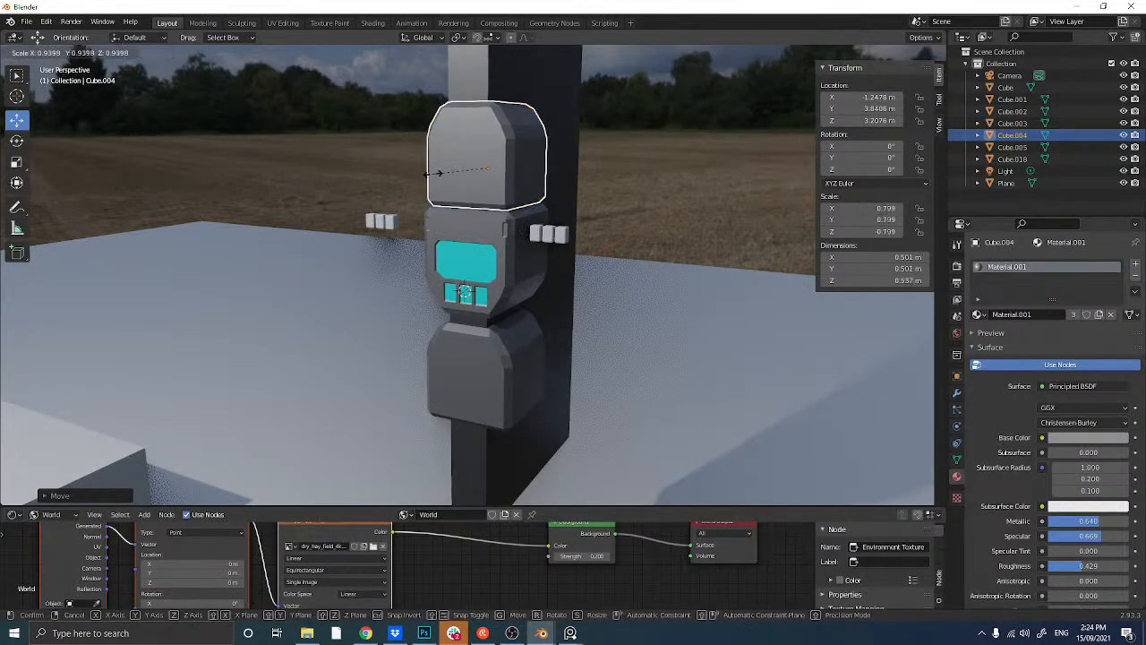
left_click(441, 186)
middle_click_drag(442, 185, 389, 225)
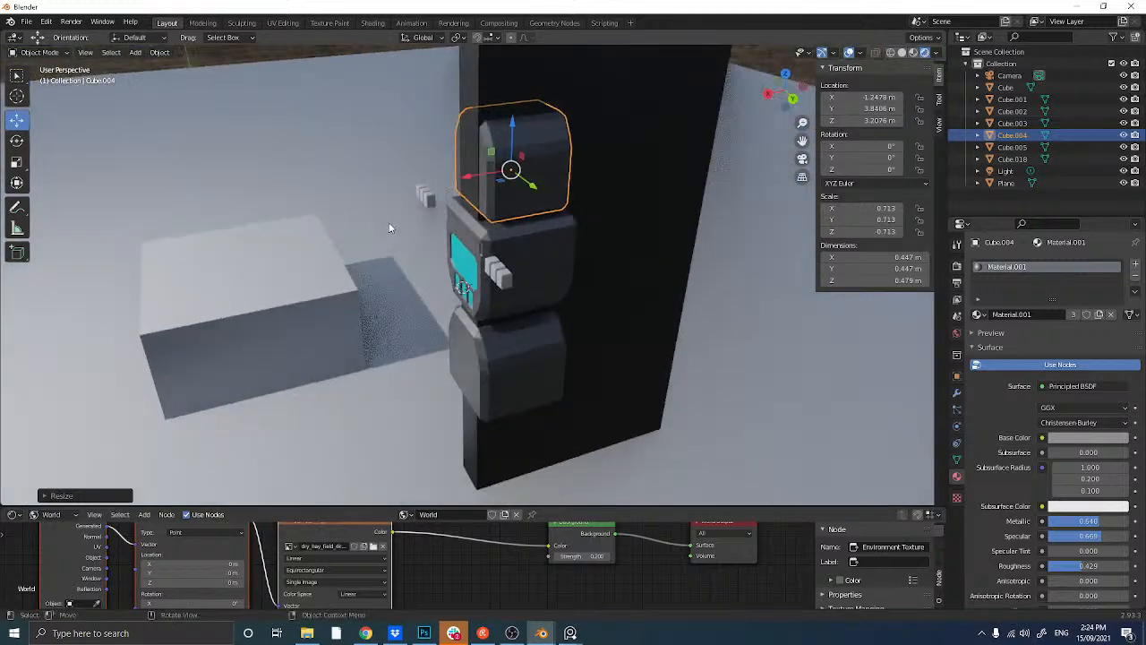
key("g")
key("x")
left_click(475, 170)
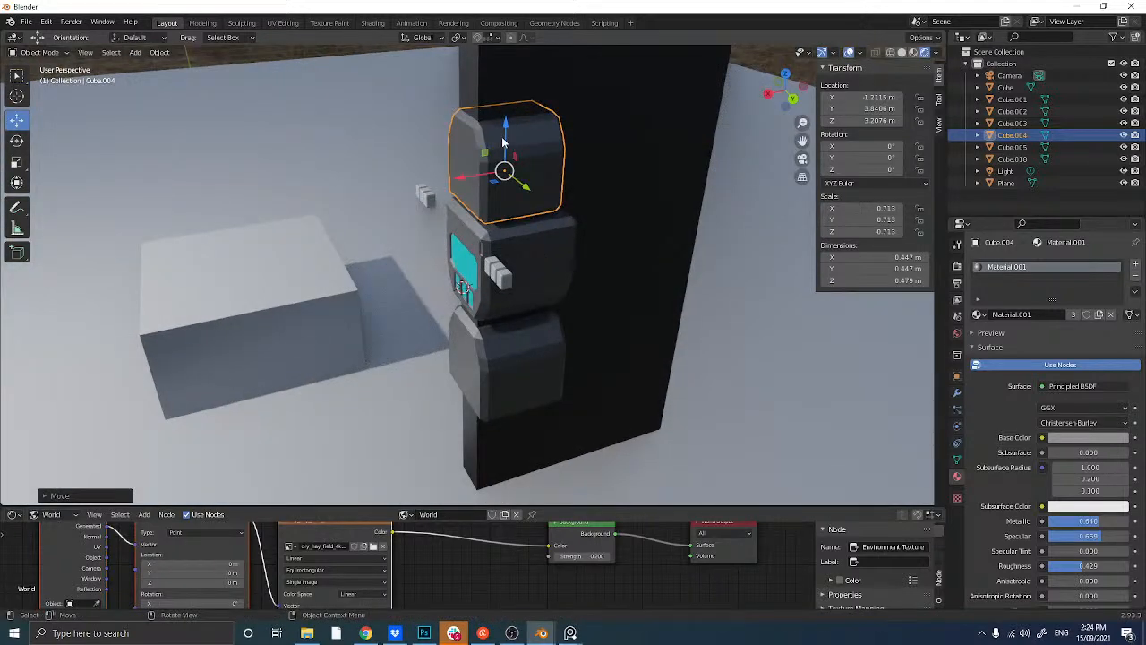
- Lower the top block onto the screen block at about Z 3.115 m and shift it along X to about -1.225 m
left_click_drag(504, 139, 506, 161)
middle_click_drag(506, 161, 490, 184)
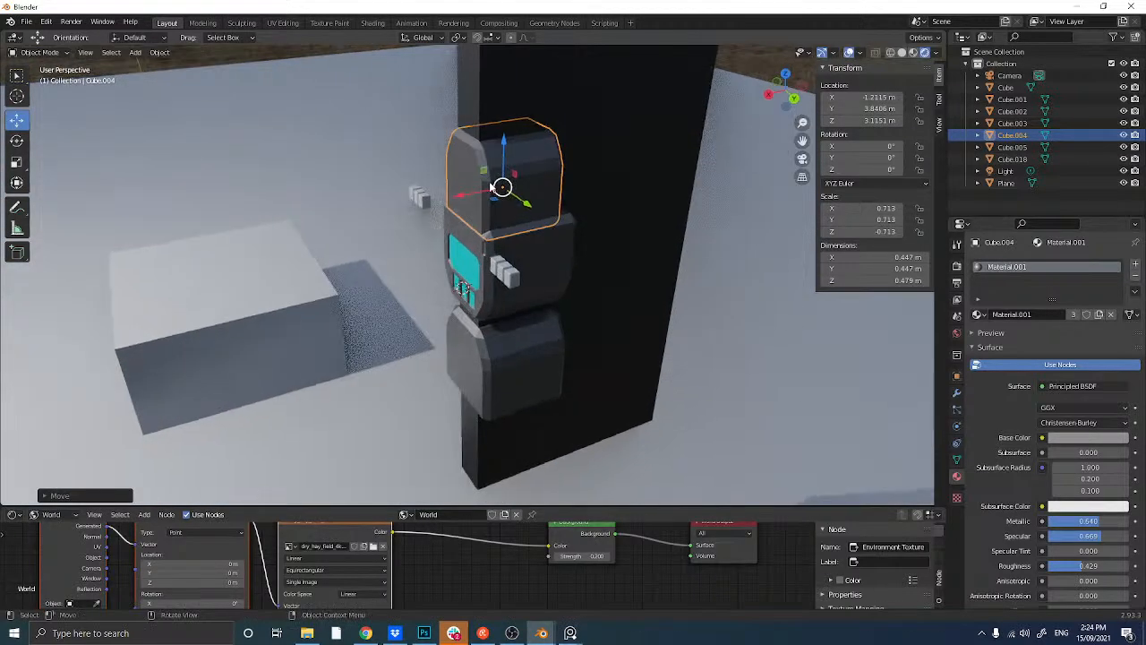
key("g")
key("x")
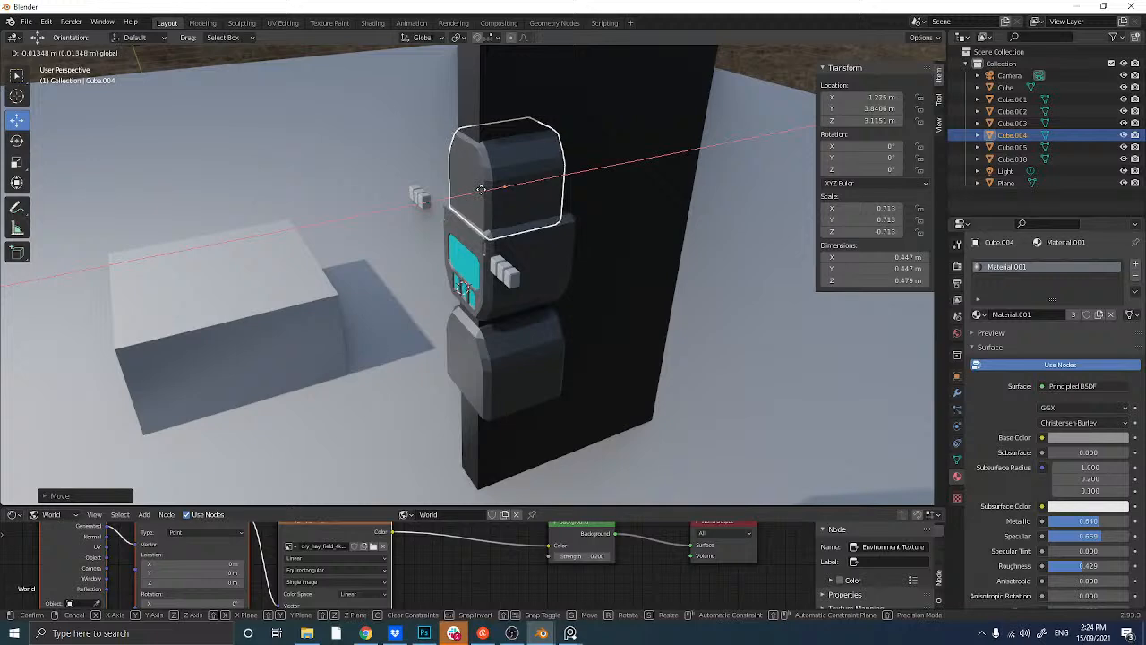
left_click(480, 190)
- Shrink the top block to a scale of about 0.654 and reposition it along X to about -1.2125 m
middle_click_drag(483, 188, 534, 176)
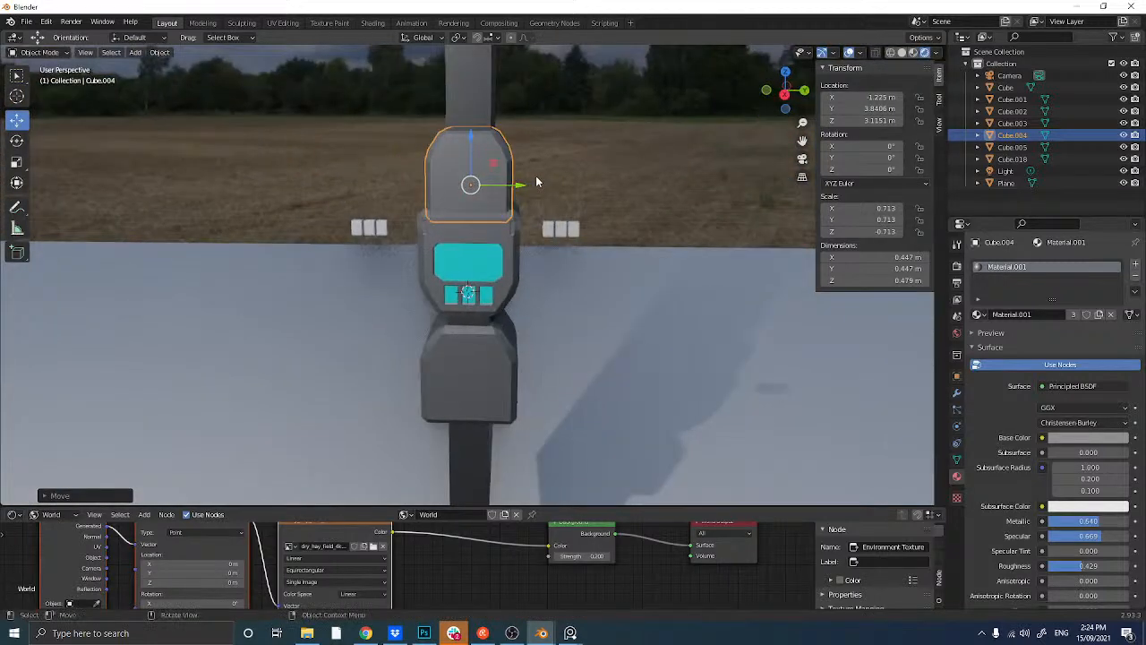
key("s")
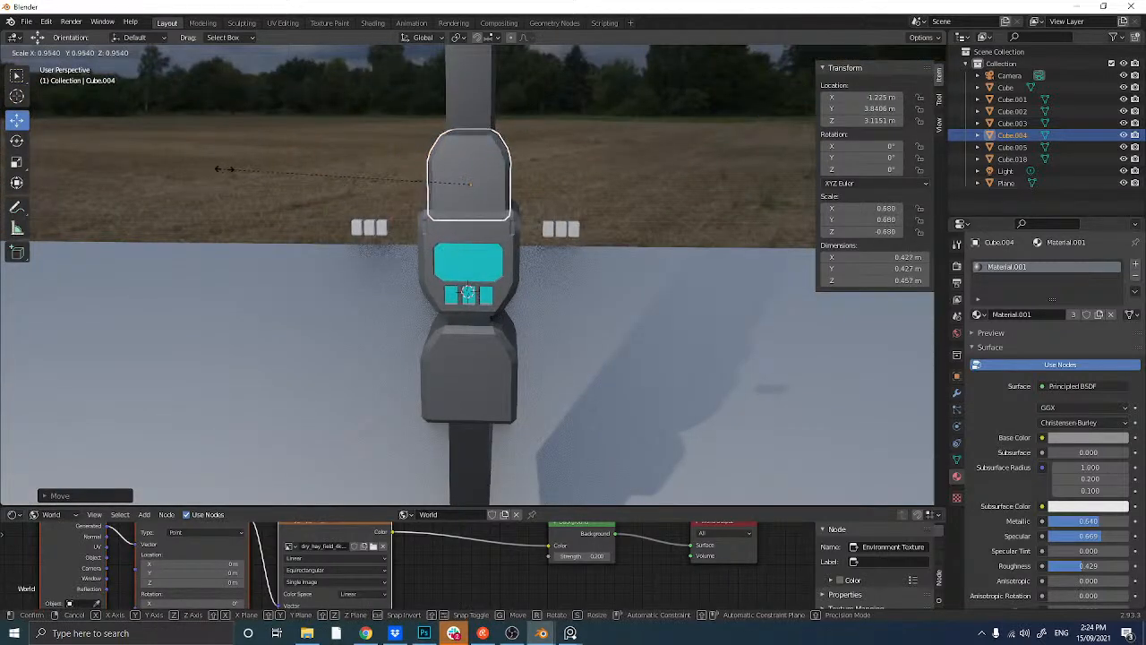
left_click(240, 170)
middle_click_drag(249, 189, 487, 208)
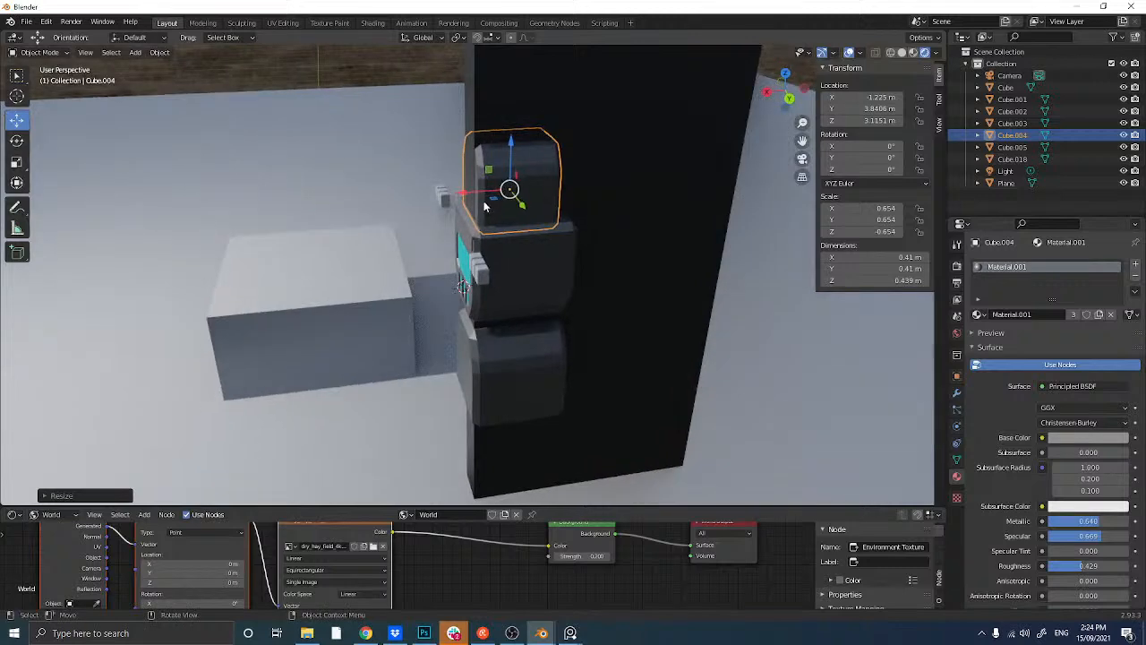
key("g")
key("x")
left_click(479, 191)
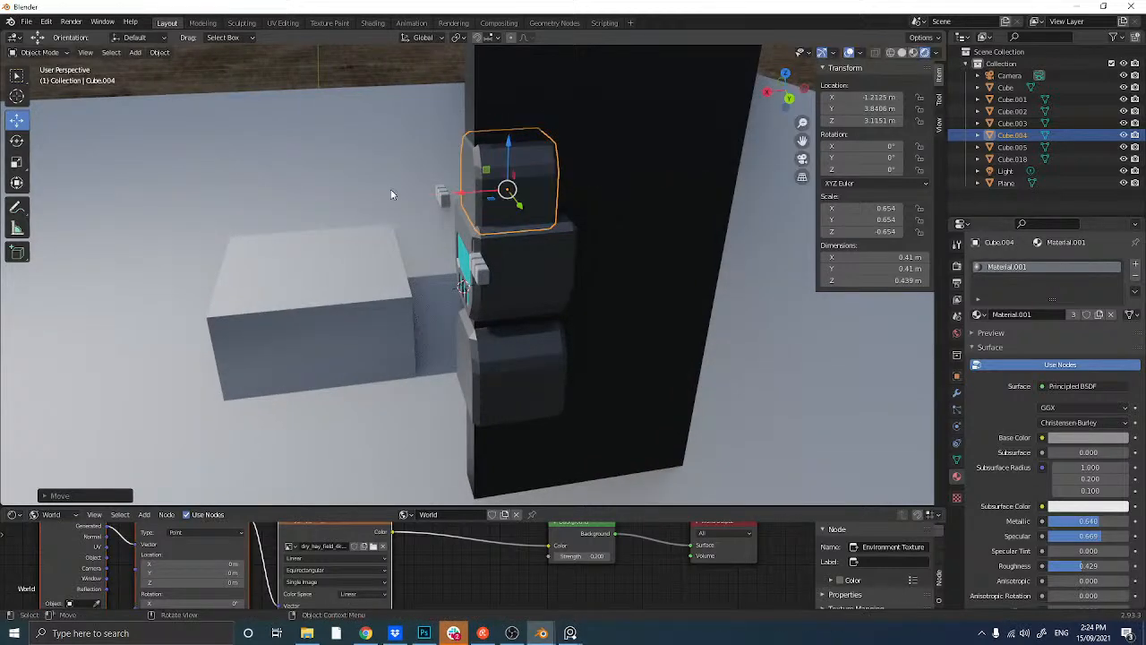
- Duplicate the small top block and move the copy straight down over the lower housing, to about Z 1.80 m
middle_click_drag(392, 191, 374, 244)
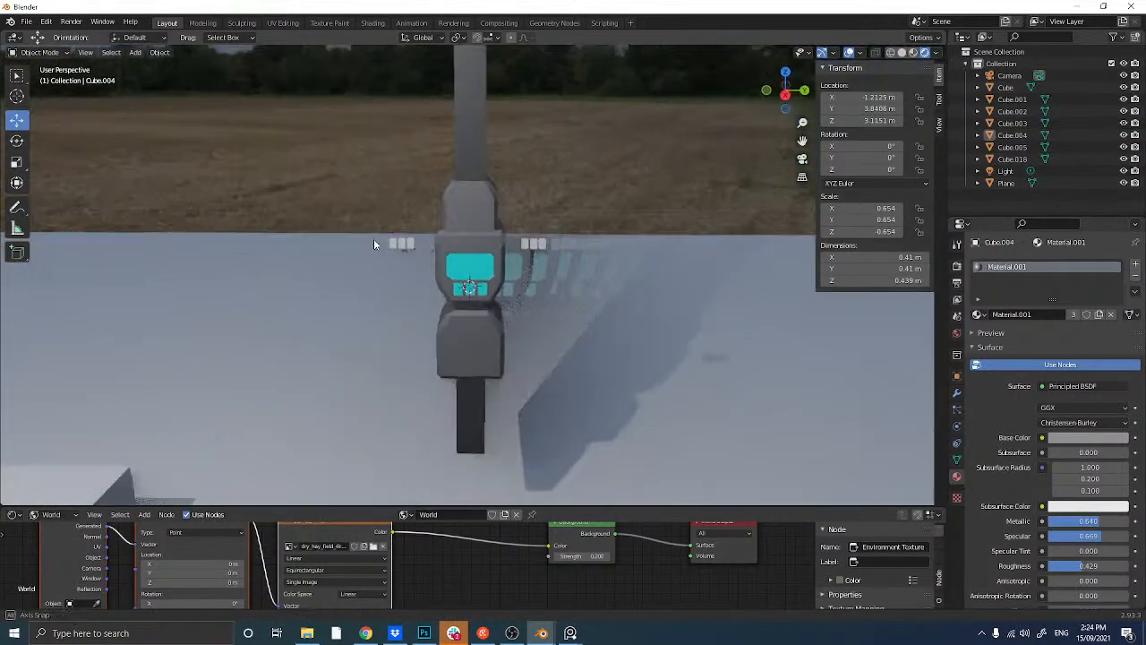
left_click(456, 216)
mouse_move(455, 218)
middle_mouse_down()
mouse_move(423, 235)
mouse_move(468, 200)
middle_mouse_up()
key("shift+d")
key("z")
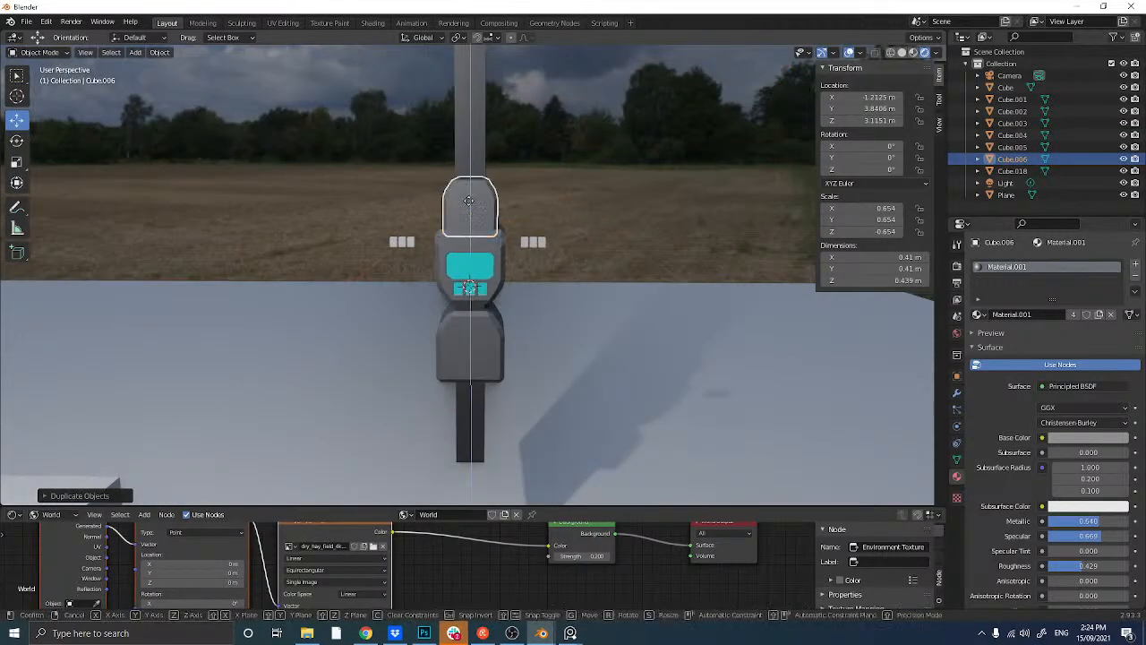
left_click(469, 369)
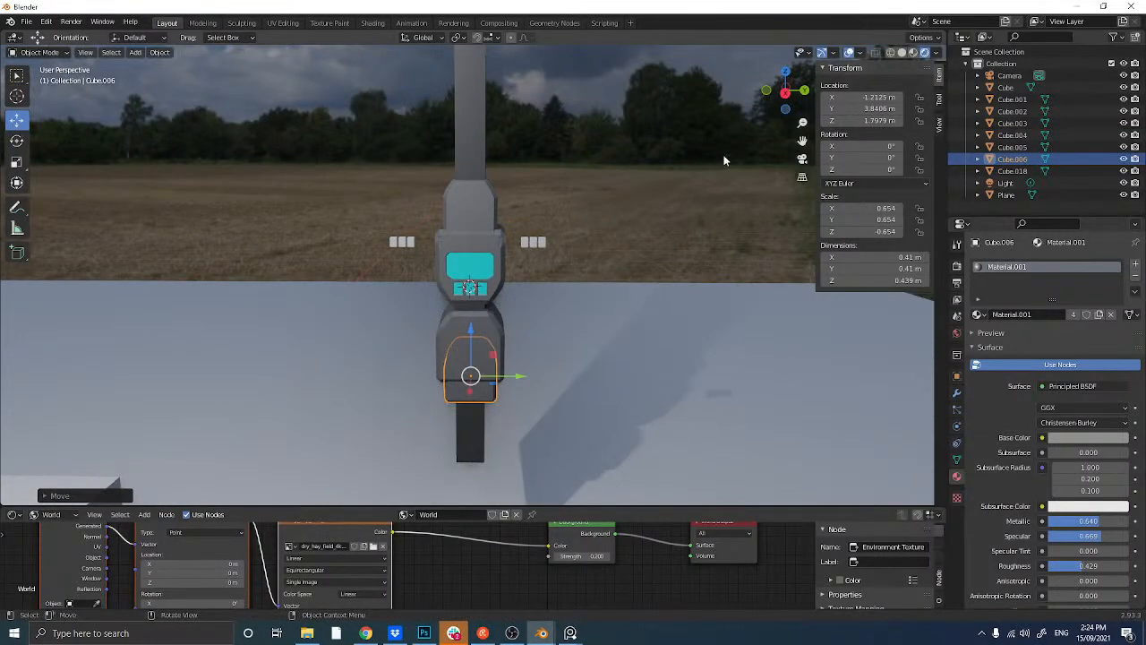
- In the right orthographic view, rotate the lower copy 180° and lower it to about Z 1.725 m beneath the lower housing
left_click(786, 92)
type("r")
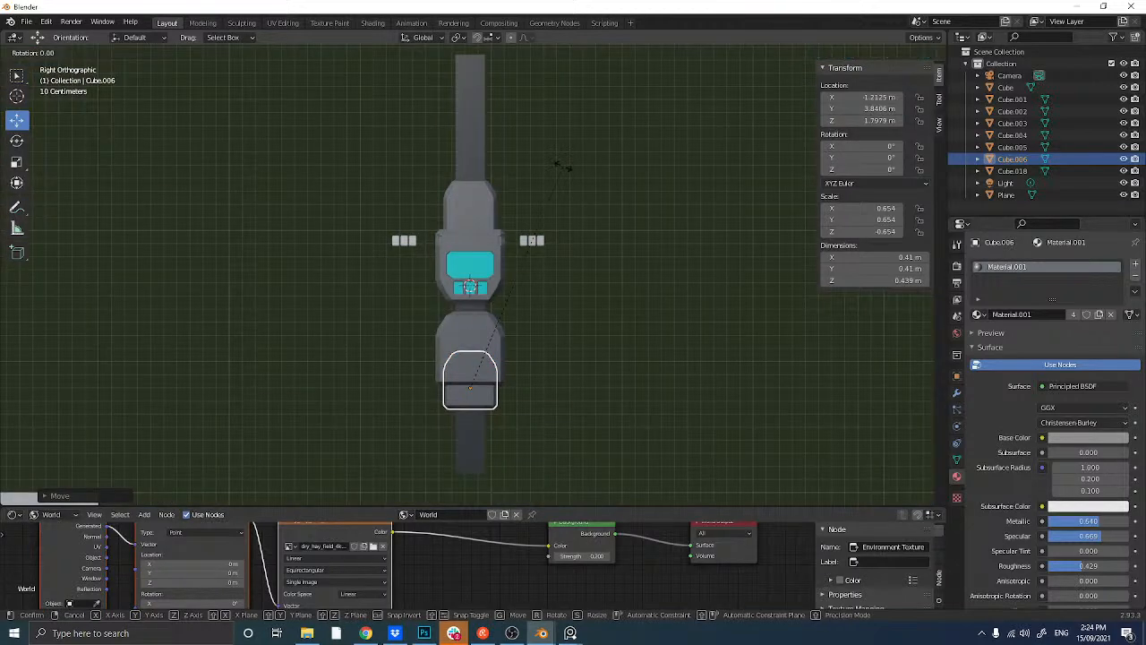
type("180")
key("Return")
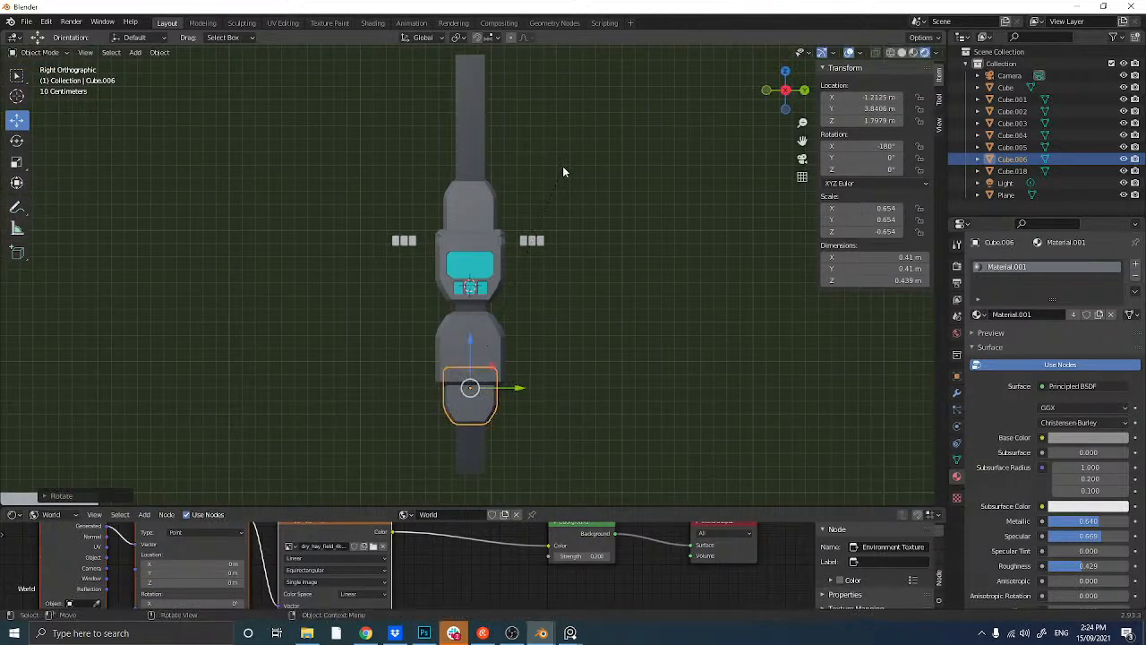
left_click_drag(471, 359, 469, 372)
left_click(469, 222)
left_click(470, 399)
left_click(417, 354)
middle_click_drag(418, 355, 273, 381)
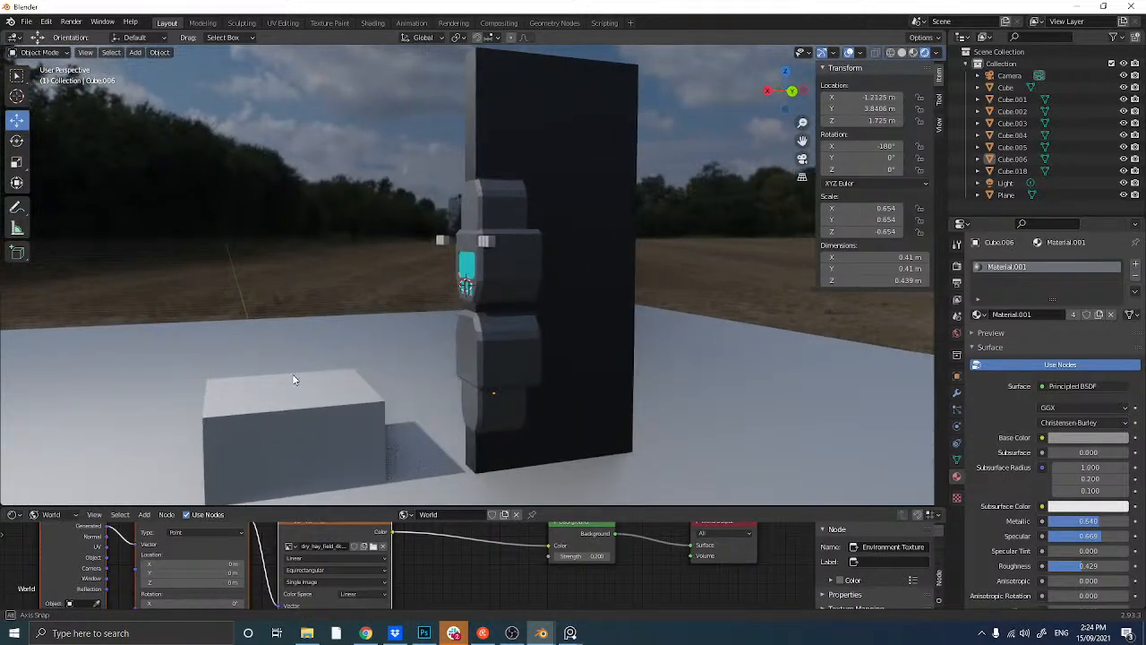
- Add a cube in front of the screen block and scale it uniformly down to about 0.396 m per side
middle_click_drag(292, 377, 389, 370)
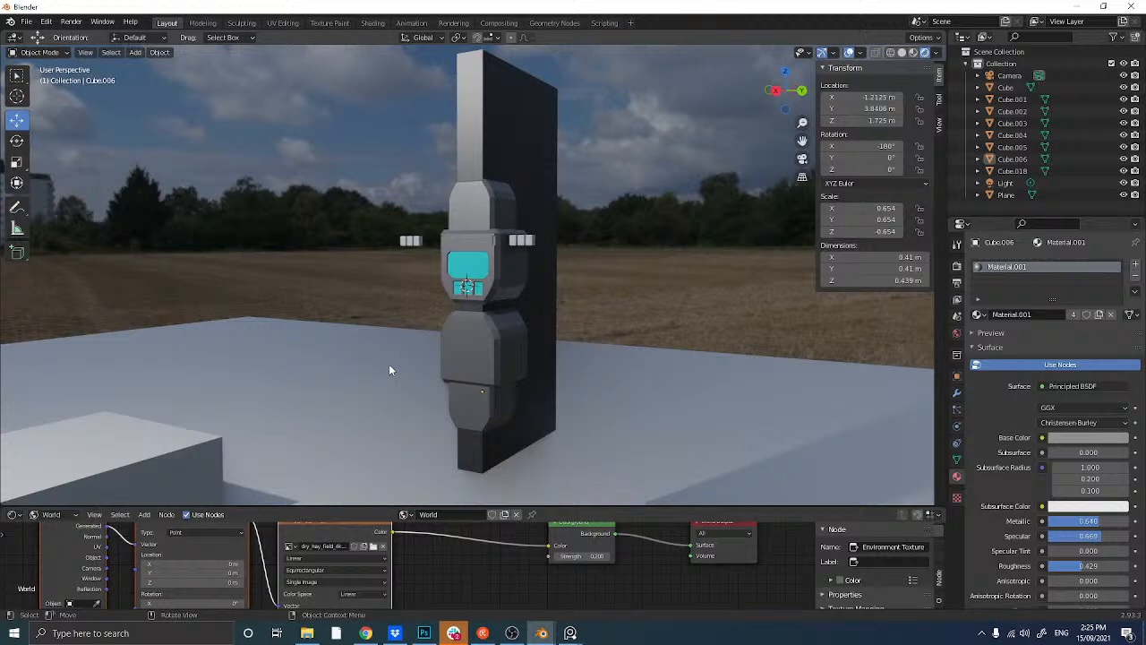
middle_click_drag(366, 269, 370, 300)
scroll(370, 300, "up", 1)
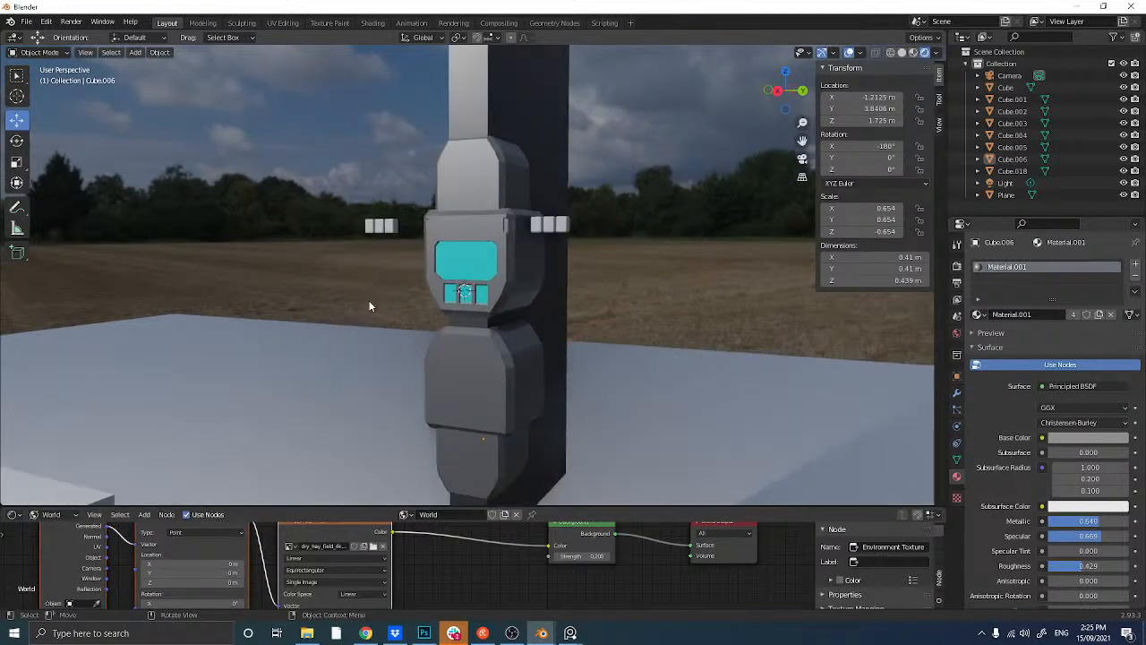
key("shift+a")
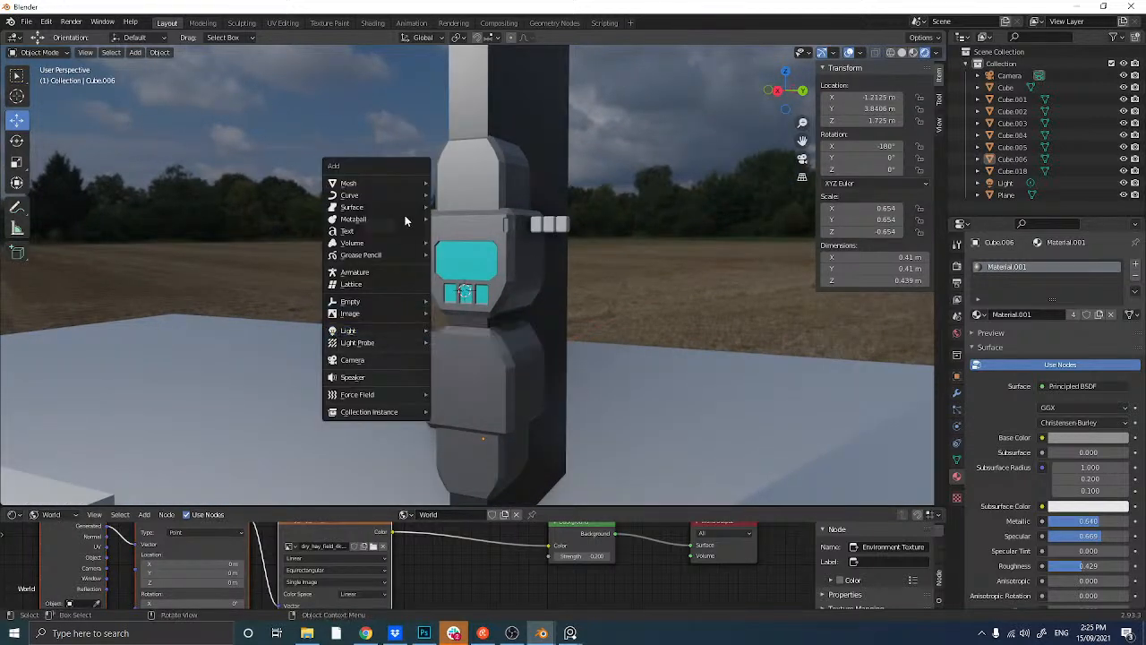
mouse_move(395, 183)
left_click(457, 194)
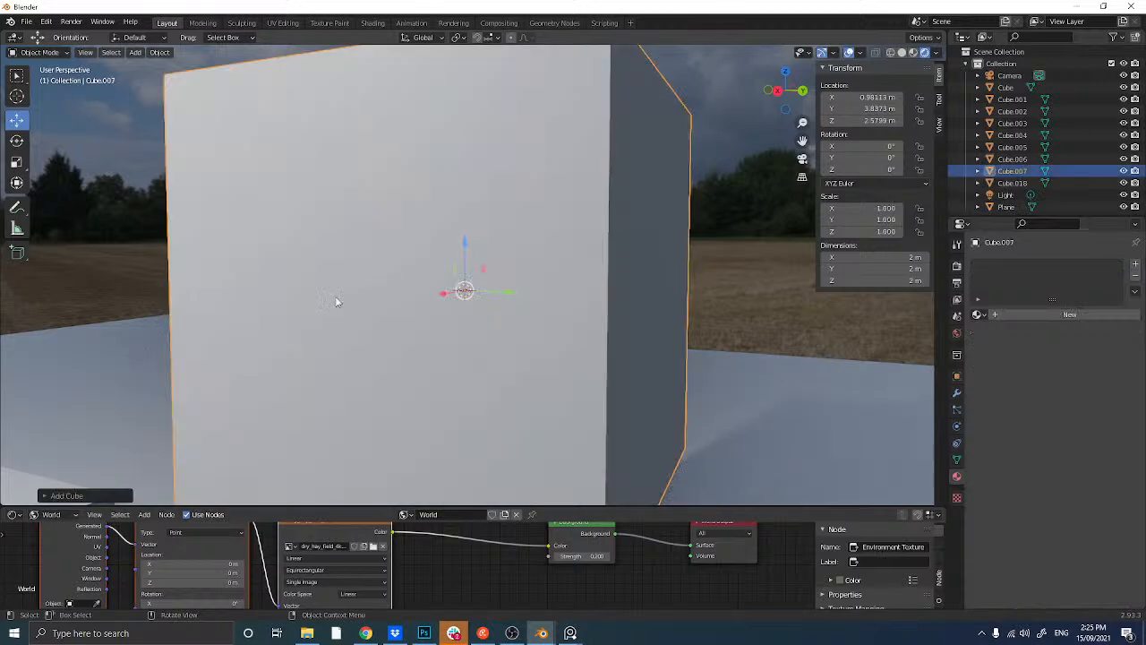
key("s")
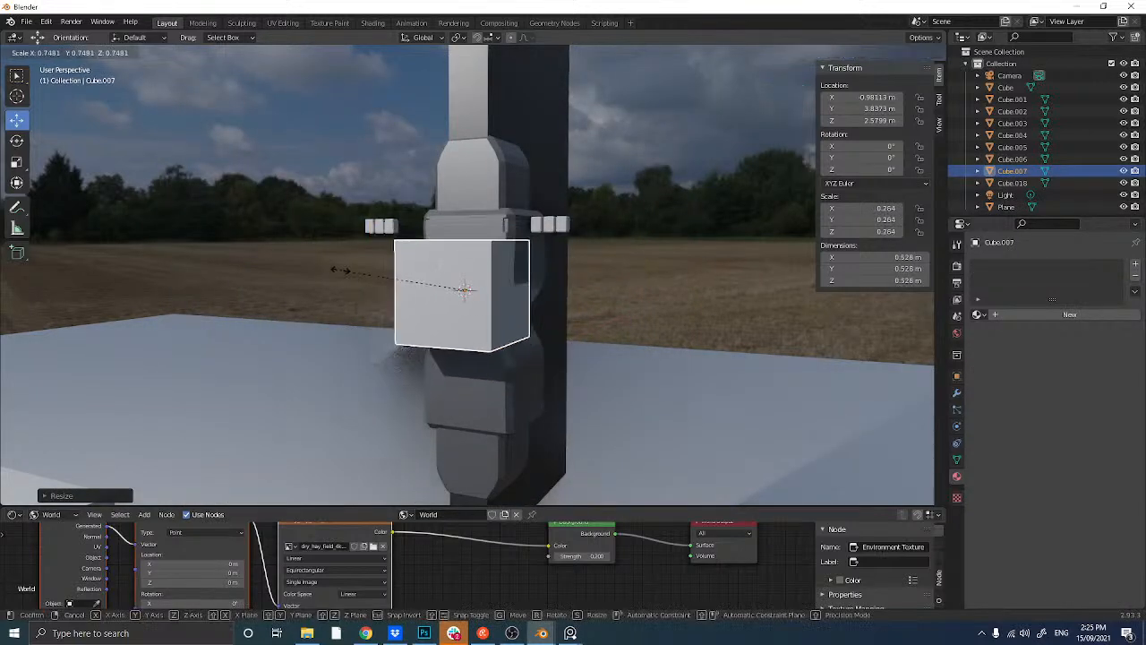
left_click(372, 267)
- Stretch the new cube along Z, then scale it uniformly down to about 0.148 × 0.148 × 0.342 m
left_click(16, 161)
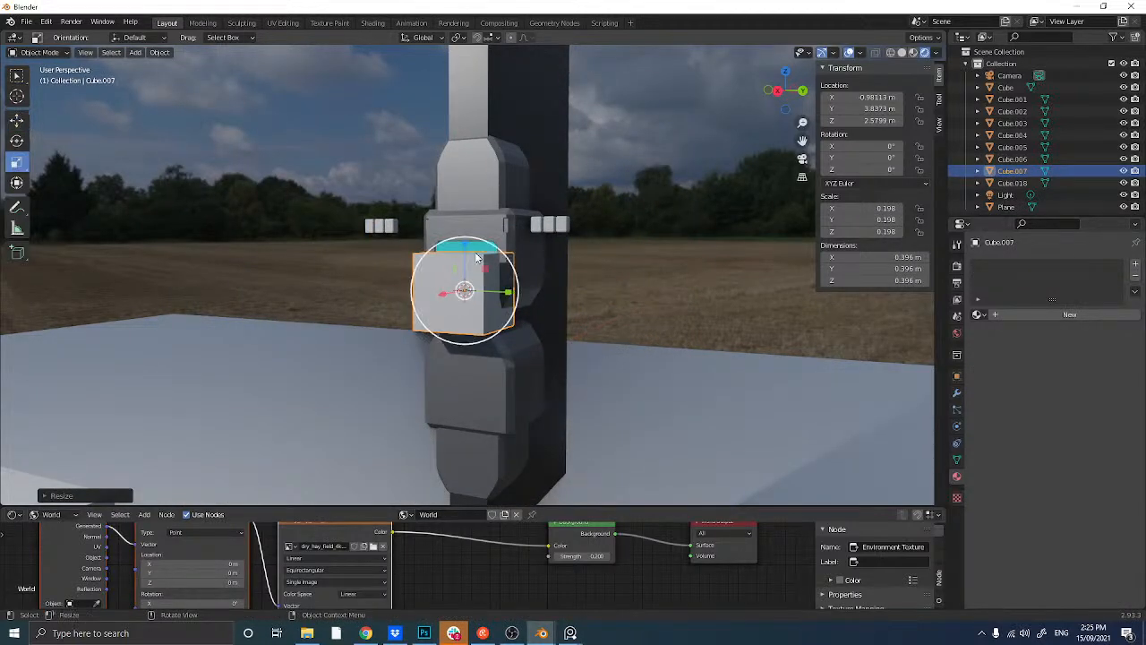
left_click_drag(468, 242, 379, 237)
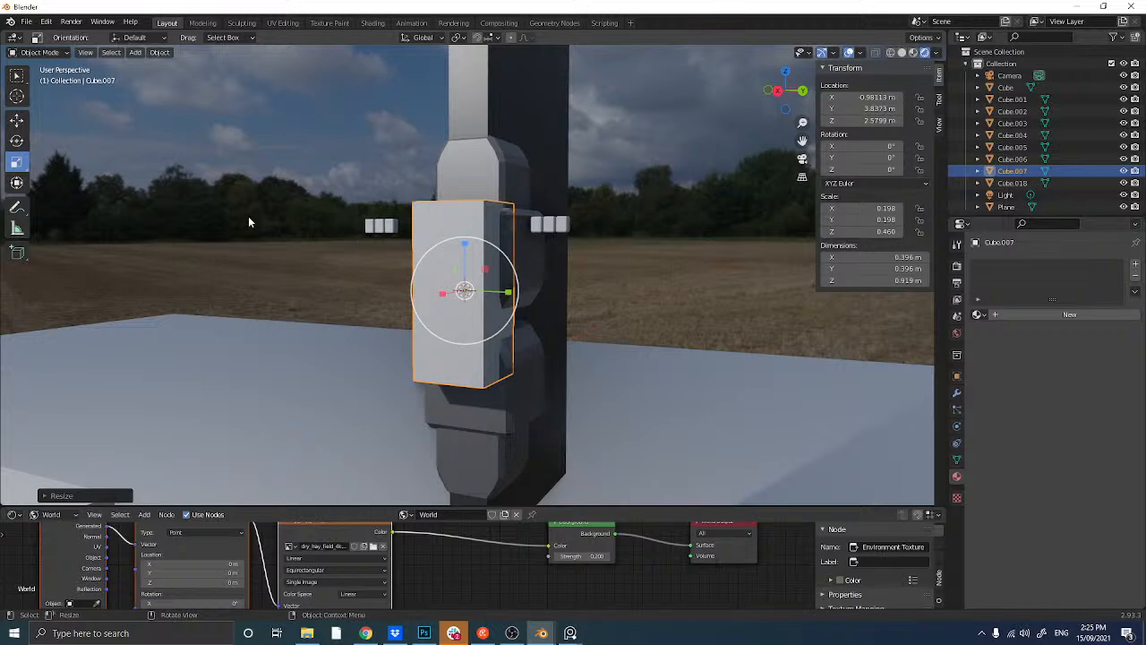
key("s")
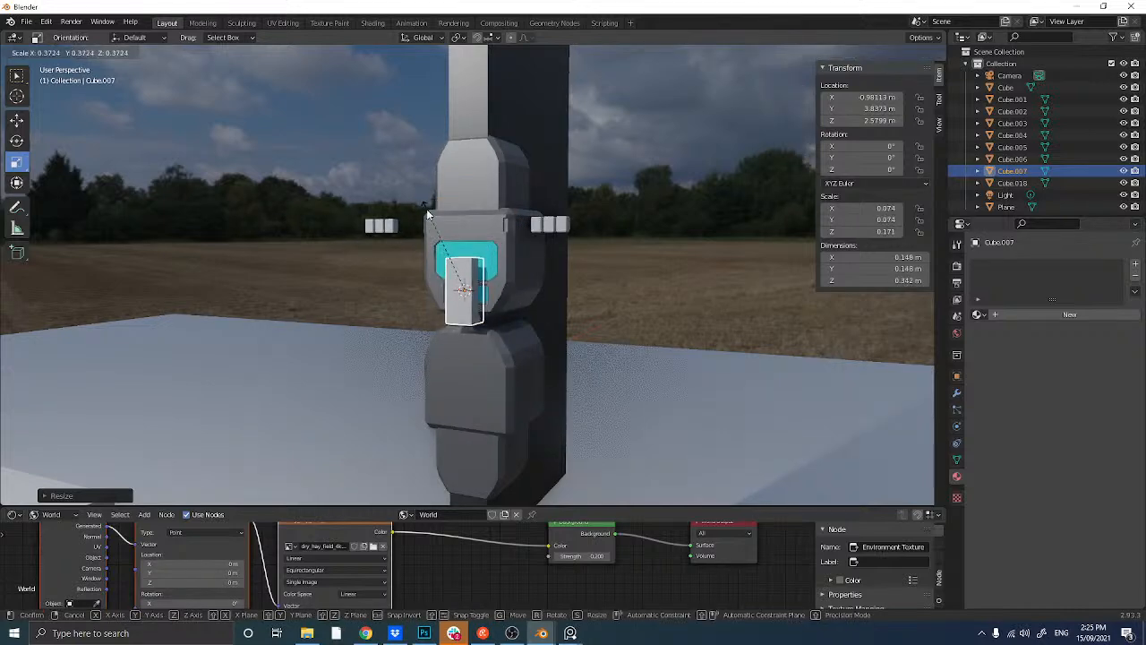
left_click(426, 208)
- Narrow the cube in front of the screens along Y to a thin bar about 0.037 m wide
scroll(404, 264, "up", 3)
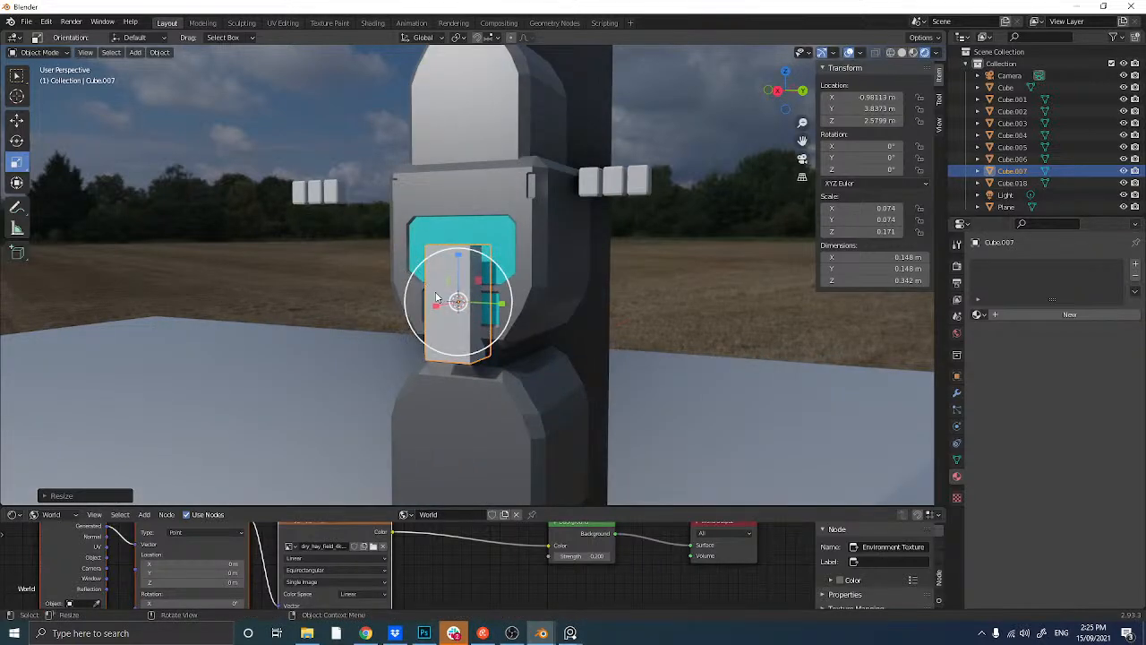
middle_click_drag(435, 297, 376, 286)
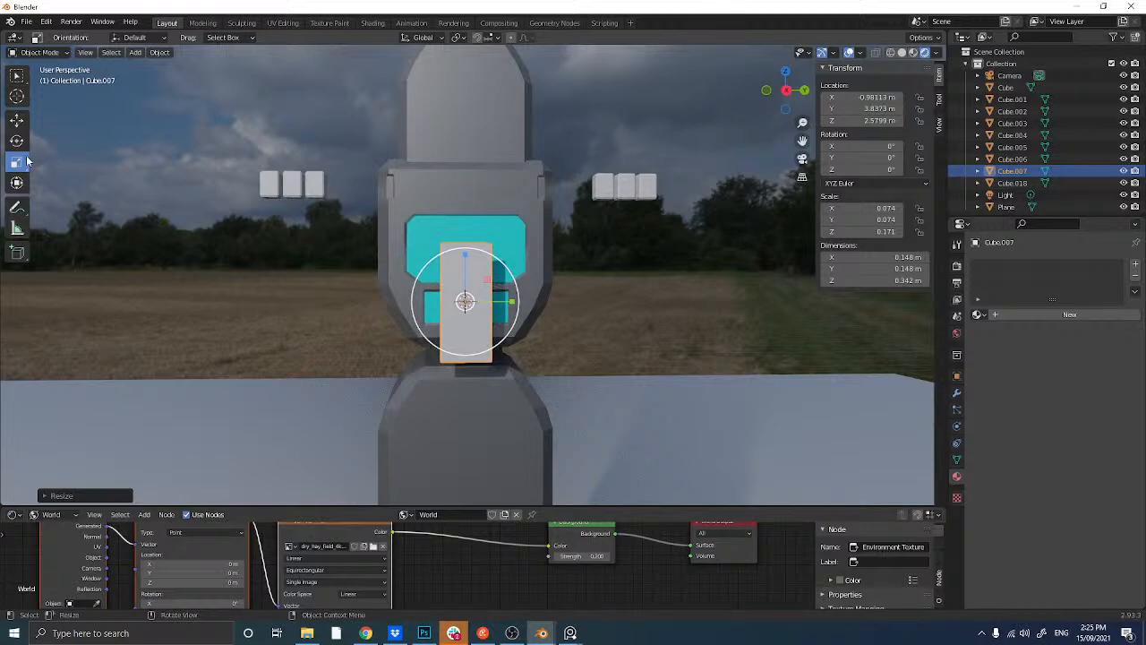
left_click_drag(511, 302, 485, 301)
scroll(487, 303, "up", 1)
key("s")
key("y")
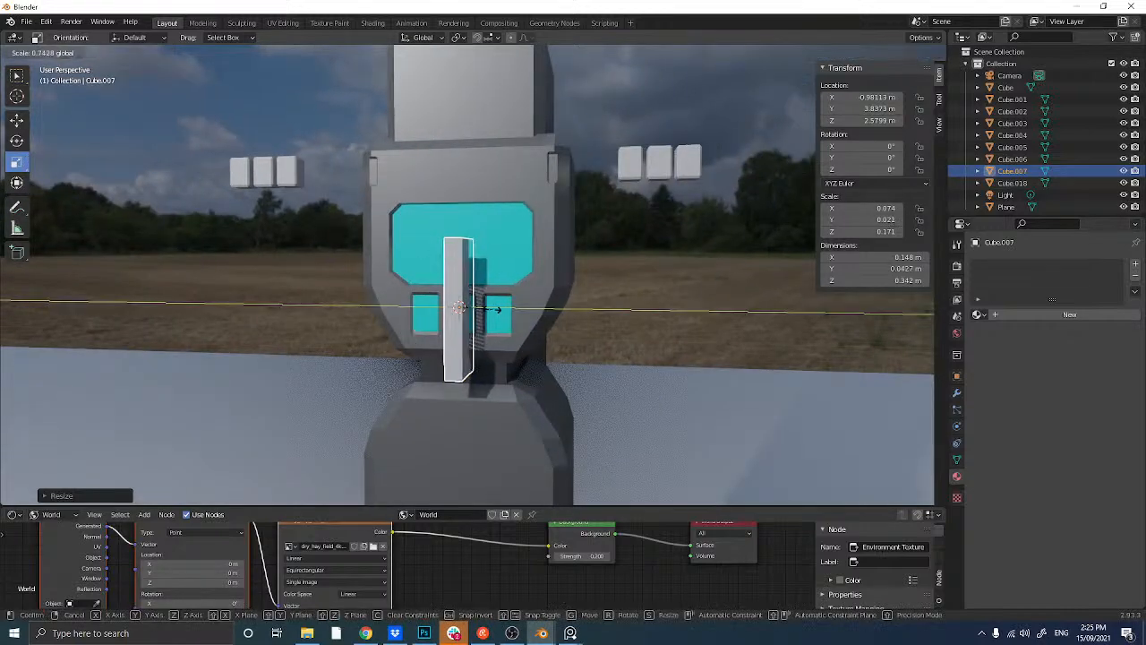
left_click(492, 309)
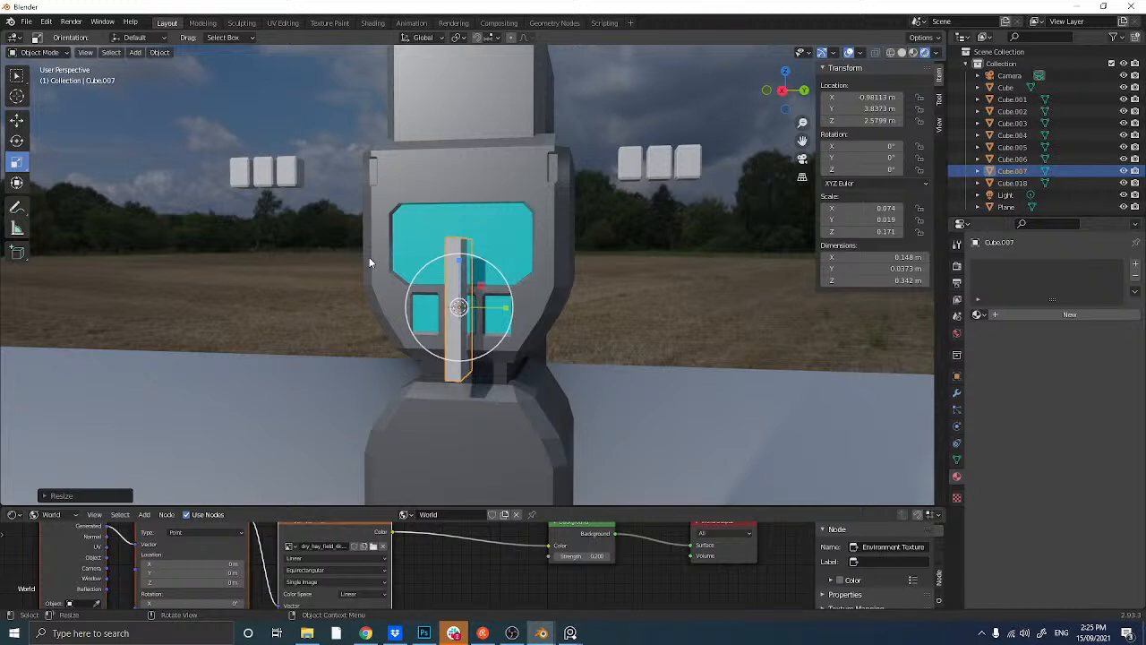
- Apply the thin bar's rotation and scale, and bevel all its edges with a small single-segment chamfer
key("ctrl+a")
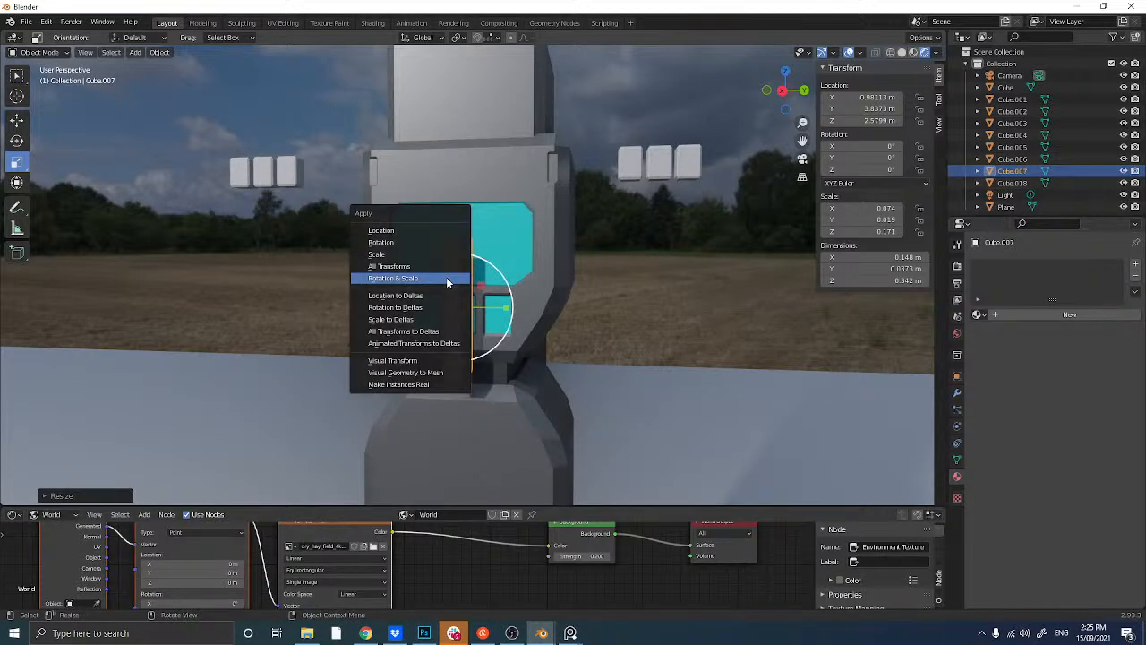
left_click(446, 276)
key("Tab")
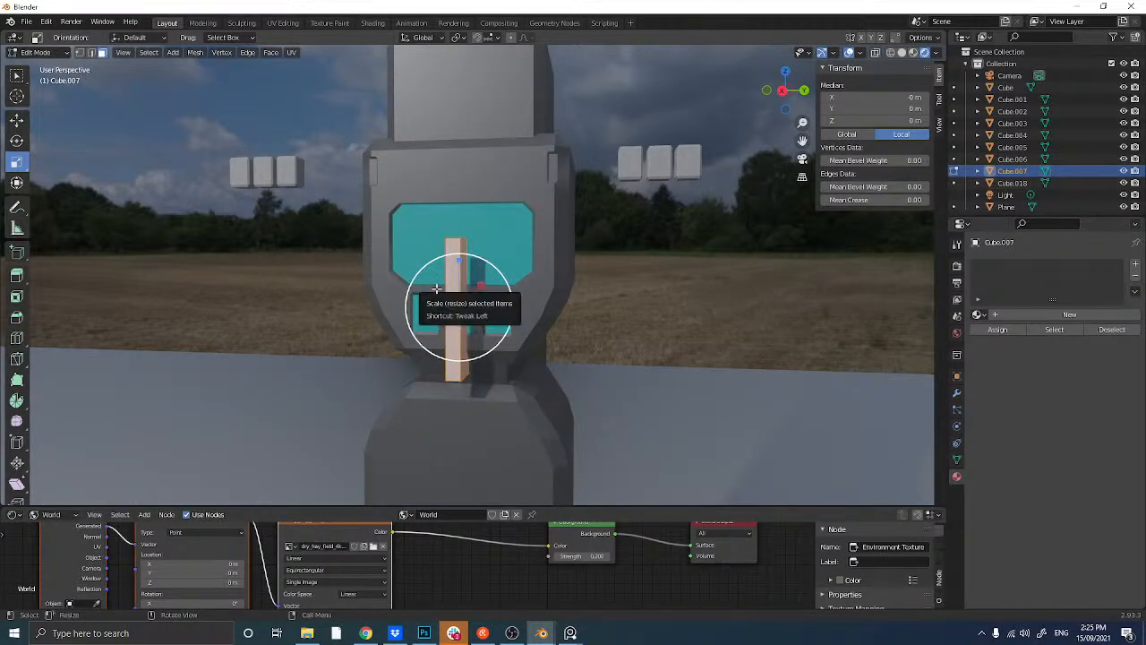
key("ctrl+b")
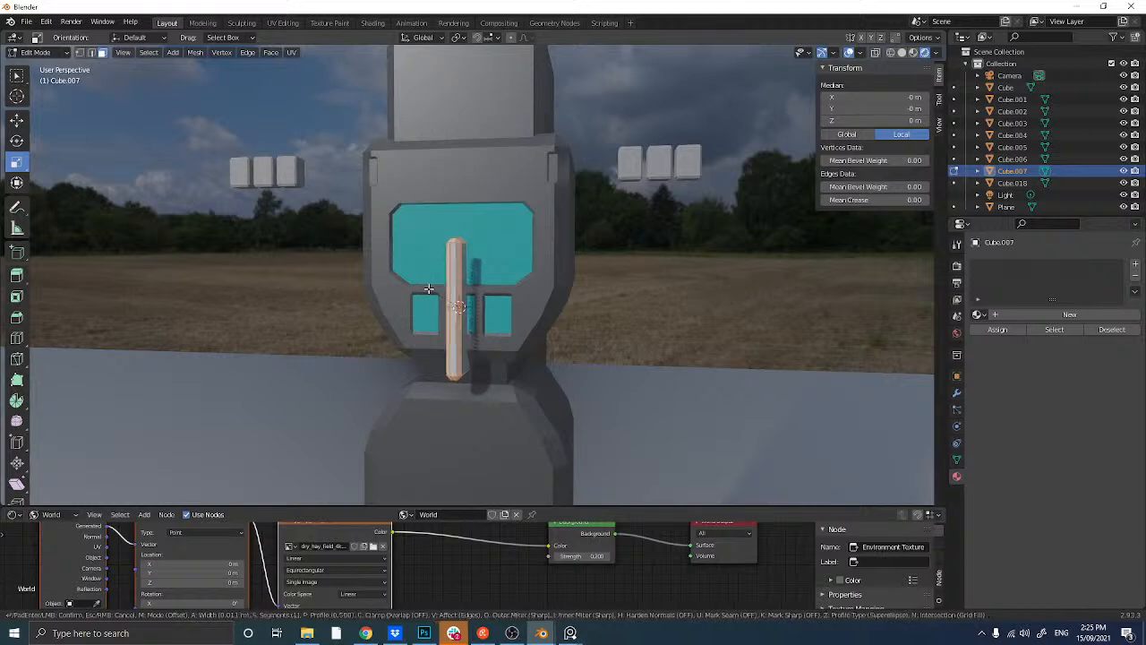
left_click(429, 288)
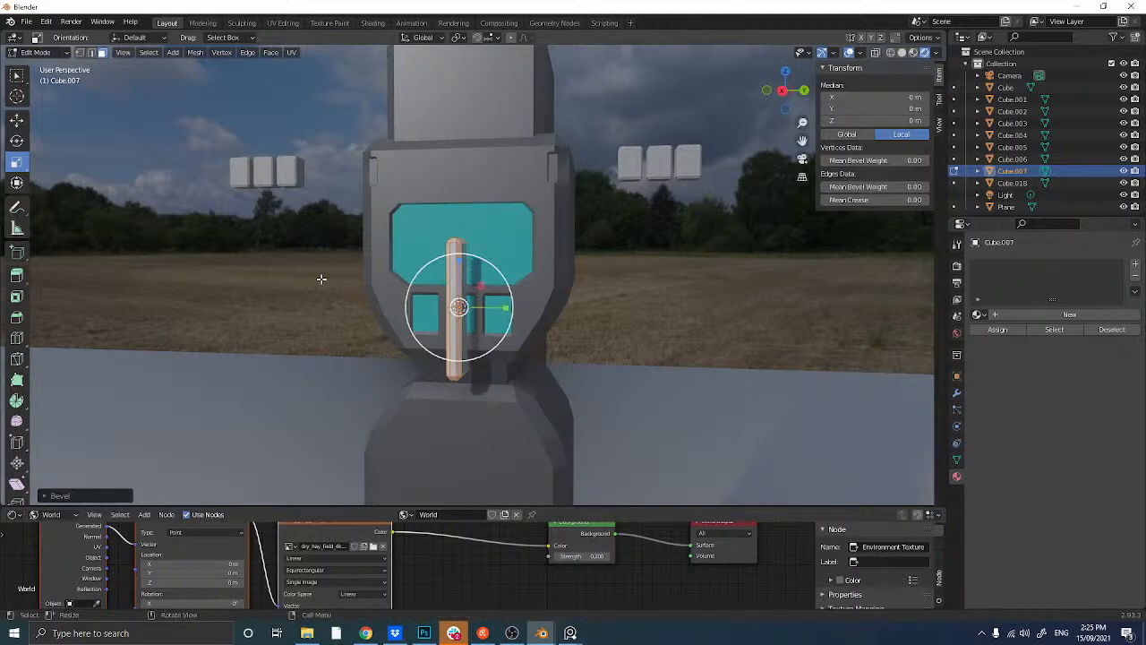
key("Tab")
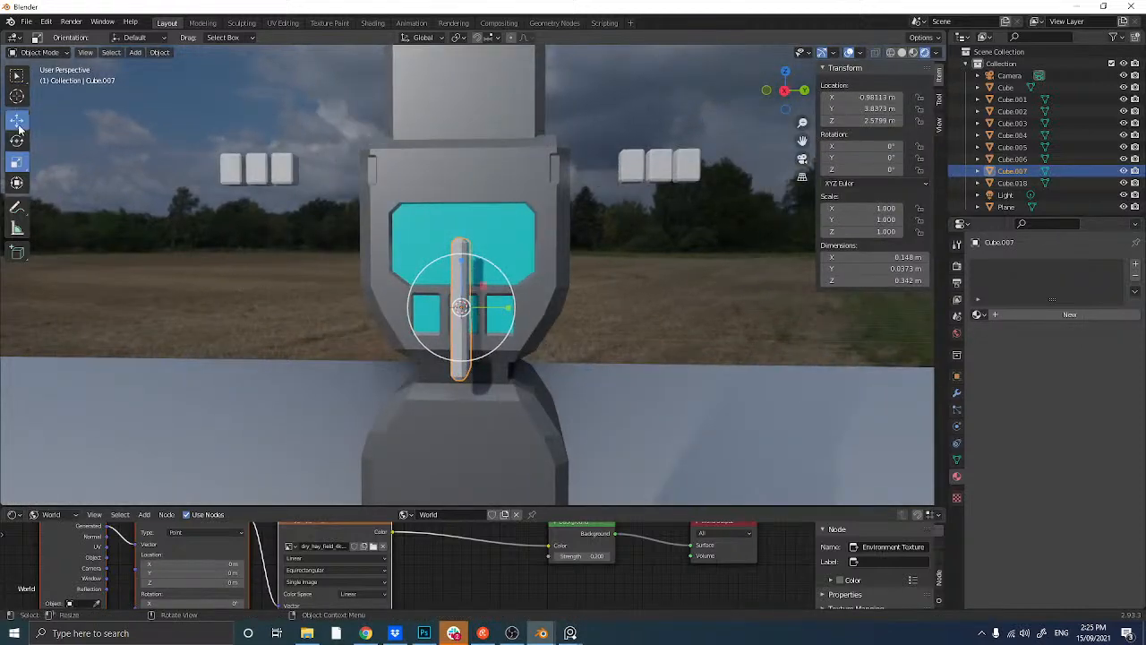
- Move the bar down and back into the gap below the screens, to about X -1.076 m, Z 2.44 m
left_click(16, 119)
middle_click_drag(135, 269, 392, 303)
left_click_drag(450, 280, 459, 364)
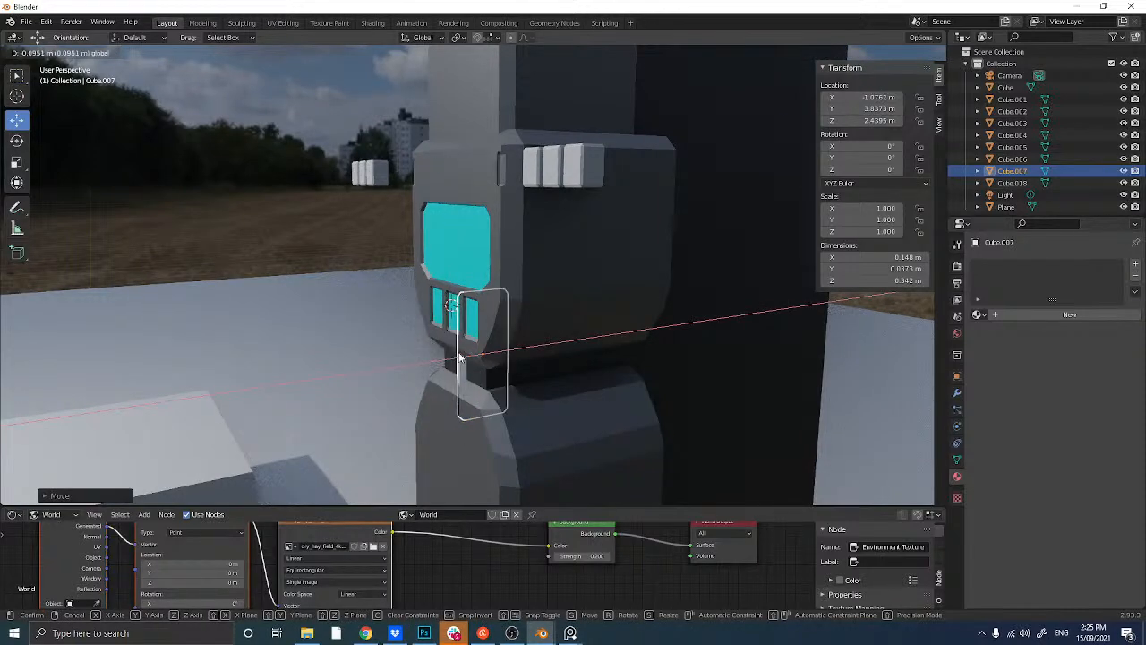
middle_click_drag(458, 364, 492, 350)
scroll(491, 350, "up", 4)
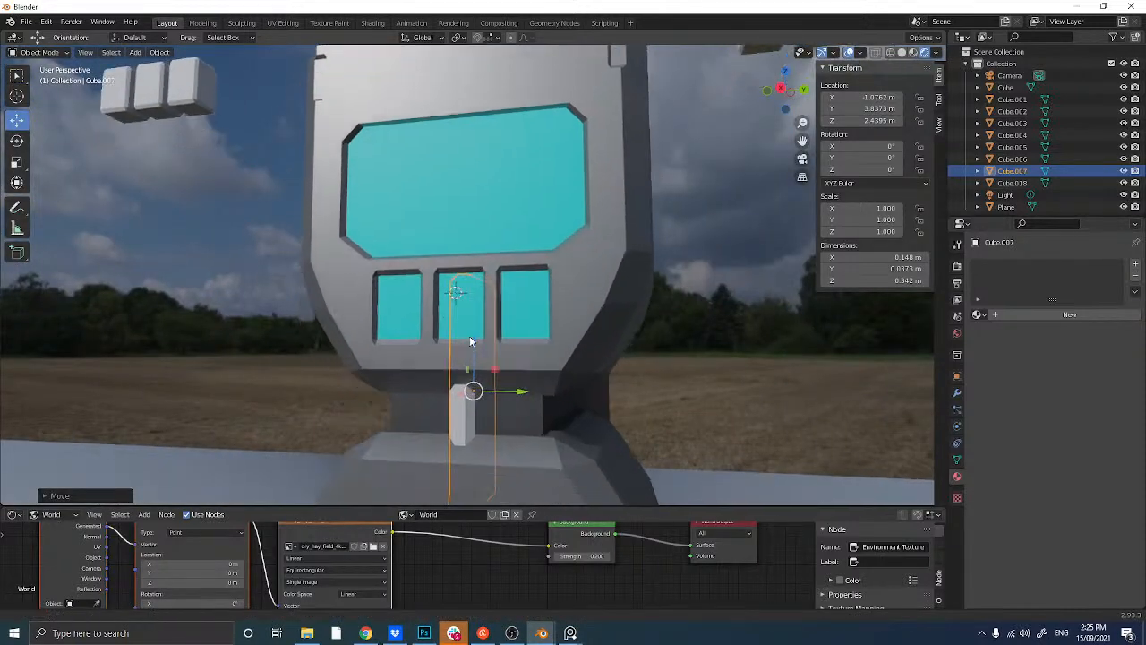
- Scale the bar uniformly to about 0.115 × 0.029 × 0.266 m and shift it along X to about -1.06 m
middle_click_drag(351, 328, 328, 309)
key("s")
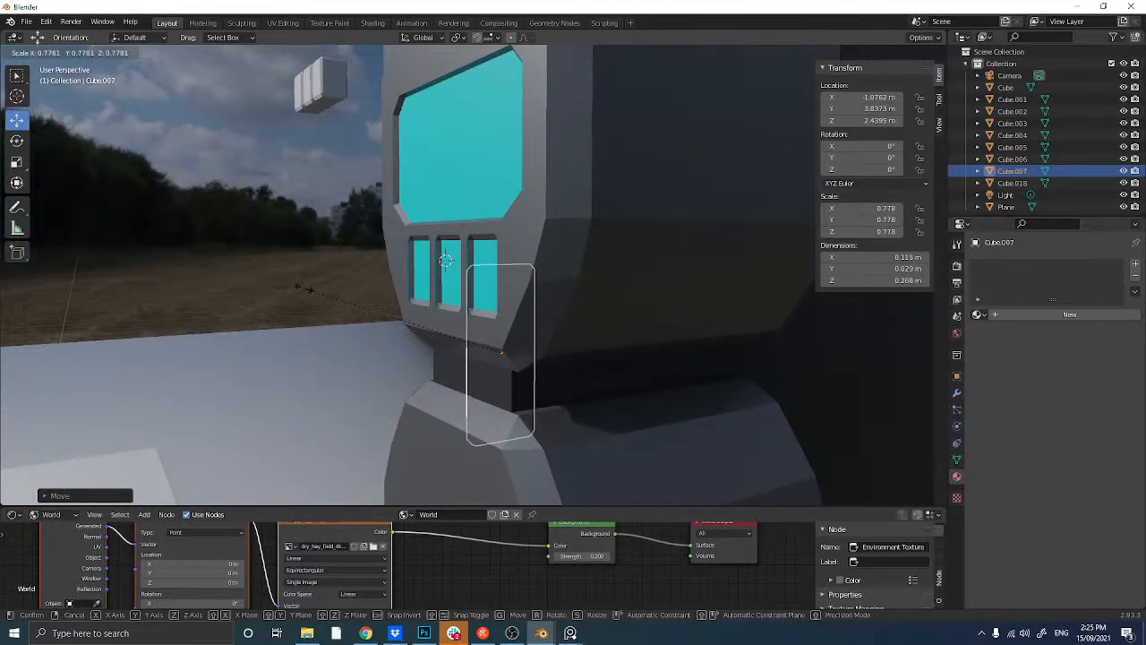
left_click(300, 303)
mouse_move(466, 358)
left_mouse_down()
mouse_move(432, 362)
mouse_move(449, 362)
left_mouse_up()
middle_click_drag(450, 363, 535, 354)
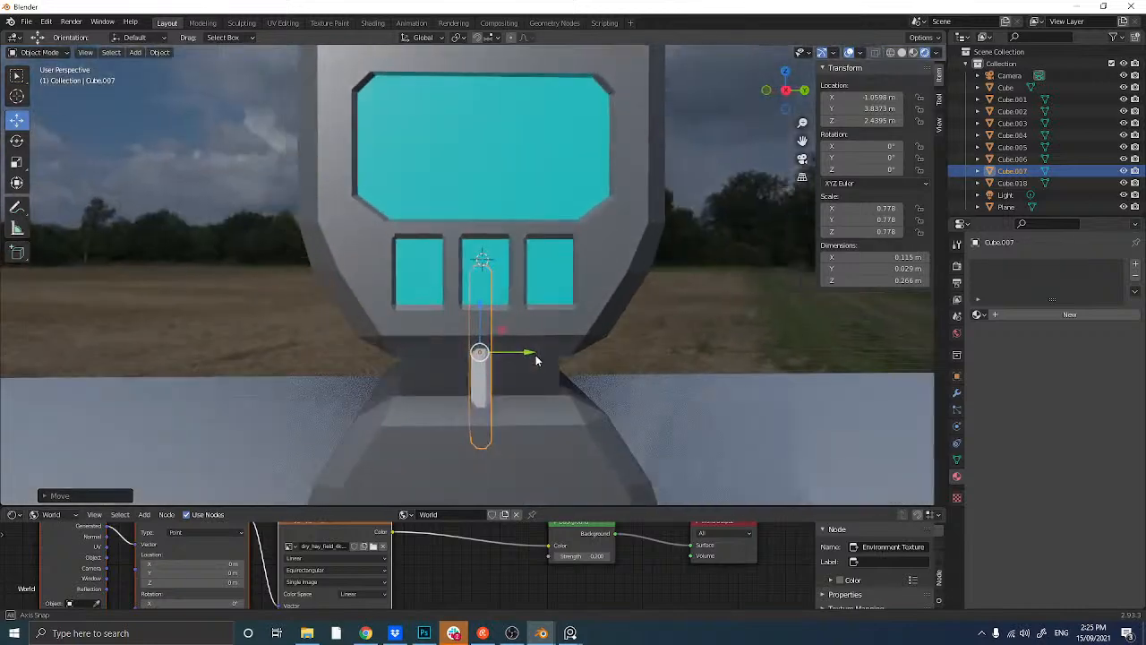
- In the right orthographic view, position the bar along Y at about 3.846 m, near the middle of the neck
left_click_drag(515, 358, 504, 359)
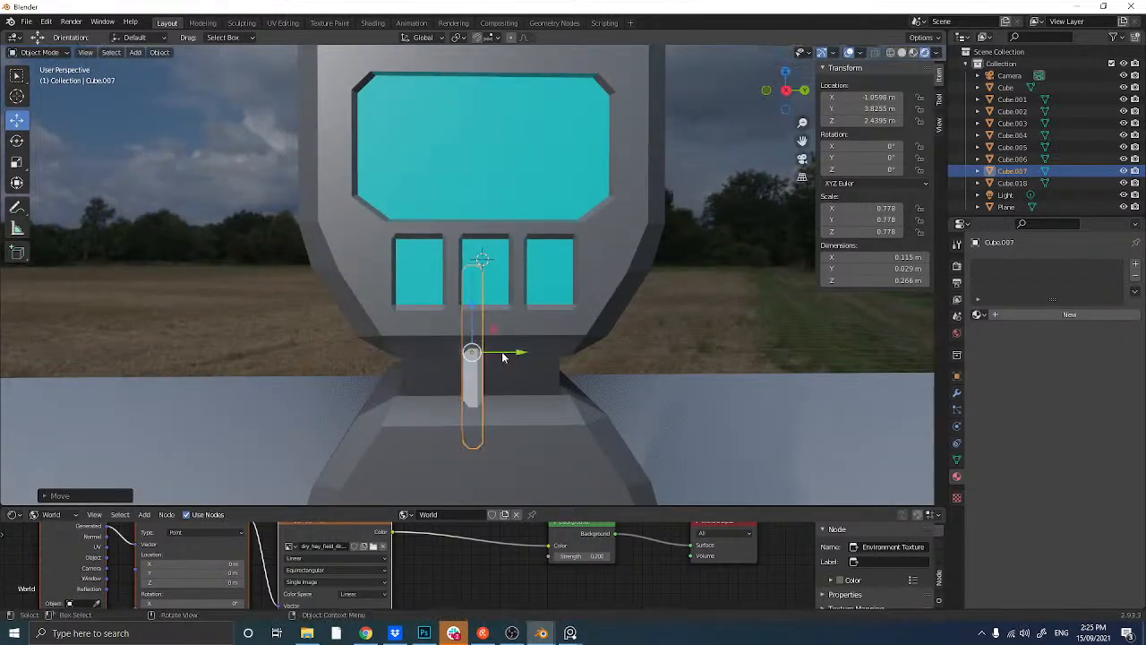
left_click(786, 90)
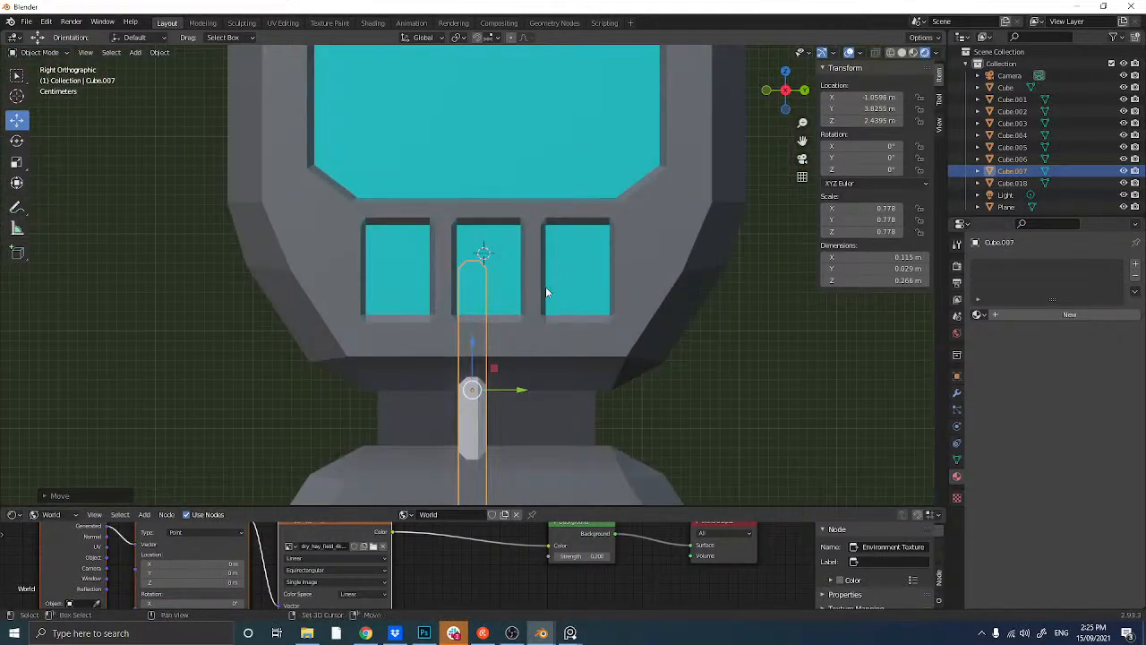
middle_click_drag(544, 289, 553, 173, "shift")
key("g")
key("y")
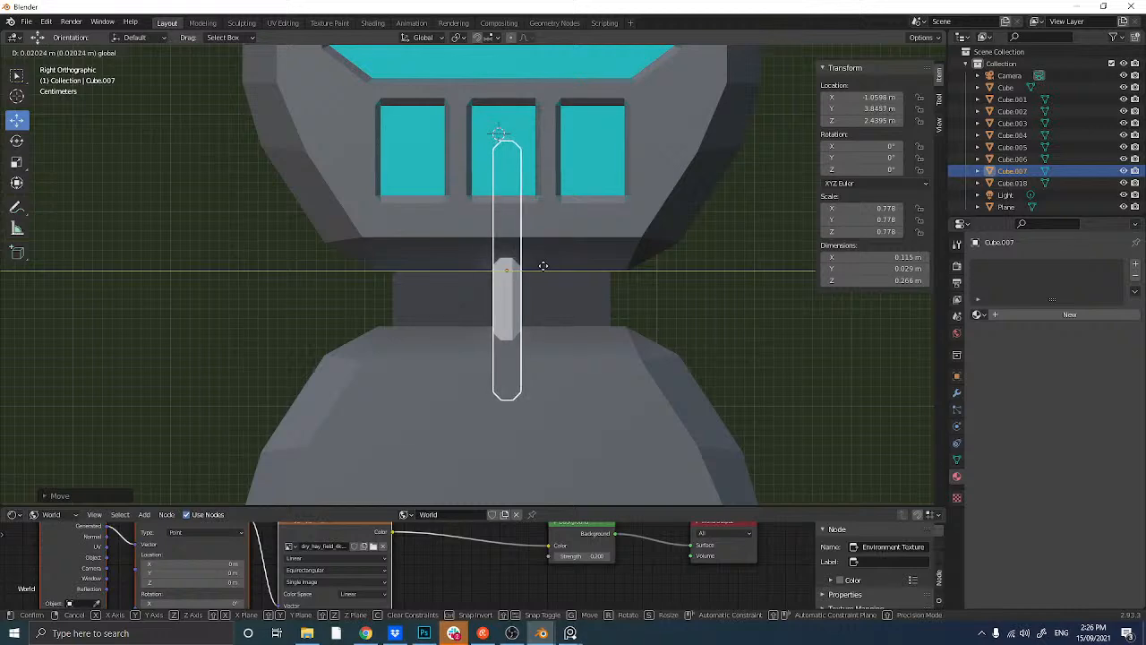
left_click(544, 270)
key("shift+d")
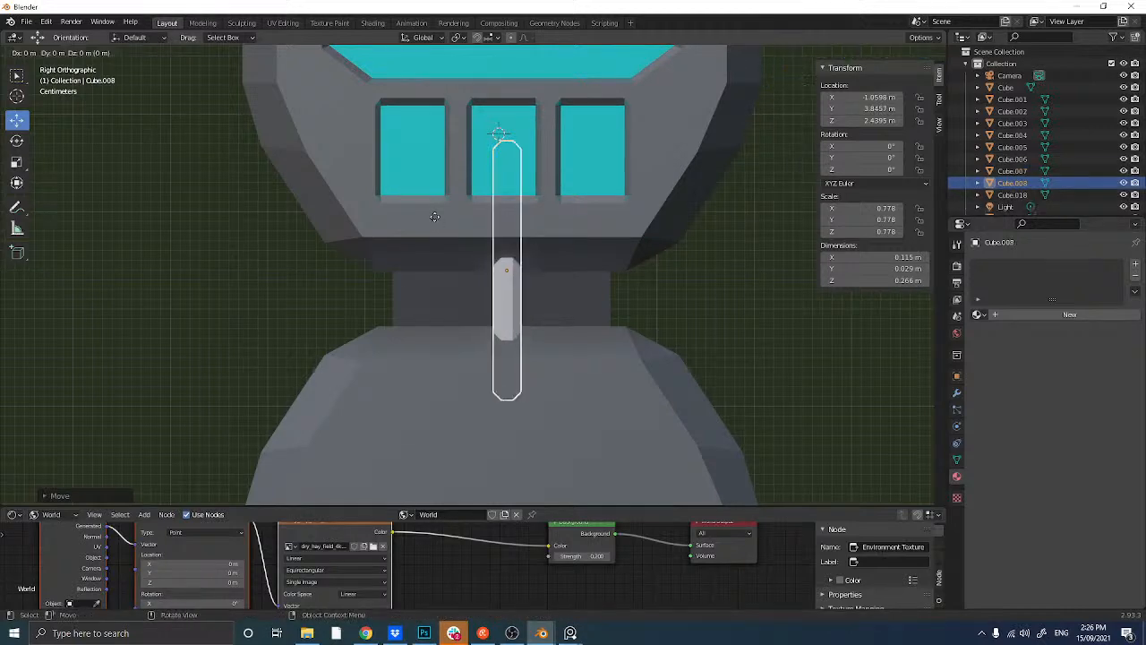
key("y")
left_click(582, 270)
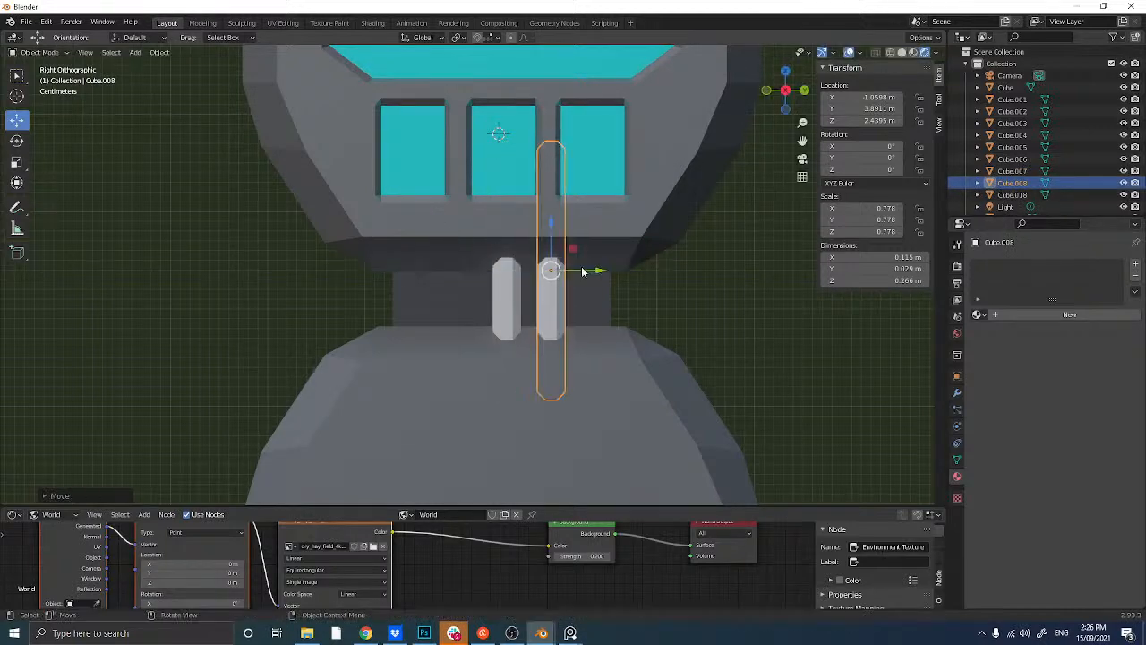
key("shift+d")
key("y")
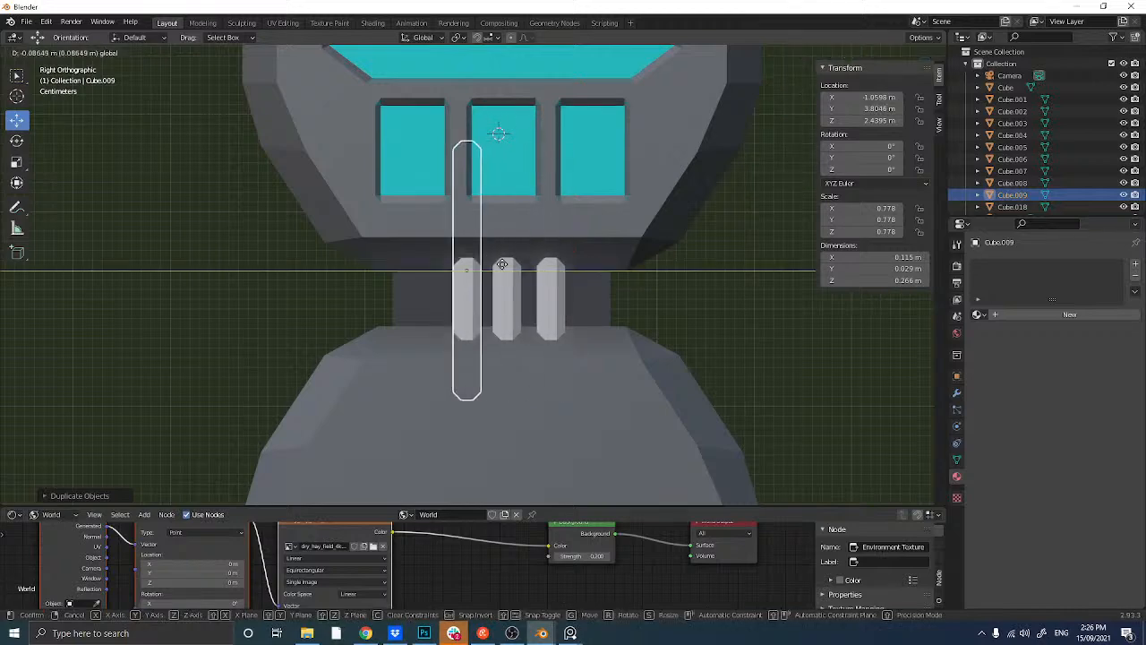
left_click(500, 264)
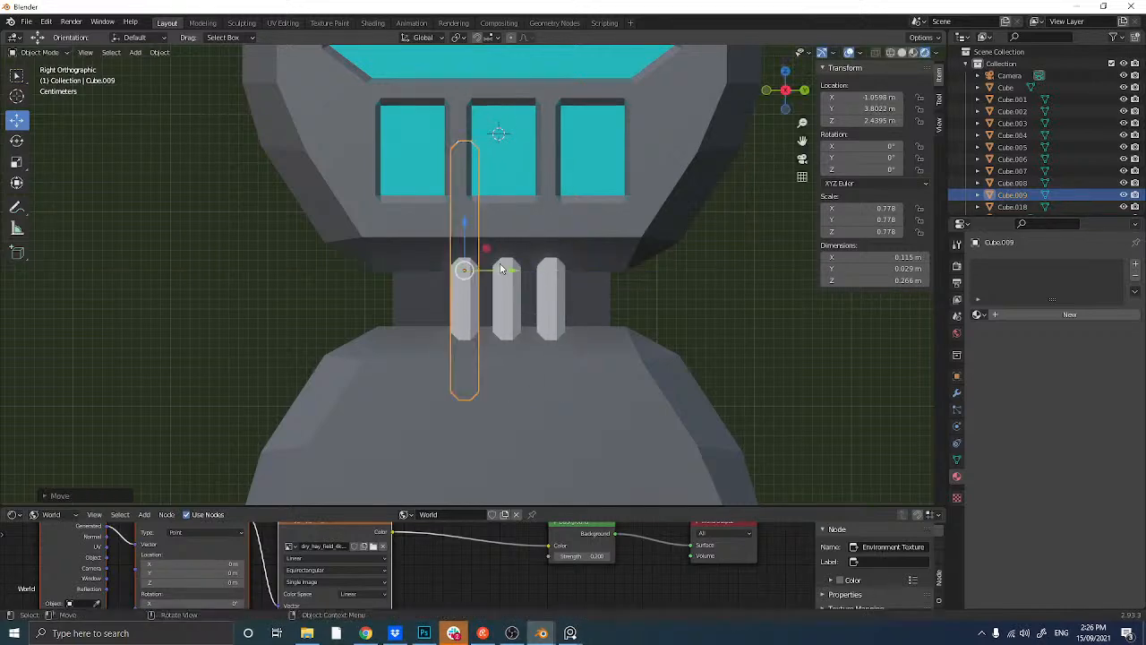
key("Delete")
left_click(553, 289)
key("Delete")
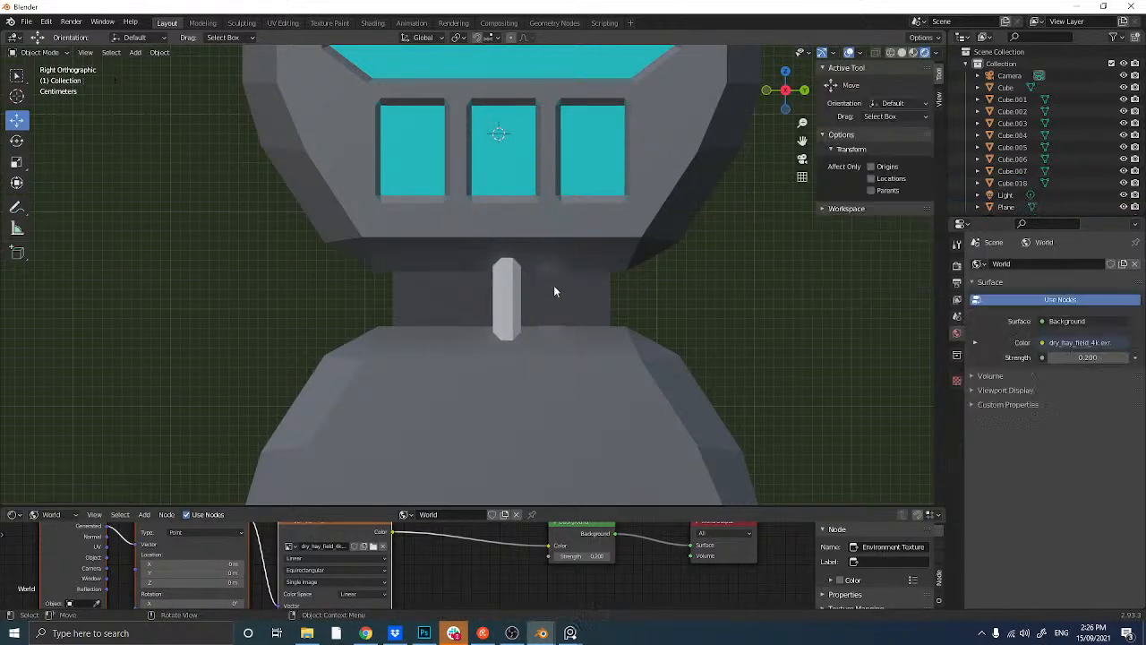
- Make a linked duplicate of the bar and move it along Y to about 3.891 m
left_click(509, 291)
key("alt+d")
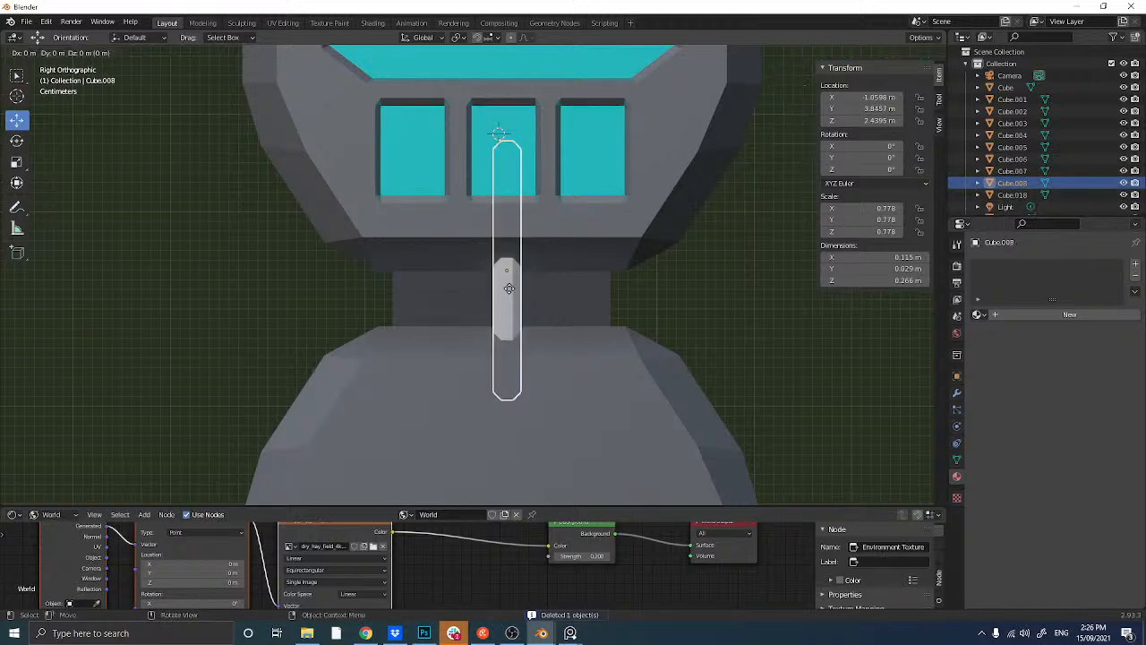
left_click(512, 292)
left_click_drag(542, 271, 574, 268)
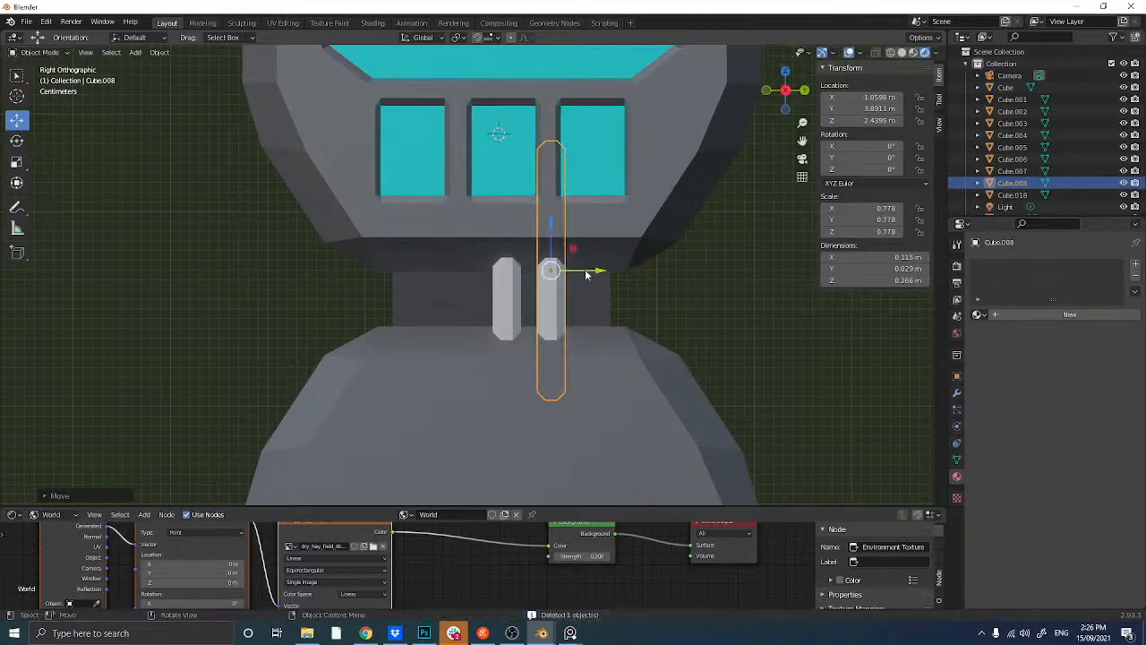
- Add two more linked duplicates of the bar on the other side, at about Y 3.799 m and 3.752 m
key("alt+d")
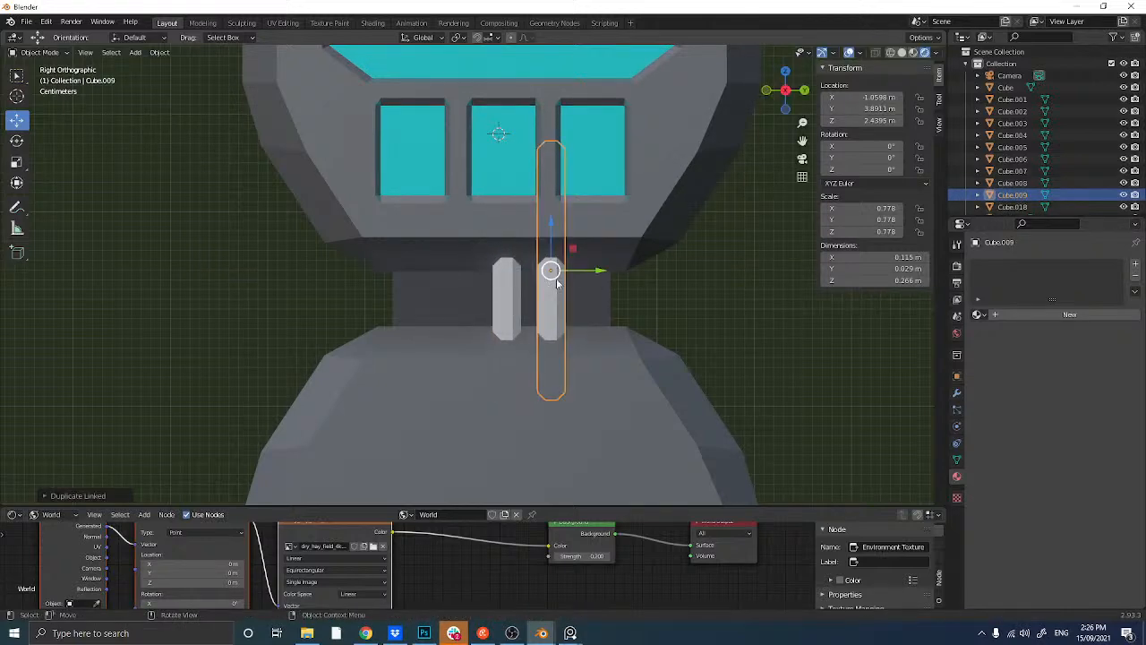
key("y")
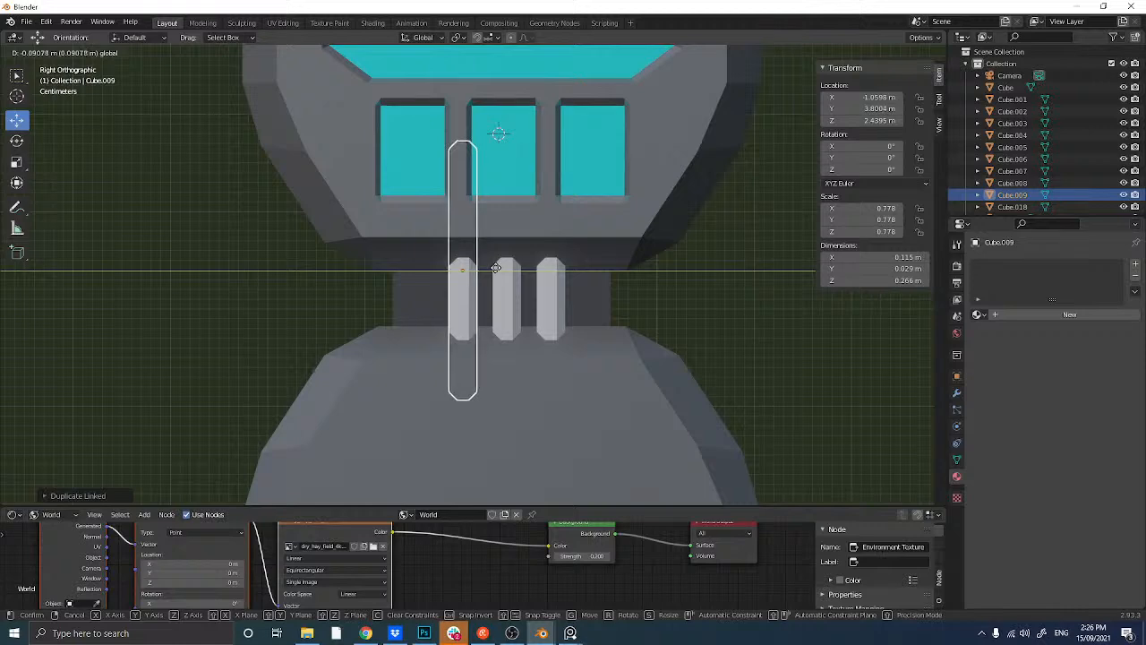
left_click(493, 268)
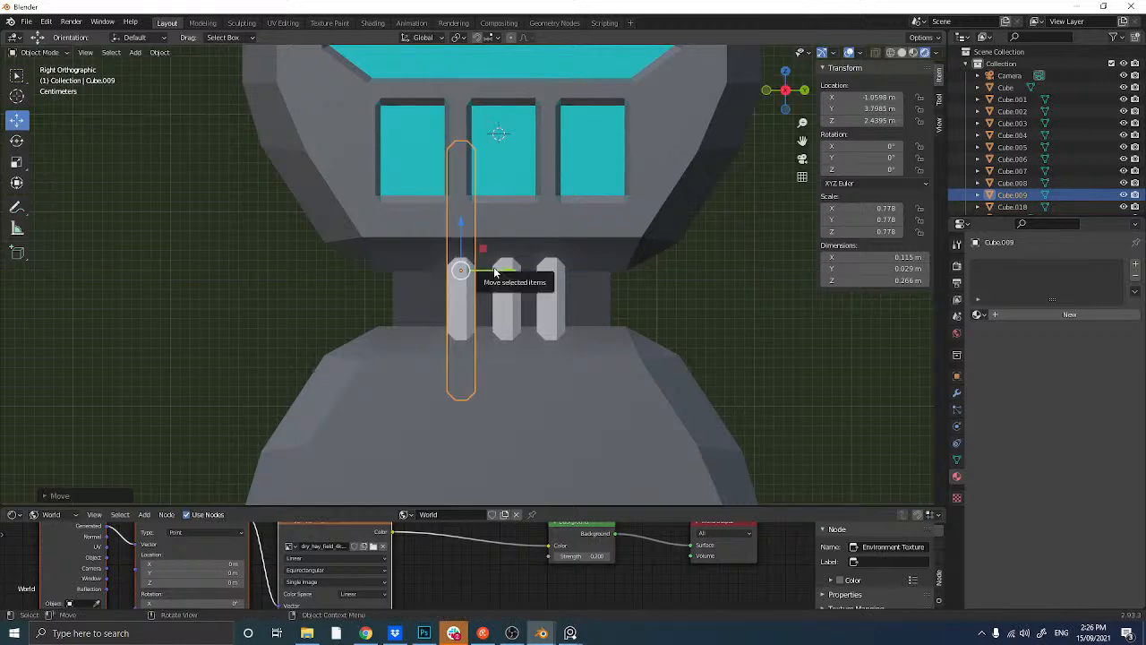
key("alt+d")
key("y")
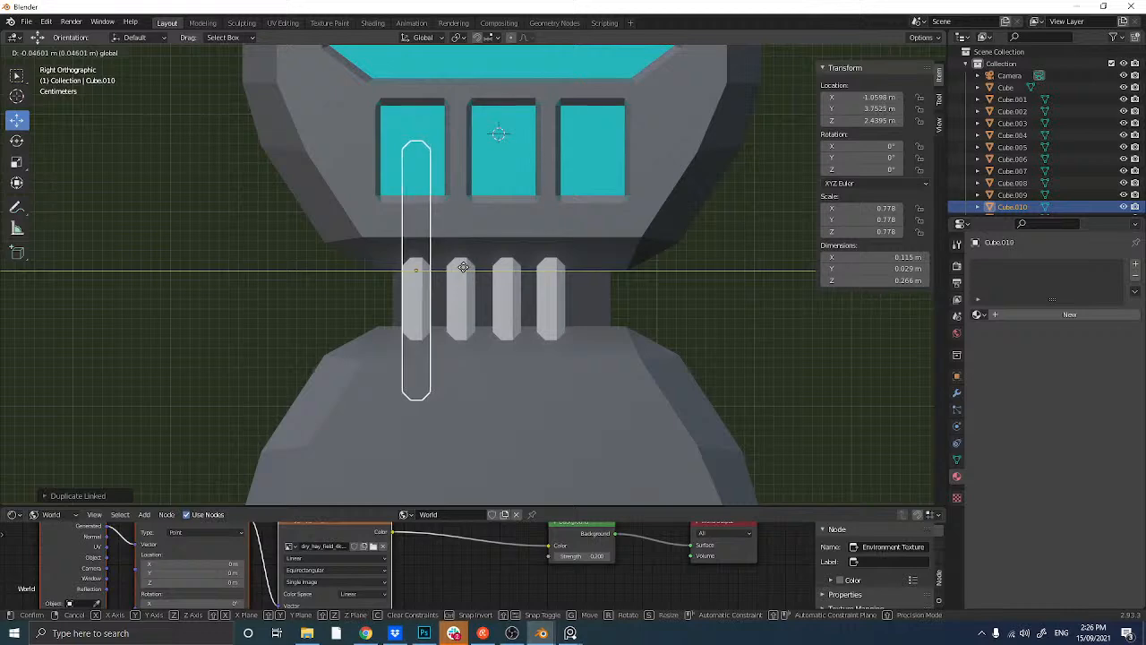
left_click(463, 269)
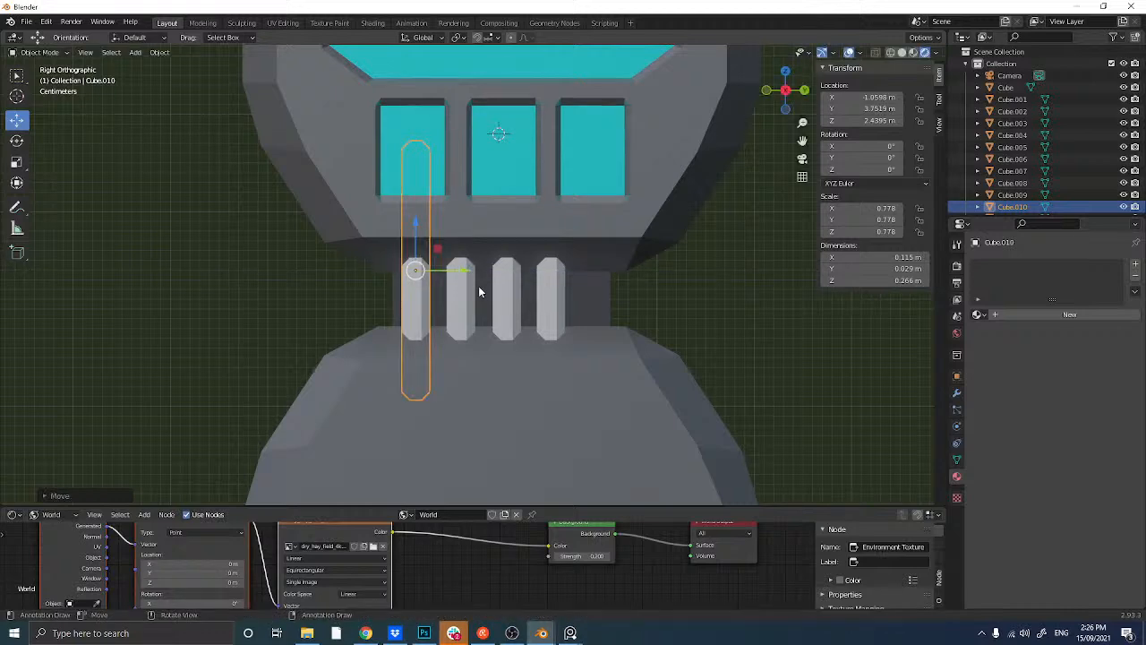
- Select all four bars and shift them about 0.017 m in +Y to centre the row on the neck
left_click(470, 296, "shift")
left_click(510, 301, "shift")
left_click(550, 300, "shift")
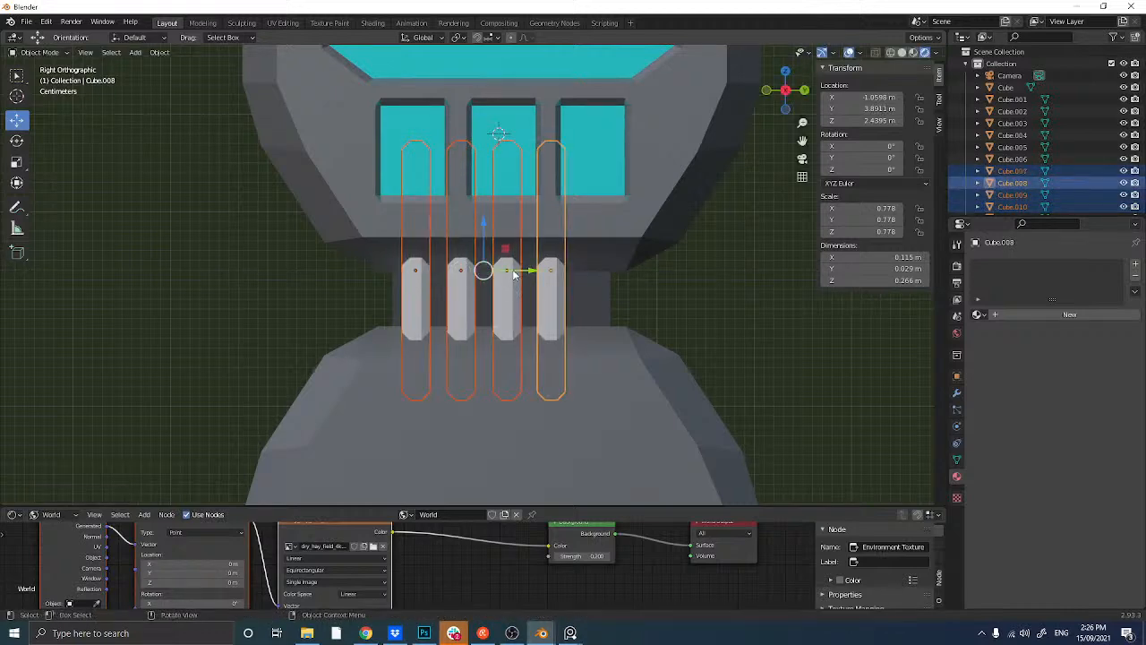
left_click_drag(515, 275, 531, 270)
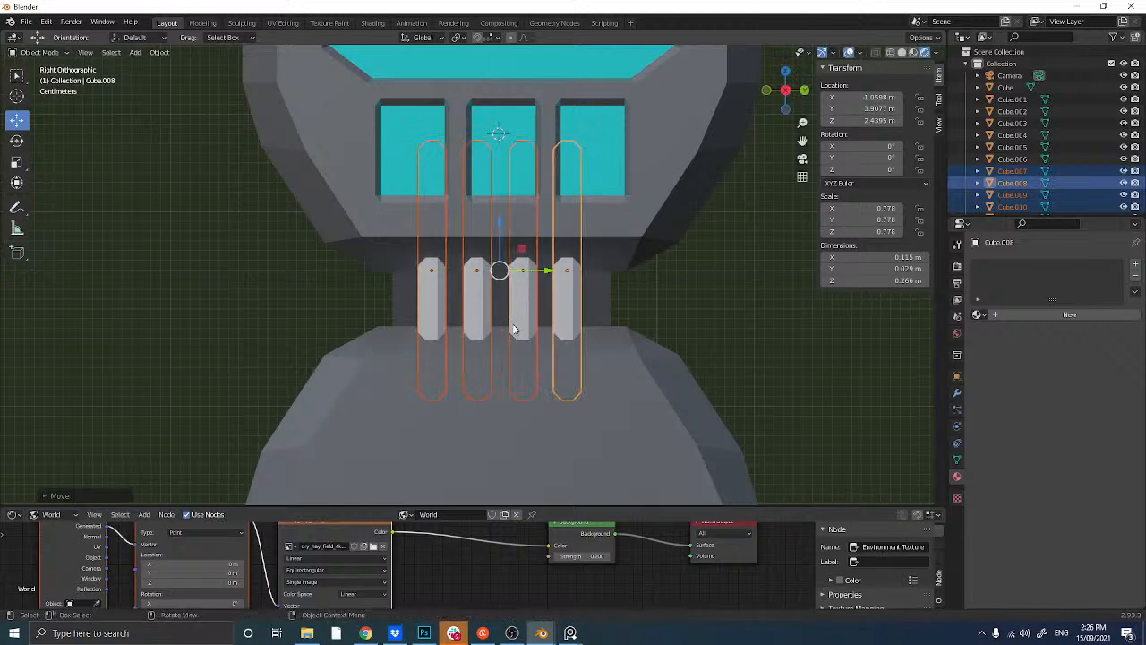
- Link the tall dark panel's Material.002 to the four bars
middle_click_drag(580, 309, 562, 325)
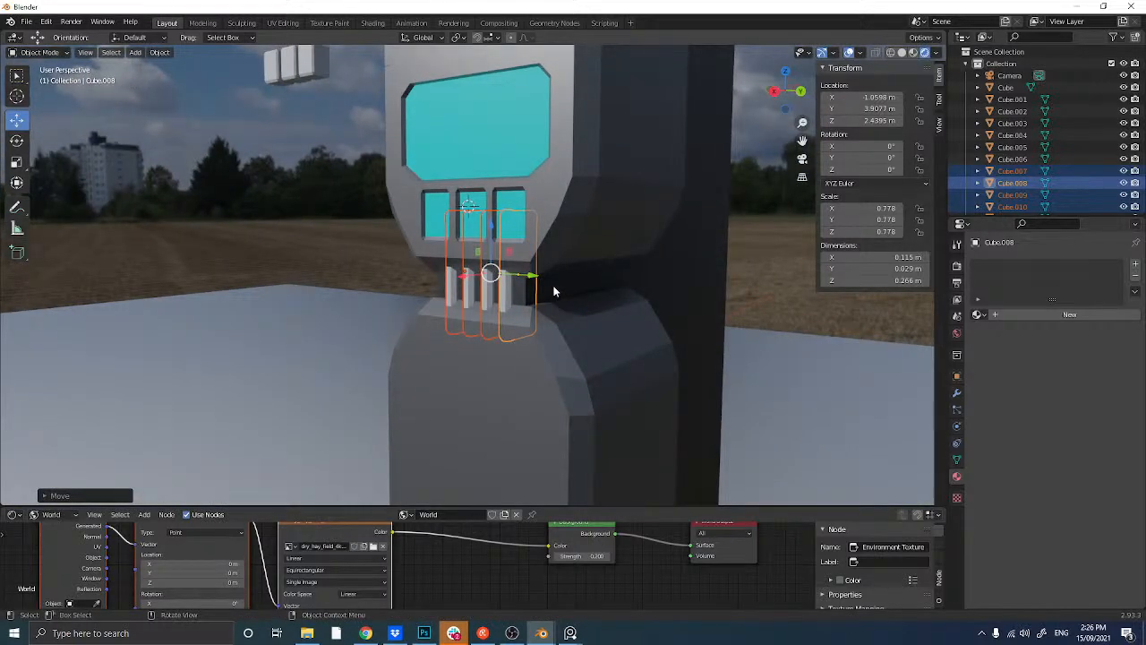
left_click(585, 304, "shift")
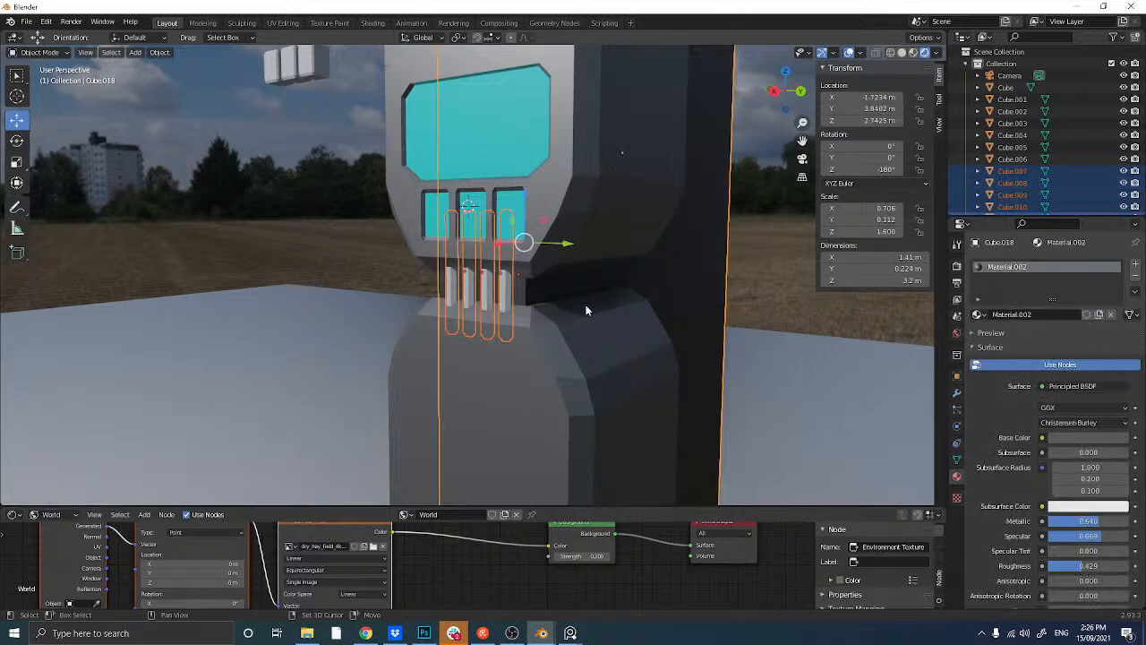
key("ctrl+l")
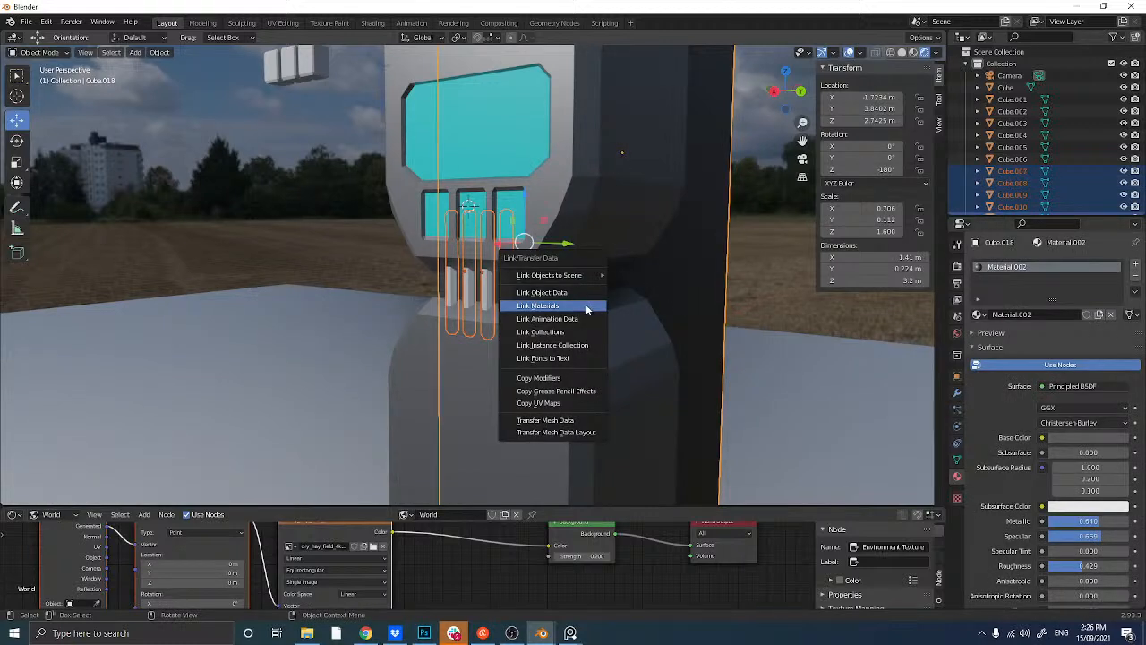
left_click(585, 306)
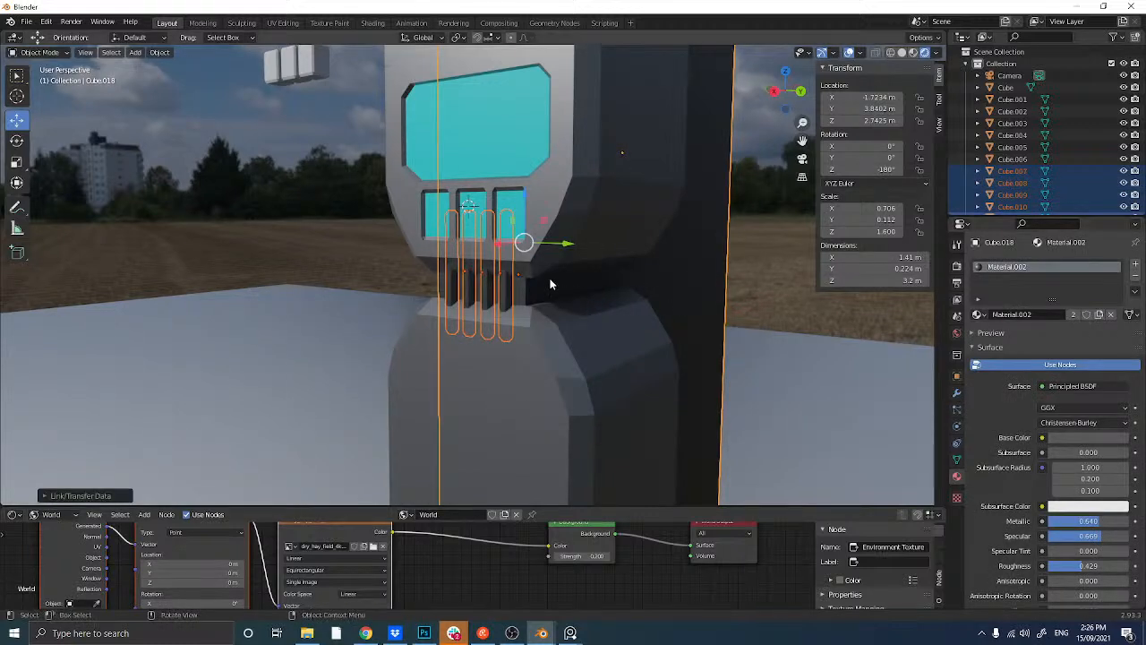
left_click(506, 295)
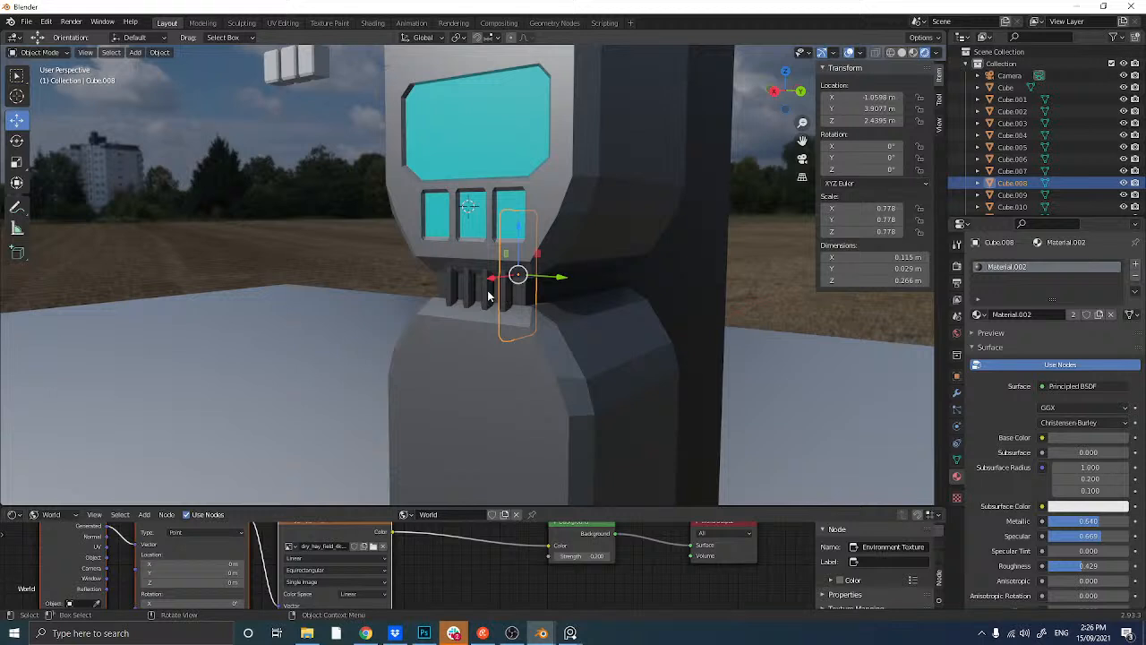
- Give the tall dark panel its own single-user material copy, and darken the bars' Material.002 base colour to near black
left_click(602, 288)
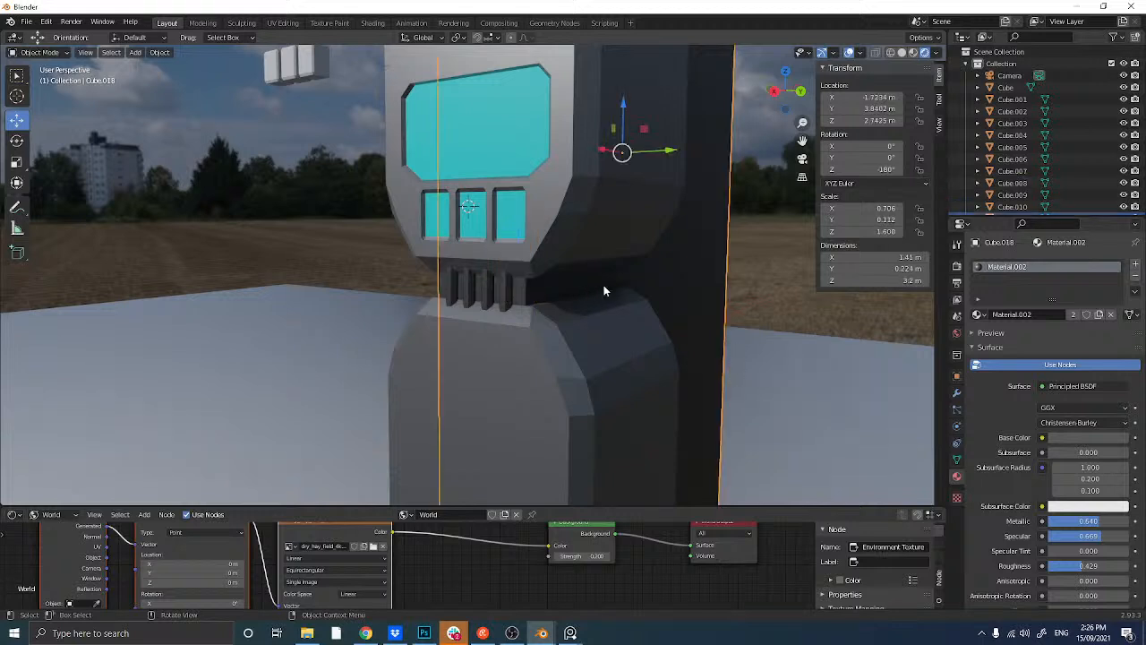
left_click(1075, 314)
left_click(503, 292)
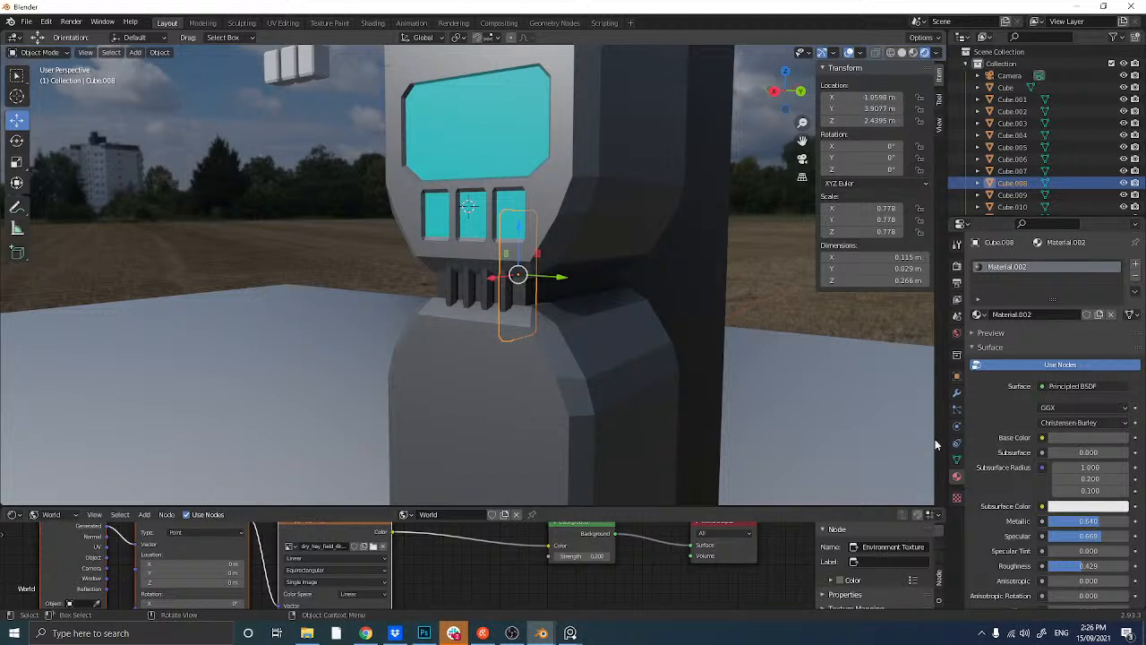
left_click(1087, 439)
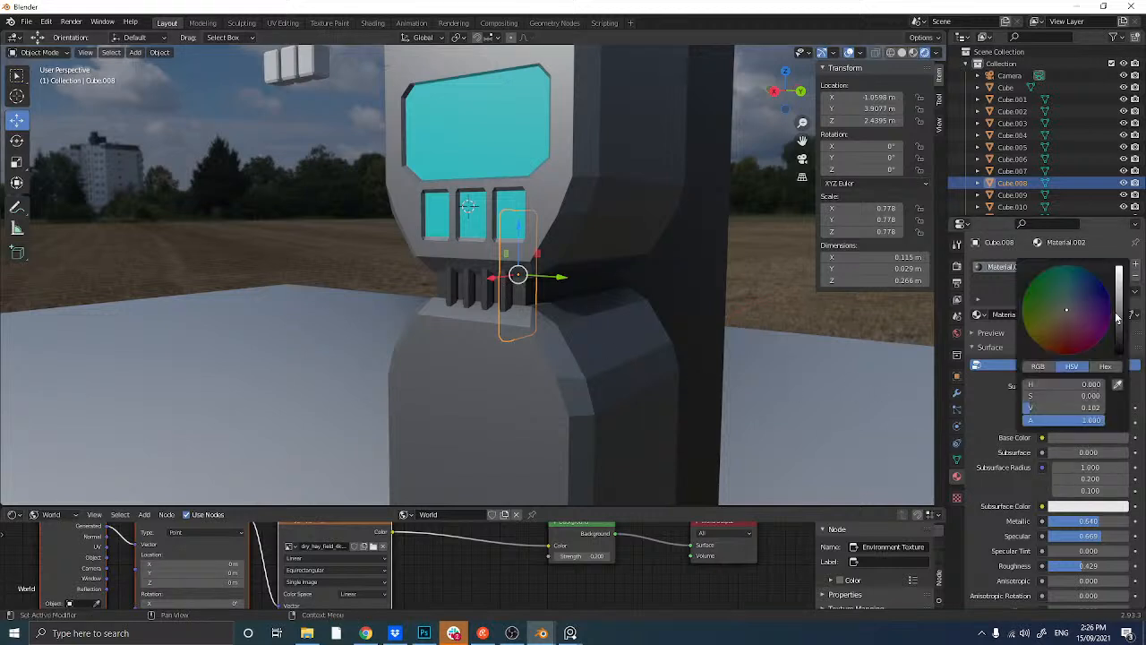
left_click_drag(1118, 323, 1119, 329)
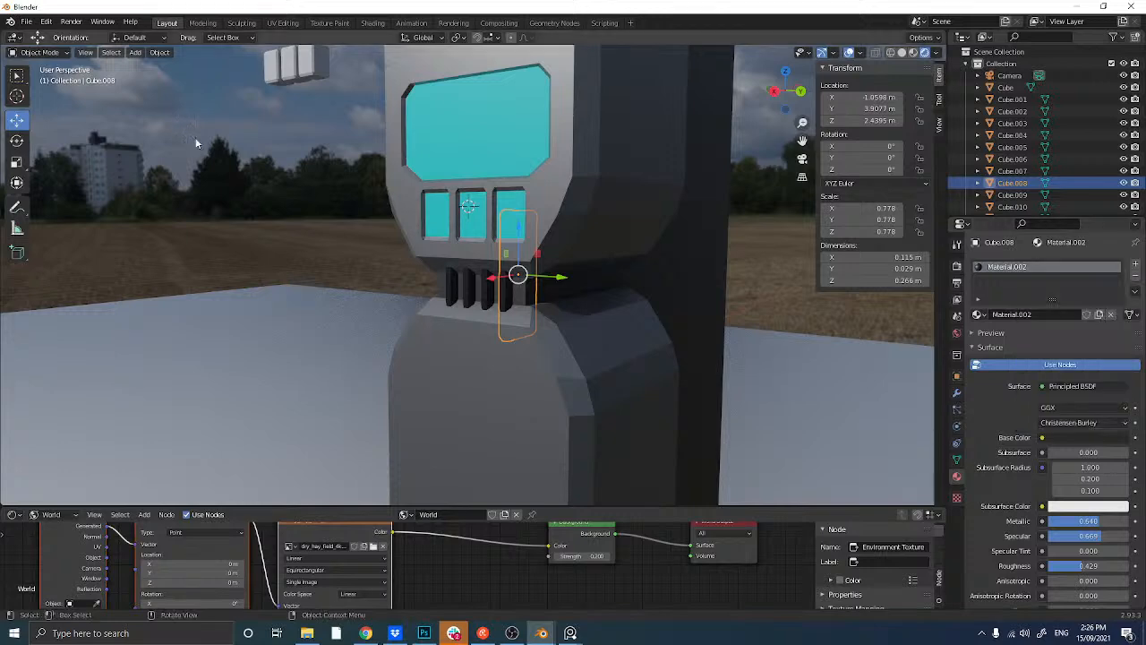
left_click(268, 229)
- Duplicate the housing block above the screen in place and scale the copy uniformly to about 0.489
middle_click_drag(268, 228, 312, 239)
scroll(313, 241, "down", 5)
scroll(327, 236, "up", 1)
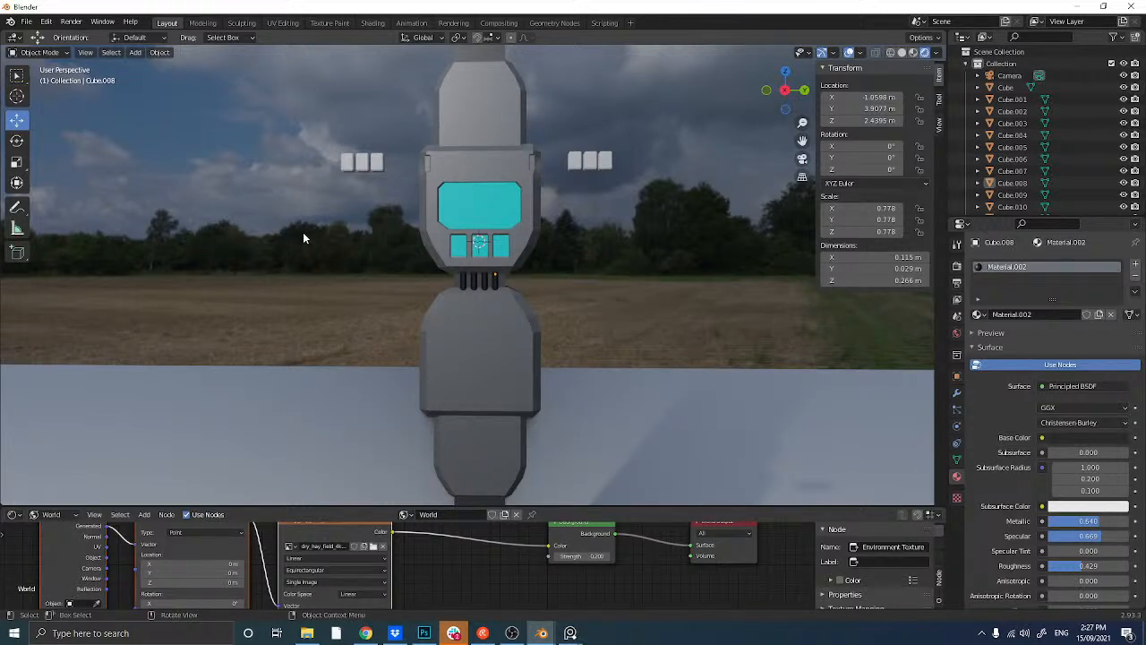
middle_click_drag(399, 242, 446, 162)
left_click(445, 162)
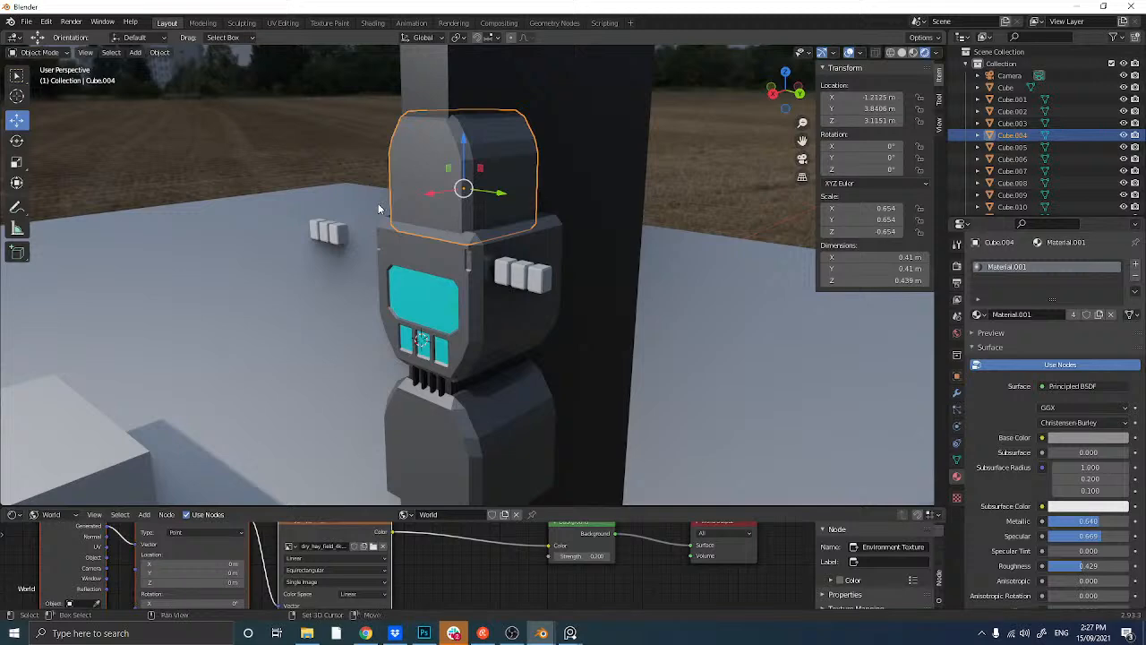
key("g")
right_click(378, 204)
middle_click_drag(378, 204, 389, 207)
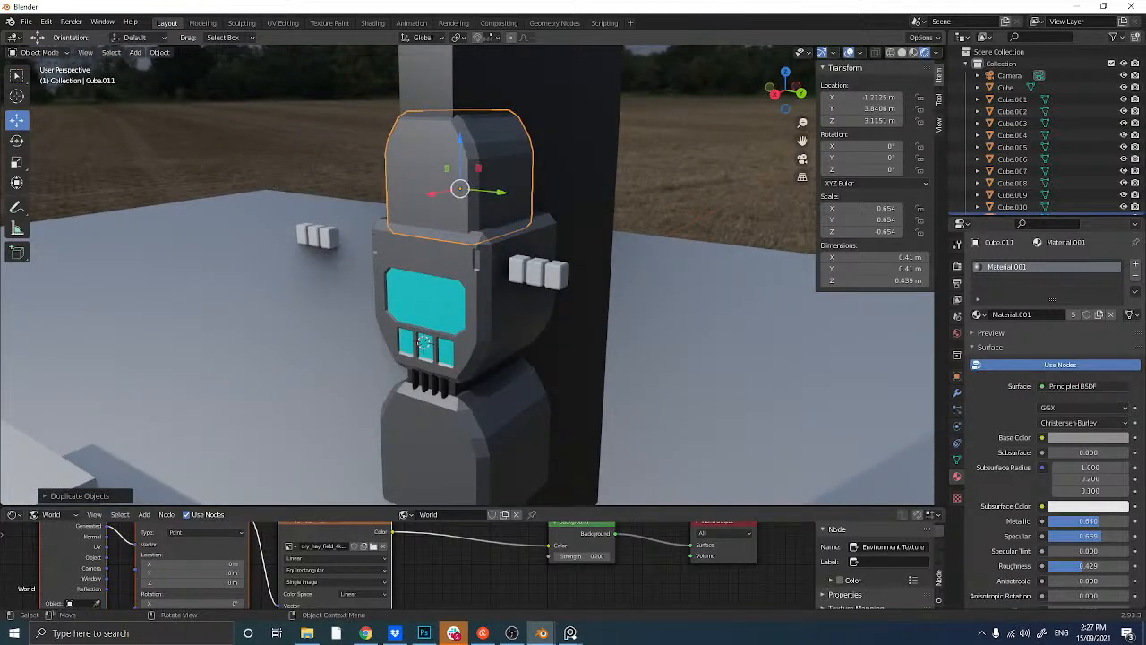
key("s")
left_click(333, 179)
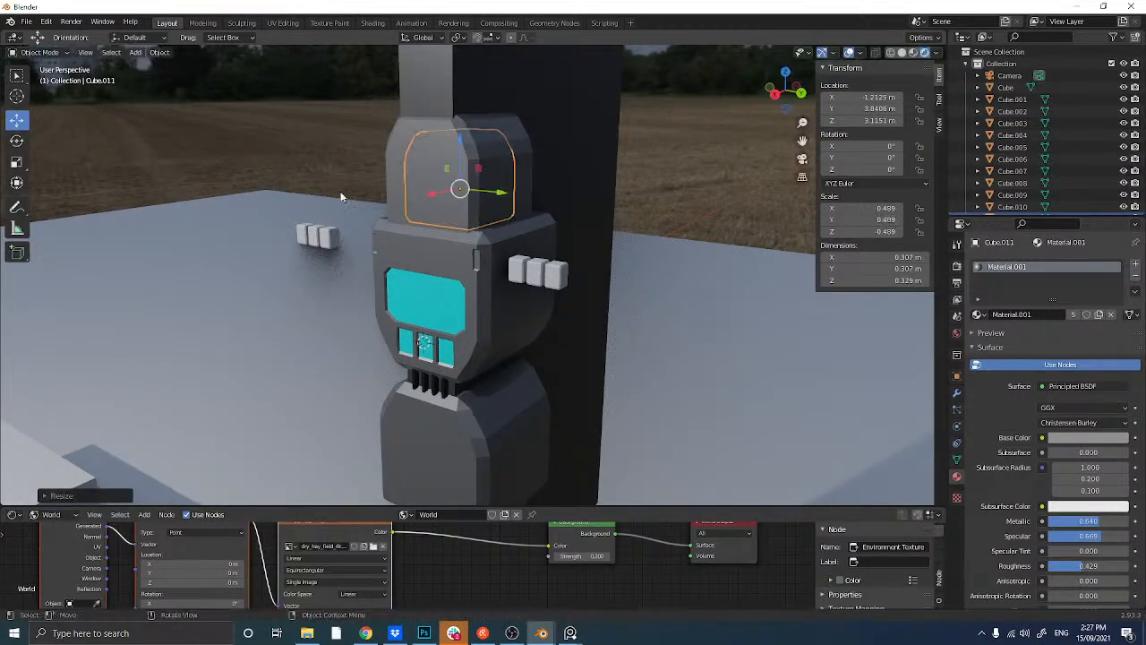
- Move the smaller copy out of the block's front to about X -1.152 m and lower it to about Z 3.104 m
middle_click_drag(340, 192, 307, 215)
key("g")
key("x")
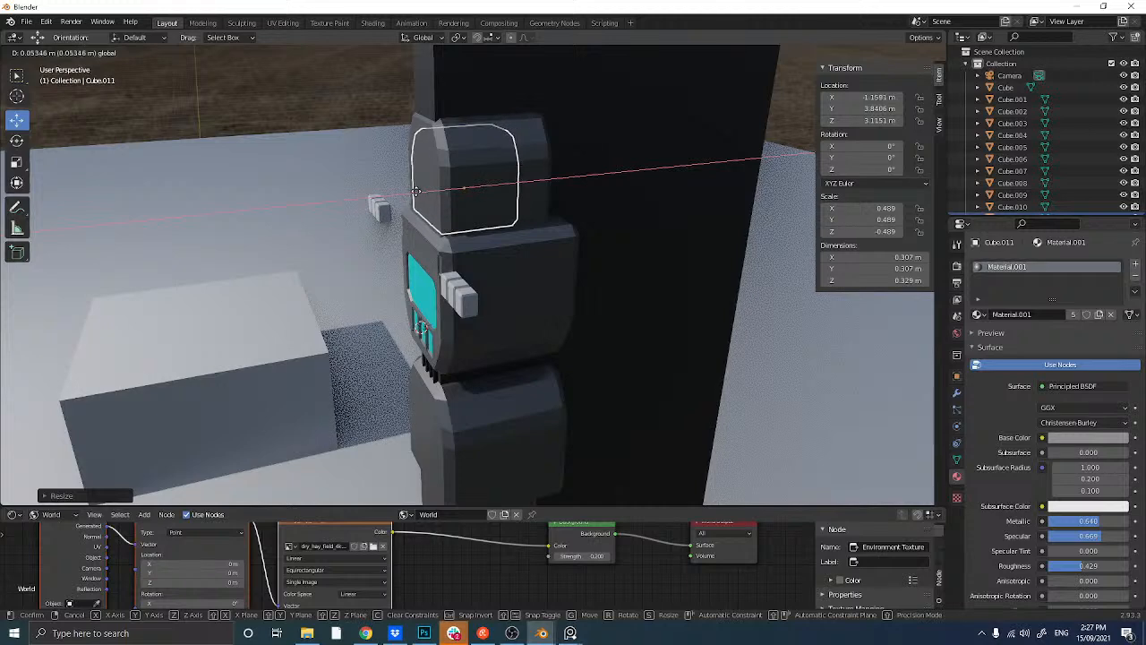
left_click(412, 190)
middle_click_drag(354, 207, 445, 161)
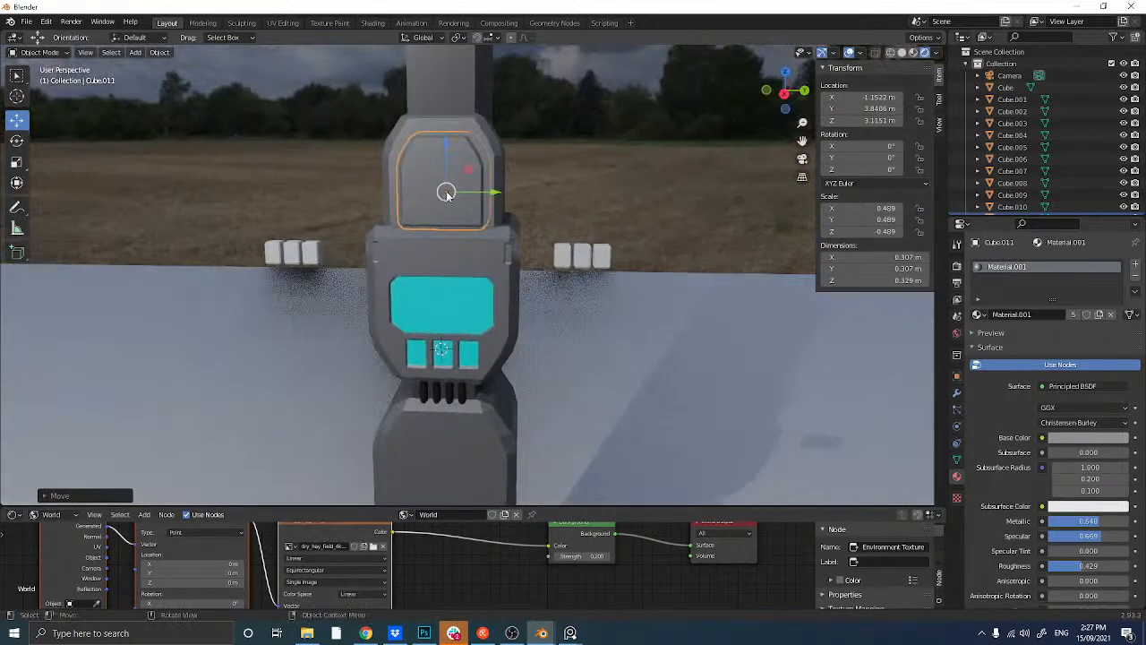
left_click_drag(444, 156, 435, 176)
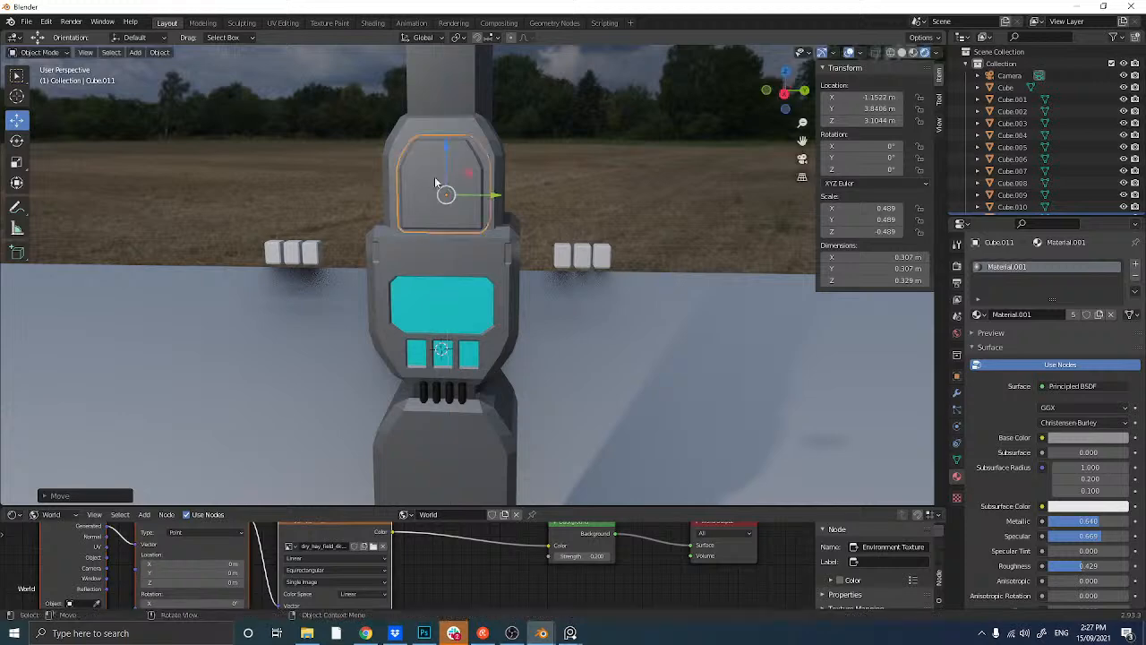
- Link the dark bars' Material.002 to the inset plate on the upper block
middle_click_drag(434, 176, 353, 204)
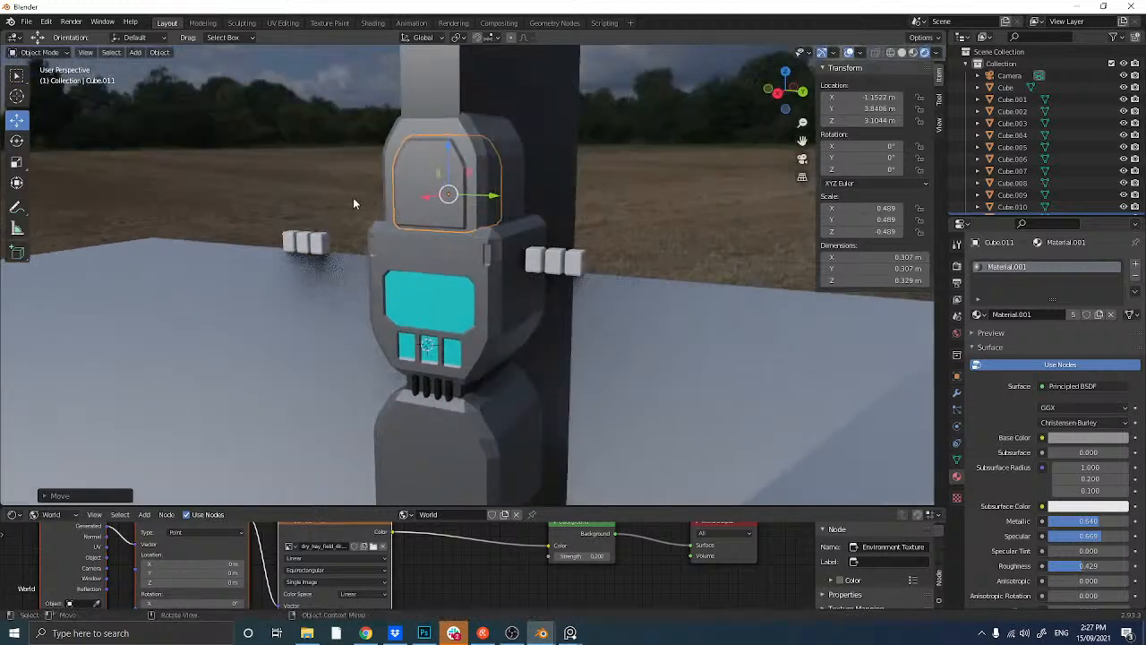
left_click(446, 393, "shift")
key("ctrl+l")
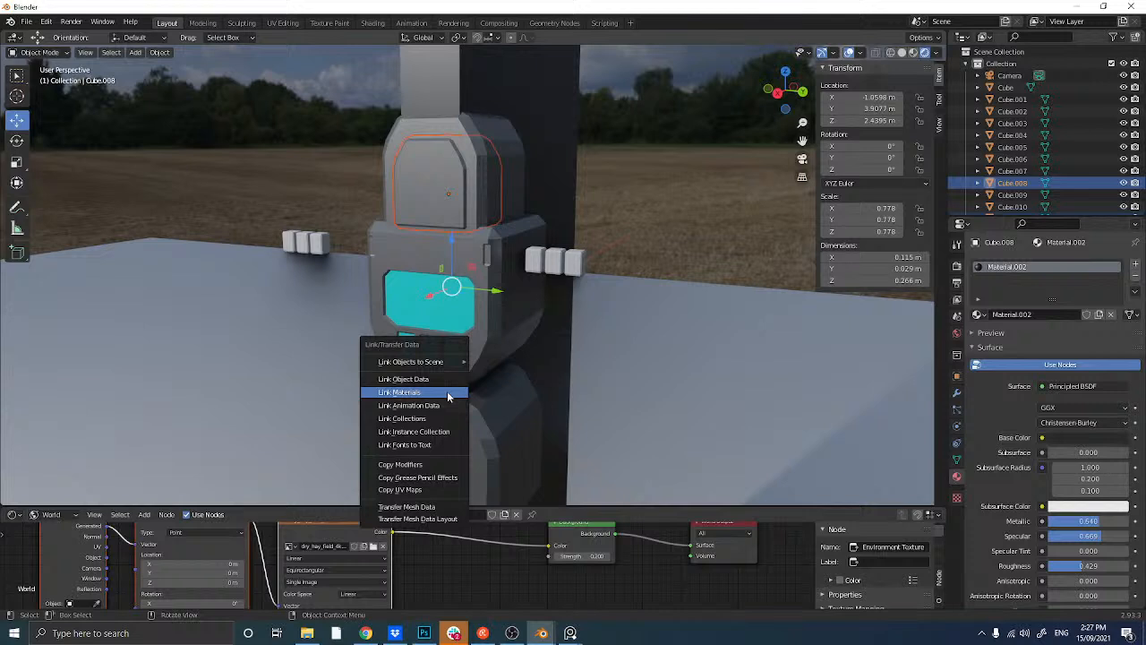
left_click(447, 393)
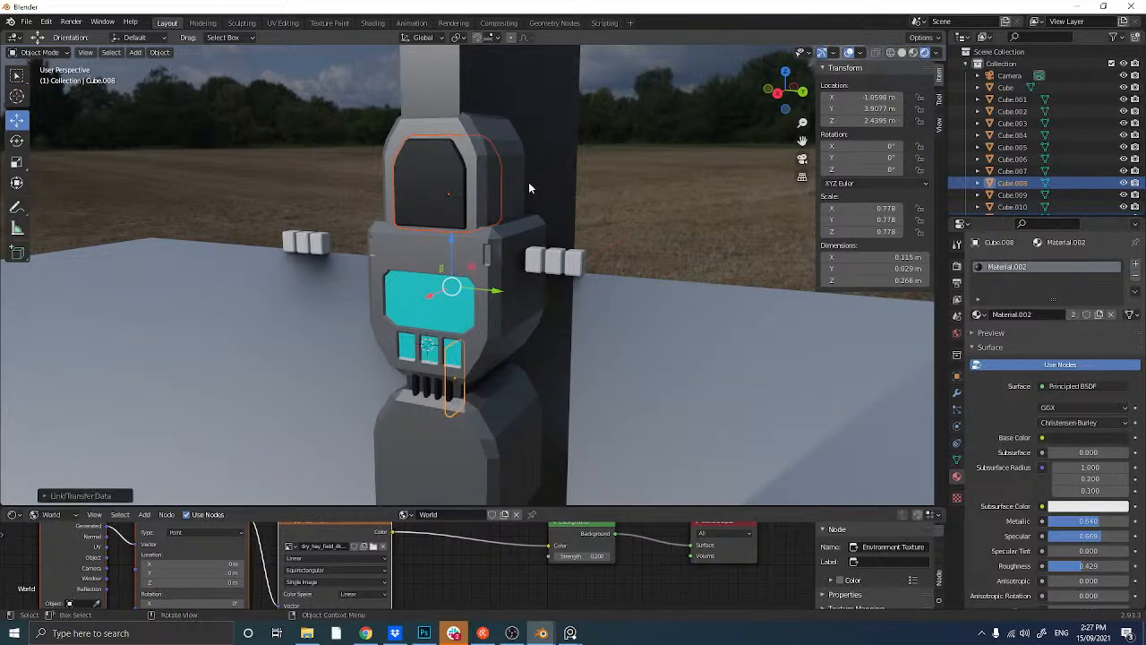
- Link the tall panel's Material.004 to the inset plate on the upper block
left_click(429, 188)
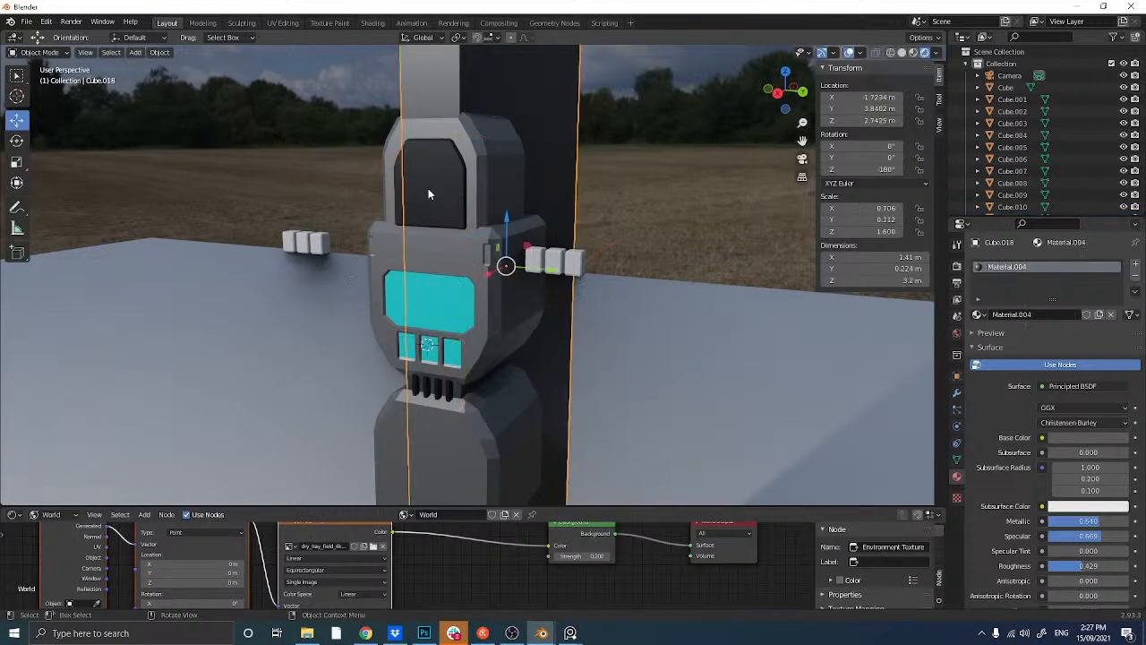
left_click(557, 187, "shift")
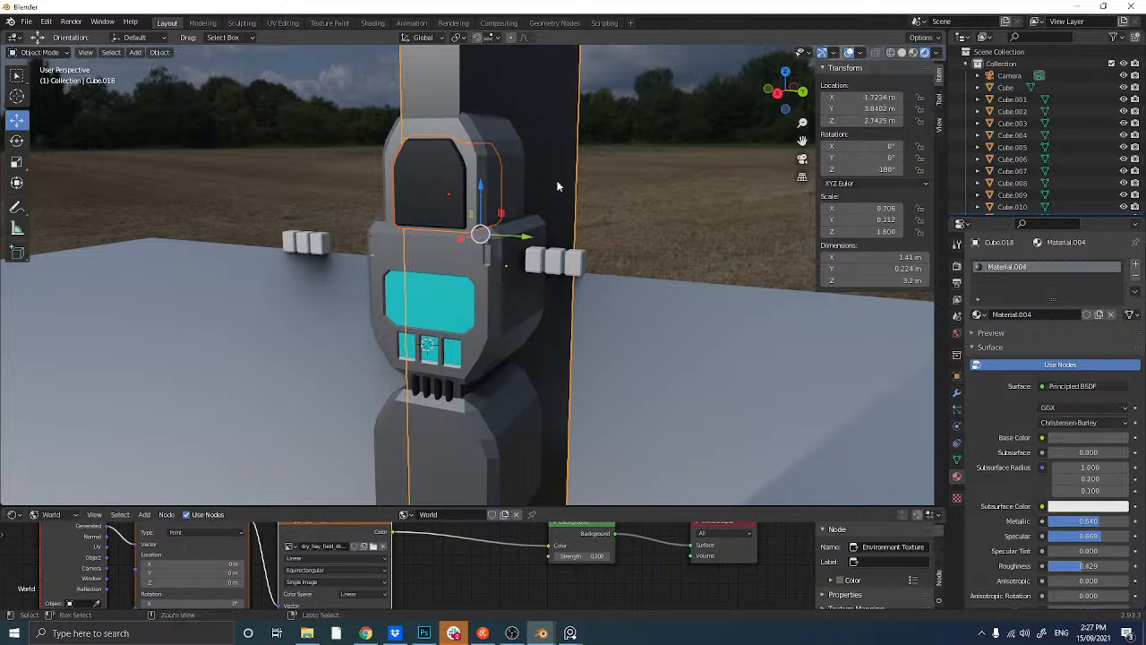
key("ctrl+l")
left_click(558, 181)
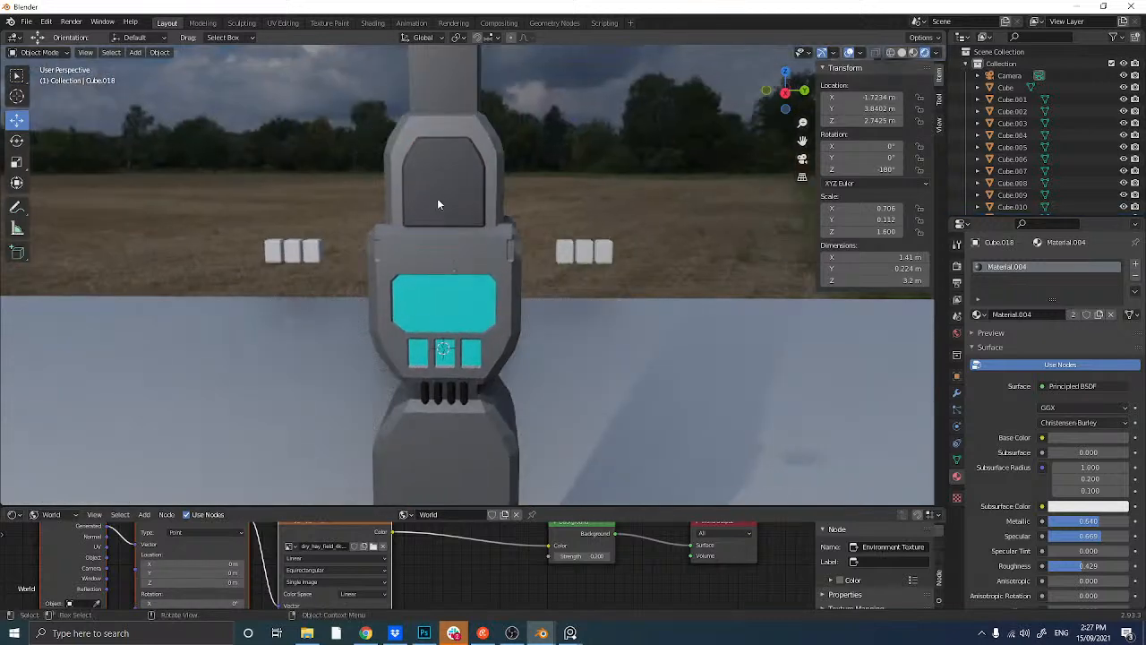
- Duplicate the inset plate and move the copy down along Z to about 1.68 m on the lowest block
left_click(438, 201)
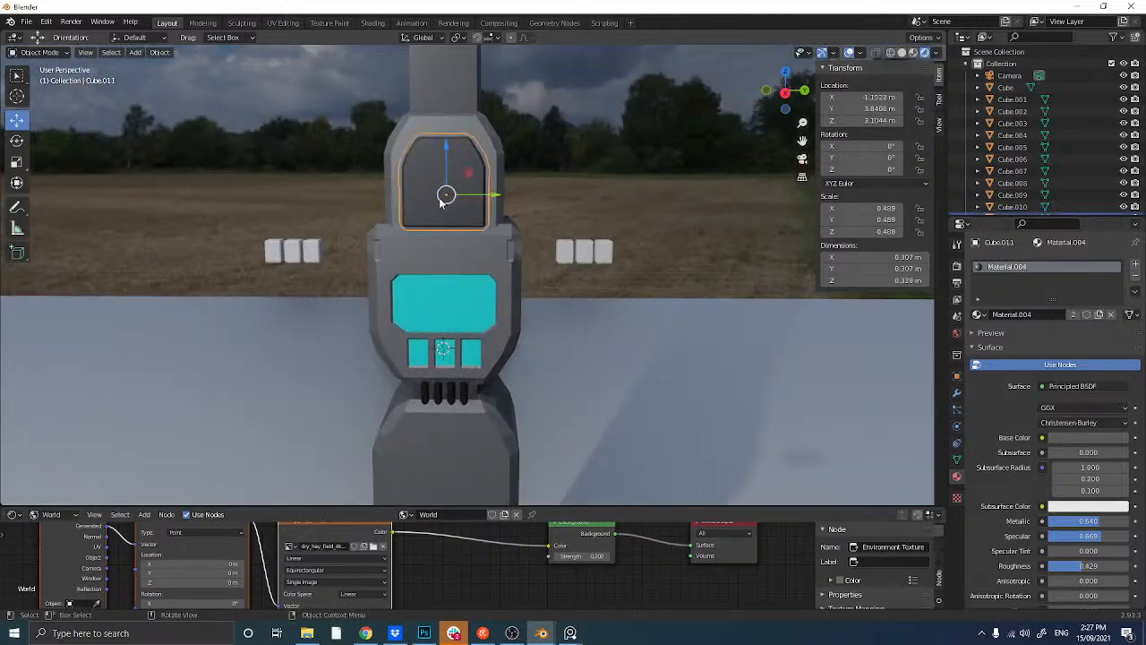
key("shift+d")
right_click(439, 202)
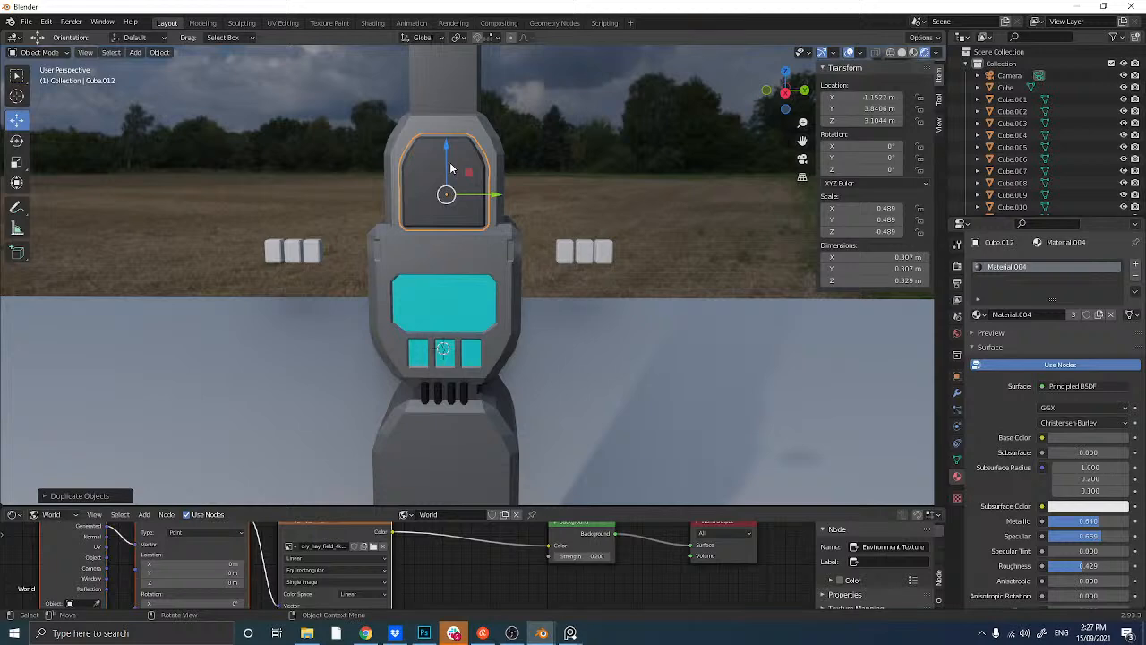
left_click_drag(451, 168, 450, 422)
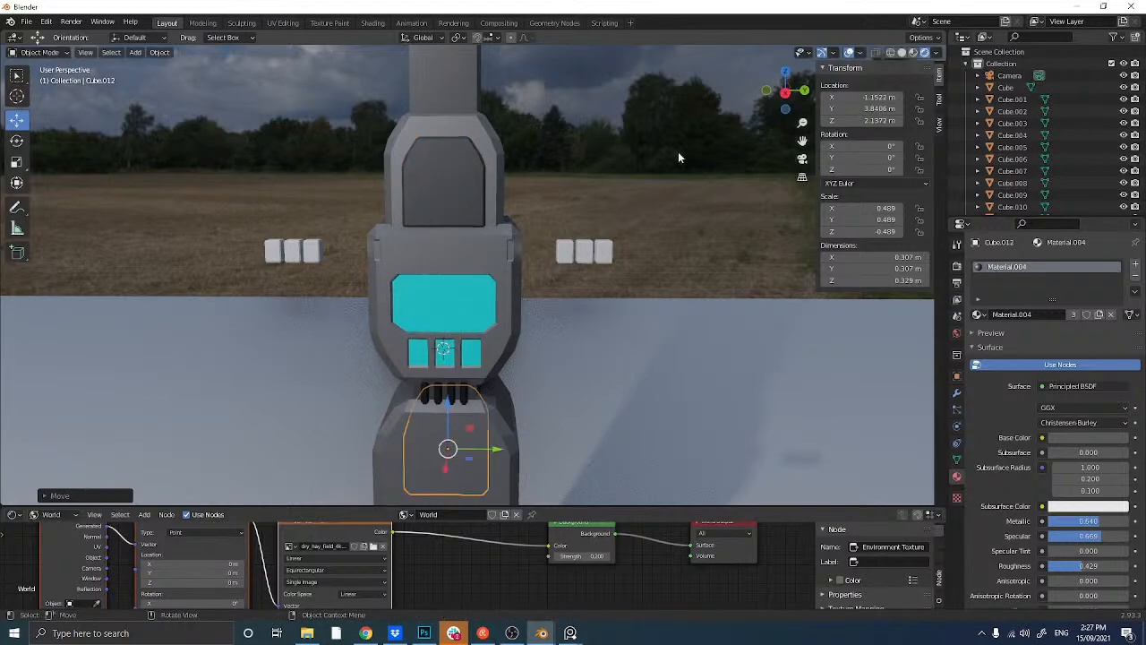
left_click(786, 94)
middle_click_drag(441, 365, 521, 170, "shift")
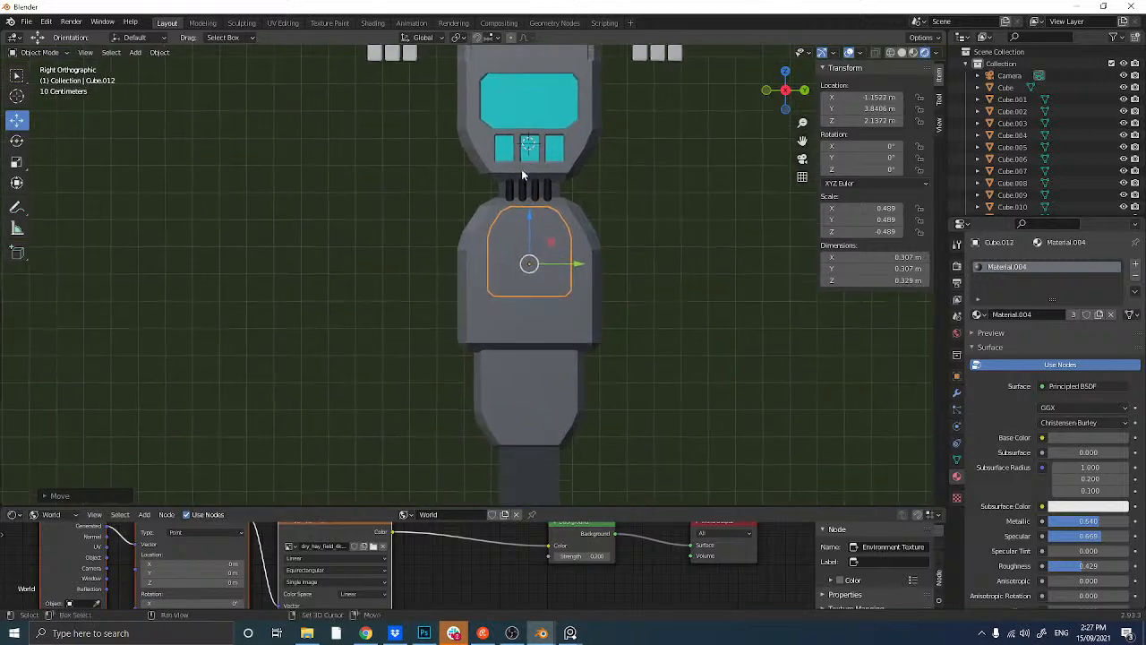
key("g")
key("z")
left_click(528, 356)
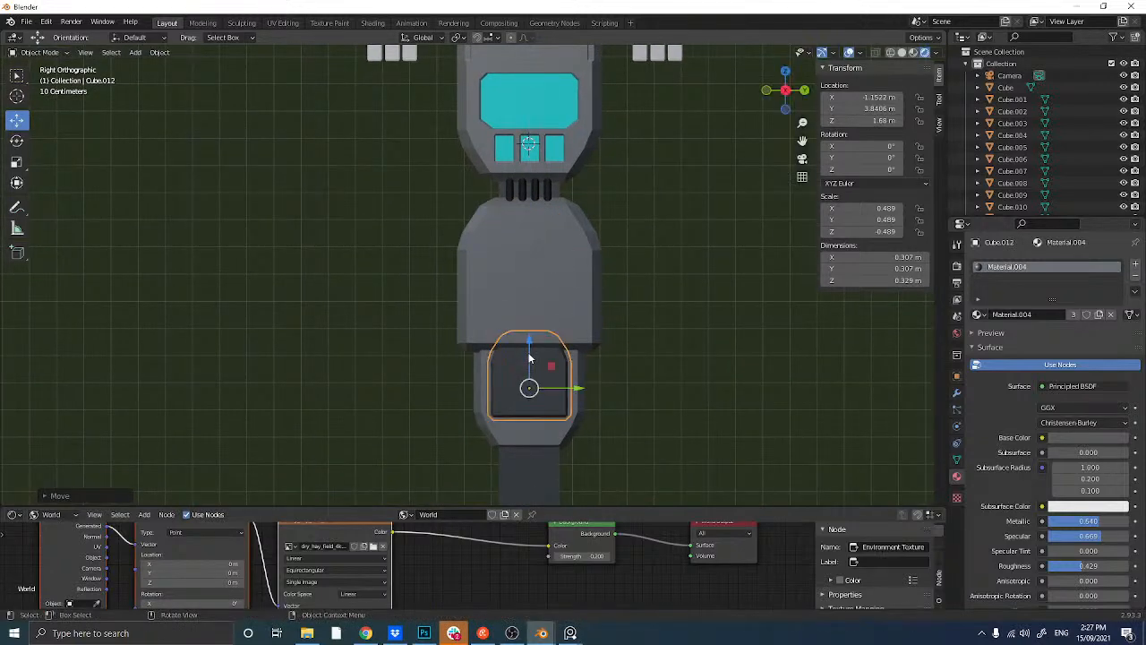
- Rotate the lower inset plate 180° and raise it to about Z 1.713 m to fit the lowest block
type("r180")
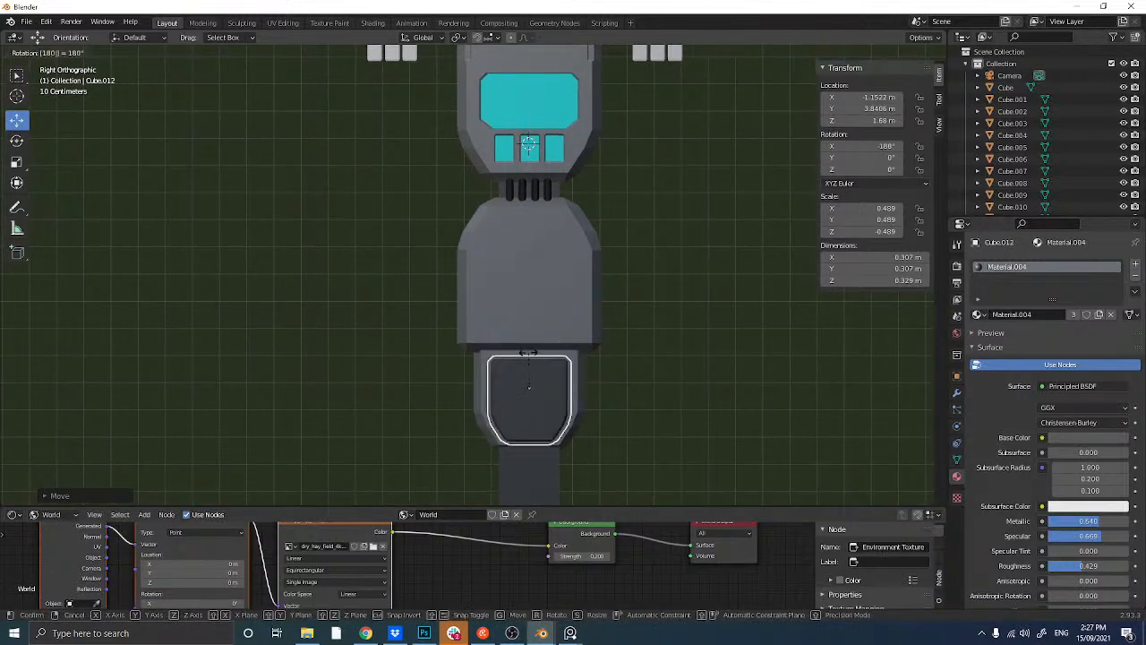
left_click(528, 356)
key("g")
key("z")
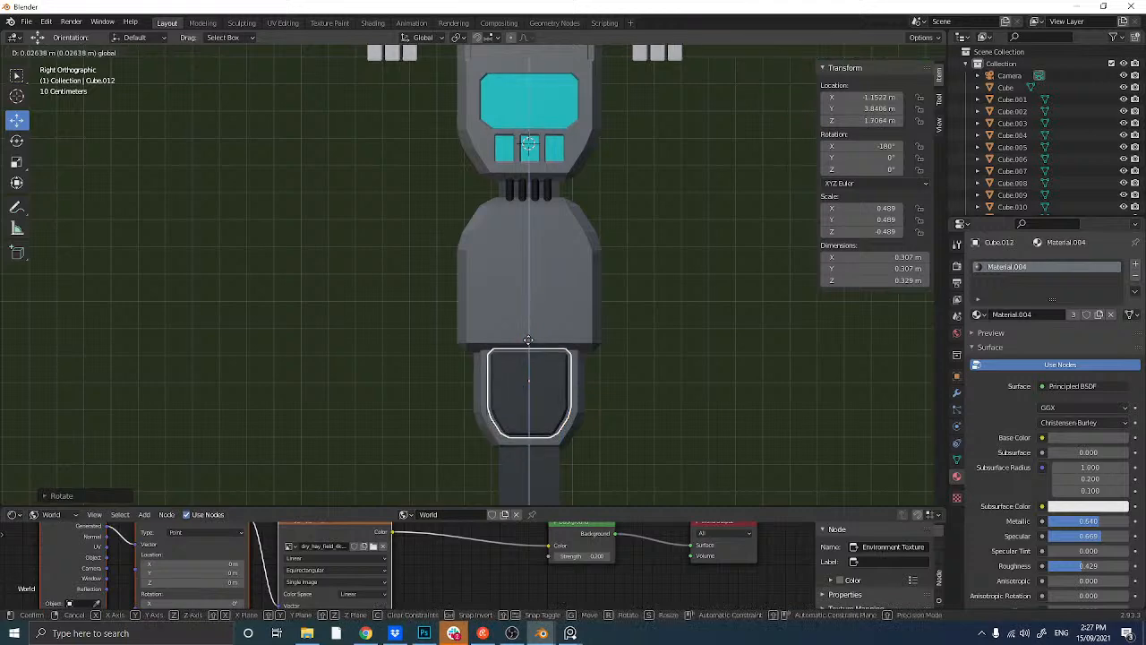
left_click_drag(528, 337, 528, 338)
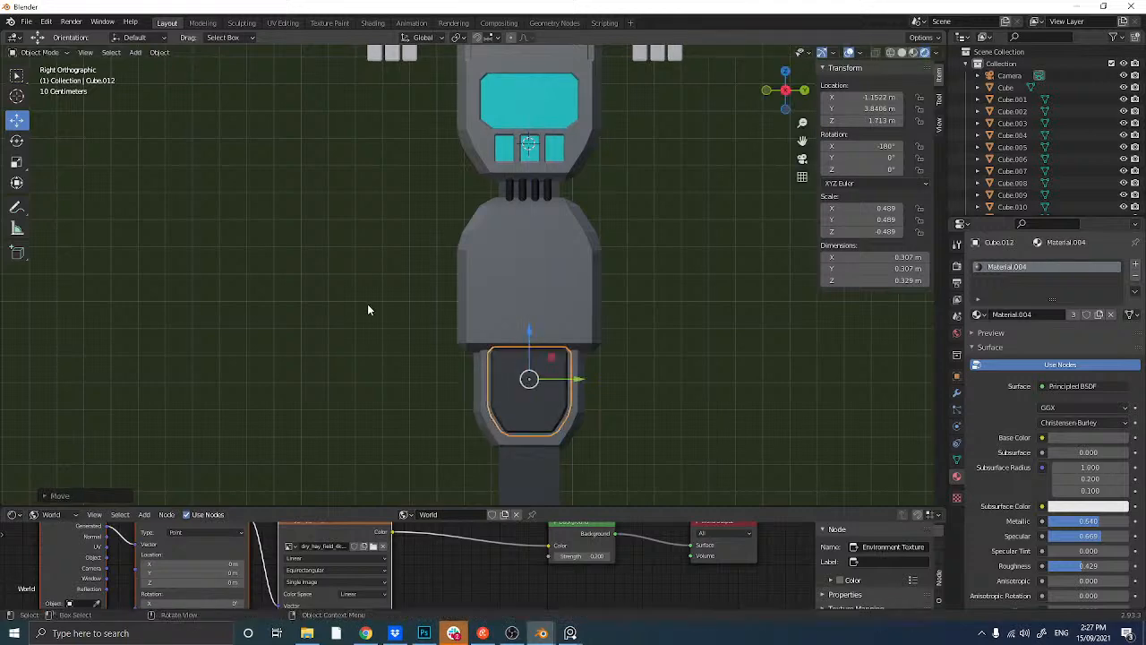
left_click(368, 303)
- Add a mesh cube at the 3D cursor and scale it down to about 0.331 m per side
middle_click_drag(381, 265, 354, 272)
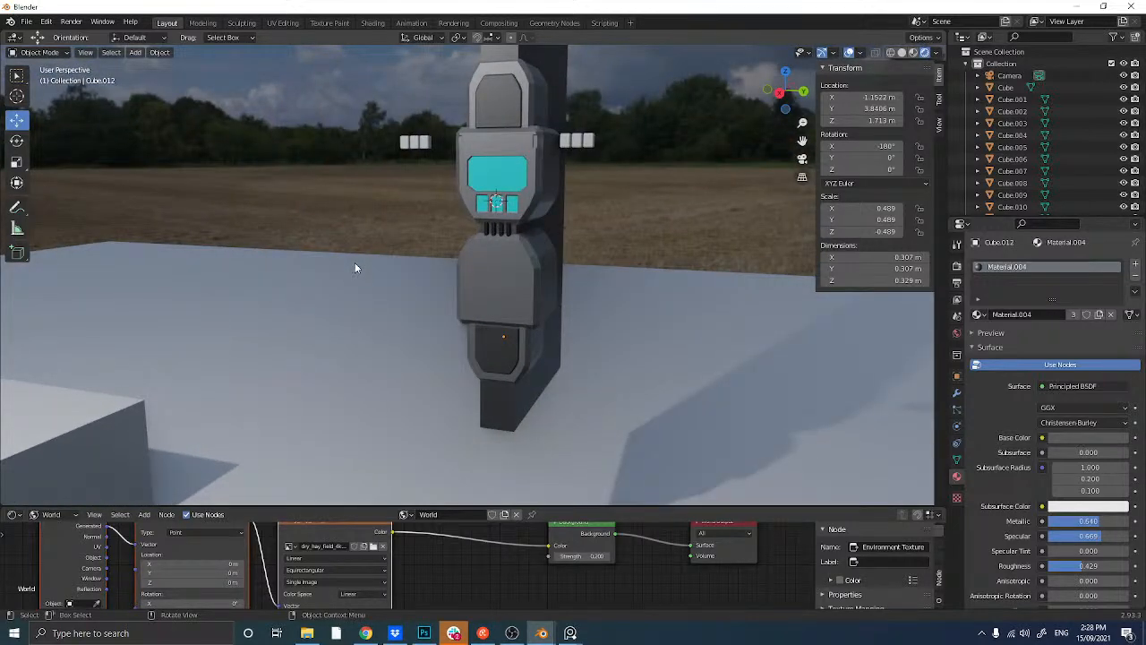
mouse_move(354, 266)
middle_mouse_down()
mouse_move(427, 256)
mouse_move(255, 280)
mouse_move(418, 264)
mouse_move(356, 274)
mouse_move(350, 263)
middle_mouse_up()
scroll(371, 256, "up", 3)
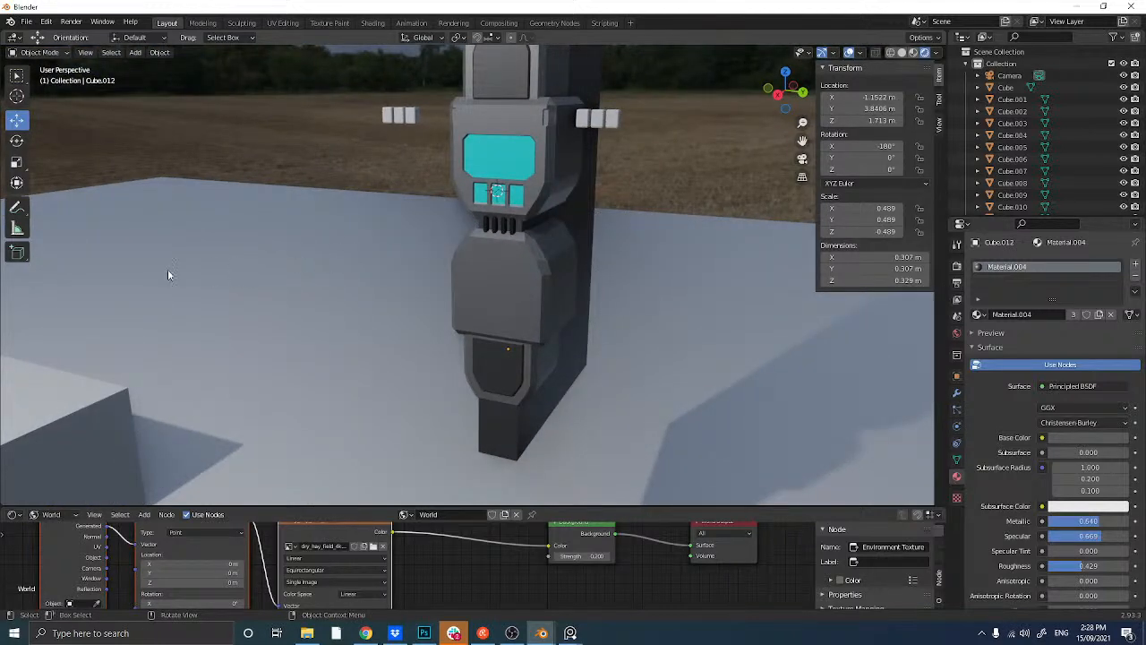
middle_click_drag(313, 320, 384, 307)
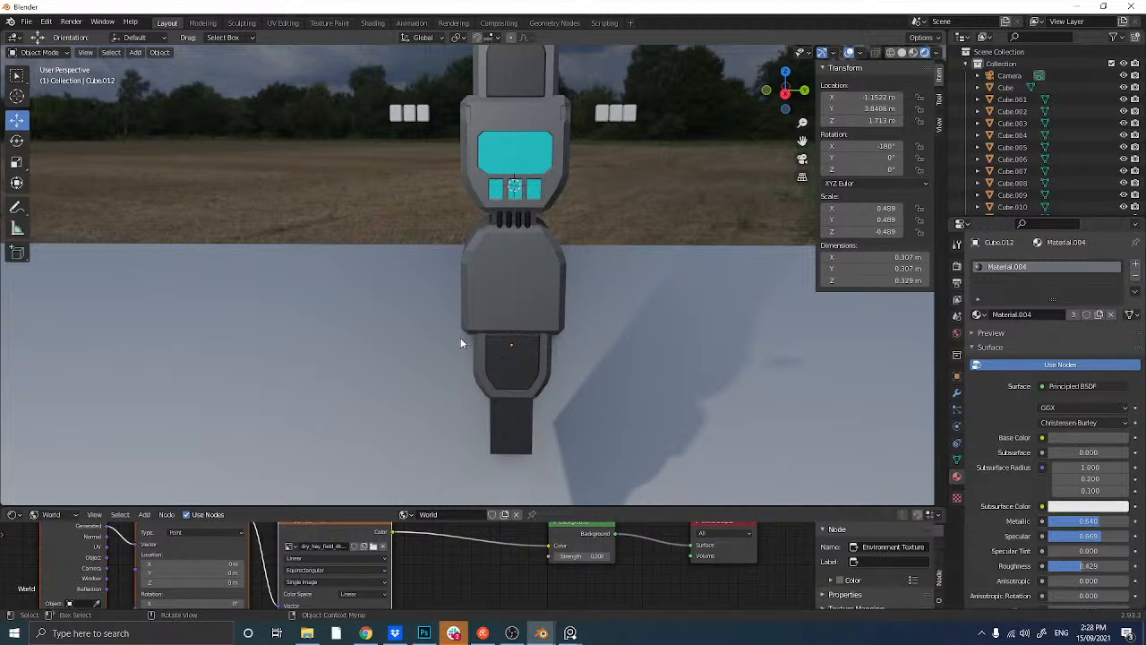
key("shift+a")
mouse_move(460, 337)
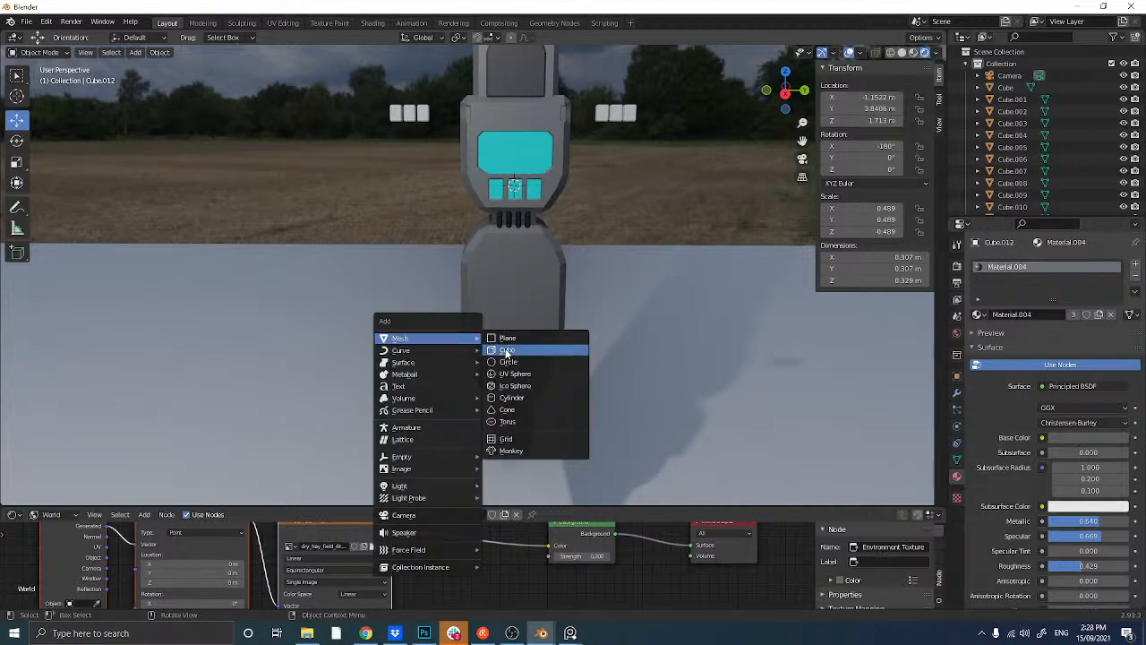
left_click(506, 349)
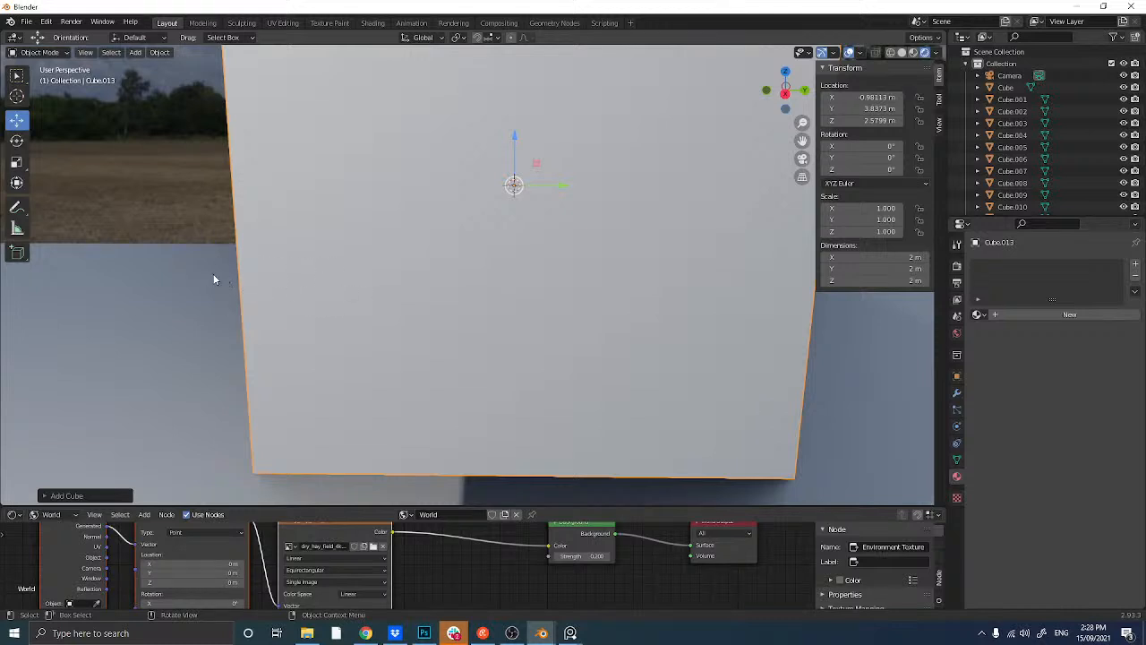
key("s")
left_click(463, 235)
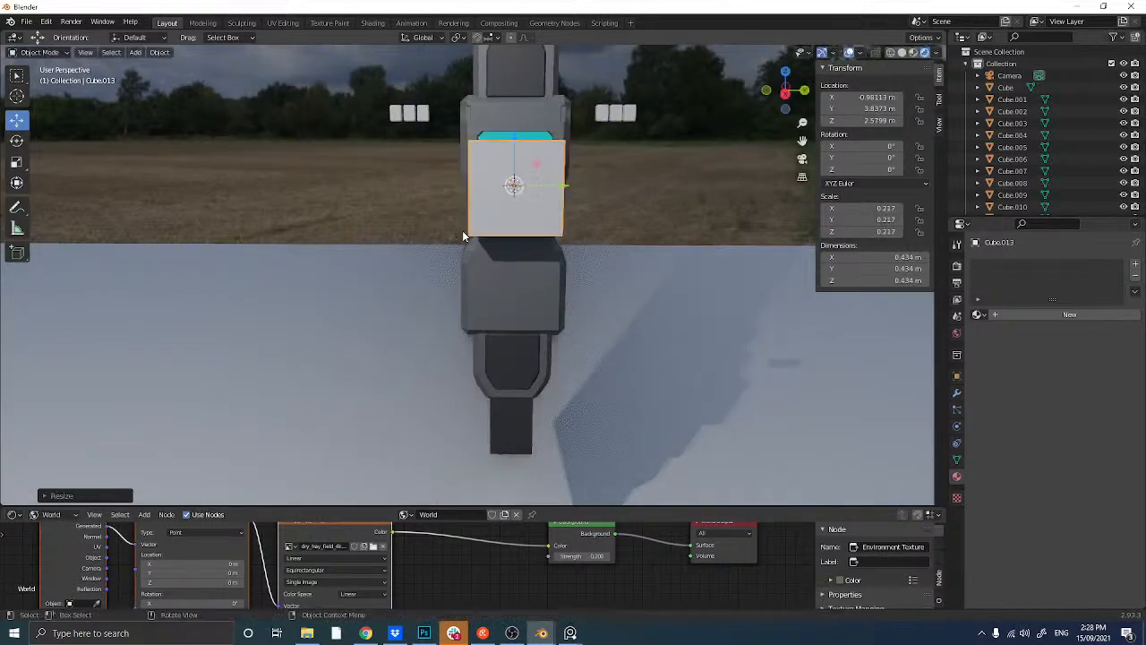
mouse_move(487, 262)
middle_mouse_down()
mouse_move(430, 266)
mouse_move(502, 247)
middle_mouse_up()
key("s")
left_click(400, 240)
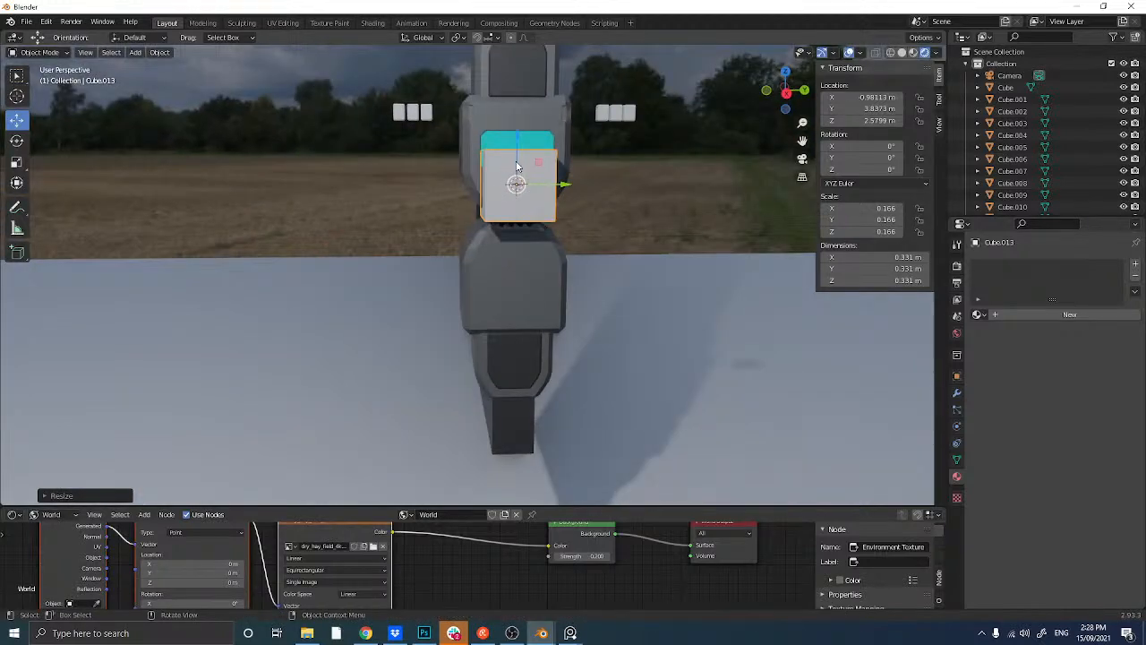
- Move the new cube down along Z to about 2.184 m, in front of the large block below the bars
key("g")
key("z")
left_click(509, 244)
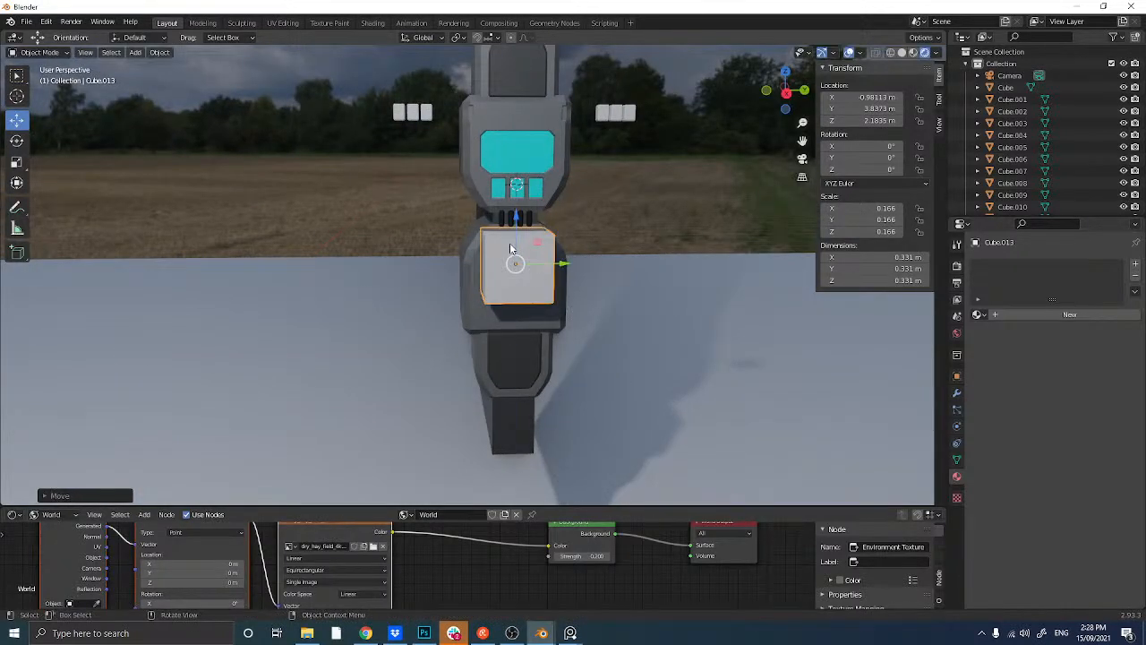
middle_click_drag(510, 243, 465, 261)
scroll(465, 257, "up", 3)
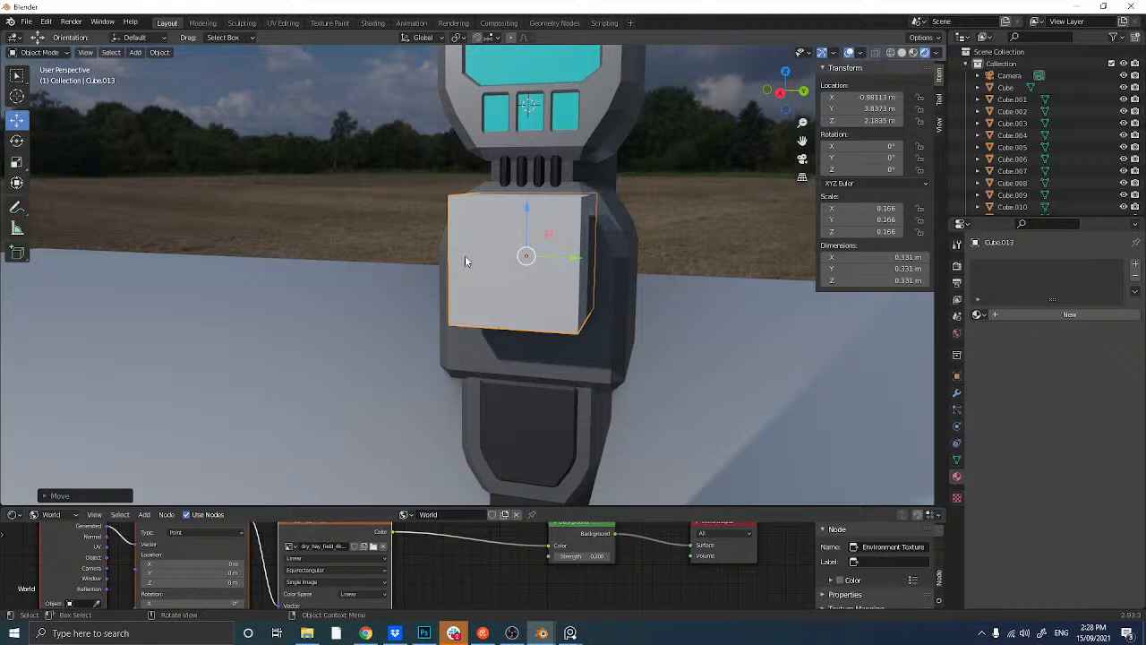
middle_click_drag(465, 256, 415, 262)
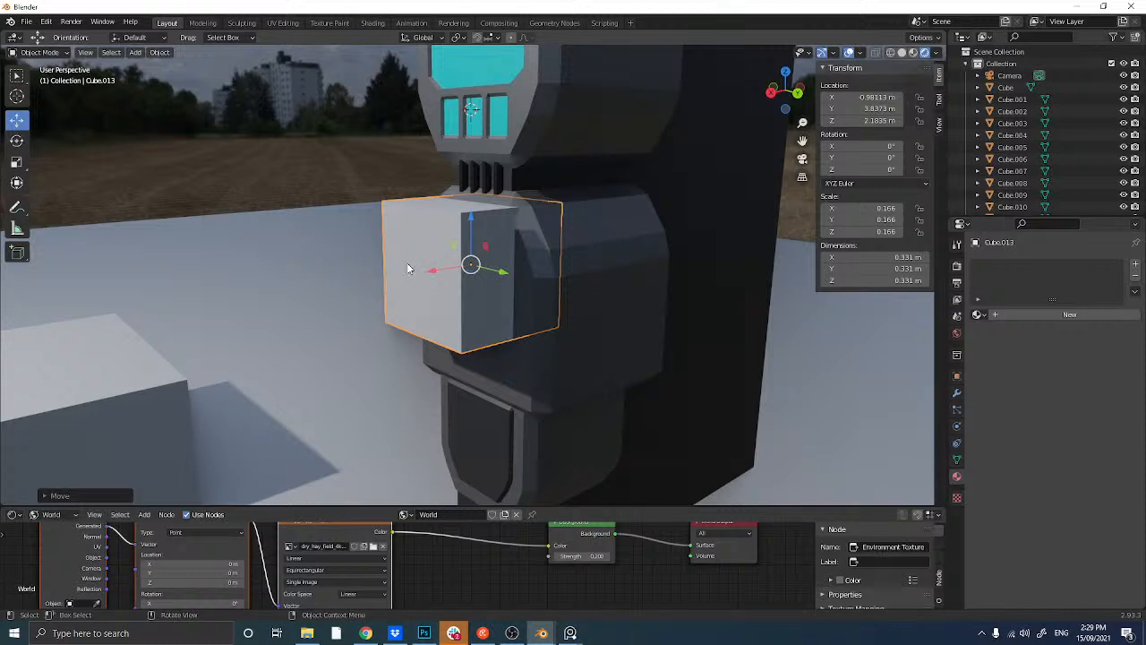
- Lower the new cube along Z to about 2.148 m and scale it down to about 0.266 m per side
middle_click_drag(407, 269, 450, 279)
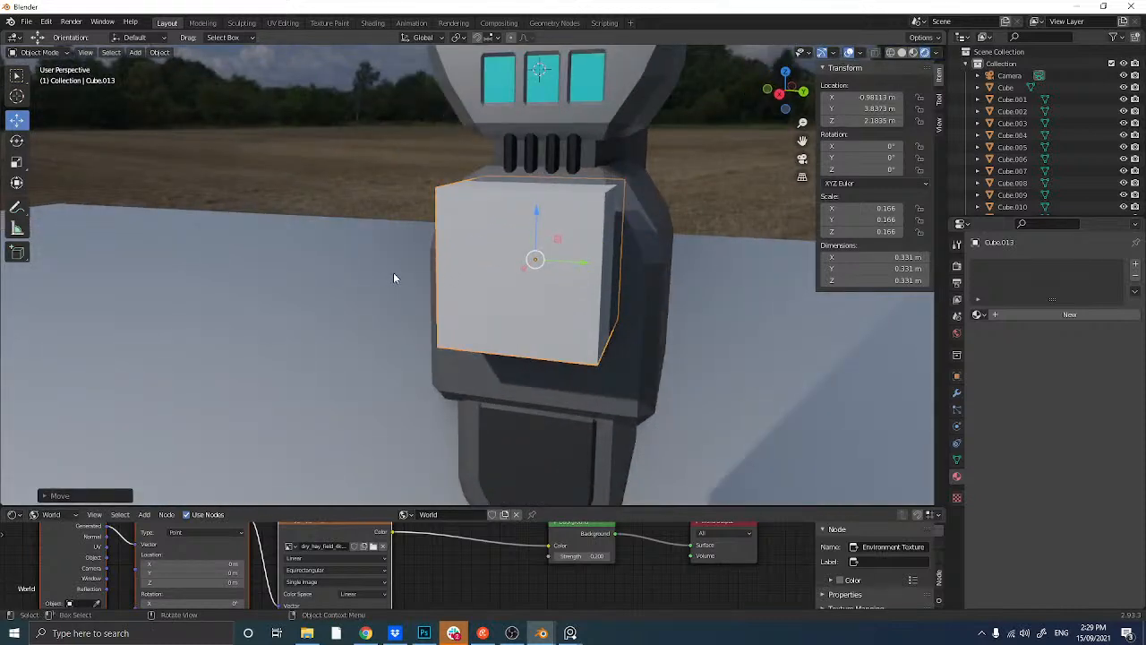
scroll(393, 278, "up", 3)
middle_click_drag(397, 280, 375, 274)
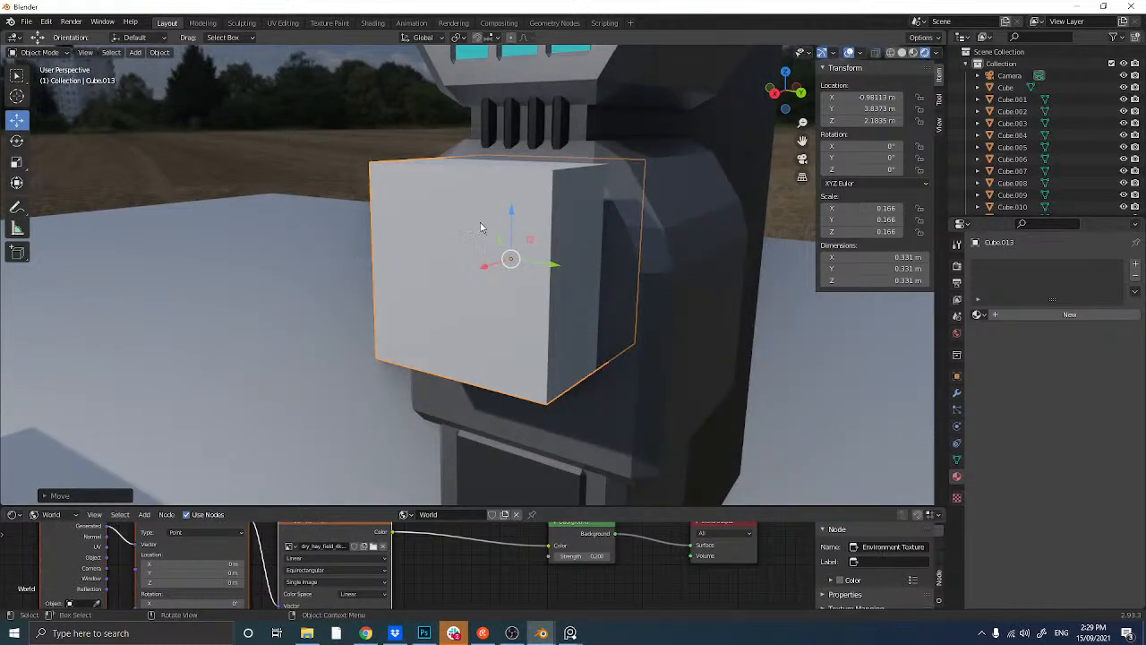
left_click_drag(507, 218, 495, 240)
key("s")
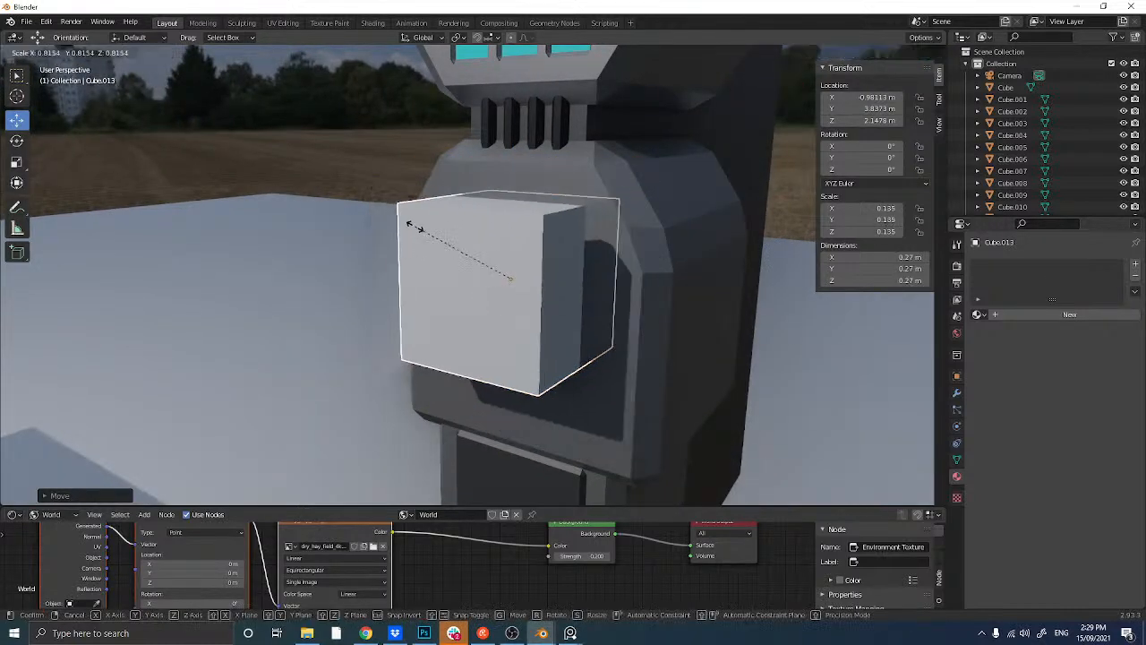
left_click(401, 250)
middle_click_drag(401, 250, 395, 256)
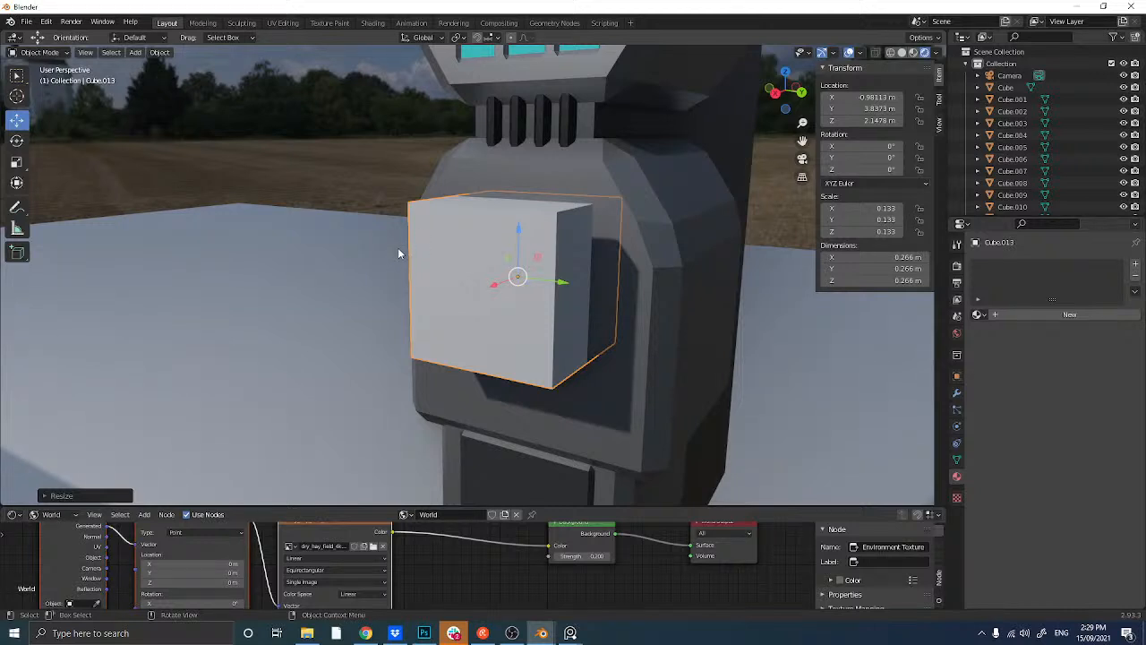
- Bevel all edges of the cube in Edit Mode with one segment and a width of about 0.15 m
key("Tab")
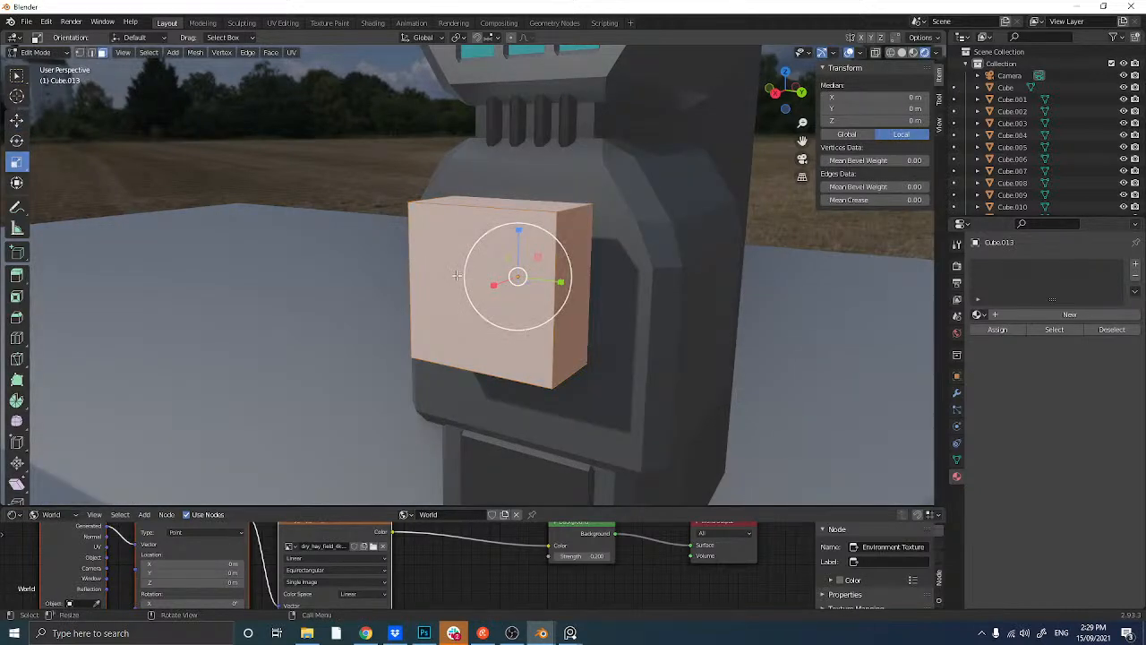
key("ctrl+b")
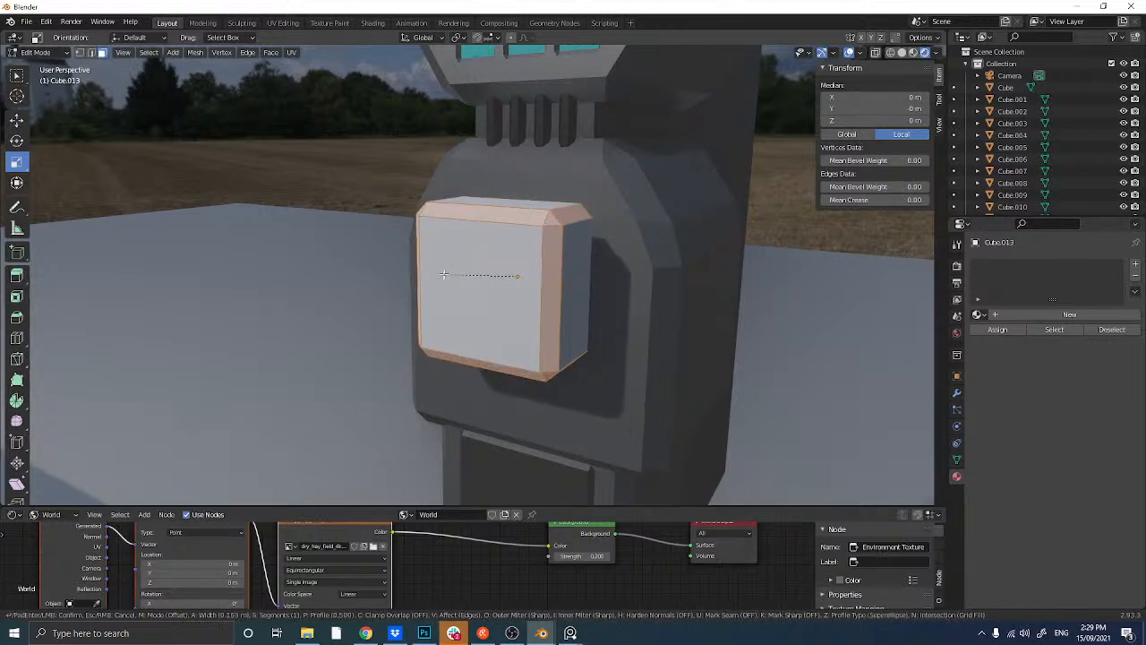
left_click(441, 274)
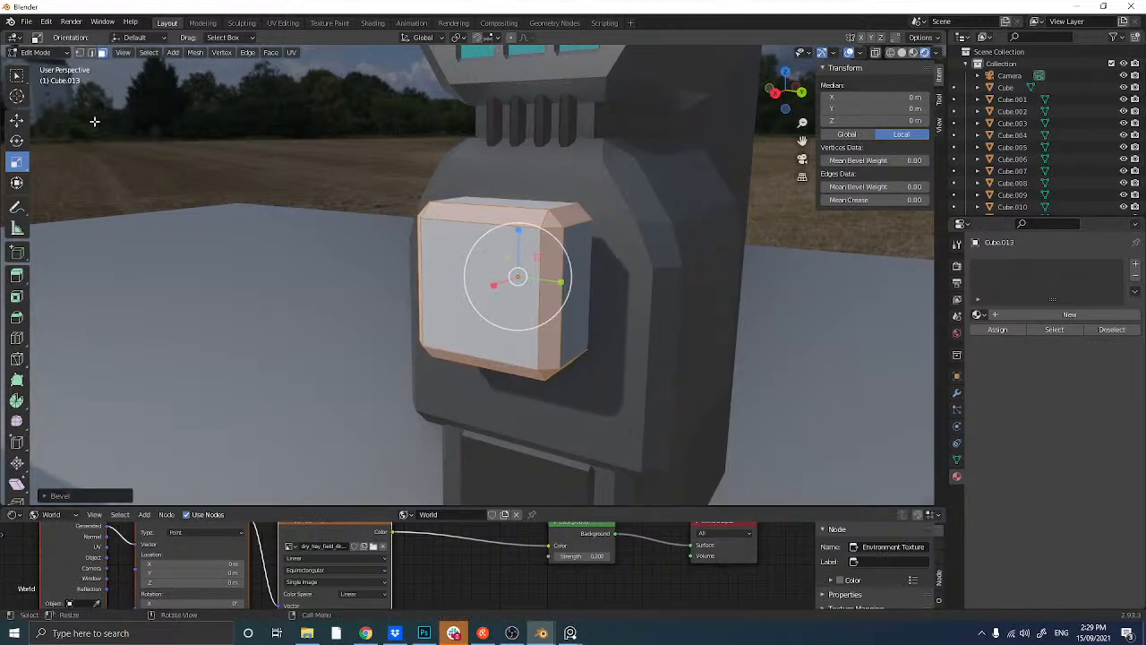
left_click(16, 119)
middle_click_drag(295, 242, 383, 257)
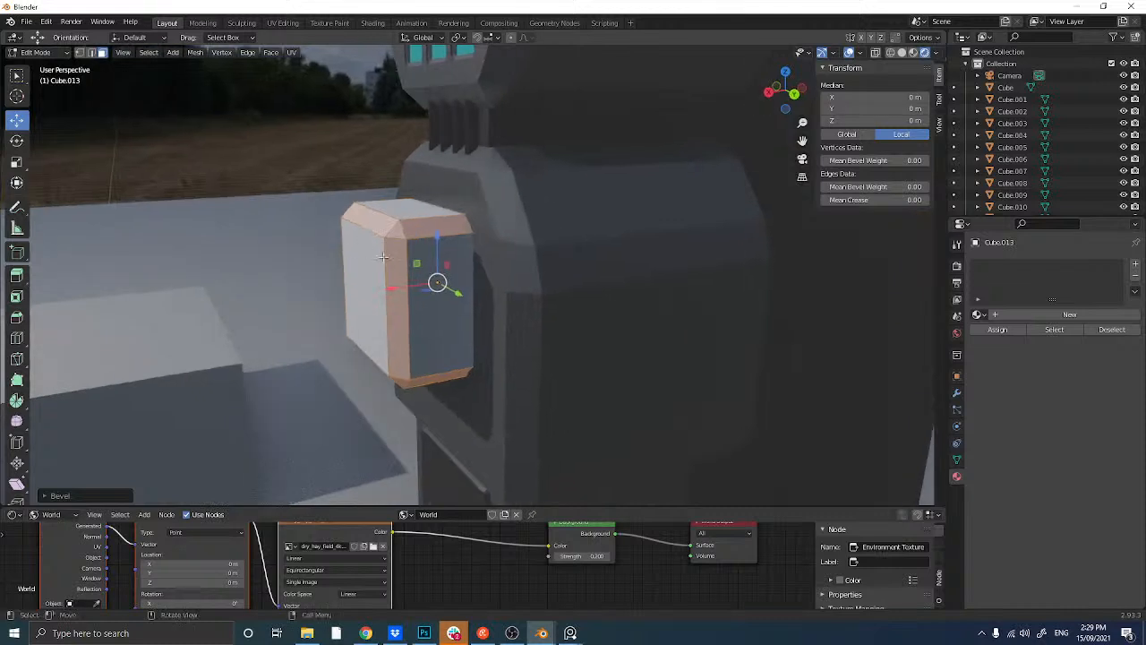
left_click(139, 151)
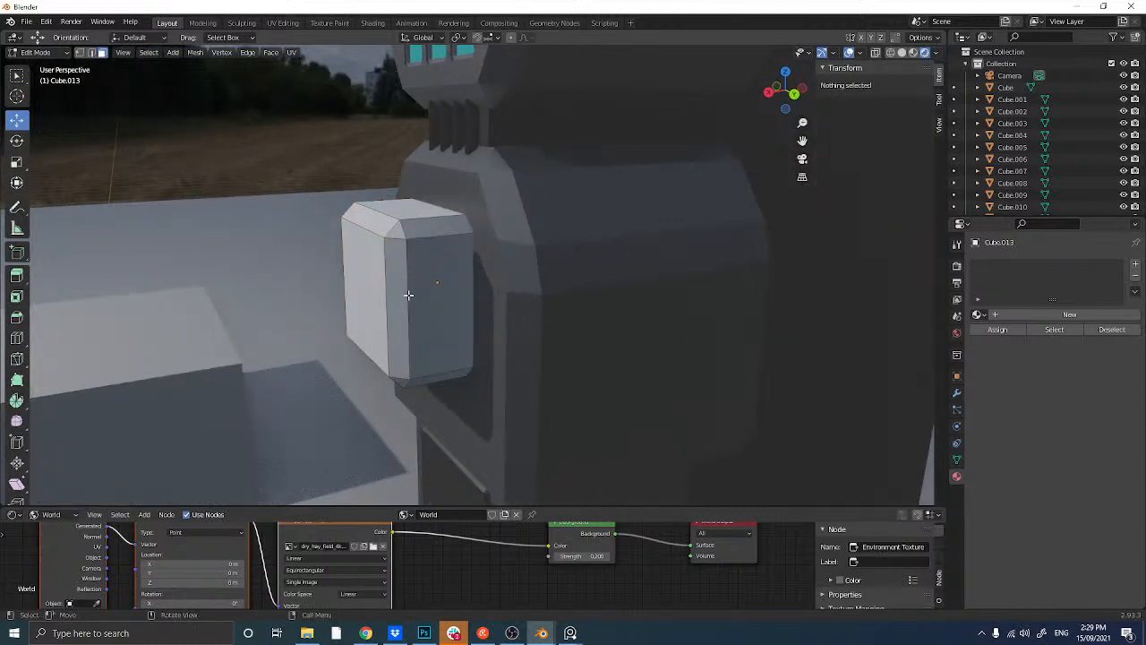
key("Tab")
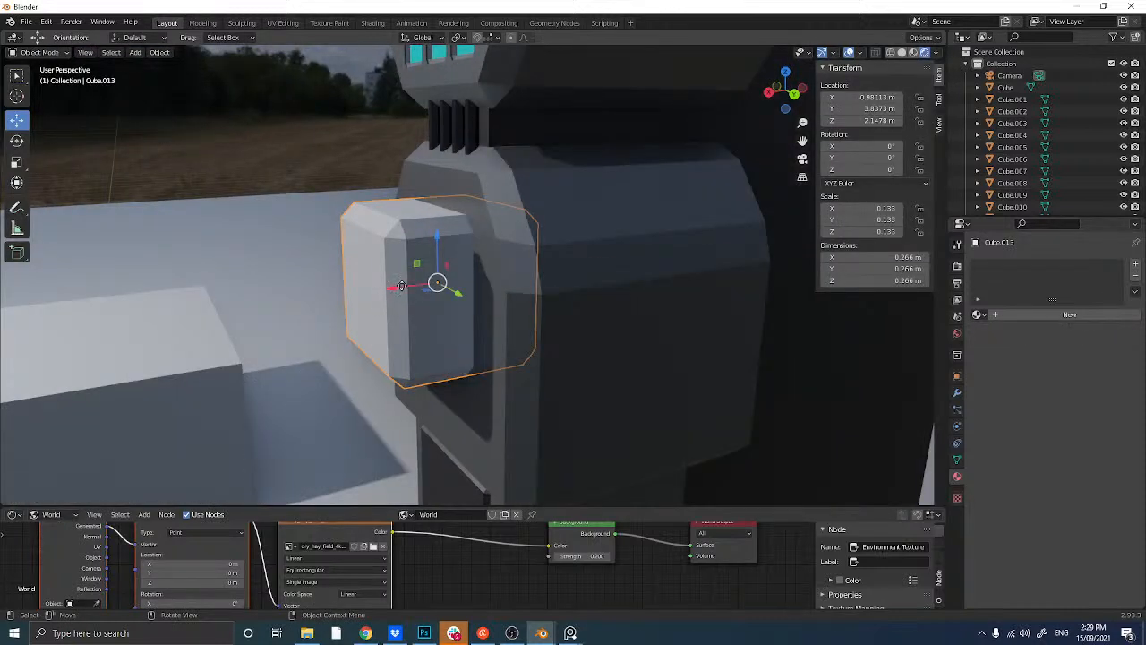
- Move the bevelled cube outward along X to about -0.878 m so it only partly overlaps the large block
key("g")
key("x")
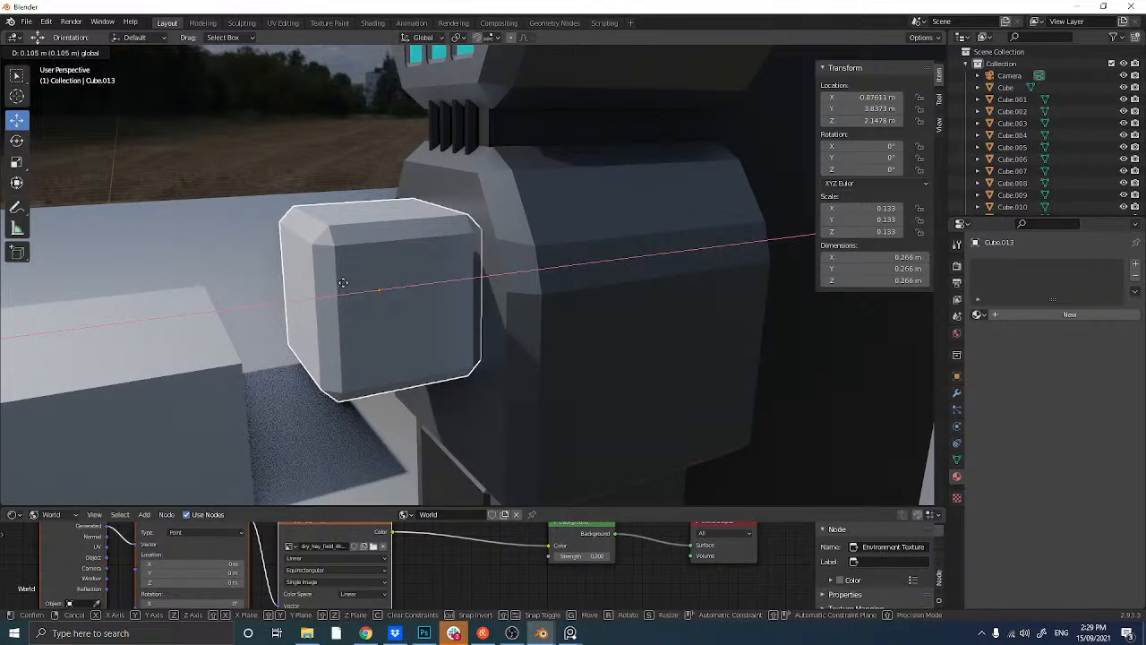
left_click(340, 283)
middle_click_drag(340, 283, 408, 281)
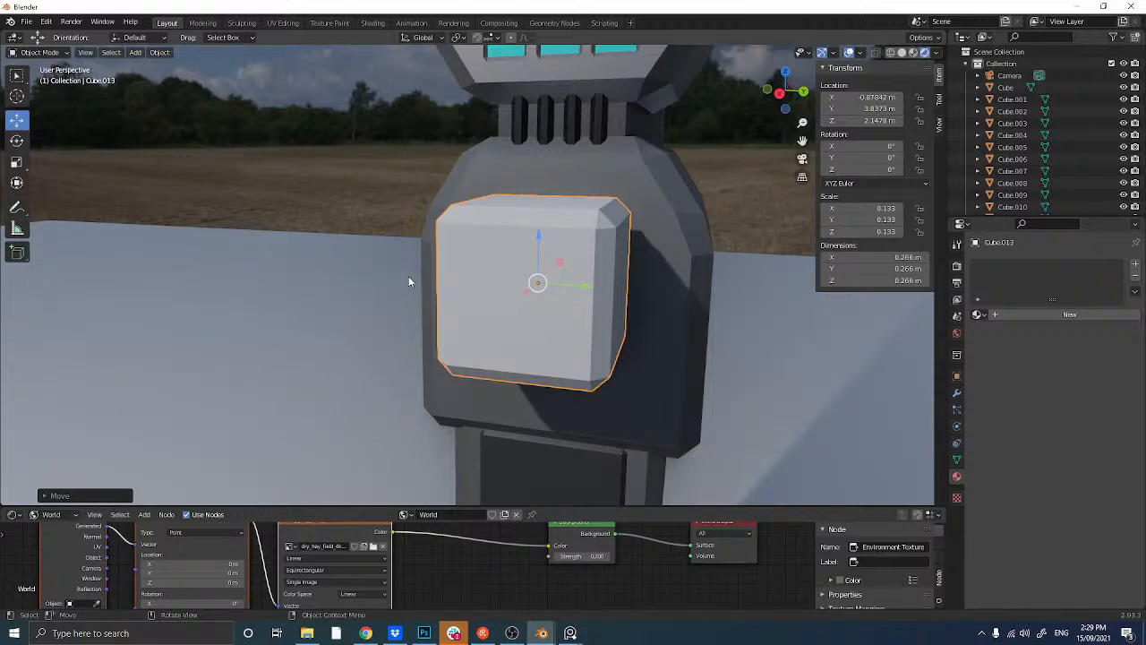
mouse_move(400, 288)
middle_mouse_down()
mouse_move(428, 279)
mouse_move(406, 285)
middle_mouse_up()
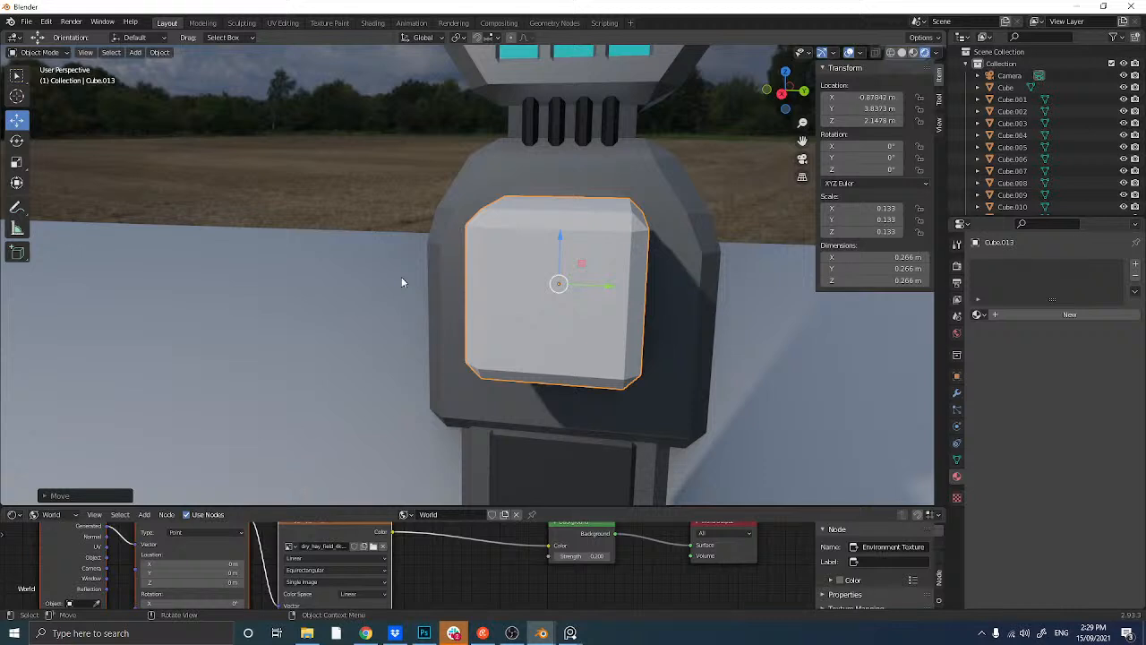
middle_click_drag(400, 271, 534, 252)
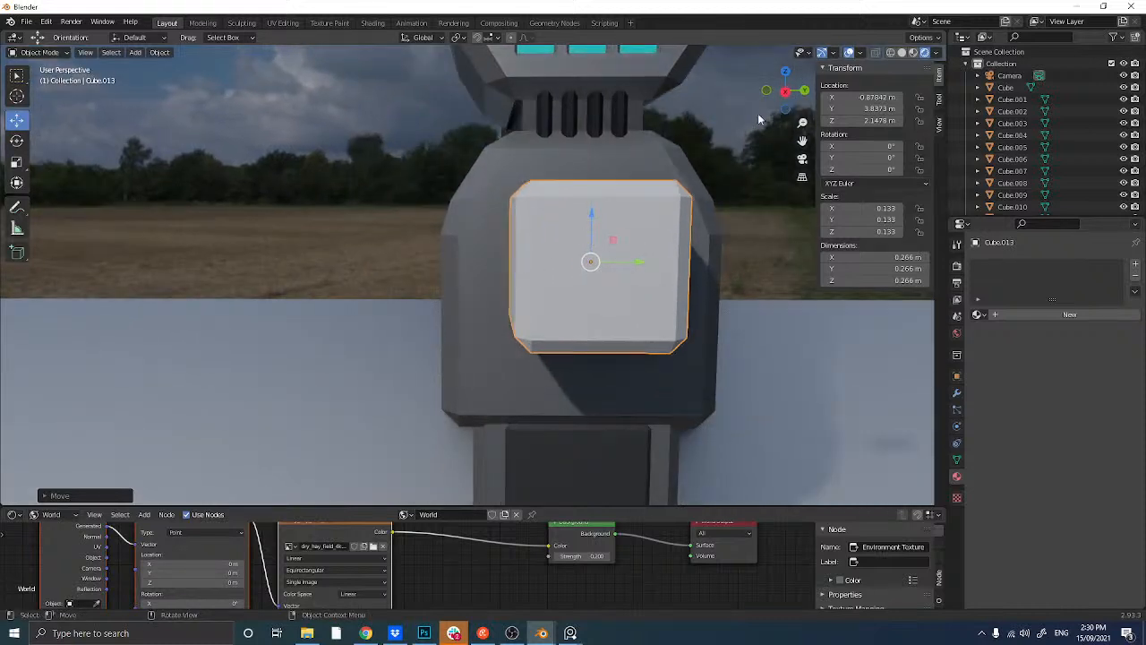
- Raise the bevelled cube along Z to about 2.185 m using the right orthographic view
left_click(785, 91)
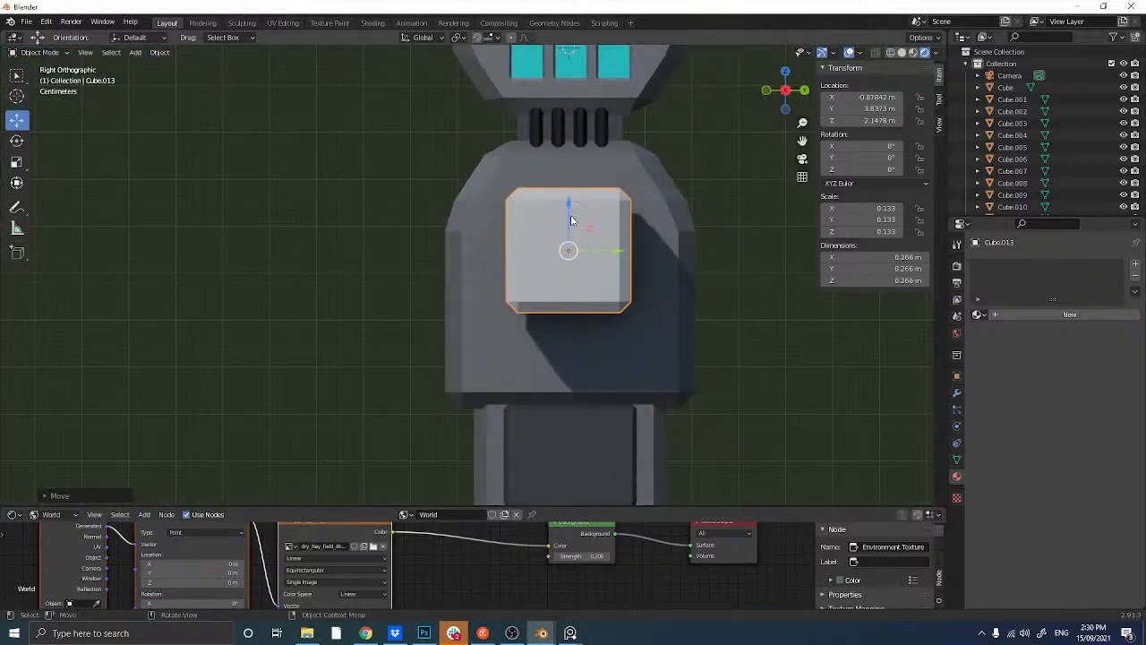
left_click_drag(572, 220, 577, 195)
middle_click_drag(577, 195, 504, 225)
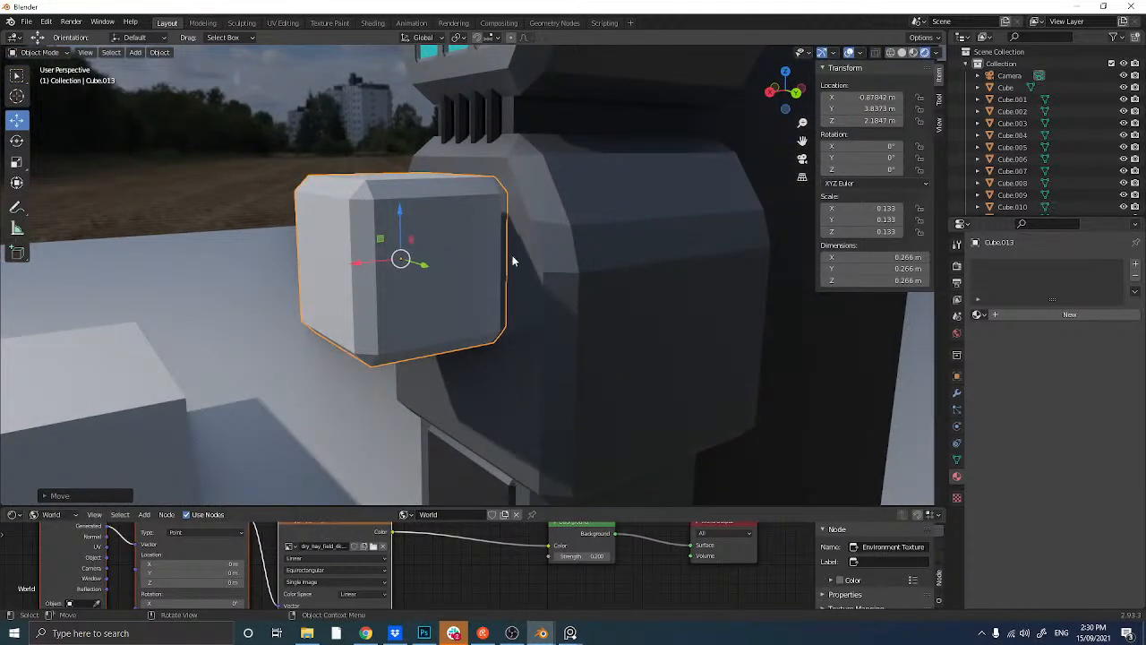
- Try to cut the bevelled cube out of the large block with a Boolean Difference modifier and apply it
left_click(526, 259)
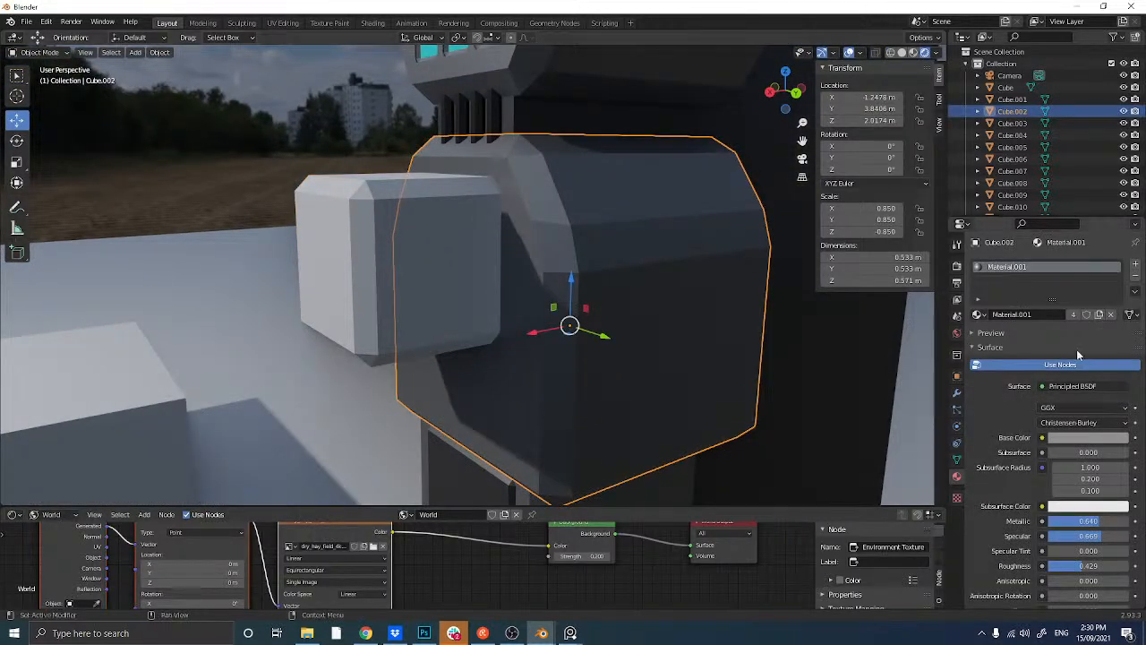
left_click(956, 392)
left_click(1041, 265)
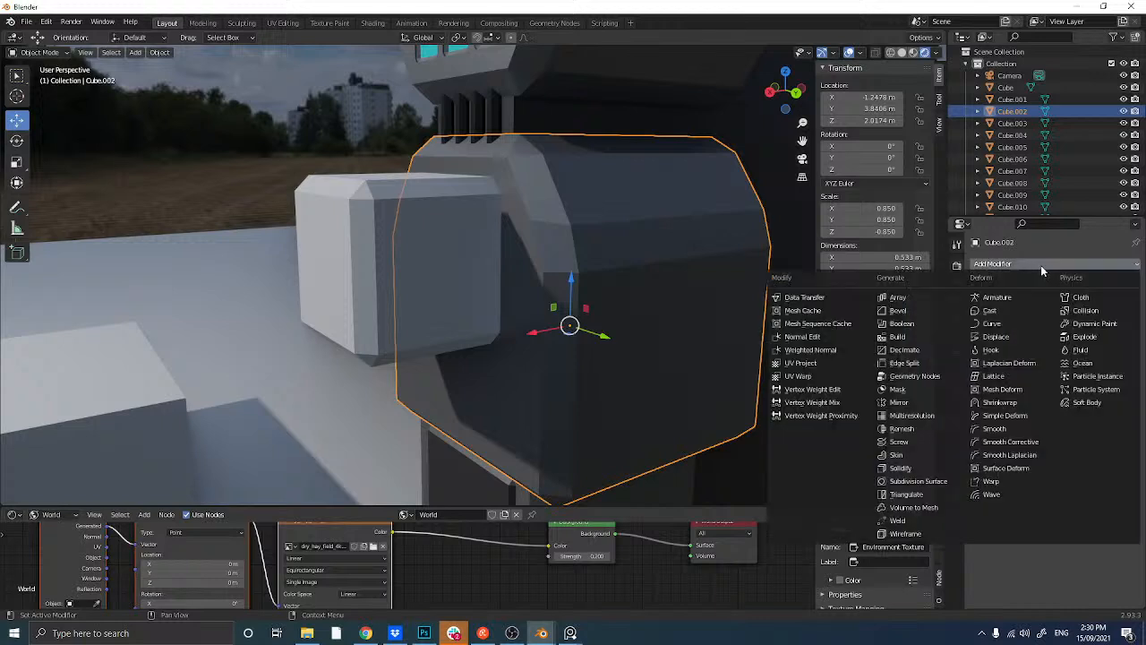
left_click(938, 310)
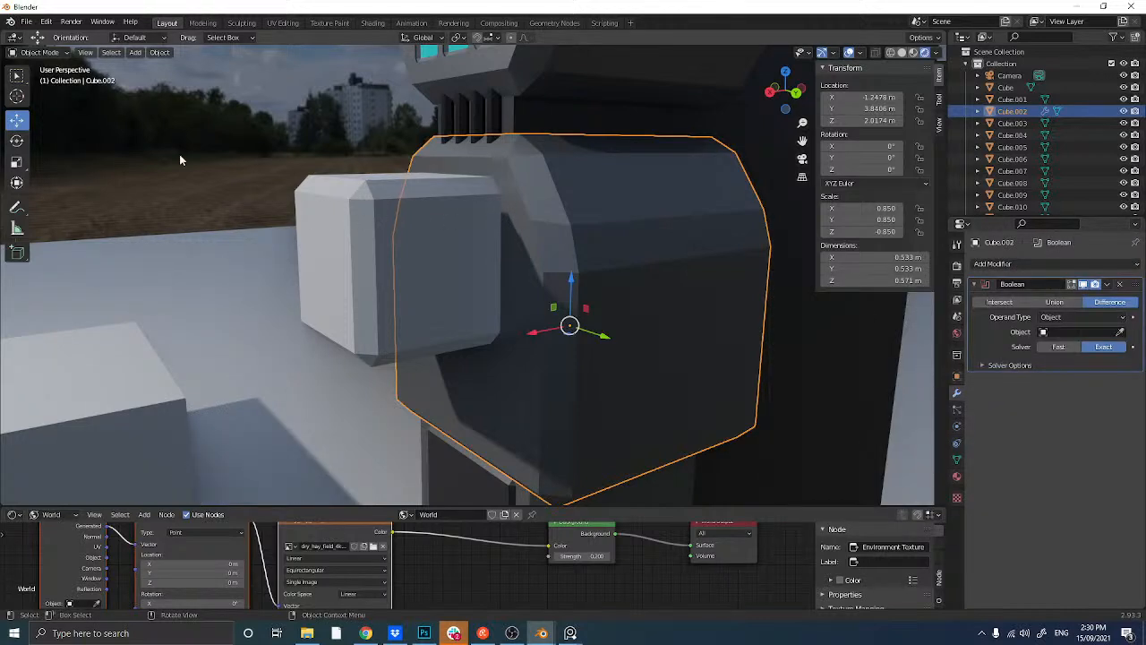
left_click(1118, 330)
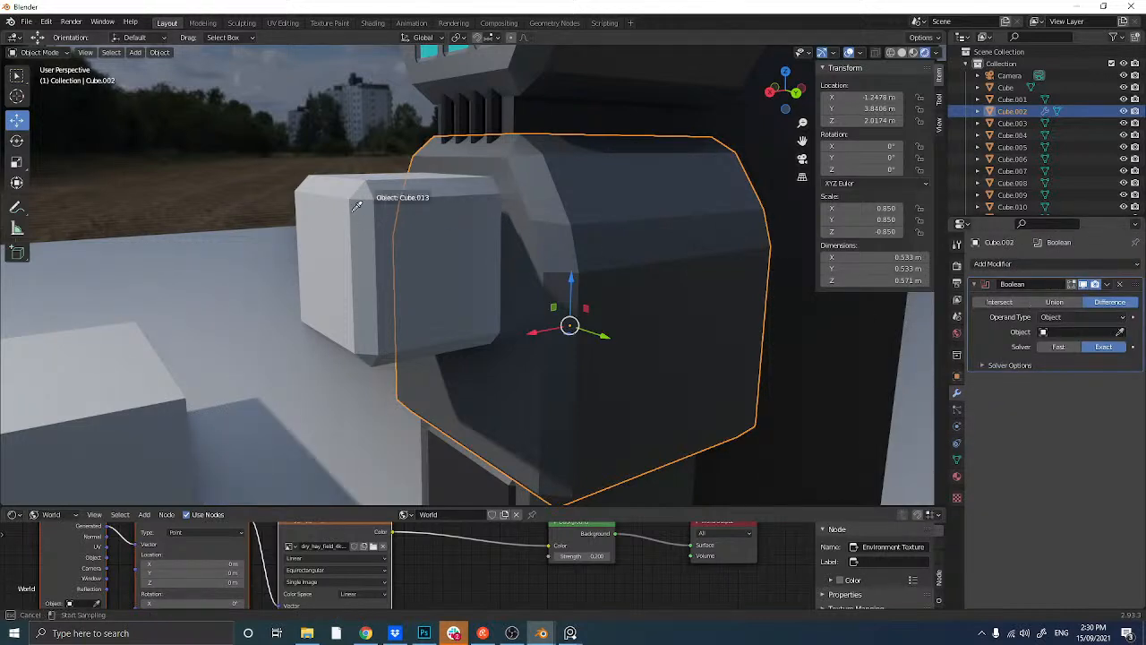
left_click(468, 229)
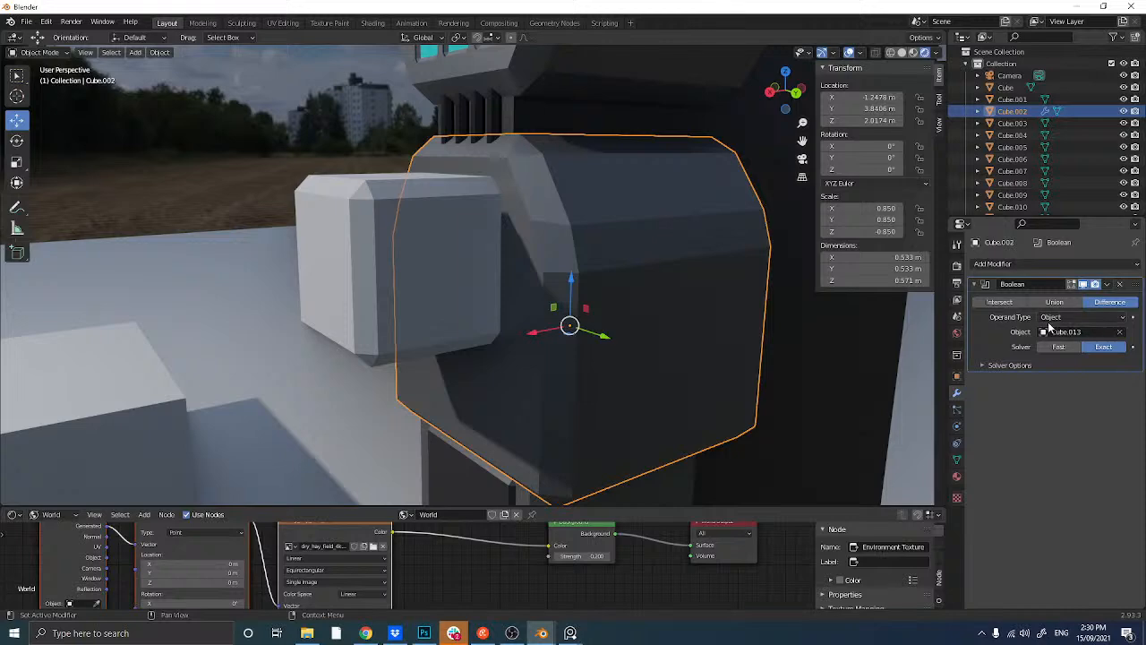
key("ctrl+a")
middle_click_drag(592, 276, 537, 277)
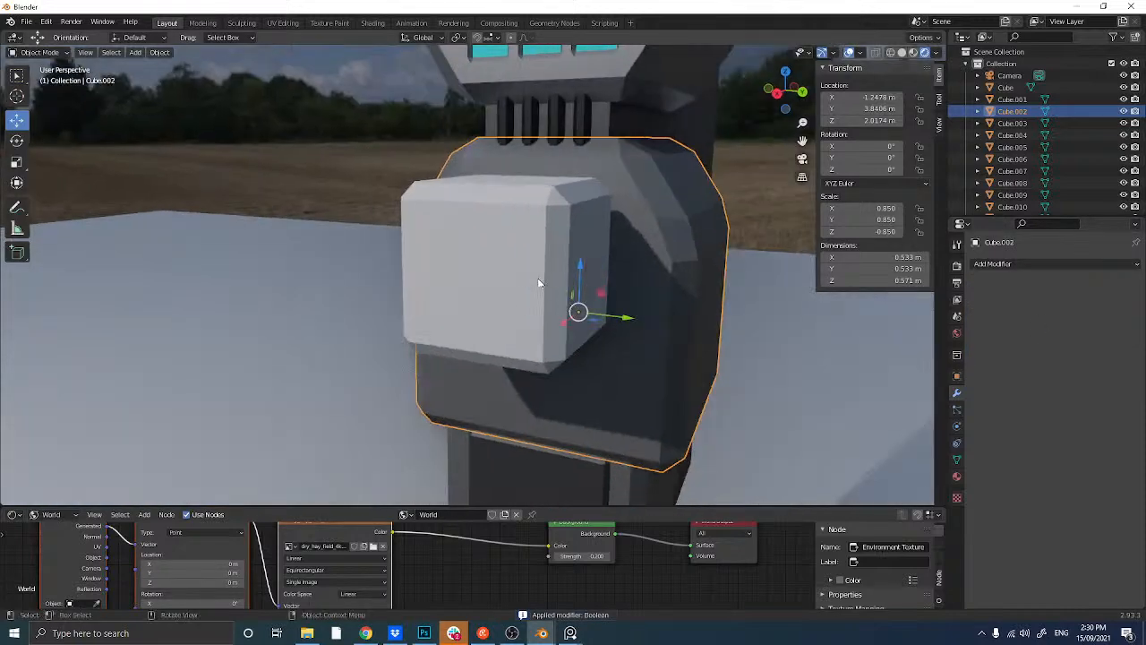
- Move the bevelled cube off the large block to check the cut and put it back in place
left_click(550, 283)
left_click_drag(568, 268, 433, 262)
middle_click_drag(432, 261, 548, 284)
scroll(570, 271, "up", 3)
- Try the Boolean Difference on the large block again, using the bevelled cube as cutter, and apply it
left_click(555, 286)
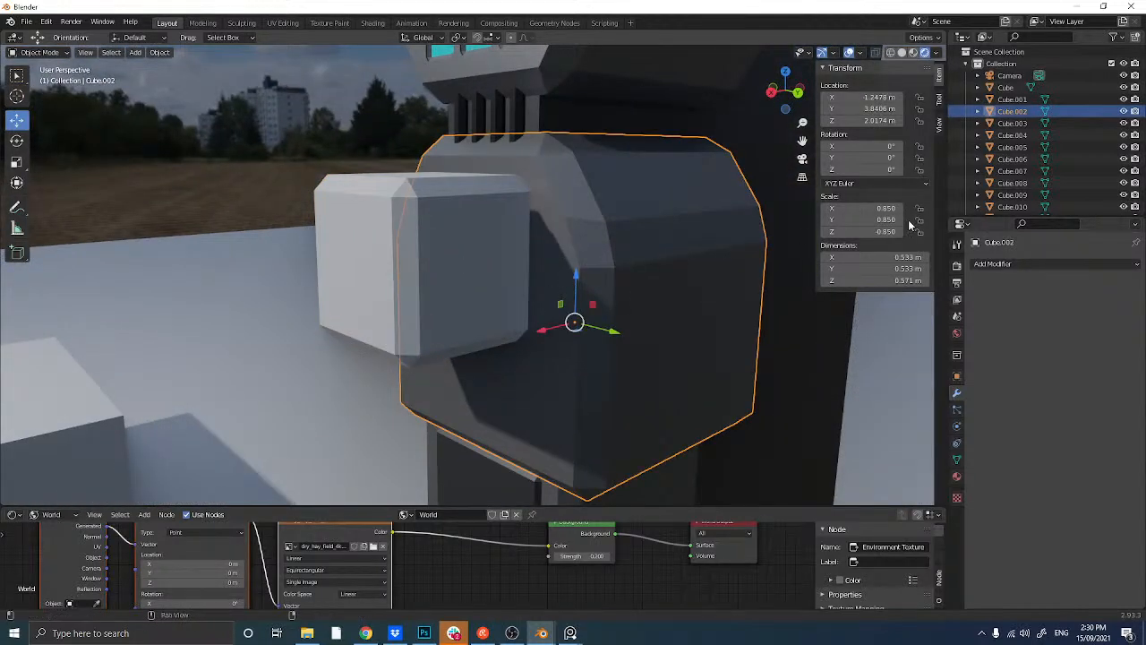
left_click(1024, 264)
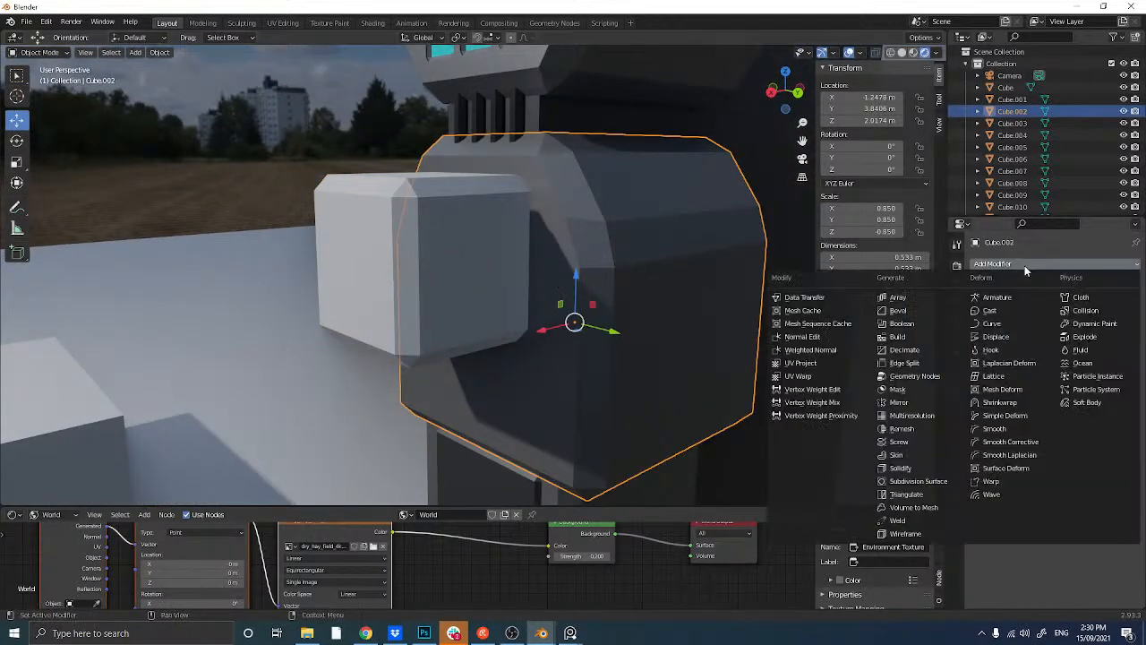
left_click(915, 325)
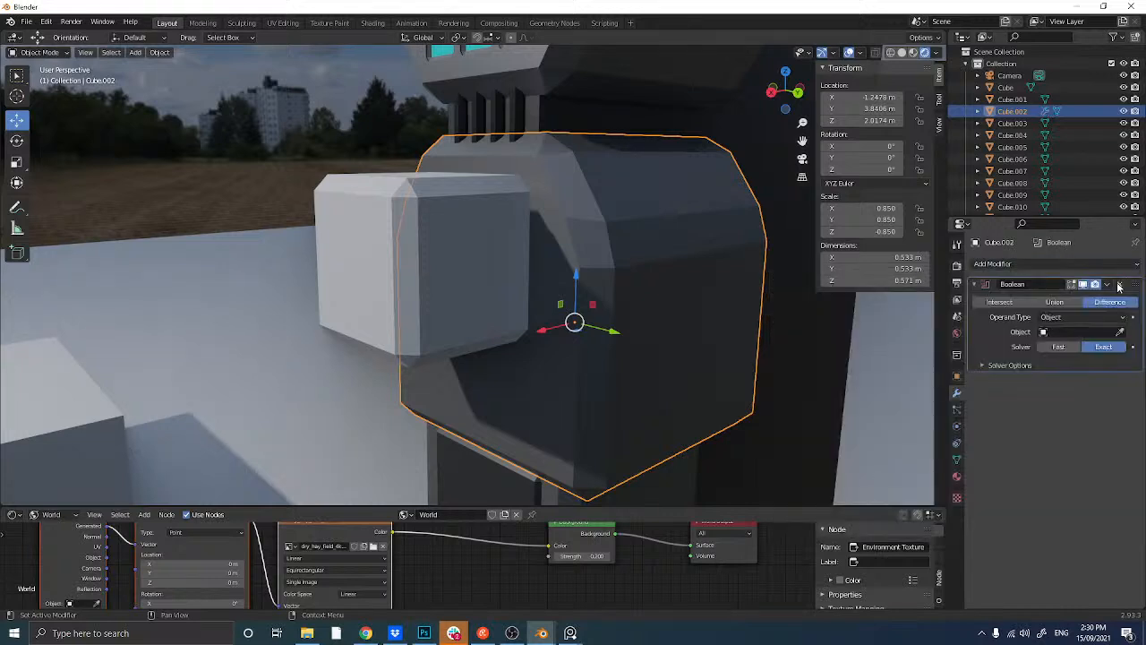
left_click(1120, 332)
left_click(370, 251)
key("ctrl+a")
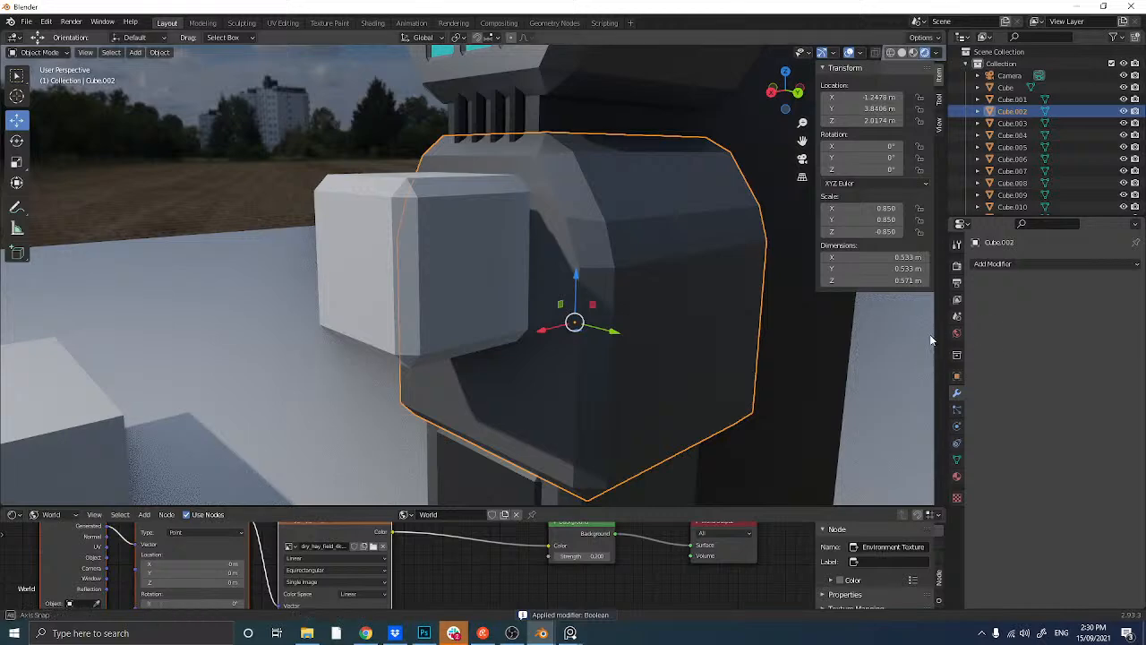
- Move the bevelled cube aside along Y to about 4.109 m to check the block's front face, and undo the move
middle_click_drag(929, 334, 396, 337)
left_click(602, 269)
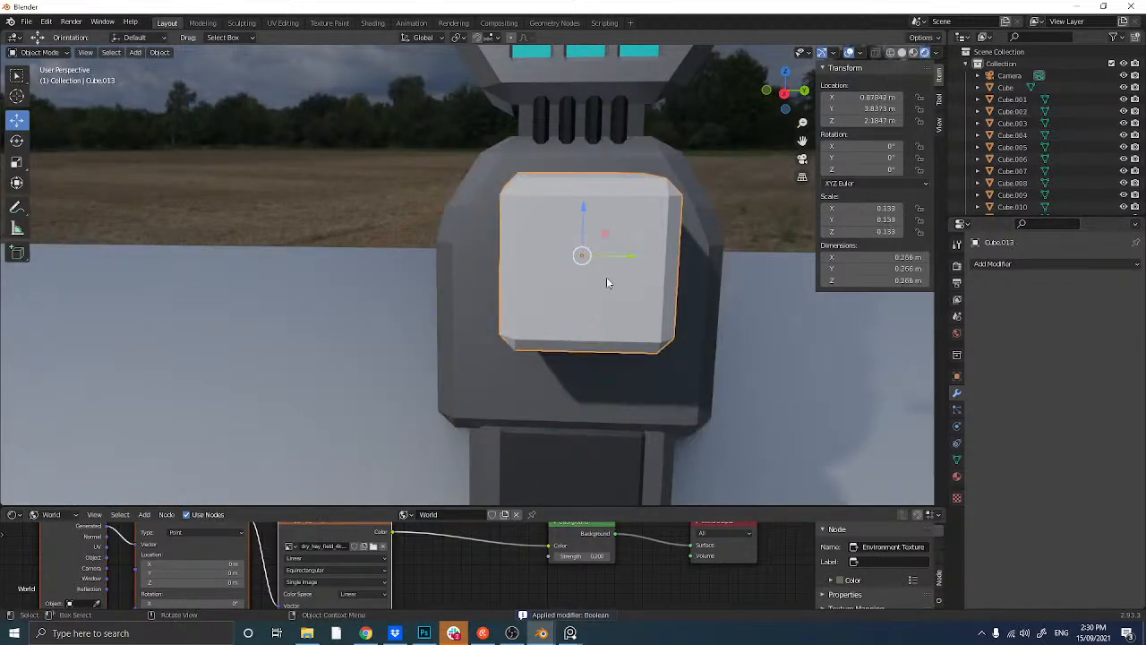
left_click_drag(614, 258, 780, 274)
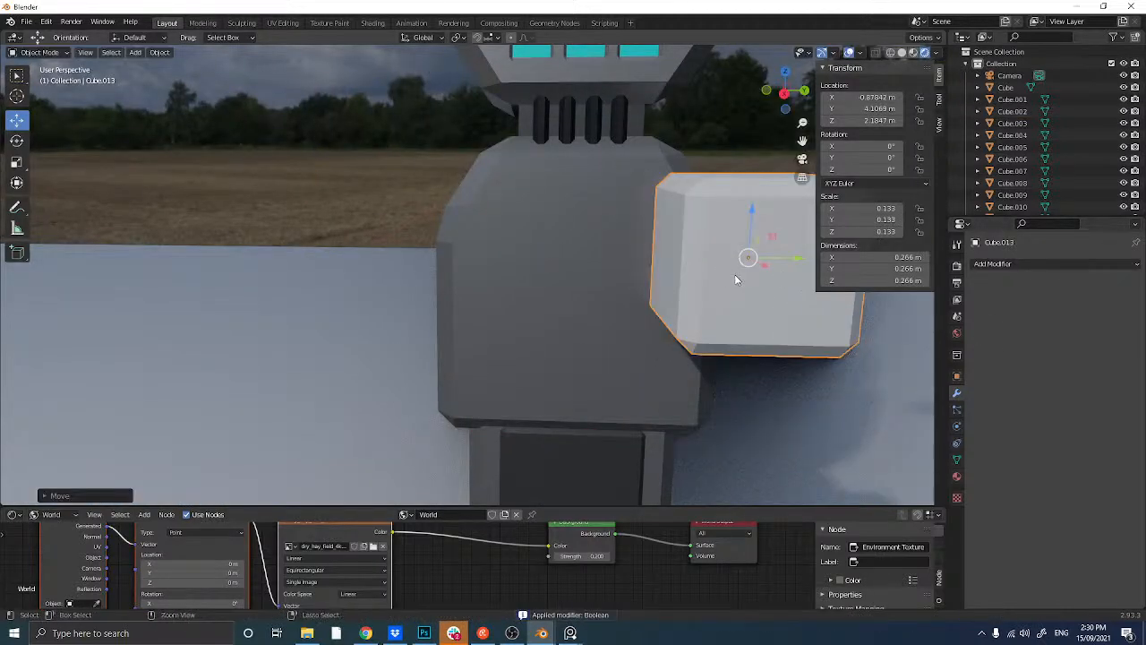
key("ctrl+z")
- Push the bevelled cube deeper into the large block along X, to about -0.91 m
middle_click_drag(688, 287, 389, 273)
left_click(510, 285)
scroll(490, 291, "up", 4)
scroll(511, 290, "down", 3)
scroll(437, 288, "up", 3)
left_click(381, 280)
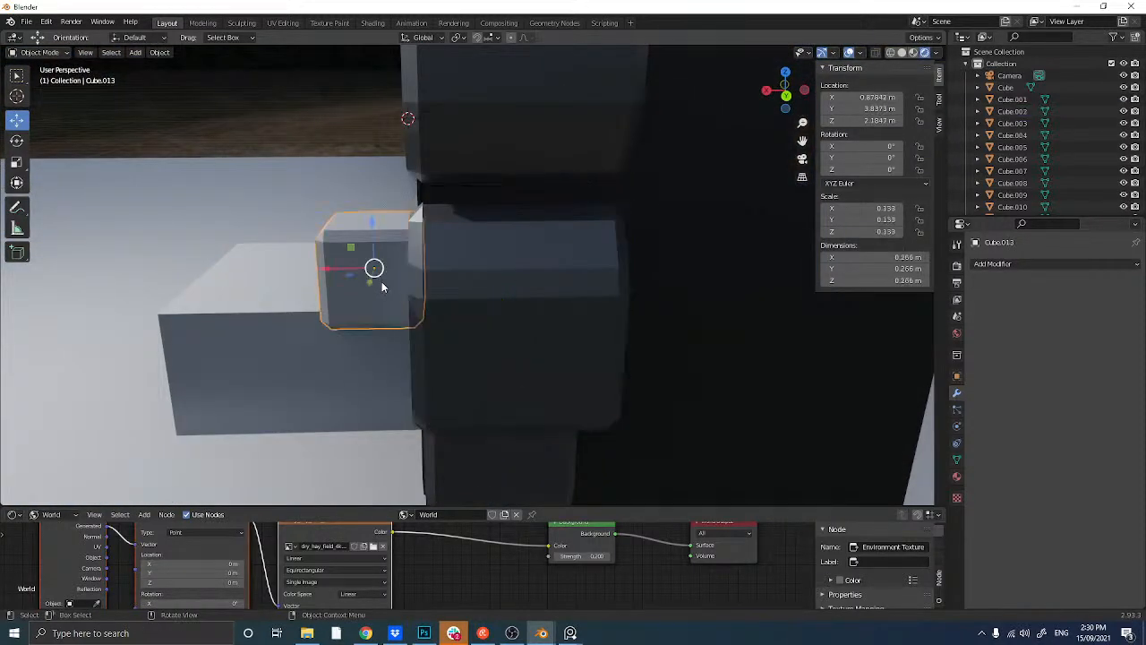
scroll(383, 281, "up", 2)
mouse_move(367, 277)
left_mouse_down()
mouse_move(420, 269)
mouse_move(385, 273)
left_mouse_up()
mouse_move(385, 273)
middle_mouse_down()
mouse_move(448, 281)
mouse_move(410, 266)
mouse_move(397, 274)
middle_mouse_up()
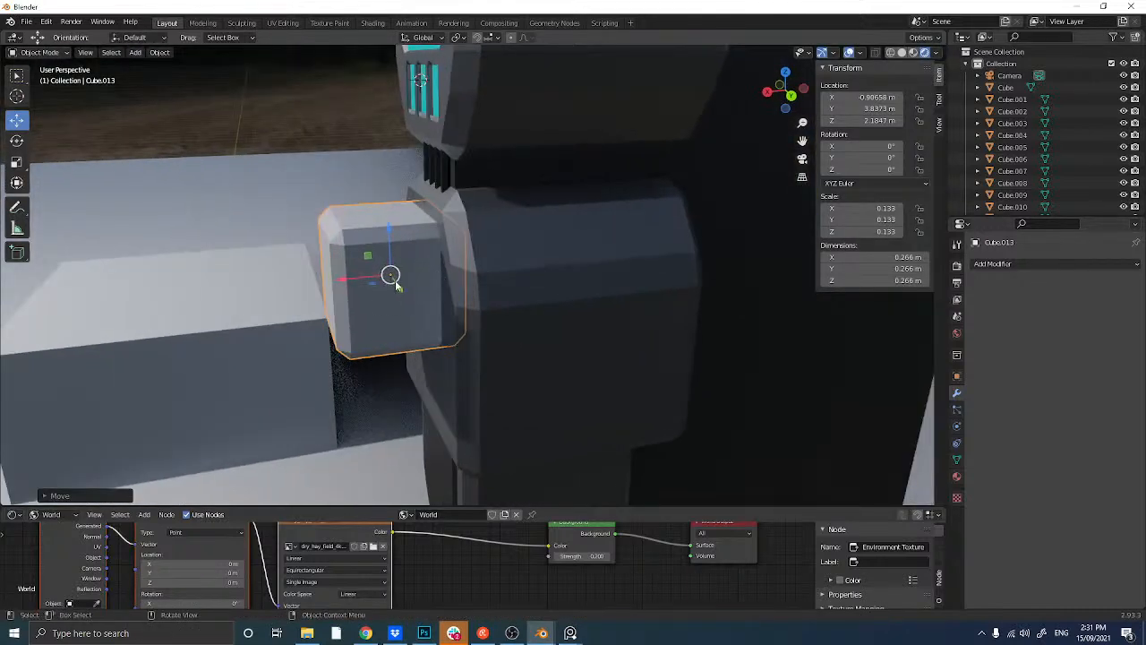
key("g")
key("x")
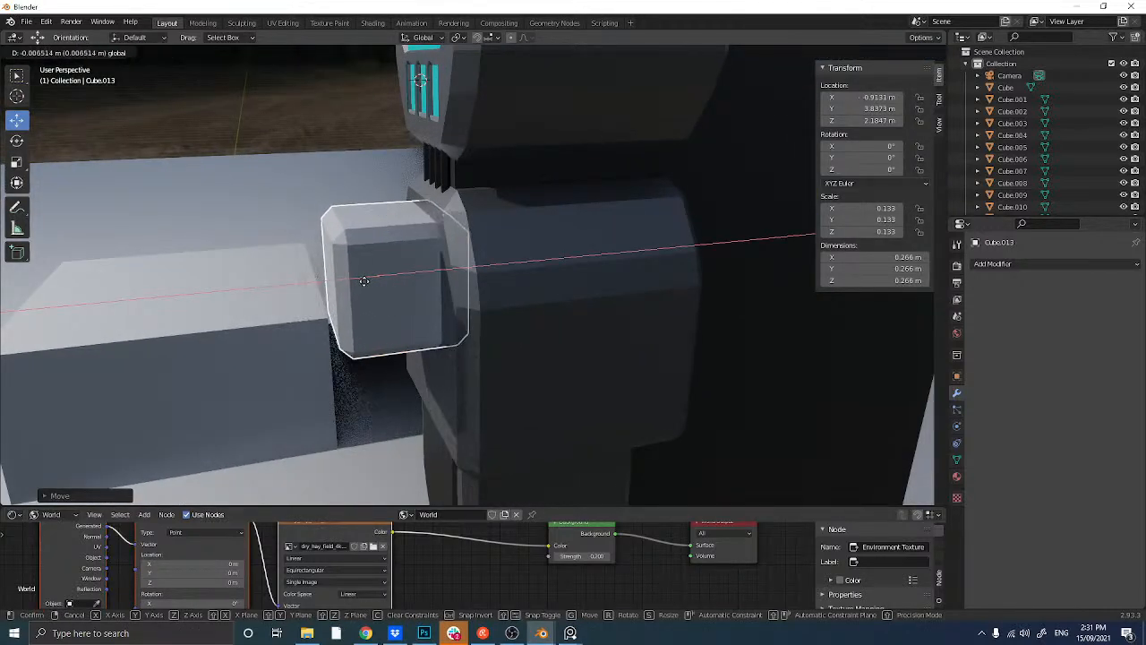
left_click(476, 306)
- Add a Boolean Difference modifier to the large housing block with the bevelled cube as its cutter object
left_click(475, 308)
mouse_move(476, 308)
middle_mouse_down()
mouse_move(447, 312)
mouse_move(468, 312)
middle_mouse_up()
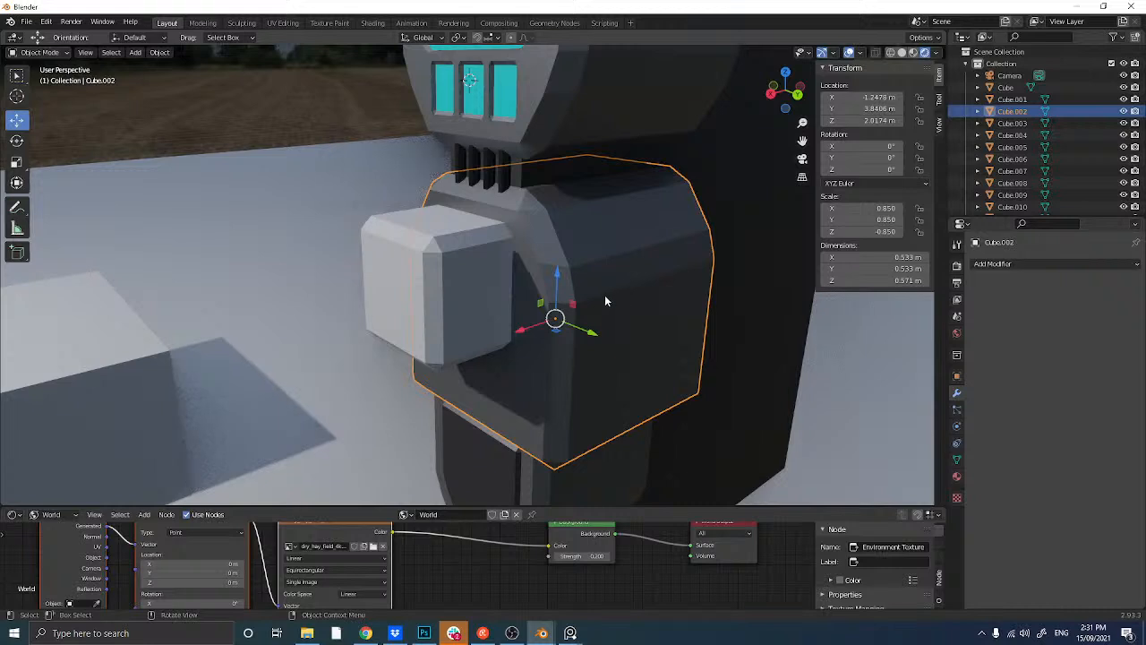
left_click(1007, 266)
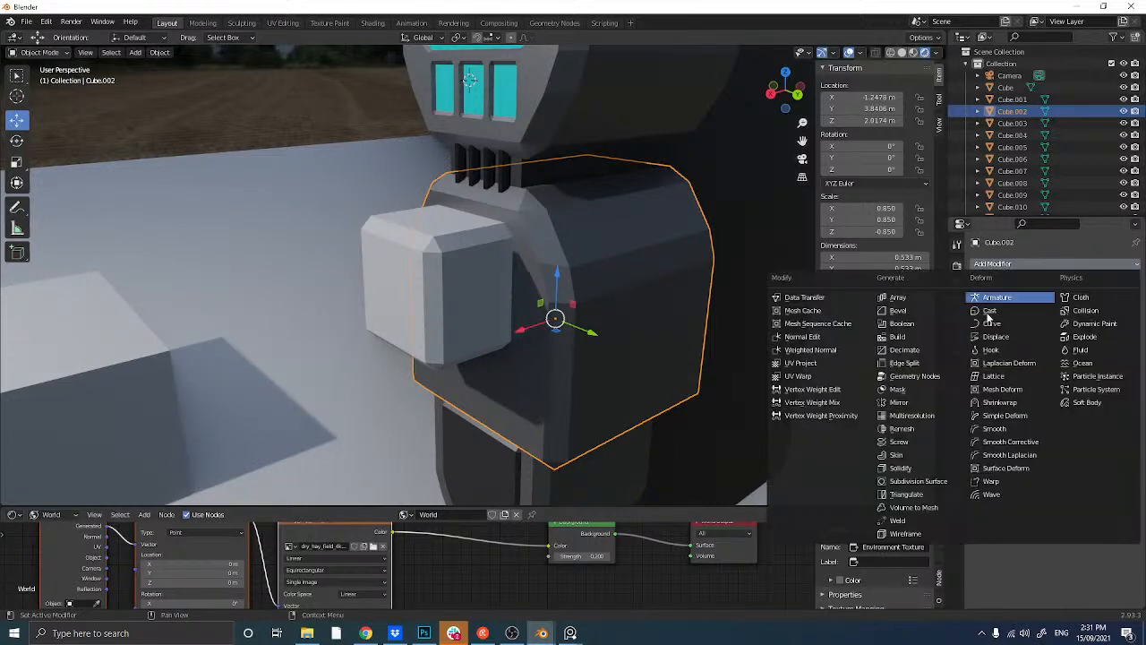
left_click(902, 324)
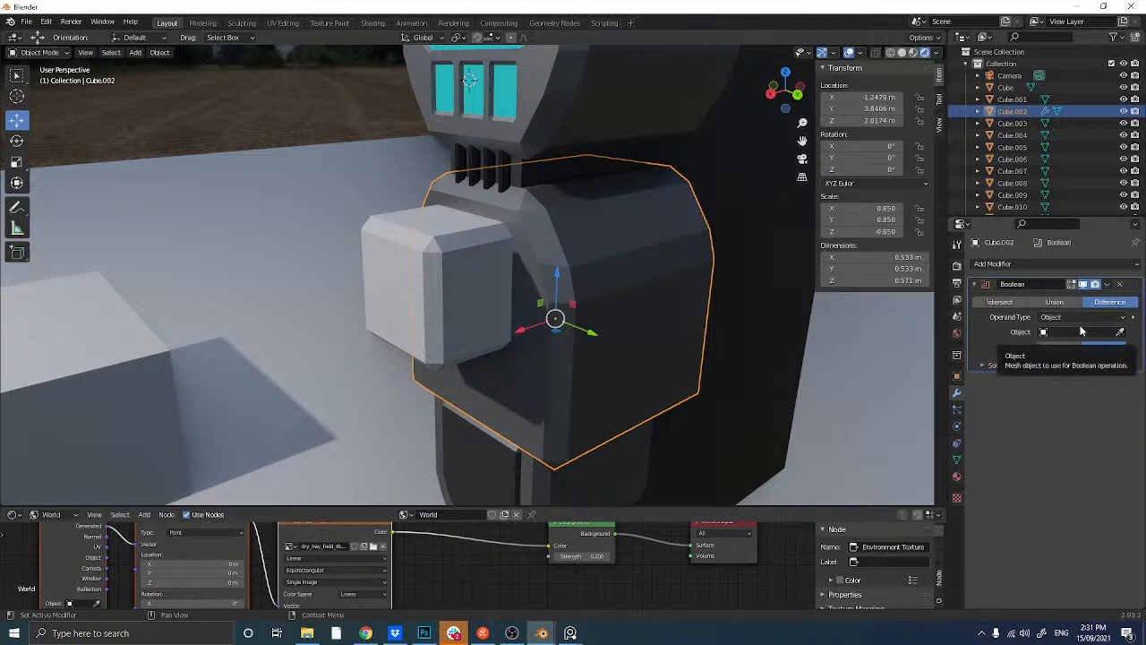
left_click(1120, 331)
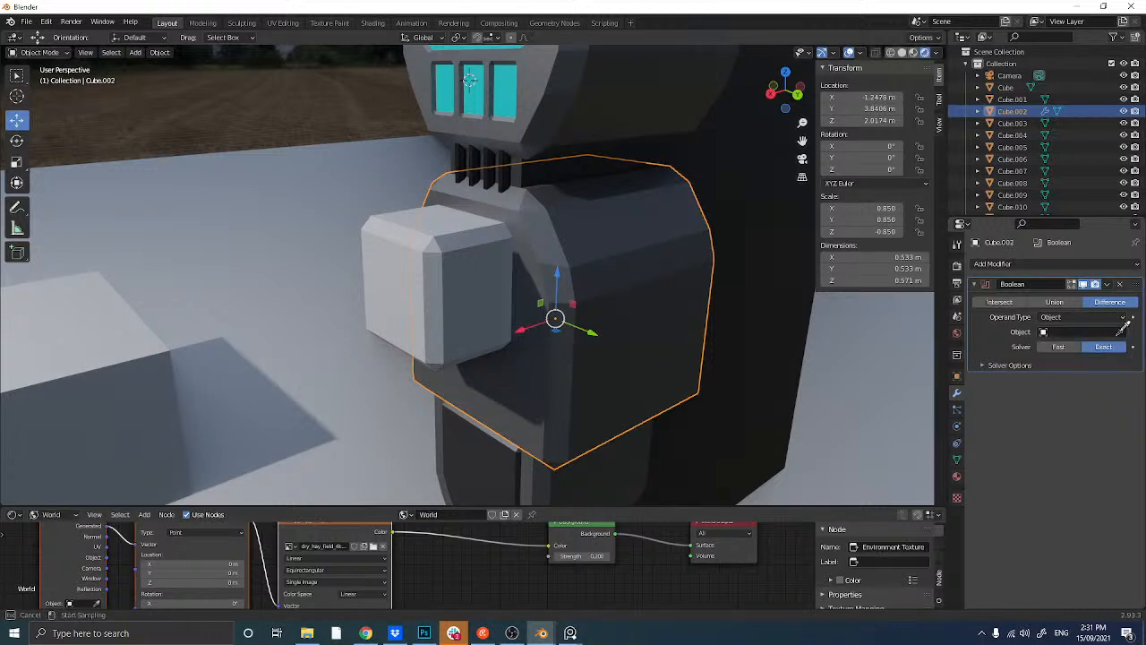
left_click(388, 279)
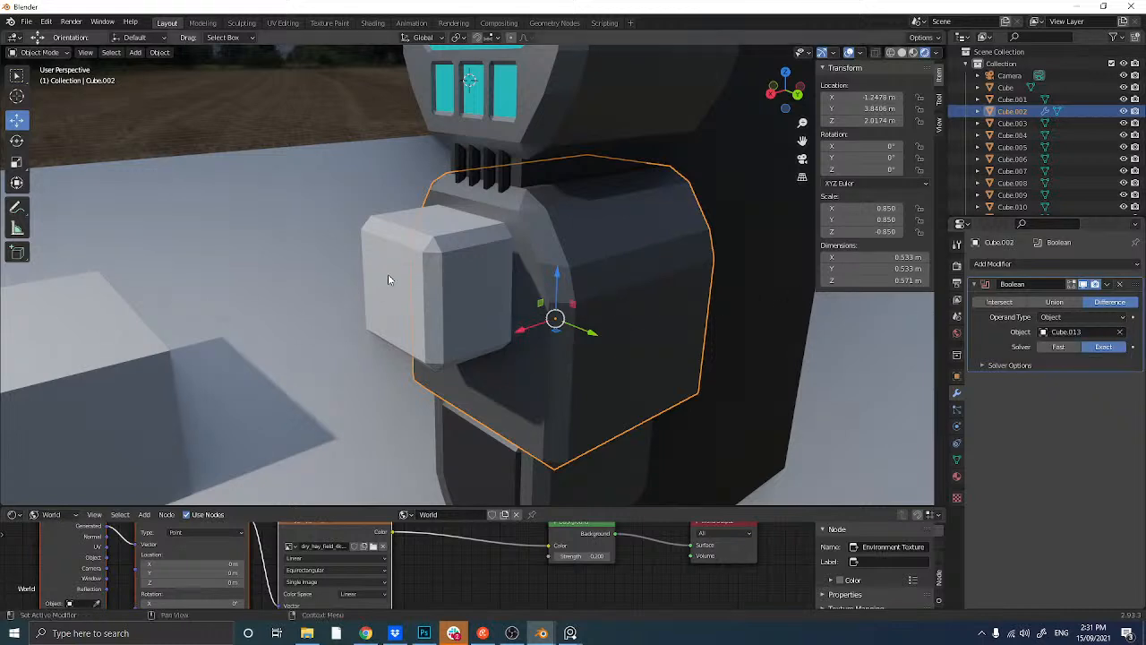
- Pull the bevelled cube out of the large block along X to about -0.73 m to check the cut, and push it back to about -0.90 m
mouse_move(439, 298)
middle_mouse_down()
mouse_move(472, 300)
mouse_move(427, 297)
middle_mouse_up()
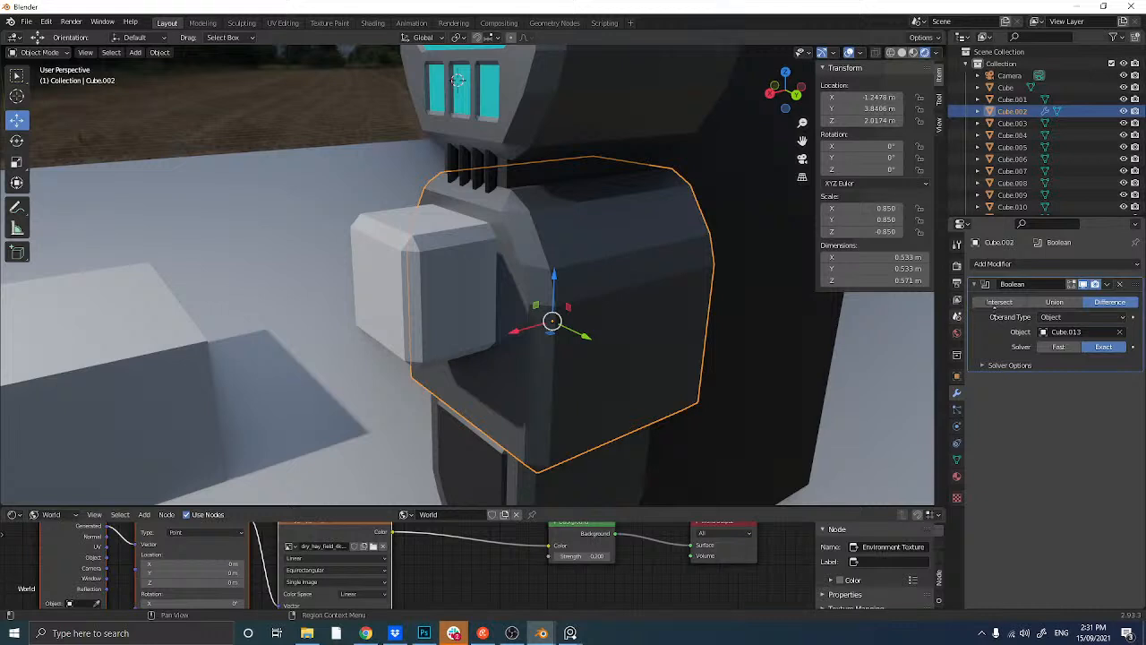
left_click(412, 275)
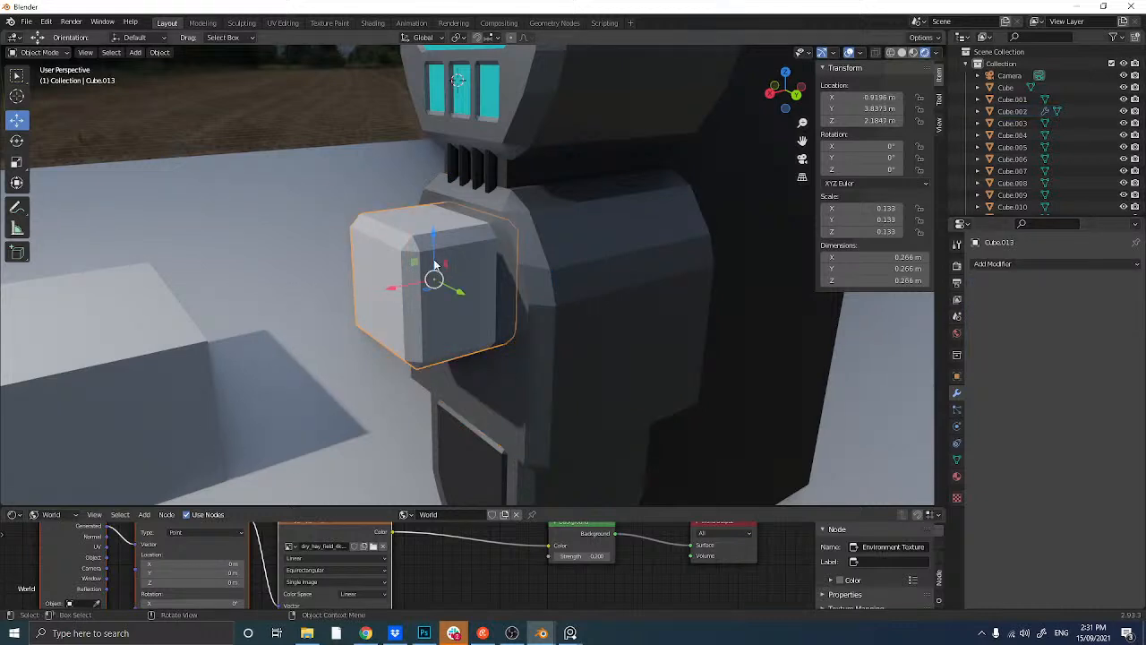
key("g")
key("x")
left_click(320, 286)
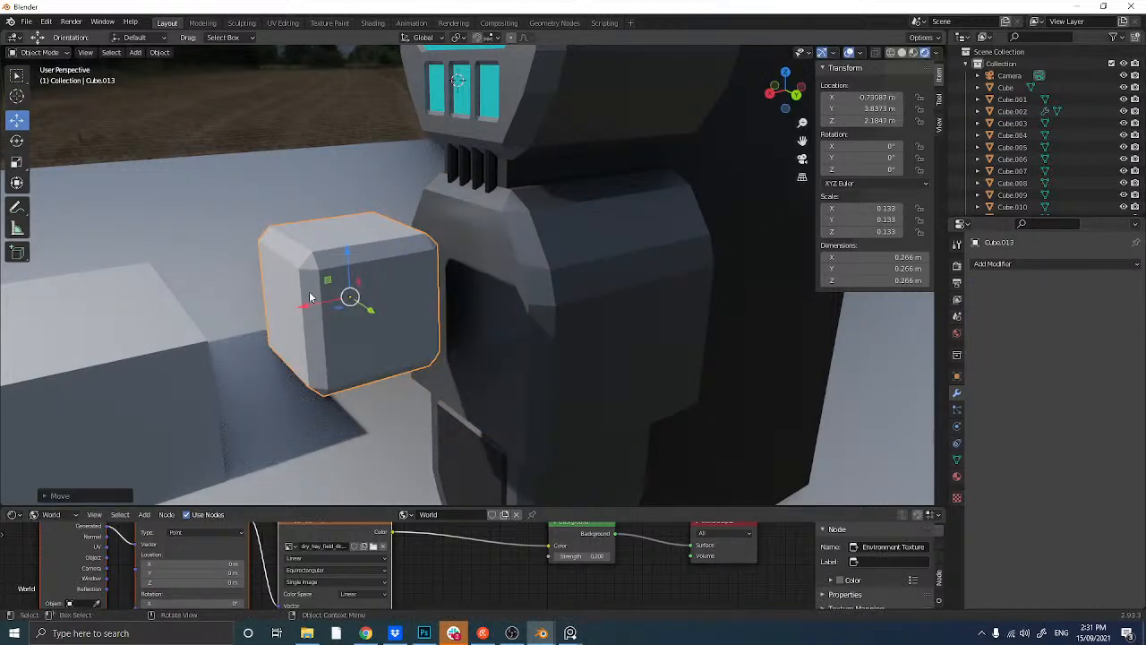
key("g")
key("x")
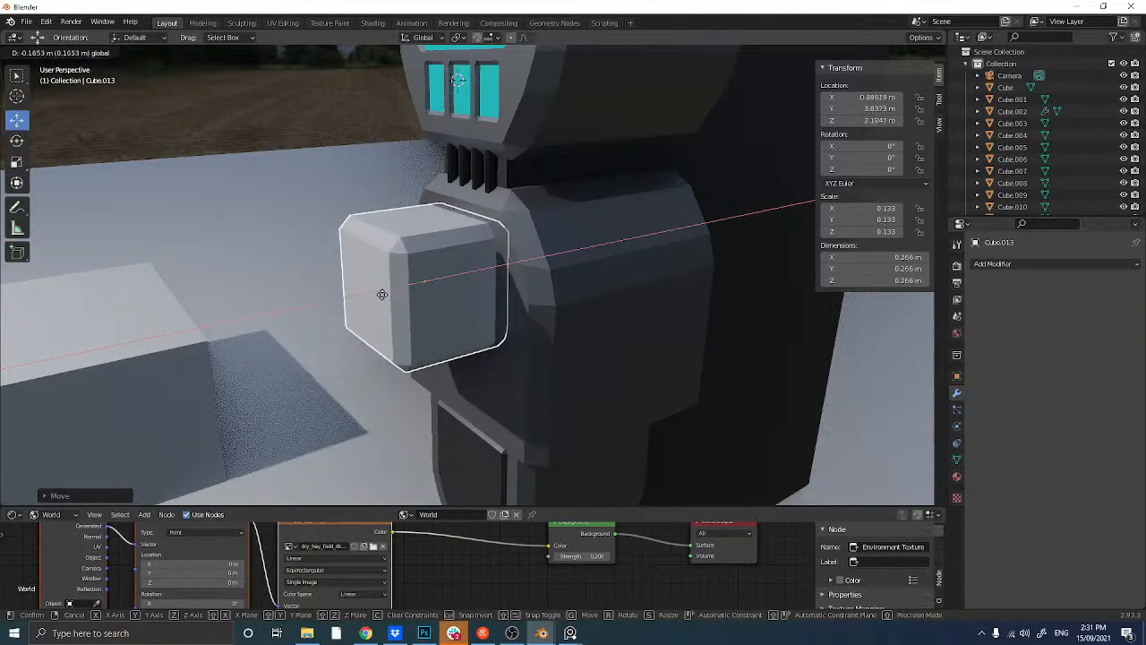
left_click(376, 291)
- Pull the bevelled cube out again to inspect the block's front, and push it back in along X to about -0.91 m
middle_click_drag(376, 291, 415, 300)
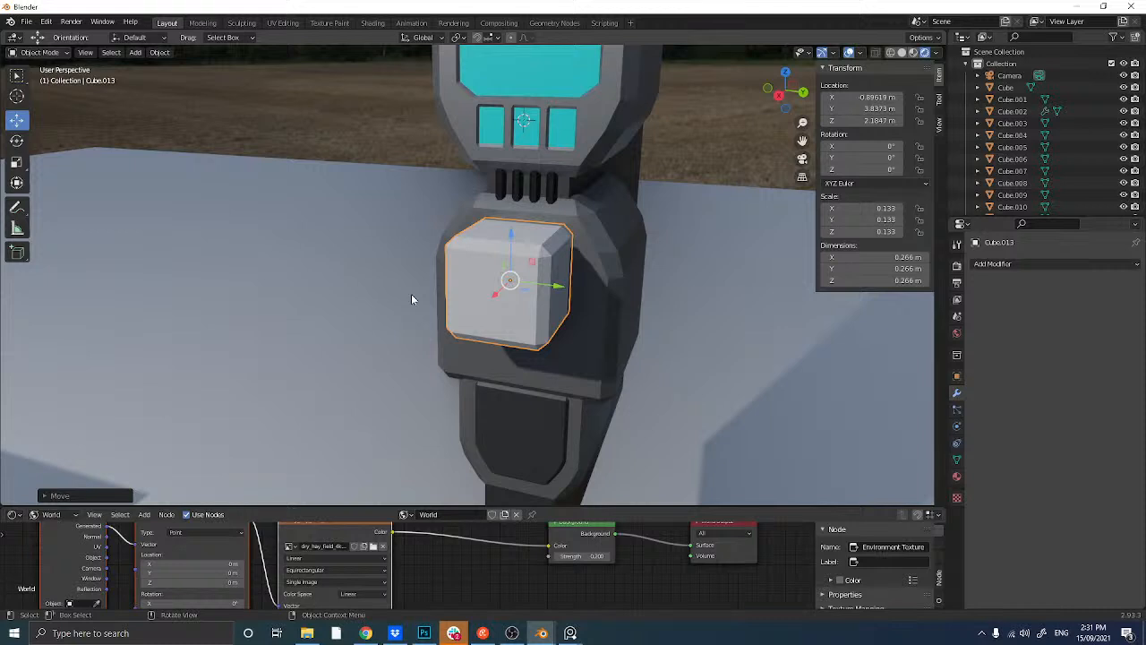
left_click_drag(495, 294, 443, 294)
middle_click_drag(443, 294, 408, 302)
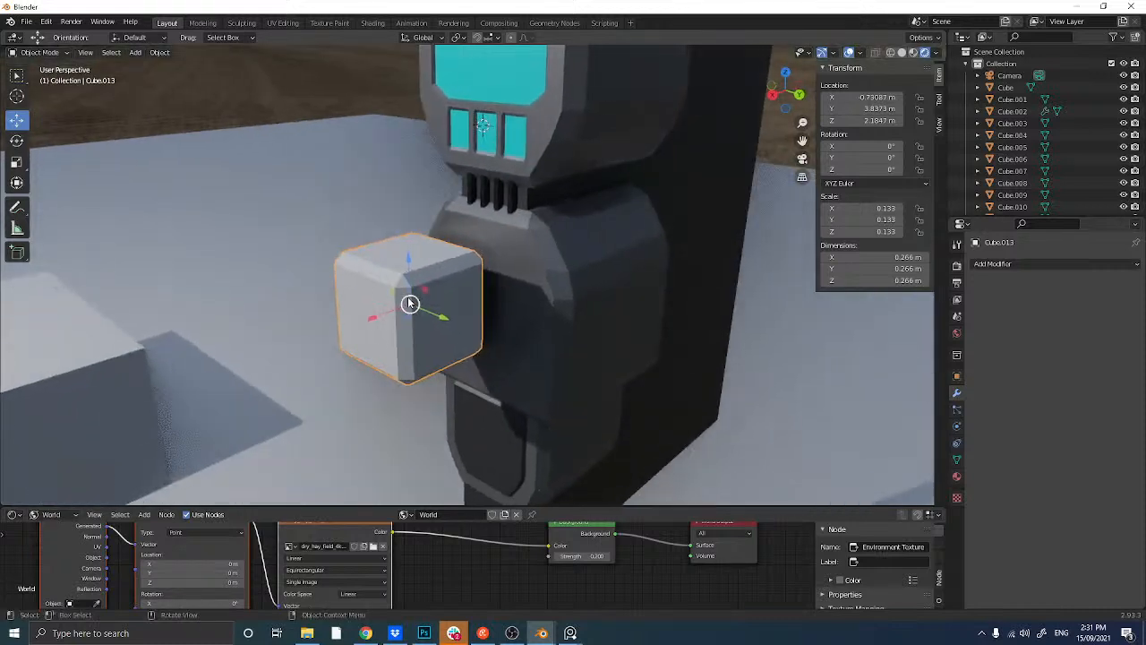
left_click(540, 290)
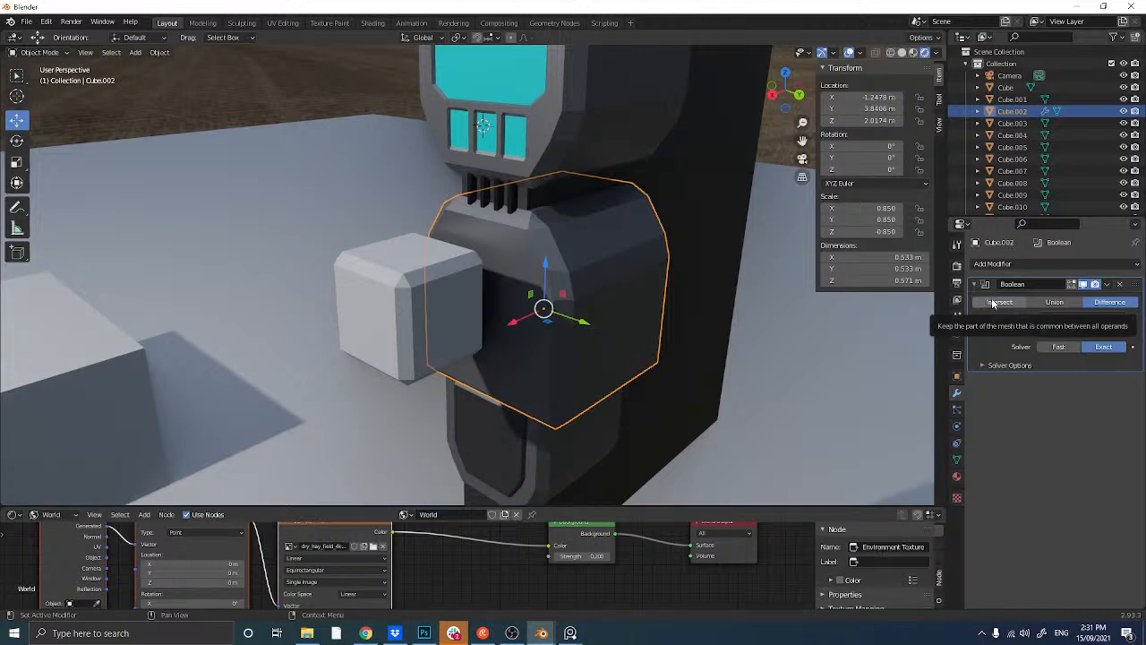
left_click(409, 305)
key("g")
key("x")
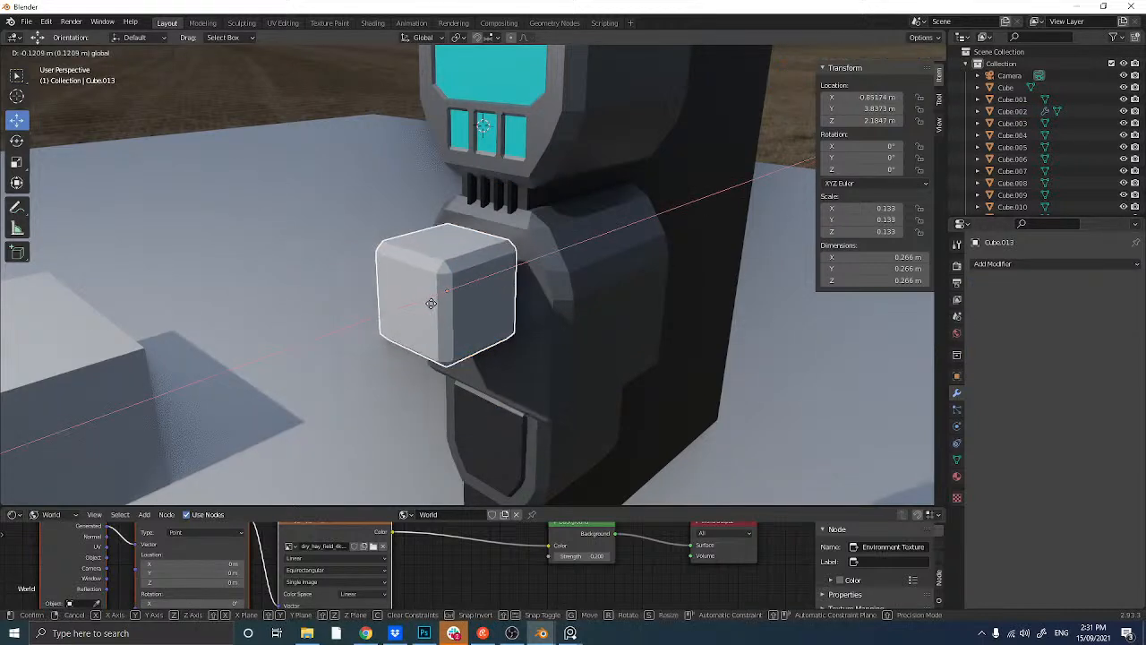
left_click(445, 299)
- Try the Union and Intersect operations on the large block's Boolean modifier and return it to Difference
left_click(577, 290)
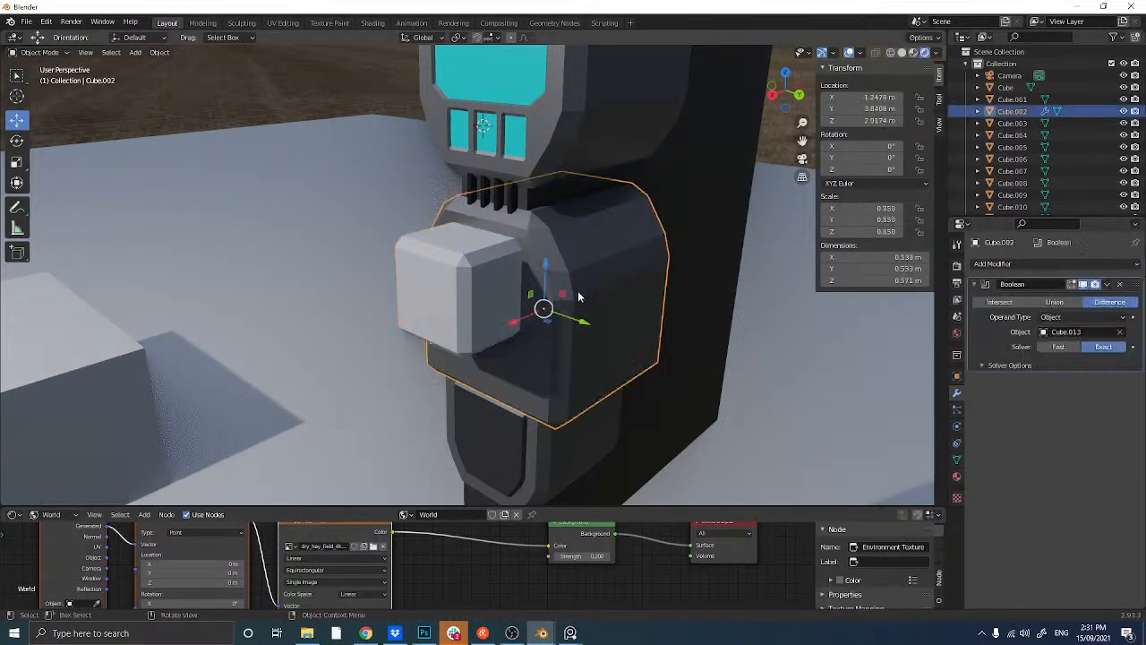
left_click(1055, 301)
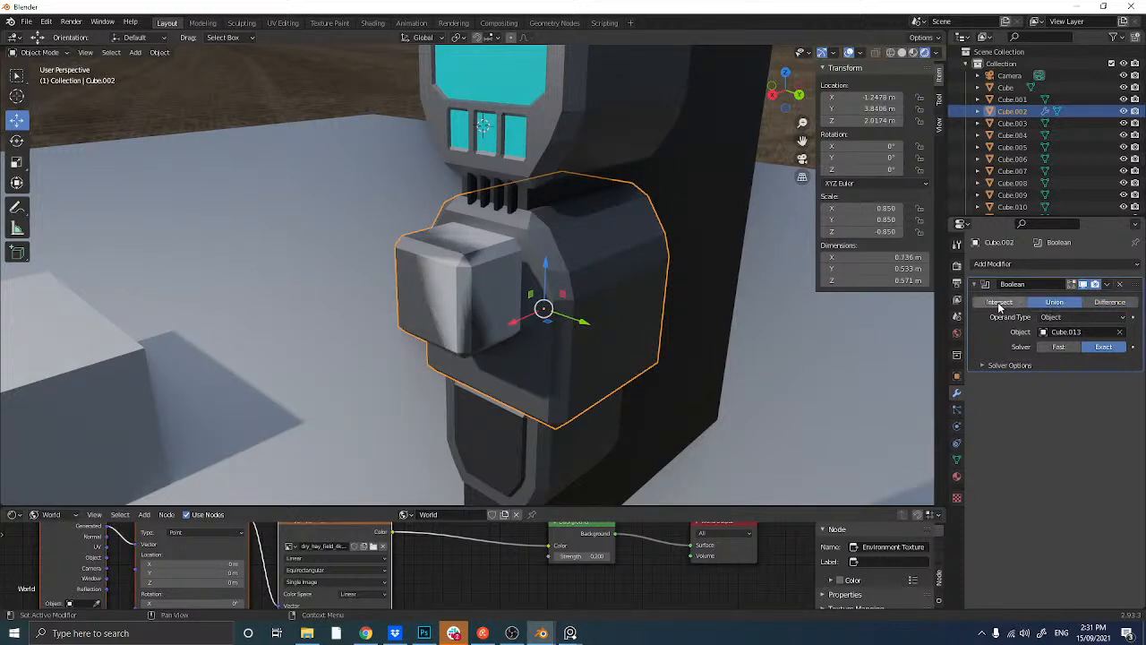
left_click(998, 302)
left_click(1055, 302)
left_click(1109, 303)
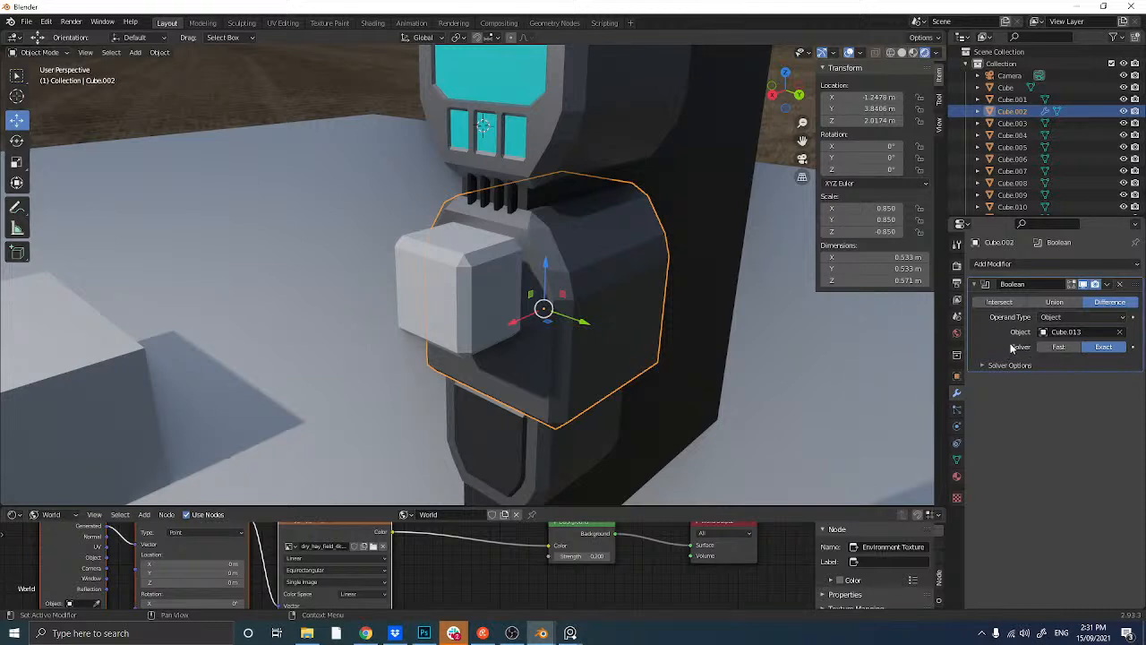
- Clear the Boolean's cutter object, pick the bevelled cube again, and apply the modifier to the large block
left_click(1094, 332)
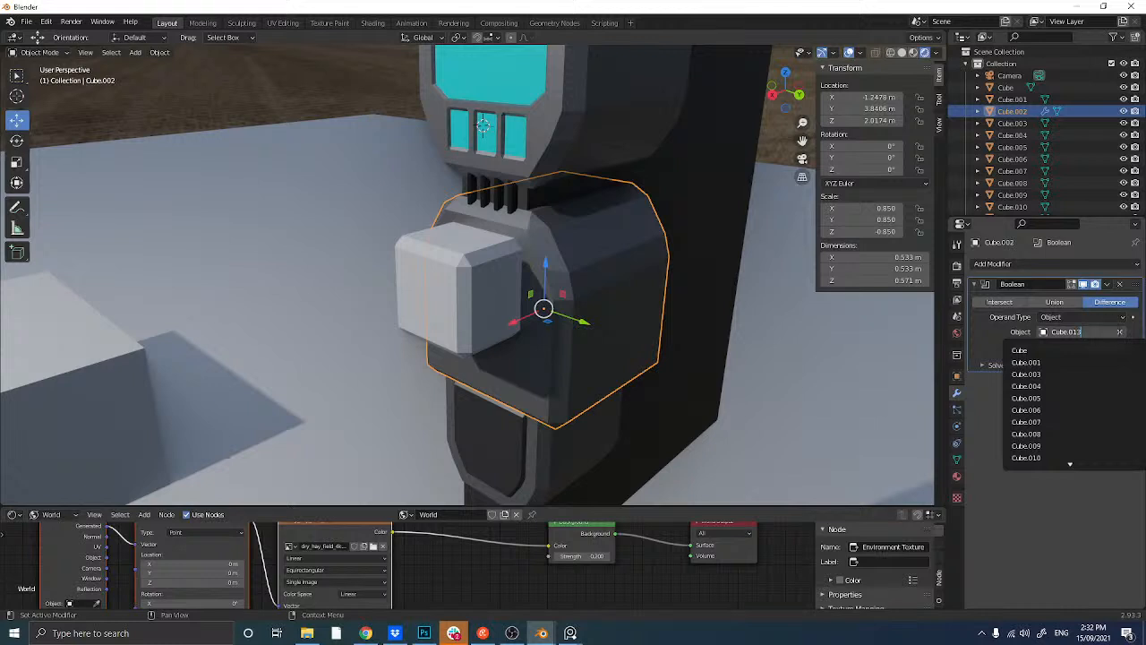
left_click(1119, 332)
left_click(1119, 332)
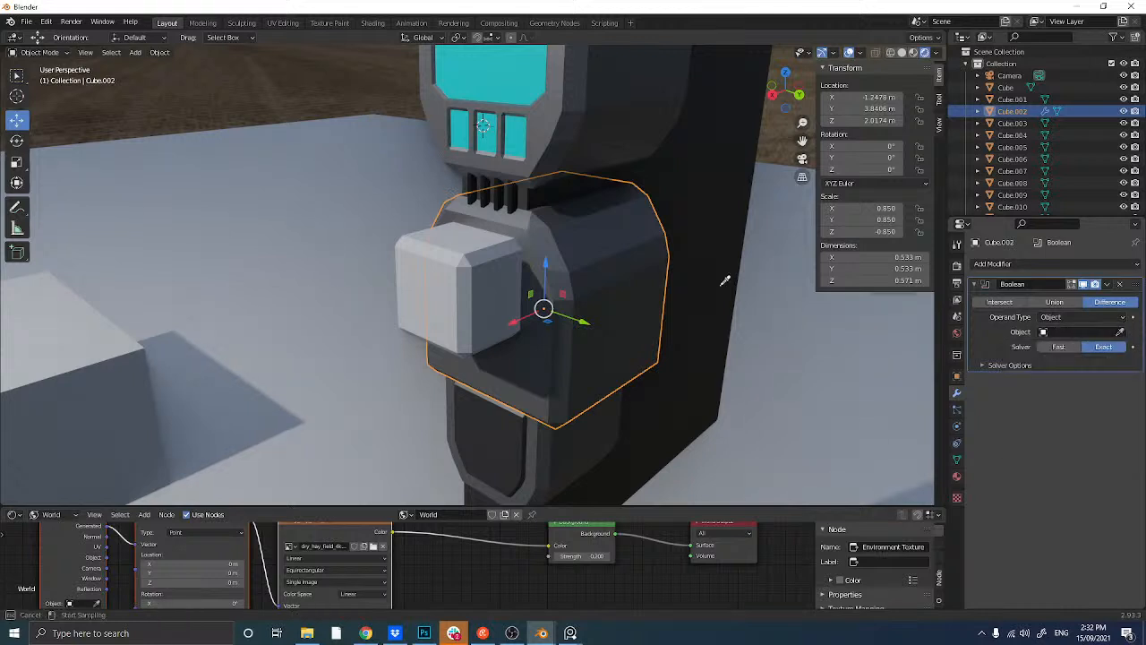
left_click(416, 266)
middle_click_drag(449, 282, 501, 287)
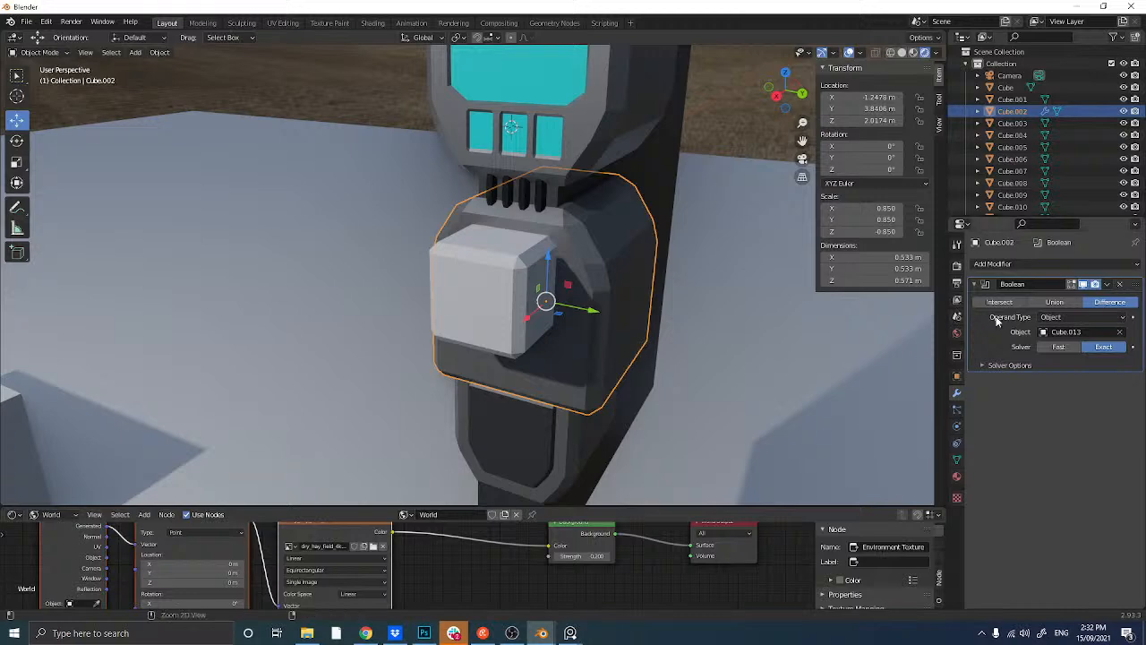
key("ctrl+a")
- Move the bevelled cube aside to check the large block's front face, and undo the move
left_click(474, 277)
left_click_drag(540, 294, 673, 319)
key("ctrl+z")
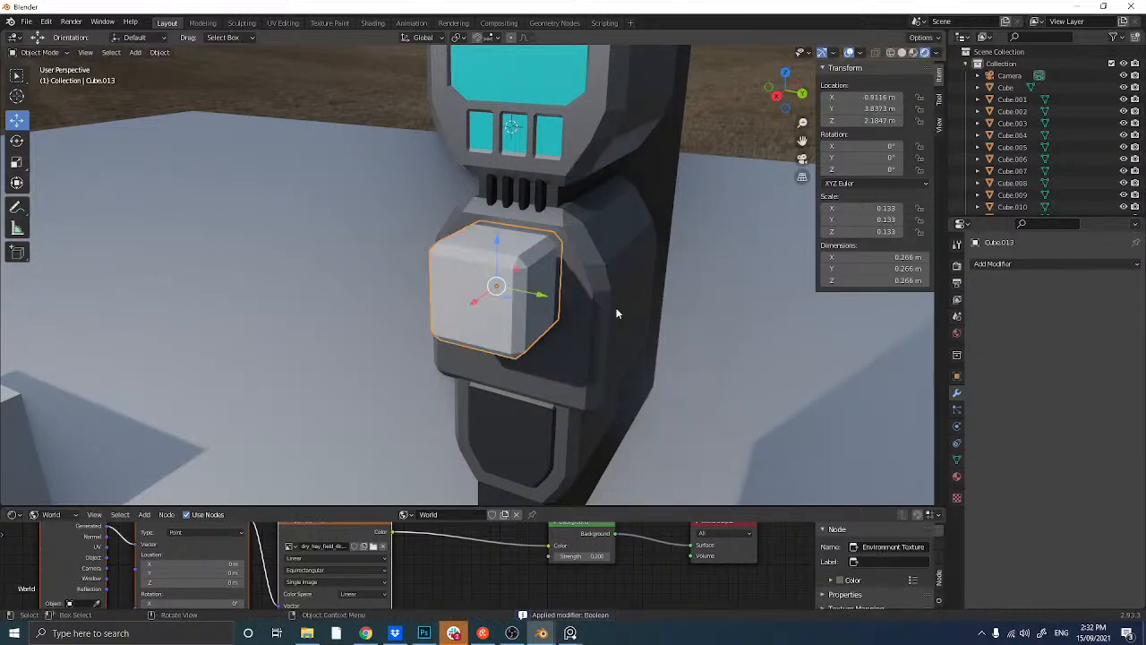
middle_click_drag(617, 312, 554, 295)
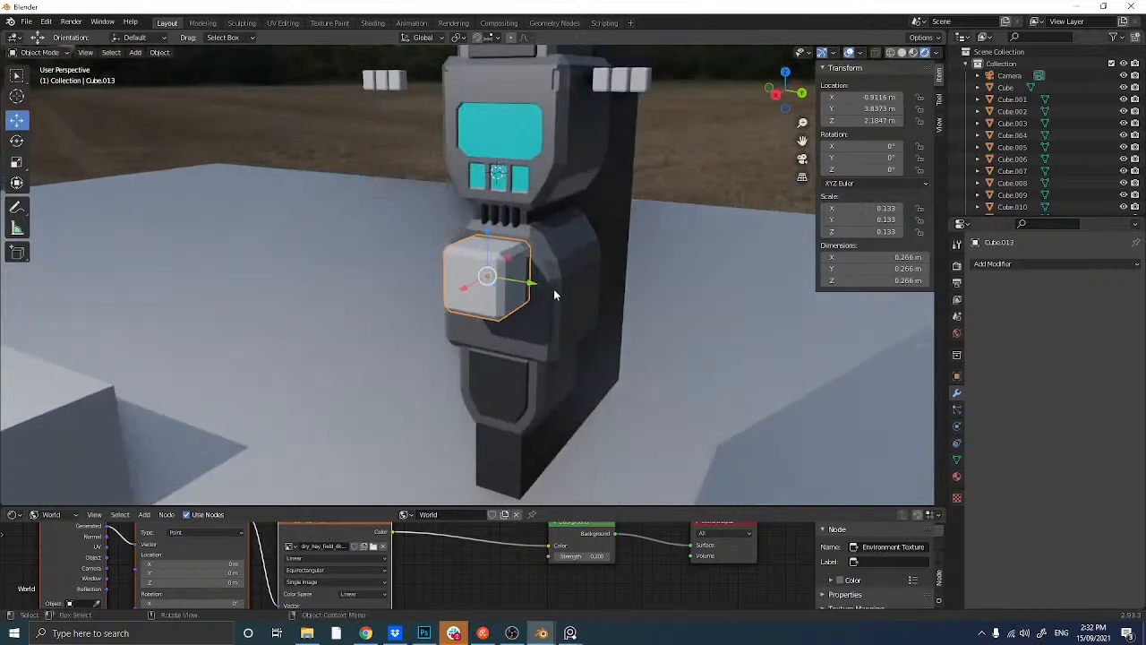
- Move the large housing block sideways along Y, away from the panel, to about 4.65 m to inspect its front face
left_click(555, 295)
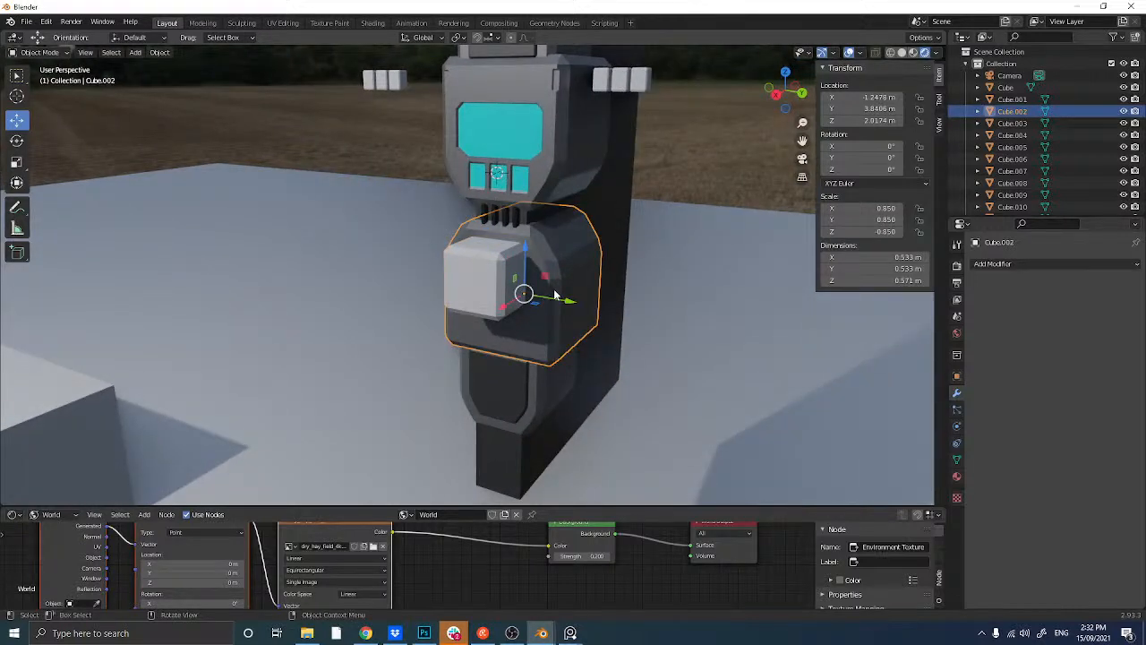
middle_click_drag(555, 296, 537, 220)
left_click(549, 172)
left_click(537, 260)
key("g")
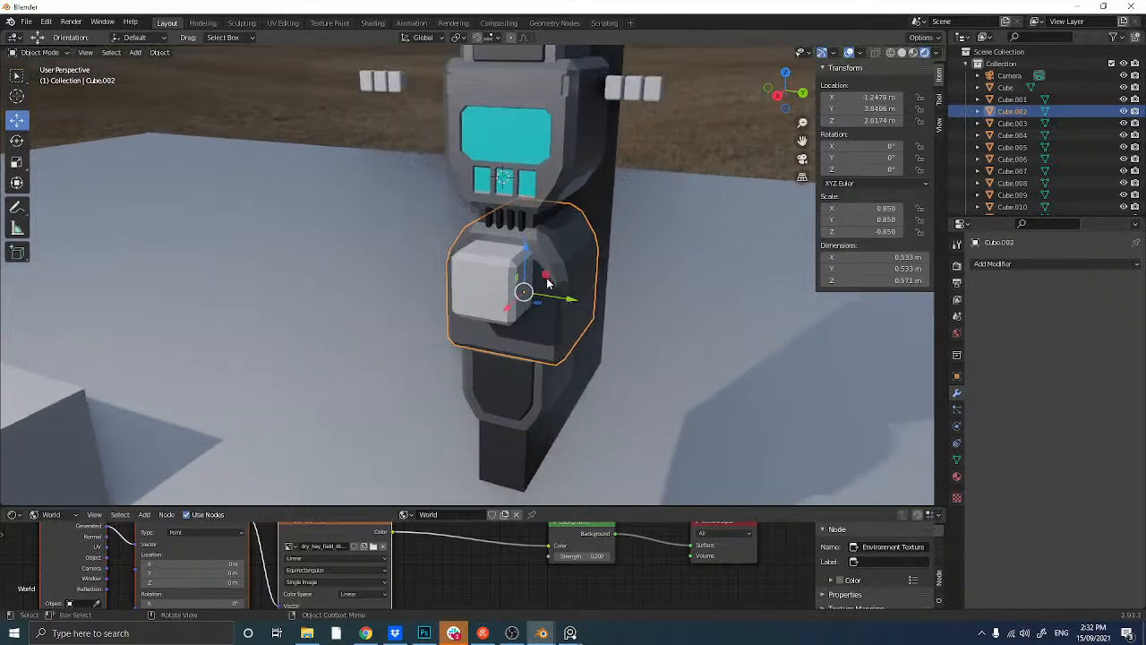
key("y")
left_click(761, 331)
- Examine the displaced block and the screen housing above it, and undo the large block's sideways move
middle_click_drag(761, 332, 572, 168)
middle_click_drag(573, 226, 544, 182)
left_click(525, 183)
scroll(542, 179, "down", 5)
scroll(541, 182, "up", 4)
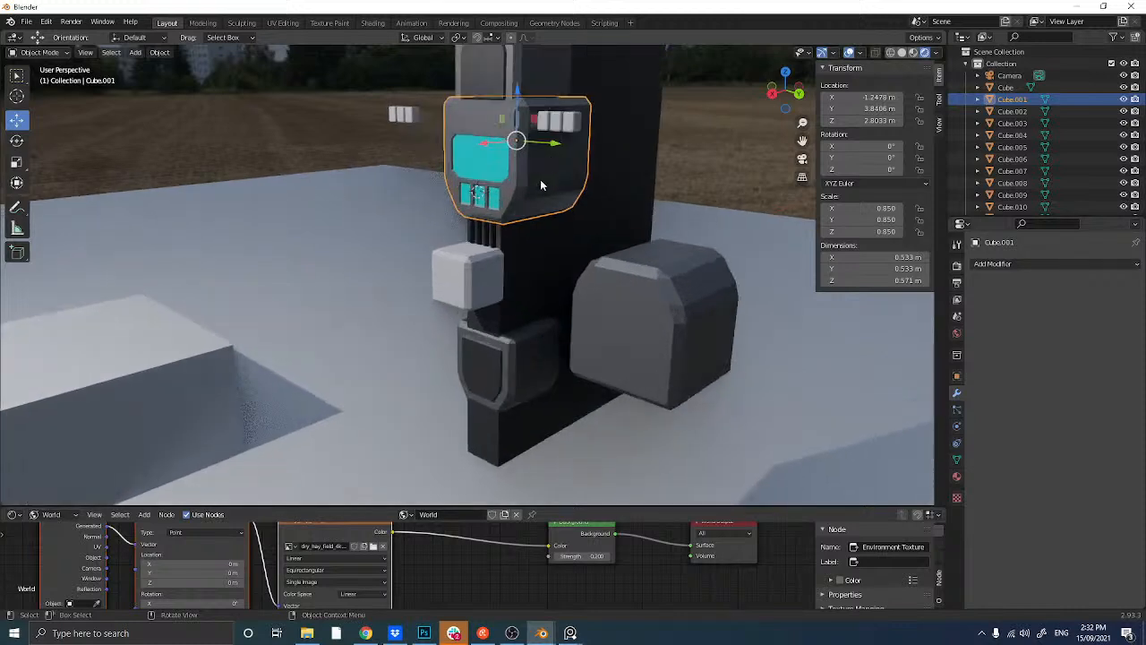
key("ctrl+z")
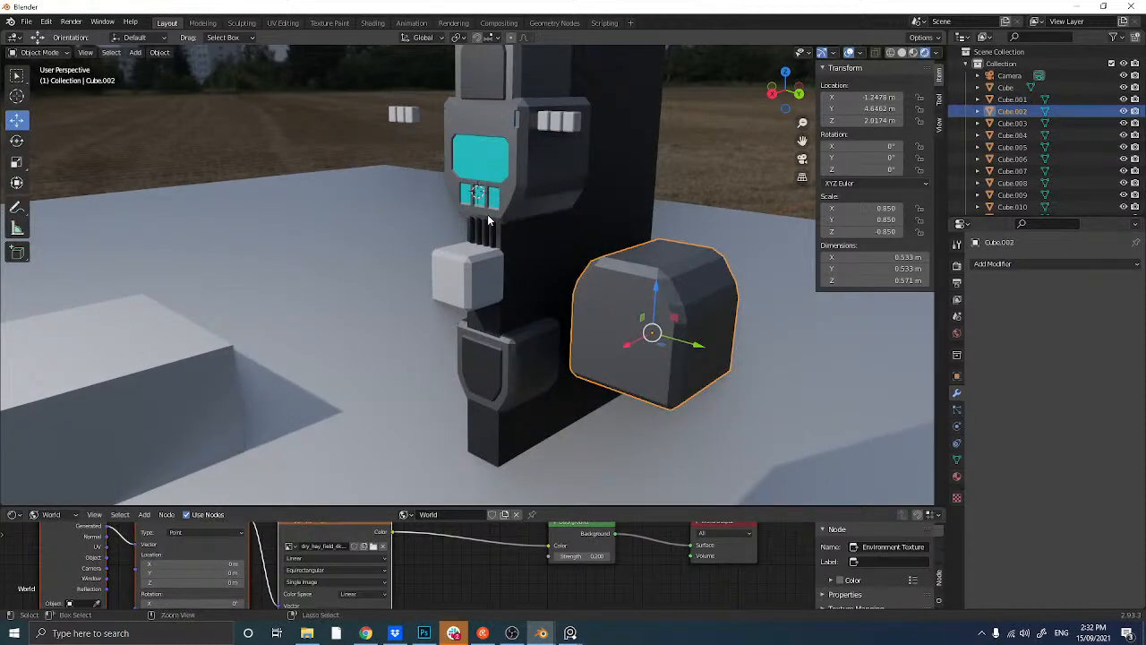
key("ctrl+z")
- Move the bevelled cube down into the side of the lower housing block, to about X -1.07 m, Y 4.08 m, Z 1.67 m
left_click(468, 292)
left_click_drag(461, 261, 455, 356)
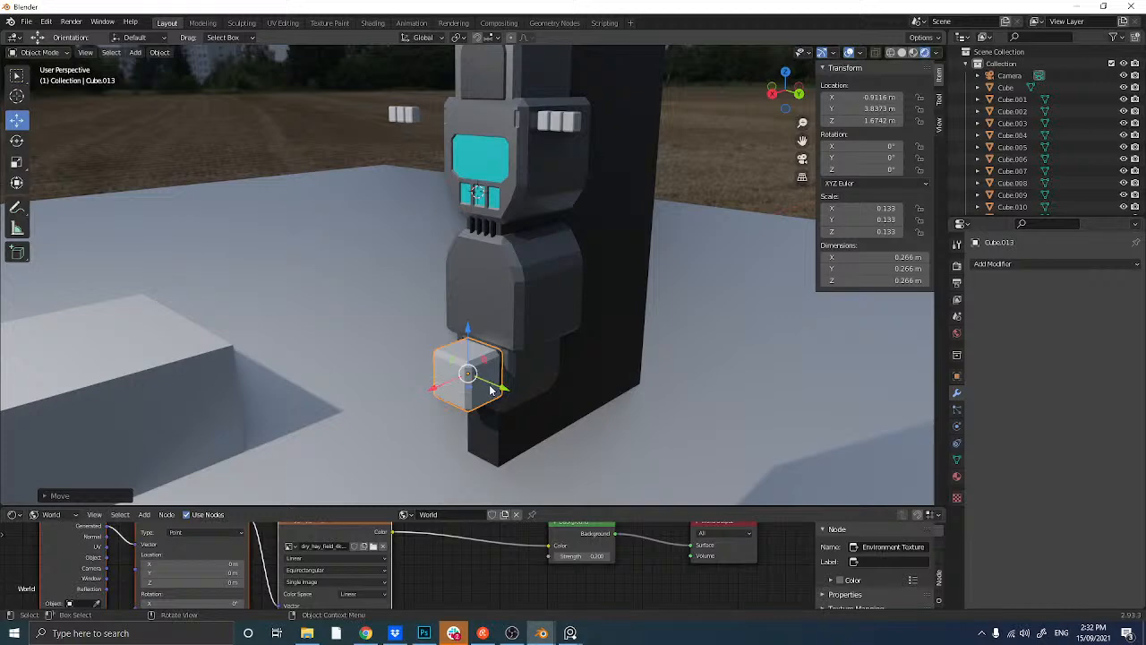
mouse_move(495, 394)
left_mouse_down()
mouse_move(536, 421)
mouse_move(517, 397)
left_mouse_up()
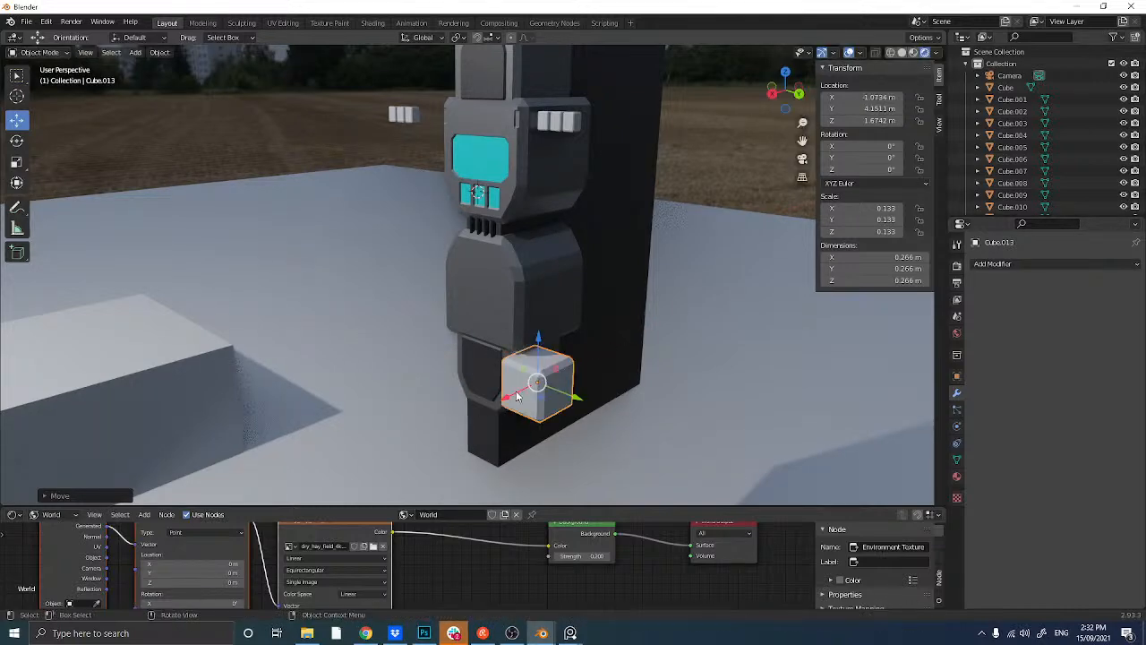
middle_click_drag(517, 397, 564, 373)
left_click_drag(590, 373, 578, 374)
scroll(466, 382, "up", 8)
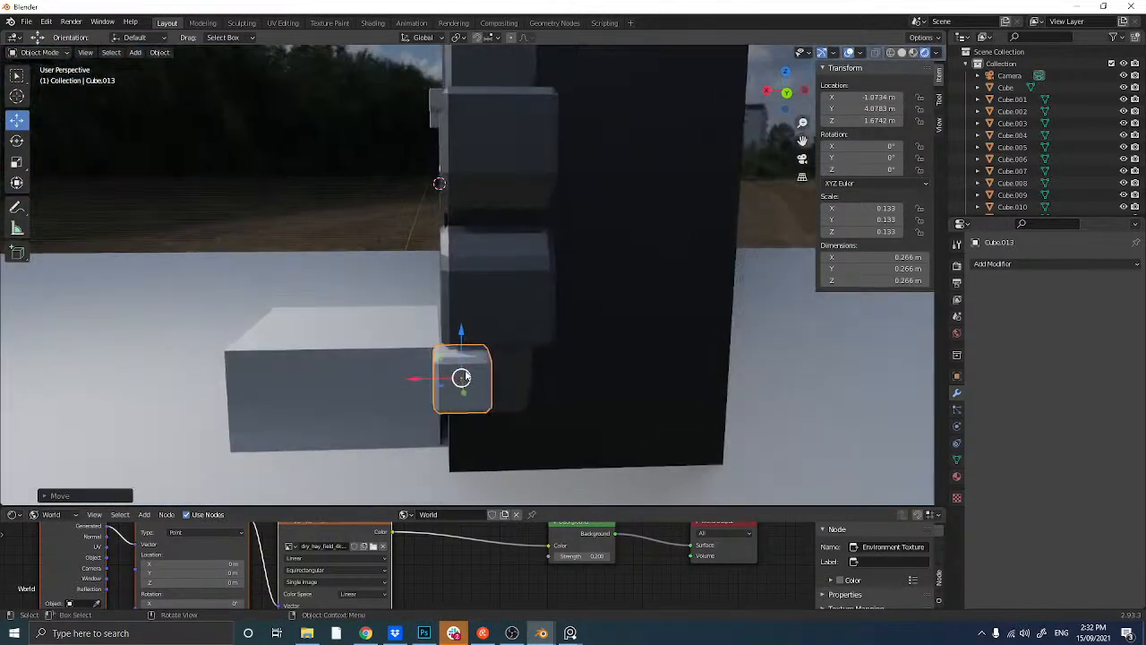
key("KP_Decimal")
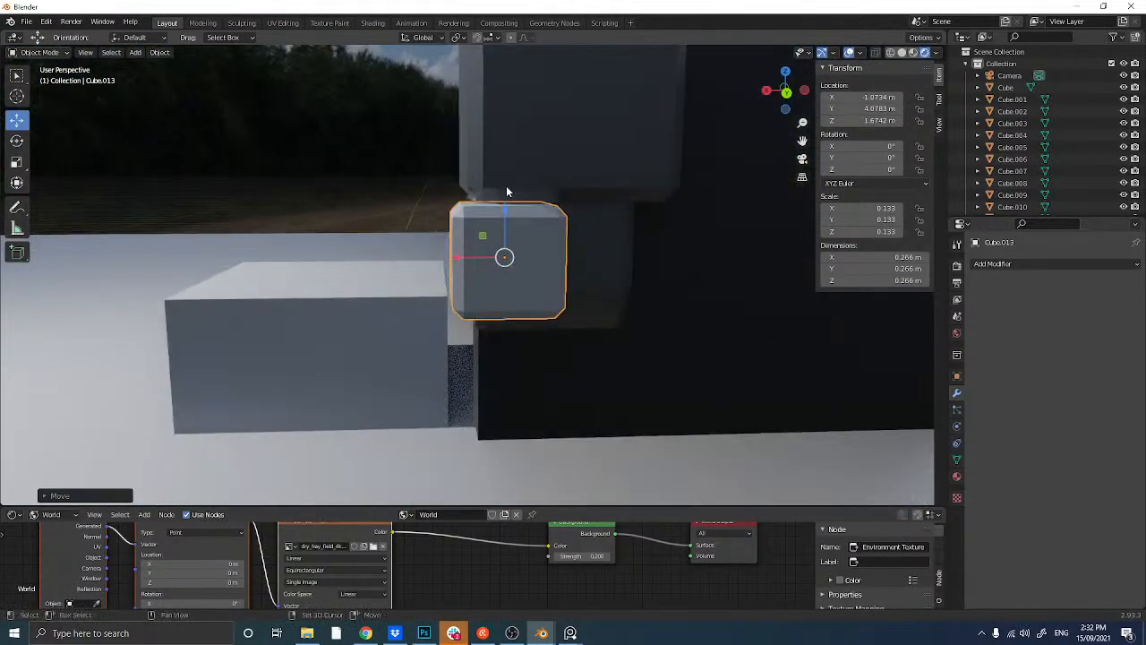
- Add a Boolean Difference modifier to the lower housing block with the bevelled cube as cutter, and apply it
left_click(573, 266)
left_click(1028, 265)
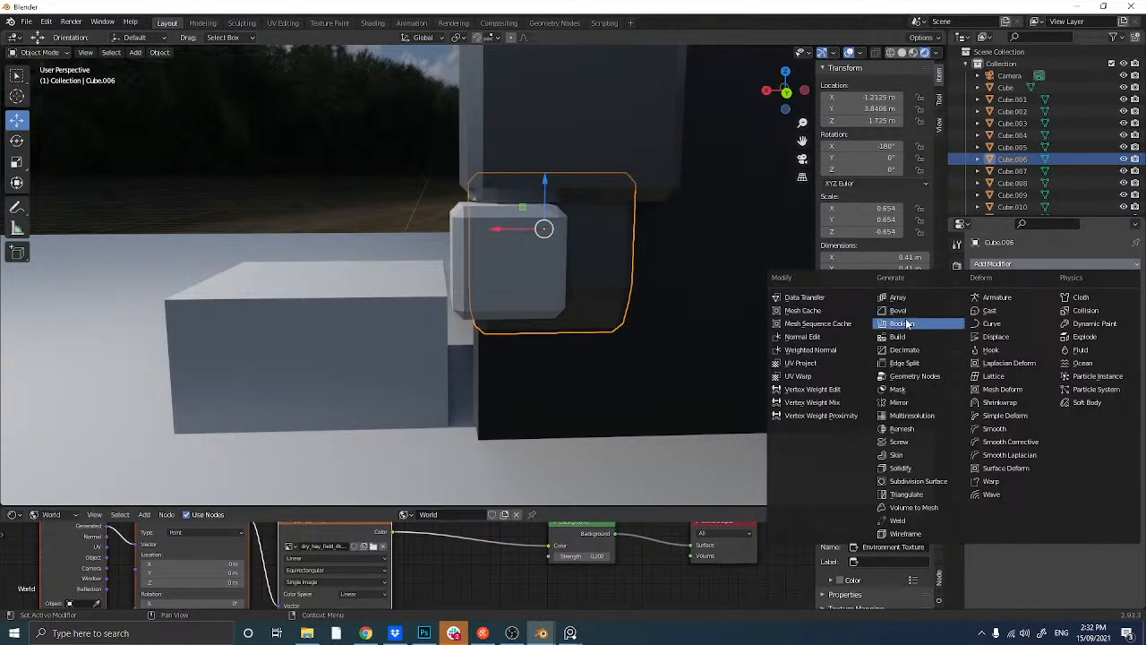
left_click(917, 322)
left_click(1120, 332)
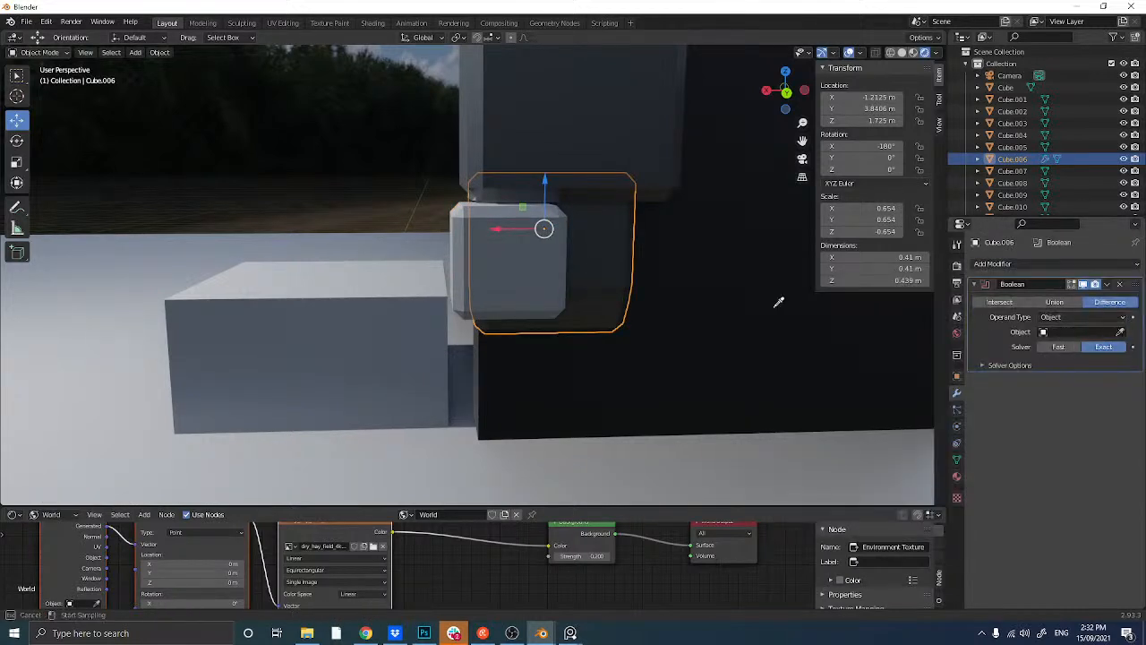
left_click(462, 255)
middle_click_drag(432, 286, 543, 282)
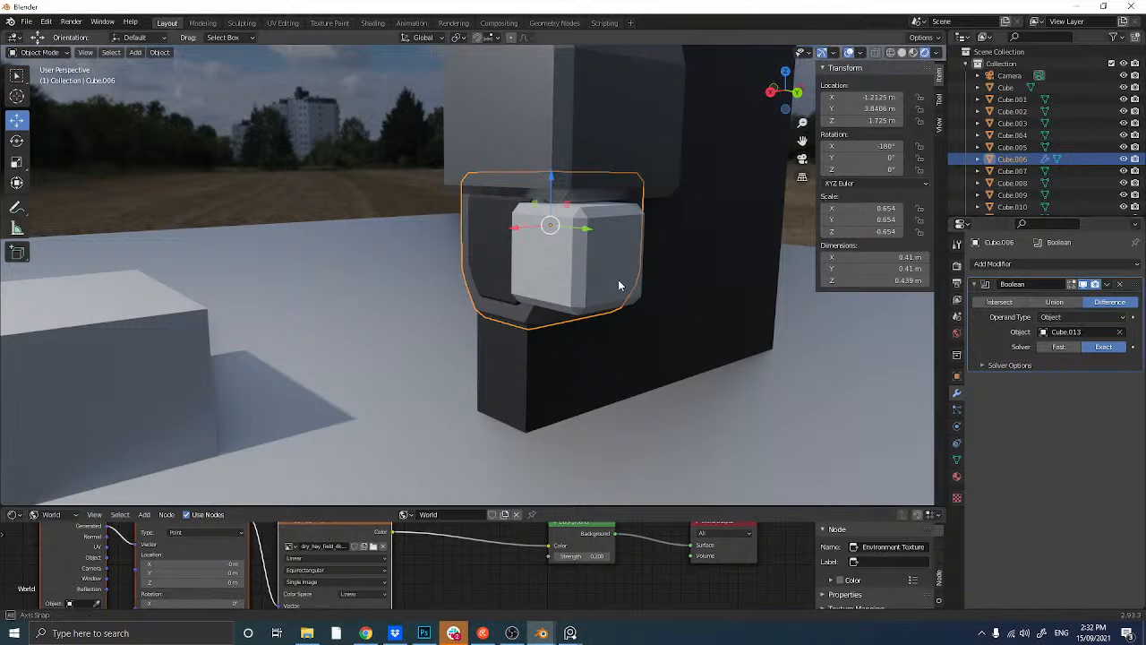
middle_click_drag(618, 279, 664, 291)
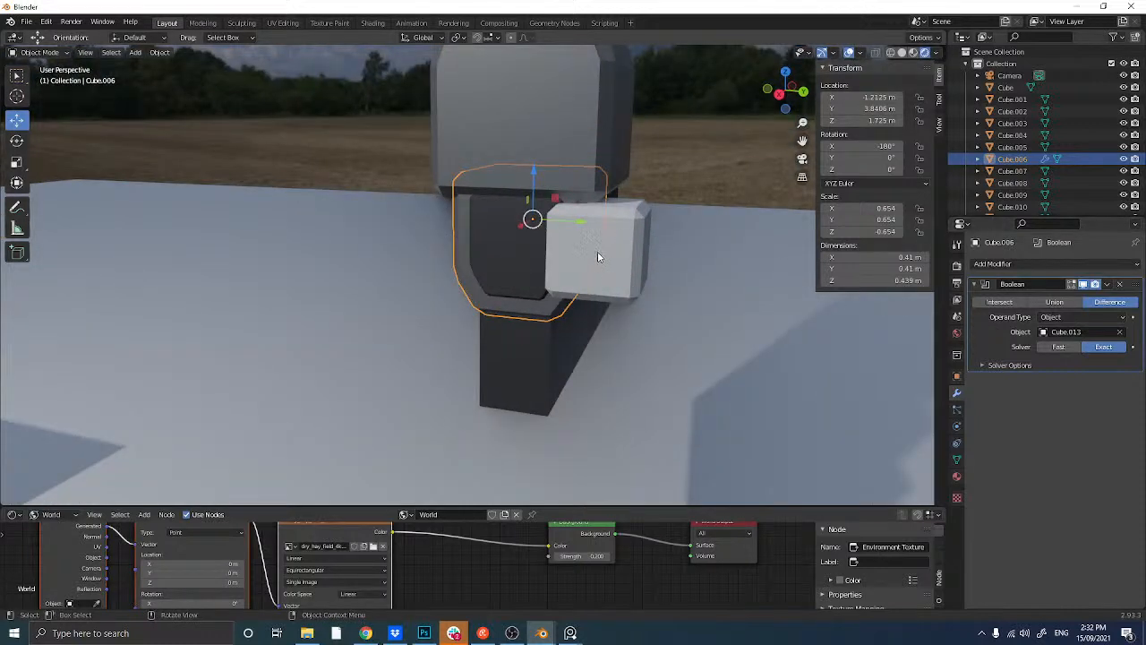
key("ctrl+a")
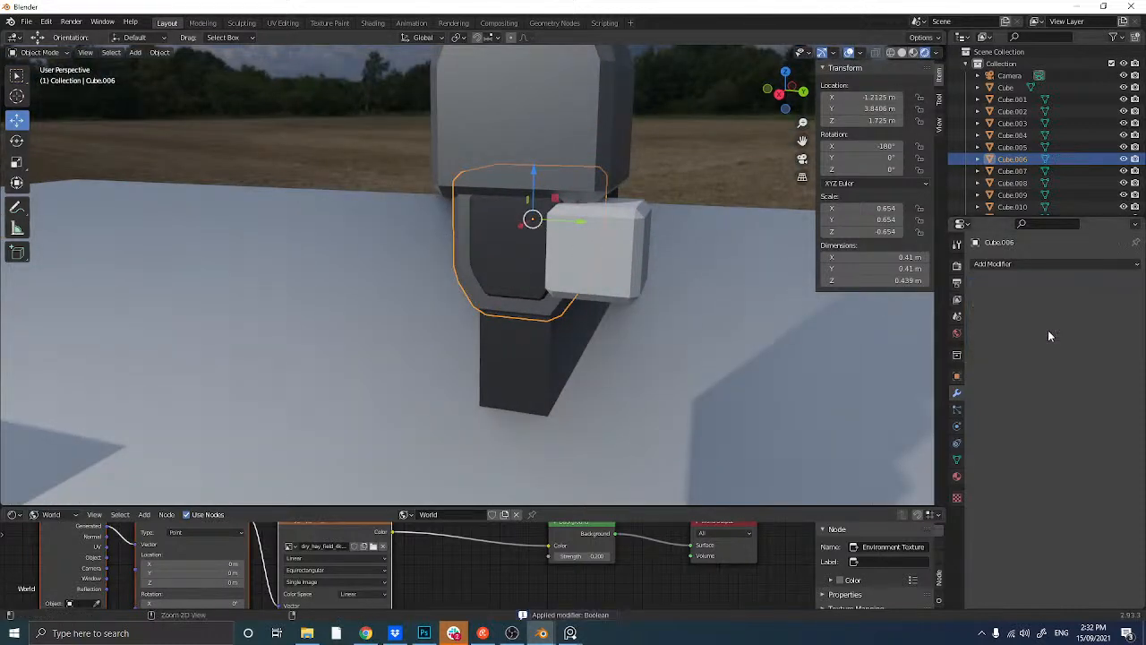
- Move the bevelled cube away from the lower block along Y to about 4.5 m to expose the side cut
left_click(640, 257)
key("g")
key("y")
left_click_drag(650, 249, 804, 260)
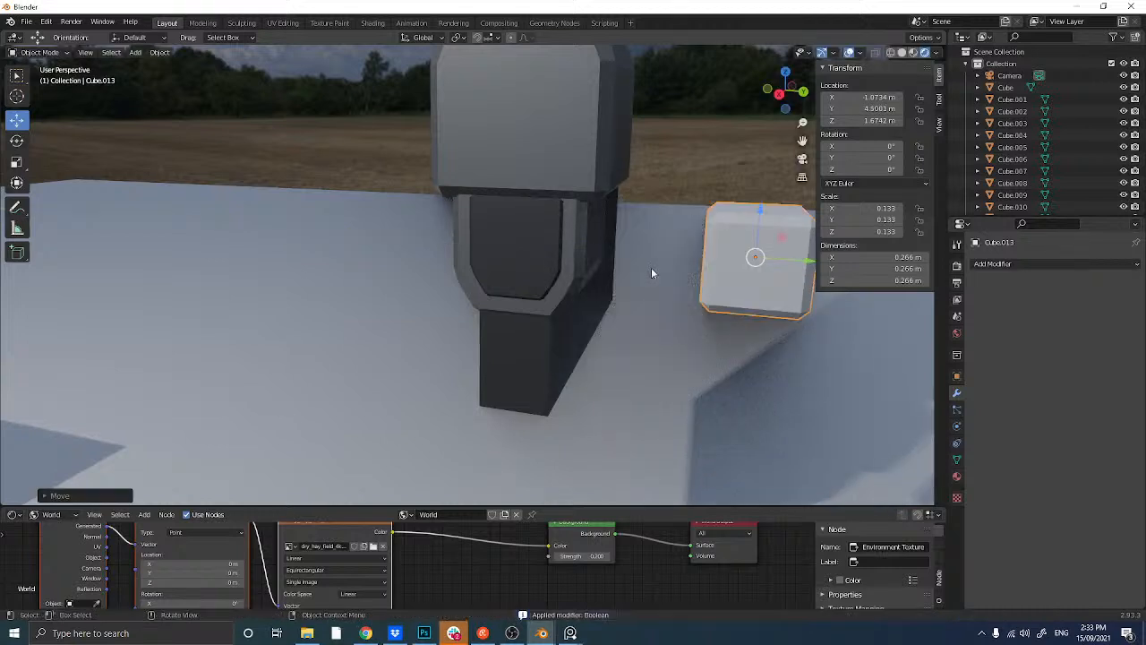
- Undo the cutter's move and the lower housing block's side cut, and delete the bevelled cube
middle_click_drag(651, 268, 613, 272)
key("ctrl+z")
key("ctrl+z")
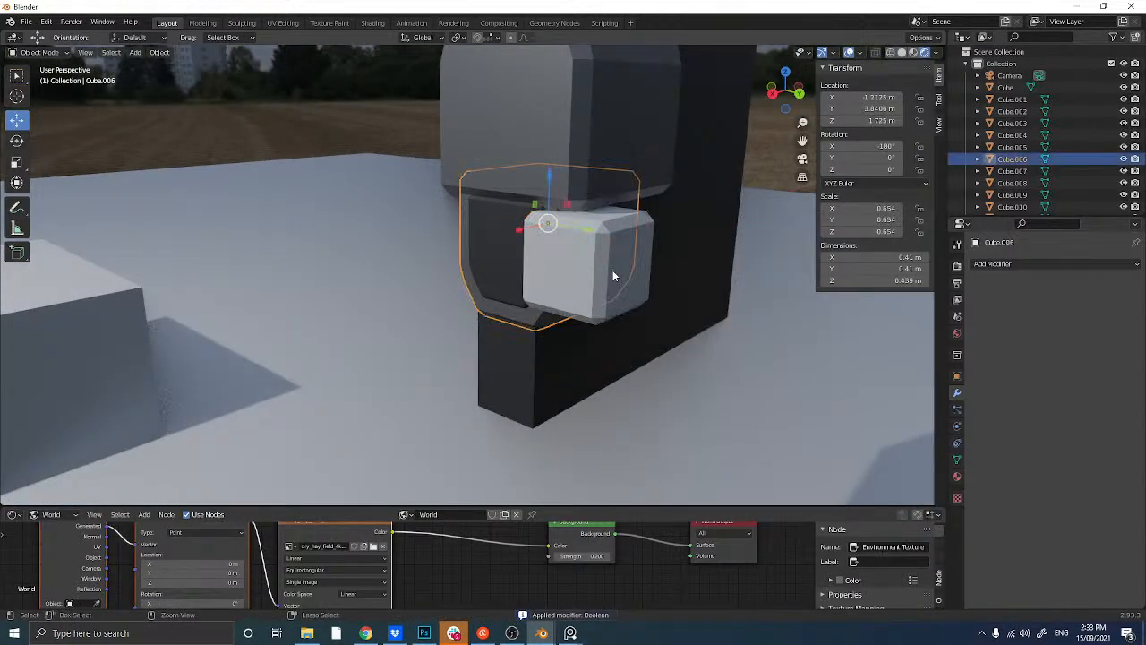
key("ctrl+z")
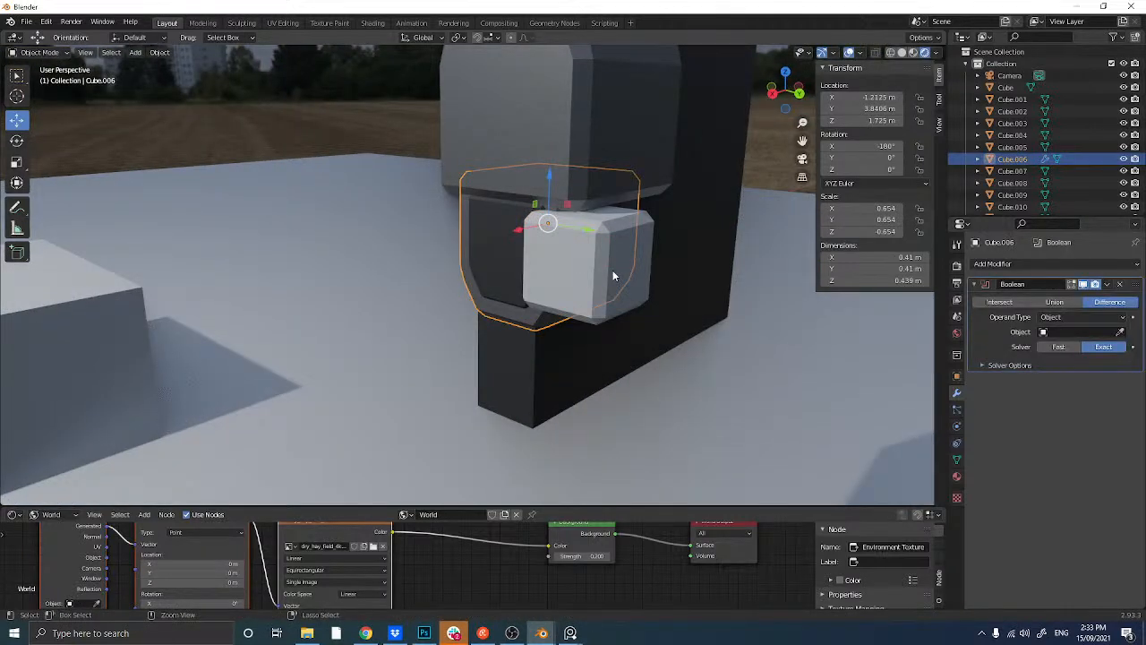
left_click(627, 267)
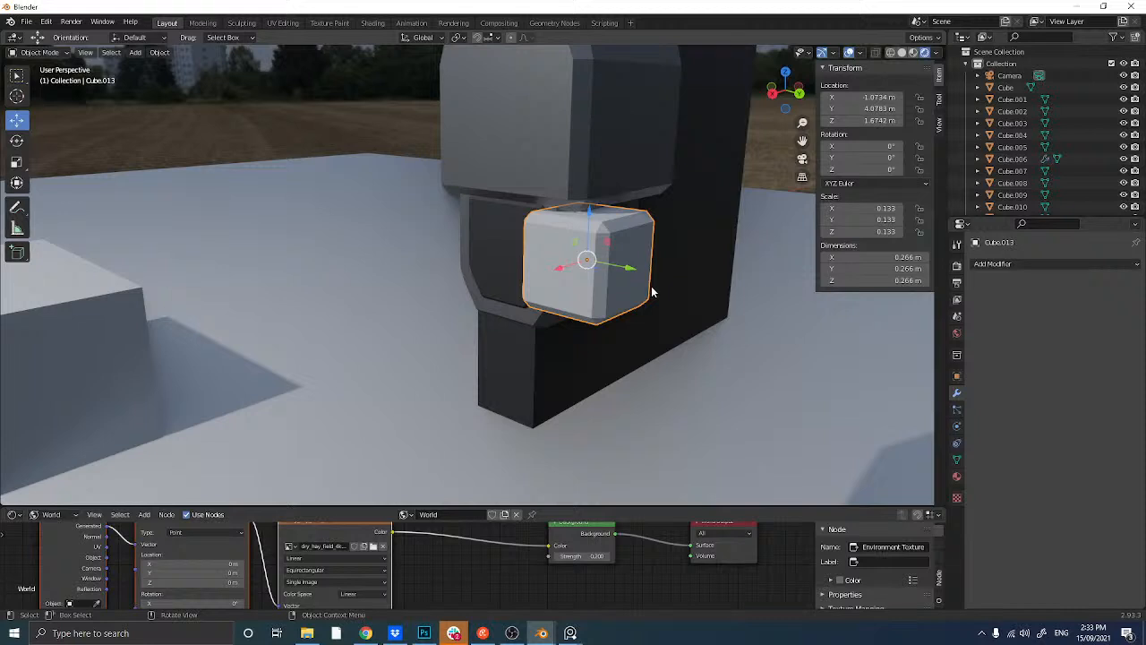
key("Delete")
middle_click_drag(583, 266, 543, 251)
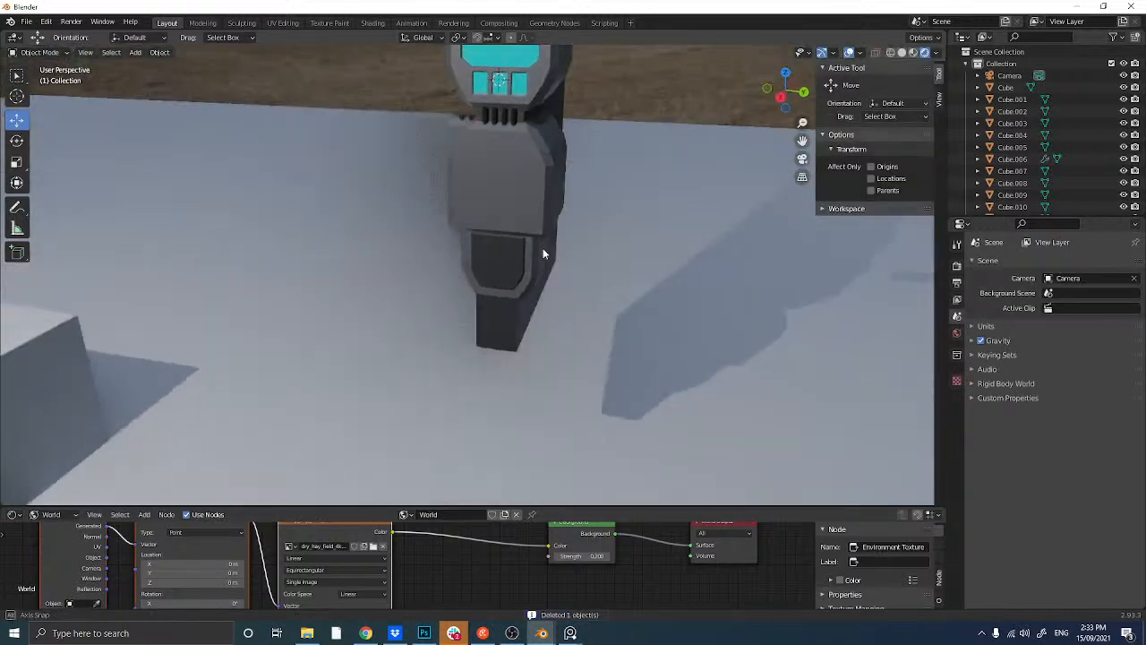
- Try to move the lower block's dark insert up along Z to about 2.06 m
left_click(530, 206)
middle_click_drag(530, 206, 497, 232)
left_click(494, 273)
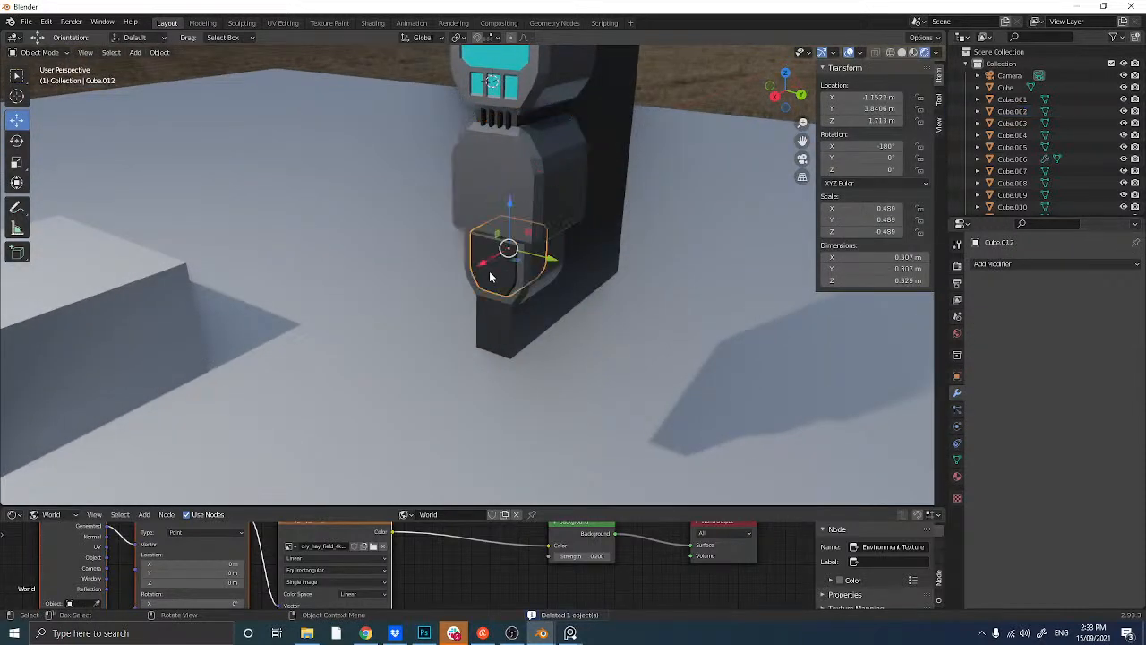
middle_click_drag(493, 275, 492, 269)
key("g")
key("z")
left_click(506, 193)
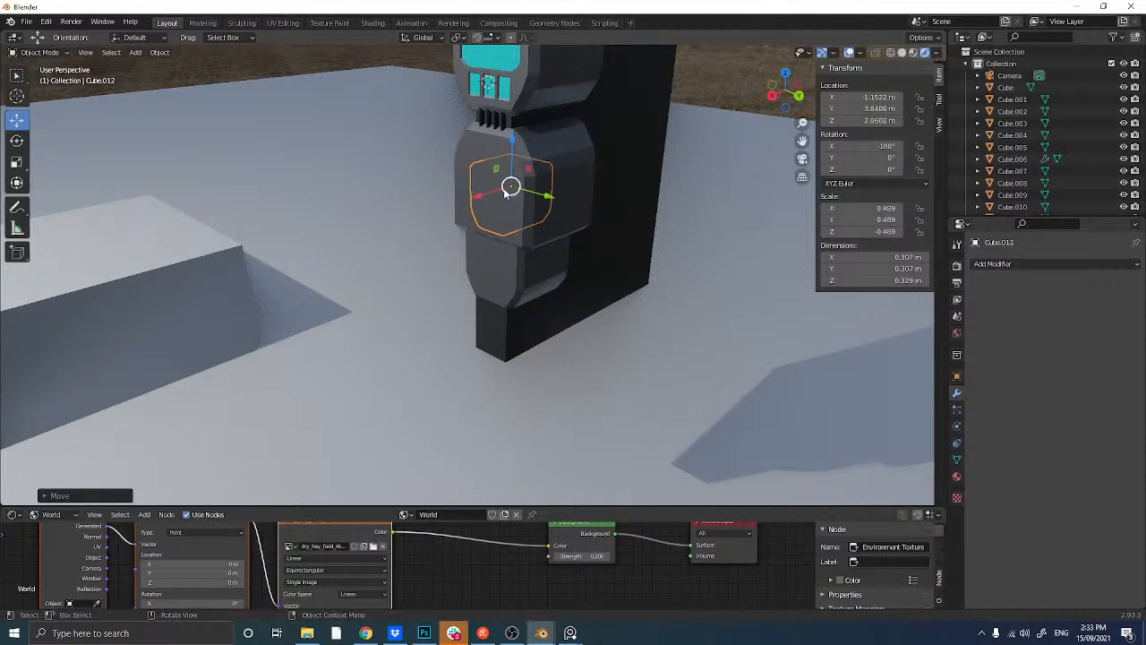
- Duplicate the lower block's dark insert and place the copy at the front of the middle housing block, at about X -0.95 m, Z 2.07 m
key("shift+d")
key("z")
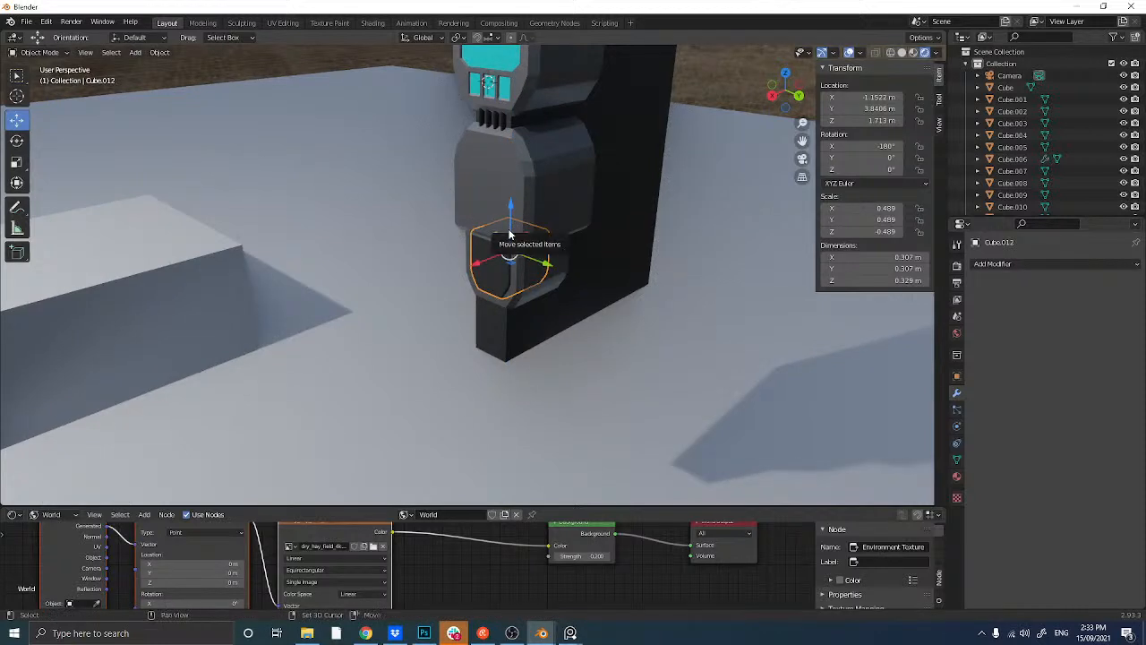
left_click(509, 234)
key("g")
left_click(511, 188)
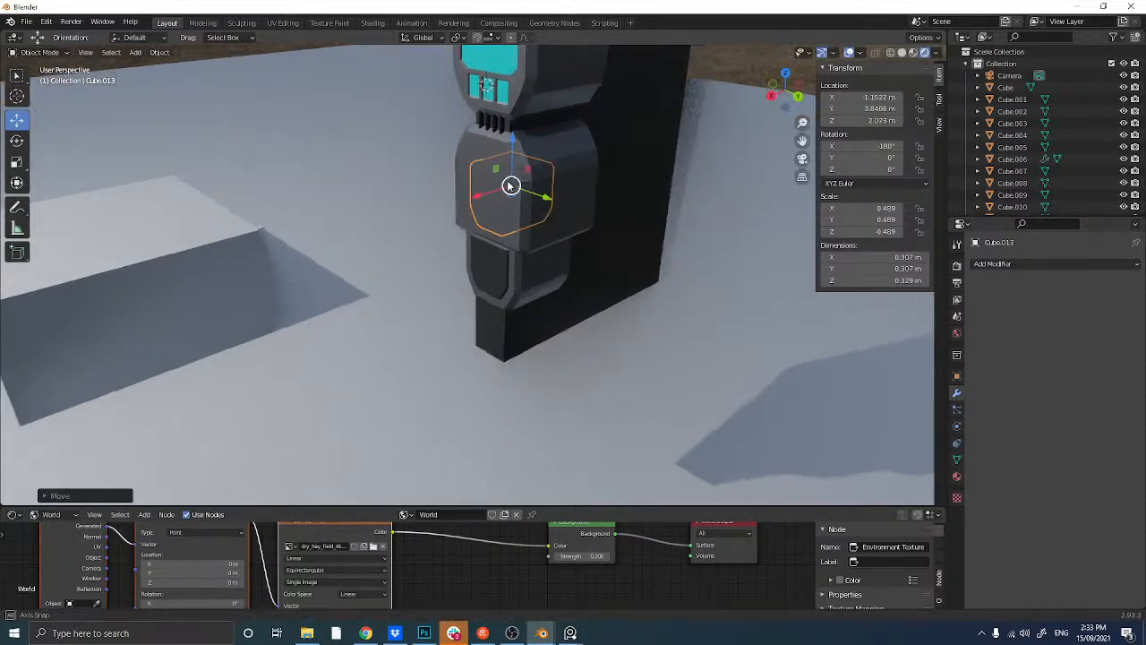
middle_click_drag(511, 188, 460, 212)
- Add a Boolean Difference modifier to the middle housing block with the duplicated insert as the cutter
left_click(524, 223)
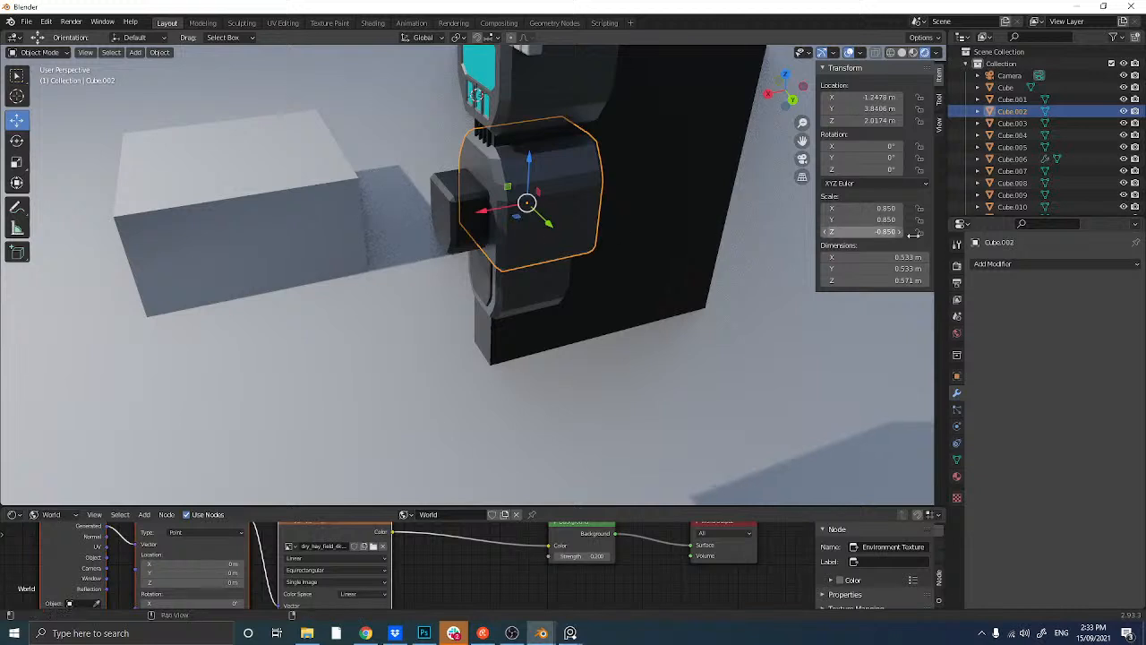
left_click(994, 264)
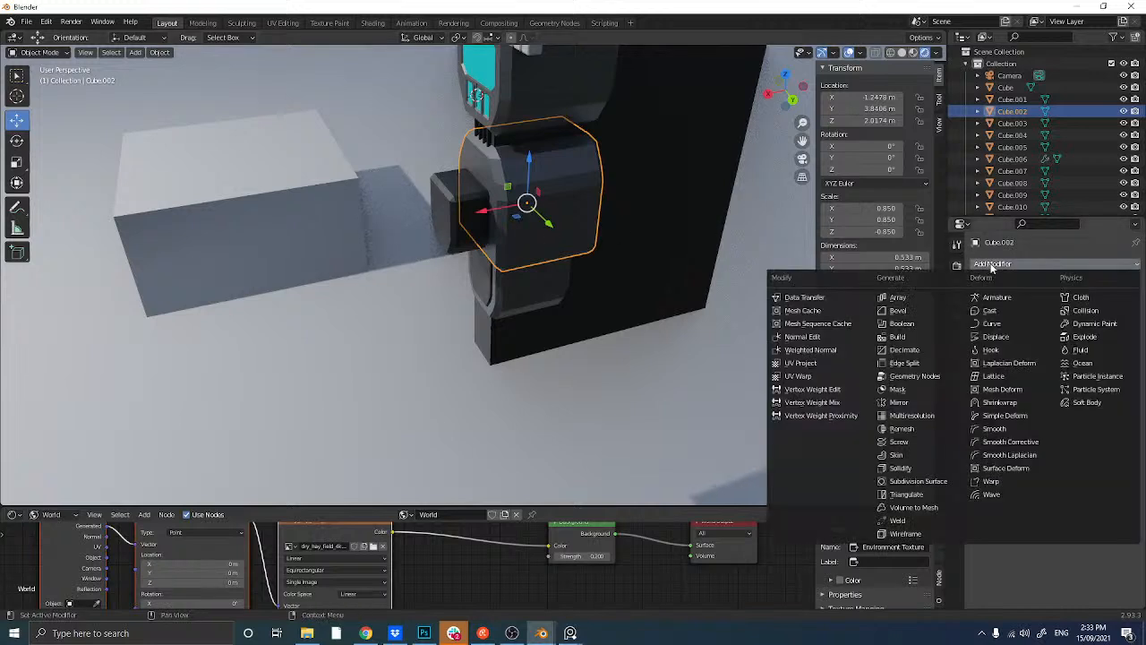
left_click(901, 324)
left_click(1119, 333)
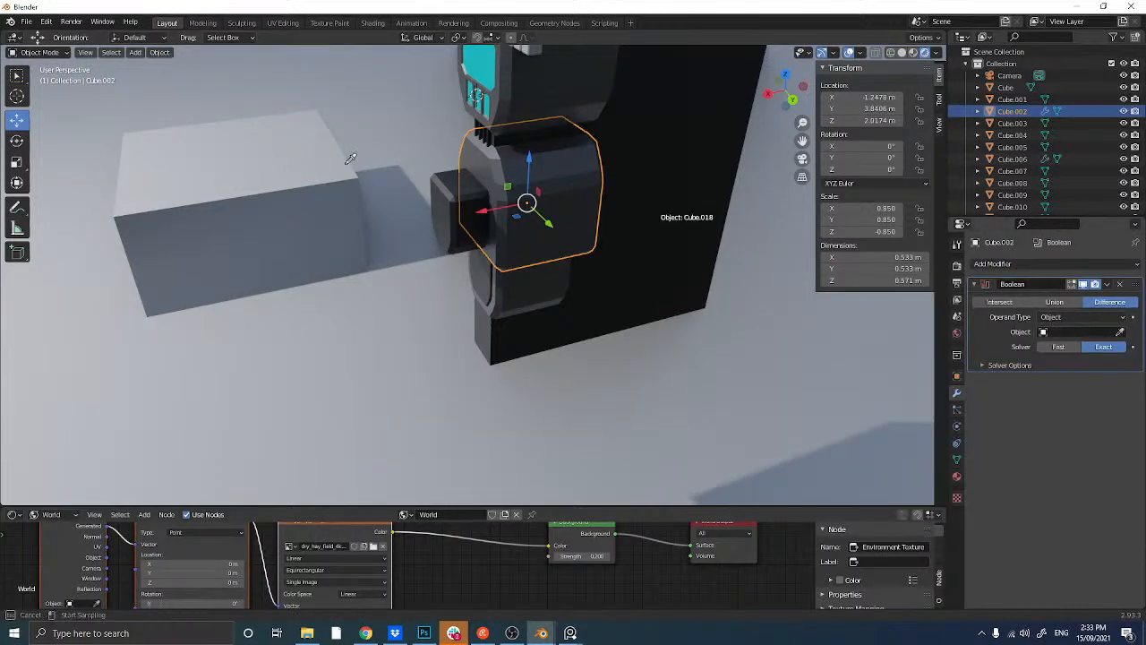
left_click(442, 213)
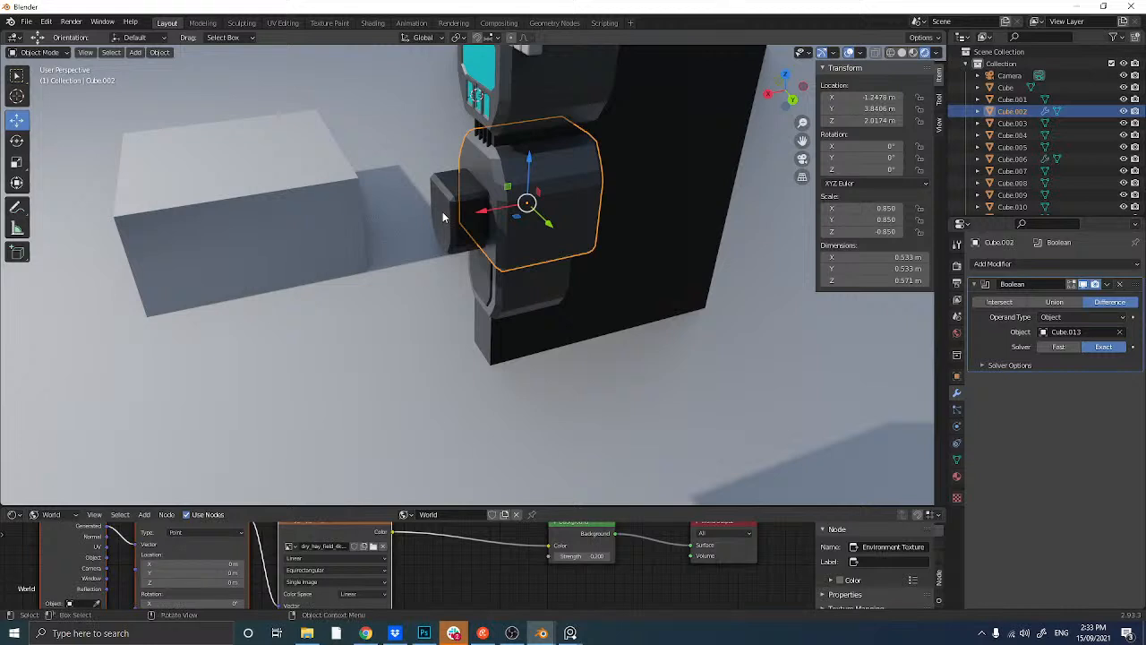
middle_click_drag(483, 228, 518, 215)
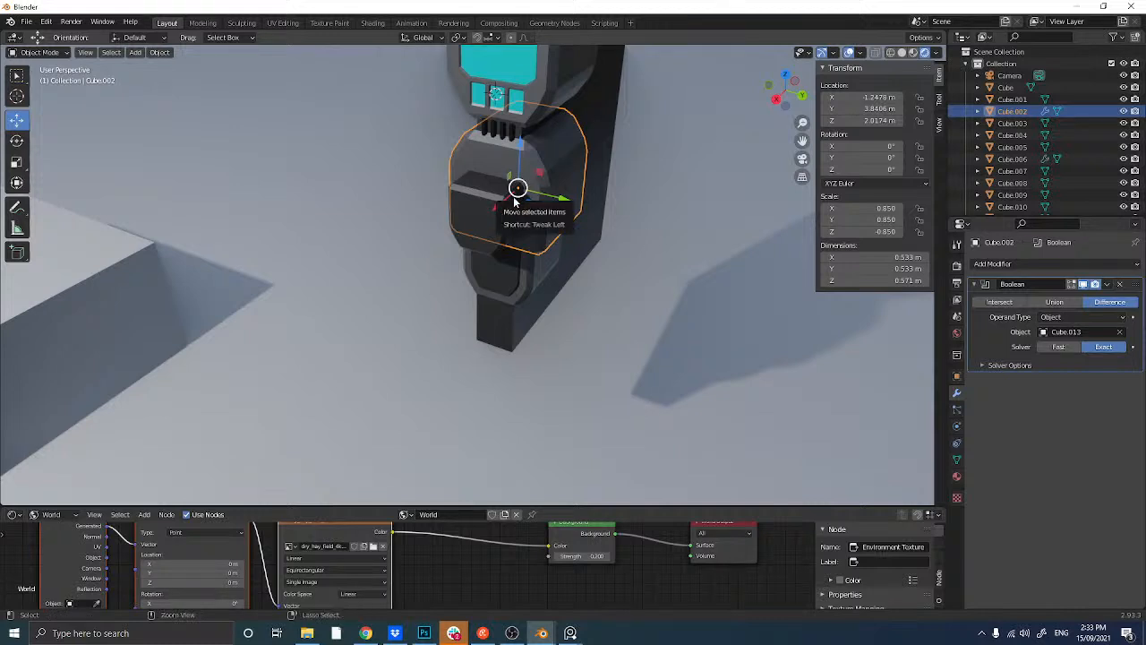
- Move the duplicated insert away from the middle block along Y to about 4.77 m, and reselect the middle block
left_click(484, 246)
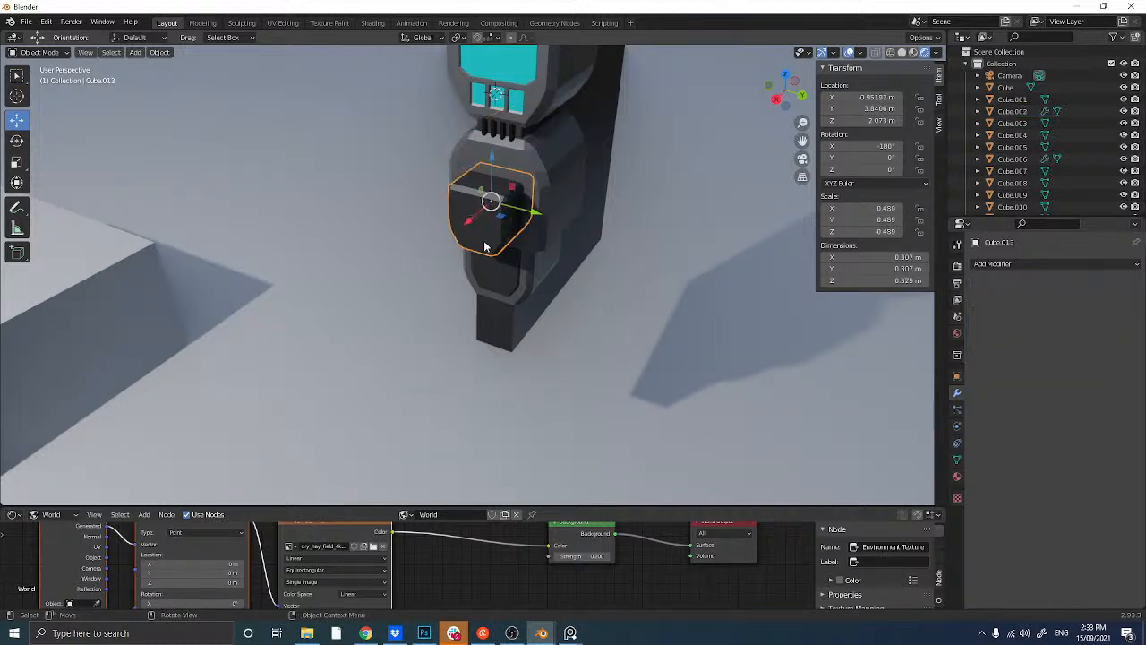
left_click_drag(522, 220, 710, 295)
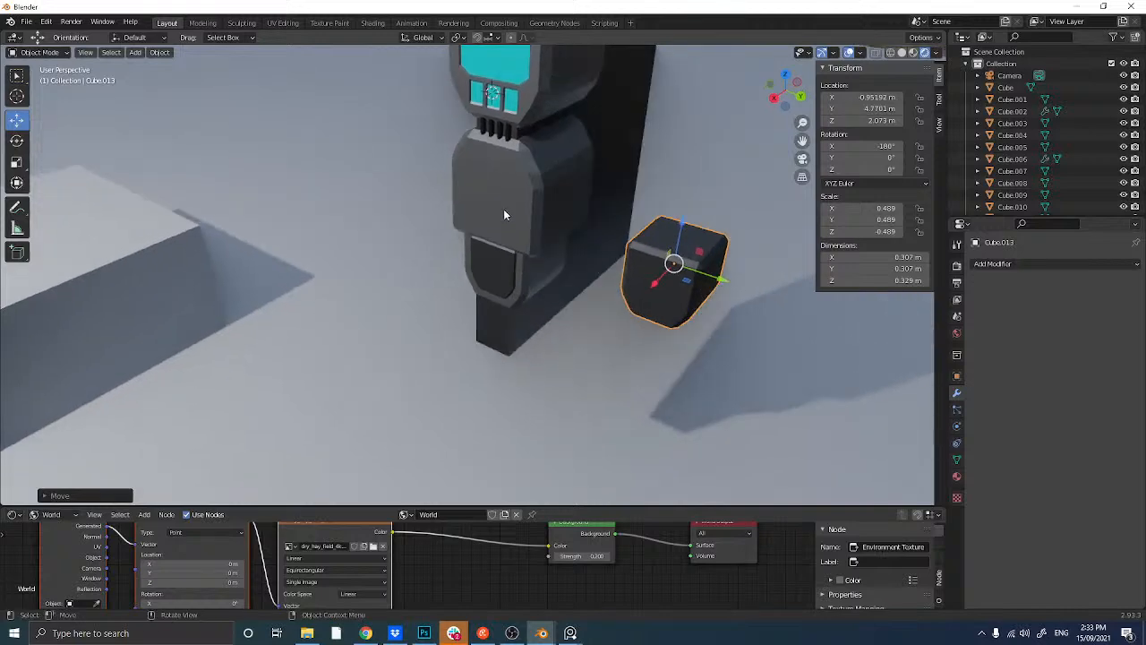
left_click(482, 238)
middle_click_drag(481, 238, 532, 275)
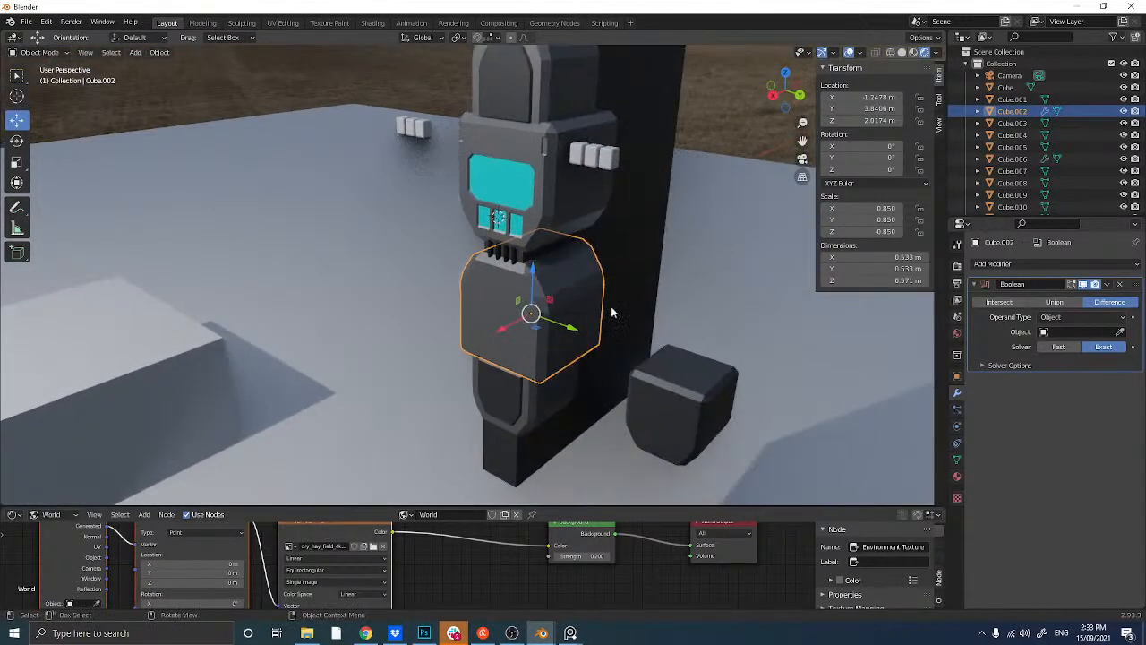
- Duplicate the displaced insert block and offset the copy to about X -0.79 m, Y 4.94 m so the two overlap
left_click(670, 394)
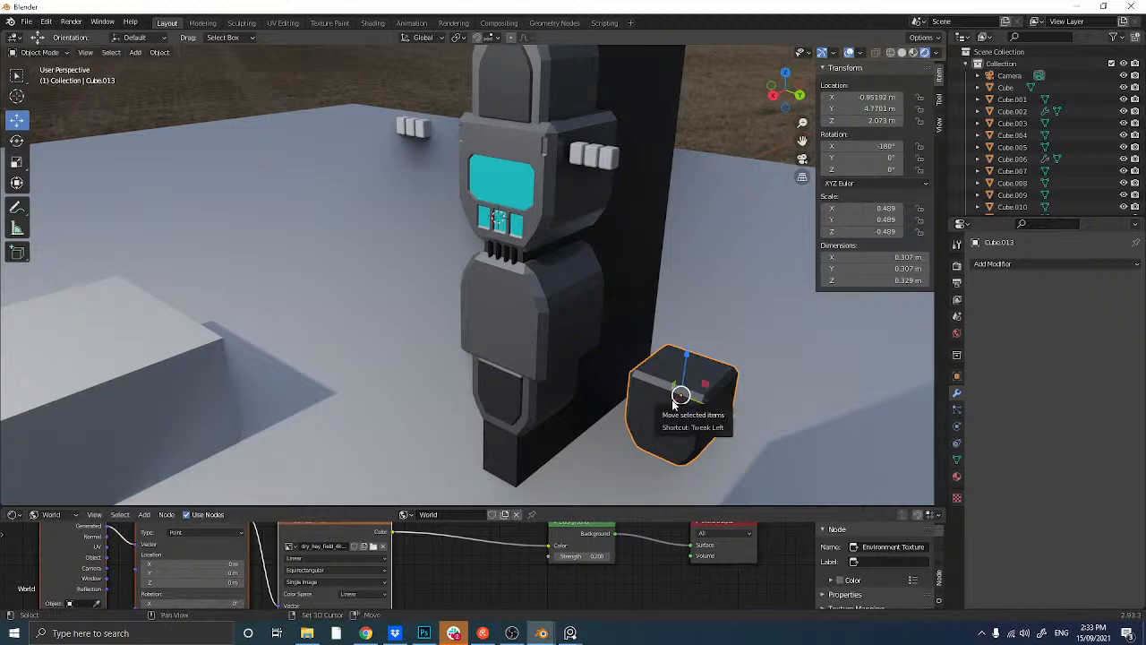
key("shift+d")
right_click(673, 400)
left_click_drag(724, 411, 767, 428)
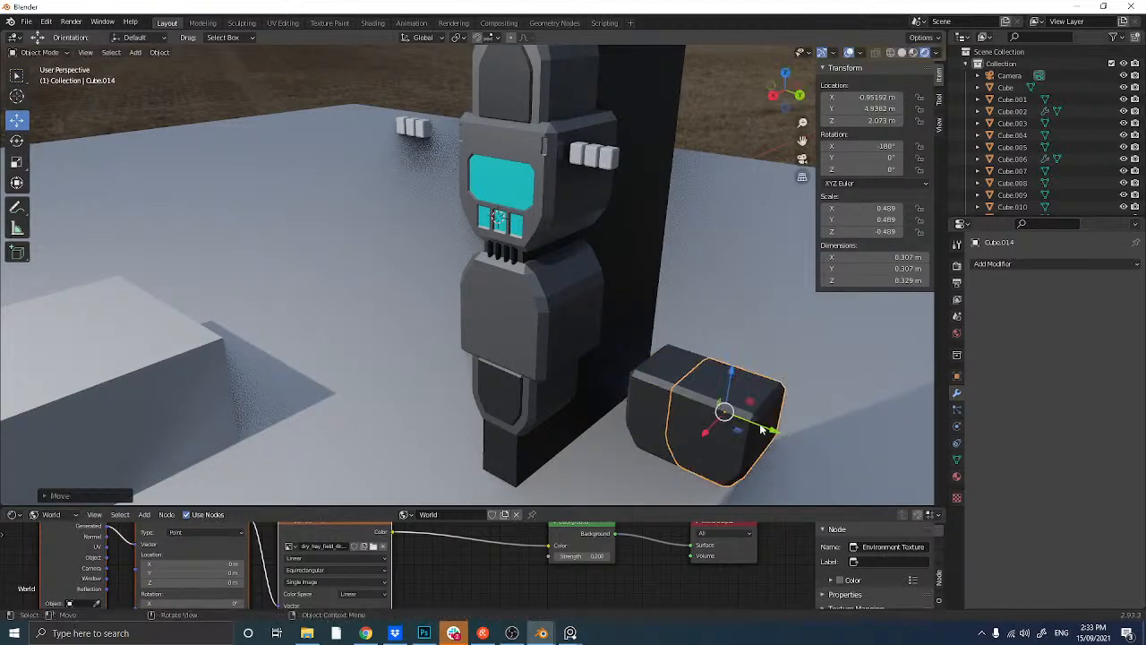
middle_click_drag(768, 428, 693, 430)
left_click_drag(513, 469, 466, 473)
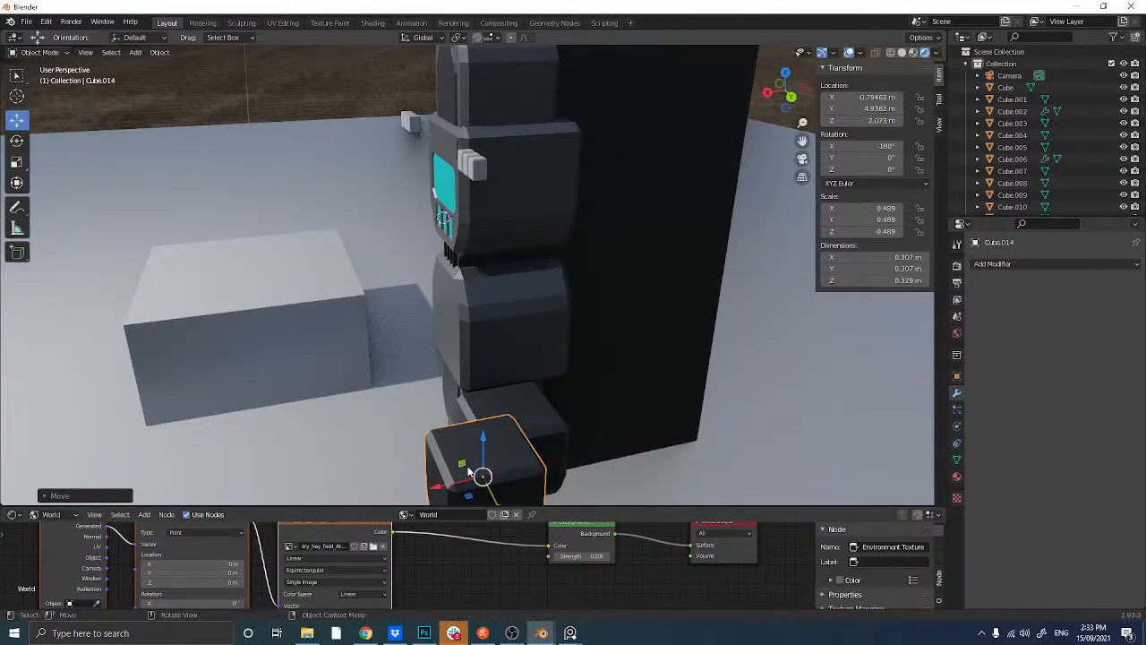
middle_click_drag(466, 473, 523, 400, "shift")
middle_click_drag(600, 337, 620, 344)
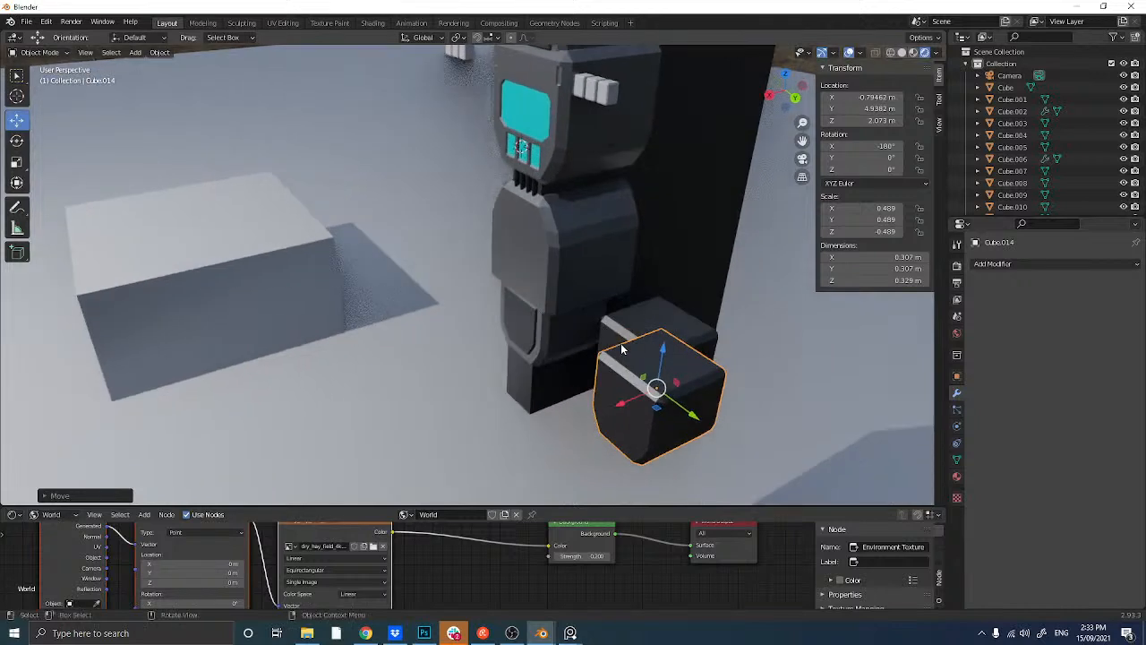
- Add a Boolean Difference modifier to the rear insert block with its overlapping front copy as the cutter
left_click(690, 338)
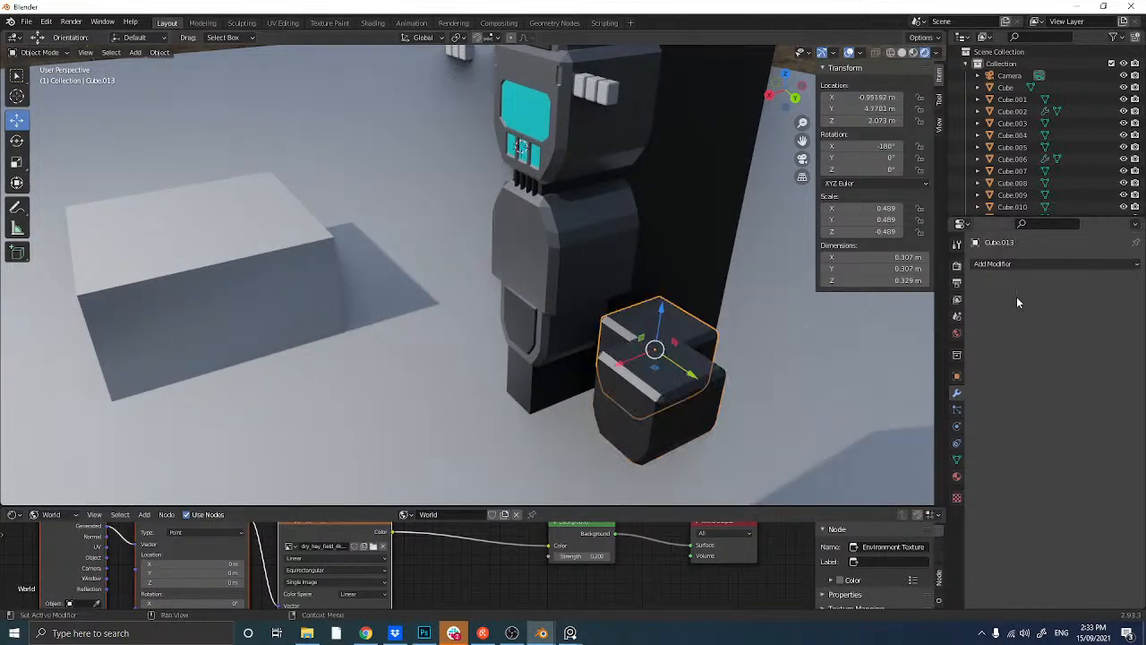
left_click(1034, 265)
left_click(911, 324)
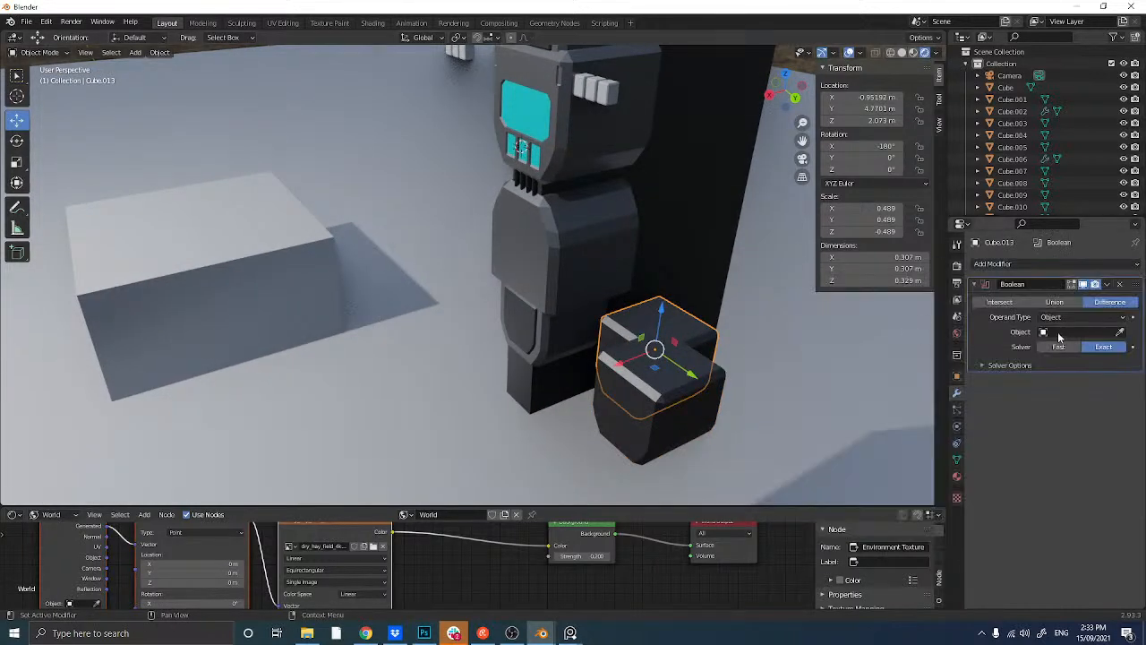
left_click(1121, 333)
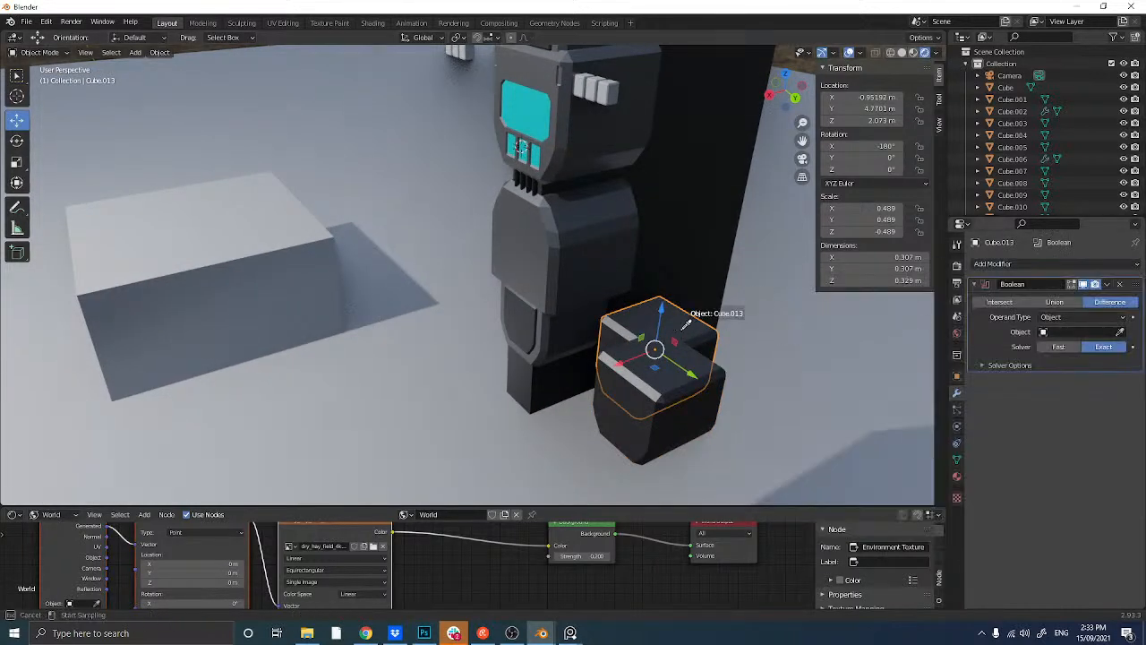
left_click(640, 401)
middle_click_drag(640, 401, 654, 364)
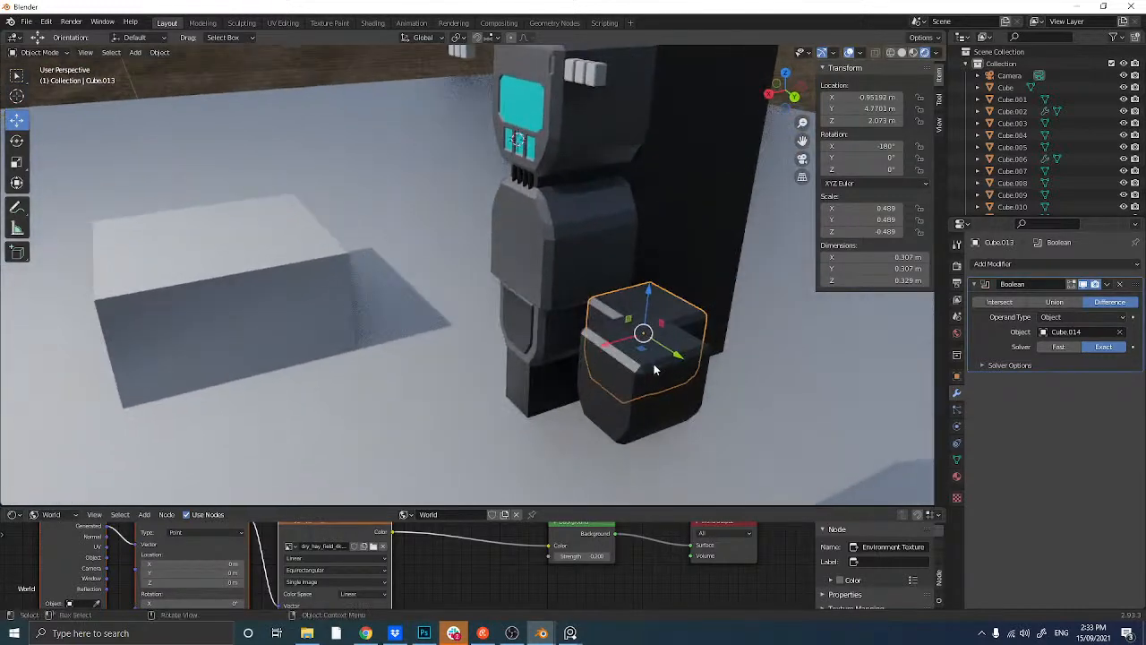
- Shift the front insert copy along Y to about 4.91 m
left_click(659, 403)
middle_click_drag(659, 403, 655, 399)
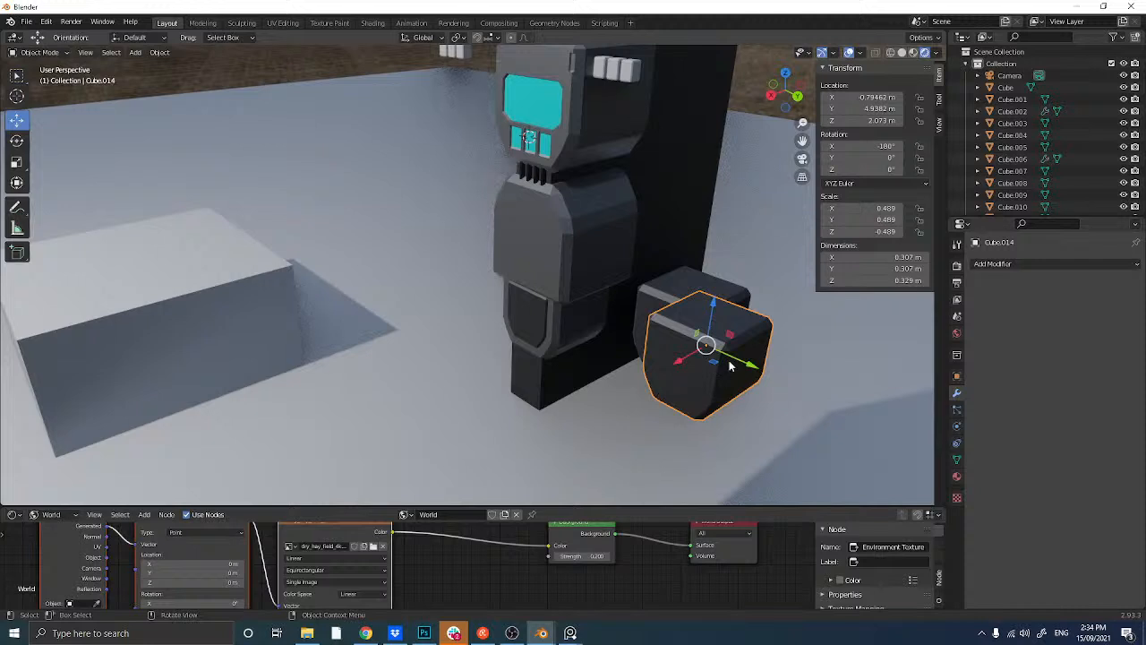
mouse_move(729, 360)
left_mouse_down()
mouse_move(780, 381)
mouse_move(722, 356)
left_mouse_up()
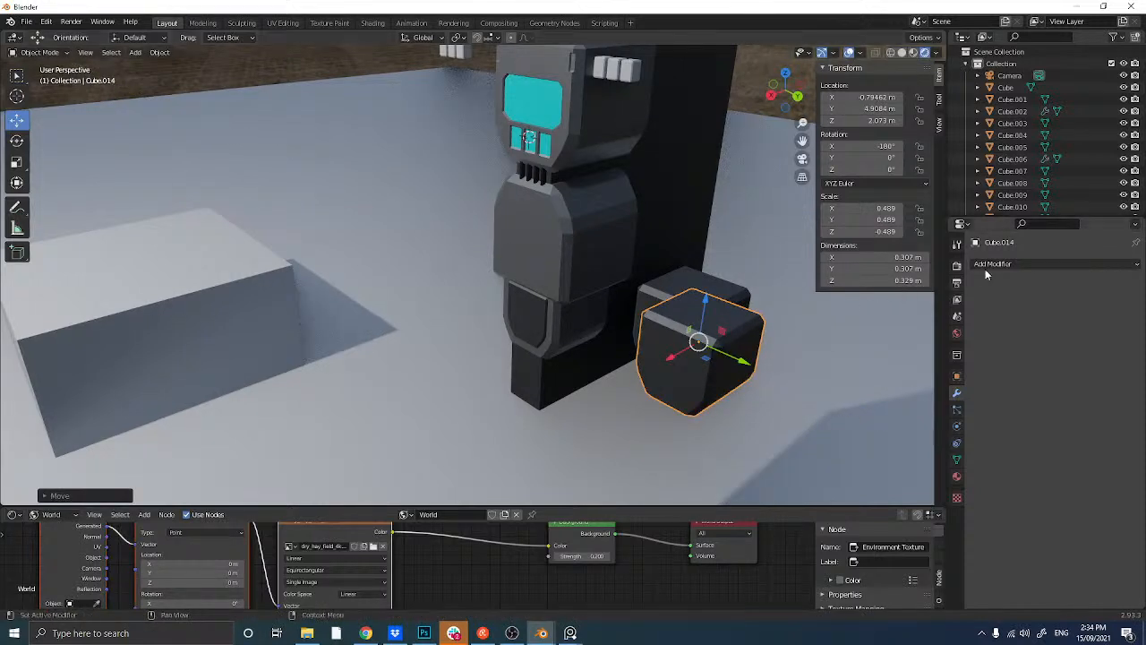
- Apply the Boolean Difference on the rear insert block and move that block along Y to expose its cut
left_click(729, 296)
key("ctrl+a")
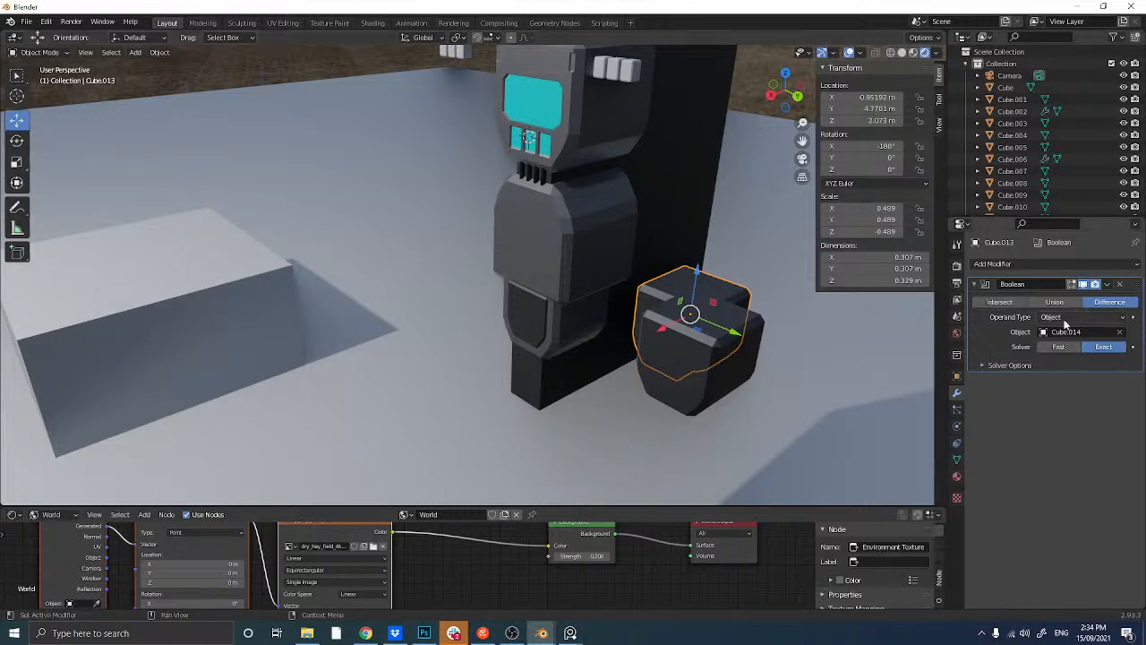
key("ctrl+a")
key("g")
key("y")
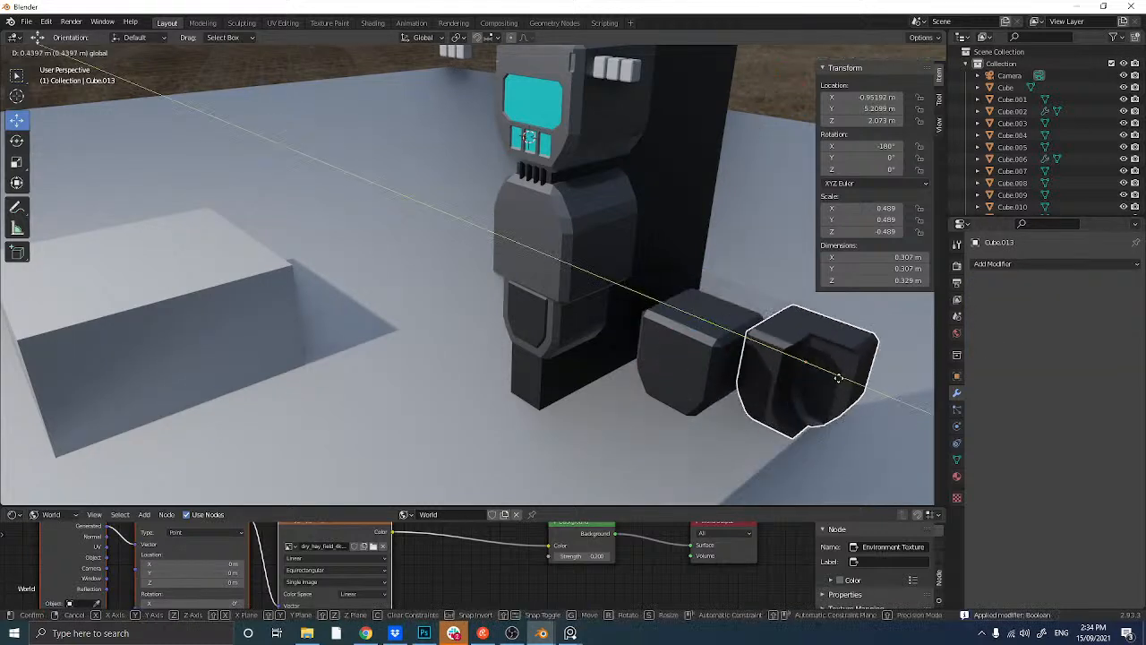
left_click(721, 387)
- Undo the rear block's move and applied Boolean, and delete the test insert blocks beside the panel
key("ctrl+z")
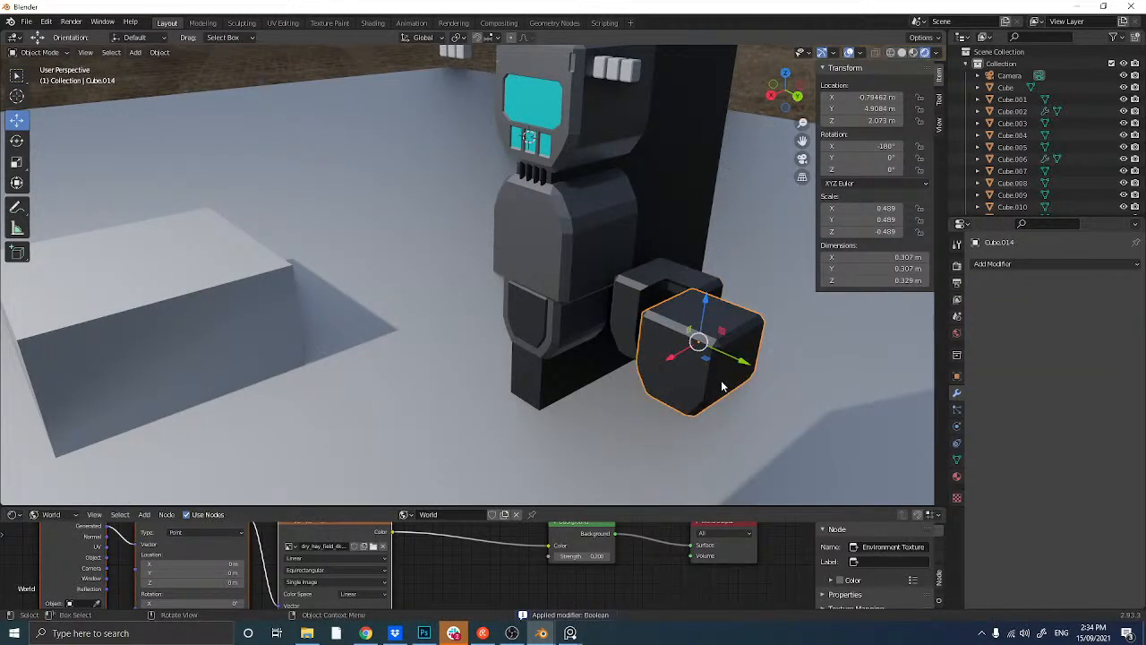
key("ctrl+shift+z")
key("ctrl+z")
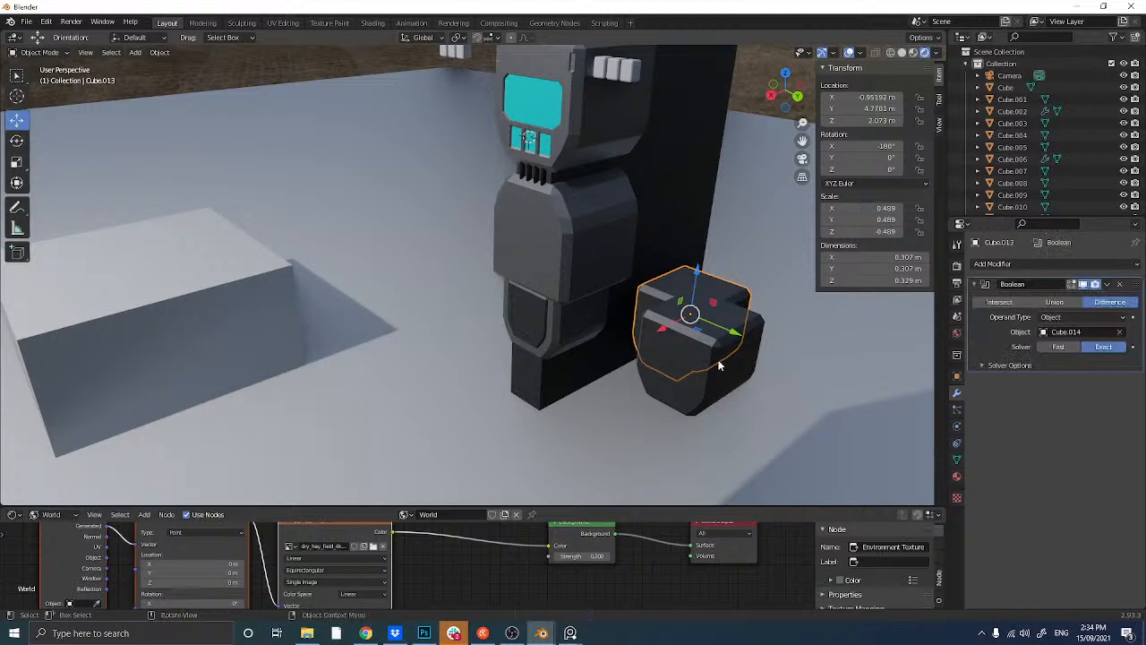
key("Delete")
middle_click_drag(693, 344, 643, 347)
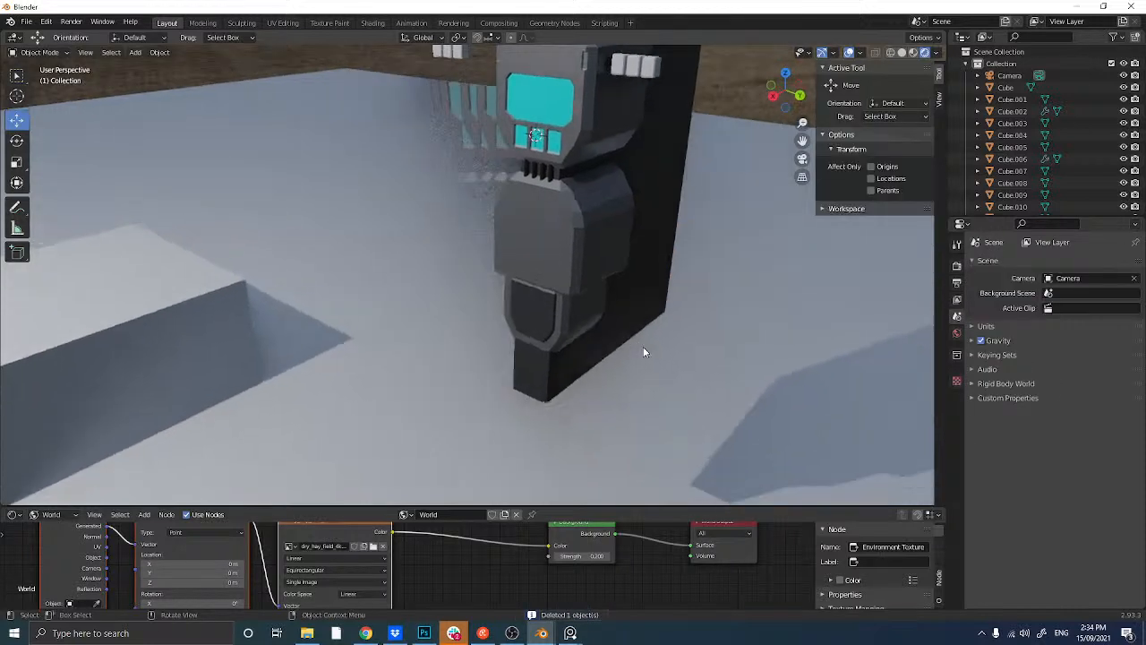
- Remove the Boolean modifier from the middle housing block
scroll(640, 337, "up", 1)
left_click(624, 263)
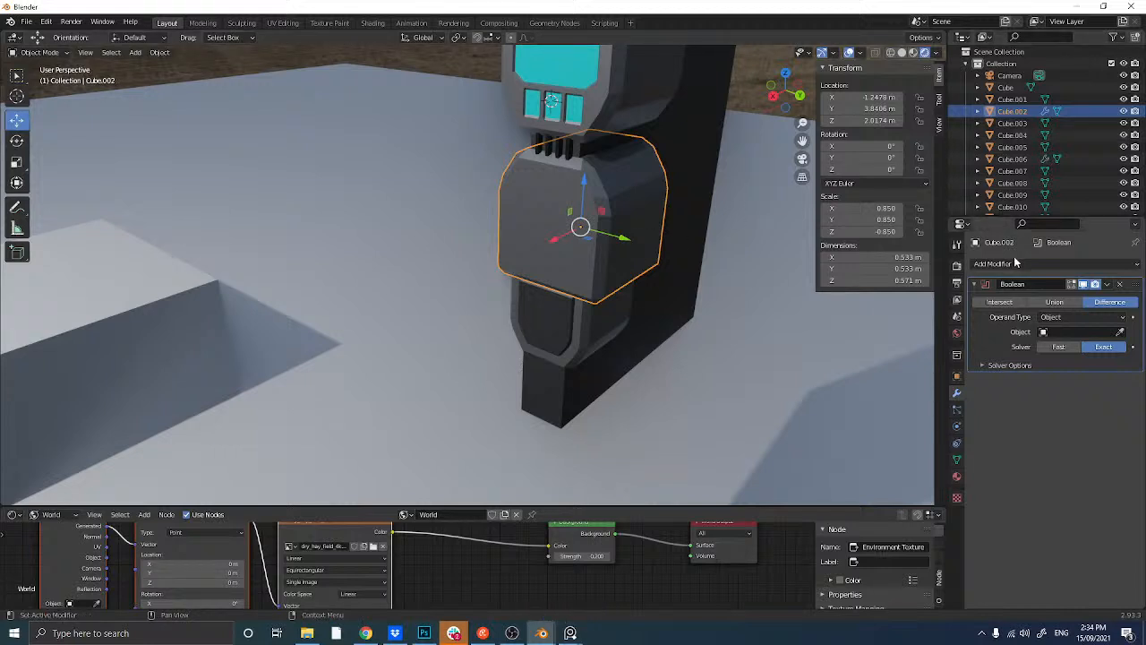
left_click(1119, 285)
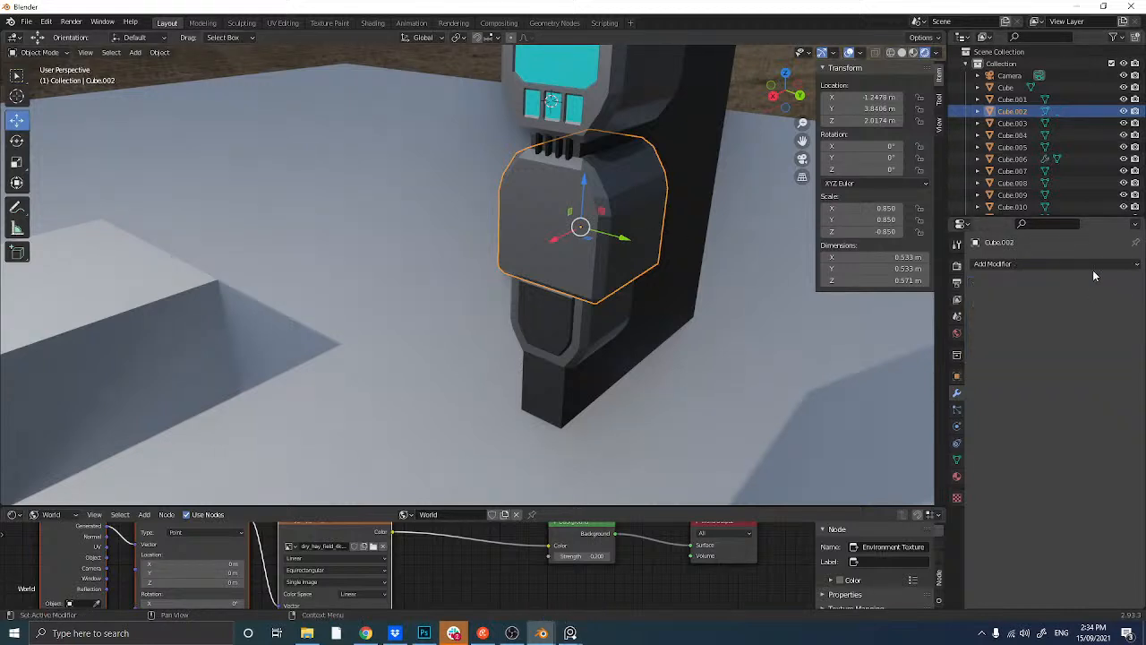
- Delete the middle housing block below the cyan screen and select the screen housing above it
middle_click_drag(684, 188, 550, 233)
left_click(575, 137)
left_click(551, 235)
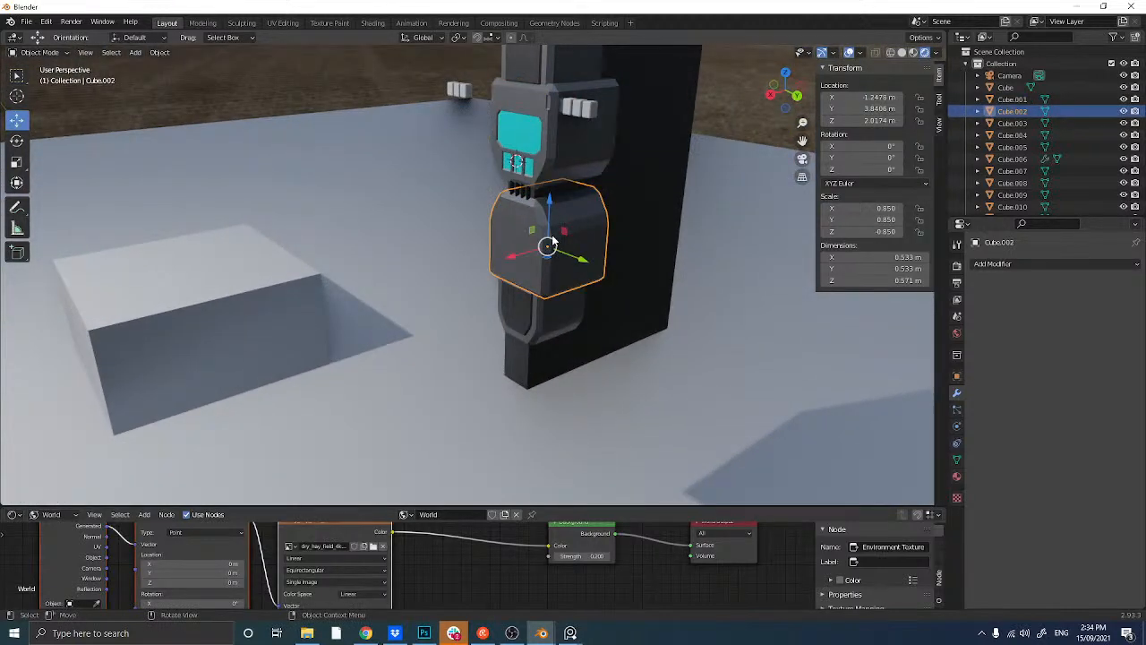
key("Delete")
left_click(586, 144)
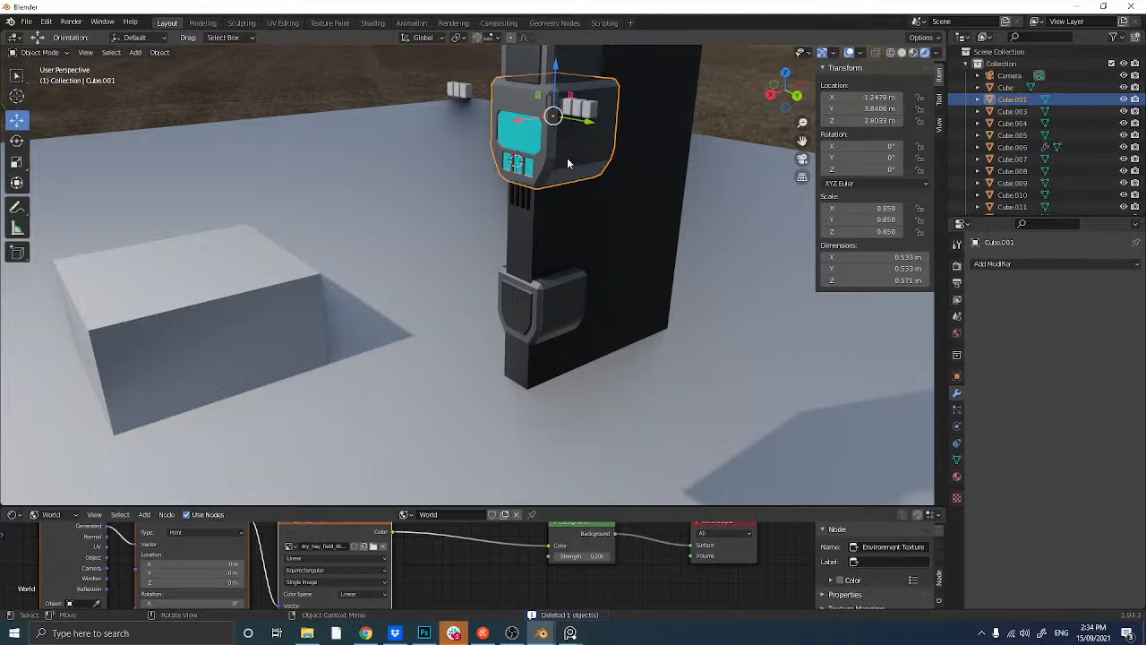
- Undo the deletion of the middle housing block and select the screen housing above it
key("ctrl+z")
key("ctrl+z")
left_click(567, 151)
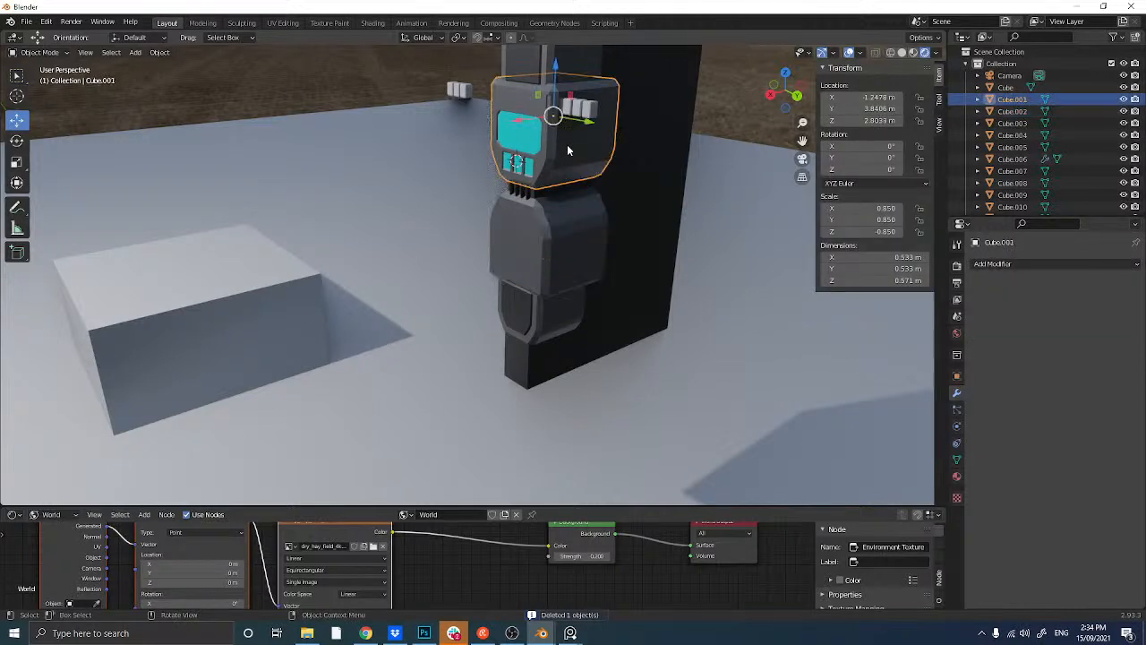
- Duplicate the screen housing and move the copy straight down over the middle block to about Z 2.16 m
key("shift+d")
right_click(567, 144)
middle_click_drag(566, 144, 574, 60)
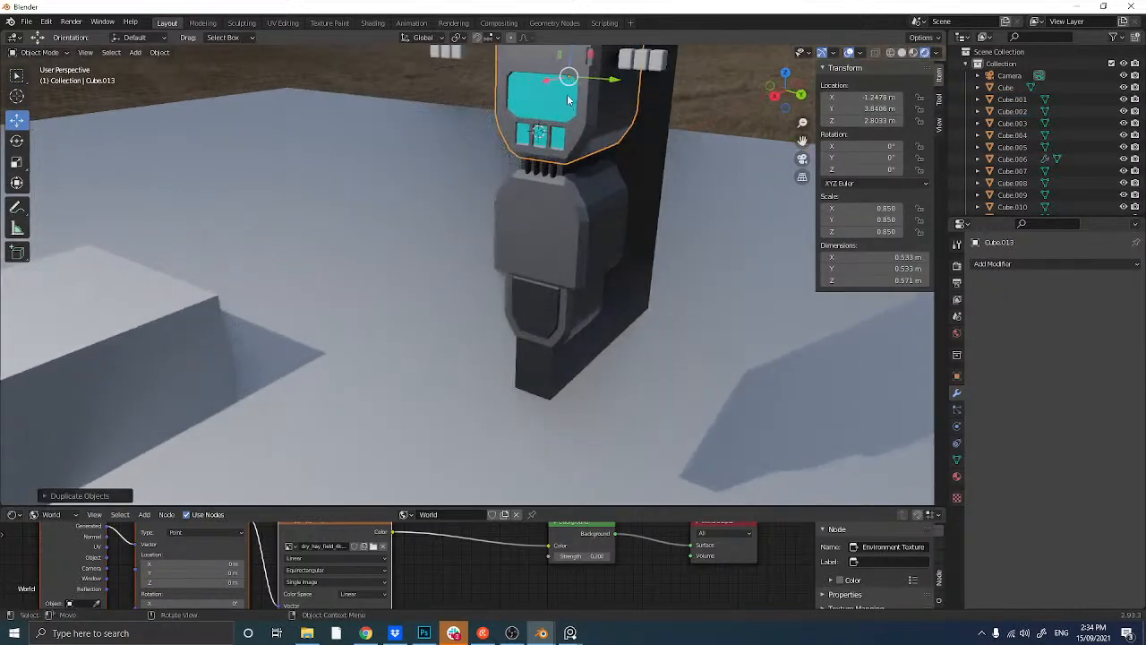
left_click_drag(574, 60, 725, 169)
- Rotate the duplicated housing 180° about the vertical axis from the top view
middle_click_drag(637, 181, 750, 129)
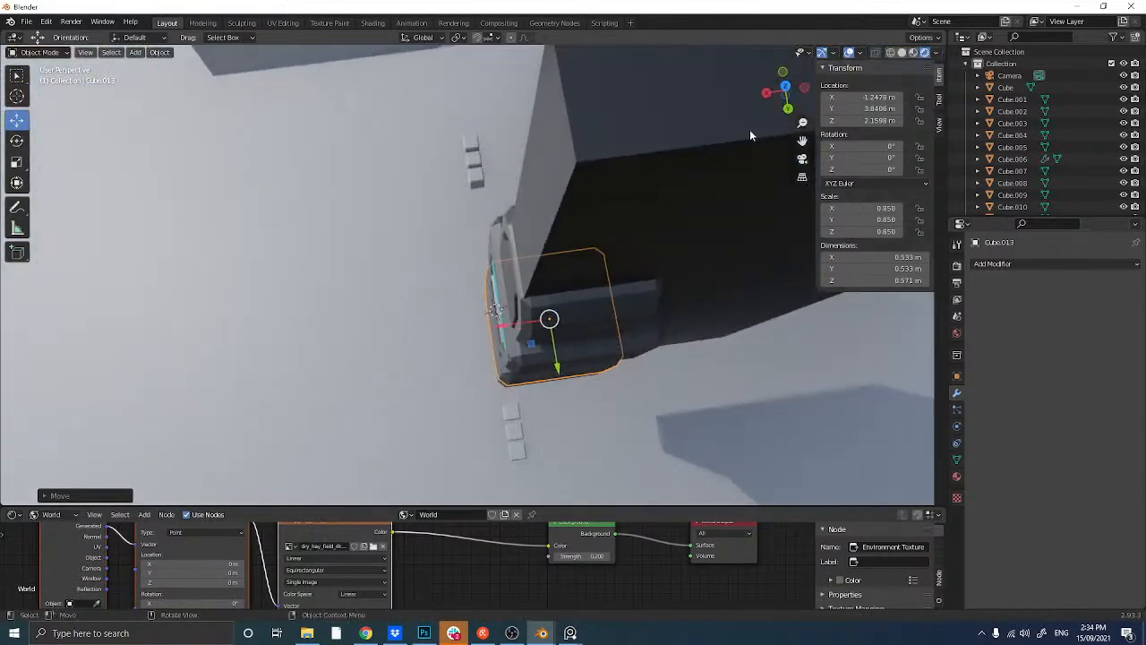
left_click(786, 90)
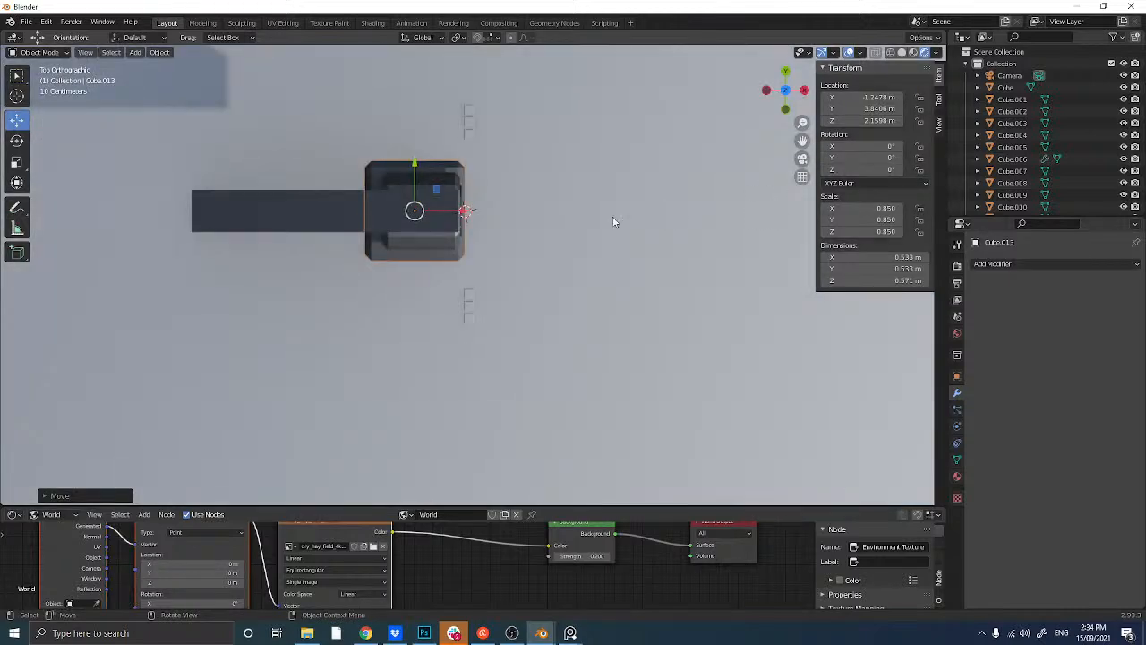
type("r180")
key("Return")
middle_click_drag(506, 261, 466, 204)
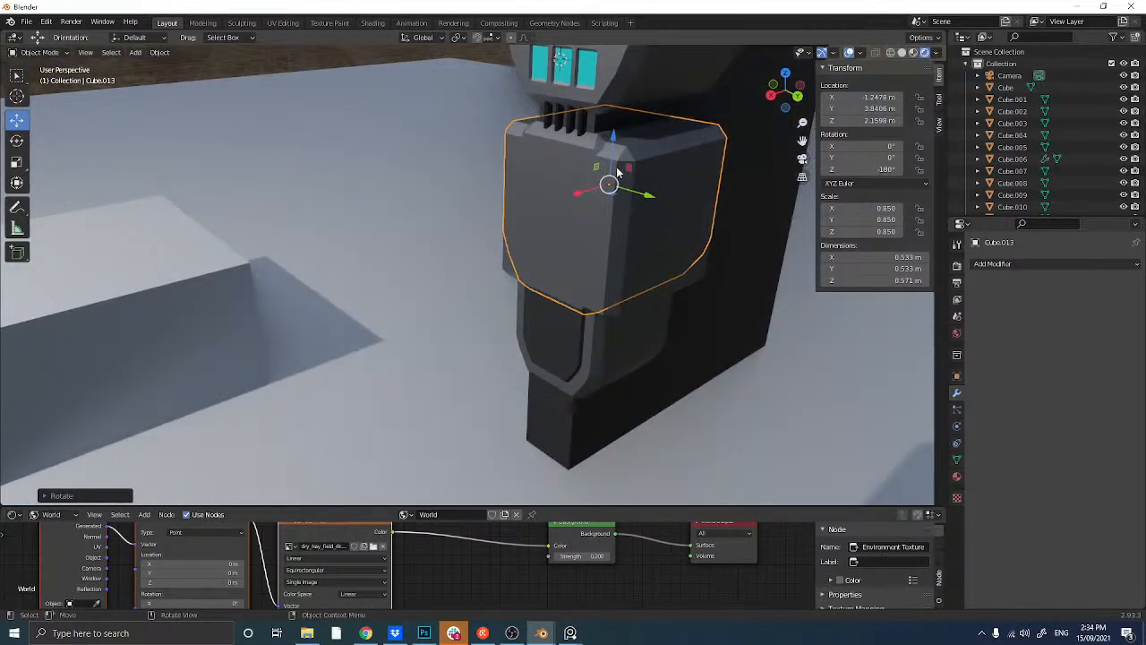
- Raise the duplicated housing to about Z 2.175 m and delete the old middle block overlapping it
mouse_move(616, 166)
left_mouse_down()
mouse_move(611, 228)
mouse_move(626, 160)
left_mouse_up()
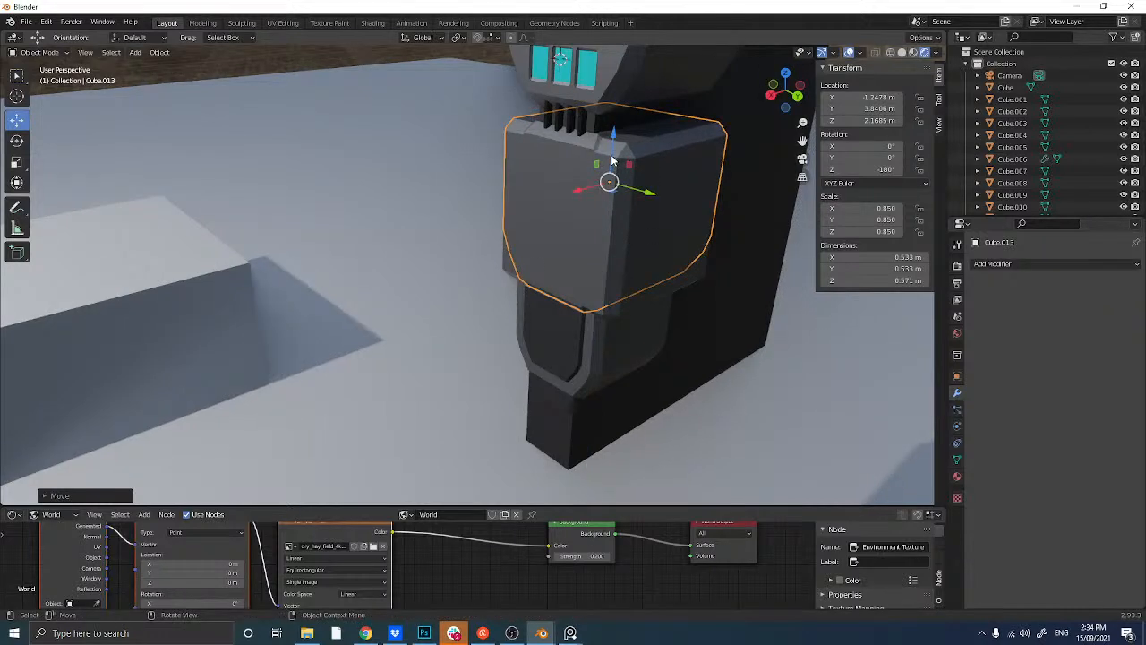
left_click_drag(613, 159, 614, 163)
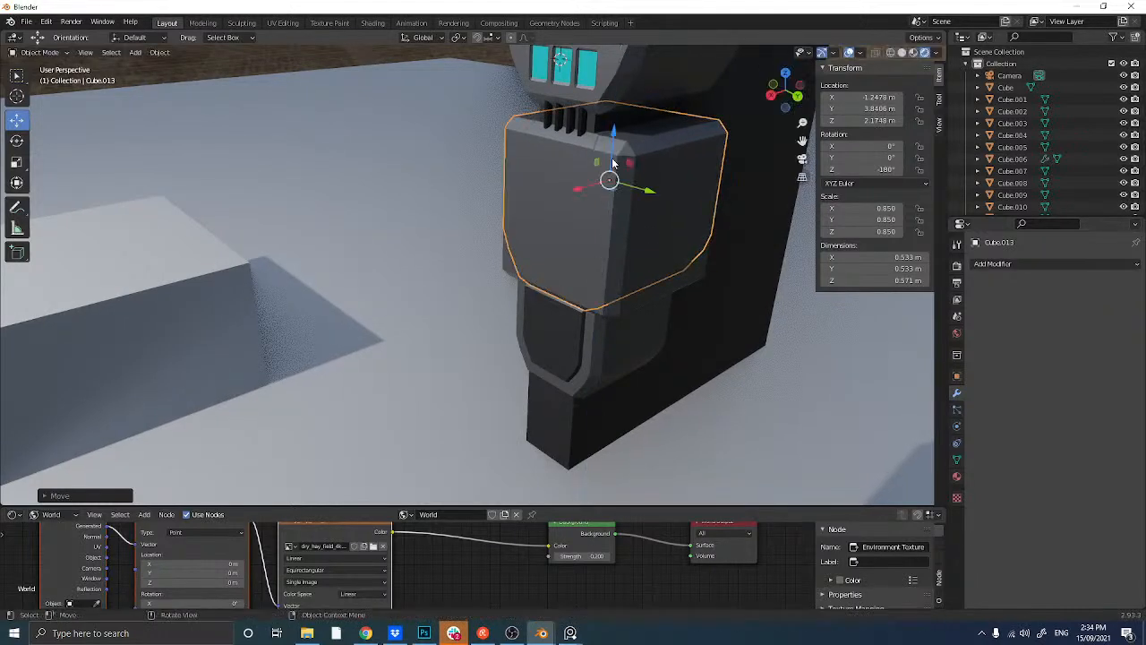
left_click(644, 291)
key("Delete")
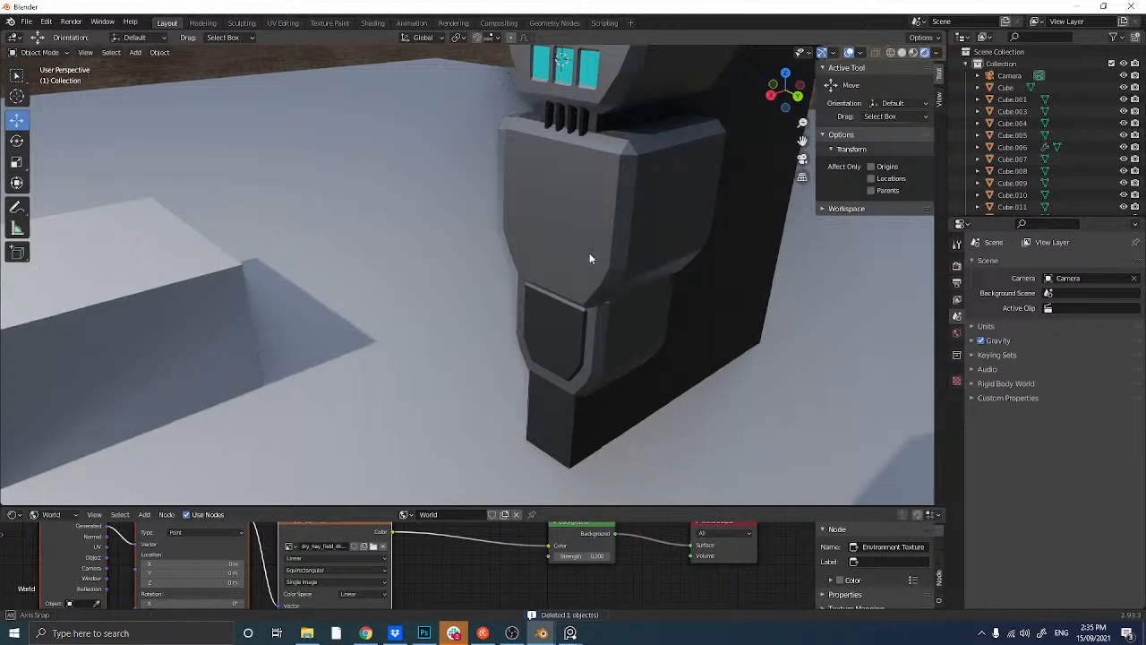
- Turn the new middle housing upside down by rotating it 180° in the right orthographic view
middle_click_drag(589, 252, 615, 228)
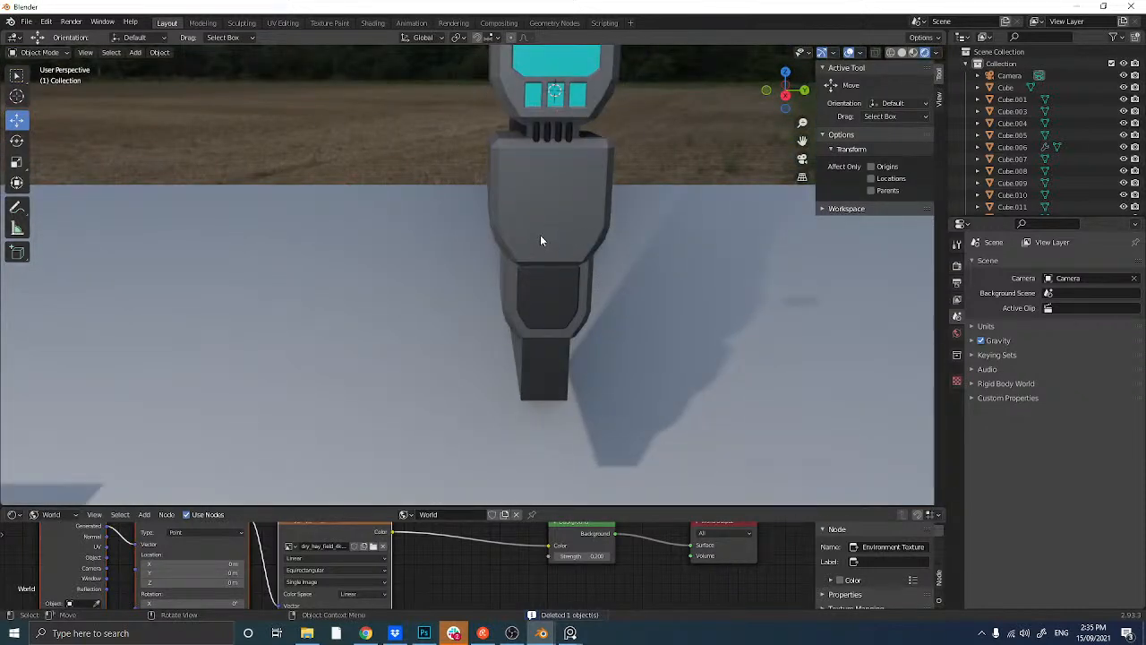
left_click(784, 94)
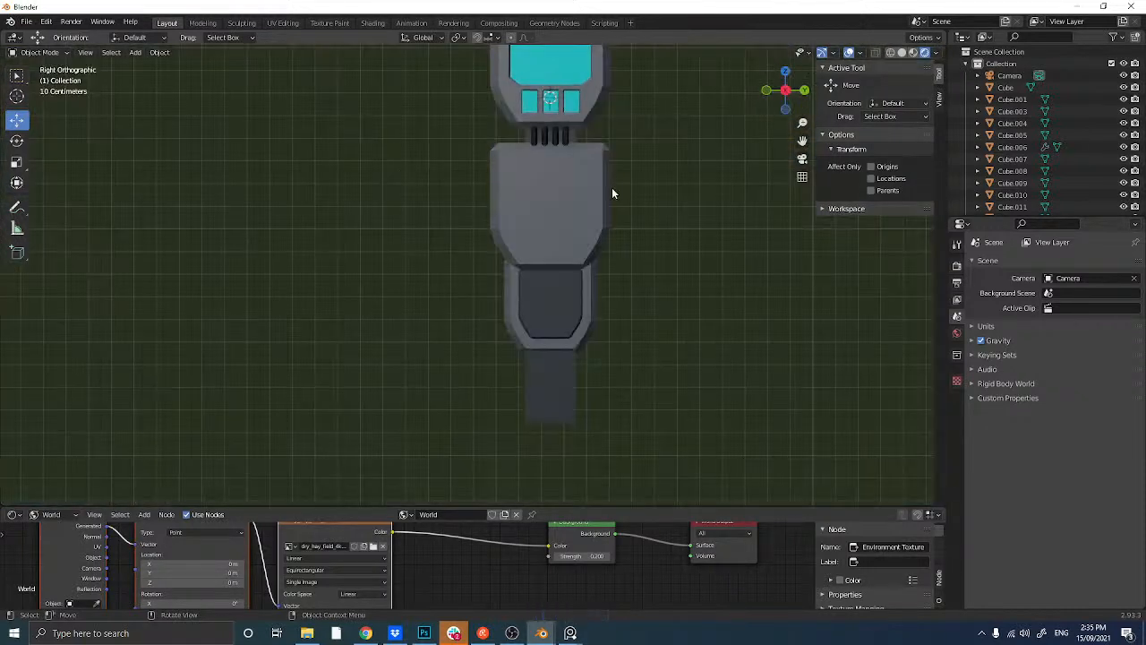
left_click(544, 215)
type("r18")
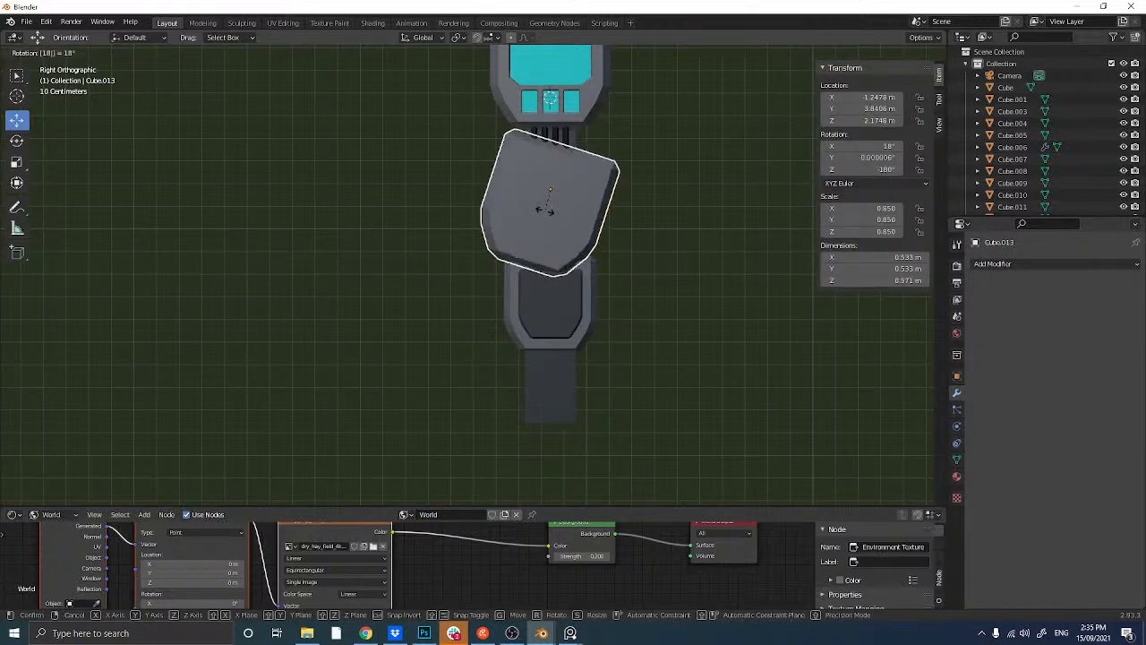
type("0")
key("Return")
- Lower the flipped middle housing along Z to about 2.02 m, between the vent slots and the lower block
key("g")
key("z")
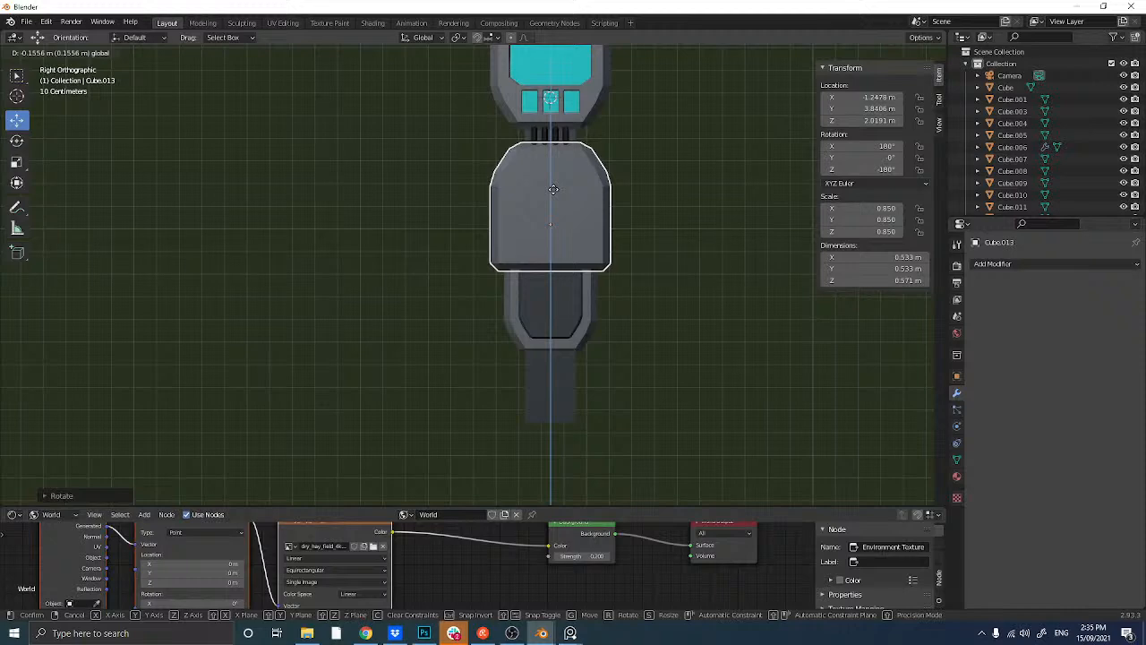
left_click(554, 189)
left_click(463, 201)
left_click(548, 187)
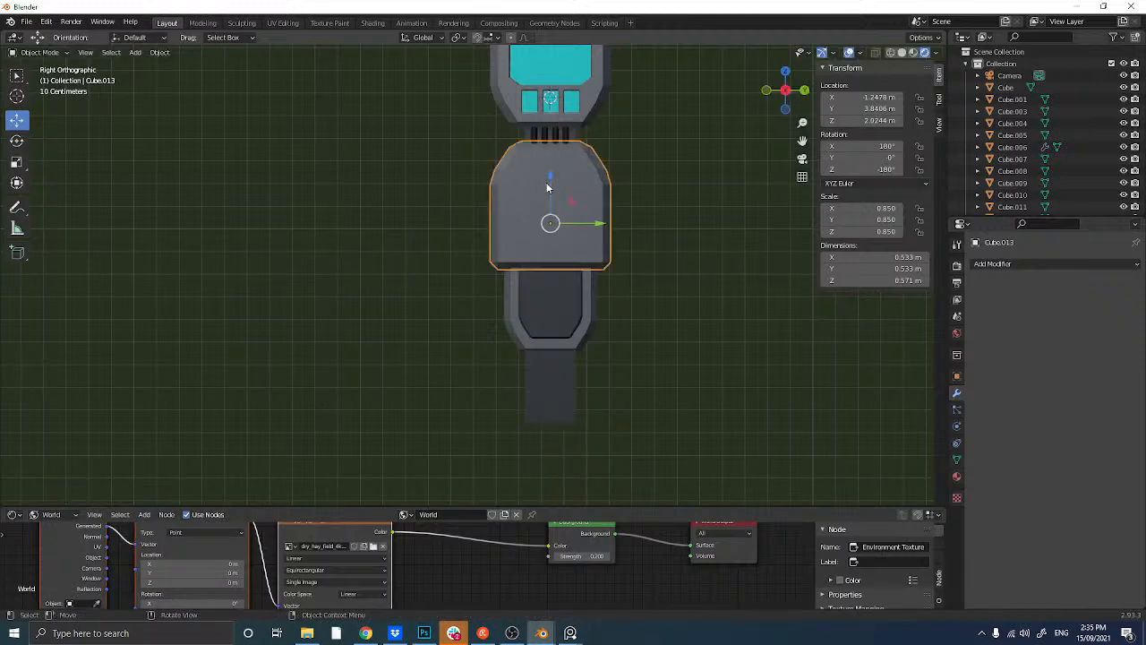
key("g")
key("Escape")
middle_click_drag(465, 182, 441, 242)
- Add a cube mesh at the 3D cursor and scale it down to about 0.456 m per side
left_click(226, 351)
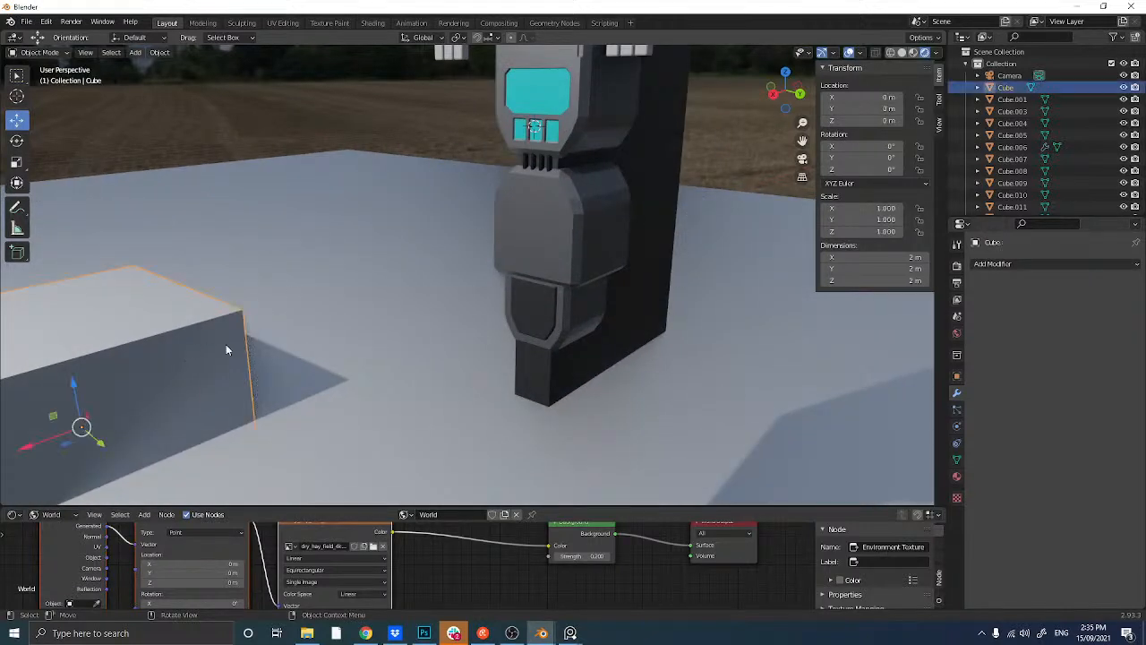
left_click(542, 257)
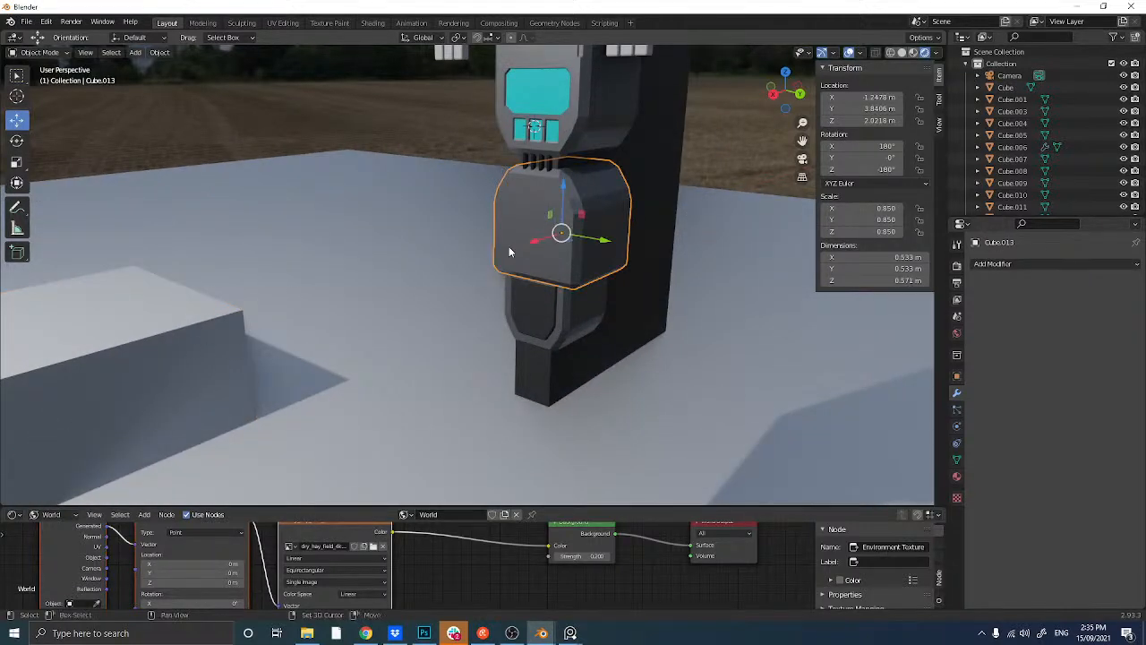
key("shift+a")
mouse_move(509, 250)
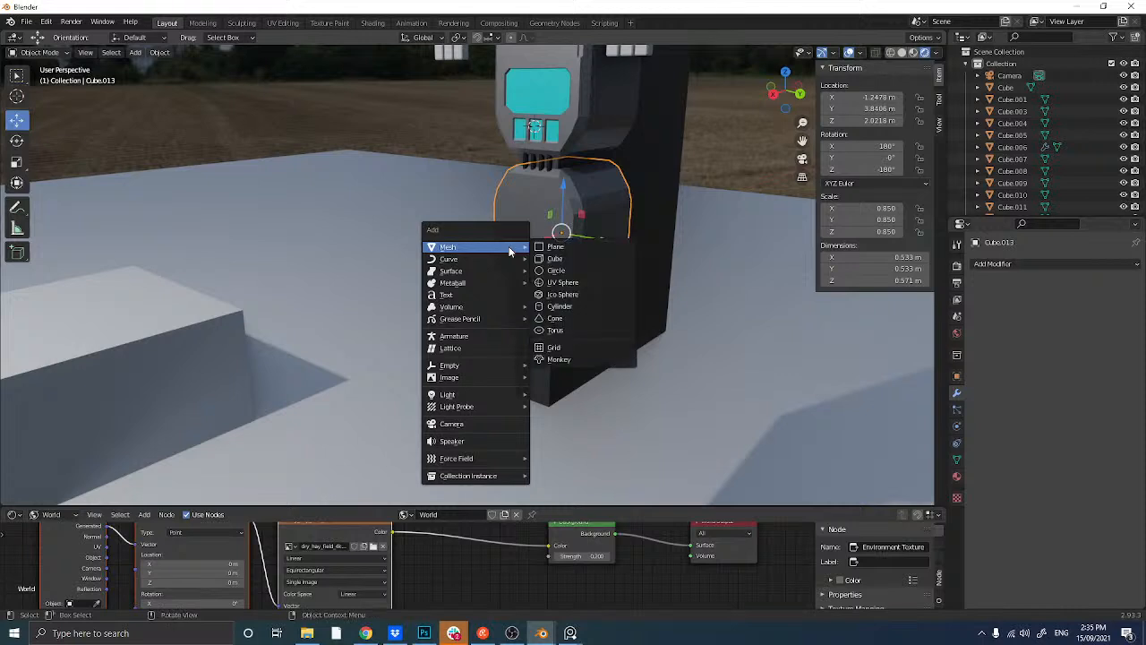
left_click(556, 259)
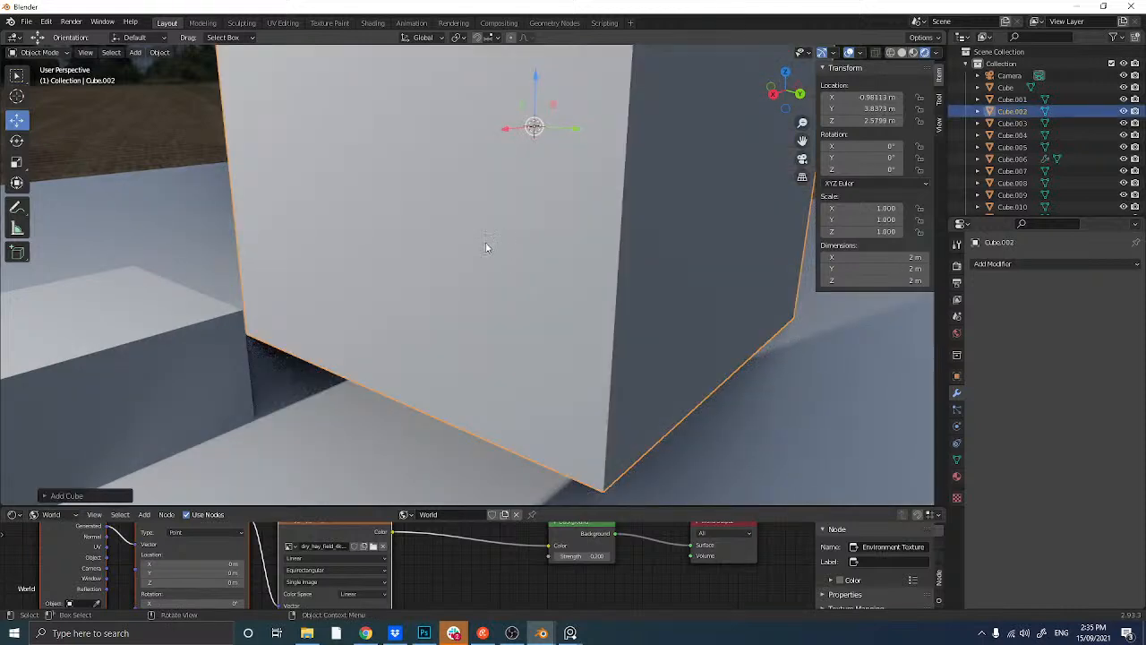
scroll(485, 245, "down", 3)
key("s")
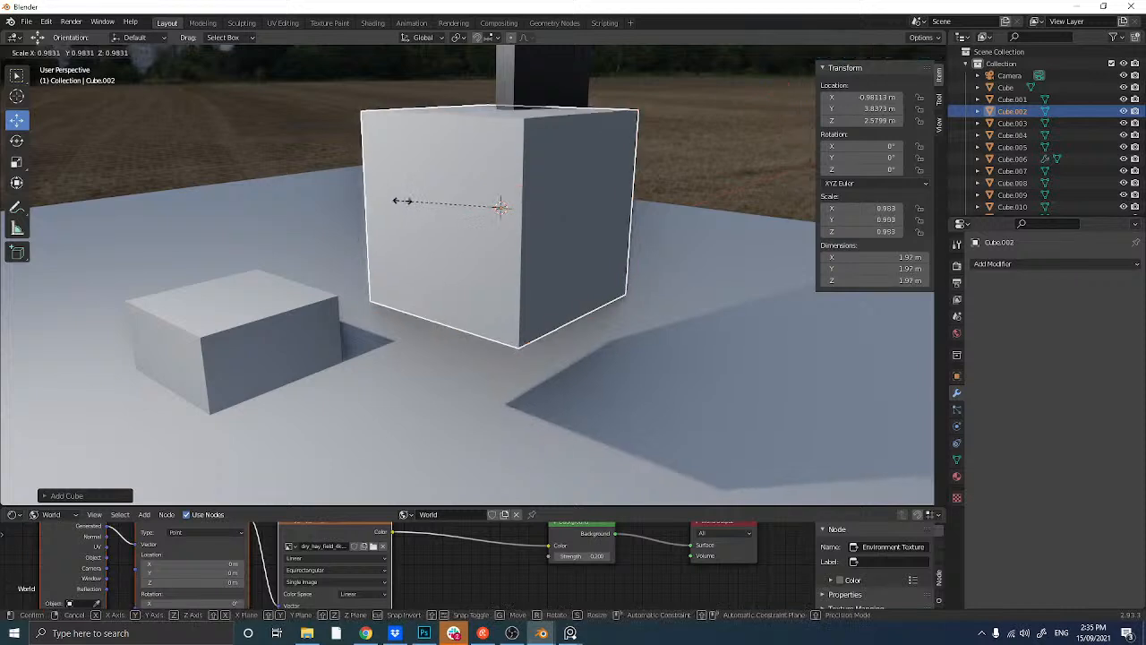
left_click(484, 210)
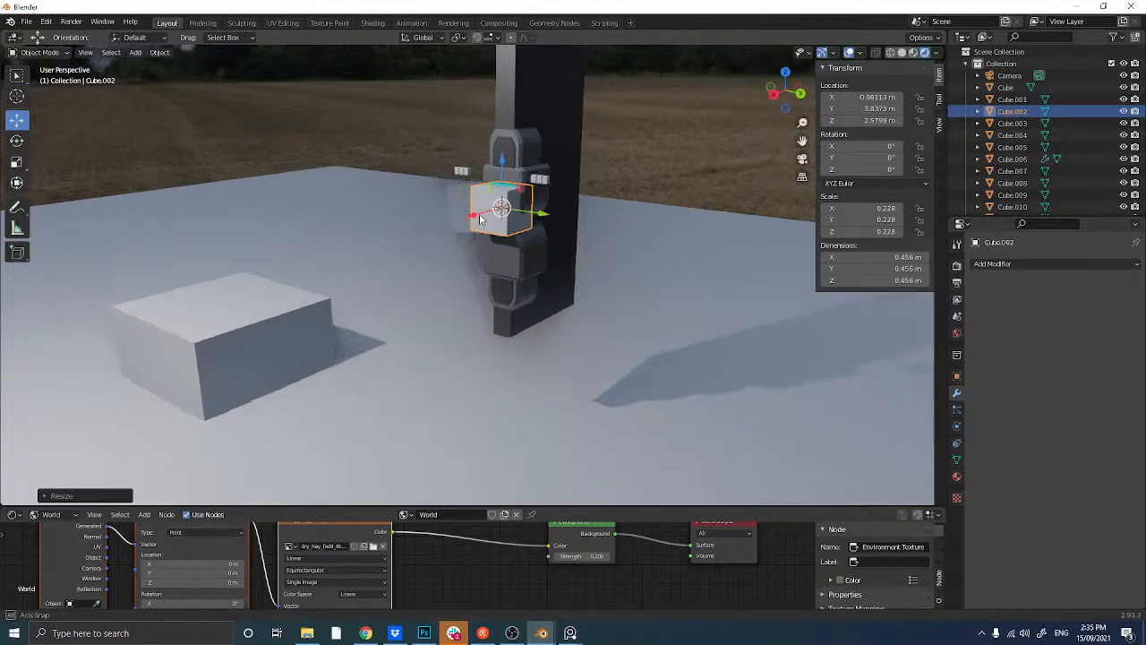
- Move the cube down along Z to about 2.08 m in front of the middle housing and shrink it to about 0.278 m
scroll(490, 219, "up", 3)
key("g")
key("z")
left_click(489, 188)
scroll(489, 183, "up", 3)
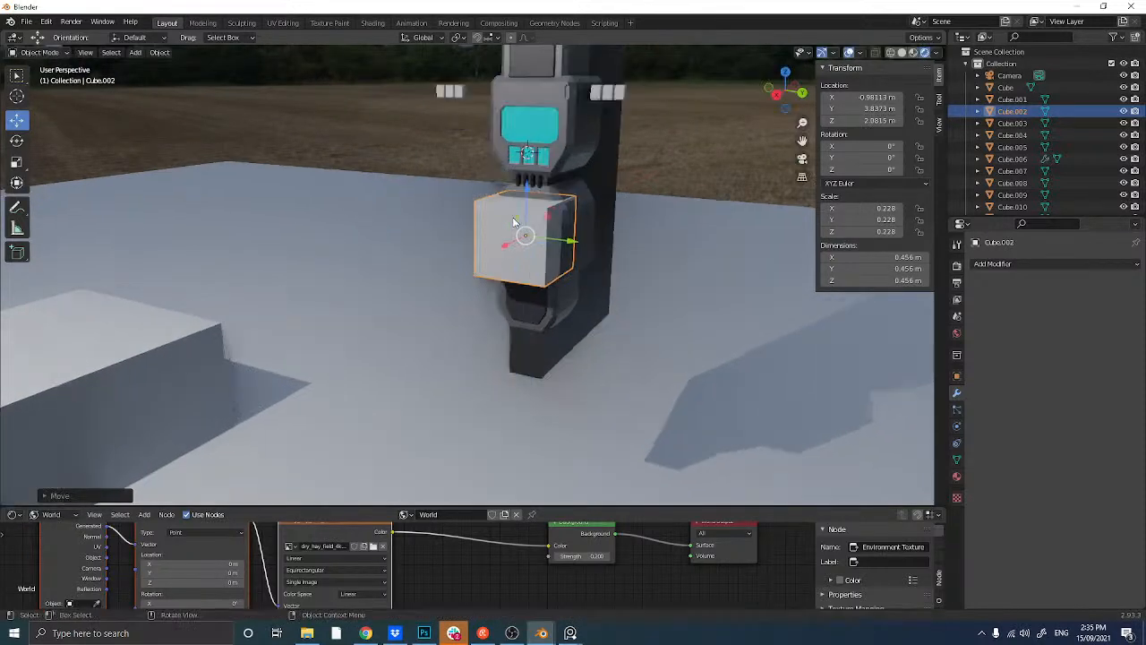
key("s")
left_click(473, 200)
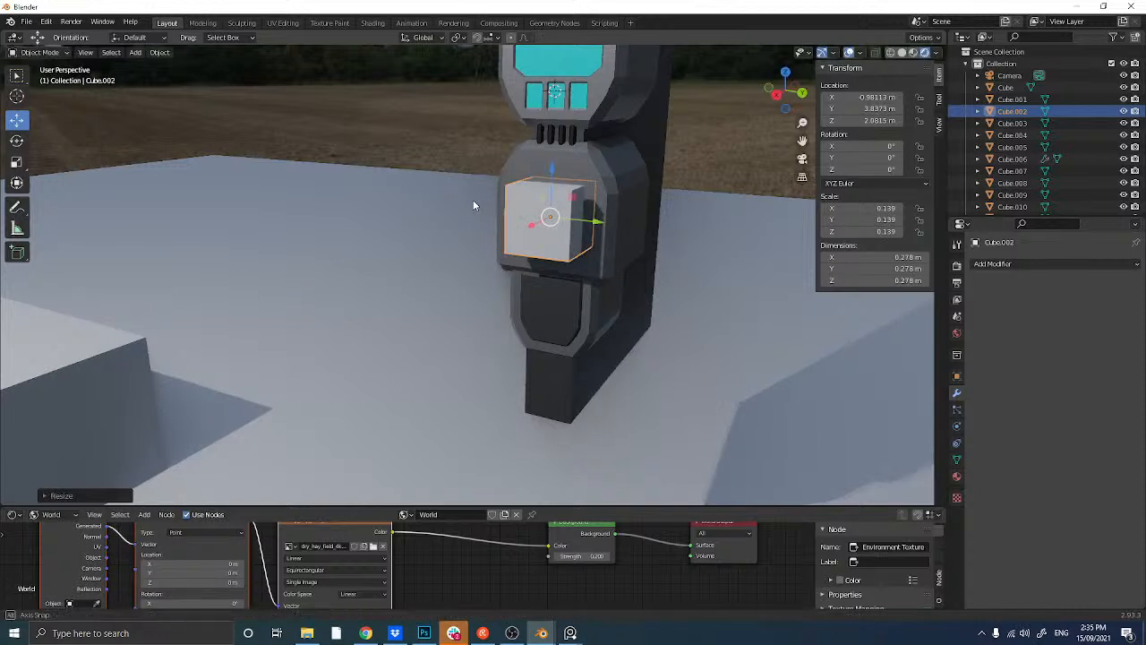
- Add a Boolean Difference modifier to the middle housing with the small cube as its object, and apply it
middle_click_drag(473, 200, 575, 229)
left_click(619, 213)
left_click(993, 263)
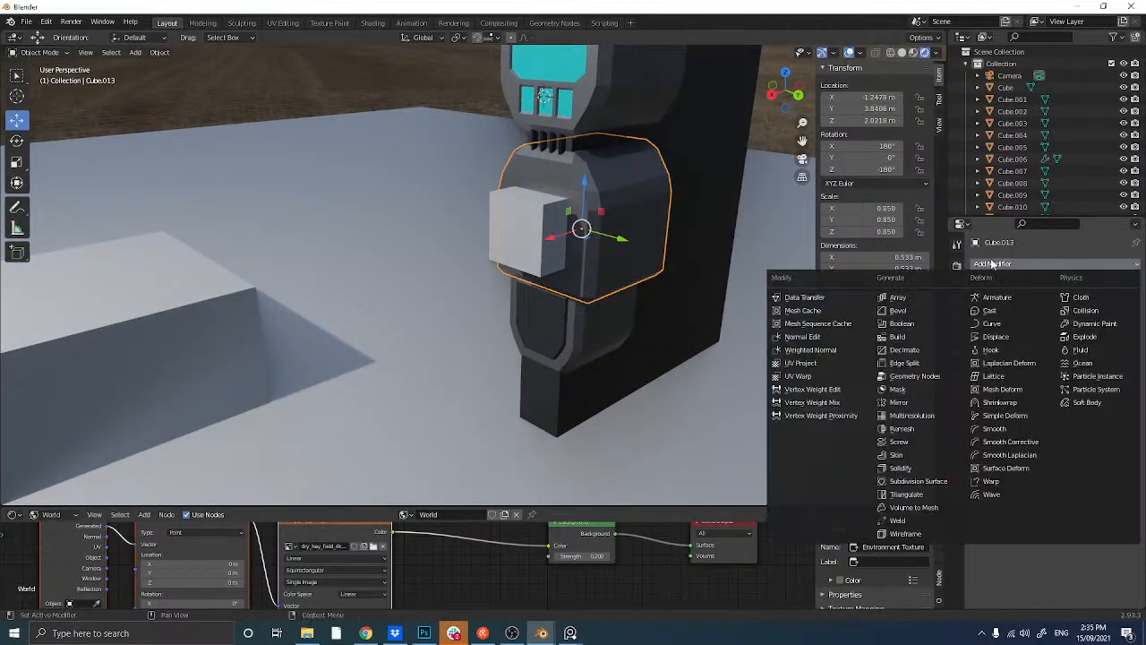
left_click(902, 324)
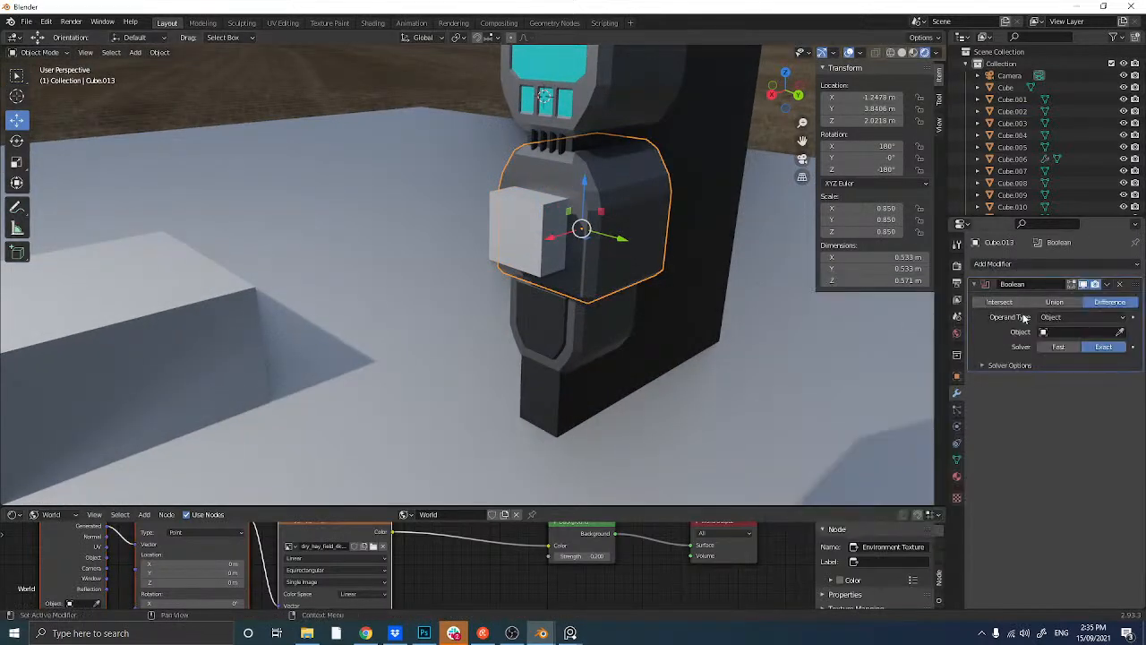
left_click(1121, 332)
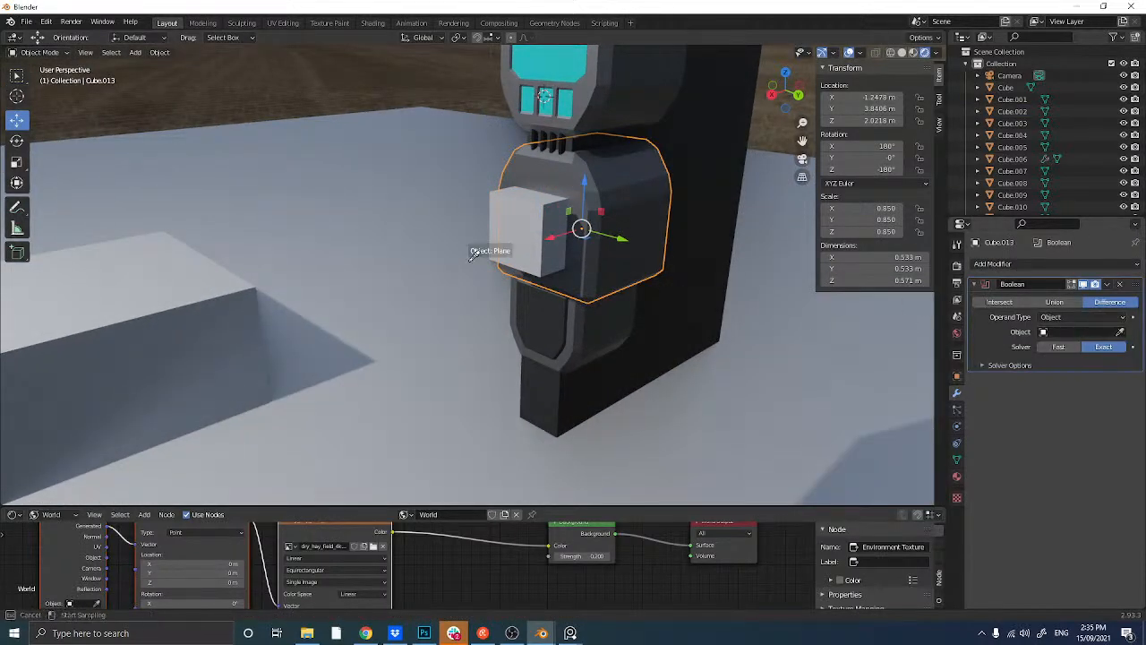
left_click(513, 222)
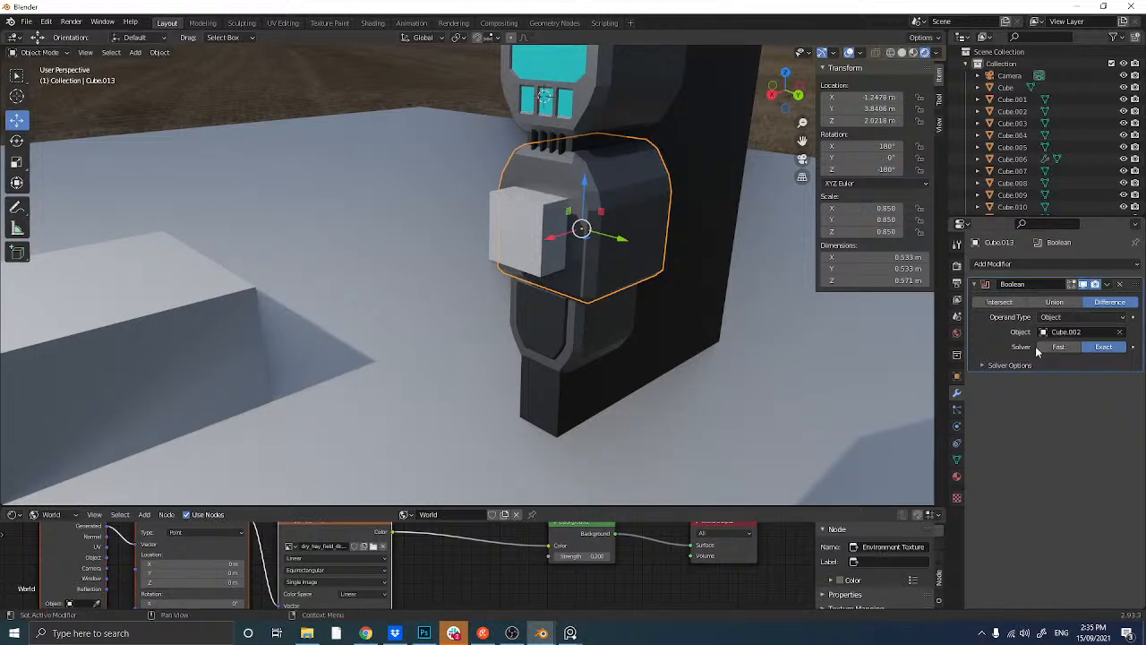
key("ctrl+a")
- Move the small cube aside along Y to about 4.54 m to expose the cut in the middle housing
left_click(533, 227)
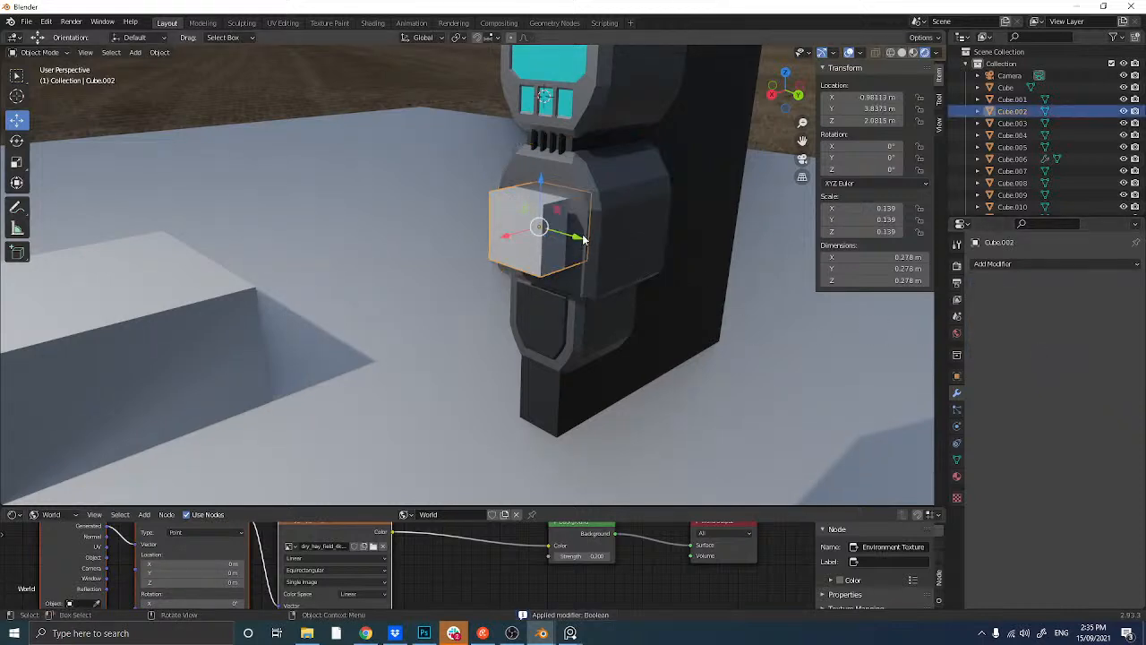
left_click_drag(581, 239, 738, 287)
middle_click_drag(557, 266, 590, 270)
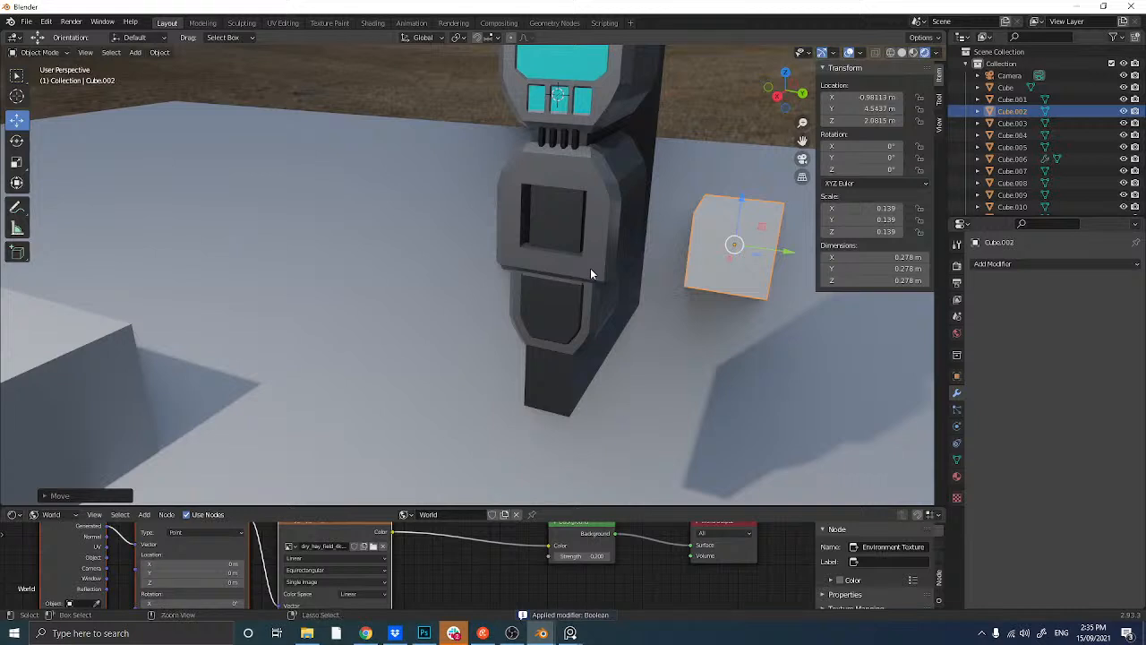
- Undo the cube's move and the applied Boolean, and remove the Boolean modifier from the middle housing
key("ctrl+z")
key("ctrl+z")
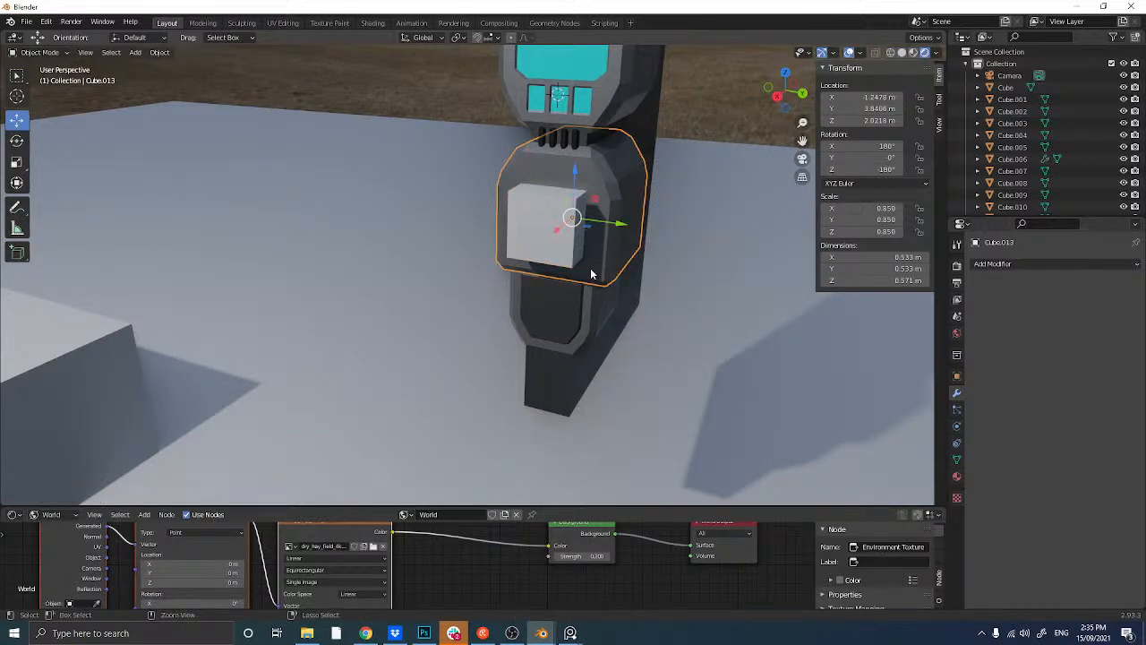
key("ctrl+z")
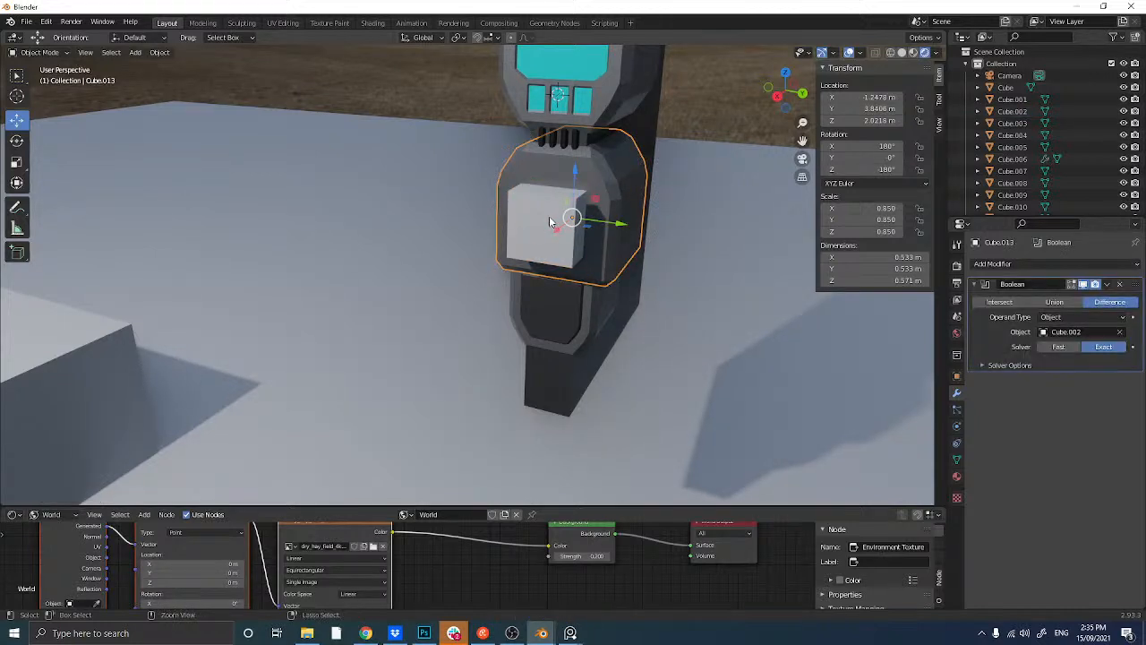
key("ctrl+z")
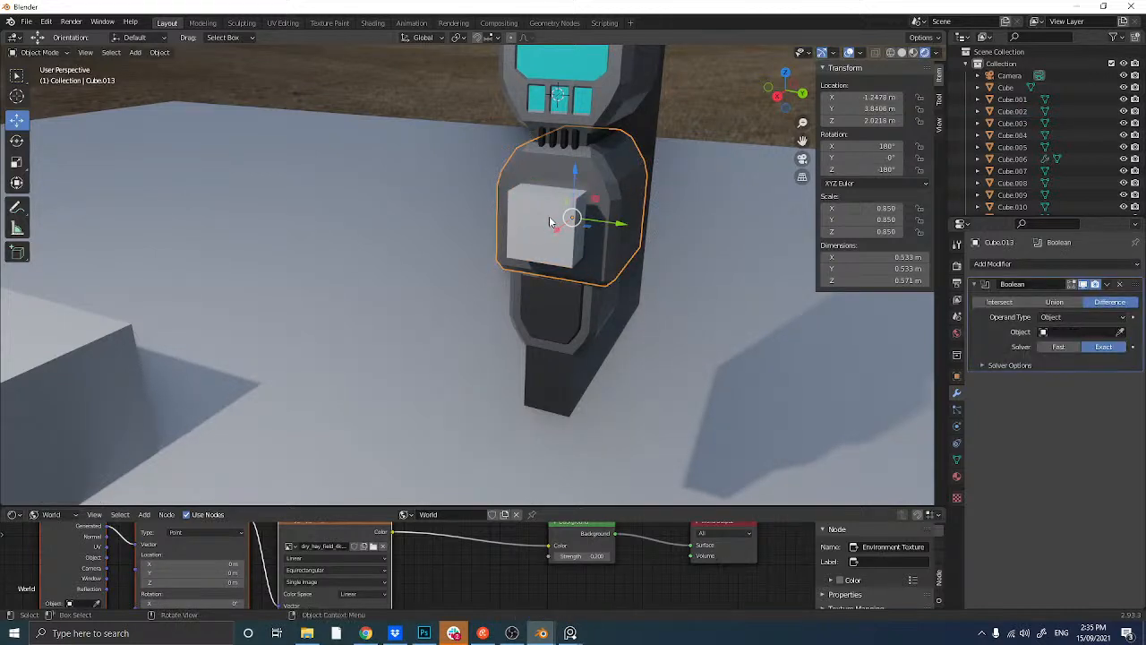
left_click(1121, 285)
- Bevel all edges of the small cube in front of the middle housing with a width of about 0.24 m
left_click(515, 217)
scroll(531, 226, "up", 3)
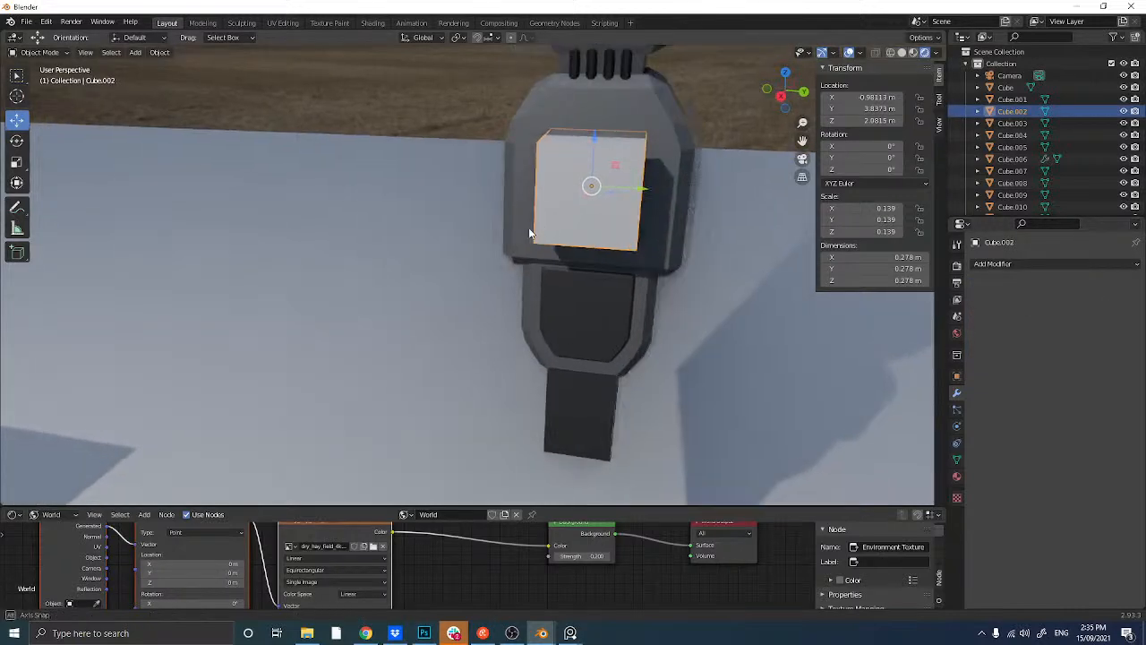
mouse_move(529, 233)
middle_mouse_down()
mouse_move(507, 226)
mouse_move(528, 216)
middle_mouse_up()
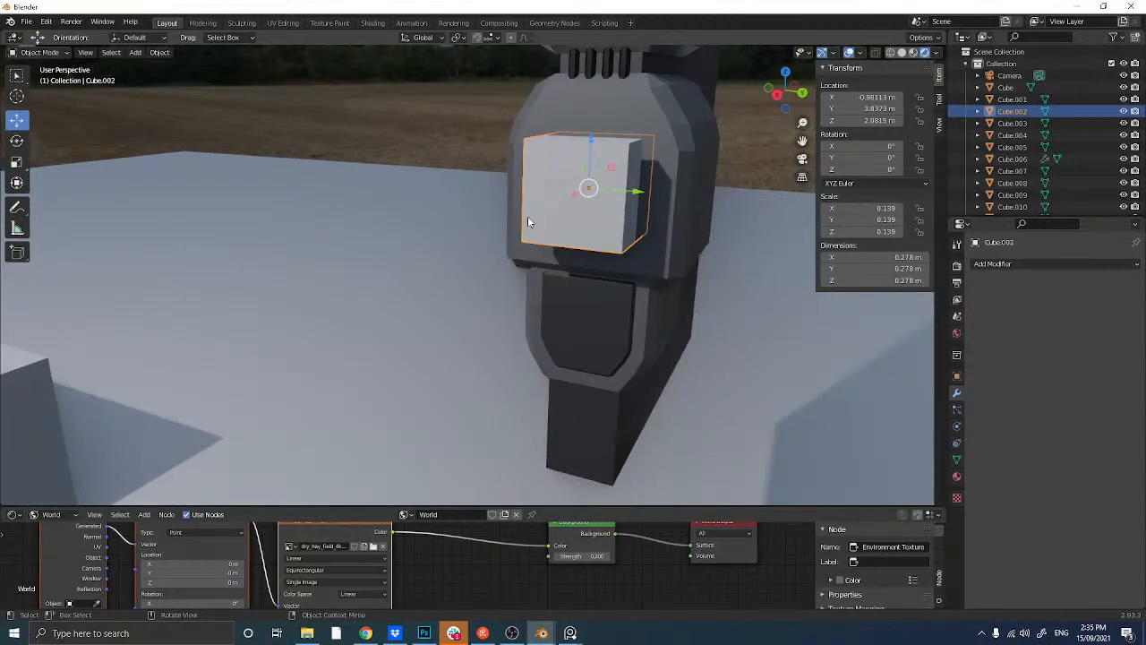
key("Tab")
key("ctrl+b")
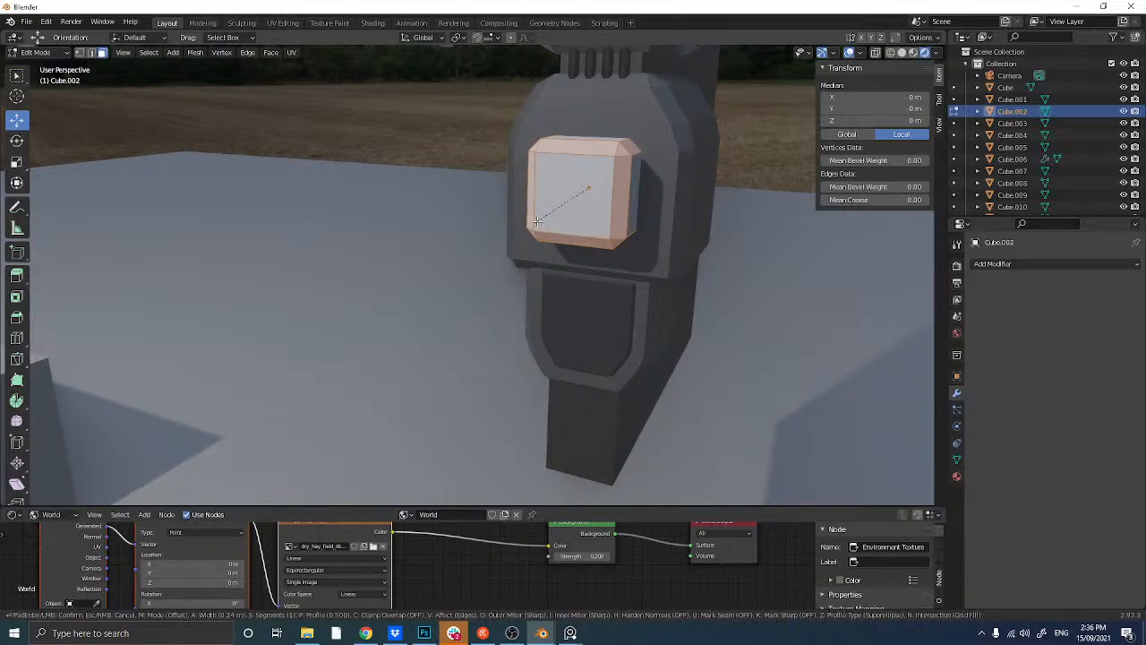
left_click(537, 220)
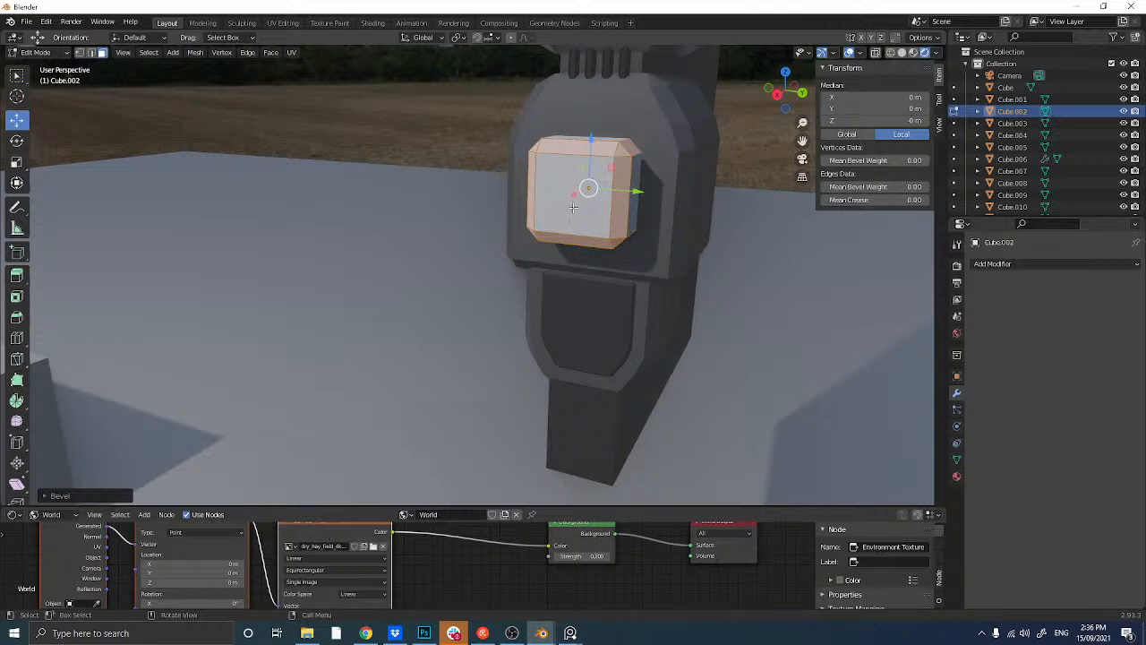
key("Tab")
middle_click_drag(573, 207, 591, 200)
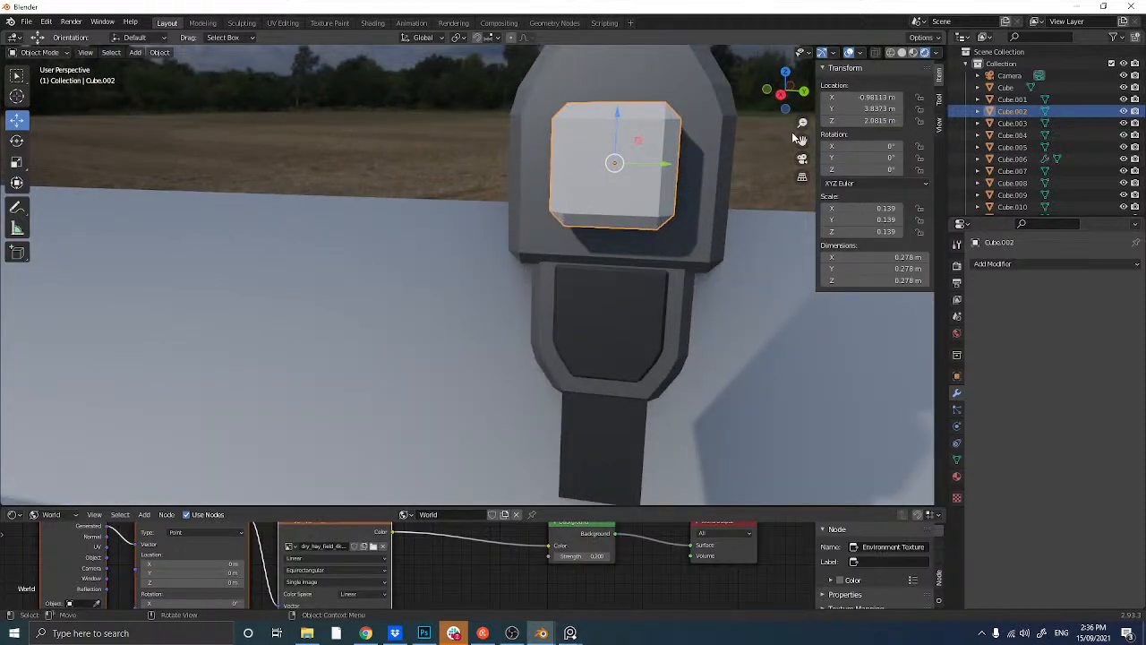
- Raise the small bevelled cube in the YZ plane to about 2.187 m in Z, near the middle housing's upper edge
left_click(781, 94)
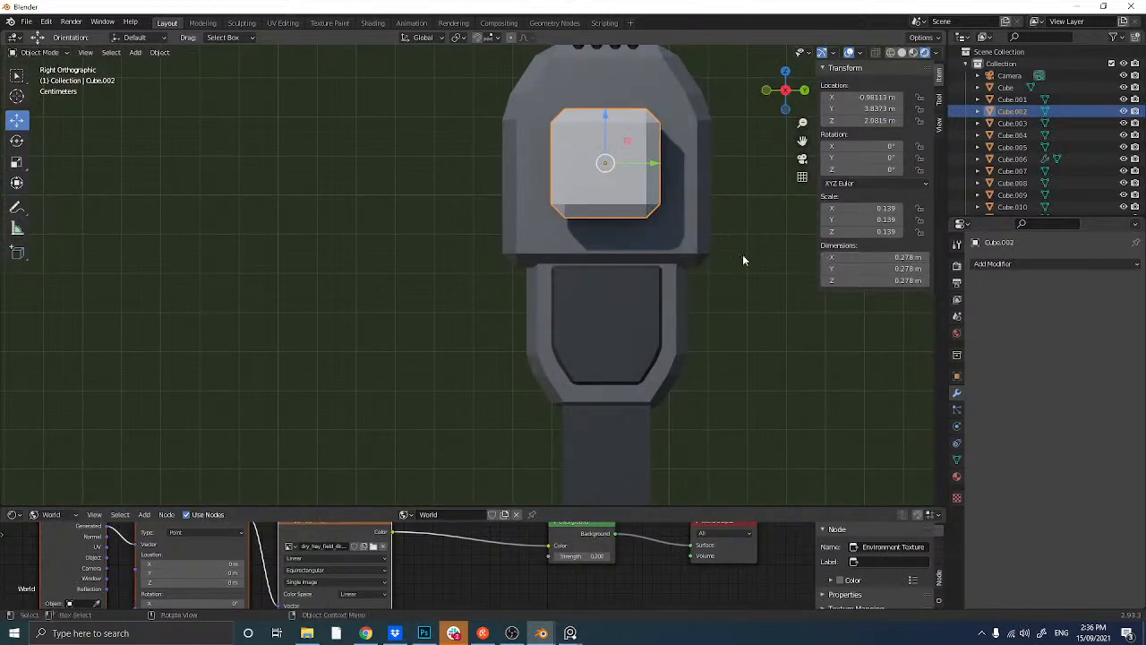
middle_click_drag(566, 182, 556, 245, "shift")
key("g")
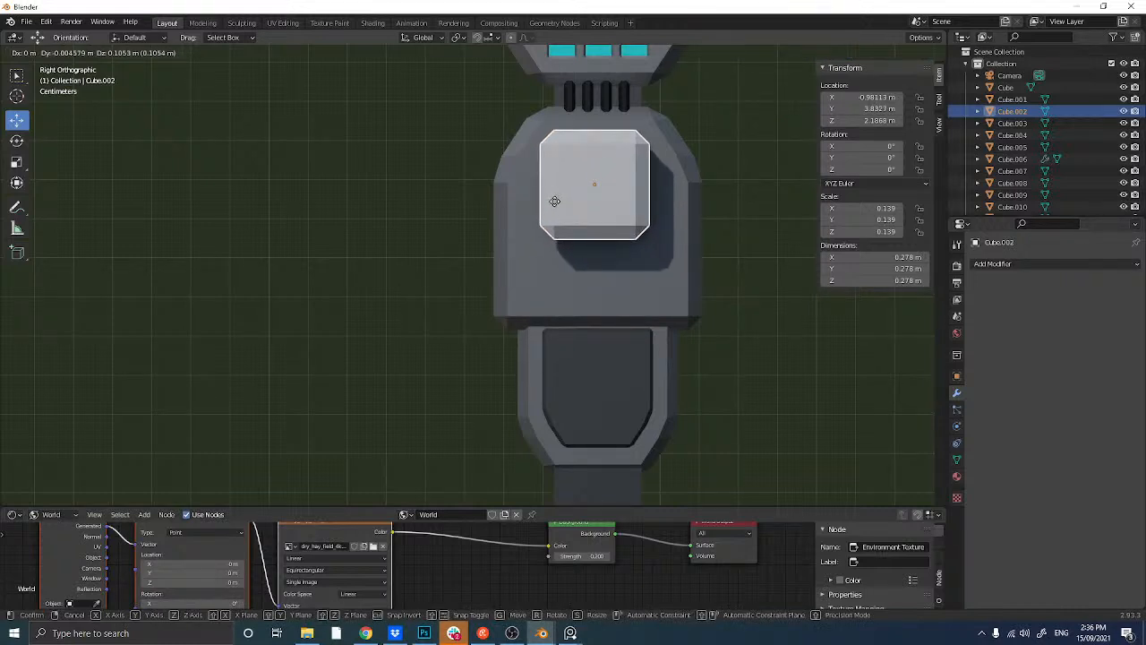
left_click(555, 201)
key("z")
middle_click_drag(554, 243, 431, 274)
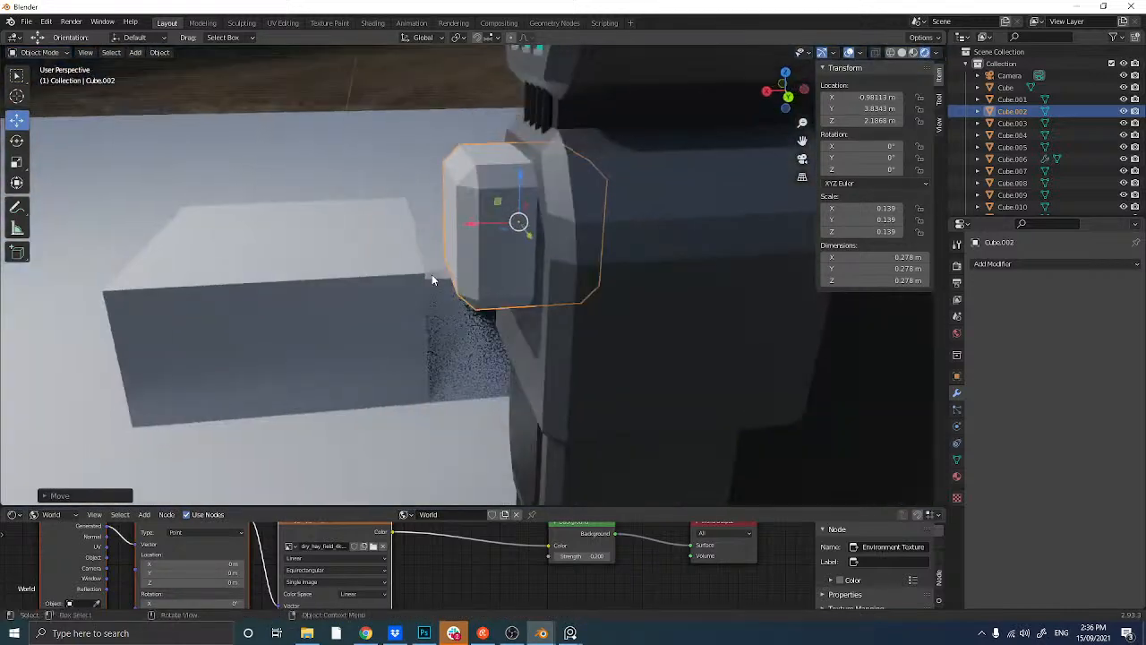
middle_click_drag(502, 227, 556, 232)
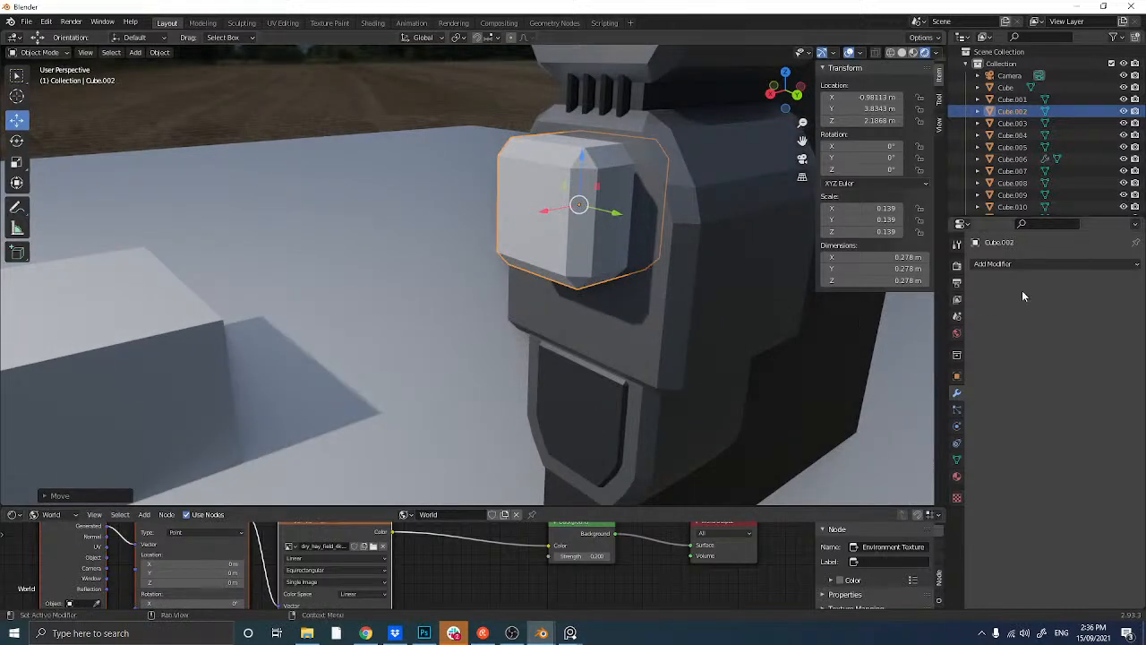
- Add a Boolean Difference modifier to the middle housing with the small bevelled cube as its object, and apply it
left_click(1022, 264)
left_click(714, 256)
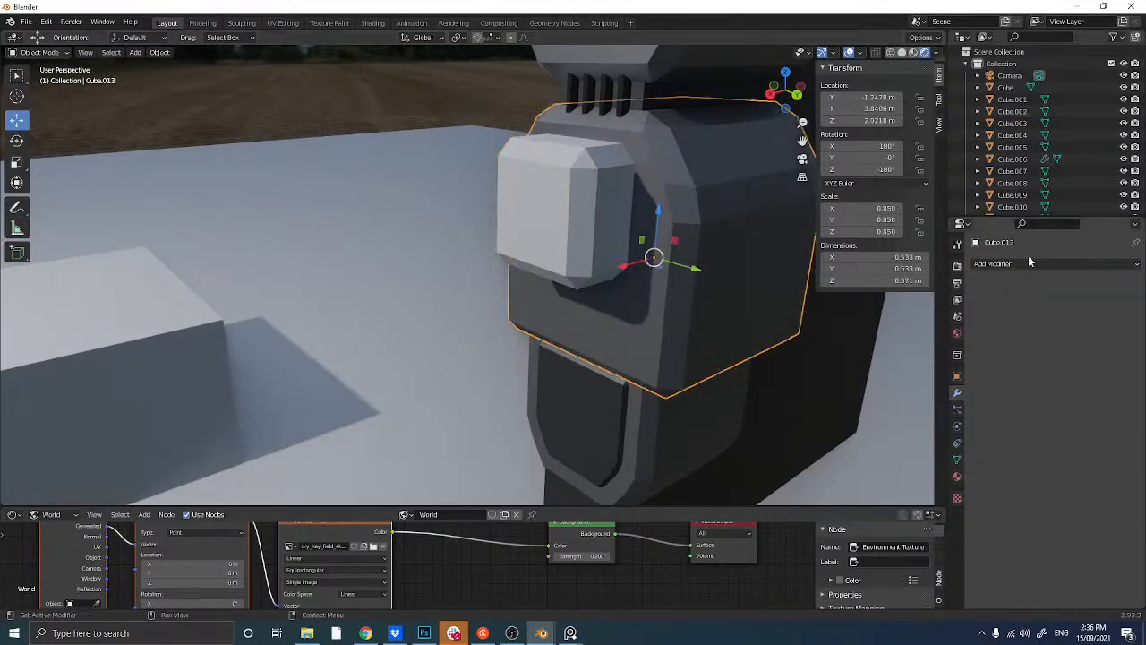
left_click(1028, 263)
left_click(903, 324)
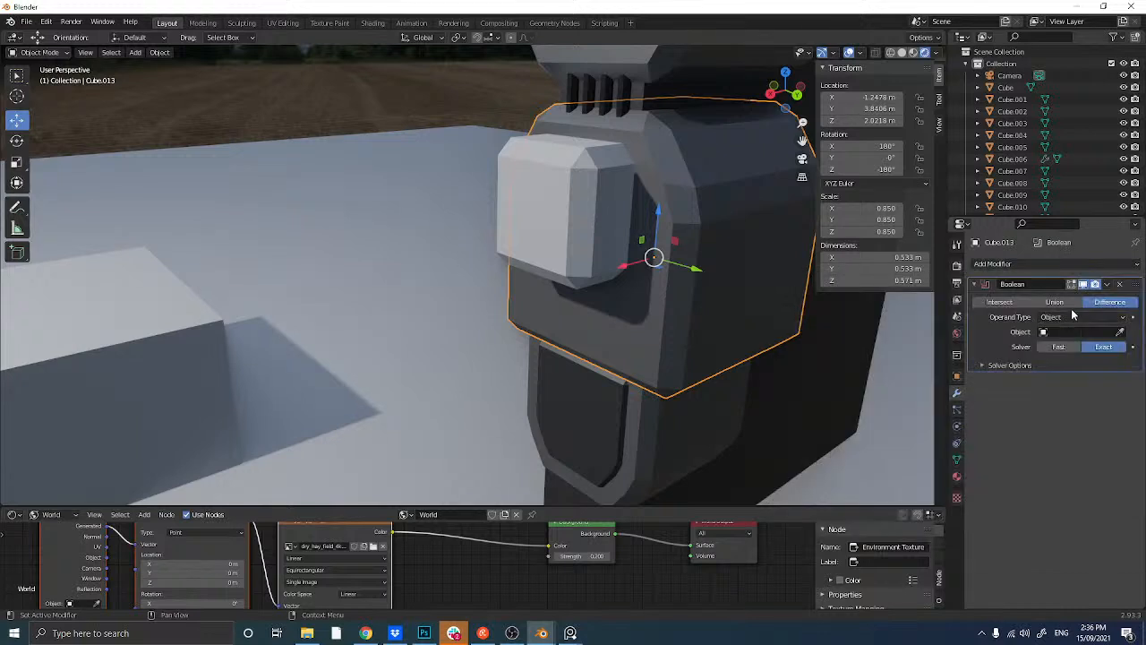
left_click(1119, 332)
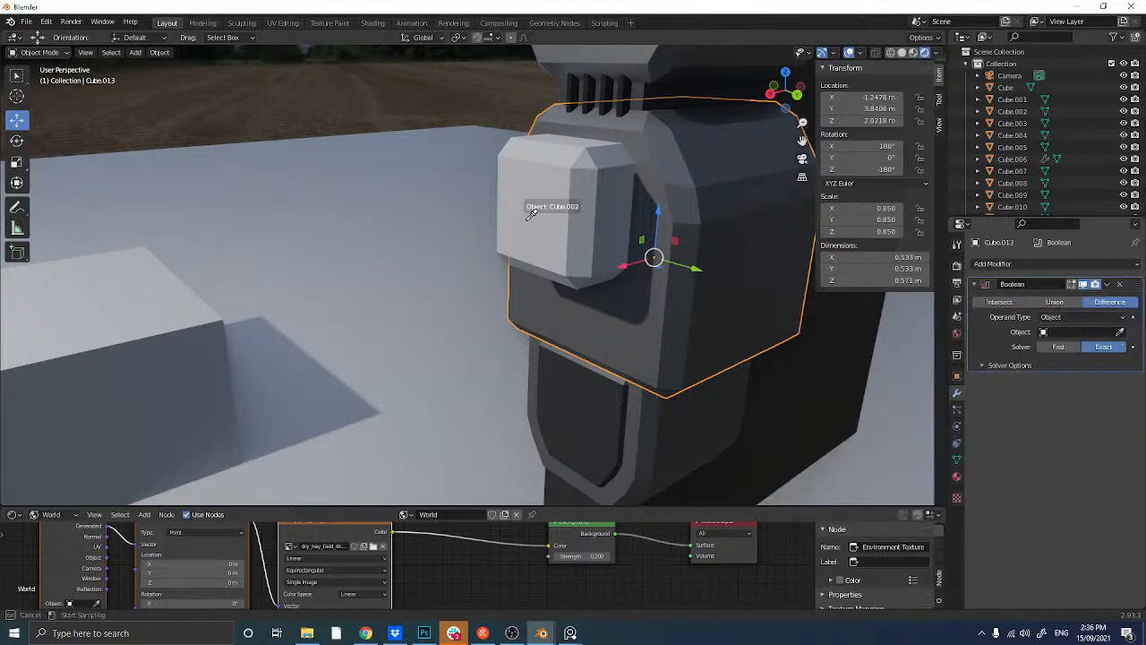
left_click(550, 202)
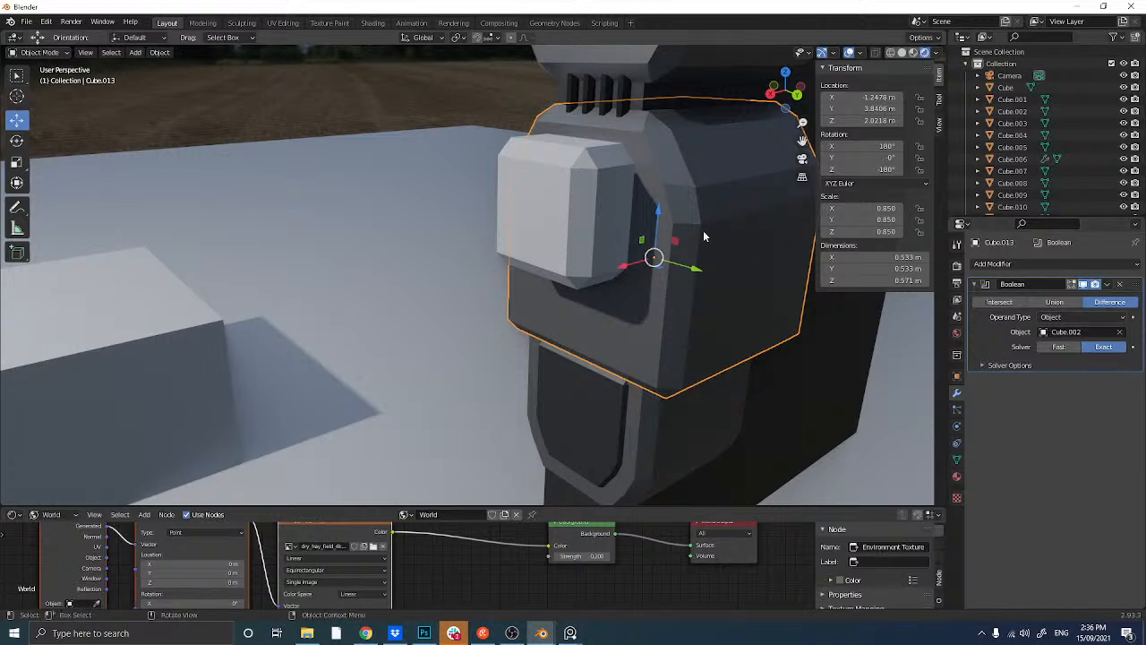
key("ctrl+a")
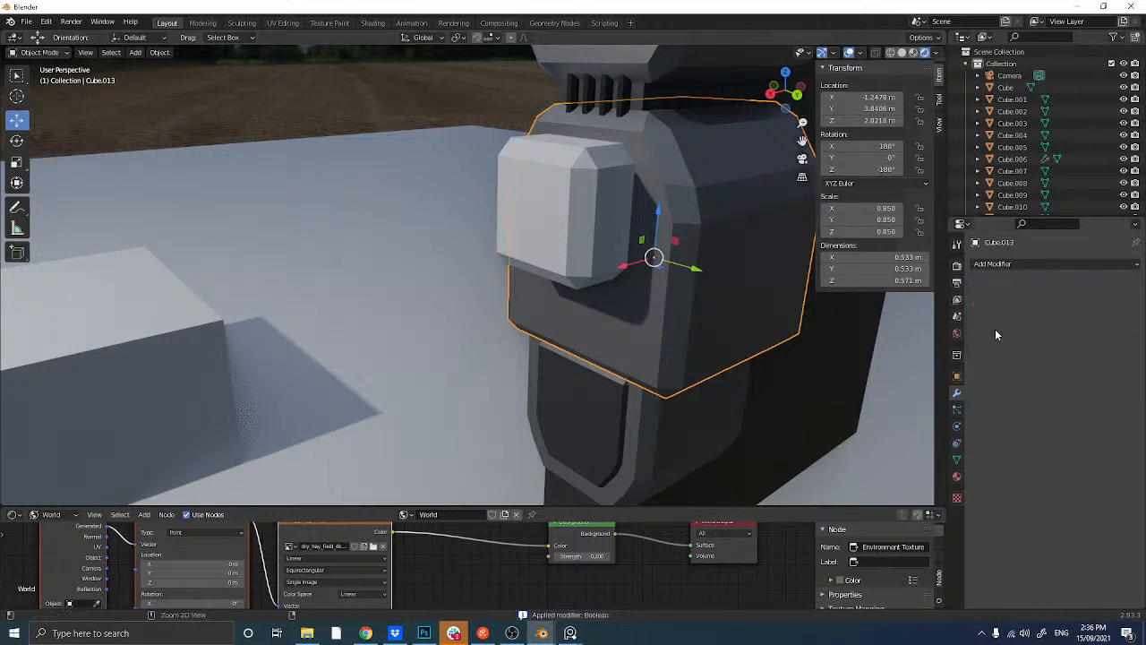
- Move the small bevelled cube aside along Y to about 4.22 m to inspect the recess, and undo the move
left_click(583, 212)
left_click_drag(610, 214, 773, 264)
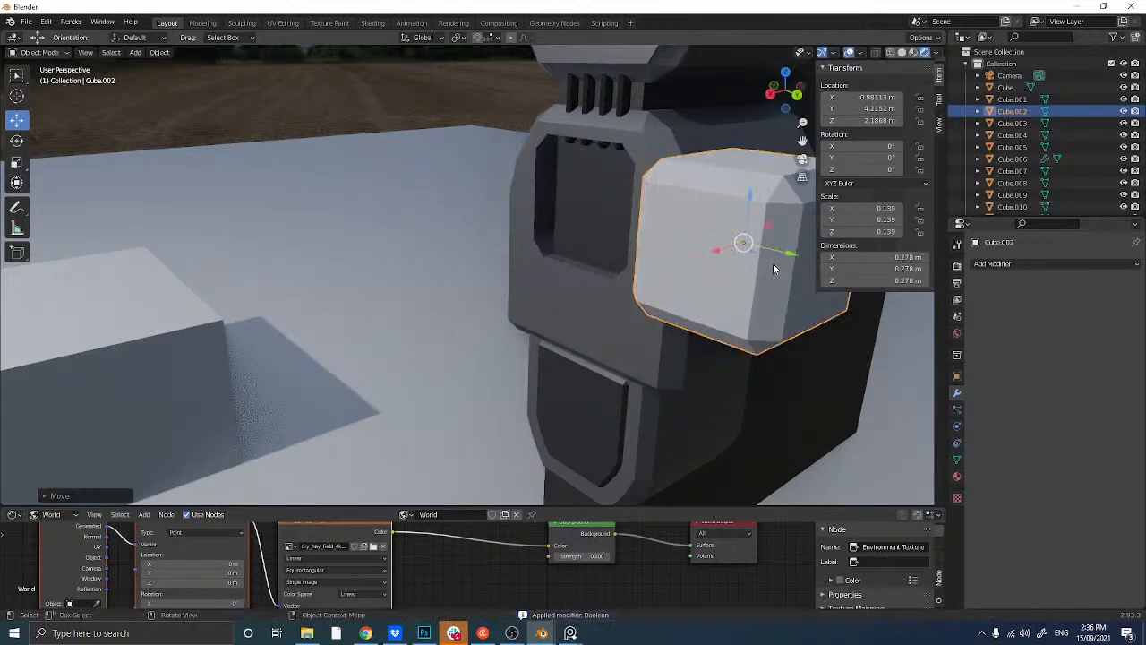
middle_click_drag(595, 231, 468, 152)
key("ctrl+z")
- Scale the small bevelled cube uniformly to about 0.136 and push it into the recess along X to about -1.074 m
scroll(460, 130, "up", 3)
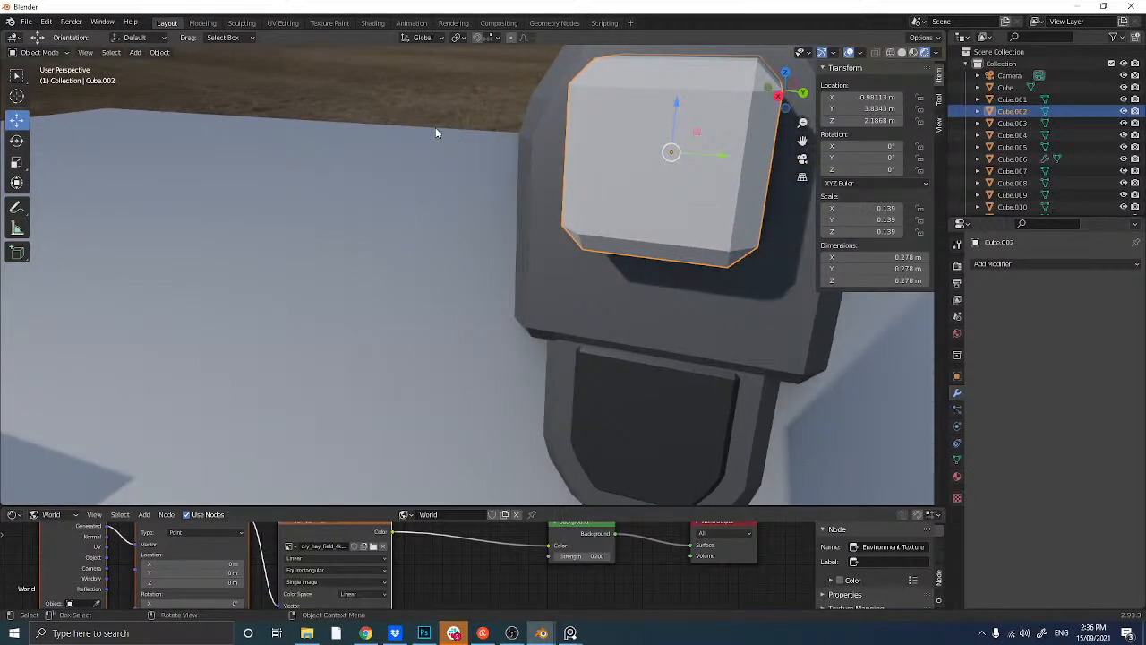
key("s")
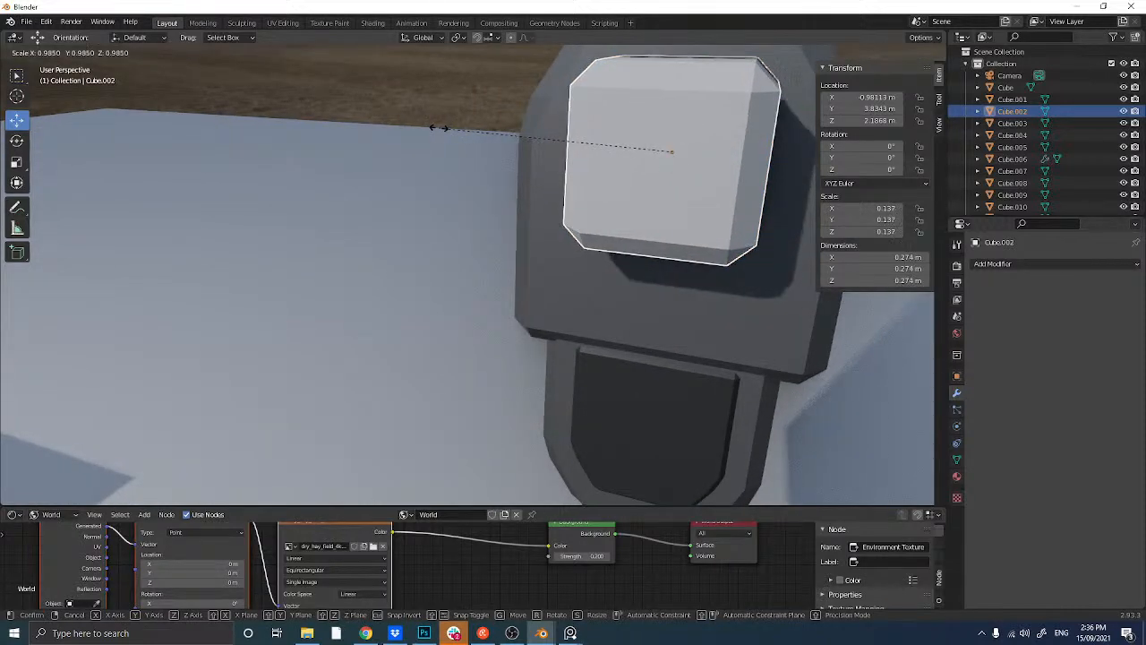
left_click(440, 127)
middle_click_drag(440, 128, 538, 215)
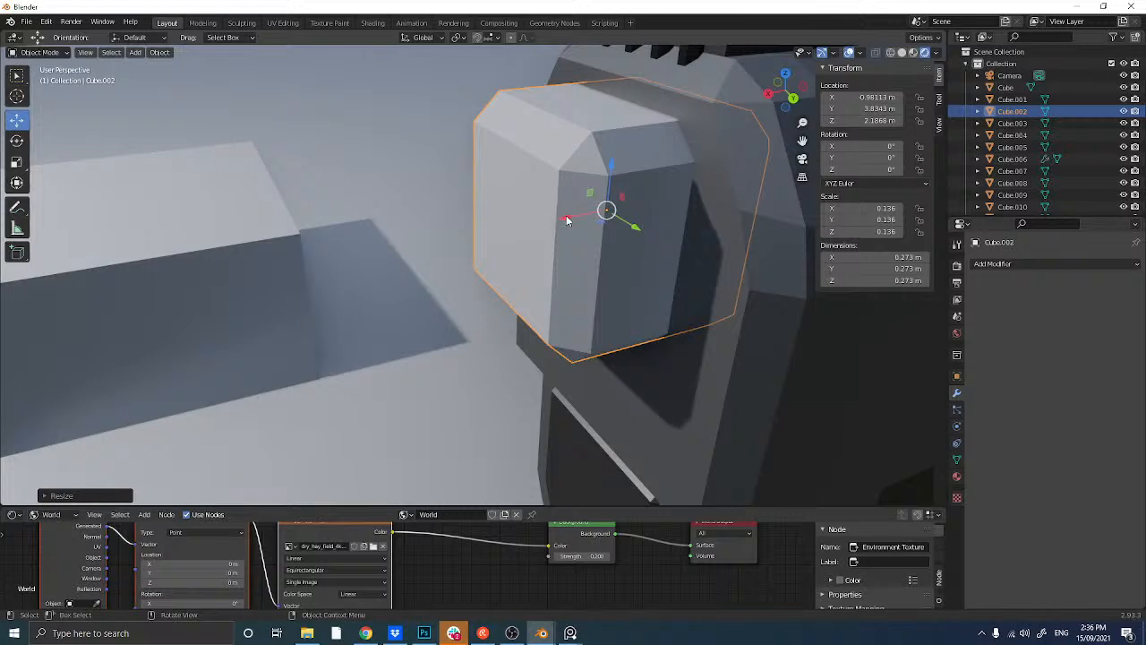
left_click_drag(567, 220, 638, 209)
middle_click_drag(637, 209, 583, 216)
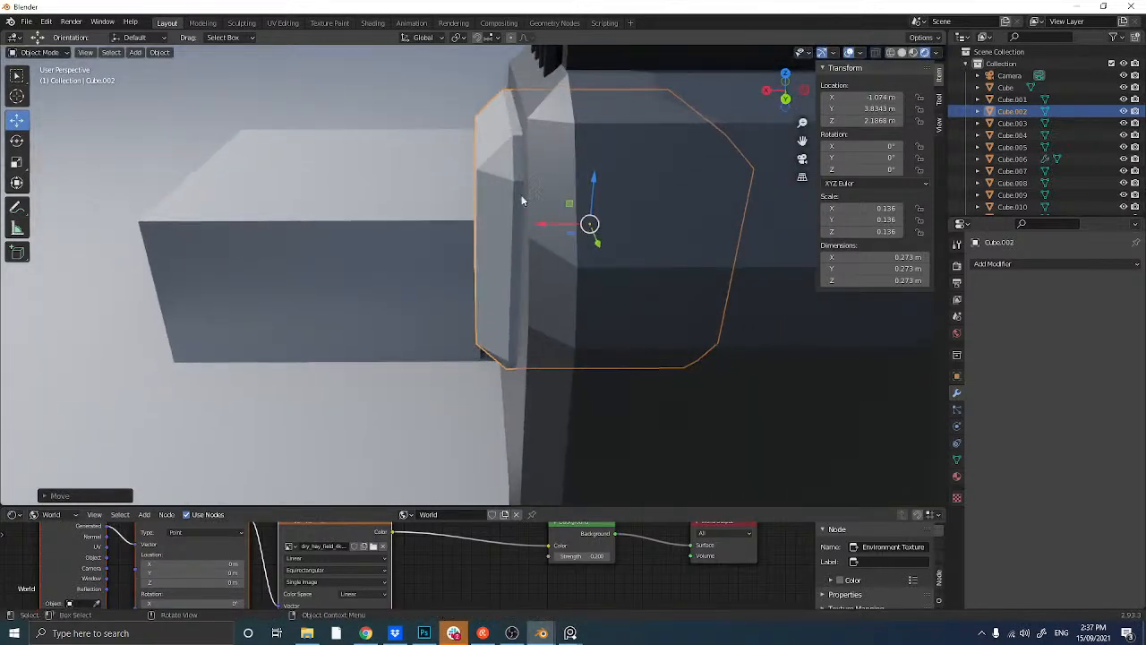
- Flatten the small bevelled cube along X to a scale of about 0.026 and shift it to about -1.004 m in X
left_click(15, 165)
left_click_drag(543, 225, 501, 228)
left_click(16, 121)
left_click(17, 164)
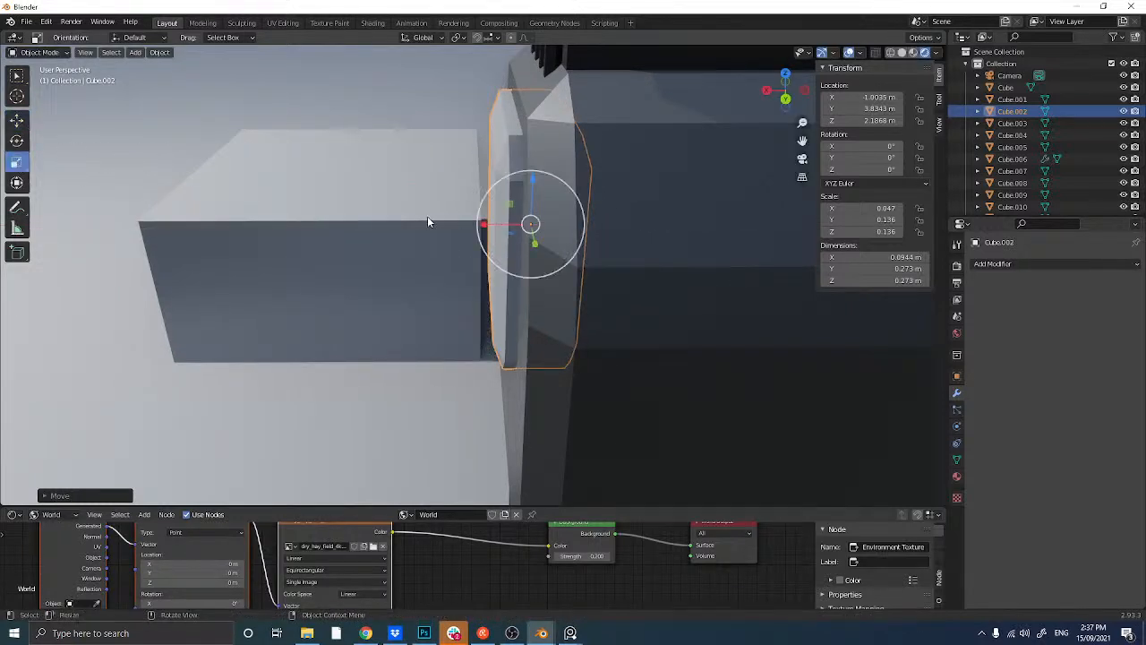
left_click_drag(484, 224, 515, 223)
left_click(19, 125)
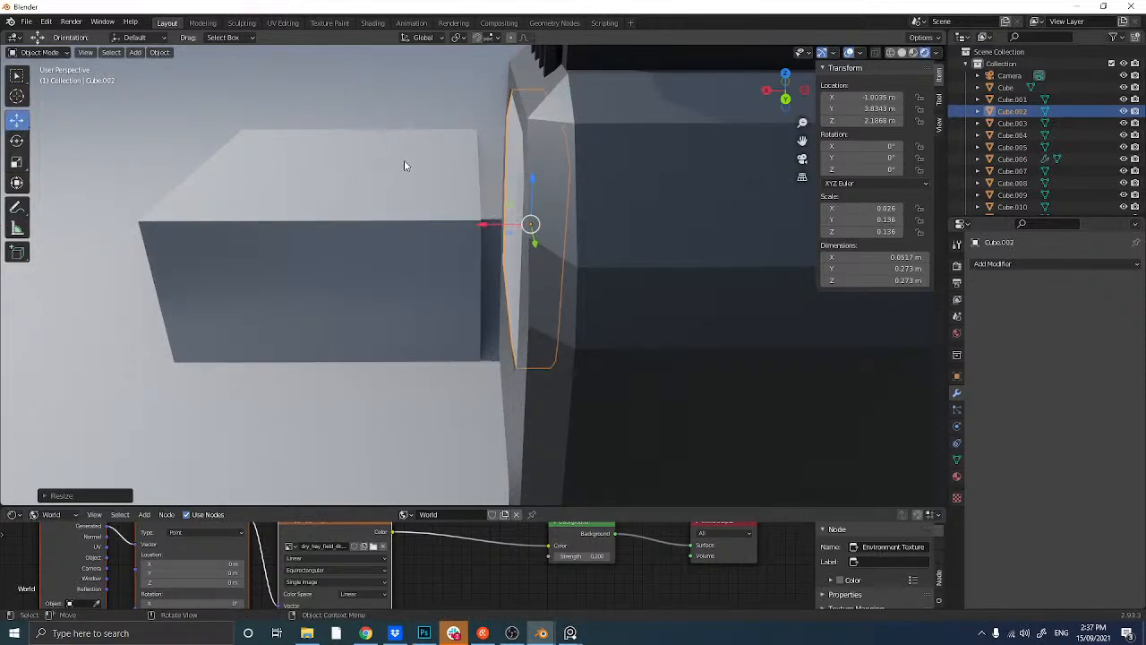
- Add a new mesh cube and scale it uniformly to about 0.127
middle_click_drag(406, 166, 480, 156)
scroll(575, 159, "up", 1)
middle_click_drag(575, 163, 600, 108)
middle_click_drag(673, 107, 532, 164)
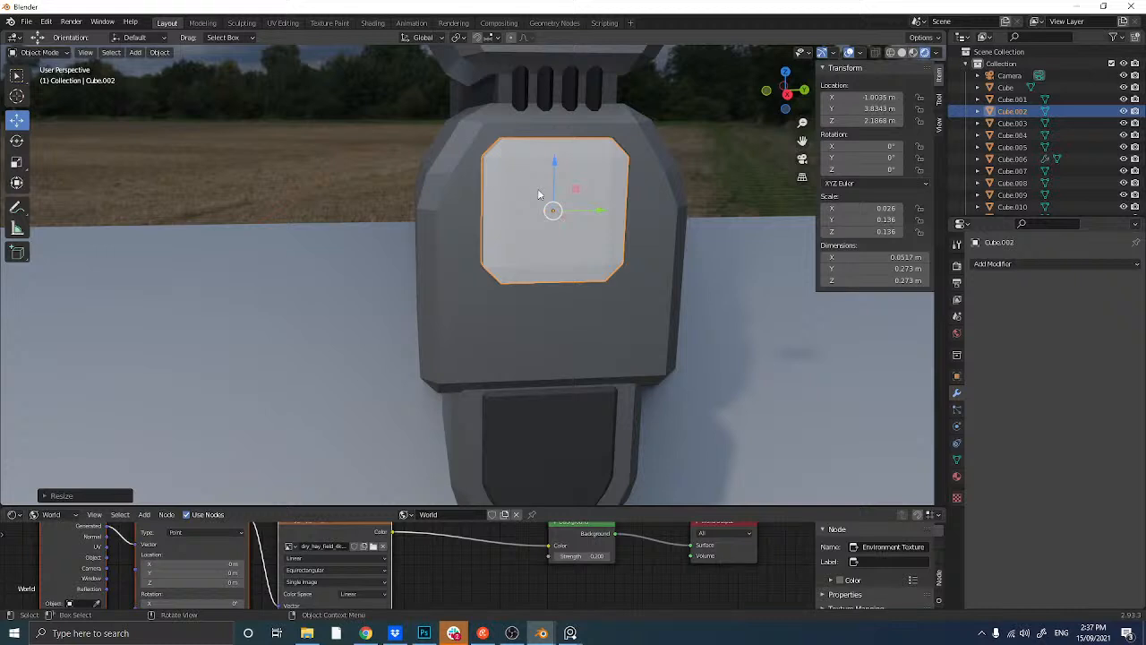
middle_click_drag(538, 188, 485, 337)
scroll(453, 315, "down", 3)
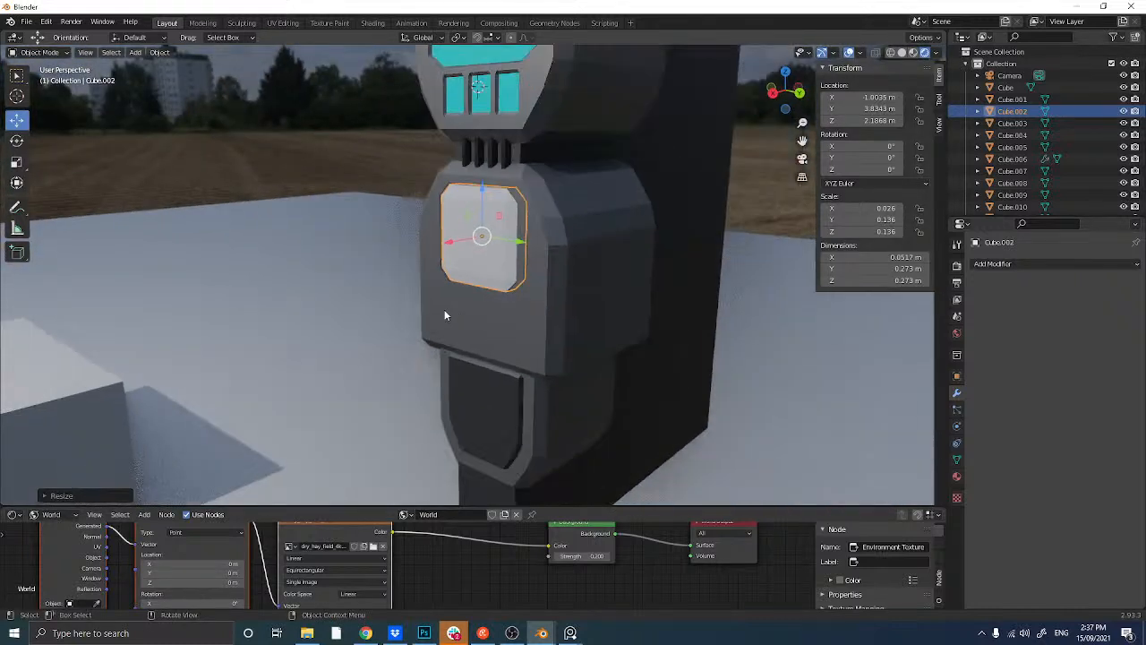
key("shift+a")
mouse_move(448, 290)
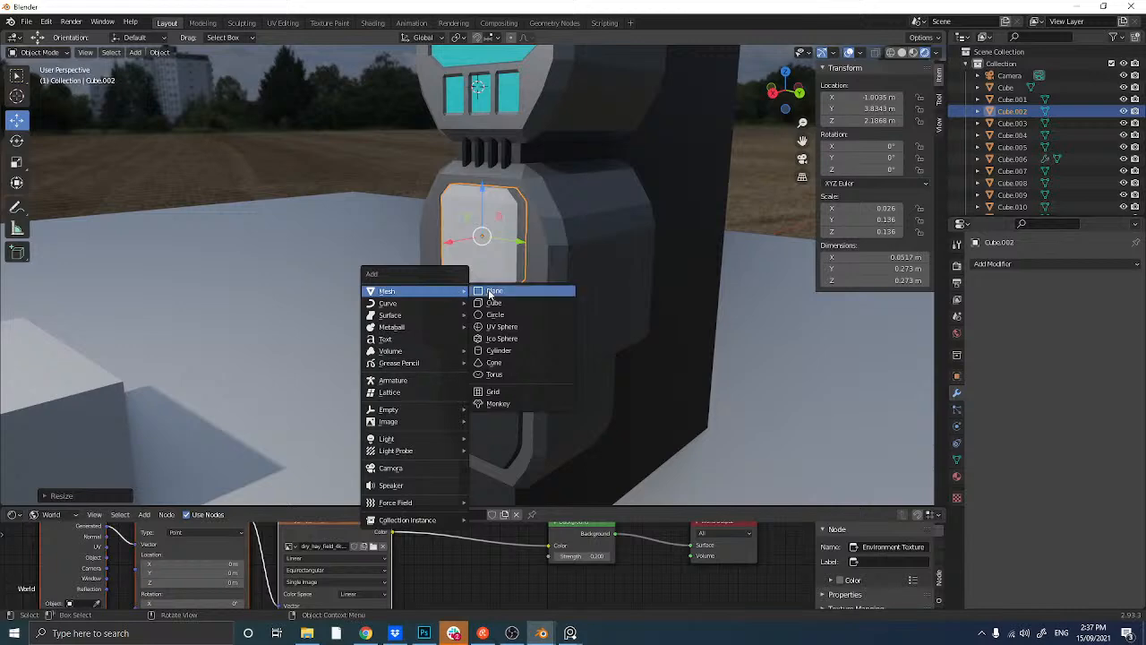
left_click(490, 295)
key("s")
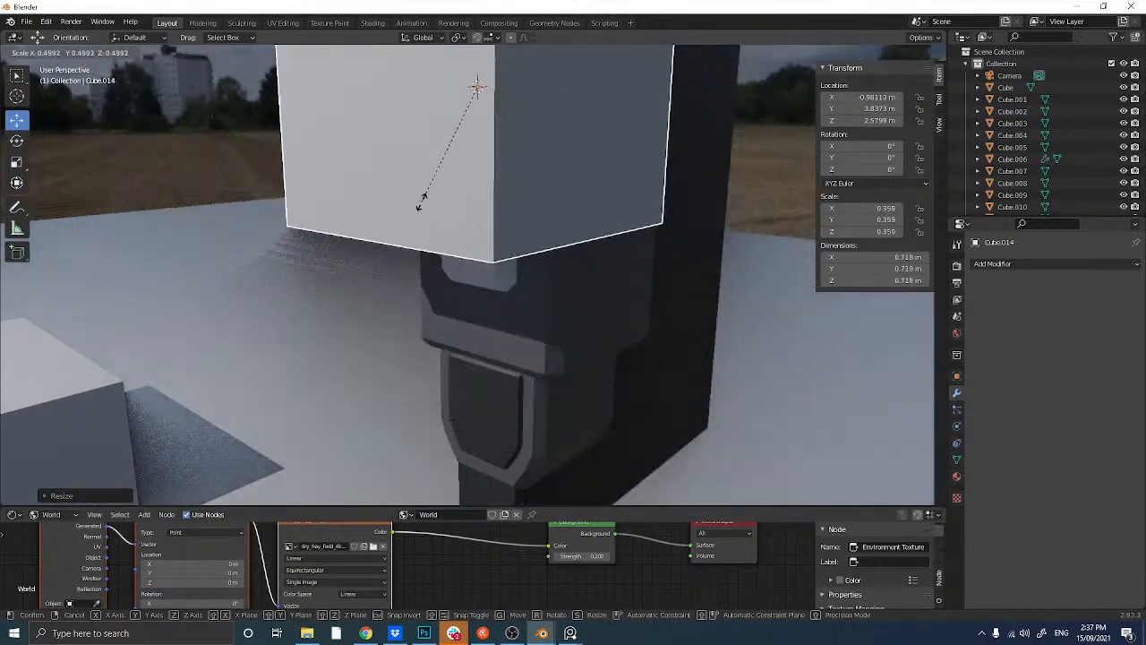
left_click(428, 148)
key("s")
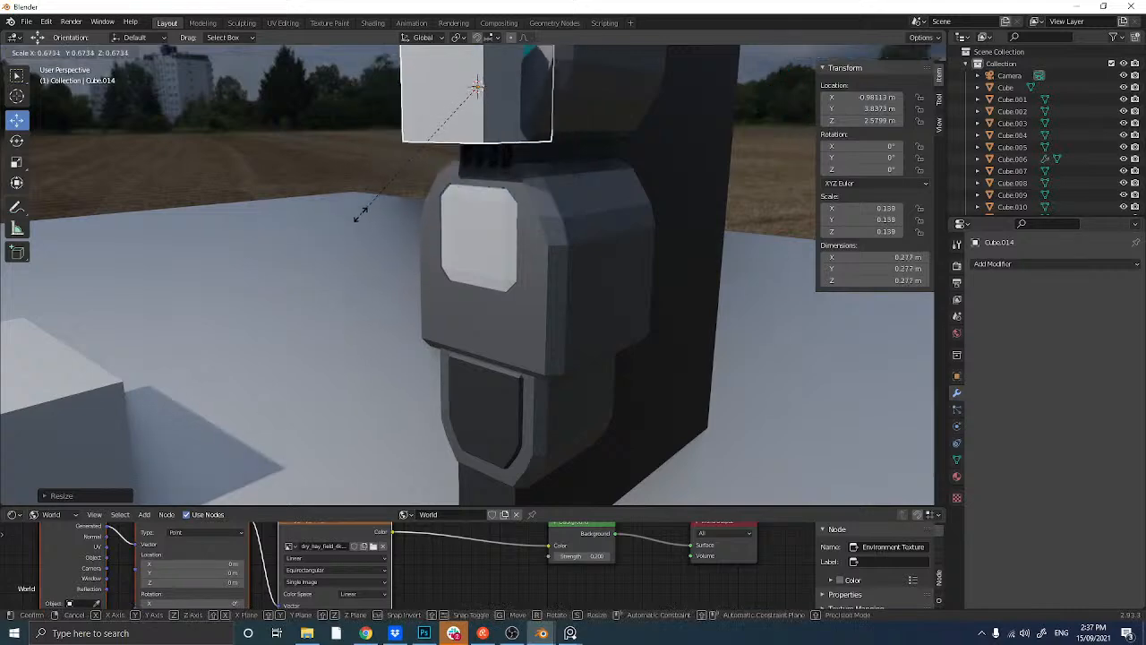
left_click(365, 226)
- Move the new cube down along Z to about 1.99 m, in front of the middle housing's lower half
middle_click_drag(369, 230, 481, 260)
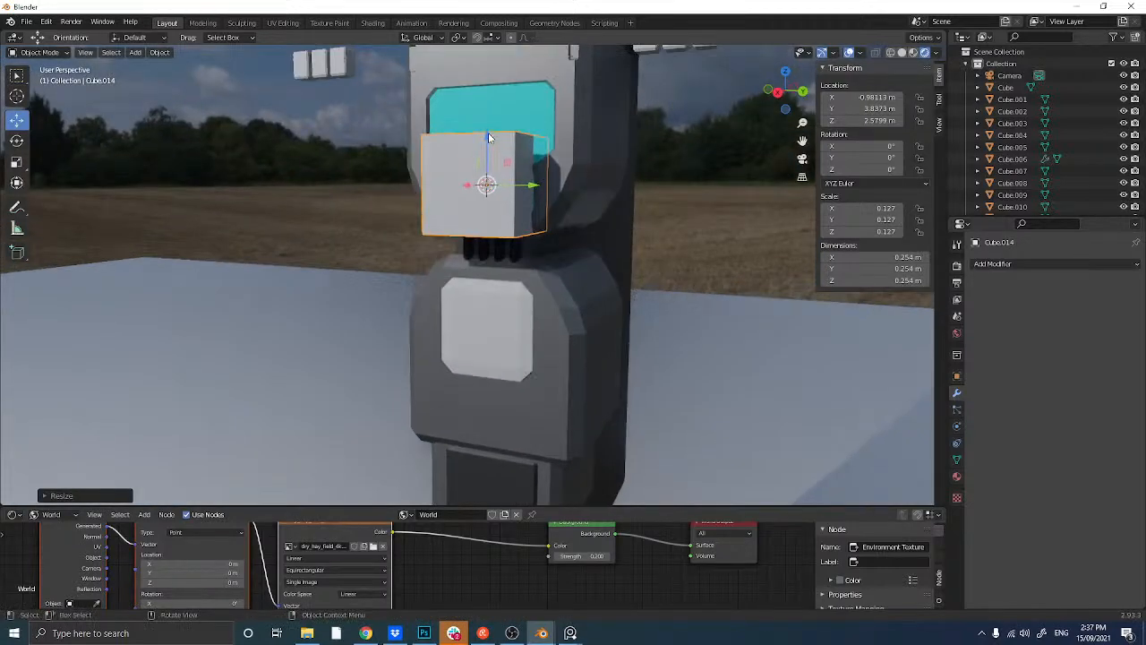
left_click_drag(488, 134, 482, 351)
middle_click_drag(420, 329, 377, 318)
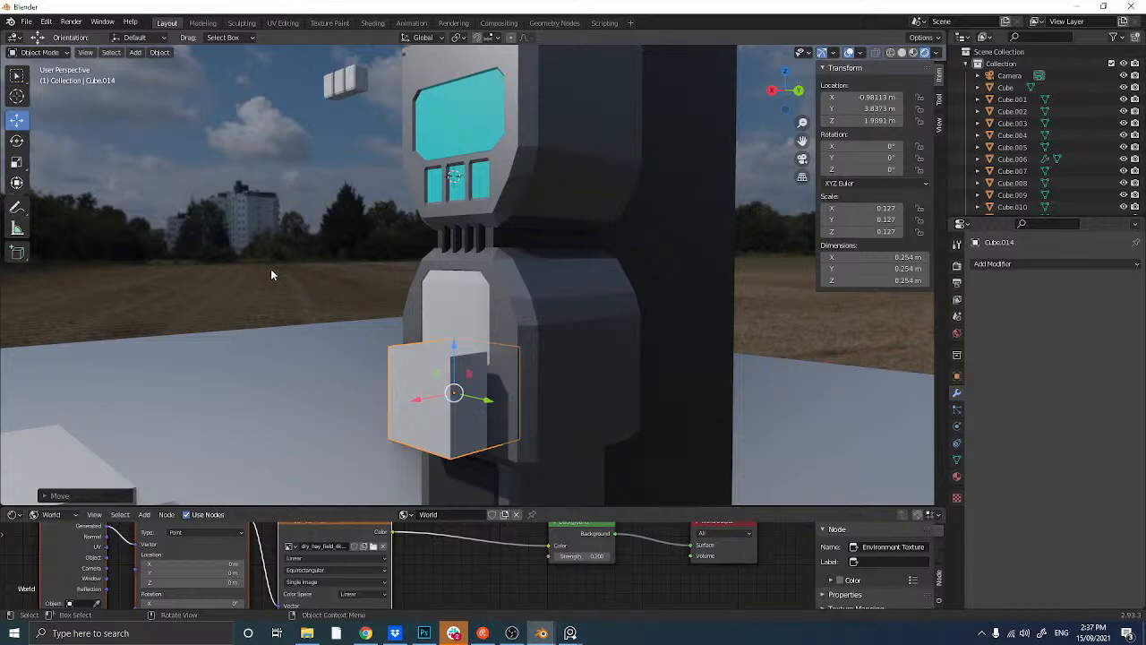
- Bevel all edges of the new cube with a width of about 0.073 m
key("Tab")
key("ctrl+b")
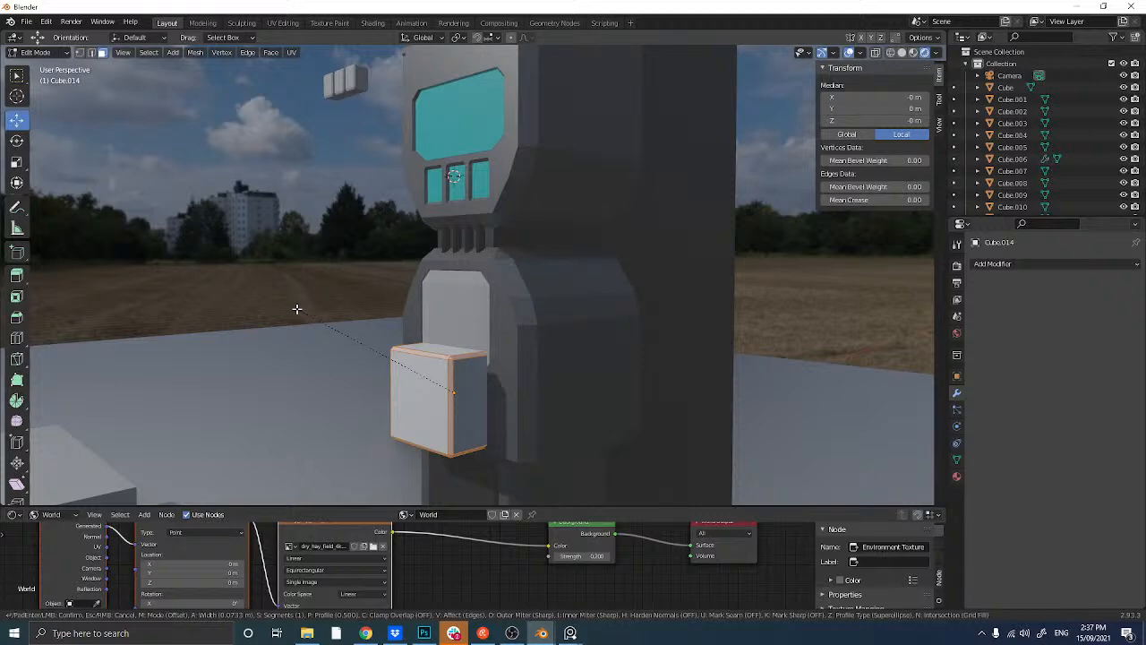
left_click(298, 310)
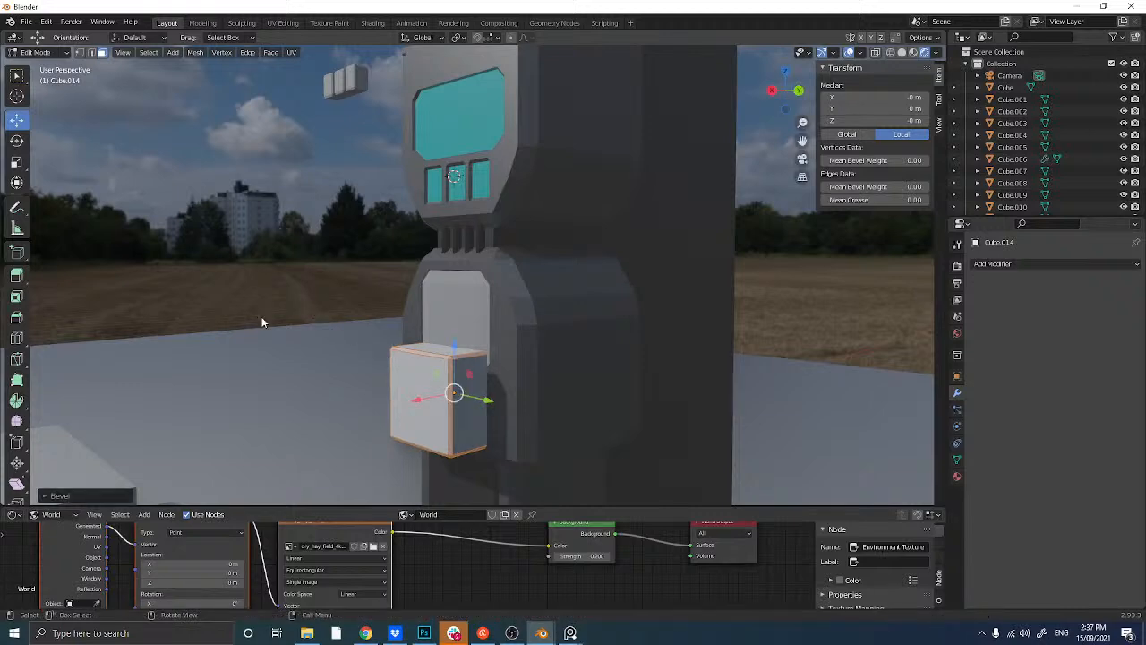
middle_click_drag(263, 323, 656, 194)
key("Tab")
- Scale the newly bevelled cube uniformly to about 0.135, matching the width of the light panel above it in the right view
key("s")
left_click(306, 332)
left_click(784, 89)
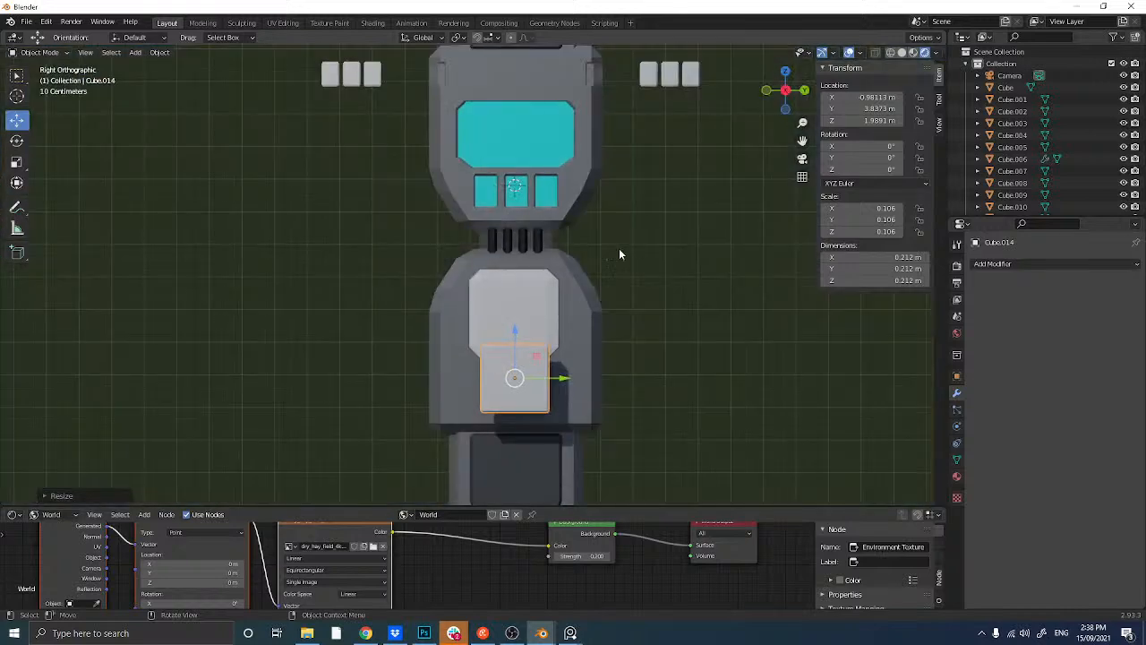
scroll(568, 304, "up", 6)
key("s")
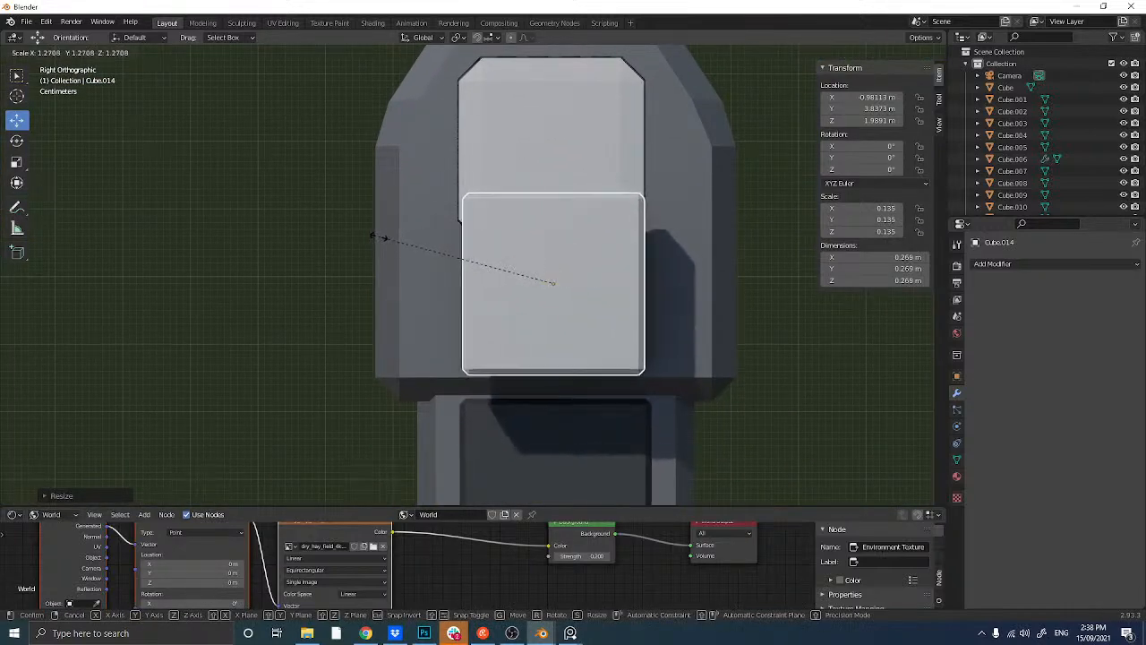
left_click(378, 240)
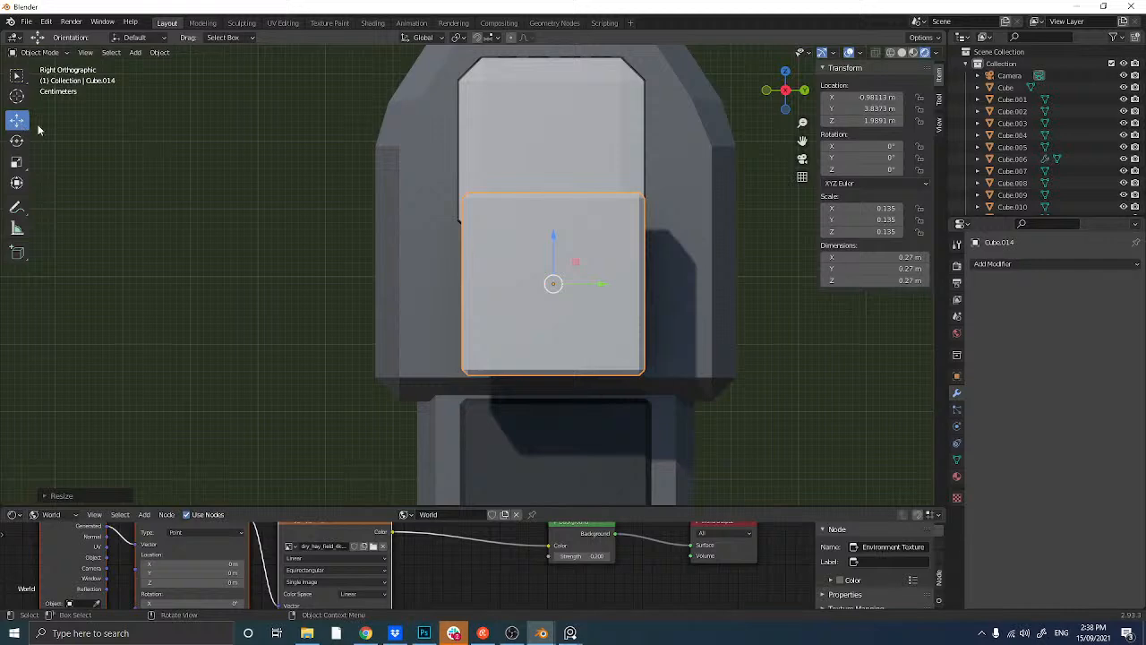
- Align the lower cube with the light panel at about 3.834 m in Y, and scale it uniformly to about 0.138
key("g")
key("y")
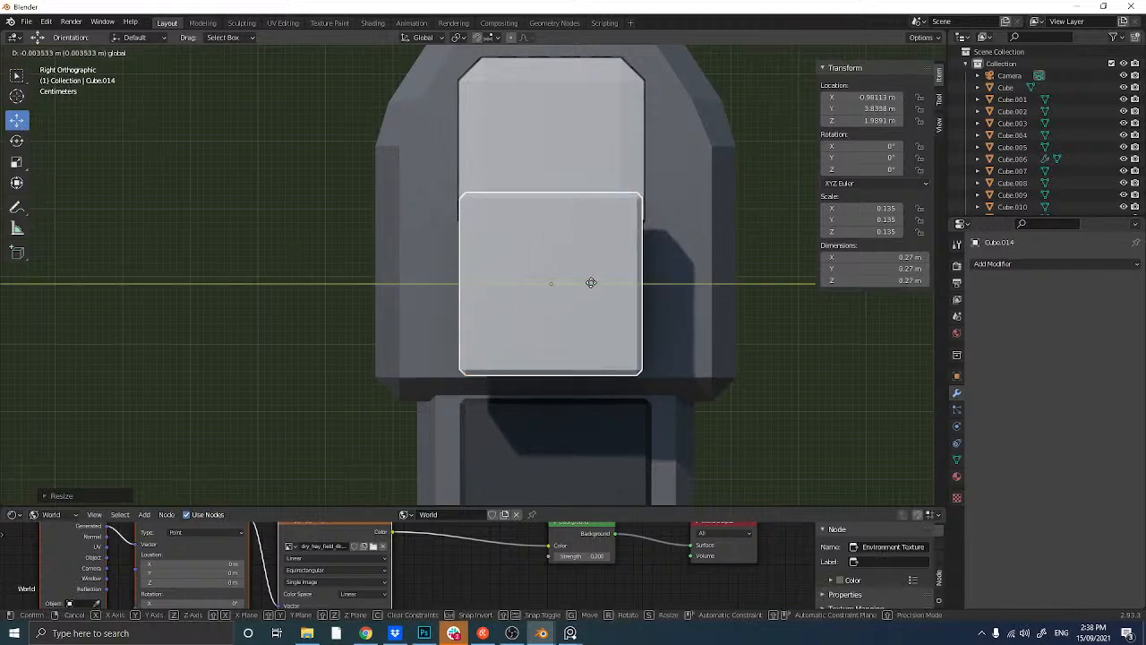
left_click(591, 283)
key("s")
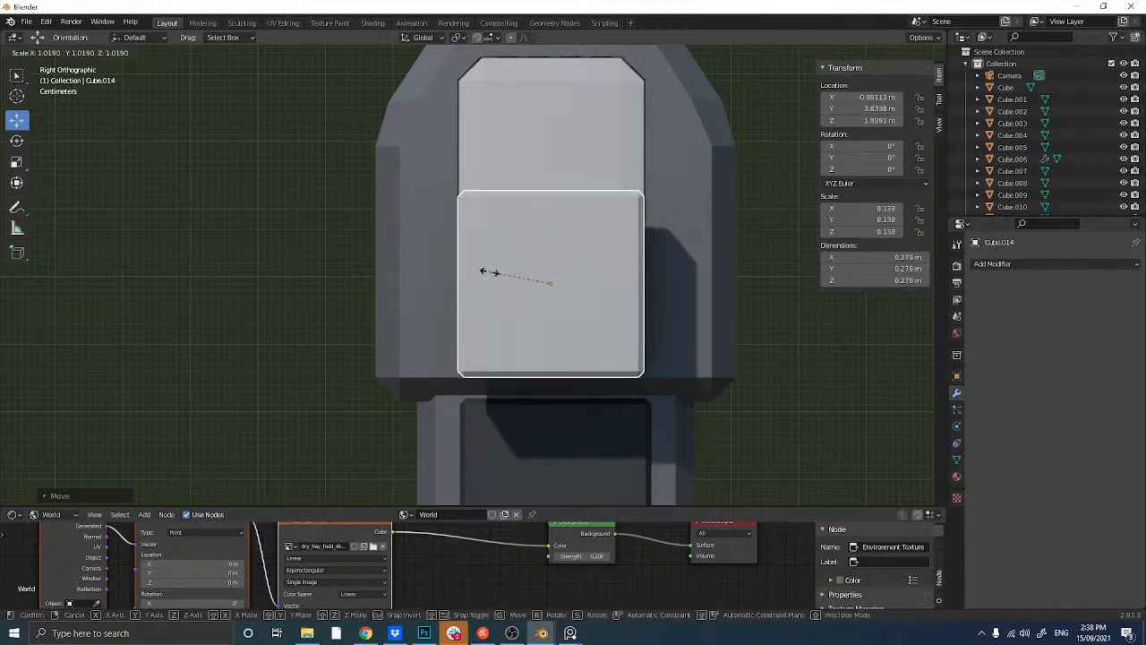
left_click(520, 283)
- Push the lower cube into the middle housing along X to about -1.119 m
middle_click_drag(520, 283, 369, 302)
key("g")
key("x")
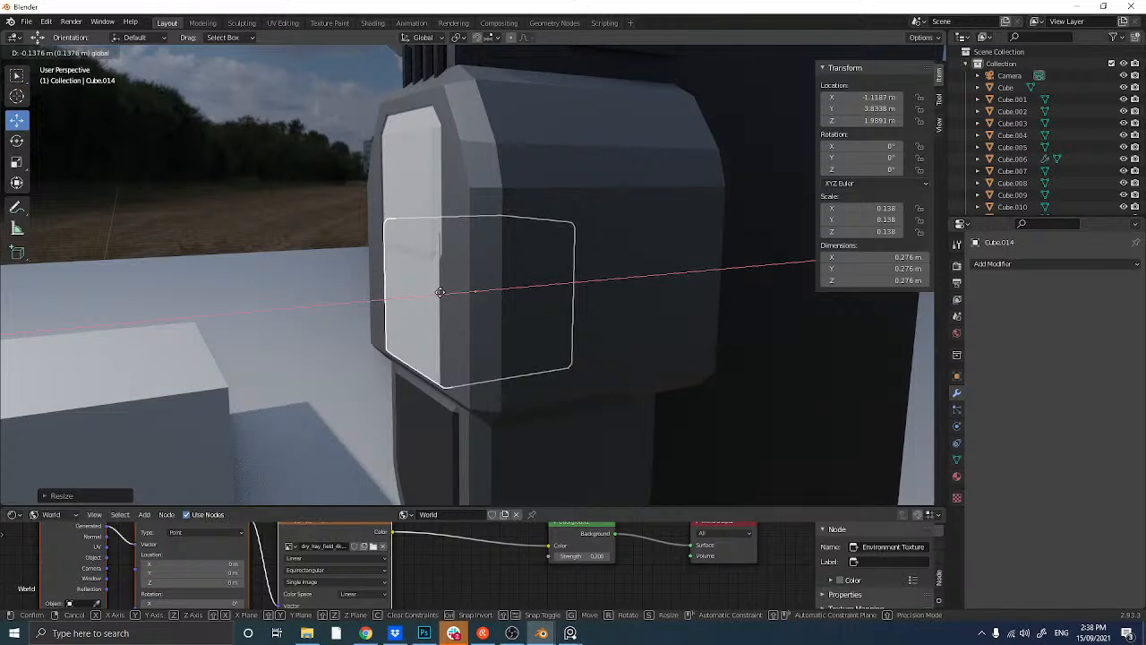
left_click_drag(440, 292, 440, 292)
- Shorten the lower cube along Z to a scale of about 0.117 and raise it to about 1.958 m in Z
middle_click_drag(440, 292, 519, 248)
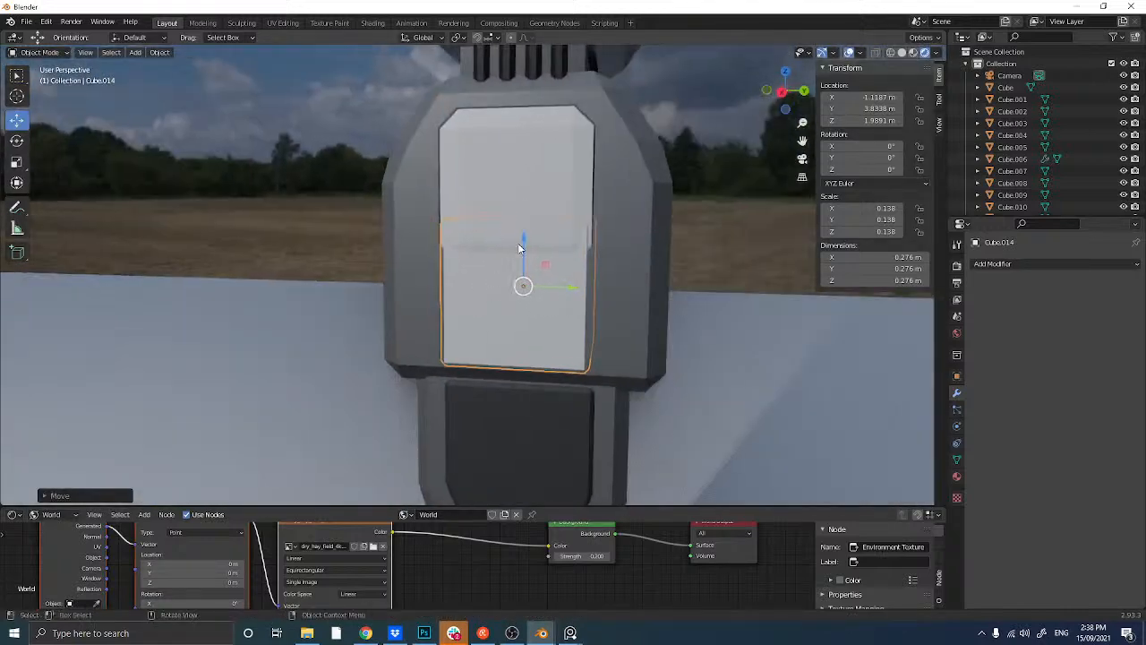
left_click(20, 163)
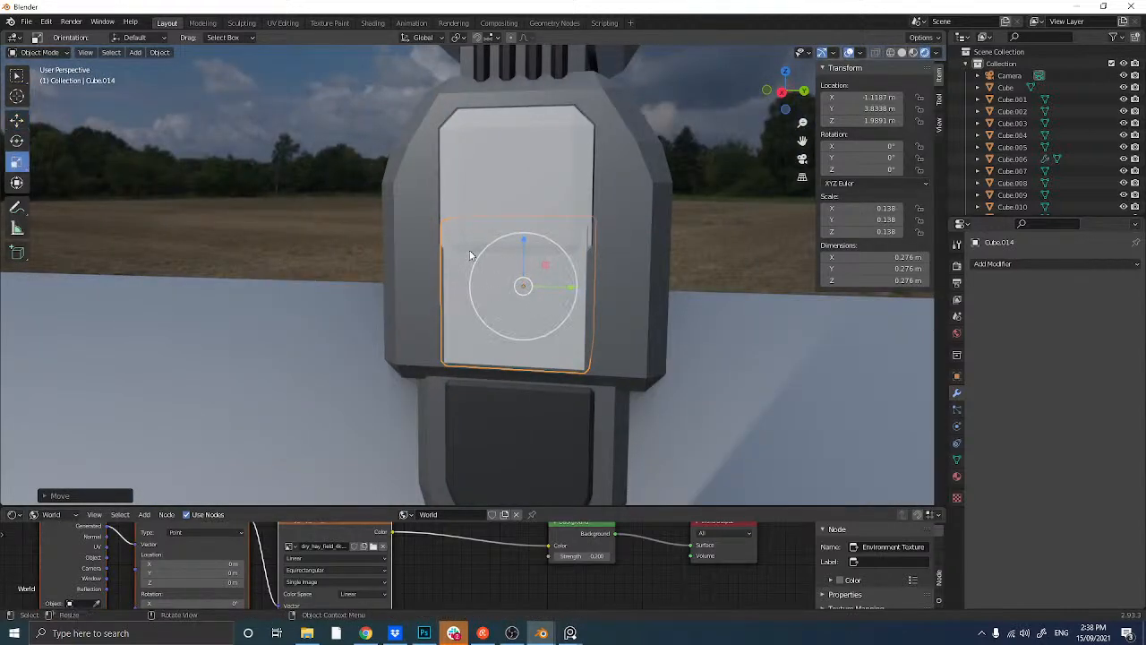
left_click_drag(527, 240, 526, 268)
left_click(17, 120)
middle_click_drag(417, 249, 471, 243)
scroll(472, 244, "up", 2)
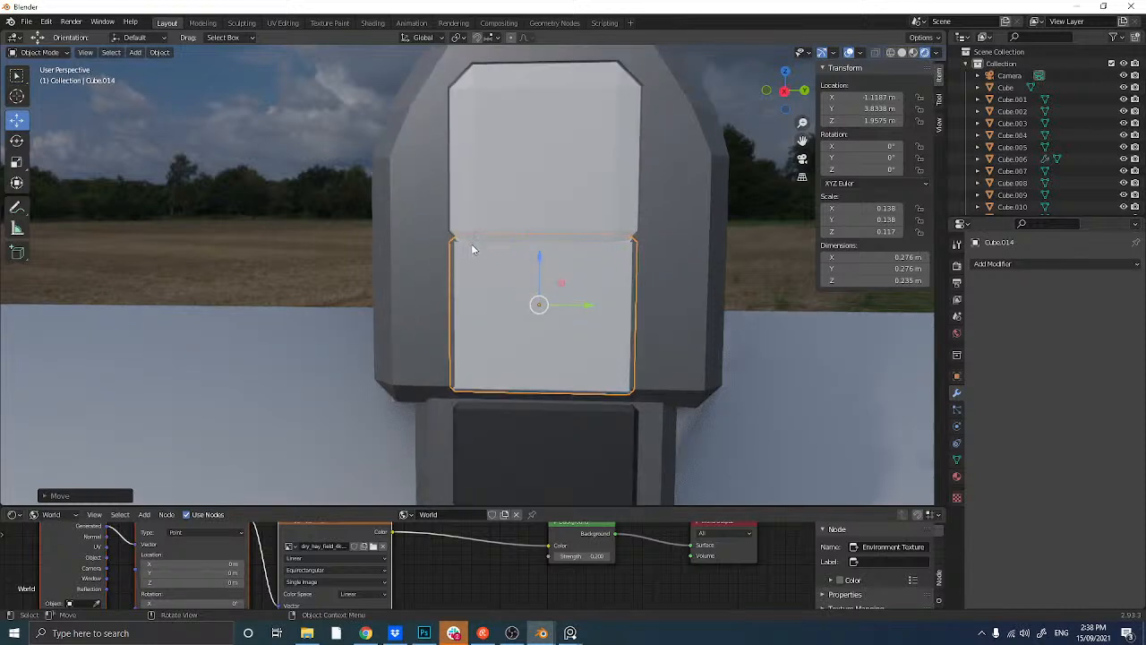
- Stretch the lower cube slightly along Z to a scale of about 0.118 and raise it to about 1.961 m in Z
left_click(18, 162)
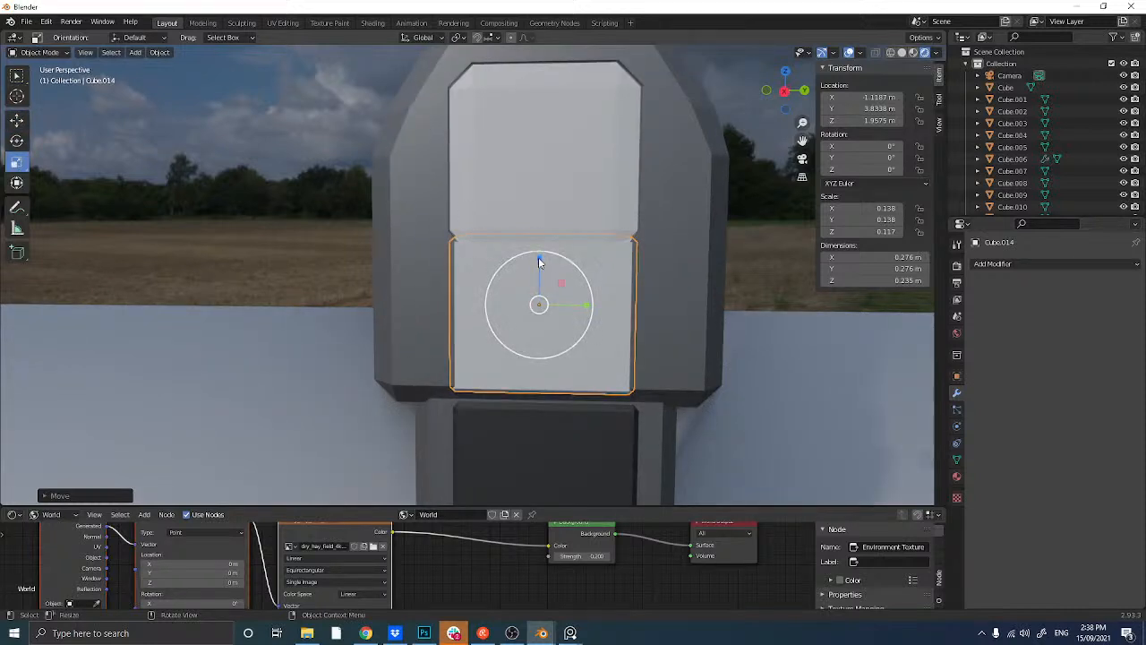
mouse_move(540, 263)
left_mouse_down()
mouse_move(540, 274)
mouse_move(543, 250)
left_mouse_up()
middle_click_drag(542, 255, 394, 224)
left_click(31, 124)
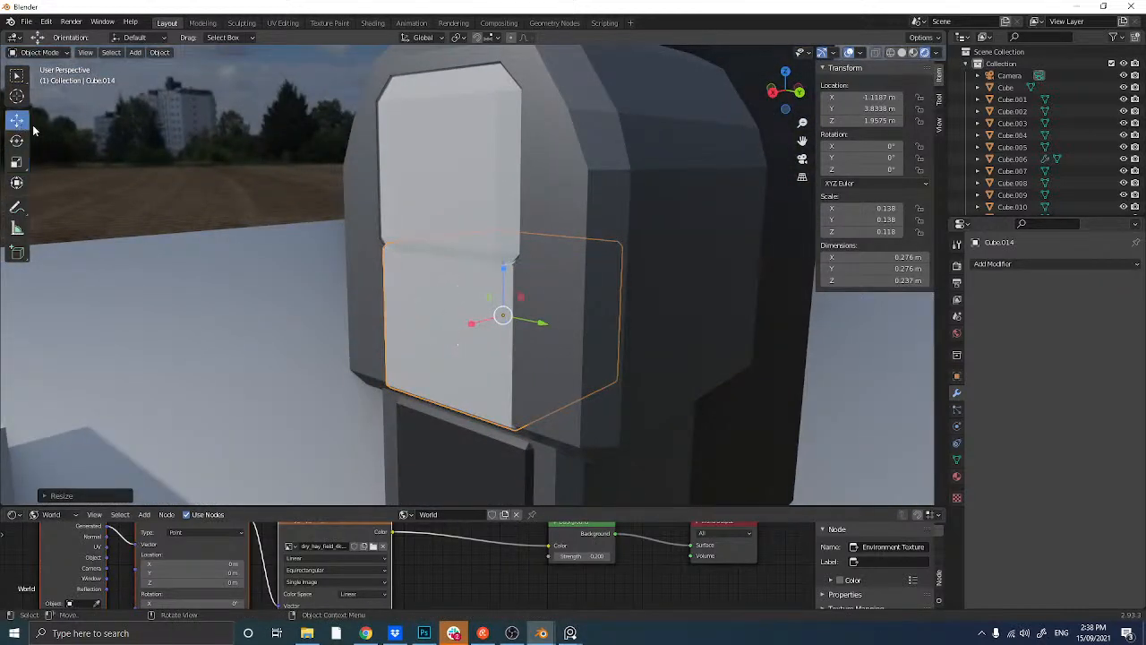
left_click_drag(501, 268, 492, 266)
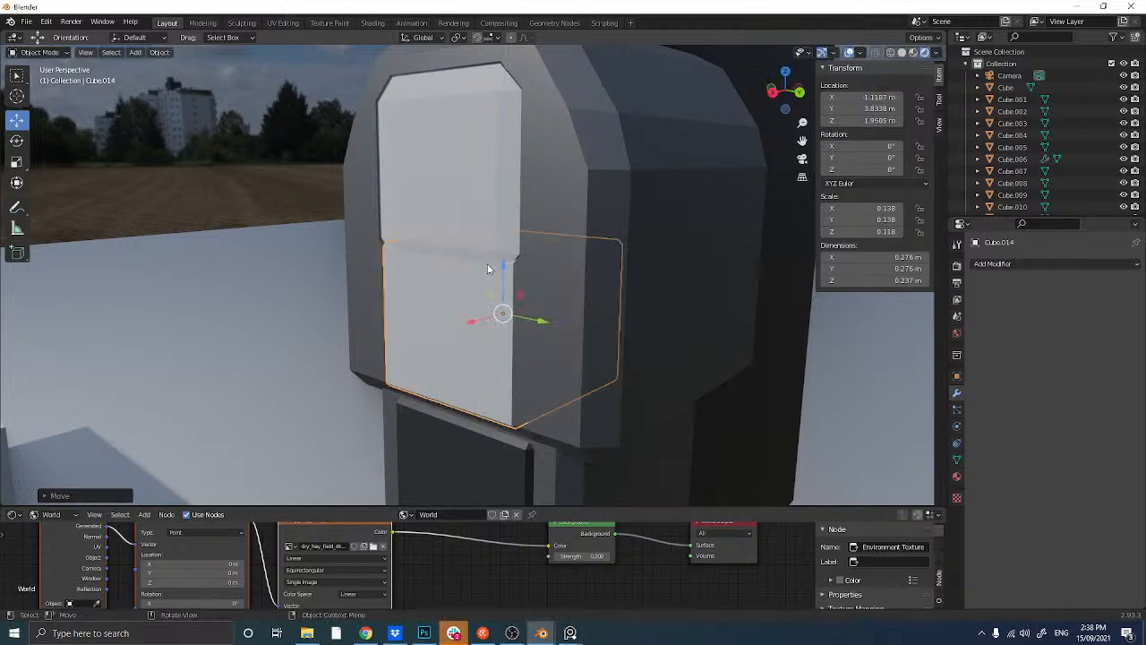
- Narrow the lower cube along Y so it is slimmer than the light panel above it
middle_click_drag(493, 265, 250, 179)
left_click(18, 163)
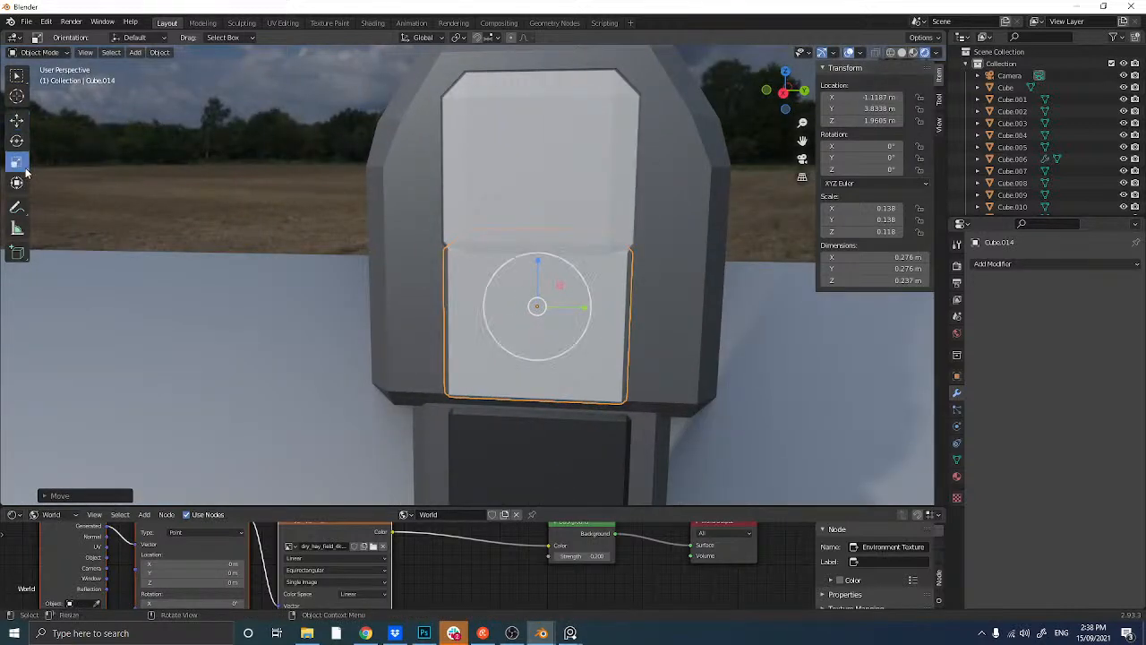
left_click_drag(588, 312, 574, 308)
left_click(347, 214)
- Duplicate the upper light panel in place and scale the copy uniformly to about 0.077 in Y and Z in the right view
middle_click_drag(347, 215, 415, 238)
left_click(457, 237)
key("shift+d")
right_click(421, 237)
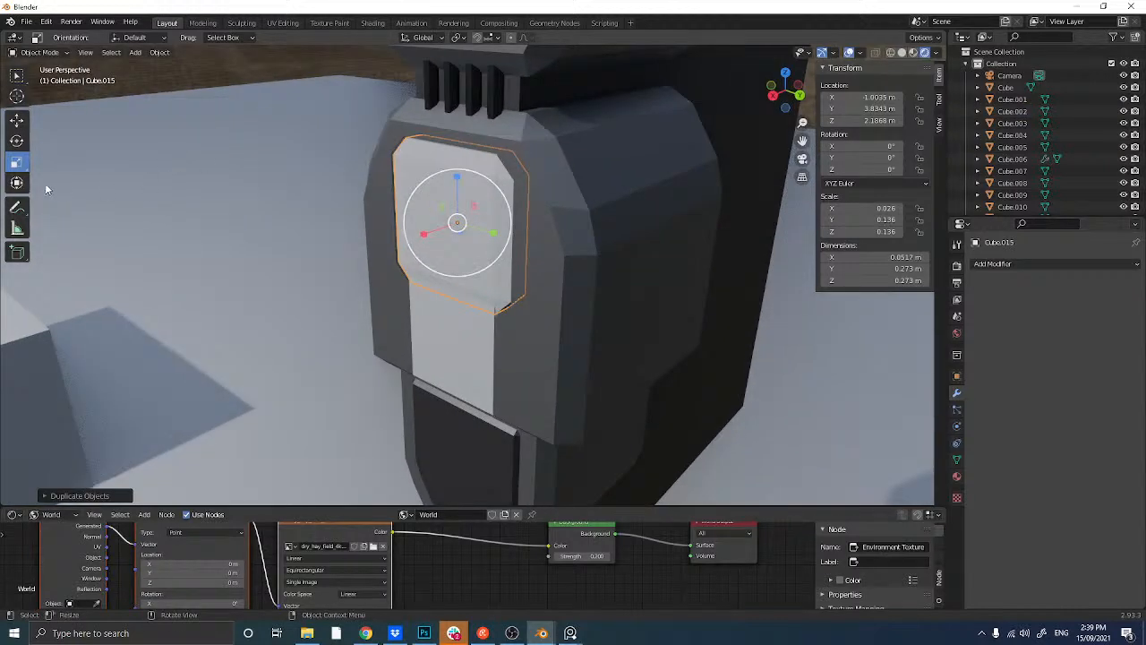
middle_click_drag(73, 181, 153, 174)
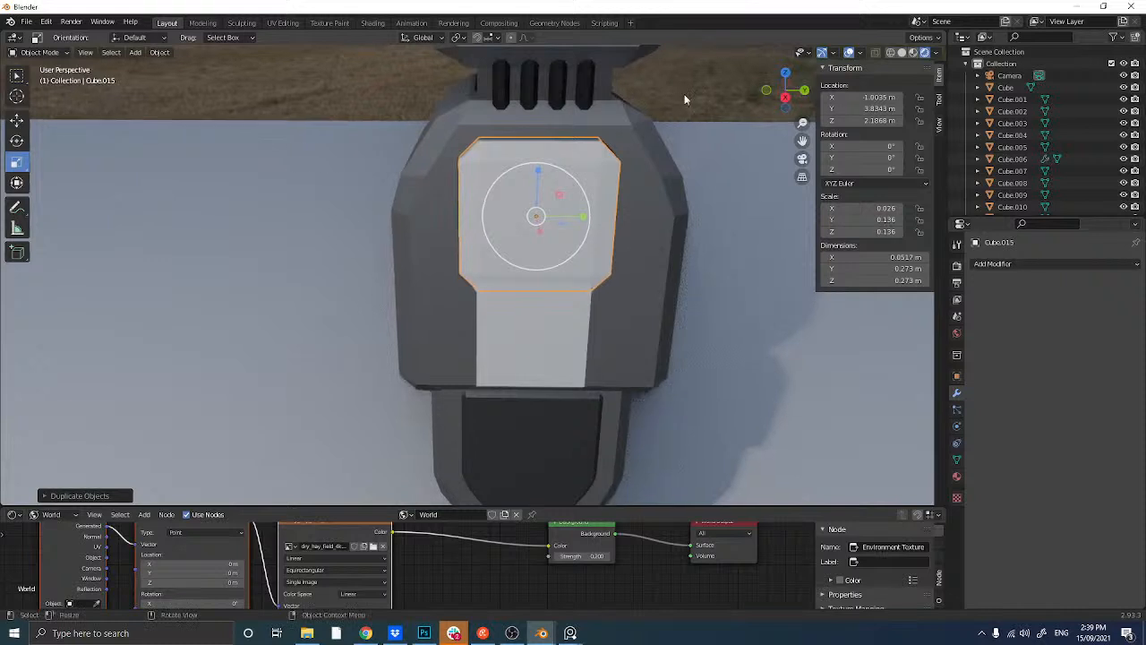
left_click(783, 99)
scroll(614, 153, "up", 3)
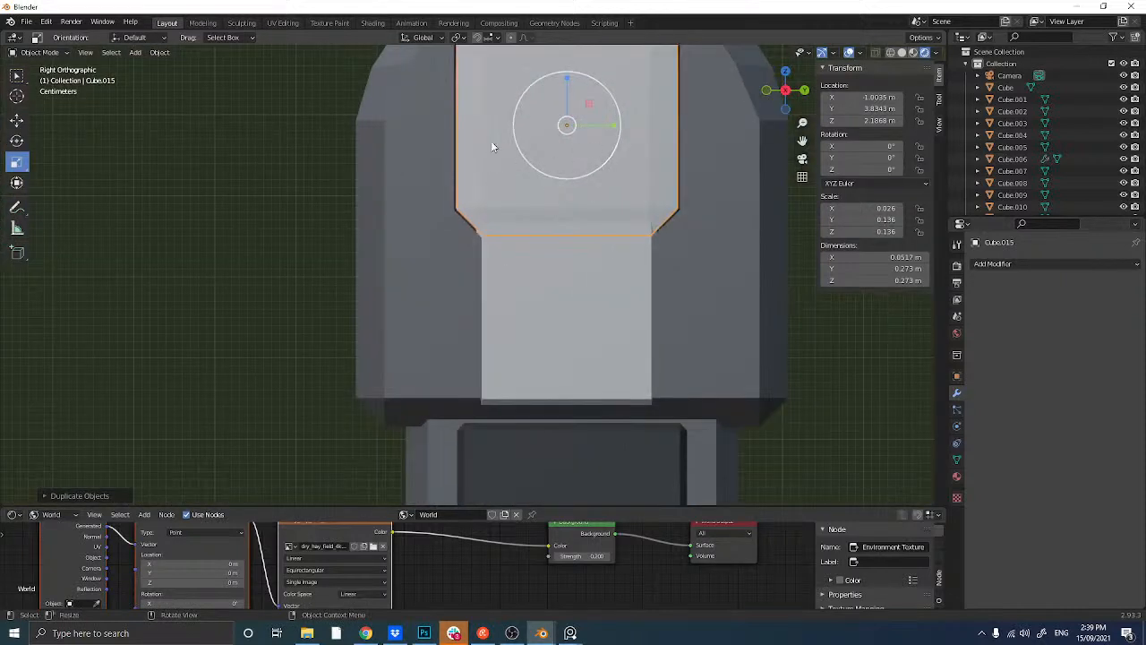
key("s")
left_click(494, 131)
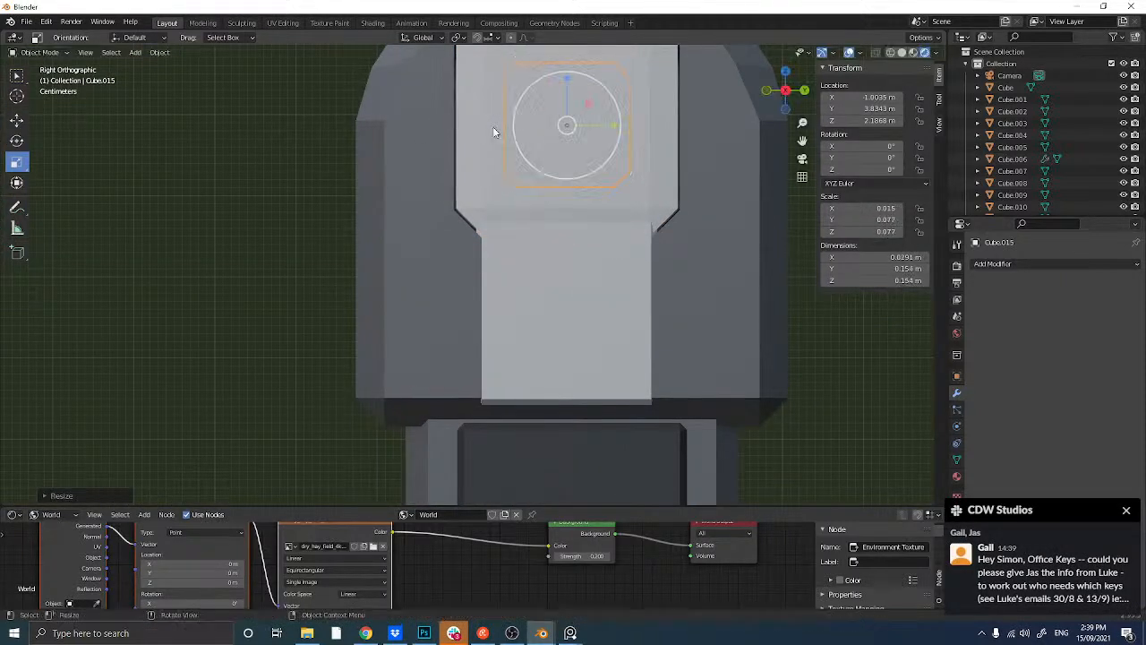
- Dismiss the chat notification and quit the Slack app from the taskbar
left_click(1127, 510)
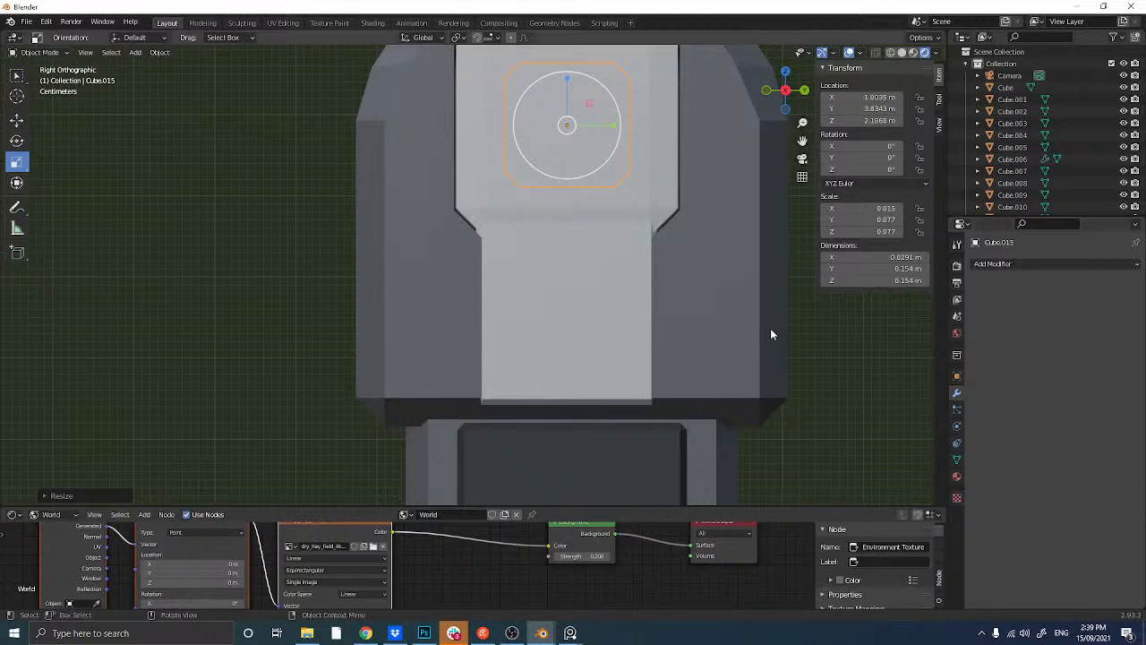
right_click(454, 633)
left_click(428, 610)
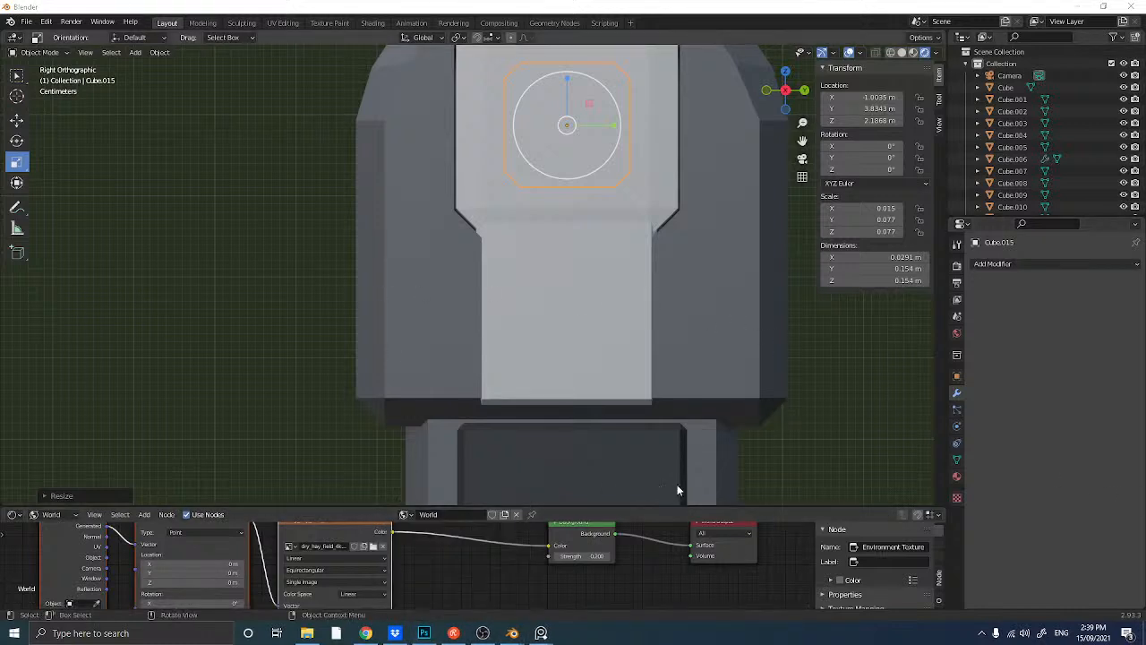
- Stretch the duplicate along Z and scale it uniformly to about 0.067 in Y and 0.087 in Z
middle_click_drag(538, 191, 467, 298, "shift")
key("s")
key("z")
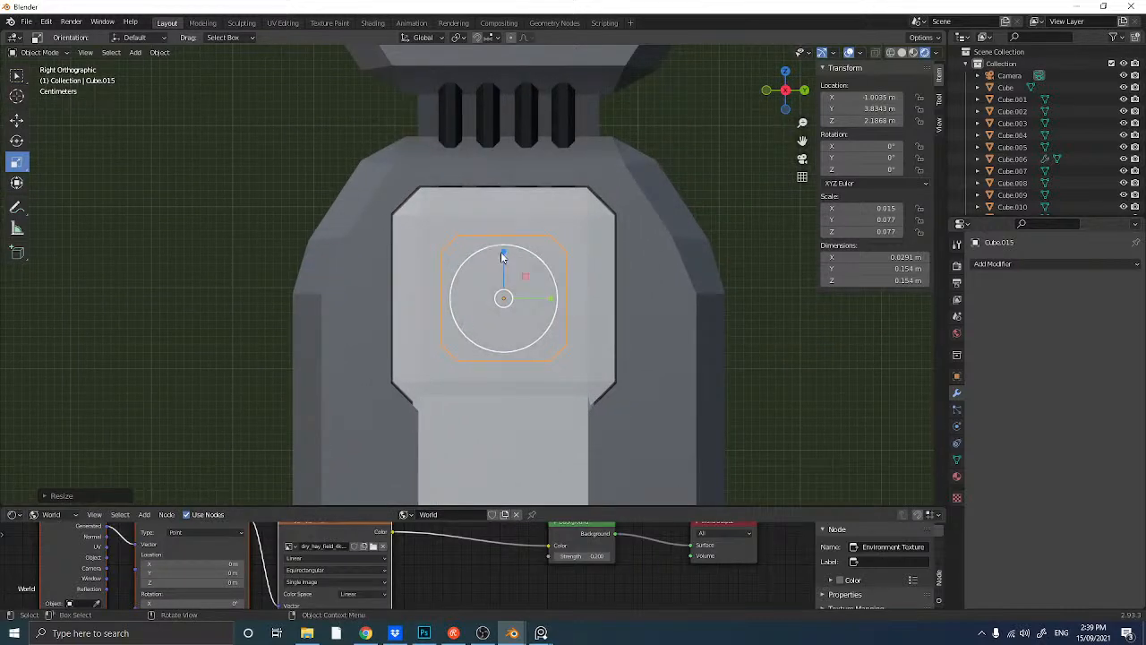
left_click(507, 225)
key("s")
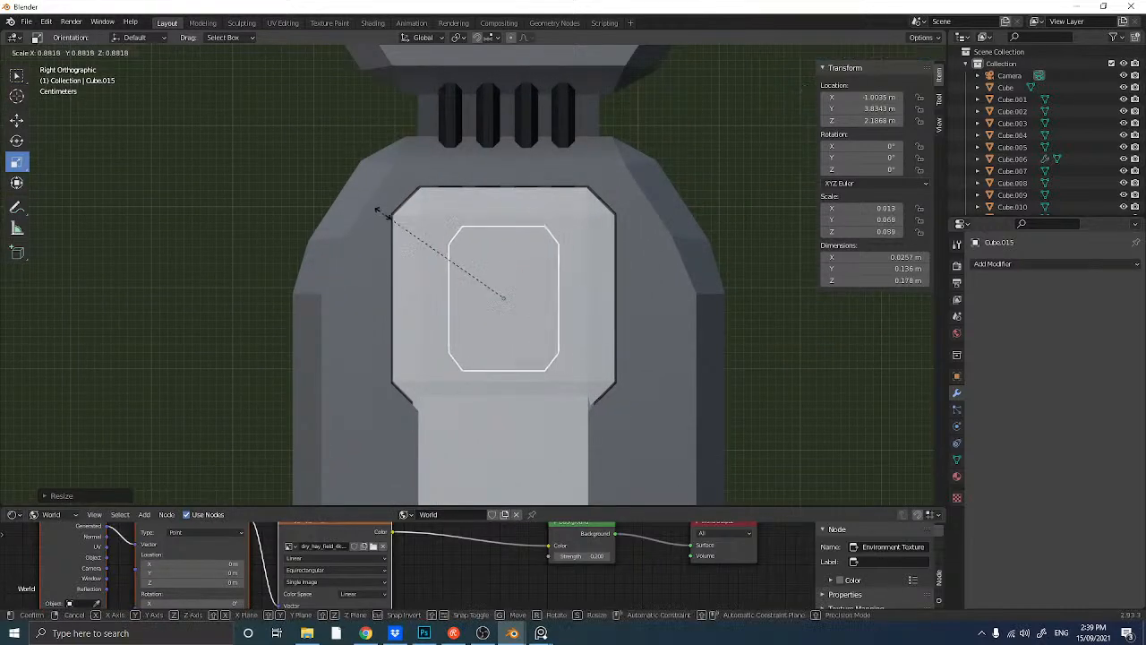
left_click(433, 225)
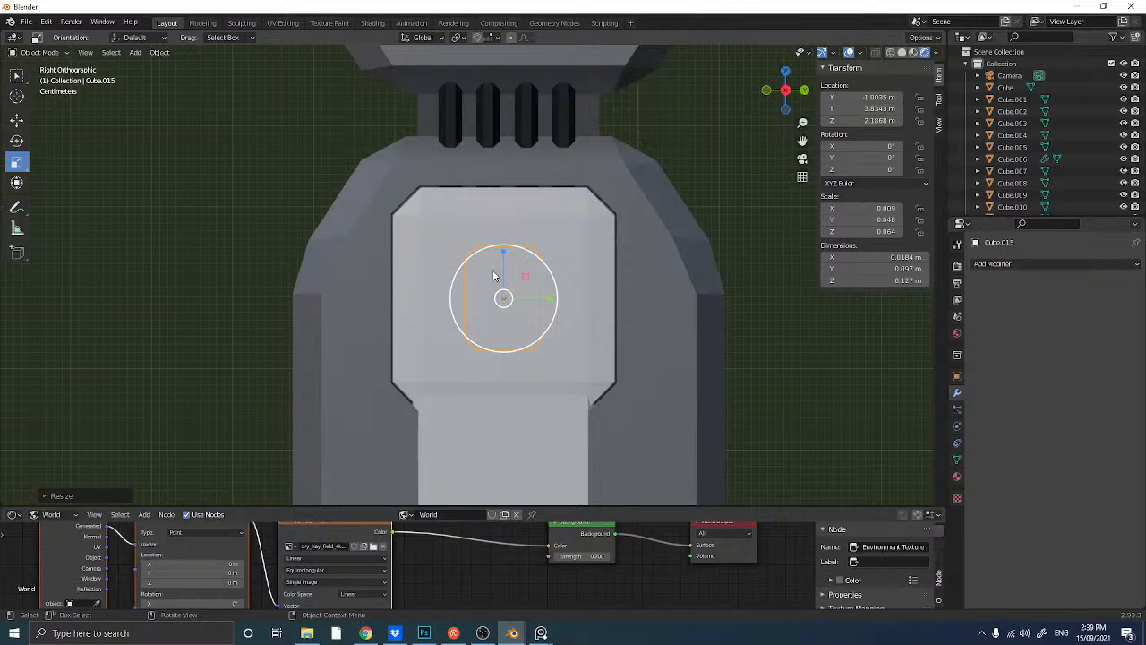
key("s")
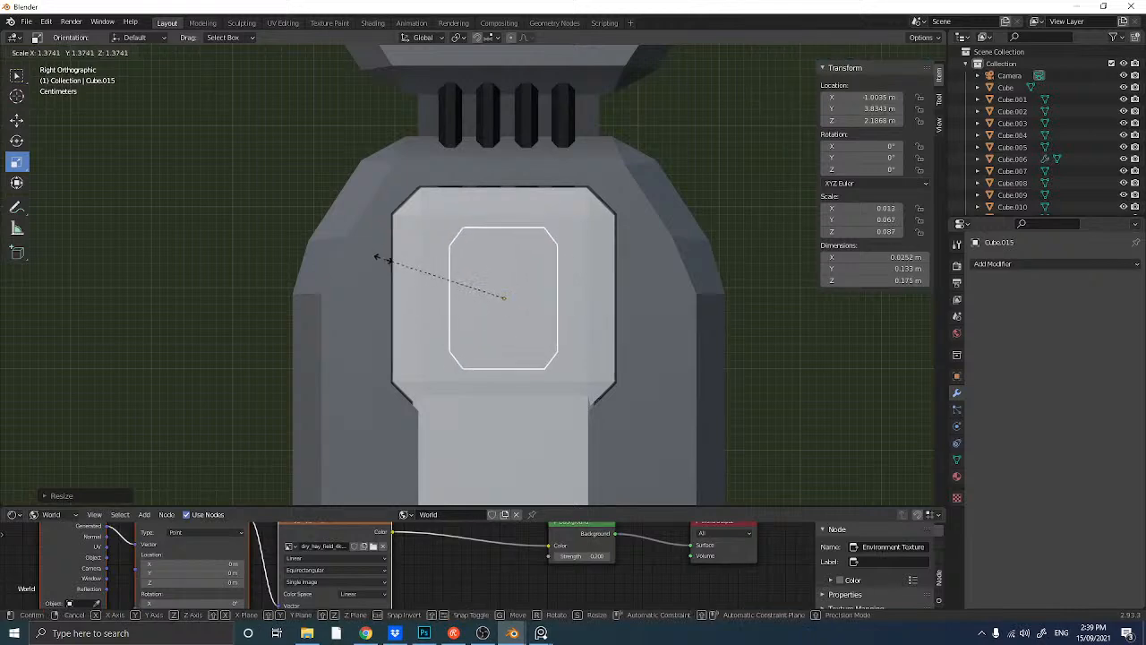
left_click(379, 256)
- Narrow the duplicate along Y to a scale of about 0.055 and move it along Y to about 3.798 m
left_click_drag(551, 305, 513, 294)
left_click(24, 121)
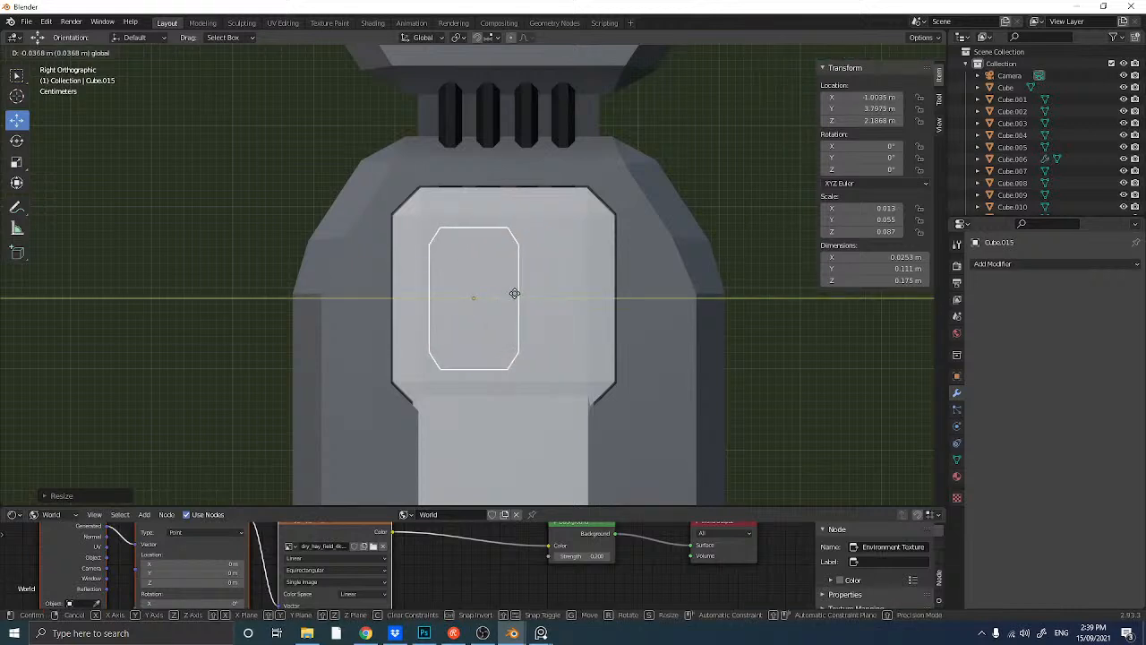
left_click_drag(515, 294, 513, 294)
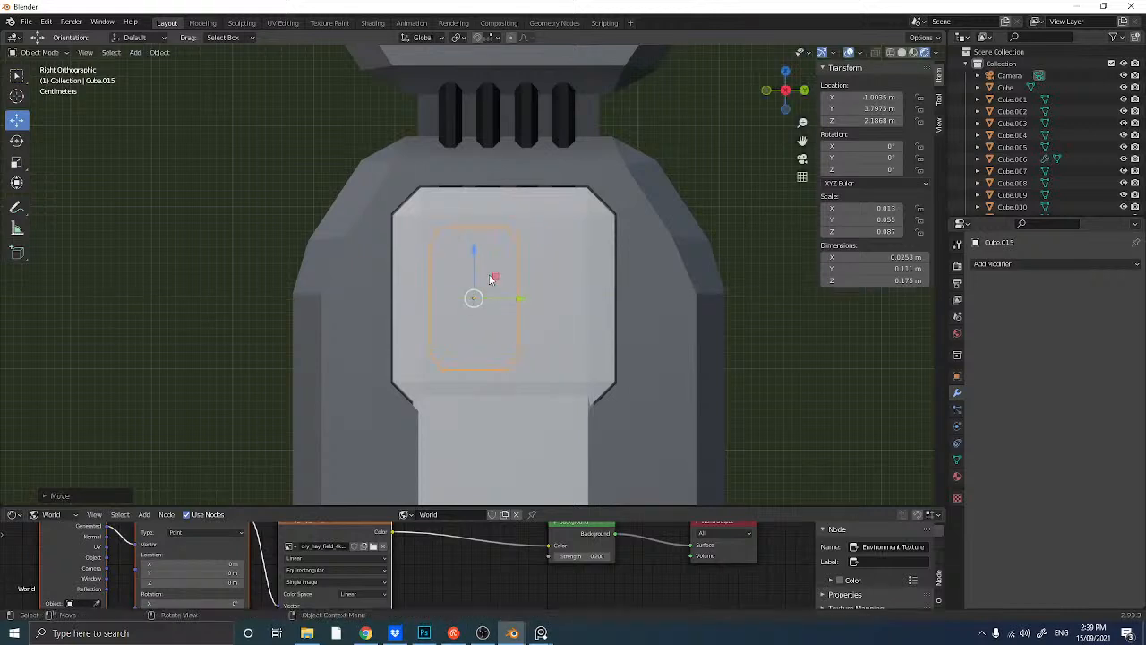
- Enlarge the duplicate uniformly to about 0.063 in Y and 0.100 in Z, and raise it to about 2.191 m in Z
key("s")
left_click(367, 262)
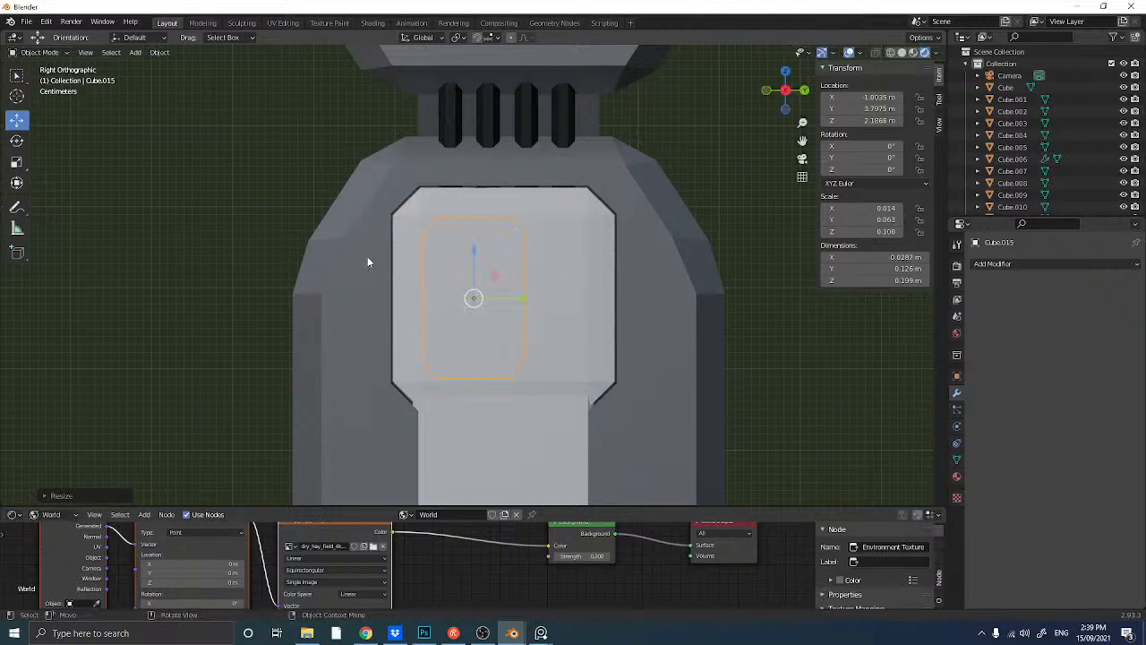
mouse_move(474, 264)
left_mouse_down()
mouse_move(475, 244)
mouse_move(475, 255)
left_mouse_up()
- Move the duplicate out along X to about -0.984 m and deepen it along X to a scale of about 0.053
middle_click_drag(474, 254, 387, 308)
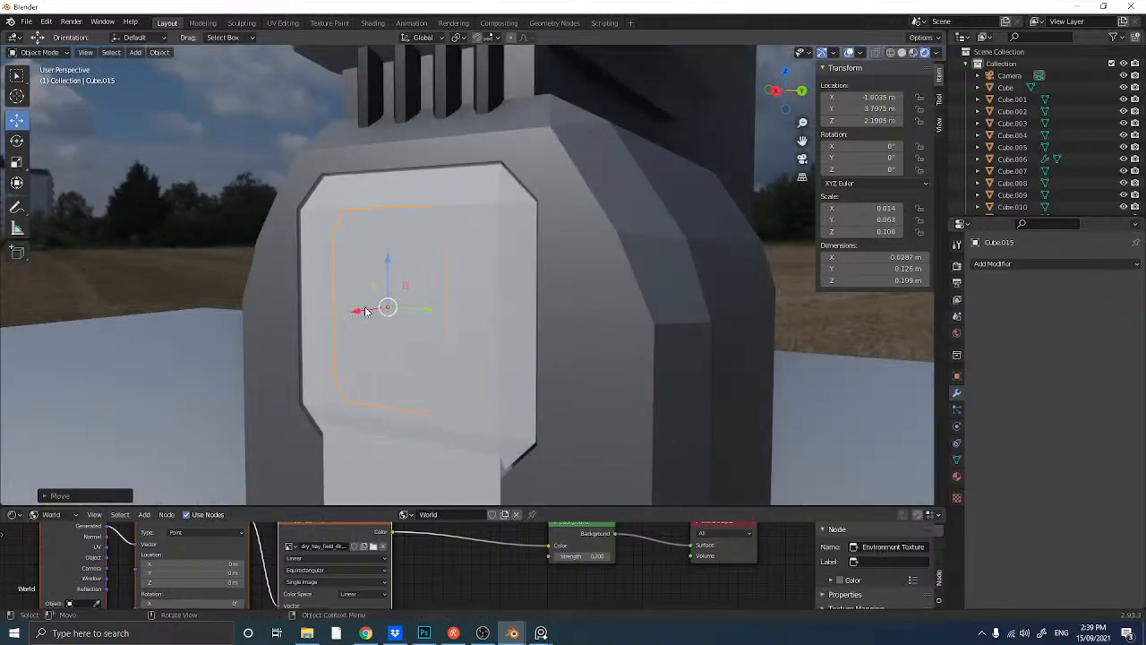
left_click_drag(366, 310, 352, 307)
middle_click_drag(243, 175, 258, 255)
left_click(19, 163)
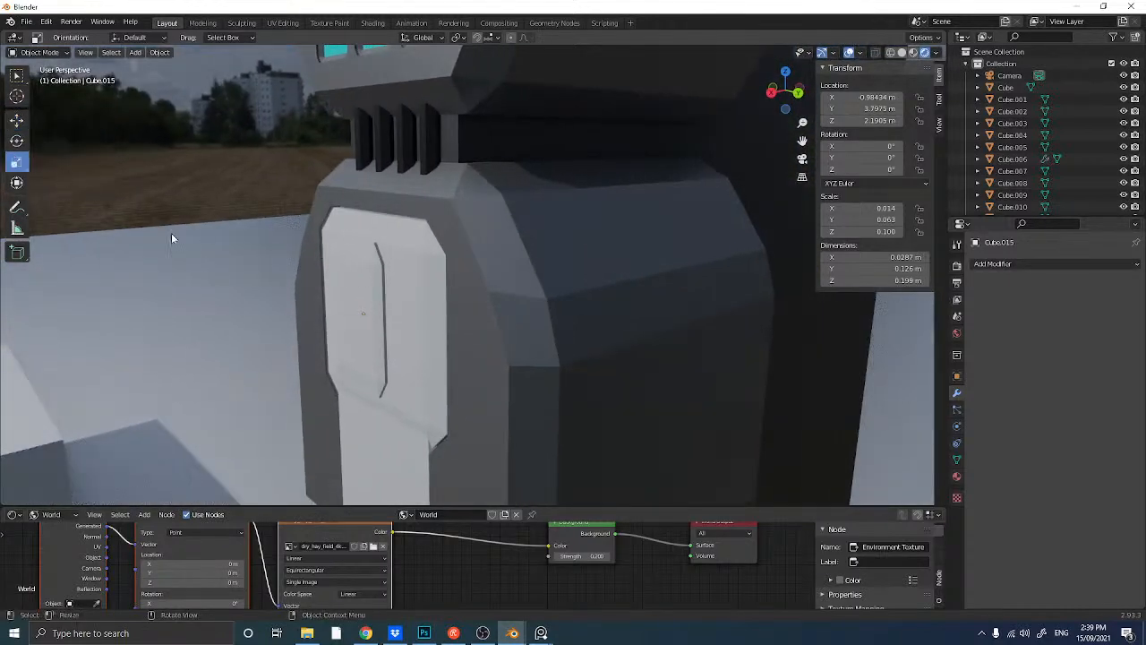
left_click(377, 292)
left_click_drag(319, 327, 189, 340)
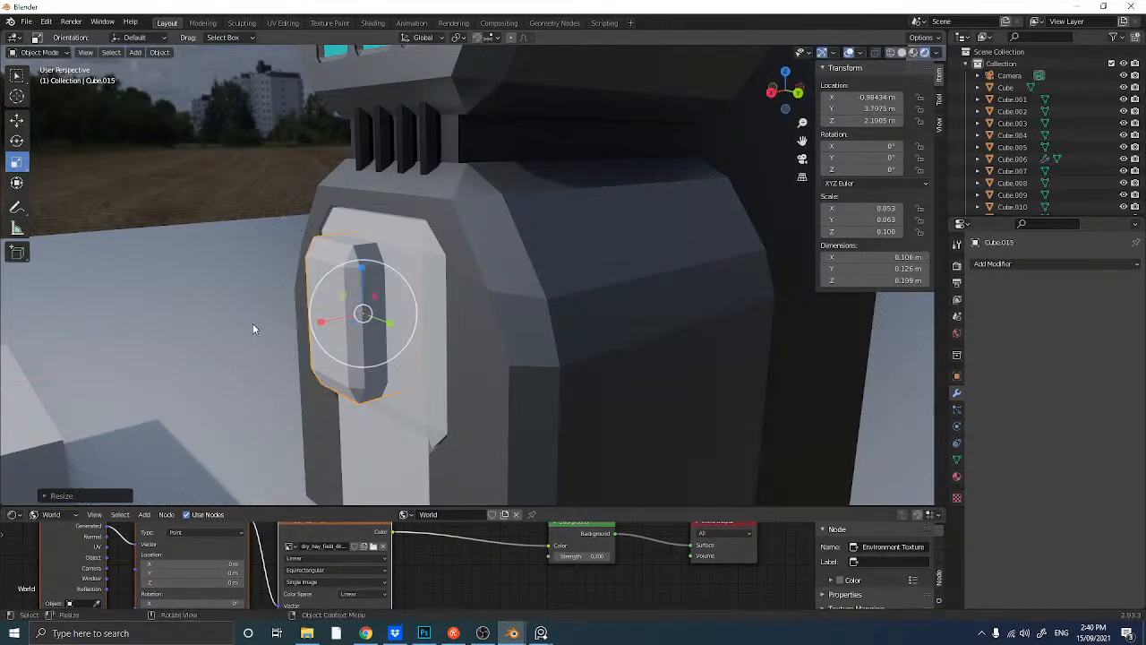
- Cut the duplicate block out of the light panel with a Boolean Difference modifier and apply the modifier
middle_click_drag(256, 327, 277, 328)
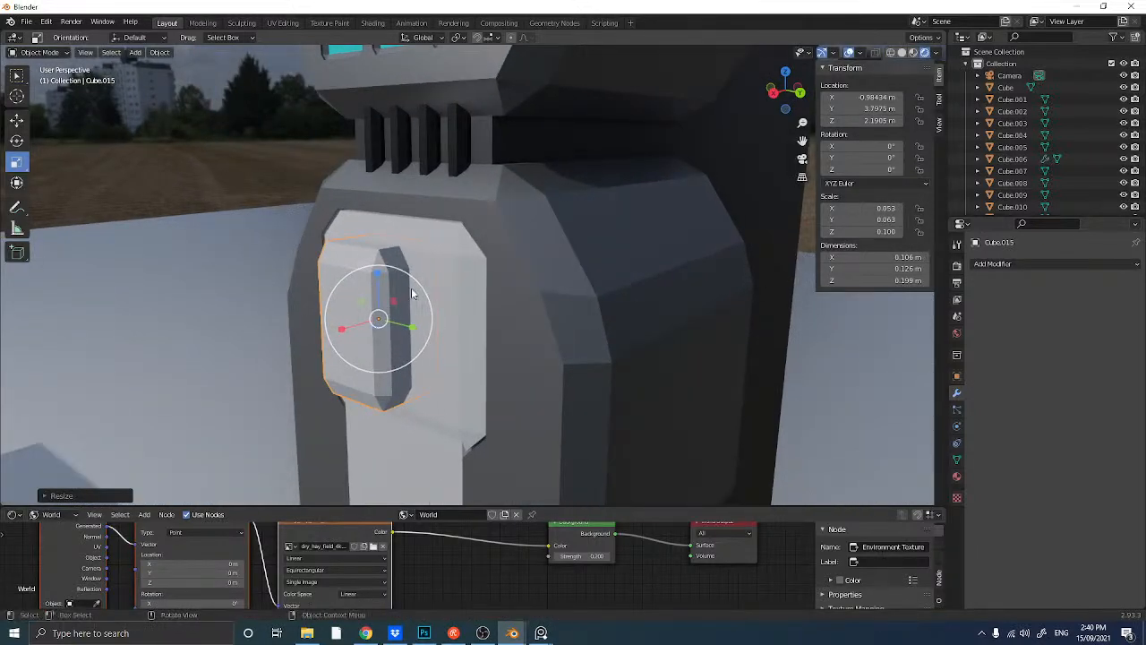
left_click(459, 283)
left_click(1031, 263)
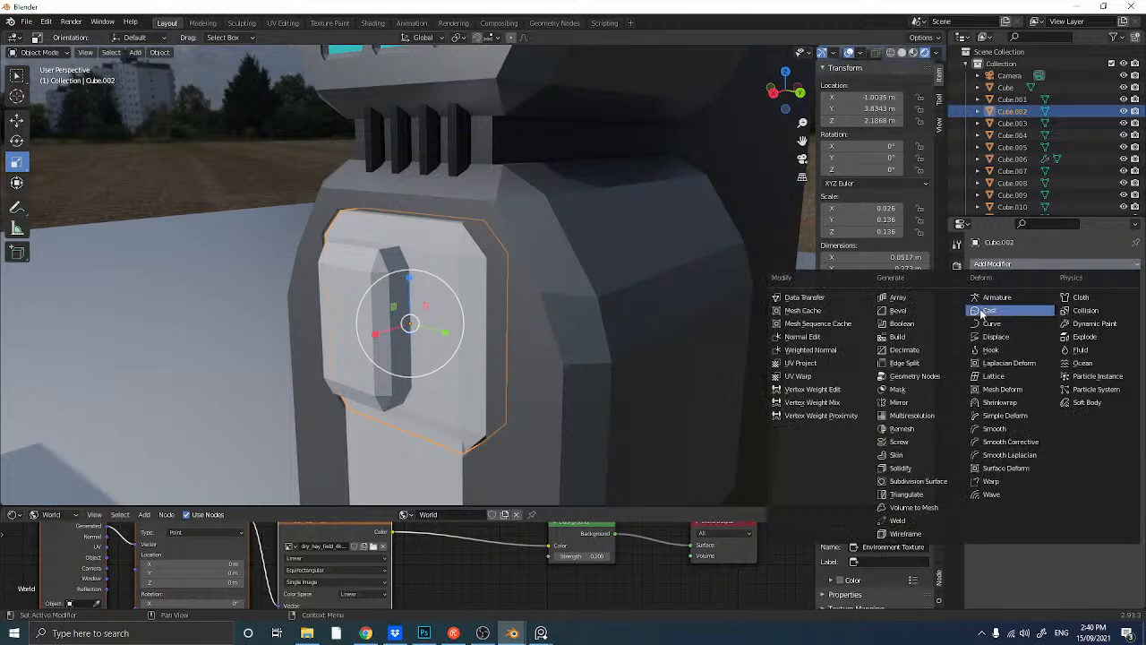
left_click(909, 318)
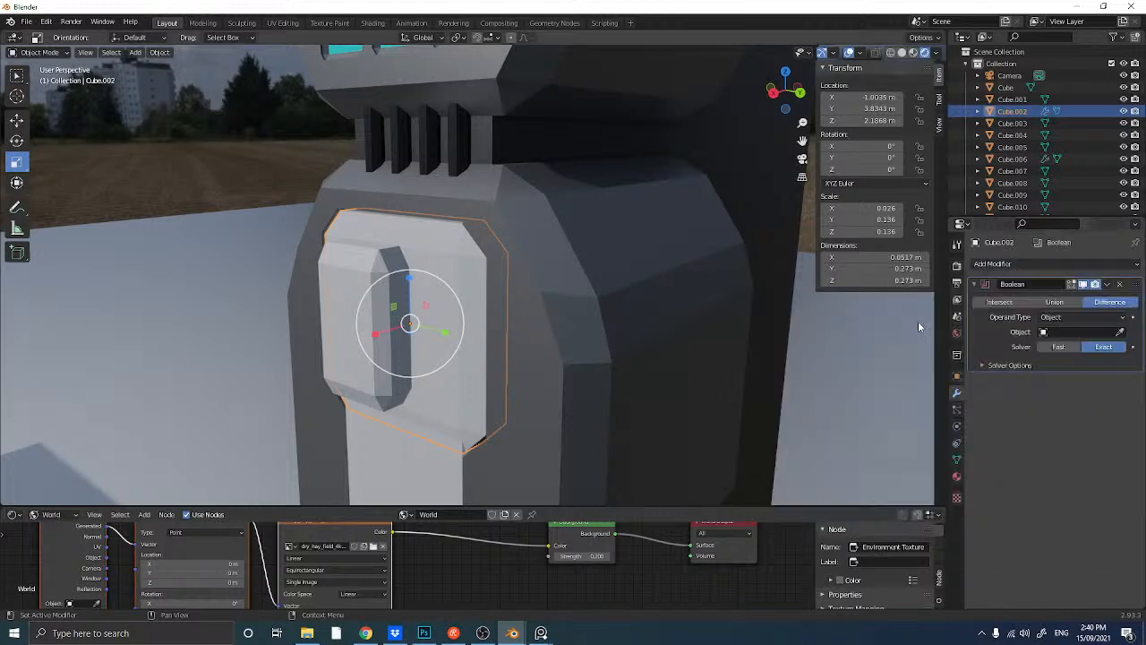
left_click(1119, 332)
left_click(347, 296)
key("ctrl+a")
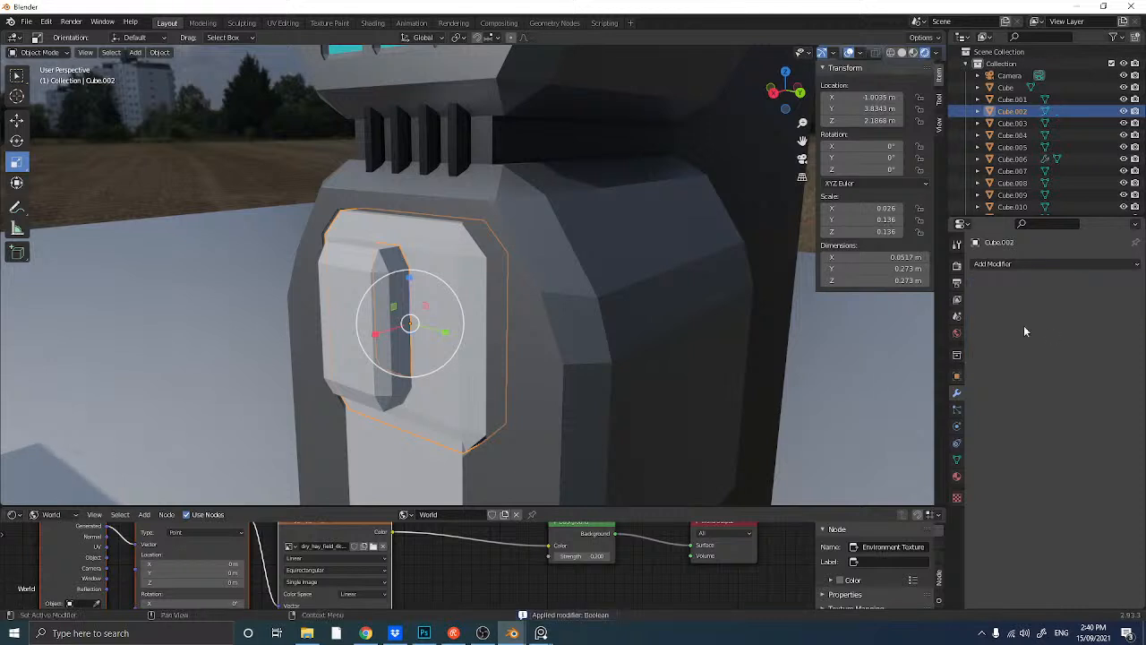
- Try moving the cutter block along Y away from the recess in the light panel, and undo the move
left_click(328, 289)
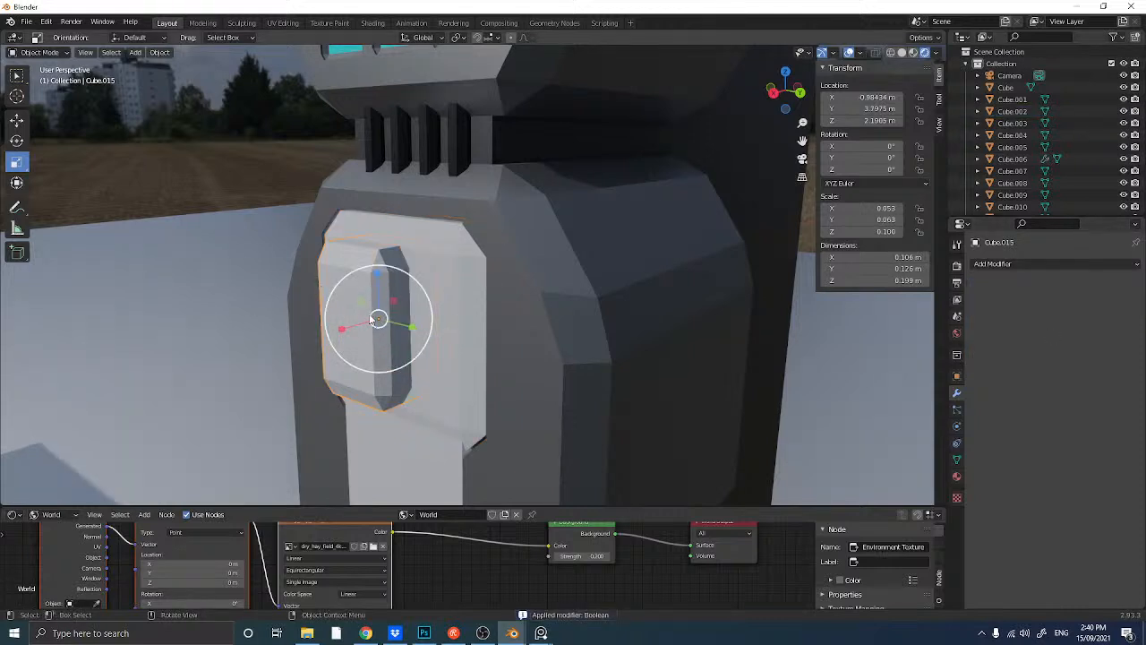
left_click(17, 120)
left_click_drag(411, 327, 547, 362)
key("ctrl+z")
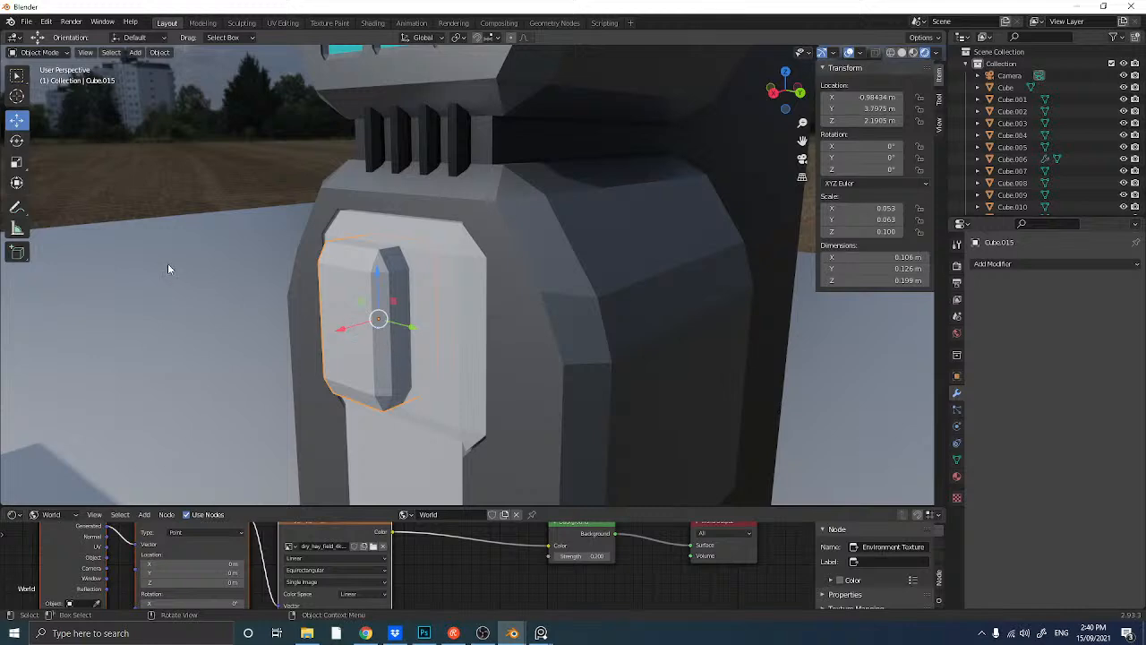
- Shrink the cutter block uniformly to about 0.061 in Y and 0.096 in Z, and flatten it along X to about 0.009
key("s")
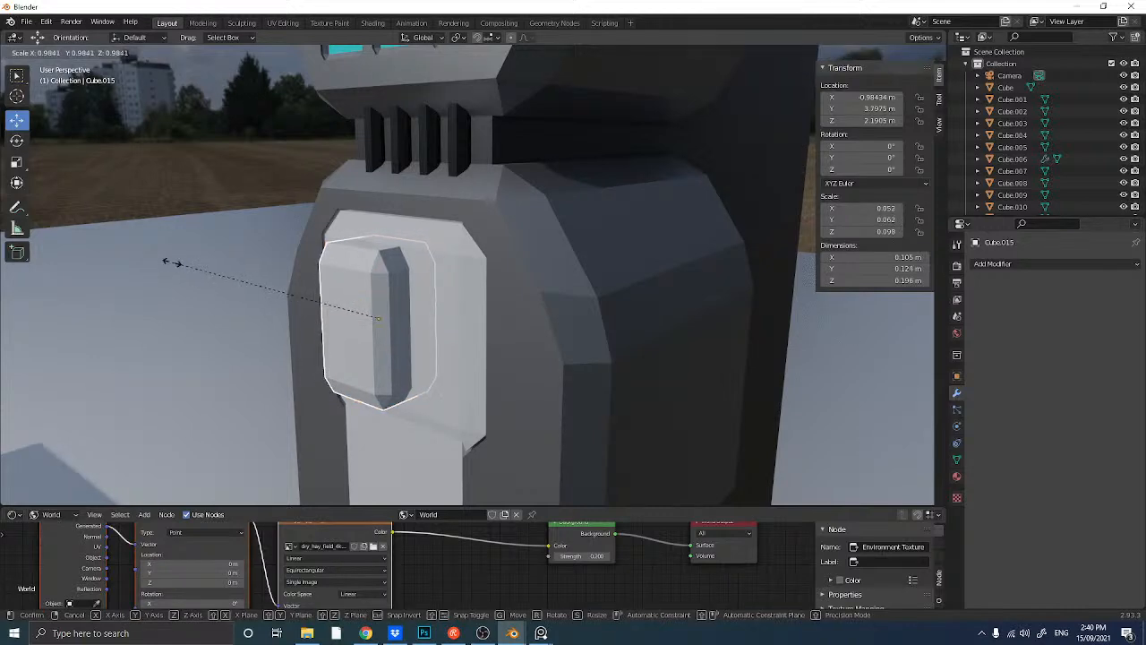
left_click(171, 261)
middle_click_drag(241, 285, 278, 358)
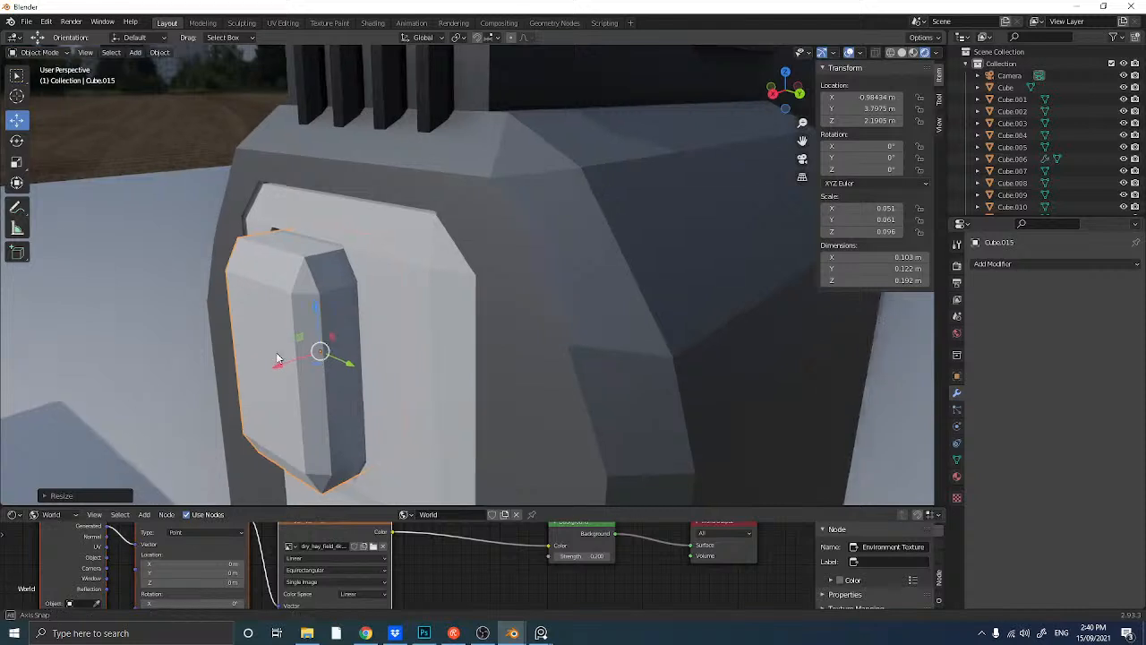
left_click(16, 164)
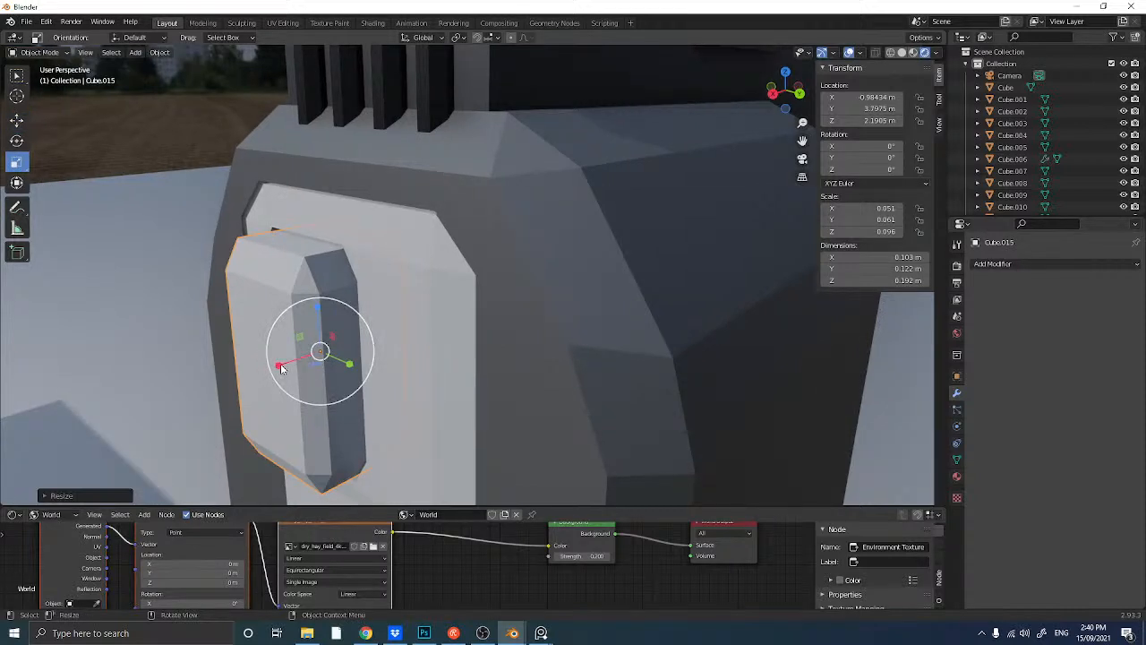
left_click_drag(283, 367, 318, 358)
key("alt+a")
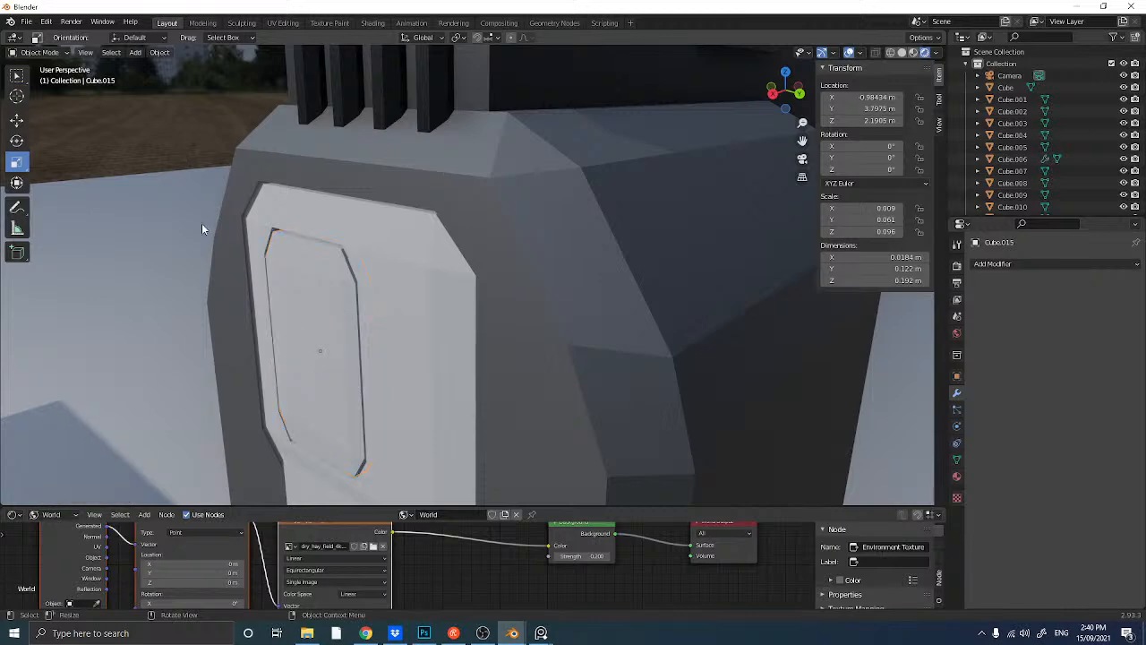
- Duplicate the tall inset piece in the light panel and move the copy along Y to about 3.834 m
middle_click_drag(202, 223, 348, 221)
scroll(290, 245, "down", 4)
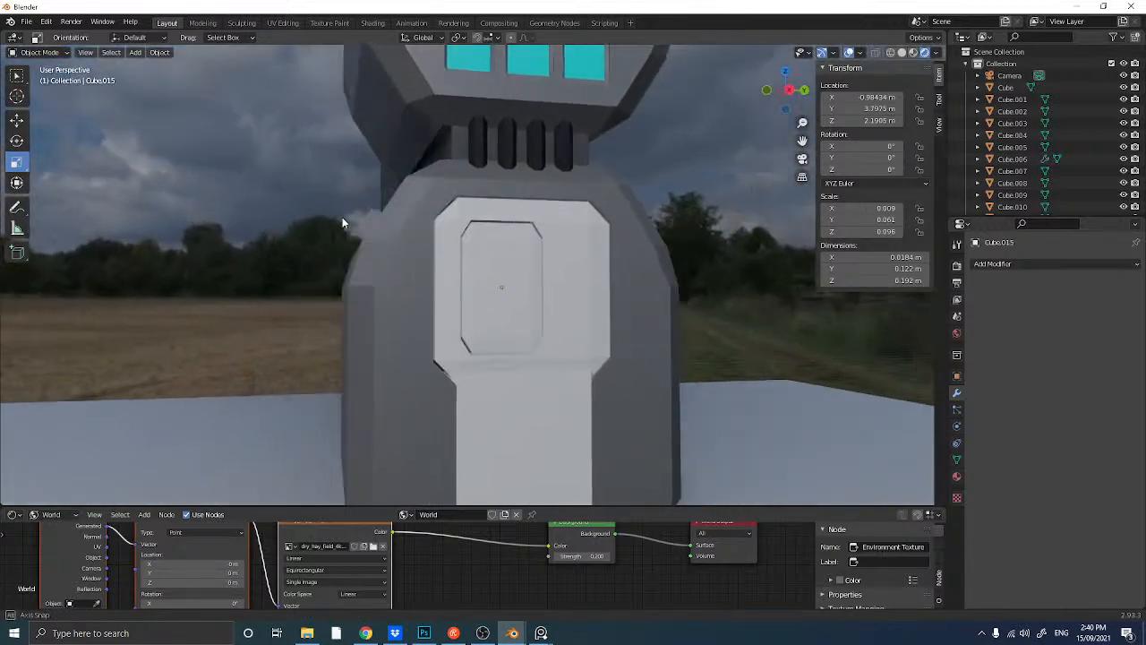
scroll(396, 251, "down", 2)
middle_click_drag(396, 252, 414, 282)
scroll(393, 257, "up", 4)
left_click(415, 286)
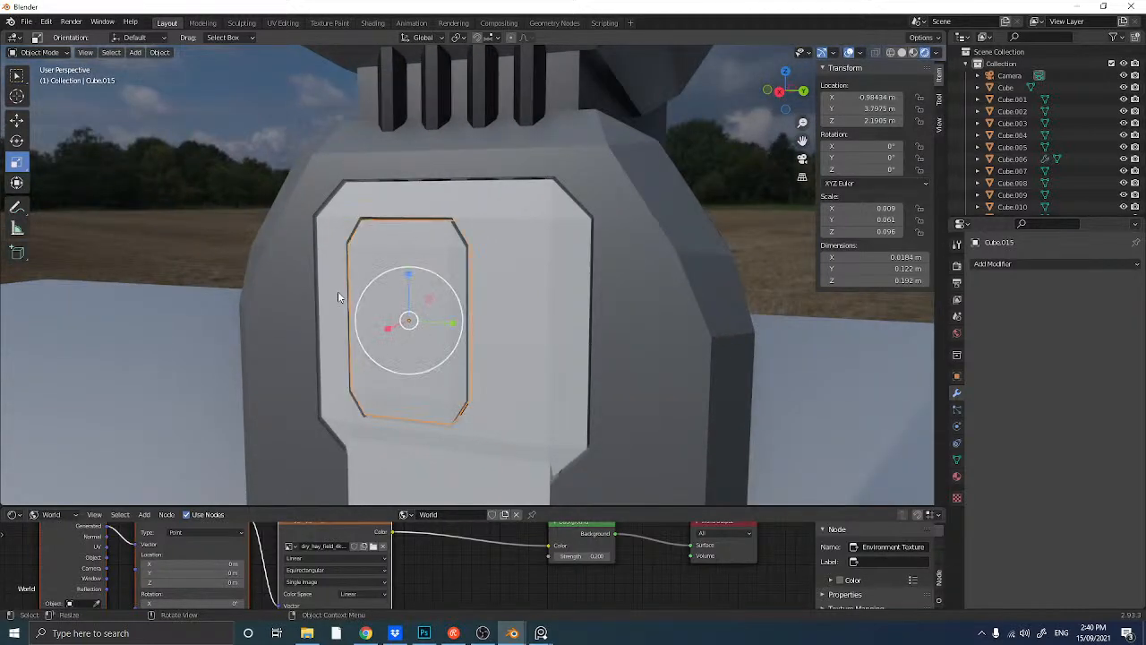
key("shift+d")
key("Escape")
middle_click_drag(338, 296, 385, 285)
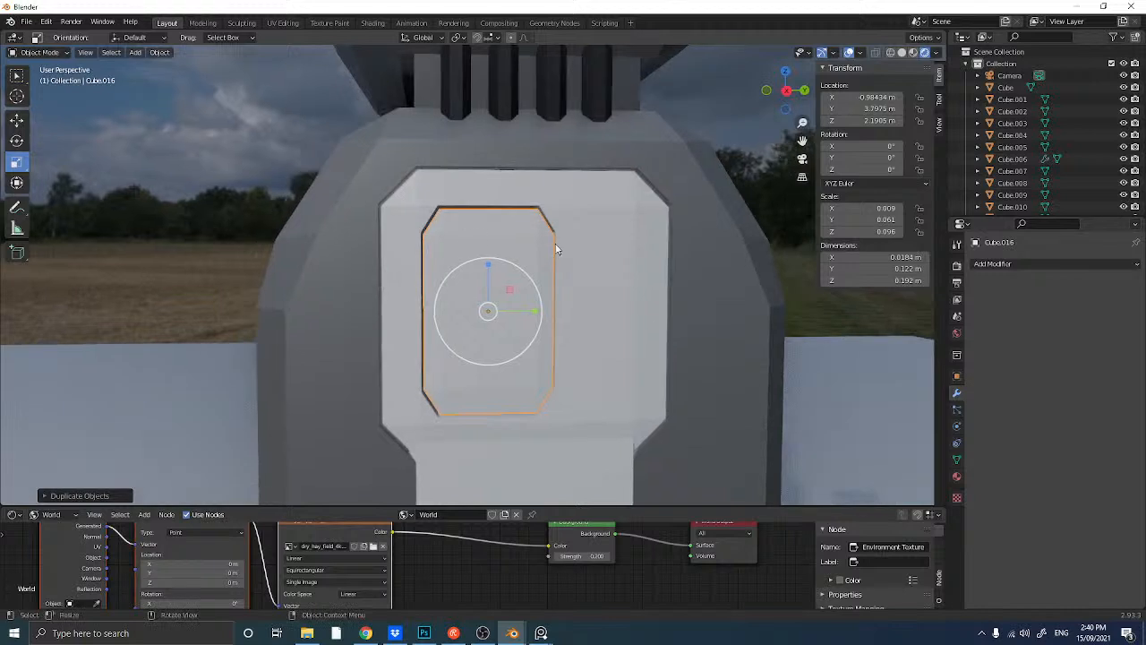
left_click(18, 120)
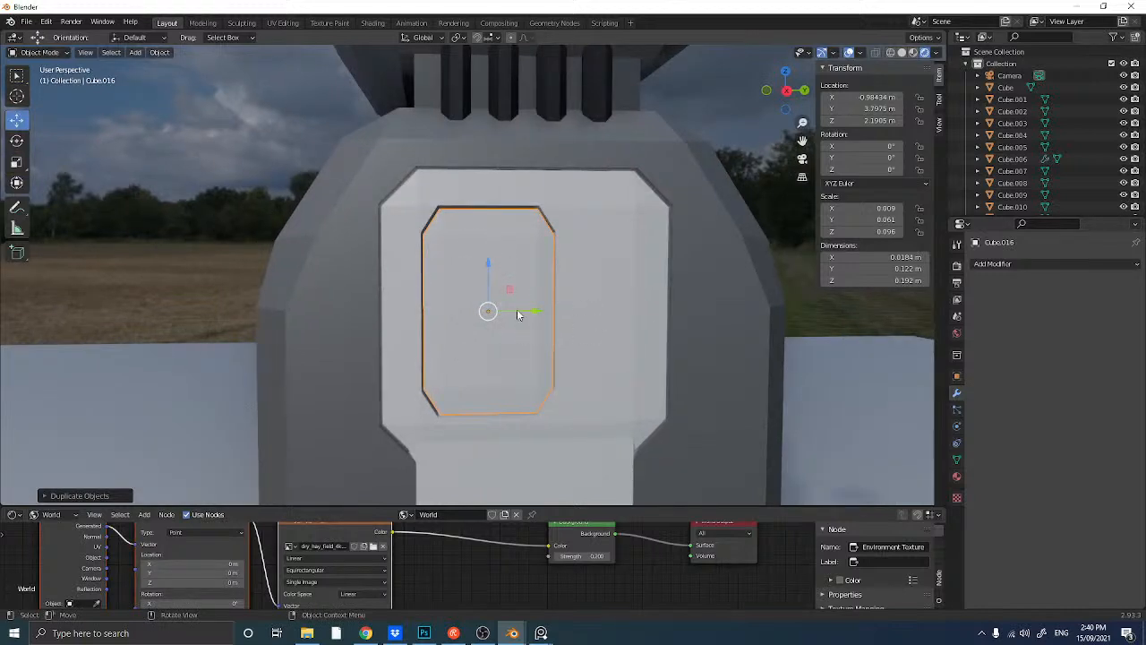
left_click_drag(517, 313, 556, 312)
- Rotate the duplicate 90° about the X axis and scale it down uniformly to about half its size
left_click(787, 91)
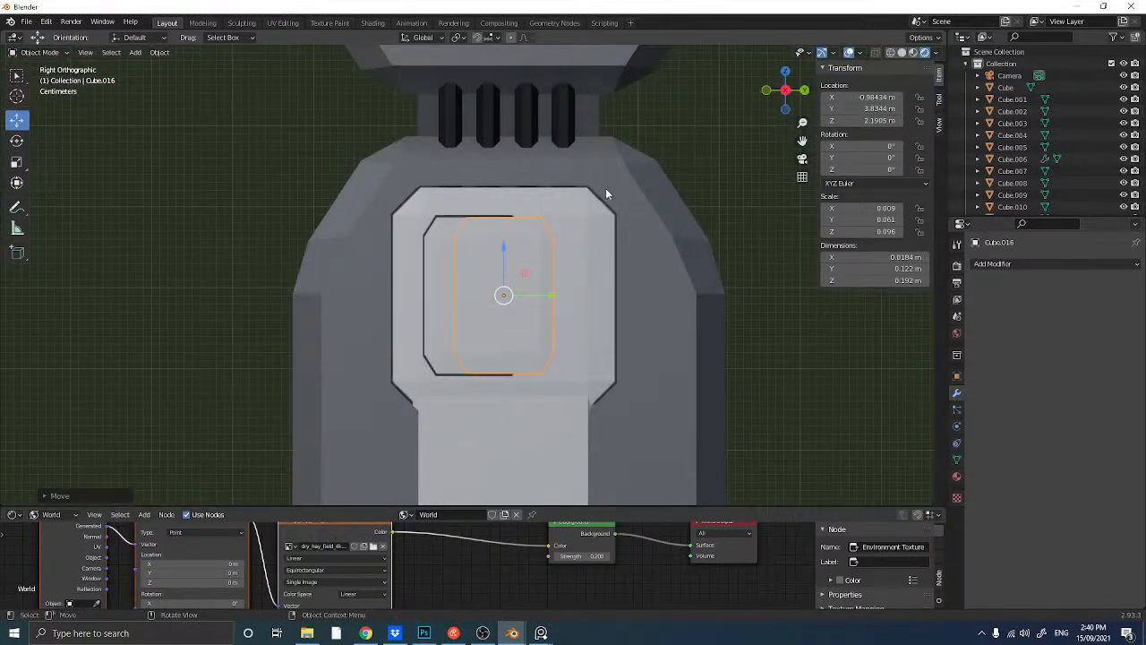
type("rx90")
key("Return")
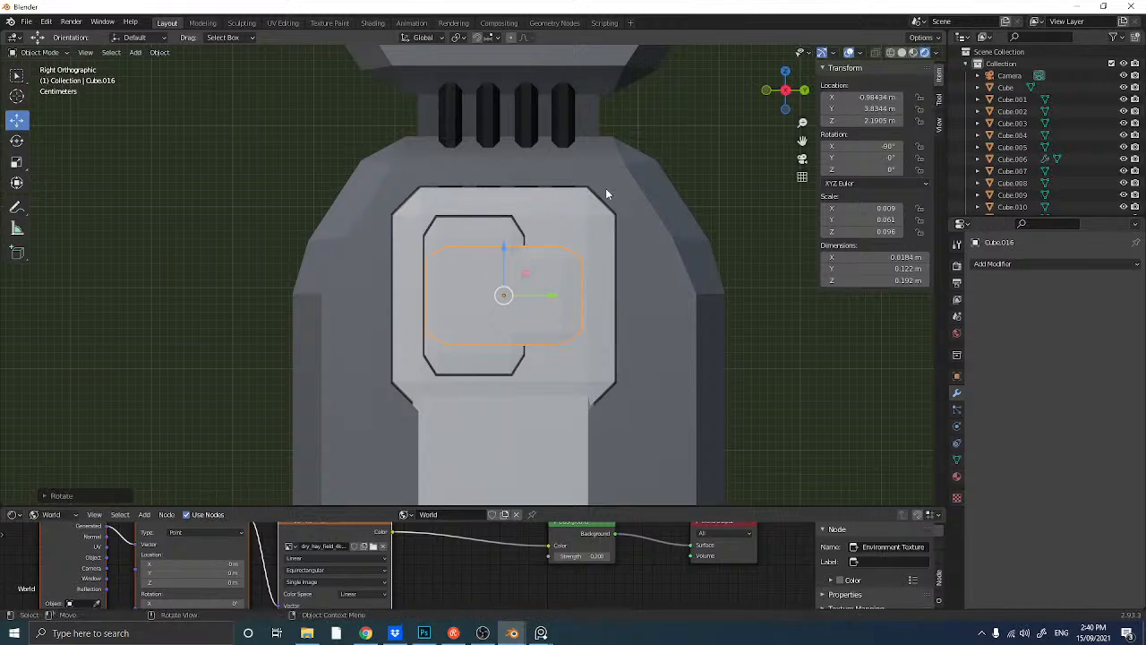
key("s")
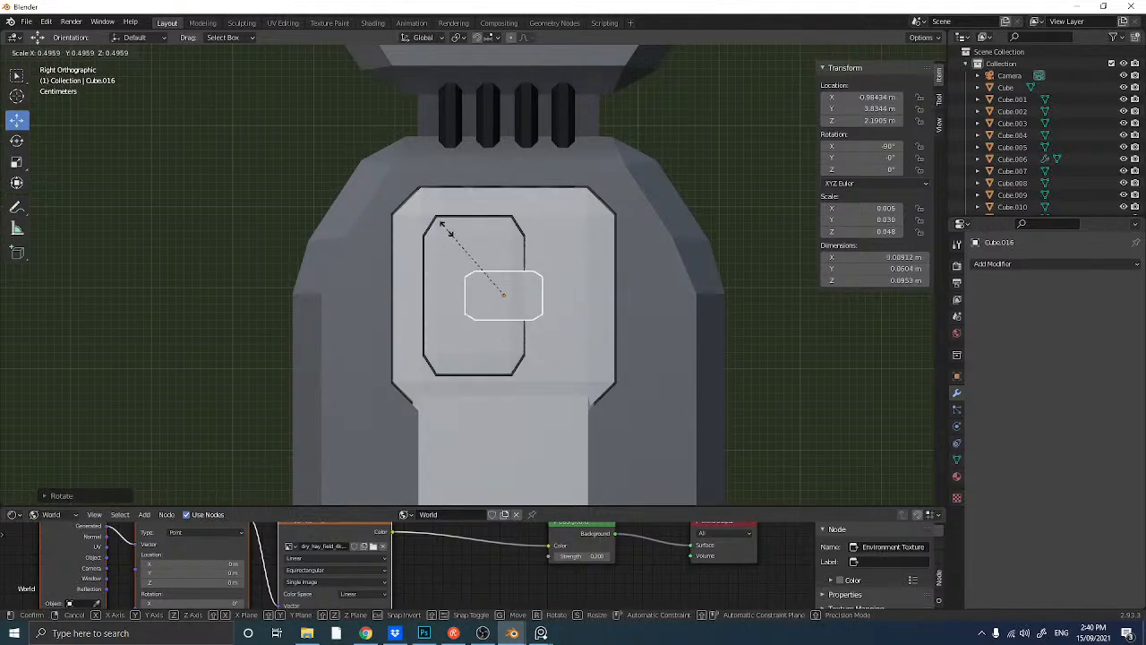
left_click(453, 244)
- Narrow the small block to about 0.074 m wide and place it in the panel's upper corner at about Y 3.917 m, Z 2.260 m
key("g")
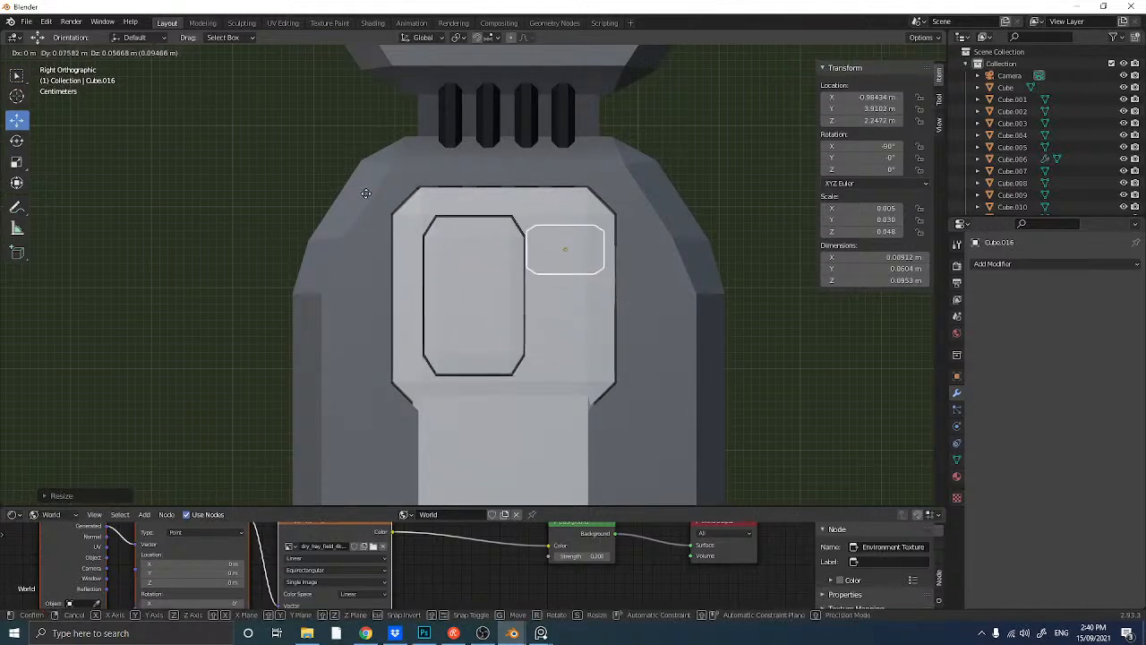
left_click(366, 187)
left_click(17, 161)
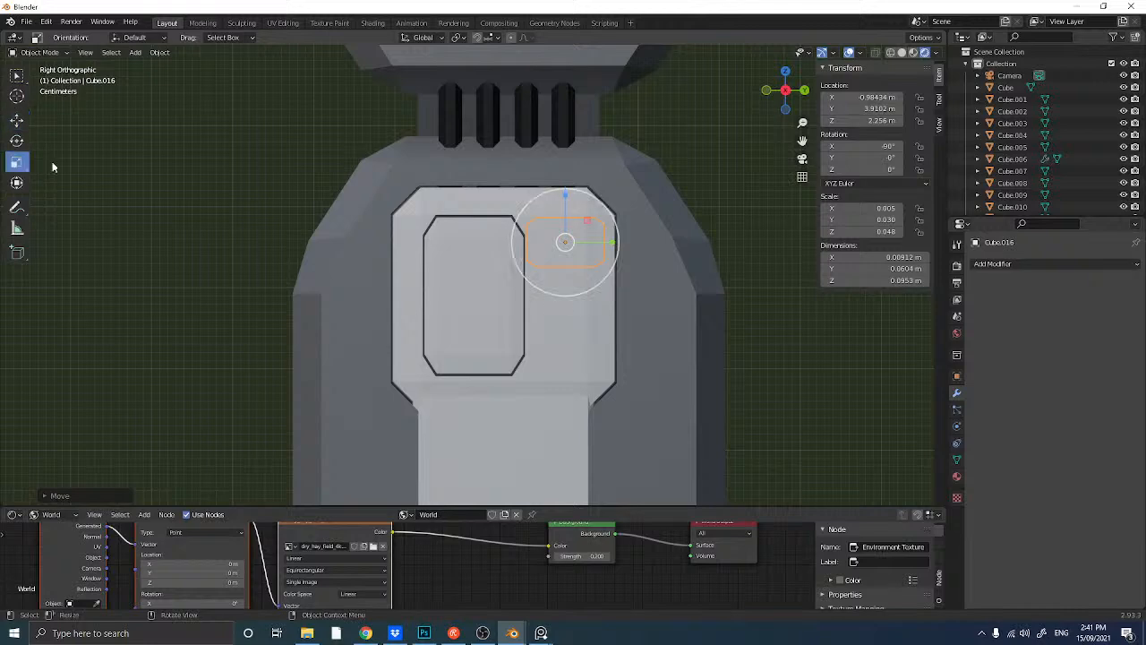
left_click_drag(614, 244, 593, 240)
middle_click_drag(593, 240, 437, 186)
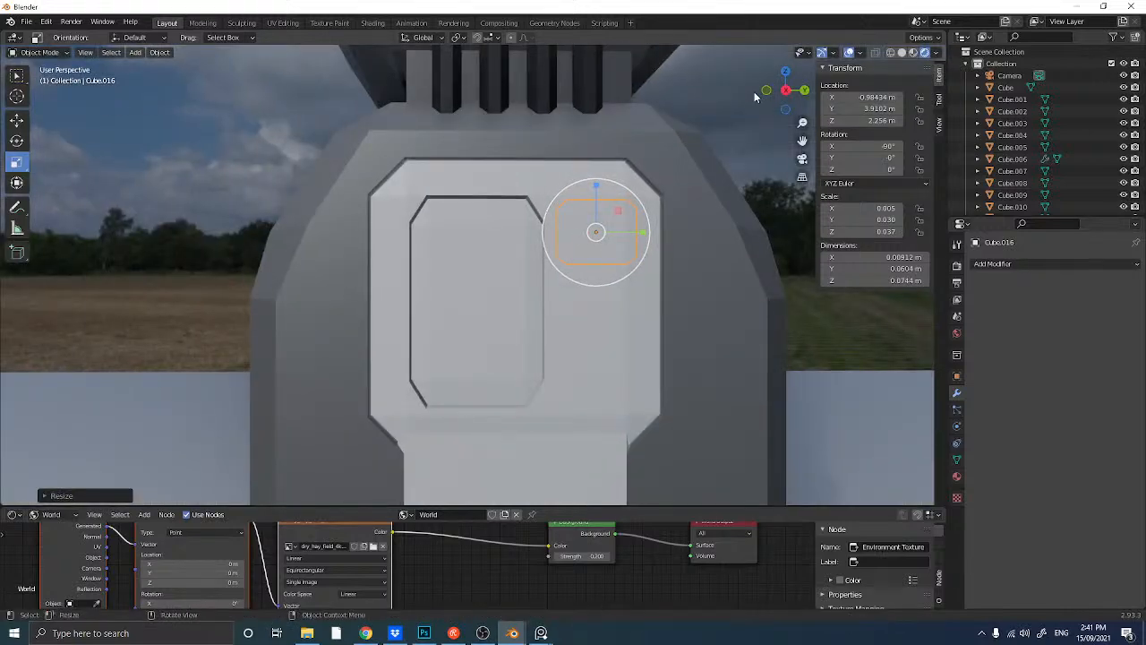
left_click(786, 92)
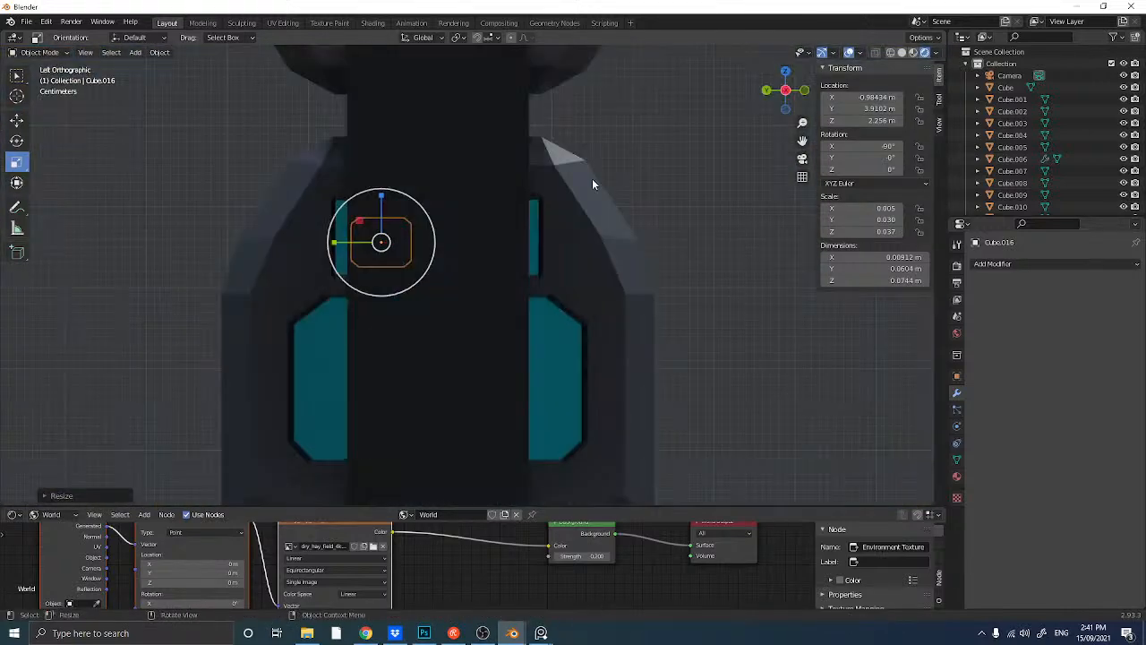
left_click(785, 90)
key("g")
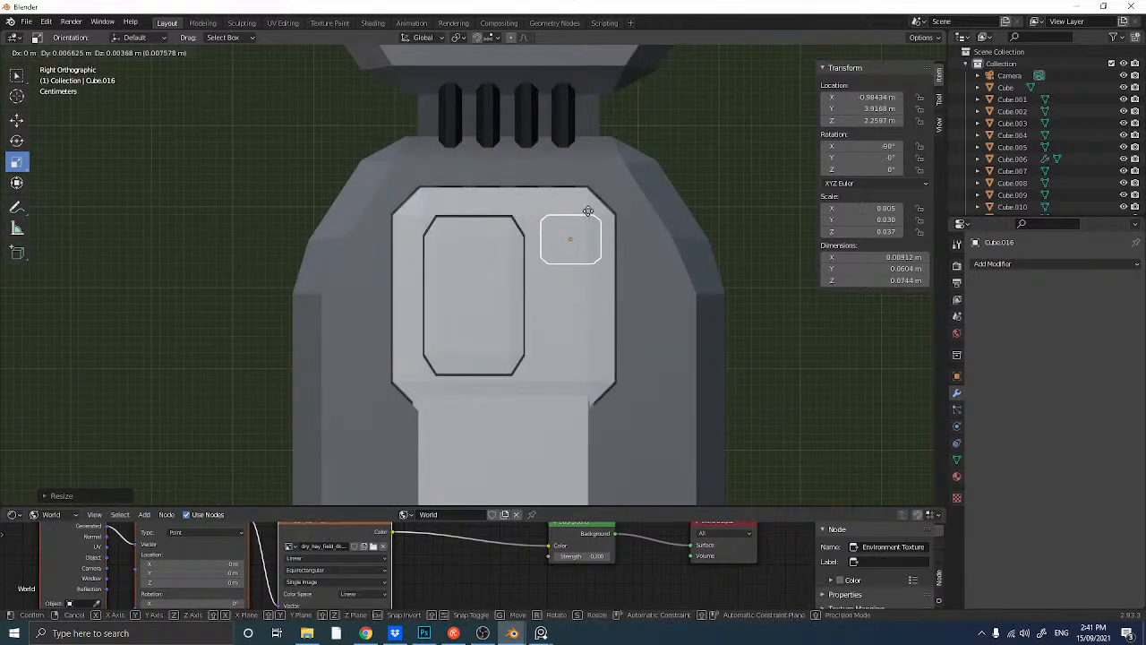
left_click(588, 212)
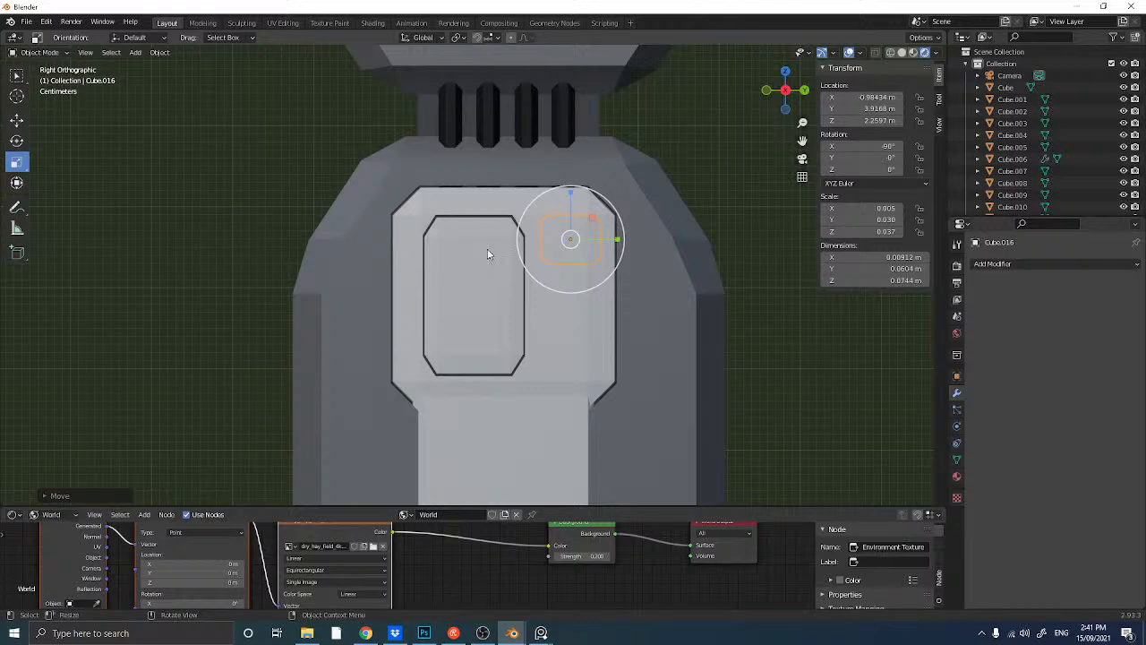
- Deepen the small block along X to a scale of about 0.016 so it passes through the light panel's face
left_click(20, 120)
middle_click_drag(563, 294, 484, 307)
left_click(16, 164)
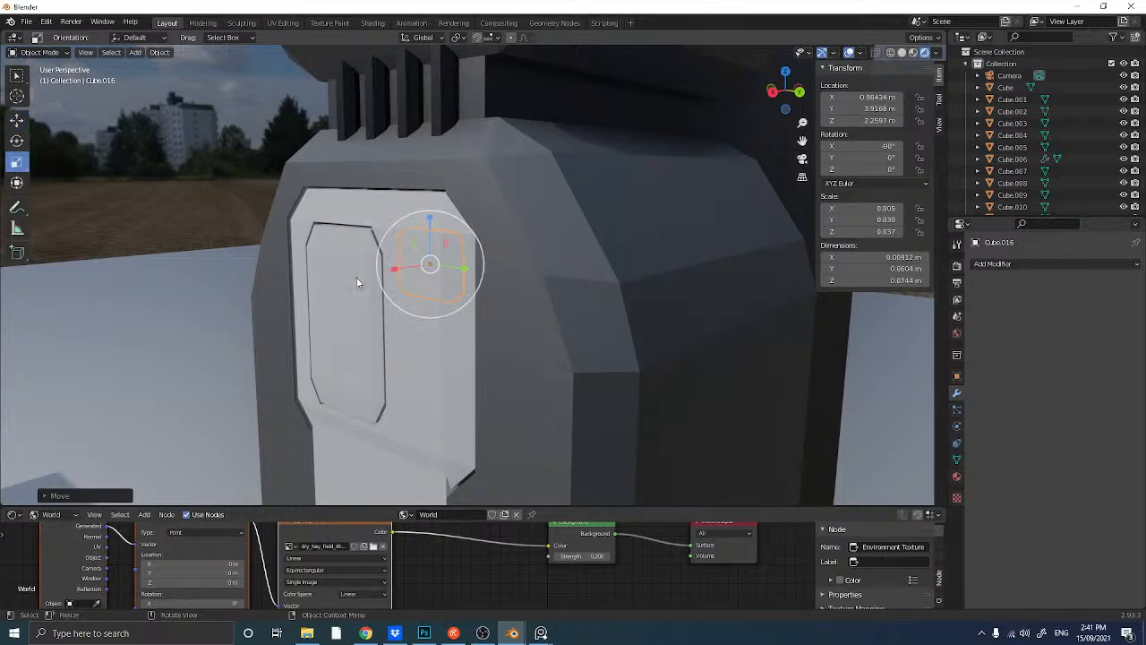
middle_click_drag(359, 283, 319, 283)
left_click_drag(292, 283, 158, 285)
middle_click_drag(158, 285, 354, 280)
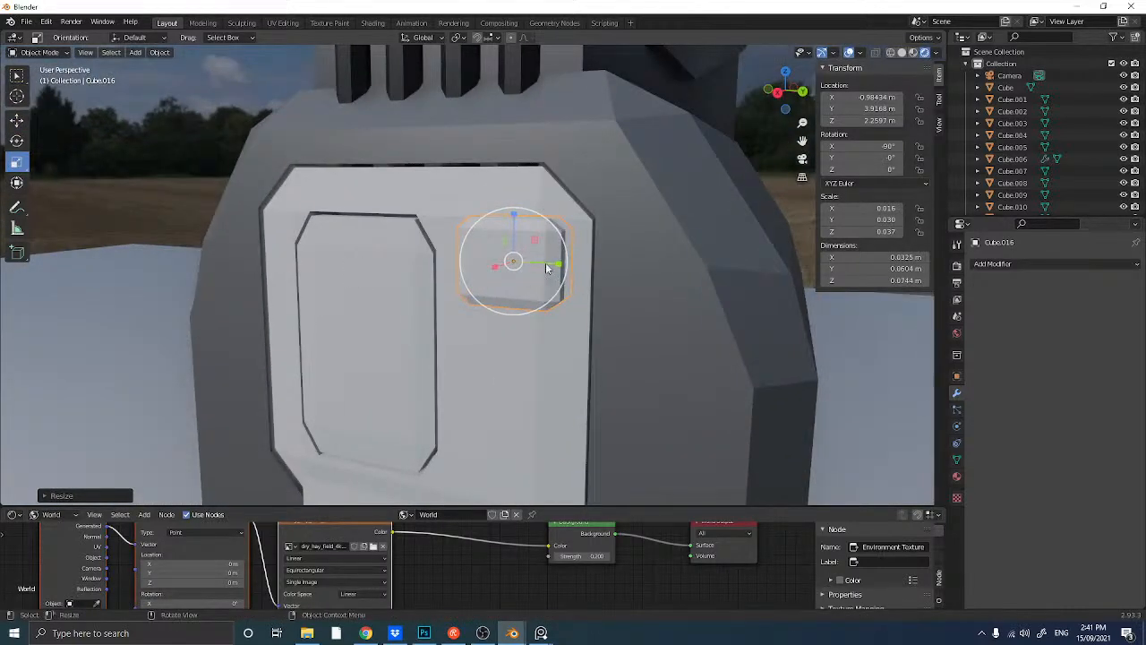
- Cut the small block out of the light panel with a Boolean Difference modifier and apply the modifier
left_click(583, 253)
left_click(985, 264)
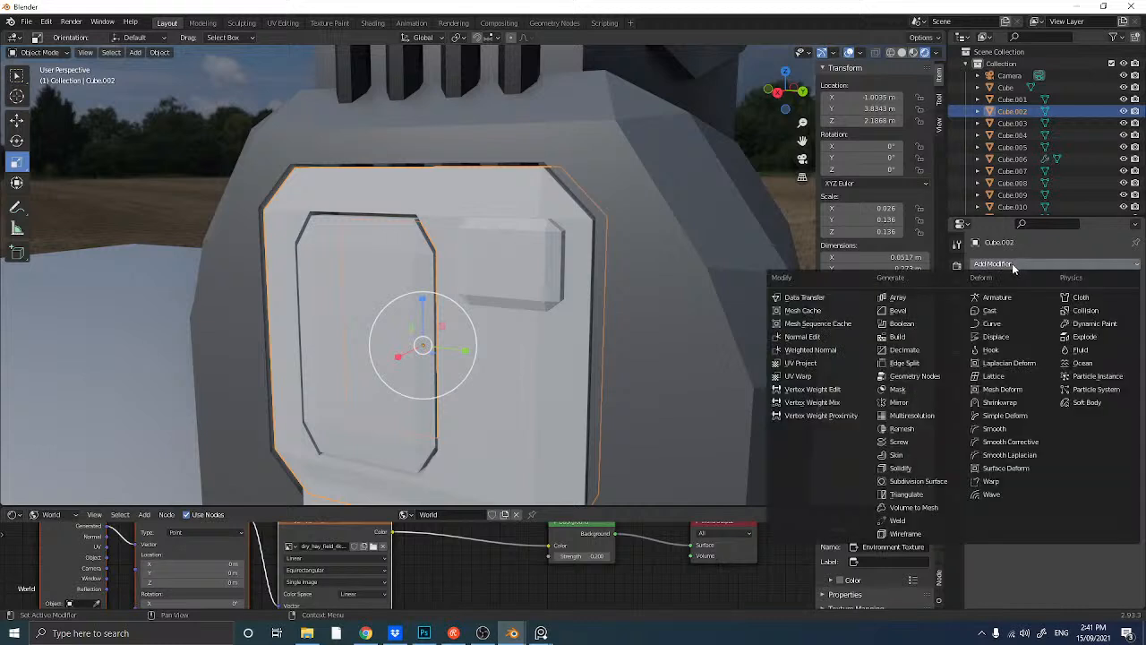
left_click(904, 324)
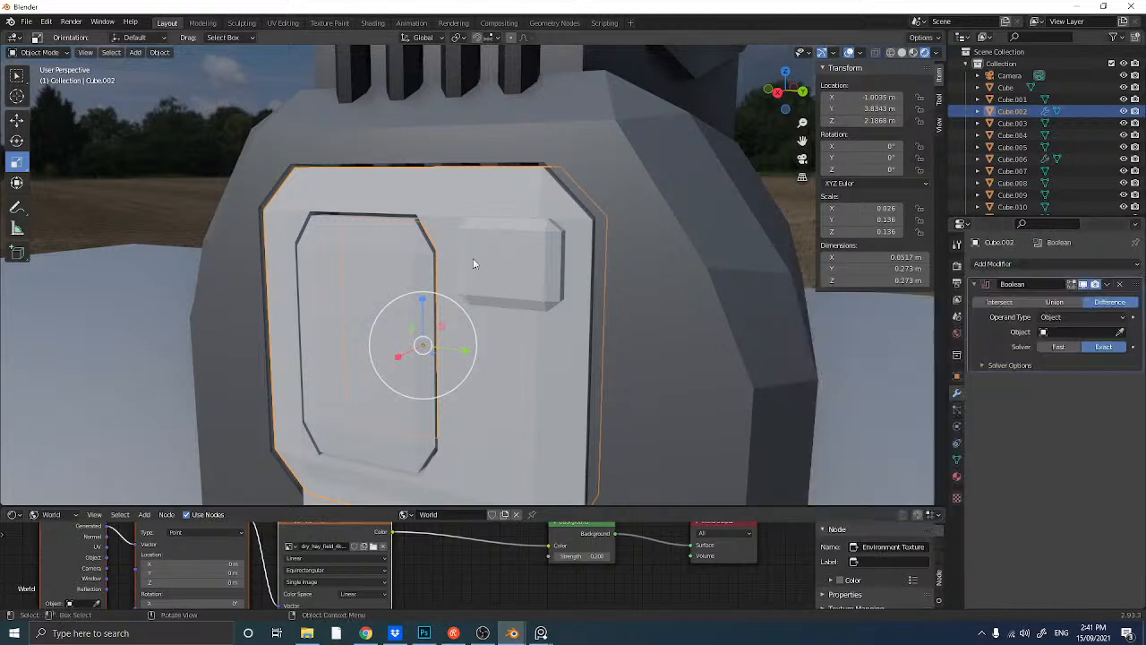
left_click(1106, 332)
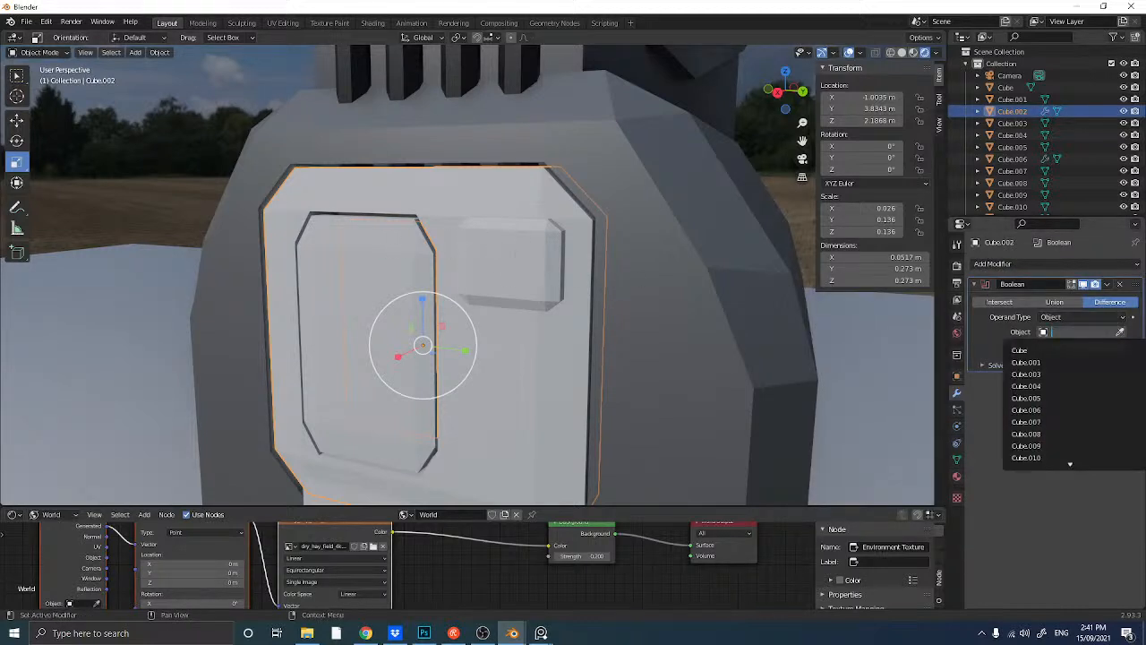
left_click(1119, 332)
left_click(503, 265)
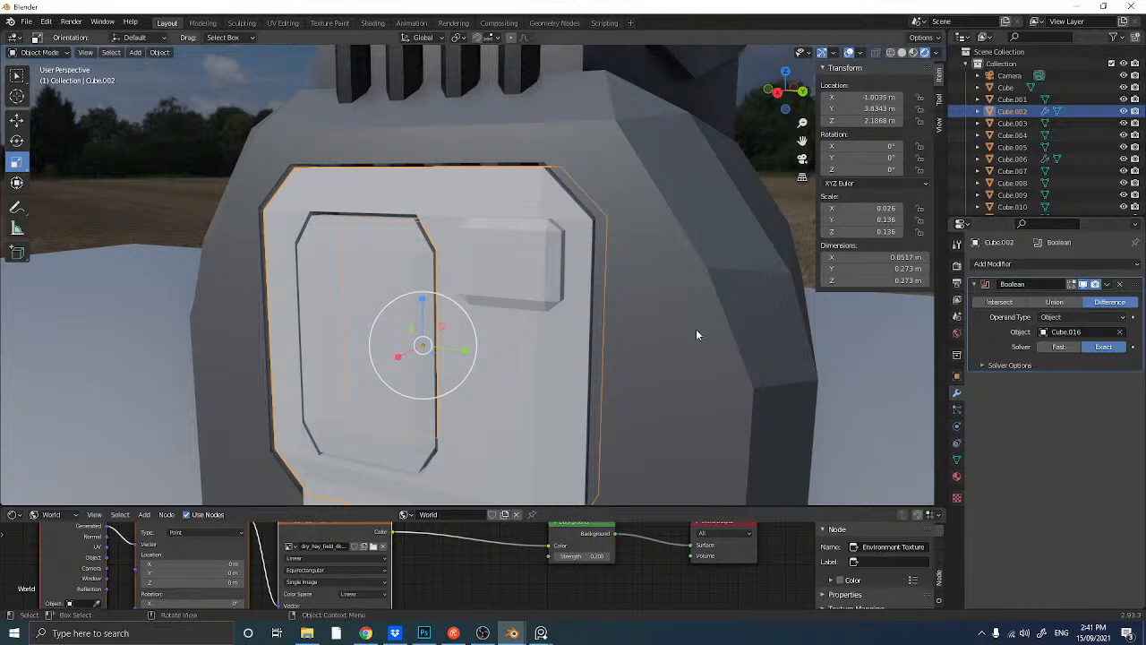
key("ctrl+a")
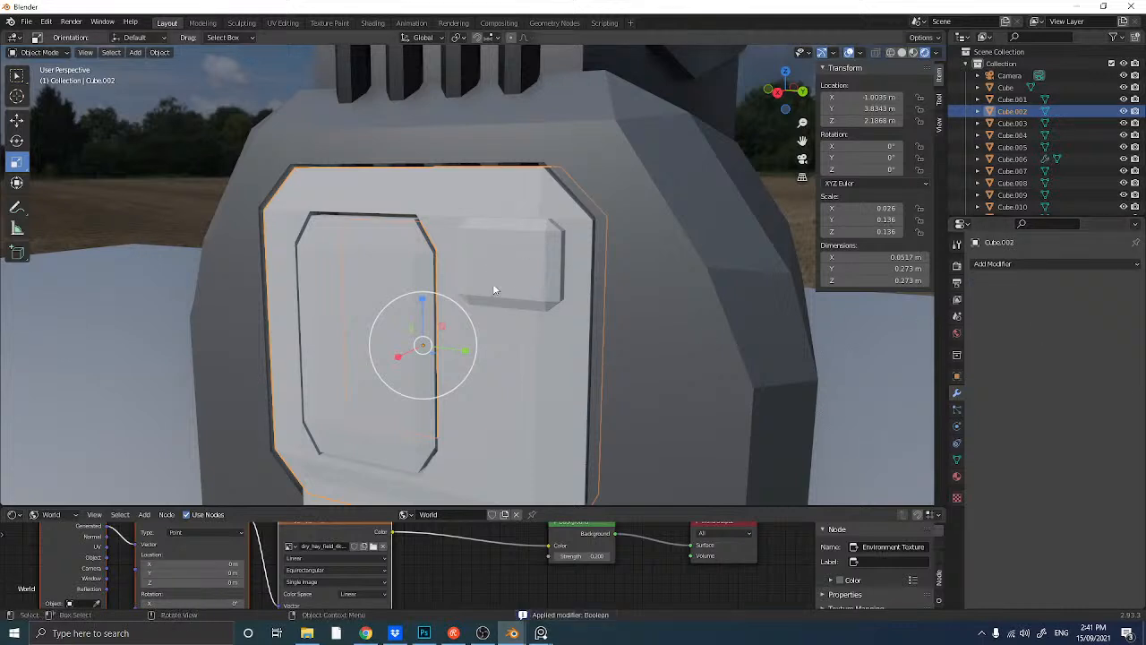
- Try moving the small block along Y away from its recess, and undo the move
left_click(519, 276)
key("shift+space")
key("g")
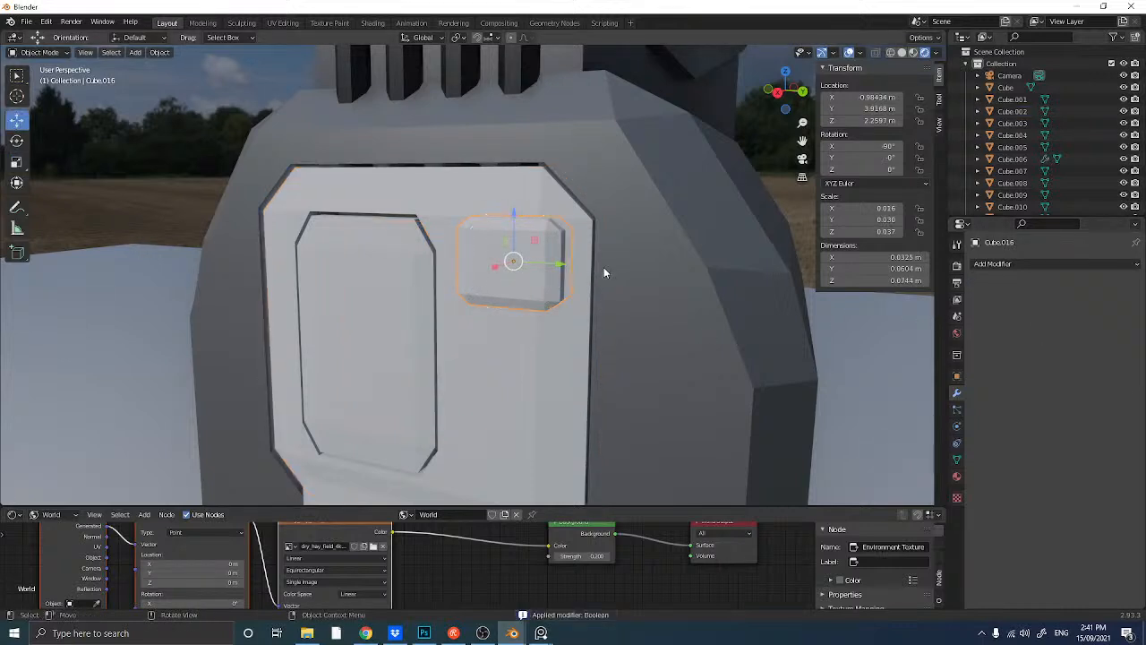
key("g")
key("y")
left_click(591, 285)
key("ctrl+z")
- Flatten the small block along X to a scale of about 0.006 and shrink it uniformly to about 0.029 in Y and 0.036 in Z
middle_click_drag(593, 278, 265, 240)
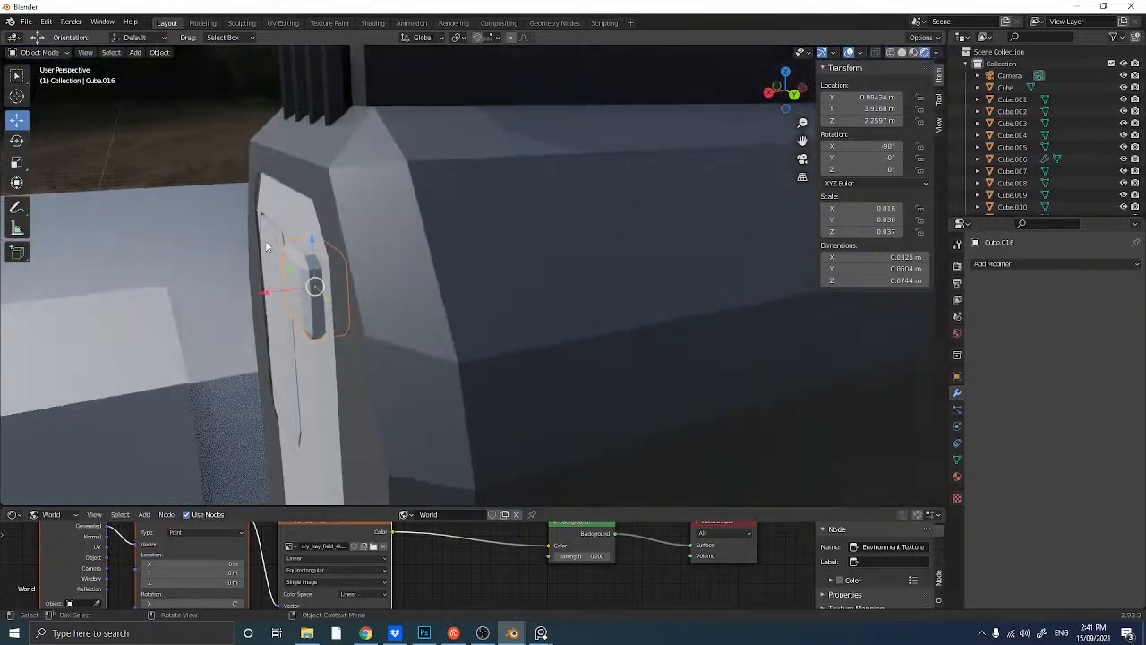
left_click(17, 162)
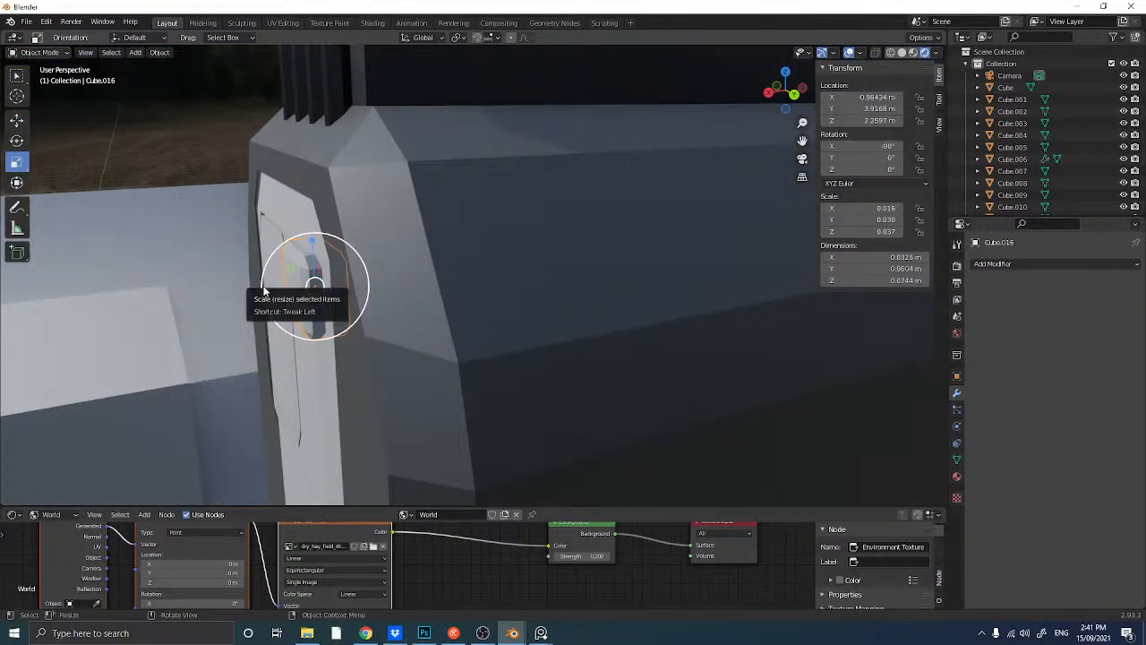
left_click_drag(267, 290, 297, 289)
middle_click_drag(297, 289, 313, 284)
key("s")
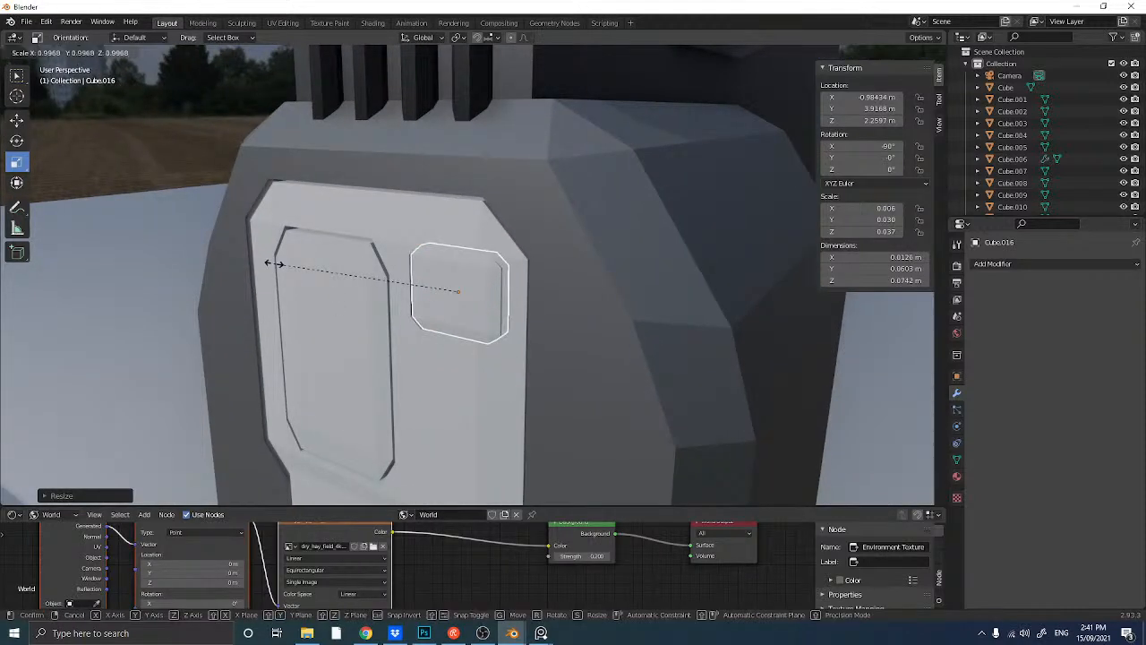
left_click(280, 261)
- Move the small block along X to about -0.985 m so it sits inside its recess
middle_click_drag(279, 262, 224, 295)
scroll(309, 280, "up", 4)
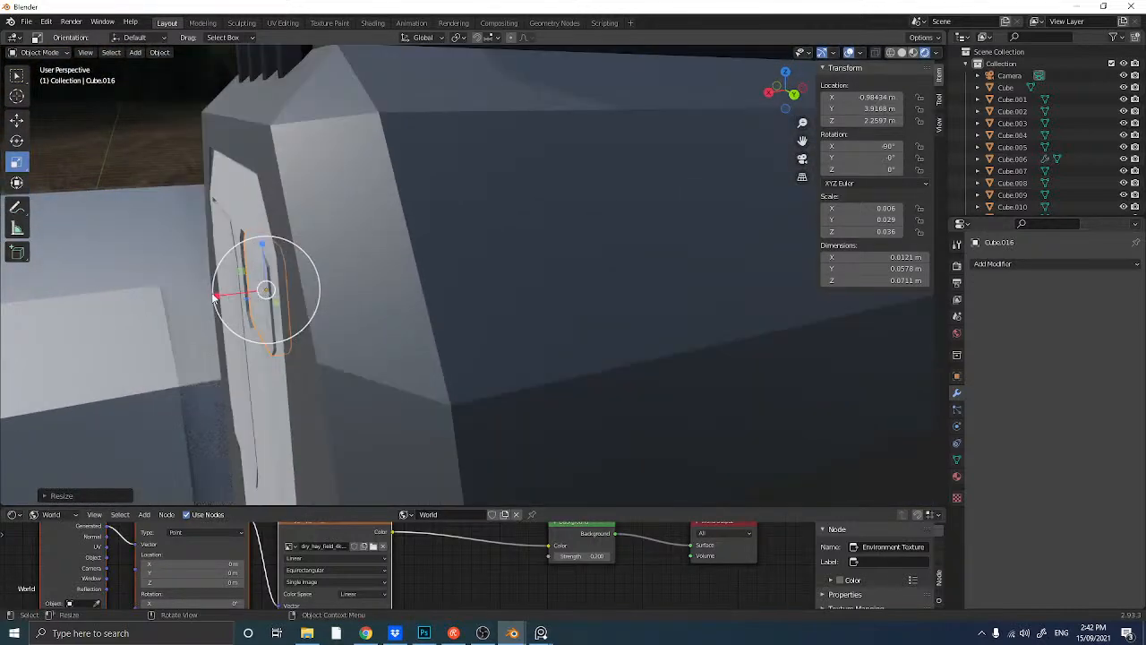
key("shift+space")
key("g")
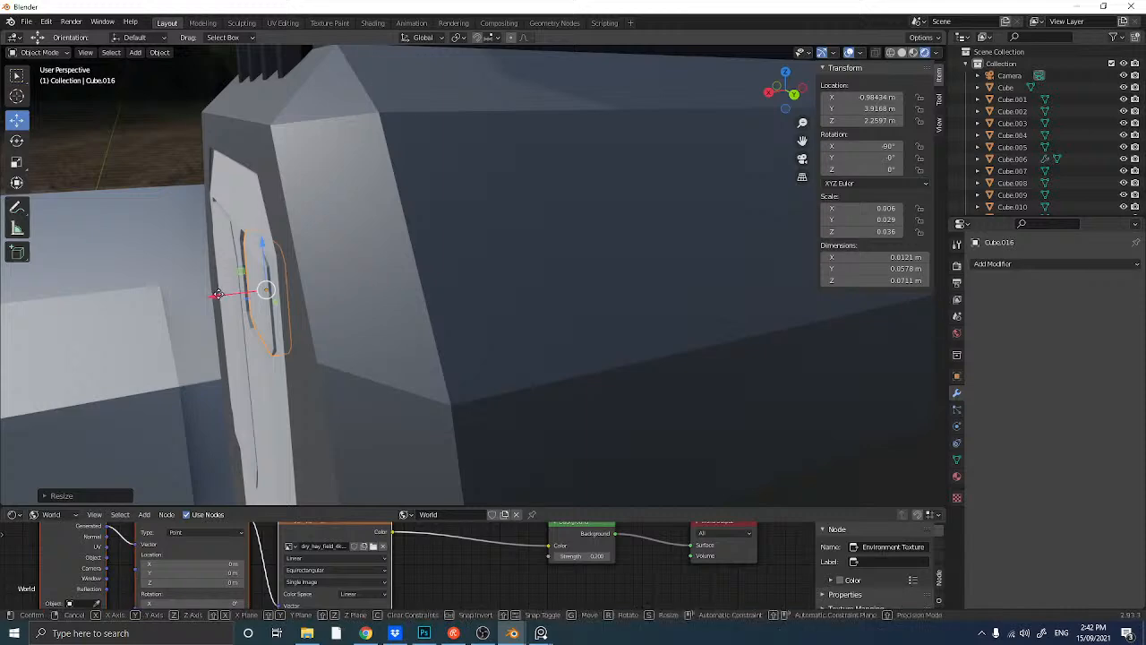
key("g")
key("x")
left_click(218, 298)
middle_click_drag(217, 298, 454, 311)
scroll(400, 313, "down", 2)
scroll(433, 310, "up", 1)
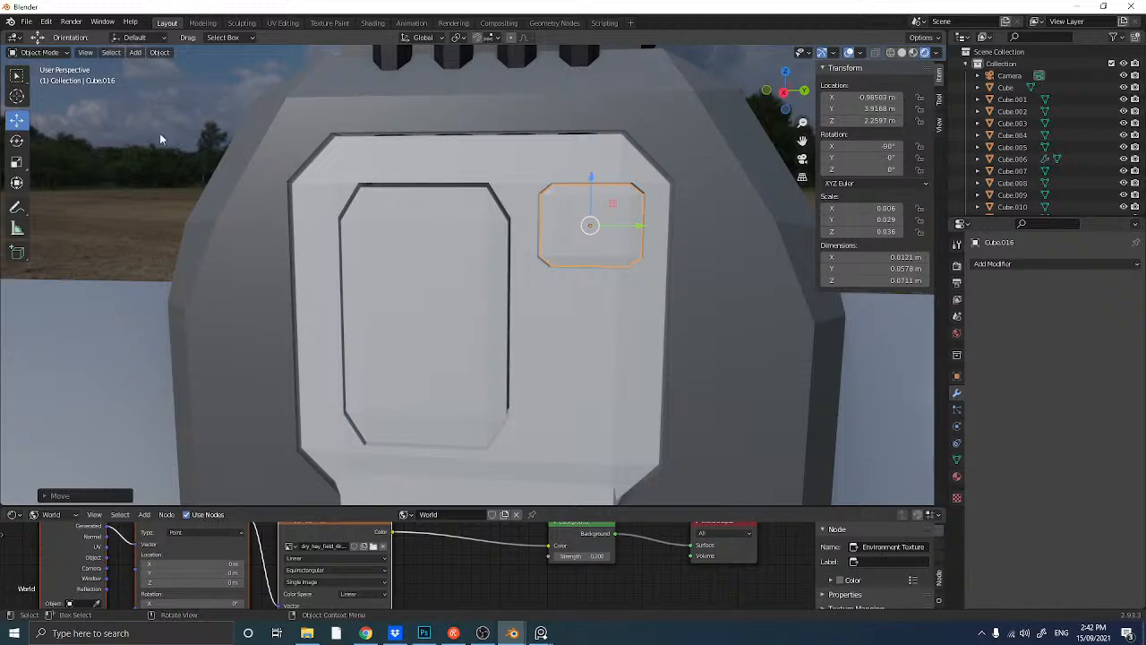
- Duplicate the small inset block and move the copy down along Z to about 2.185 m, below the original
left_click_drag(594, 197, 571, 285)
mouse_move(571, 285)
middle_mouse_down()
mouse_move(635, 295)
mouse_move(550, 288)
middle_mouse_up()
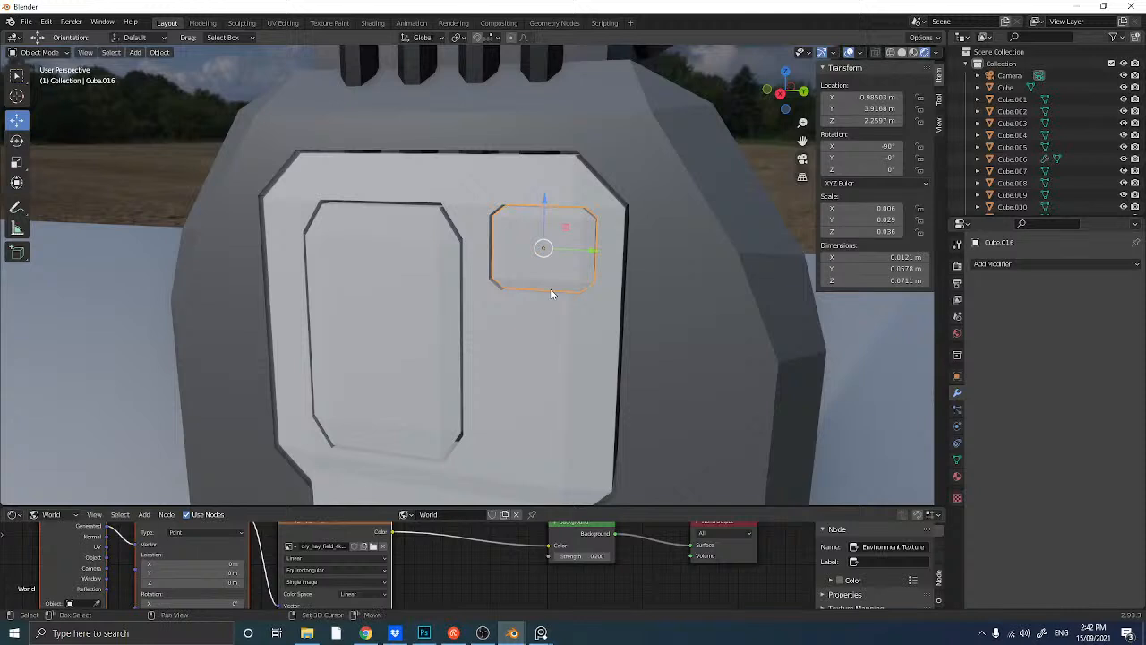
key("shift+d")
right_click(550, 288)
key("g")
key("z")
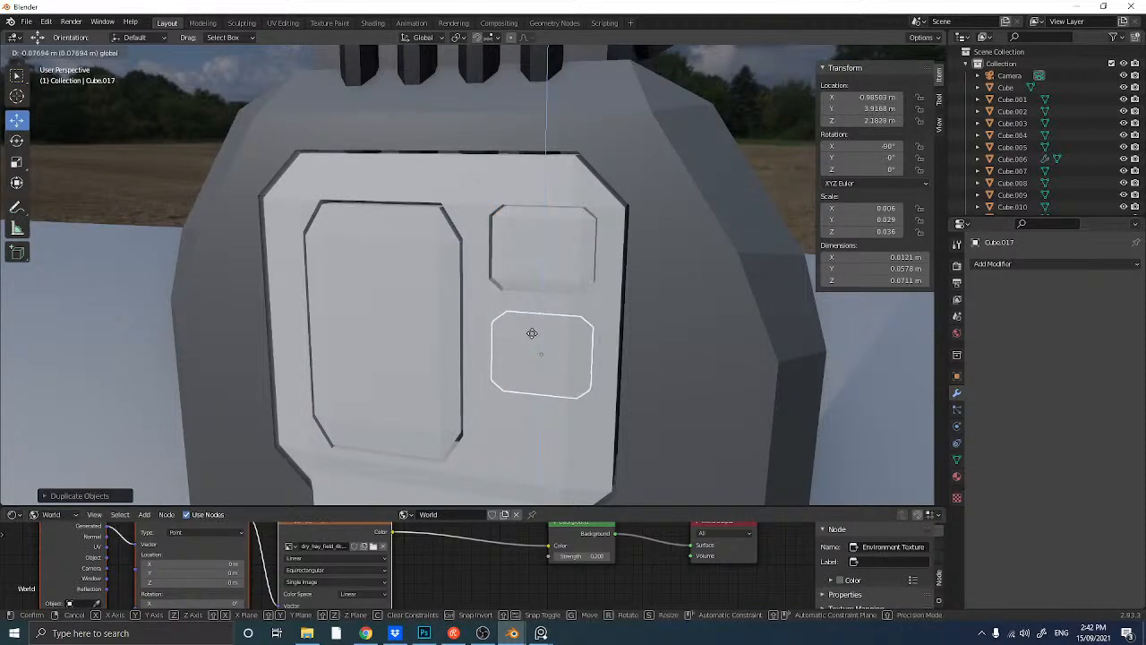
left_click(531, 330)
- Enlarge the lower block slightly to about 0.059 by 0.073 m and raise it along Z to about 2.194 m
key("s")
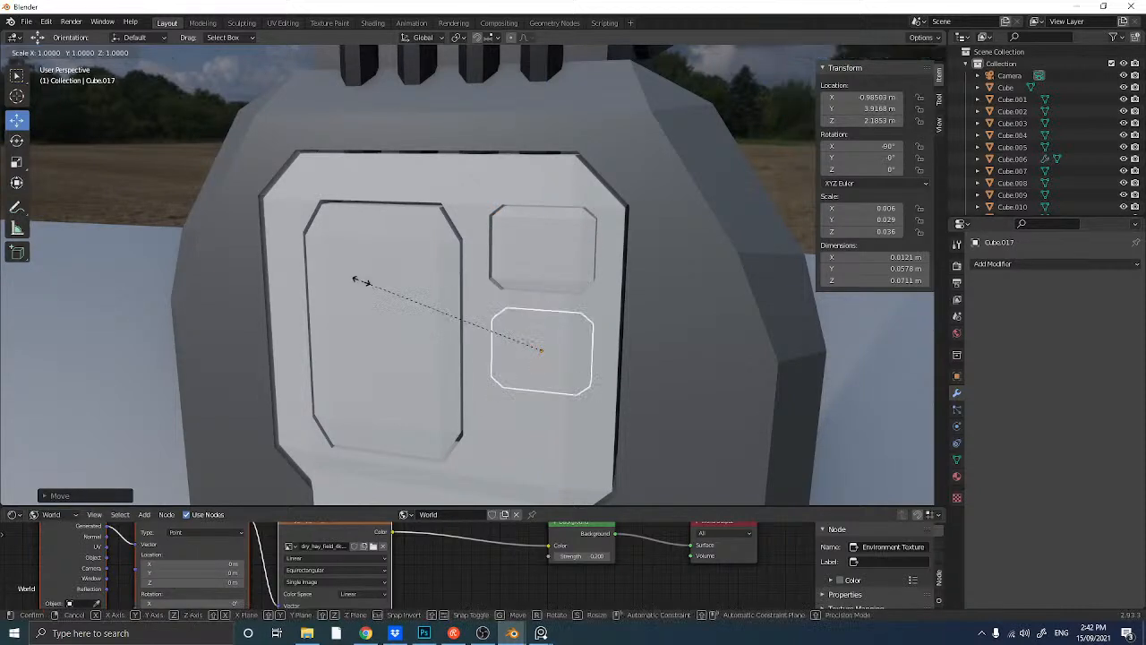
left_click(357, 280)
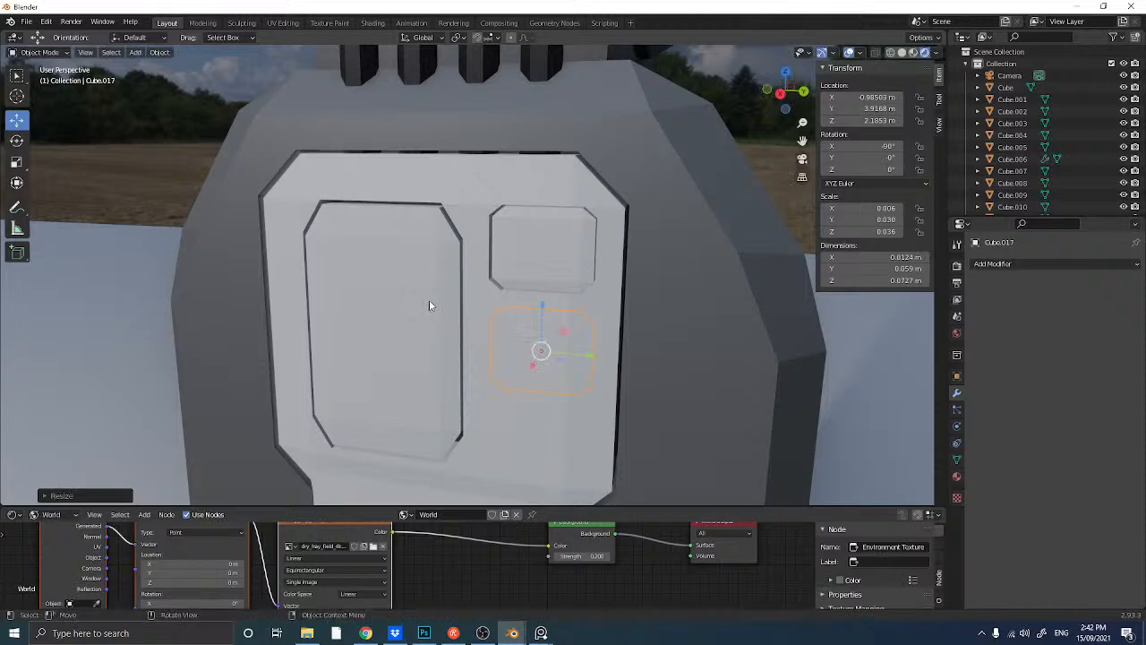
middle_click_drag(430, 303, 445, 286)
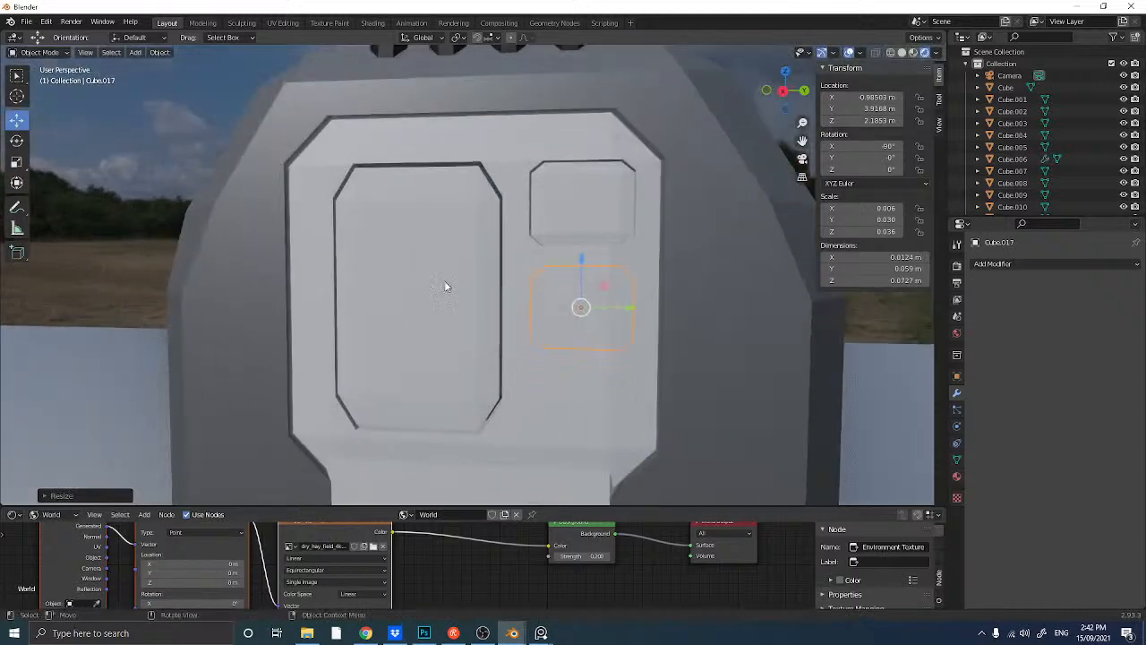
key("g")
key("z")
left_click(583, 260)
- Try moving the lower block outward along X to about -0.984 m, and undo the move
middle_click_drag(584, 259, 506, 293)
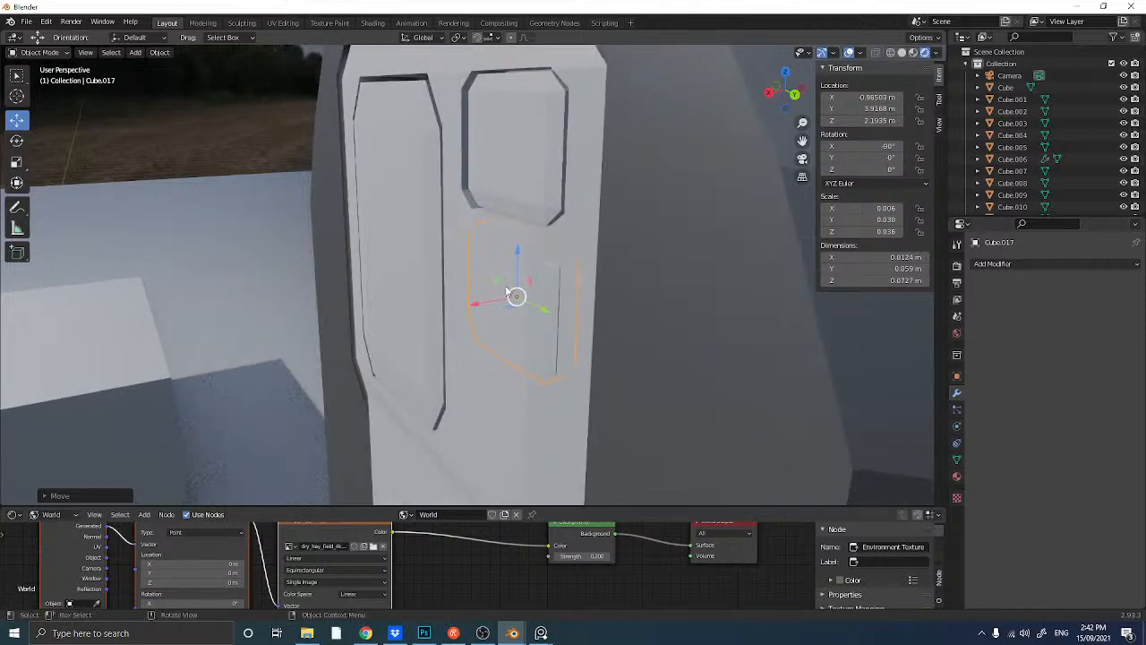
key("g")
key("x")
left_click(495, 307)
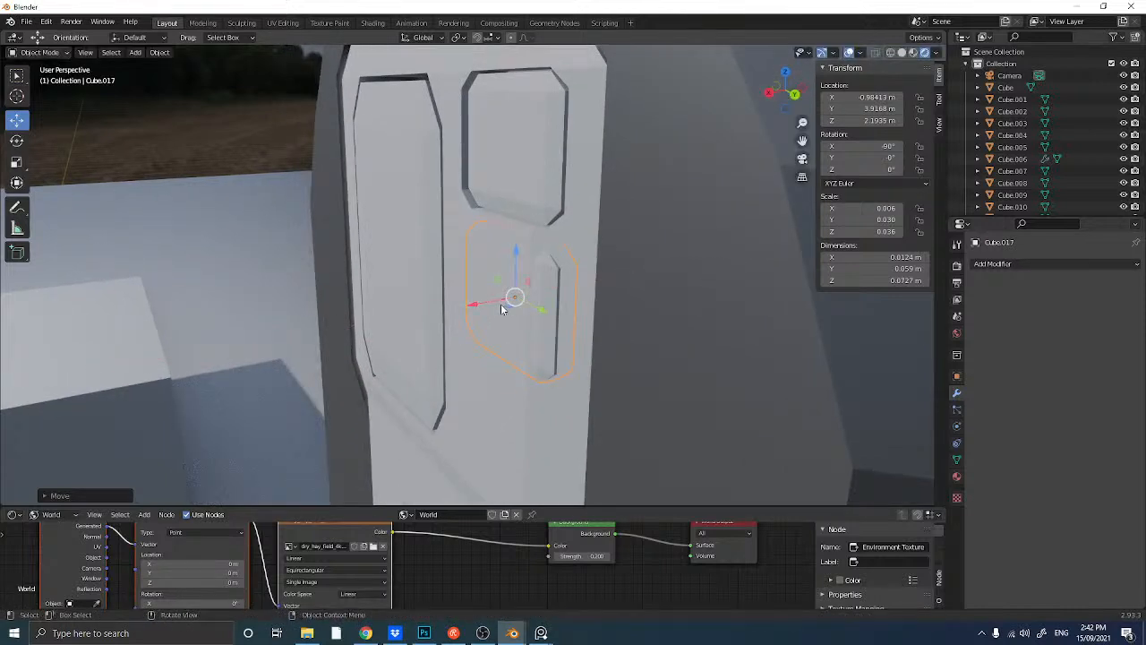
key("ctrl+z")
- Deepen the lower block along X to a scale of about 0.024
middle_click_drag(505, 303, 492, 308)
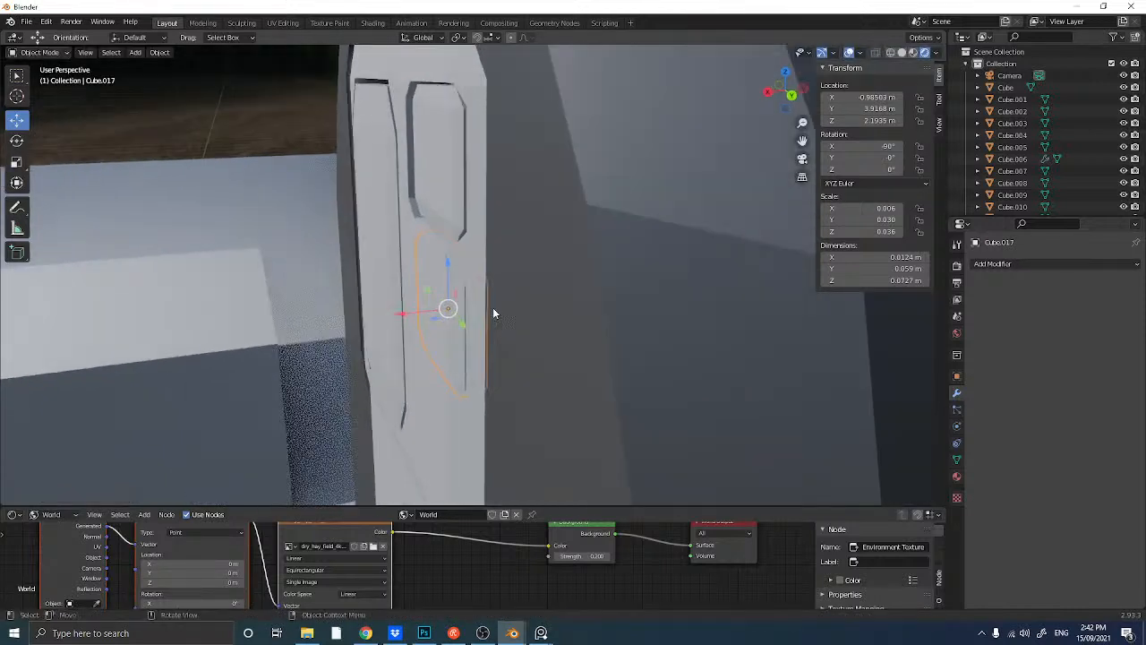
left_click(16, 162)
left_click_drag(400, 314, 260, 316)
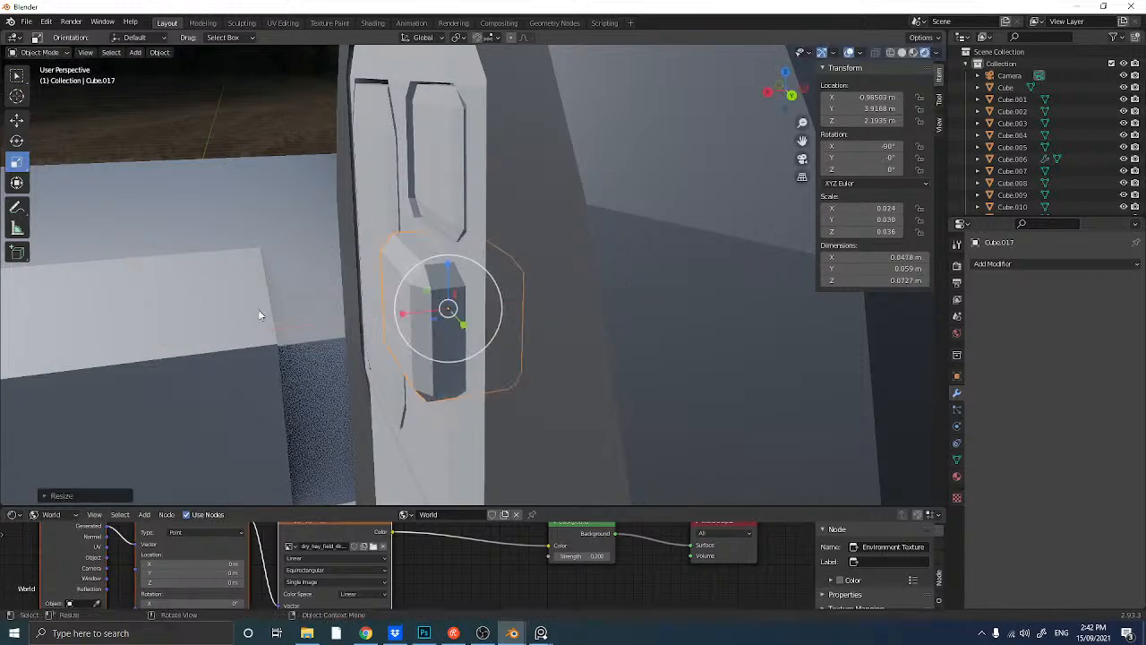
- Cut the lower block out of the light panel with a Boolean Difference modifier and start applying it
middle_click_drag(742, 274, 734, 277)
left_click(656, 234)
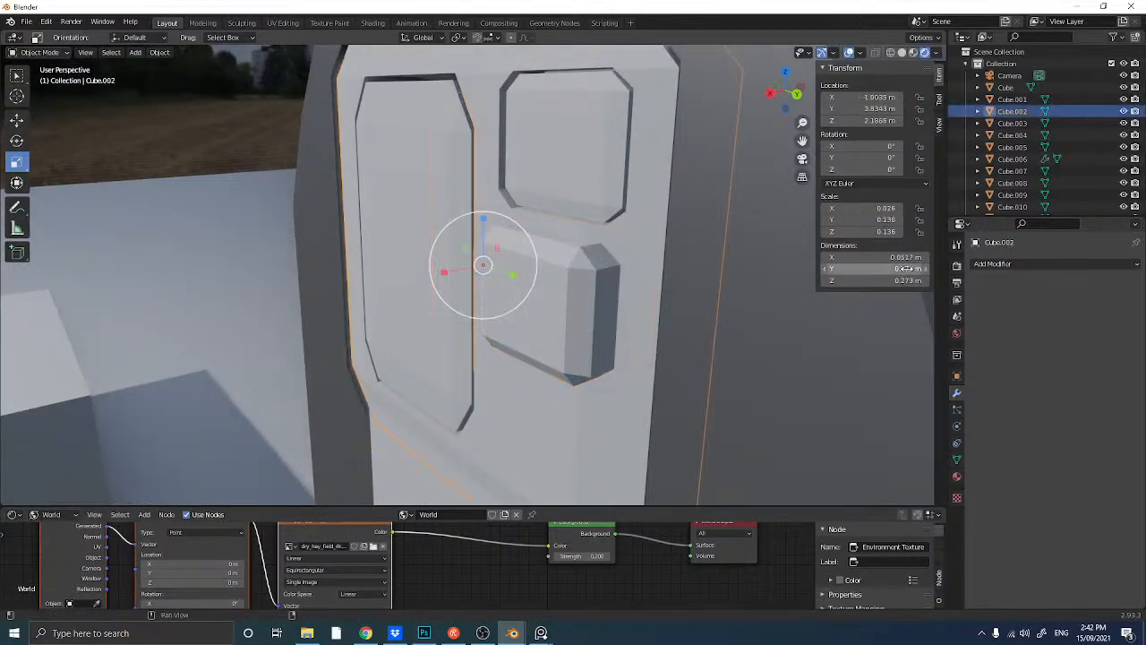
left_click(1057, 264)
left_click(909, 324)
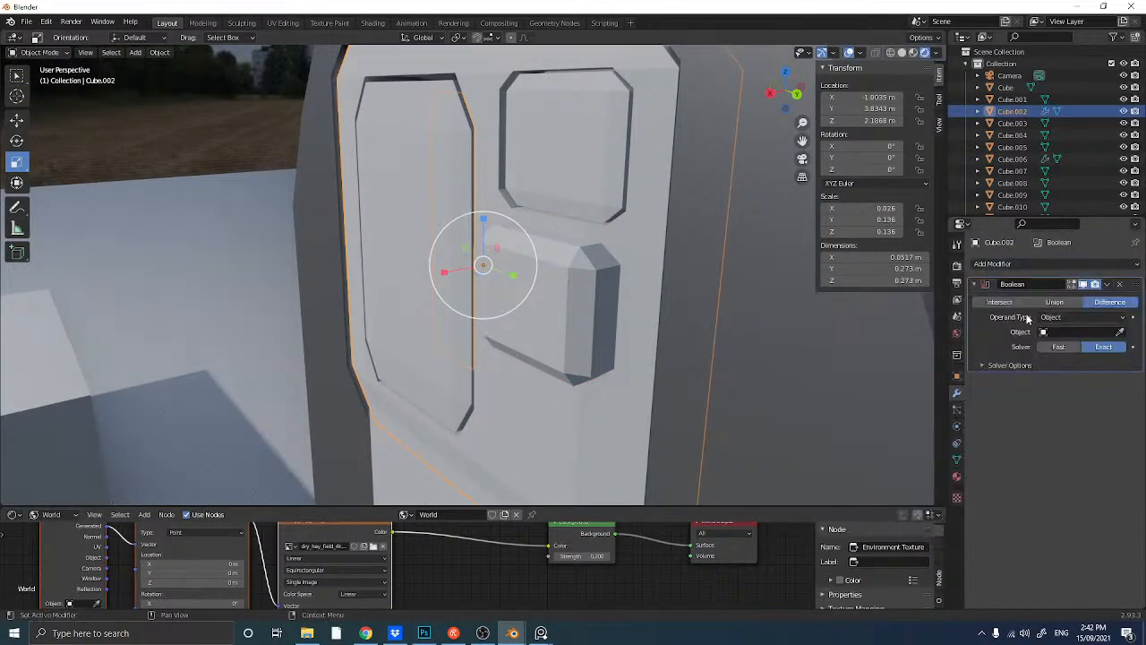
left_click(1120, 333)
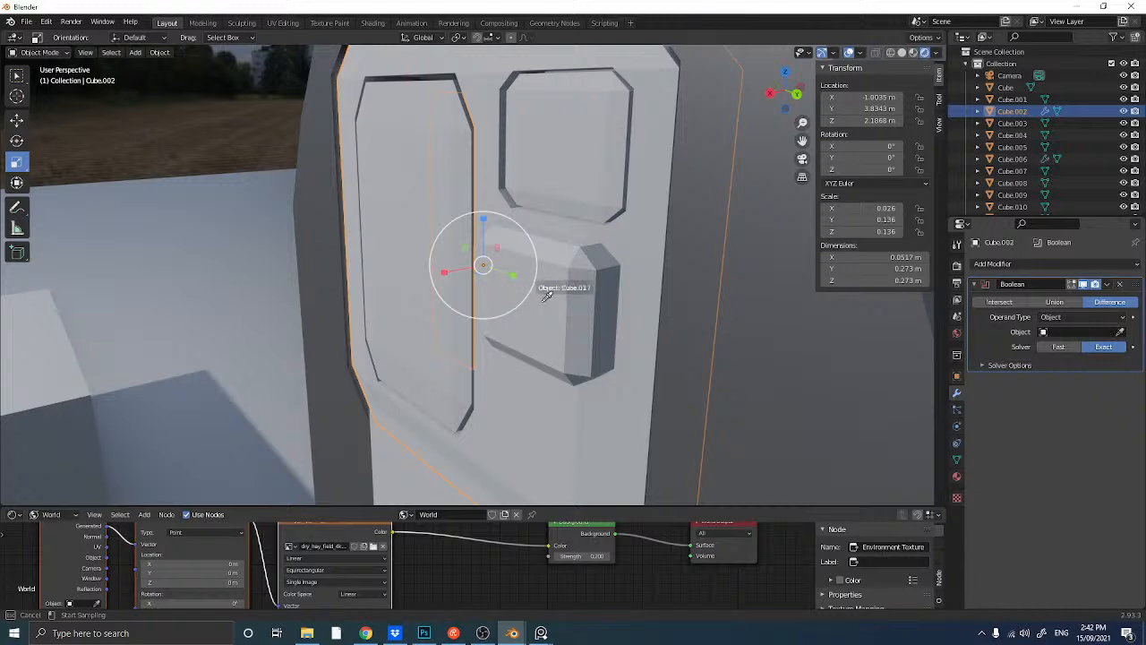
left_click(562, 315)
key("ctrl+a")
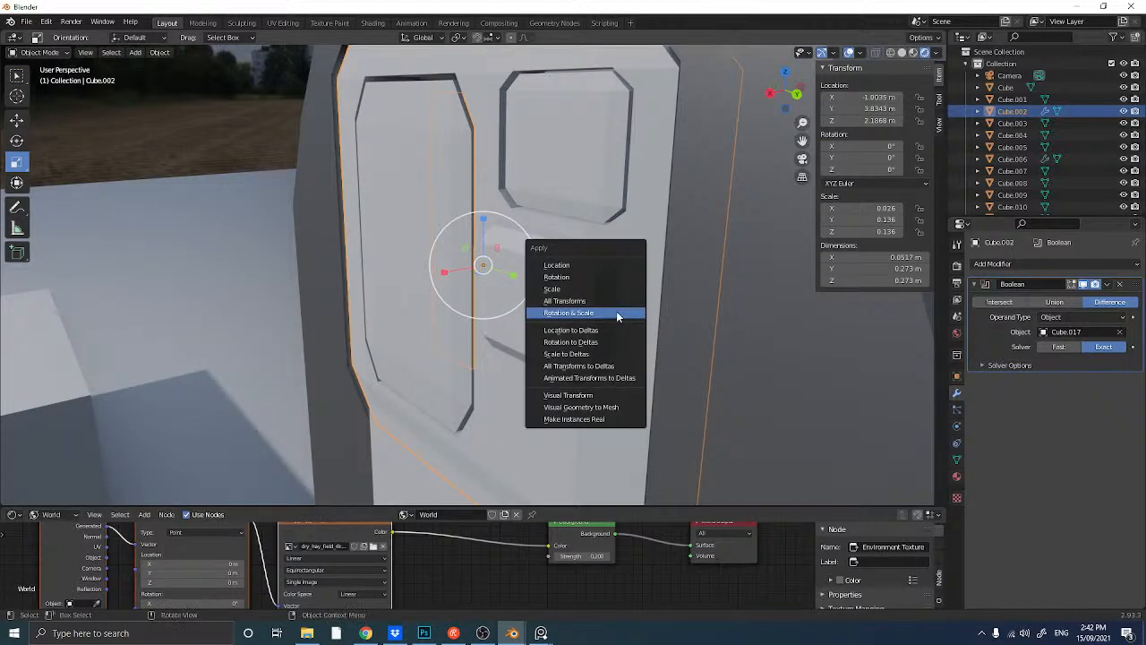
- Apply the Boolean difference that cuts the lower small recess into the white front panel plate
left_click(616, 313)
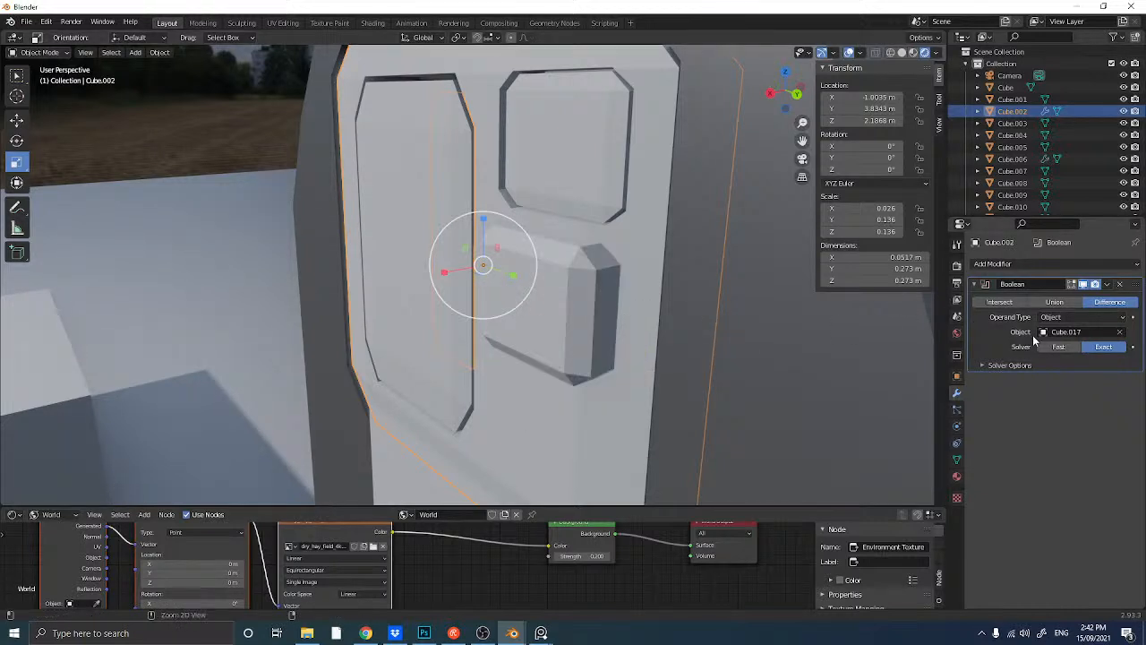
key("ctrl+a")
left_click(552, 300)
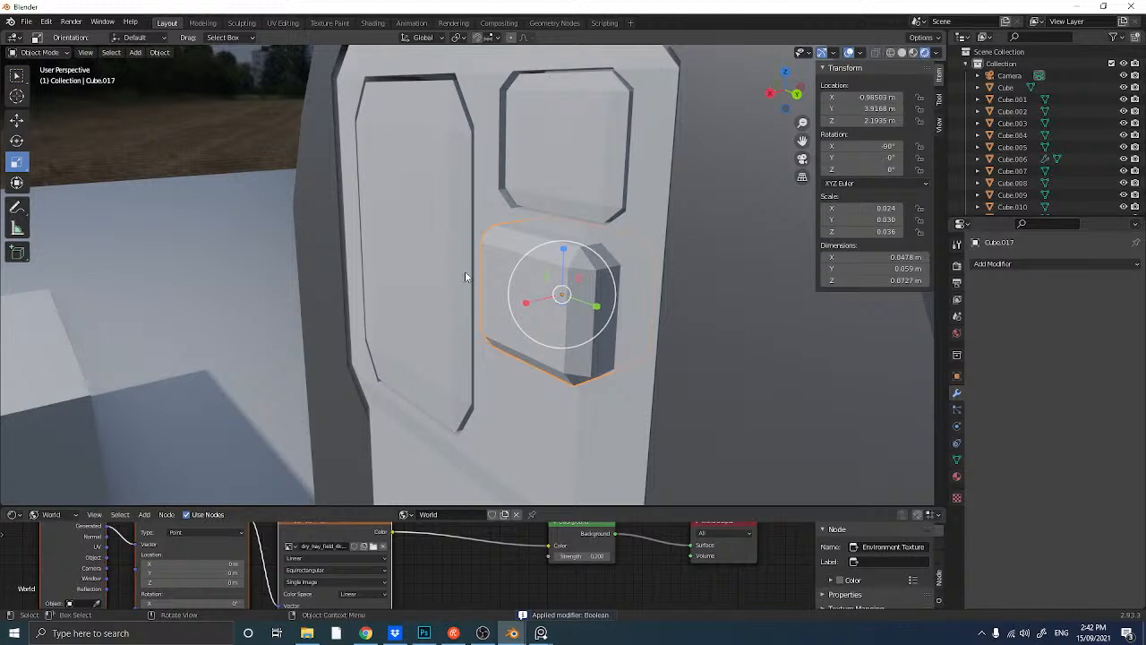
left_click(512, 271)
- Try moving the lower cutter block away from the panel along Y, and undo the move
left_click(16, 119)
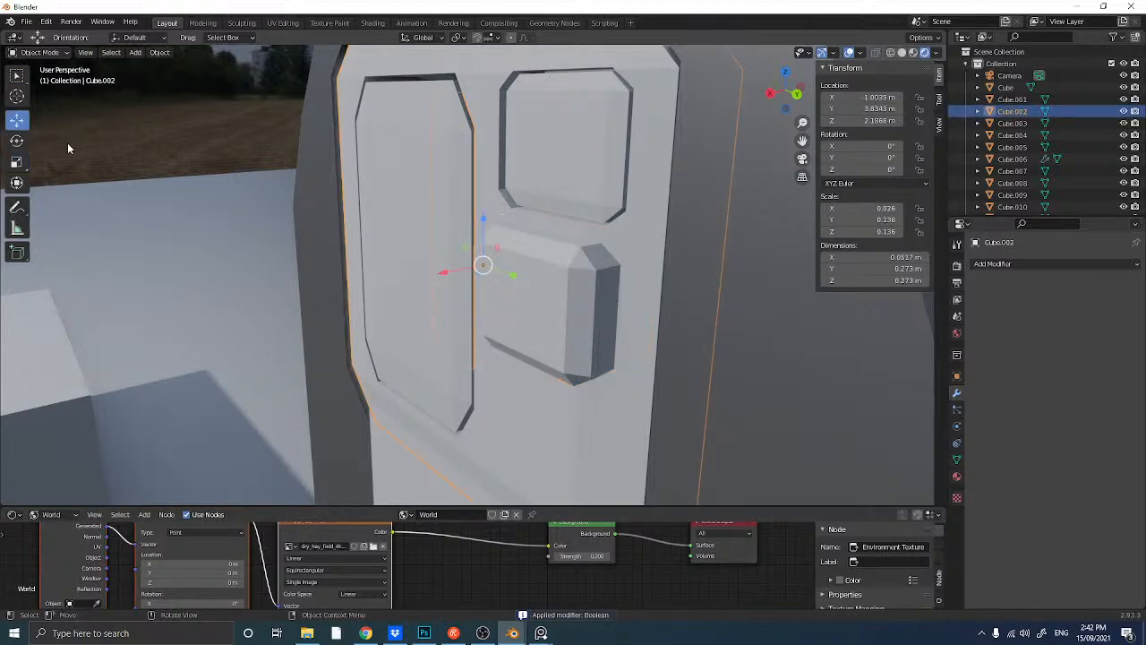
left_click(566, 324)
left_click_drag(576, 307, 713, 340)
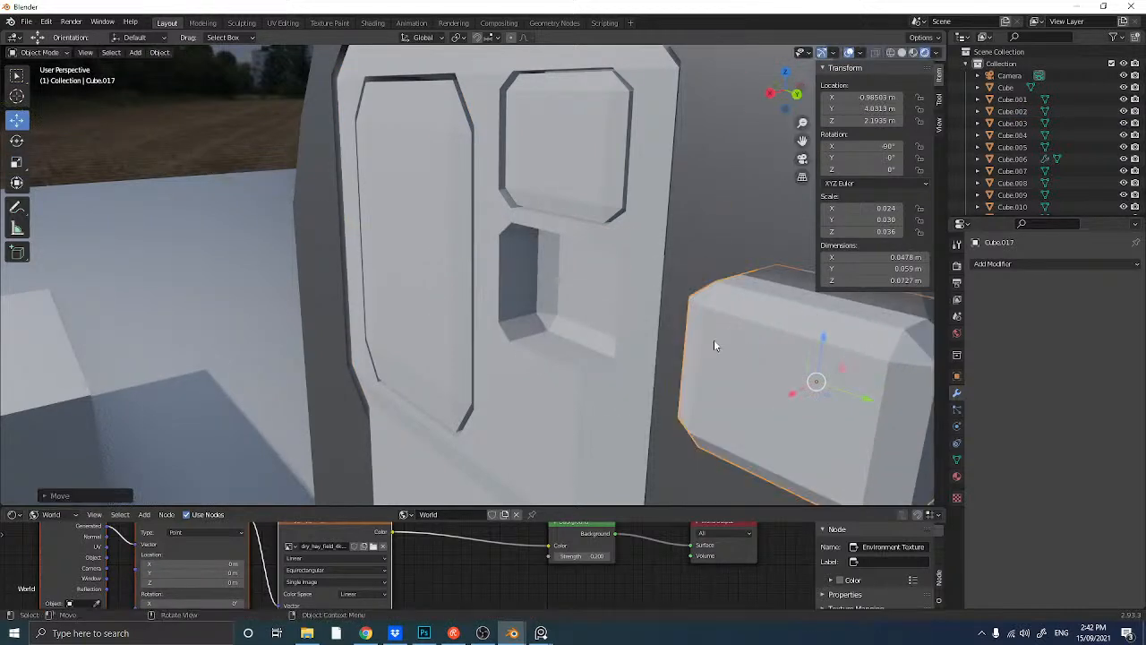
key("ctrl+z")
- Shrink the lower cutter block slightly to fit inside its recess and flatten it along X to about 0.0105 m
key("s")
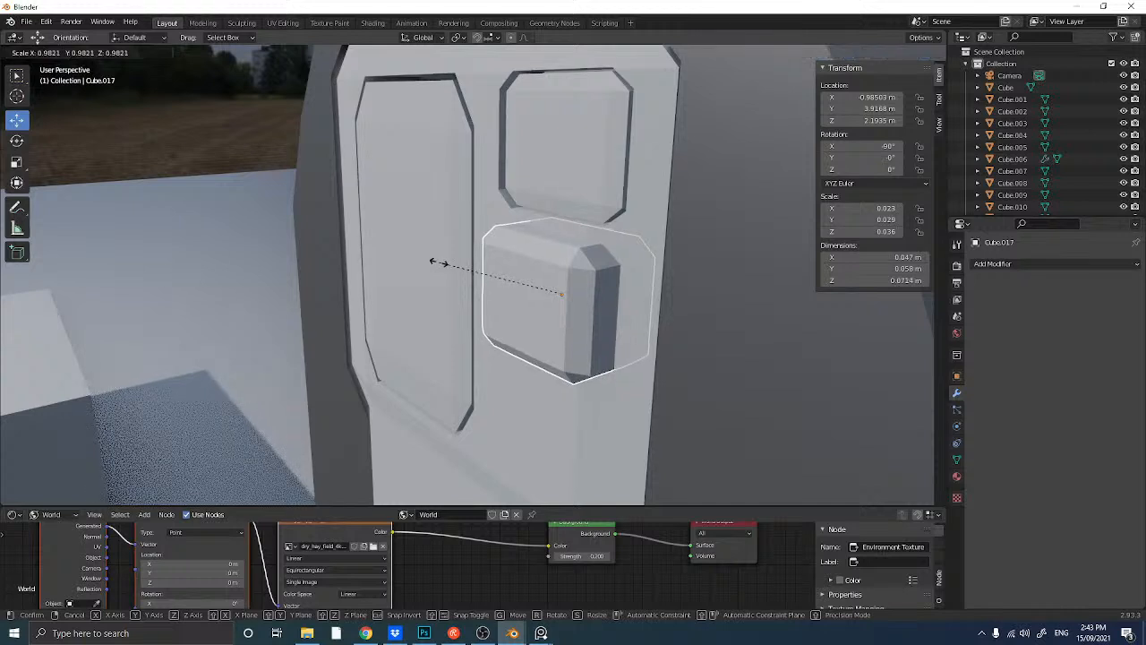
left_click(443, 261)
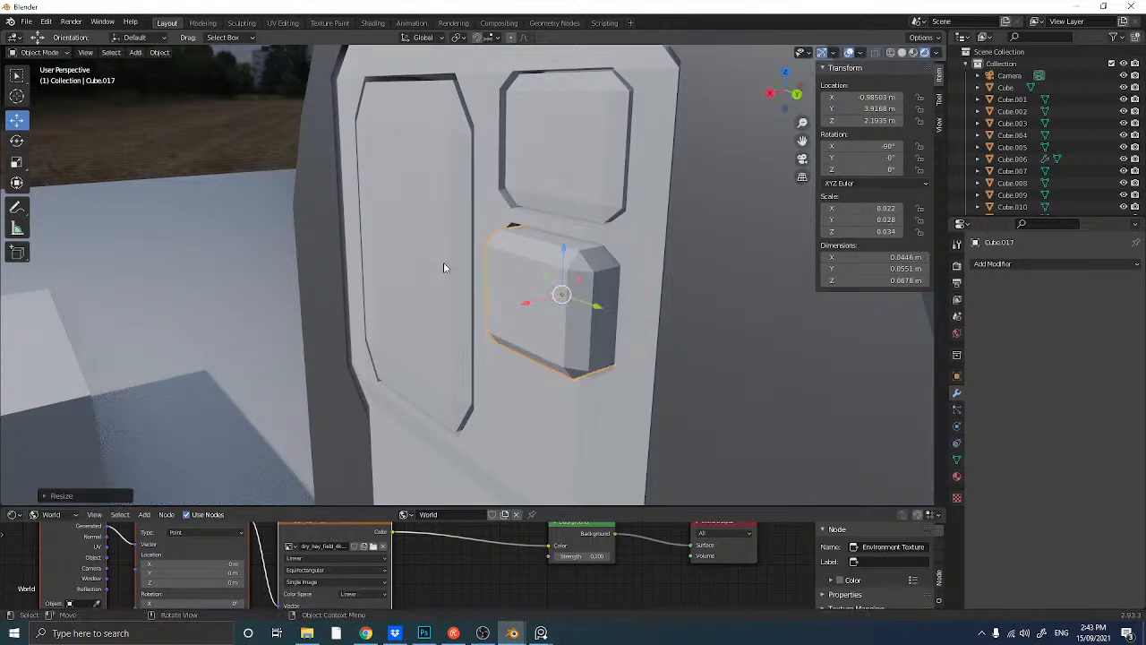
middle_click_drag(443, 261, 465, 288)
left_click(17, 164)
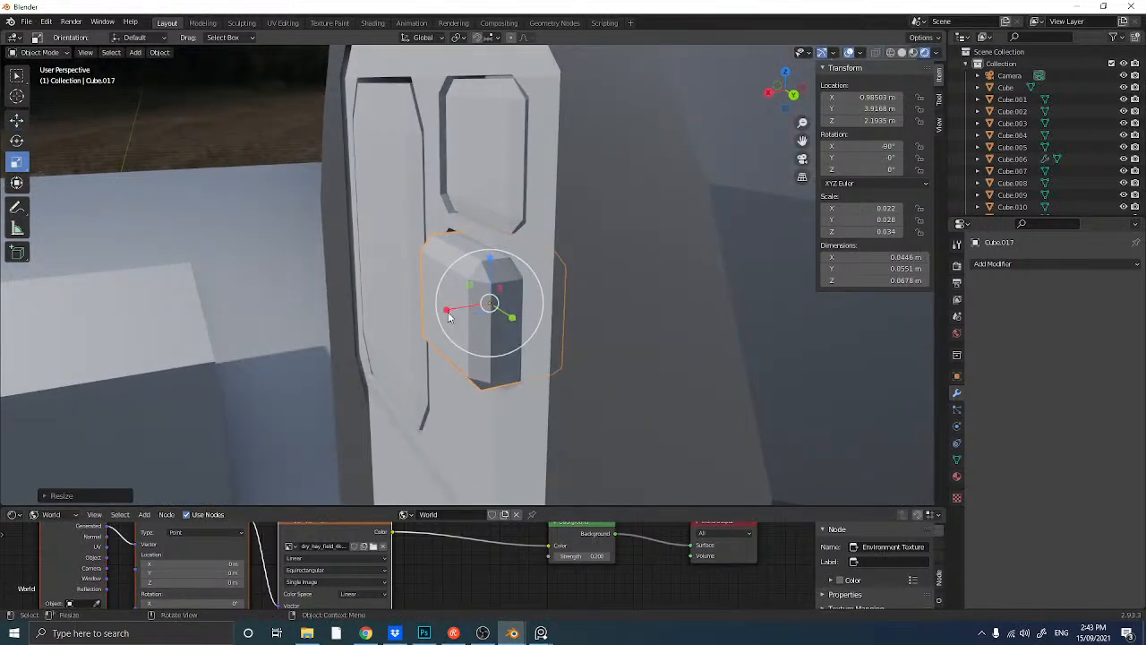
left_click_drag(449, 317, 487, 309)
middle_click_drag(486, 309, 523, 292)
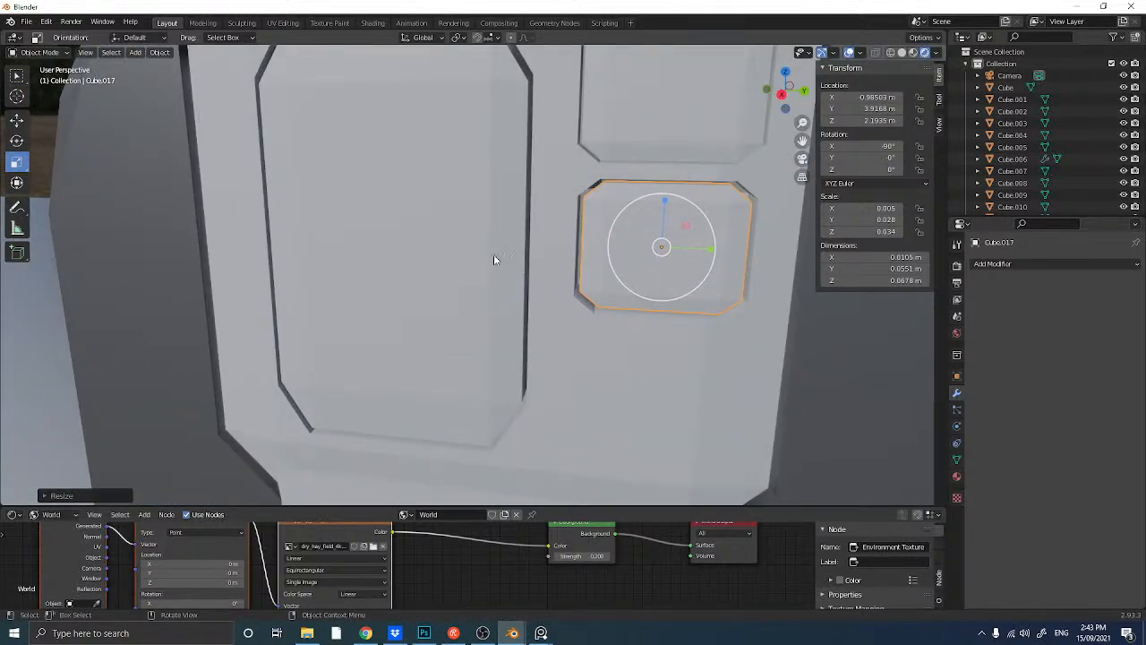
- Enlarge the flattened block uniformly to about 0.0108 × 0.0568 × 0.0699 m and shift it slightly outward along X
key("s")
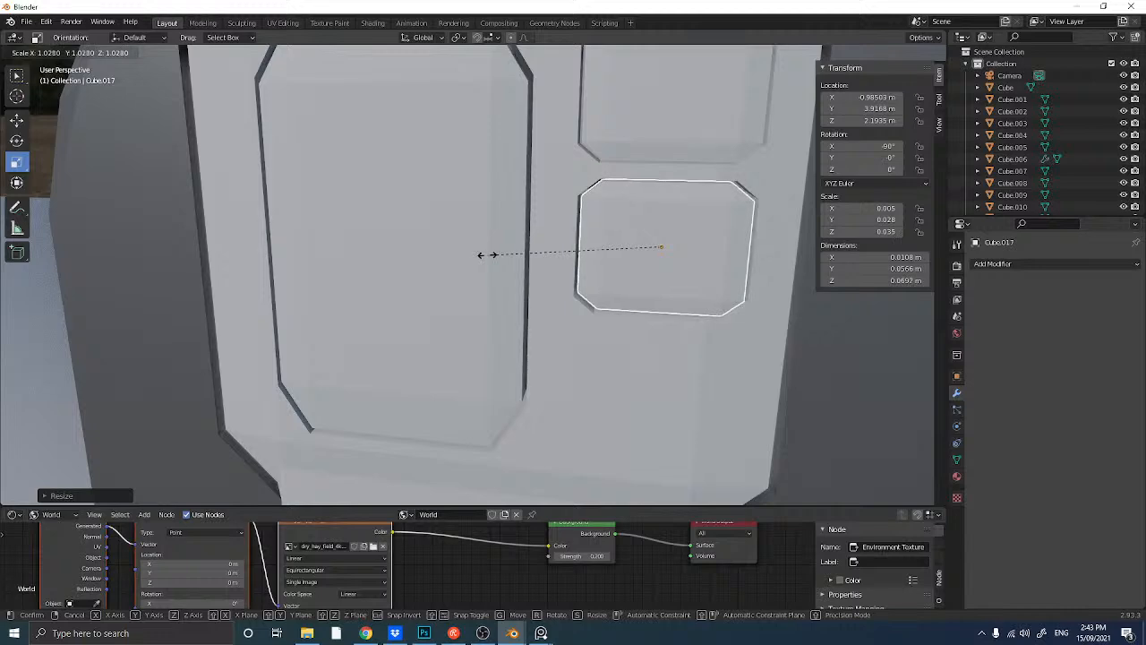
left_click(487, 257)
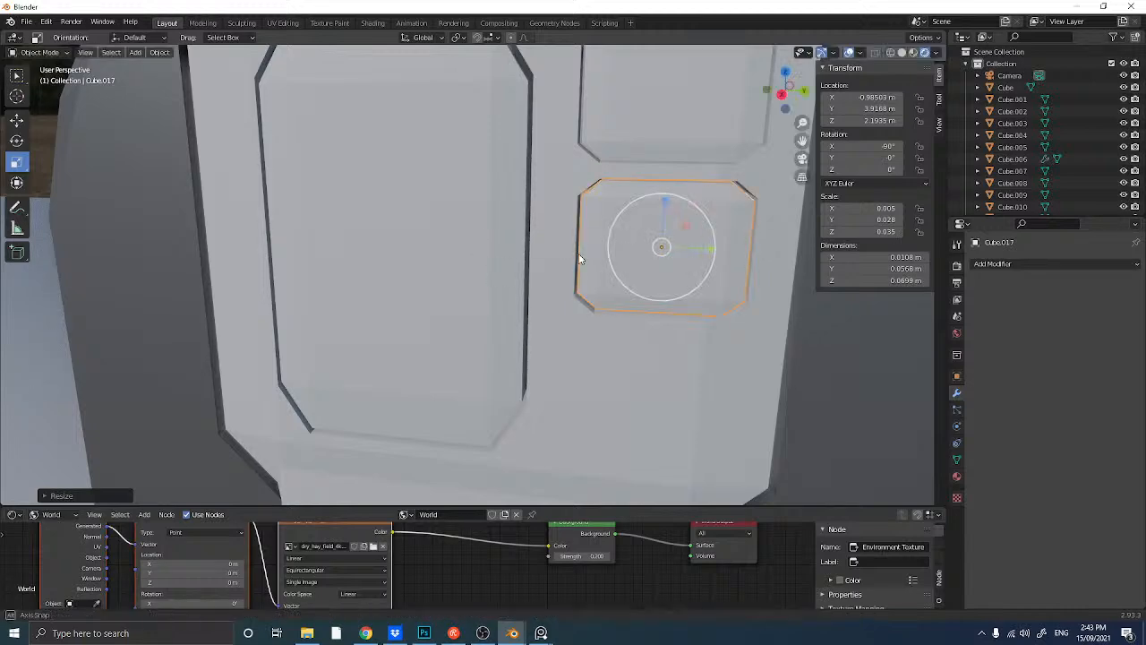
middle_click_drag(487, 256, 489, 270)
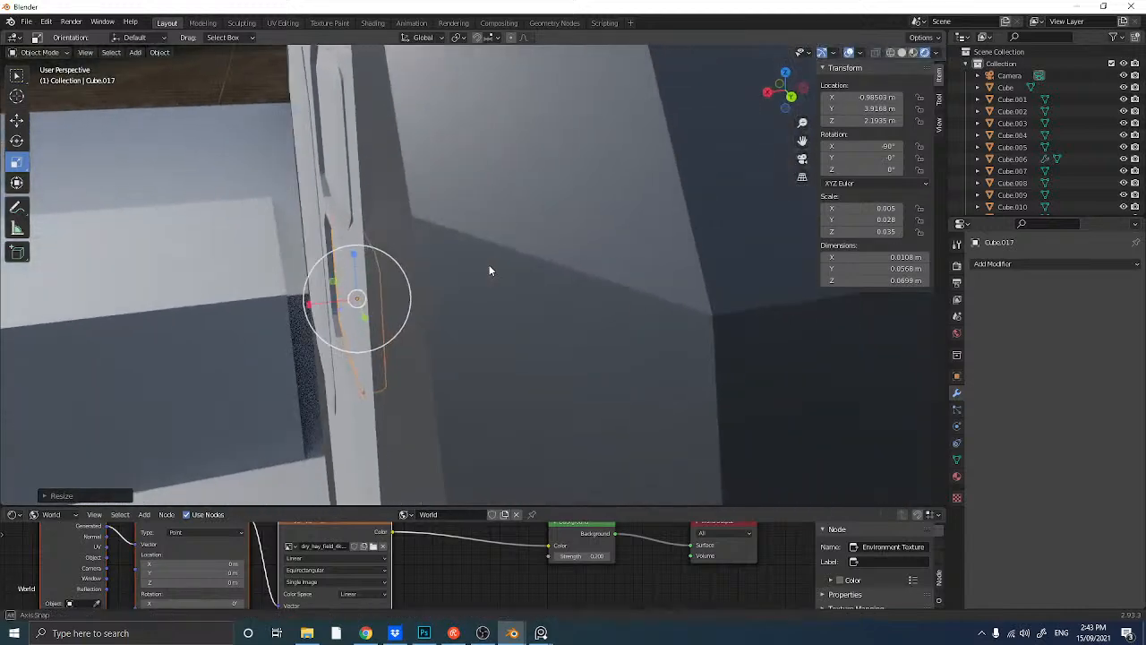
left_click(16, 119)
left_click_drag(309, 309, 326, 188)
- Try nudging the upper small block along X within its recess
left_click(326, 189)
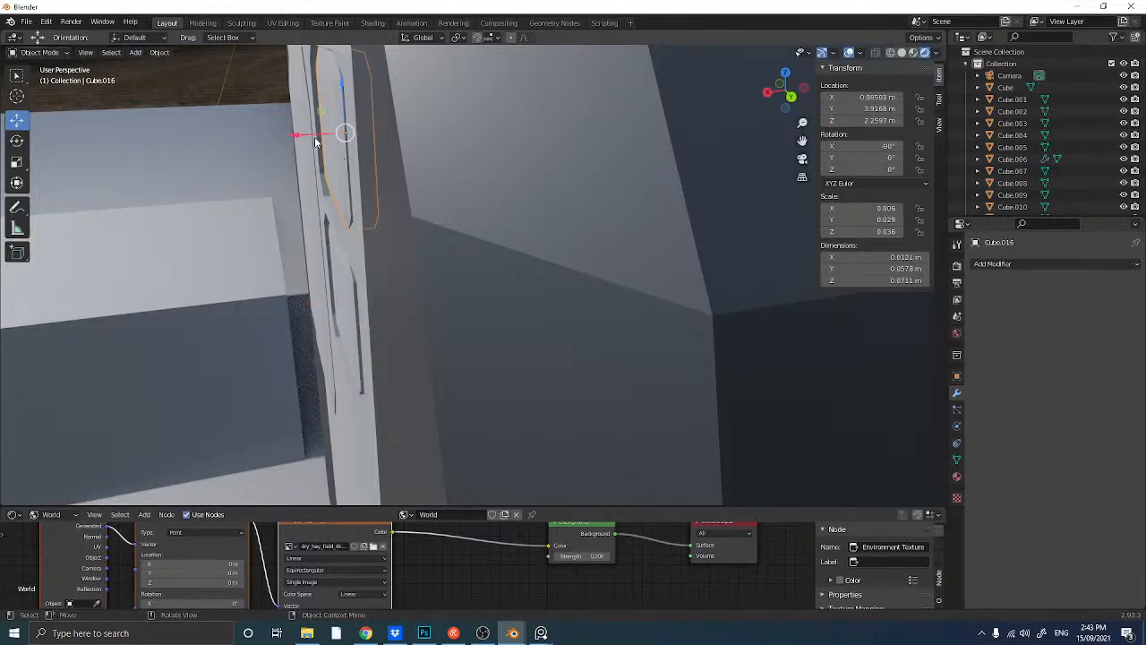
key("g")
key("x")
left_click_drag(308, 135, 314, 138)
- Give the front panel plate a new material with a grey base color of about 0.38 value
middle_click_drag(300, 151, 424, 240)
scroll(502, 210, "down", 4)
scroll(379, 230, "down", 2)
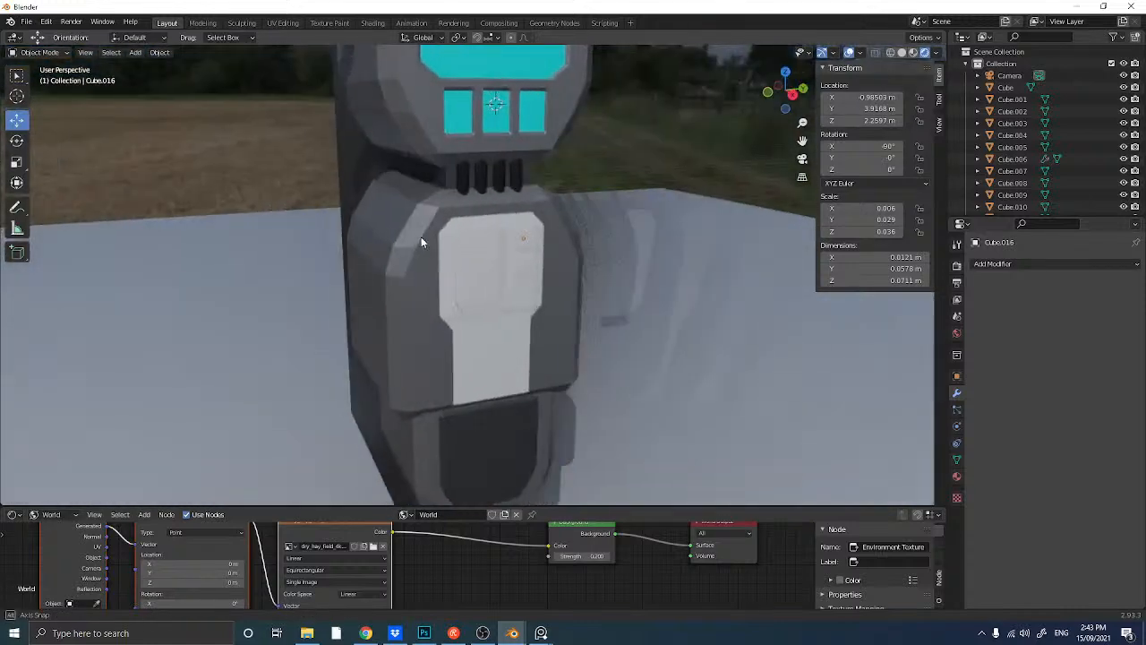
scroll(428, 242, "down", 4)
scroll(432, 247, "up", 5)
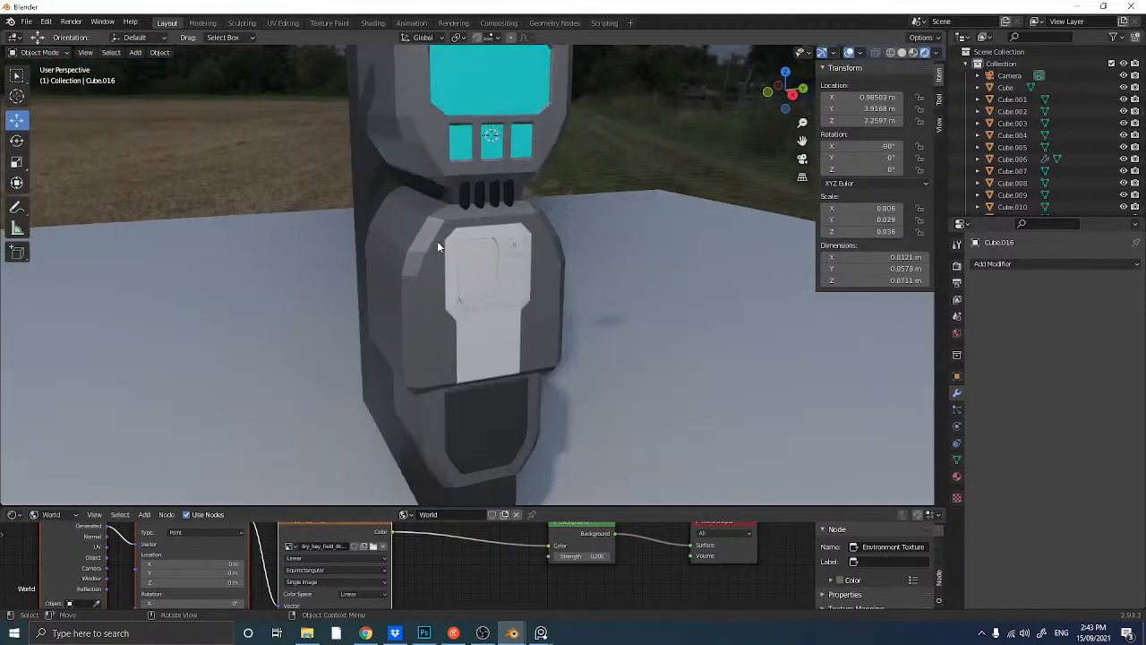
middle_click_drag(443, 244, 430, 254)
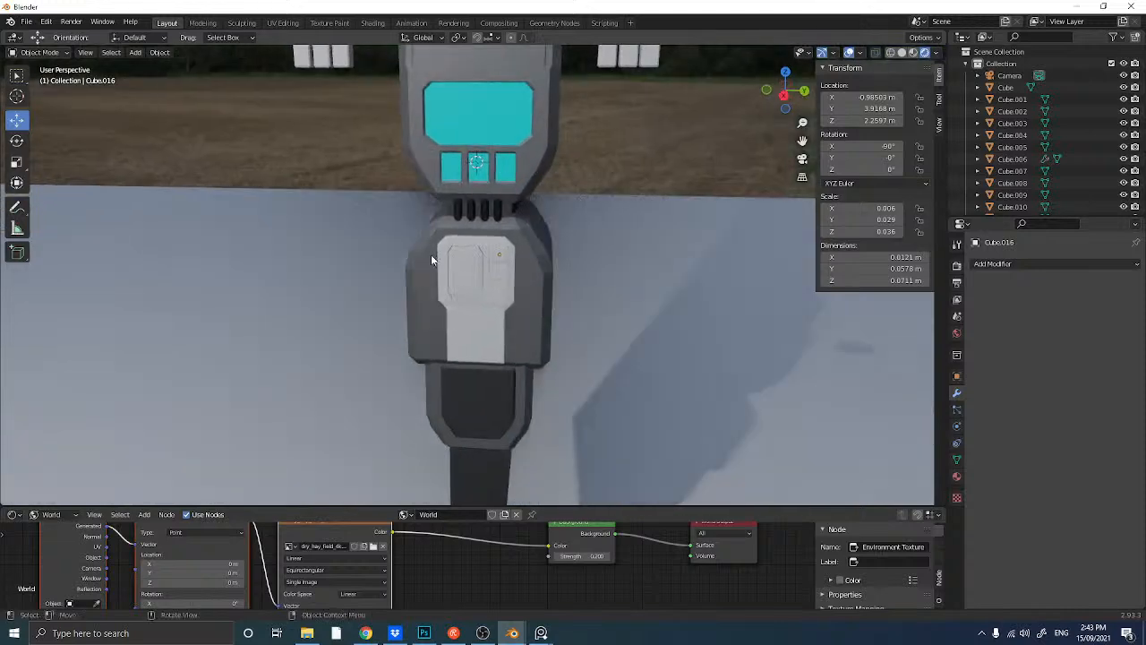
left_click(490, 301)
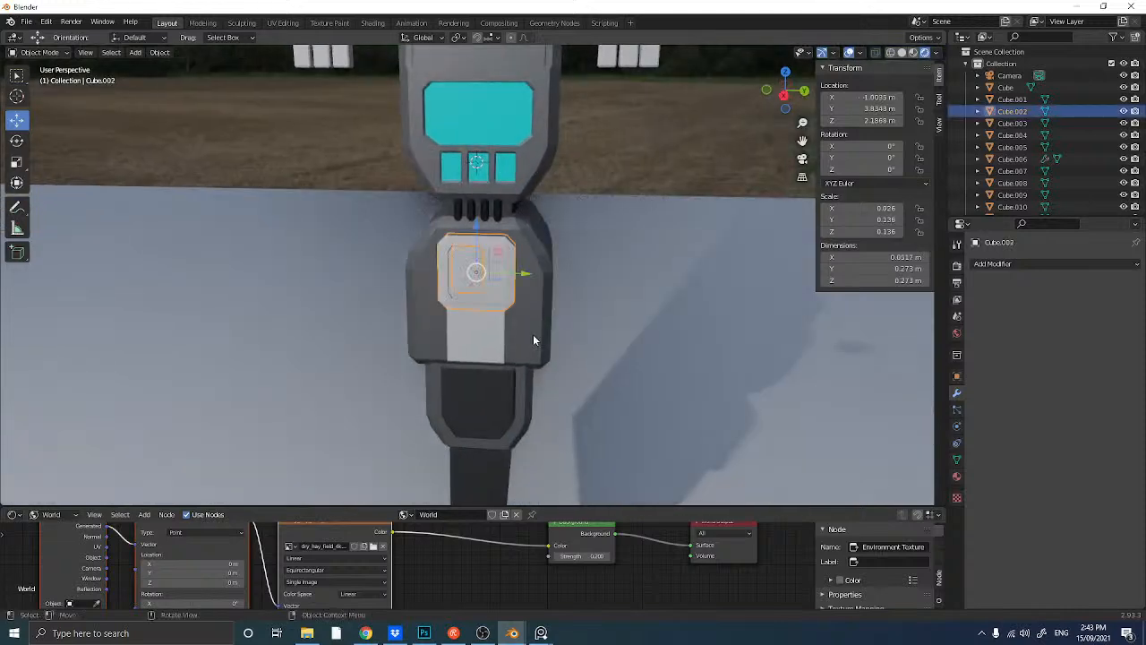
left_click(955, 478)
left_click(1071, 315)
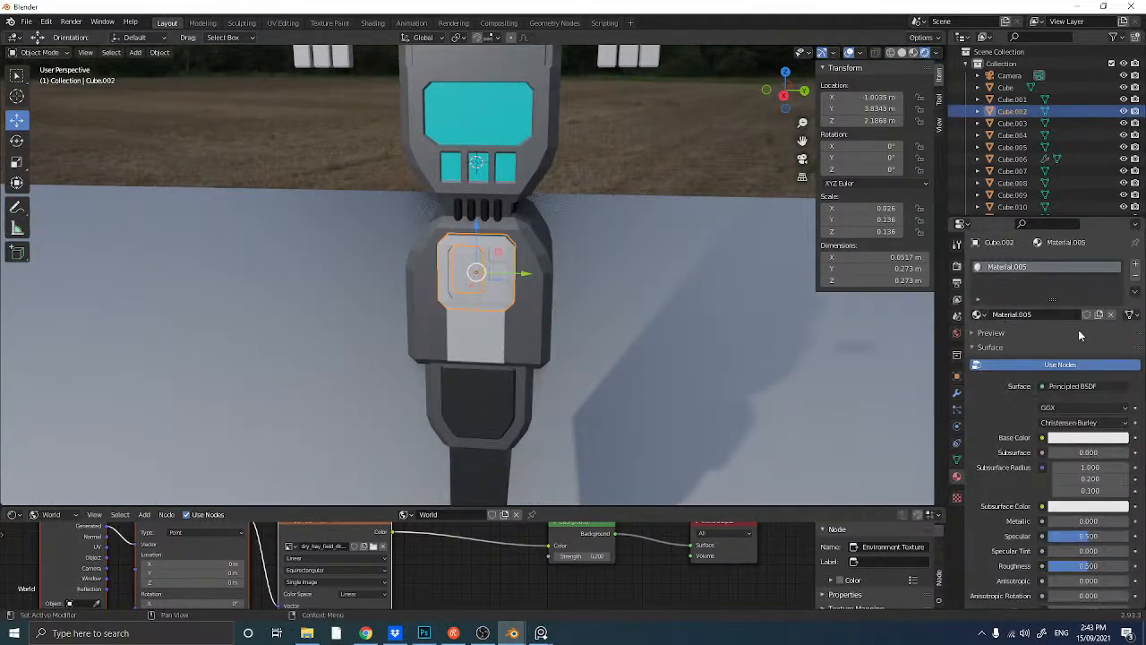
left_click(1100, 439)
mouse_move(1119, 293)
left_mouse_down()
mouse_move(1119, 336)
mouse_move(1120, 298)
left_mouse_up()
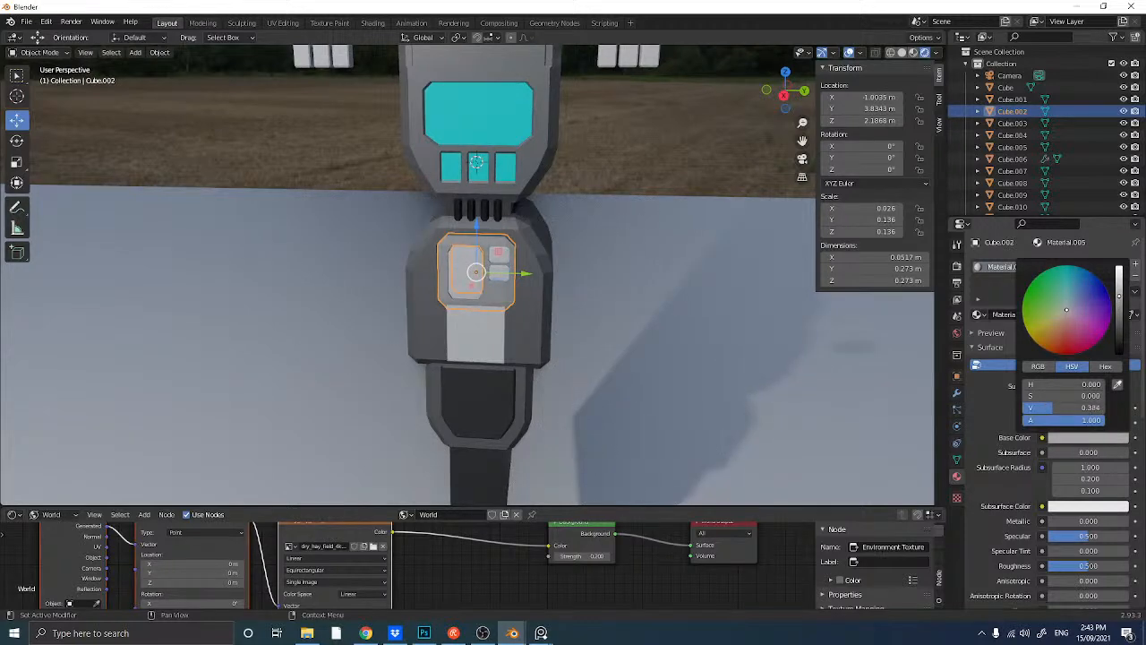
- Link the panel plate's grey material to the white section directly below it
left_click(466, 338)
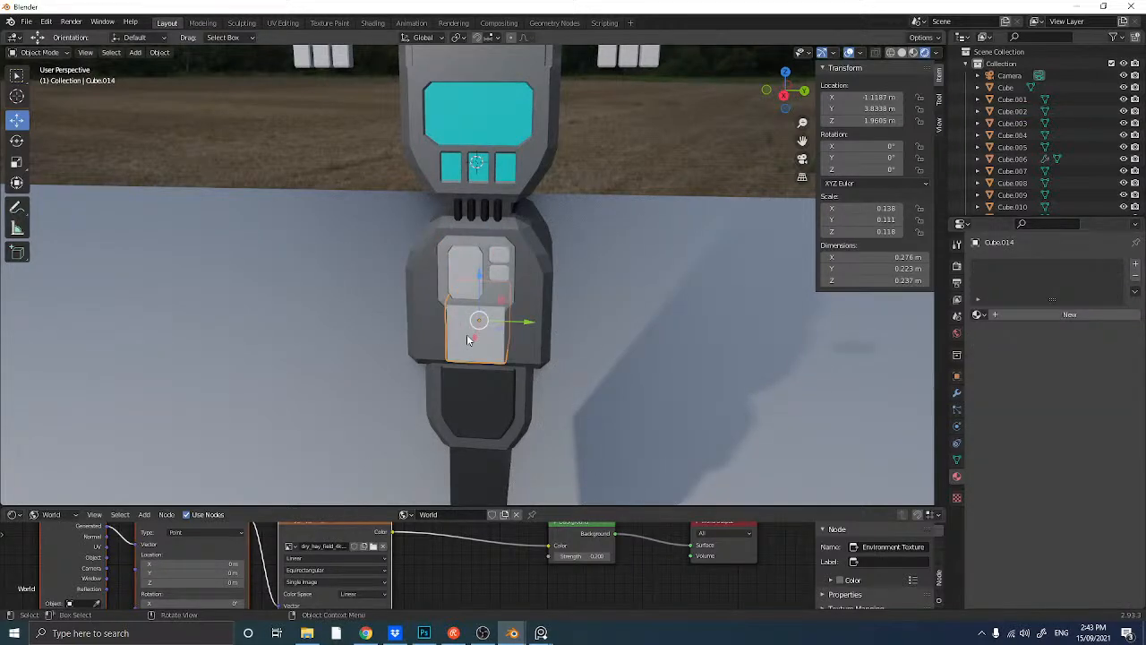
left_click(444, 275, "shift")
key("ctrl+l")
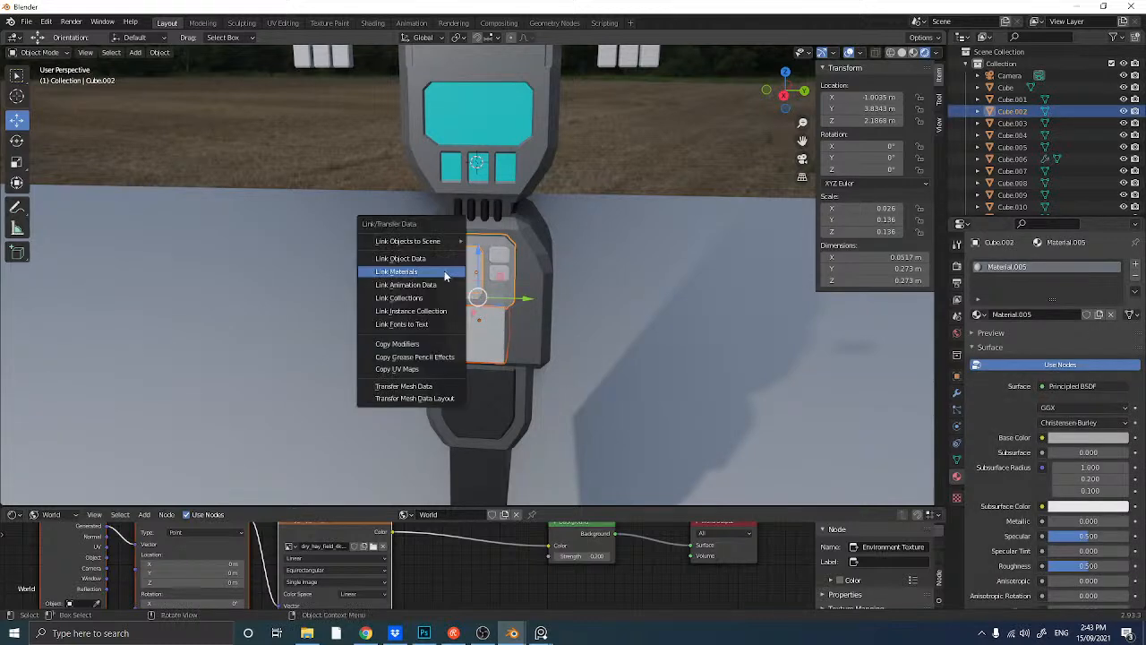
left_click(444, 270)
- Link the dark grey body's materials to the large raised block on the panel
left_click(458, 265)
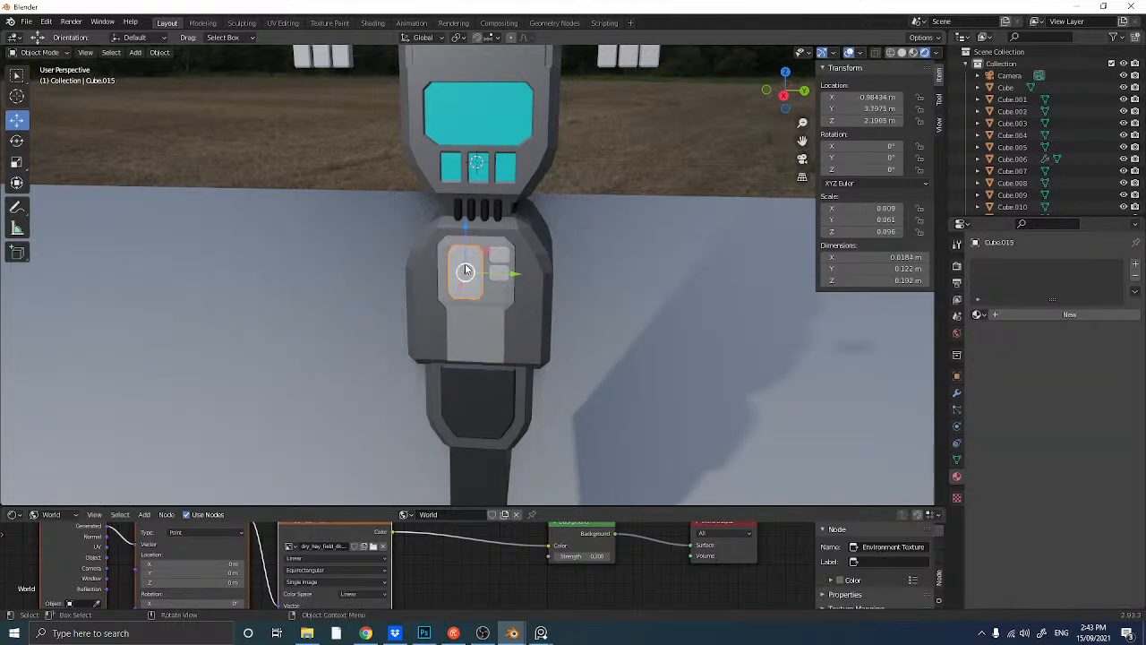
left_click(528, 308, "shift")
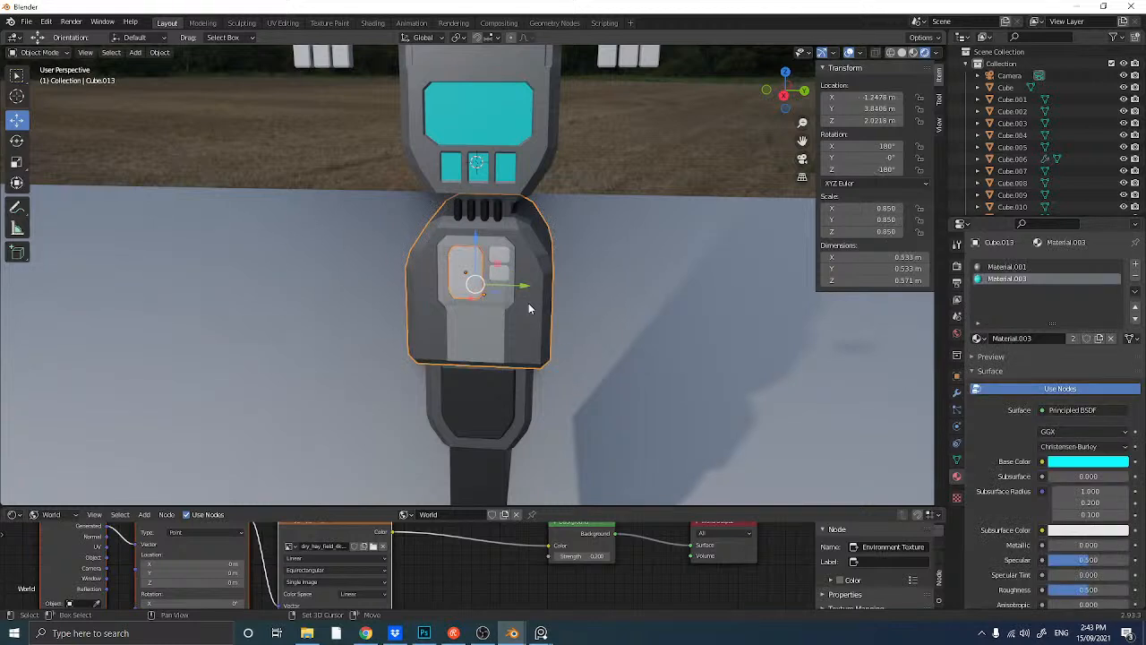
key("ctrl+l")
left_click(528, 302)
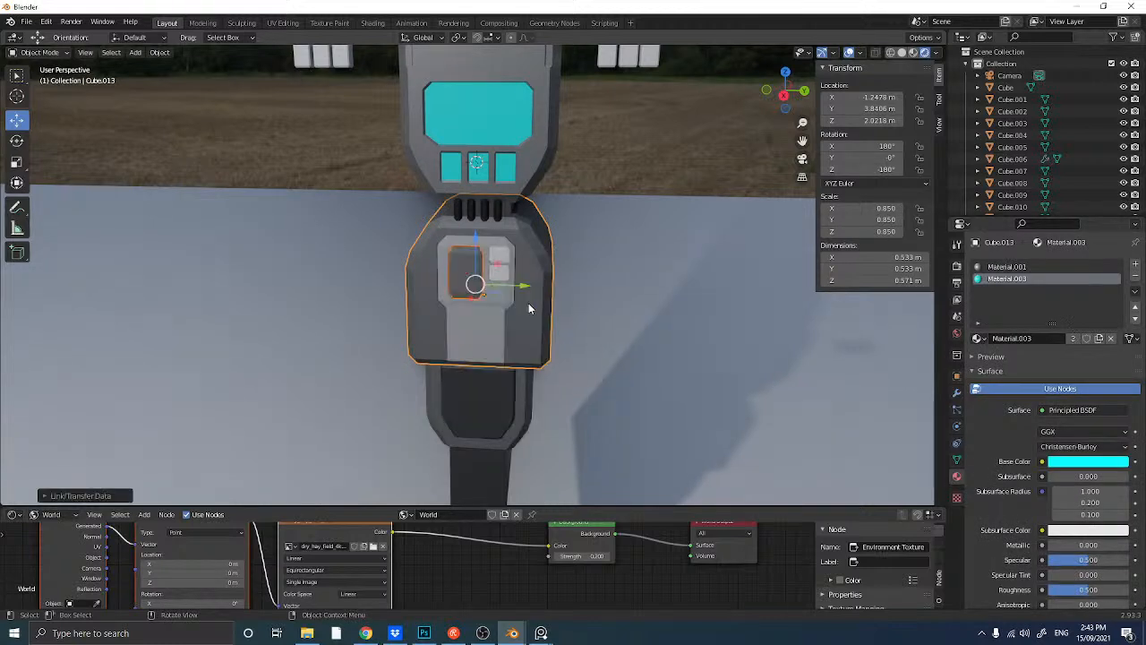
- Link the dark grey body's materials to both small raised blocks on the panel and clear the selection
left_click(502, 275)
left_click(502, 280)
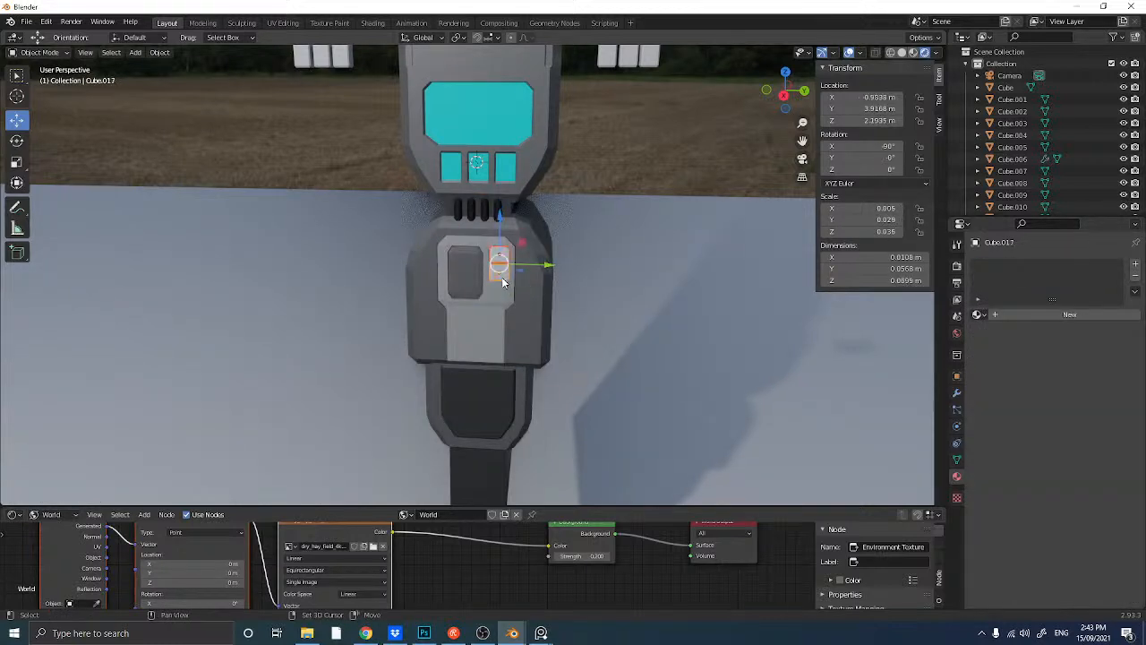
left_click(526, 318)
key("ctrl+l")
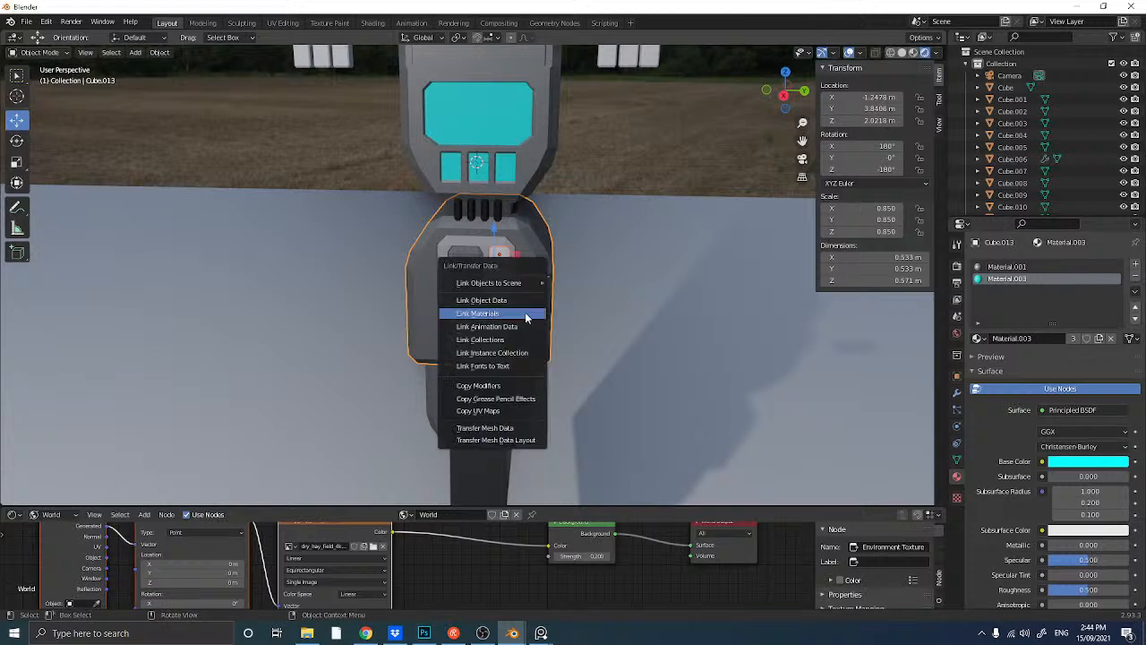
left_click(525, 313)
key("alt+a")
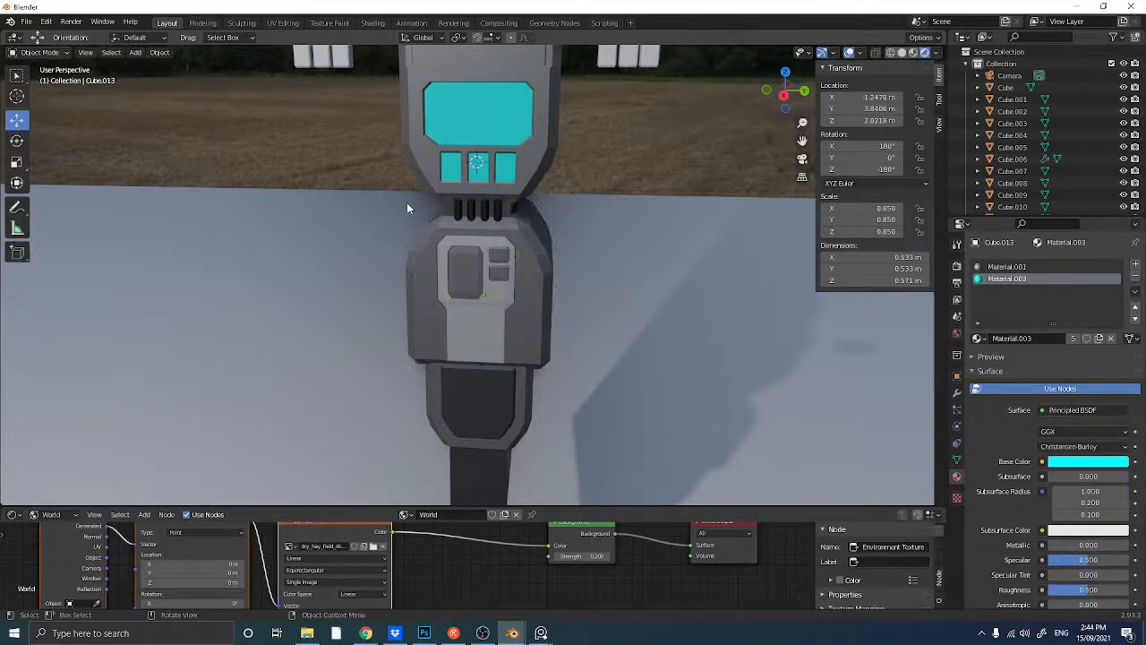
- Move the row of three white blocks on the +Y side down beside the lower body, to about Z 1.946 m
mouse_move(410, 205)
middle_mouse_down()
mouse_move(317, 208)
mouse_move(396, 186)
mouse_move(279, 196)
mouse_move(389, 205)
mouse_move(317, 223)
mouse_move(440, 212)
mouse_move(393, 213)
middle_mouse_up()
left_click(569, 127)
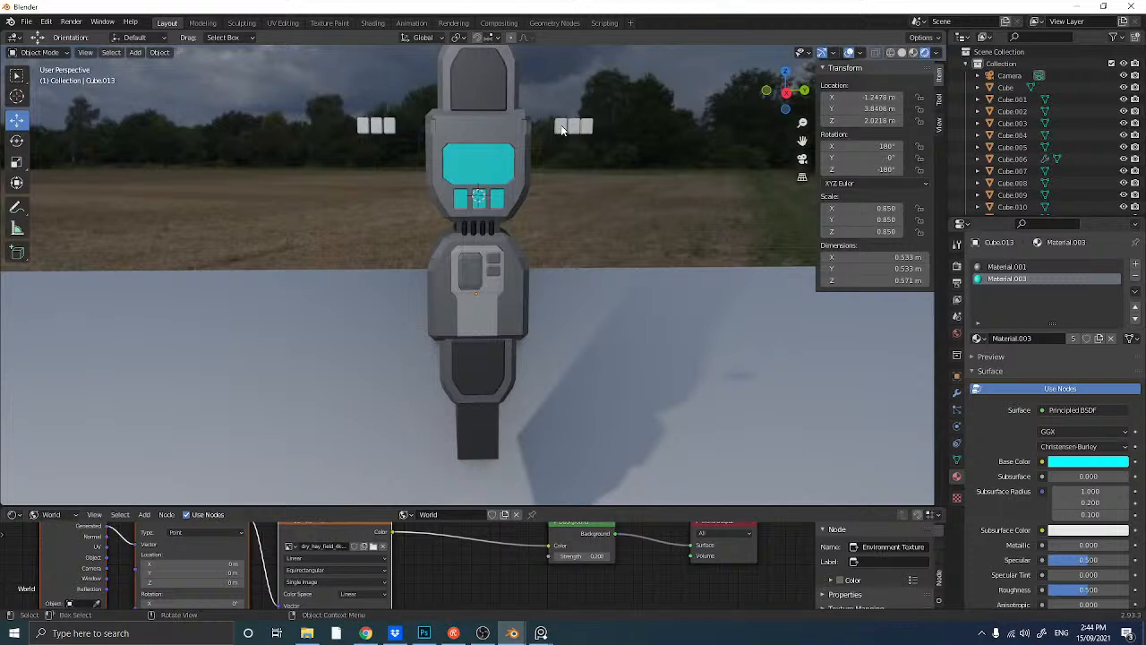
left_click_drag(573, 98, 555, 314)
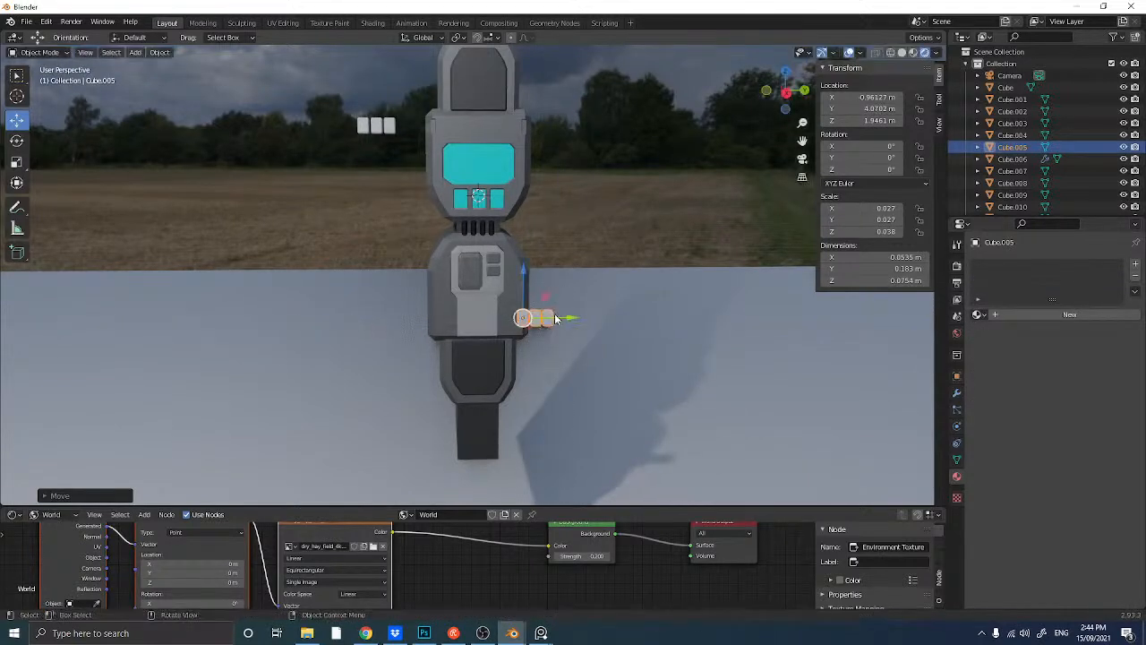
- Fine-tune the three-block row against the lower body's edge to about Y 4.075 m and Z 1.915 m
scroll(554, 316, "up", 5)
middle_click_drag(553, 324, 483, 306)
scroll(484, 305, "down", 2)
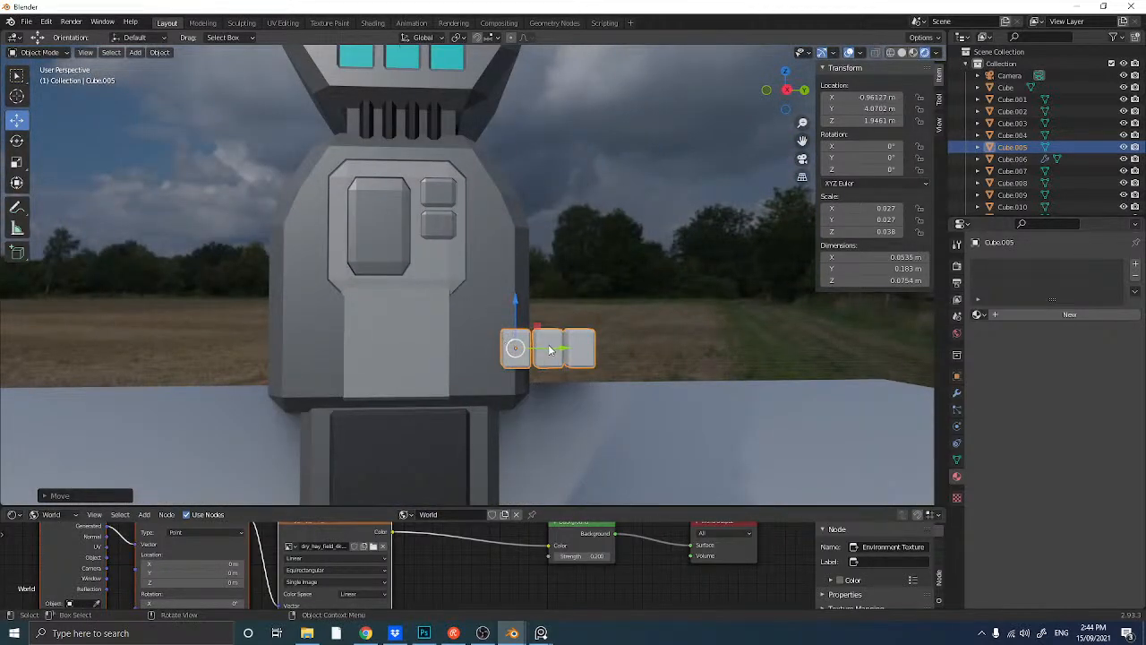
left_click_drag(548, 344, 551, 345)
scroll(537, 314, "down", 4)
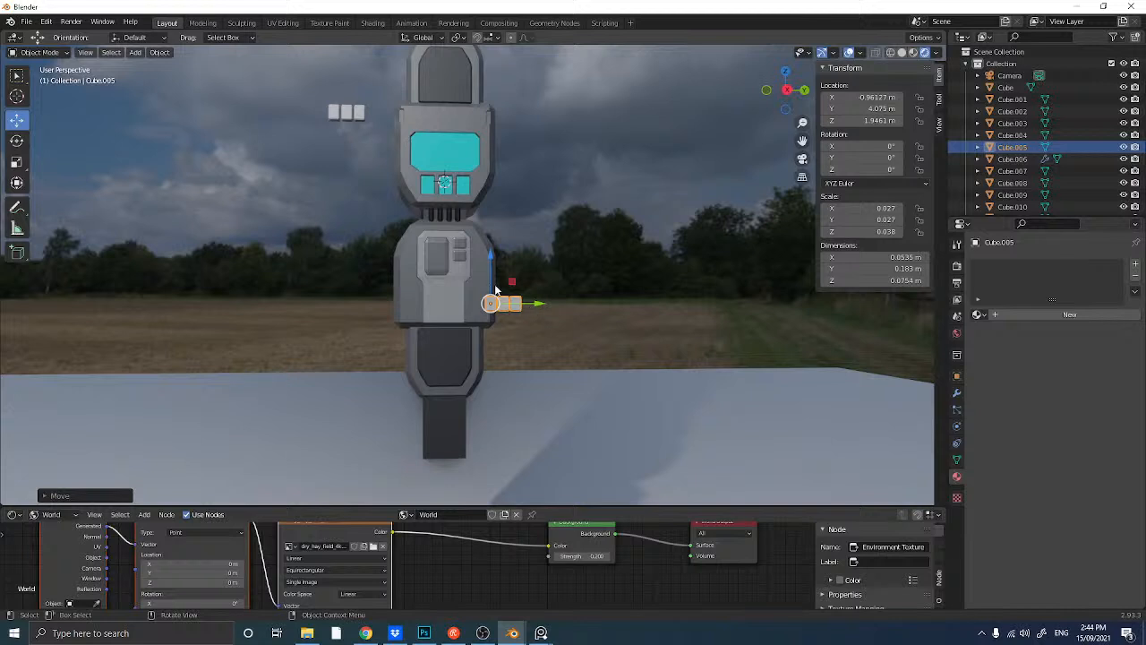
left_click_drag(492, 276, 491, 285)
- Duplicate the three-block row and move the copy along Y to the body's opposite side, at about Y 3.487 m
scroll(492, 285, "up", 3)
key("shift+d")
right_click(467, 291)
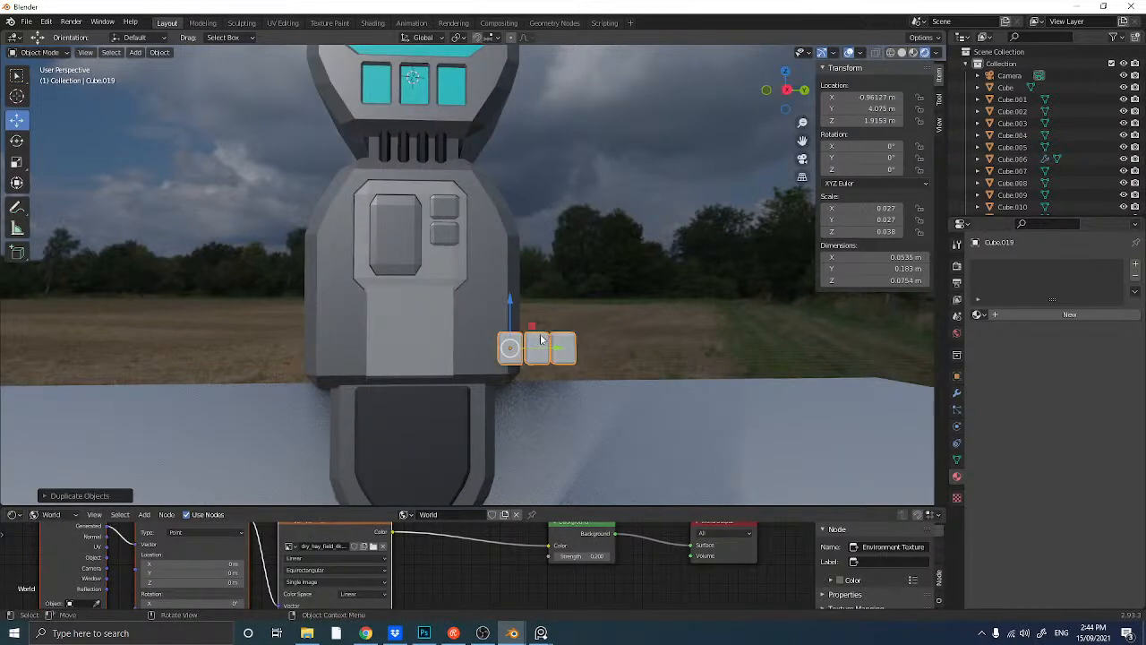
key("shift+d")
key("y")
left_click(300, 336)
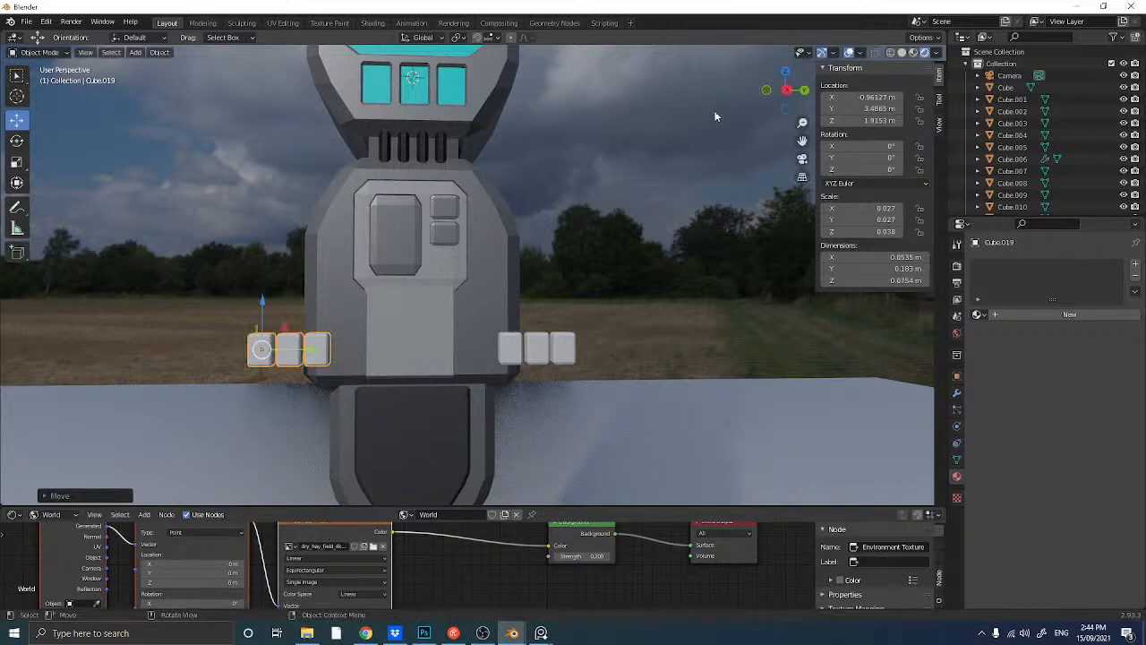
- Shift the copied row along Y to about 3.471 m to mirror the original, and join both rows into one object
left_click(786, 92)
key("g")
key("y")
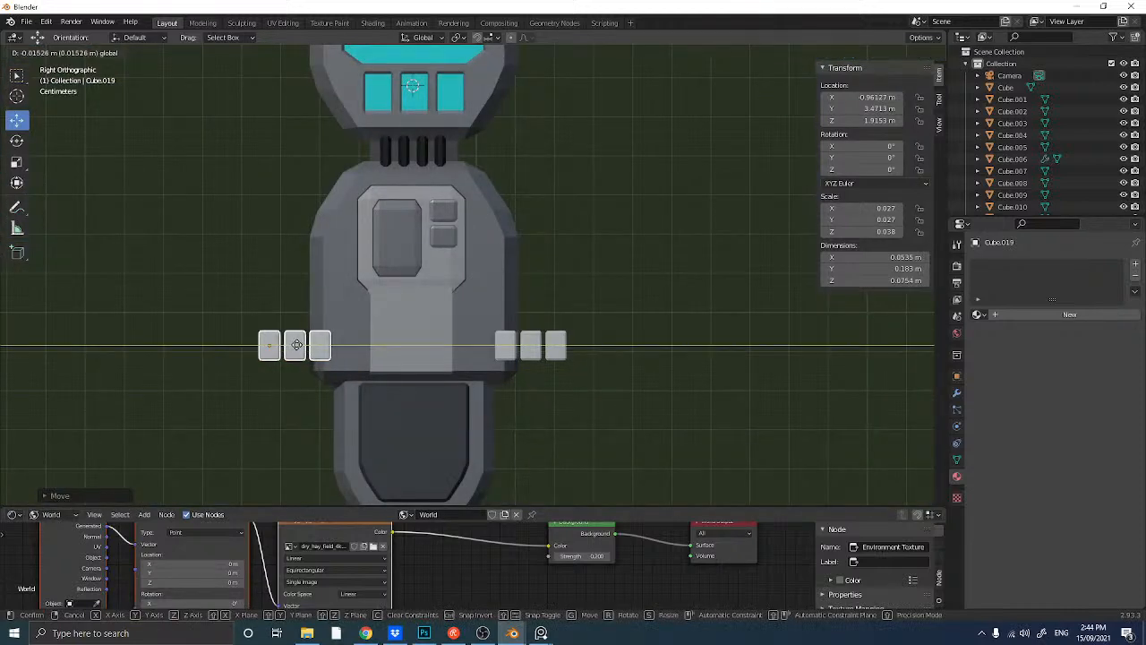
left_click(296, 345)
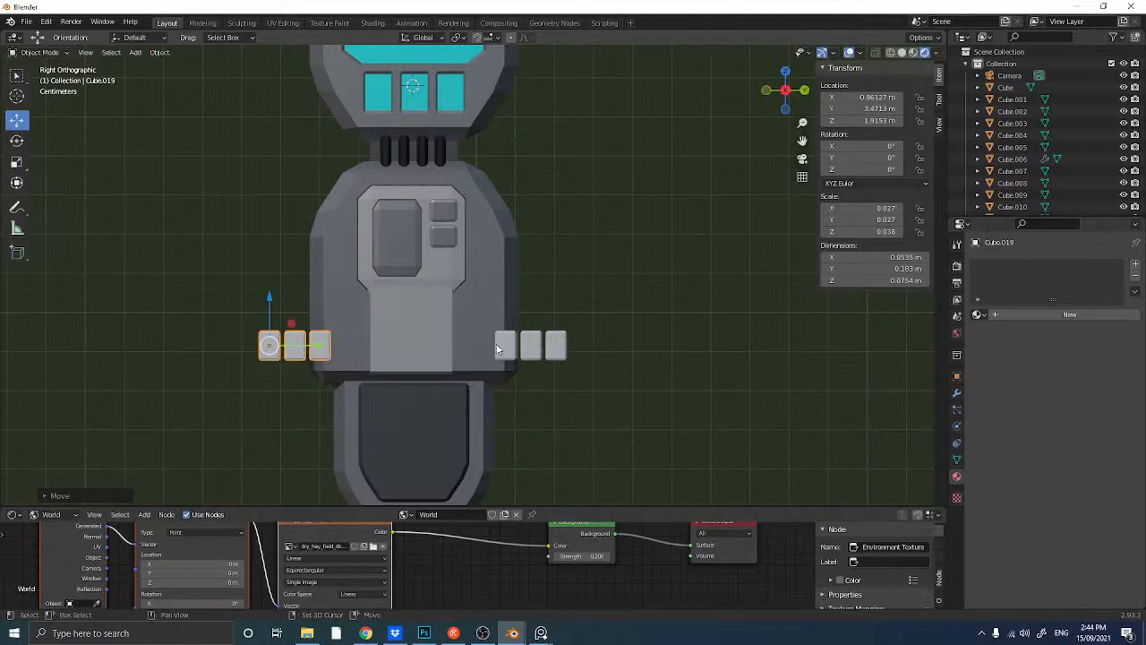
left_click(501, 347, "shift")
key("ctrl+j")
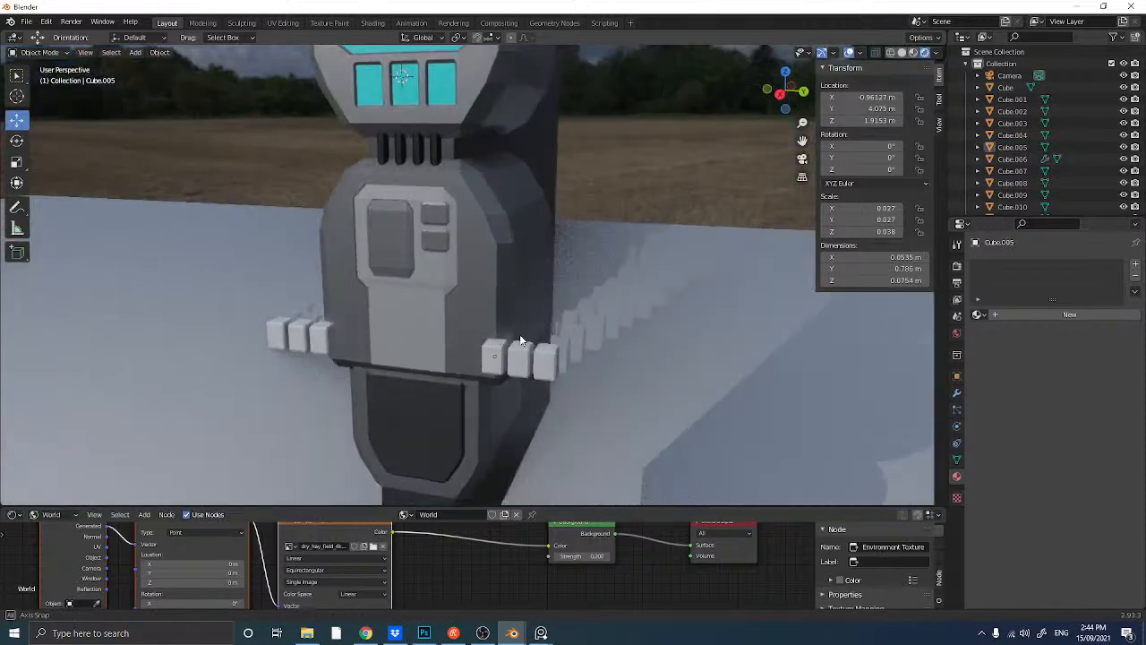
- Cut the white block rows out of the lower body with a Boolean Difference modifier targeting Cube.005, and apply it
middle_click_drag(519, 334, 482, 314)
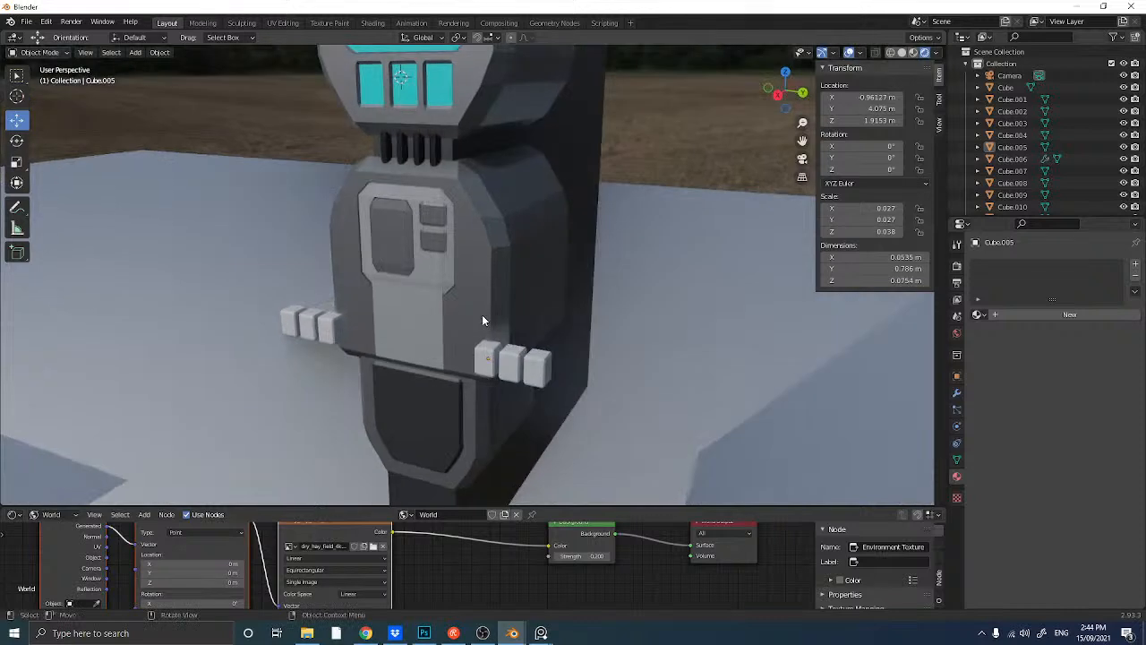
left_click(482, 315)
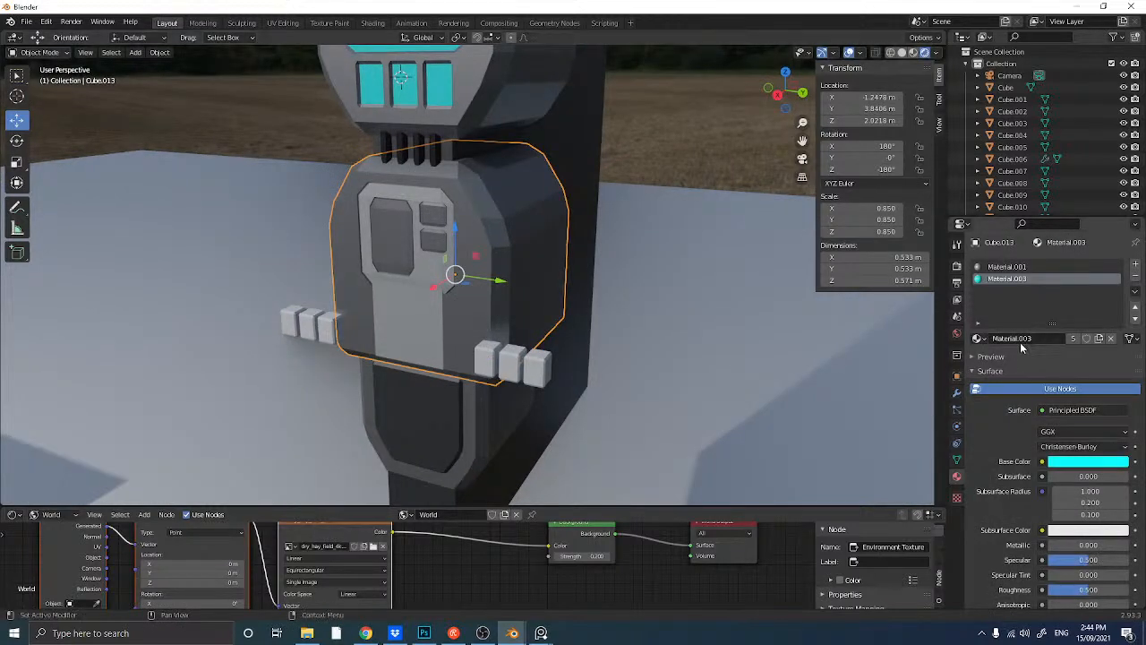
left_click(956, 393)
left_click(1042, 265)
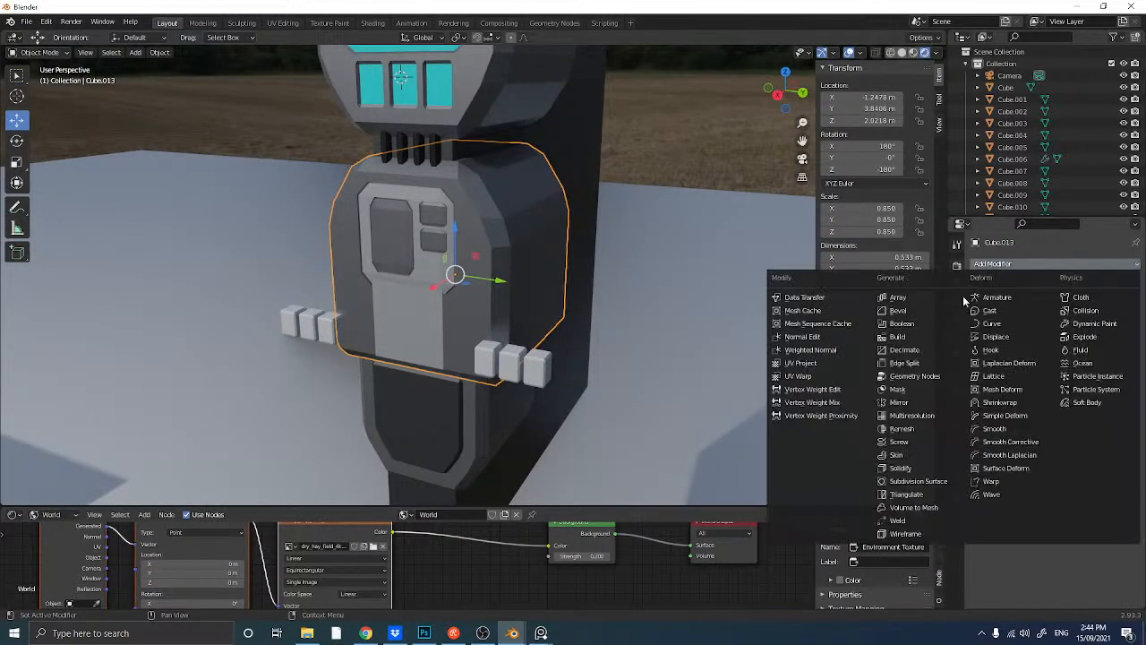
left_click(898, 326)
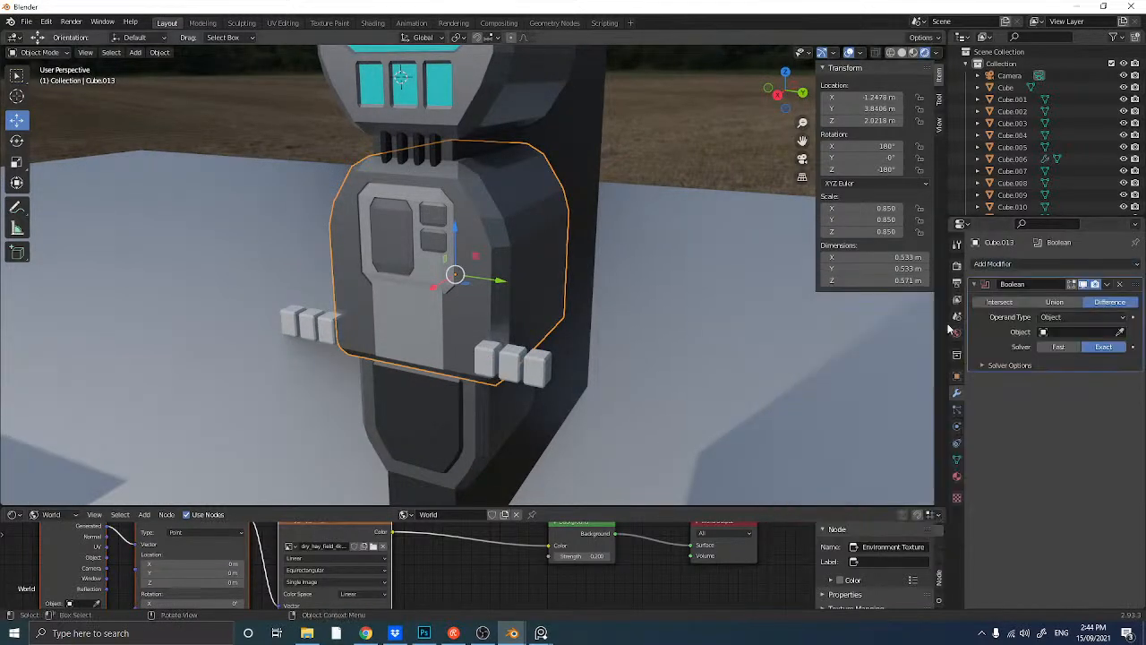
left_click(1119, 332)
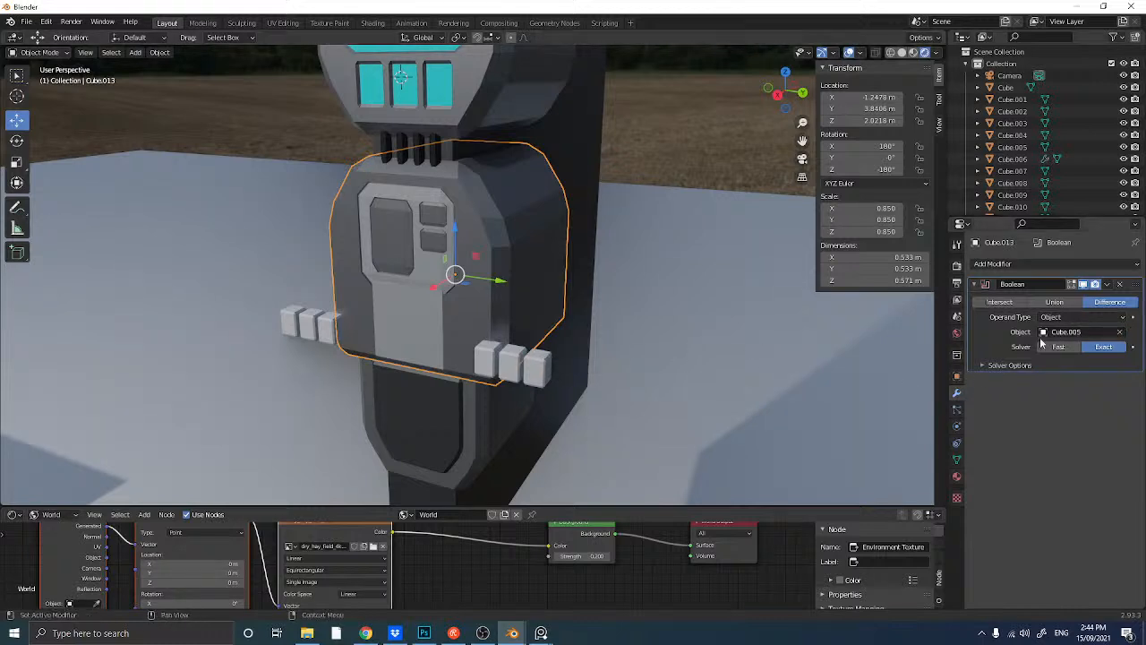
key("ctrl+a")
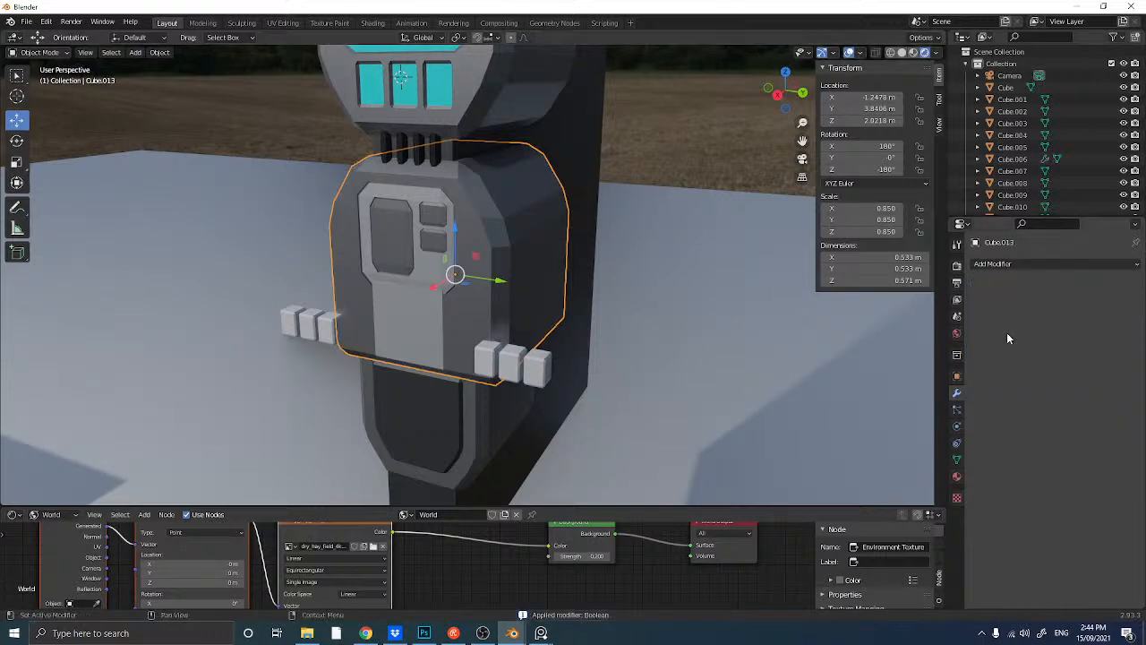
- Move the joined block rows clear of the lower body along Y, to about 4.961 m
left_click(514, 365)
key("g")
key("y")
left_click(921, 397)
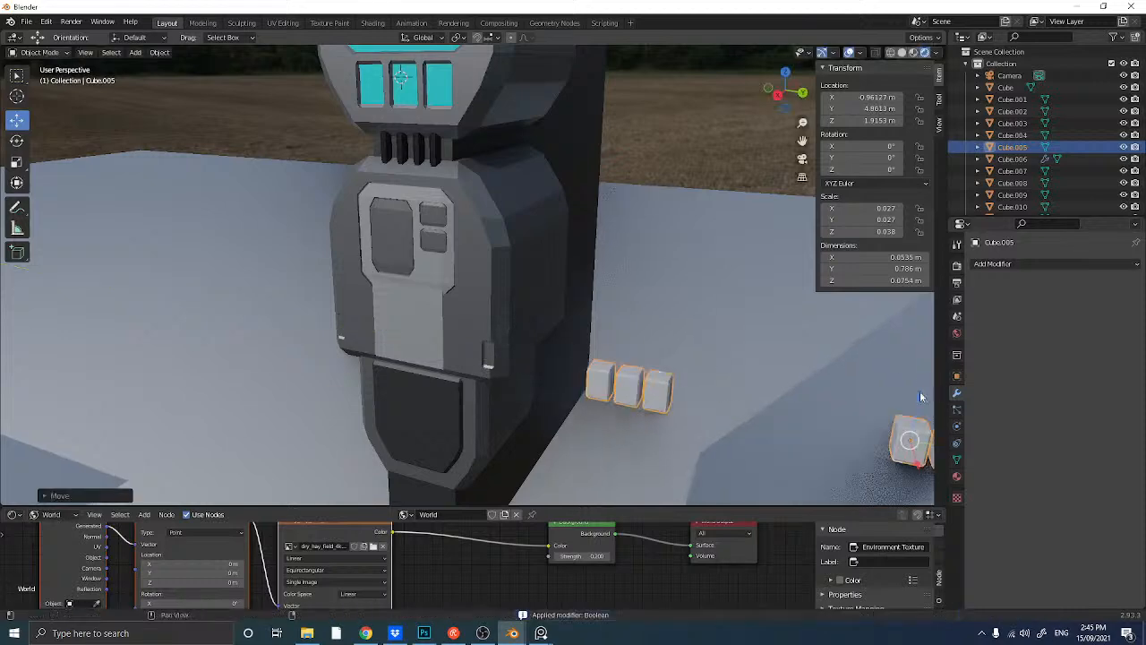
- Examine the notches cut into the lower body's side edges from the front and up close
middle_click_drag(920, 396, 408, 294)
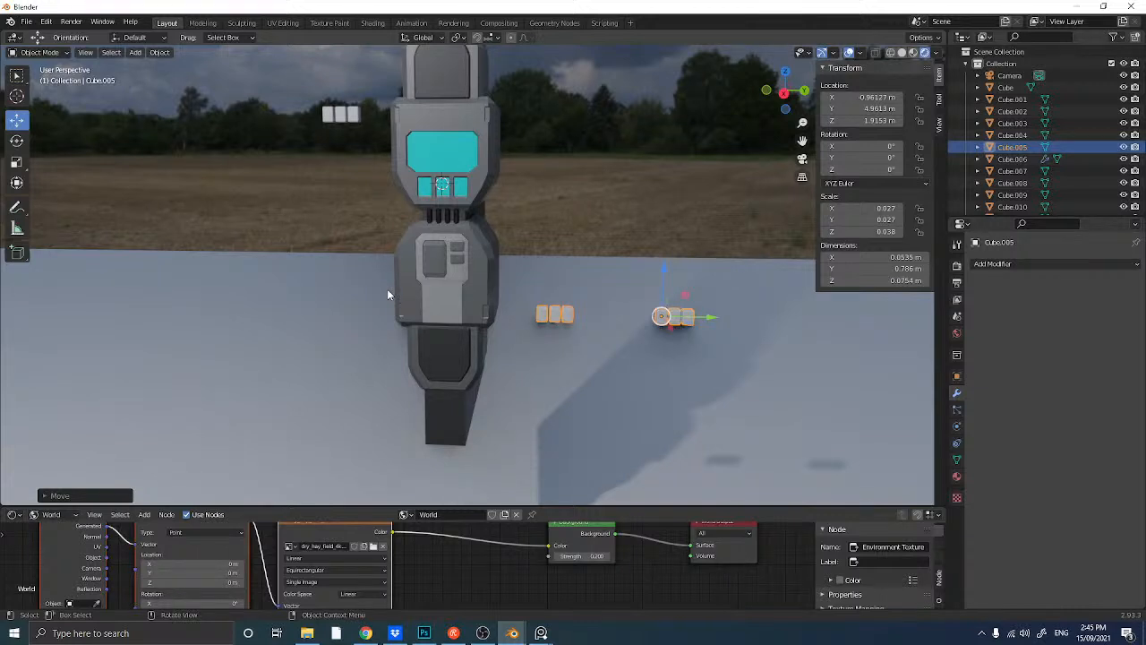
scroll(363, 284, "up", 3)
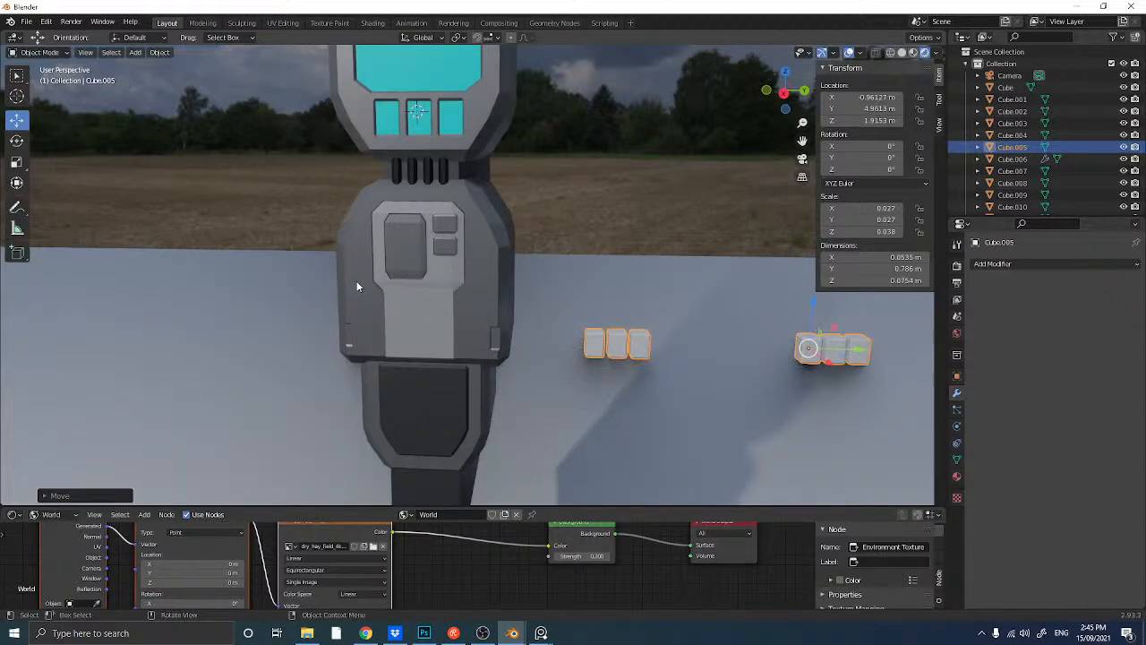
scroll(364, 278, "up", 2)
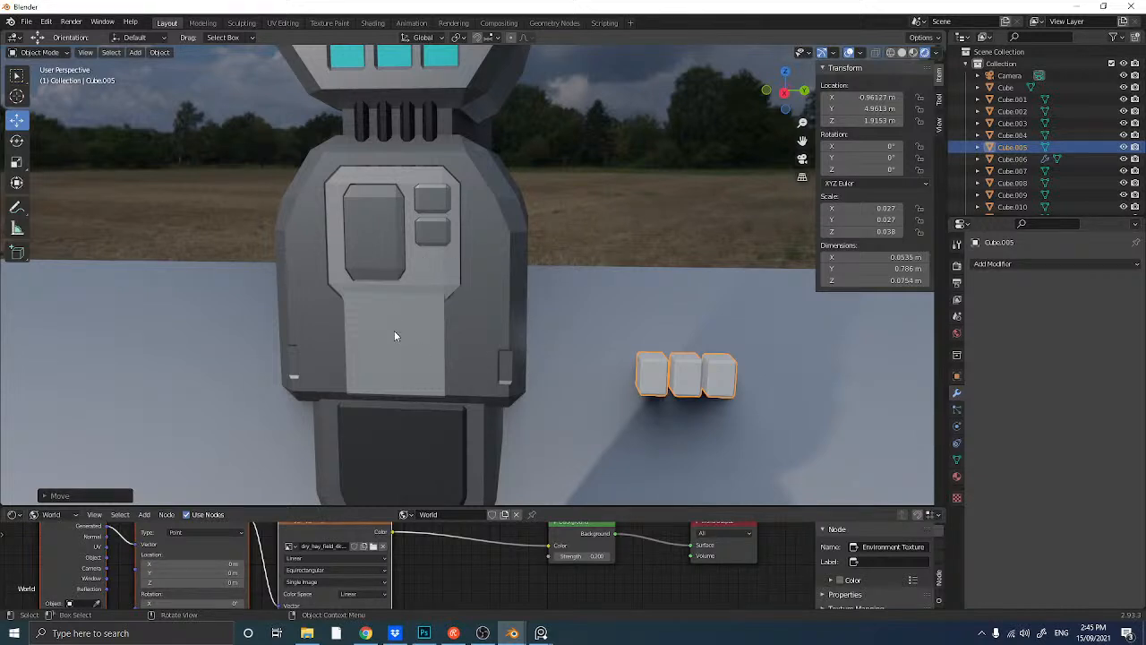
scroll(394, 333, "up", 2)
middle_click_drag(391, 332, 404, 331)
scroll(402, 331, "down", 2)
scroll(400, 327, "up", 1)
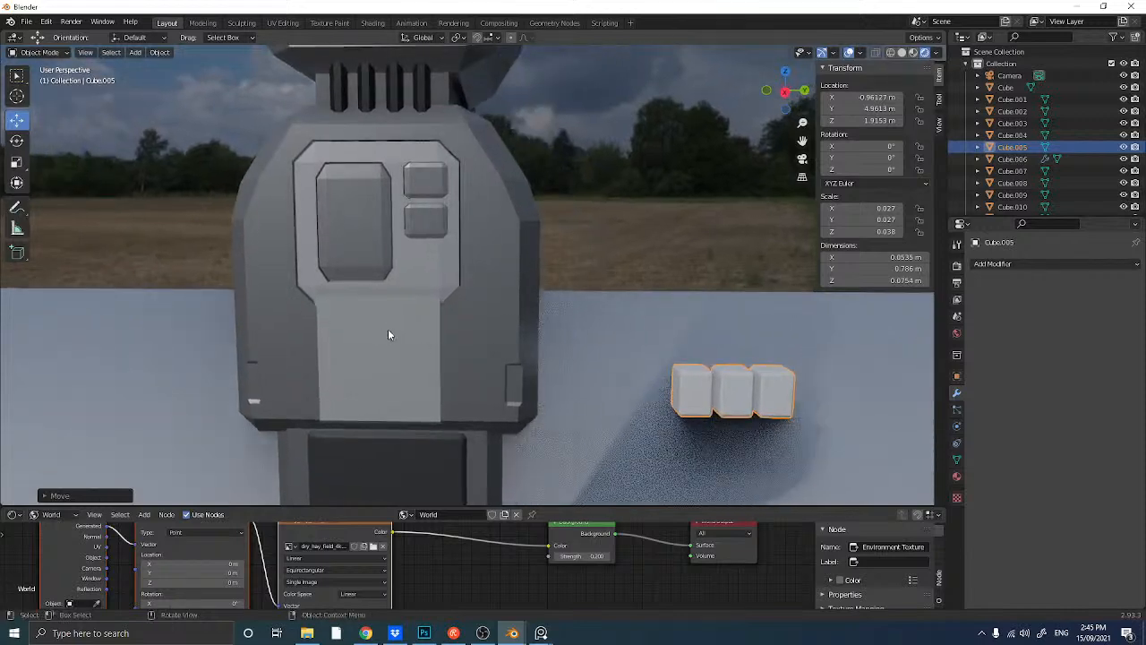
scroll(557, 351, "down", 4)
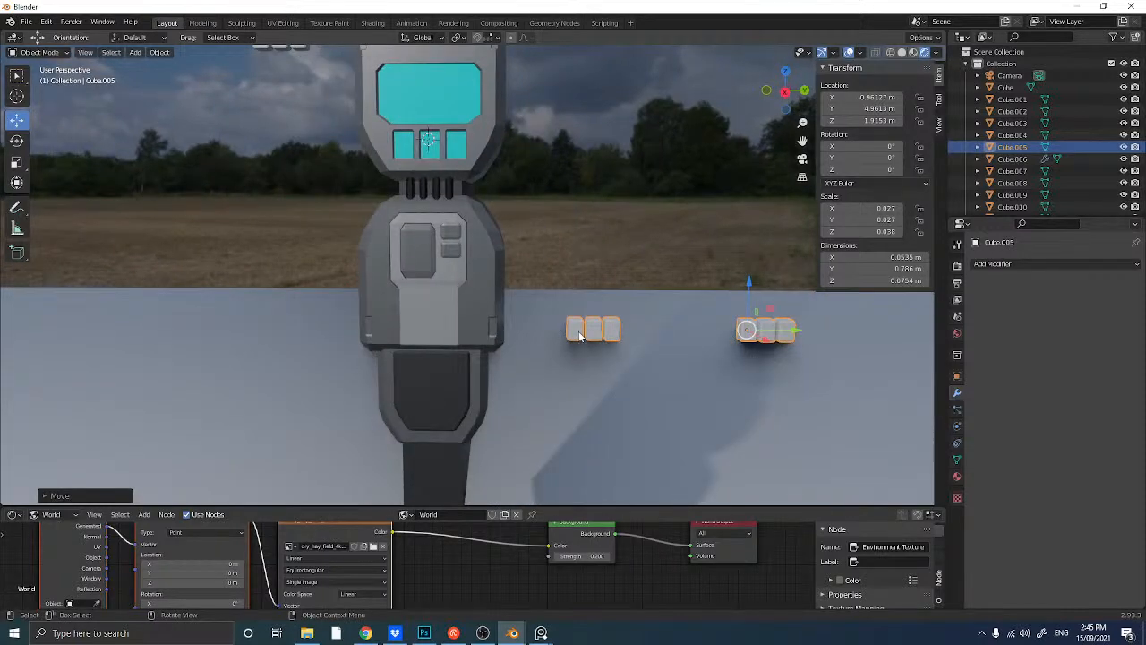
- Separate the joined block rows into individual objects by loose parts
left_click(588, 338)
left_click(567, 337)
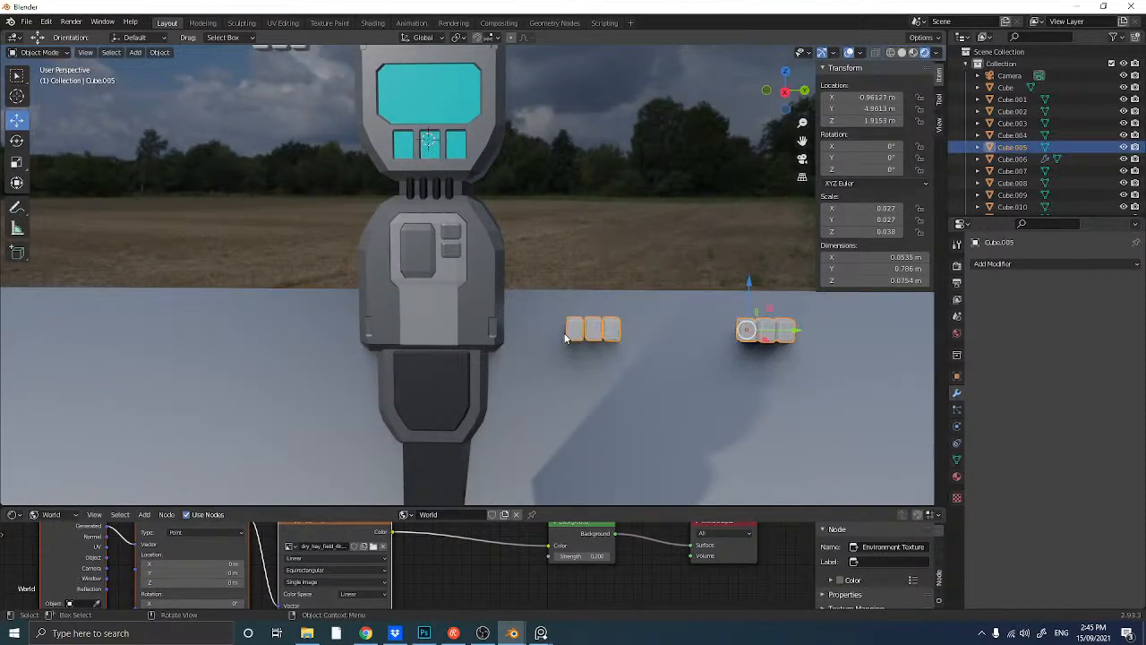
key("Tab")
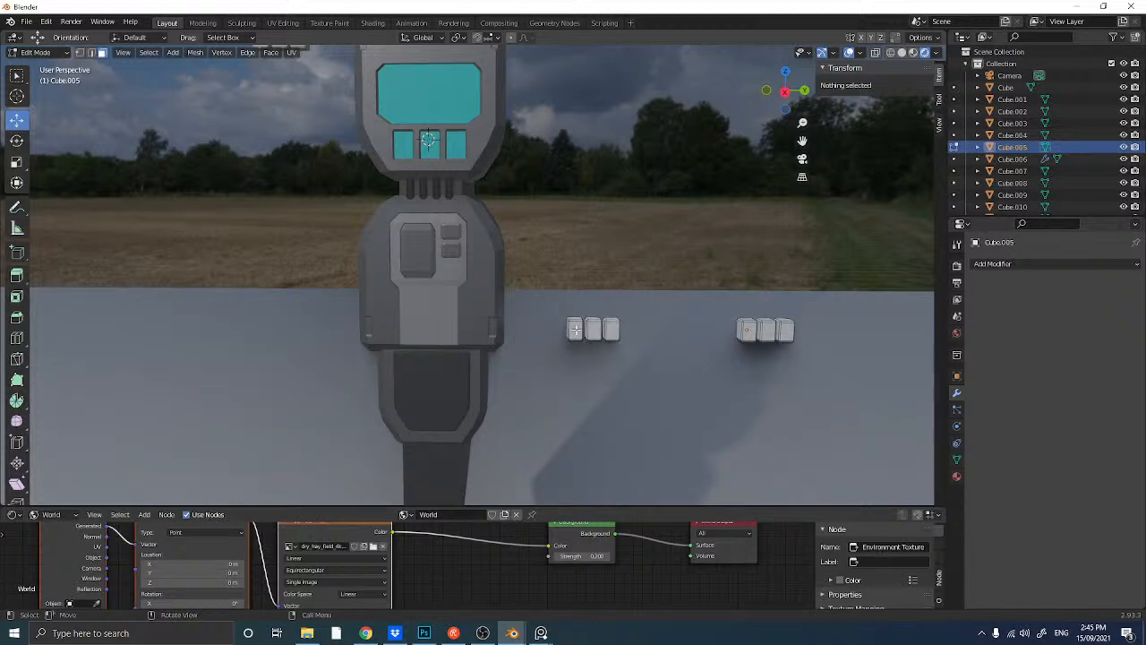
key("p")
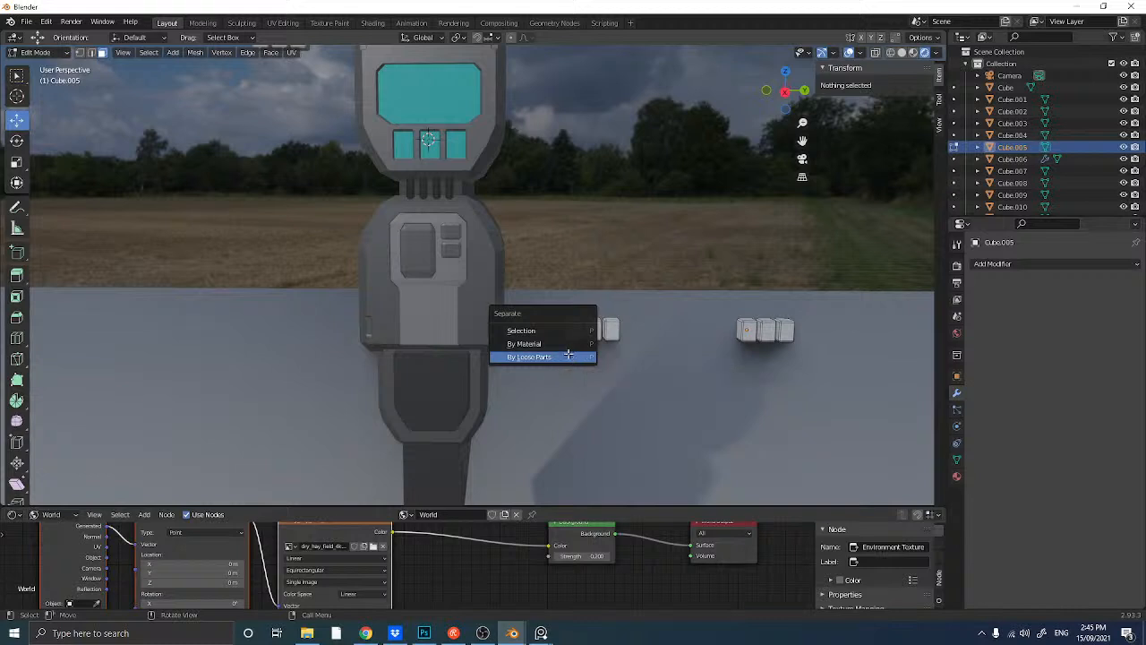
left_click(570, 356)
key("Tab")
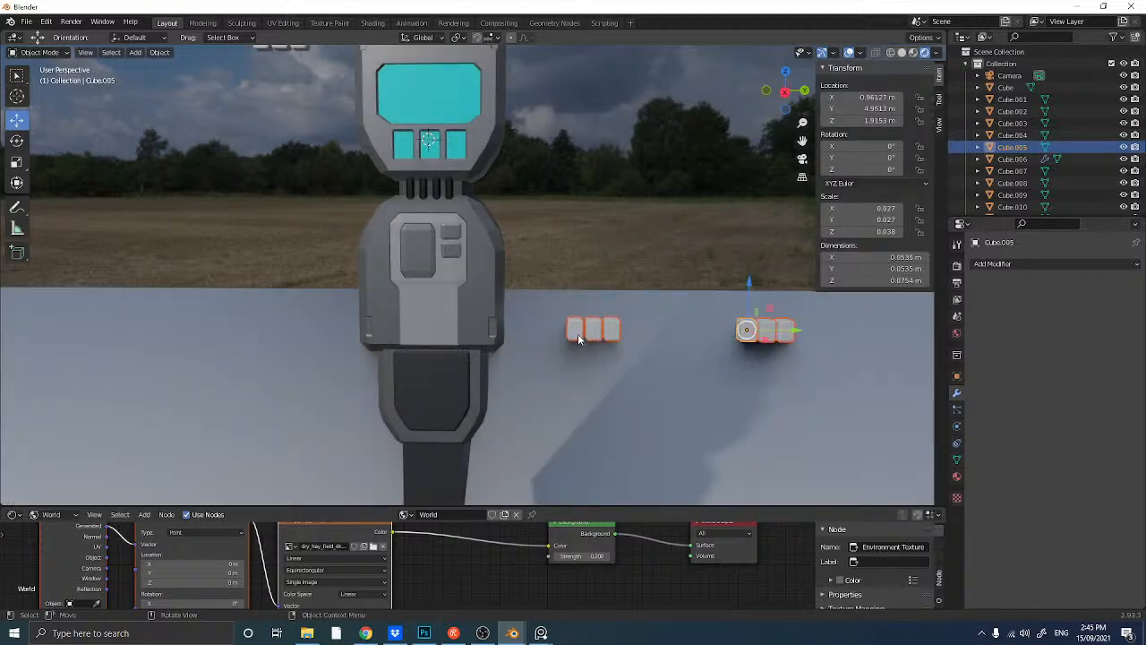
- Pull the block nearest the body out of its row along Y and set its origin to its center of mass (volume)
left_click(577, 333)
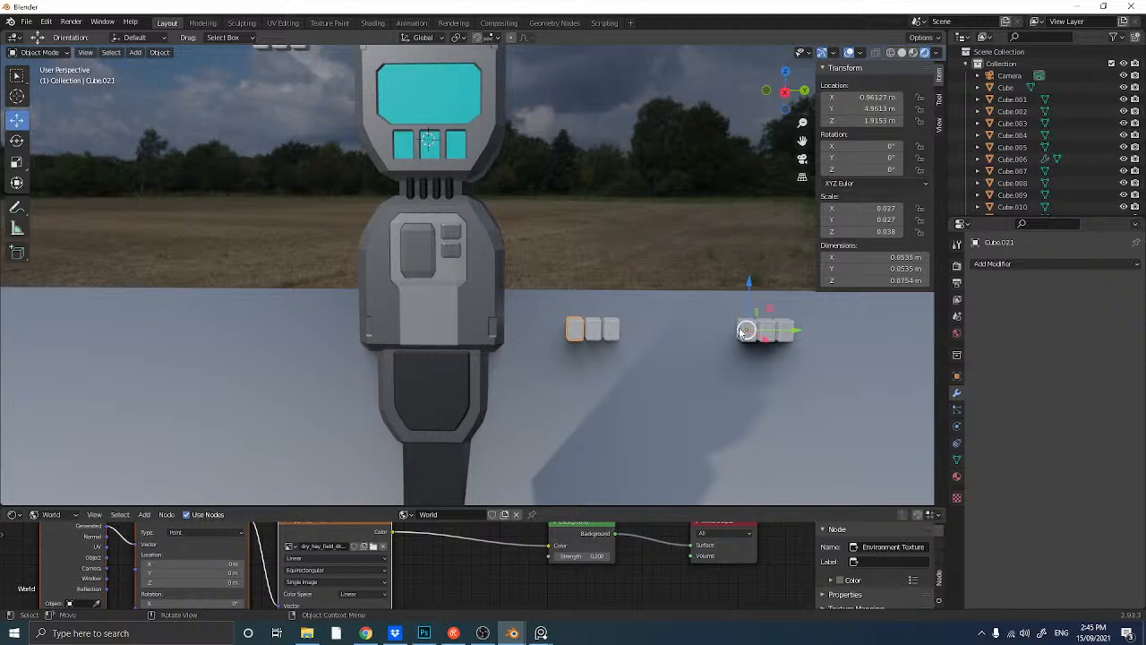
left_click_drag(775, 334, 672, 341)
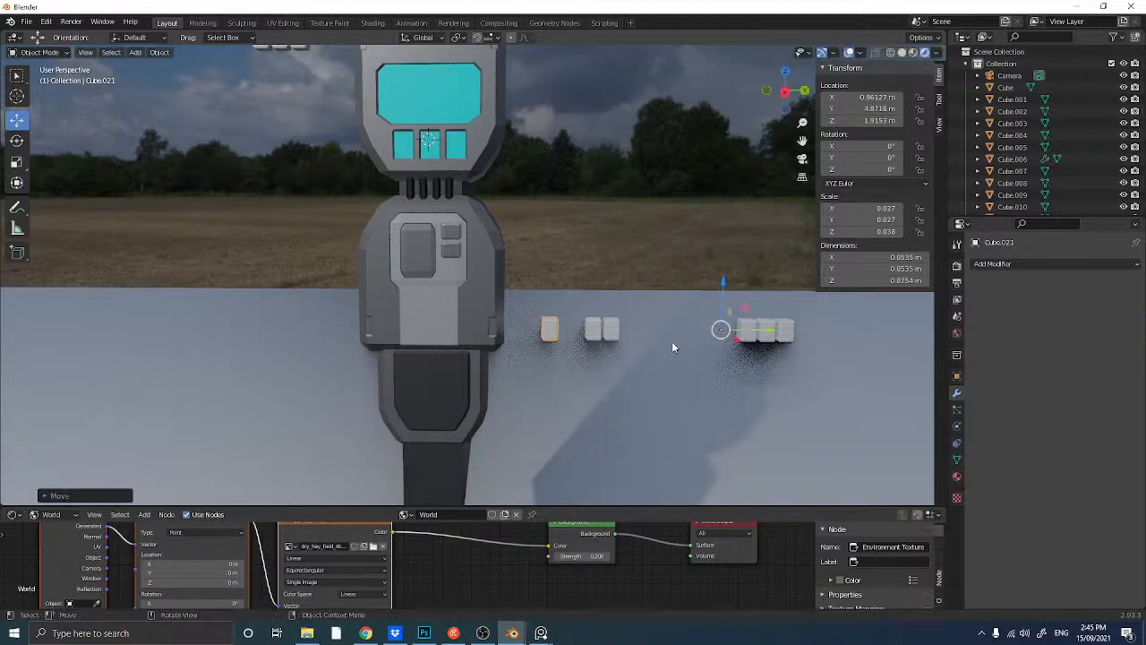
right_click(546, 326)
mouse_move(528, 369)
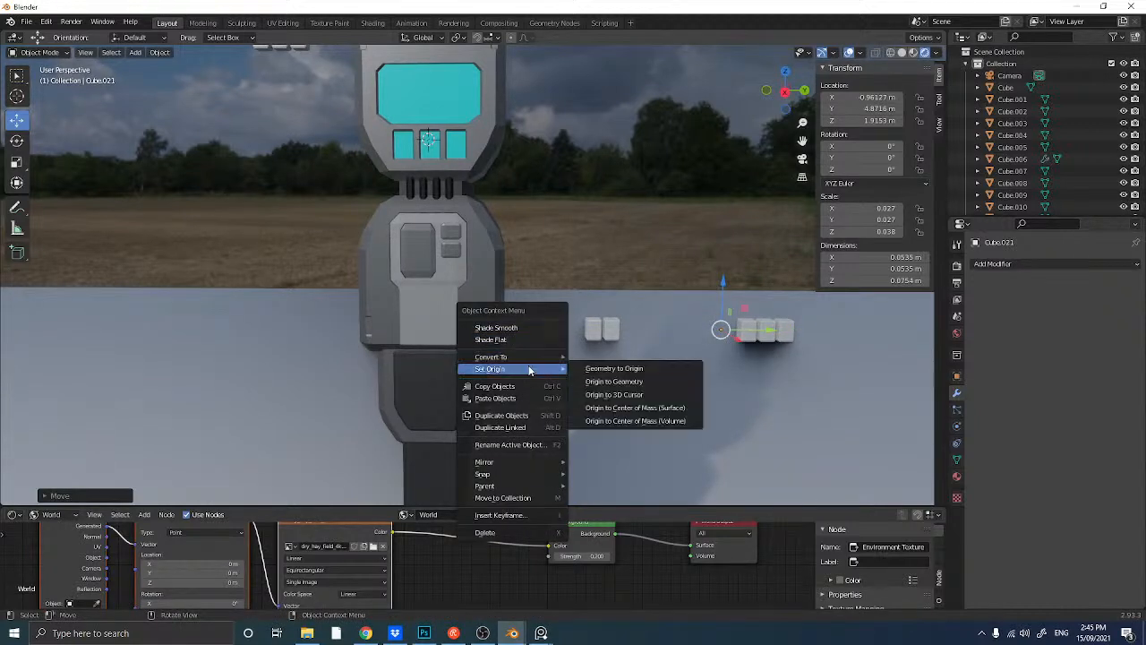
left_click(616, 421)
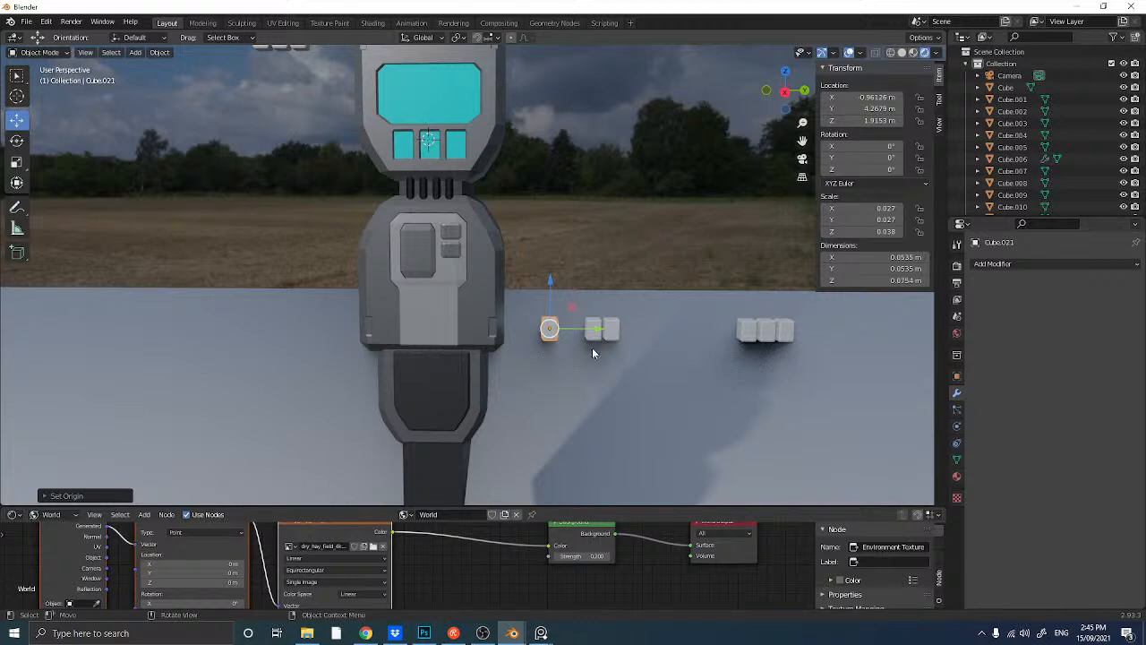
- Move the single block in front of the lower body at about Y 3.957 m, Z 2.003 m, and shrink it to about 0.033 m wide
left_click_drag(582, 336, 486, 332)
key("ctrl+z")
left_click_drag(569, 330, 484, 332)
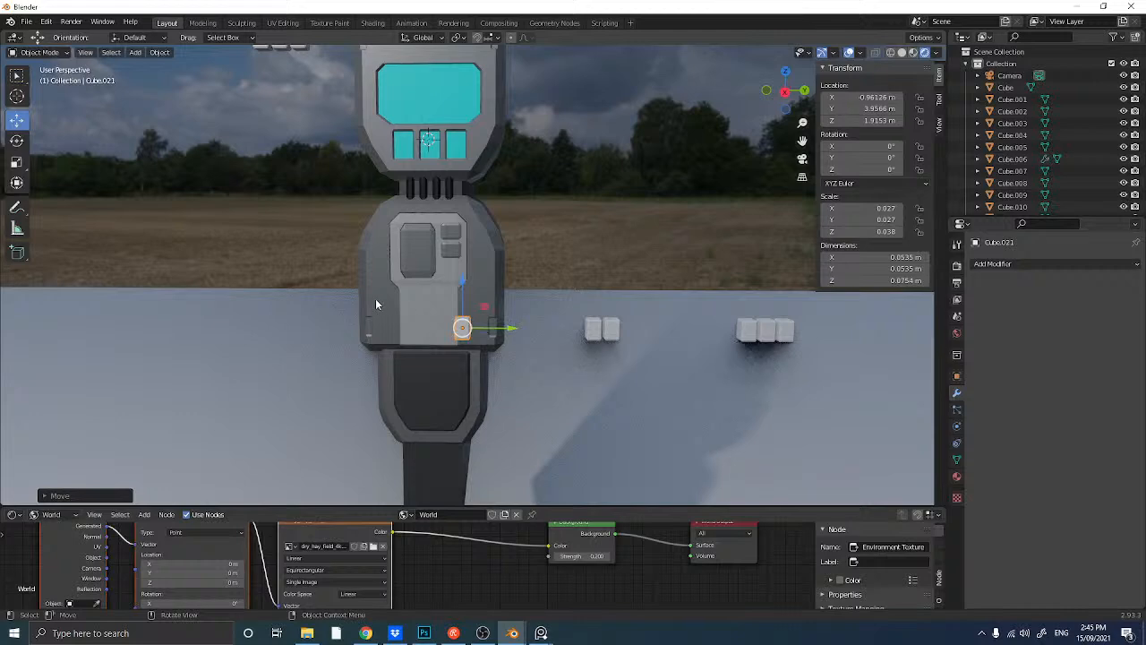
key("s")
left_click(435, 307)
scroll(439, 311, "up", 5)
left_click_drag(444, 385, 438, 325)
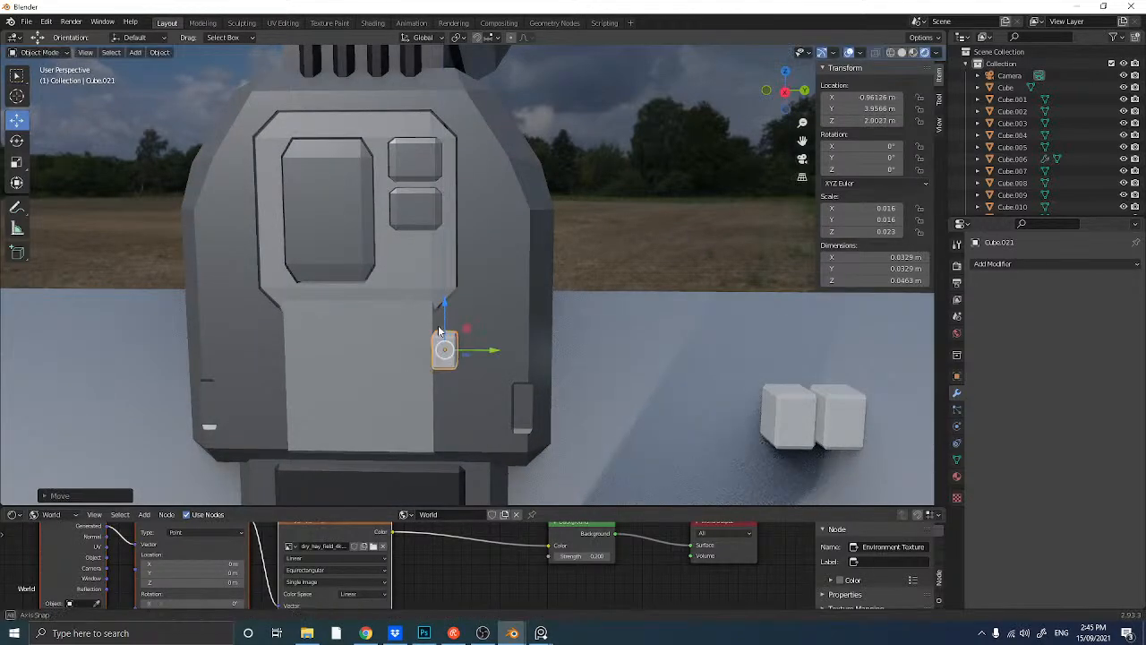
- Scale the small block down further to about 0.0086 m wide and 0.0121 m high
middle_click_drag(438, 325, 360, 334)
key("s")
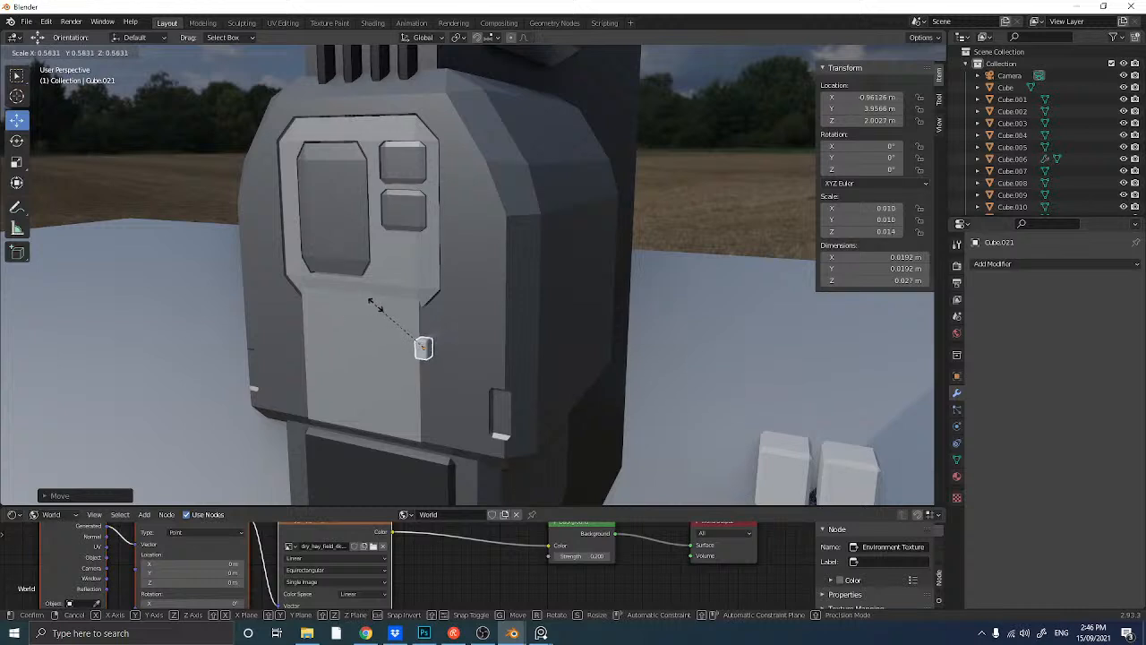
left_click(417, 310)
scroll(386, 315, "up", 3)
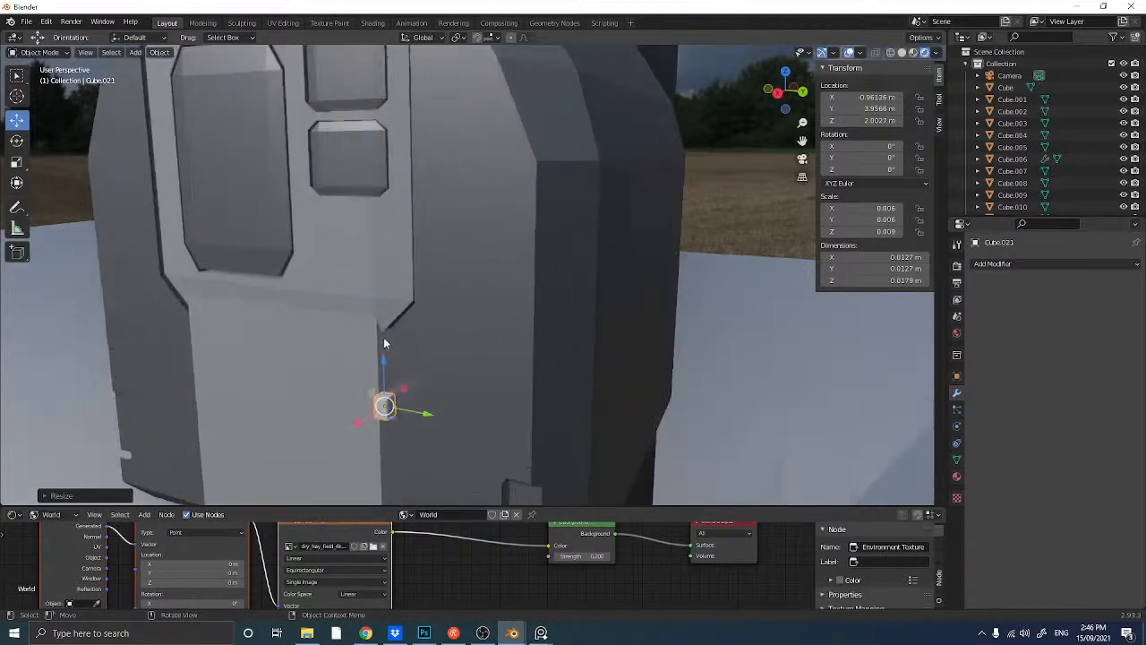
scroll(383, 343, "up", 2)
scroll(378, 345, "up", 1)
key("s")
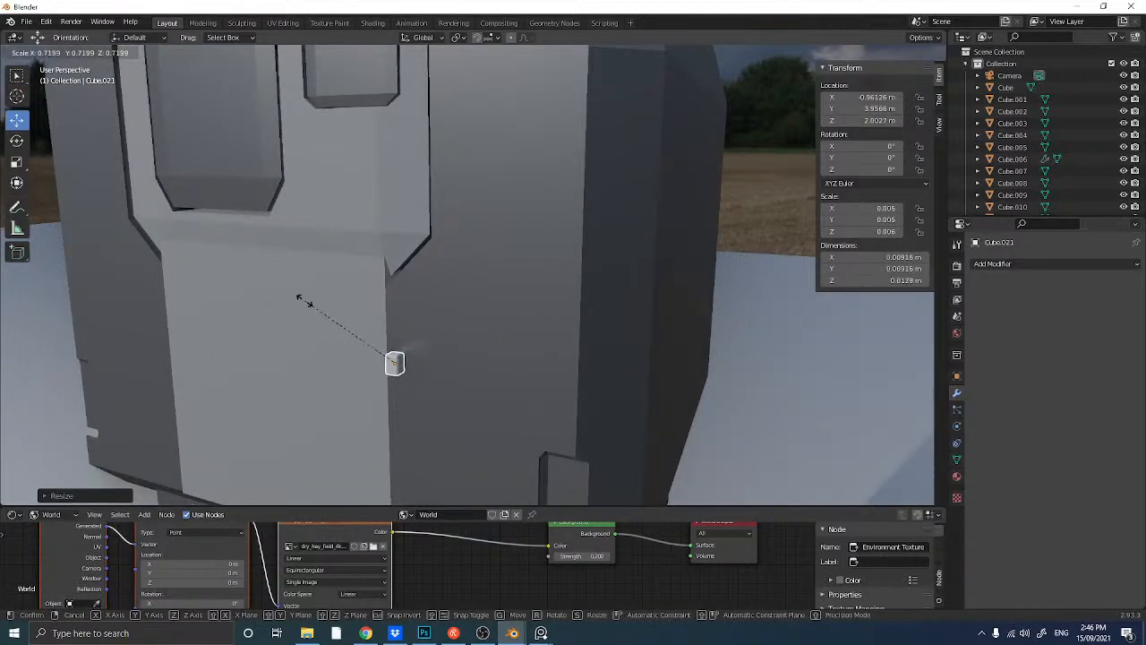
left_click(332, 345)
- Position the tiny block on the light grey strip's +Y edge, at about X -0.984 m, Y 3.941 m and Z 2.013 m
middle_click_drag(332, 346, 415, 328)
left_click_drag(452, 335, 452, 326)
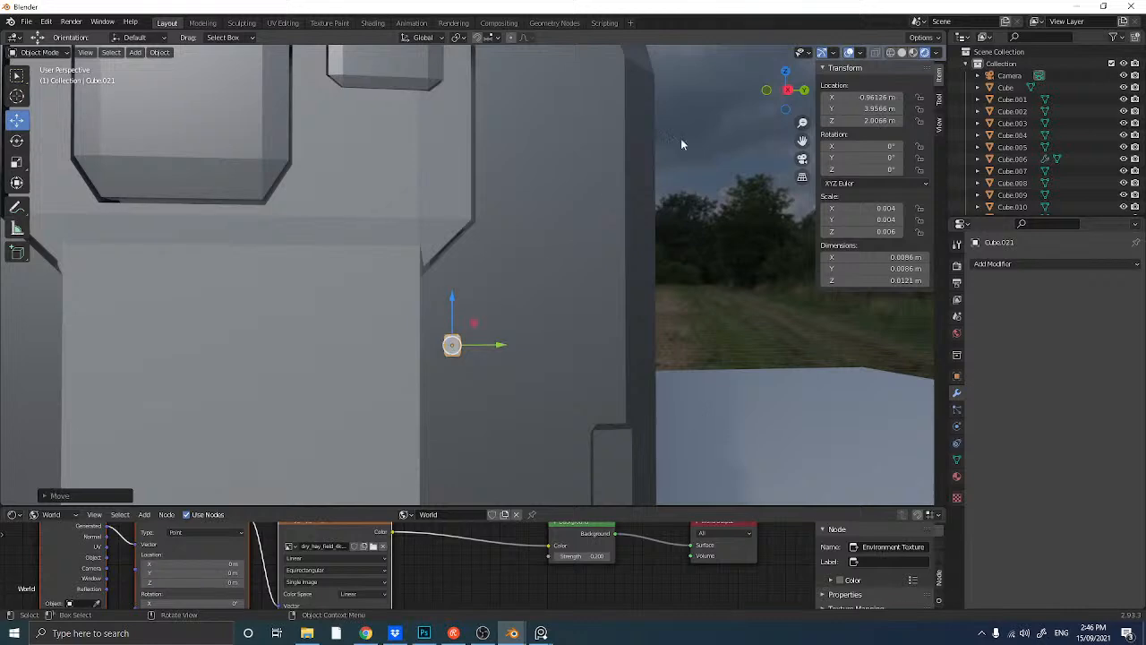
left_click(786, 89)
key("g")
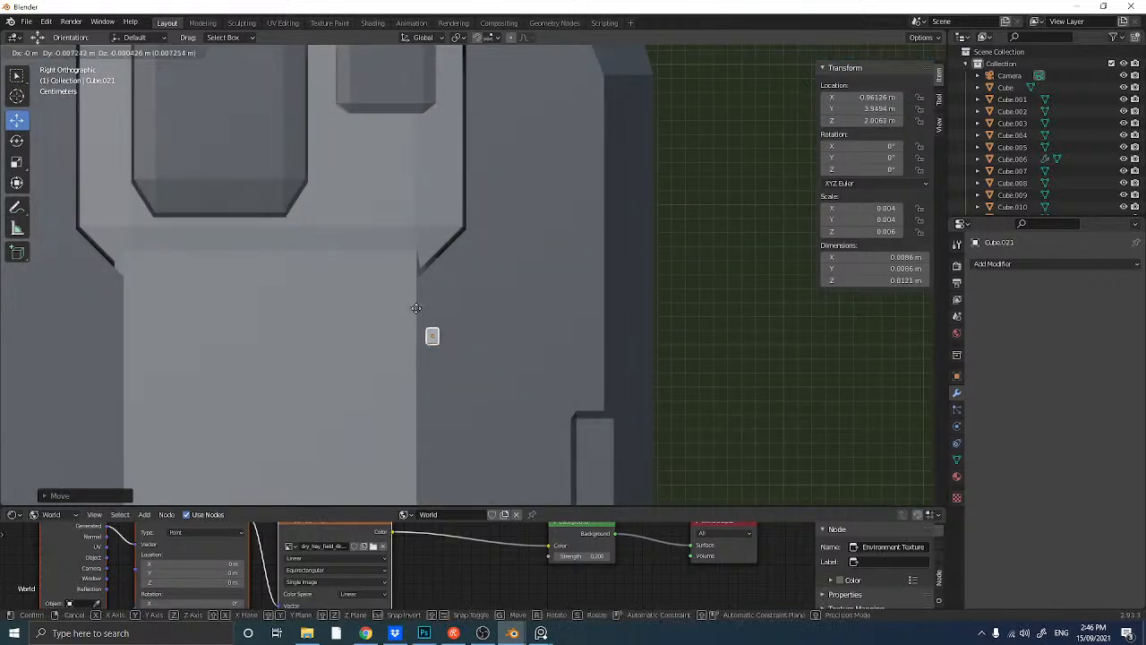
left_click(405, 303)
middle_click_drag(419, 318, 401, 341)
key("g")
key("x")
left_click(331, 335)
- Duplicate the tiny block and move the copy down along Z to about 1.882 m, near the strip's lower end
key("shift+d")
right_click(404, 344)
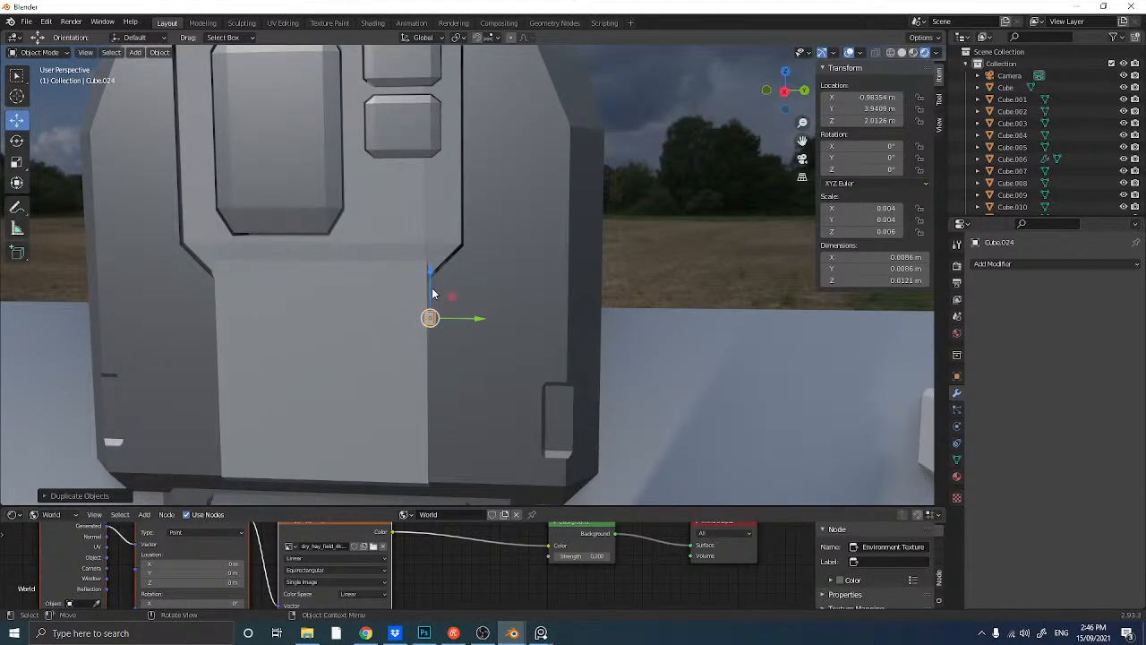
key("g")
key("z")
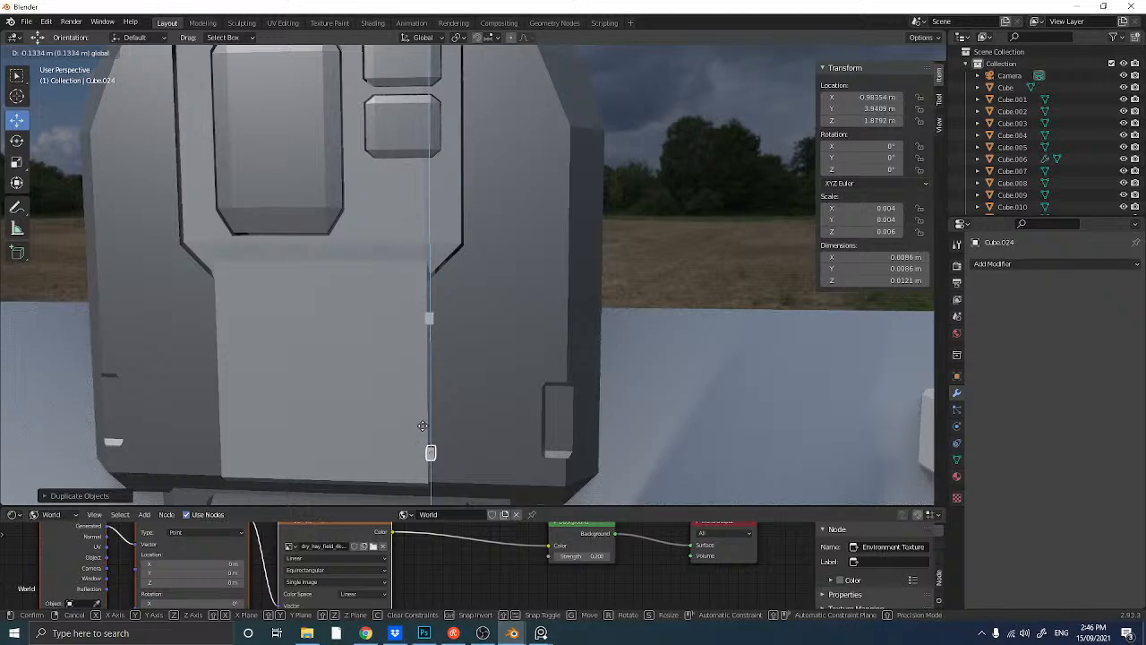
left_click(423, 425)
middle_click_drag(621, 289, 555, 301)
scroll(430, 319, "down", 4)
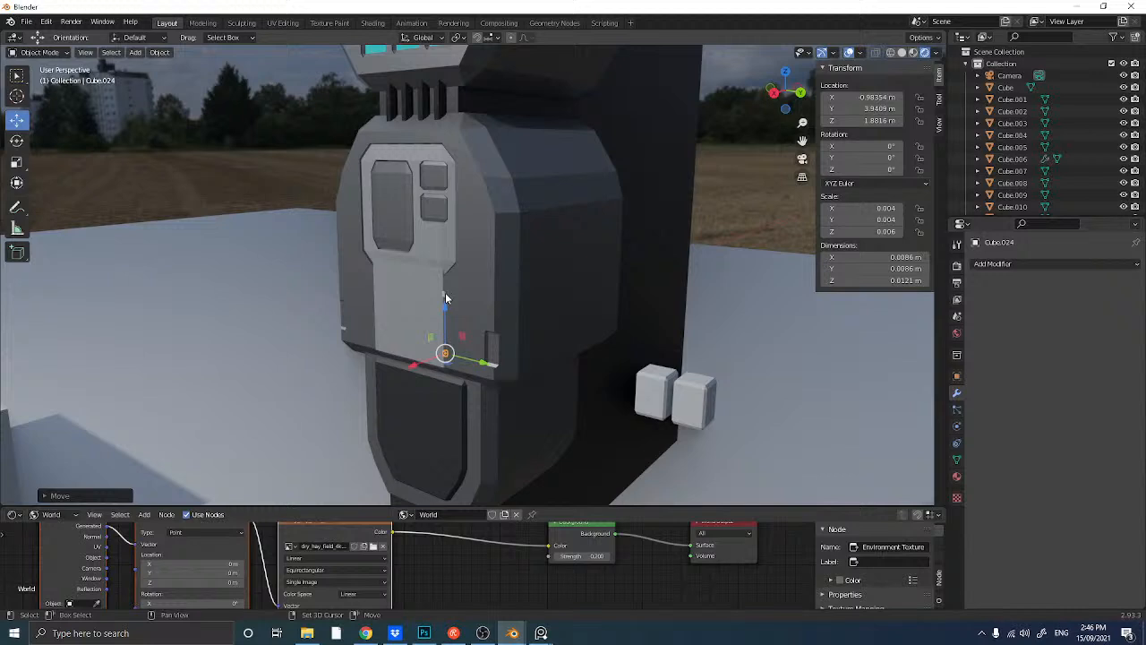
left_click(445, 292)
left_click(334, 283)
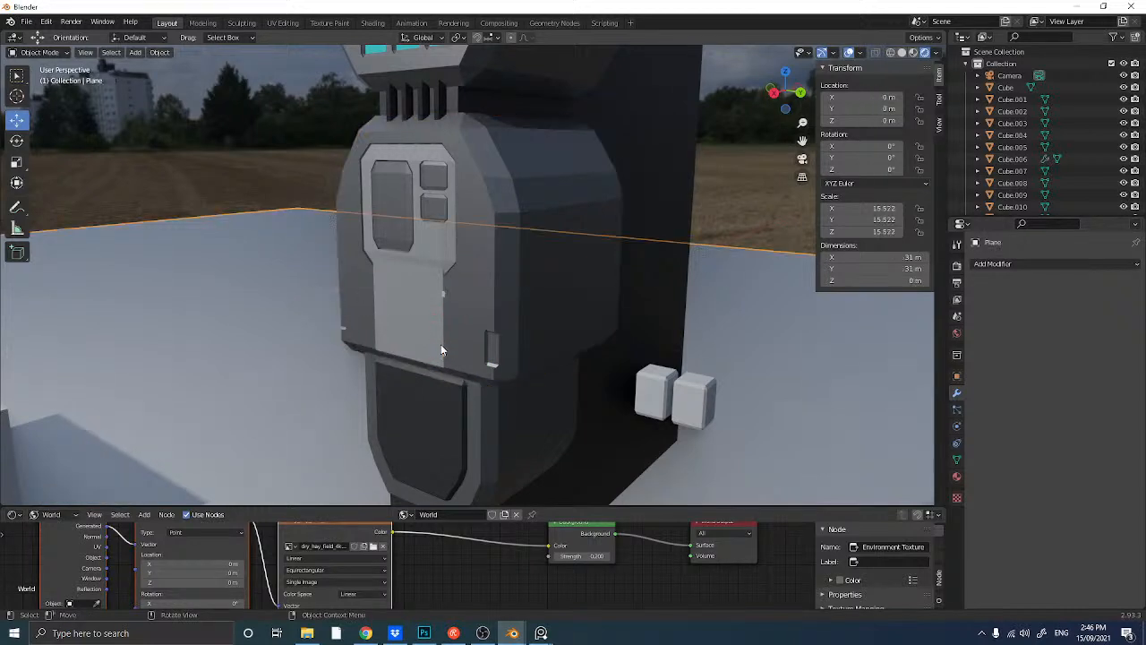
left_click(442, 351)
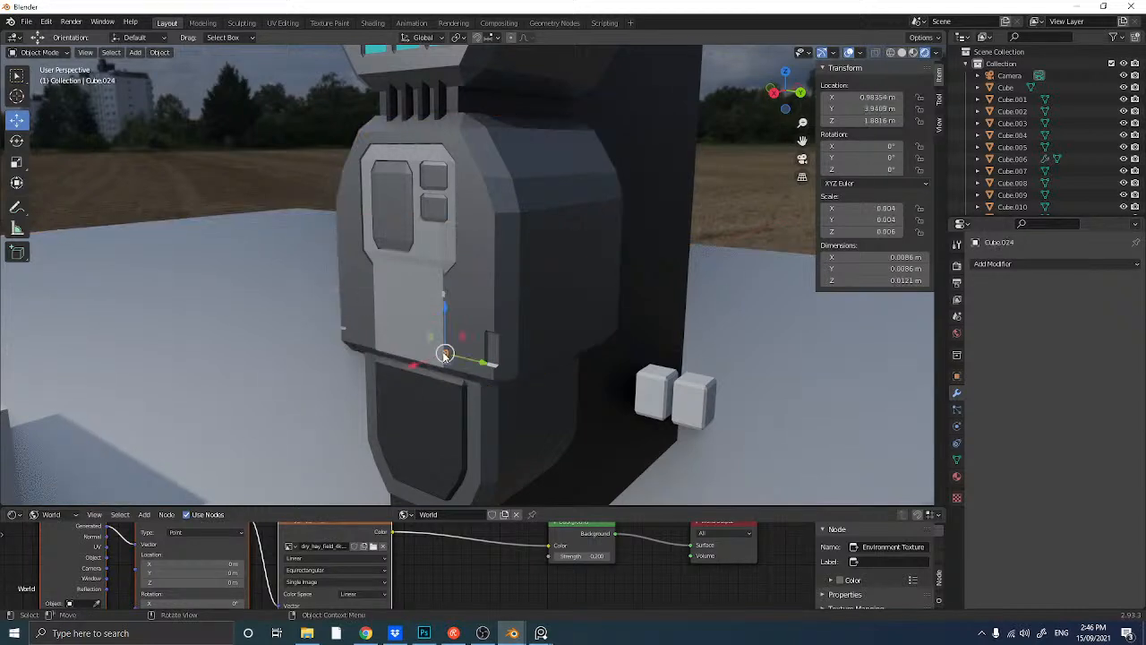
left_click(445, 301)
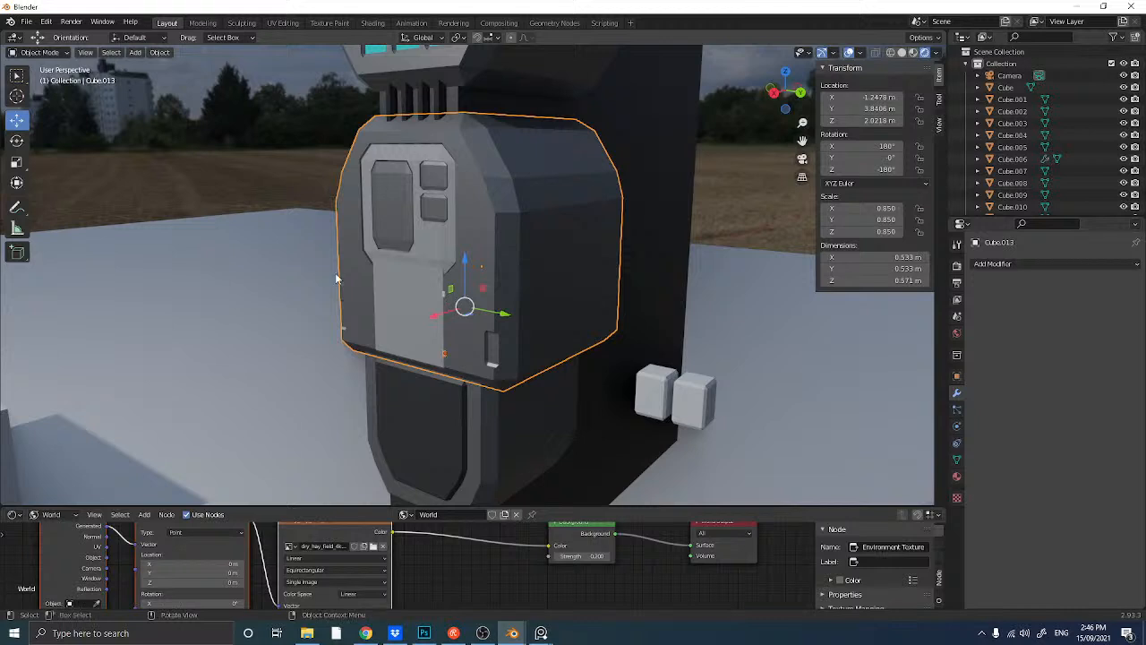
left_click(424, 283)
left_click(443, 290)
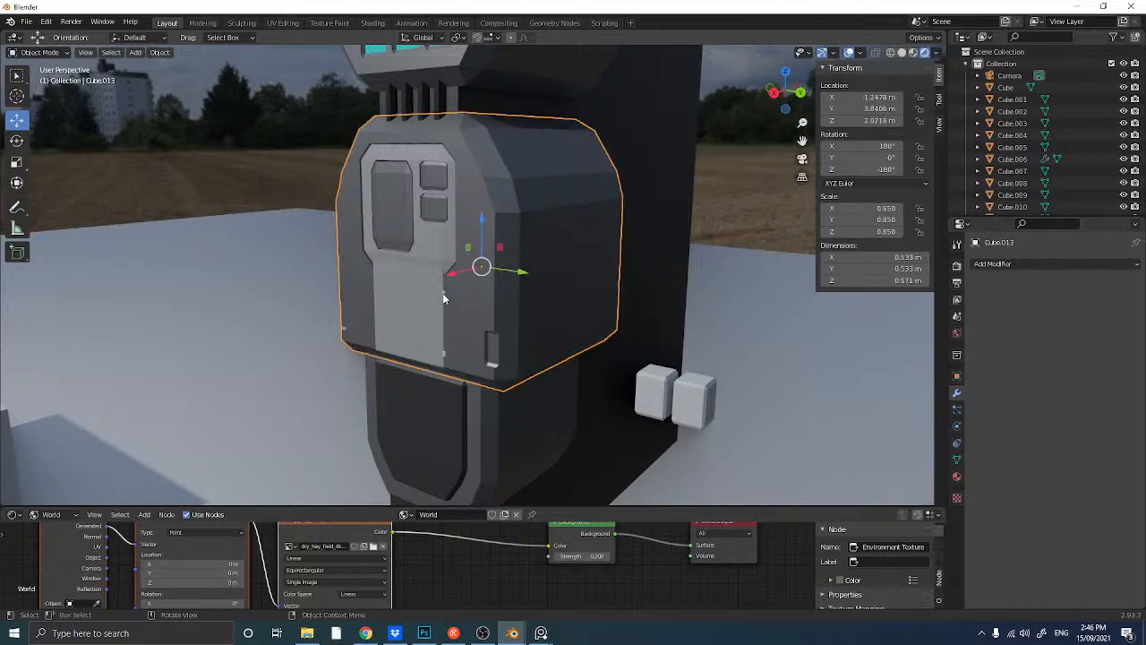
left_click(442, 293)
left_click(445, 357)
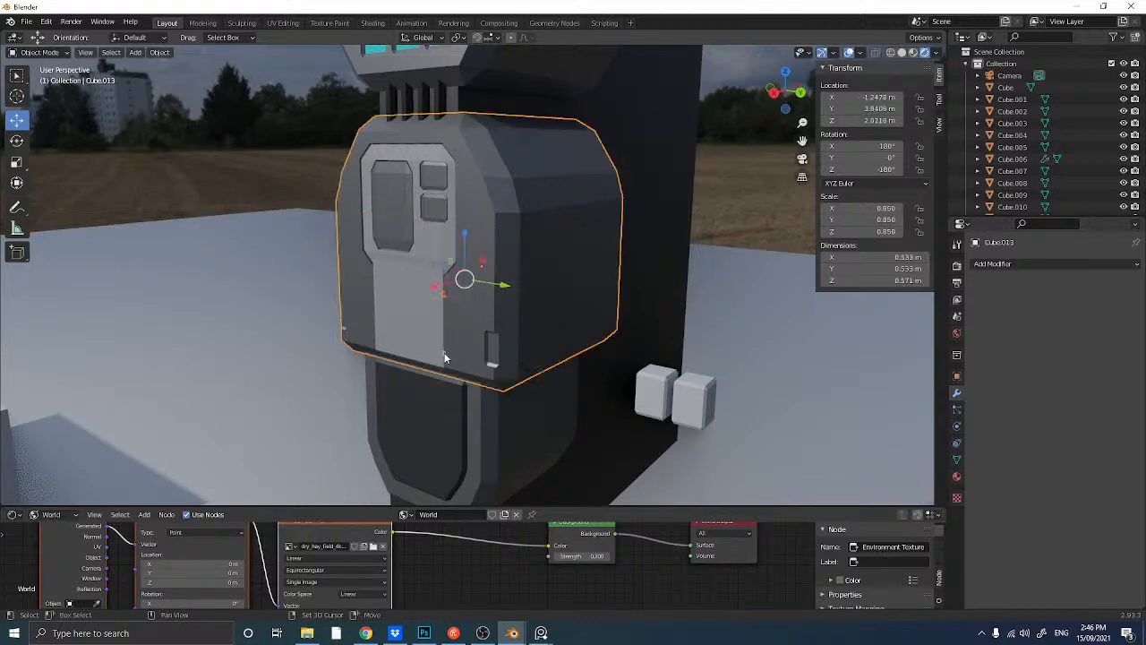
left_click(446, 357, "shift")
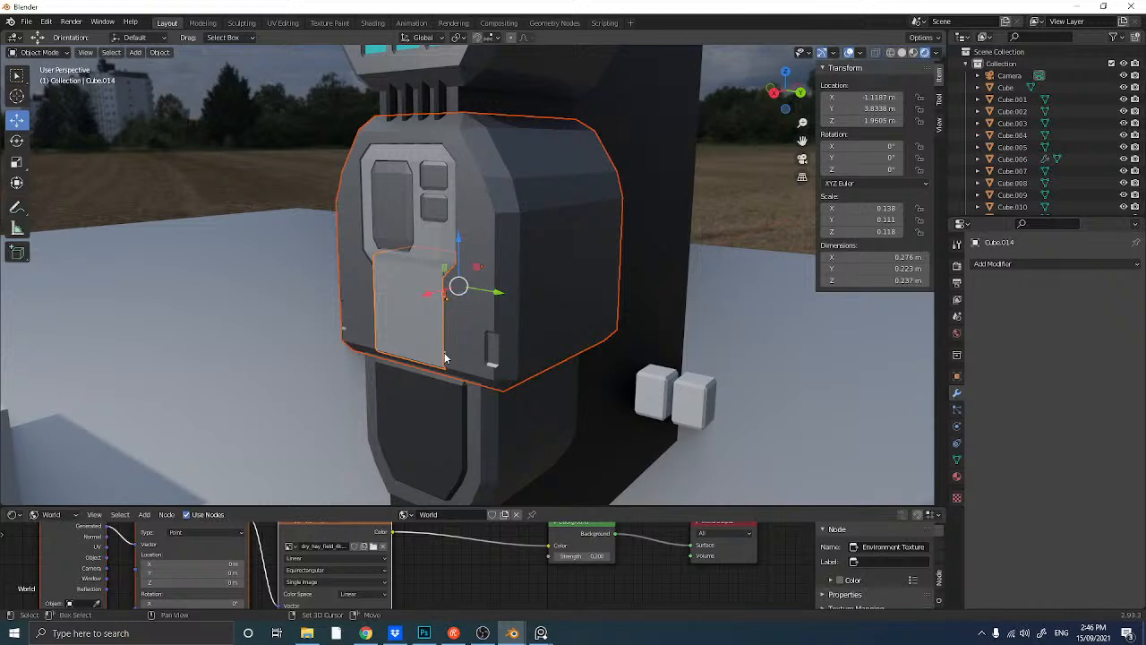
left_click(445, 352, "shift")
left_click(460, 351, "shift")
left_click(460, 351)
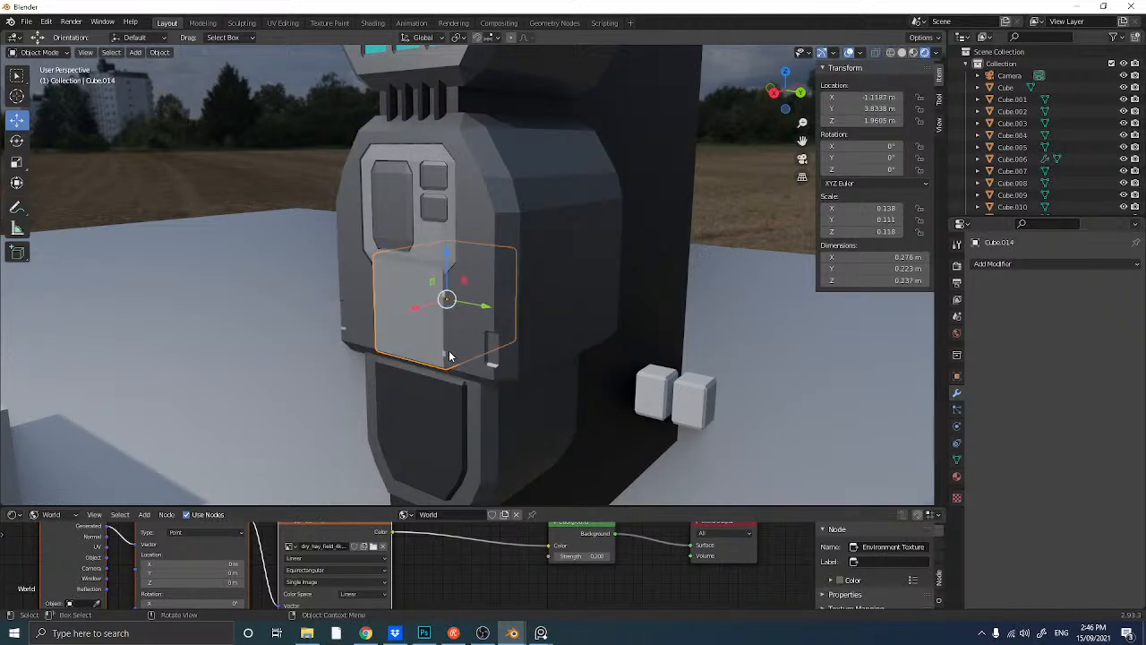
left_click(445, 355)
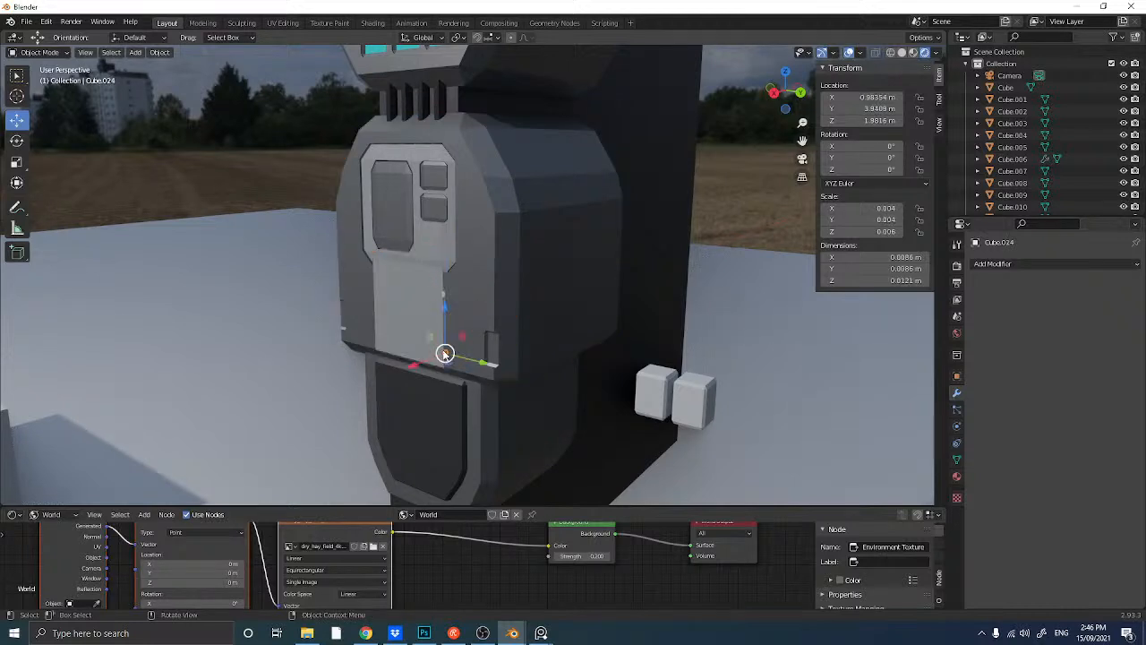
left_click(444, 293, "shift")
- Link the black material of a vent fin above the lower body to both tiny blocks on the light grey strip's edge
scroll(443, 298, "up", 4)
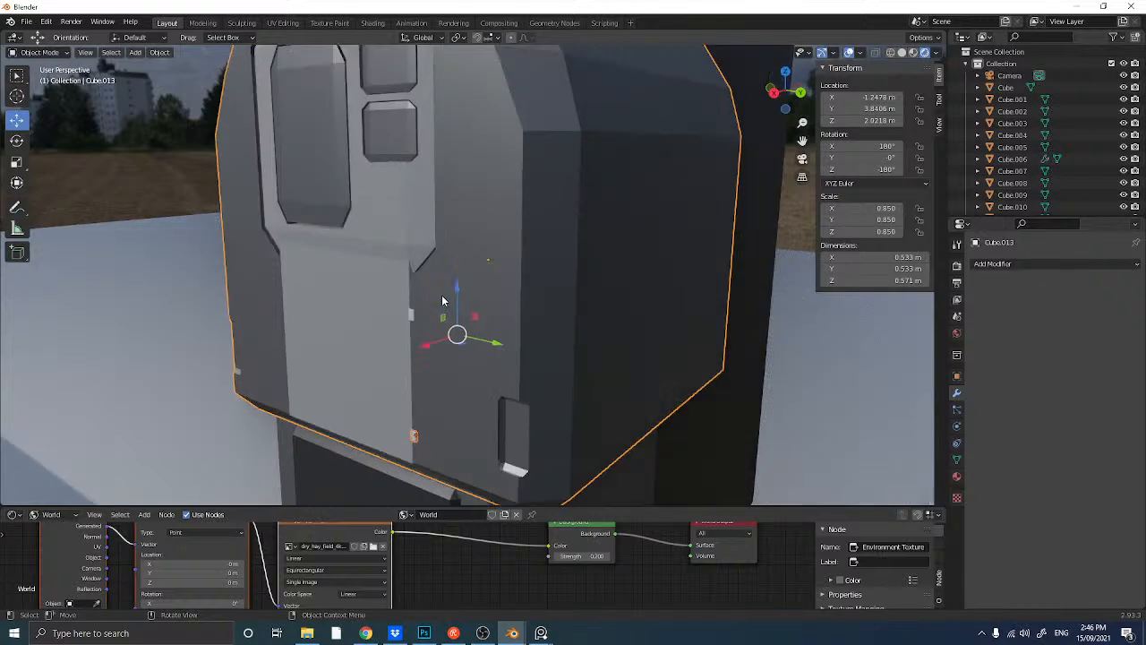
scroll(442, 295, "up", 2)
left_click(431, 308)
left_click(385, 333)
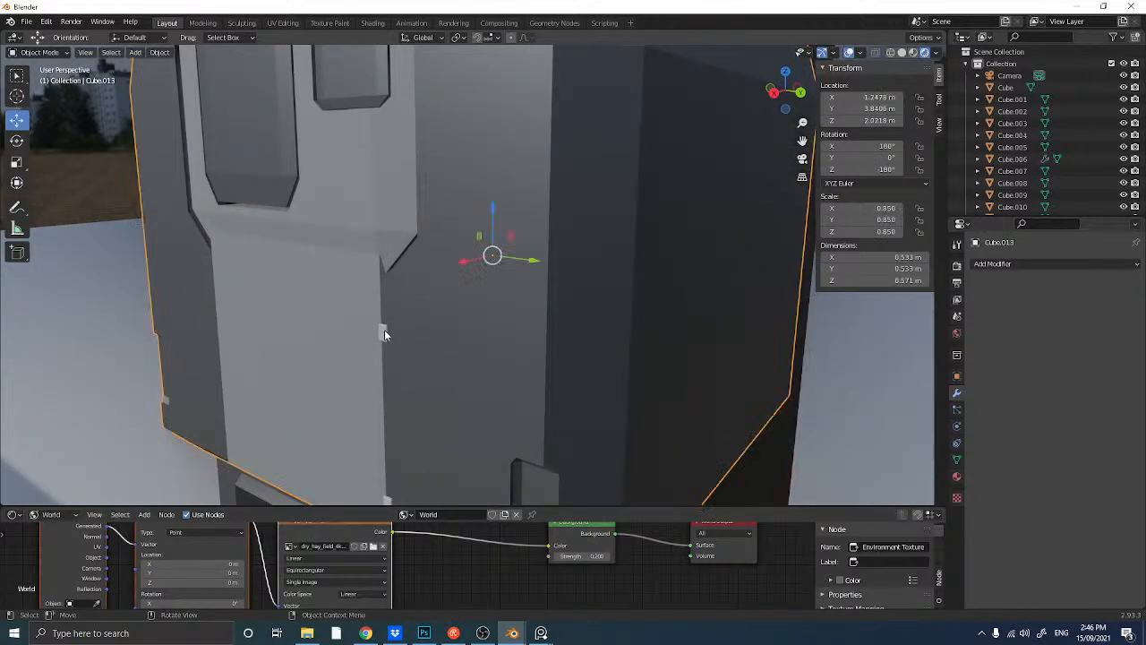
left_click(385, 332)
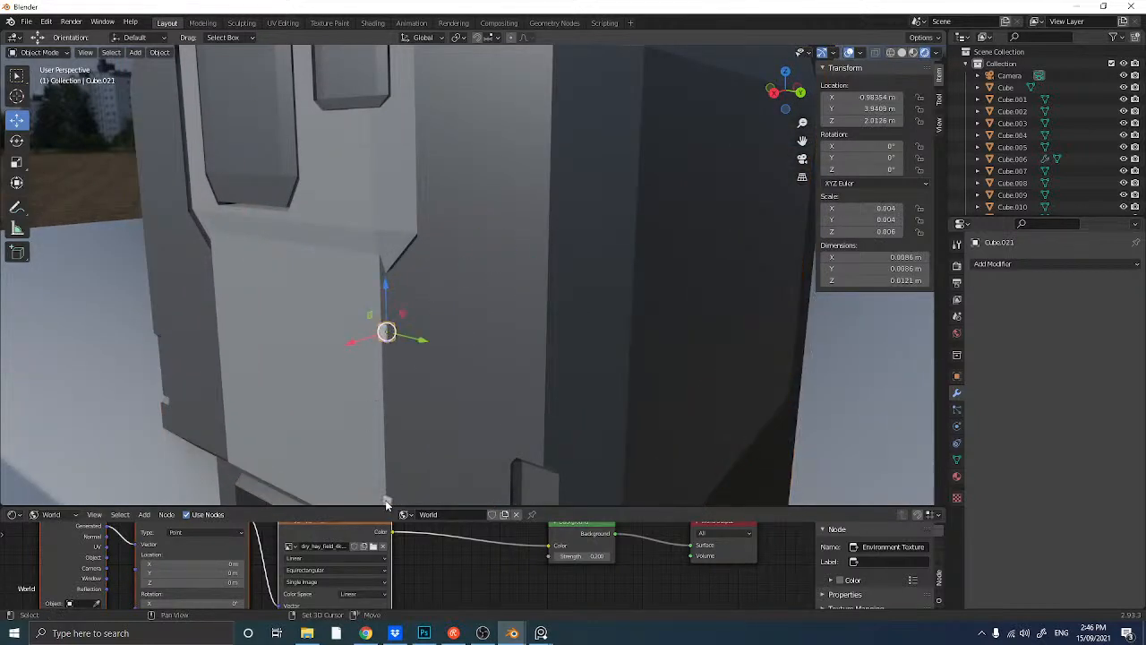
left_click(386, 500)
scroll(394, 258, "down", 5)
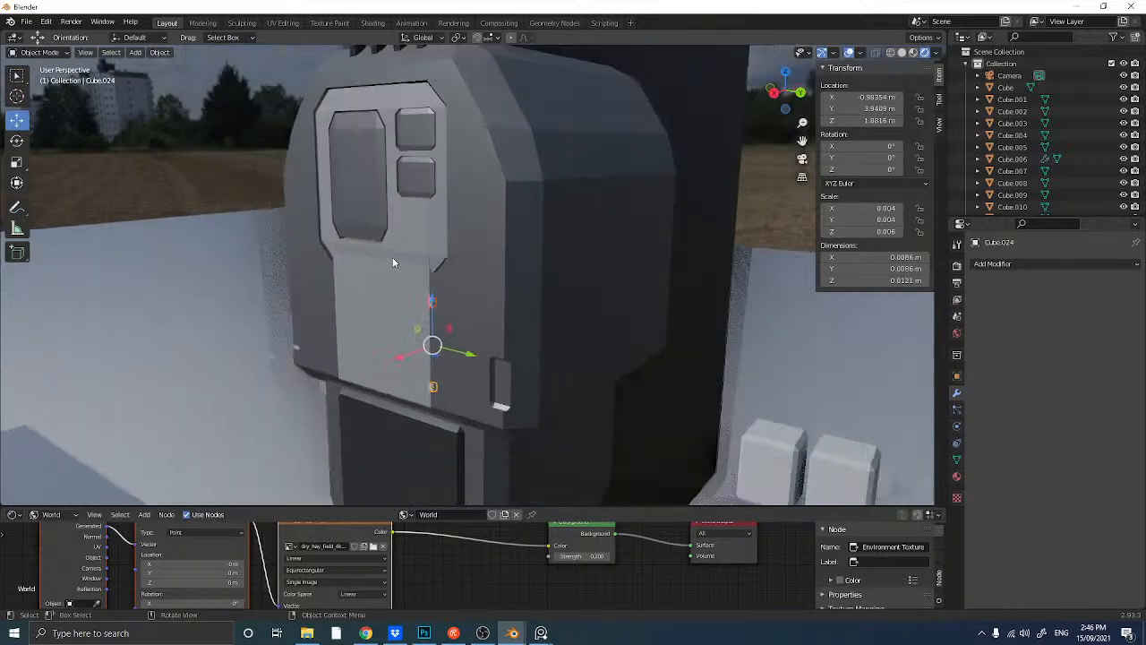
scroll(392, 257, "down", 2)
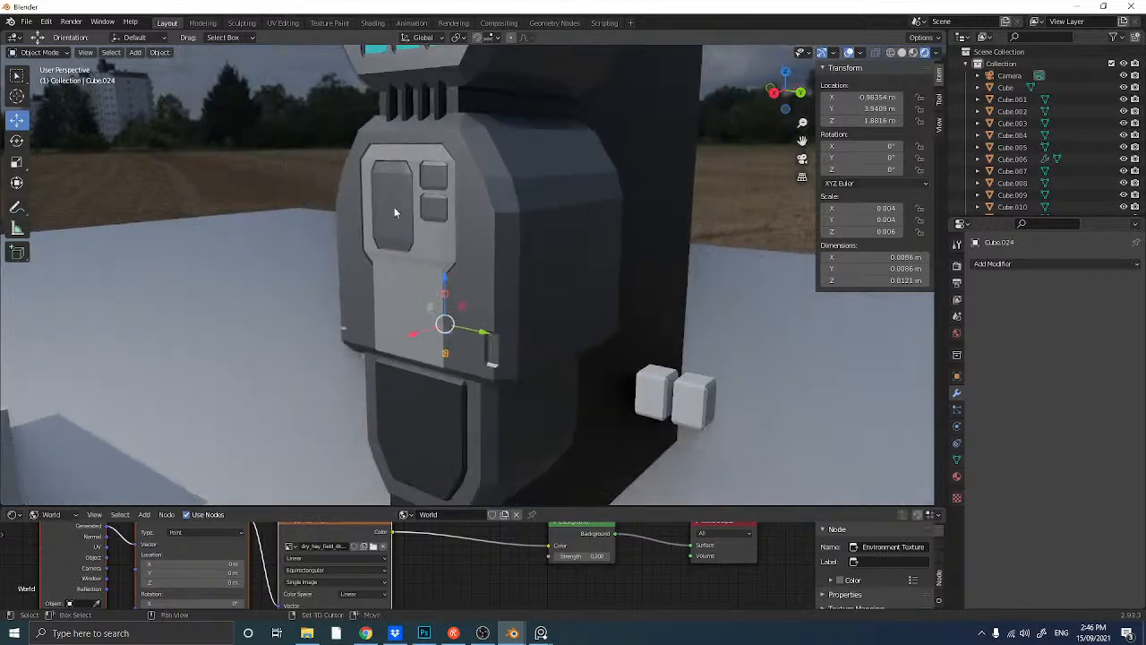
left_click(418, 108, "shift")
key("ctrl+l")
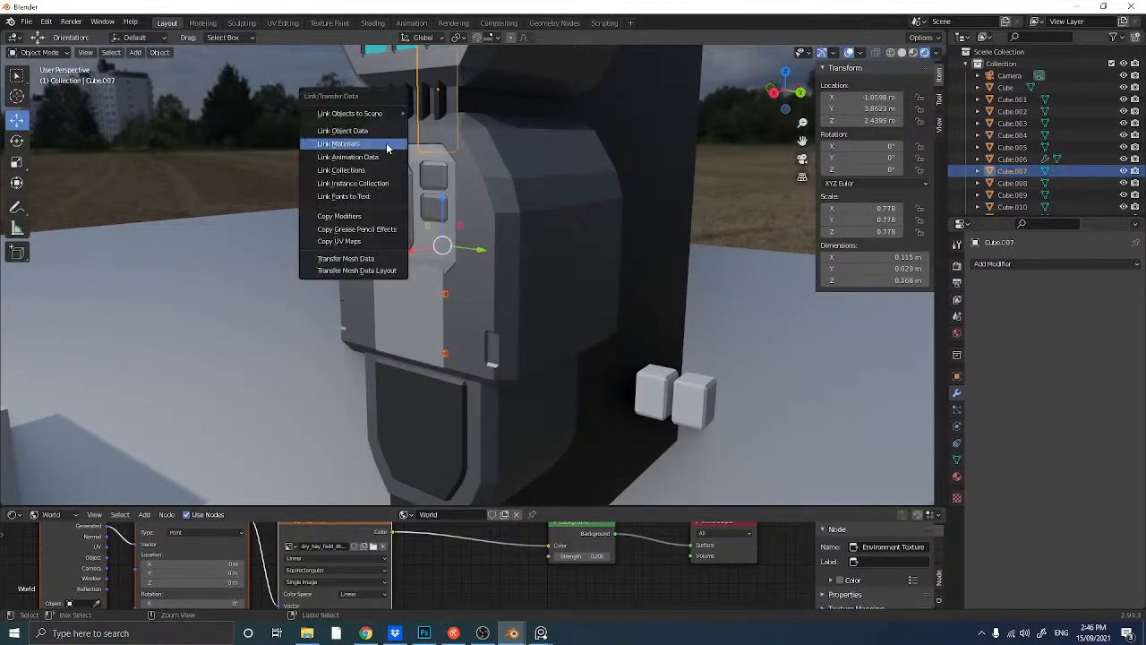
left_click(385, 143)
left_click(285, 166)
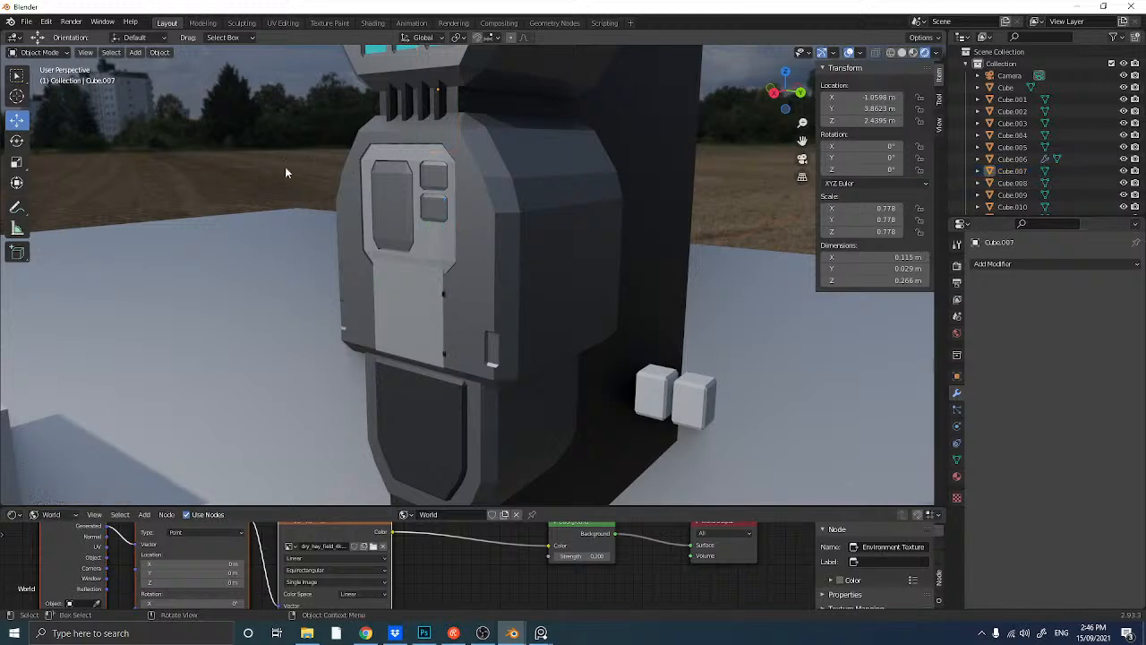
- Duplicate the upper tiny block and shift the copy along Y to about 3.951 m, just outside the light grey strip's edge
middle_click_drag(285, 166, 348, 169)
middle_click_drag(565, 164, 544, 186)
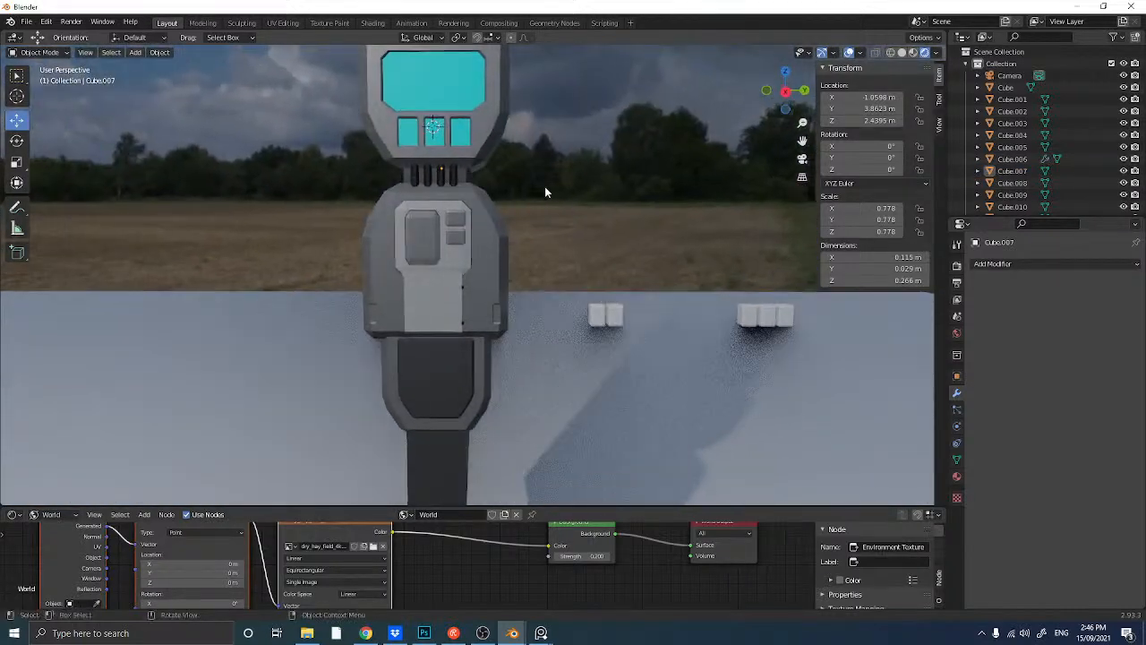
scroll(488, 229, "up", 5)
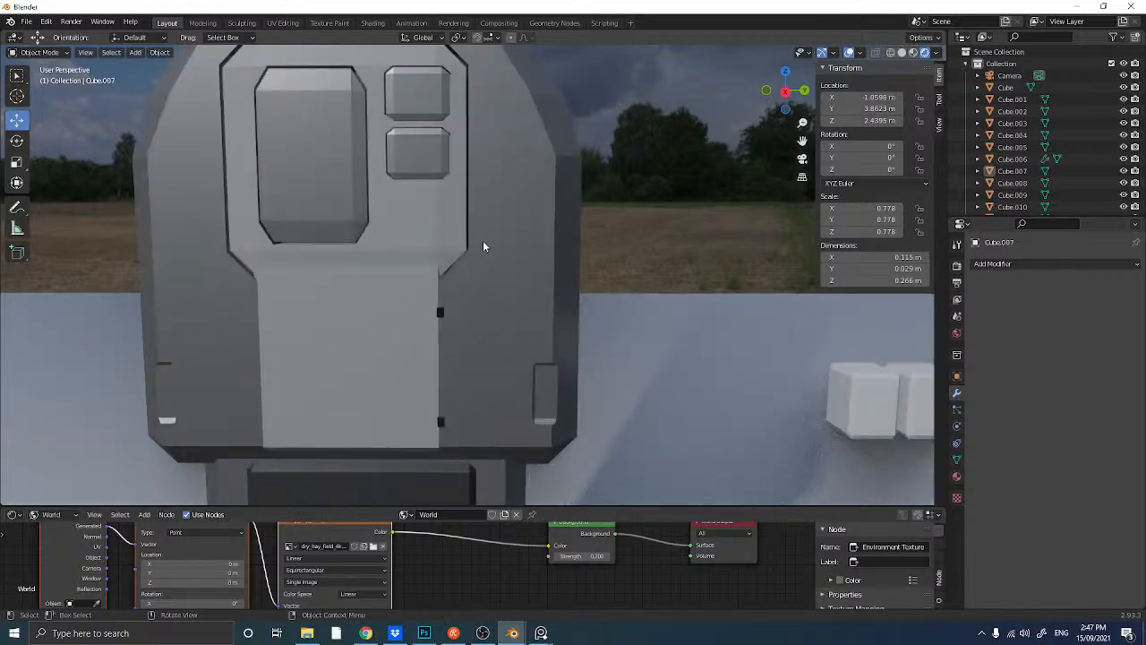
scroll(483, 240, "up", 3)
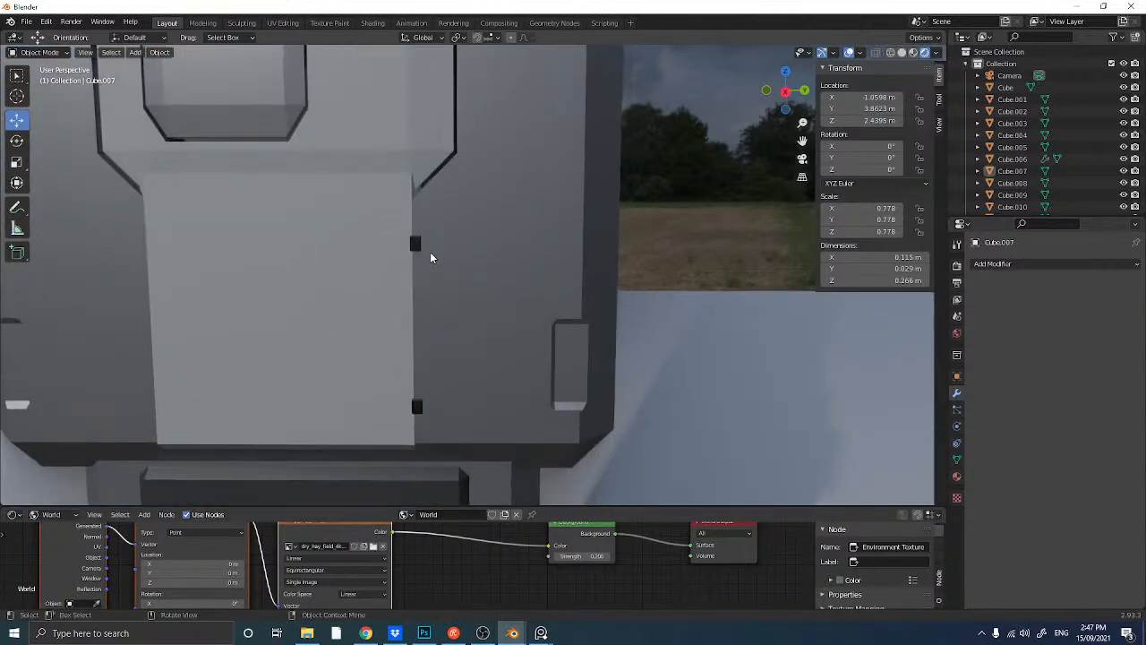
left_click(417, 245)
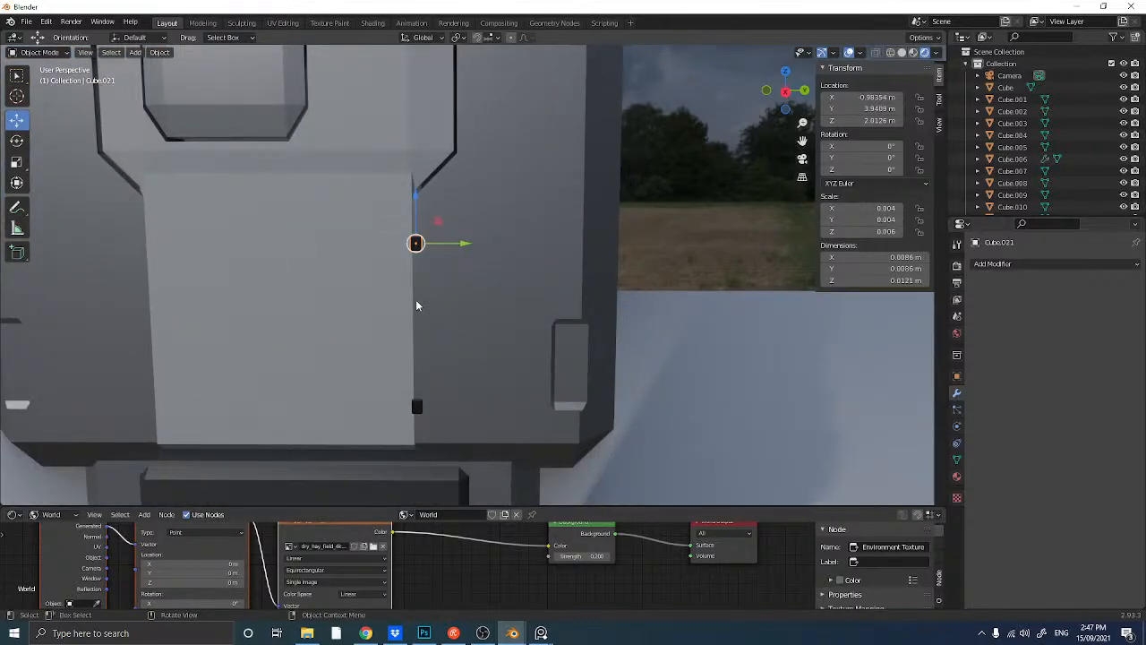
key("shift+d")
right_click(418, 298)
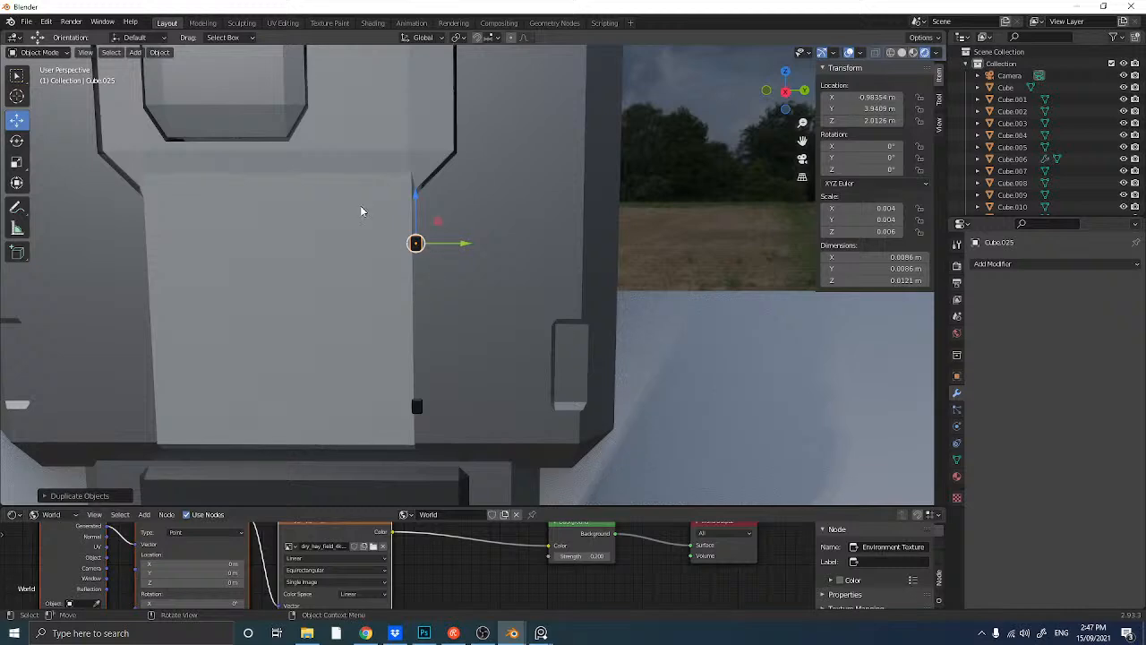
mouse_move(446, 243)
left_mouse_down()
mouse_move(464, 242)
mouse_move(445, 242)
left_mouse_up()
- Scale the block copy into a thin vertical bar, about 0.0038 m wide in Y and 0.068 m tall in Z
left_click(16, 162)
left_click_drag(426, 204, 426, 129)
scroll(419, 232, "up", 3)
scroll(419, 233, "down", 5)
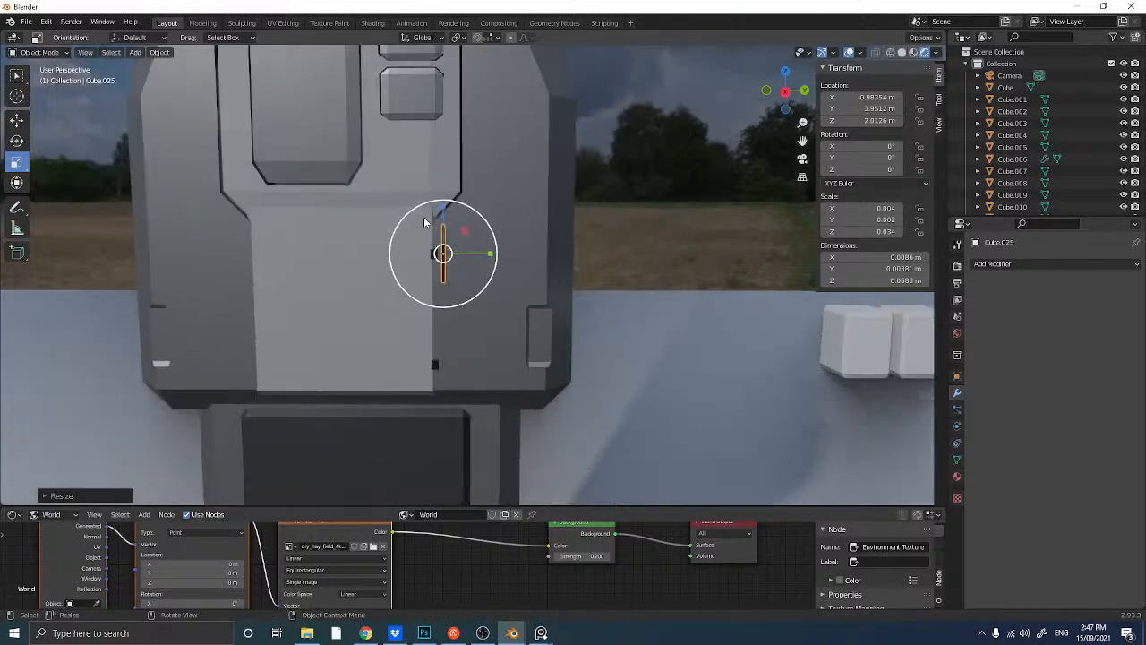
- Lengthen the thin bar to about 0.223 m and position it along the strip's edge at about Y 3.946 m, Z 1.957 m
left_click_drag(443, 212, 480, 307)
left_click(16, 119)
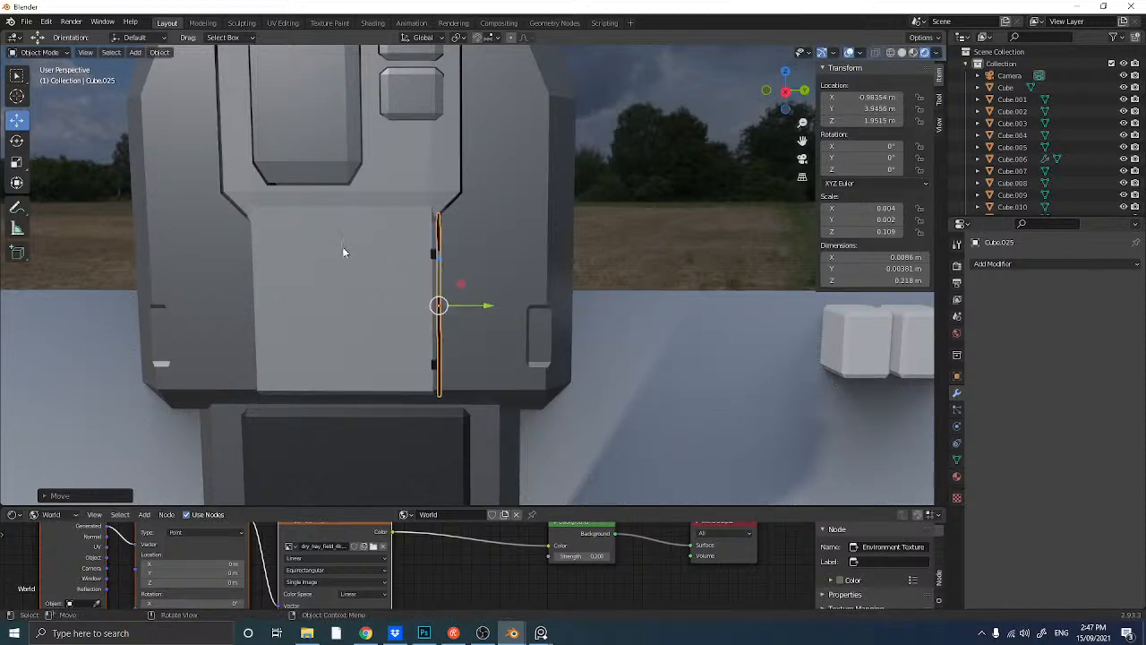
left_click(16, 163)
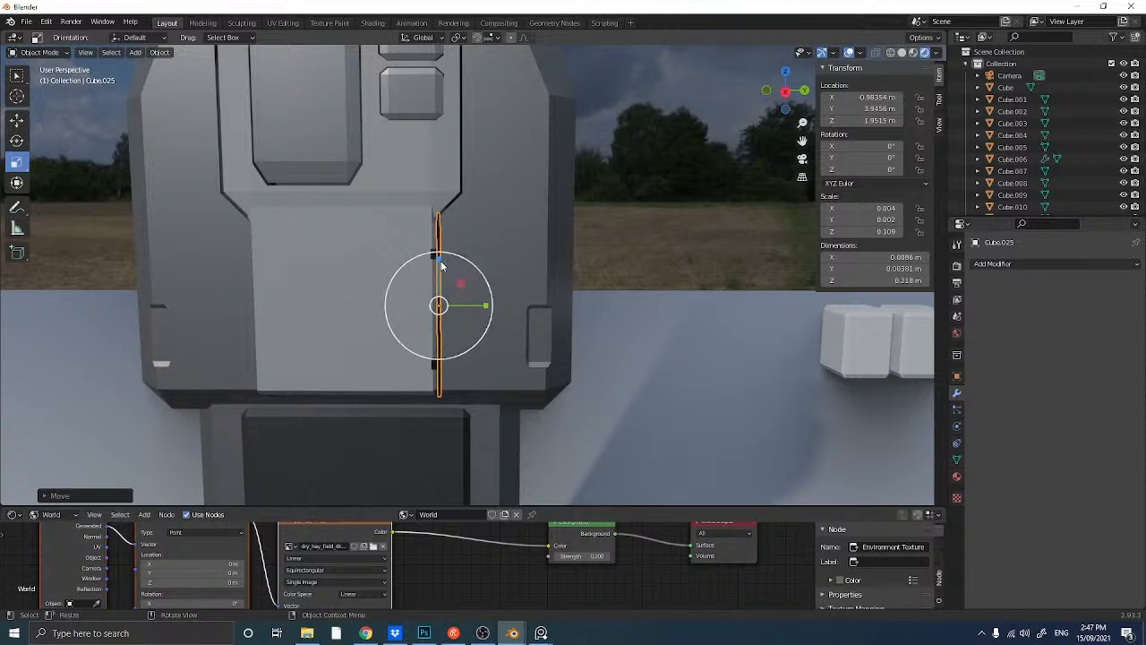
left_click_drag(436, 255, 437, 278)
left_click(16, 120)
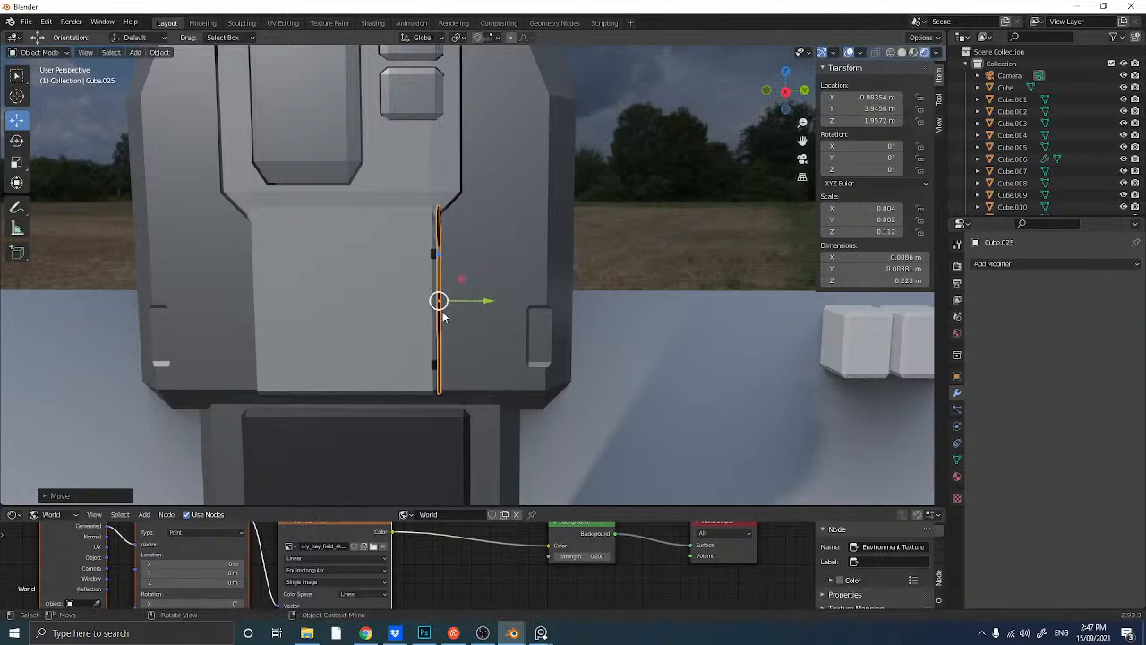
- Nudge the thin bar slightly into the body along X, to about -0.9845 m
middle_click_drag(439, 286, 387, 314)
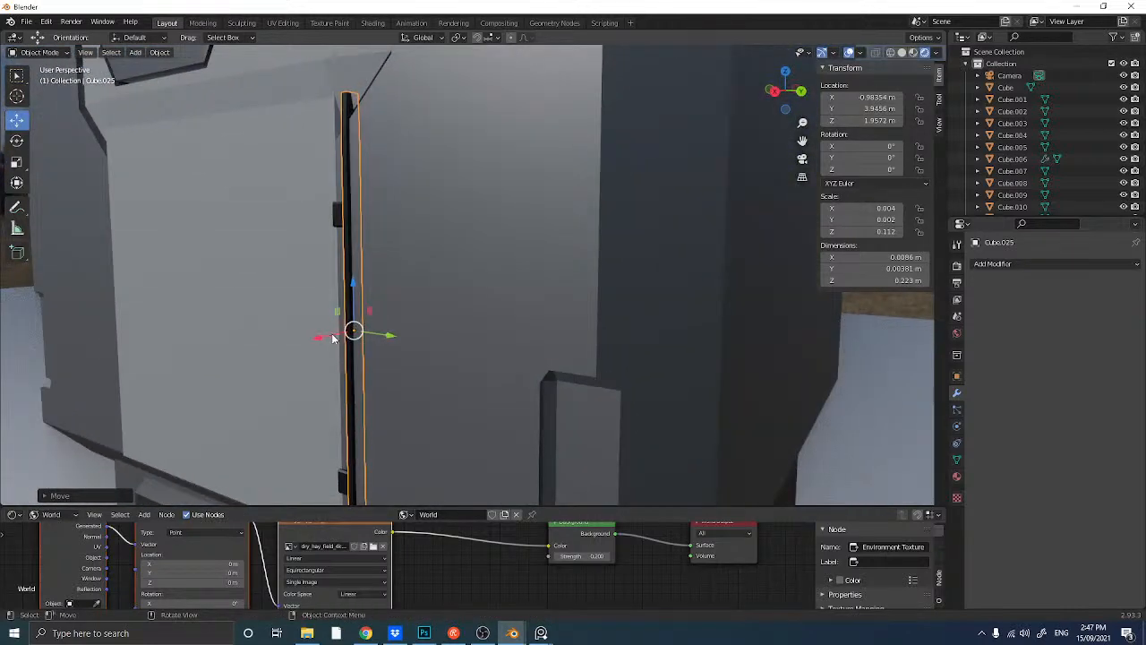
left_click_drag(336, 333, 334, 334)
middle_click_drag(326, 294, 530, 245)
scroll(524, 271, "up", 6)
scroll(457, 267, "down", 5)
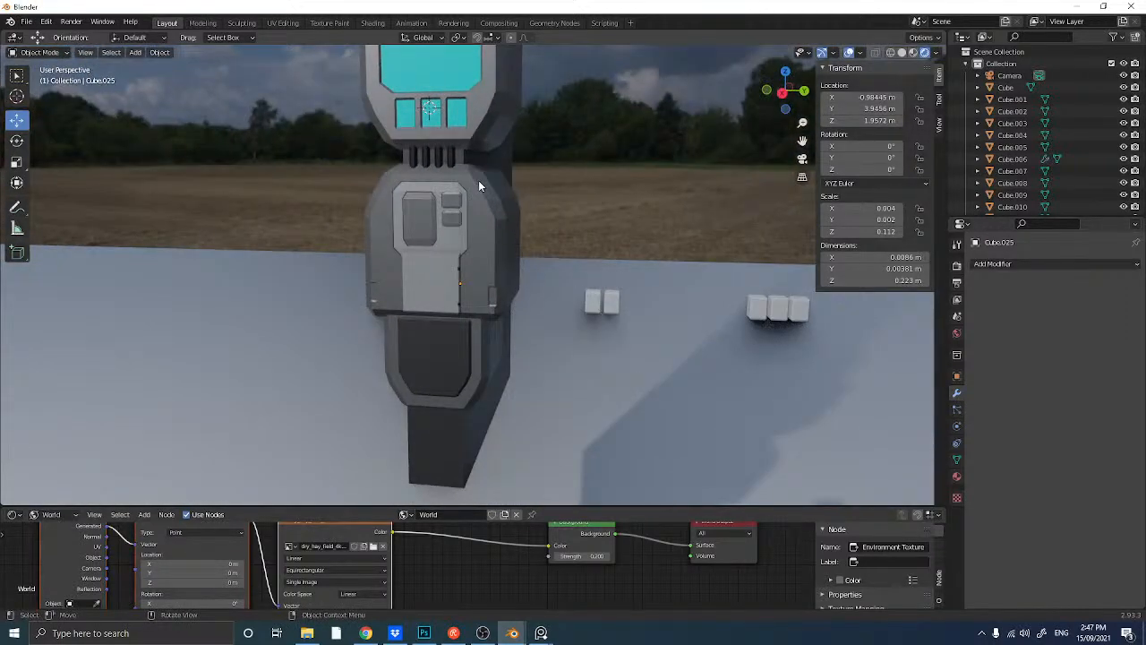
middle_click_drag(478, 181, 445, 290)
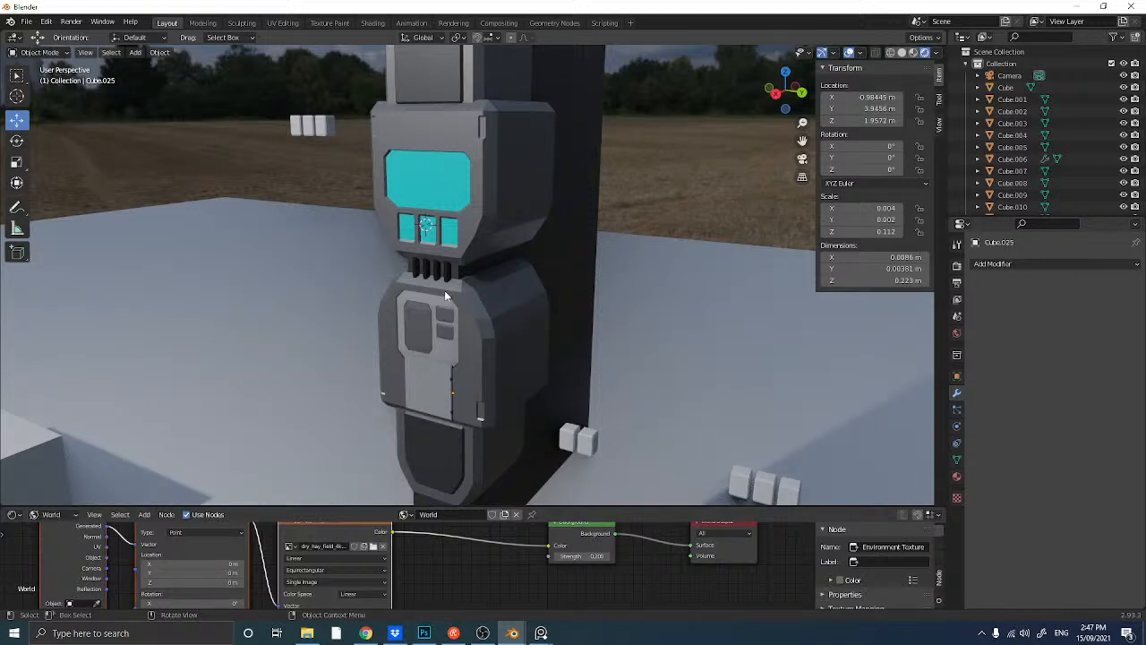
scroll(439, 260, "down", 6)
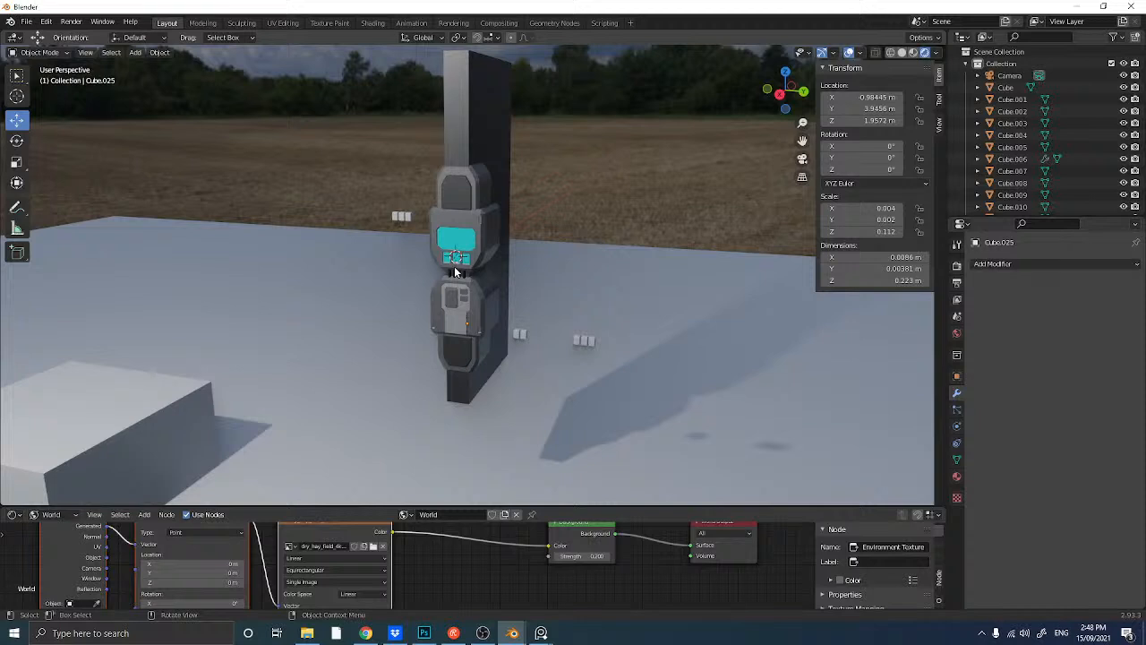
scroll(454, 272, "up", 2)
scroll(452, 265, "up", 2)
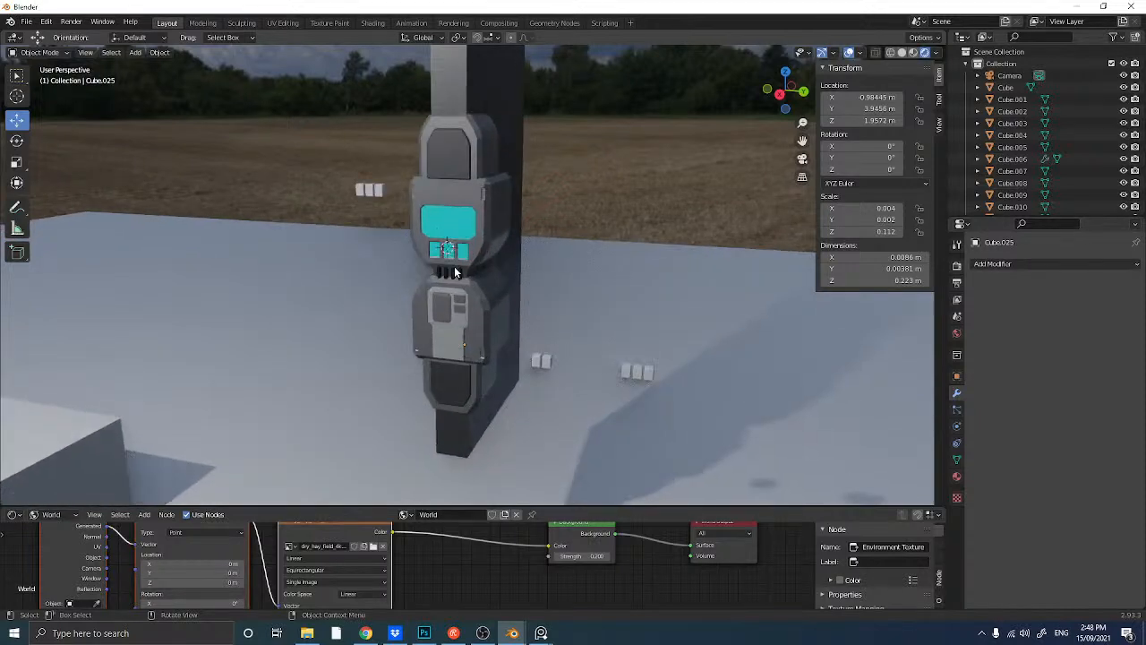
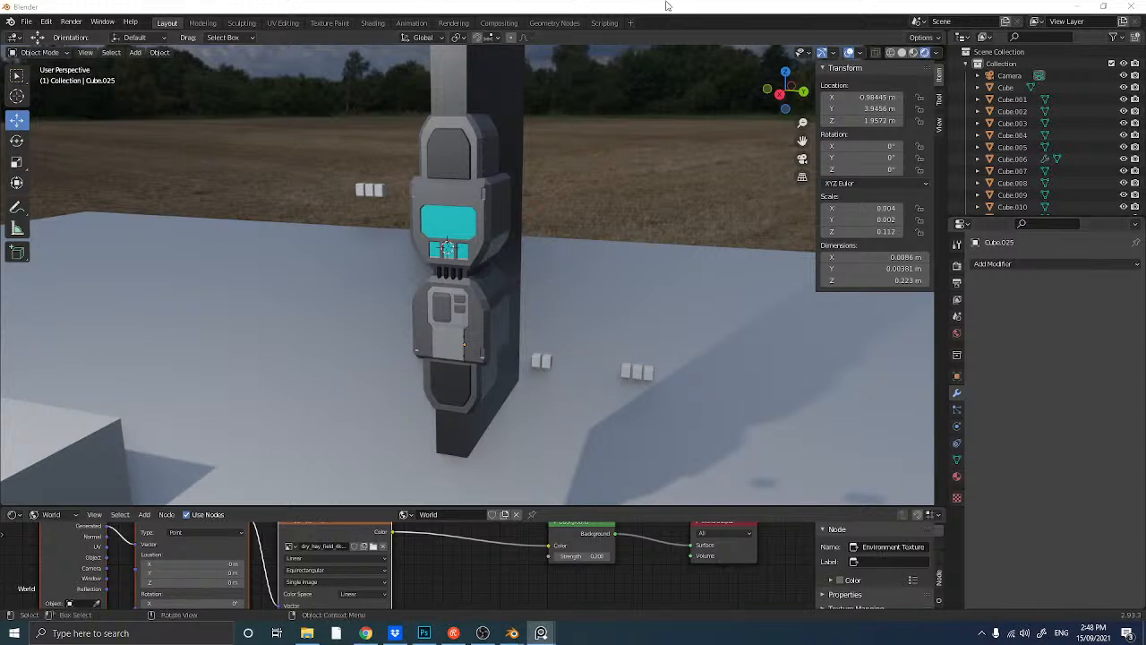
- Add a cube scaled to about 0.38 m and raise it along Z to about 3.798 m, in front of the pillar's upper column
middle_click_drag(488, 188, 501, 215)
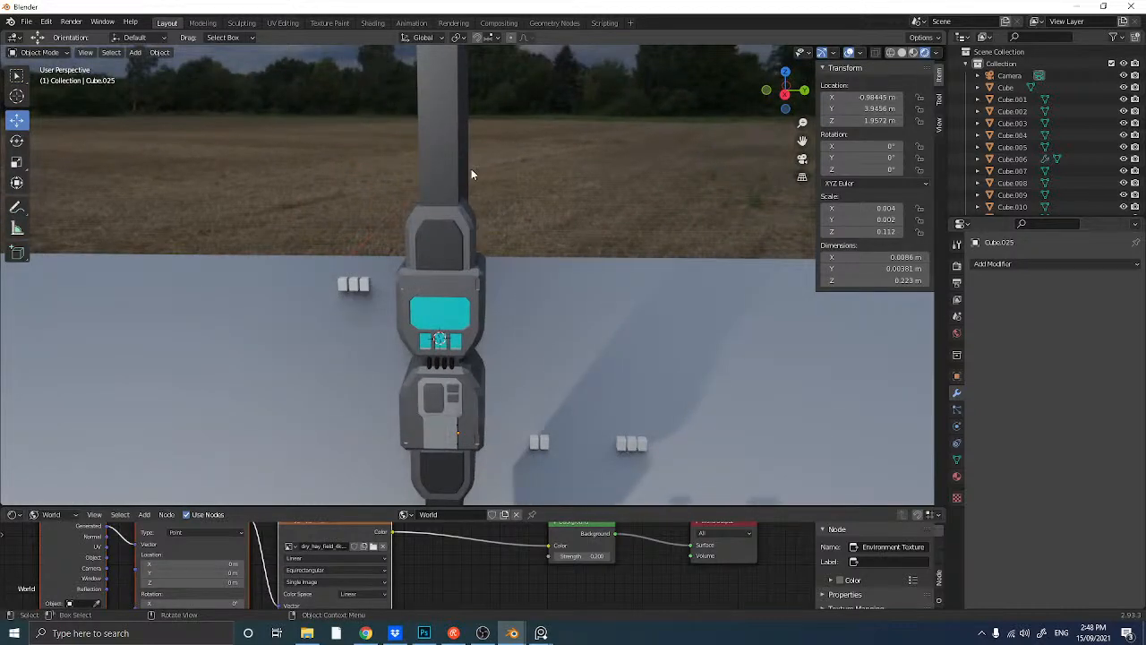
key("shift+a")
mouse_move(413, 304)
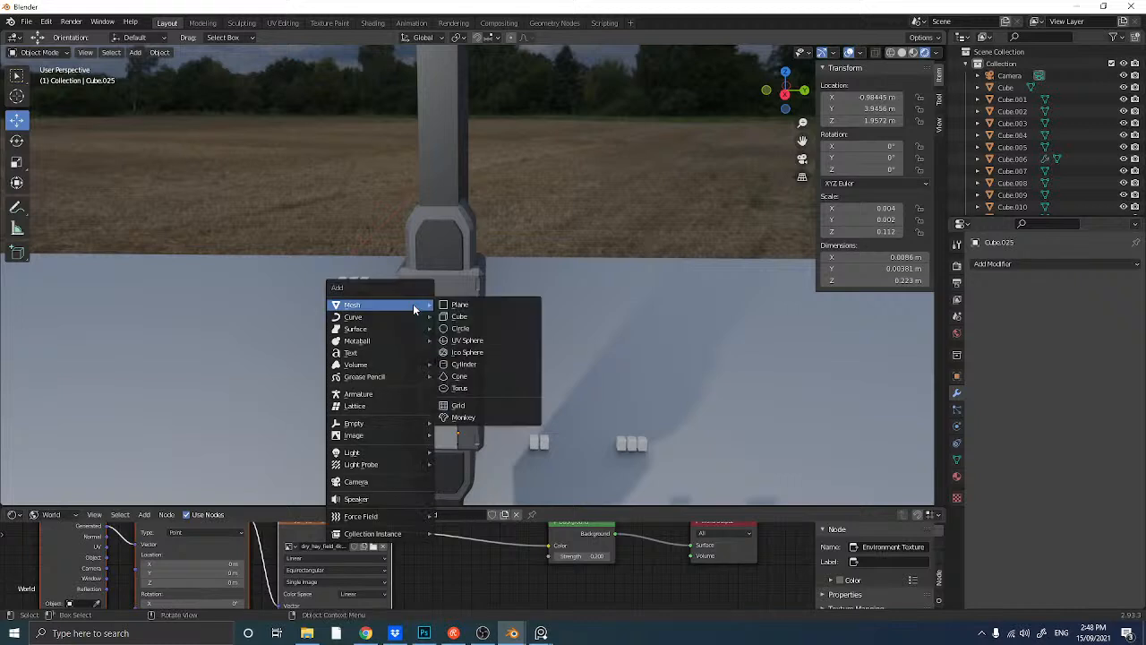
left_click(458, 316)
key("g")
left_click(466, 321)
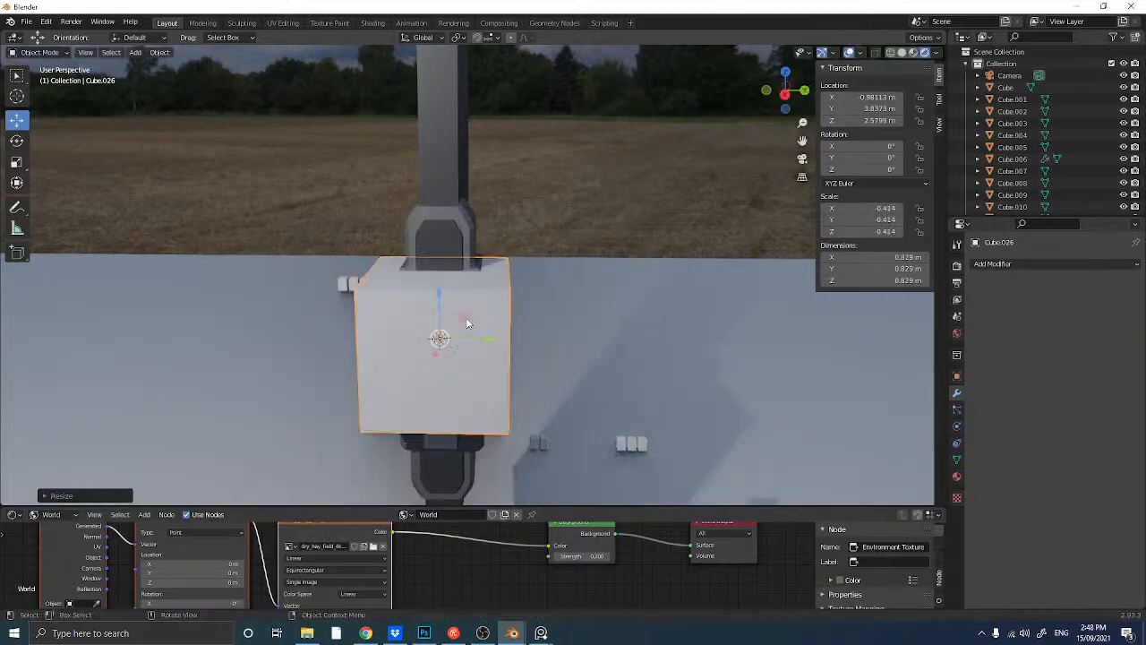
key("s")
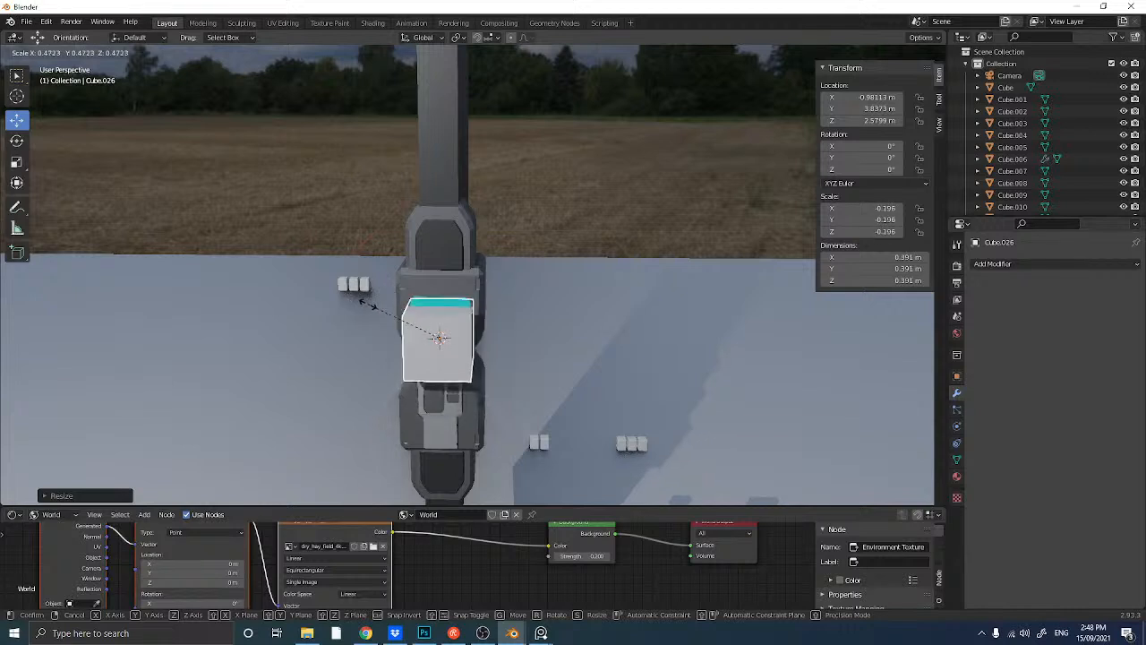
left_click(371, 309)
left_click_drag(441, 316, 474, 113)
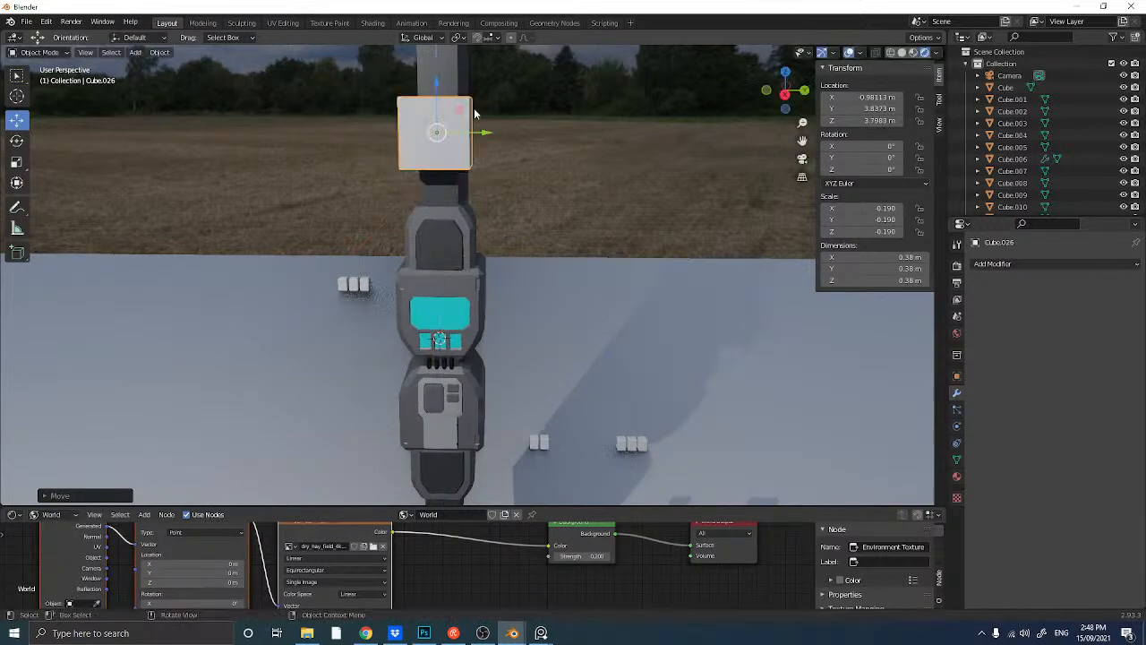
- Narrow the cube to about 0.157 m in Y and shift it along Y to about 3.9197 m
middle_click_drag(438, 175, 457, 259)
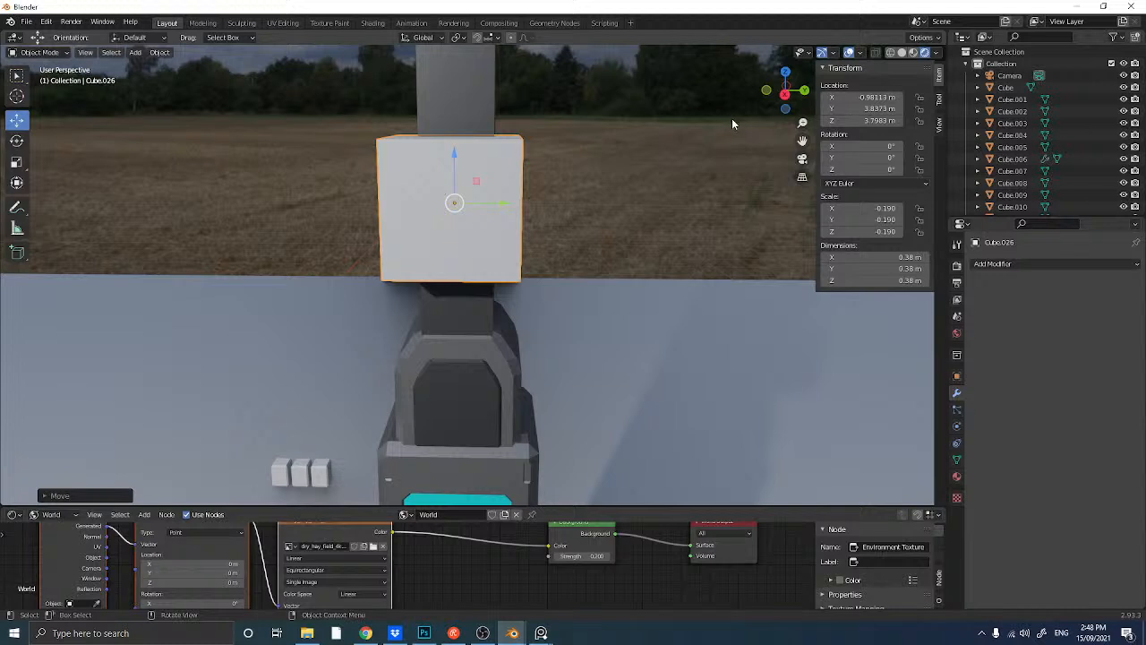
left_click(16, 162)
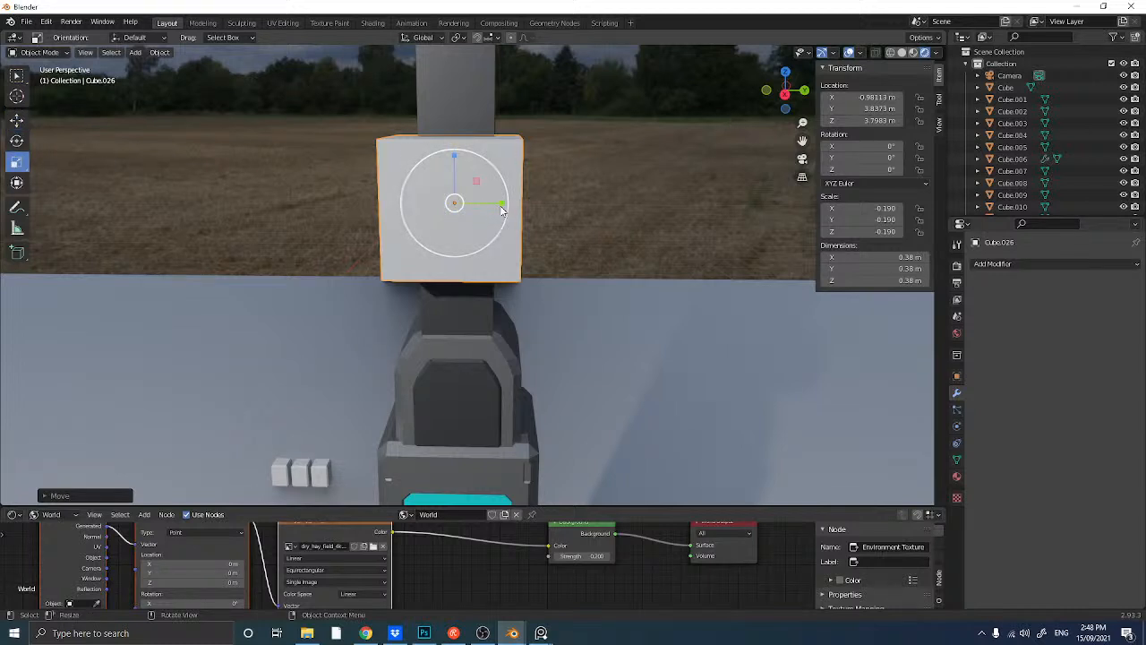
mouse_move(502, 204)
left_mouse_down()
mouse_move(453, 200)
mouse_move(515, 201)
left_mouse_up()
left_click(16, 119)
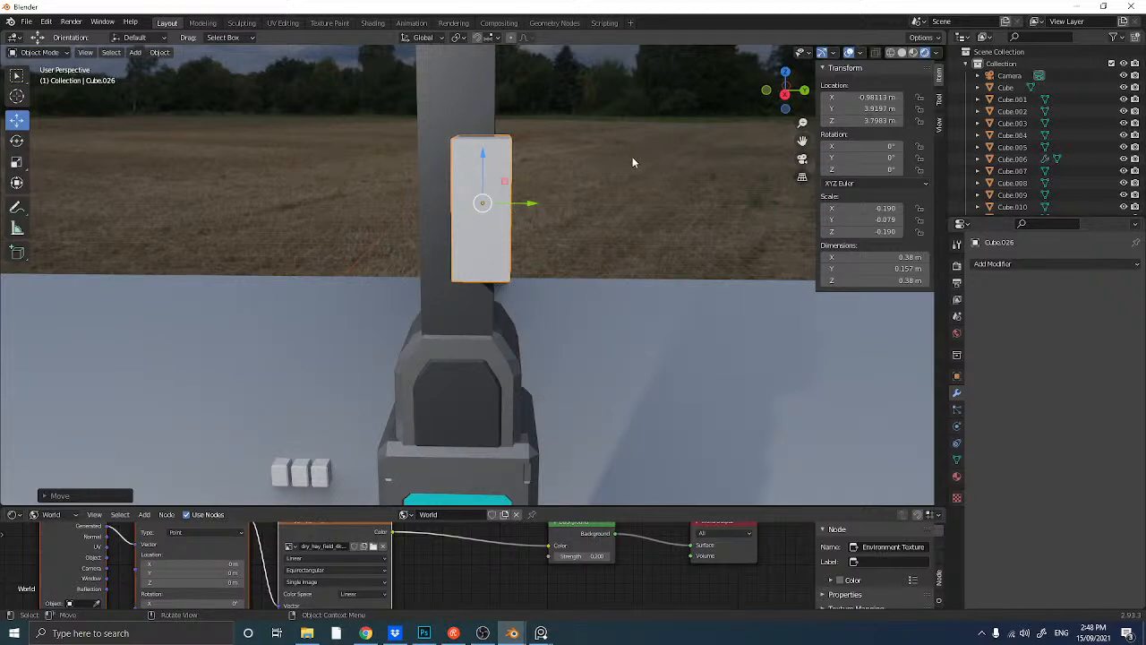
- Add two horizontal loop cuts to the block, one near its upper end and one near its lower end
left_click(783, 94)
scroll(636, 171, "up", 2)
scroll(586, 157, "up", 3)
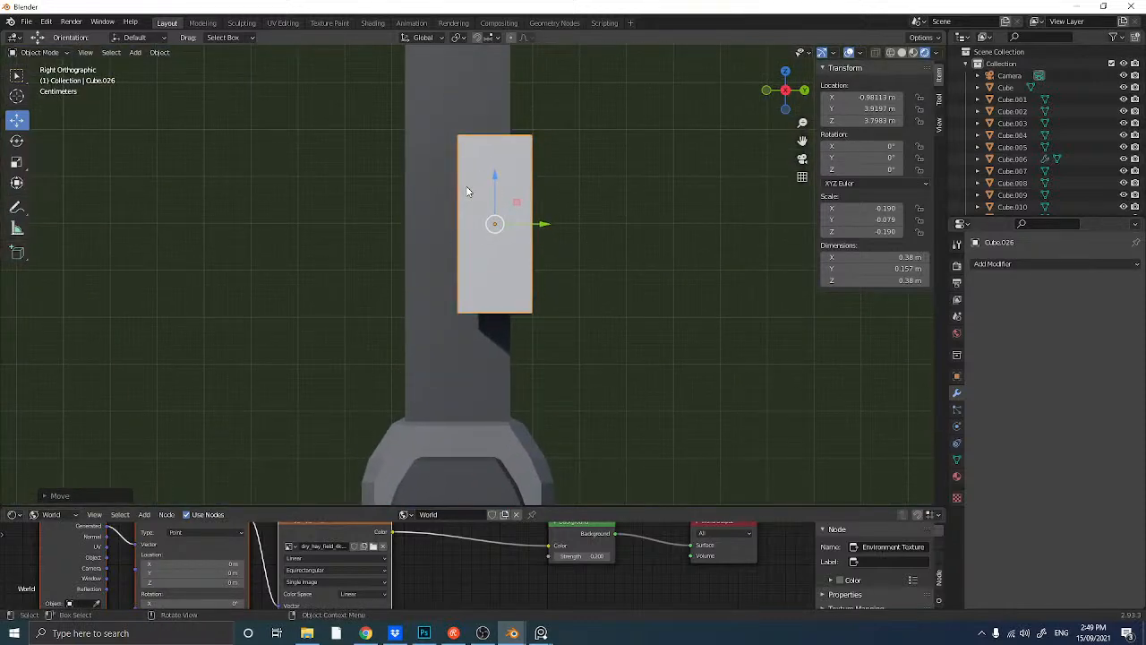
key("Tab")
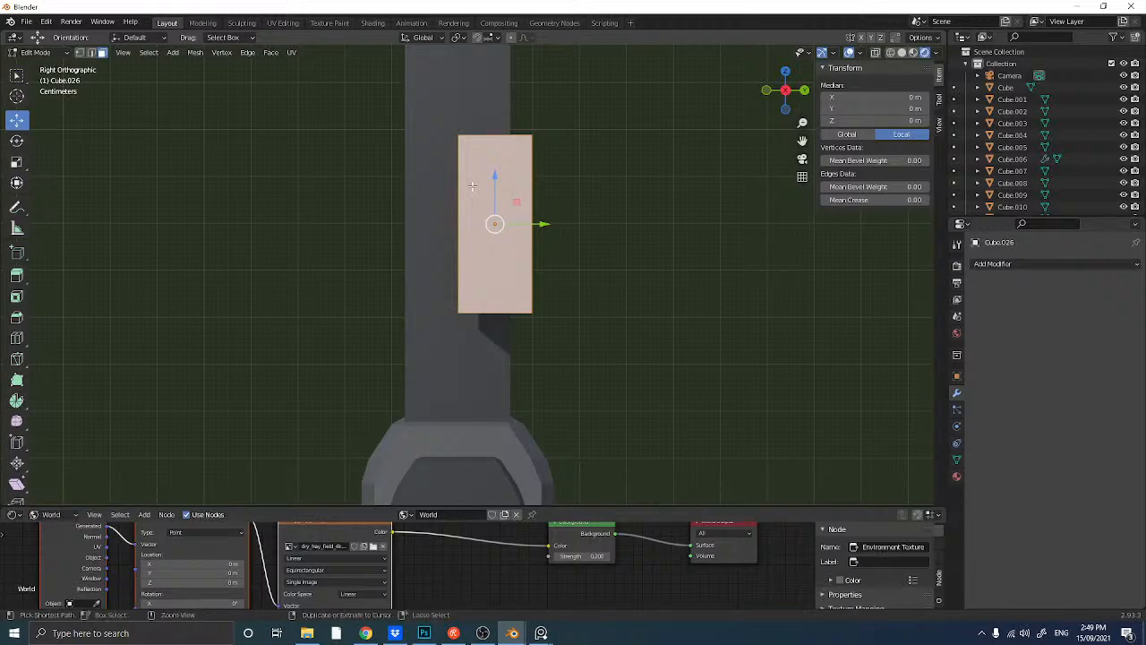
key("ctrl+r")
left_click(475, 185)
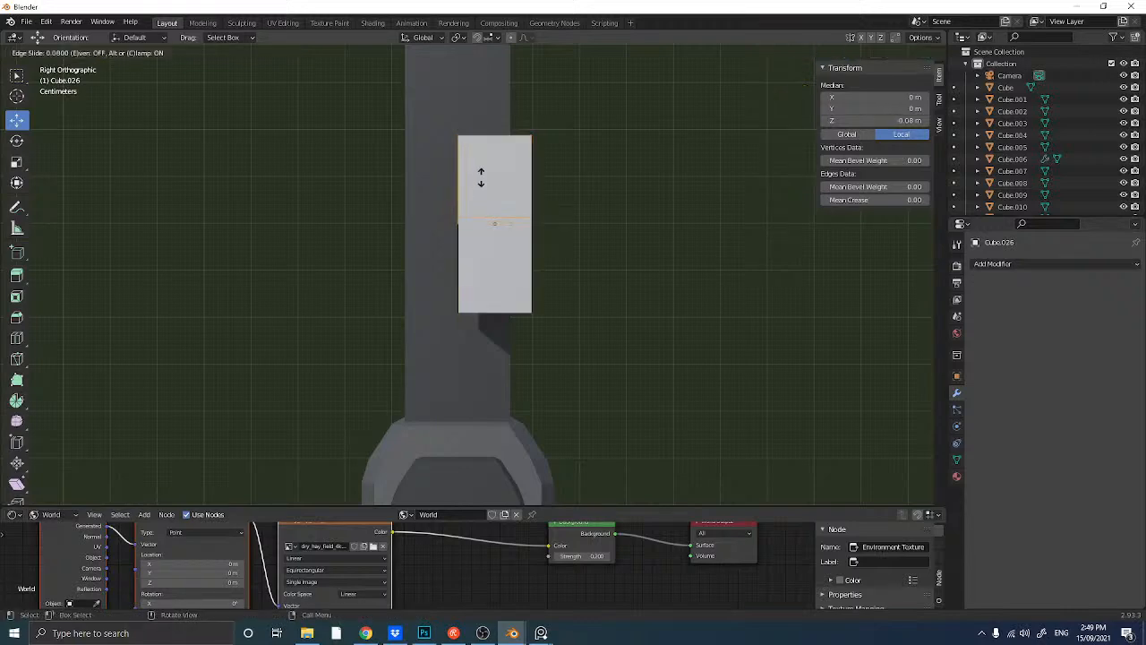
left_click(490, 130)
key("ctrl+r")
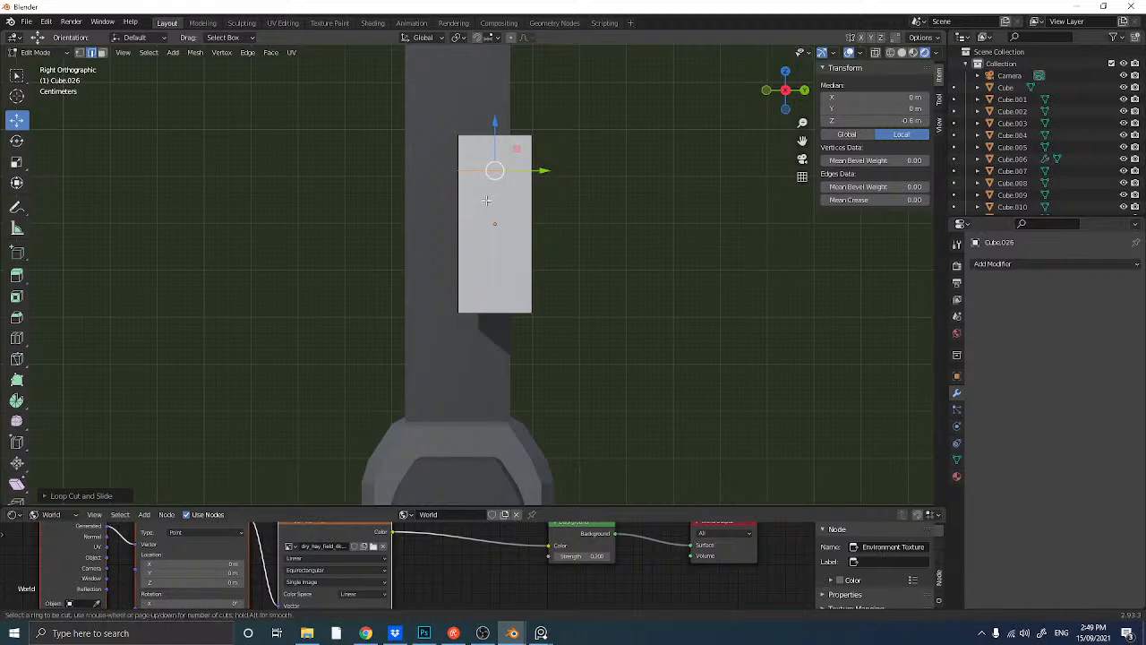
left_click(477, 260)
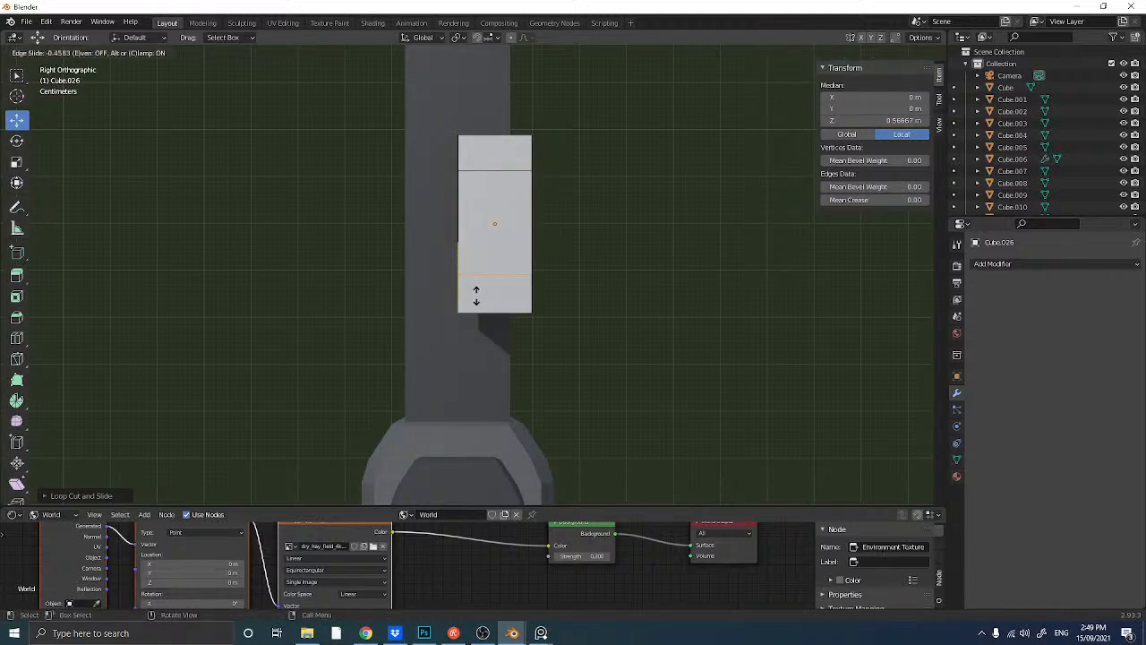
left_click(475, 295)
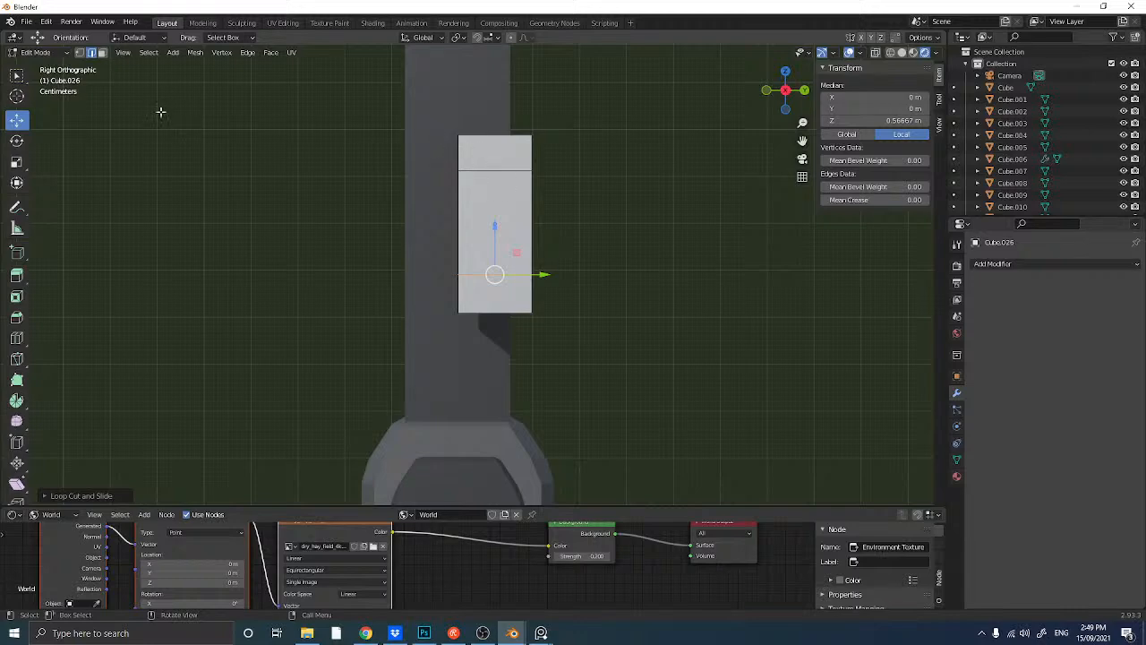
- Move the upper and lower corner vertices on the block's inner side along Y to about local Y 0.305, slanting both corners
key("1")
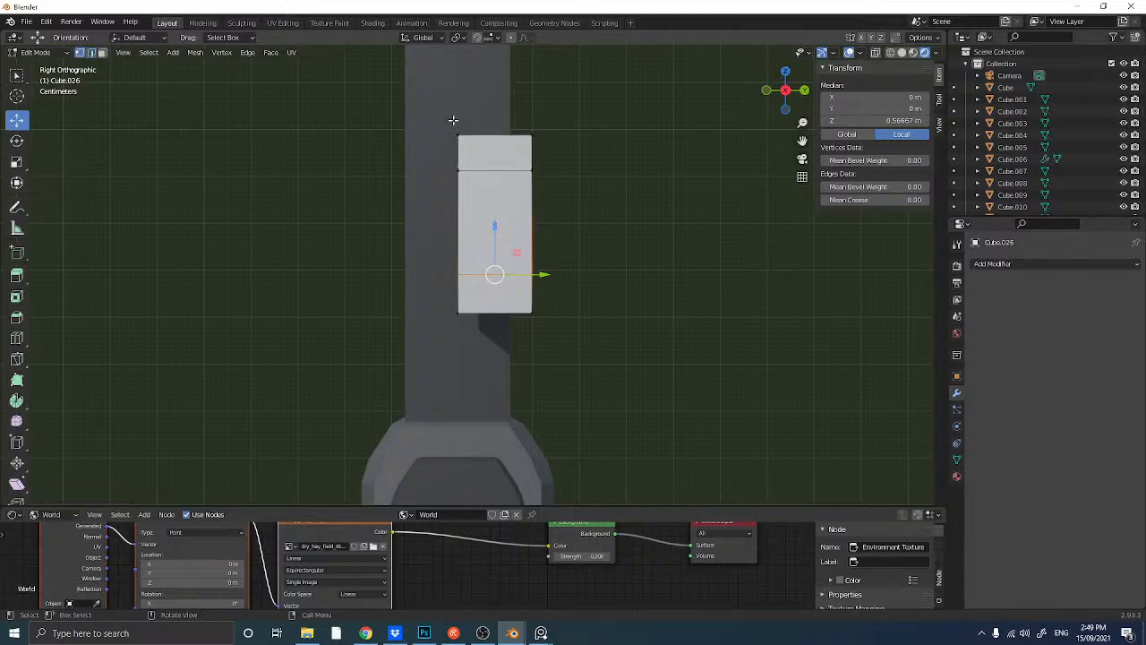
left_click(875, 55)
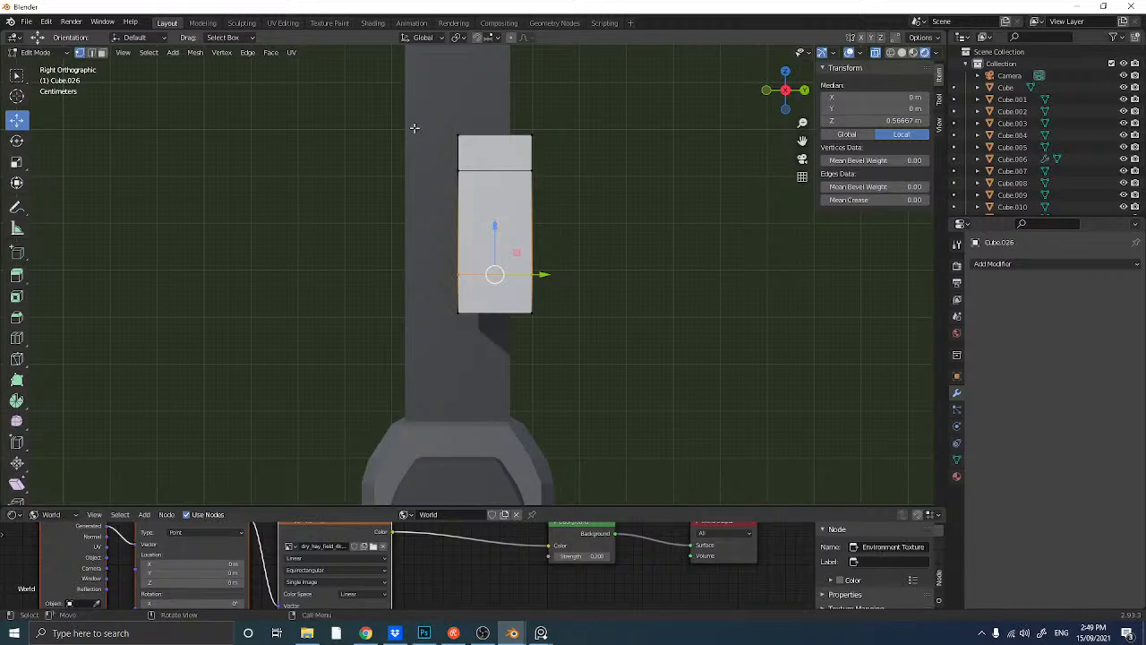
left_click_drag(425, 108, 483, 159)
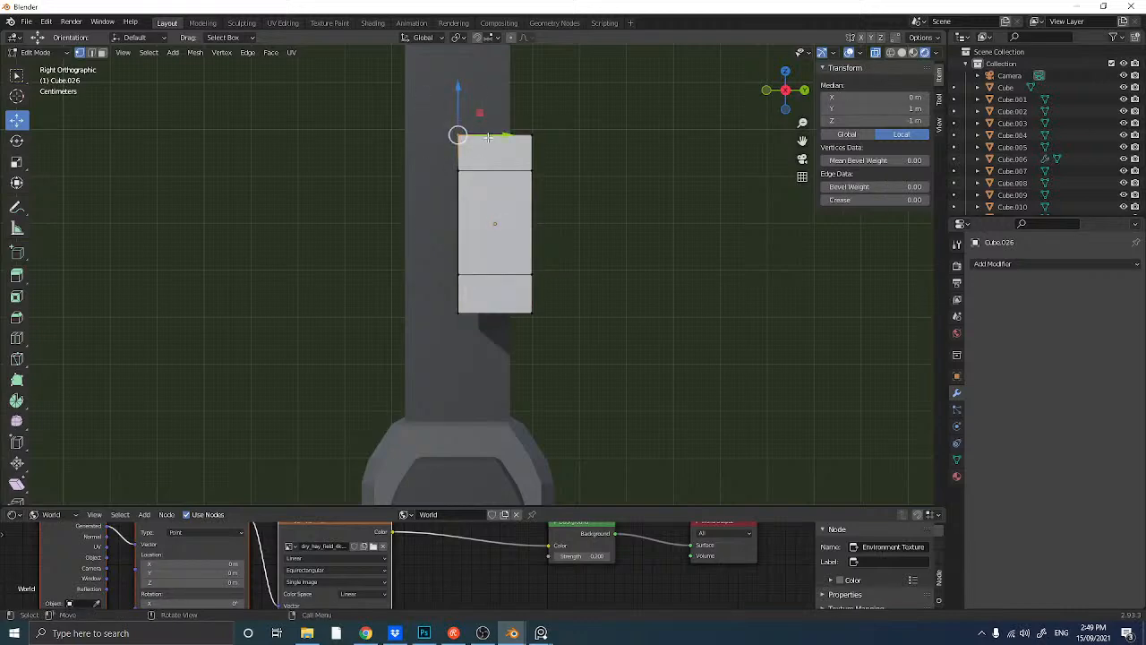
left_click_drag(431, 286, 497, 340, "shift")
key("g")
key("y")
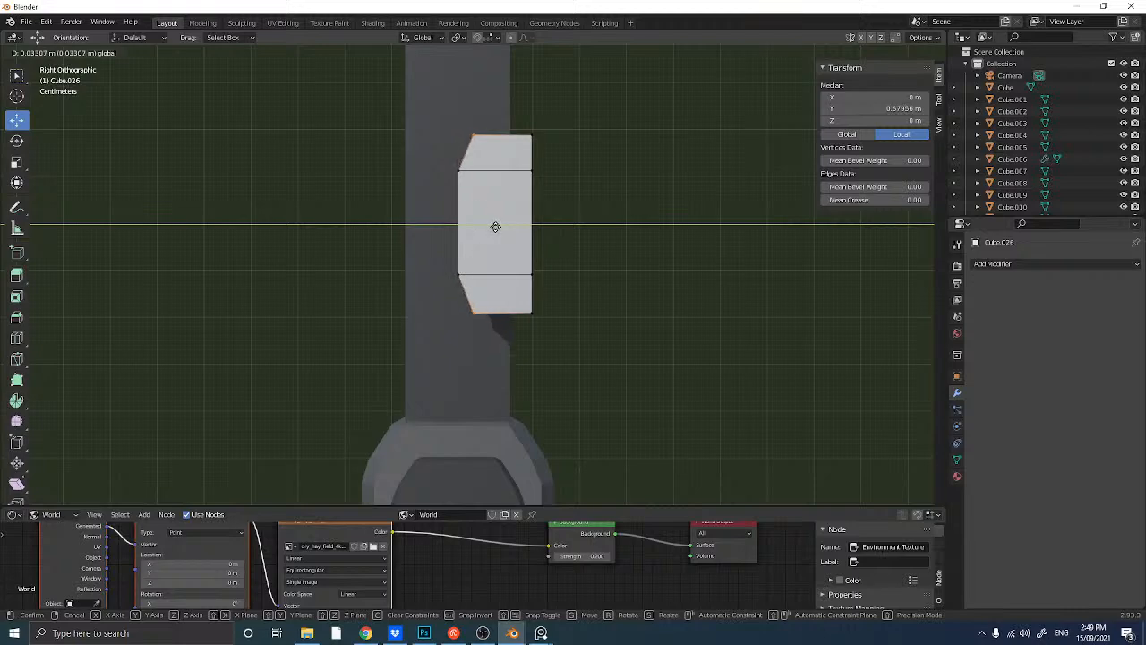
left_click(505, 227)
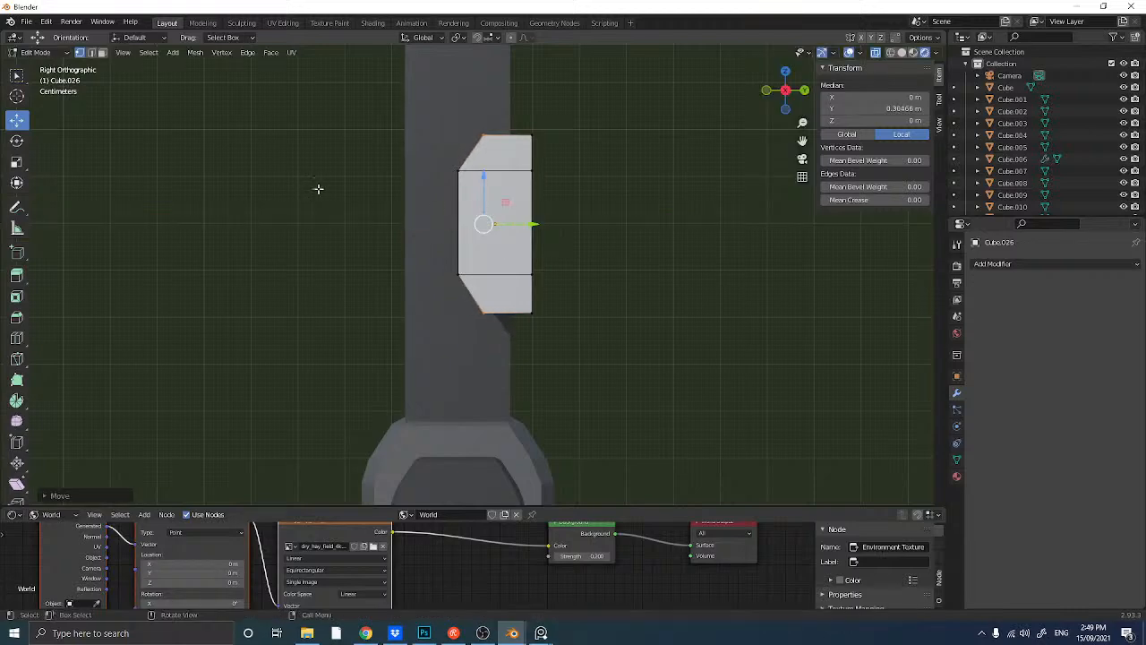
key("Tab")
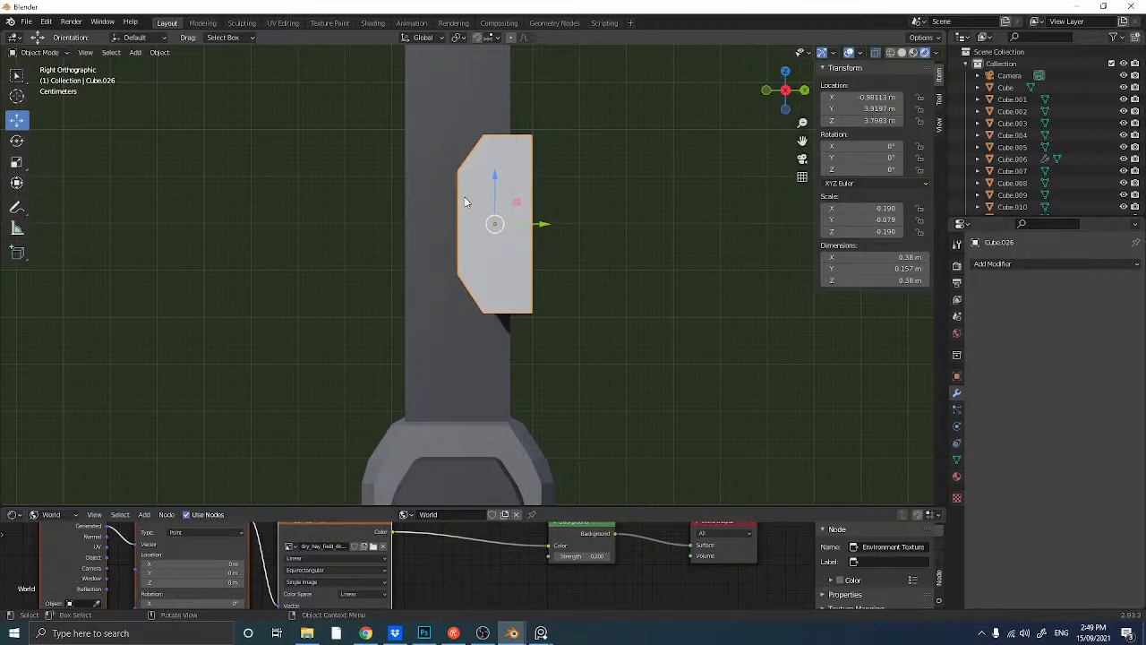
- Apply the block's scale and bevel all its edges by about 0.01 m
key("ctrl+a")
left_click(464, 198)
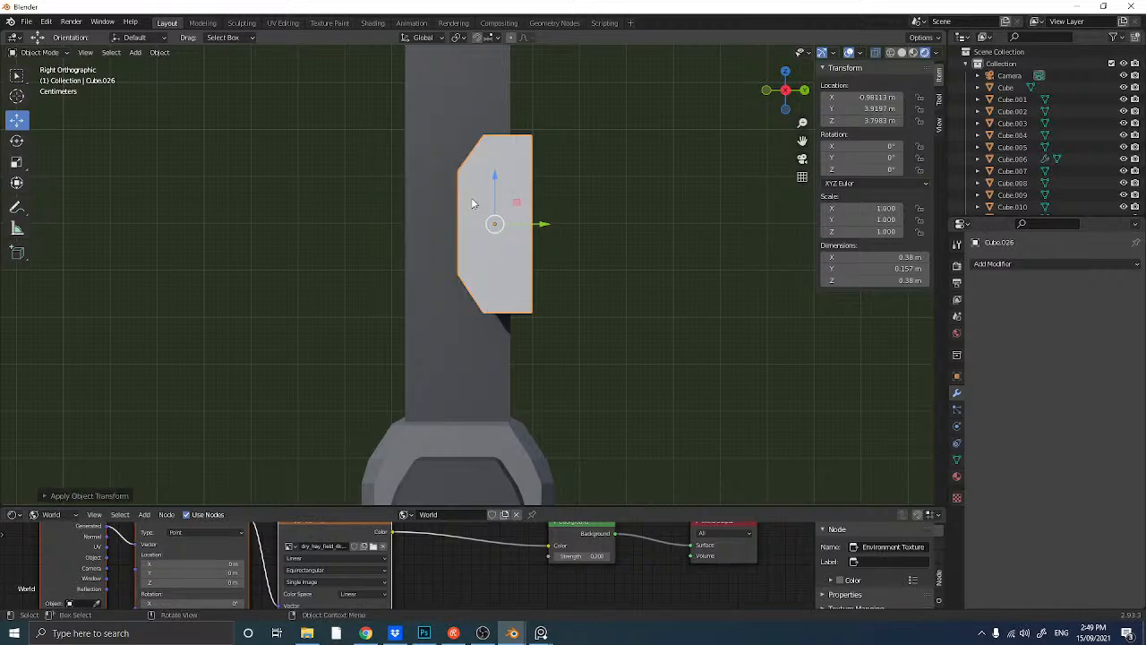
key("Tab")
middle_click_drag(472, 202, 445, 210)
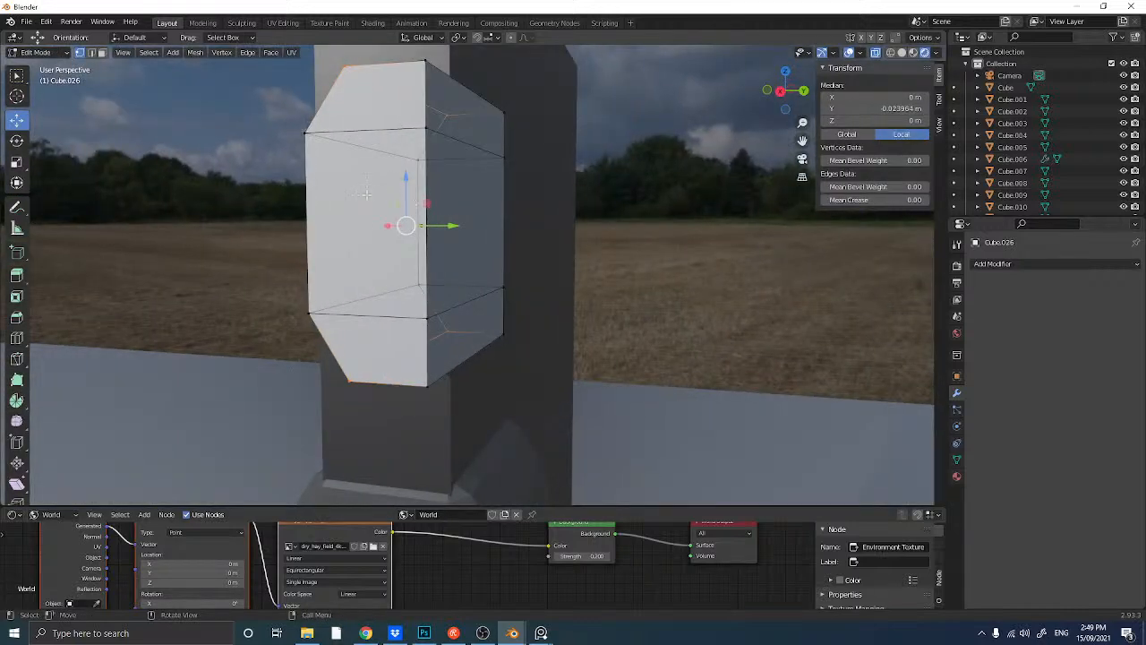
key("alt+a")
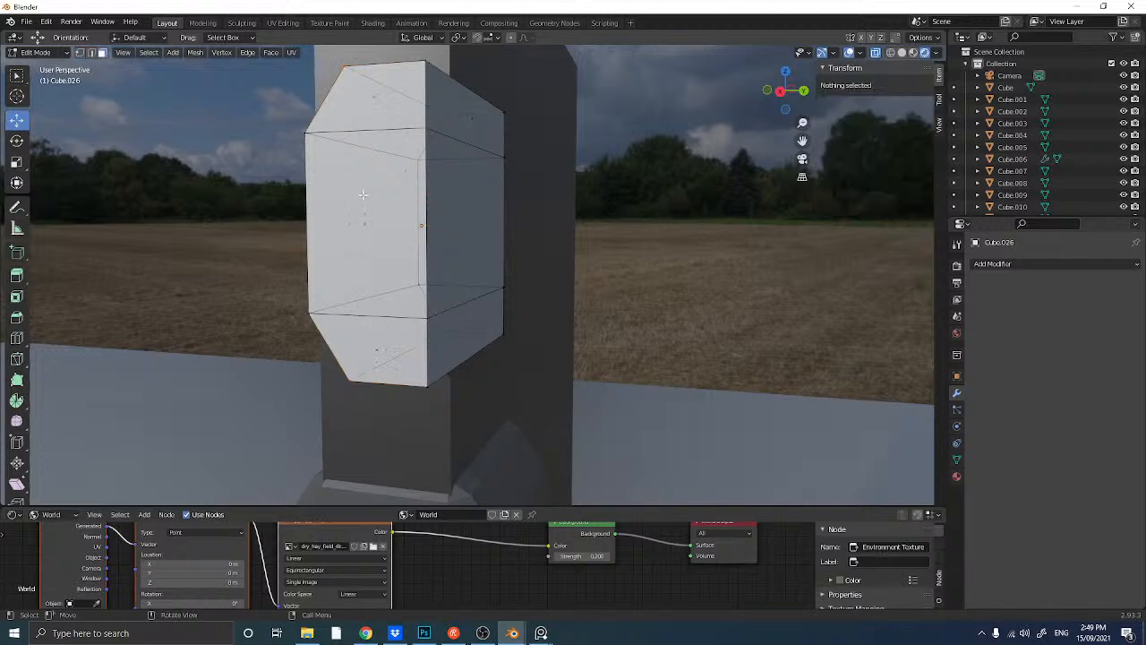
key("l")
middle_click_drag(363, 194, 349, 208)
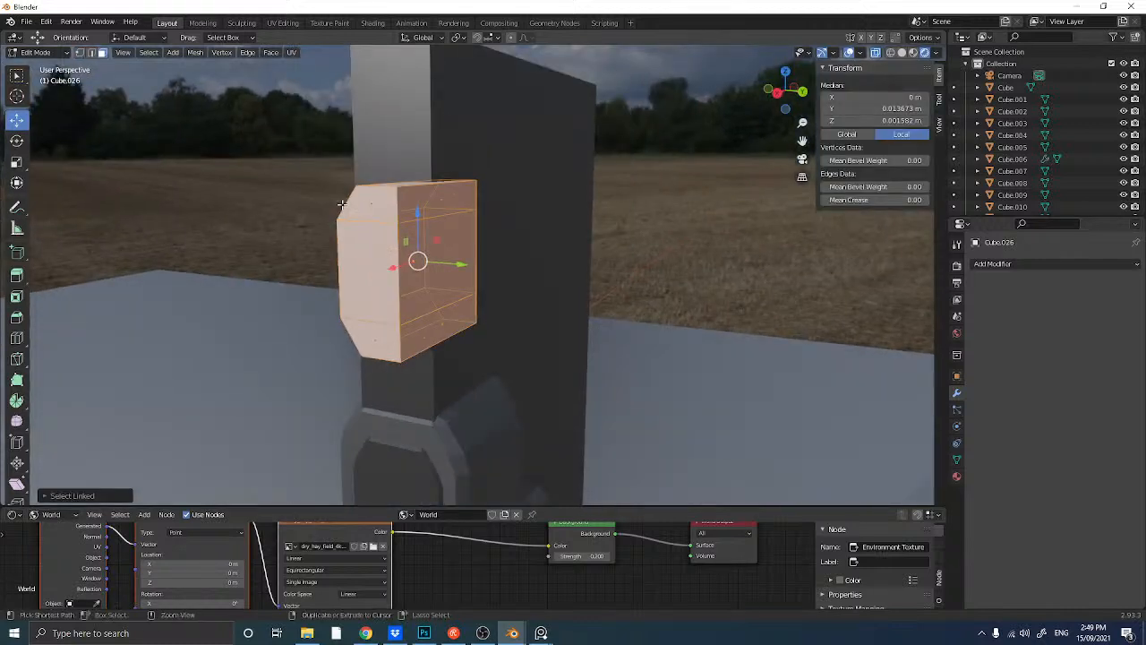
key("ctrl+b")
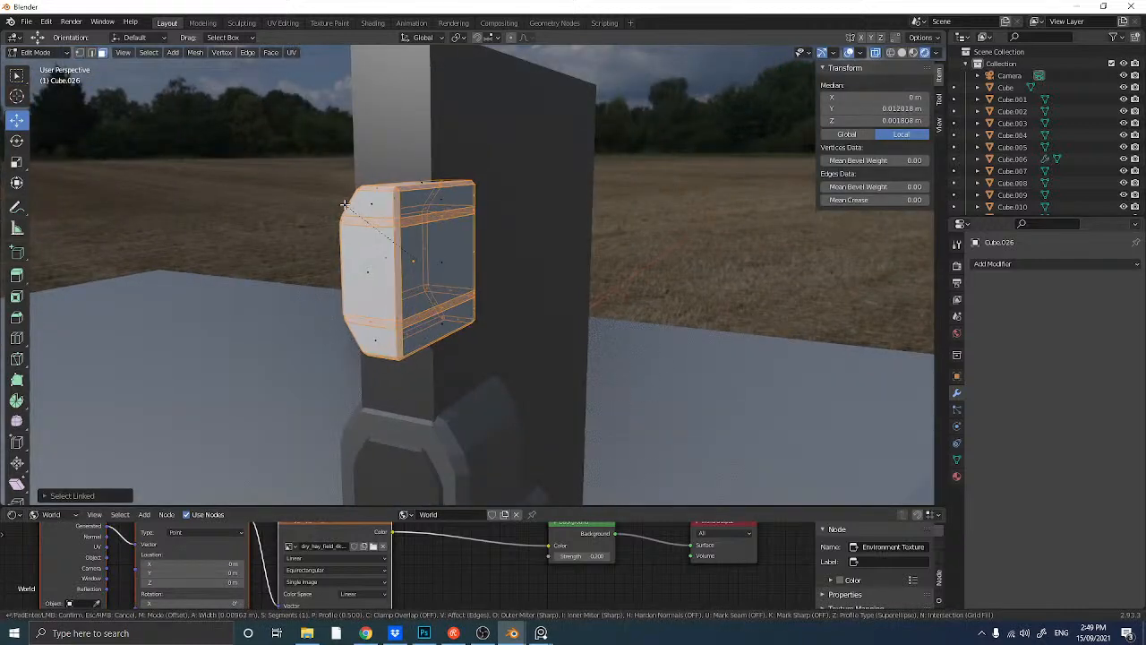
left_click(342, 205)
key("Tab")
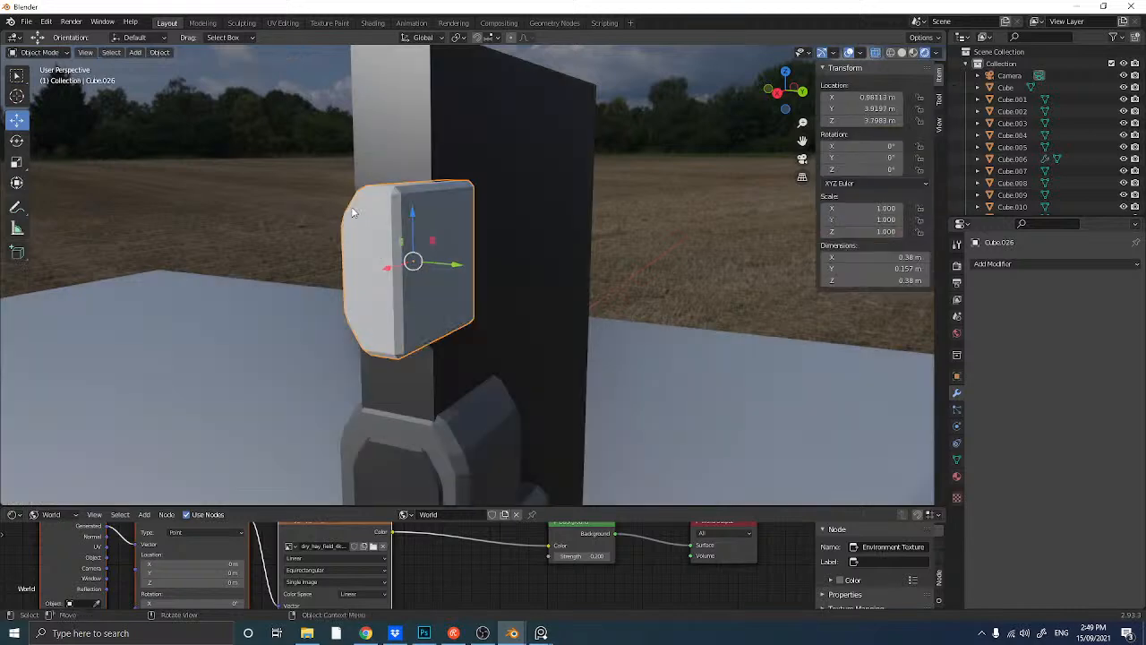
- Move the beveled block into the column to about X -1.1862 m and lower it to about Z 3.5987 m
middle_click_drag(342, 204, 178, 172)
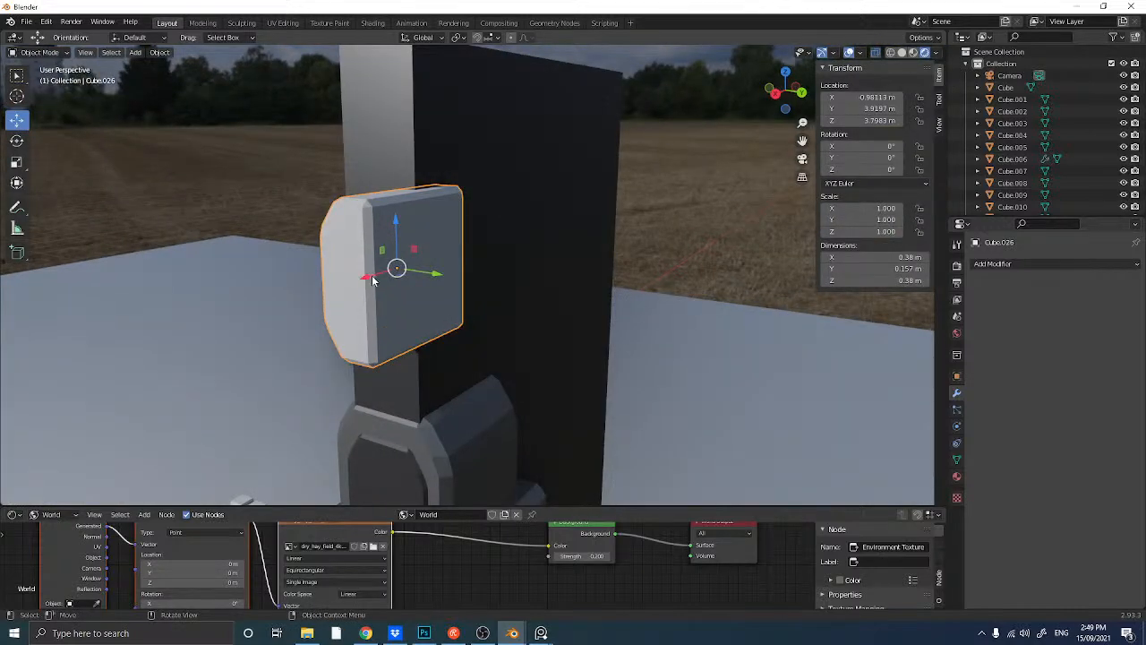
key("g")
key("x")
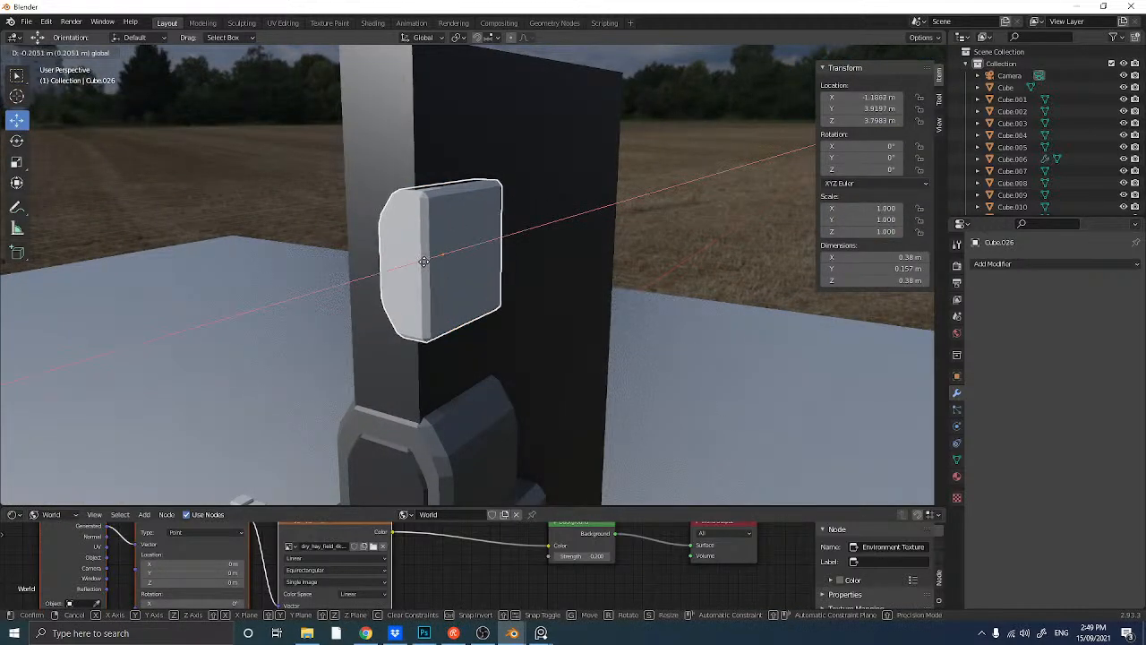
left_click(425, 260)
middle_click_drag(441, 249, 500, 213)
left_click_drag(498, 211, 507, 284)
middle_click_drag(508, 286, 498, 286)
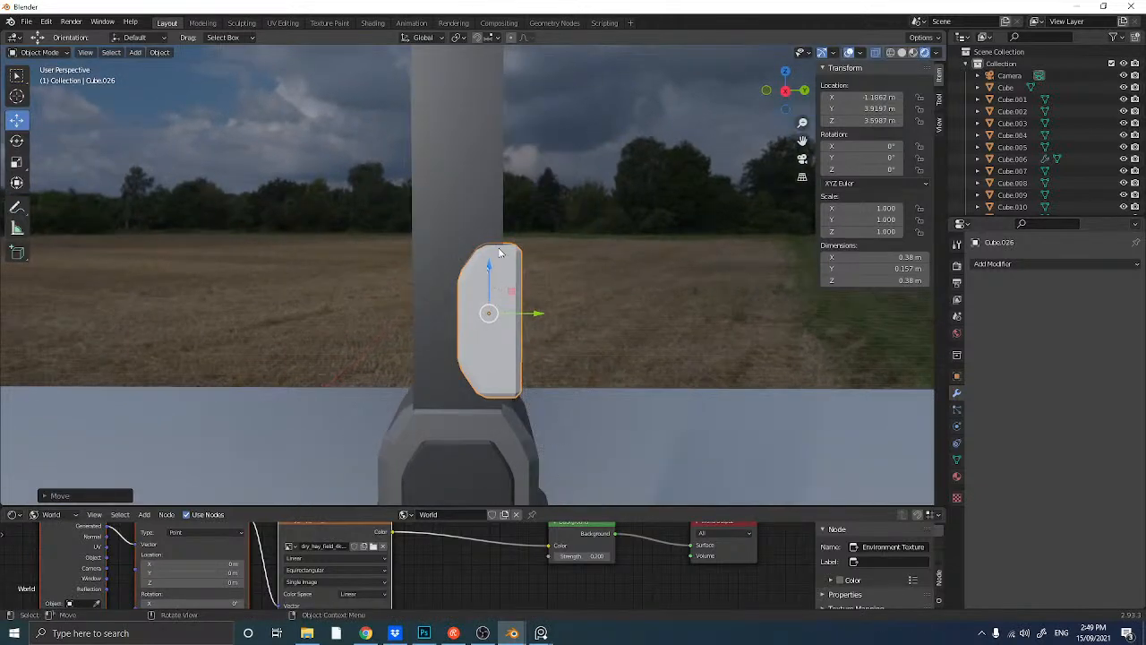
- Narrow the beveled block to about 0.121 m in Y and position it at about Y 3.9214 m
left_click(16, 162)
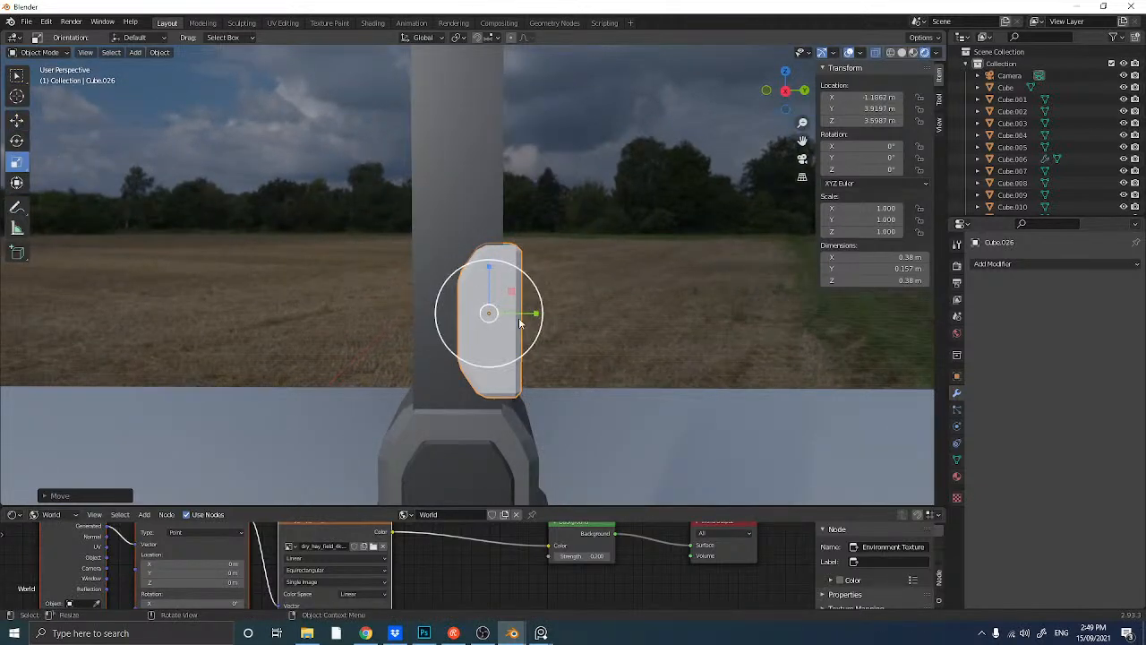
left_click_drag(534, 313, 516, 315)
left_click(16, 119)
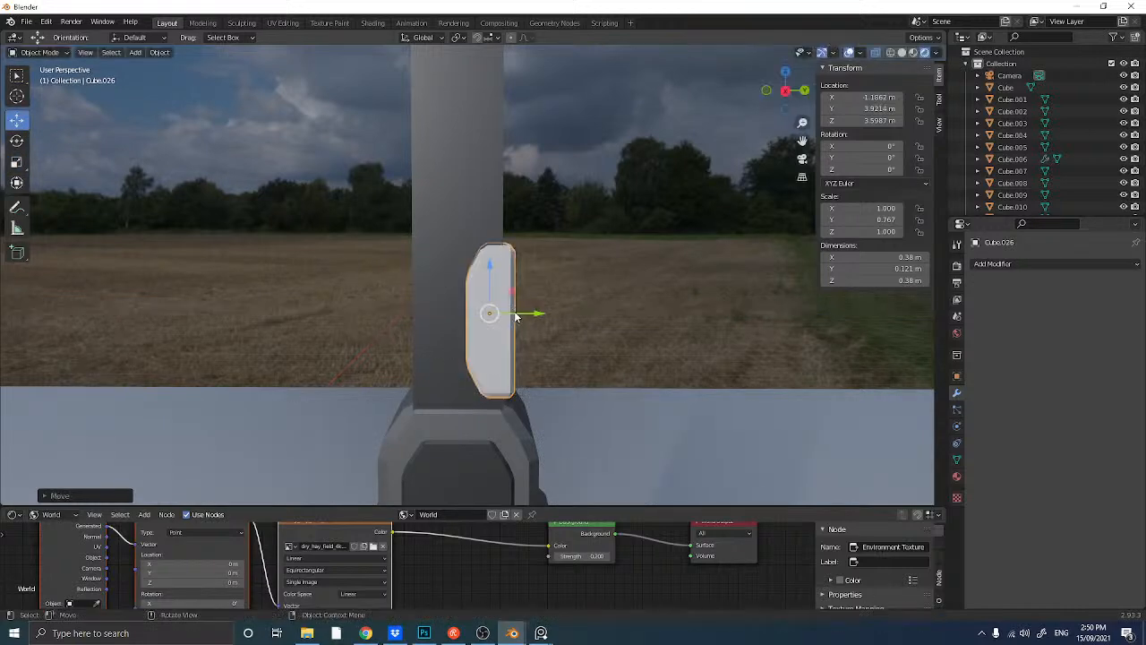
- Create a linked duplicate of the block, mirror it along Y and place it on the column's opposite side at about Y 3.7575 m
key("alt+d")
right_click(441, 295)
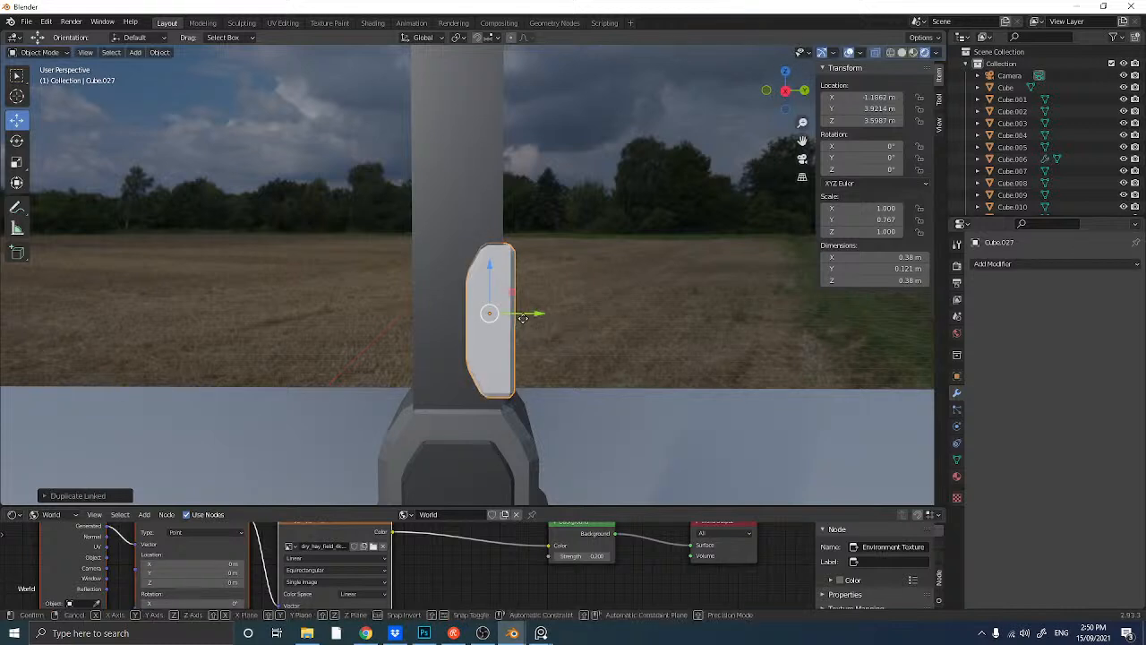
key("ctrl+m")
key("y")
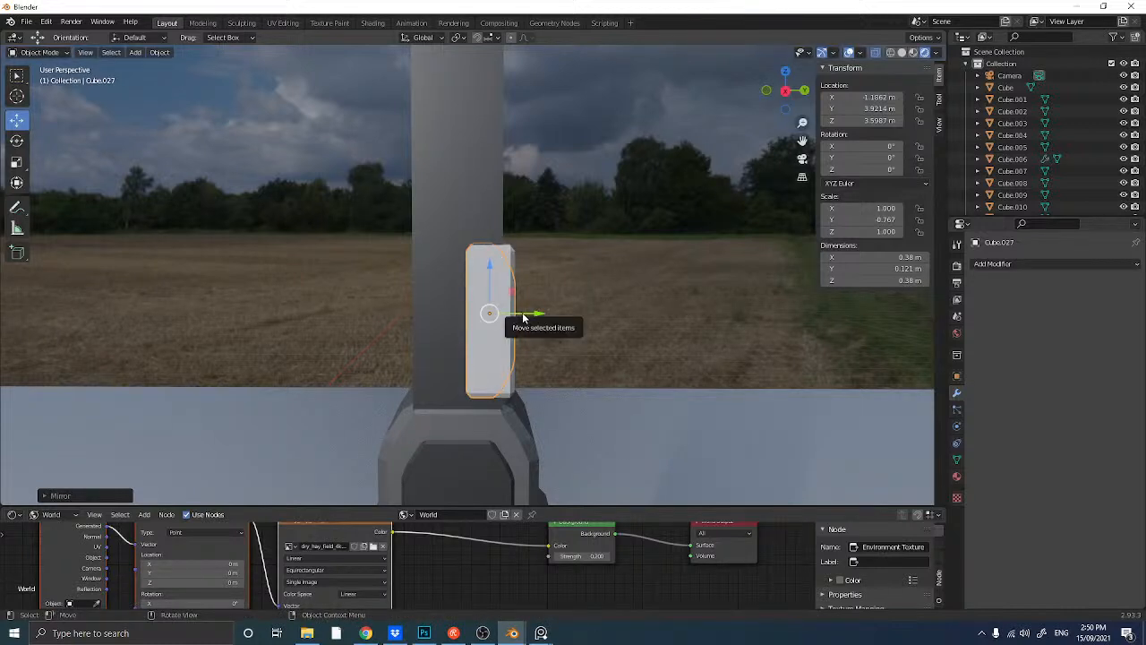
left_click_drag(524, 317, 464, 314)
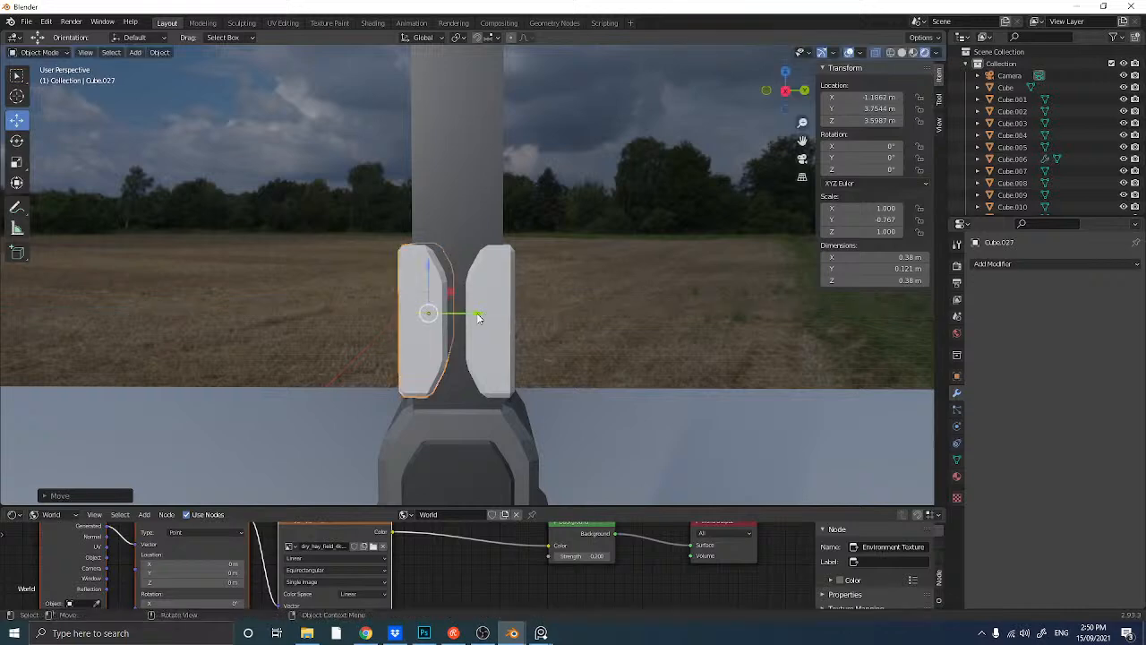
middle_click_drag(464, 313, 433, 318)
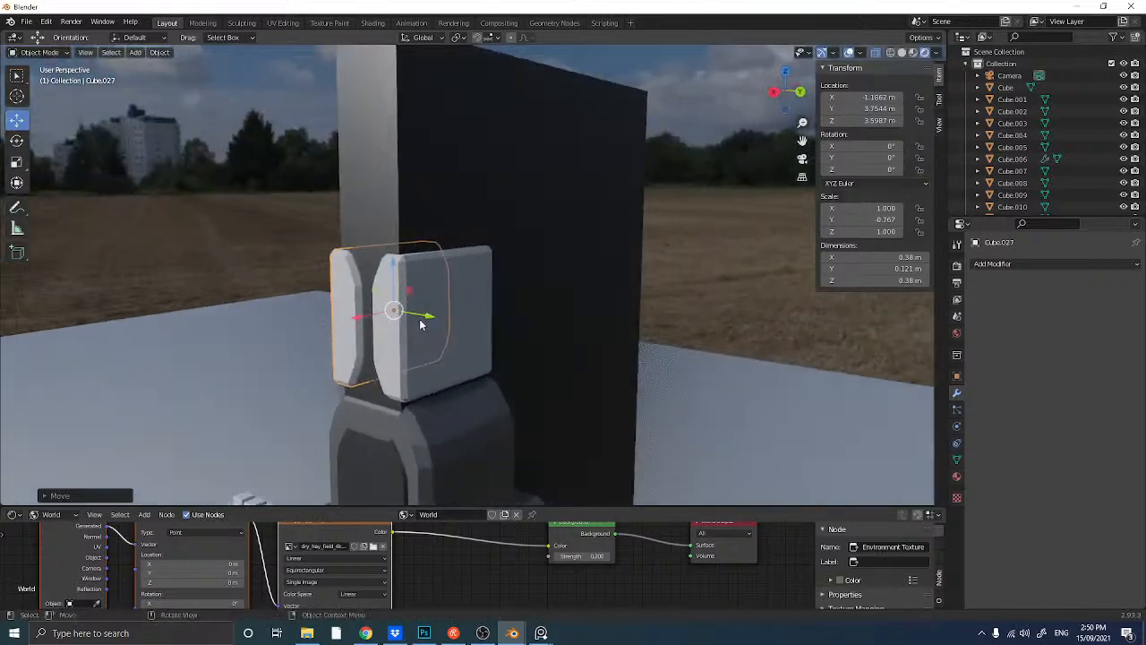
left_click(775, 92)
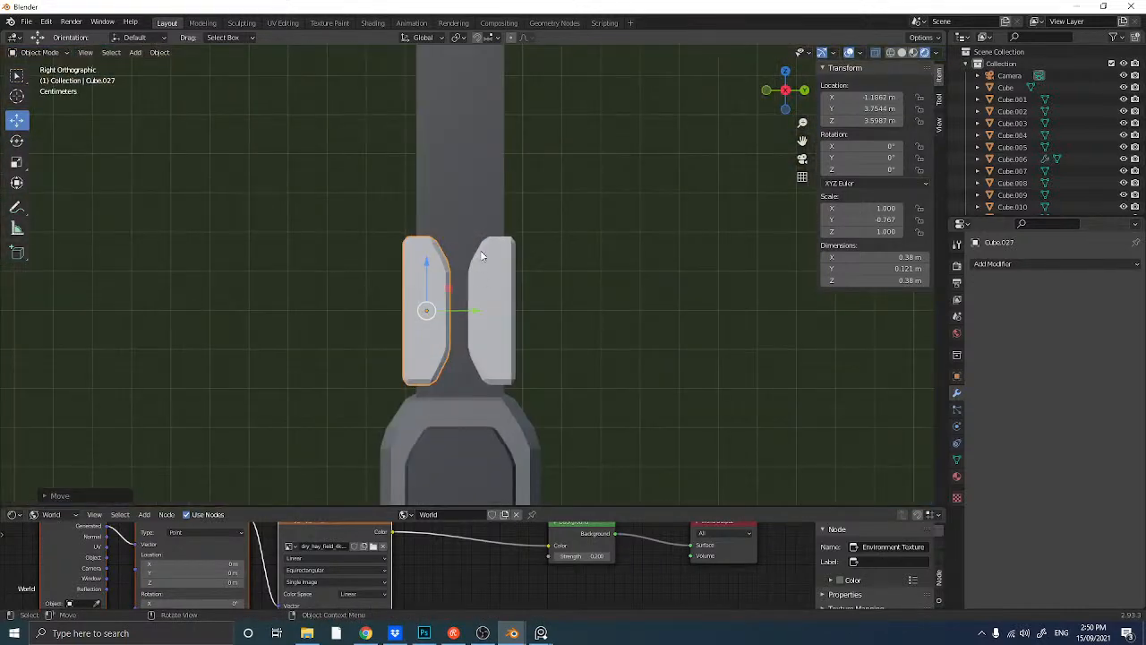
left_click_drag(458, 310, 458, 310)
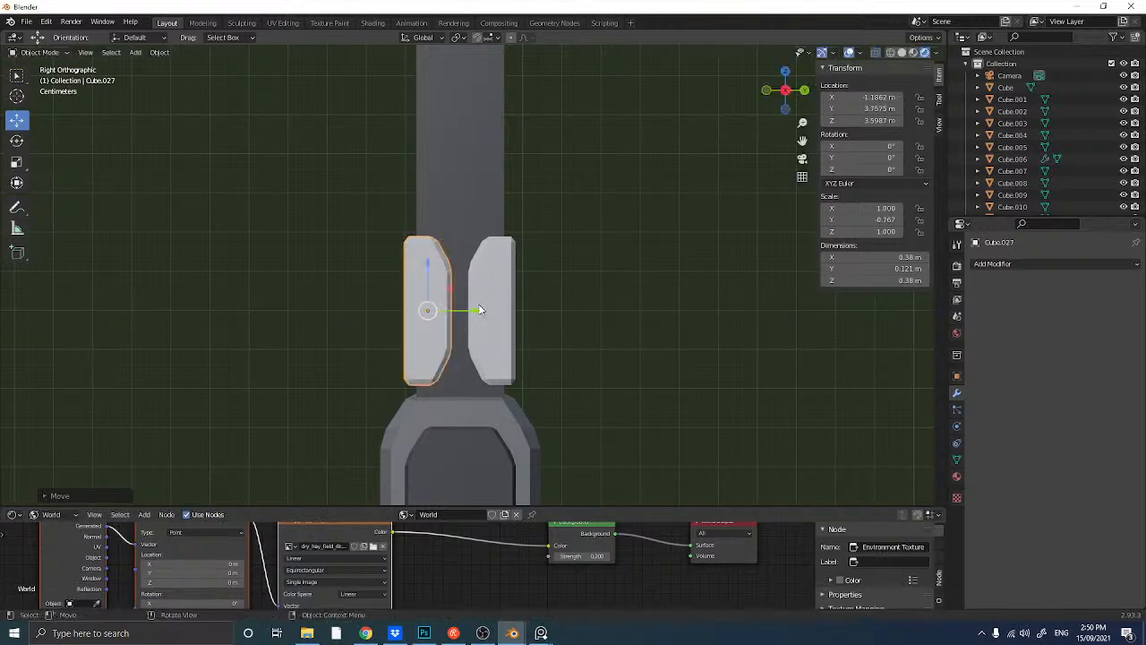
- Link the material of the inset panel directly below to both upper-column blocks
left_click(494, 300)
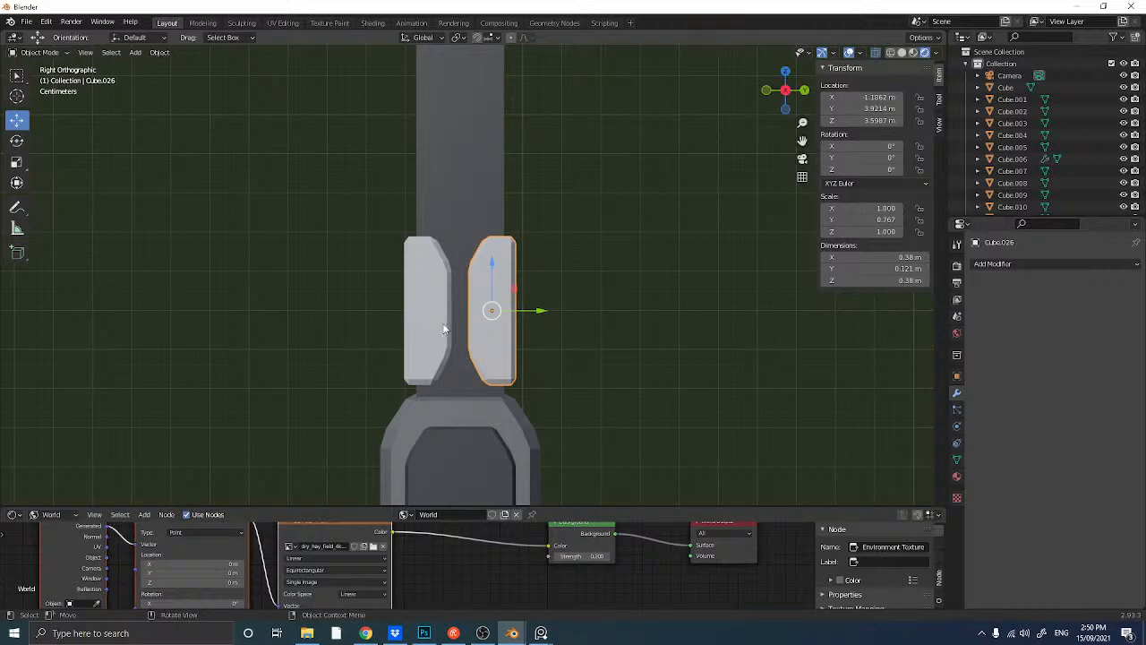
left_click(345, 274)
mouse_move(403, 292)
middle_mouse_down()
mouse_move(317, 305)
mouse_move(414, 307)
middle_mouse_up()
scroll(331, 300, "down", 3)
scroll(424, 303, "down", 3)
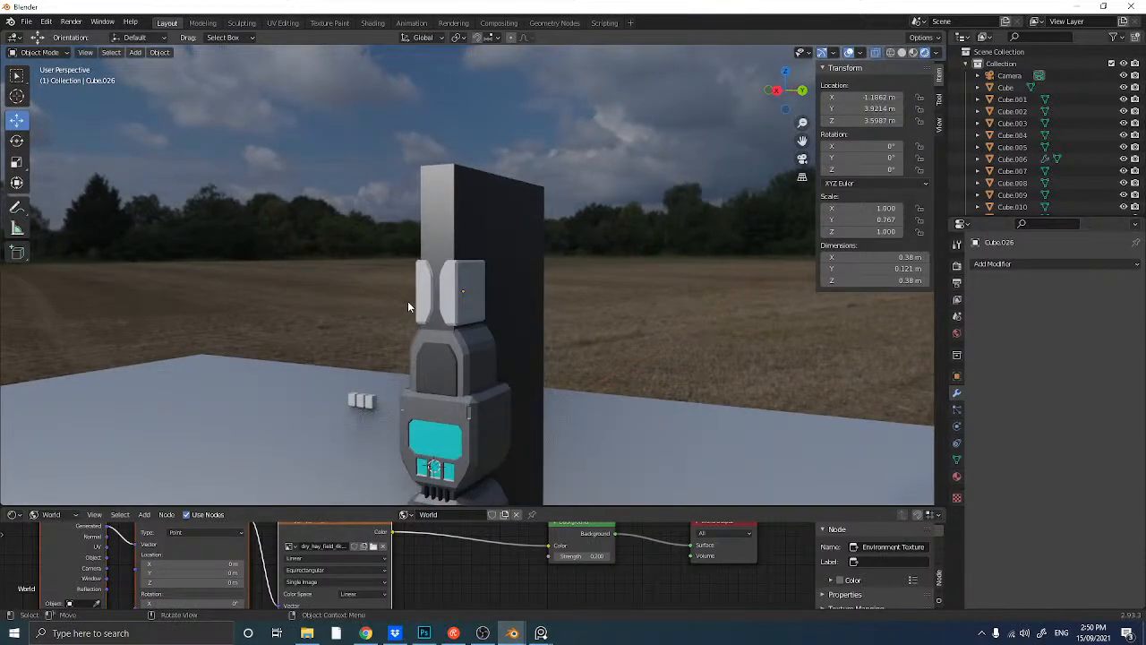
left_click(463, 295)
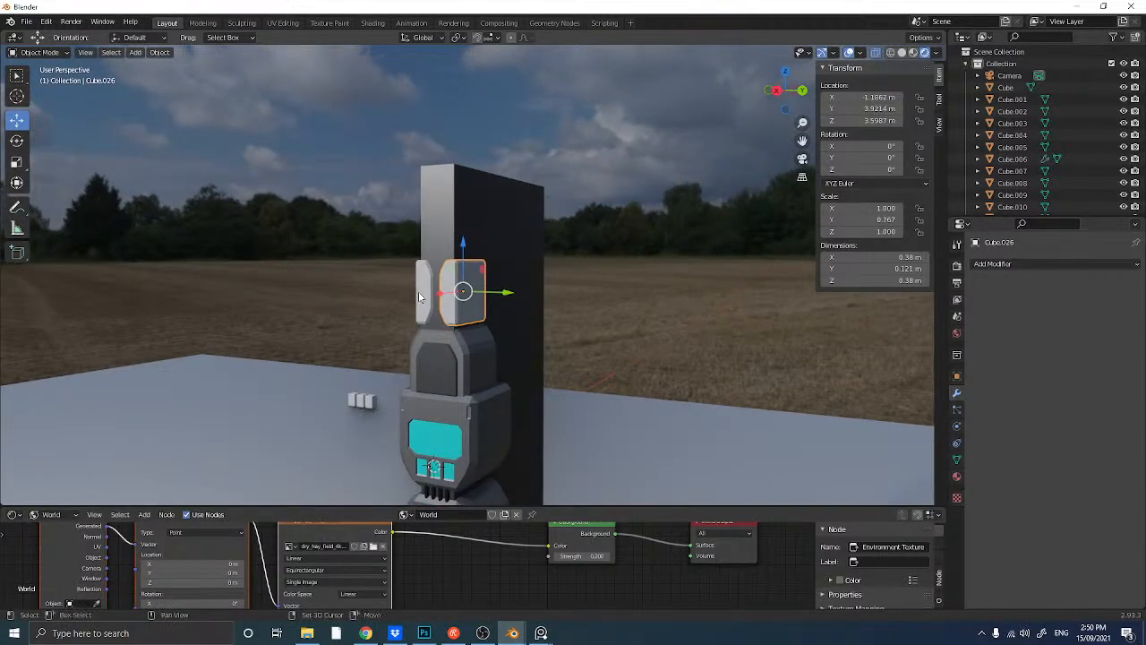
left_click(418, 291, "shift")
left_click(433, 367, "shift")
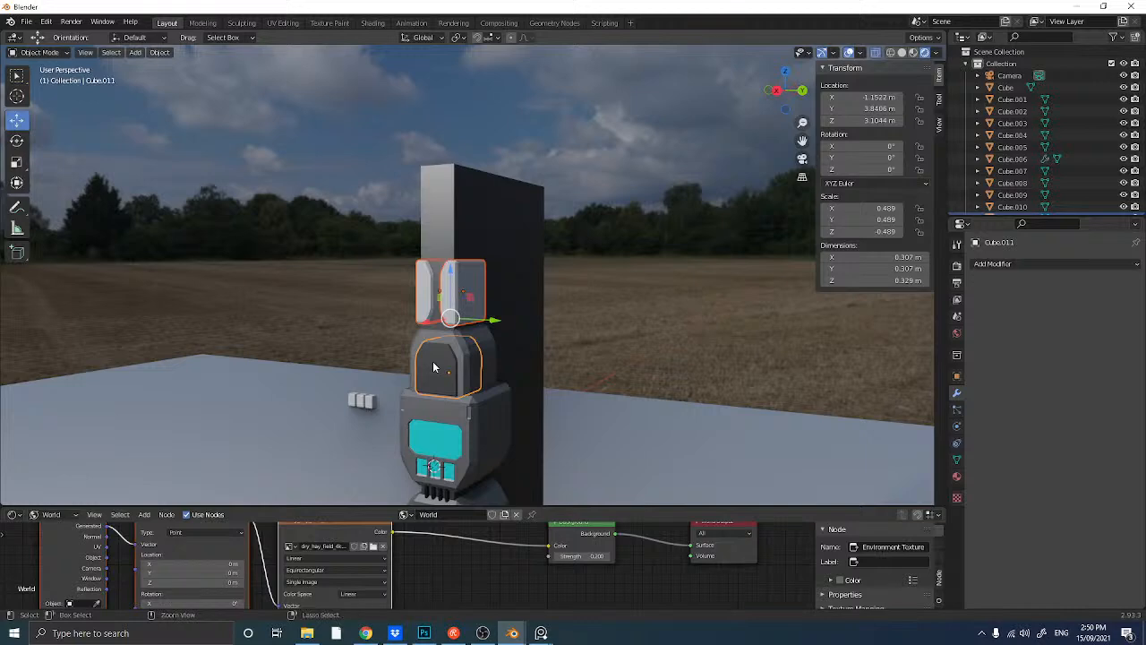
key("ctrl+l")
left_click(433, 361)
left_click(388, 298)
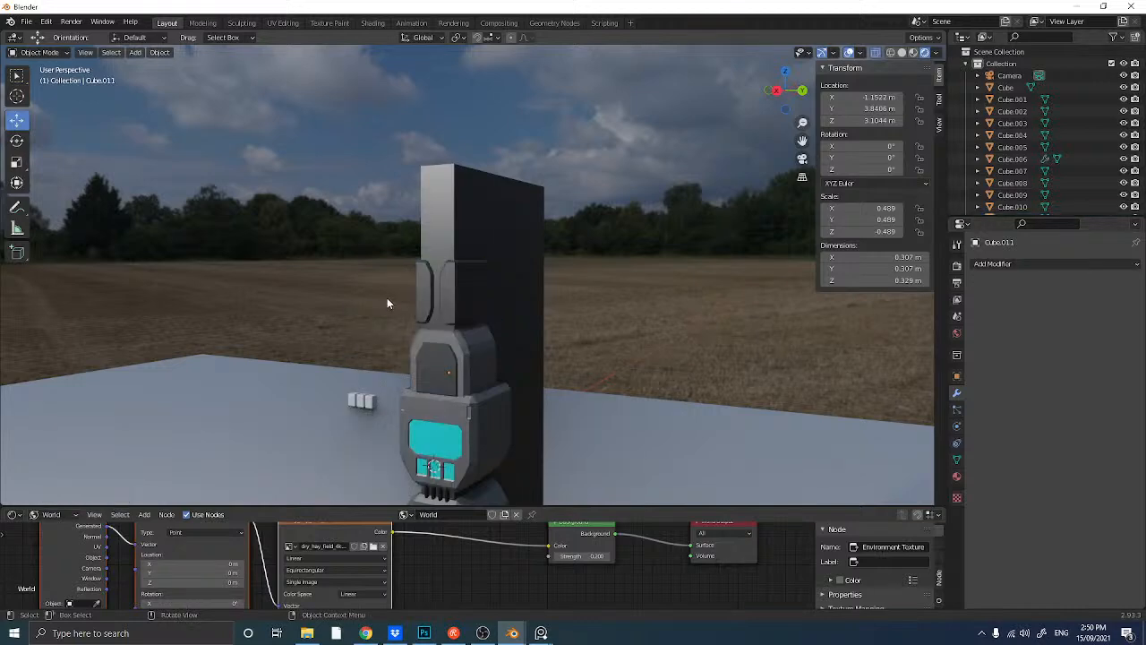
- Link the black material of a prong beneath the cyan-screen section to both upper-column blocks
middle_click_drag(387, 298, 427, 311)
scroll(439, 294, "up", 3)
scroll(453, 312, "down", 2)
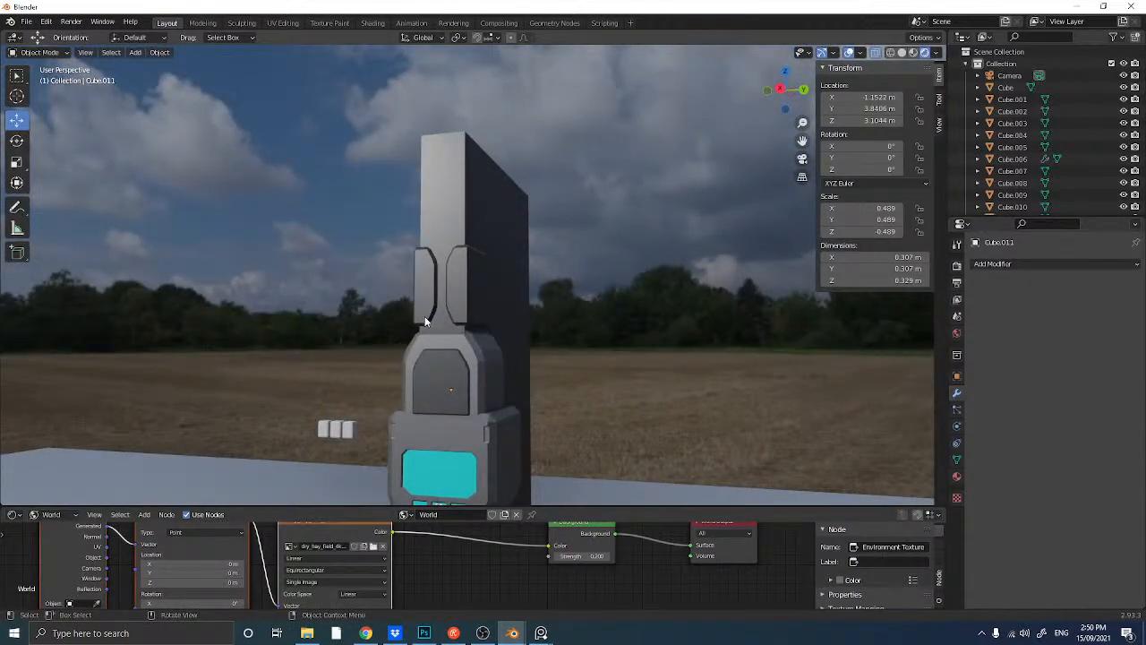
scroll(417, 325, "up", 1)
scroll(417, 326, "down", 2)
middle_click_drag(416, 344, 398, 267, "shift")
left_click(455, 227)
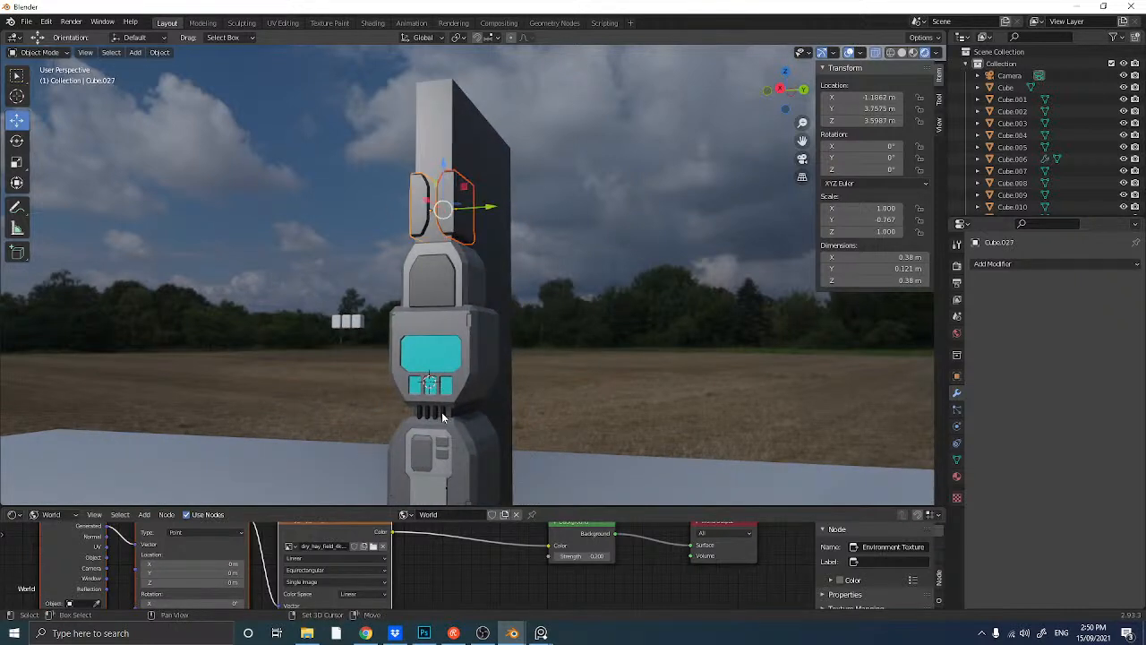
left_click(424, 428, "shift")
key("ctrl+l")
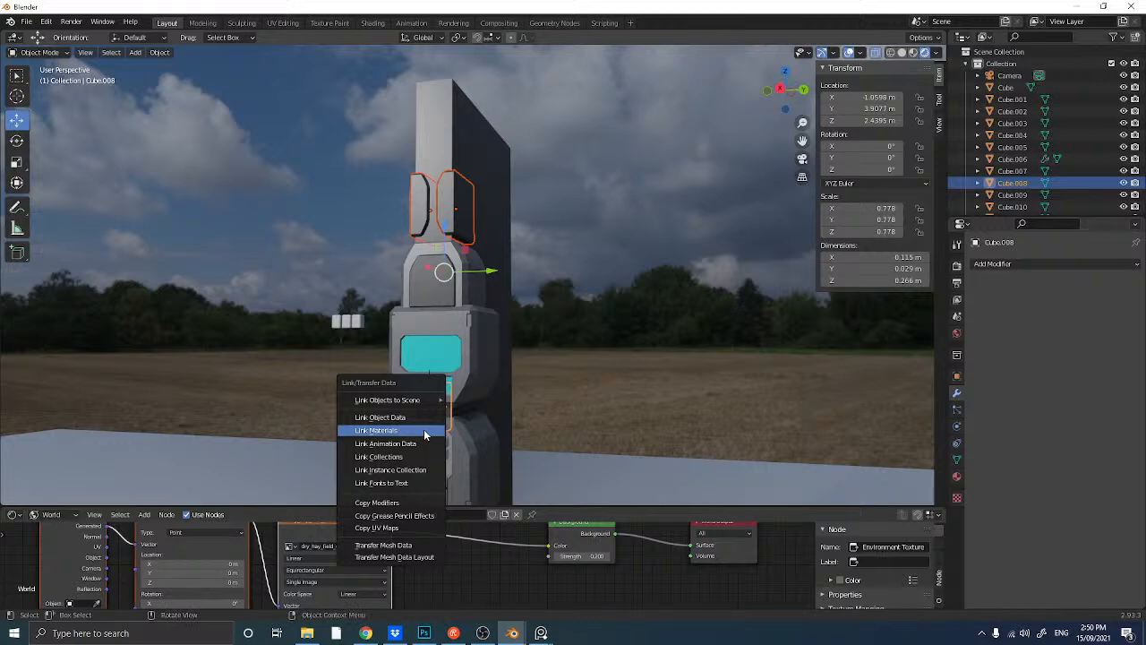
left_click(423, 432)
left_click(325, 248)
- Duplicate the block's entire linked mesh in place in Edit Mode and scale the copy up slightly
middle_click_drag(325, 248, 371, 262)
scroll(372, 266, "up", 2)
scroll(372, 262, "up", 2)
left_click(420, 163)
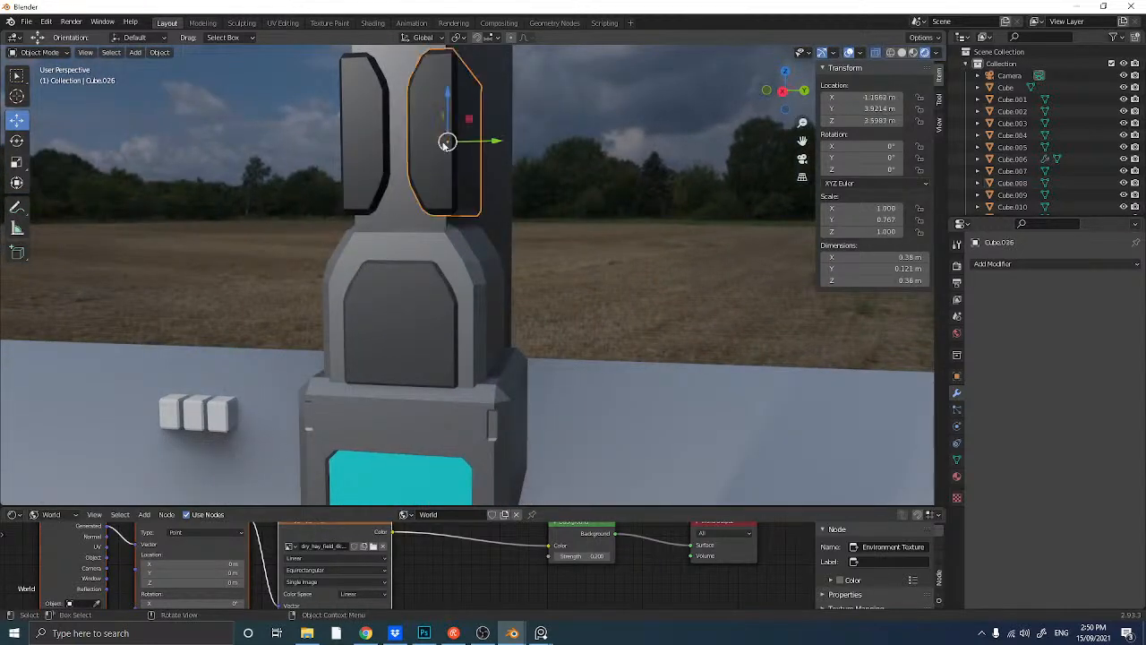
middle_click_drag(419, 163, 429, 165)
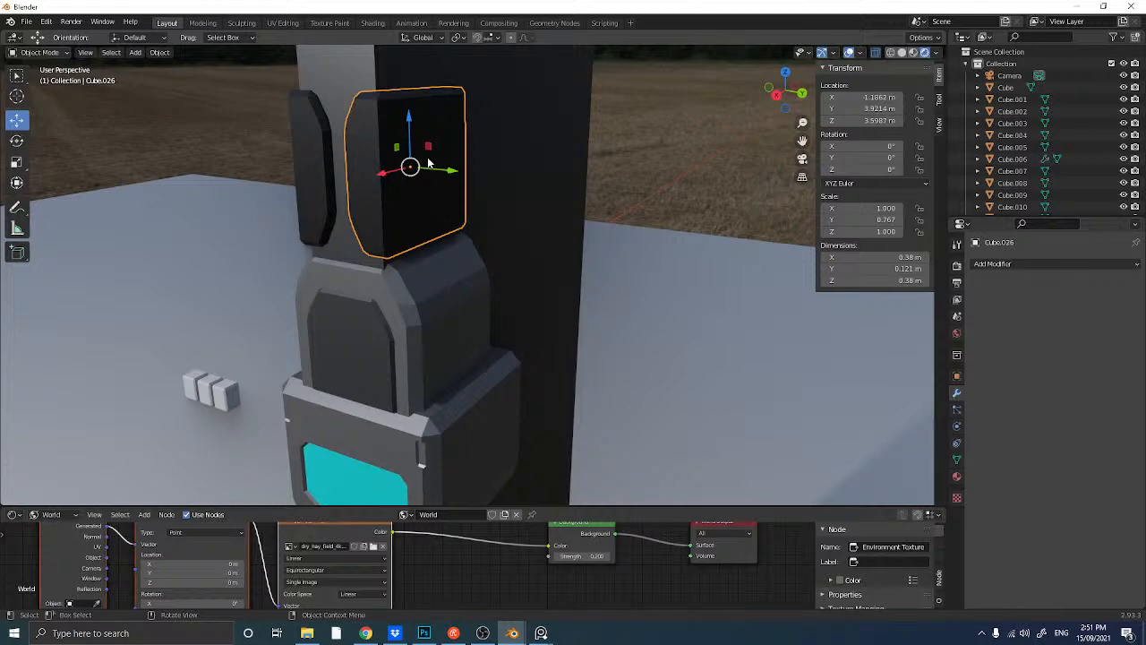
key("Tab")
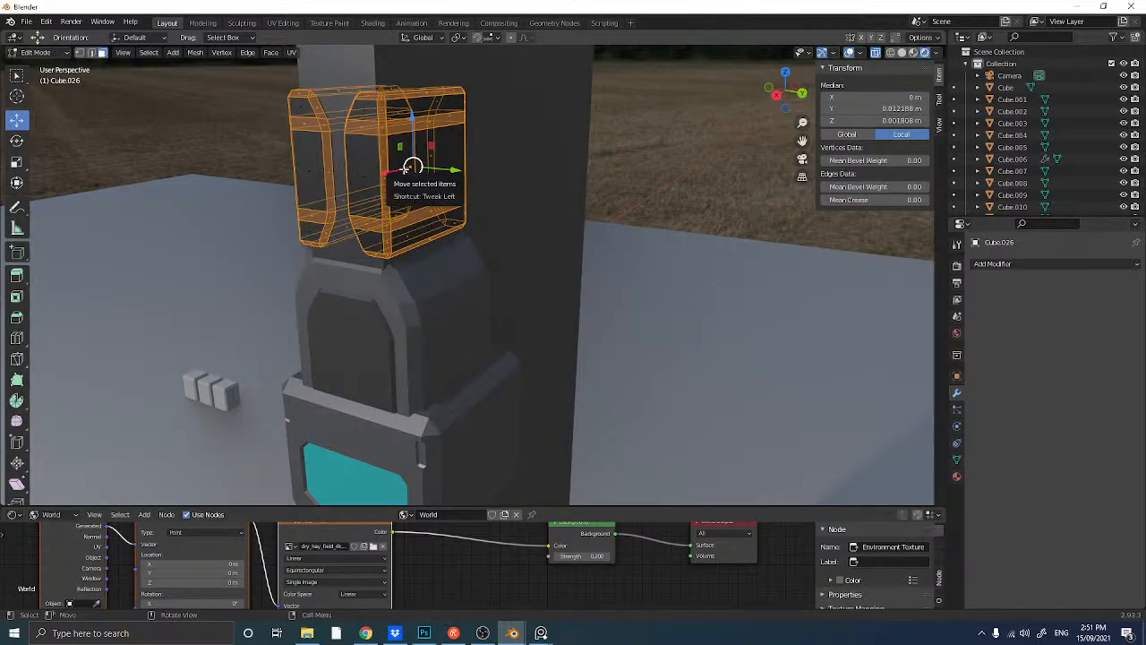
left_click(473, 156)
mouse_move(424, 187)
middle_mouse_down()
mouse_move(475, 184)
mouse_move(440, 186)
middle_mouse_up()
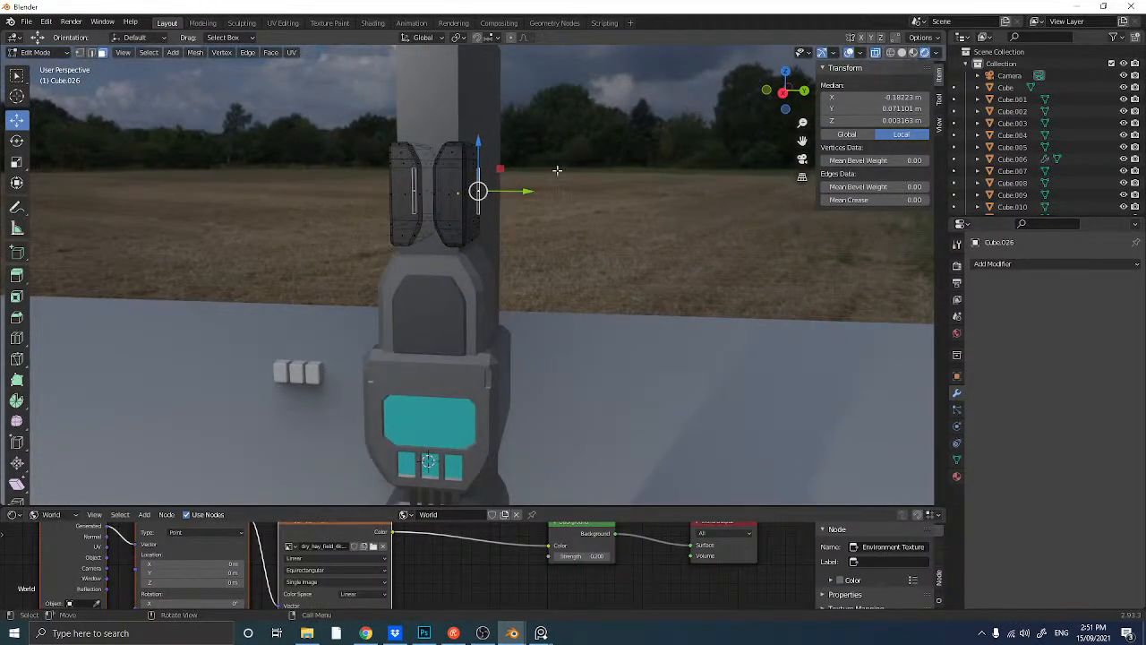
middle_click_drag(557, 169, 575, 162)
key("ctrl+l")
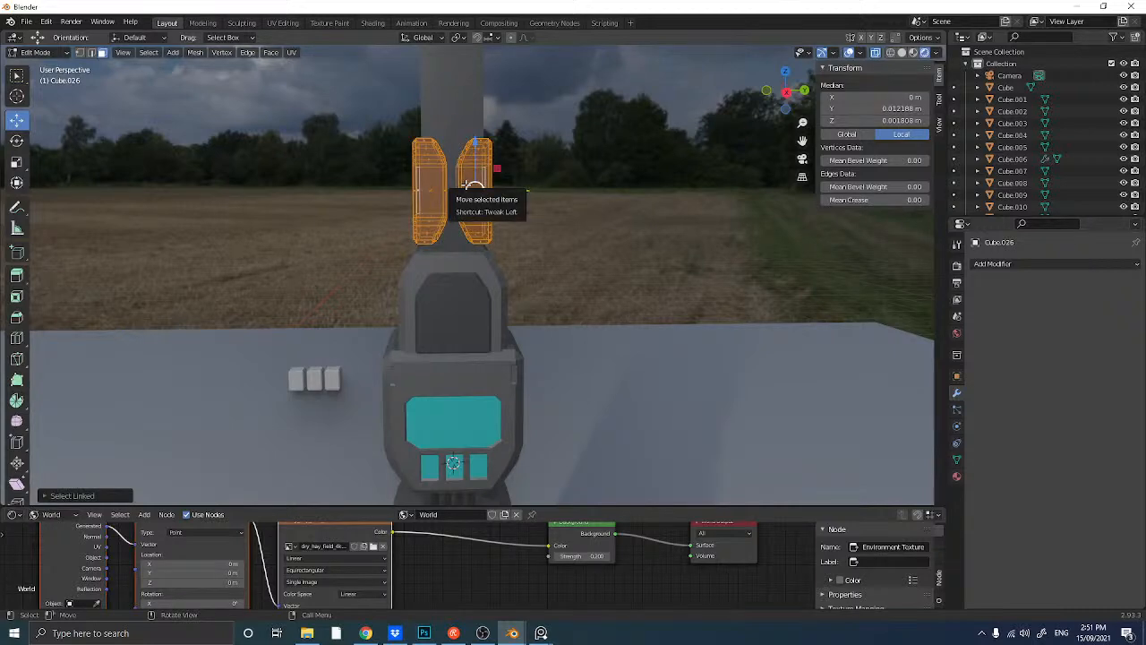
key("shift+d")
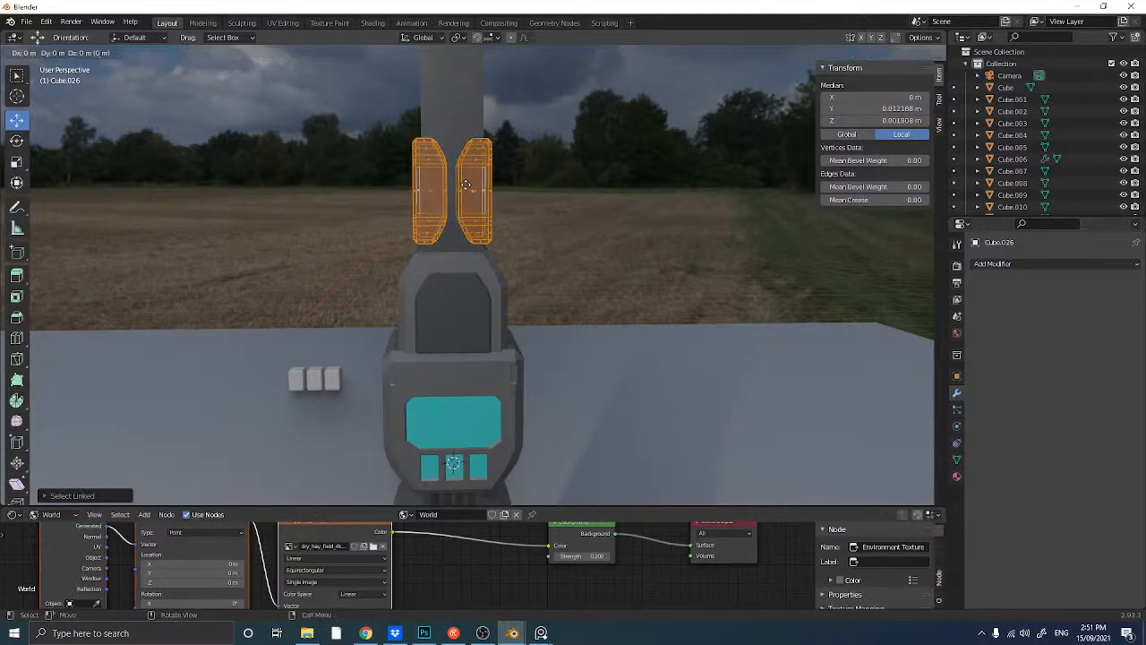
left_click(473, 187)
middle_click_drag(474, 187, 429, 203)
key("s")
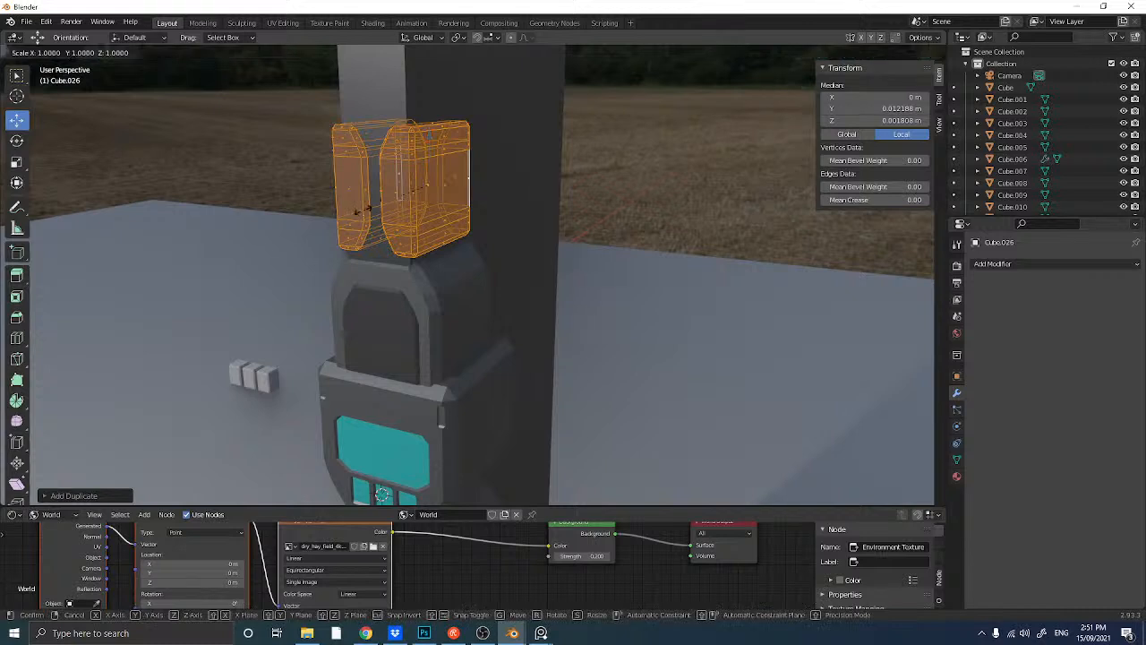
left_click(349, 211)
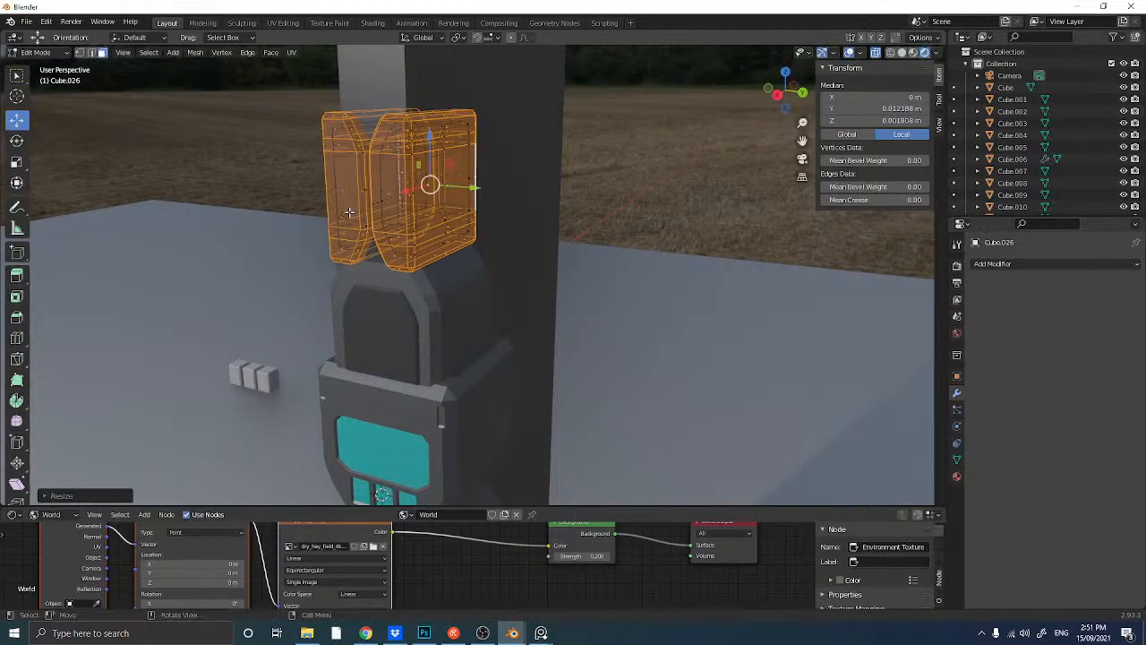
- Flatten the copied mesh in Z into a band around the block and shrink it to about 0.392 m by 0.125 m
left_click(16, 161)
left_click_drag(430, 139, 427, 168)
middle_click_drag(427, 168, 191, 182)
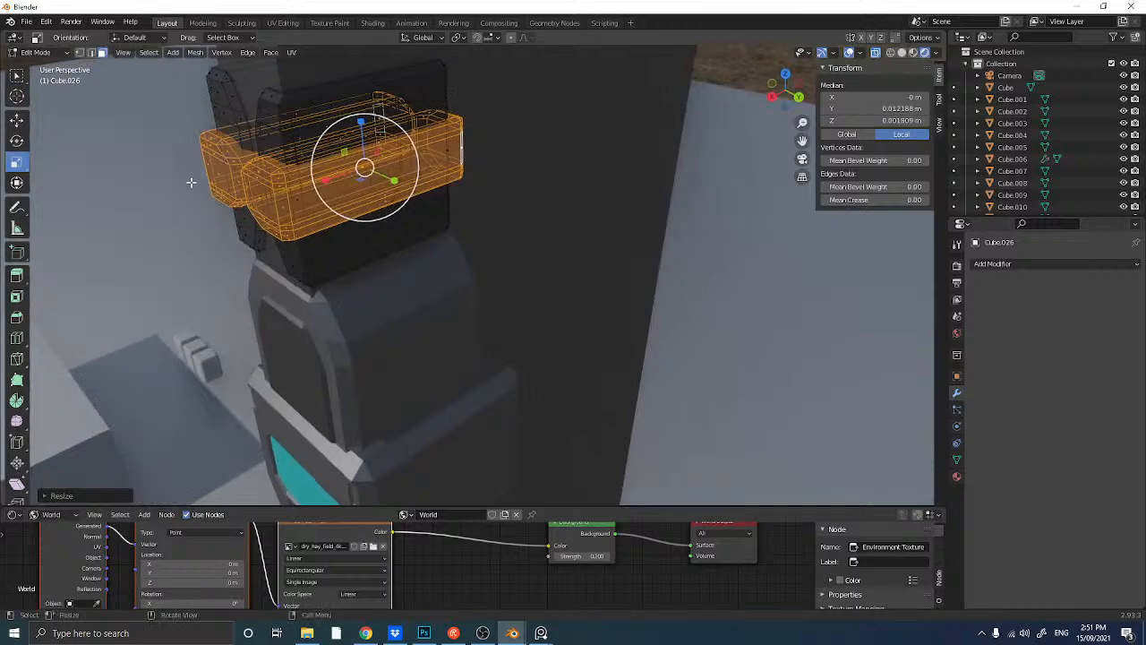
key("s")
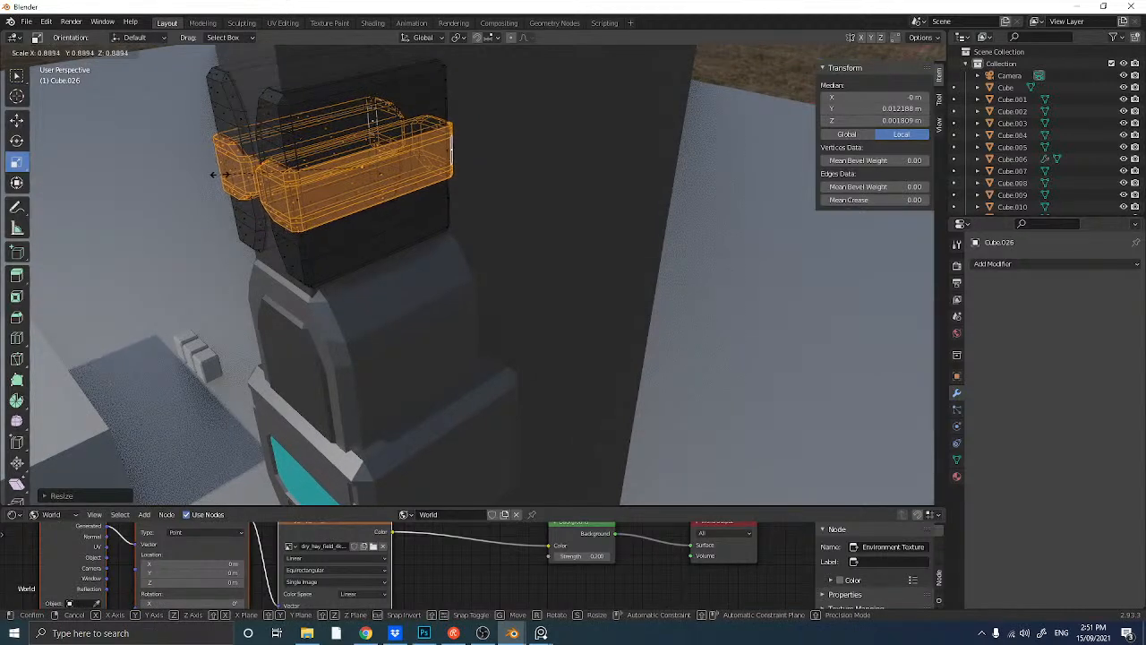
left_click(219, 174)
left_click(172, 163)
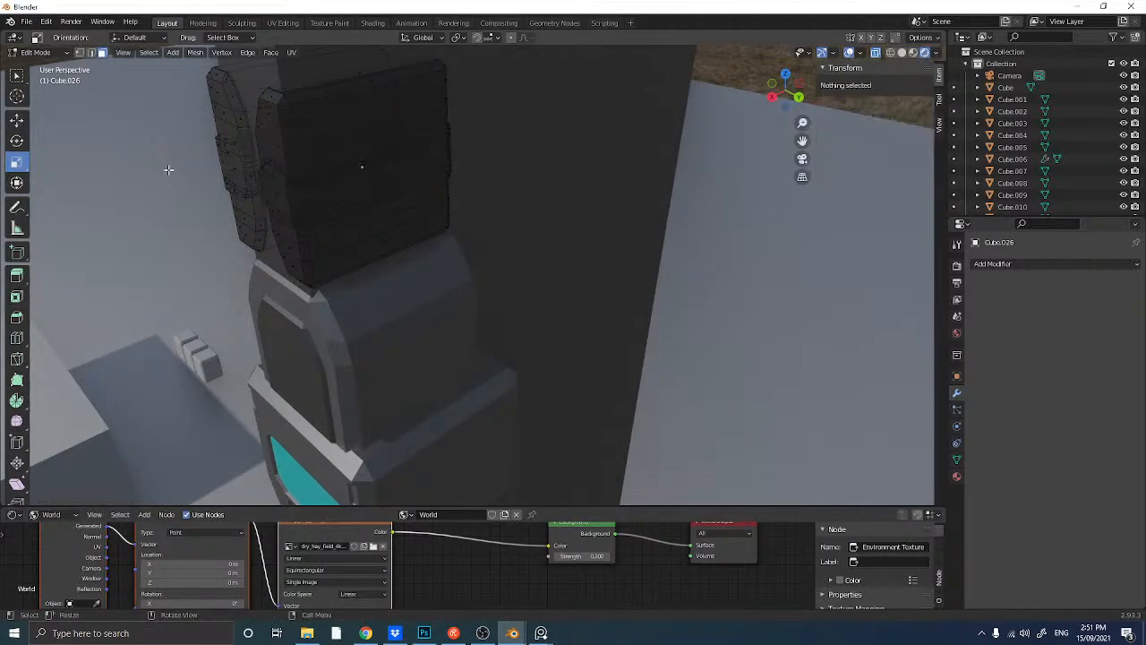
key("Tab")
- Try an unlinked copy of the block pair raised to about Z 3.996 m and delete it
middle_click_drag(167, 174, 235, 163)
middle_click_drag(246, 168, 363, 220)
left_click(390, 225, "shift")
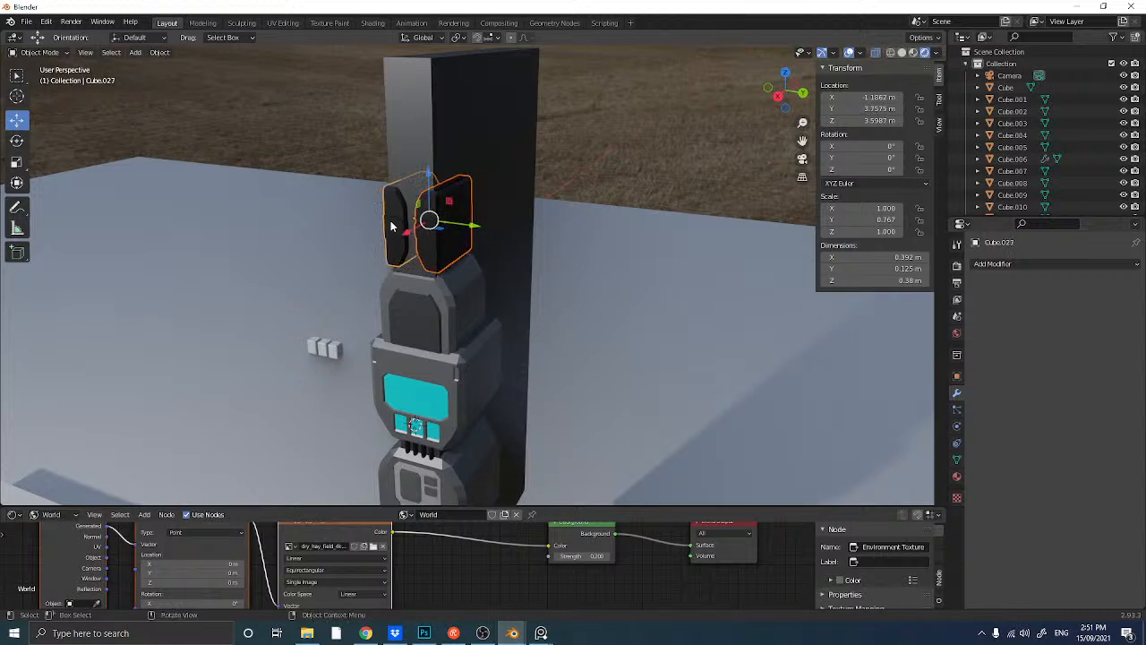
key("shift+d")
right_click(417, 204)
key("g")
key("z")
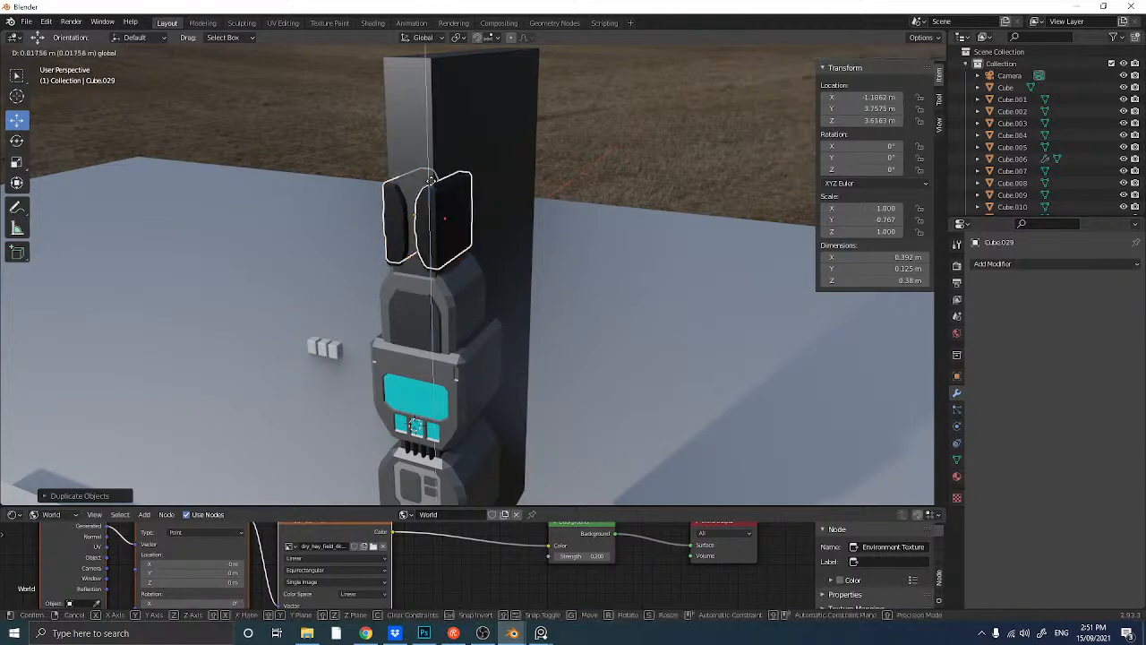
left_click(433, 106)
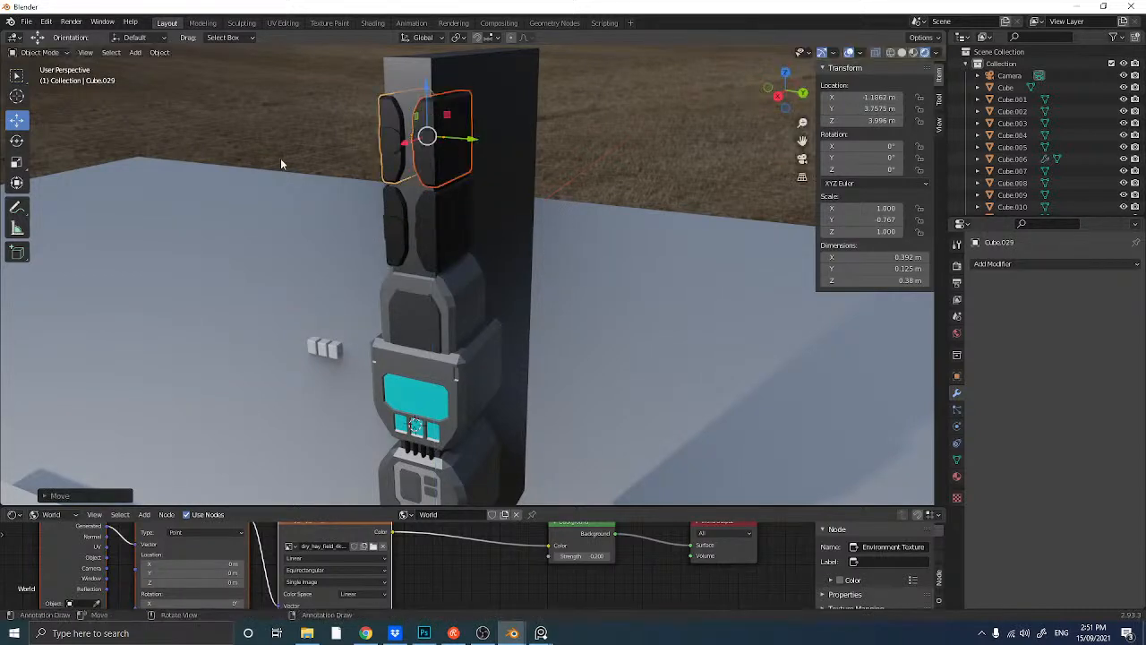
middle_click_drag(280, 158, 317, 151)
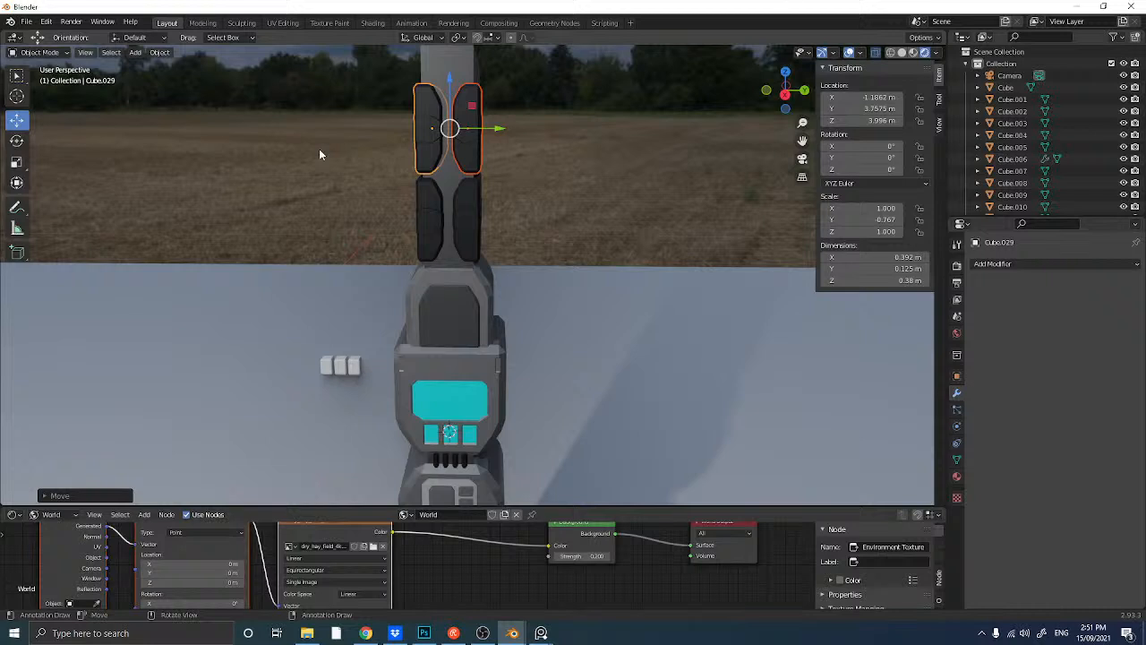
key("Delete")
- Create a linked duplicate of both banded blocks and raise it along the column to about Z 4.0145 m
left_click(421, 213)
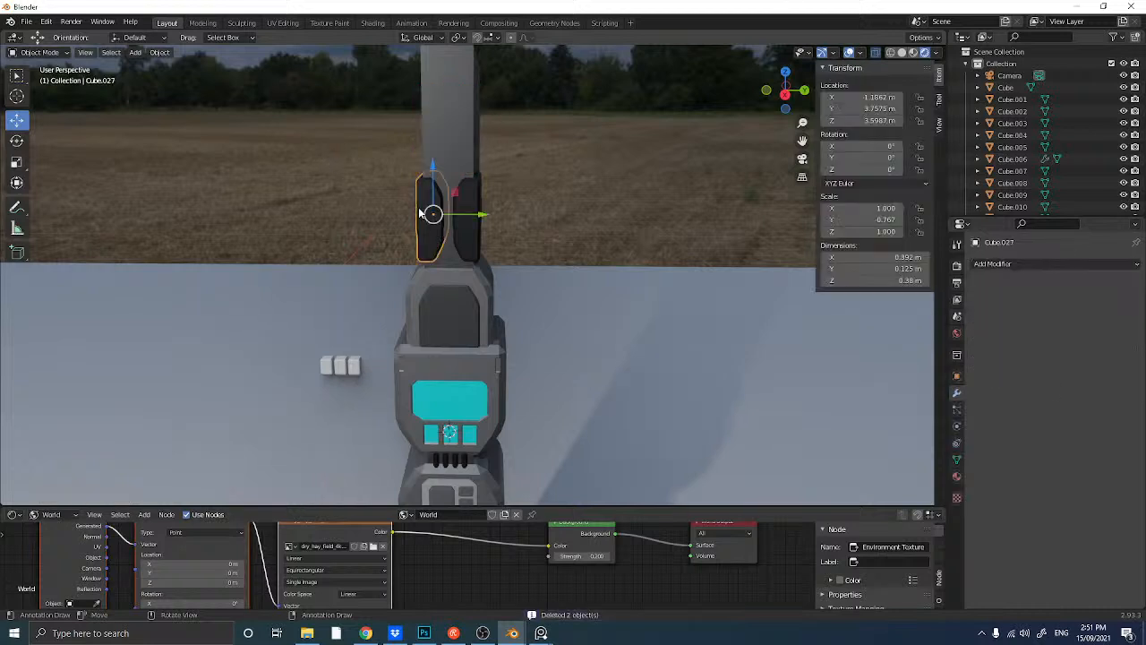
left_click(476, 235, "shift")
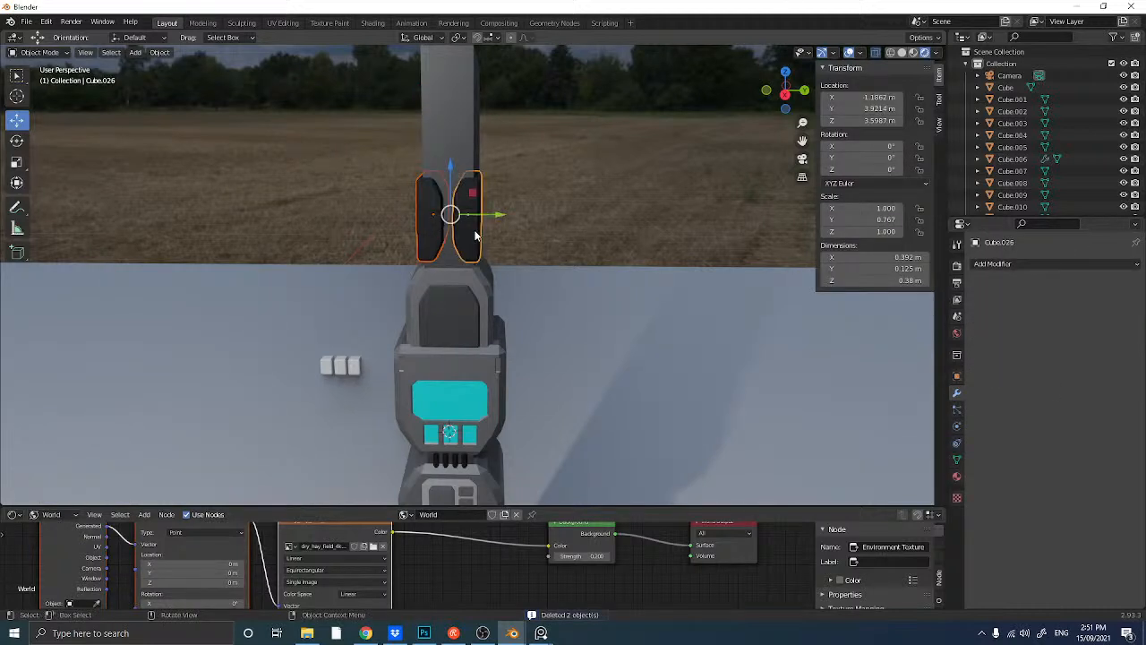
key("alt+d")
right_click(478, 214)
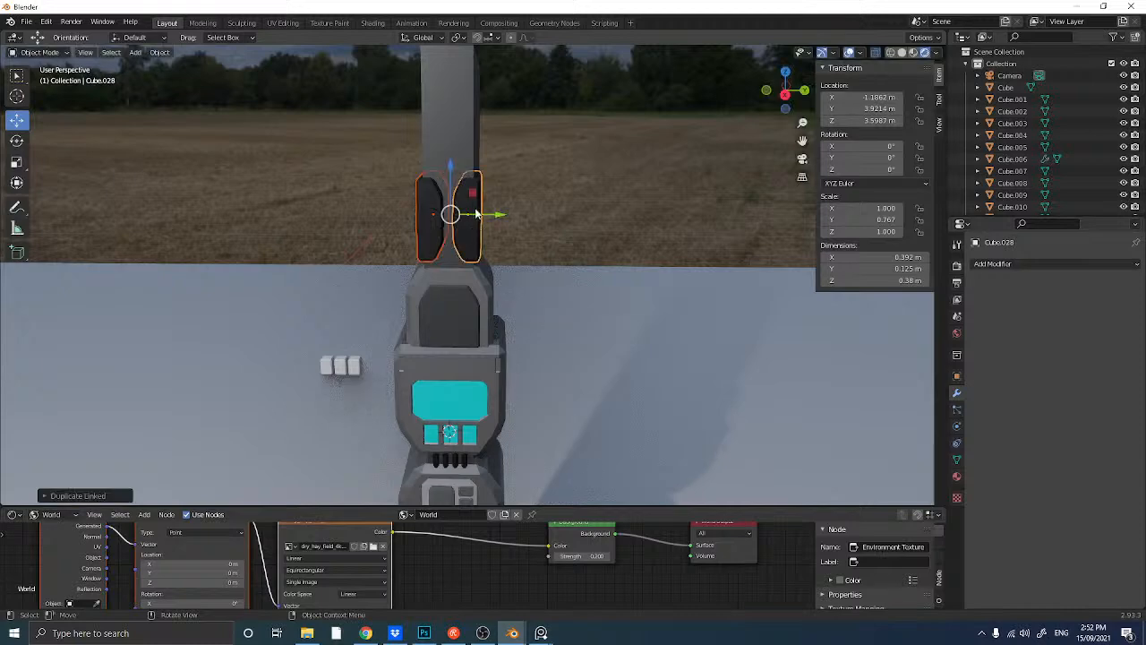
left_click_drag(451, 198, 451, 106)
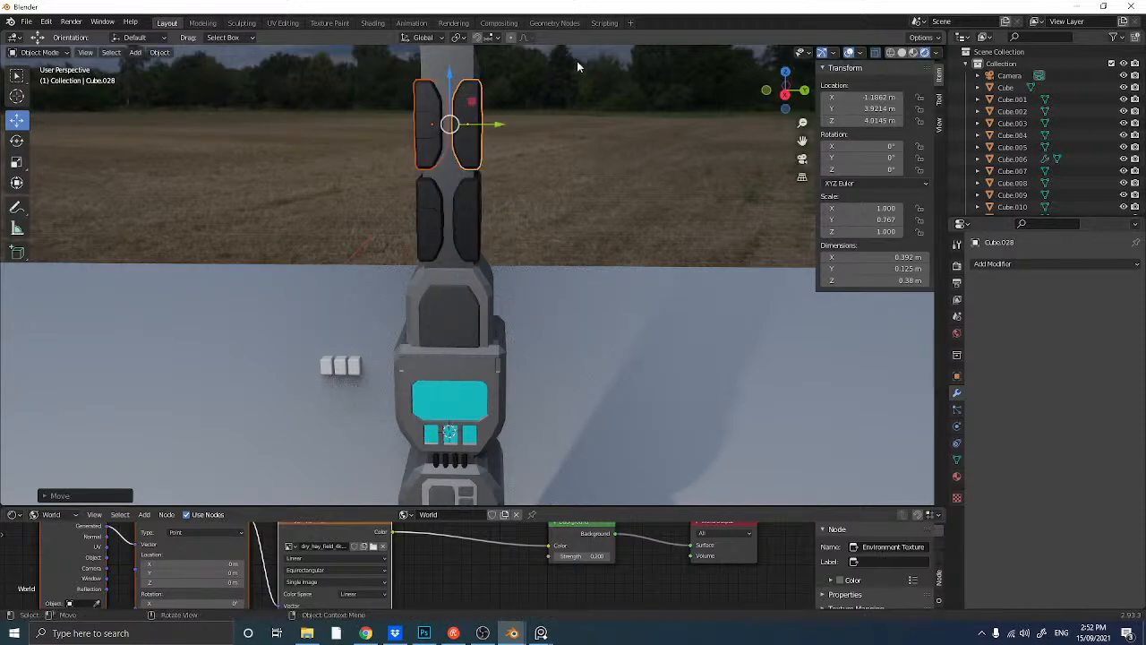
left_click(784, 94)
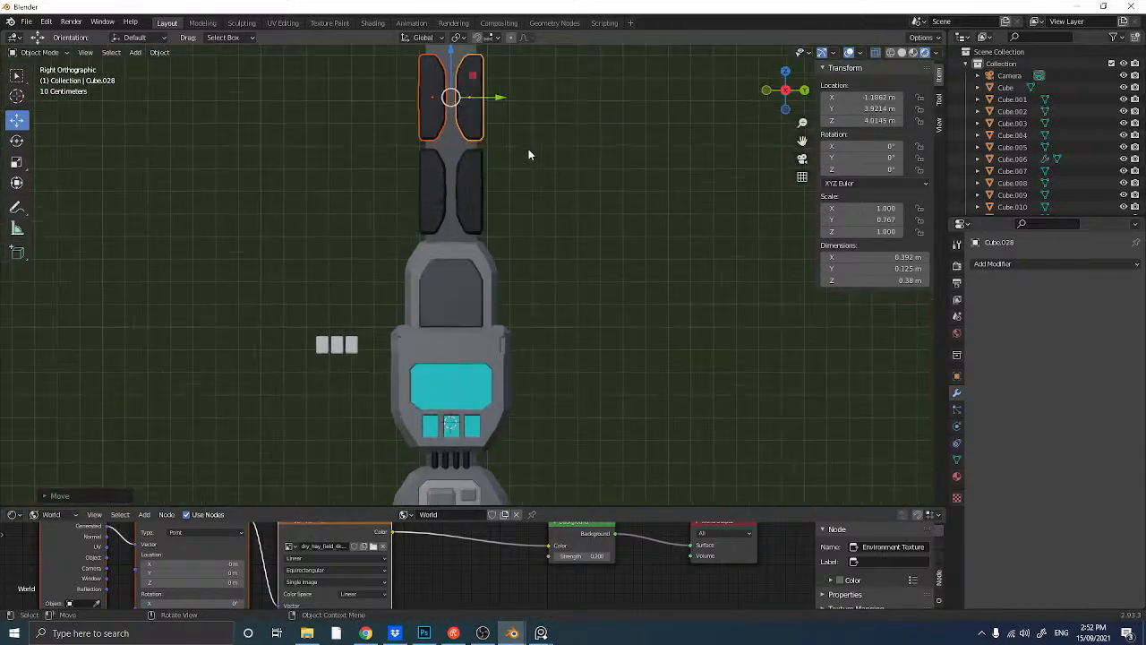
- Duplicate the dark inset block in the section just above the cyan screen, keeping the copy in place
middle_click_drag(333, 195, 287, 235)
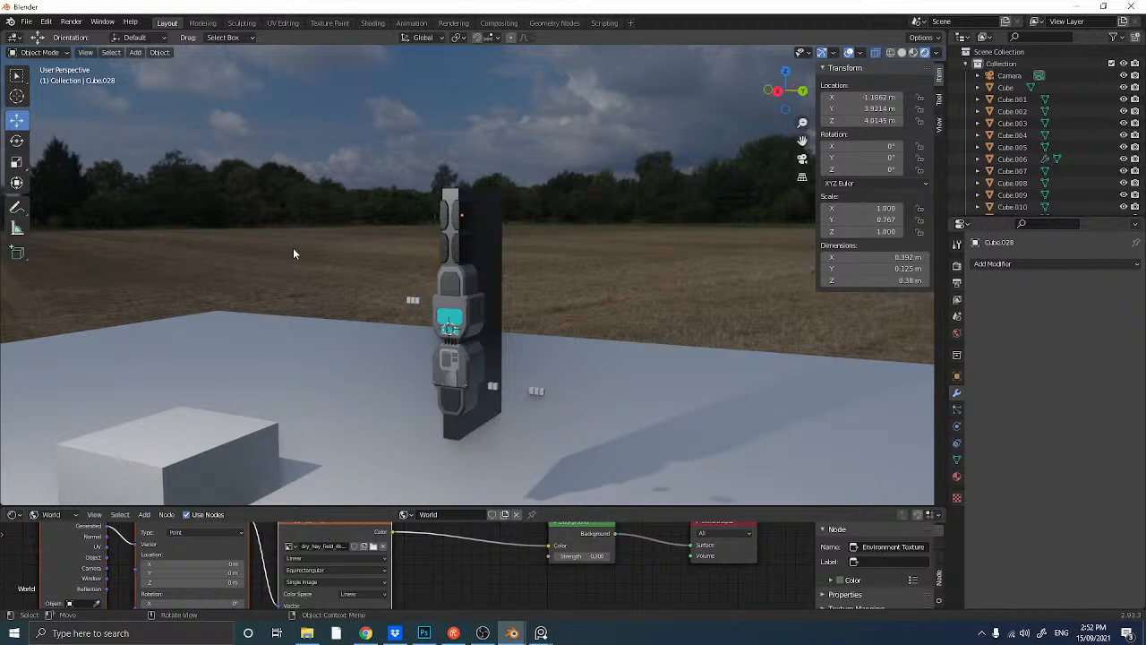
scroll(295, 247, "up", 3)
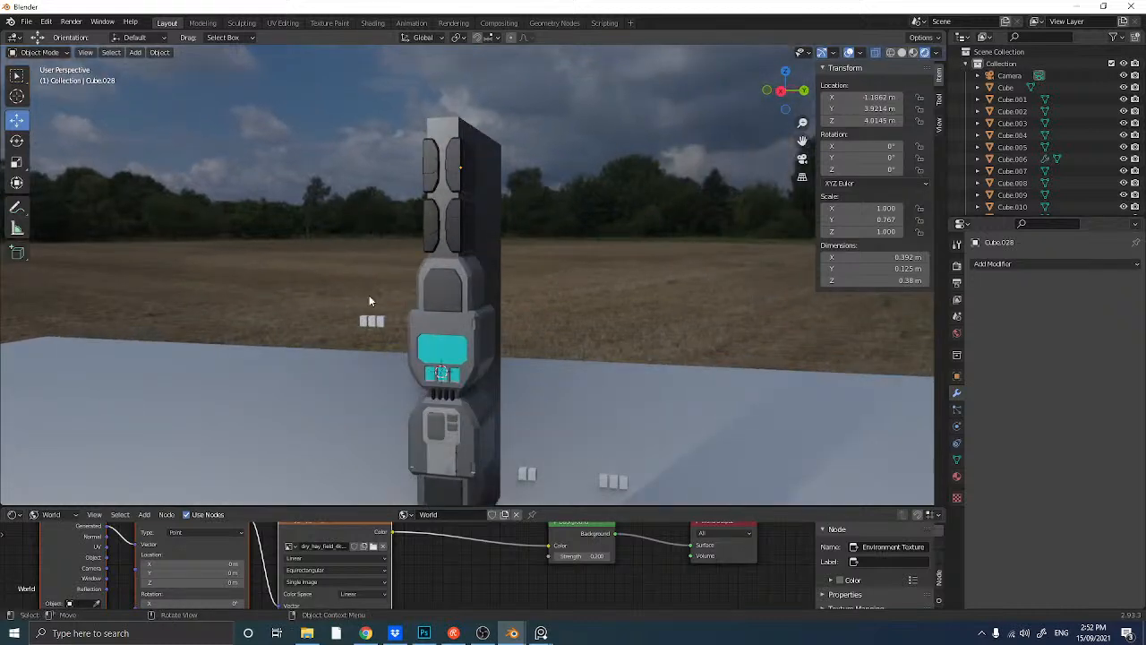
middle_click_drag(369, 301, 411, 239, "shift")
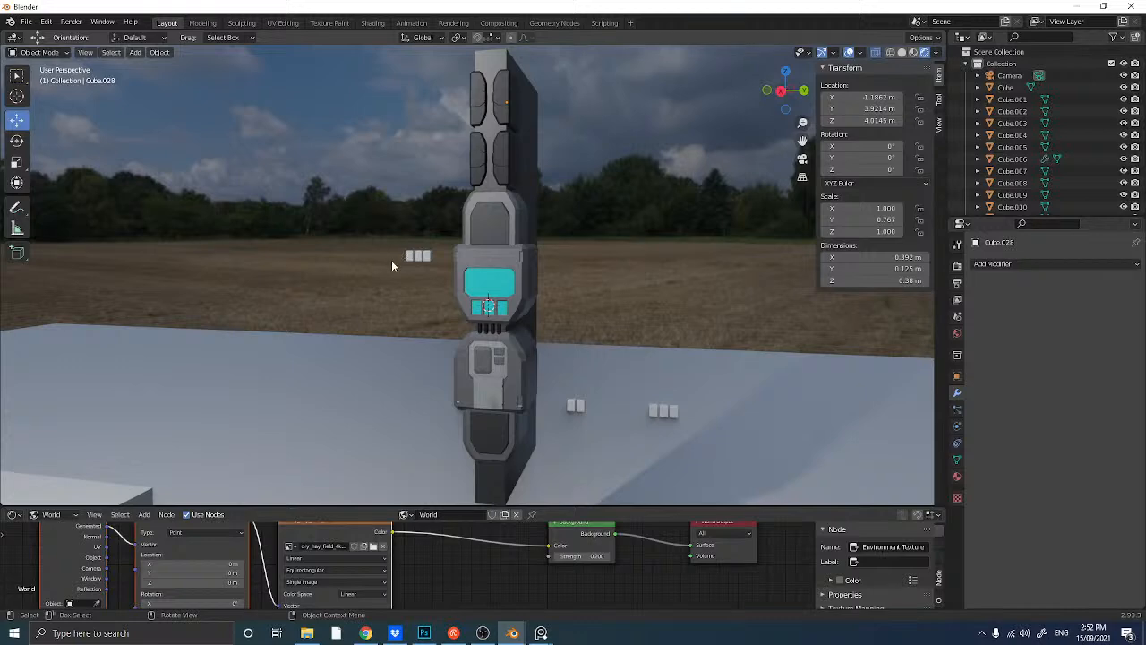
mouse_move(394, 258)
middle_mouse_down()
mouse_move(496, 268)
mouse_move(383, 266)
middle_mouse_up()
scroll(429, 257, "up", 5)
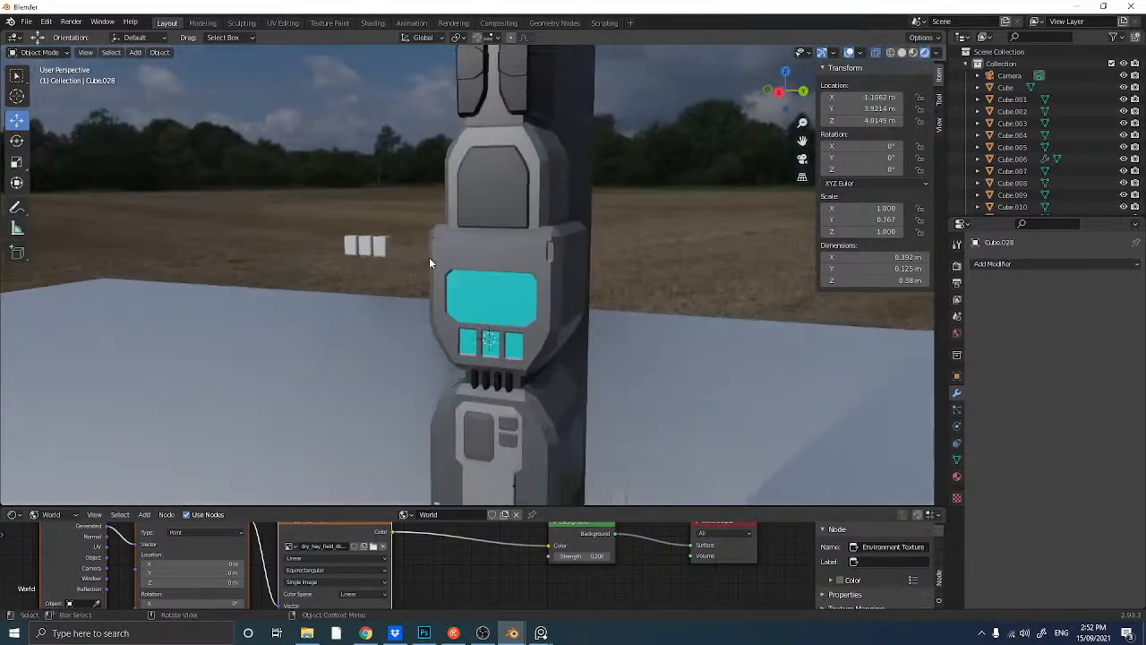
scroll(442, 240, "down", 2)
left_click(445, 224)
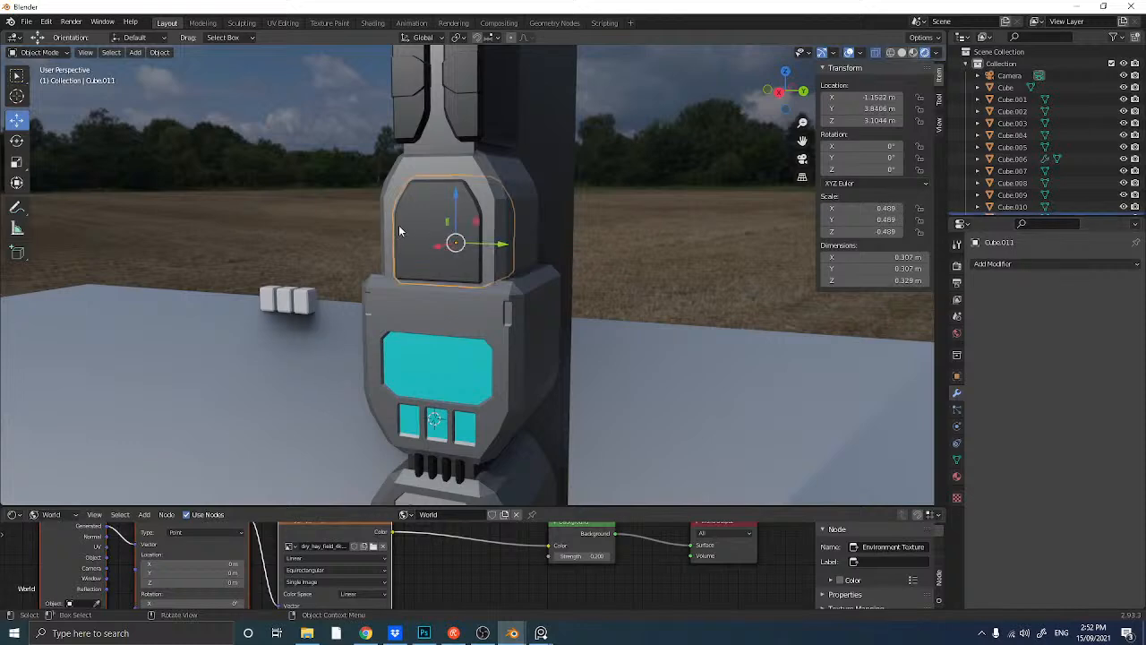
key("shift+d")
key("Escape")
middle_click_drag(398, 225, 376, 244)
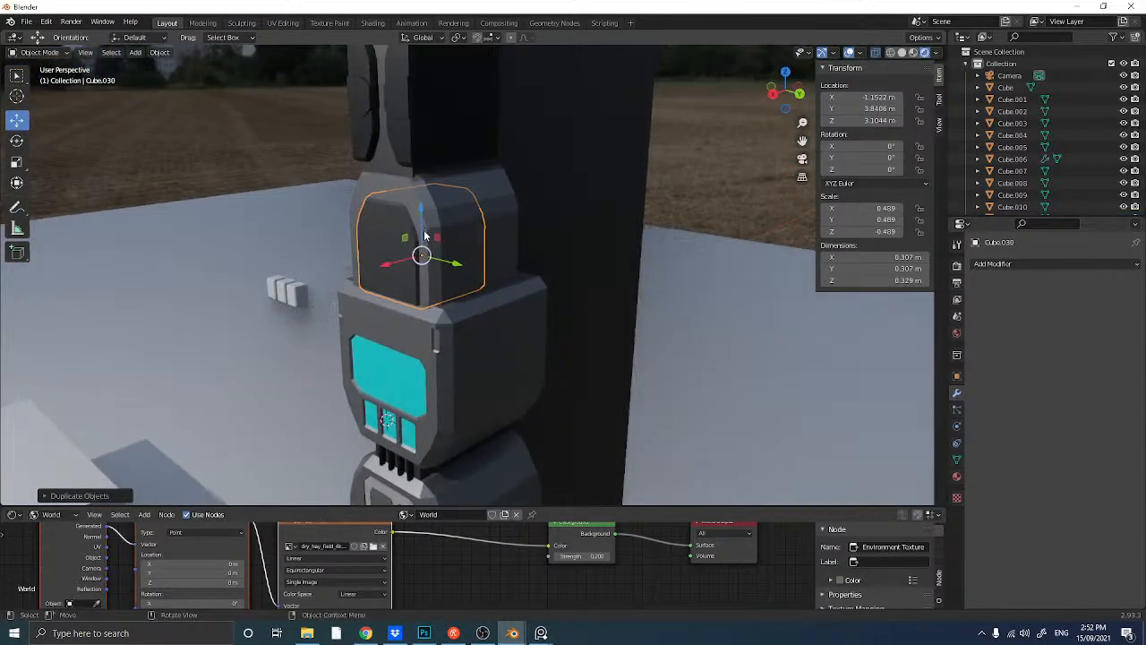
- Raise the copied dark inset block to about Z 3.2 m and scale it up uniformly to about 0.342 m wide
key("g")
key("z")
left_click(348, 208)
key("s")
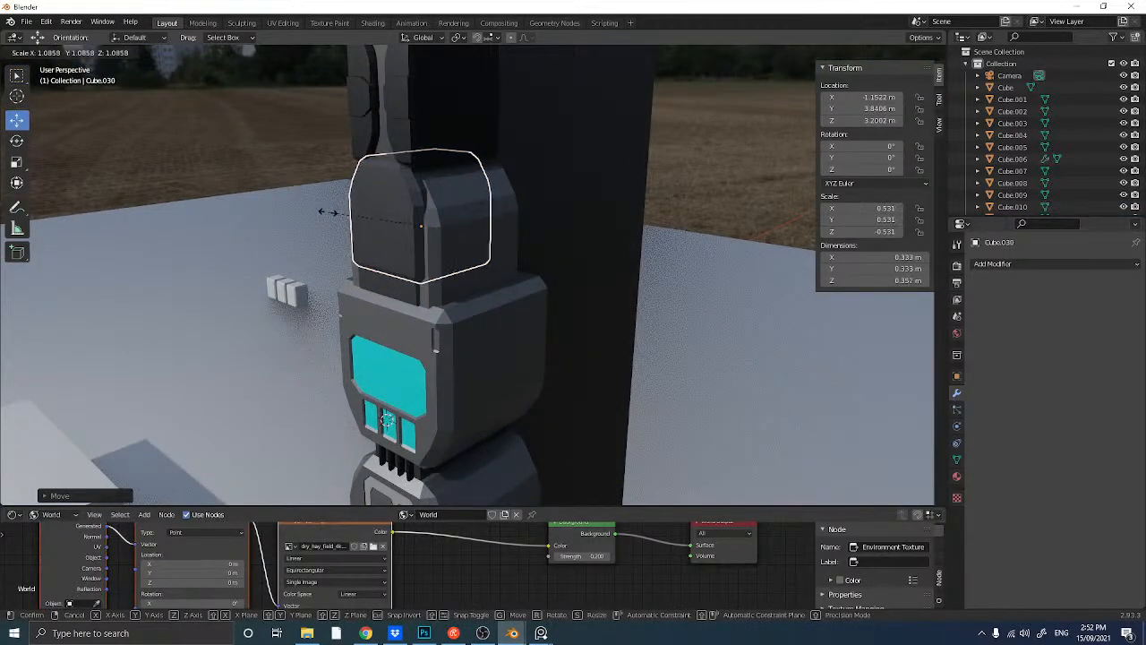
left_click(325, 215)
middle_click_drag(180, 184, 239, 181)
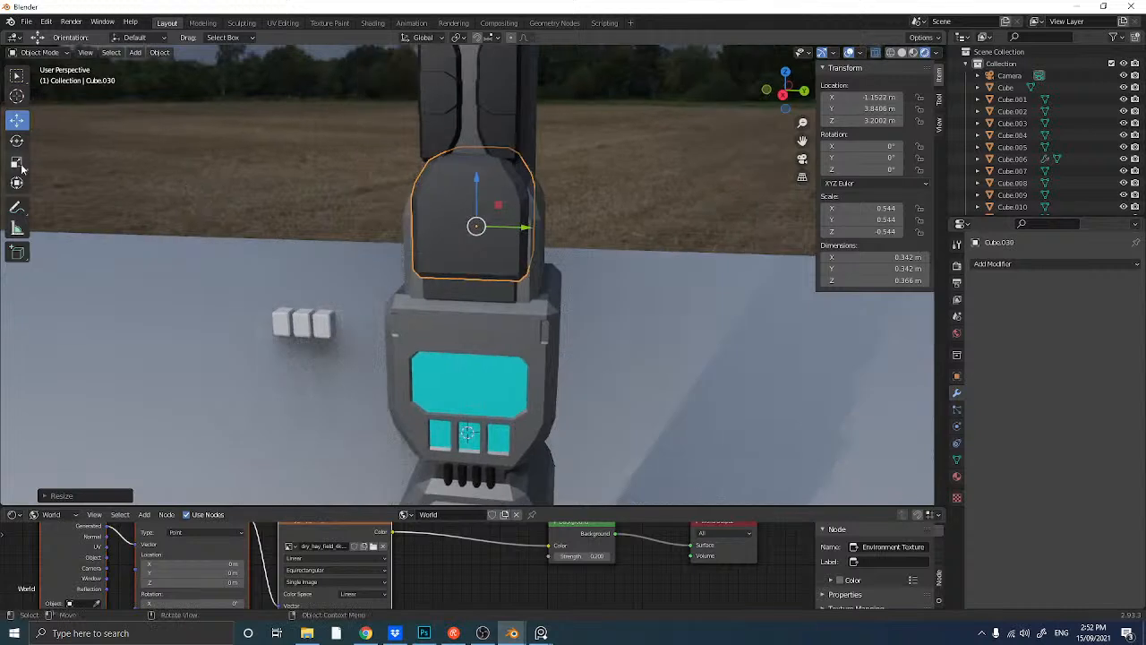
- Shrink the block copy to about 0.119 m in Y and 0.213 m in Z, and raise it to about Z 3.268 m
left_click(16, 163)
left_click_drag(519, 231, 491, 229)
mouse_move(477, 185)
left_mouse_down()
mouse_move(477, 207)
mouse_move(477, 193)
left_mouse_up()
left_click(16, 120)
left_click(364, 177)
middle_click_drag(372, 249, 397, 354)
scroll(385, 230, "down", 5)
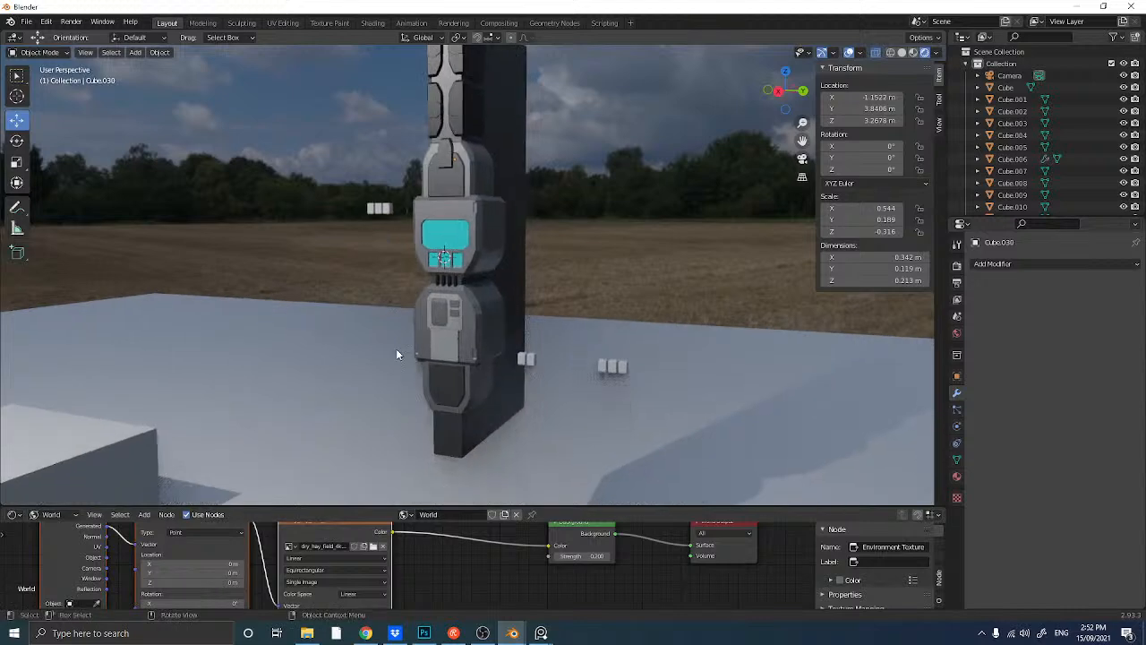
- Duplicate the small dark block above the cyan screen in place and rotate the copy 180° in the right orthographic view
left_click(441, 166)
middle_click_drag(441, 167, 450, 235)
key("shift+d")
right_click(450, 234)
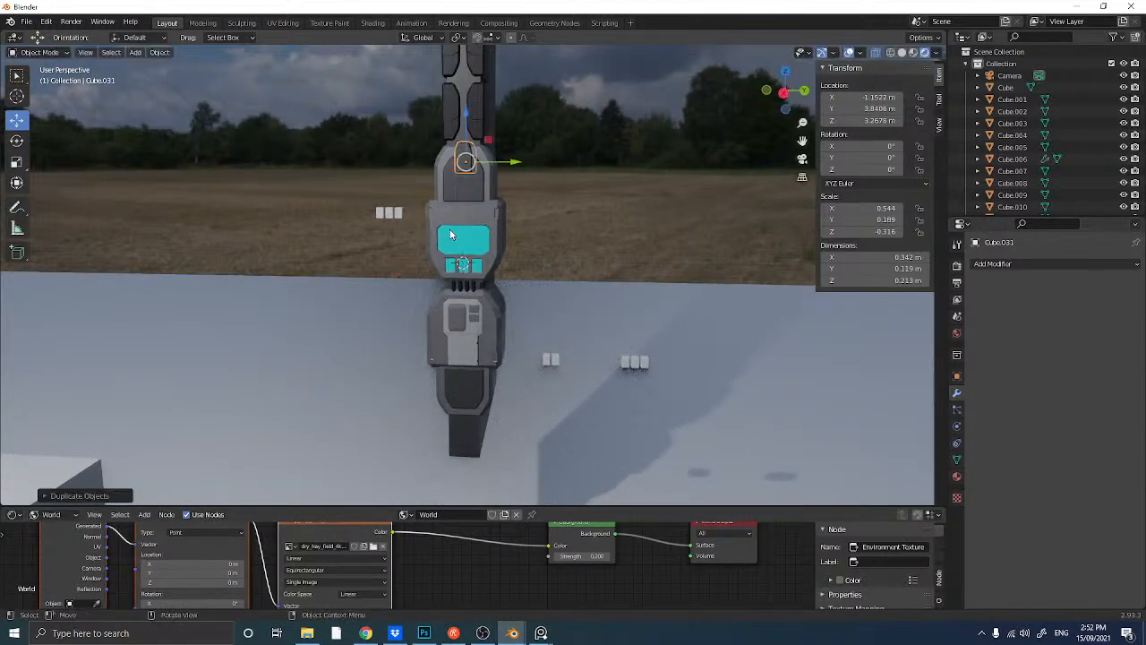
left_click(784, 93)
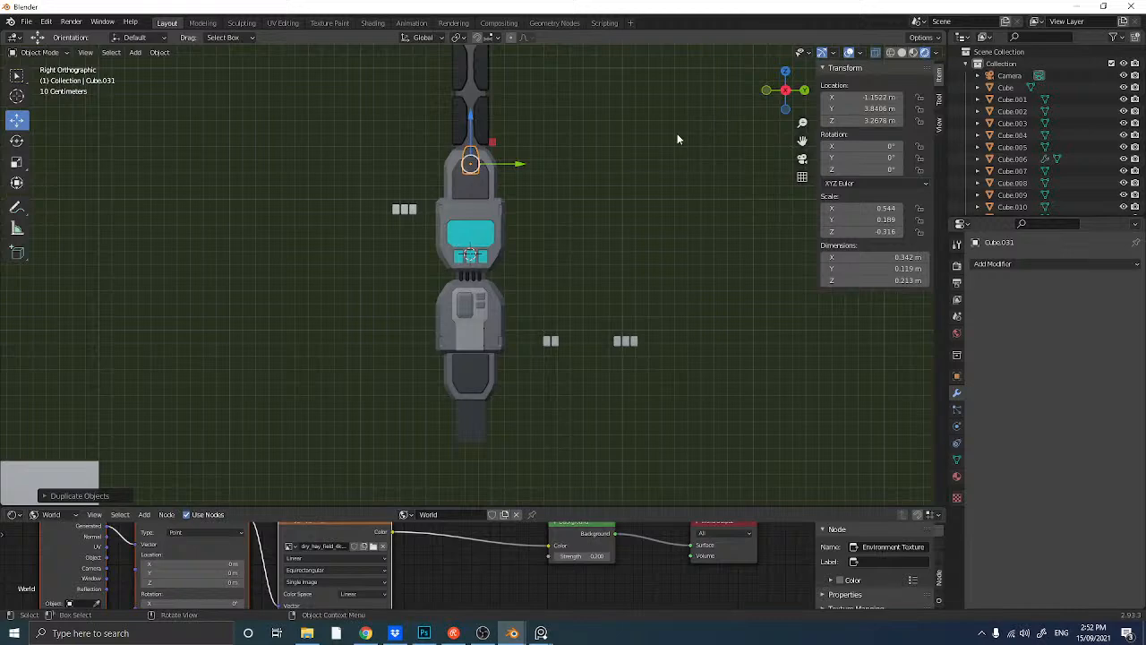
type("r180")
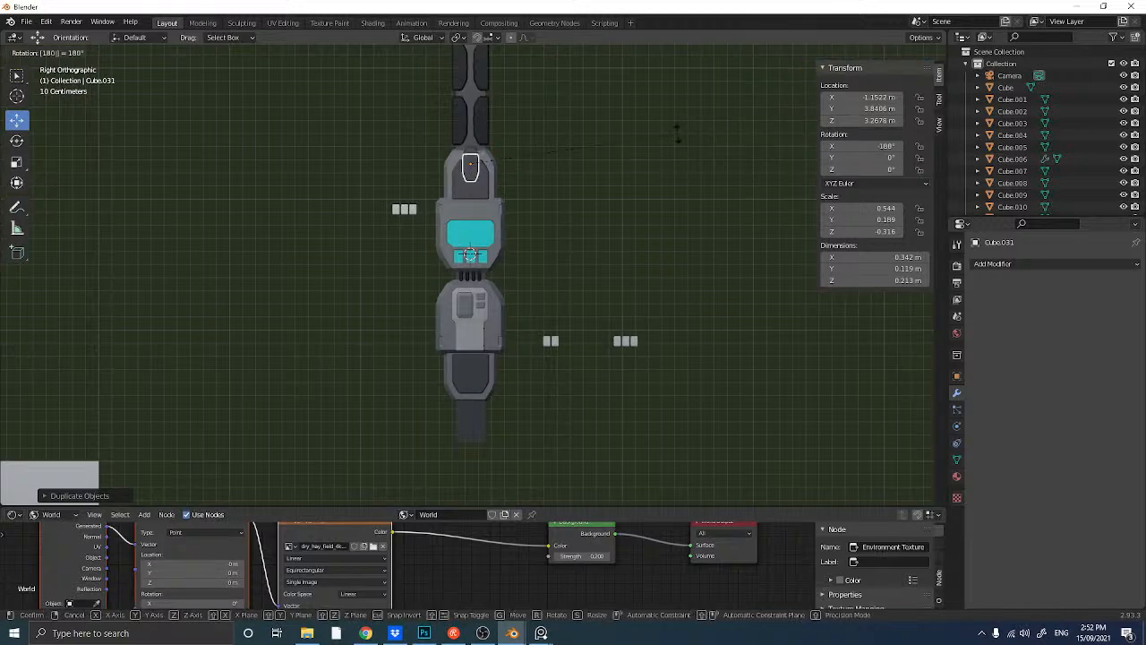
key("Return")
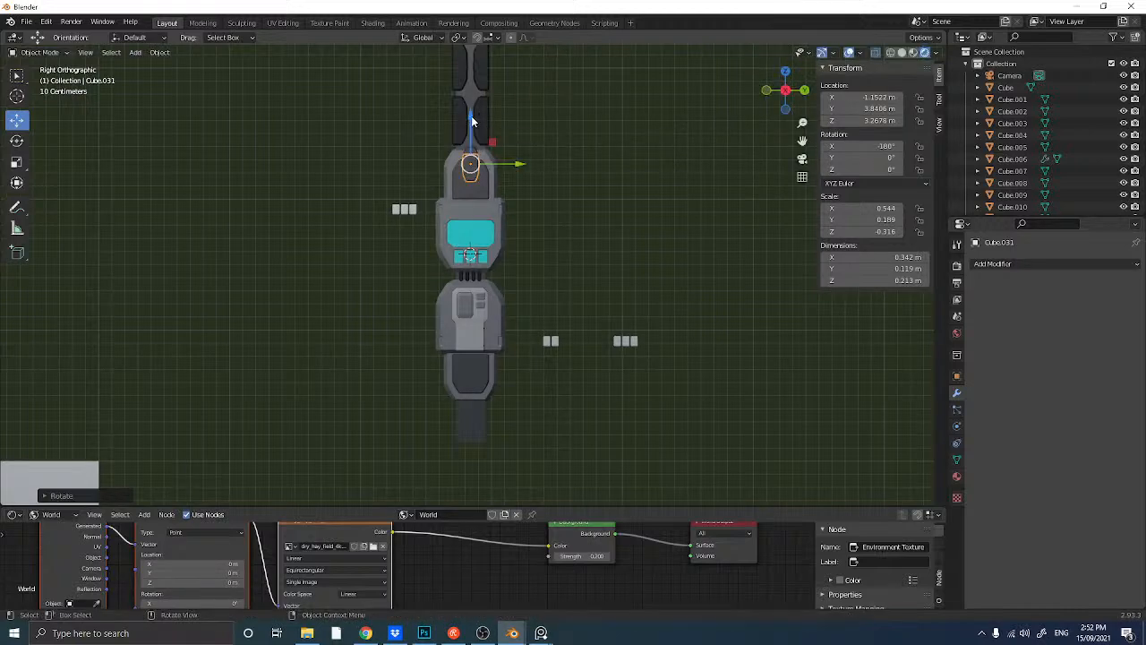
- Lower the rotated block copy along Z to about 1.559 m, onto the dark inset at the pillar's base
key("g")
key("z")
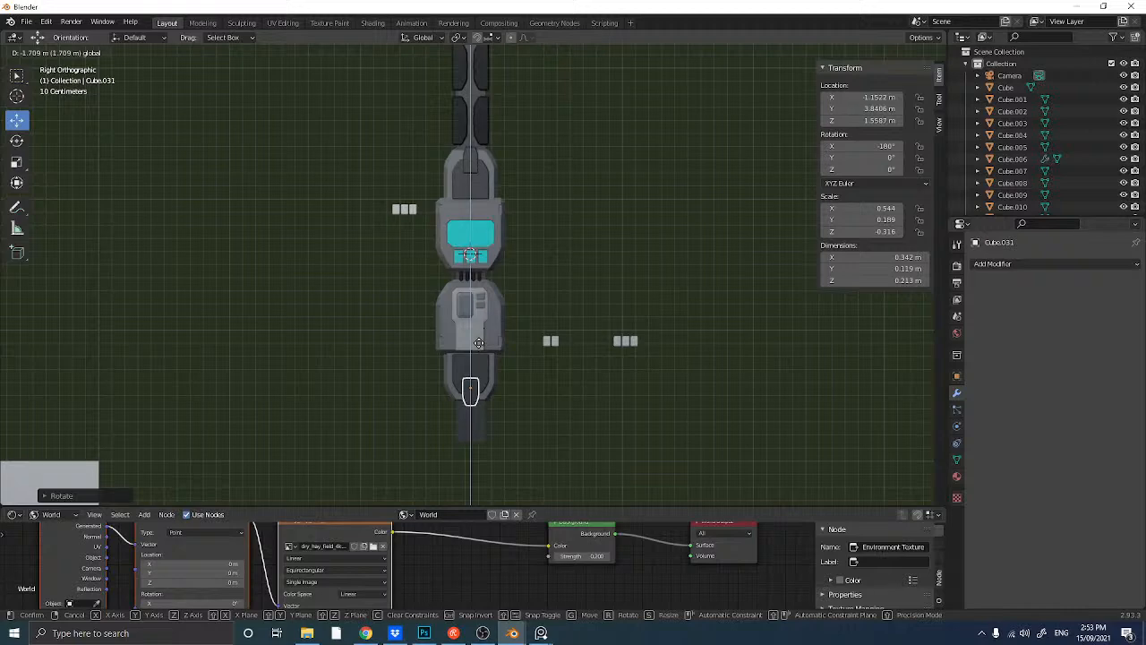
left_click(479, 343)
- Duplicate three of the black vertical bars below the cyan screen and raise the copies to about Z 3.117 m over the upper inset
middle_click_drag(471, 143, 445, 220, "shift")
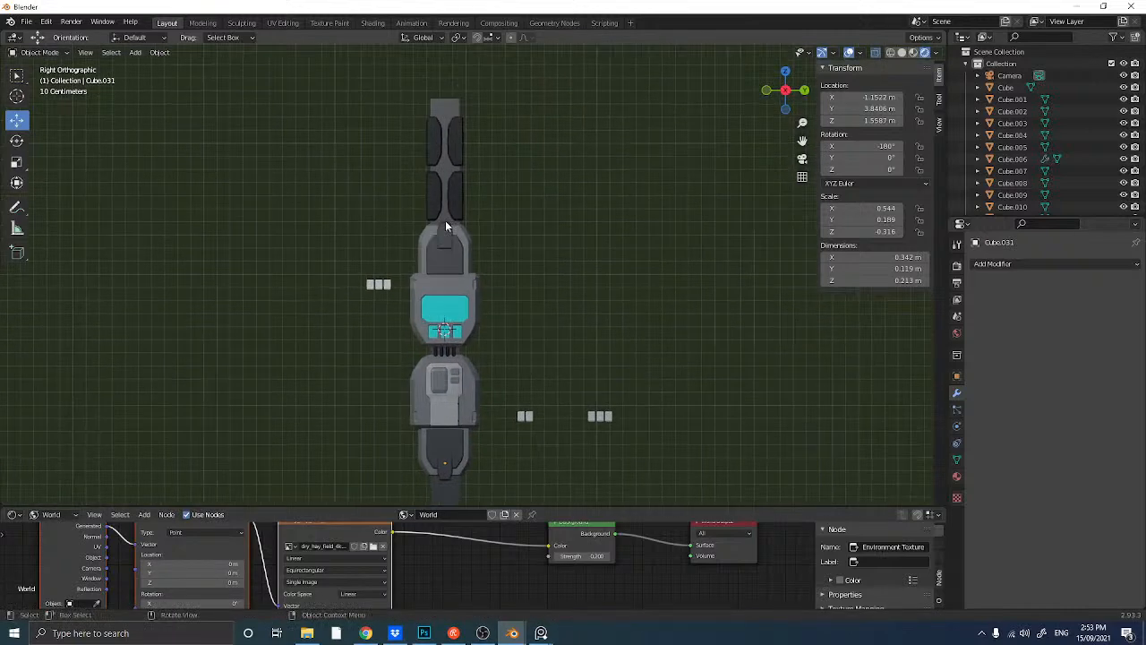
scroll(455, 285, "up", 5)
middle_click_drag(455, 285, 424, 309)
left_click(350, 464)
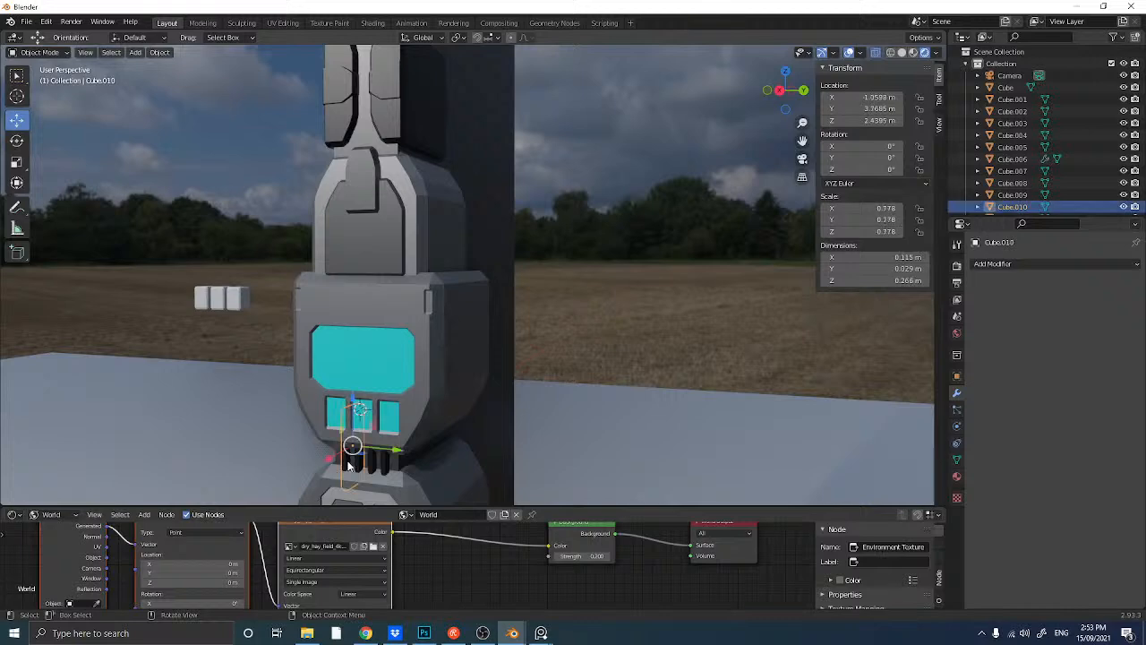
left_click(363, 467, "shift")
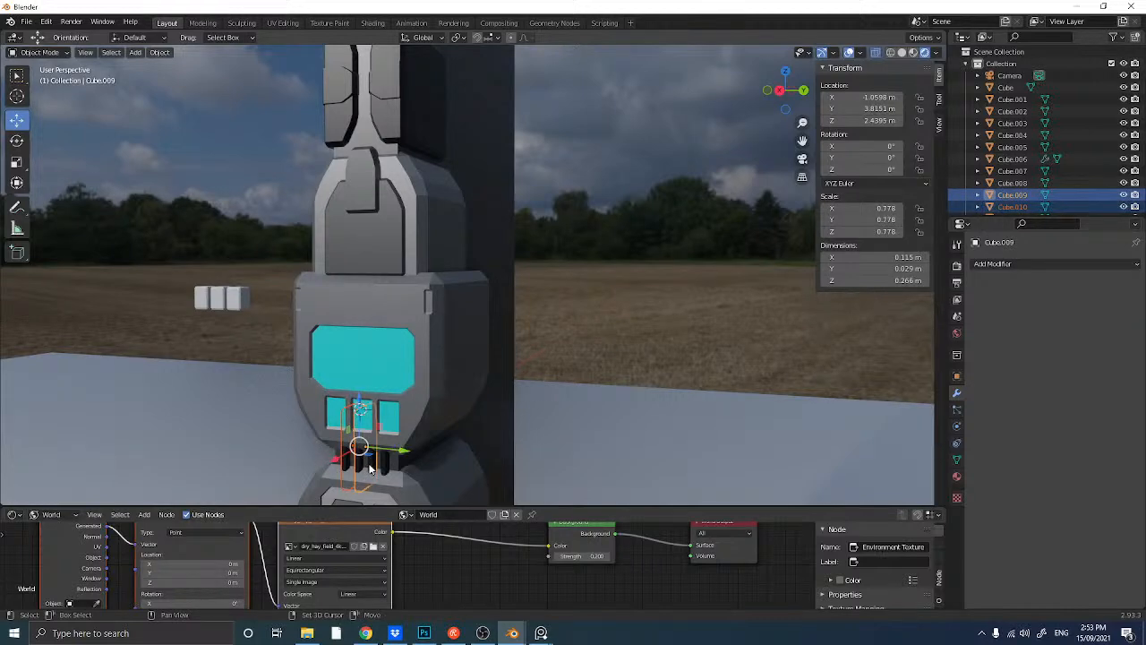
left_click(370, 469, "shift")
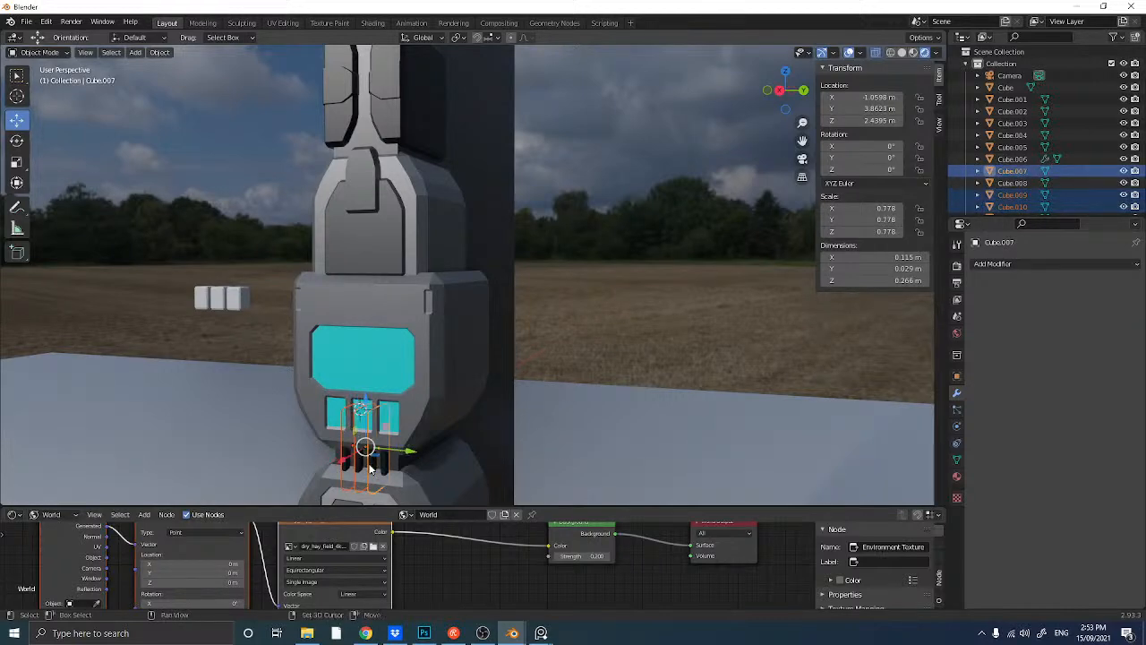
key("shift+d")
key("Escape")
middle_click_drag(370, 468, 410, 430)
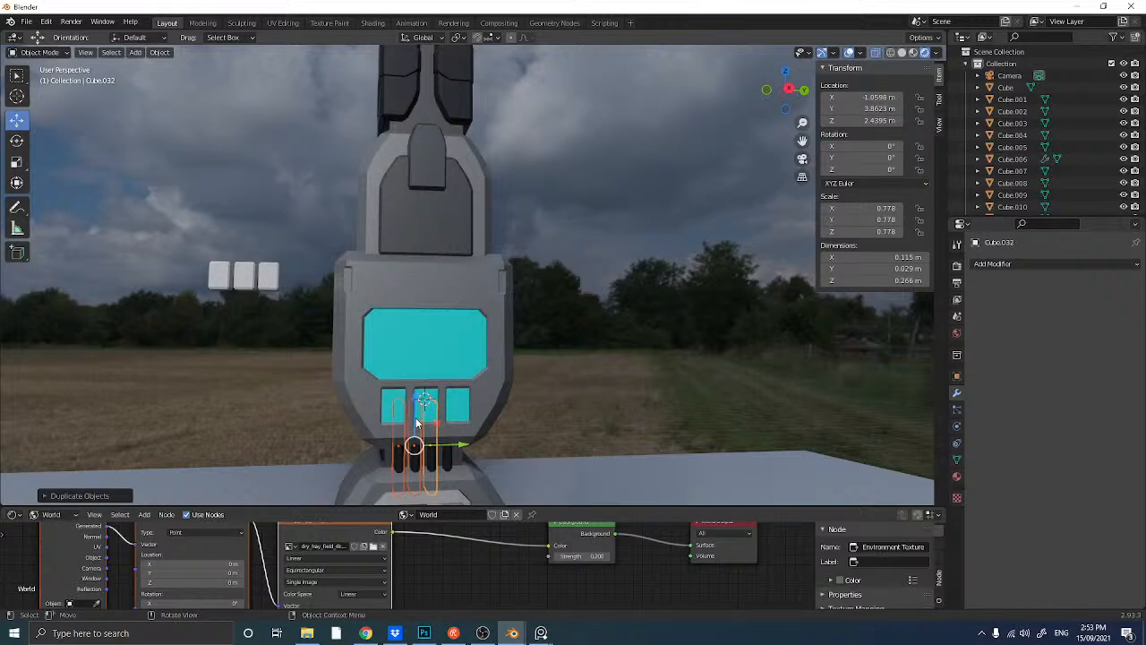
left_click_drag(416, 424, 436, 203)
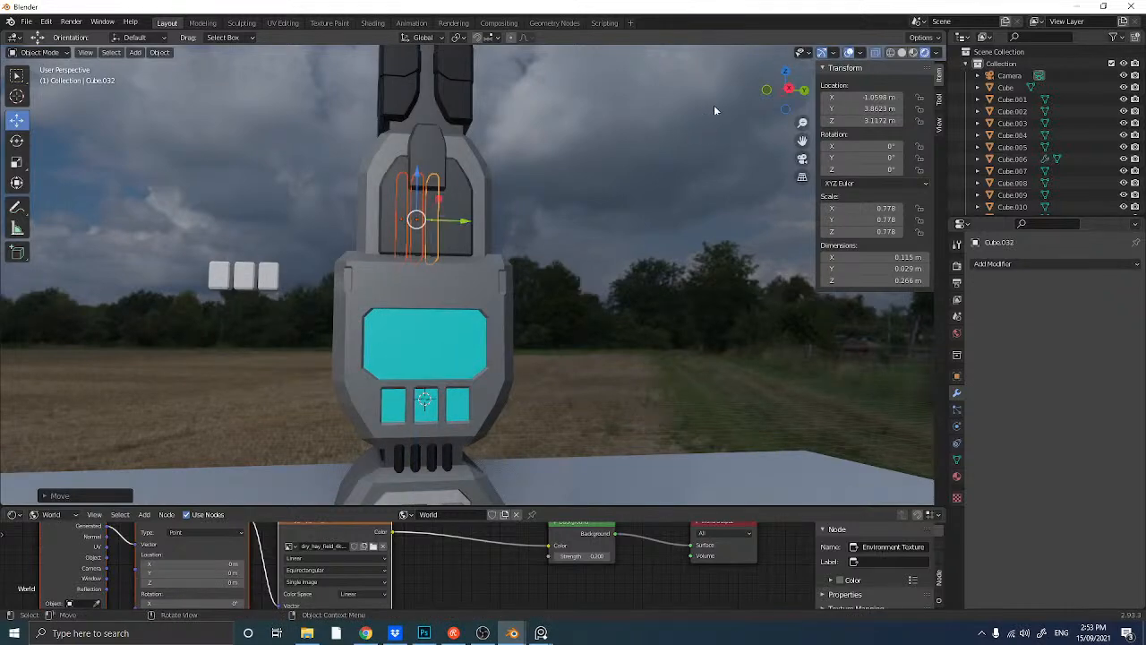
- Scale the three bar copies down to about 0.522 and centre them under the small dark block
left_click(790, 89)
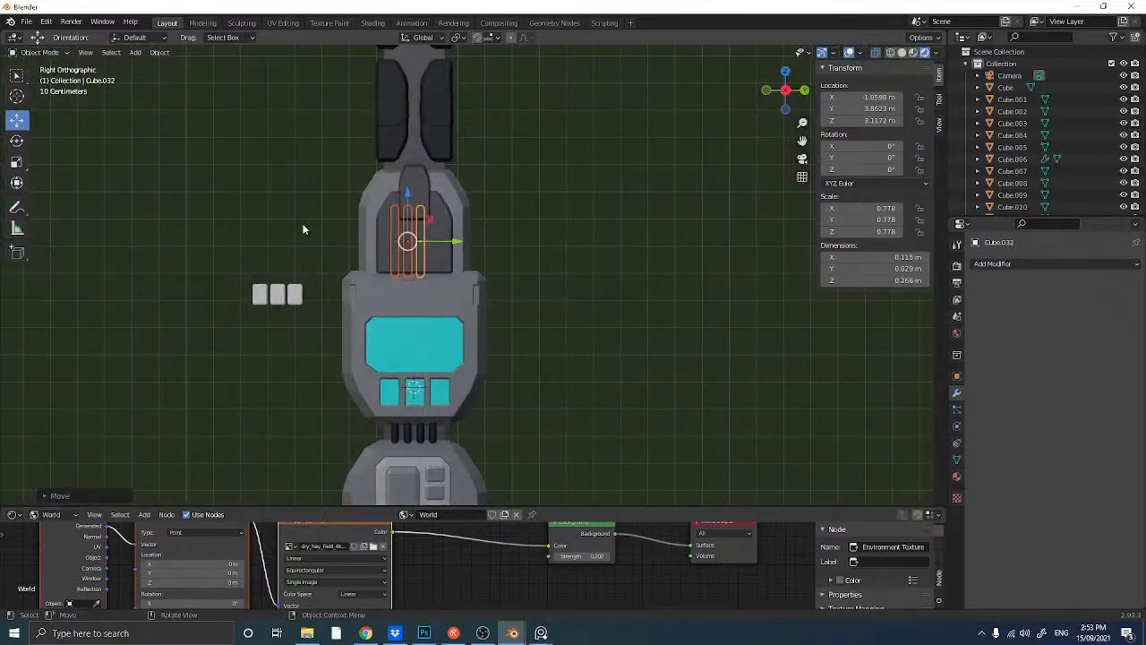
key("s")
left_click(437, 249)
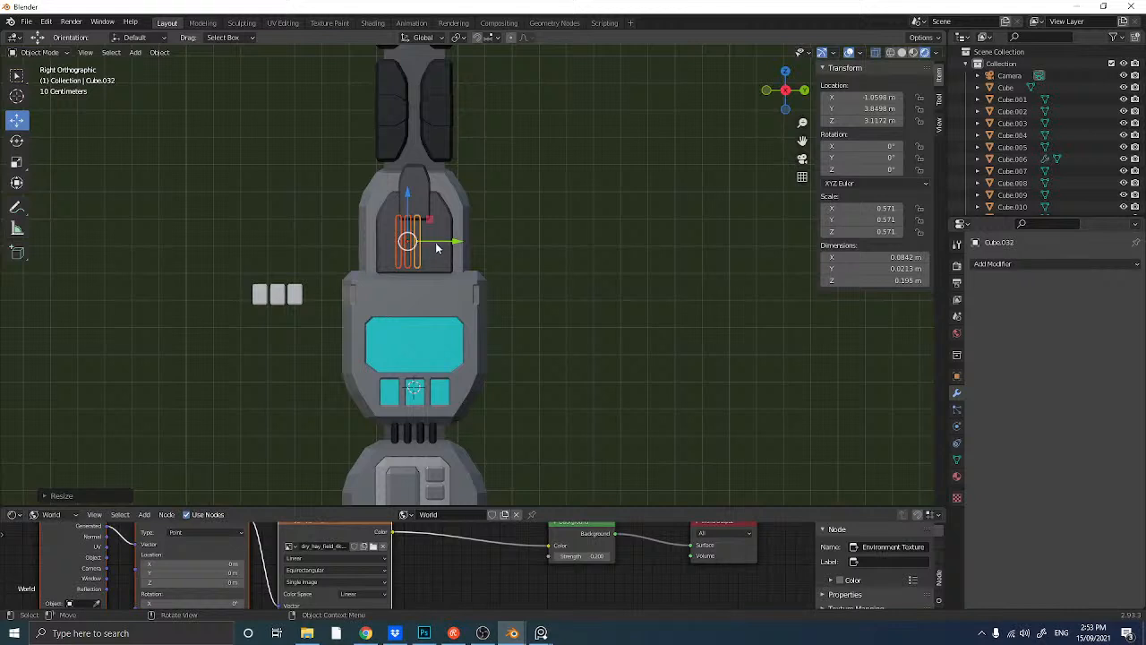
left_click_drag(446, 242, 446, 240)
key("s")
left_click(201, 211)
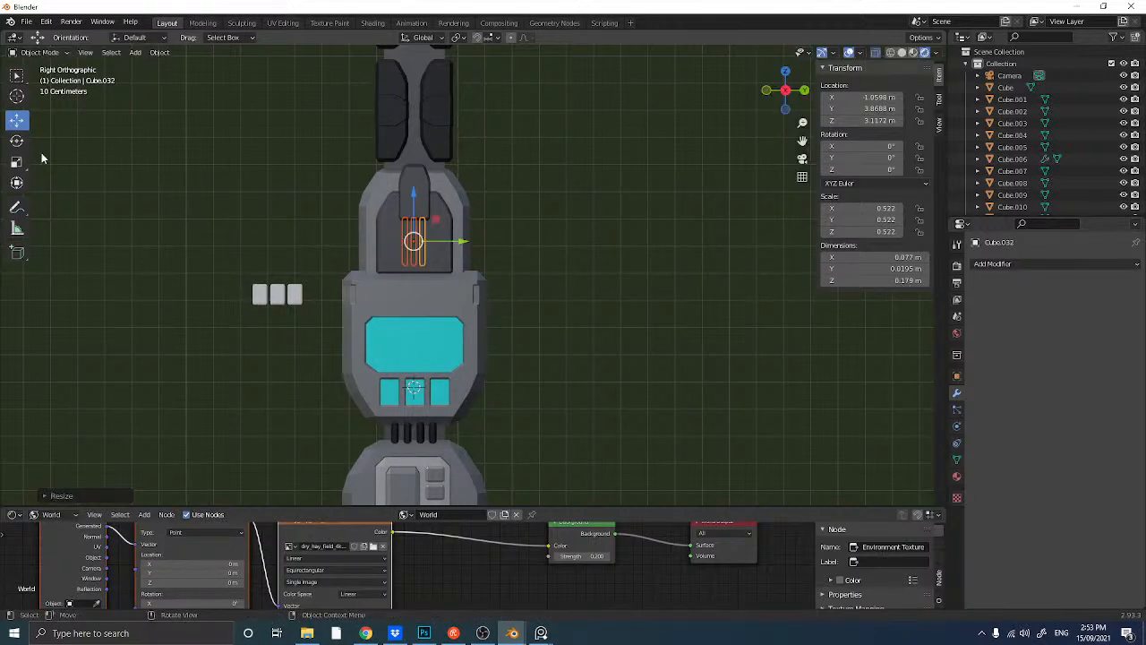
- Stretch the three bars in Z to about 0.343 m long and move them outward to about X -1.029 m
left_click(17, 161)
left_click_drag(414, 192, 417, 166)
middle_click_drag(418, 166, 342, 252)
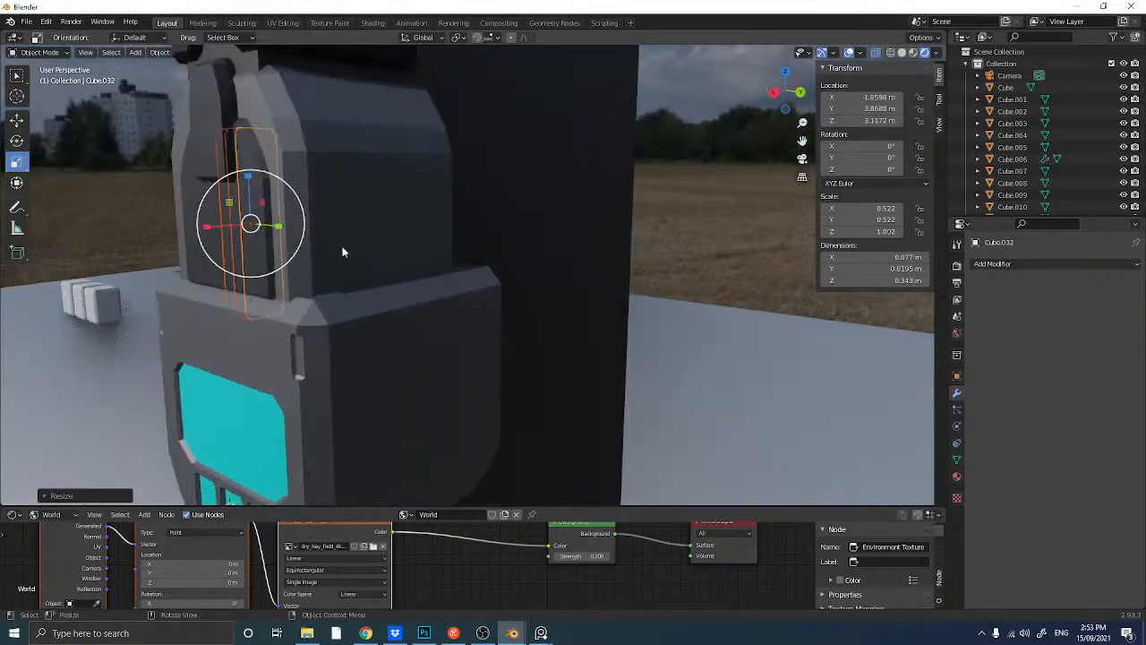
left_click(16, 120)
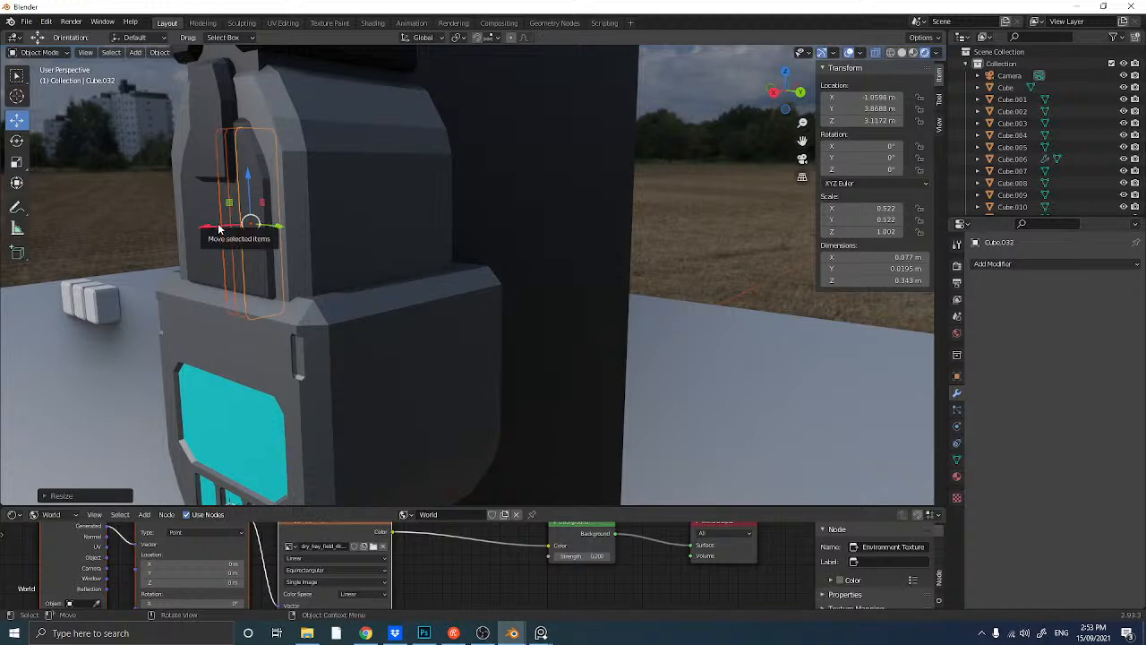
left_click_drag(218, 229, 200, 224)
middle_click_drag(113, 152, 184, 231)
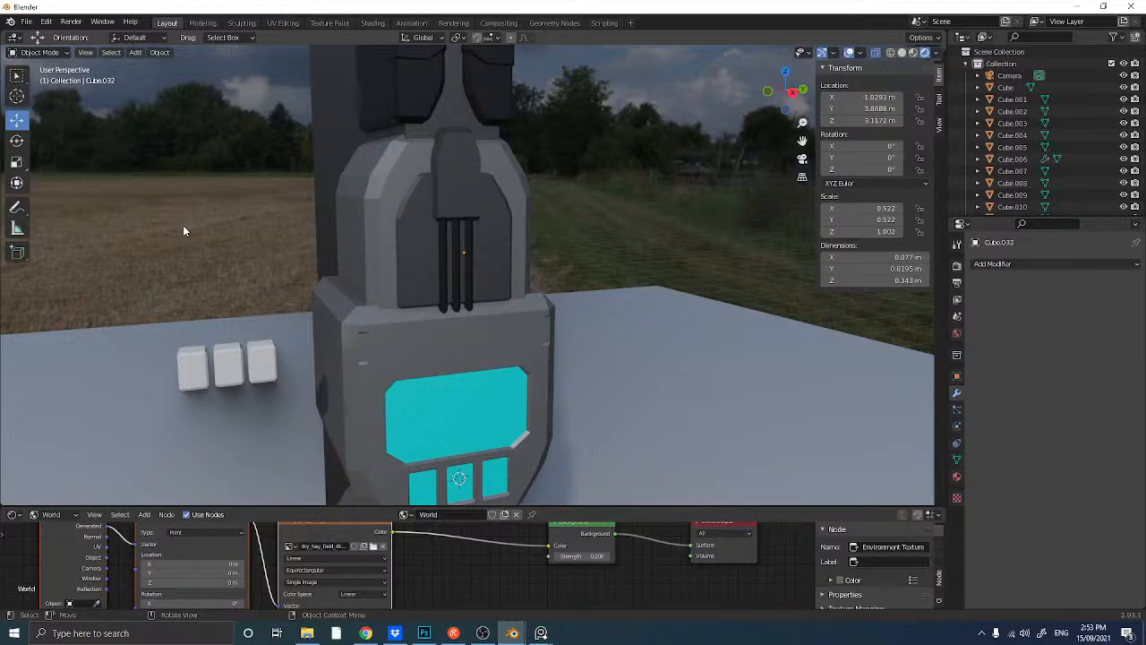
- Select the three thin bars on the upper inset and join them into one object
scroll(185, 249, "down", 3)
middle_click_drag(243, 326, 222, 335)
scroll(220, 324, "down", 4)
scroll(224, 336, "up", 4)
middle_click_drag(247, 373, 334, 174, "shift")
left_click(305, 166)
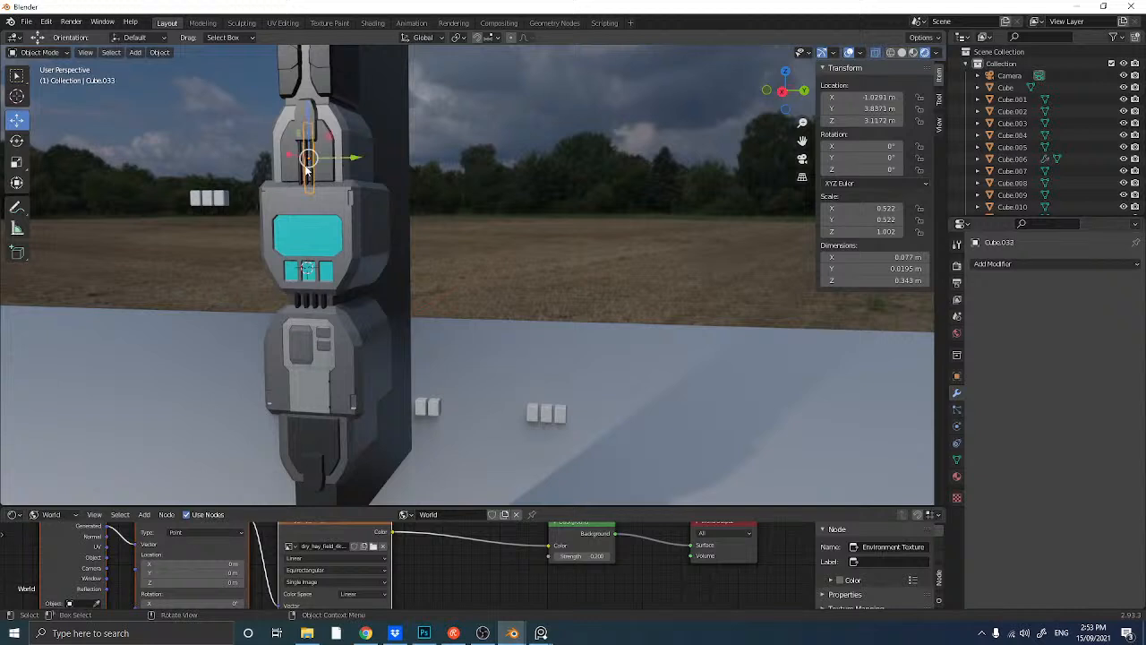
key("shift+d")
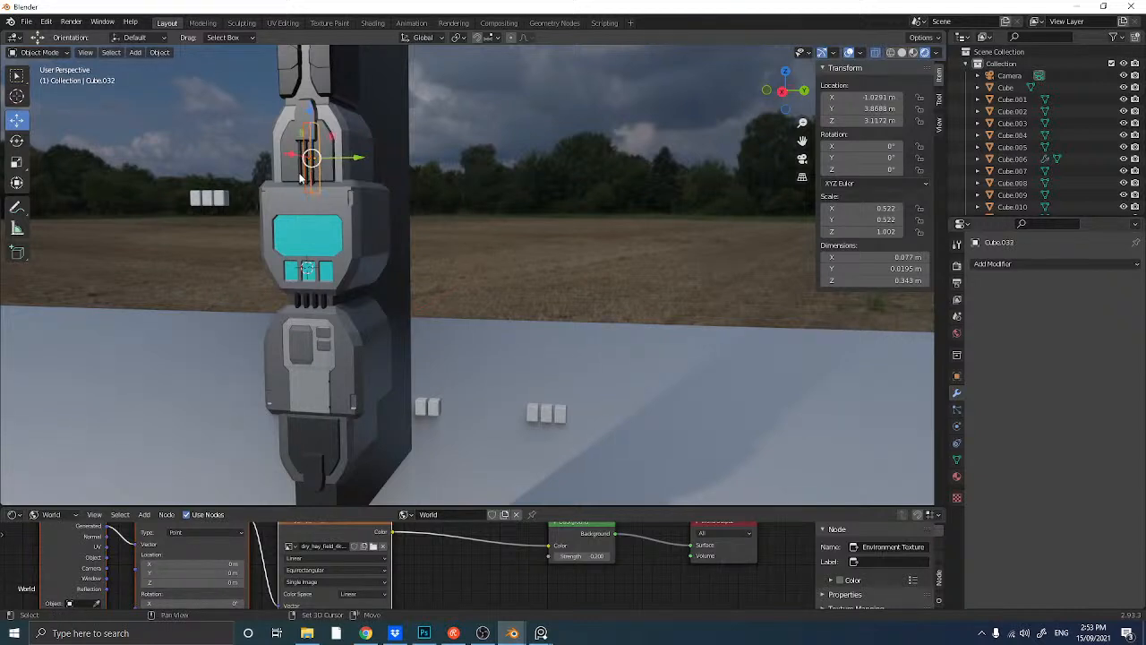
left_click(282, 191)
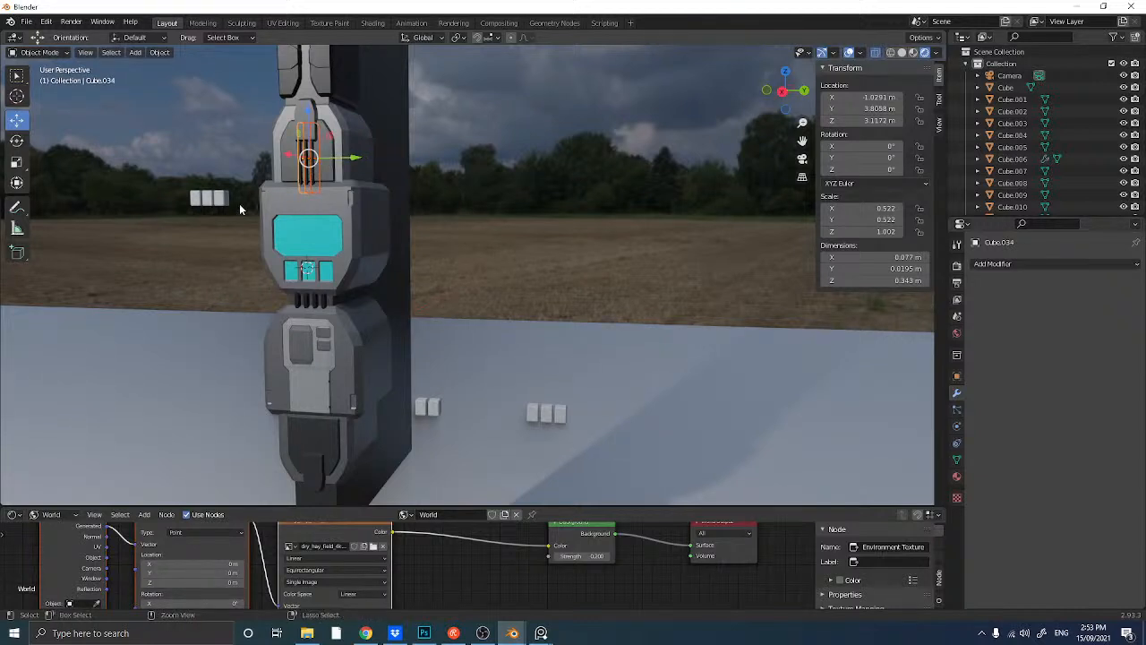
key("ctrl+j")
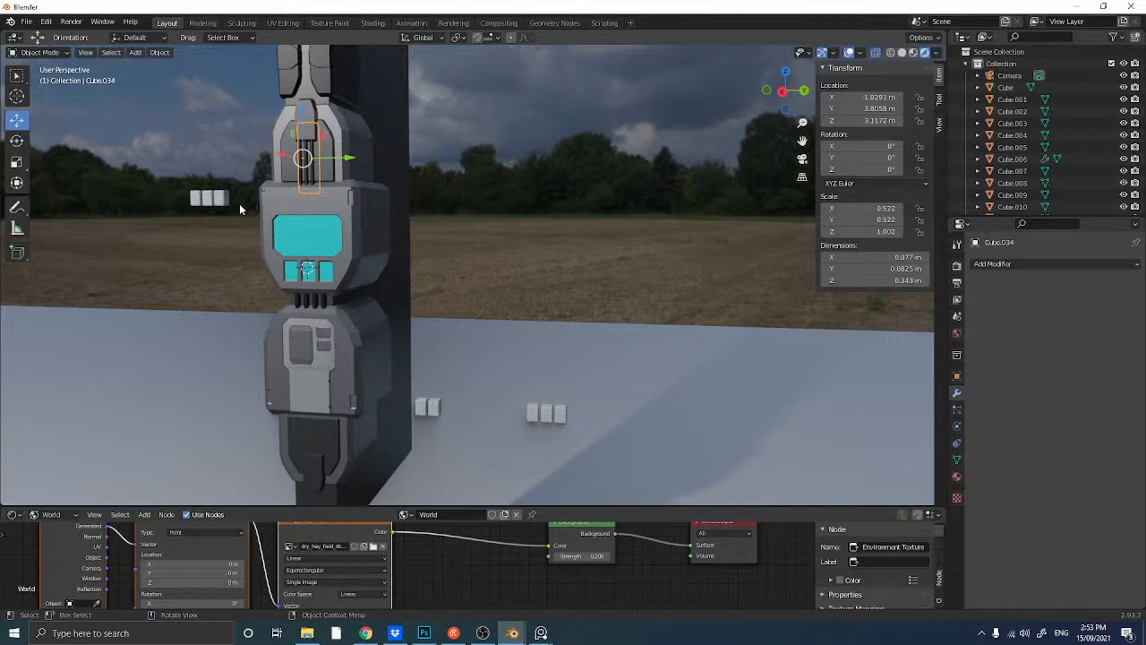
- Duplicate the joined bars and lower the copy to about Z 1.744 m on the bottom inset, leaving nothing selected
key("shift+d")
right_click(240, 208)
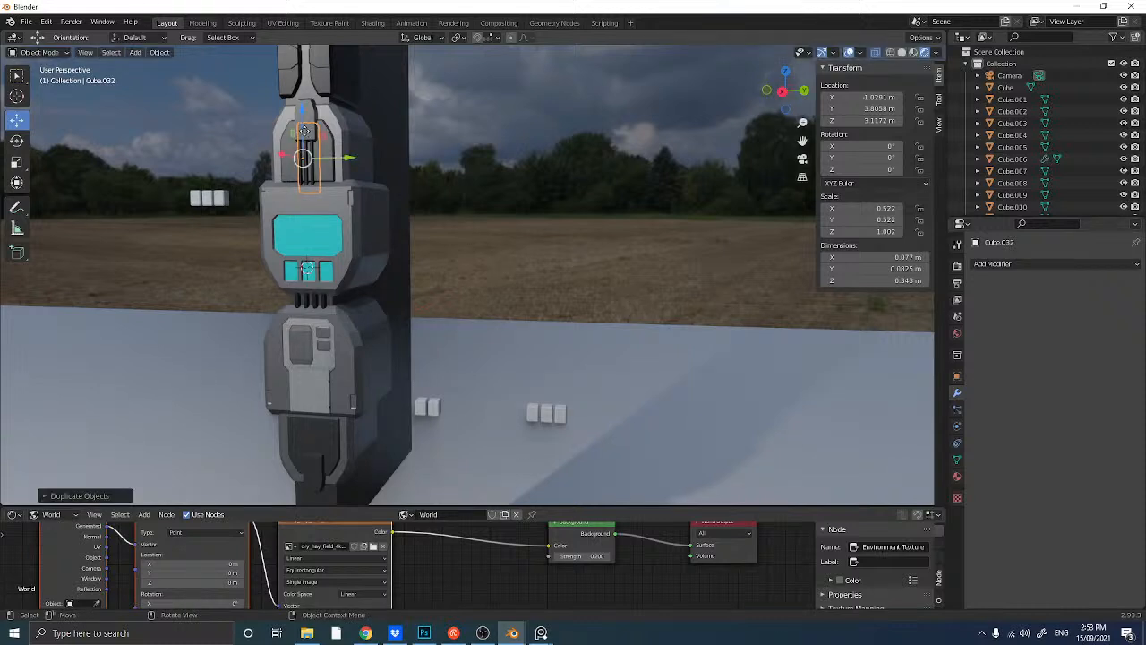
key("g")
key("z")
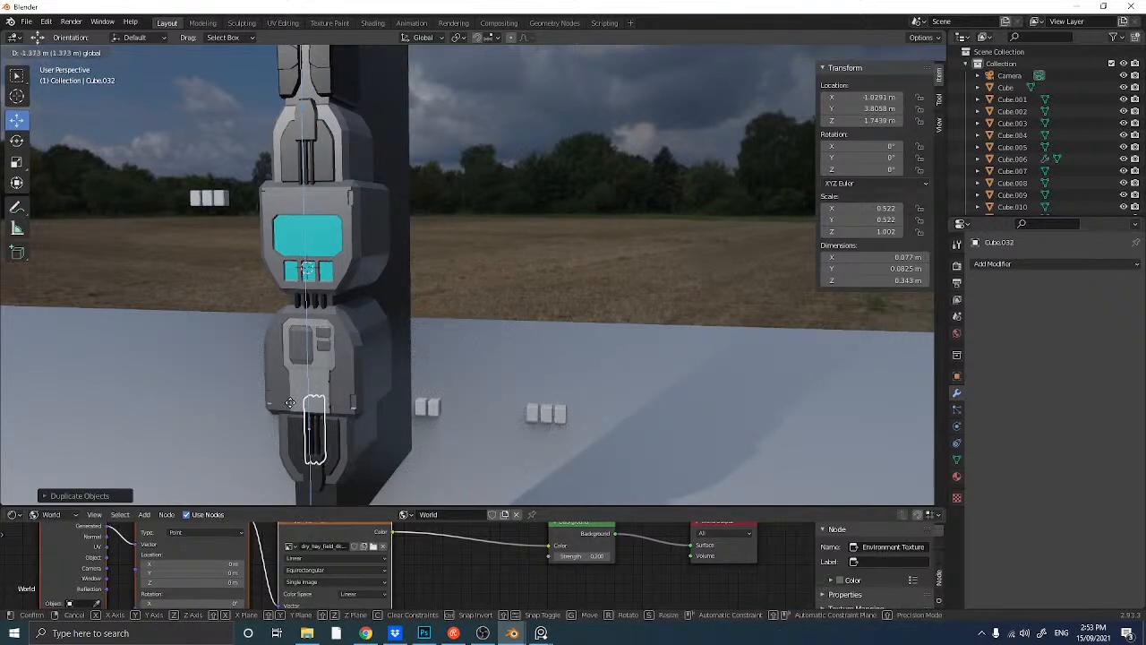
left_click(290, 403)
left_click(210, 203)
left_click(162, 259)
middle_click_drag(161, 258, 201, 274)
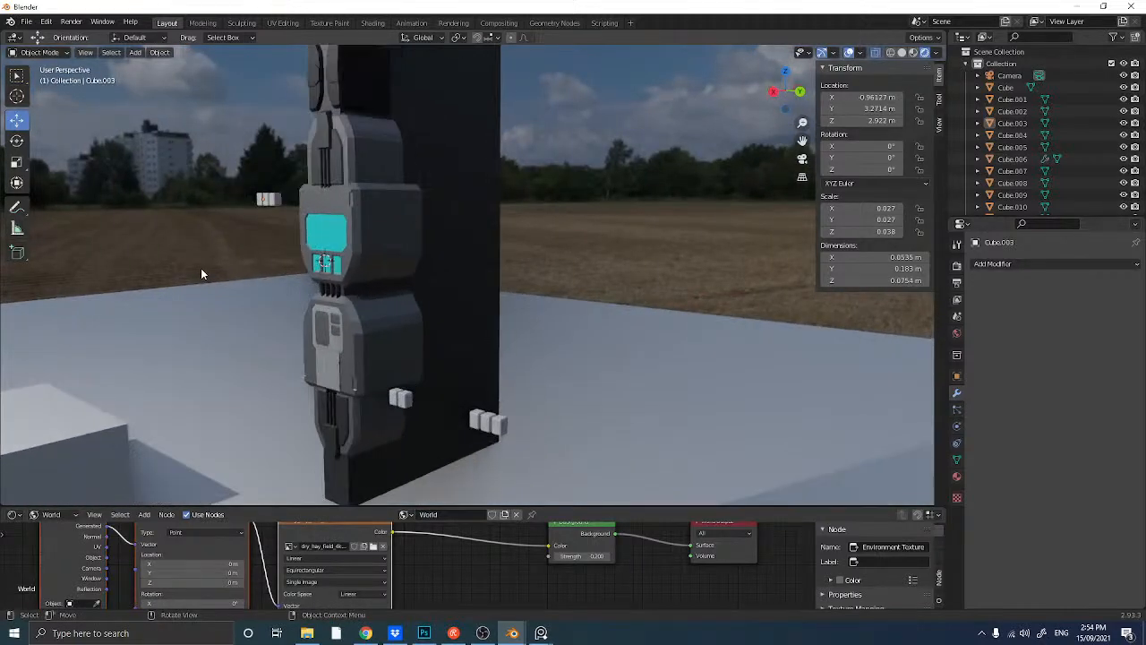
- Save the scene as props.blend in the Downloads folder
key("ctrl+s")
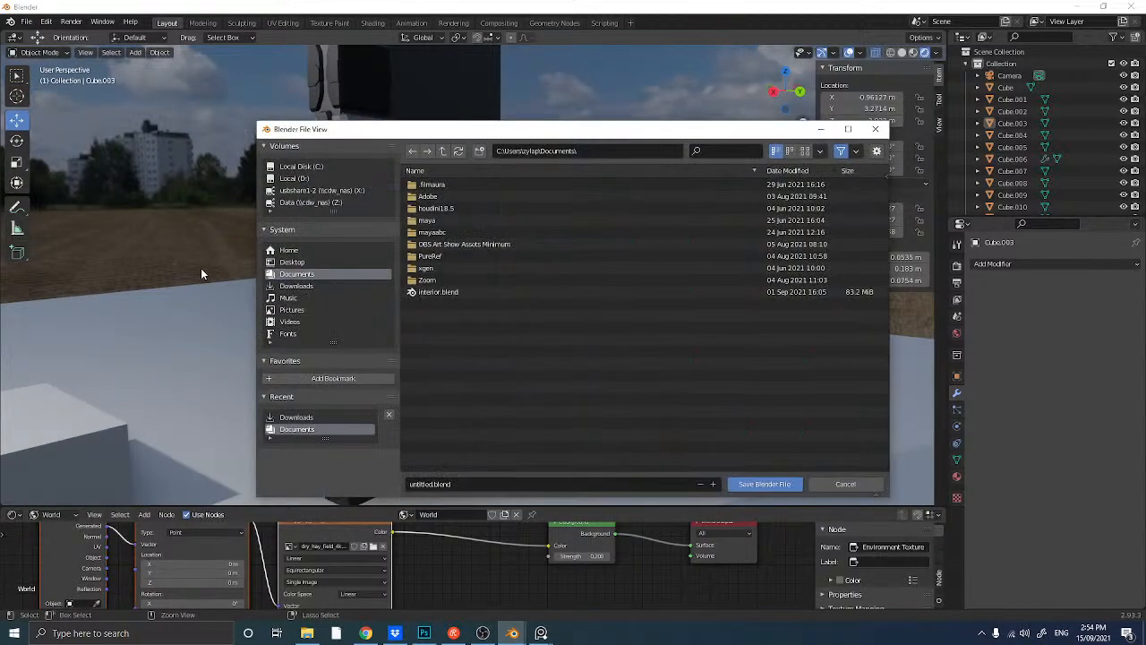
left_click(287, 287)
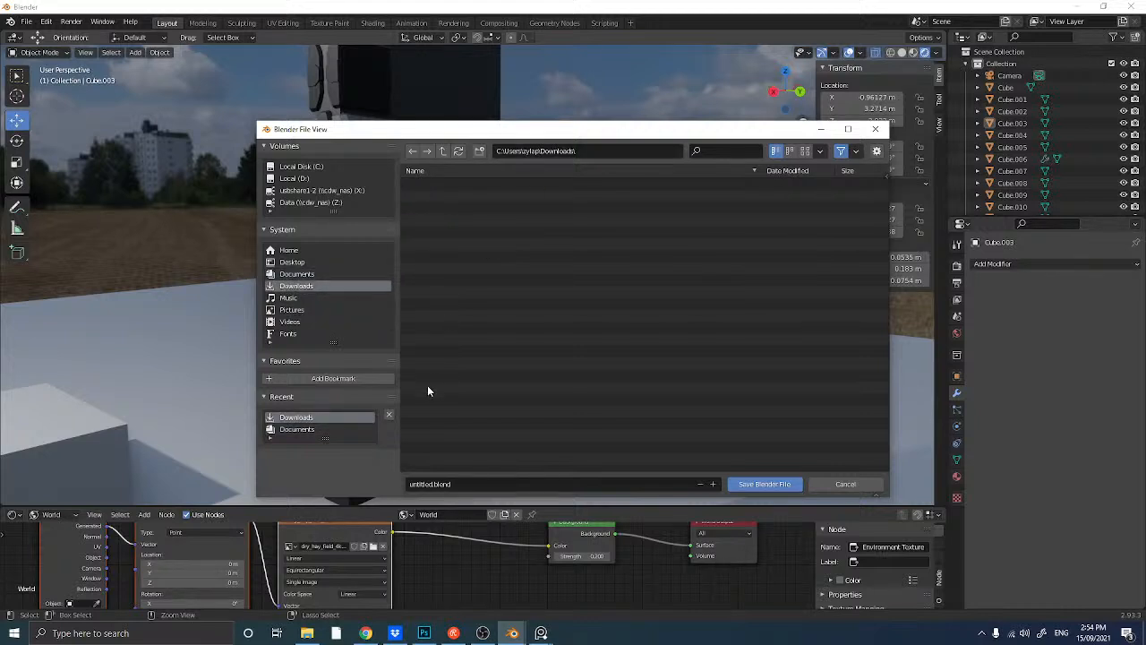
left_click(464, 486)
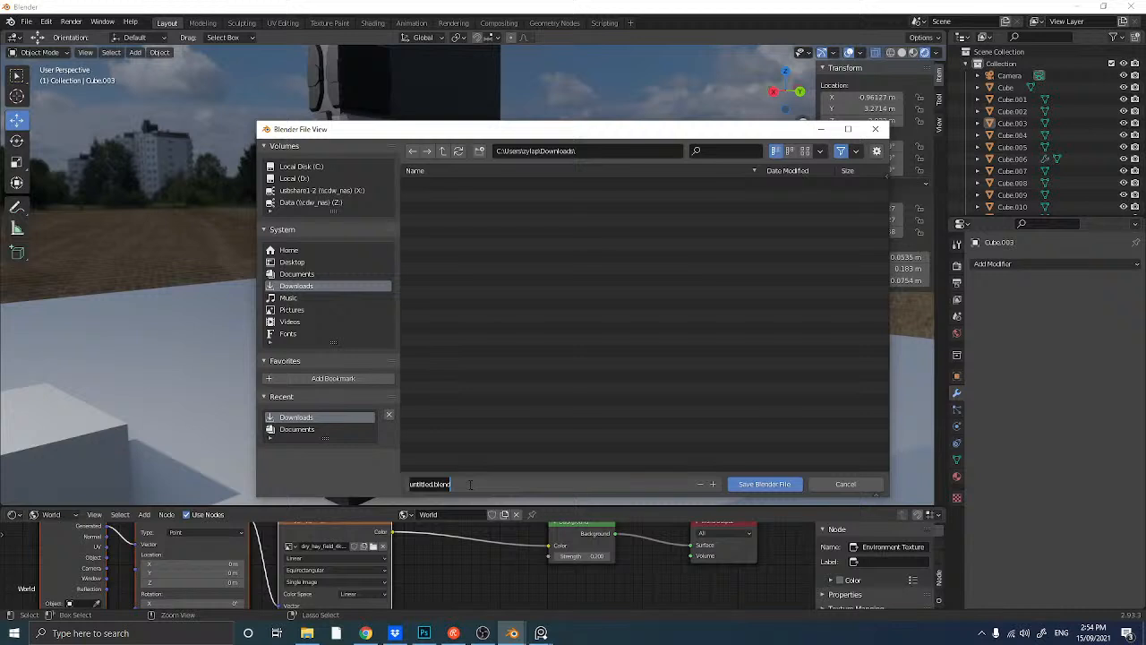
key("BackSpace")
key("Return")
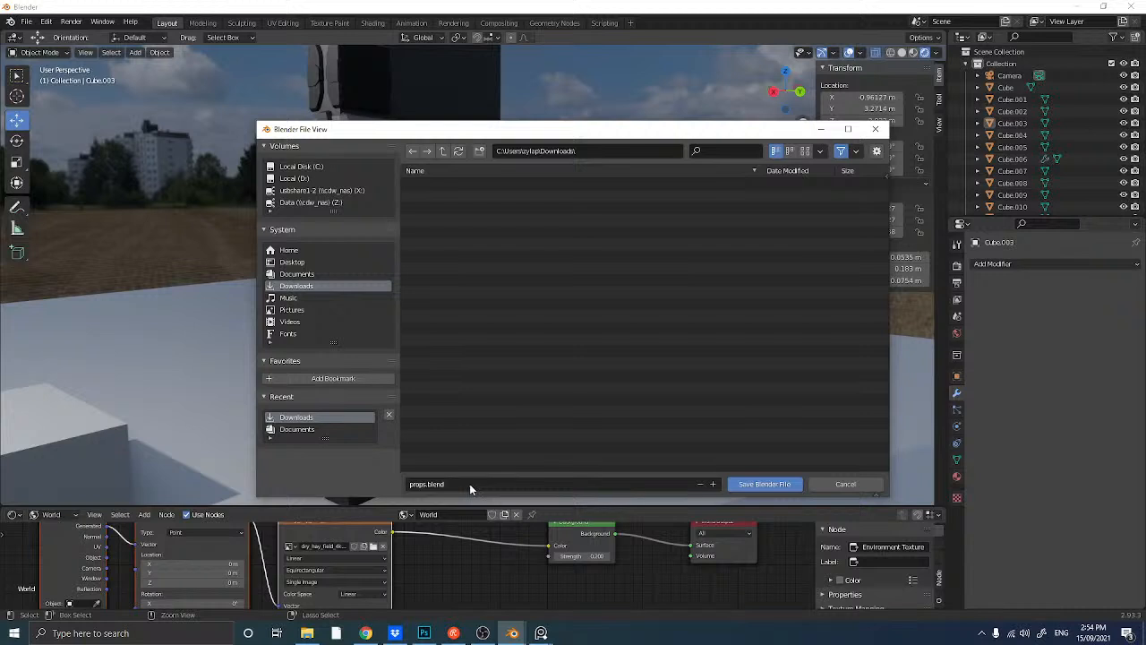
left_click(763, 484)
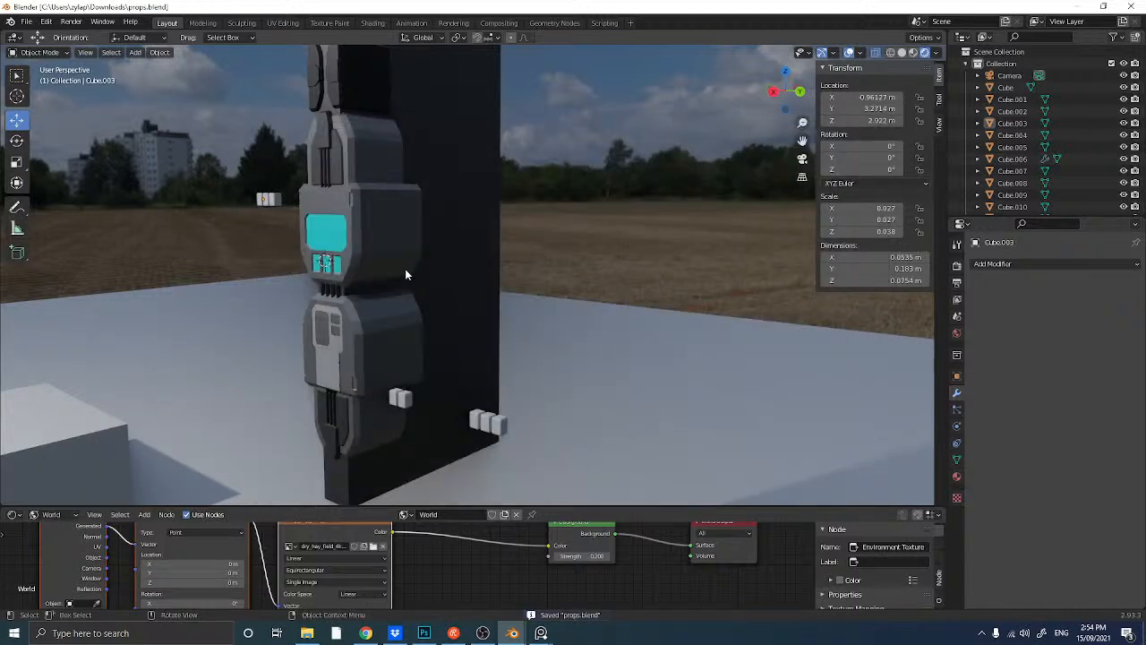
- Examine the detailed pillar's overall look from close up and from farther away
middle_click_drag(360, 277, 381, 290)
scroll(422, 286, "up", 2)
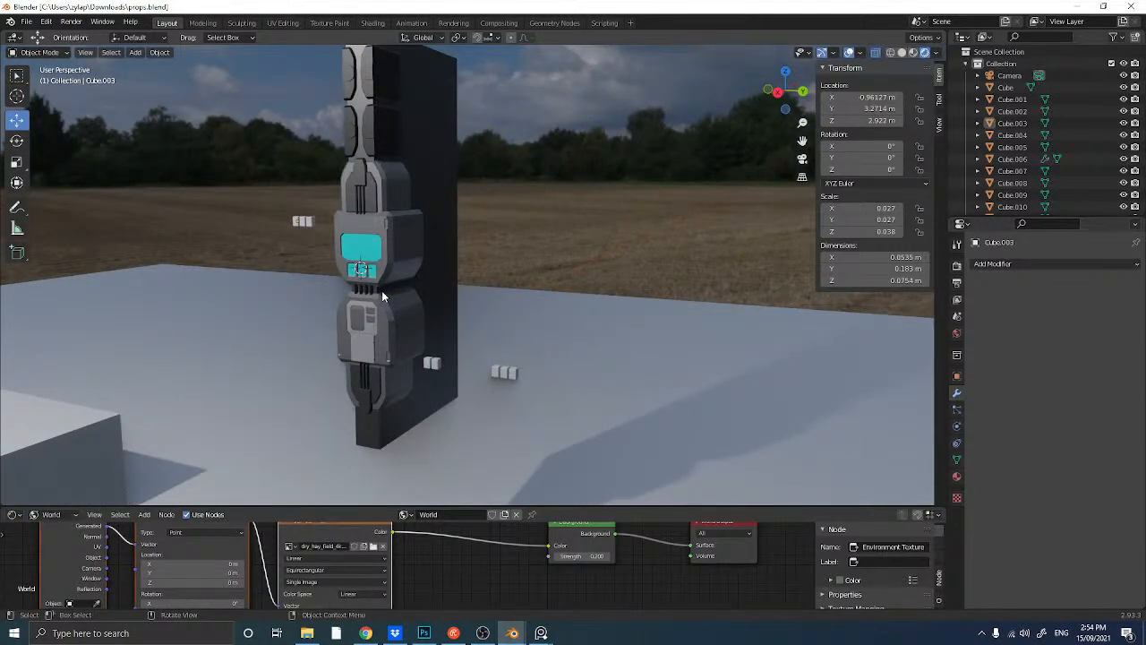
scroll(381, 290, "down", 2)
scroll(382, 290, "up", 3)
scroll(381, 290, "down", 4)
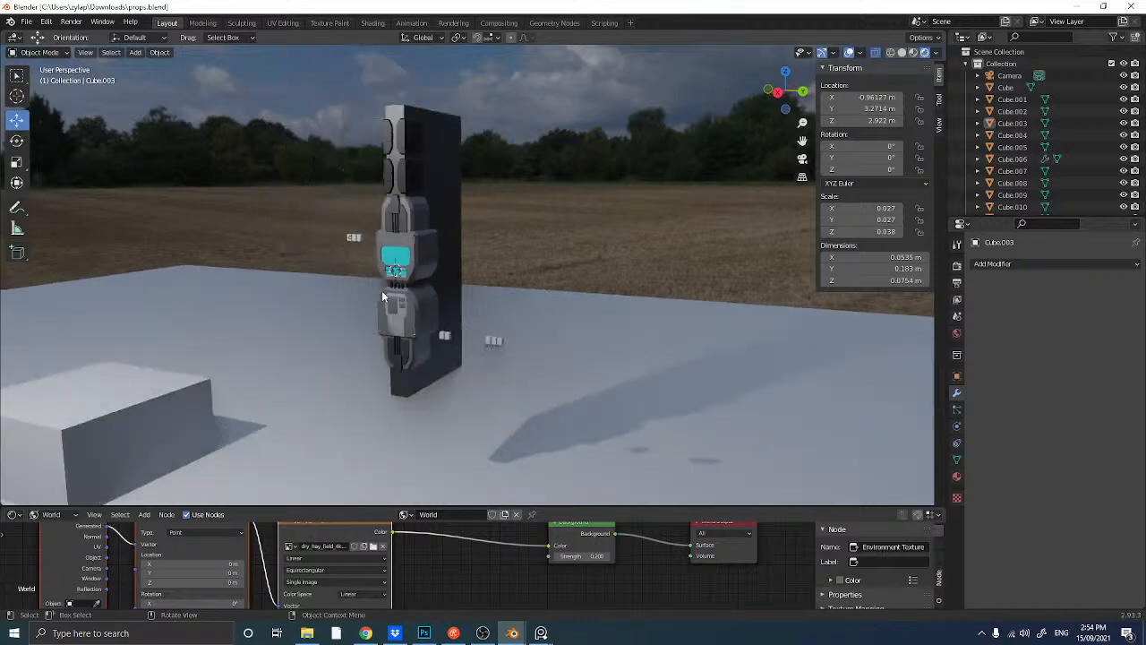
scroll(381, 290, "up", 2)
scroll(381, 290, "down", 2)
scroll(381, 291, "up", 4)
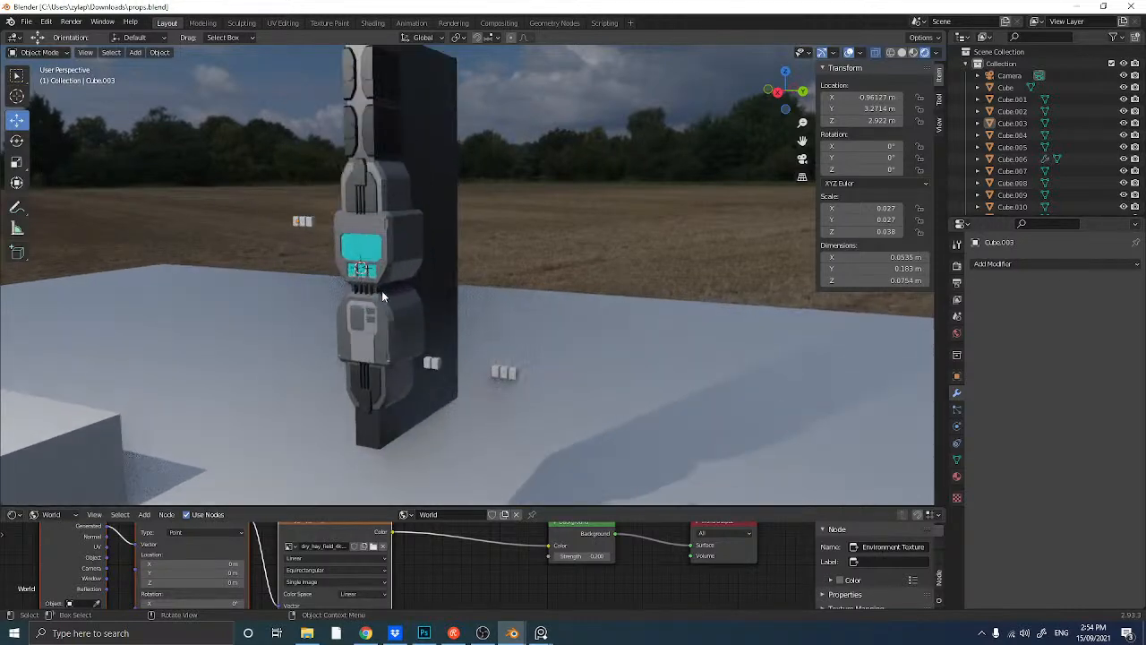
- Switch to Photoshop and open UI_graphics.psd from the Downloads folder
scroll(382, 290, "down", 1)
left_click(424, 633)
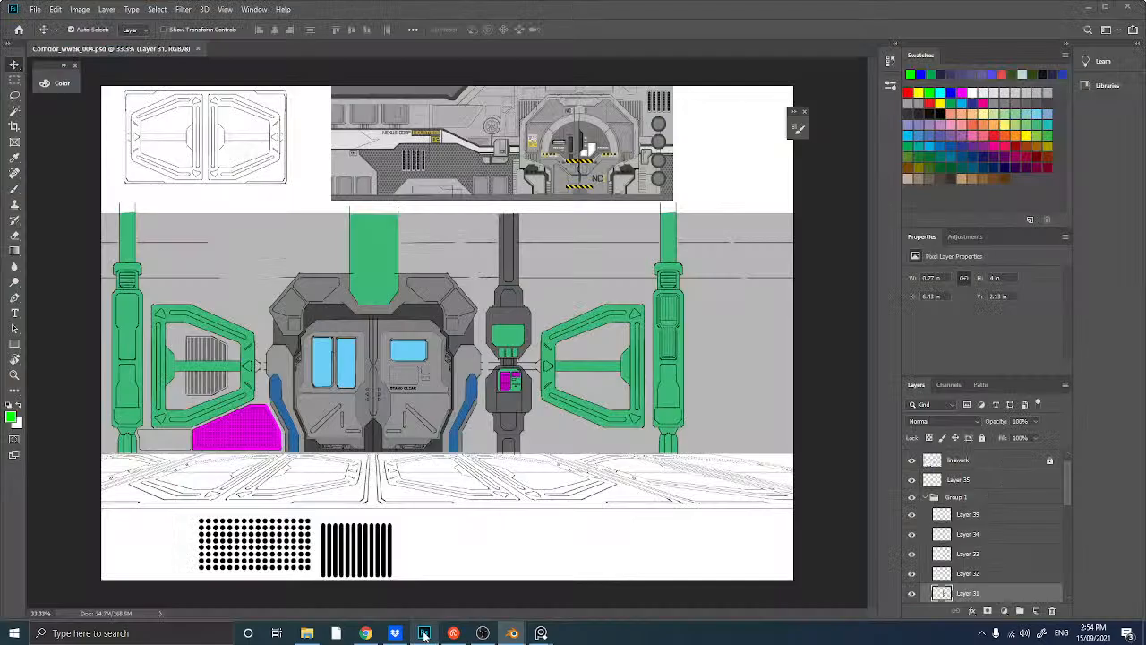
left_click(34, 10)
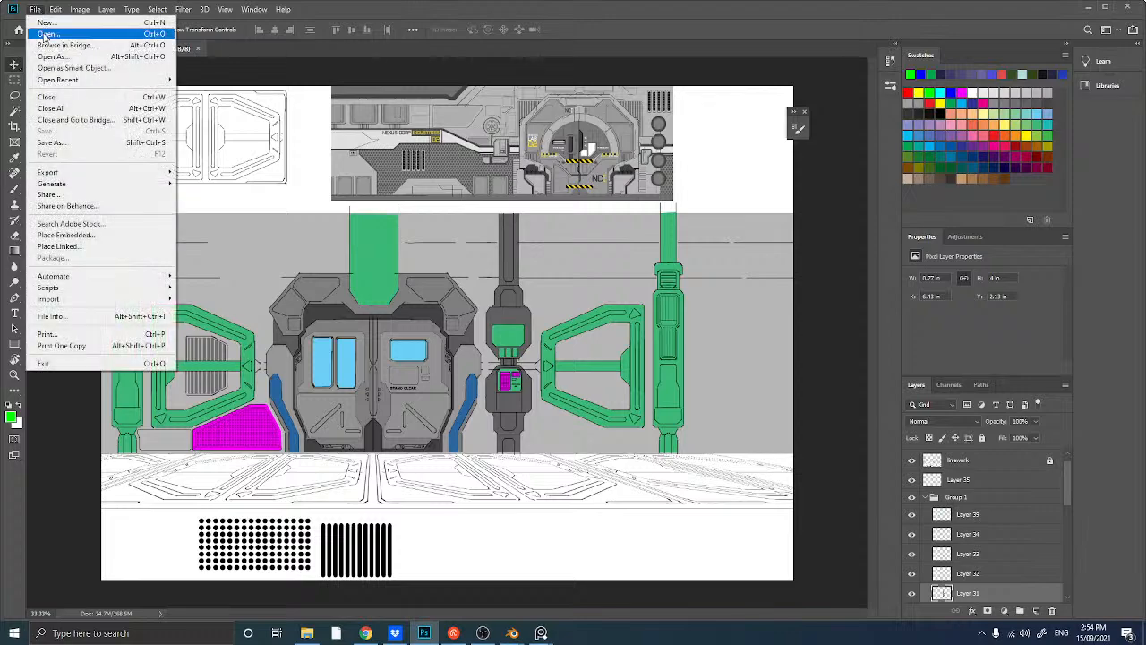
left_click(54, 33)
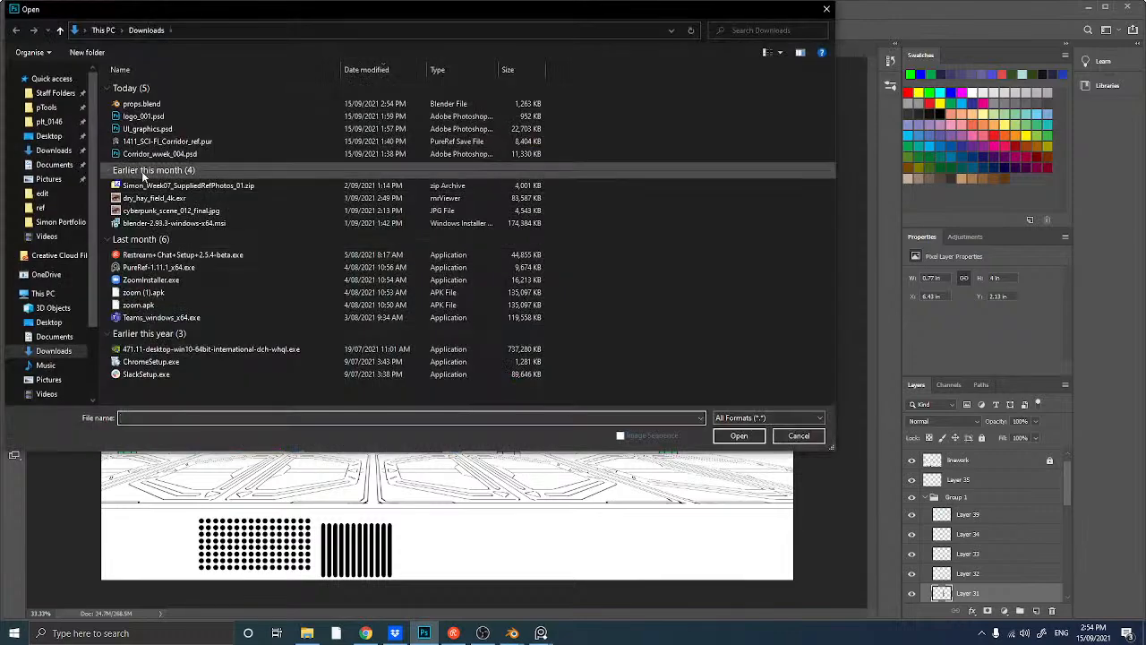
double_click(141, 128)
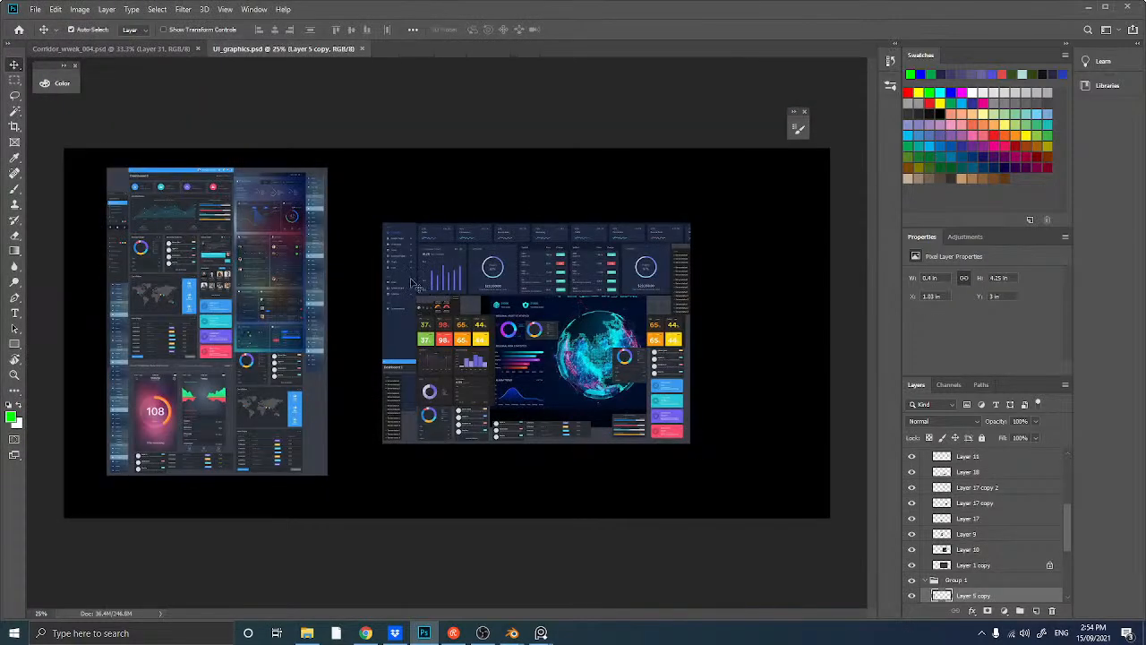
- Examine the dashboard graphics up close and compare them with the pillar's cyan screens in Blender
key("z")
left_click(324, 304)
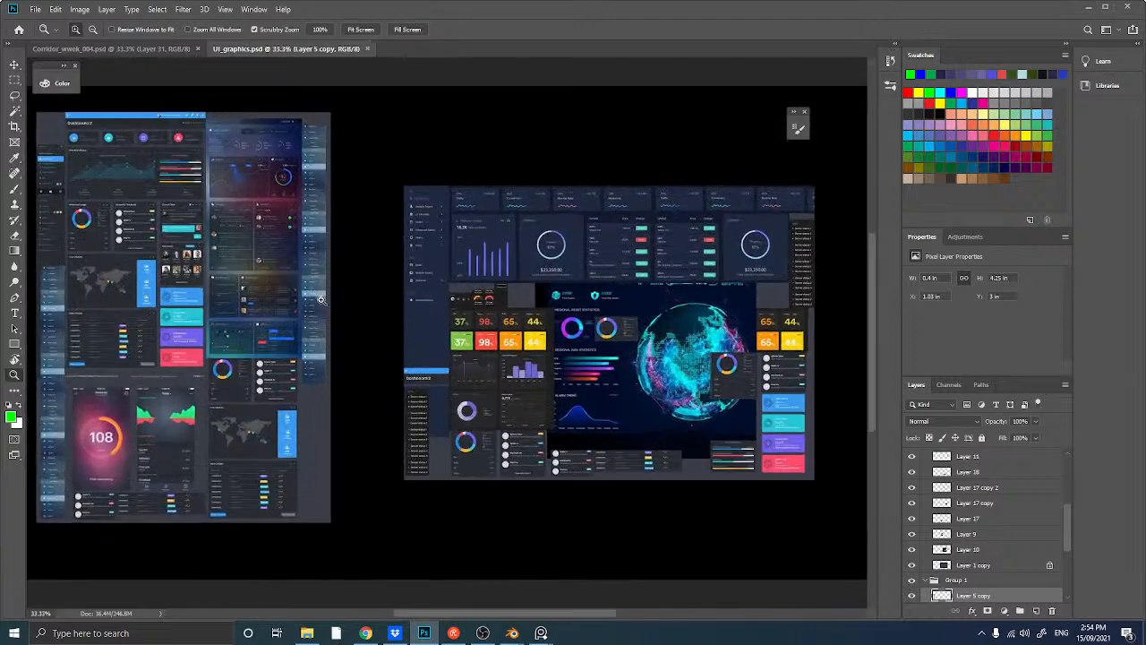
left_click(324, 304)
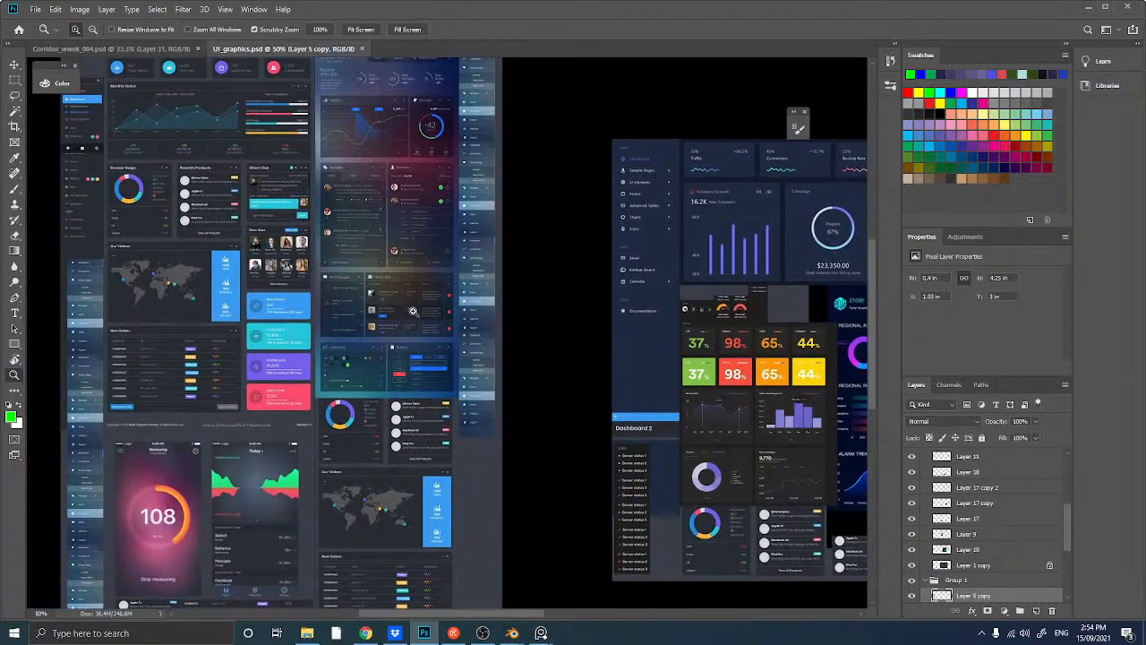
left_click_drag(412, 310, 514, 356)
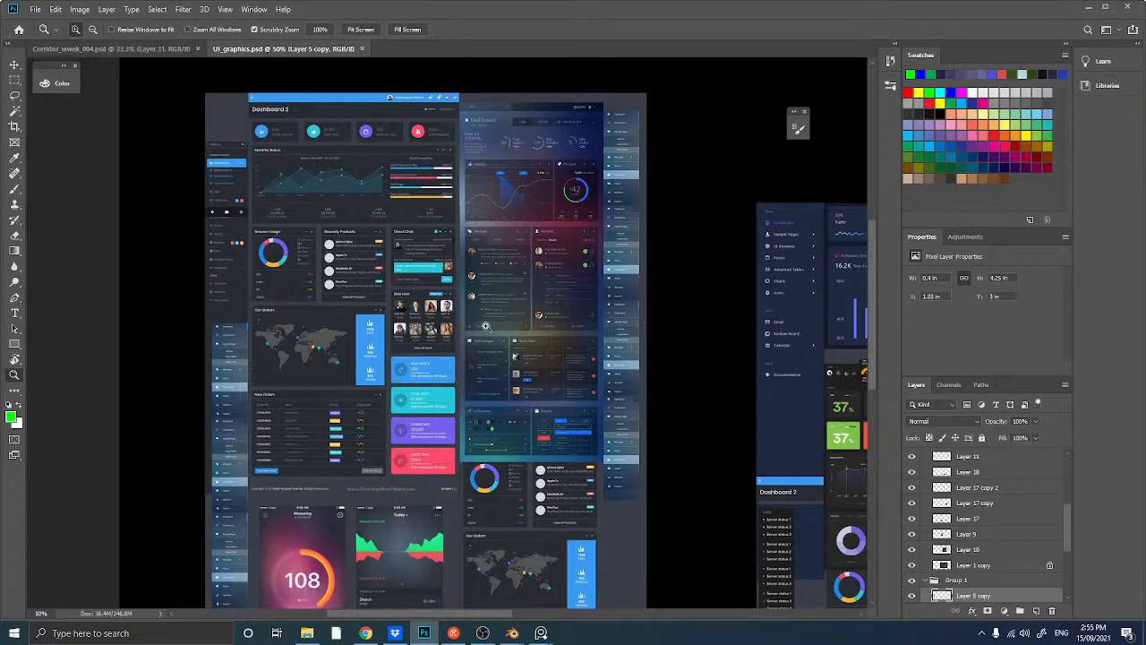
key("alt+Tab")
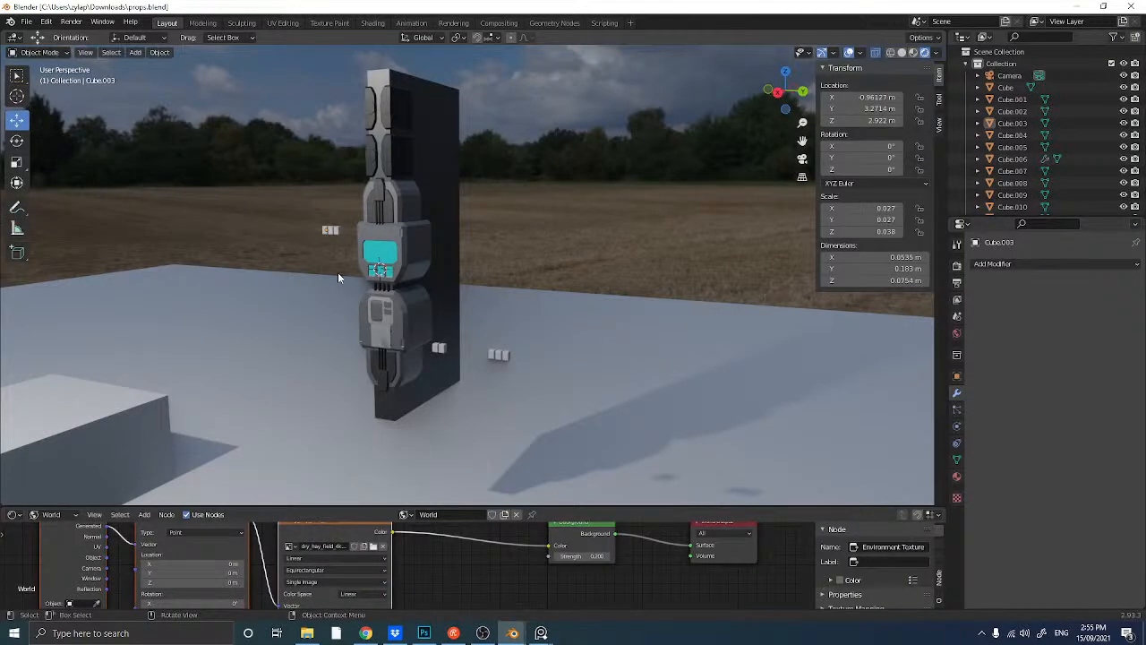
middle_click_drag(338, 272, 395, 265)
scroll(395, 264, "up", 5)
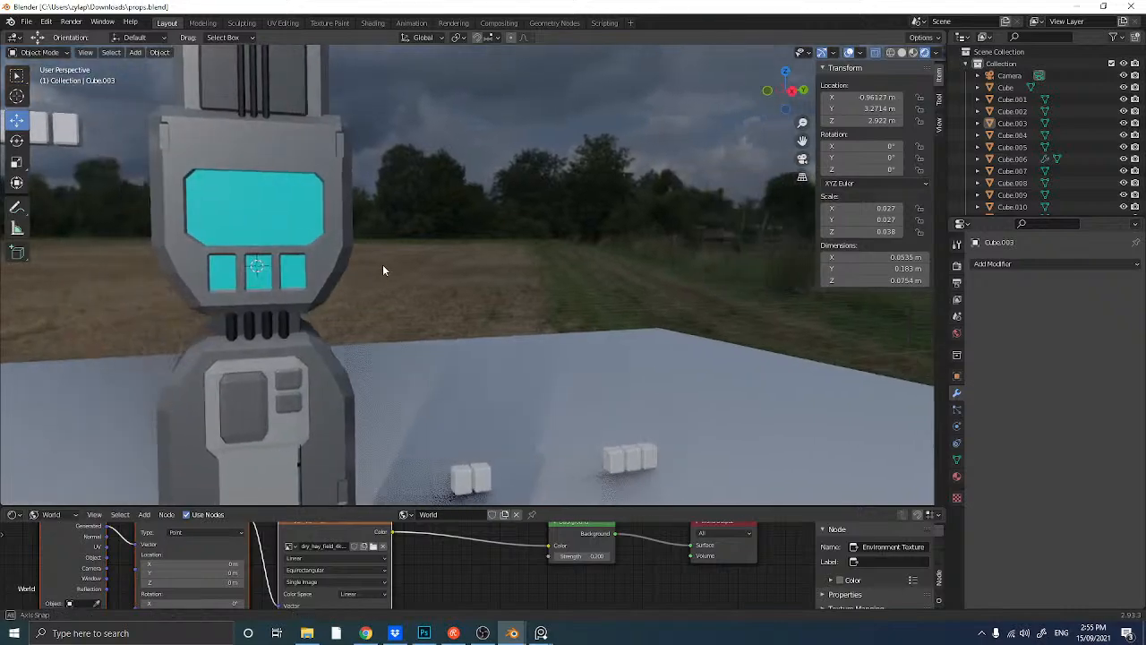
key("alt+Tab")
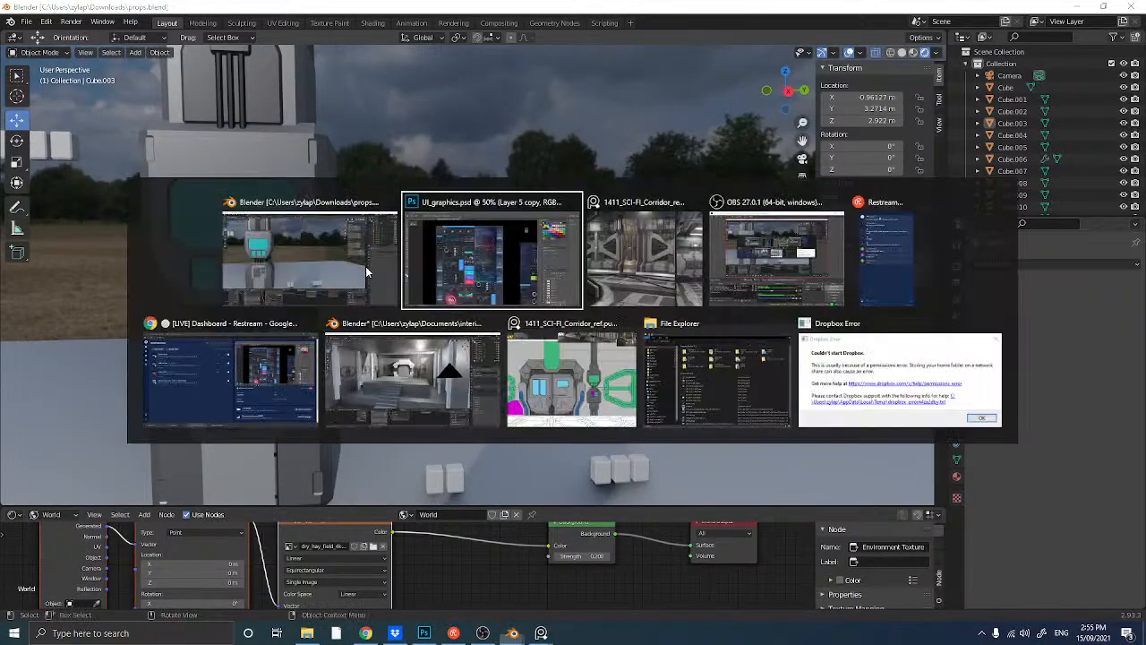
scroll(391, 284, "down", 1)
scroll(391, 287, "up", 1)
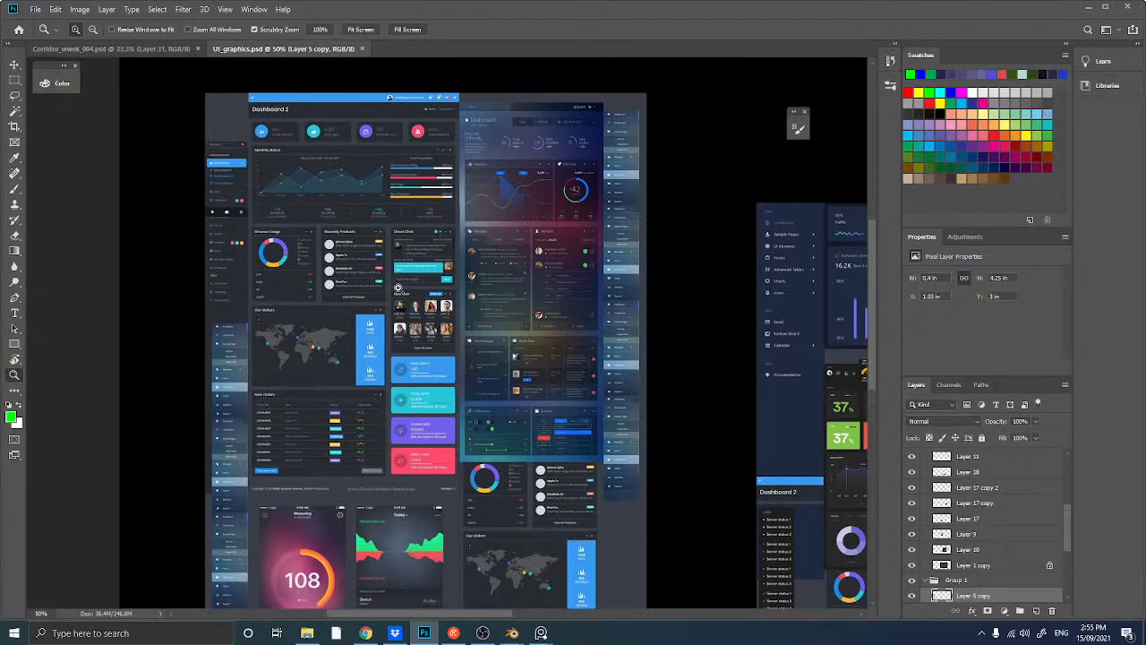
scroll(402, 293, "down", 3, "alt")
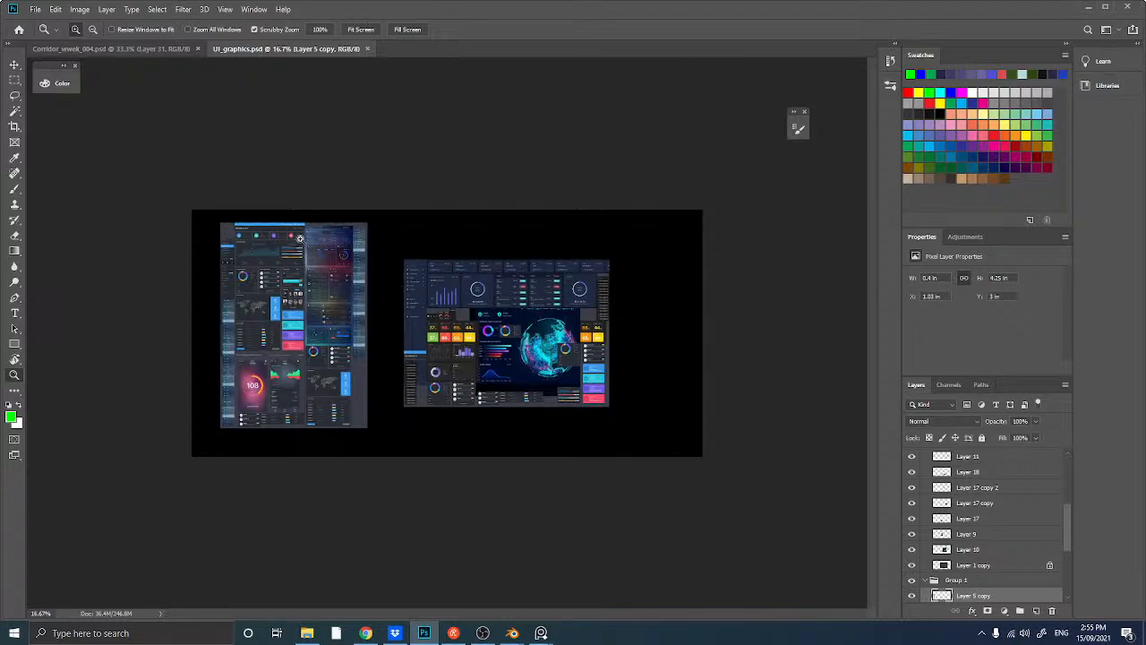
- Save a JPEG copy of the graphics as UI_graphics.jpg in the Downloads folder at quality 10
key("ctrl+shift+s")
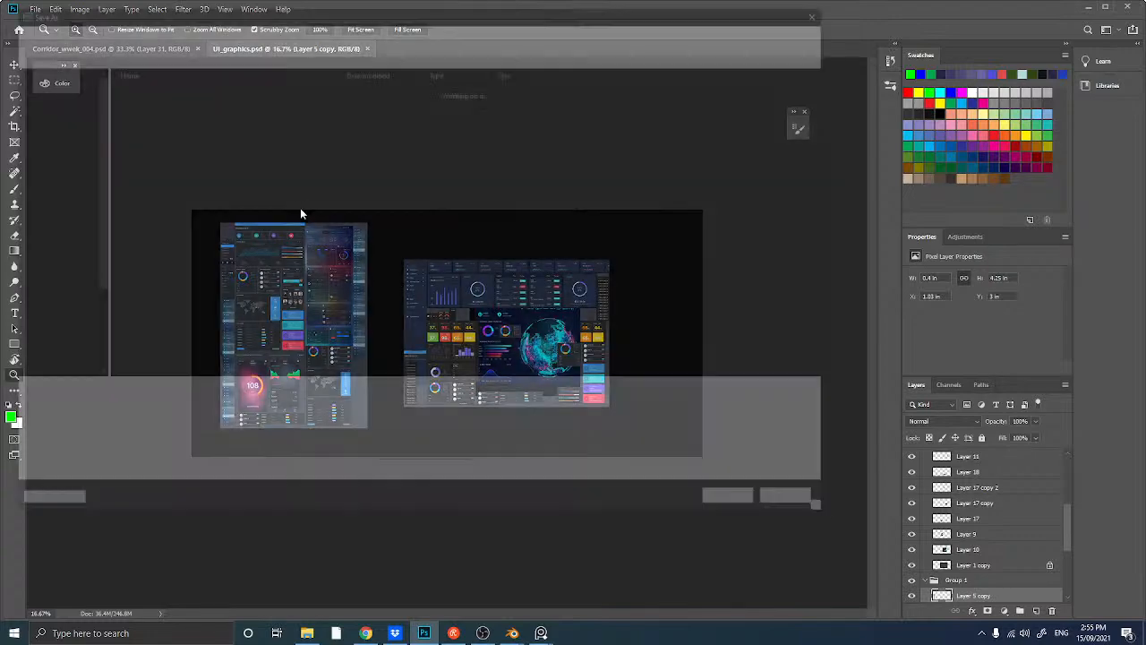
left_click(164, 409)
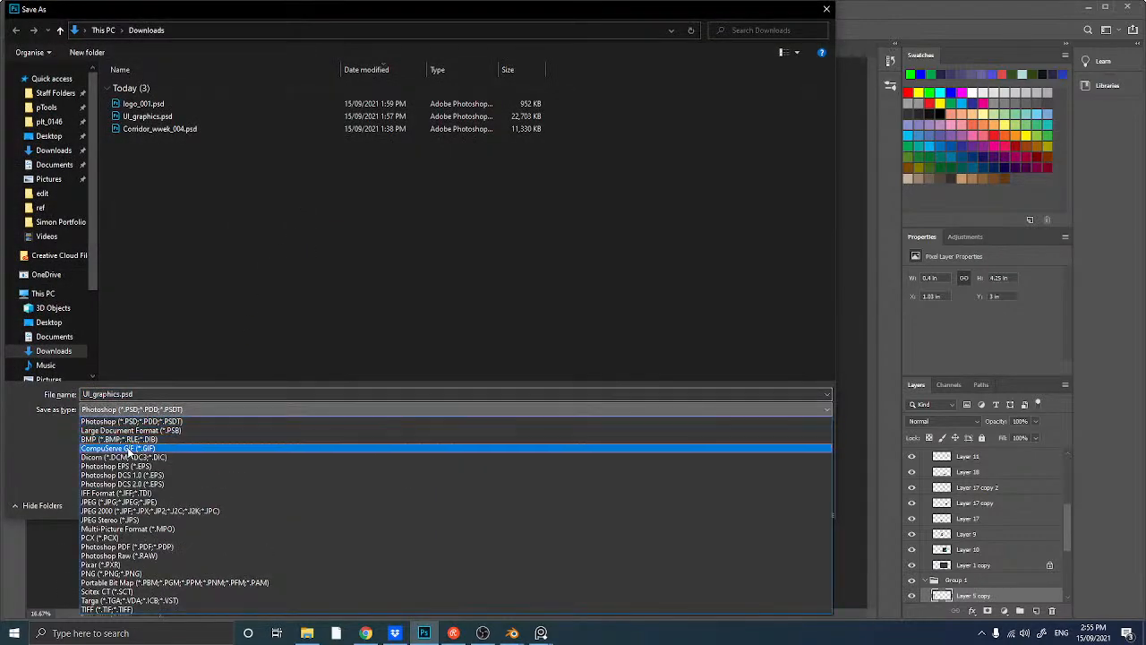
left_click(125, 504)
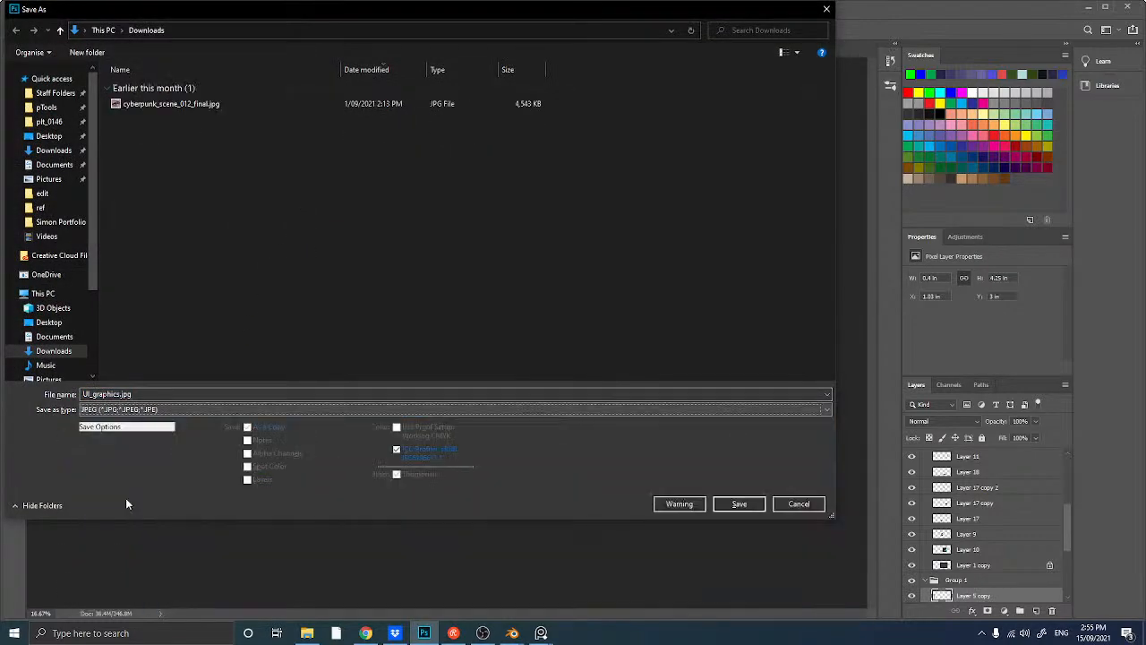
left_click(736, 504)
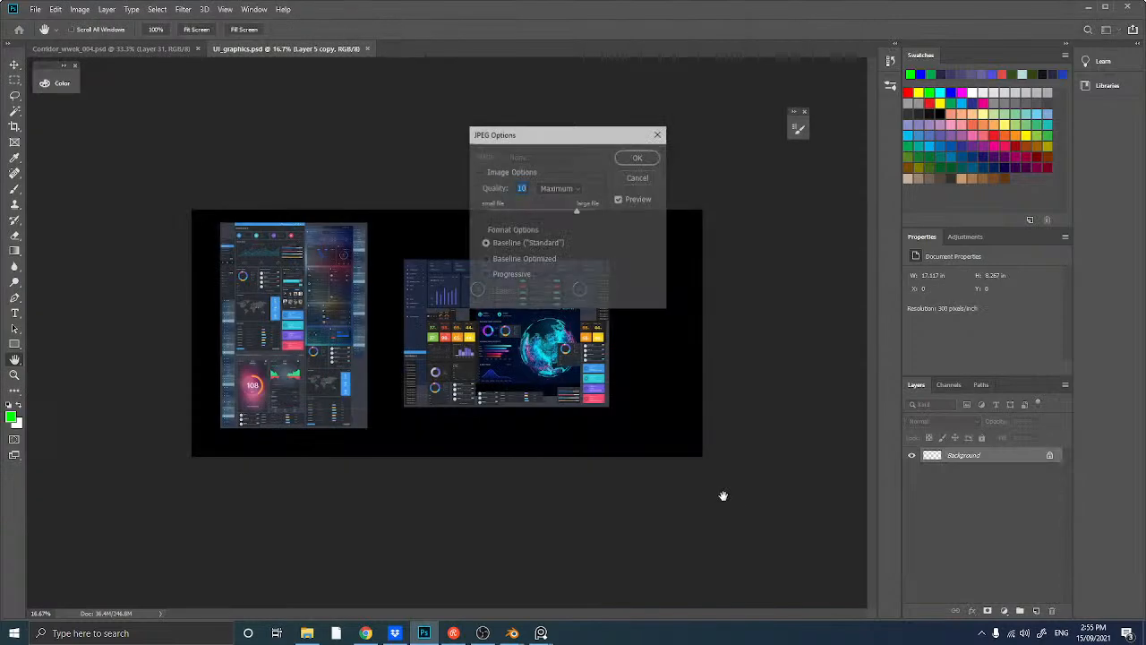
left_click(639, 157)
key("z")
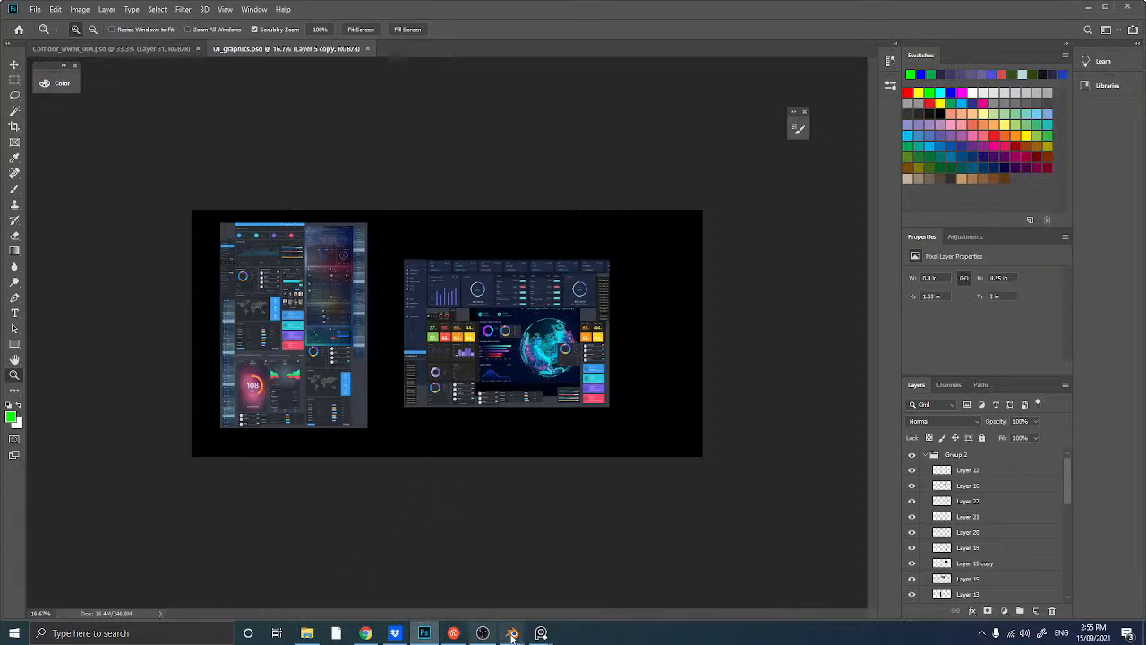
- Switch back to the props.blend scene in Blender and enter Edit Mode on the pillar block holding the cyan screens
mouse_move(512, 633)
left_click(565, 584)
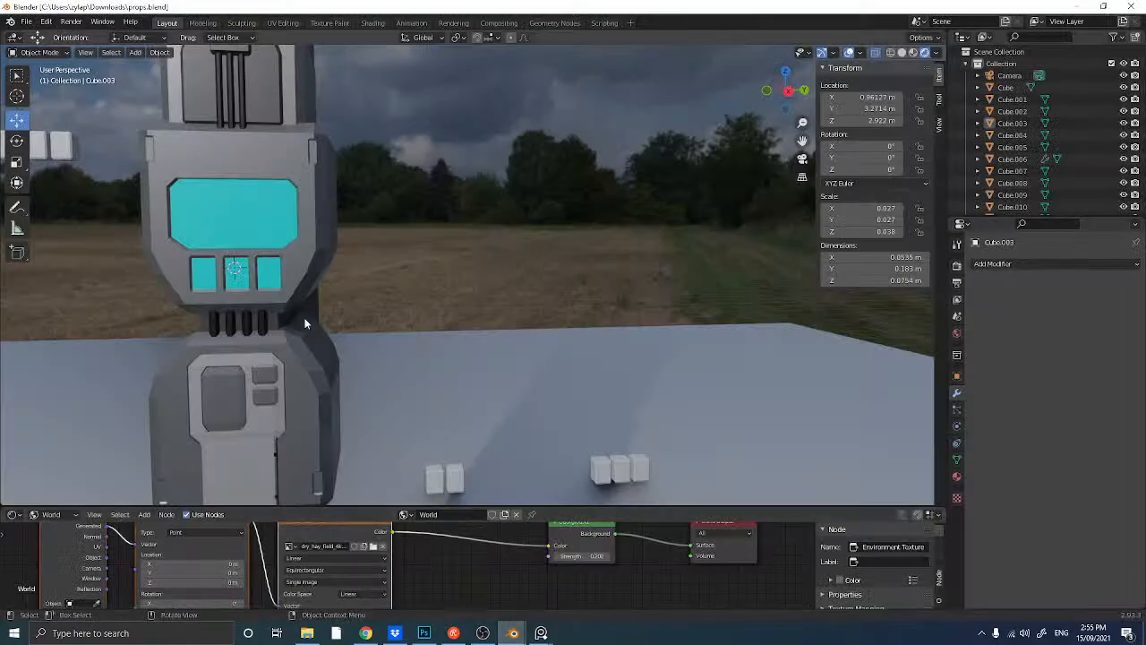
middle_click_drag(293, 330, 353, 260)
scroll(406, 274, "up", 2)
left_click(389, 258)
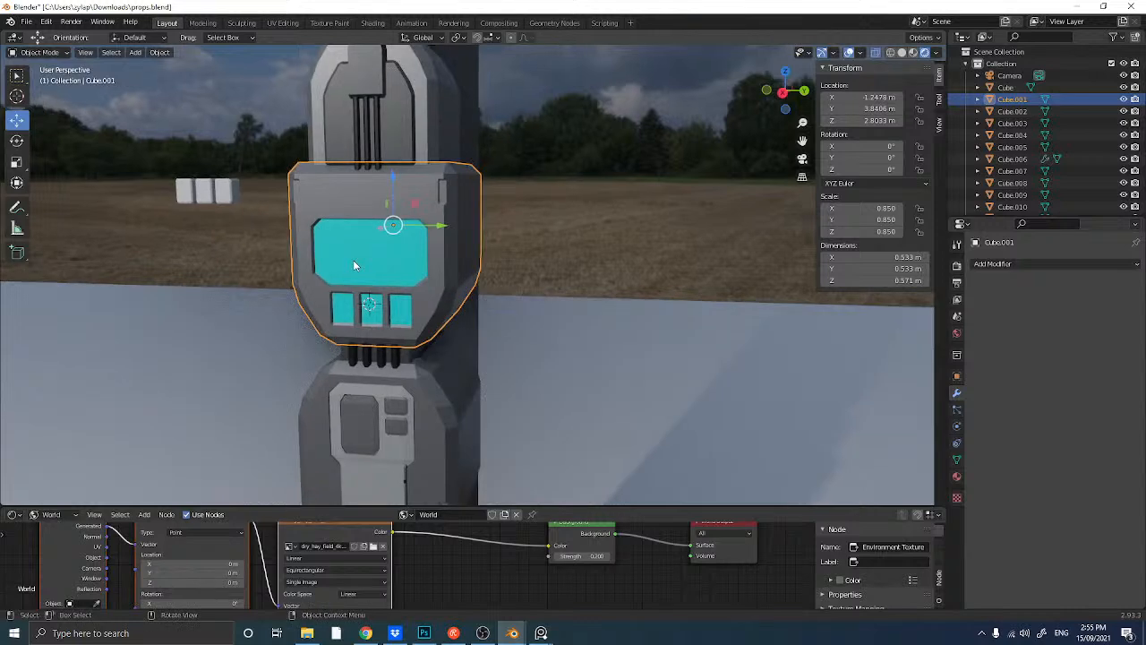
key("Tab")
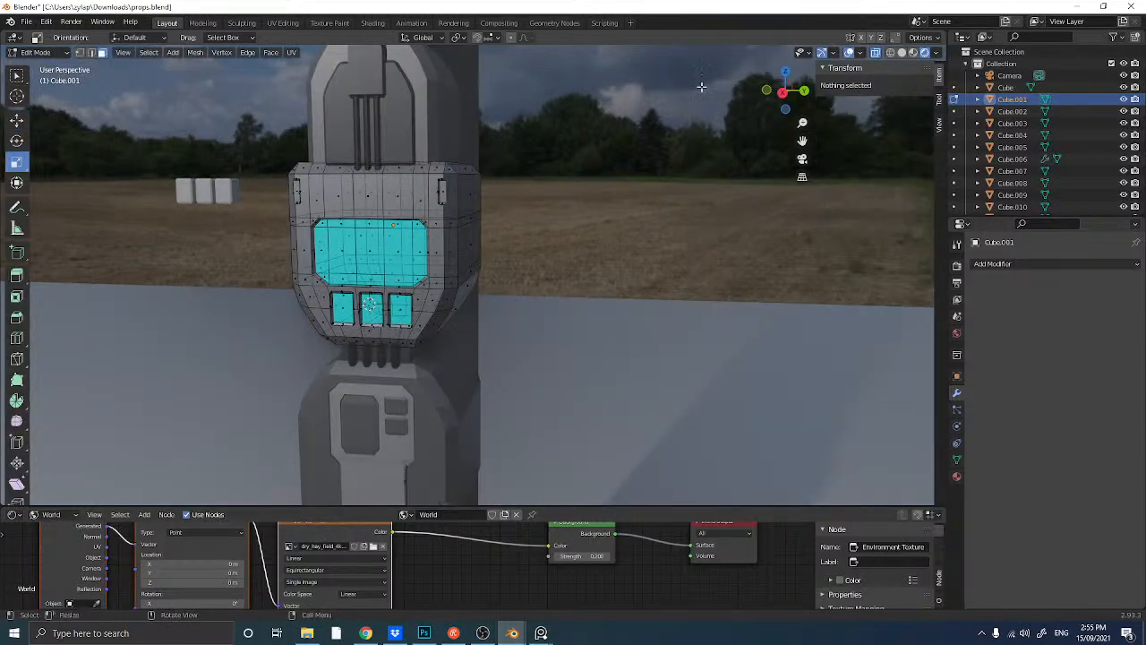
scroll(339, 315, "up", 2)
middle_click_drag(338, 315, 277, 183)
- Select all faces of the large cyan screen and the three small screens below it
left_click(278, 190)
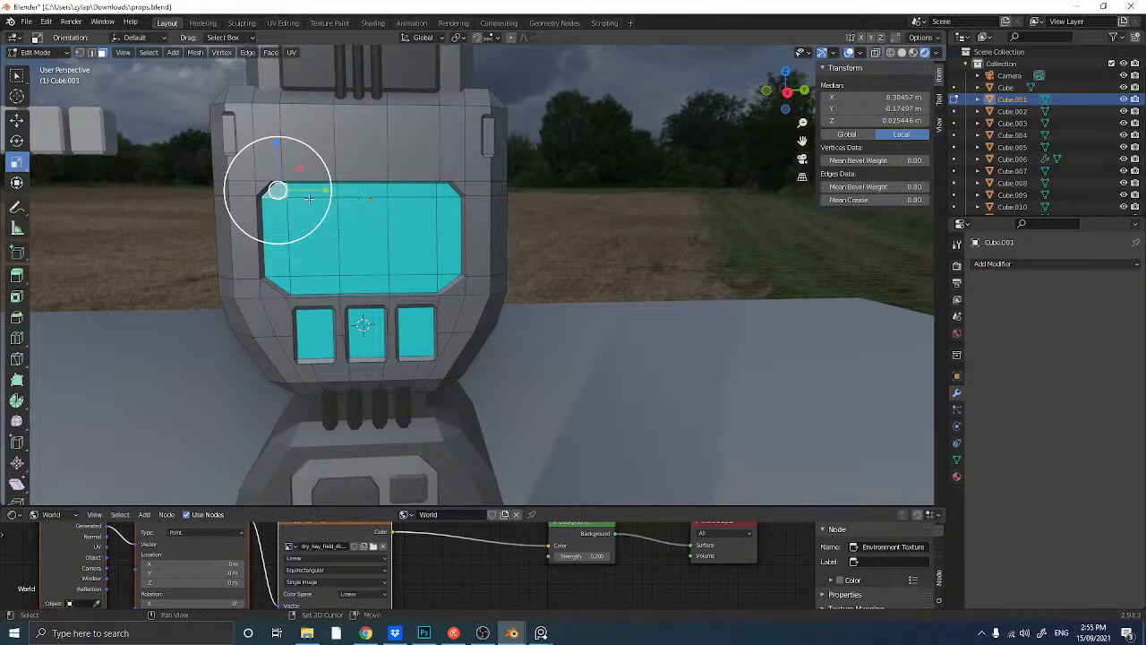
left_click(318, 195, "shift")
left_click(360, 195, "shift")
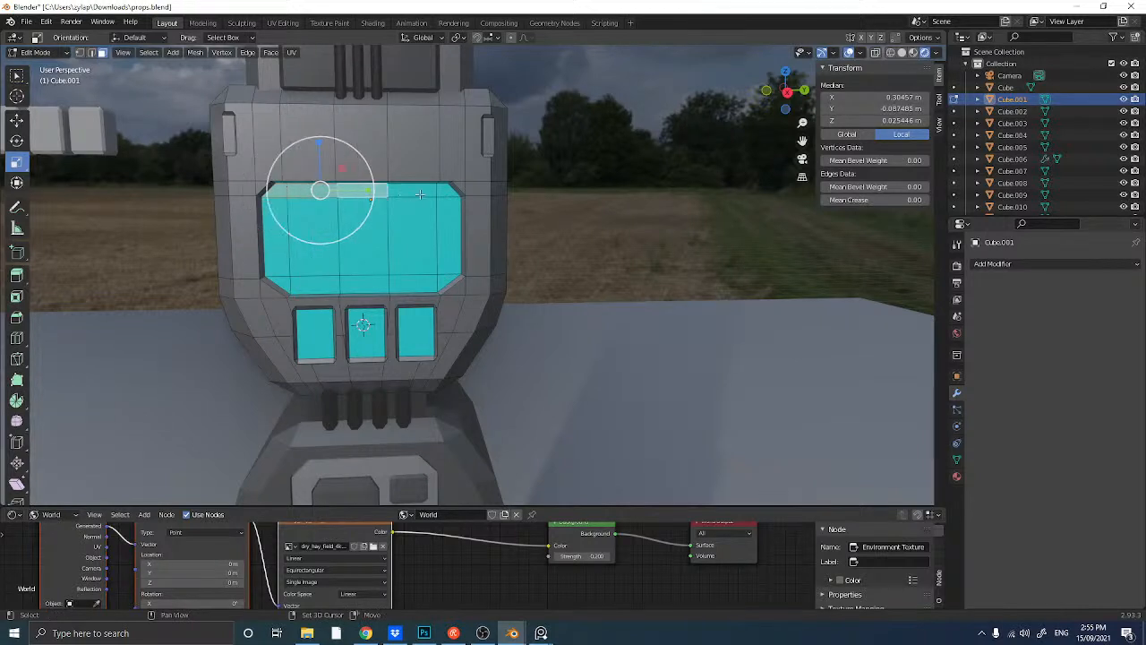
left_click(419, 195, "shift")
left_click(453, 195, "shift")
left_click(451, 220, "shift")
left_click(414, 250, "shift")
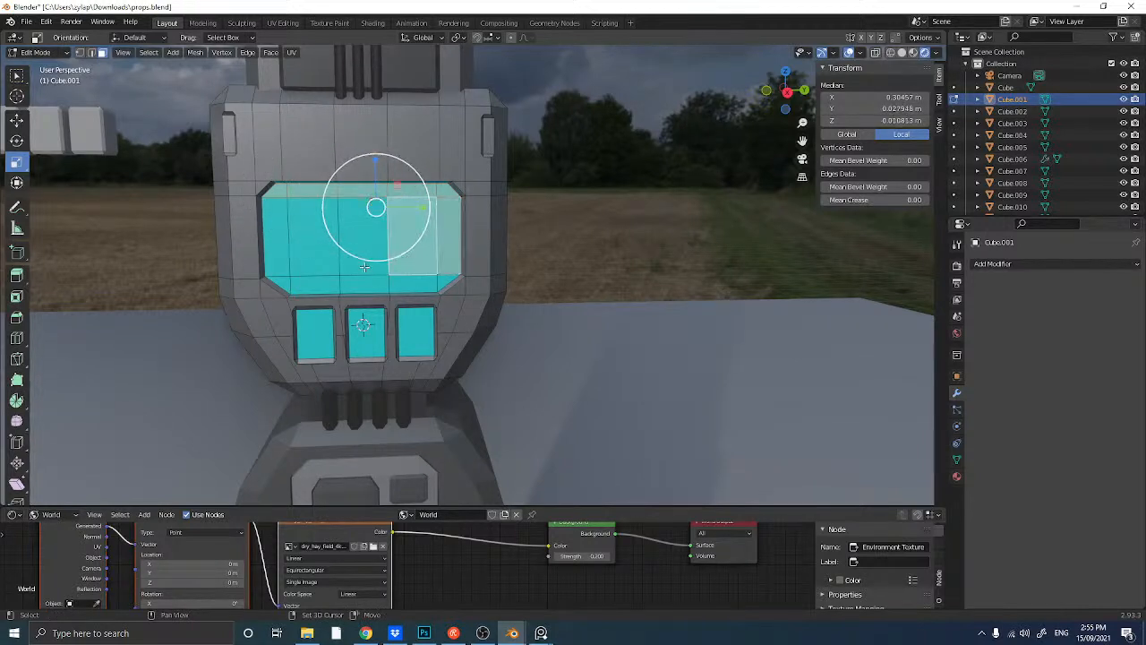
left_click(358, 267, "shift")
left_click(313, 263, "shift")
left_click(276, 260, "shift")
left_click(278, 282, "shift")
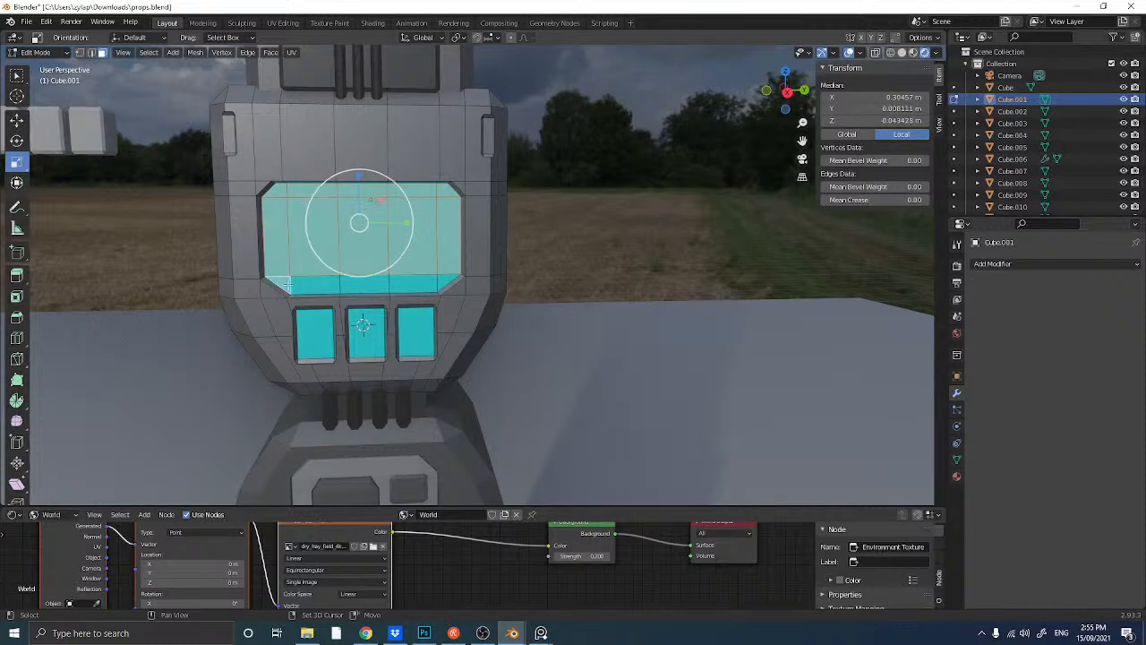
left_click(315, 287, "shift")
left_click(356, 286, "shift")
left_click(414, 287, "shift")
left_click(439, 282, "shift")
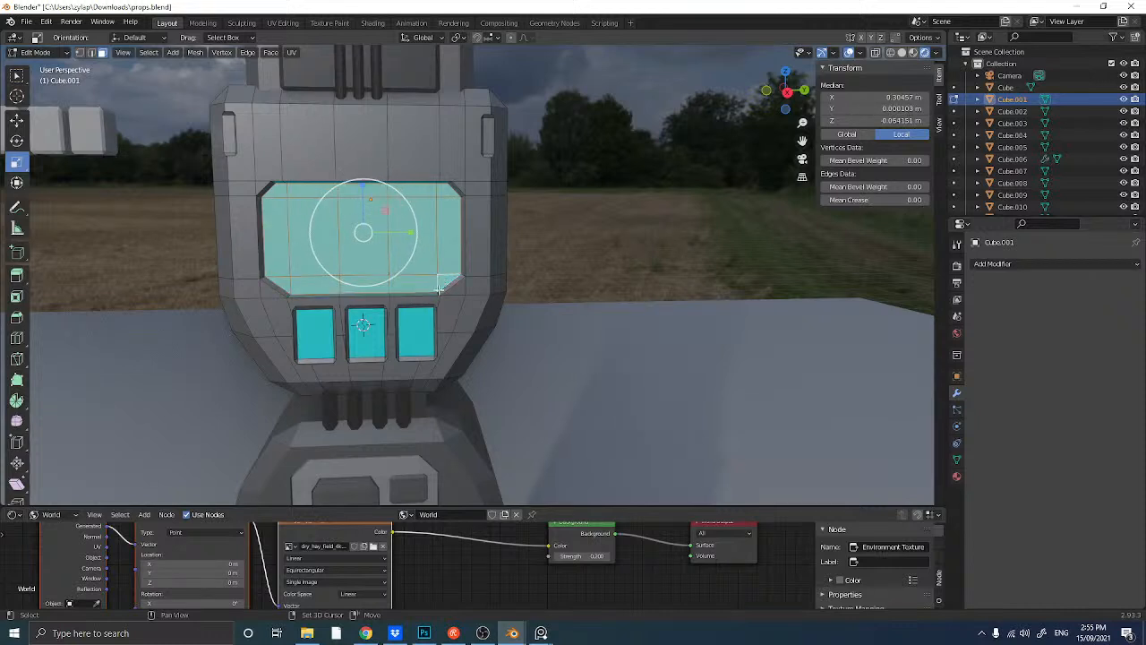
left_click(398, 330, "shift")
left_click(362, 345, "shift")
left_click(315, 344, "shift")
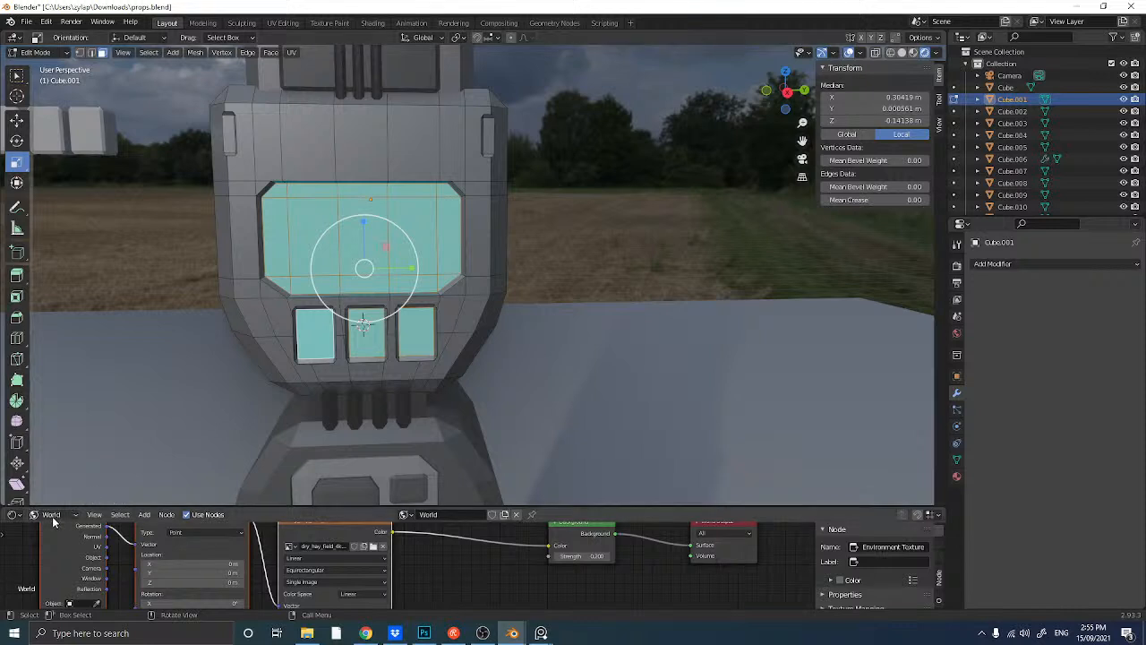
- Switch the shader nodes from World to Object to show Material.003, and enlarge the node editor area
left_click(14, 515)
left_click(14, 515)
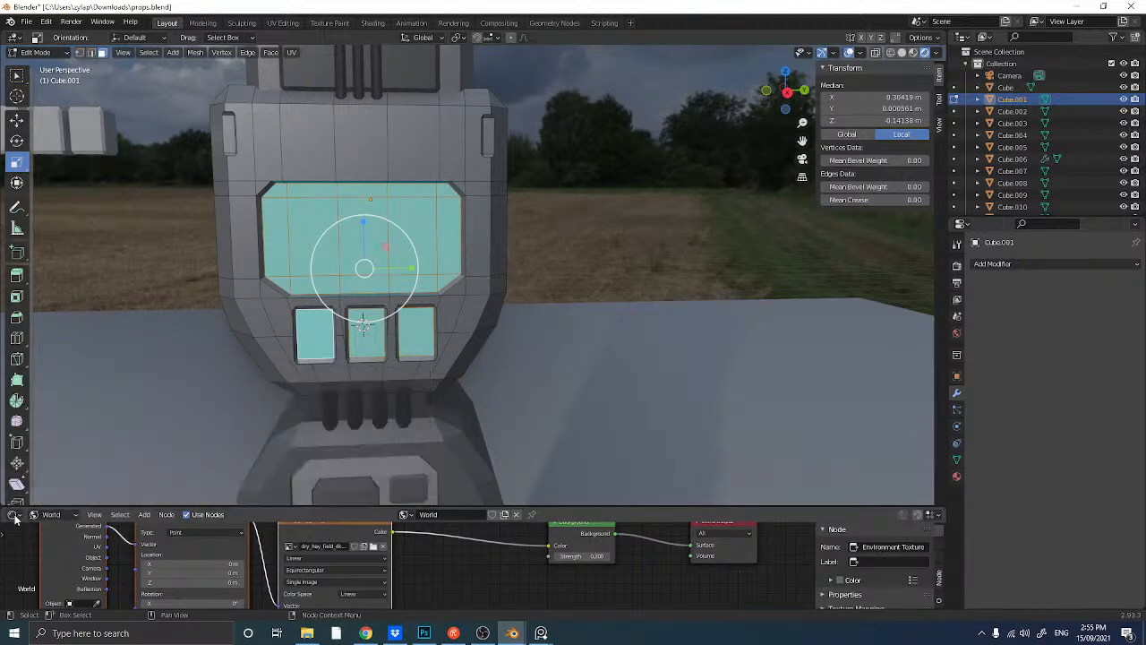
left_click(45, 514)
left_click(42, 525)
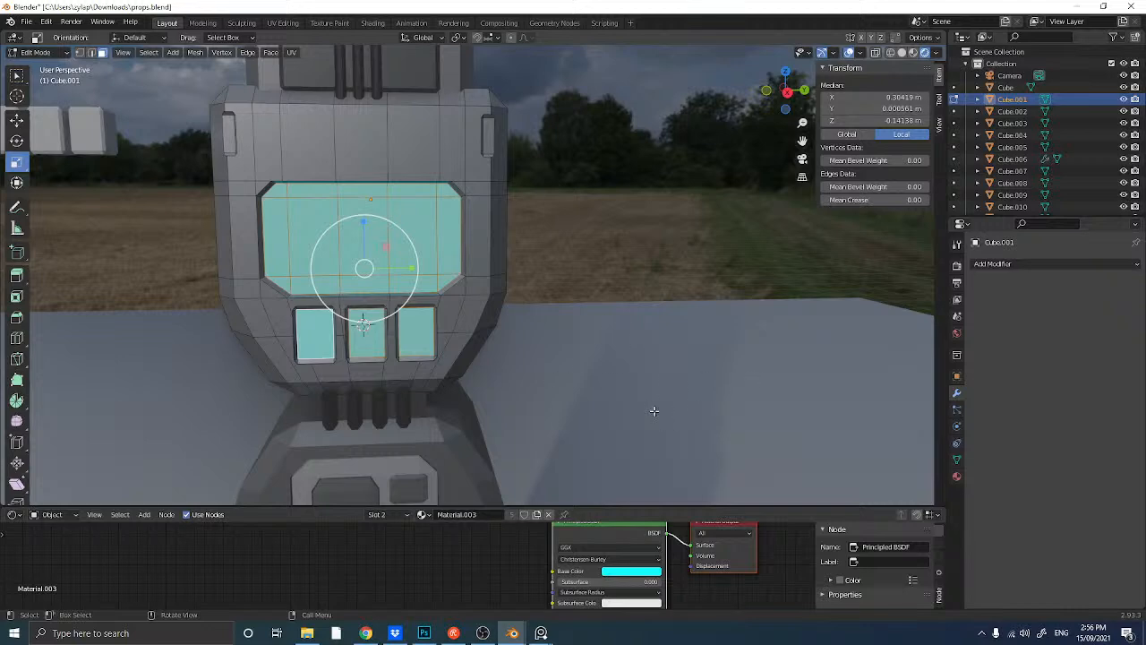
left_click_drag(666, 507, 666, 311)
middle_click_drag(612, 443, 619, 382)
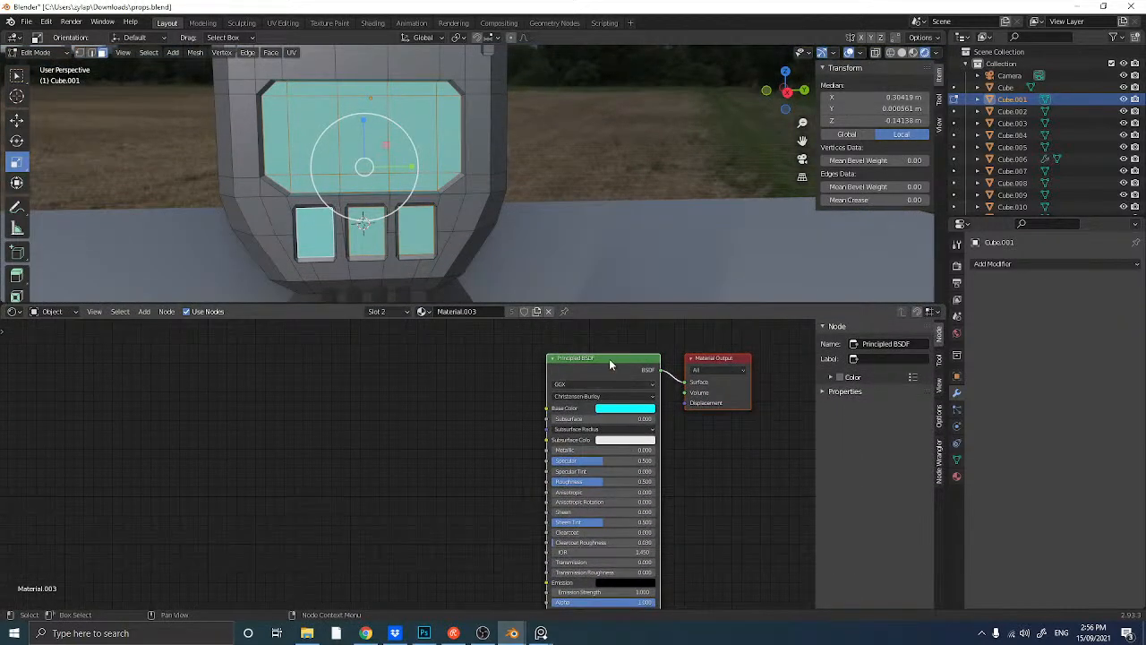
- Add a Texture Coordinate, Mapping and Image Texture setup to the Principled BSDF and place it well clear of the shader
left_click(609, 358)
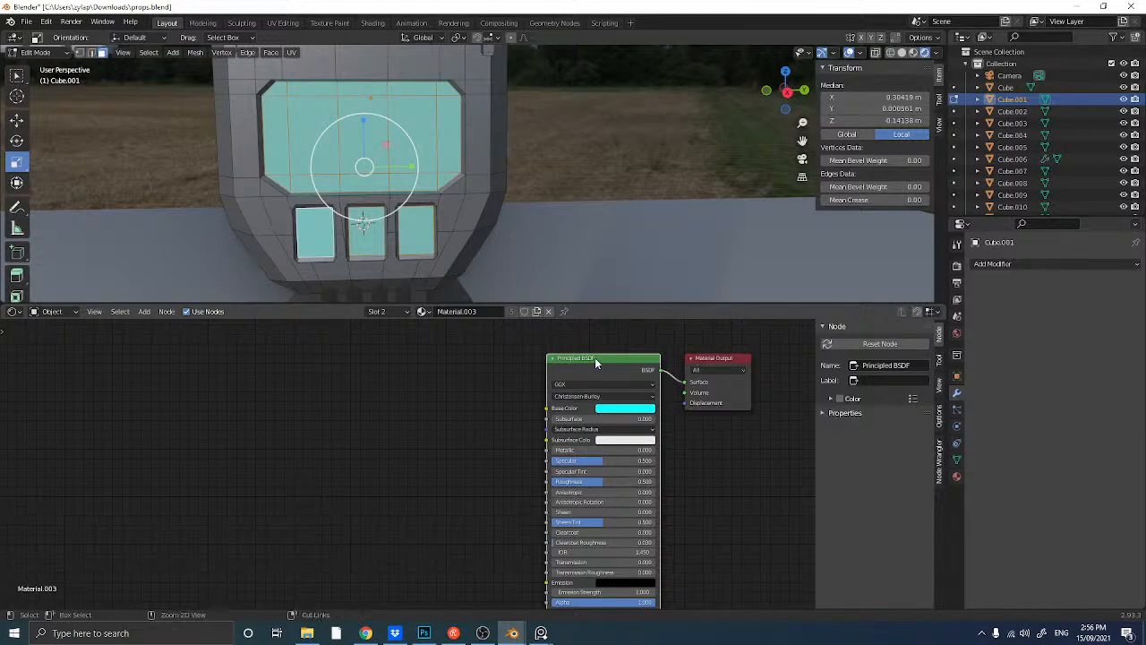
key("ctrl+t")
left_click_drag(521, 447, 405, 399)
middle_click_drag(415, 399, 574, 414)
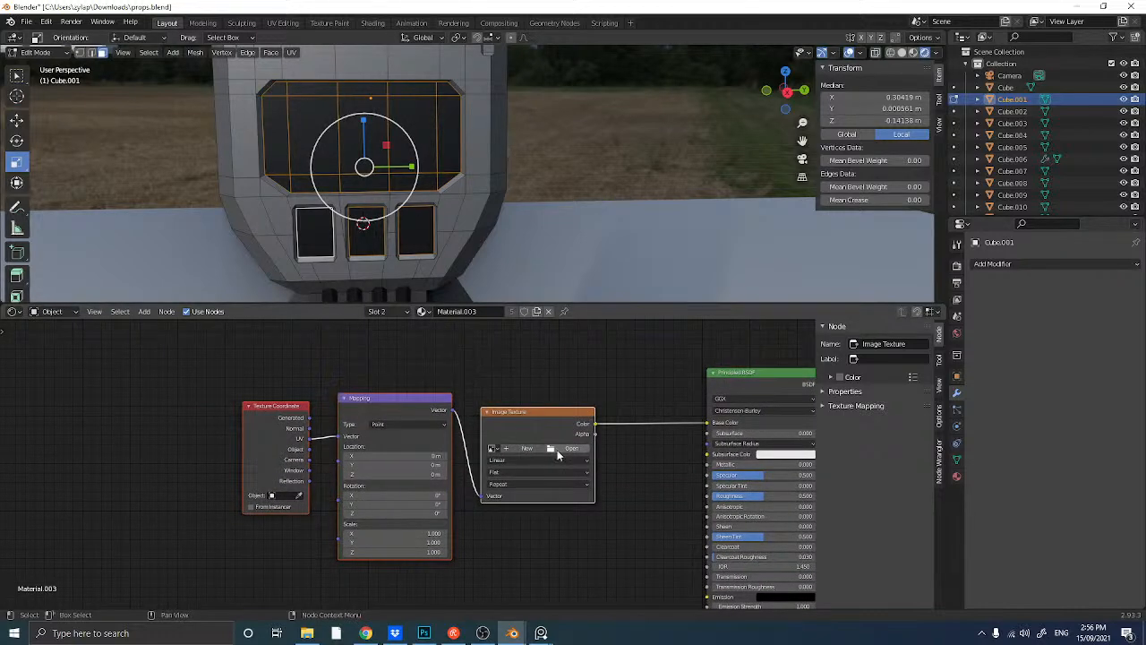
- Load UI_graphics.jpg from the Downloads folder into the Image Texture node
left_click(571, 448)
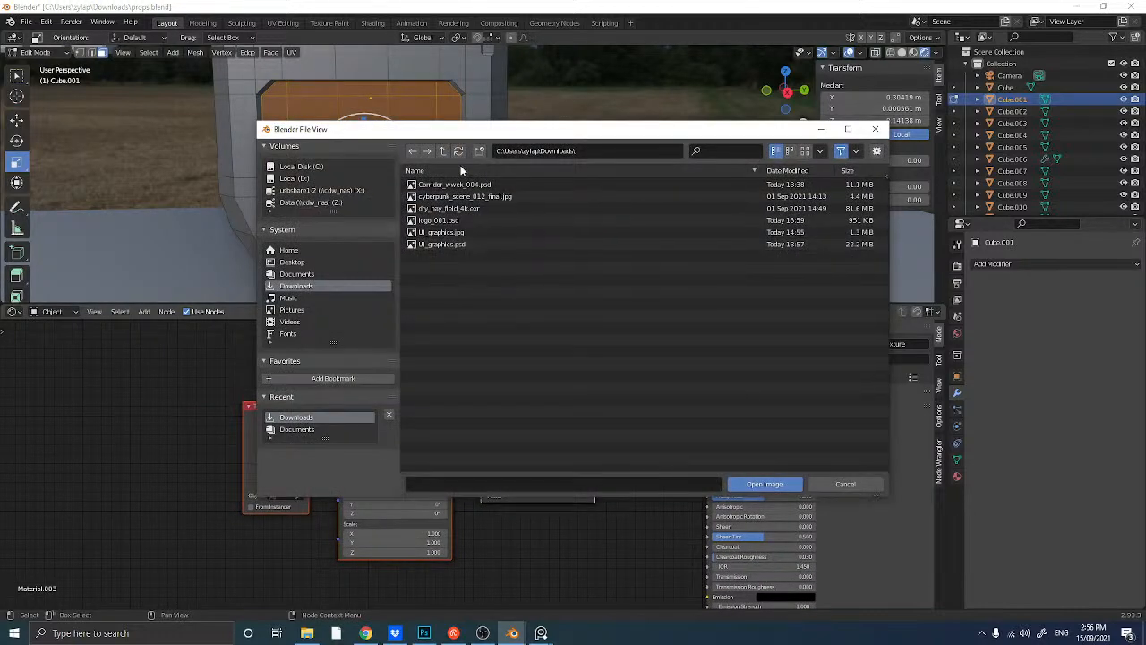
left_click(445, 232)
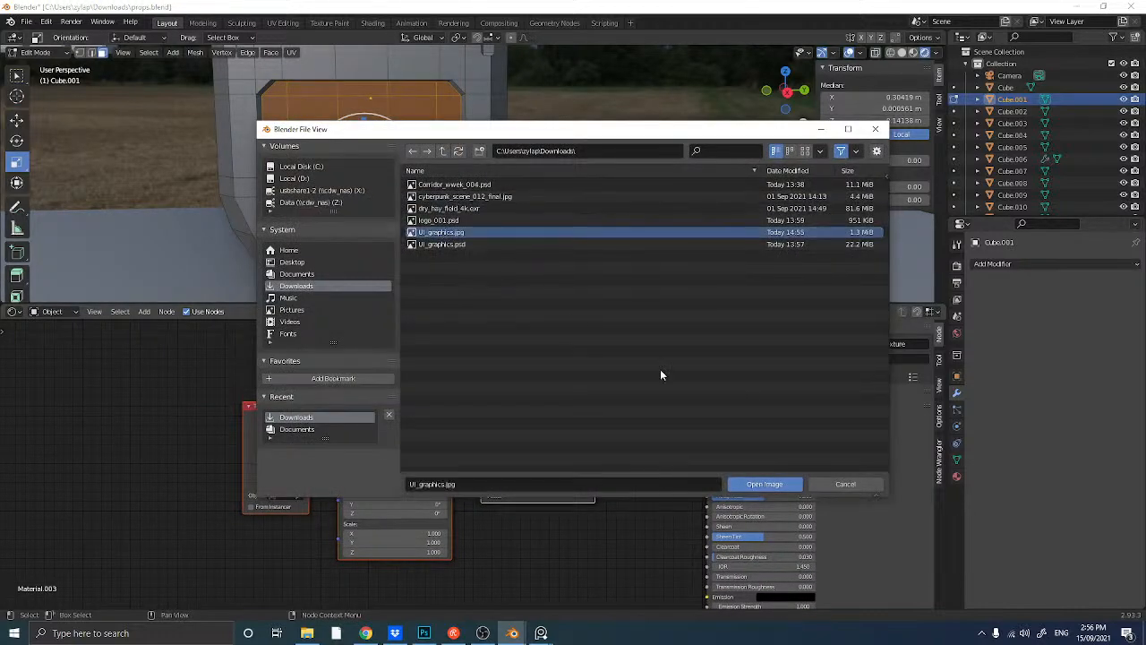
left_click(748, 484)
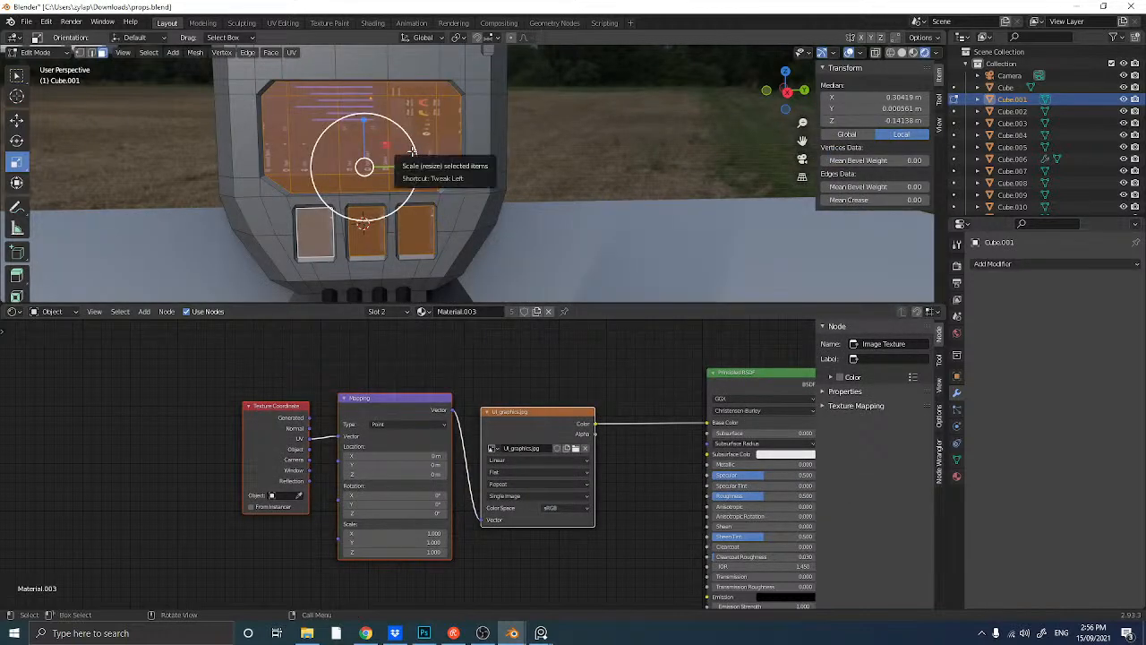
- Inspect the textured screens with all faces deselected, and restore the screen face selection
key("alt+a")
middle_click_drag(606, 179, 537, 190)
key("ctrl+z")
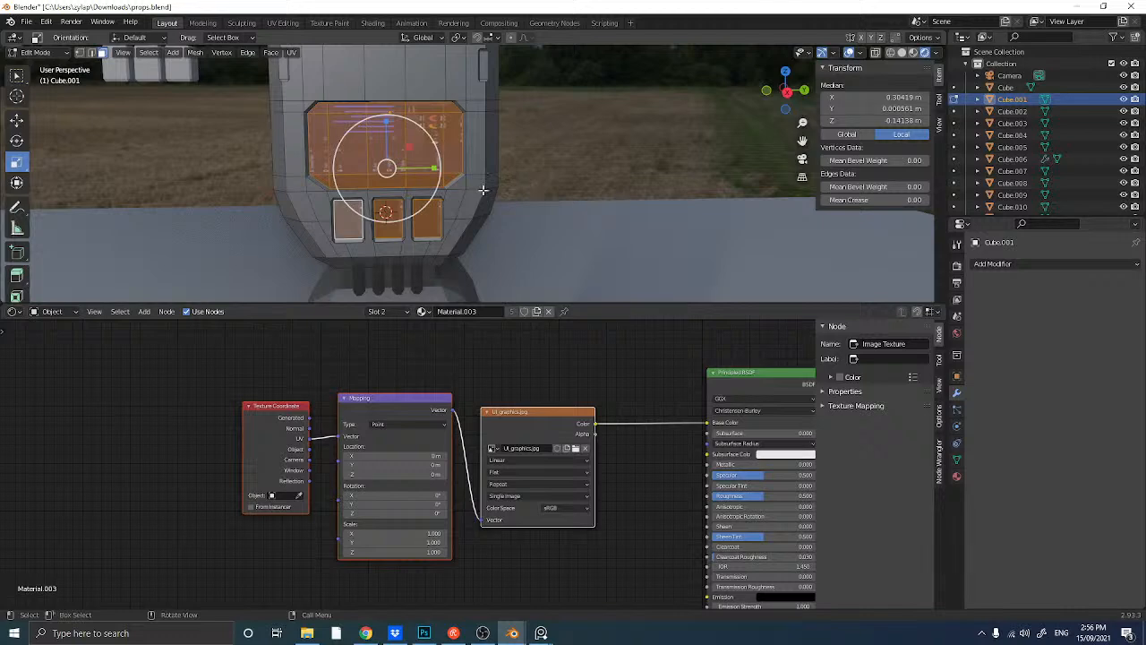
- Unwrap the selected screen faces from the right orthographic view using Project from View
left_click(787, 95)
scroll(513, 168, "up", 3)
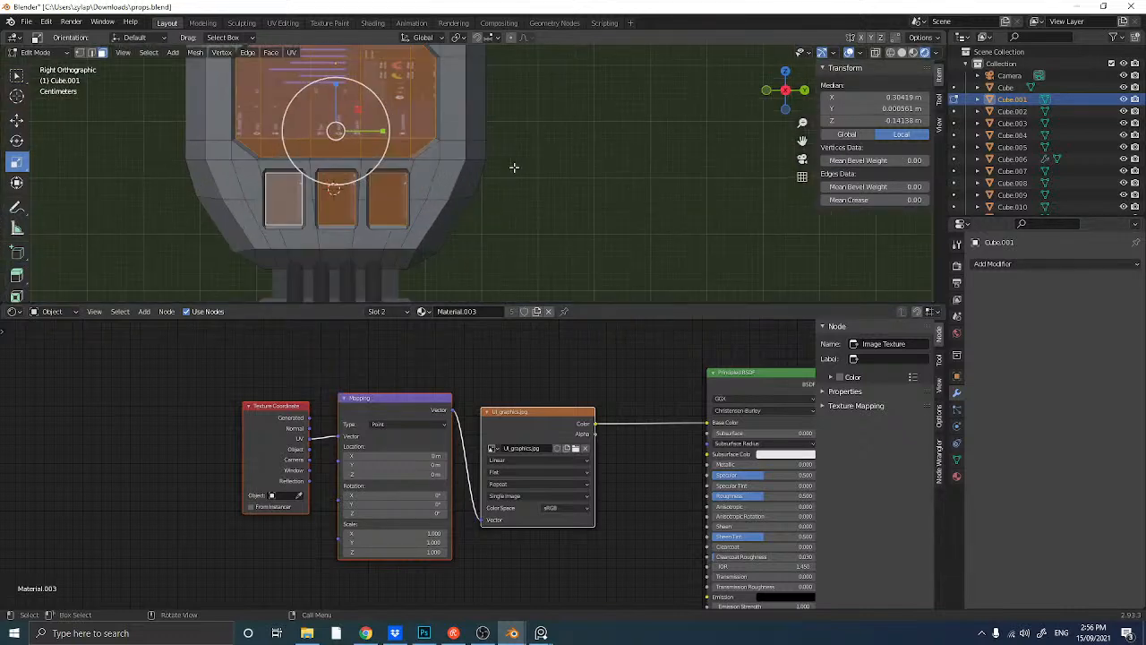
middle_click_drag(506, 169, 666, 259, "shift")
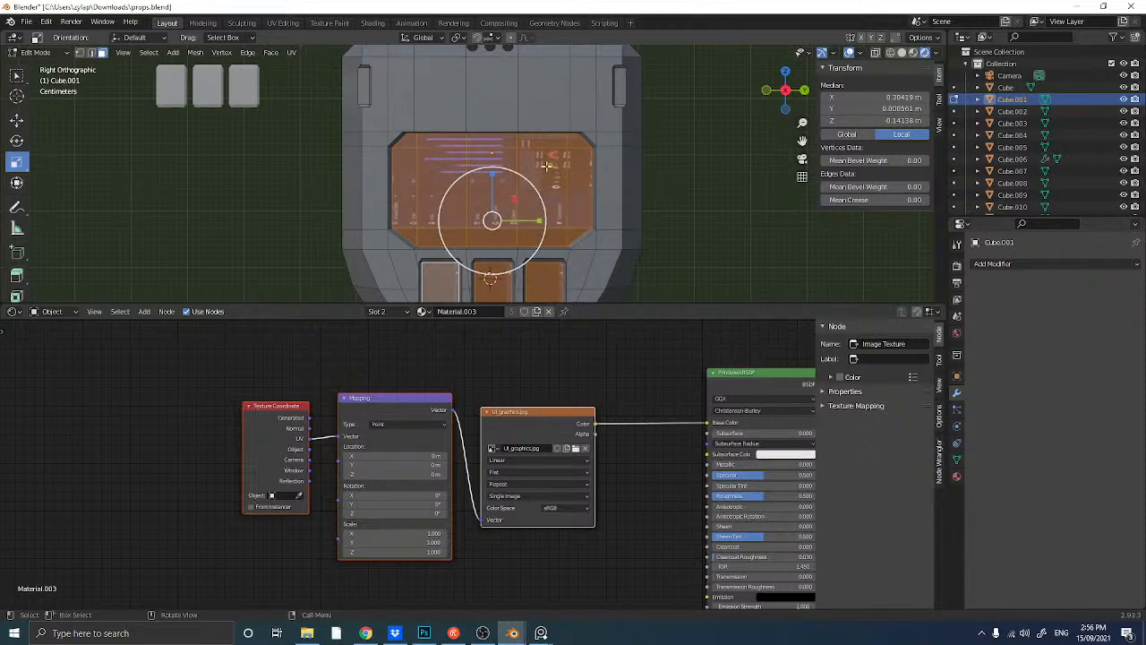
key("u")
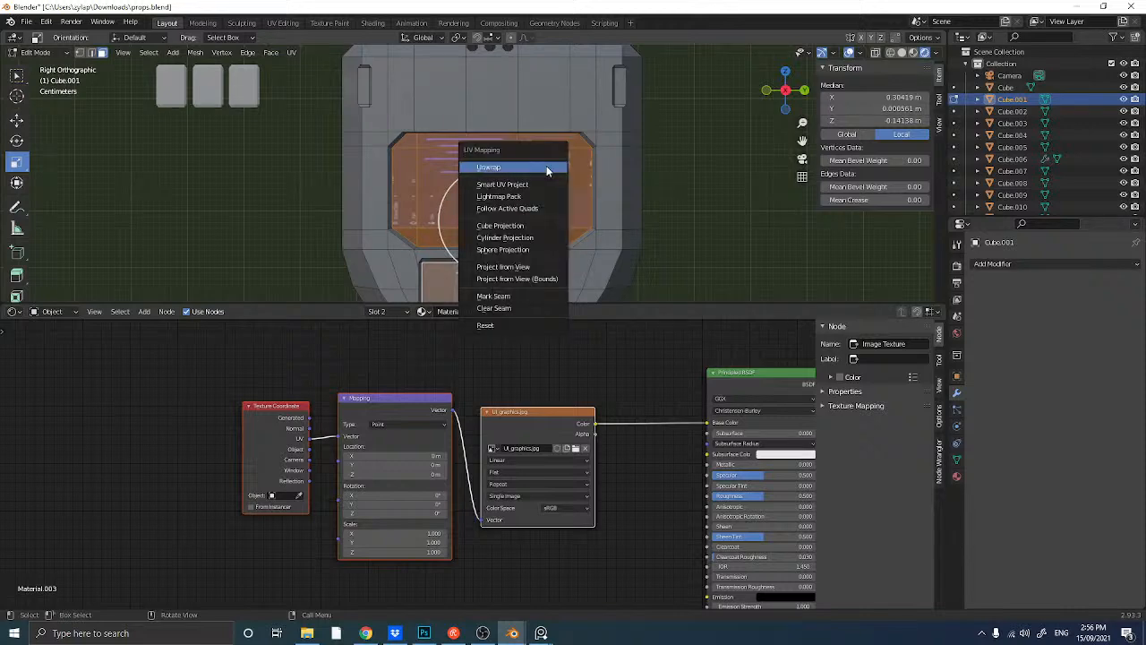
left_click(517, 267)
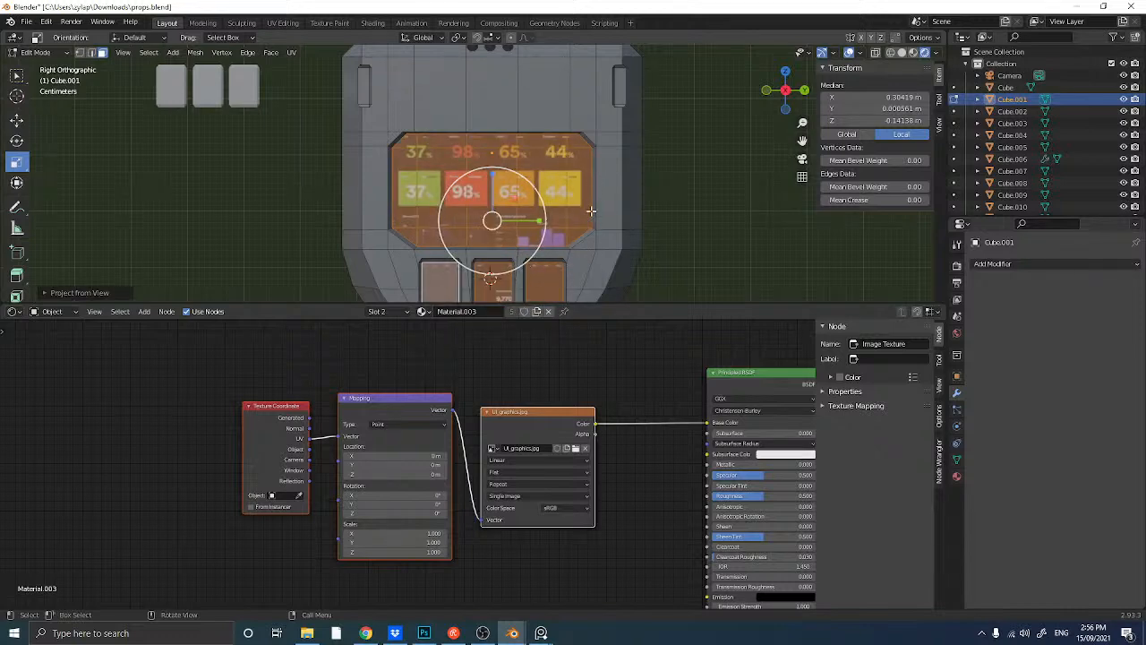
- Switch the shader node area to the UV Editor and frame the screen islands over the UI_graphics.jpg dashboards
left_click(13, 312)
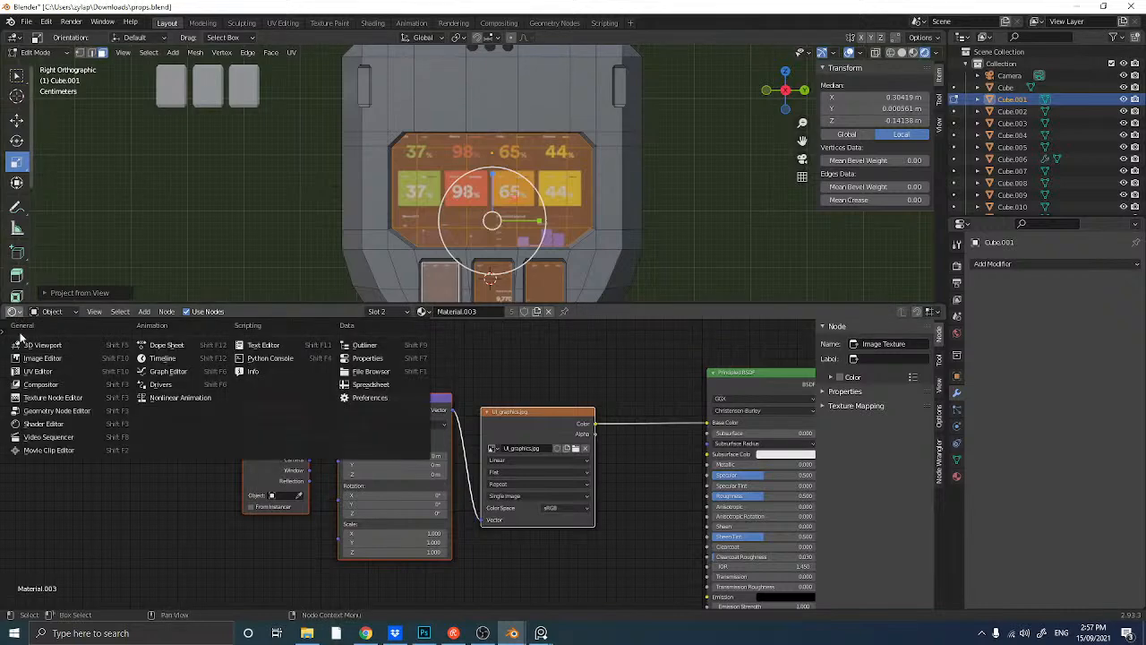
left_click(51, 371)
scroll(51, 371, "down", 5)
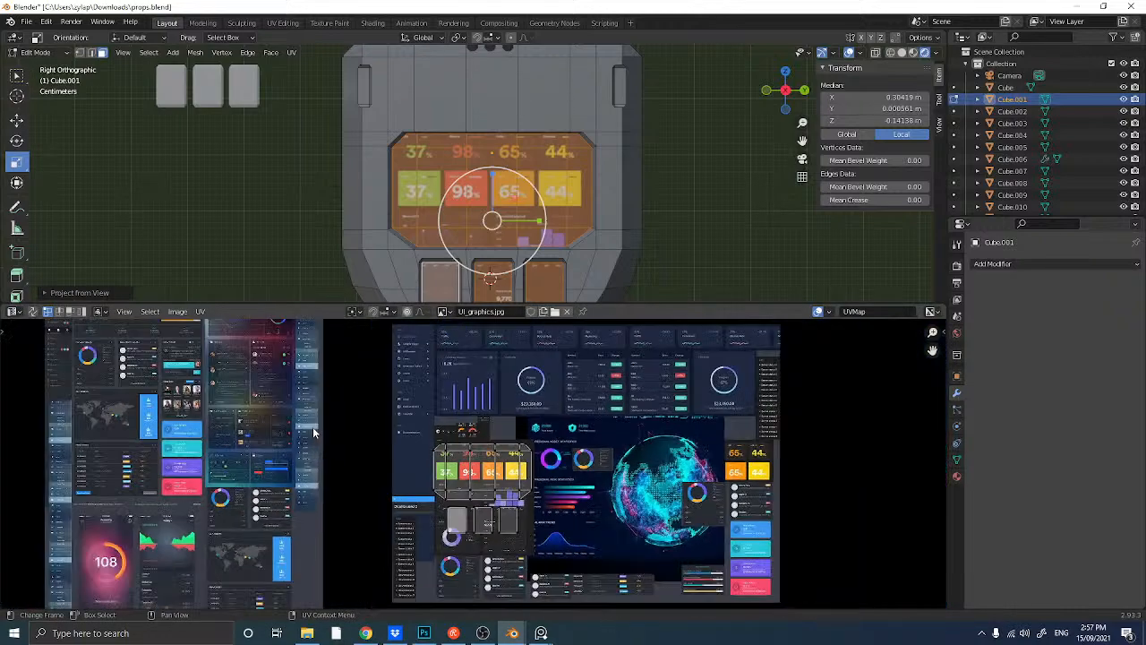
scroll(471, 481, "up", 5)
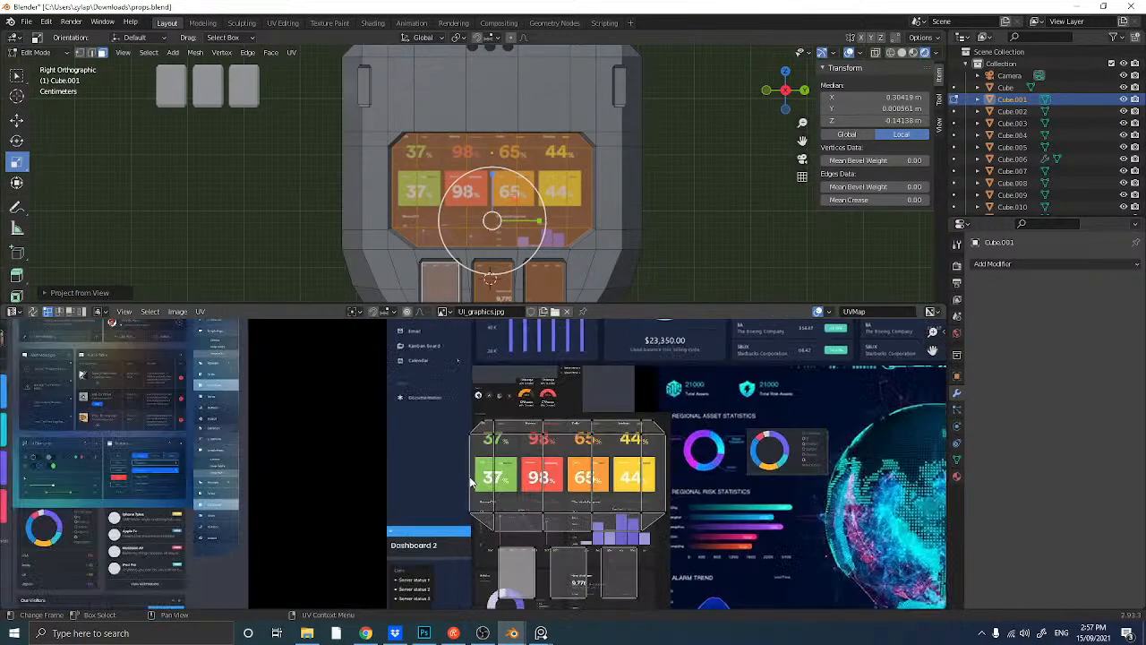
scroll(471, 481, "down", 3)
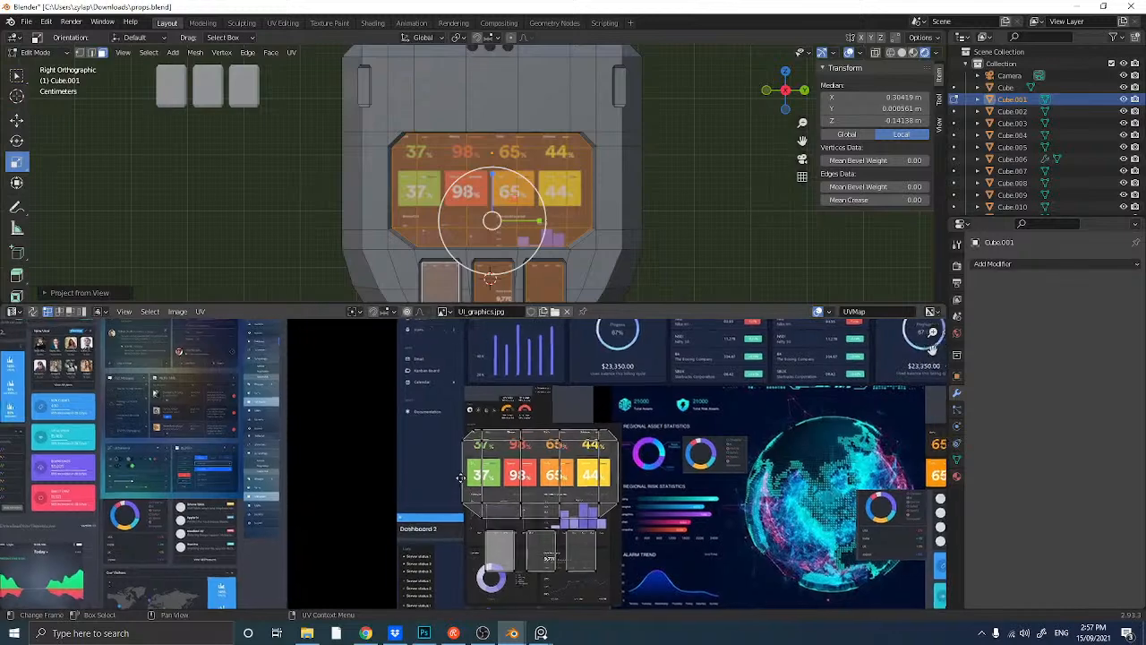
scroll(415, 464, "down", 1)
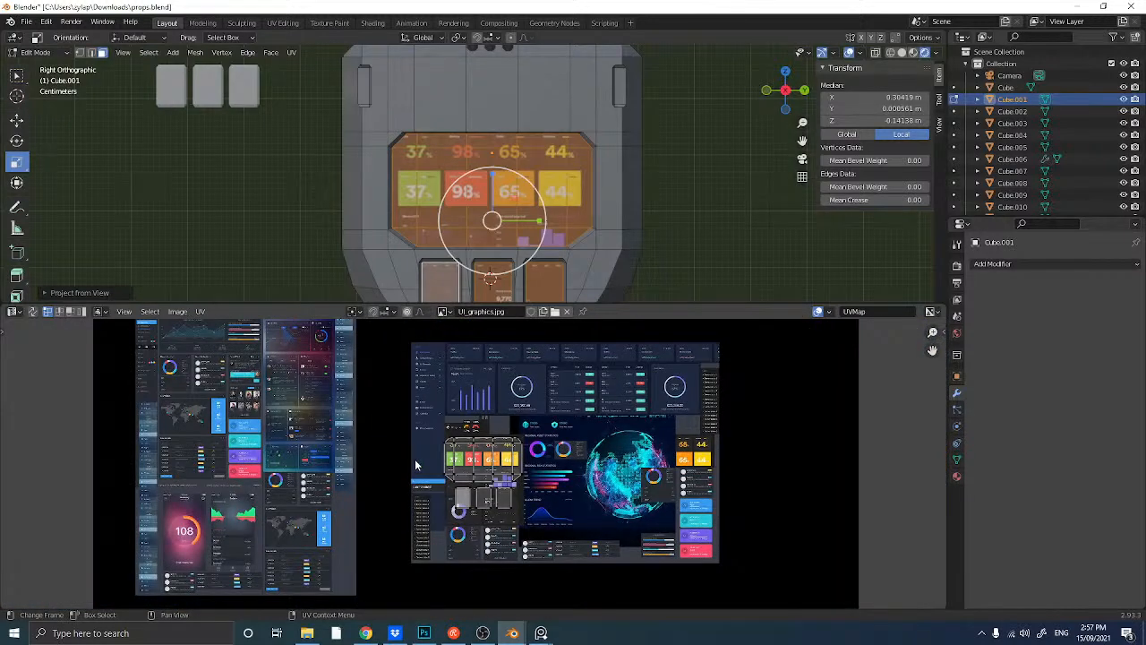
middle_click_drag(415, 464, 453, 479)
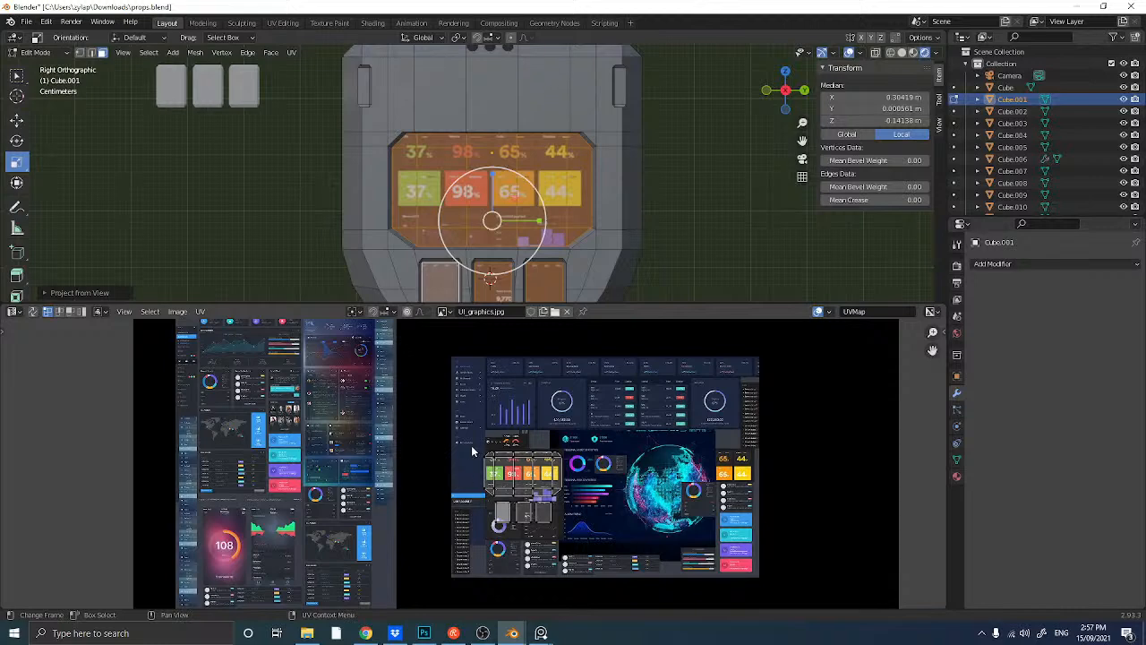
- Move the large screen's UV island onto the top of the tall dashboard graphic and scale it to roughly double size
left_click_drag(469, 443, 580, 506)
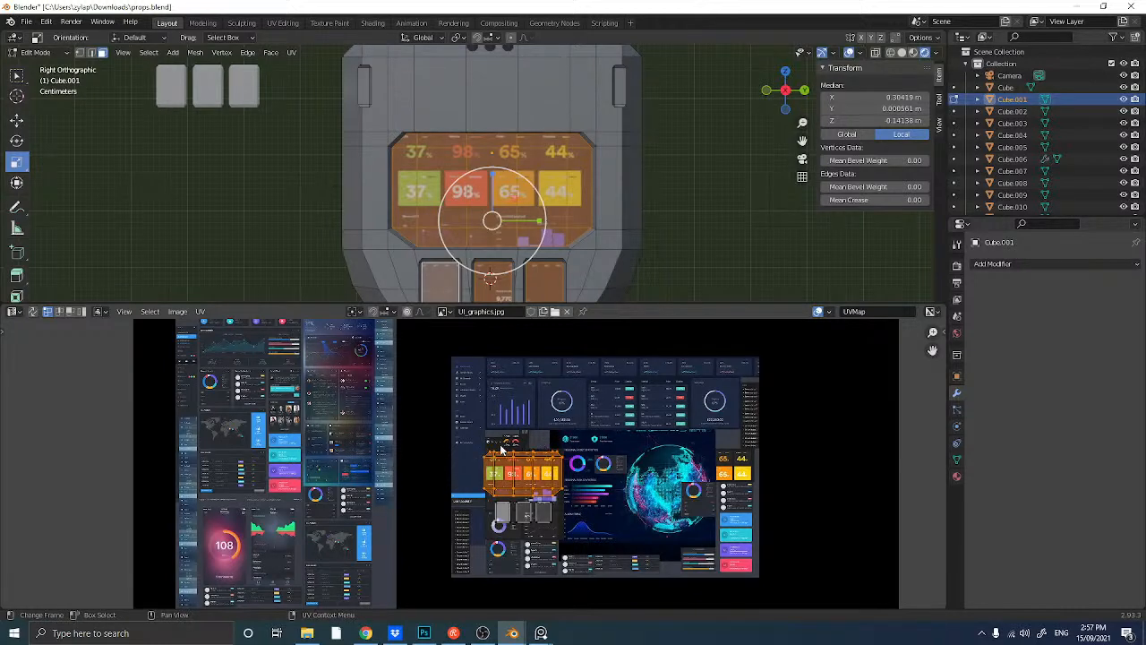
middle_click_drag(501, 450, 641, 474)
key("g")
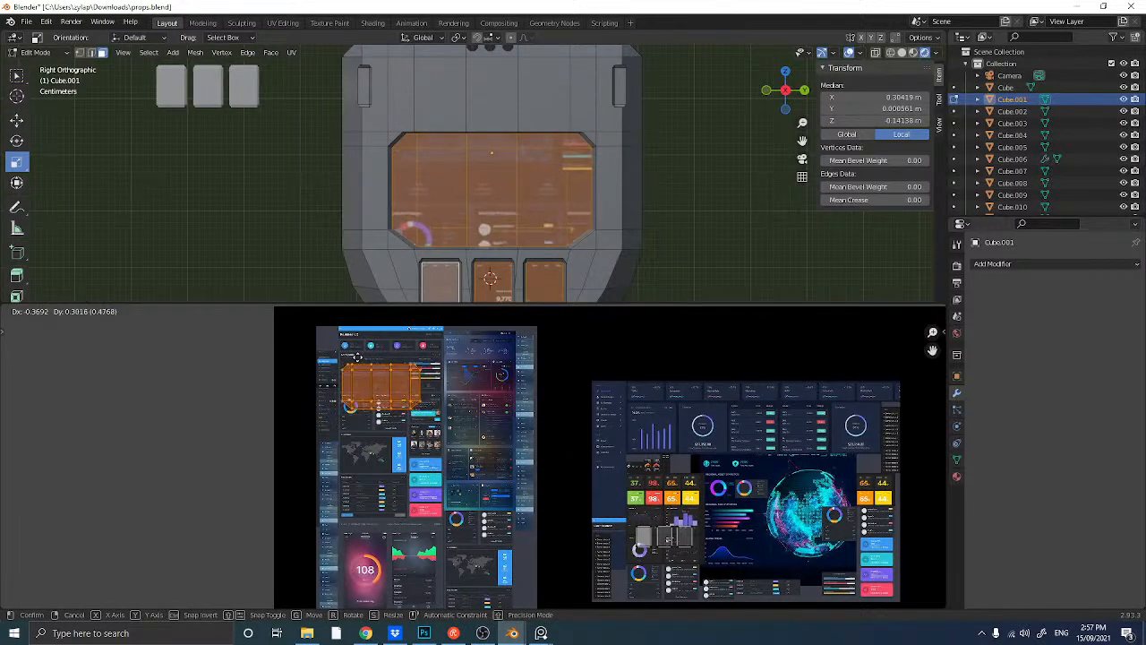
left_click(357, 362)
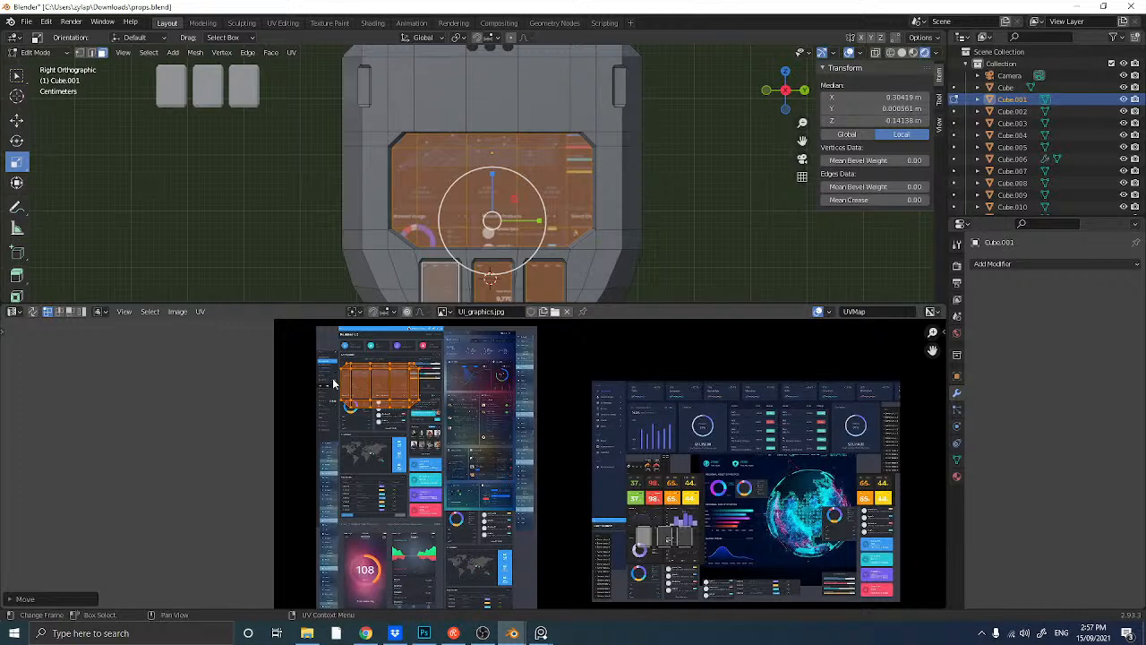
key("s")
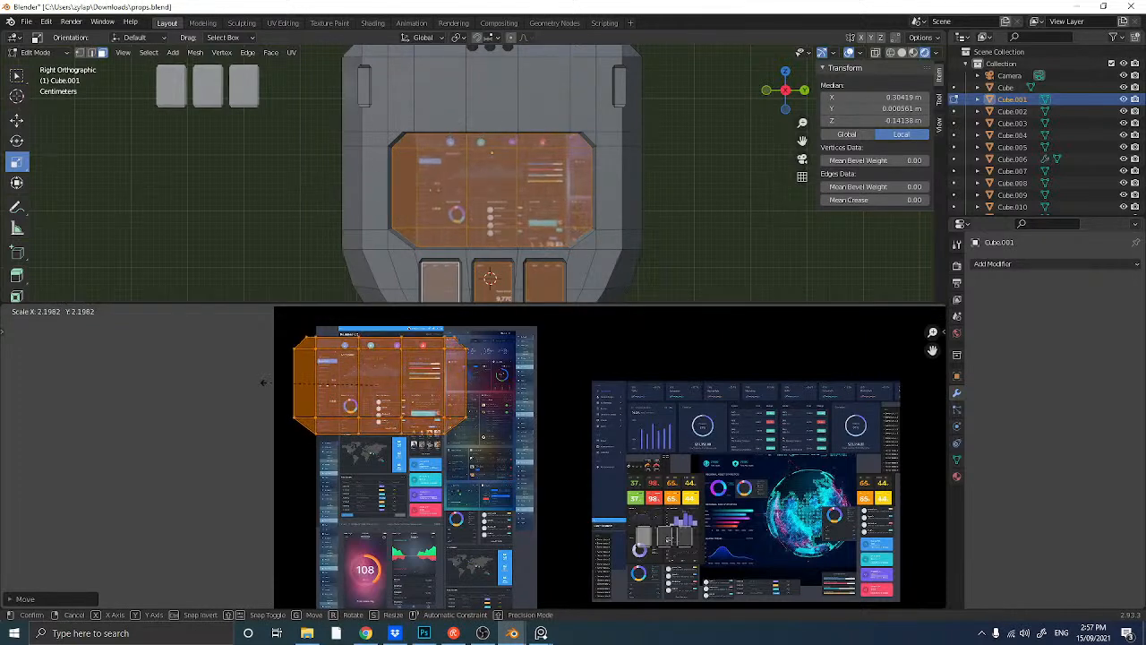
left_click(281, 386)
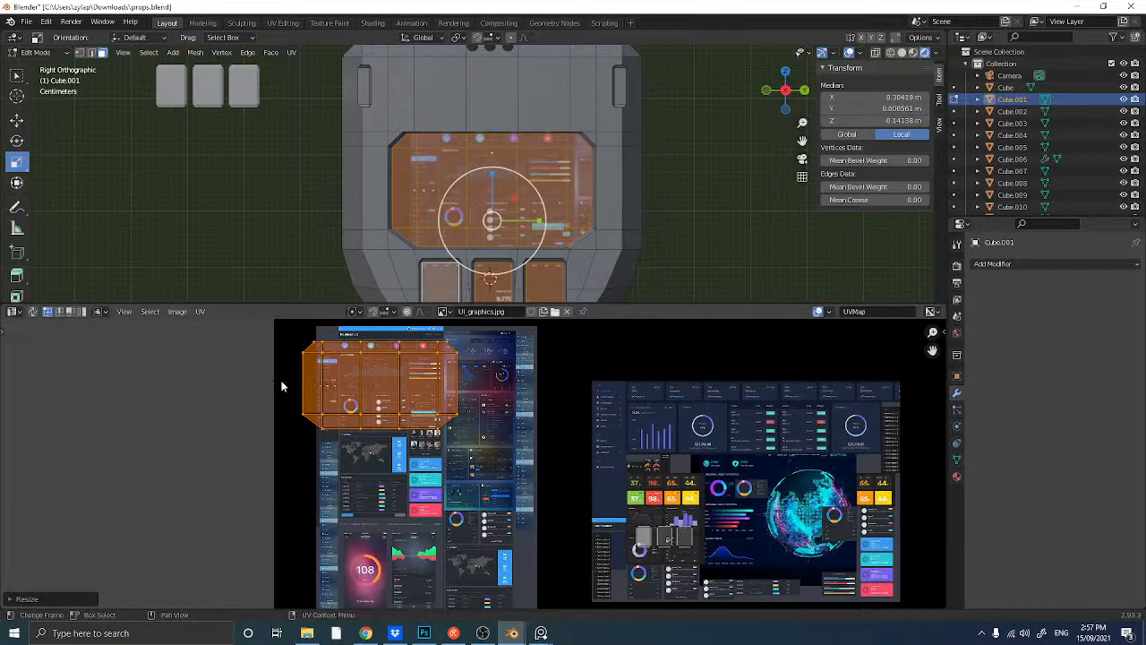
- Enlarge and nudge the large screen's UV island to span the top of the tall dashboard graphic, and check the screen with faces deselected
key("g")
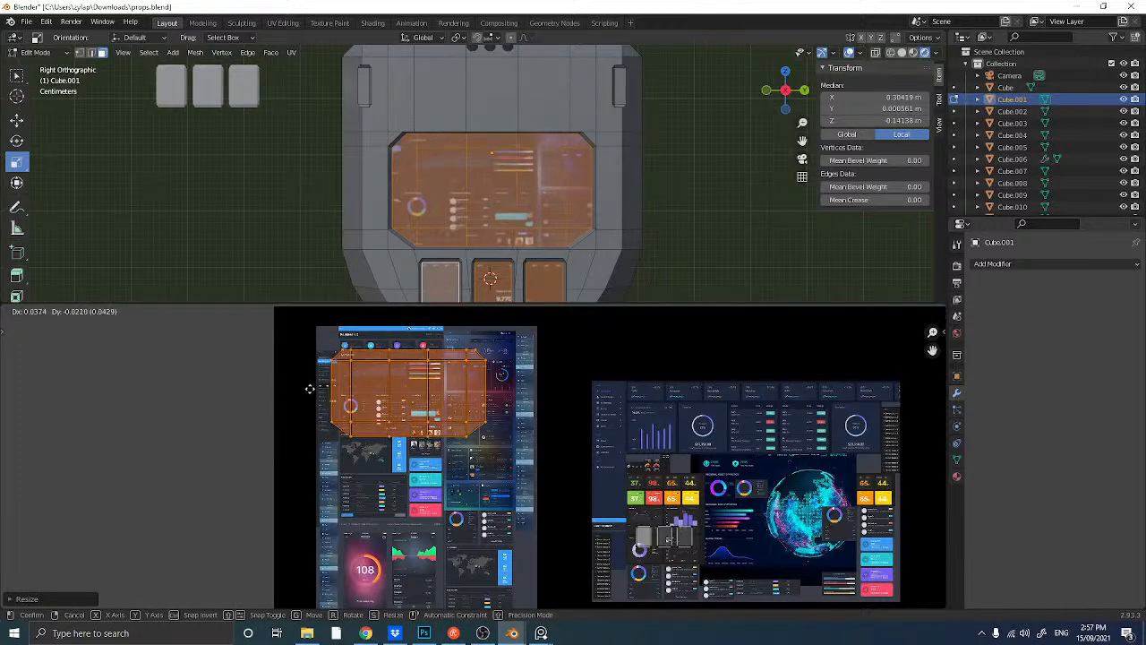
left_click(318, 384)
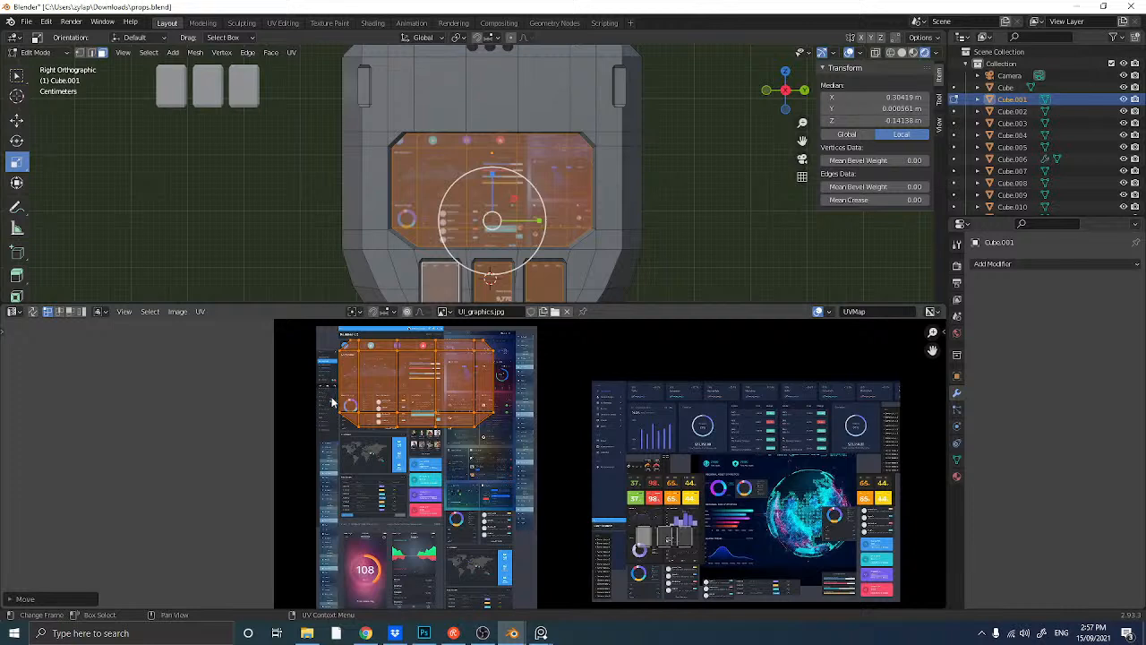
key("s")
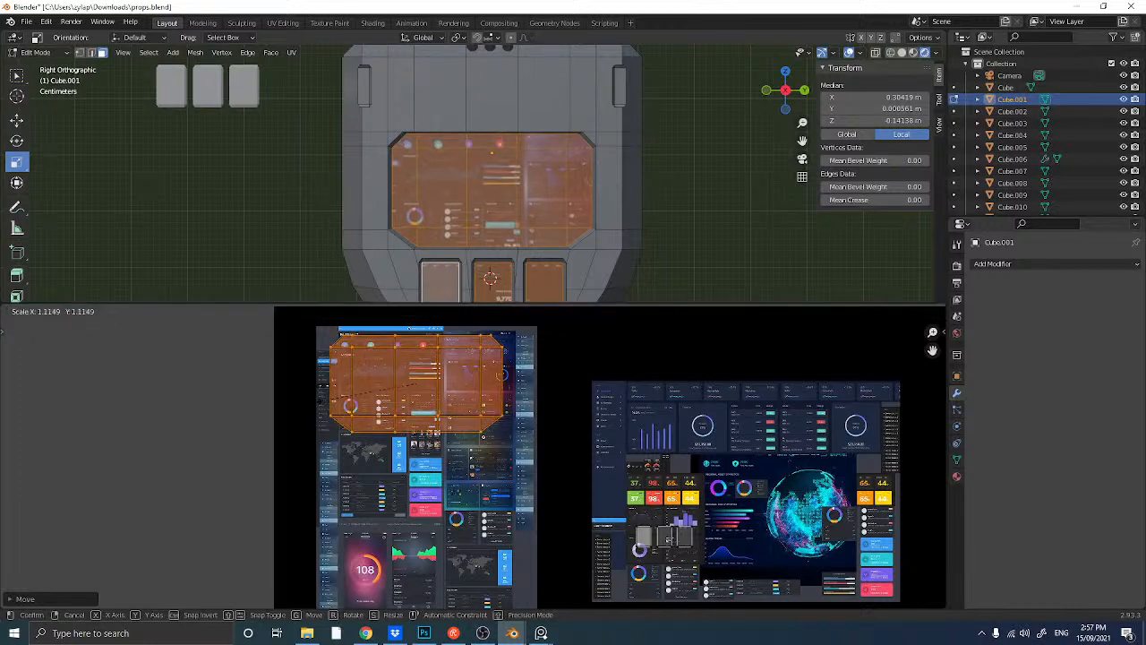
left_click(300, 405)
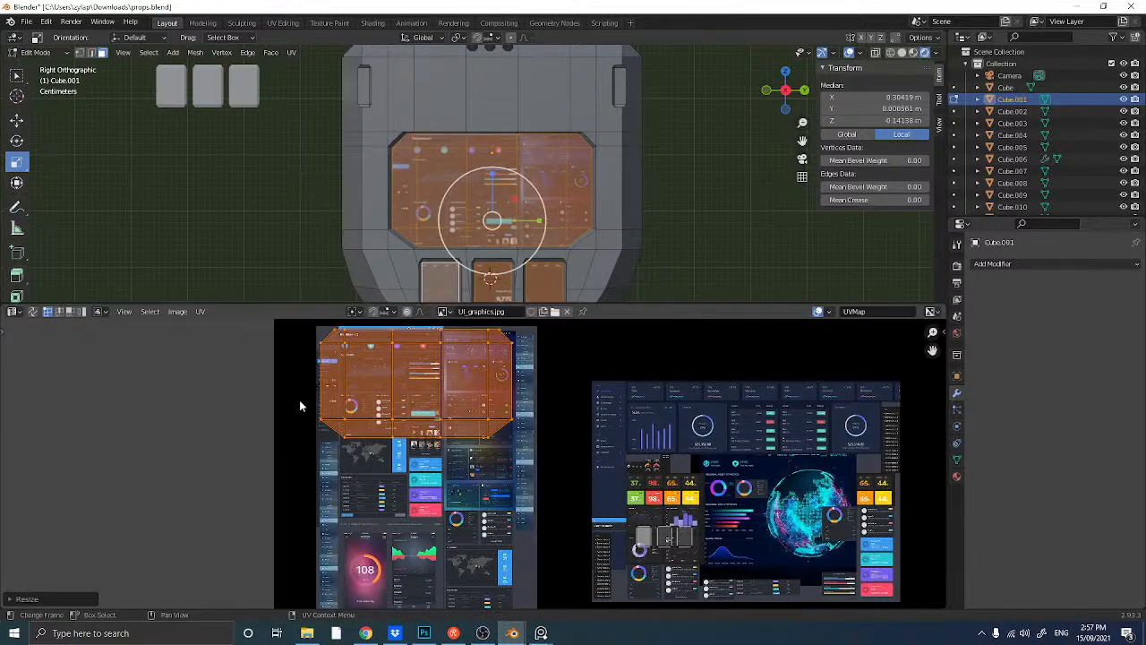
key("g")
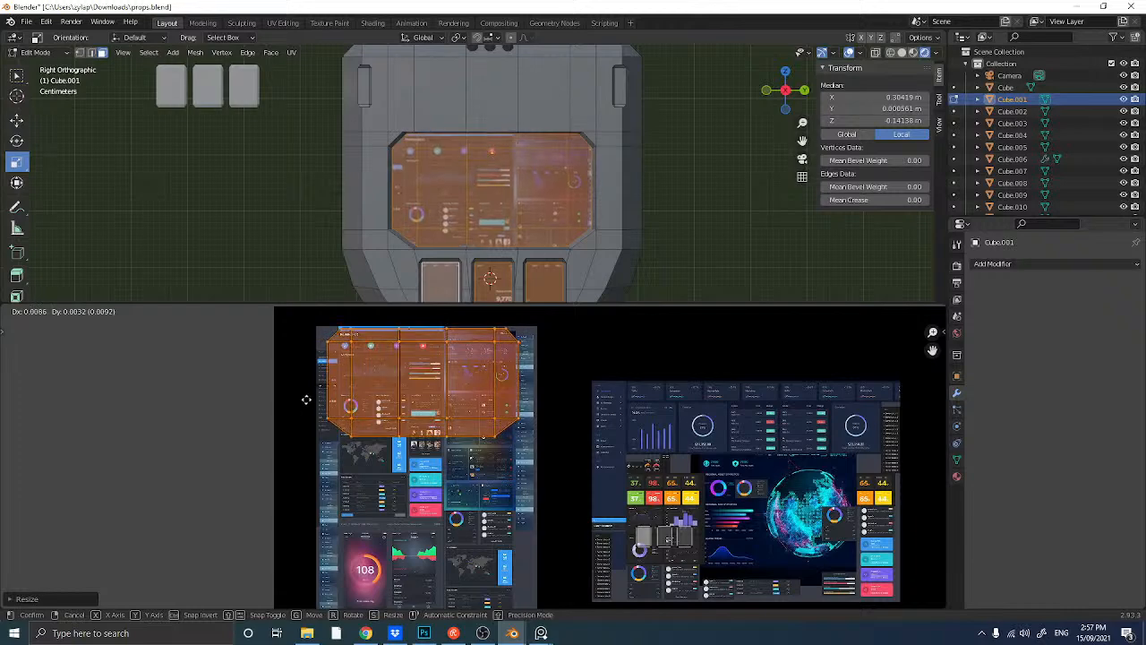
left_click(304, 399)
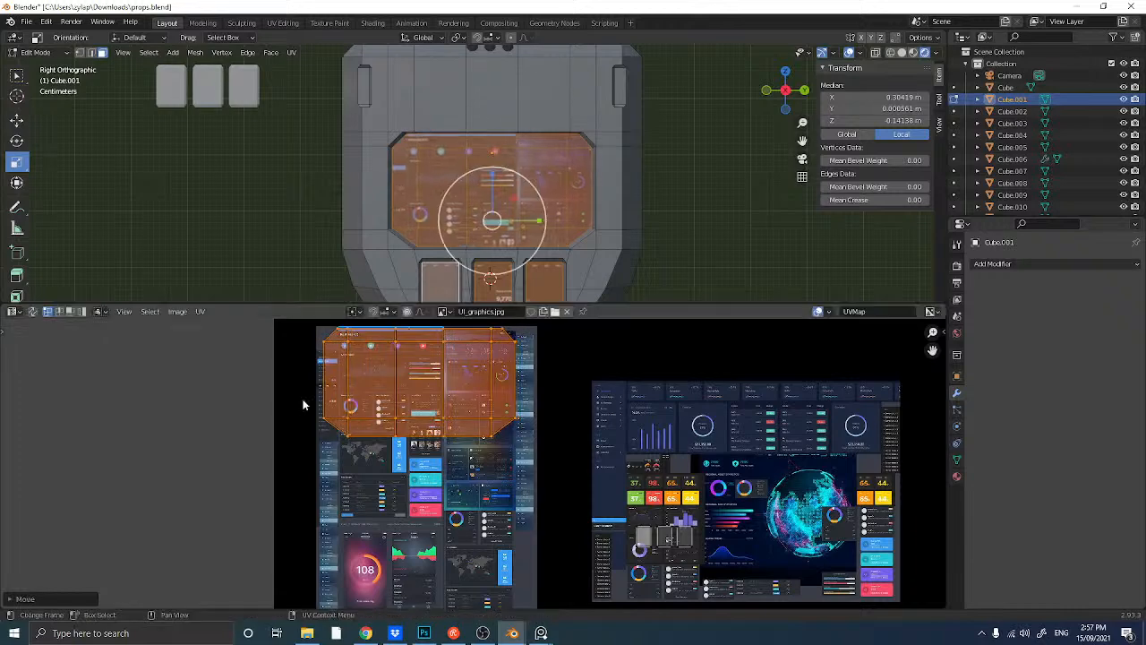
left_click(251, 259)
middle_click_drag(273, 209, 354, 189)
scroll(266, 219, "down", 7)
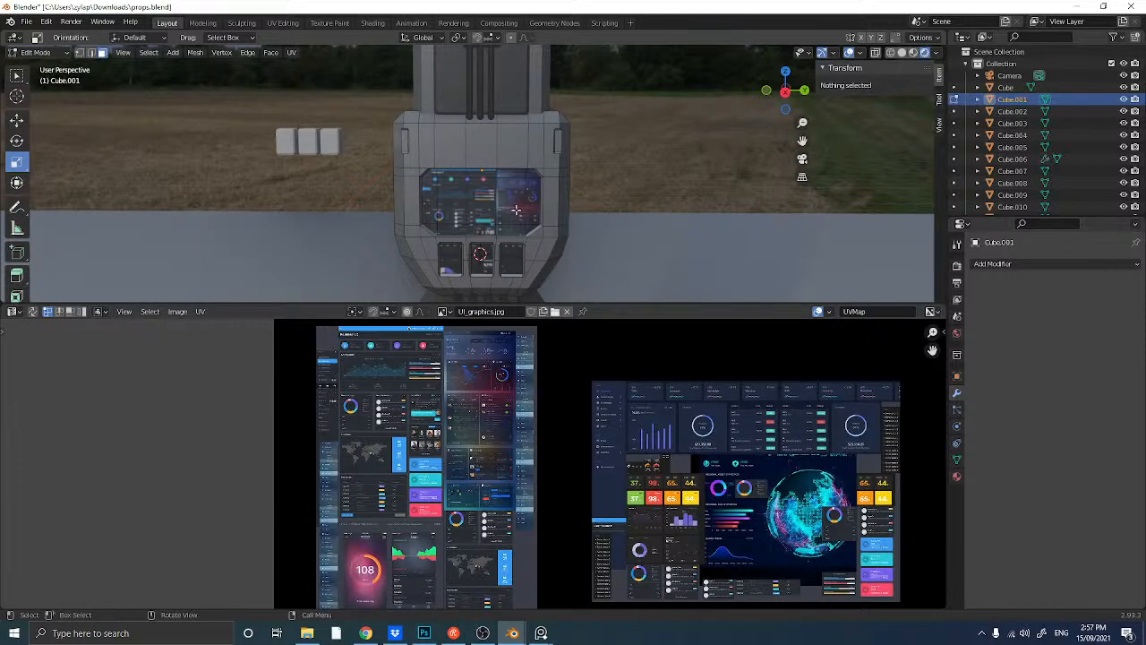
- Reselect the screen faces in right view and move the large screen's UV island onto the upper part of the wide dashboard graphic
left_click(787, 94)
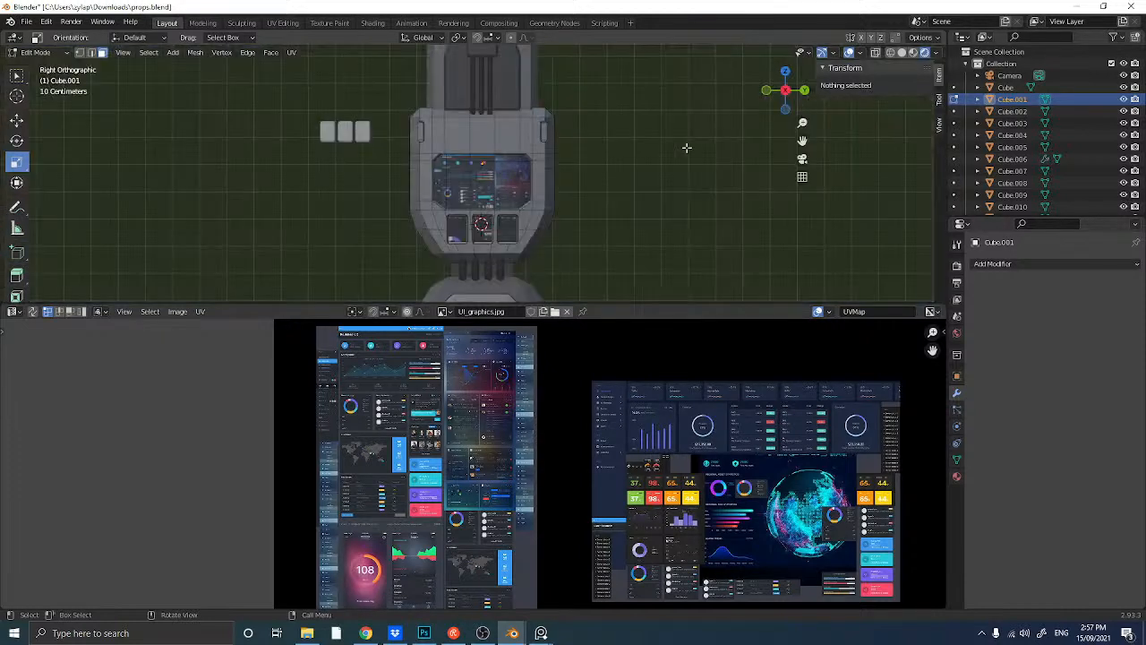
scroll(534, 228, "up", 3)
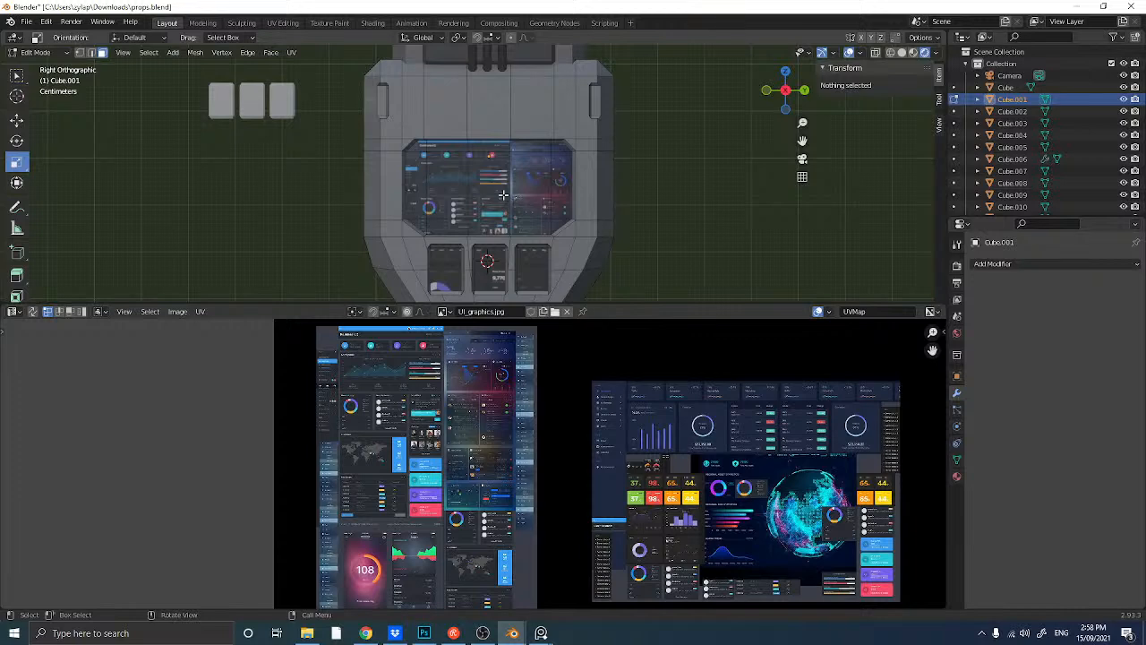
key("a")
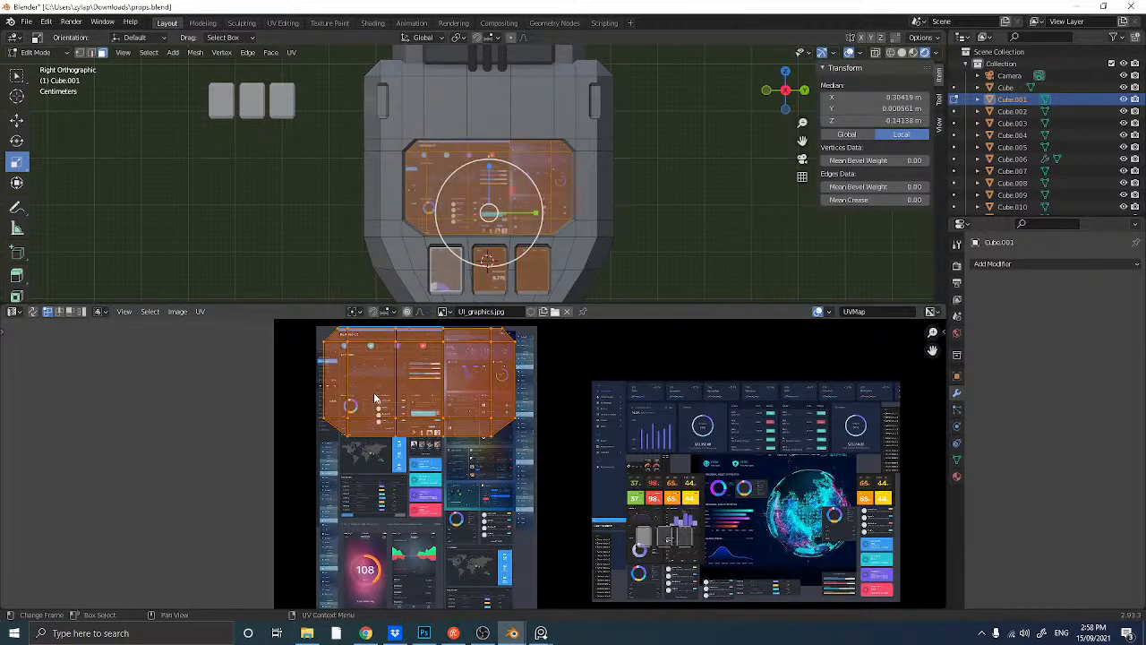
key("g")
left_click(672, 509)
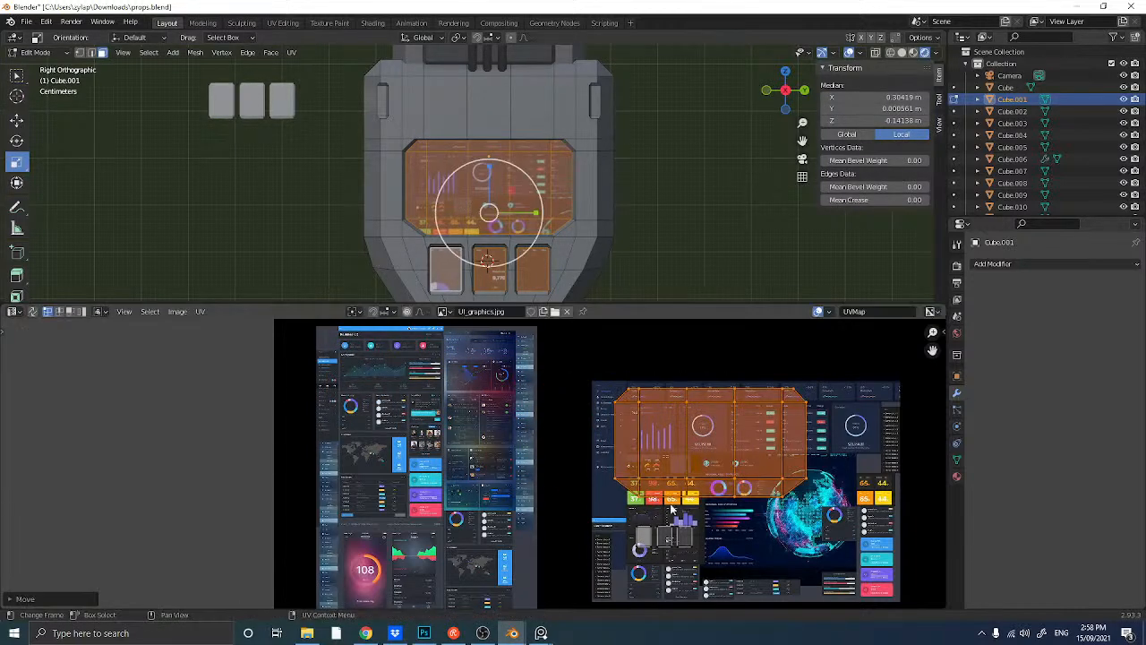
- Move the three small screens' UV islands onto the red and green chart beside the pink 108 gauge
middle_click_drag(648, 533, 568, 445)
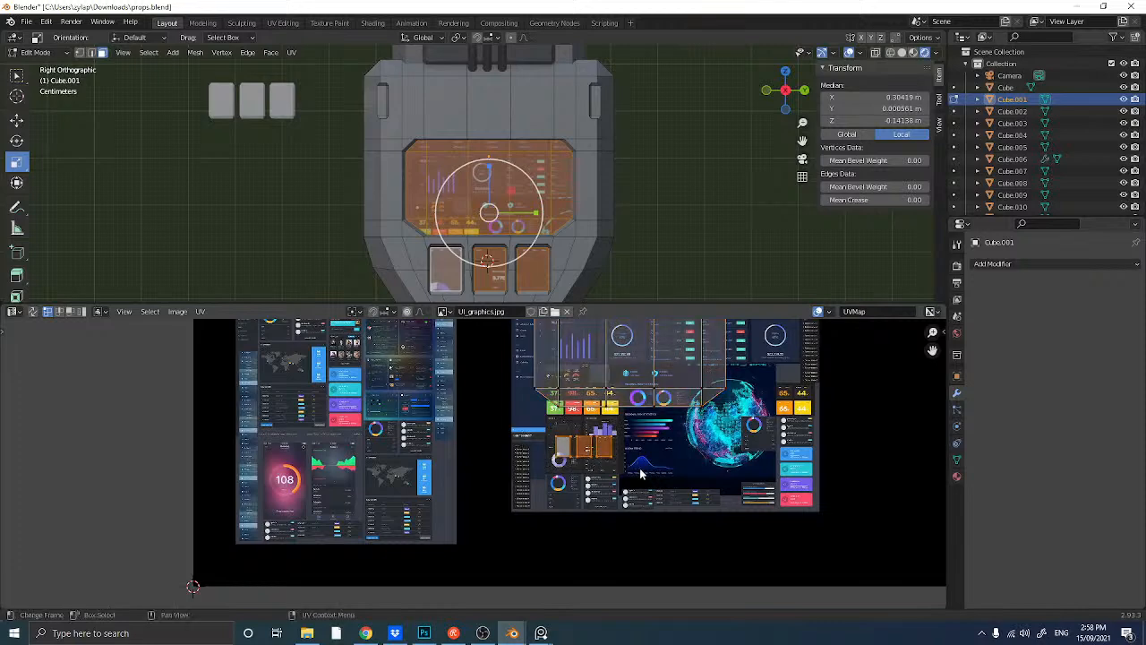
key("g")
left_click(391, 495)
middle_click_drag(532, 473, 463, 544)
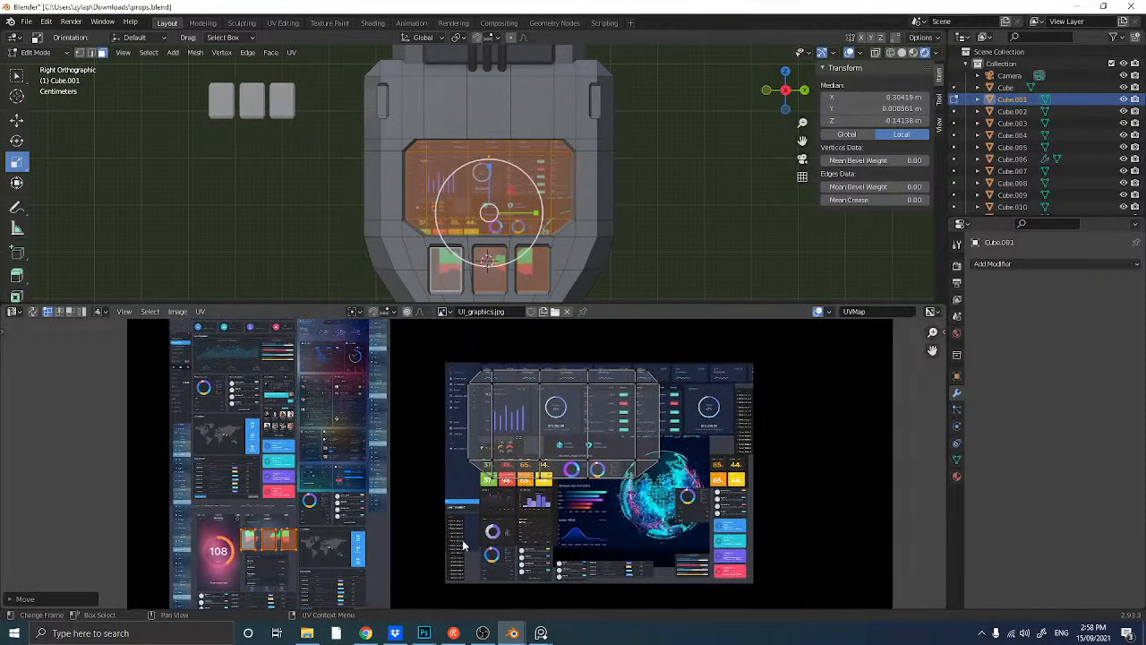
- Position the large screen's UV island over the globe graphic, scale it by about 1.19, and deselect the screen faces
left_click_drag(425, 359, 684, 514)
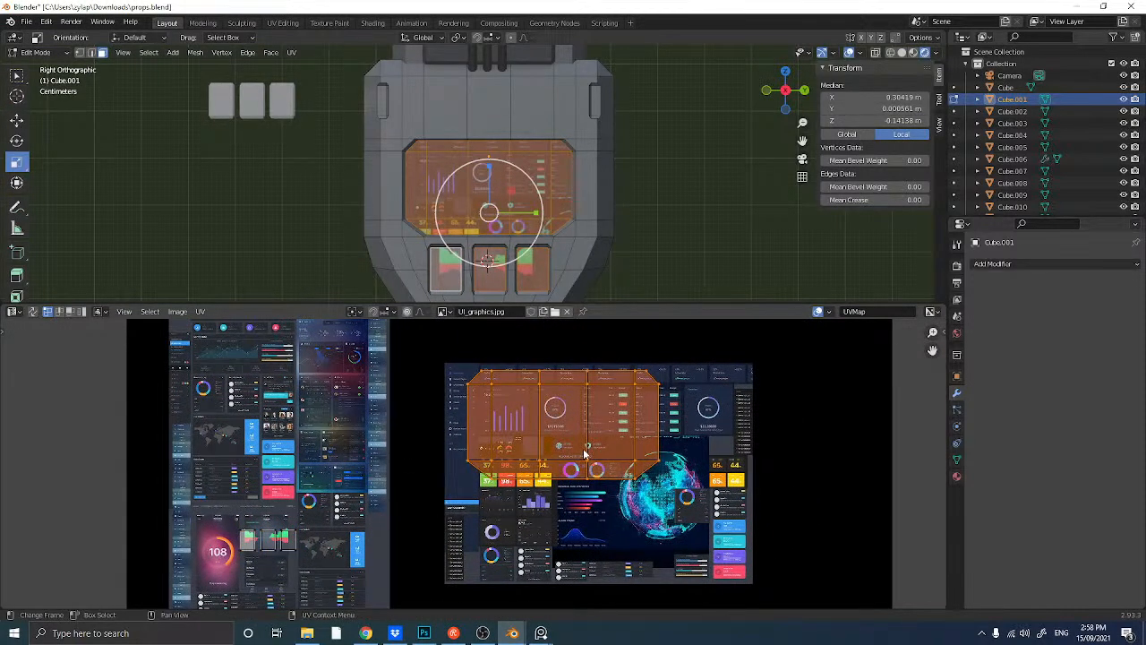
key("g")
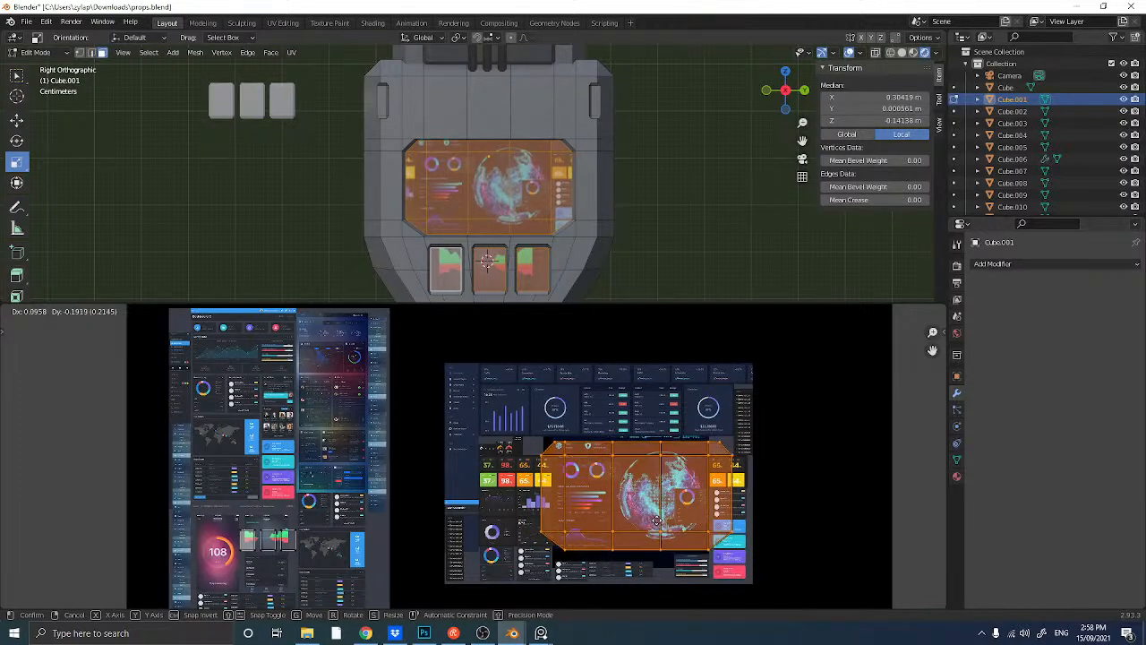
left_click(656, 521)
key("s")
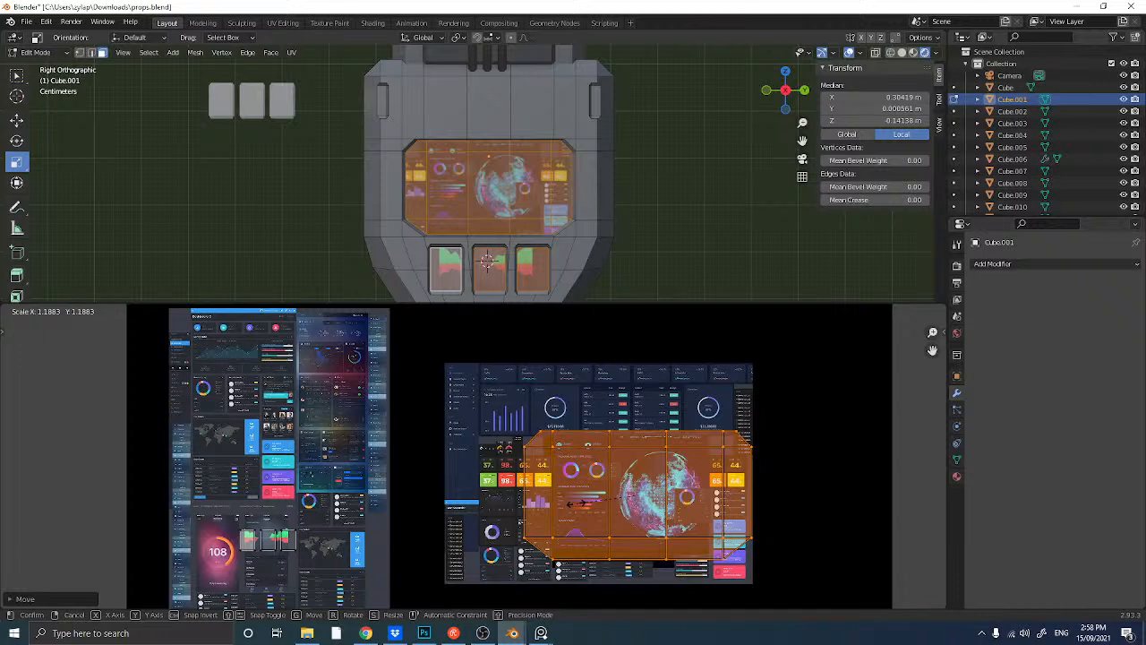
left_click(578, 504)
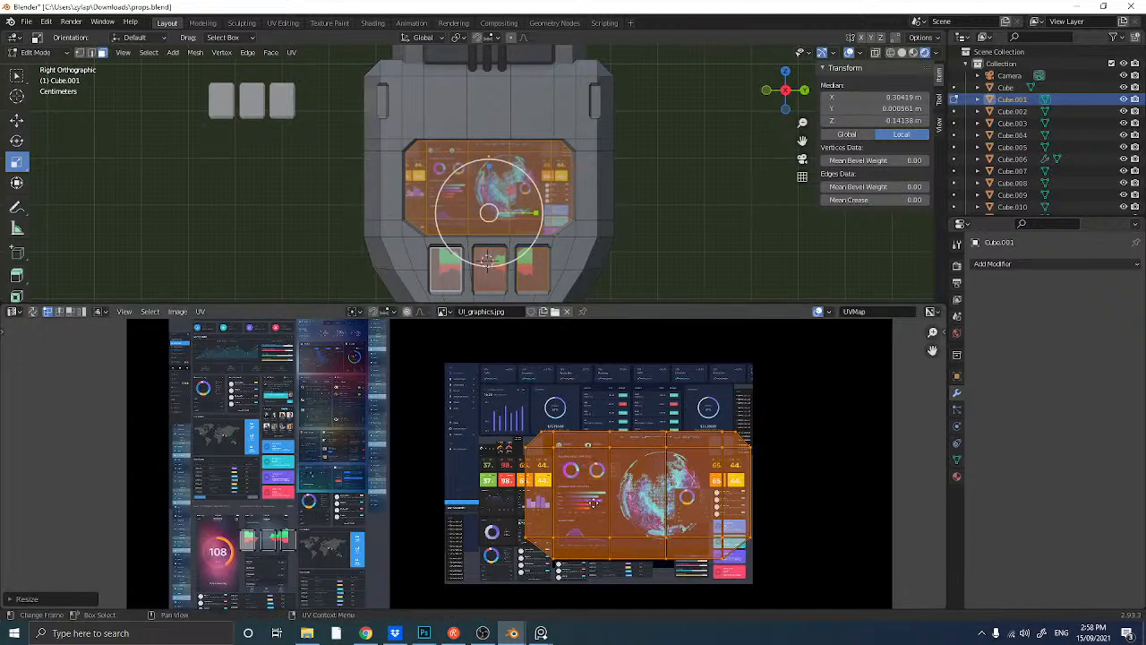
key("g")
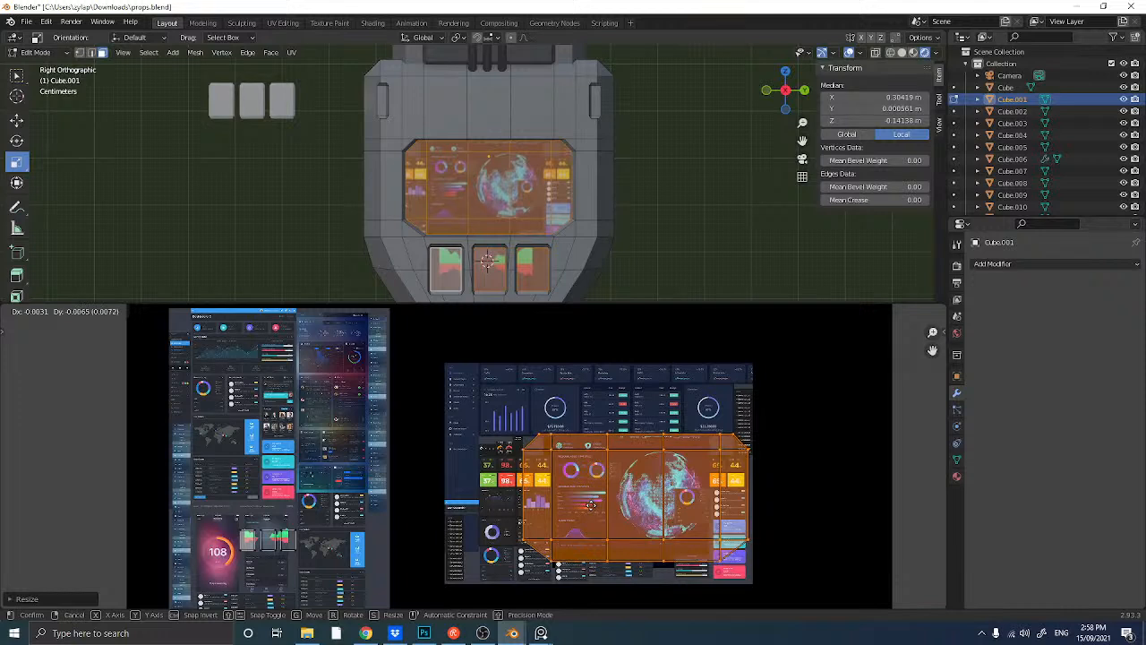
left_click(591, 510)
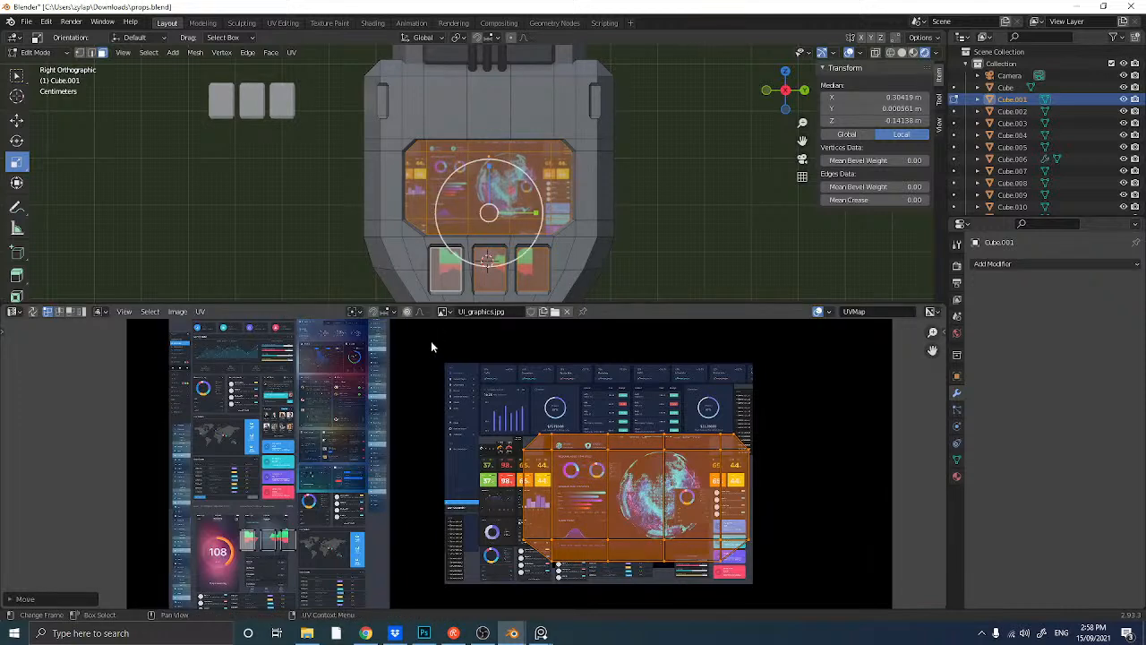
left_click(292, 199)
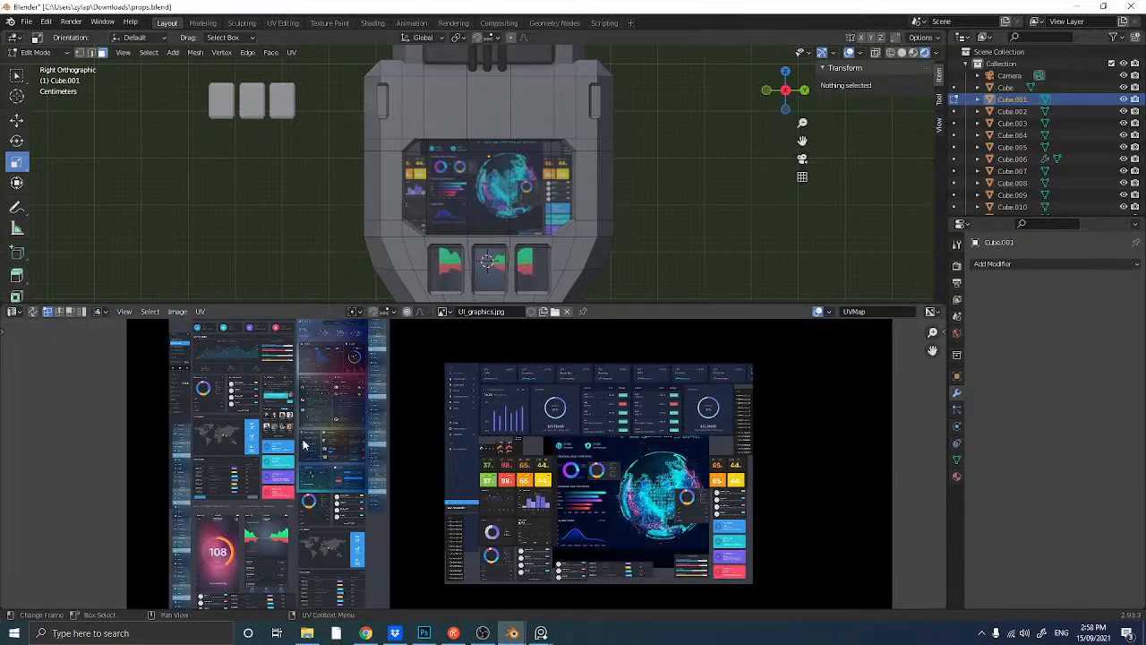
- Restore the screen face selection, and move the three small screens' UV islands above the red and green chart and enlarge them
key("ctrl+z")
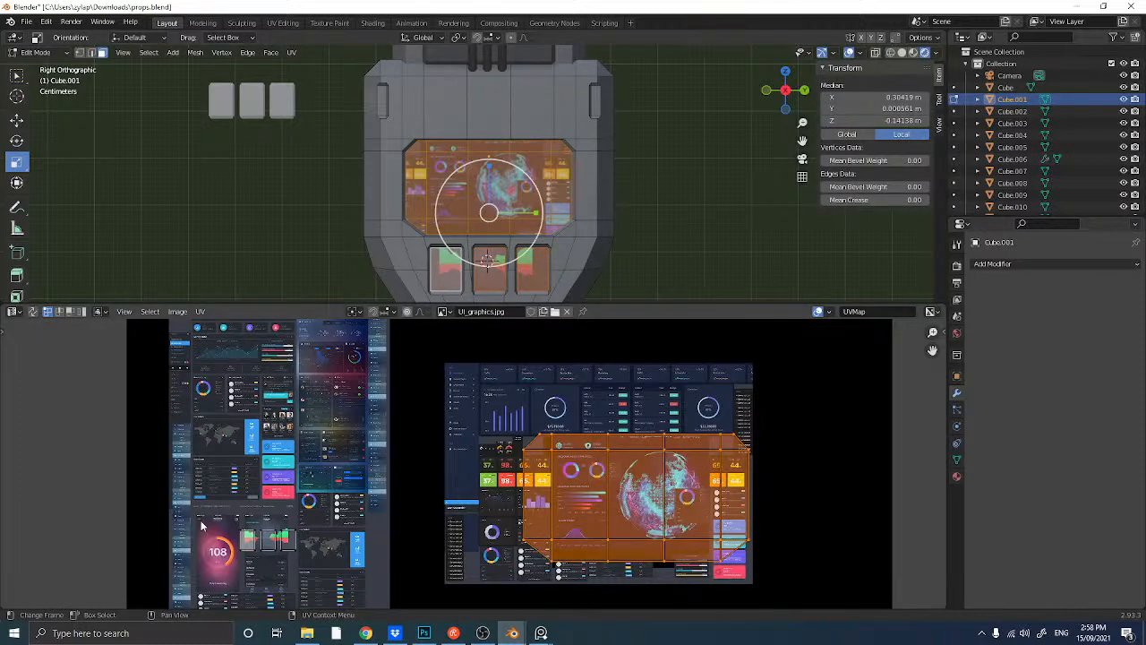
left_click_drag(217, 509, 312, 563)
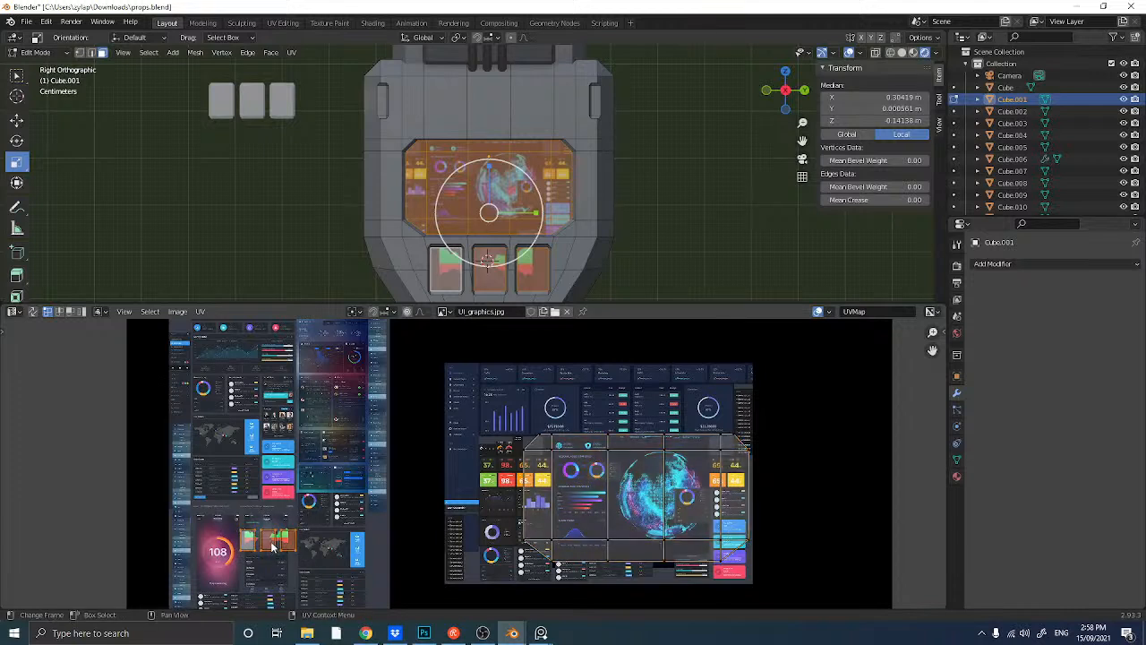
left_click(271, 546)
left_click_drag(195, 507, 313, 572)
key("g")
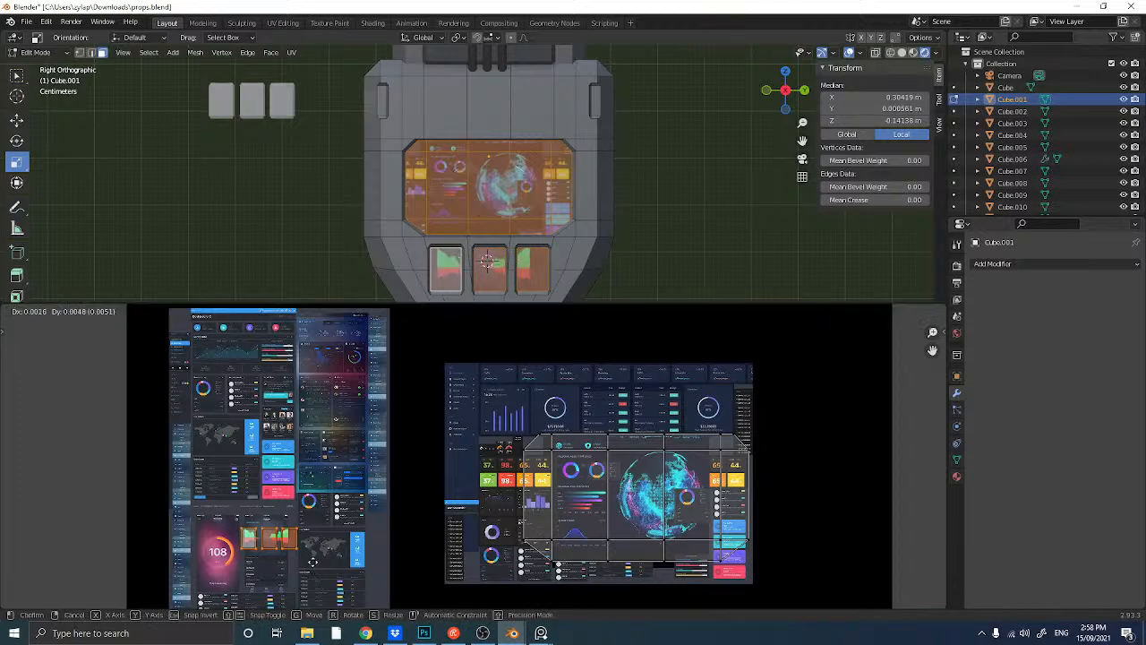
left_click(320, 548)
key("s")
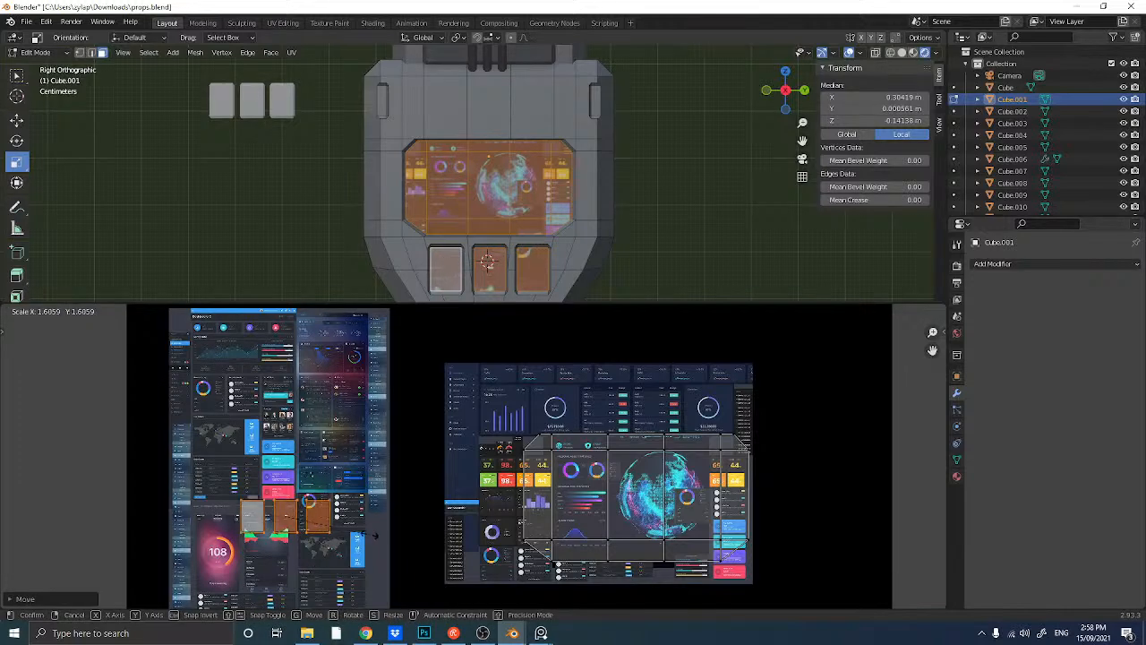
left_click(347, 534)
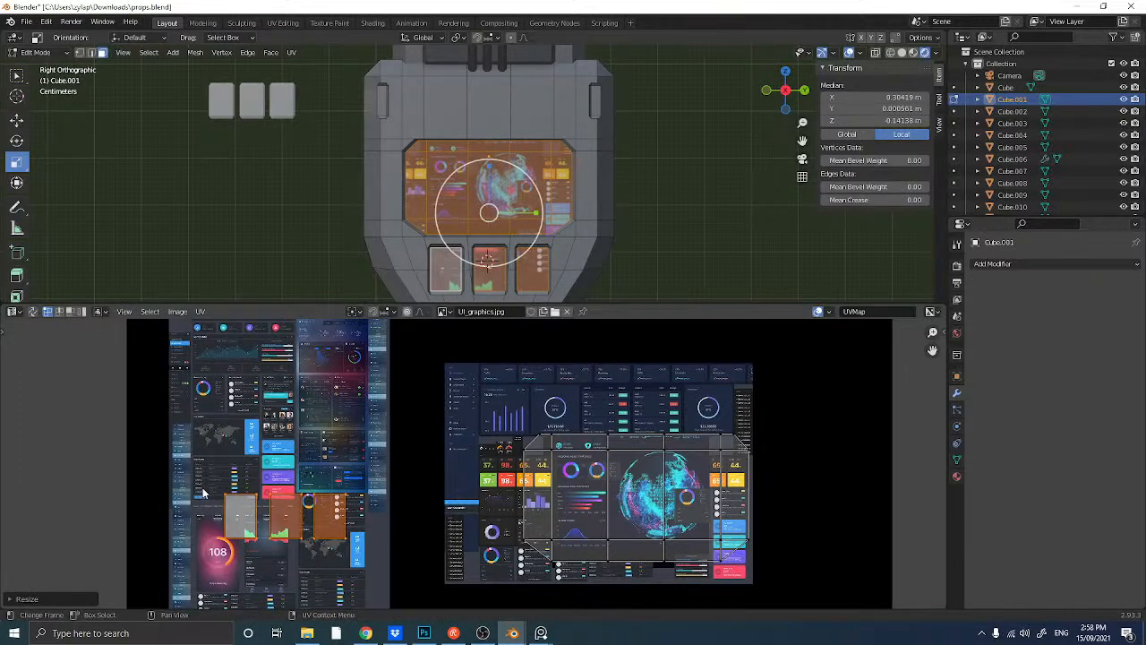
- Move the left small screen's UV island onto the list graphic beside the ring chart above the world map
left_click_drag(209, 480, 267, 557)
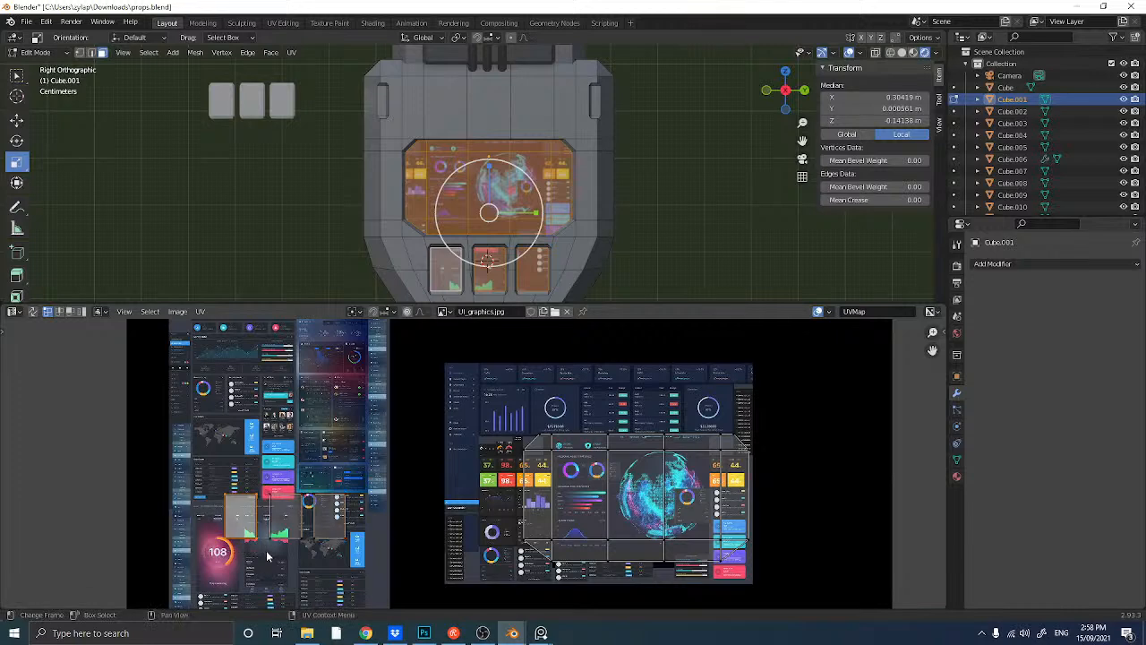
key("g")
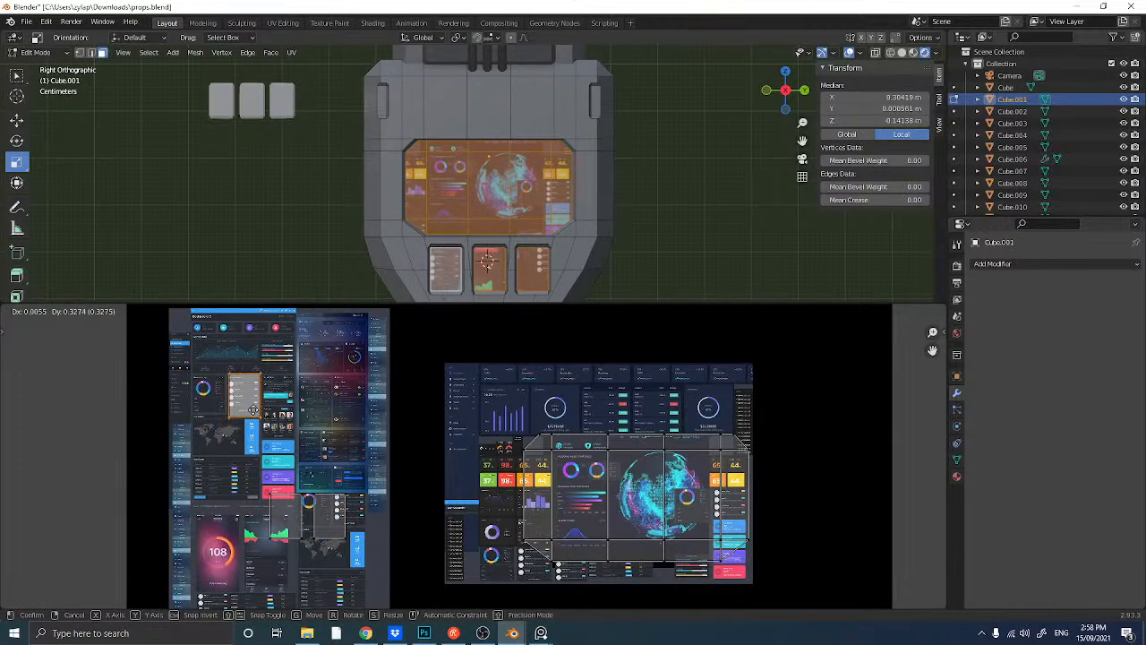
left_click(255, 414)
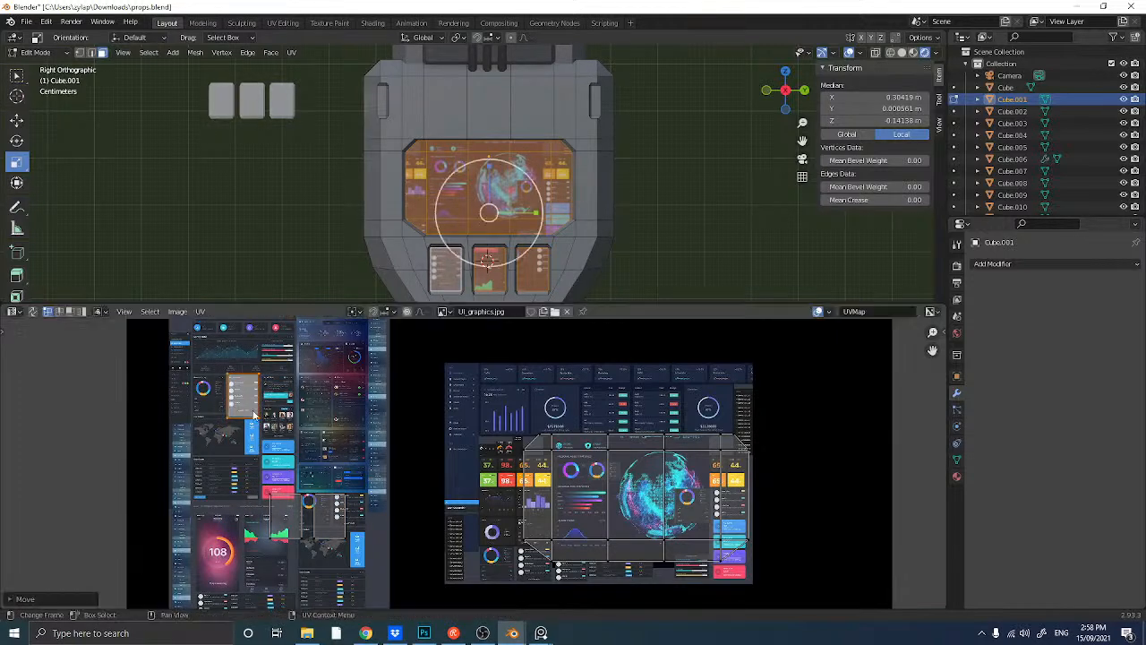
- Position the middle small screen's UV island over the red and green chart card and scale it by about 1.52
left_click_drag(258, 468, 303, 557)
key("g")
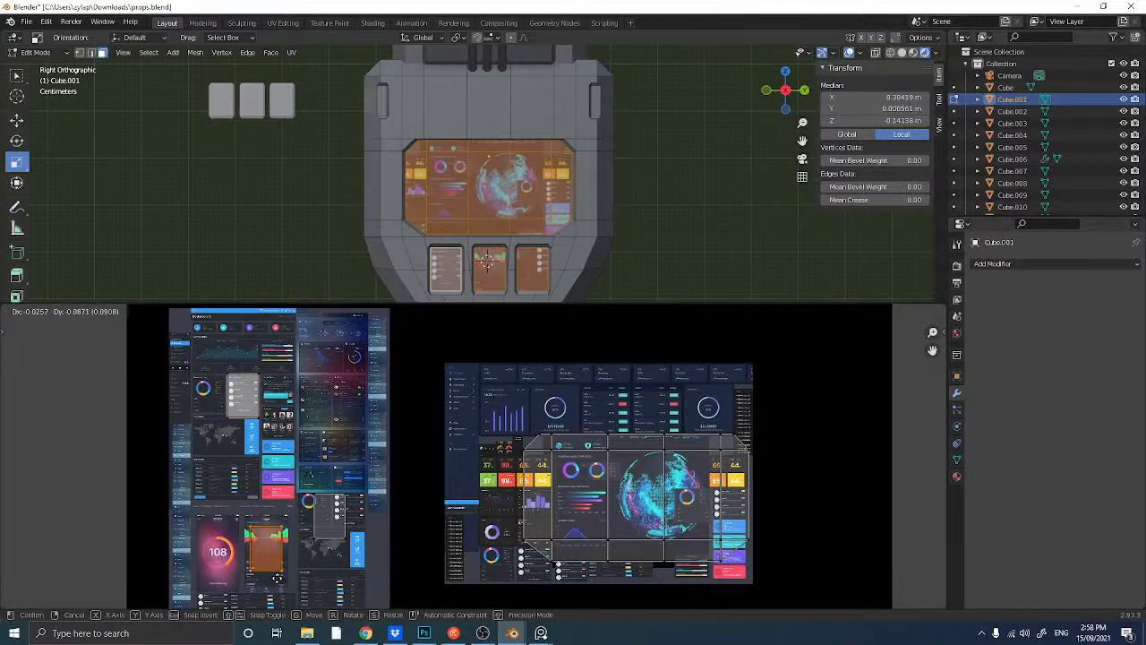
left_click(283, 580)
key("s")
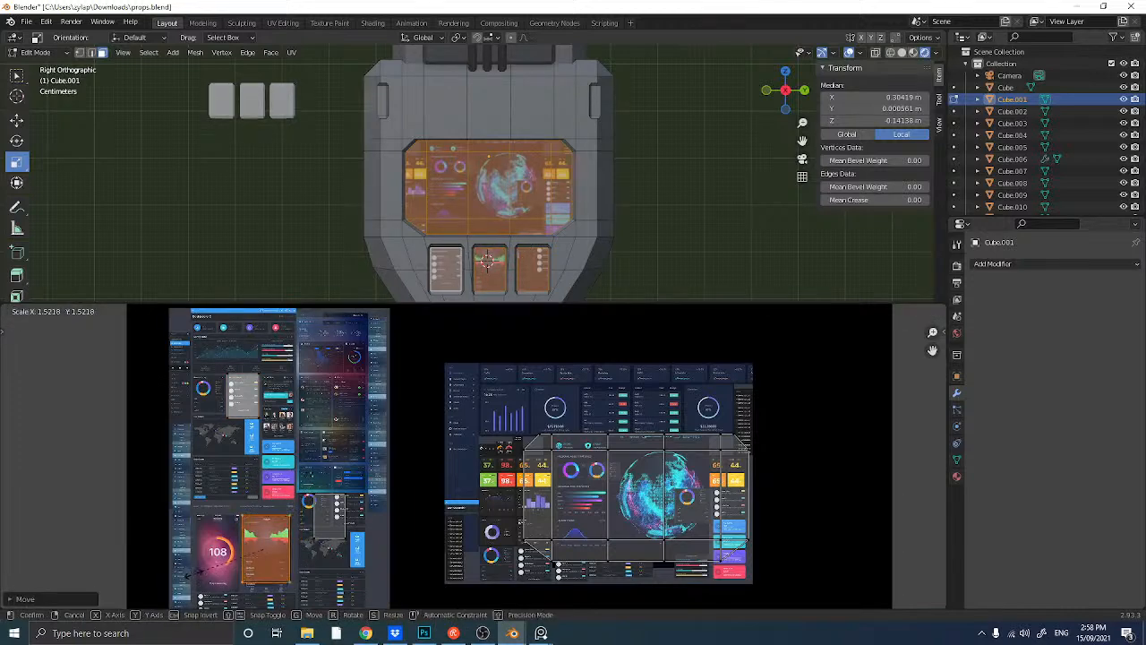
left_click(290, 500)
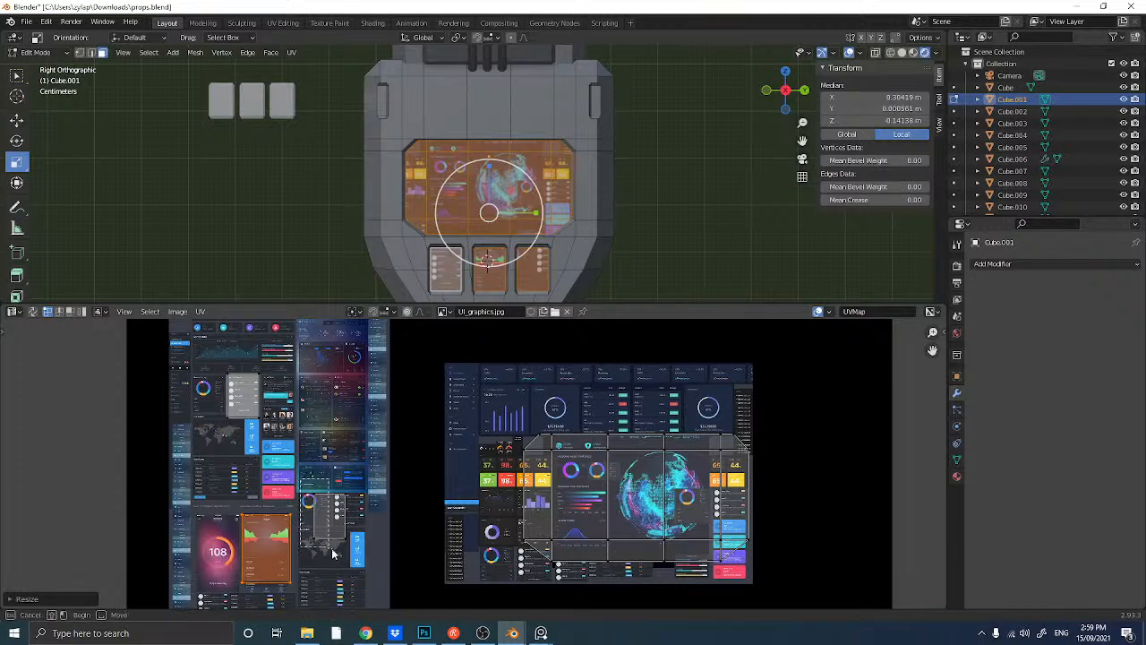
- Move the right small screen's UV island onto the 37 and 98 coloured tiles, enlarge it slightly, and deselect the screen faces
left_click(361, 557)
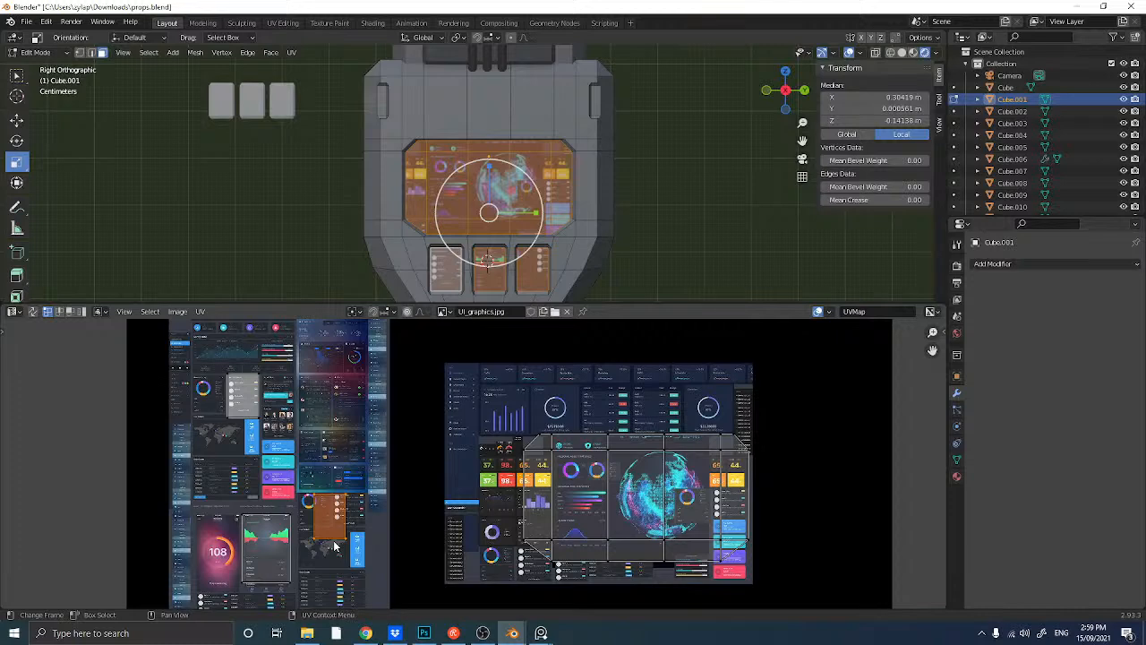
key("g")
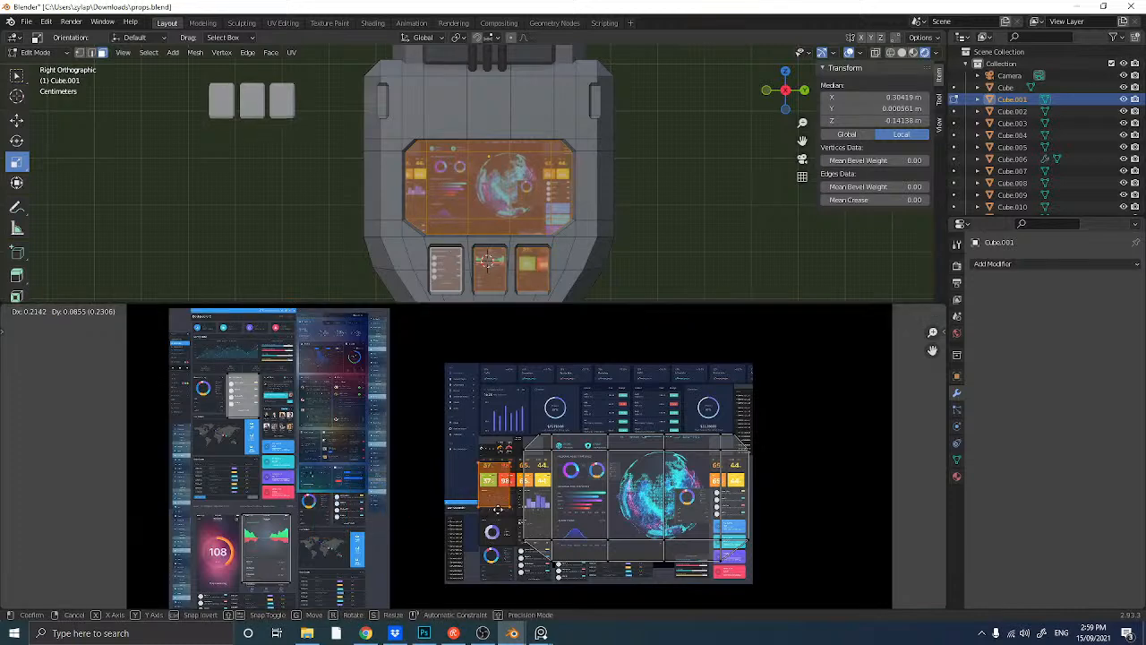
left_click(501, 509)
key("s")
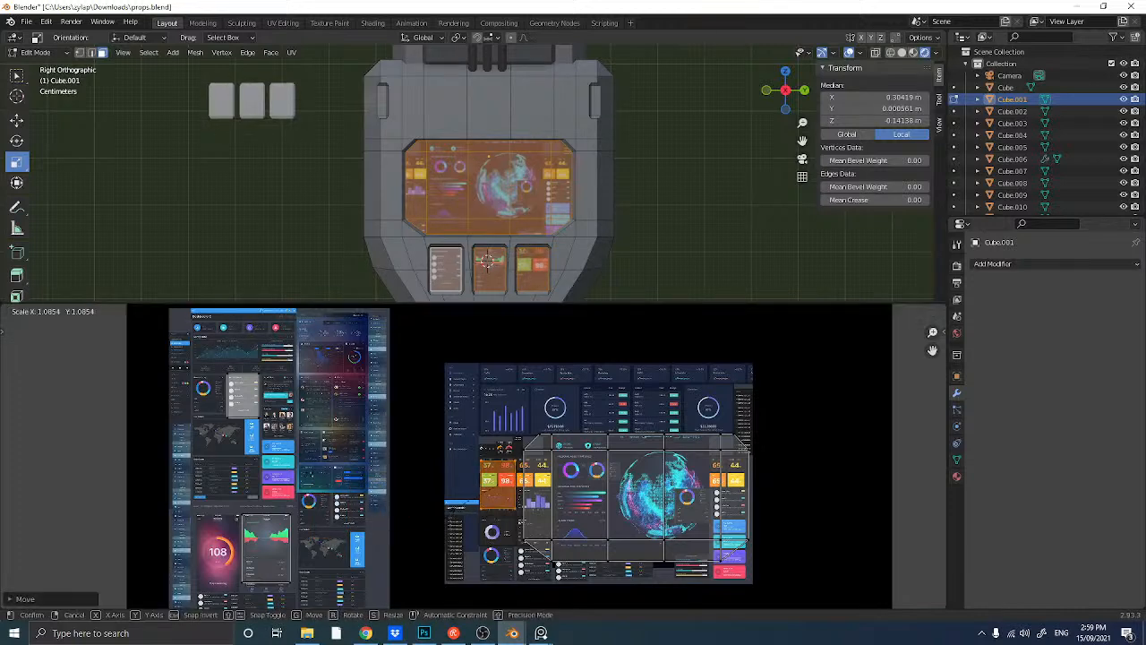
left_click(436, 520)
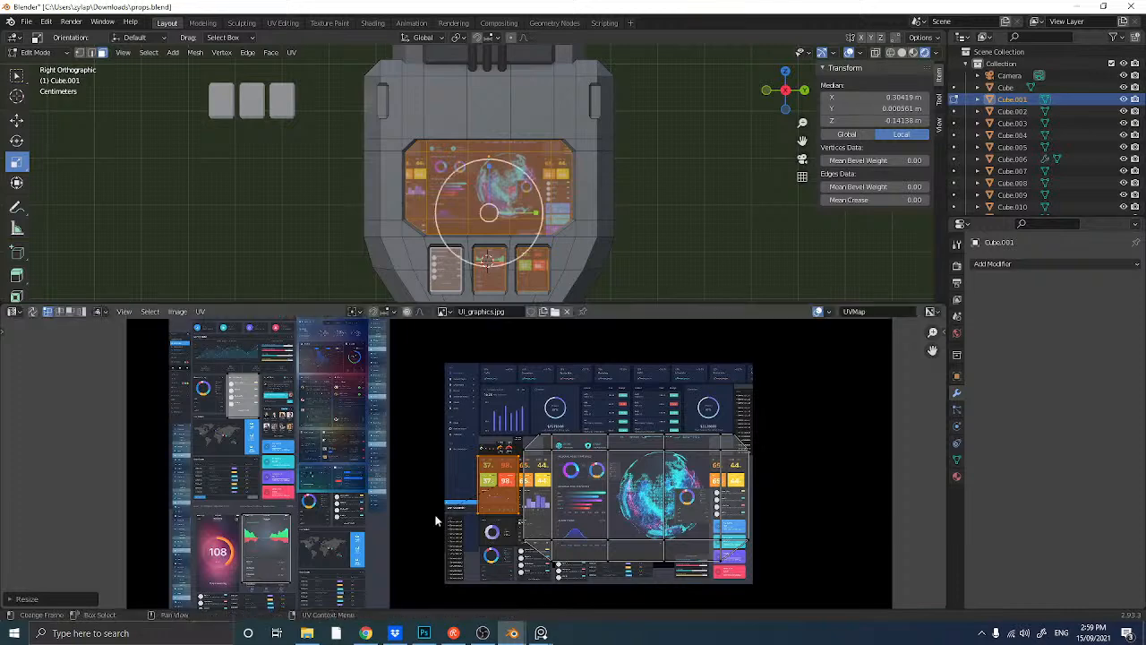
left_click(228, 202)
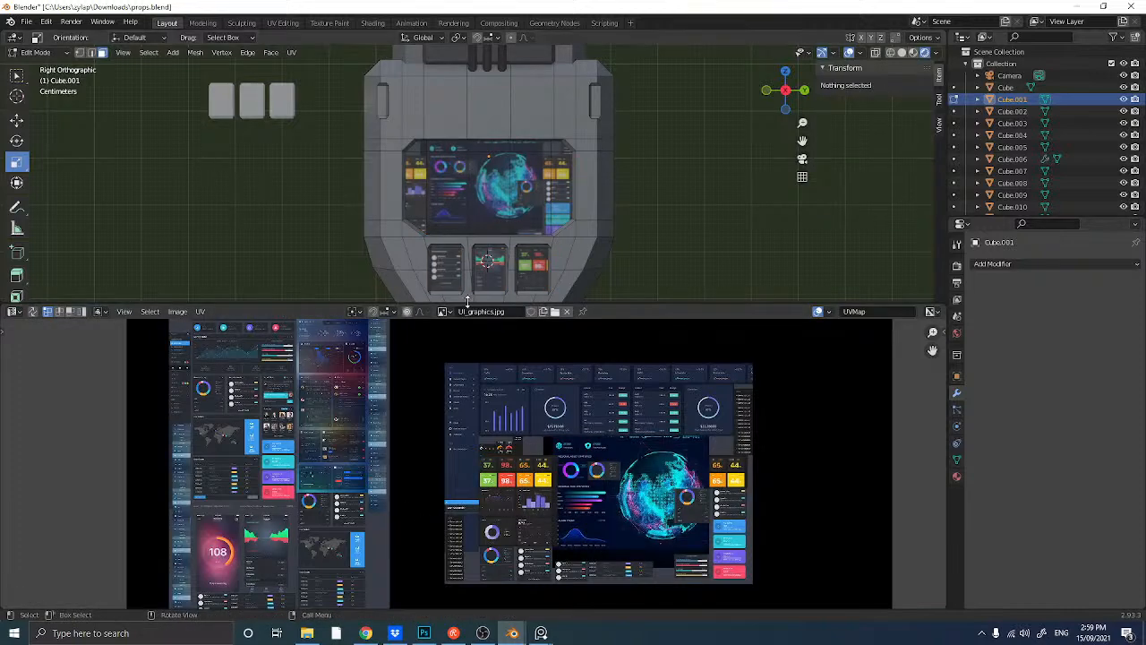
- Enlarge the 3D viewport, return to Object Mode, and inspect the pillar with its mapped screens from several angles and distances
left_click_drag(681, 304, 686, 448)
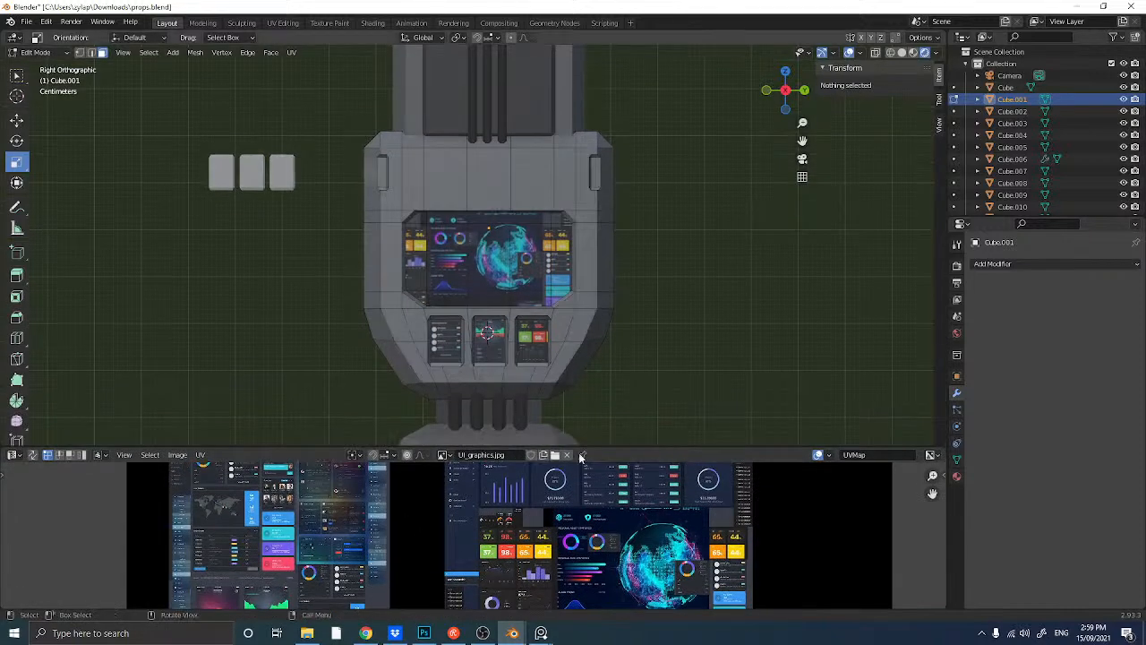
key("Tab")
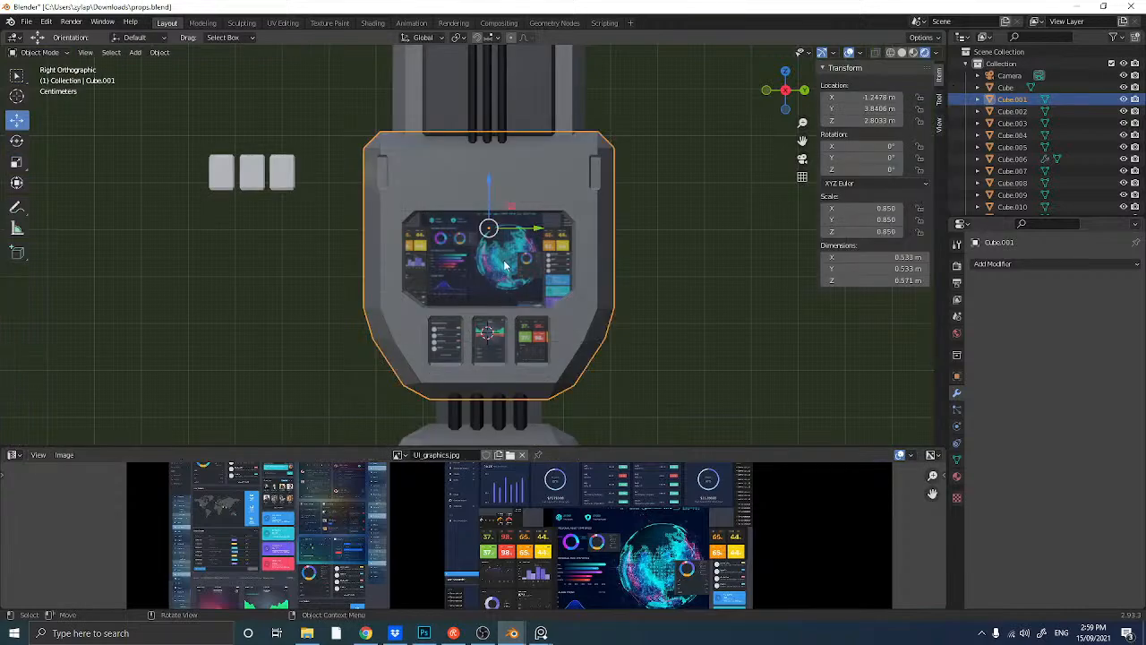
middle_click_drag(506, 264, 343, 289)
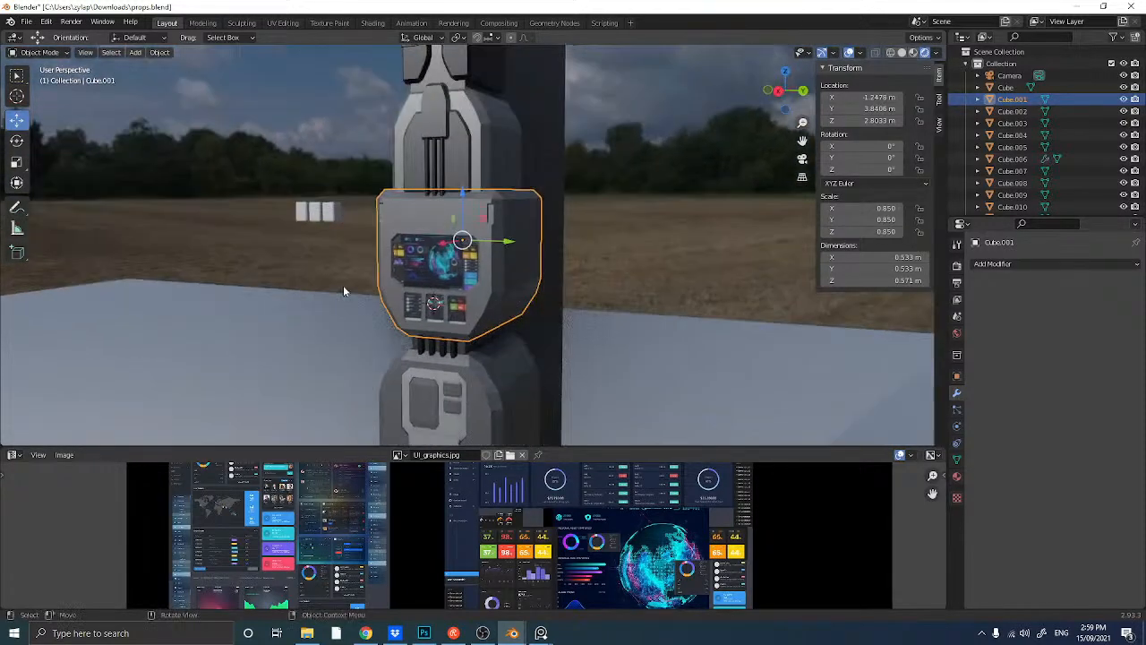
scroll(331, 299, "up", 2)
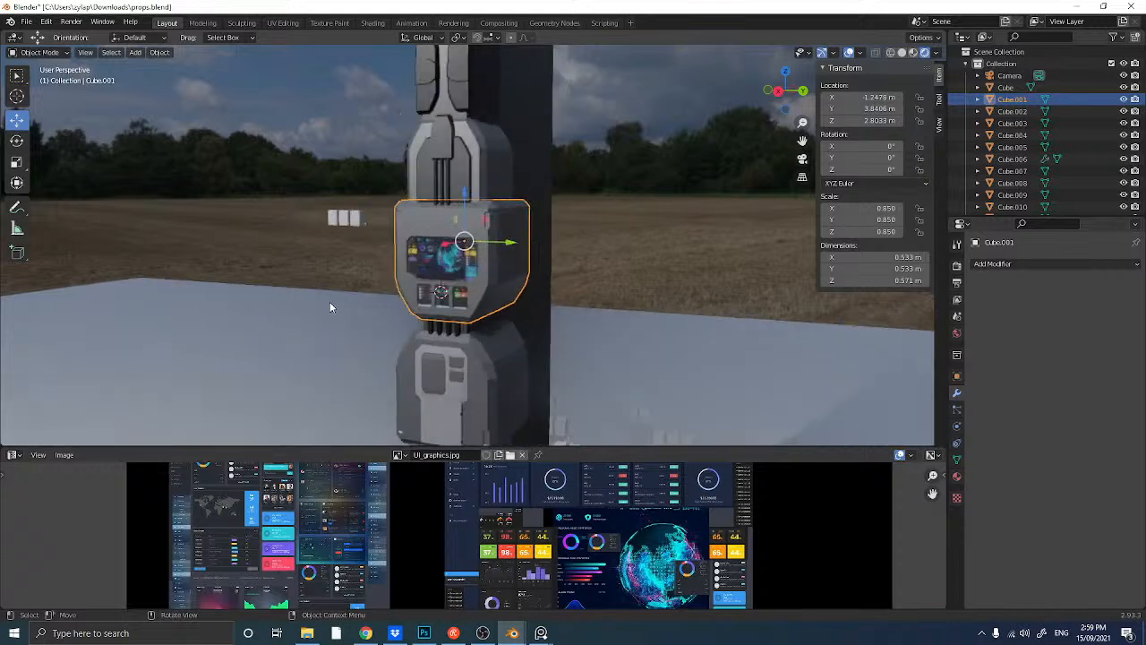
scroll(359, 298, "up", 3)
scroll(355, 304, "down", 5)
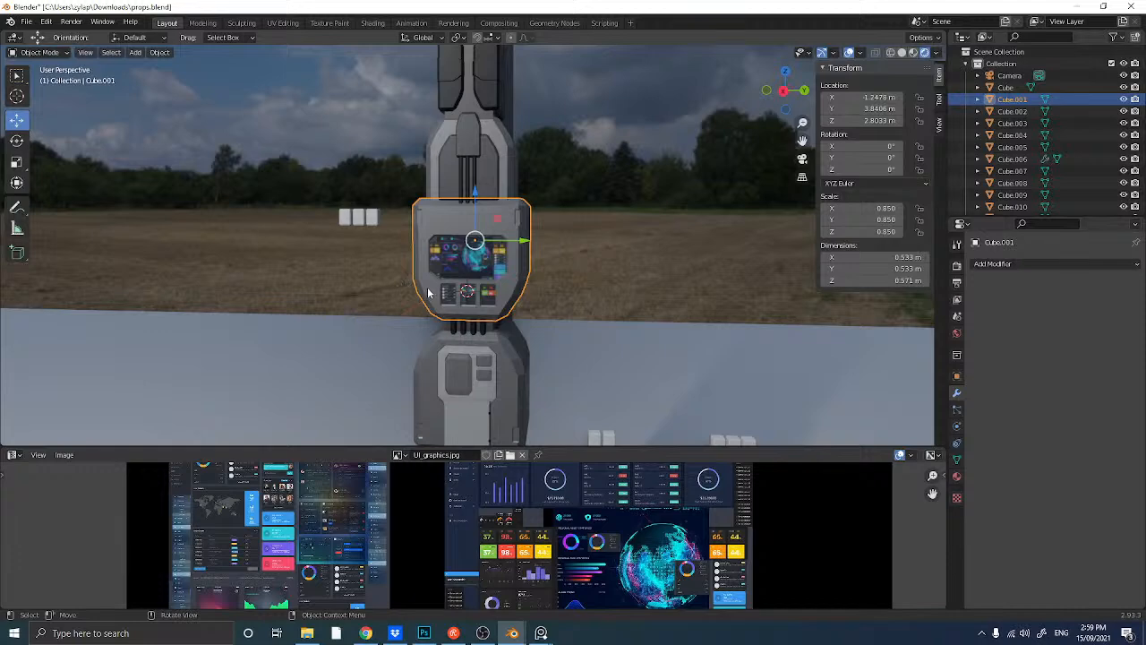
middle_click_drag(430, 292, 377, 291)
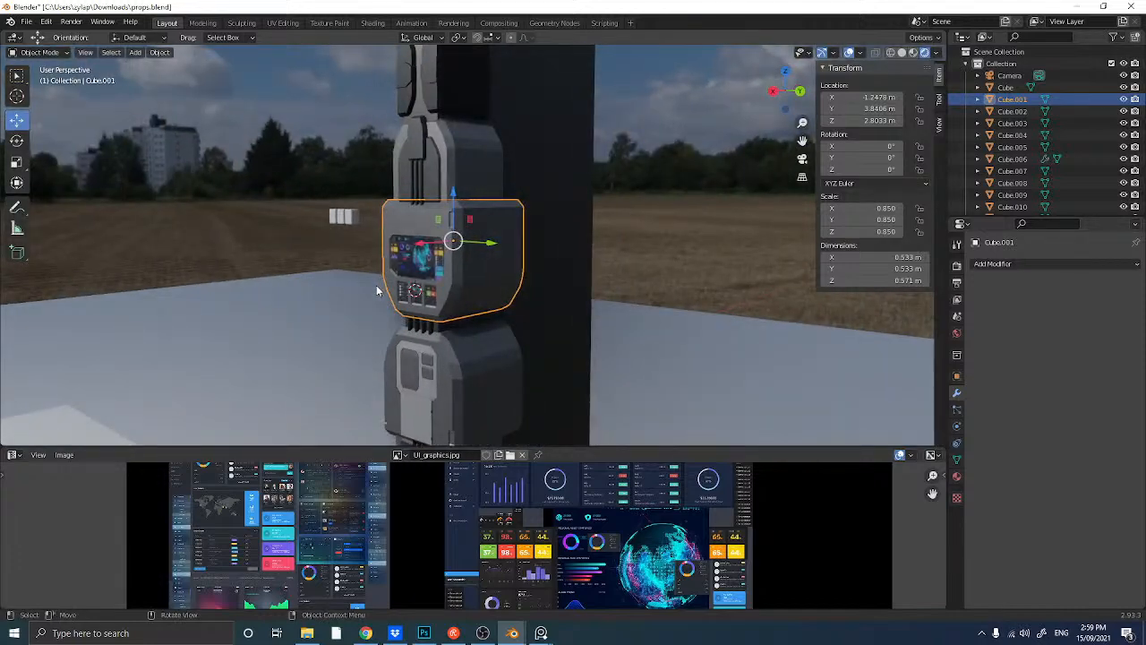
mouse_move(376, 291)
middle_mouse_down()
mouse_move(366, 291)
mouse_move(446, 303)
mouse_move(391, 305)
middle_mouse_up()
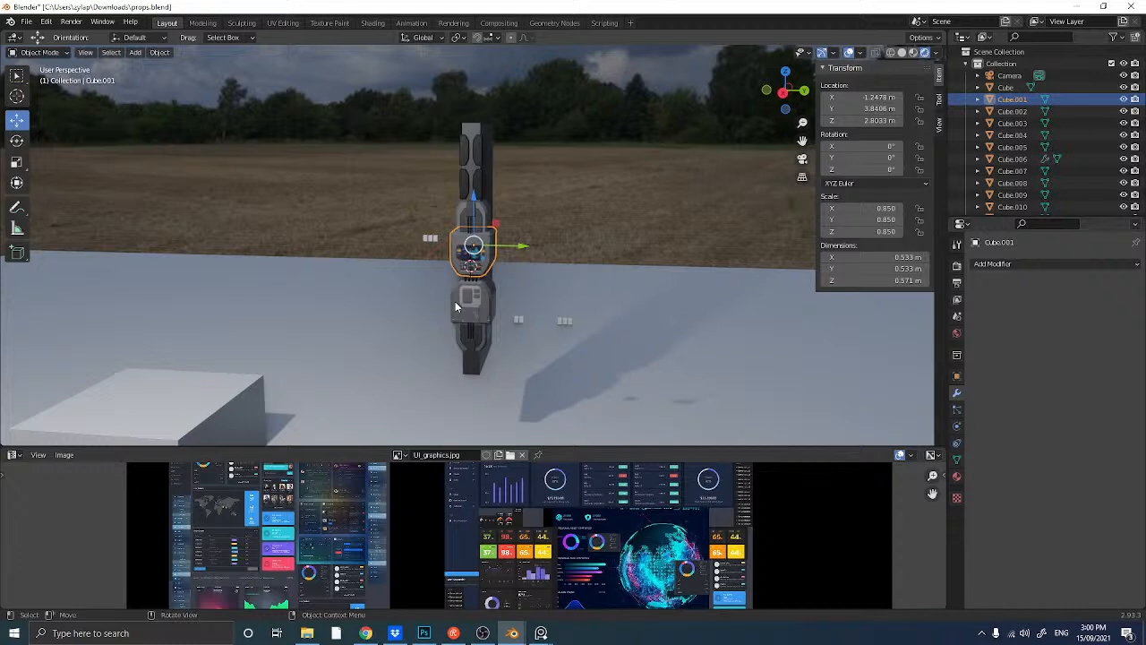
middle_click_drag(456, 291, 449, 287)
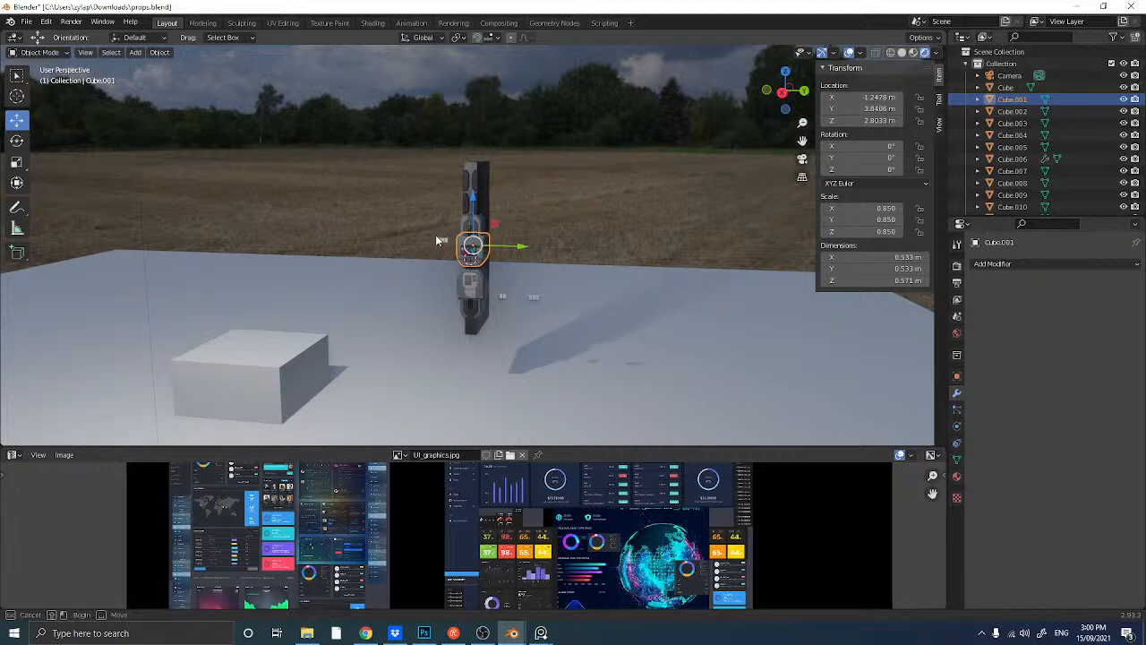
- Move the loose block group left of the pillar farther away from it
mouse_move(431, 230)
left_mouse_down()
mouse_move(454, 249)
mouse_move(448, 239)
left_mouse_up()
left_click(553, 310)
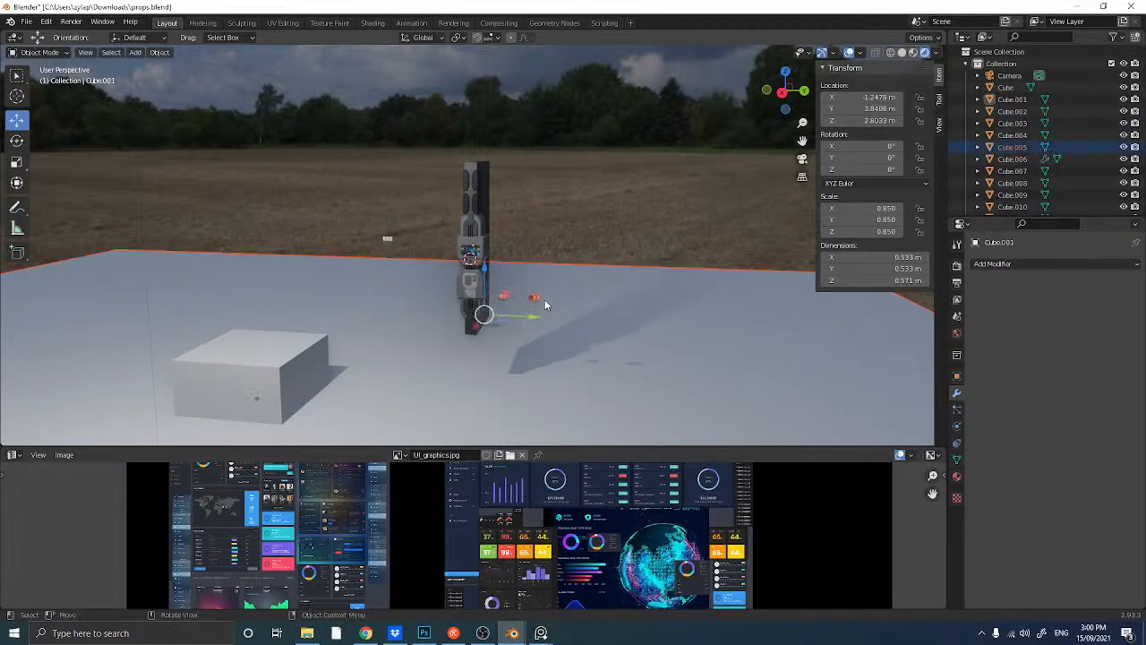
left_click_drag(518, 314, 595, 320)
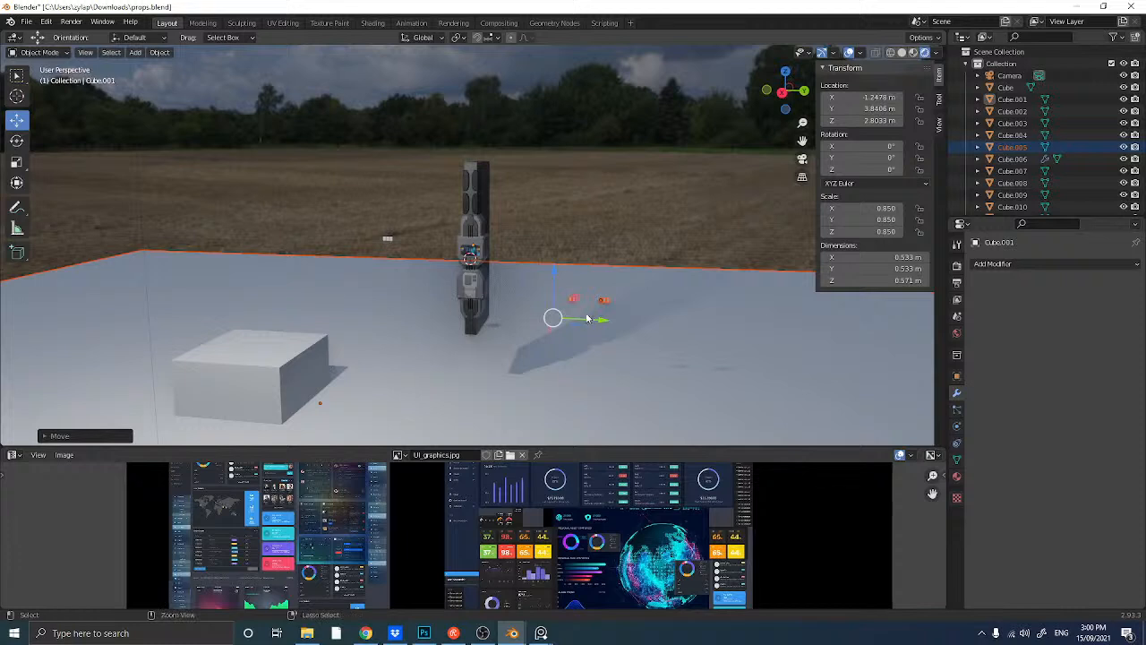
key("ctrl+z")
- Move the two loose block groups right of the pillar farther away along Y without the floor, and deselect them
middle_click_drag(530, 271, 532, 248)
left_click(540, 303)
left_click_drag(564, 291, 632, 296)
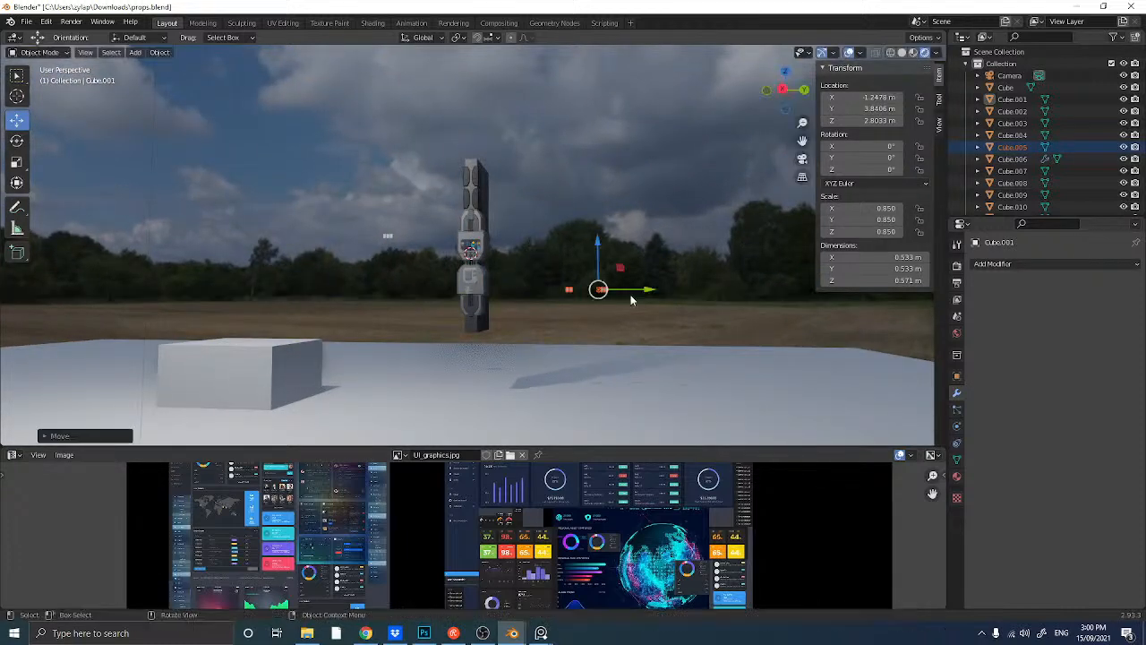
left_click(523, 269)
- Duplicate all the pillar parts, placing the copies about 3.8 m along Y, and join the copies into one object
middle_click_drag(524, 270, 477, 242)
left_click(474, 238)
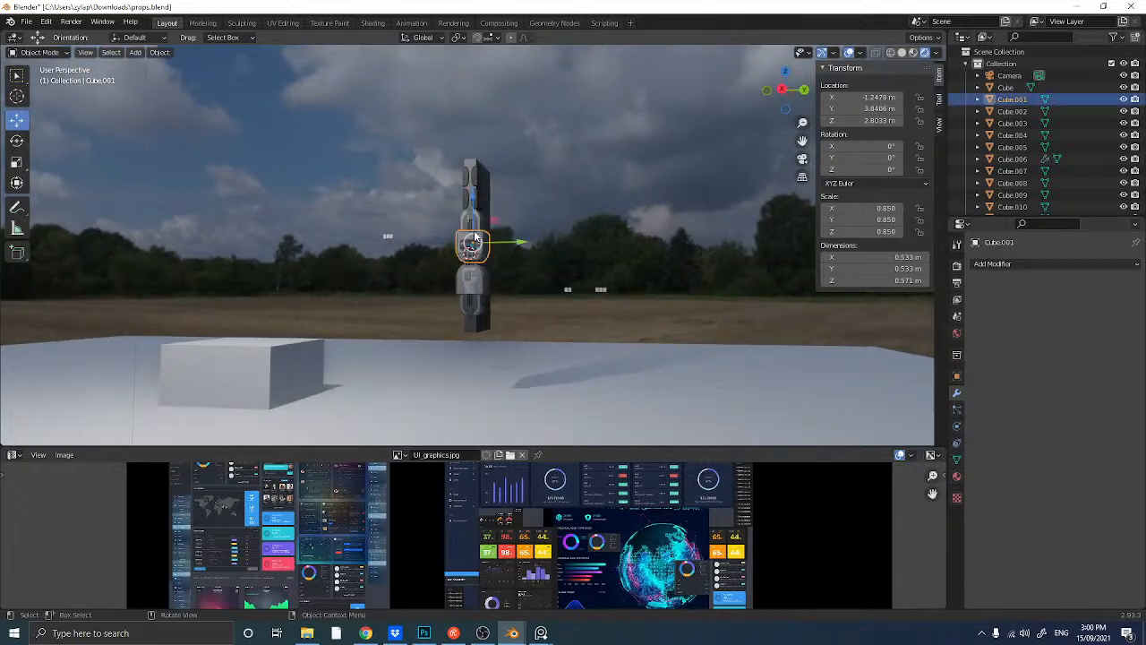
left_click_drag(433, 143, 510, 340)
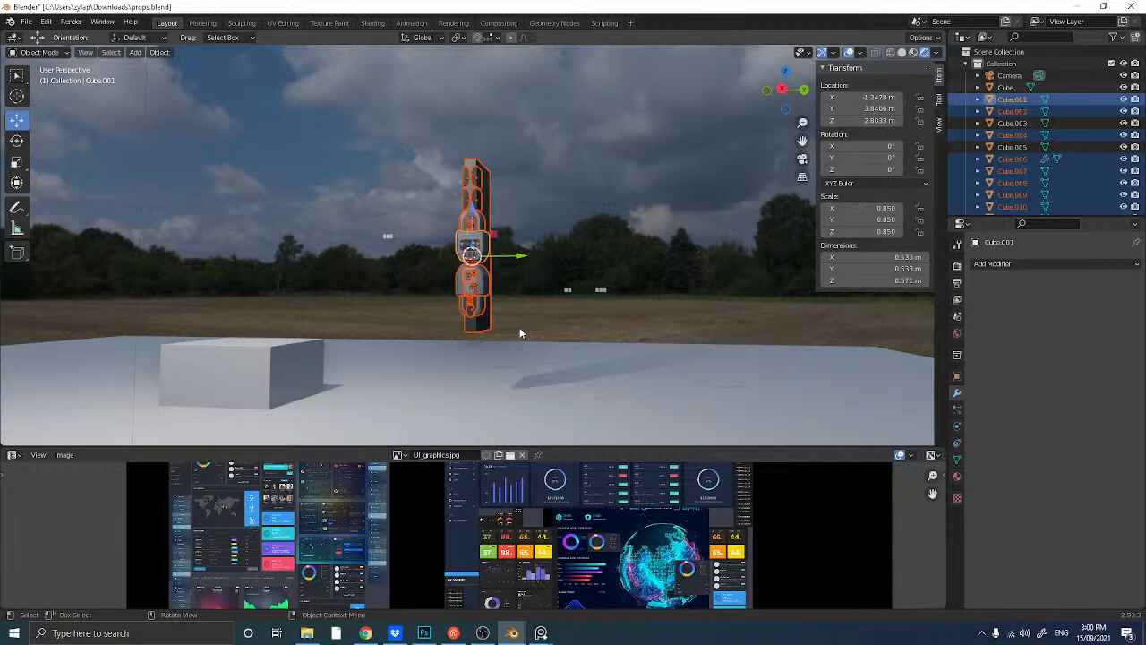
key("shift+d")
right_click(502, 259)
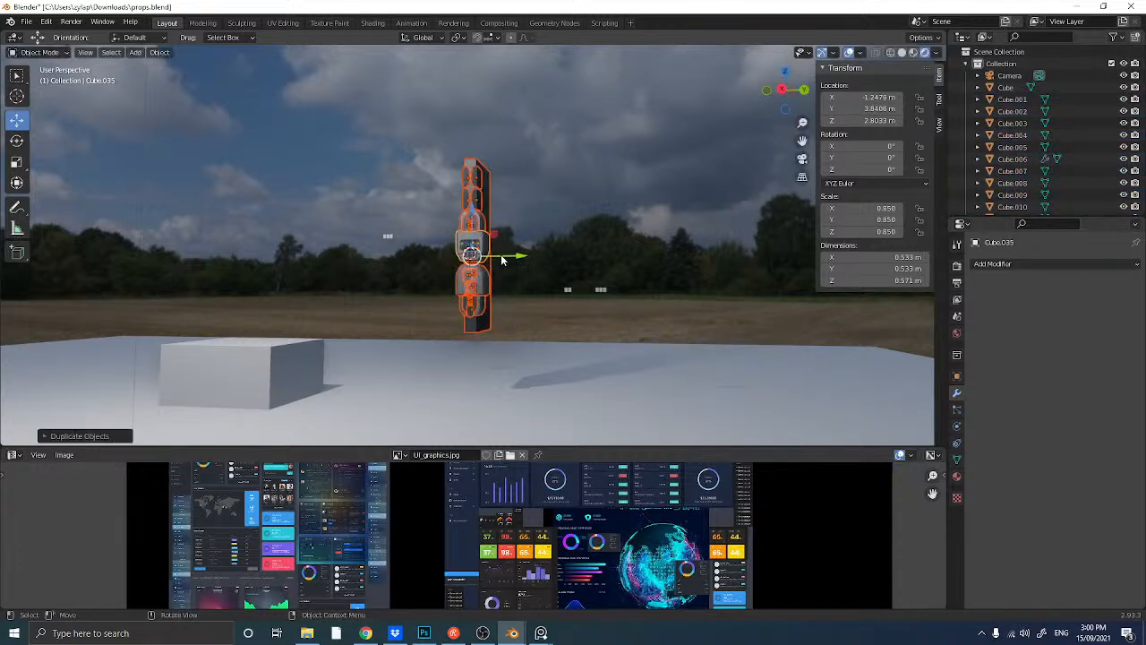
left_click_drag(502, 259, 676, 275)
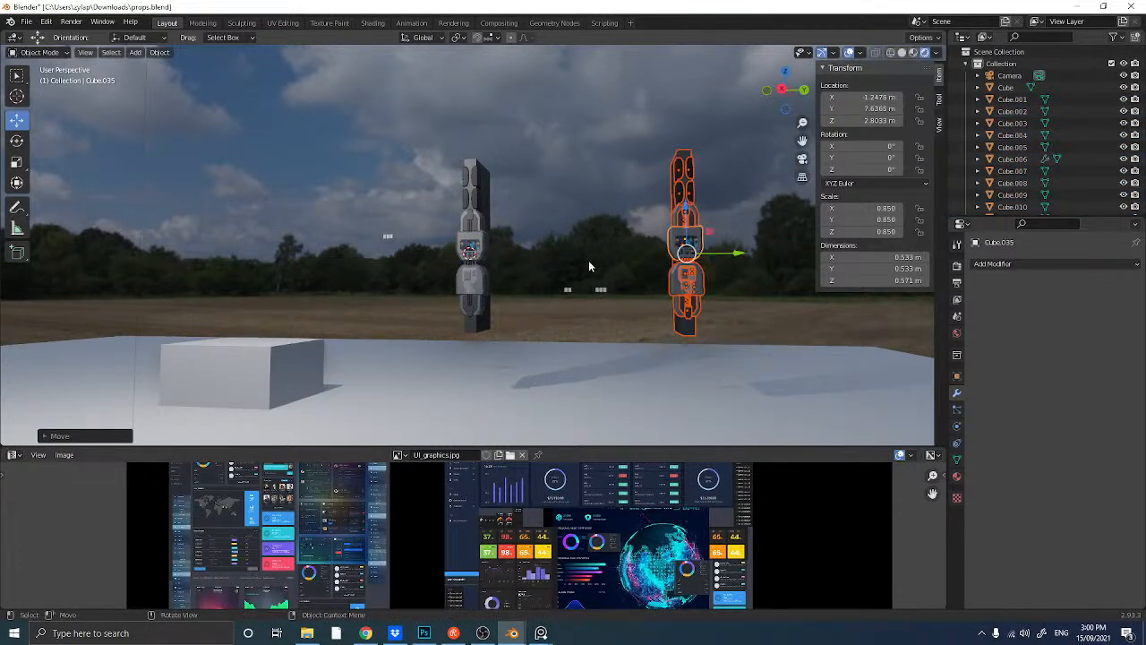
key("ctrl+j")
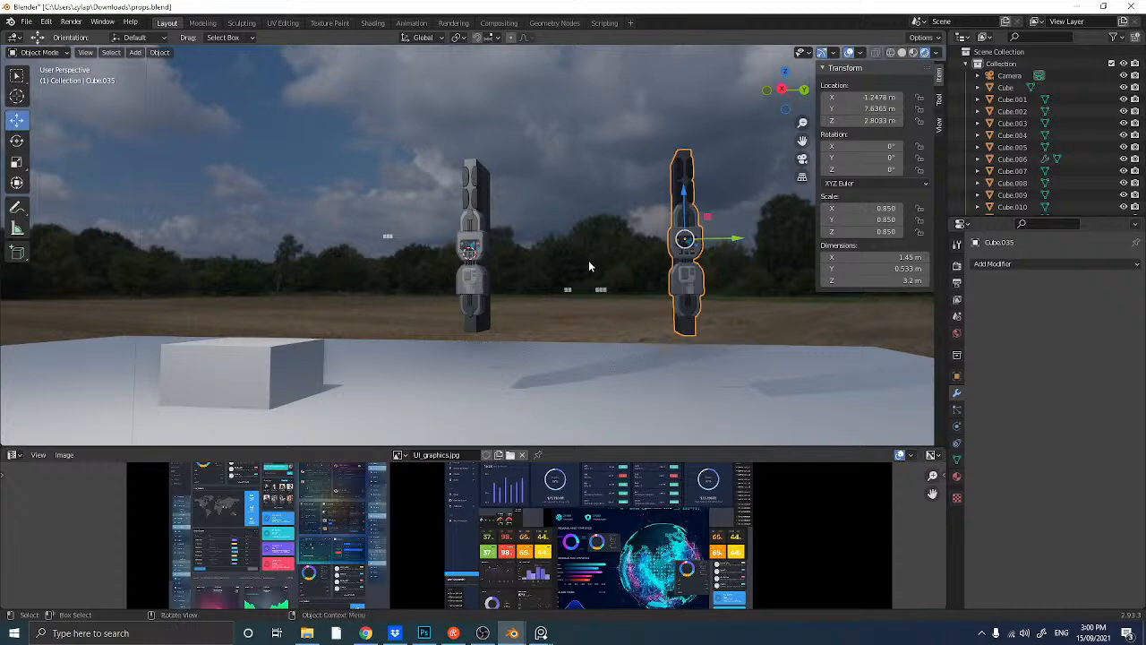
middle_click_drag(643, 256, 557, 284)
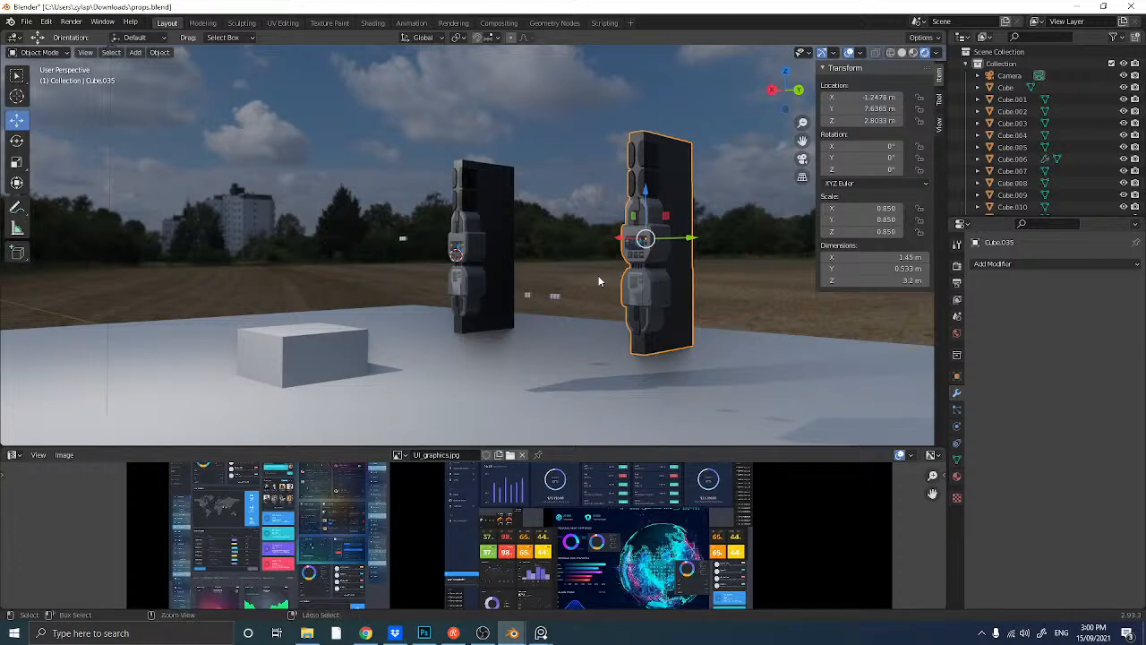
- Copy the joined pillar object to the clipboard and switch to the Blender window with interior.blend
key("ctrl+c")
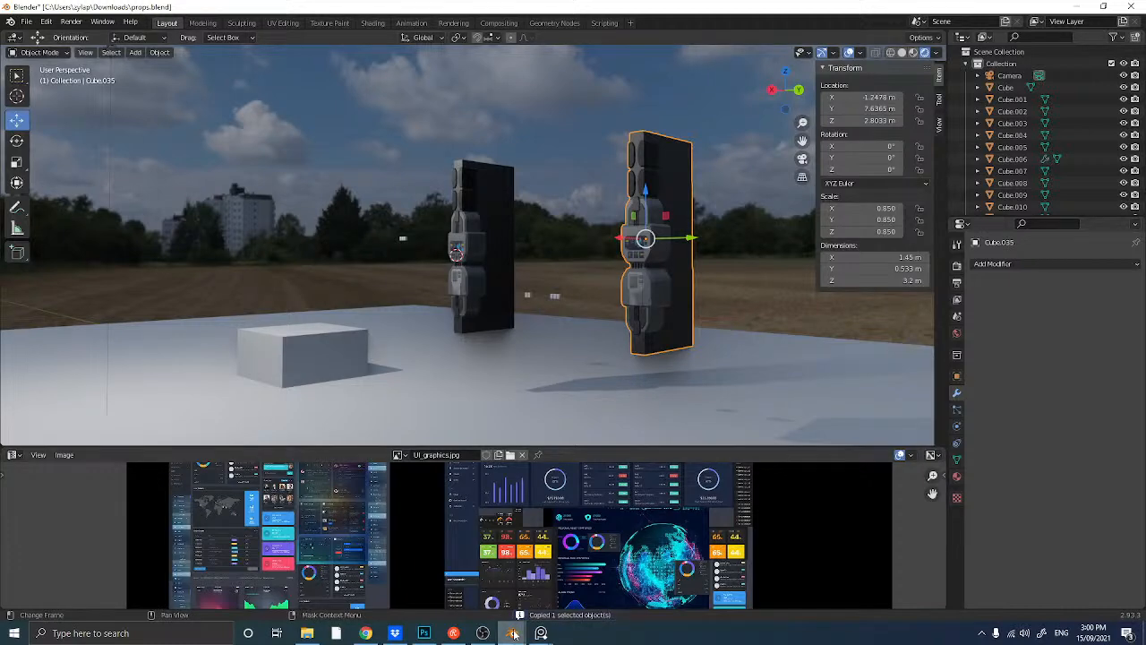
mouse_move(514, 633)
left_click(443, 574)
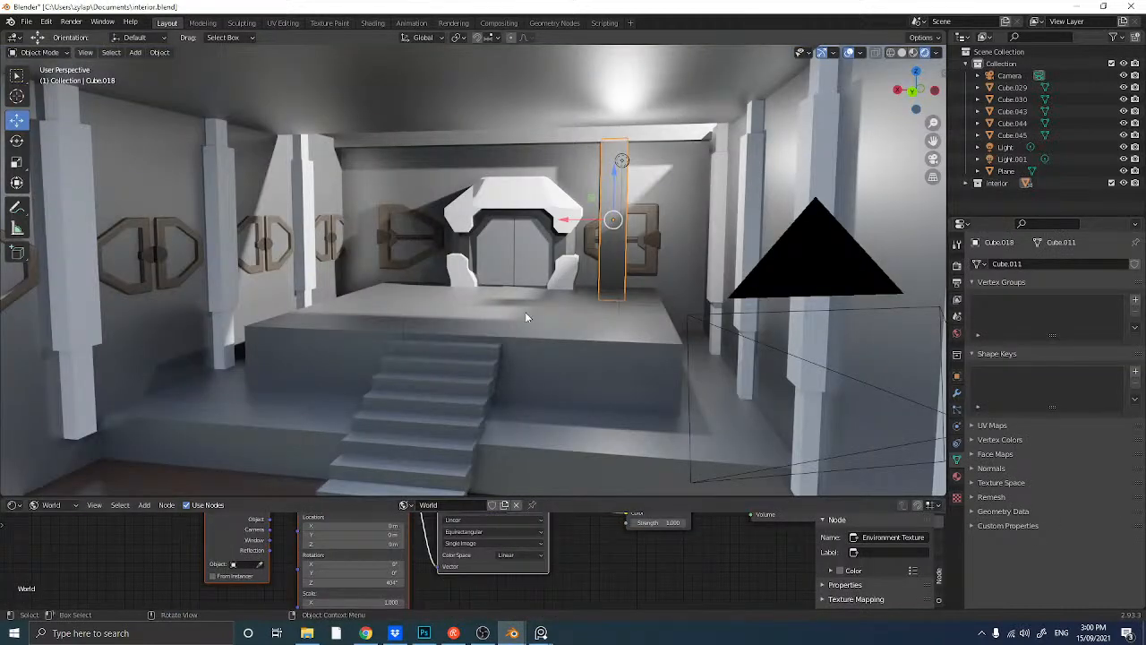
- Paste the copied pillar into the interior scene and bring it into view
mouse_move(526, 313)
middle_mouse_down()
mouse_move(502, 317)
mouse_move(532, 313)
middle_mouse_up()
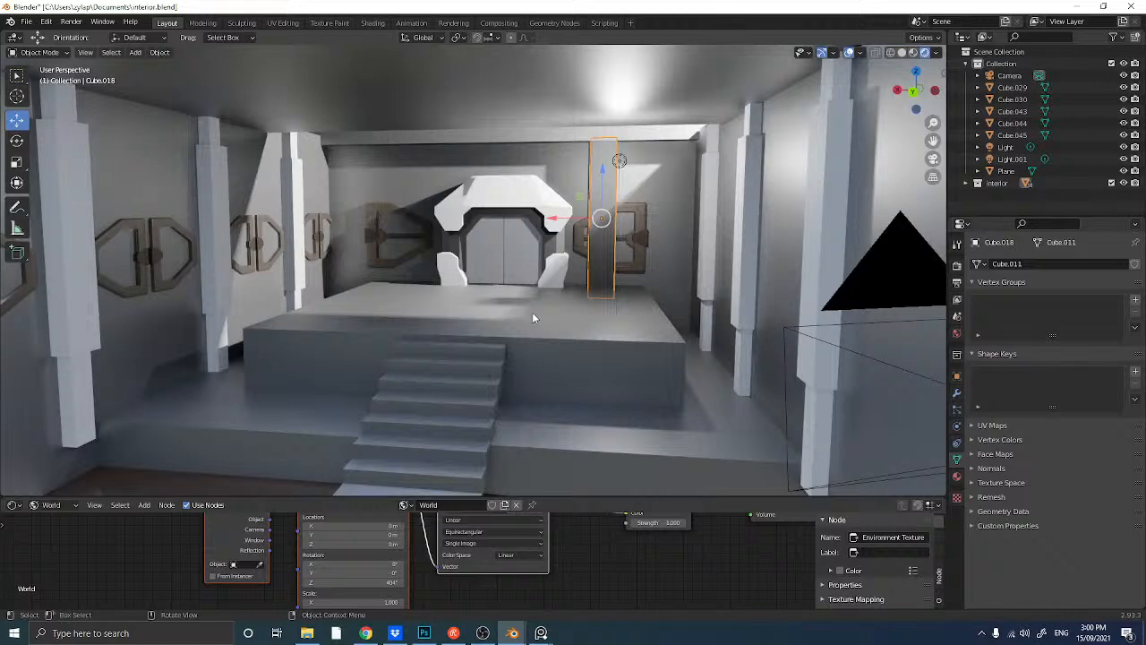
key("ctrl+v")
key("KP_Decimal")
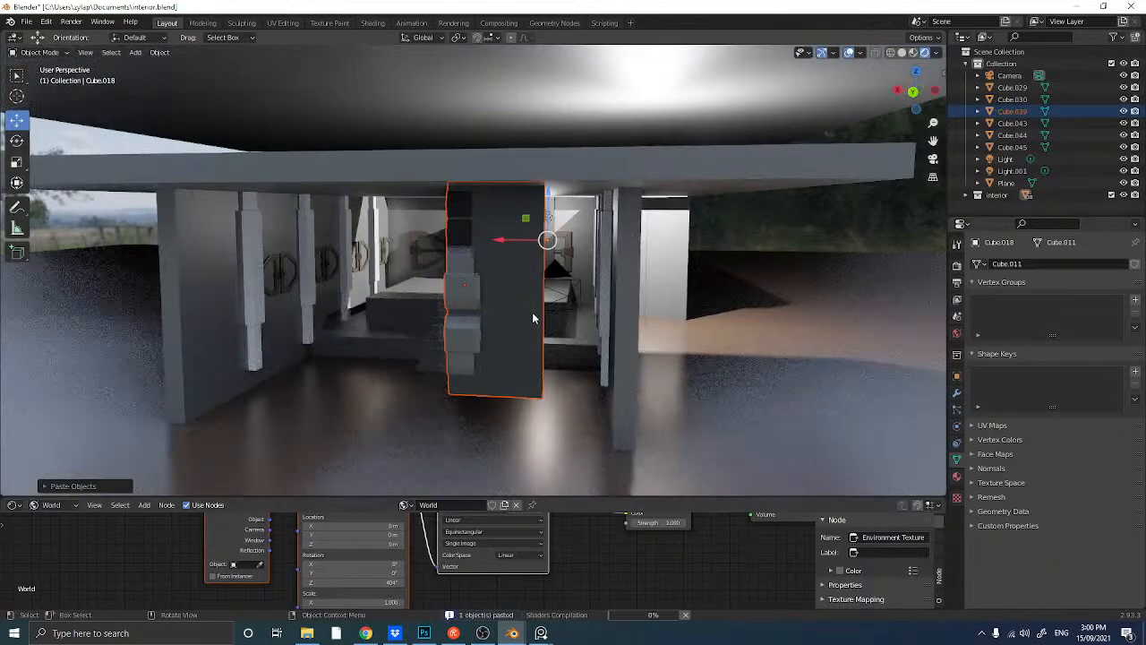
scroll(533, 317, "down", 4)
scroll(533, 317, "up", 2)
middle_click_drag(533, 317, 535, 378)
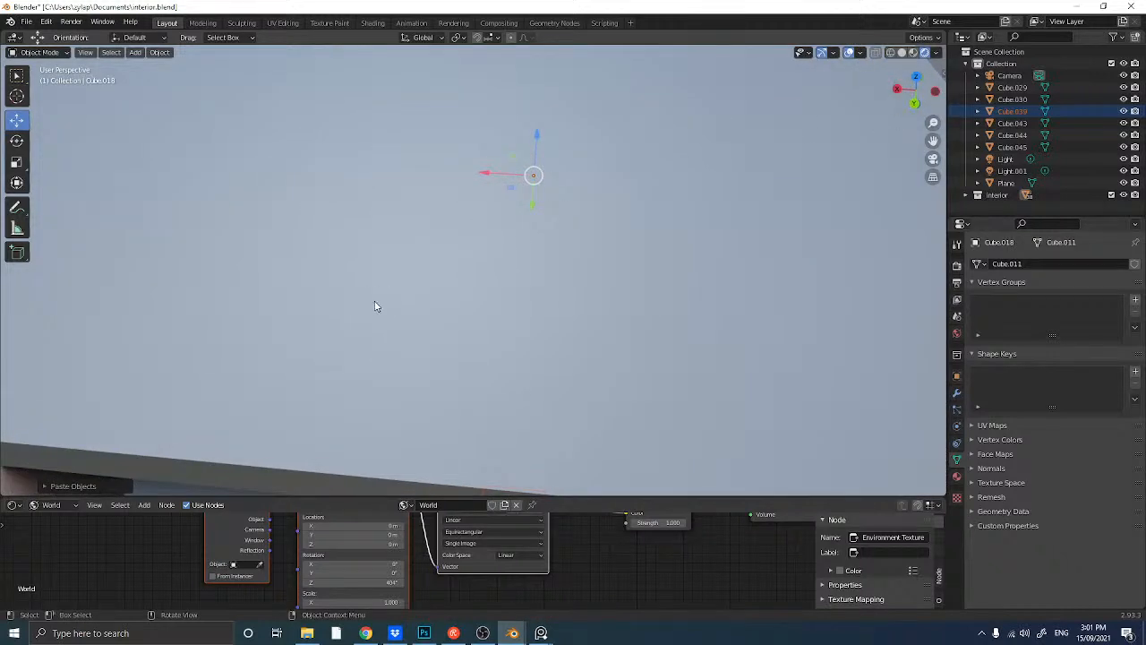
- Hide the middle and front ceiling slabs to open up the room from above
middle_click_drag(389, 304, 400, 339)
left_click(915, 83)
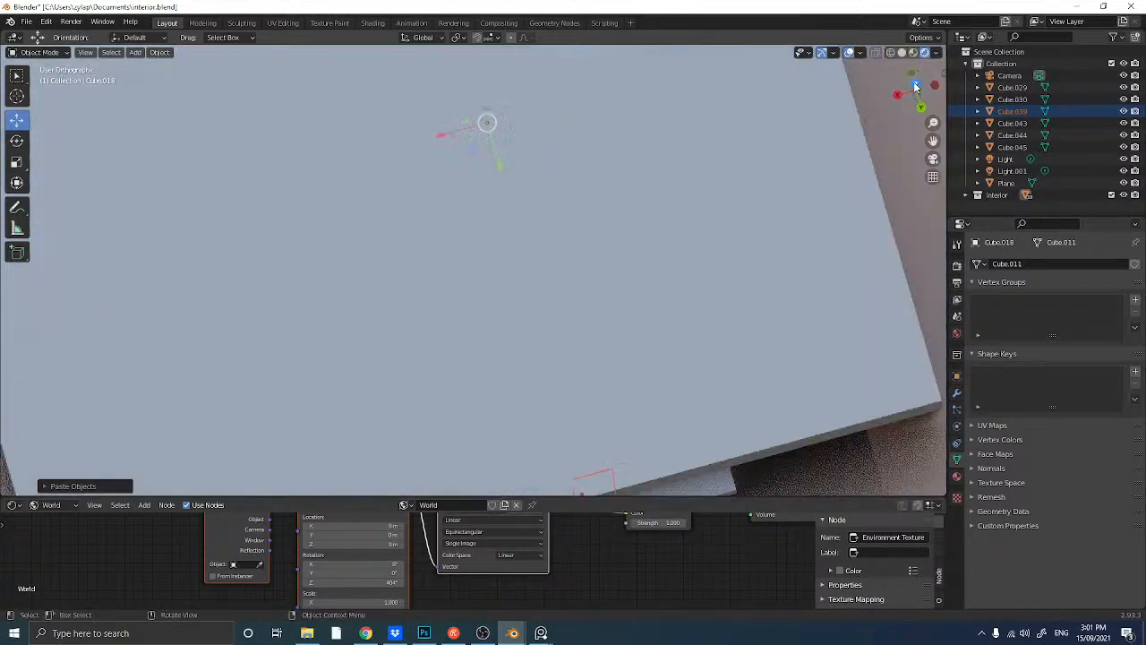
scroll(638, 188, "down", 5)
left_click(595, 251)
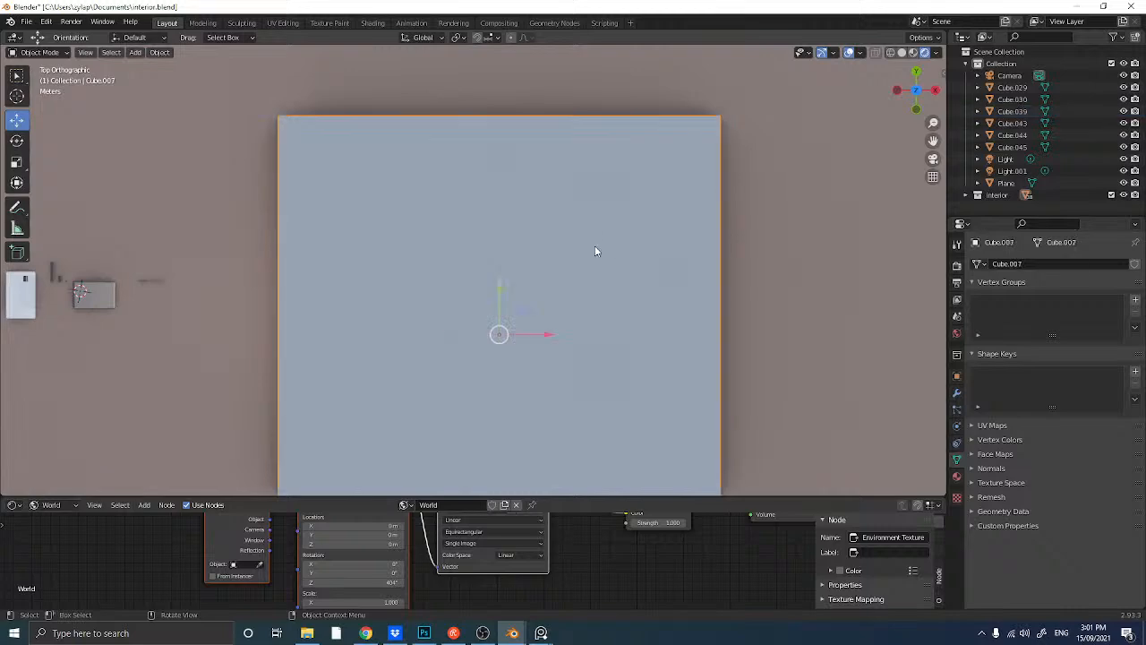
scroll(594, 253, "down", 4)
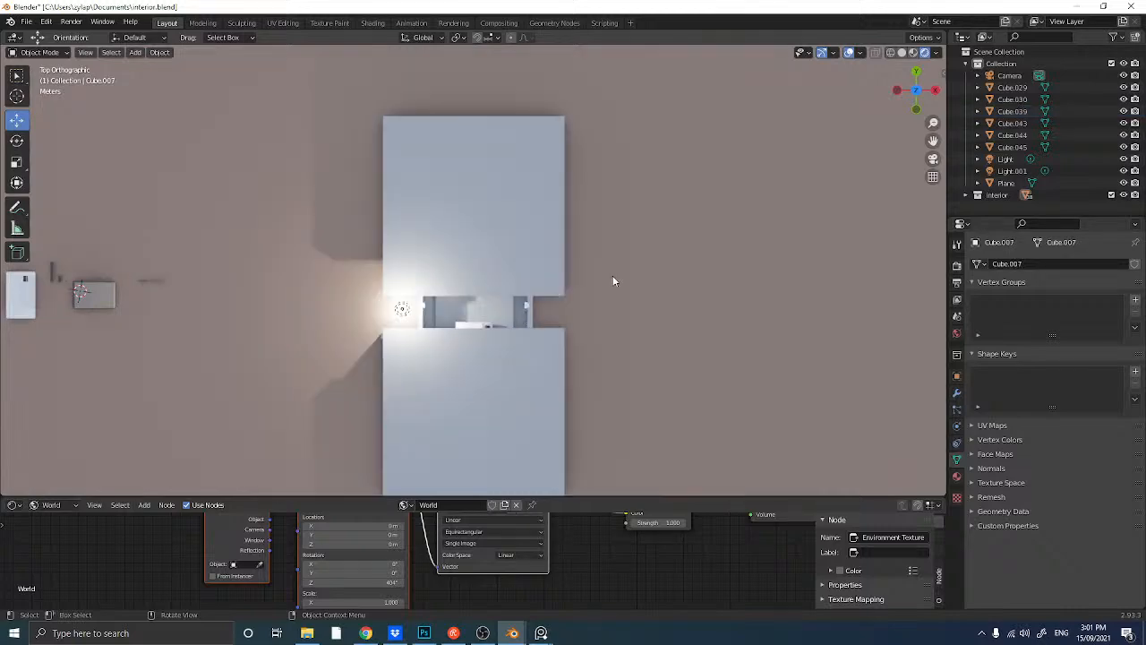
middle_click_drag(614, 282, 481, 173)
middle_click_drag(464, 212, 281, 210)
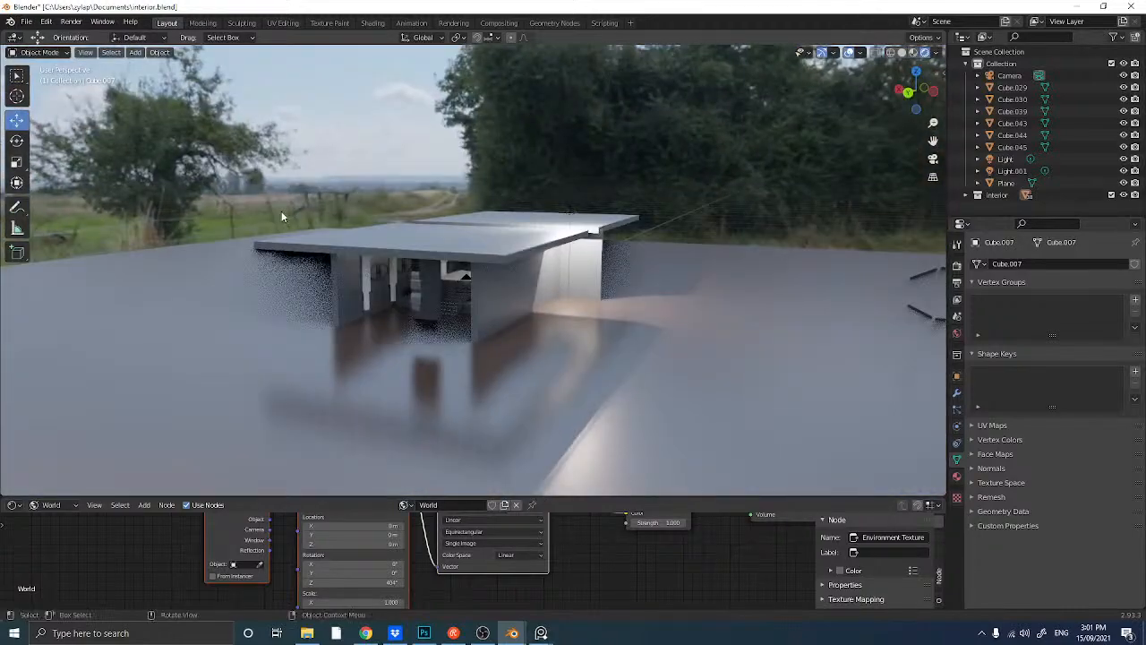
left_click(421, 245)
middle_click_drag(421, 244, 420, 304)
- Select the pasted pillar and rotate it 90 degrees in the top view
left_click(455, 421)
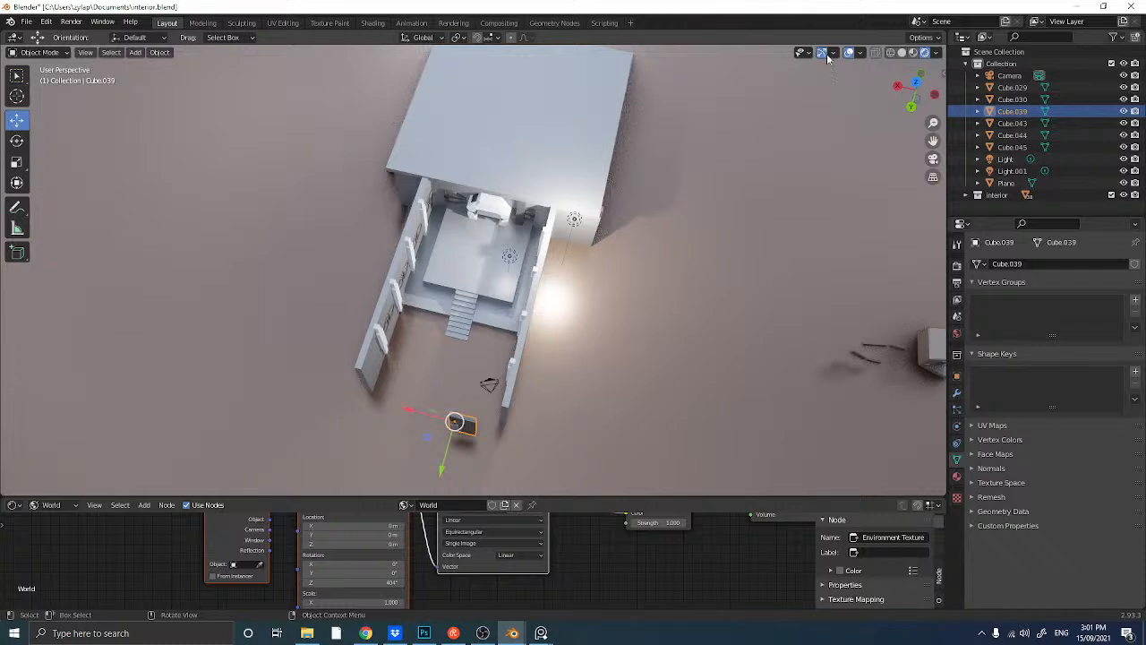
left_click(917, 87)
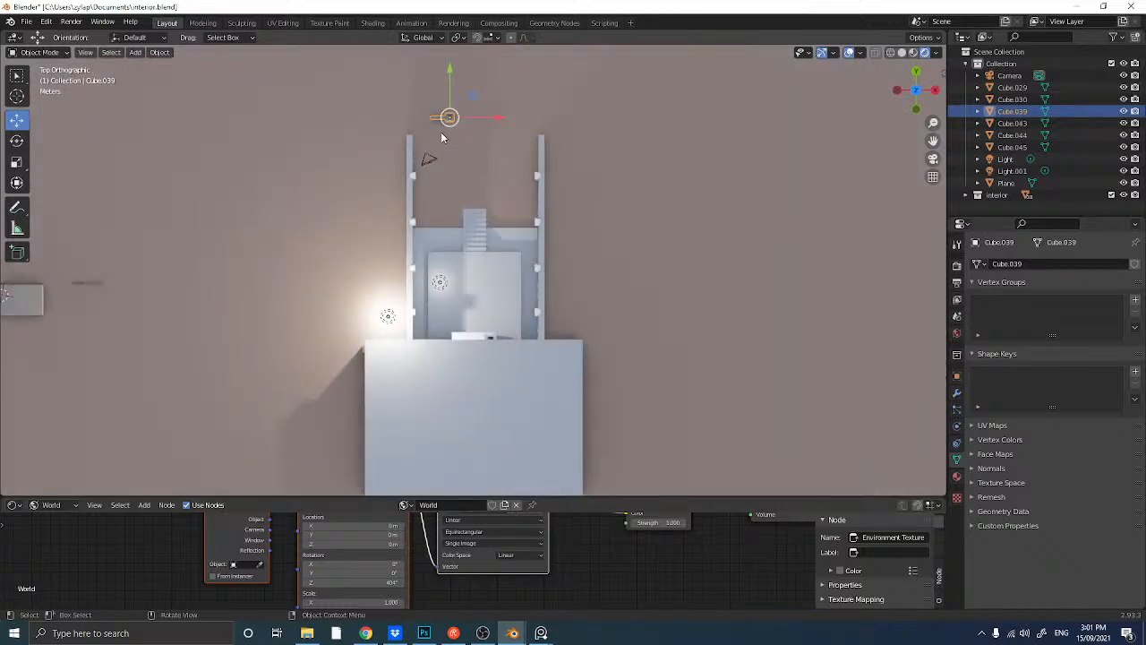
type("r")
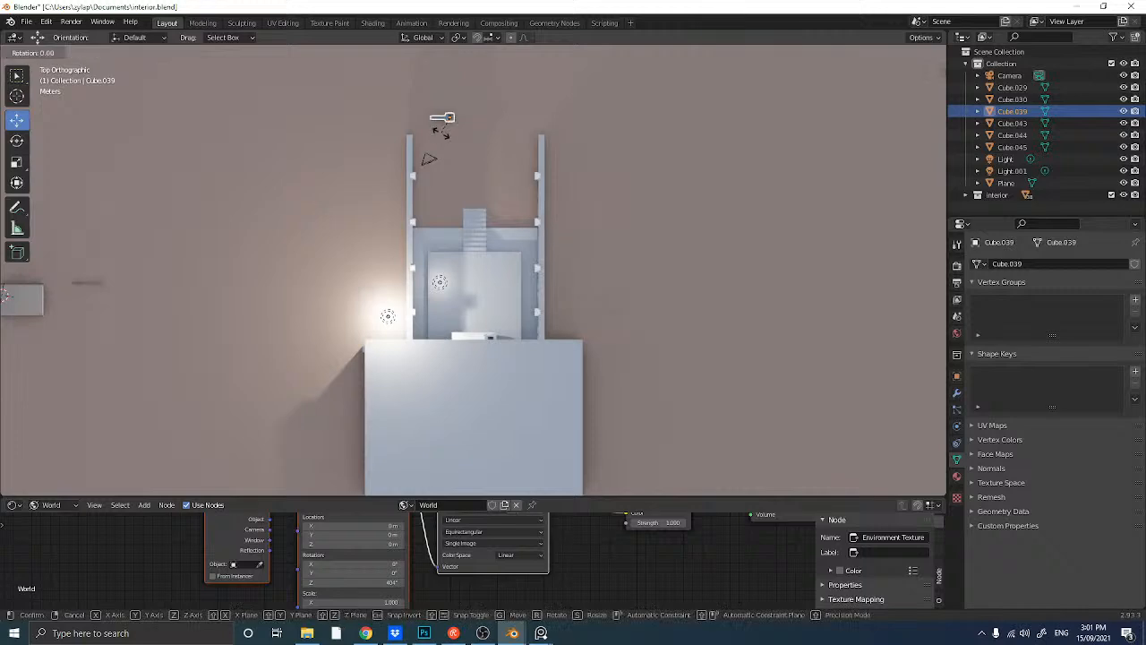
type("90")
key("Return")
- Move the pasted pillar into the room, onto the raised platform near the door
middle_click_drag(441, 137, 309, 350)
left_click_drag(308, 350, 470, 262)
middle_click_drag(470, 262, 498, 281)
scroll(505, 264, "up", 9)
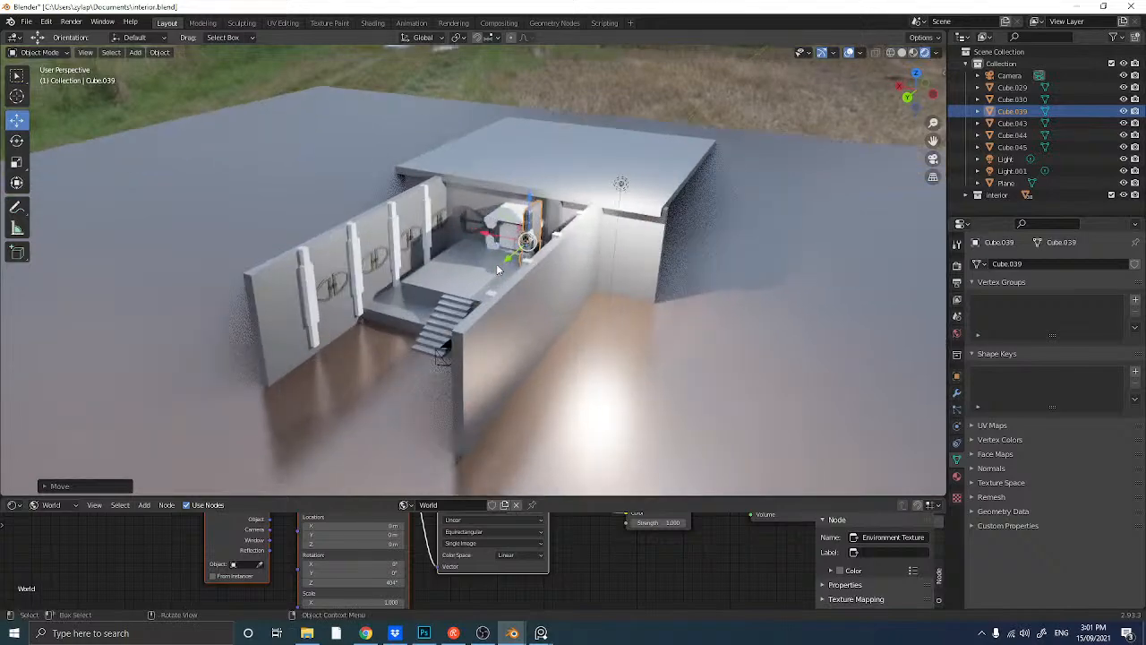
middle_click_drag(569, 182, 480, 299, "shift")
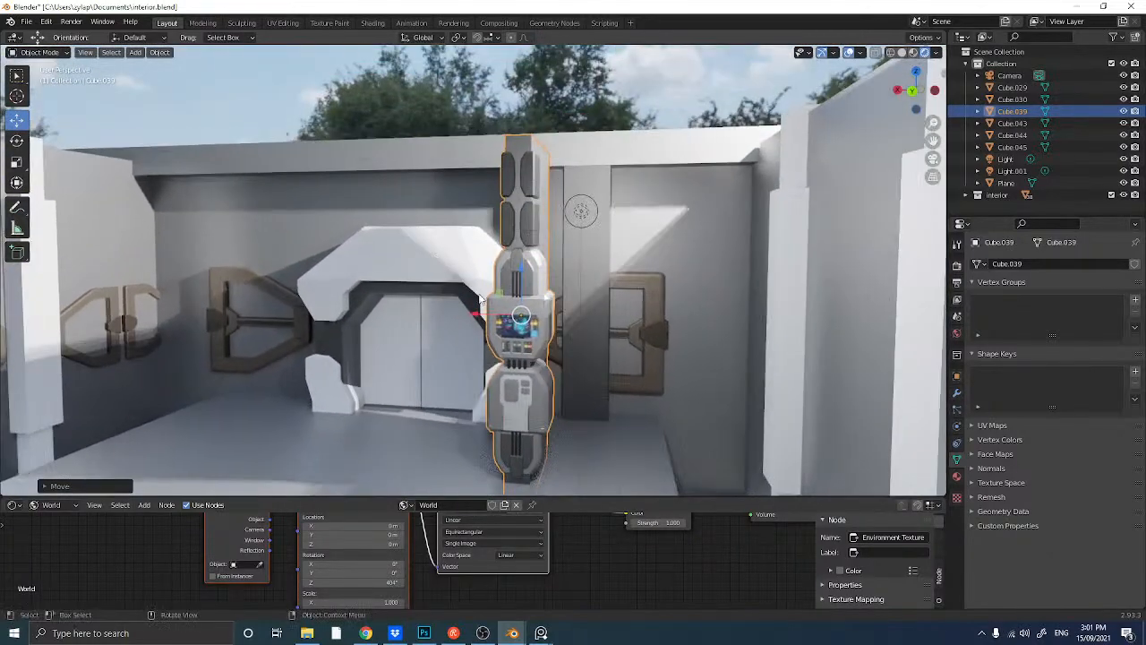
- Move the detailed pillar along X until it stands in front of the plain placeholder pillar
left_click(600, 321)
key("KP_Decimal")
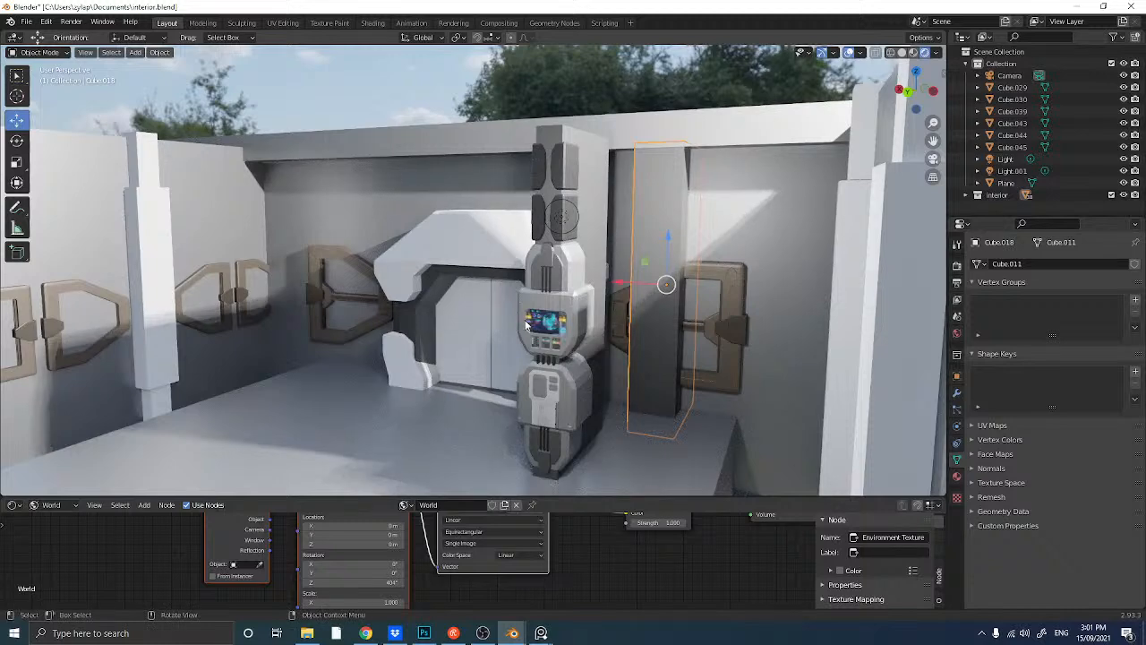
middle_click_drag(537, 327, 528, 323)
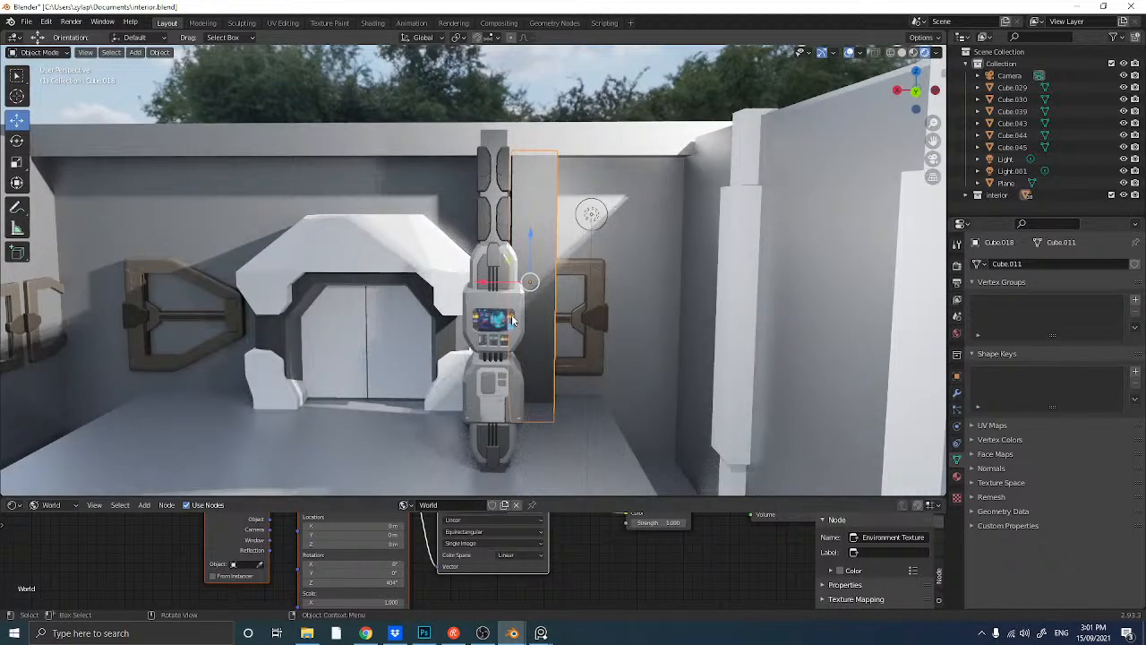
left_click(516, 323)
key("g")
key("x")
left_click(493, 310)
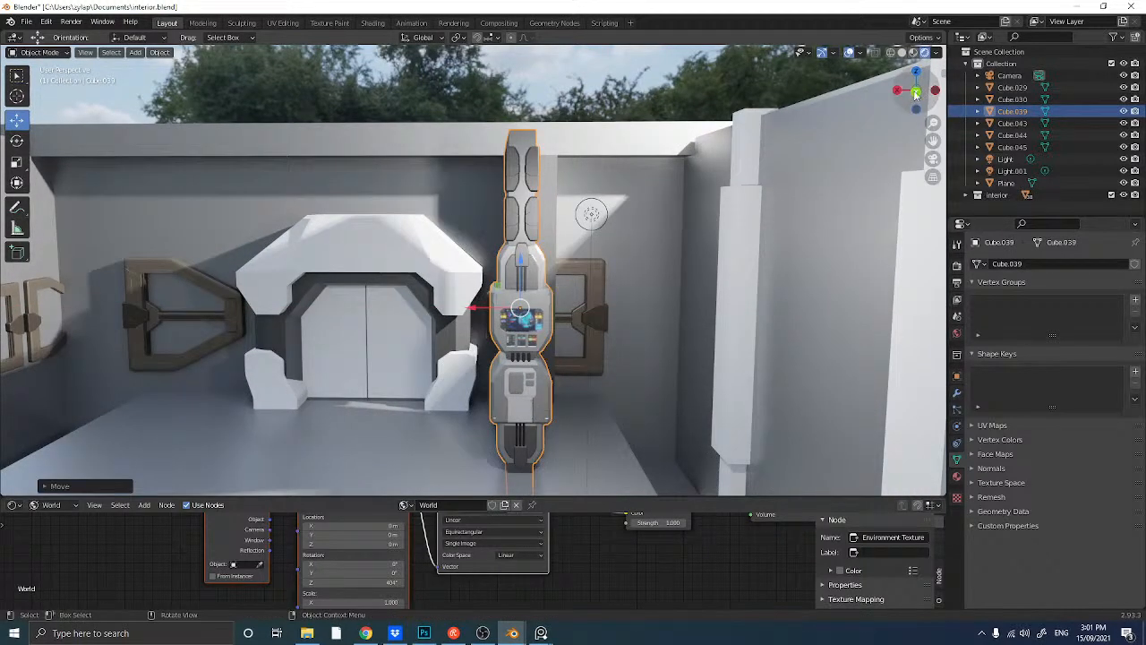
- In the back view, shift the detailed pillar about 0.2 m sideways and 0.08 m up to match the placeholder pillar
left_click(916, 93)
scroll(537, 283, "down", 4)
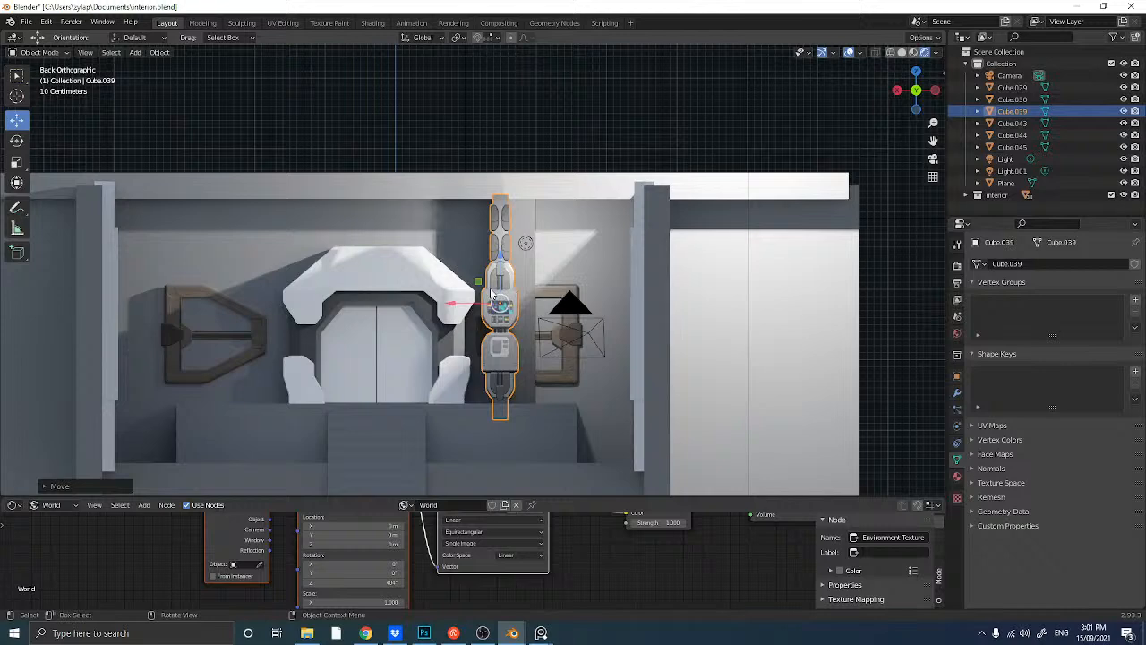
key("g")
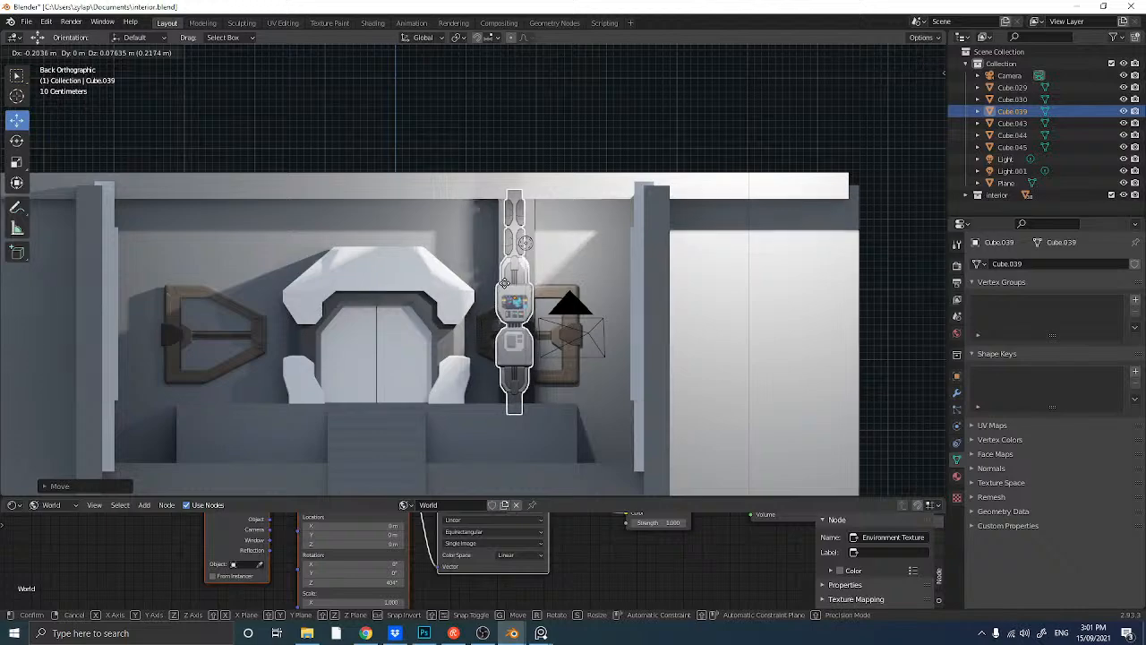
left_click(506, 283)
- Push the detailed pillar back along Y against the rear wall, and dismiss the message notification
middle_click_drag(506, 283, 526, 329)
middle_click_drag(424, 303, 417, 282)
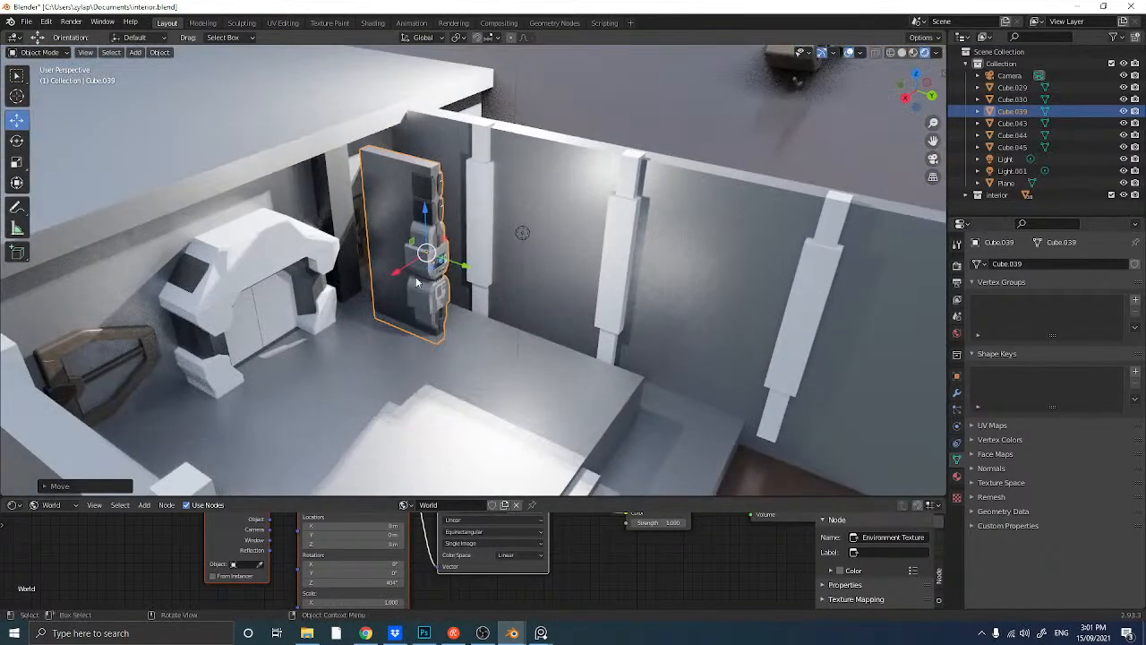
left_click_drag(465, 267, 347, 227)
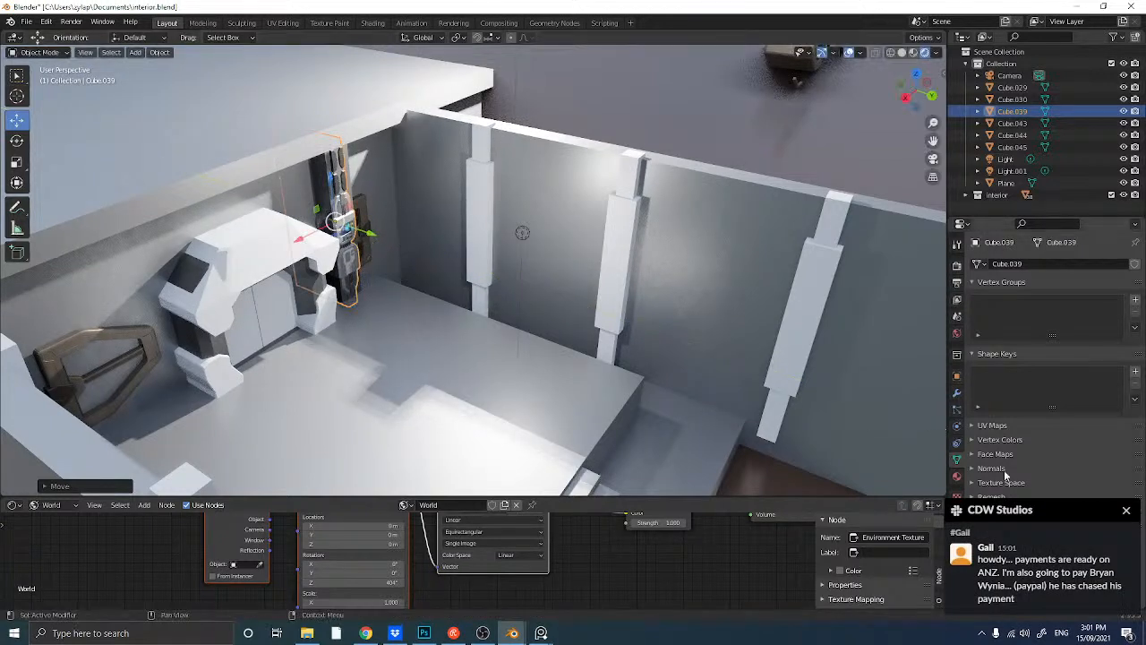
left_click(1119, 510)
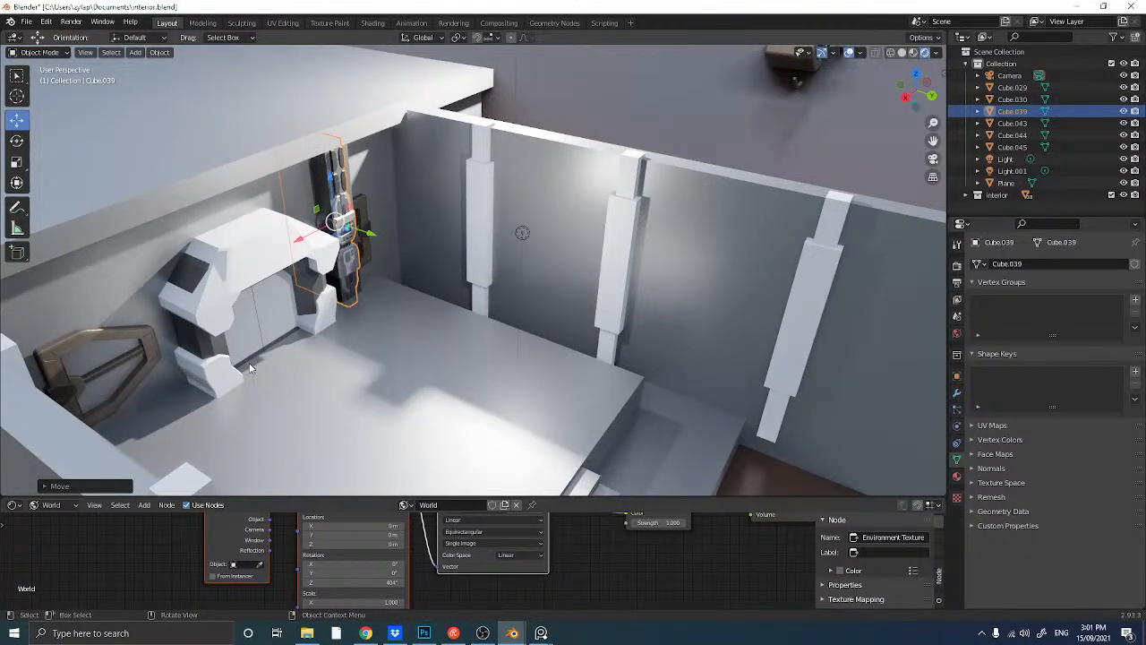
- Delete the plain placeholder pillar that overlaps the detailed pillar beside the door
middle_click_drag(361, 349, 332, 320)
scroll(525, 222, "up", 3)
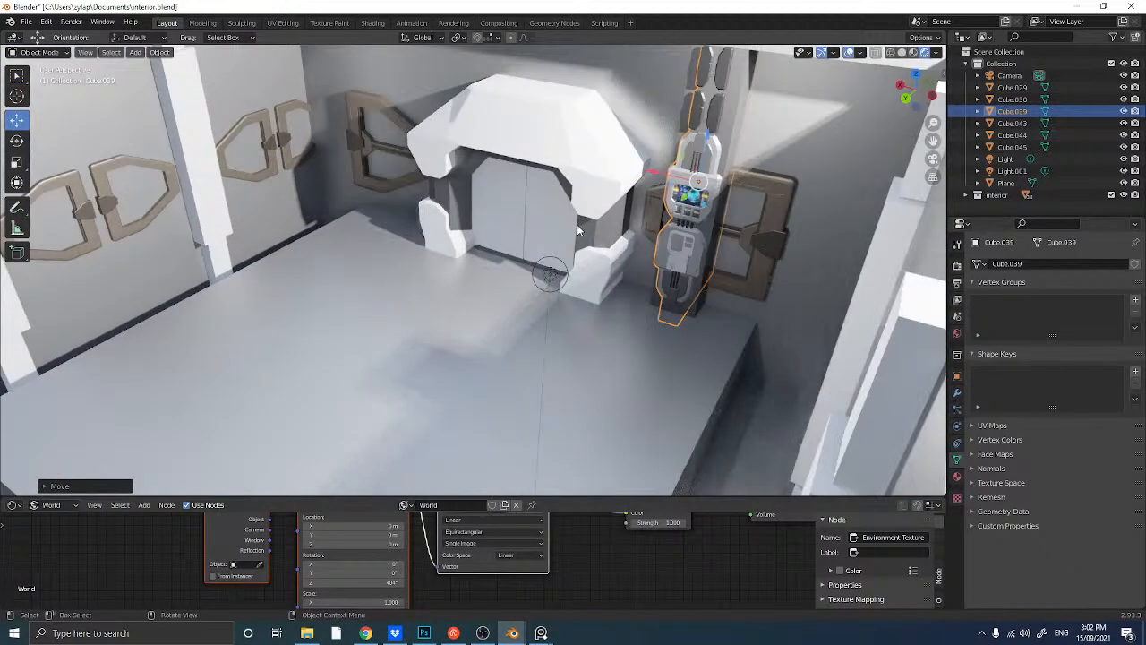
middle_click_drag(526, 226, 644, 176)
left_click(660, 180)
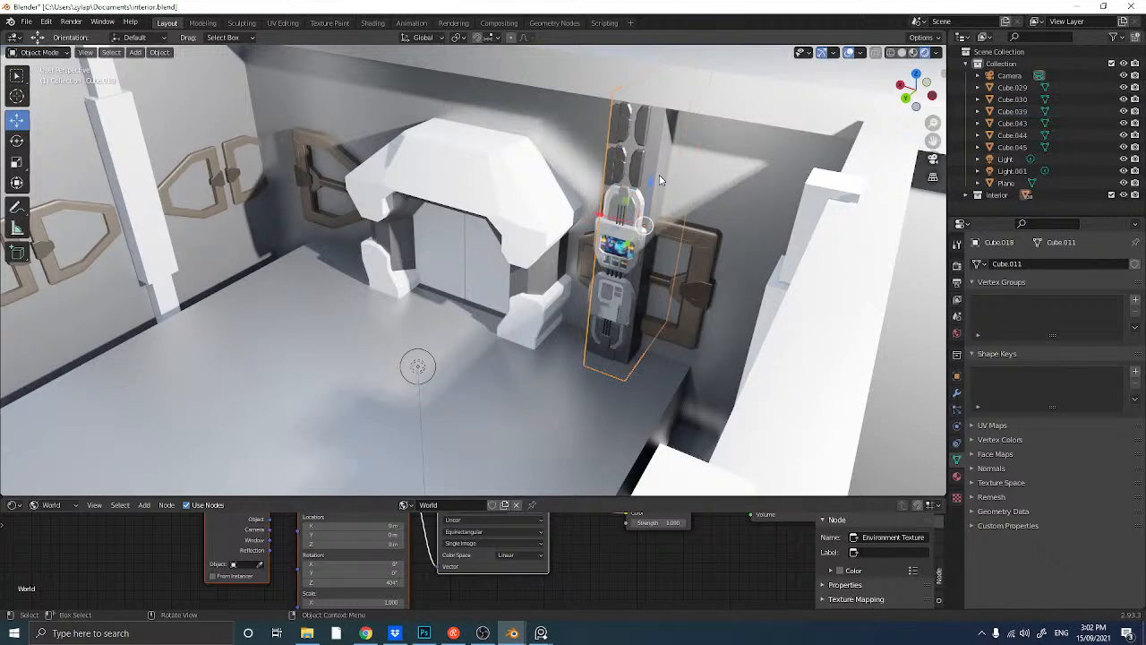
key("Delete")
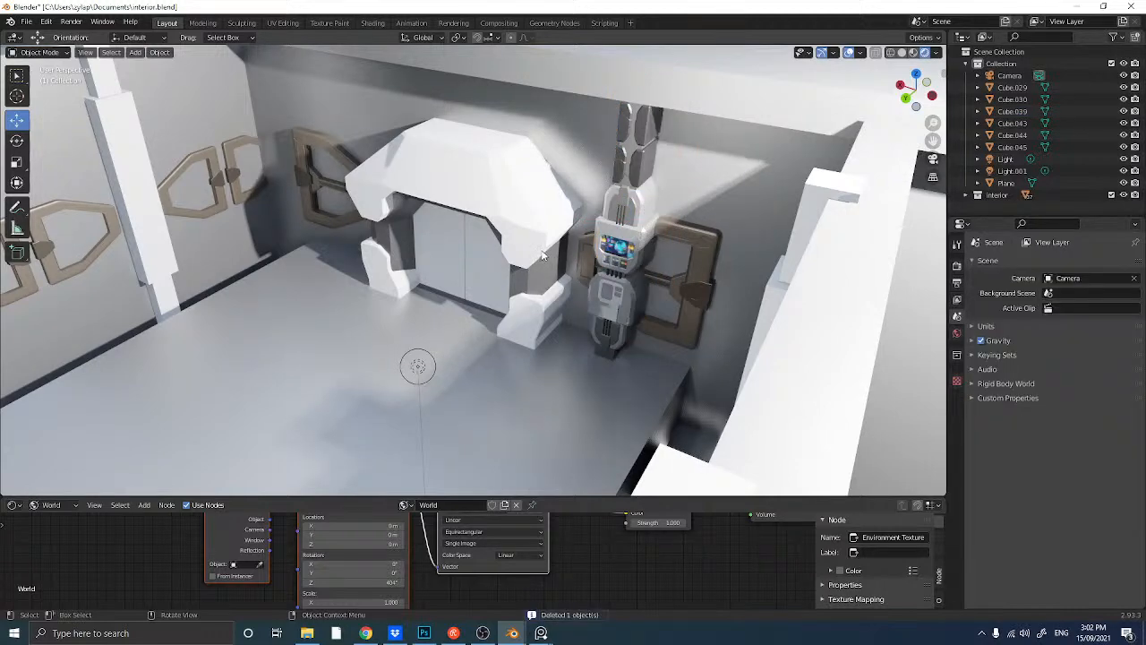
middle_click_drag(660, 180, 583, 224)
scroll(516, 256, "up", 2)
scroll(478, 283, "up", 1)
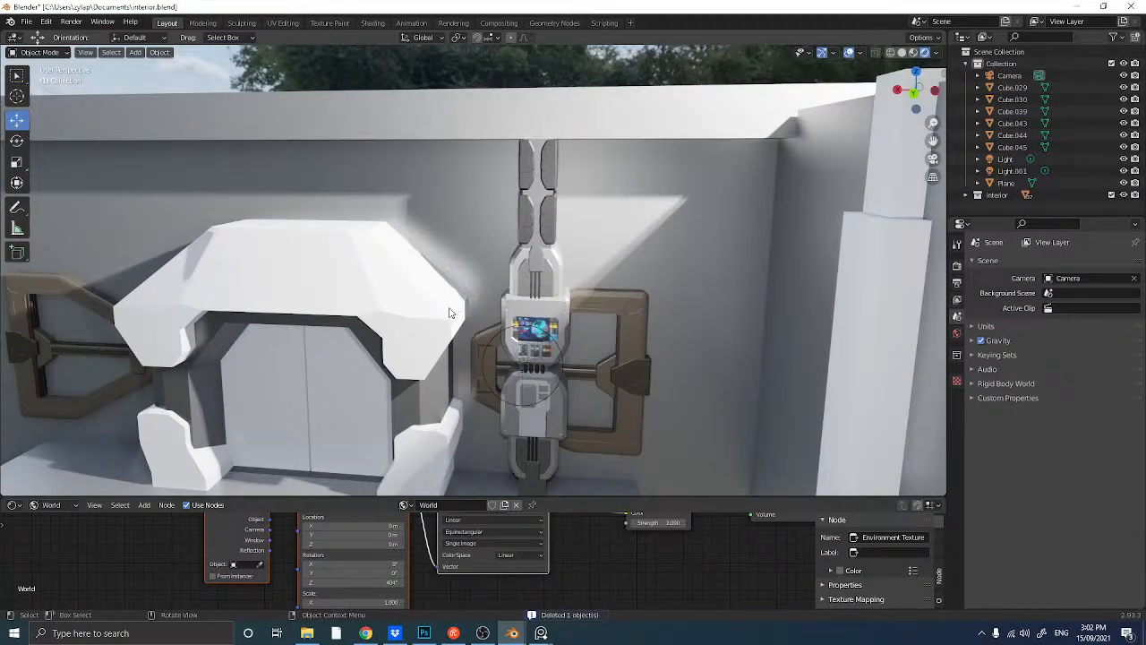
middle_click_drag(444, 324, 485, 324, "shift")
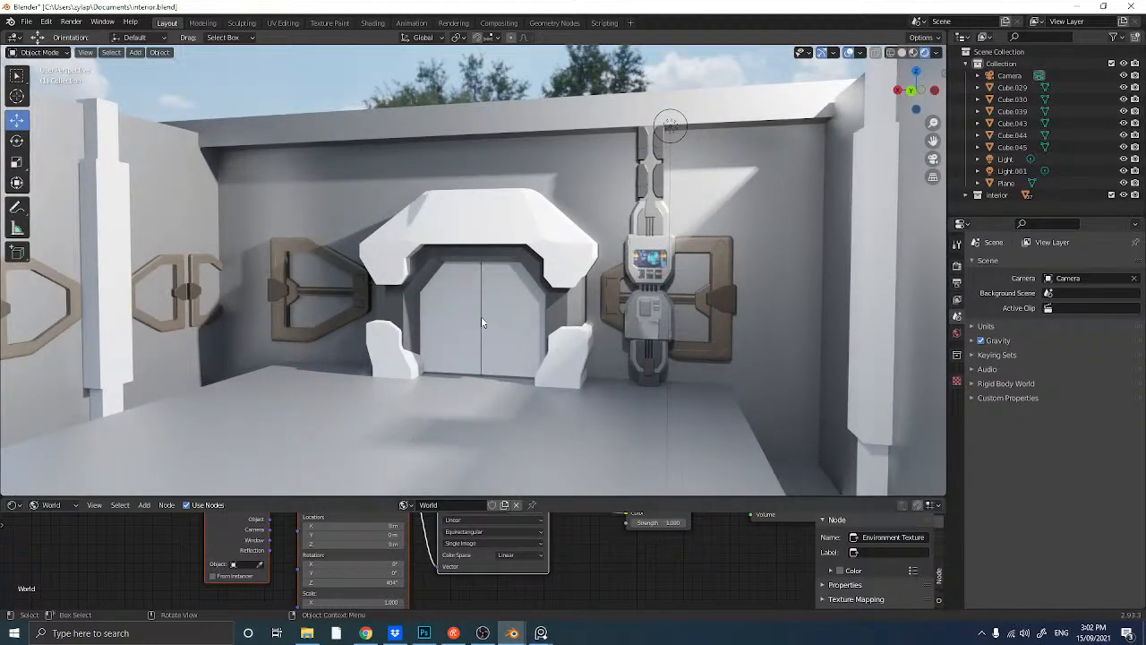
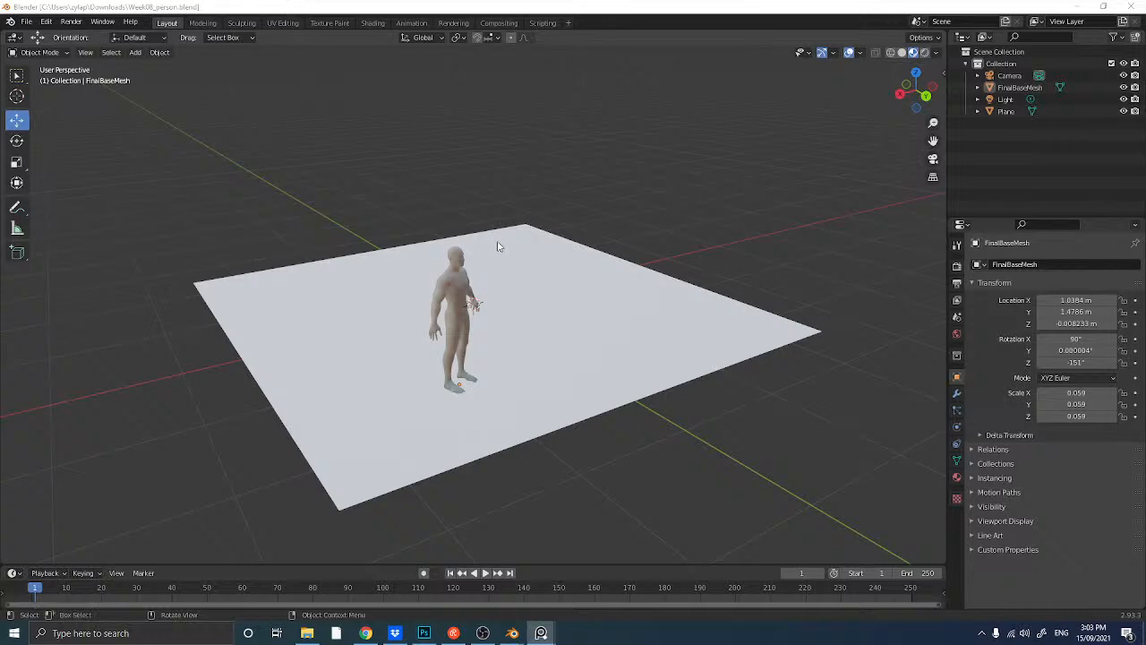
- Copy the human figure from Week08_person.blend and switch to the Blender window with interior.blend
left_click(450, 301)
middle_click_drag(525, 256, 482, 265)
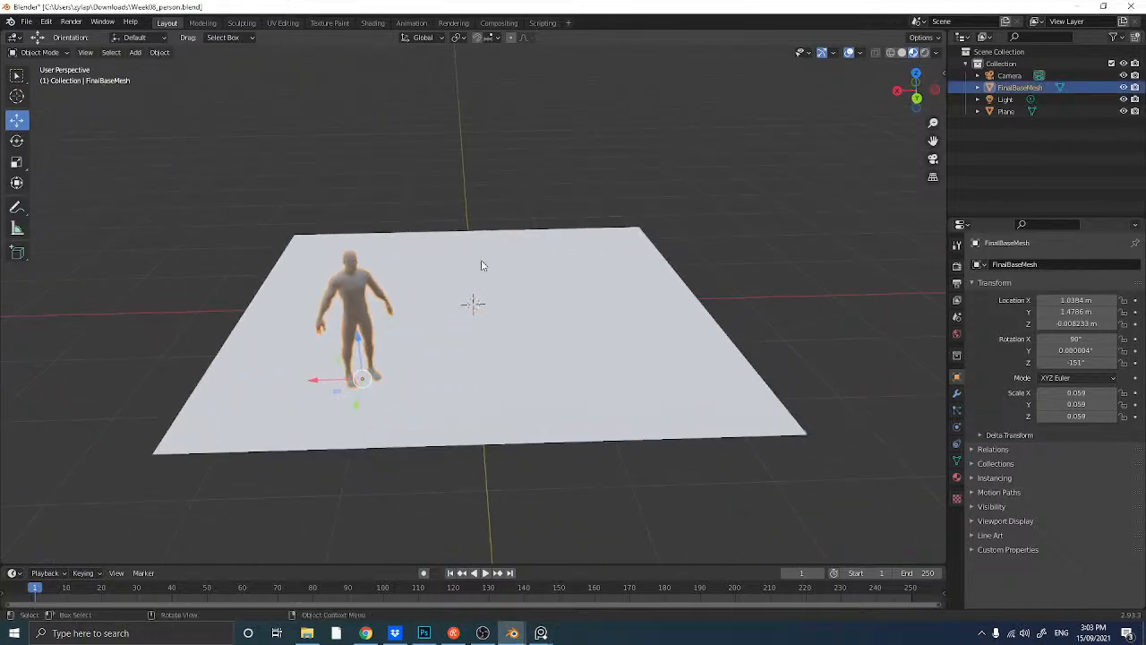
scroll(463, 266, "down", 2)
scroll(421, 269, "up", 4)
middle_click_drag(397, 271, 370, 269)
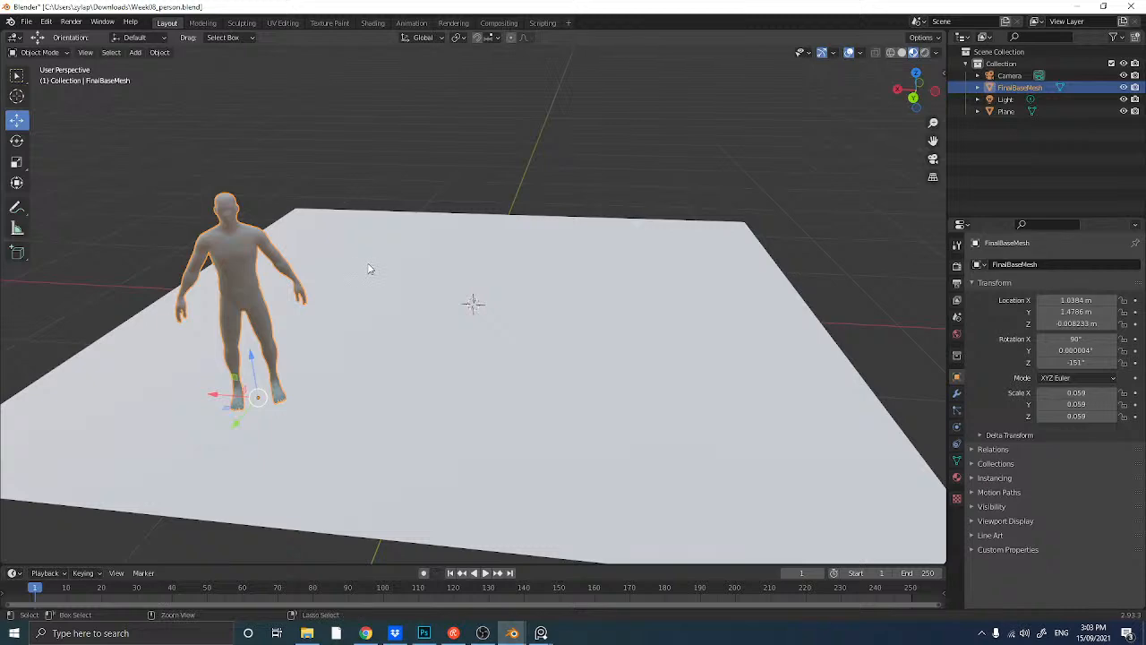
key("ctrl+c")
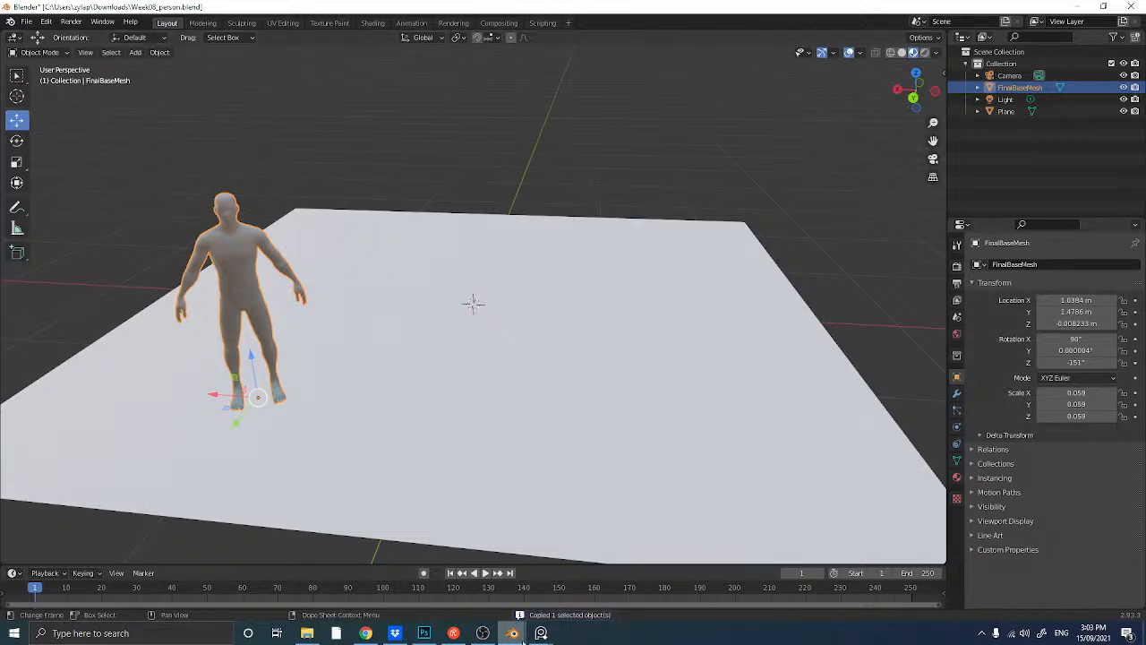
mouse_move(517, 636)
left_click(507, 598)
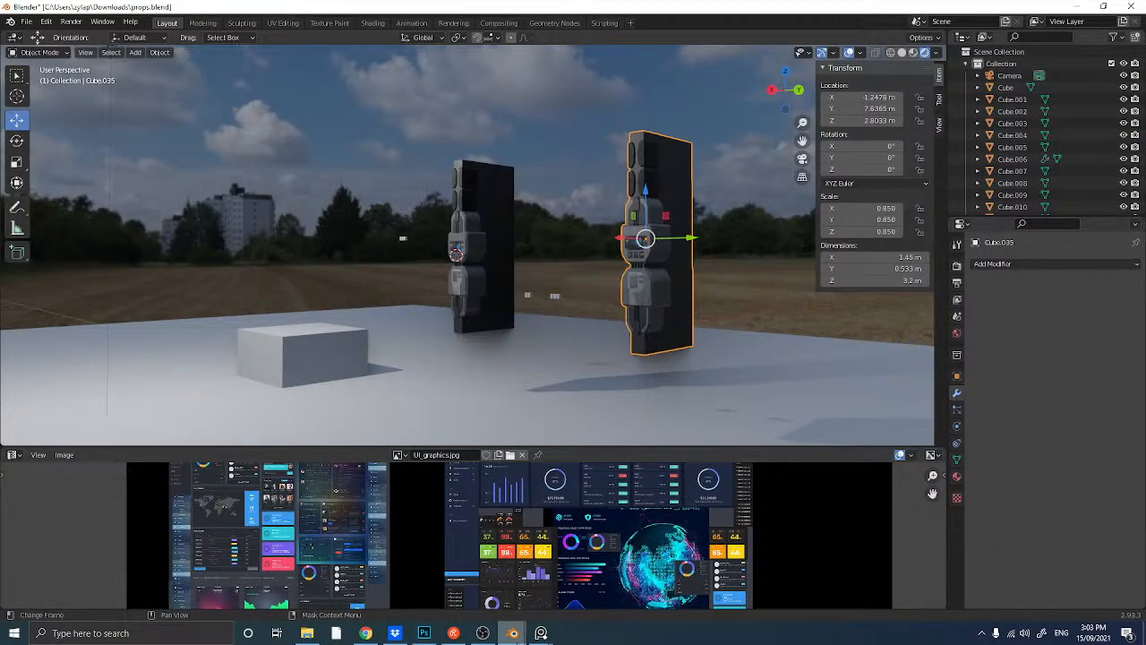
left_click(403, 595)
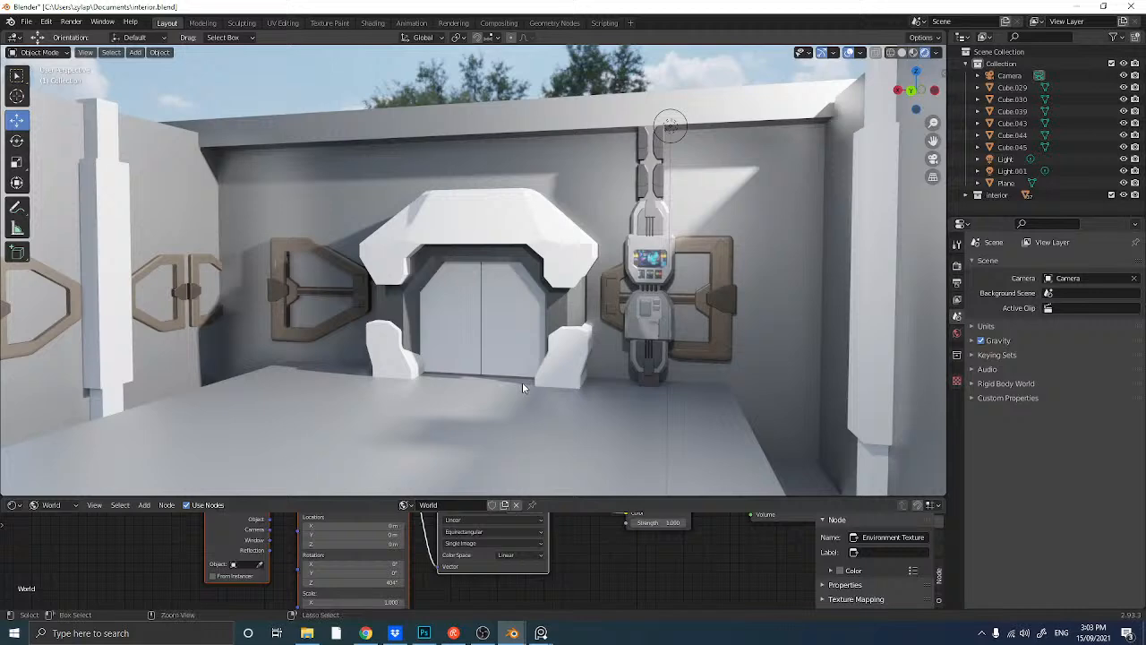
- Paste the human figure into the scene and move it along X onto the floor beside the stairs
key("ctrl+v")
scroll(502, 384, "down", 5)
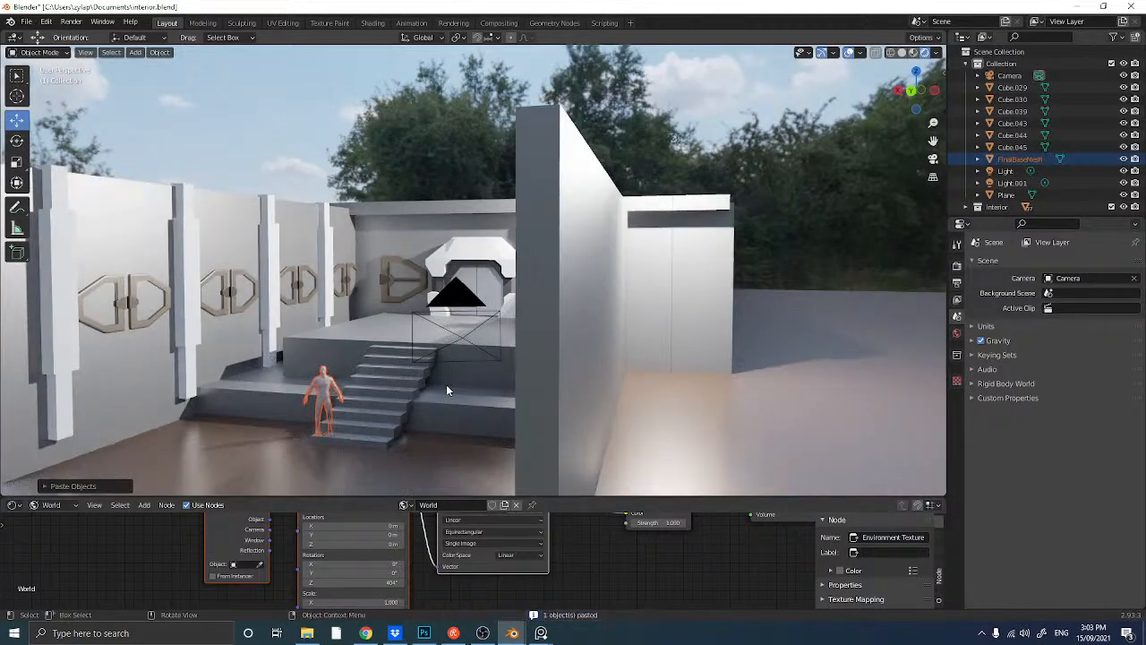
left_click(19, 124)
left_click_drag(324, 430, 333, 350)
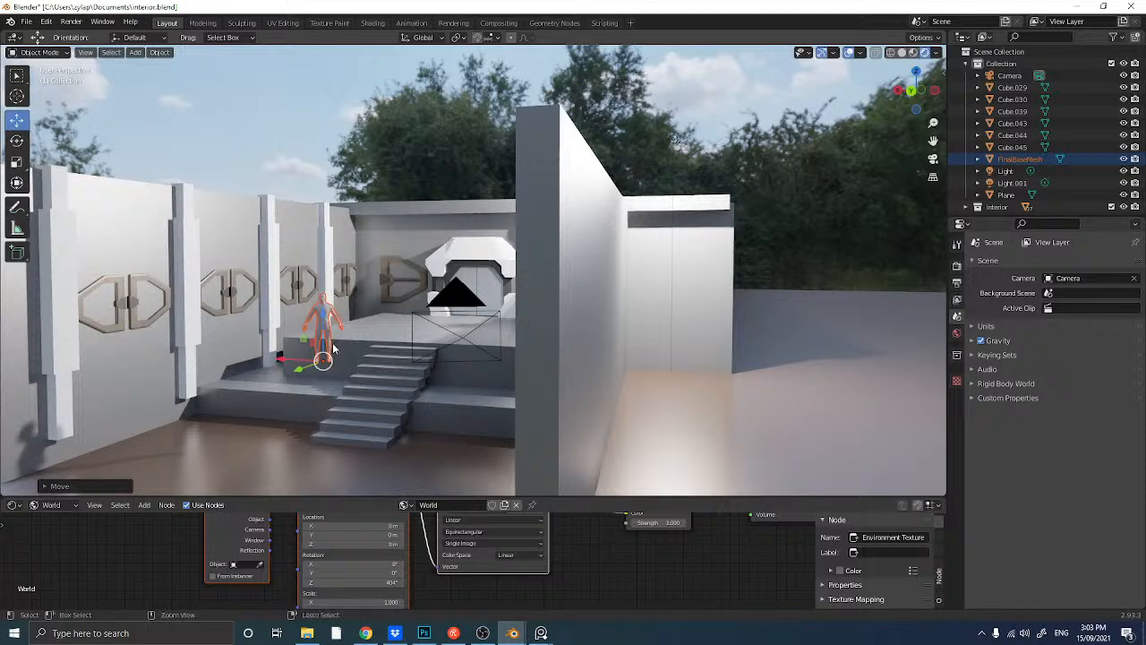
key("ctrl+z")
left_click_drag(305, 437, 202, 458)
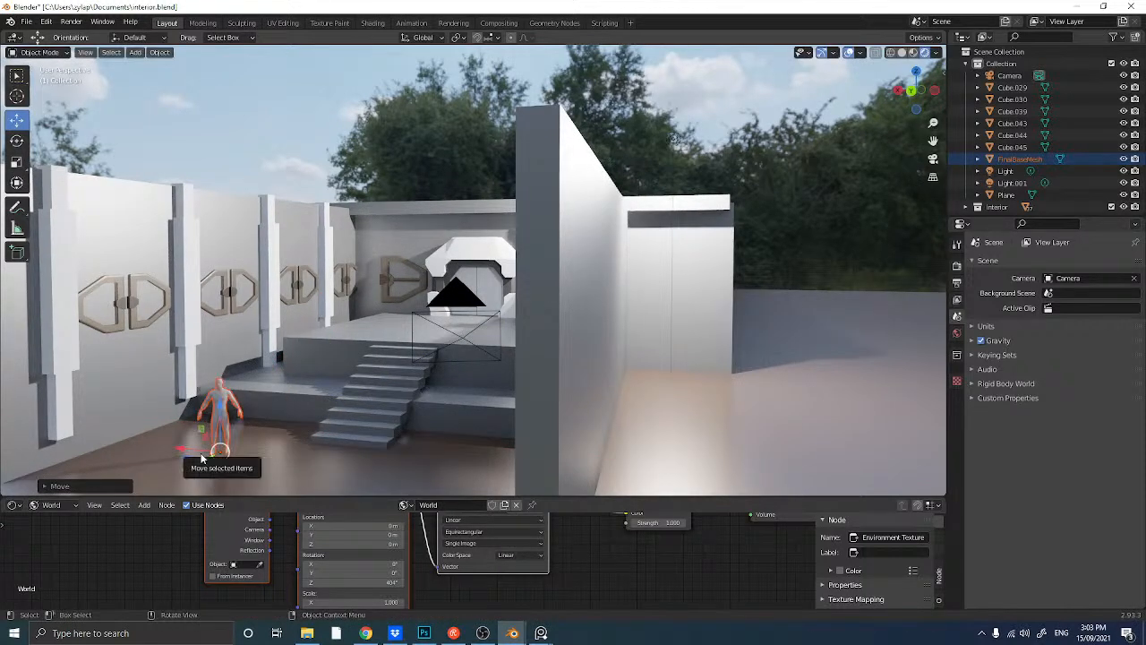
- Duplicate the human figure and raise the copy onto the platform in front of the door
key("shift+d")
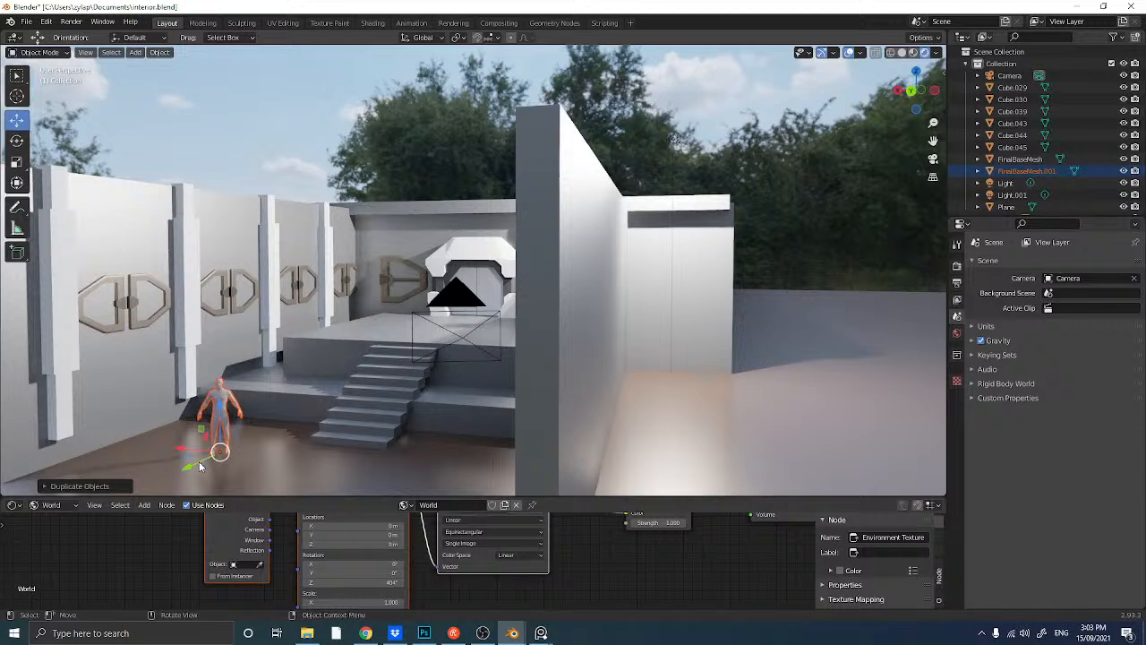
left_click(395, 372)
left_click_drag(401, 349, 400, 310)
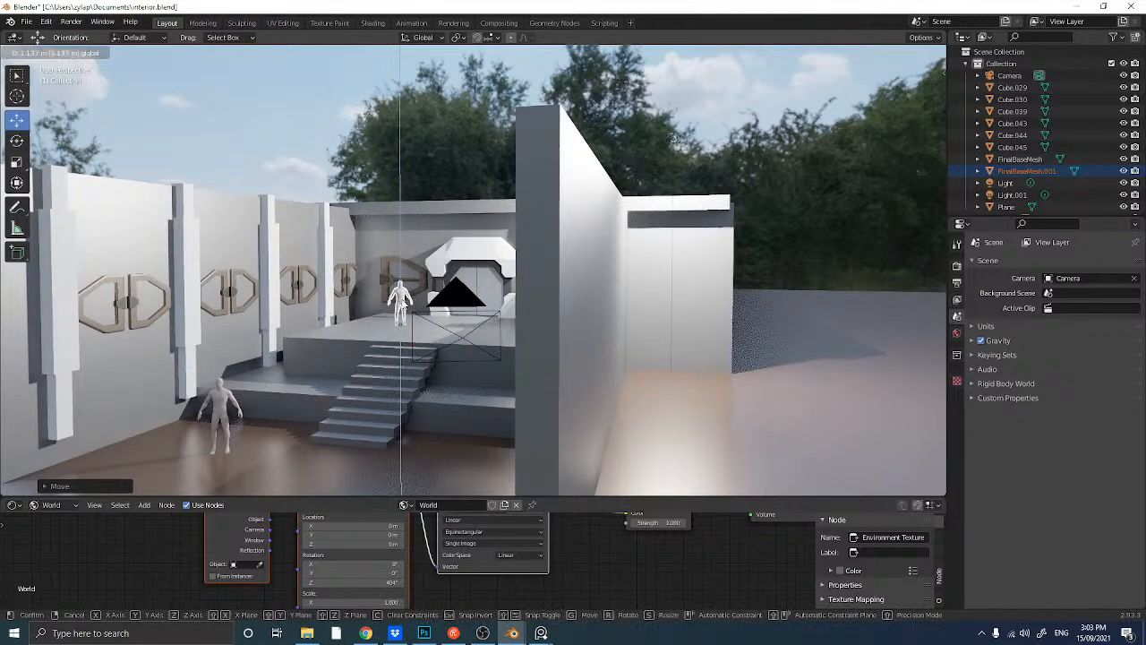
middle_click_drag(401, 310, 471, 360)
scroll(418, 327, "up", 5)
scroll(380, 372, "up", 1)
scroll(353, 375, "up", 2)
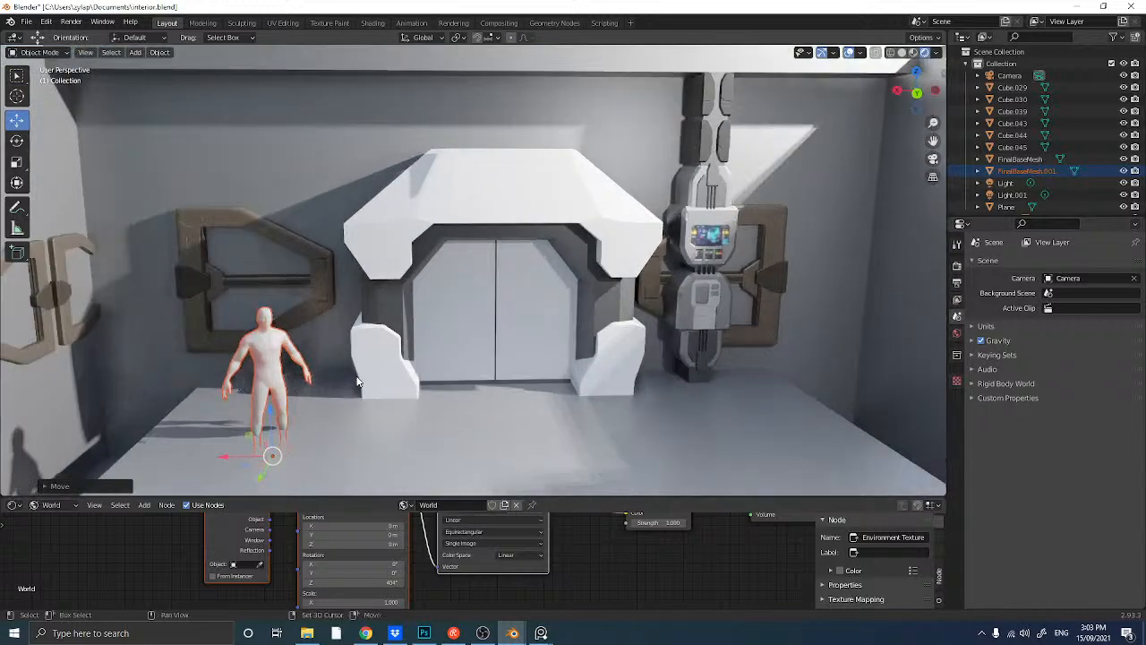
- Raise the selected human figure vertically so its feet rest on the upper platform's floor
middle_click_drag(353, 375, 424, 323, "shift")
left_click_drag(353, 358, 363, 337)
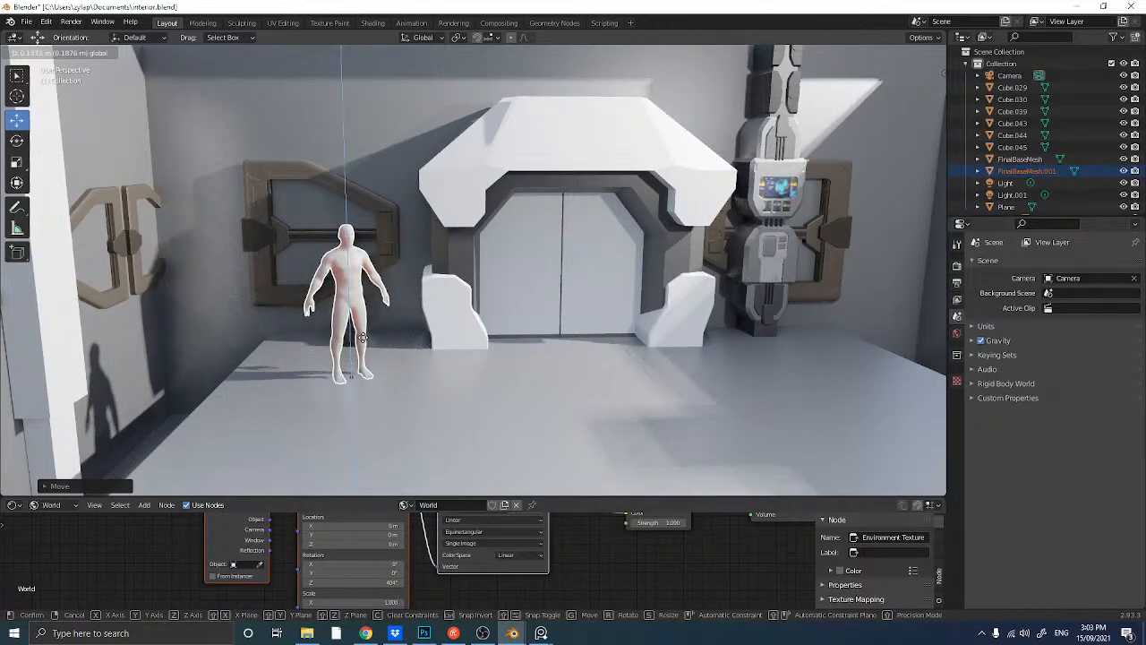
scroll(363, 351, "up", 3)
middle_click_drag(368, 360, 300, 375)
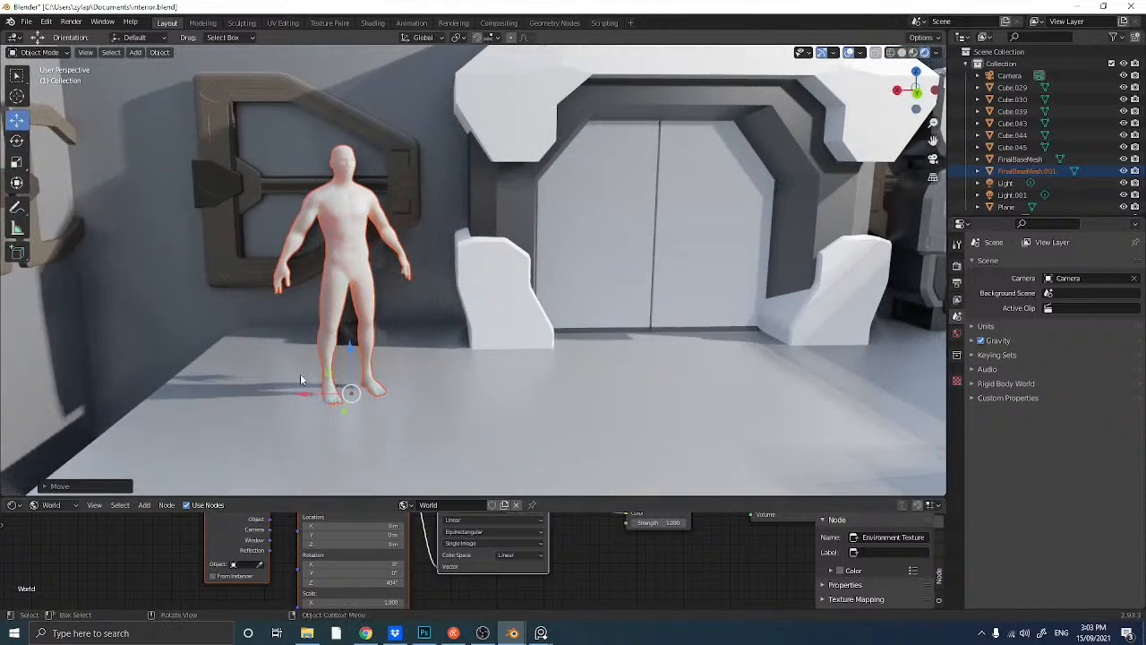
- Move the human figure sideways across the platform so it stands near the doorway
left_click_drag(351, 362, 531, 354)
scroll(351, 356, "down", 3)
middle_click_drag(531, 354, 479, 373)
scroll(481, 369, "down", 5)
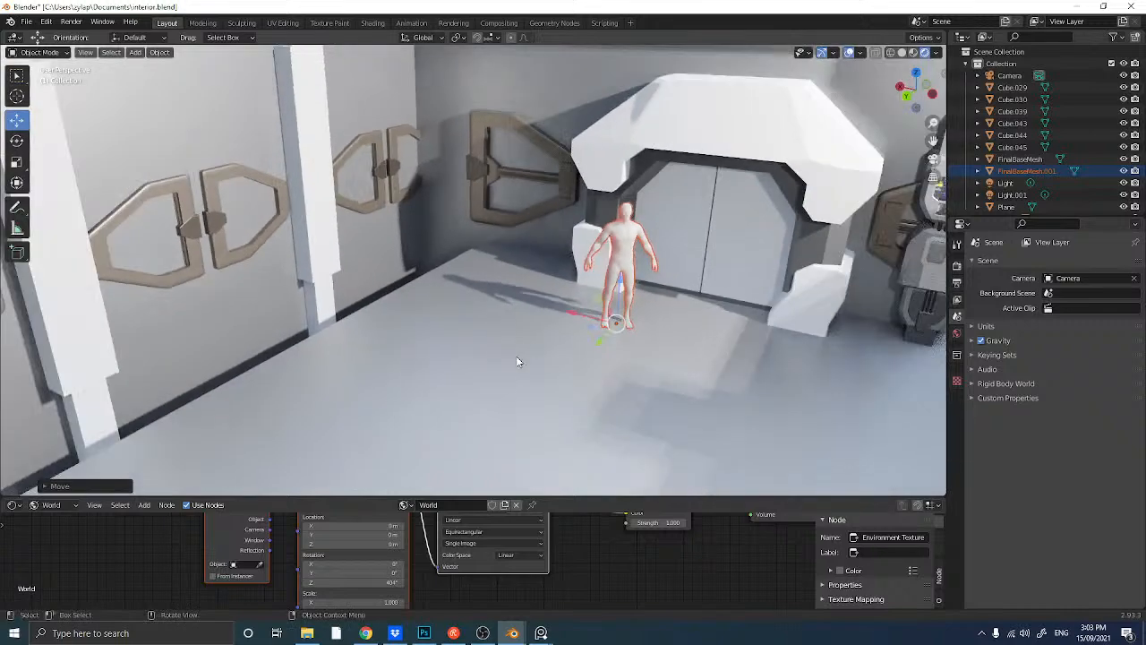
middle_click_drag(531, 343, 367, 355)
scroll(573, 318, "up", 4)
scroll(560, 323, "up", 2)
scroll(561, 323, "down", 1)
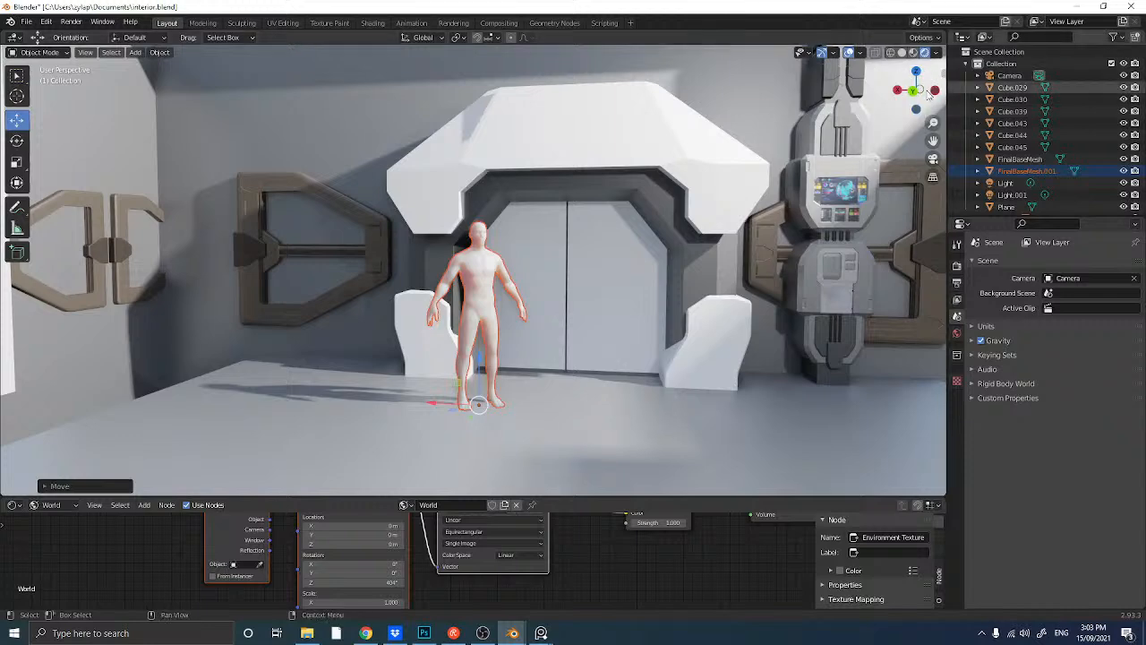
- In the back orthographic view, scale the human figure down slightly and shift it in front of the double door
key("ctrl+KP_1")
scroll(525, 315, "down", 4)
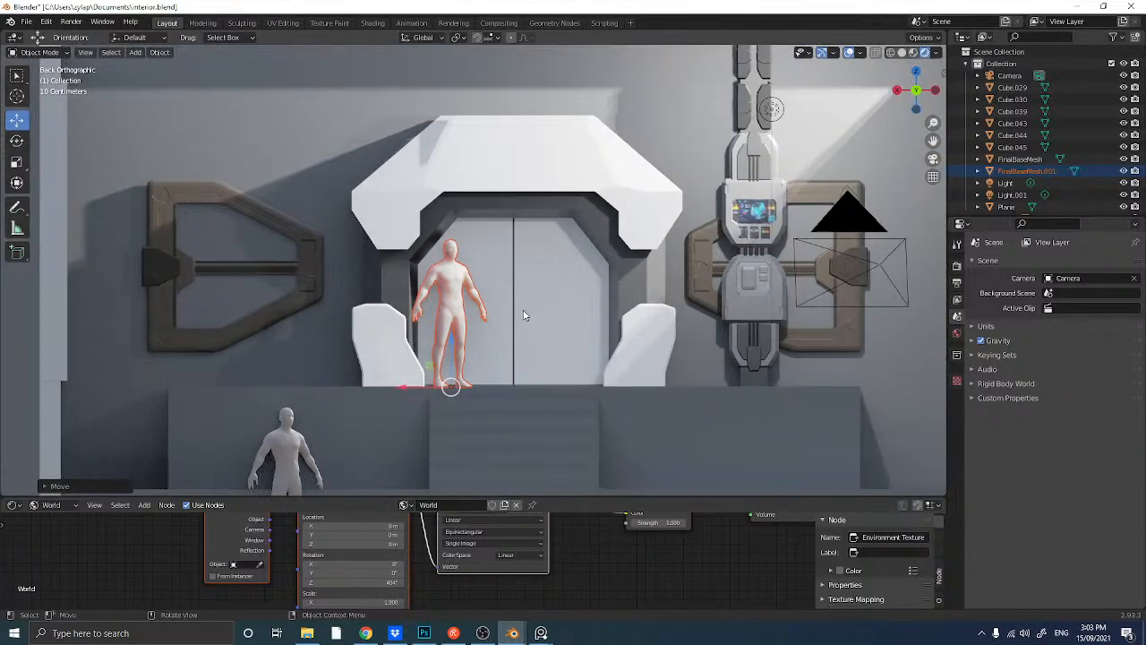
scroll(524, 314, "up", 2)
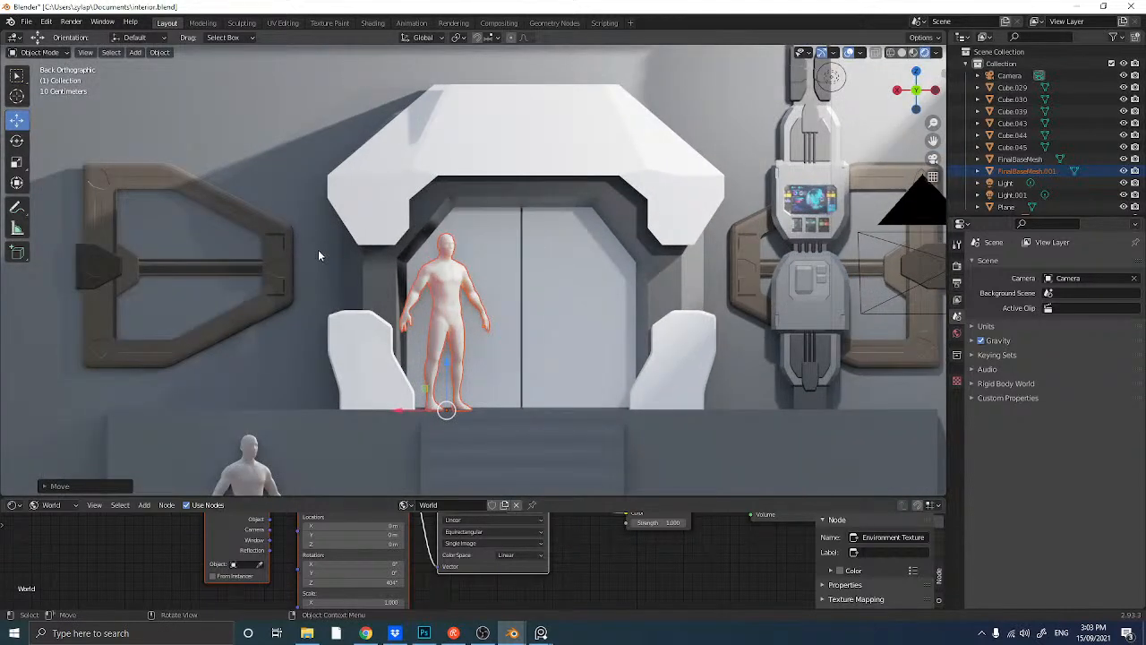
key("s")
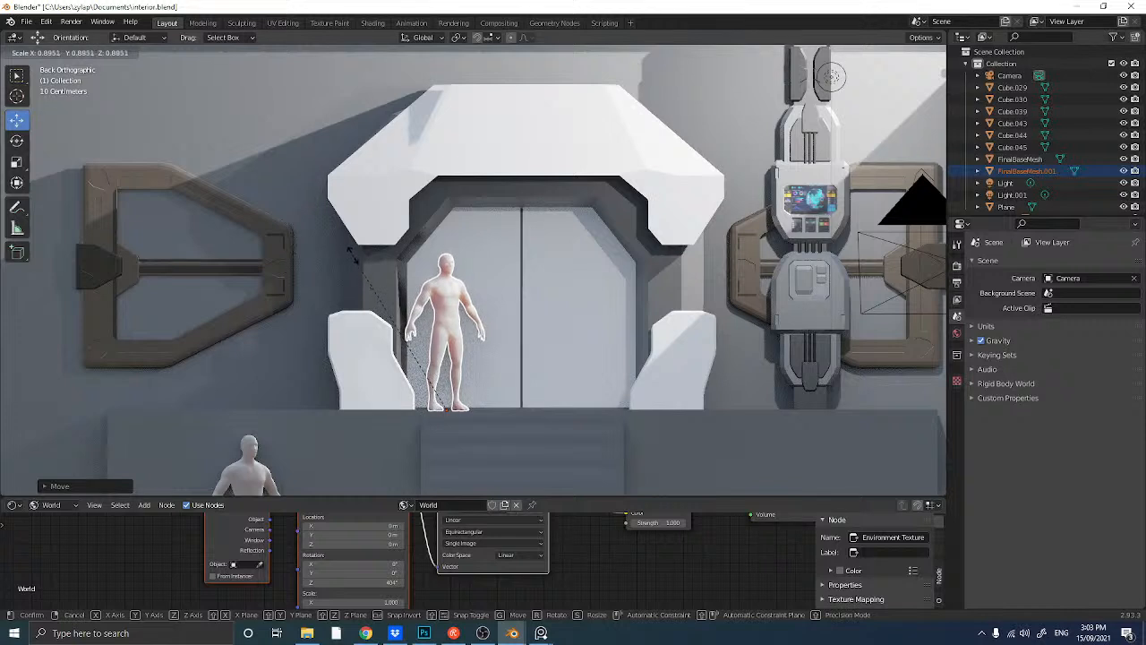
left_click(371, 260)
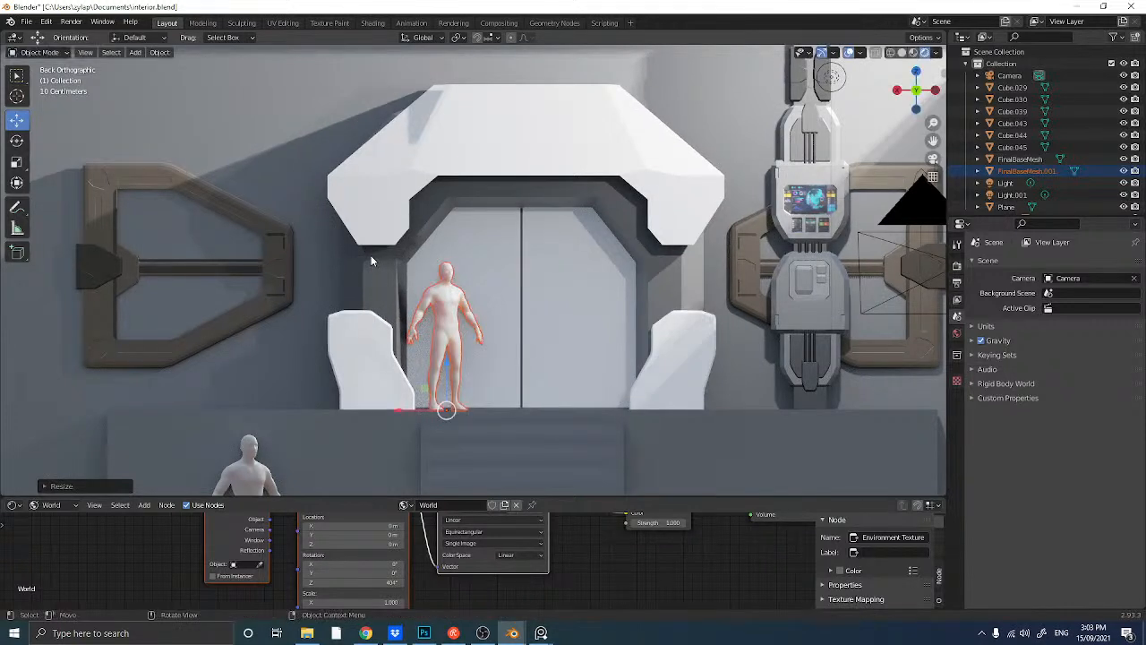
left_click_drag(407, 416, 441, 416)
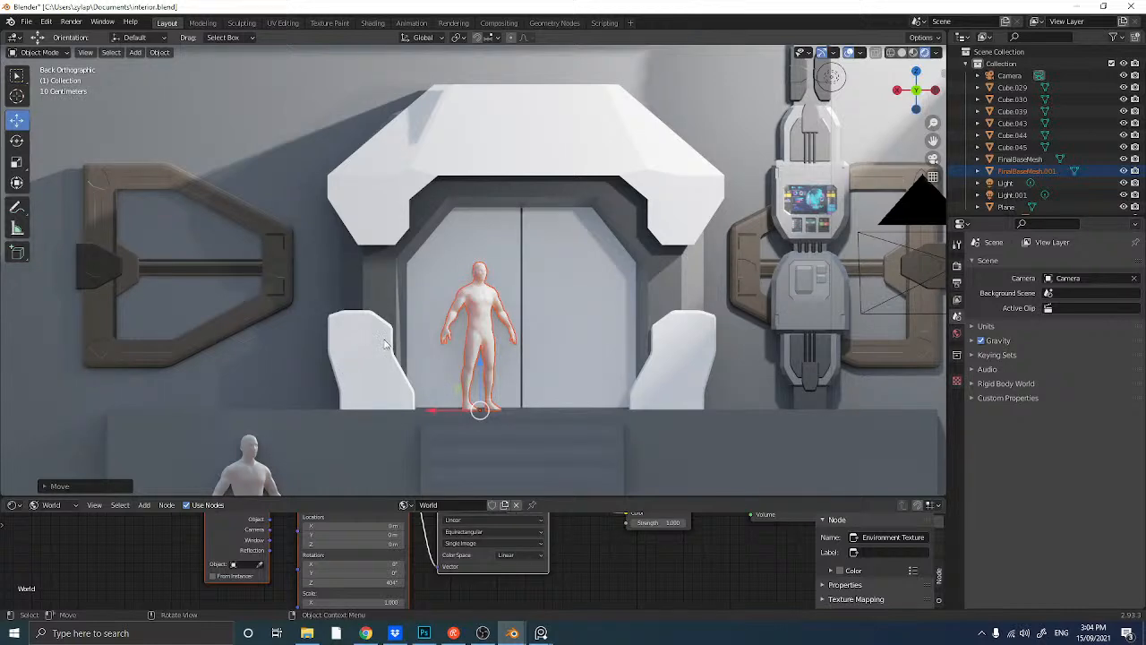
- Delete the other human figure standing on the lower ground in front of the platform
middle_click_drag(385, 344, 430, 334)
scroll(439, 338, "down", 4)
left_click(198, 461)
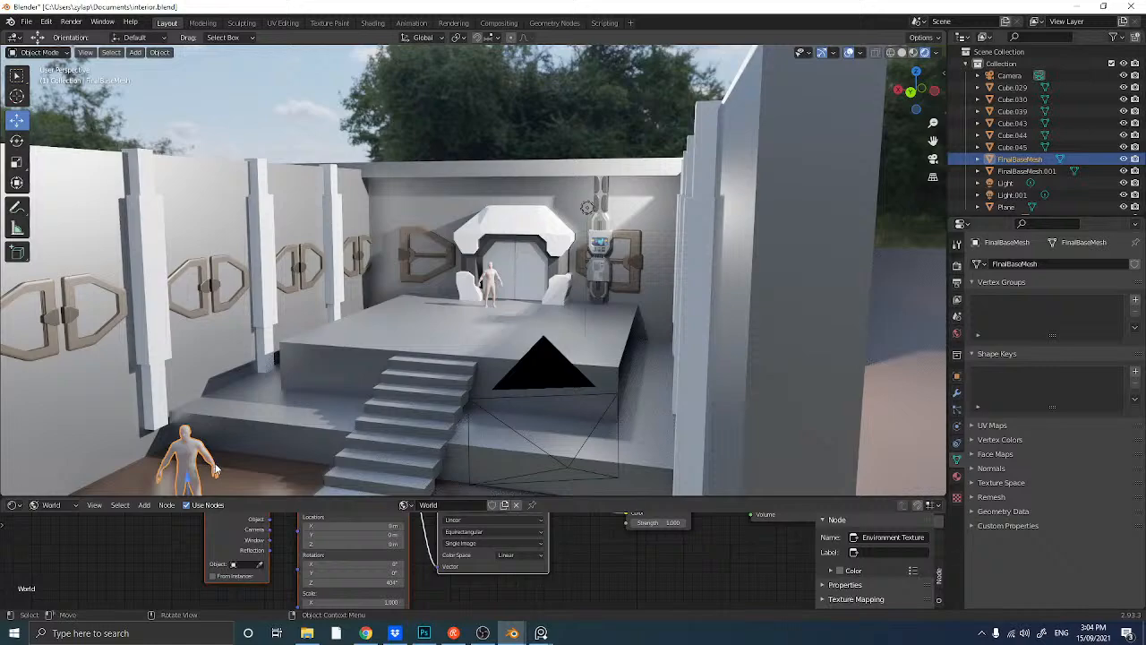
key("Delete")
- Duplicate the resized figure at the door and move the copy forward along the Y axis, off the platform
left_click(491, 285)
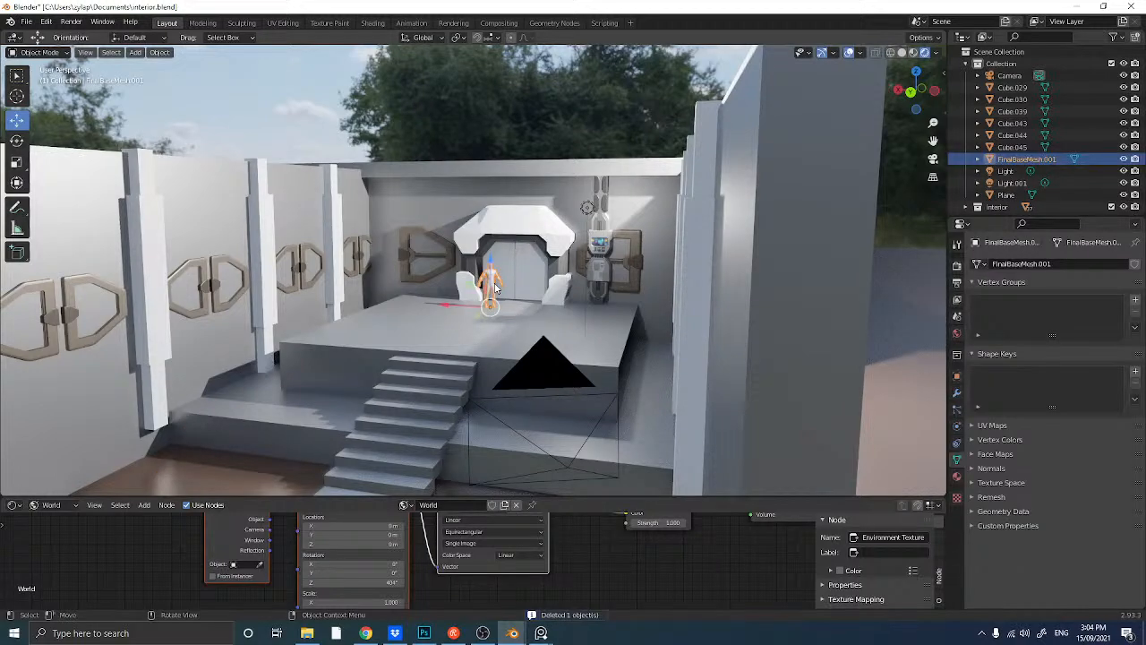
key("shift+d")
right_click(496, 303)
middle_click_drag(498, 328, 460, 331)
left_click_drag(470, 312, 383, 345)
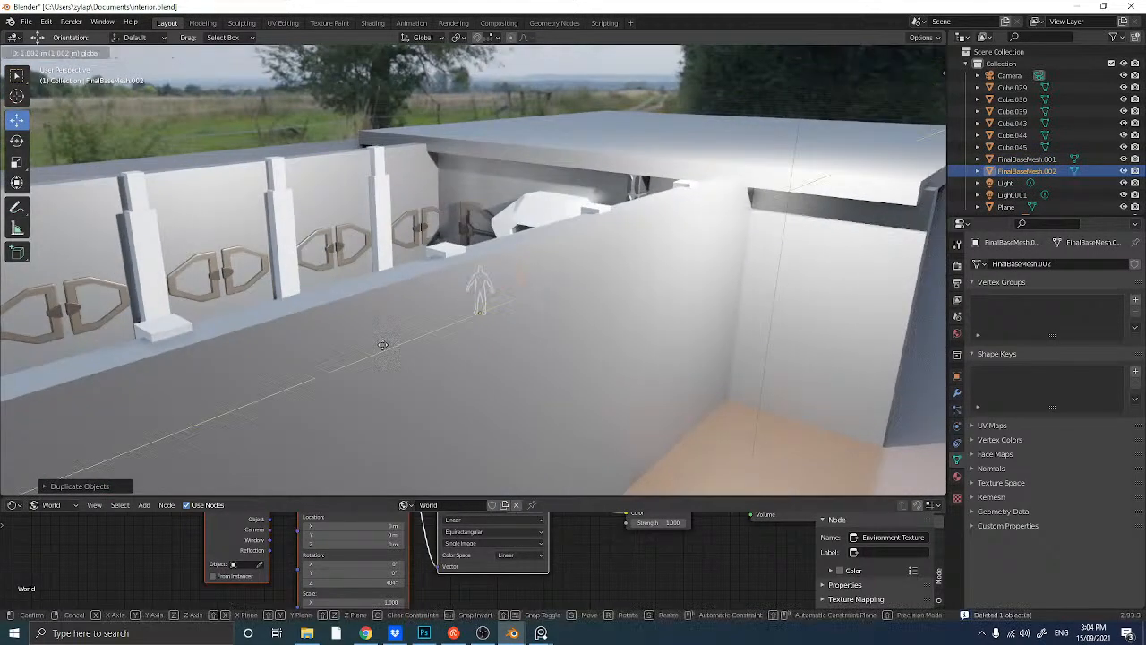
left_click(215, 403)
middle_click_drag(215, 403, 465, 362)
scroll(505, 384, "down", 2)
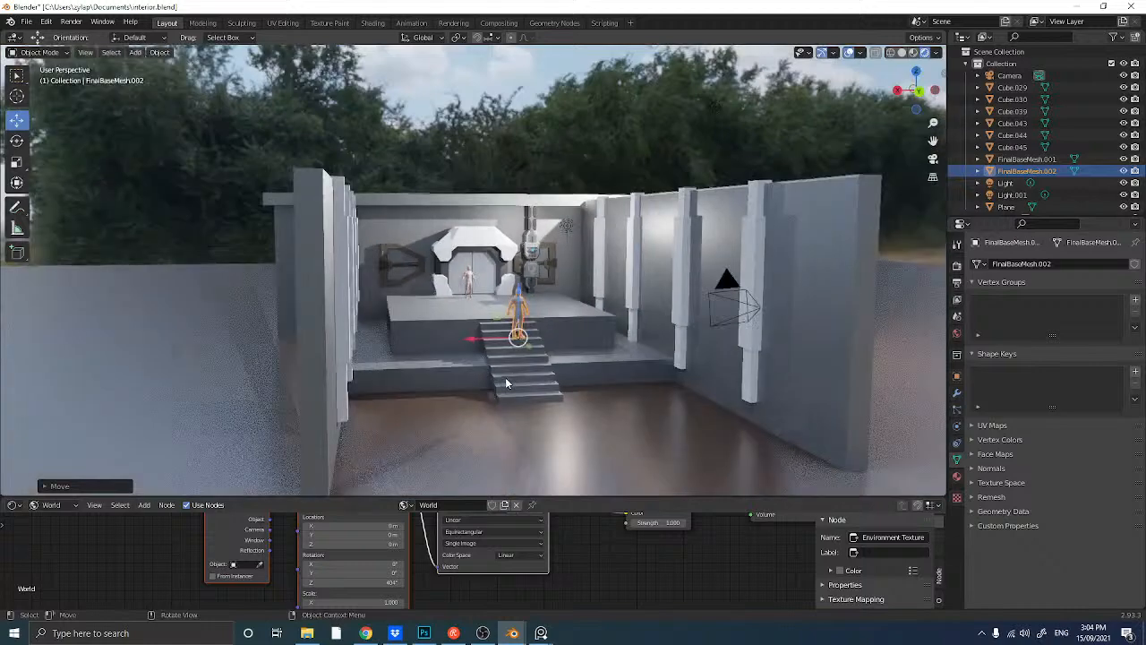
- Place the copied figure beside the foot of the staircase, with its feet resting on the lower floor
key("g")
key("y")
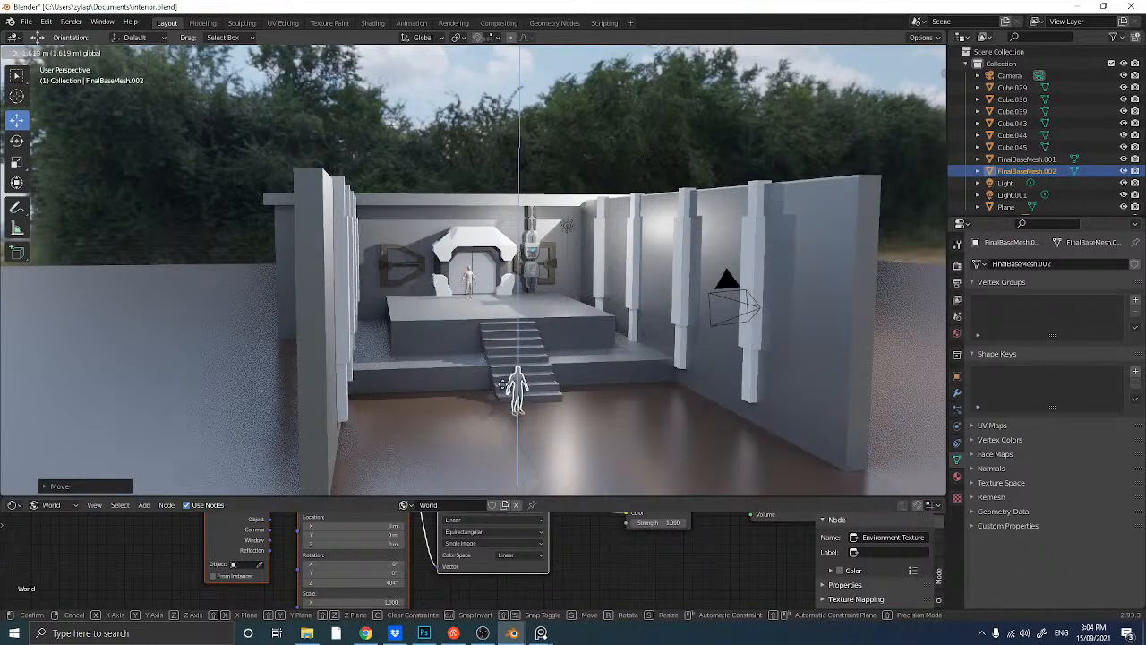
left_click_drag(502, 384, 438, 420)
scroll(437, 419, "up", 4)
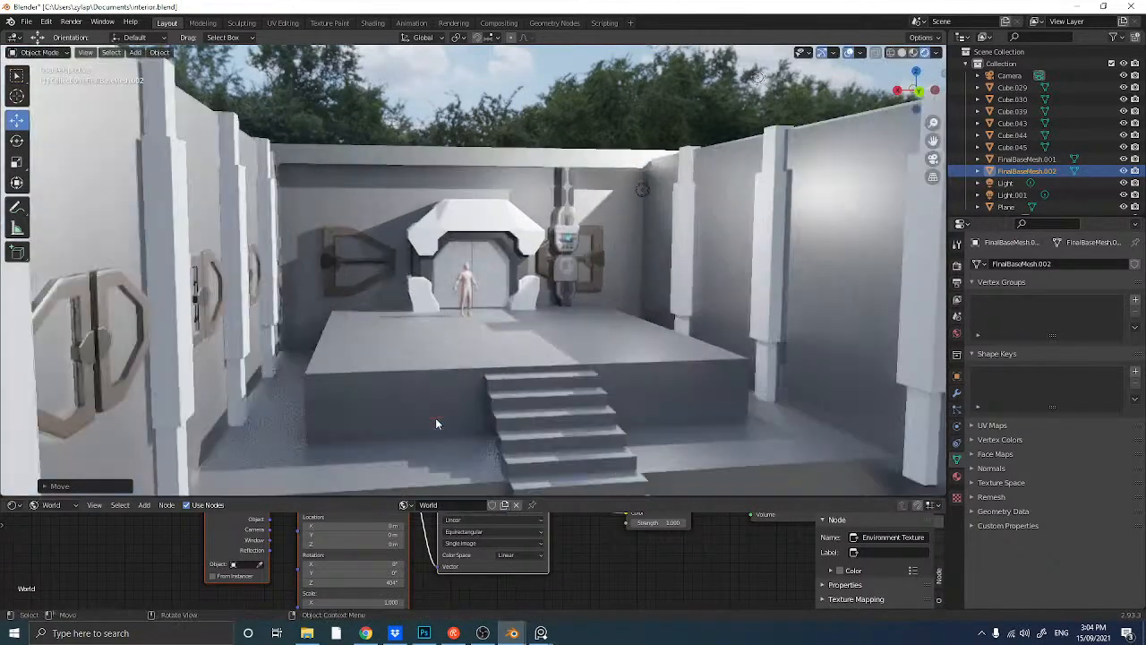
scroll(435, 417, "up", 3)
middle_click_drag(442, 456, 525, 340)
scroll(483, 351, "down", 4)
middle_click_drag(448, 361, 314, 347)
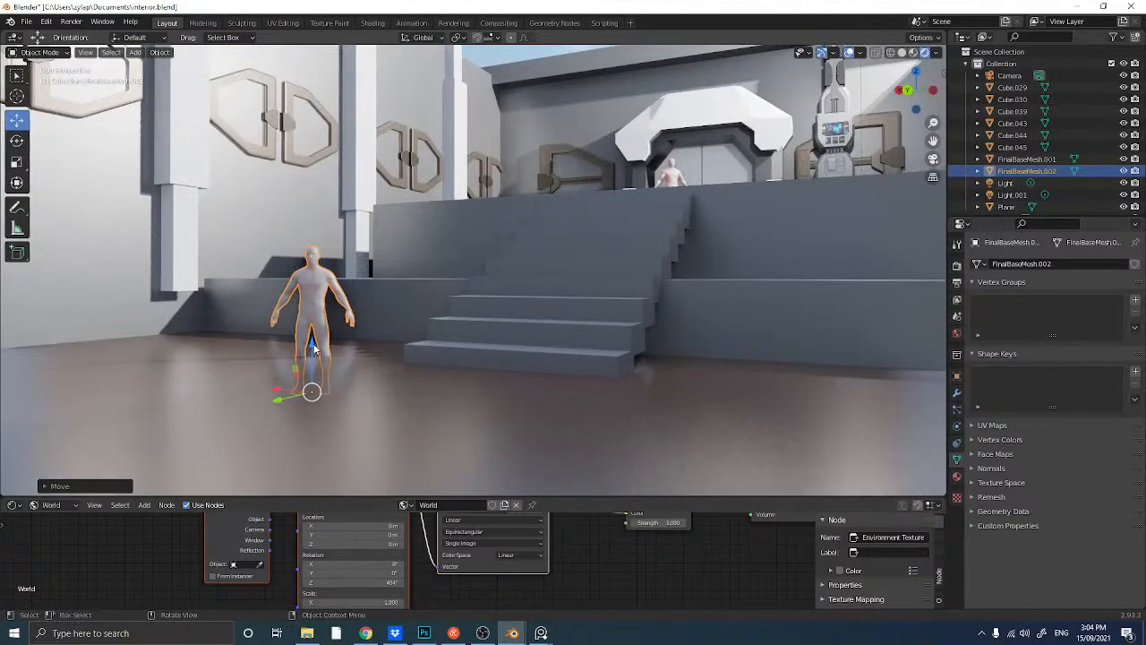
left_click_drag(313, 350, 326, 306)
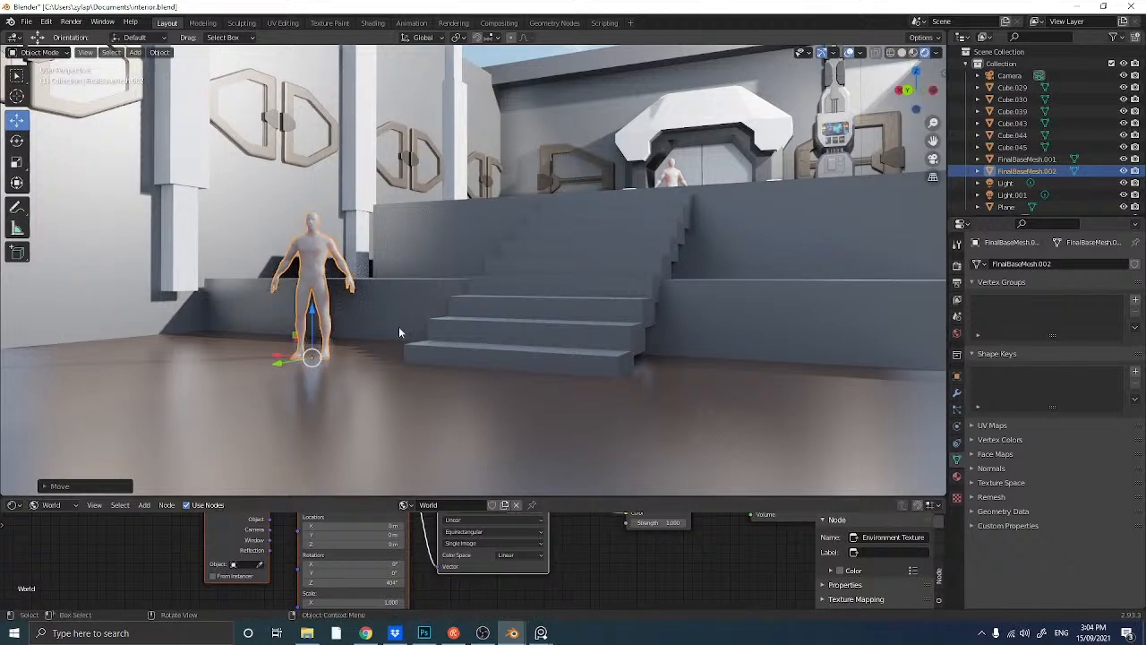
- Unhide the room's ceiling and view the full frame through the scene camera
middle_click_drag(400, 333, 495, 262)
scroll(466, 233, "down", 4)
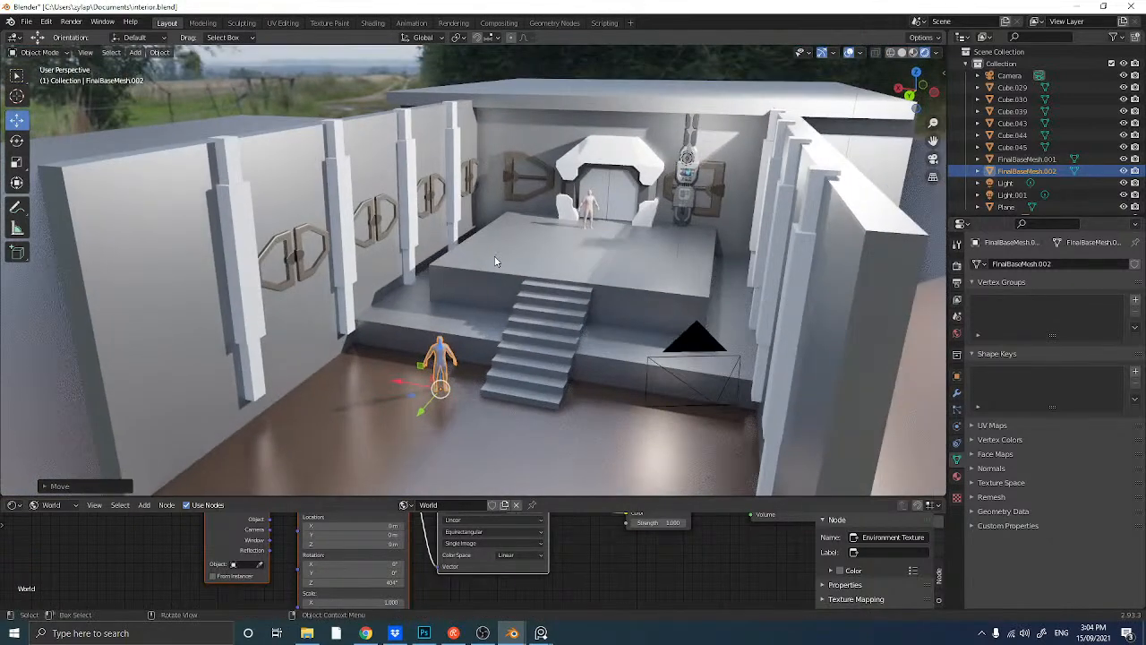
scroll(495, 261, "up", 5)
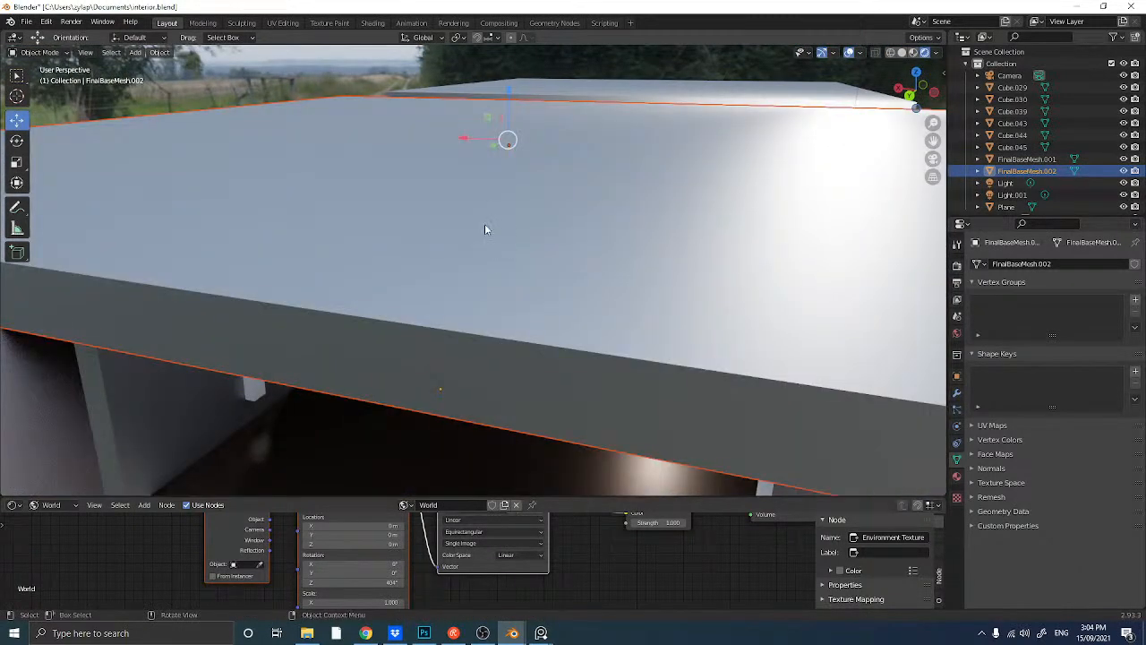
left_click(933, 159)
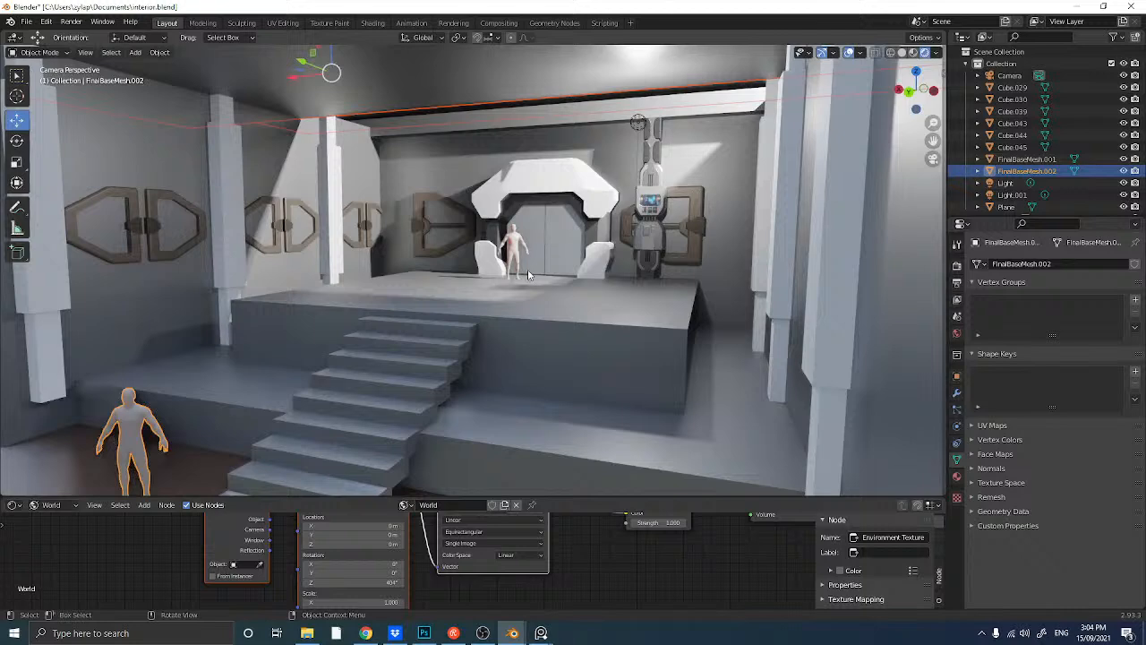
scroll(529, 271, "down", 4)
scroll(528, 272, "up", 2)
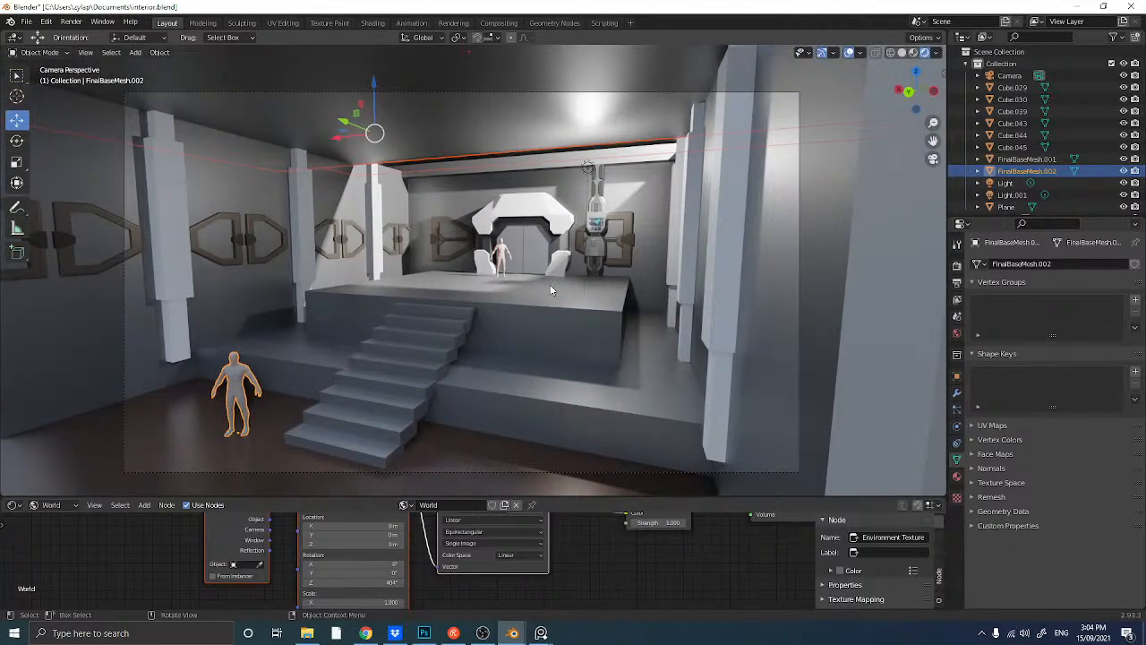
- Select the upper platform and examine the door figure's scale against the platform and doorway outside the camera view
left_click(550, 285)
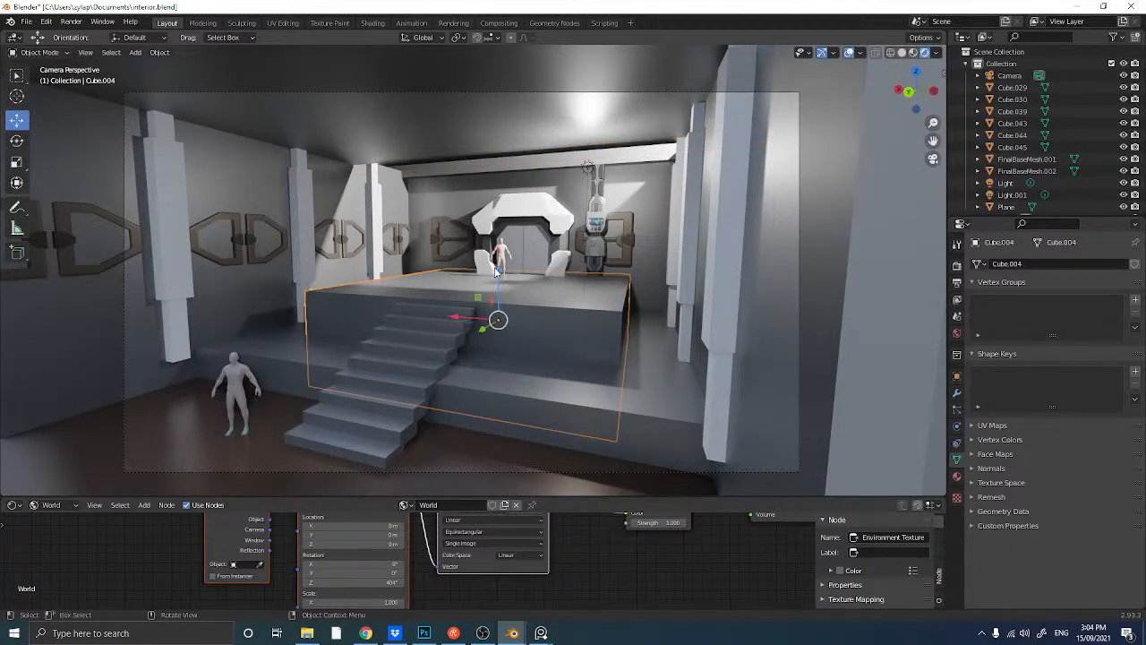
key("KP_0")
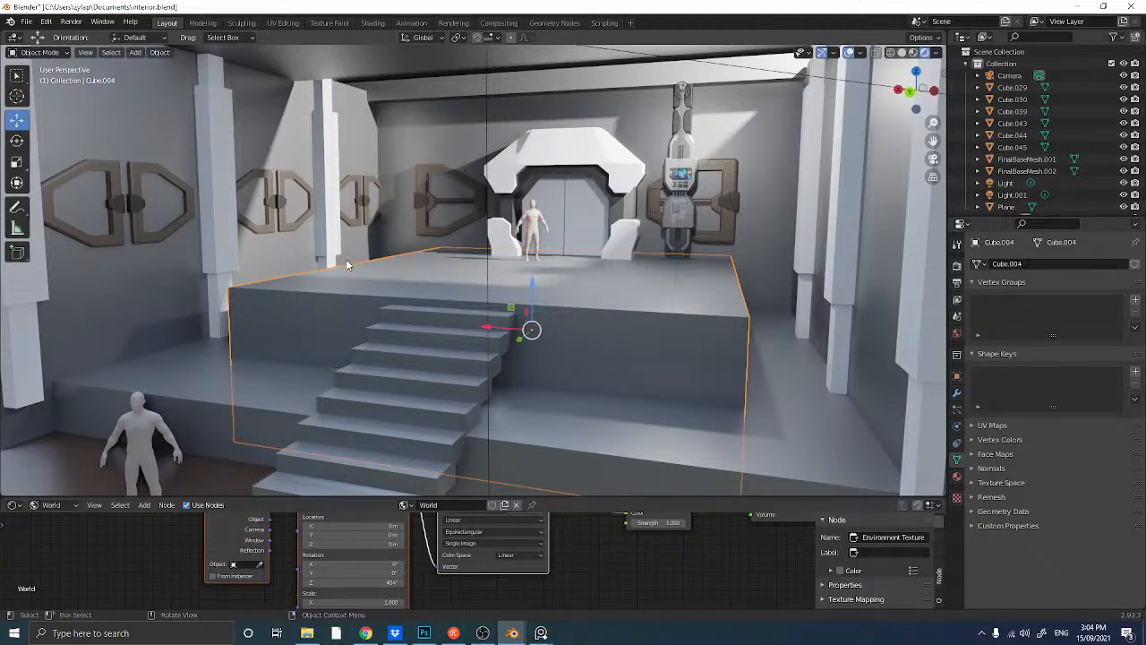
scroll(404, 249, "up", 6)
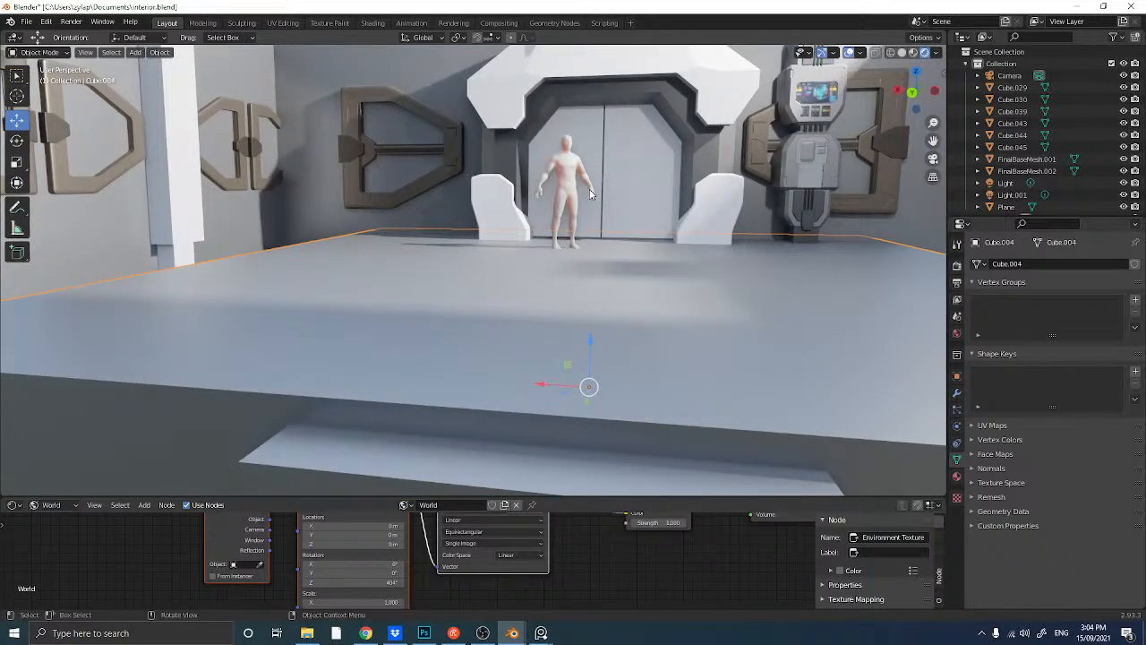
middle_click_drag(641, 238, 616, 238)
scroll(578, 247, "down", 2)
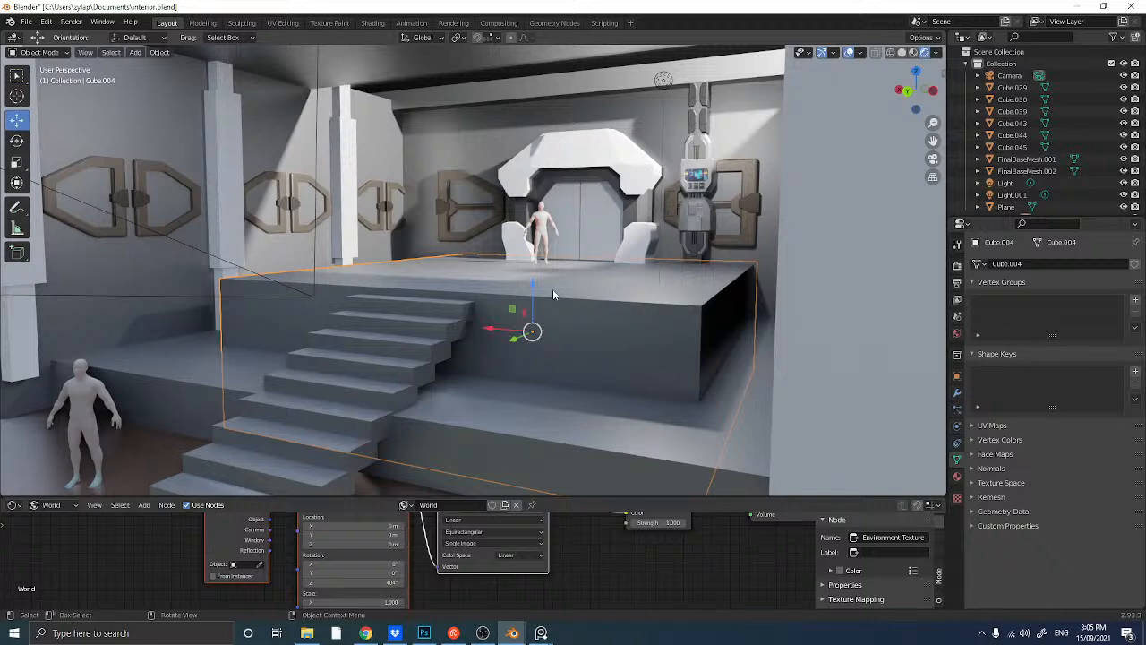
- Duplicate the figure on the lower floor and move the copy in front of the staircase
middle_click_drag(532, 333, 249, 346)
left_click(288, 347)
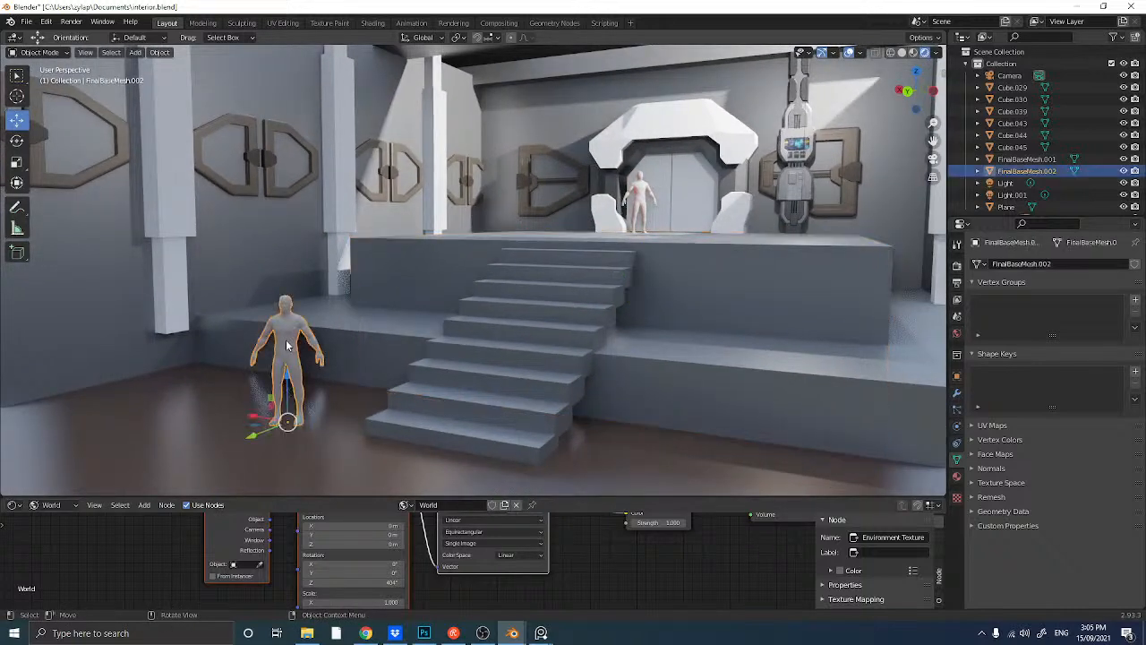
key("shift+d")
right_click(305, 365)
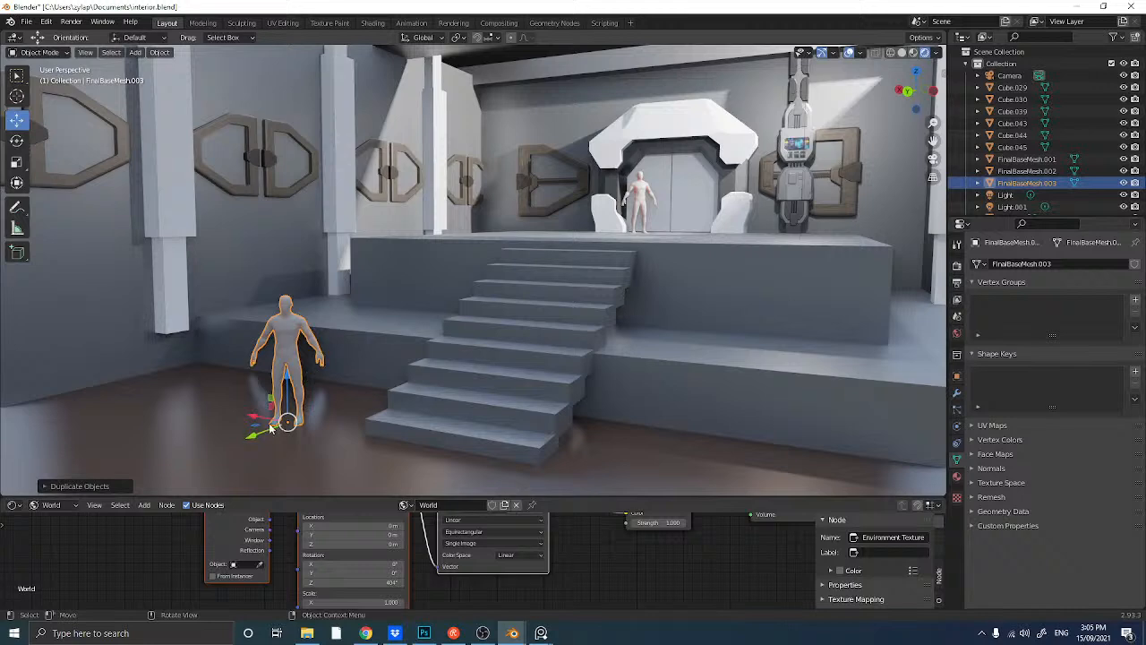
left_click_drag(276, 422, 416, 445)
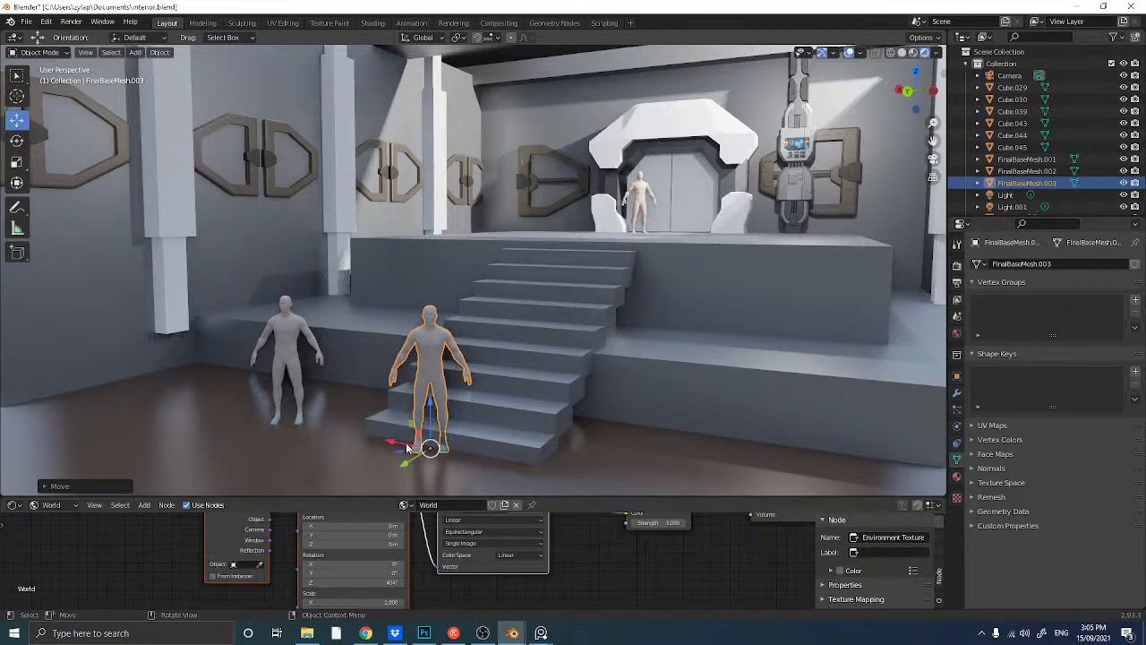
- Move the new figure copy up and back so it stands on the upper steps of the staircase
key("ctrl+z")
scroll(386, 443, "down", 2)
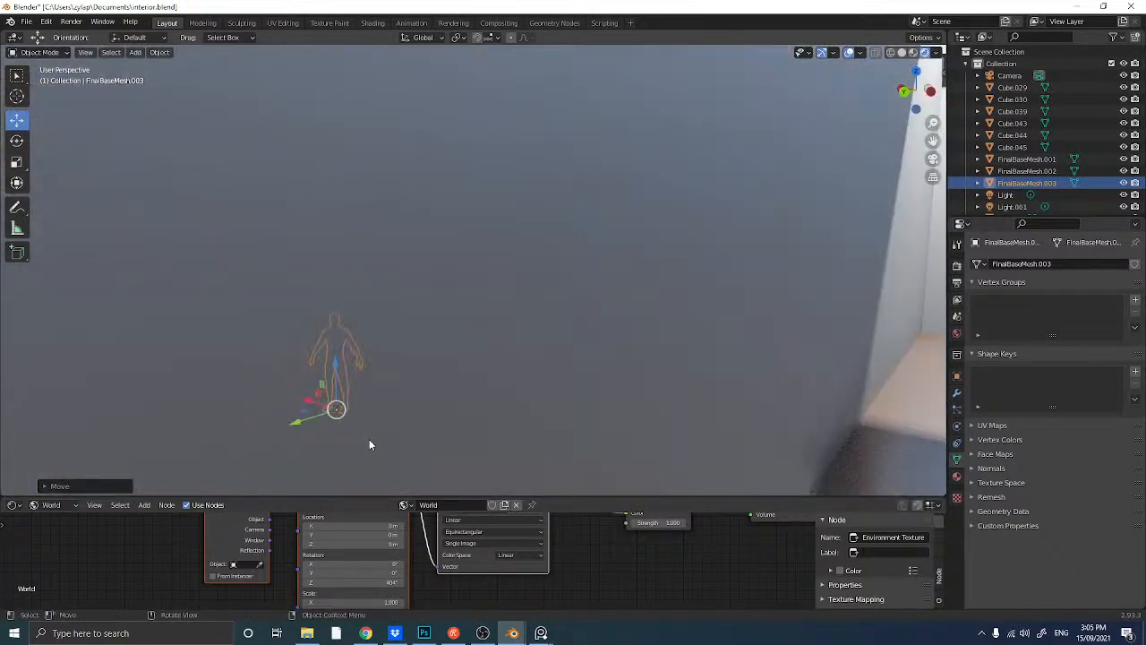
middle_click_drag(383, 433, 475, 426, "shift")
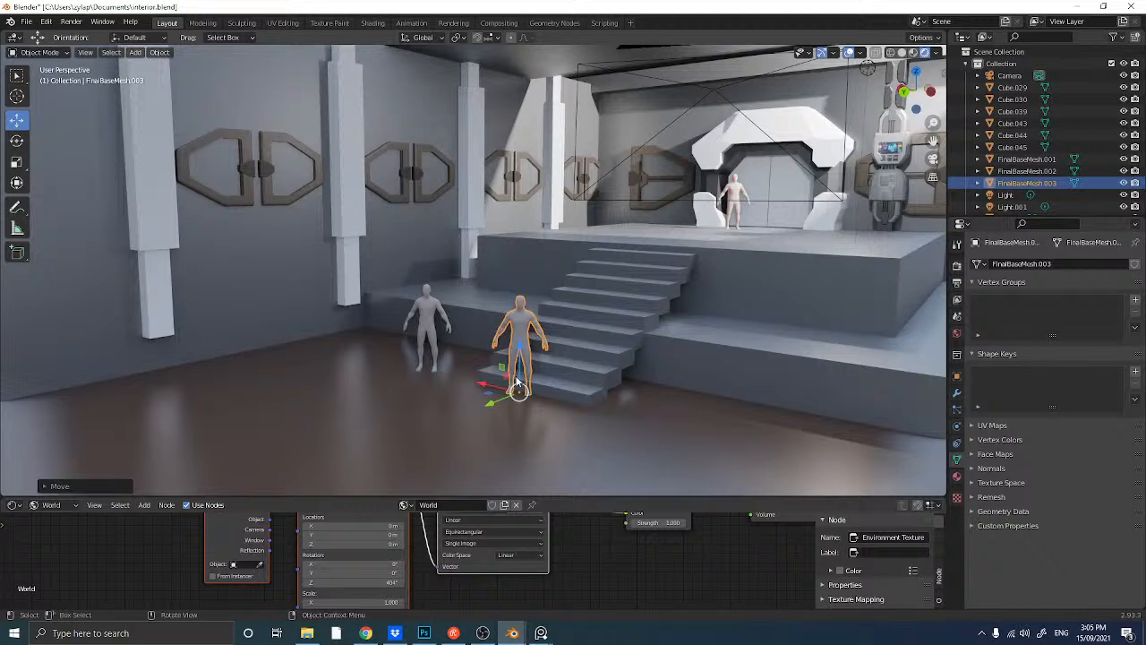
left_click_drag(518, 373, 604, 259)
scroll(603, 260, "up", 4)
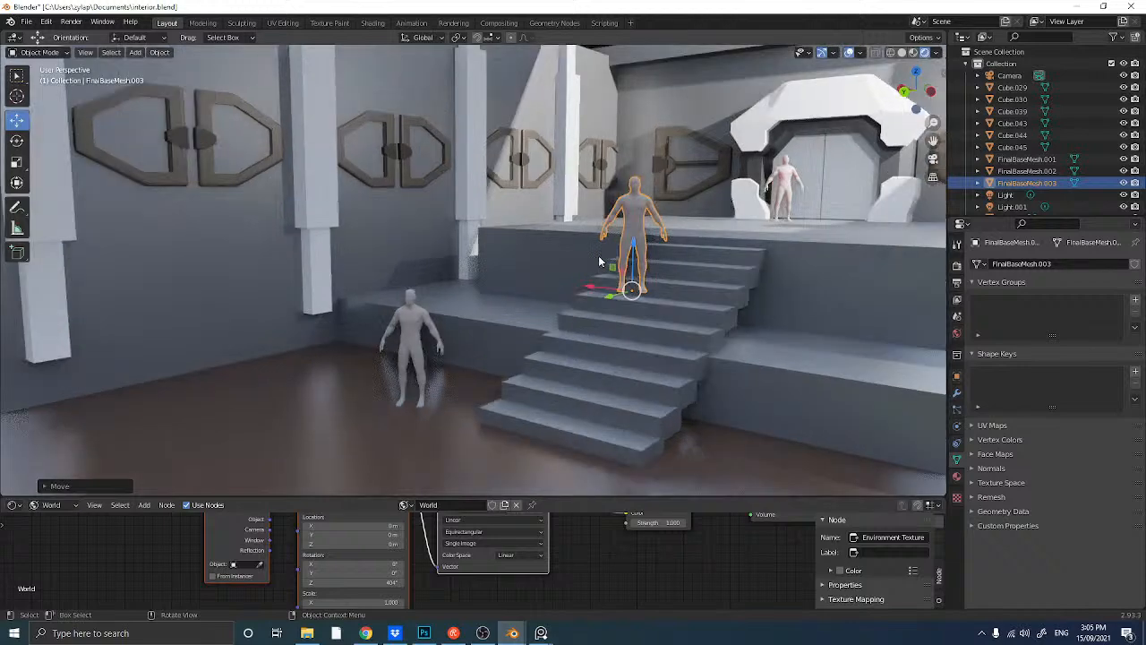
mouse_move(549, 333)
left_mouse_down()
mouse_move(562, 310)
mouse_move(556, 330)
left_mouse_up()
- Scale the staircase down uniformly to about 0.82 so its steps suit the human figures
middle_click_drag(555, 329, 593, 332)
left_click(594, 334)
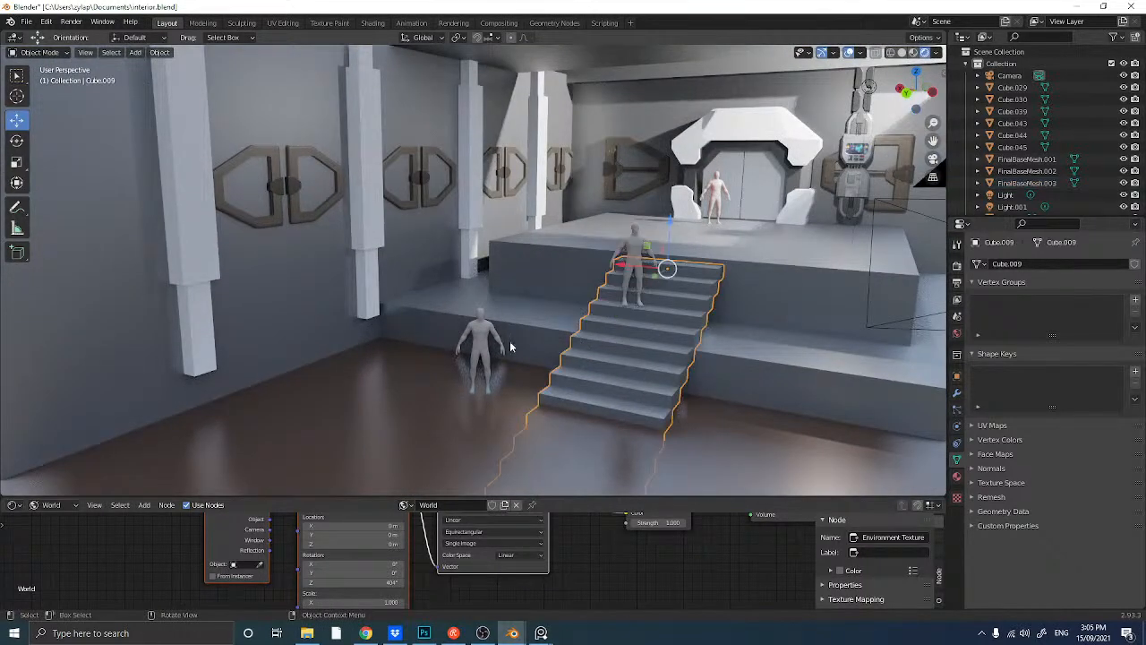
key("s")
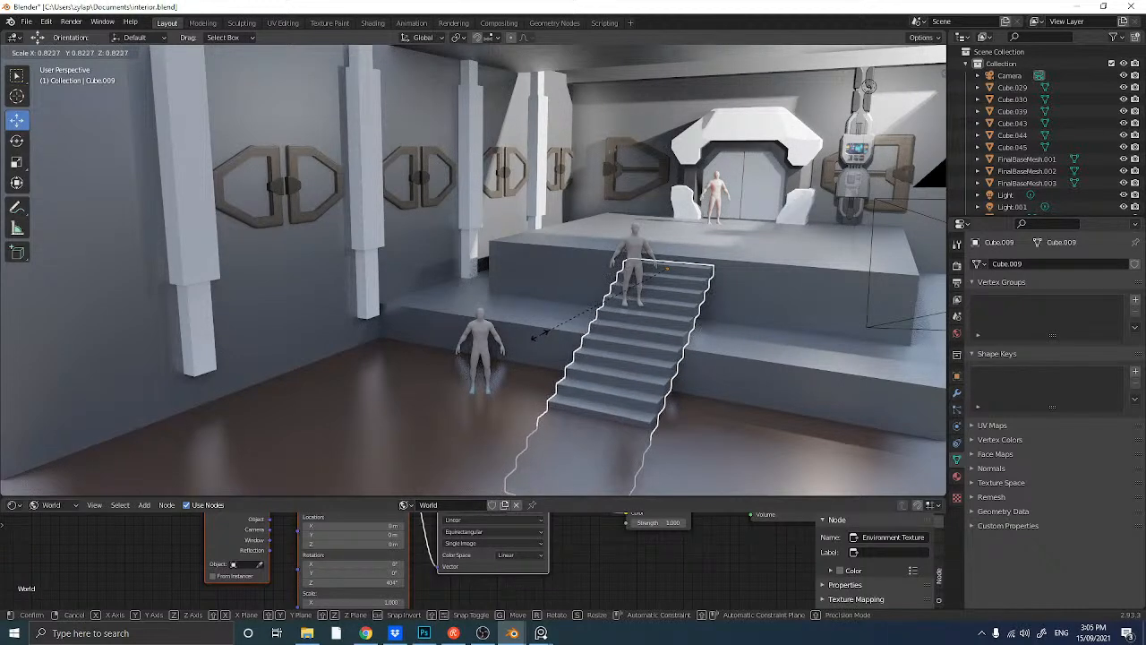
left_click(542, 337)
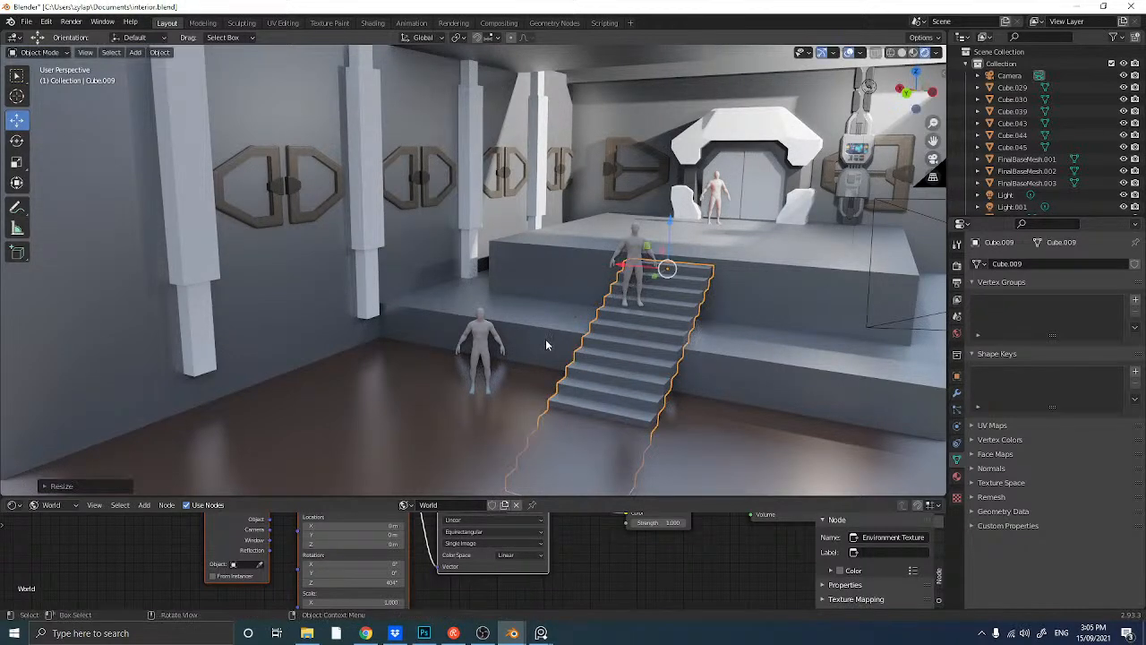
key("KP_Decimal")
scroll(528, 337, "up", 2)
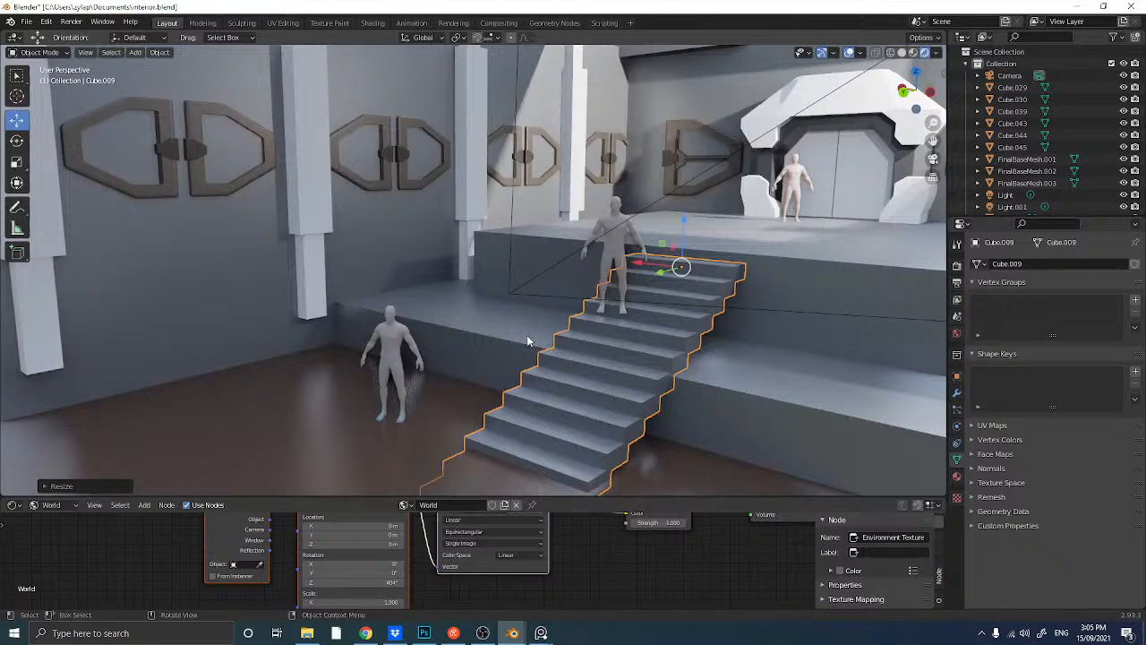
- Lower the figure on the staircase so its feet rest on the resized steps
middle_click_drag(527, 335, 514, 326)
scroll(547, 276, "down", 4)
scroll(553, 273, "up", 3)
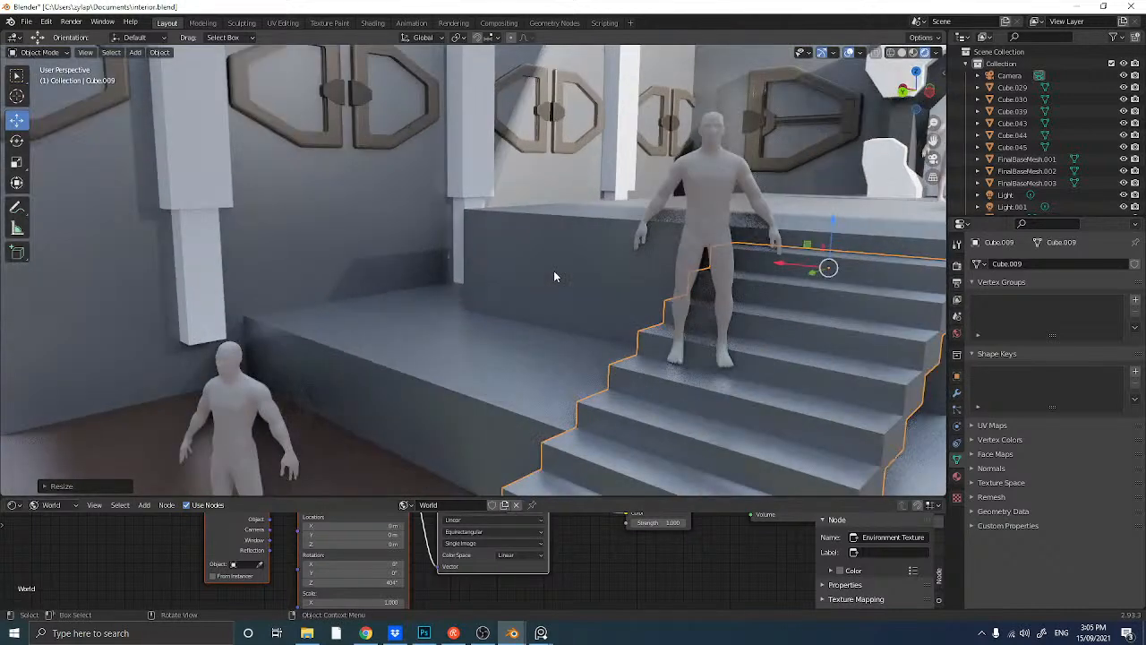
left_click(690, 249)
left_click_drag(703, 315, 702, 342)
middle_click_drag(599, 324, 625, 329)
scroll(625, 329, "down", 4)
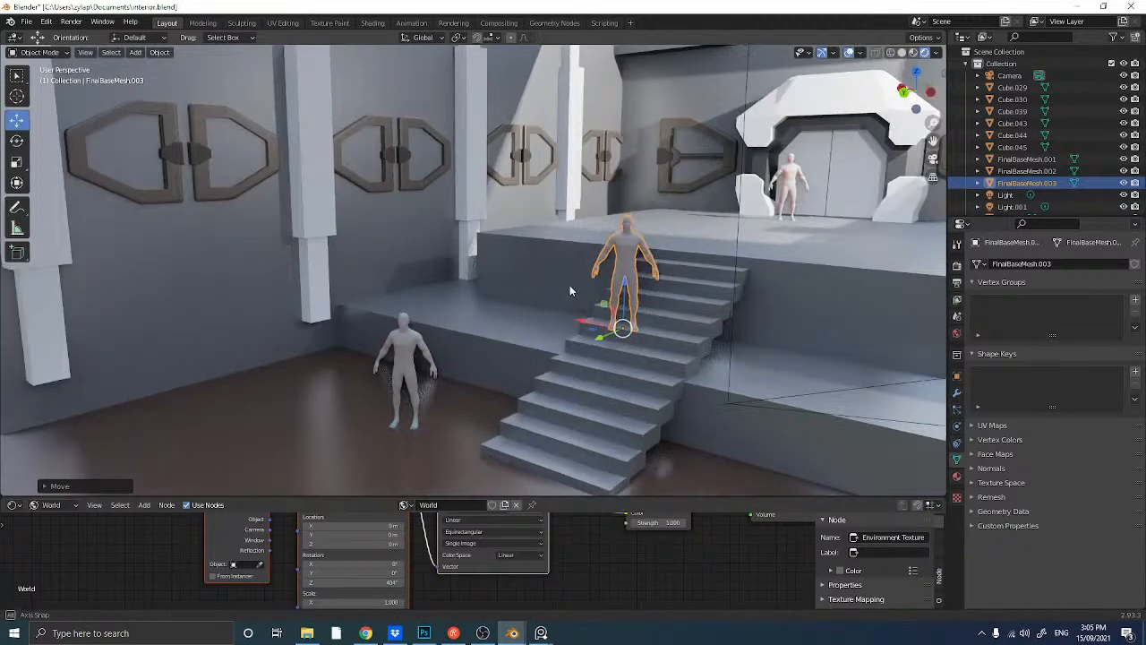
- Duplicate the human figure standing in front of the doorway on the upper platform, leaving the copy in place
middle_click_drag(569, 285, 482, 326)
middle_click_drag(482, 326, 505, 300)
left_click(517, 195)
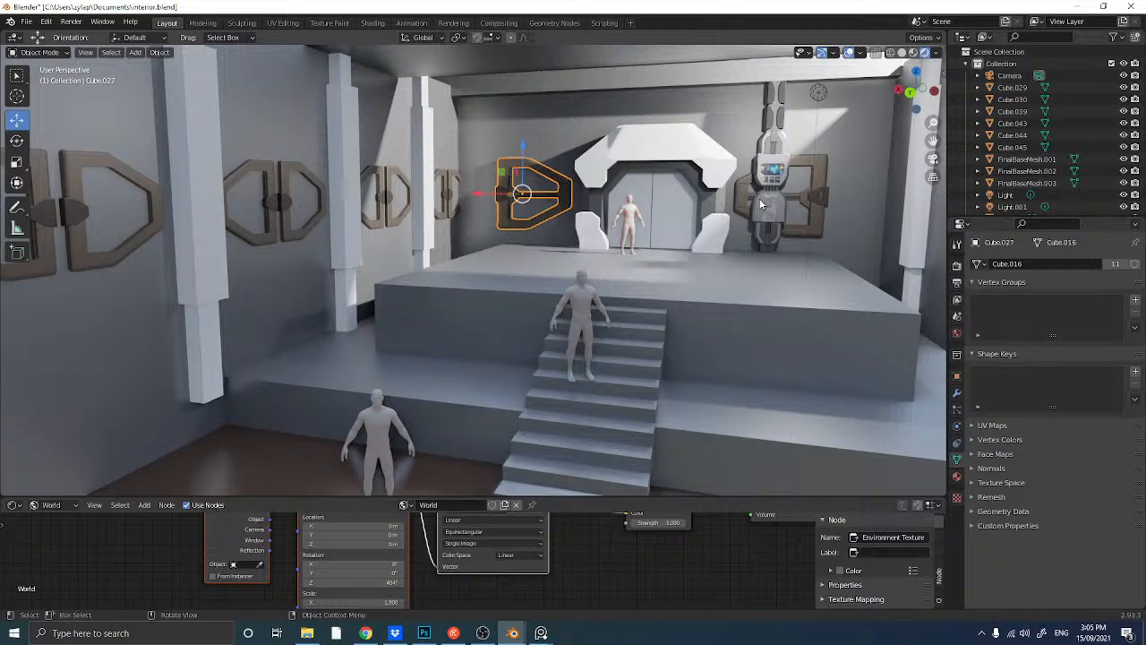
scroll(761, 204, "up", 3)
middle_click_drag(761, 205, 642, 277, "shift")
scroll(642, 277, "up", 3)
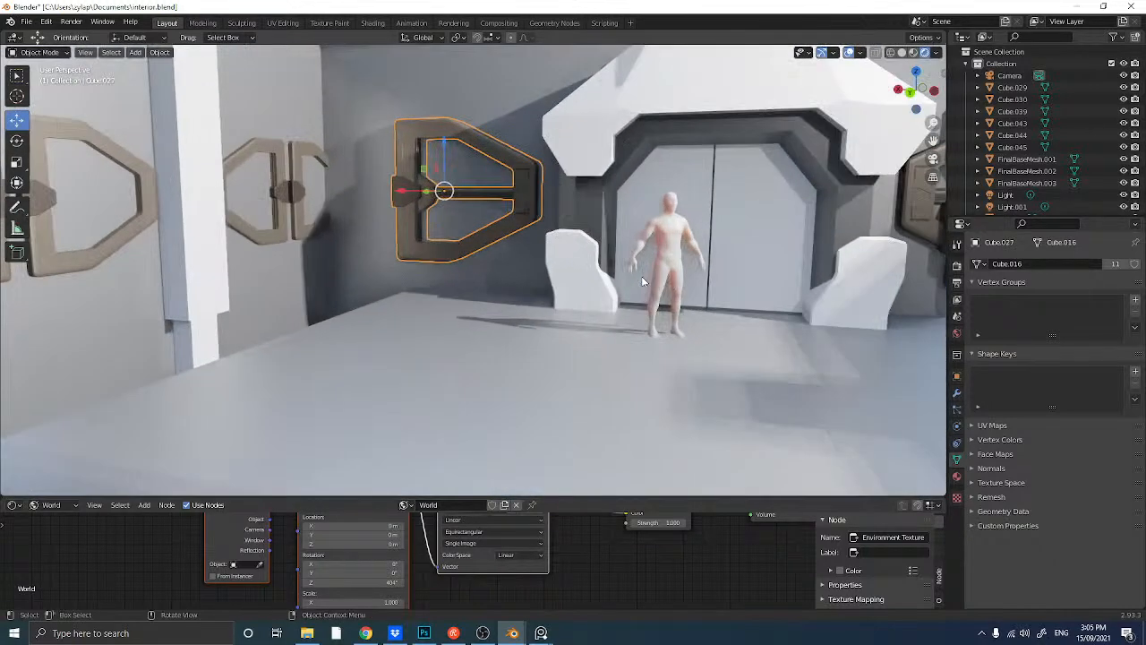
middle_click_drag(685, 246, 502, 261)
left_click(483, 266)
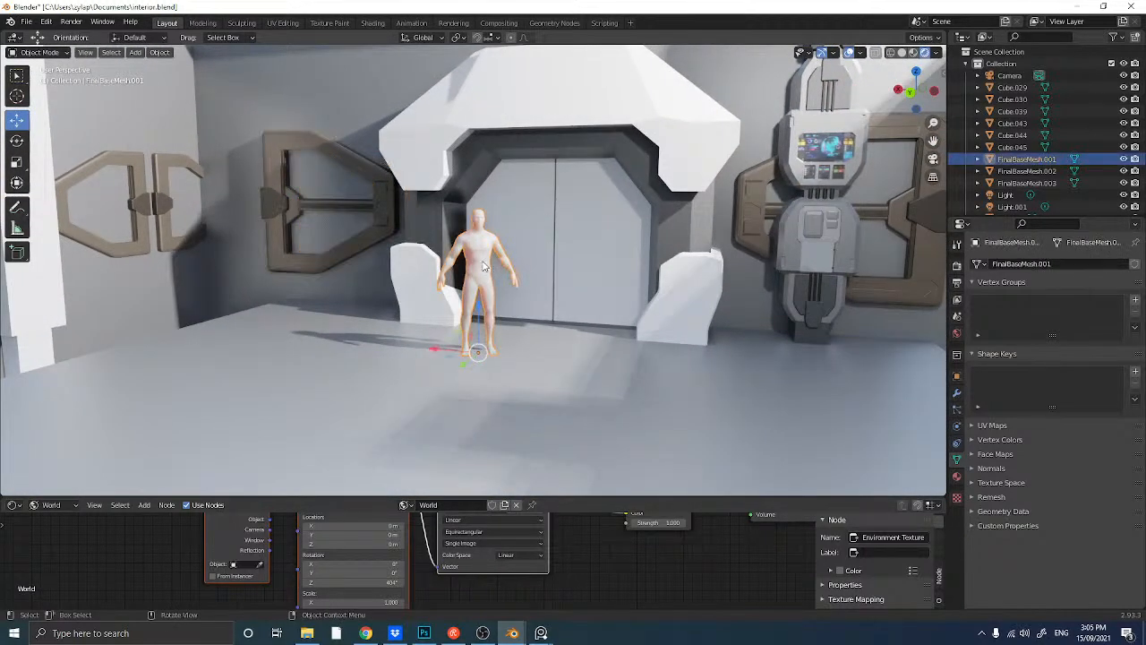
key("shift+d")
right_click(465, 309)
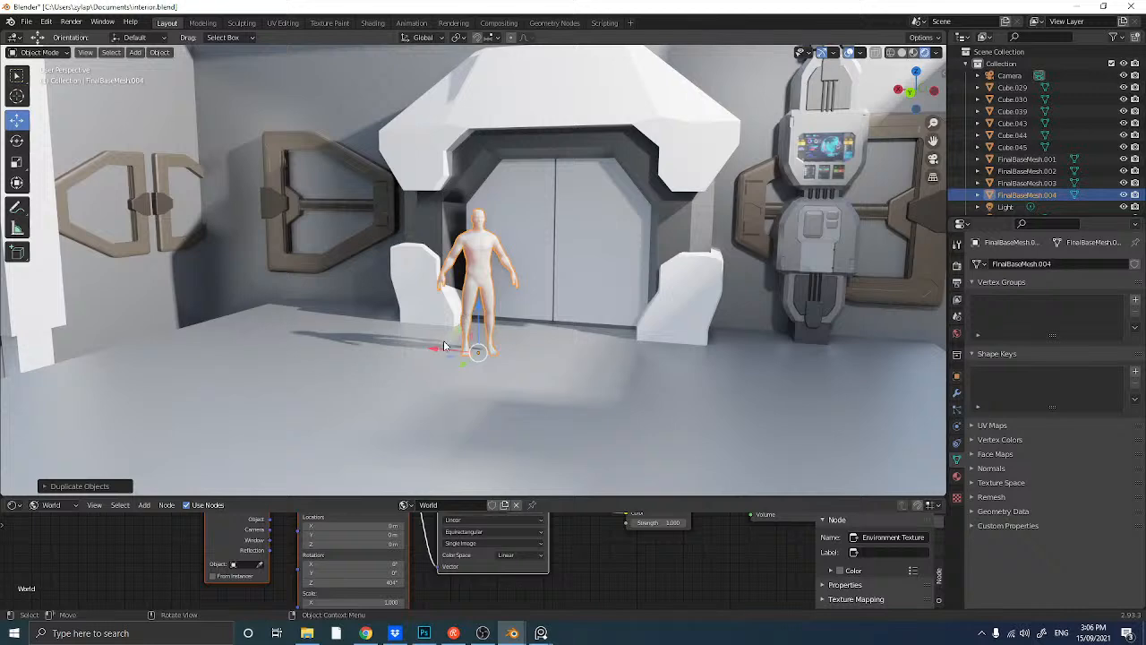
- Move the duplicated figure across the platform and back toward the wall so it stands beside the wall console
key("g")
left_click(756, 343)
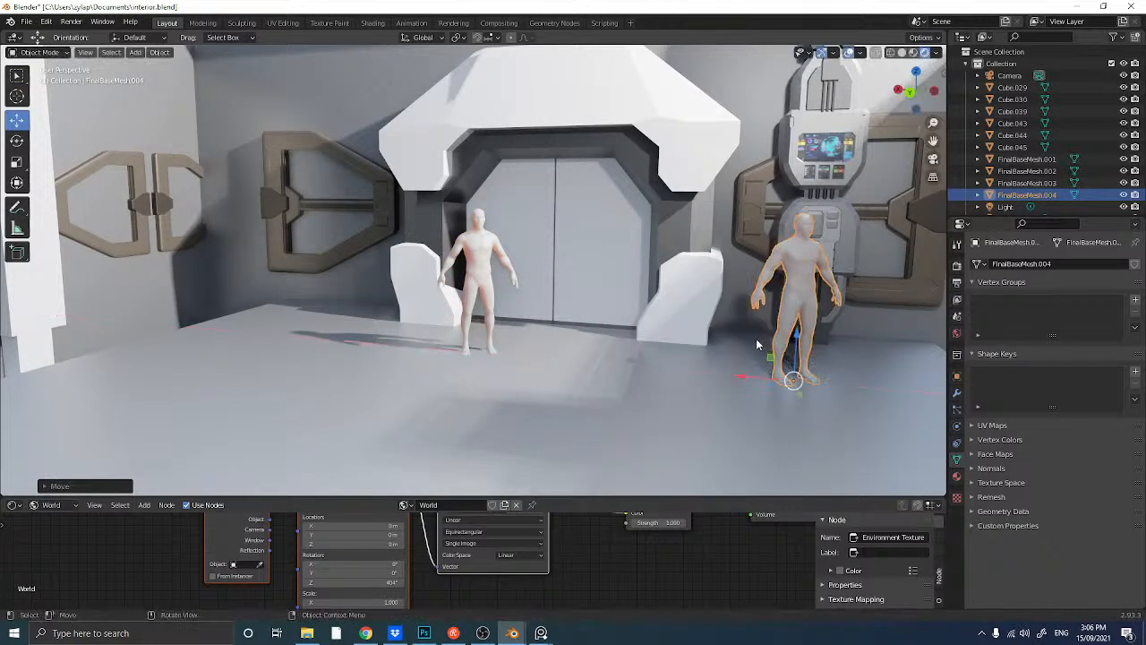
middle_click_drag(756, 339, 404, 311)
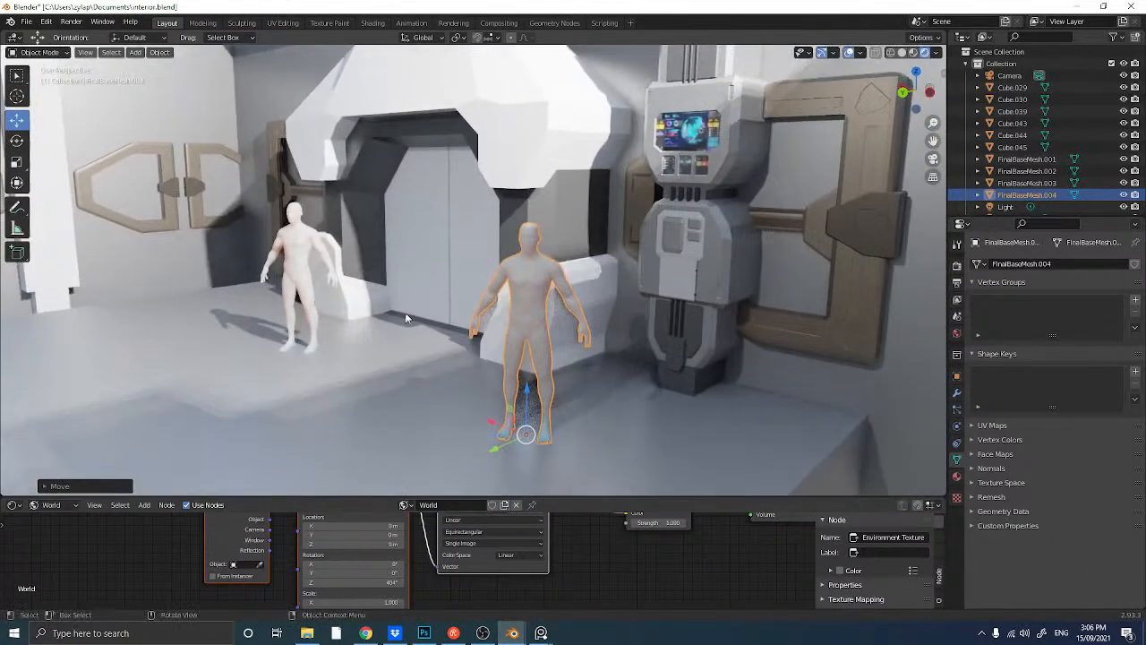
left_click_drag(504, 444, 596, 412)
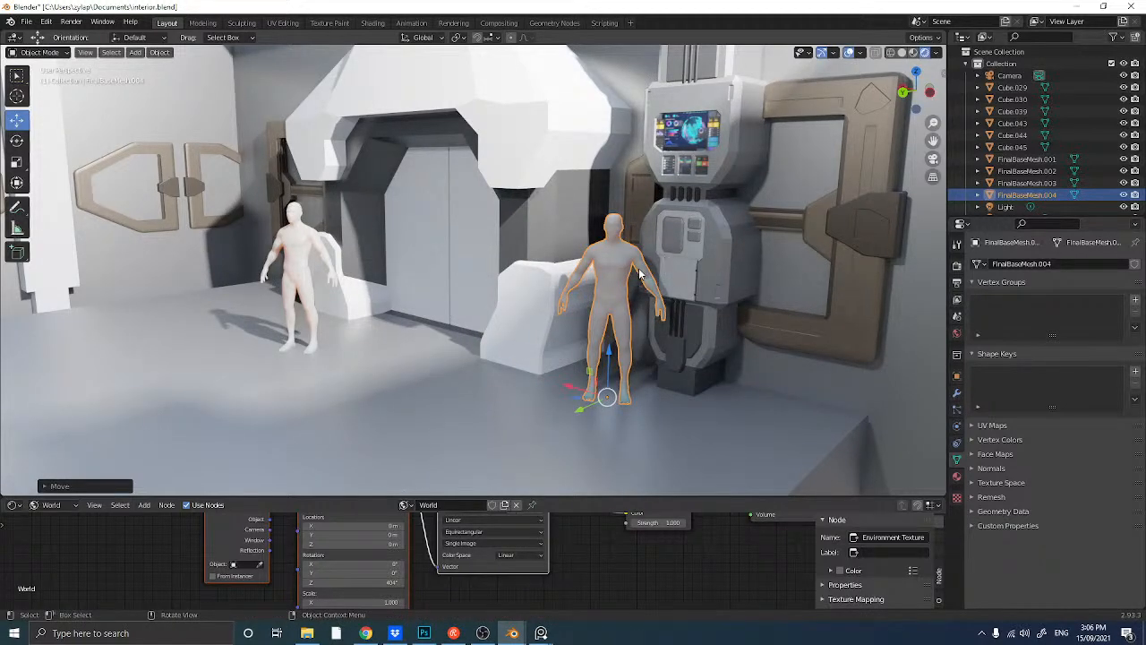
- Scale the wall console down uniformly to suit the height of the figure beside it
middle_click_drag(646, 276, 659, 260)
left_click(664, 240)
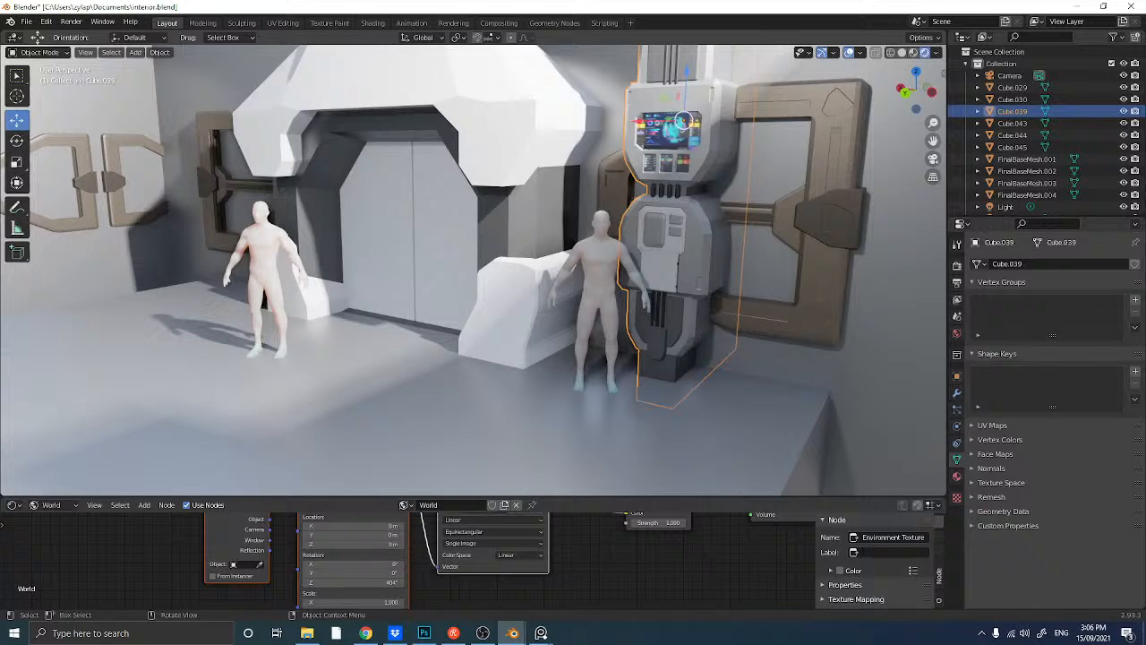
key("s")
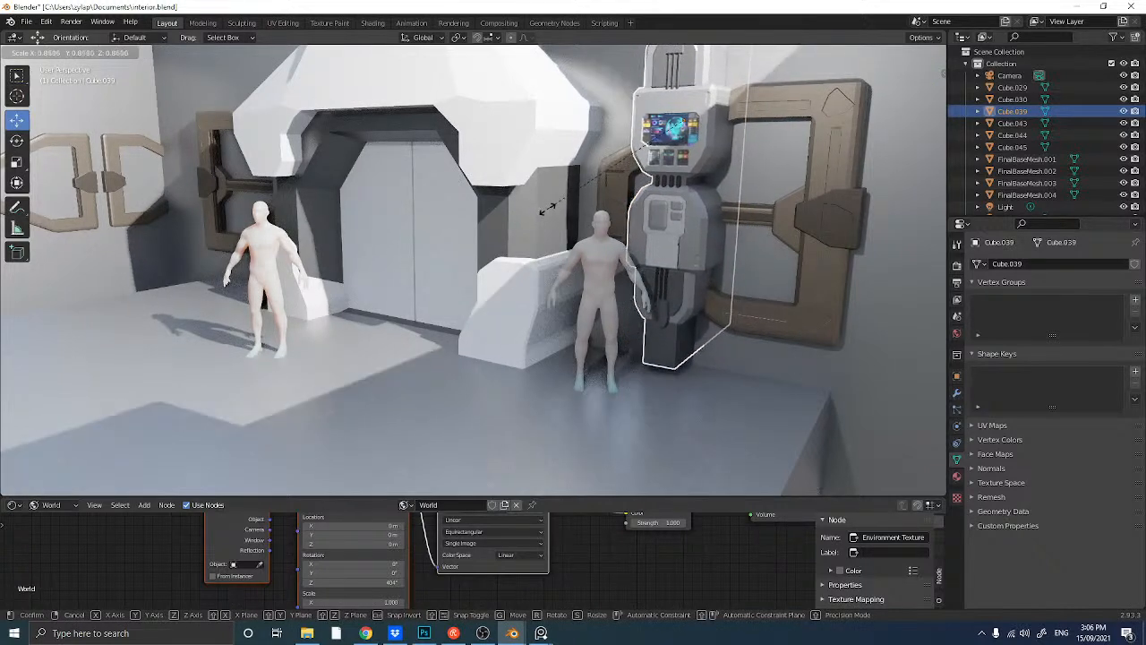
left_click(557, 210)
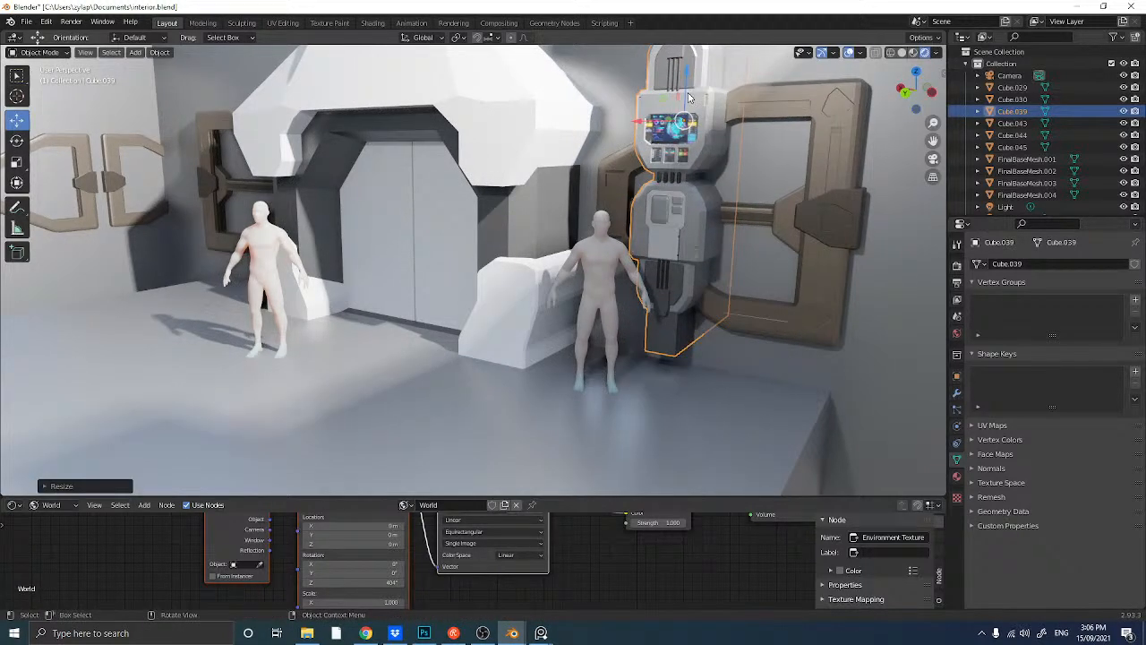
- Lower the scaled wall console along the Z axis until its base meets the platform, and check it against the figure
key("g")
key("z")
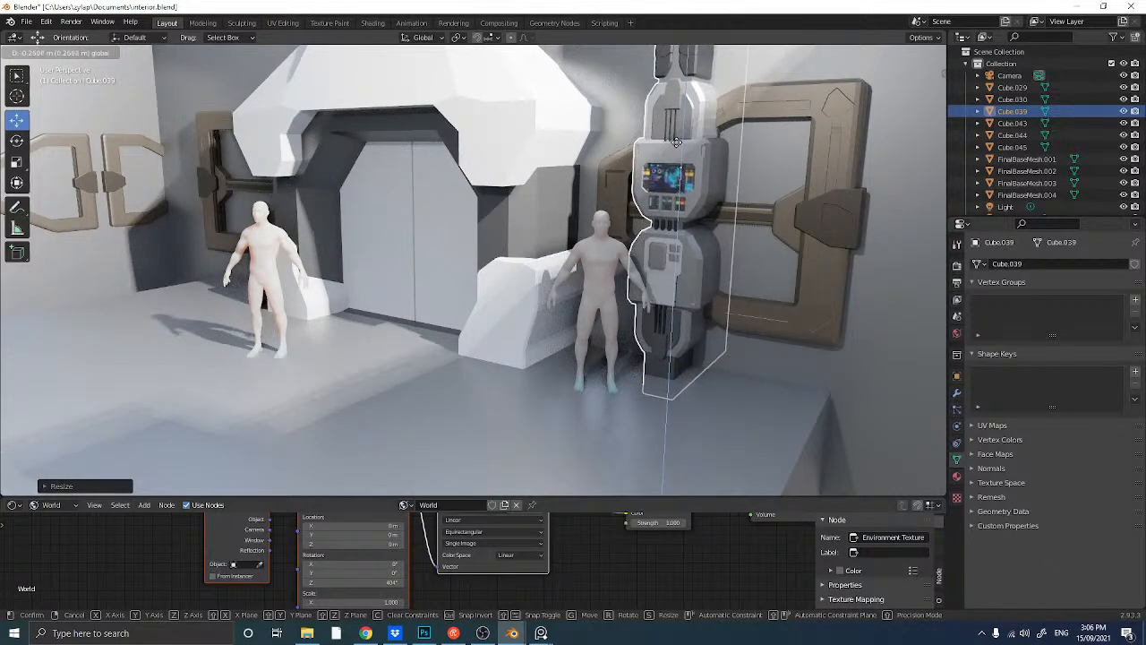
left_click(674, 144)
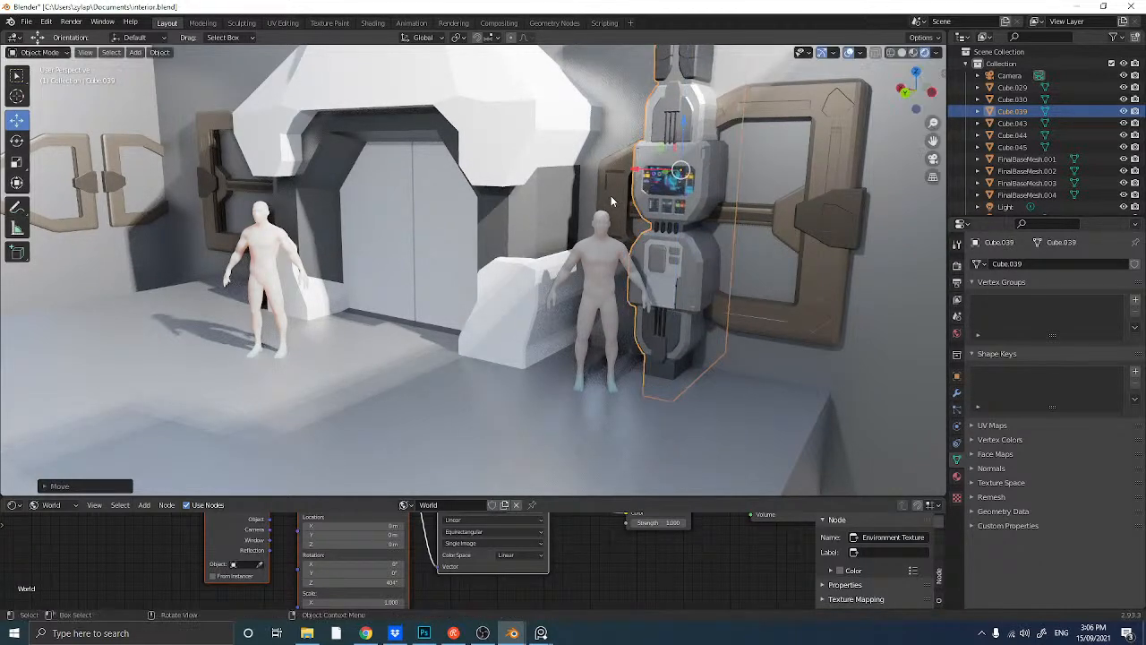
scroll(611, 198, "down", 2)
middle_click_drag(613, 202, 622, 133)
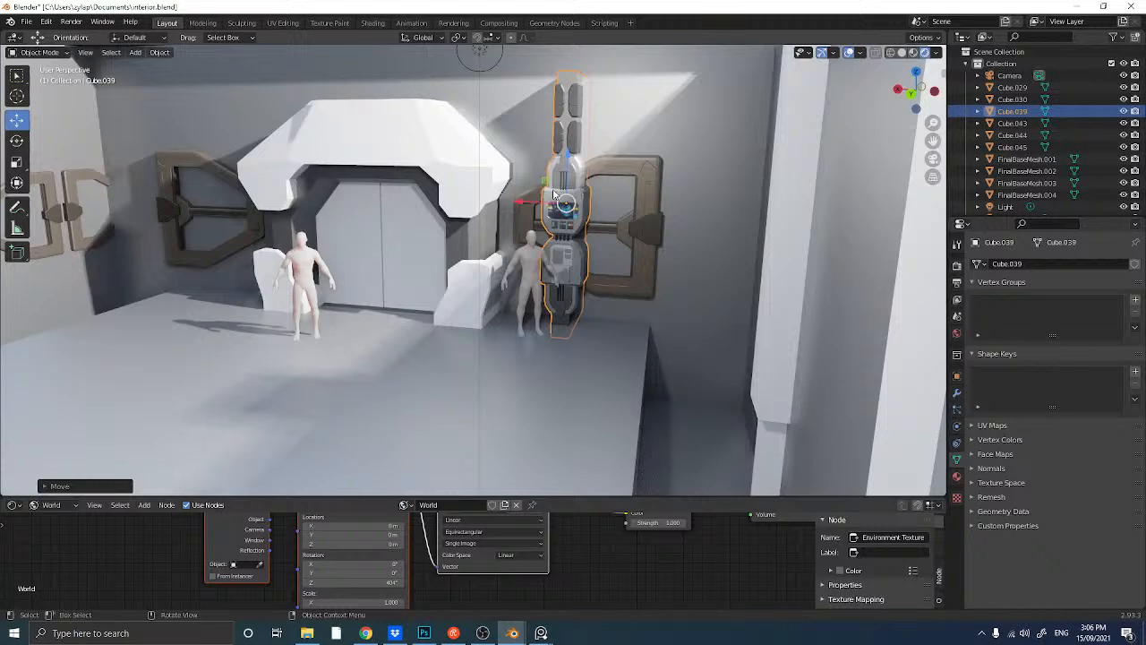
scroll(552, 197, "up", 3)
middle_click_drag(567, 213, 592, 317)
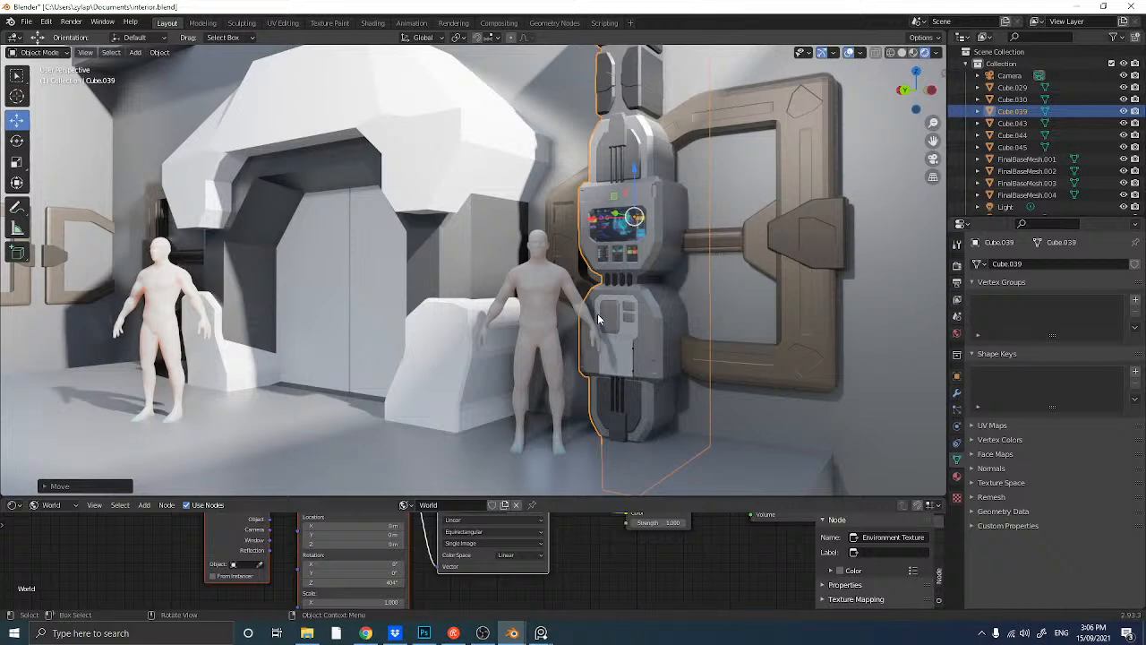
- Try raising the wall console above the figure's reach, and undo the move
middle_click_drag(609, 297, 616, 269)
key("g")
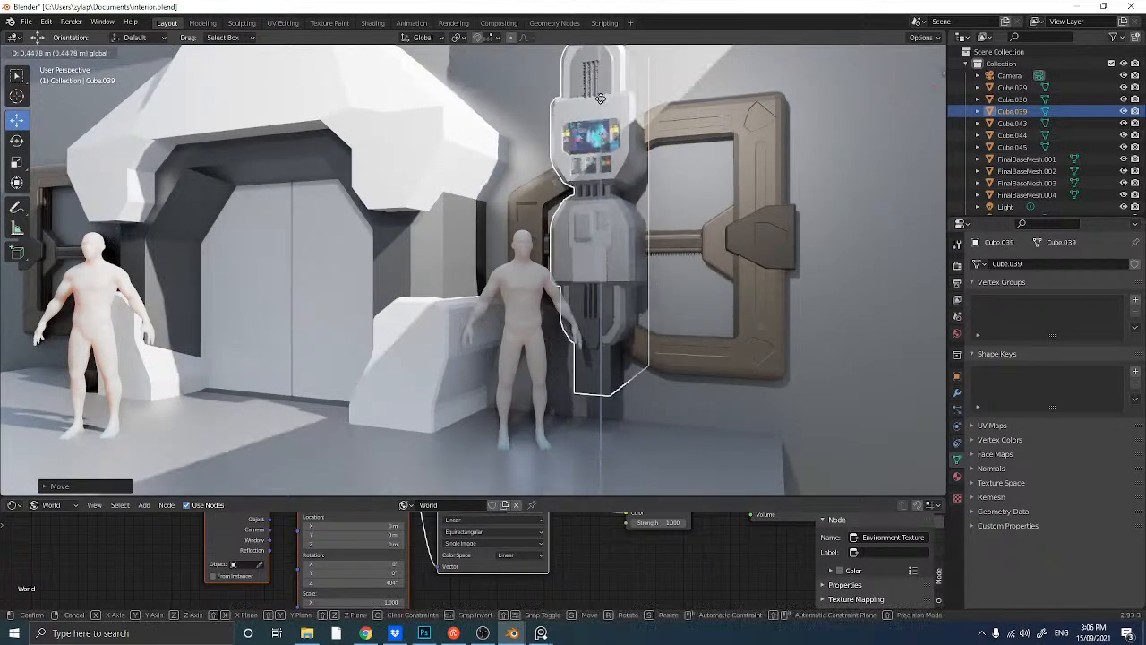
key("Escape")
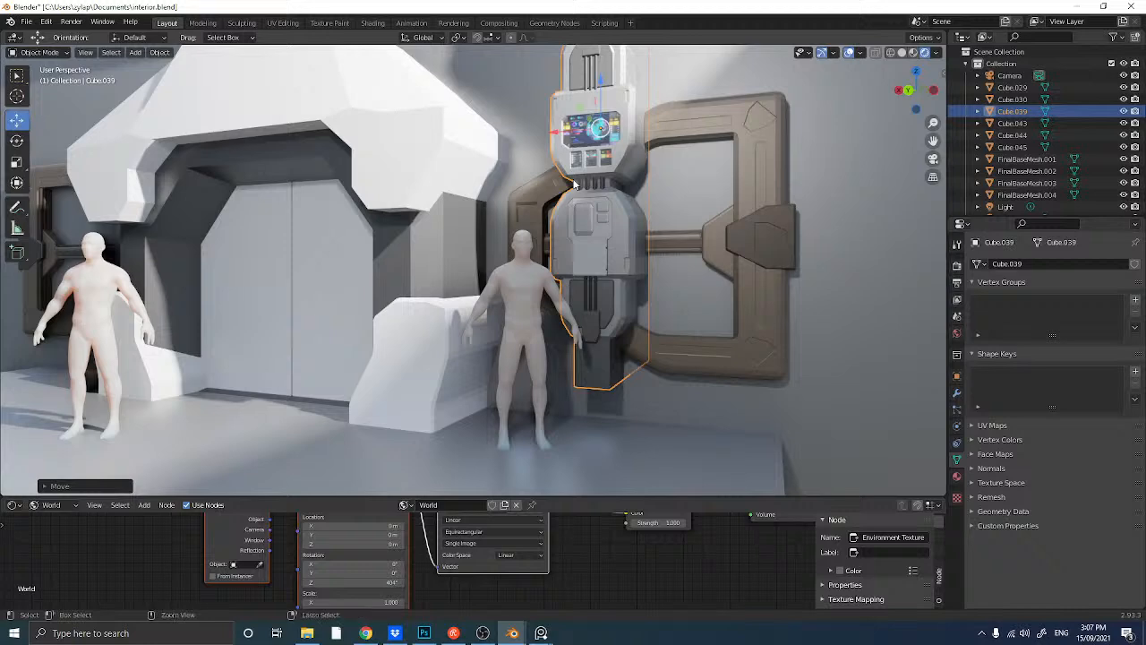
key("ctrl+z")
- Slide the wall panel behind the console along X toward the room's corner, and nudge the console slightly closer to the doorway
mouse_move(566, 260)
middle_mouse_down()
mouse_move(535, 274)
mouse_move(557, 280)
middle_mouse_up()
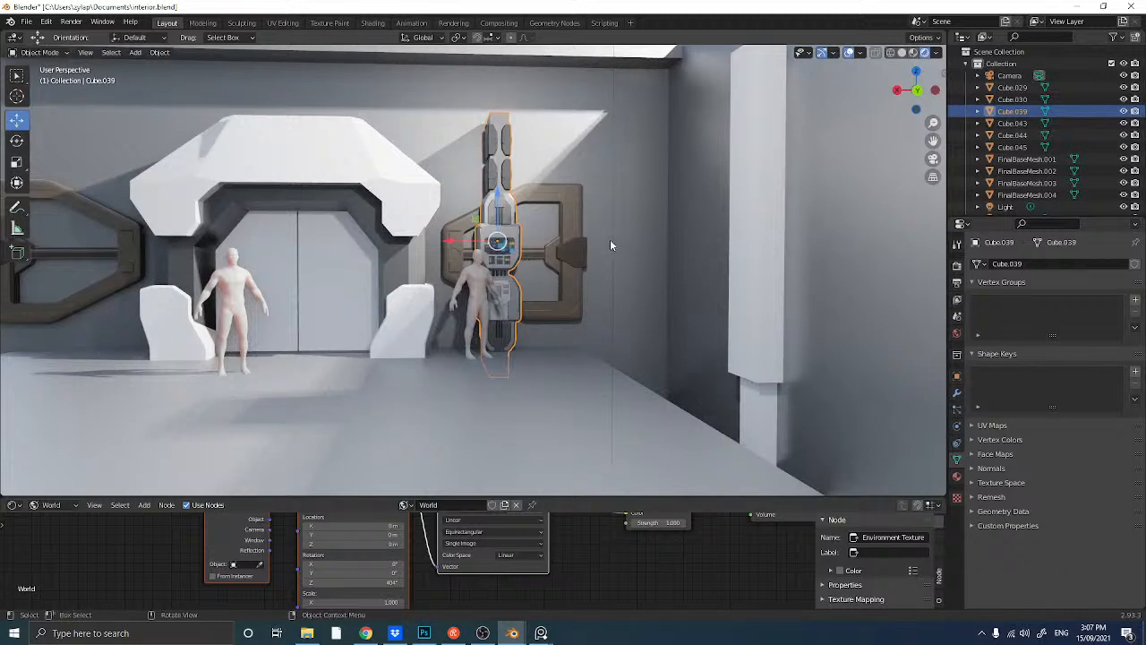
left_click(579, 249)
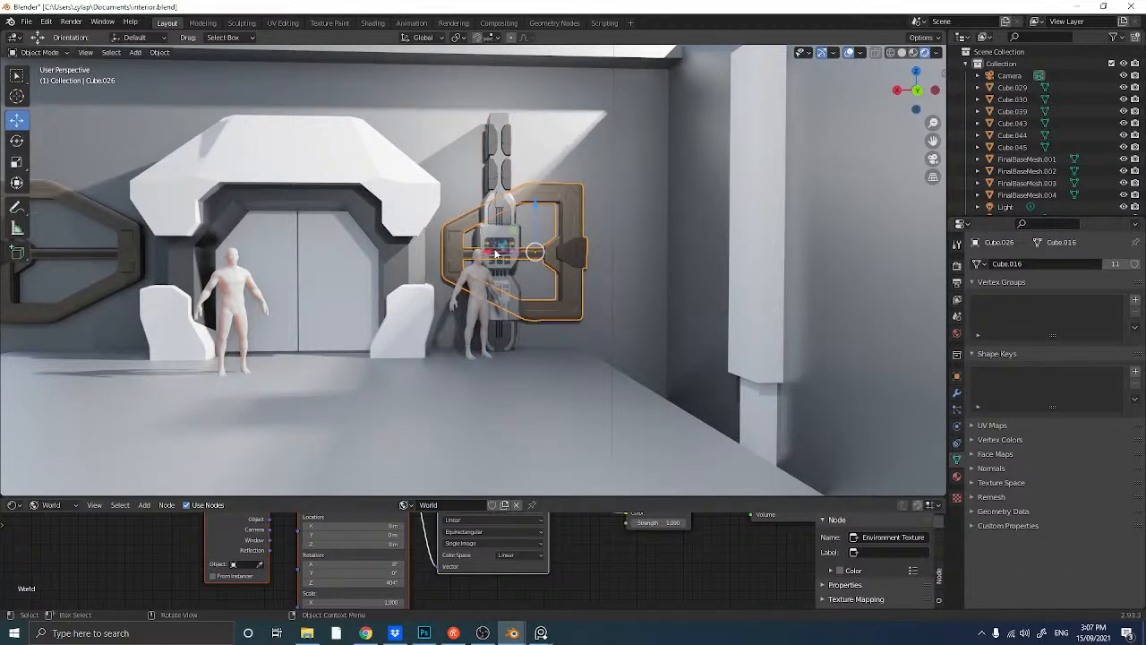
left_click_drag(488, 255, 557, 258)
scroll(557, 259, "down", 3)
mouse_move(556, 261)
middle_mouse_down()
mouse_move(518, 264)
mouse_move(539, 263)
middle_mouse_up()
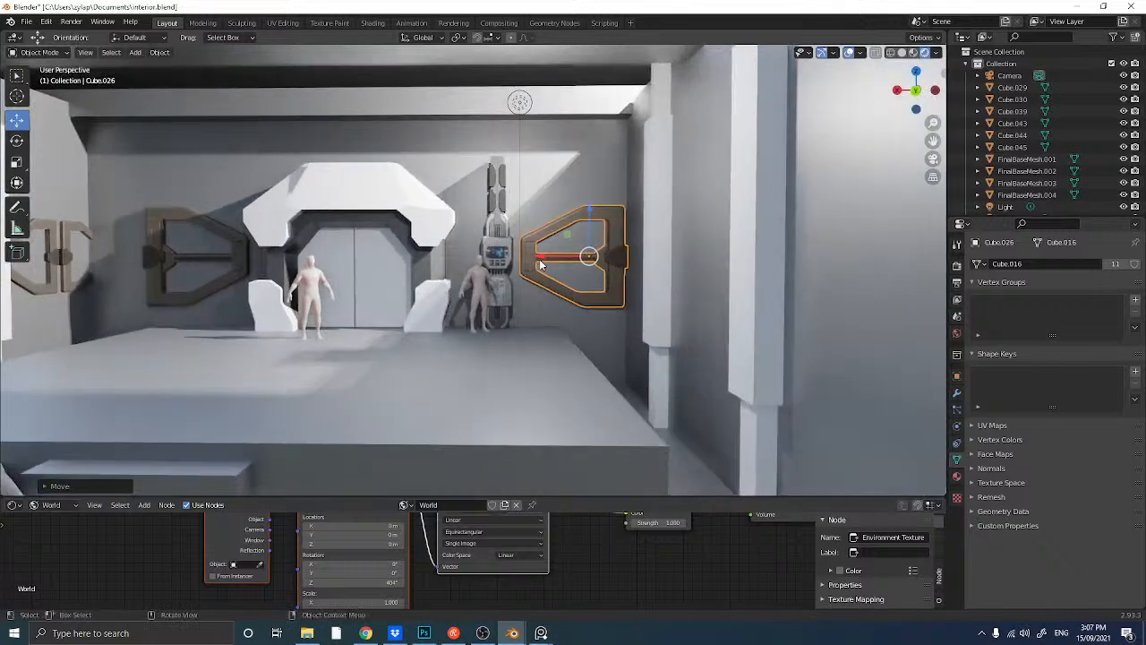
scroll(539, 263, "up", 4)
left_click(492, 241)
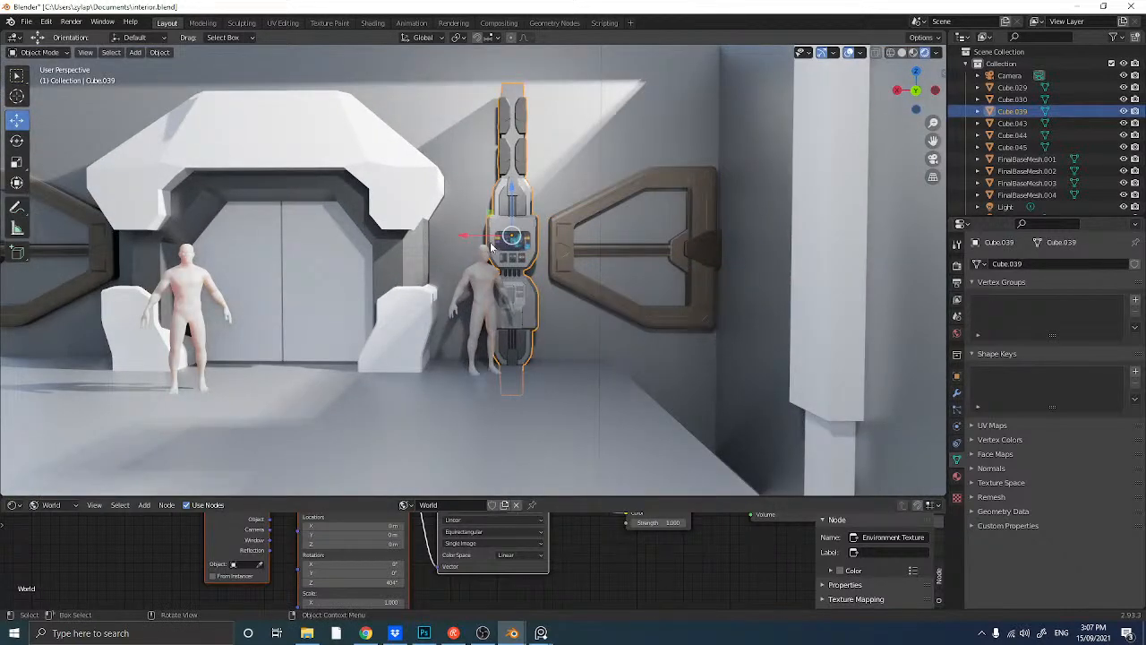
left_click_drag(491, 241, 490, 242)
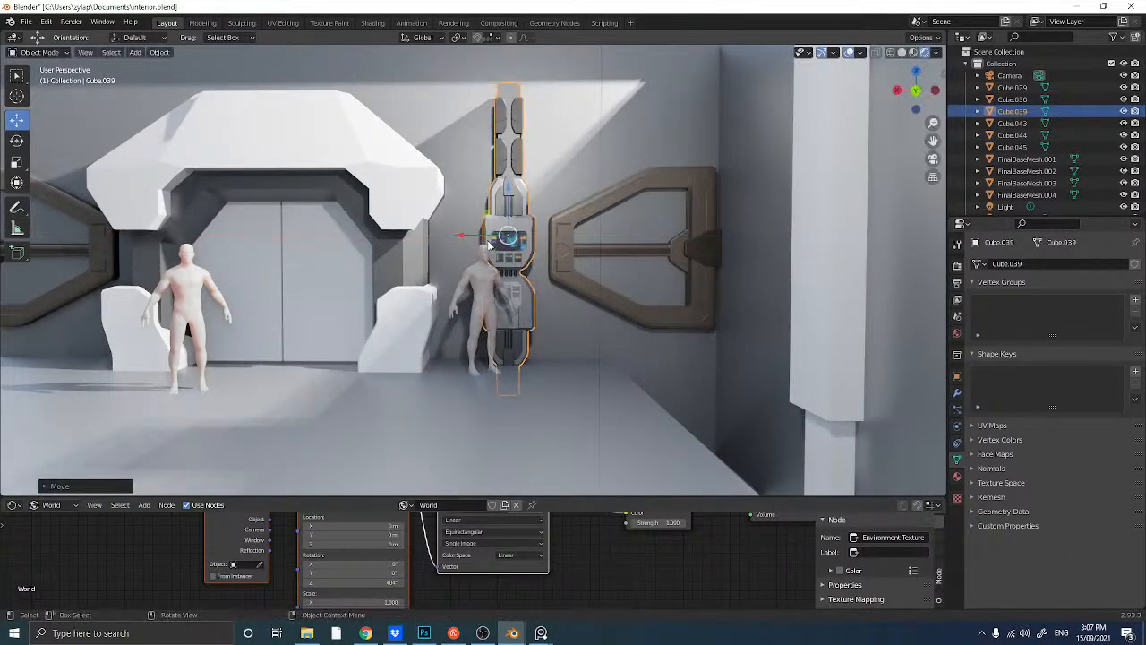
- Delete the reference figure standing beside the wall console
middle_click_drag(491, 242, 433, 303)
left_click(466, 288)
key("Delete")
- Switch to the camera view and enlarge the 3D viewport by shrinking the node editor
left_click(934, 159)
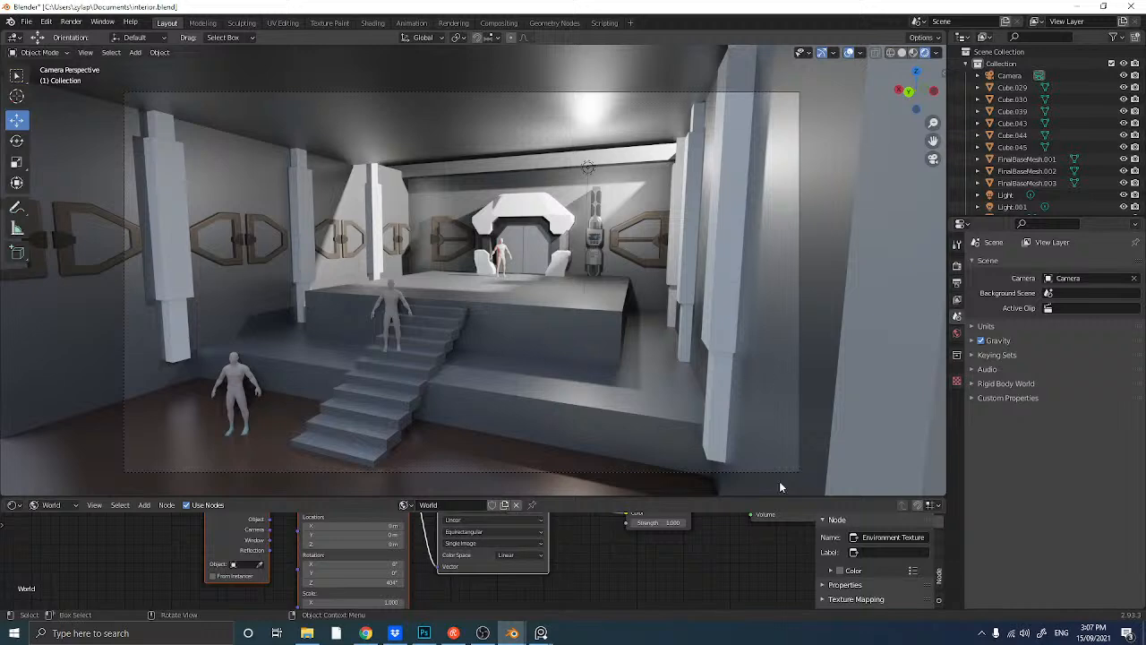
left_click_drag(800, 497, 800, 566)
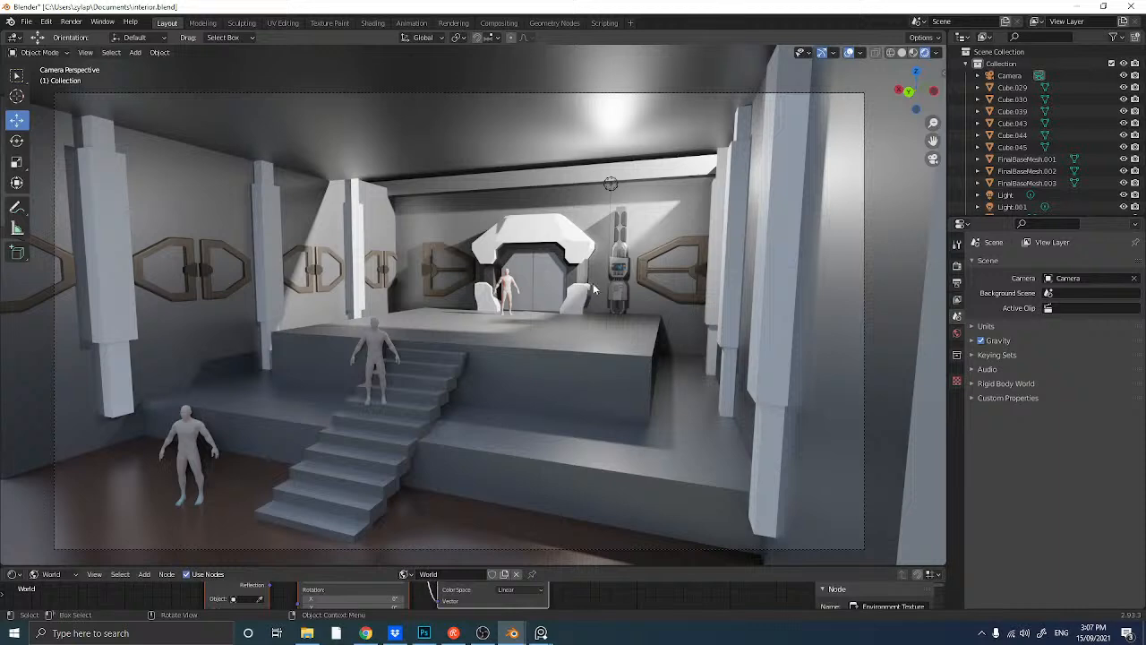
scroll(1021, 143, "down", 1)
scroll(1021, 134, "up", 1)
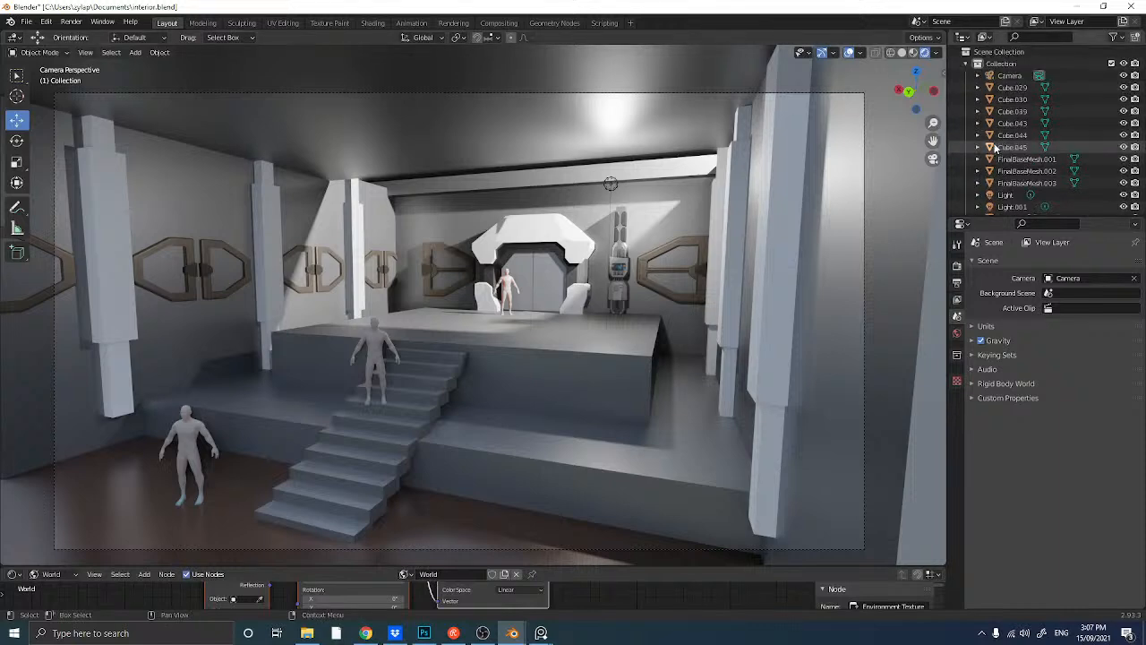
- Leave the existing camera's view and add a second camera to the scene
left_click(1012, 77)
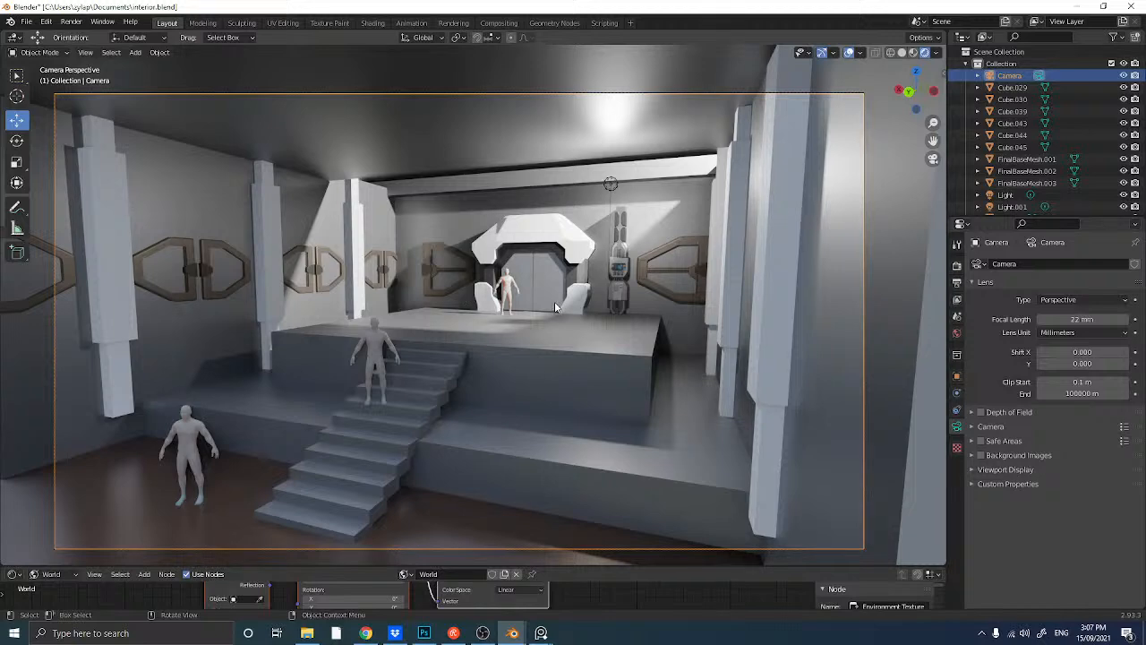
scroll(550, 312, "down", 2)
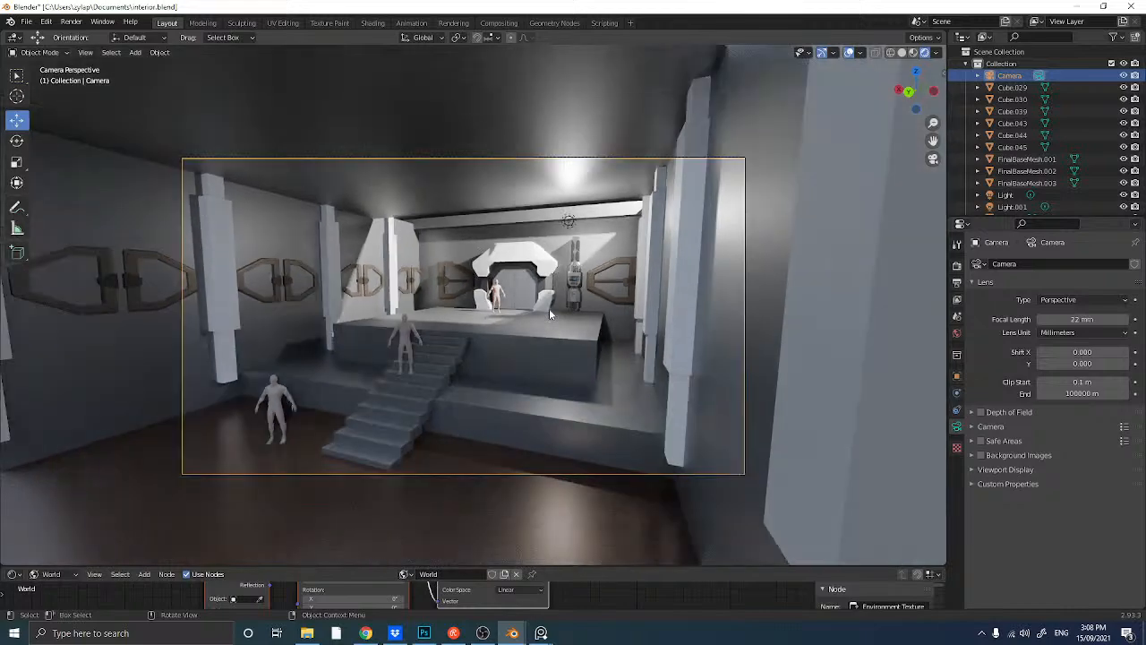
middle_click_drag(550, 312, 534, 326)
scroll(524, 328, "down", 2)
scroll(537, 313, "down", 6)
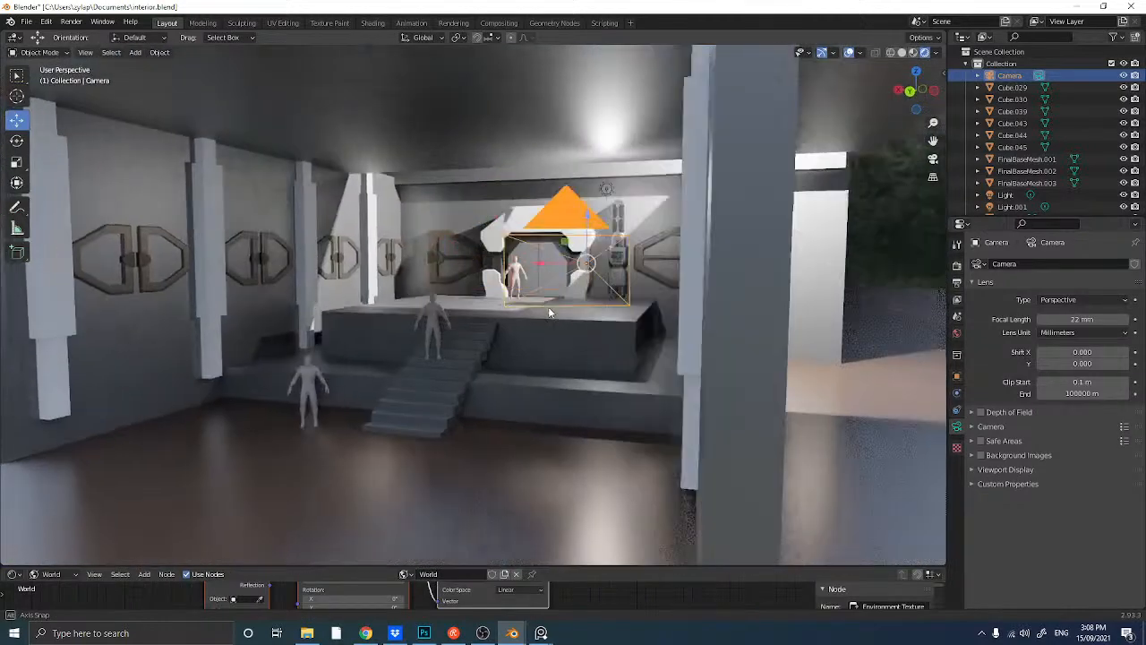
key("shift+a")
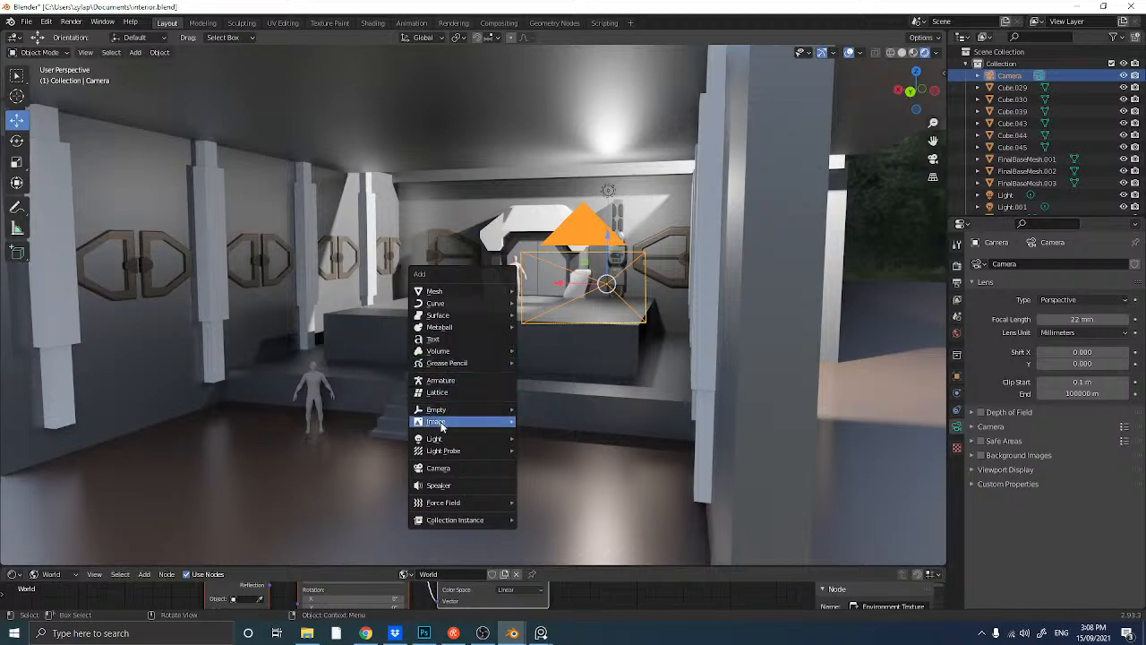
left_click(445, 468)
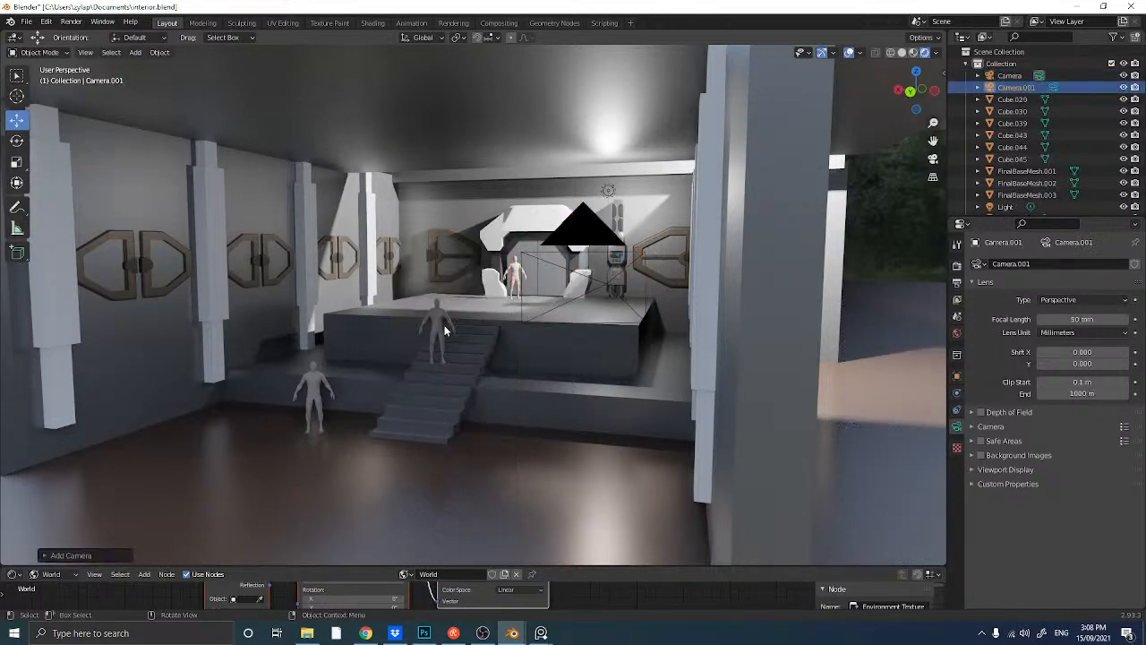
- Look over the scene from outside the room to locate the new camera, and return to the active camera's view
scroll(442, 324, "down", 8)
middle_click_drag(434, 326, 397, 388)
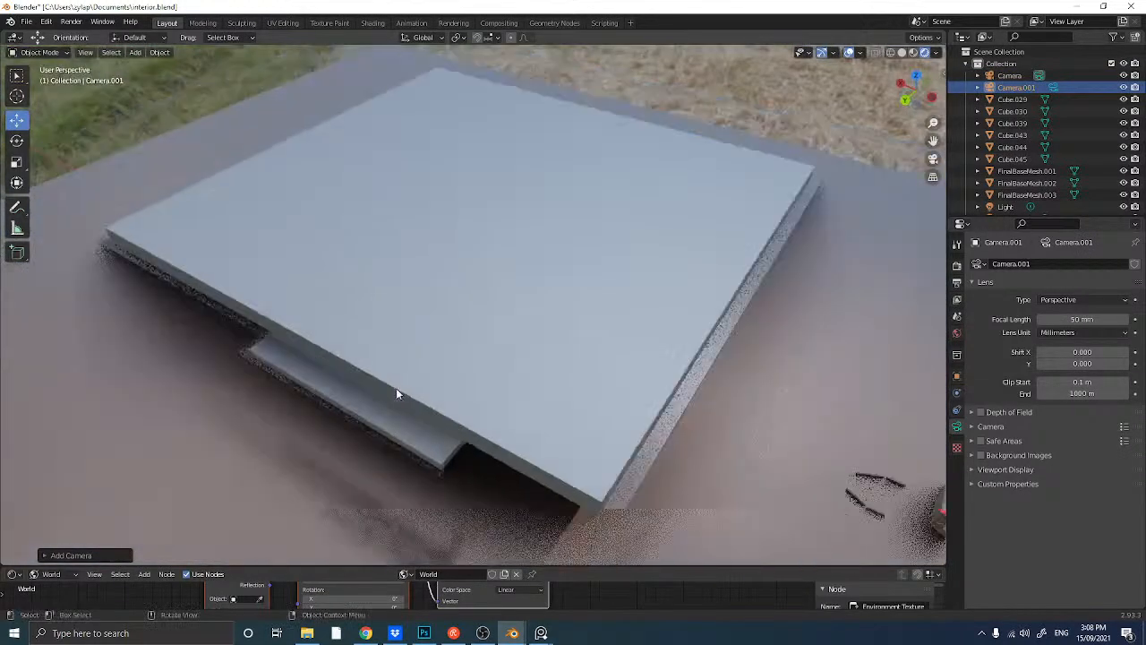
scroll(397, 388, "down", 5)
scroll(393, 392, "up", 3)
scroll(393, 391, "up", 1)
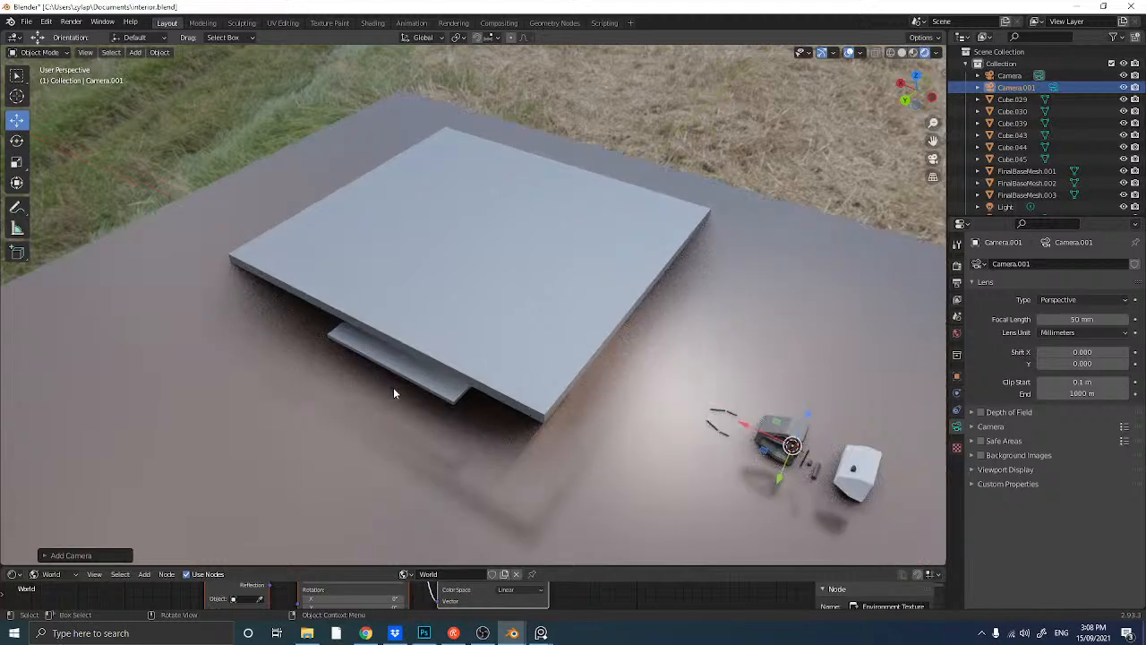
middle_click_drag(394, 392, 404, 379)
scroll(427, 368, "up", 3)
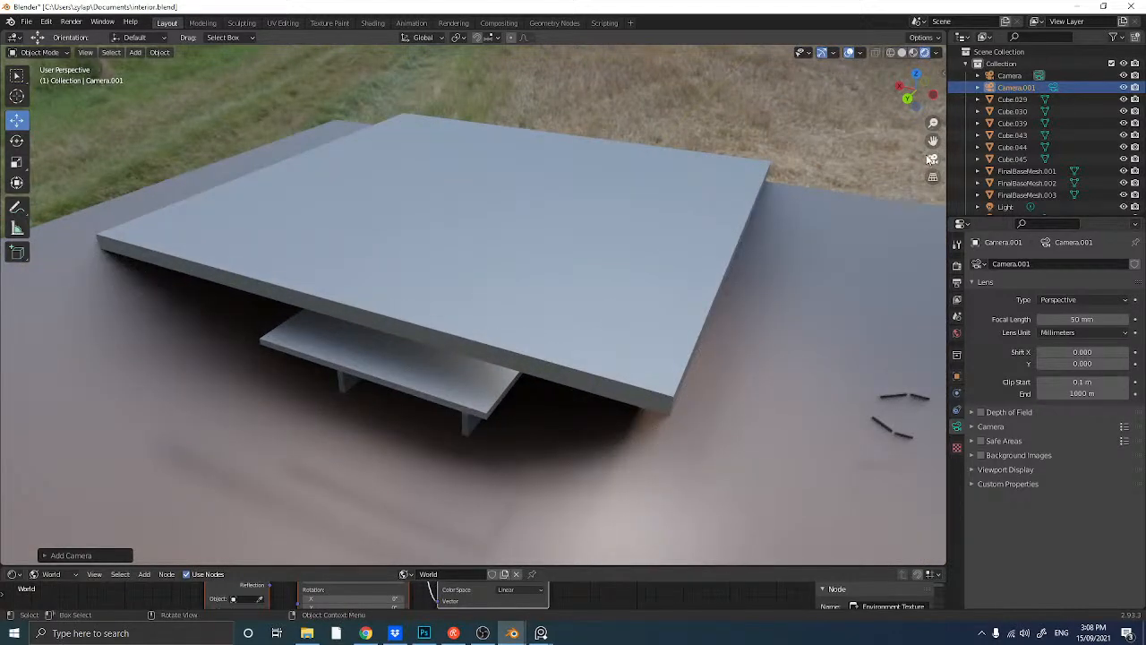
left_click(932, 159)
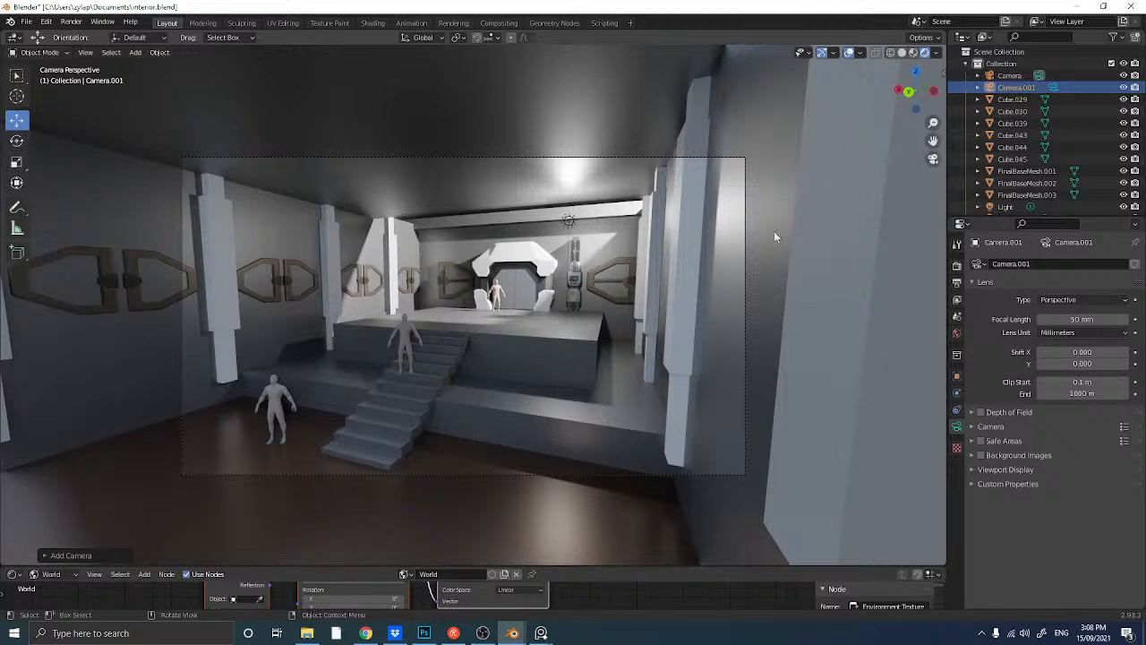
- Fit the camera frame to the viewport and make Camera.001 the scene's active camera
key("Home")
middle_click_drag(755, 263, 755, 228, "shift")
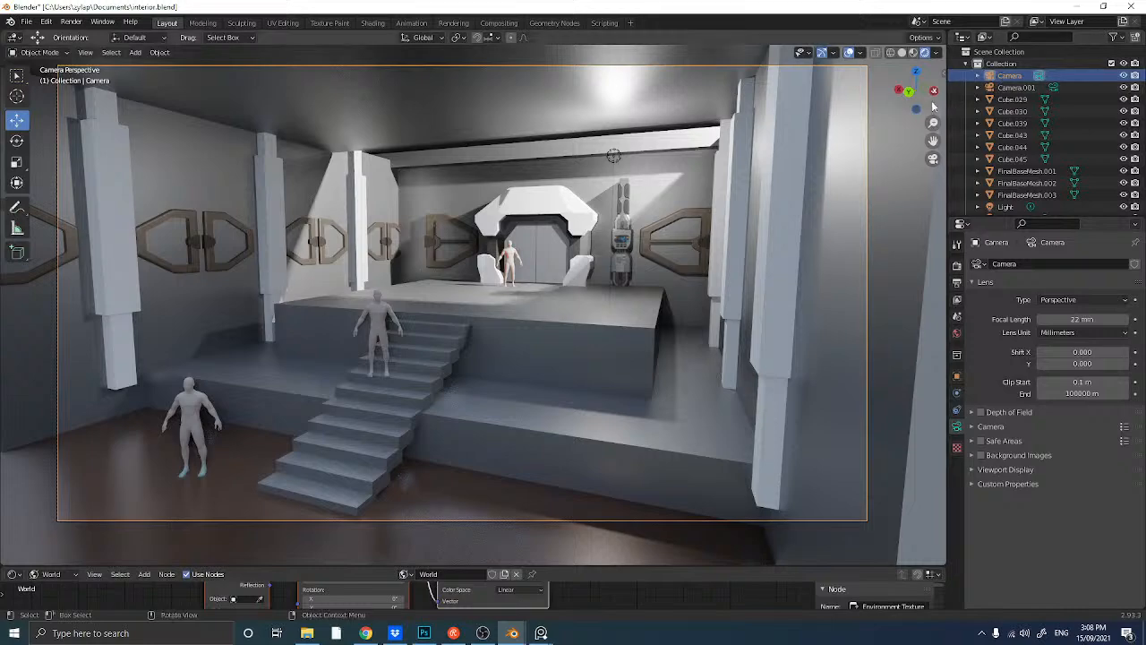
left_click(933, 159)
left_click(933, 159)
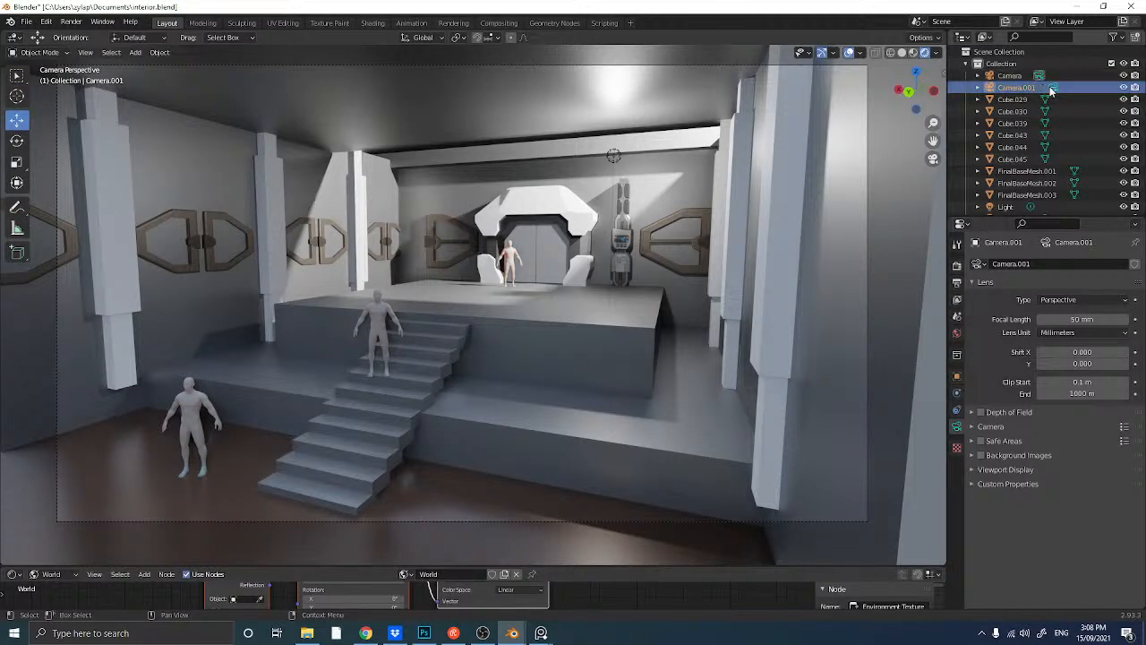
left_click(1053, 87)
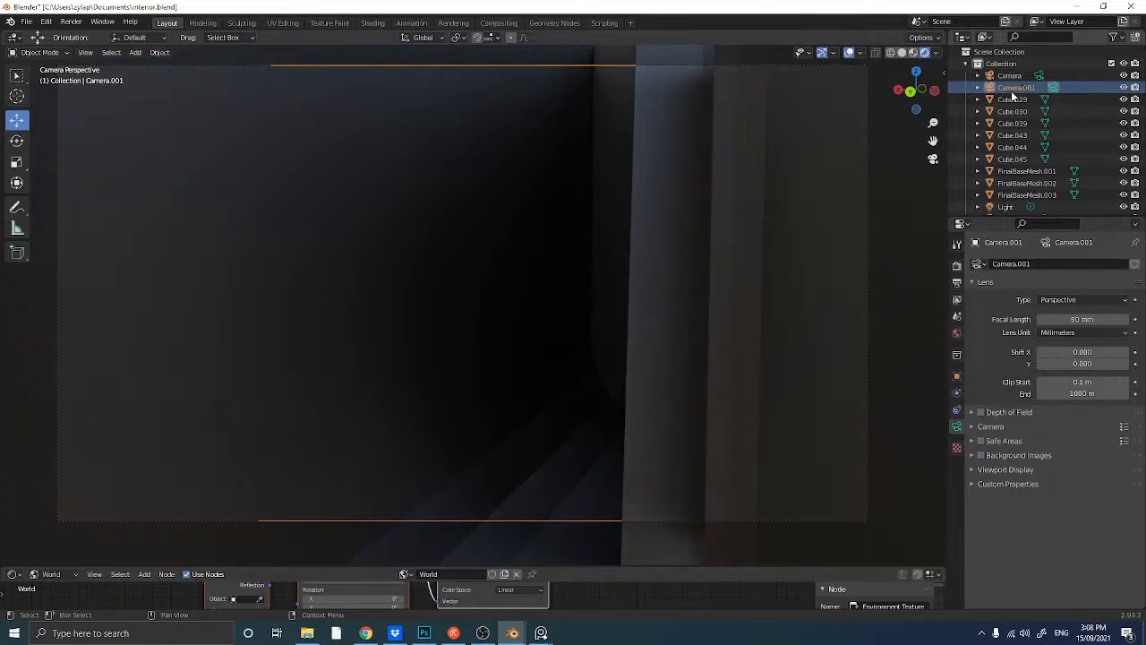
- Lock the camera to the view and move Camera.001 into the room, facing the platform and the doorway
key("n")
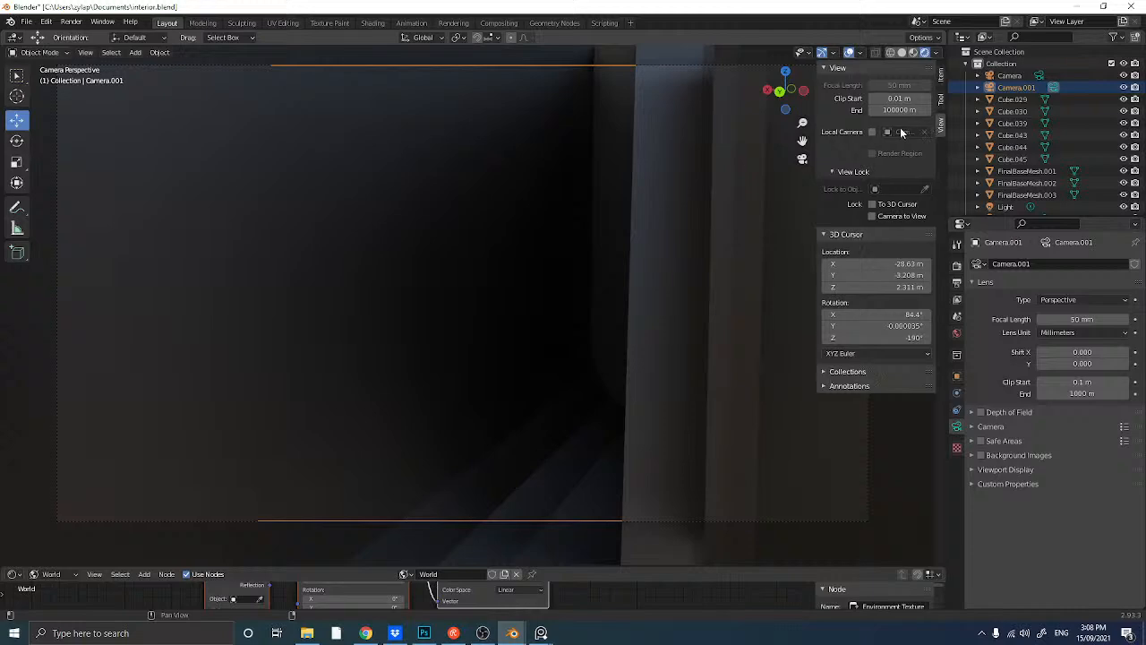
left_click(871, 216)
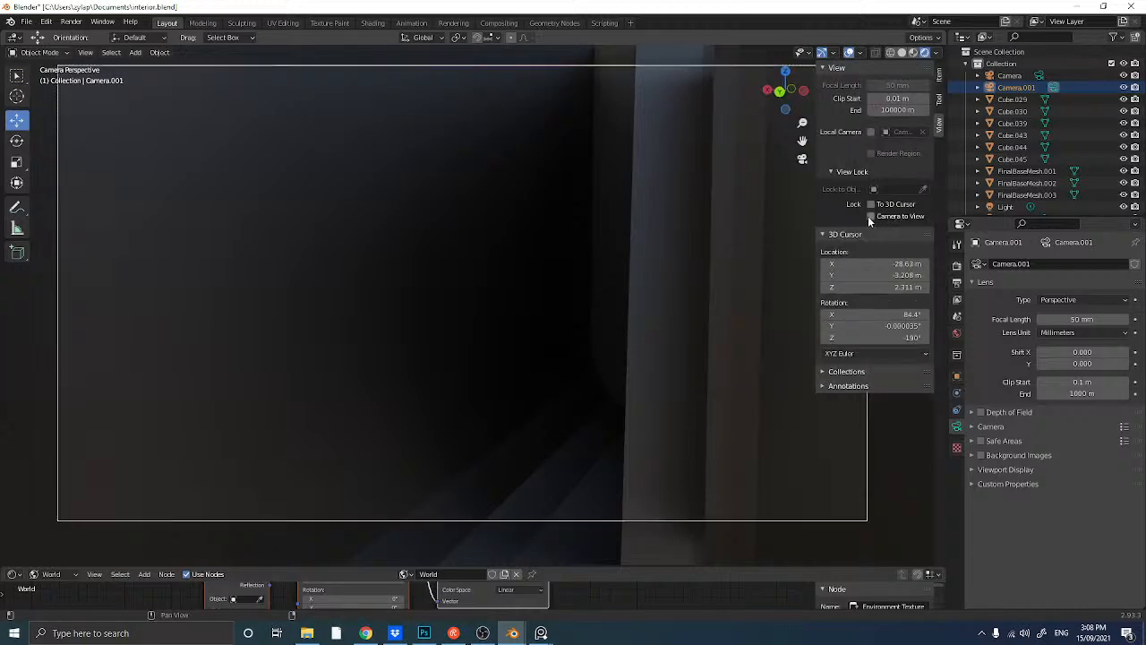
scroll(488, 238, "down", 10)
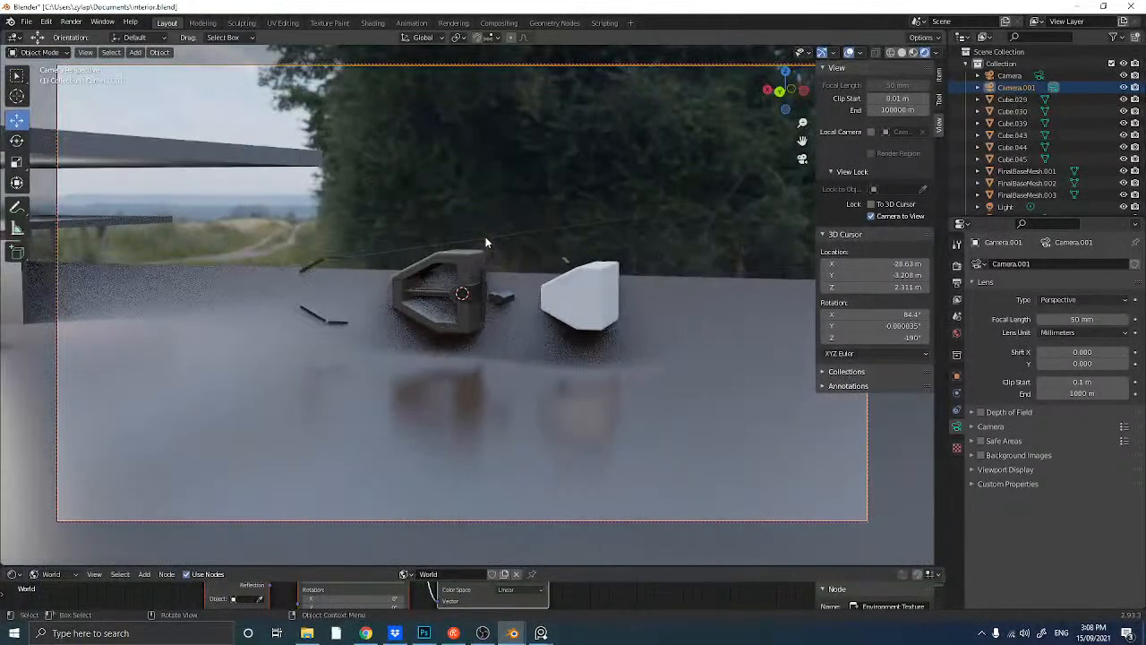
scroll(485, 238, "down", 3)
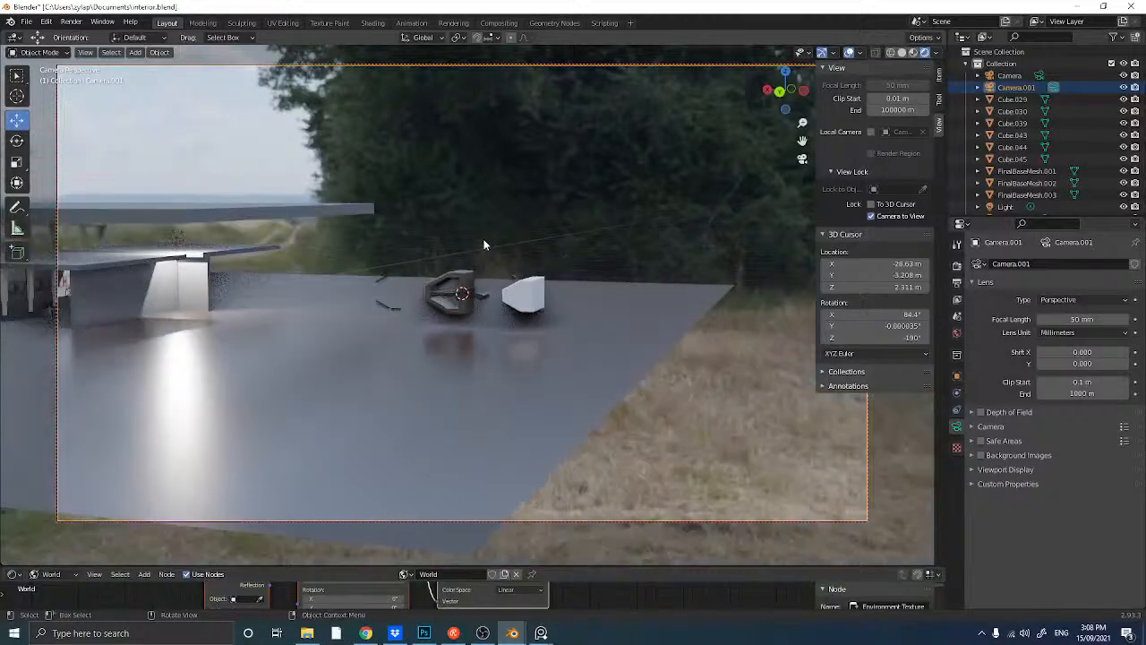
middle_click_drag(451, 244, 811, 243, "shift")
scroll(360, 272, "up", 9)
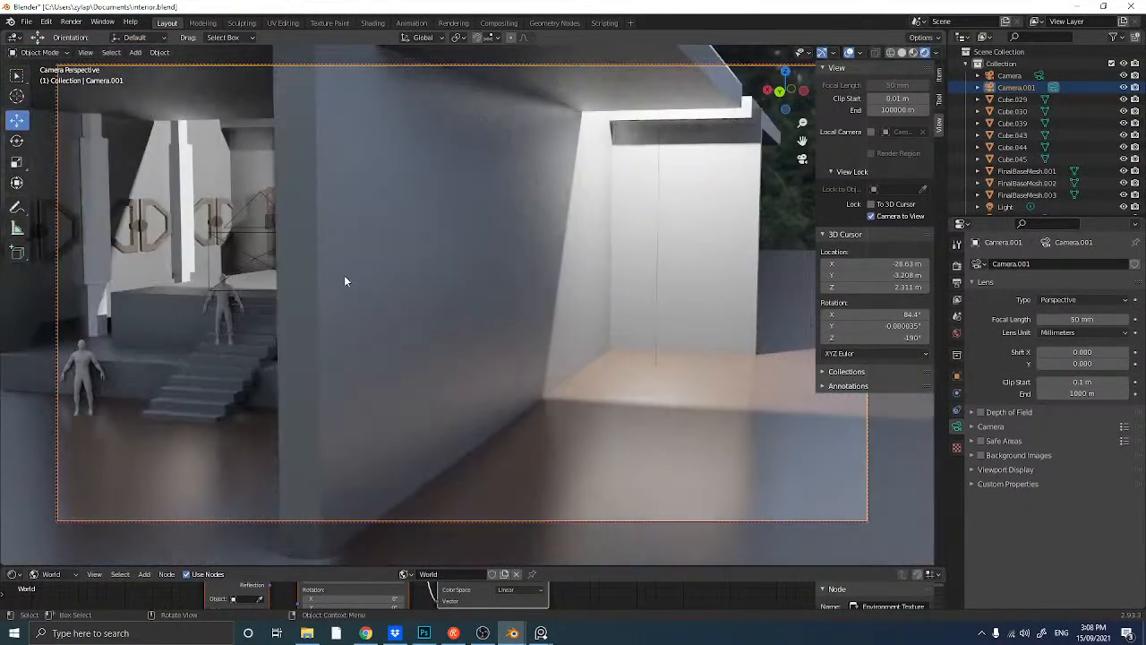
scroll(538, 301, "down", 8)
scroll(572, 299, "up", 6)
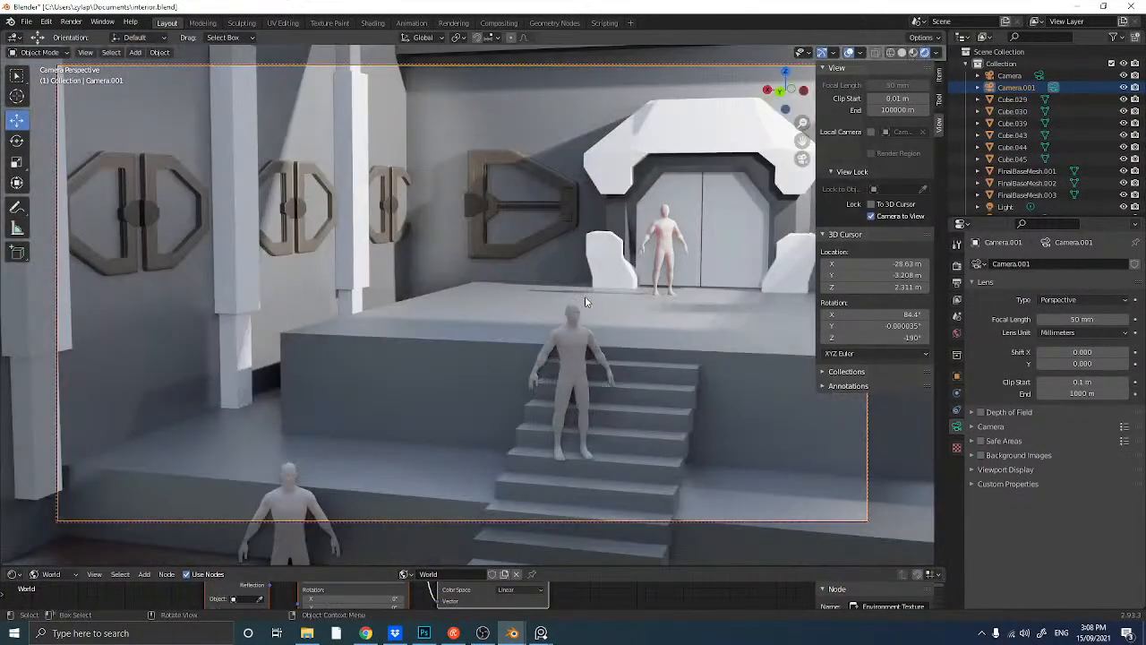
middle_click_drag(585, 296, 317, 335, "shift")
scroll(432, 336, "up", 3)
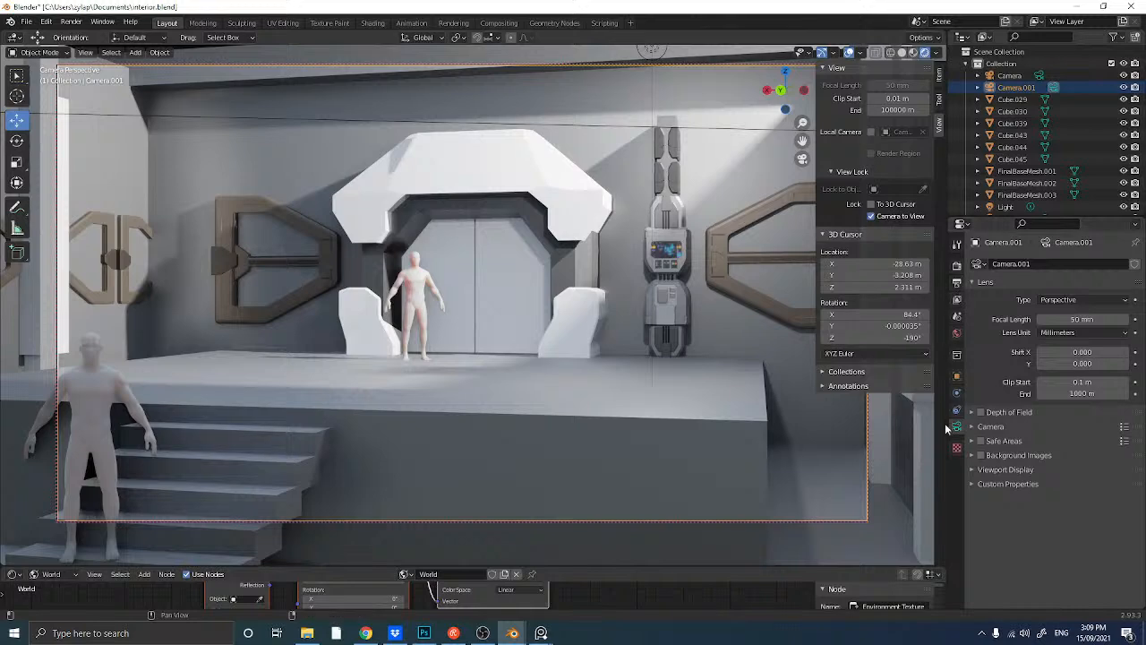
- Set the focal length of Camera.001 to 25 mm
left_click(1074, 319)
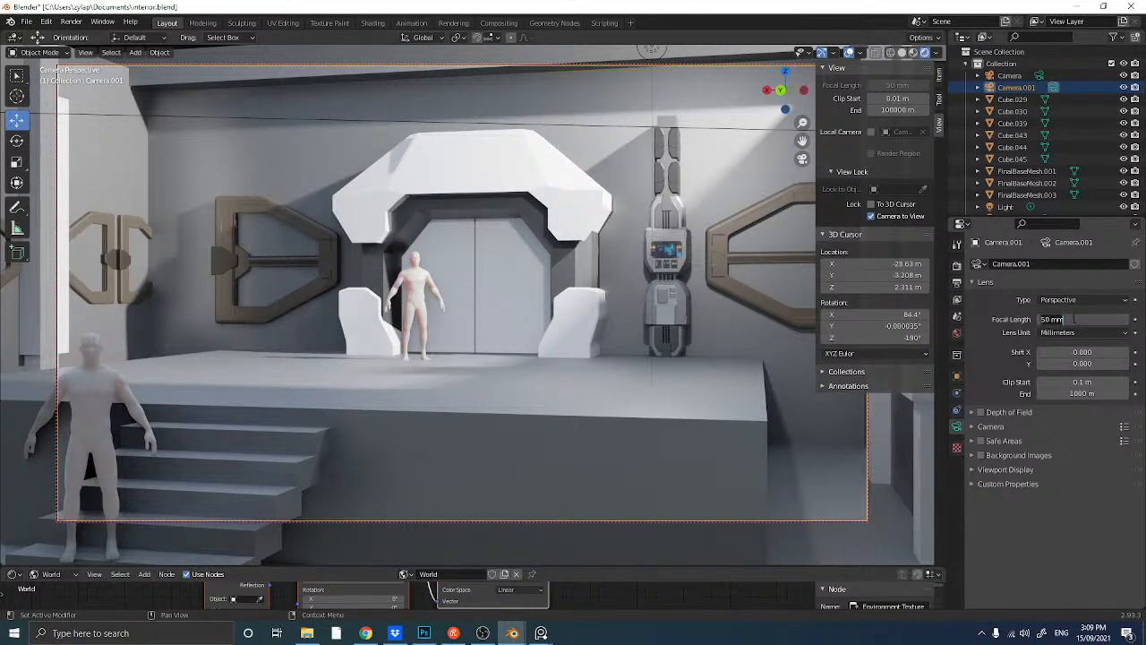
type("25")
key("Return")
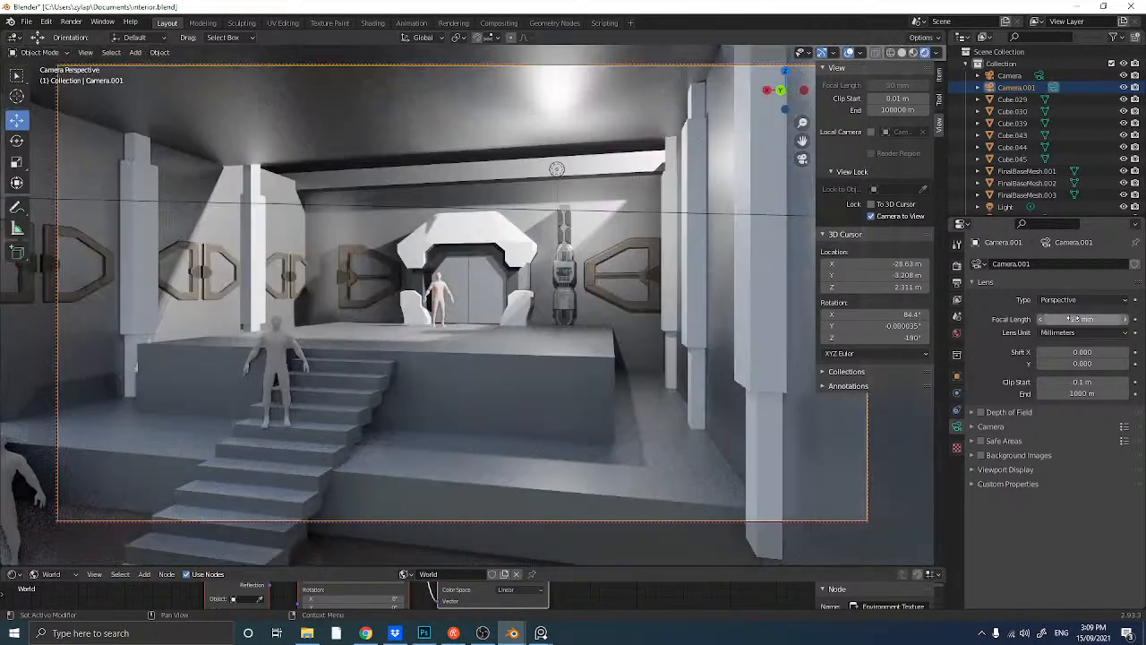
- Move Camera.001 closer over the platform and turn it slightly to frame the doorway and wall console at an angle
scroll(589, 321, "up", 5)
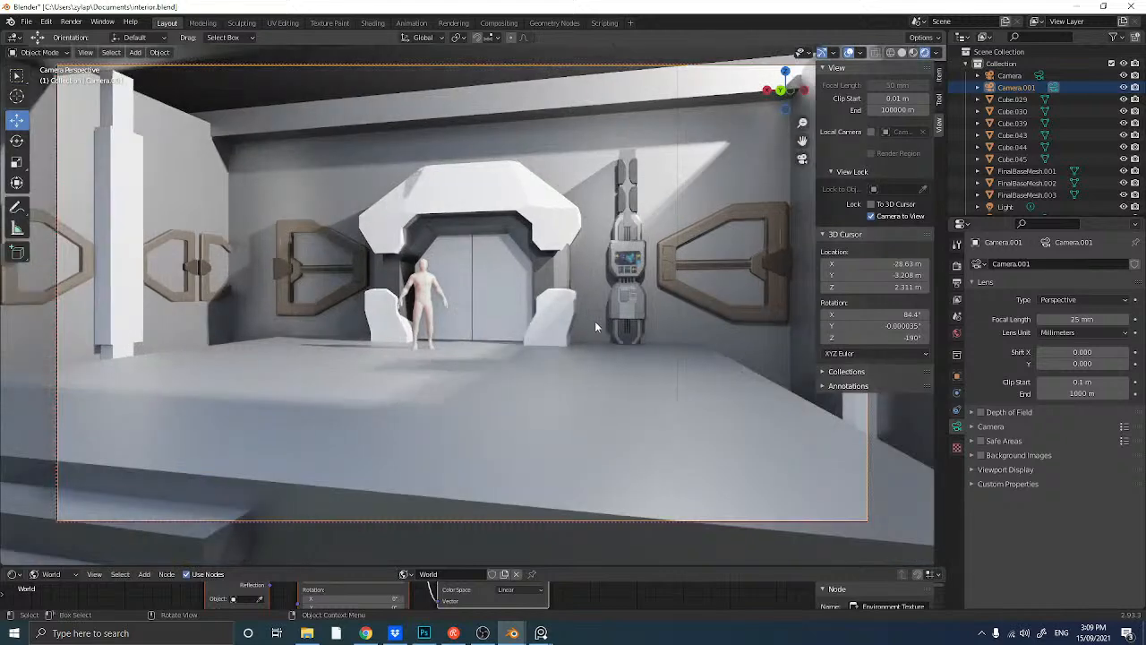
scroll(591, 323, "up", 3)
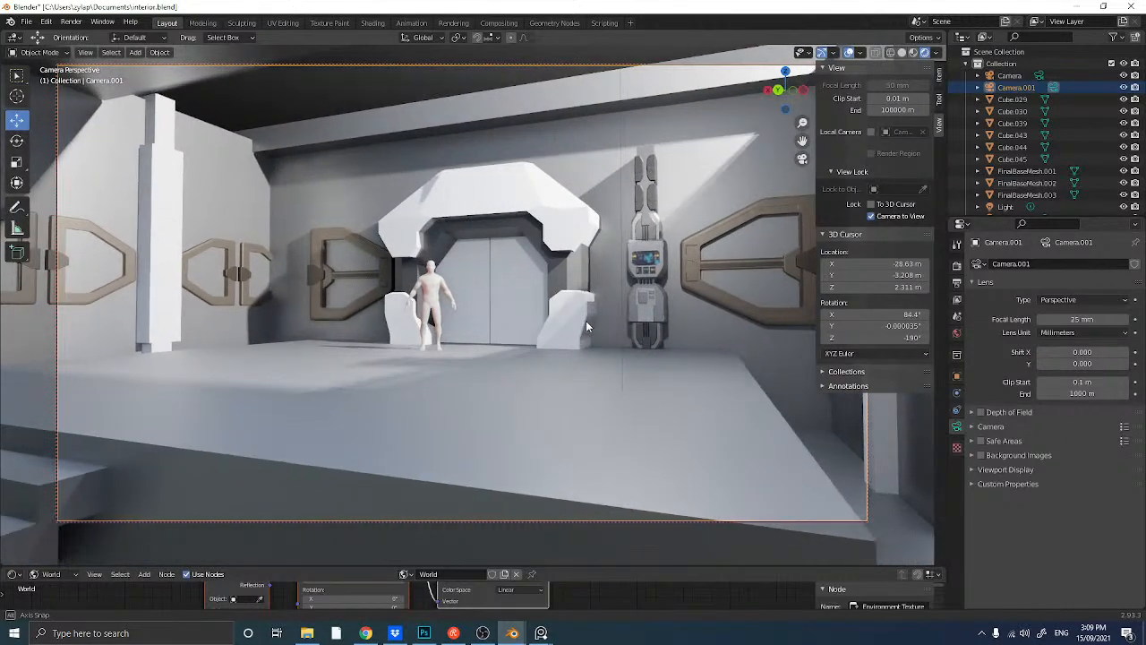
middle_click_drag(578, 329, 539, 323)
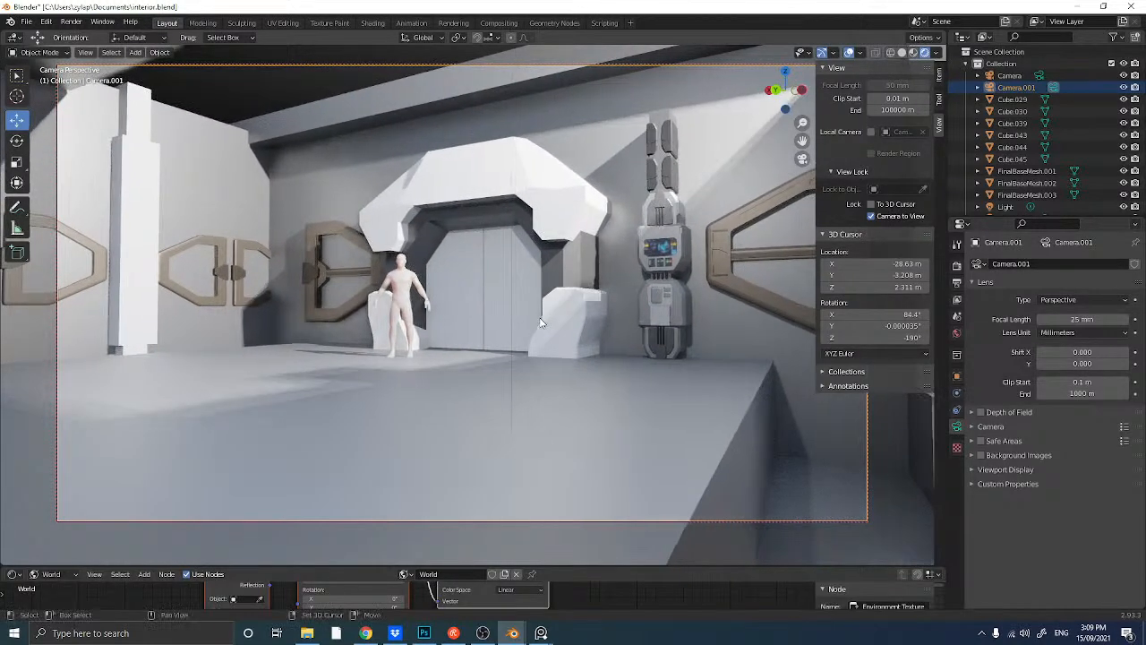
key("n")
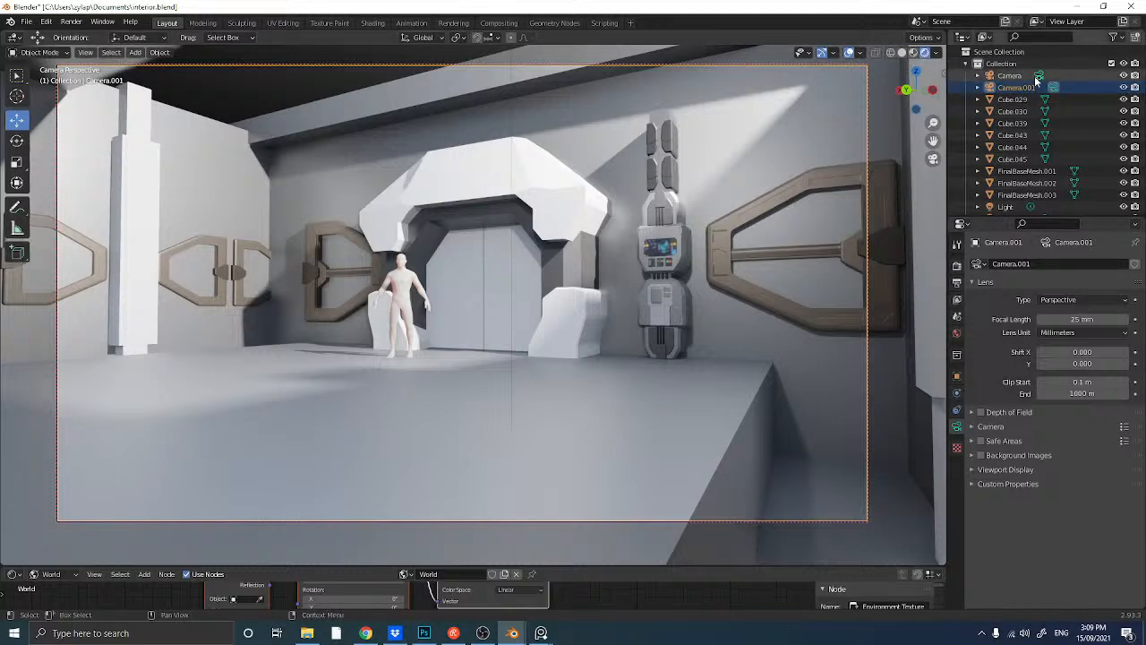
- Compare the views of Camera and Camera.001 by alternating between them, and leave Camera as the active one
left_click(1037, 79)
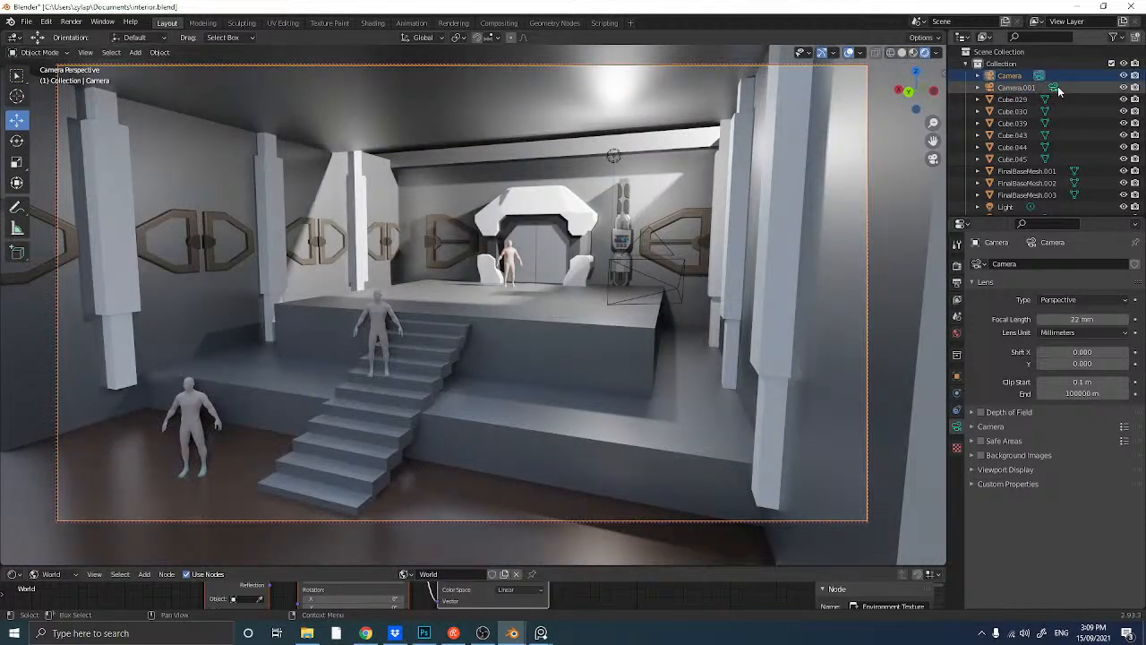
left_click(1056, 87)
left_click(1039, 76)
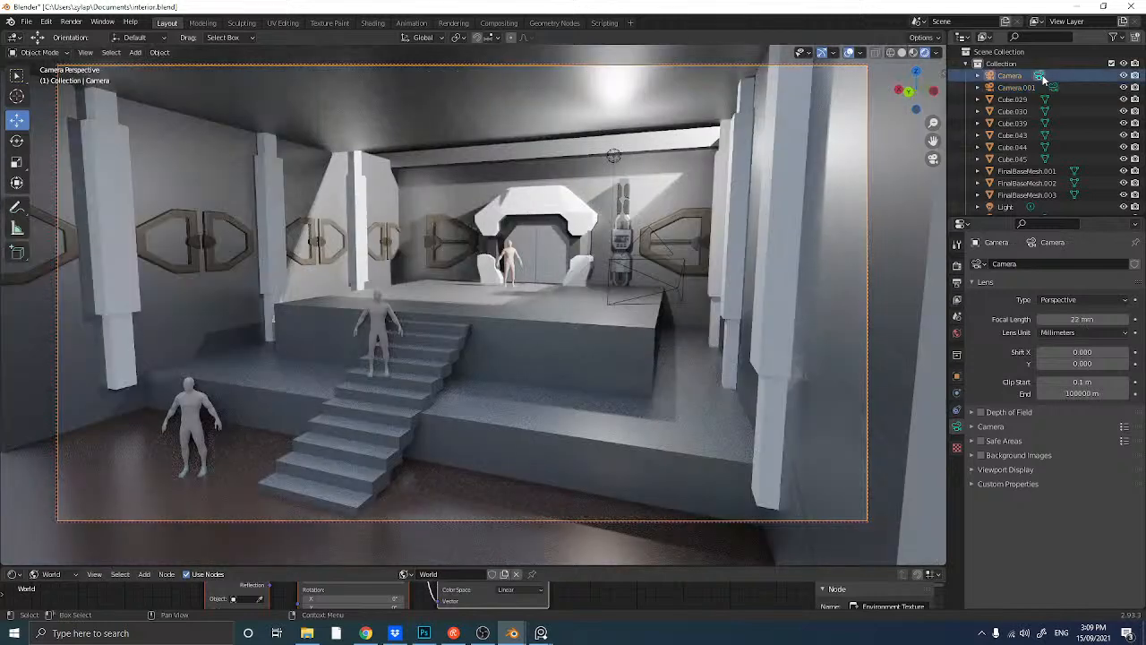
left_click(1054, 86)
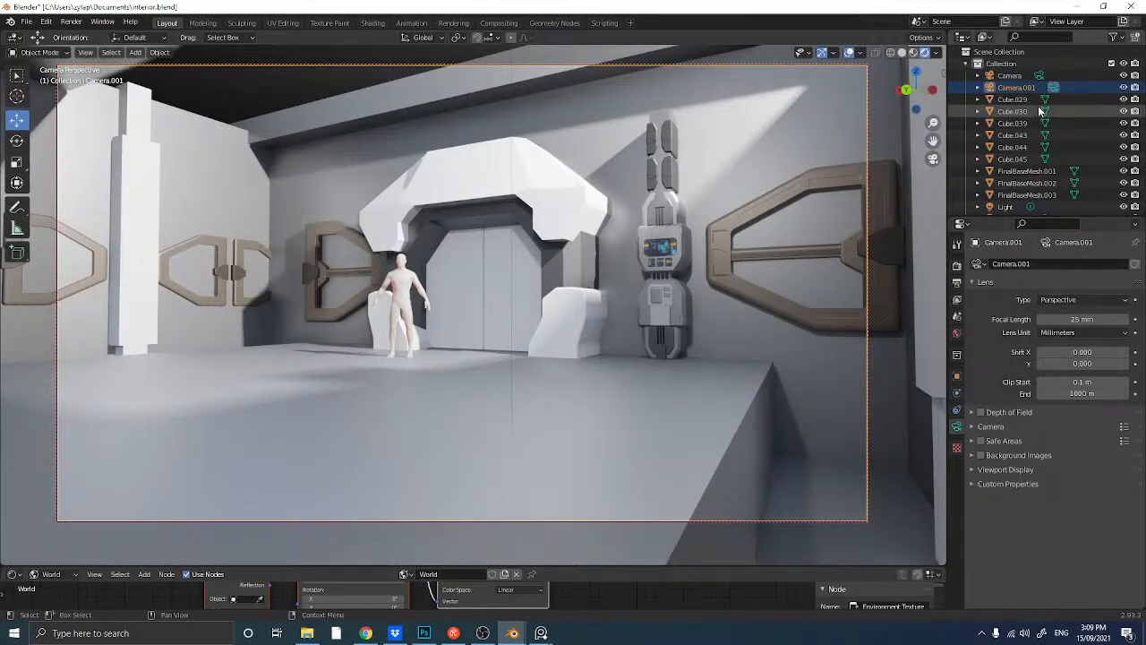
left_click(1038, 76)
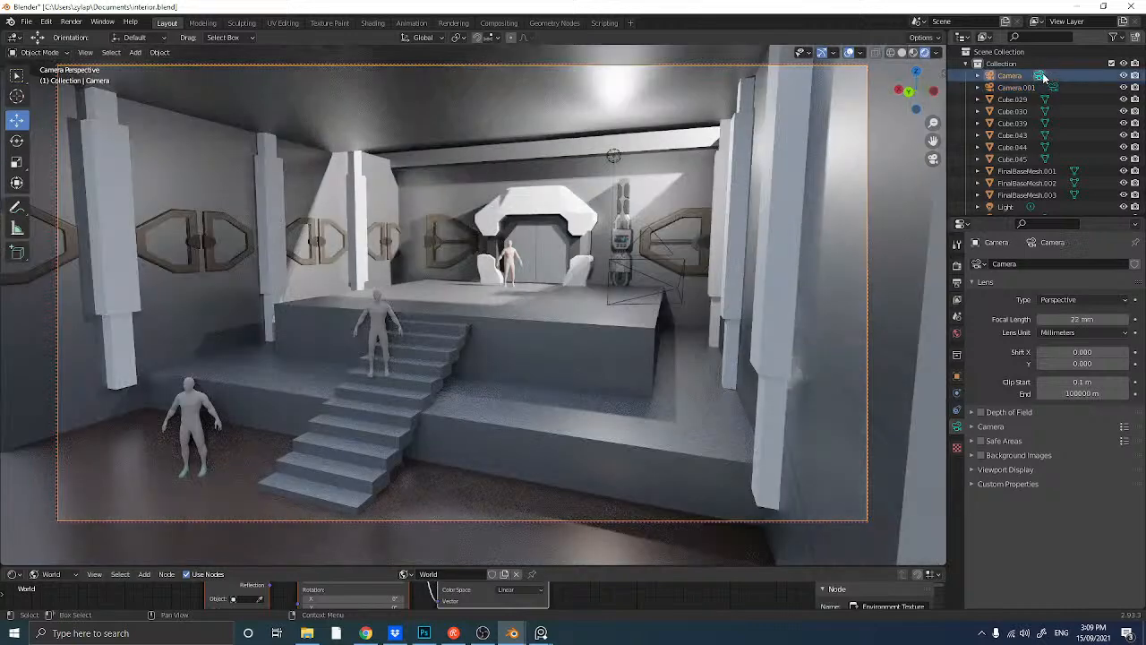
left_click(1053, 86)
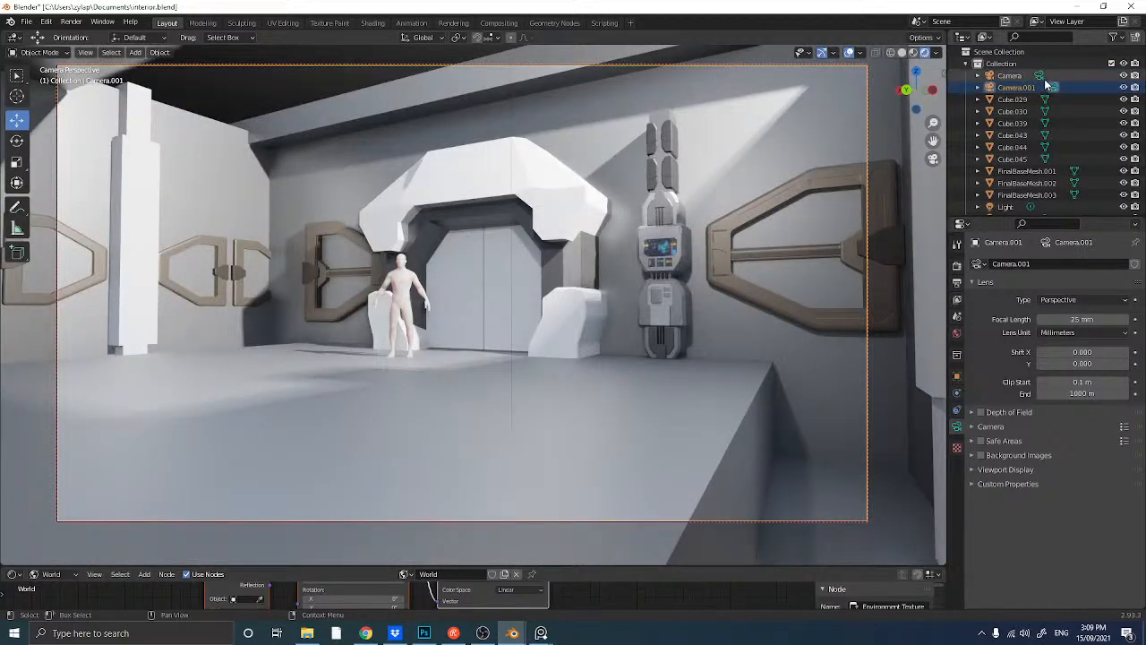
left_click(1040, 76)
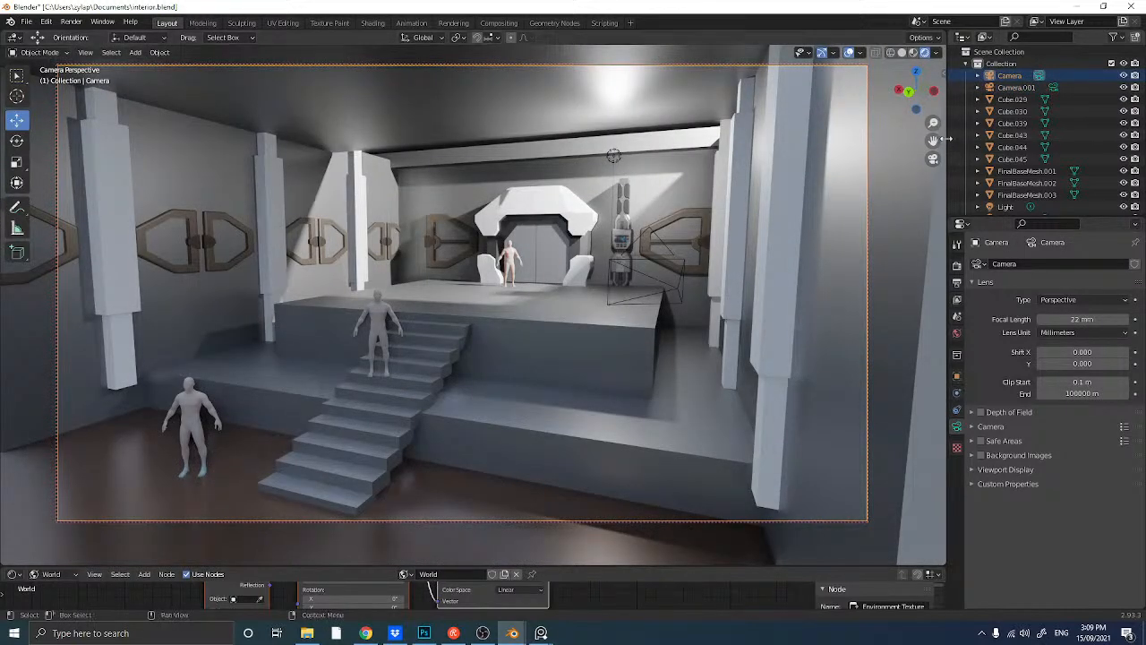
- Turn off the Camera to View lock
key("n")
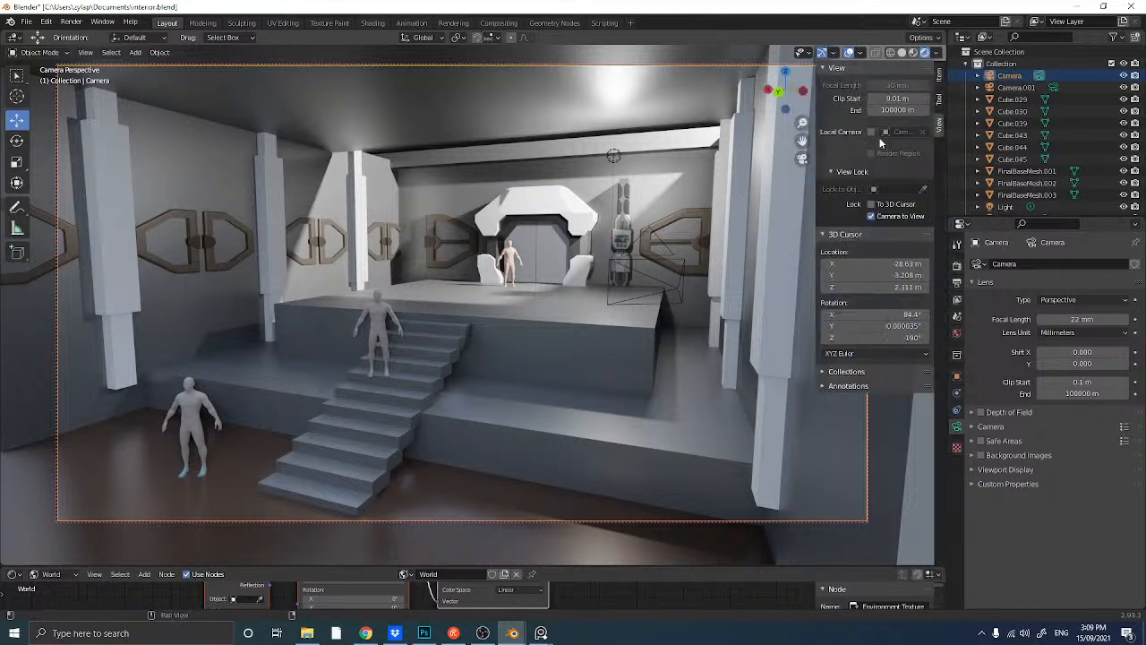
left_click(870, 217)
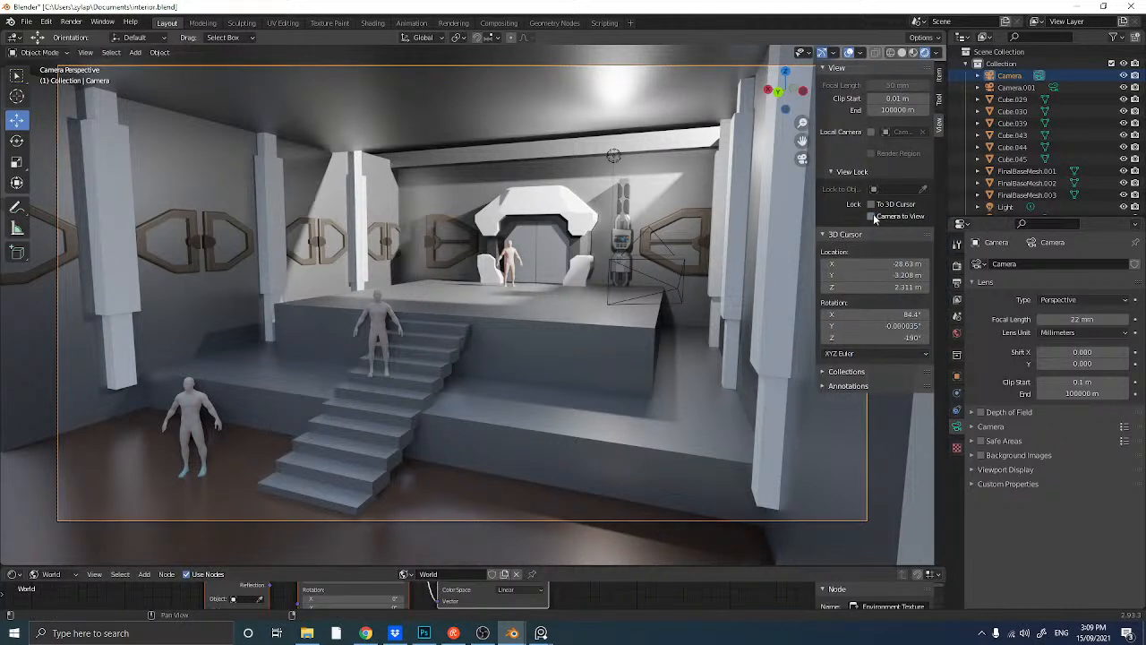
left_click(871, 217)
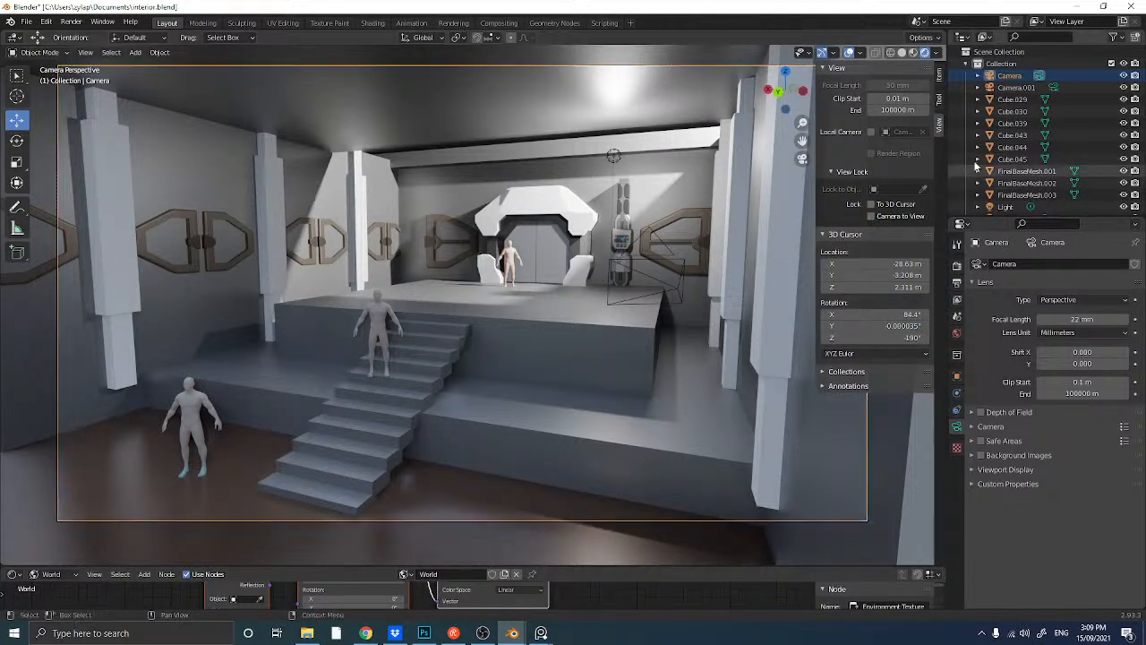
key("n")
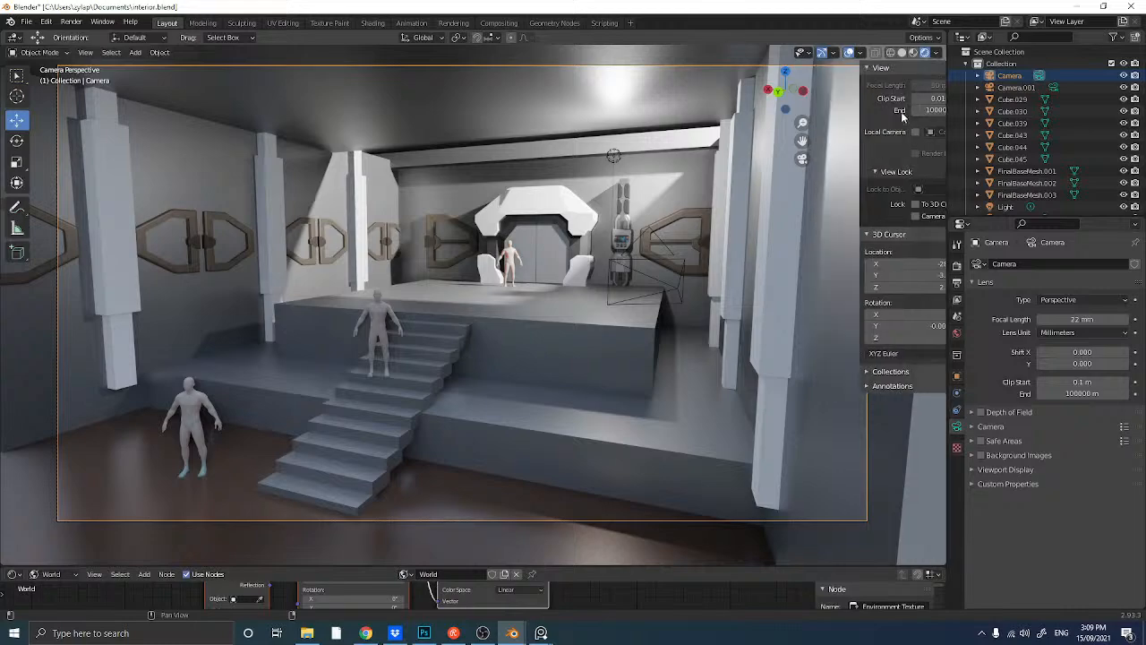
- Leave the camera view and examine the doorway, wall frames and reference figures on the platform up close
middle_click_drag(719, 234, 636, 240)
scroll(633, 228, "up", 6)
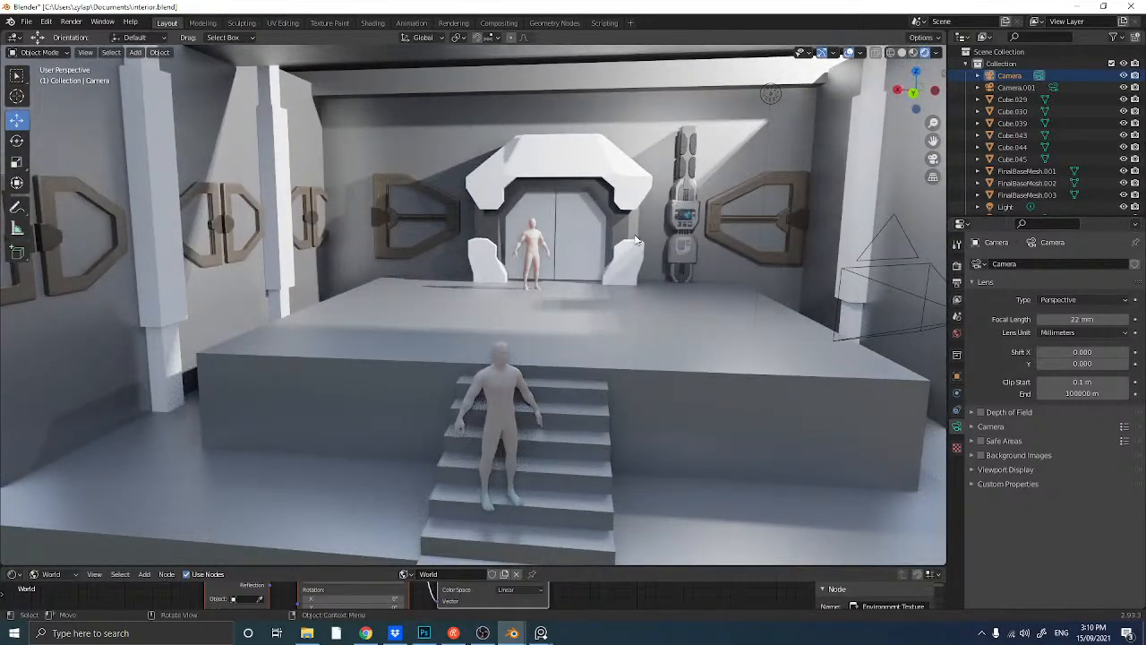
scroll(714, 166, "up", 4)
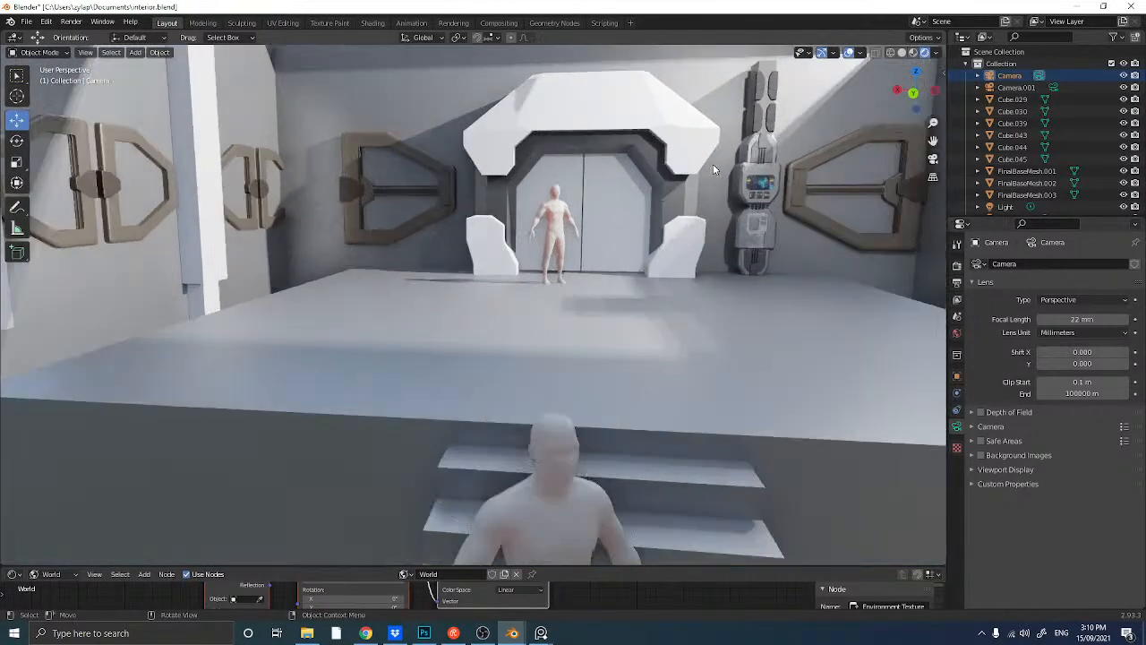
scroll(718, 165, "down", 4)
scroll(717, 165, "up", 2)
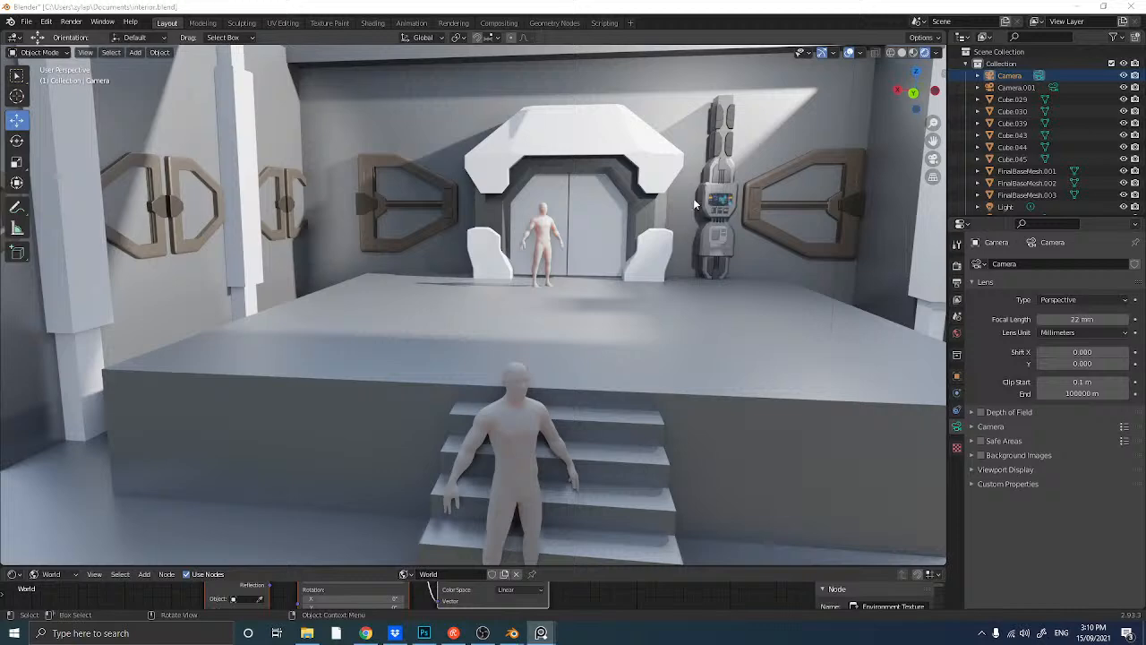
scroll(701, 210, "up", 5)
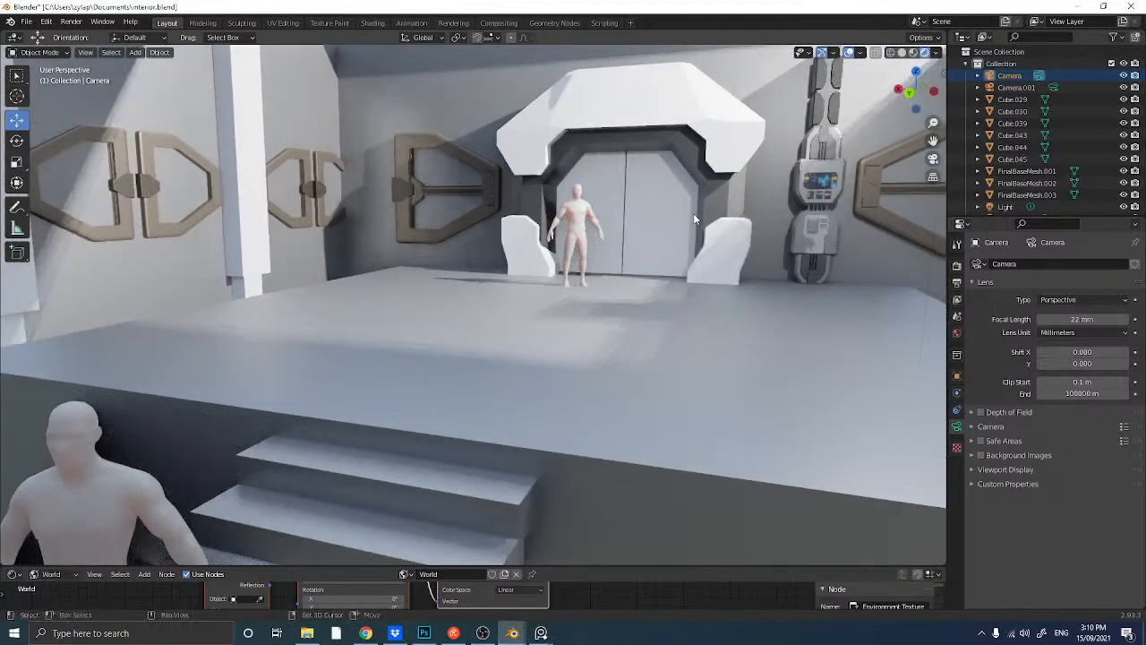
middle_click_drag(693, 213, 588, 280)
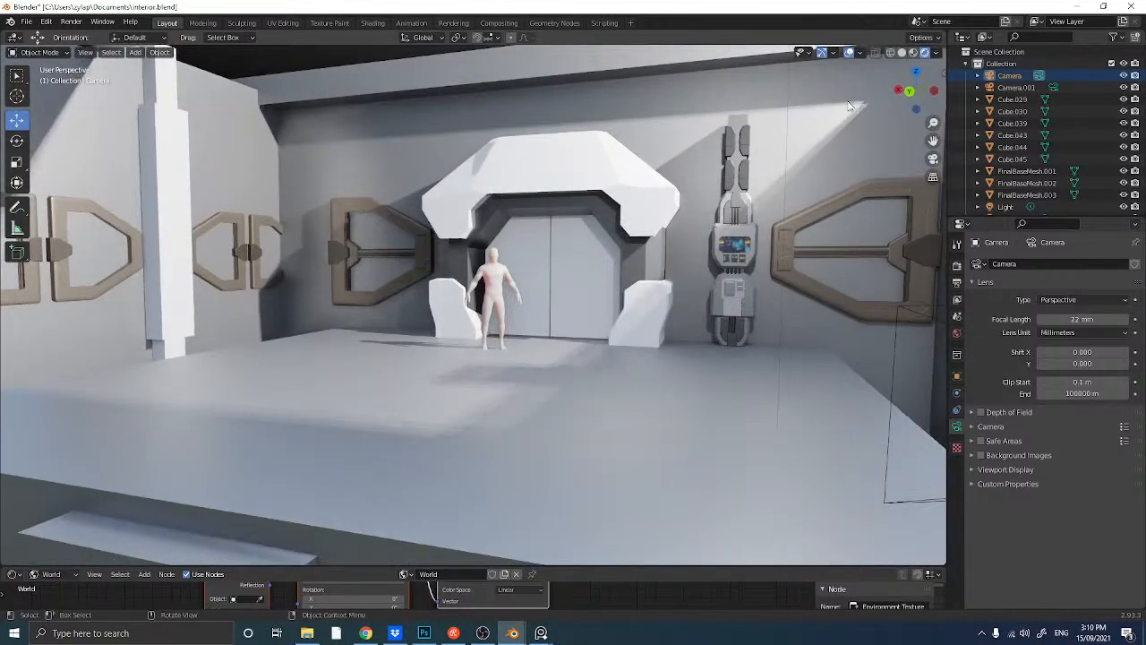
- From the back orthographic view, move the wall frame beside the console along X across the doorway onto the frame on the opposite side
left_click(910, 92)
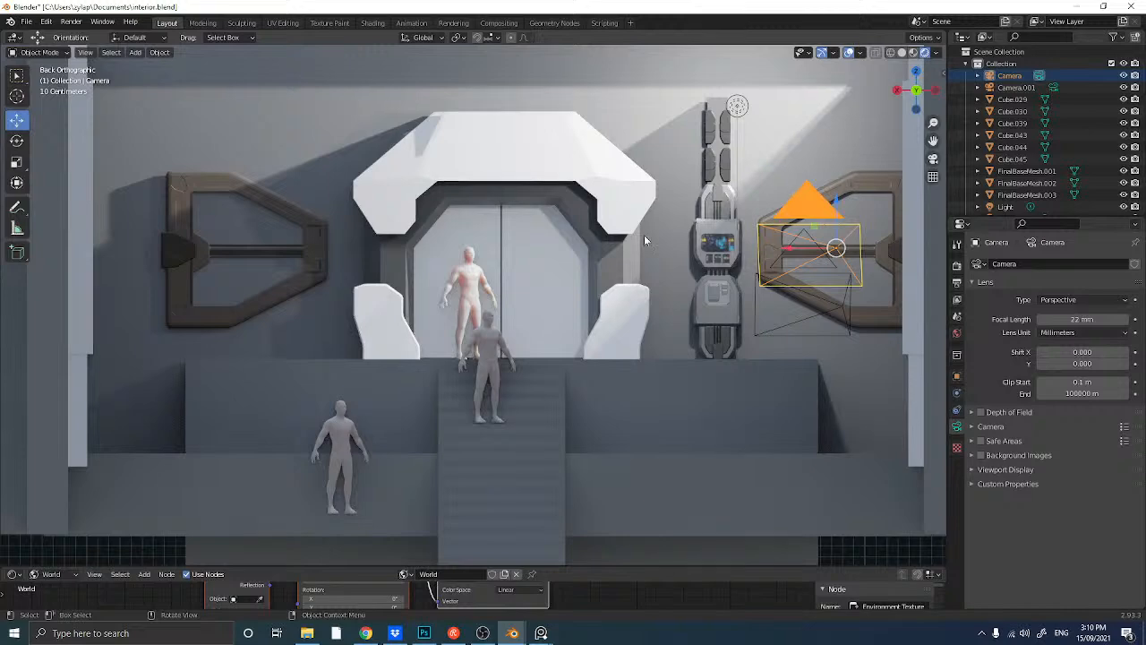
scroll(662, 260, "down", 3)
scroll(680, 242, "up", 1)
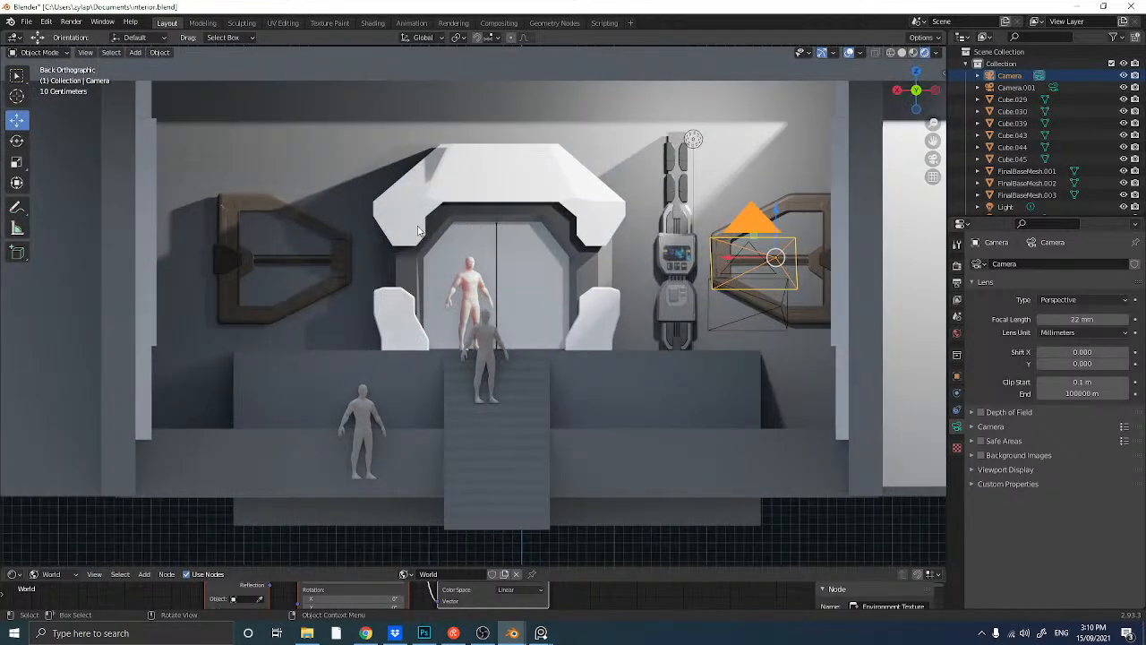
left_click(811, 208)
key("g")
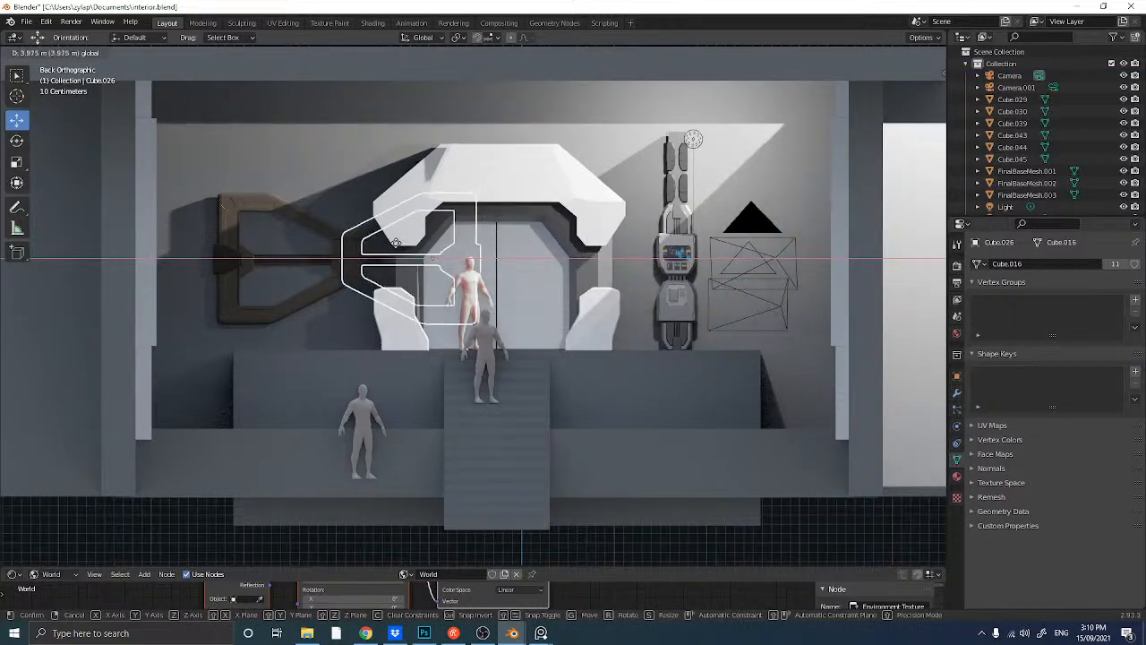
left_click(215, 235)
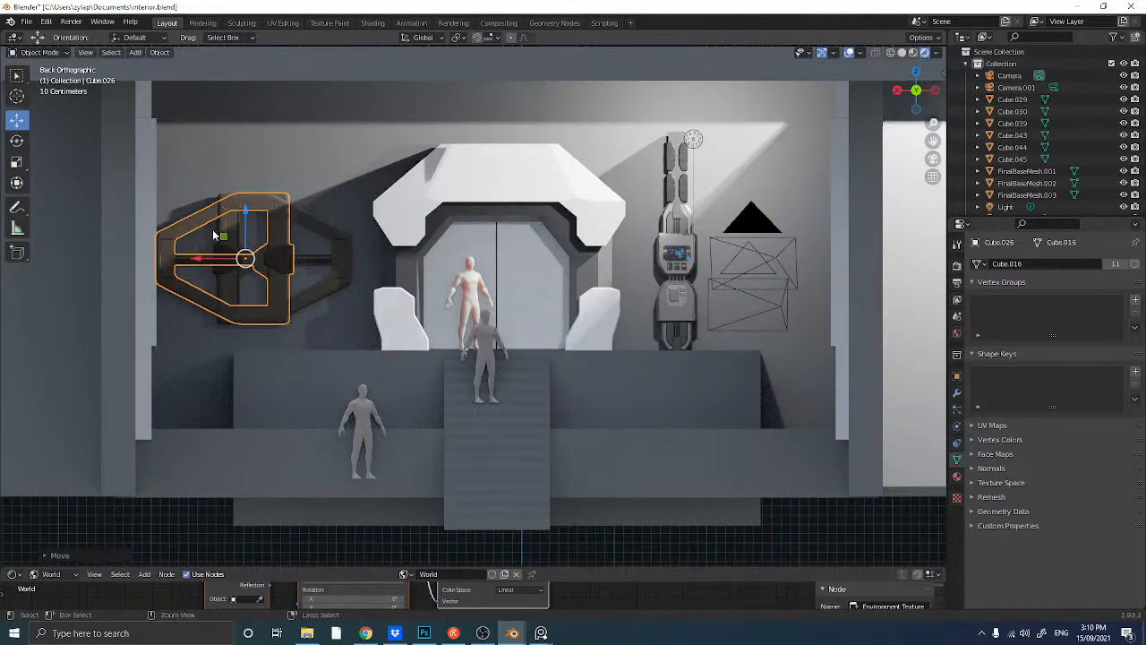
- Undo the wall frame's last move and add a cube on the back wall between the doorway and the console column
key("ctrl+z")
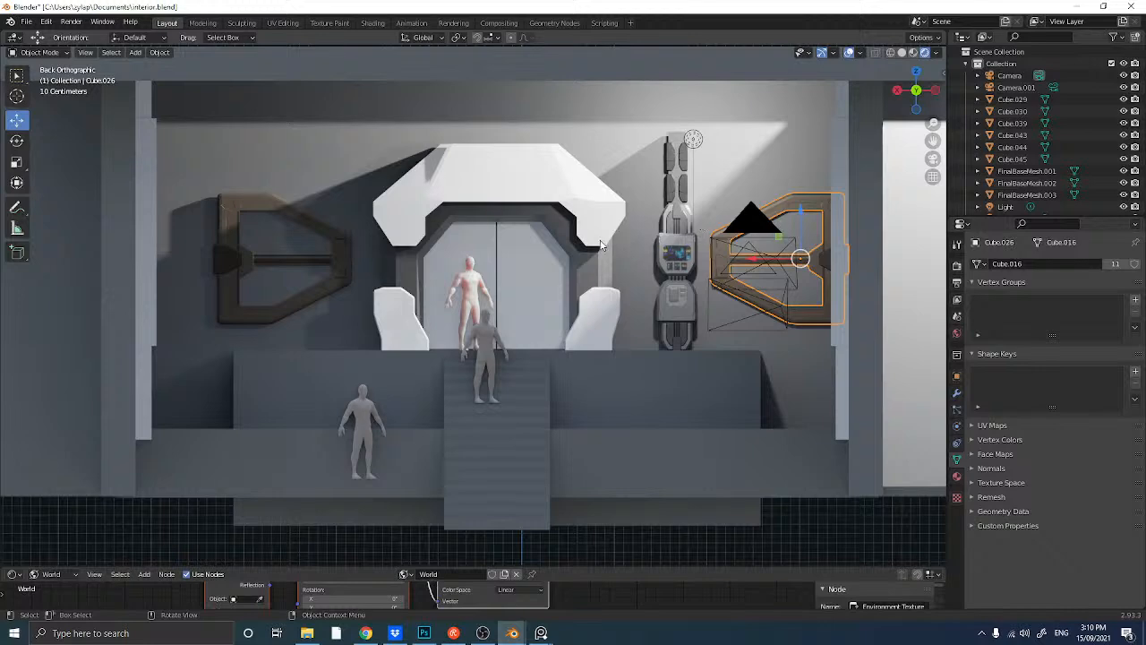
left_click(622, 271)
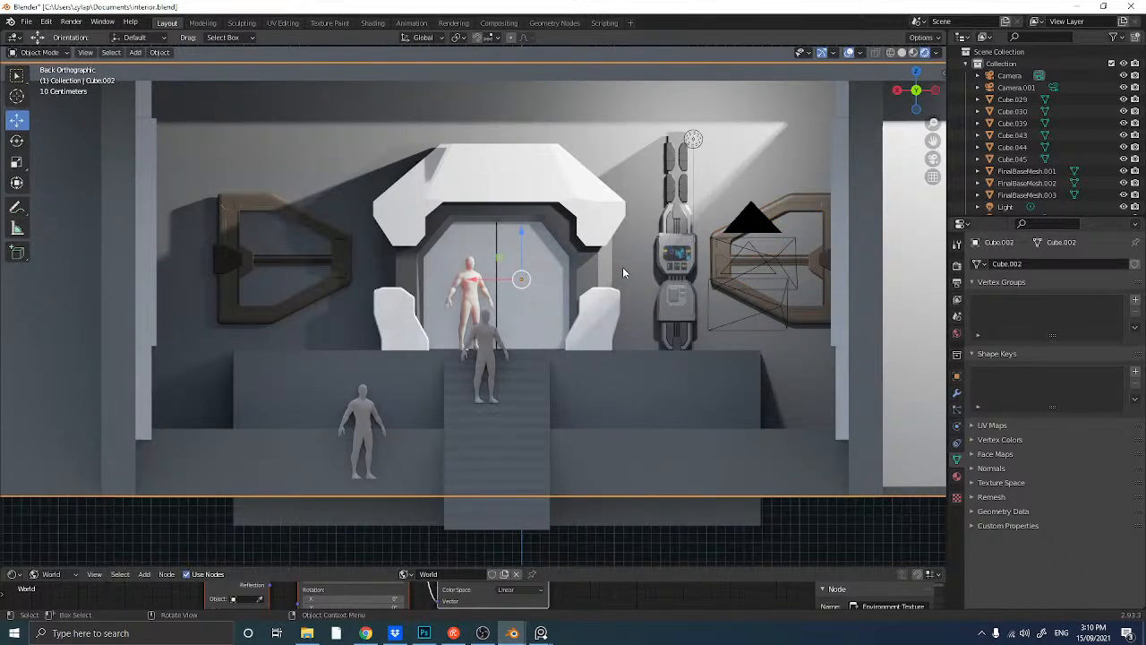
right_click(639, 266, "shift")
key("shift+a")
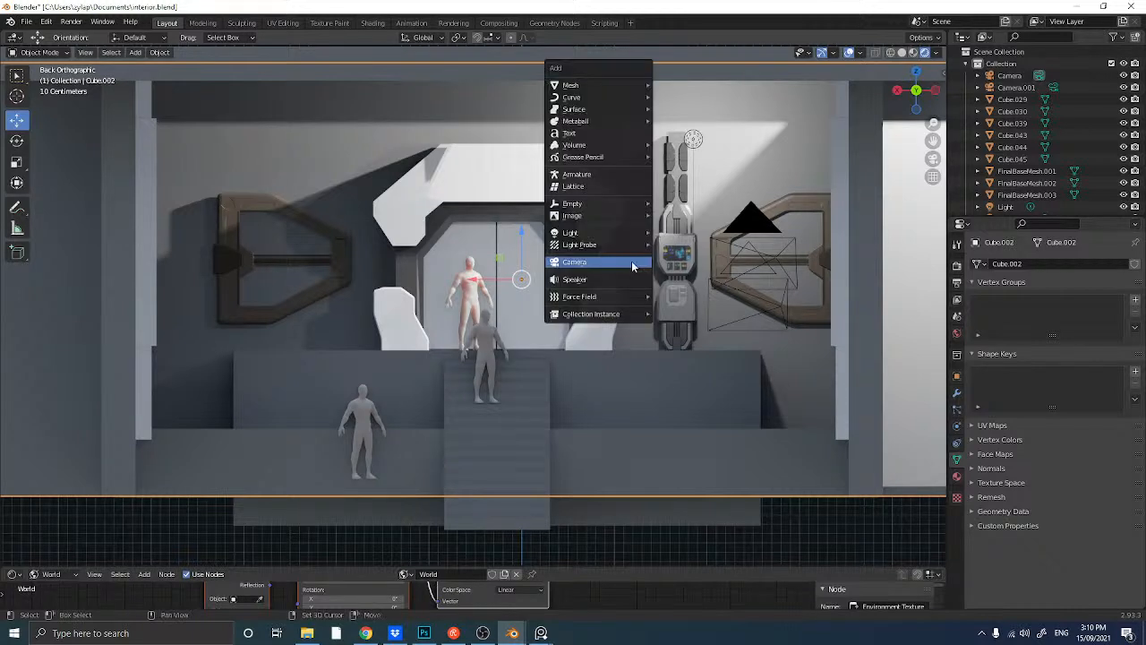
mouse_move(606, 85)
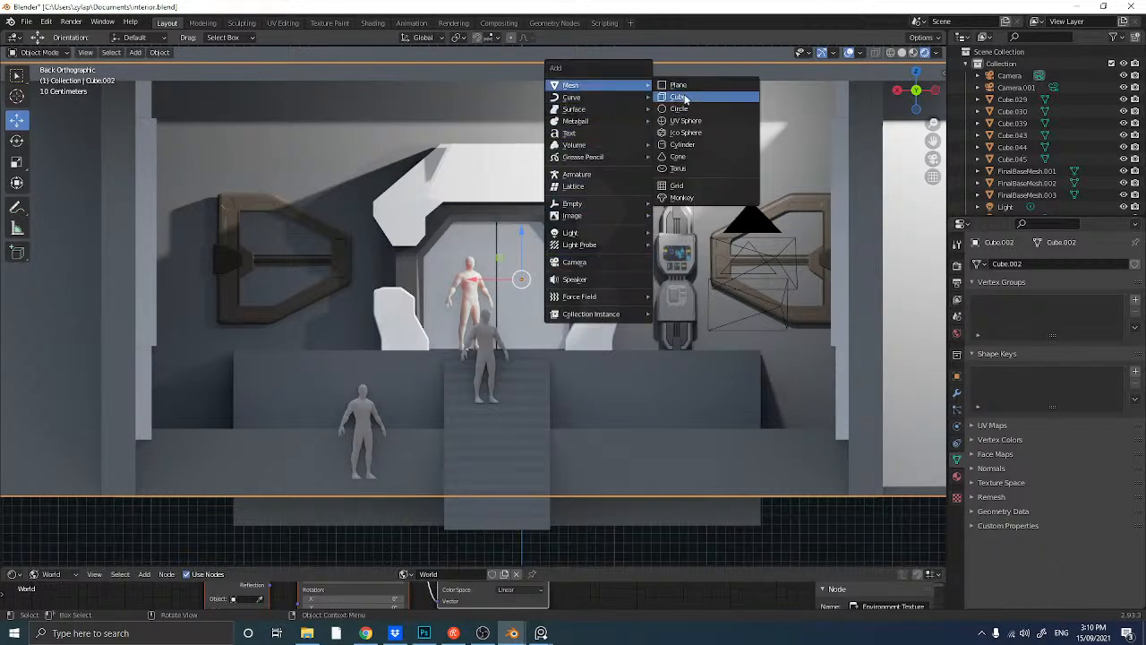
left_click(682, 97)
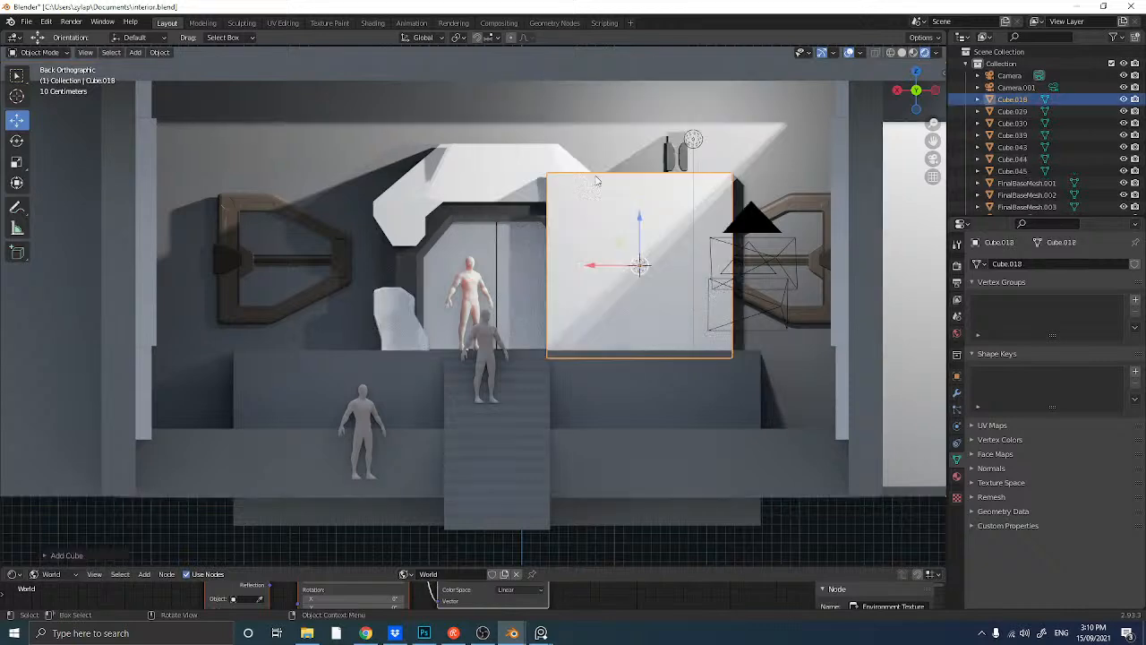
- Scale the cube down uniformly and stretch it along X into a long horizontal band spanning the back wall
key("s")
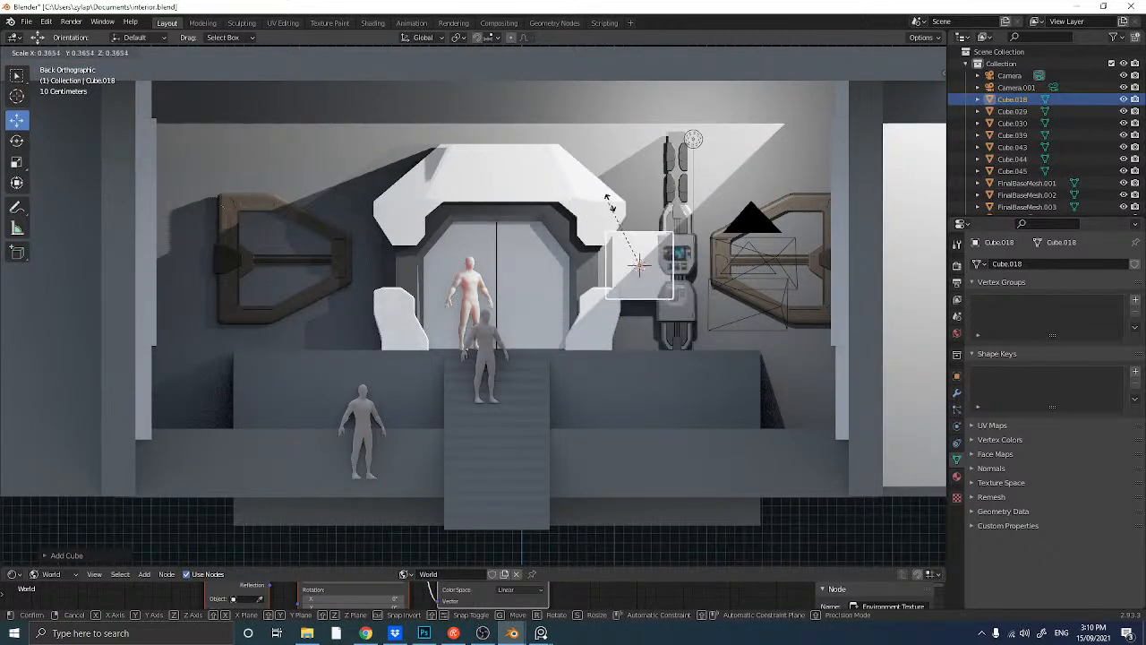
left_click(622, 203)
left_click(16, 161)
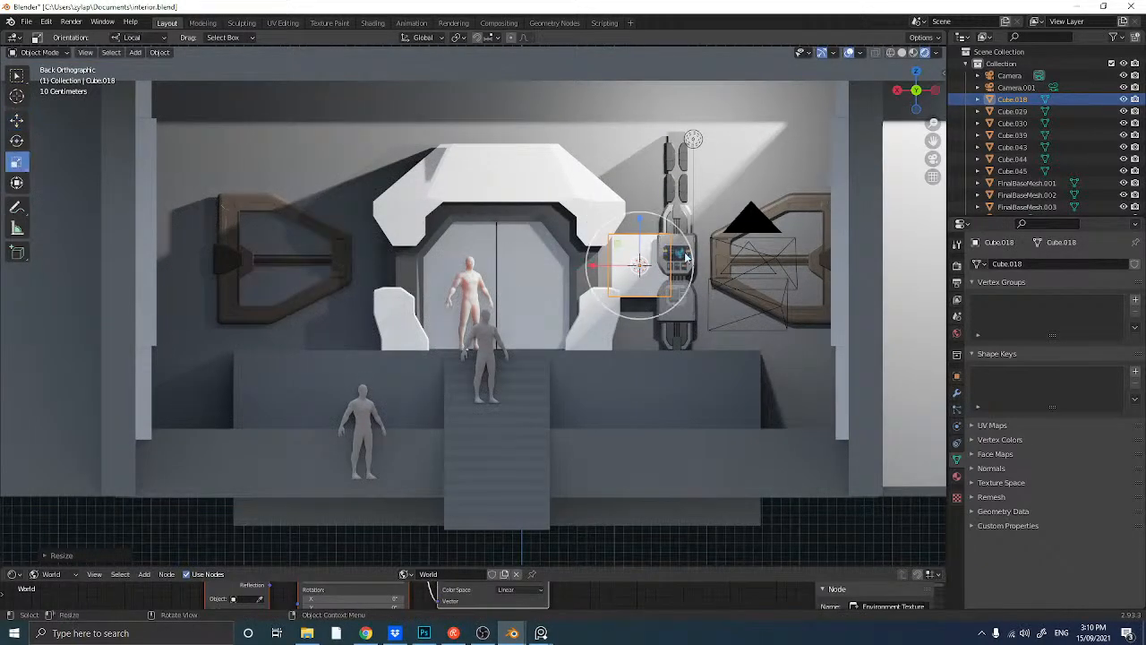
left_click_drag(593, 266, 503, 266)
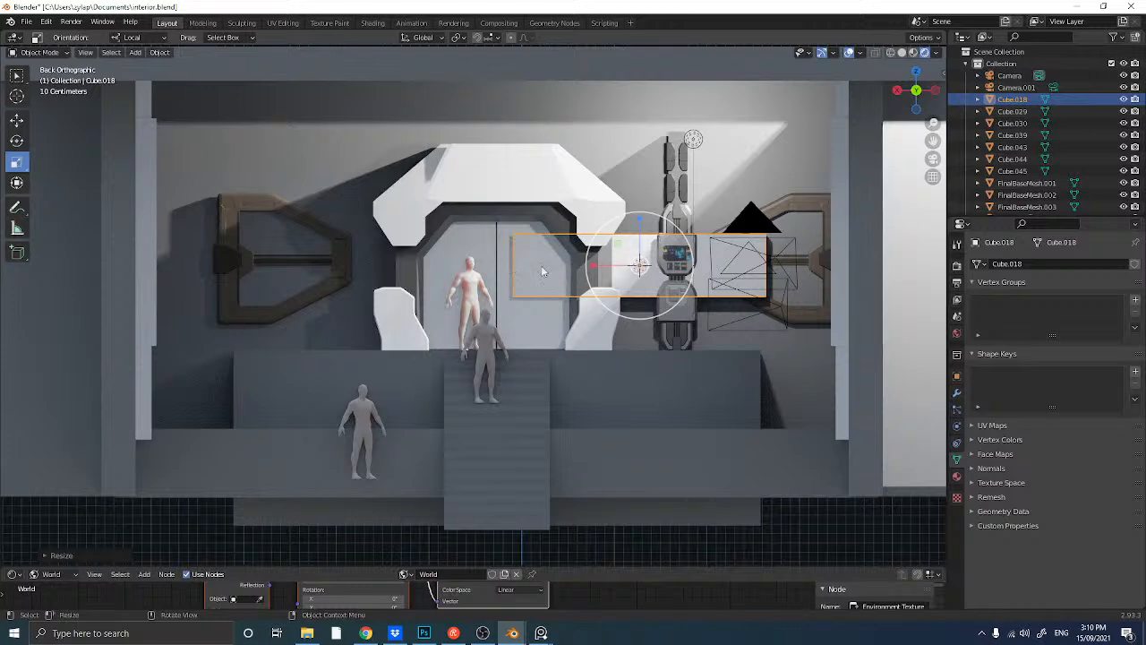
left_click_drag(593, 266, 397, 266)
- Move the long band back into the wall so it sits behind the doorway, console column and wall frames
middle_click_drag(544, 277, 479, 291)
scroll(555, 253, "down", 4)
scroll(555, 258, "up", 2)
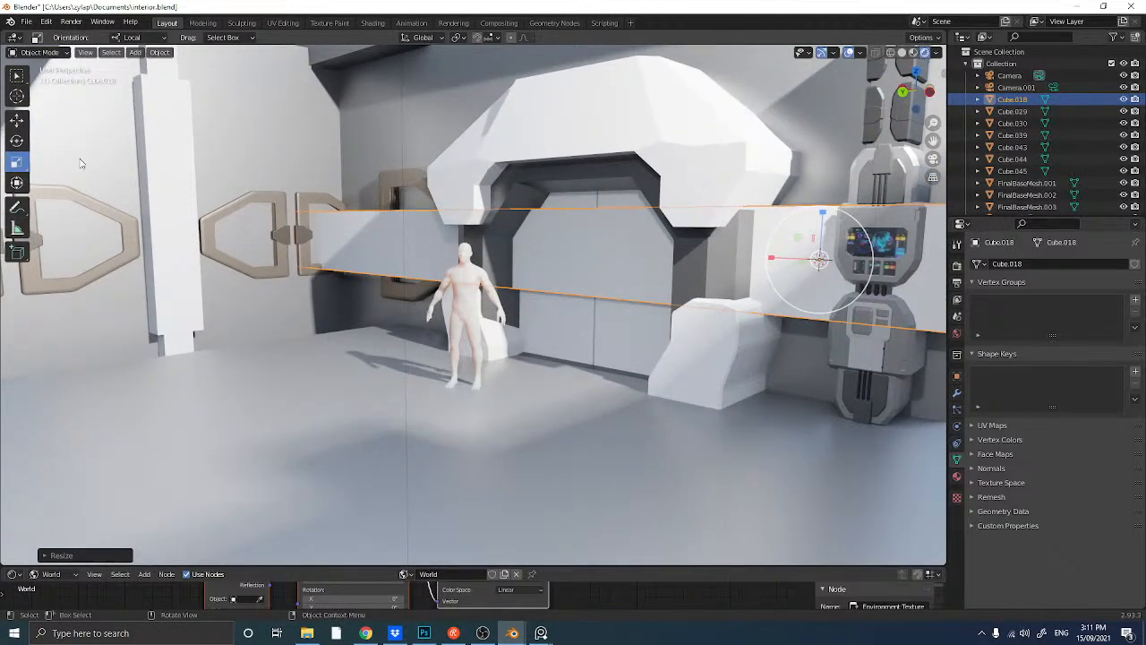
left_click(16, 119)
middle_click_drag(813, 266, 842, 284)
key("g")
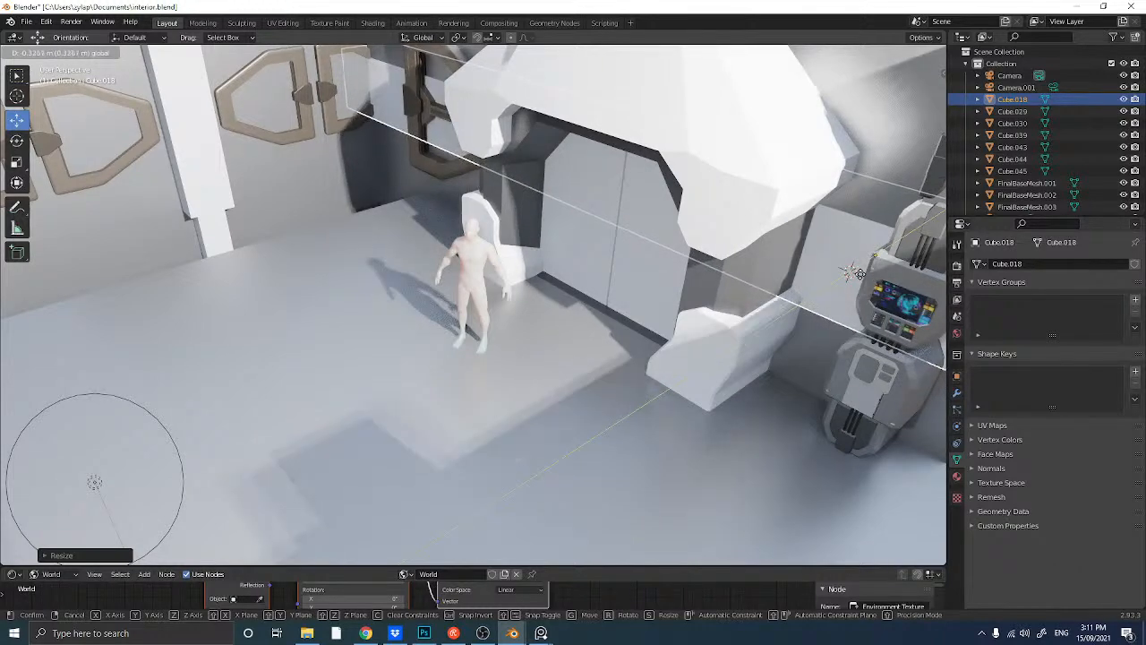
left_click(857, 274)
middle_click_drag(857, 274, 637, 293)
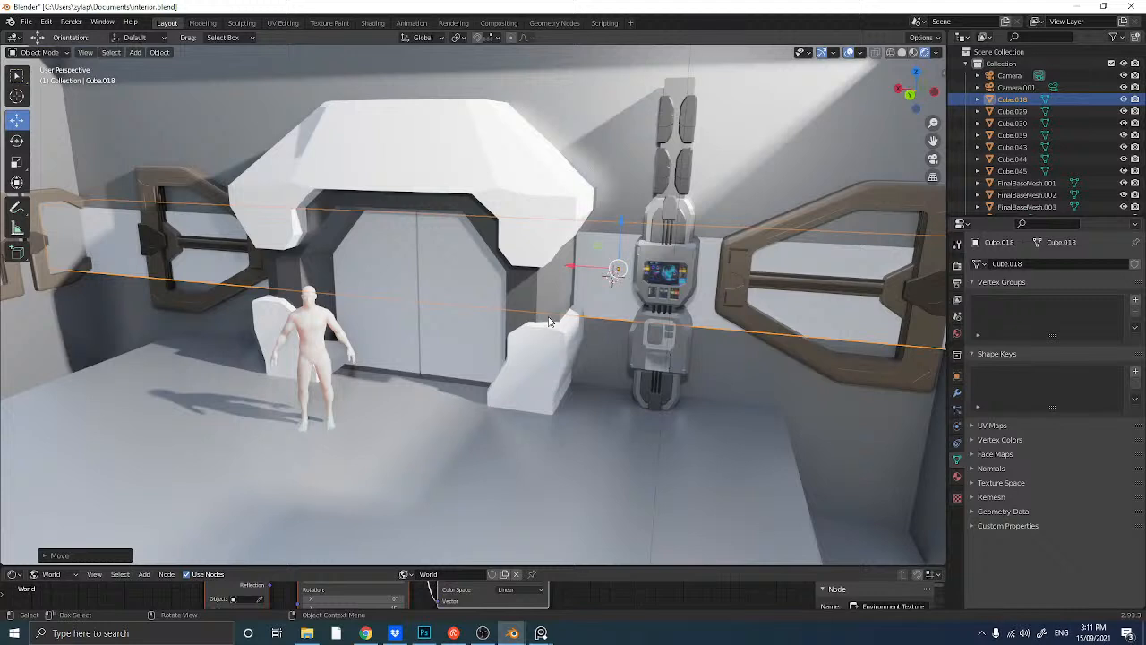
- Link the dark doorway frame's material to the wall band, then clear the band's selection
left_click(514, 318)
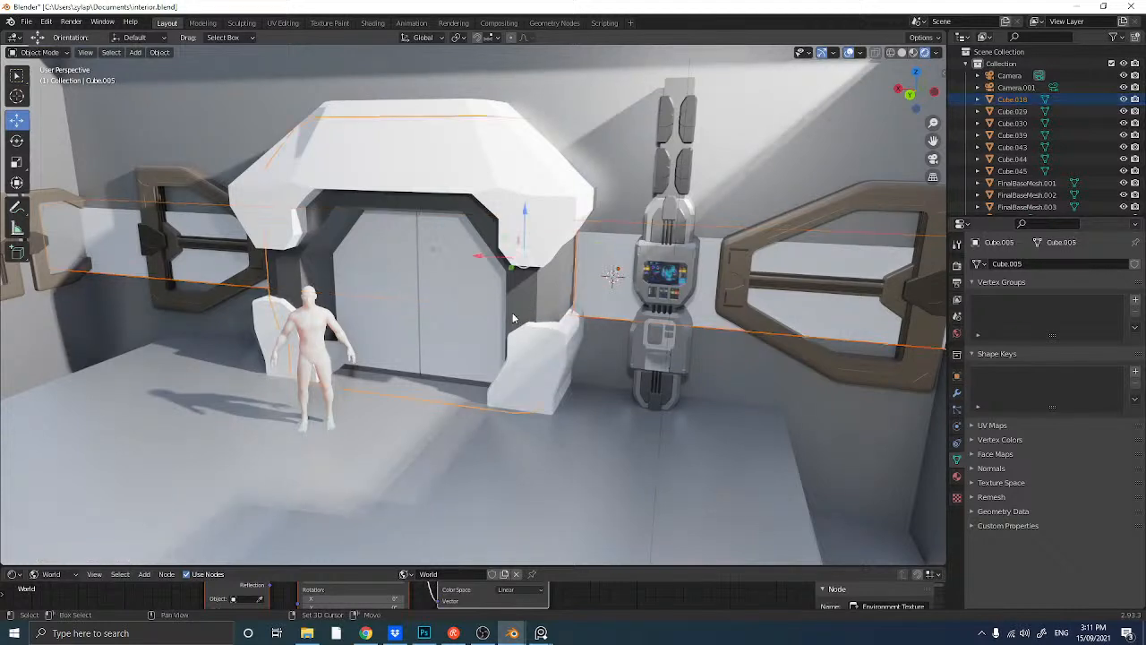
key("ctrl+l")
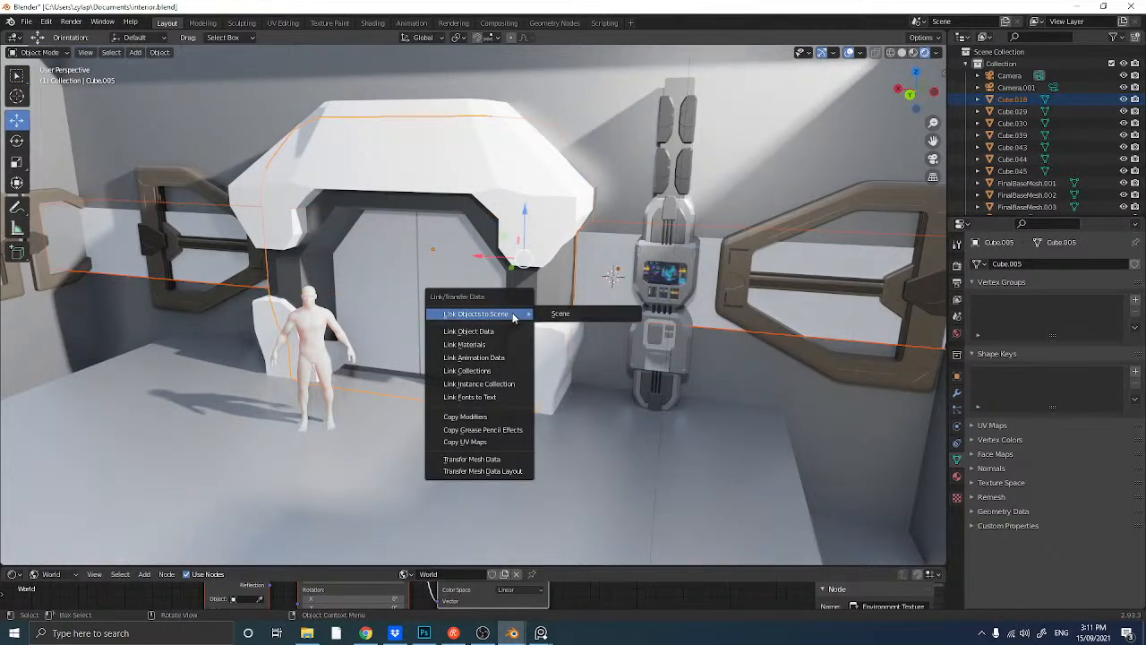
left_click(499, 335)
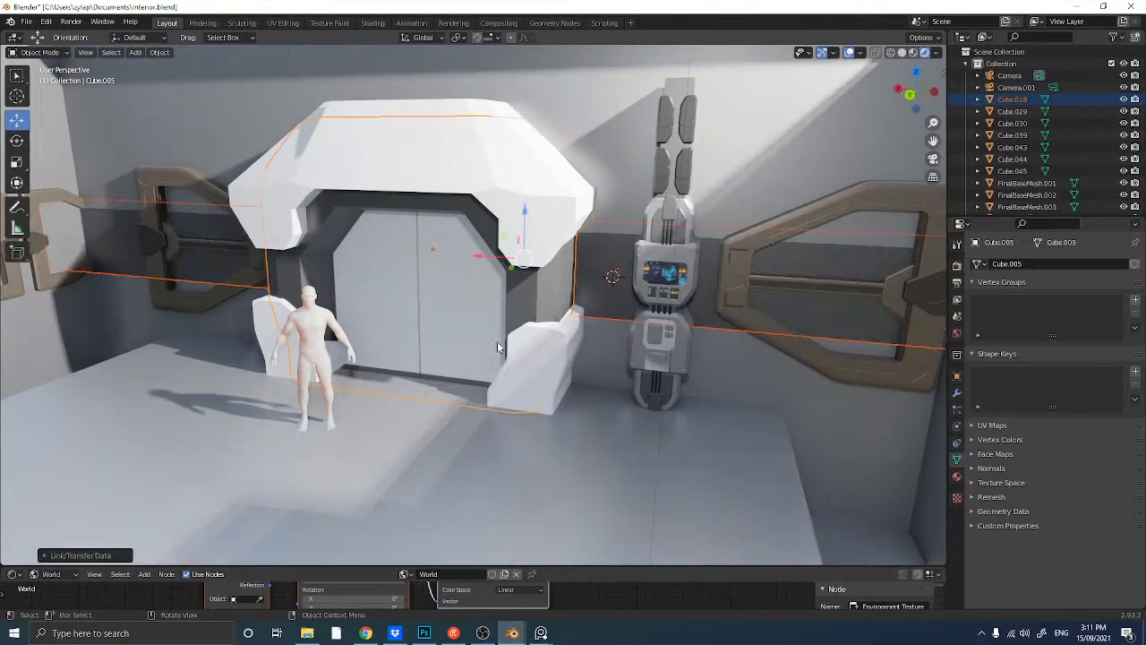
left_click(616, 188)
middle_click_drag(617, 192, 497, 139)
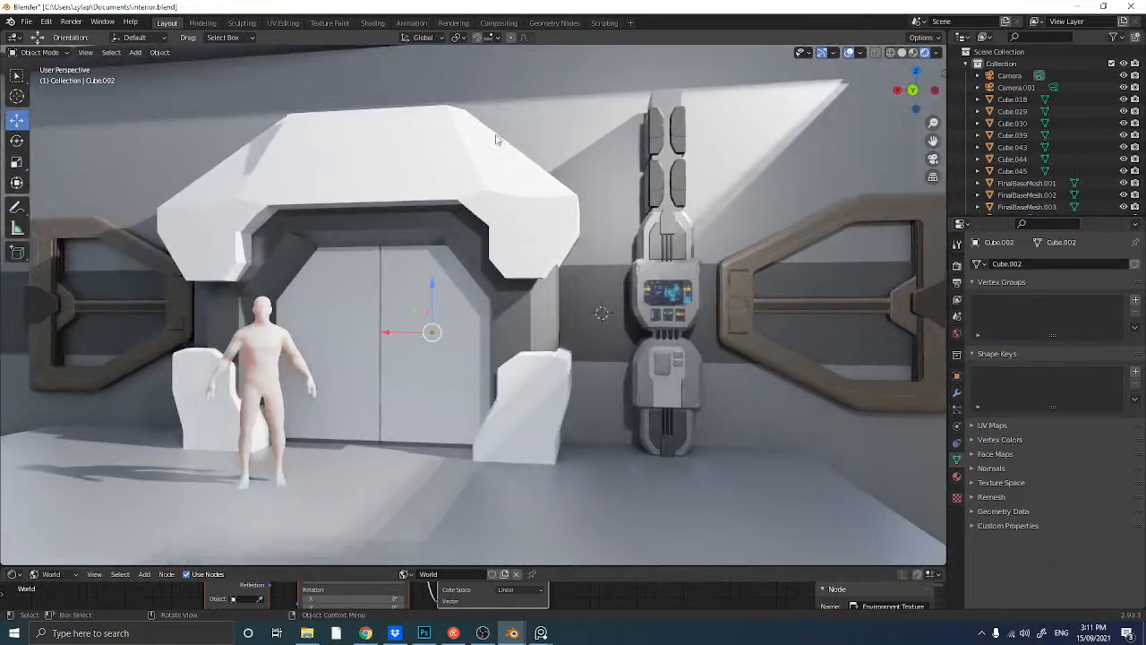
- From the back orthographic view, scale the wall band along Z to make it slightly narrower
left_click(913, 91)
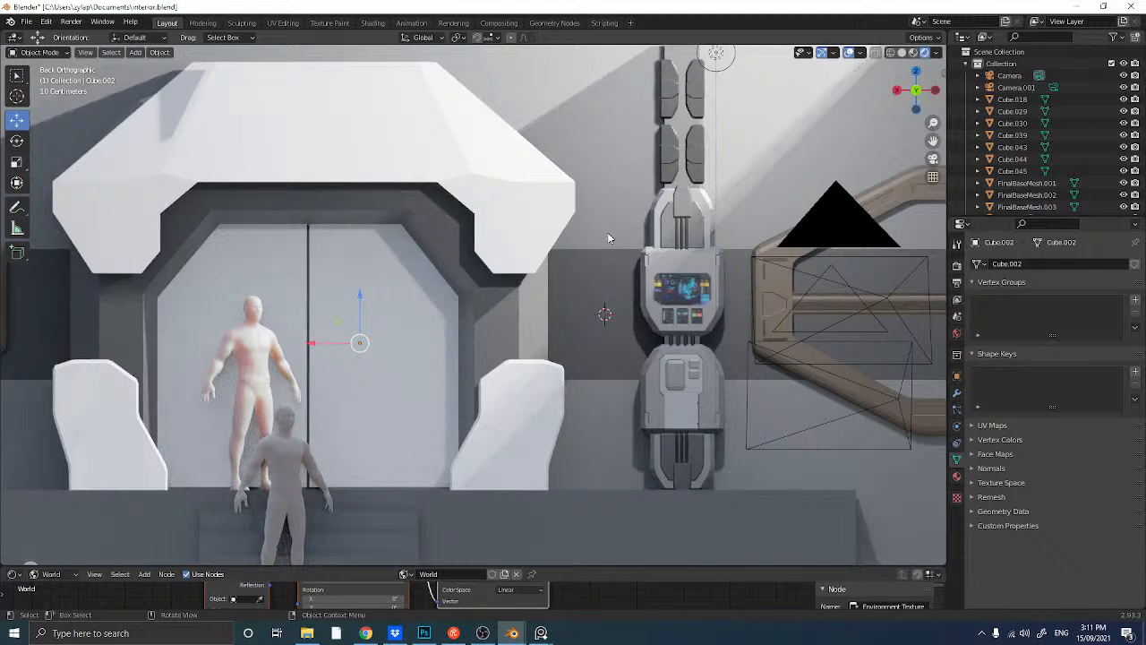
left_click(563, 278)
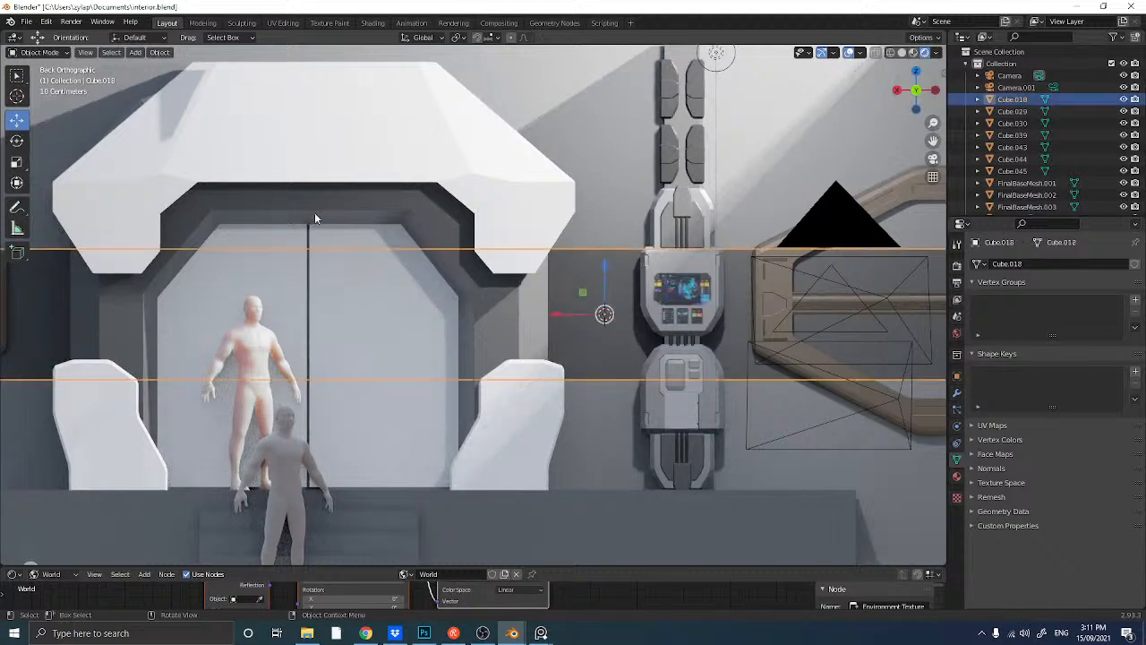
left_click(16, 162)
left_click_drag(605, 272, 604, 278)
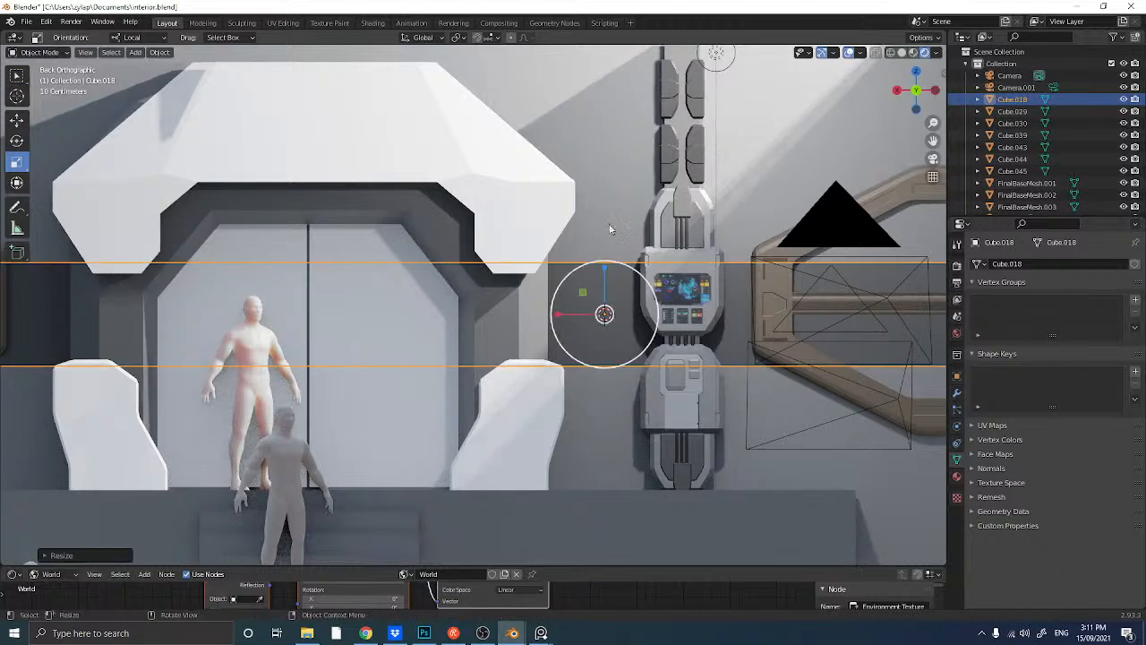
- Examine the narrowed band with the doorway, console column and wall frames, both up close and across the whole room
left_click(474, 278)
middle_click_drag(475, 279, 486, 282)
scroll(566, 293, "up", 1)
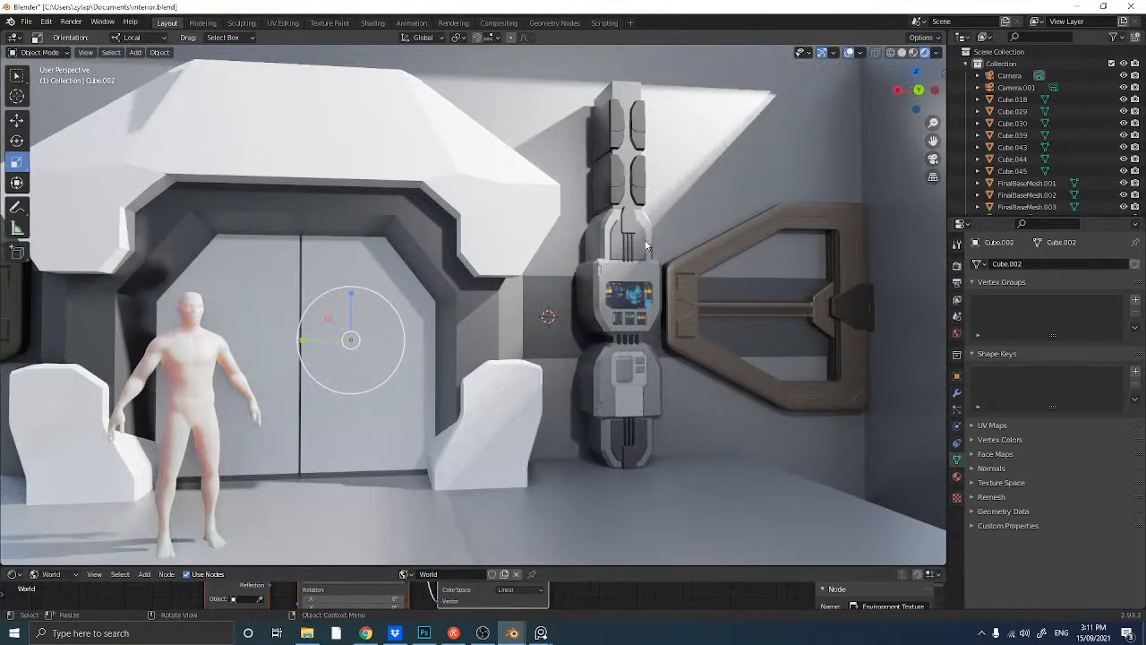
left_click(918, 90)
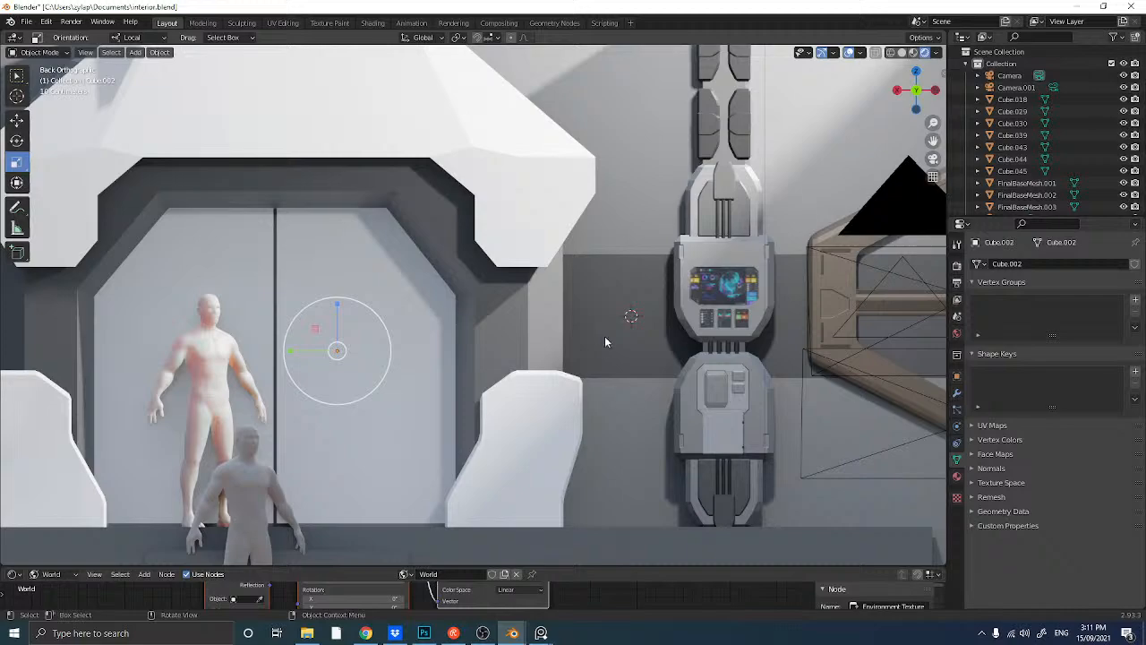
middle_click_drag(546, 286, 493, 292)
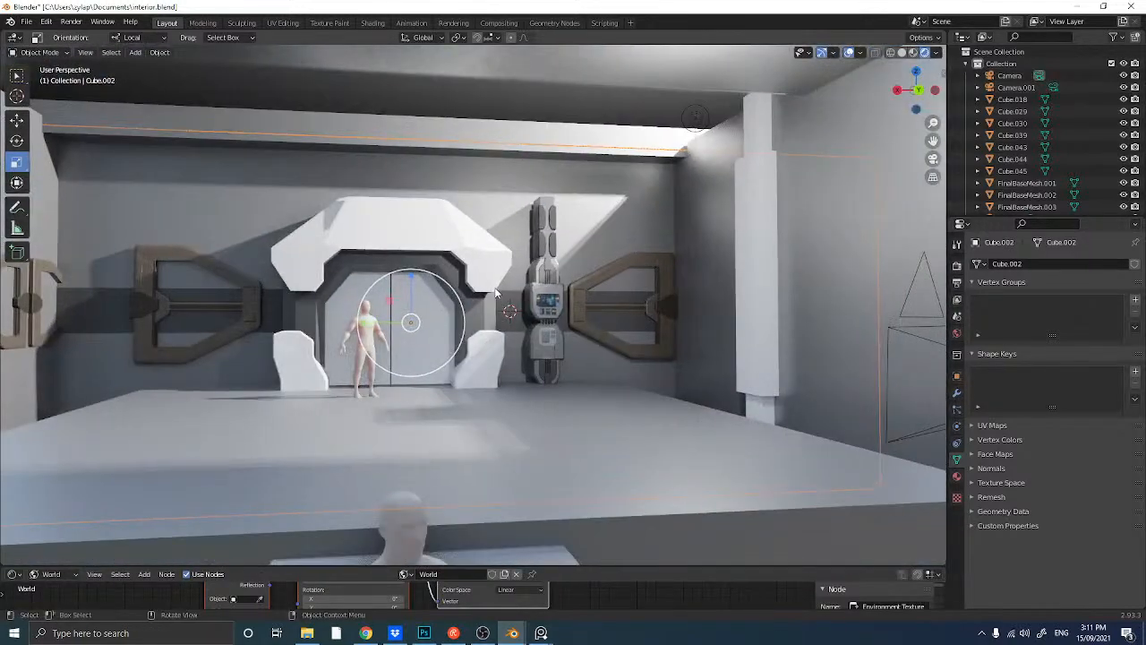
left_click(916, 91)
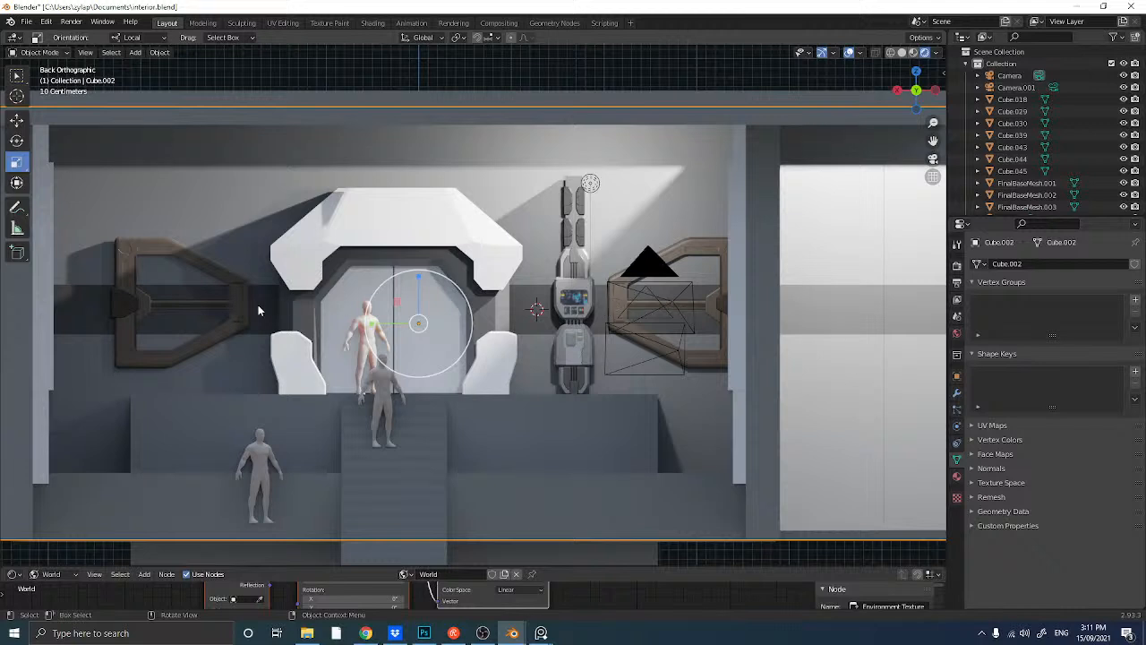
- In the console column's mesh, extrude the top face upward until the column reaches into the ceiling beam
middle_click_drag(702, 246, 488, 243)
scroll(505, 313, "up", 3)
scroll(505, 312, "up", 4)
left_click(488, 245)
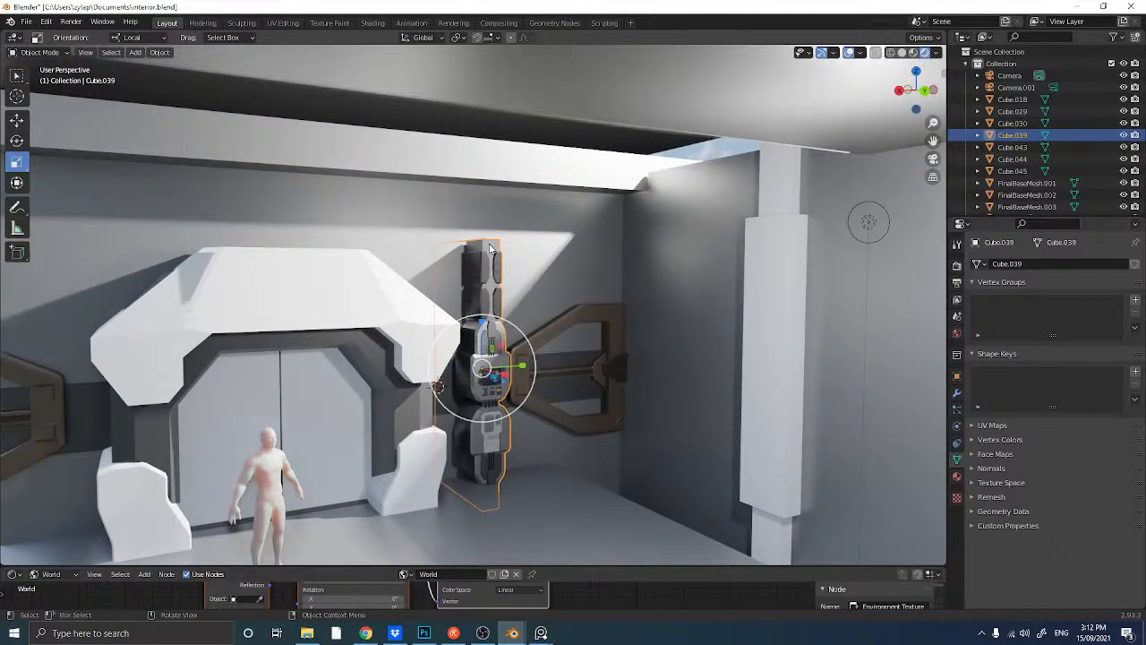
key("Tab")
key("KP_Decimal")
scroll(486, 261, "down", 6)
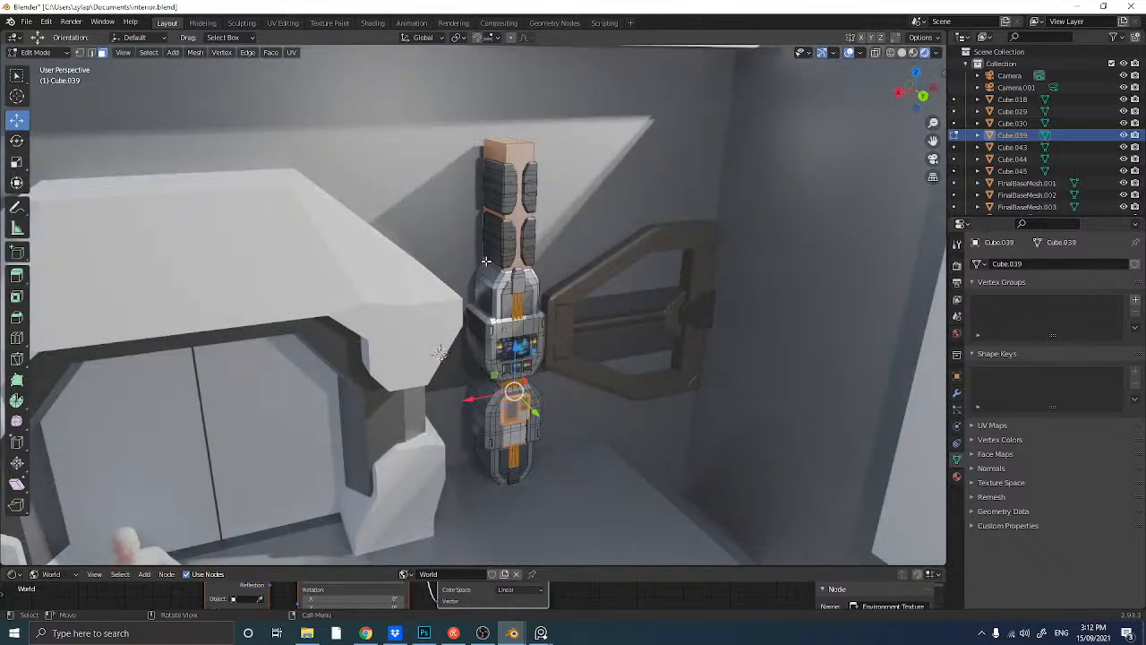
scroll(485, 261, "up", 2)
scroll(506, 170, "up", 1)
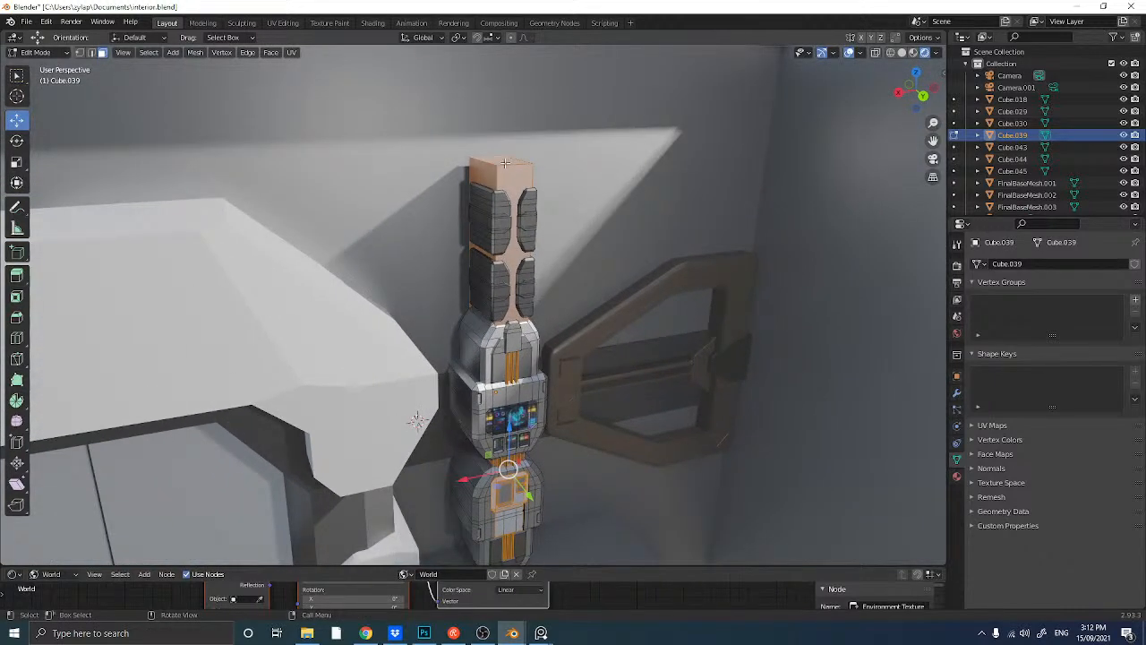
left_click(488, 183)
key("KP_Decimal")
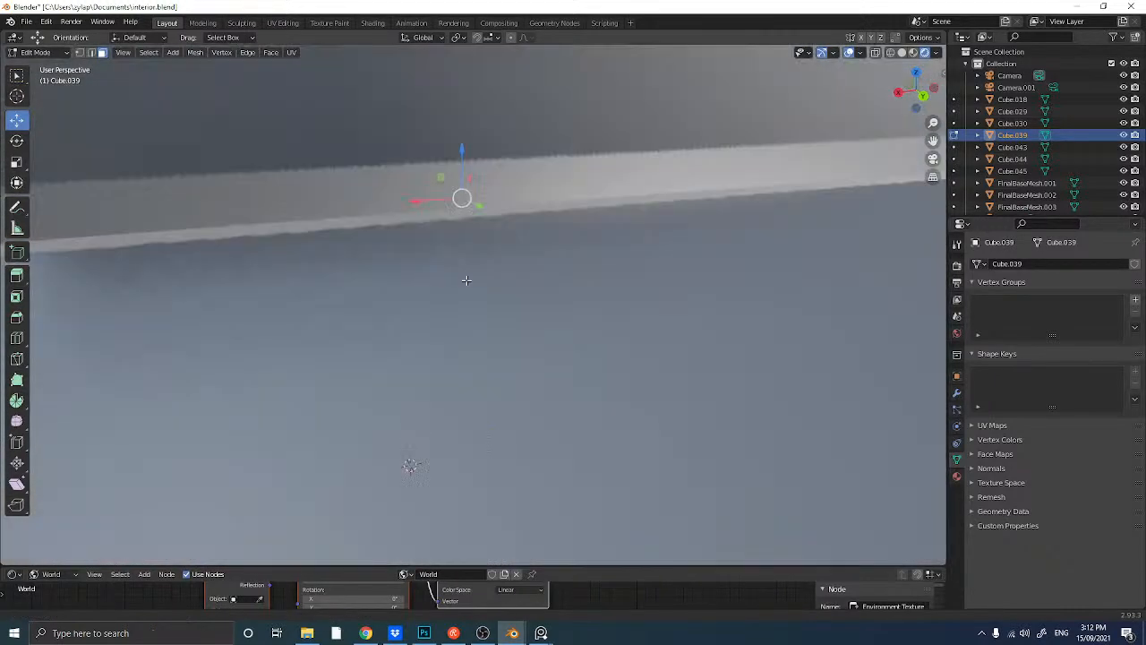
scroll(459, 251, "down", 6)
key("e")
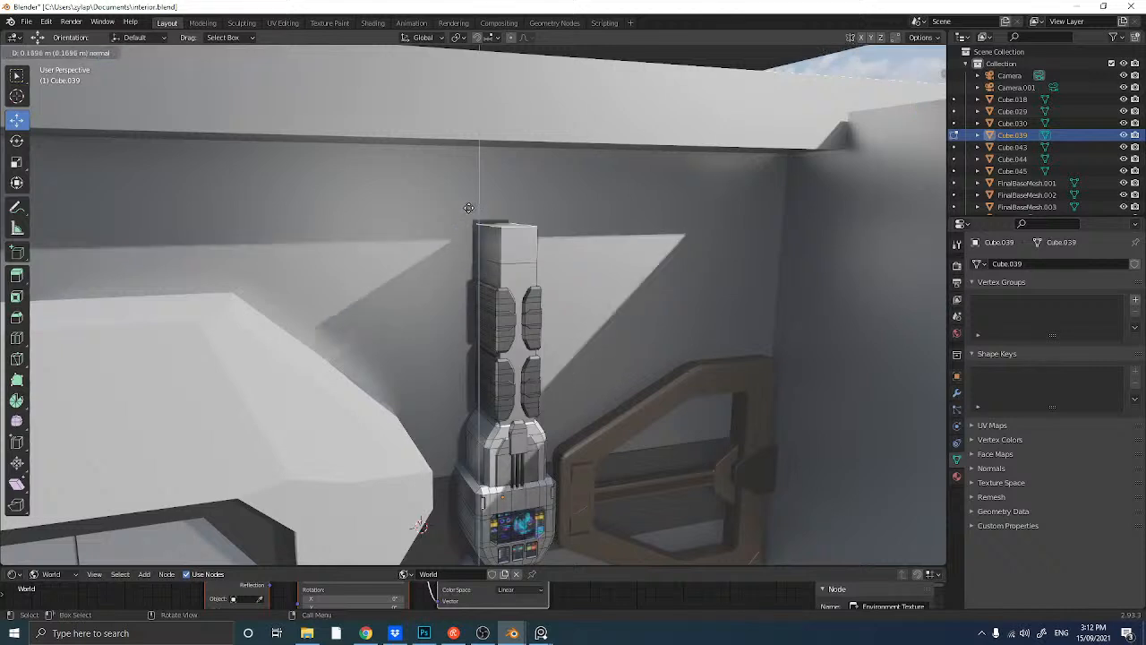
left_click(472, 96)
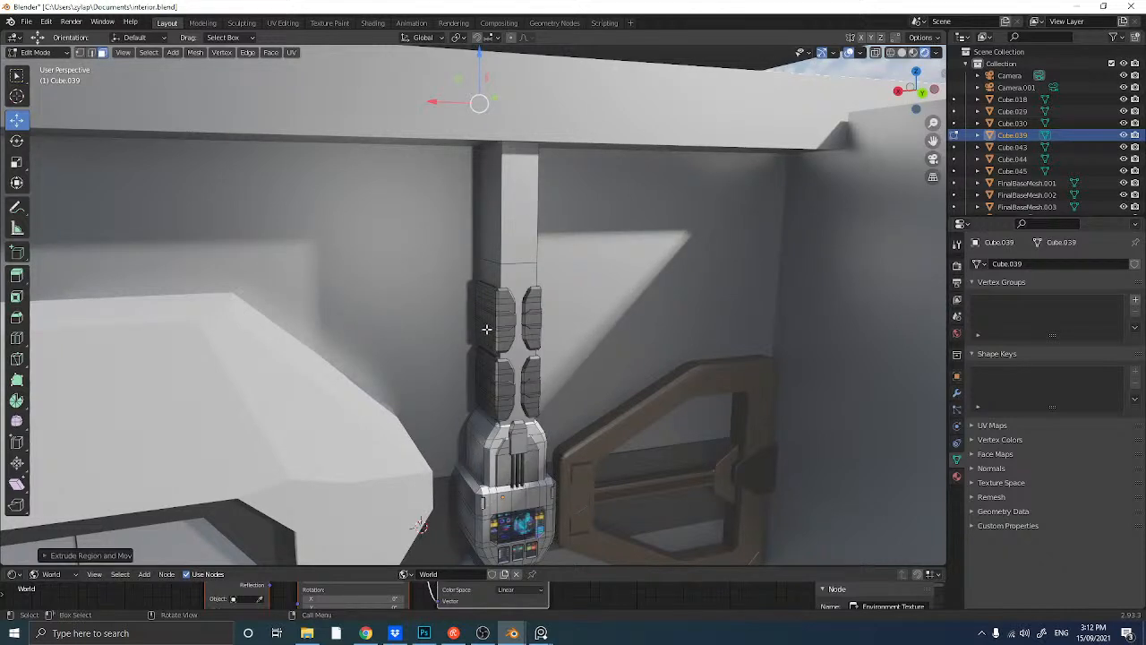
- Select the column's upper side pad with its linked faces and separate the column mesh by loose parts
left_click(489, 322)
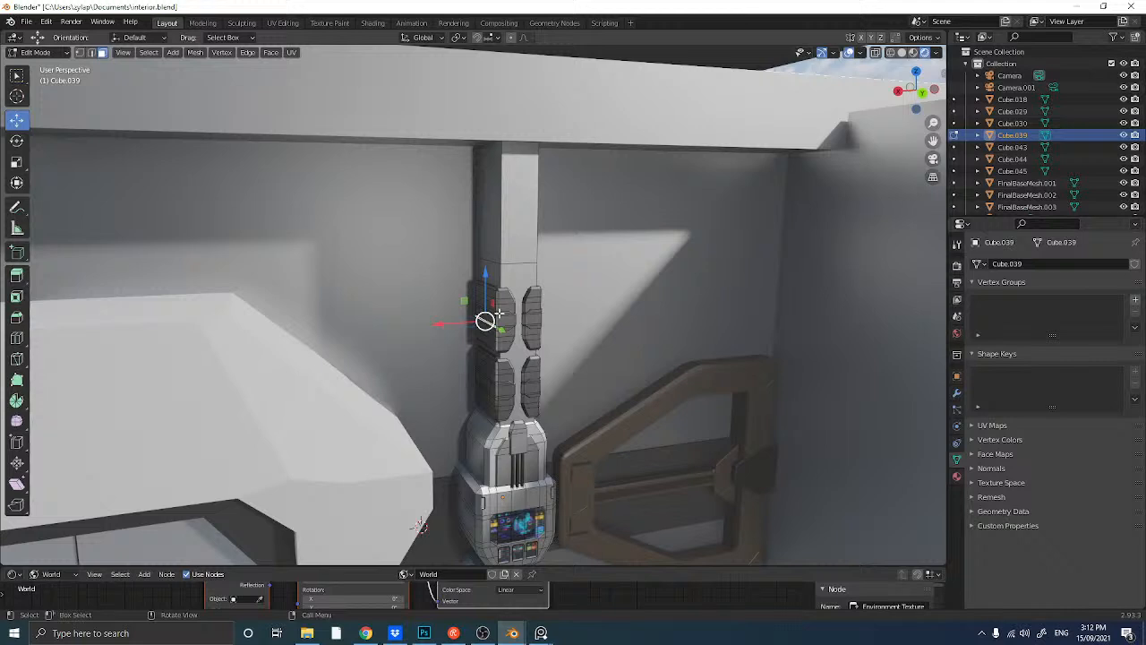
left_click(528, 309)
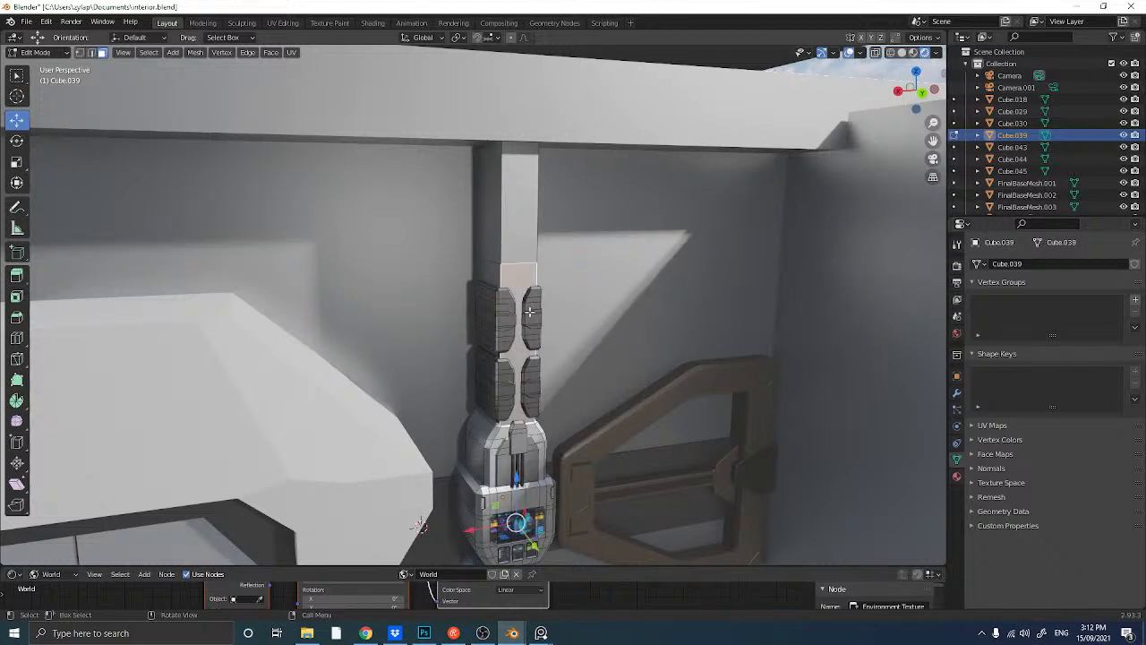
left_click(504, 324)
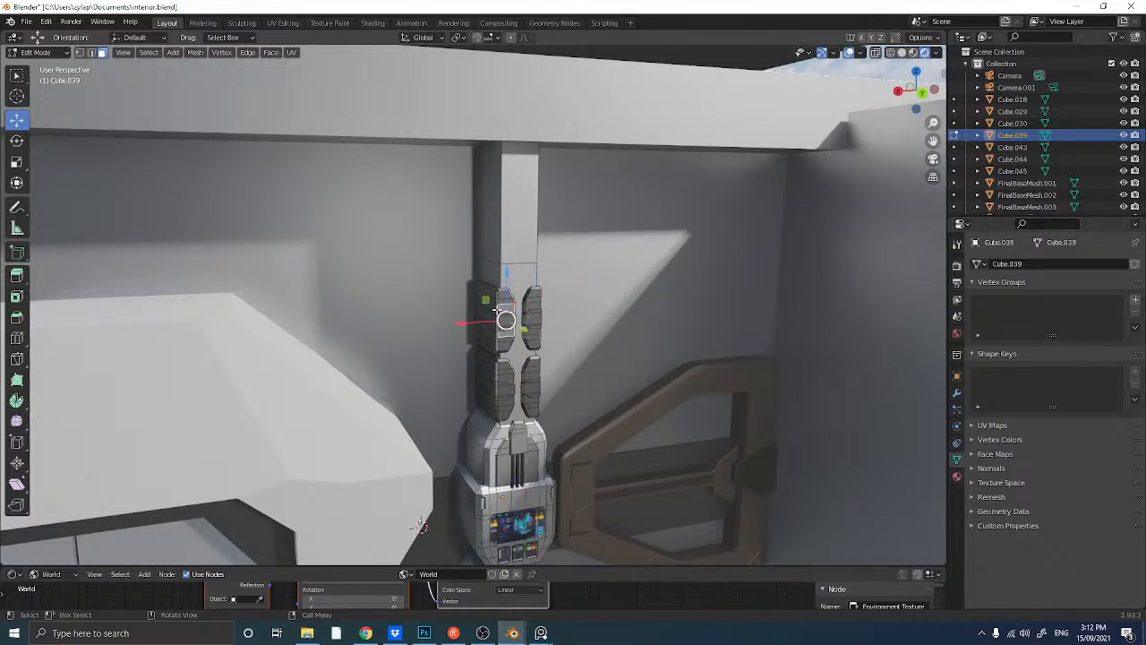
left_click(498, 297)
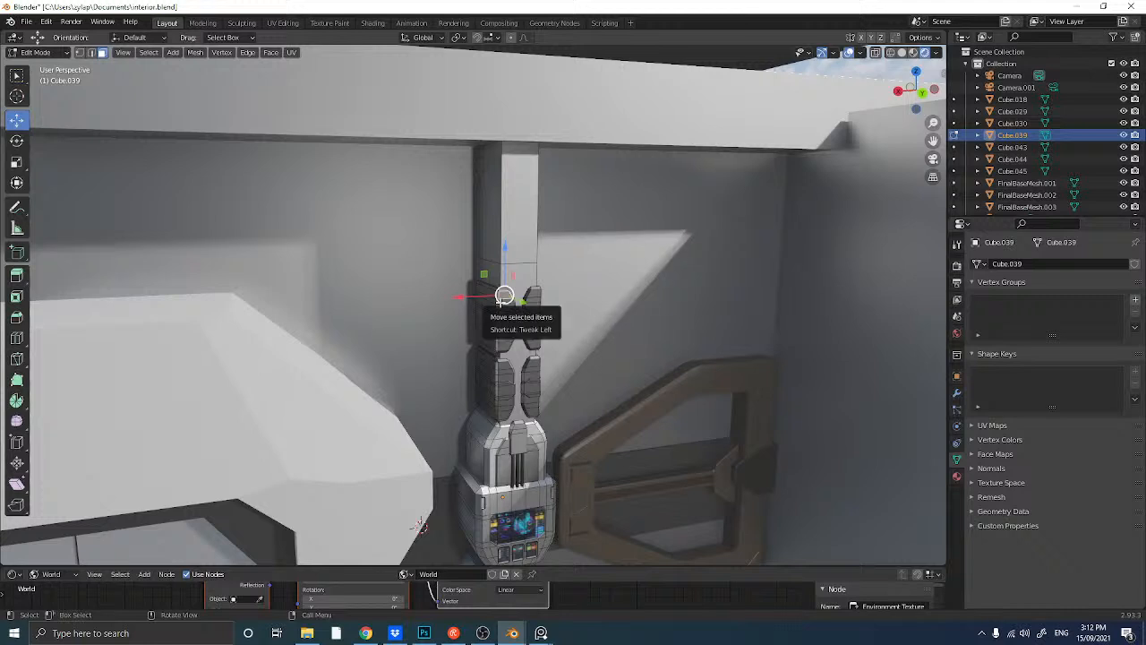
key("l")
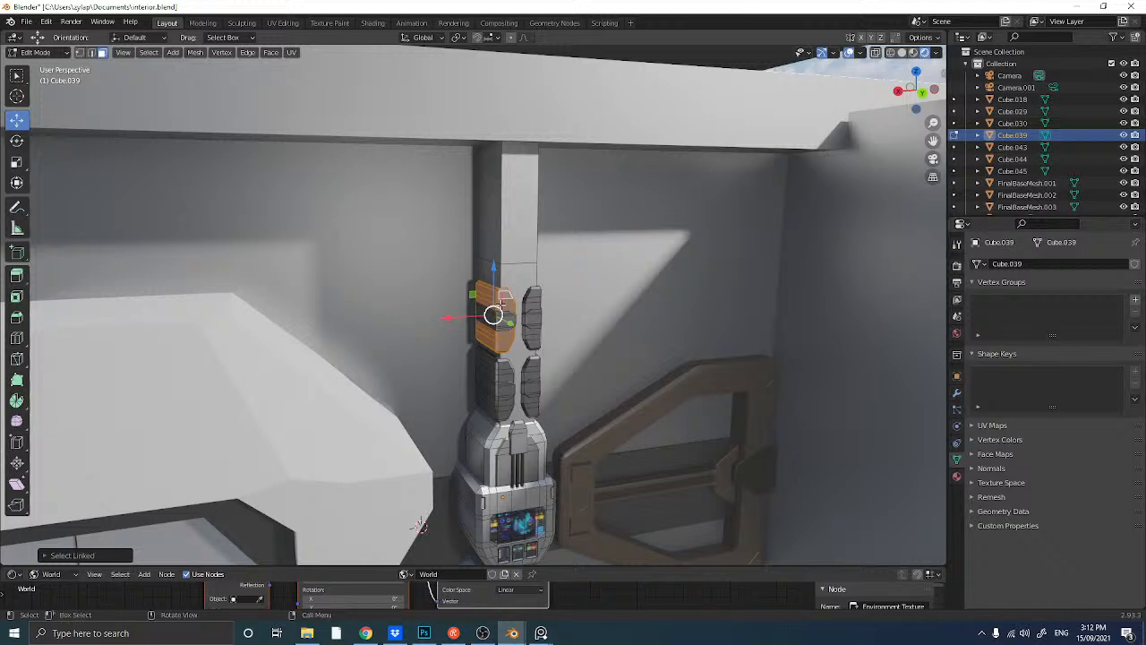
key("p")
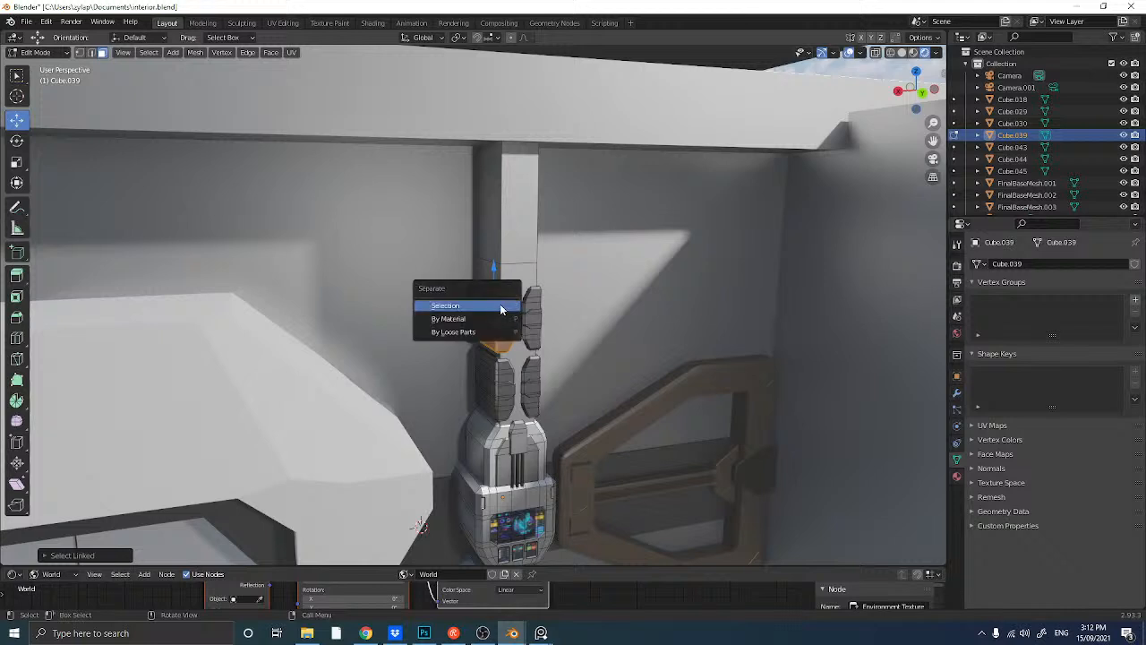
left_click(495, 332)
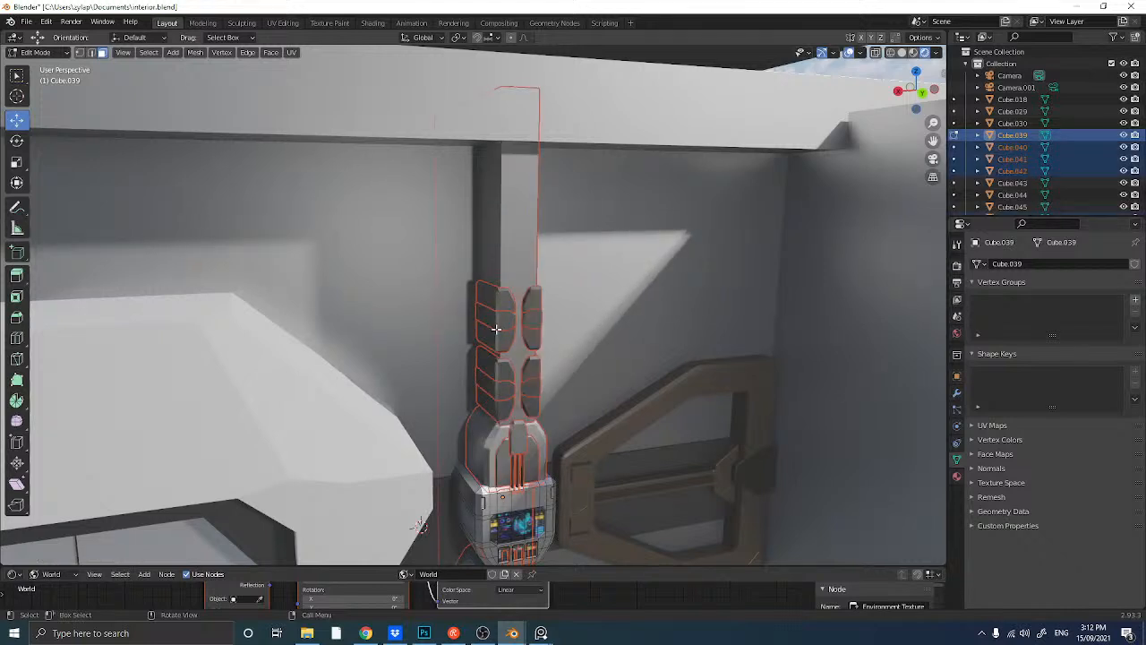
- Back in Object Mode, join the upper side pad's separated pieces into one object and duplicate it in place
key("Tab")
left_click(504, 324)
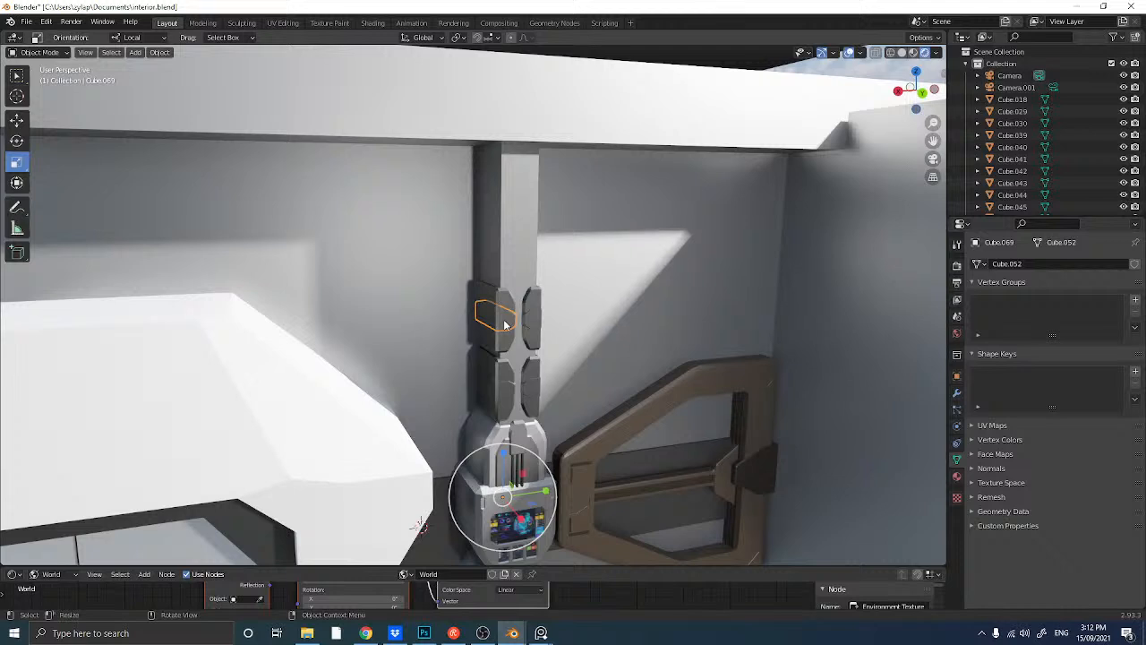
middle_click_drag(504, 363, 517, 308)
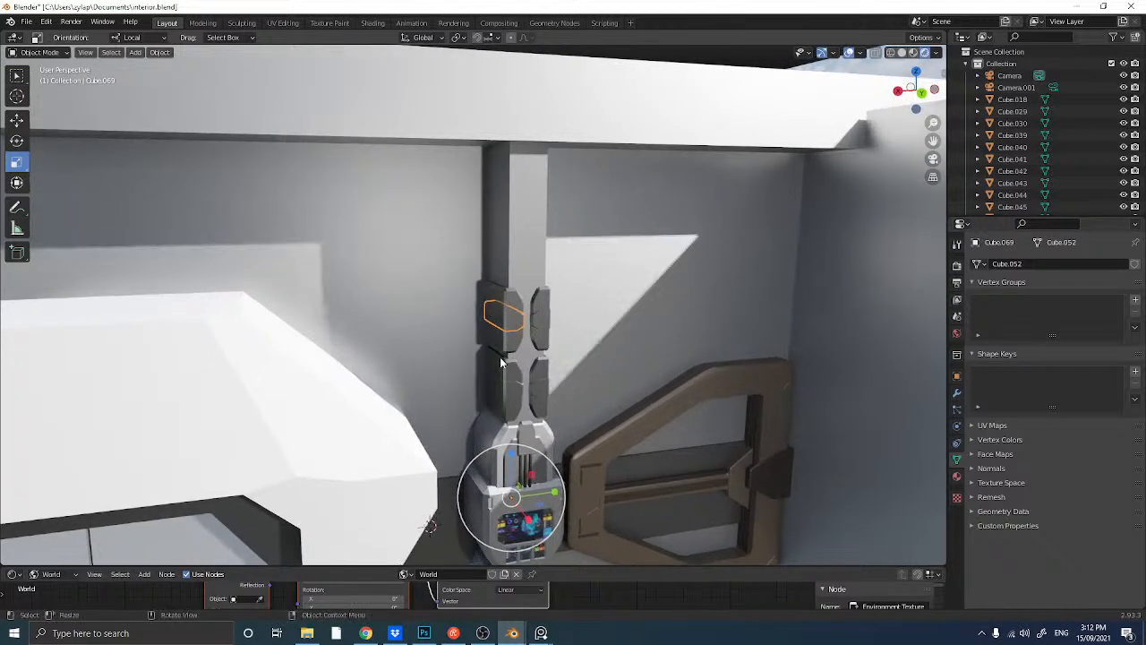
left_click(510, 332)
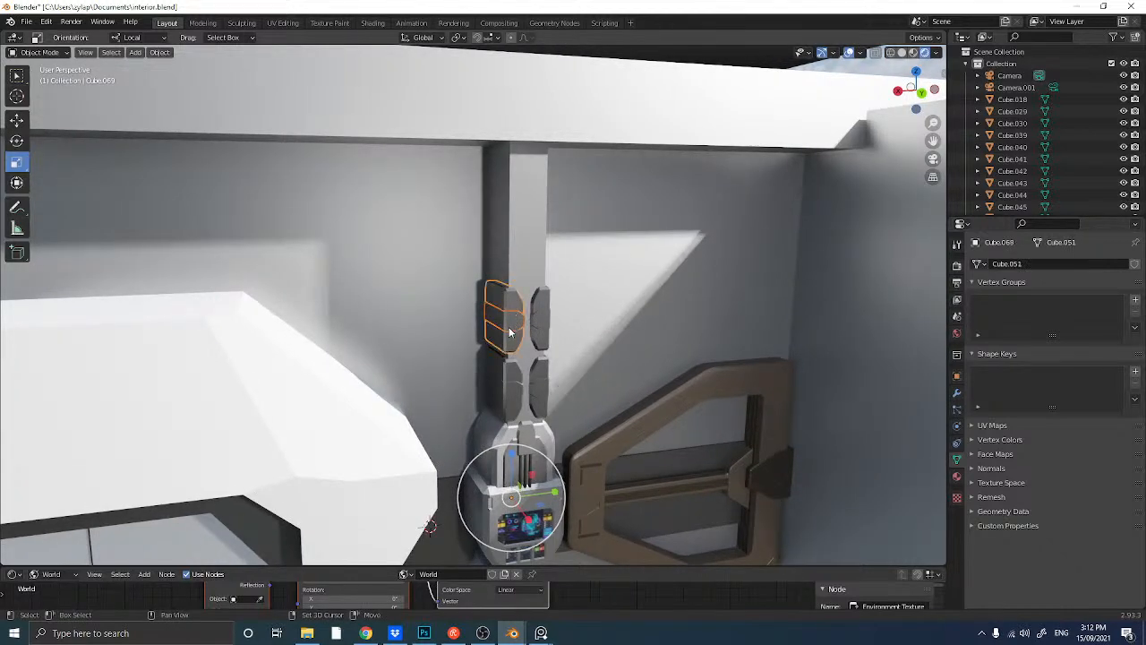
left_click(544, 310, "shift")
key("ctrl+j")
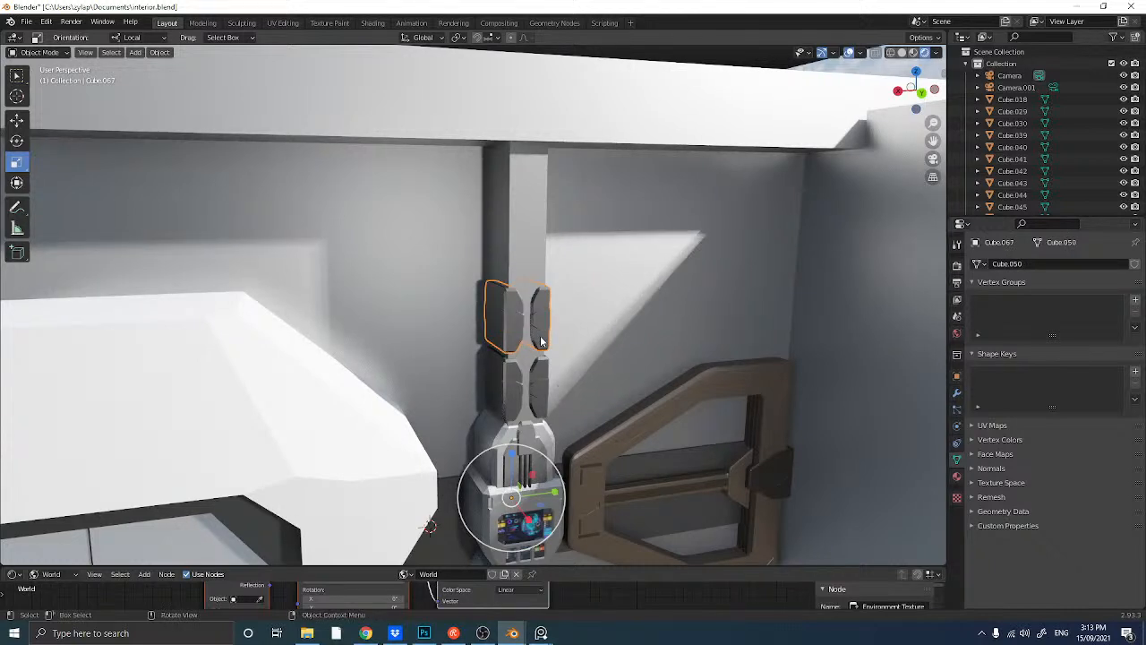
key("shift+d")
key("Escape")
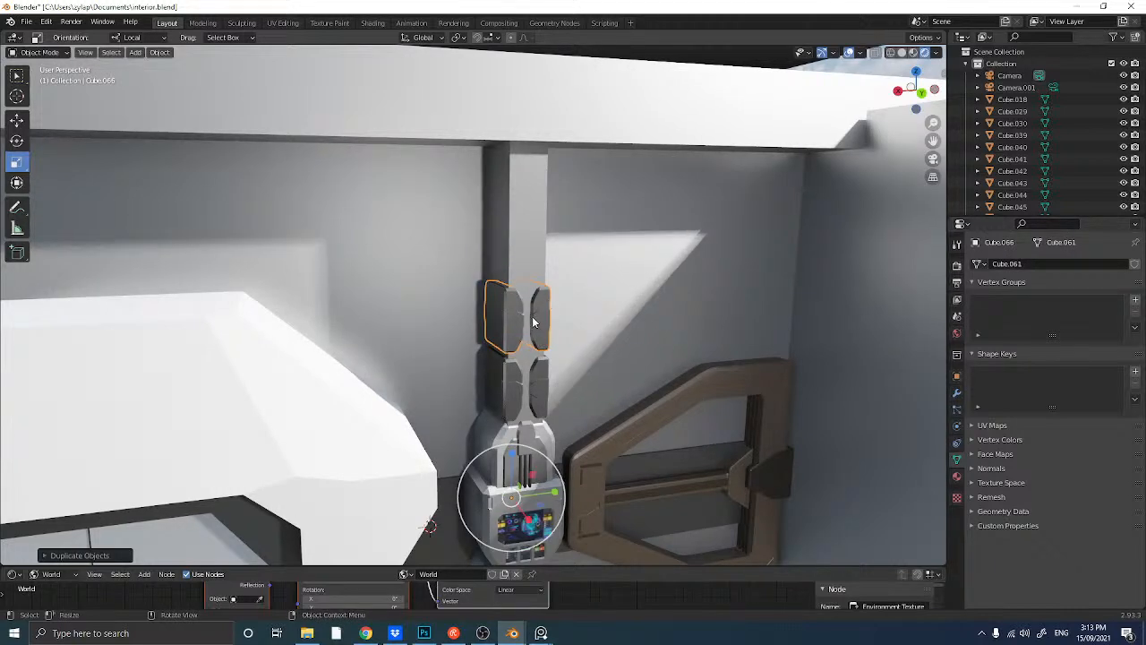
- Try to reset the duplicated pad pair's origin, and undo it
right_click(507, 331)
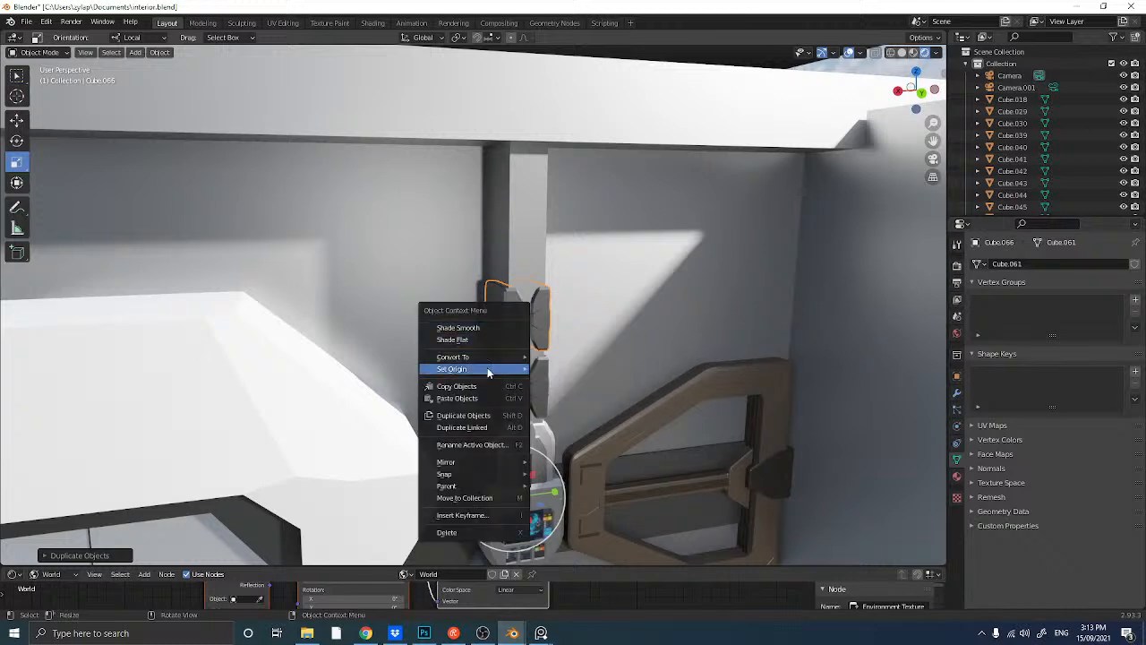
mouse_move(487, 367)
left_click(574, 419)
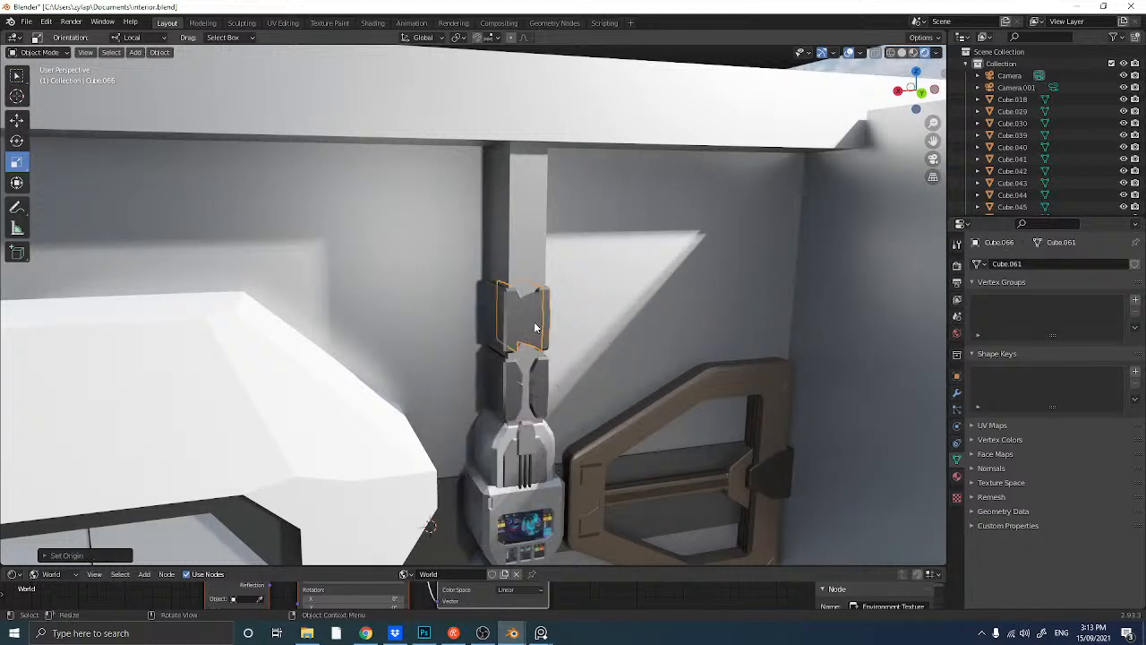
middle_click_drag(535, 325, 500, 332)
key("ctrl+z")
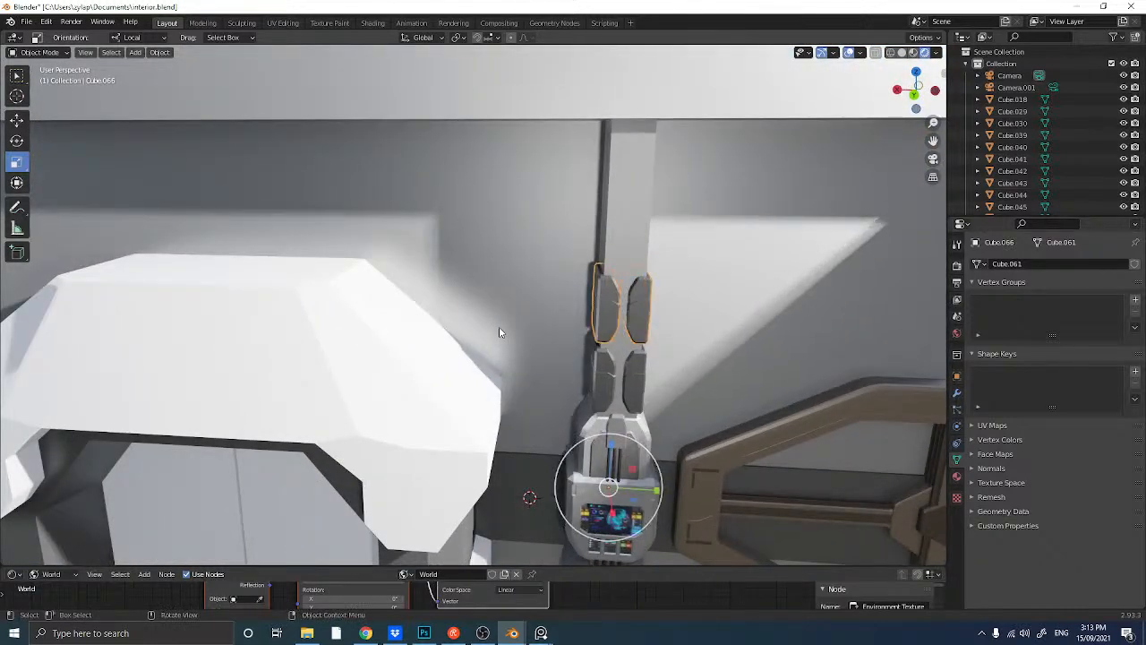
- Move one copy of the upper pad pair up along Z on the console column
left_click(17, 120)
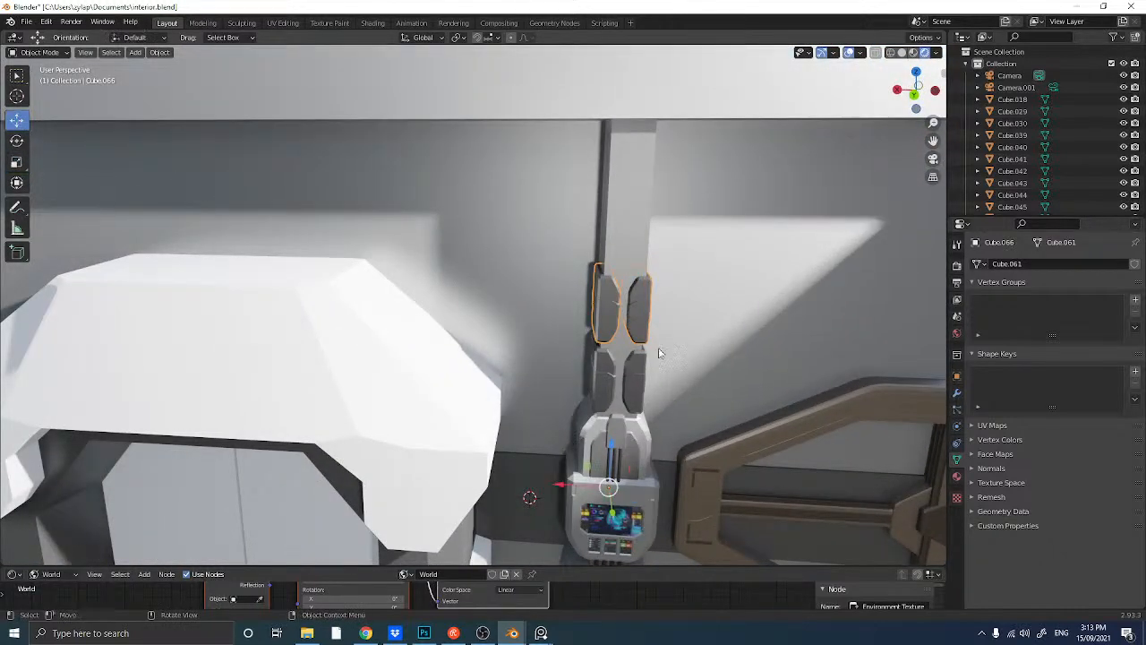
left_click(642, 321, "shift")
left_click_drag(616, 457, 627, 419)
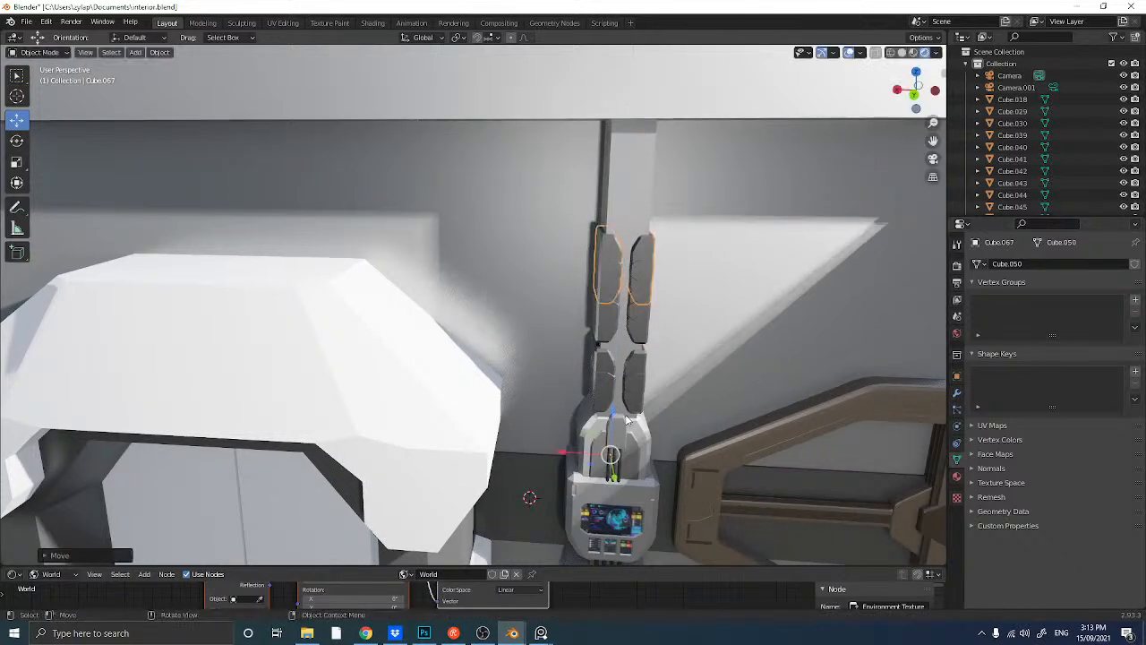
- Set the raised pad pair's origin to its center of mass (surface), undoing a first attempt with another origin option
right_click(644, 256)
mouse_move(635, 253)
left_click(714, 309)
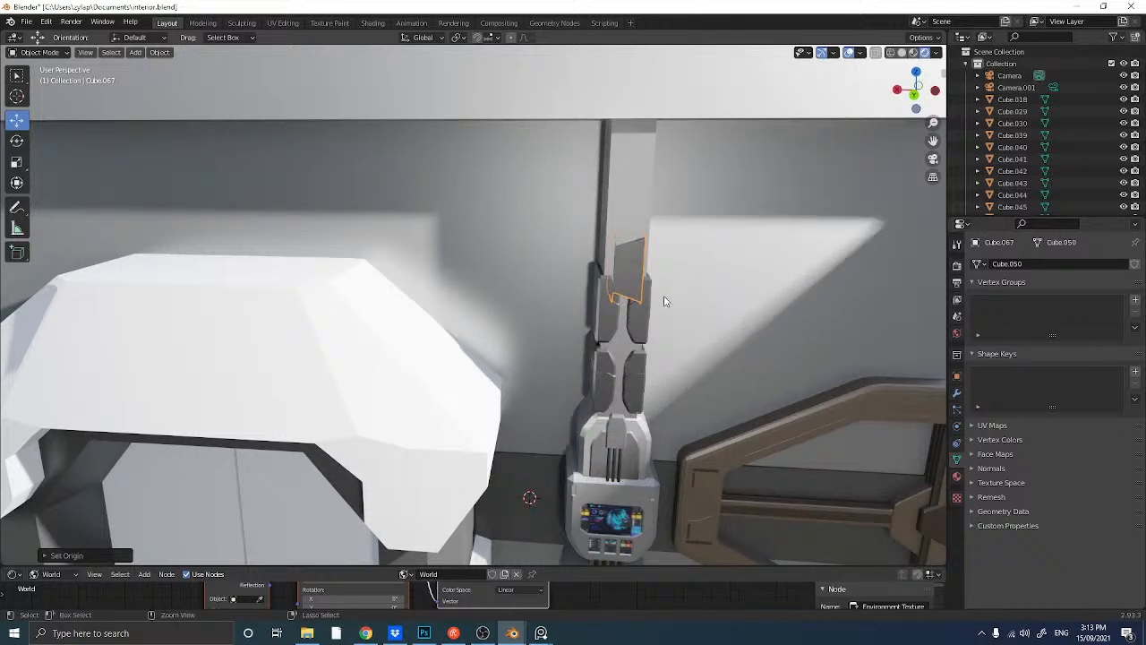
key("ctrl+z")
right_click(641, 290)
mouse_move(641, 286)
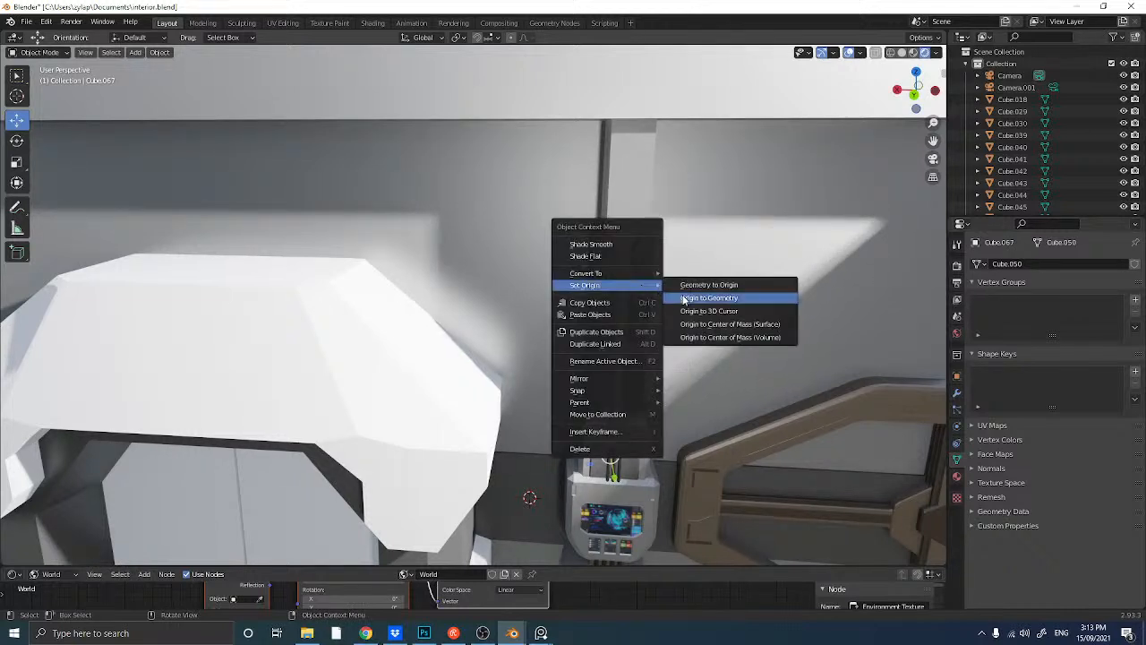
left_click(703, 324)
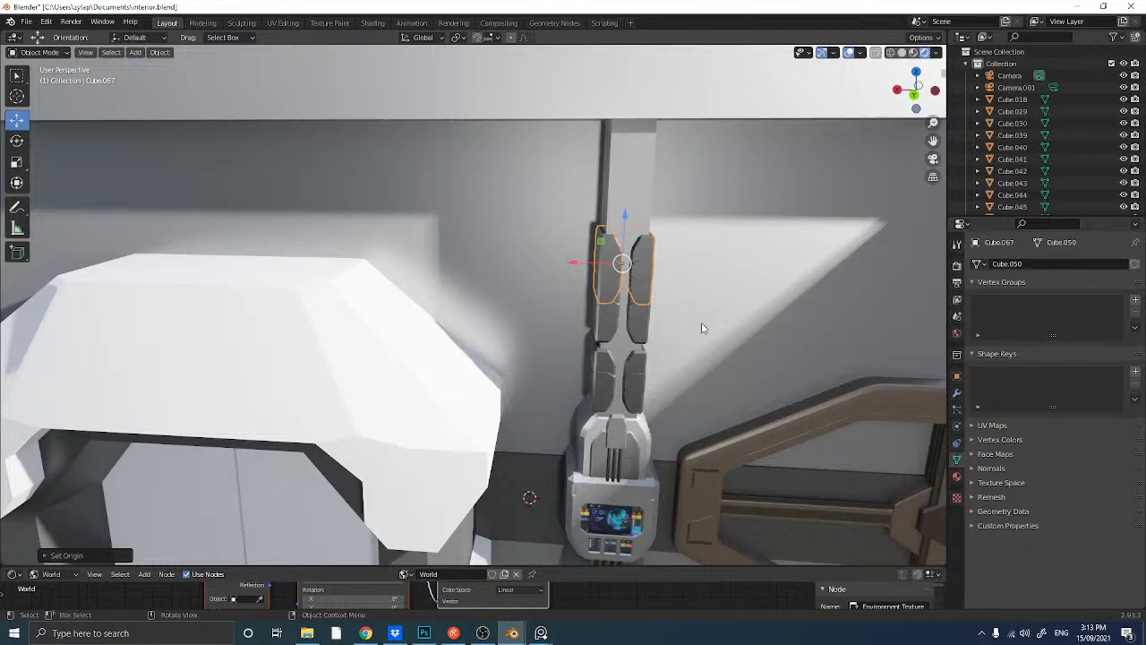
- Raise the pad pair further along Z and fine-tune its gap above the pair below in back orthographic view
left_click_drag(625, 224, 627, 191)
middle_click_drag(628, 271, 603, 252)
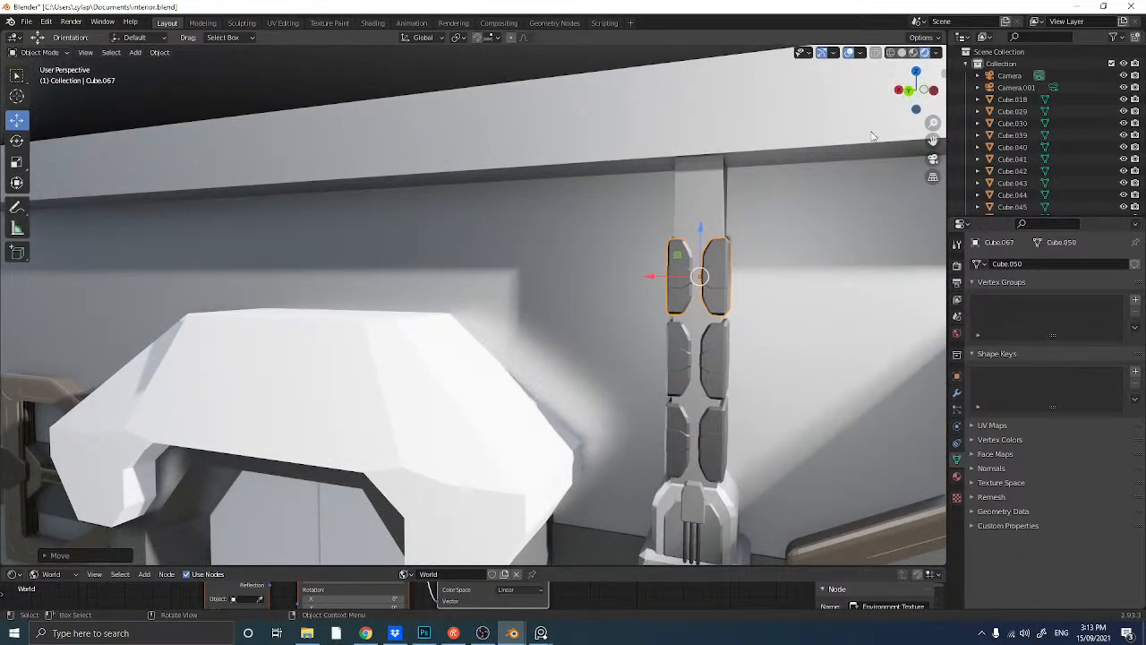
left_click(907, 93)
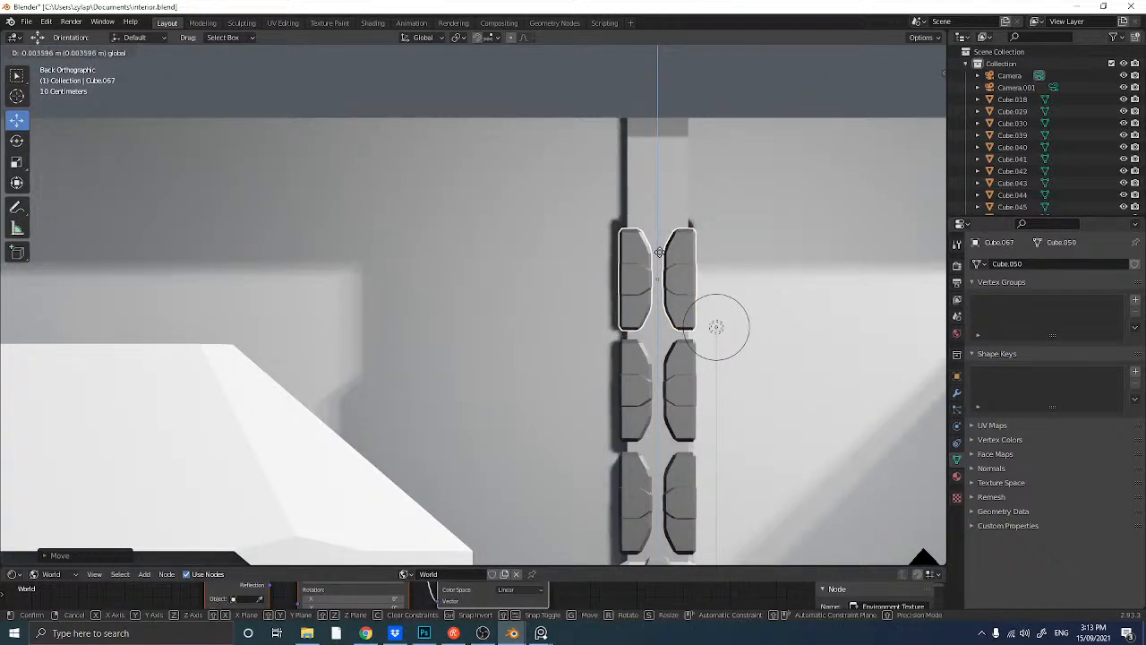
- Duplicate the raised pad pair and move the copy about 0.34 m up along Z to the ceiling beam
key("shift+d")
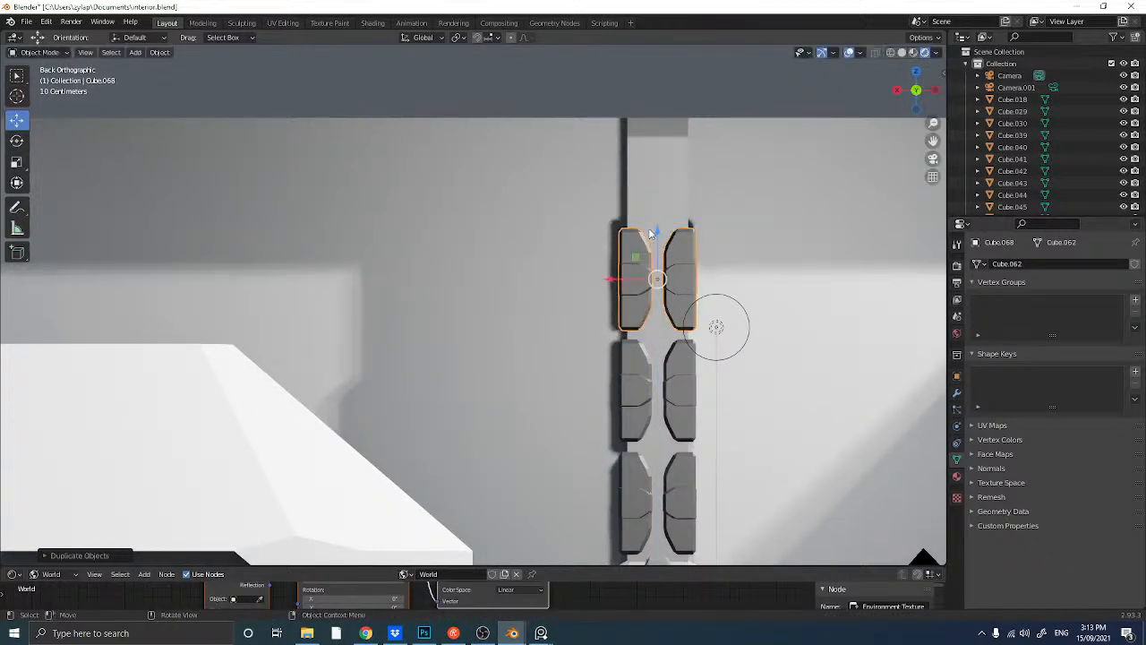
key("z")
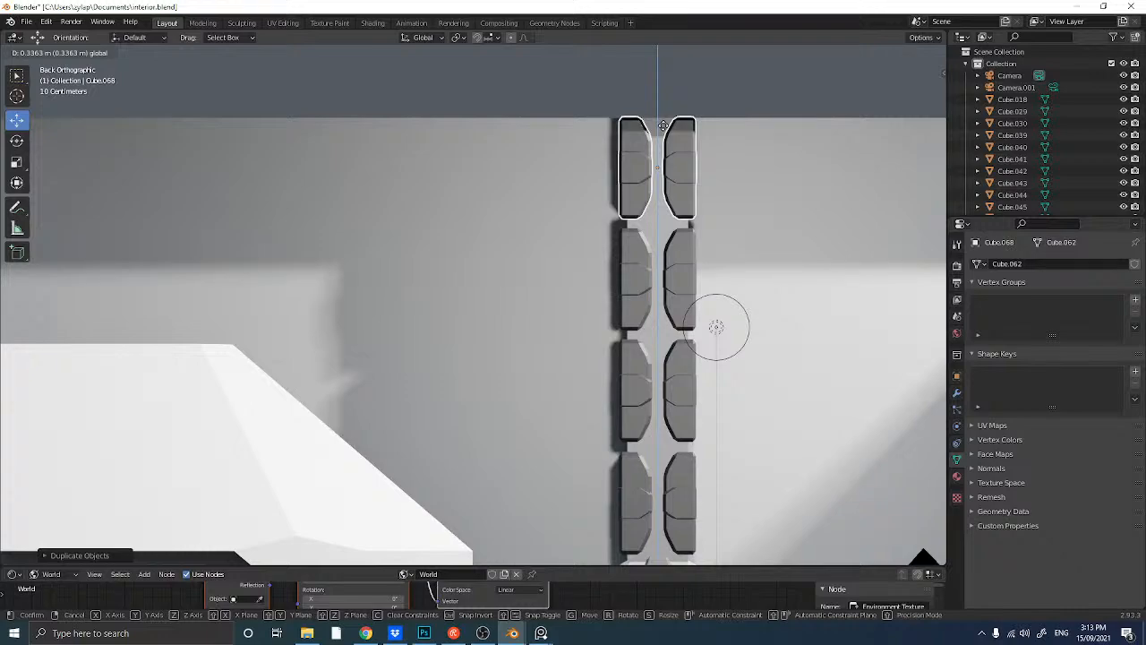
left_click(662, 126)
middle_click_drag(568, 243, 519, 358)
scroll(486, 281, "down", 3)
scroll(487, 285, "up", 10)
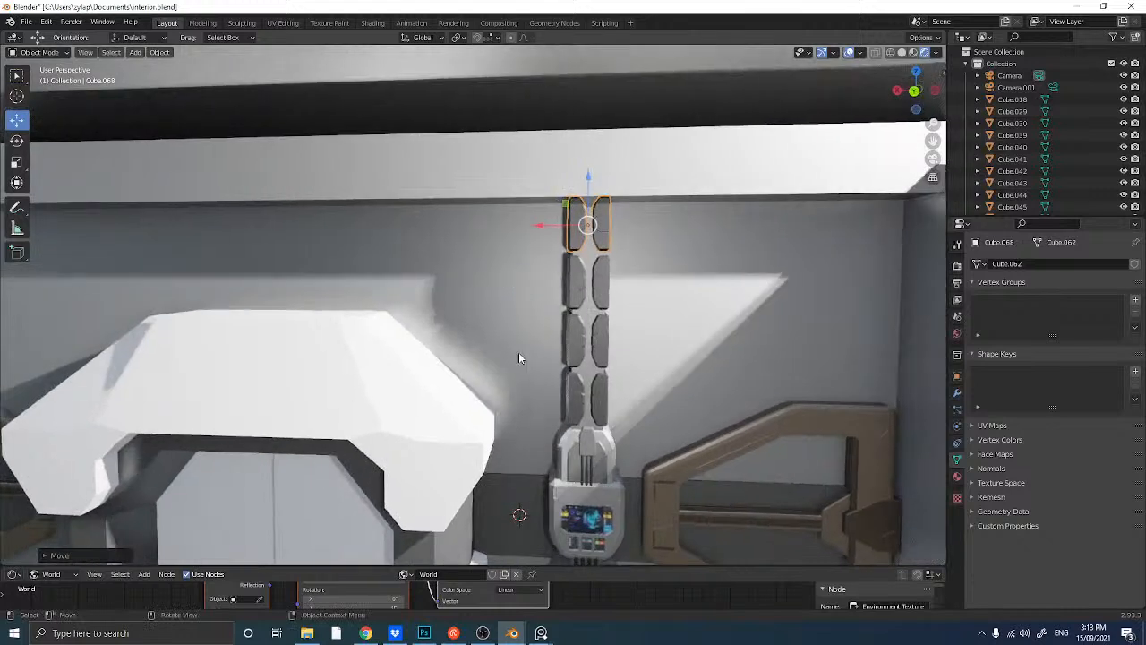
- Delete all the side pads along the console column, leaving only the plain shaft above the console
left_click(571, 394)
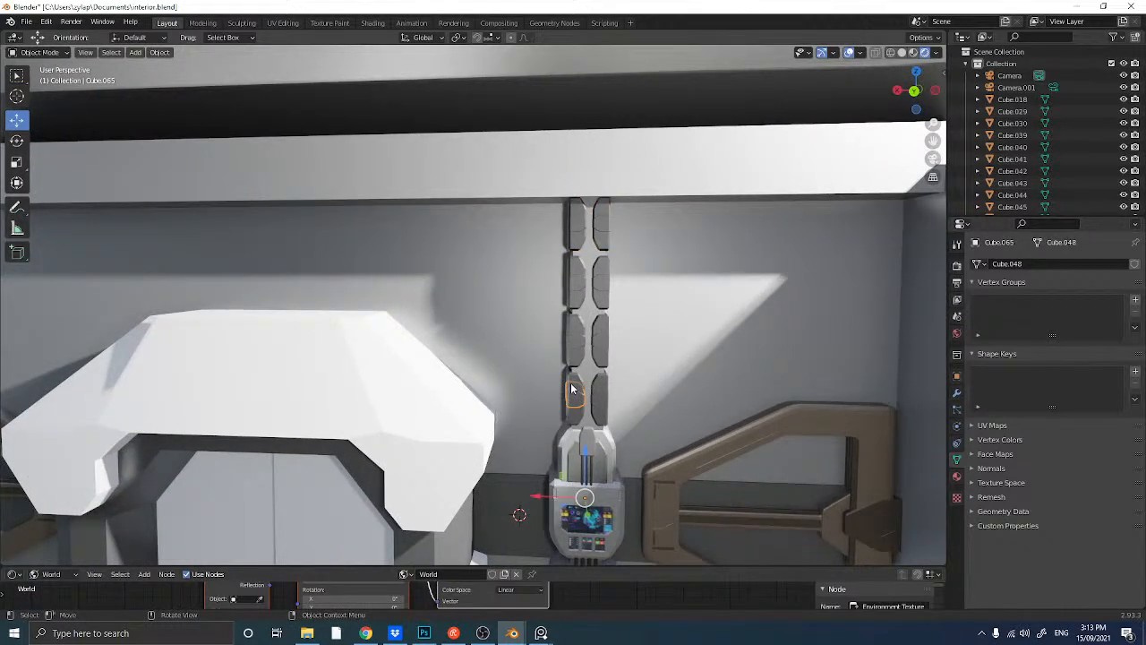
key("Delete")
left_click(599, 394)
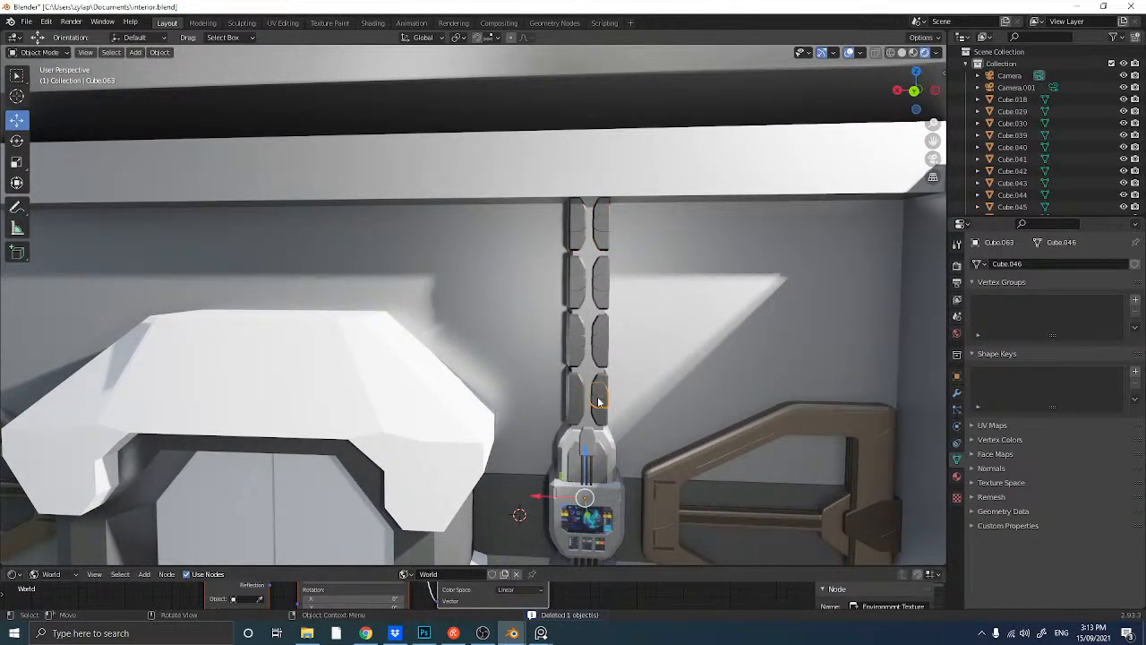
key("Delete")
left_click(570, 394)
key("Delete")
left_click(574, 358)
key("Delete")
left_click(575, 293)
key("Delete")
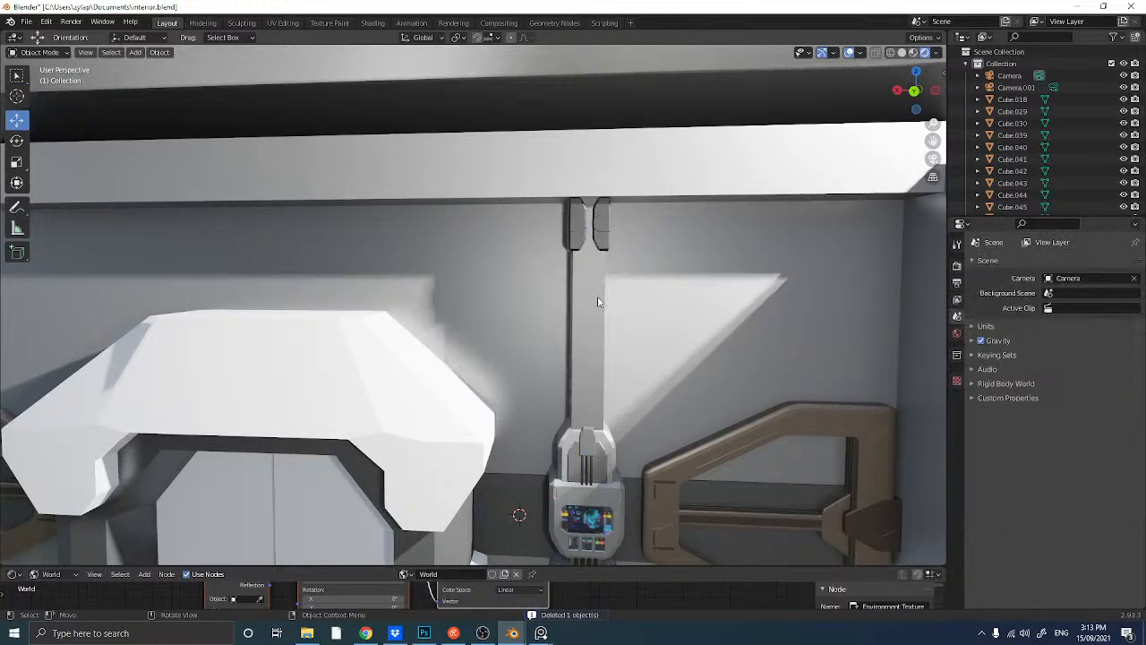
left_click(605, 242)
key("Delete")
- Check the effect of point light Light.001 by hiding and showing it, and set its power to 100 W
middle_click_drag(607, 285, 529, 359)
scroll(575, 345, "down", 4)
scroll(547, 358, "down", 8)
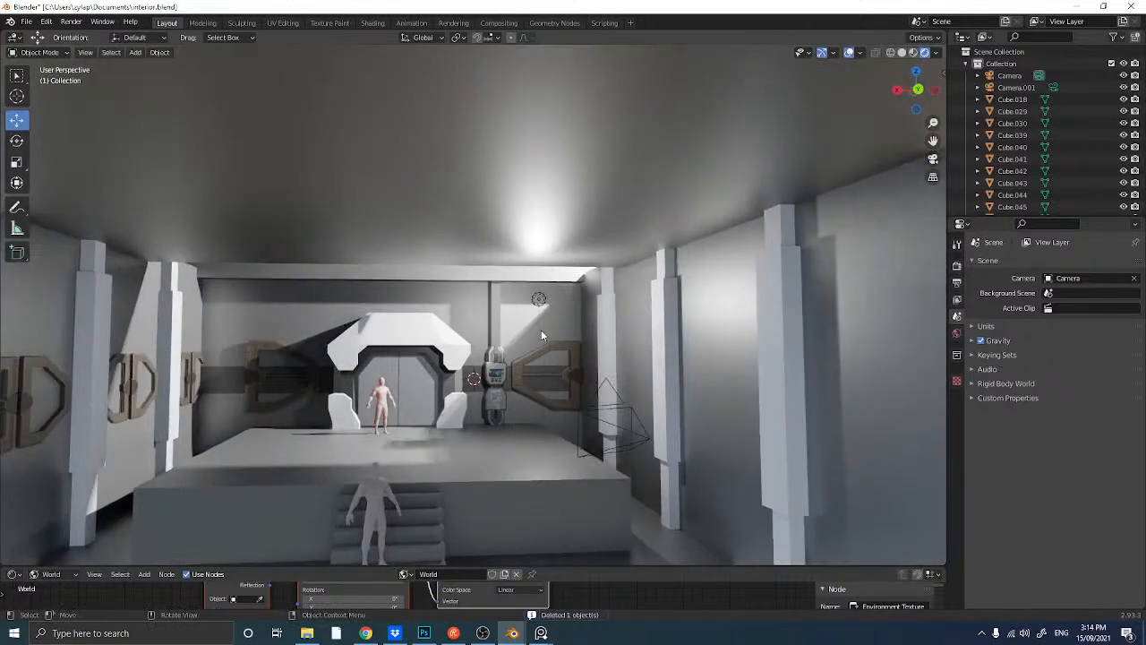
left_click(538, 298)
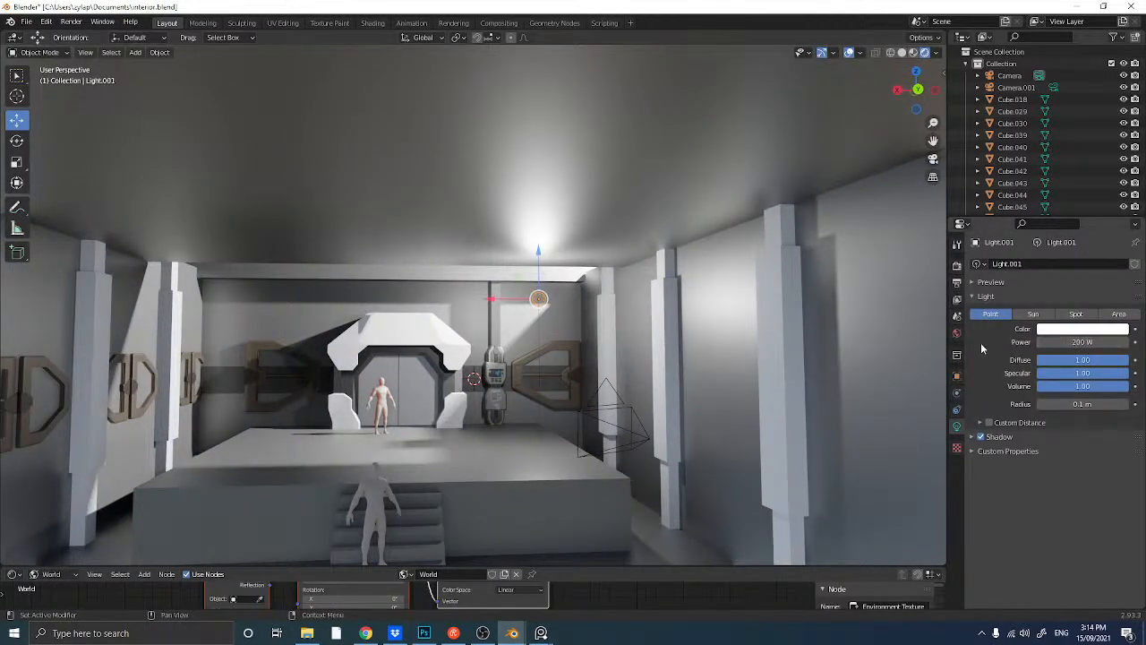
scroll(1045, 159, "down", 6)
scroll(1046, 159, "down", 5)
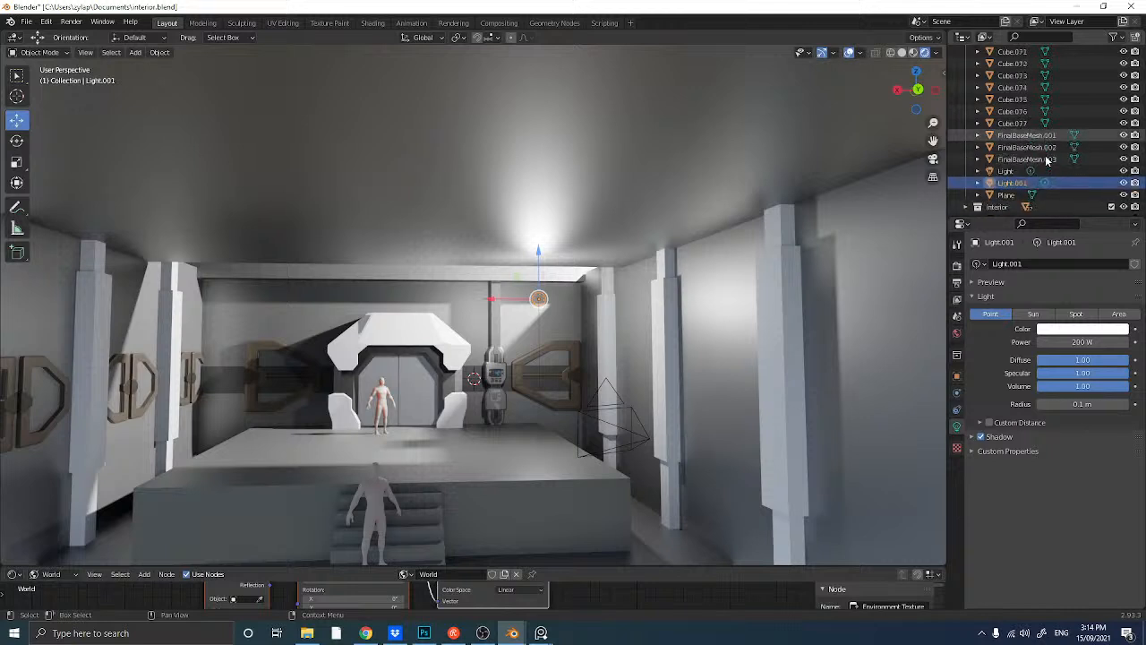
left_click(1124, 180)
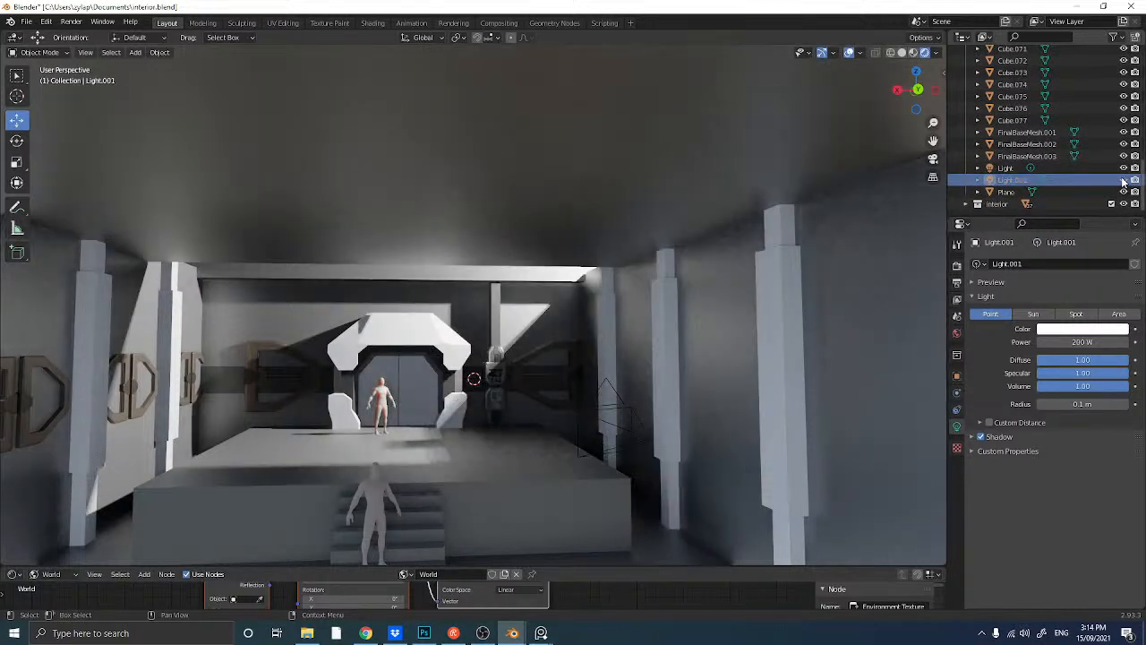
left_click(1124, 180)
left_click(1079, 342)
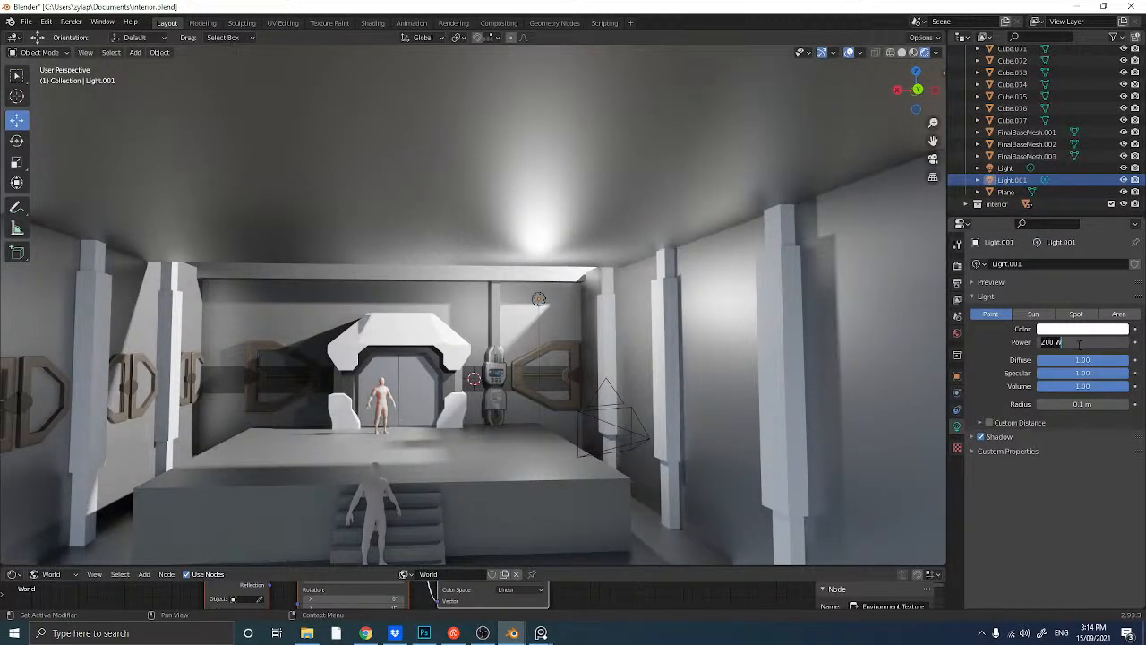
type("100")
key("Return")
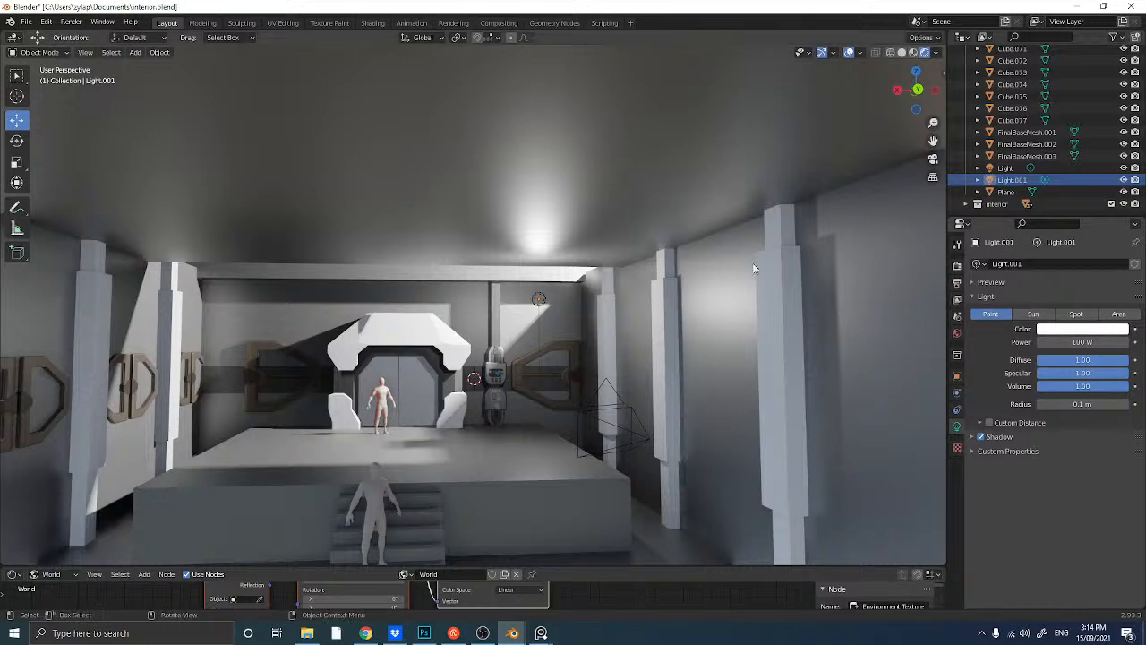
- Add a point light at the wall console's screen, positioned with the 3D cursor
scroll(532, 340, "up", 3)
middle_click_drag(532, 340, 512, 349)
scroll(510, 360, "up", 3)
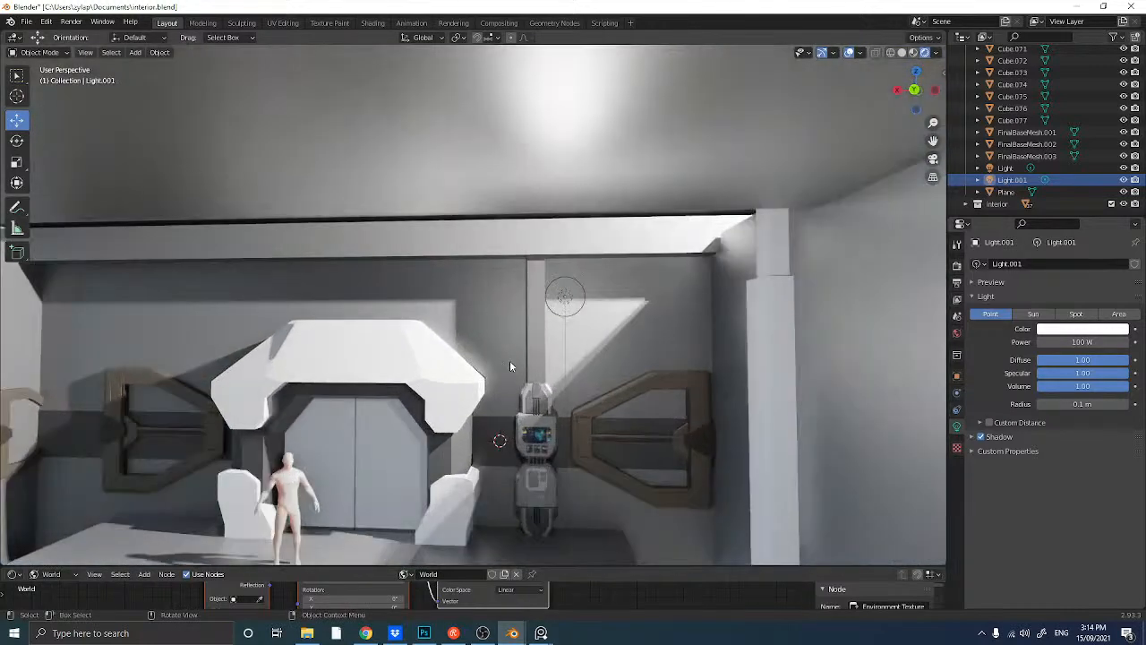
scroll(506, 369, "up", 3)
middle_click_drag(494, 417, 554, 514, "shift")
scroll(519, 429, "up", 1)
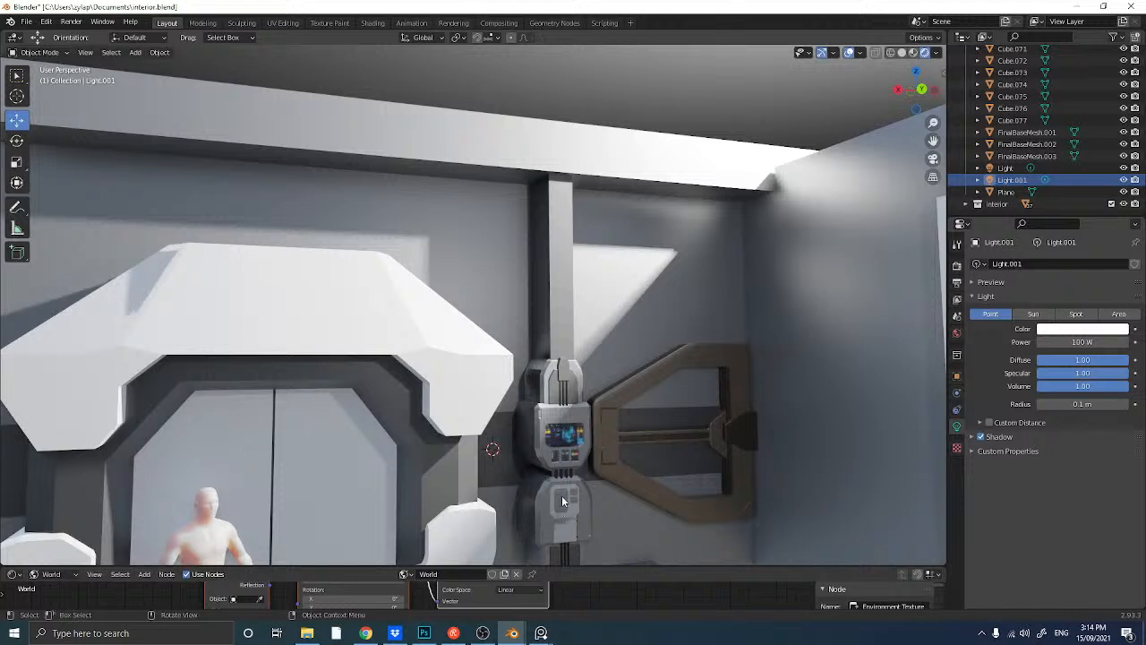
key("shift+a")
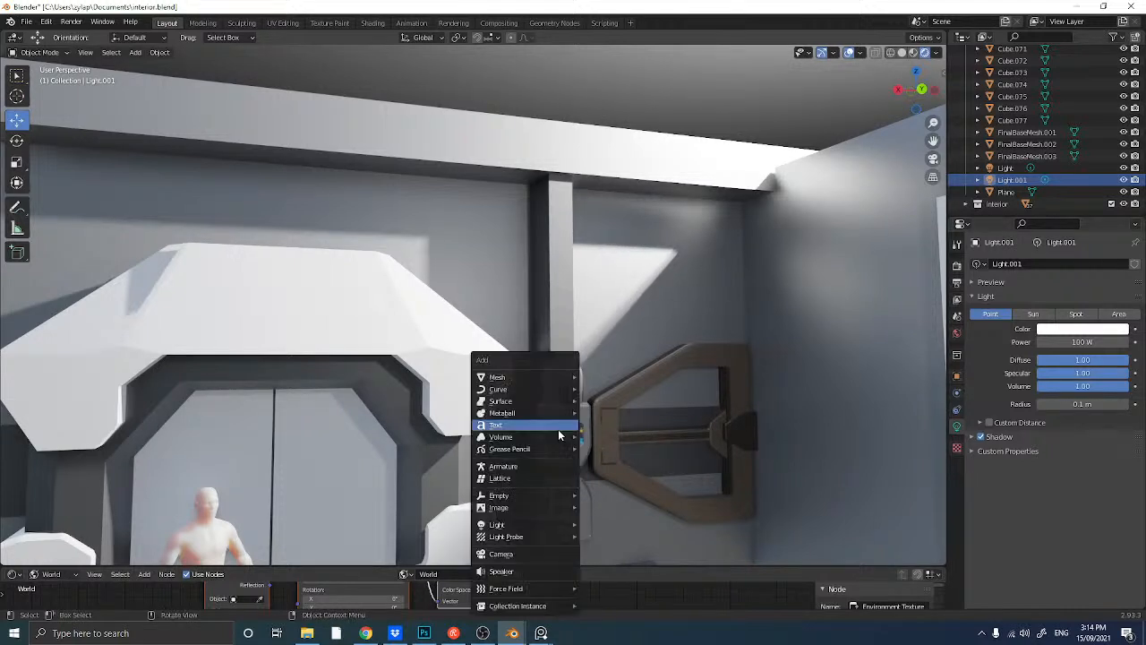
mouse_move(514, 528)
left_click(601, 524)
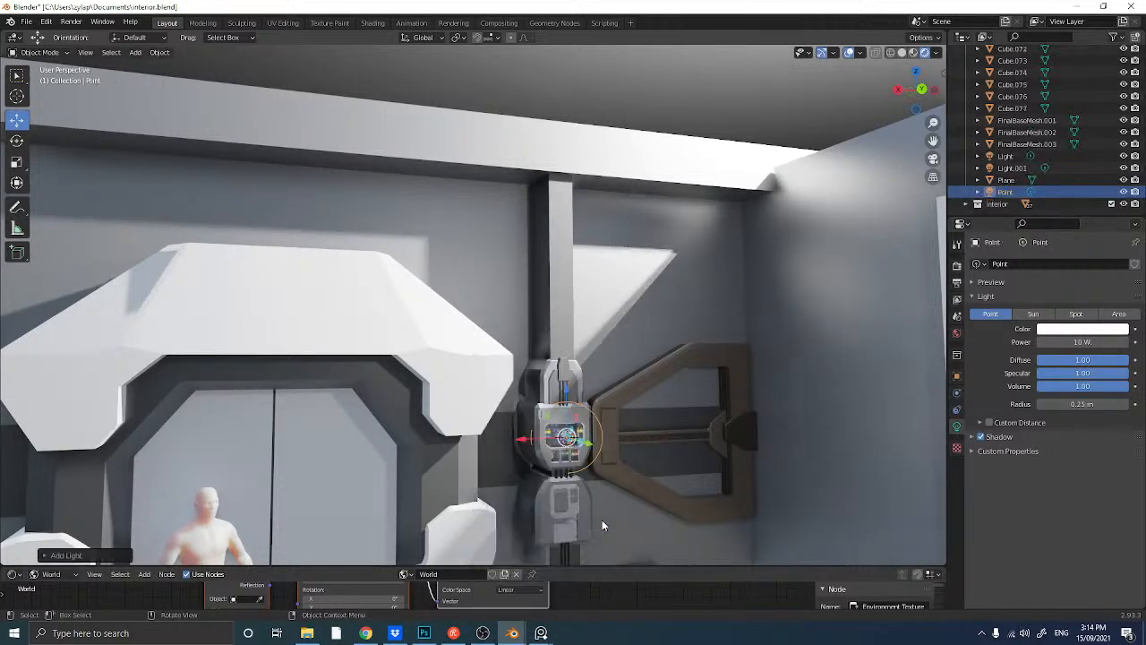
- Set the new point light's color to cyan and its power to 20 W
left_click(1085, 330)
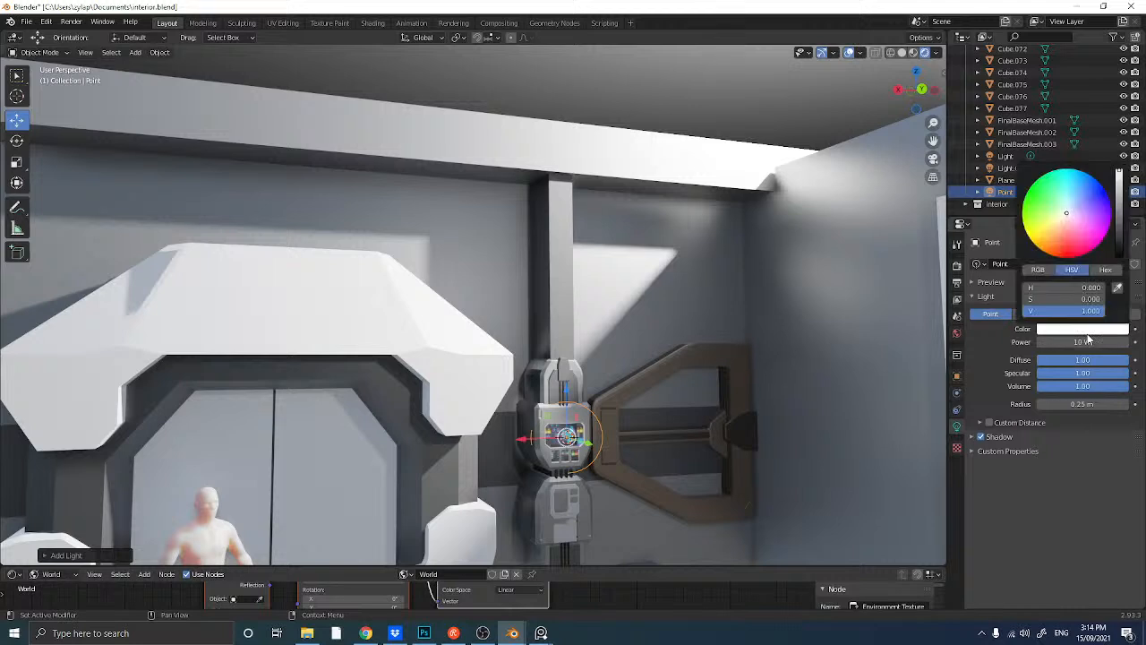
left_click_drag(1069, 213, 1068, 172)
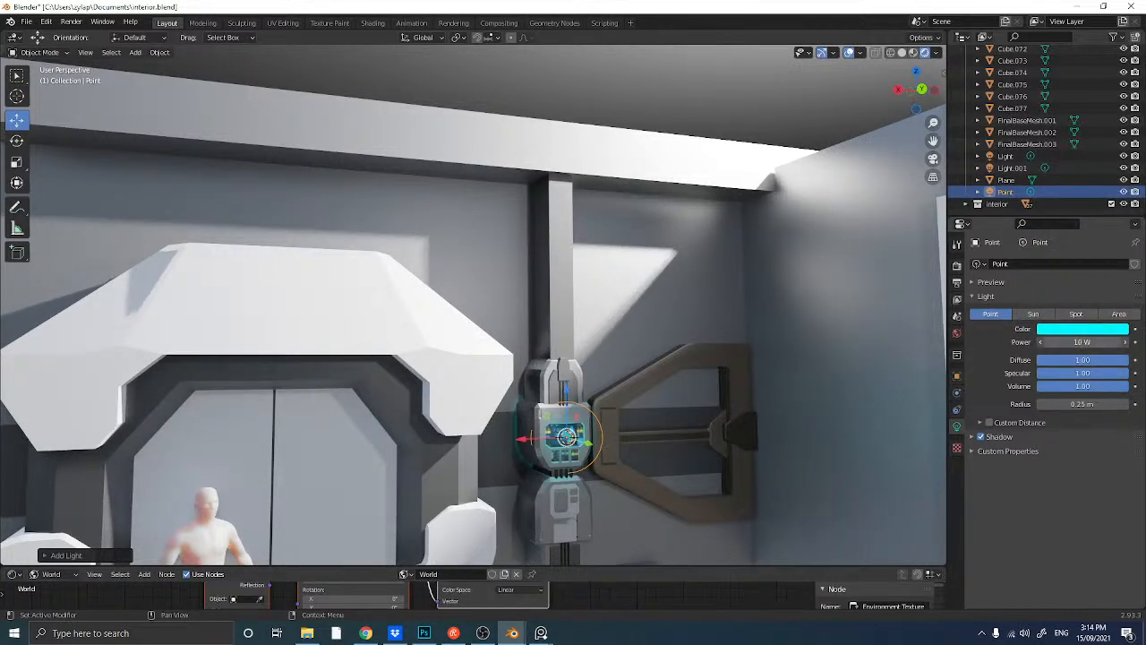
left_click(1082, 343)
type("20")
key("Return")
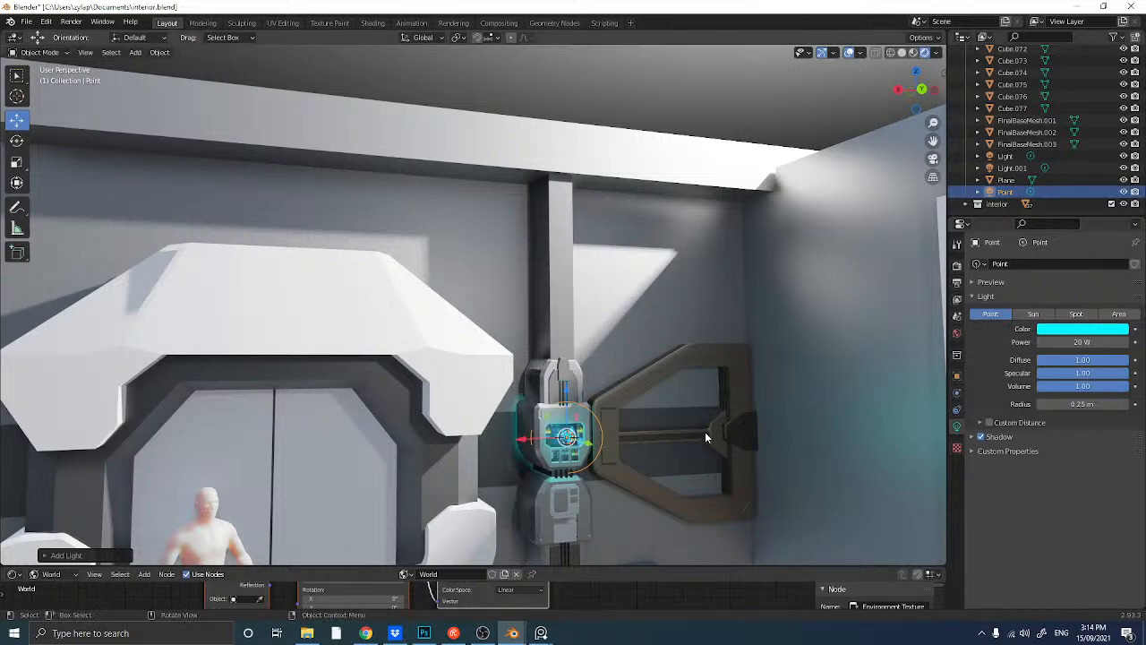
- Nudge the cyan point light slightly in front of the console's screen
middle_click_drag(704, 432, 493, 438)
left_click_drag(511, 434, 520, 435)
middle_click_drag(541, 453, 509, 445)
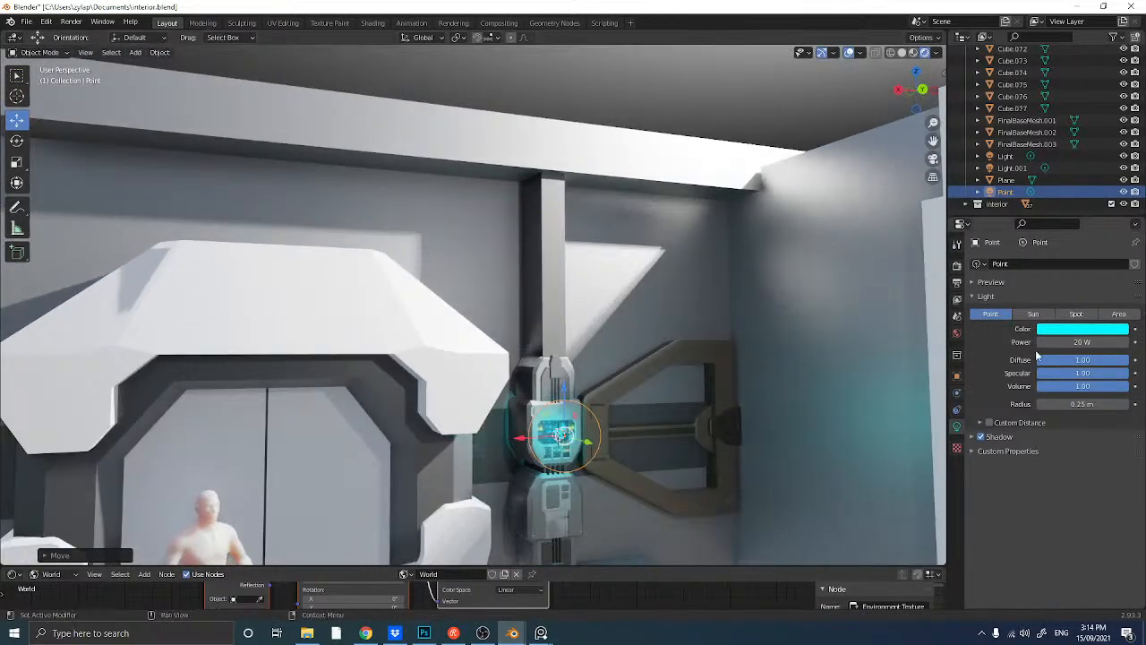
- Set the cyan point light's power to 10 W
left_click(1070, 342)
type("10")
key("Return")
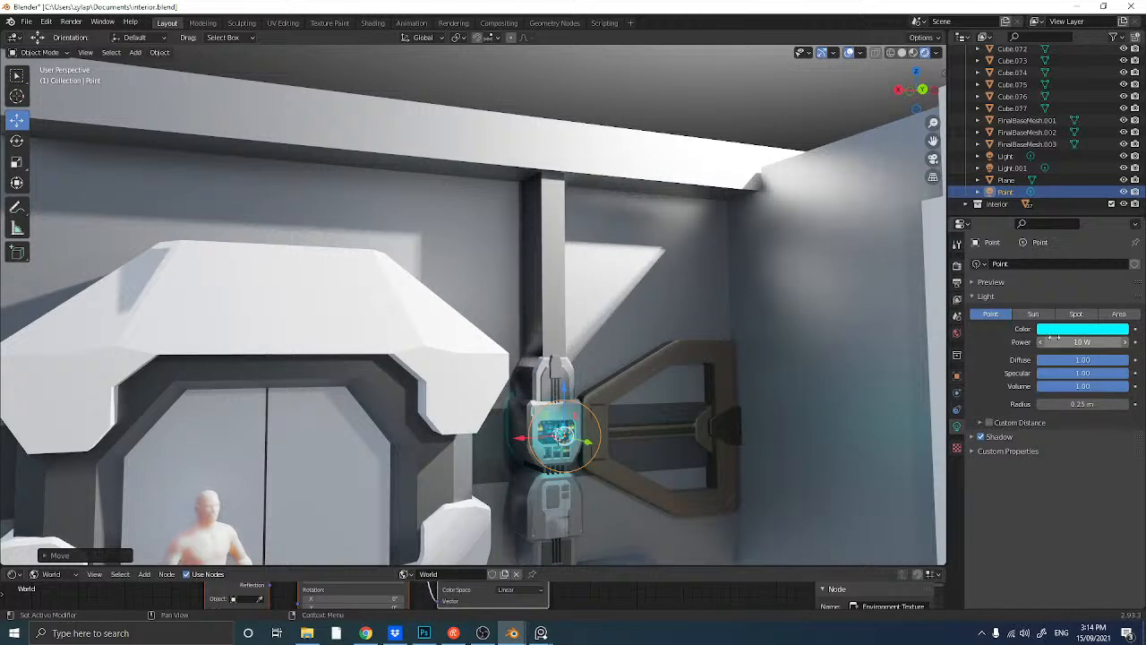
left_click(650, 290)
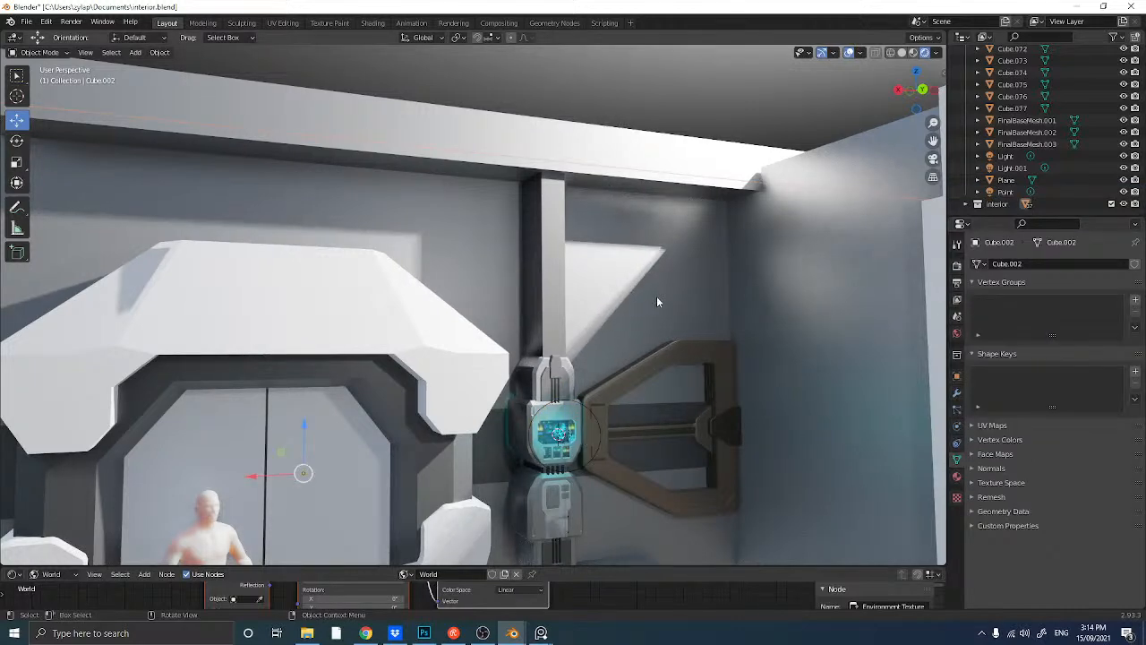
middle_click_drag(657, 296, 571, 296)
scroll(613, 300, "down", 4)
scroll(589, 309, "up", 6)
left_click(649, 310)
key("shift+d")
right_click(657, 311)
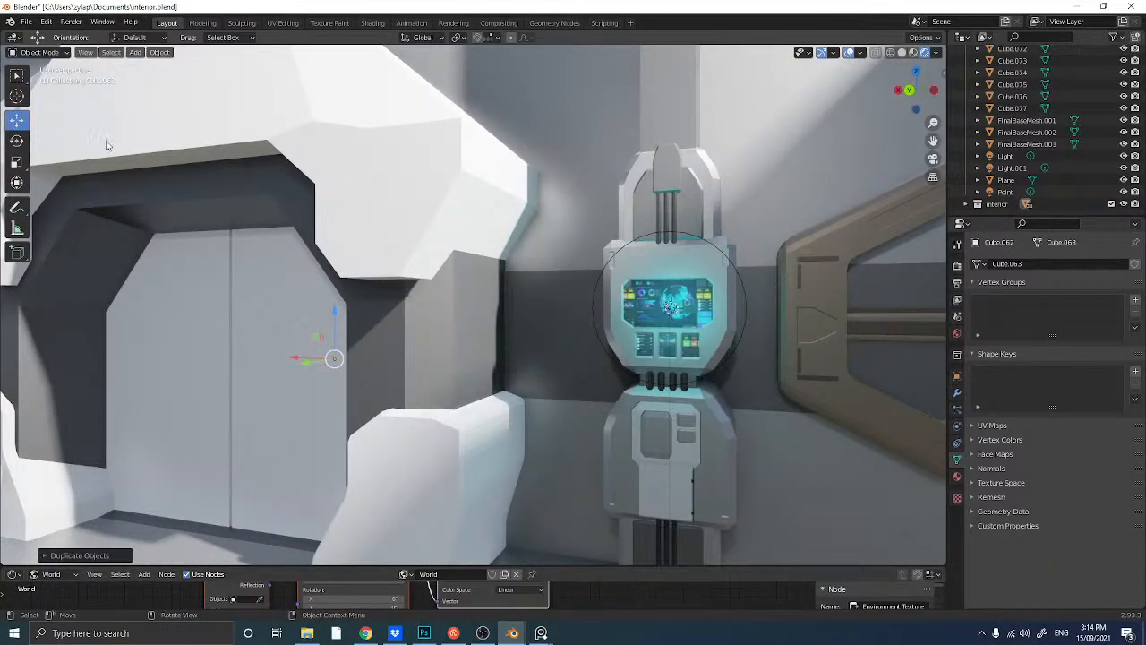
key("ctrl+z")
key("ctrl+z")
- Duplicate the cyan point light and place the copy over the rightmost small display below the console's main screen
left_click(668, 314)
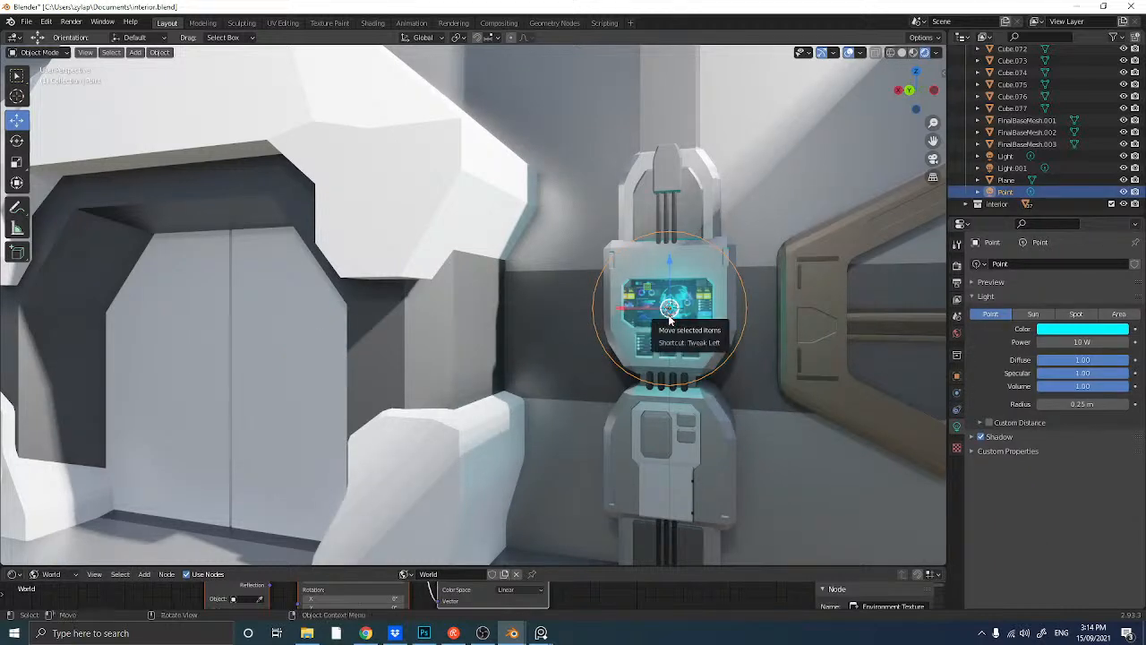
key("shift+d")
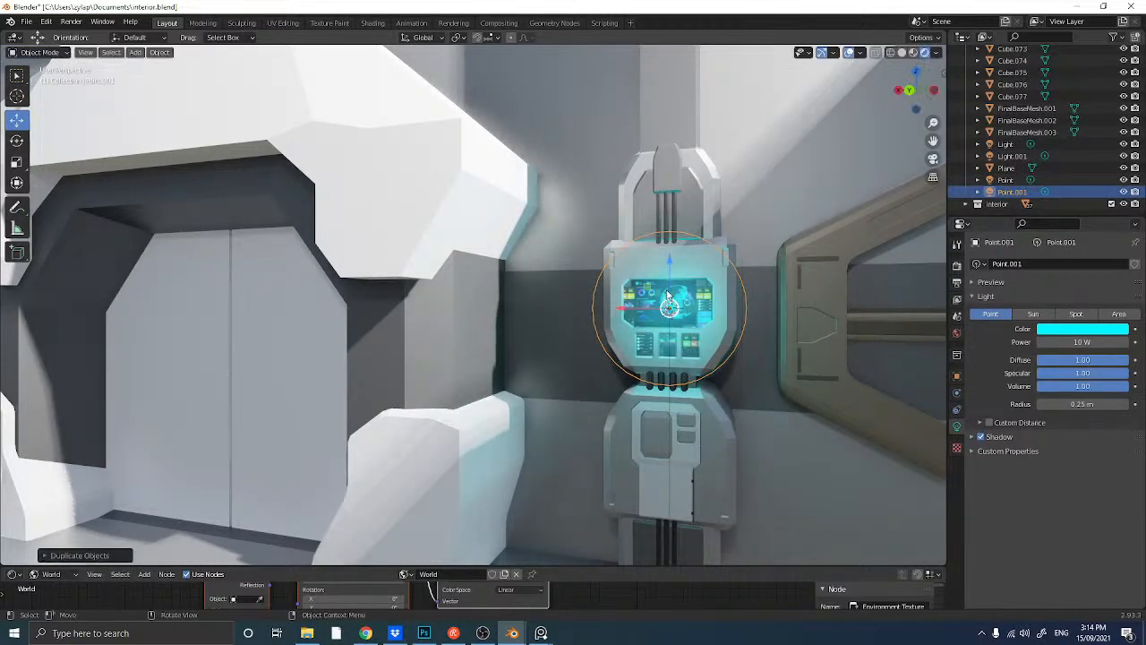
left_click(641, 347)
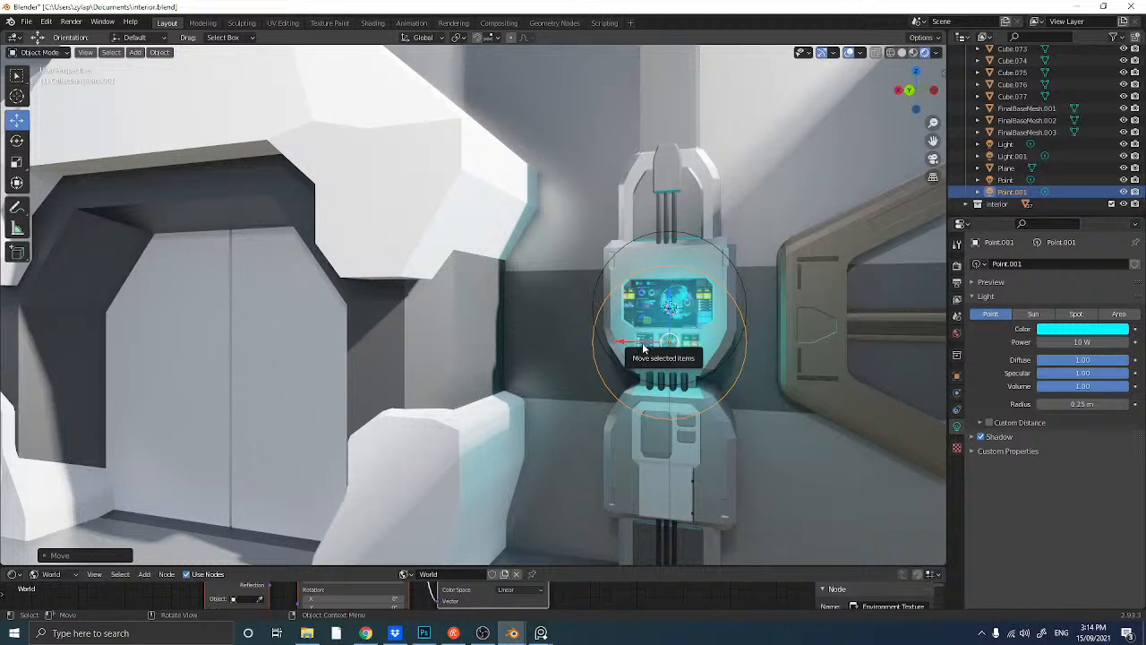
key("g")
key("x")
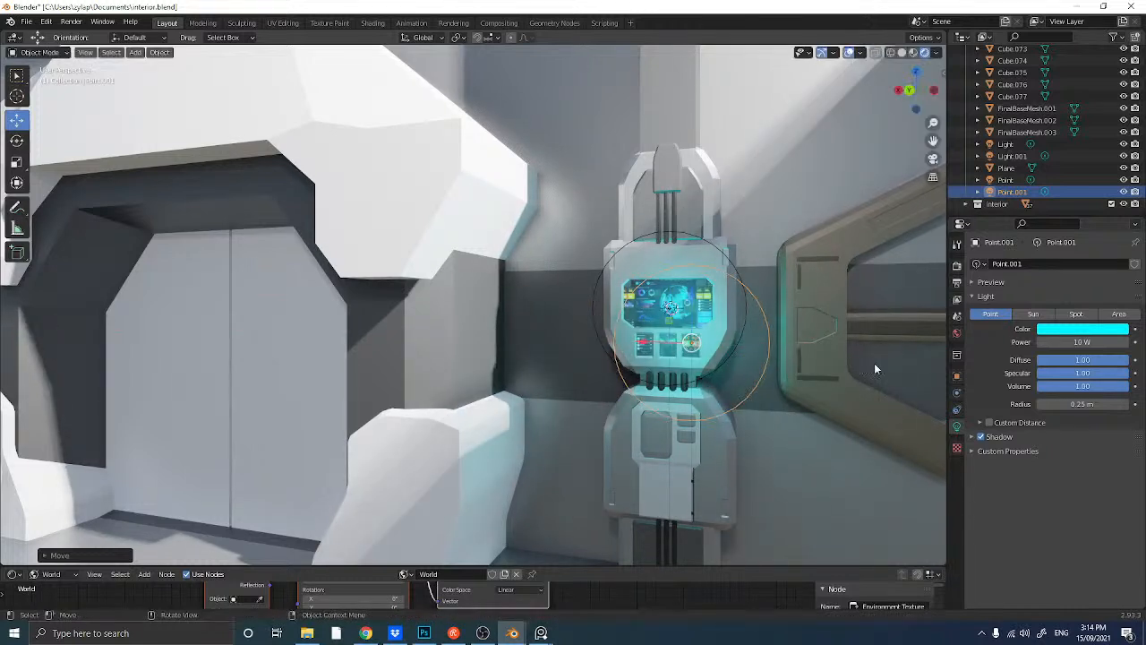
- Set the duplicated light's color to green and its power to 5 W
left_click(1075, 328)
left_click_drag(1053, 205, 1028, 194)
left_click(1065, 342)
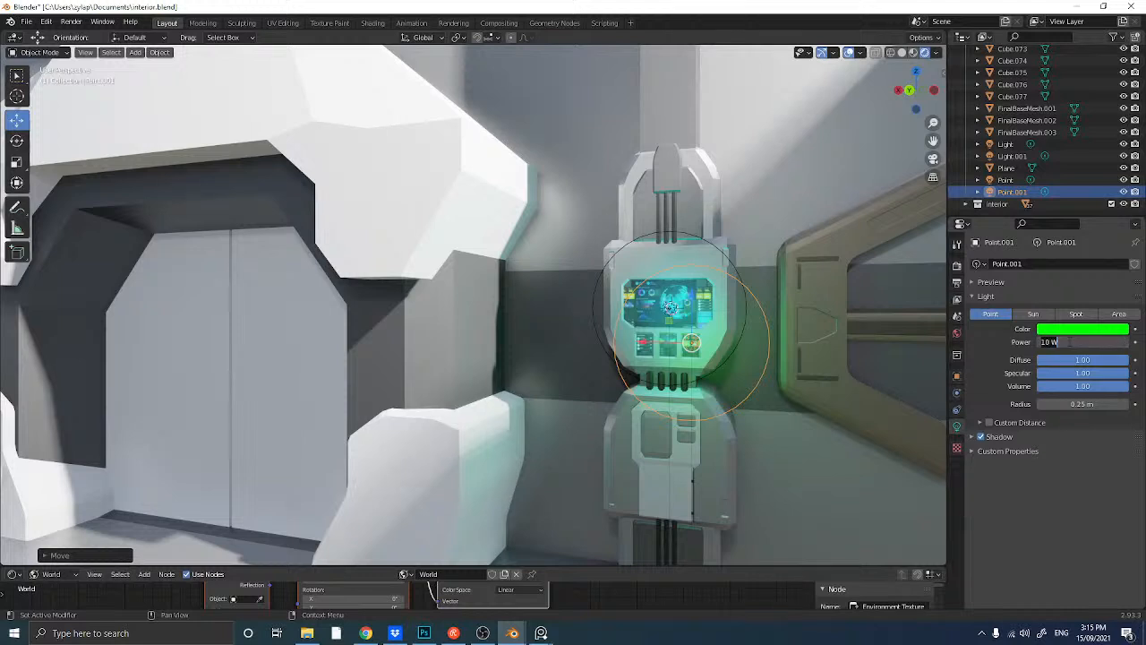
type("5")
key("Return")
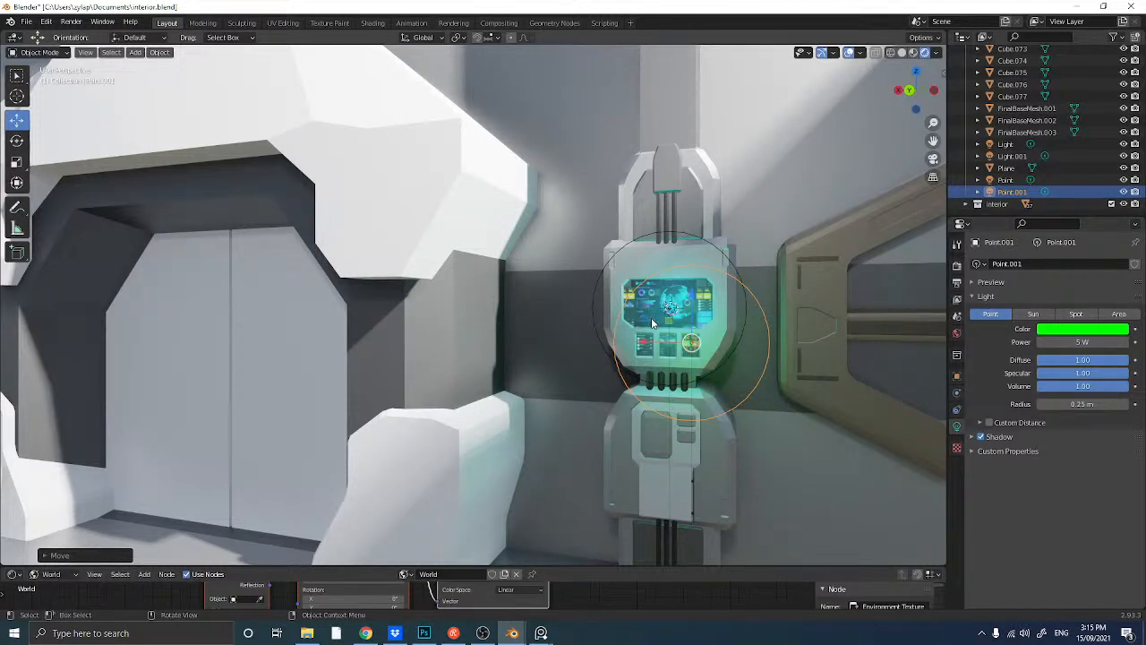
- Duplicate the green light along X to the leftmost small display on the console and color the copy orange
key("shift+d")
key("x")
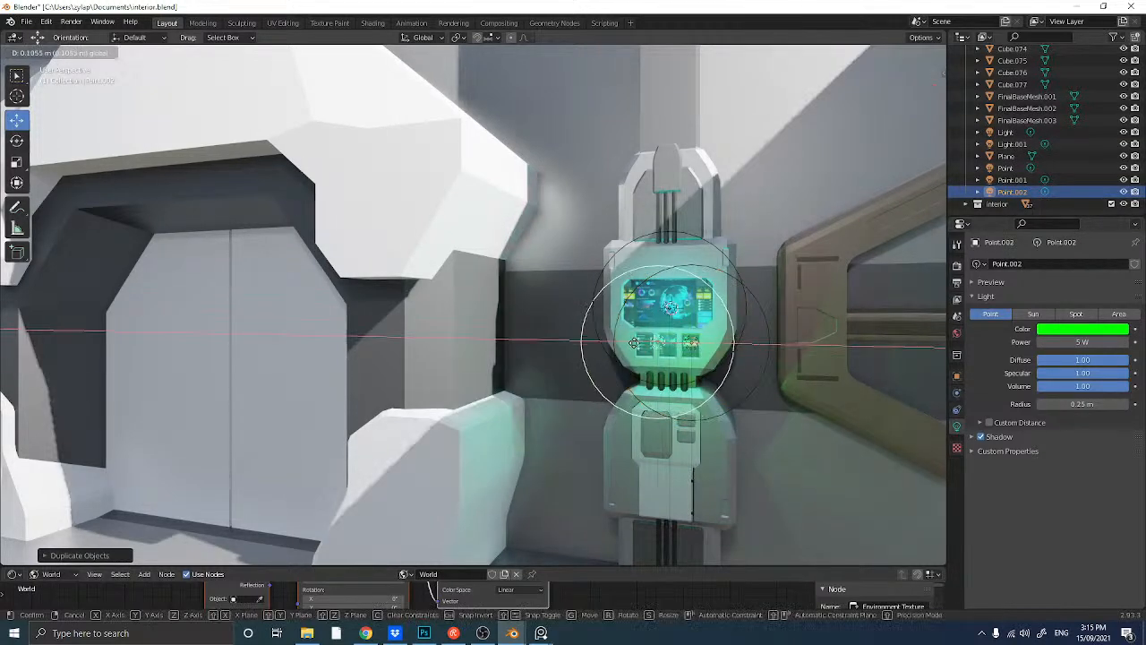
left_click(627, 344)
left_click(1078, 329)
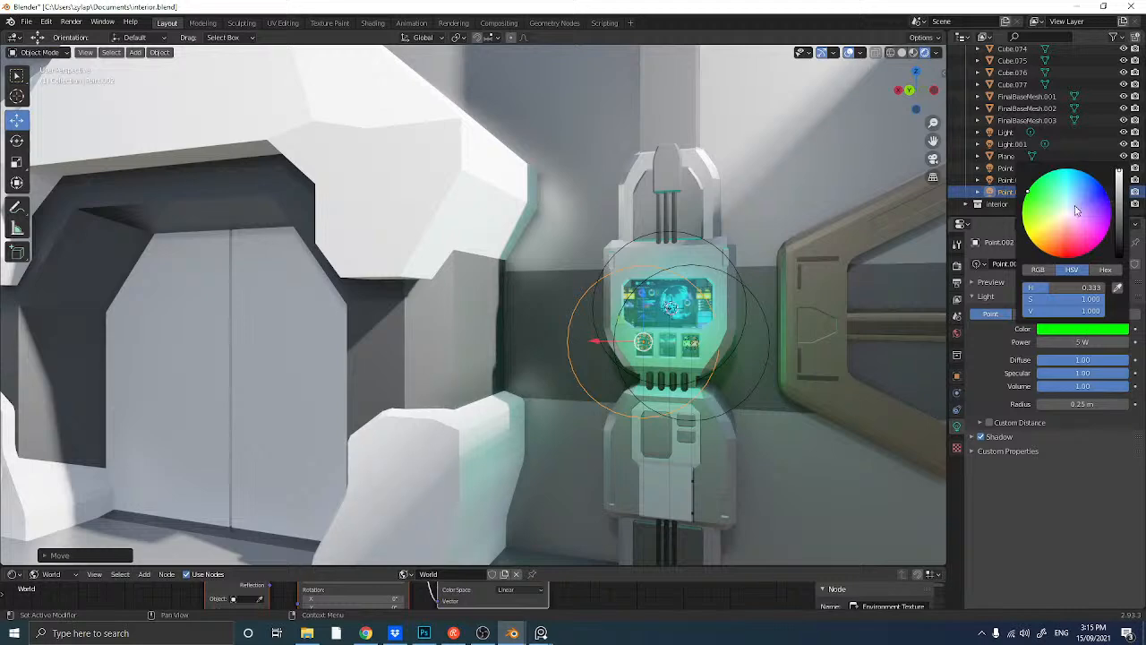
mouse_move(1078, 210)
left_mouse_down()
mouse_move(1033, 243)
mouse_move(1051, 255)
left_mouse_up()
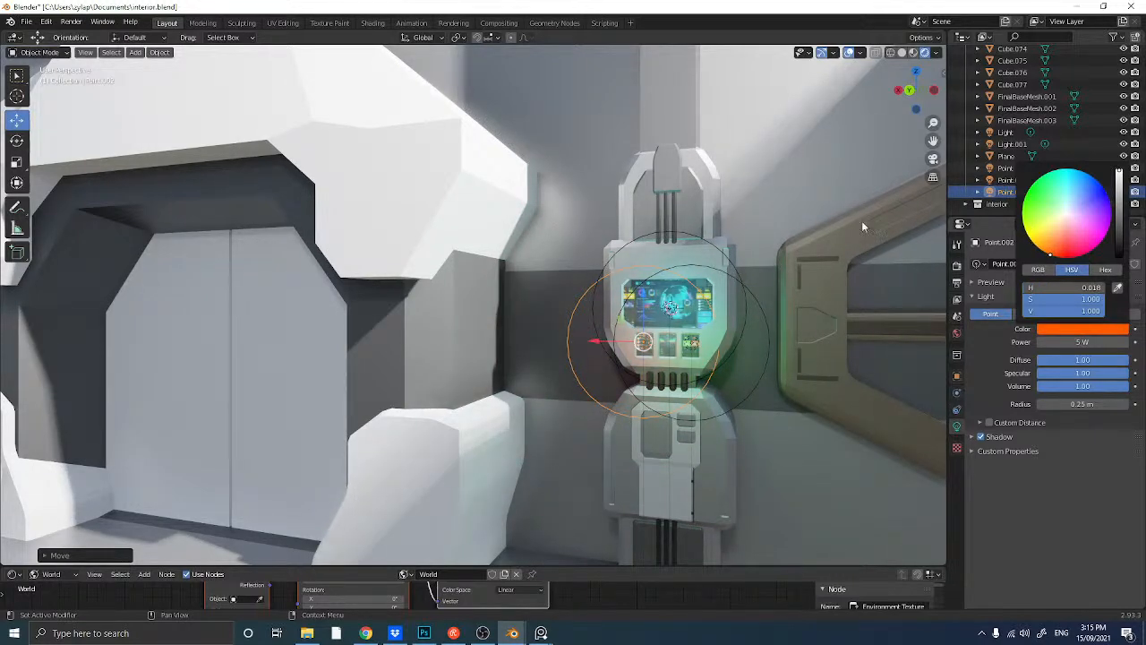
- Examine the colored console glow from several angles and distances within the room
left_click(757, 191)
middle_click_drag(778, 222, 745, 246)
scroll(745, 245, "down", 2)
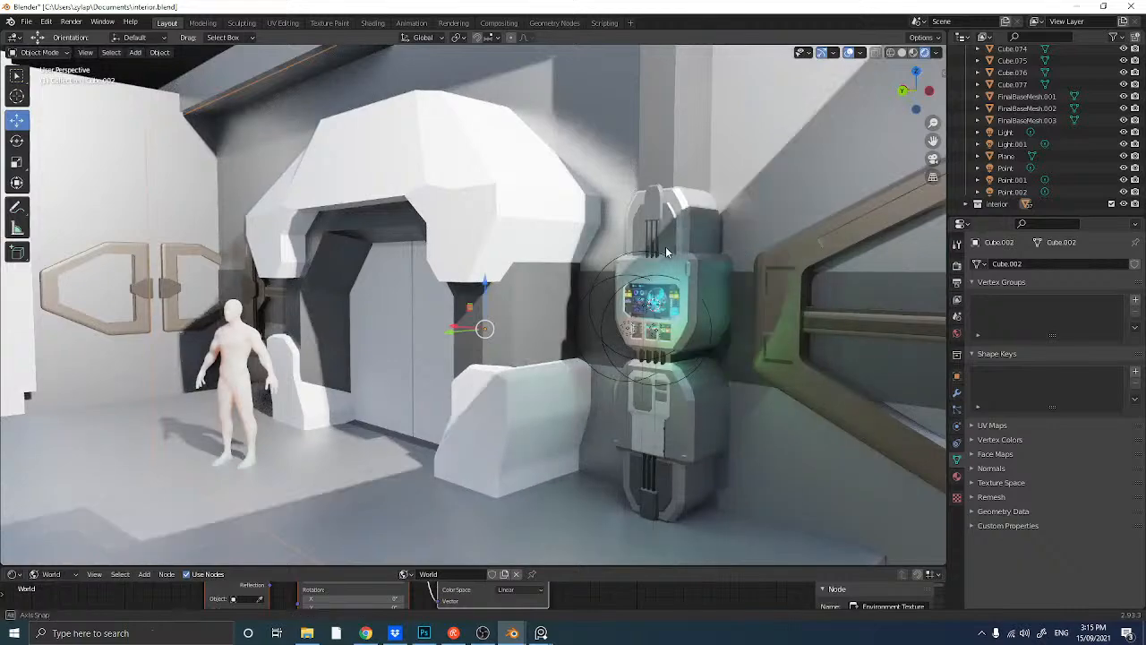
middle_click_drag(665, 252, 721, 205)
middle_click_drag(643, 251, 611, 263)
scroll(664, 250, "down", 2)
scroll(506, 245, "down", 3)
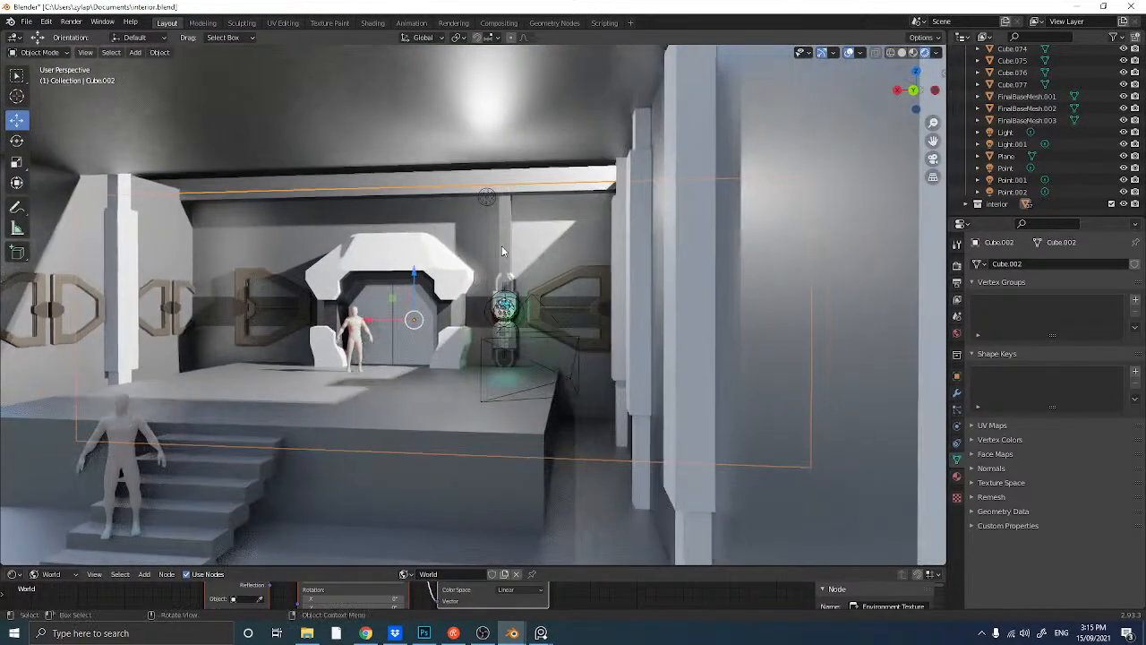
scroll(502, 245, "down", 3)
scroll(503, 252, "up", 6)
scroll(497, 248, "down", 3)
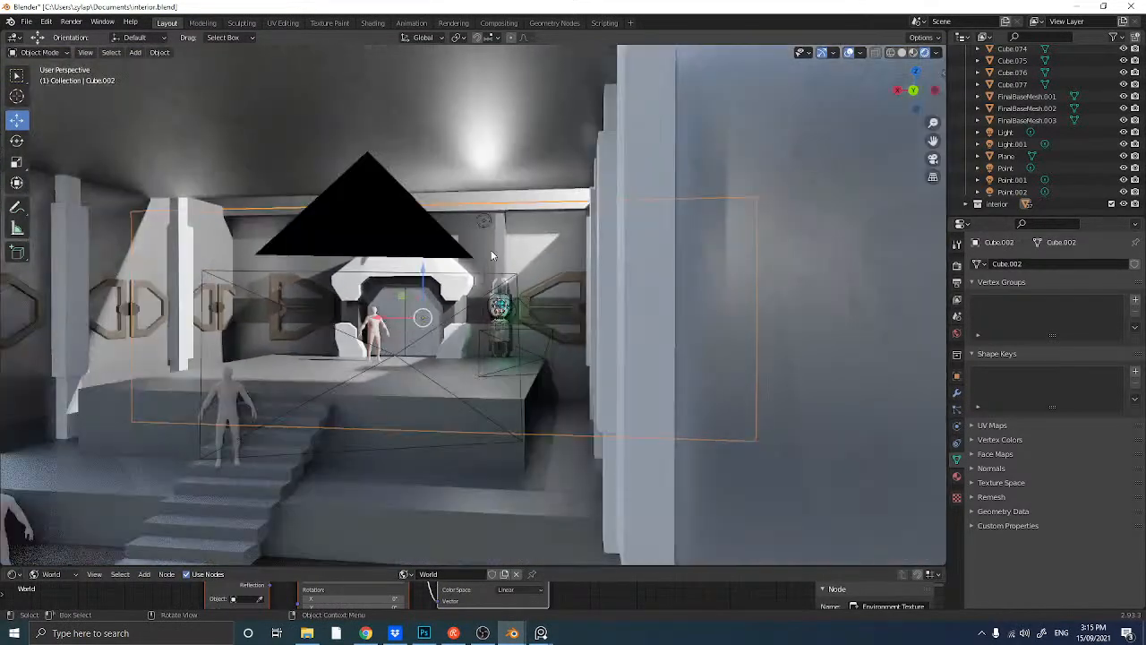
scroll(490, 250, "up", 3)
middle_click_drag(484, 254, 467, 260)
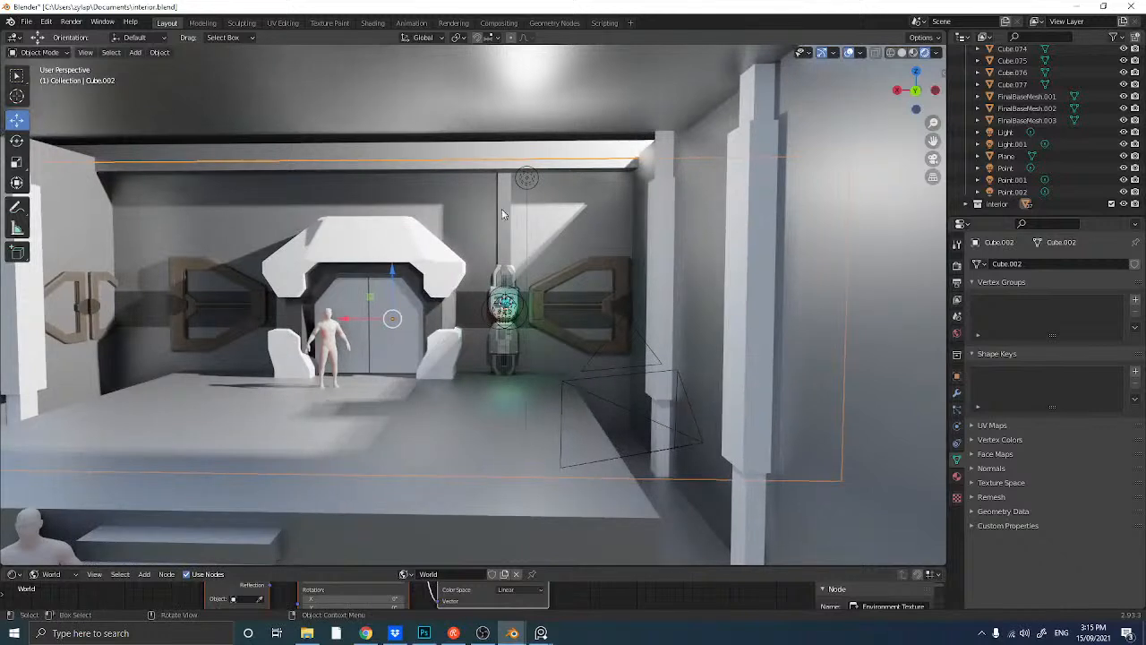
- Set the power of the main point light, Light, to 5000 W
left_click(1006, 131)
double_click(1061, 342)
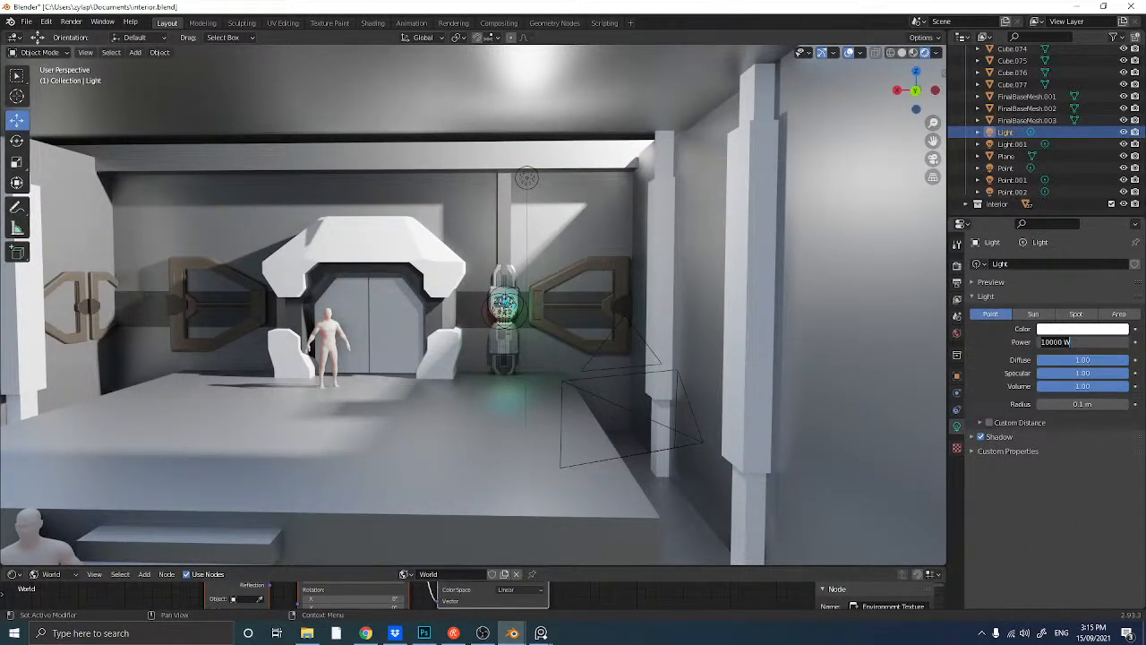
key("Home")
type("5")
key("Return")
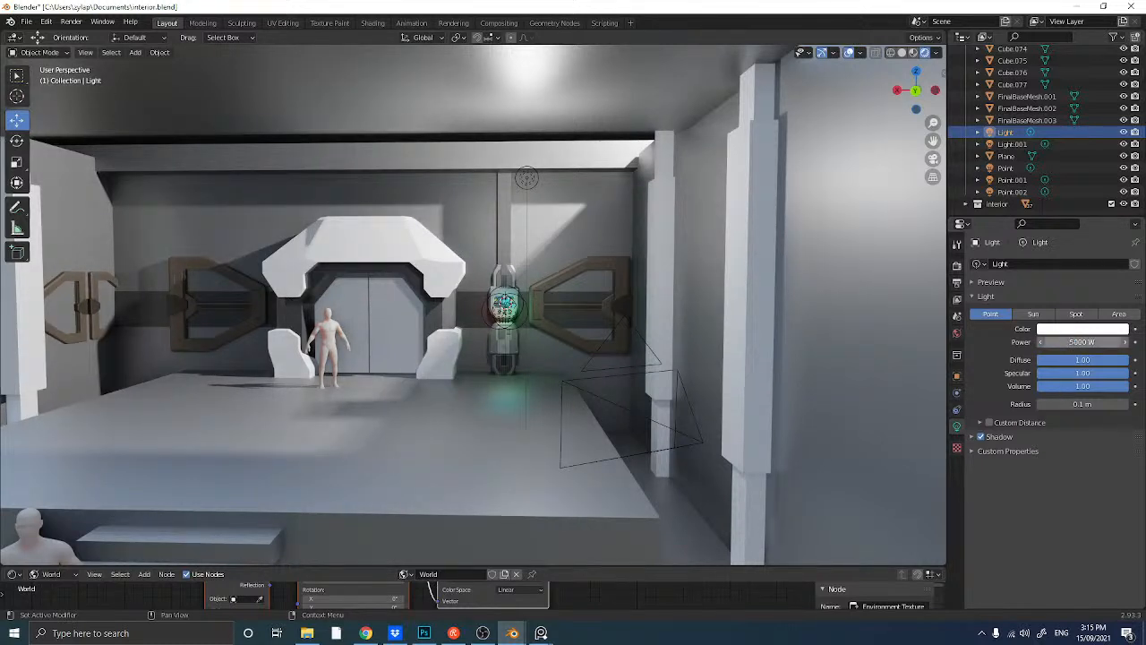
- Test the main light at 500 W and at a mid-range power, and set it back to 5000 W
double_click(1066, 342)
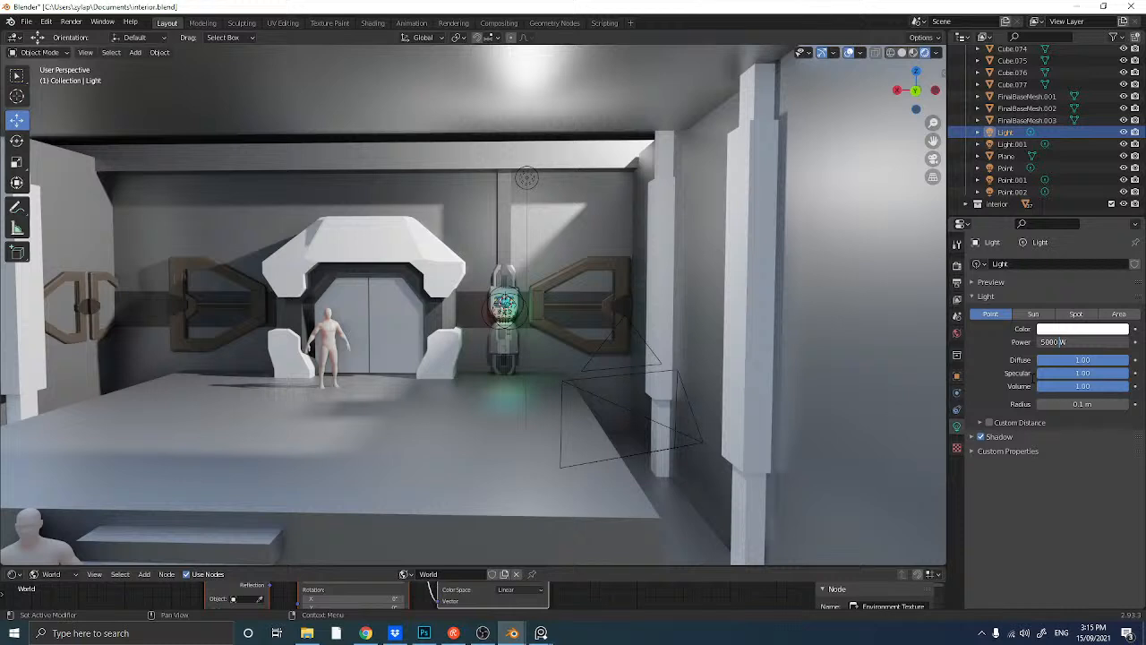
key("Return")
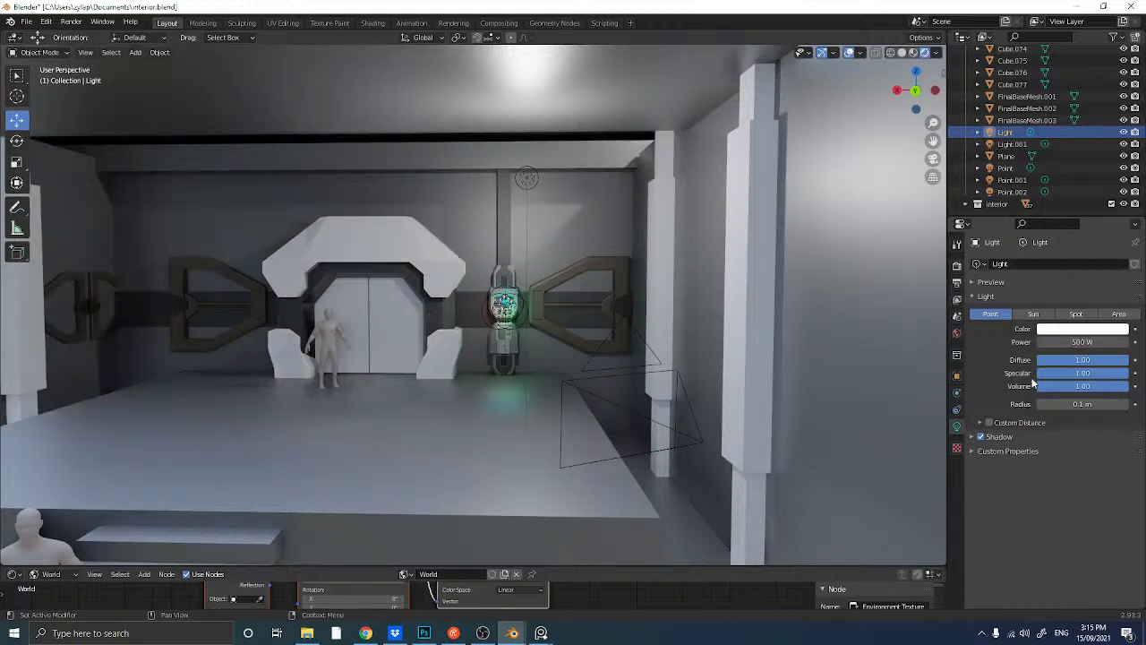
double_click(1071, 342)
type("3000")
key("Return")
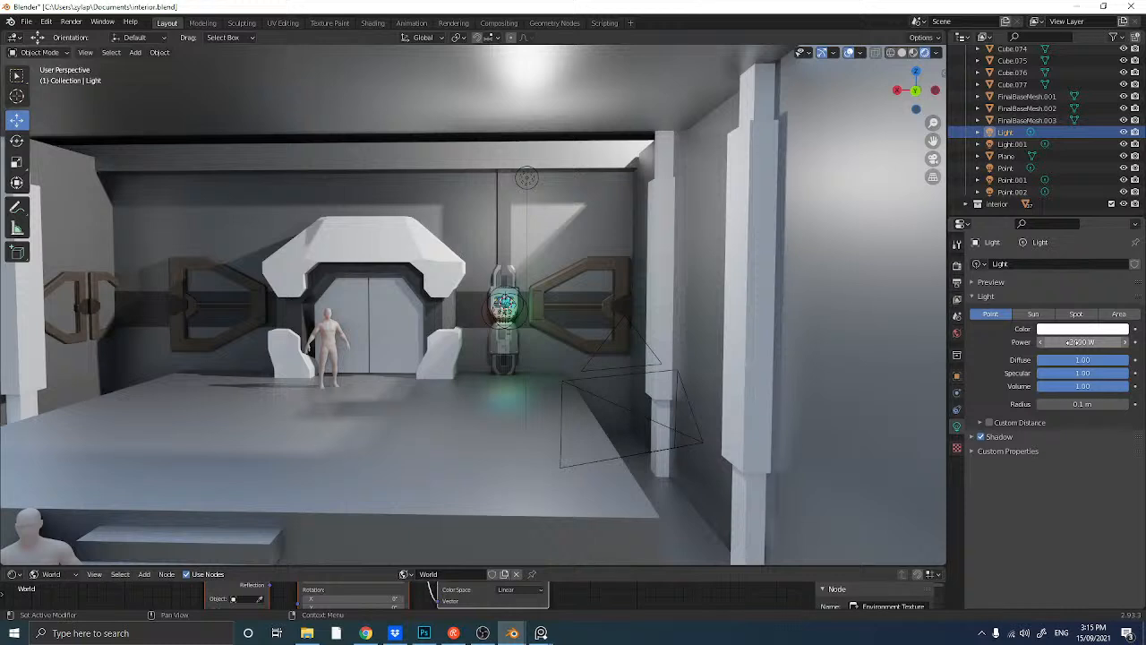
double_click(1071, 343)
type("50")
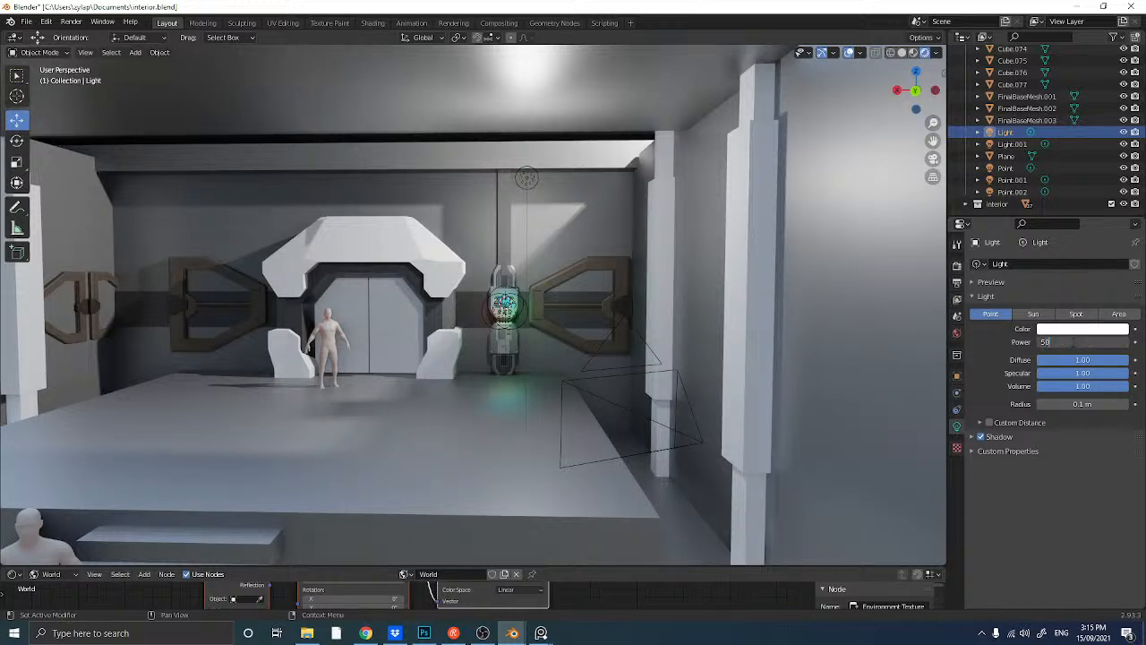
type("00")
key("Return")
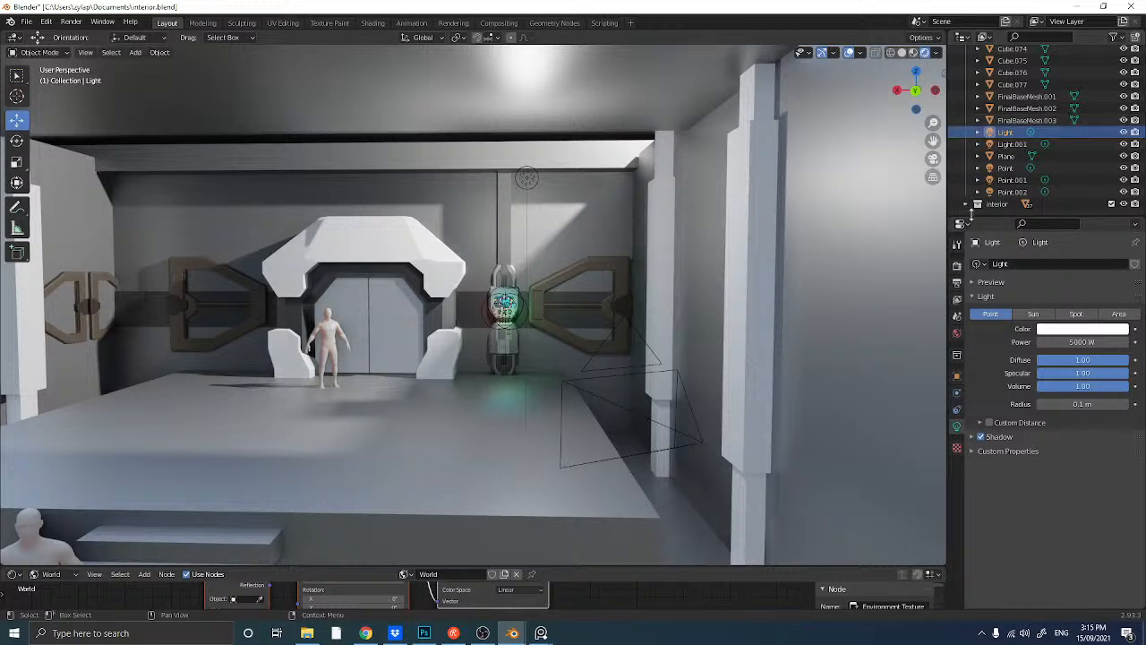
- Tint the main point light, Light, a pale blue with a hue of 0.609
left_click(1070, 331)
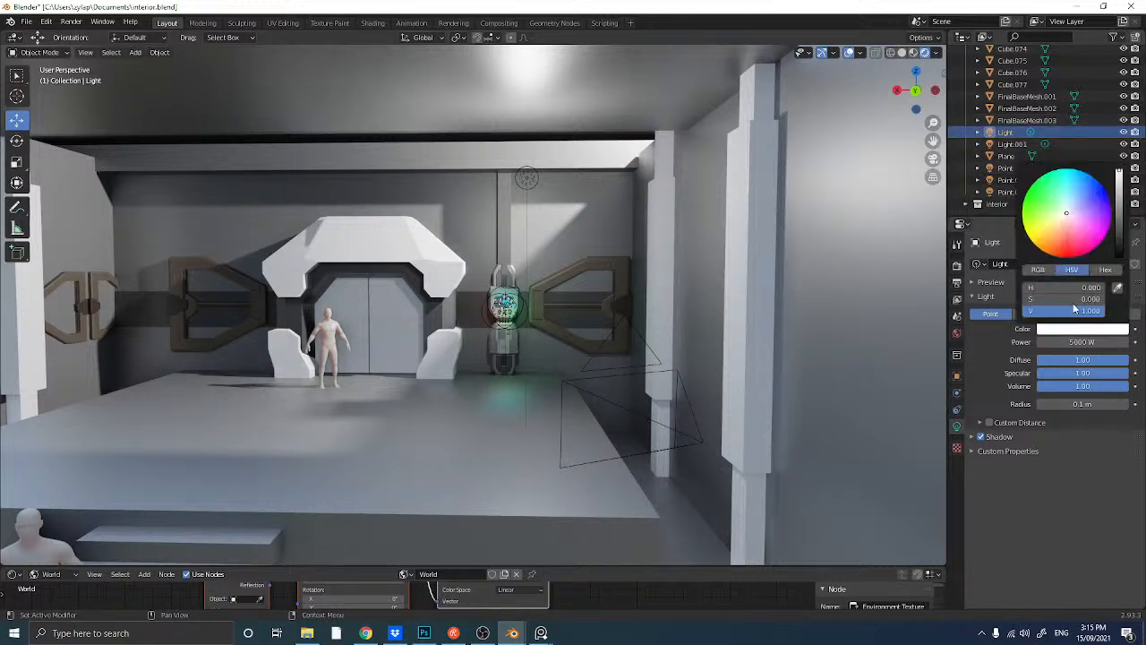
left_click_drag(1086, 195, 1077, 200)
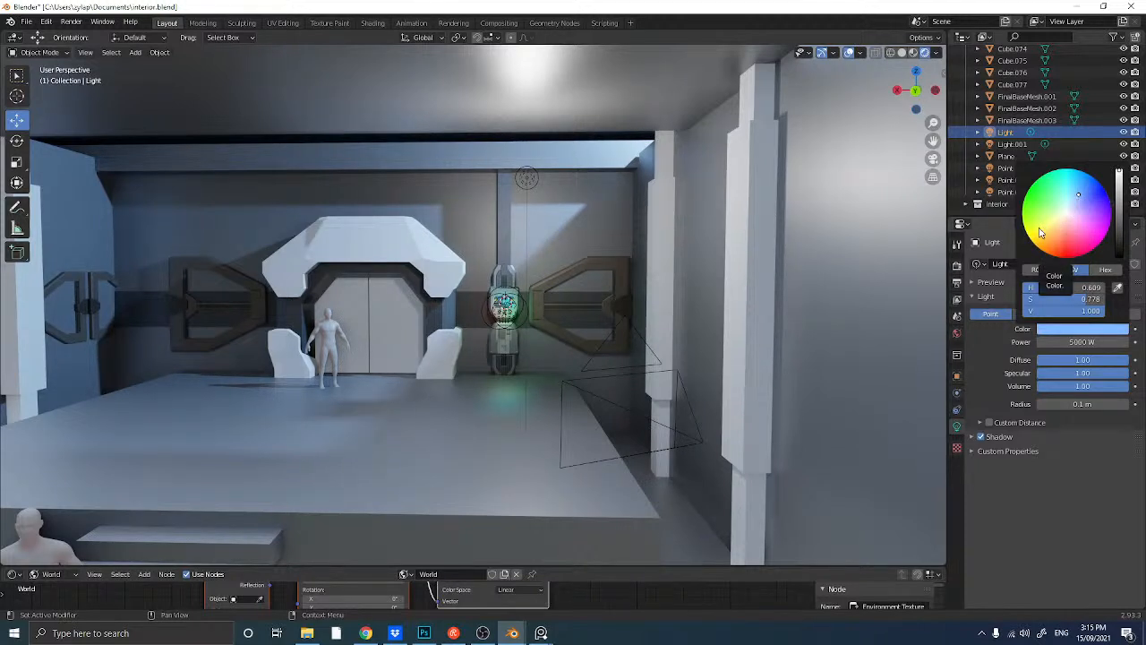
left_click(523, 182)
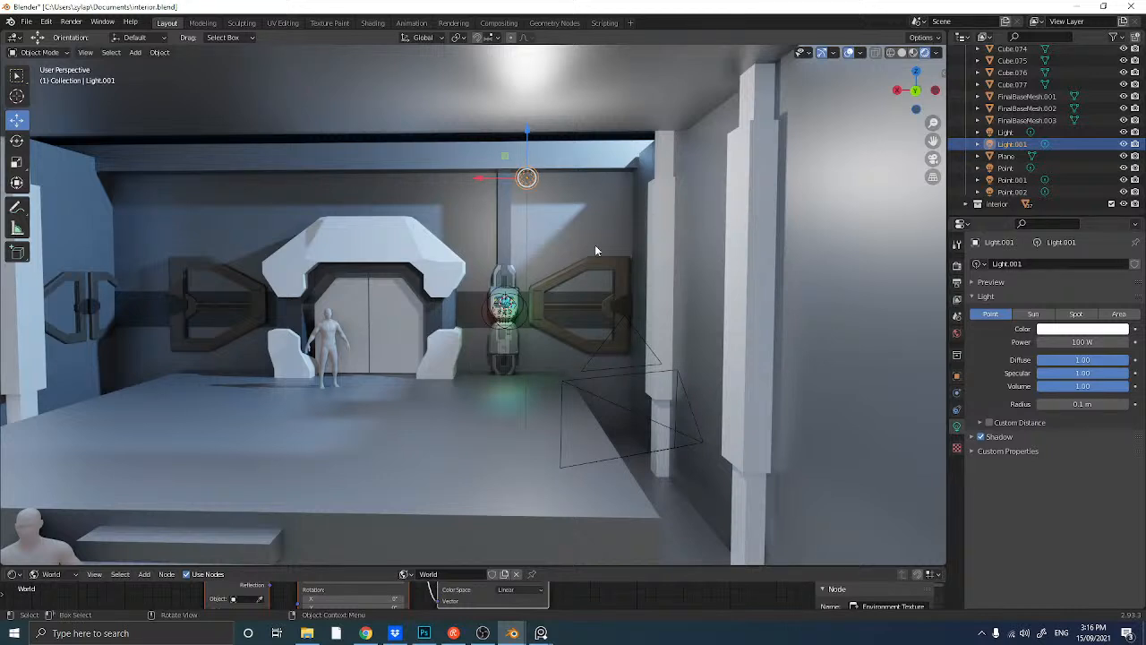
- Review the room through the camera with viewport overlays toggled off, and save the file
left_click(933, 158)
left_click(844, 238)
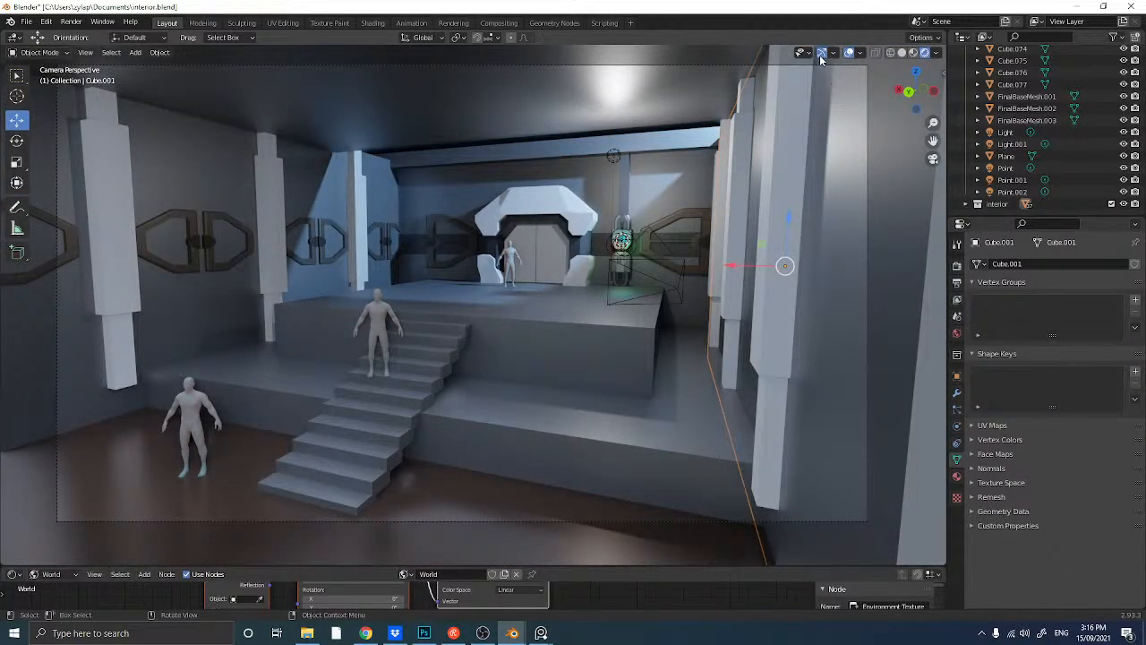
left_click(849, 53)
left_click(849, 56)
left_click(849, 56)
left_click(849, 56)
left_click(849, 56)
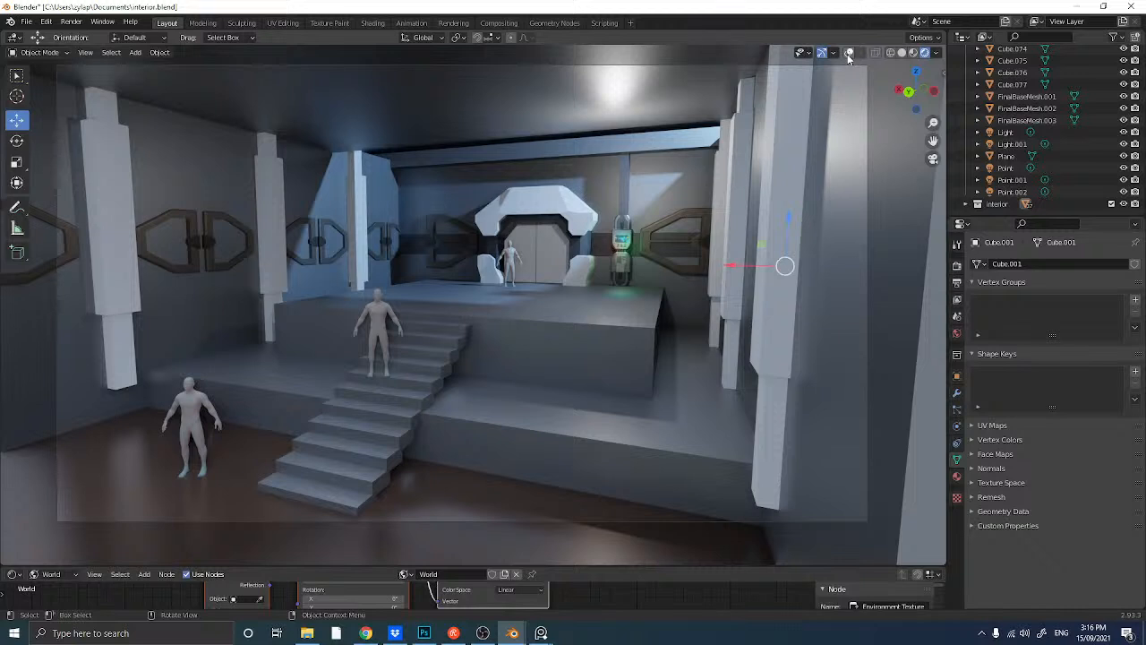
key("ctrl+s")
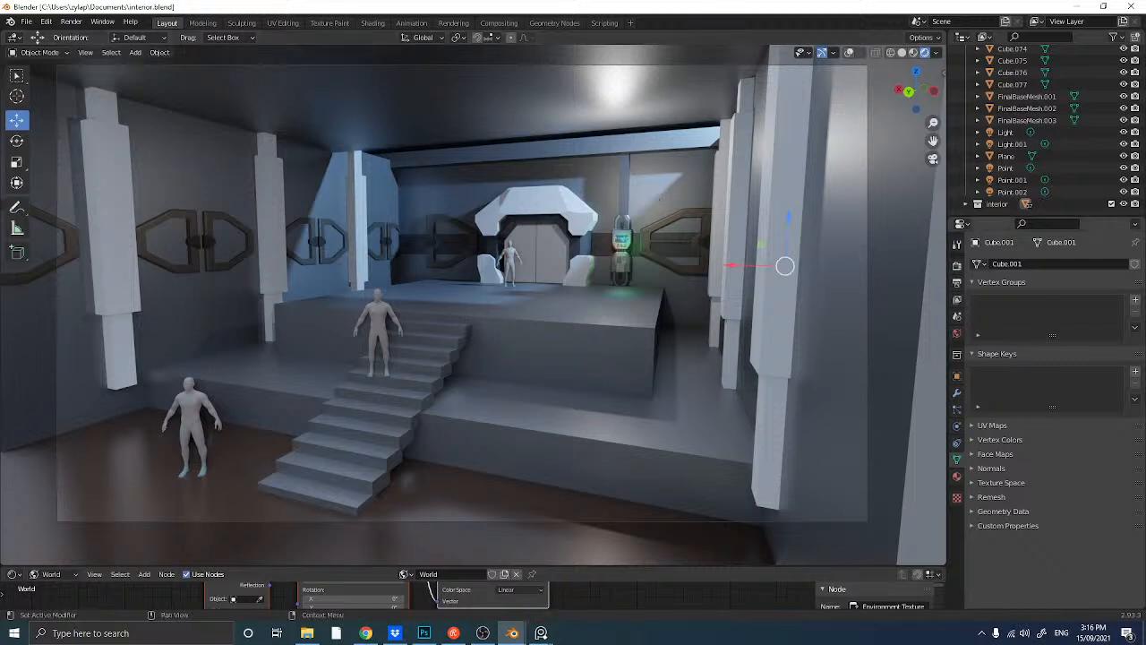
key("alt+Tab")
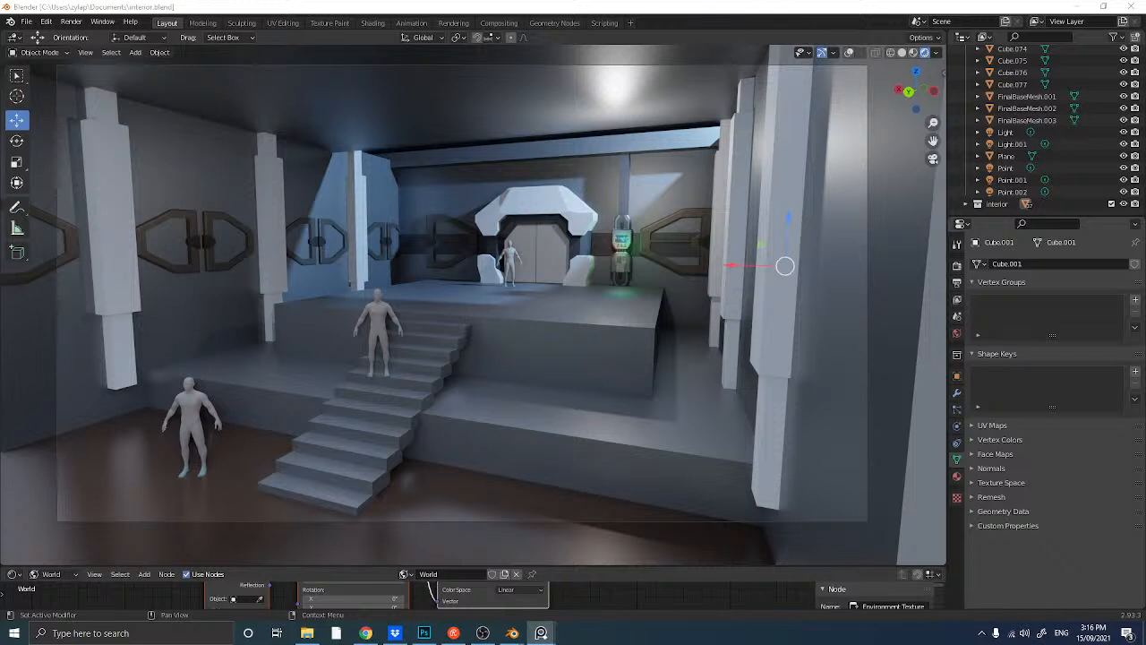
- Duplicate the long horizontal band on the back wall in place and rotate the copy 90° to stand vertical
left_click(596, 249)
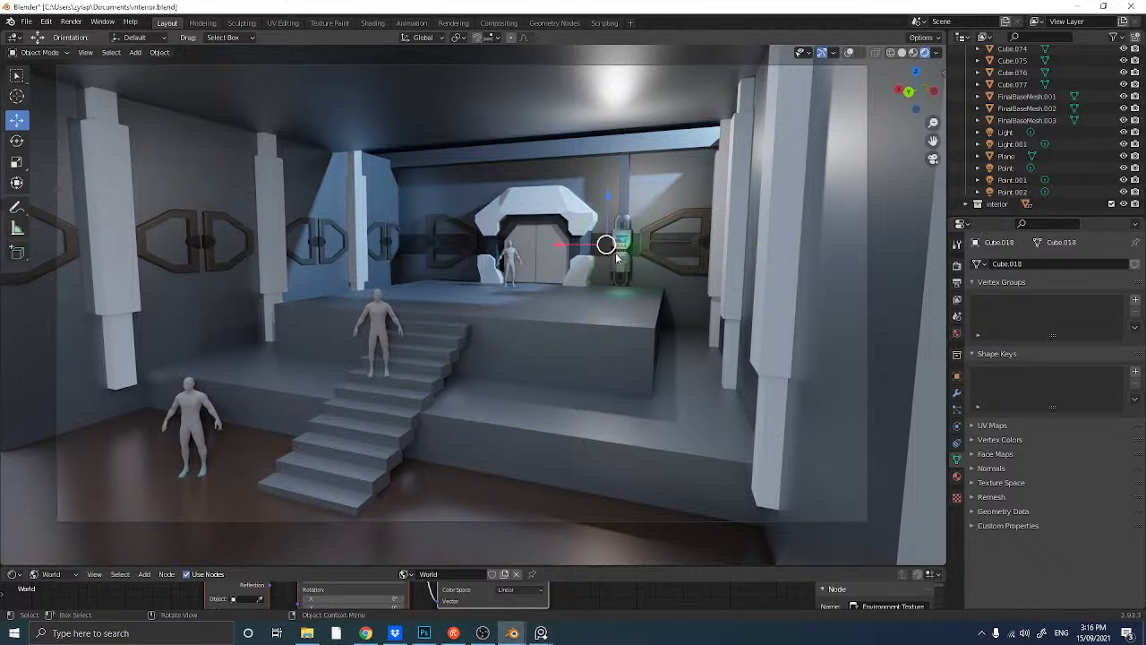
left_click(847, 53)
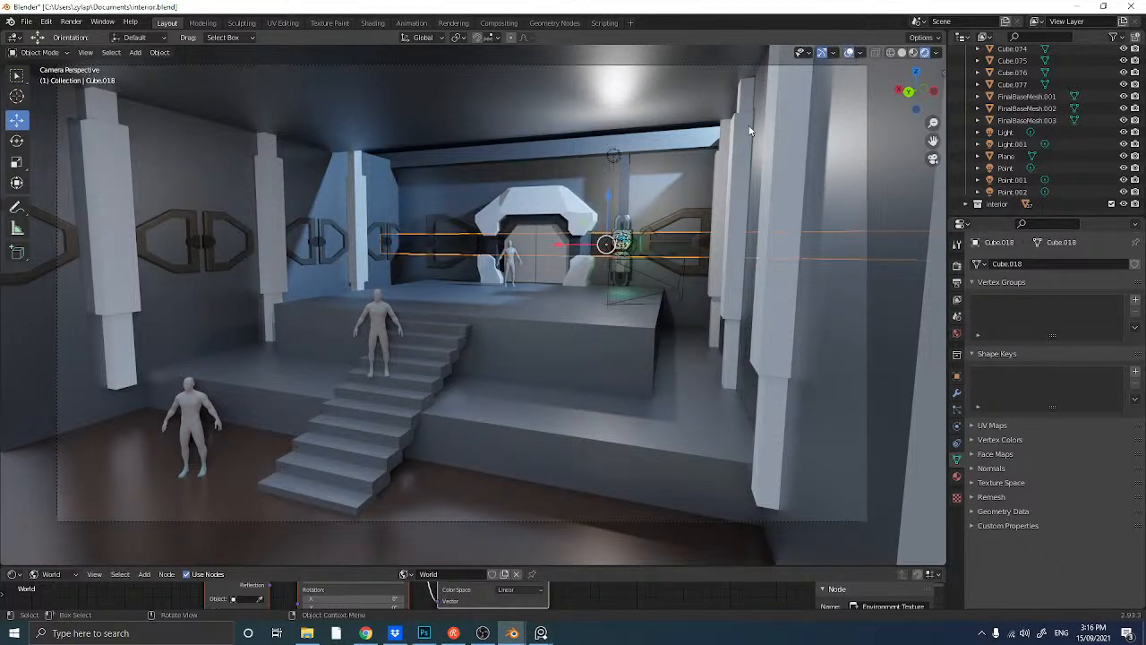
key("shift+d")
left_click(571, 250)
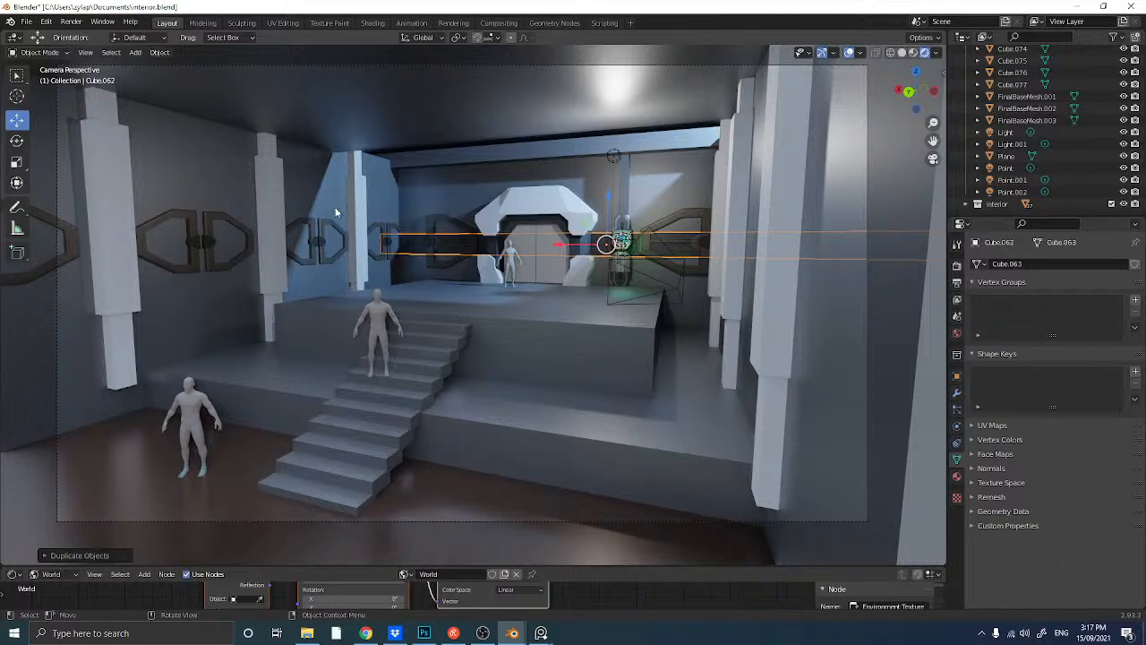
left_click(909, 92)
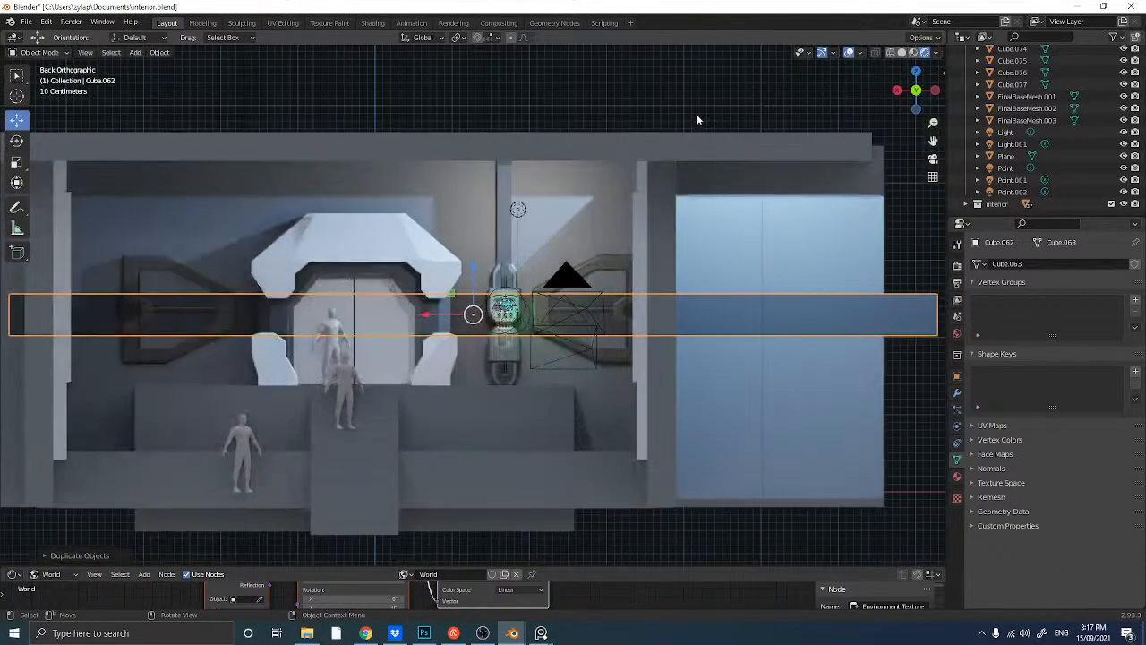
type("r90")
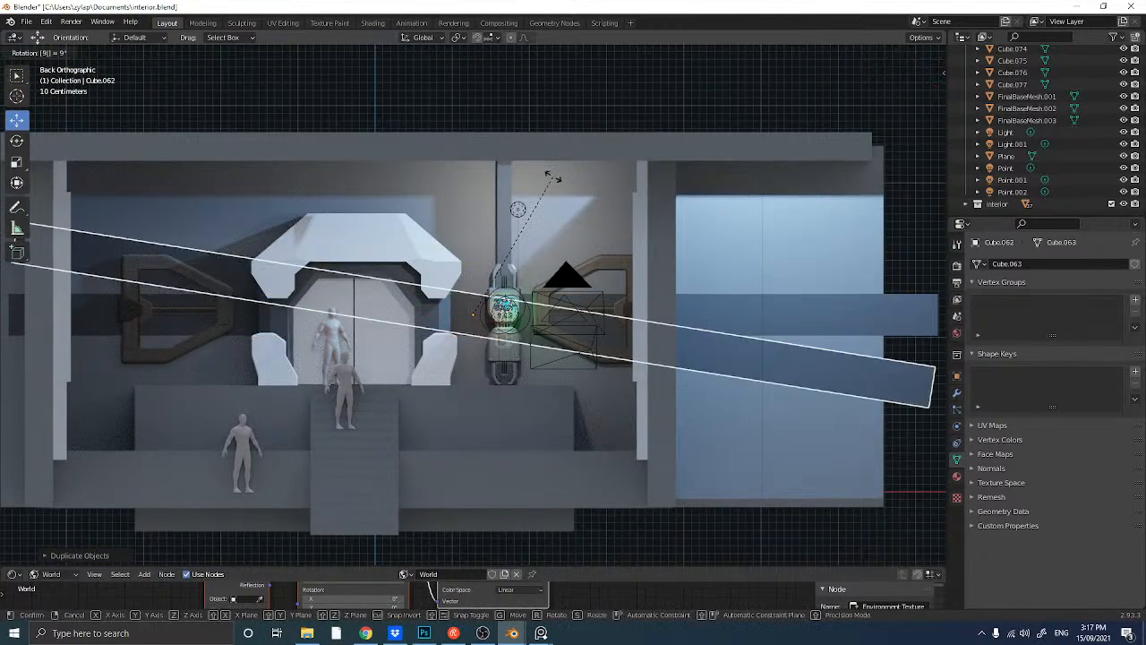
key("Return")
- Shorten the vertical copy, move it to the upper wall beside the console, and scale it uniformly to about 0.7
left_click(16, 161)
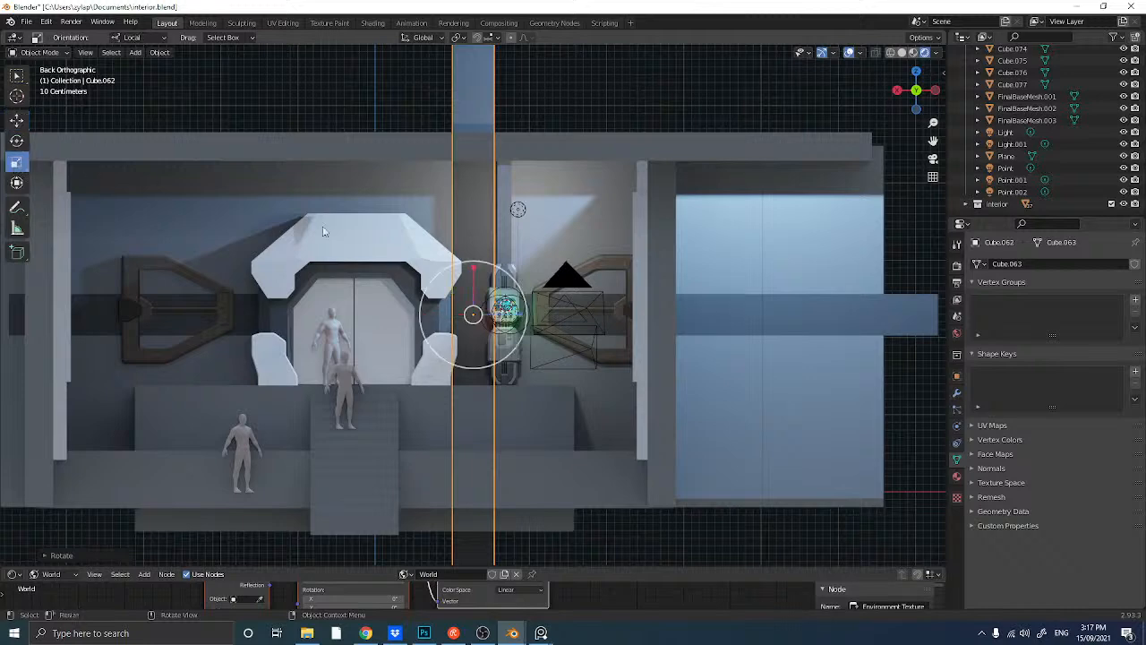
left_click_drag(473, 268, 391, 275)
left_click(16, 119)
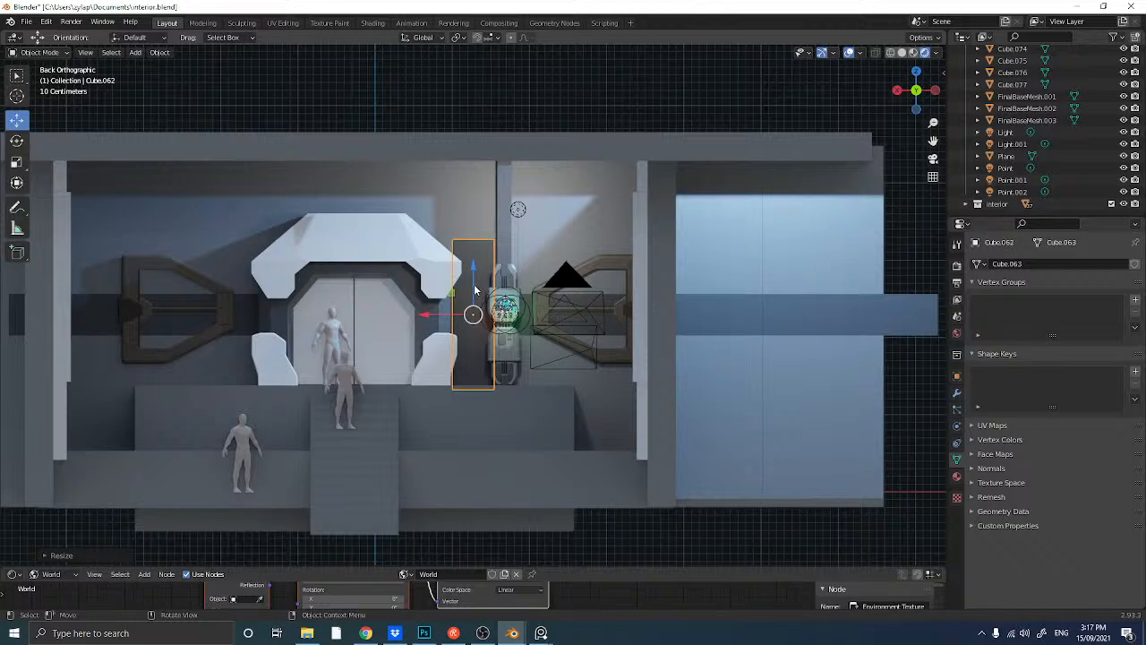
left_click_drag(475, 289, 524, 229)
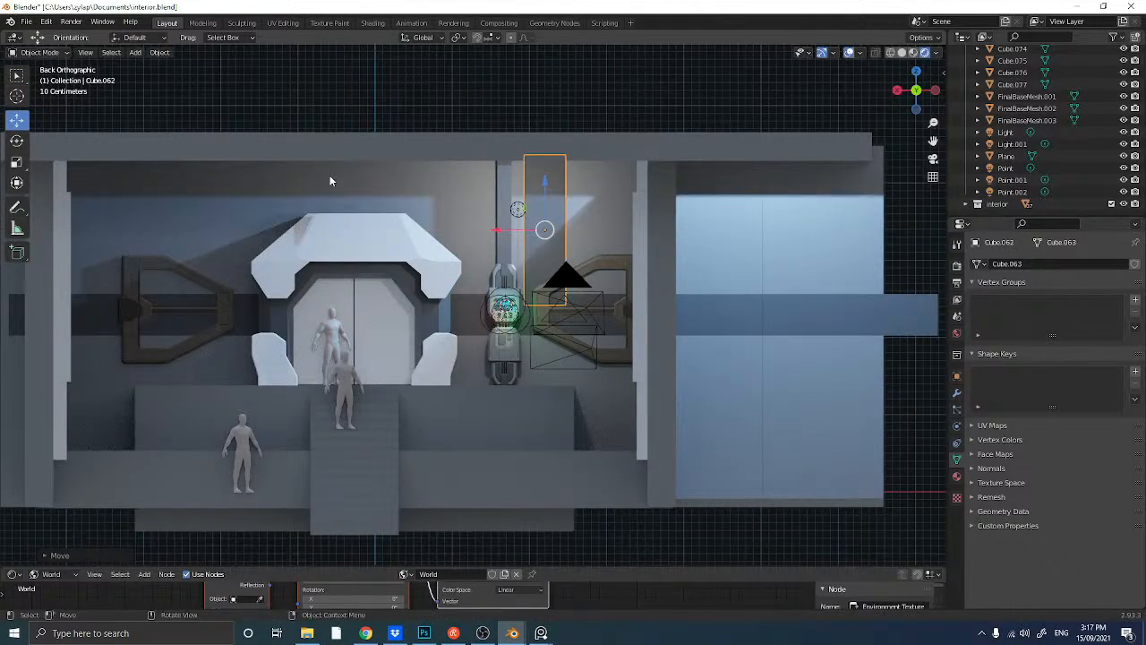
key("s")
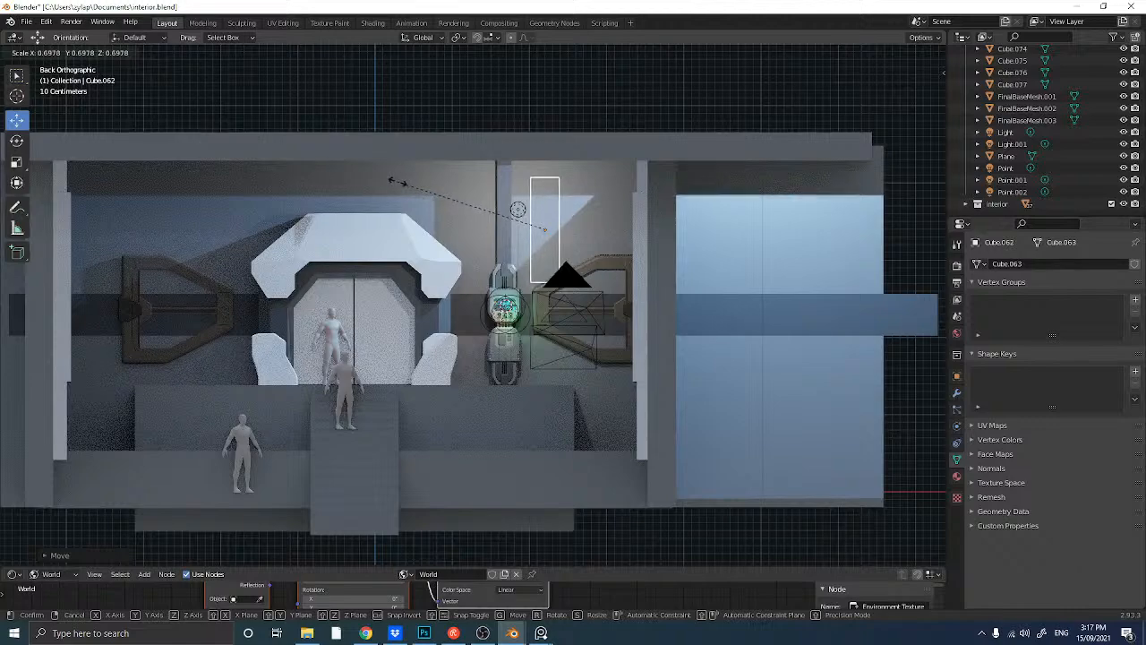
left_click(402, 188)
- Shift the vertical strip in depth so it sits against the back wall above the brown frame
middle_click_drag(502, 239, 362, 261)
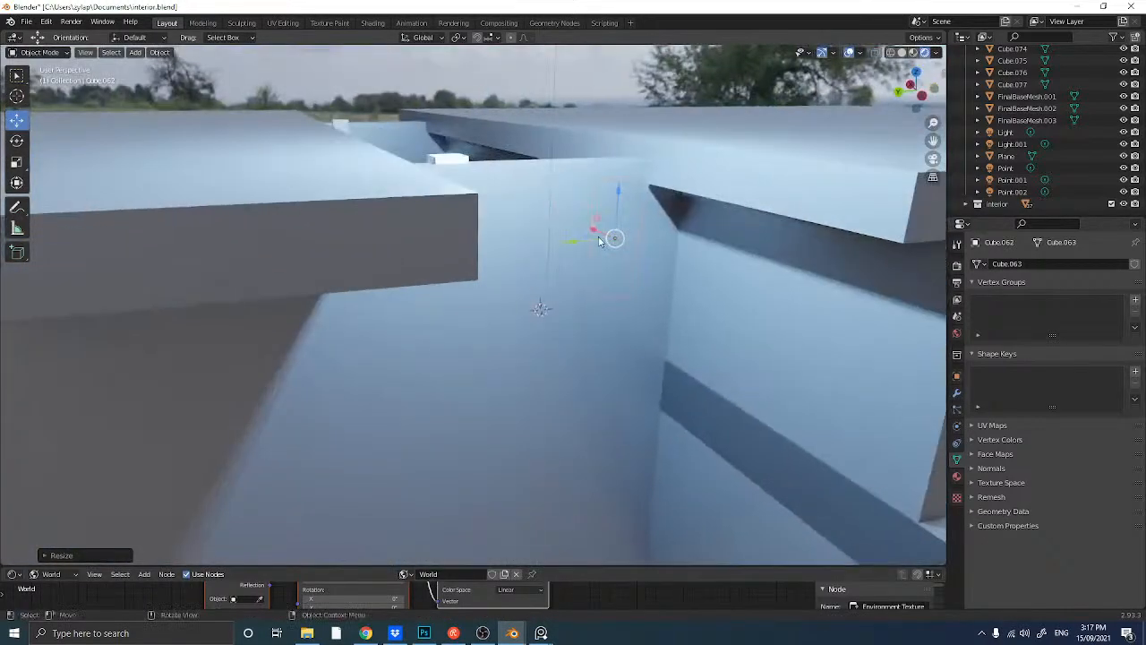
left_click_drag(588, 238, 481, 256)
scroll(578, 228, "down", 8)
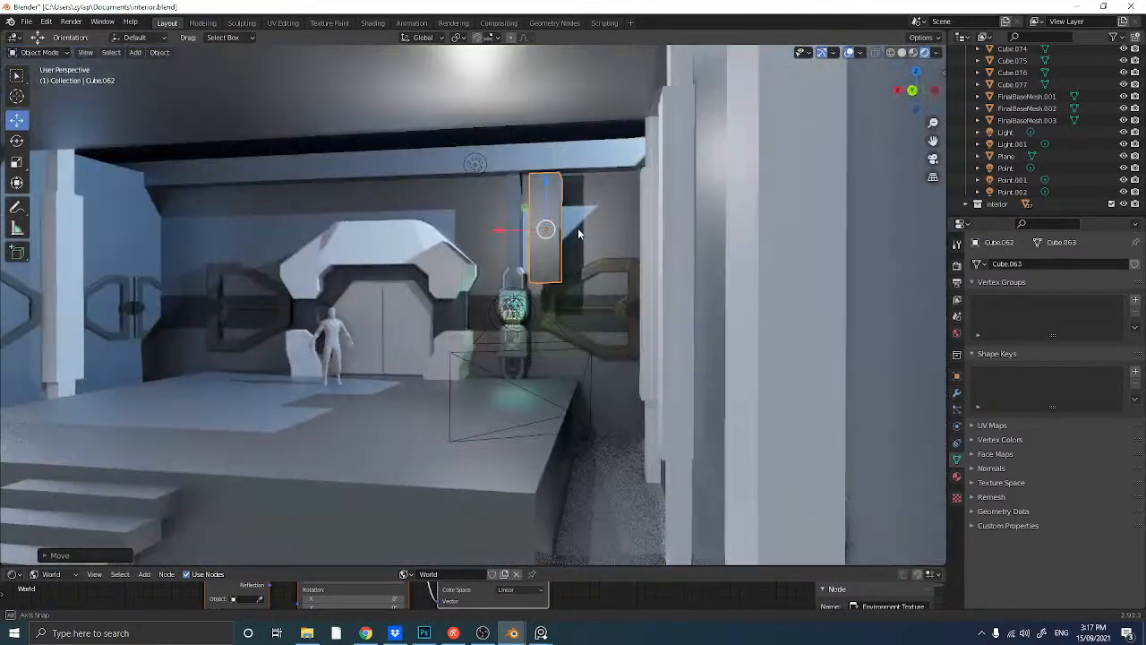
middle_click_drag(577, 227, 631, 251)
left_click_drag(562, 234, 529, 224)
middle_click_drag(528, 223, 708, 107)
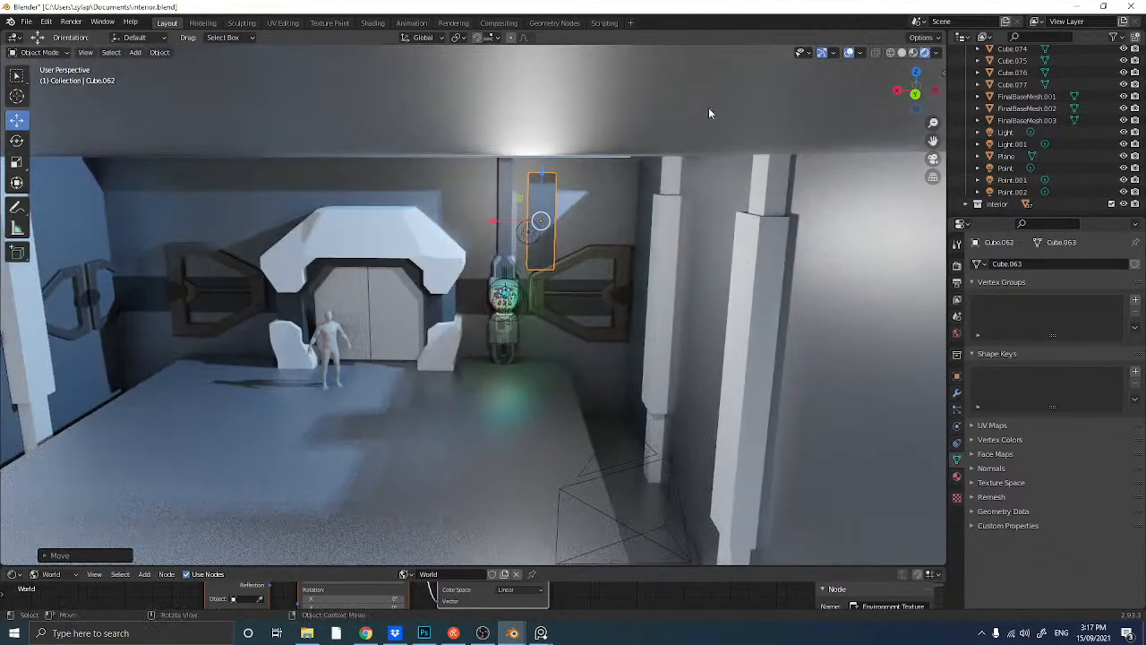
- Stretch the vertical strip lengthwise so it reaches the ceiling beam and extends down behind the brown frame
left_click(915, 93)
scroll(604, 160, "up", 4)
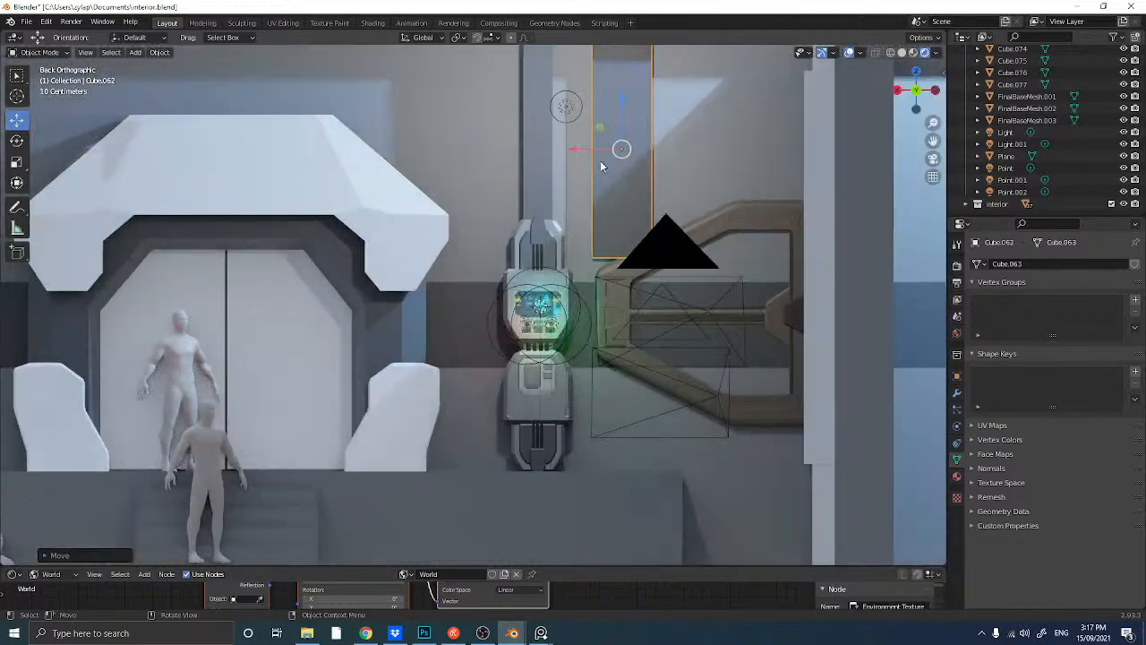
middle_click_drag(468, 174, 389, 327, "shift")
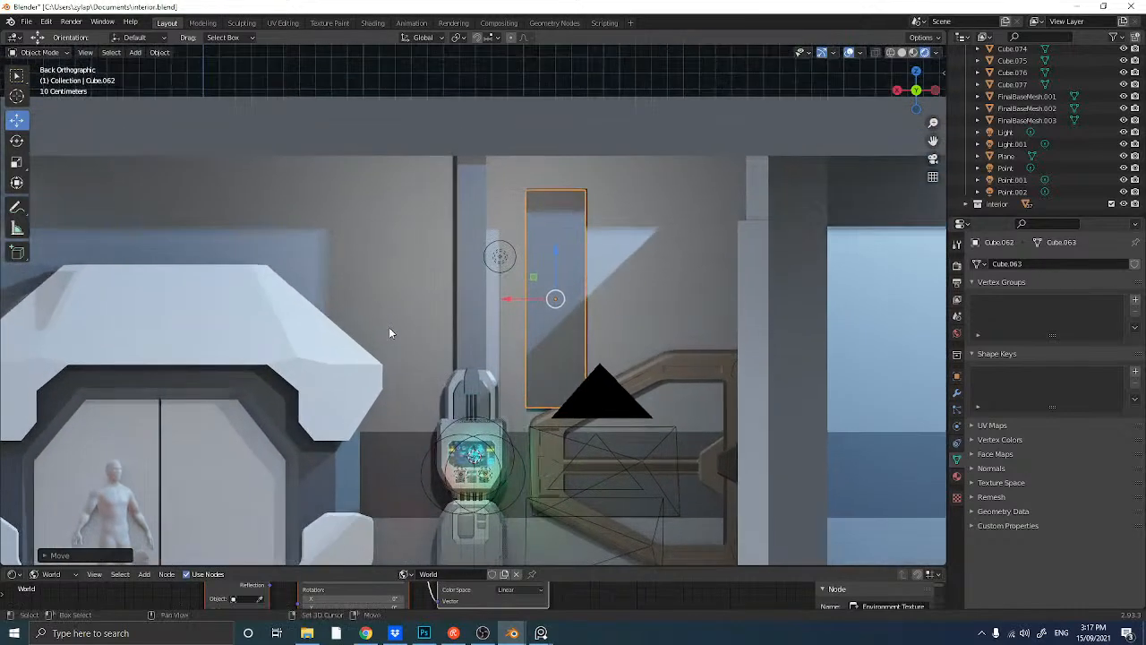
left_click(16, 162)
left_click_drag(554, 250, 555, 223)
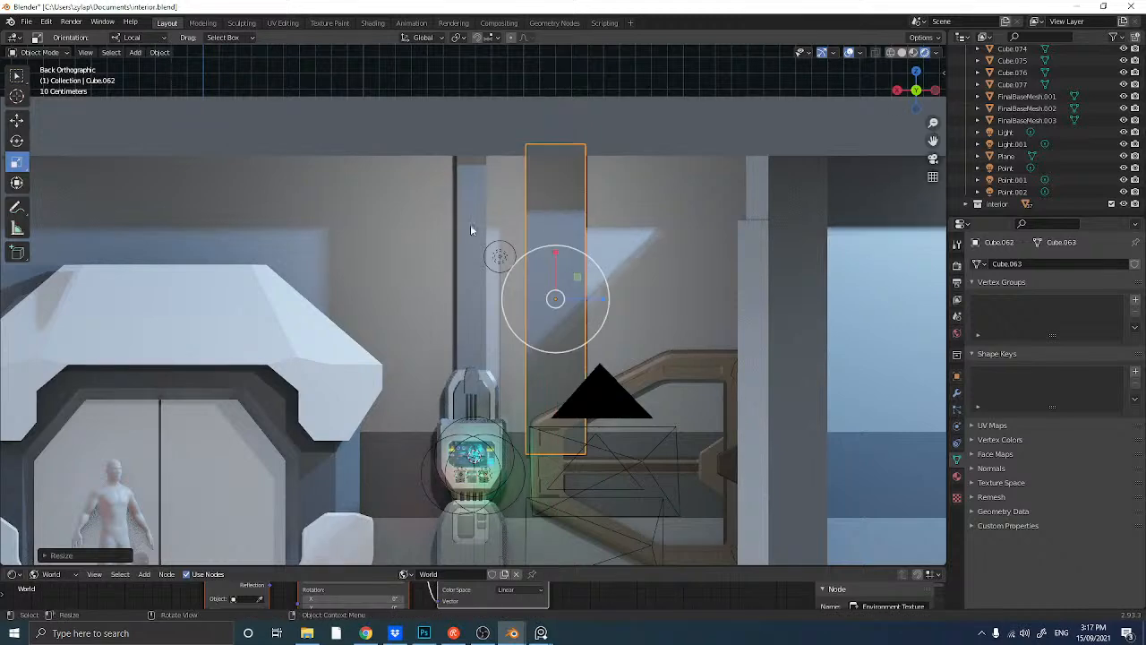
middle_click_drag(400, 228, 400, 224)
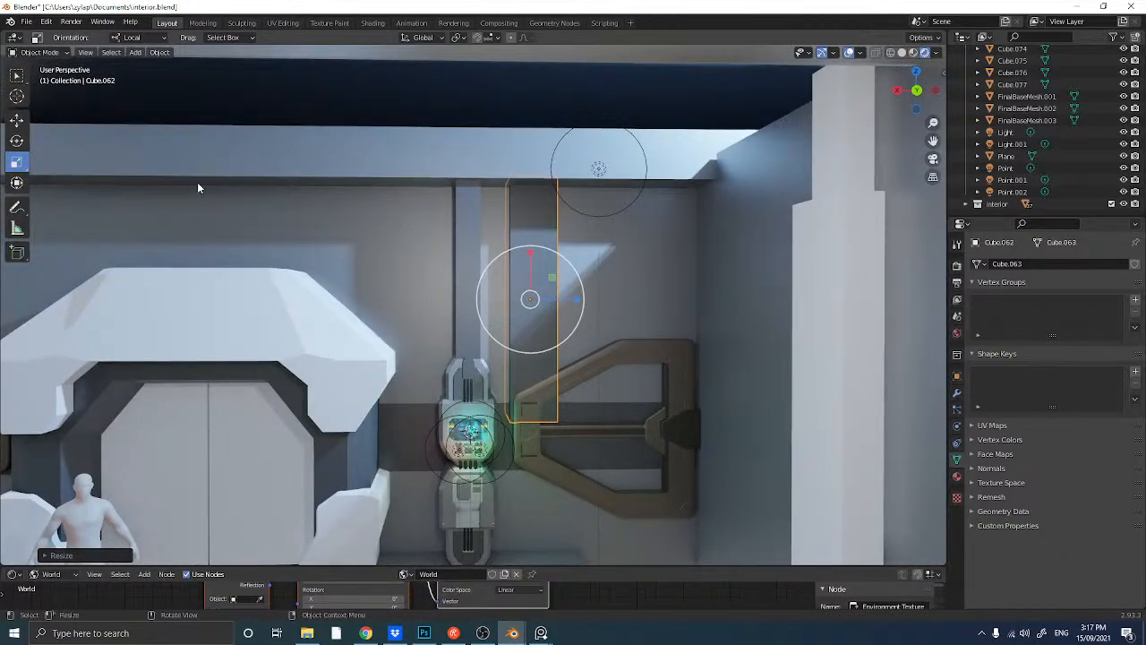
- Nudge the vertical strip into its final place on the back wall beneath the ceiling beam
left_click(21, 125)
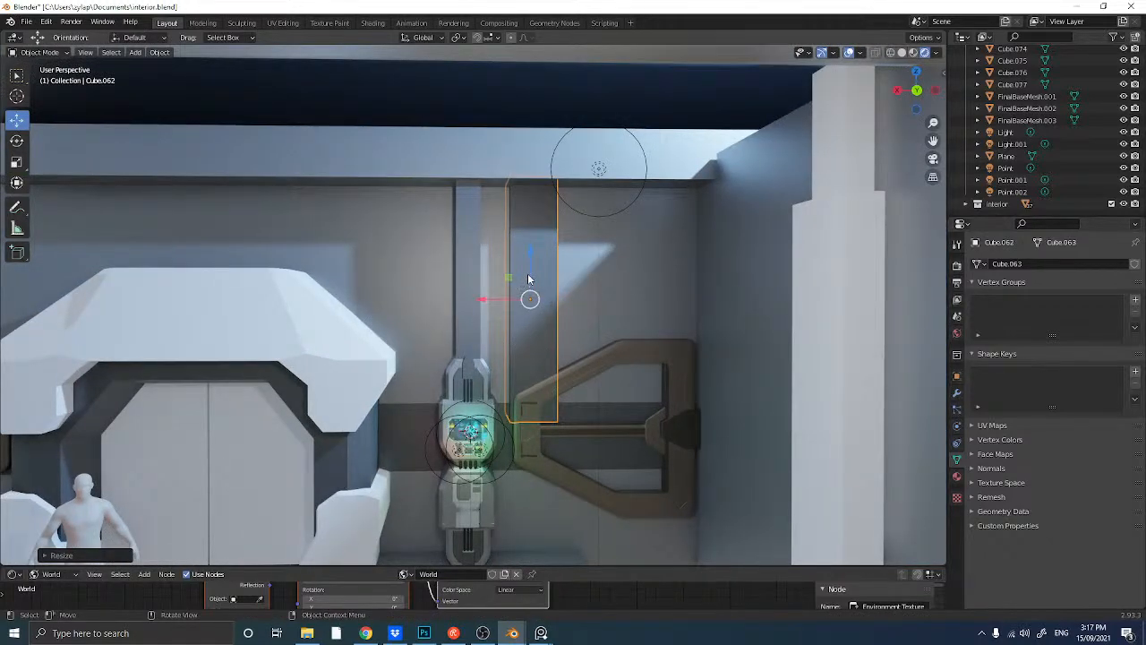
left_click_drag(528, 283, 521, 280)
middle_click_drag(520, 280, 526, 283)
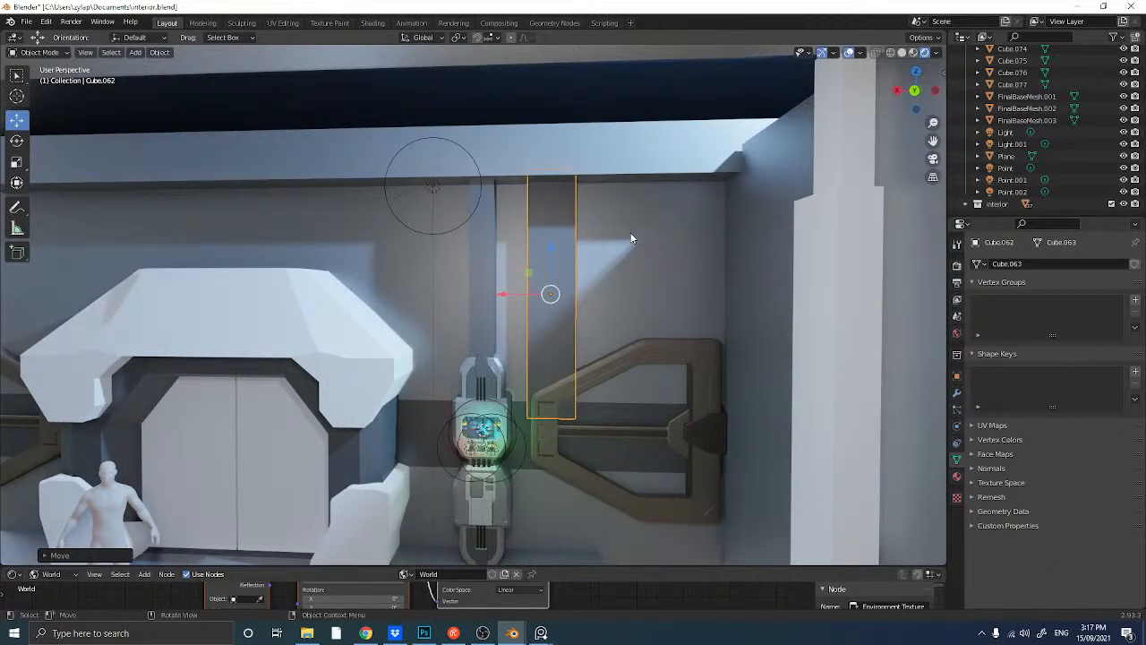
middle_click_drag(743, 176, 616, 253)
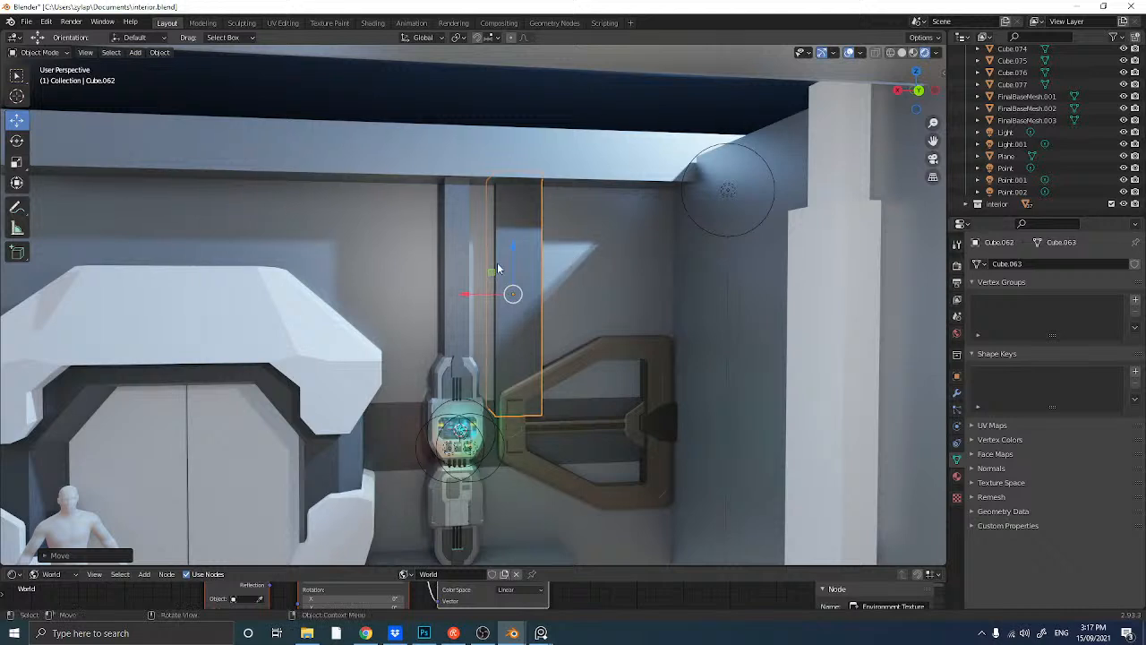
middle_click_drag(485, 270, 537, 318)
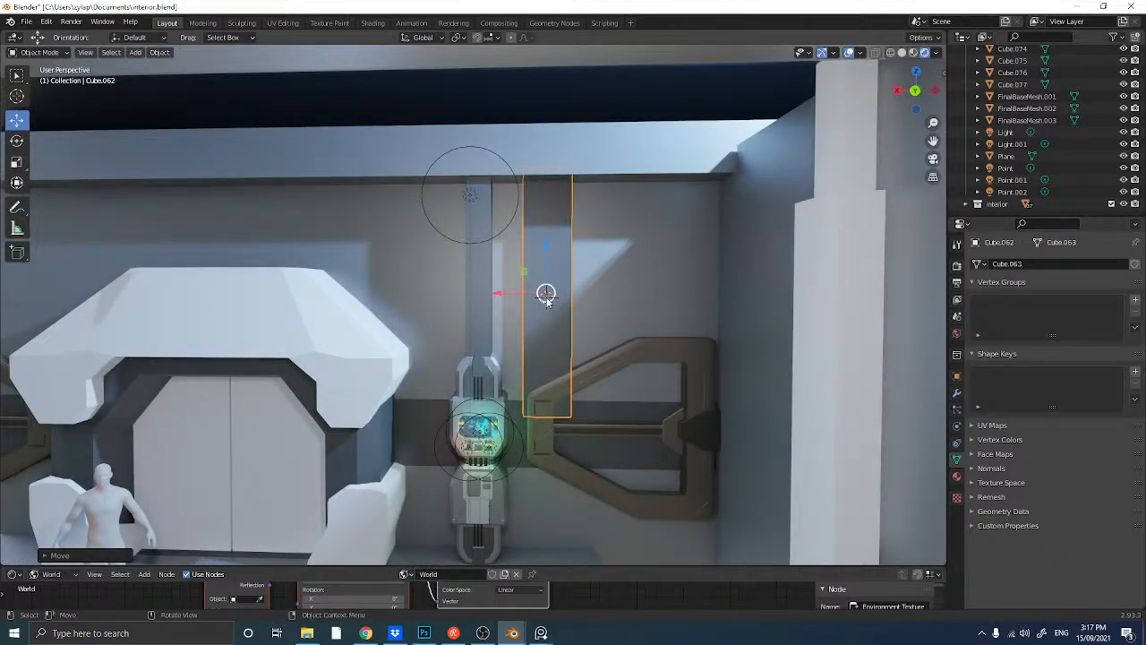
- Add a cube at the middle of the vertical strip and scale it down to nearly the strip's width
key("shift+a")
mouse_move(527, 158)
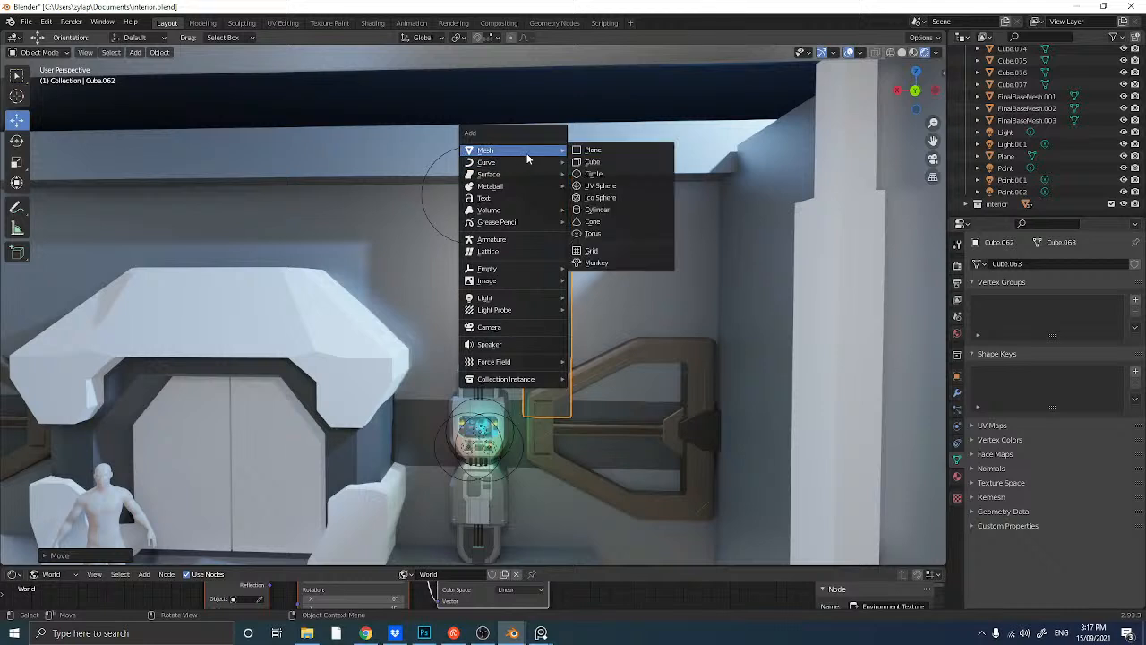
left_click(592, 161)
key("s")
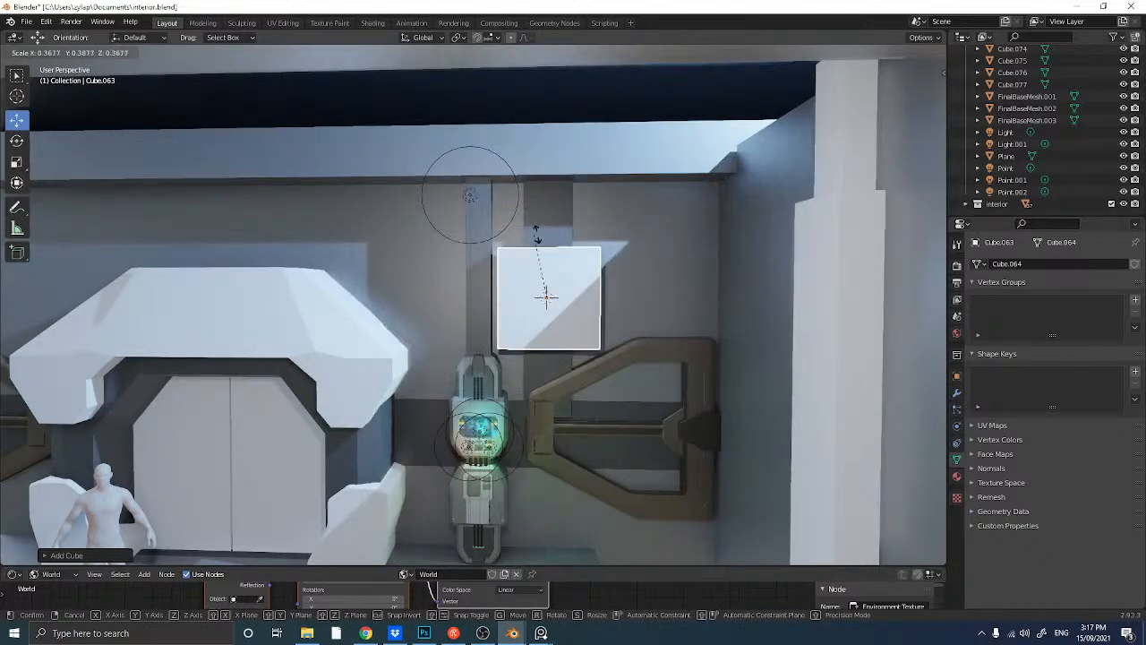
left_click(528, 246)
key("s")
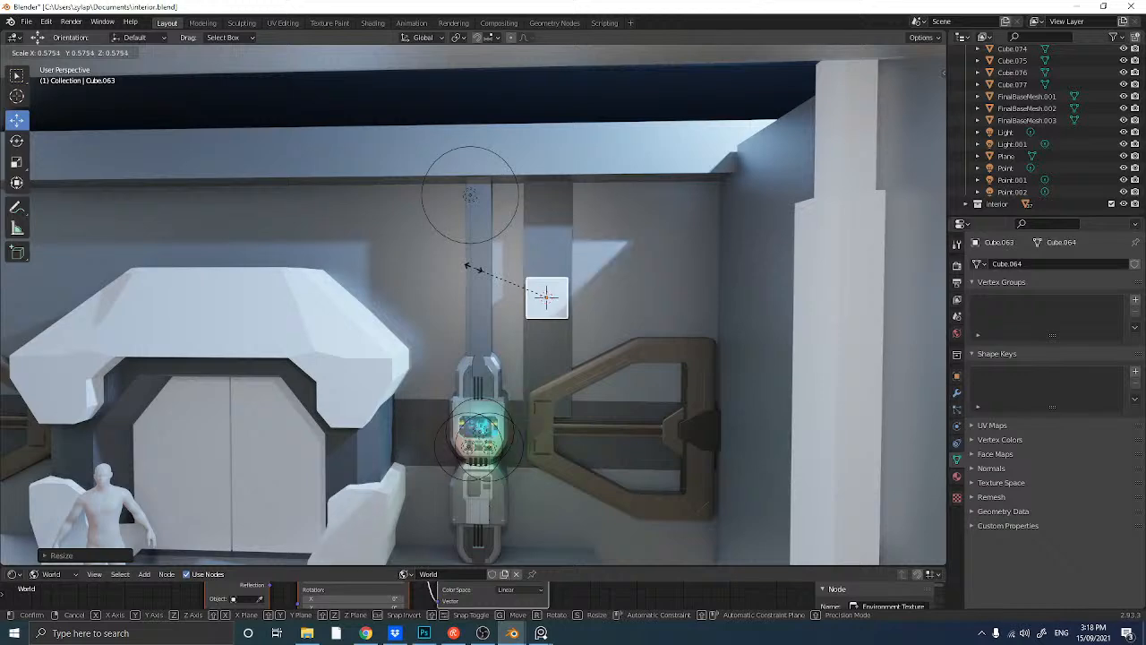
left_click(470, 264)
scroll(503, 294, "up", 3)
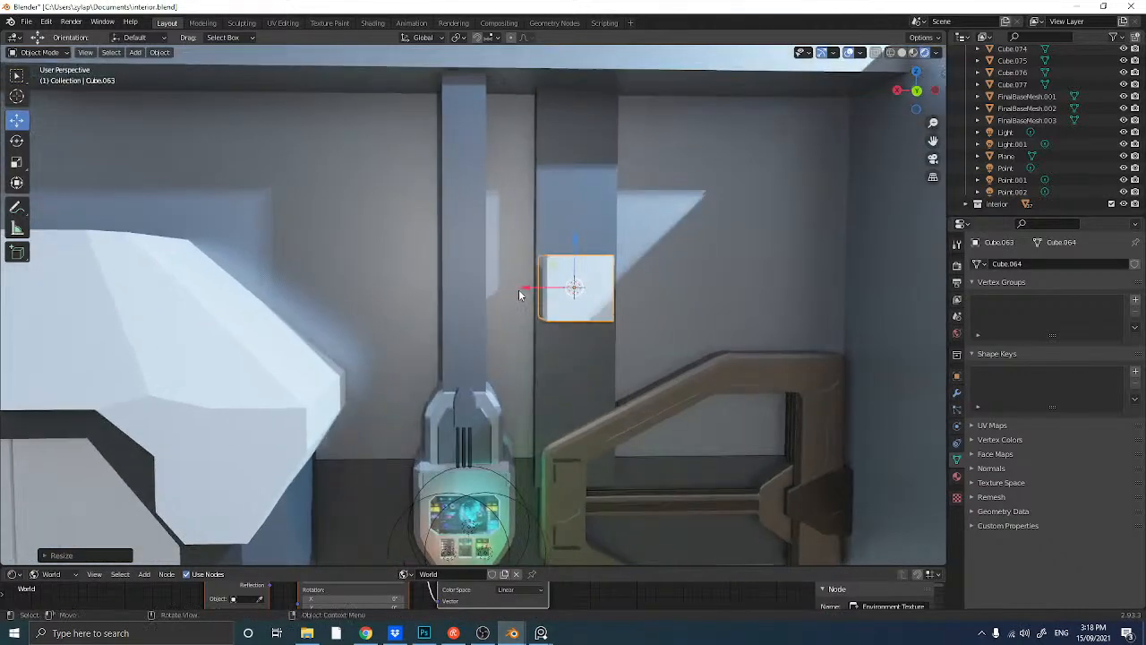
- Bevel all edges of the new cube by about 0.19 m with one segment
key("Tab")
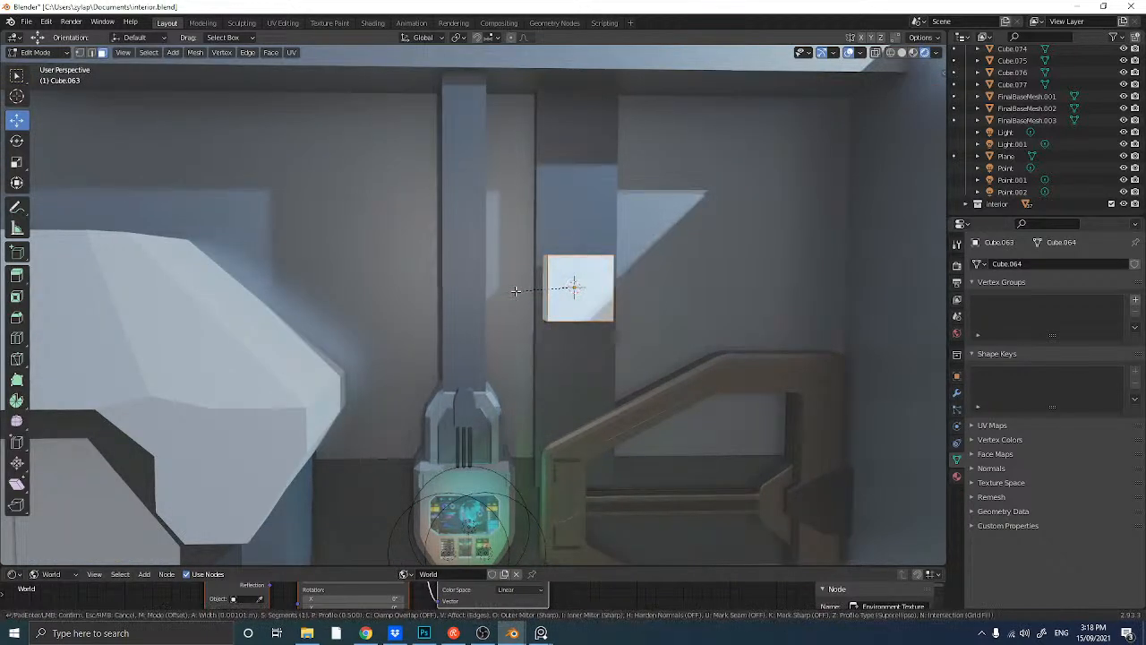
key("ctrl+b")
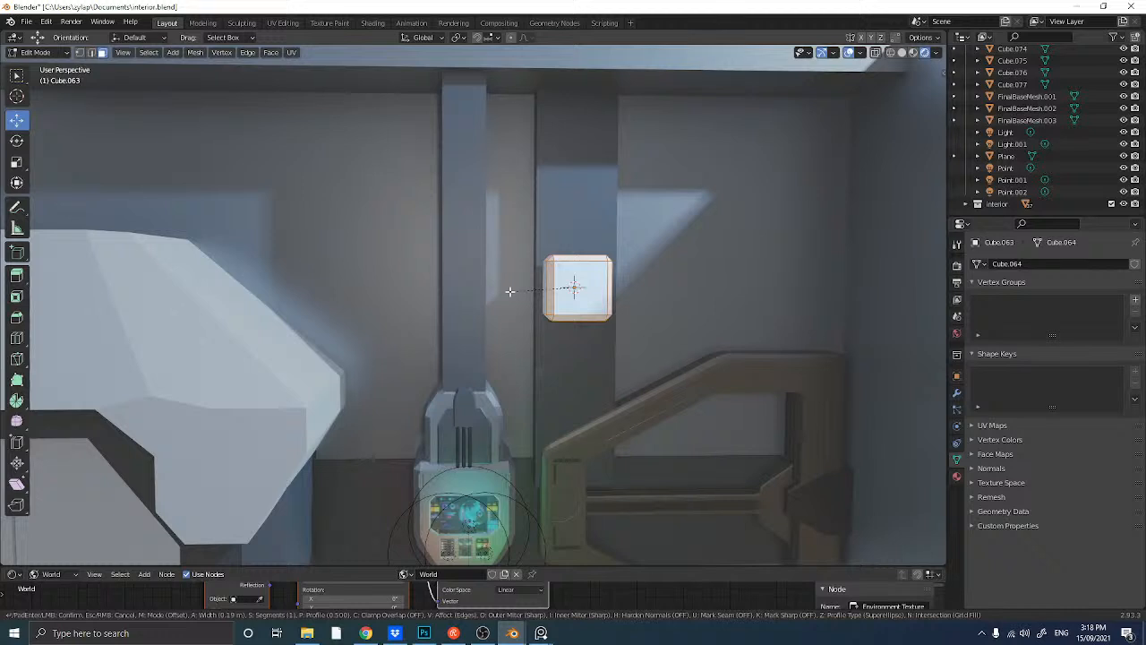
left_click(509, 291)
scroll(571, 286, "up", 3)
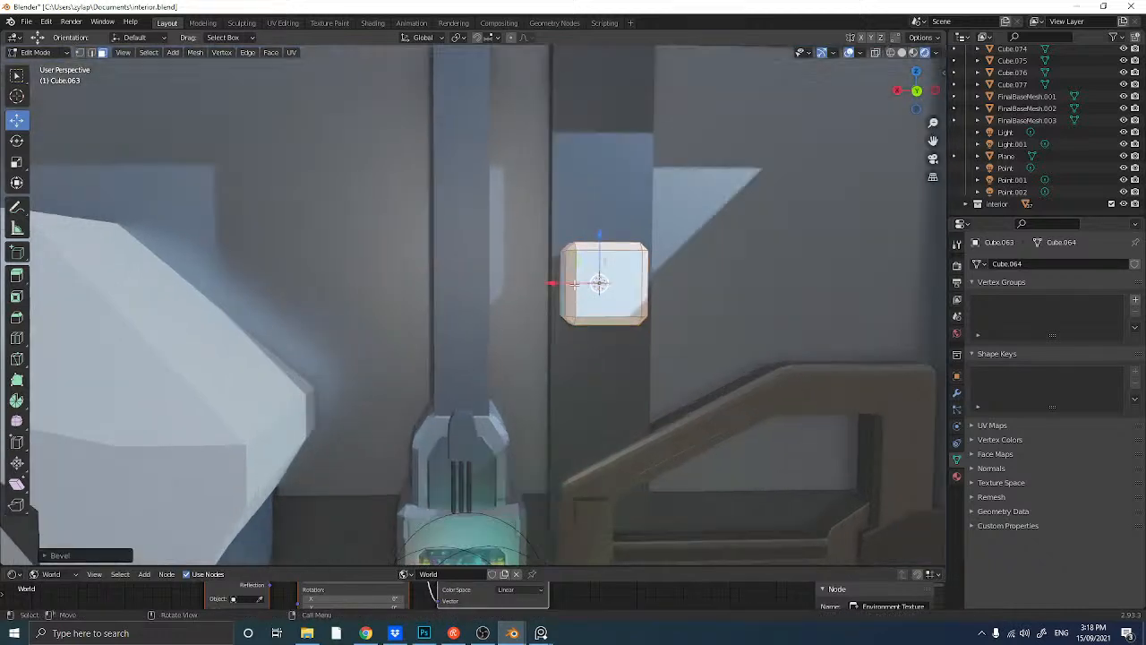
key("Tab")
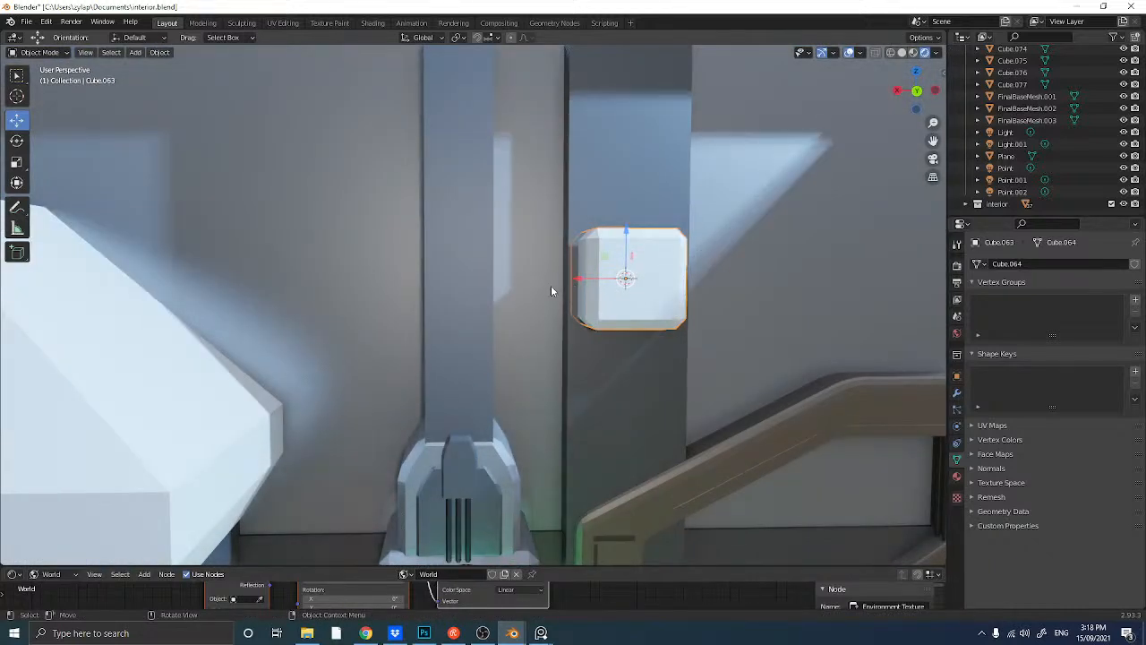
- Duplicate the bevelled cube in place and scale the copy down slightly
key("shift+d")
right_click(549, 284)
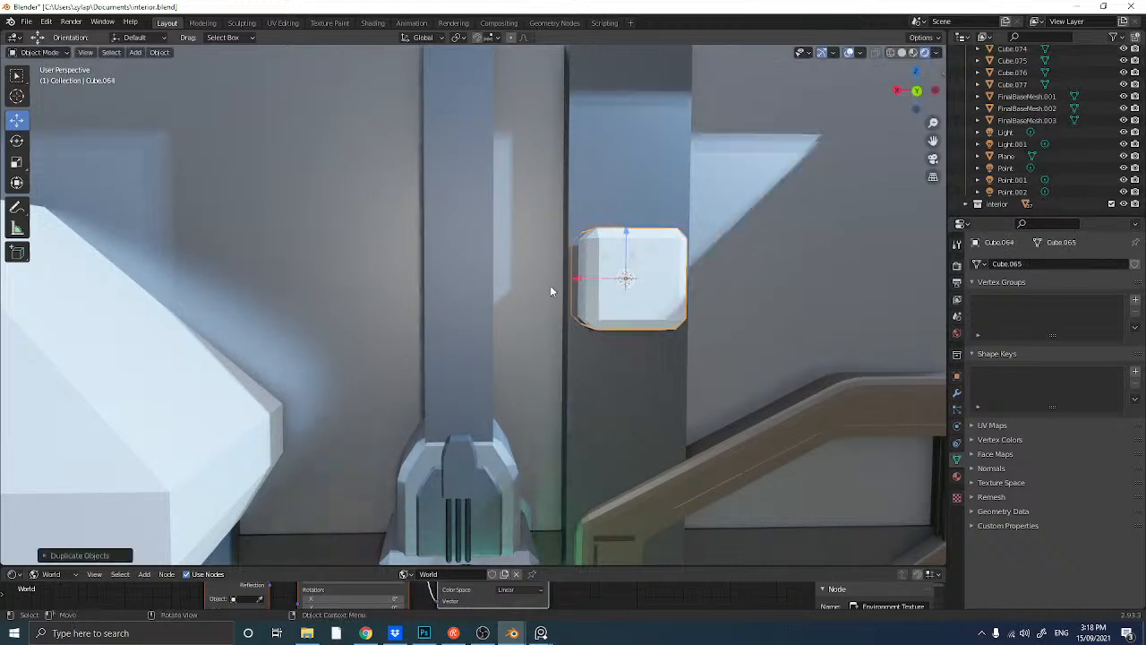
key("s")
left_click(468, 274)
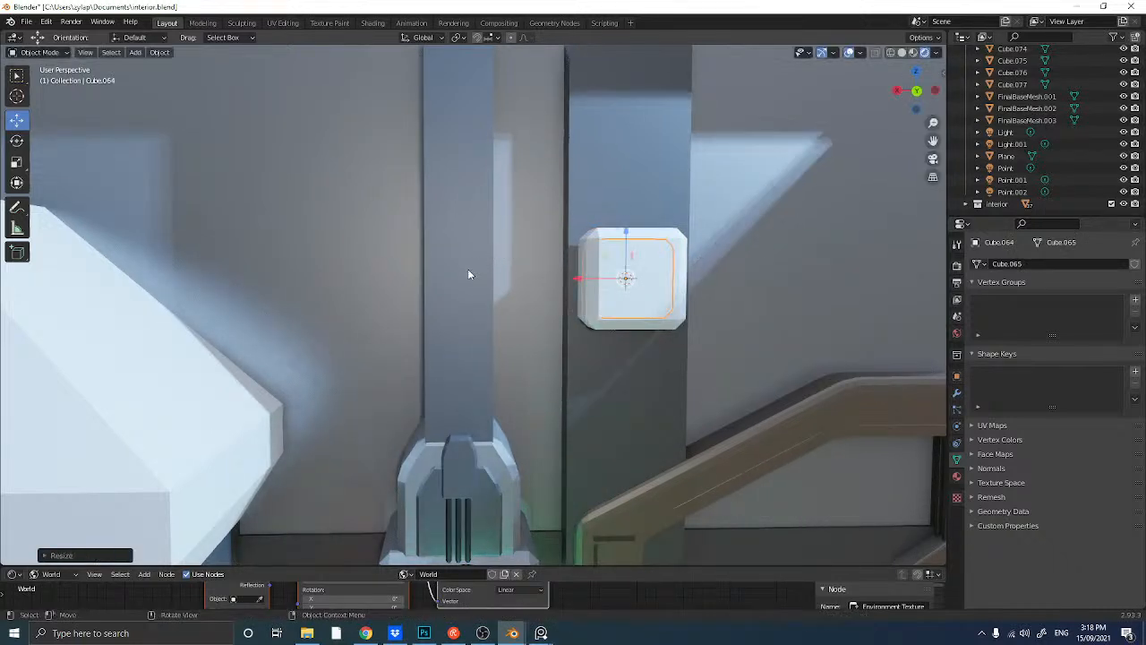
- Move the smaller copy out through the bevelled cube's front face and adjust its size
middle_click_drag(305, 235, 418, 256)
left_click_drag(430, 258, 442, 263)
middle_click_drag(442, 262, 505, 278)
key("s")
left_click(391, 252)
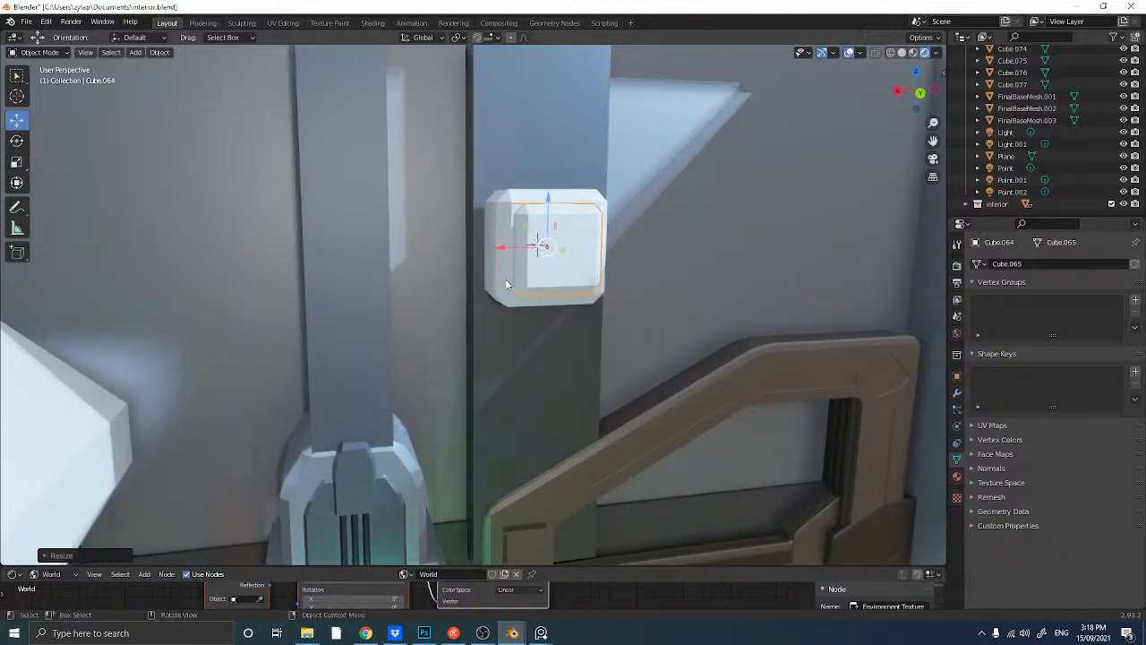
left_click(573, 205)
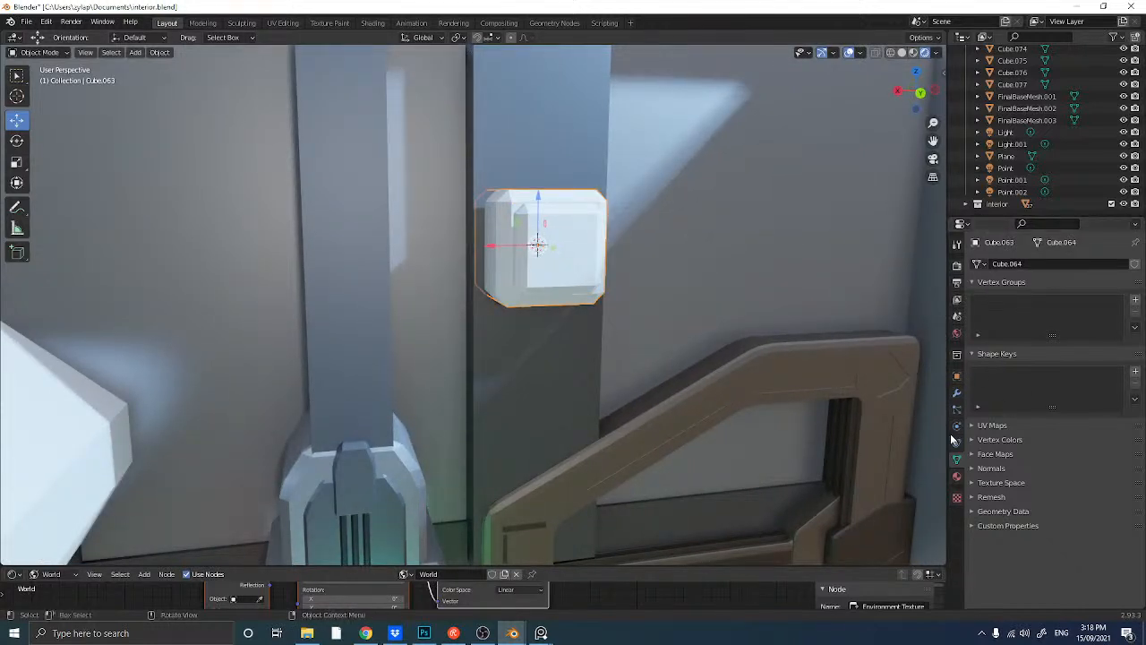
left_click(956, 392)
left_click(1005, 264)
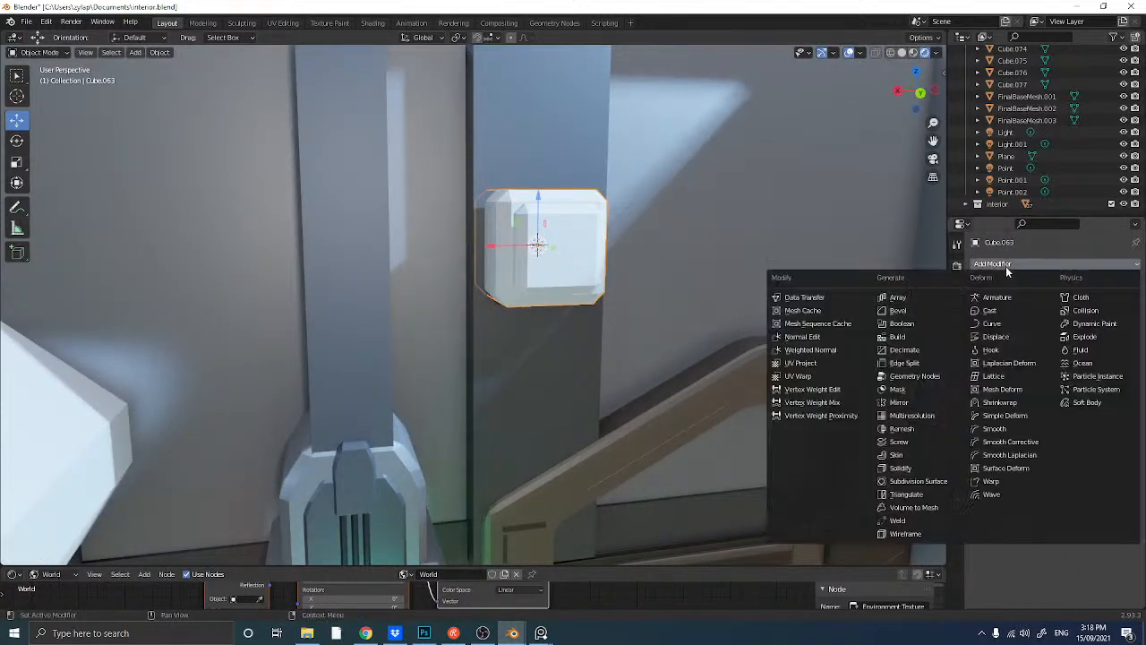
left_click(926, 310)
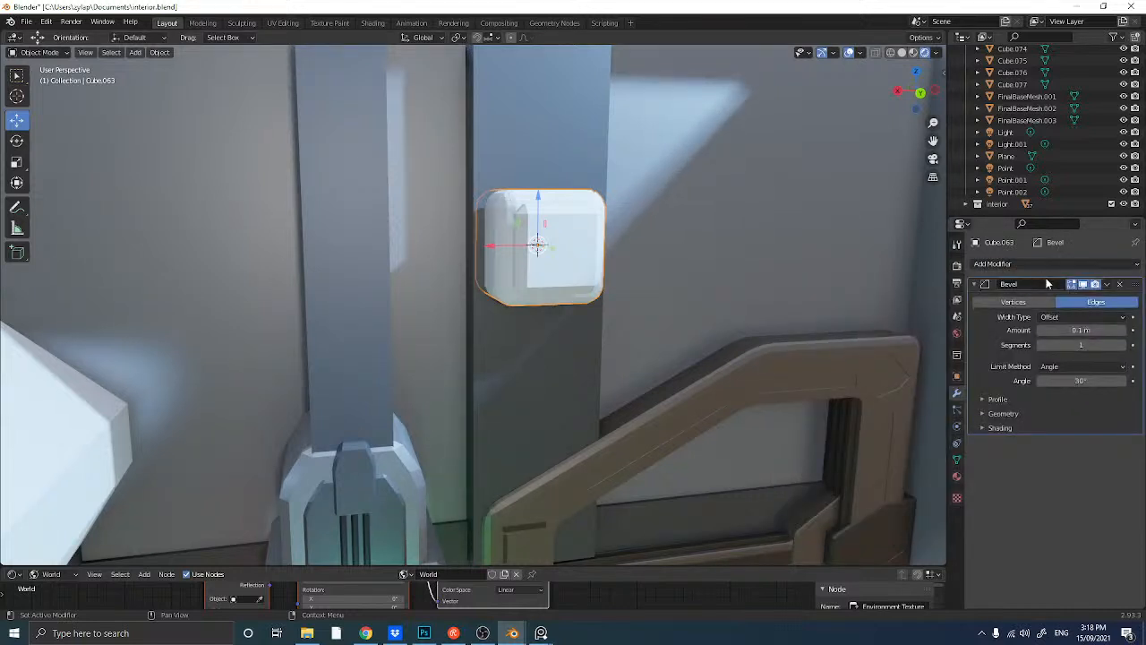
left_click(1119, 285)
- Cut the smaller block's shape out of the bevelled block with a Difference Boolean modifier, and apply the modifier
left_click(1014, 264)
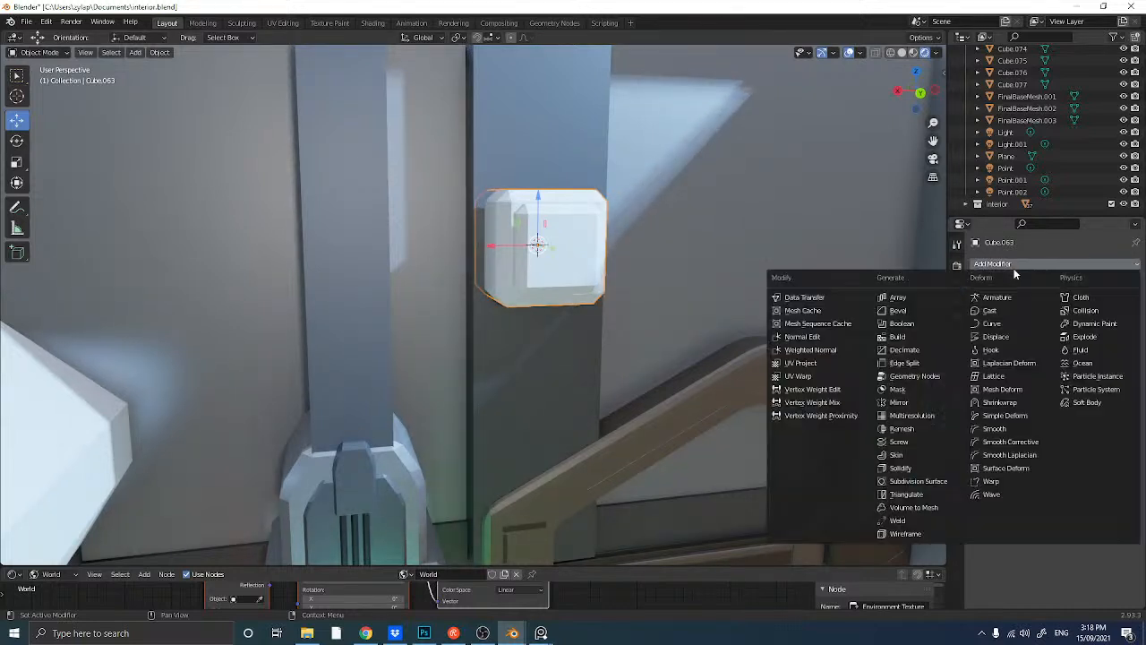
left_click(903, 323)
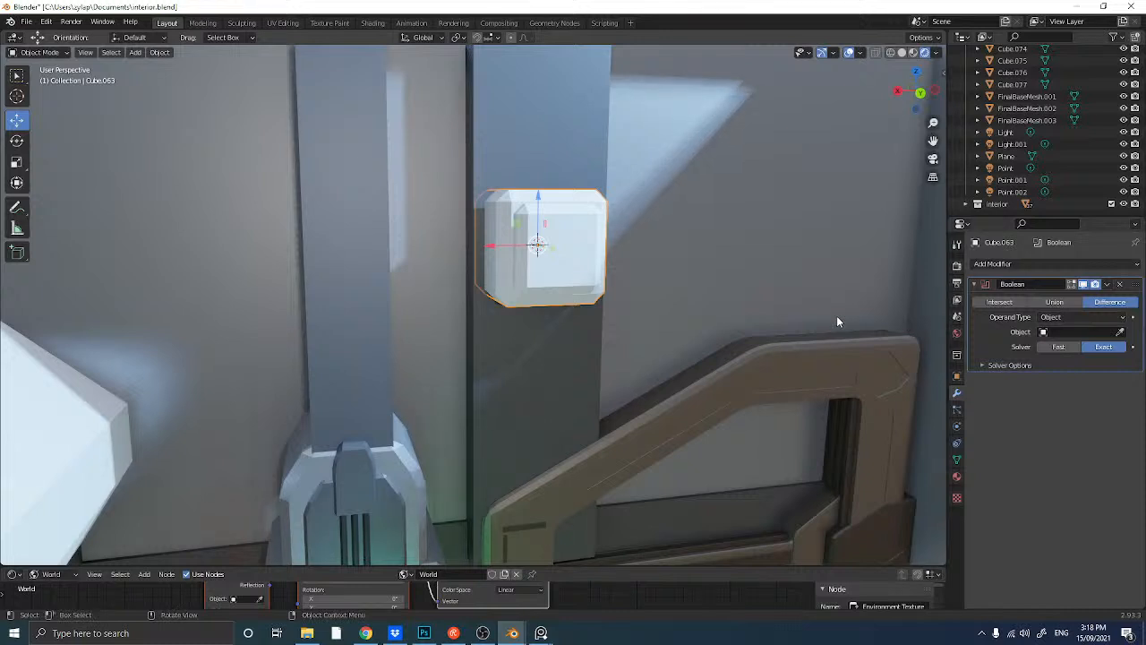
left_click(1122, 332)
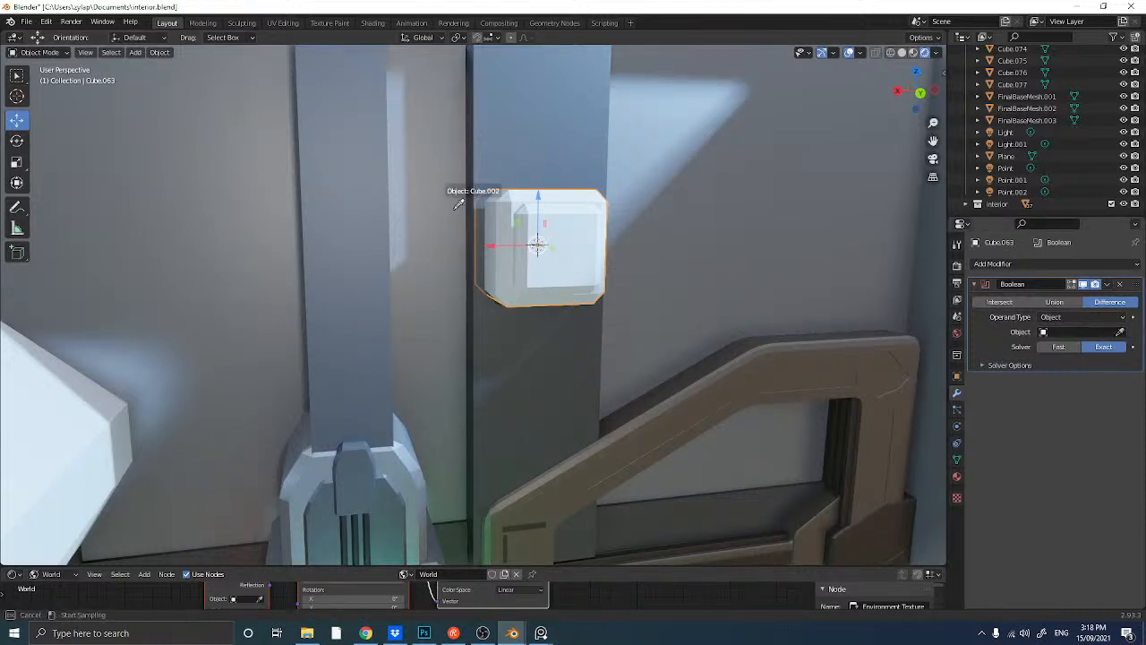
left_click(583, 224)
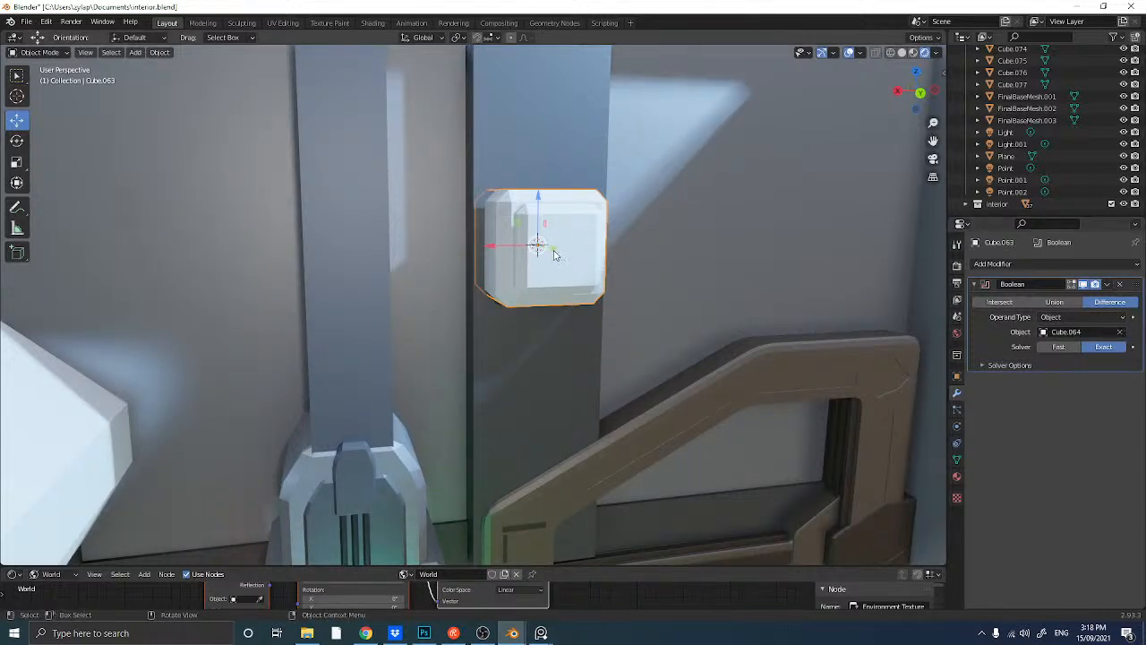
key("ctrl+a")
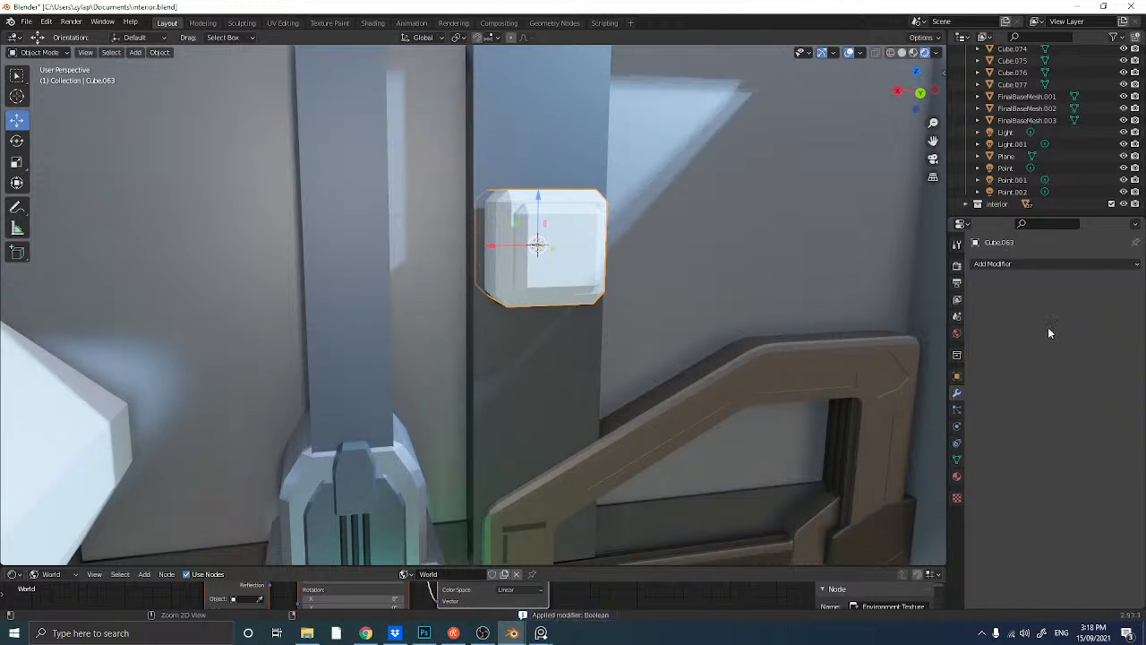
- Scale the smaller inner block down slightly to leave a thin gap around it inside the cut-out
left_click(583, 256)
key("s")
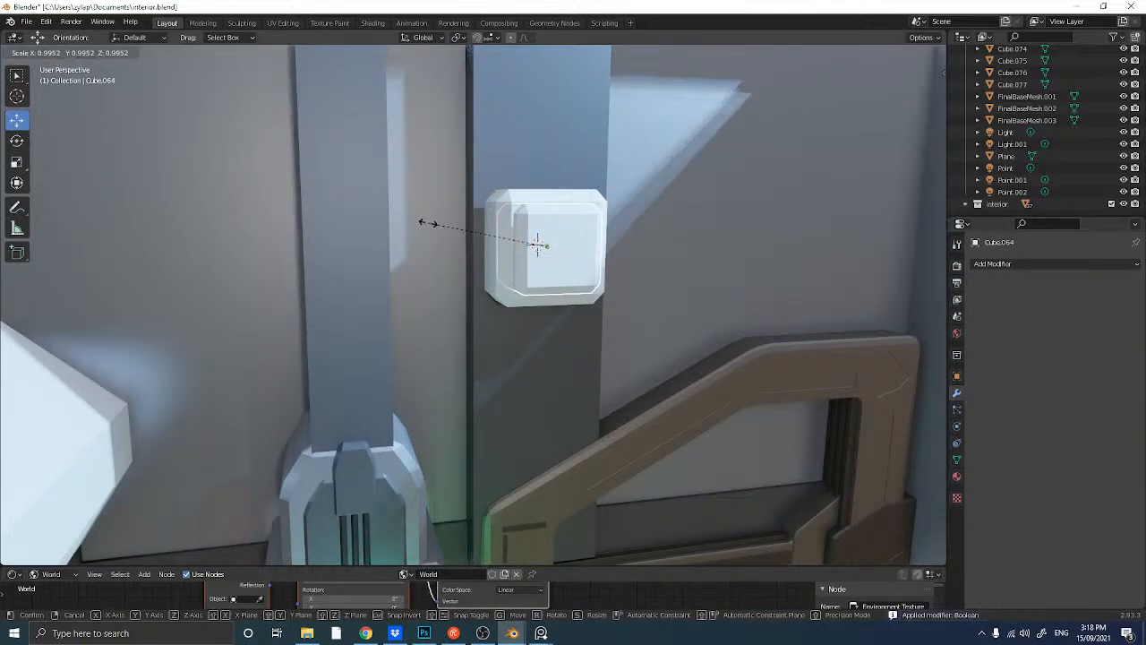
left_click(433, 223)
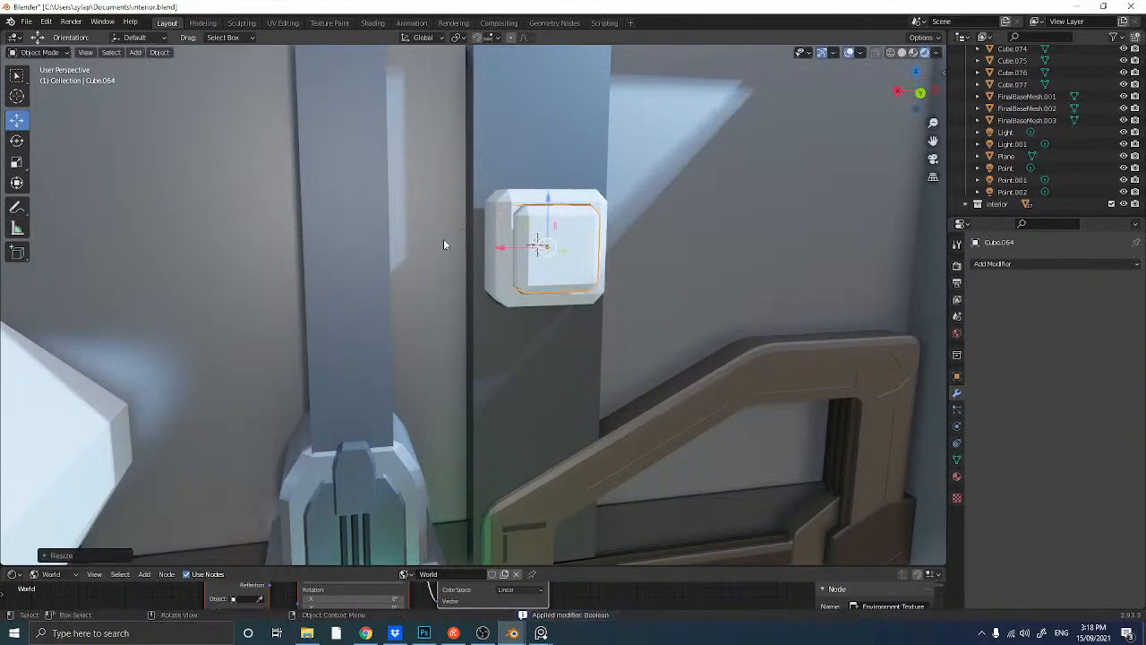
- Adjust the inner block's depth along its local Y axis and reposition it within the recess
middle_click_drag(443, 238, 489, 267)
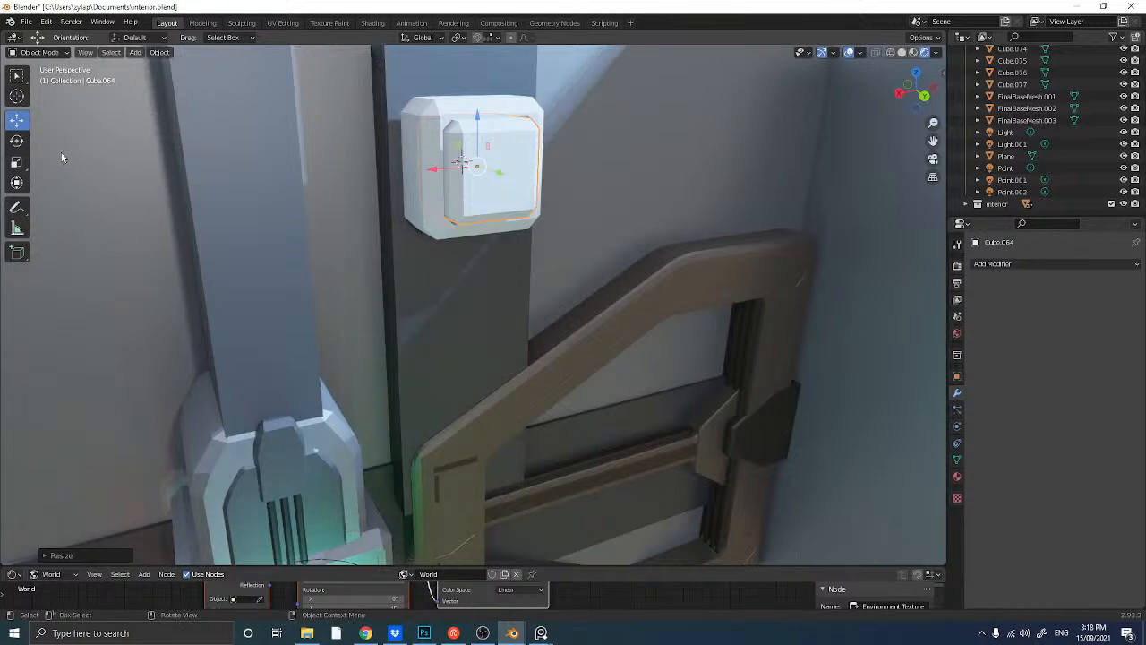
middle_click_drag(106, 174, 255, 262)
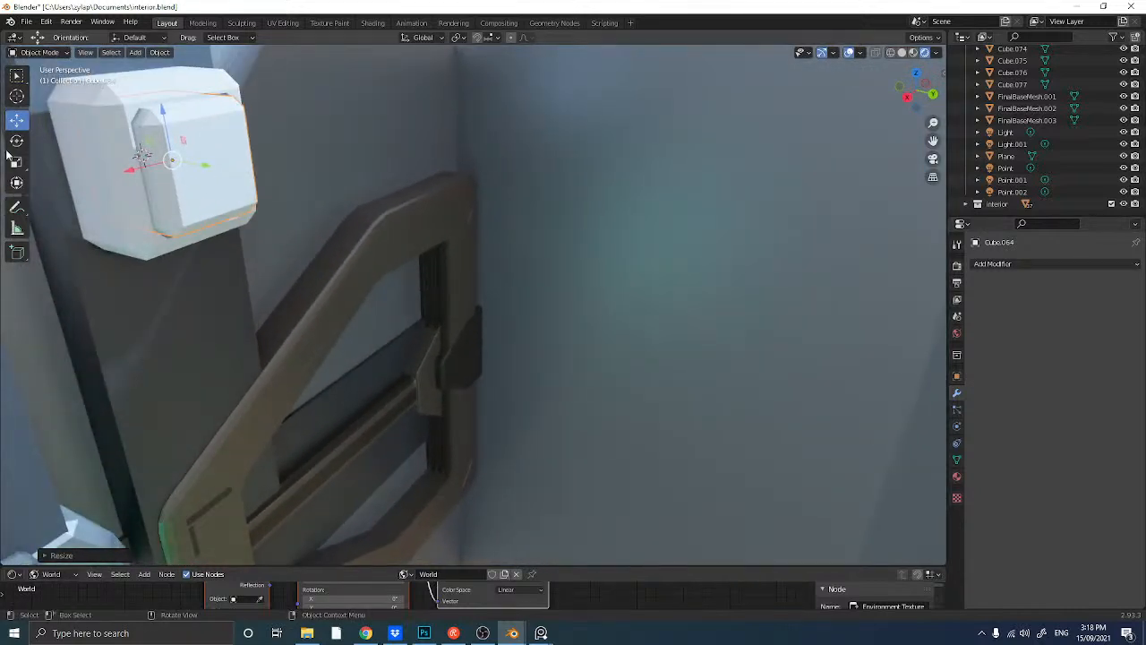
left_click(17, 163)
mouse_move(206, 168)
left_mouse_down()
mouse_move(175, 170)
mouse_move(179, 159)
mouse_move(198, 174)
left_mouse_up()
middle_click_drag(198, 173, 469, 220)
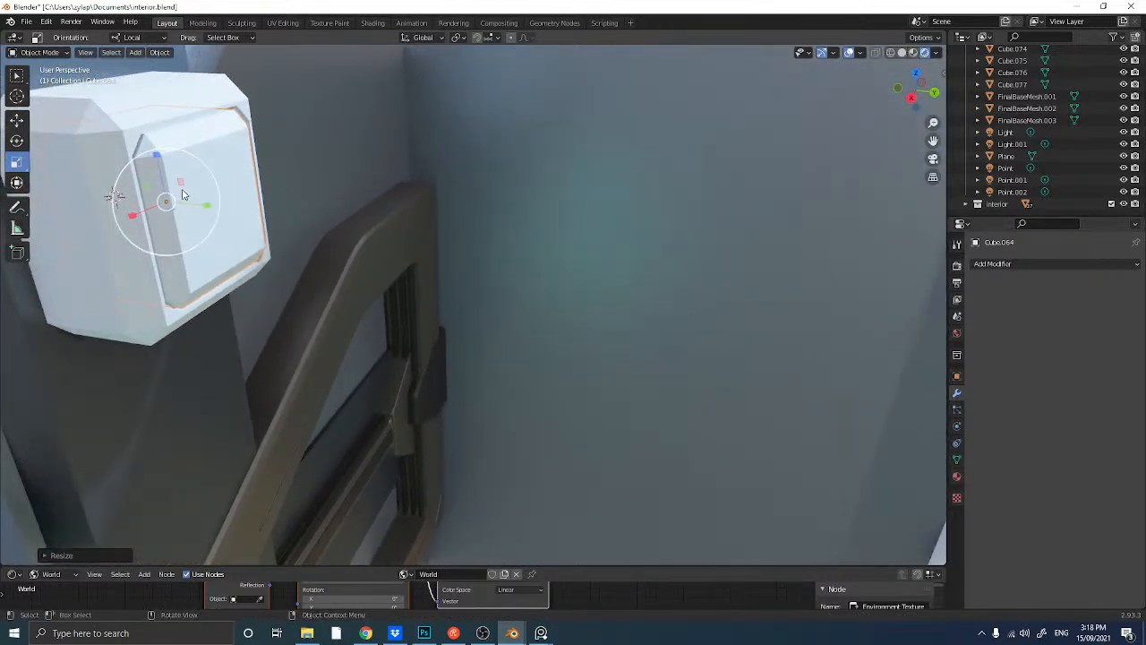
mouse_move(206, 207)
left_mouse_down()
mouse_move(1142, 269)
mouse_move(211, 207)
left_mouse_up()
left_click(16, 119)
middle_click_drag(245, 220, 324, 242)
scroll(349, 245, "down", 3)
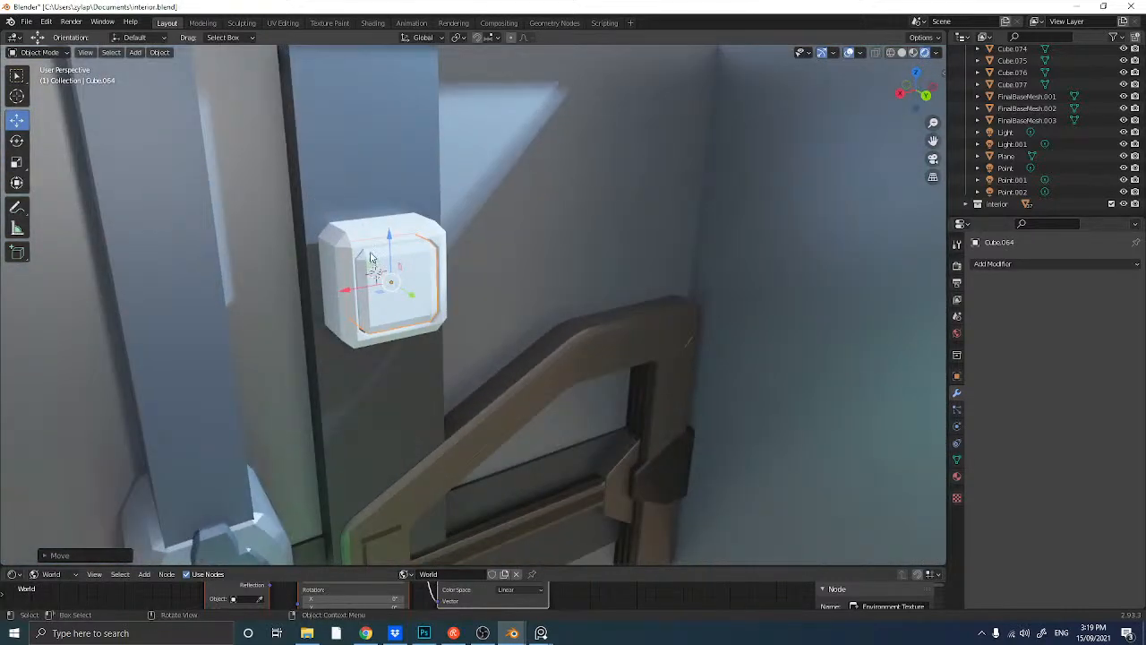
- Join the bevelled outer block and its inner block into one object
left_click(360, 237)
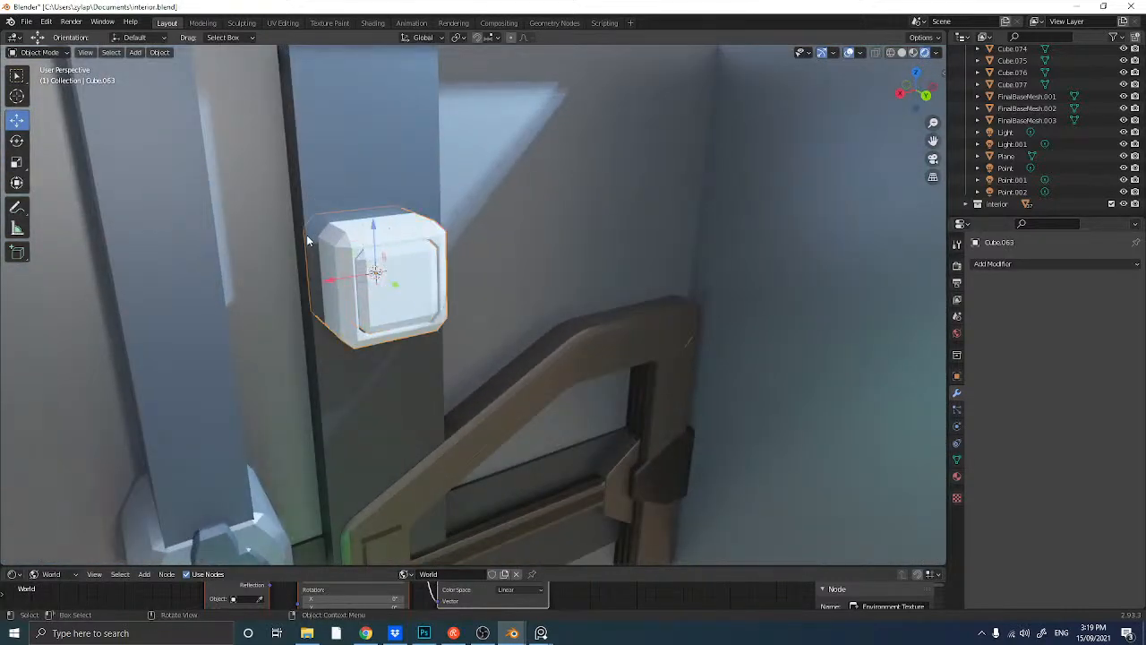
left_click(417, 275, "shift")
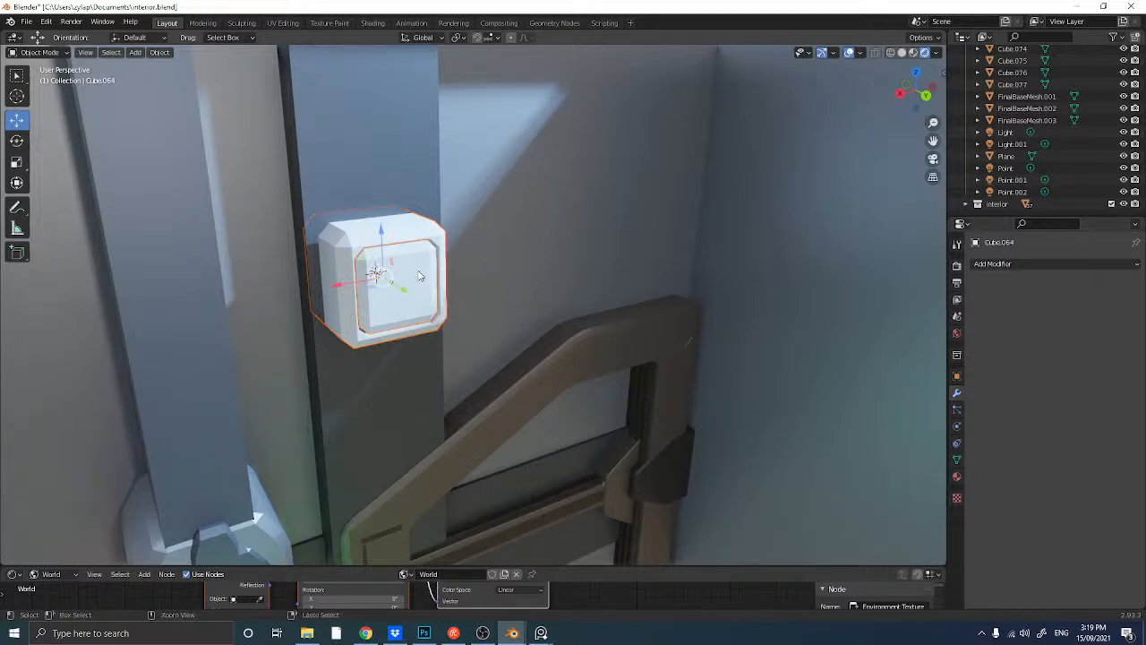
key("ctrl+j")
mouse_move(410, 296)
middle_mouse_down()
mouse_move(380, 283)
mouse_move(392, 288)
middle_mouse_up()
scroll(393, 288, "down", 3)
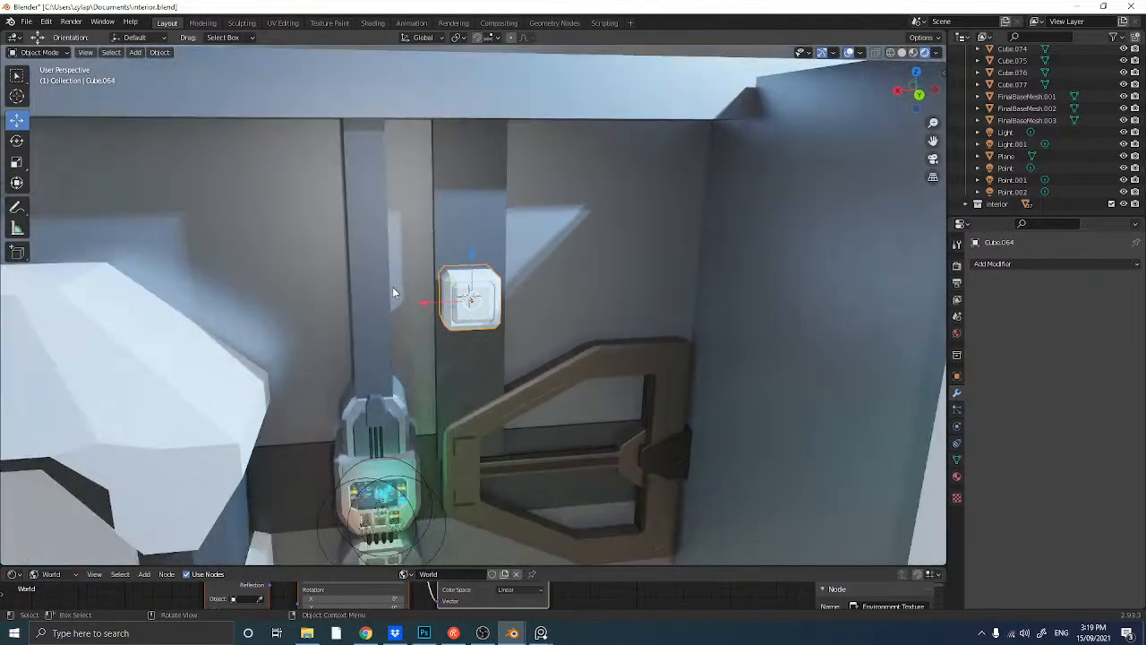
- Move the joined block up to near the upper end of the vertical strip and check it in back view
scroll(392, 288, "up", 2)
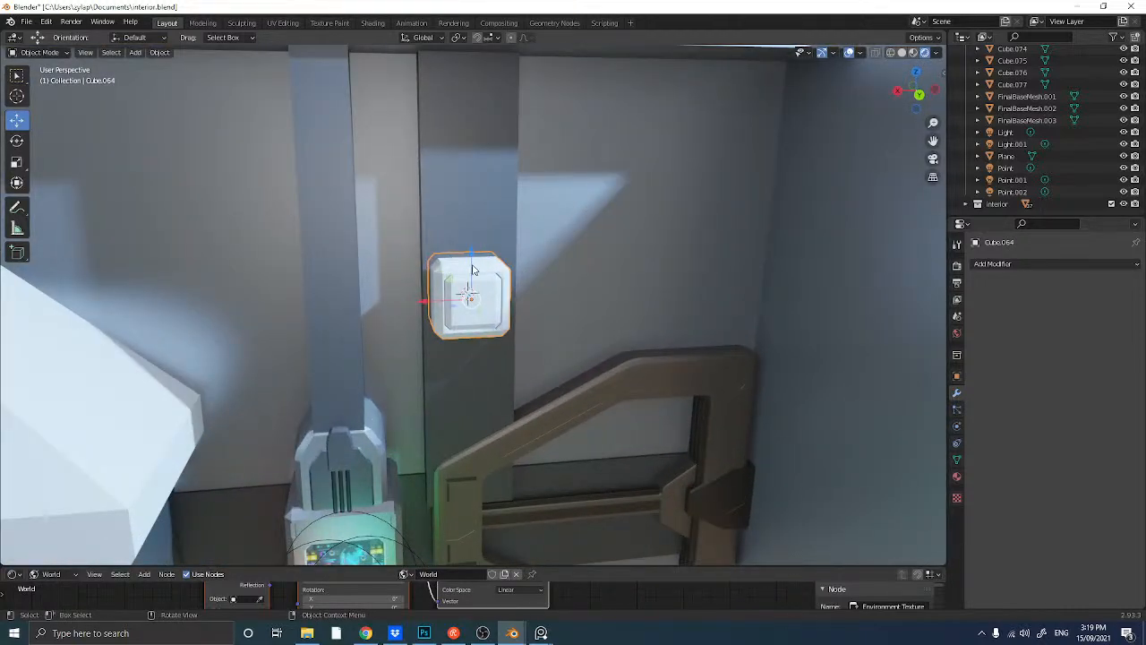
left_click_drag(475, 269, 476, 126)
middle_click_drag(476, 127, 526, 122)
left_click_drag(539, 109, 539, 80)
scroll(516, 139, "down", 3)
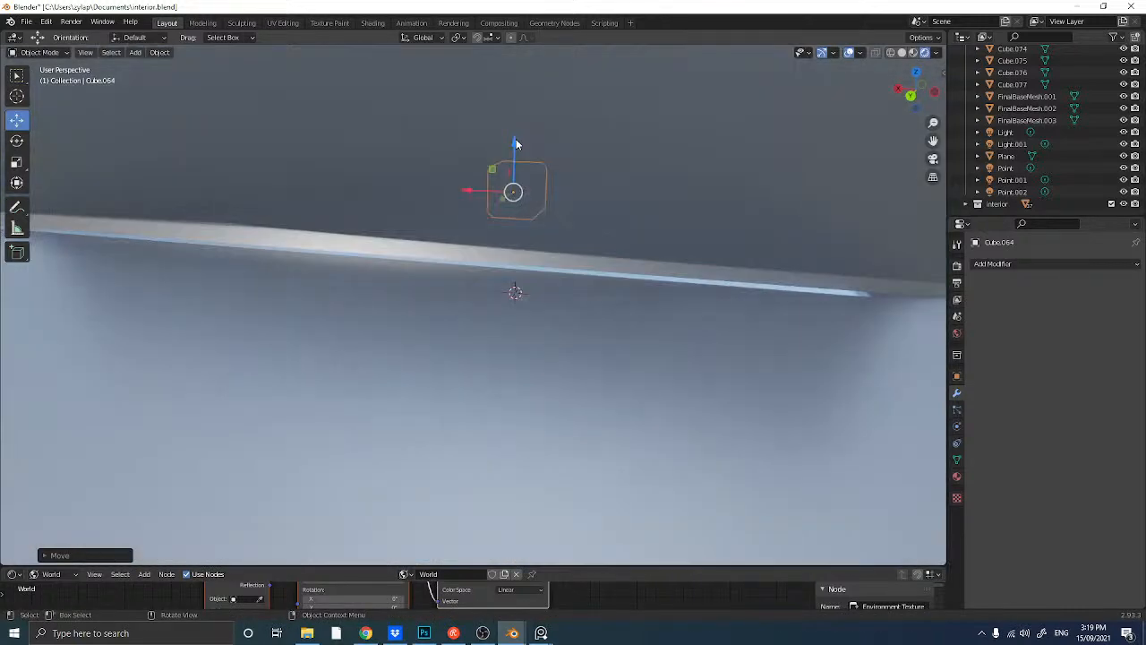
scroll(517, 138, "up", 2)
left_click(911, 96)
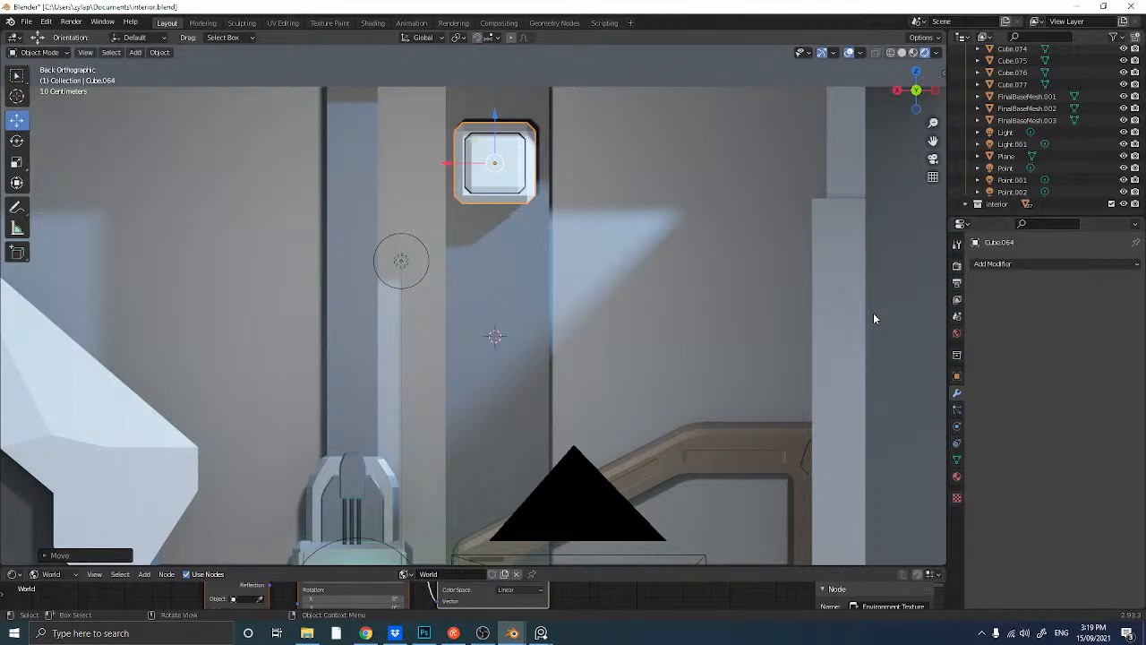
- Add an Array modifier to the joined block and set its relative X offset factor to 0
left_click(1032, 265)
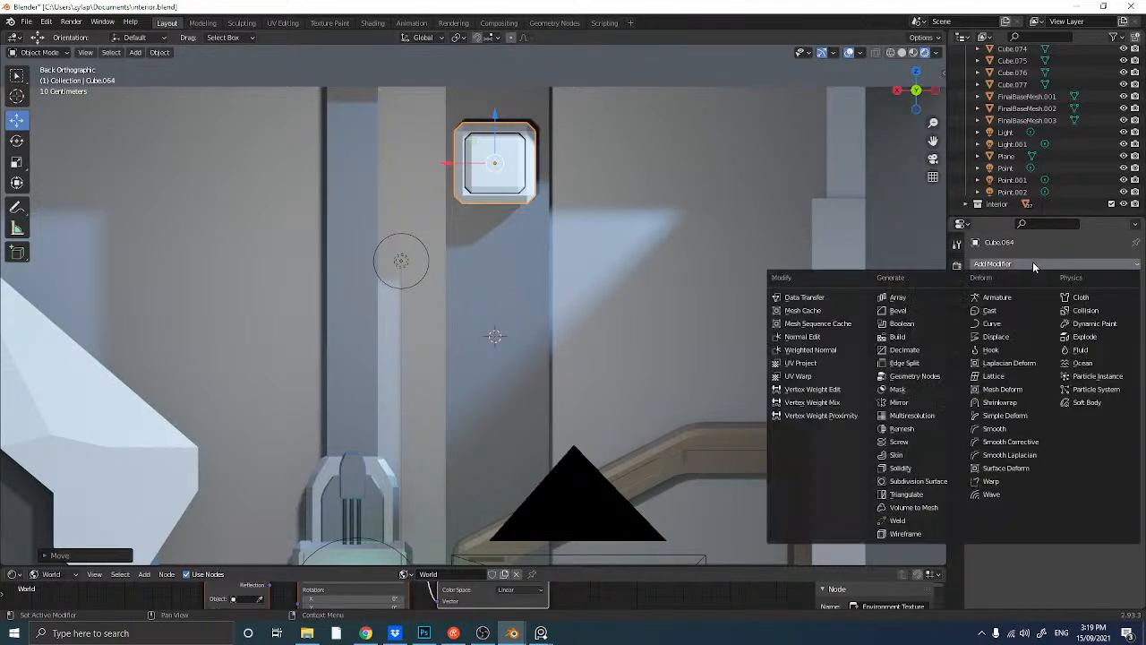
left_click(900, 297)
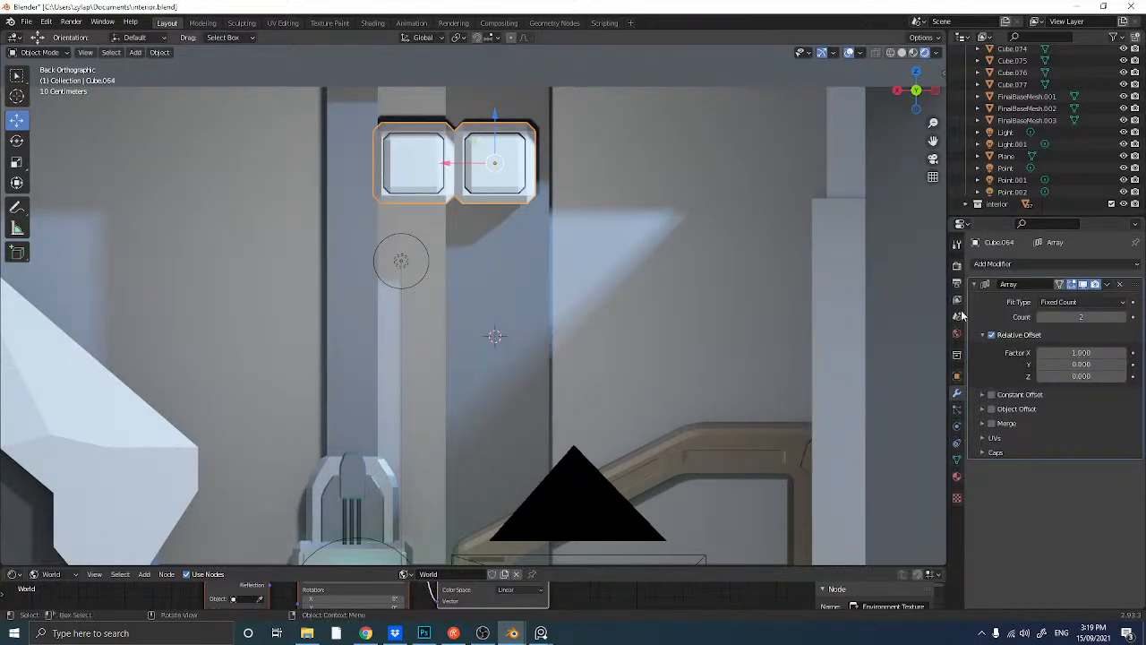
left_click(1058, 352)
type("0")
key("Return")
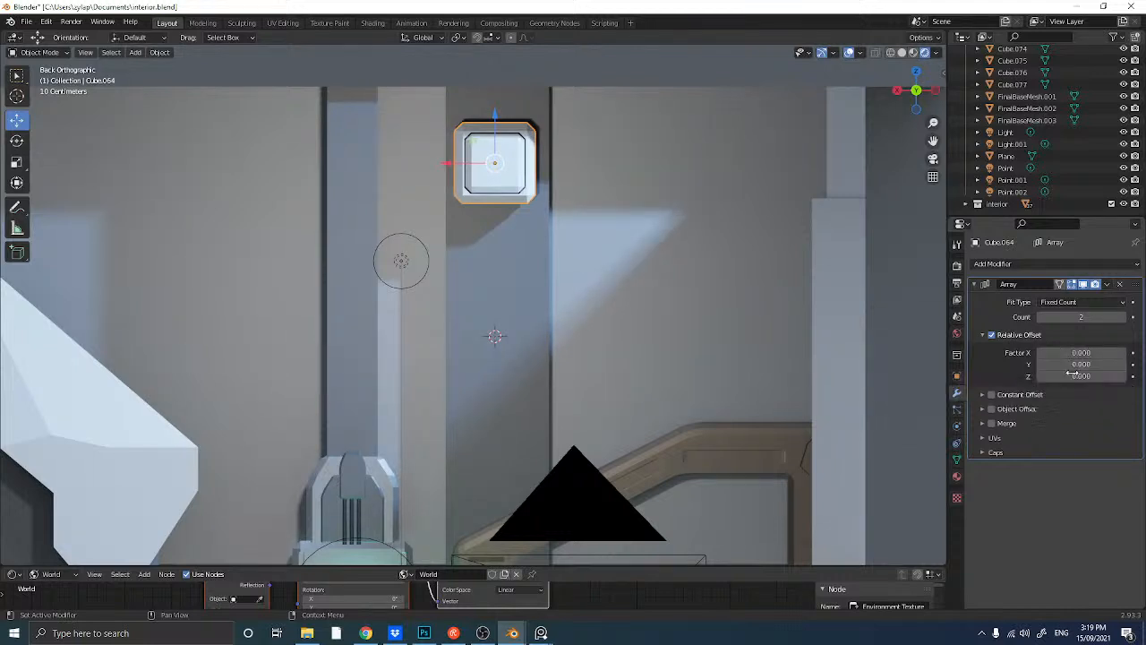
- Set the array's relative Z offset factor to -1.1 to stack the copies downwards with small gaps
left_click_drag(1072, 373, 1076, 376)
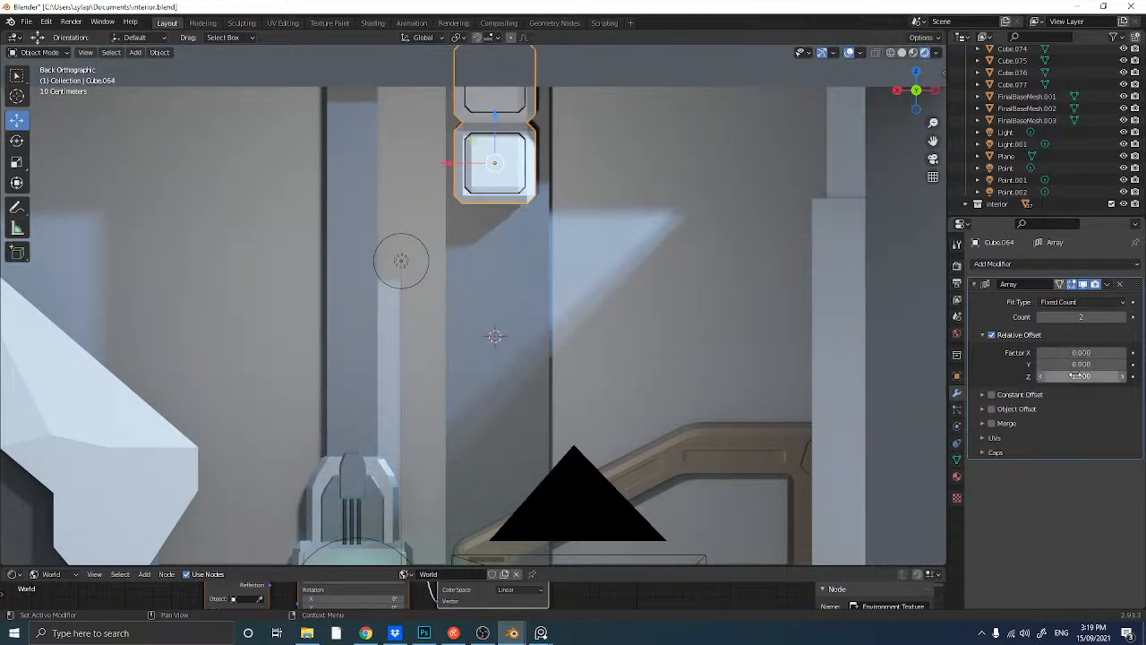
left_click(1076, 375)
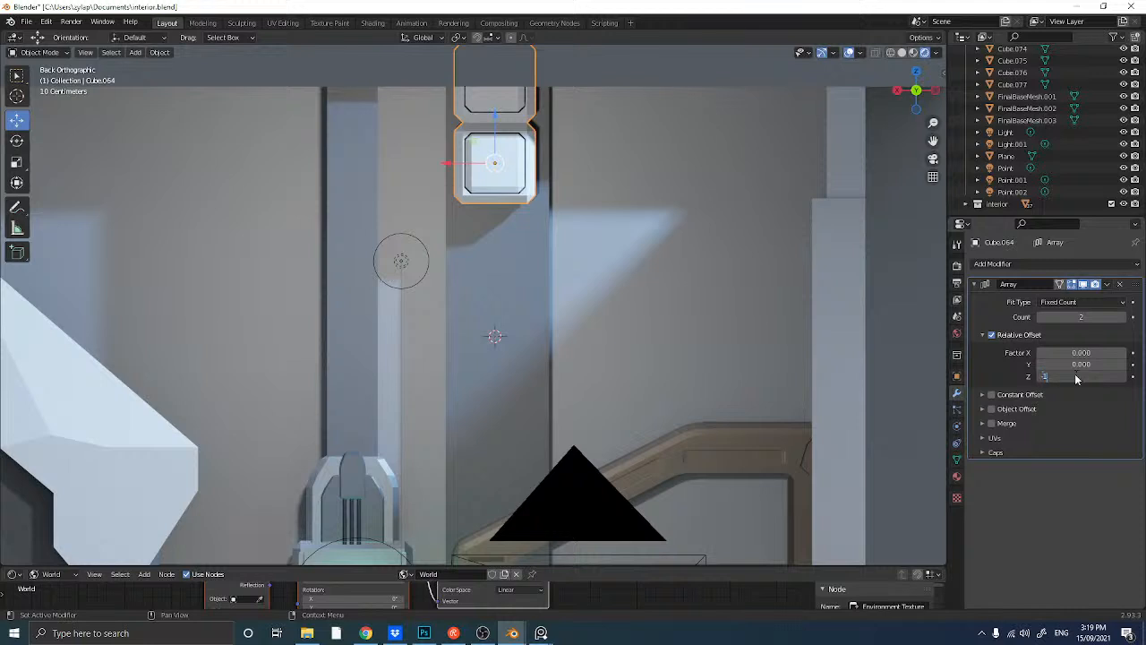
type("-1")
key("Return")
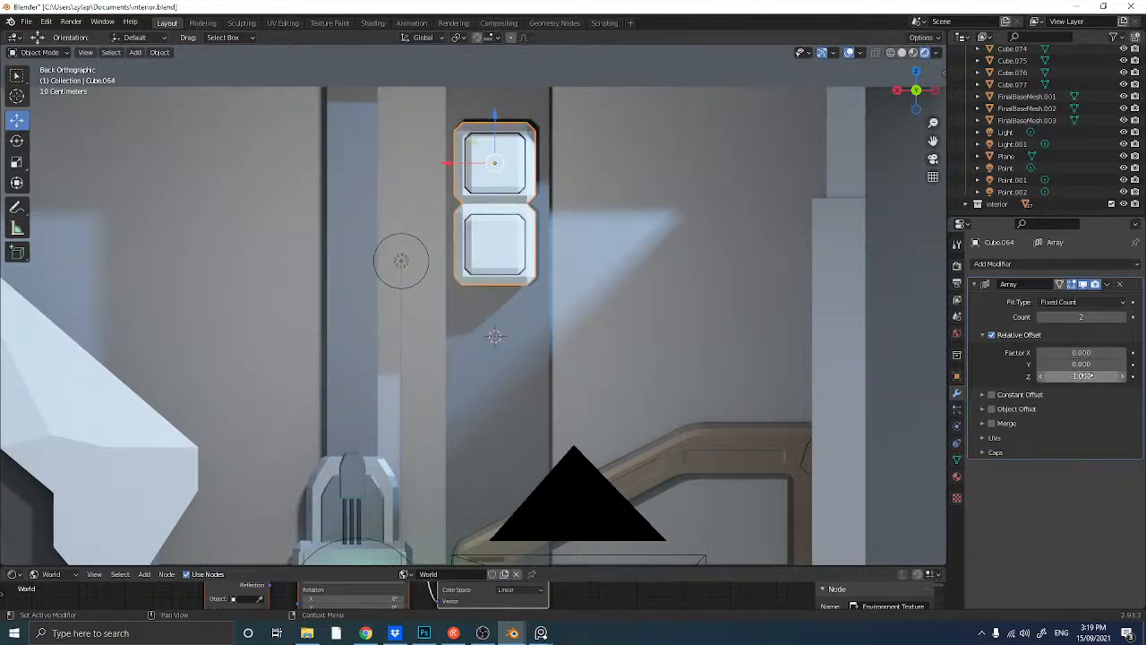
left_click(1074, 375)
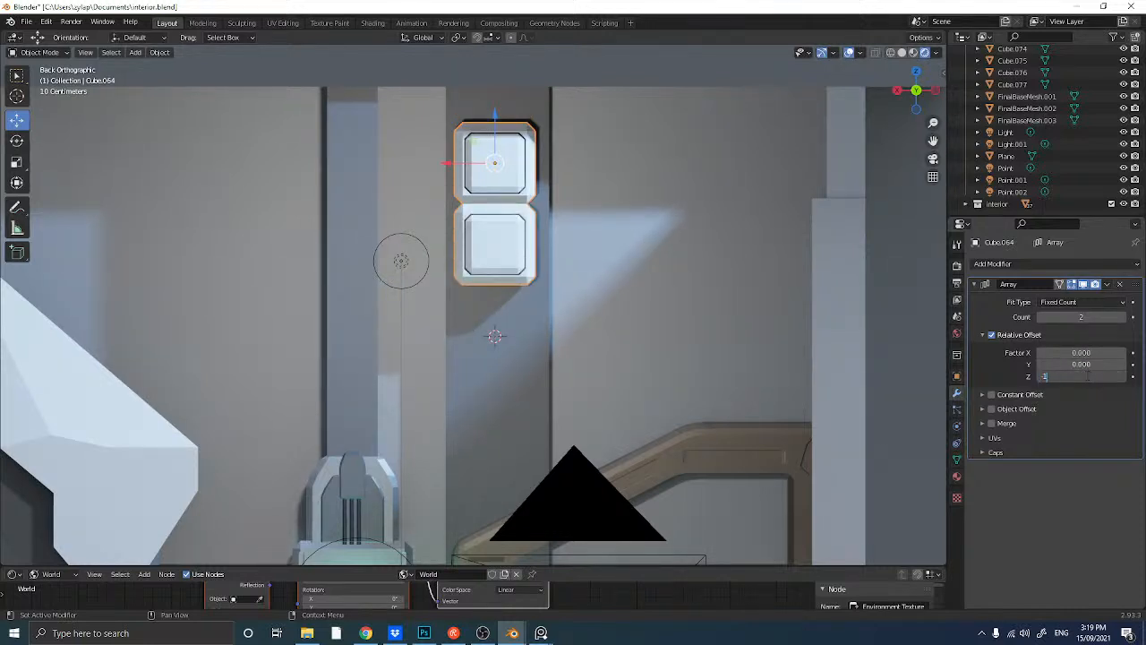
type("-1.1")
key("Return")
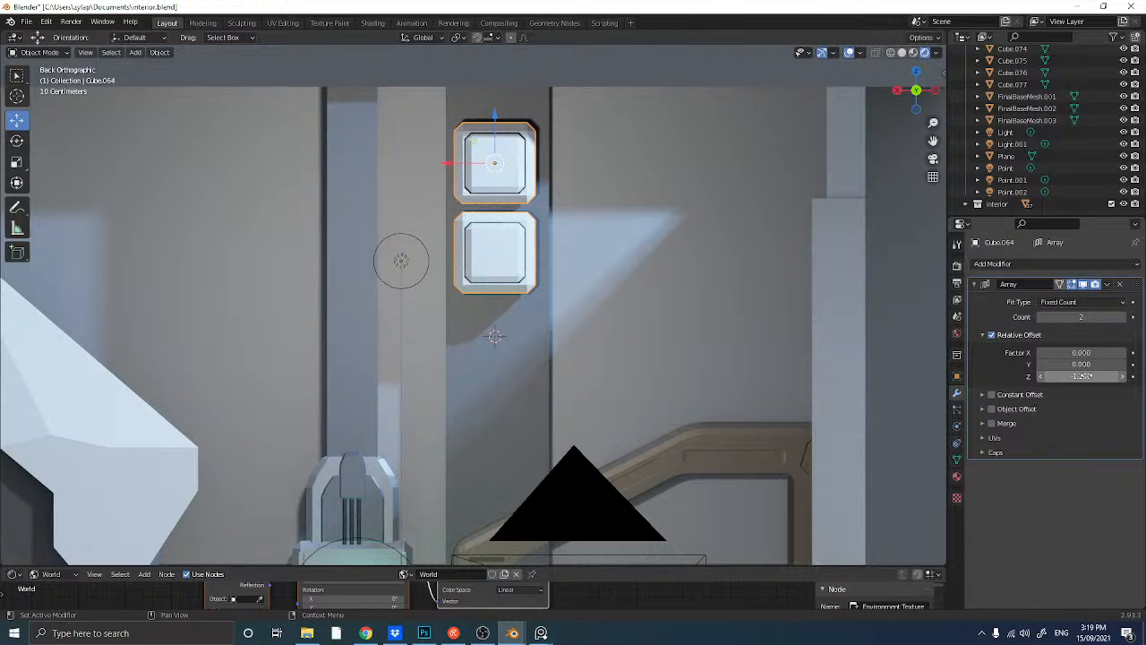
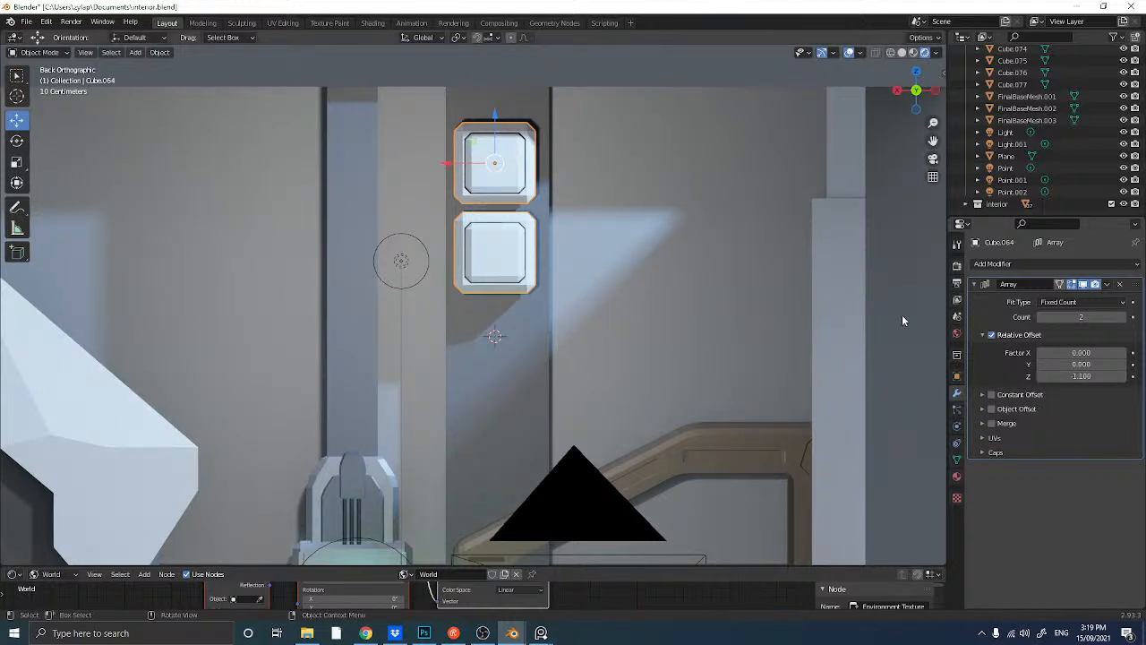
- Set the array's count to 6 to extend the column of blocks down the strip
left_click_drag(1077, 317, 1111, 317)
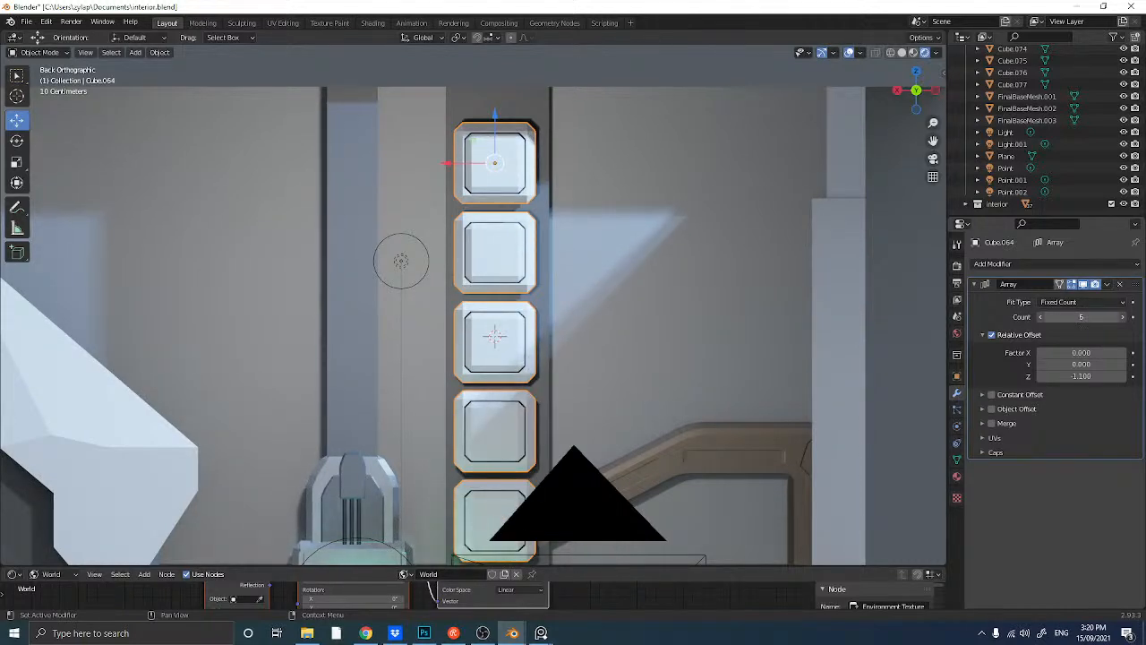
scroll(689, 266, "down", 3)
scroll(689, 270, "down", 2)
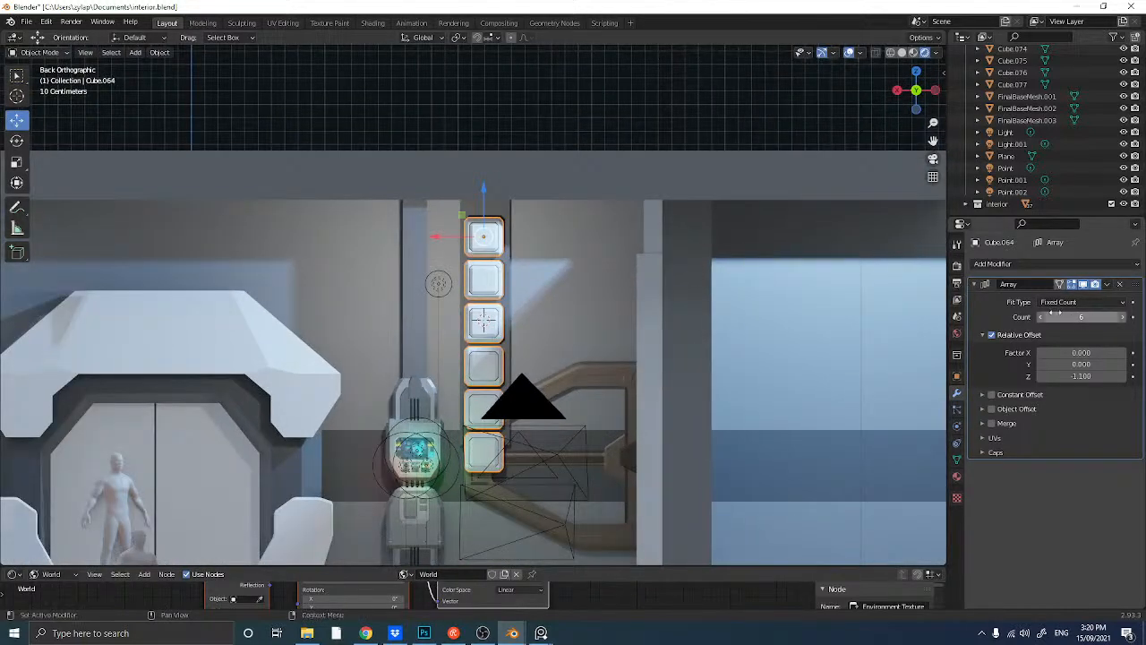
left_click_drag(1055, 317, 1059, 317)
scroll(686, 306, "down", 4)
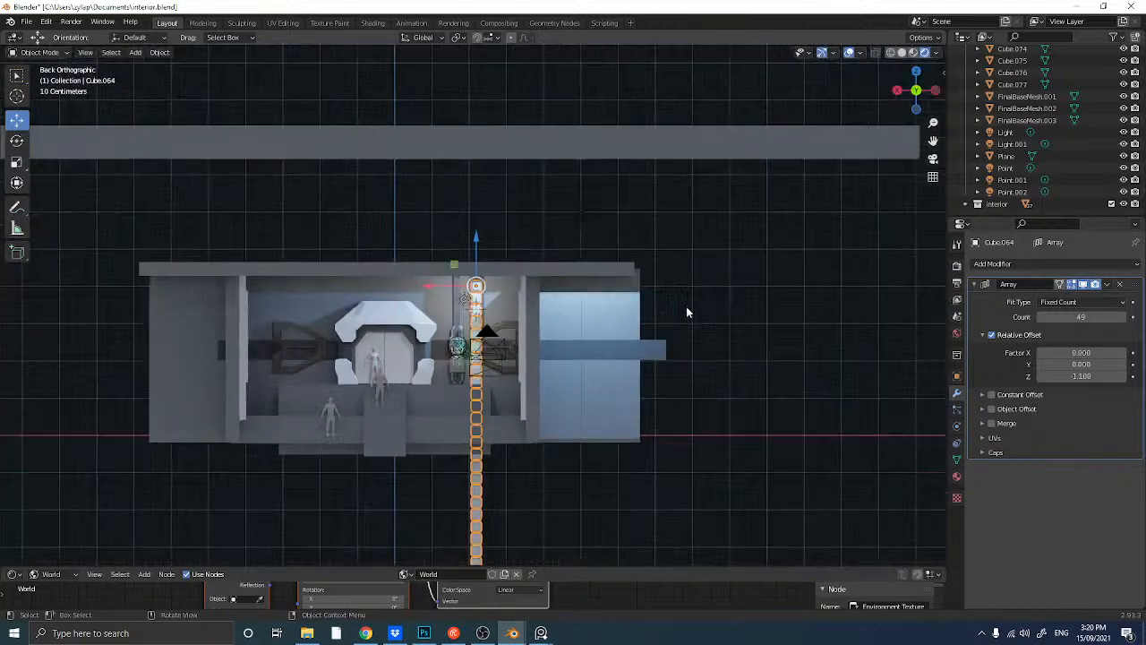
scroll(703, 307, "up", 2)
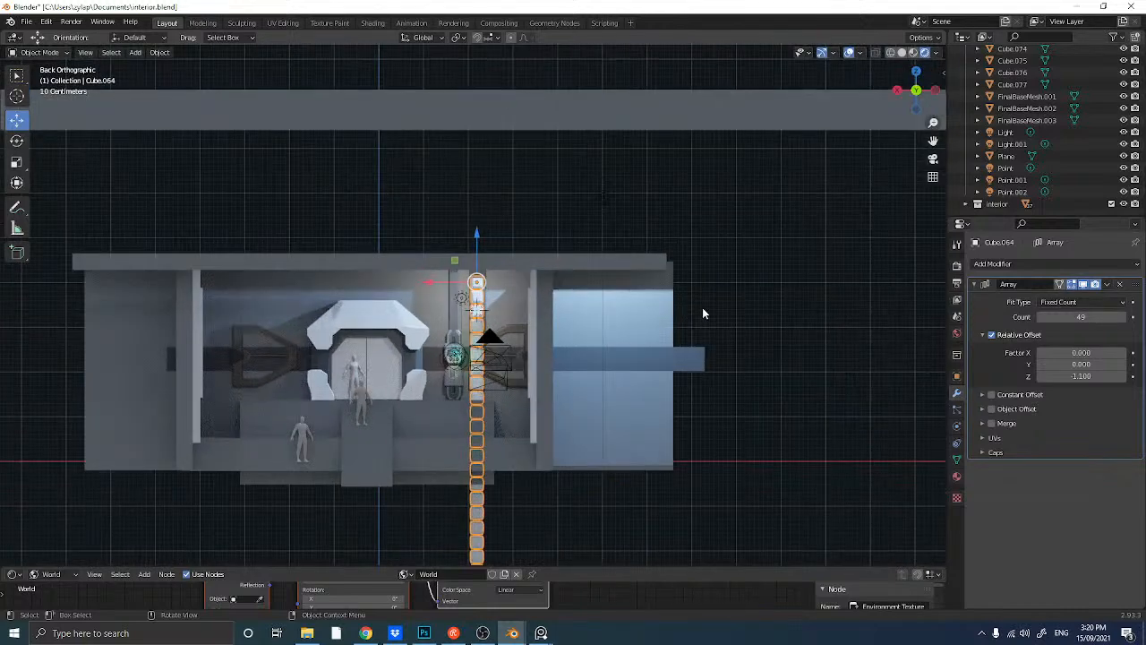
double_click(1095, 316)
type("6")
key("Return")
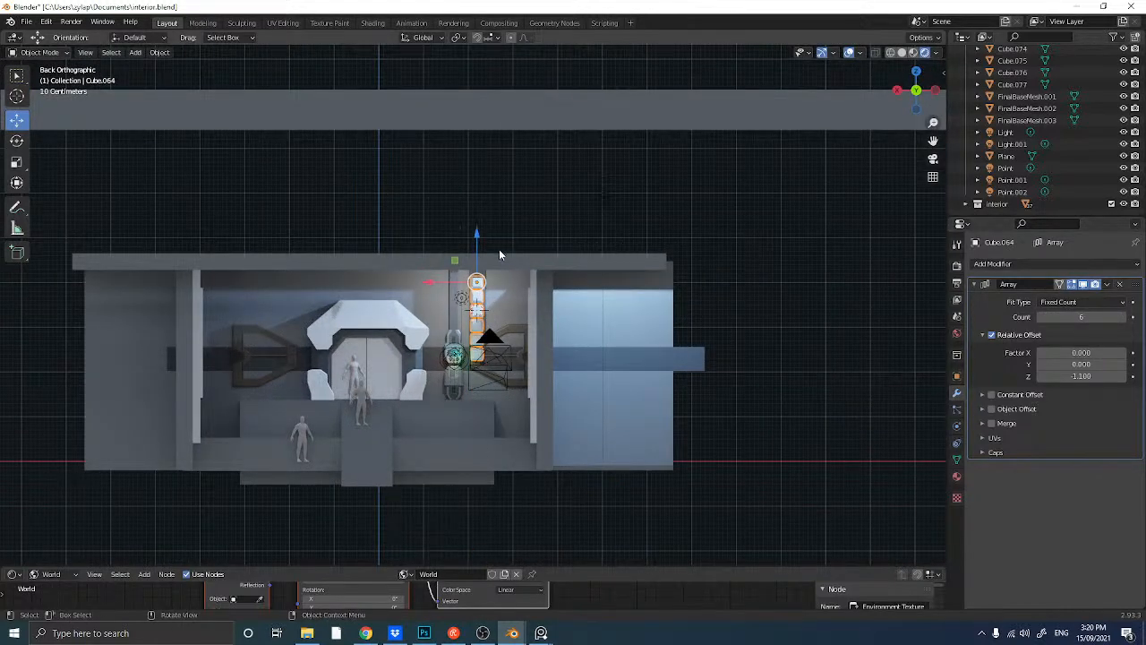
scroll(499, 249, "up", 5)
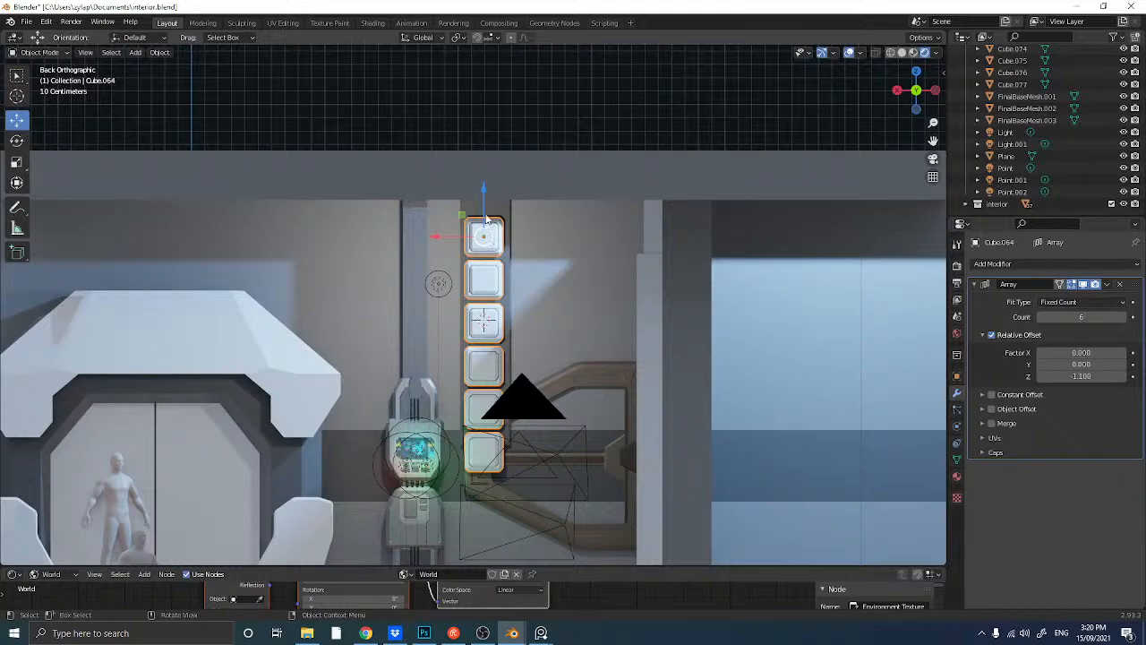
- Nudge the column of blocks slightly upwards along the strip and set the array's count to 5
middle_click_drag(483, 226, 487, 219)
left_click_drag(478, 218, 478, 210)
middle_click_drag(478, 209, 466, 216)
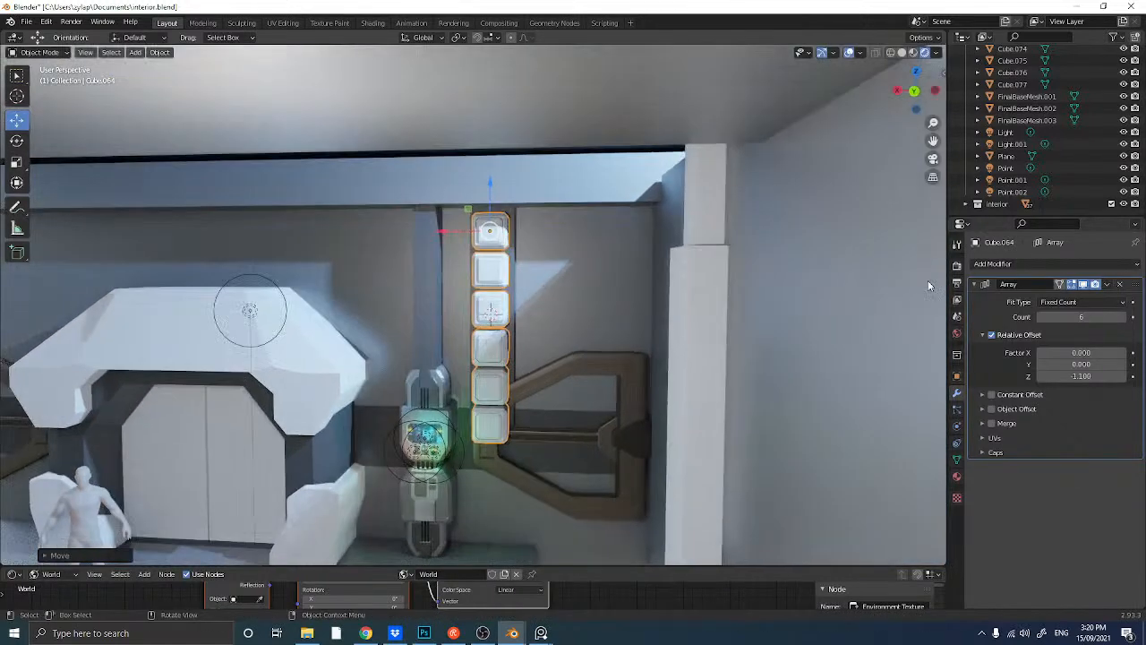
double_click(1073, 315)
type("5")
key("Return")
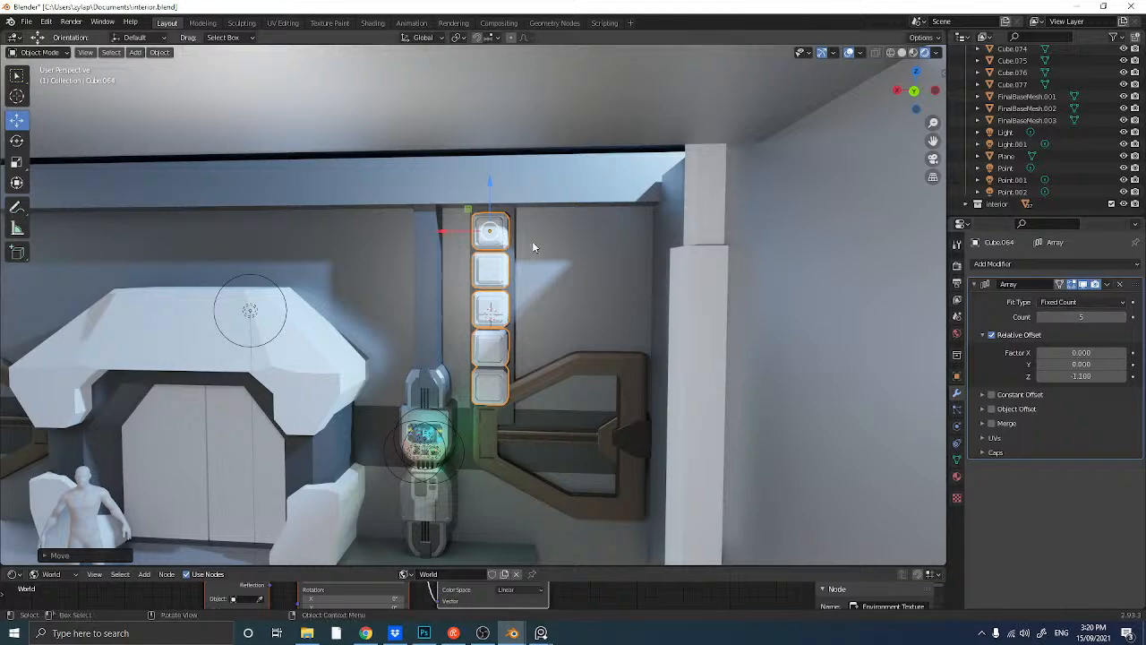
middle_click_drag(522, 242, 496, 247)
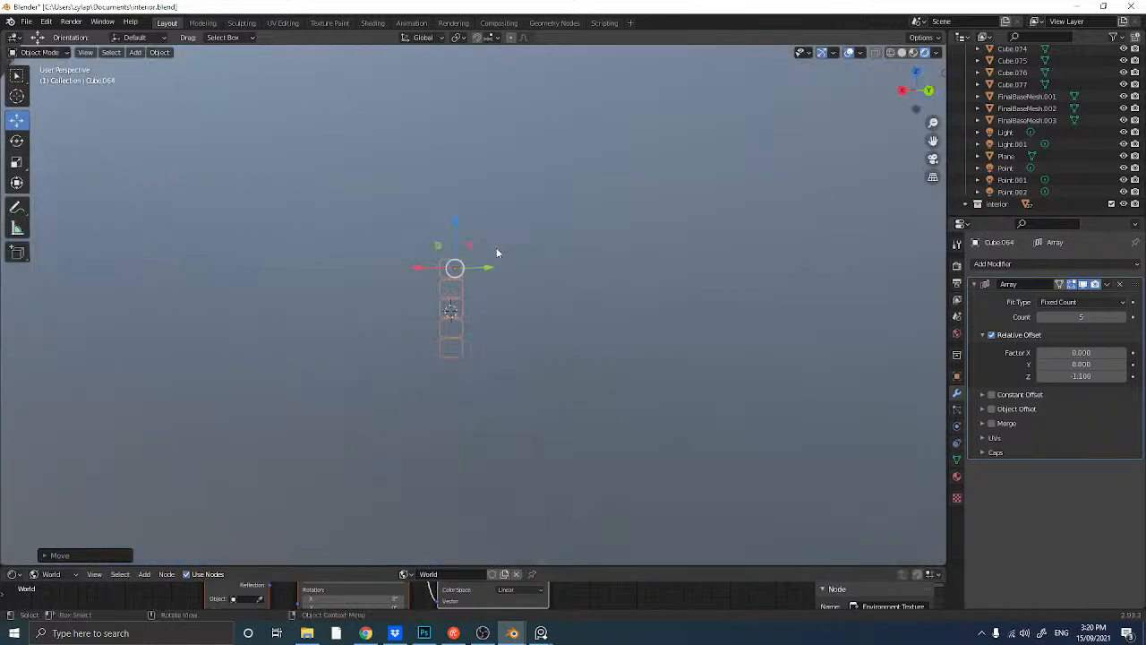
- Move the column of blocks about 0.11 m along negative Y, back towards the strip on the wall
scroll(494, 247, "up", 6)
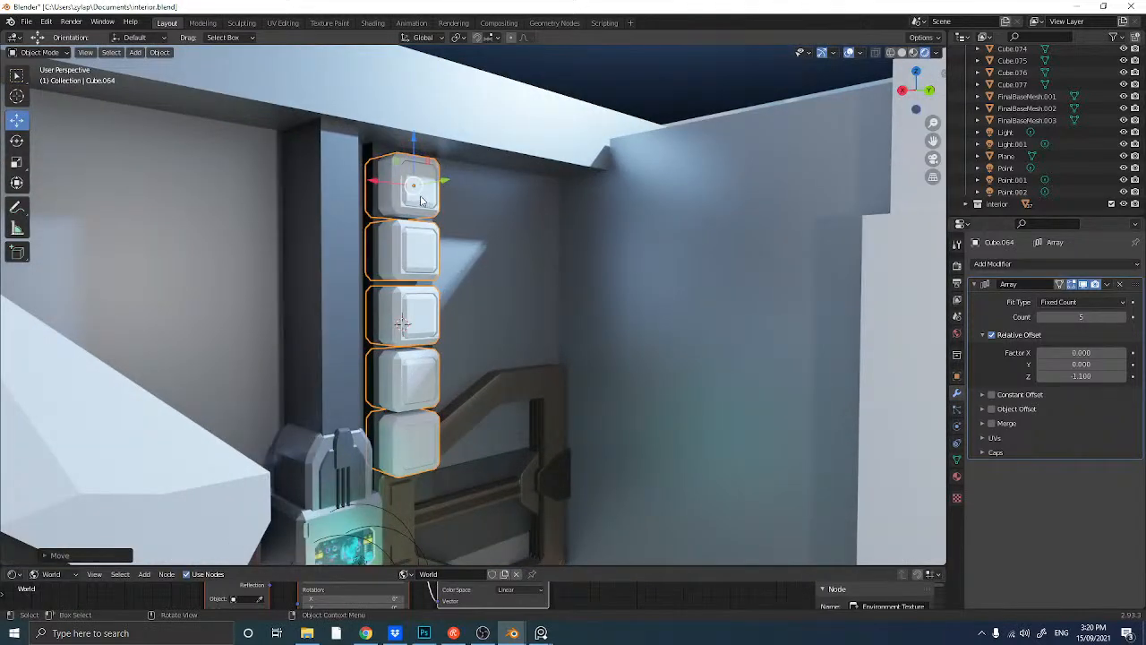
scroll(421, 200, "down", 2)
key("g")
key("y")
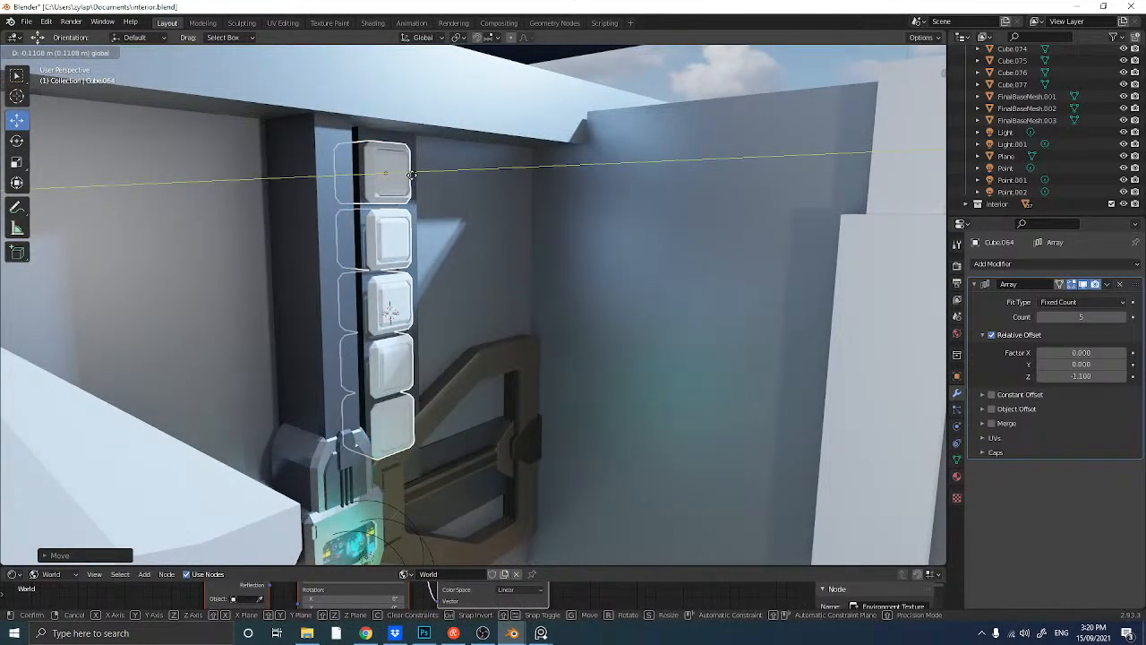
left_click(412, 174)
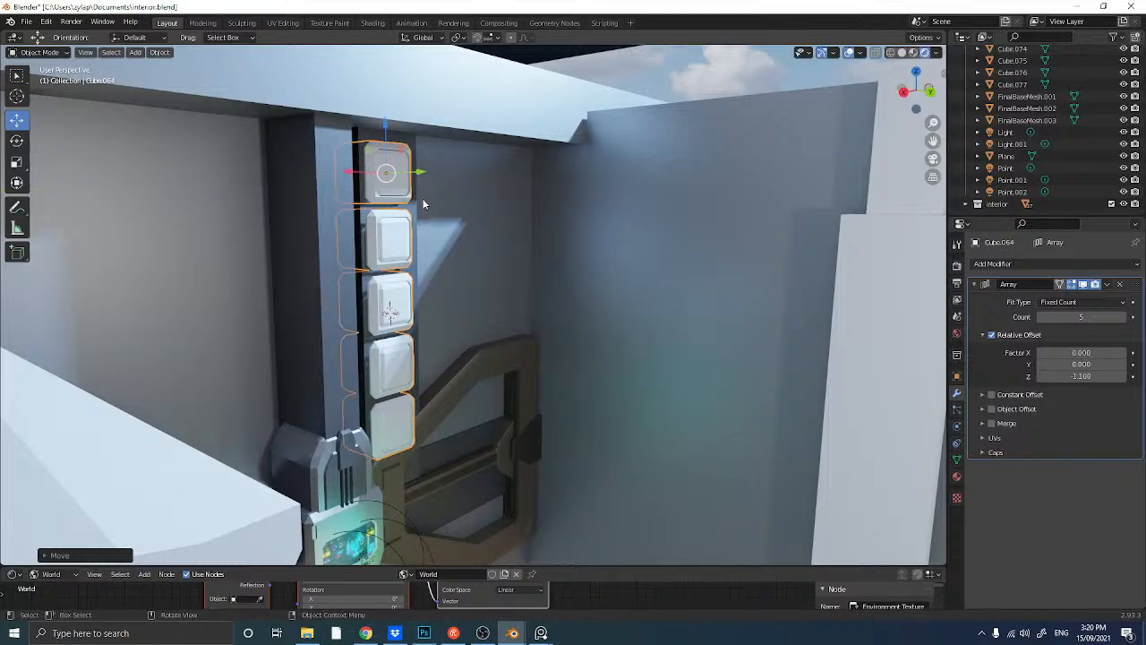
- Try to join the arrayed block column to the vertical strip behind it while the Array modifier is still unapplied
mouse_move(422, 198)
middle_mouse_down()
mouse_move(355, 190)
mouse_move(389, 215)
middle_mouse_up()
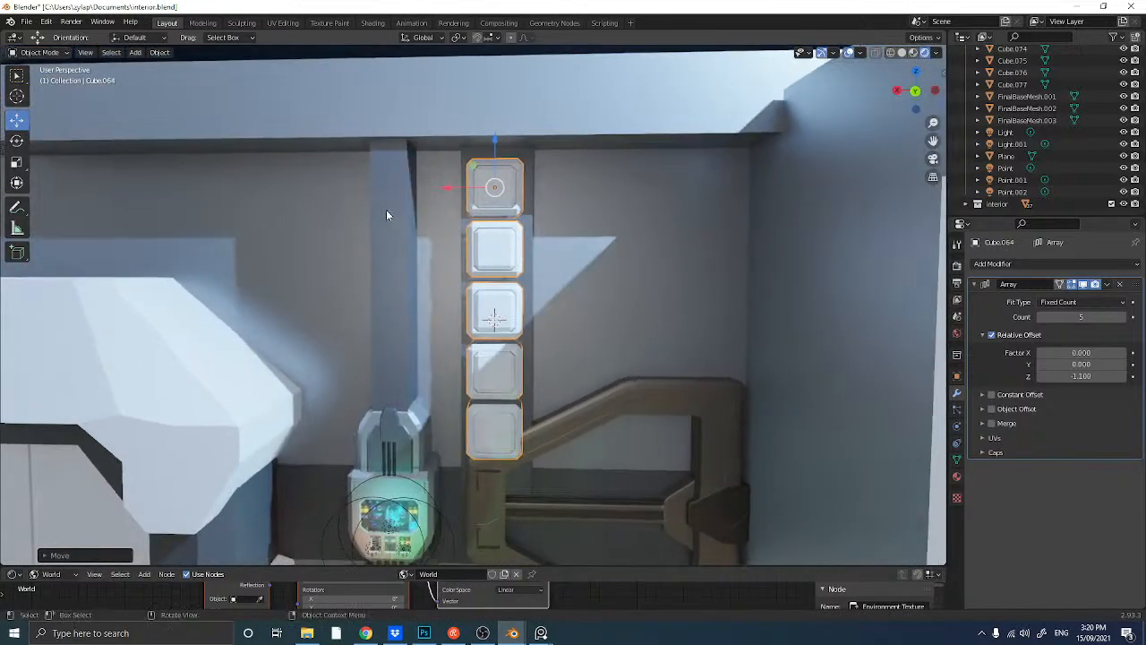
left_click(529, 273, "shift")
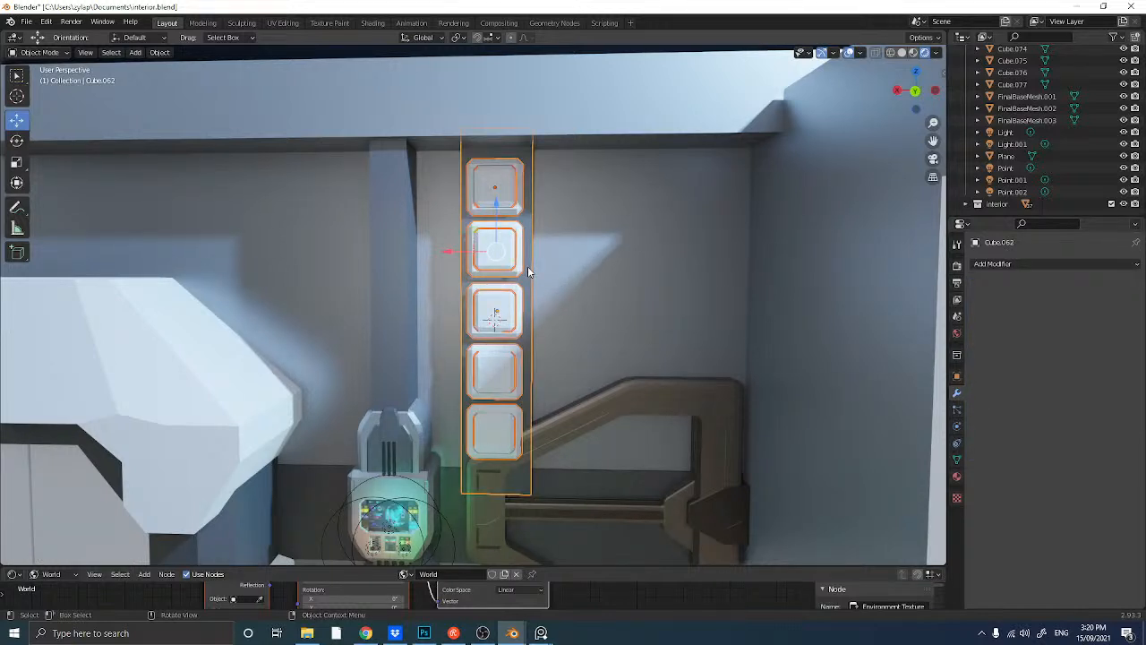
key("ctrl+j")
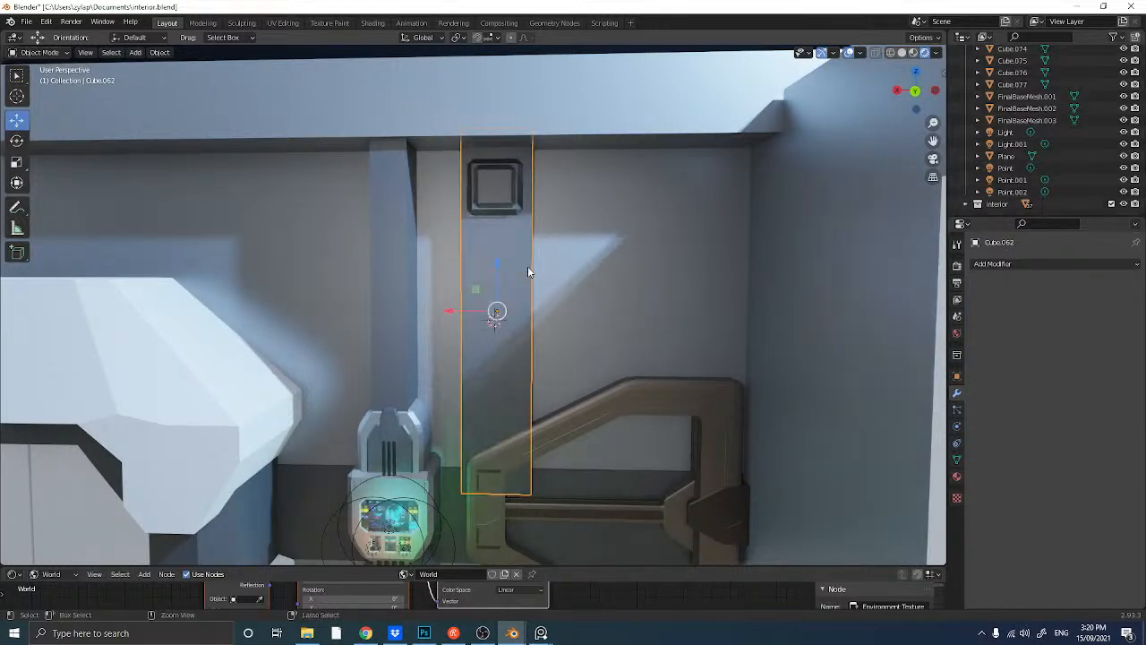
key("ctrl+z")
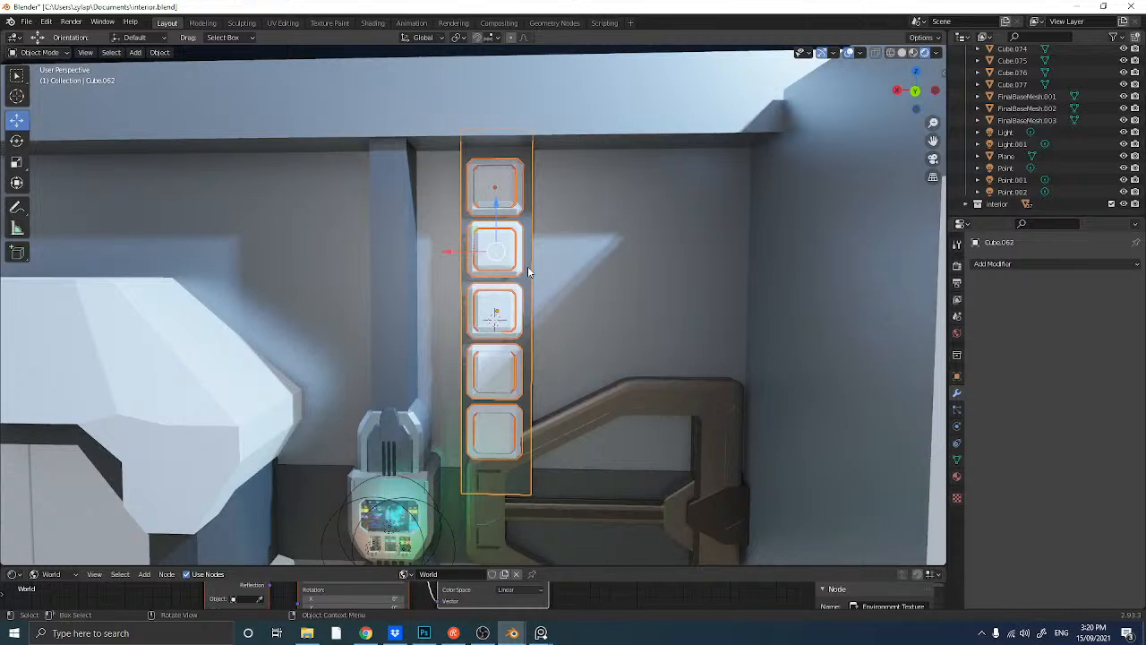
key("ctrl+z")
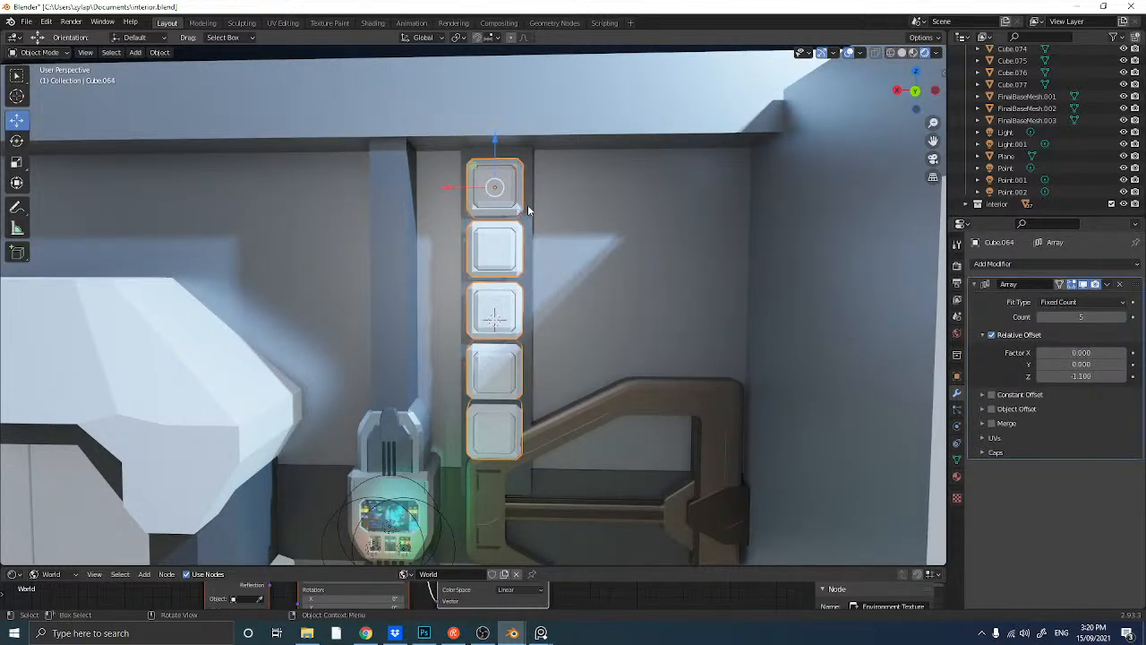
- Apply the Array modifier on the column of blocks
left_click(1108, 286)
left_click(1060, 300)
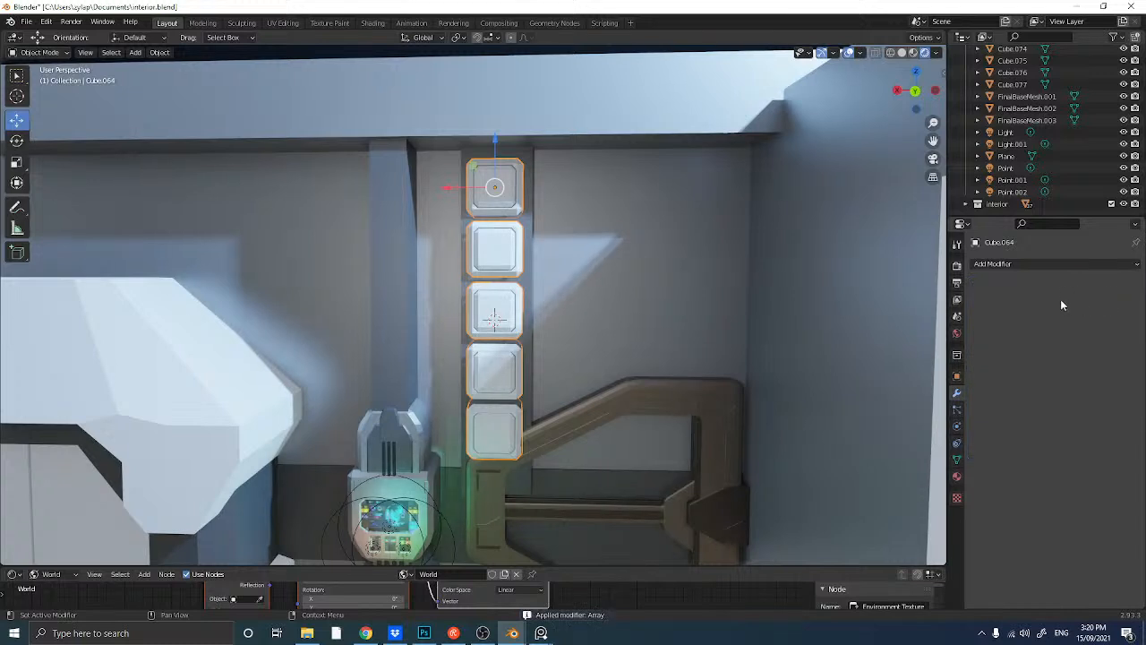
- Try to join the applied block column to the backing strip with the strip as the active object
left_click(526, 269, "shift")
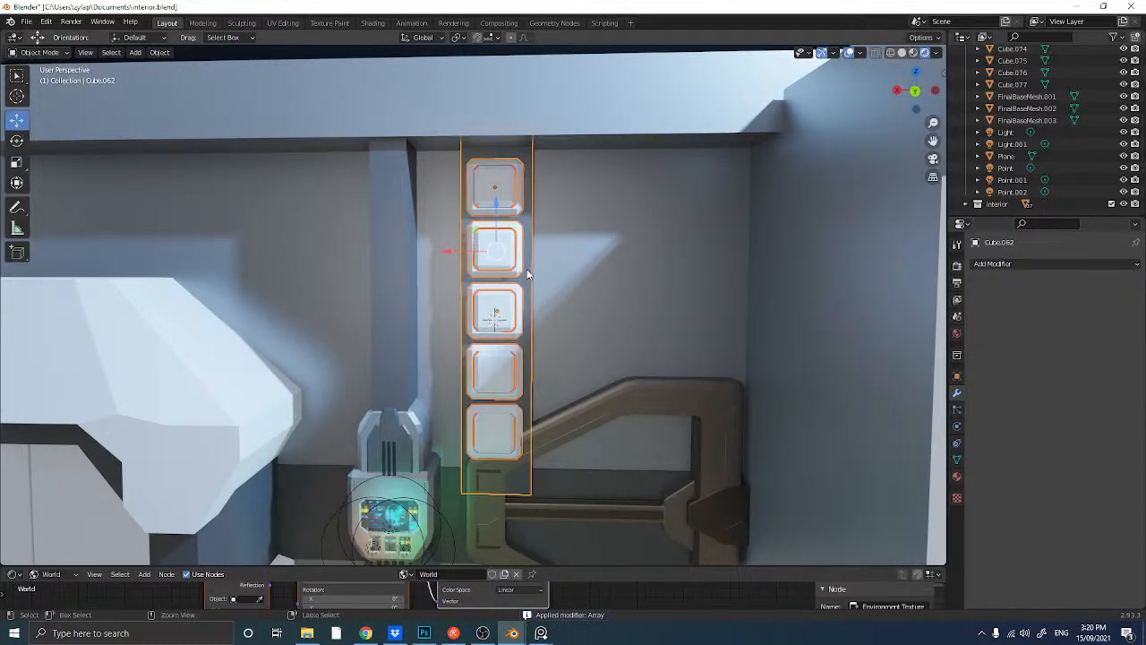
key("ctrl+j")
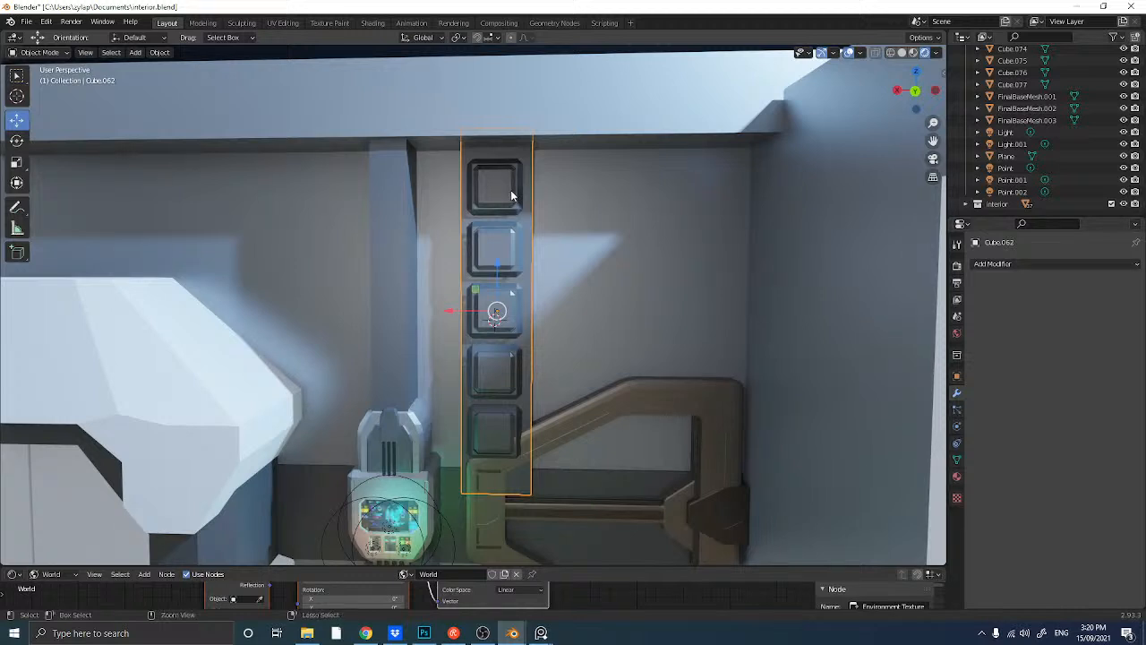
key("ctrl+z")
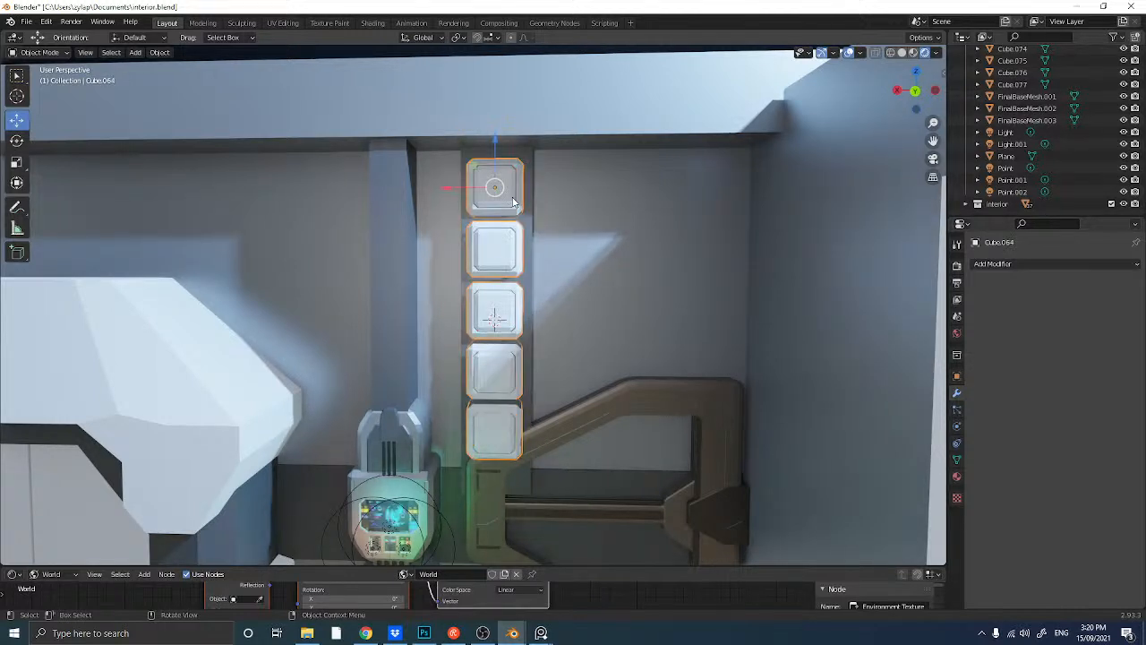
key("ctrl+shift+z")
key("ctrl+z")
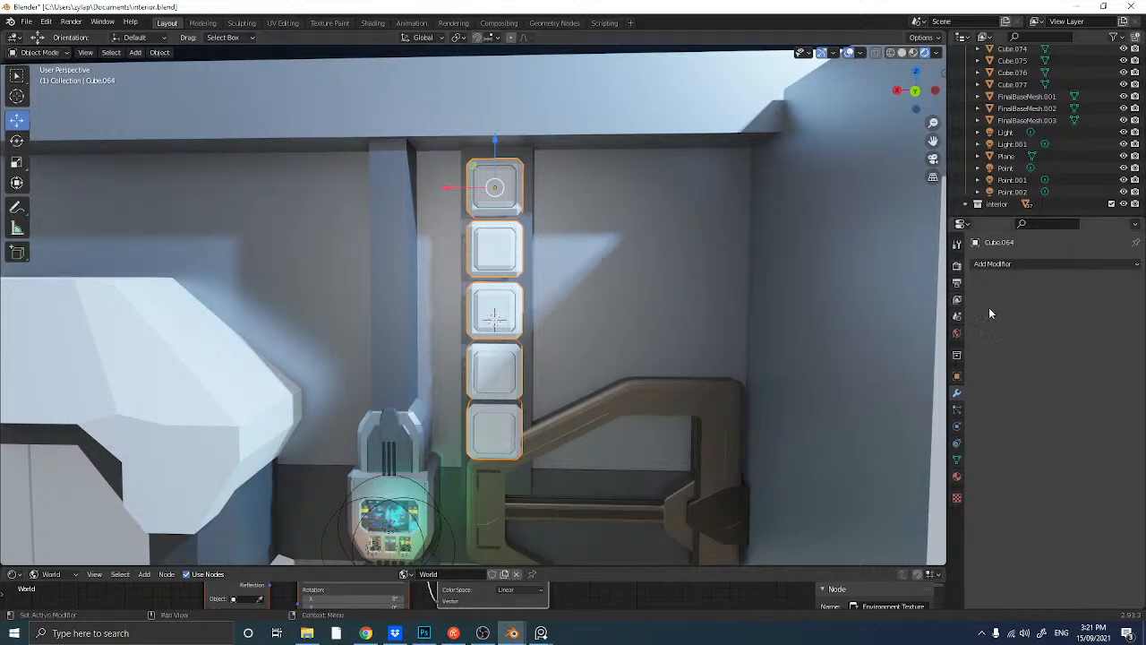
- Change the base colour of the blocks' material to a slightly darker, faintly warm light grey
left_click(956, 478)
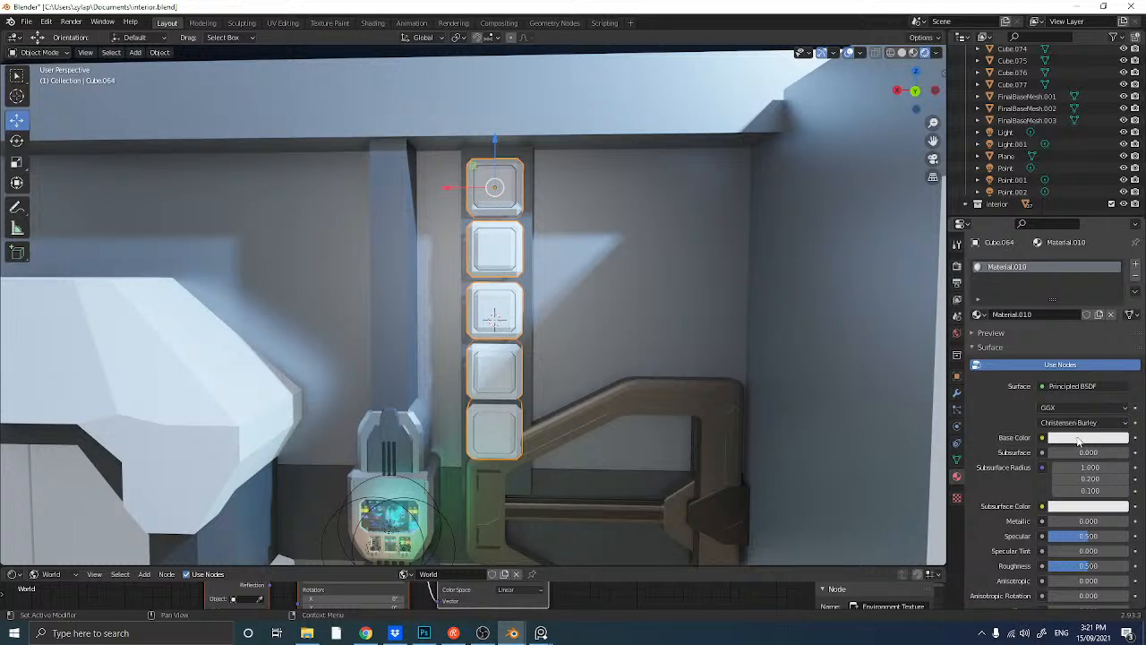
left_click(1077, 437)
mouse_move(1070, 312)
left_mouse_down()
mouse_move(1053, 334)
mouse_move(1063, 312)
left_mouse_up()
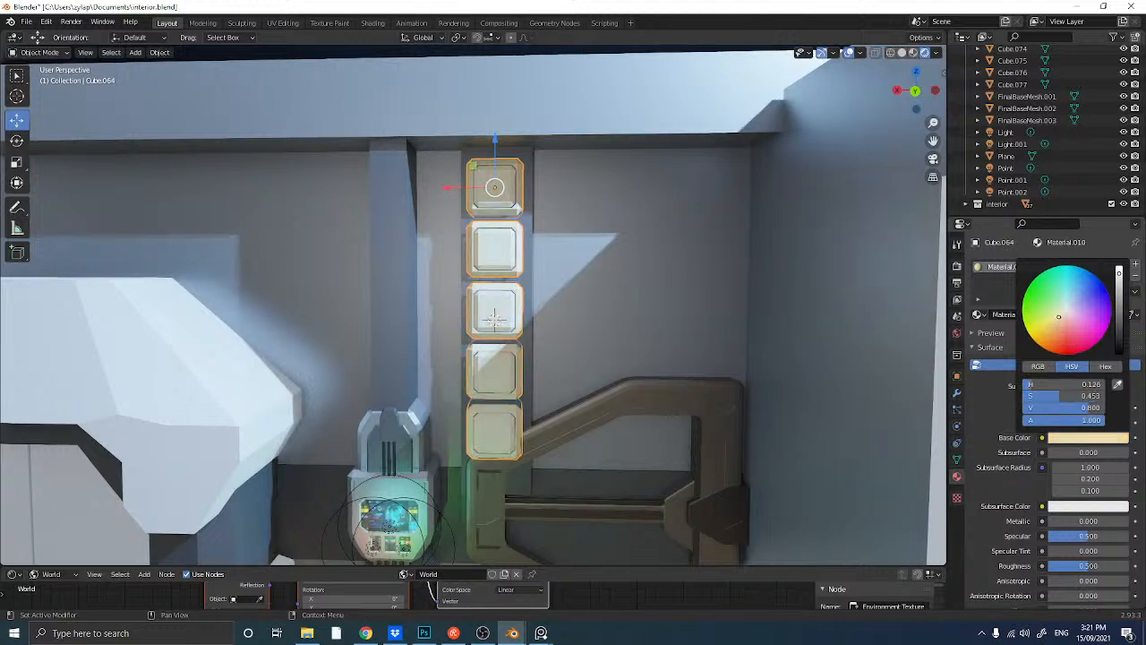
left_click_drag(1119, 280, 1119, 283)
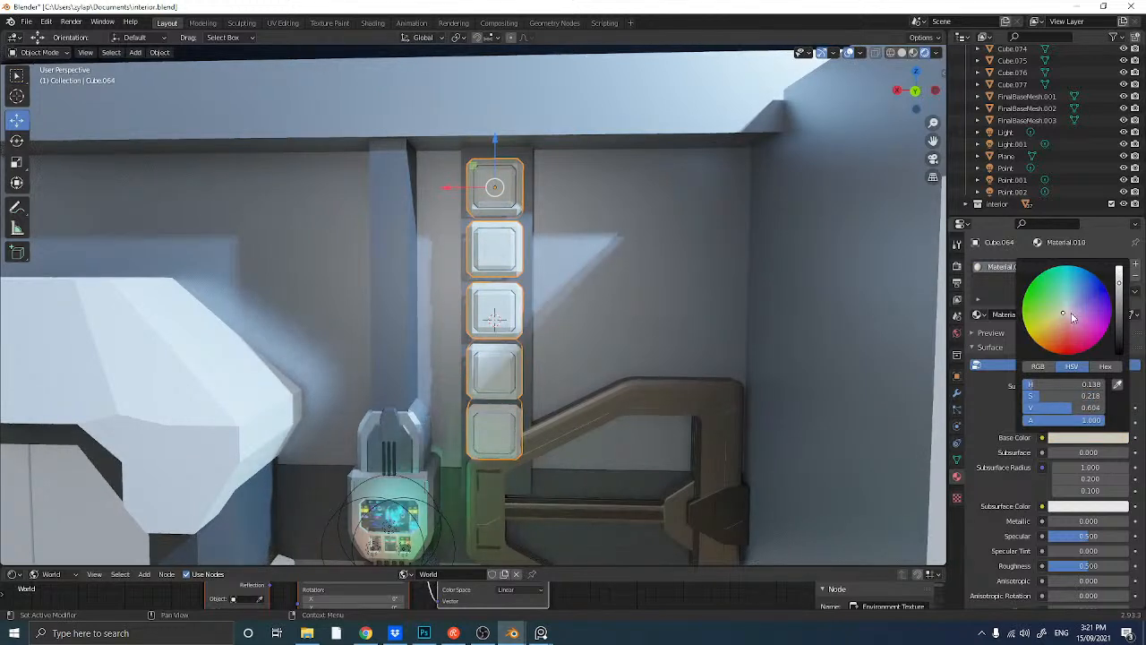
left_click_drag(1064, 313, 1068, 311)
- Join the backing strip and the column of blocks into one panel, keeping the blocks as the active object
left_click(531, 256)
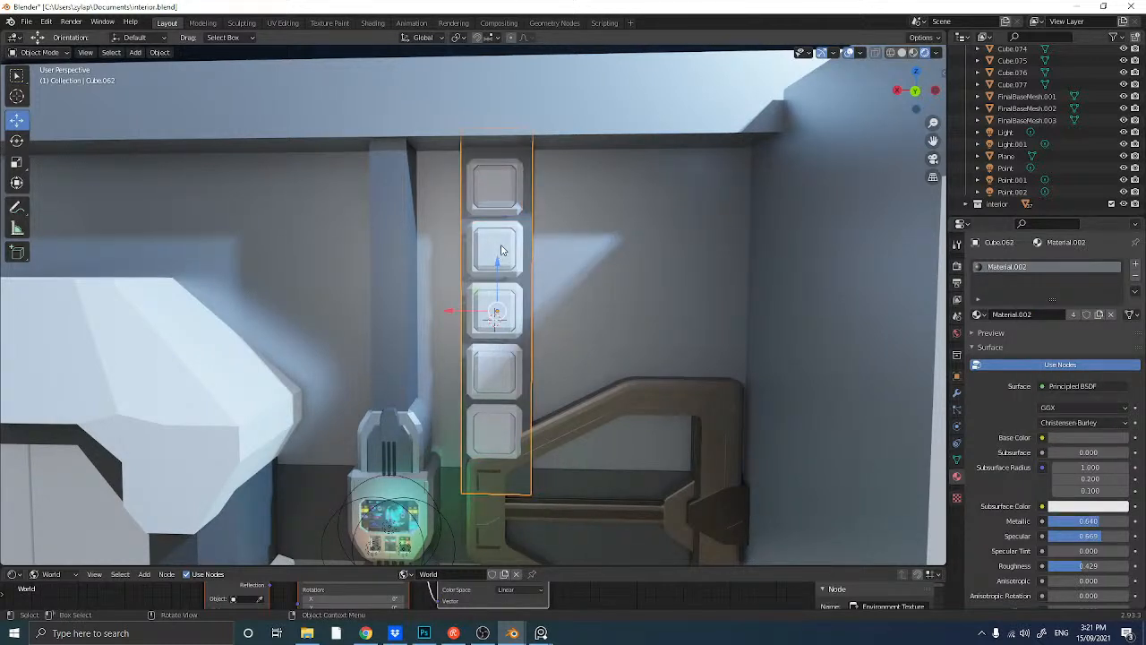
left_click(501, 251, "shift")
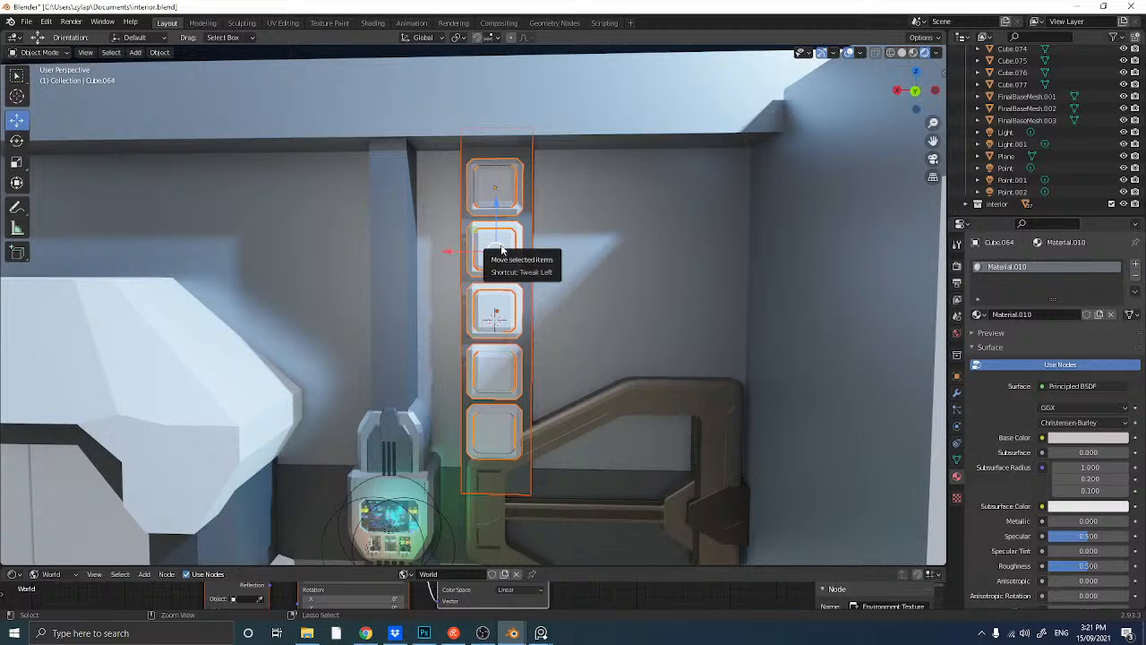
key("ctrl+j")
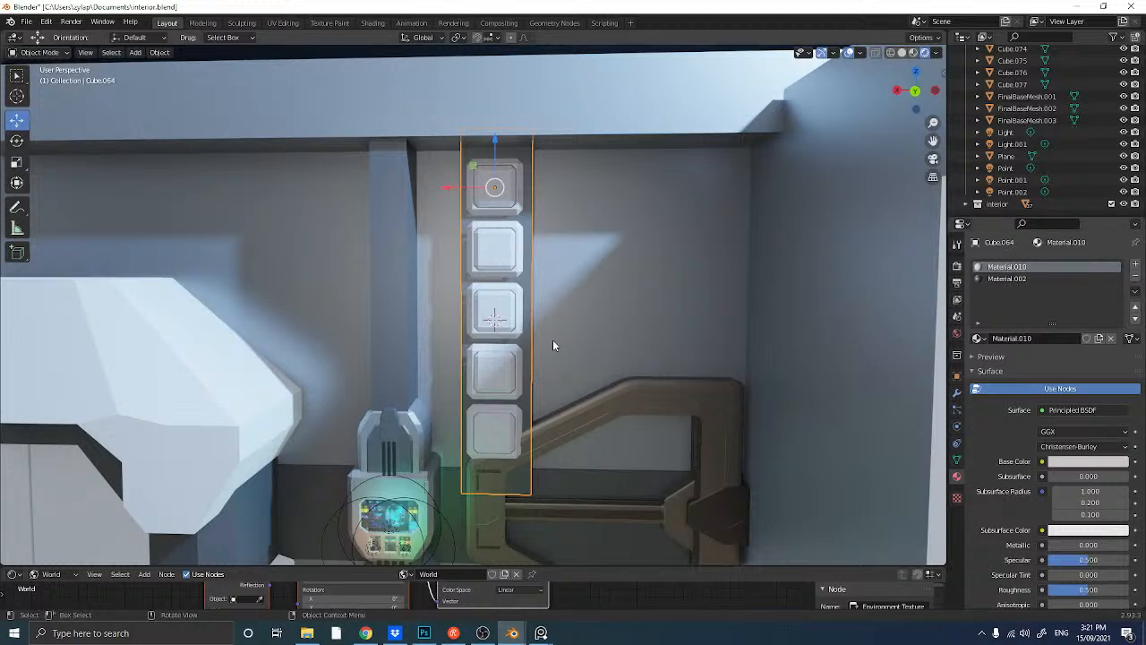
- Add an Array modifier to the joined panel and slide it along X into the corner beside the side wall
left_click(956, 395)
left_click(1035, 266)
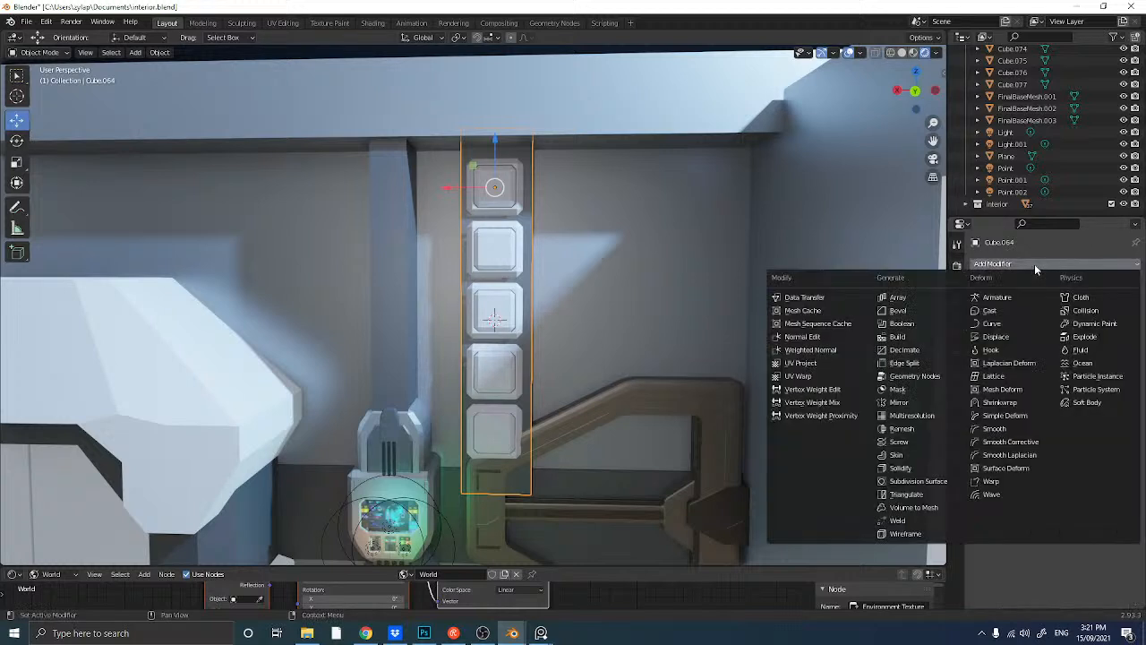
left_click(928, 297)
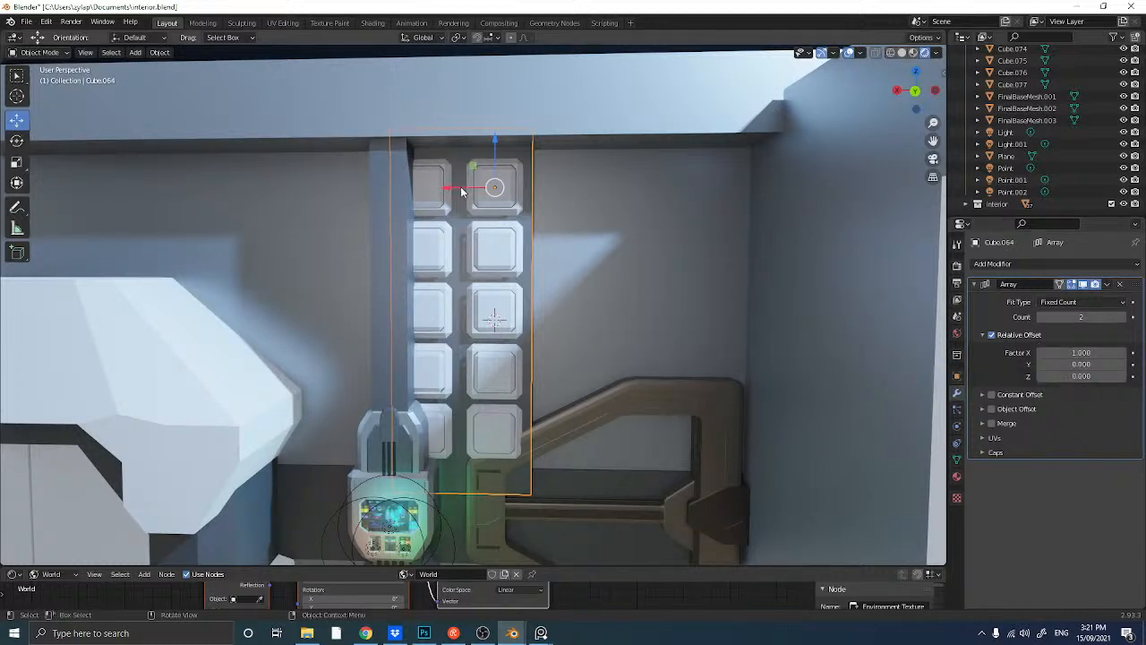
left_click_drag(461, 191, 683, 192)
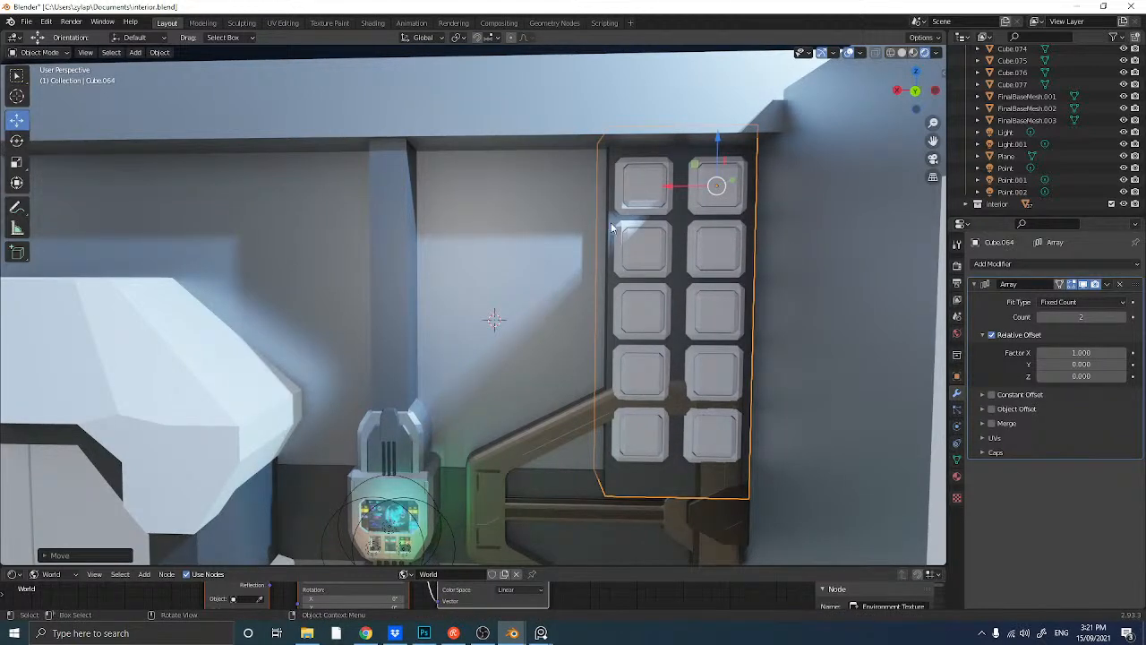
- Set the panel array's relative X offset factor to 1.1 to leave a gap between the two panels
middle_click_drag(612, 228, 591, 222)
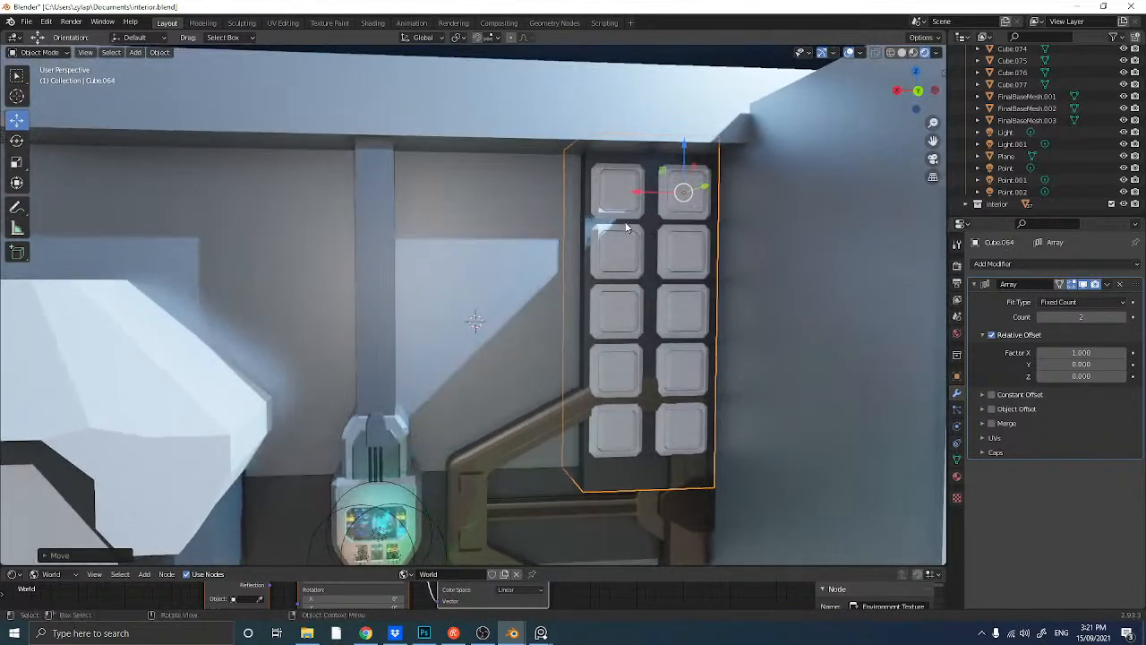
left_click(1074, 352)
type("1.1")
key("Return")
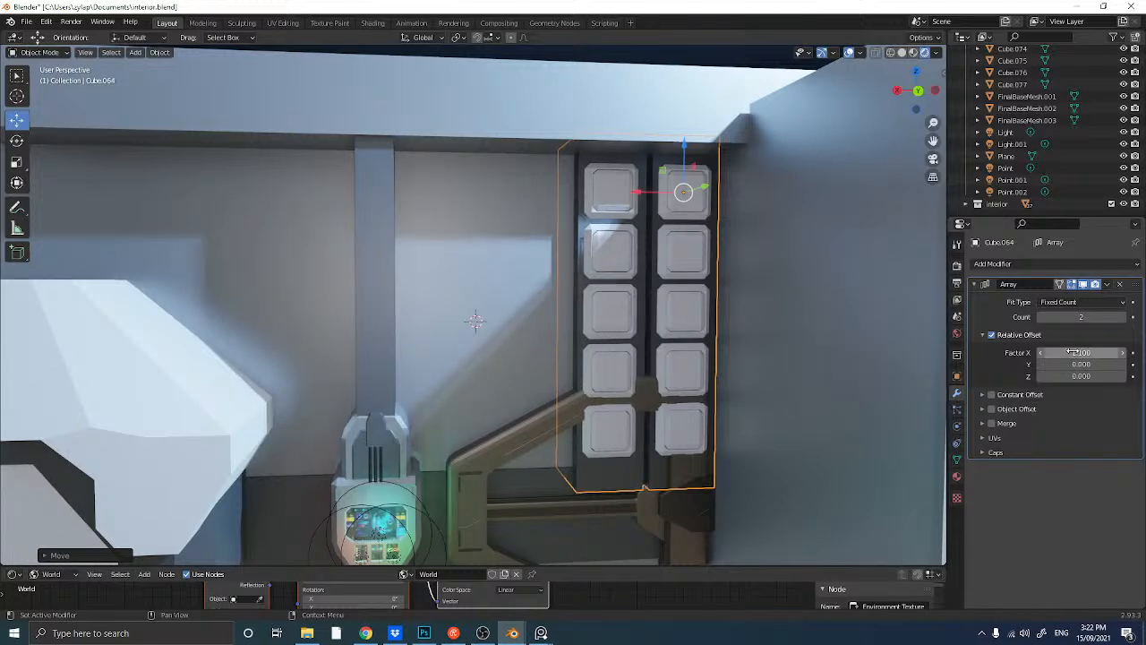
- Move the pair of block panels about 0.08 m along negative Y, back behind the brown frame
middle_click_drag(788, 371, 816, 362)
middle_click_drag(565, 300, 585, 308)
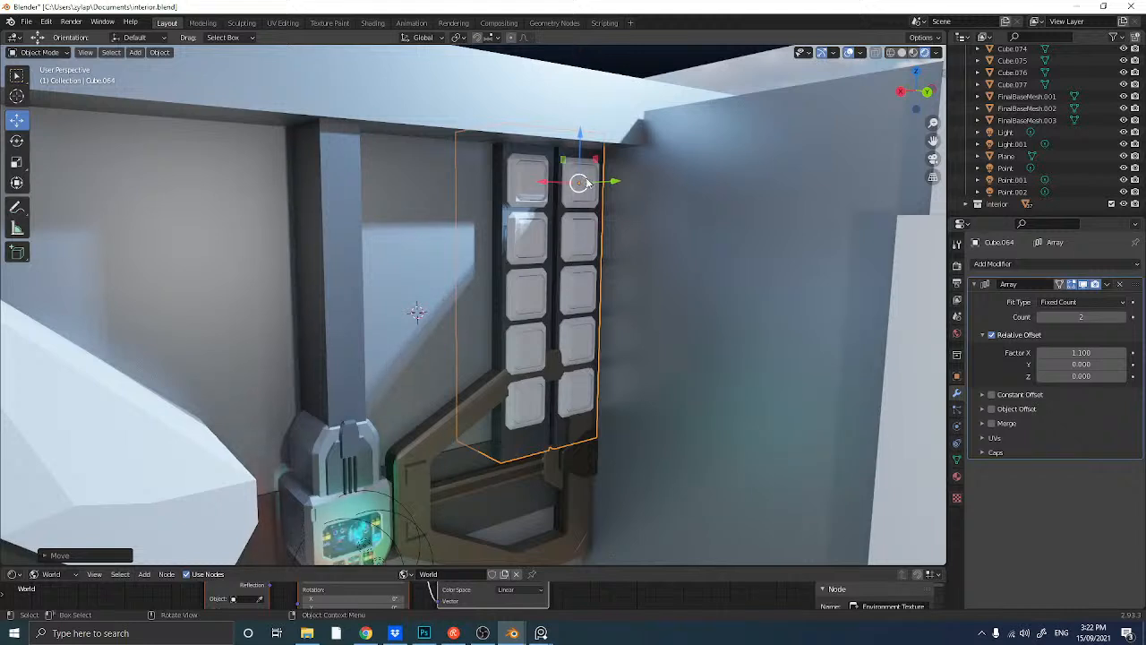
middle_click_drag(573, 185, 577, 201)
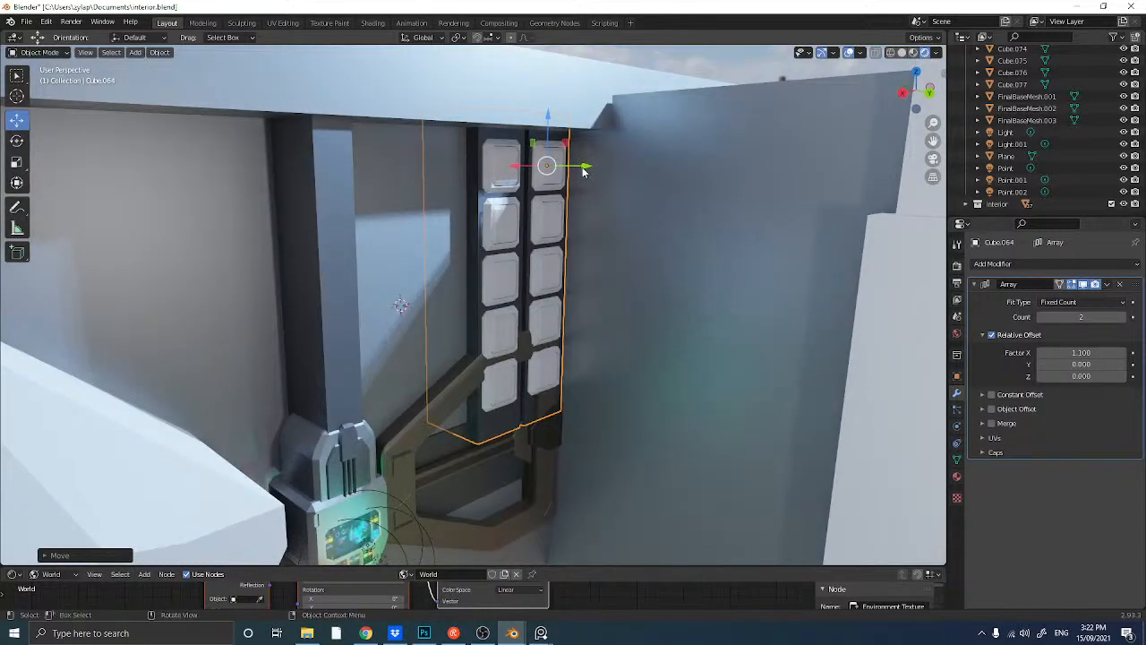
left_click_drag(582, 165, 571, 168)
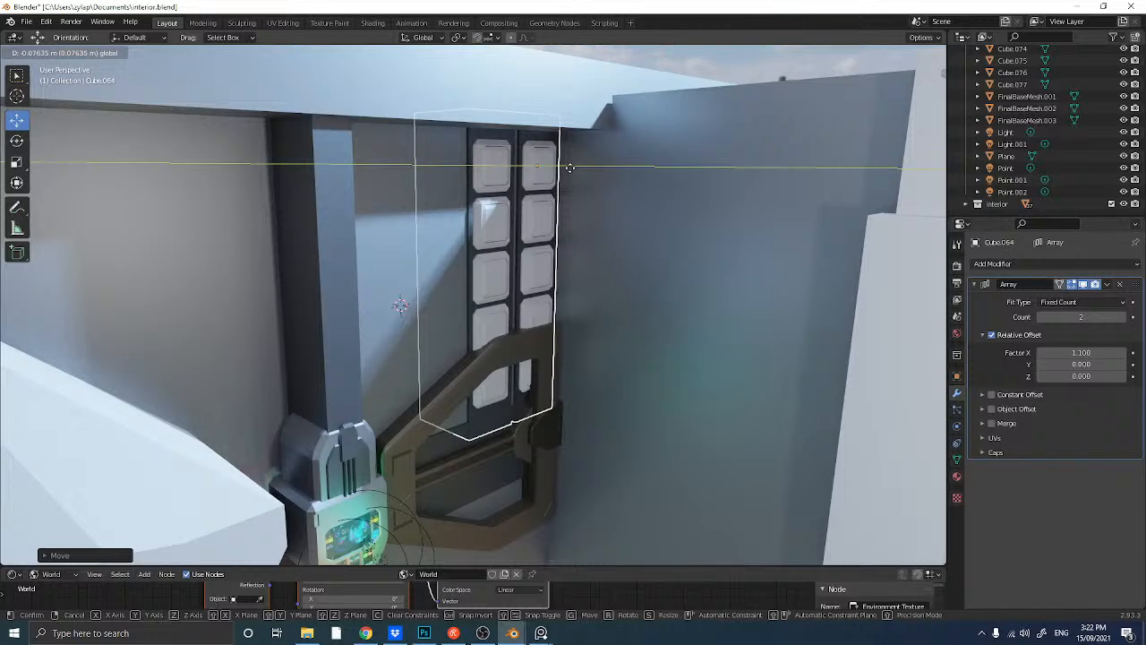
left_click_drag(570, 168, 570, 167)
- In the block panel's mesh, select all linked geometry of the dark backing strip
scroll(552, 204, "up", 5)
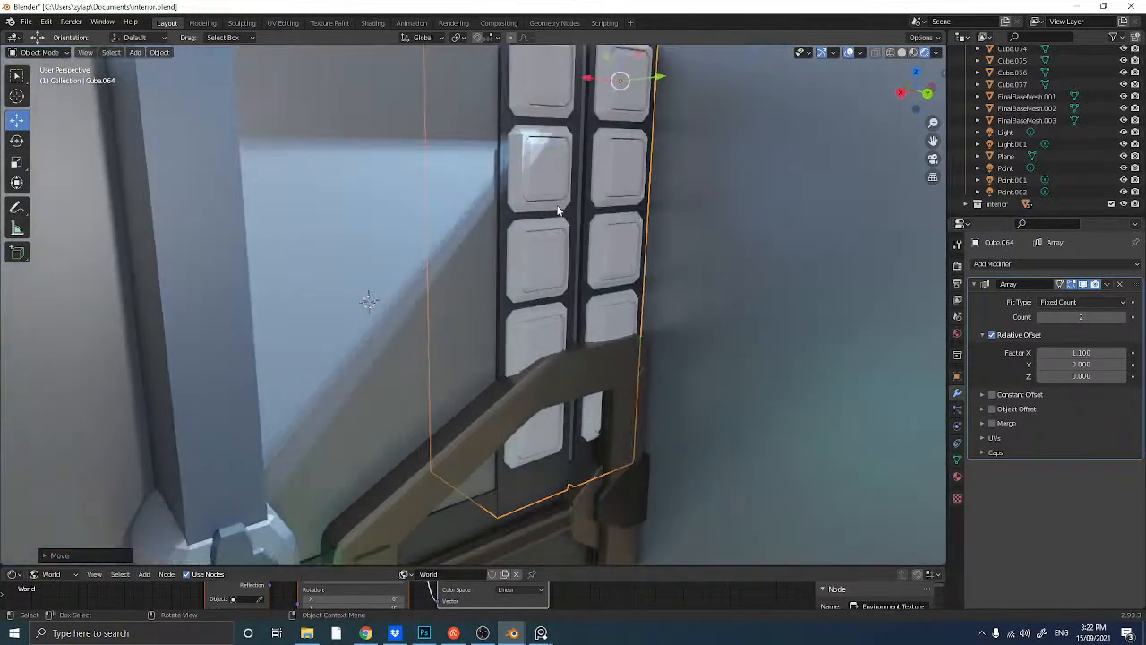
left_click(625, 165)
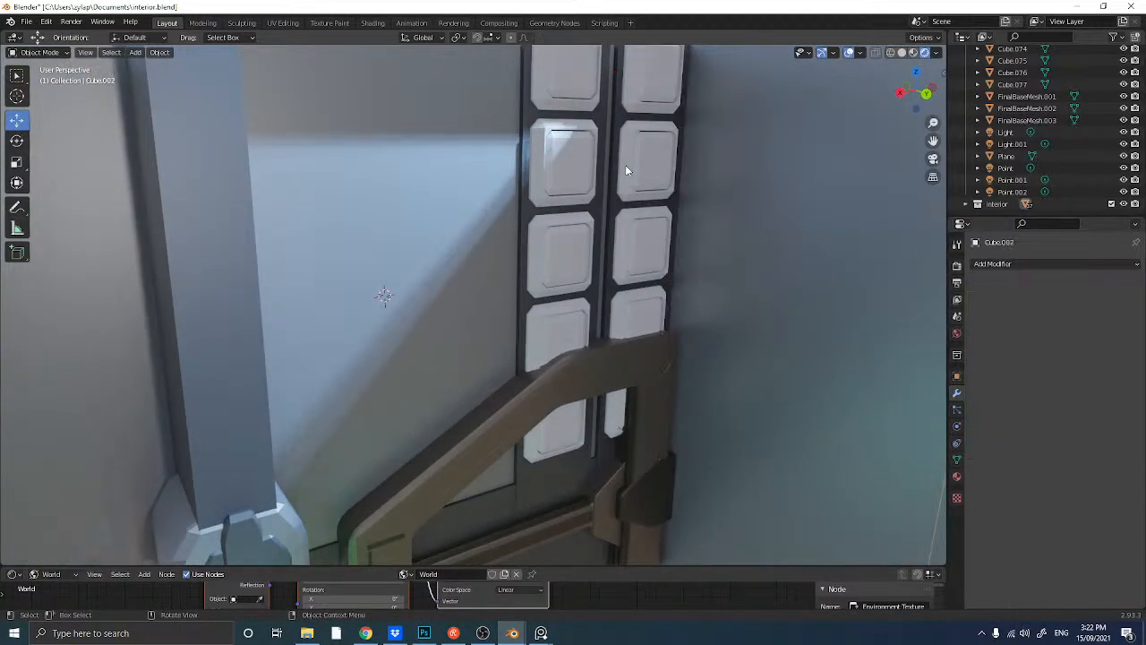
key("Tab")
key("Tab")
left_click(627, 165)
key("Tab")
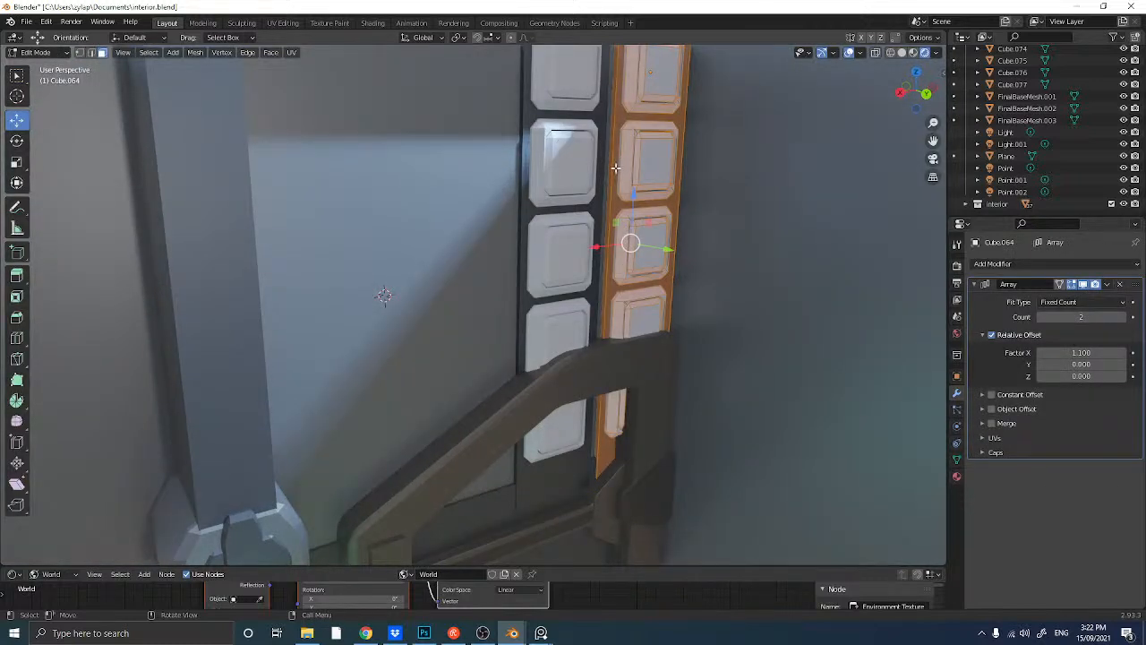
key("l")
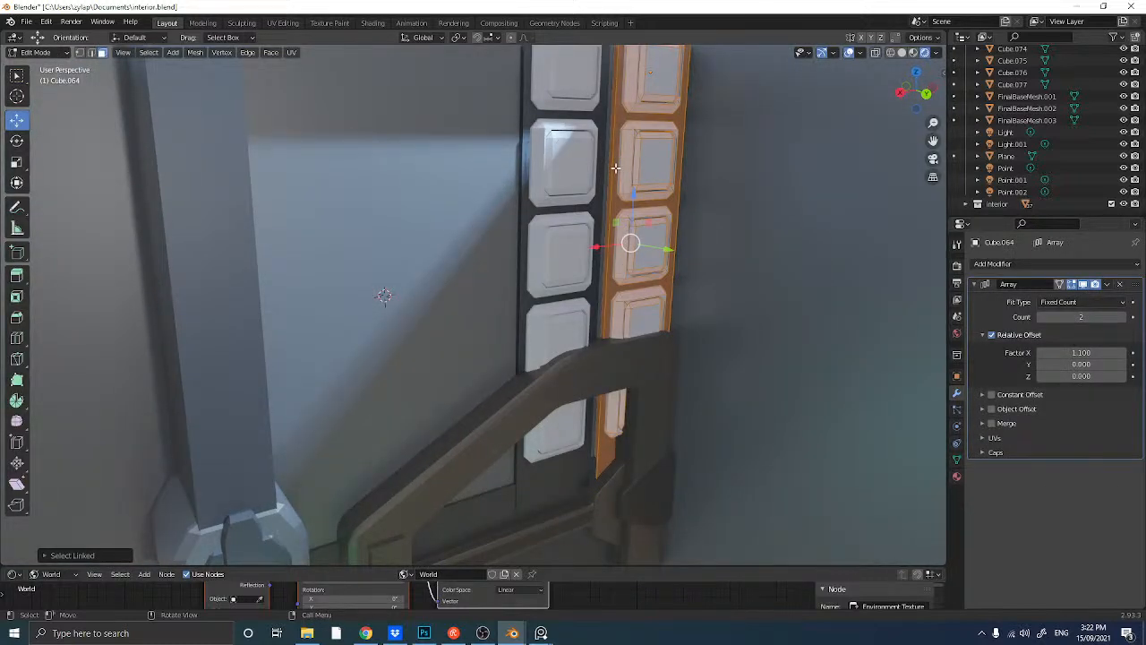
middle_click_drag(619, 203, 743, 222)
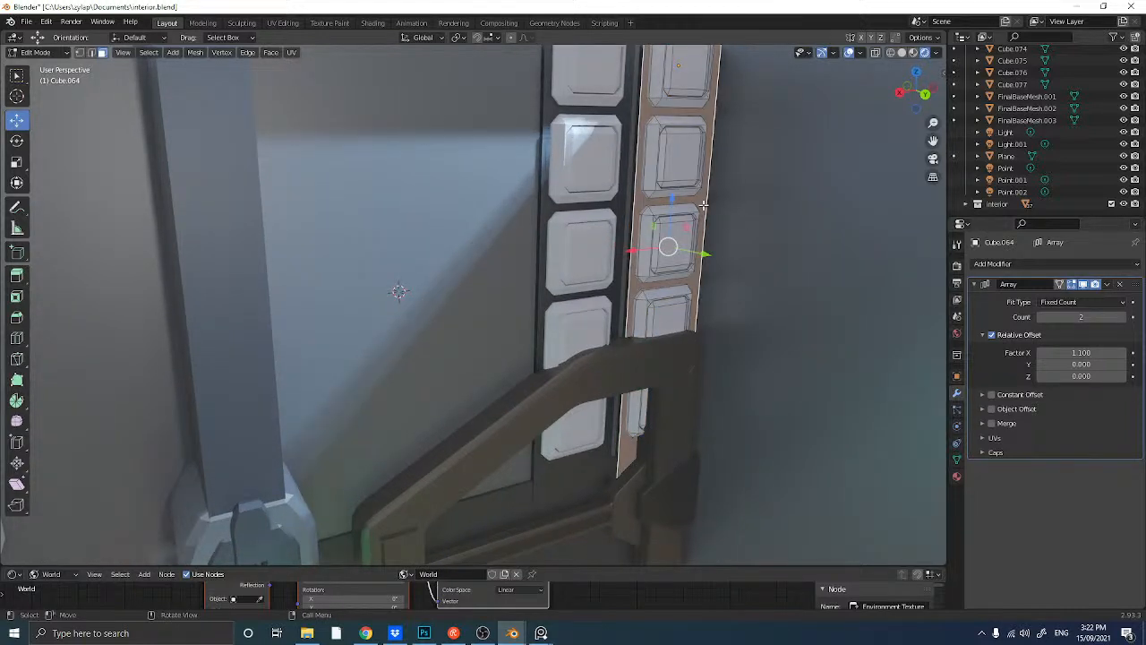
key("ctrl+l")
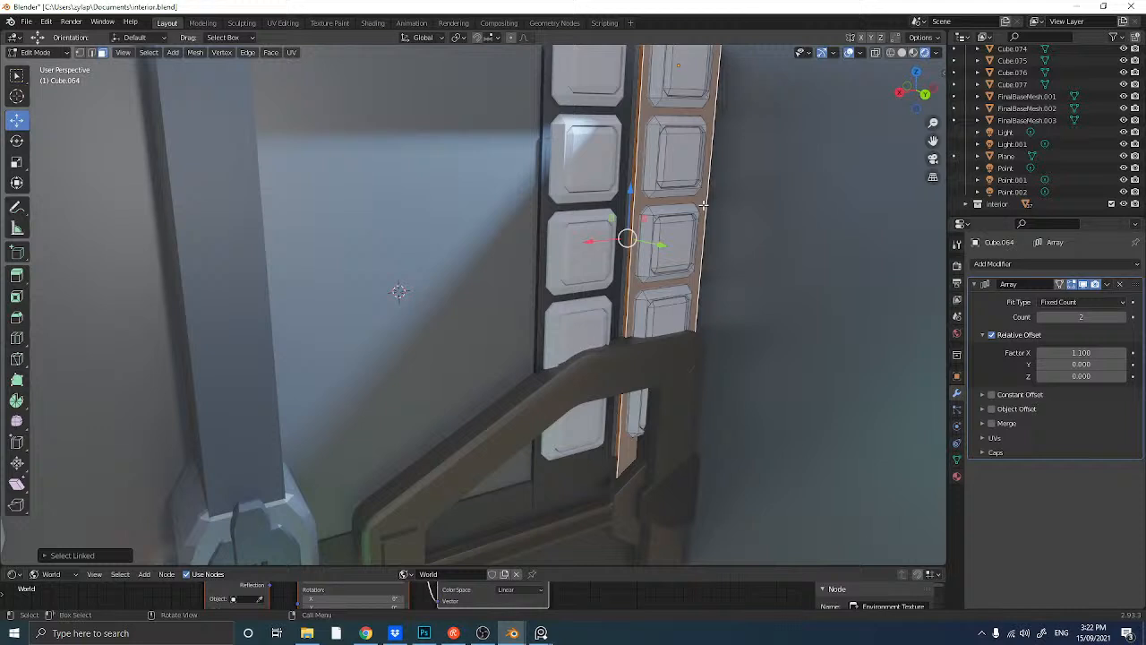
- Return to Object Mode and apply the block panel's rotation and scale
key("Tab")
key("ctrl+a")
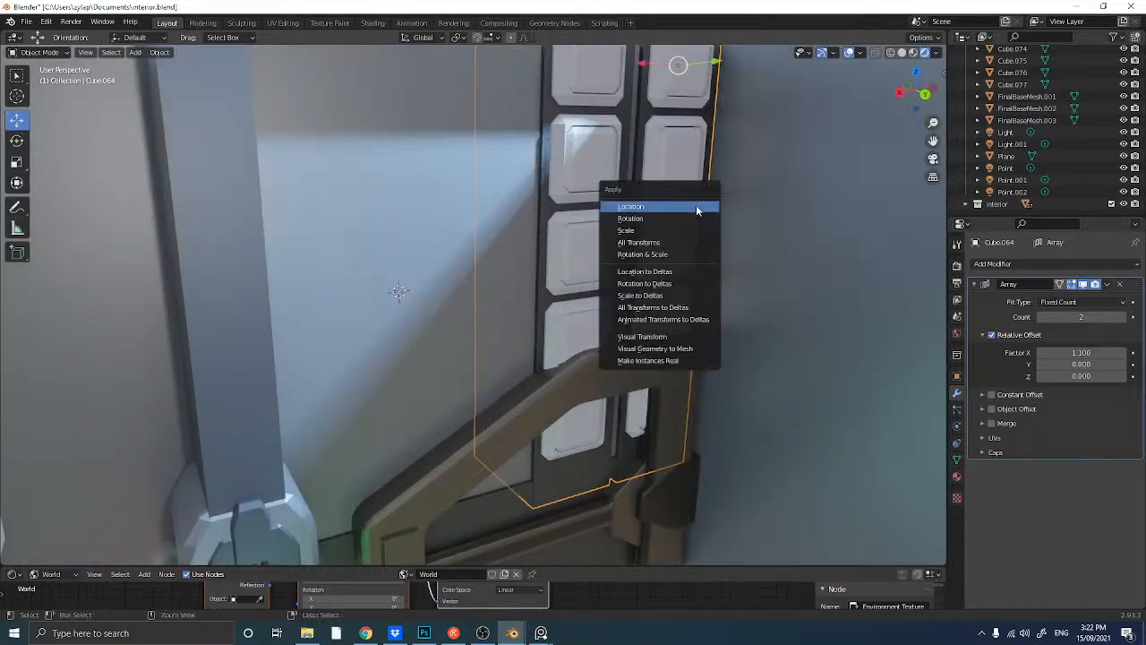
left_click(683, 256)
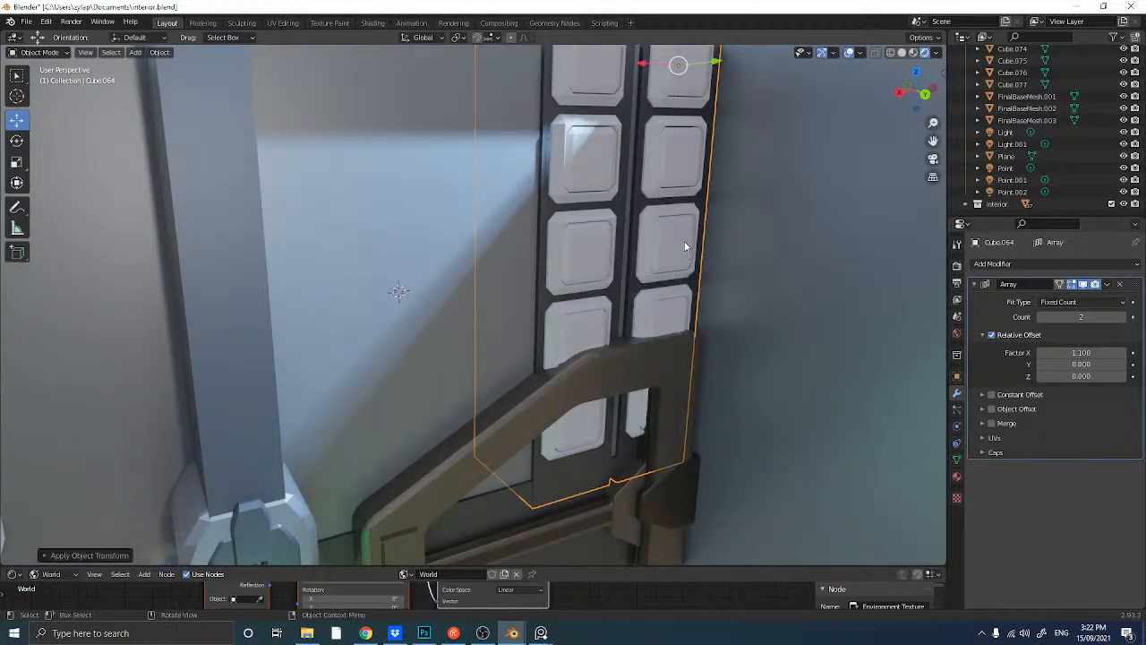
- Bevel the edges of the block panel's dark backing strip by about 0.02 m with one segment and leave mesh editing
key("Tab")
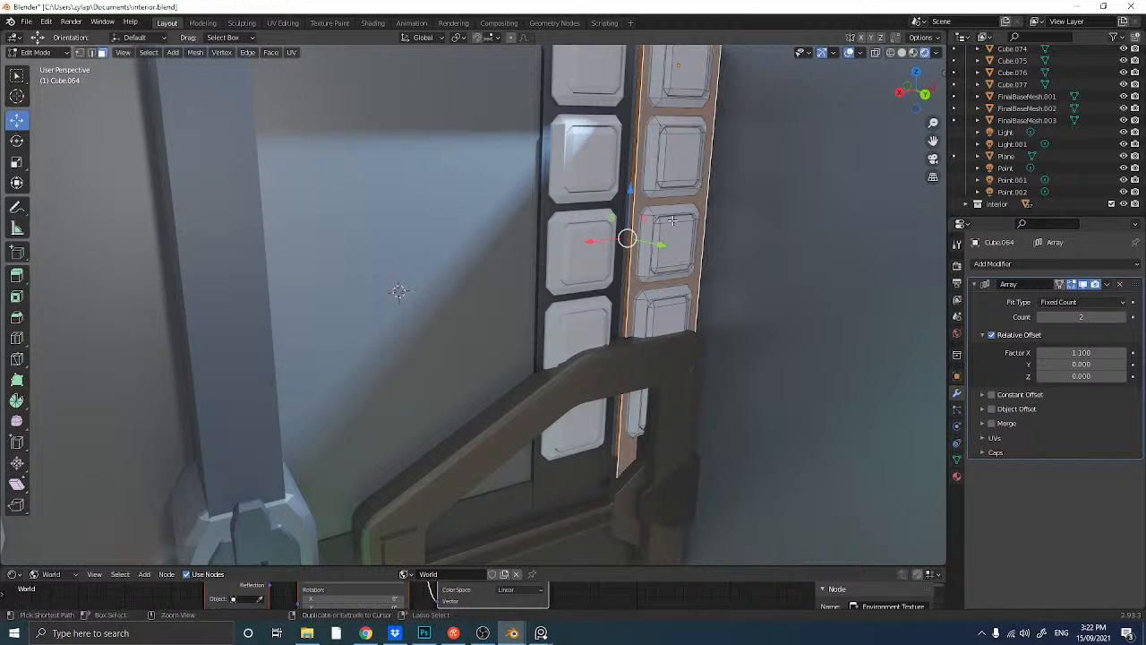
key("ctrl+b")
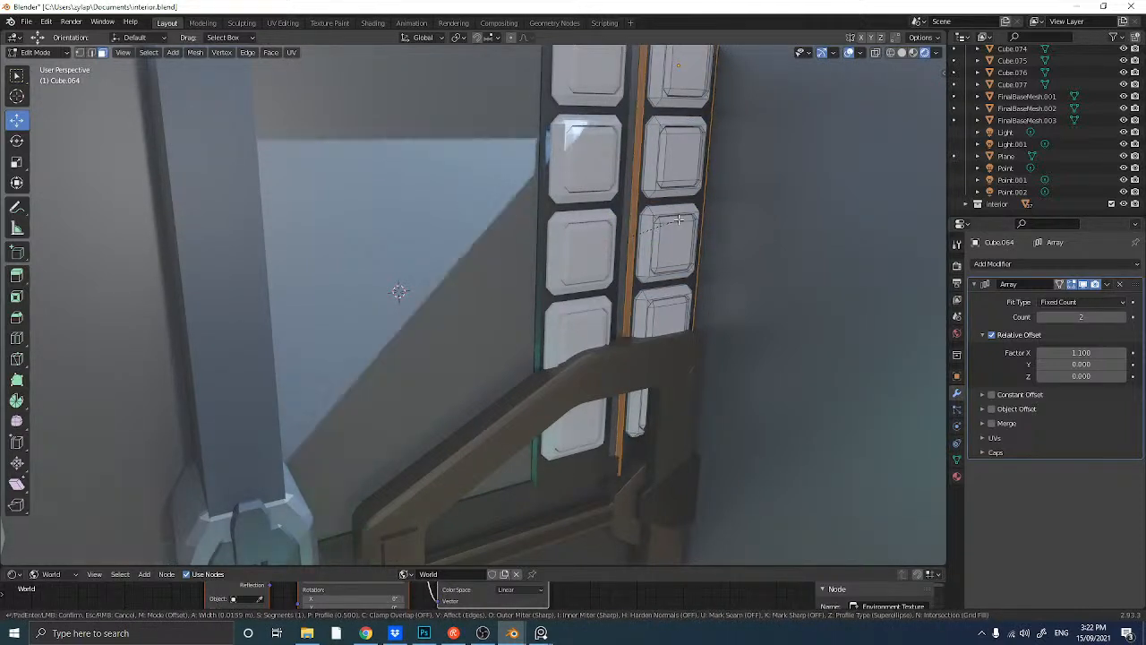
left_click(679, 220)
key("Tab")
mouse_move(683, 235)
middle_mouse_down()
mouse_move(645, 228)
mouse_move(675, 235)
middle_mouse_up()
- Set the block panel array's relative X offset factor to 1.05 to narrow the gap
left_click(748, 244)
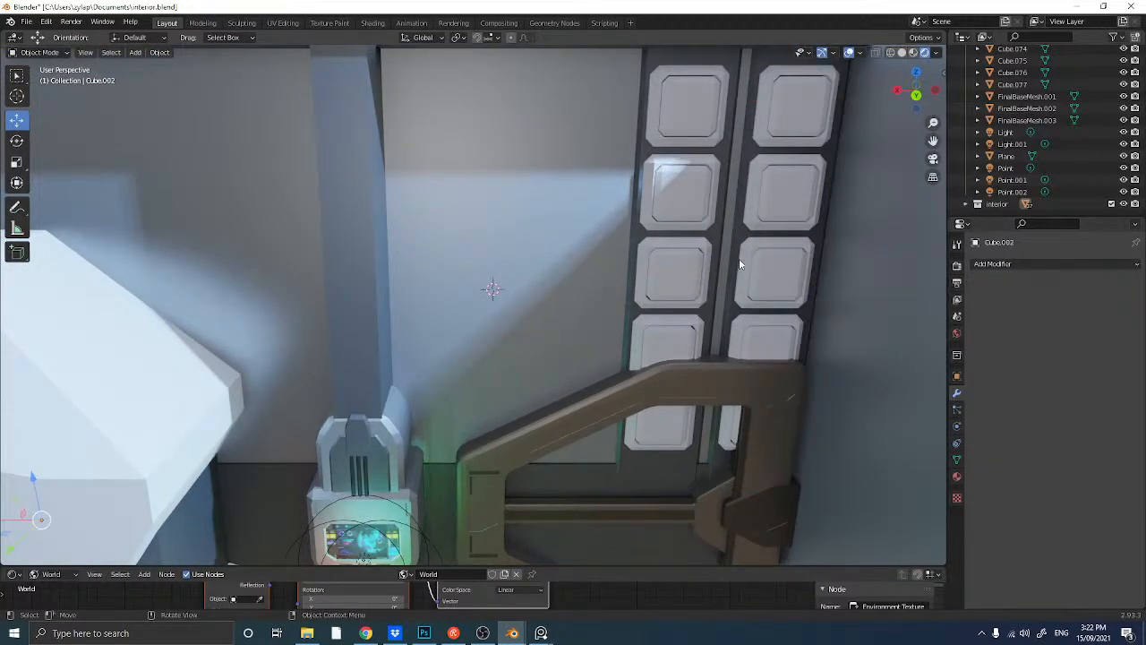
left_click(766, 257)
left_click(1074, 353)
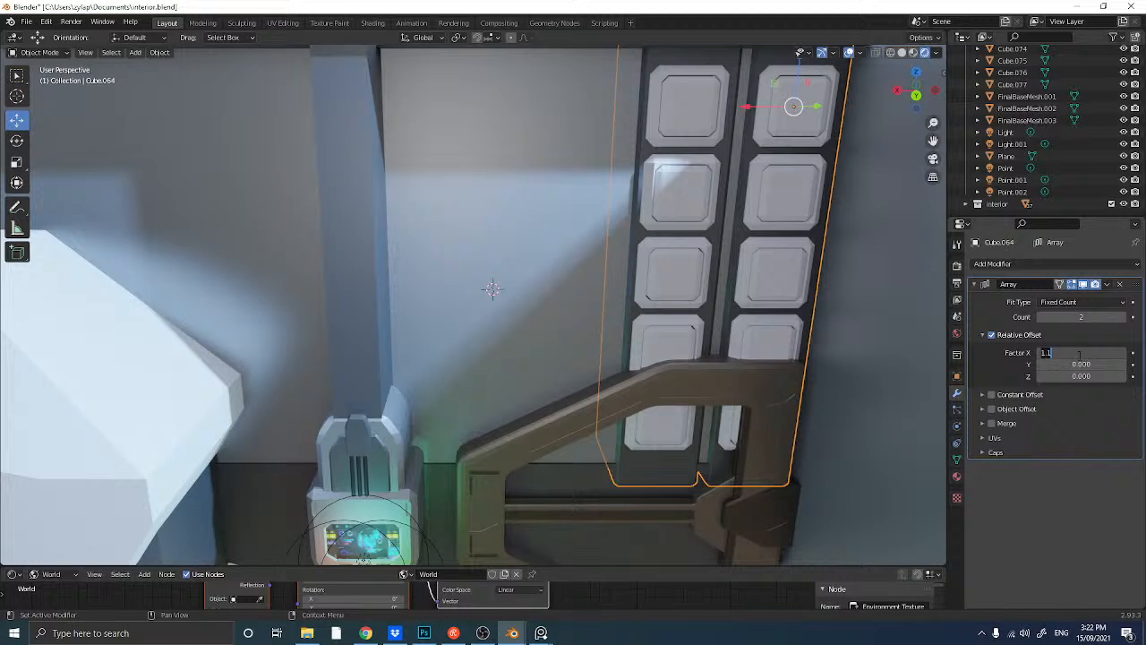
type("1")
key("Return")
scroll(695, 215, "down", 3)
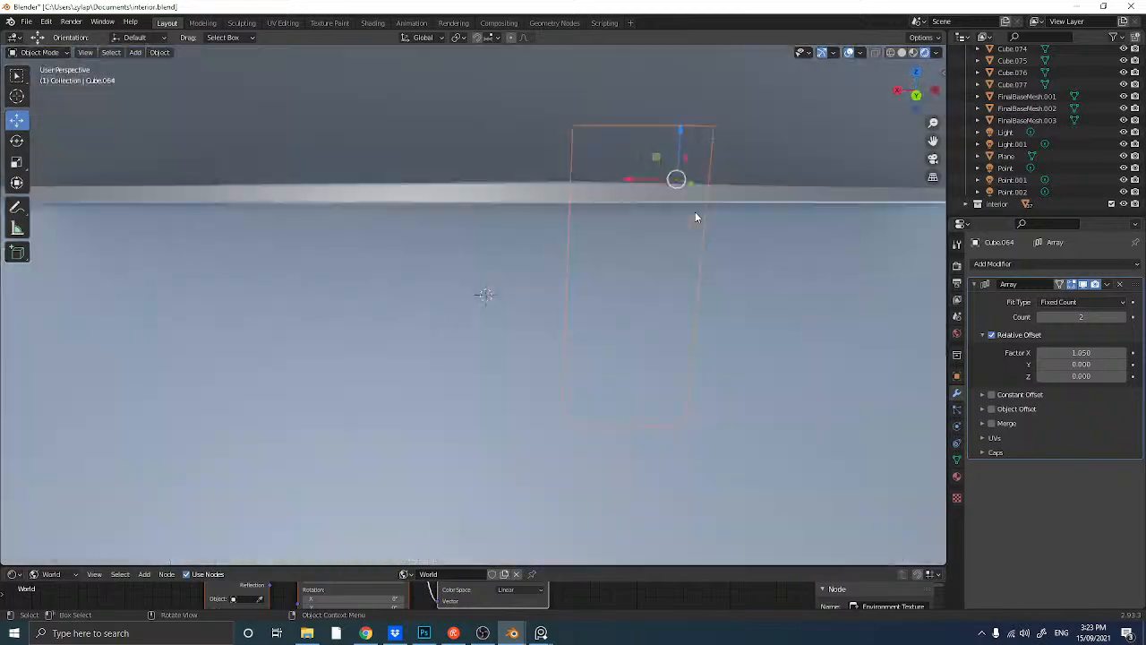
scroll(695, 217, "up", 2)
scroll(695, 212, "up", 1)
scroll(695, 213, "down", 2)
middle_click_drag(658, 216, 657, 199)
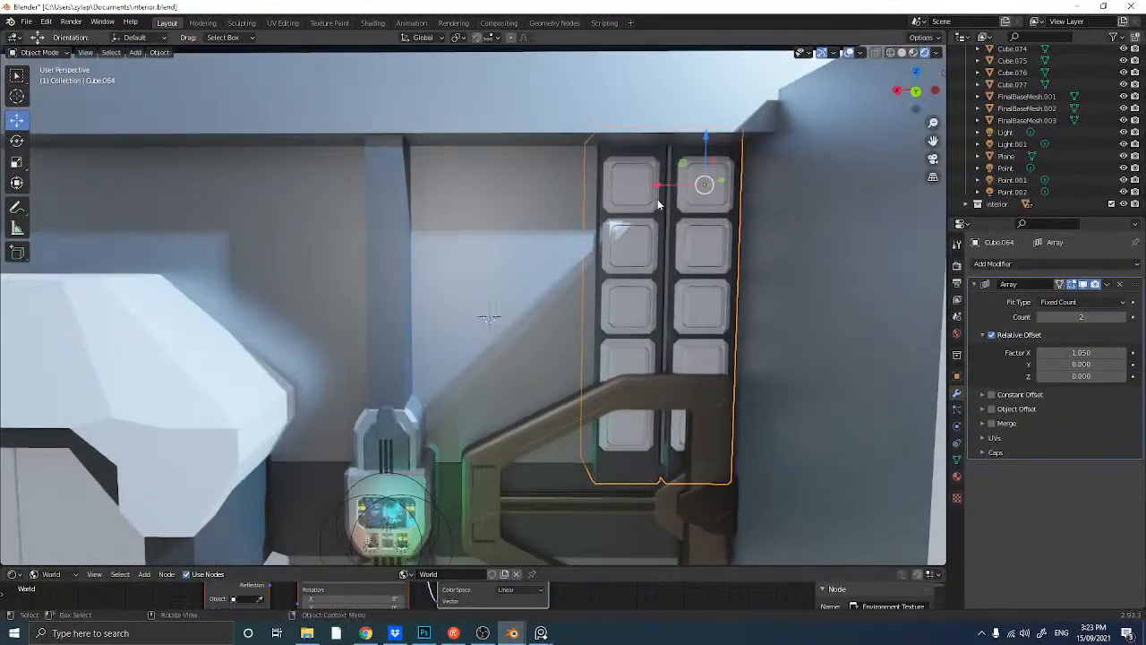
- From the back view, raise the block panel array's count to 22 so the panels span the back wall behind the doorway
left_click(915, 91)
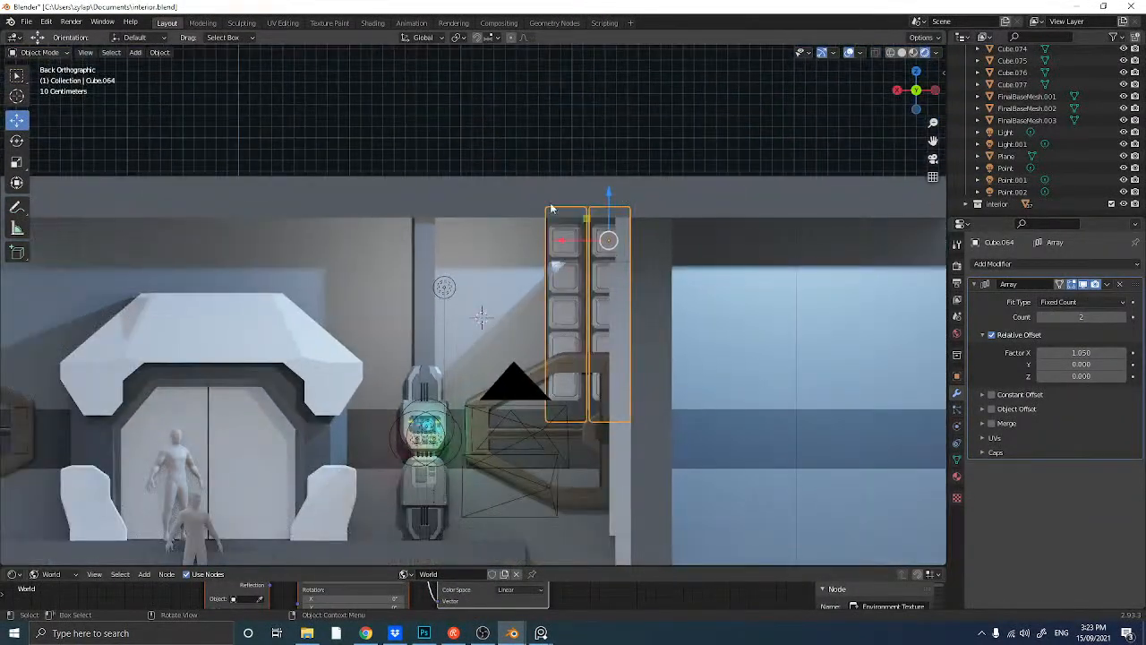
middle_click_drag(504, 222, 709, 204, "shift")
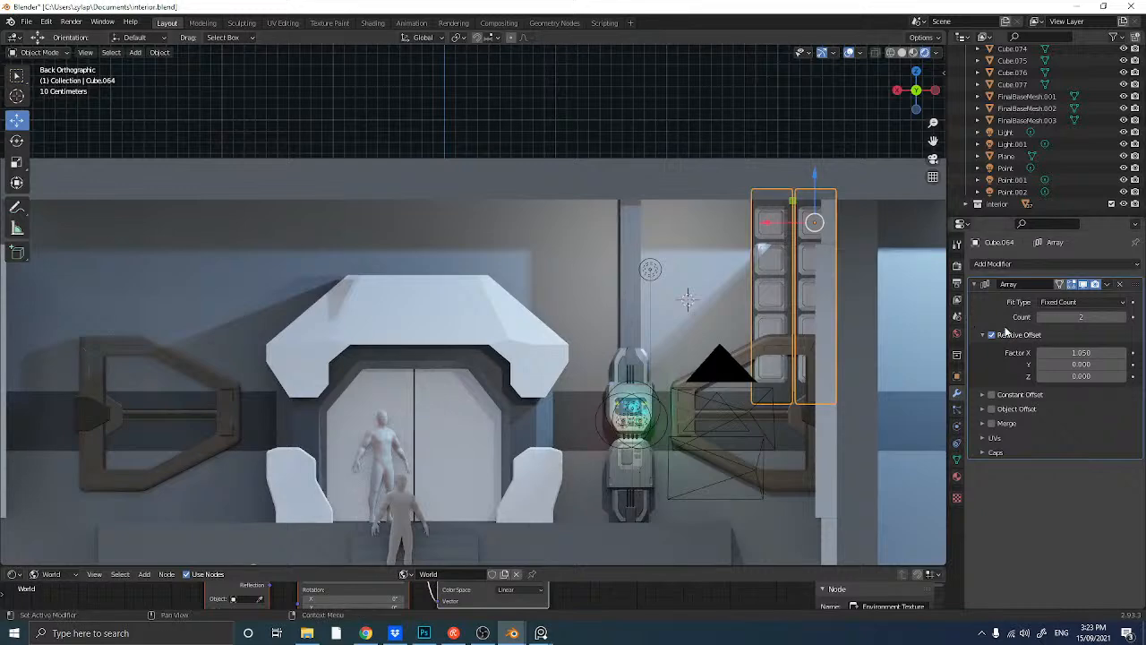
left_click_drag(1081, 320, 1130, 320)
middle_click_drag(873, 322, 1021, 331, "shift")
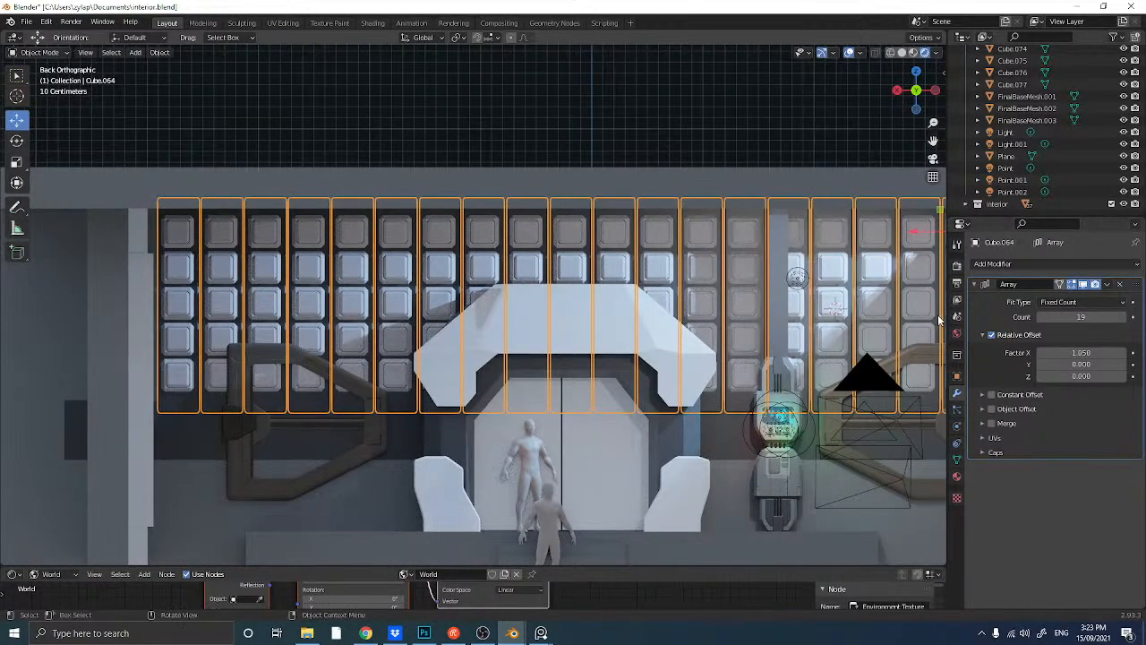
left_click_drag(1078, 317, 1098, 317)
left_click(656, 145)
scroll(700, 228, "down", 2)
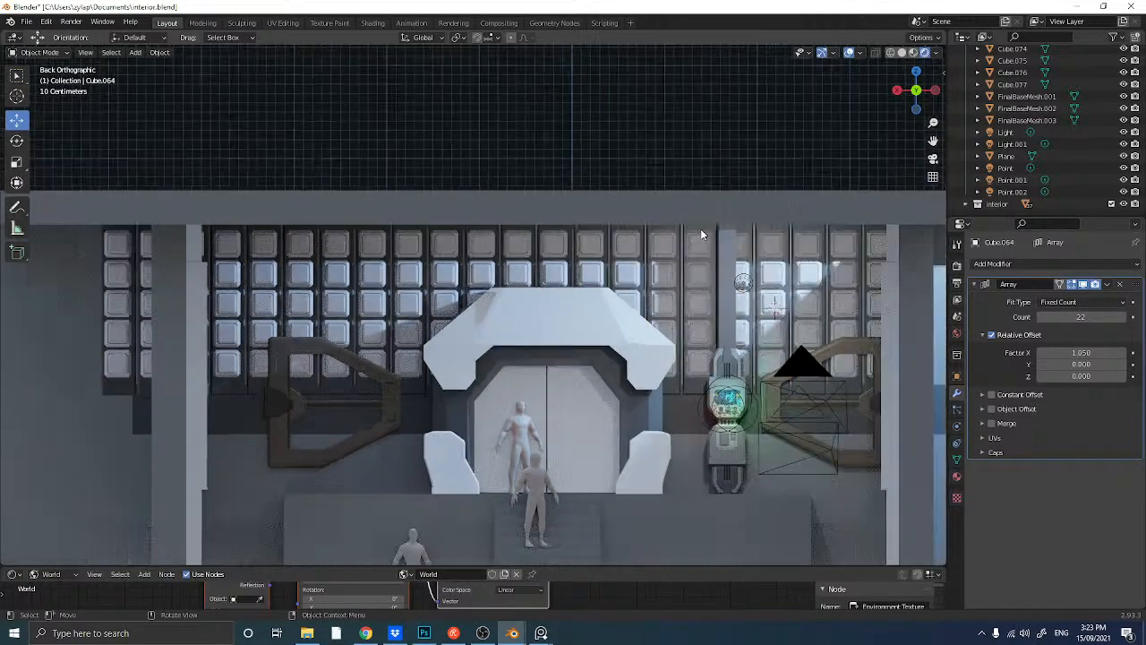
middle_click_drag(669, 249, 627, 247)
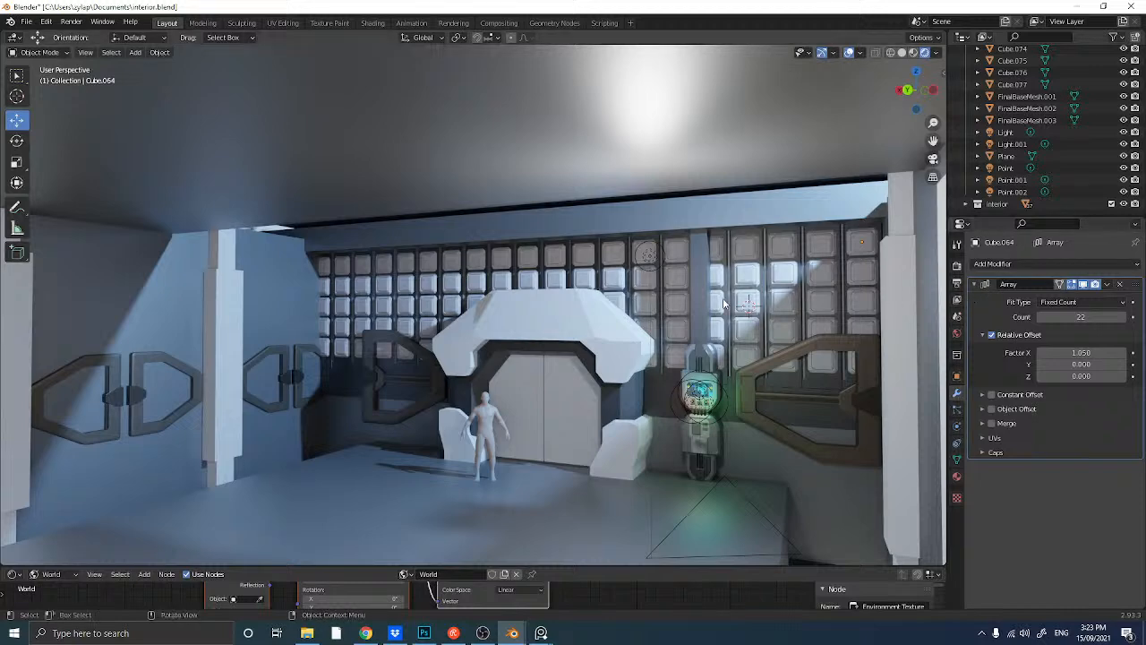
- Make the panel array's dark strip material a single-user copy and lighten its base color to a value of 0.168
left_click(867, 290)
left_click(867, 290)
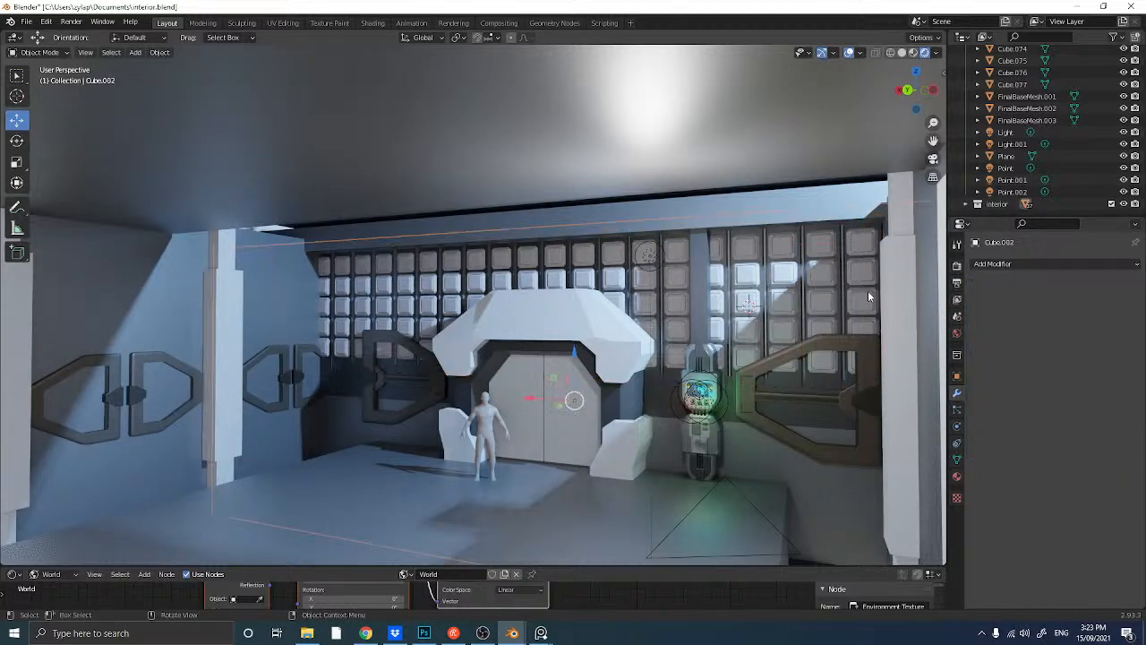
left_click(868, 290)
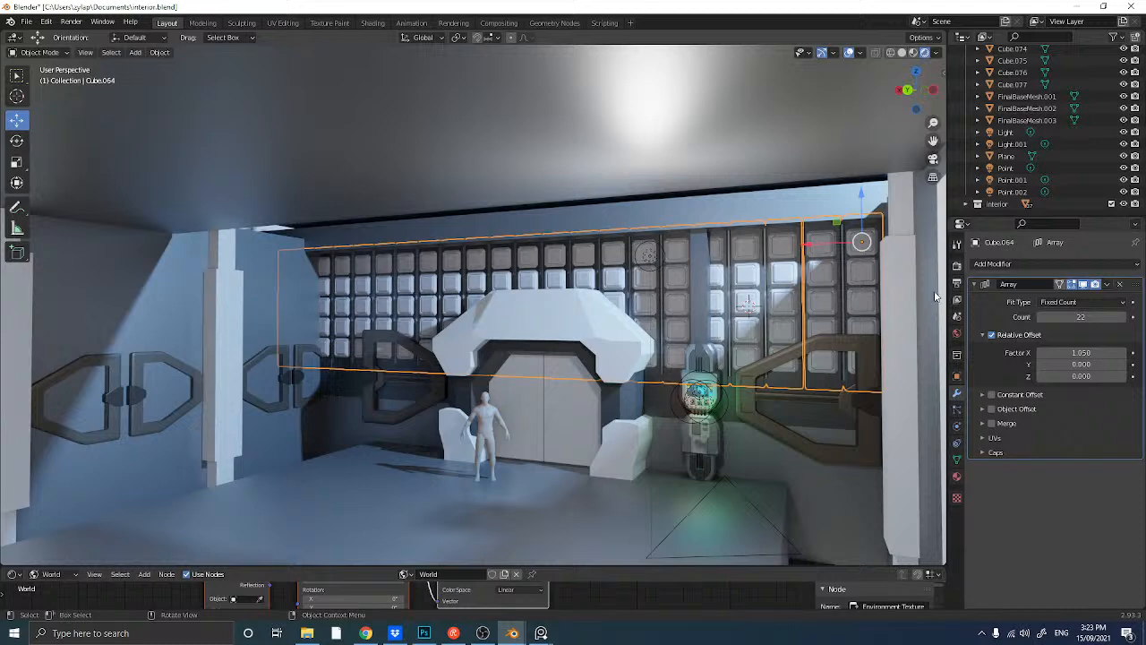
left_click(957, 476)
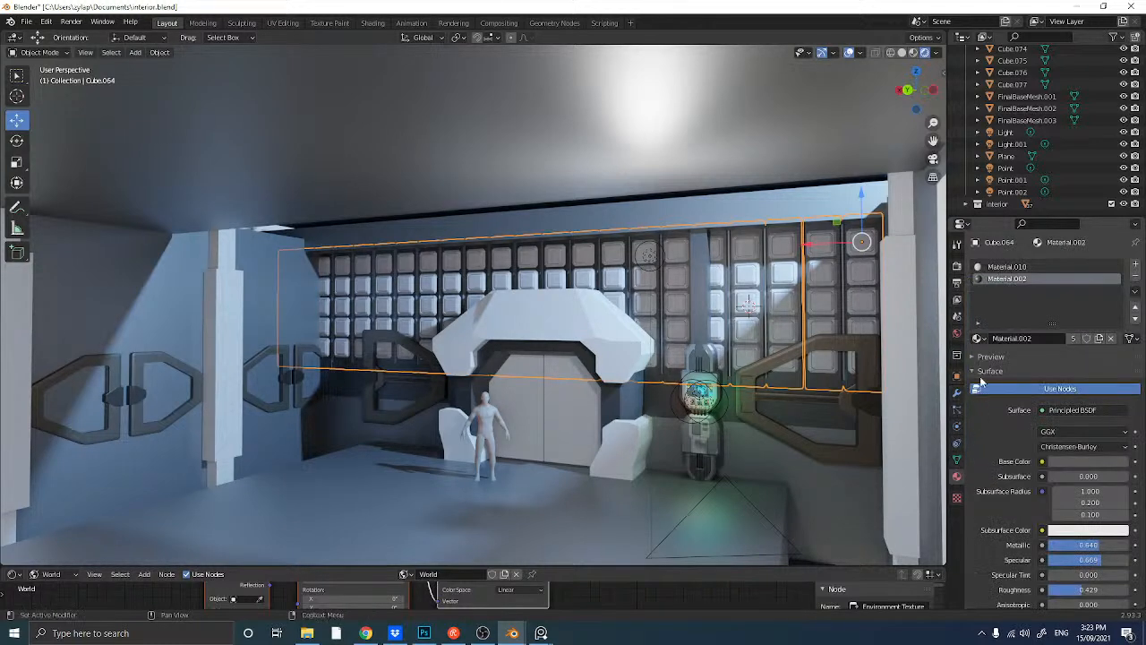
left_click(1072, 339)
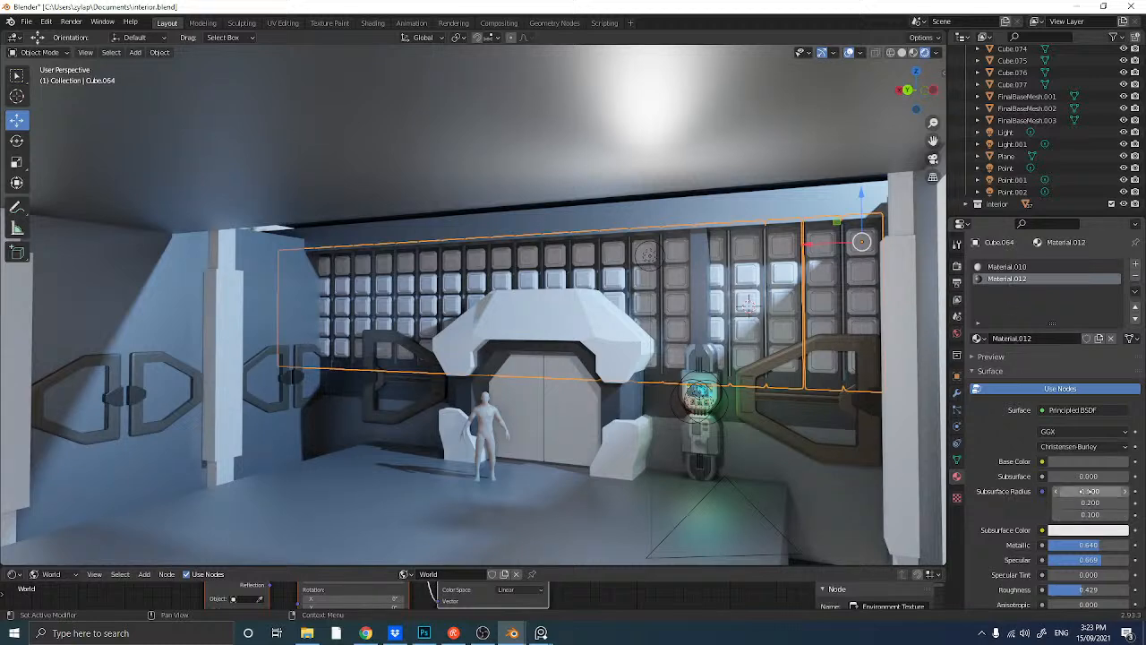
left_click(1086, 462)
left_click_drag(1119, 348, 1119, 333)
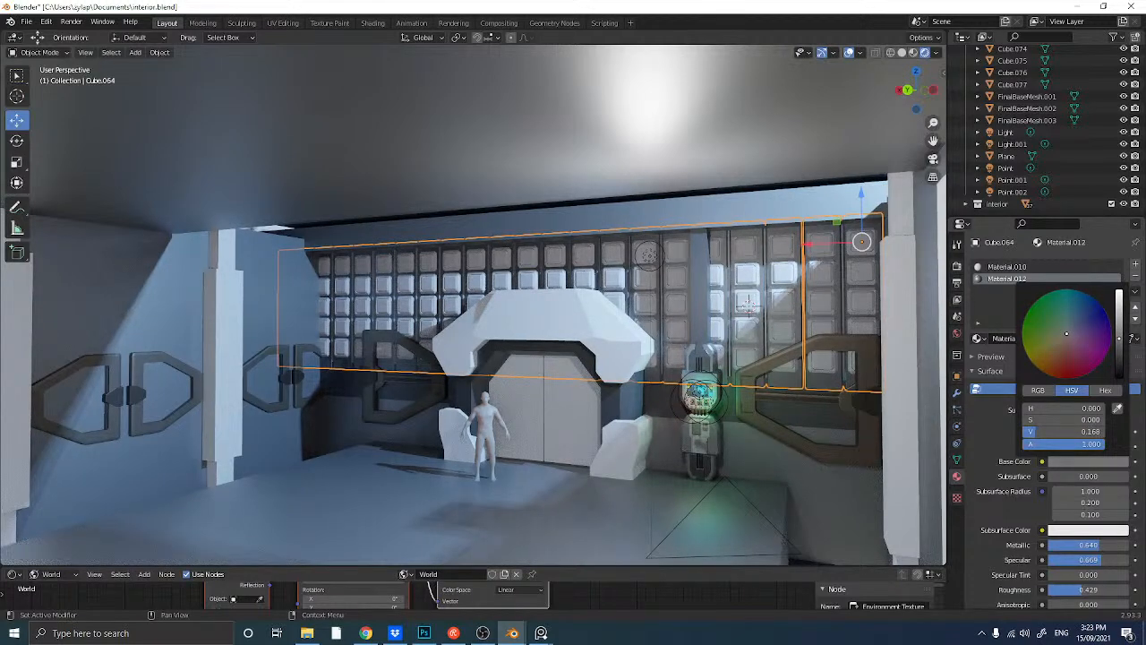
left_click(749, 160)
- Create a linked duplicate of the back wall's panel array and rotate it 90° in the top view
middle_click_drag(573, 242, 543, 264)
scroll(616, 262, "down", 2)
scroll(616, 265, "up", 3)
left_click(801, 266)
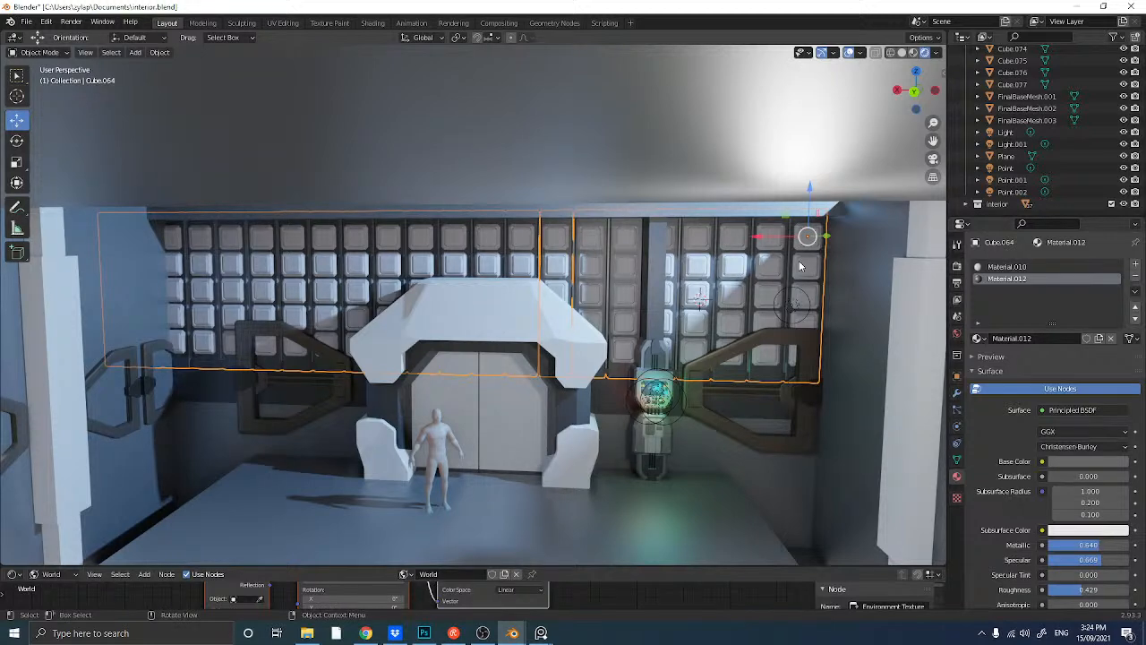
key("alt+d")
right_click(777, 275)
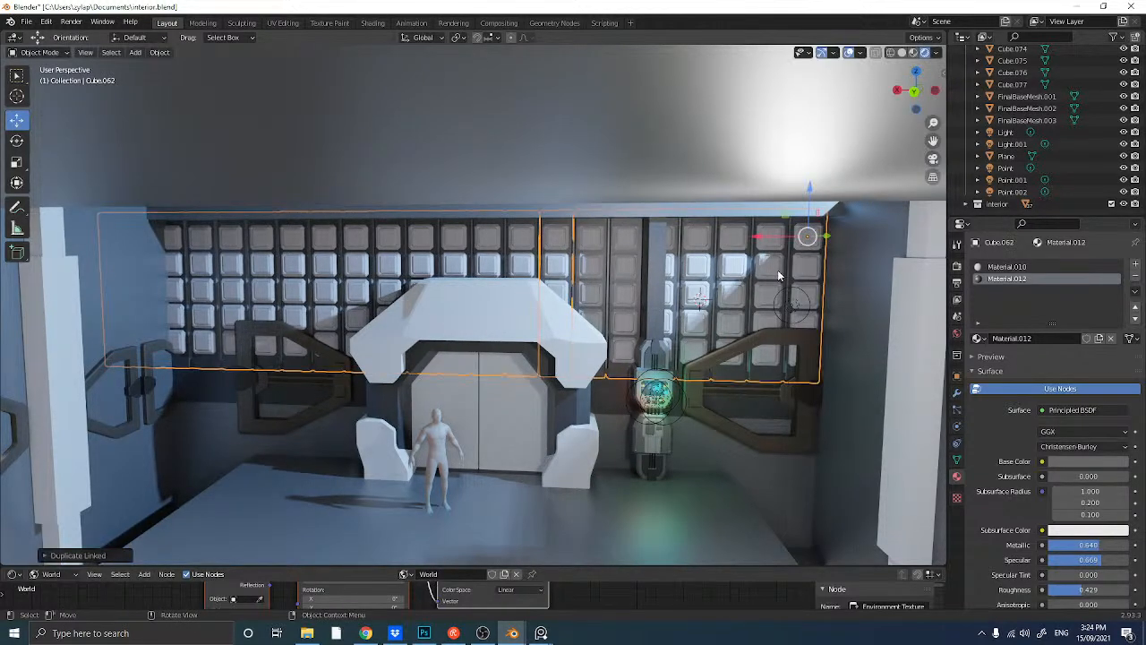
middle_click_drag(777, 275, 826, 79)
scroll(750, 335, "down", 3)
left_click(914, 87)
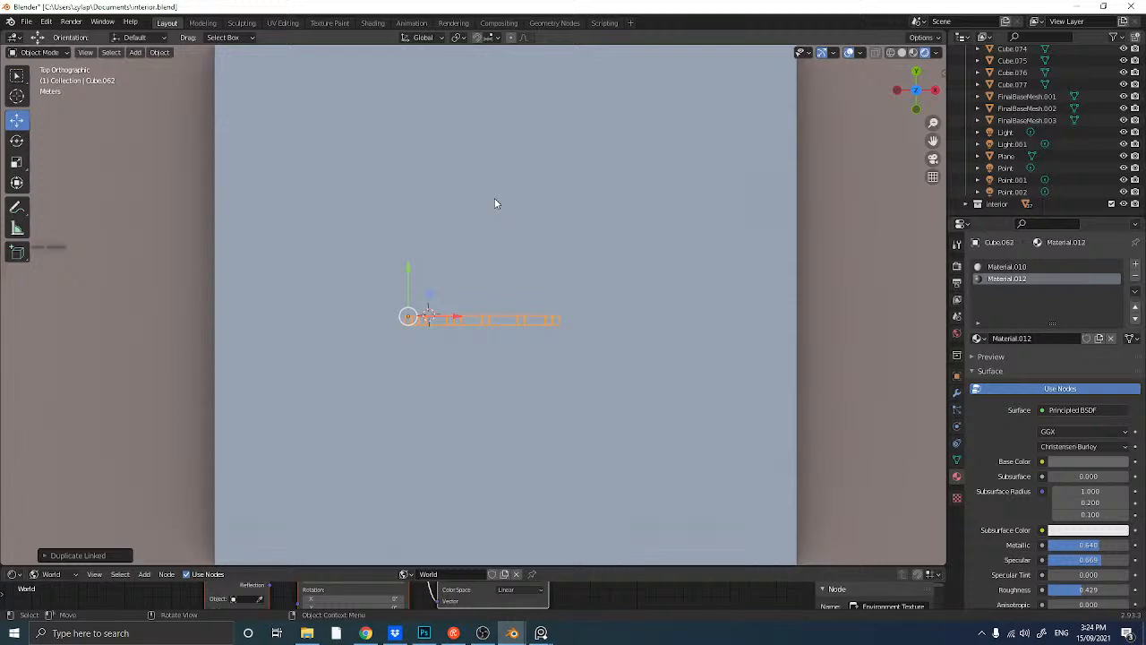
type("r90")
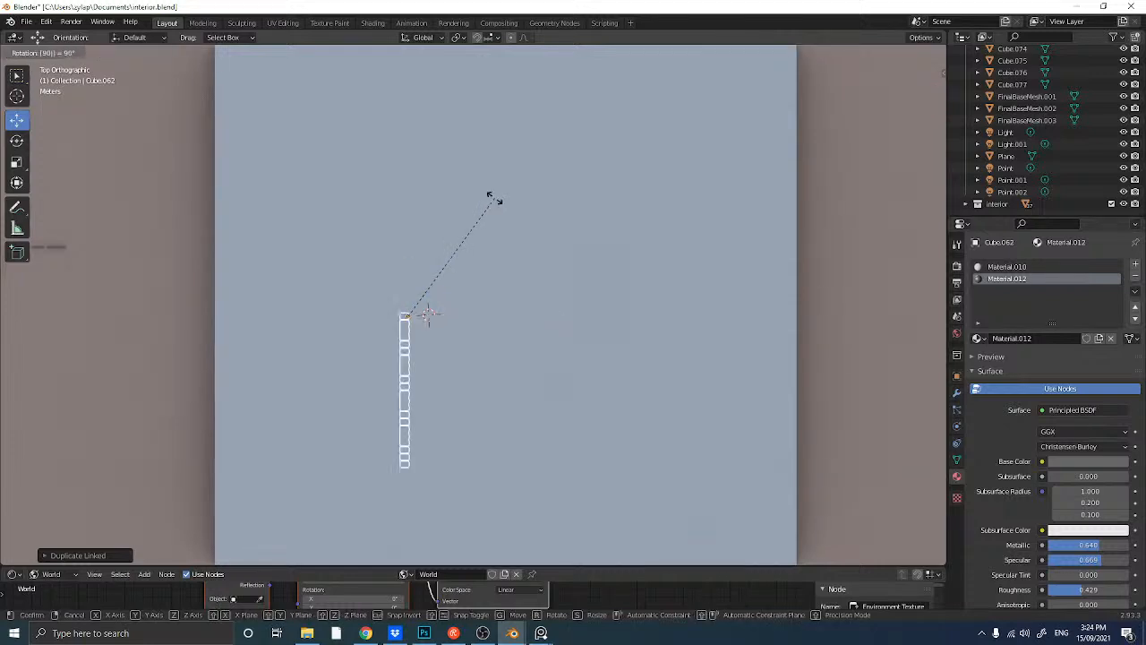
key("Return")
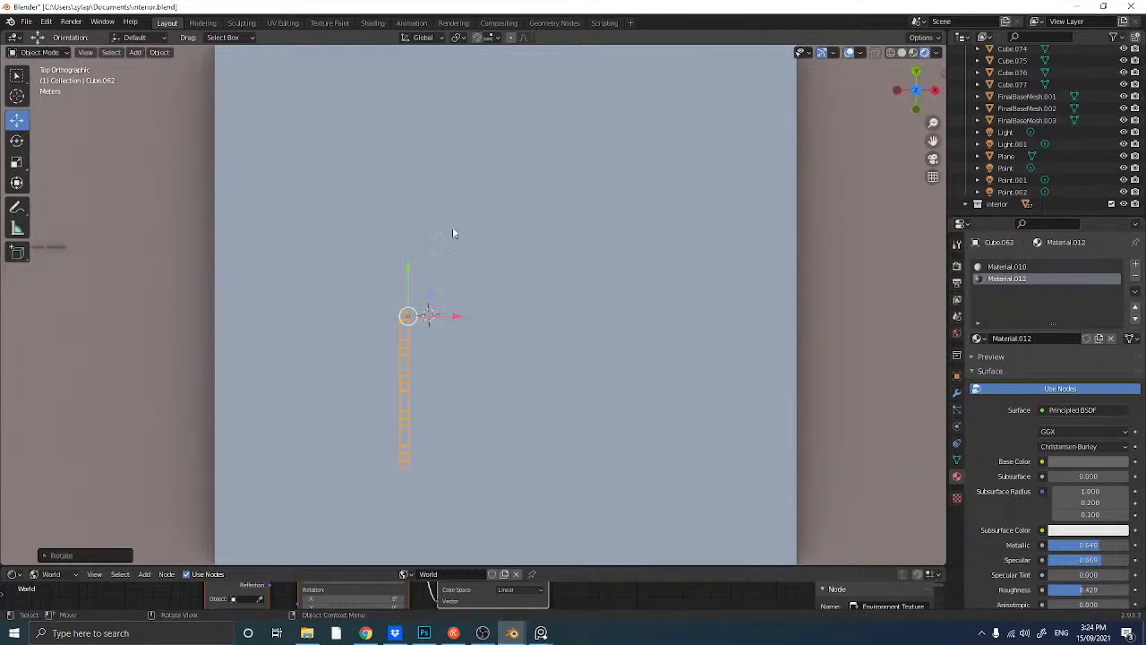
- Move the rotated panel array along positive Y so it runs along the room's side wall
left_click_drag(409, 273, 425, 134)
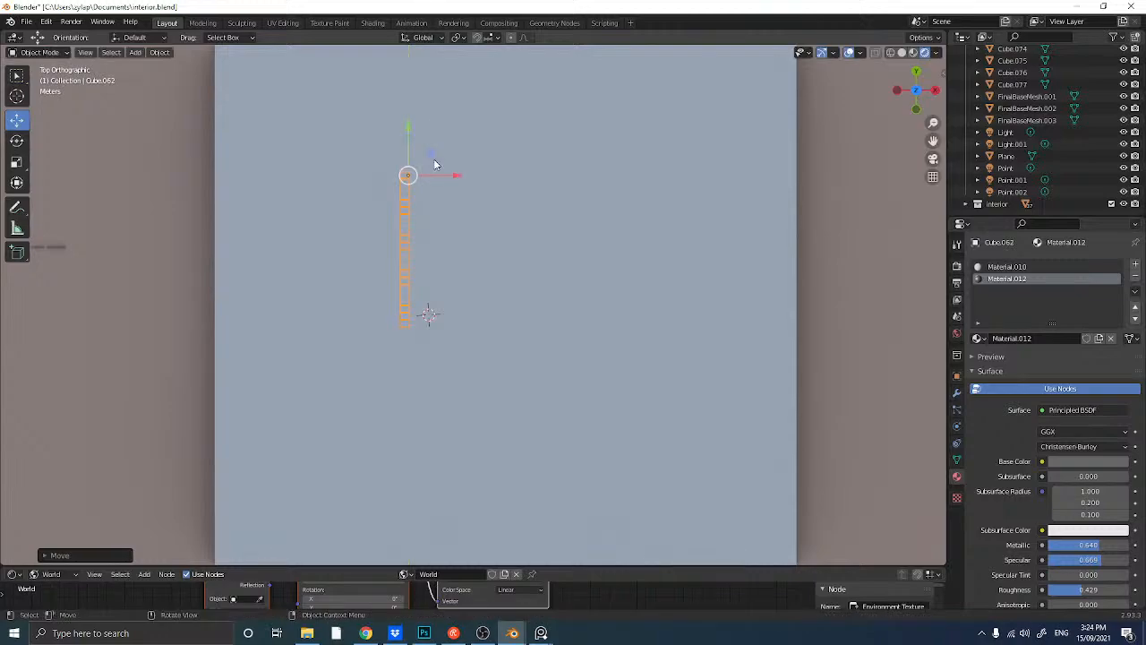
key("KP_5")
middle_click_drag(446, 211, 596, 233)
scroll(553, 284, "up", 3)
middle_click_drag(518, 285, 551, 287)
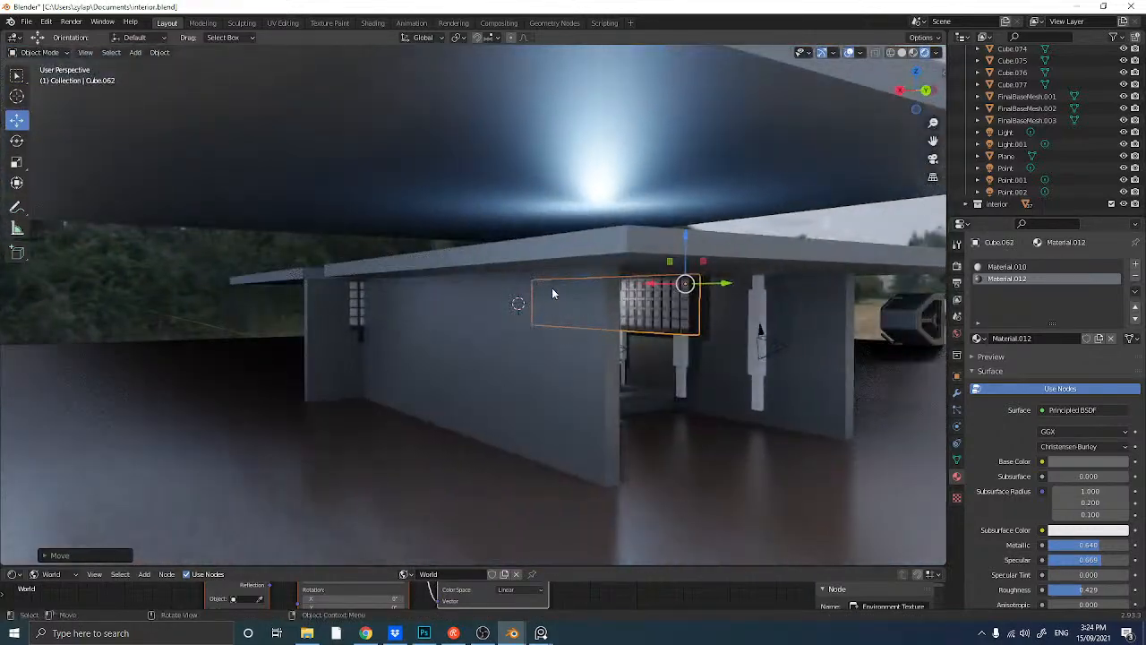
scroll(540, 291, "up", 3)
scroll(536, 303, "up", 3)
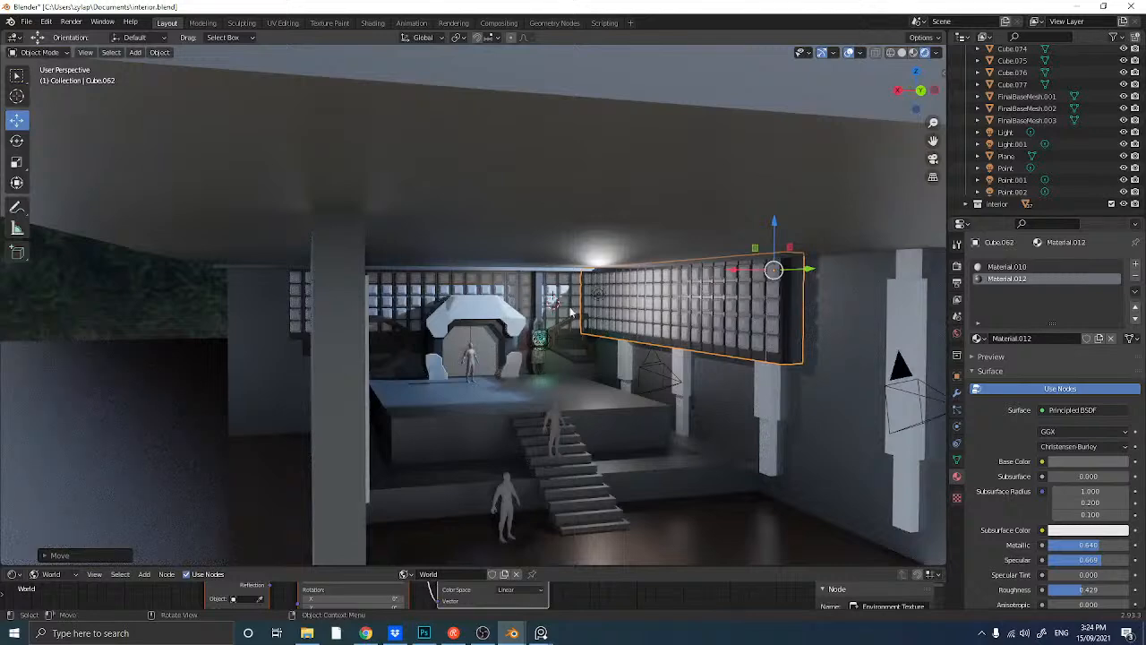
scroll(631, 305, "up", 2)
- Reselect the side wall's panel array and open its modifier settings
left_click(631, 299)
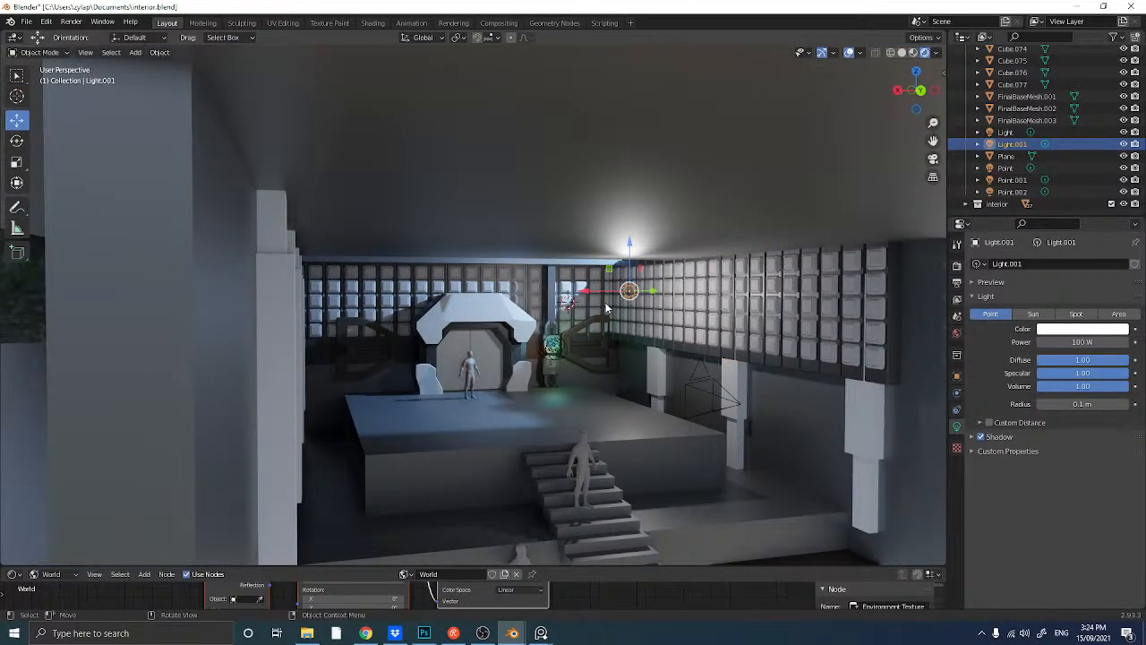
left_click(606, 299)
left_click(617, 298)
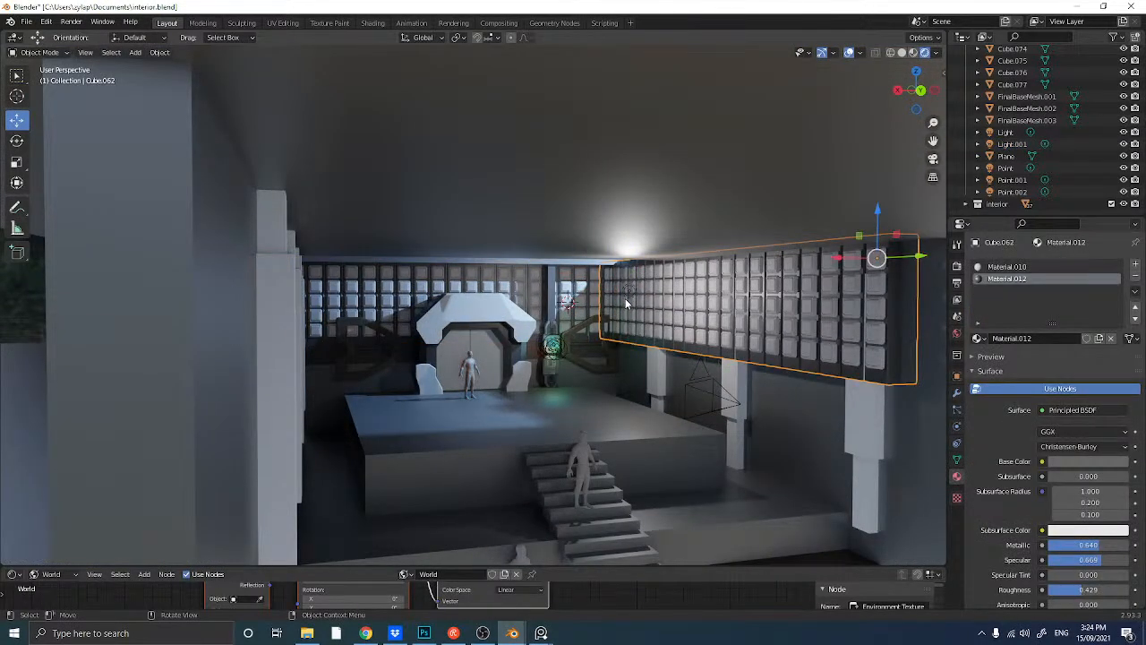
scroll(624, 298, "up", 2)
scroll(634, 298, "down", 2)
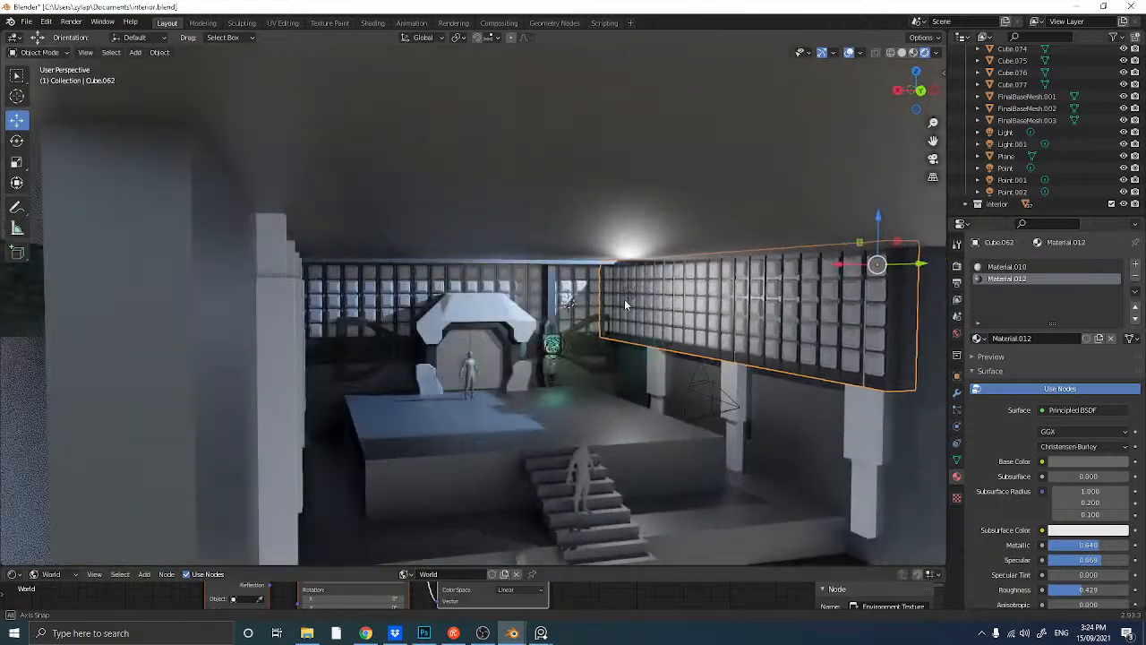
left_click(958, 394)
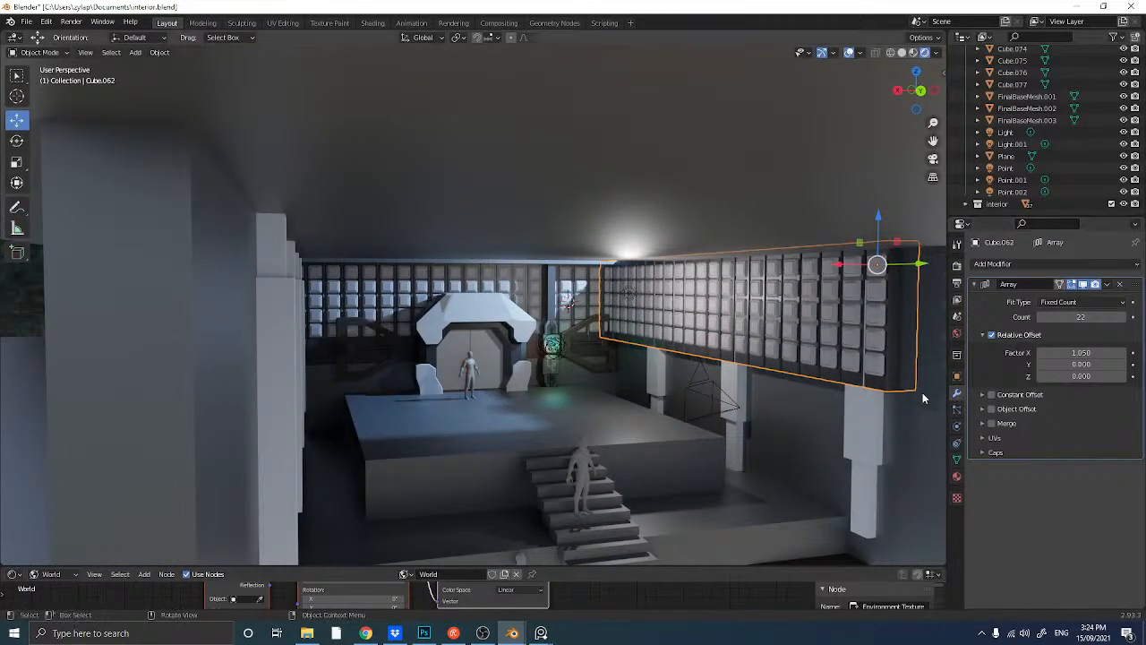
middle_click_drag(840, 362, 765, 325)
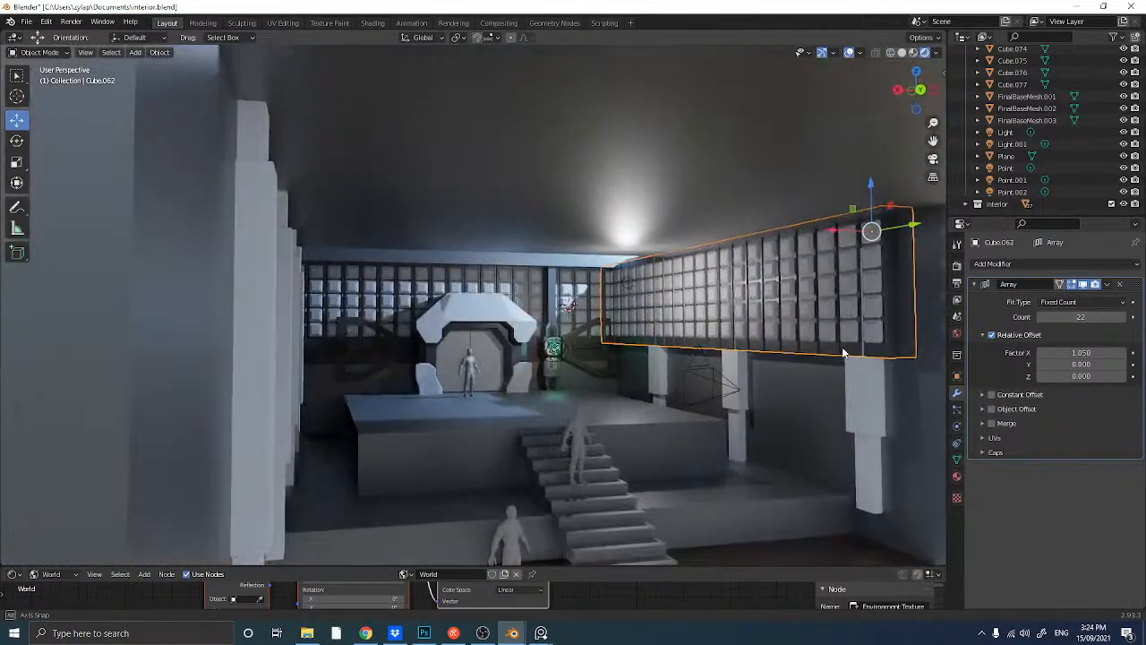
- Hide the two ceiling slabs above the room to expose the side wall's panels from above
left_click(757, 176)
key("h")
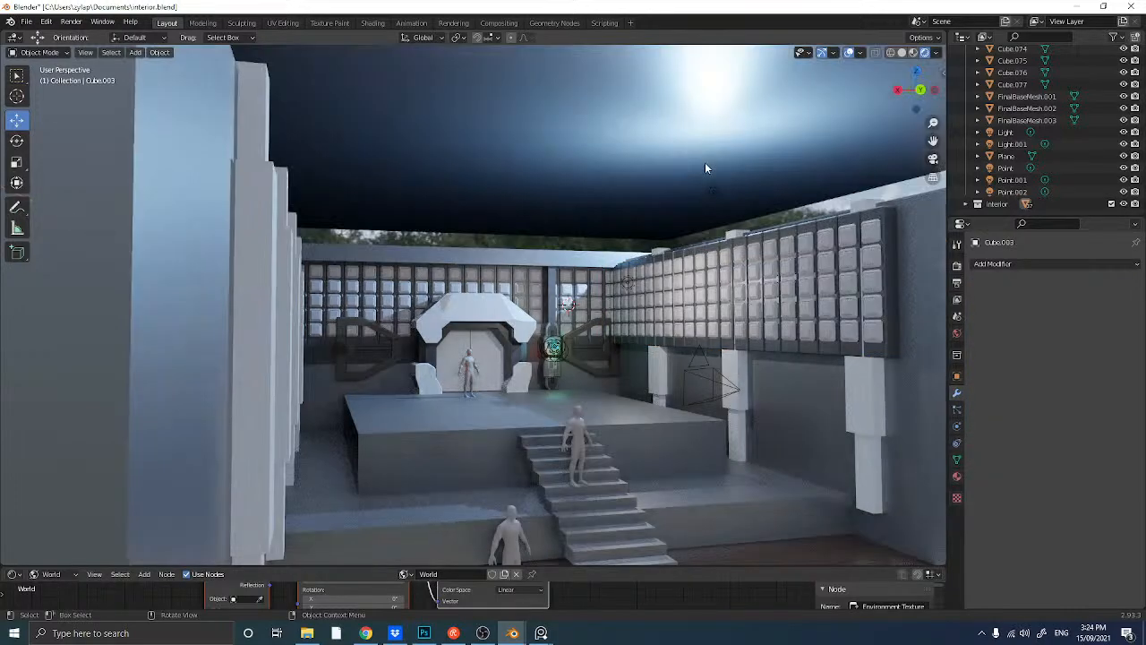
left_click(700, 162)
key("h")
middle_click_drag(654, 189, 537, 293)
scroll(697, 267, "up", 3)
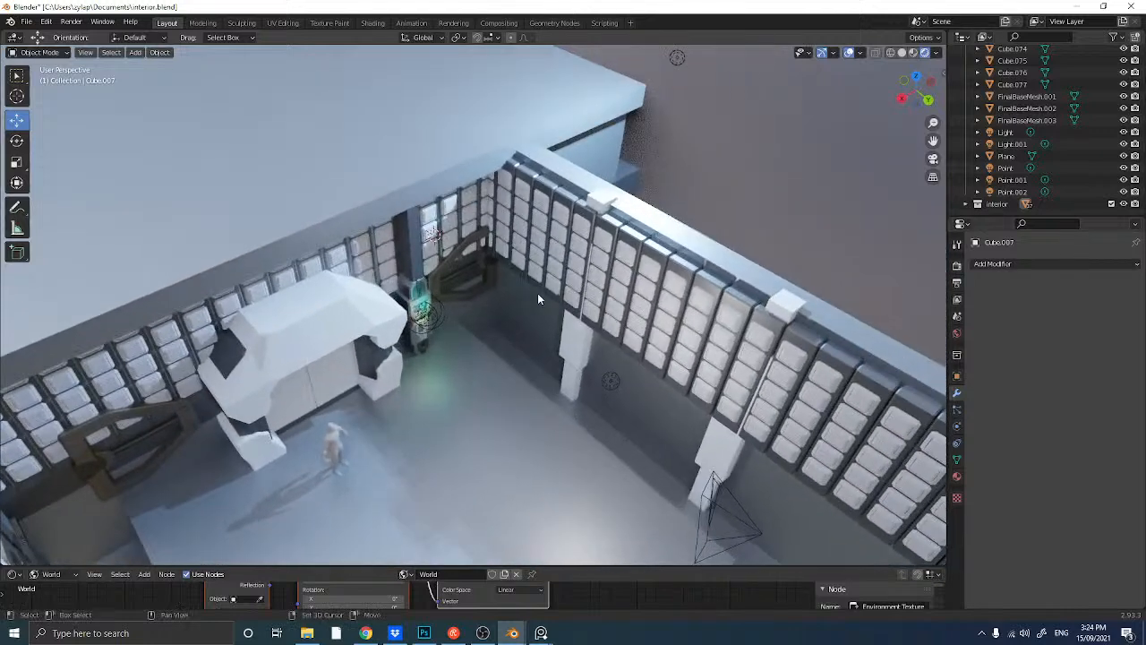
- Move the side panel array back against its wall behind the pillars, and slide it along Y until it meets the back wall
left_click(585, 266)
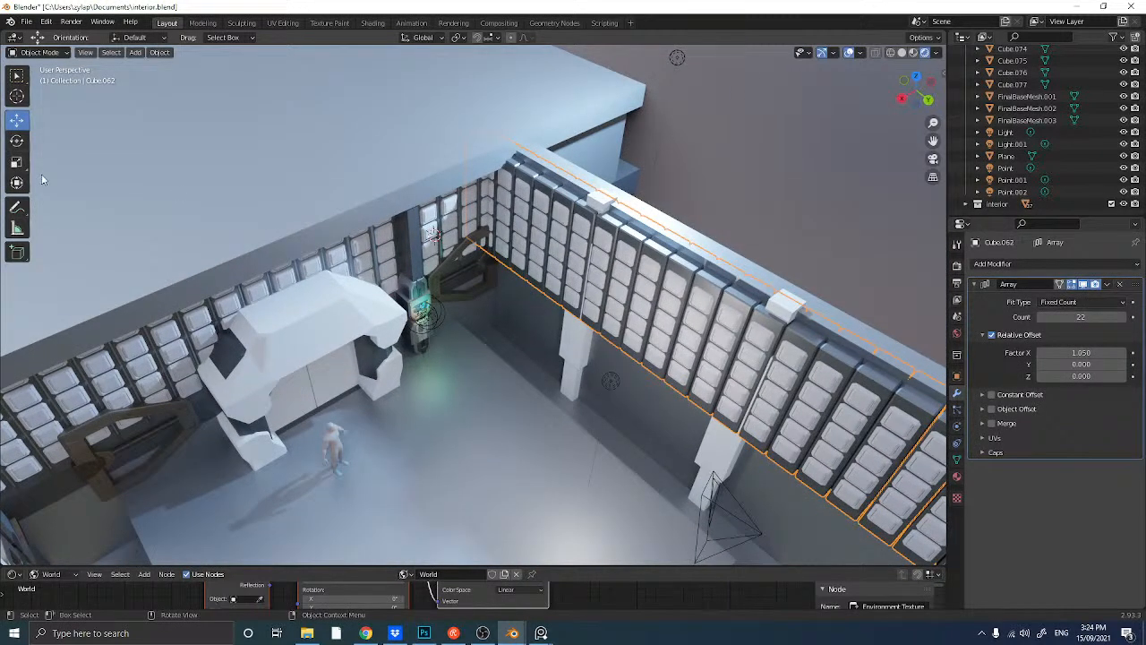
middle_click_drag(726, 371, 775, 472)
left_click_drag(797, 512, 811, 509)
middle_click_drag(811, 508, 631, 375)
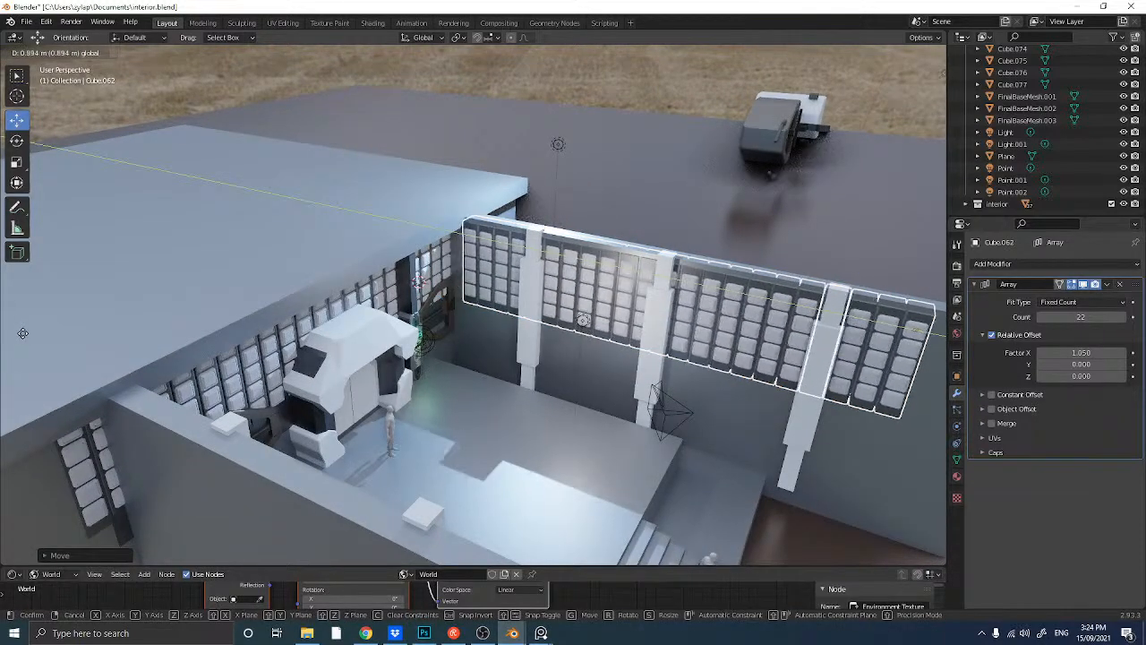
left_click(4, 273)
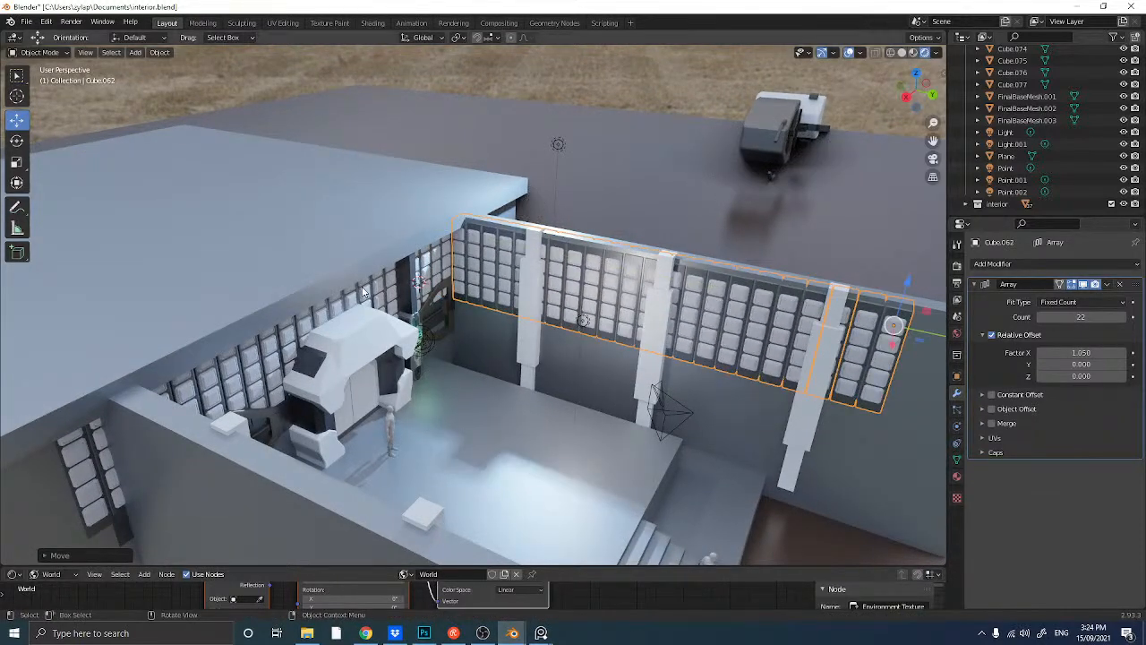
- Try setting the side wall panel array's origin to its center of mass, first by surface and then by volume, undoing each
scroll(362, 291, "up", 5)
middle_click_drag(363, 291, 311, 282)
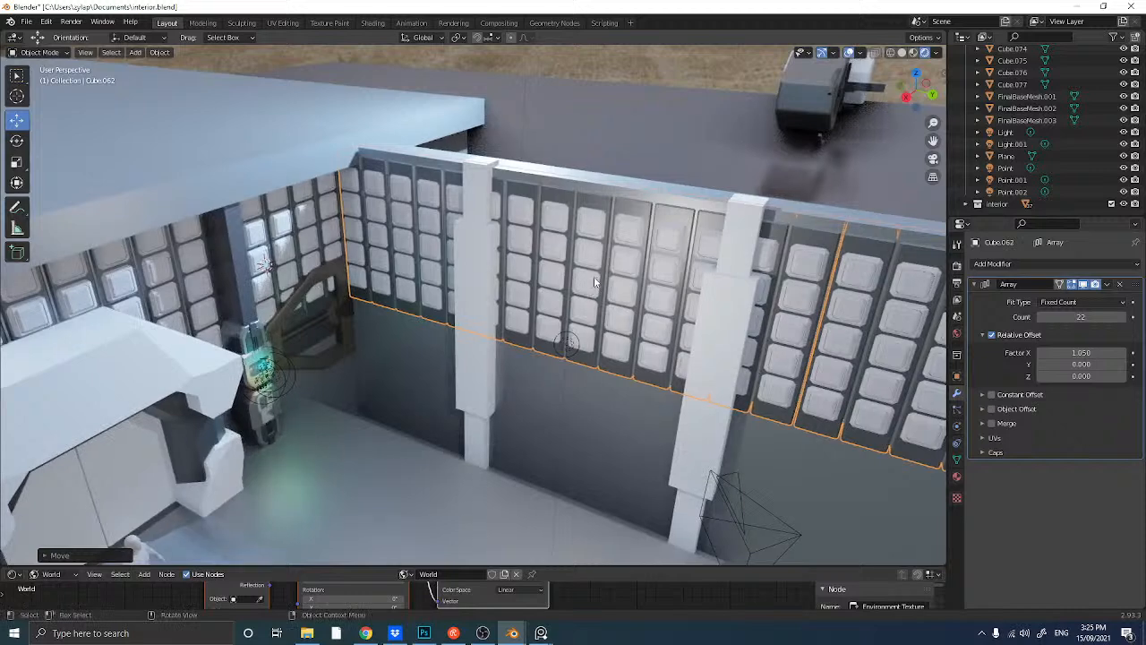
right_click(595, 281)
mouse_move(595, 280)
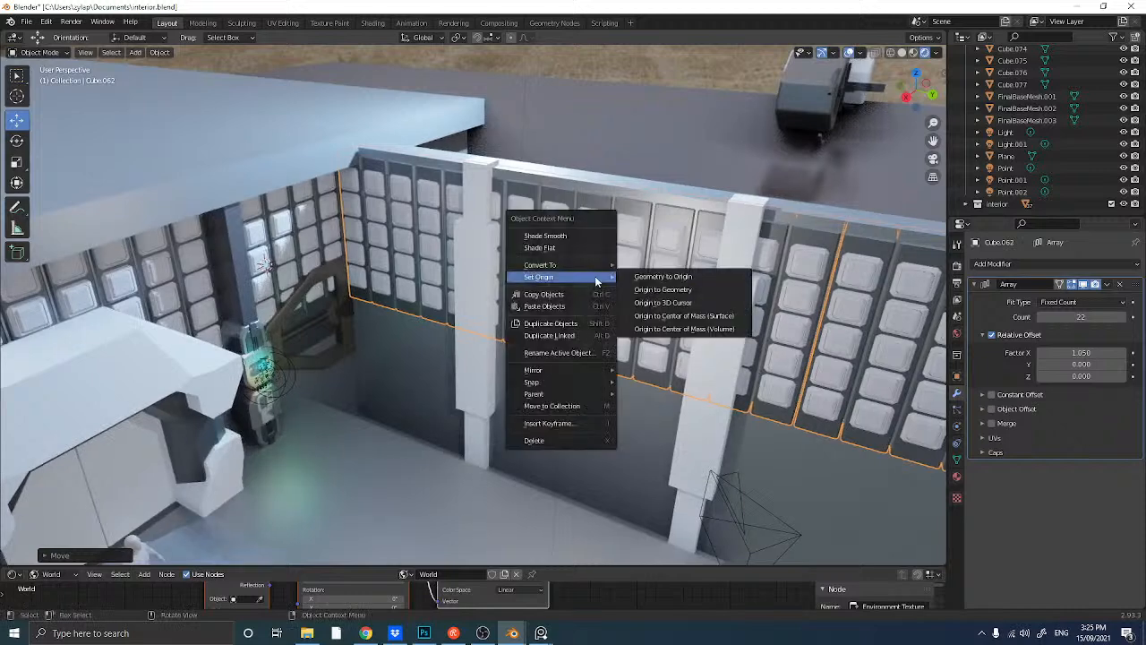
left_click(659, 318)
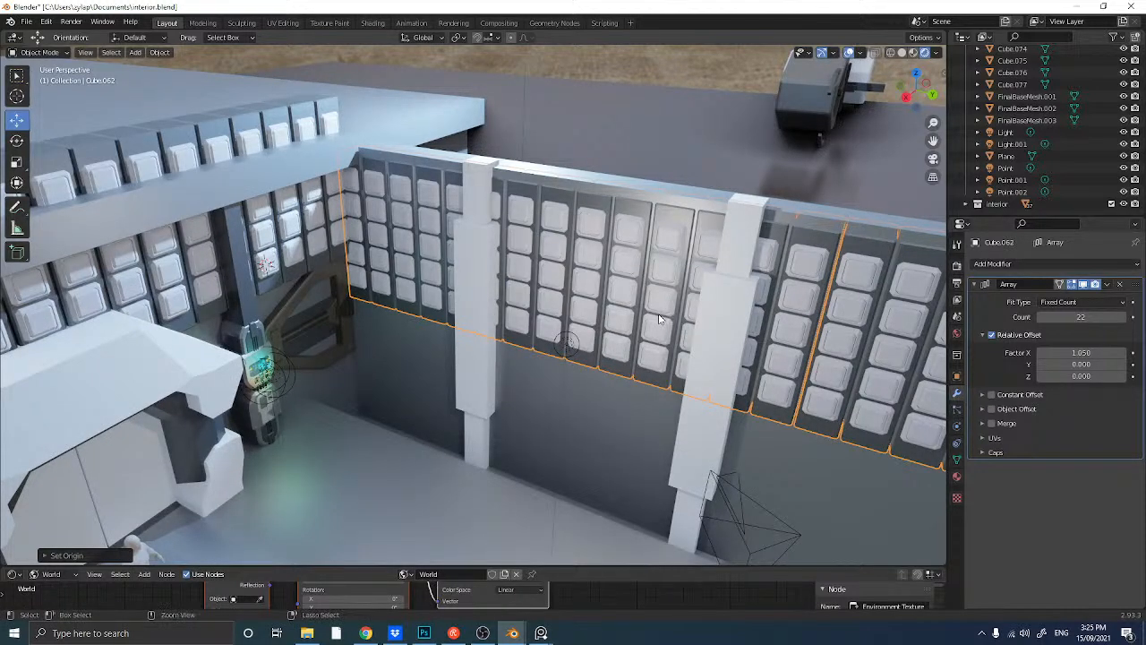
key("ctrl+z")
right_click(658, 318)
mouse_move(658, 317)
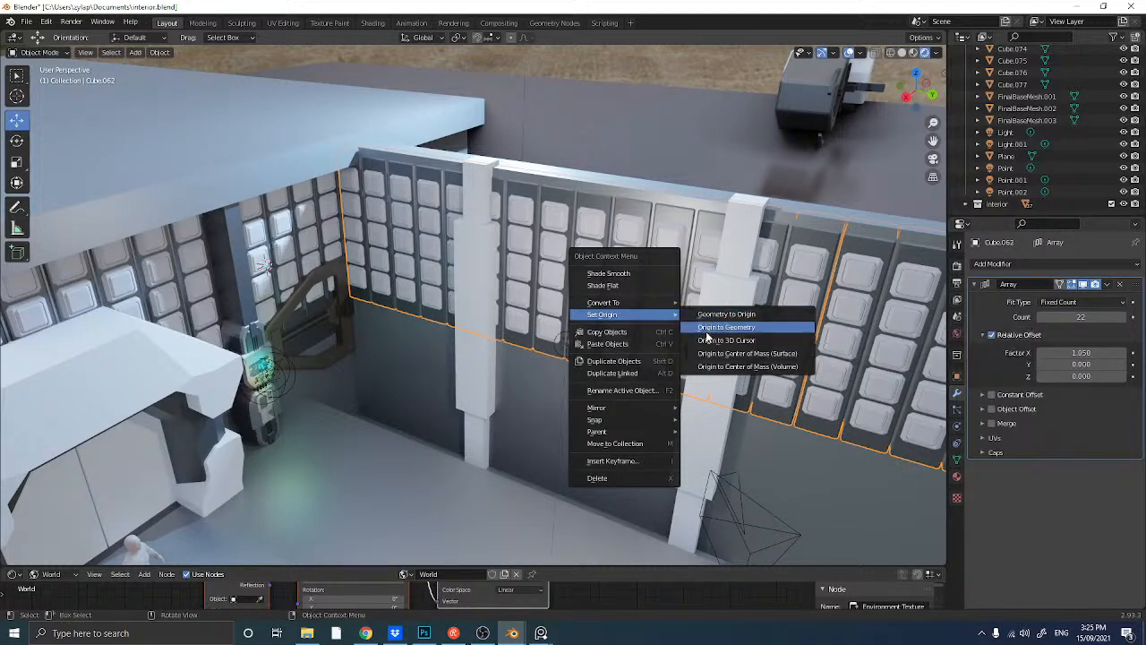
left_click(710, 366)
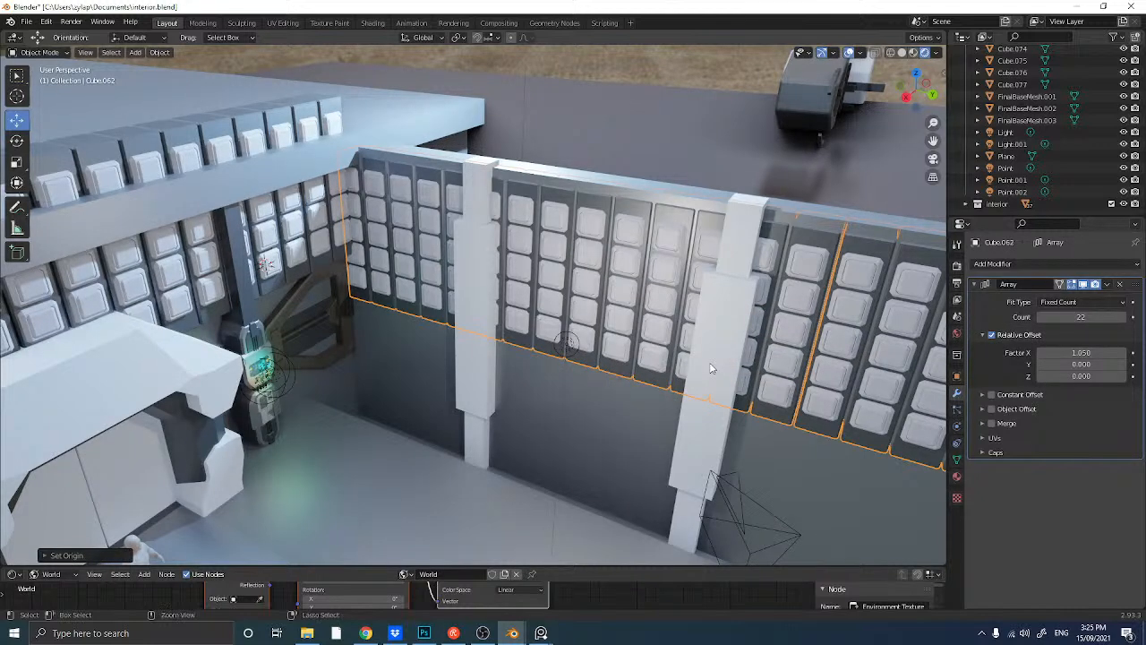
key("ctrl+z")
- Nudge the side wall's panel array slightly along the Y axis and check its end at the back corner
middle_click_drag(658, 327, 672, 326)
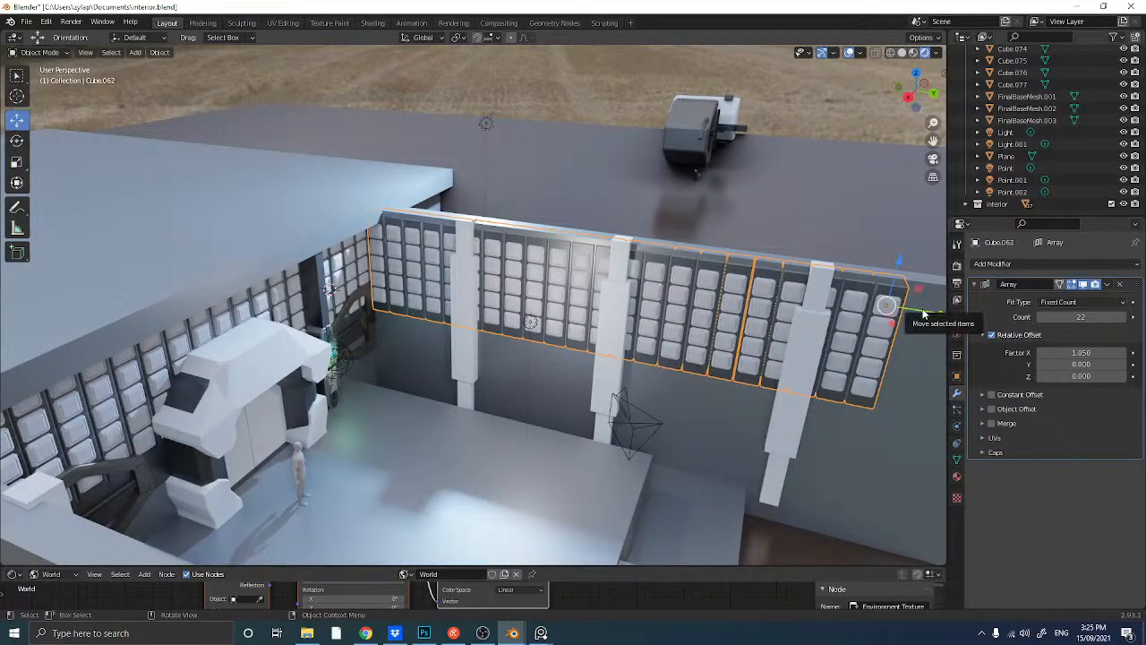
left_click_drag(922, 311, 928, 310)
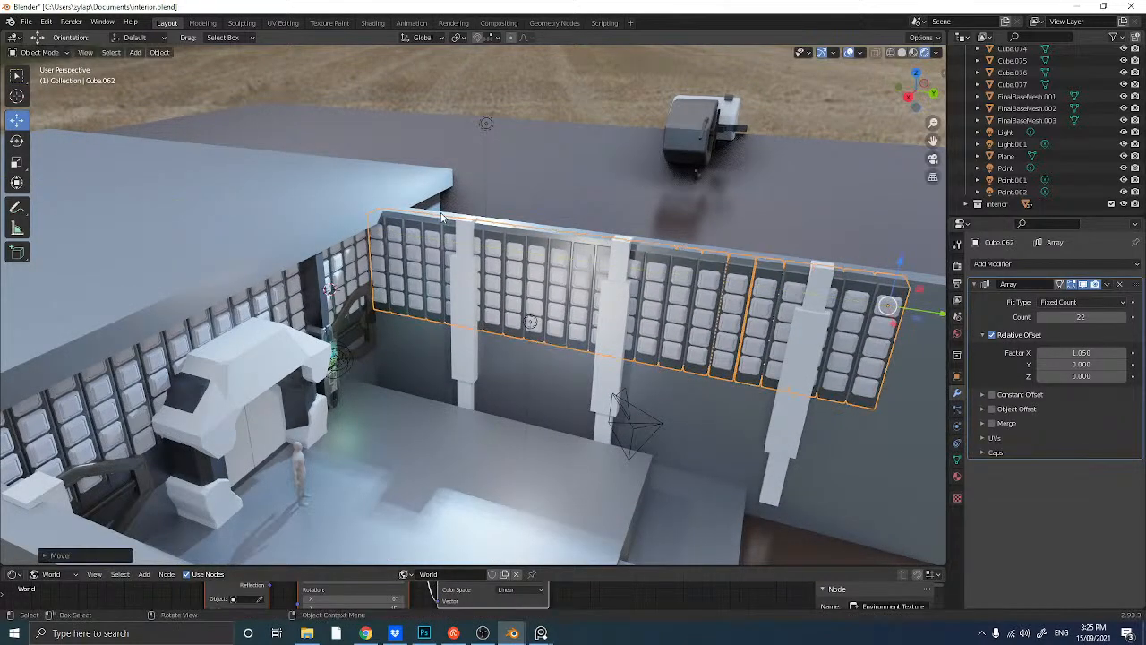
scroll(418, 223, "up", 4)
middle_click_drag(418, 223, 521, 194)
- Make a linked duplicate of the side wall's panel array and rotate the copy 180 degrees in the top view
key("alt+d")
left_click(915, 81)
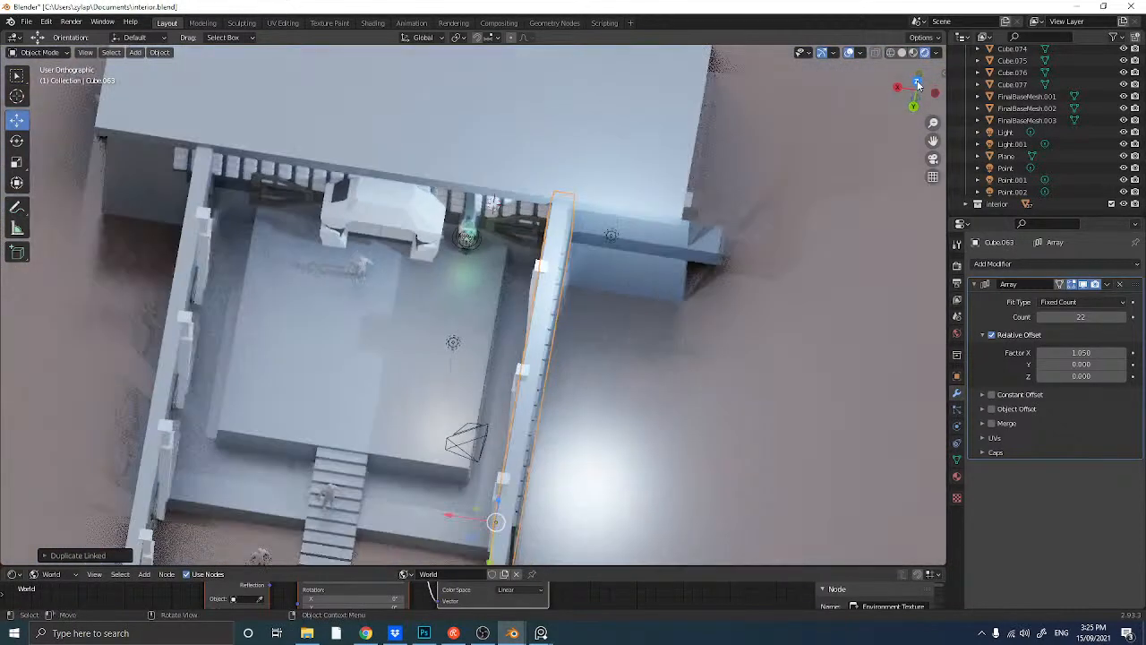
type("r")
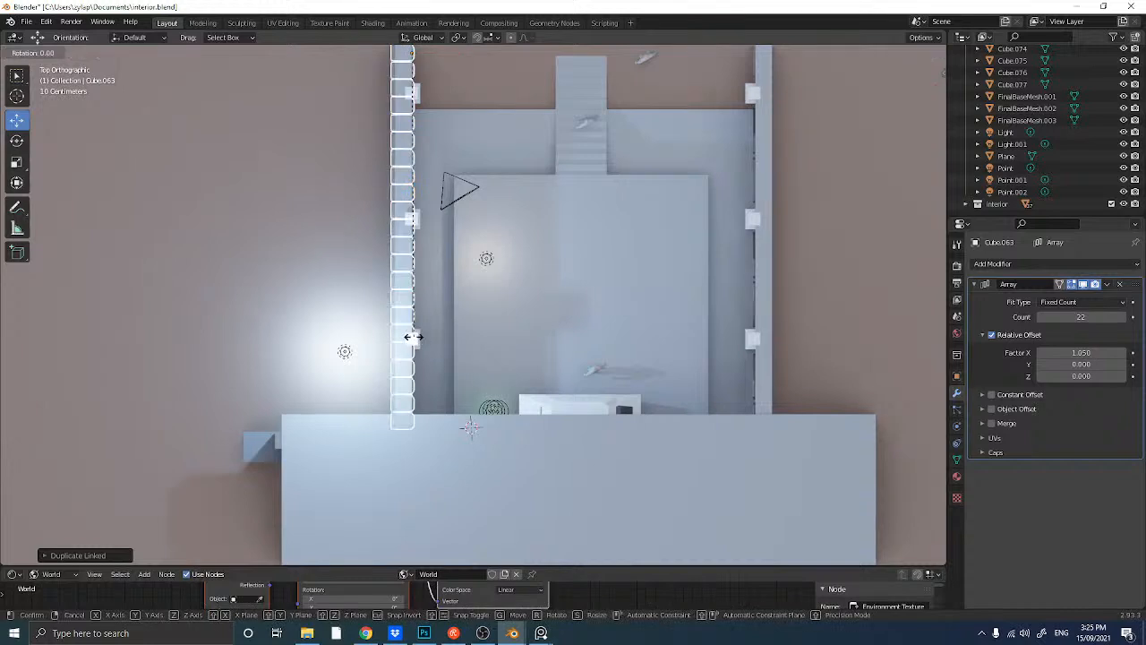
type("y90")
key("Return")
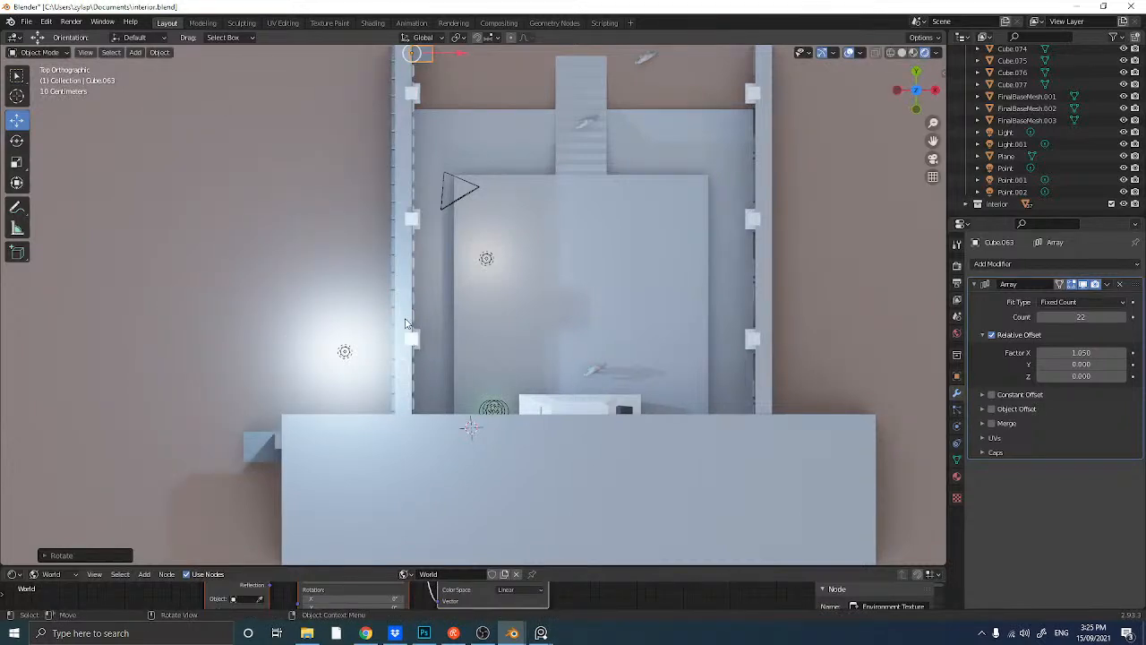
- Move the duplicated panel array across to the opposite side wall and along that wall toward the back of the room
scroll(441, 163, "down", 4)
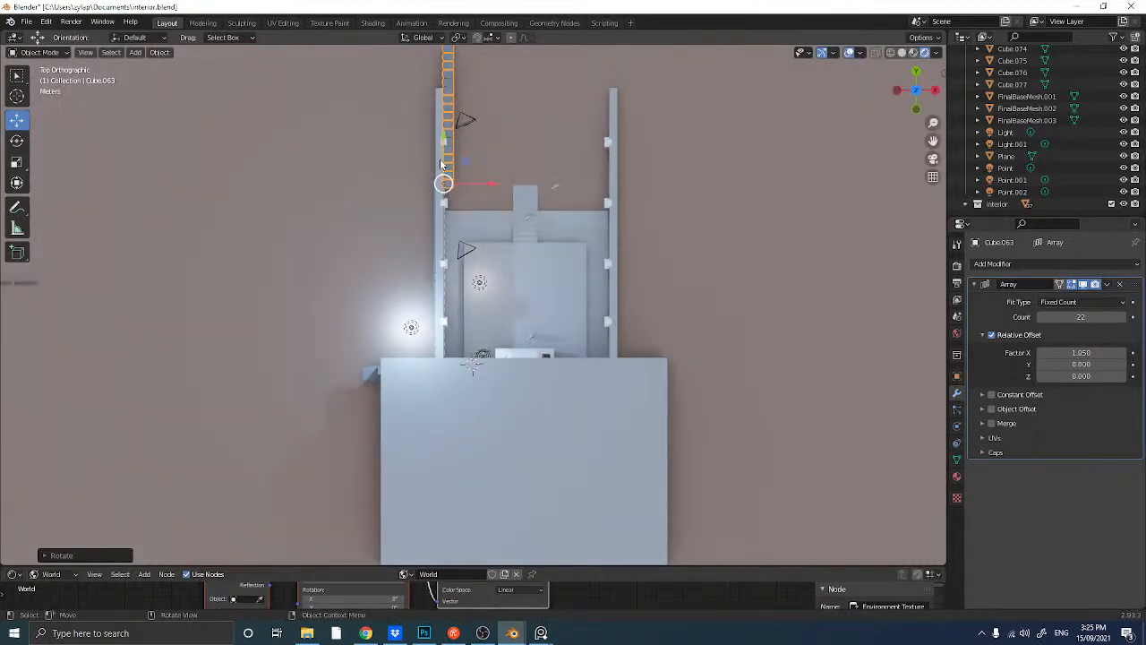
left_click_drag(481, 186, 645, 189)
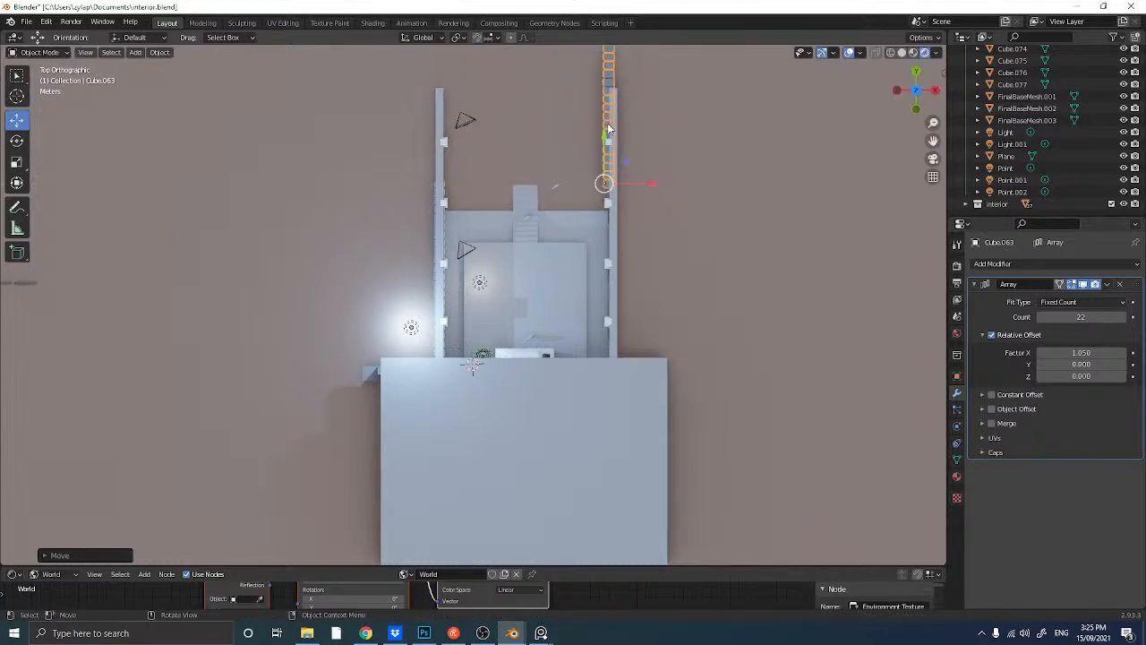
left_click_drag(606, 136, 604, 323)
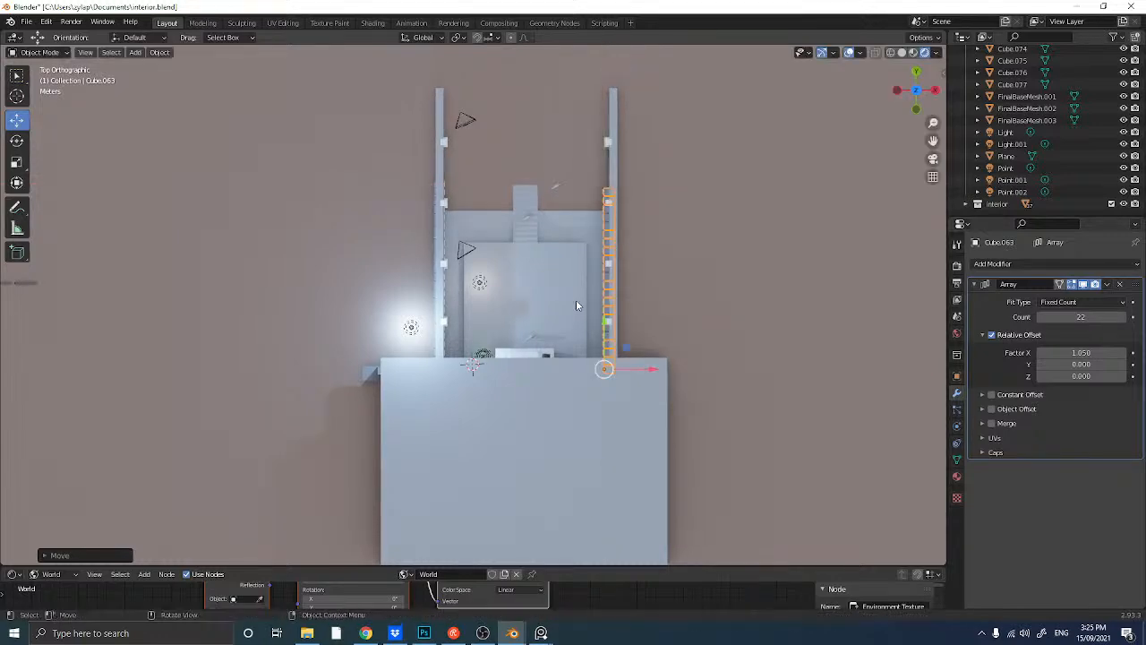
- Fine-tune the duplicated panel array along Y and X so it sits against the side wall and meets the back wall panels
scroll(576, 299, "up", 3)
middle_click_drag(576, 299, 526, 319)
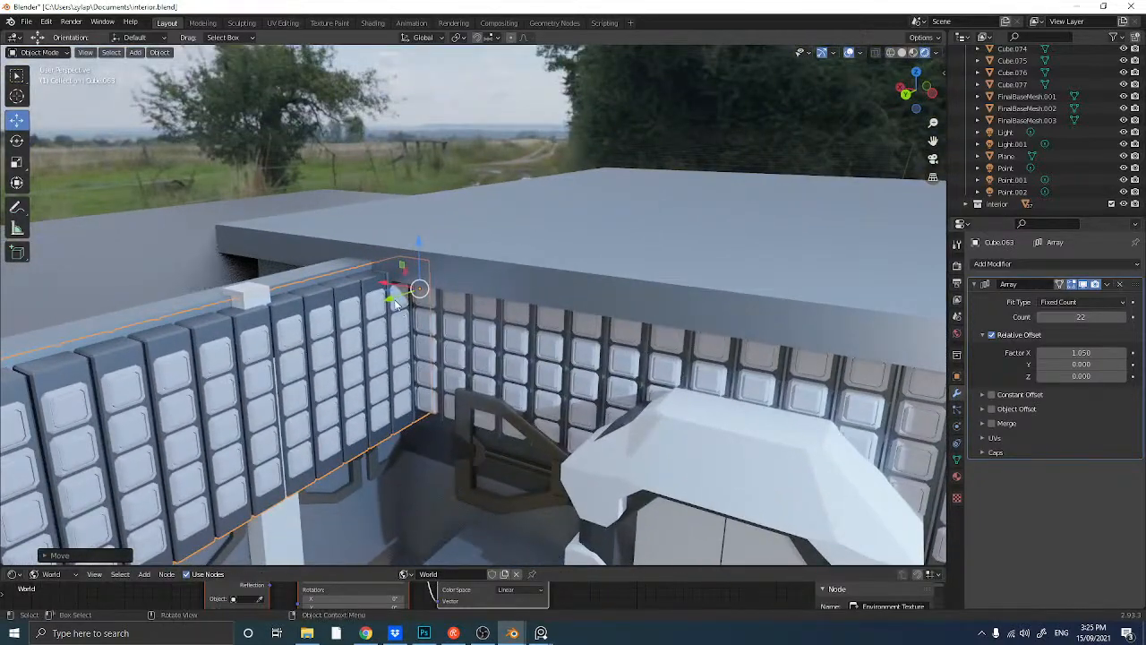
key("g")
key("y")
left_click(358, 306)
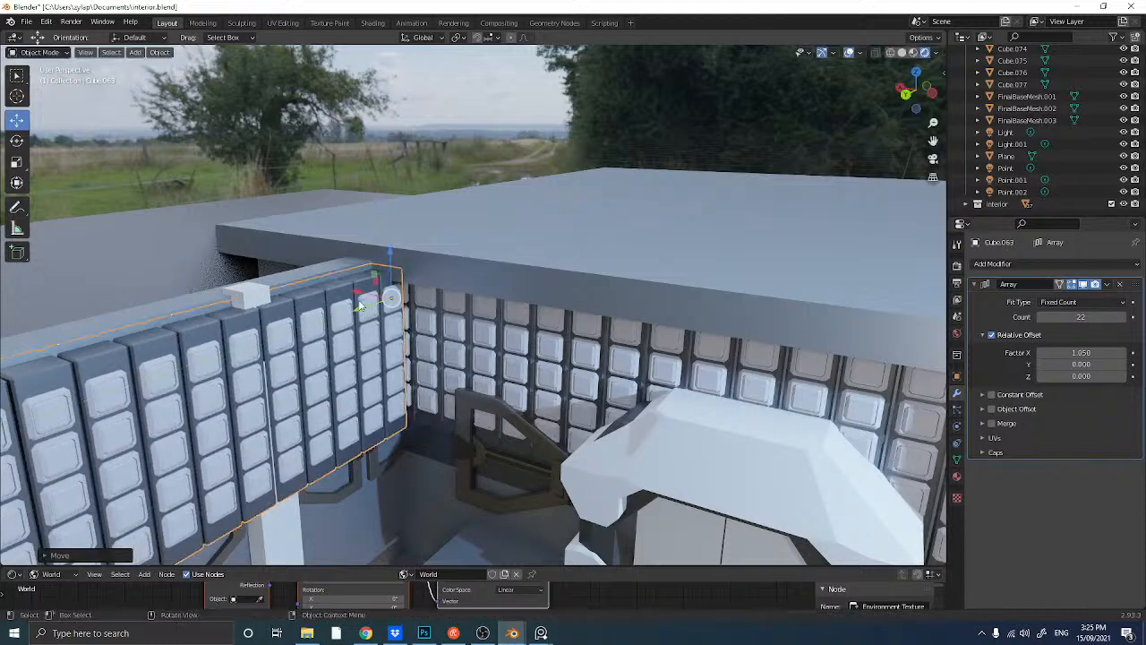
key("g")
key("x")
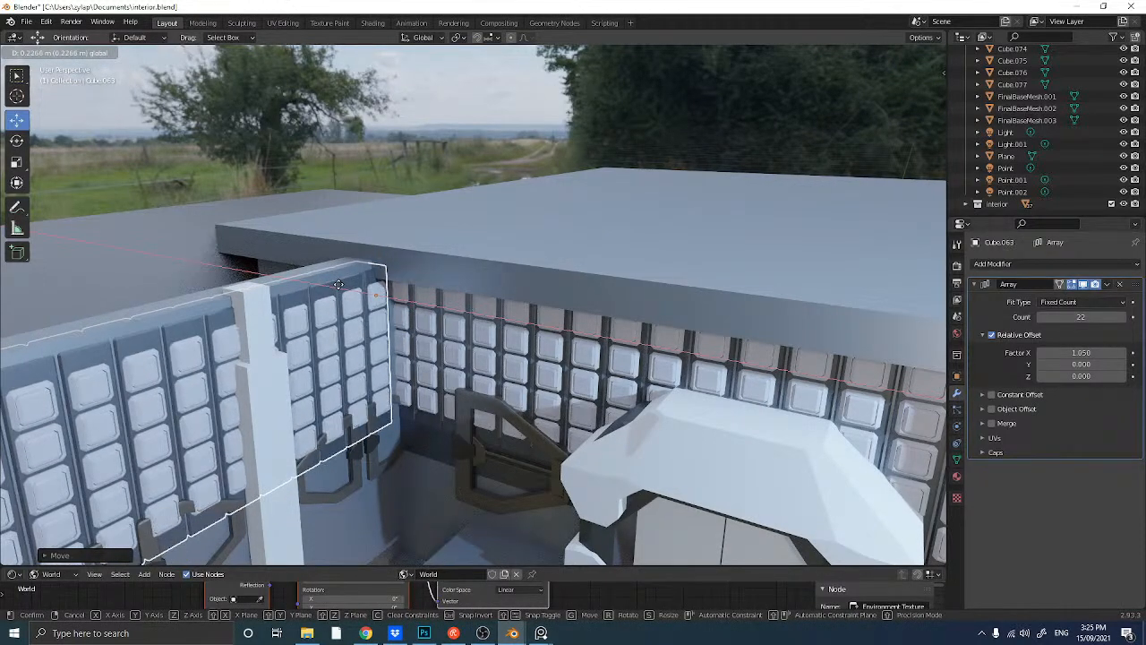
left_click(287, 338)
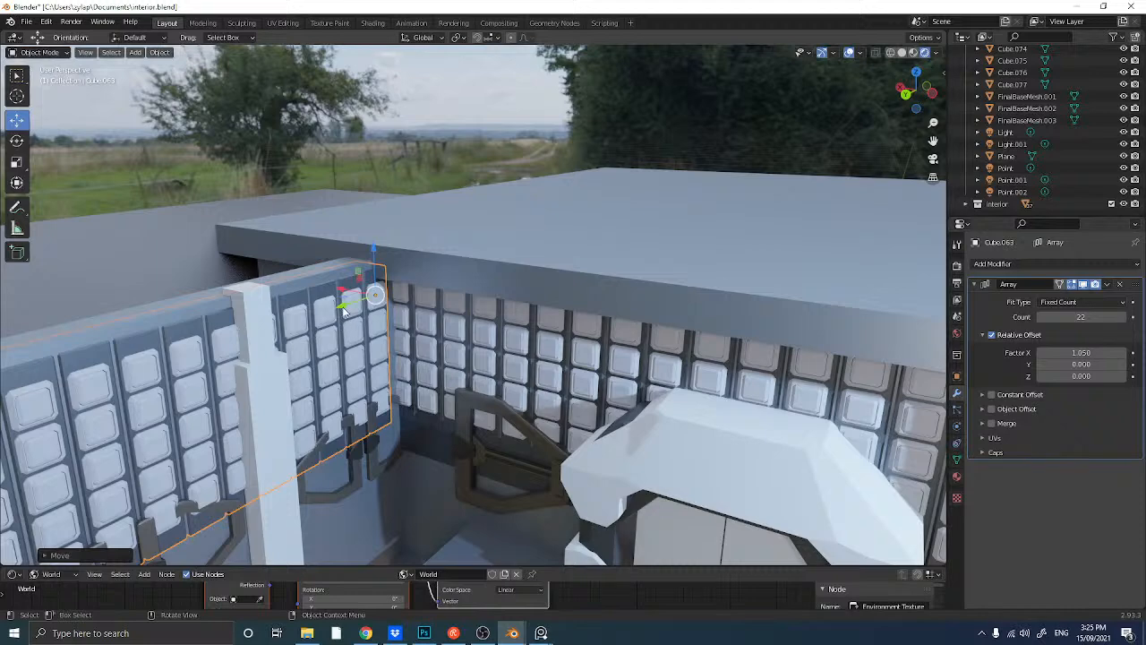
key("g")
key("y")
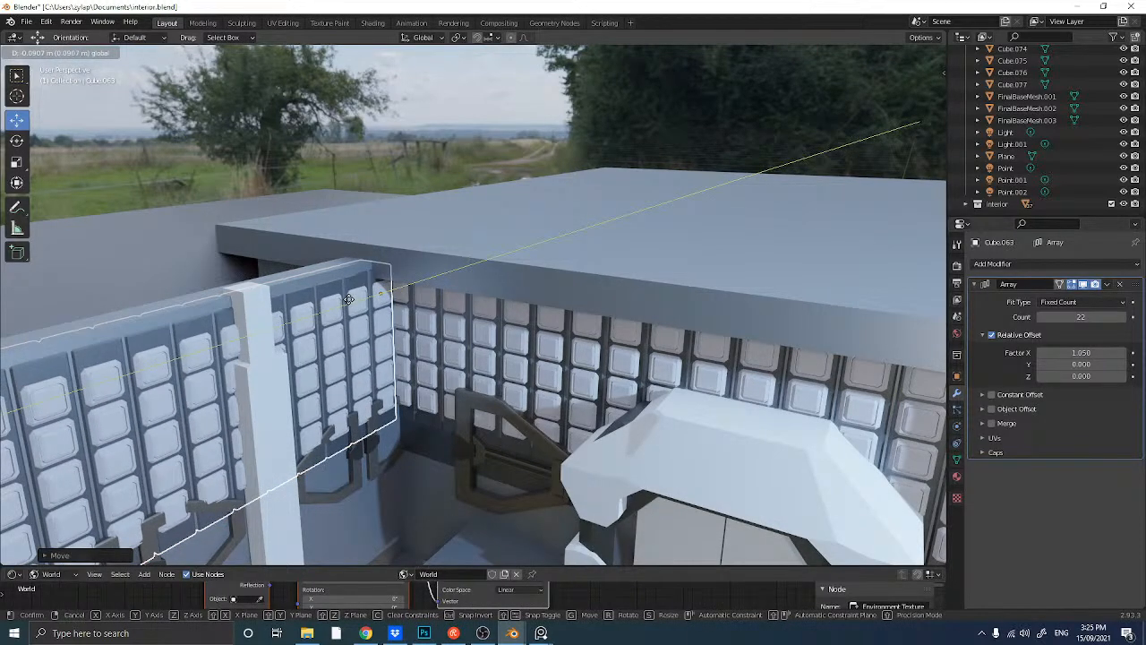
left_click(349, 306)
- Reveal the hidden ceiling slabs in the camera view and save the file
middle_click_drag(348, 306, 315, 318)
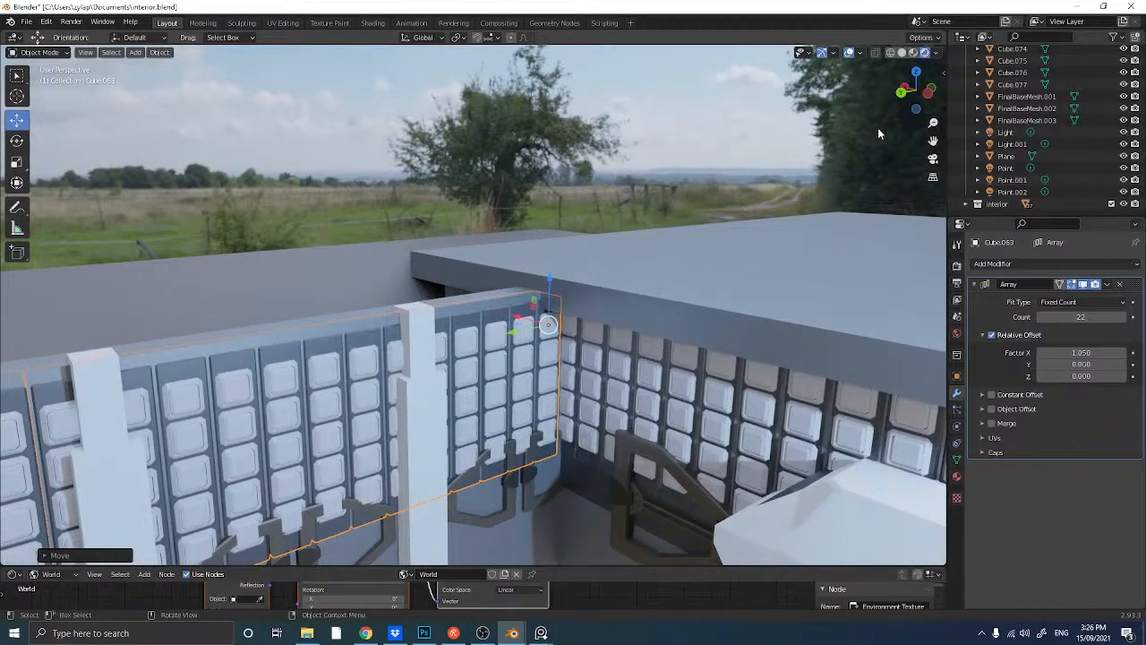
left_click(933, 160)
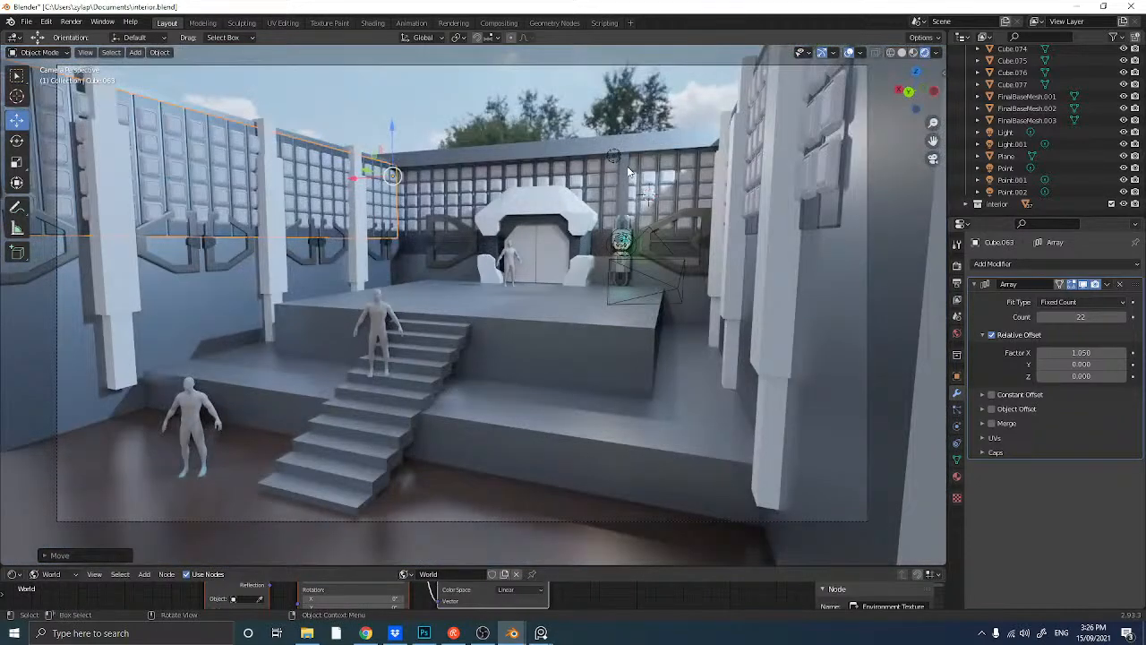
key("ctrl+z")
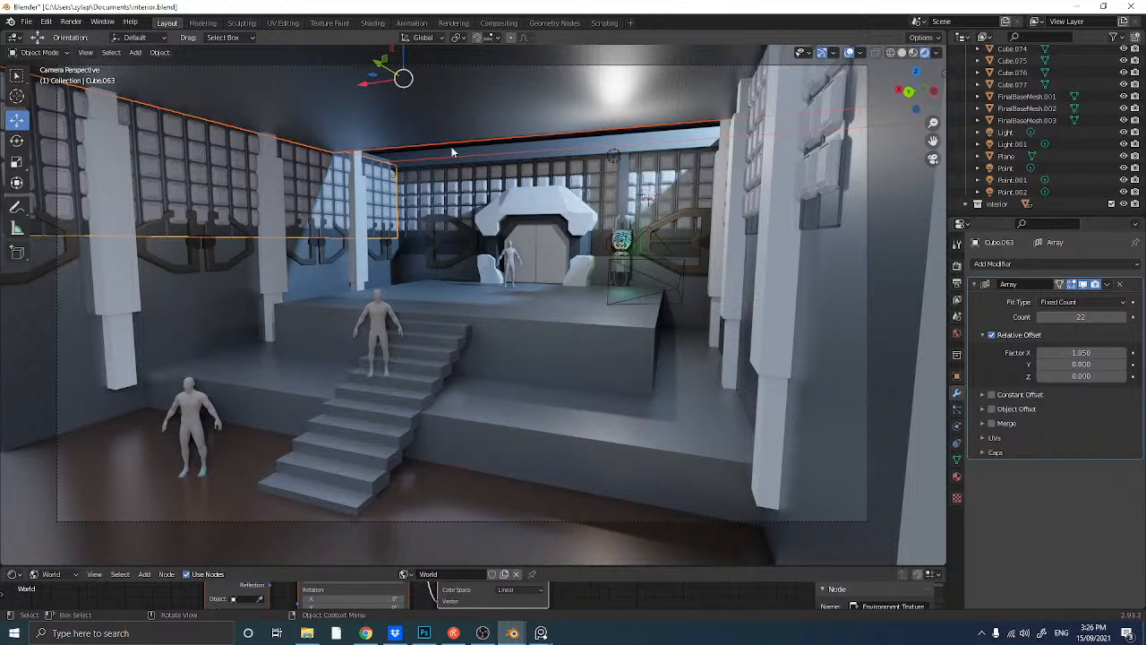
left_click(315, 166)
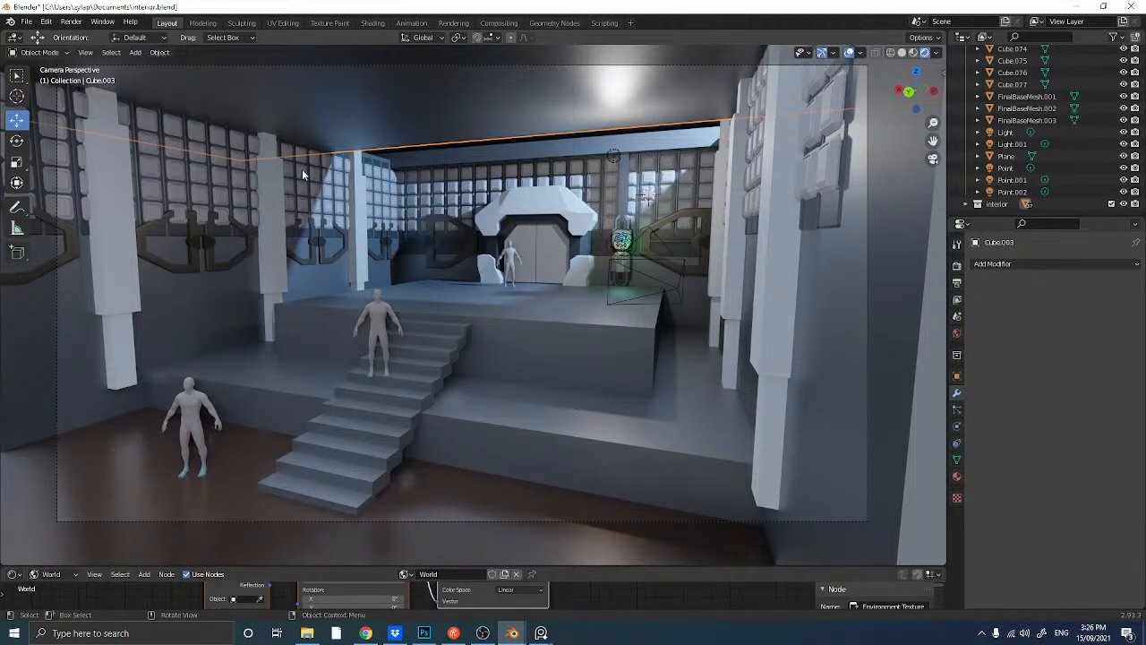
key("ctrl+s")
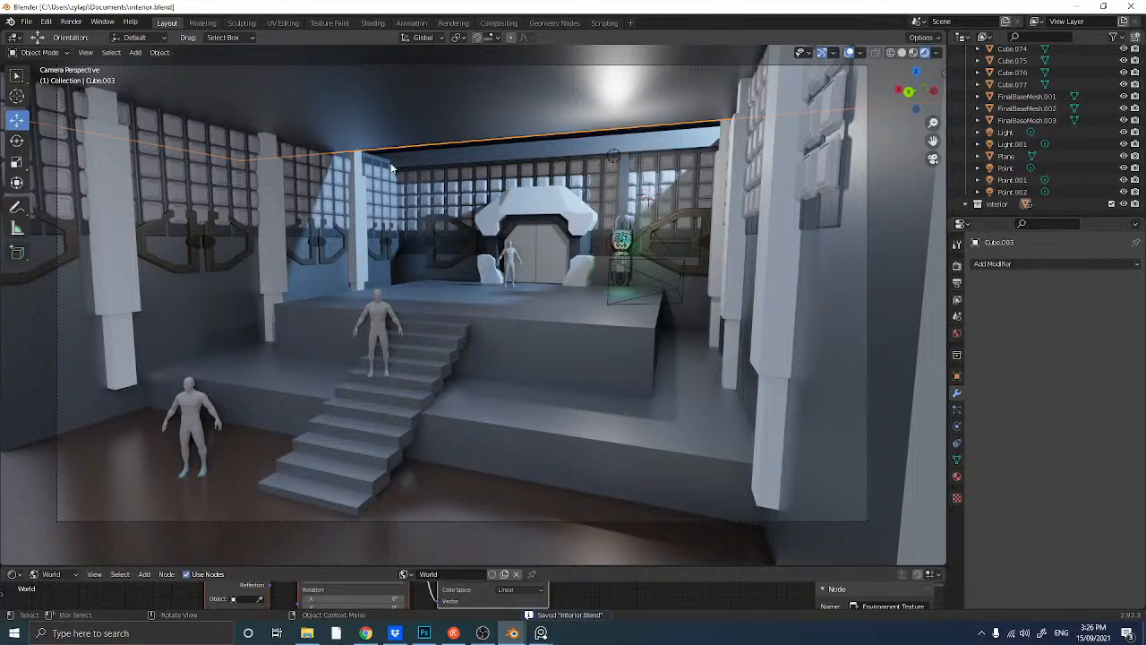
- Duplicate the lower ceiling slab above the stairs, keeping the copy in the same place
middle_click_drag(529, 236, 439, 258)
scroll(473, 241, "down", 9)
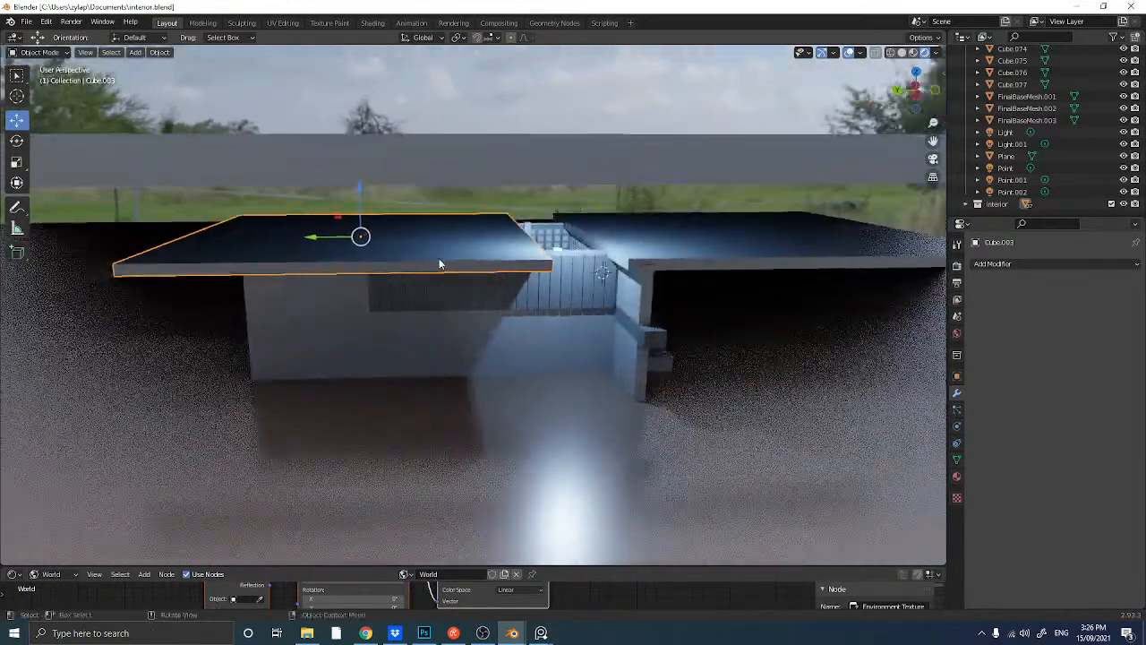
left_click(437, 256)
left_click(441, 248)
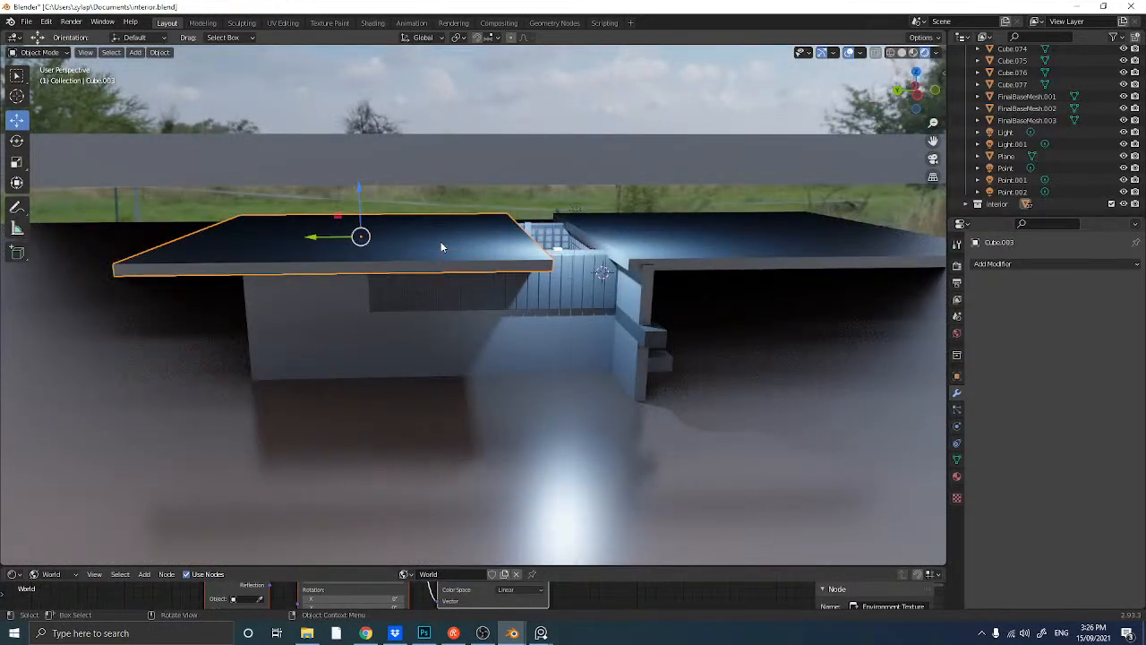
key("shift+d")
right_click(441, 245)
- Scale the duplicated slab down across its width into a narrow beam running lengthwise over the room
middle_click_drag(440, 245, 470, 245)
left_click(16, 162)
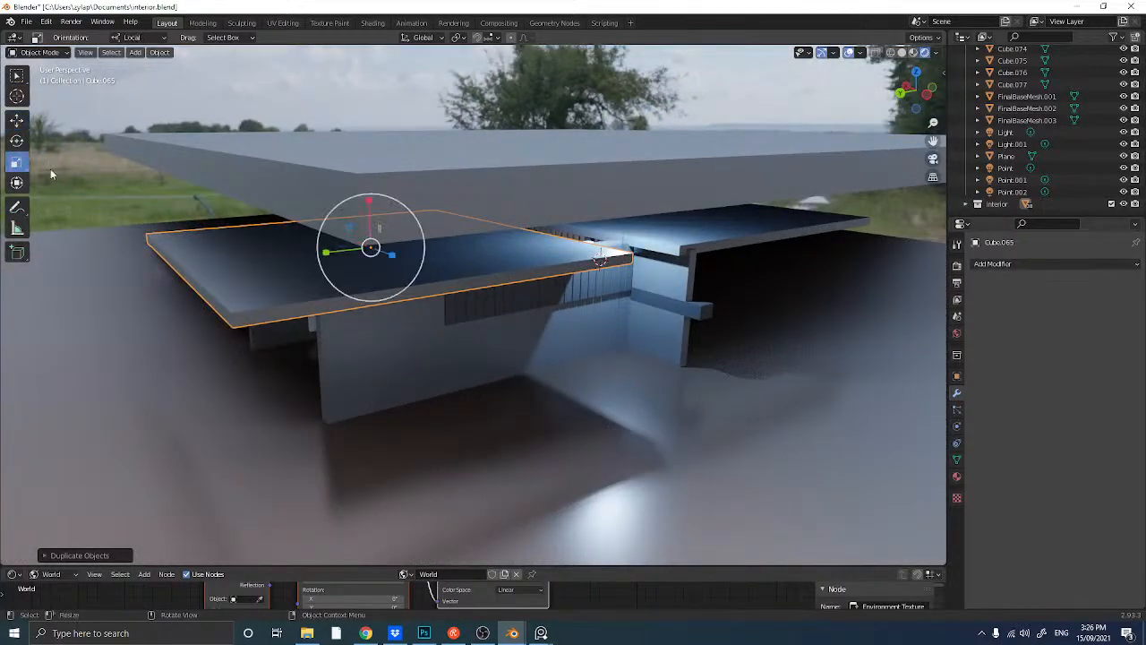
middle_click_drag(380, 274, 448, 286)
left_click_drag(448, 287, 425, 309)
middle_click_drag(426, 310, 432, 296)
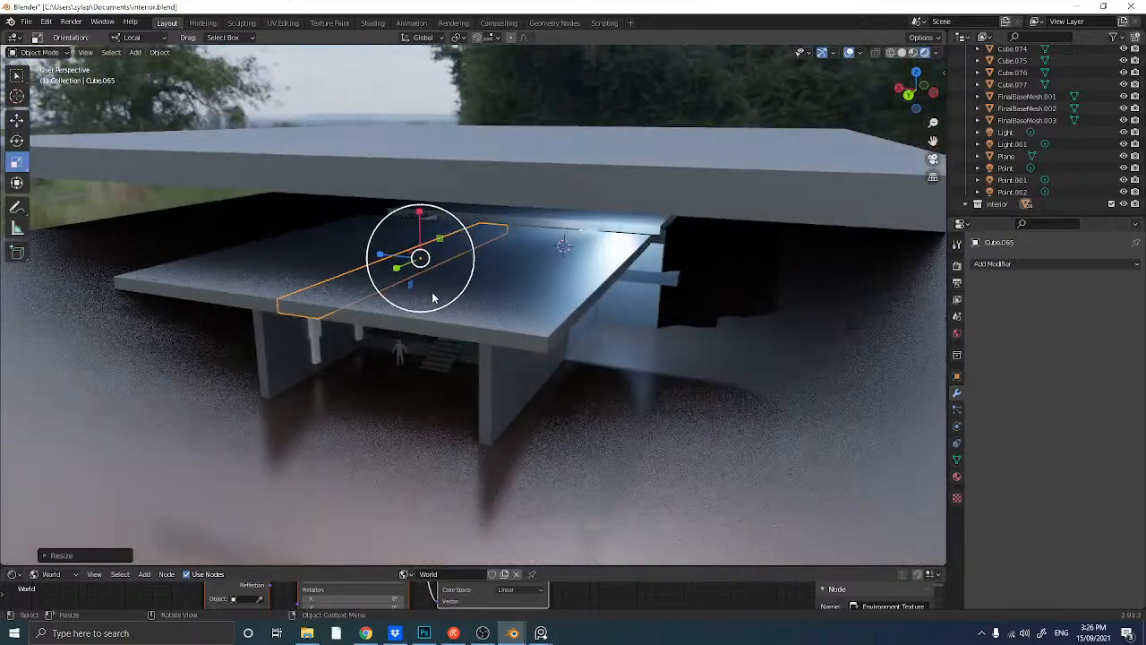
scroll(432, 296, "up", 3)
middle_click_drag(385, 251, 369, 271)
left_click_drag(365, 261, 382, 266)
middle_click_drag(382, 266, 300, 261)
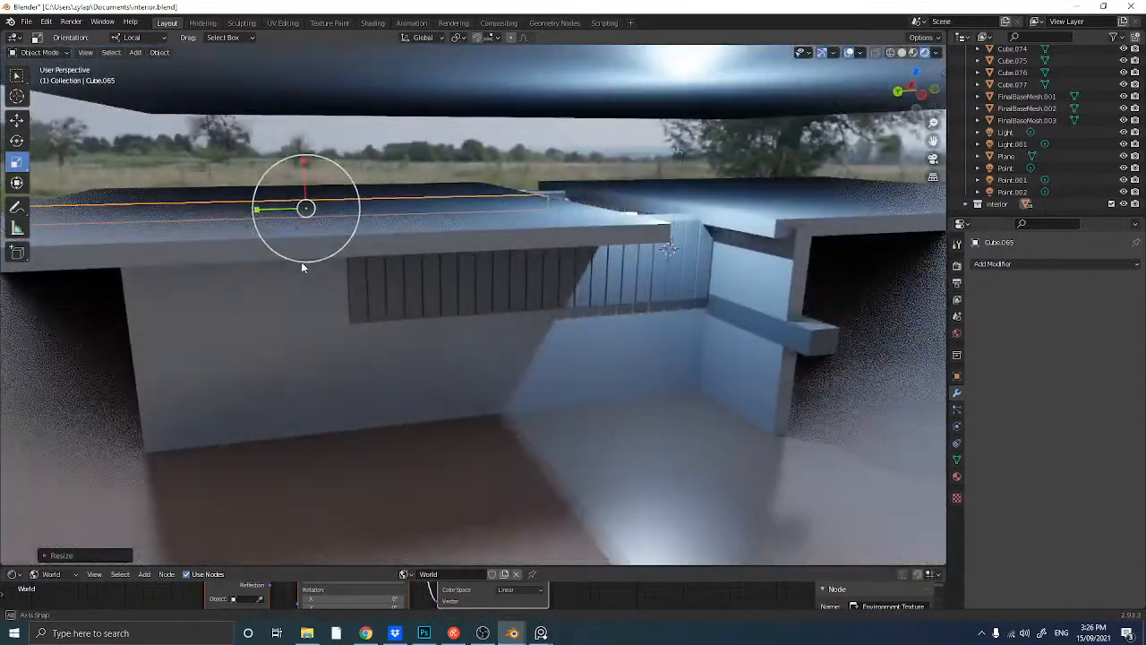
- Raise the beam above the lower ceiling slab, shift it lengthwise toward the back wall, and check it through the camera
left_click(17, 123)
left_click_drag(306, 178, 569, 159)
middle_click_drag(423, 173, 466, 190)
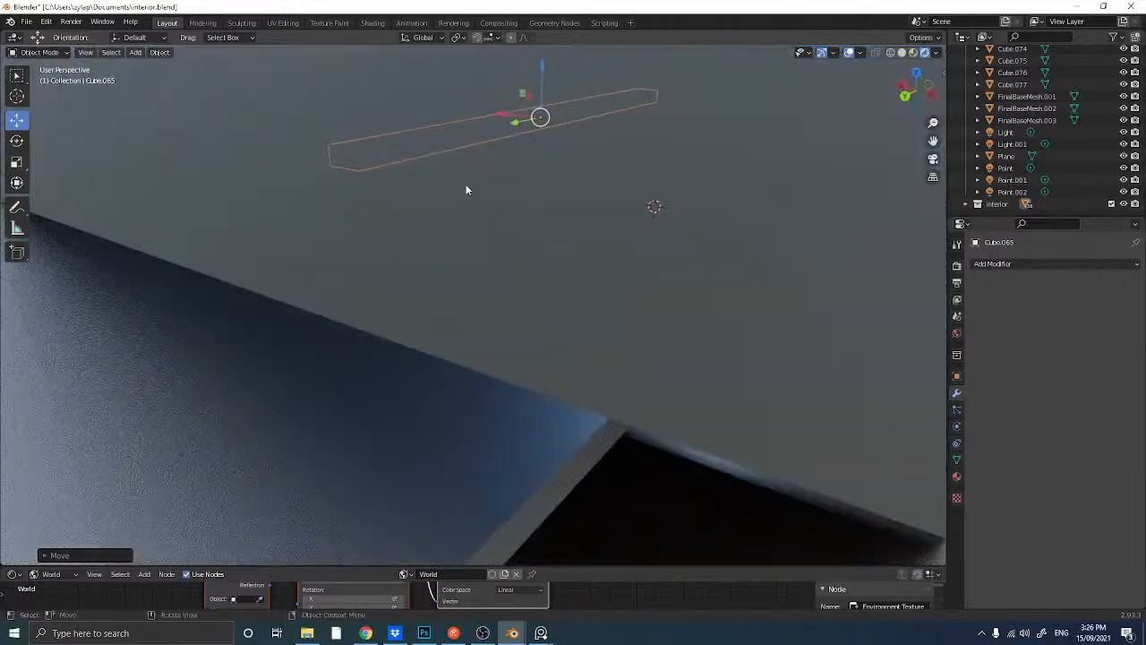
left_click(933, 159)
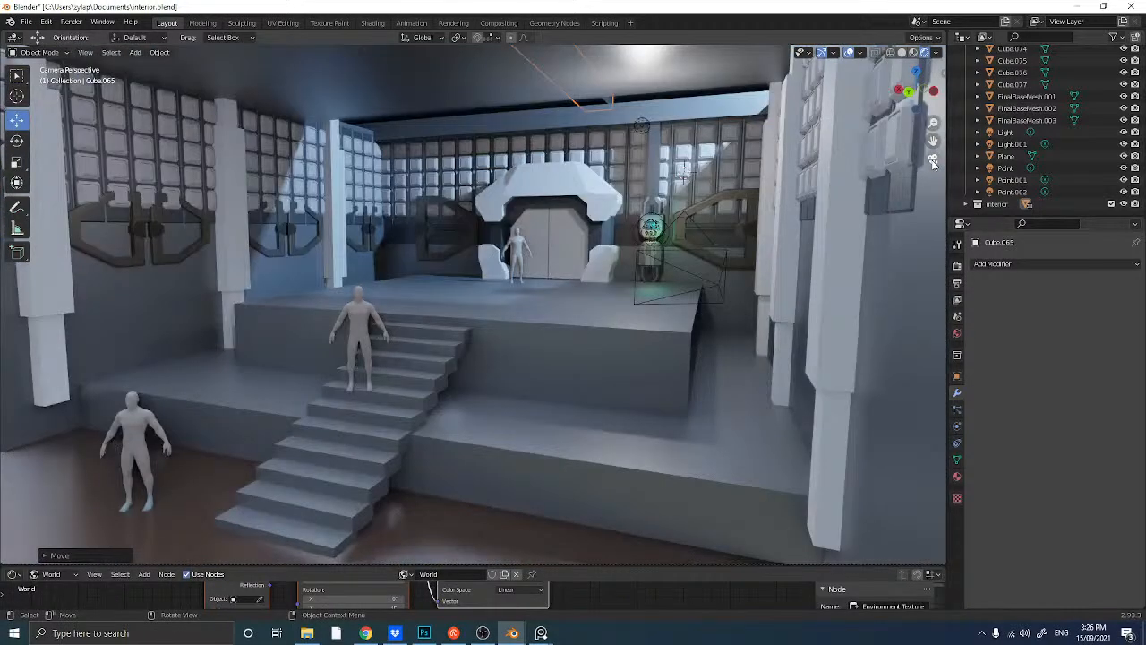
- Hide the large upper roof slab that covers the beam
left_click(933, 161)
mouse_move(541, 176)
middle_mouse_down()
mouse_move(492, 171)
mouse_move(569, 131)
mouse_move(575, 171)
mouse_move(605, 152)
mouse_move(555, 186)
middle_mouse_up()
scroll(605, 152, "down", 4)
left_click(585, 143)
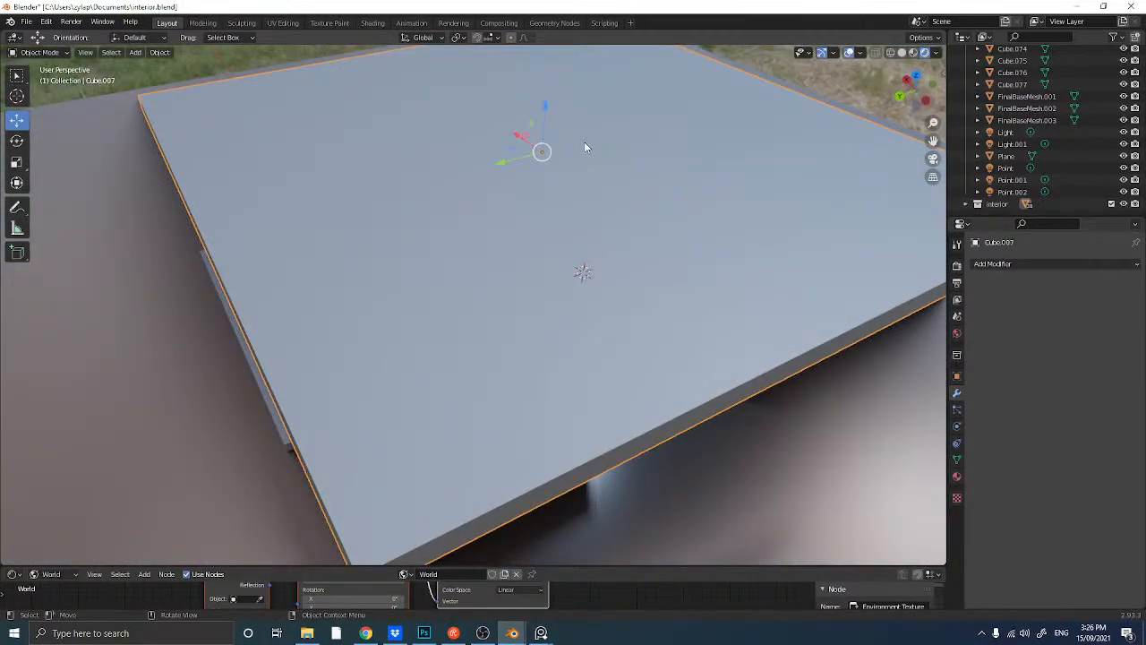
key("h")
- Try placing a linked duplicate of the ceiling beam beside the original along X, then delete the copy
middle_click_drag(532, 168, 614, 215)
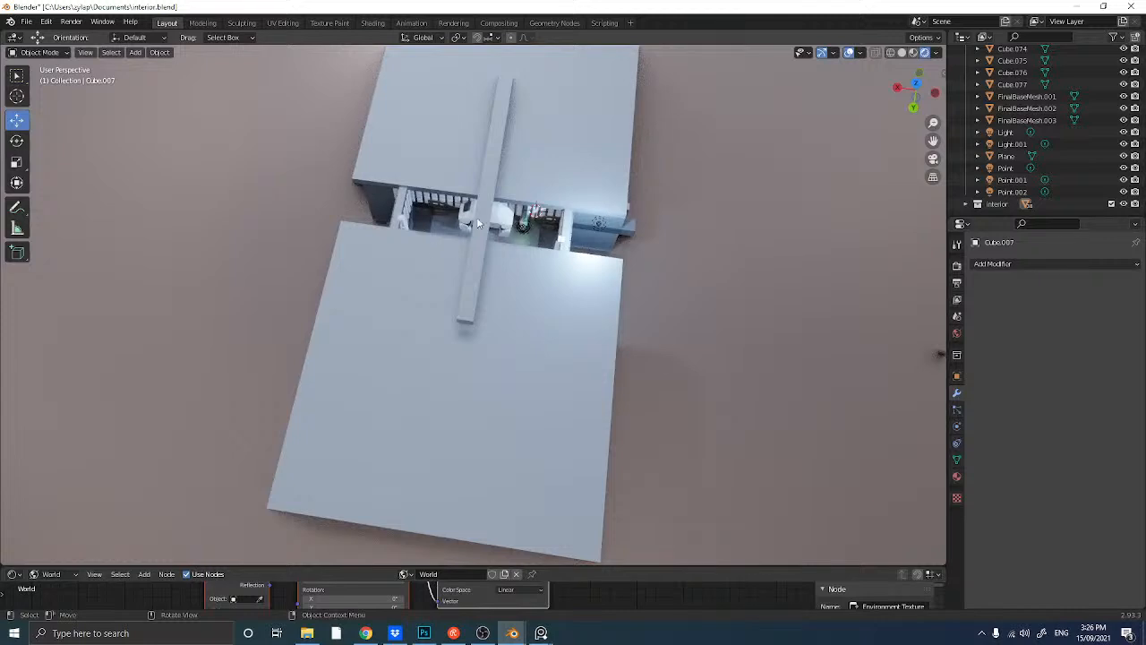
left_click(482, 222)
key("alt+d")
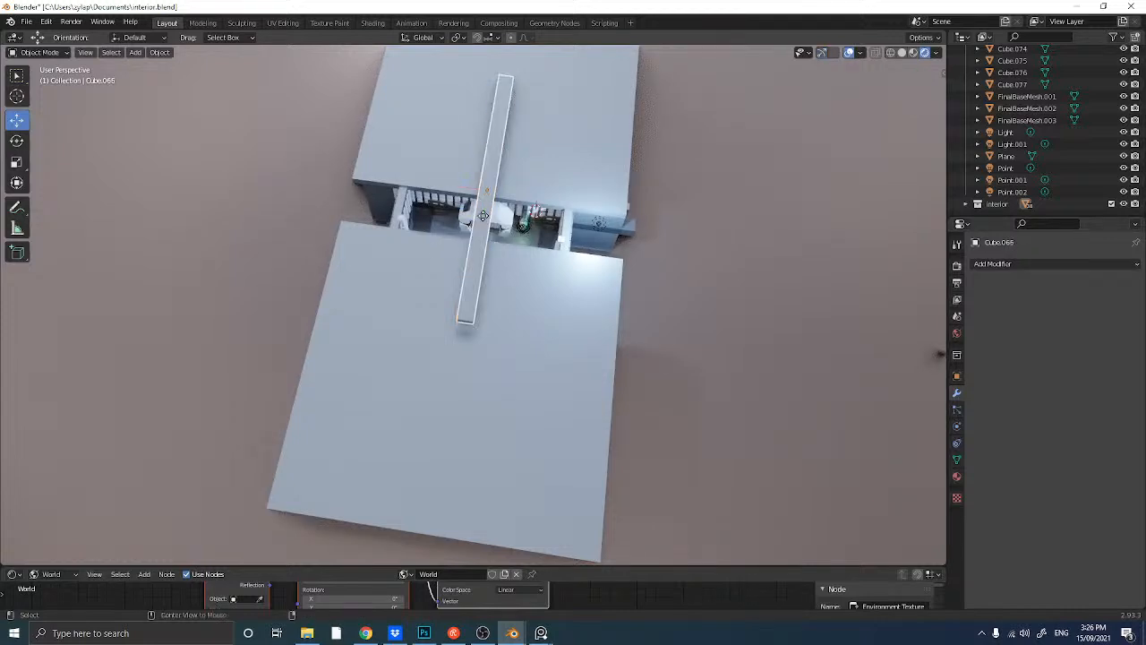
right_click(490, 221)
left_click_drag(469, 193, 434, 186)
key("Delete")
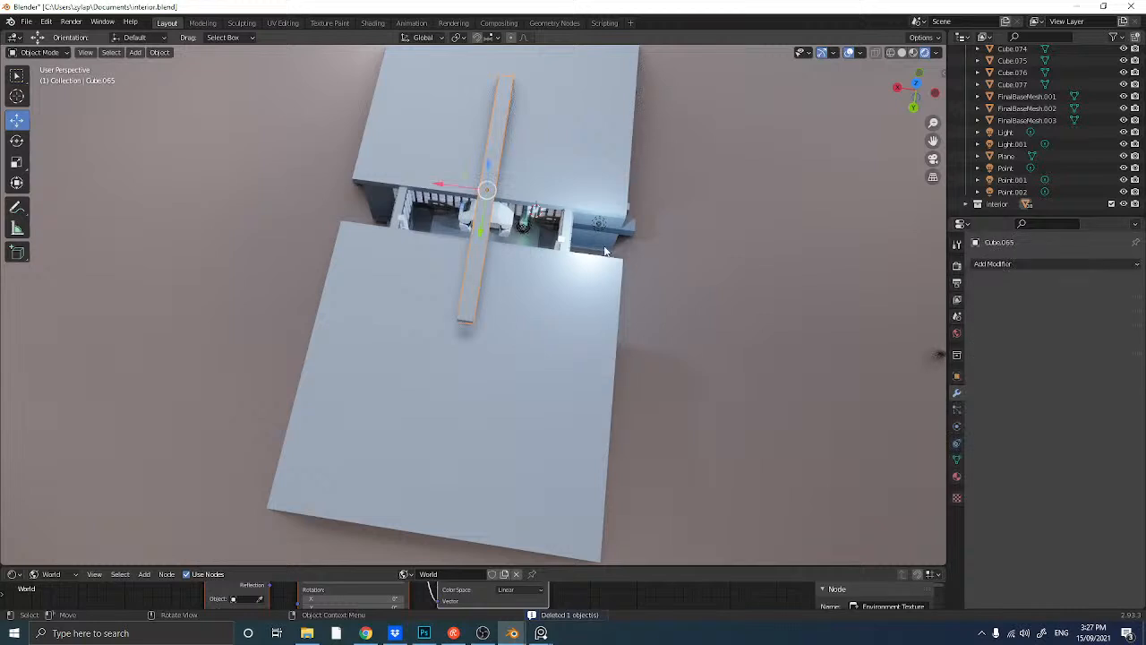
- Add an Array modifier to the ceiling beam
left_click(988, 264)
left_click(935, 296)
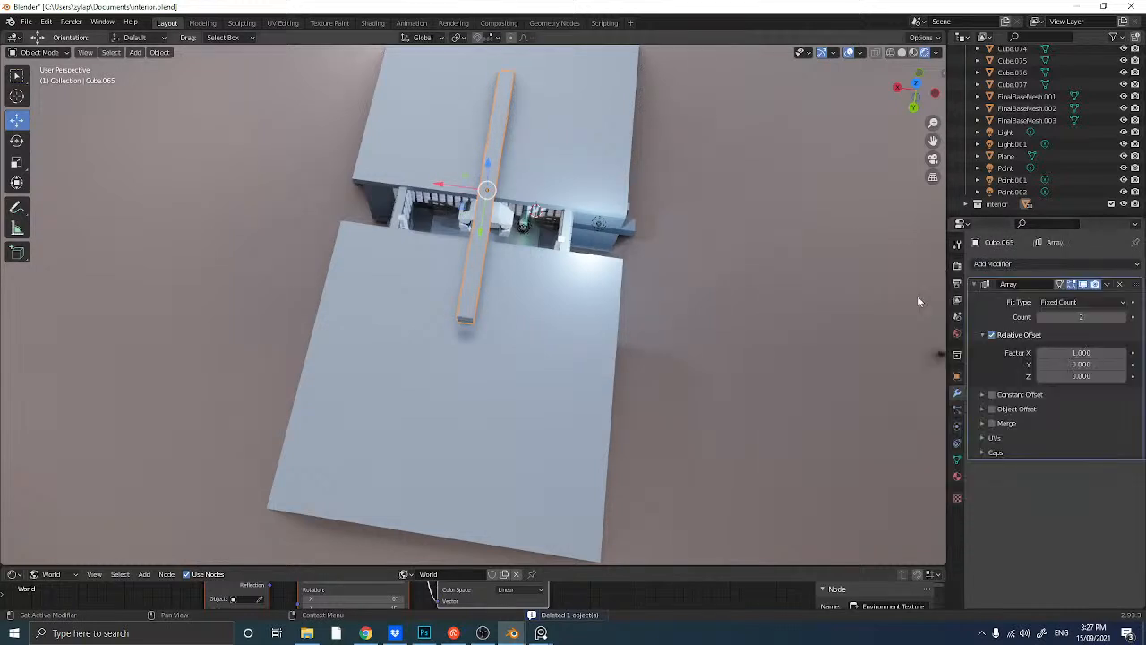
- Set the beam's Array modifier to a count of 7 with a relative X offset of 0
left_click_drag(1077, 318, 1089, 318)
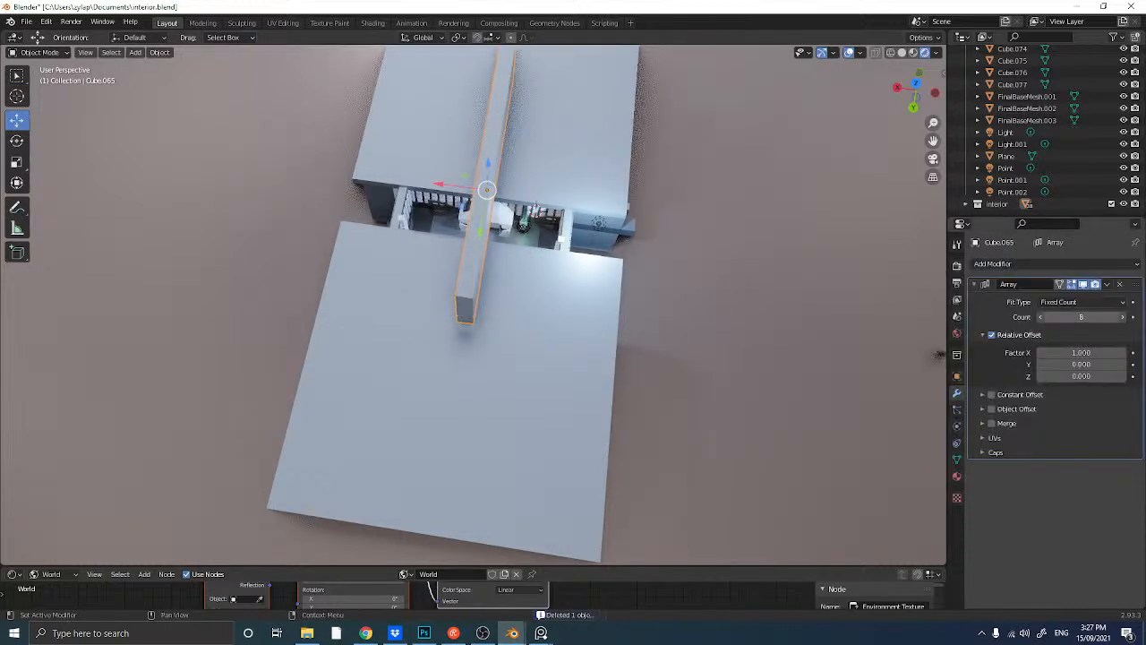
left_click(1080, 353)
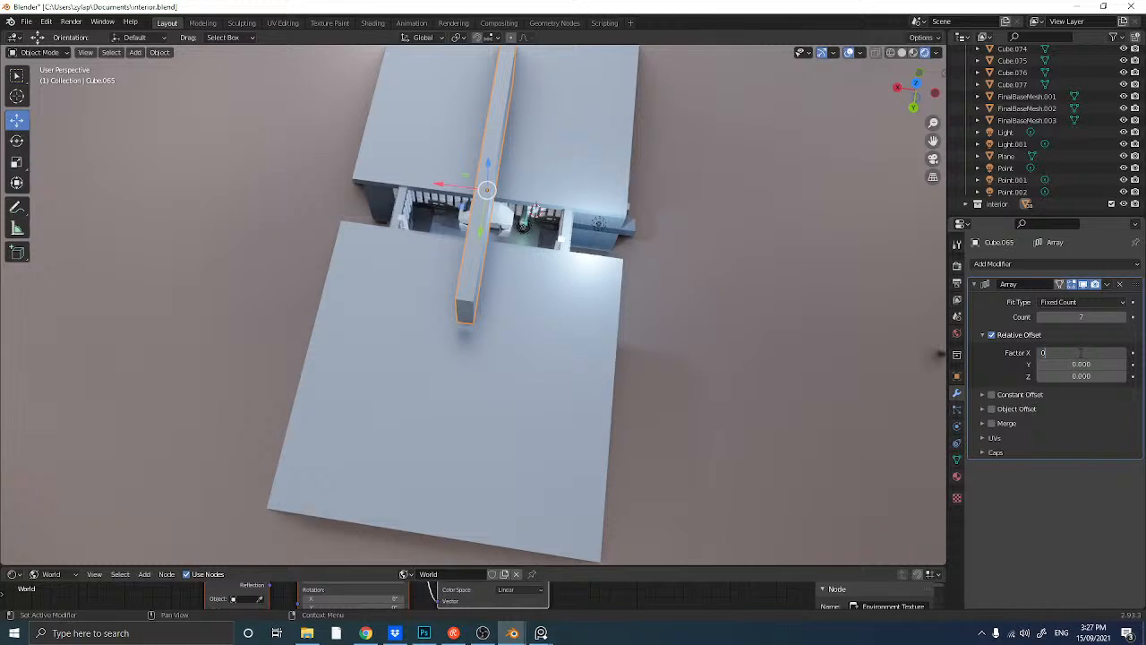
type("0")
key("Return")
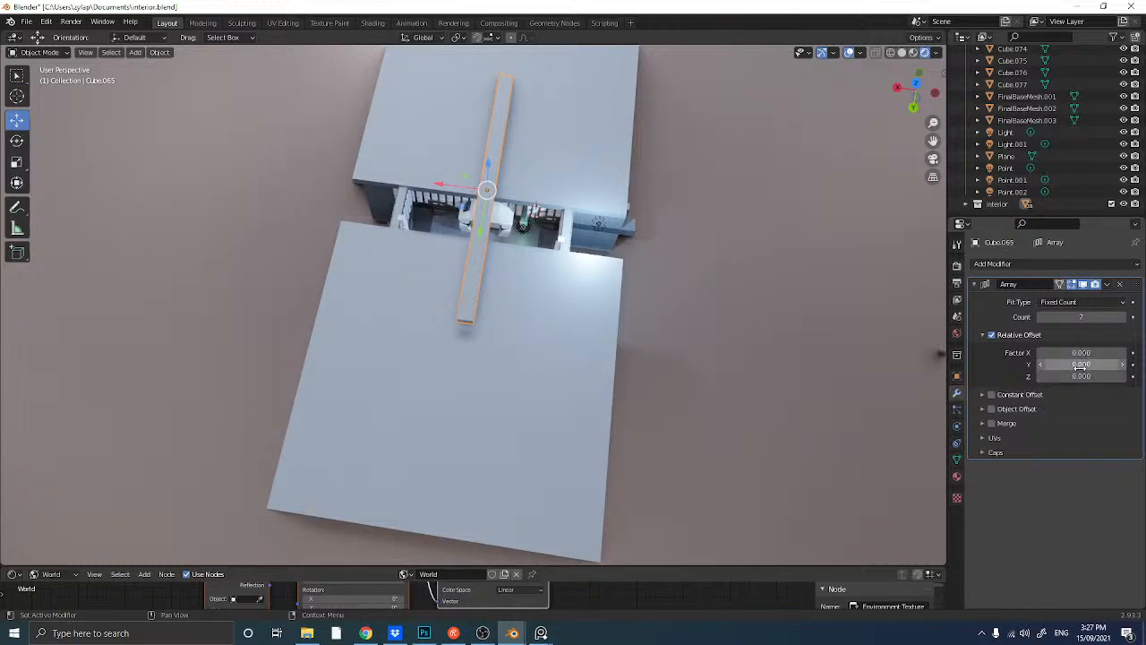
- Try a relative Y offset of 1 on the beam array, then undo it
left_click(1081, 364)
type("1")
key("Return")
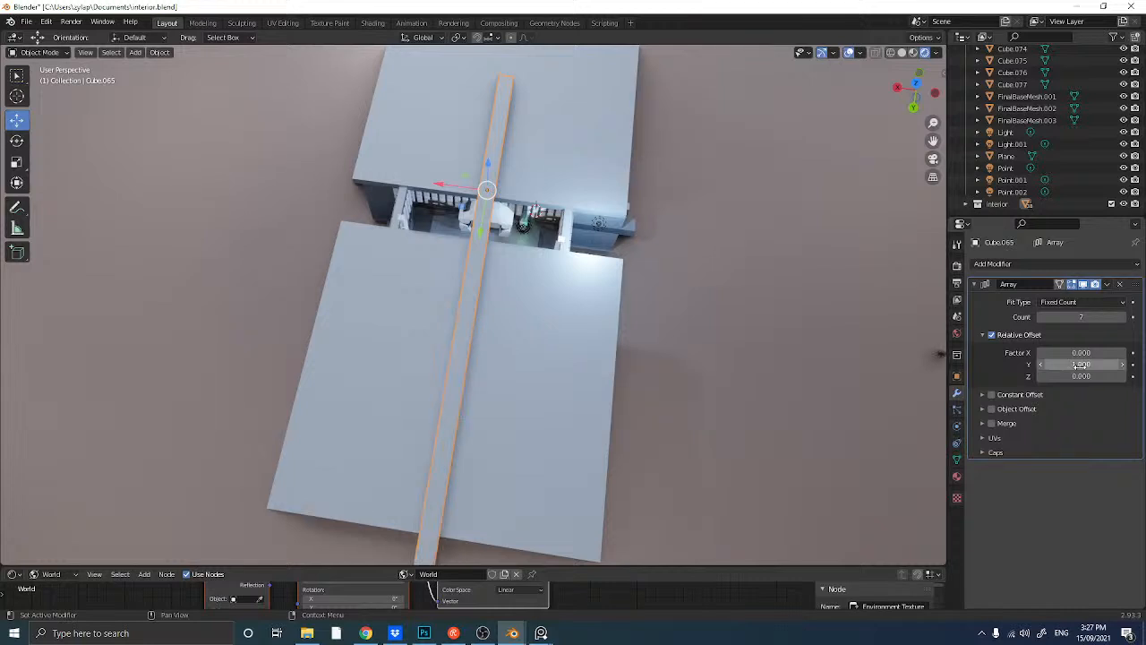
key("ctrl+z")
- Set the array's relative Z offset to 3 and shift the row of beams along X across the roof opening
left_click(1081, 376)
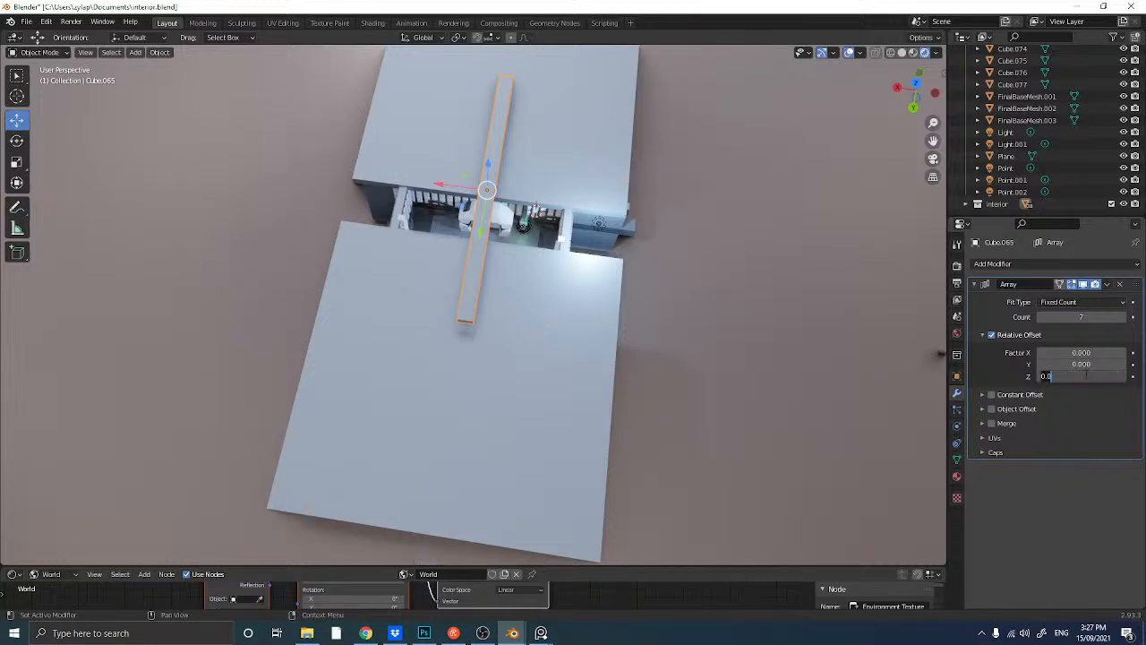
type("1")
key("Return")
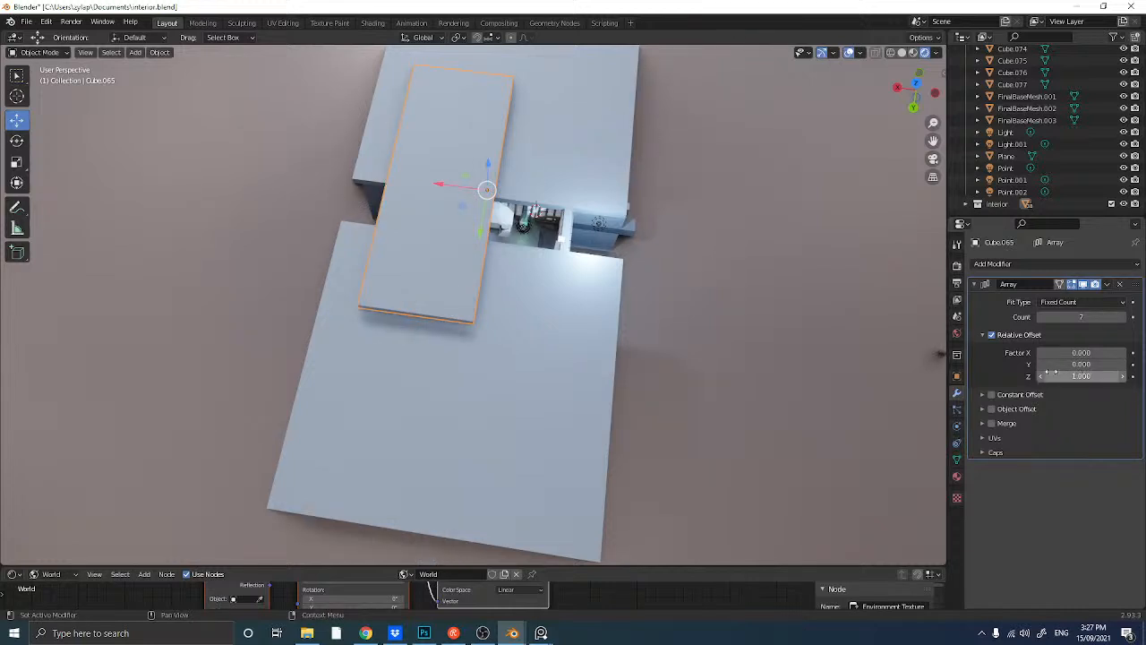
left_click(1080, 376)
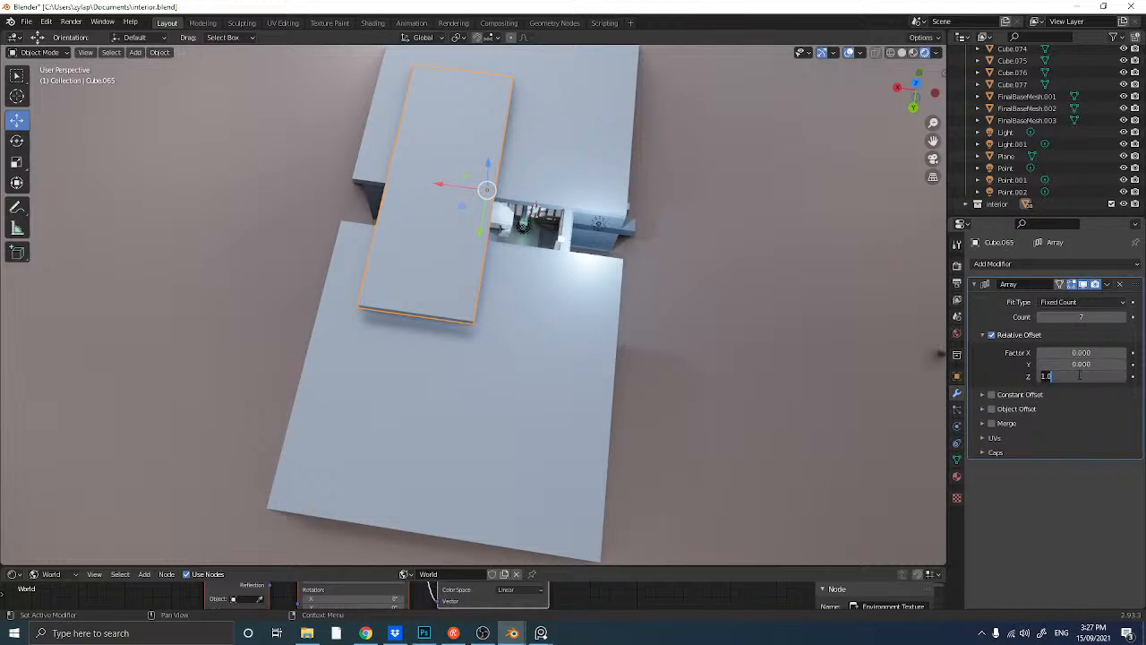
type("2")
key("Return")
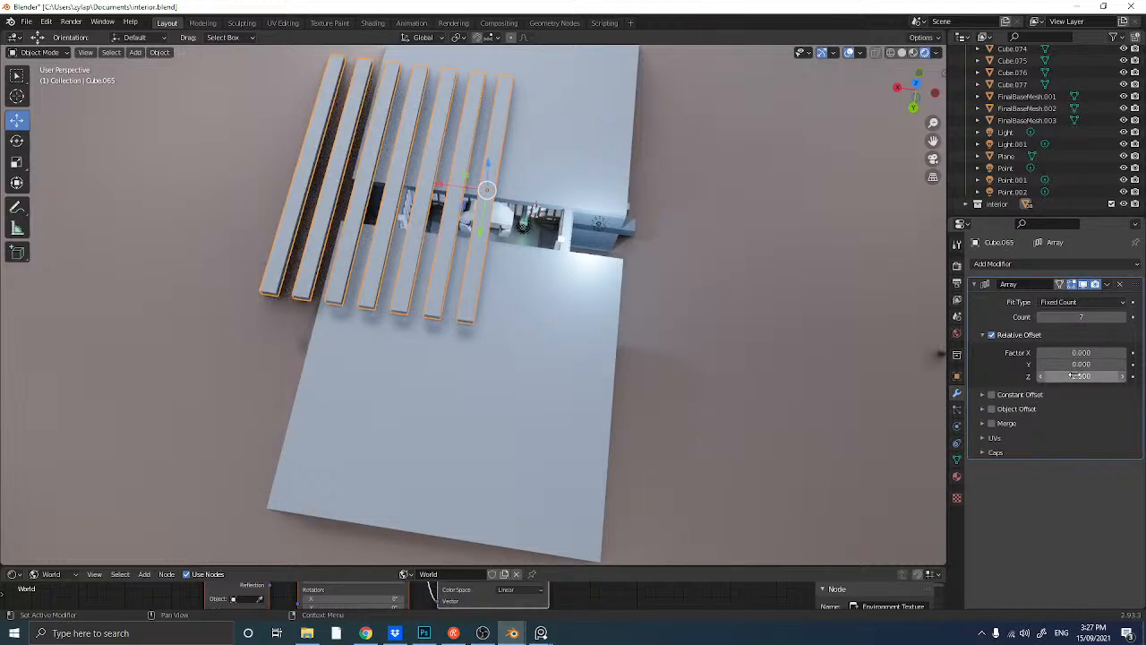
left_click(1074, 376)
type("3")
key("Return")
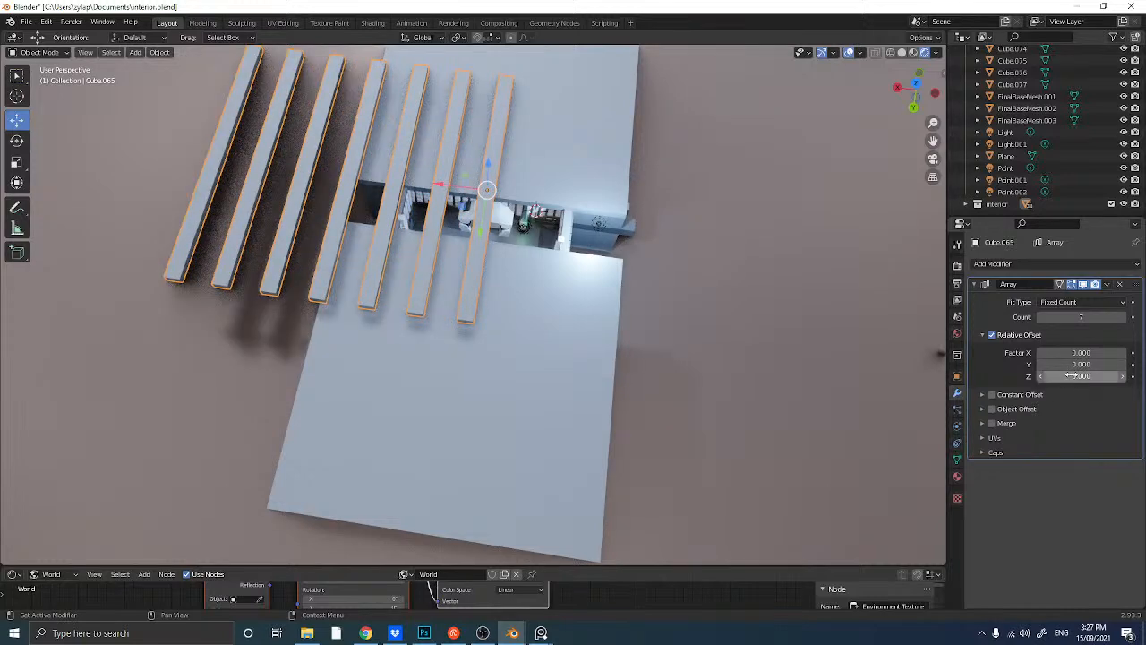
left_click_drag(436, 191, 580, 207)
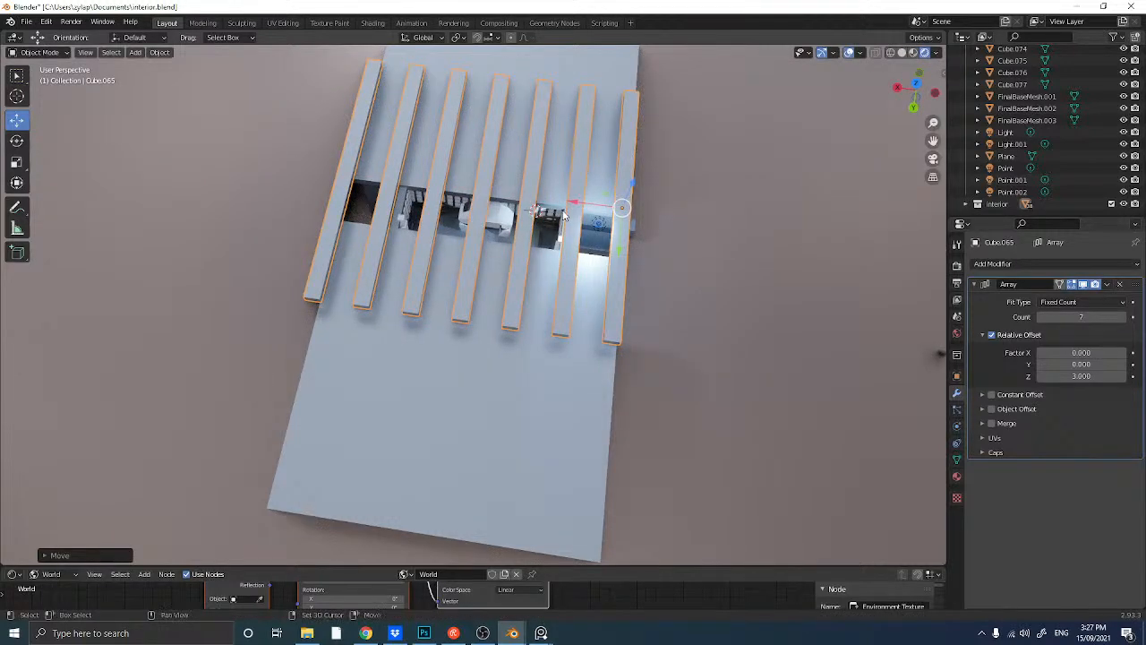
- Duplicate the beam array, rotate the copy 90° in the top view, and move it over the original to form a square grid
key("shift+d")
right_click(562, 216)
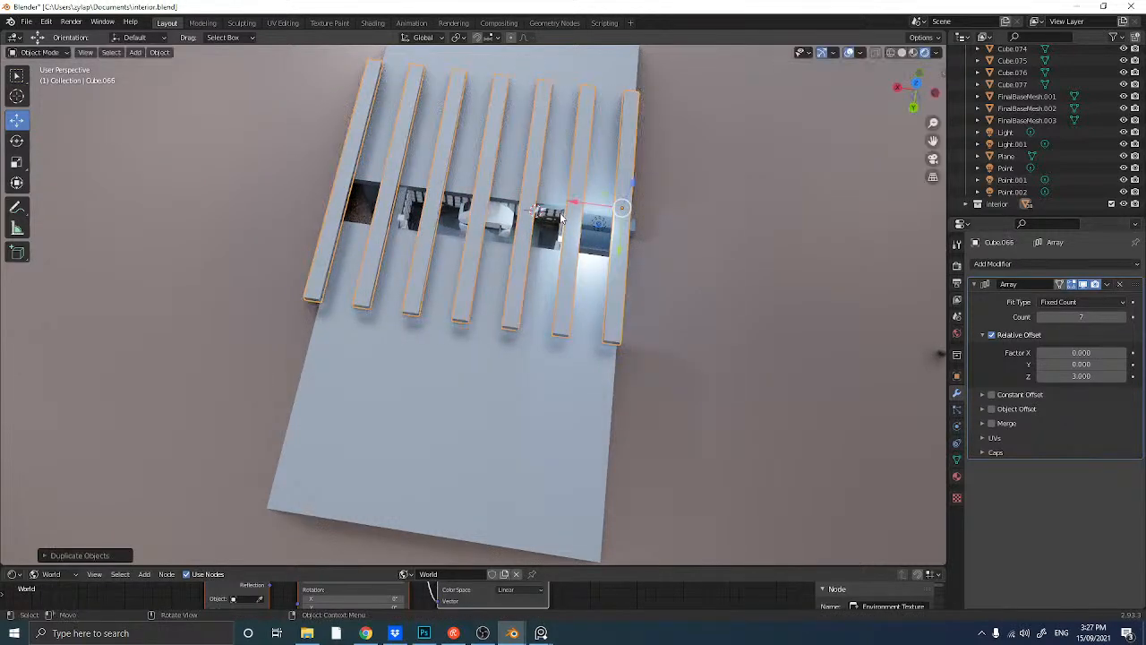
left_click(916, 85)
key("r")
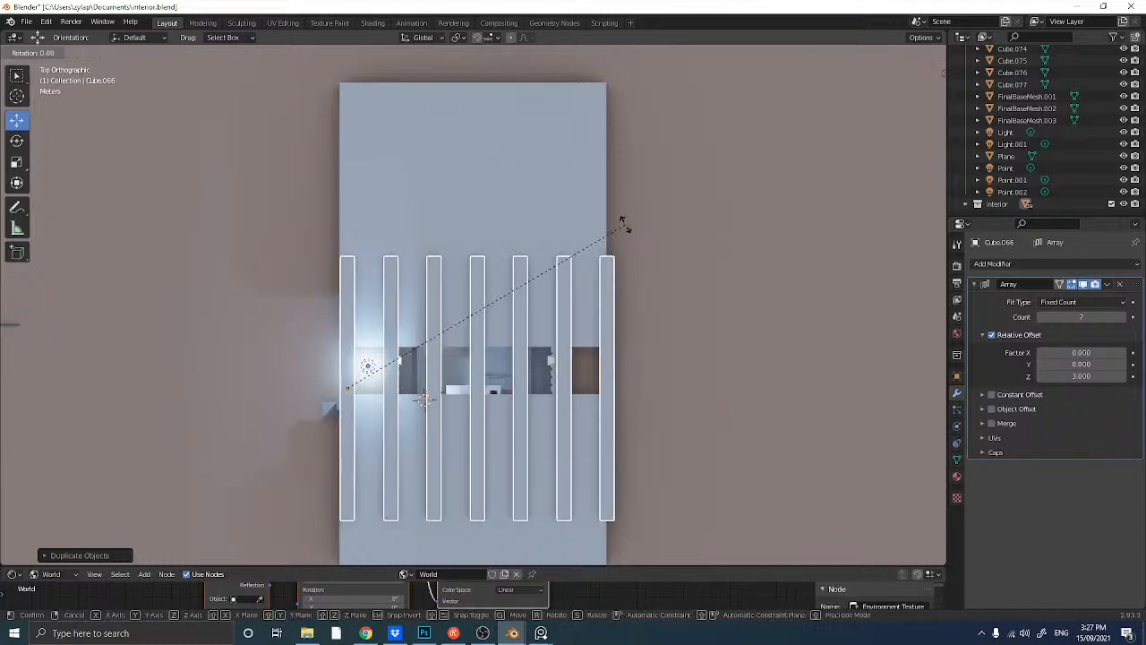
key("9")
key("0")
key("Return")
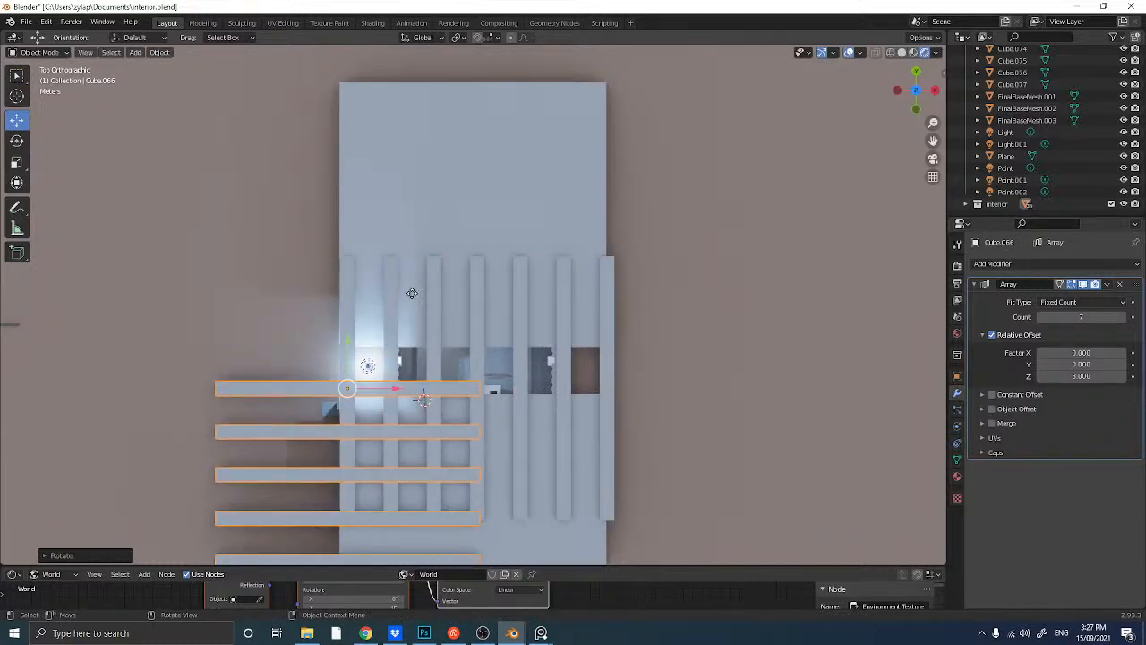
key("g")
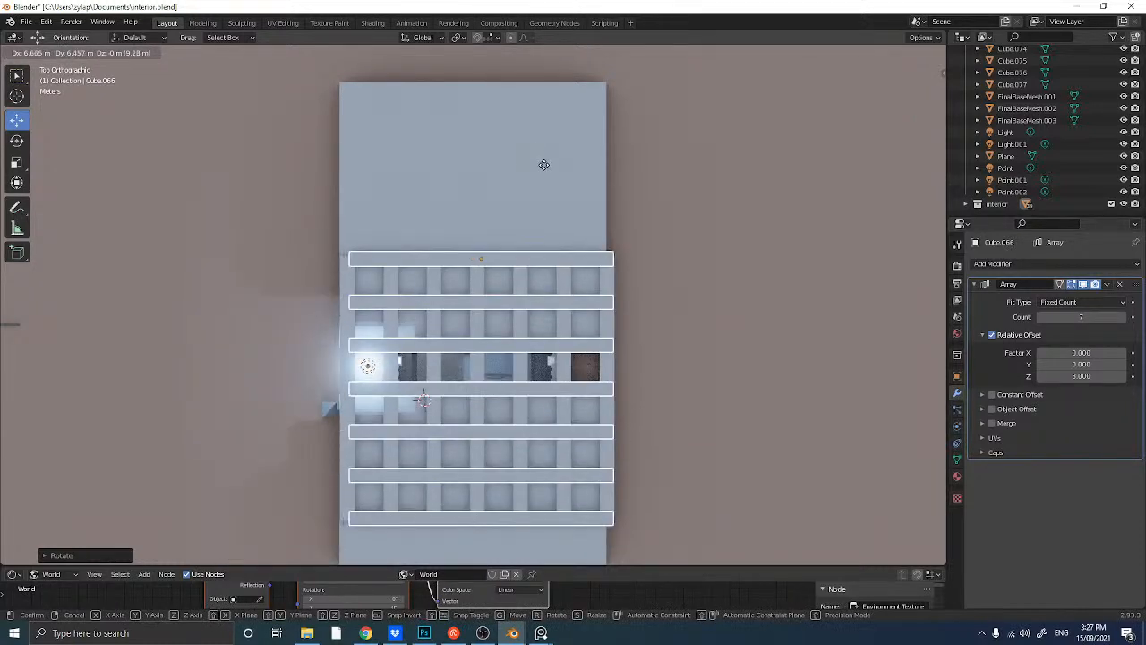
left_click(544, 165)
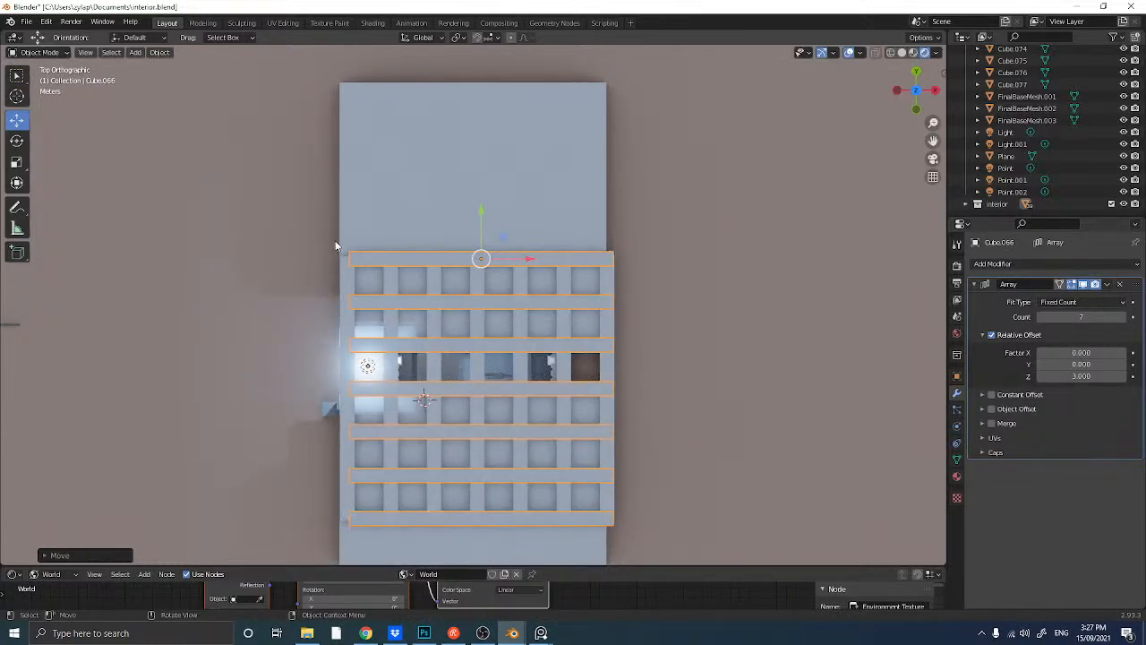
- Lower the point light at the ceiling grid by about 0.14 m, judging different heights through the camera
left_click(931, 159)
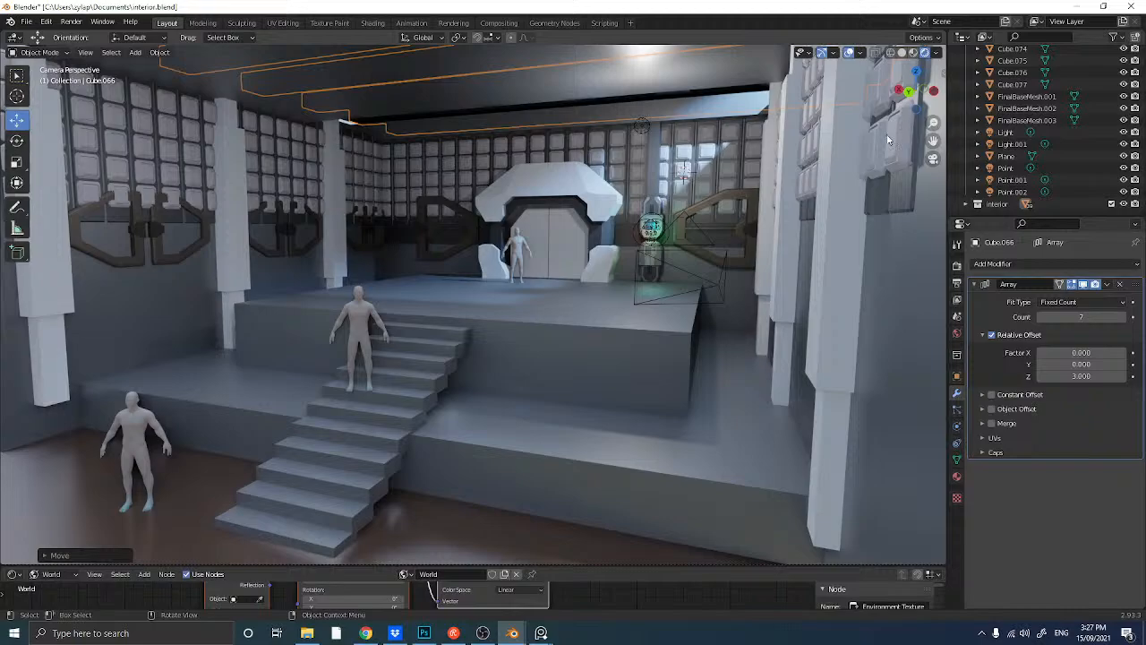
middle_click_drag(888, 139, 534, 246)
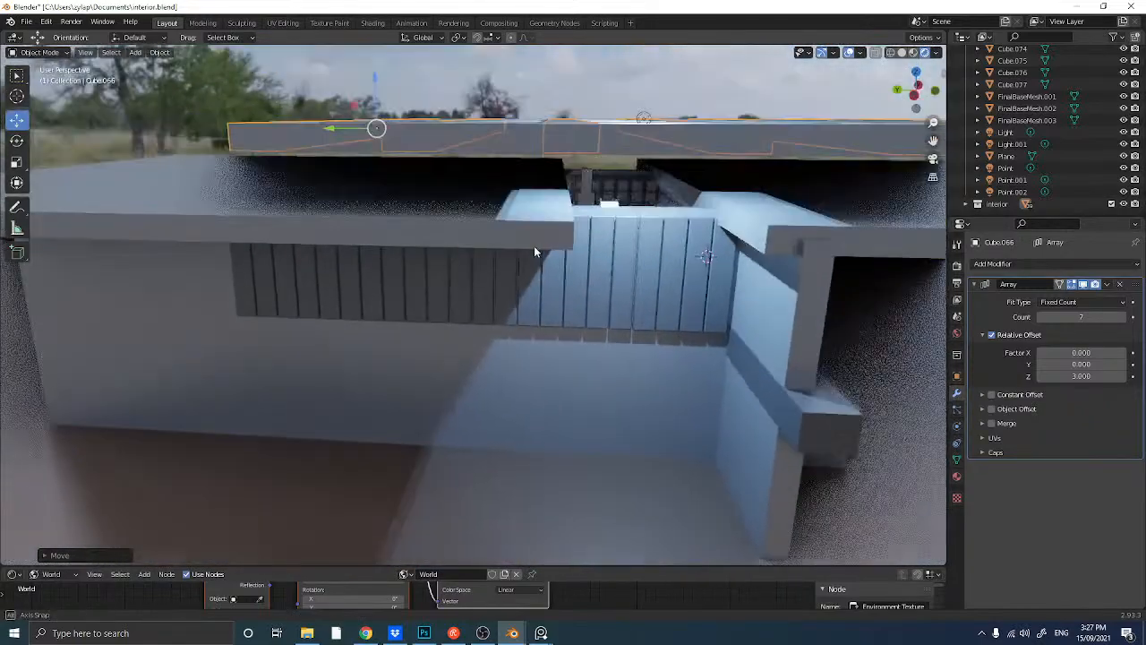
left_click(643, 121)
middle_click_drag(643, 121, 764, 149)
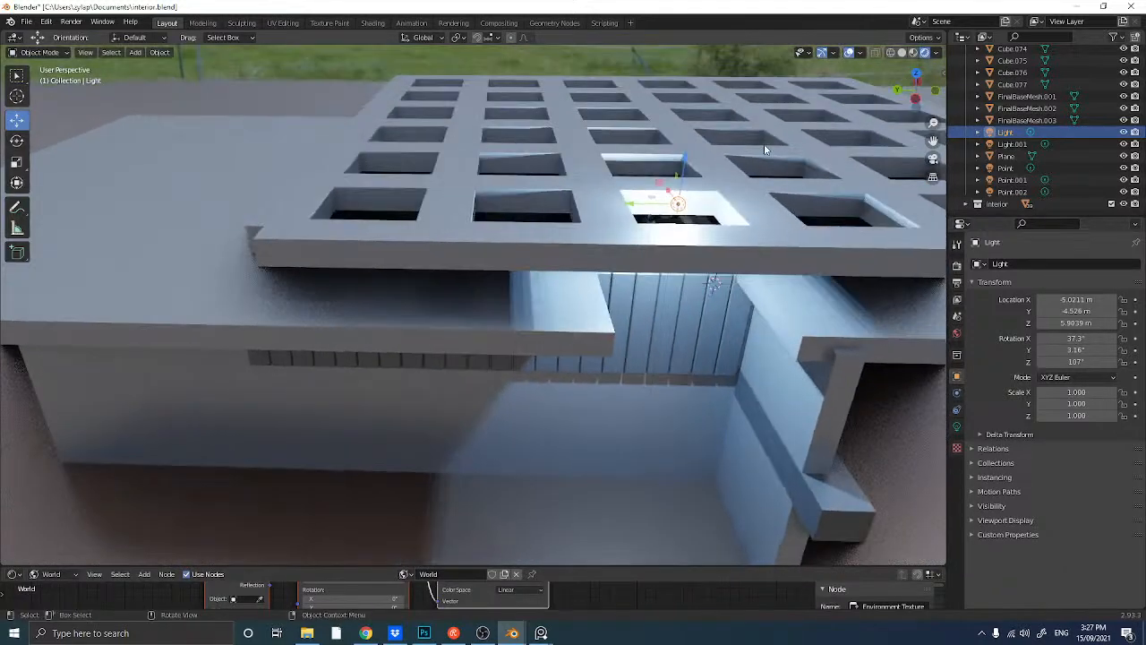
key("KP_0")
scroll(728, 243, "down", 4)
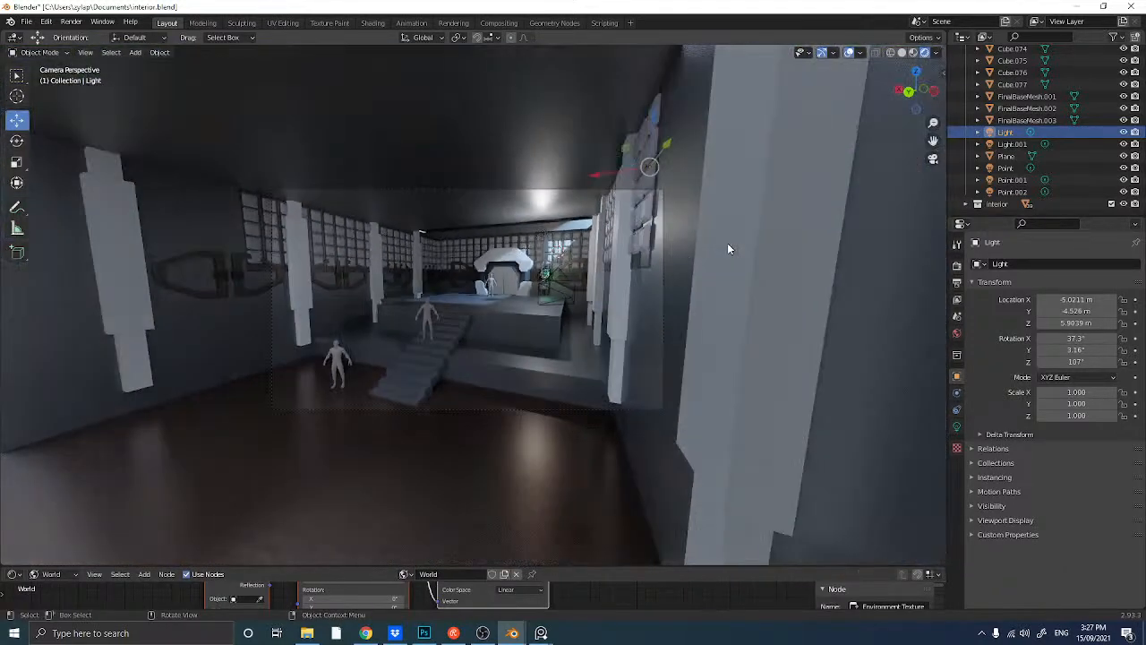
scroll(728, 249, "down", 3)
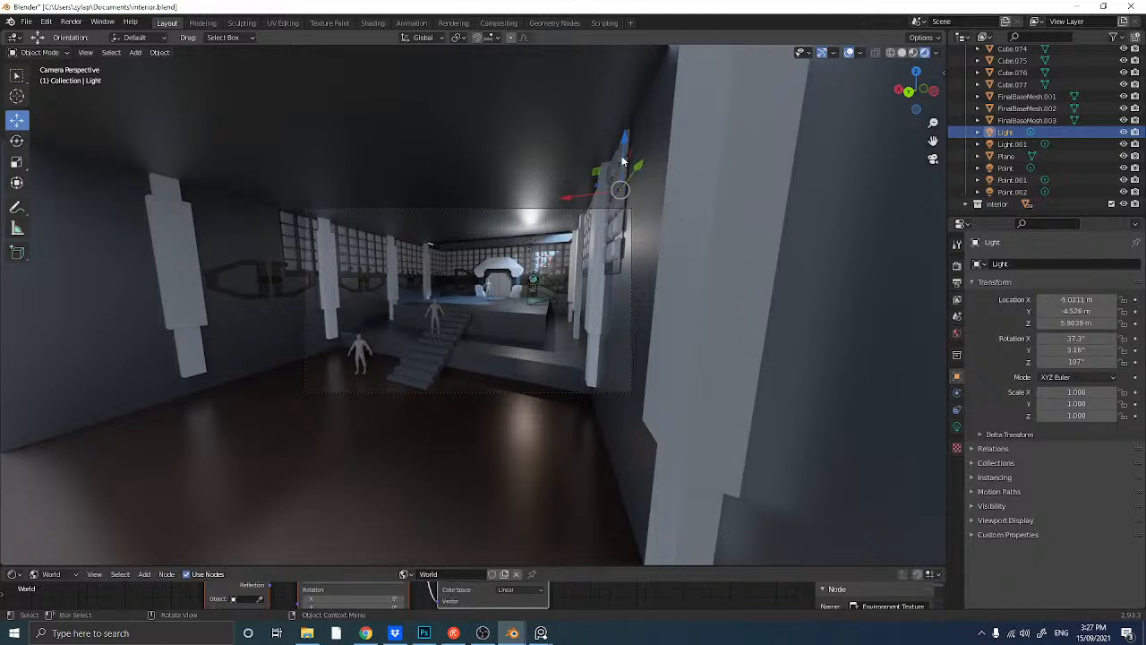
left_click_drag(623, 161, 623, 86)
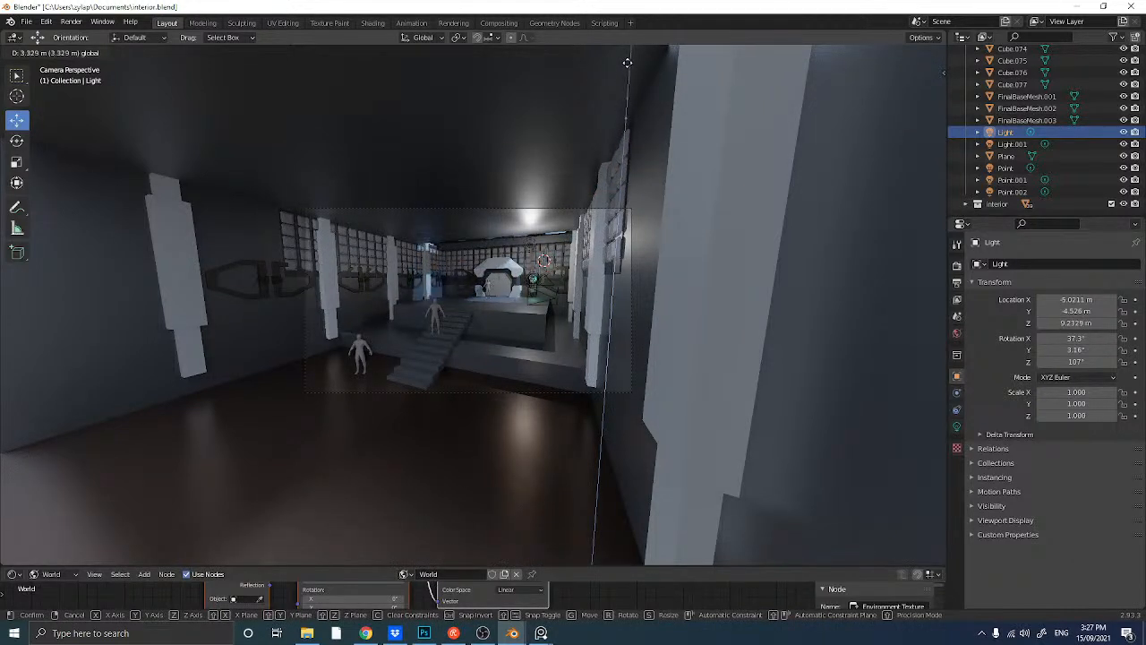
left_click_drag(631, 550, 598, 206)
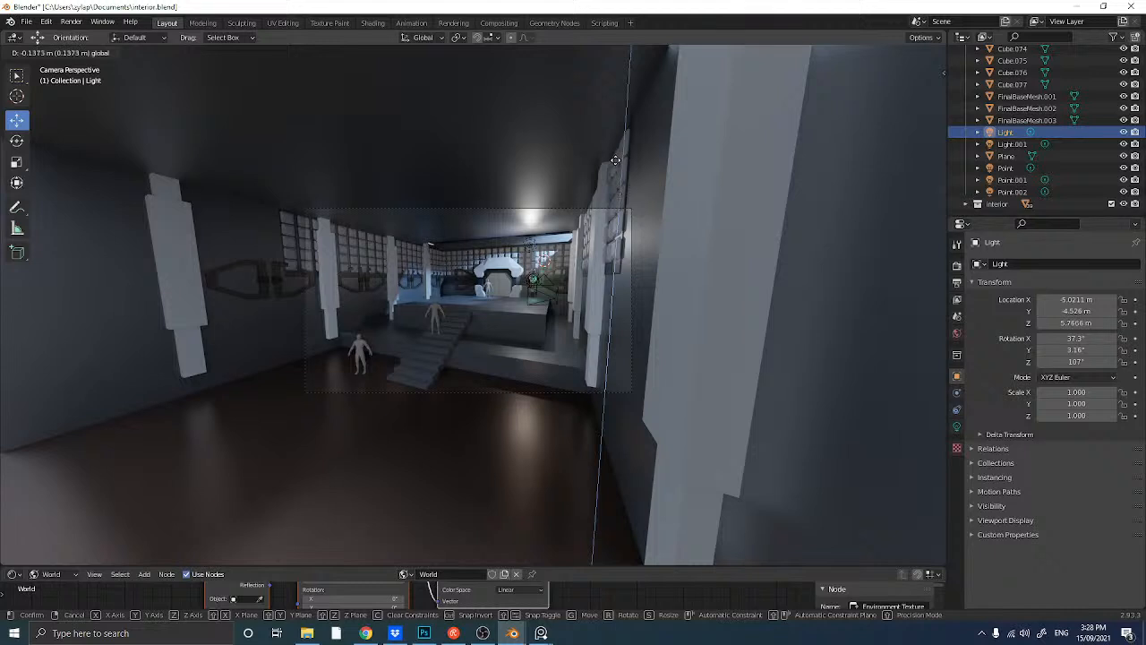
left_click(616, 156)
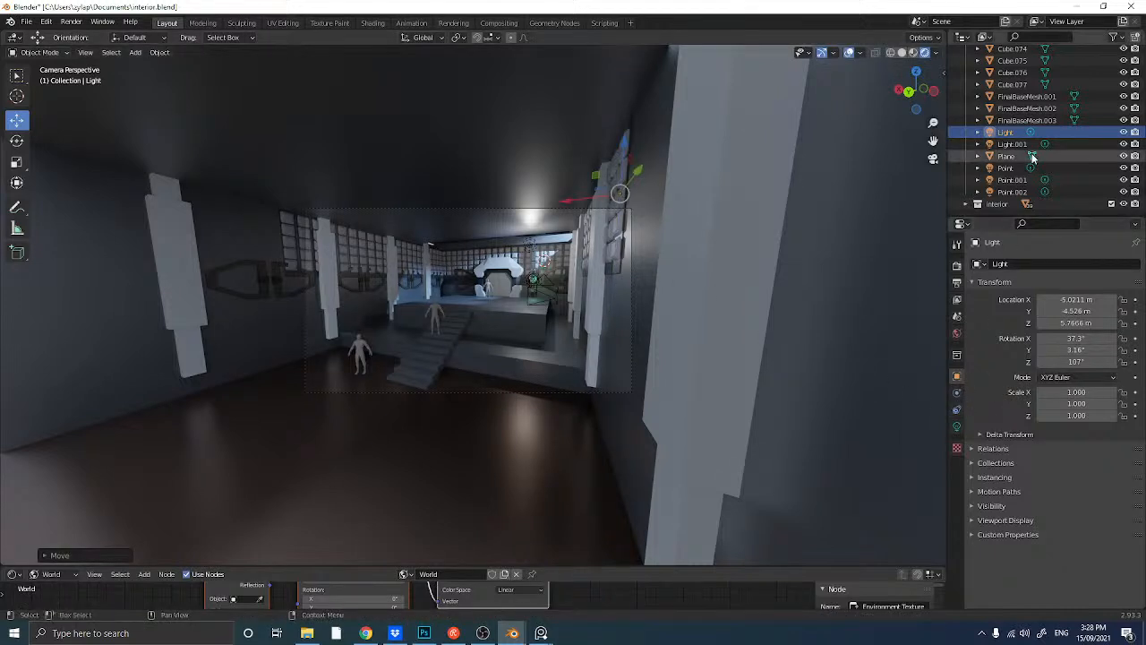
- Set the point light's power to 8000 W
left_click(957, 426)
double_click(1082, 341)
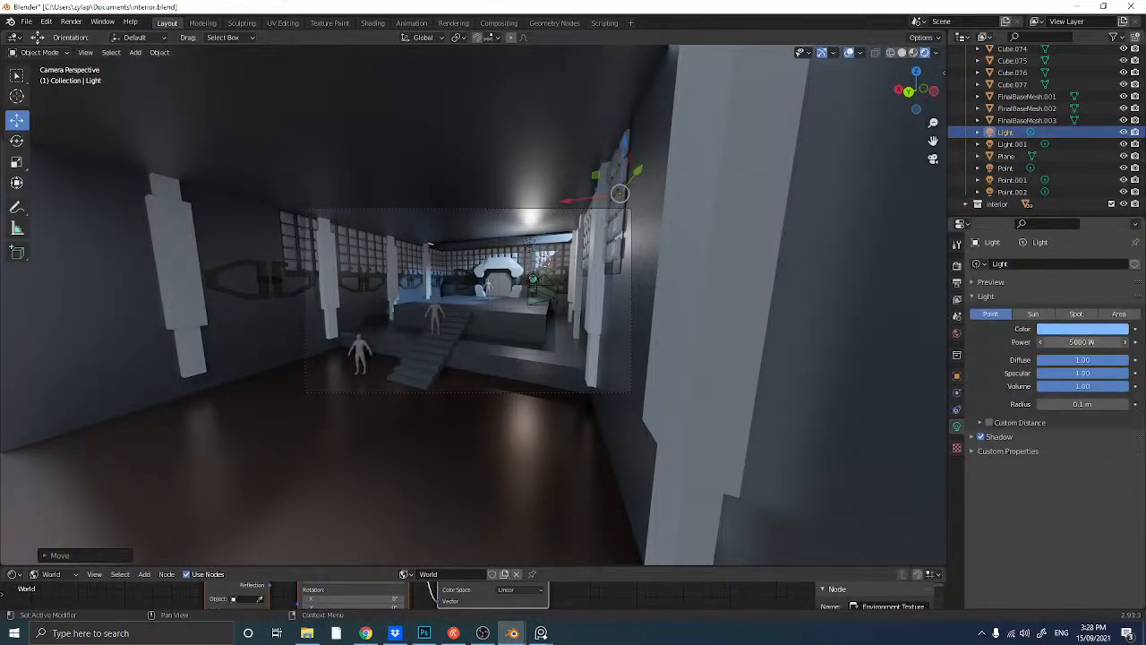
key("Delete")
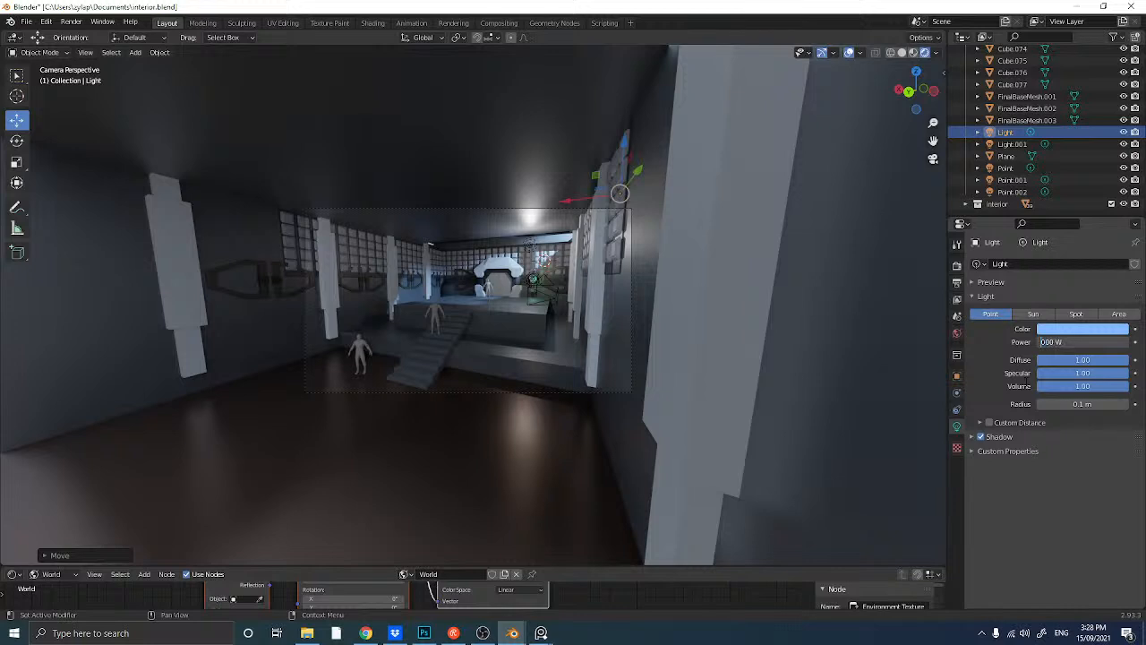
type("8")
key("Return")
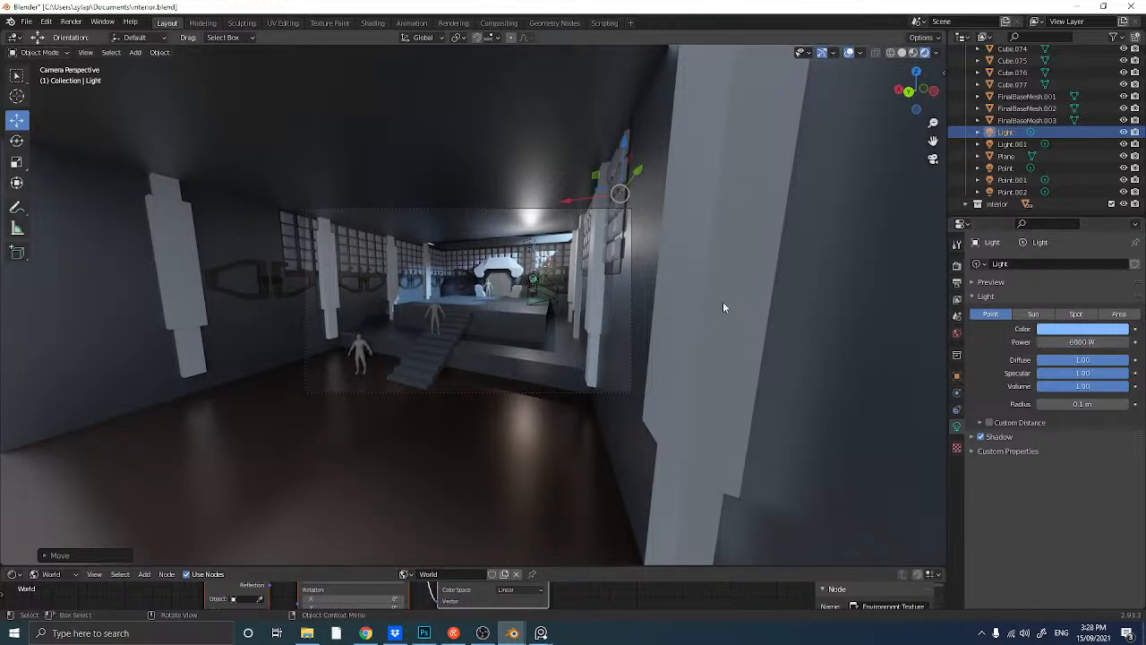
- Try raising the point light well above the beam grid, then undo the move
middle_click_drag(670, 286, 552, 308)
scroll(650, 292, "down", 2)
scroll(625, 305, "down", 3)
scroll(623, 301, "down", 3)
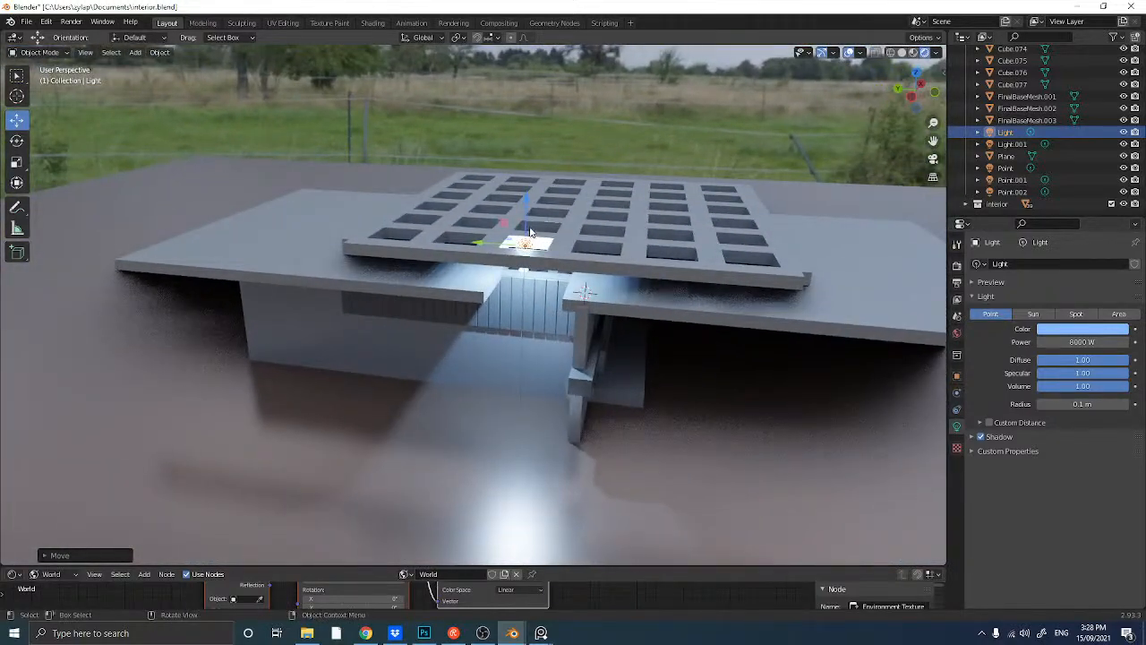
left_click_drag(525, 217, 539, 123)
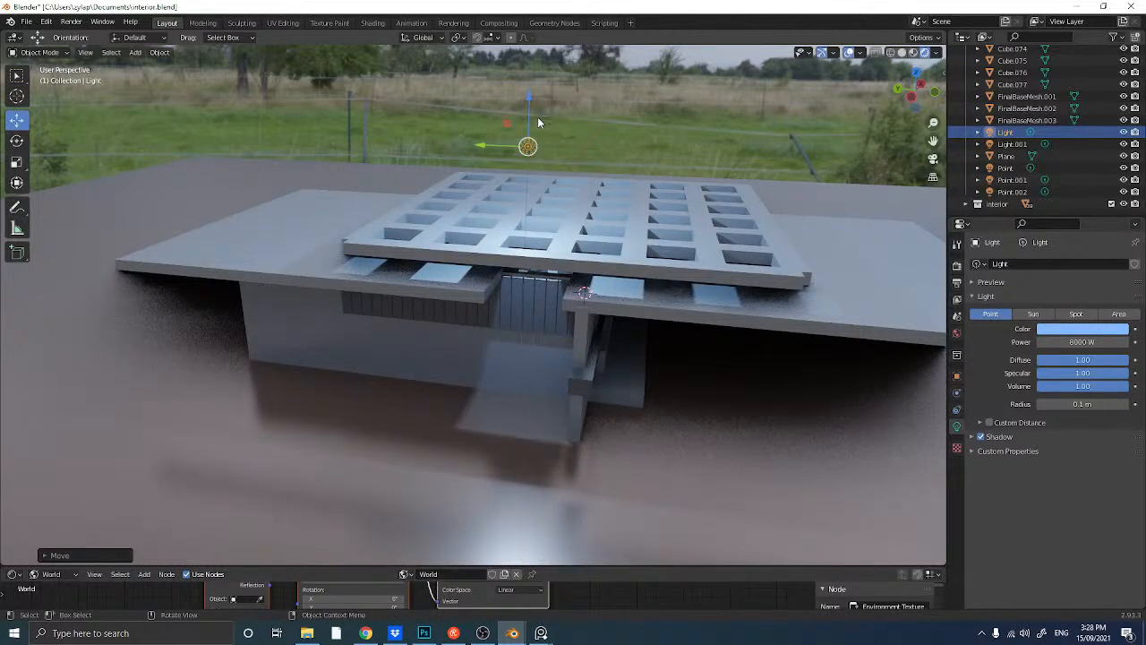
key("ctrl+z")
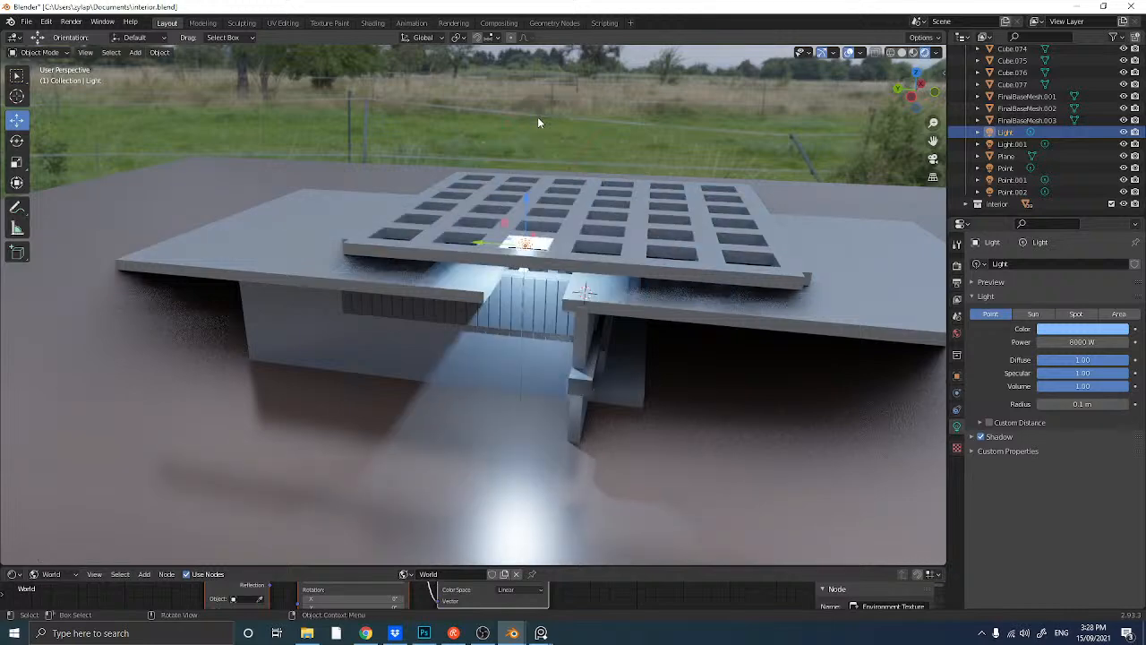
- Unhide the large upper roof slab above the beam grid
key("ctrl+alt+z")
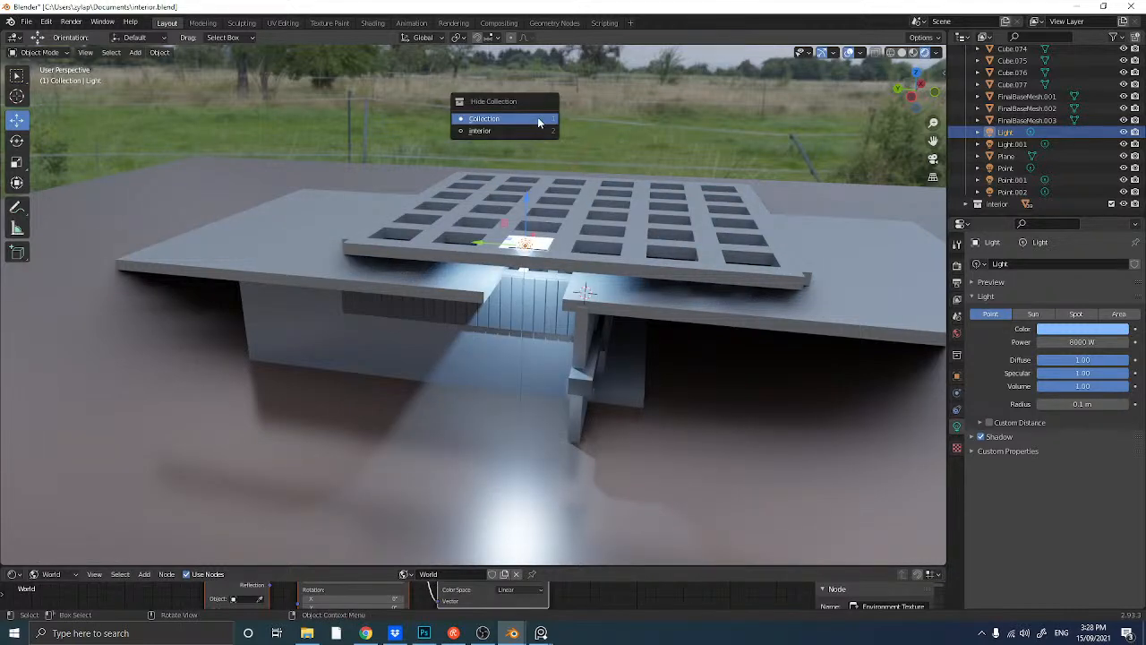
left_click(537, 117)
key("ctrl+z")
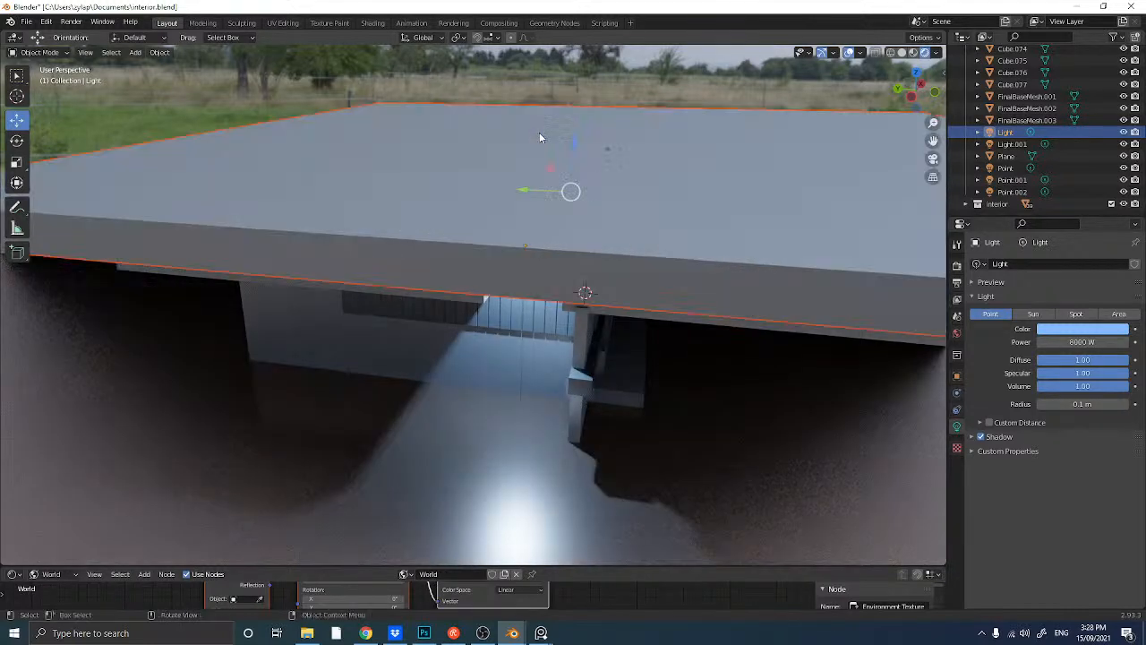
- Examine the ceiling and lighting through the camera, close to the platform, and from outside the room
left_click(932, 160)
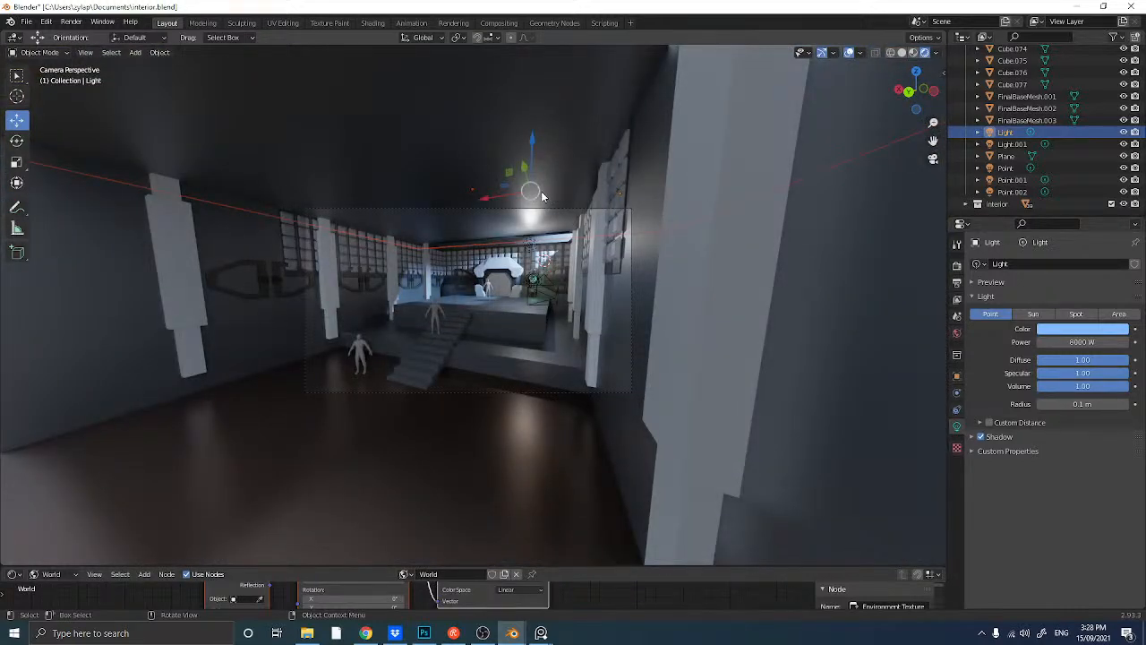
middle_click_drag(541, 196, 556, 225)
scroll(540, 224, "up", 5)
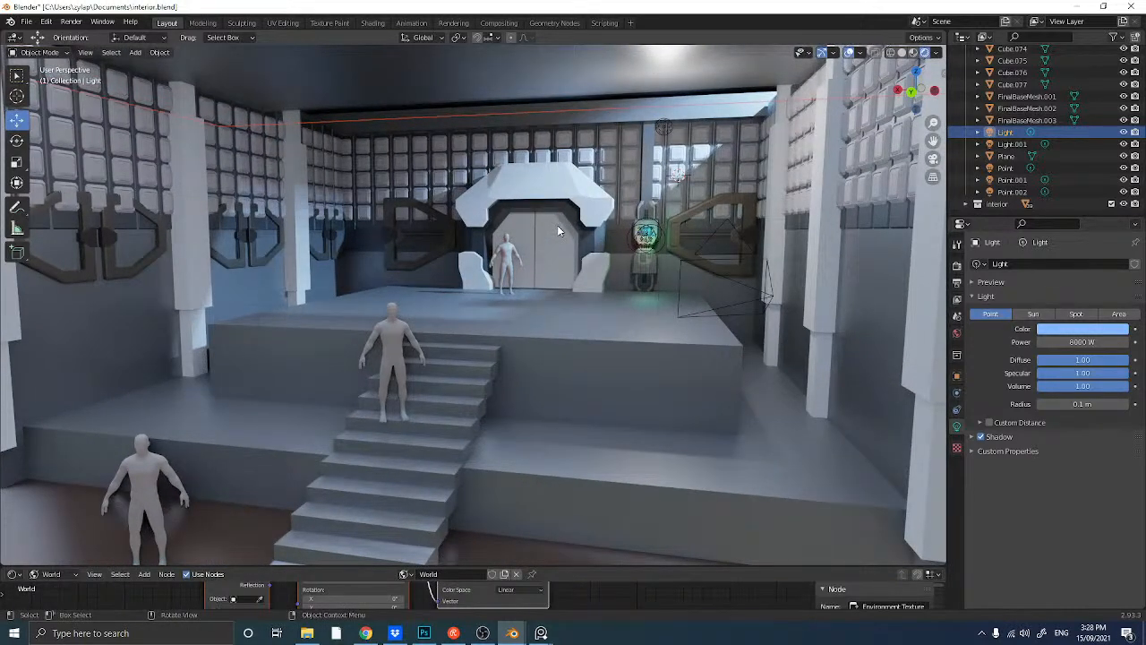
scroll(502, 262, "down", 8)
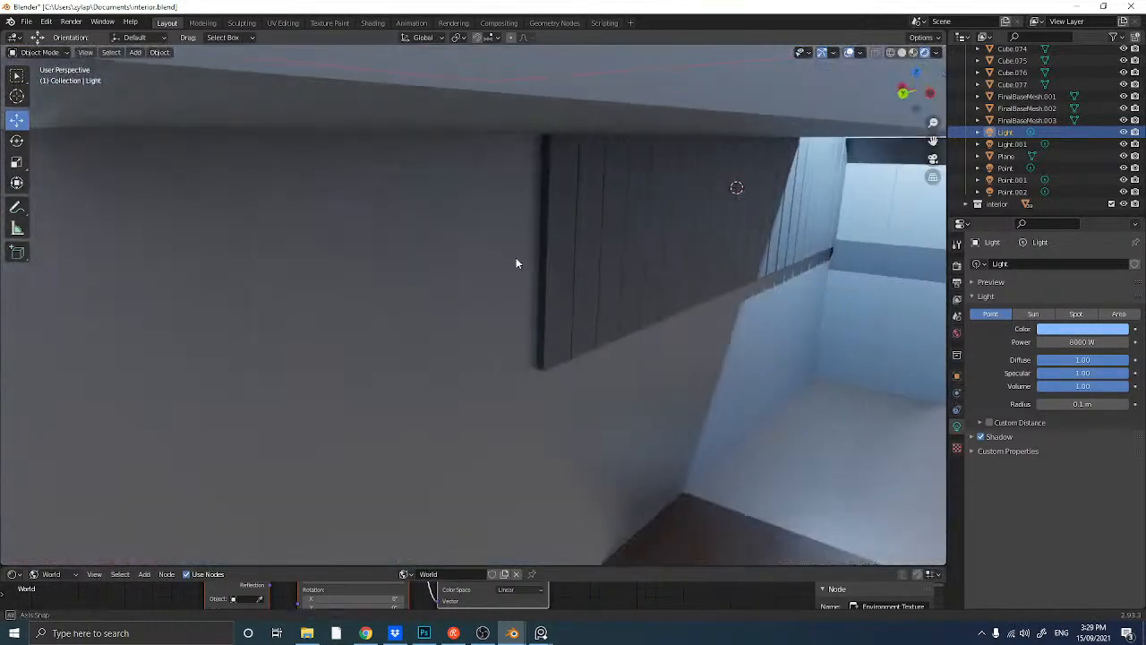
mouse_move(516, 257)
middle_mouse_down()
mouse_move(581, 239)
mouse_move(531, 246)
middle_mouse_up()
scroll(531, 247, "down", 6)
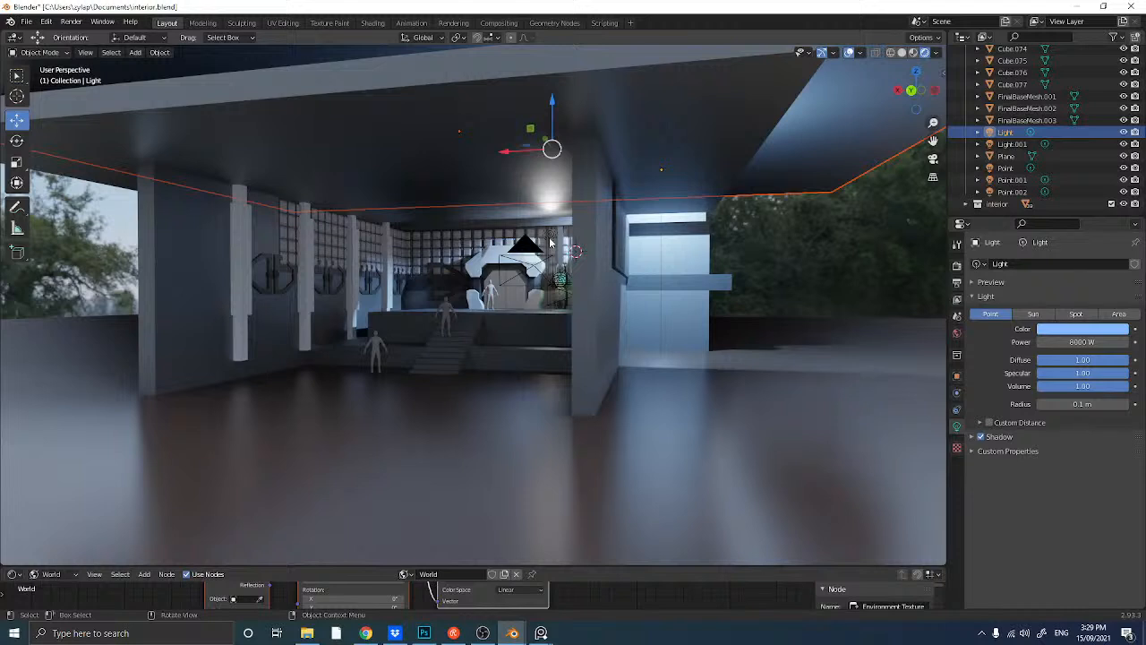
- Save the scene file and try to apply the scale of the selected light and roof slab
key("ctrl+s")
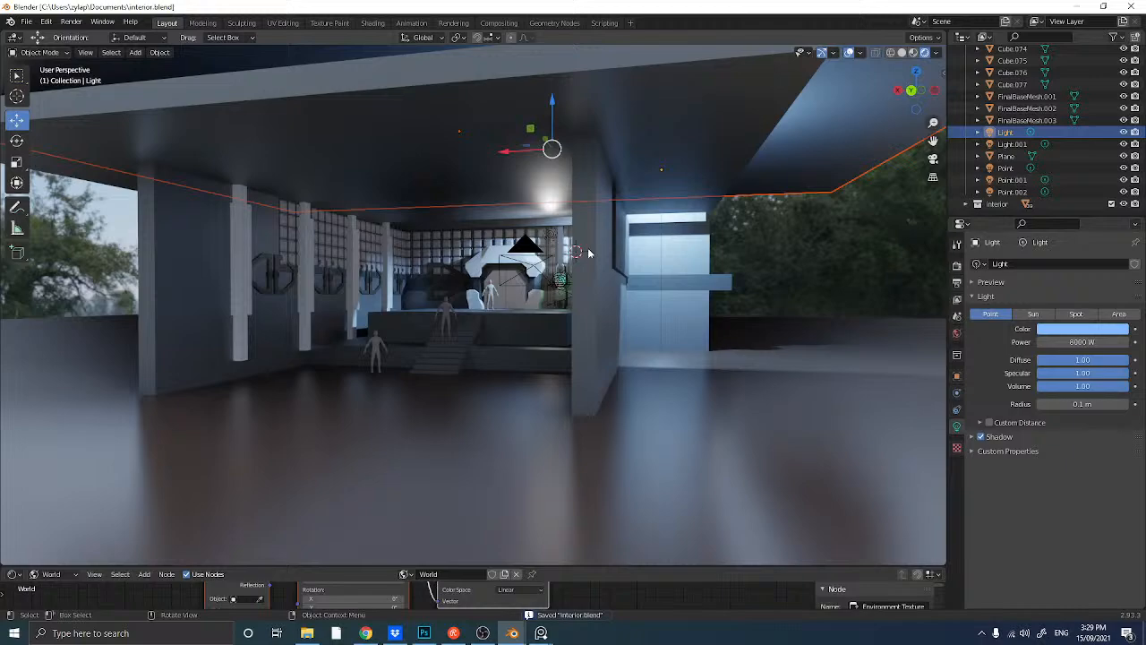
middle_click_drag(588, 254, 474, 266)
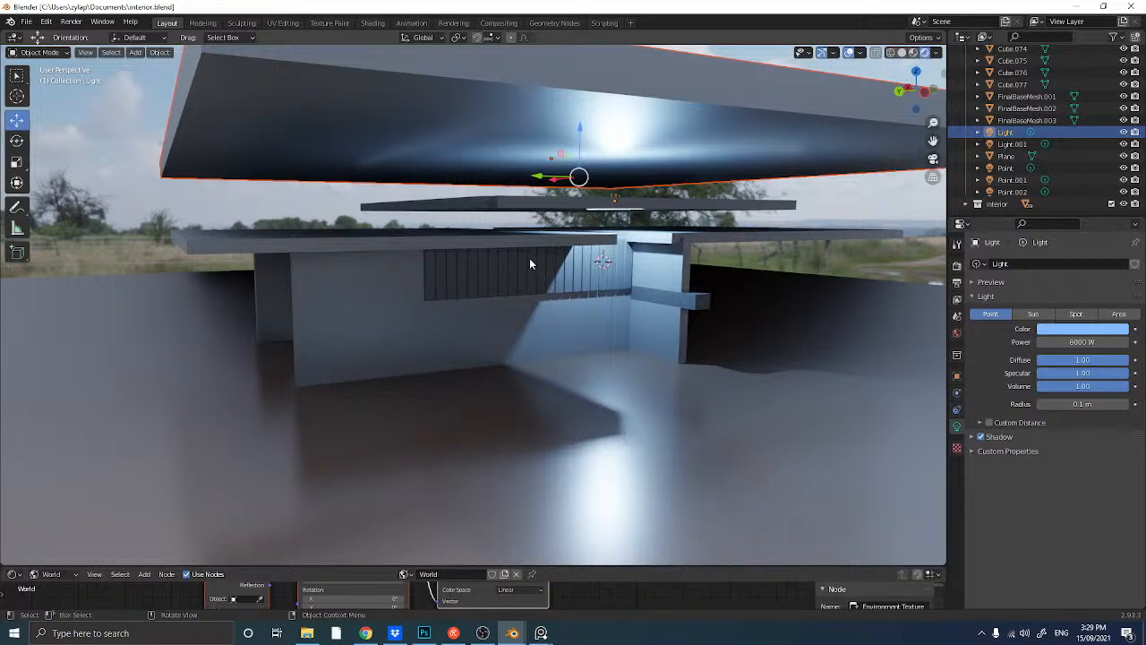
key("ctrl+a")
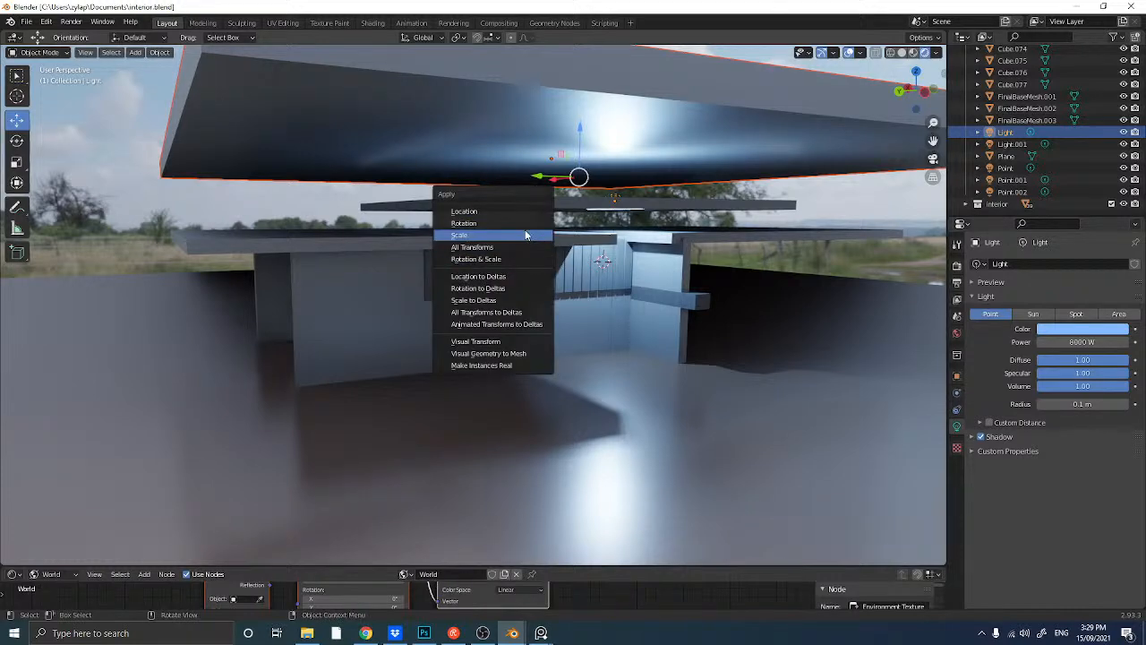
left_click(525, 234)
- Add a cube at the 3D cursor and scale it up to a large volume around the room's back end
key("shift+a")
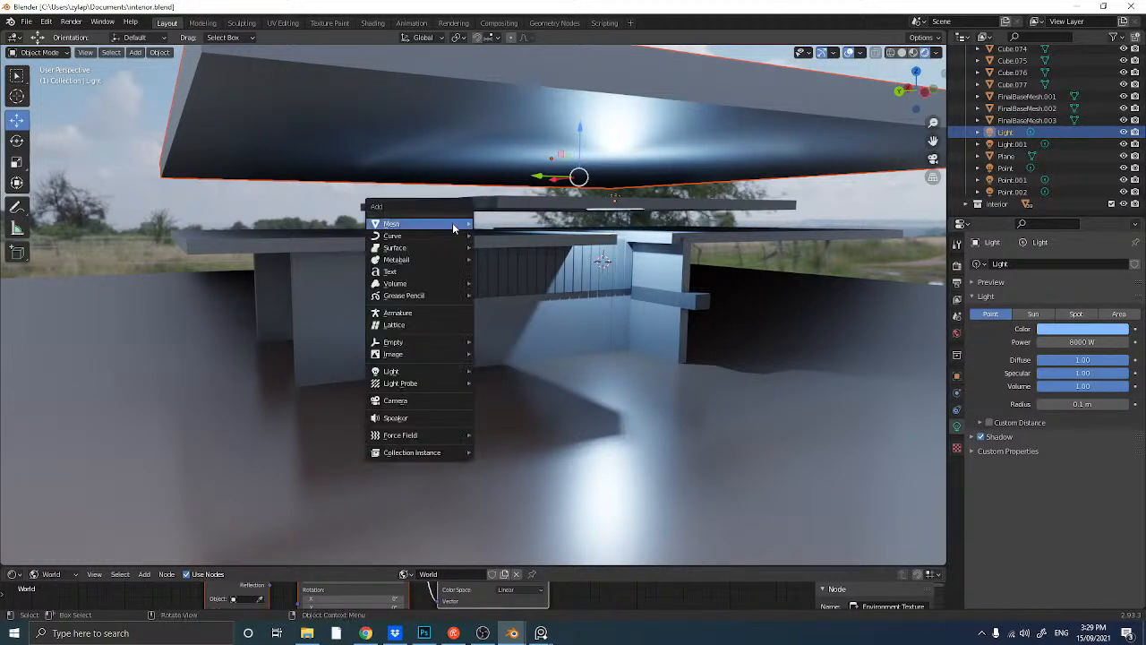
mouse_move(453, 224)
left_click(506, 236)
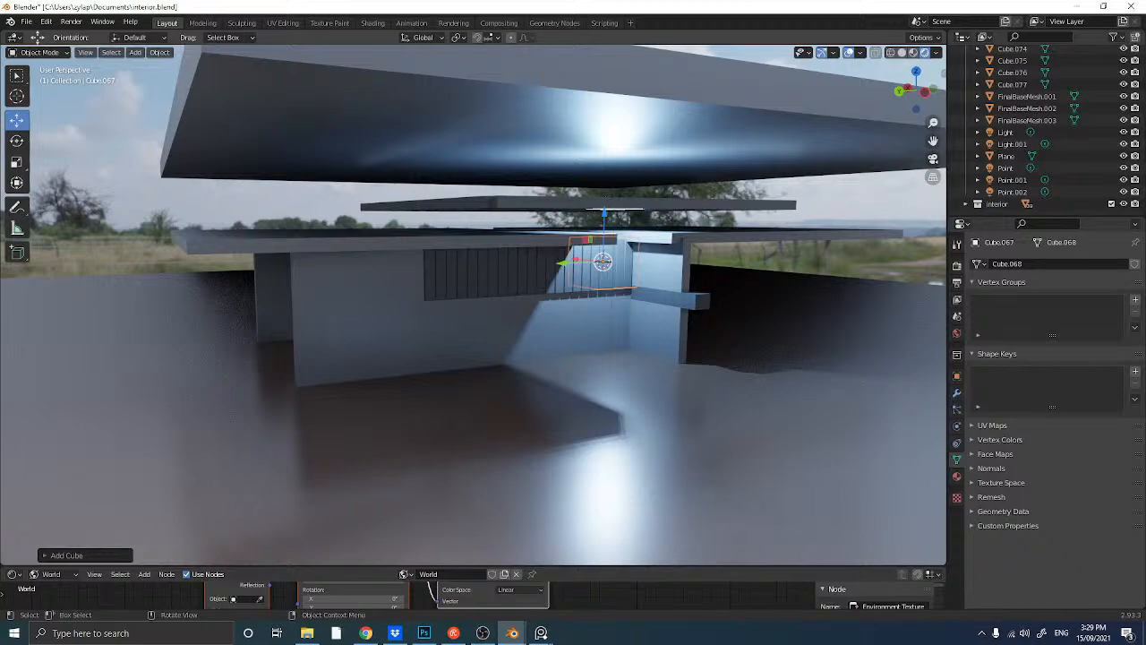
key("s")
left_click(577, 253)
key("s")
left_click(530, 238)
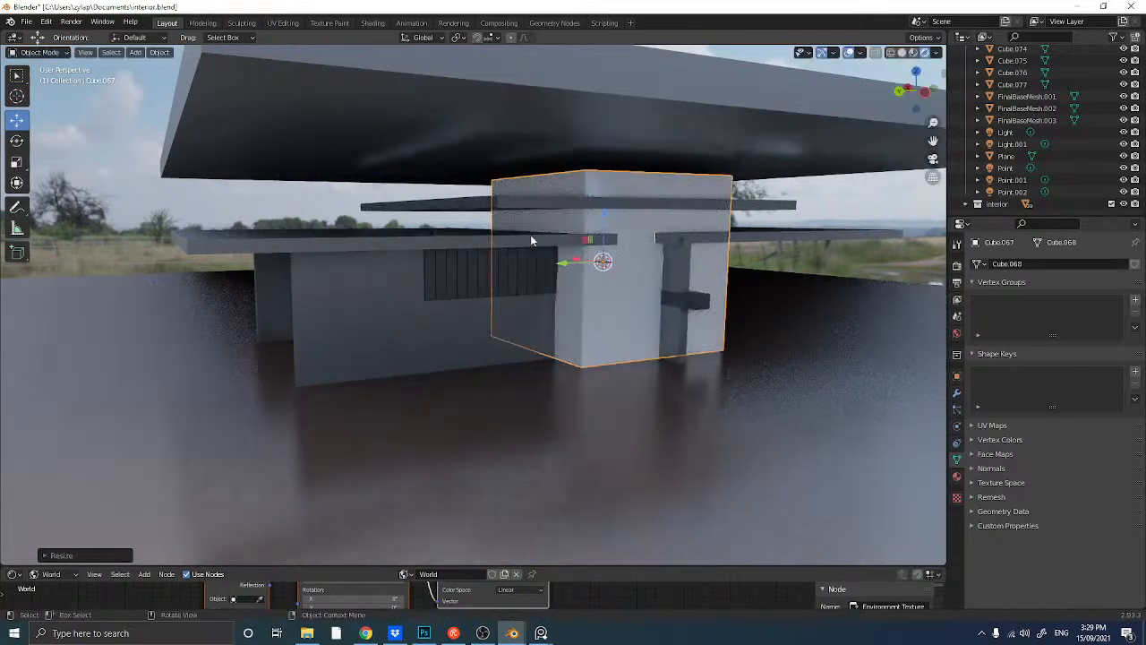
key("s")
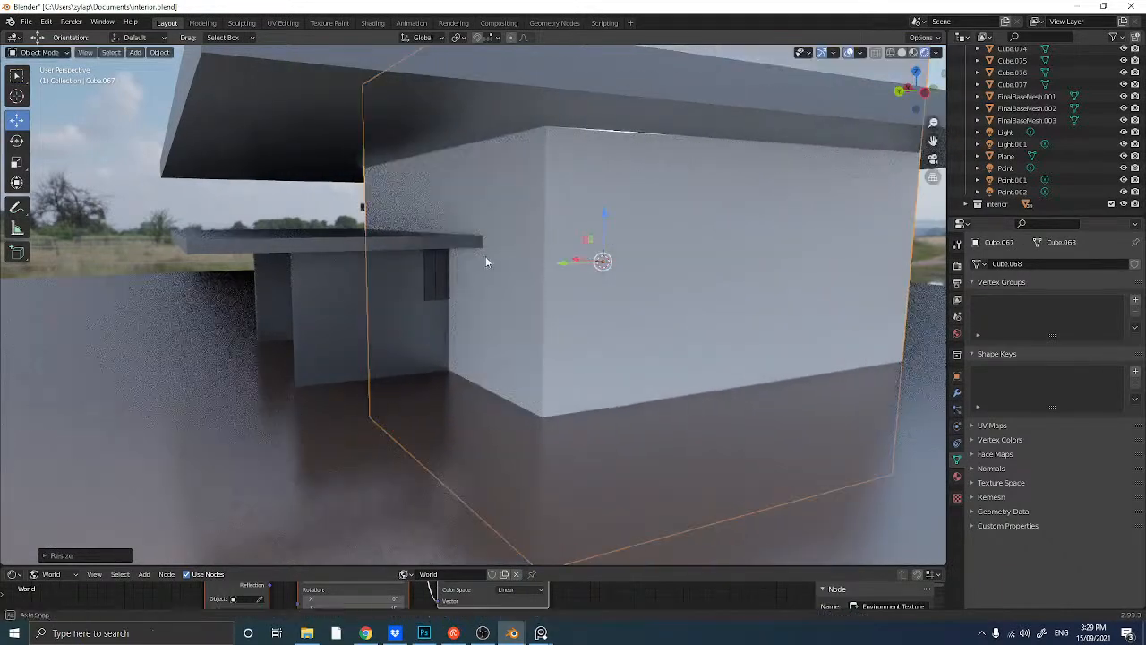
- Enlarge the cube further and shift it horizontally to fit around the platform end of the interior
middle_click_drag(486, 256, 471, 262)
left_click_drag(549, 270, 566, 266)
scroll(564, 265, "down", 5)
middle_click_drag(541, 265, 502, 279)
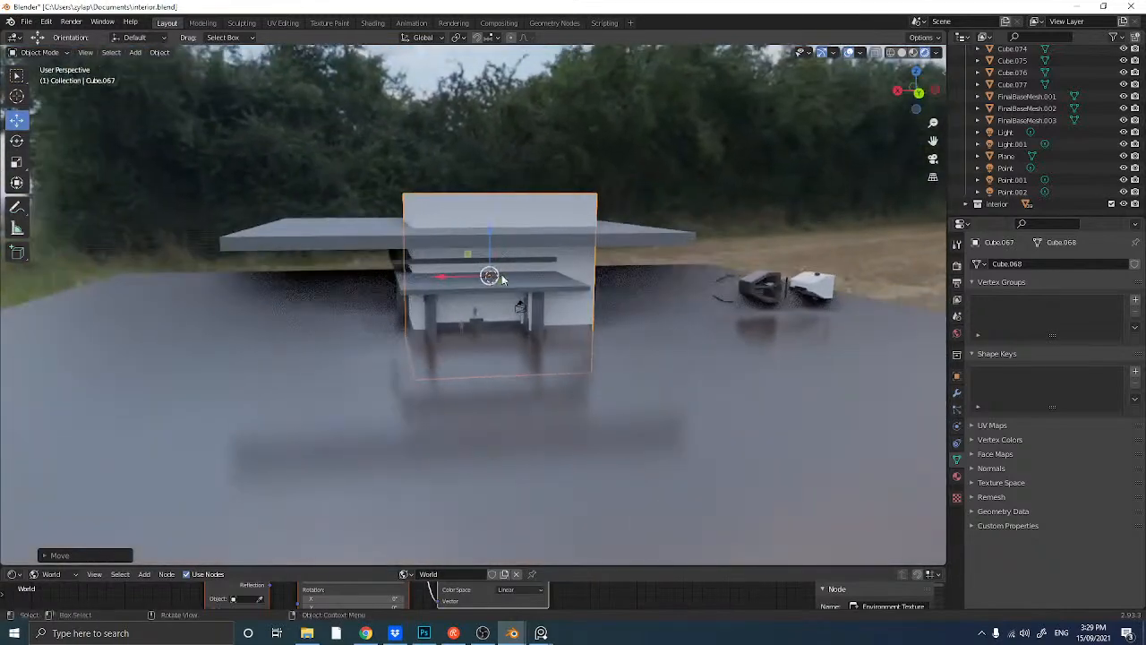
left_click_drag(459, 278, 453, 277)
key("s")
left_click(435, 269)
middle_click_drag(481, 273, 385, 272)
left_click_drag(509, 283, 613, 275)
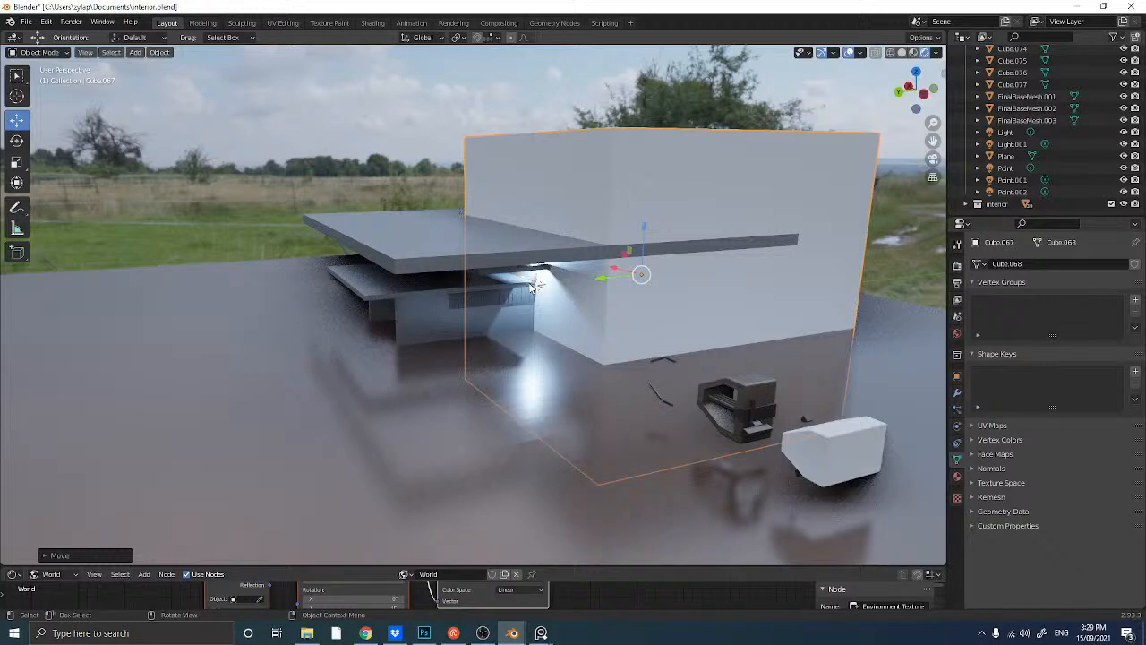
middle_click_drag(533, 288, 515, 287)
left_click_drag(611, 280, 580, 286)
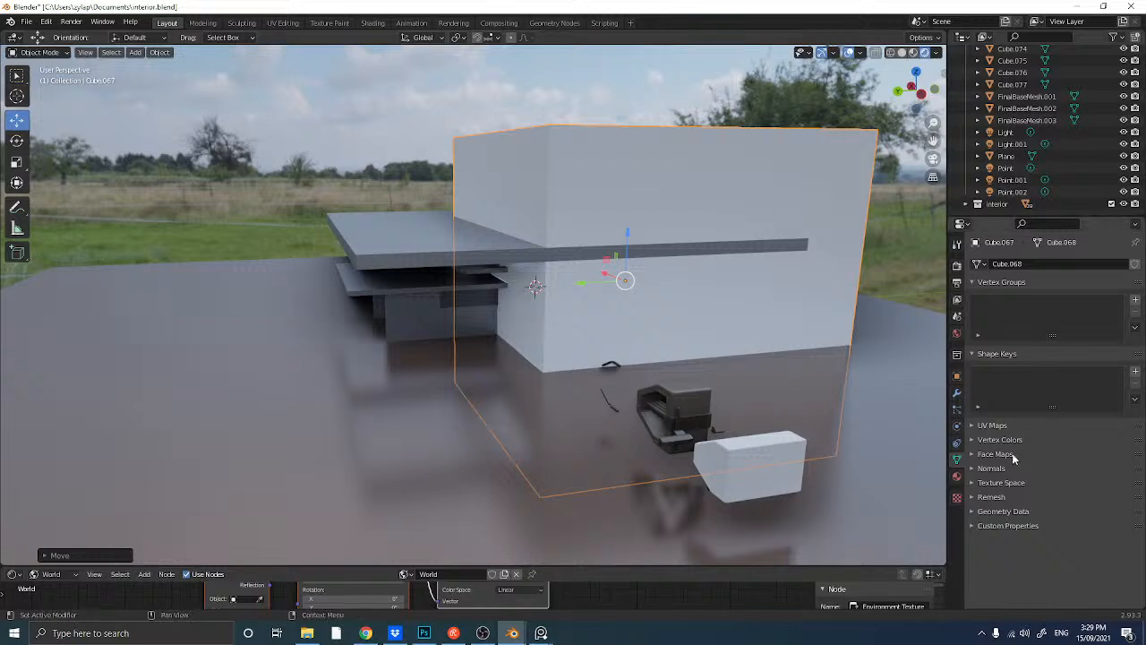
- Create a new material on the large cube and set its surface shader to Principled Volume
left_click(957, 477)
left_click(1070, 317)
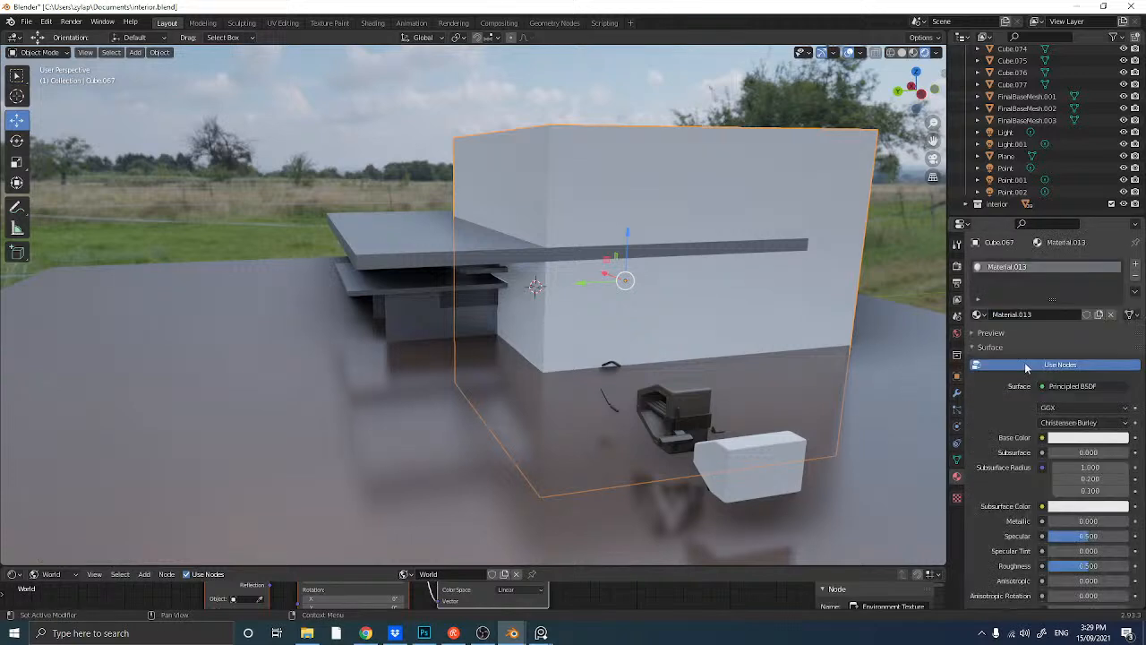
left_click(1063, 388)
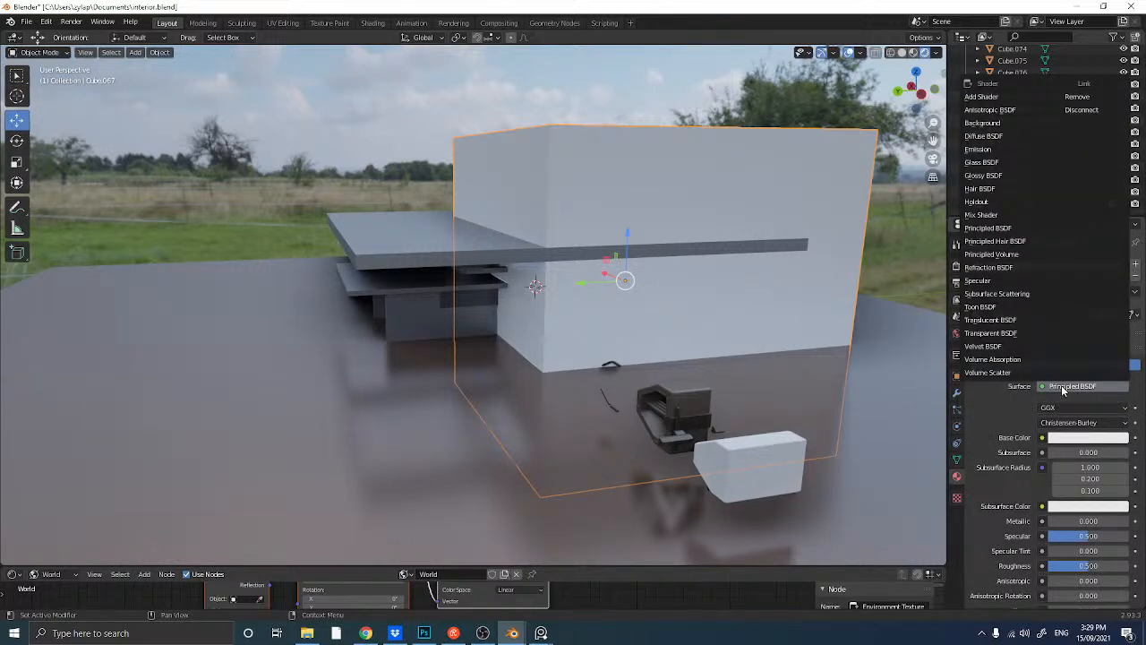
left_click(992, 255)
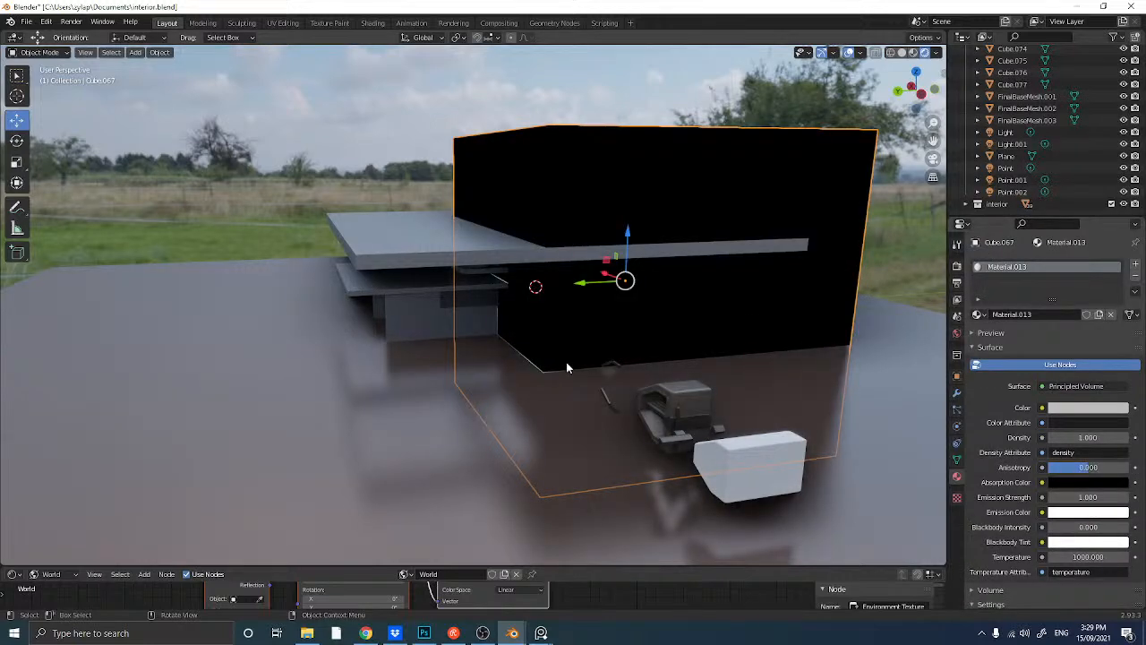
- View the scene through the camera and show the cube's material nodes in an enlarged node editor
scroll(565, 362, "up", 6)
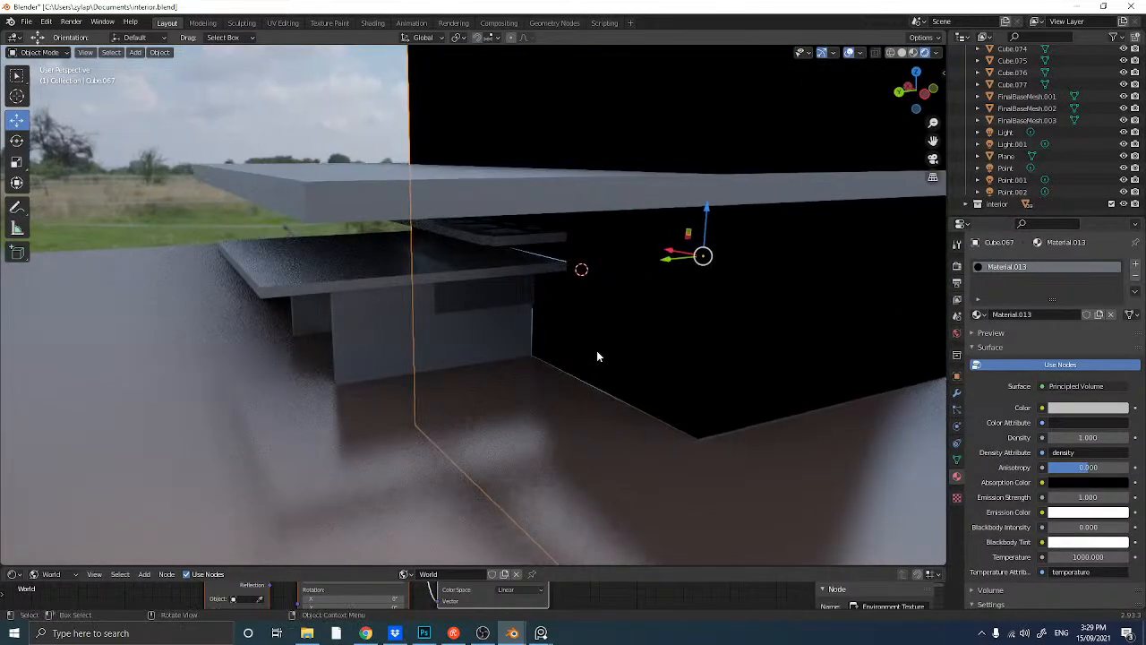
left_click(934, 158)
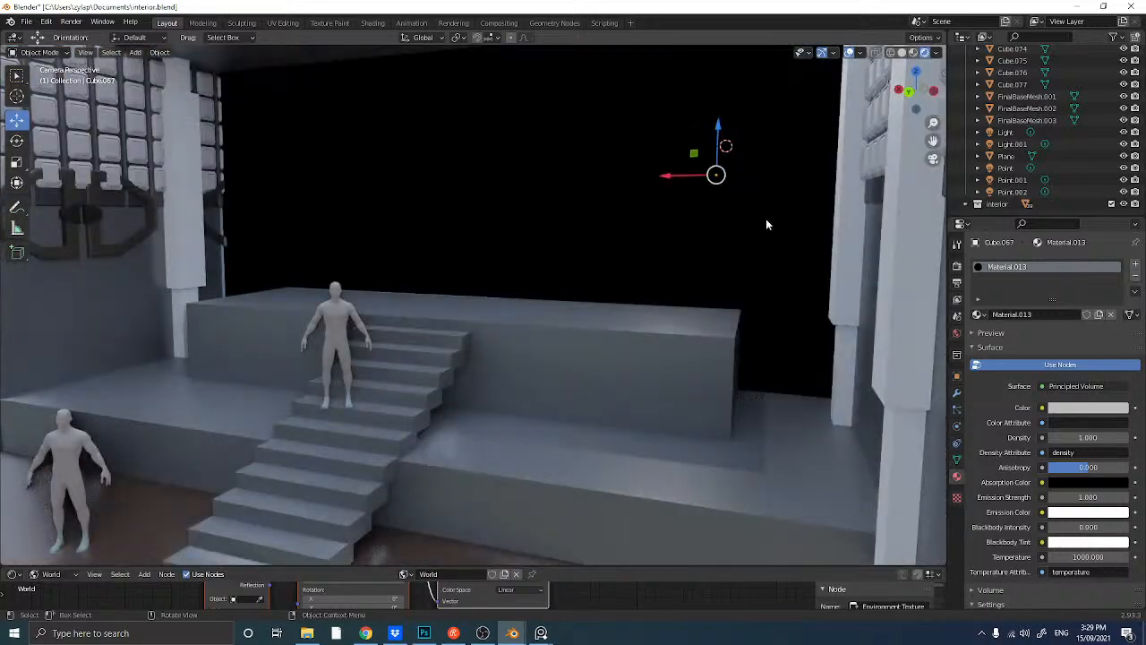
scroll(539, 305, "down", 4)
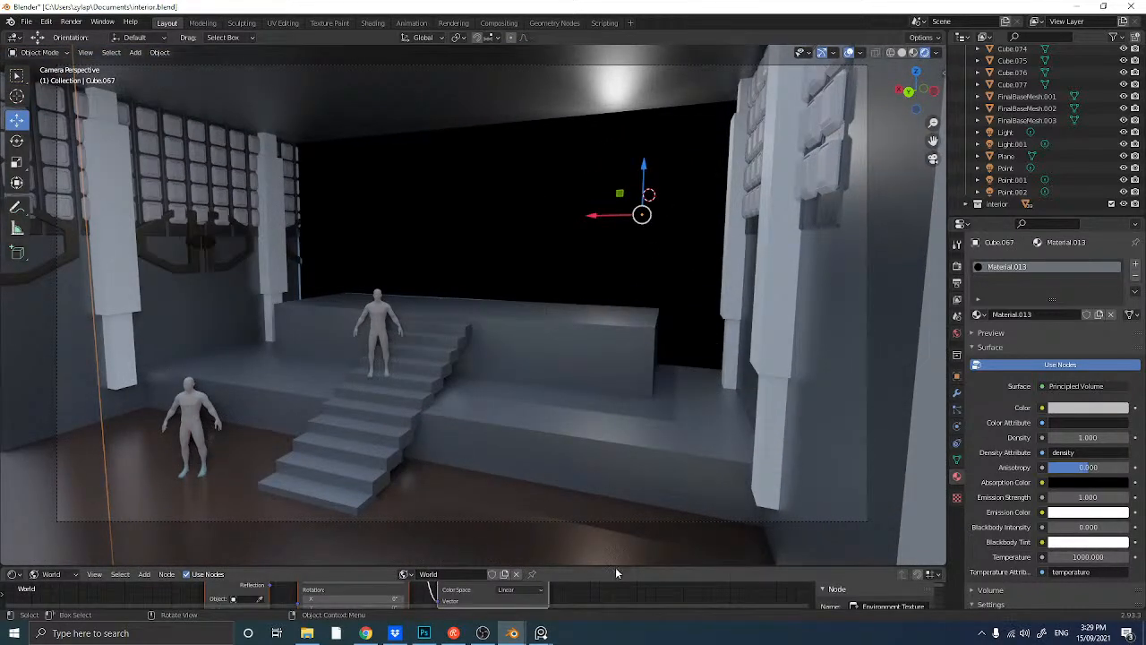
left_click_drag(615, 567, 613, 431)
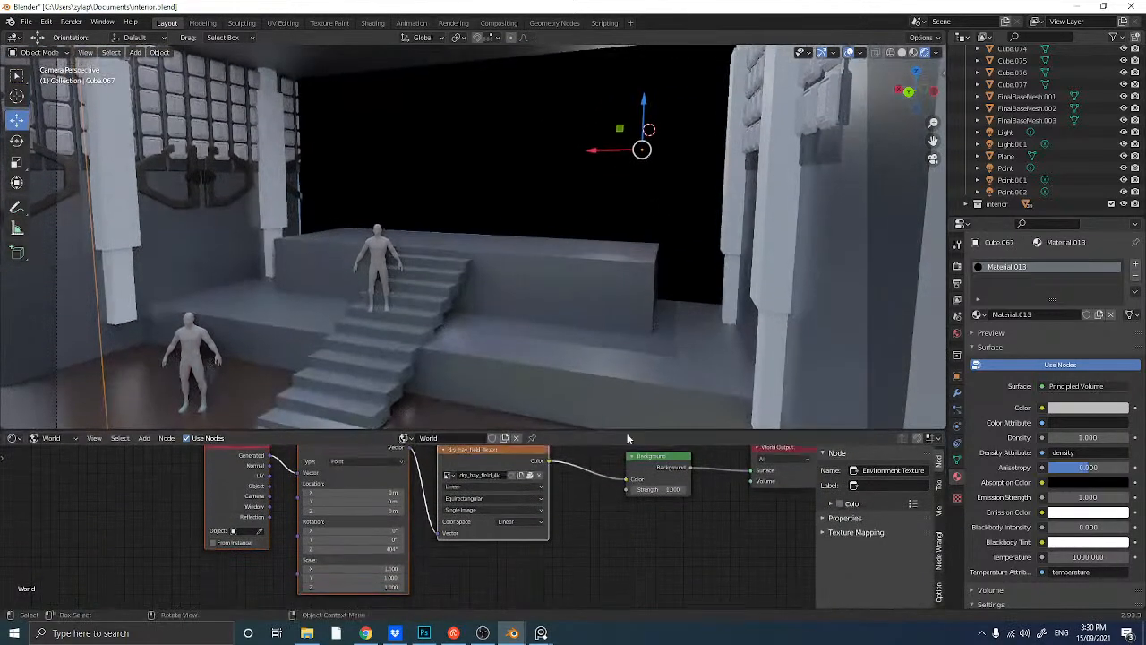
left_click(51, 438)
left_click(54, 451)
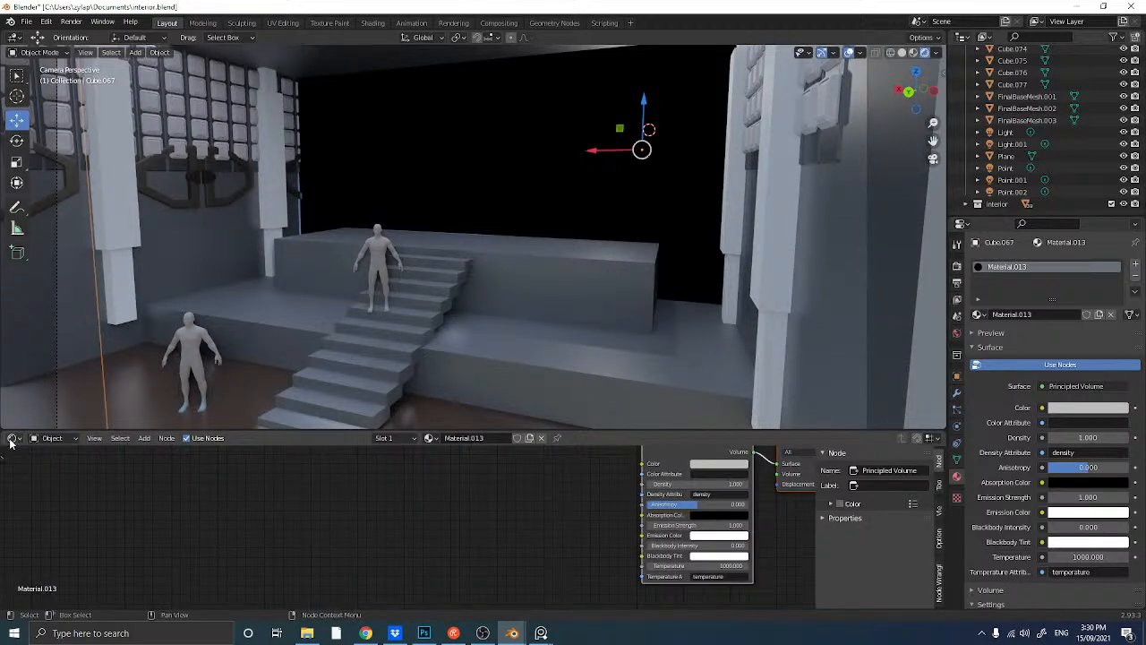
- Try setting the Principled Volume's density and emission strength to 0.001 while it feeds the Surface output
middle_click_drag(550, 550, 438, 537)
left_click(529, 486)
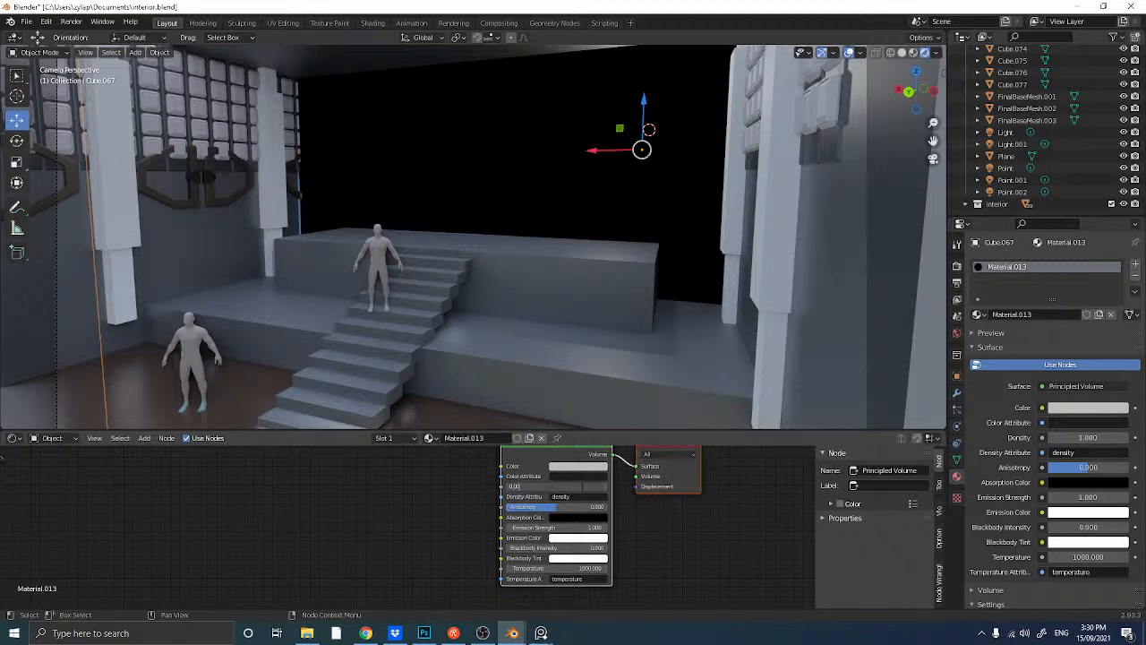
type("0.001")
key("Return")
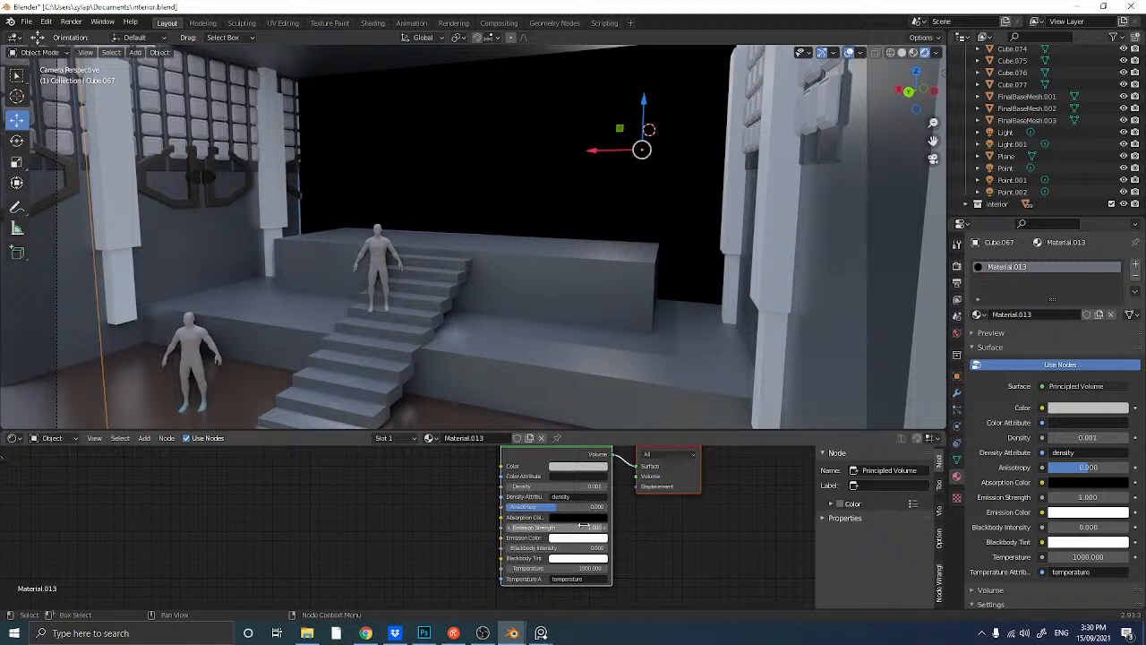
left_click(583, 527)
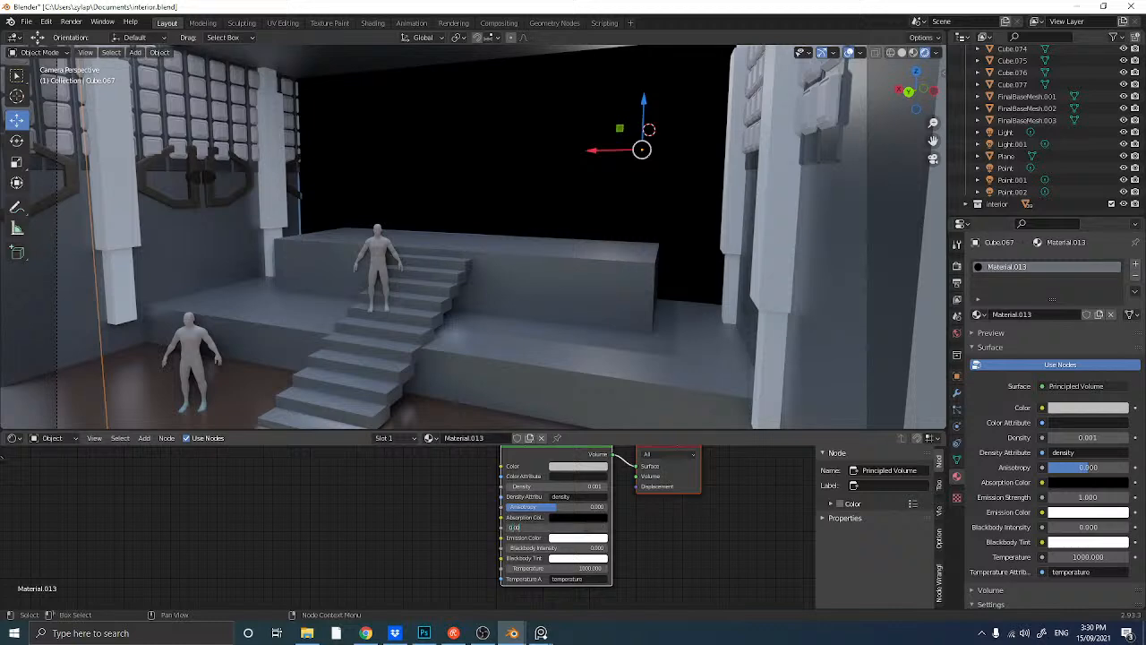
type("0.001")
key("Return")
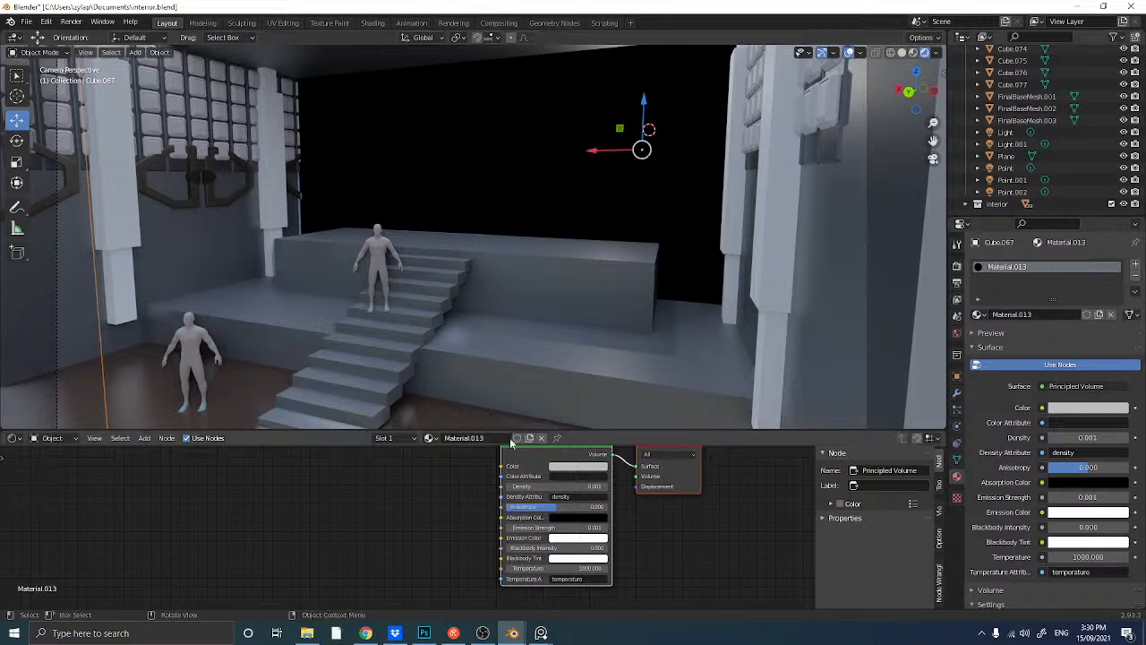
left_click(576, 486)
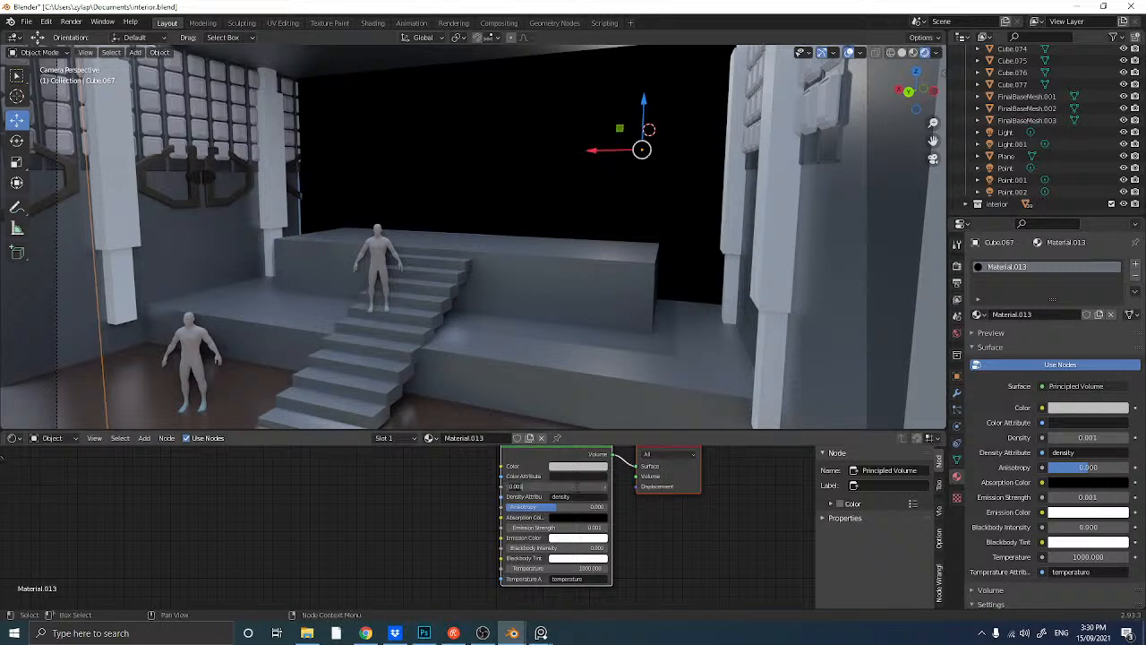
key("Return")
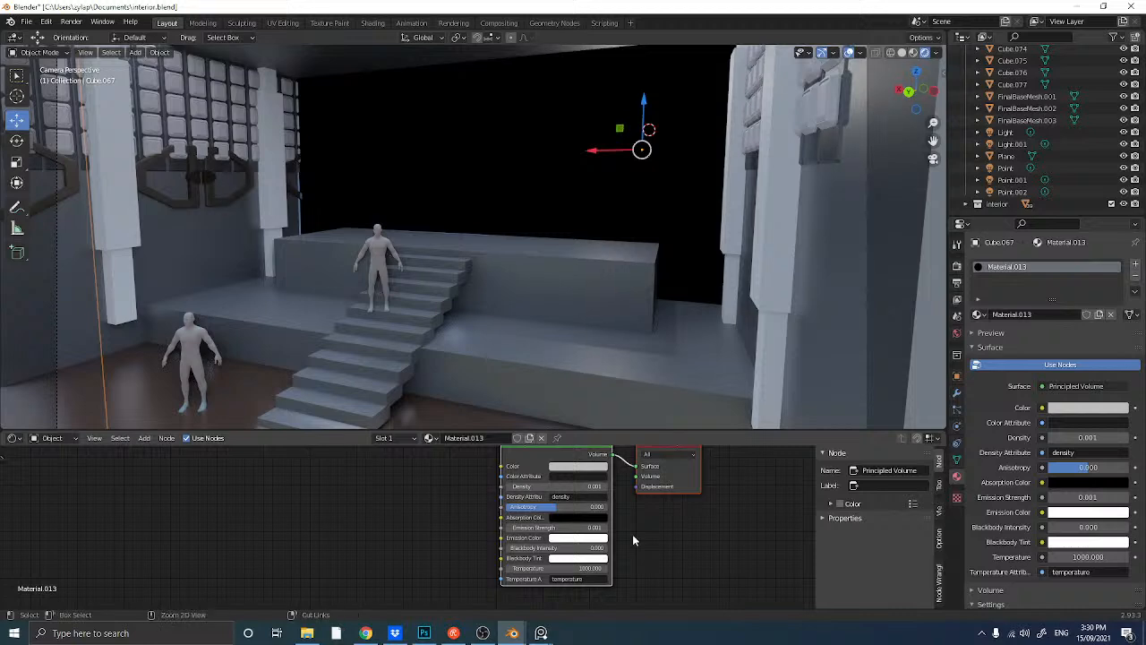
- Undo the material edits back to the Principled BSDF and redo the change to Principled Volume
key("ctrl+z")
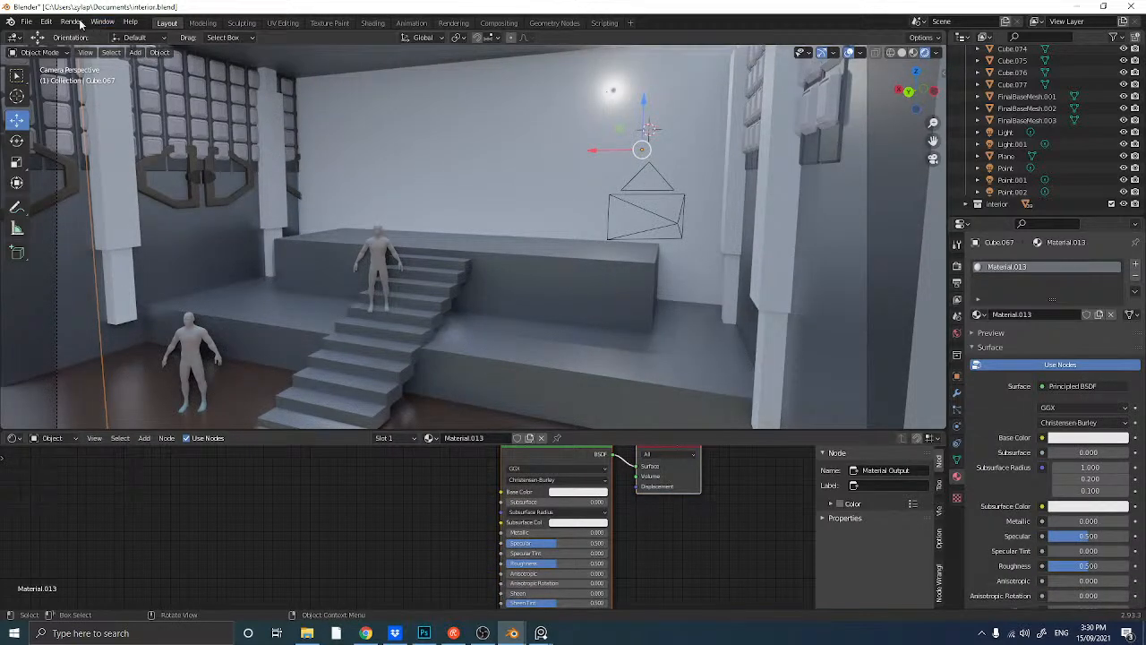
left_click(45, 22)
left_click(57, 49)
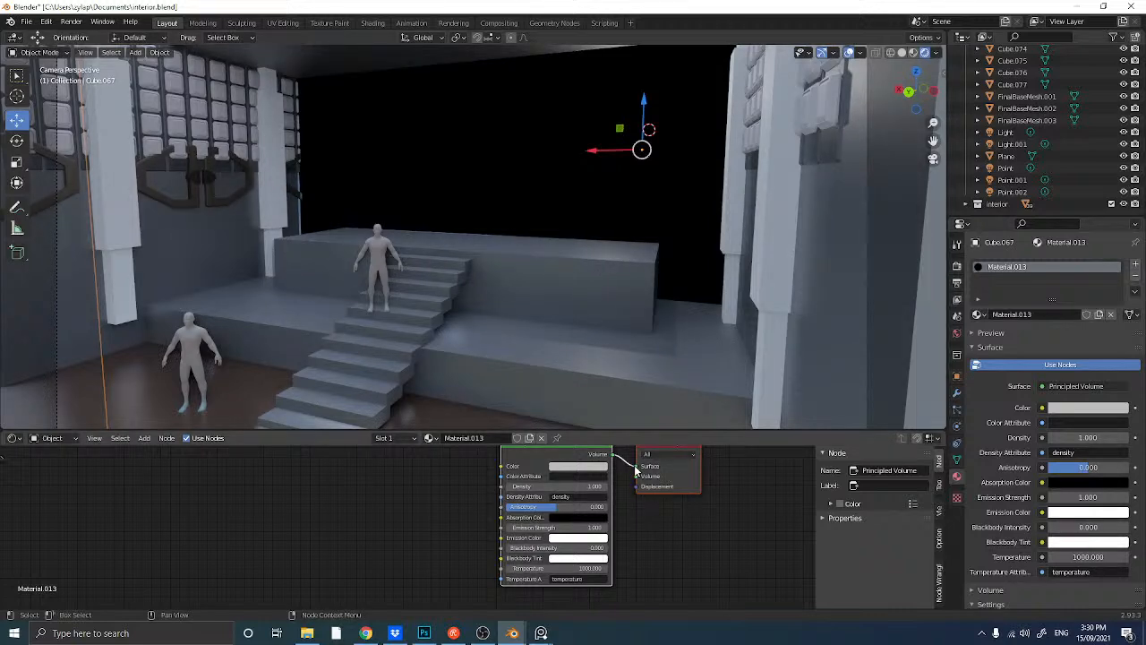
- Connect the Principled Volume to the material's Volume output instead of Surface, and set its density and emission strength to 0.001
middle_click_drag(636, 470, 654, 497)
mouse_move(657, 478)
left_mouse_down()
mouse_move(641, 474)
mouse_move(657, 486)
left_mouse_up()
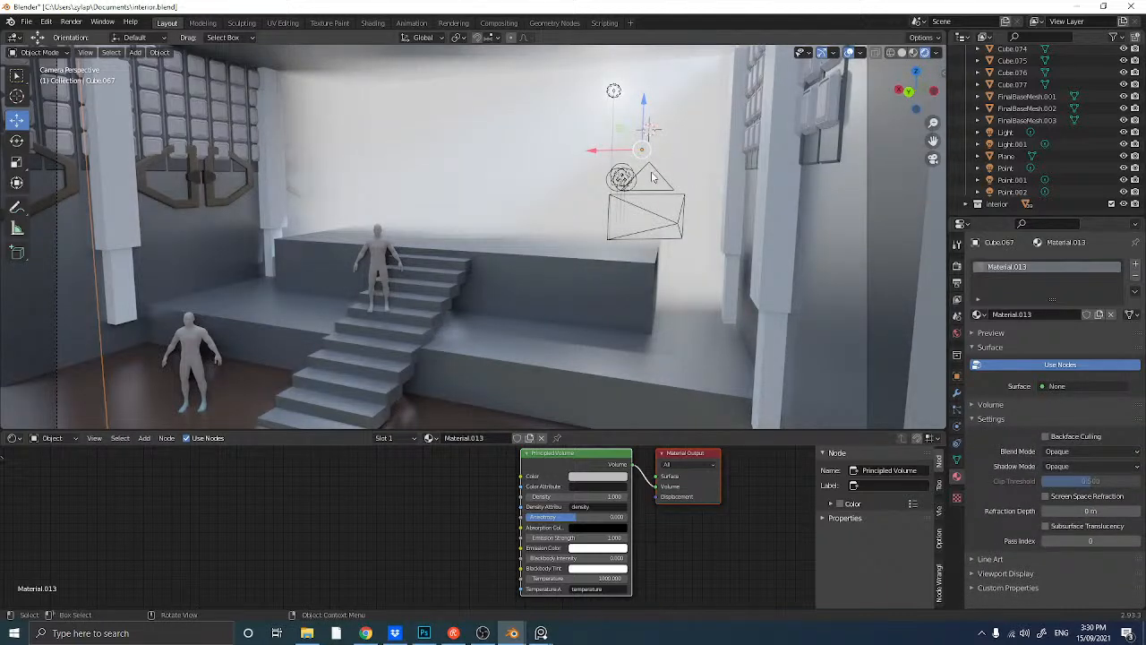
left_click(573, 496)
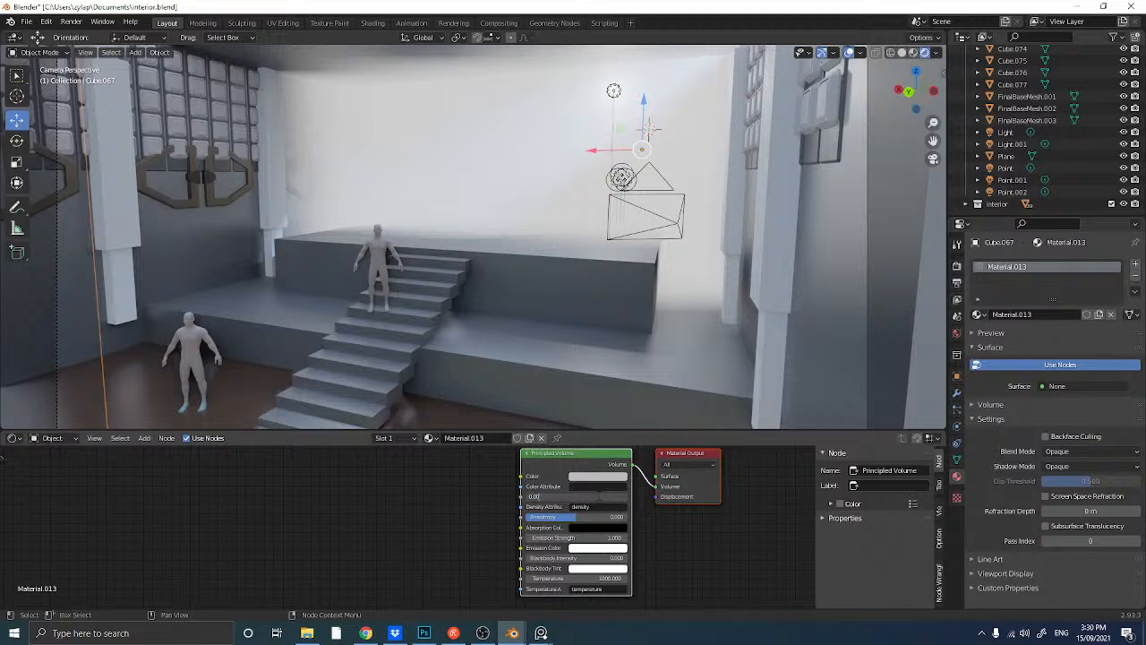
key("Return")
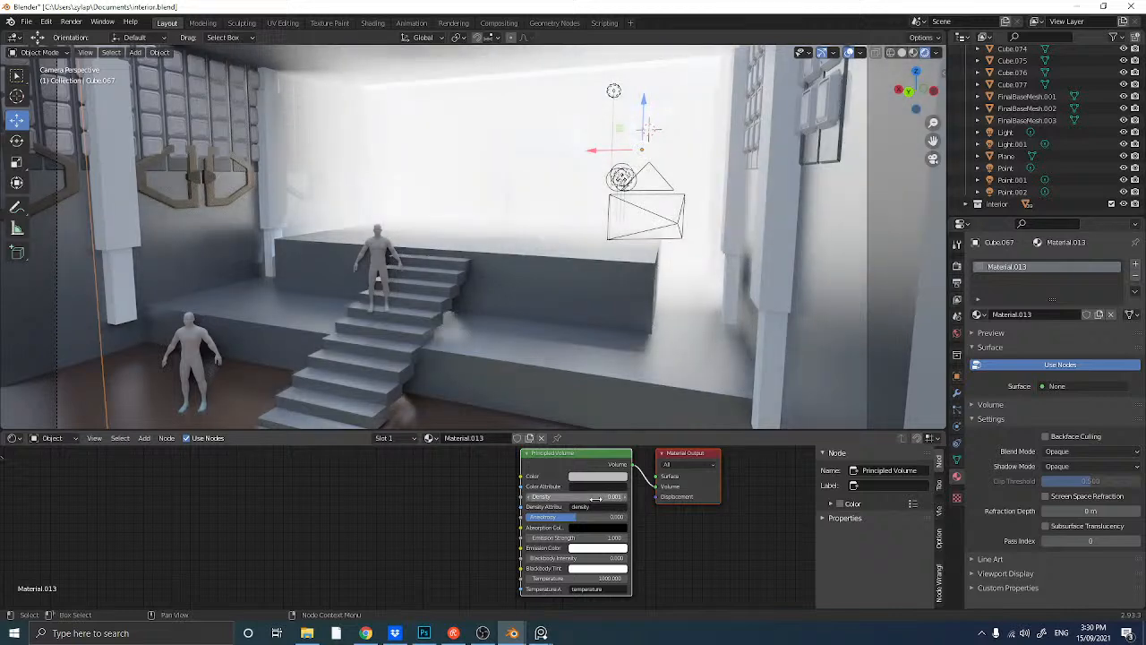
left_click(608, 538)
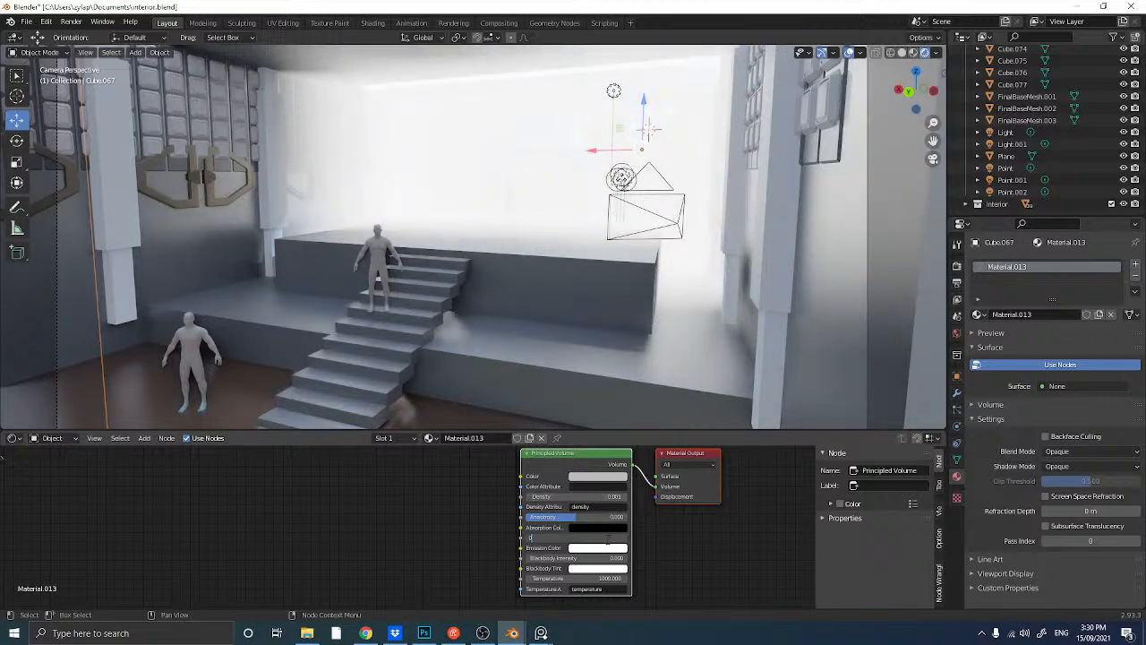
key("Return")
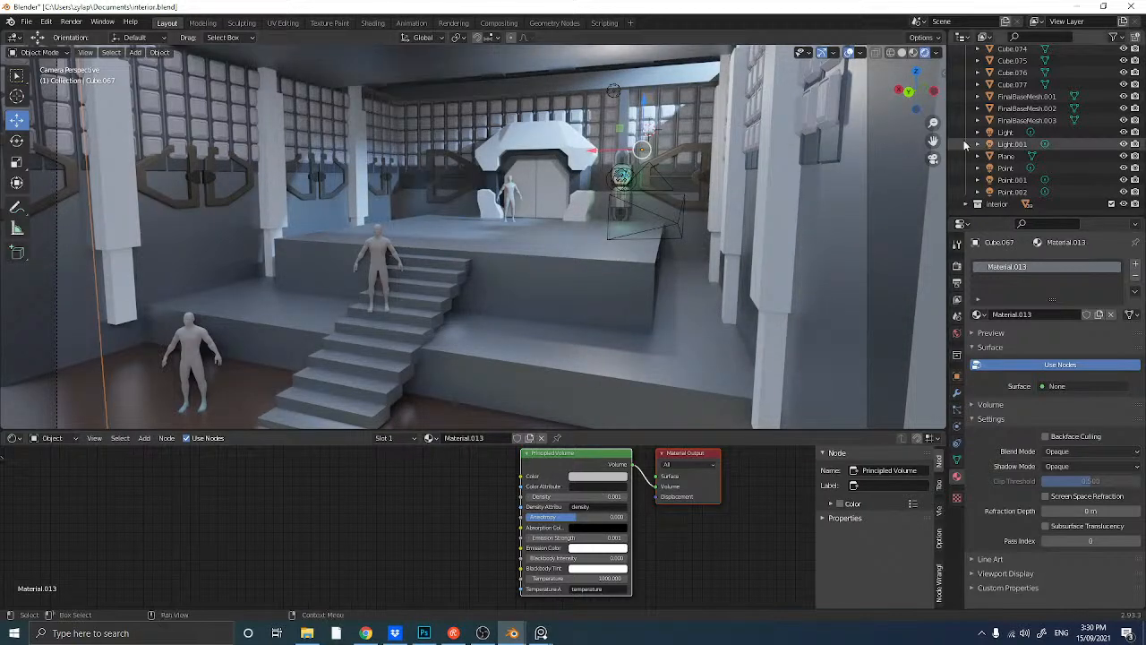
- Rename the large volume cube as FOG
scroll(998, 144, "up", 5)
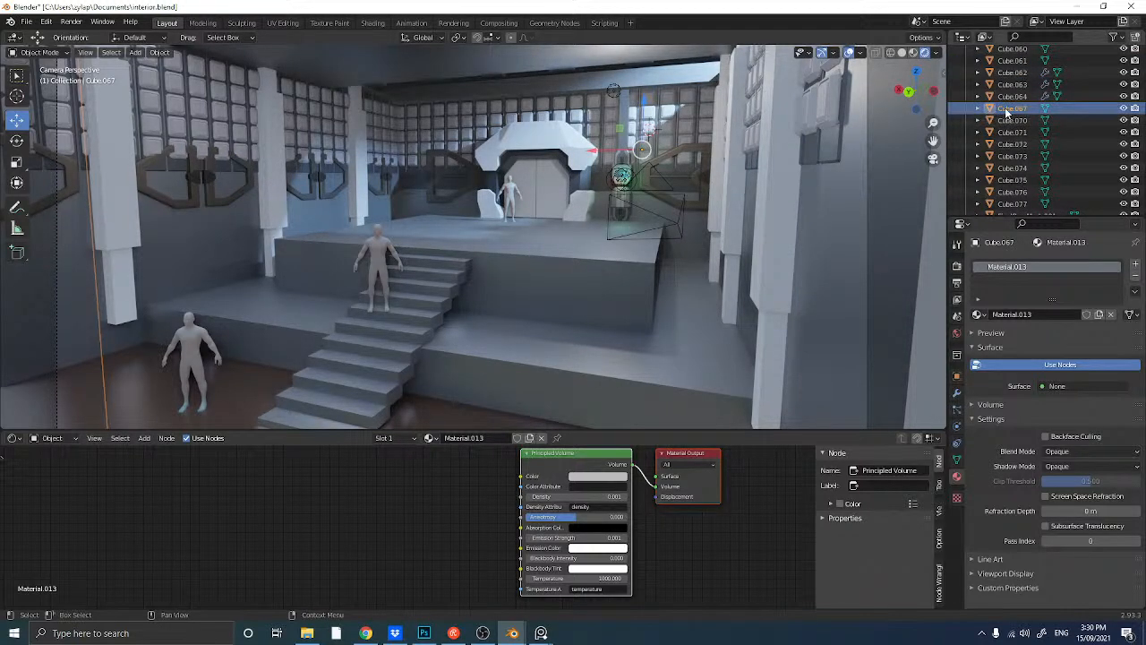
double_click(1004, 108)
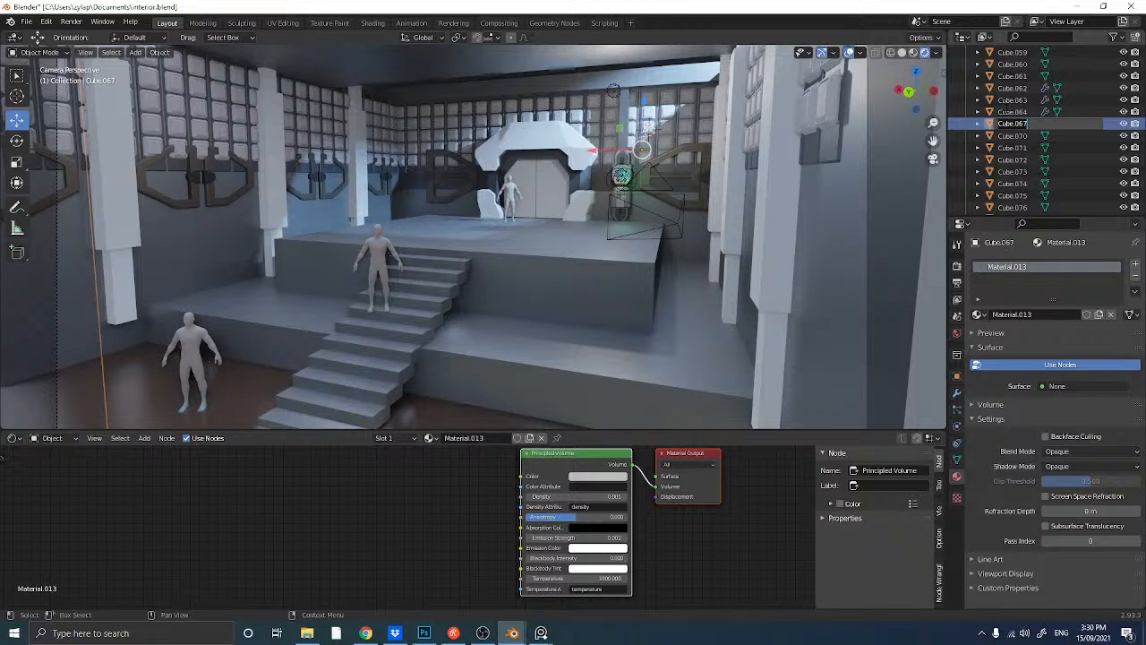
type("FOG")
key("Return")
- Set the FOG material's Principled Volume density to 0.01 and its emission strength to 0.005
scroll(1008, 115, "down", 5)
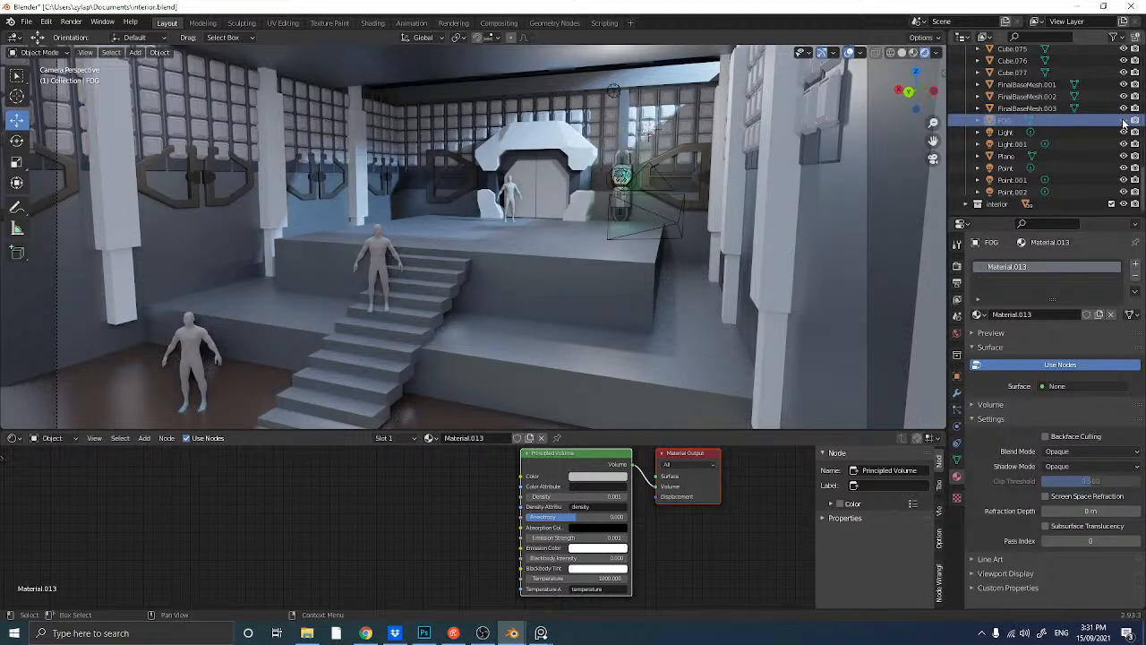
left_click(591, 496)
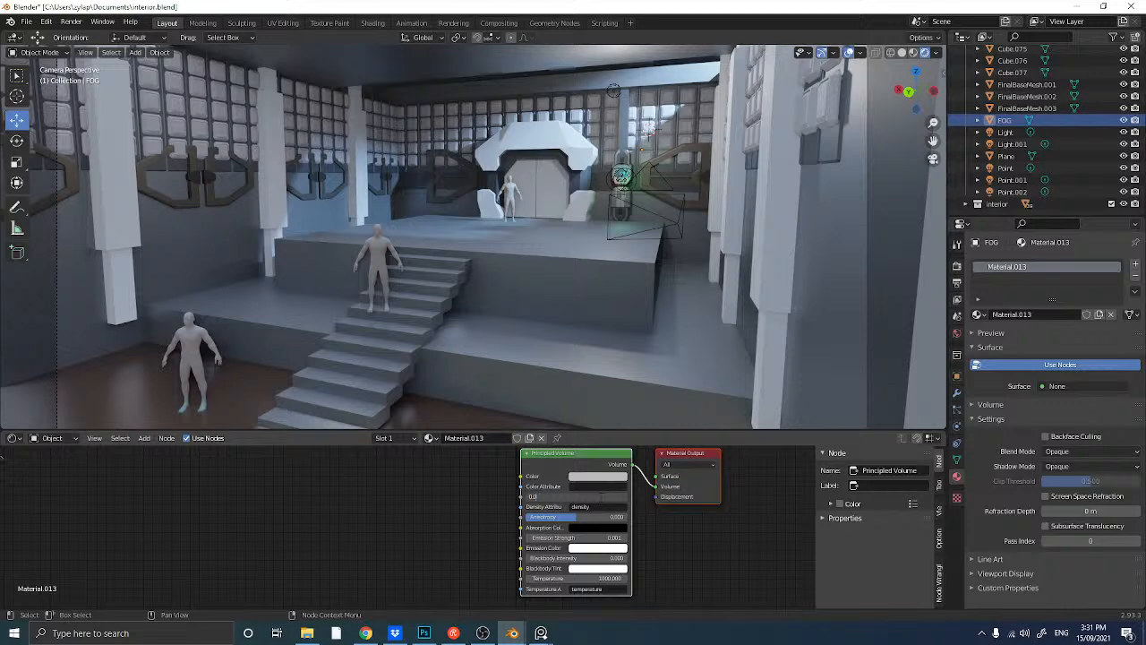
key("Return")
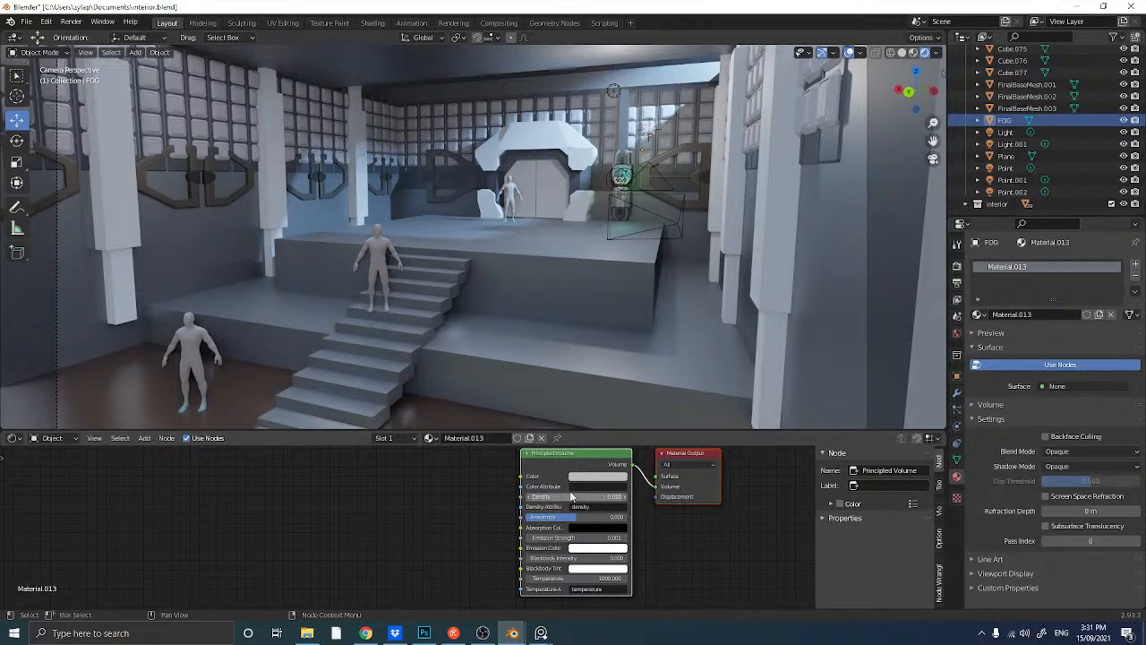
left_click(598, 537)
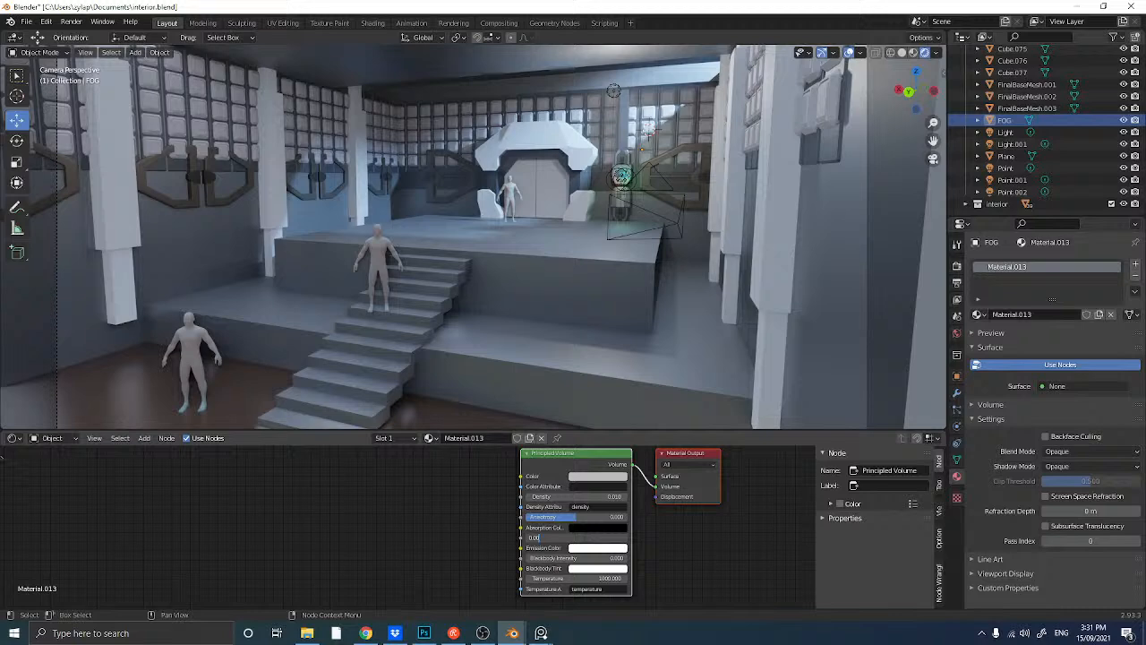
type("0.005")
key("Return")
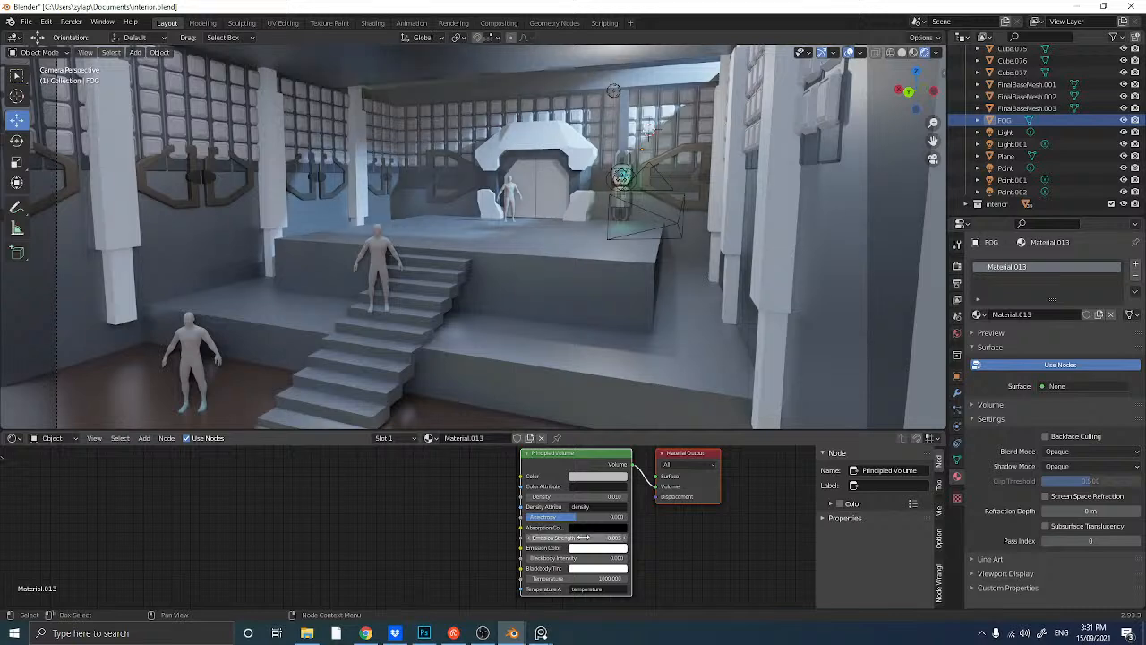
- Move the FOG cube about 4.4 m in the negative Y direction and check the interior through the scene camera
middle_click_drag(470, 319, 449, 354)
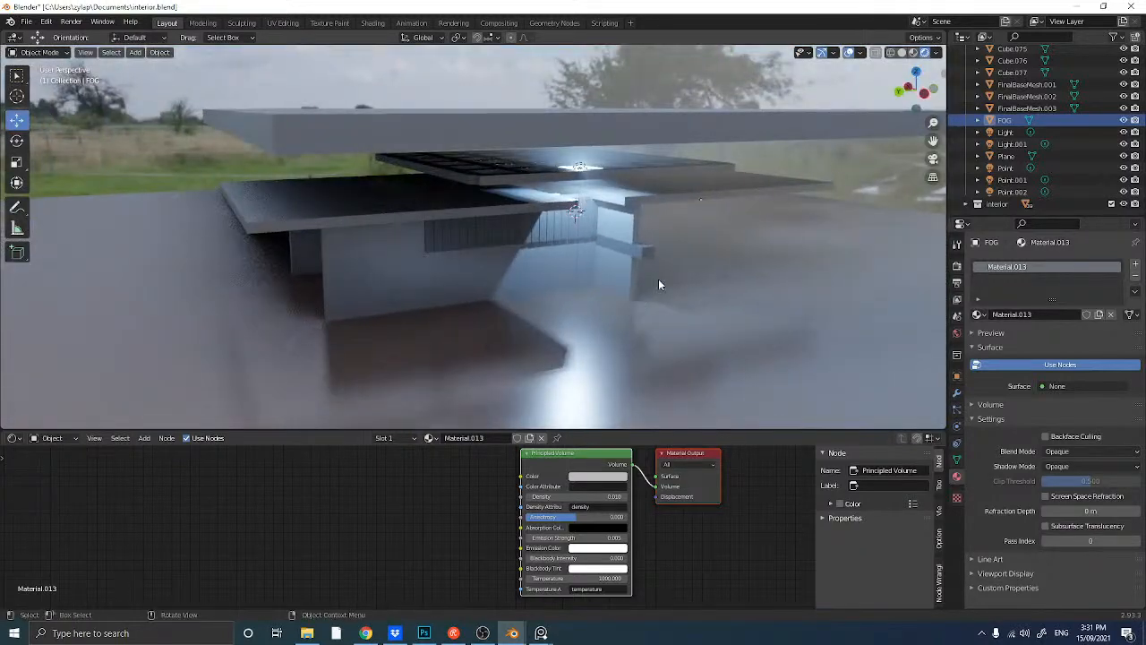
key("g")
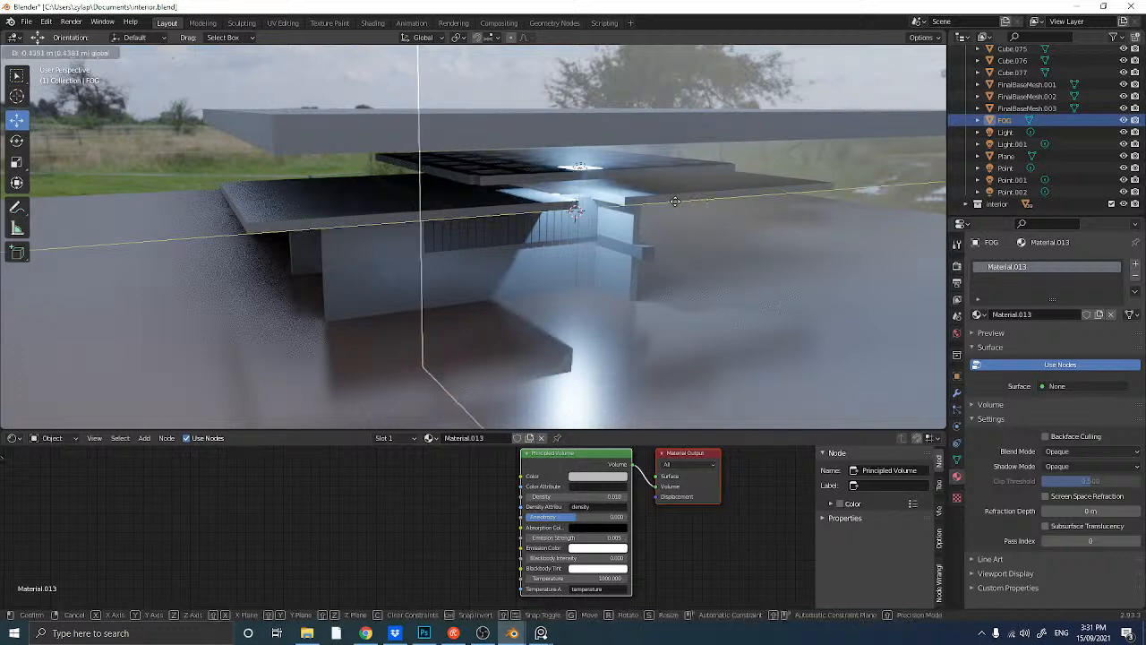
key("y")
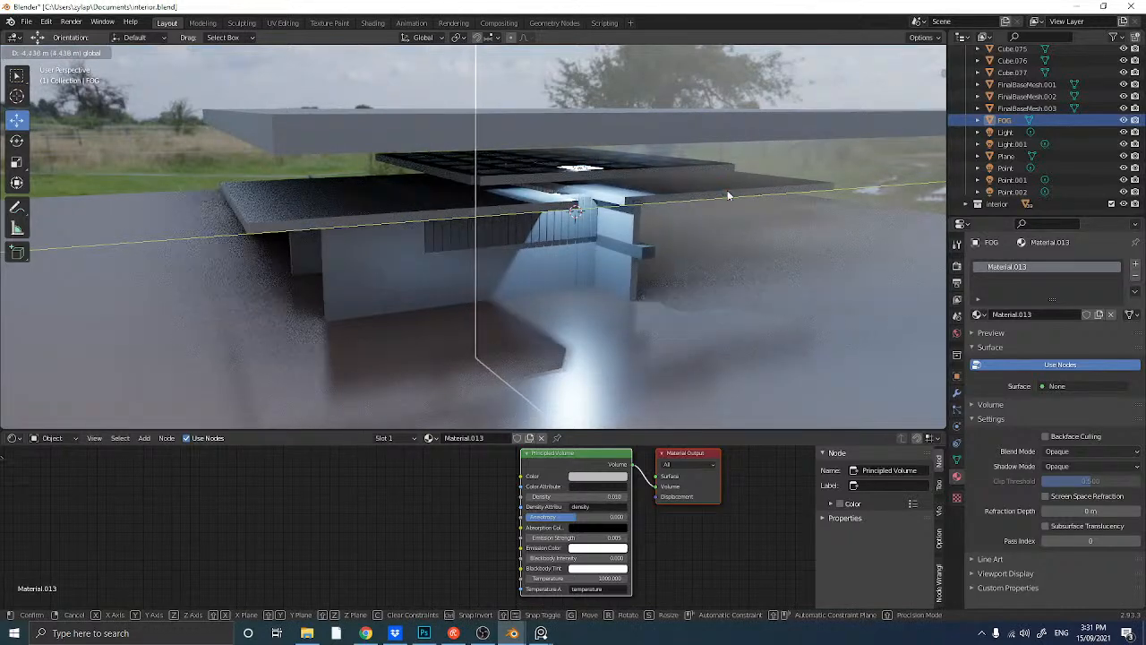
left_click(727, 190)
left_click(934, 159)
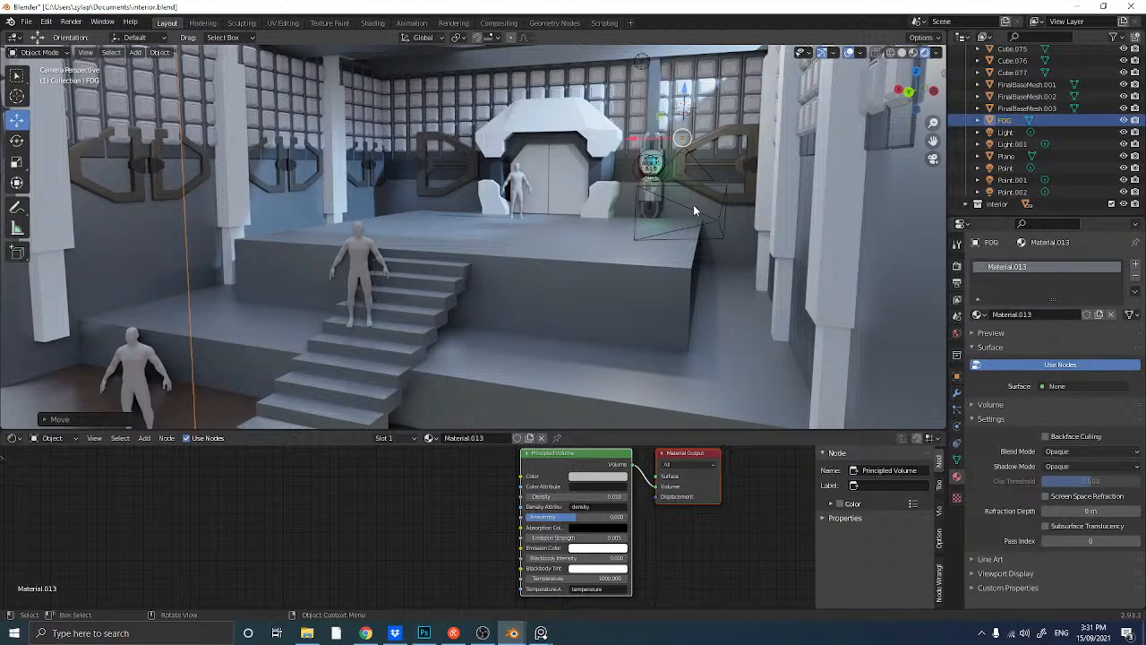
middle_click_drag(693, 205, 626, 218)
scroll(626, 218, "down", 5)
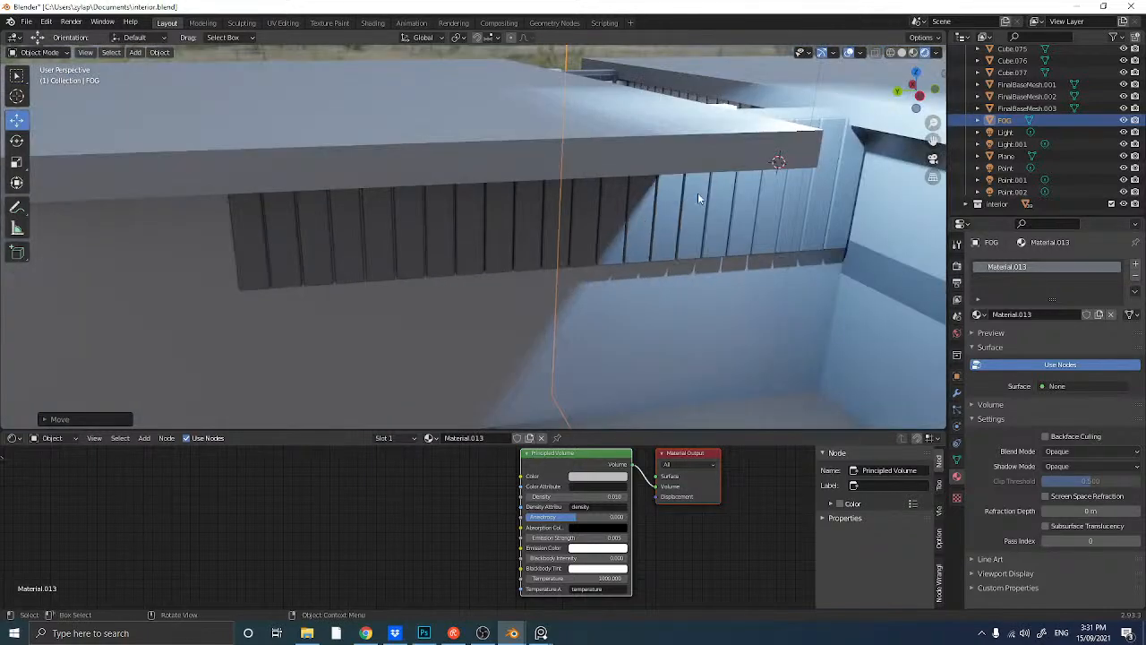
scroll(717, 185, "down", 4)
left_click_drag(853, 189, 766, 191)
left_click(933, 161)
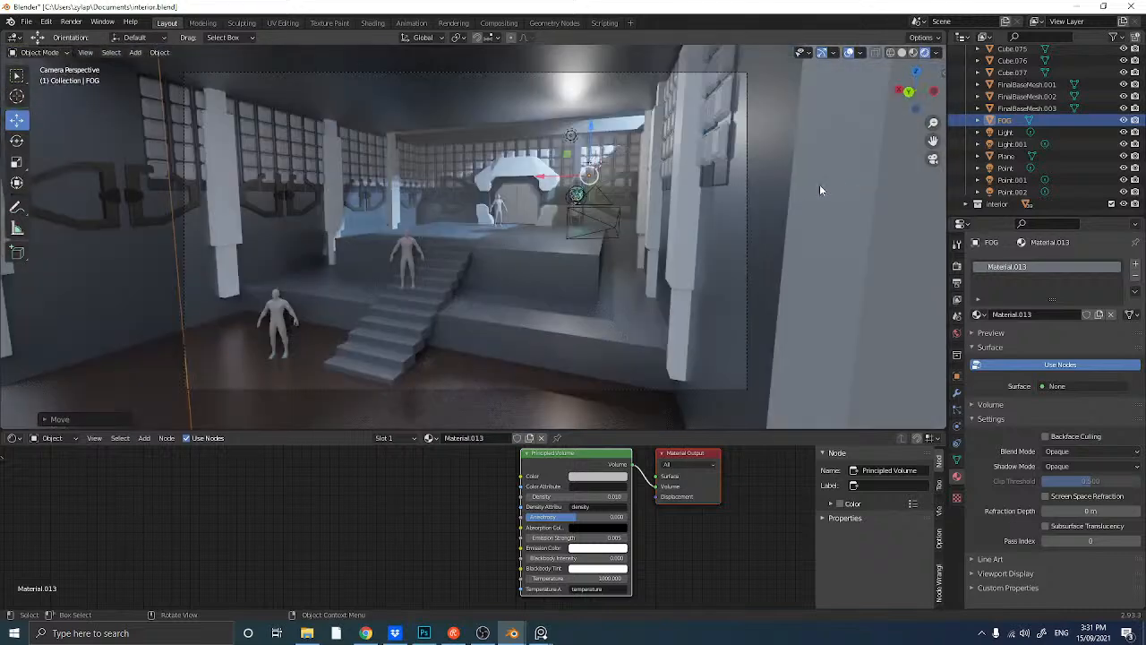
middle_click_drag(490, 264, 510, 253)
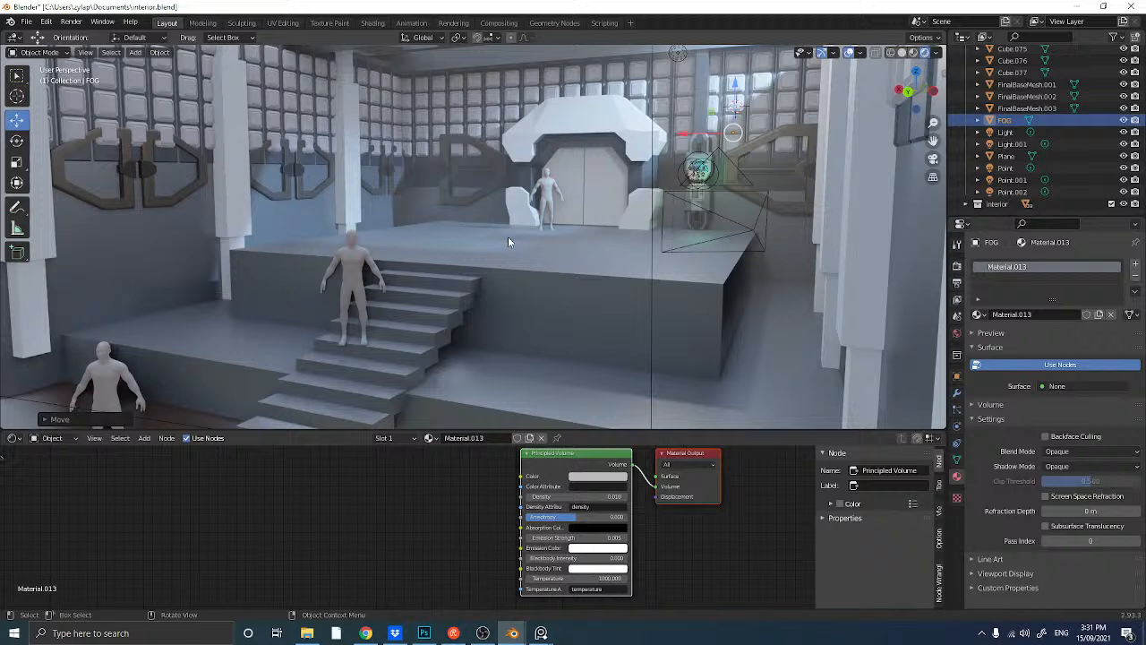
- Set the World background strength to 0.3 and enlarge the 3D viewport in camera view
left_click(52, 438)
left_click(46, 464)
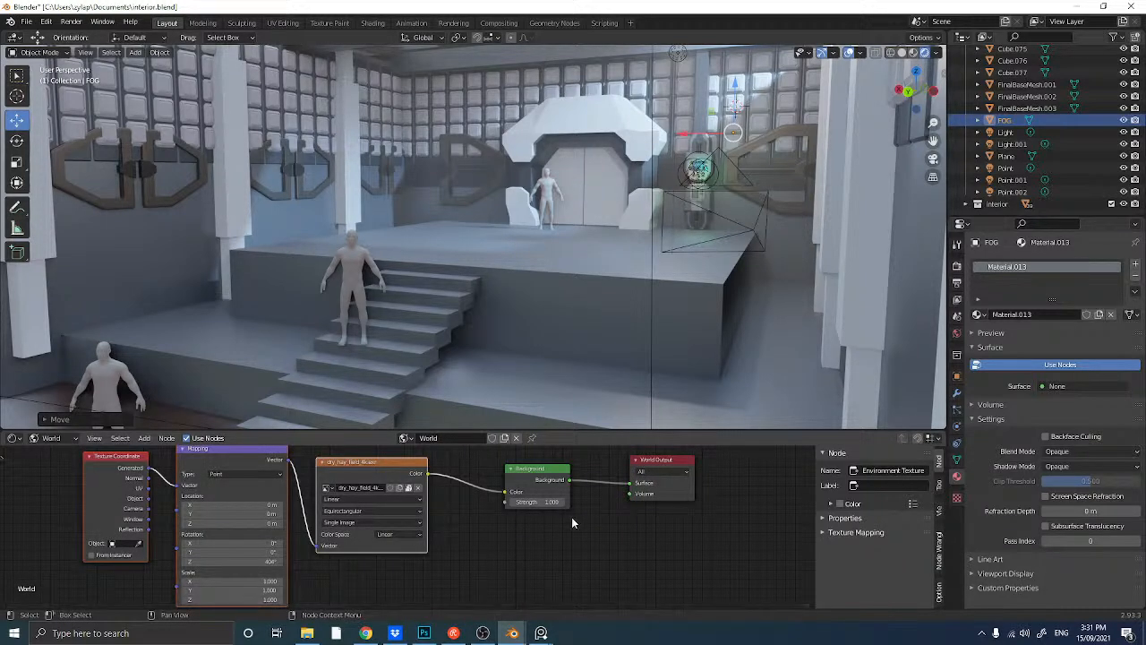
double_click(545, 501)
key("BackSpace")
type("0.3")
key("Return")
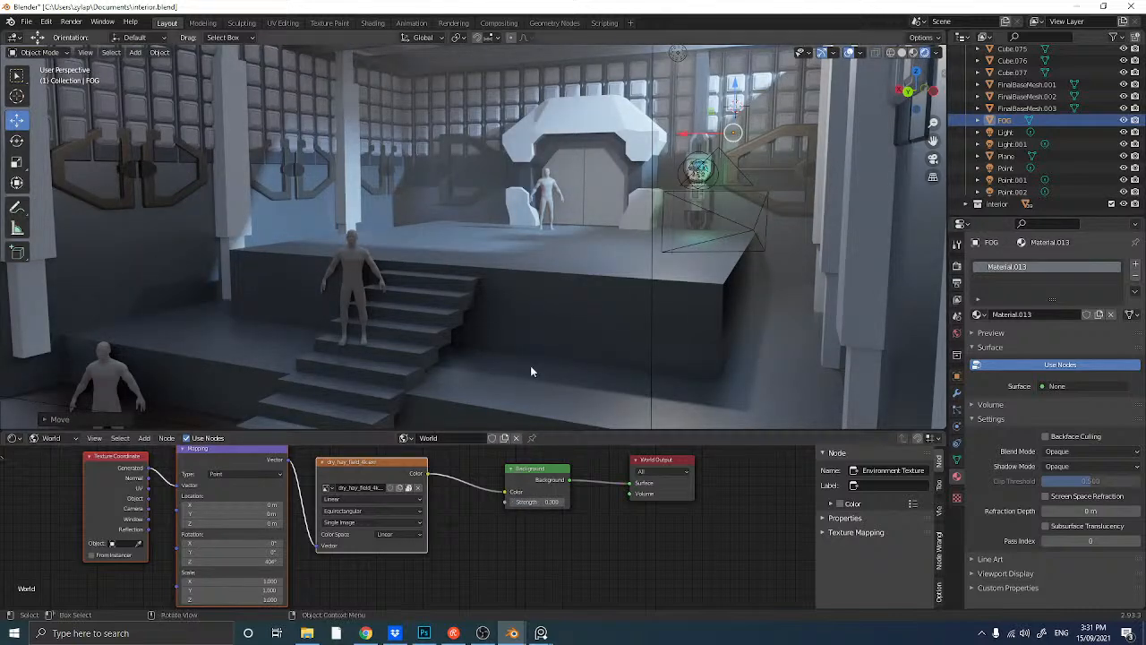
key("KP_Decimal")
scroll(330, 227, "down", 2)
scroll(322, 224, "up", 8)
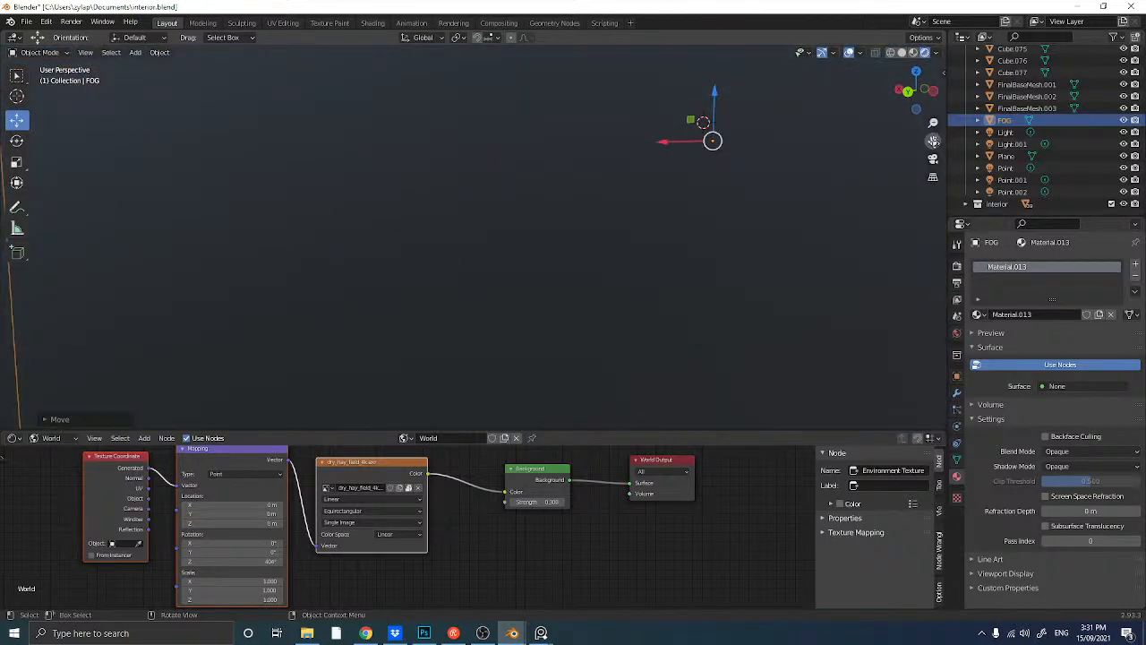
left_click(933, 159)
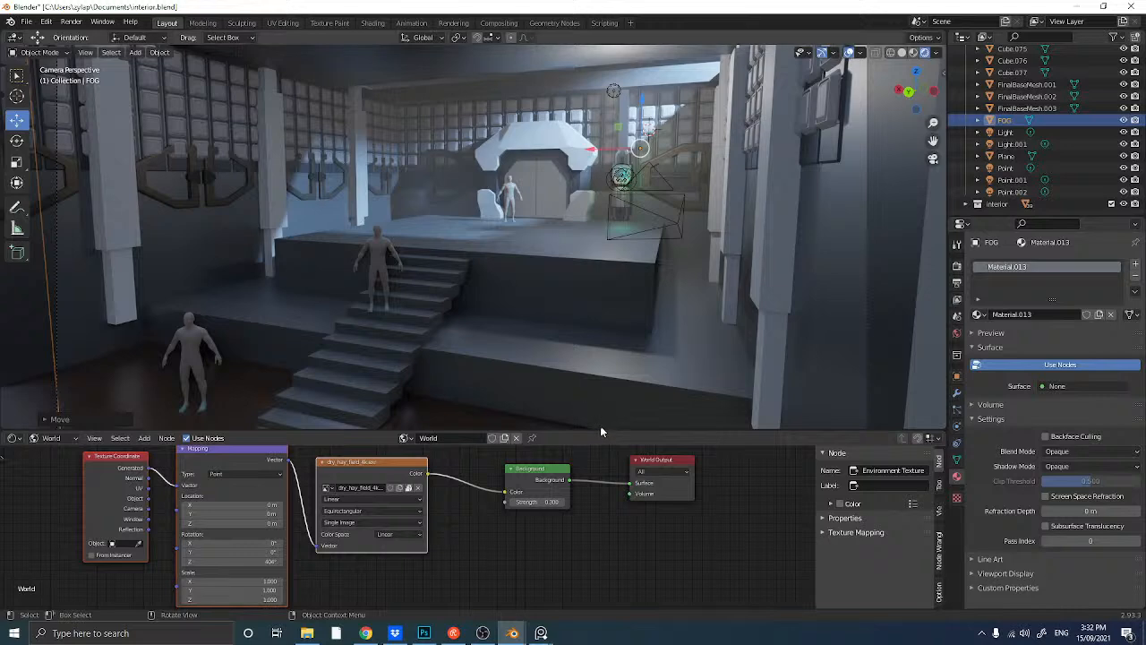
left_click_drag(600, 427, 598, 460)
- Try a World background strength of 0.1 and restore it to 0.3
left_click(555, 517)
type("0.")
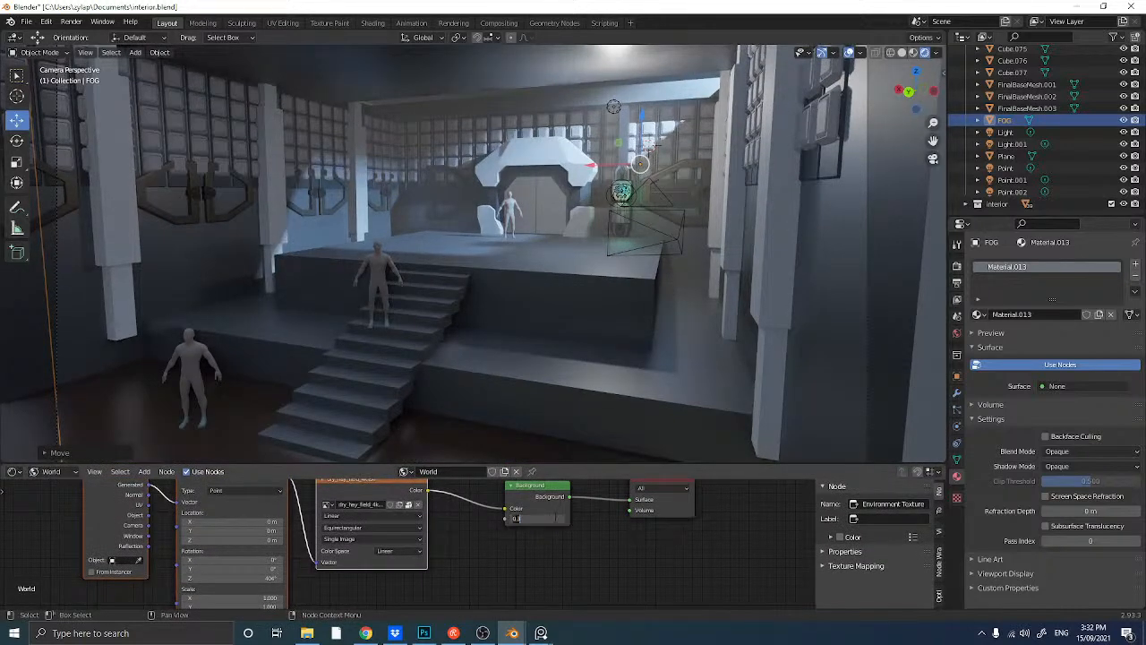
type("1")
key("Return")
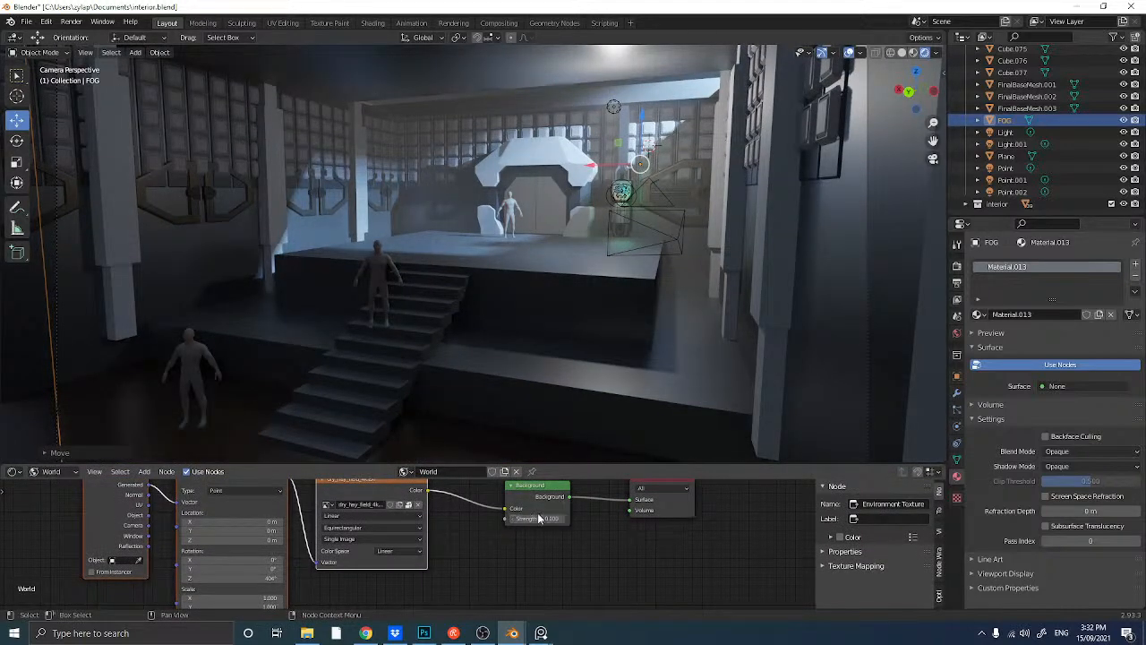
left_click(537, 518)
type("0.3")
key("Return")
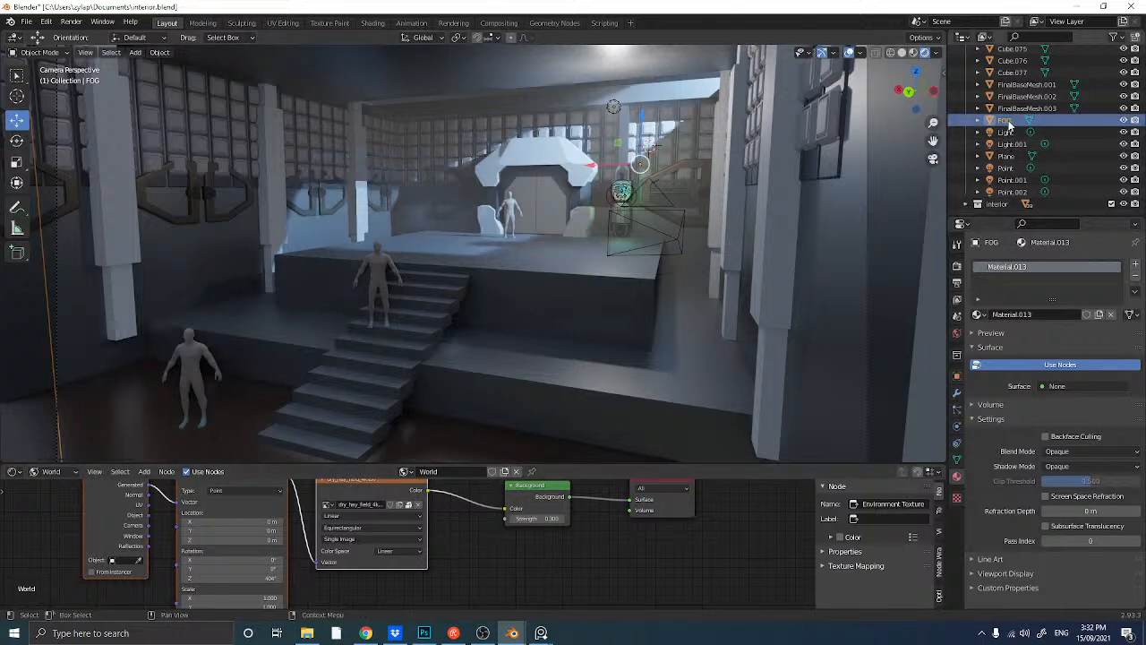
- Try green for the FOG material's Principled Volume color and settle on a blue tint
left_click(41, 472)
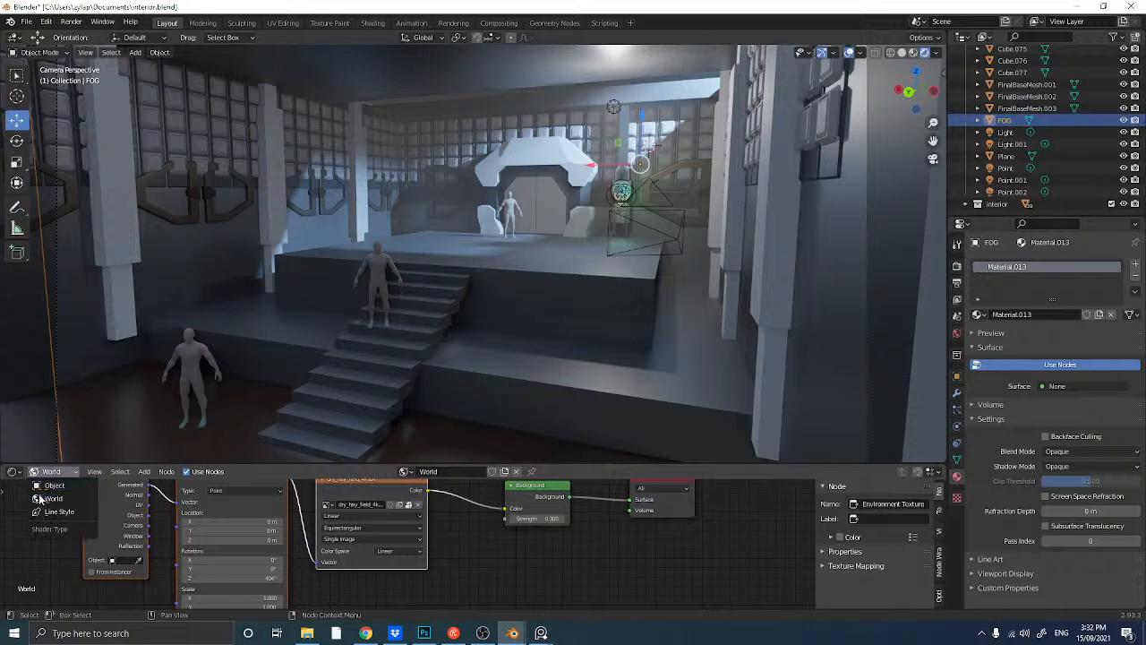
left_click(47, 485)
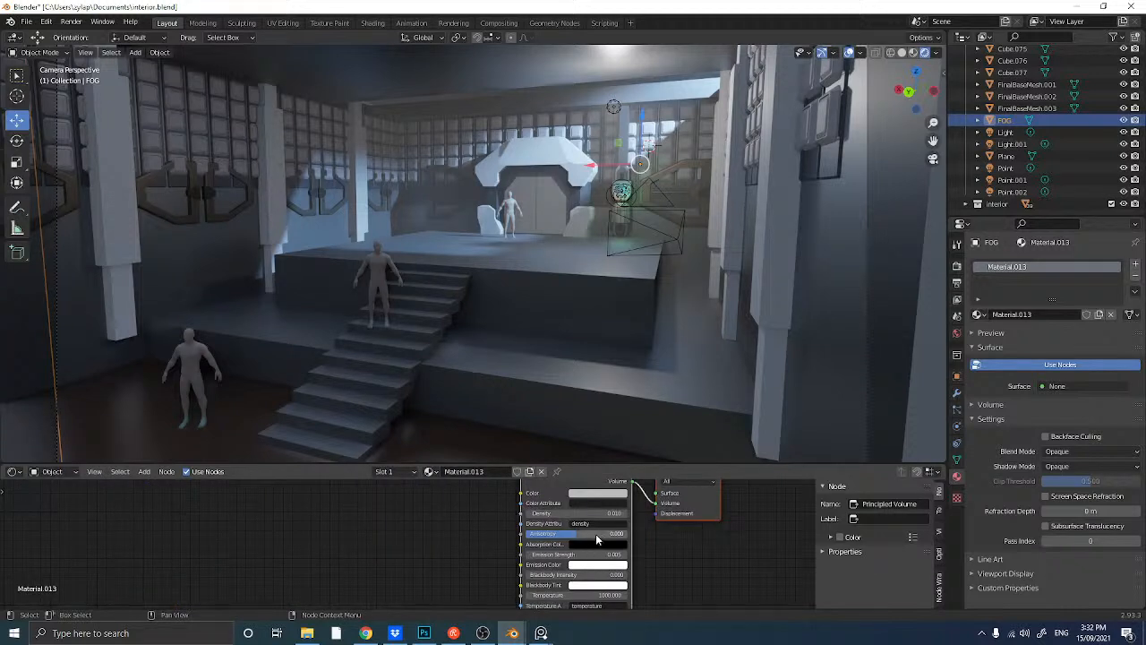
left_click(597, 493)
left_click(600, 498)
left_click(616, 380)
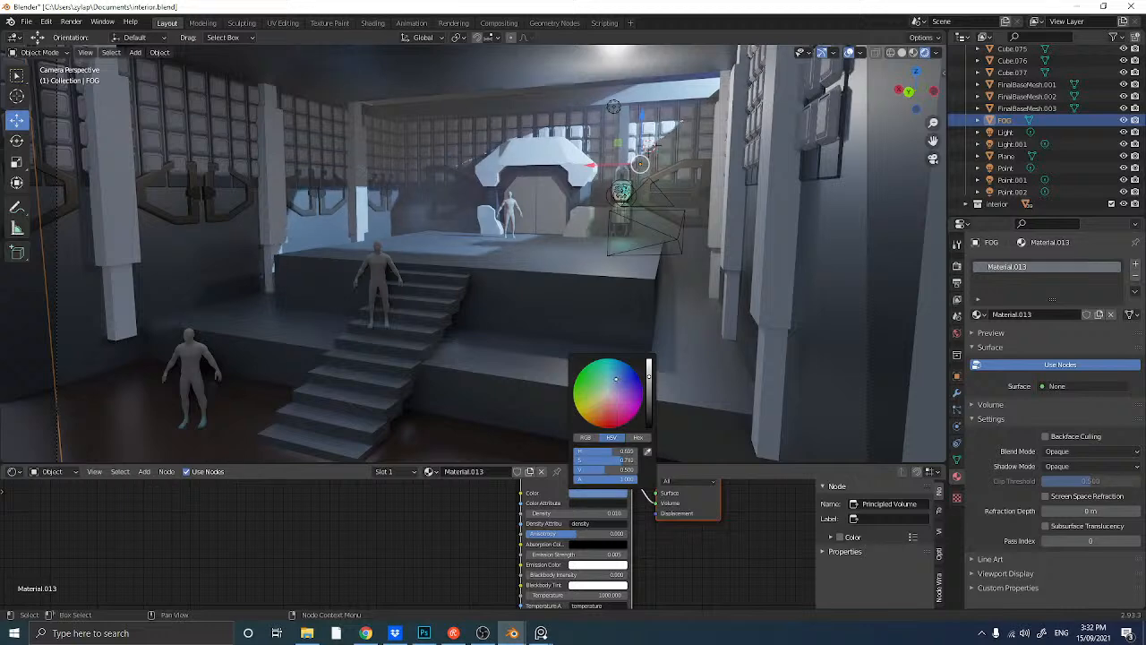
left_click(576, 391)
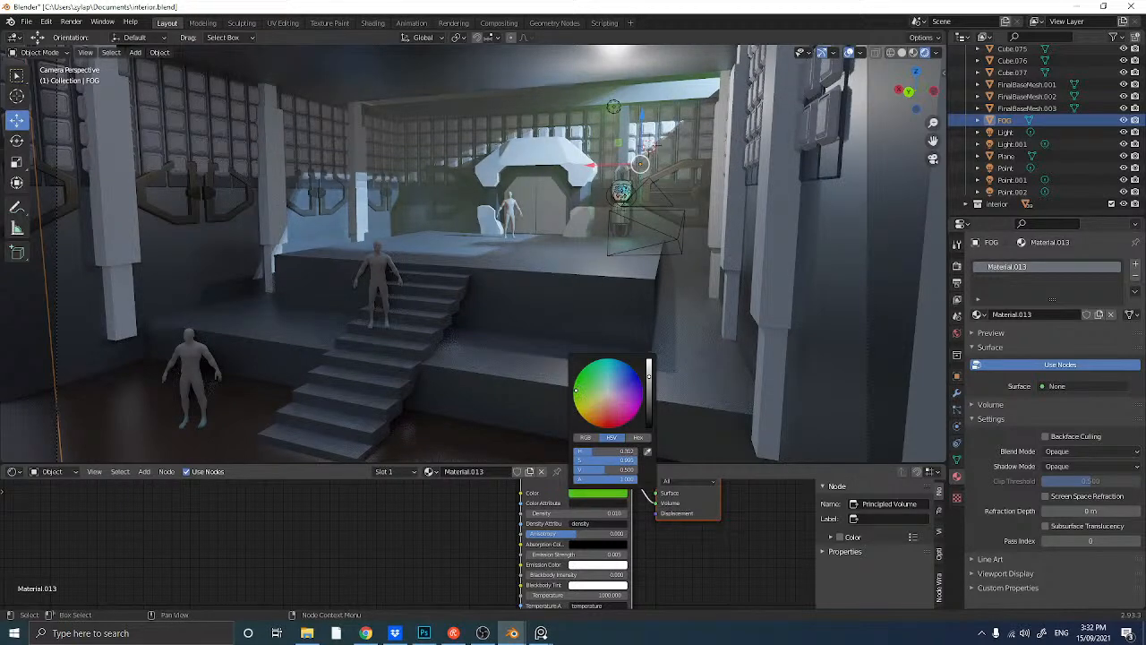
left_click_drag(576, 390, 650, 387)
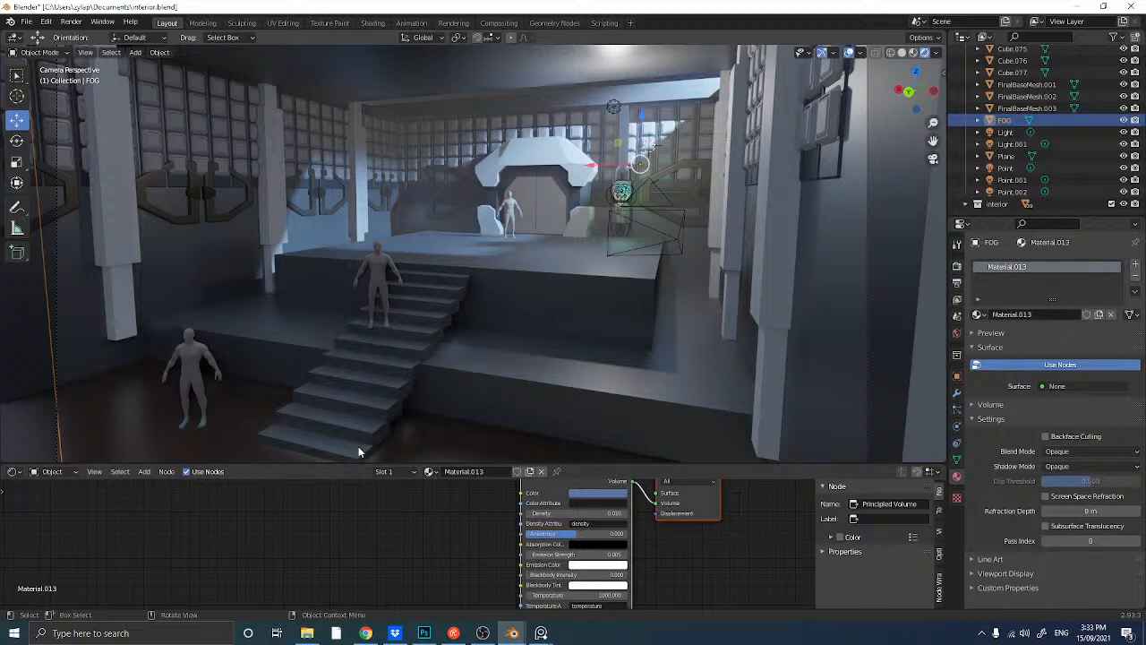
- Hide the viewport overlays and show the Color Management curves in the render settings
left_click(849, 52)
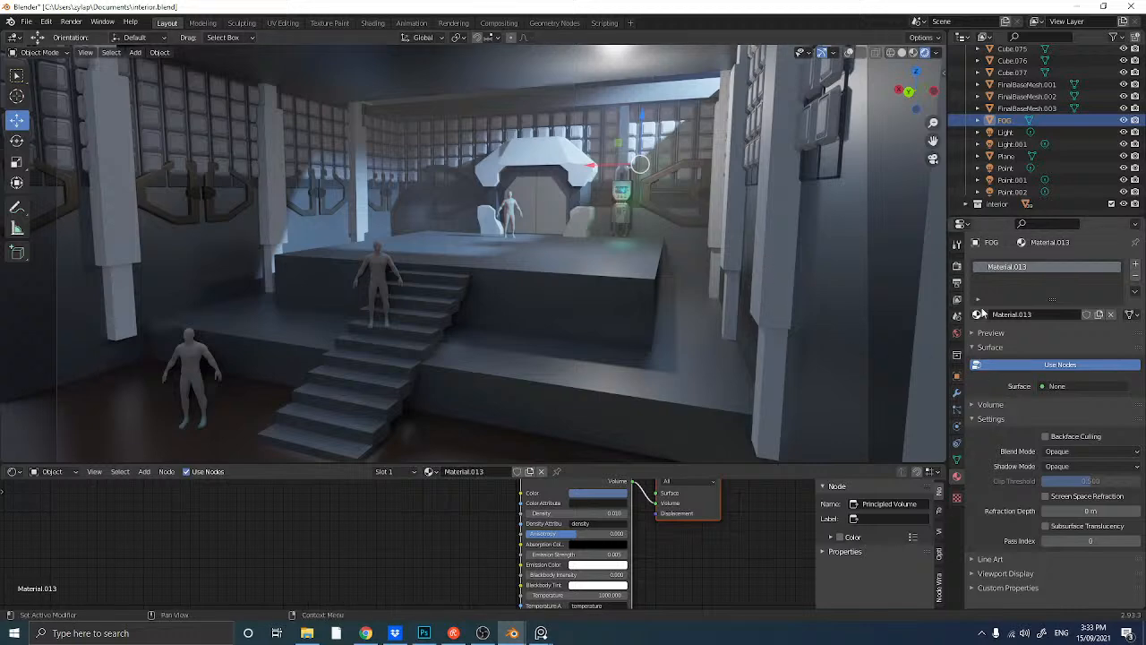
left_click(956, 266)
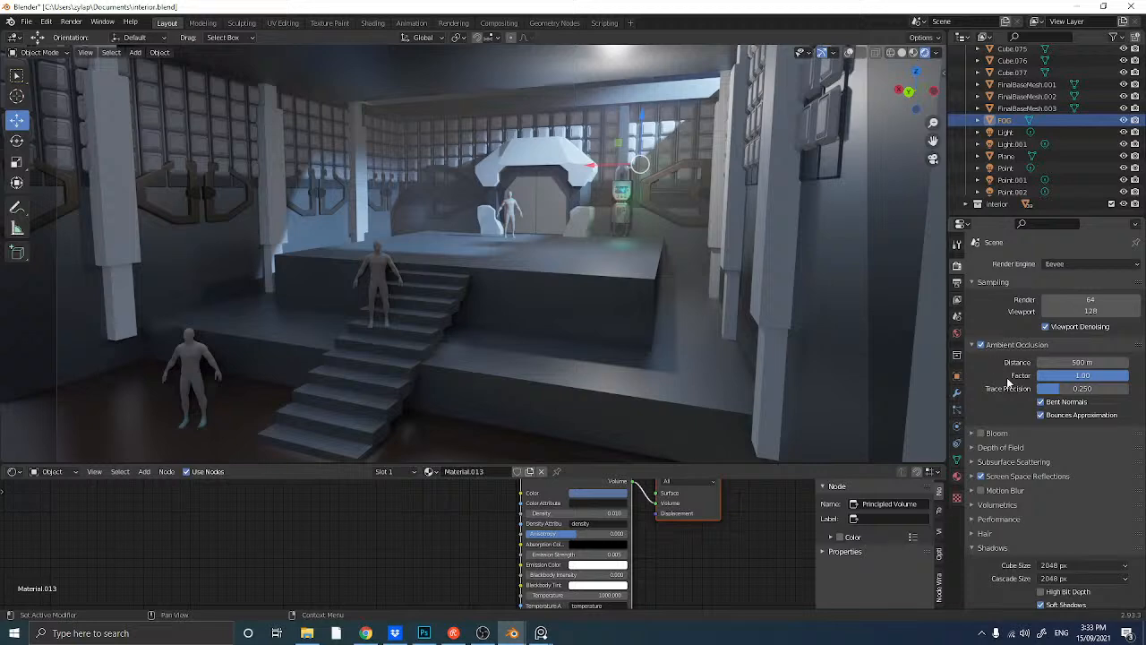
scroll(1010, 383, "down", 5)
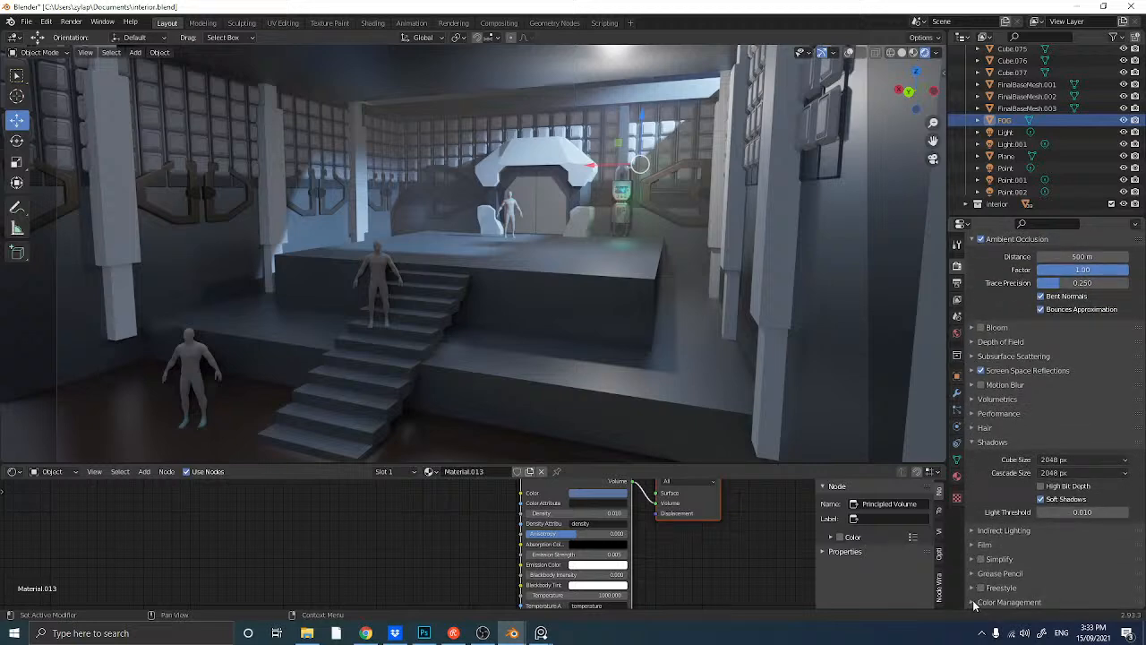
scroll(1000, 573, "down", 3)
left_click(1016, 509)
scroll(1015, 512, "down", 1)
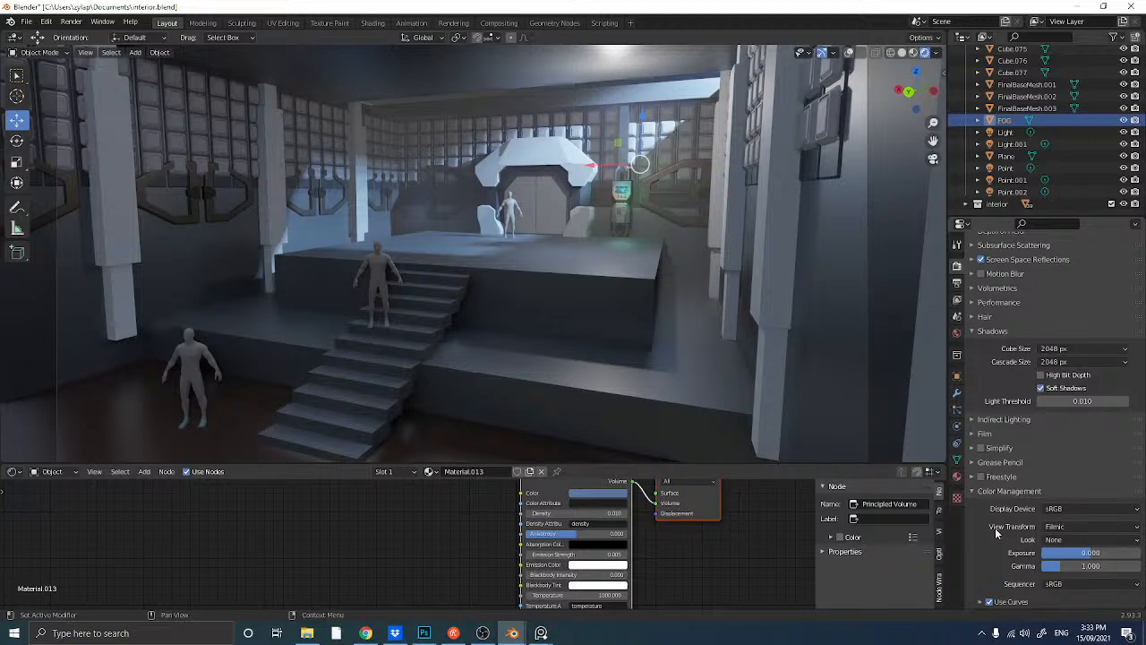
left_click(986, 601)
scroll(1014, 519, "down", 5)
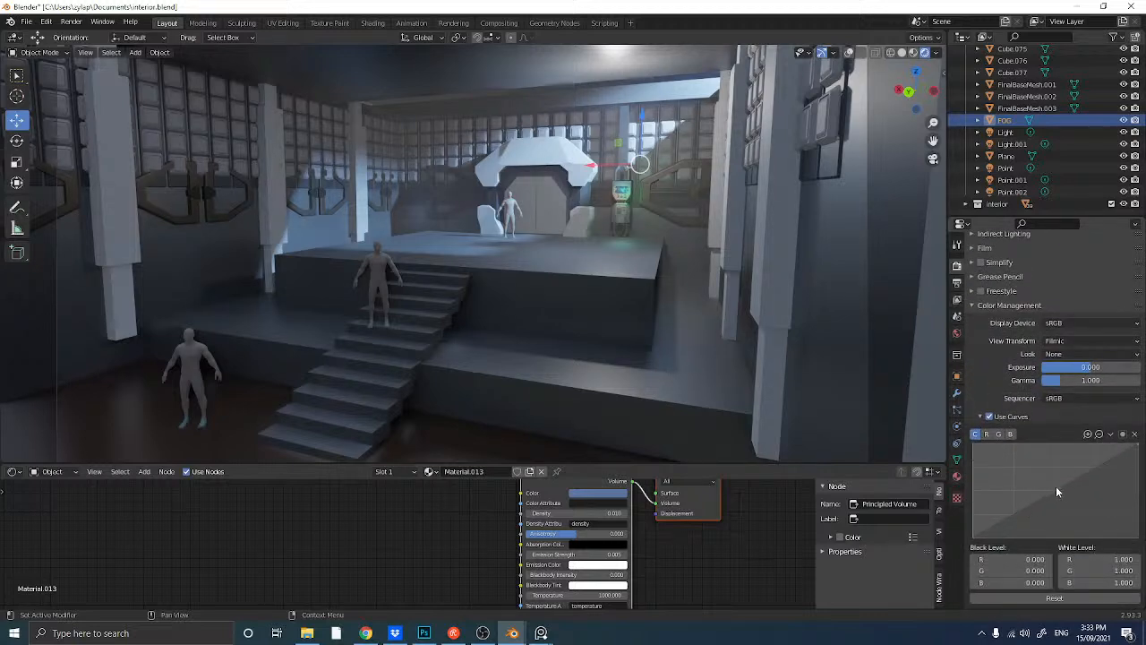
- Try darkening the combined, red and green color curves, and turn Use Curves off
mouse_move(1056, 492)
left_mouse_down()
mouse_move(1067, 503)
mouse_move(1028, 516)
mouse_move(1069, 498)
left_mouse_up()
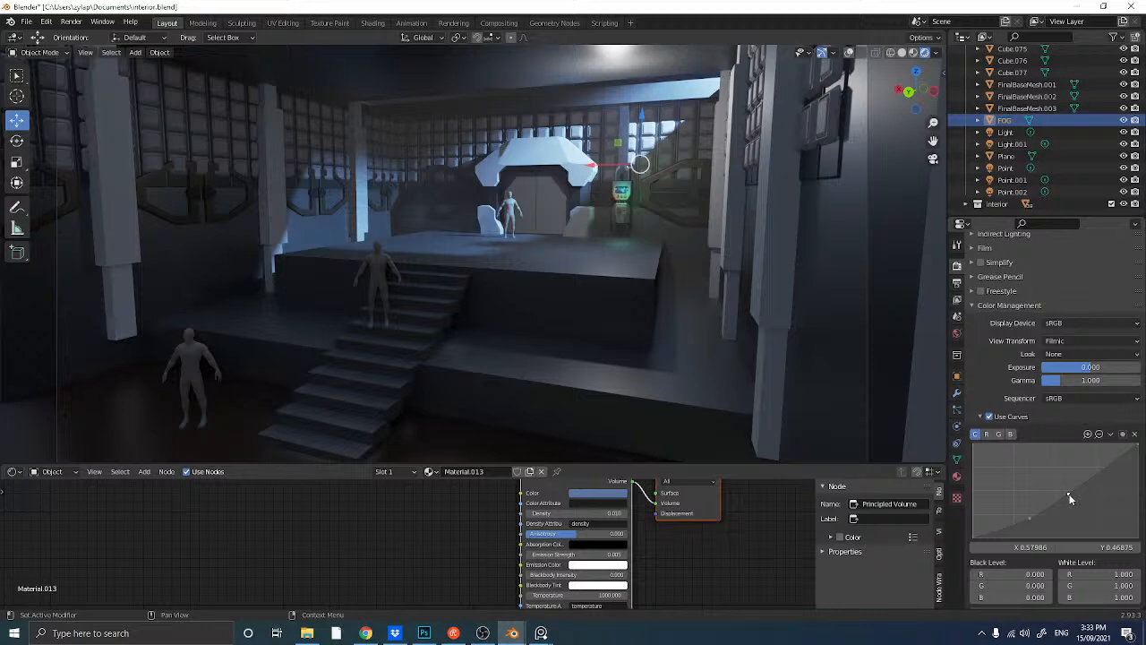
left_click(987, 436)
left_click_drag(1039, 500, 1055, 503)
left_click(1000, 435)
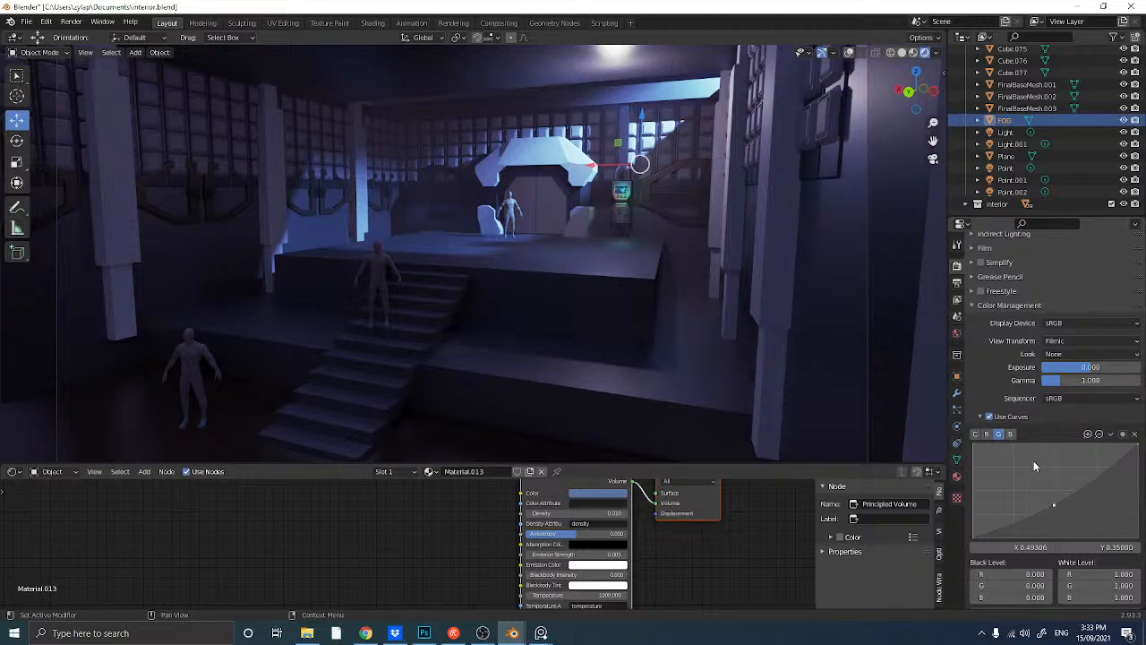
left_click(990, 417)
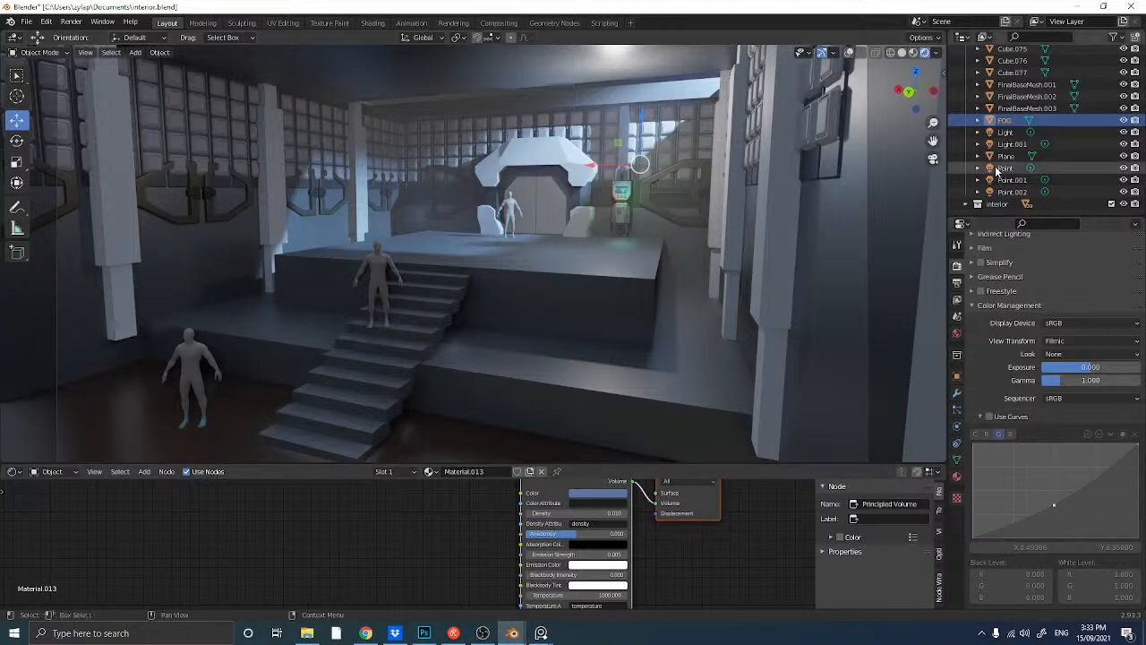
- Hide the FOG cube and select the dark clasp ornament on the side wall between the pillars
left_click(1124, 121)
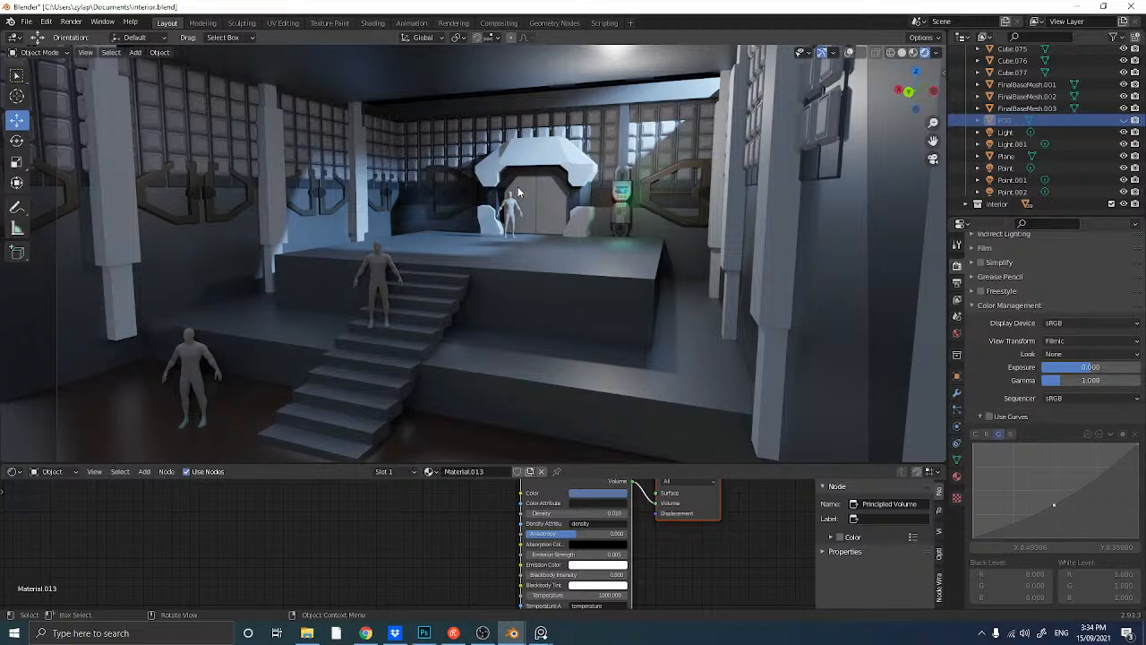
left_click(324, 208)
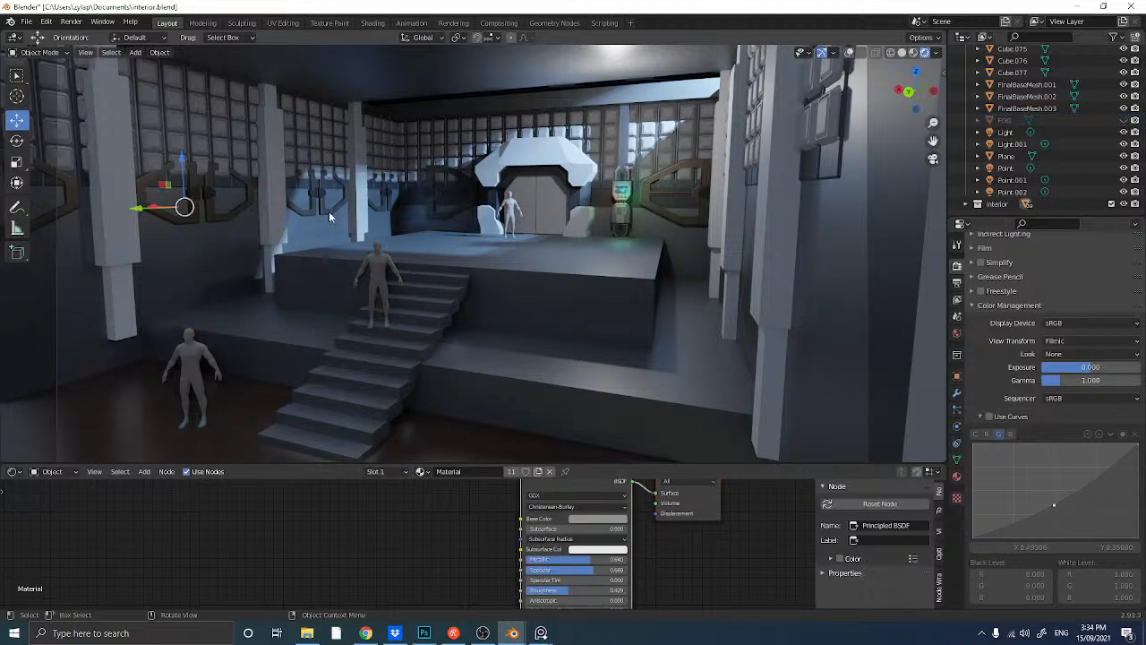
left_click(313, 208)
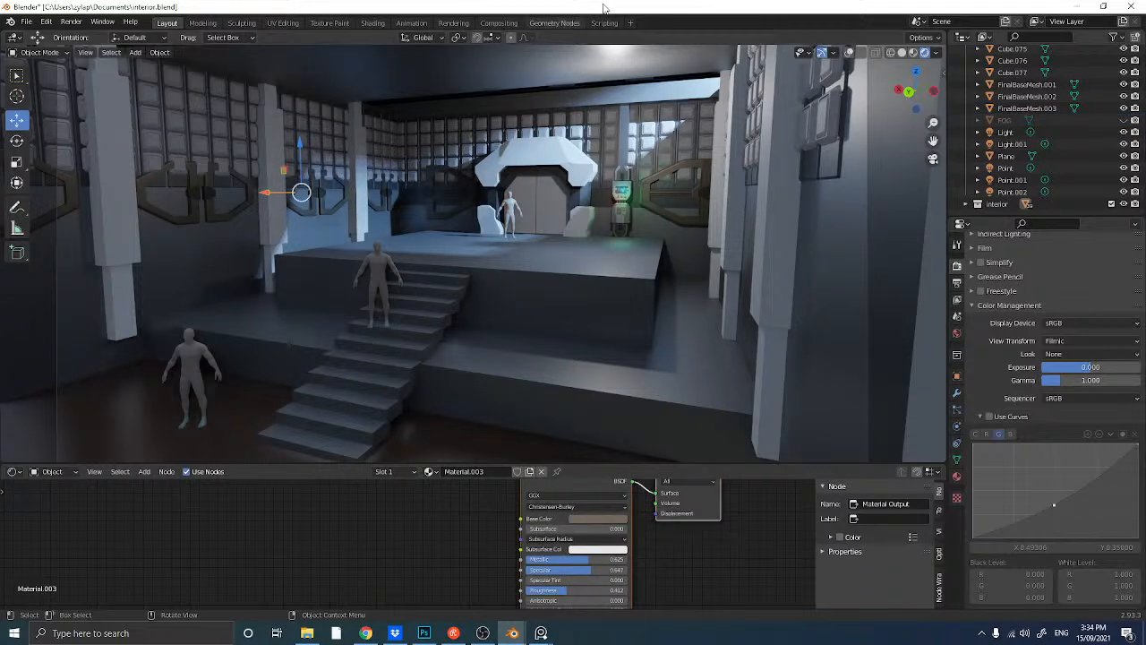
- Show the viewport overlays and select all the dark clasp ornaments along the side wall with the three pillars
left_click(847, 51)
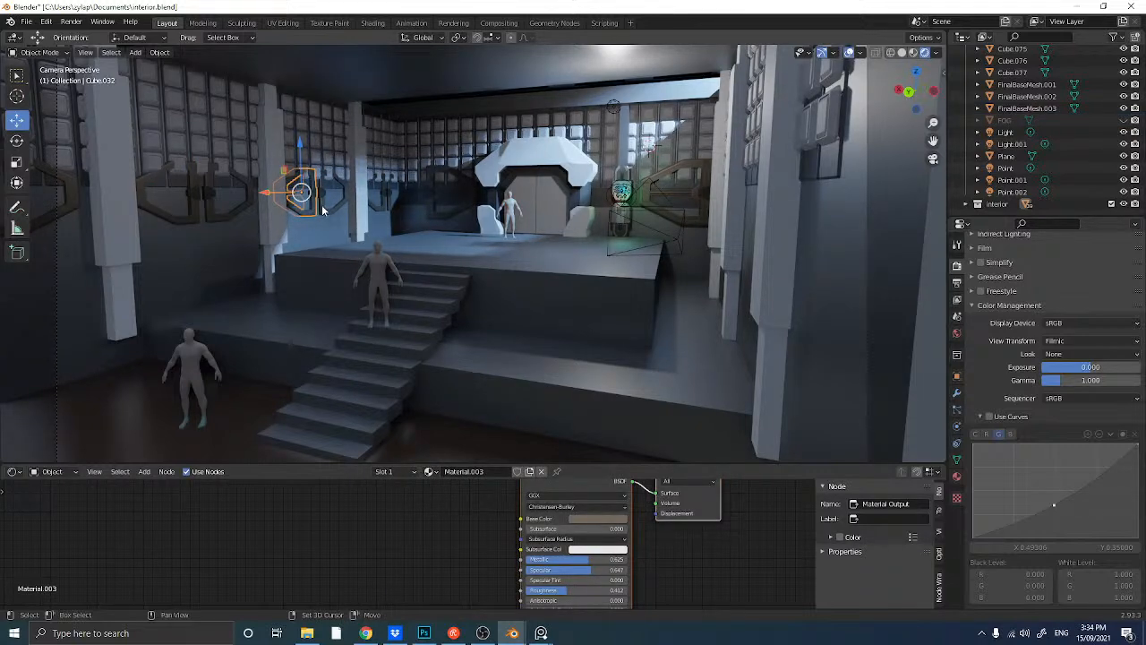
left_click(245, 211)
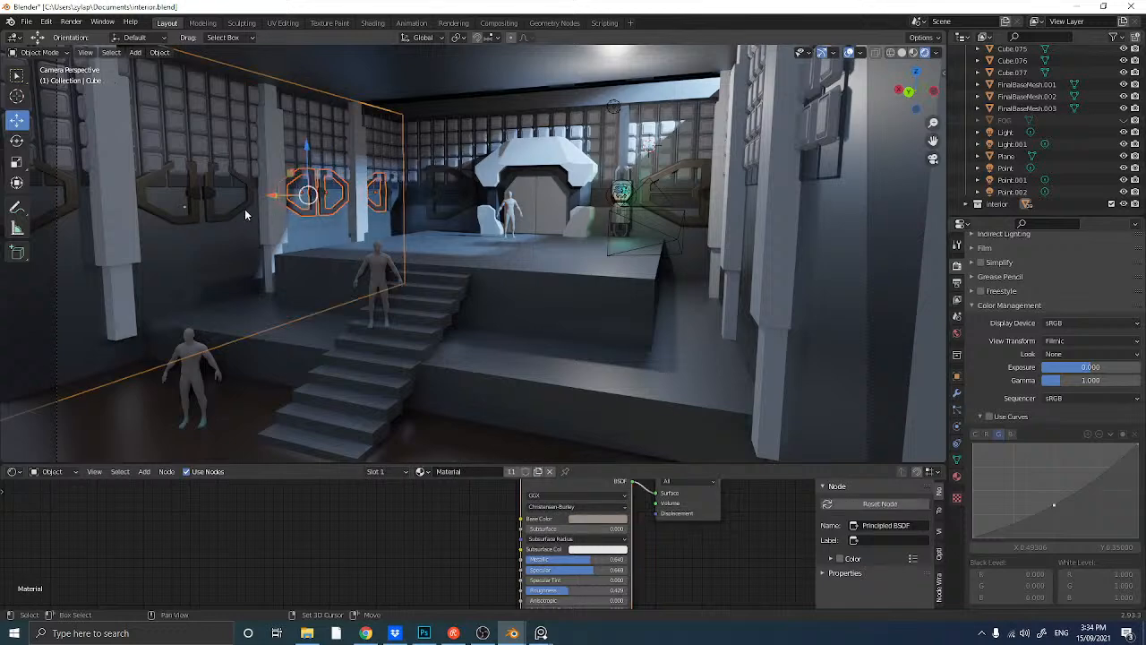
left_click(376, 215)
scroll(377, 214, "up", 2)
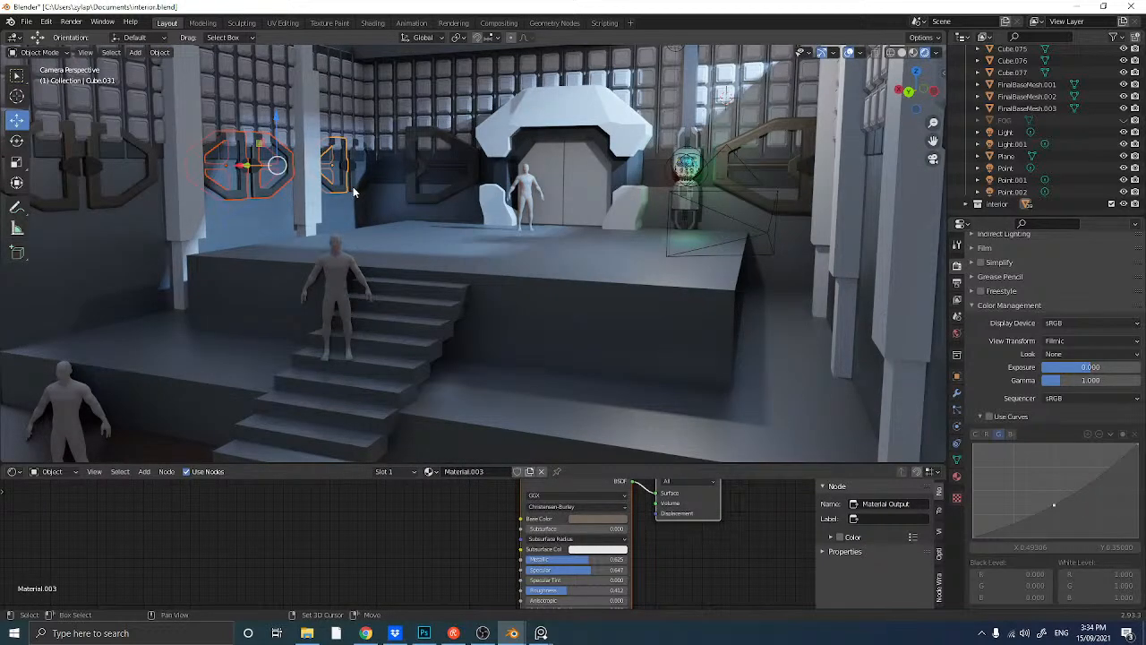
left_click(353, 187, "shift")
left_click(86, 200, "shift")
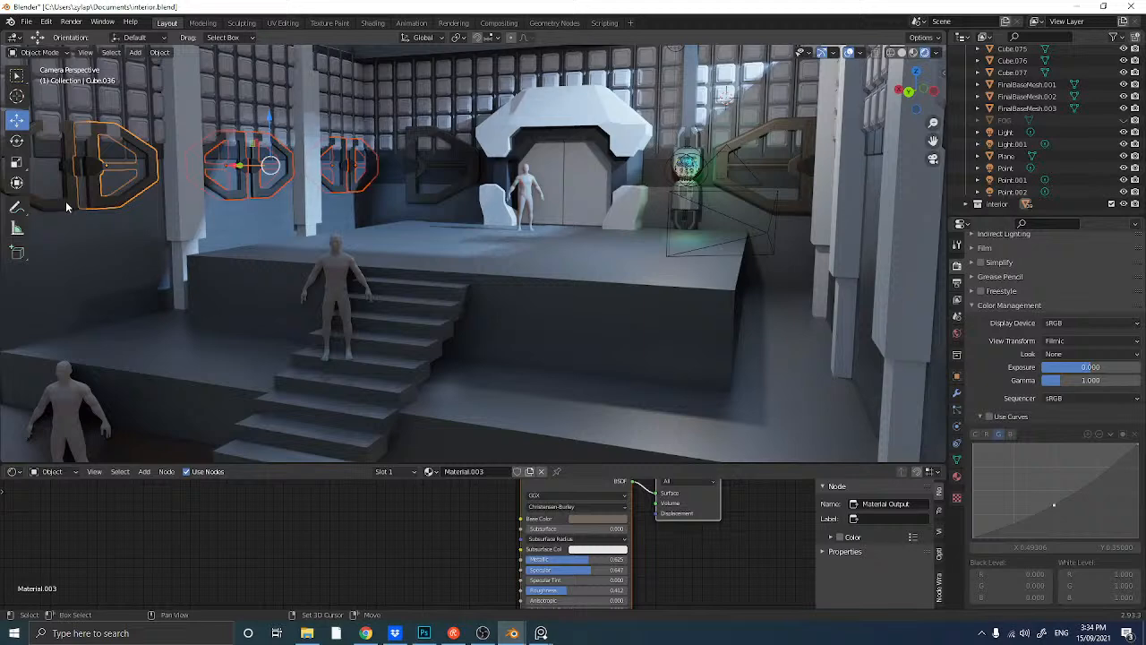
middle_click_drag(65, 201, 234, 219)
left_click(234, 219)
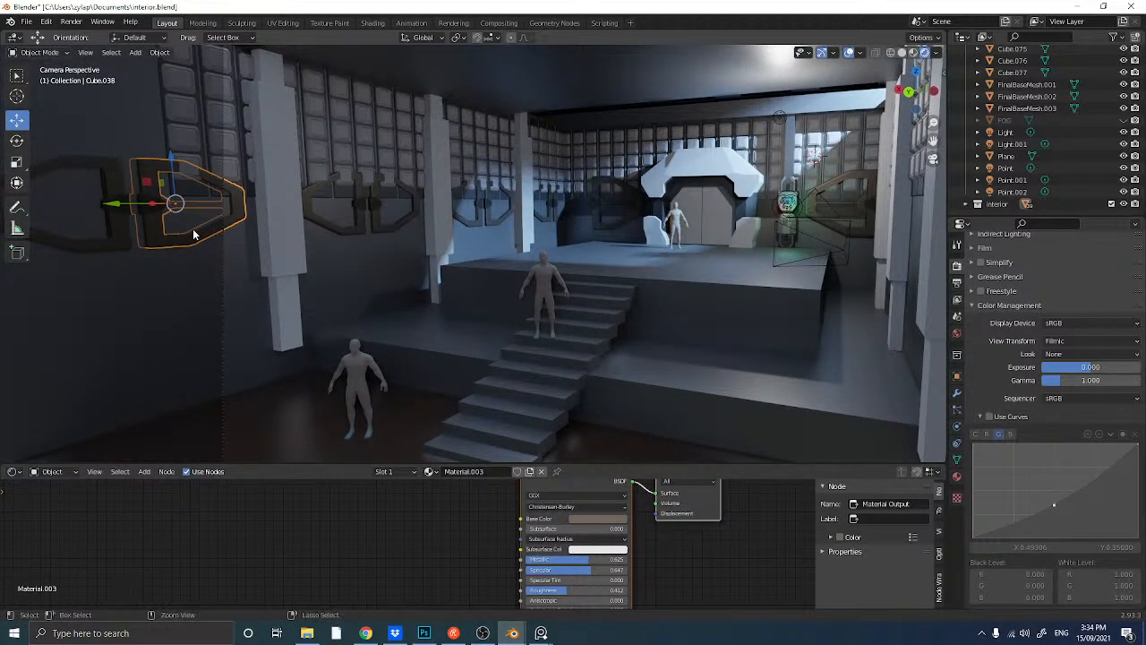
key("ctrl+z")
left_click(162, 236, "shift")
left_click(125, 241, "shift")
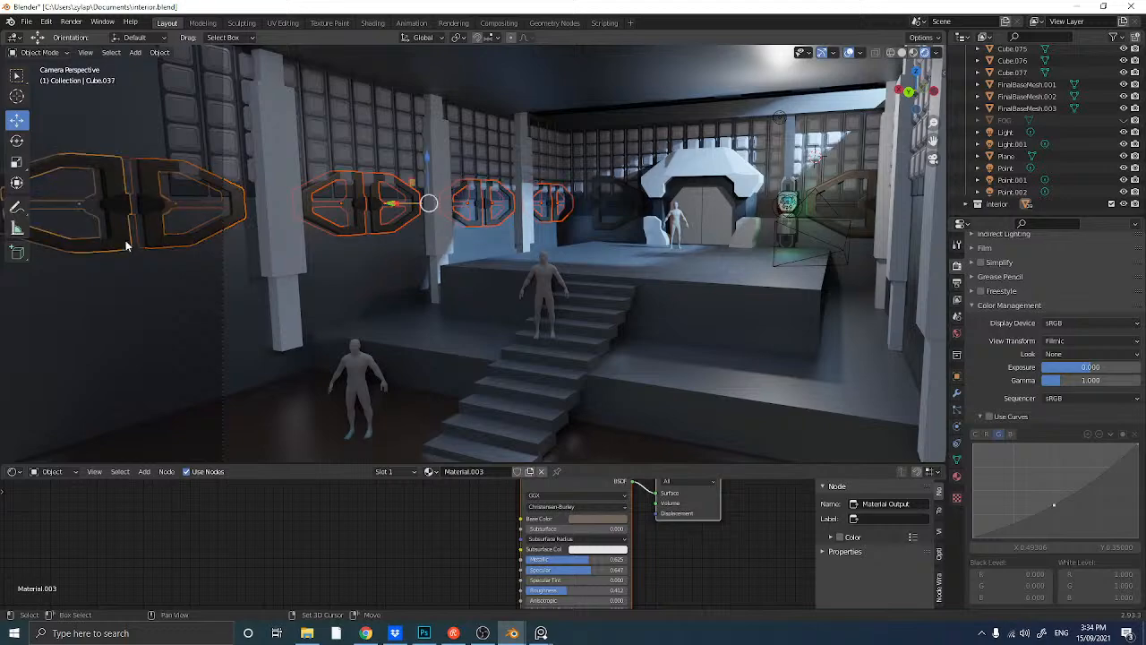
- Move the selected side wall clasps about -0.03 m along the global X axis and check their fit against the wall
scroll(360, 216, "up", 10)
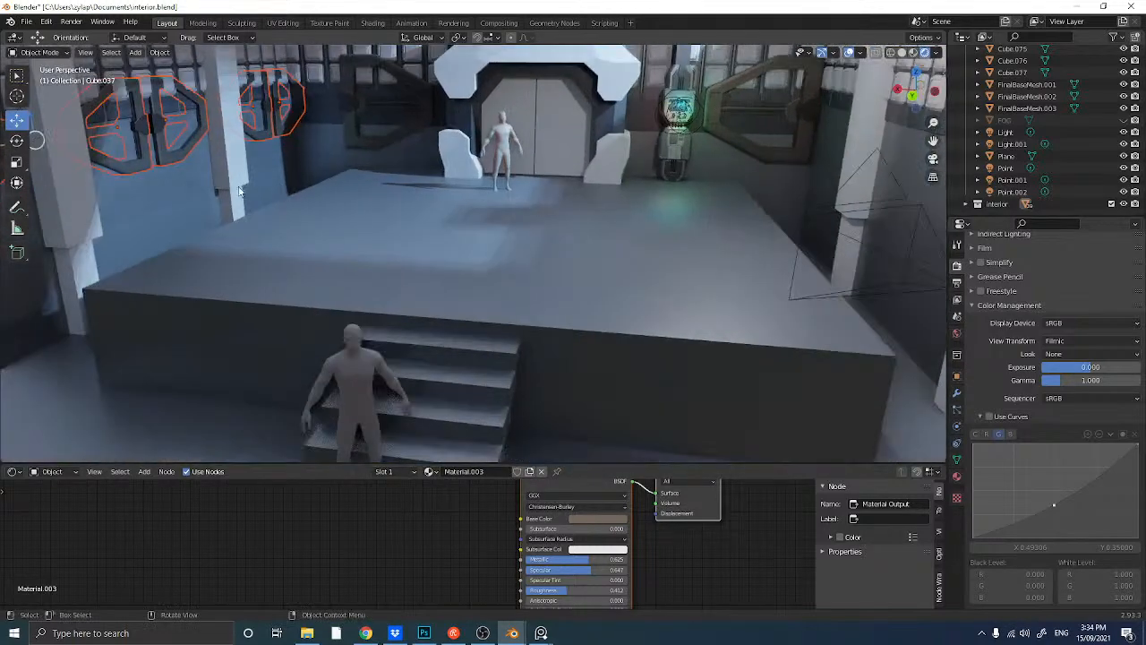
middle_click_drag(222, 187, 307, 193)
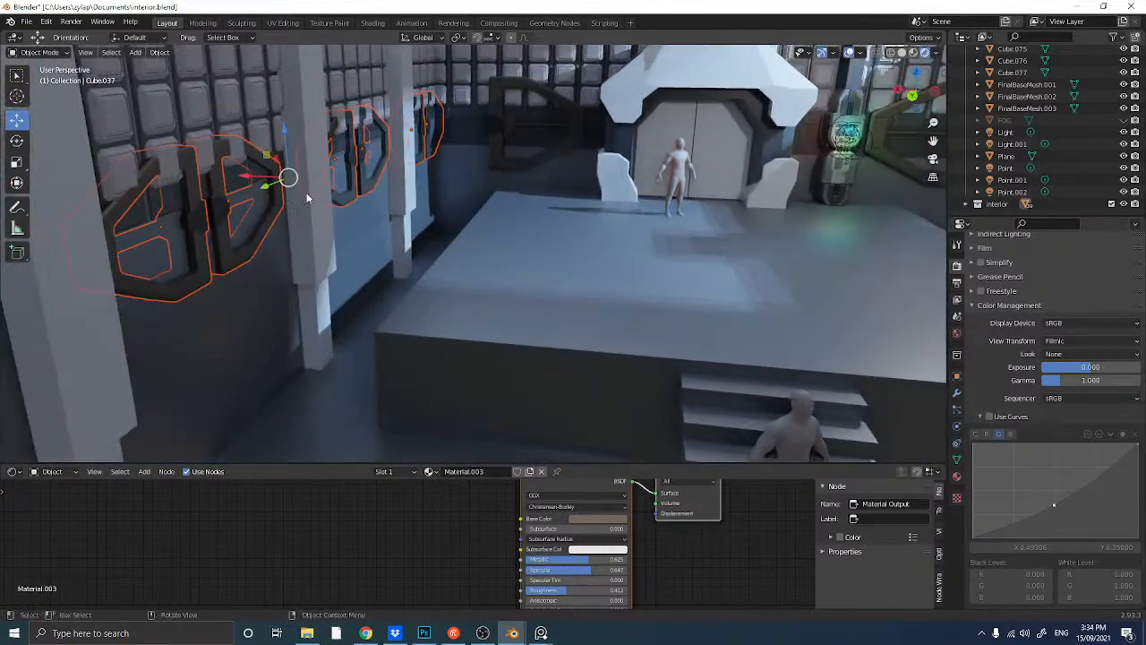
key("g")
key("x")
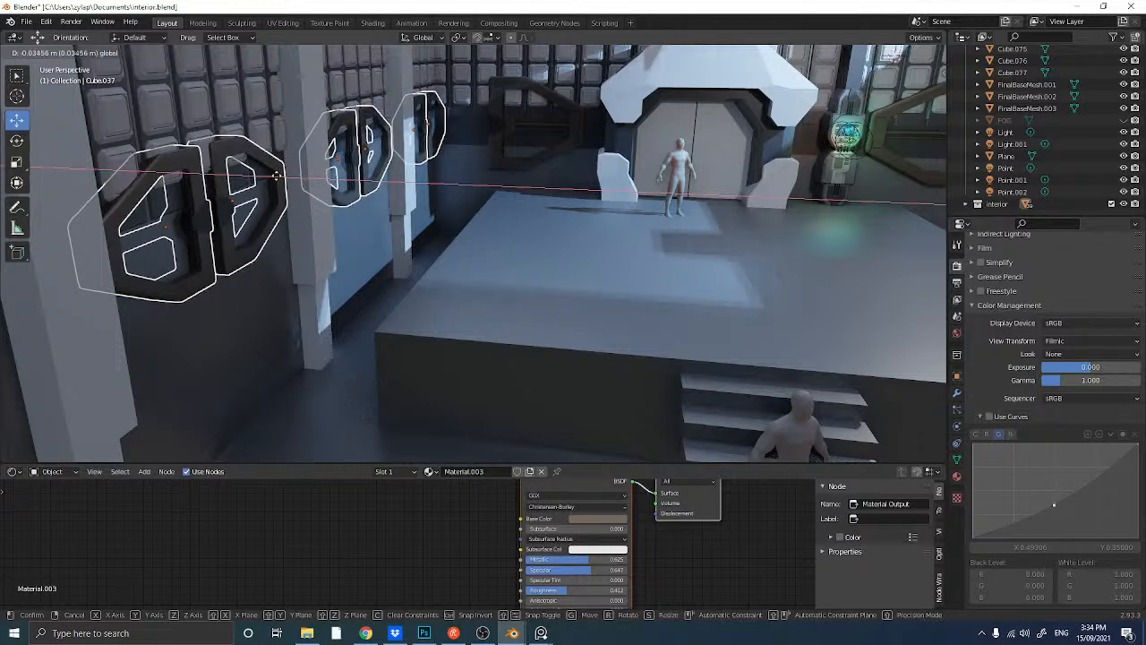
left_click(279, 175)
middle_click_drag(282, 179, 381, 215)
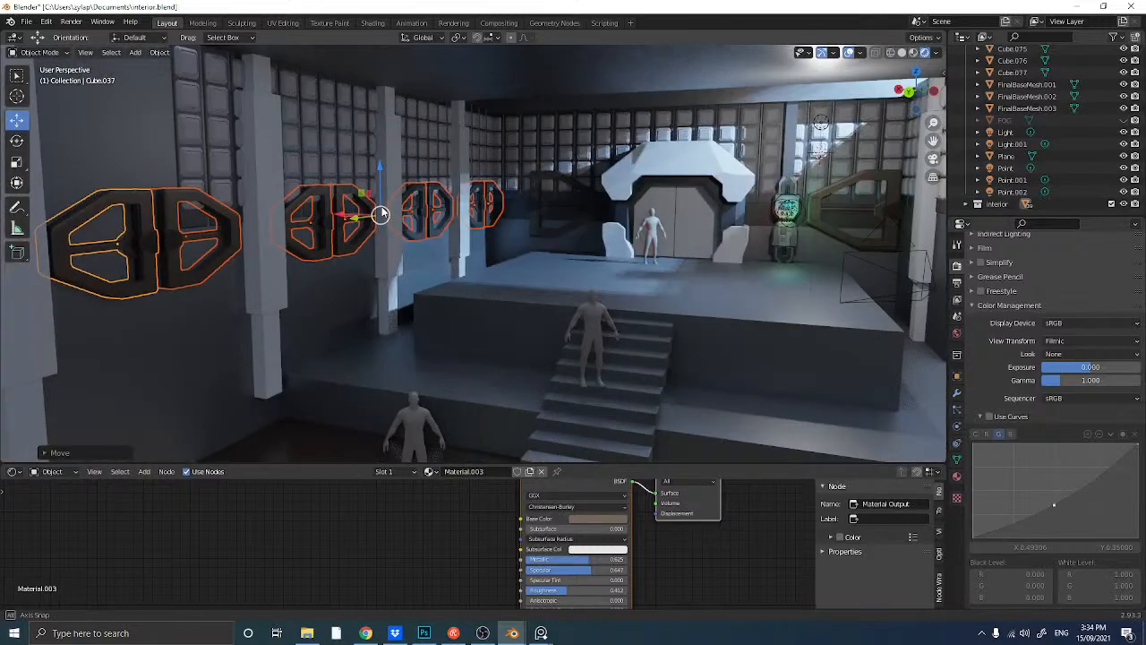
left_click(436, 254)
middle_click_drag(436, 255, 441, 255)
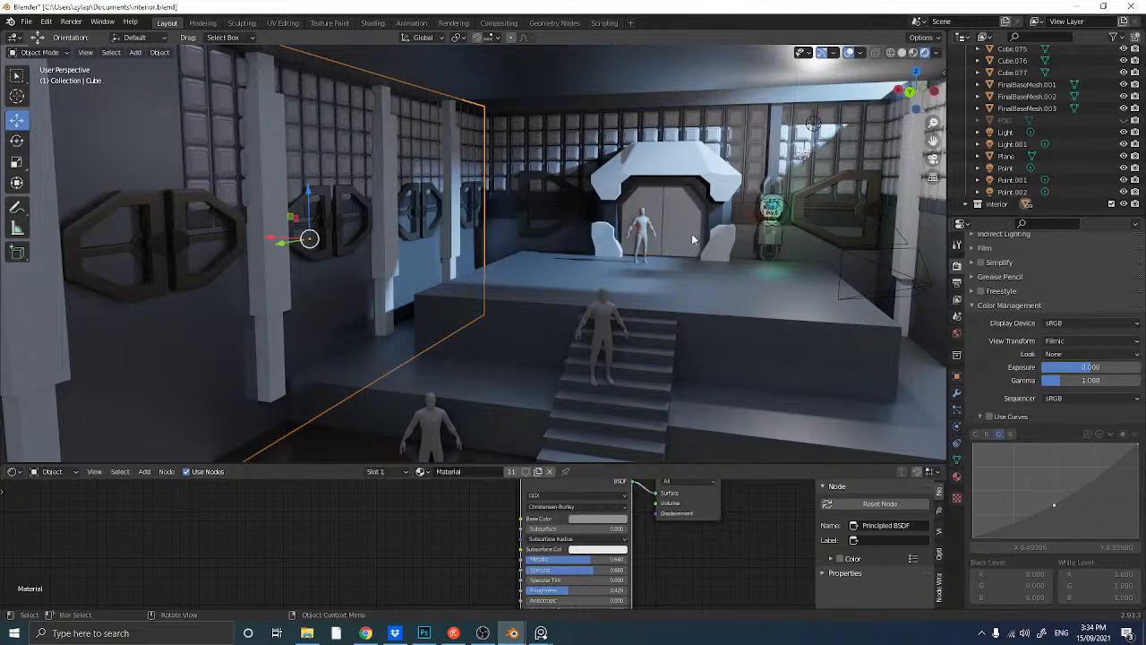
- Examine the room and the plain pillars along both side walls, selecting the pillar nearest the back corner opposite the green-lit machine
middle_click_drag(691, 239, 670, 237)
middle_click_drag(546, 240, 574, 239)
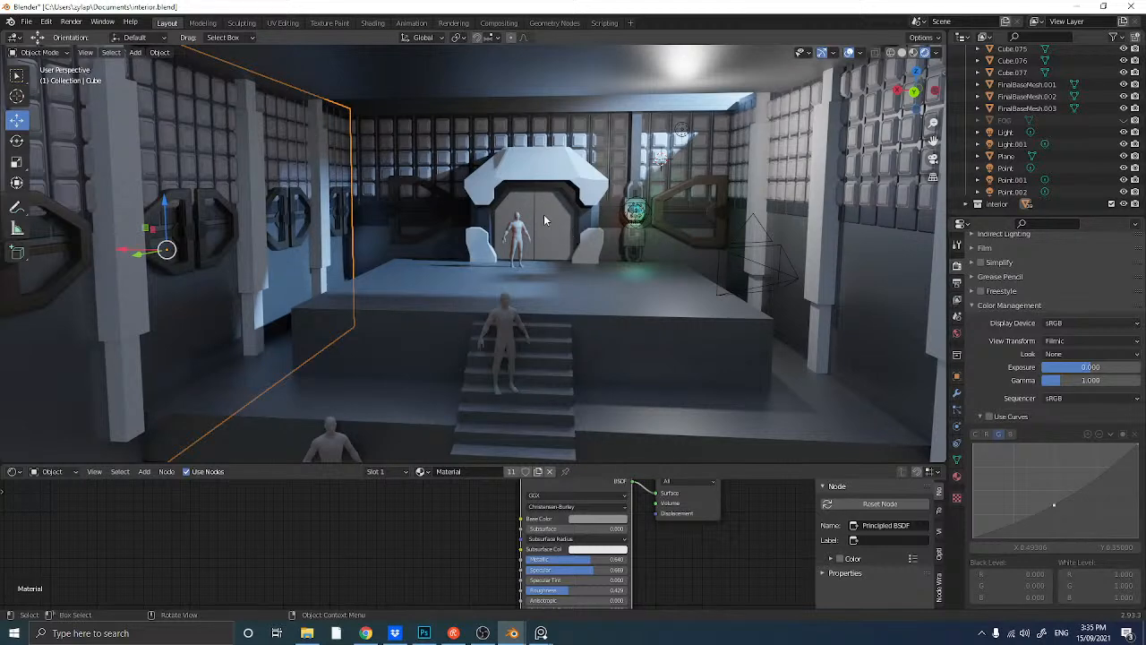
left_click(828, 254)
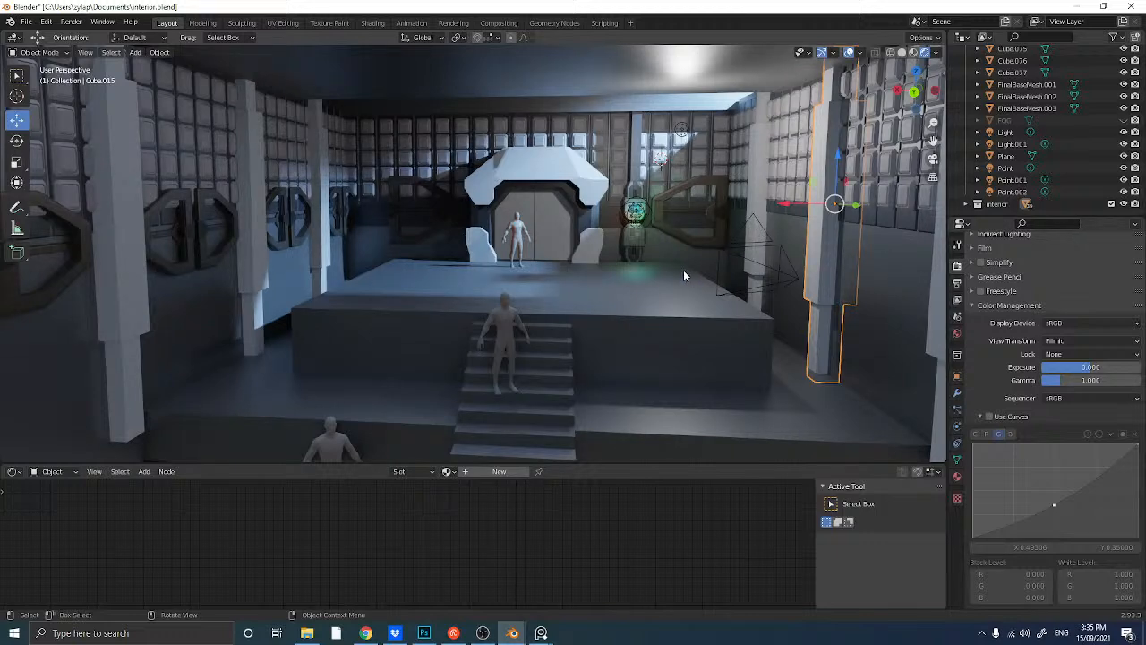
key("alt+Tab")
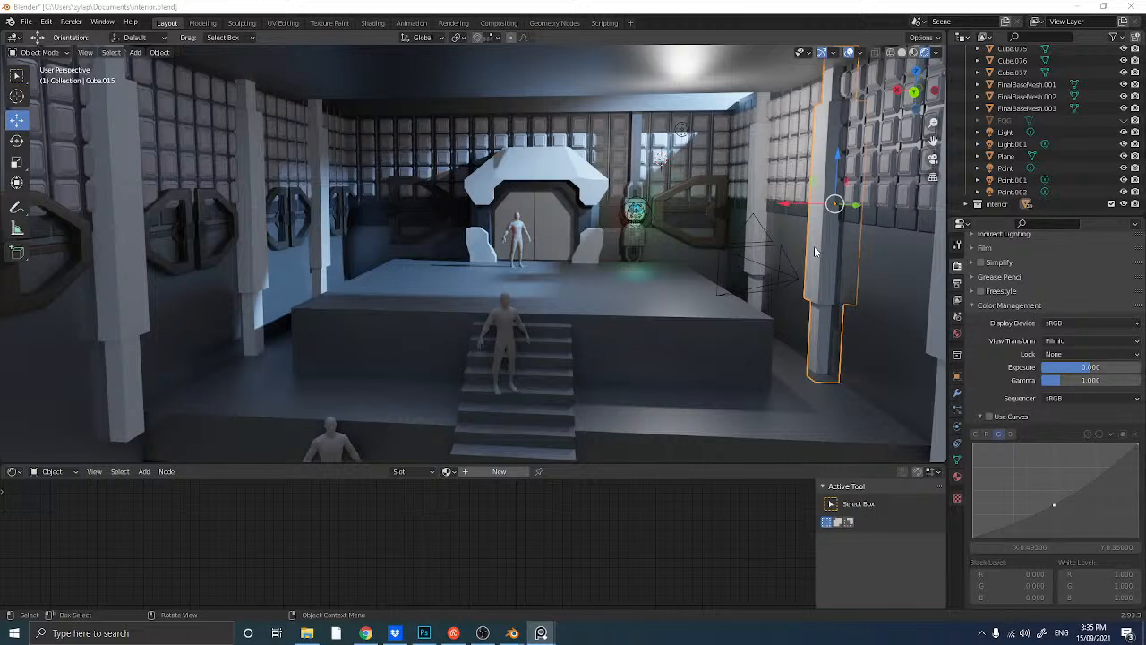
middle_click_drag(814, 245, 596, 230)
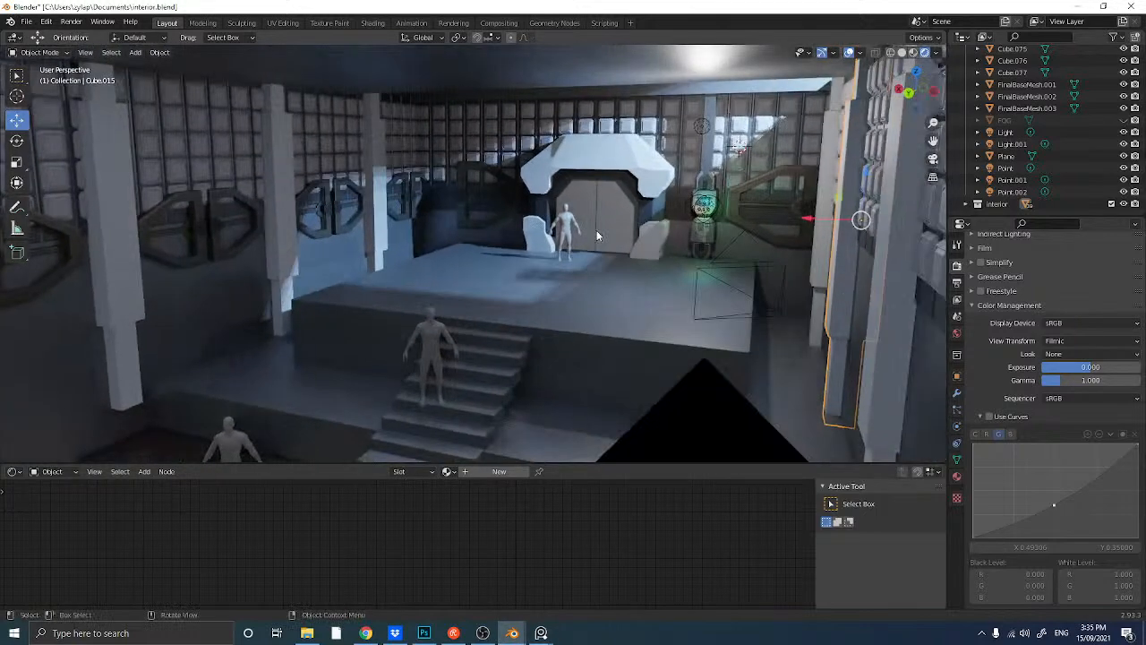
left_click(398, 192)
left_click(370, 165)
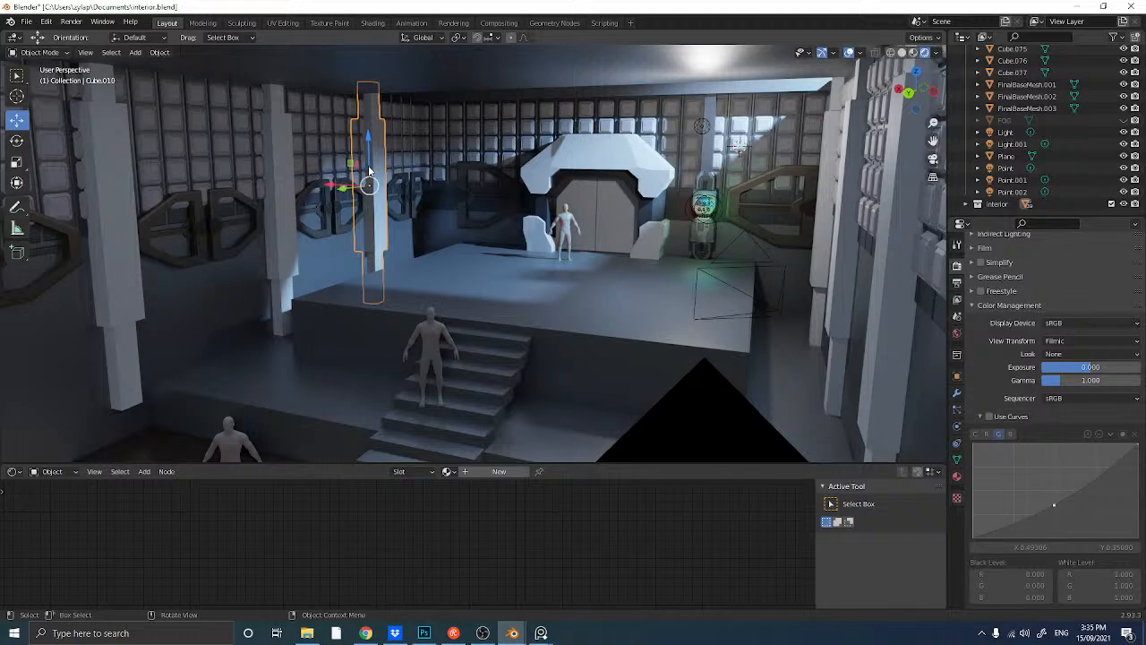
scroll(367, 165, "up", 3)
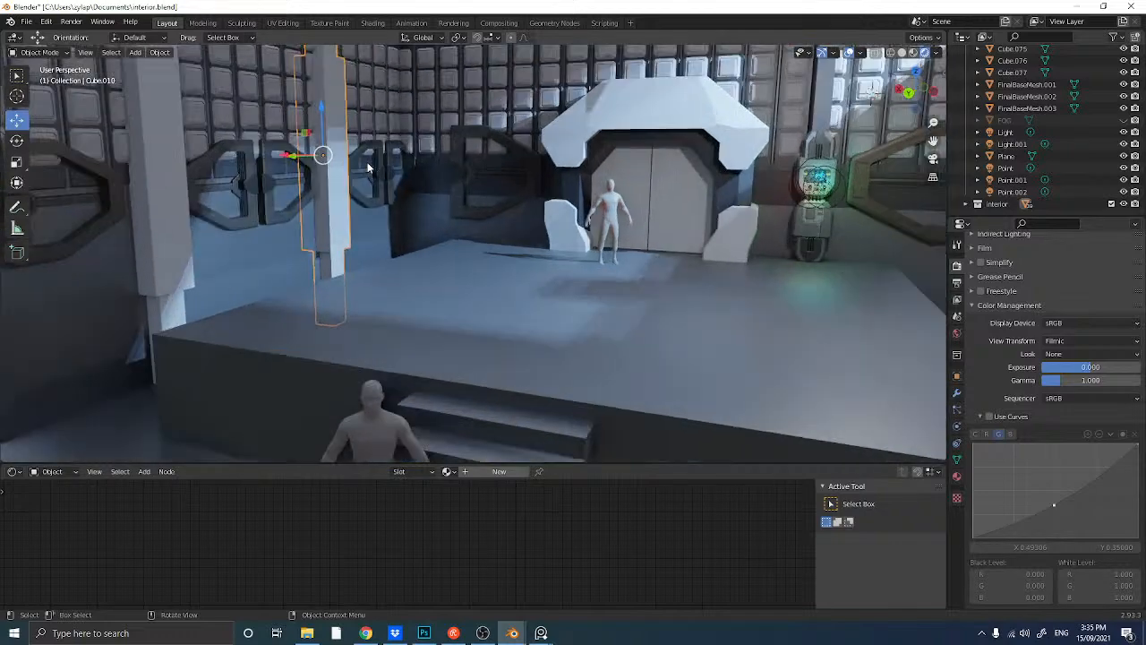
- Hide the near side wall and its panelling to open up the interior from outside
middle_click_drag(367, 166, 484, 230)
scroll(471, 237, "down", 6)
left_click(604, 261)
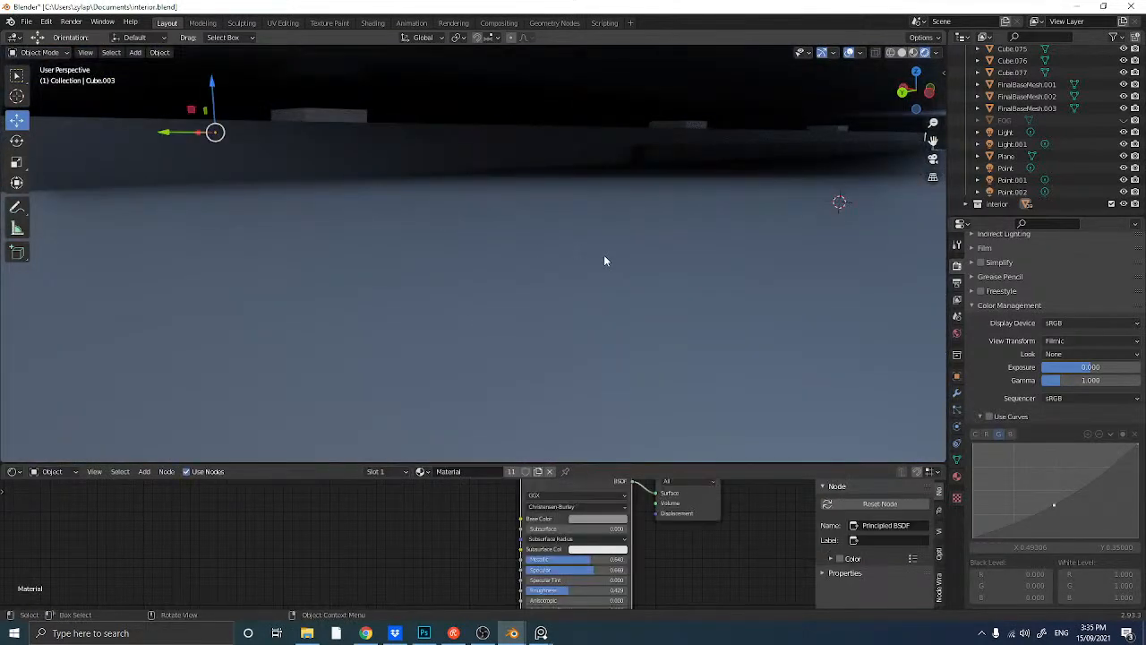
scroll(605, 261, "up", 5)
left_click(587, 257)
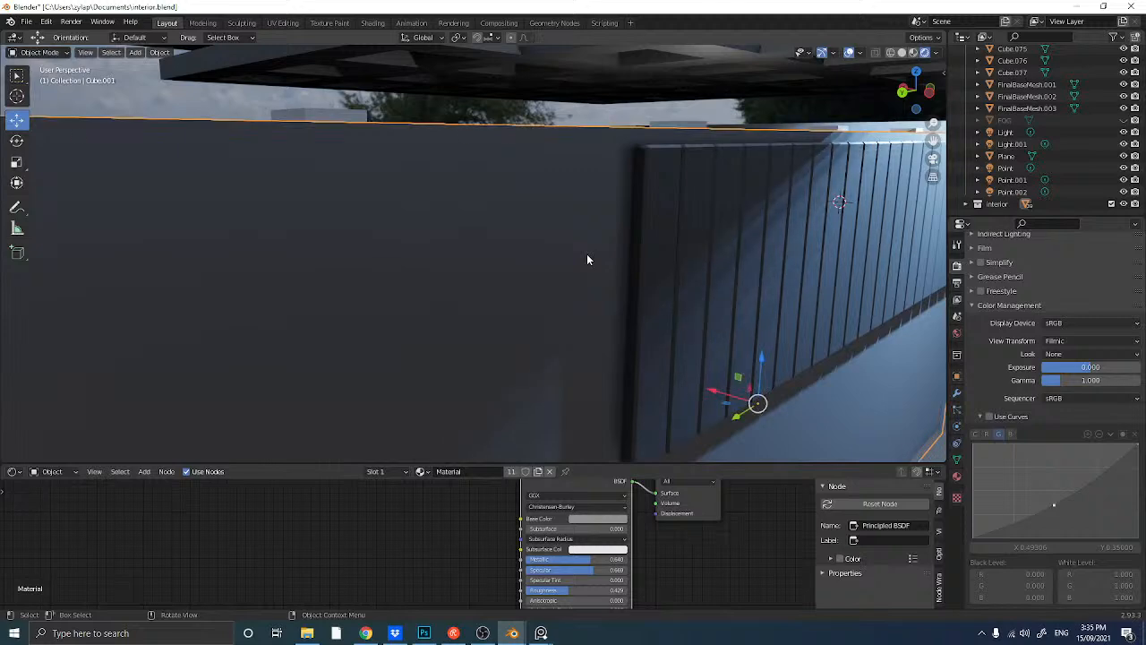
scroll(659, 259, "down", 2)
key("h")
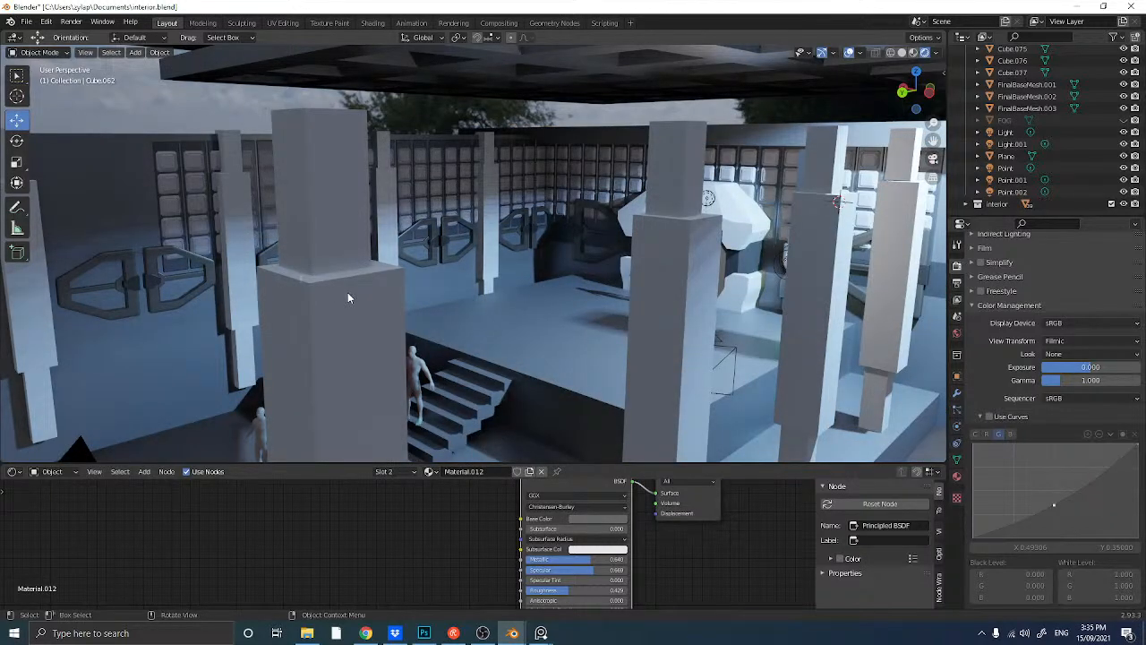
- Hide the three nearest pillars that block the outside view of the stairs and platform
left_click(347, 292)
key("h")
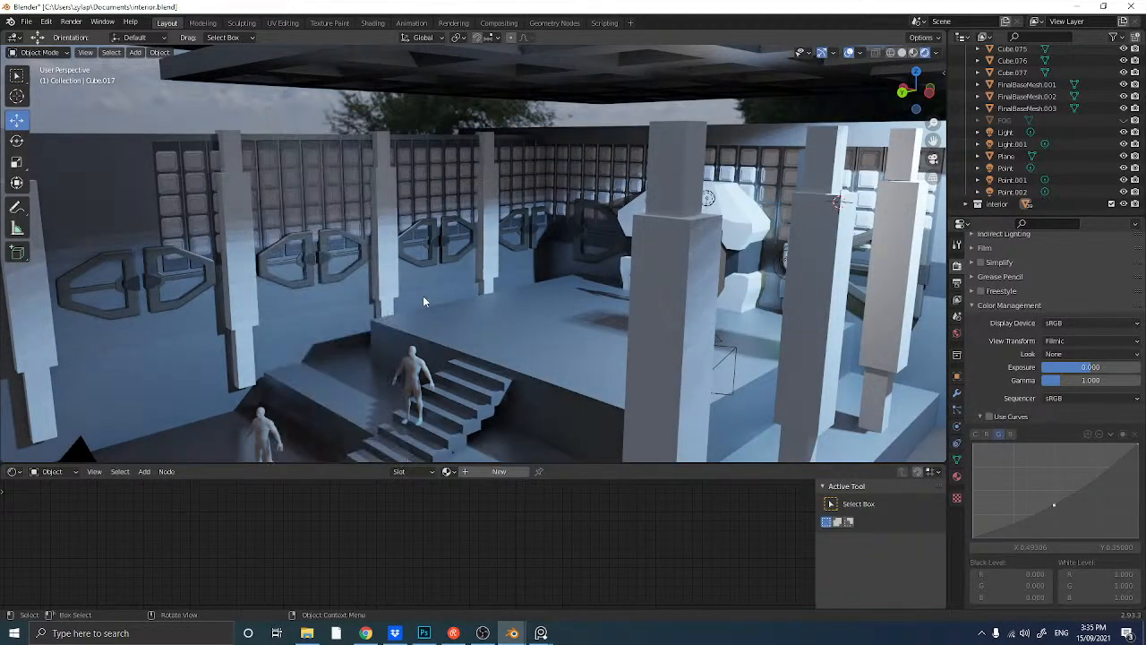
left_click(653, 308)
key("h")
left_click(809, 310)
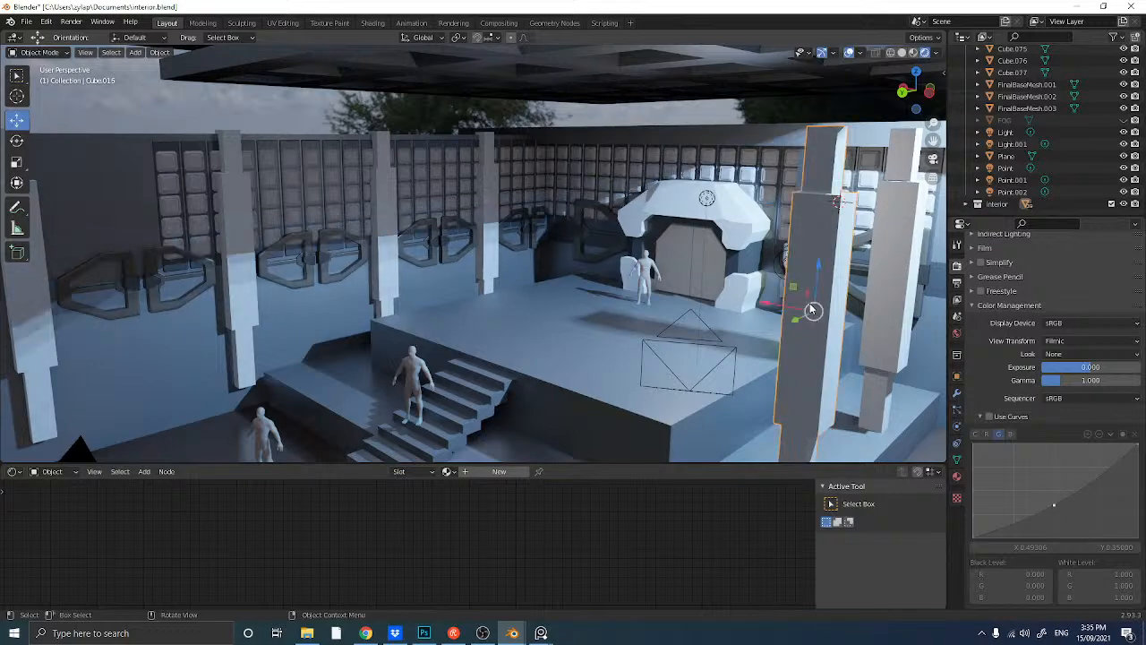
key("h")
- Hide the ceiling grid and the remaining ceiling pieces above the room
scroll(545, 259, "up", 3)
middle_click_drag(545, 260, 510, 251)
scroll(559, 251, "down", 6)
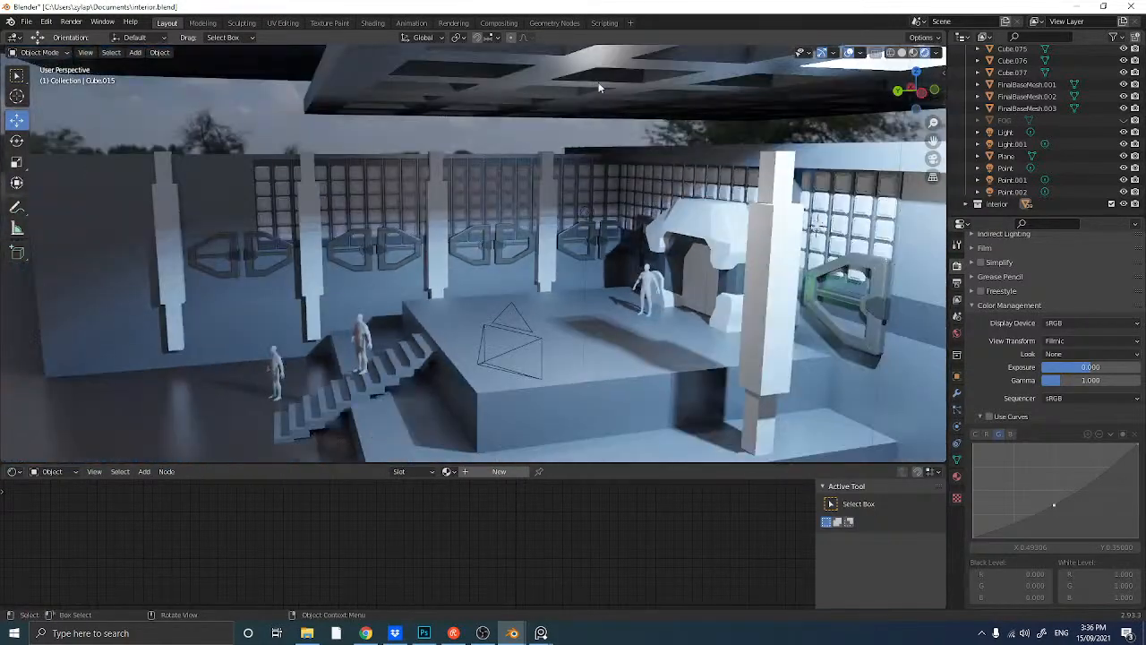
left_click(600, 86)
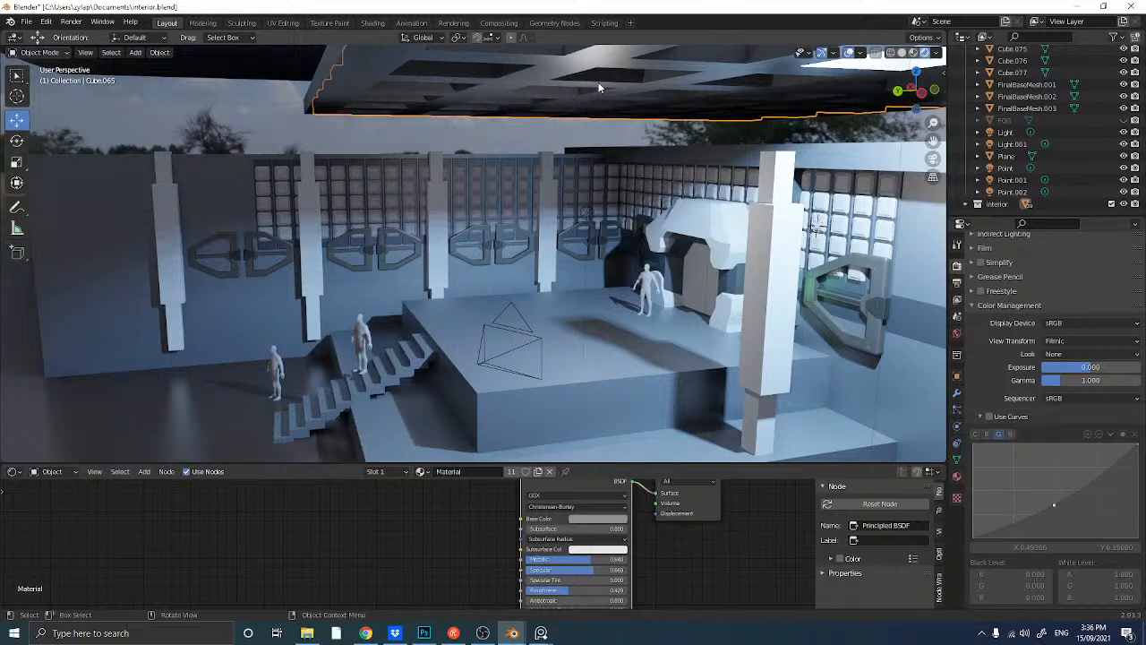
key("h")
left_click(606, 87)
key("h")
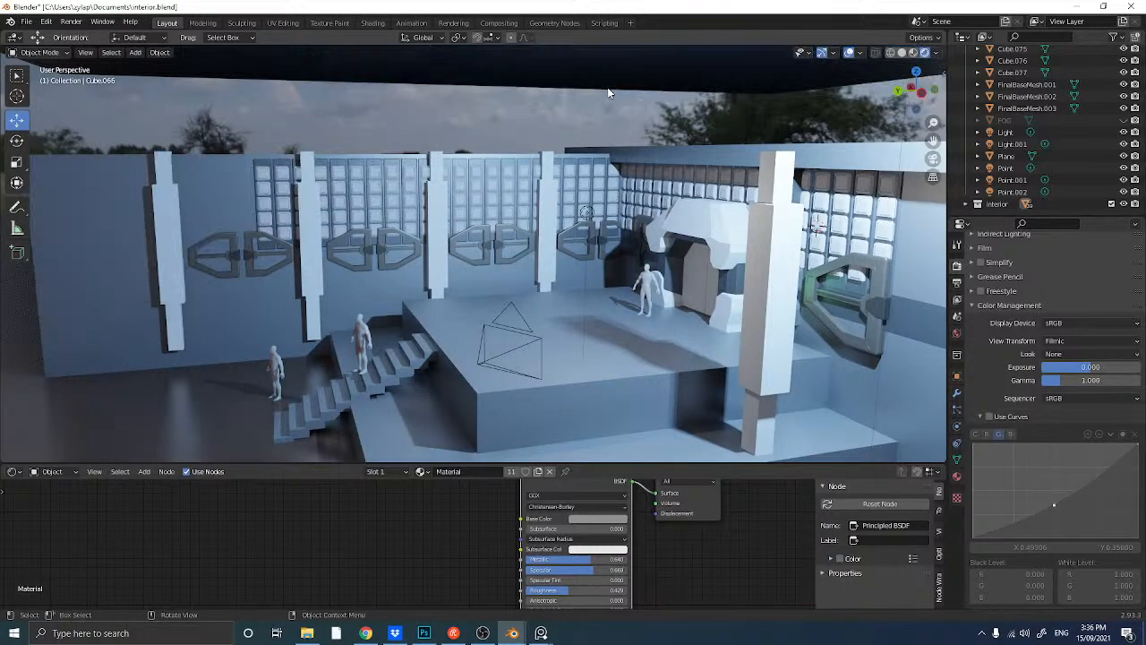
left_click(560, 79)
key("h")
- Select the side wall pillar nearest the doorway and examine its geometry in Edit Mode against the panels and clasps
scroll(582, 156, "up", 5)
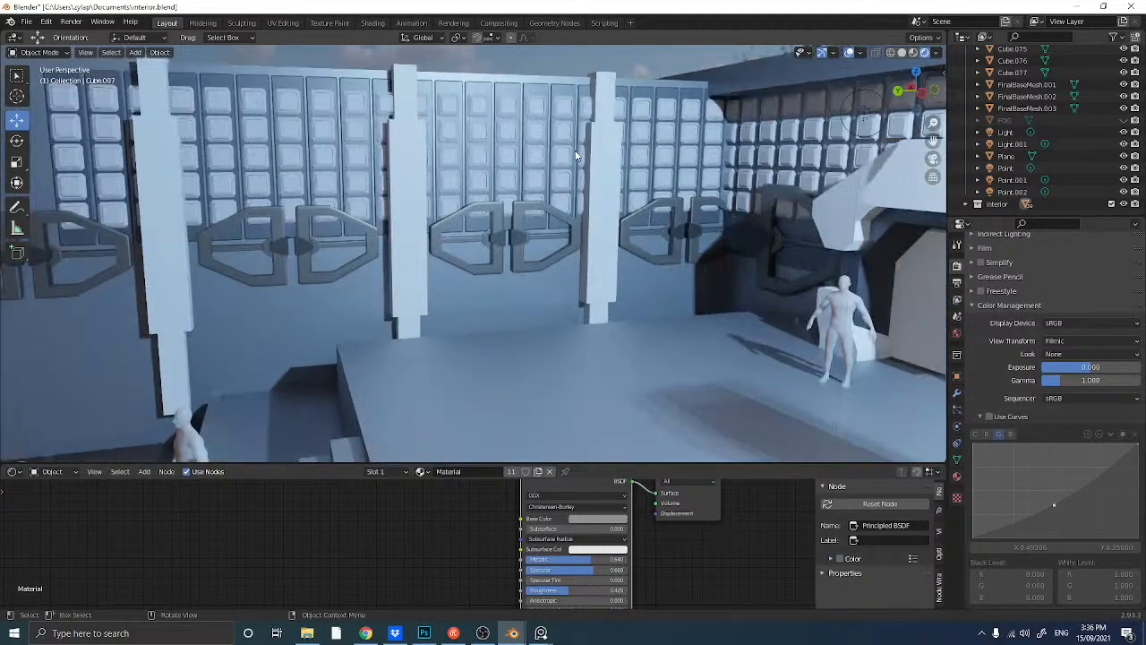
middle_click_drag(591, 164, 486, 192)
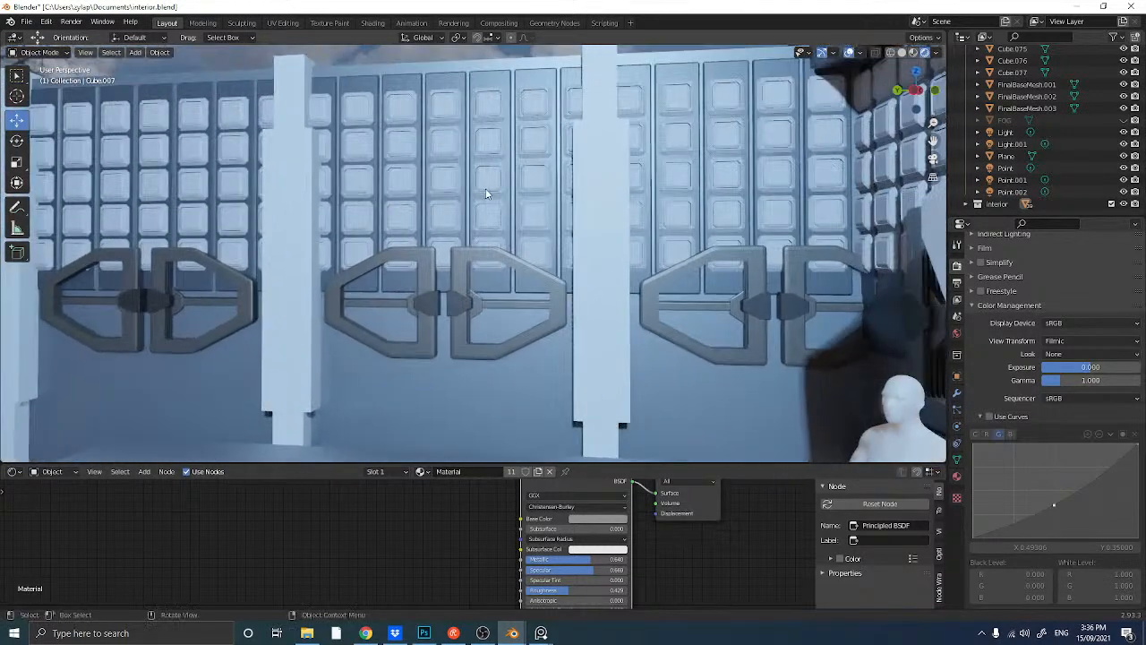
left_click(593, 273)
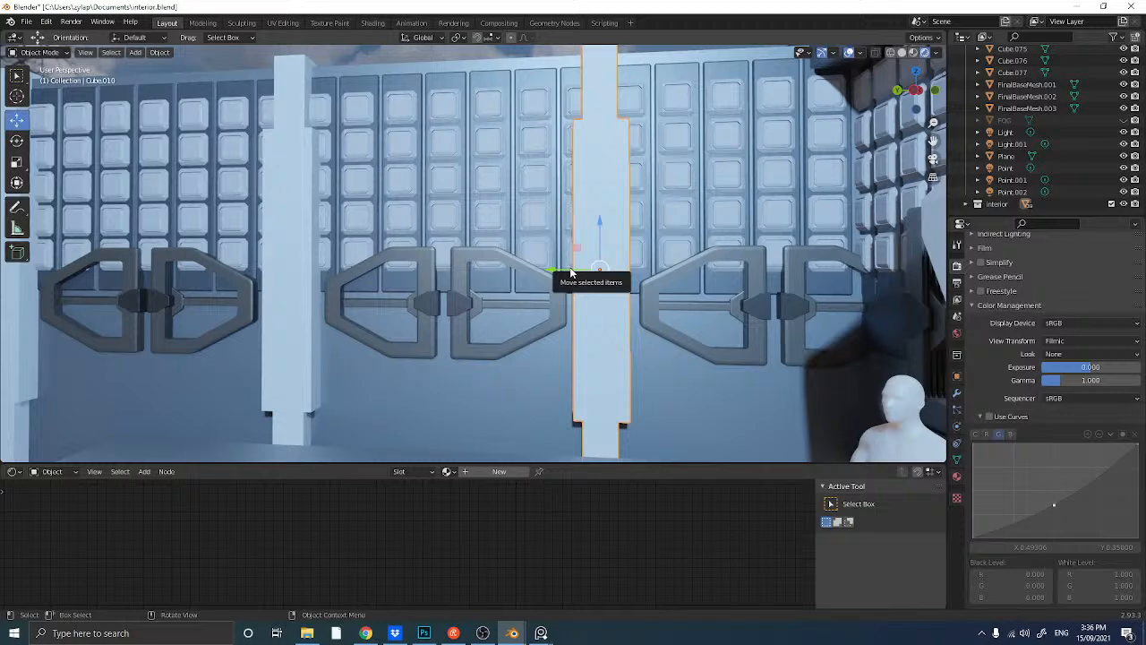
middle_click_drag(584, 226, 534, 202)
key("Tab")
scroll(534, 203, "down", 5)
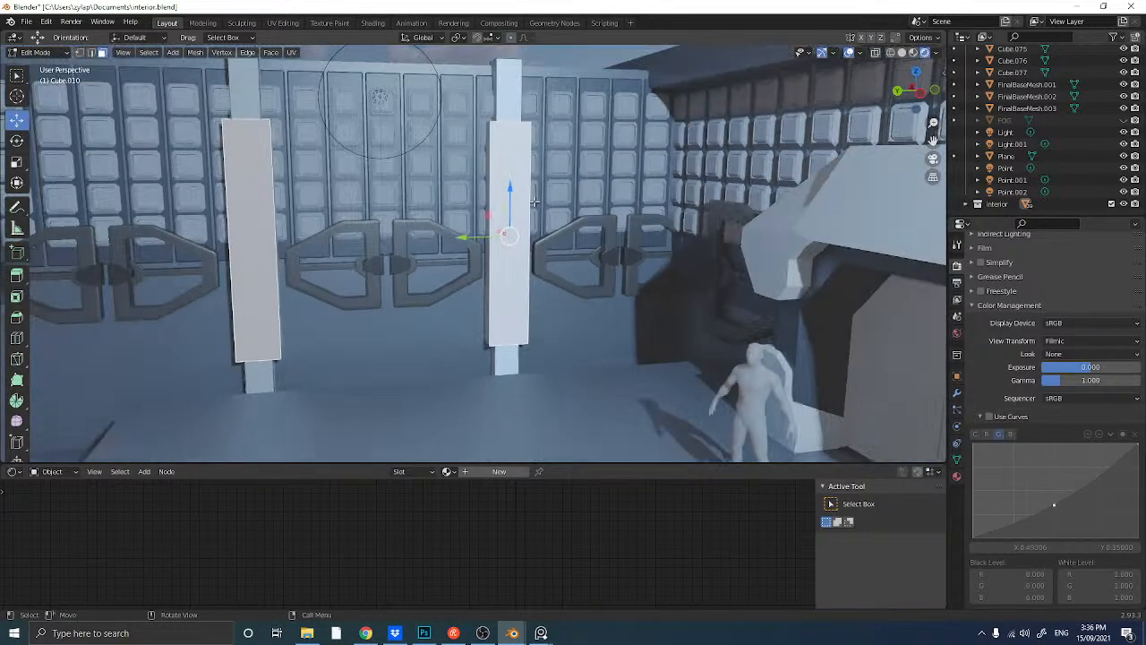
scroll(535, 203, "up", 4)
scroll(534, 203, "down", 4)
scroll(535, 202, "up", 4)
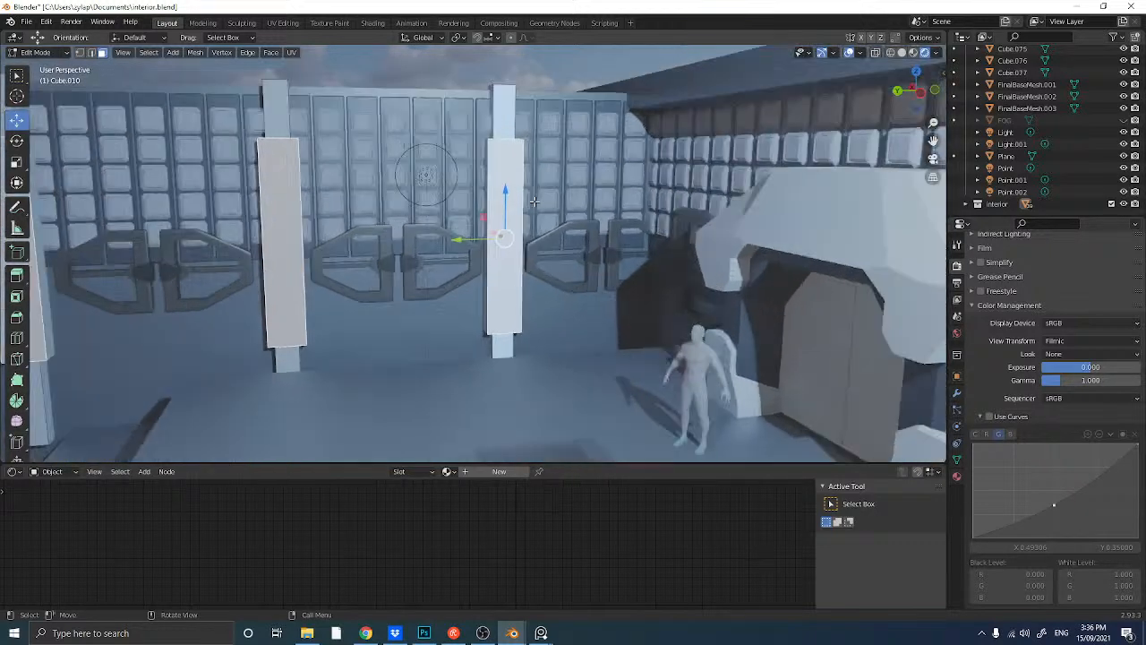
middle_click_drag(535, 203, 555, 210)
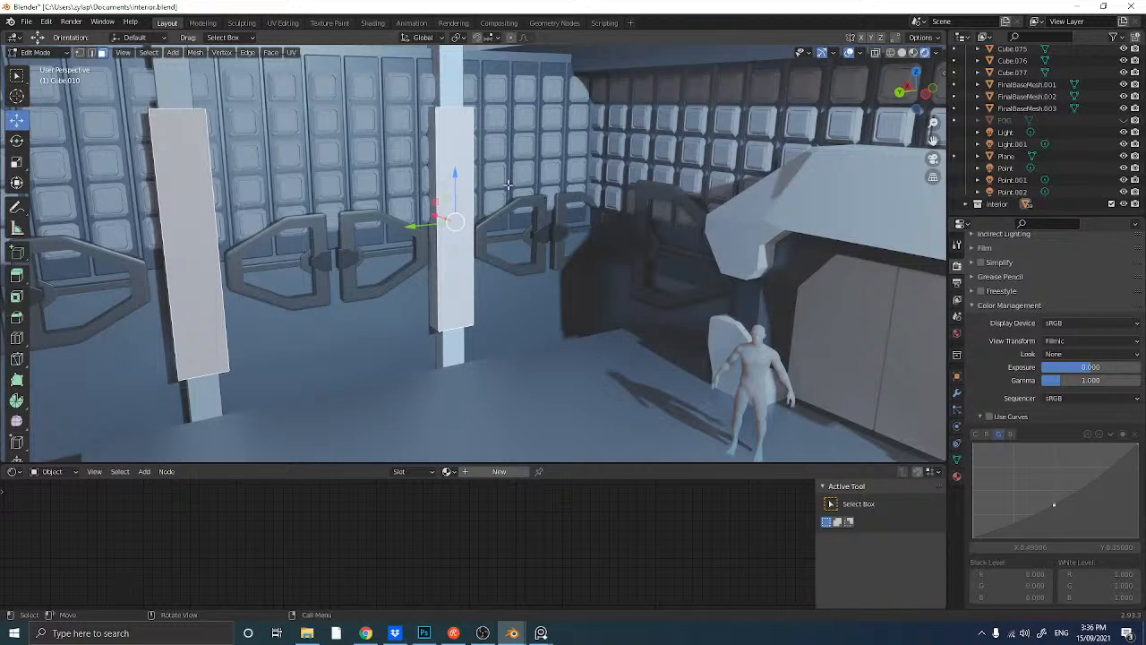
key("Tab")
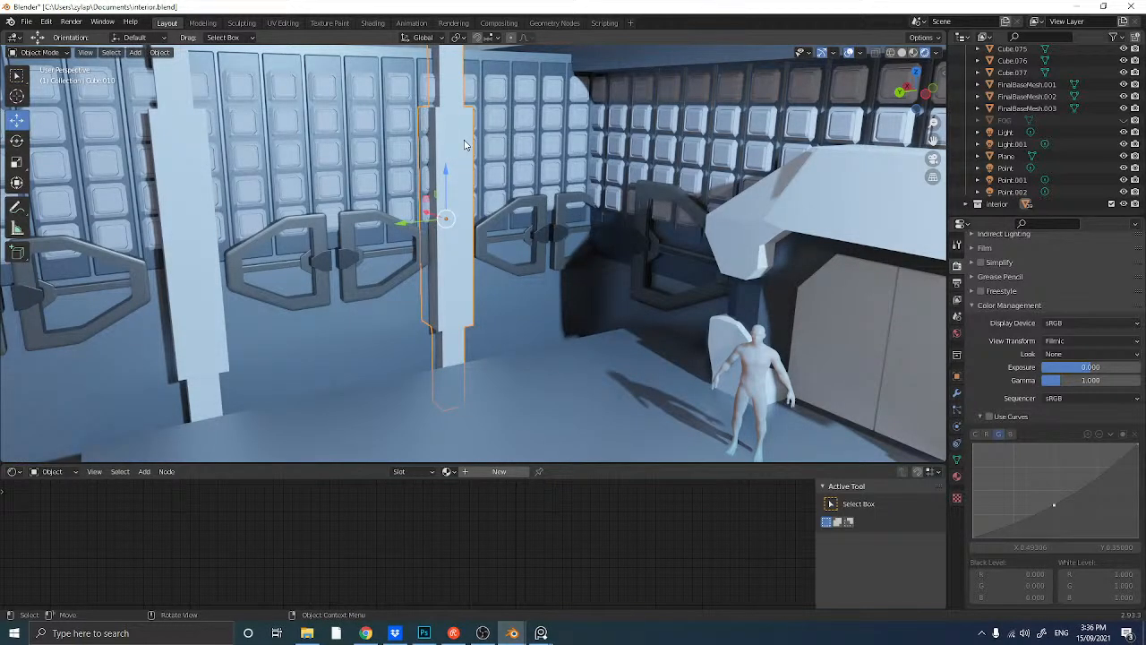
- Copy the selected pillar, reveal all hidden objects including the FOG cube, and return to the camera view
key("ctrl+c")
scroll(466, 167, "down", 5)
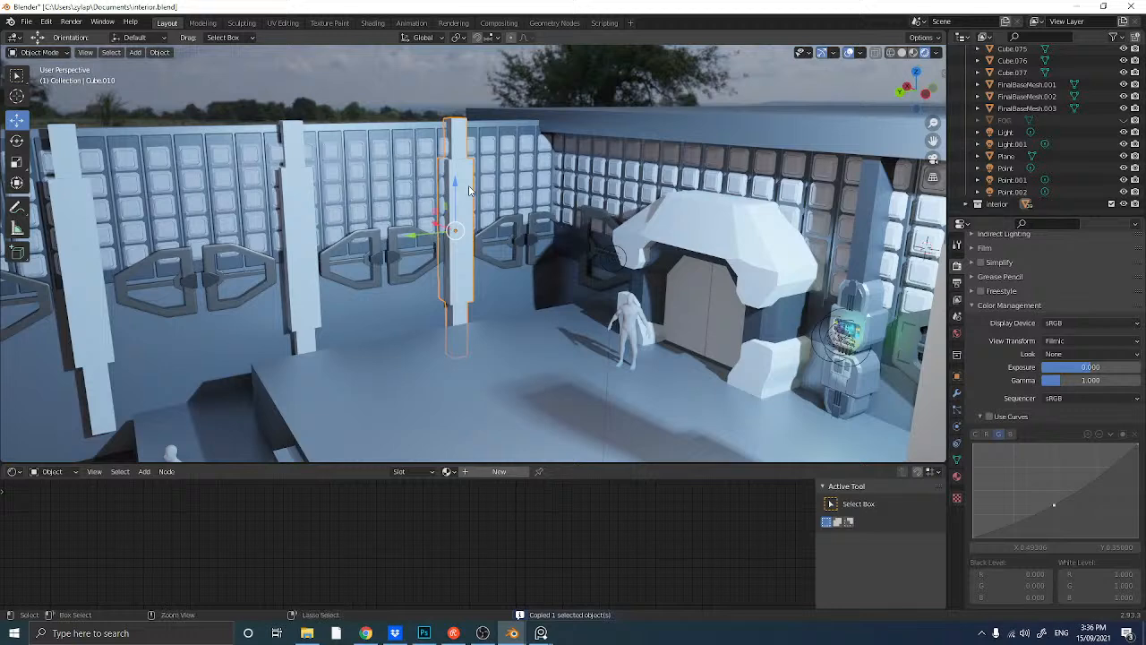
key("alt+h")
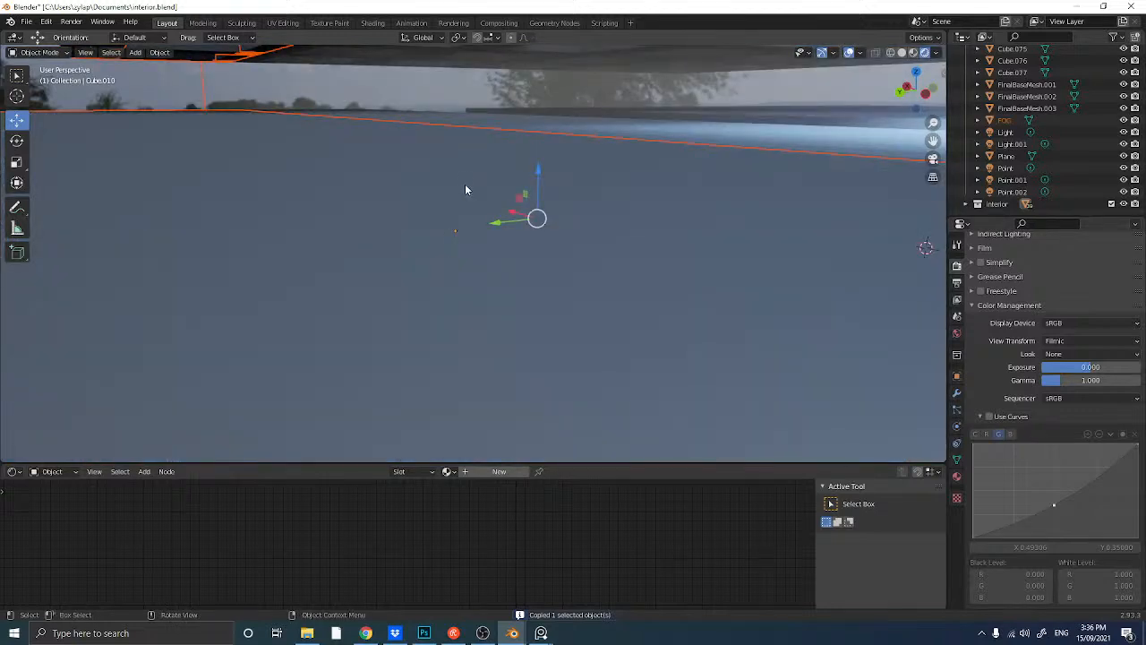
left_click(932, 159)
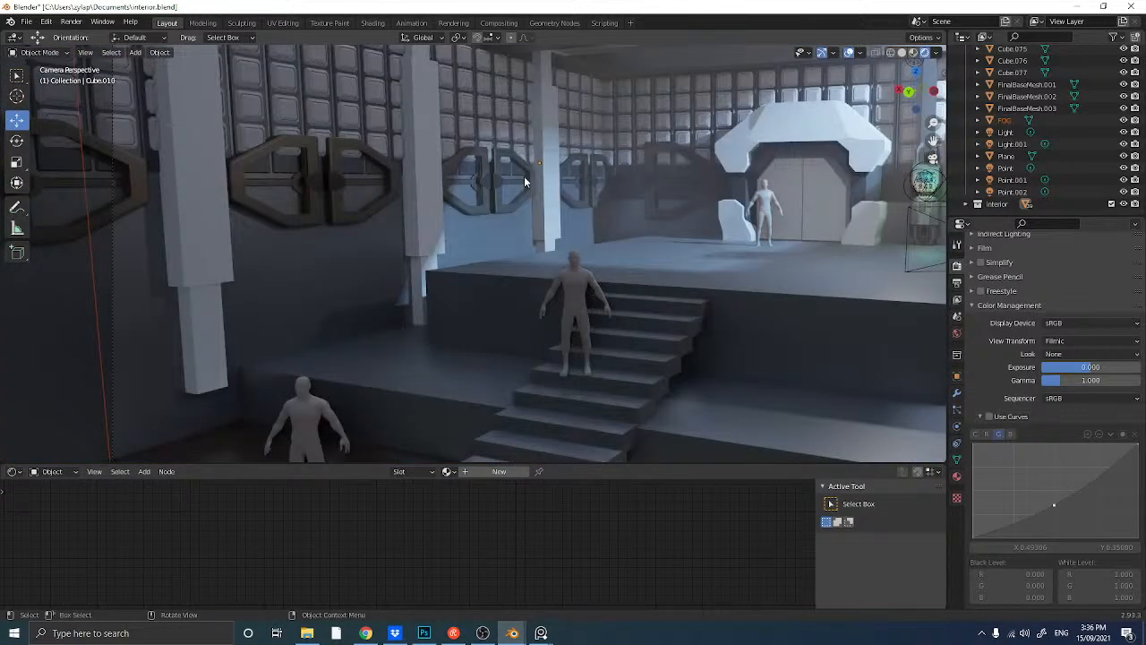
- Copy the wall pillar nearest the doorway from interior.blend and paste it into props.blend
left_click(548, 172)
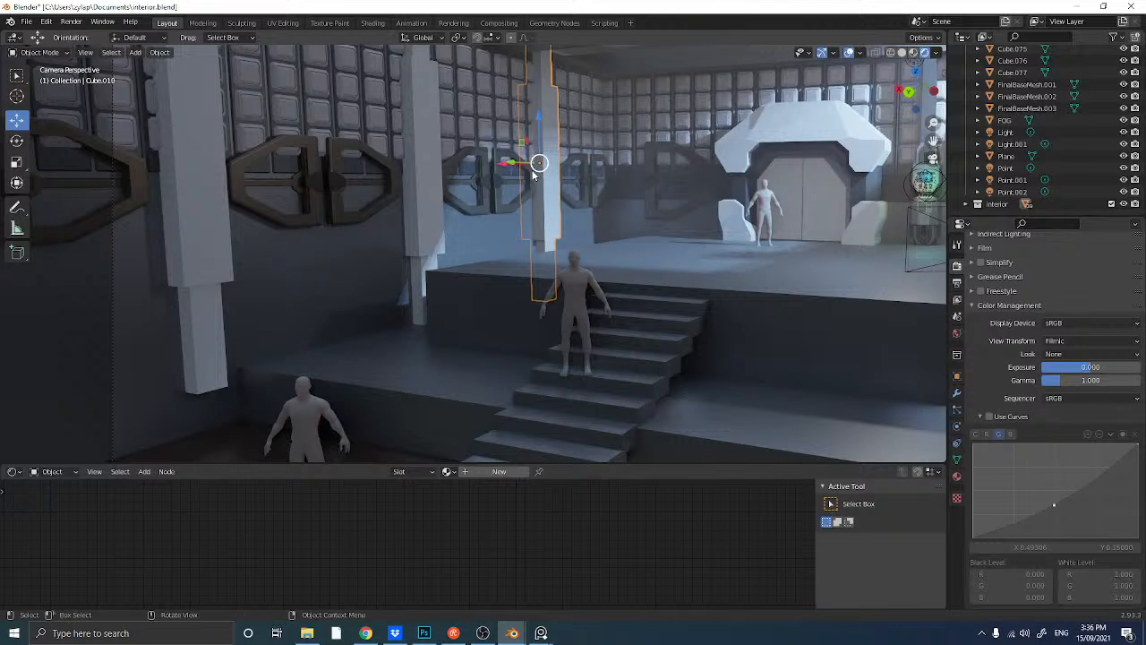
key("ctrl+c")
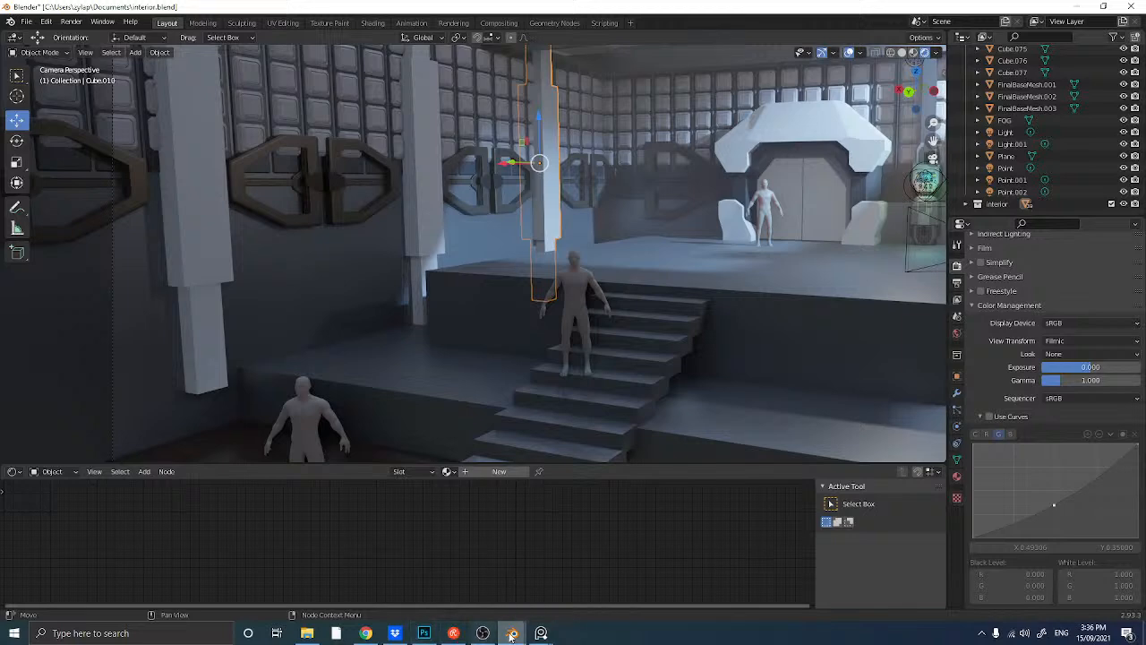
mouse_move(511, 636)
left_click(491, 557)
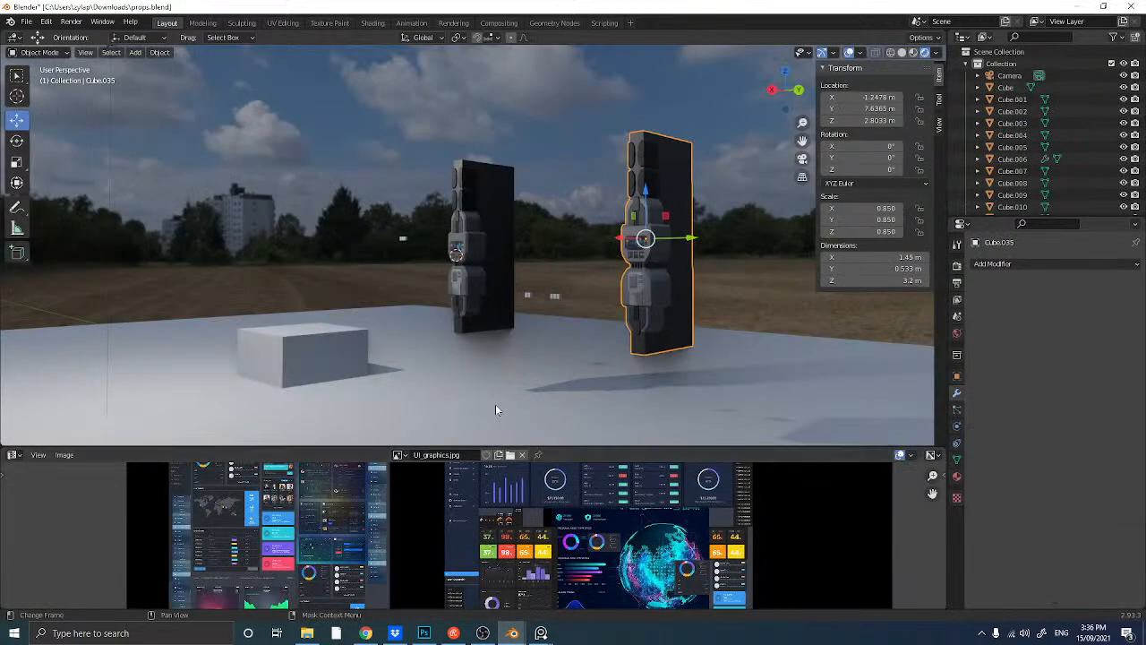
key("ctrl+v")
scroll(484, 374, "down", 2)
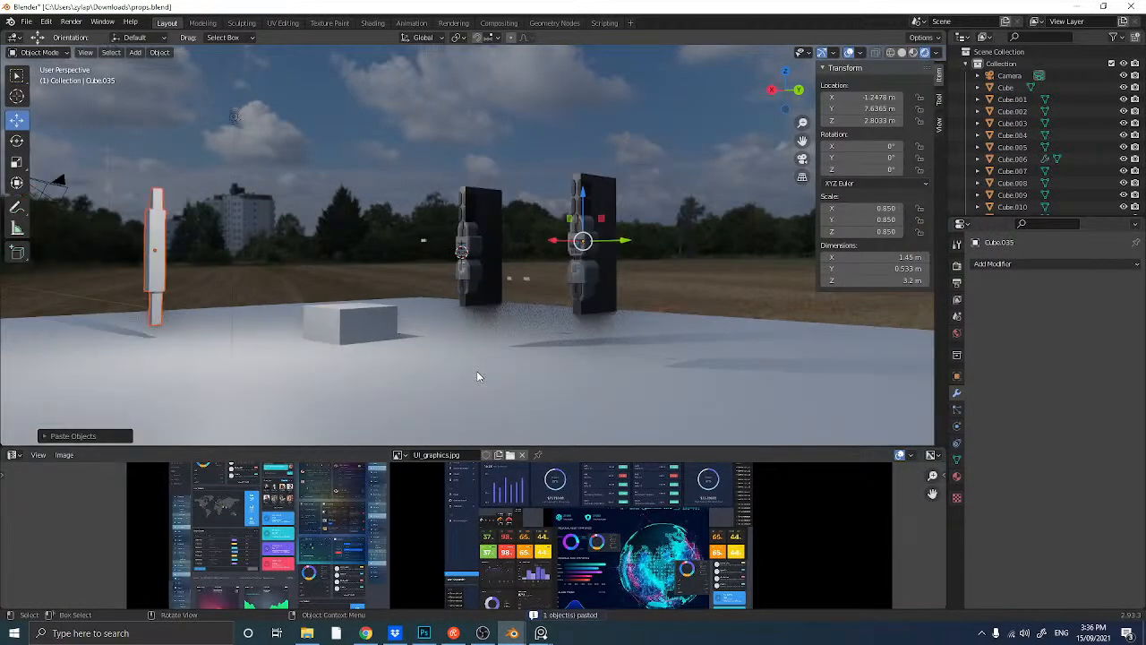
middle_click_drag(475, 370, 641, 161)
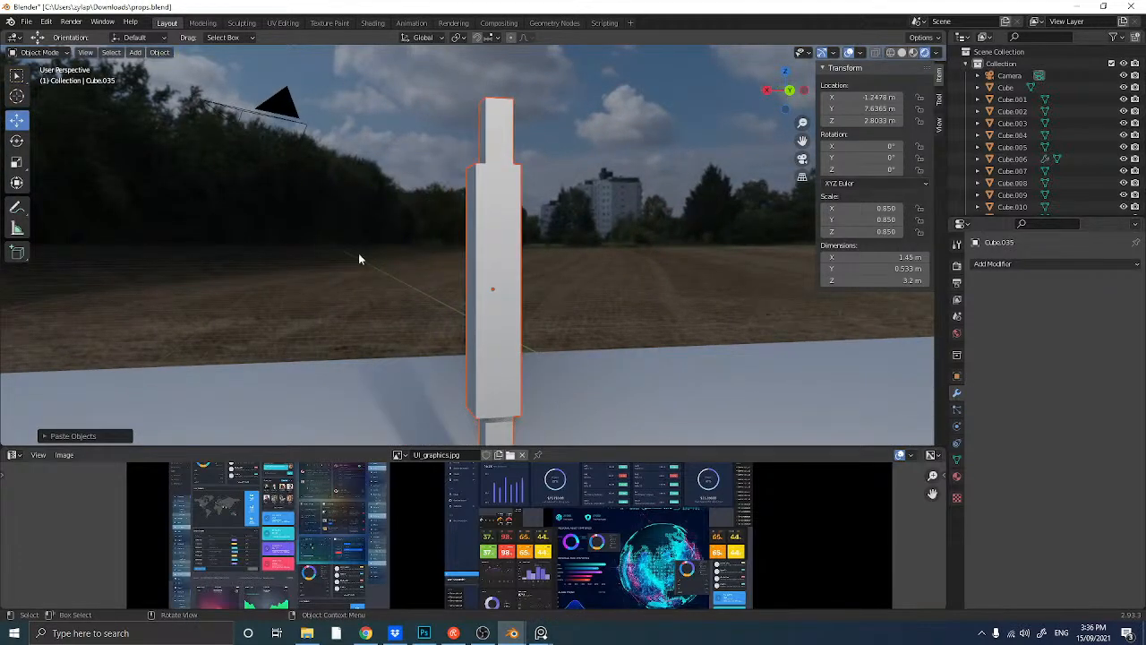
scroll(473, 303, "up", 3)
scroll(470, 302, "down", 5)
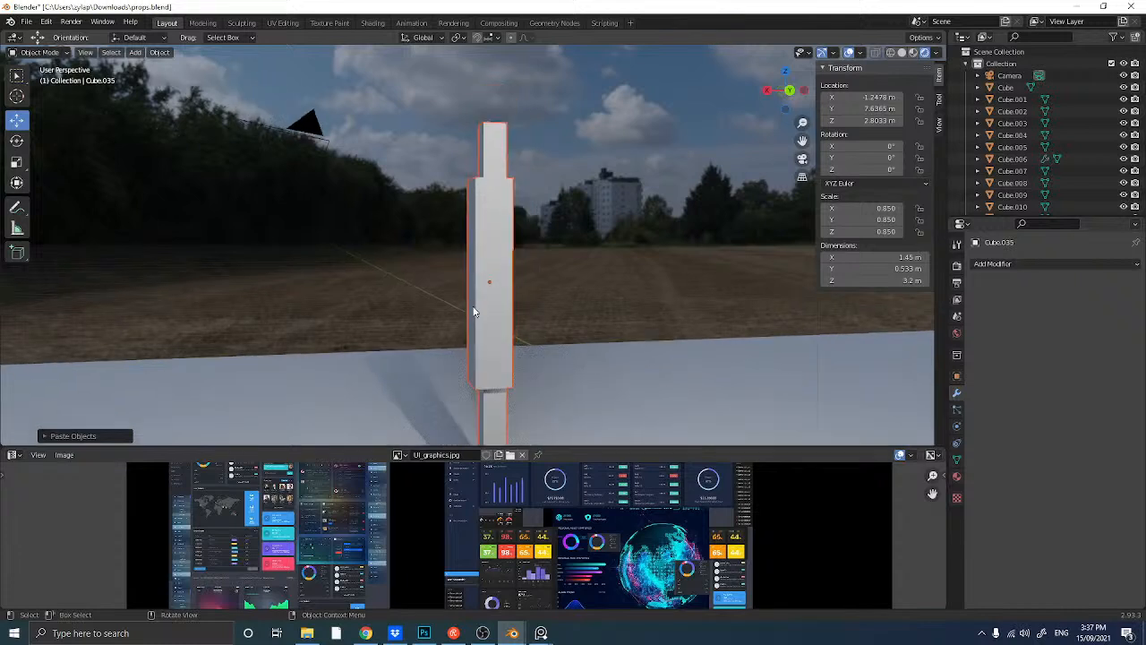
middle_click_drag(406, 333, 481, 282, "shift")
scroll(493, 273, "up", 3)
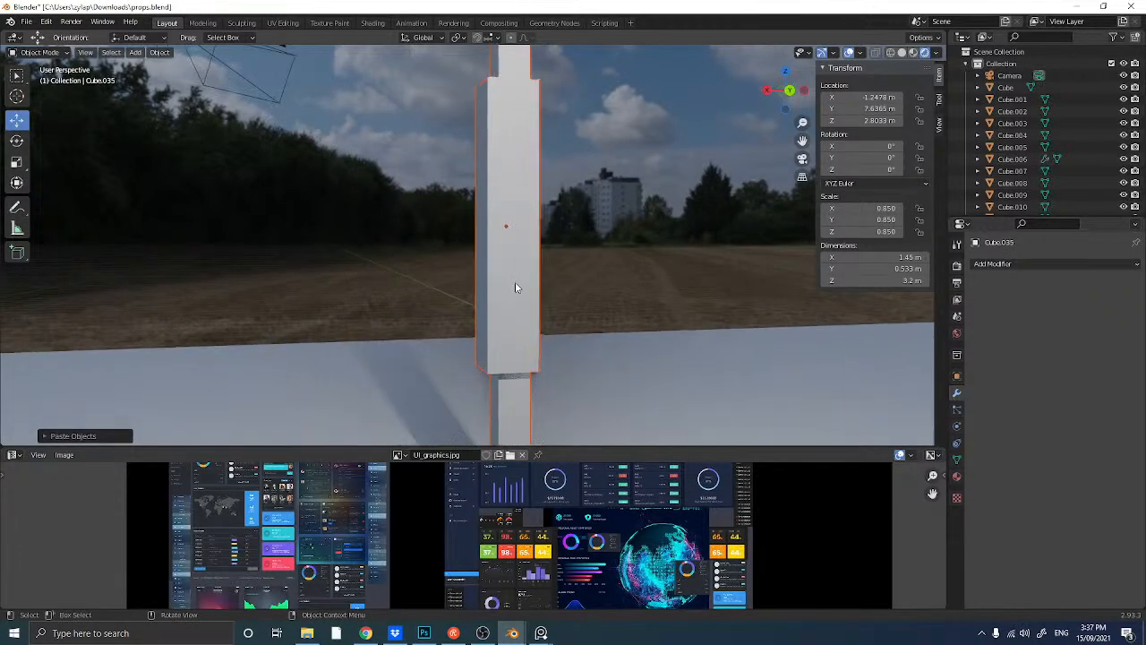
scroll(518, 284, "down", 3)
- Place the 3D cursor on the pasted pillar, and apply Center Cursor and Frame All
right_click(502, 249, "shift")
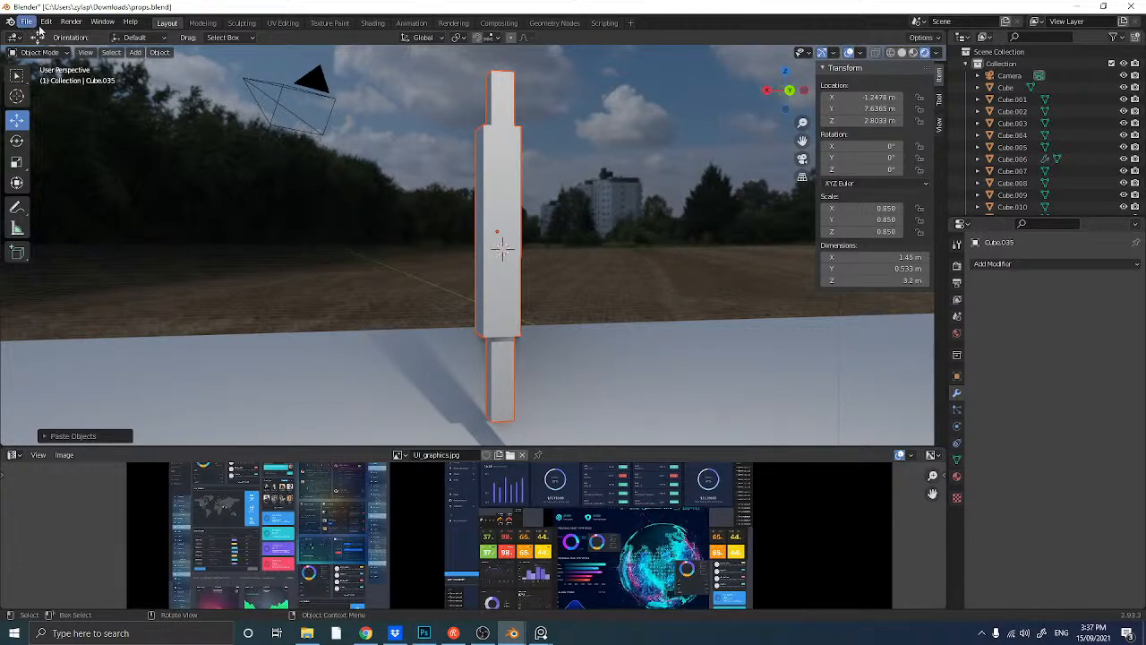
left_click(81, 54)
mouse_move(106, 215)
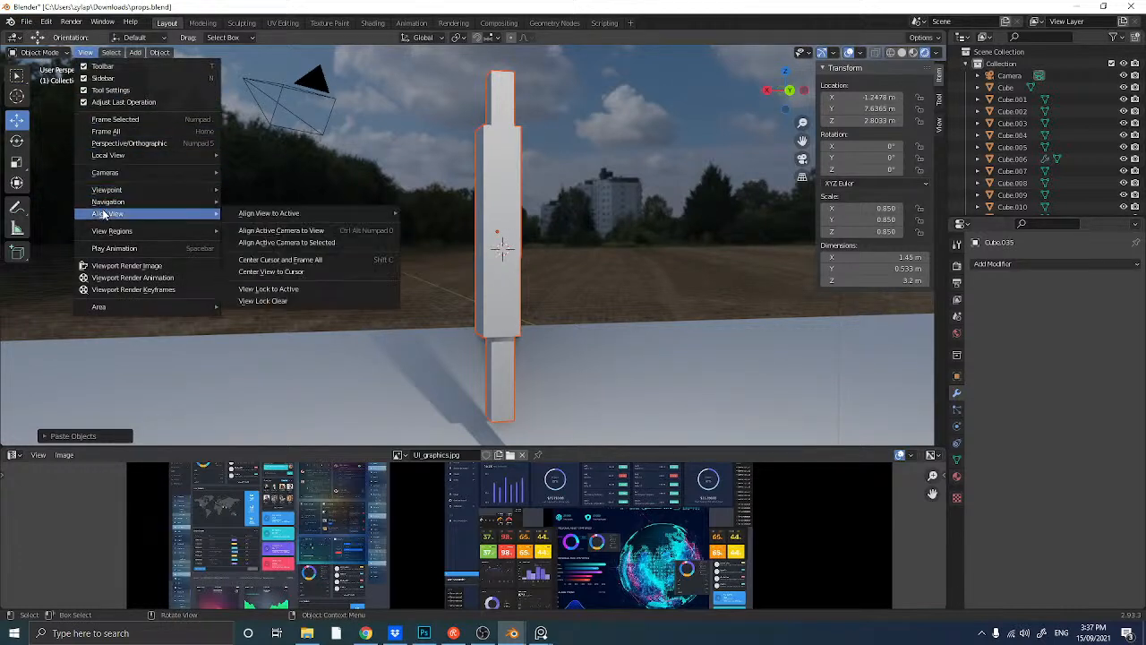
mouse_move(260, 224)
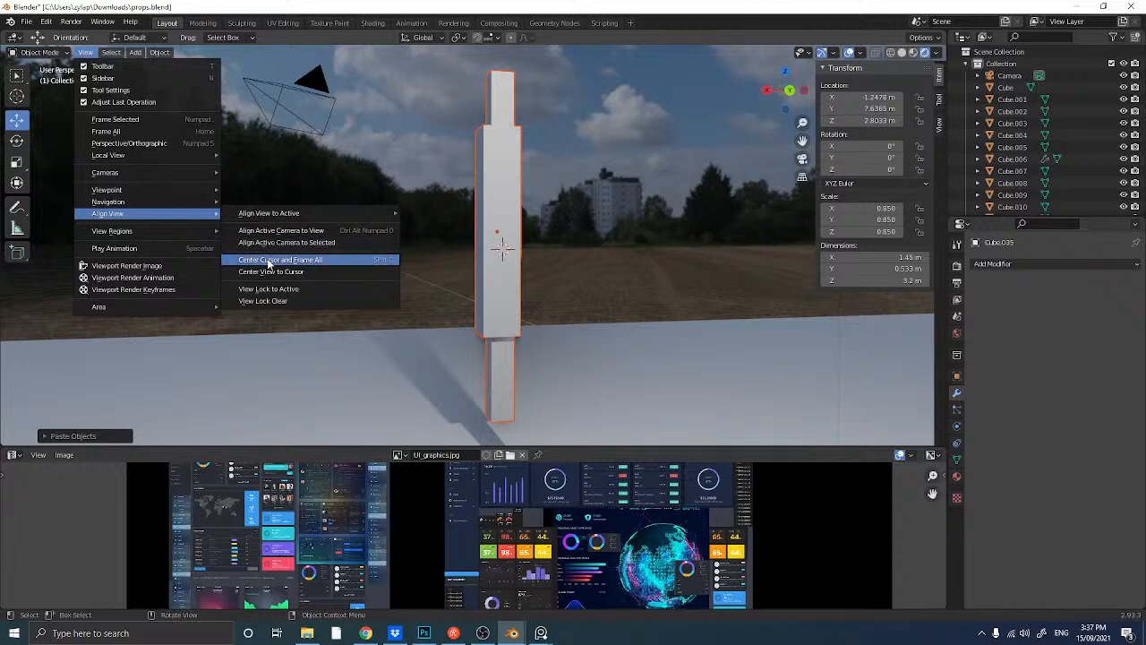
left_click(267, 260)
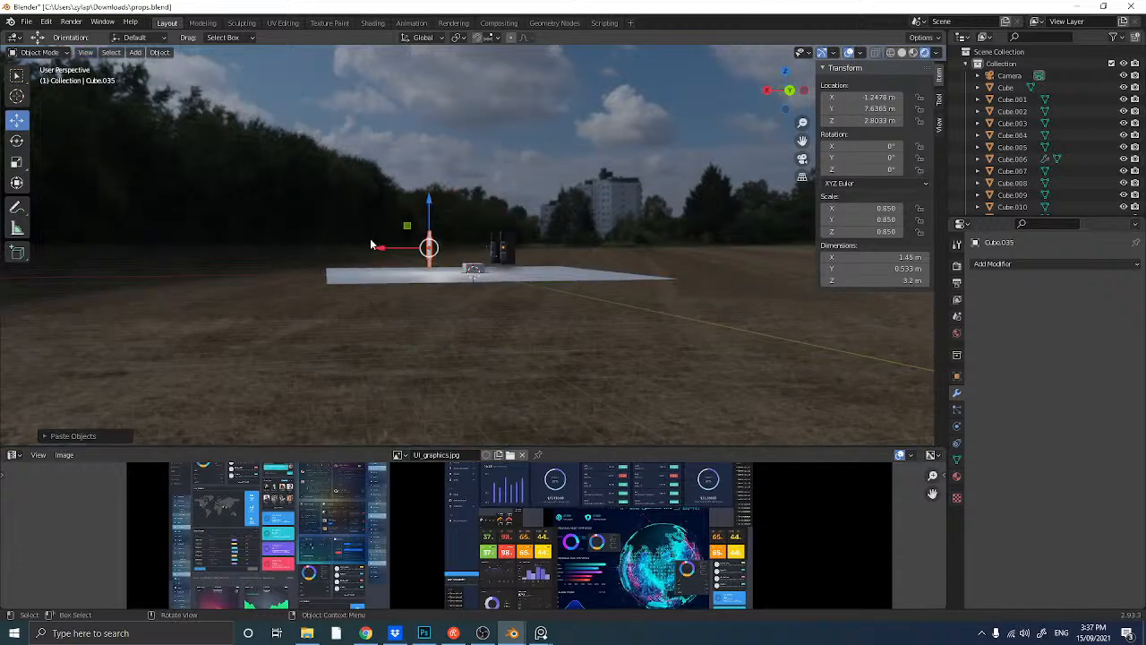
scroll(369, 238, "up", 5)
scroll(262, 252, "up", 3)
middle_click_drag(265, 256, 414, 248, "shift")
scroll(413, 246, "down", 1)
scroll(410, 246, "up", 1)
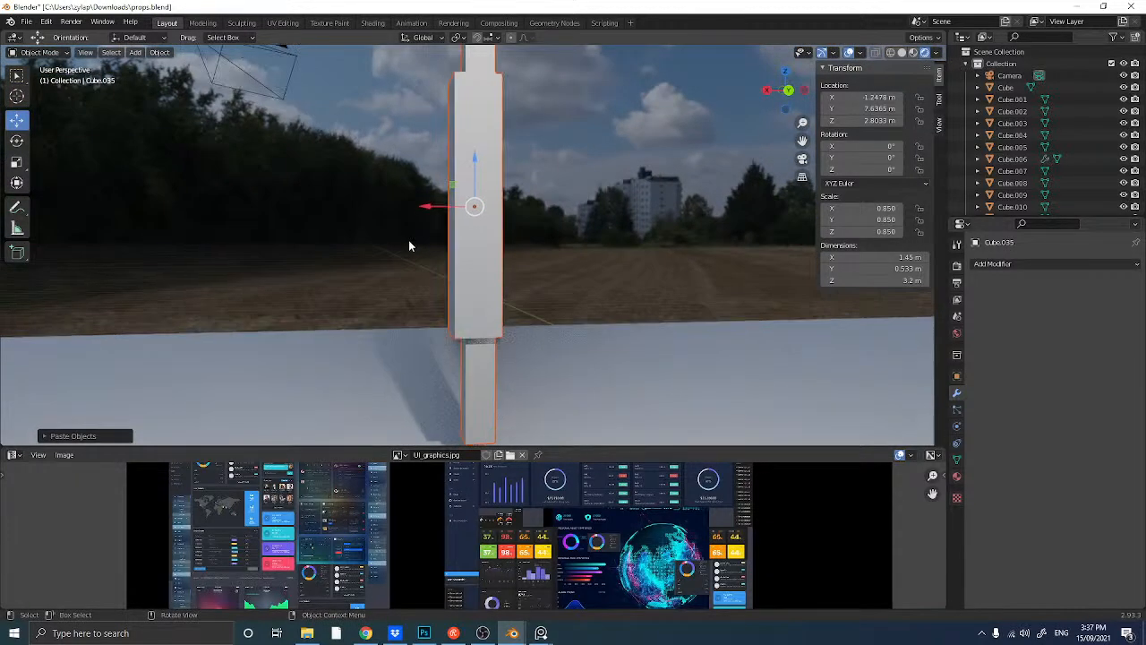
scroll(403, 246, "down", 2)
middle_click_drag(355, 205, 384, 212)
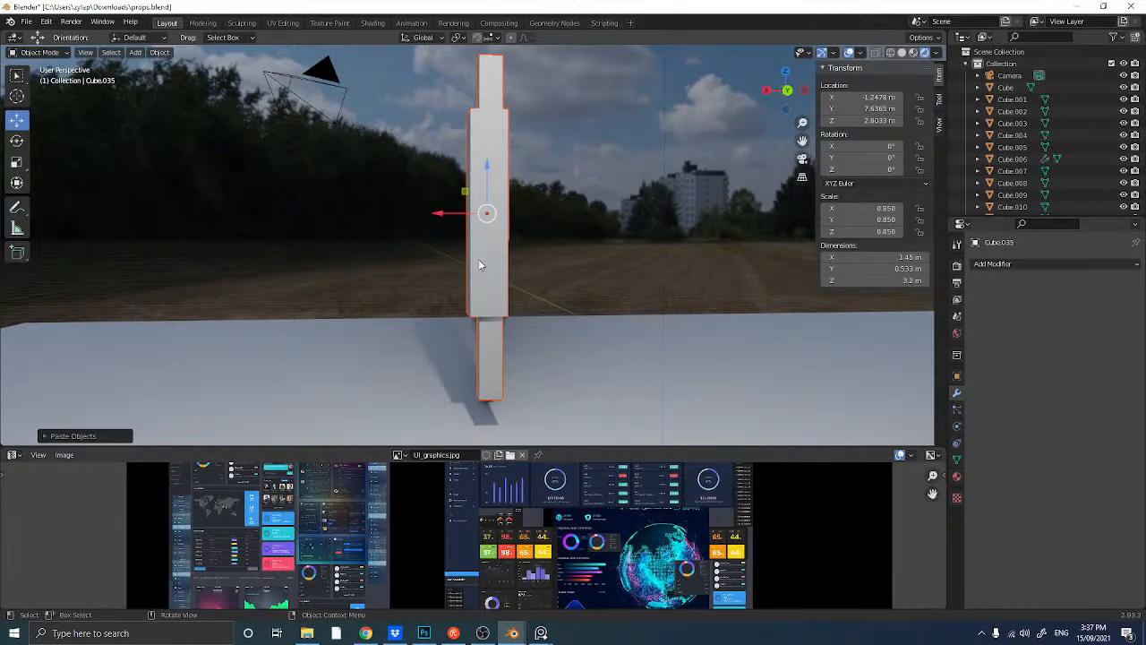
- Separate the pillar's thin inner column from its wider outer block into its own object
key("Tab")
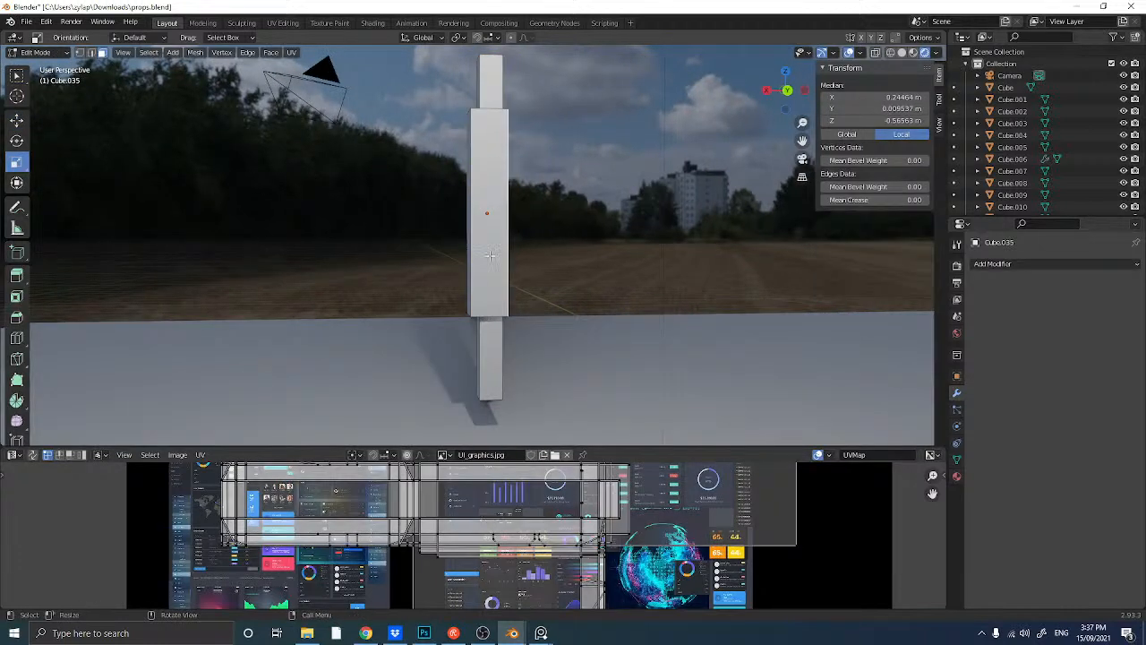
left_click(490, 255)
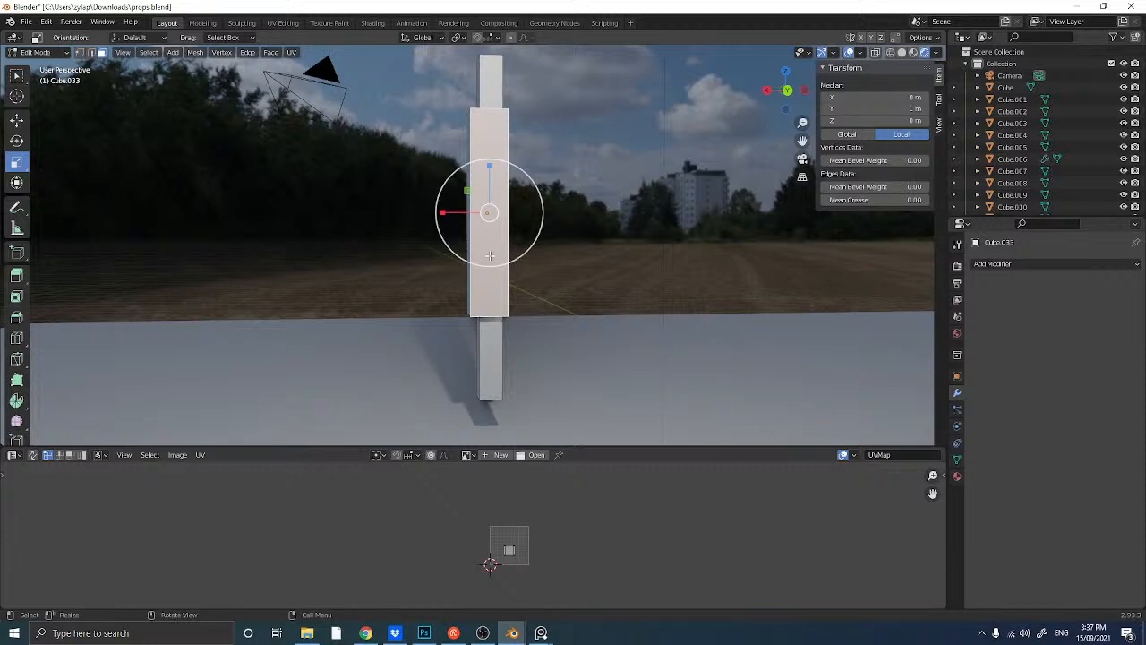
key("p")
left_click(492, 258)
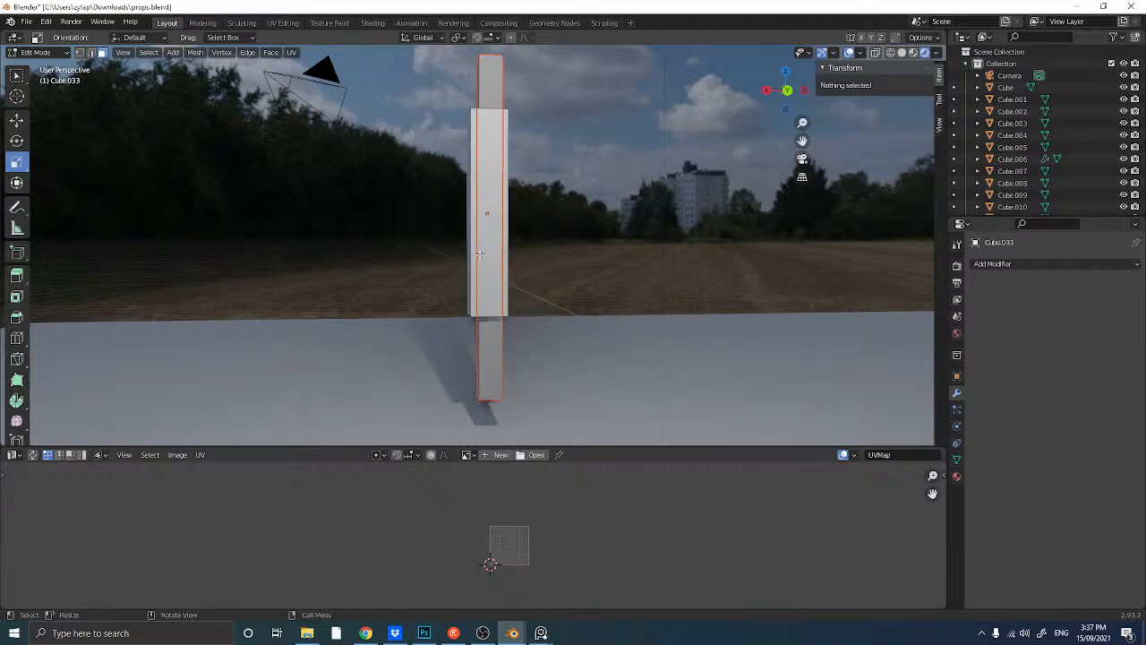
key("Tab")
middle_click_drag(446, 217, 450, 215)
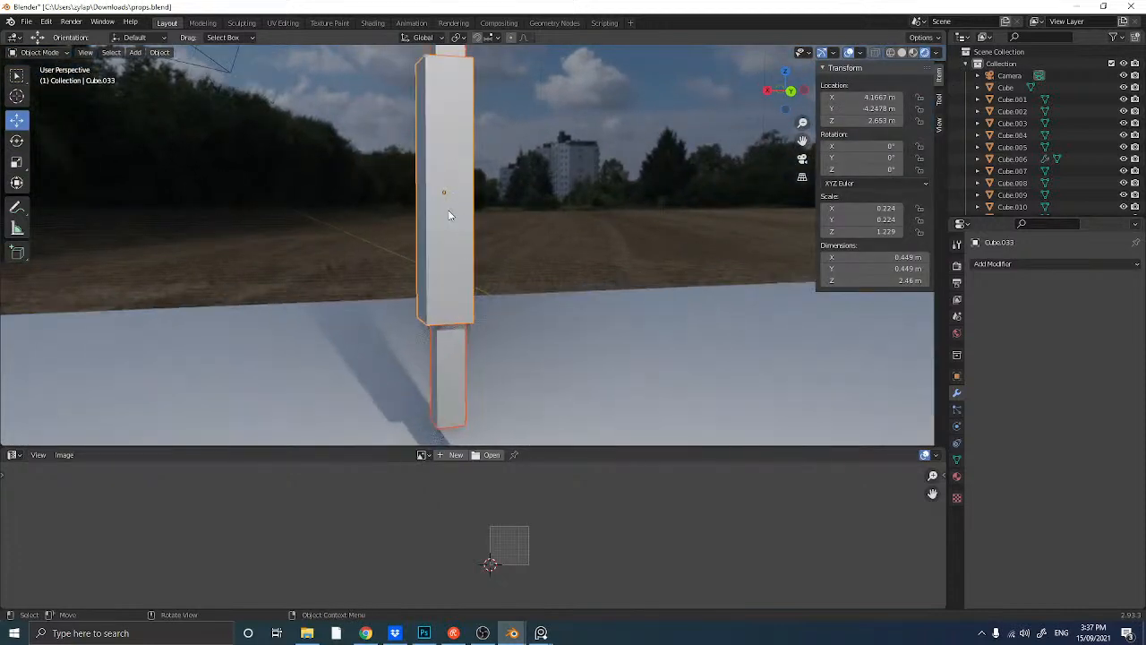
left_click(440, 218)
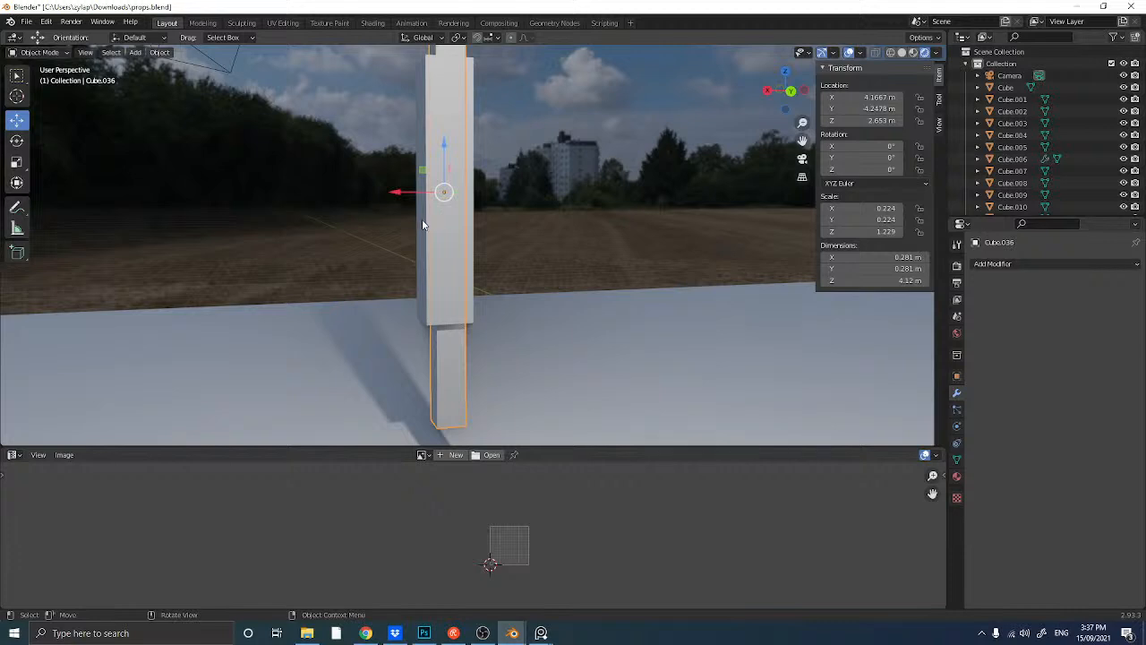
- Apply rotation and scale to the wider outer block and bevel all its edges by about 0.03 m
key("Tab")
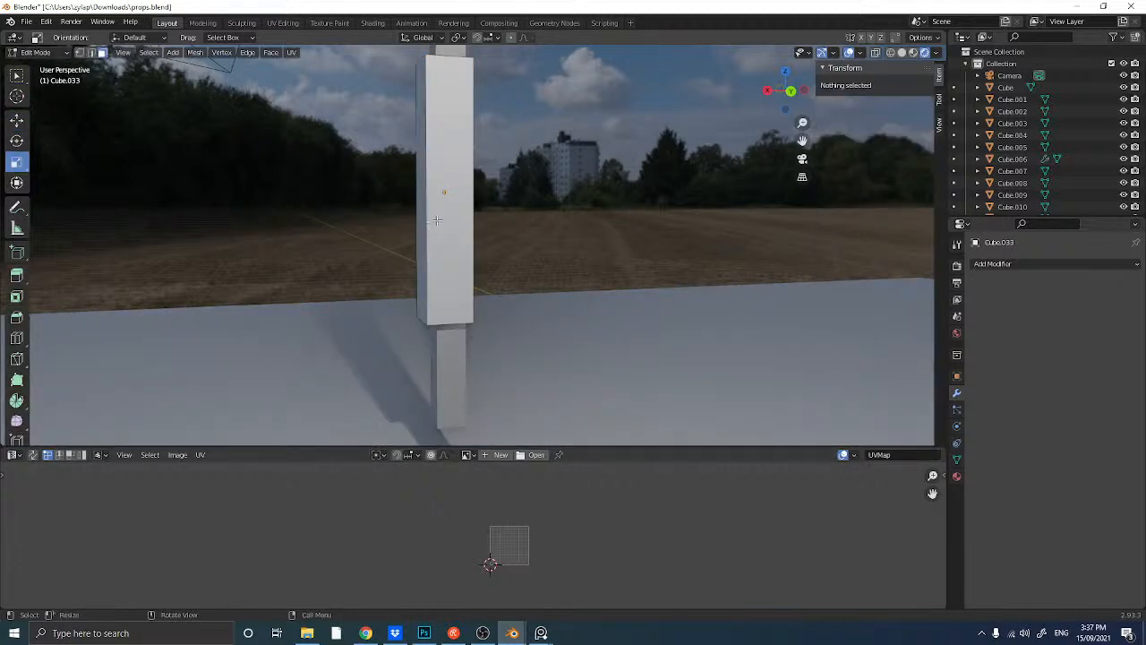
key("l")
key("ctrl+b")
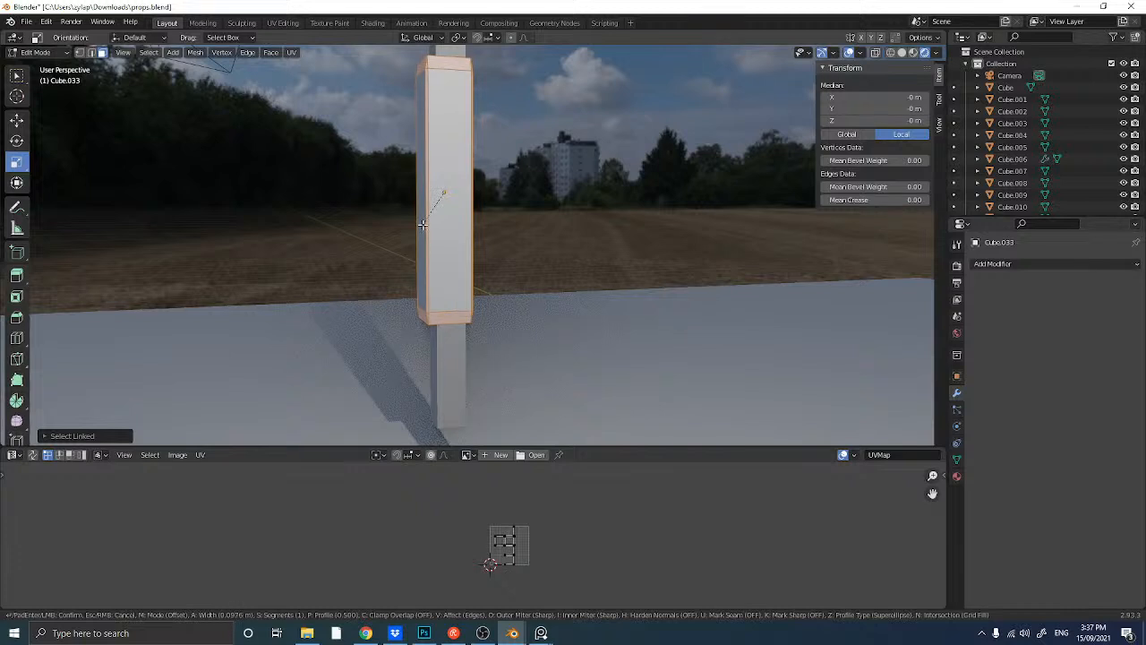
key("Escape")
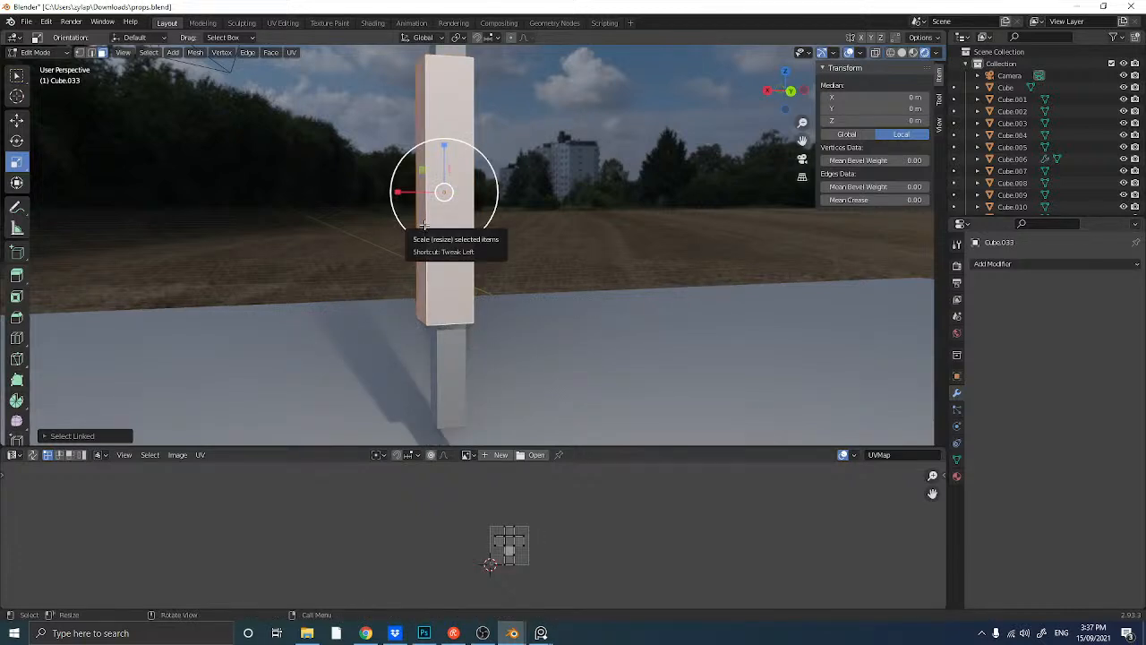
key("Tab")
key("ctrl+a")
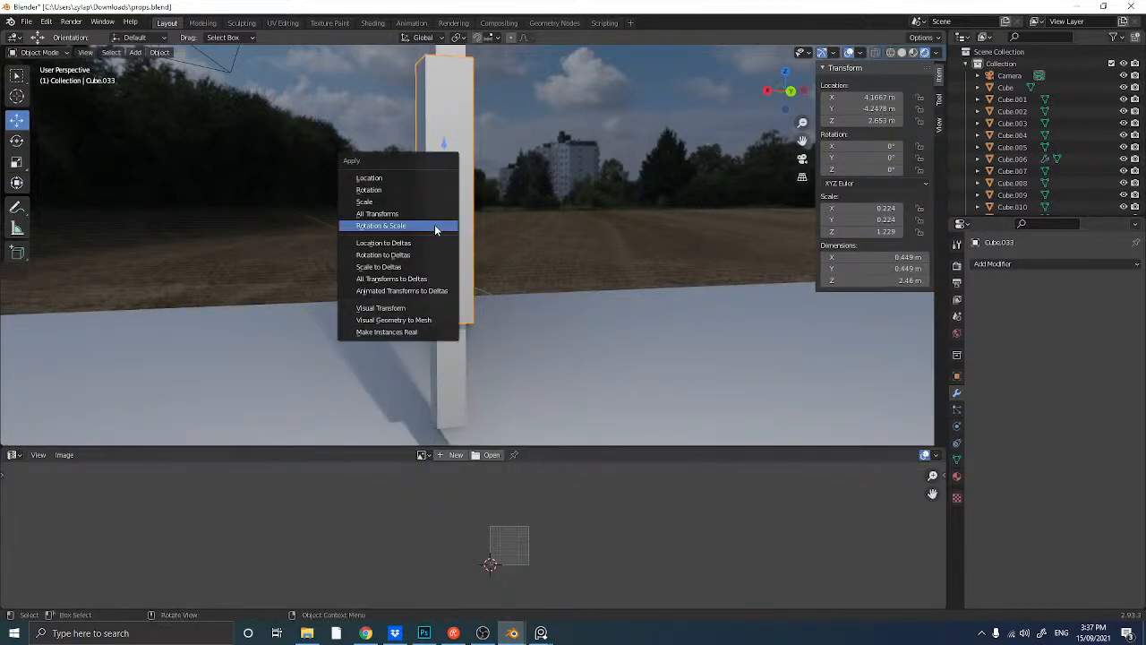
left_click(434, 227)
key("Tab")
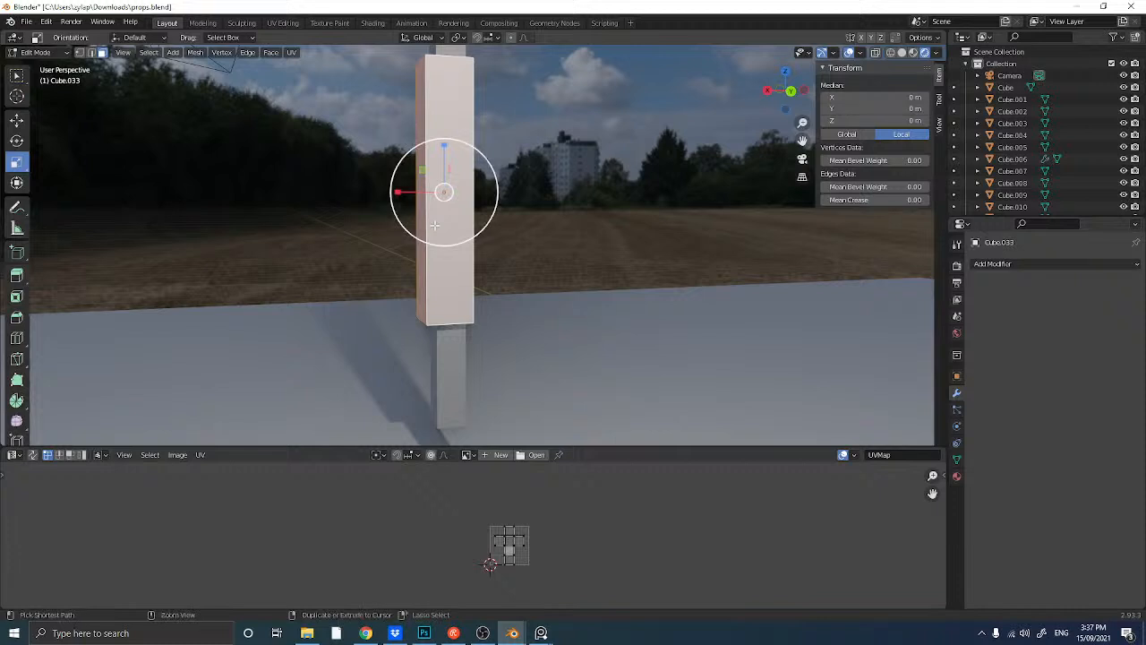
key("ctrl+b")
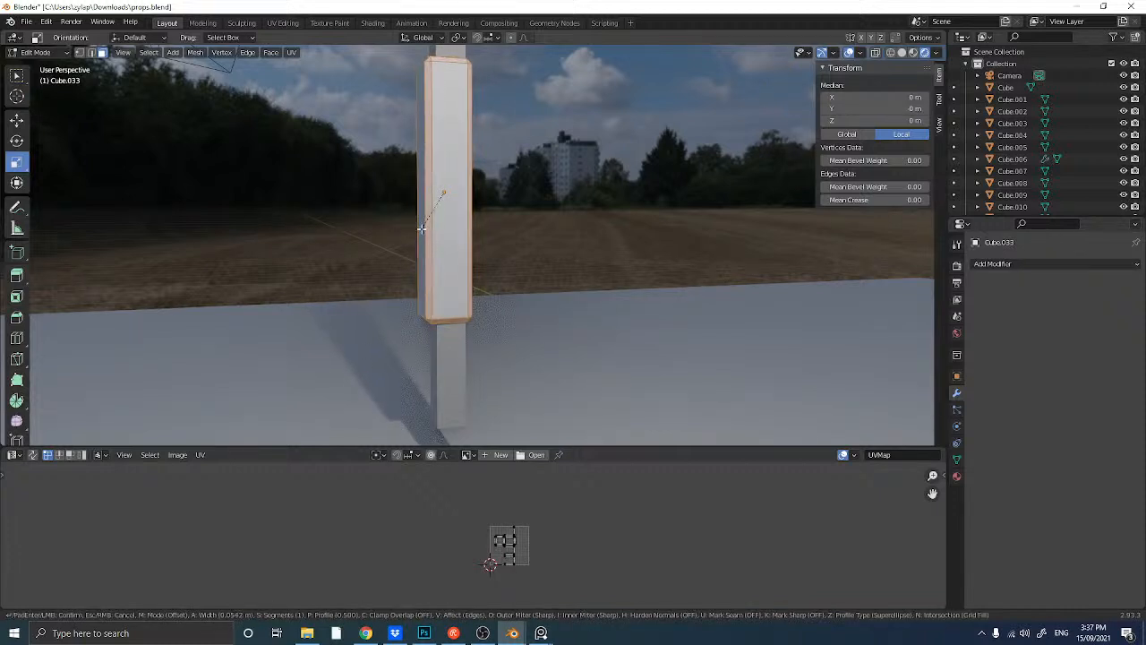
left_click(394, 214)
left_click(386, 217)
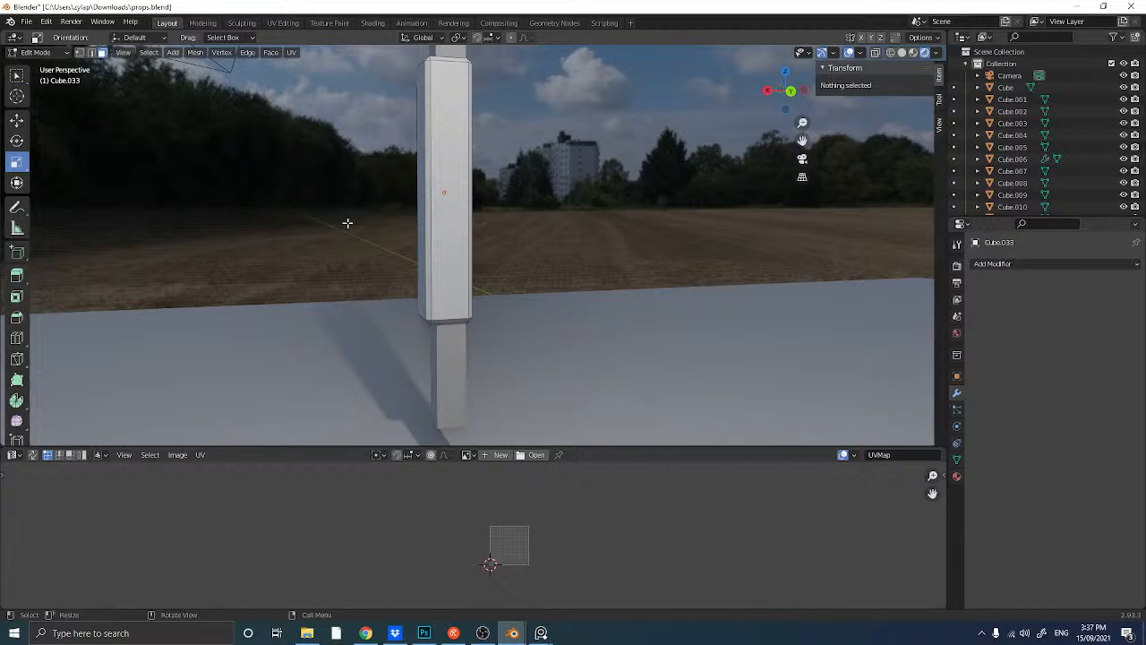
- Add a cube at the 3D cursor on the upper part of the block's front face, scaled to about 0.3 m
middle_click_drag(347, 222, 376, 269, "shift")
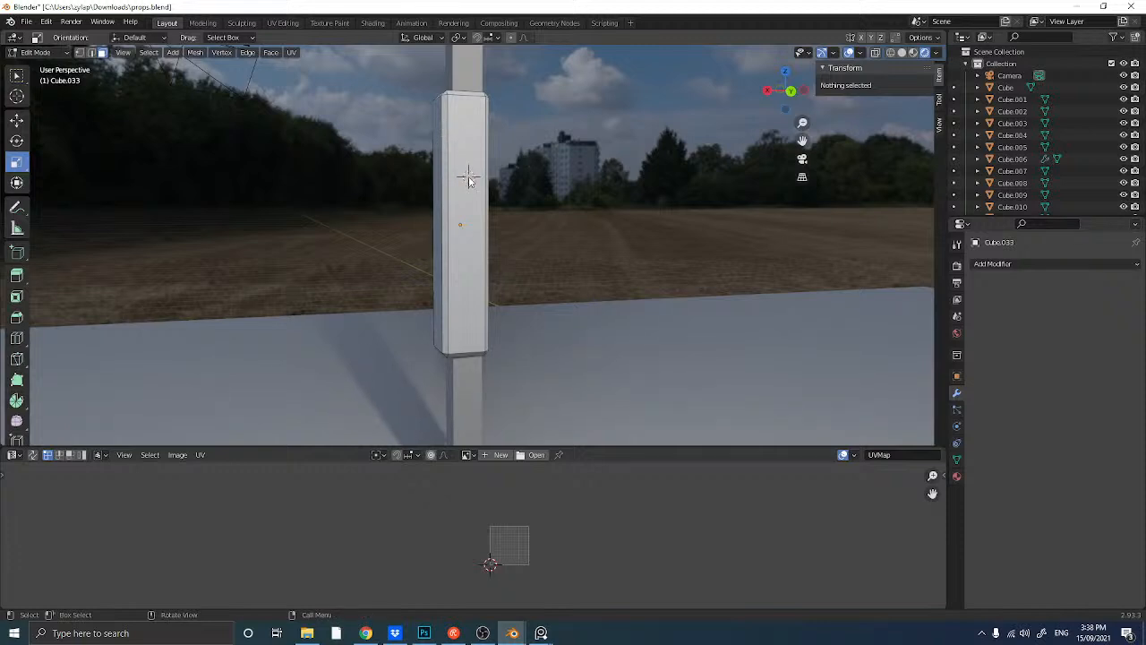
key("Tab")
key("shift+a")
mouse_move(468, 176)
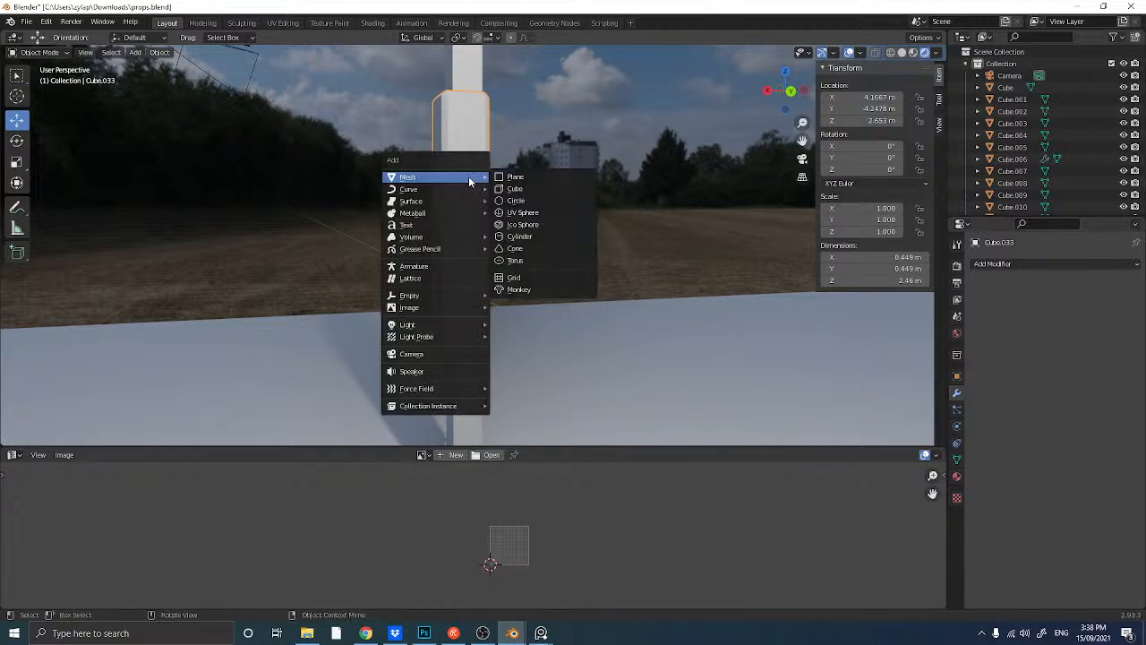
left_click(527, 185)
key("s")
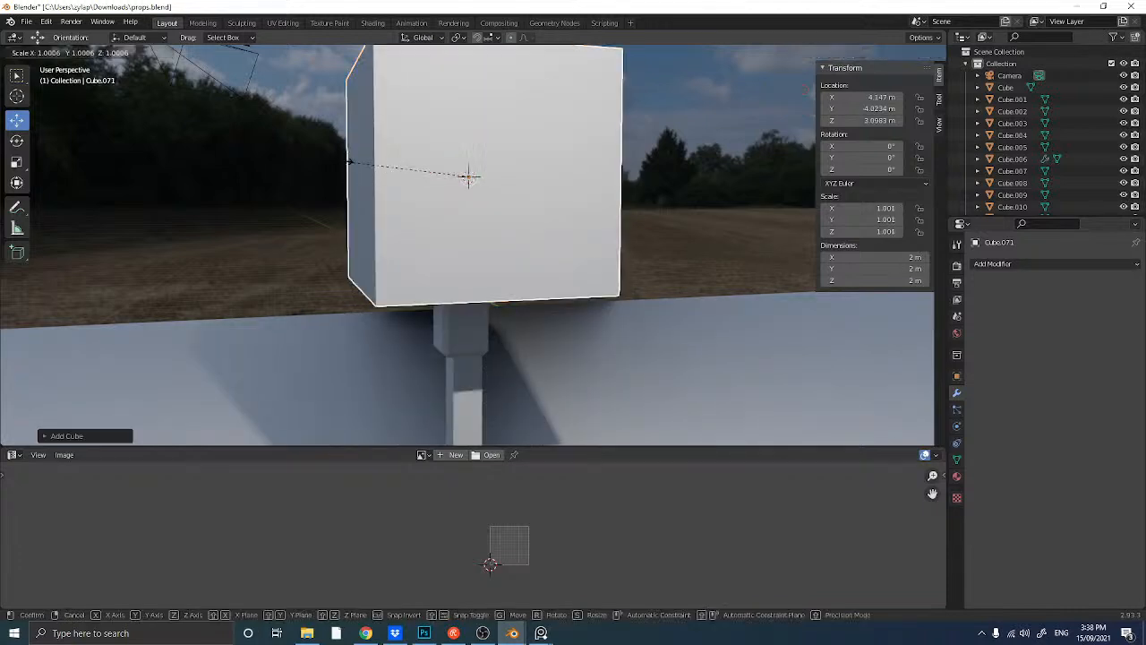
left_click(433, 168)
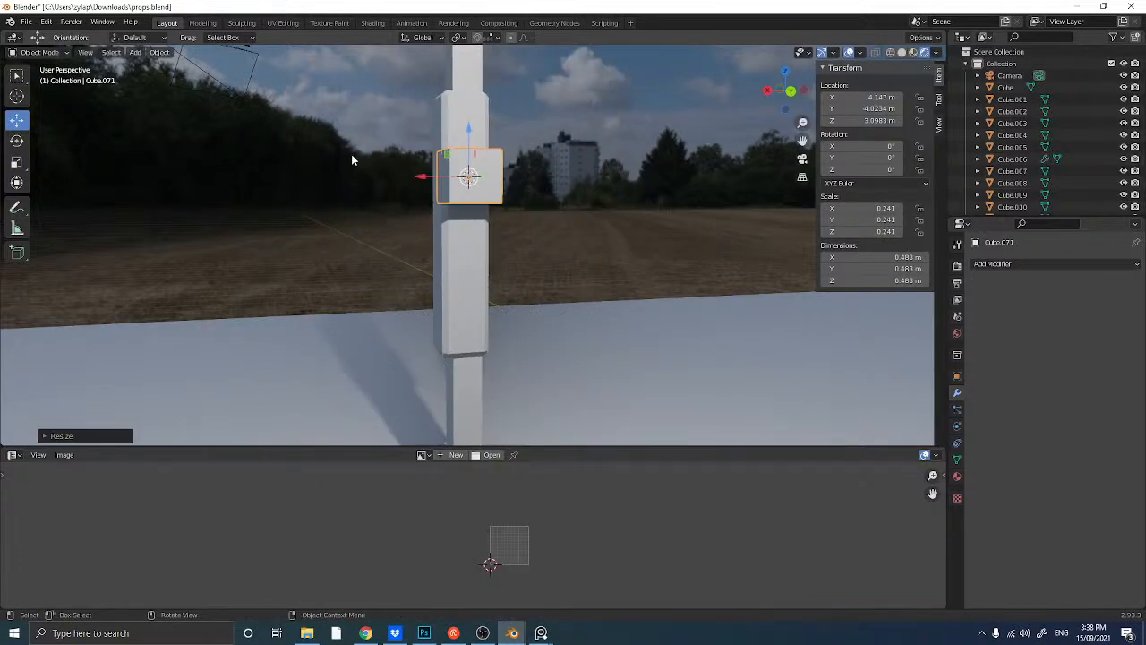
key("s")
key("Return")
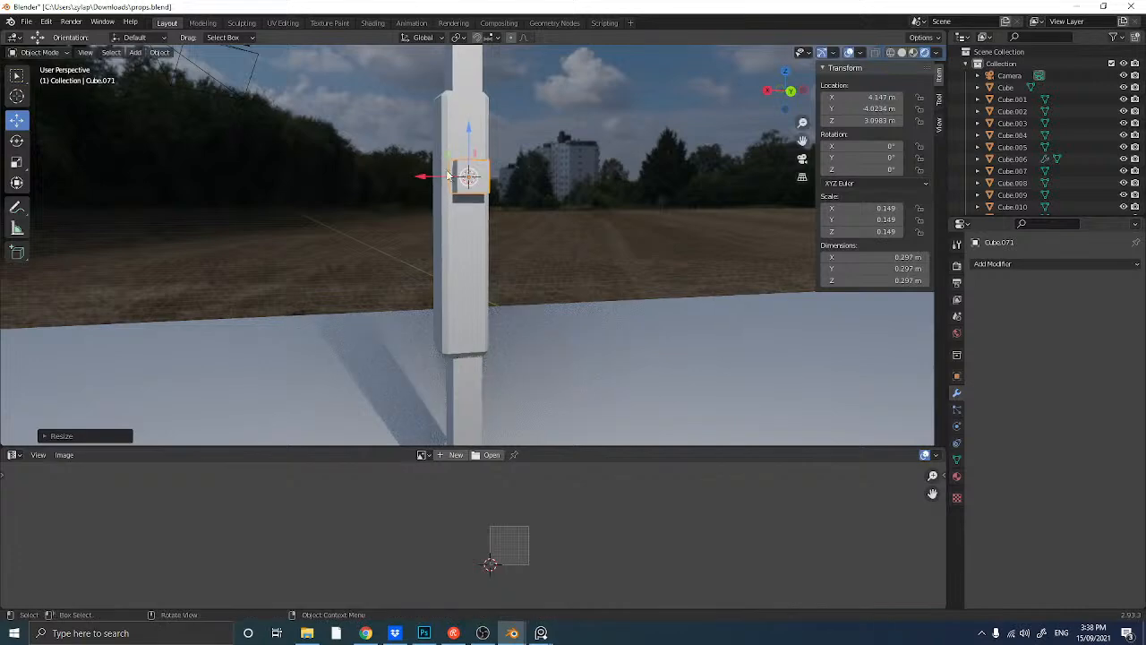
- In the back orthographic view, move the small cube along X to about 4.16 m and activate the Scale tool
left_click(783, 91)
left_click(768, 91)
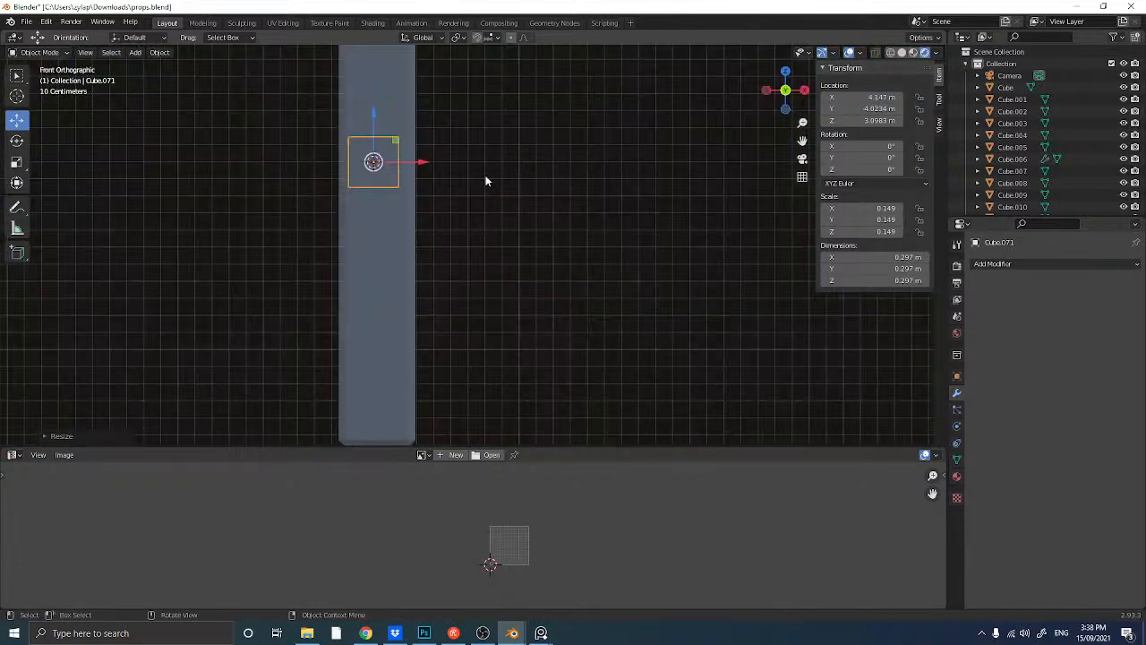
left_click(782, 92)
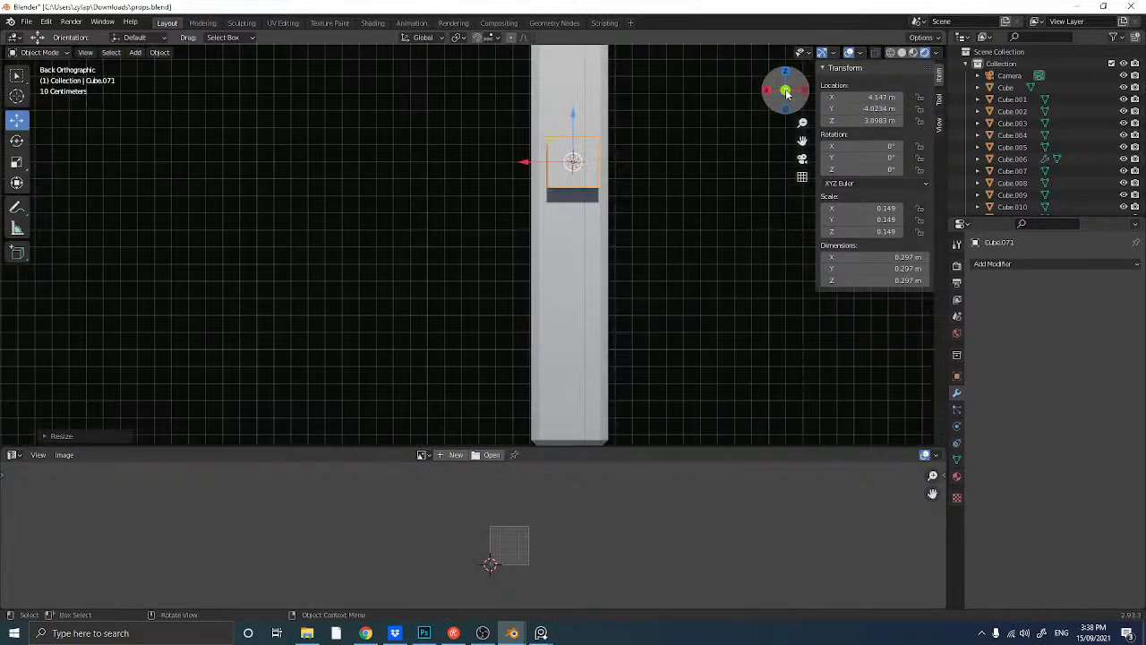
scroll(604, 190, "down", 4)
scroll(602, 188, "up", 6)
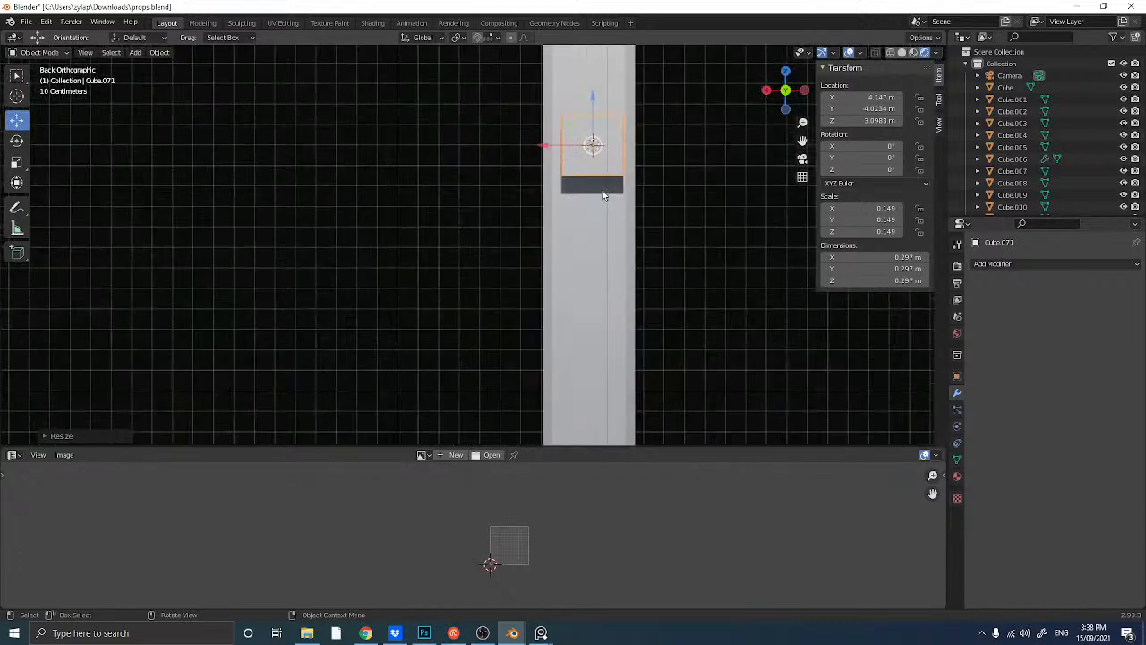
middle_click_drag(602, 194, 495, 172, "shift")
key("g")
key("x")
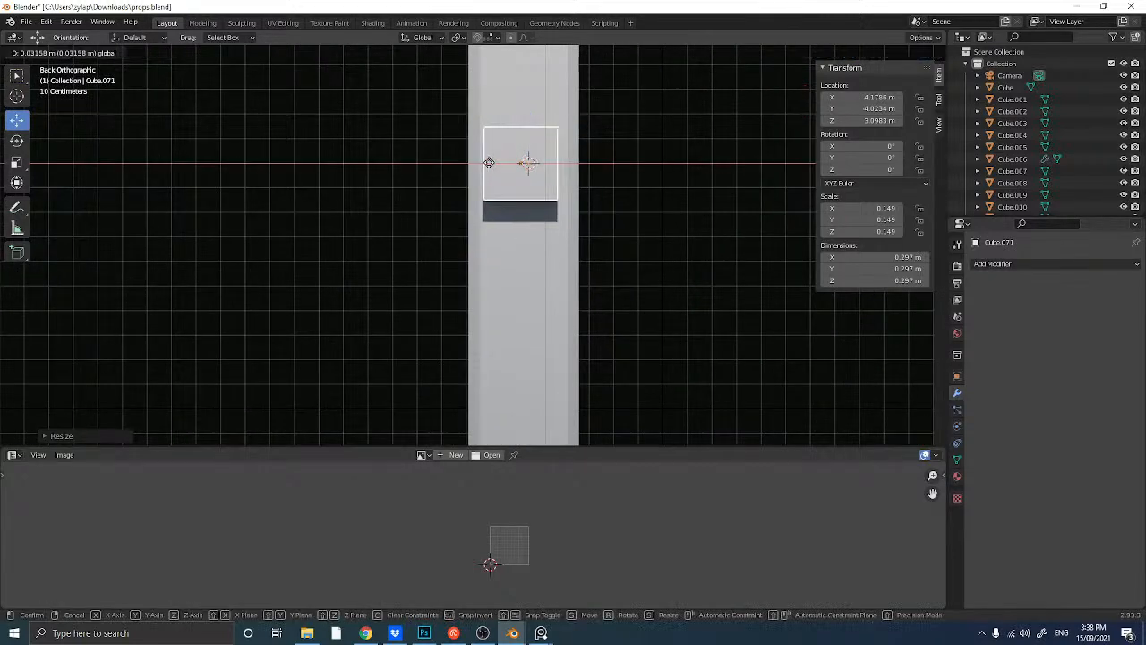
left_click(493, 162)
left_click(16, 162)
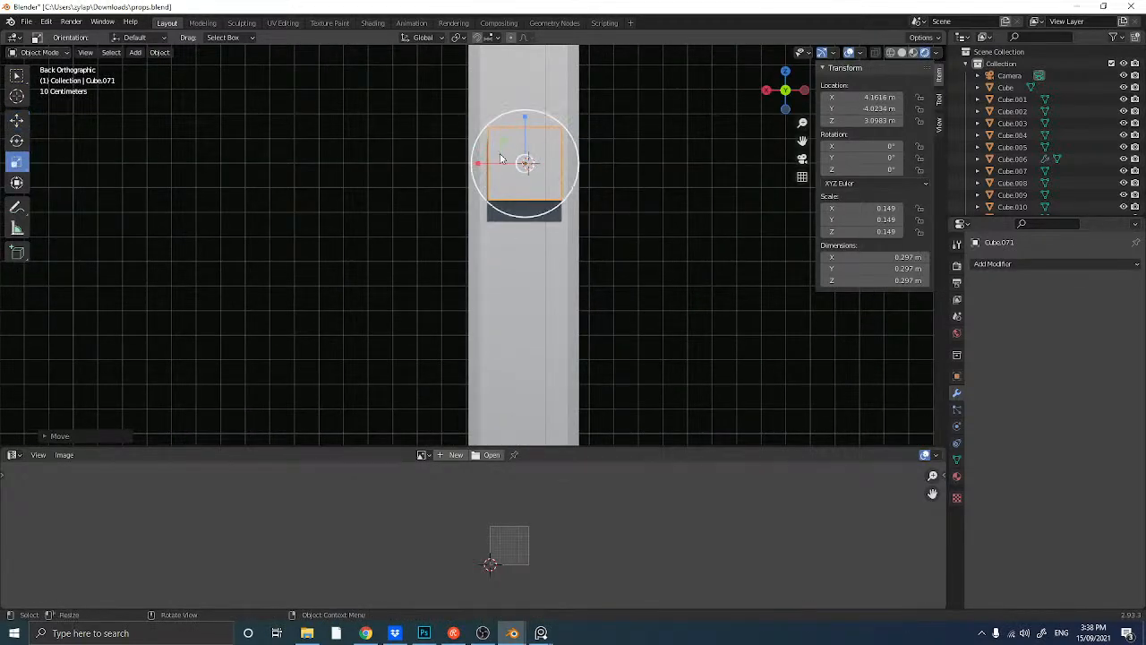
- Stretch the small cube along Z to a height of about 0.81 m
left_click_drag(528, 122, 529, 75)
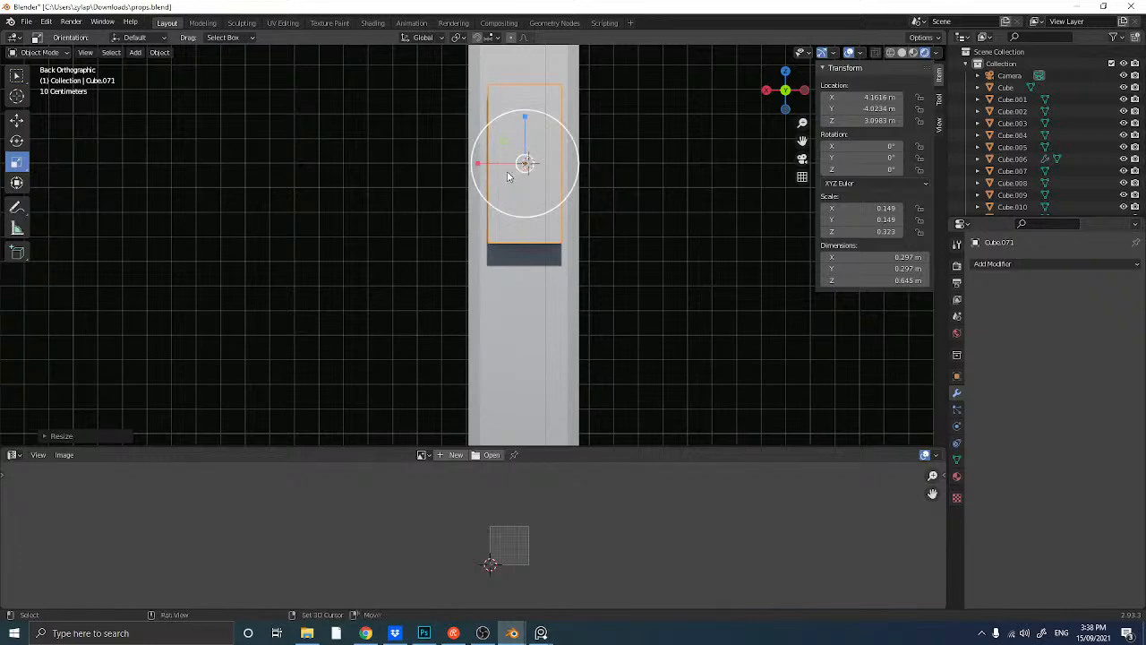
middle_click_drag(524, 126, 528, 212, "shift")
left_click_drag(529, 212, 533, 188)
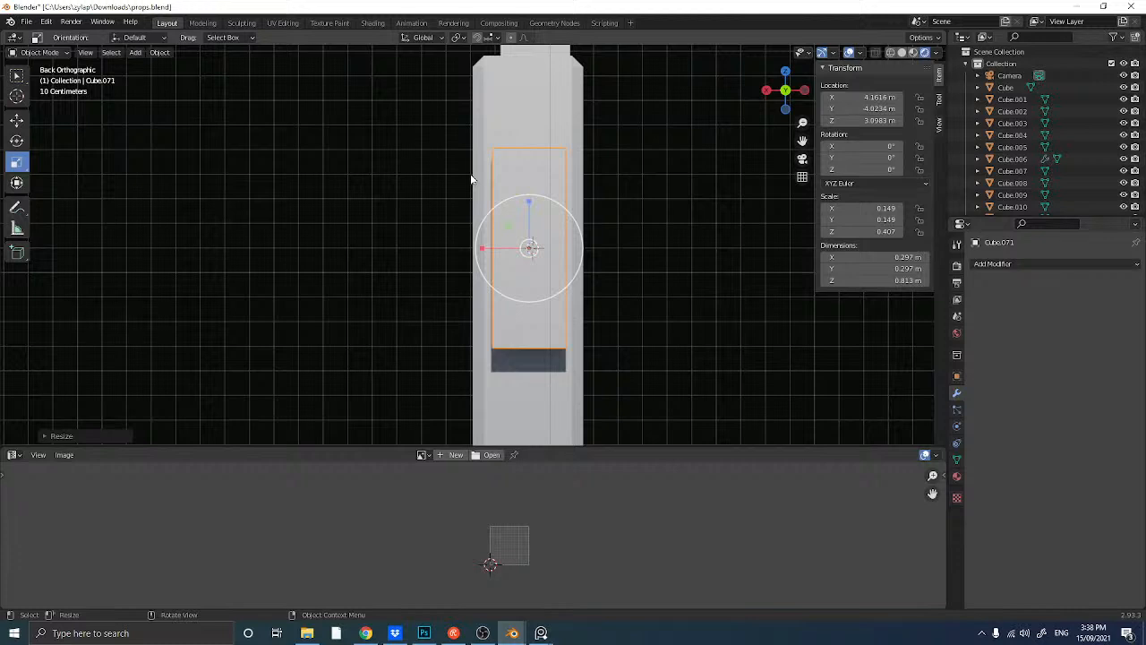
- Add two closely spaced horizontal loop cuts just above the middle of the tall block
key("Tab")
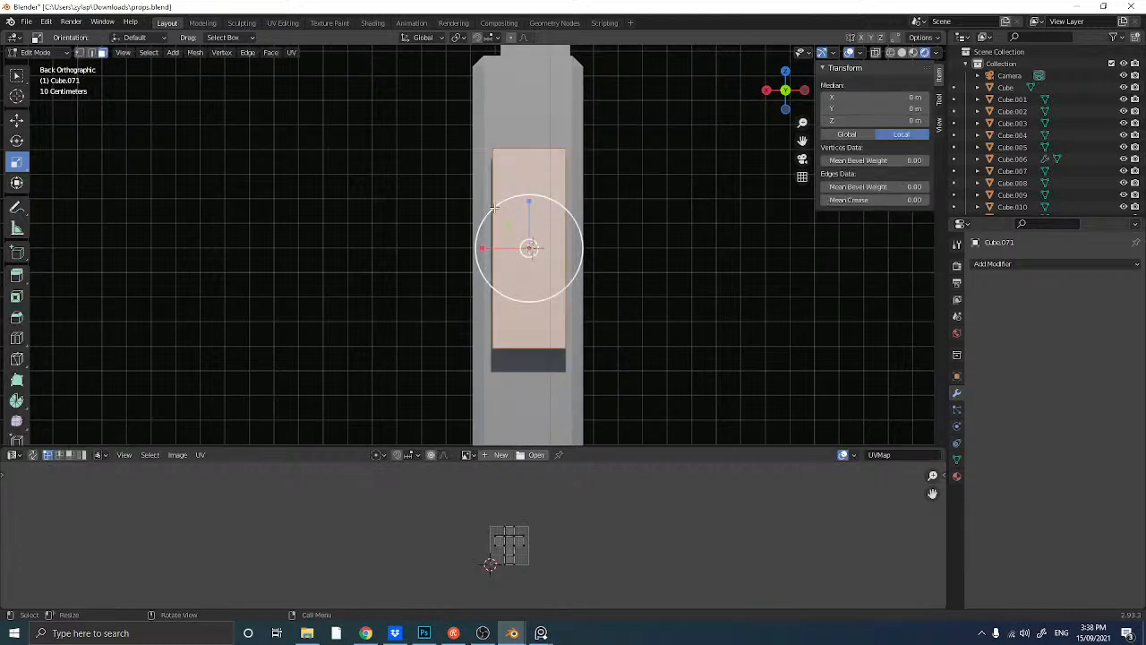
key("ctrl+r")
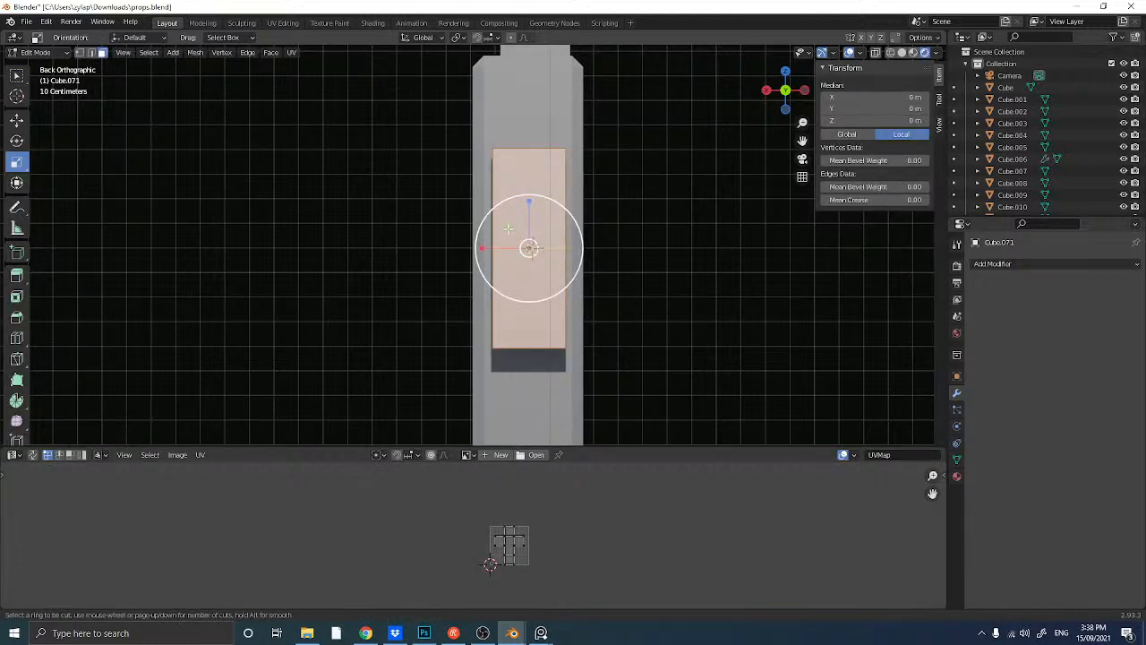
left_click(508, 229)
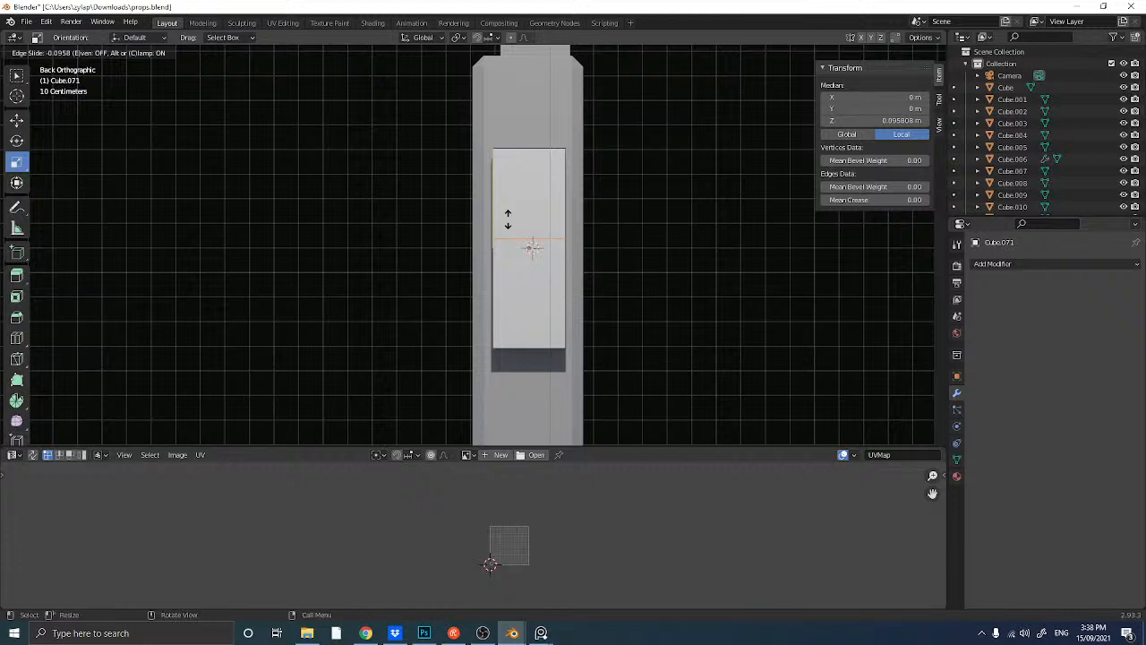
left_click(508, 219)
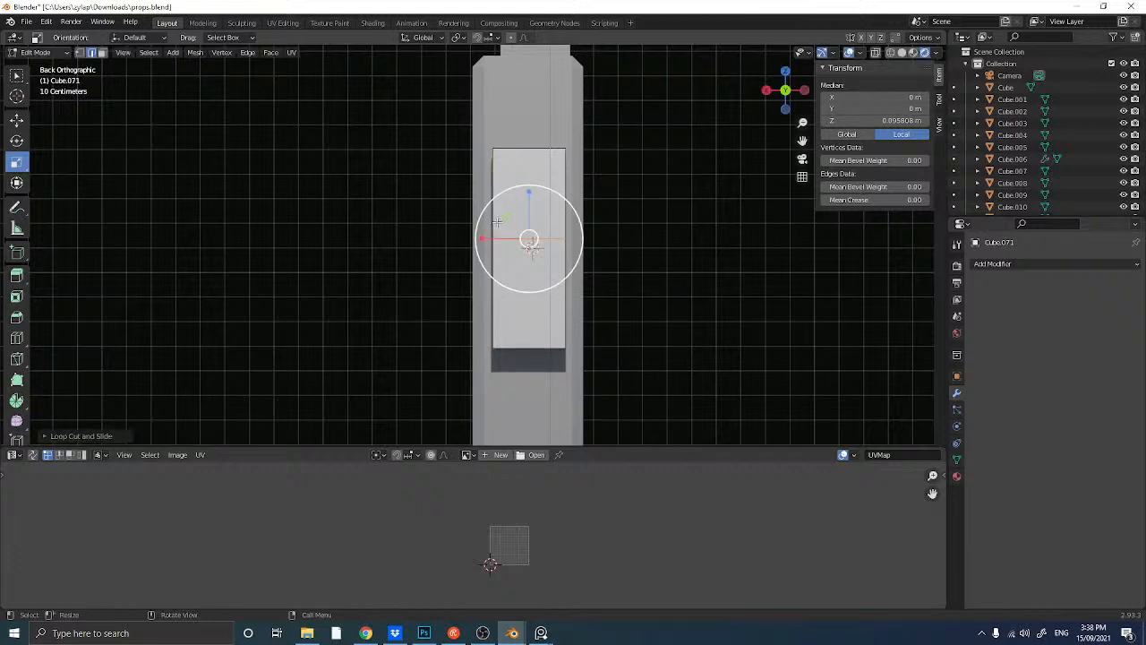
left_click(501, 219)
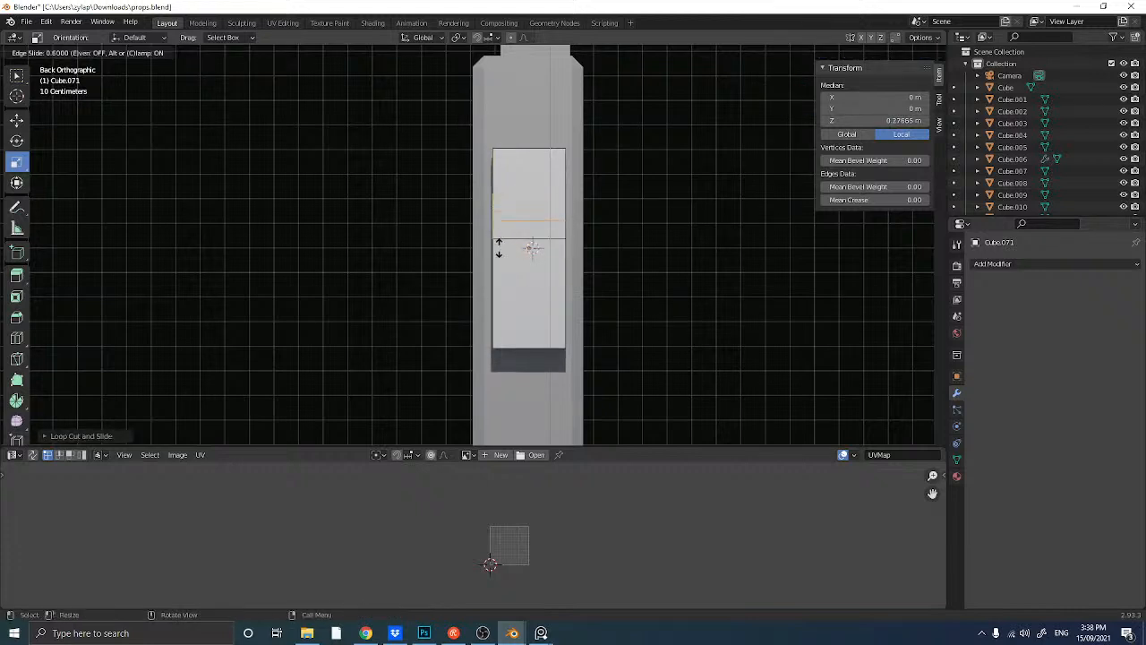
left_click(497, 251)
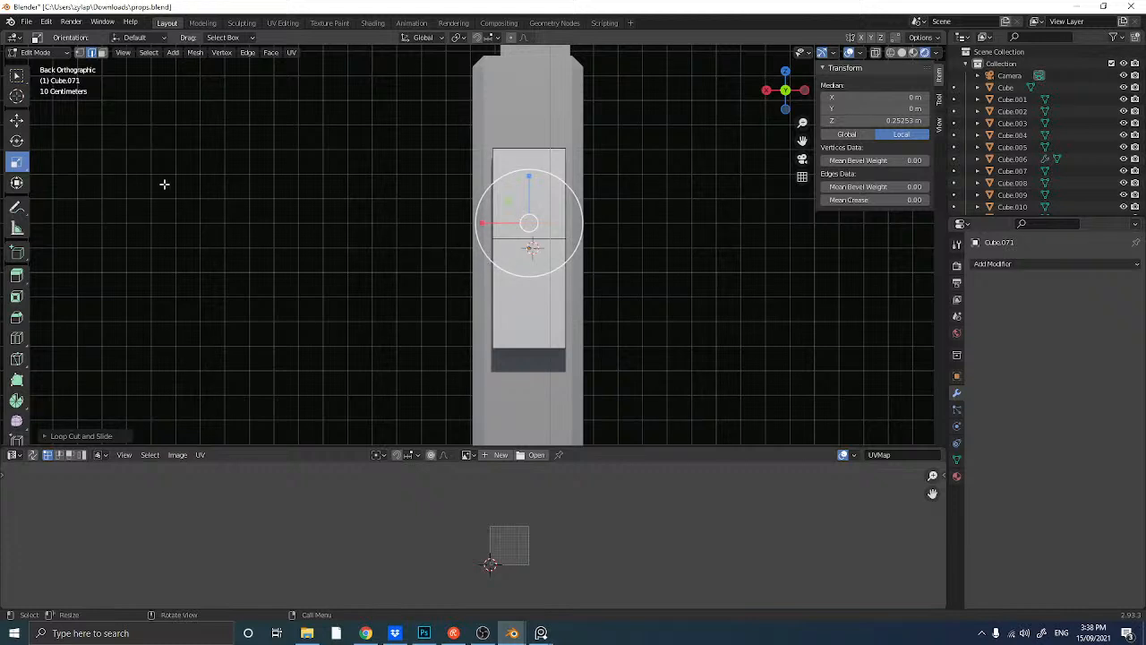
- Select all vertices of the block's lower section through the mesh and scale them along X to about 0.82
left_click(326, 206)
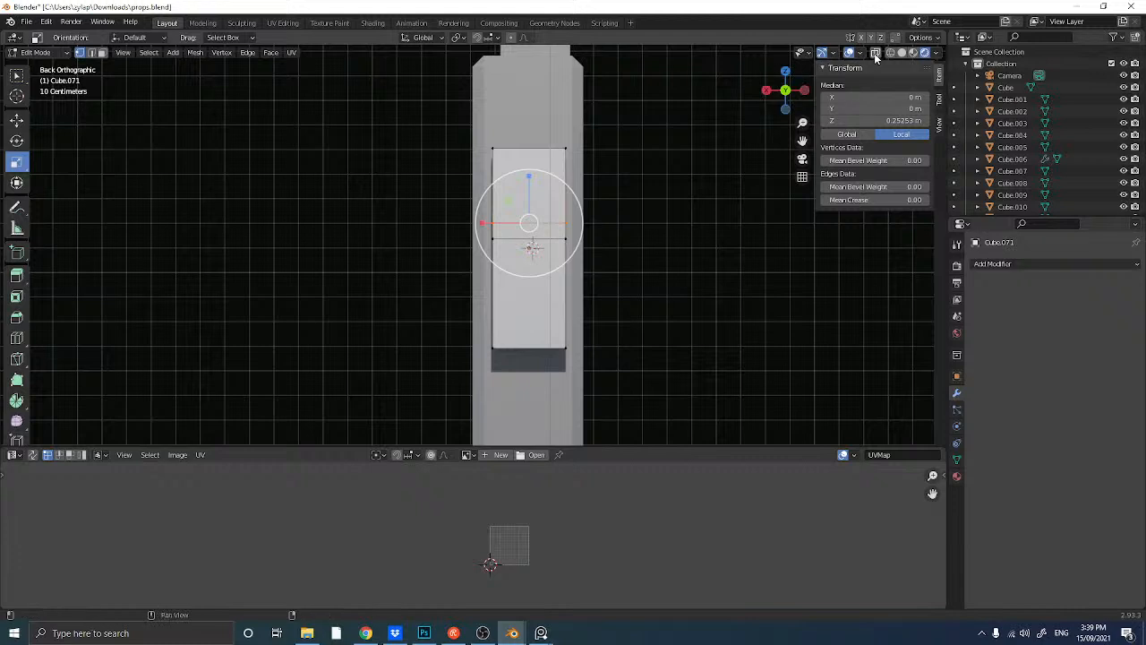
left_click(507, 355)
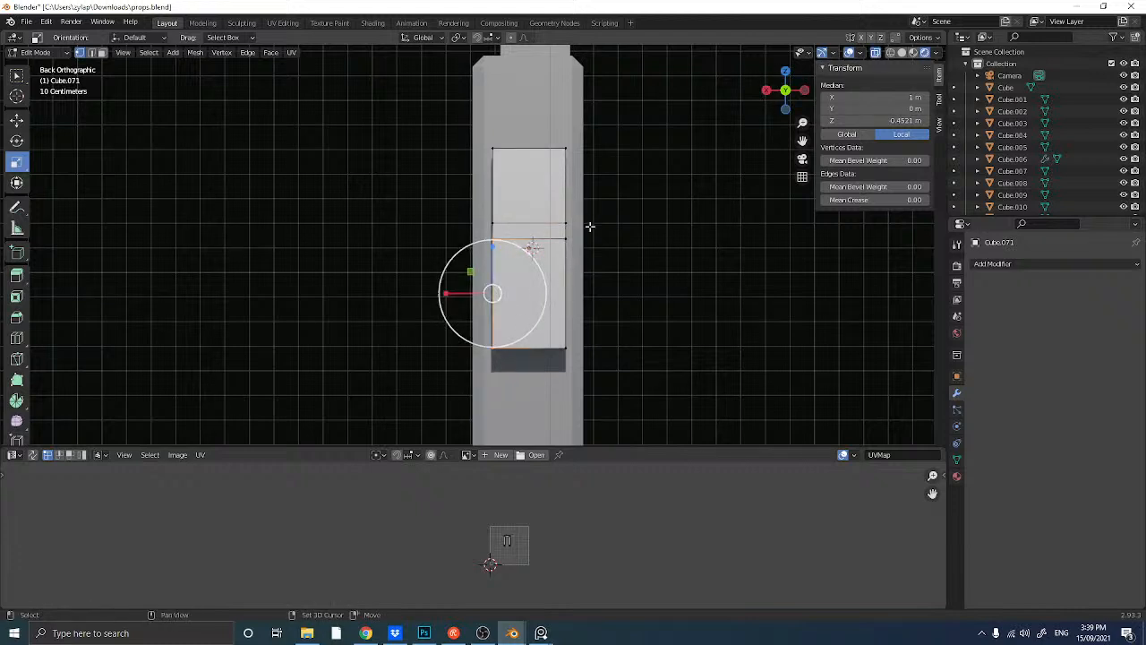
left_click_drag(590, 230, 547, 367)
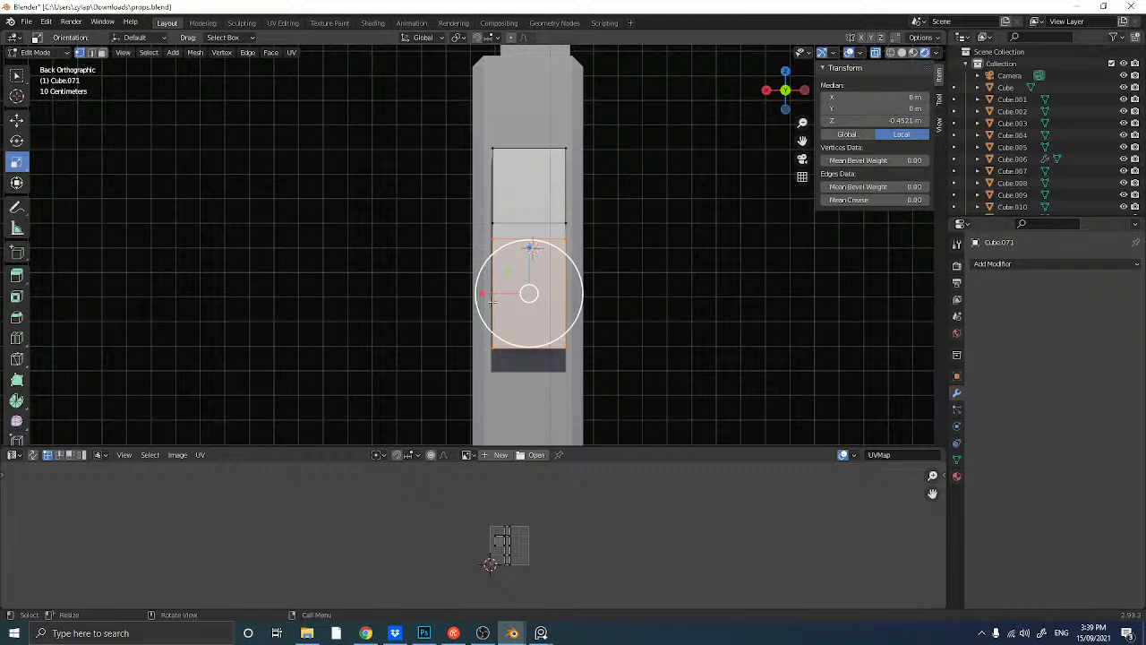
key("s")
key("x")
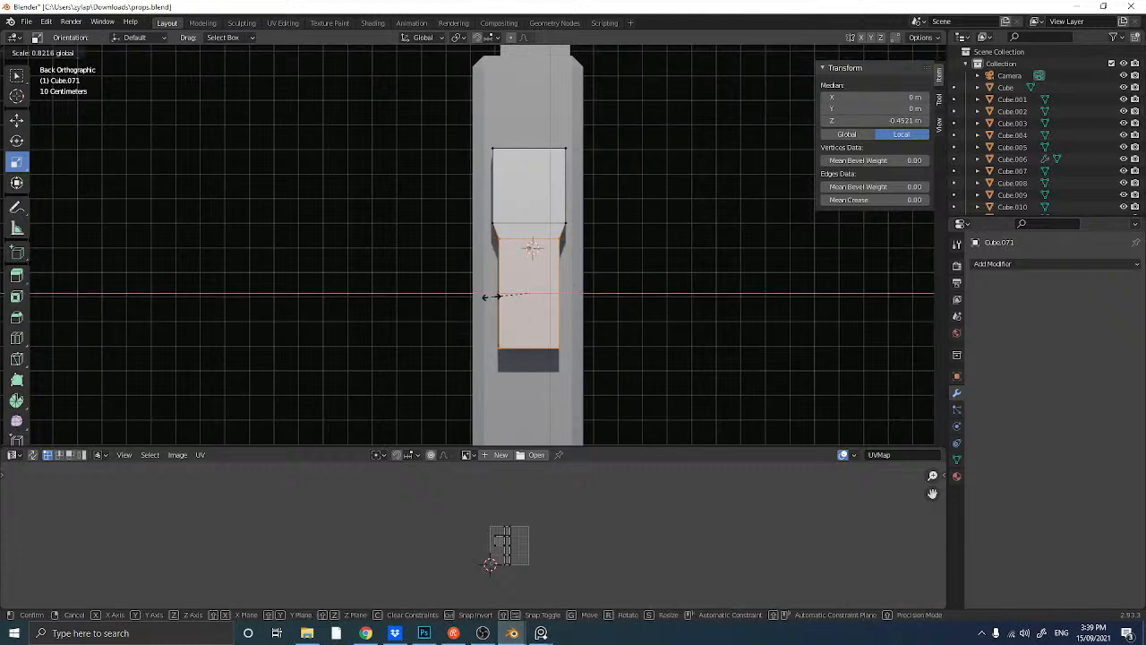
left_click(489, 296)
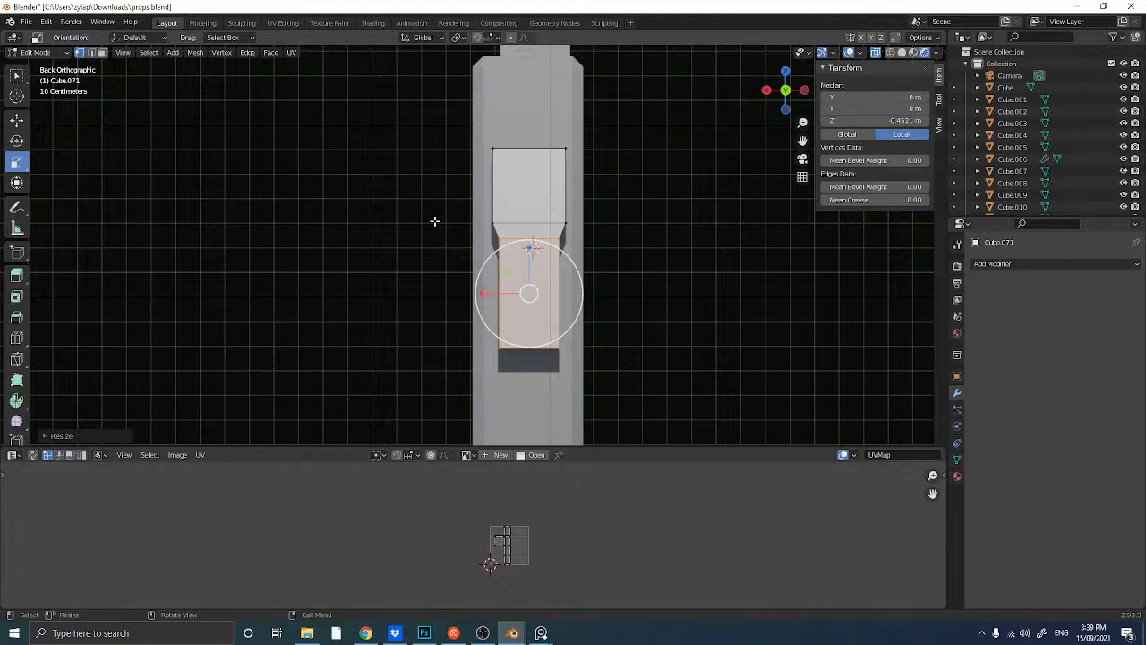
key("Tab")
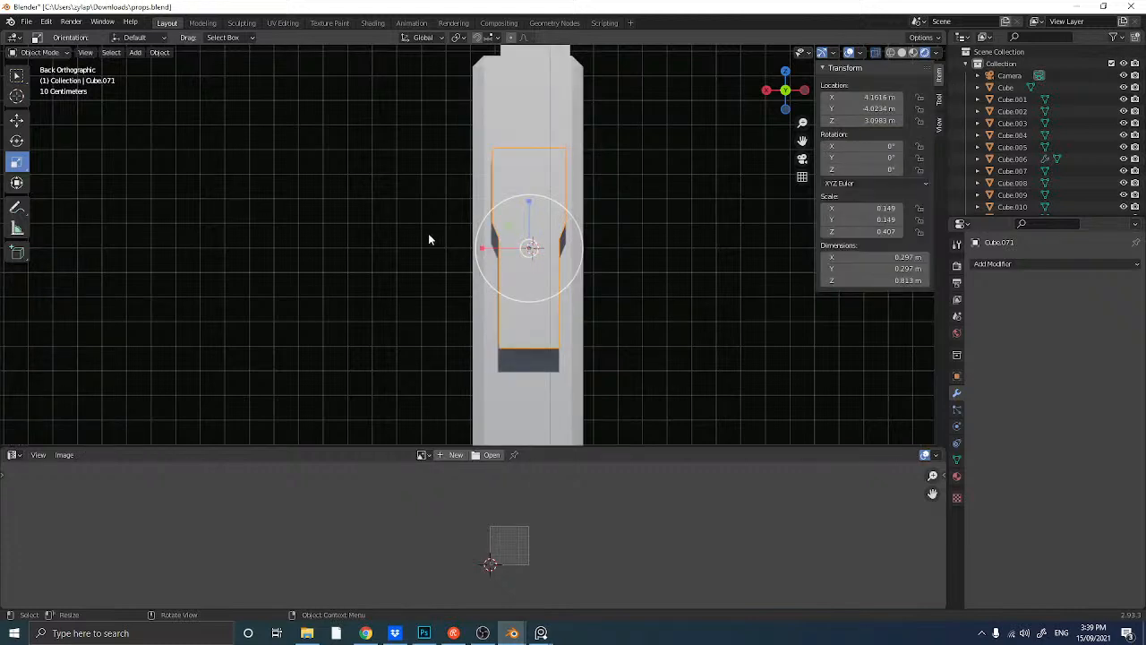
- Apply the tapered block's scale and bevel all its edges by about 0.012 m
key("ctrl+a")
left_click(445, 237)
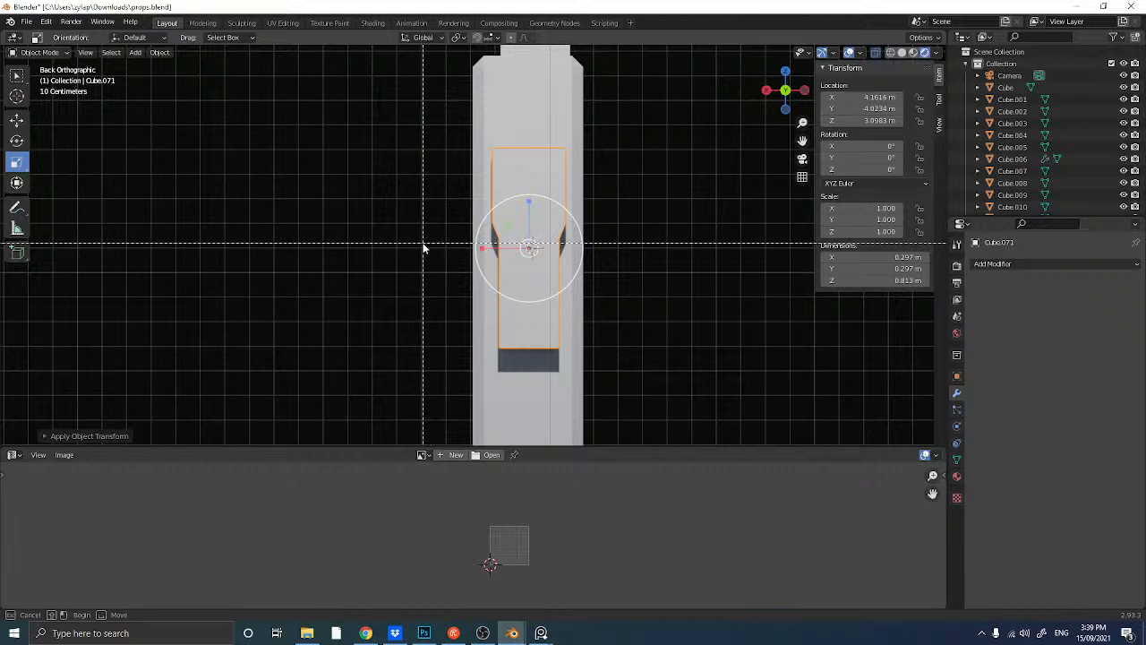
key("Tab")
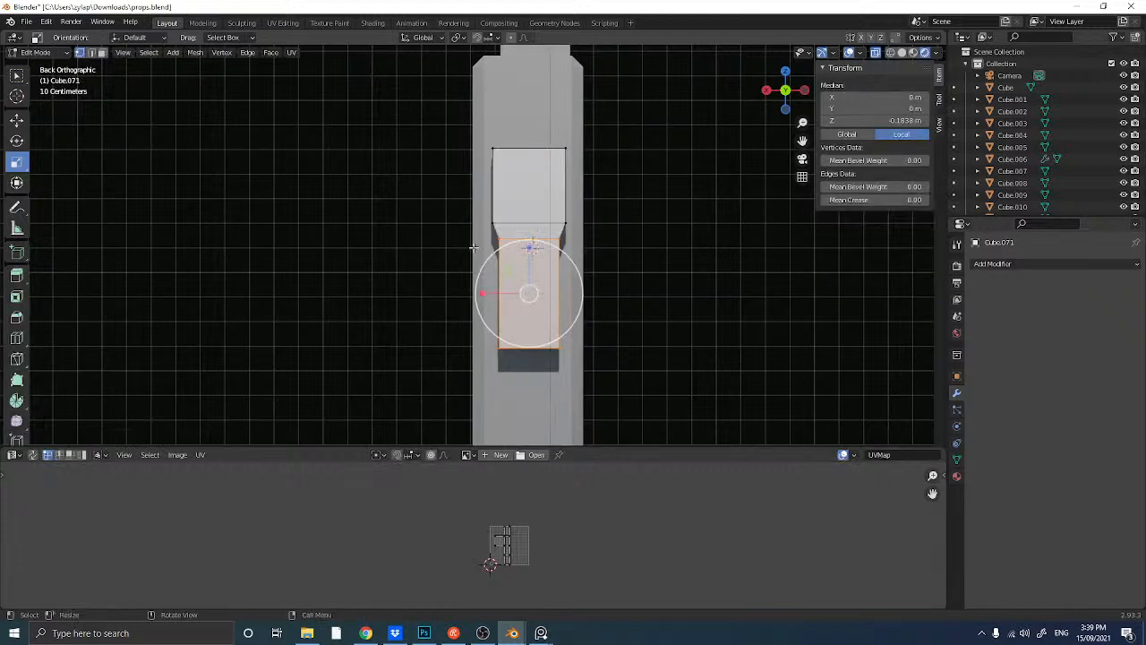
key("ctrl+l")
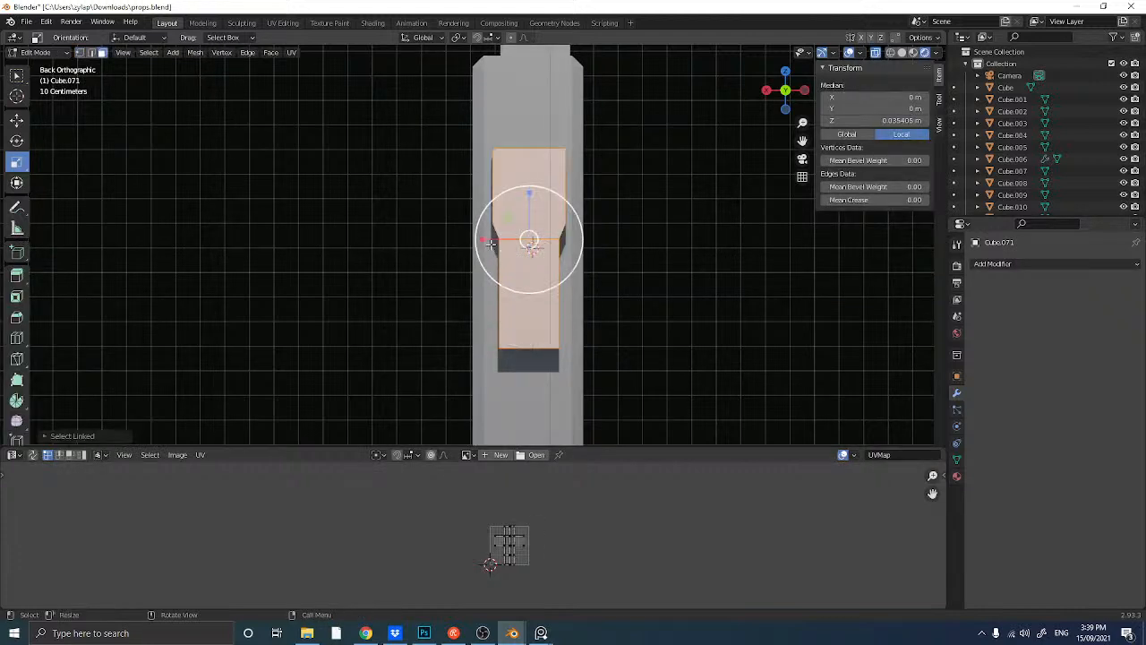
key("ctrl+b")
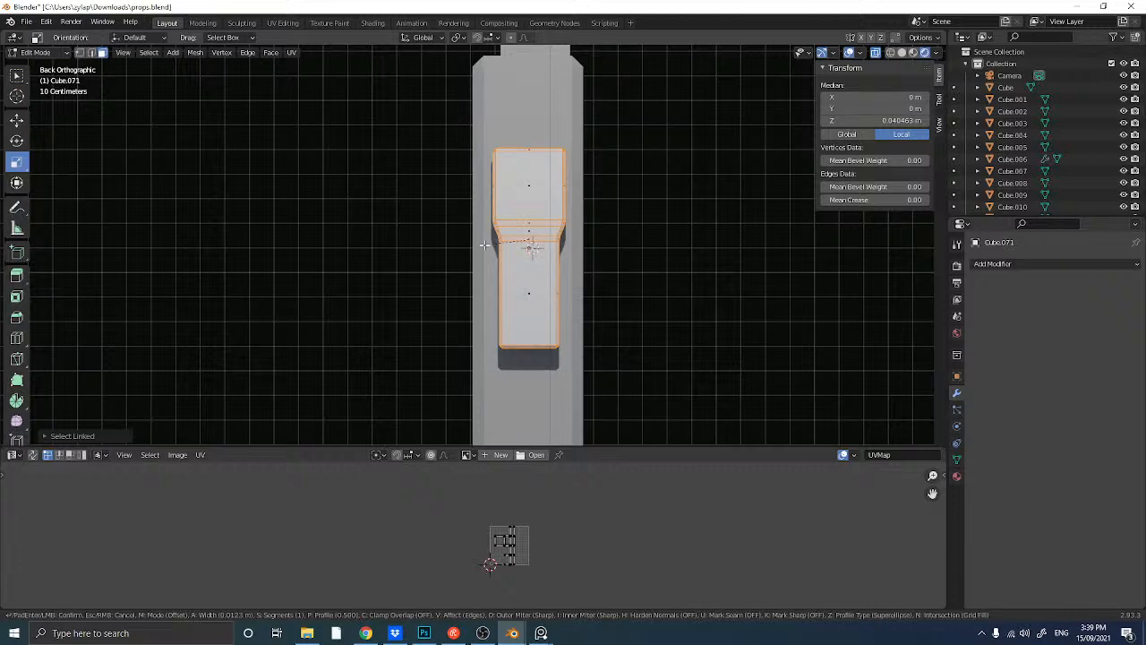
left_click(483, 244)
key("Tab")
middle_click_drag(466, 243, 488, 231)
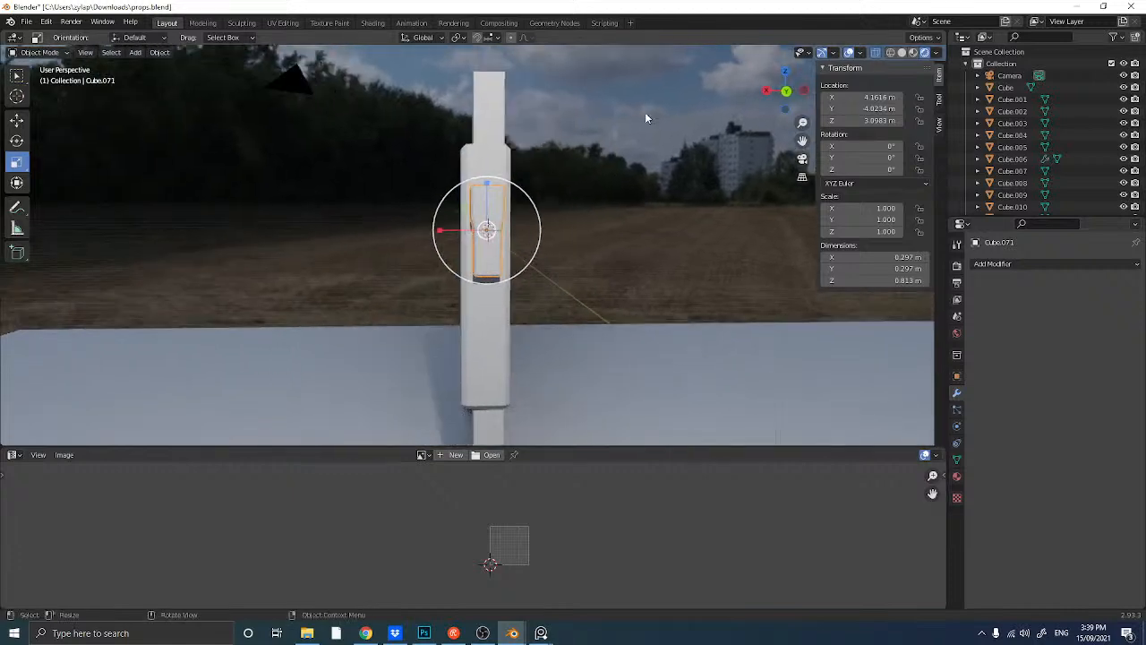
- Raise the tapered block to about 3.34 m in Z and stretch its height to about 0.94 m
left_click(787, 91)
left_click(786, 91)
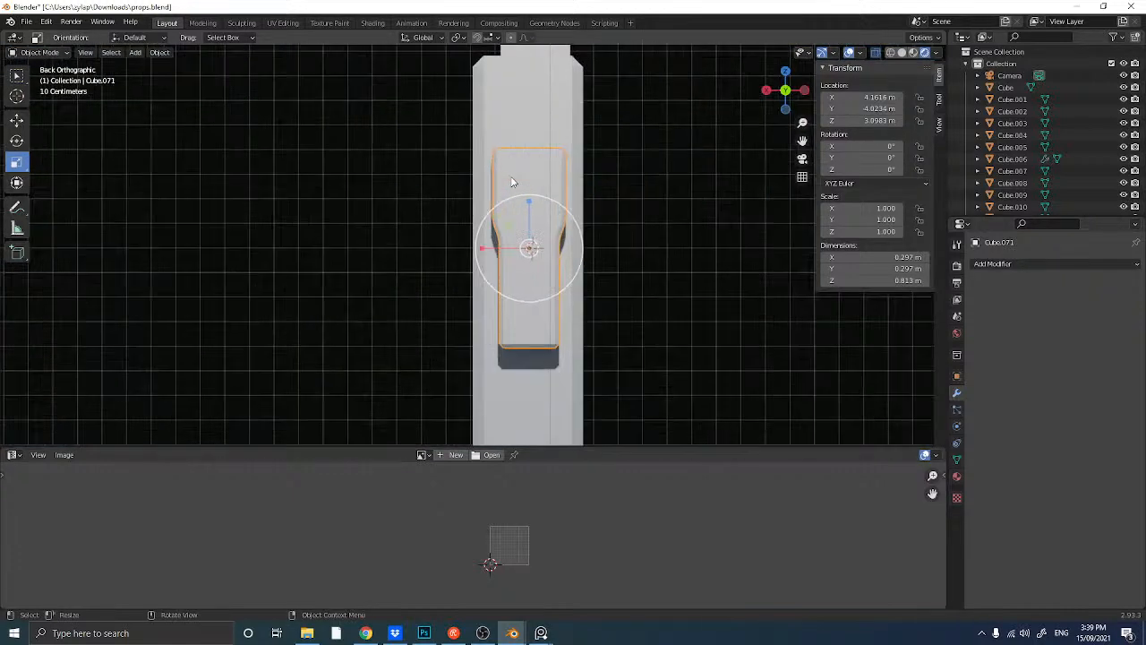
left_click(14, 122)
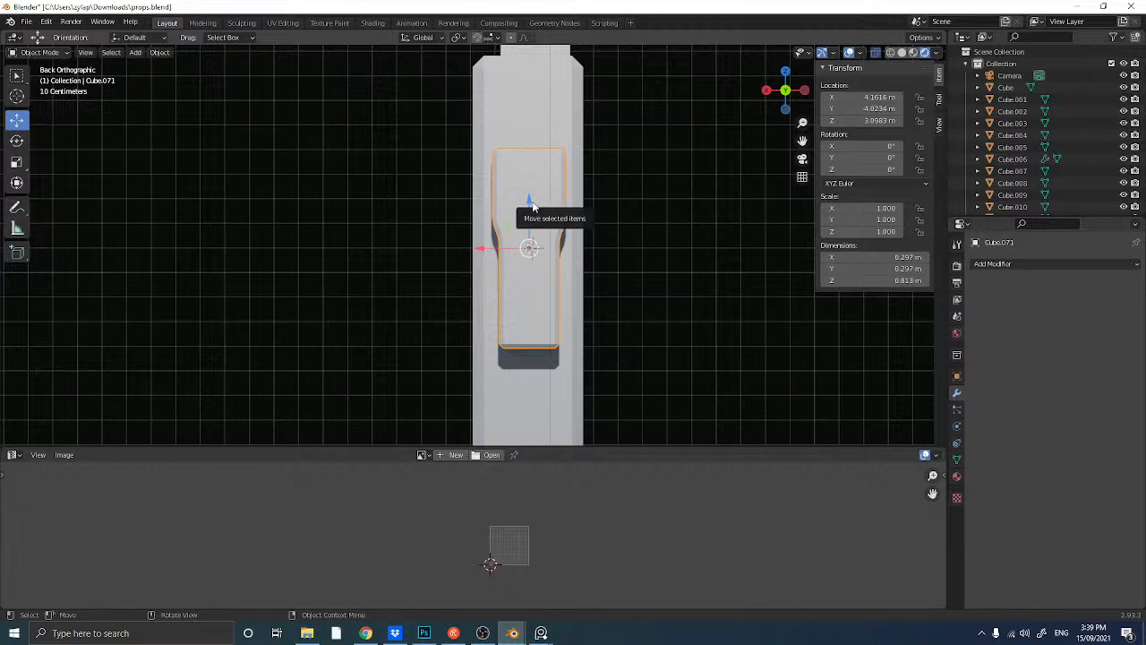
left_click_drag(529, 210, 327, 139)
key("shift+space")
key("s")
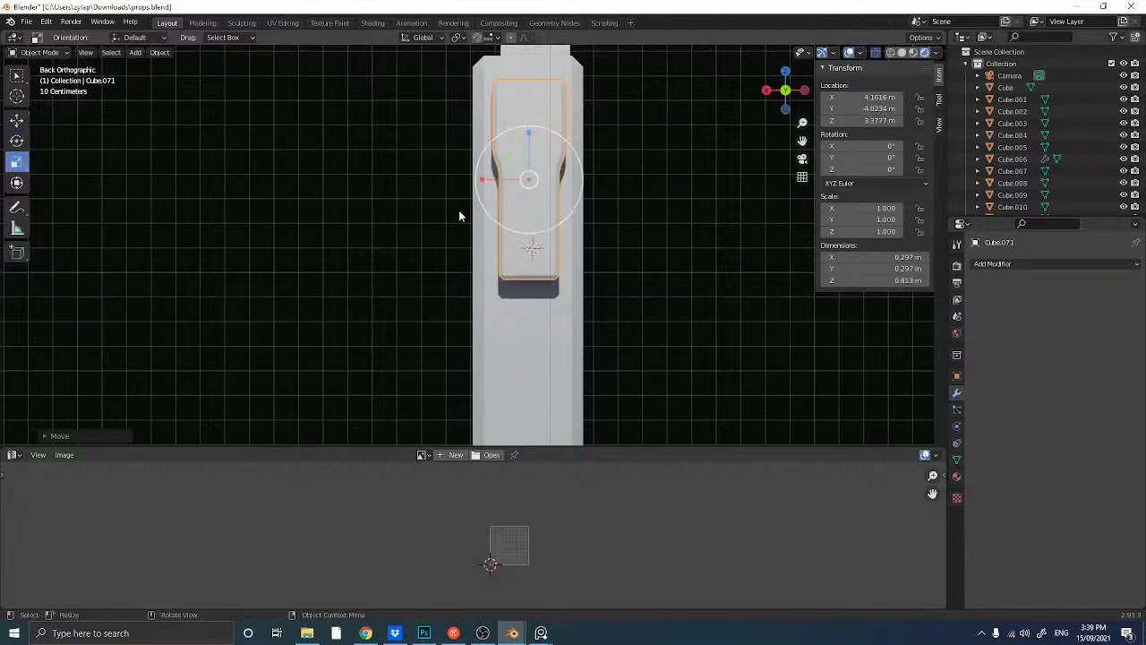
mouse_move(530, 145)
left_mouse_down()
mouse_move(530, 99)
mouse_move(531, 150)
left_mouse_up()
key("shift+space")
key("g")
middle_click_drag(531, 151, 449, 289)
middle_click_drag(395, 265, 344, 265)
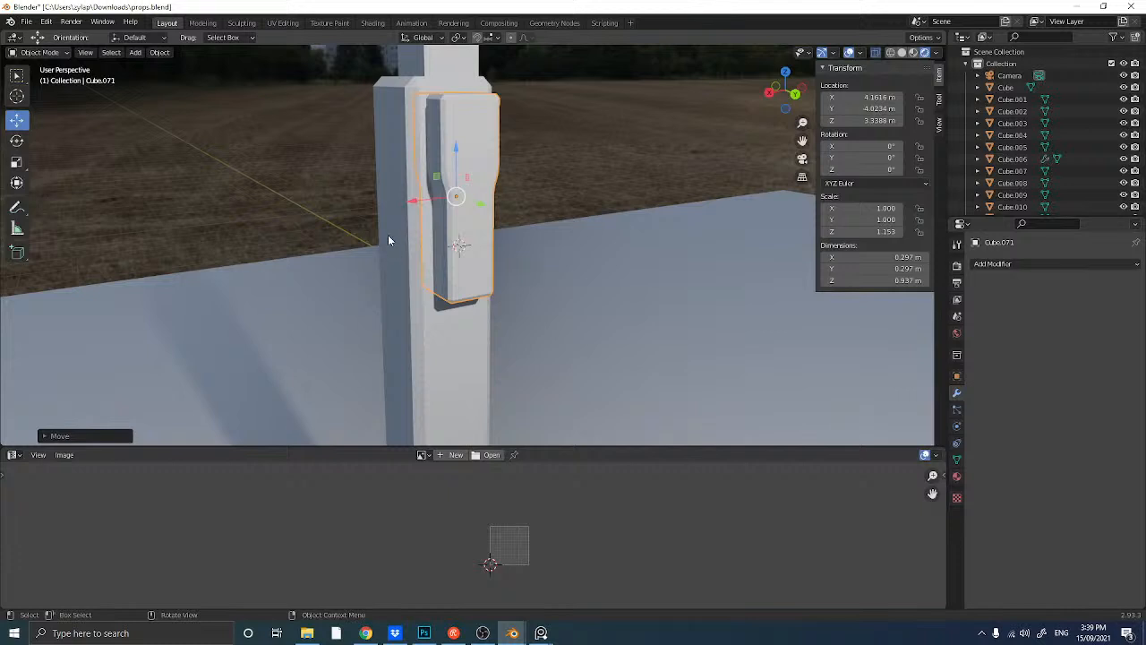
- Cut the tapered block's shape out of the pillar's outer block with a Boolean Difference modifier and apply it
left_click(397, 198)
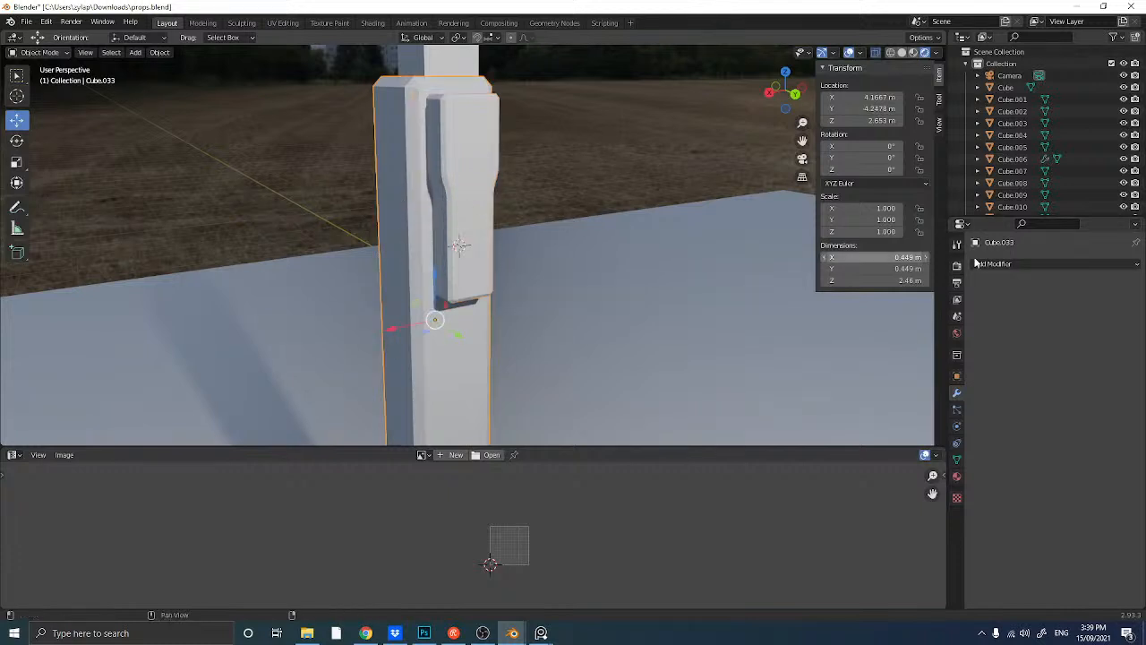
left_click(1035, 263)
left_click(902, 323)
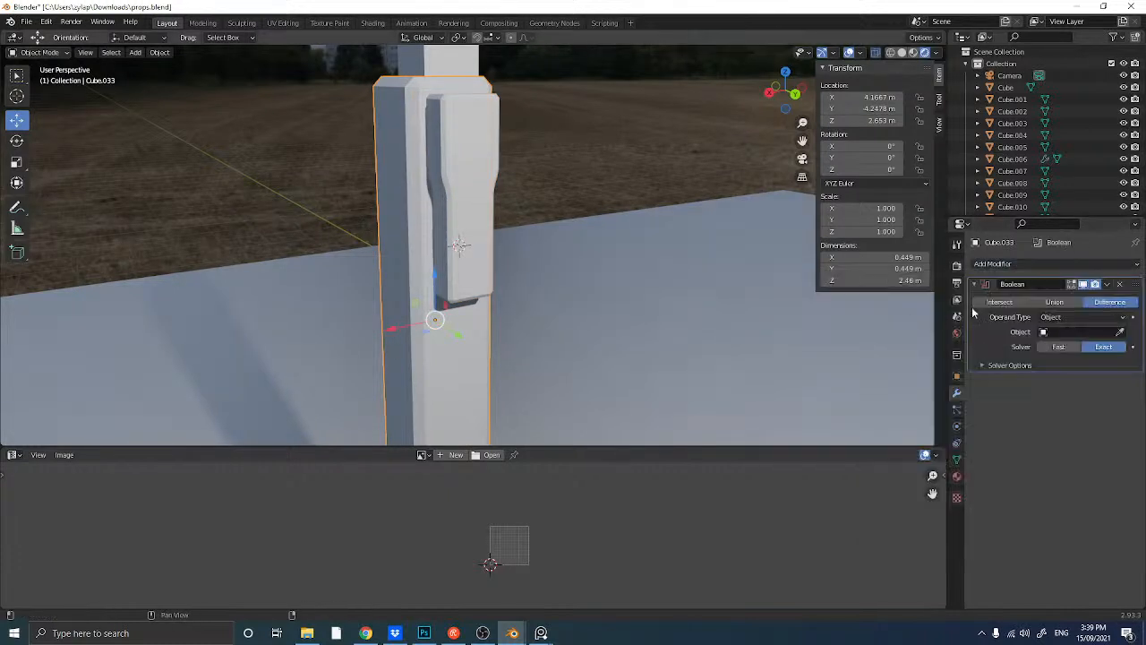
left_click(1113, 336)
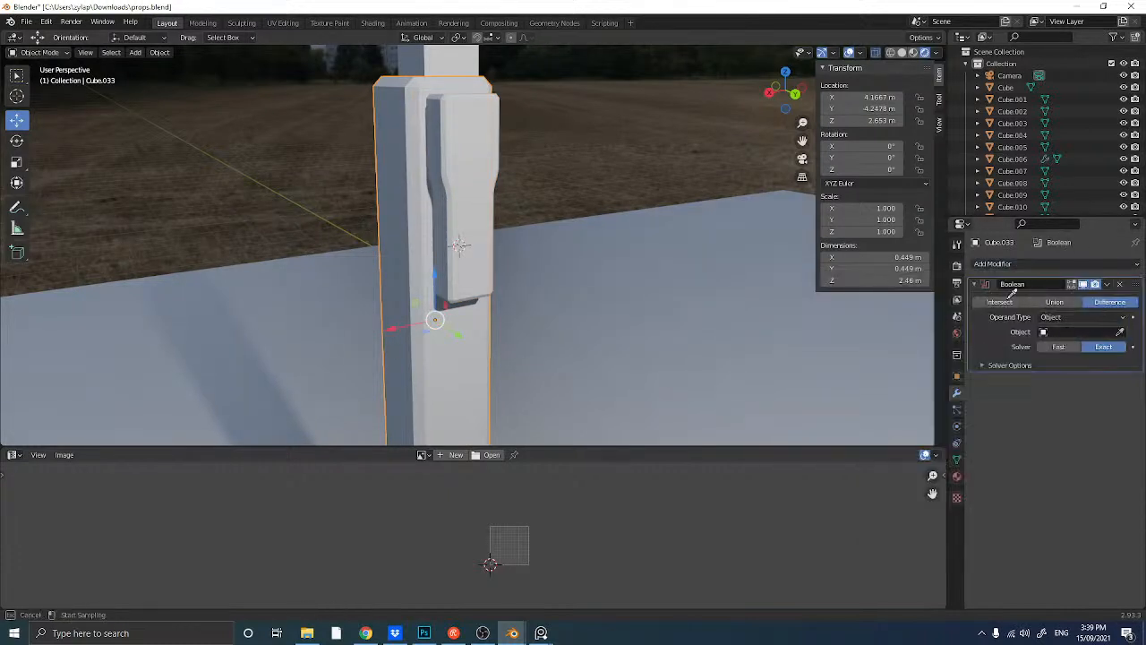
left_click(452, 134)
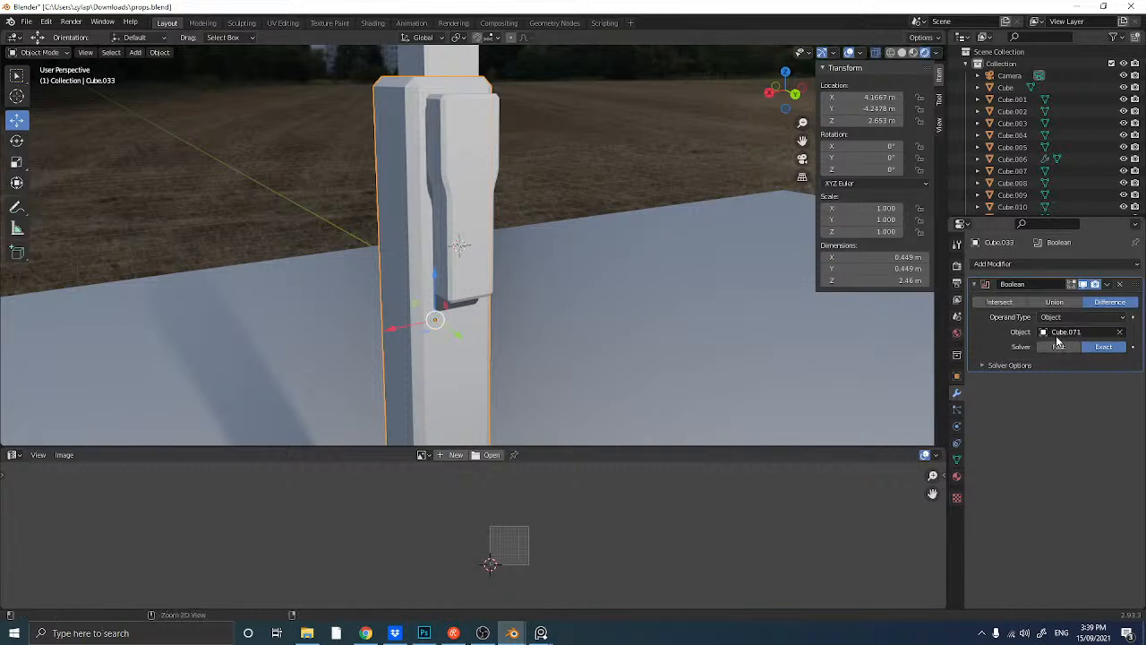
key("ctrl+a")
- Scale the tapered block down to about 0.98 and move it along Y to about -4.23 m, into the recess
left_click(479, 175)
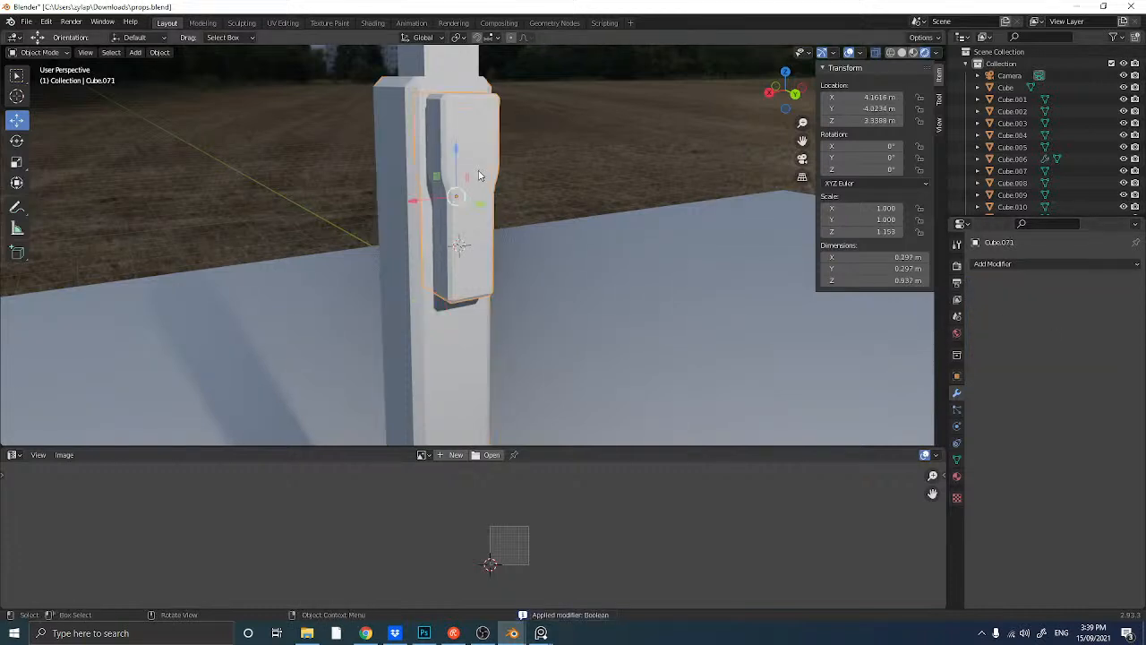
key("s")
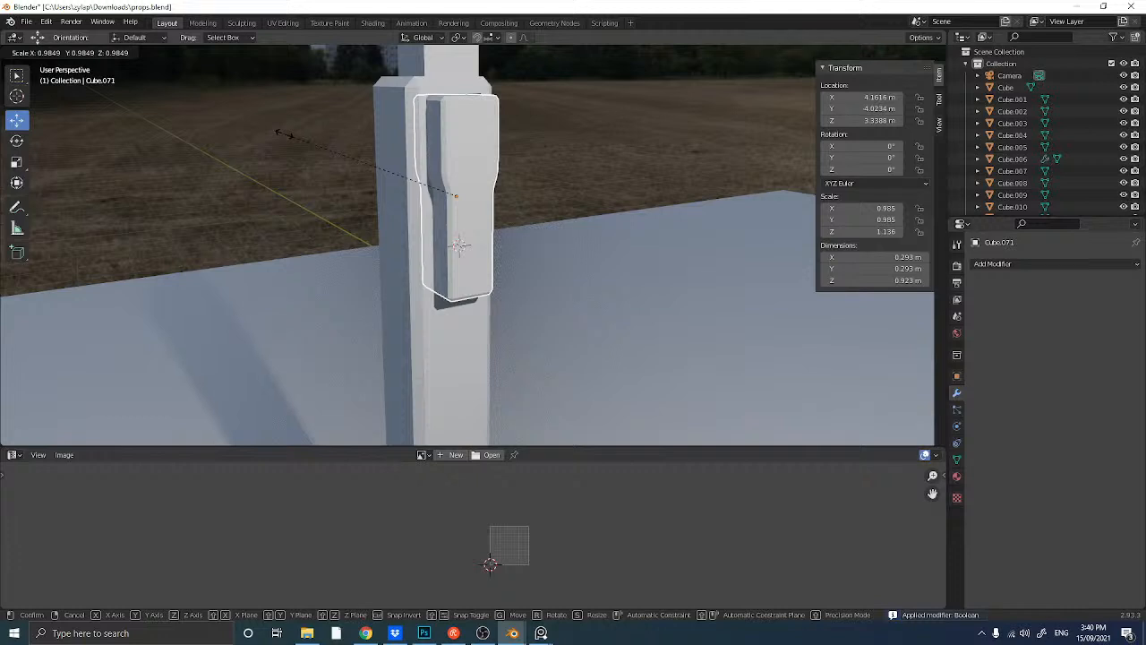
left_click(367, 163)
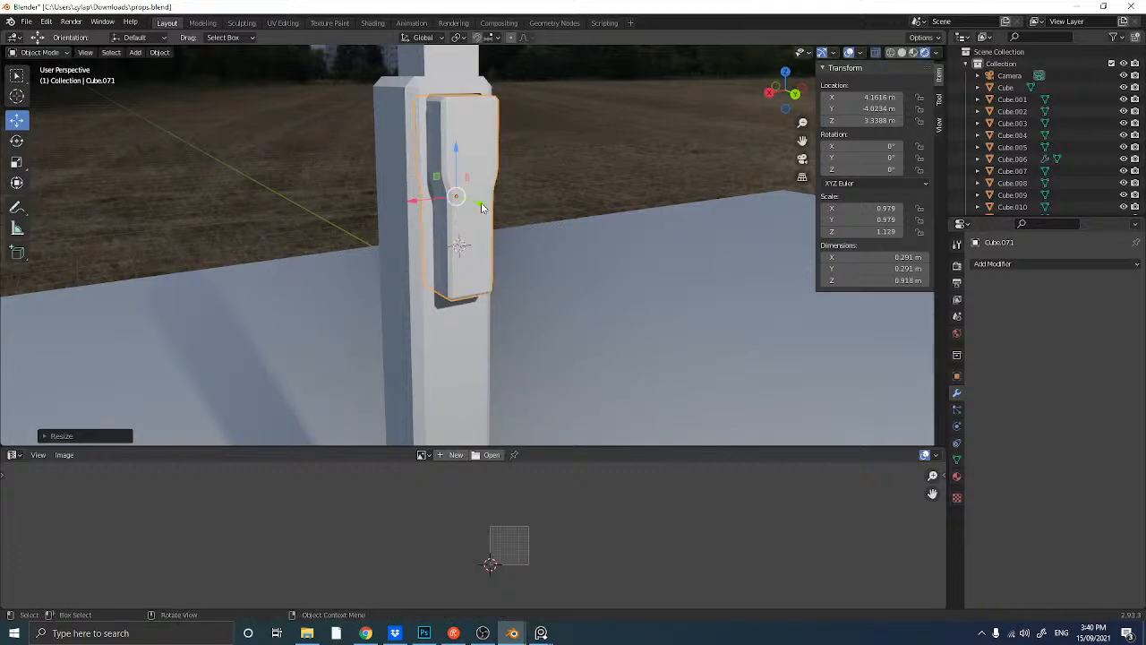
key("g")
key("y")
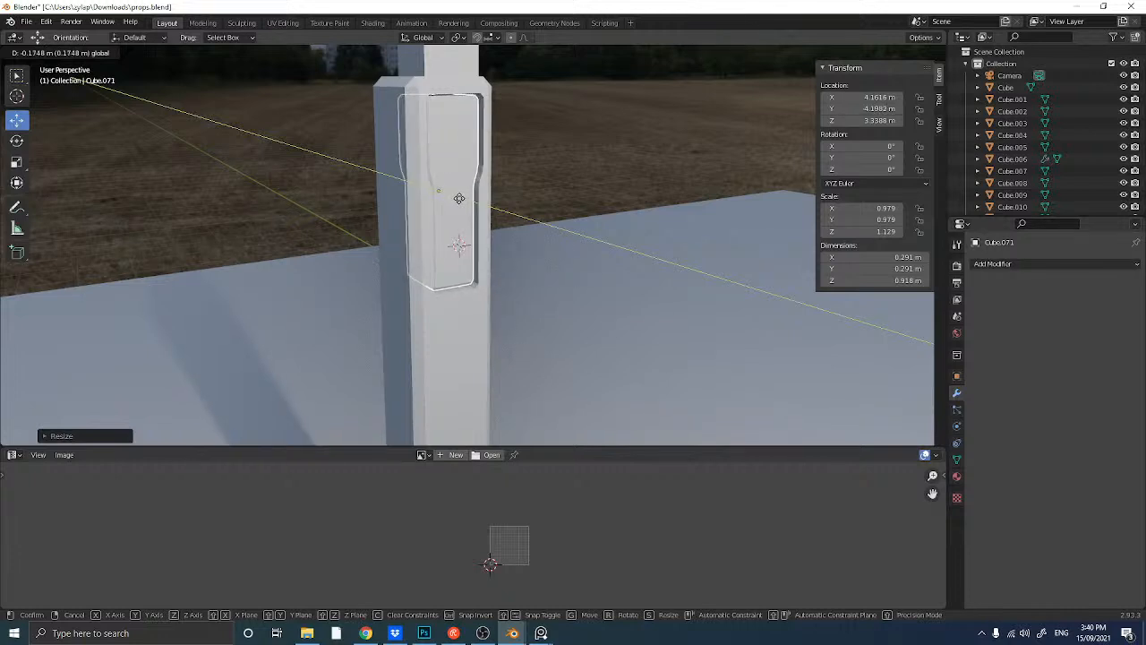
left_click(457, 199)
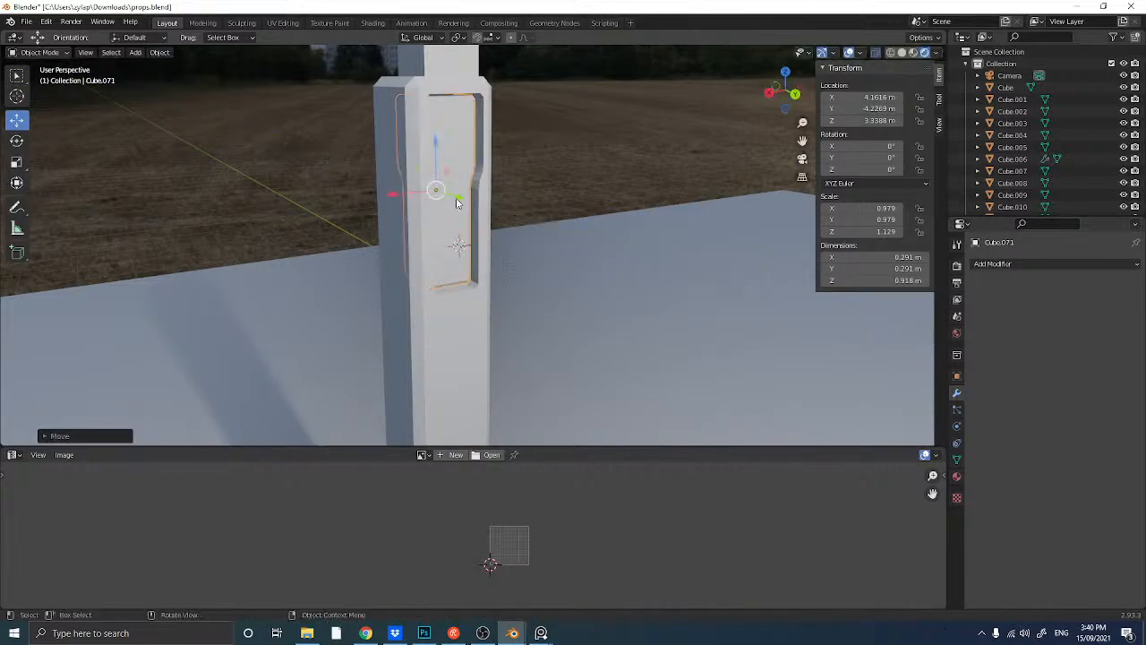
- Reduce the tapered block's Y depth to about 0.17 m and move it along Y to about -4.16 m inside the recess
middle_click_drag(457, 199, 461, 232)
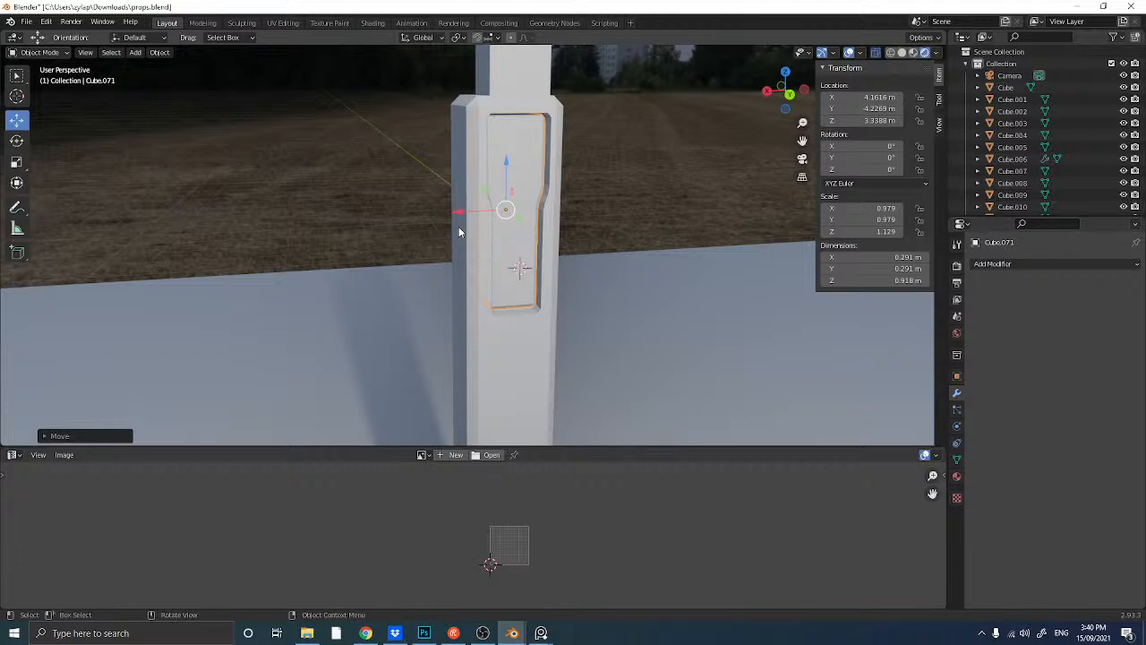
middle_click_drag(471, 224, 496, 221)
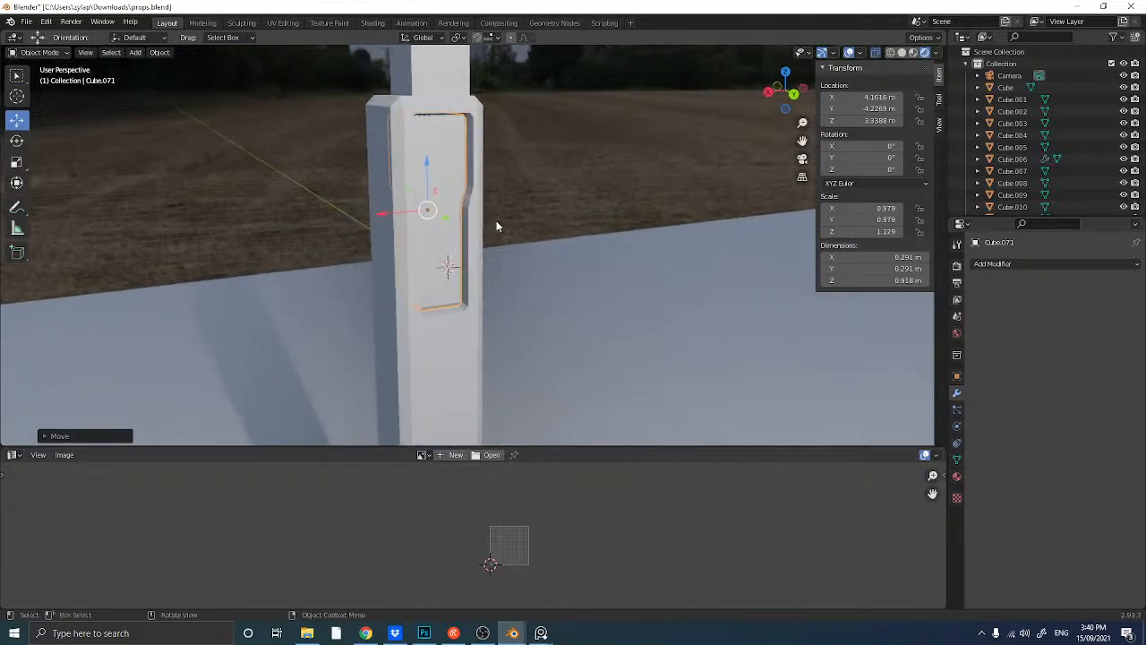
middle_click_drag(400, 216, 3, 105)
left_click(17, 160)
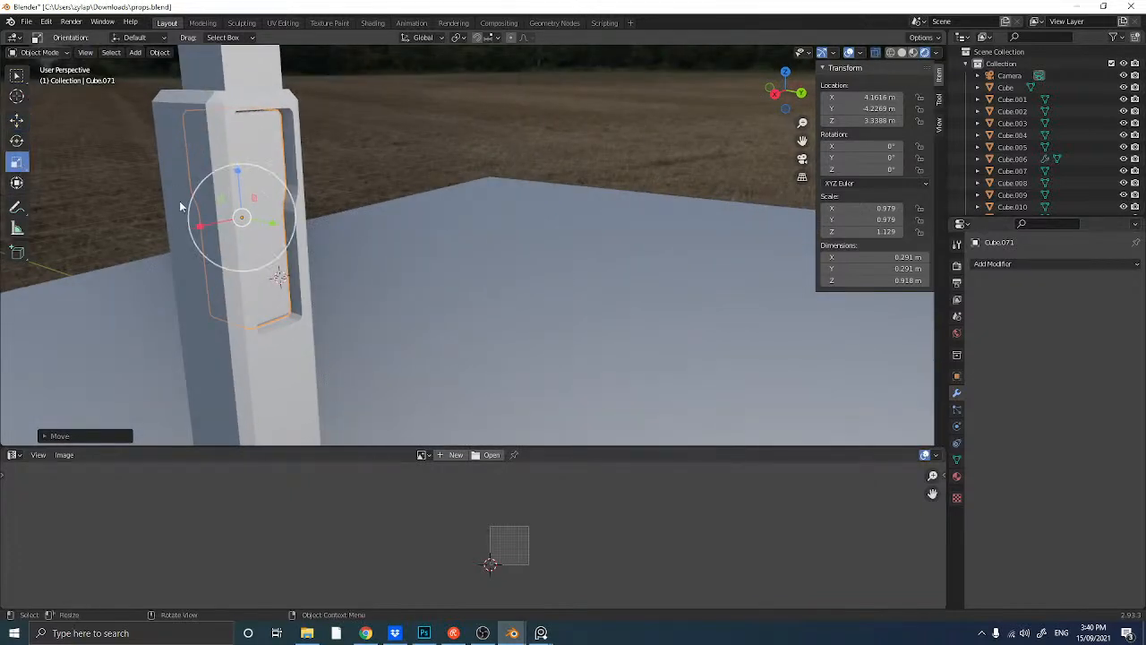
left_click_drag(269, 222, 257, 221)
middle_click_drag(256, 220, 285, 218)
left_click(17, 121)
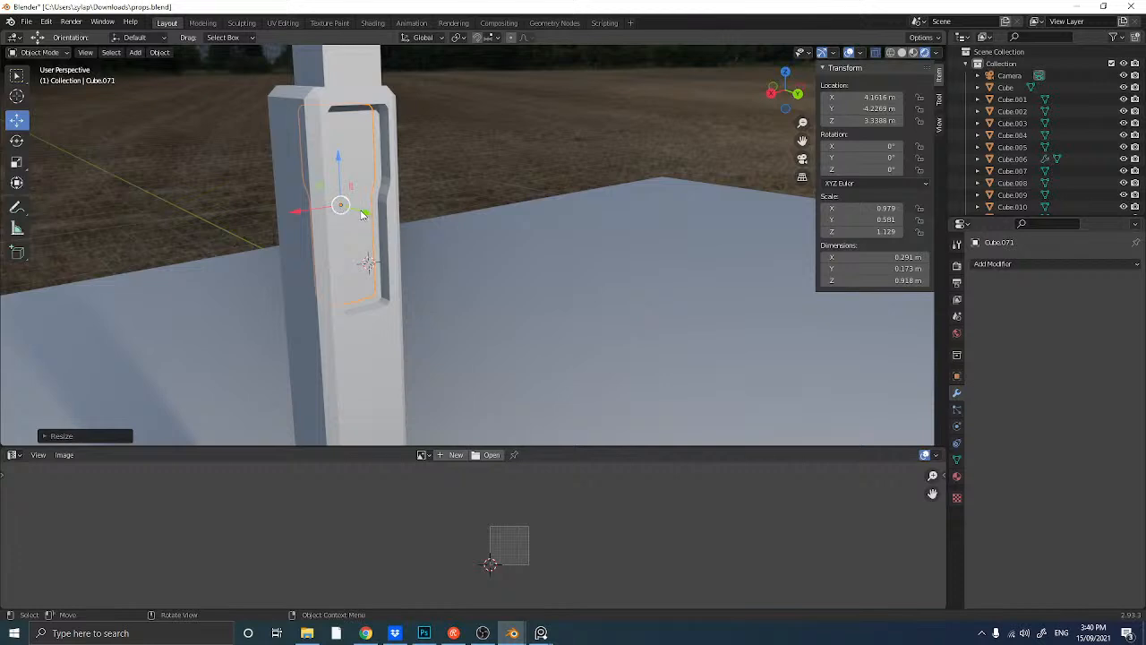
left_click_drag(361, 215, 368, 215)
middle_click_drag(367, 215, 318, 219)
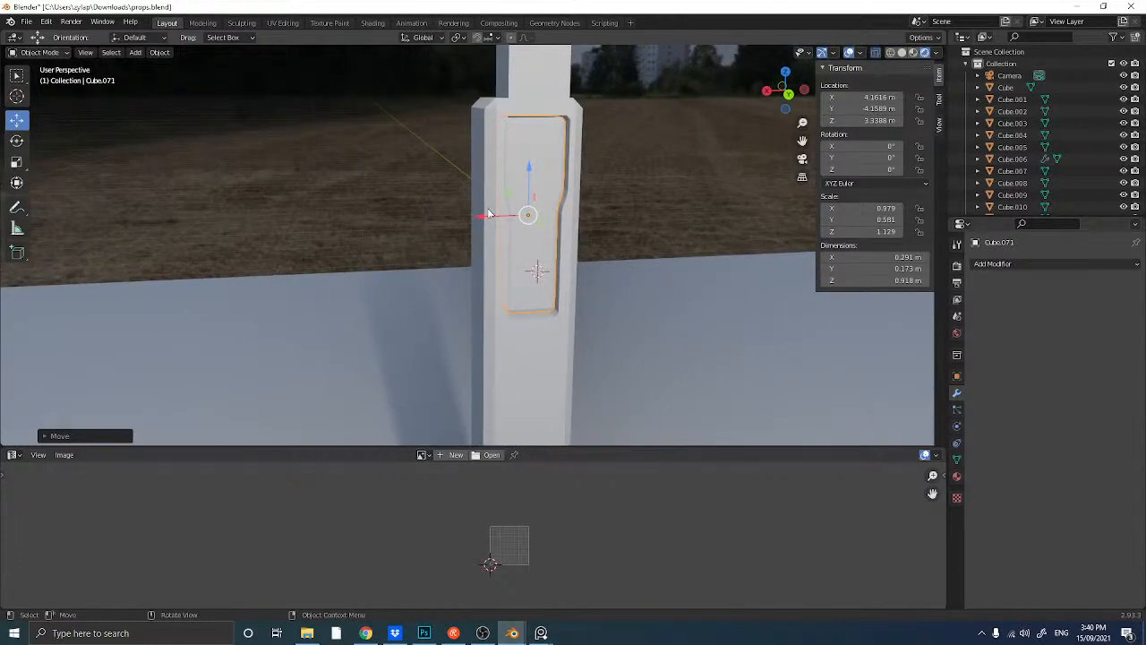
- Hide the tapered block and try selecting the recess's back faces on the outer block in Edit Mode with X-ray off
key("alt+a")
left_click(526, 189)
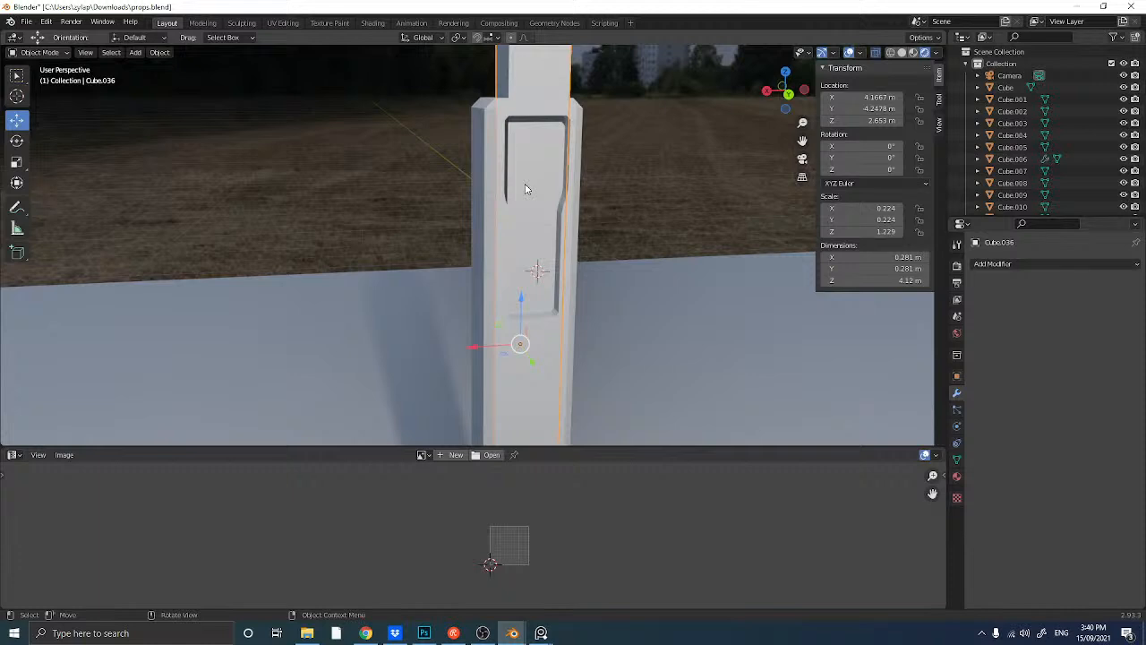
left_click(538, 194)
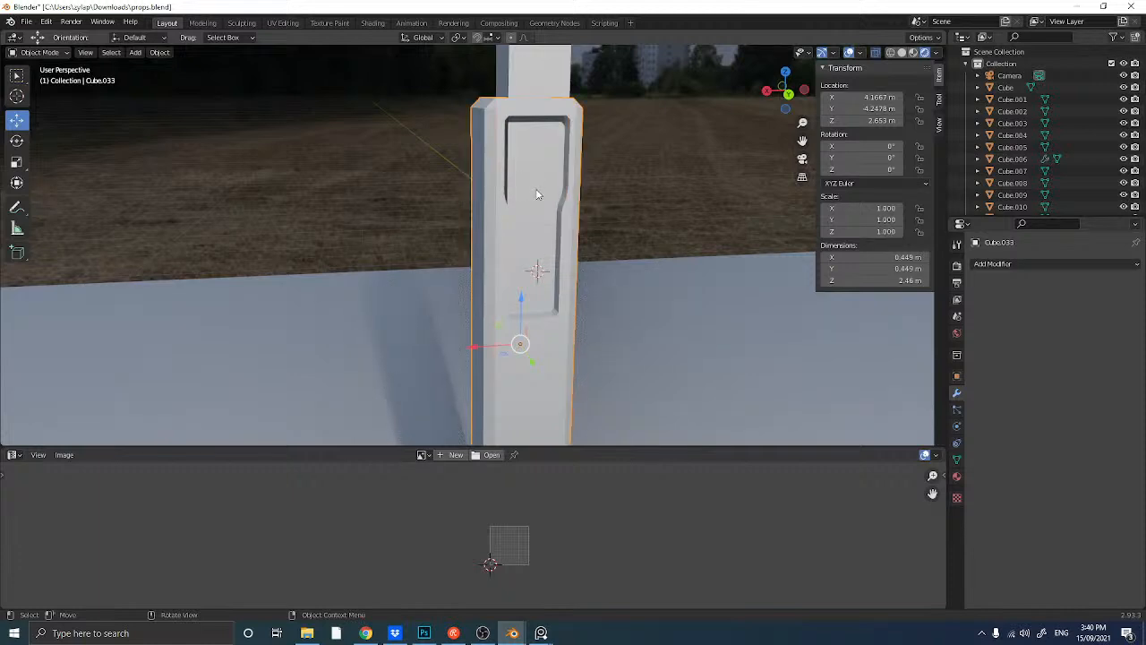
key("Tab")
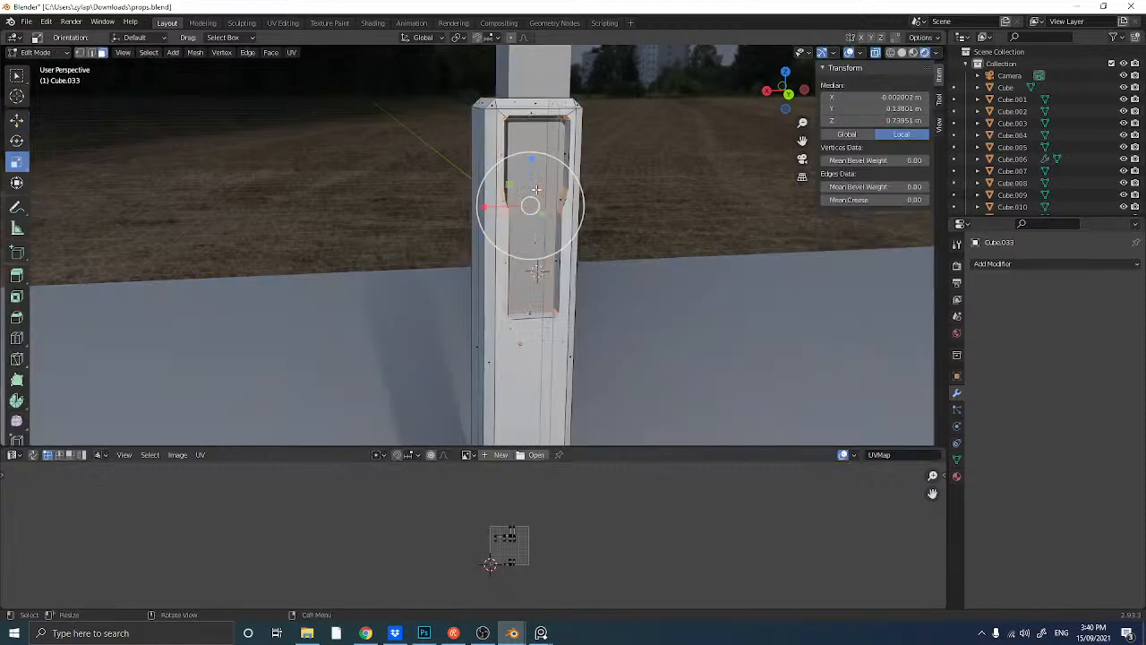
left_click(875, 54)
left_click(545, 142)
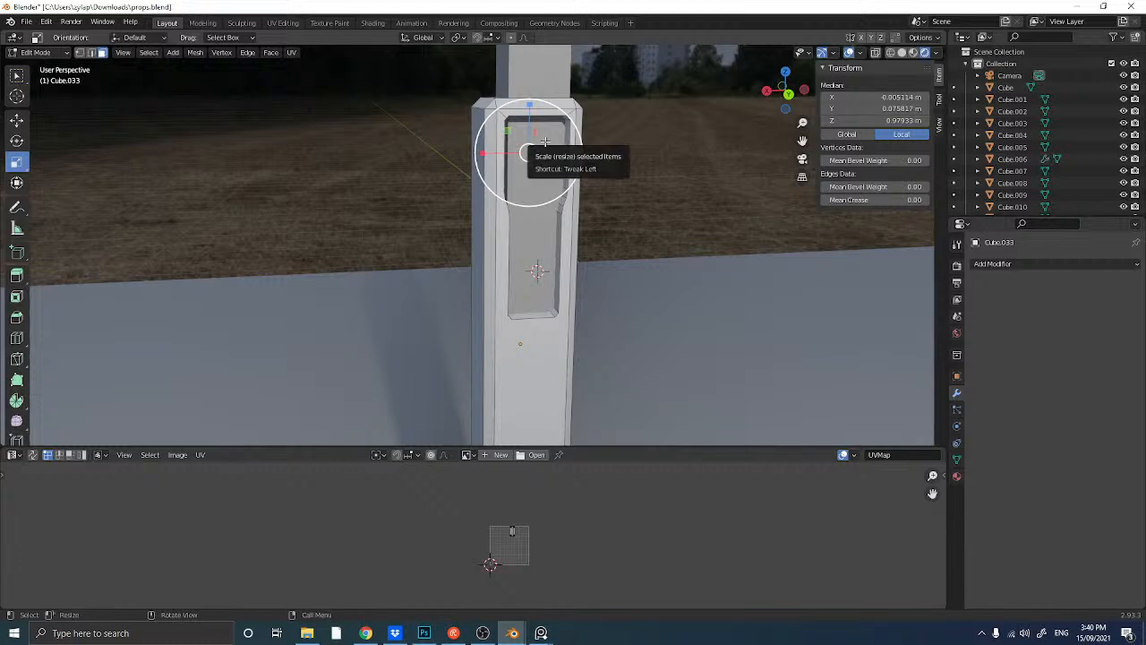
middle_click_drag(531, 194, 574, 240)
left_click(581, 240)
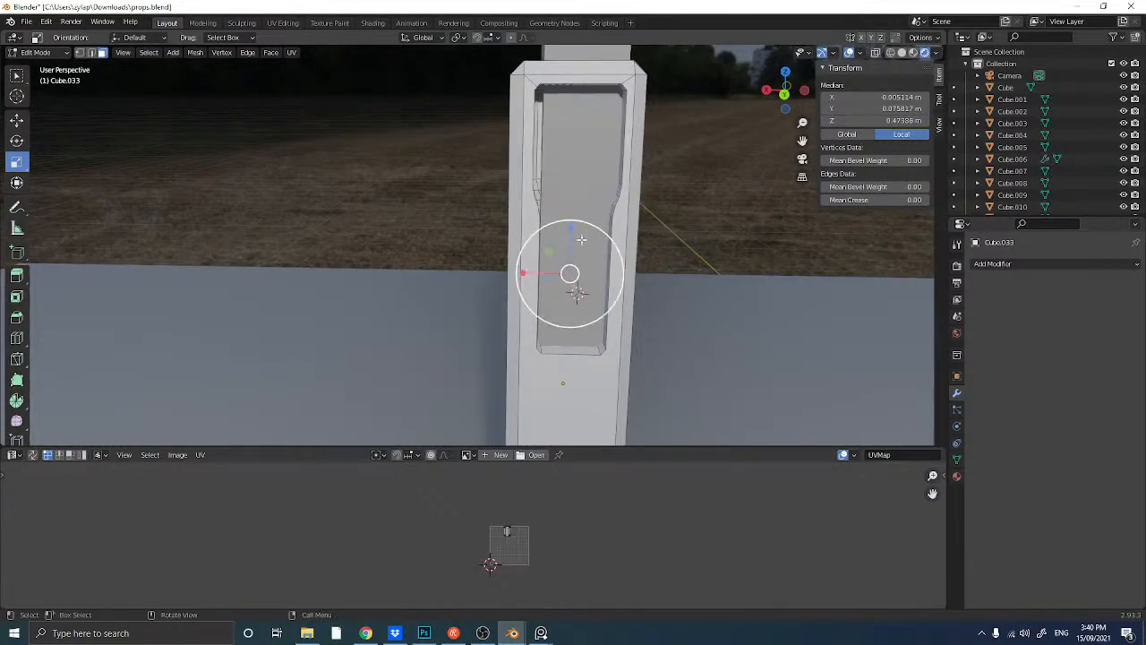
left_click(576, 192)
middle_click_drag(577, 192, 571, 206)
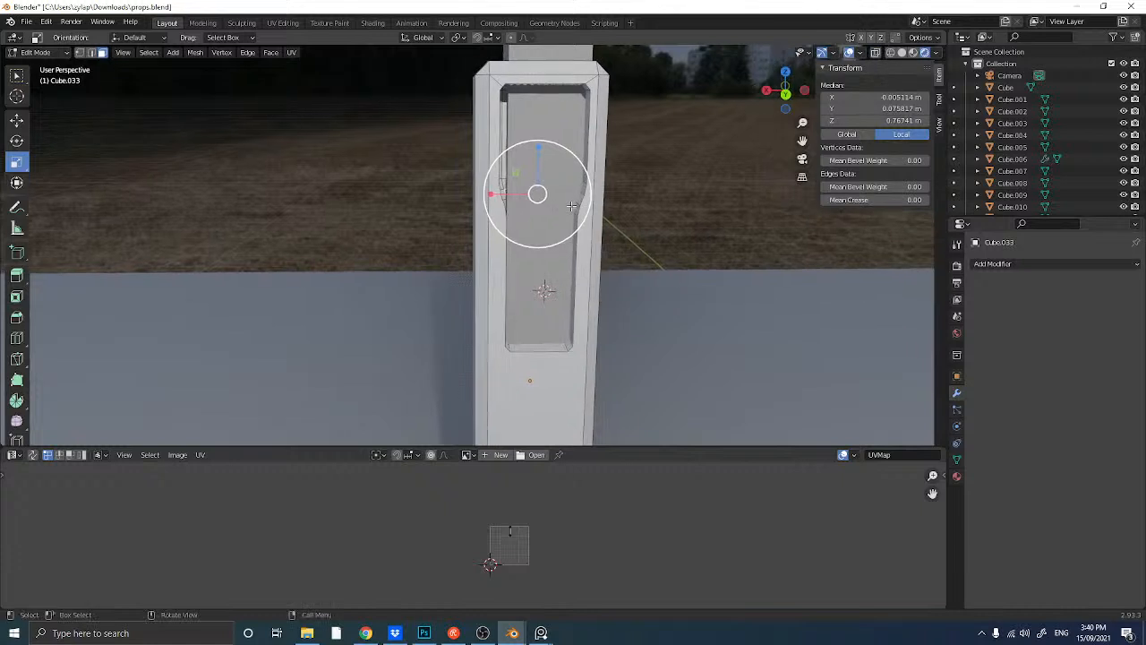
middle_click_drag(247, 153, 315, 165)
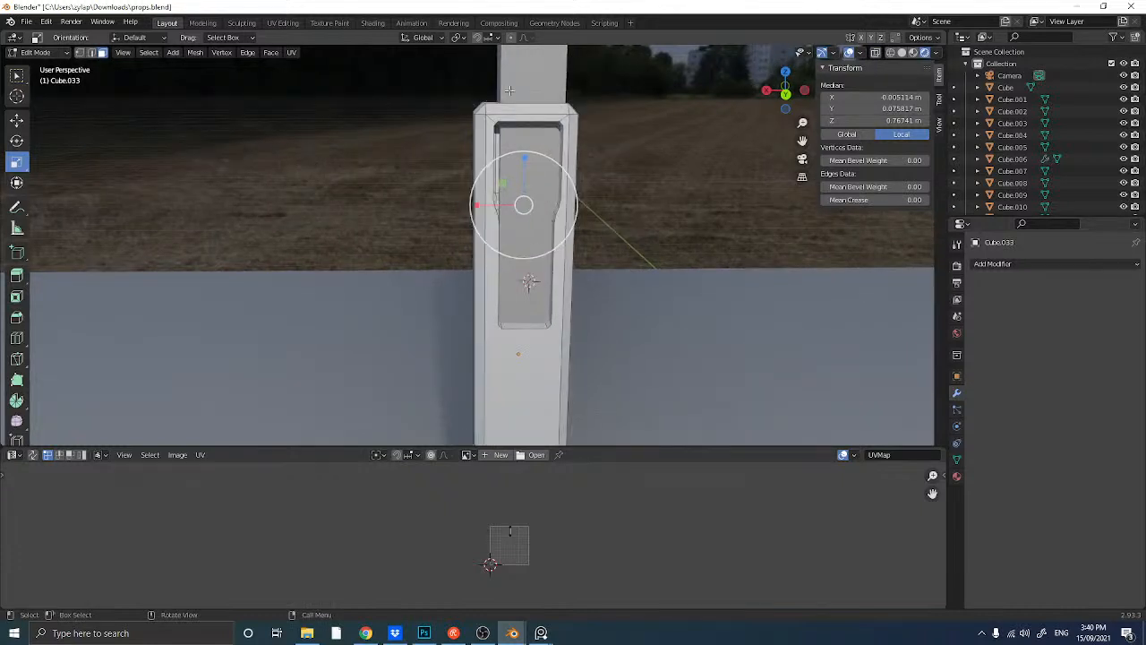
- Hide the inner column, select all back faces of the outer block's recess and try scaling them down
key("Tab")
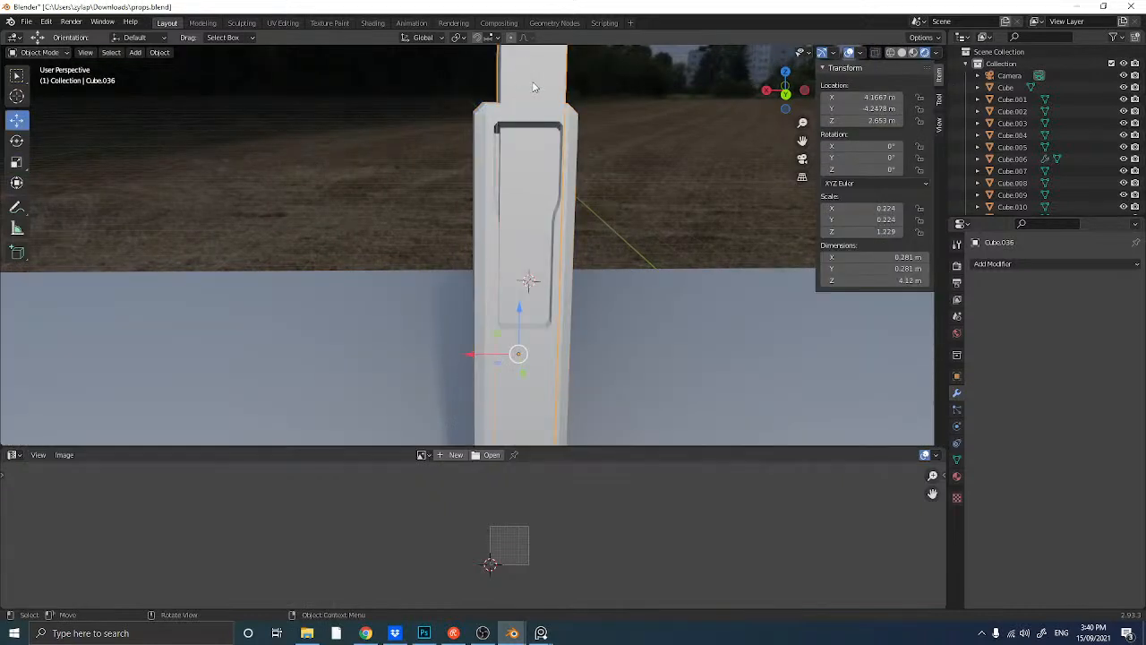
key("h")
left_click(513, 187)
key("Tab")
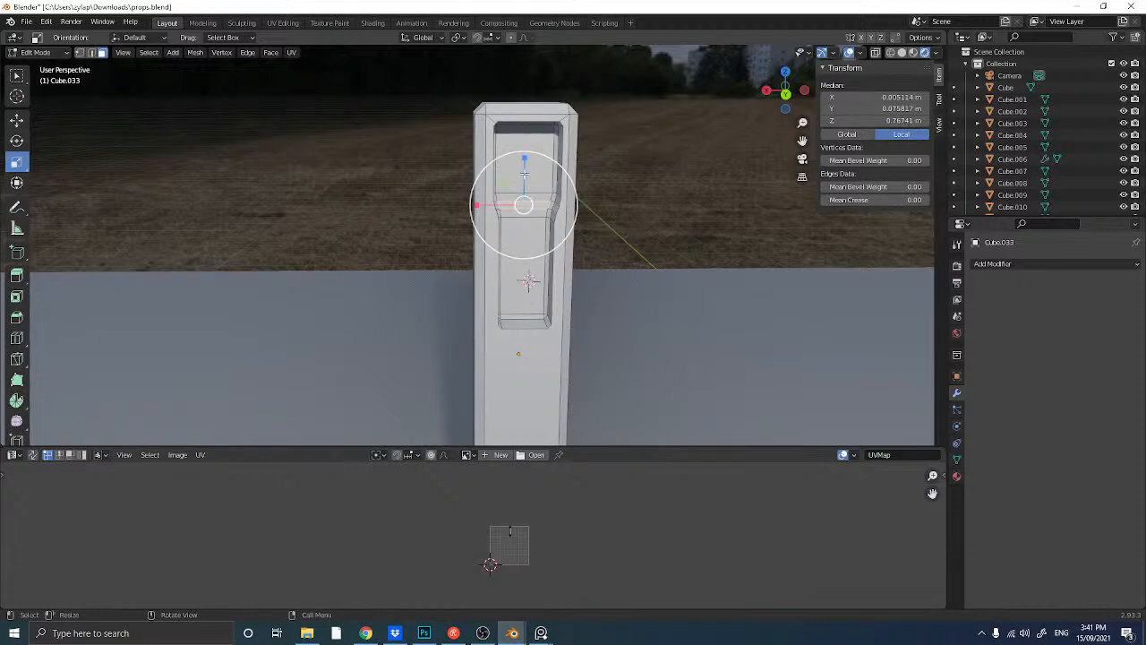
left_click(507, 172)
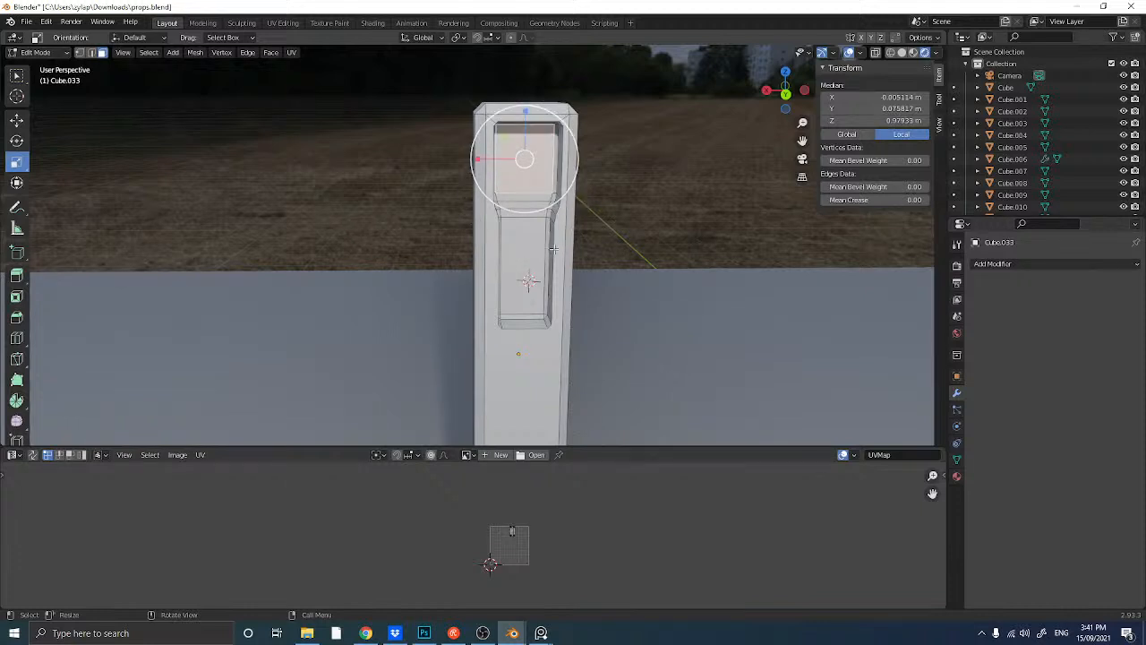
left_click(528, 201)
left_click(530, 213, "shift")
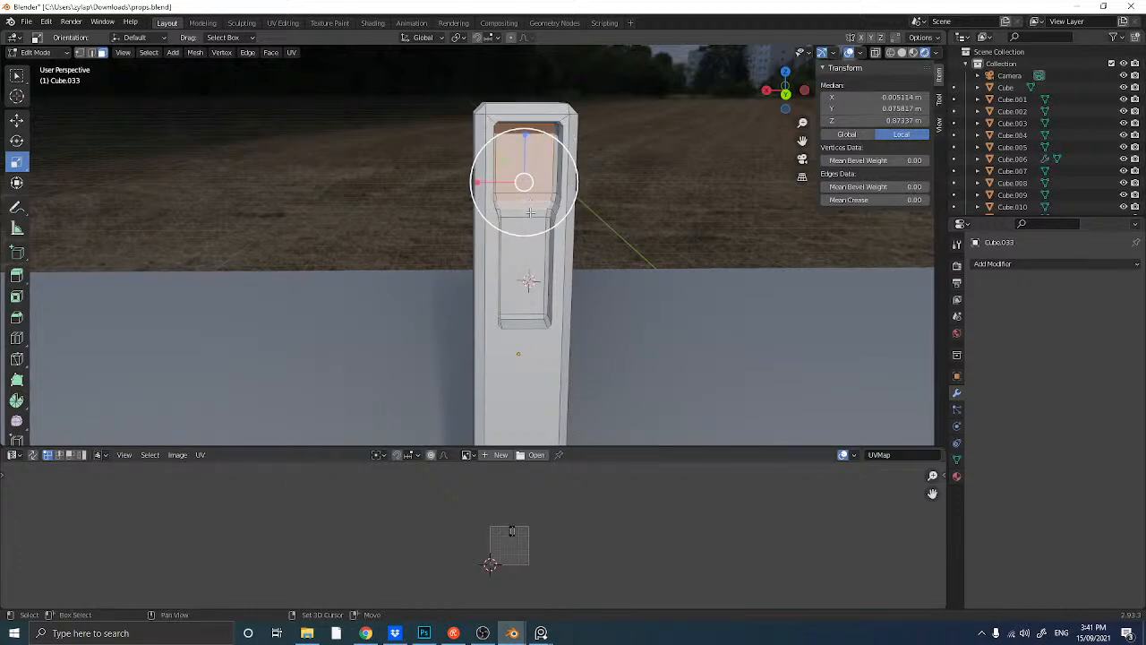
left_click(525, 231, "shift")
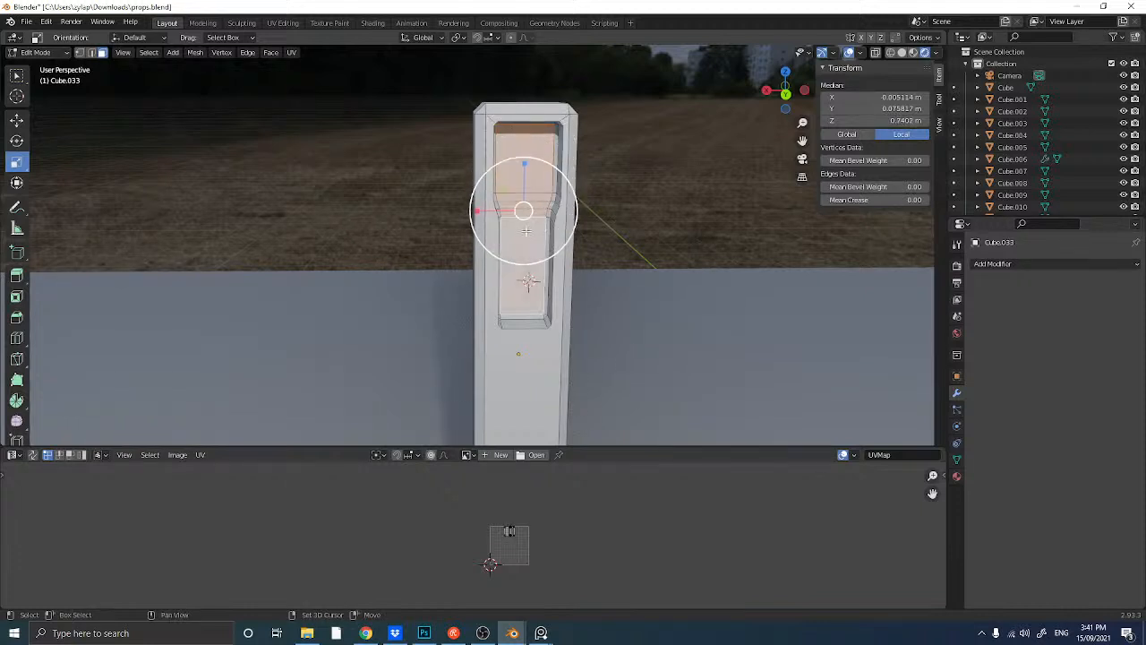
left_click(517, 315, "shift")
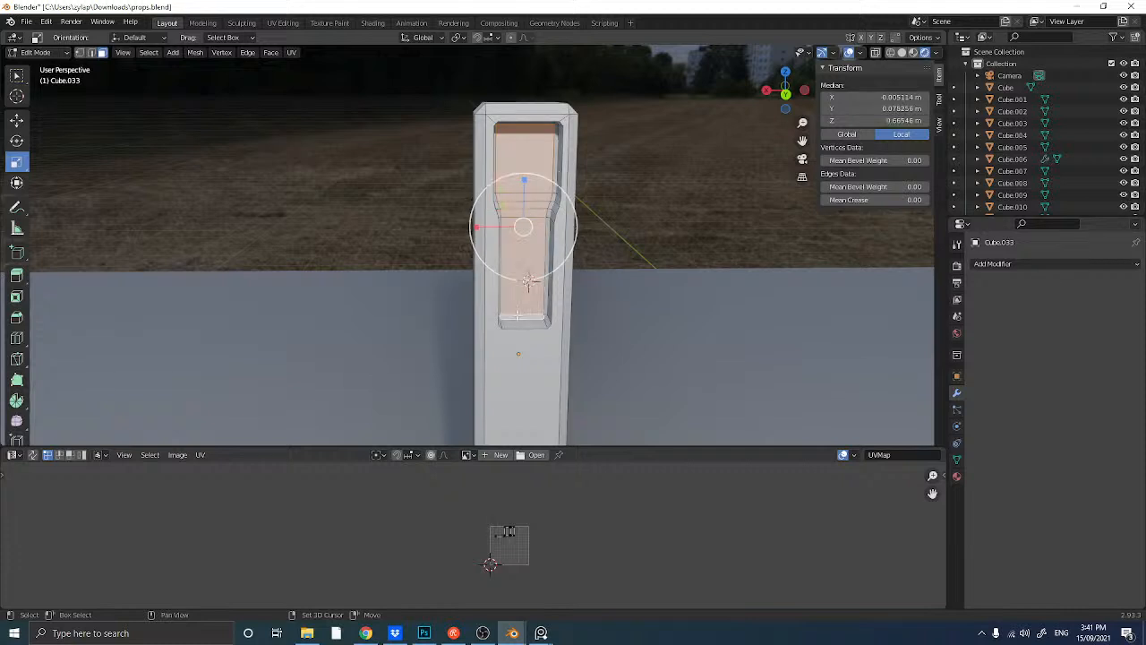
key("s")
left_click(442, 265)
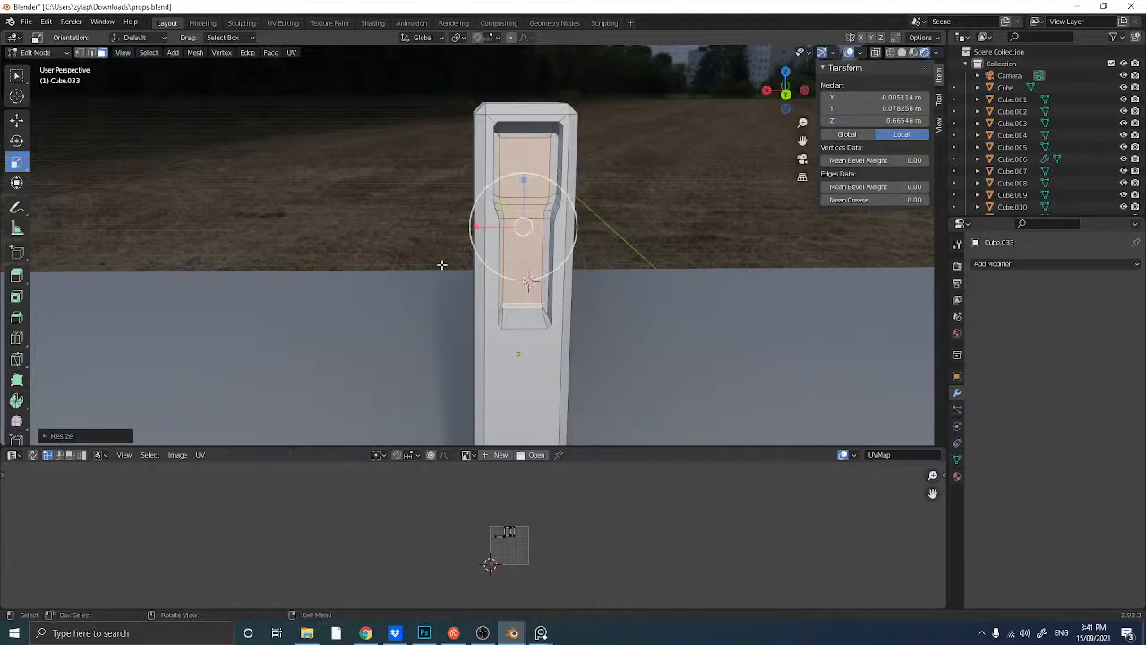
middle_click_drag(442, 260, 465, 260)
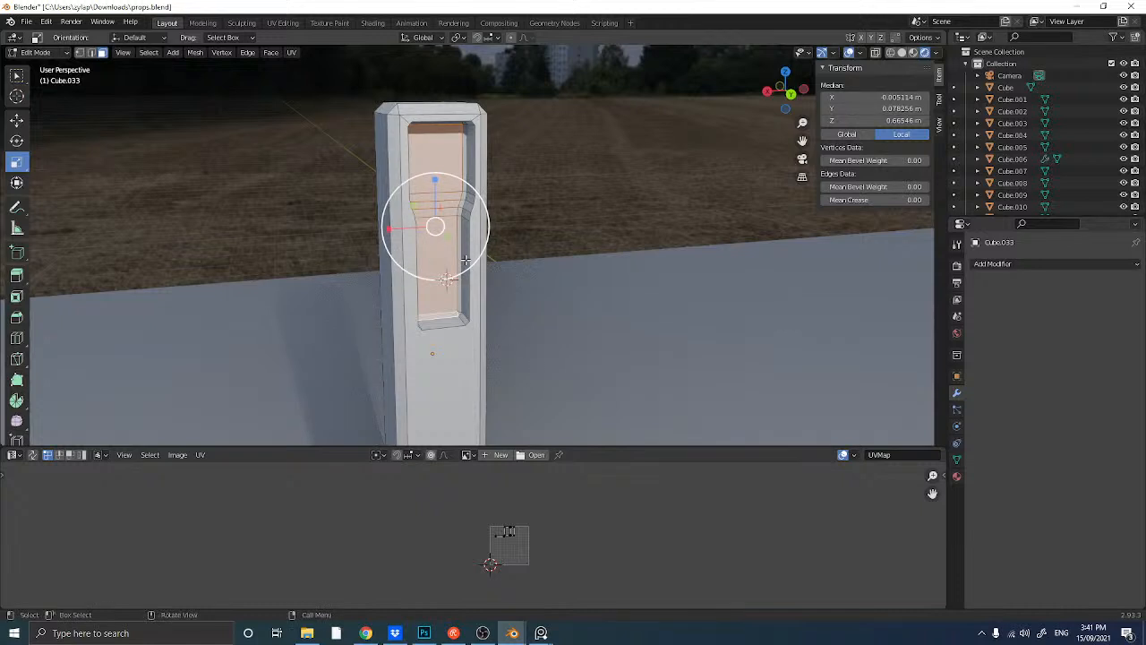
key("Tab")
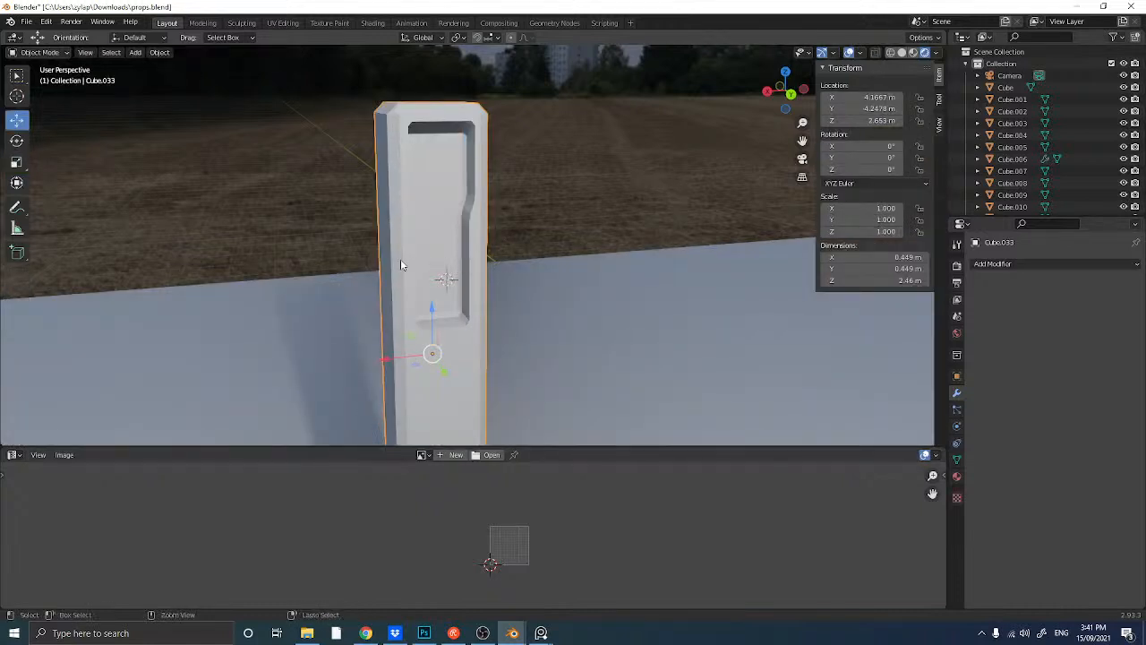
- Unhide the inner column and the tapered block, and select the tapered block
key("ctrl+h")
key("Escape")
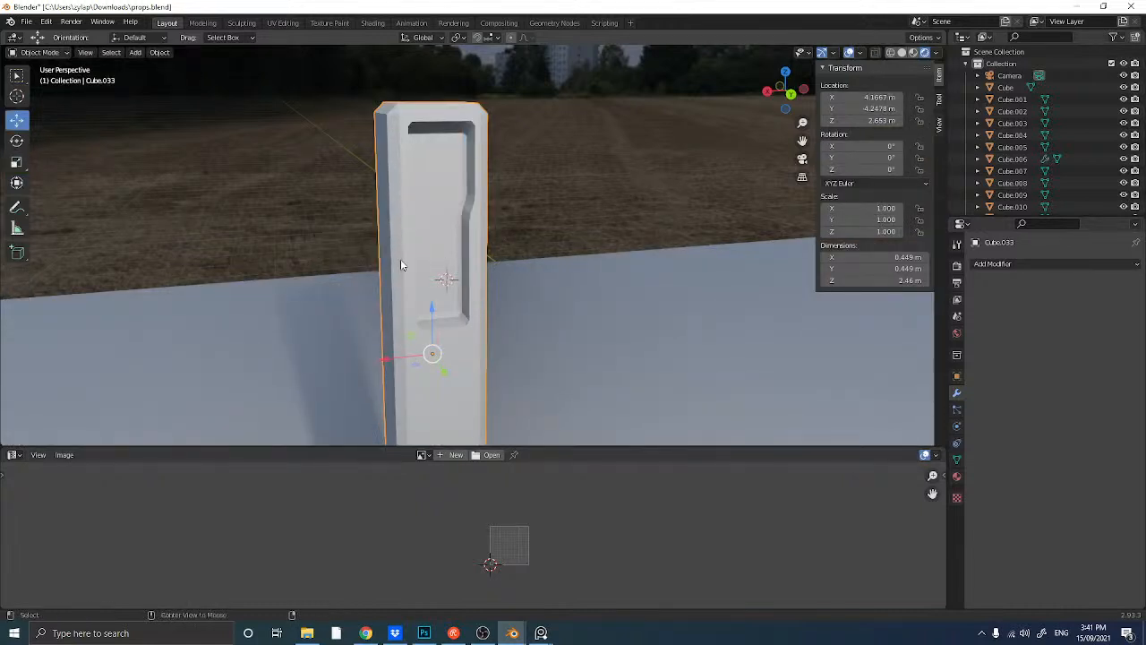
key("alt+h")
left_click(365, 213)
middle_click_drag(364, 212, 465, 223)
left_click(465, 223)
scroll(470, 224, "down", 5)
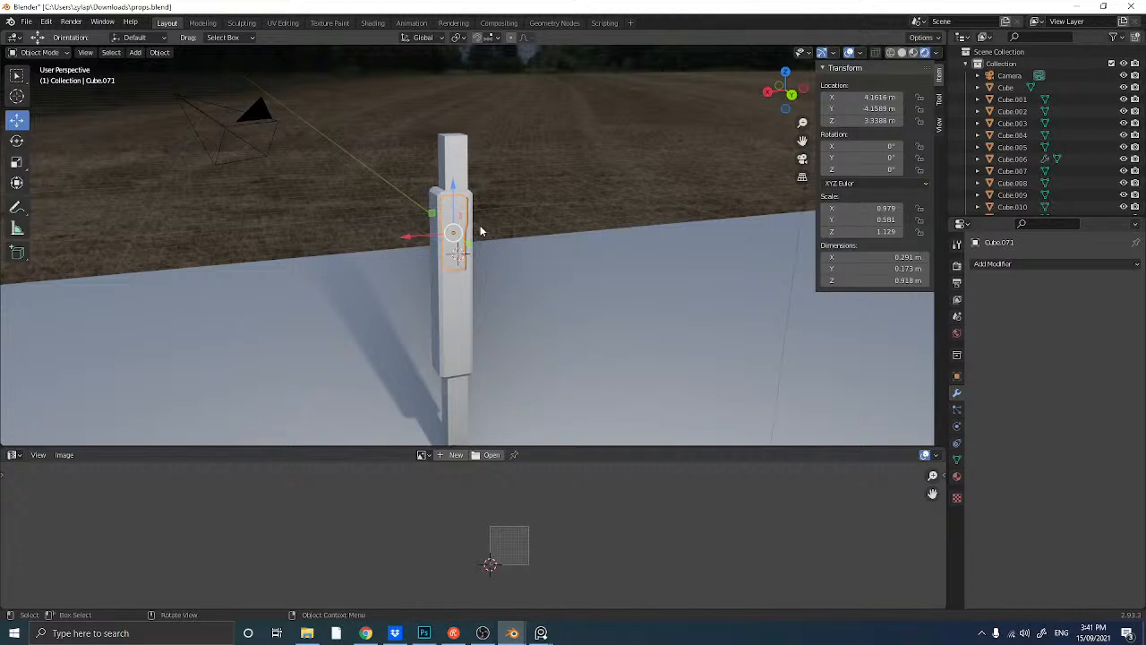
- Add a cube at the pillar's front and scale it into a flat slab about 0.41 × 0.41 × 0.15 m
scroll(480, 229, "up", 5)
mouse_move(480, 224)
middle_mouse_down()
mouse_move(452, 231)
mouse_move(474, 225)
mouse_move(443, 216)
mouse_move(478, 242)
middle_mouse_up()
key("shift+a")
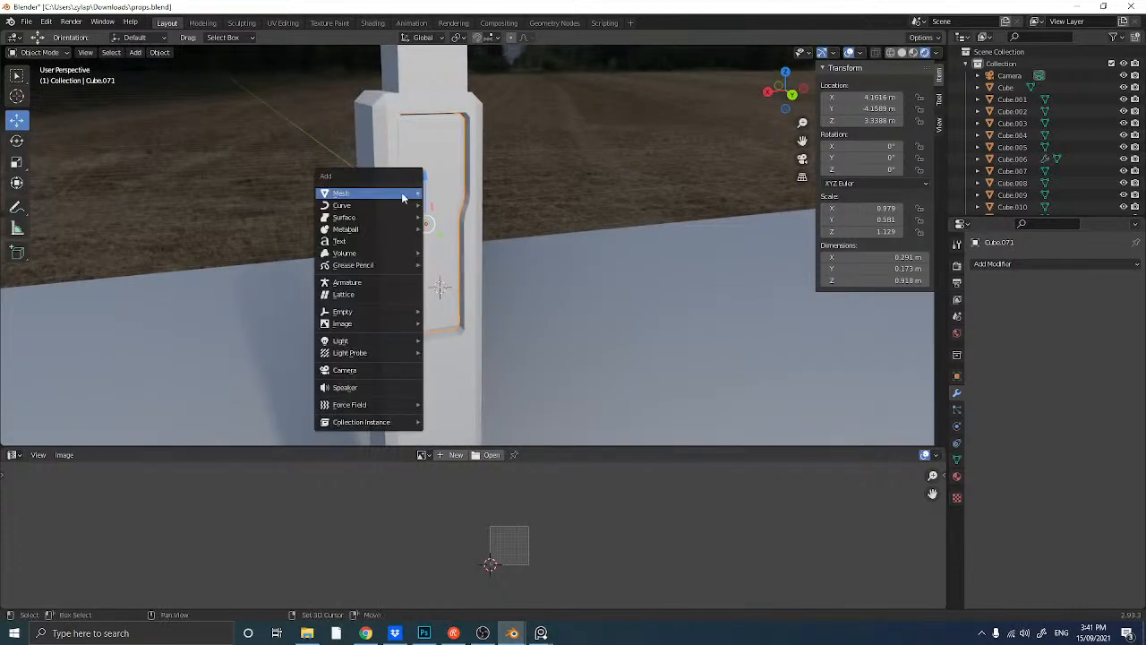
mouse_move(391, 195)
left_click(447, 205)
key("s")
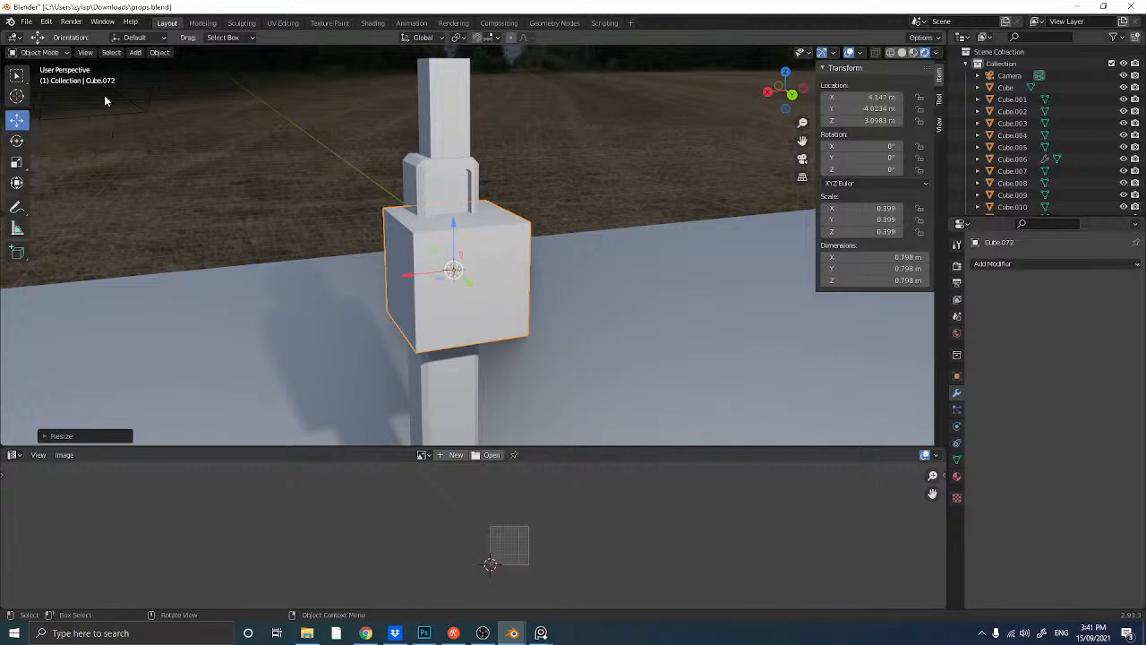
left_click(16, 161)
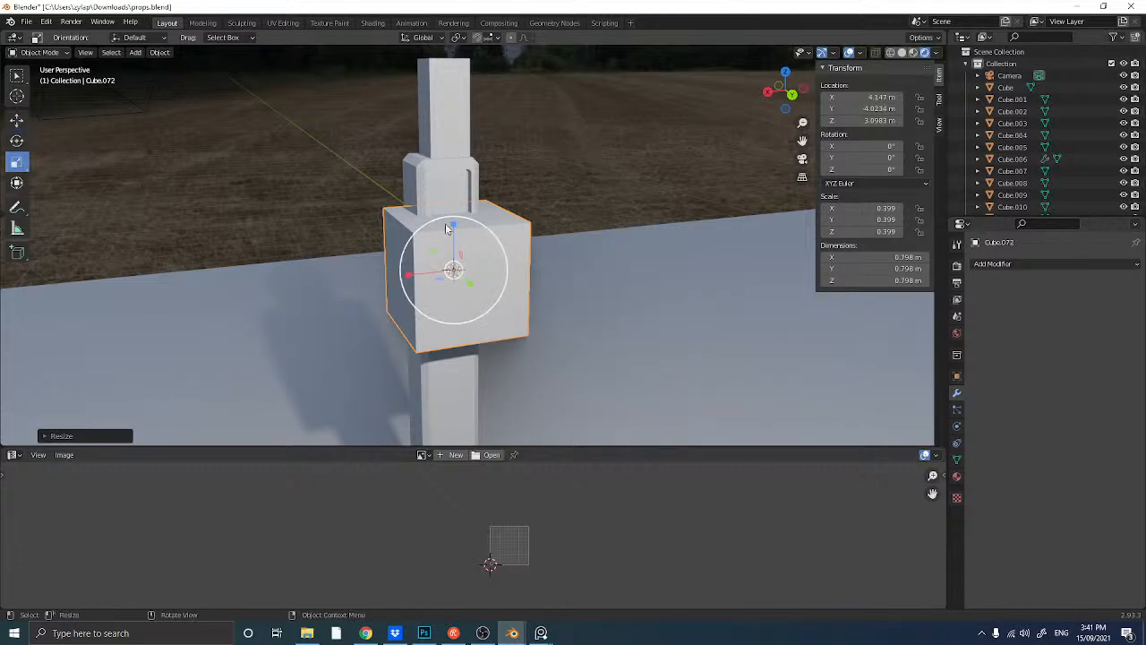
left_click_drag(453, 225, 455, 254)
key("s")
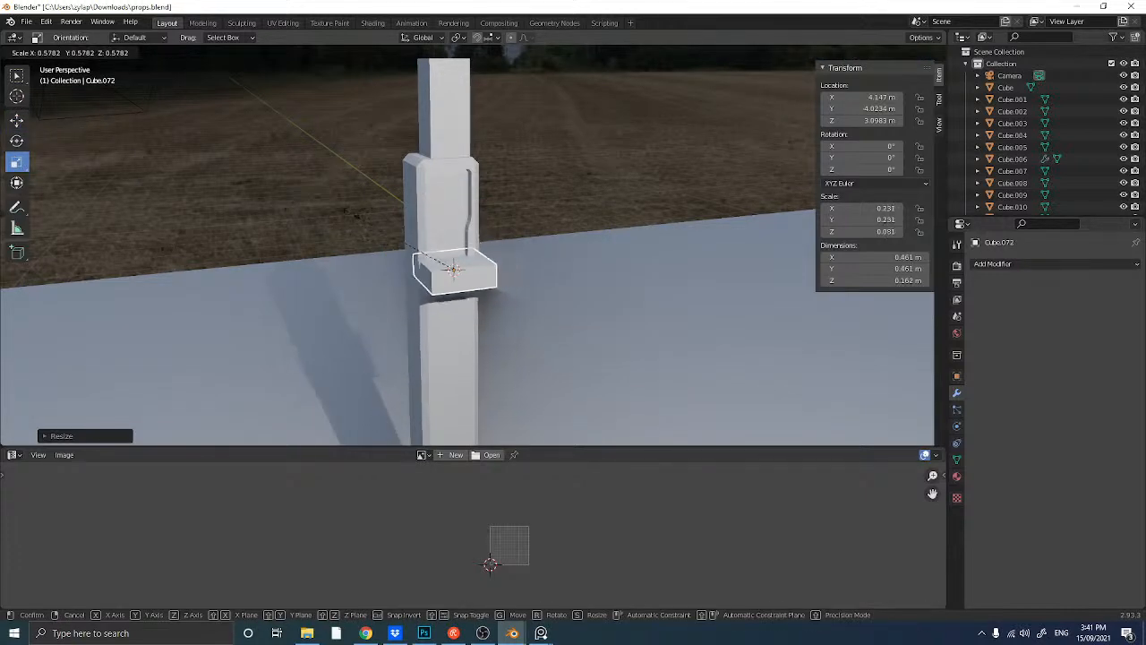
left_click(366, 219)
- Scale the slab into a thin horizontal bar about 0.37 m wide, 0.08 m deep and 0.03 m high
mouse_move(366, 223)
middle_mouse_down()
mouse_move(354, 206)
mouse_move(349, 233)
middle_mouse_up()
key("s")
key("y")
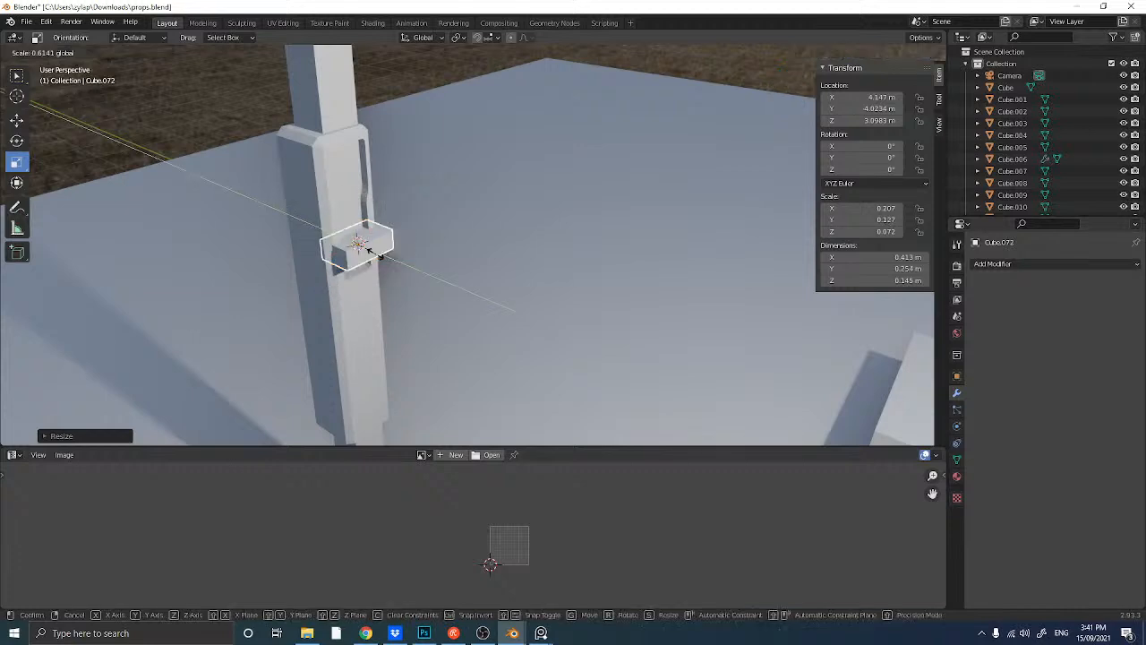
left_click(368, 255)
key("s")
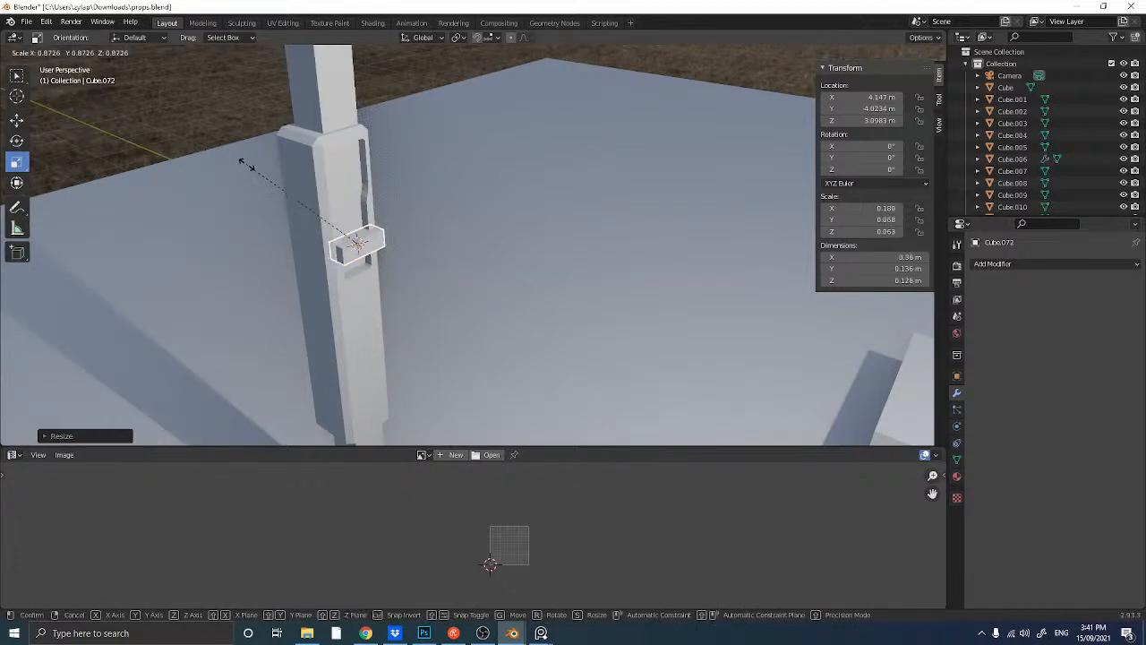
left_click(337, 224)
scroll(336, 224, "up", 2)
middle_click_drag(337, 224, 376, 218)
key("s")
key("x")
left_click(333, 215)
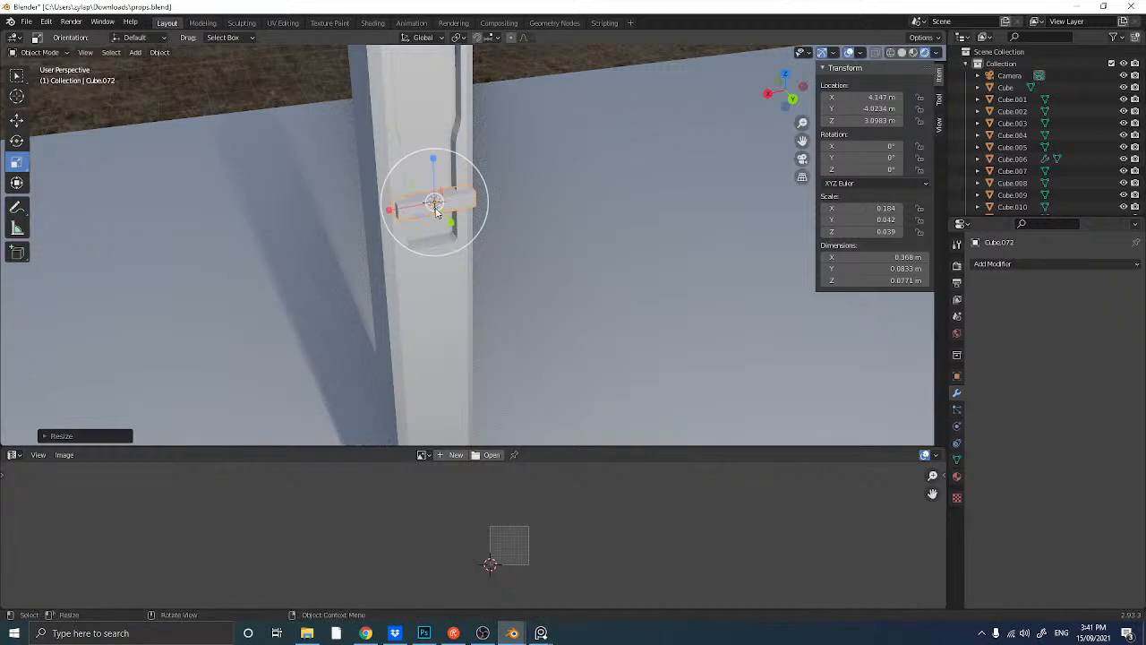
left_click_drag(433, 163, 436, 186)
- Raise the thin bar to about 3.76 m in Z, near the upper end of the recessed panel
middle_click_drag(396, 214, 328, 251)
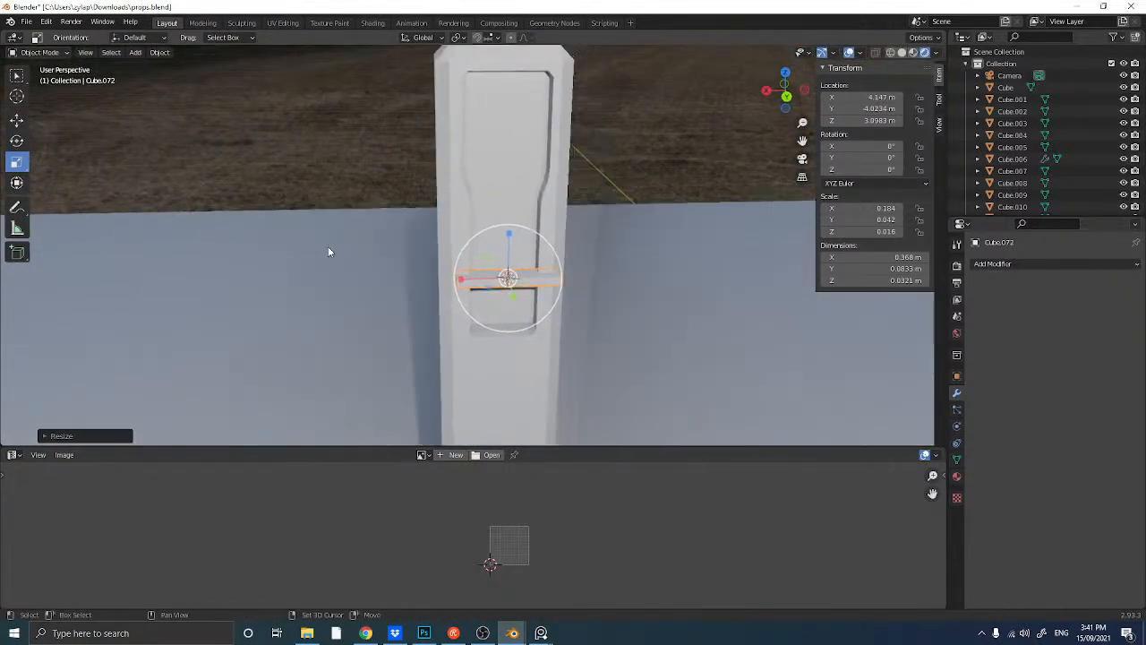
left_click(25, 121)
left_click_drag(507, 236, 511, 43)
middle_click_drag(502, 483, 485, 476)
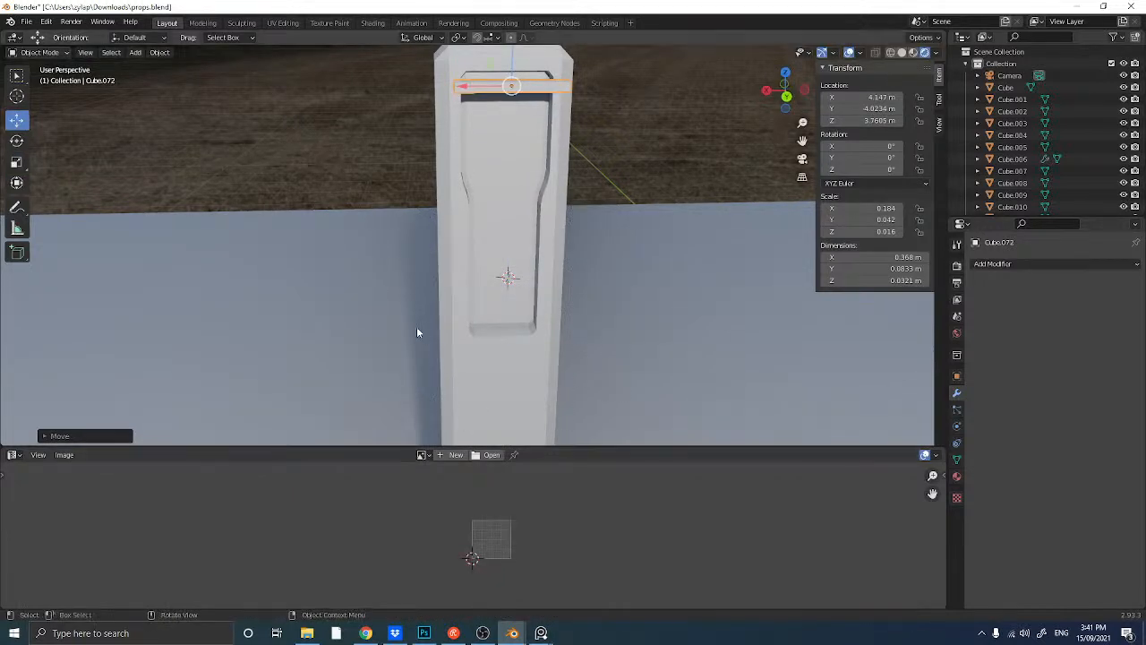
middle_click_drag(379, 88, 408, 322)
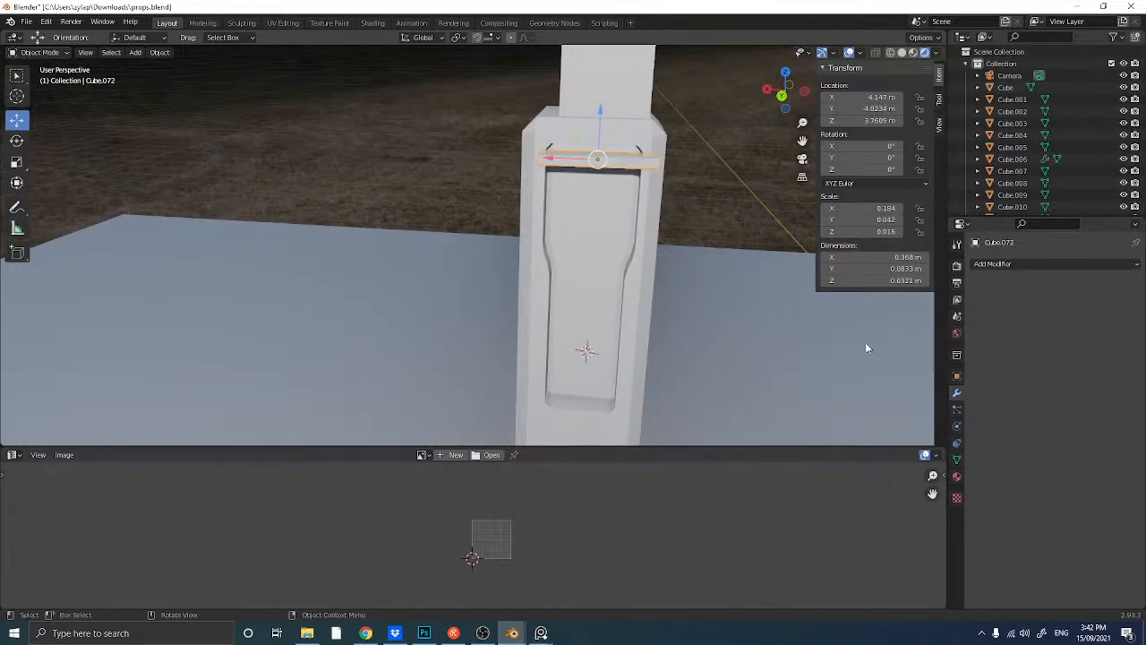
- Assign the existing dark Material.002 to the thin bar
left_click(956, 475)
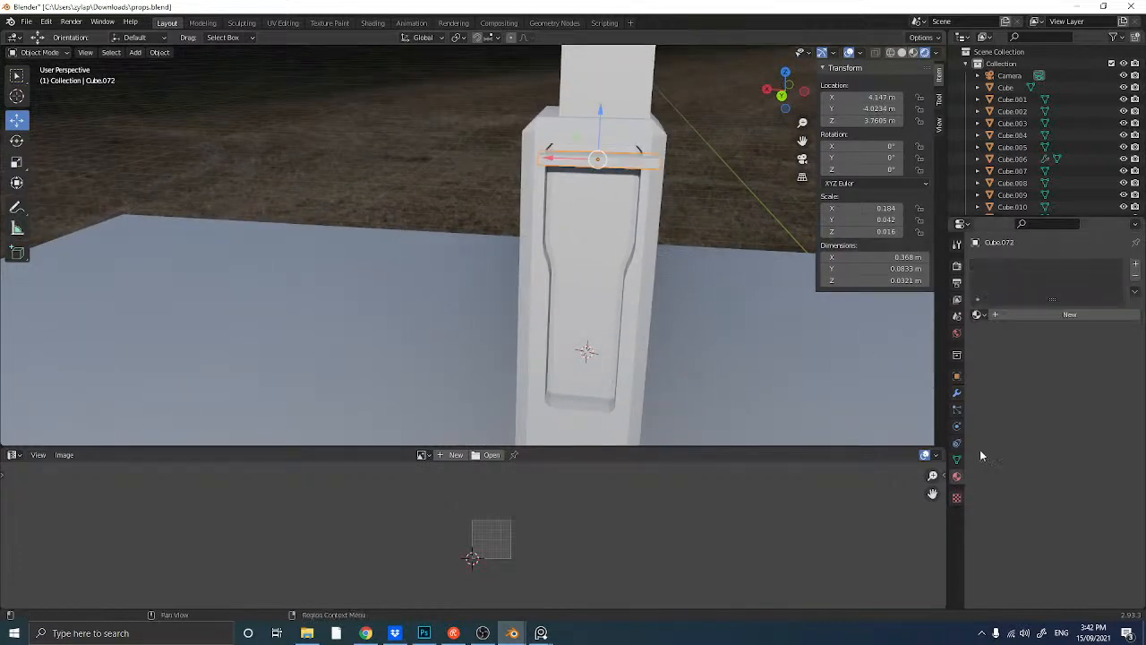
left_click(1077, 316)
left_click(981, 314)
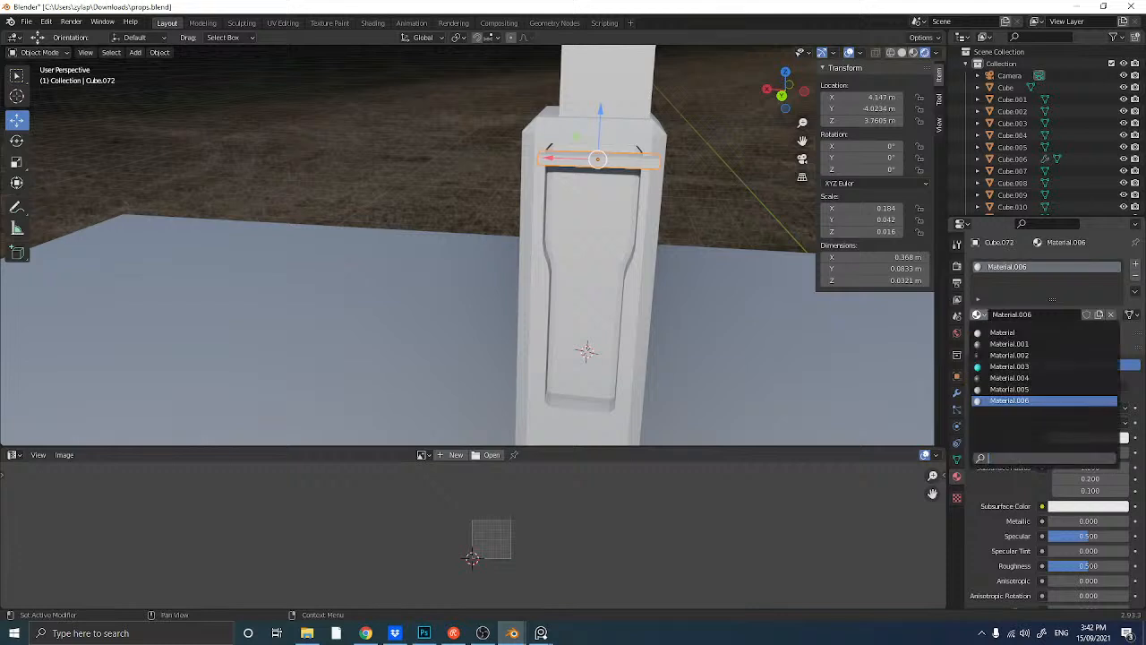
left_click(994, 355)
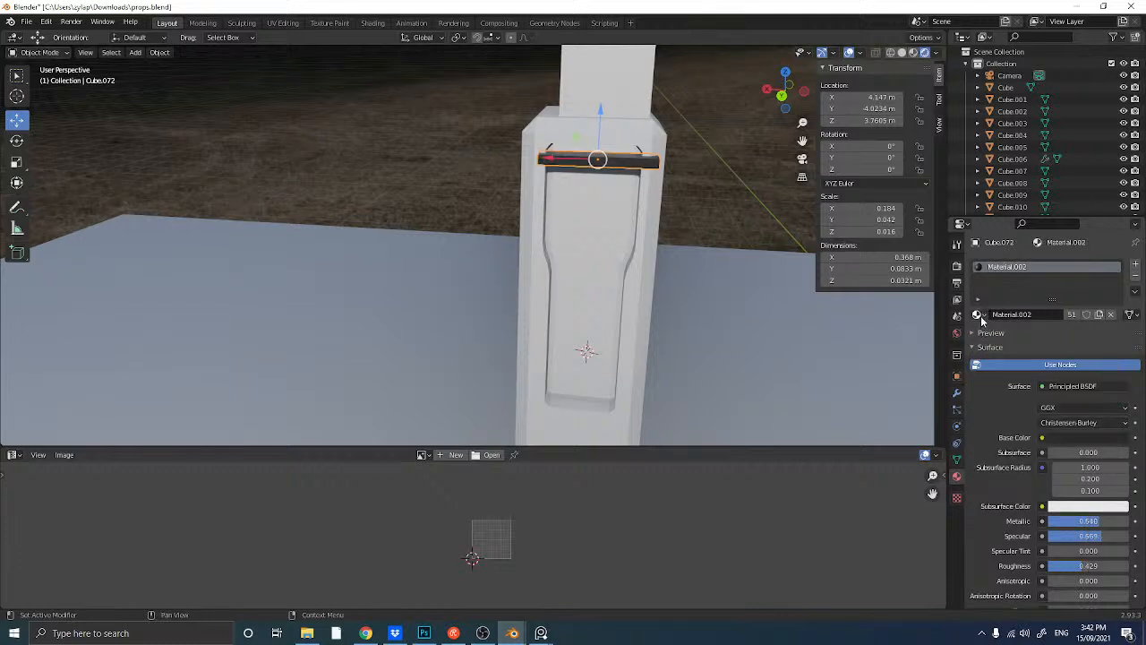
left_click(979, 315)
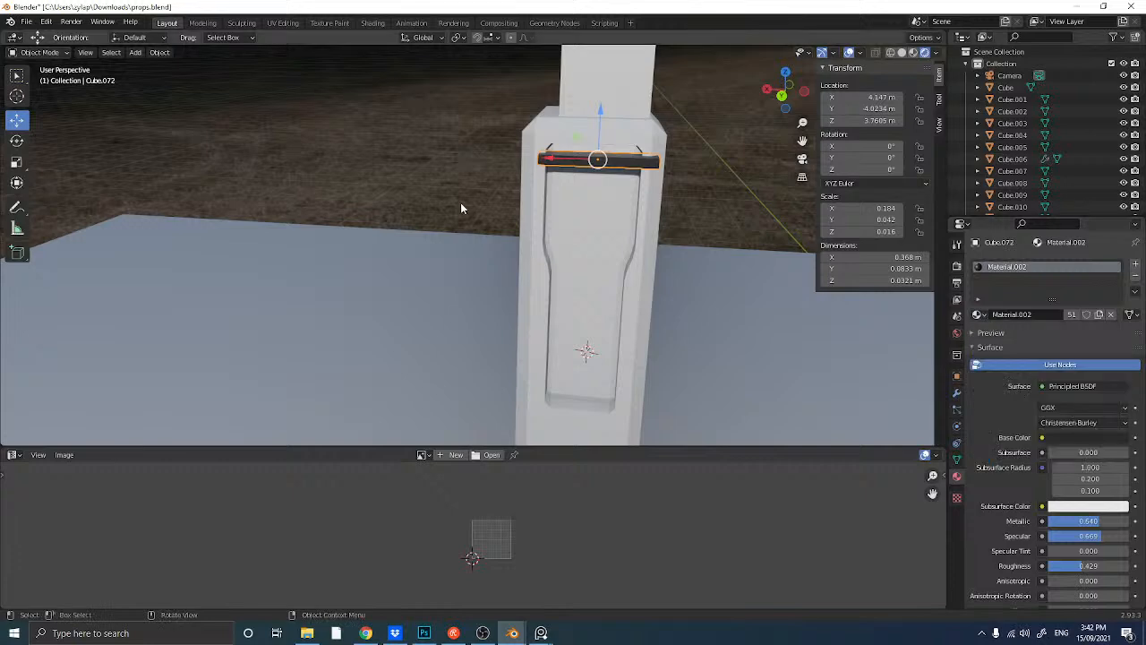
- Move the thin bar along Y to about -4.084 m, into the pillar's recessed panel
middle_click_drag(460, 206, 513, 208)
middle_click_drag(409, 189, 421, 212)
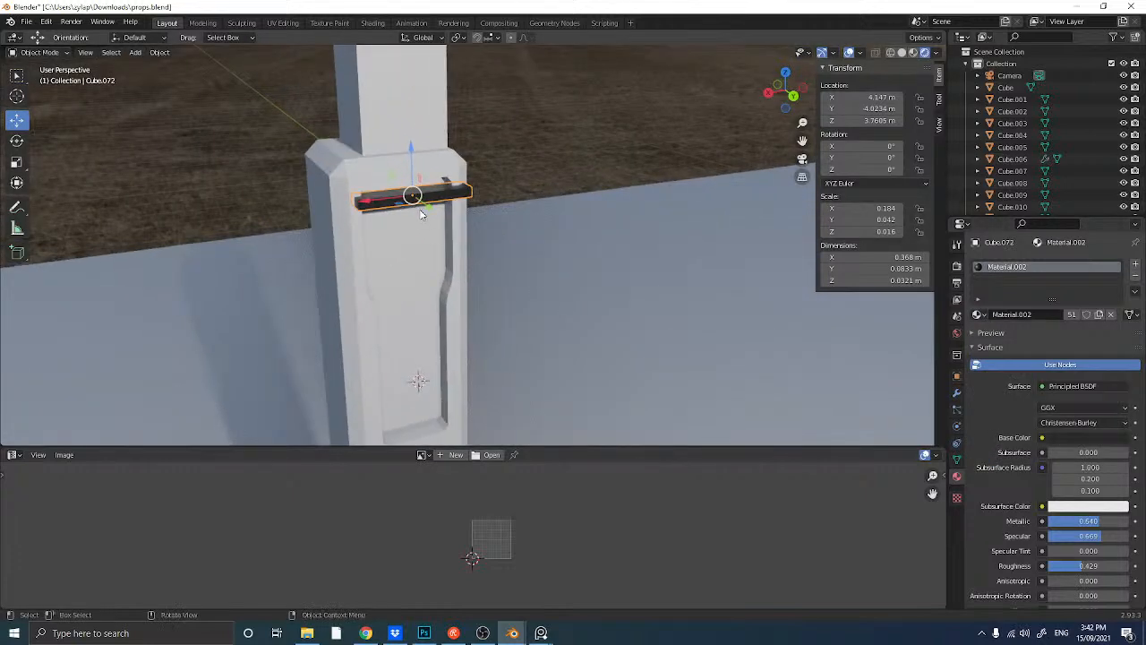
left_click_drag(429, 210, 416, 202)
middle_click_drag(417, 201, 382, 206)
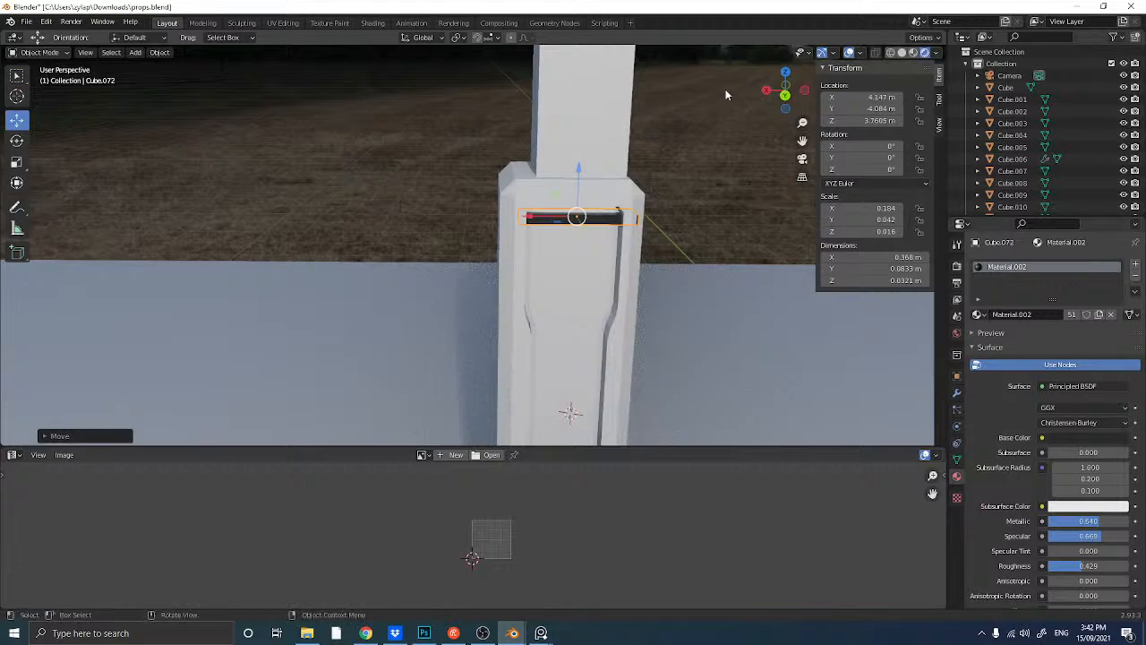
- Narrow the bar to about 0.32 m and reposition it over the recess at about X 4.16 m and Z 3.77 m
left_click(784, 95)
scroll(690, 259, "up", 5)
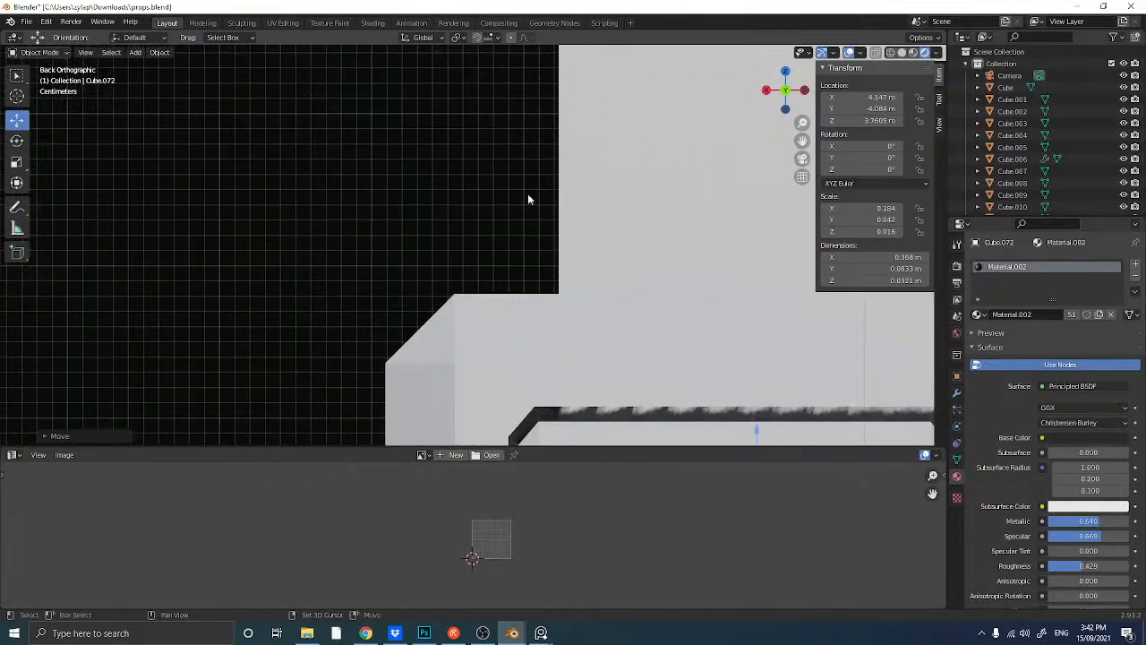
middle_click_drag(450, 149, 418, 144, "shift")
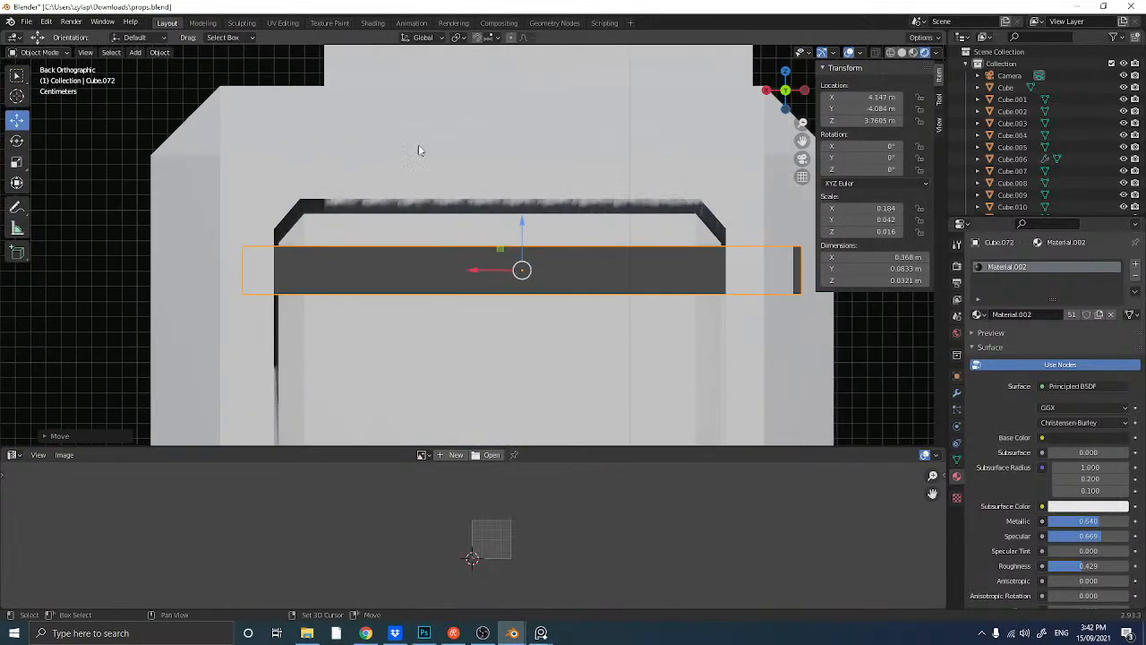
left_click(17, 163)
left_click_drag(476, 266, 467, 274)
left_click(17, 120)
left_click(17, 160)
left_click(16, 119)
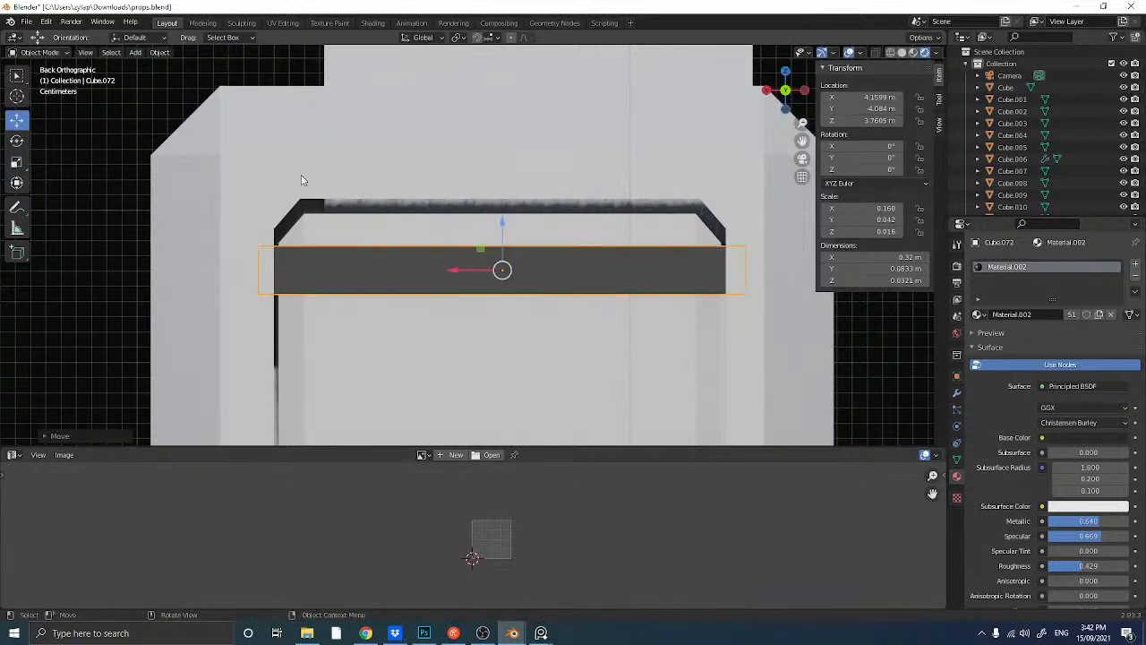
middle_click_drag(503, 247, 415, 271)
scroll(164, 233, "up", 5)
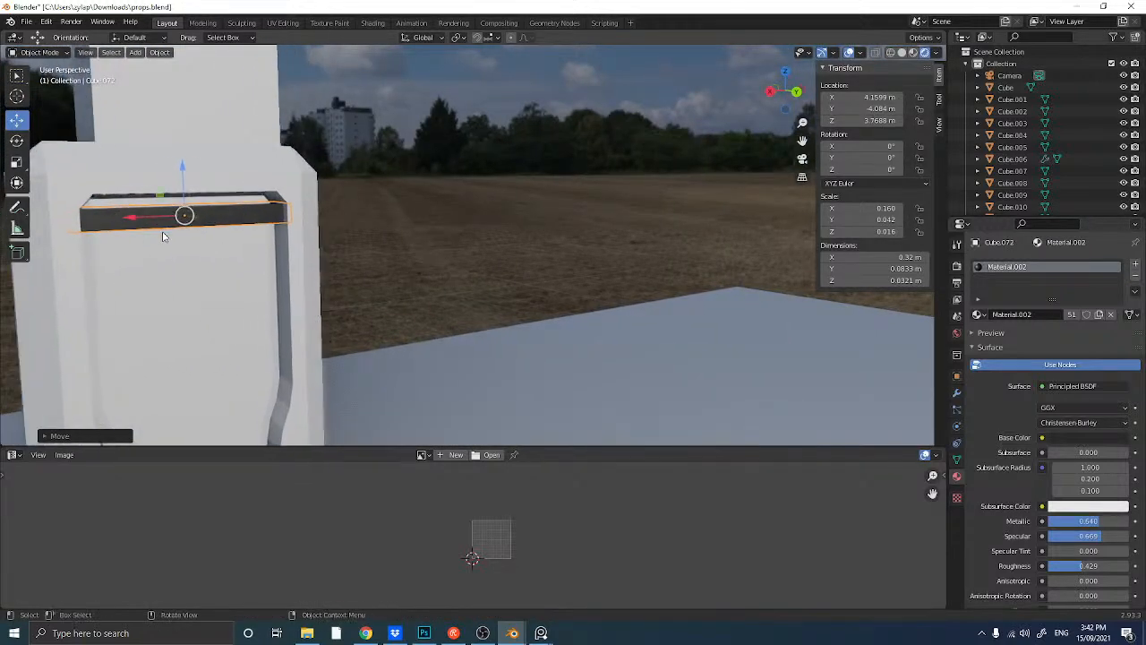
middle_click_drag(151, 228, 571, 258, "shift")
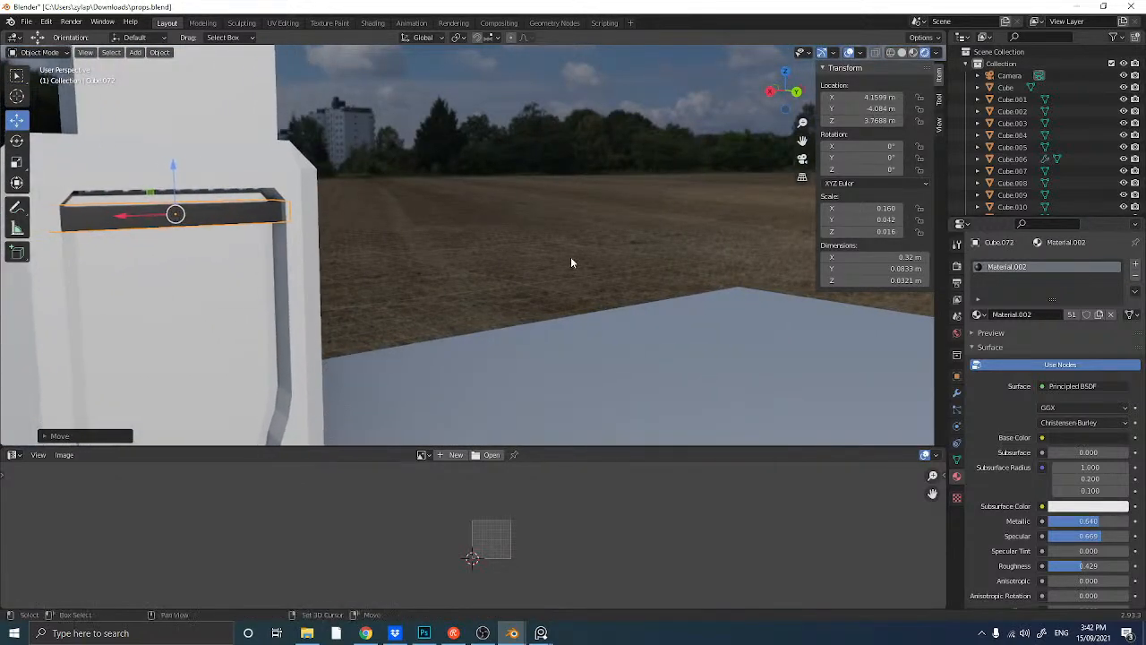
- Apply the thin bar's scale in Object Mode
left_click(85, 52)
mouse_move(107, 213)
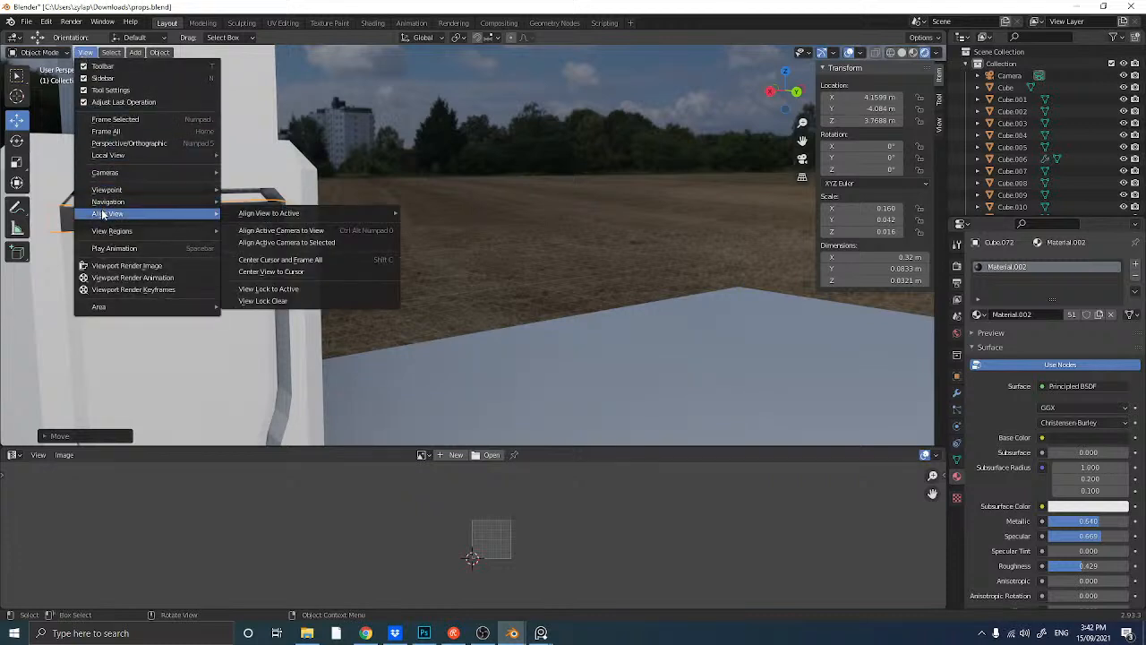
left_click(272, 272)
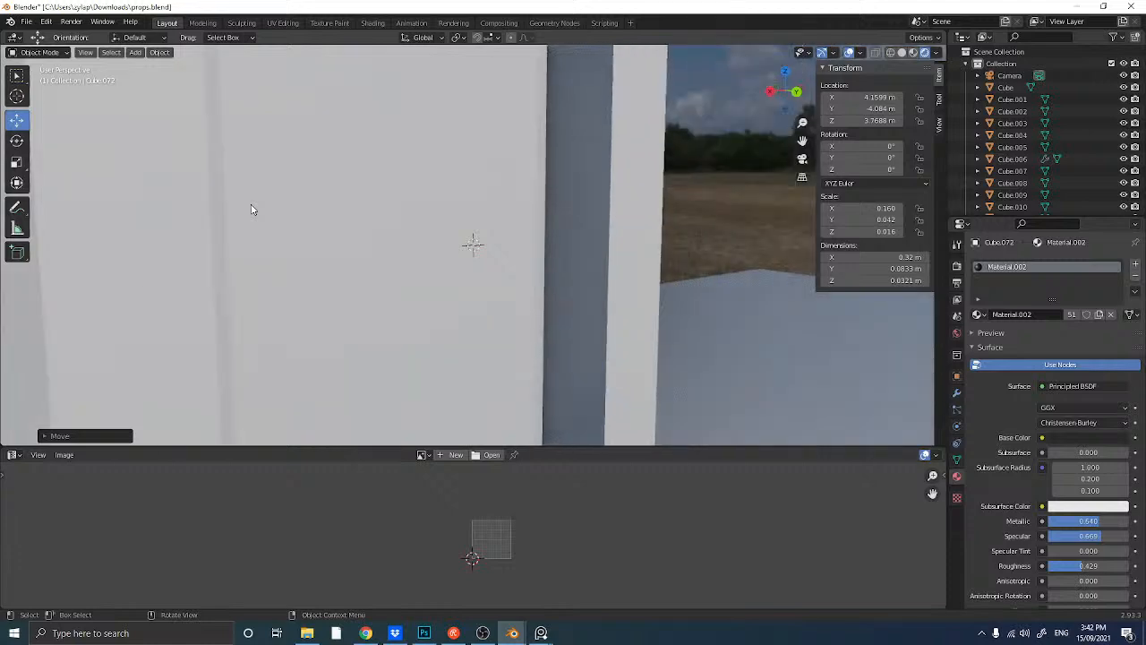
scroll(251, 210, "down", 7)
middle_click_drag(374, 88, 368, 242, "shift")
scroll(340, 225, "up", 5)
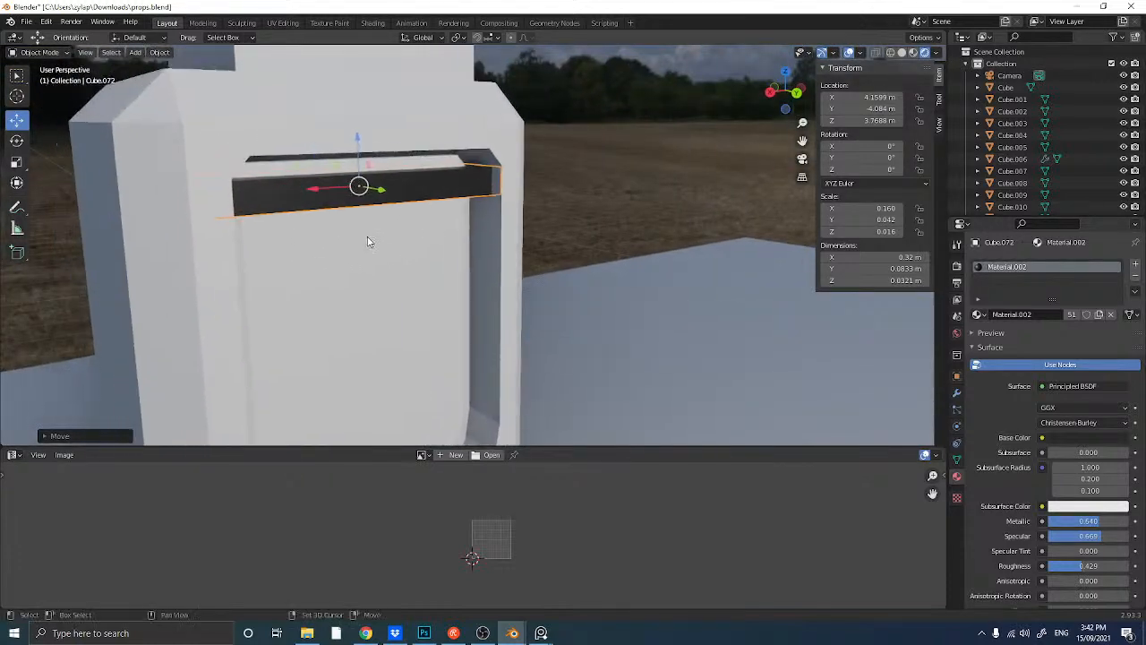
key("Tab")
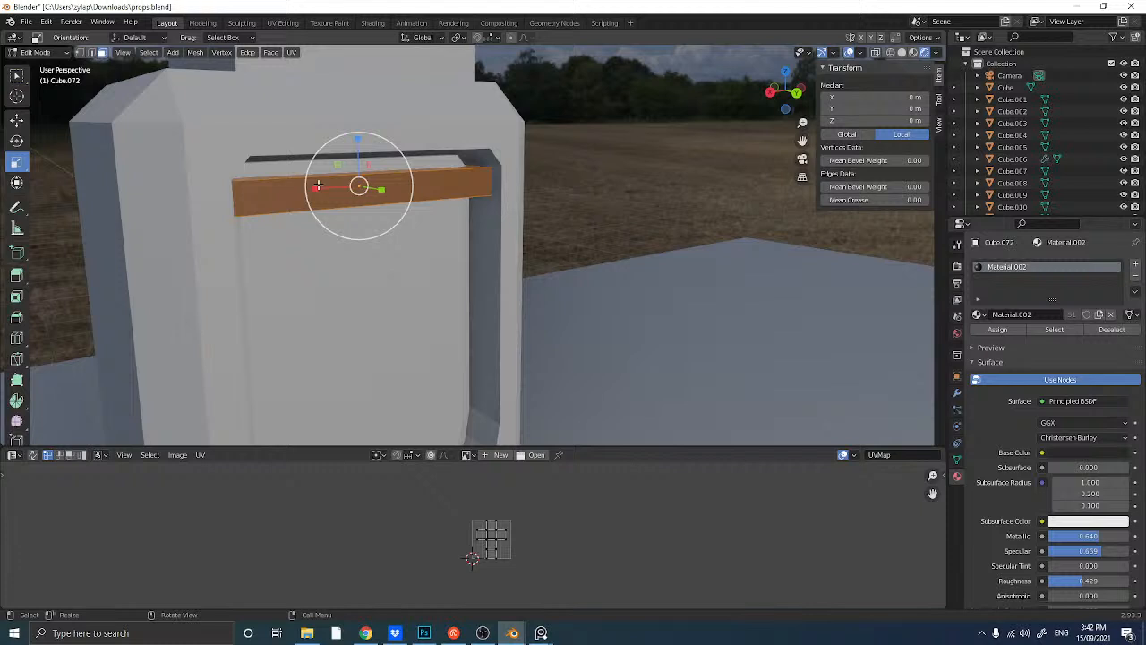
key("Tab")
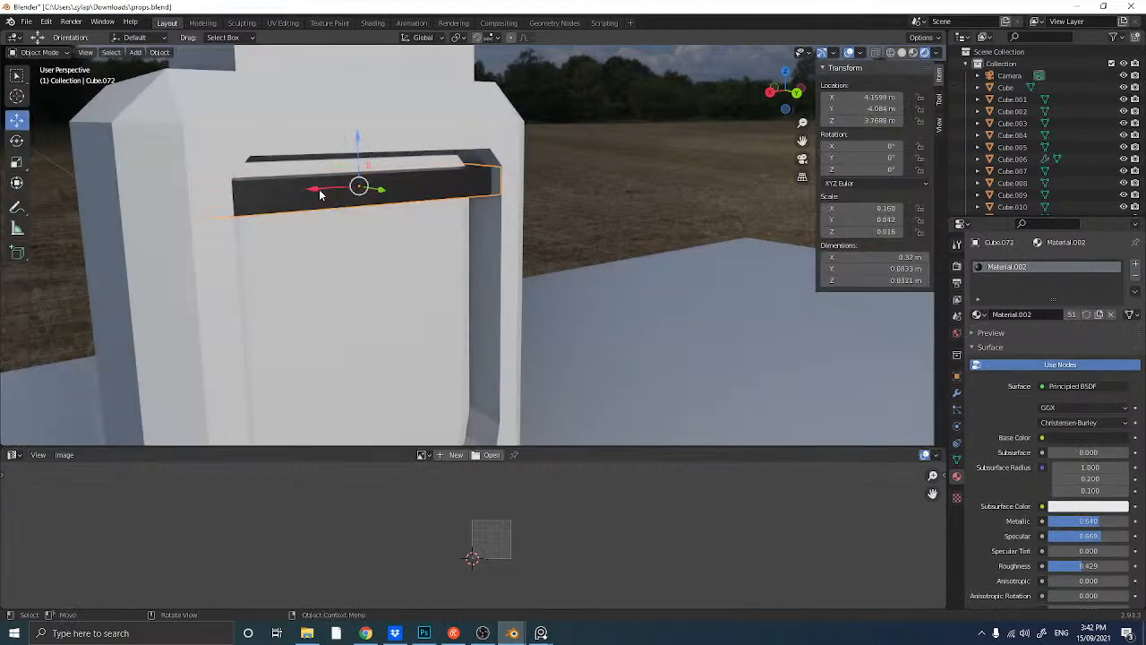
key("ctrl+a")
left_click(304, 197)
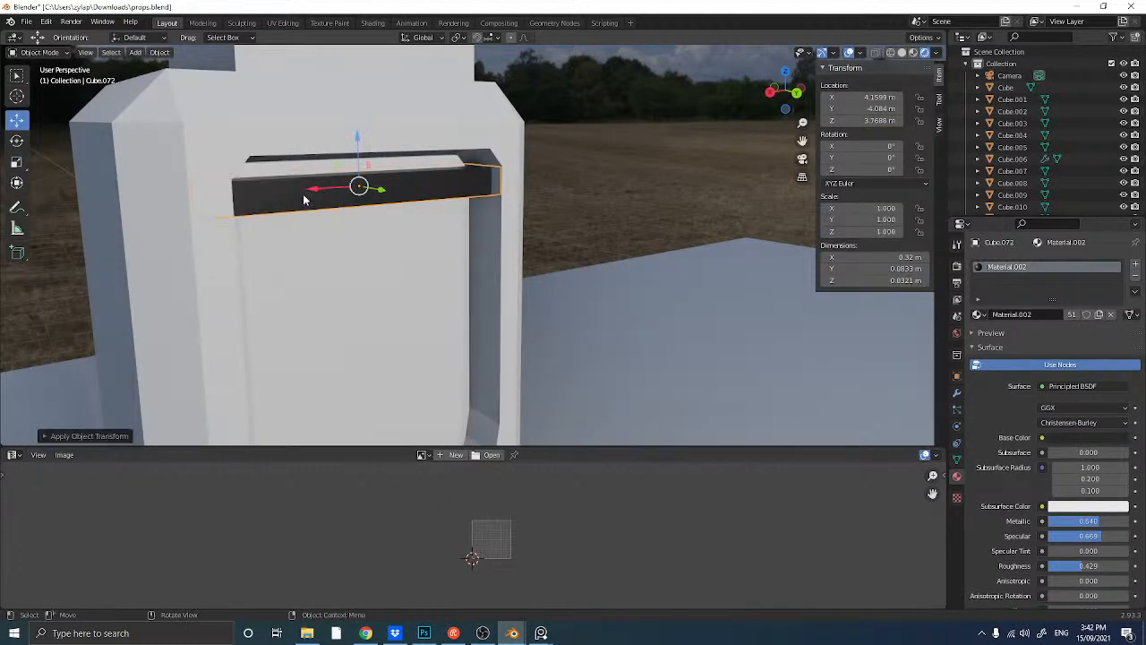
- Bevel all edges of the thin bar slightly and return to Object Mode
key("Tab")
key("ctrl+b")
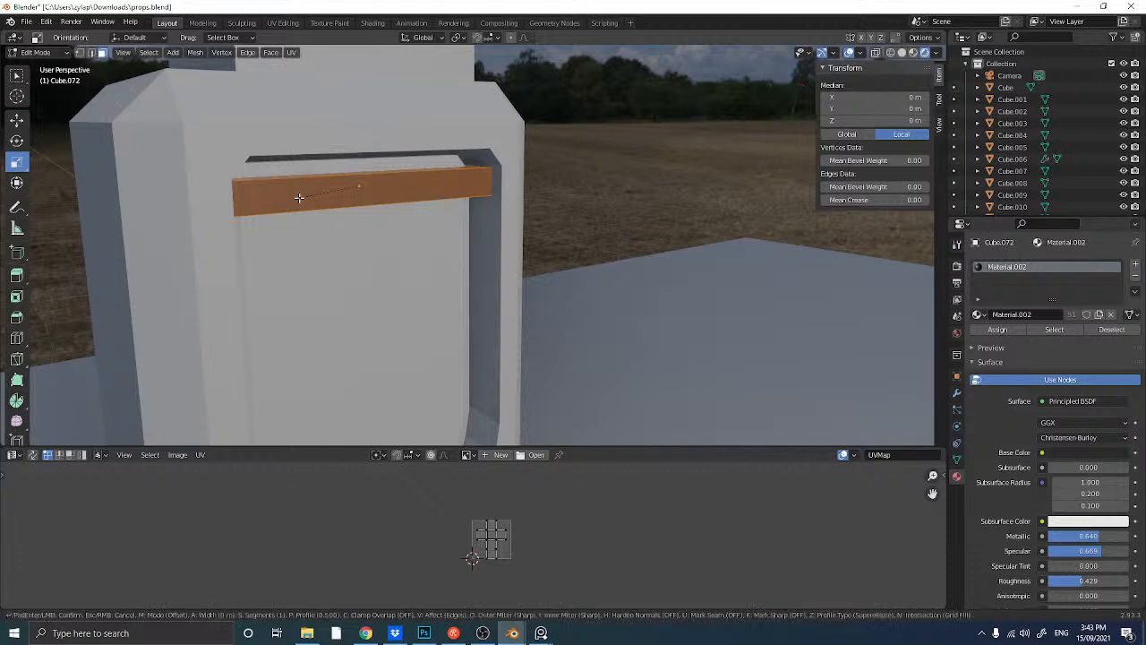
left_click(292, 200)
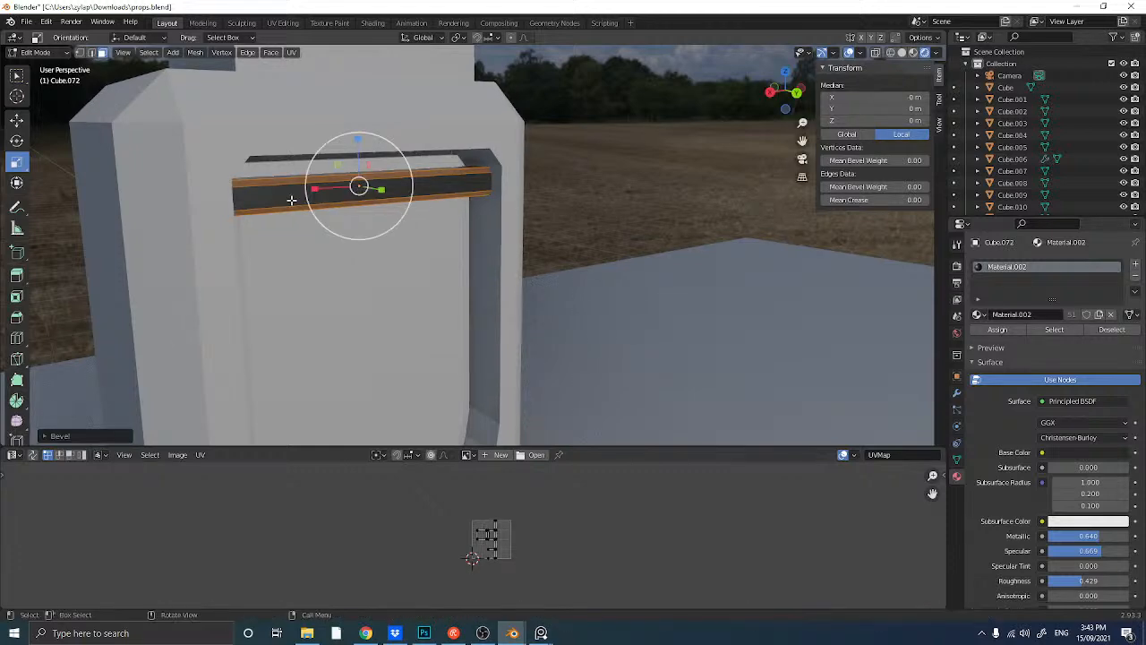
key("Tab")
middle_click_drag(319, 210, 260, 208)
scroll(255, 209, "down", 3)
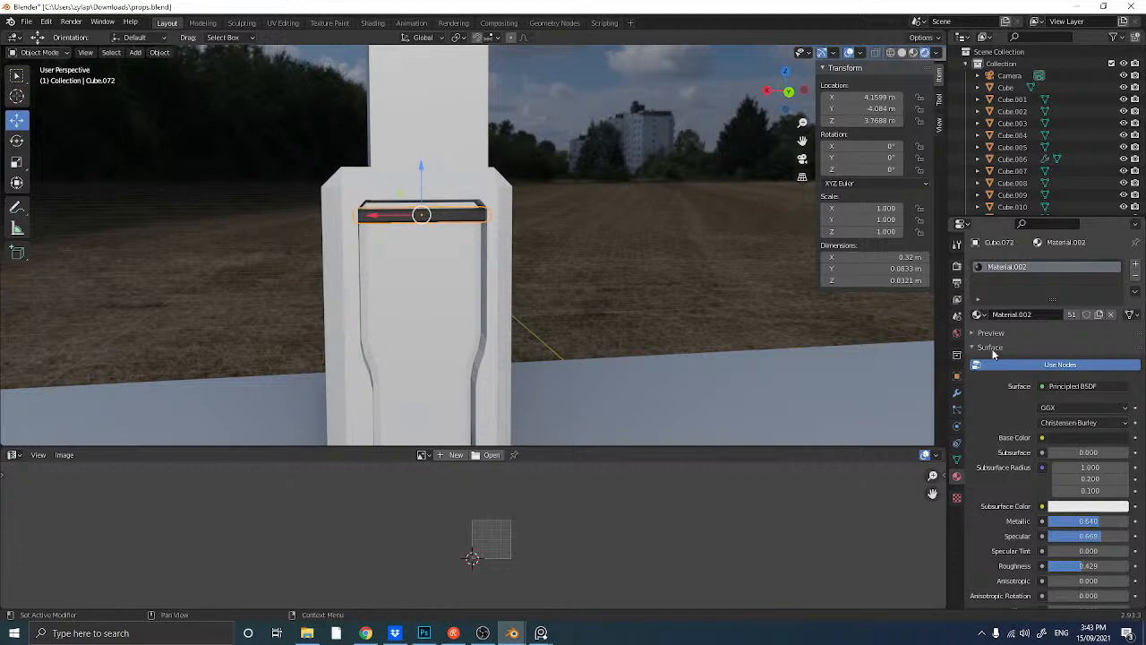
- Add an Array modifier to the bar and set its relative X offset factor to 0
left_click(956, 393)
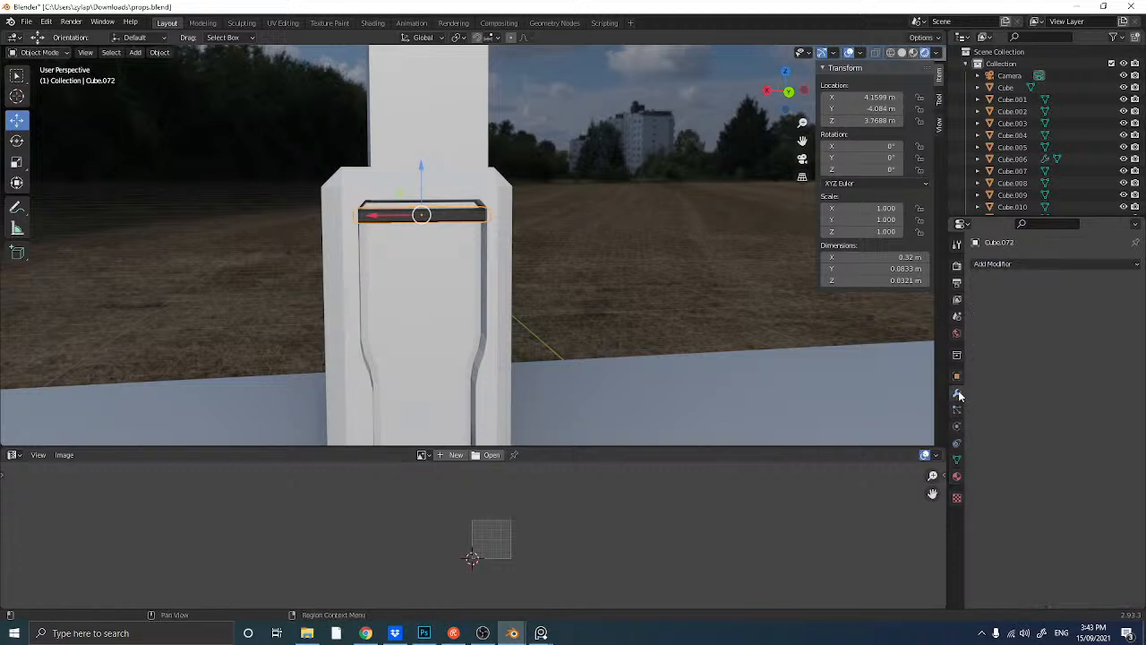
left_click(1023, 261)
left_click(931, 300)
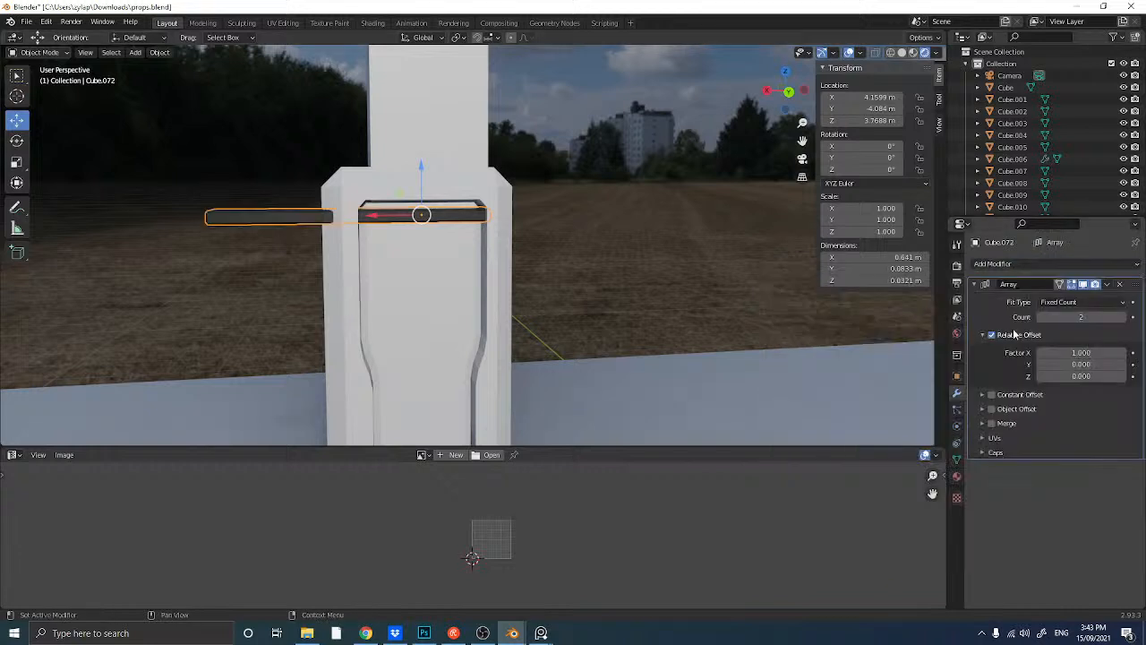
left_click(1072, 353)
key("Return")
- Try a relative Y offset factor of 1 on the bar's array and return the factor to 0
left_click(1080, 364)
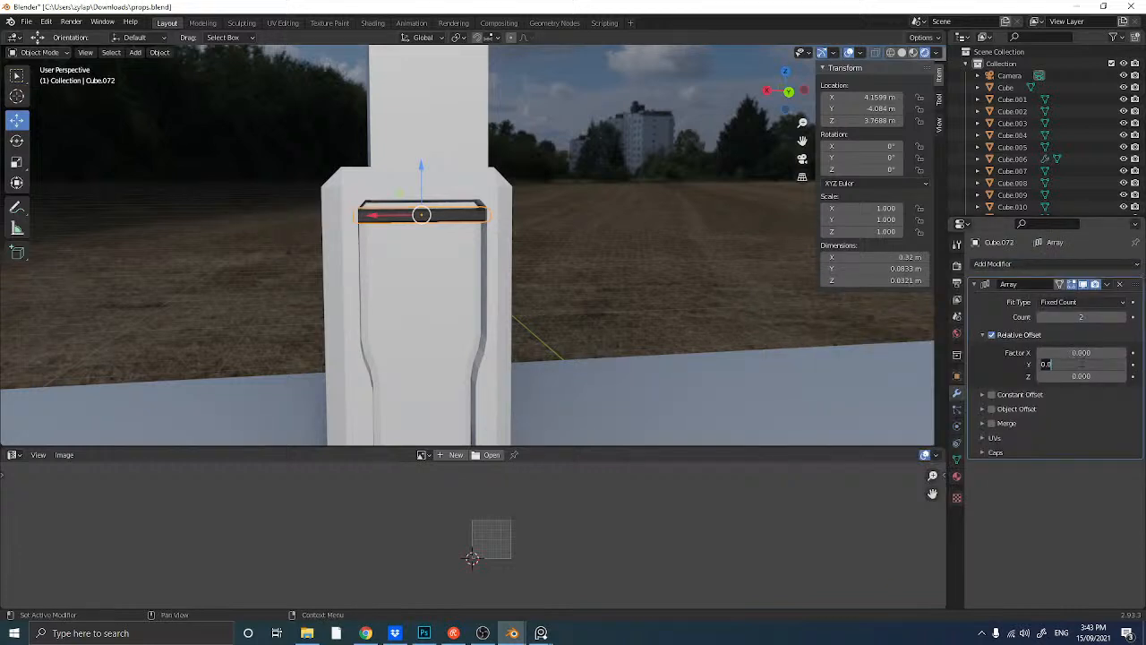
type("1")
key("Return")
left_click(1081, 365)
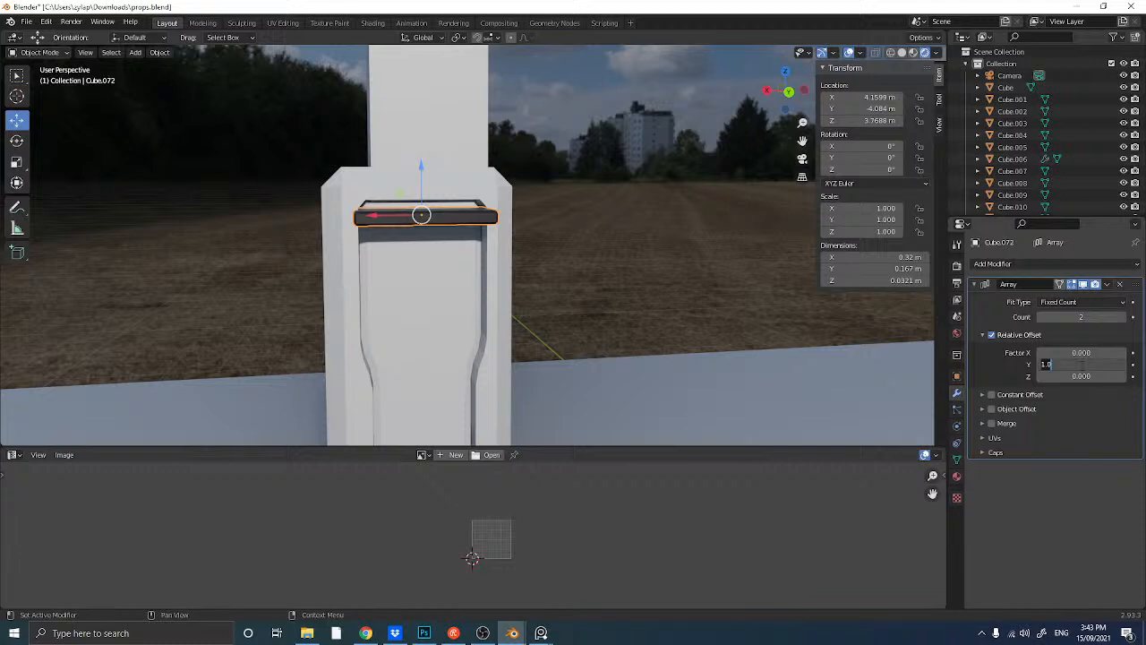
type("0")
key("Return")
- Set the array's relative Z offset factor to -1.5 to stack the bars downward with gaps
left_click(1094, 376)
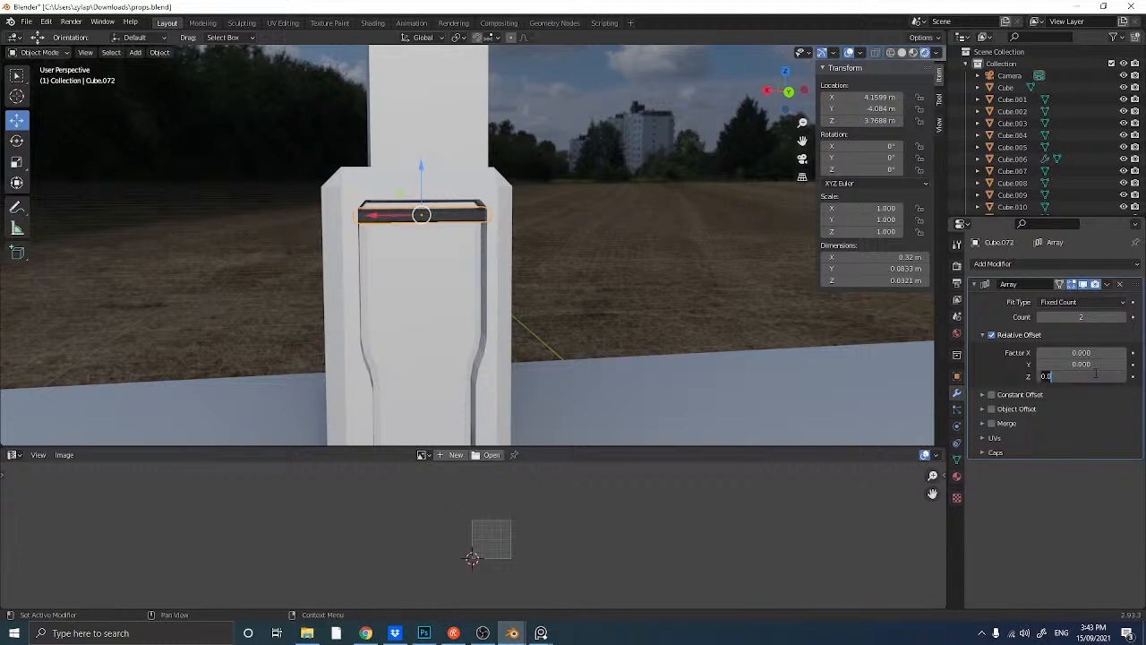
type("1")
key("Return")
left_click(1092, 376)
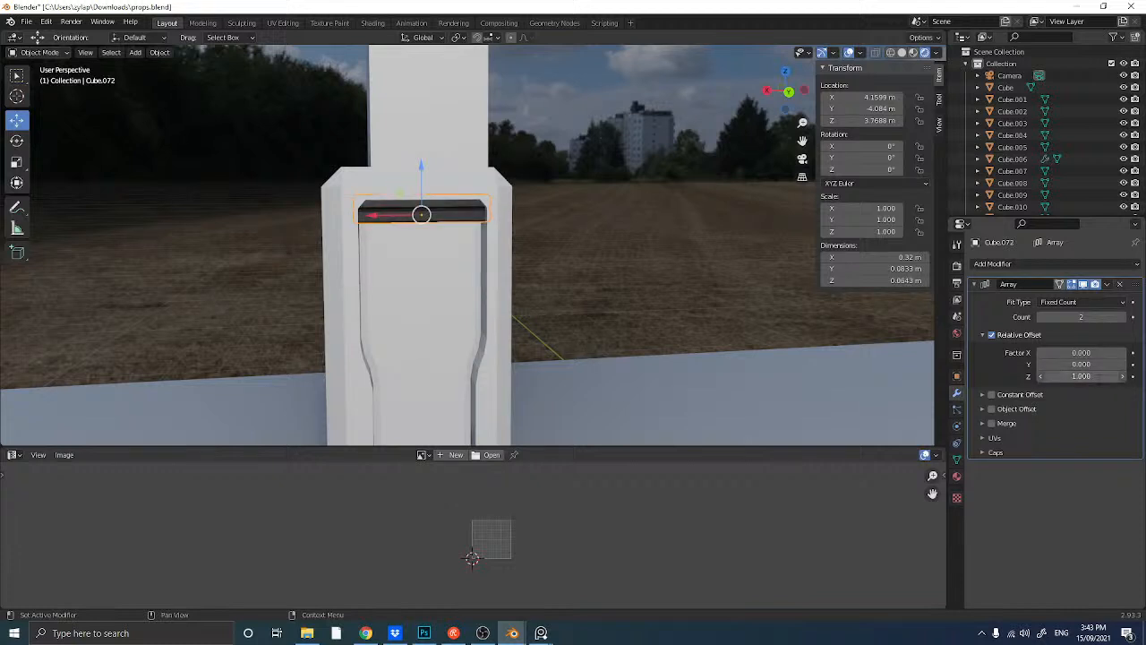
key("Return")
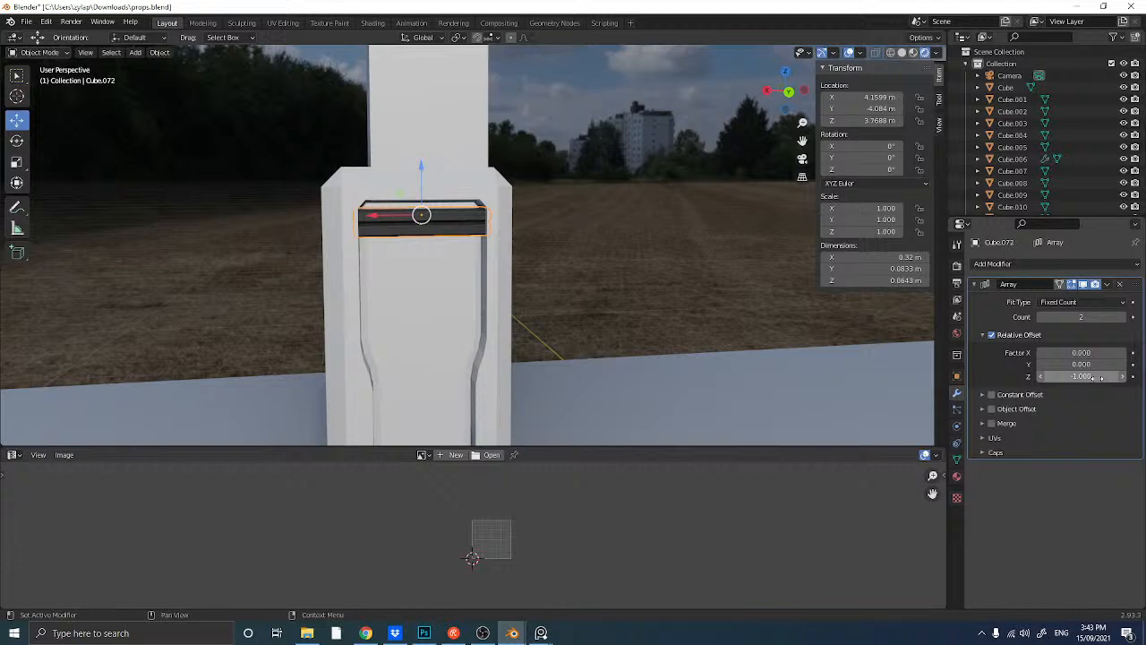
left_click(1101, 377)
type(".1")
key("Return")
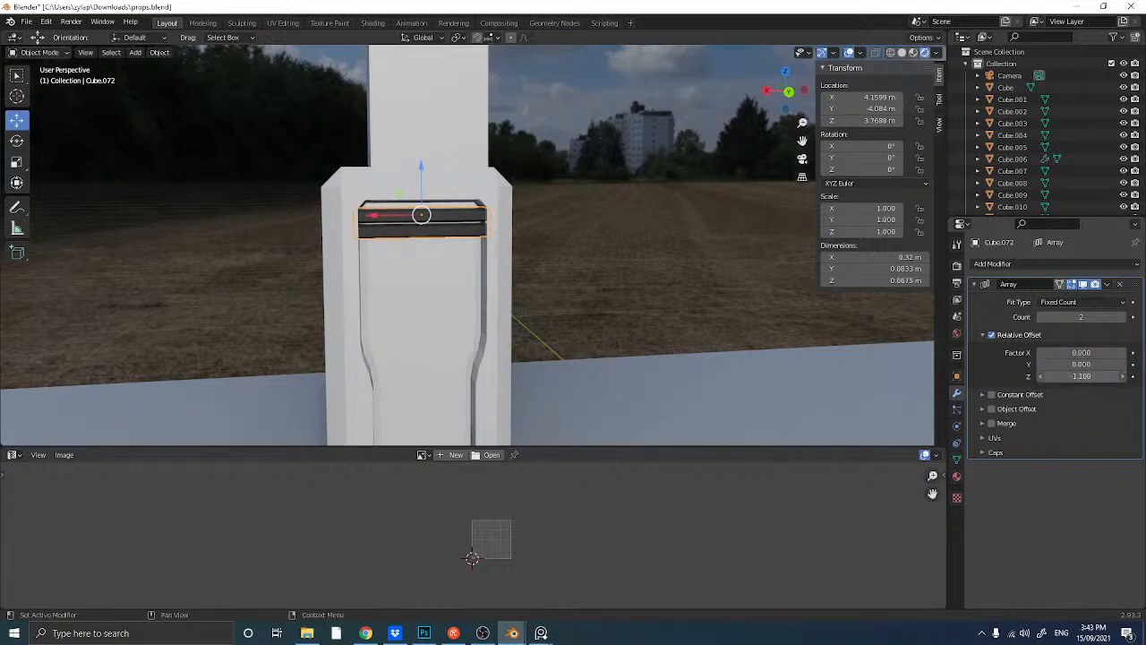
left_click(1081, 376)
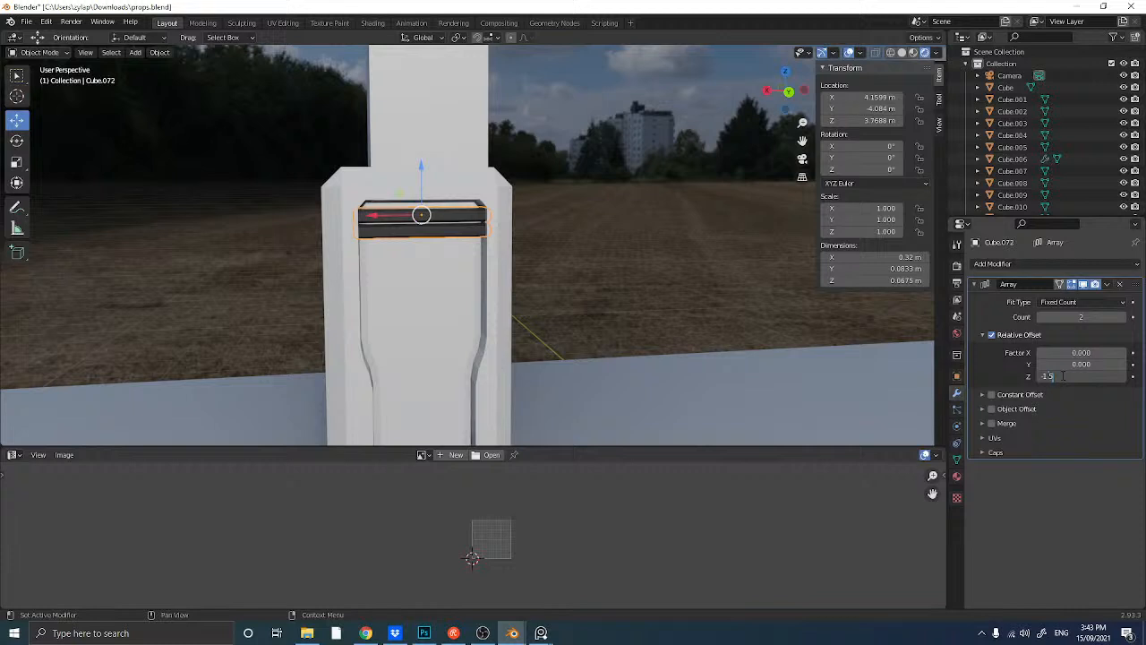
key("Return")
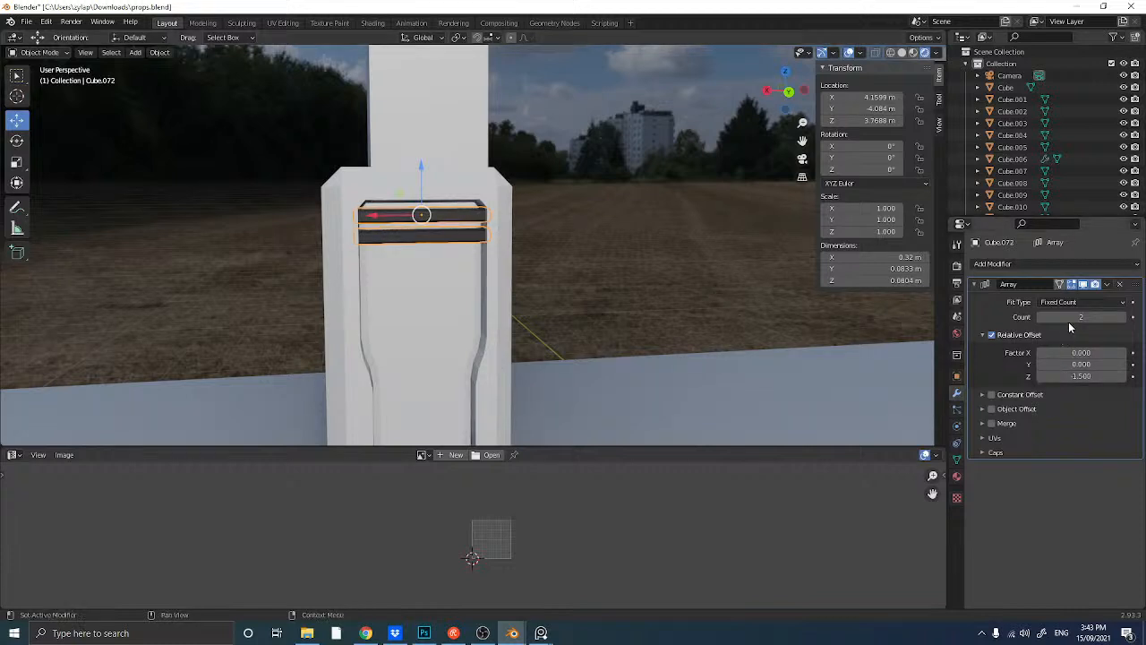
- Raise the array count to 19 to fill the pillar's recess with bars
scroll(854, 329, "down", 2)
scroll(854, 329, "down", 2)
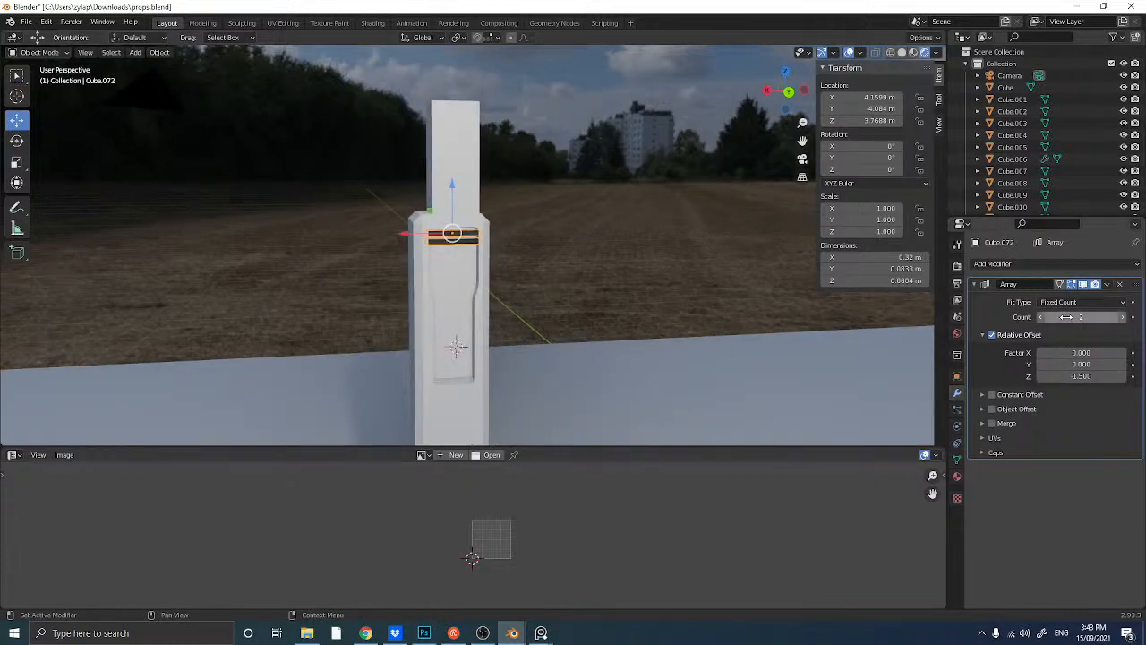
left_click_drag(1081, 317, 1143, 317)
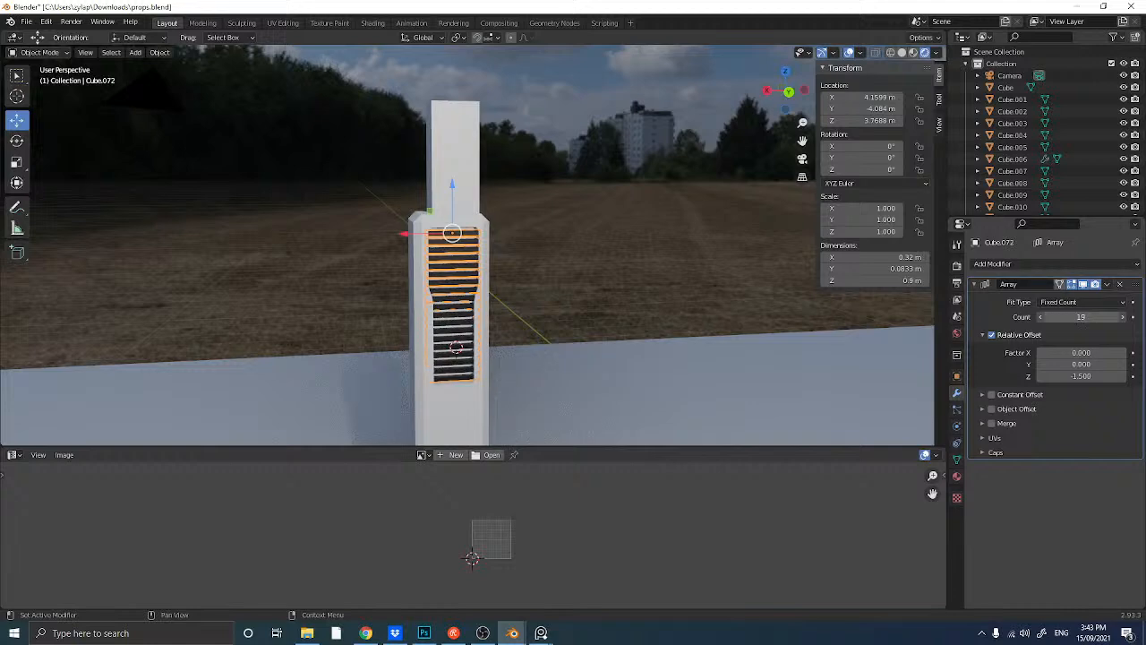
left_click(337, 278)
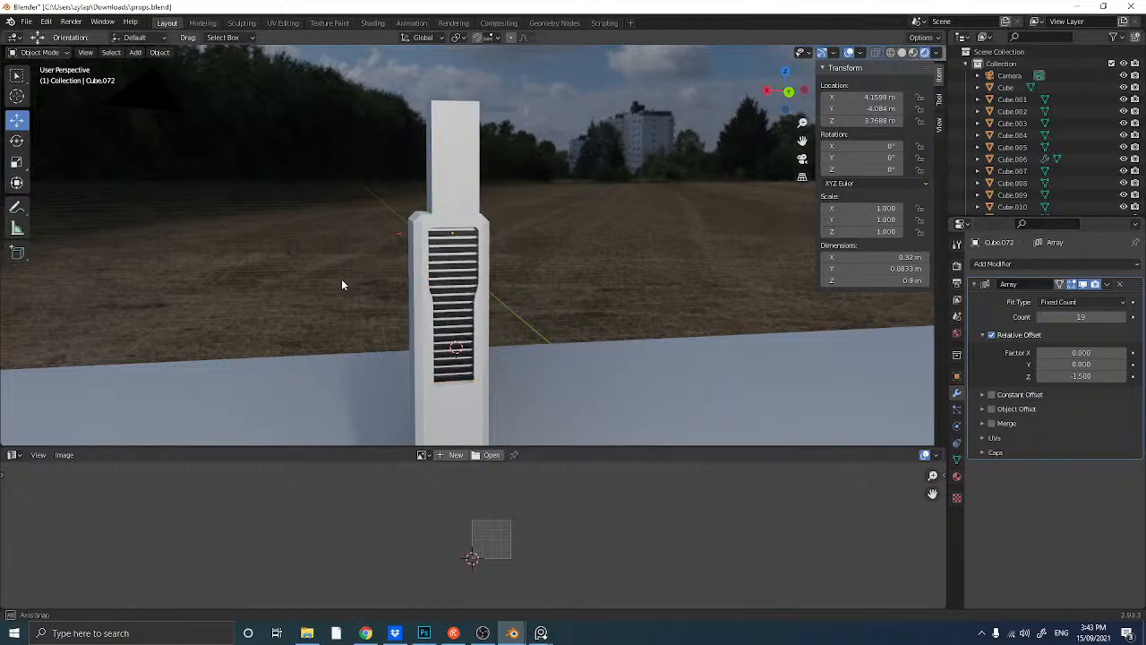
- Hide the array of dark vent bars in the pillar's recess
middle_click_drag(342, 279, 390, 271)
left_click(466, 164)
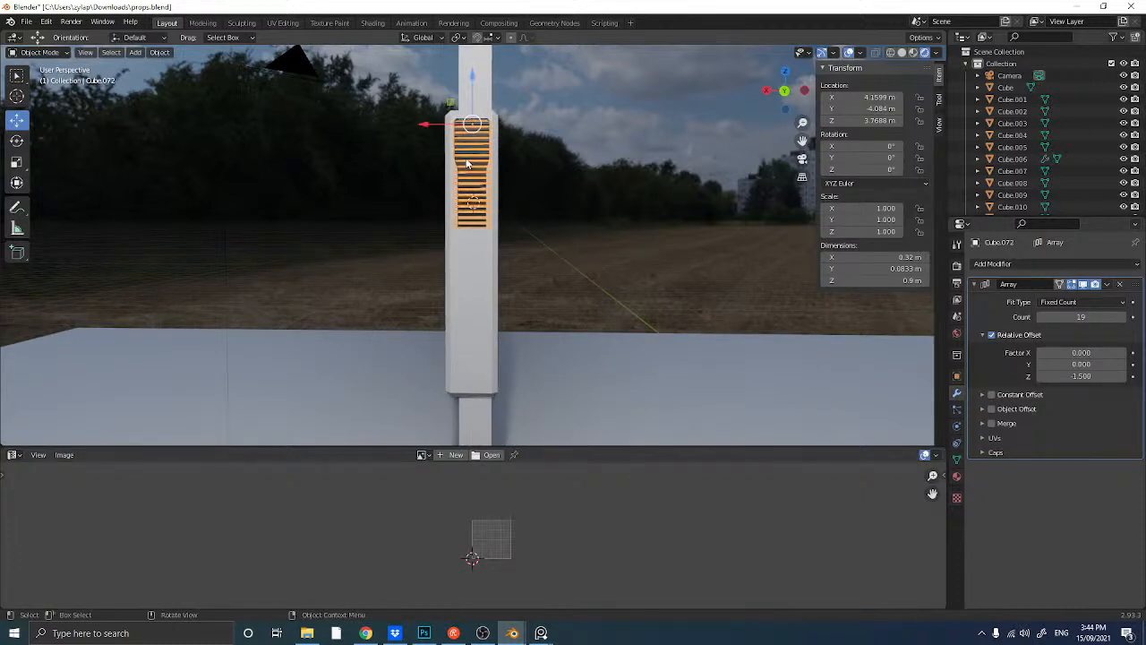
left_click(467, 165)
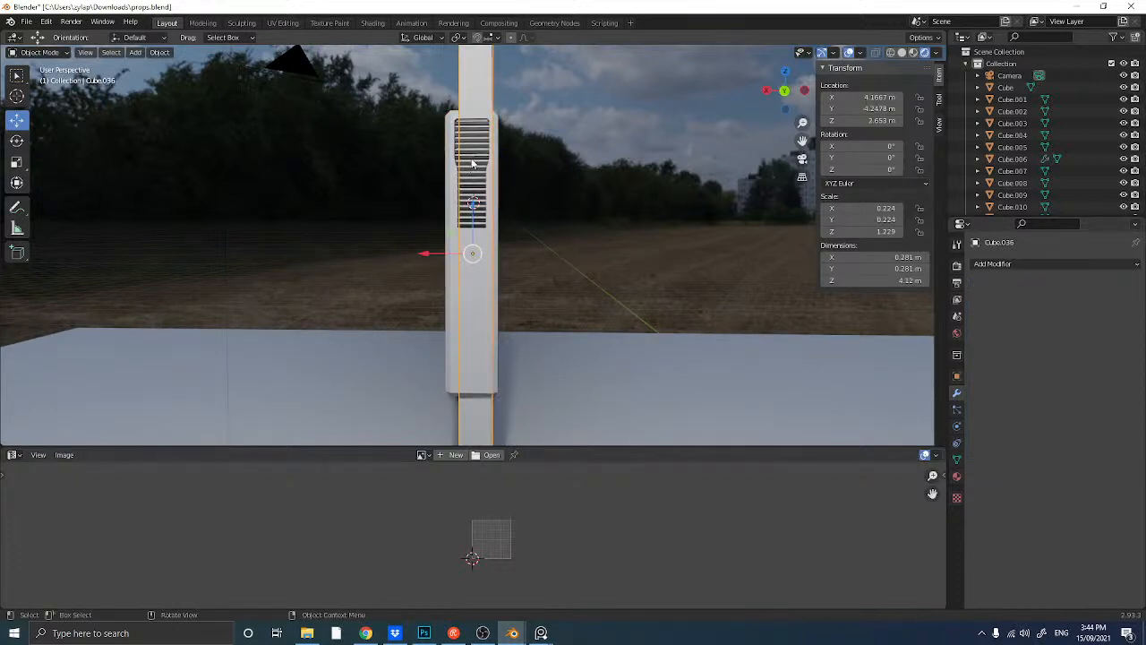
left_click(473, 164)
key("h")
- Duplicate the inset panel behind the vents and place the copy about 1.35 m lower along Z on the pillar
left_click(473, 162)
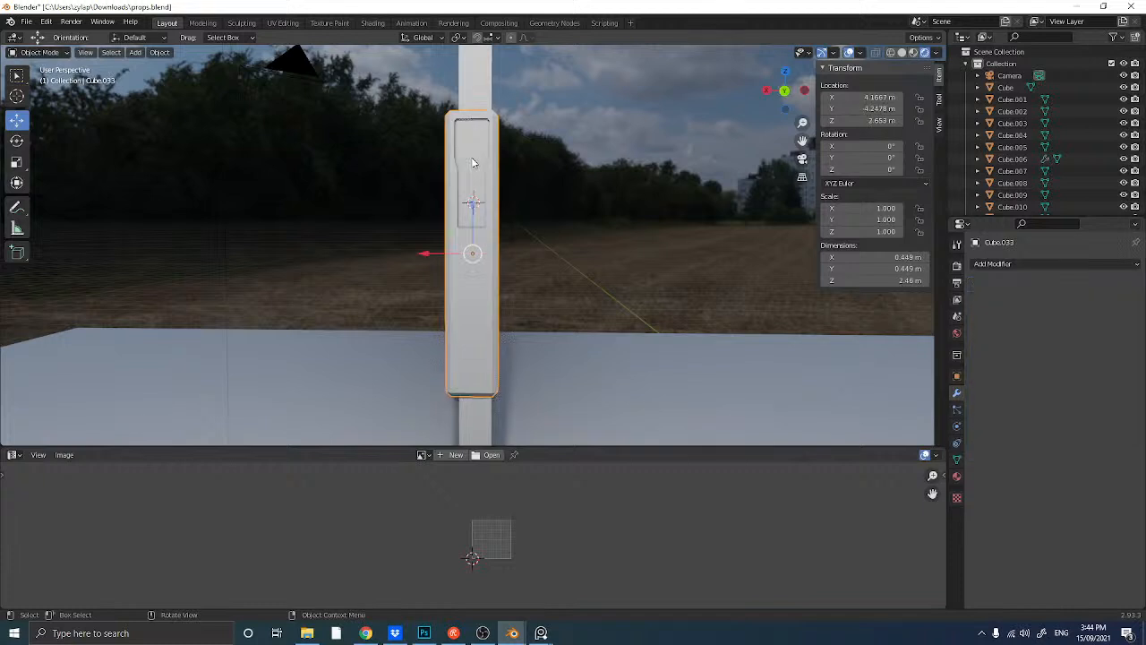
left_click(473, 160)
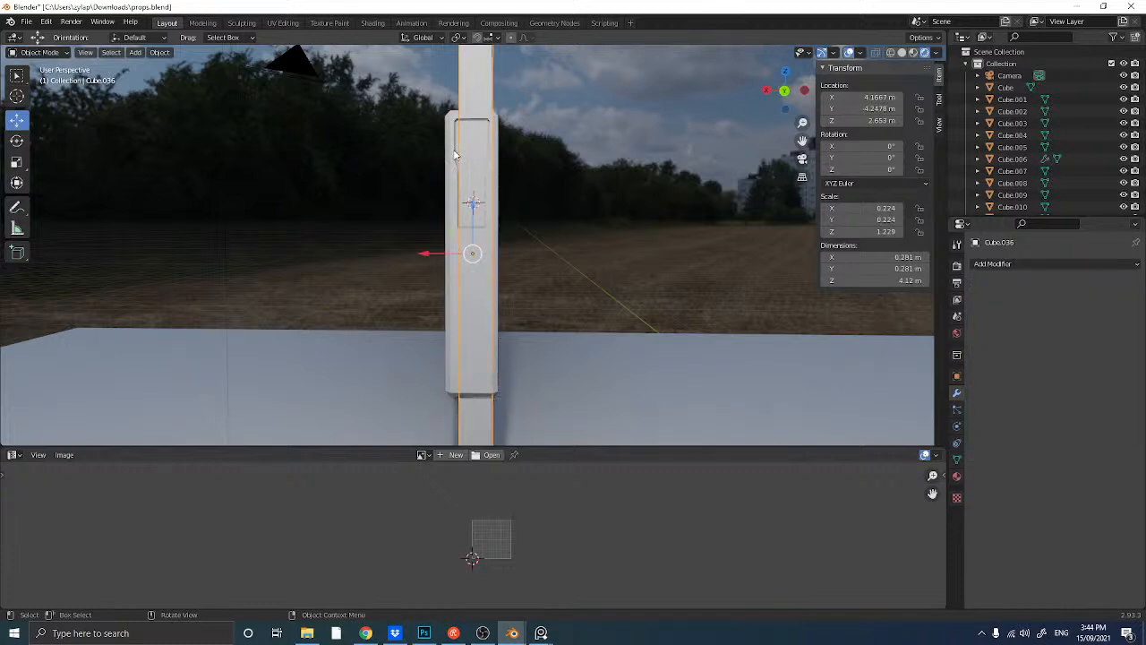
left_click(456, 153)
left_click(456, 154)
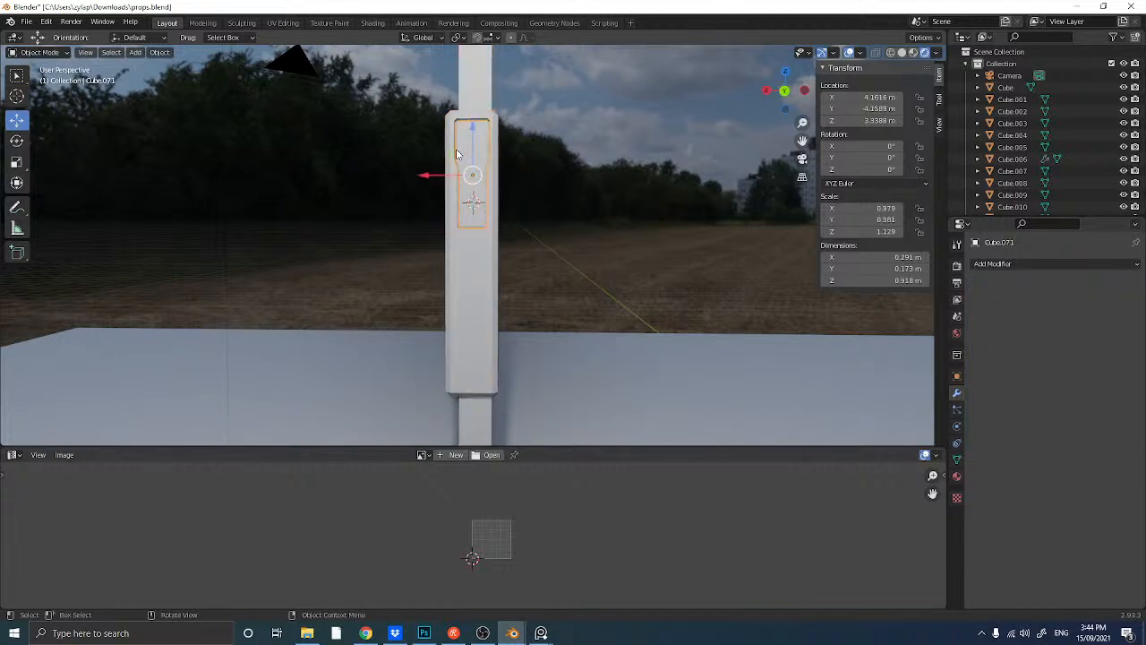
key("shift+d")
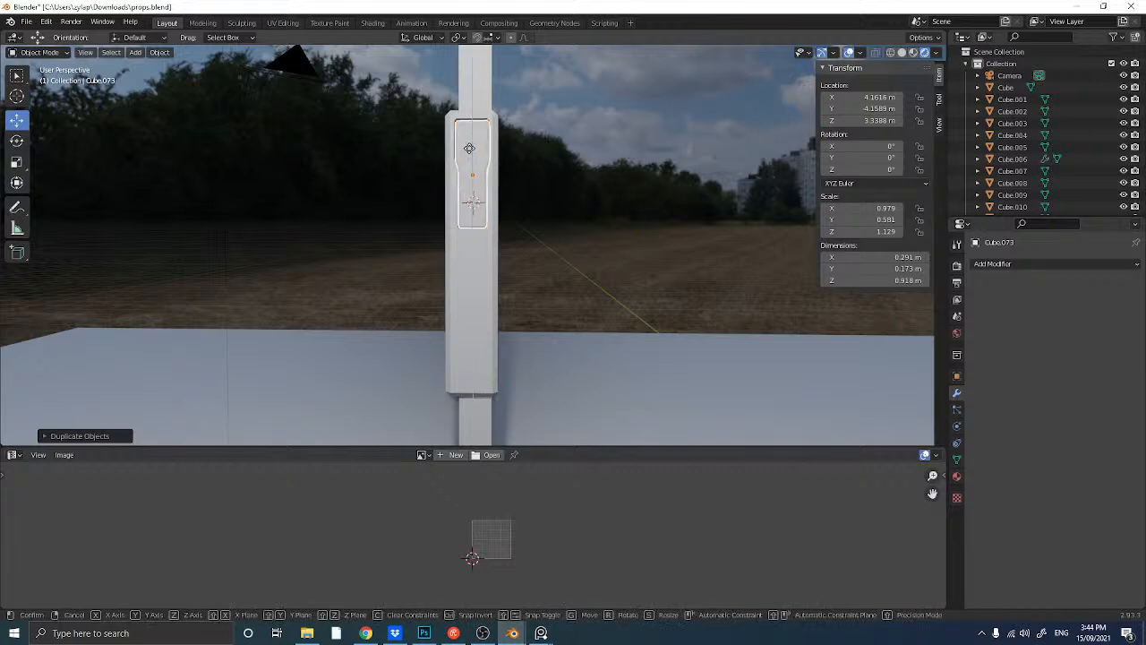
key("z")
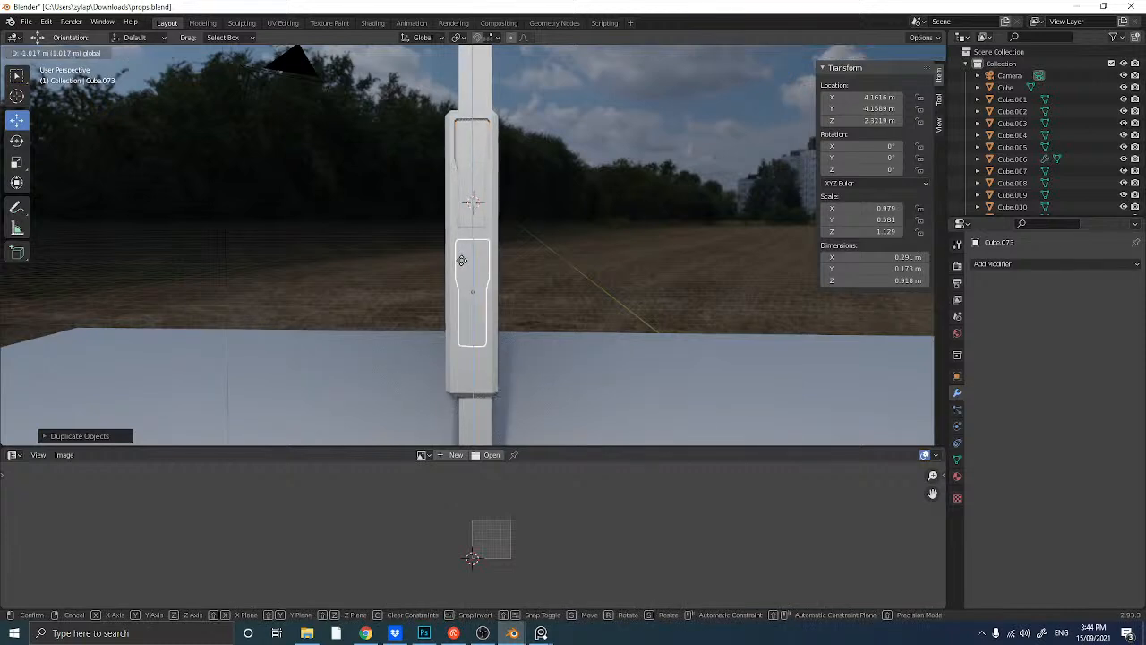
left_click(455, 302)
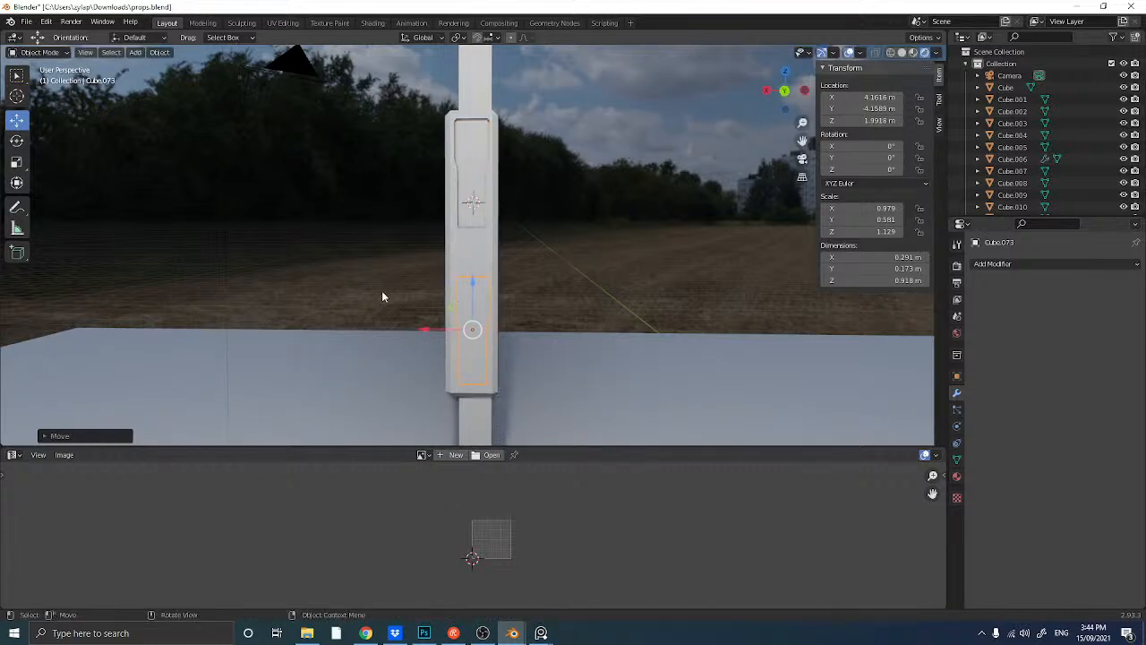
- Move the copied panel about 0.09 m along Y so it protrudes from the pillar's front face
middle_click_drag(368, 308, 442, 338)
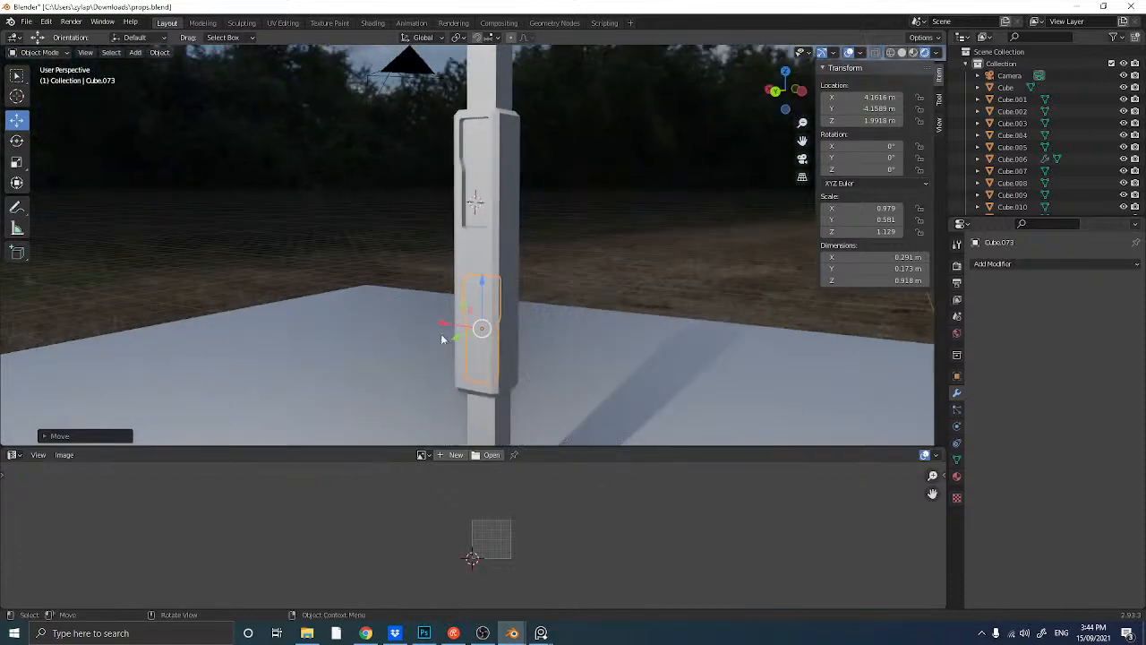
key("g")
key("y")
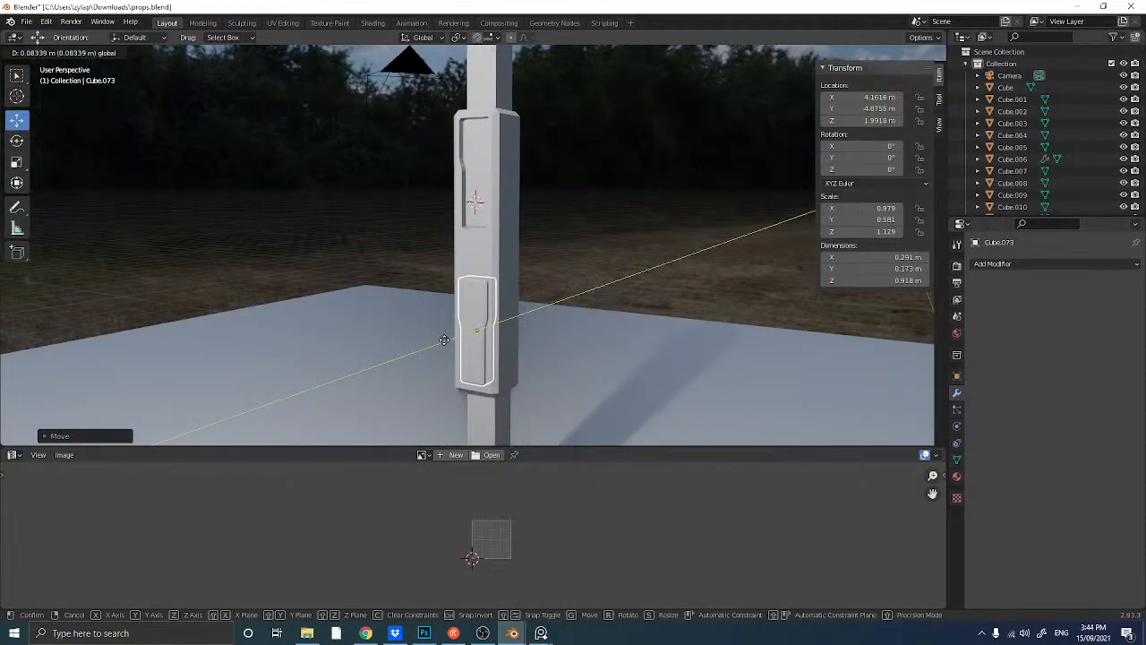
left_click(444, 335)
- Mirror the lower panel vertically along Z and nudge it slightly back along Y towards the pillar
middle_click_drag(442, 332, 483, 333)
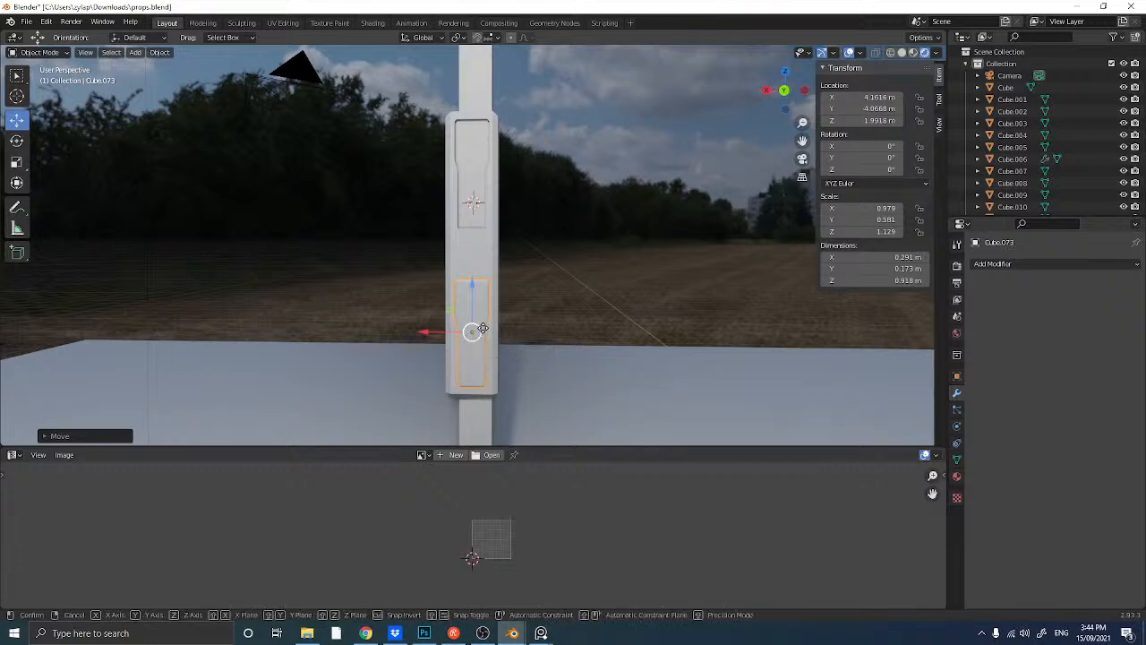
key("ctrl+m")
key("y")
left_click(484, 333)
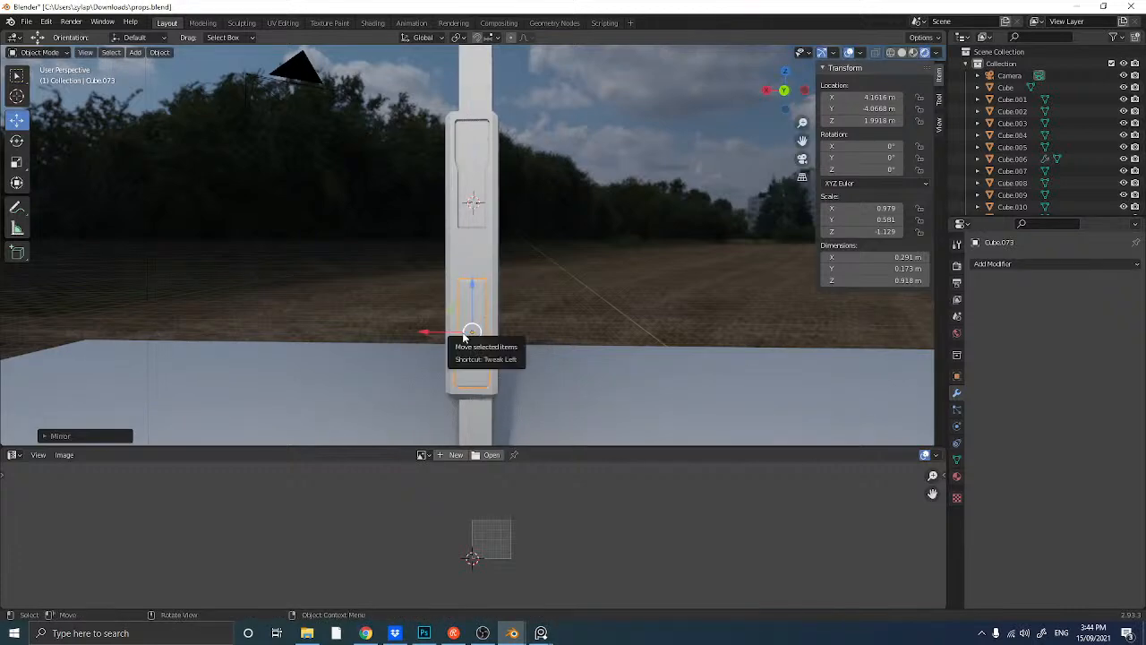
middle_click_drag(465, 333, 378, 340)
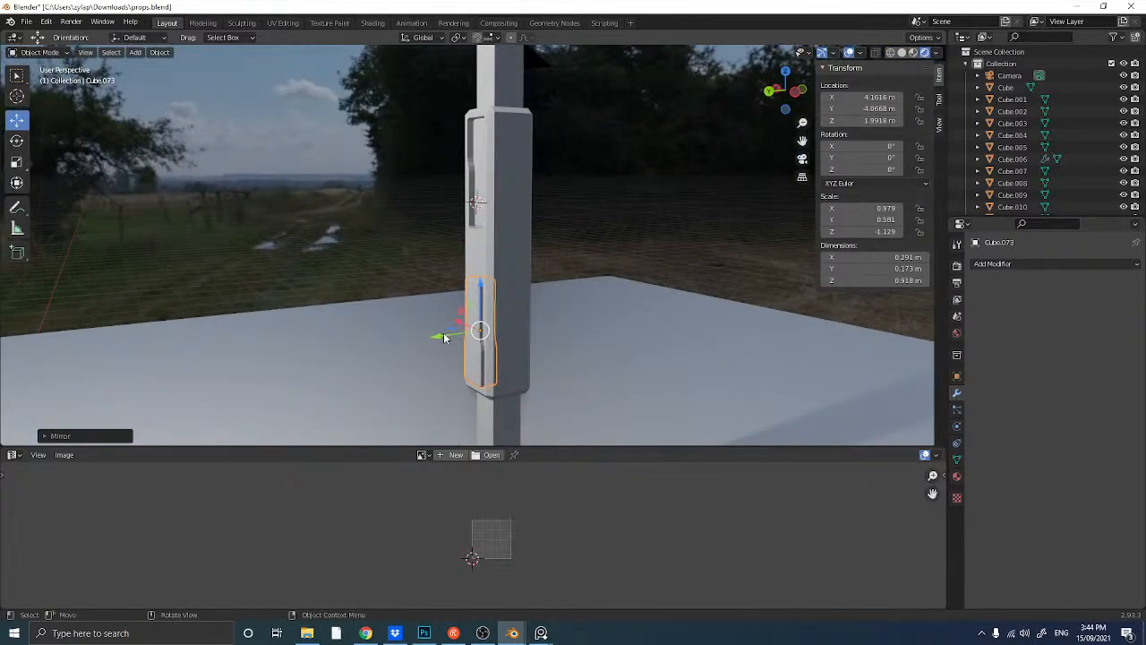
left_click_drag(441, 336, 438, 338)
- Assign the existing Material.004 to the lower panel
left_click(986, 266)
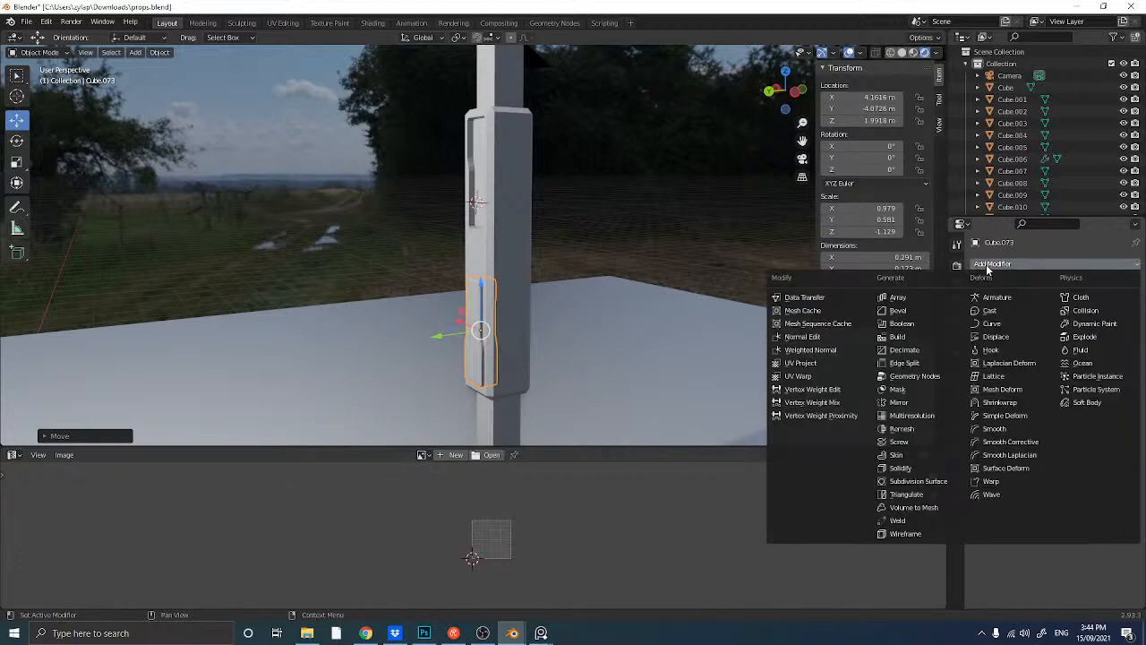
left_click(987, 267)
left_click(957, 478)
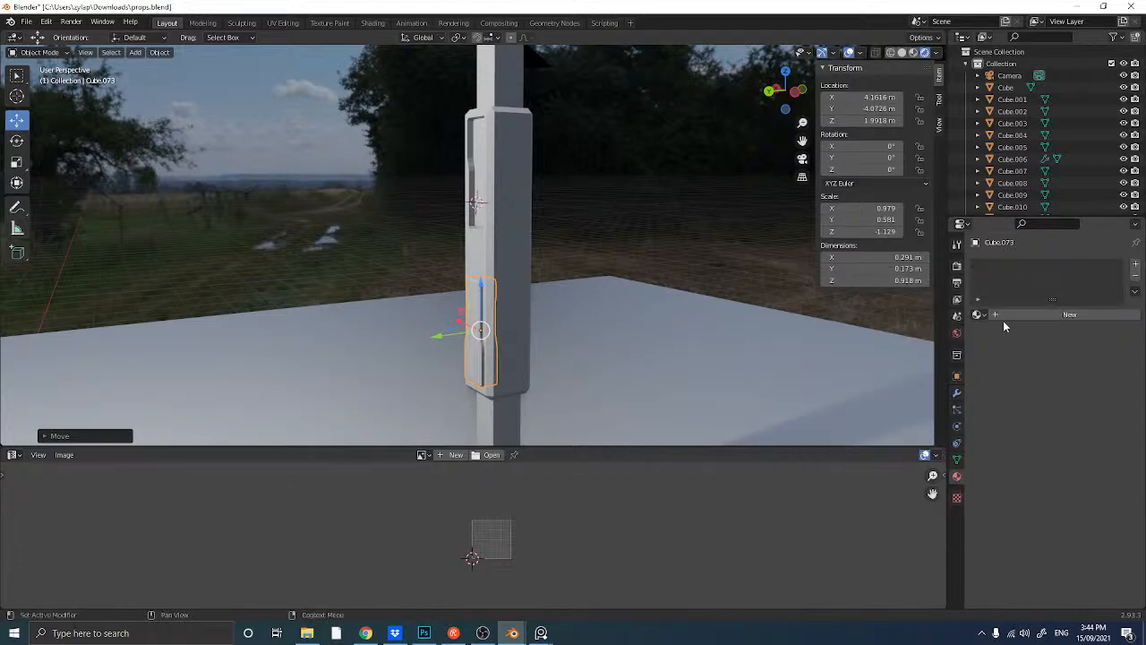
left_click(979, 314)
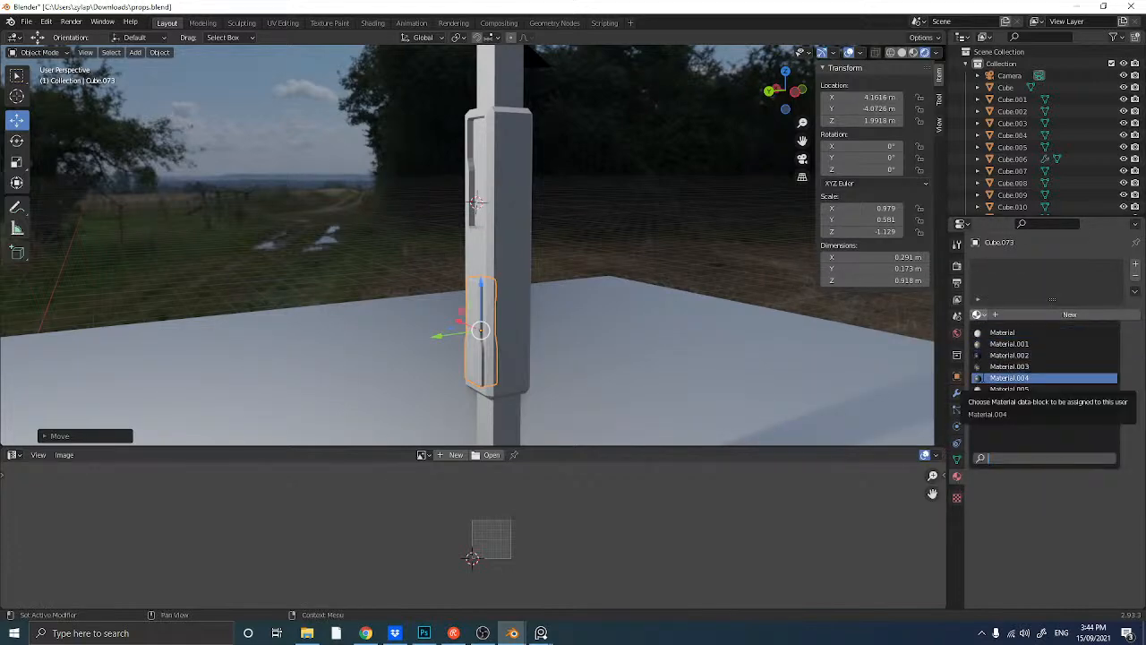
left_click(1009, 378)
middle_click_drag(376, 224, 438, 227)
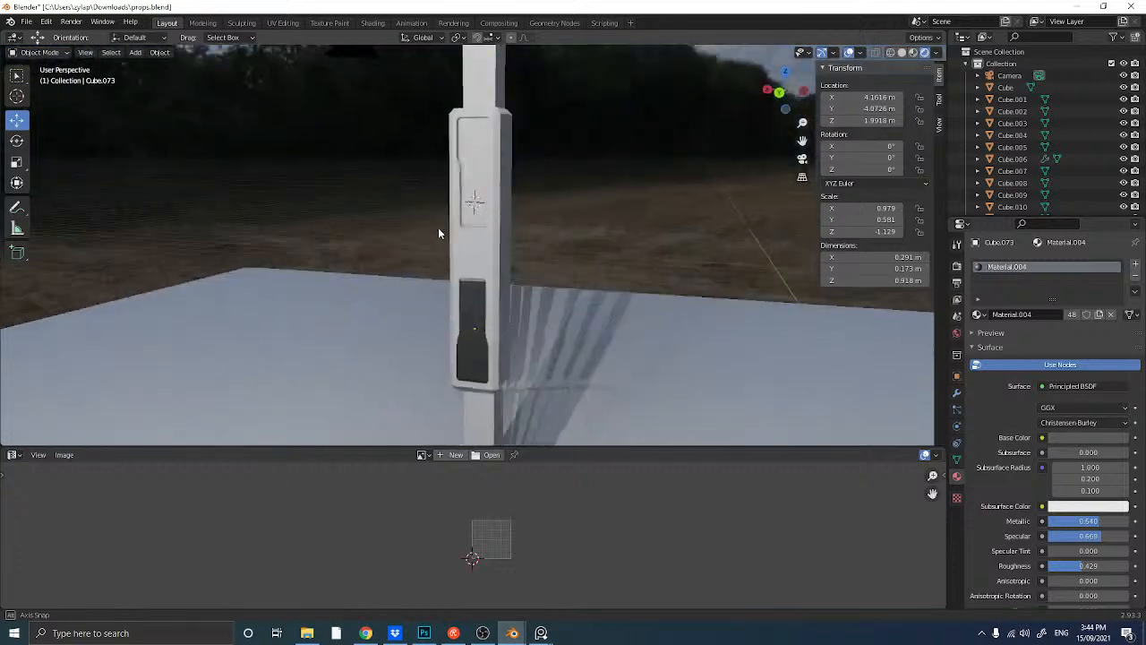
- Duplicate the dark panel in place, enlarge the copy by about 1.06, and narrow it along X to about 0.06 m
left_click(473, 290)
middle_click_drag(473, 289, 427, 285)
key("shift+d")
key("Escape")
key("s")
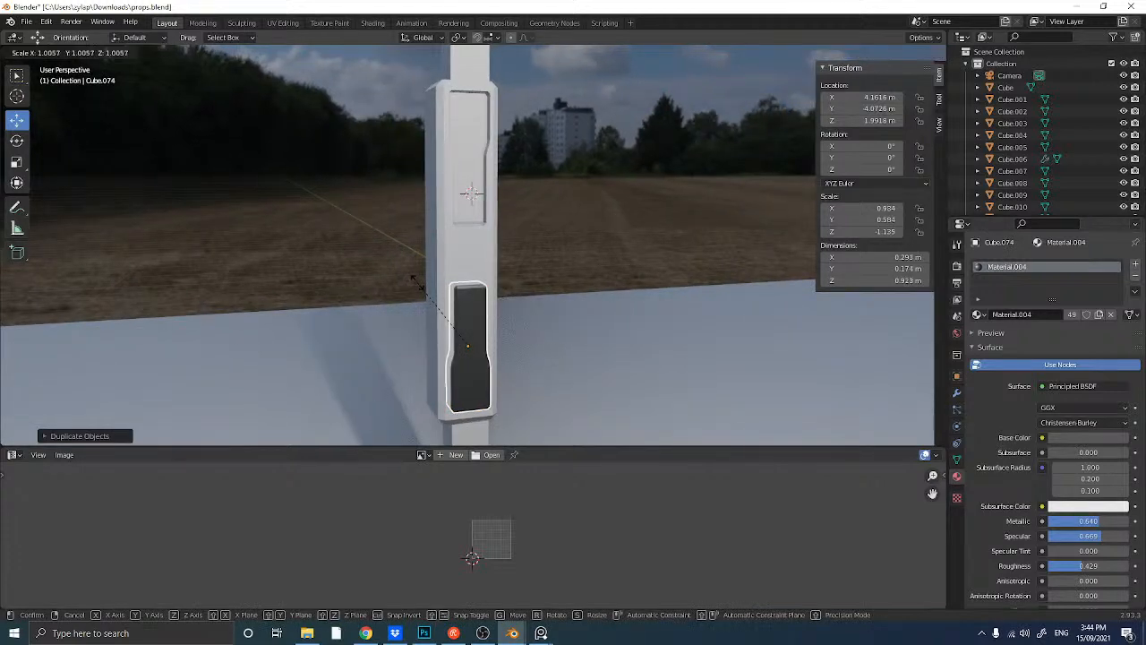
left_click(412, 280)
left_click(17, 162)
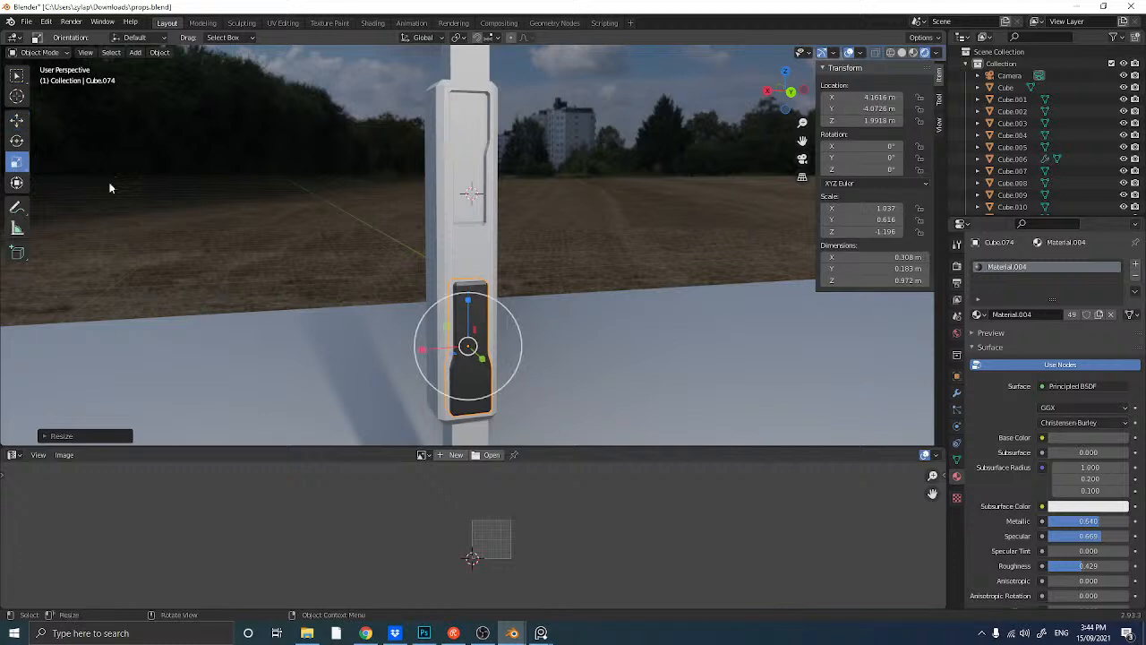
left_click(458, 347)
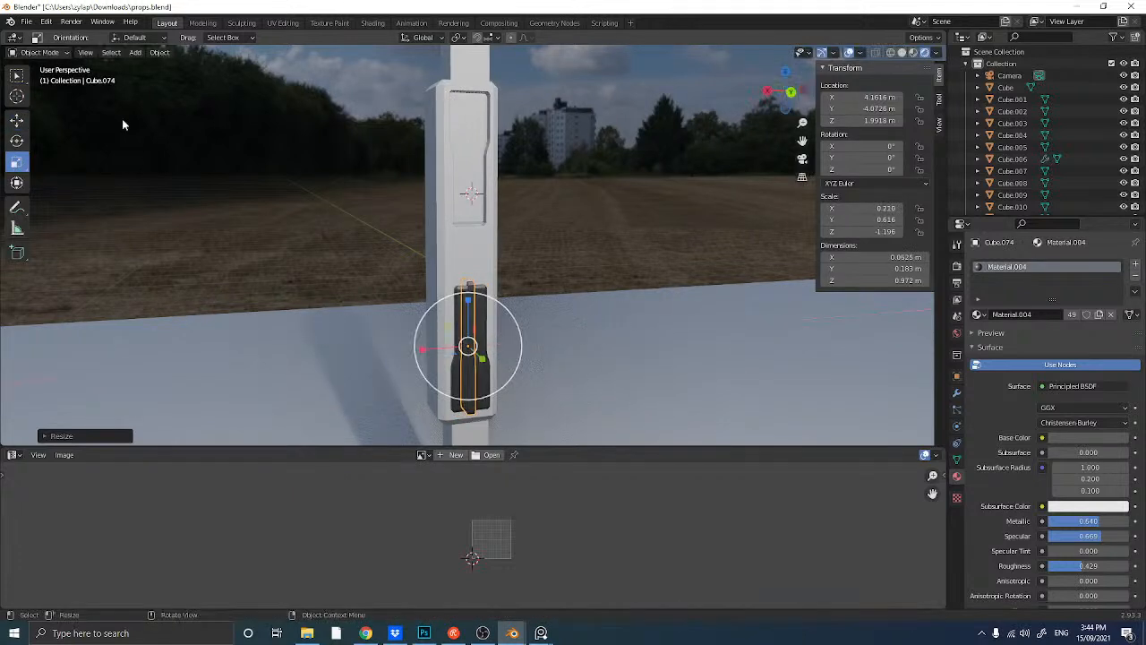
- Unhide the vent bars and raise the narrow strip along Z to about 2.35 m so it extends above the dark panel
left_click(17, 120)
left_click_drag(466, 307, 461, 250)
left_click(463, 251)
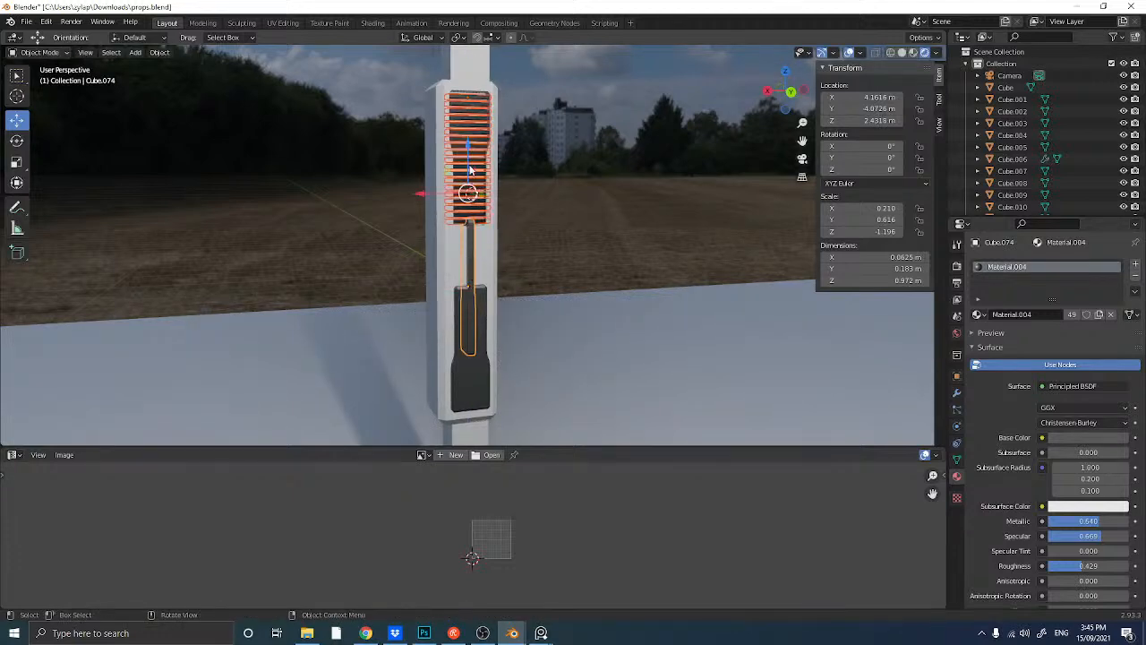
left_click(470, 300)
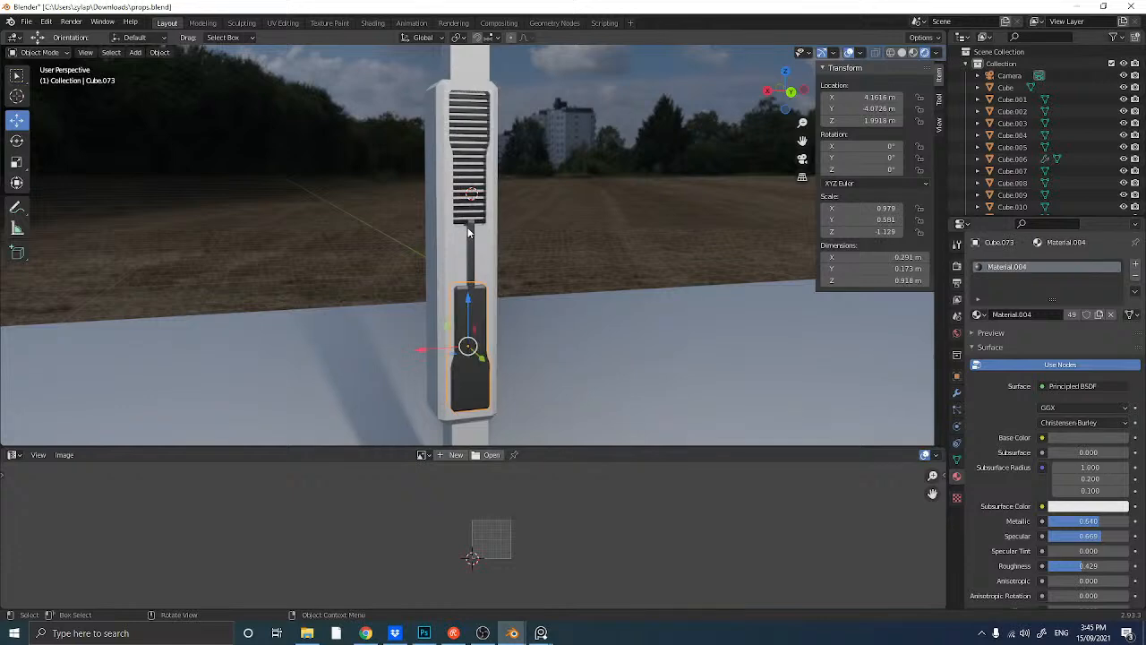
left_click_drag(472, 255, 472, 276)
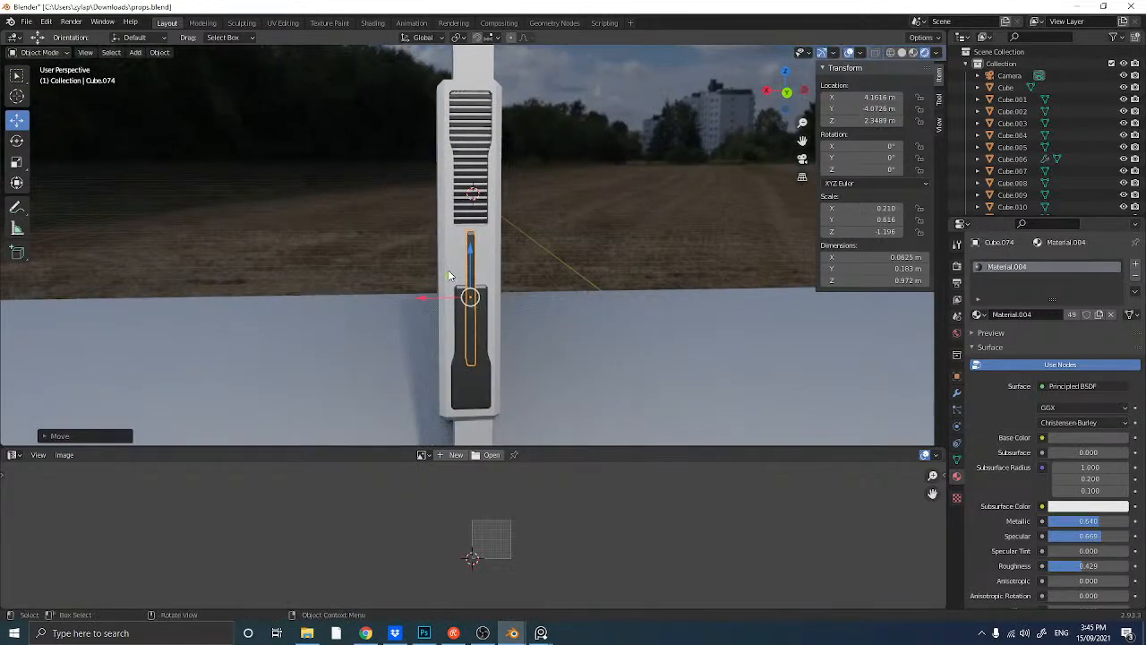
- Push the narrow strip about 0.02 m back along Y into the pillar
middle_click_drag(470, 270, 407, 202)
scroll(516, 270, "up", 3)
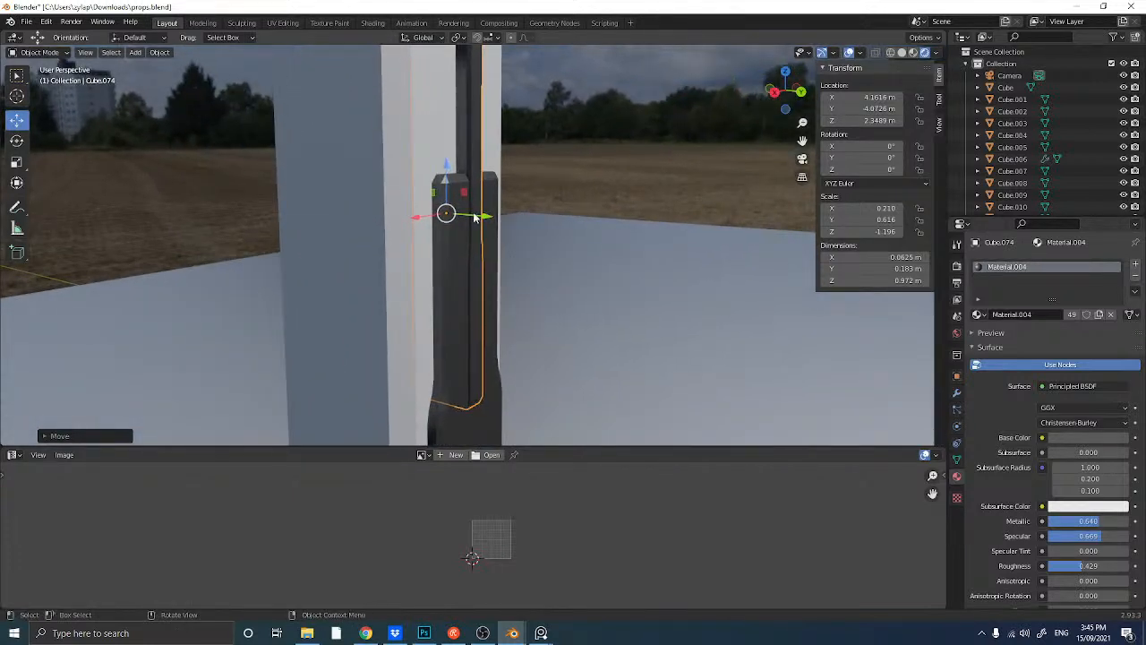
left_click_drag(476, 217, 470, 218)
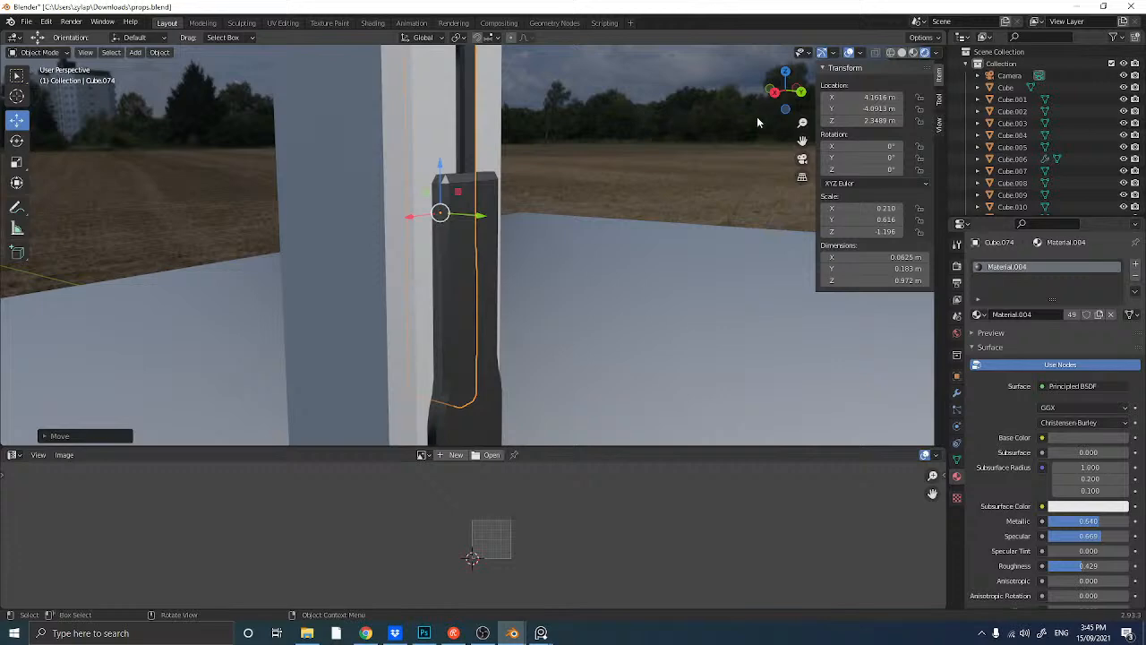
- Scale the strip down to about 0.71 m long and raise it to about 2.5 m along Z, just below the vents
middle_click_drag(668, 146, 606, 156)
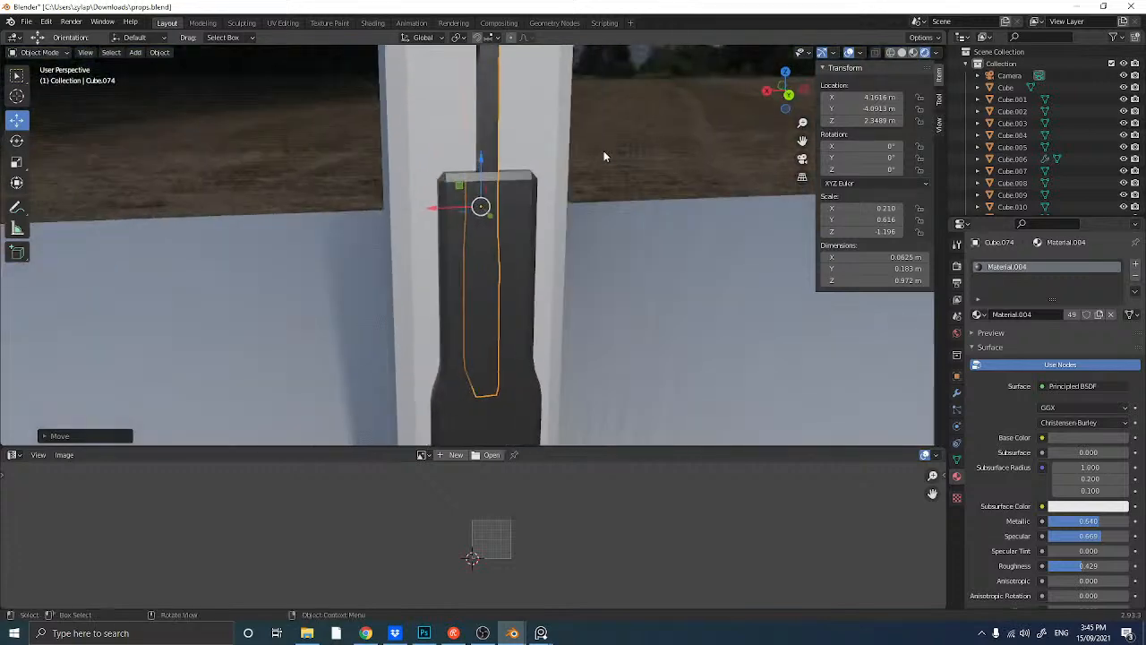
left_click(789, 95)
middle_click_drag(517, 161, 504, 233, "shift")
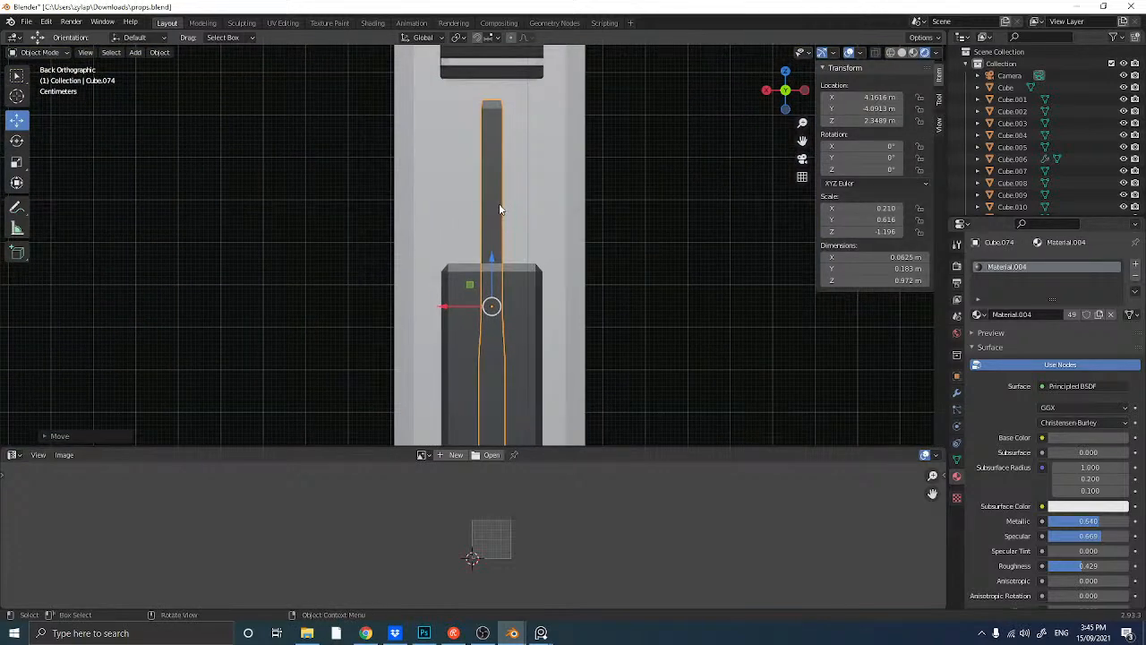
key("s")
left_click(404, 198)
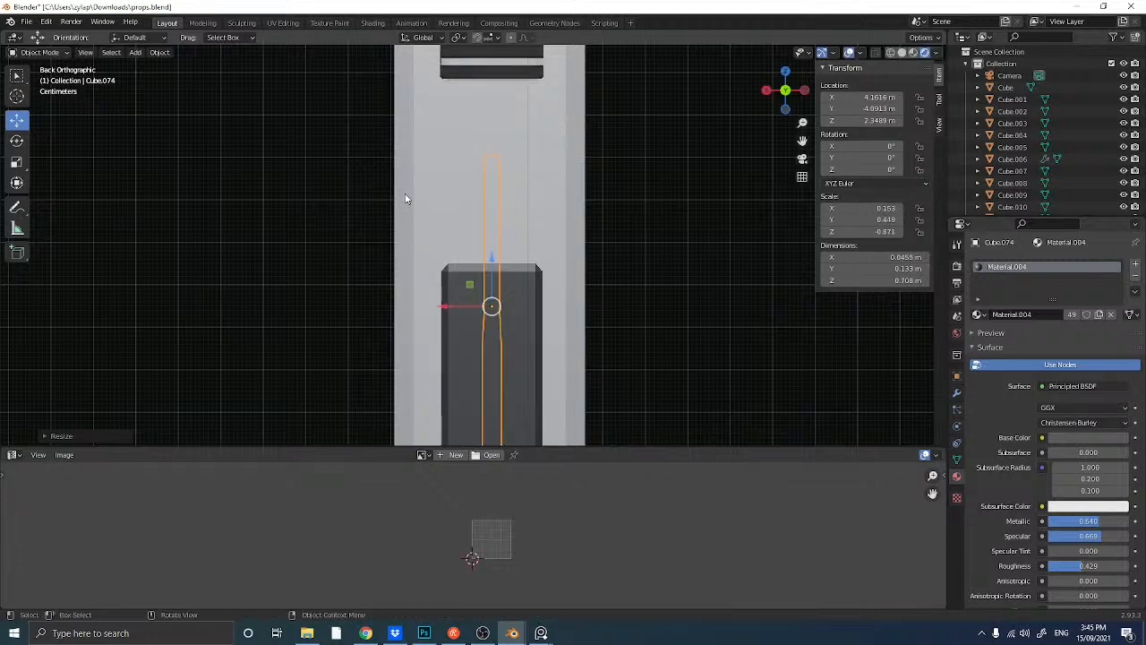
left_click_drag(491, 281, 492, 220)
- Pull the shrunken strip about 0.02 m out along Y so it protrudes from the pillar's face
middle_click_drag(492, 219, 466, 244)
left_click_drag(467, 244, 482, 236)
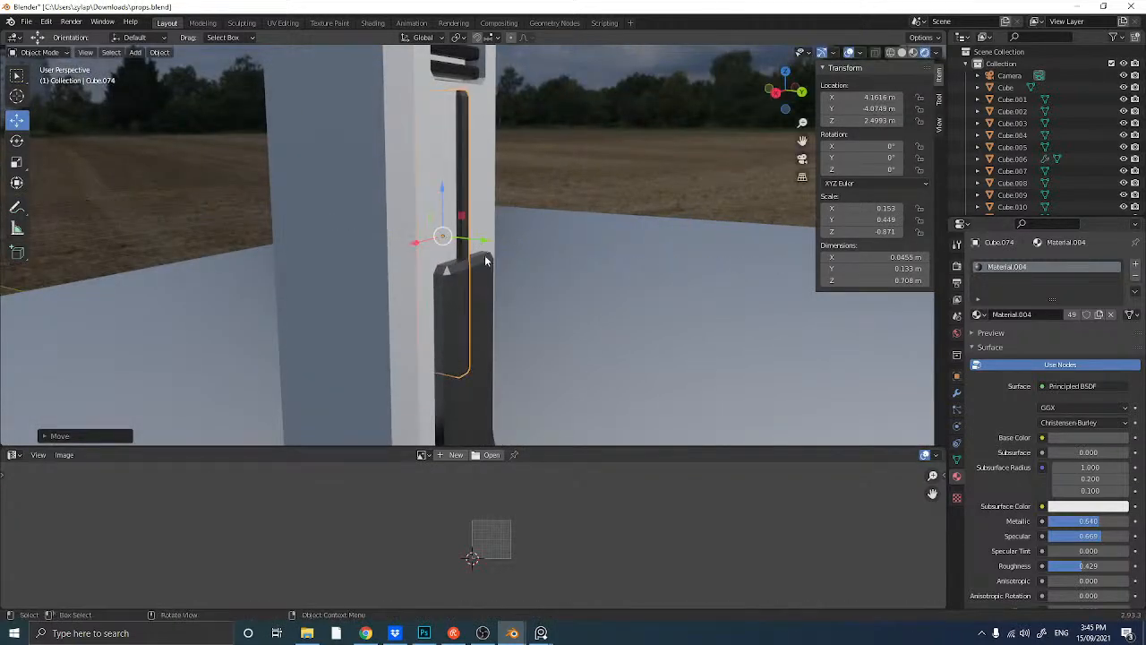
middle_click_drag(481, 236, 482, 234)
- Duplicate the strip along X to both sides, about 0.06 m from the middle one, making three parallel strips
left_click(789, 93)
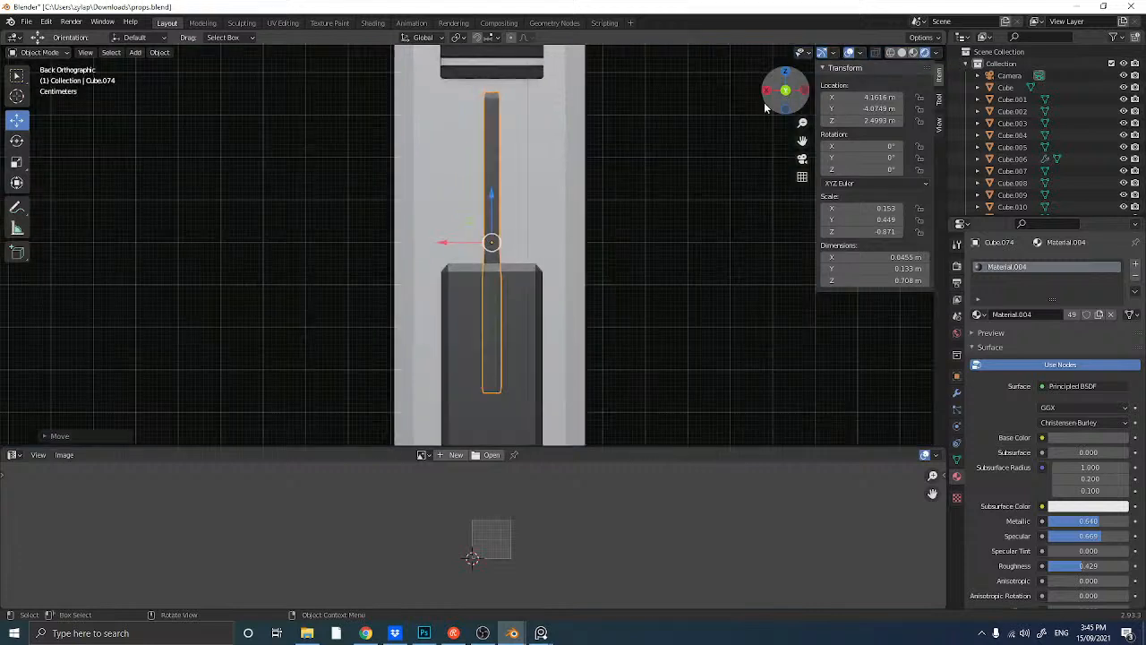
key("shift+d")
right_click(507, 169)
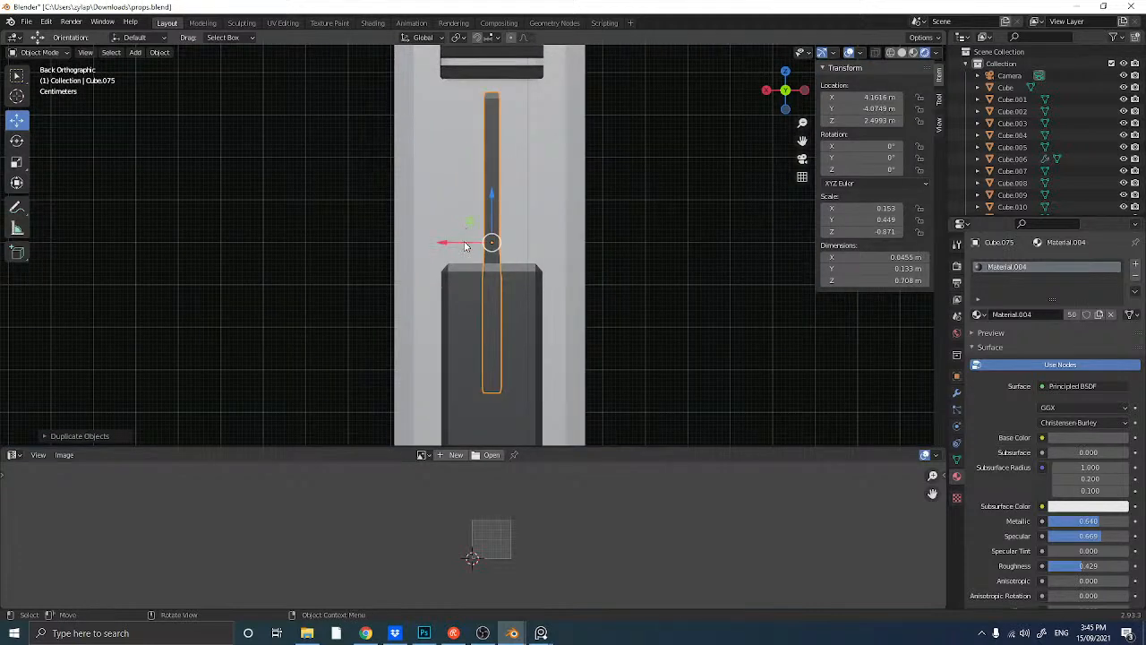
left_click_drag(465, 246, 435, 244)
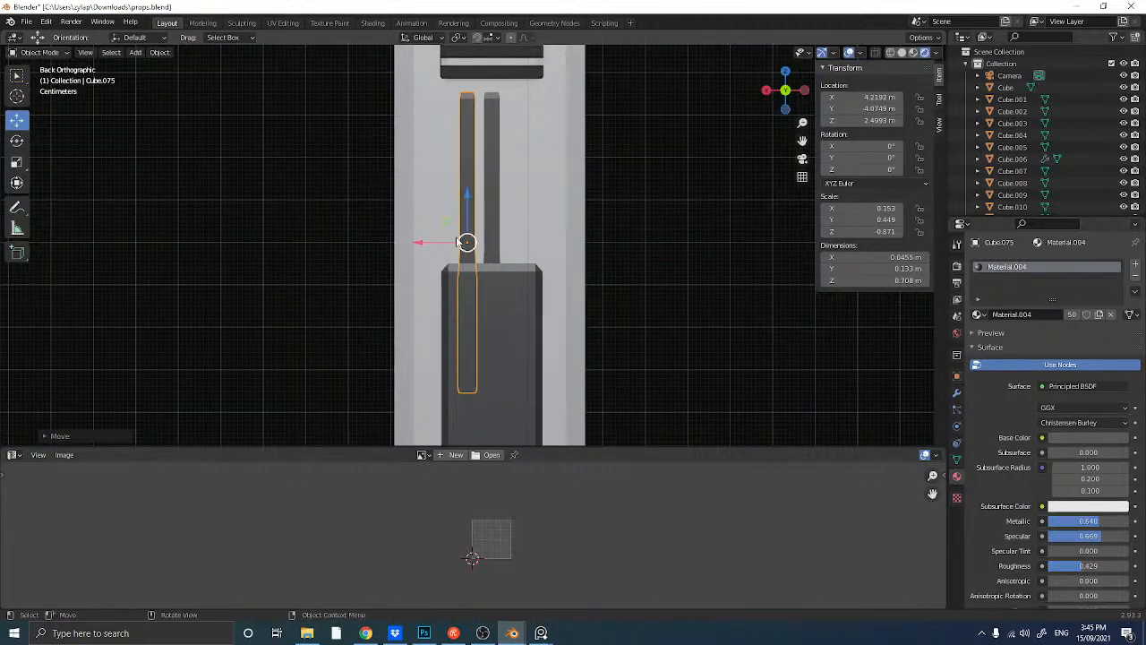
key("shift+d")
key("x")
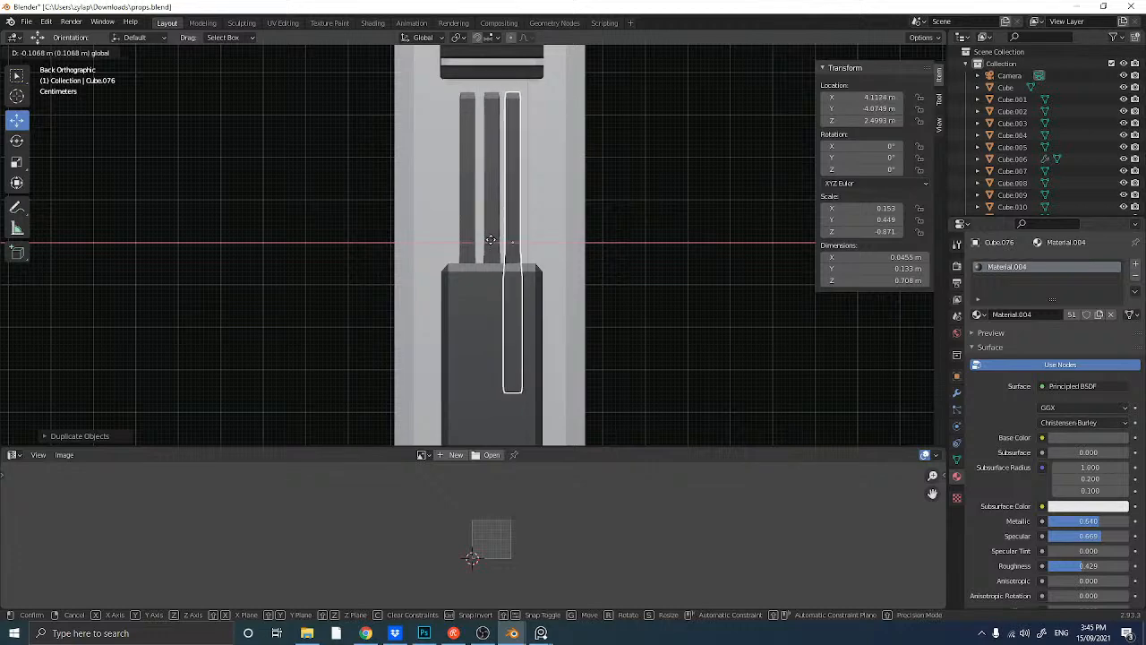
left_click(494, 240)
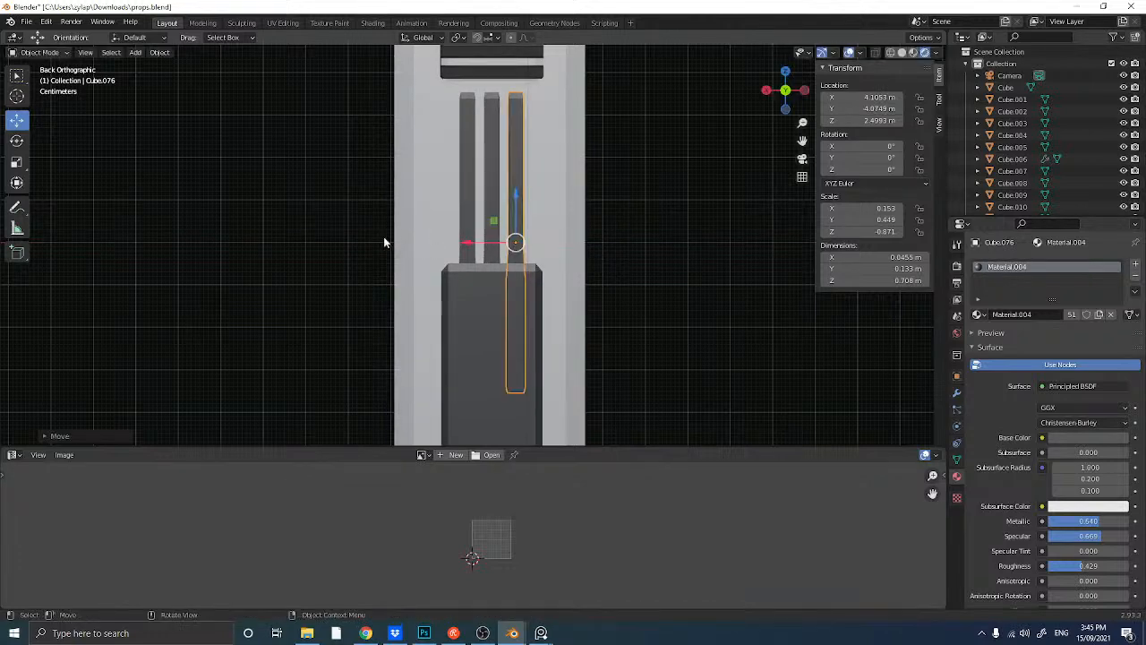
left_click(305, 193)
- Select the tall inner post of the pillar
middle_click_drag(248, 218, 282, 230)
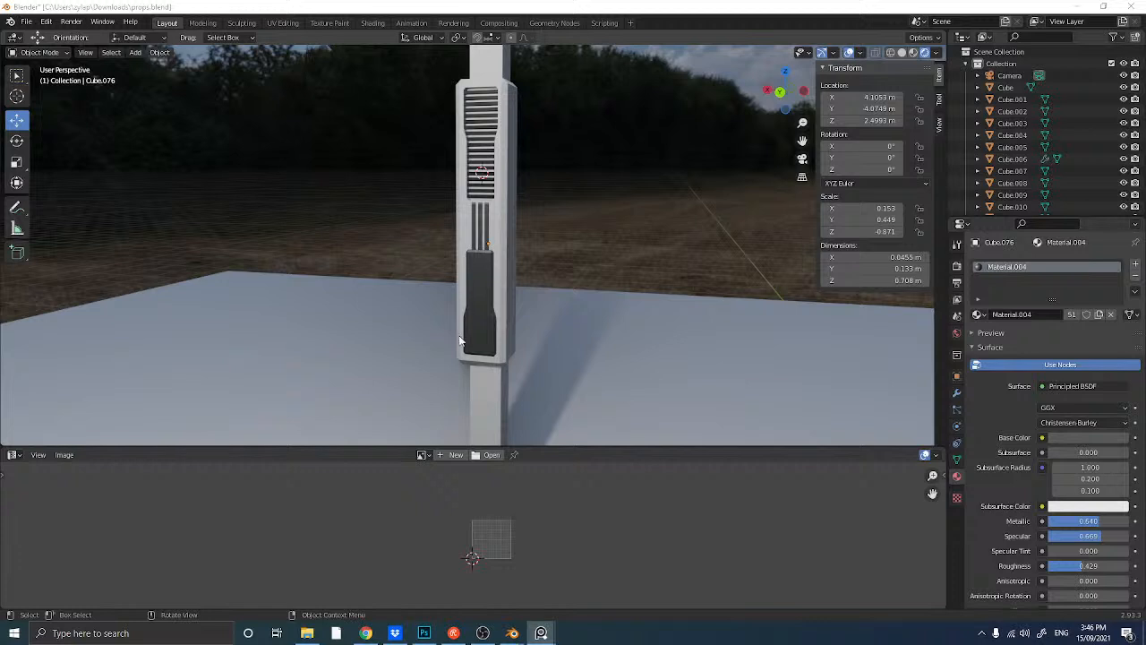
left_click(488, 433)
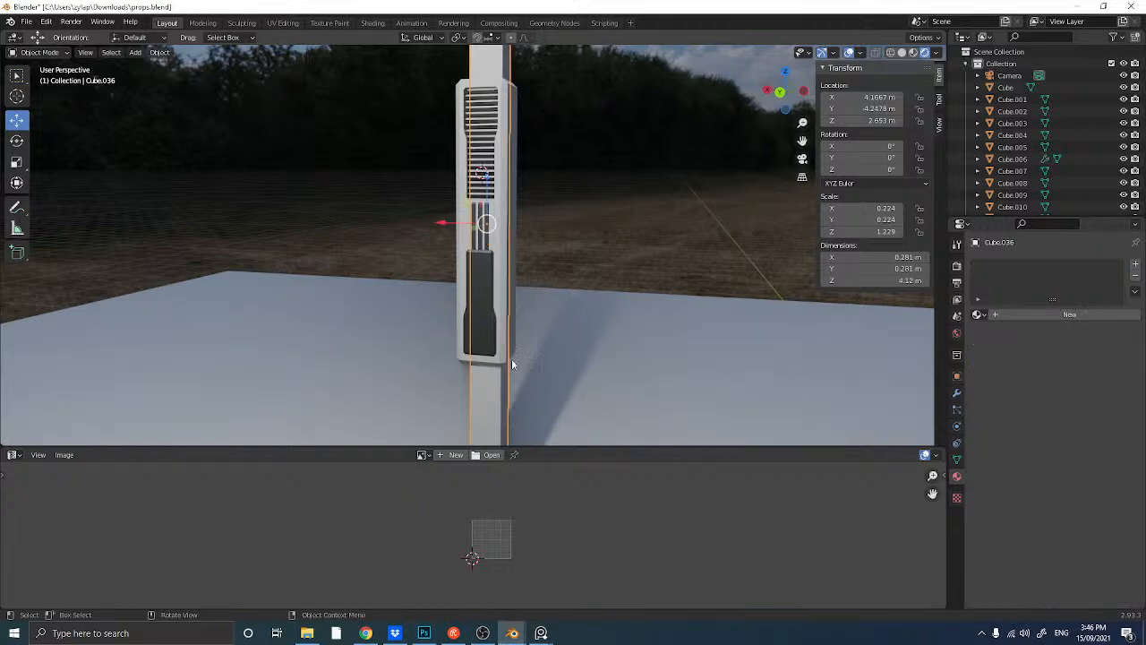
- Assign Material.005 to the tall inner post and set its metallic and specular to about 0.654 and roughness to about 0.346
left_click(978, 314)
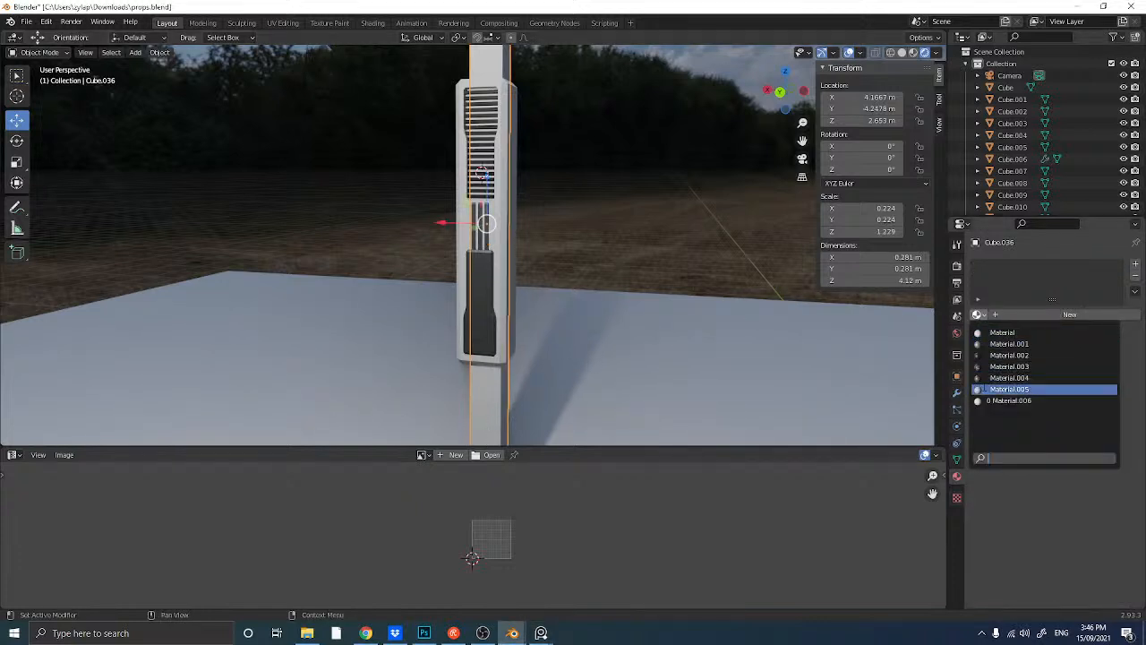
left_click(1009, 388)
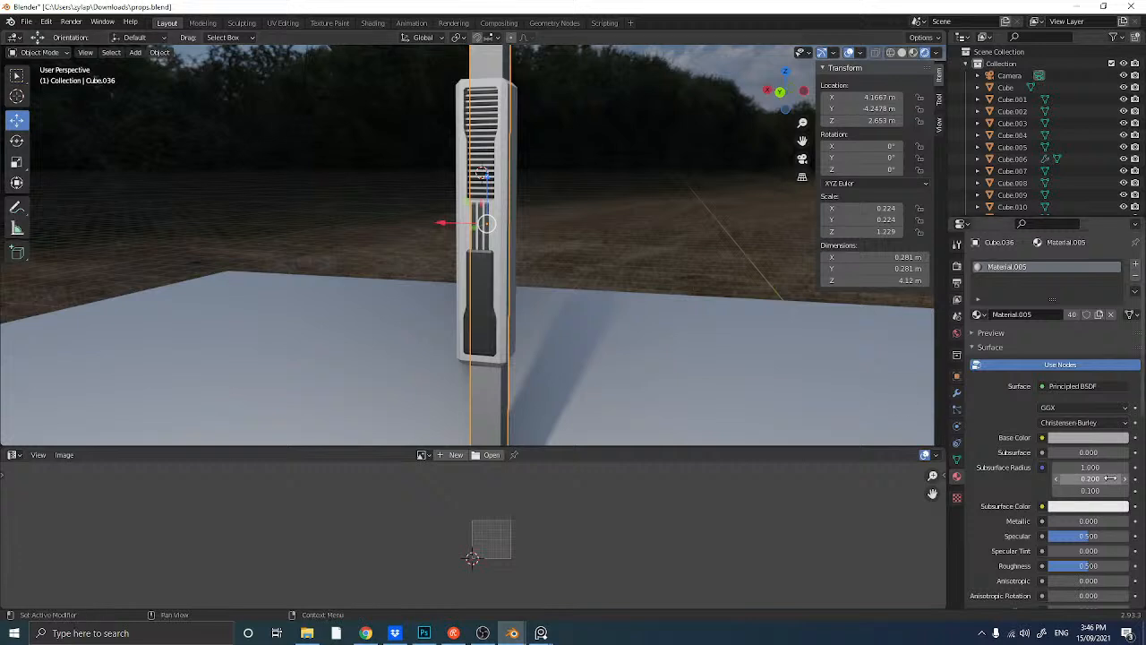
scroll(1066, 436, "down", 3)
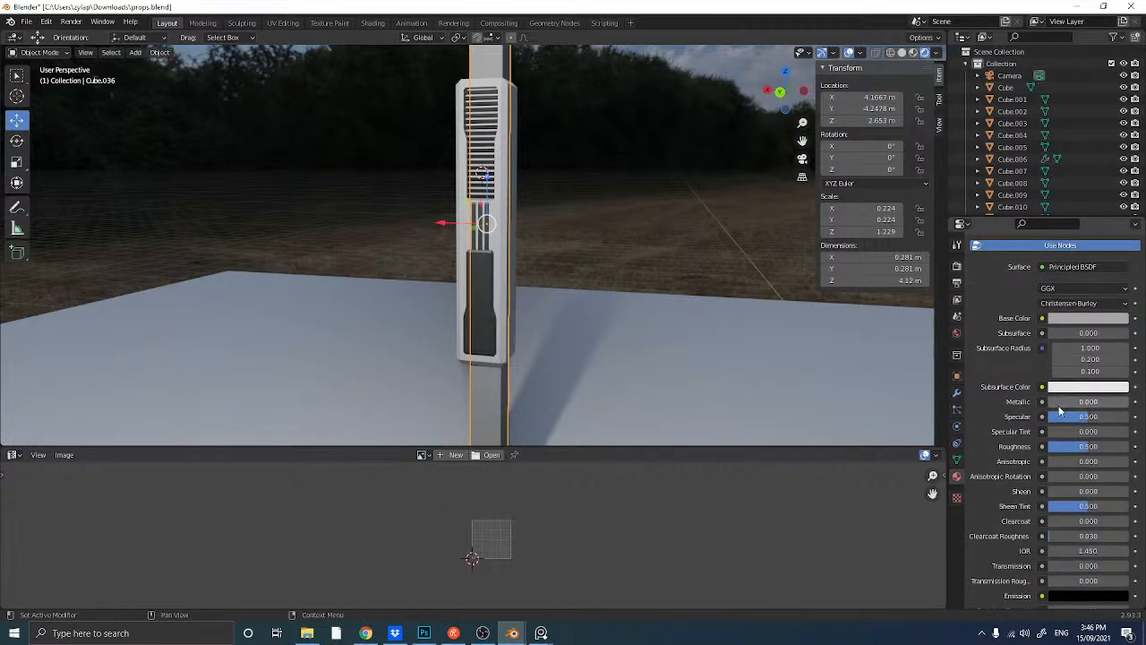
left_click_drag(1060, 401, 1101, 401)
key("ctrl+v")
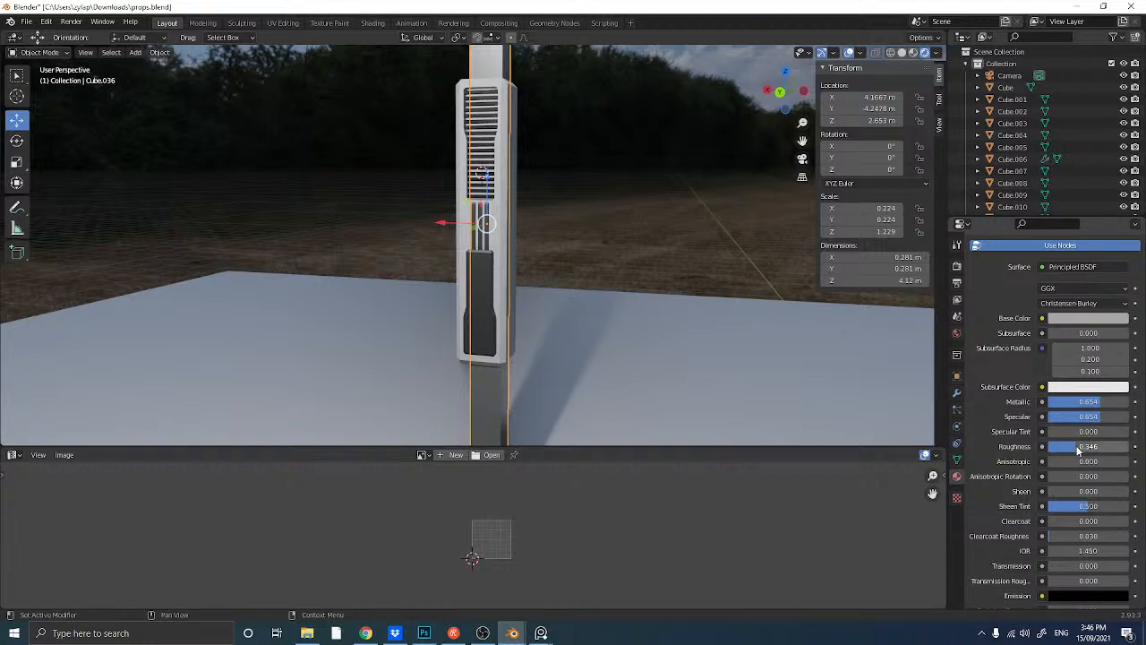
left_click(644, 230)
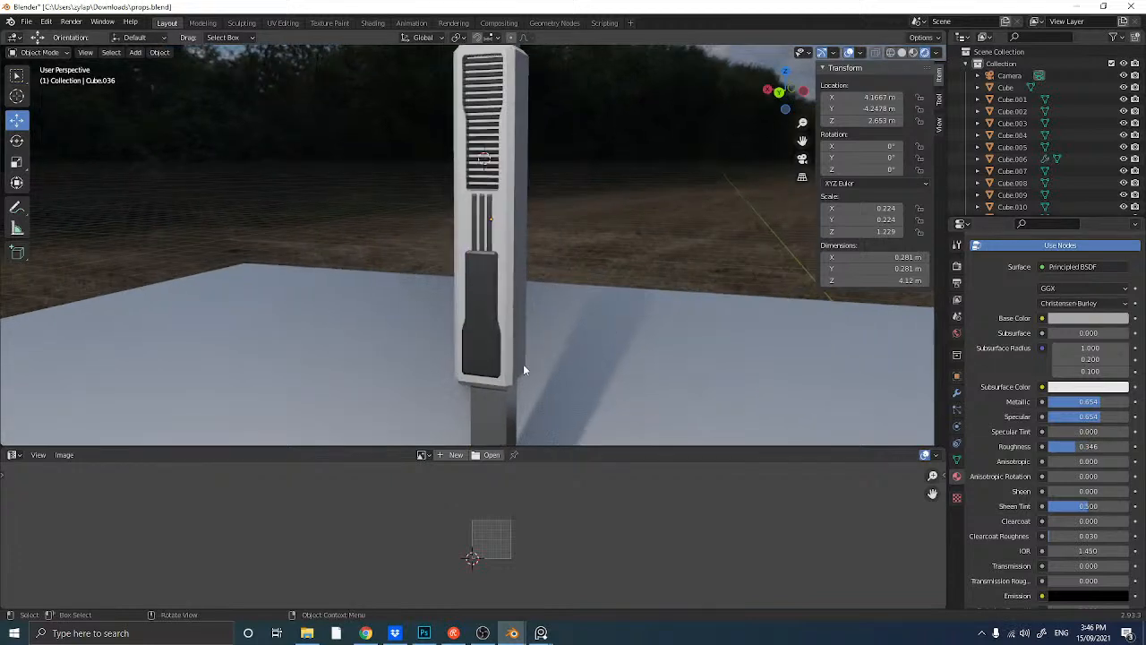
- Apply the post's scale so it reads 1.000 on every axis, and select its linked mesh for editing
left_click(499, 402)
scroll(500, 402, "down", 3)
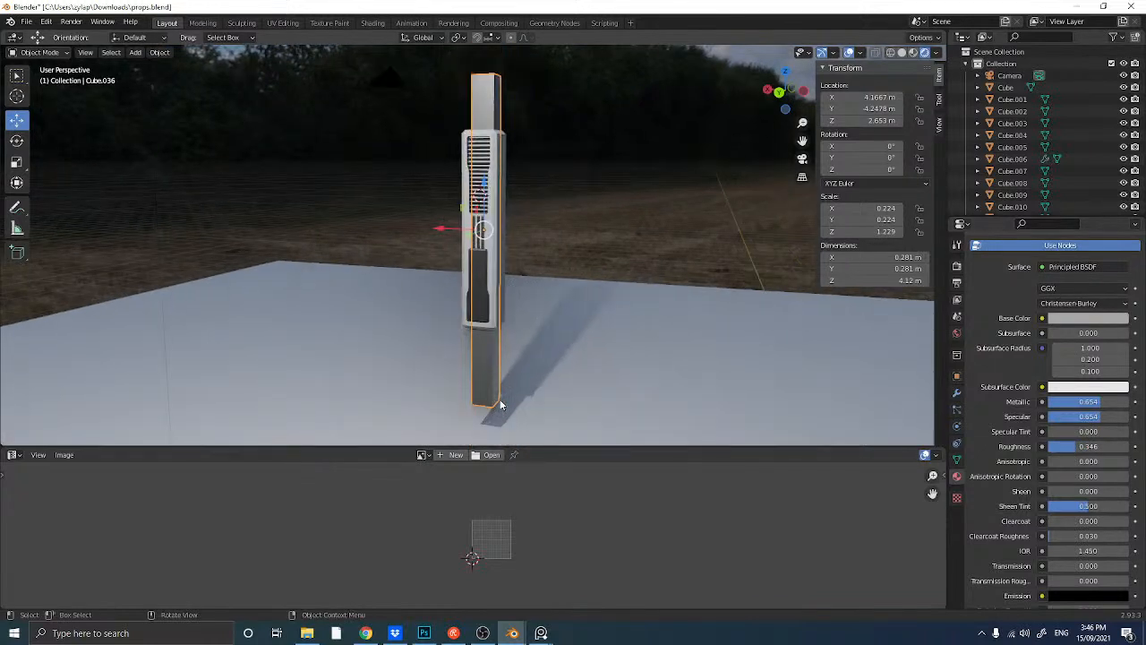
key("ctrl+a")
left_click(487, 355)
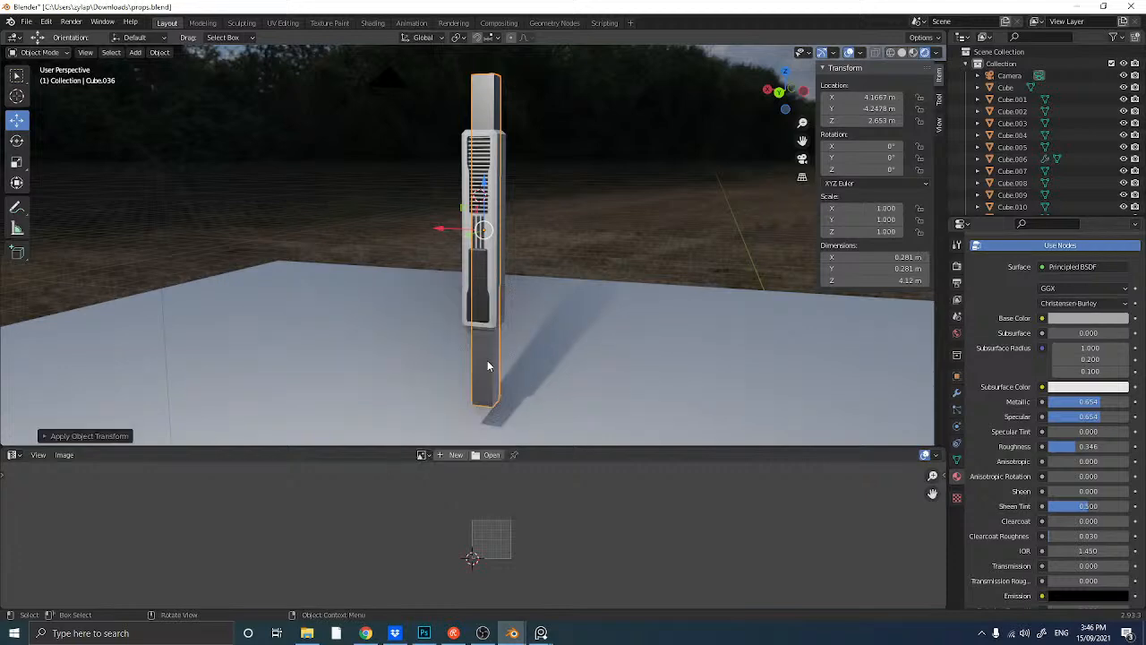
scroll(487, 362, "up", 2)
middle_click_drag(487, 366, 455, 345)
key("Tab")
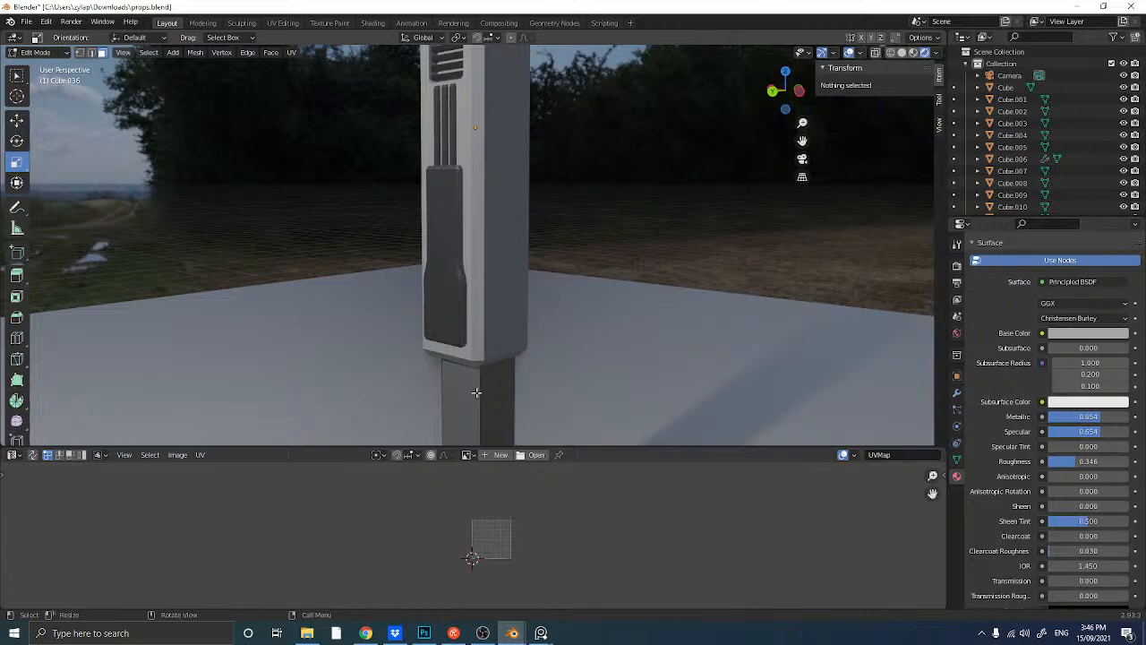
key("l")
key("ctrl+b")
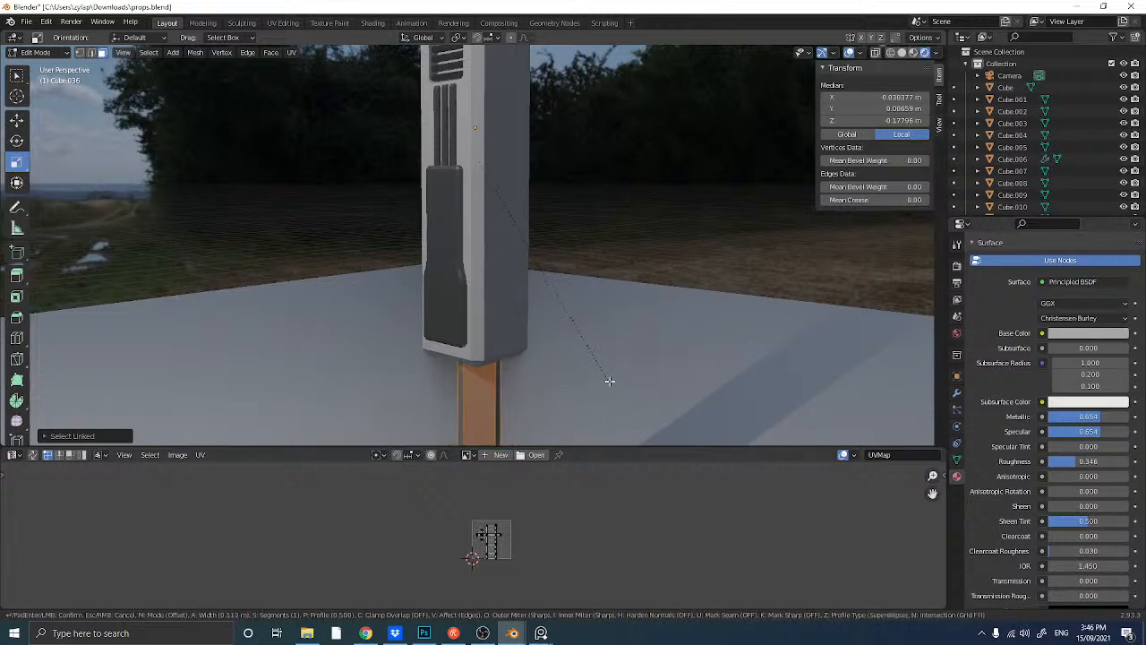
left_click(602, 341)
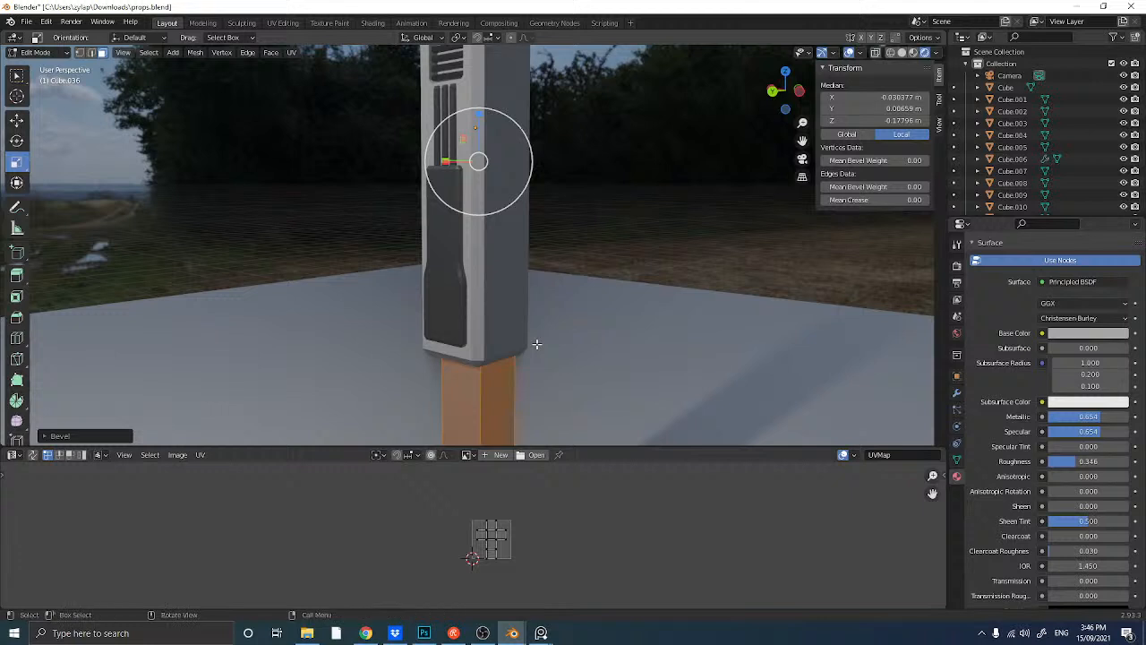
key("ctrl+z")
- Bevel the post's edges by about 0.02 m and return to object mode
key("ctrl+b")
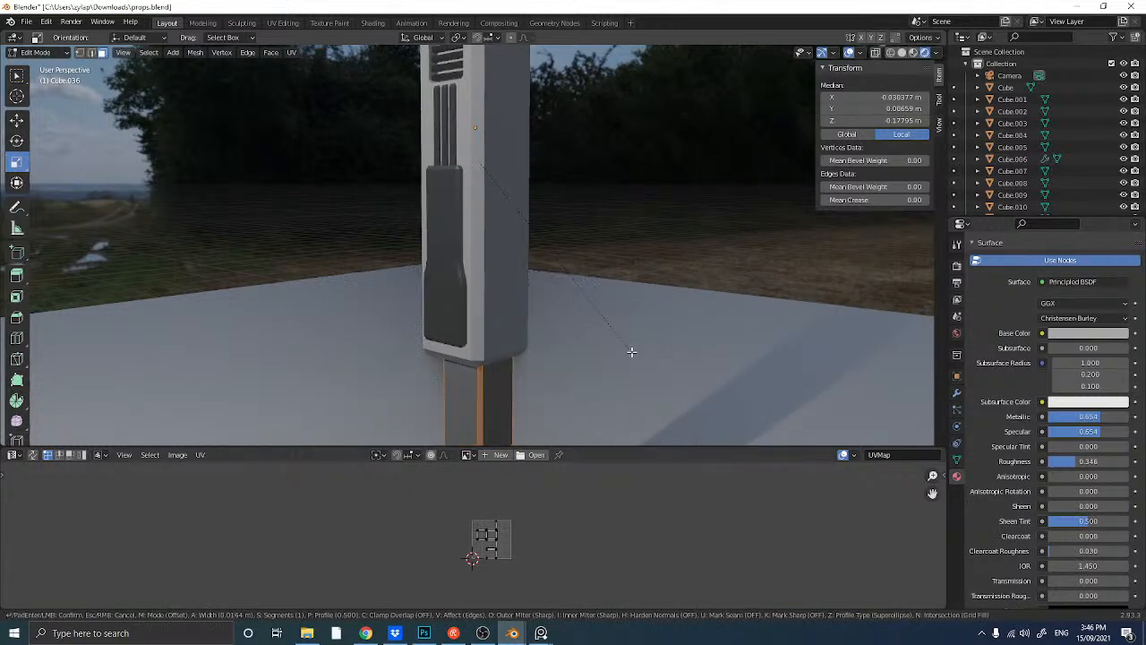
left_click(634, 352)
left_click(335, 242)
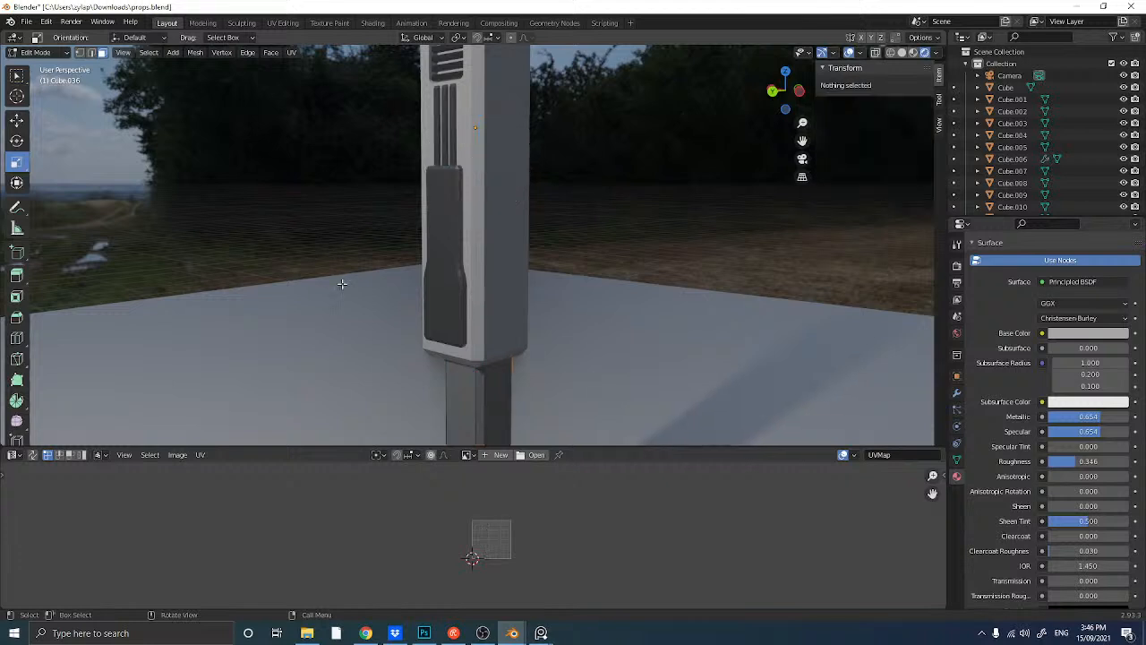
middle_click_drag(342, 279, 388, 298)
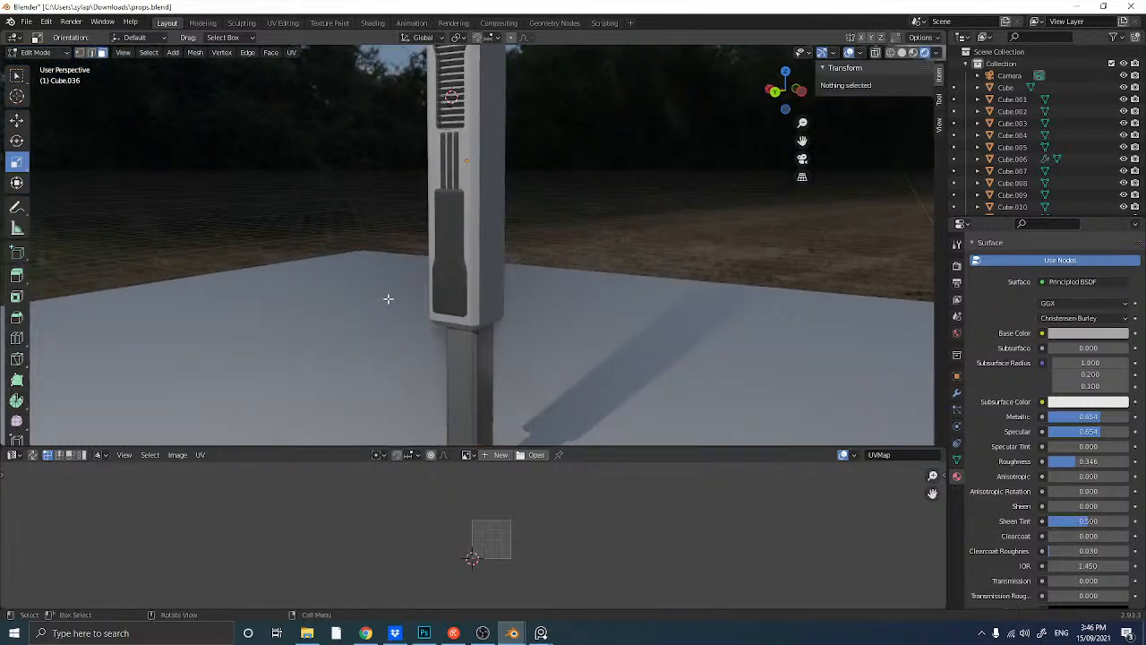
key("Tab")
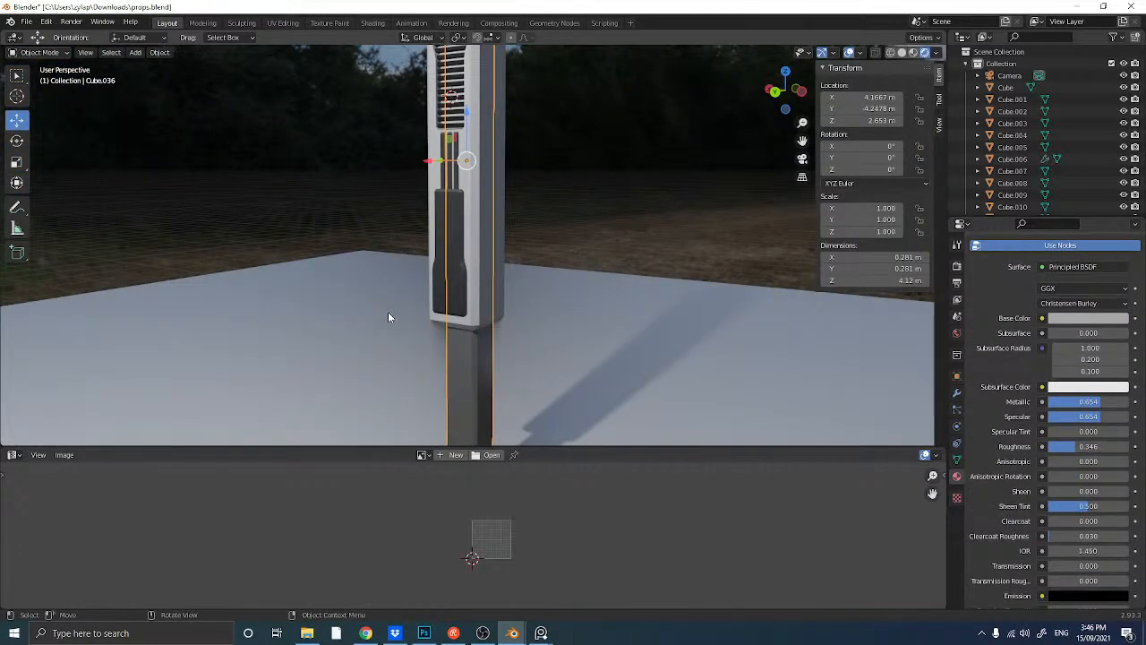
- Duplicate the post in place and scale the copy up uniformly to about 1.114
key("shift+d")
right_click(388, 311)
middle_click_drag(388, 311, 346, 289)
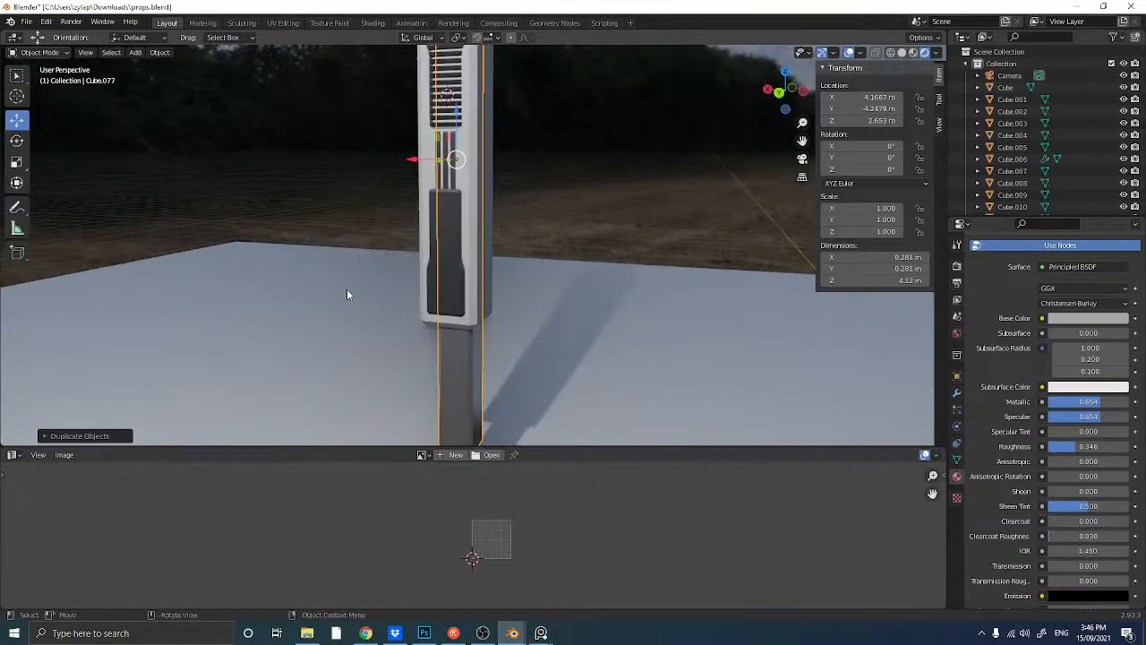
key("s")
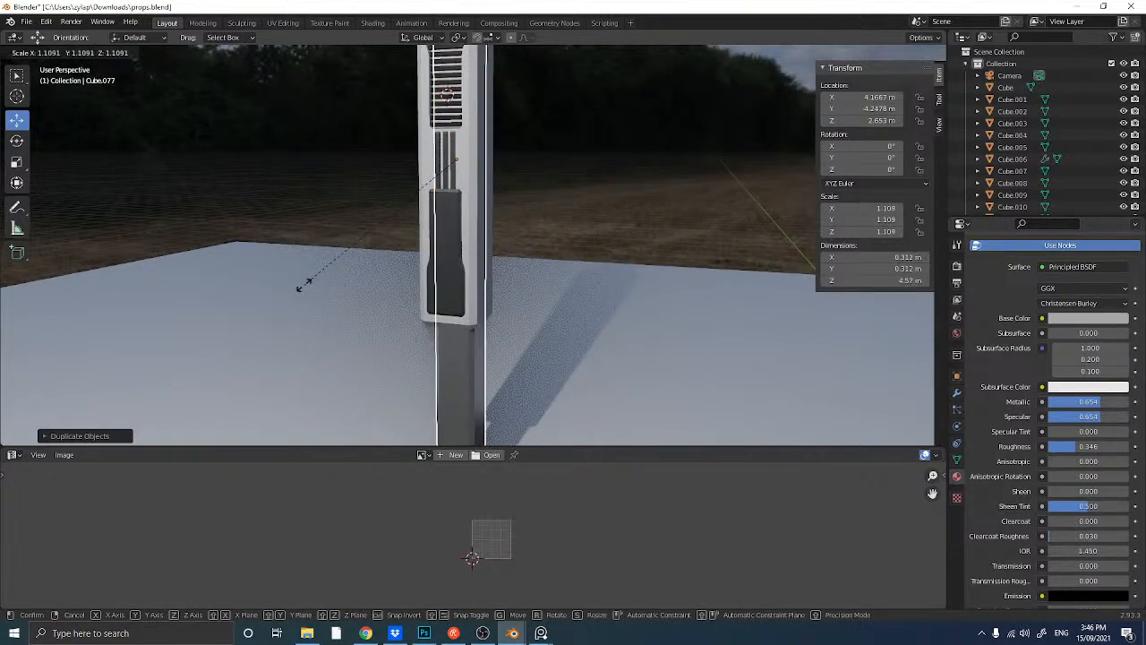
left_click(304, 286)
middle_click_drag(318, 287, 358, 285)
- Narrow the duplicated post along X to a scale of about 0.376, working in the back orthographic view
left_click(784, 94)
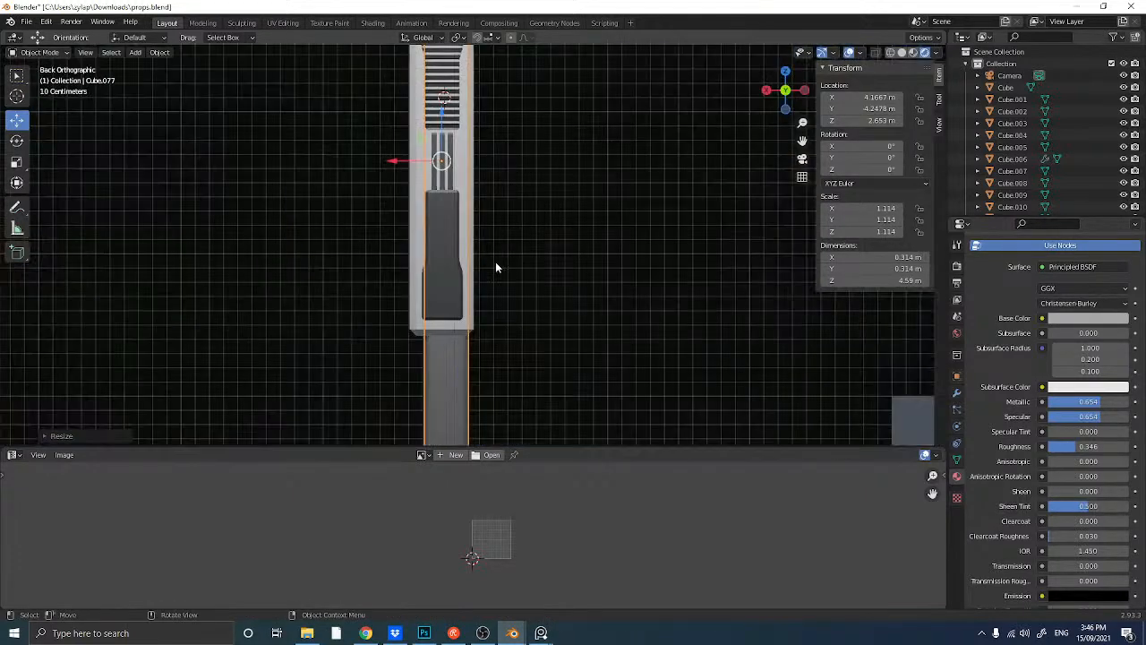
left_click(17, 161)
left_click_drag(392, 162, 420, 160)
key("ctrl+z")
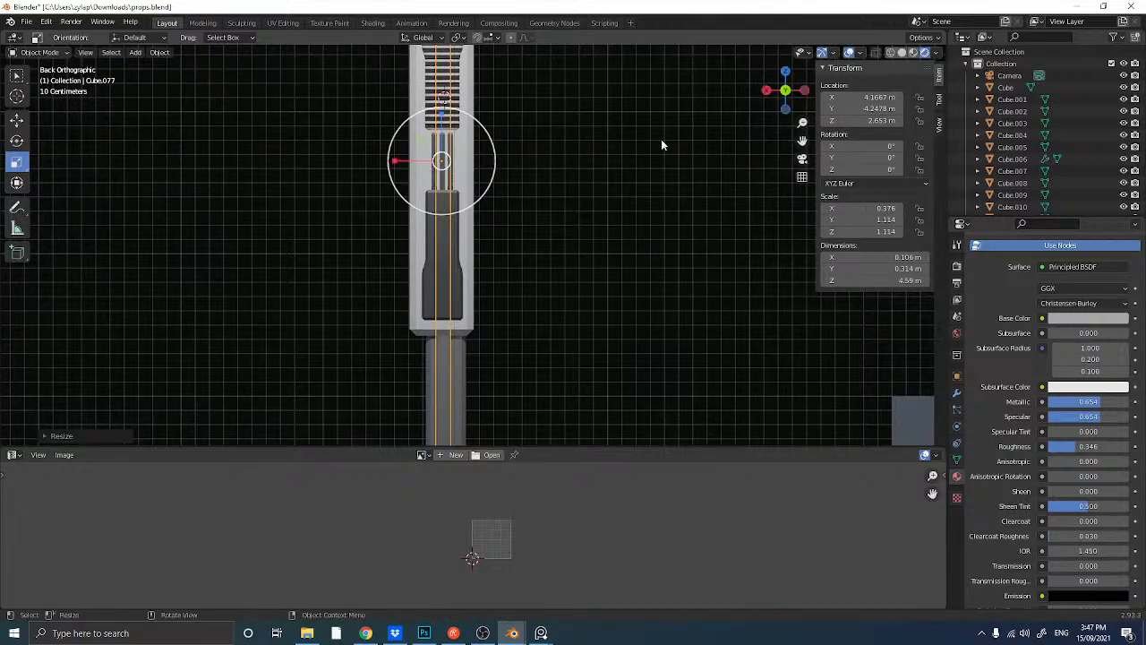
left_click_drag(780, 94, 748, 125)
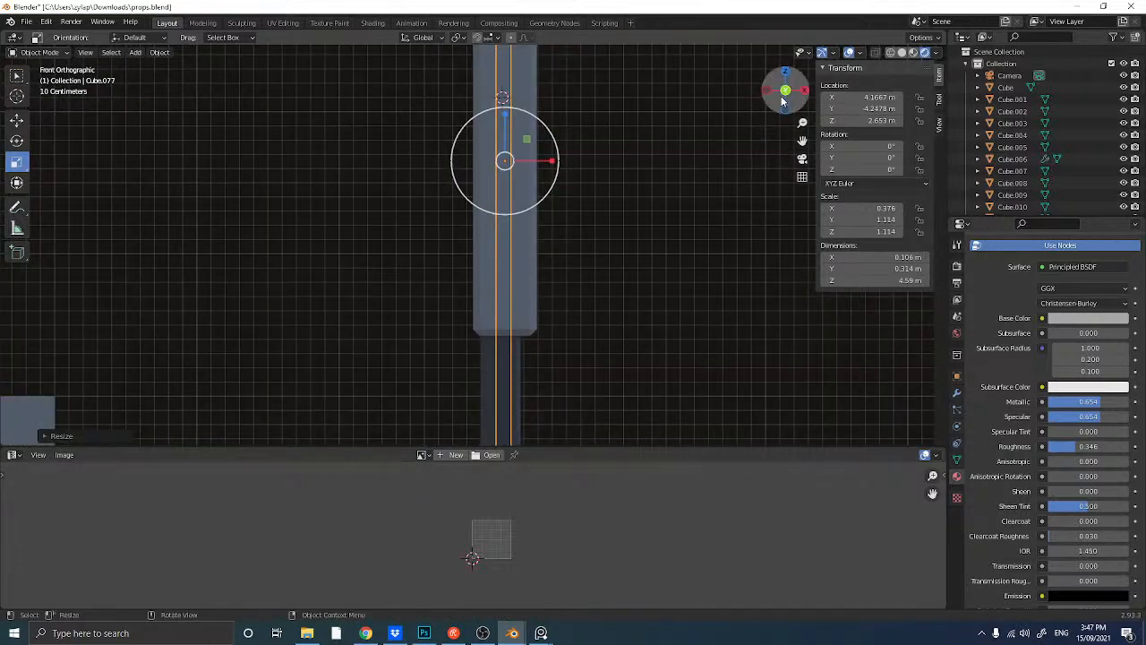
left_click(783, 93)
scroll(505, 299, "up", 5)
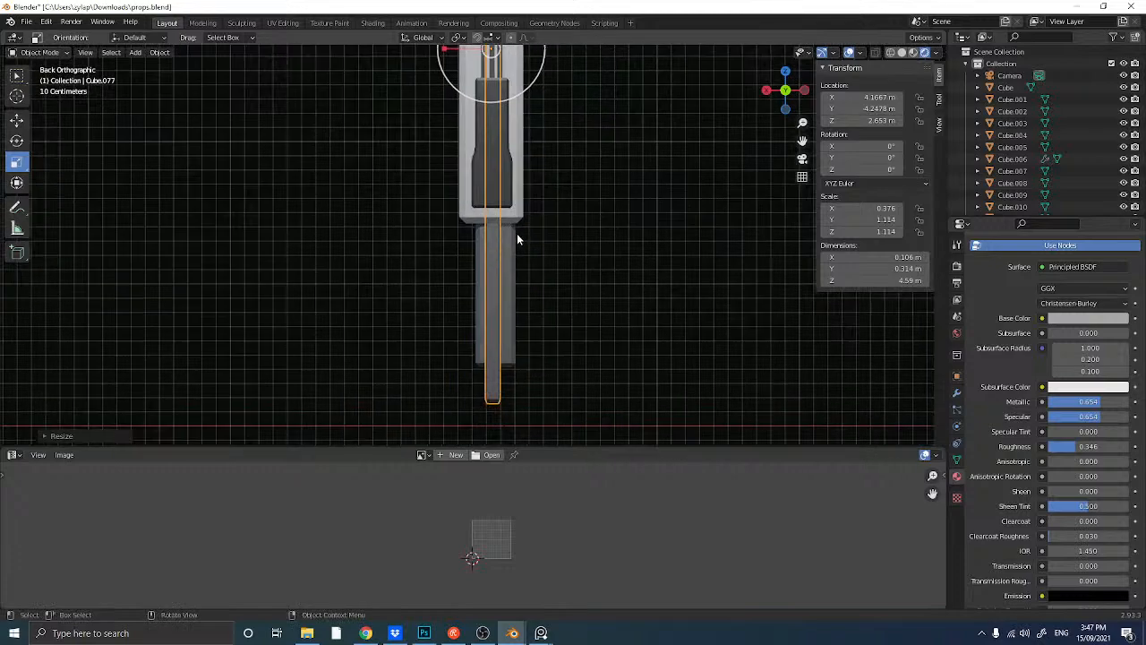
scroll(517, 232, "down", 5)
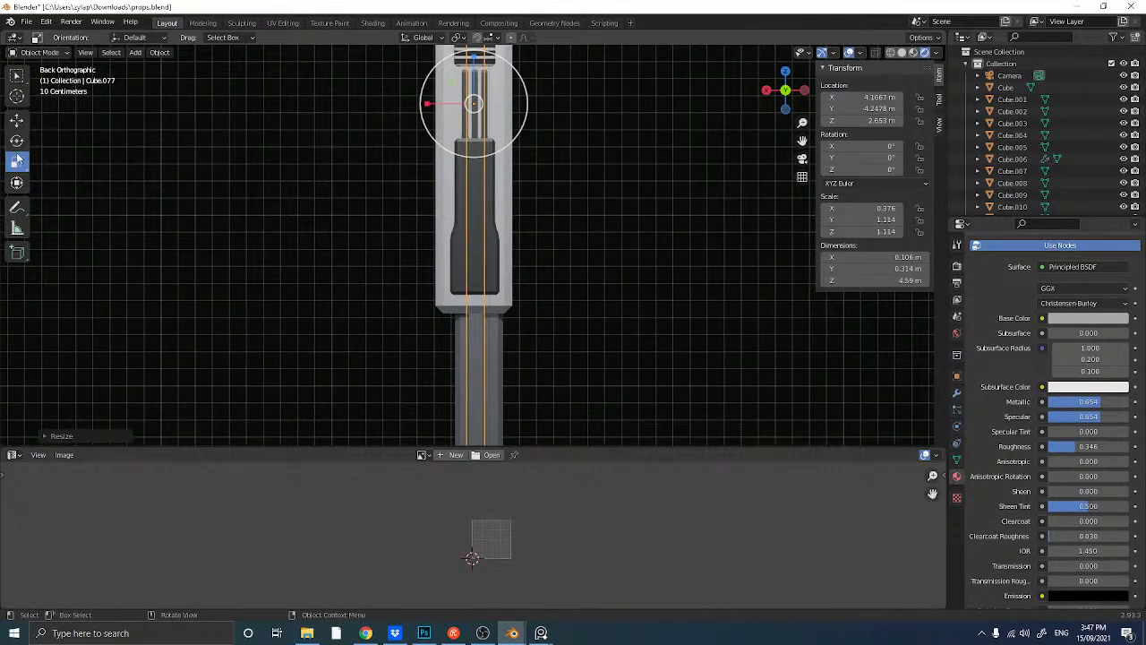
- Shift the narrow strip to about X 4.149 m and place a duplicate of it along X at the post's edge, about 4.016 m
left_click(16, 119)
left_click_drag(434, 107, 440, 106)
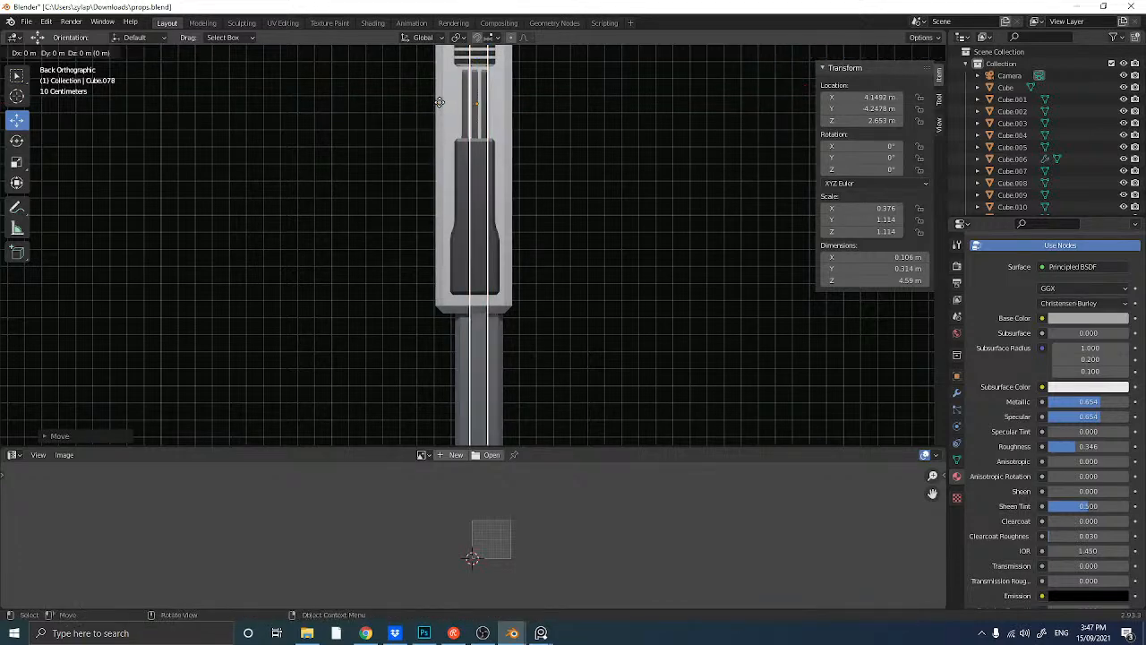
key("shift+d")
key("x")
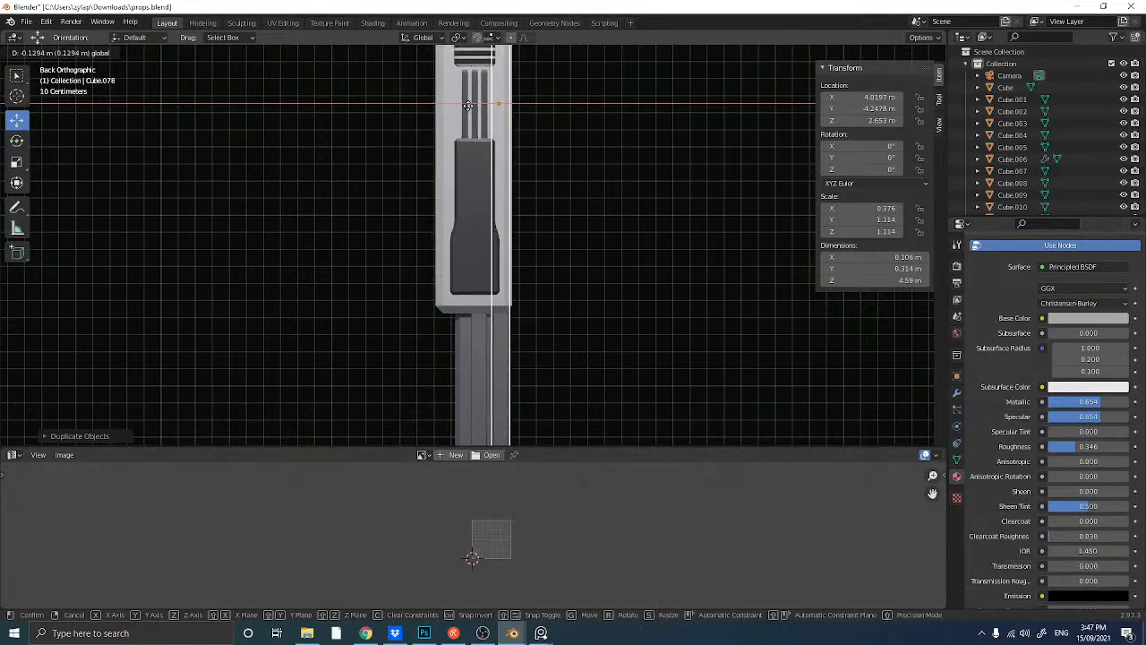
left_click(469, 109)
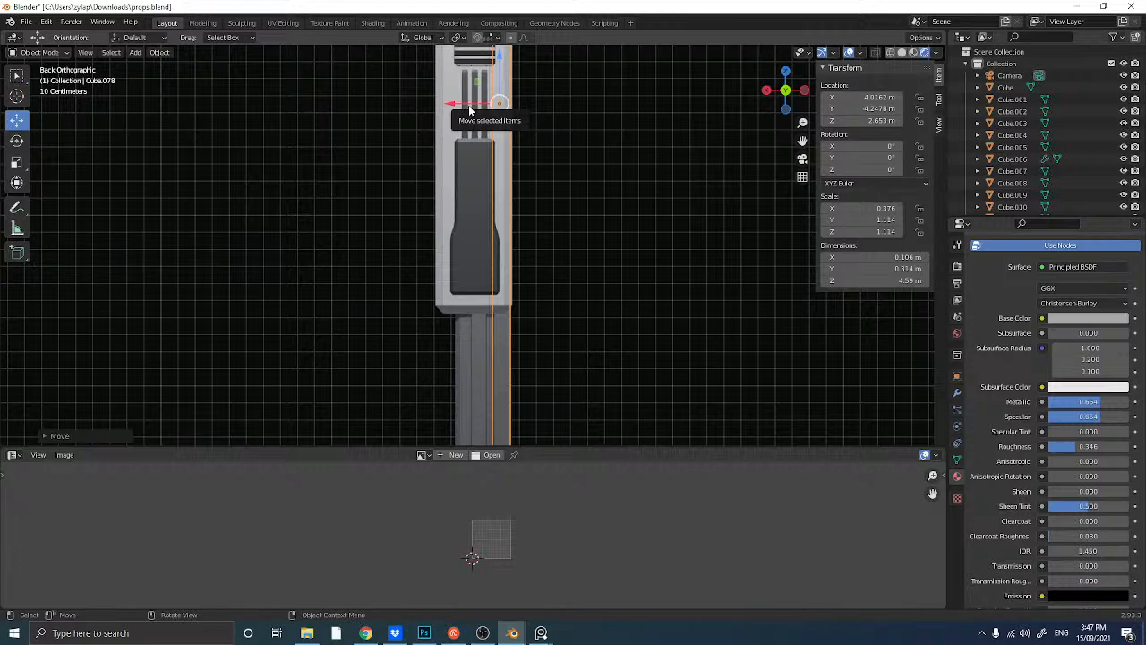
- Thin the edge strip along X to a scale of about 0.251 and reposition it at about X 4.020 m
left_click(18, 164)
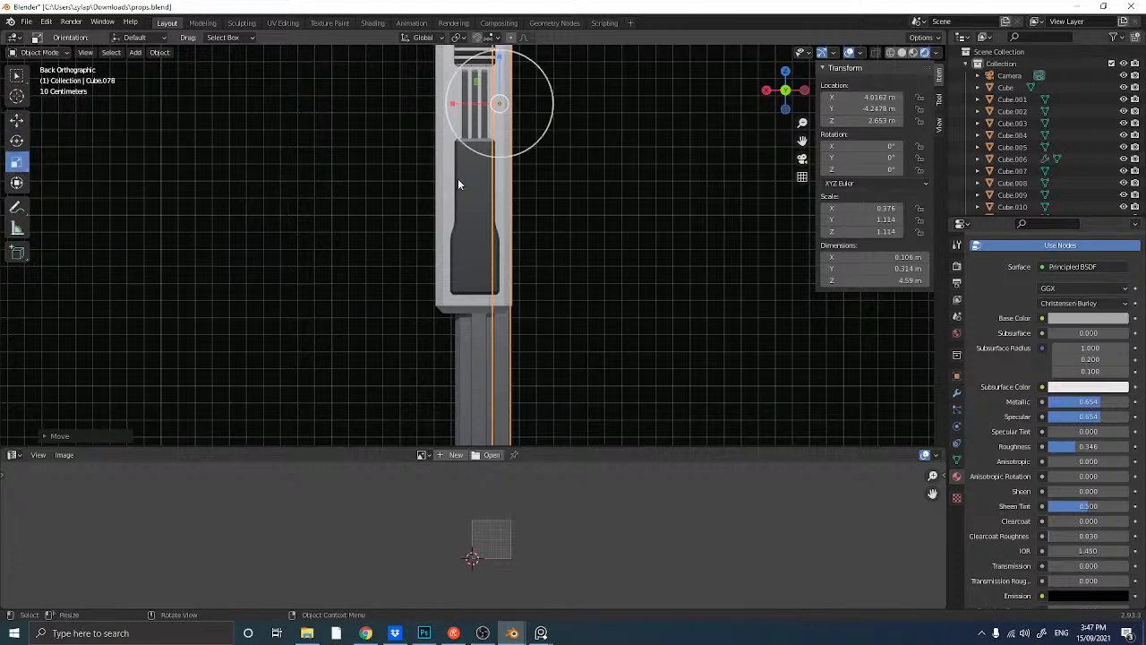
left_click_drag(457, 104, 479, 105)
left_click(17, 120)
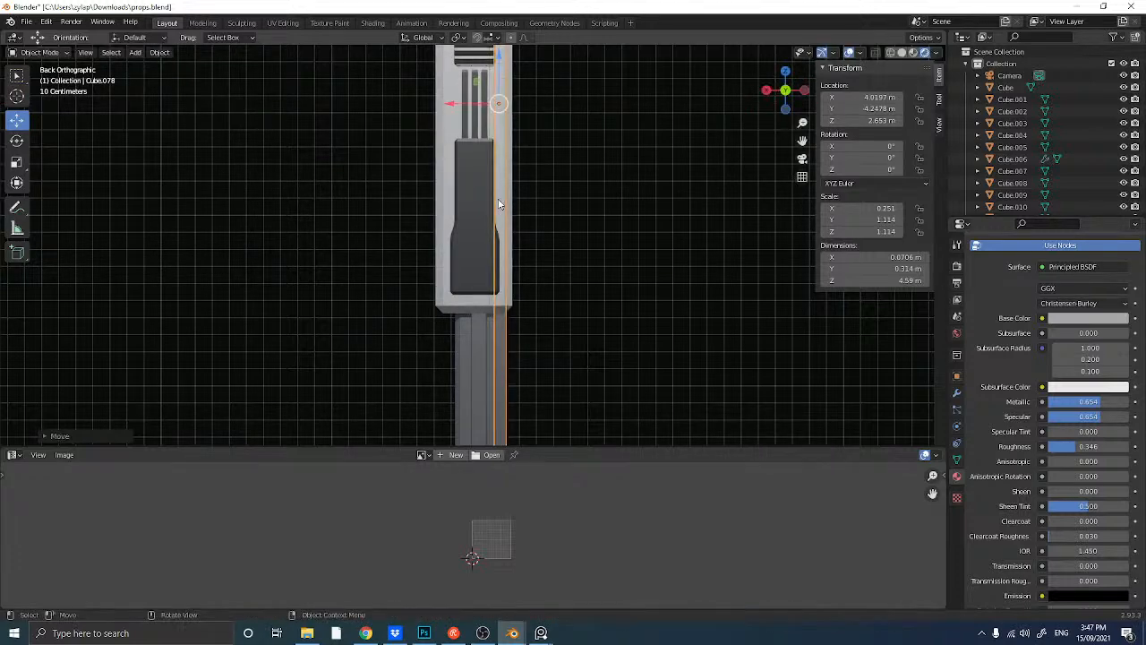
- Link the dark lower panel's material to the thin edge strip
left_click(462, 235, "shift")
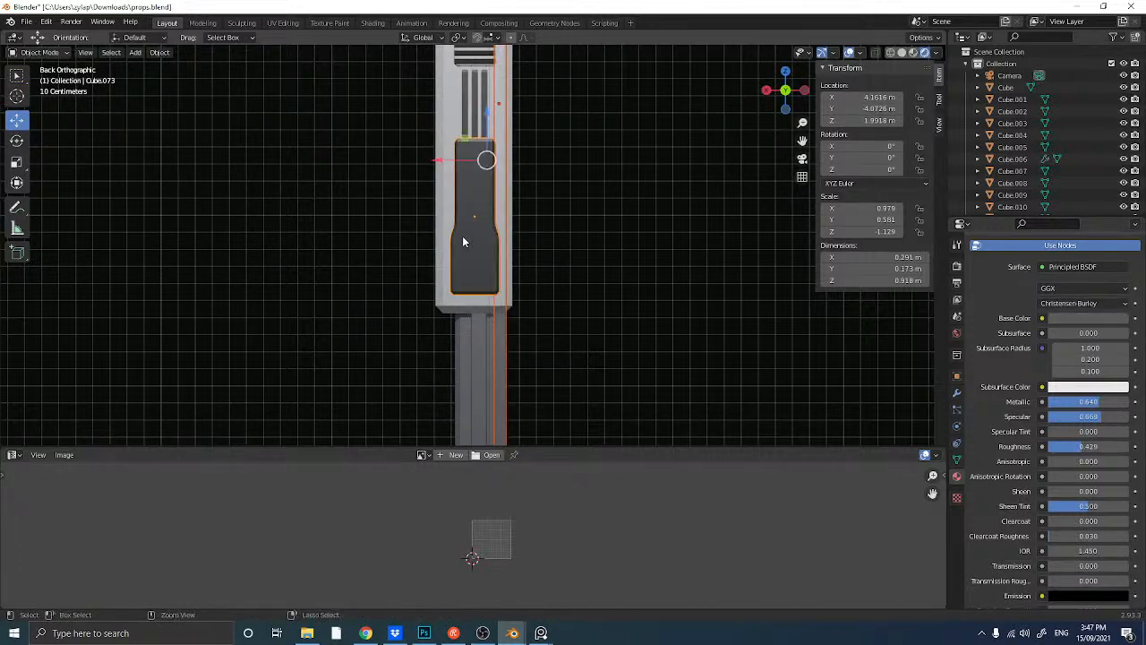
key("ctrl+l")
left_click(463, 238)
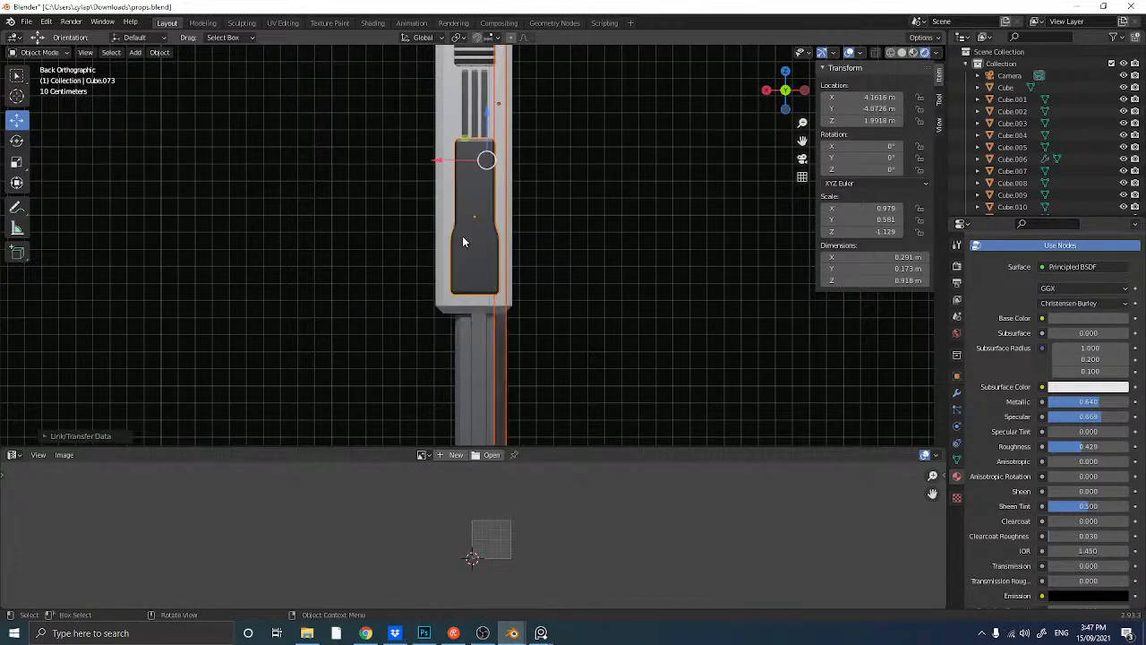
- Duplicate the dark edge strip and move the copy along X to the post's opposite edge, at about 4.268 m
left_click(499, 344)
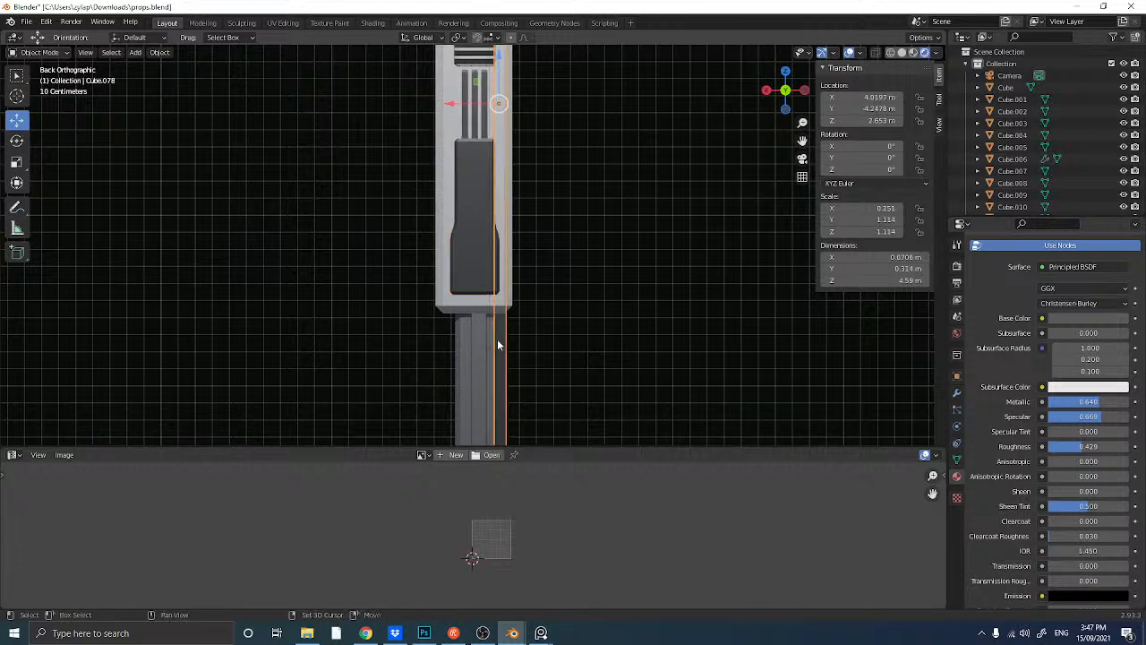
key("shift+d")
right_click(498, 344)
left_click_drag(484, 109, 429, 107)
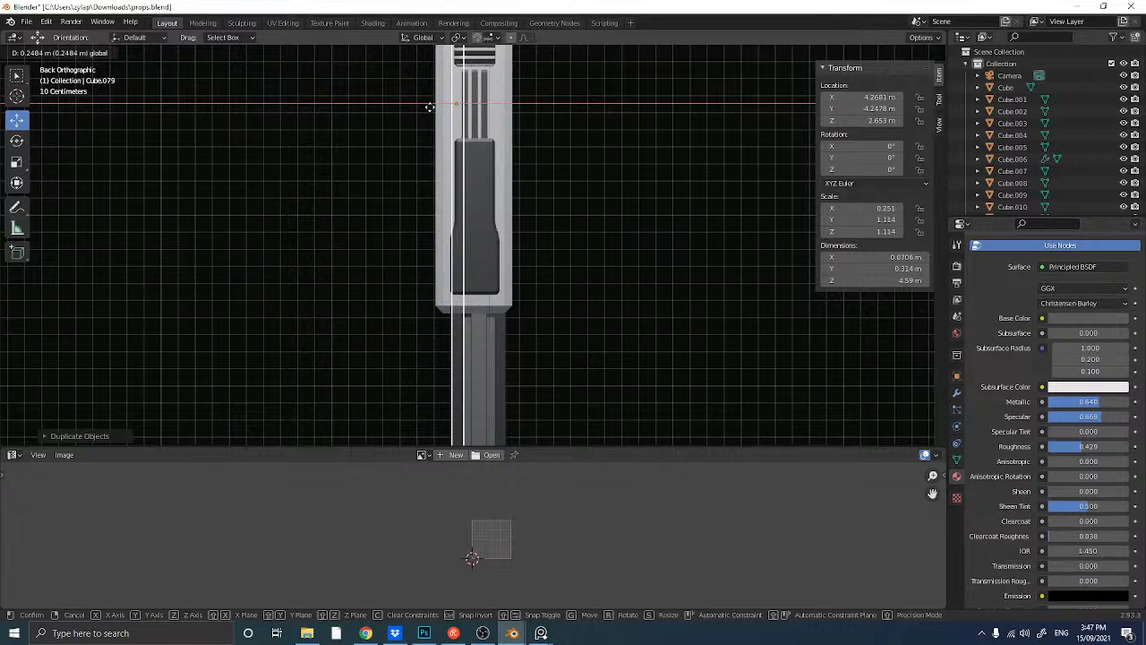
middle_click_drag(332, 205, 454, 322)
- Duplicate the dark lower panel and move the copy down the post to about Z 1.392 m and Y -4.004 m
left_click(455, 321)
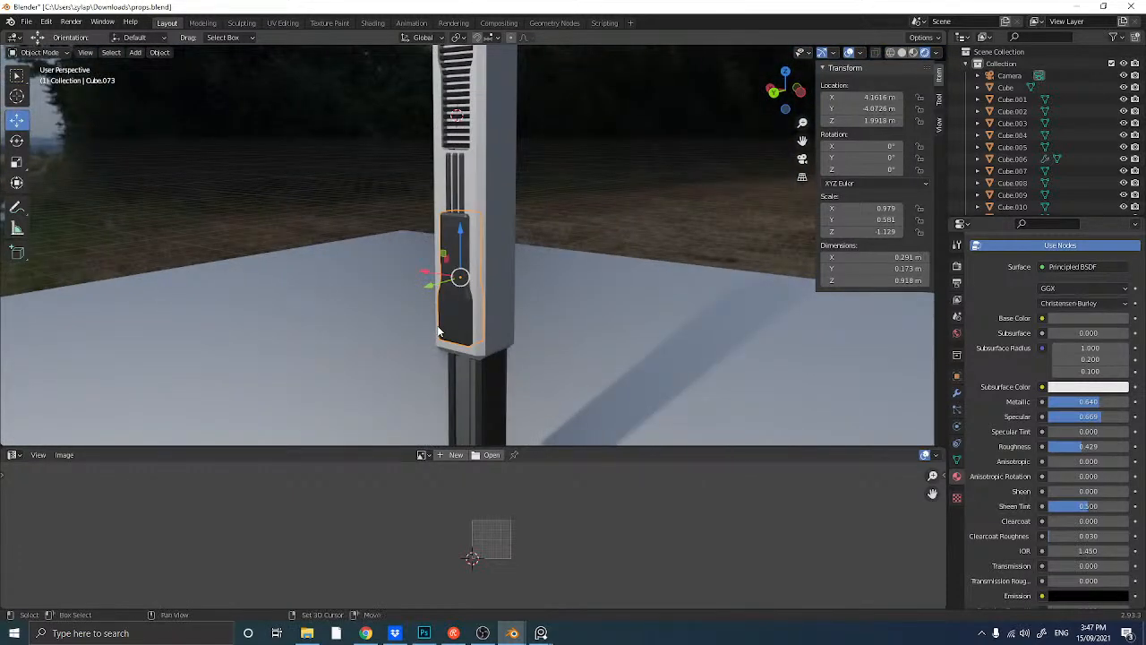
key("shift+d")
key("Escape")
middle_click_drag(439, 332, 473, 246)
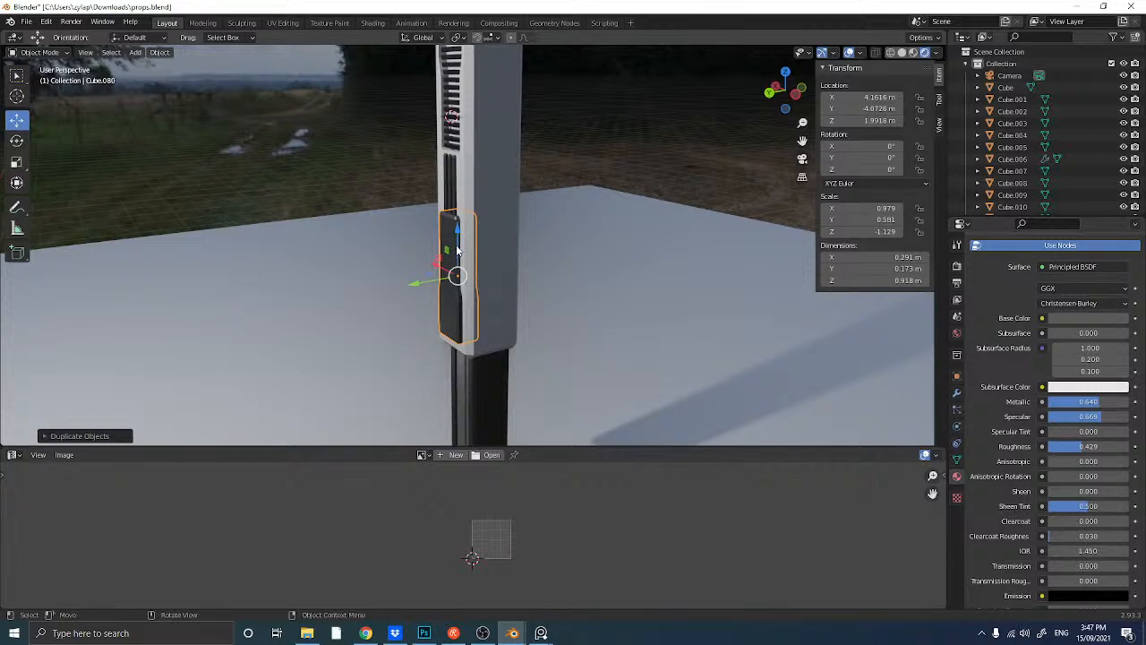
left_click_drag(457, 251, 437, 339)
middle_click_drag(437, 338, 394, 313)
- Add one centred loop cut across the upper section of the copied dark panel
left_click(788, 95)
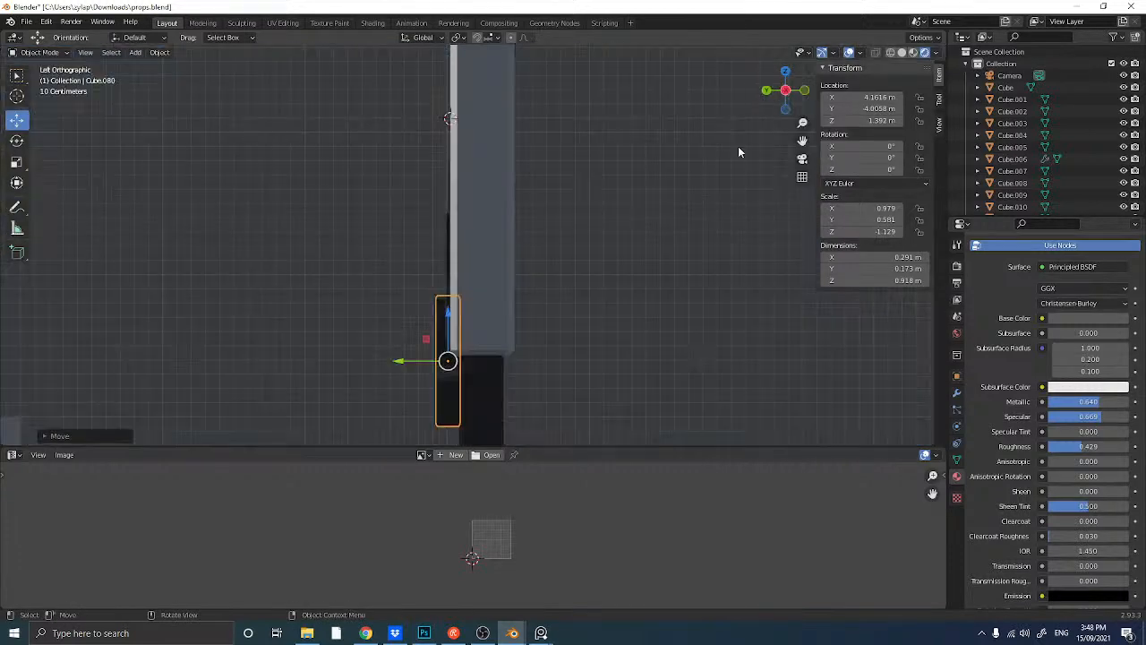
scroll(533, 310, "up", 4)
middle_click_drag(533, 310, 539, 199, "shift")
middle_click_drag(488, 321, 526, 199, "shift")
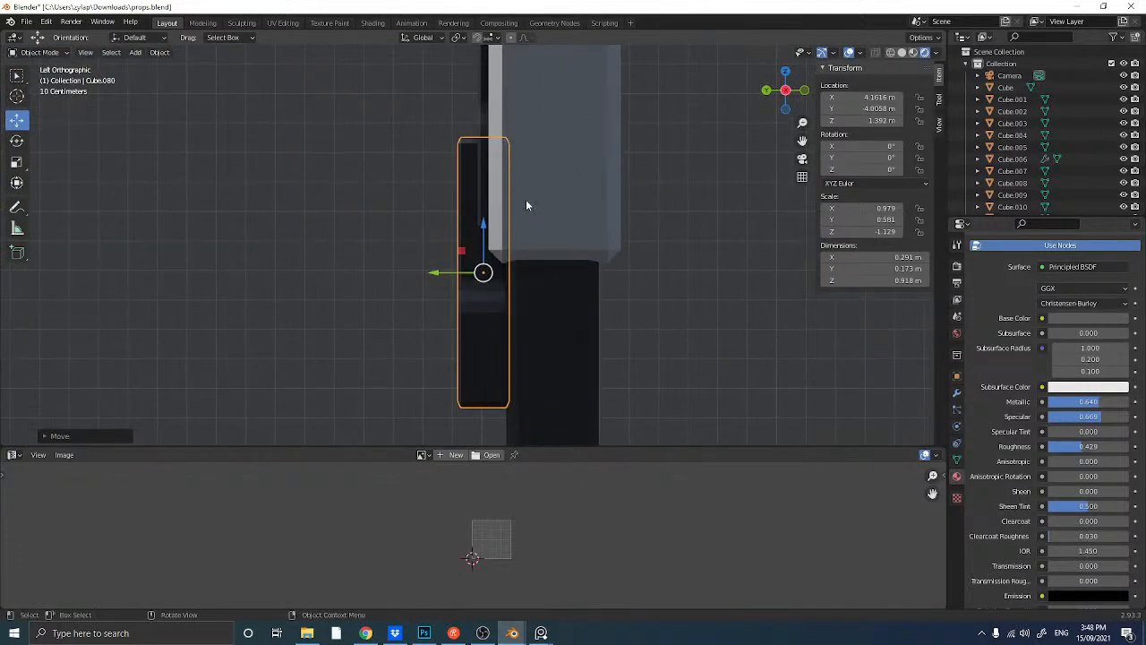
key("Tab")
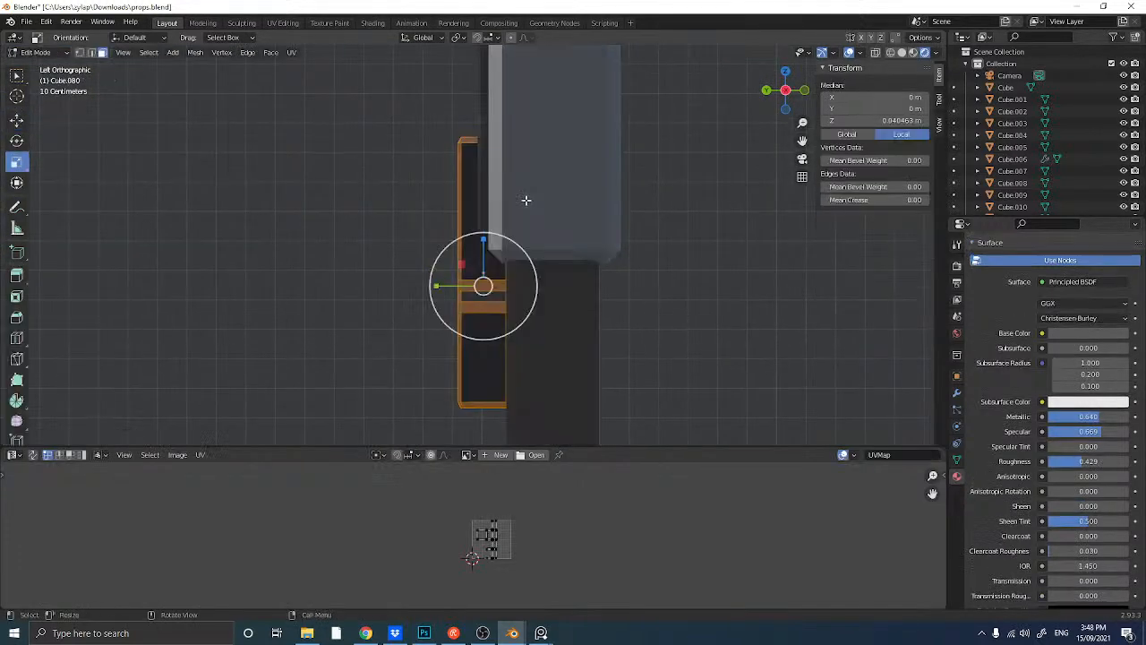
key("ctrl+r")
left_click(482, 184)
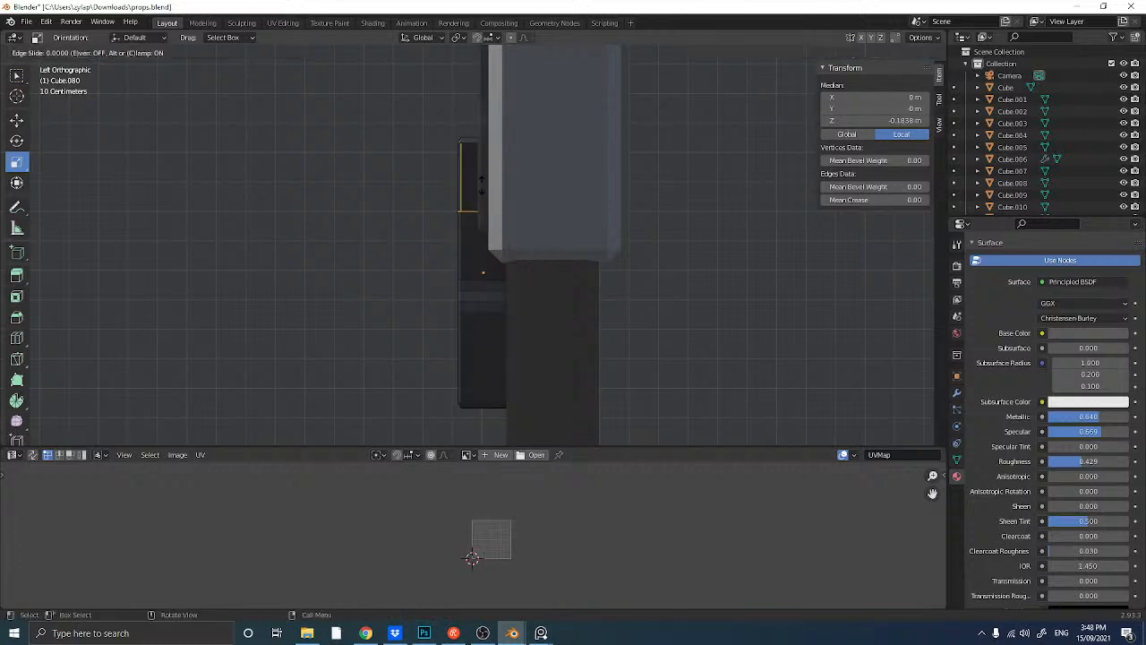
right_click(450, 189)
key("1")
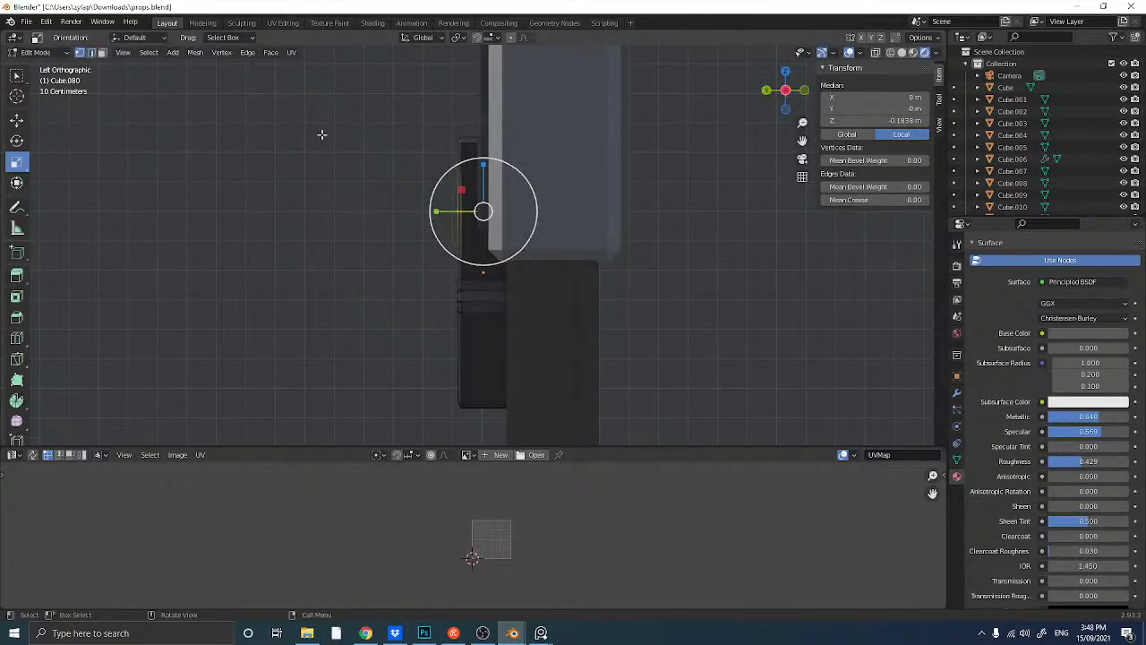
- Taper the copied panel by moving its upper outer vertices about 0.057 m inward along Y, and its lower outer vertices inward too
left_click(875, 53)
left_click_drag(428, 111, 489, 163)
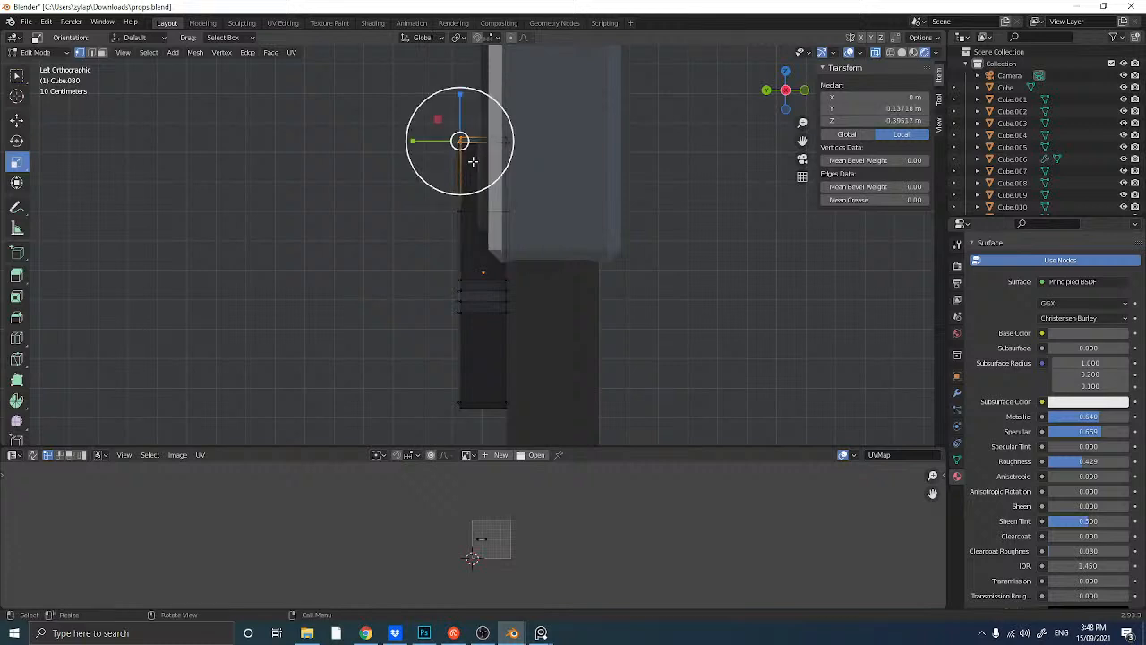
left_click(17, 119)
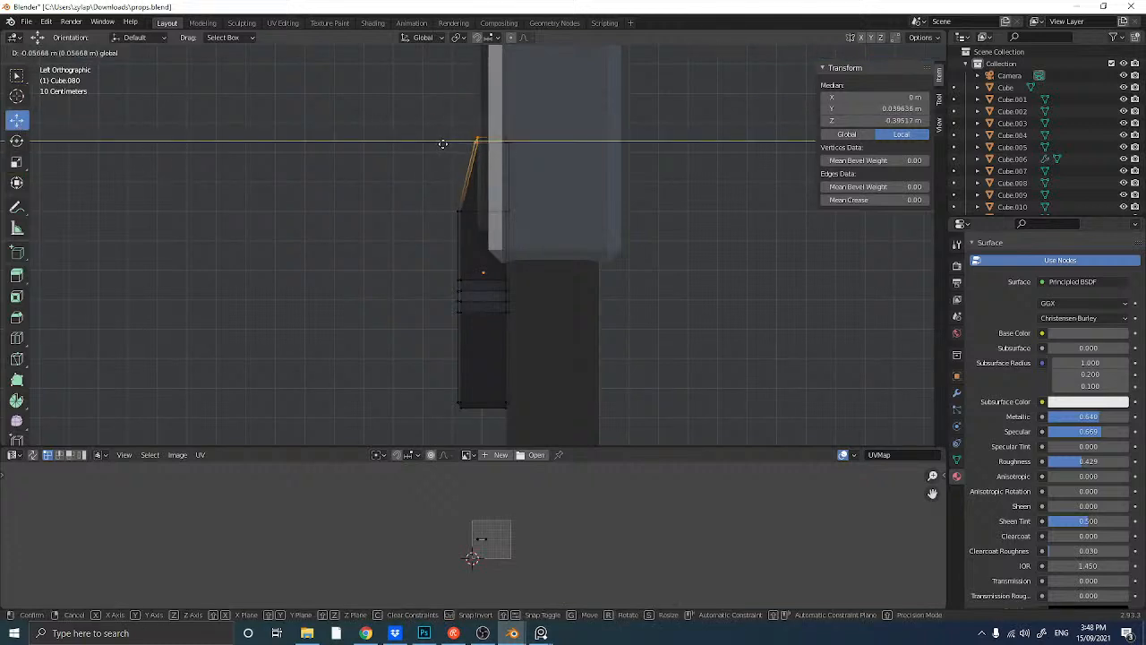
left_click(444, 144)
mouse_move(431, 369)
left_mouse_down()
mouse_move(480, 415)
mouse_move(438, 406)
mouse_move(434, 379)
left_mouse_up()
left_click(391, 317)
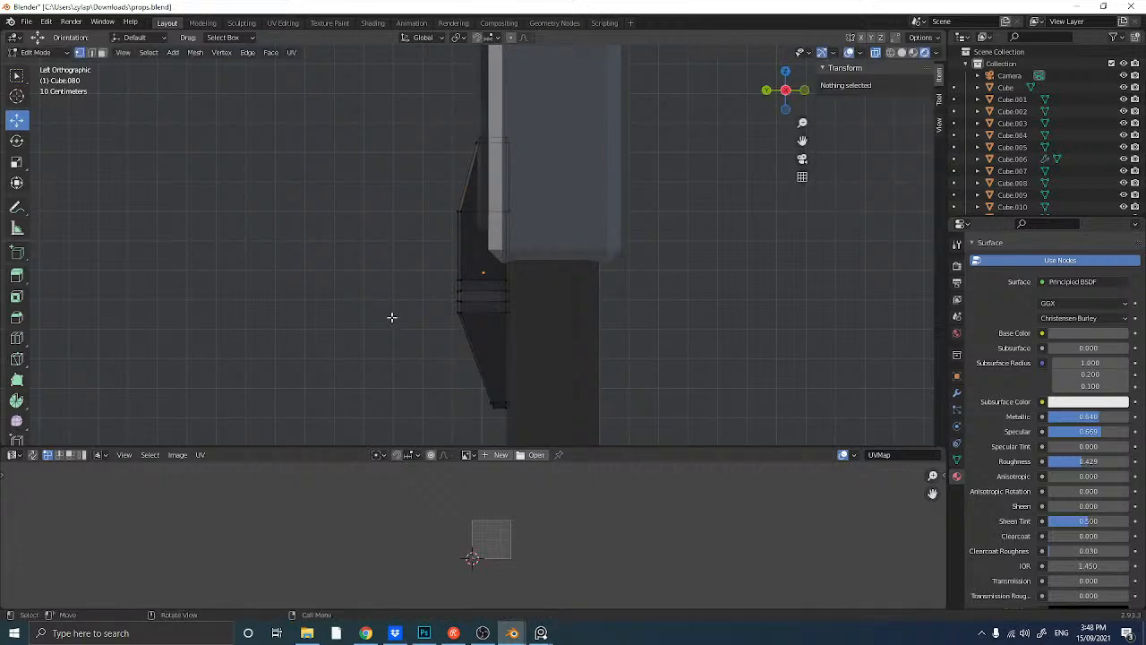
- Scale the tapered panel uniformly by about 0.75 and seat it against the post at about Y -4.034 m
key("Tab")
left_click_drag(464, 274, 462, 275)
middle_click_drag(462, 276, 351, 249)
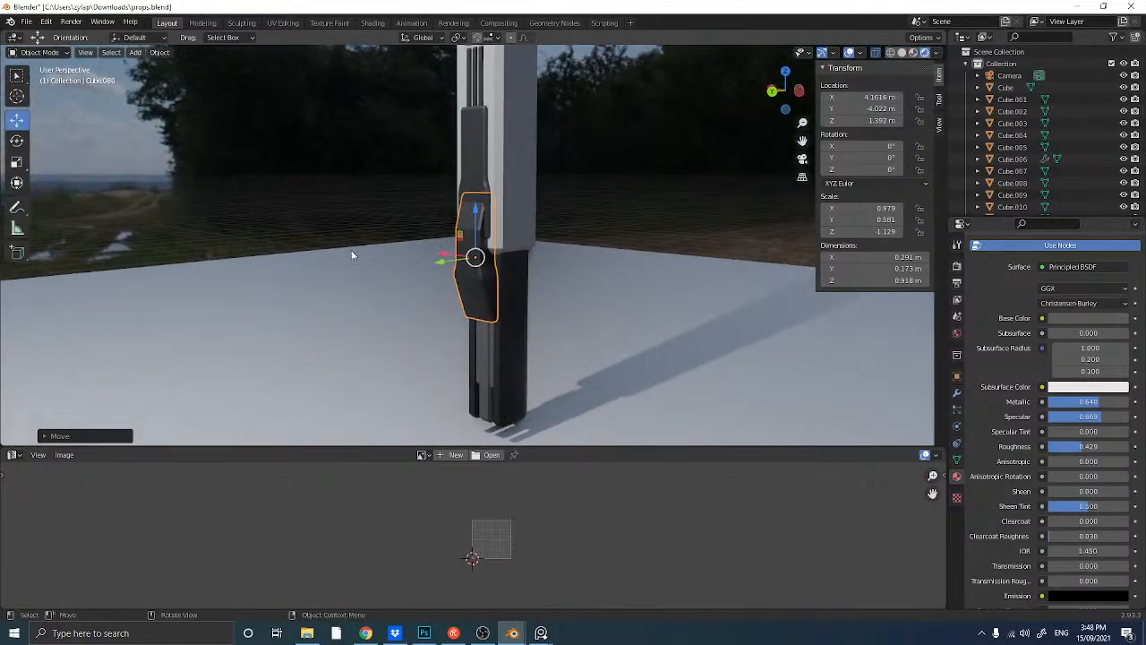
key("s")
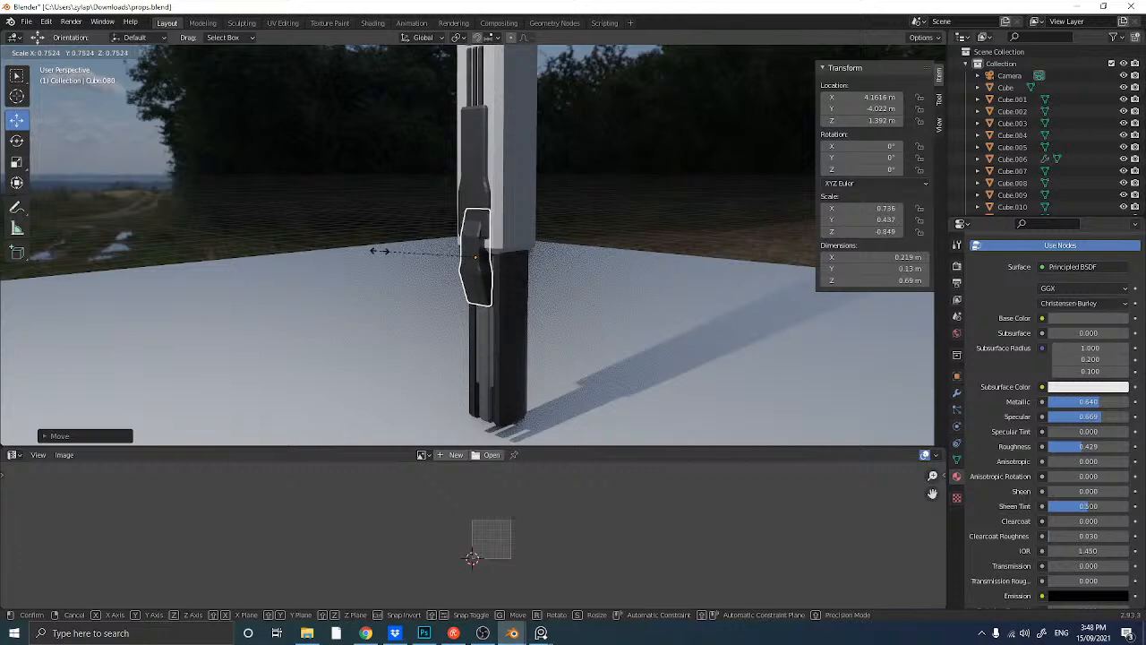
left_click(377, 249)
middle_click_drag(368, 280, 407, 275)
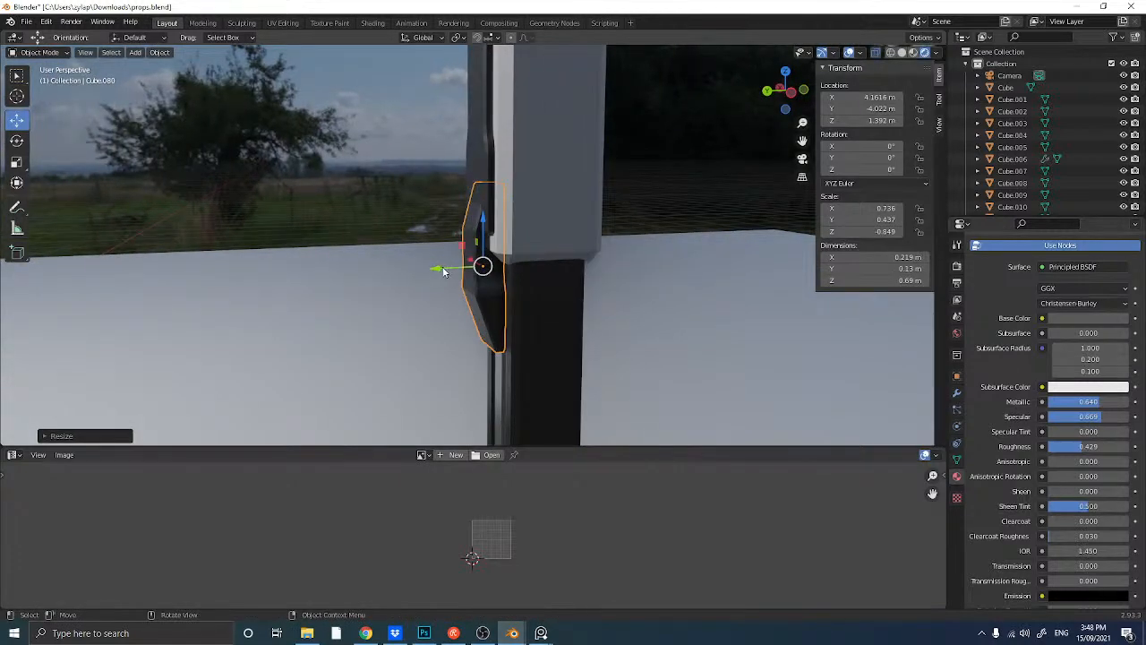
left_click_drag(444, 271, 452, 274)
middle_click_drag(452, 273, 463, 278)
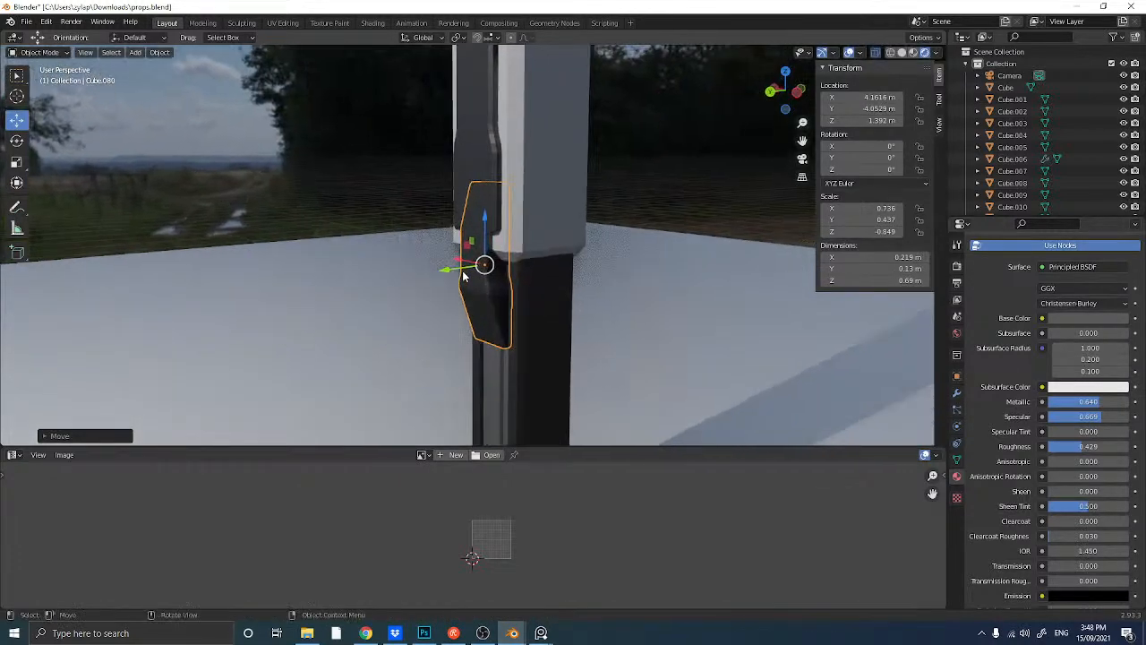
left_click_drag(457, 275, 452, 270)
middle_click_drag(397, 268, 442, 277)
scroll(389, 274, "up", 3)
- Duplicate the tapered panel, move the copy outward to about Y -3.951 m and shrink it to an X scale of about 0.300
key("shift+d")
right_click(394, 269)
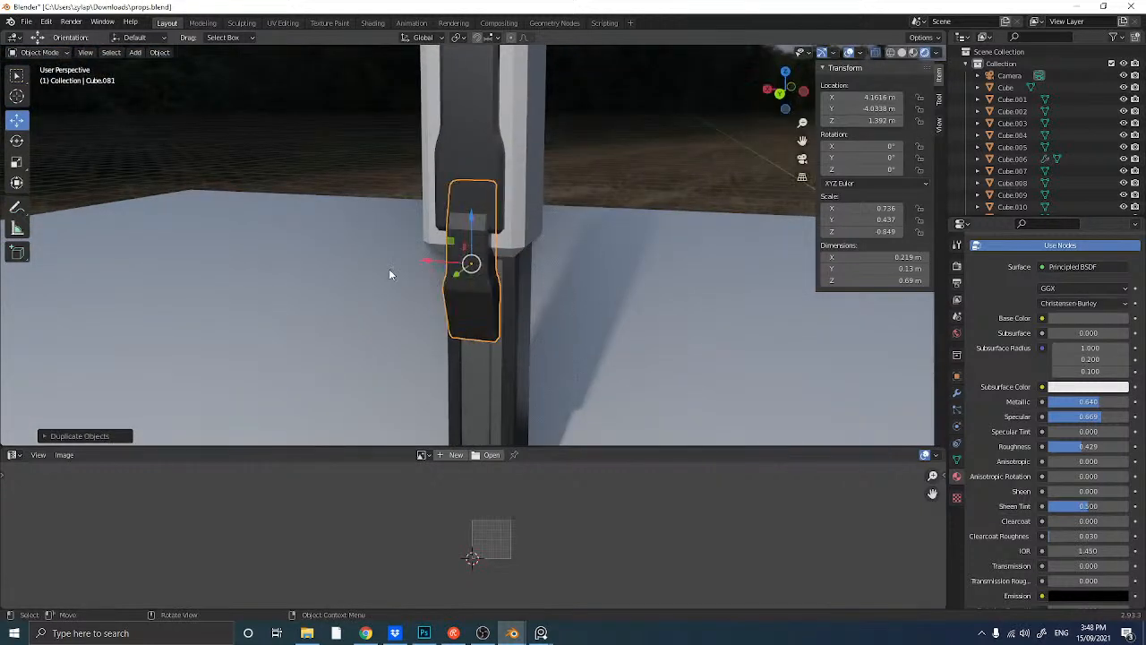
key("s")
left_click(367, 263)
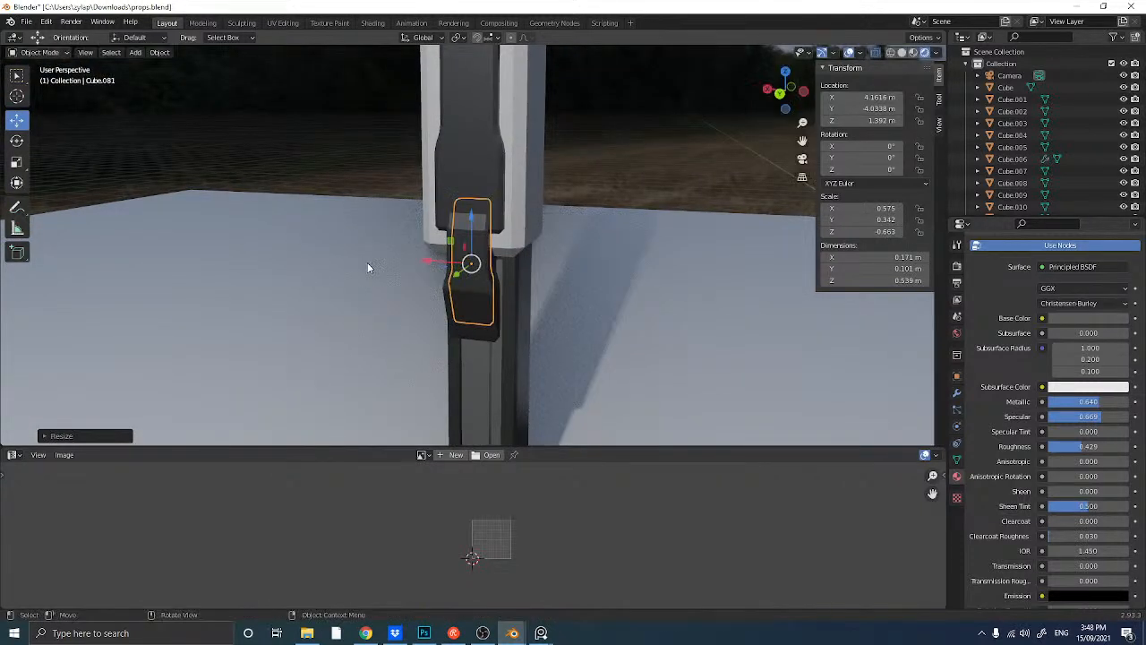
middle_click_drag(387, 263, 405, 269)
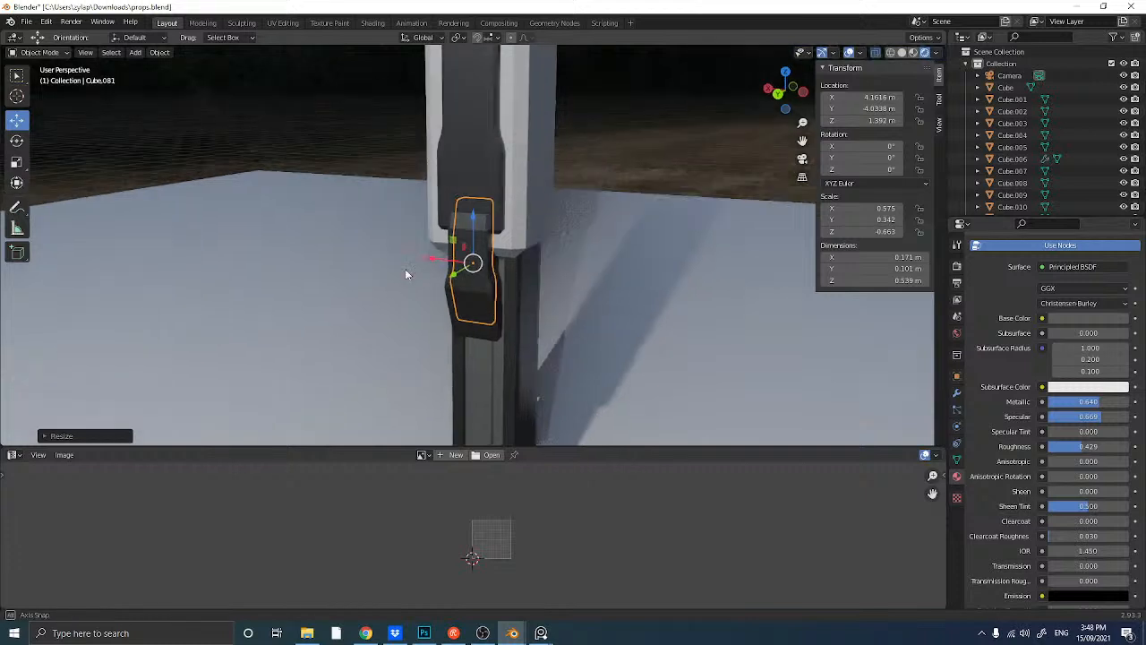
key("g")
key("y")
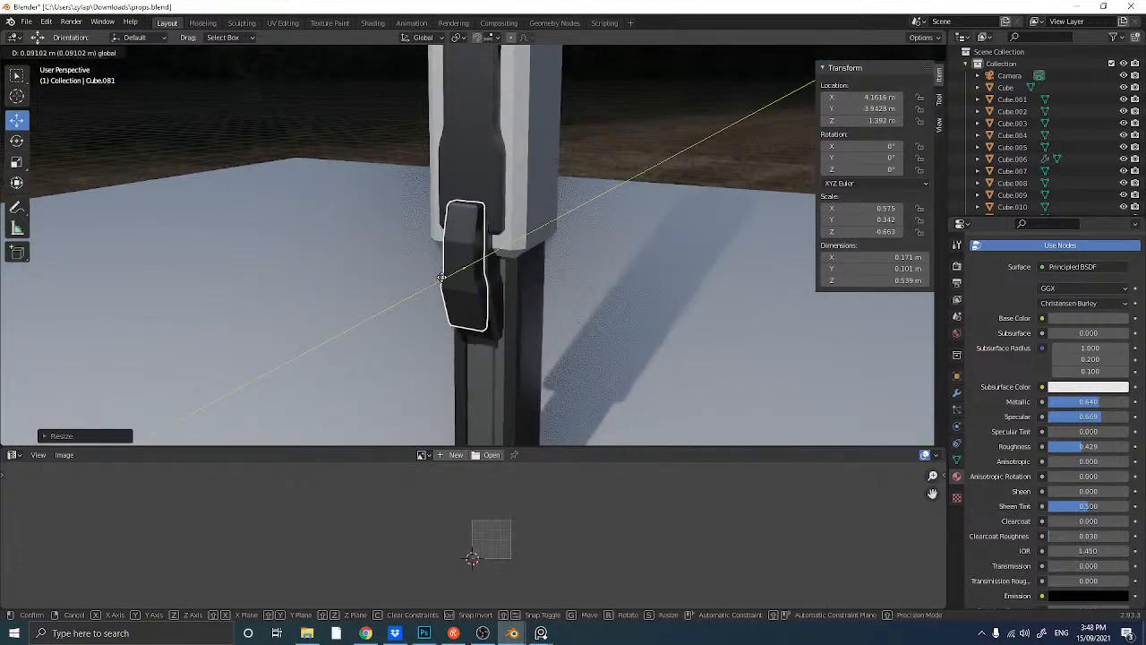
left_click(422, 273)
key("s")
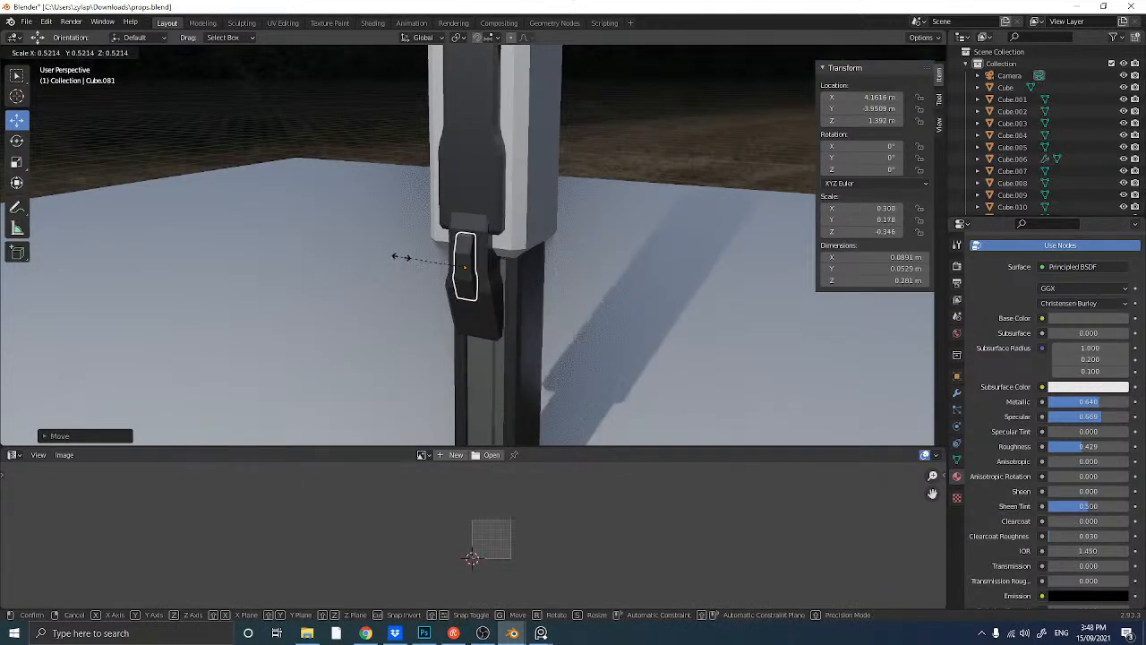
left_click(398, 257)
- Move the small tapered copy up to about Z 1.523 m and back against the panel at about Y -3.978 m
key("g")
key("z")
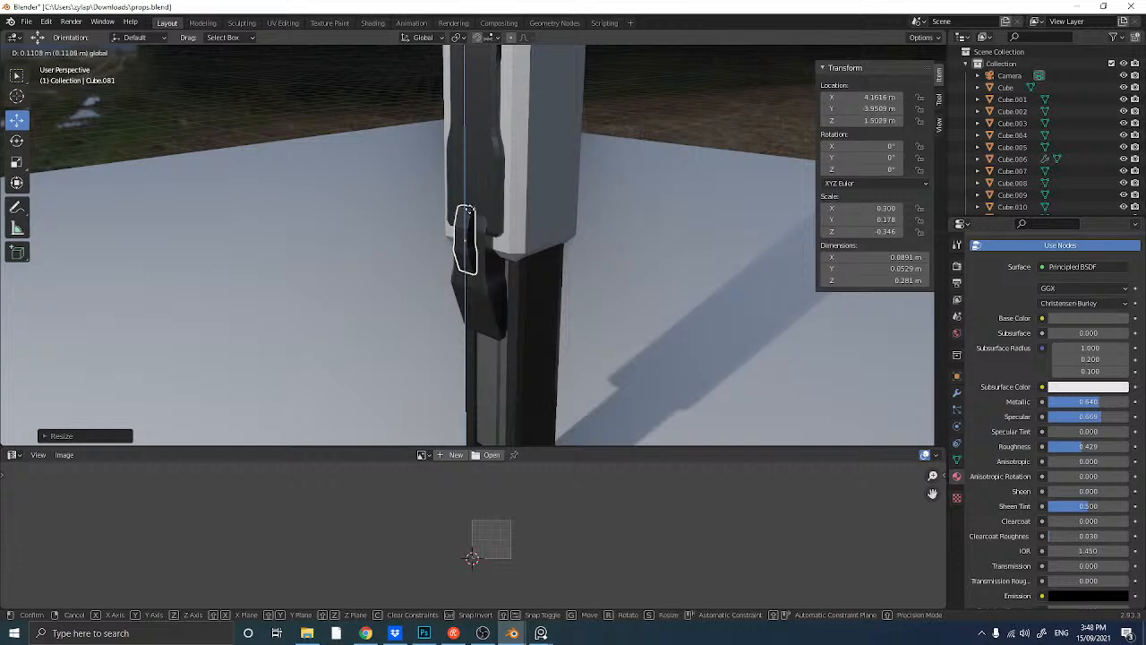
left_click(469, 206)
middle_click_drag(439, 234, 413, 242)
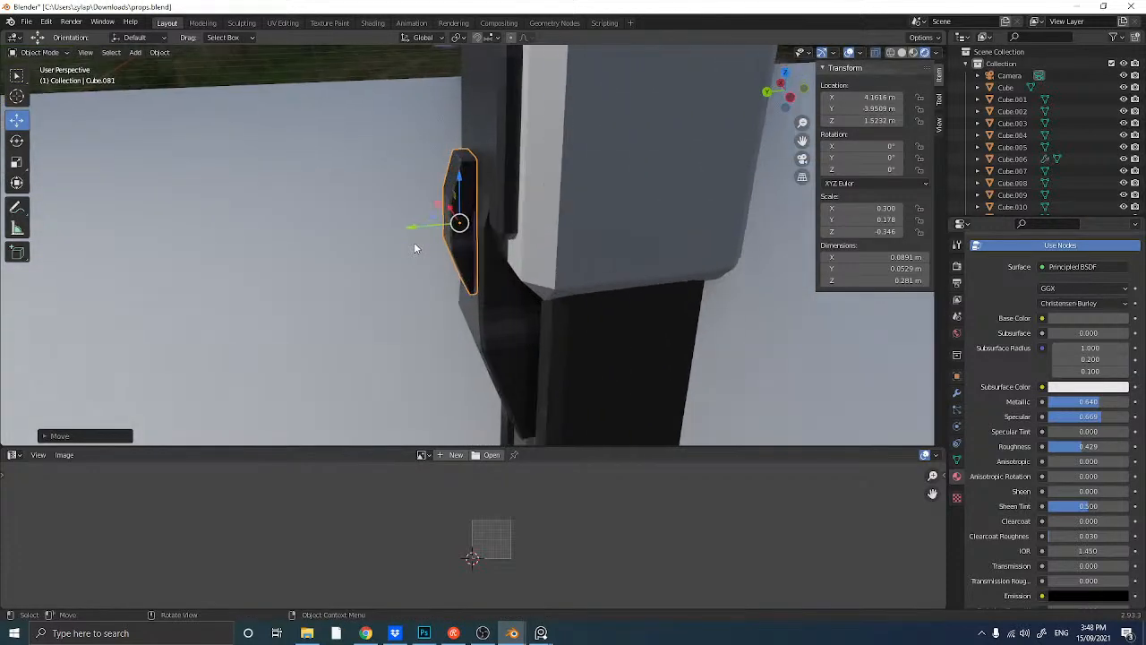
key("g")
key("y")
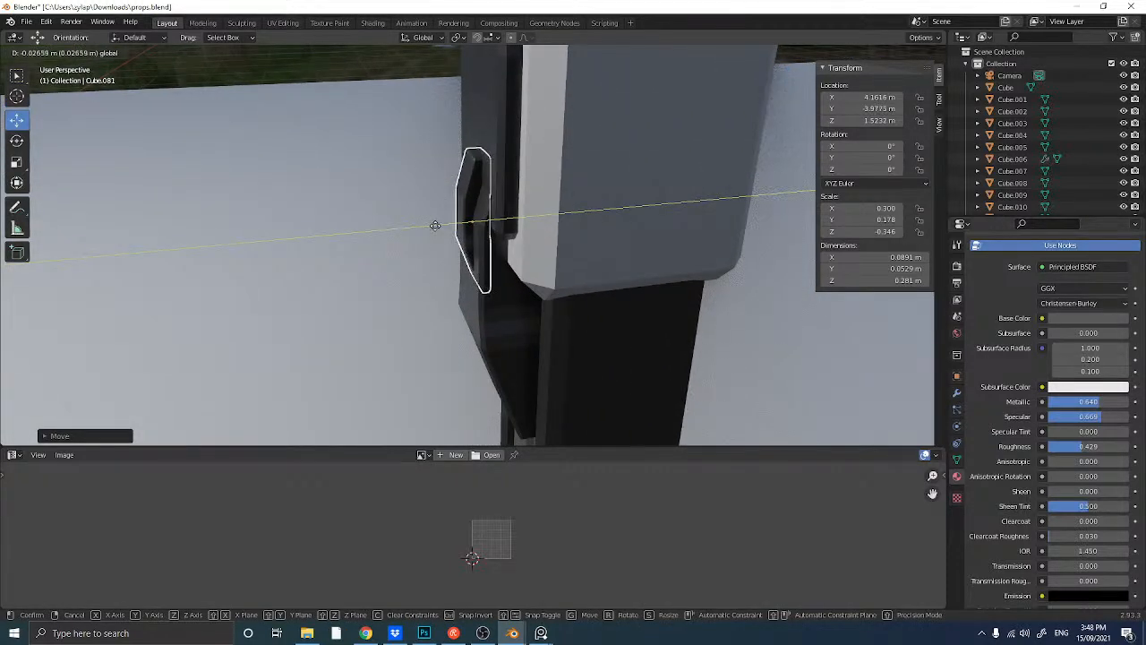
left_click(435, 231)
middle_click_drag(434, 231, 502, 189)
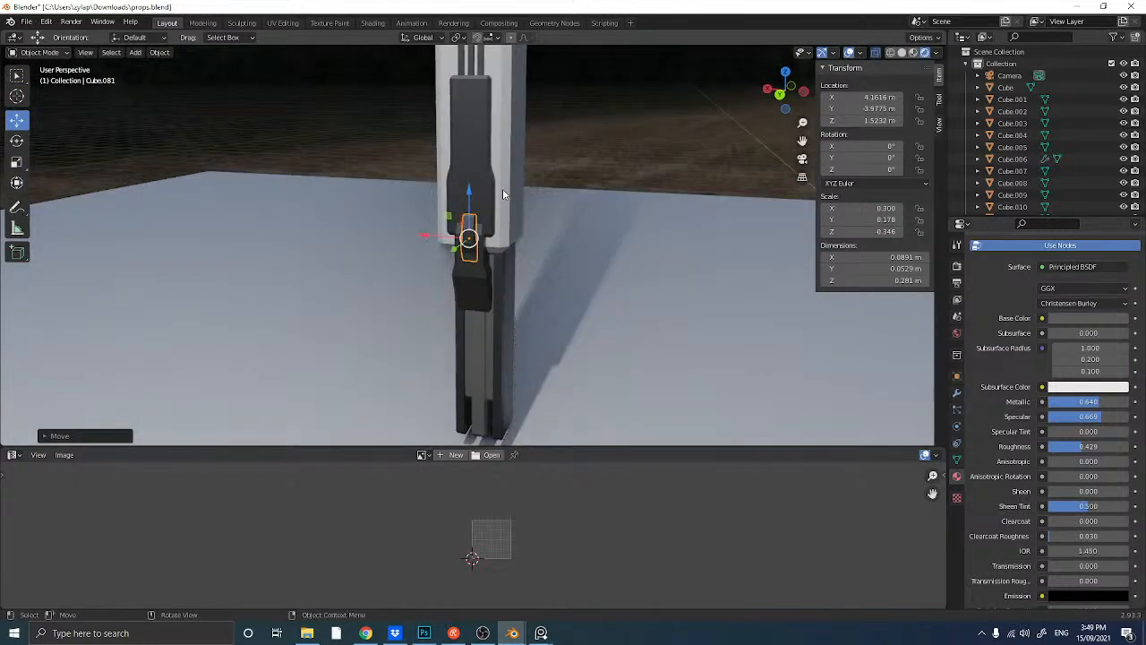
- Assign Material.005 to the post's outer casing
left_click(502, 190)
left_click(983, 317)
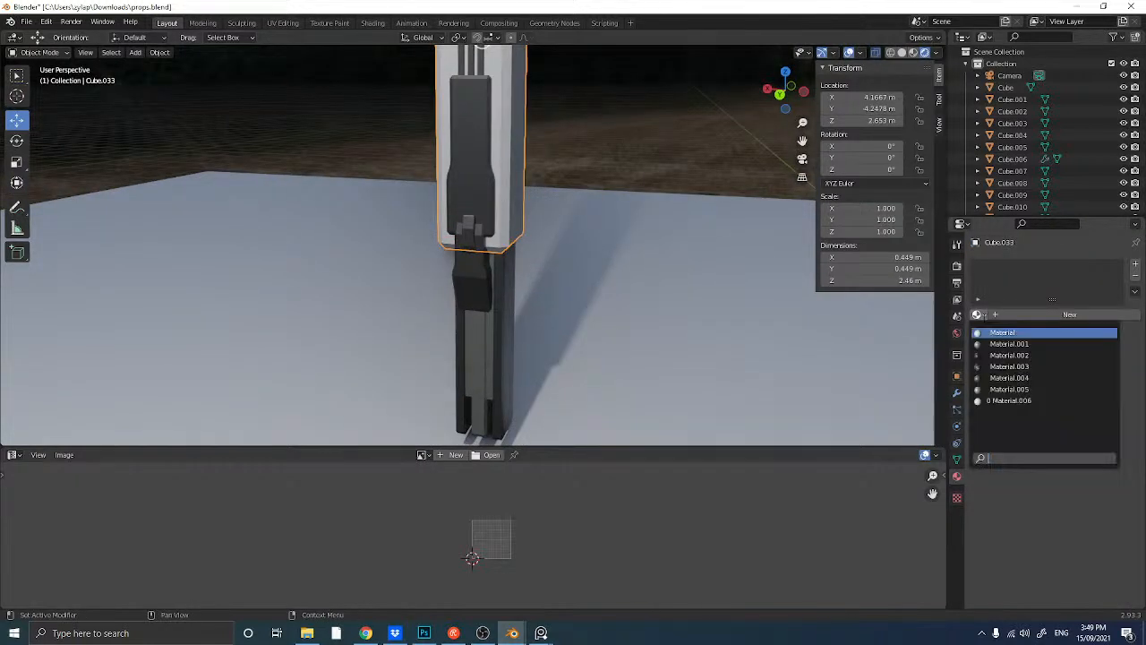
left_click(988, 388)
- Assign Material.004 to the recessed panel behind the vent slats at the top of the casing
middle_click_drag(591, 249, 448, 234)
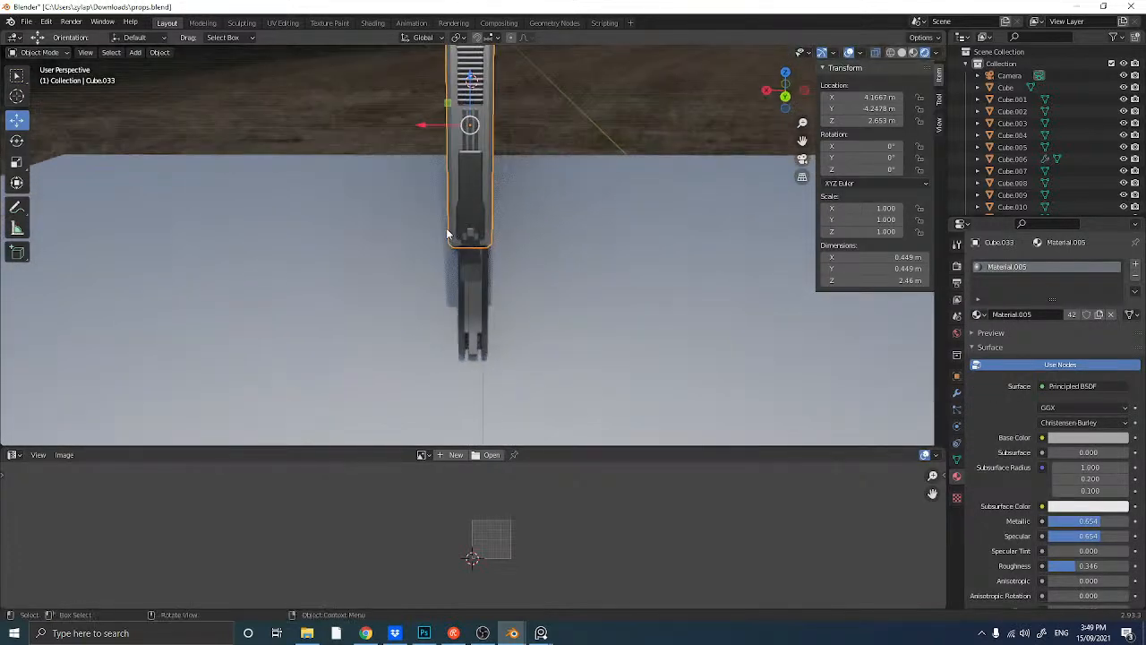
middle_click_drag(454, 179, 402, 269)
scroll(394, 256, "up", 3)
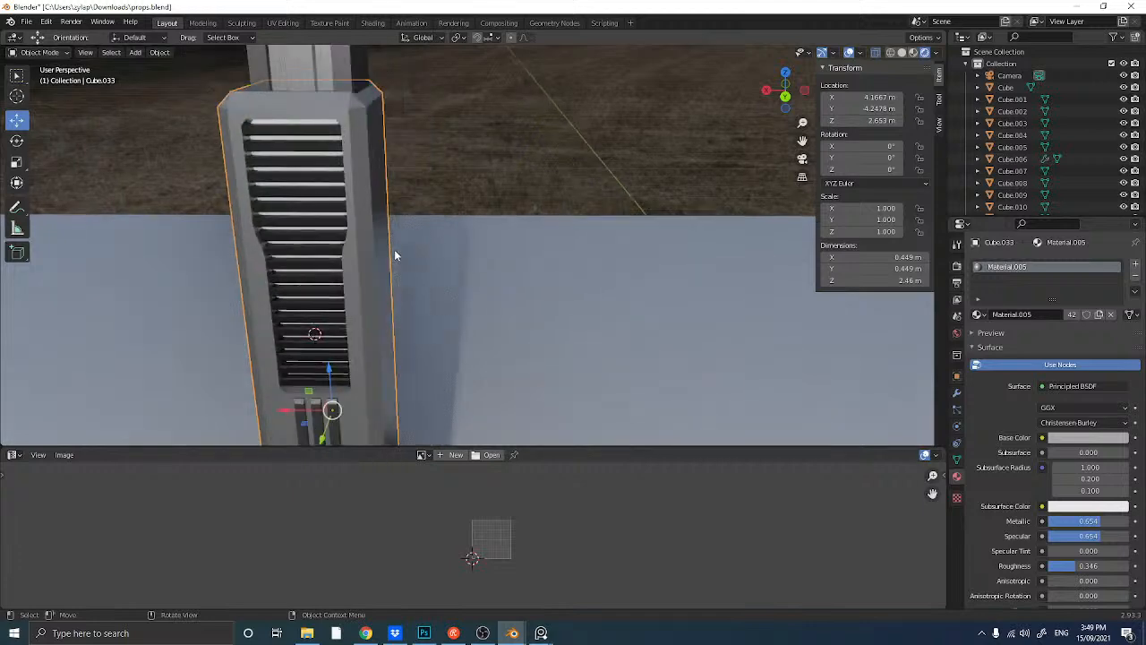
middle_click_drag(283, 233, 297, 134)
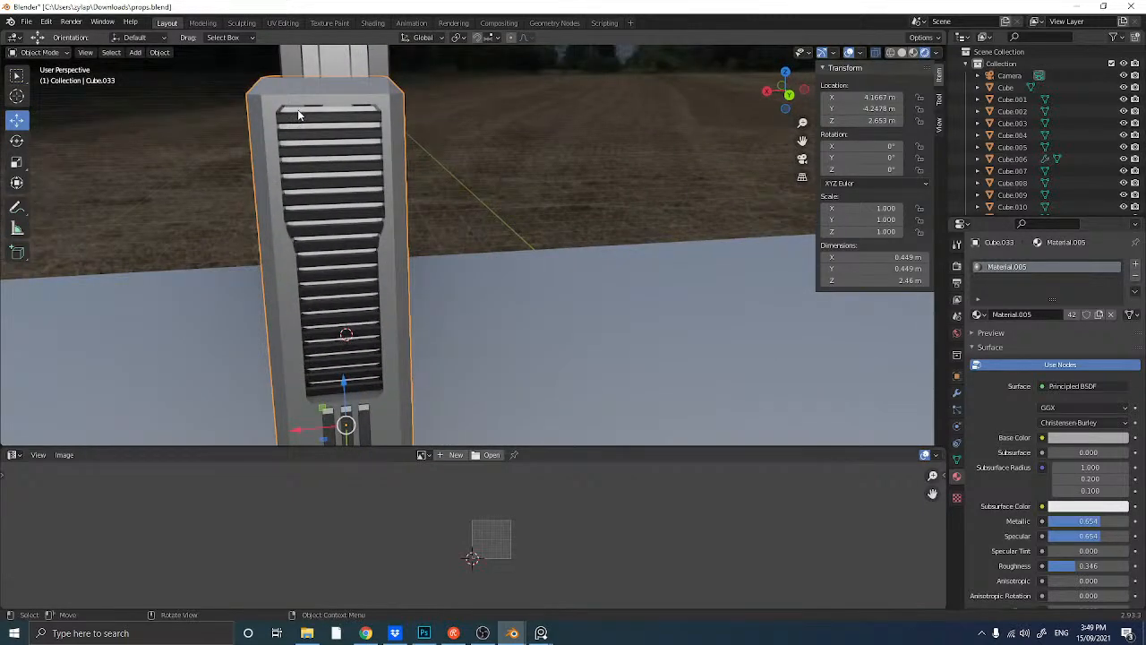
left_click(297, 109)
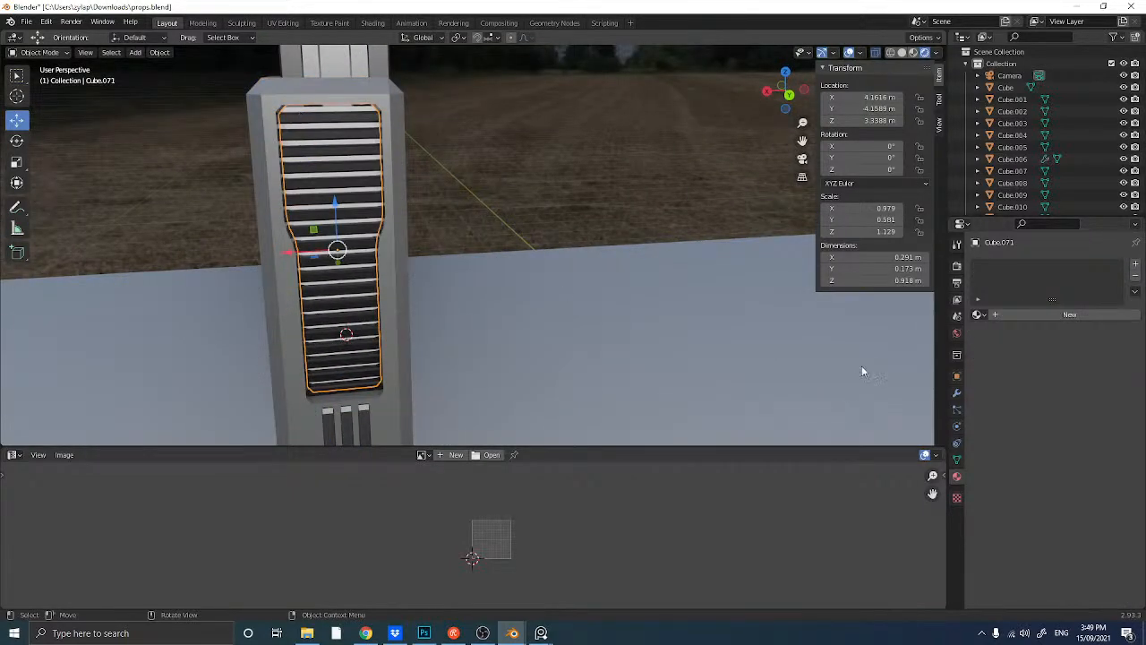
left_click(979, 314)
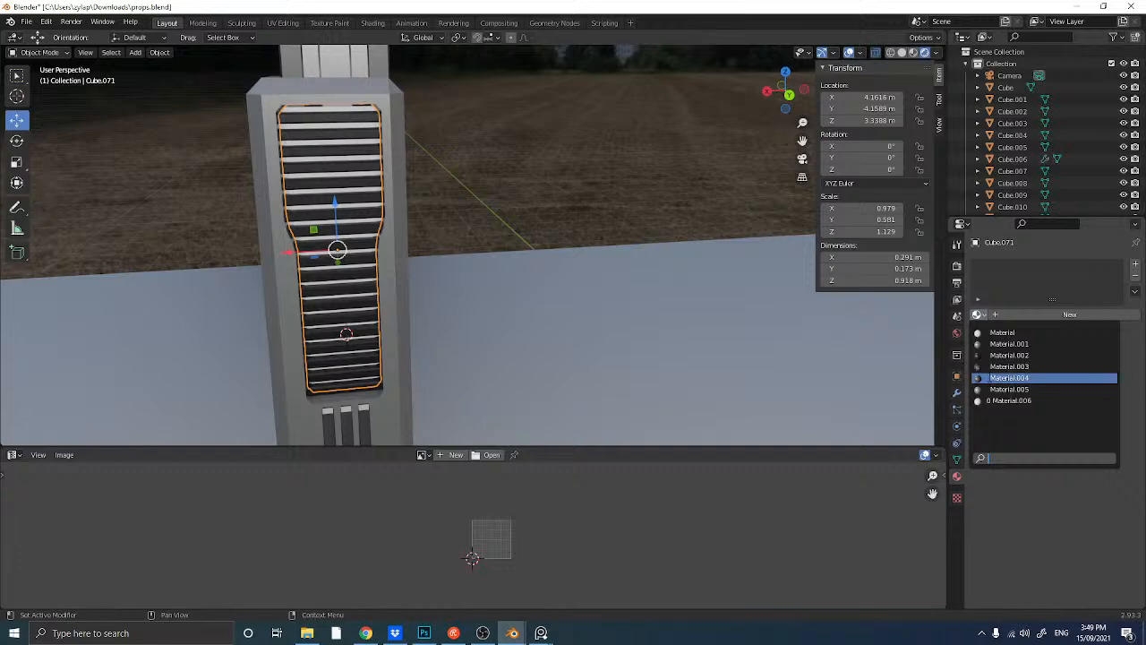
left_click(1009, 378)
- Link the outer casing's material to the small tapered piece at the casing's lower end
scroll(548, 207, "down", 5)
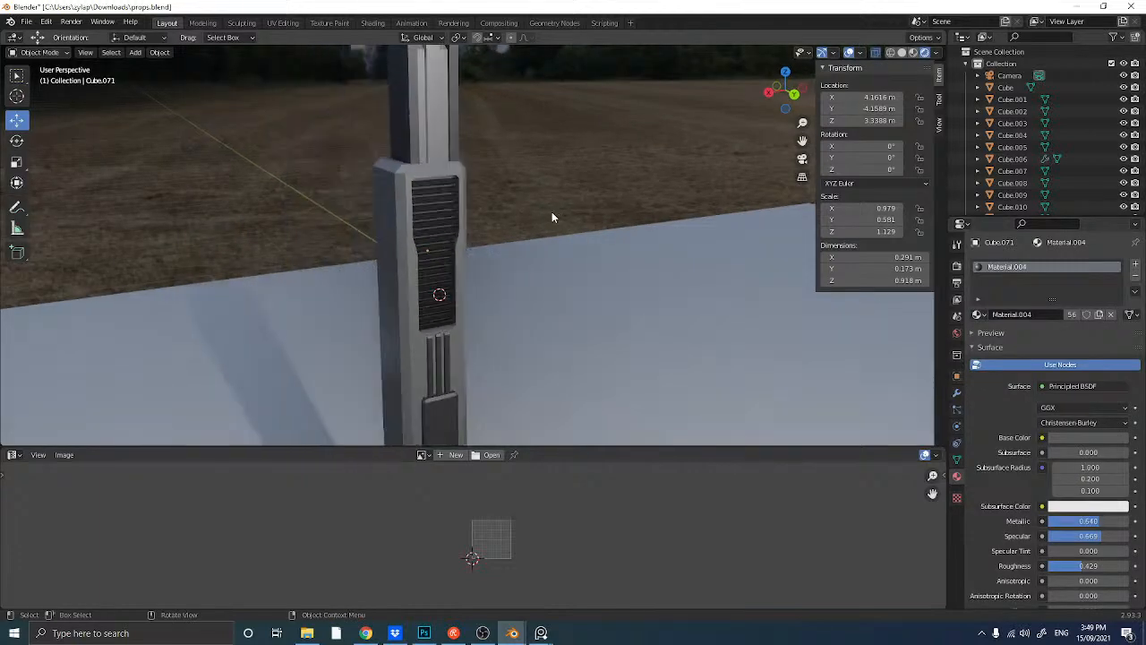
middle_click_drag(551, 211, 424, 166)
left_click(432, 167)
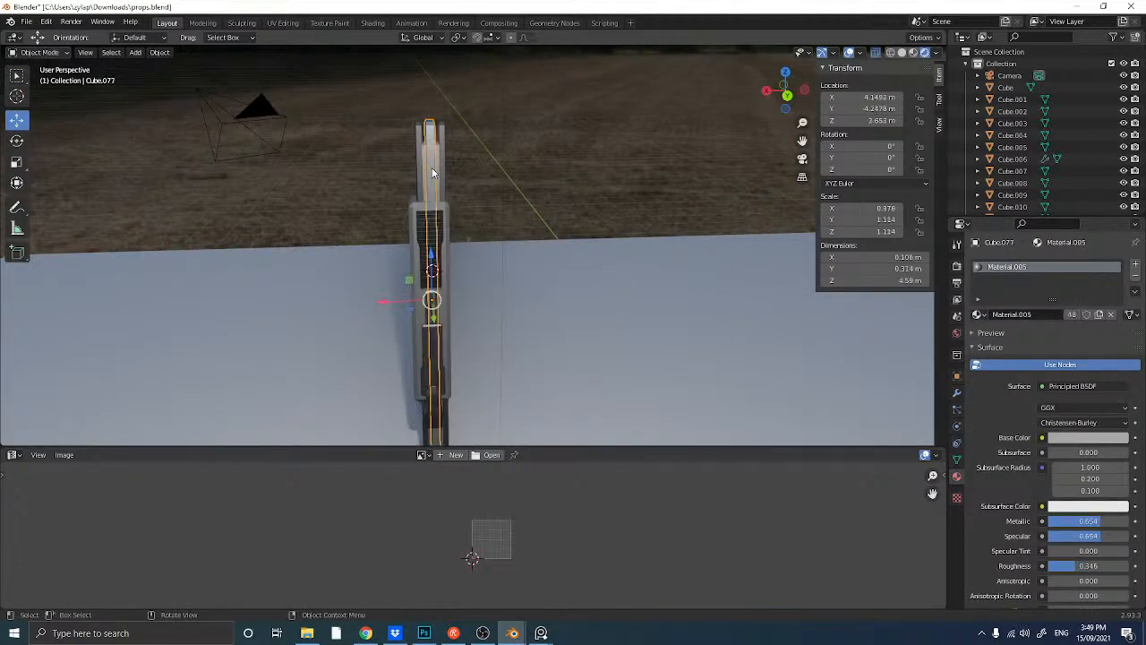
left_click(374, 235)
middle_click_drag(394, 276, 333, 276)
scroll(333, 281, "up", 4)
middle_click_drag(335, 315, 474, 232, "shift")
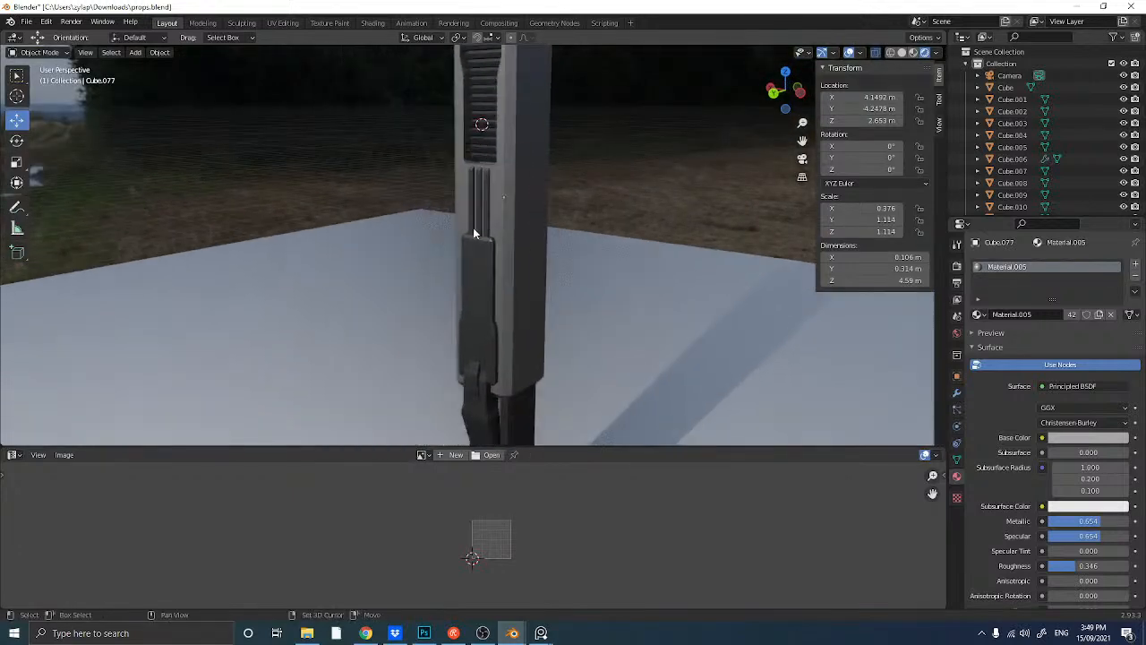
left_click(472, 381)
left_click(514, 319, "shift")
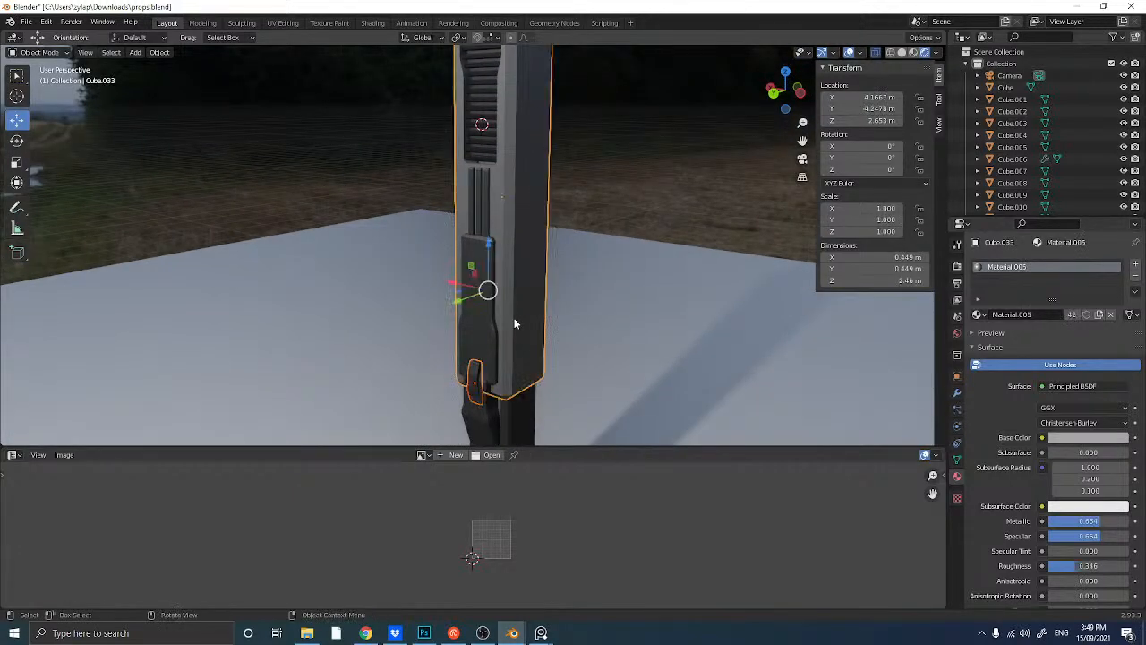
key("ctrl+l")
left_click(515, 319)
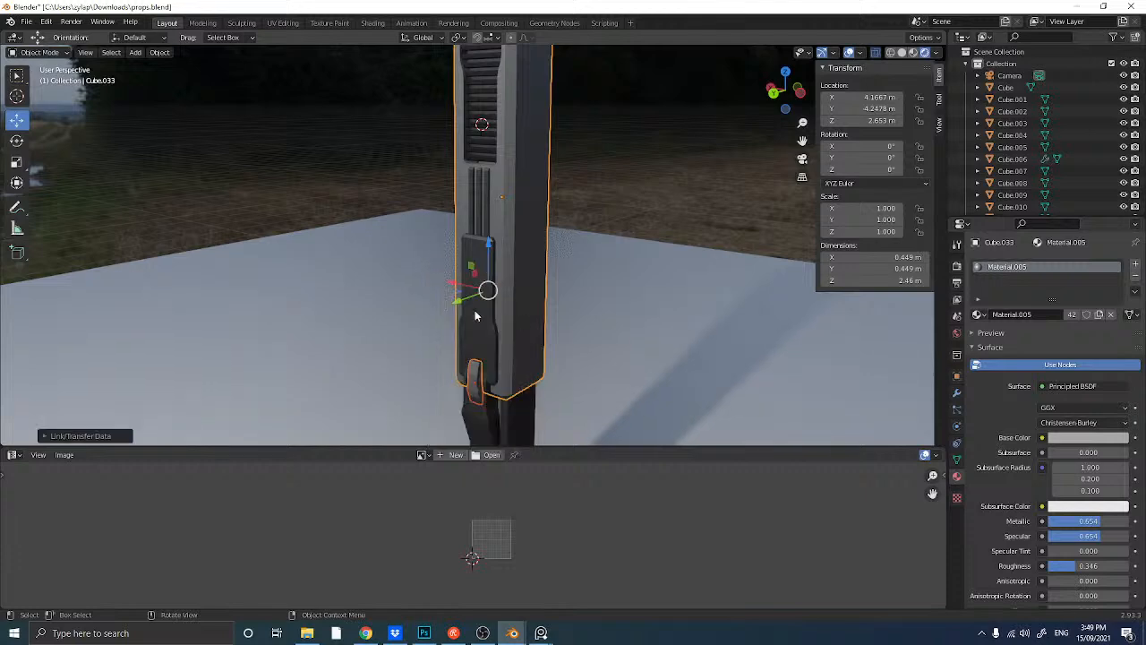
left_click(351, 211)
- Shift the vertical bars rising from the casing, with the light, about 0.02 m along X so they sit centred
middle_click_drag(329, 252, 381, 248)
scroll(373, 251, "up", 3)
left_click(788, 94)
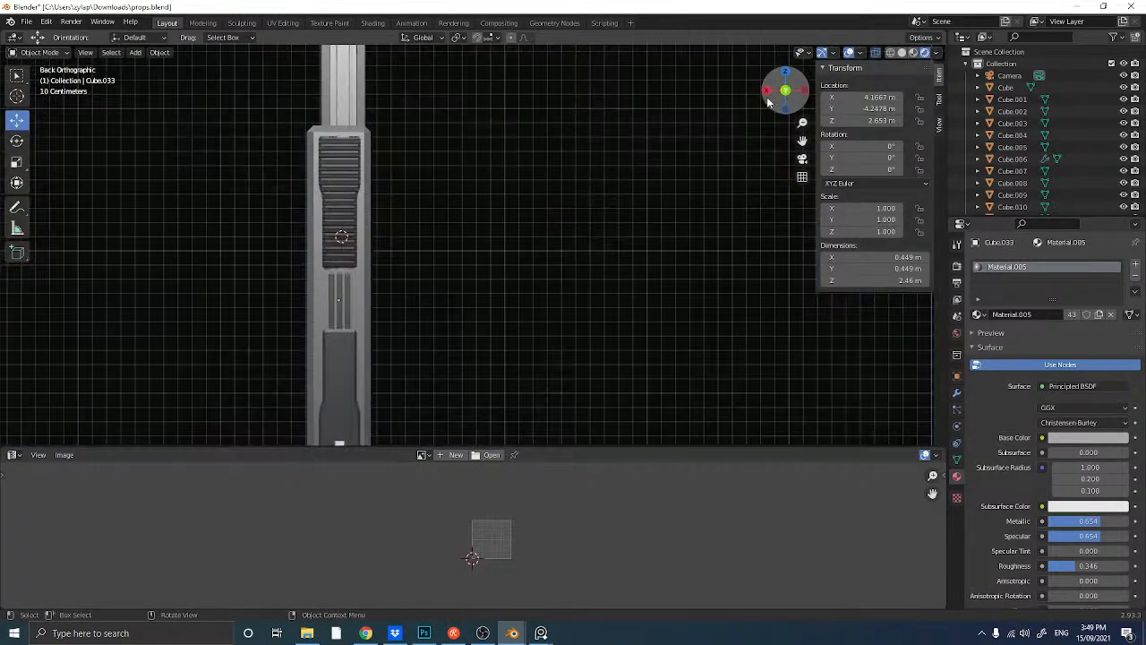
middle_click_drag(443, 148, 583, 230, "shift")
left_click(508, 171)
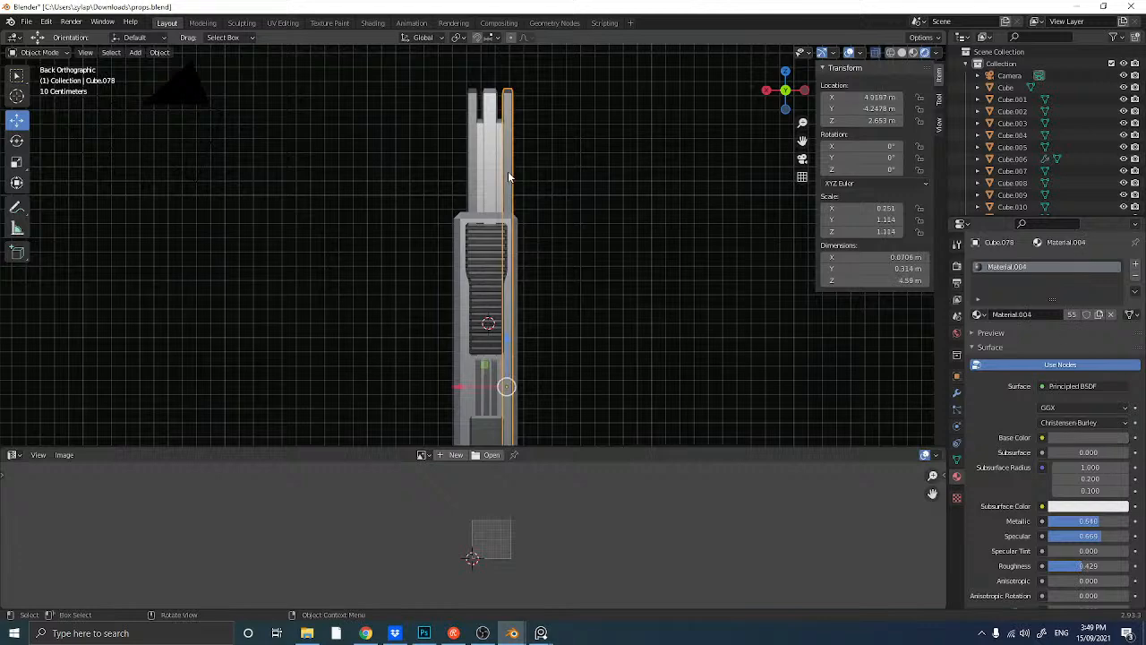
left_click(501, 158)
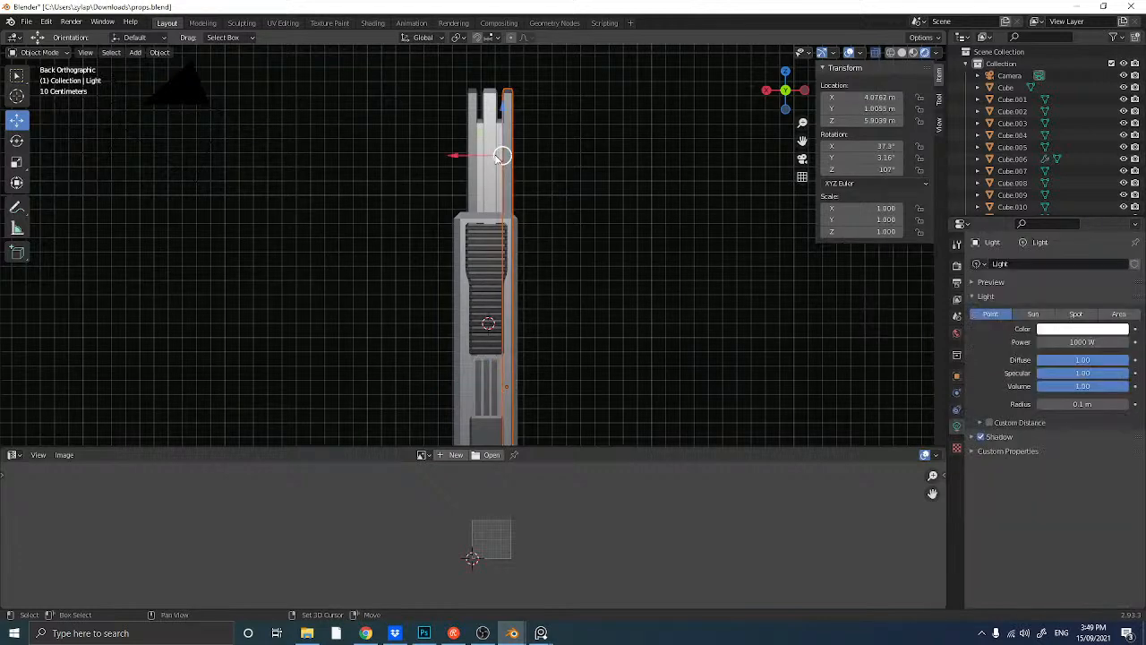
left_click(444, 157)
left_click_drag(438, 94, 539, 168)
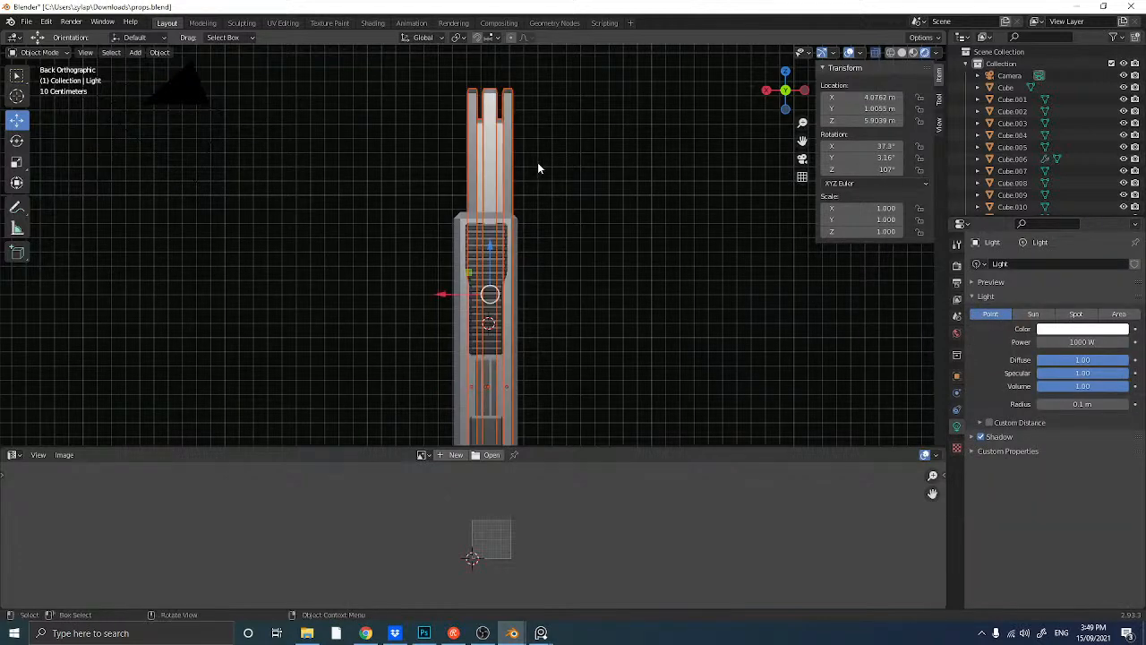
left_click_drag(464, 294, 457, 293)
left_click(436, 281)
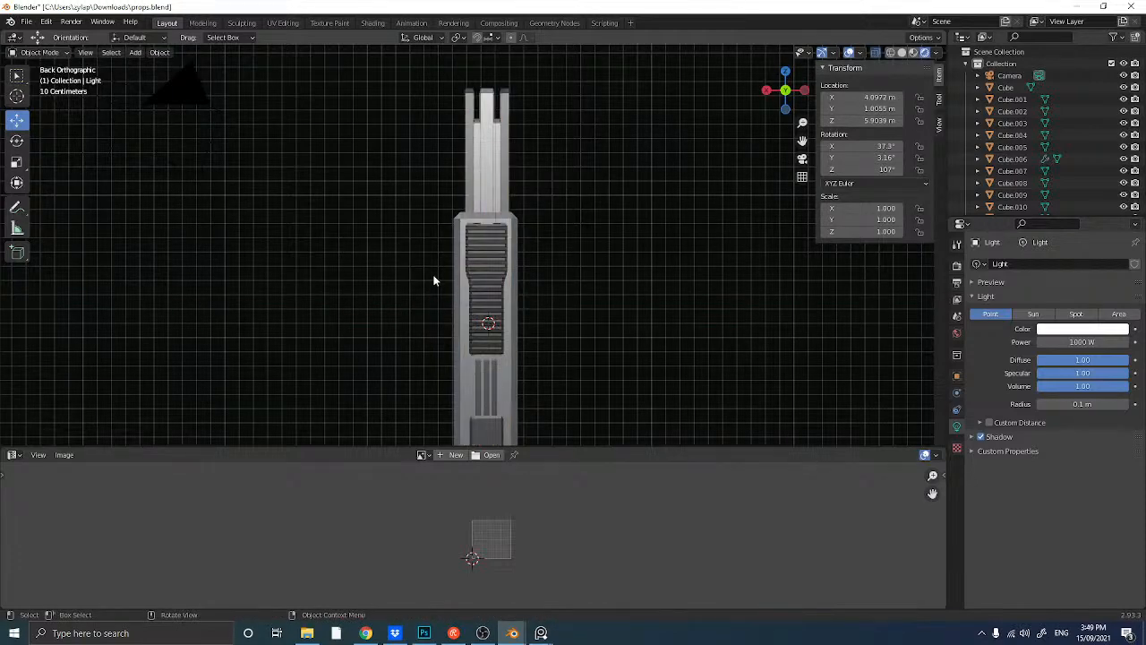
middle_click_drag(435, 281, 424, 374)
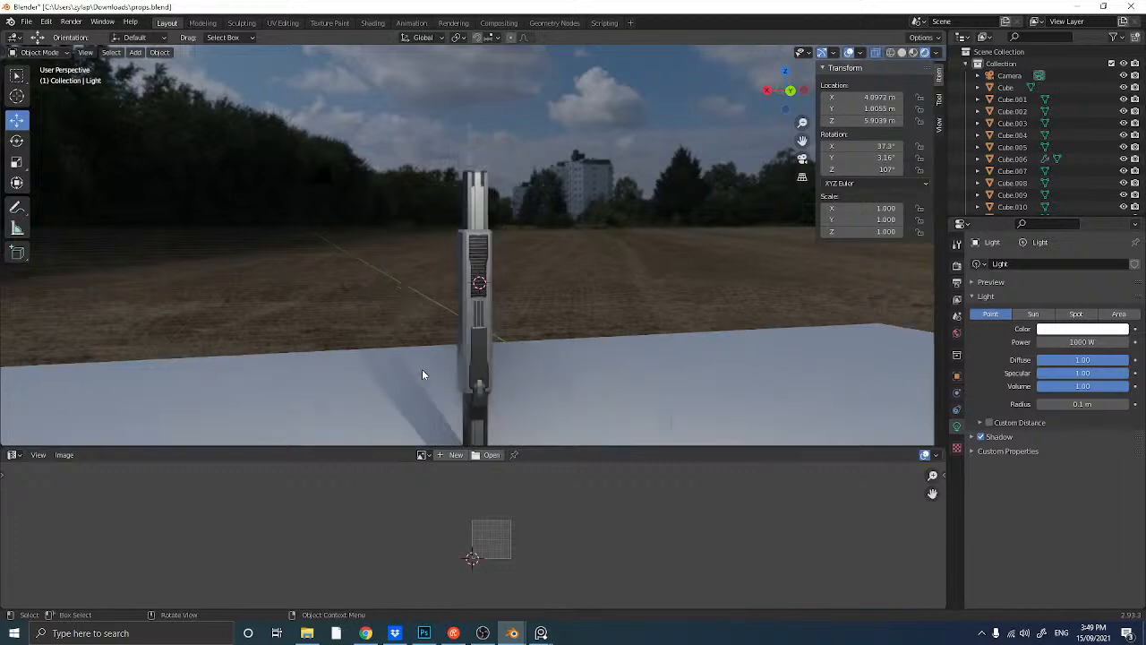
- Duplicate the dark tapered block at the casing's lower front and rotate the copy to -90° about Z
left_click(474, 401)
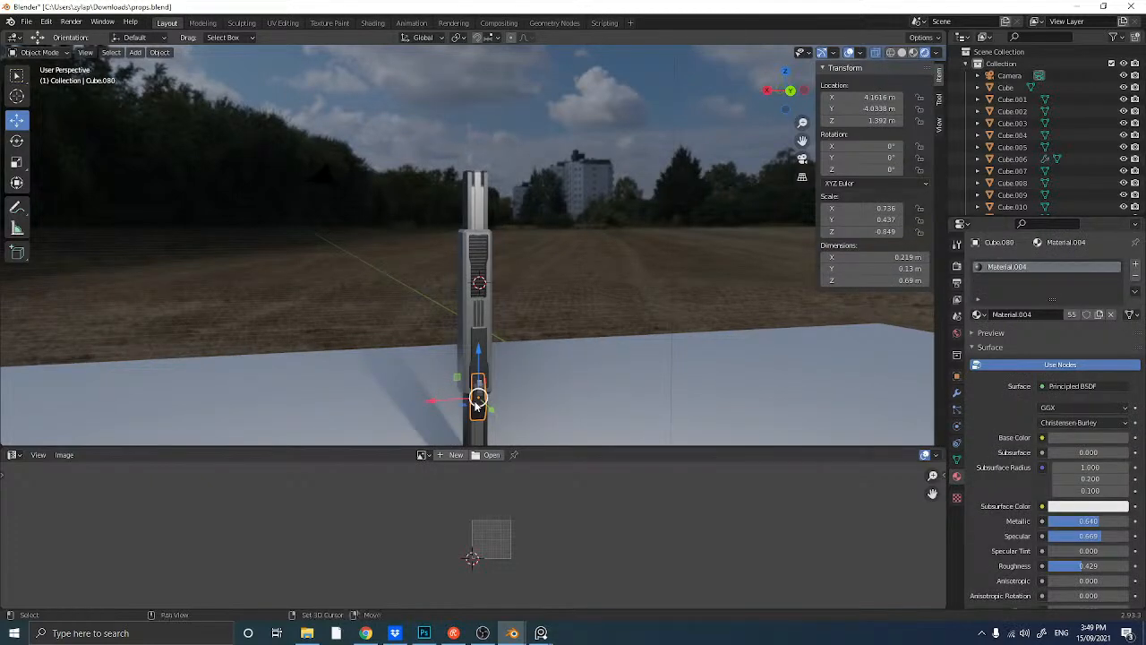
key("shift+d")
right_click(477, 405)
middle_click_drag(478, 405, 503, 376)
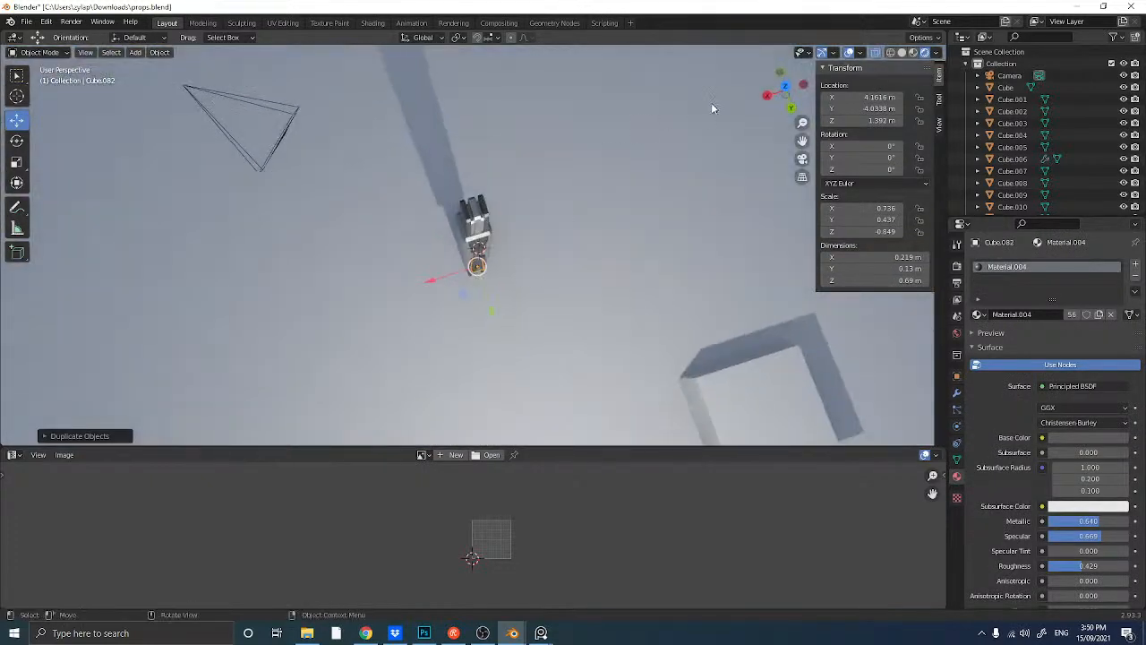
left_click(786, 89)
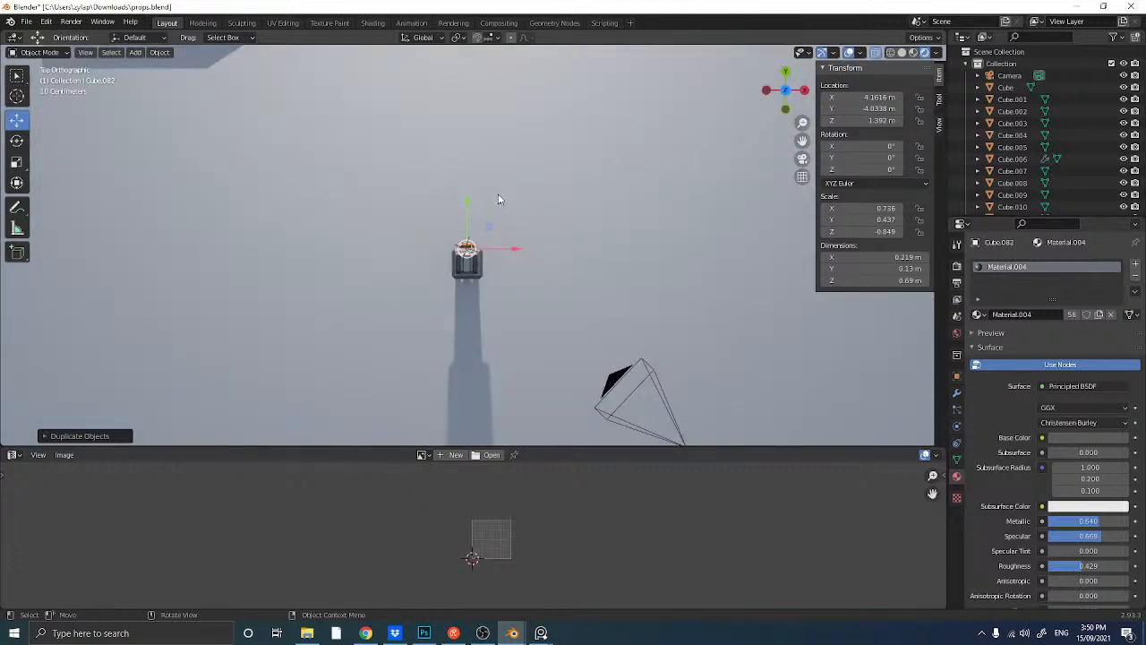
key("r")
key("9")
key("Return")
- Move the rotated copy beside the casing at about X 4.463 m, Y -4.251 m and raise it to about Z 4.082 m
left_click_drag(466, 231, 474, 266)
mouse_move(472, 264)
middle_mouse_down()
mouse_move(304, 254)
mouse_move(435, 225)
mouse_move(427, 248)
mouse_move(451, 262)
middle_mouse_up()
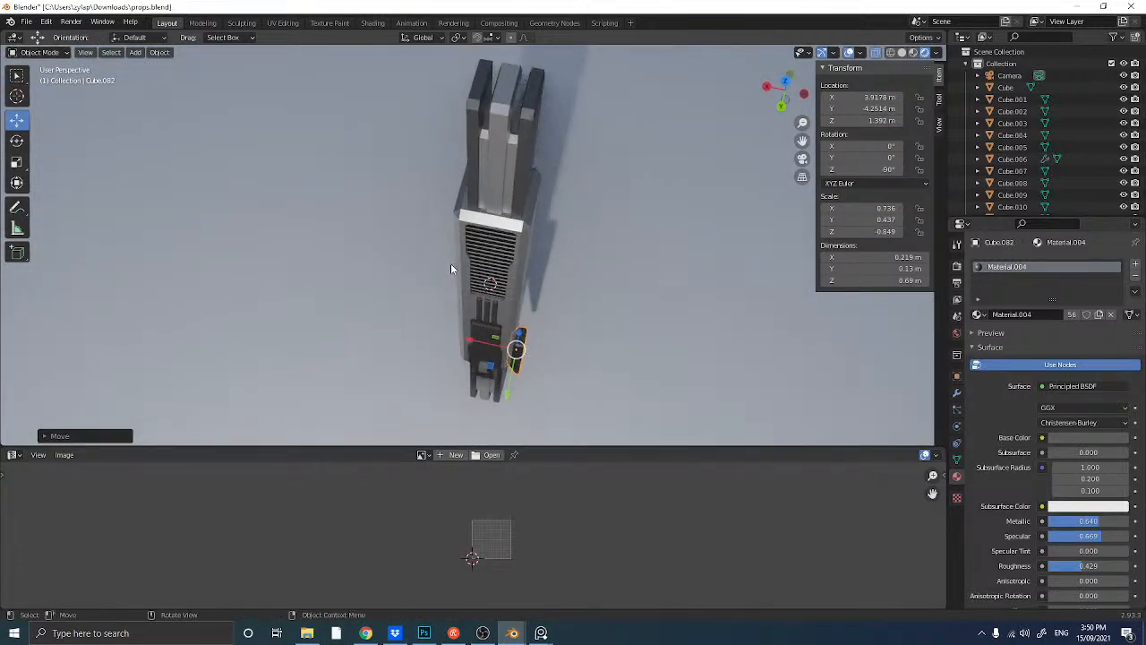
key("g")
left_click(439, 343)
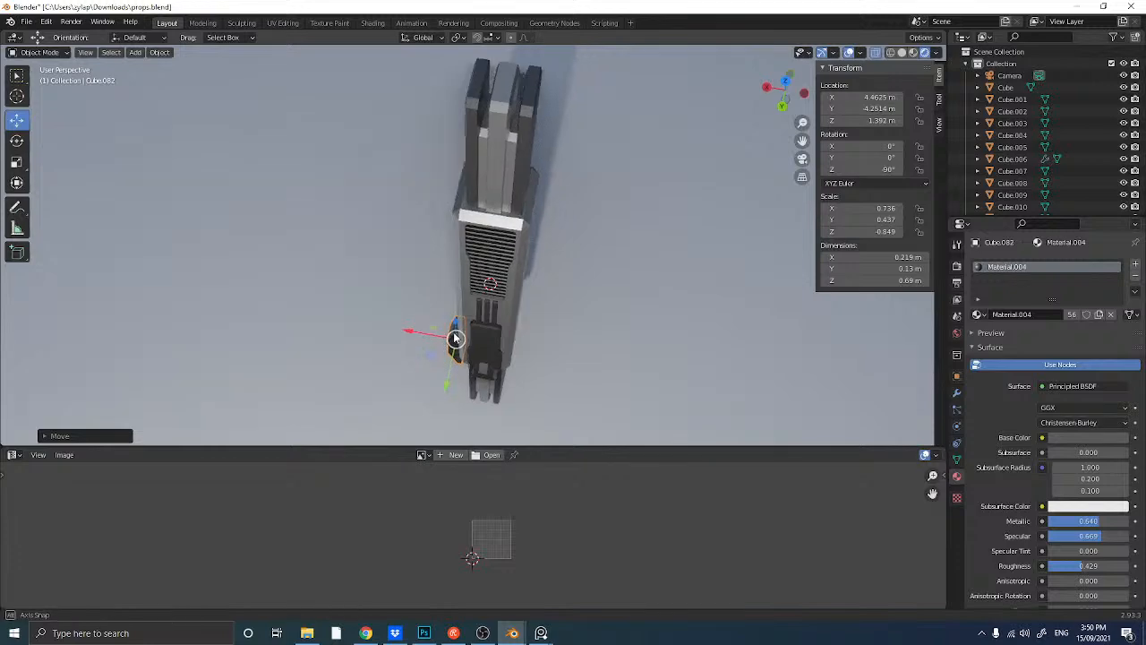
middle_click_drag(439, 343, 475, 311)
left_click_drag(449, 407, 447, 188)
scroll(479, 170, "up", 4)
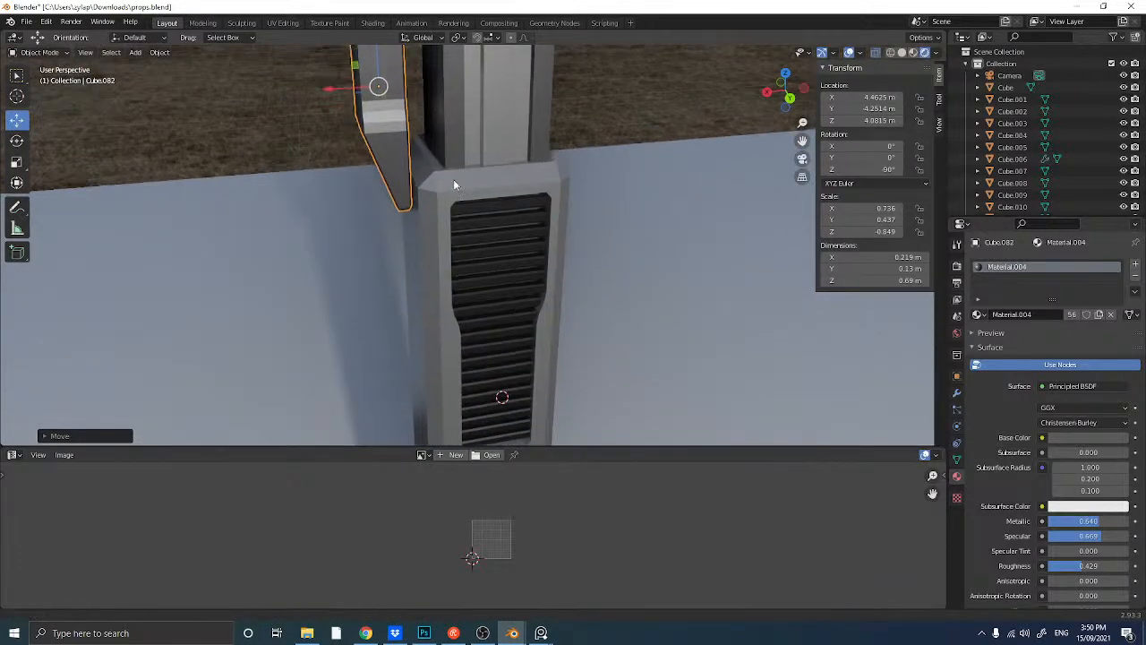
- Bring the rotated block against the casing's side at about X 4.347 m and lower it to about Z 3.985 m
middle_click_drag(453, 179, 428, 309, "shift")
left_click_drag(372, 265, 410, 263)
middle_click_drag(410, 264, 435, 257)
key("g")
key("x")
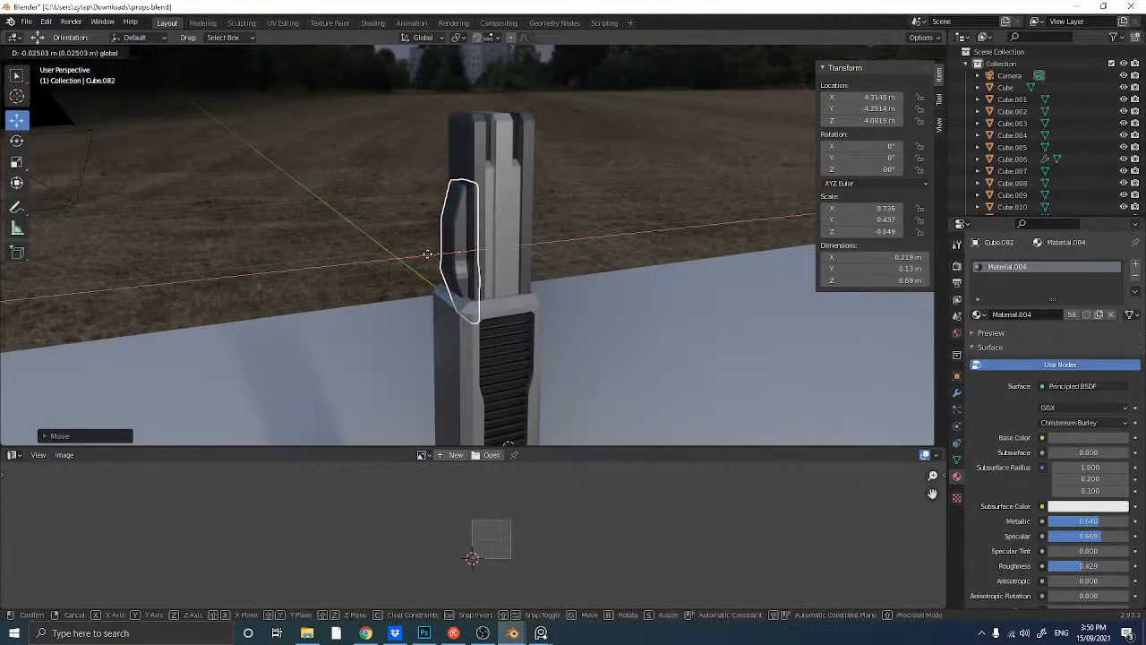
left_click(430, 257)
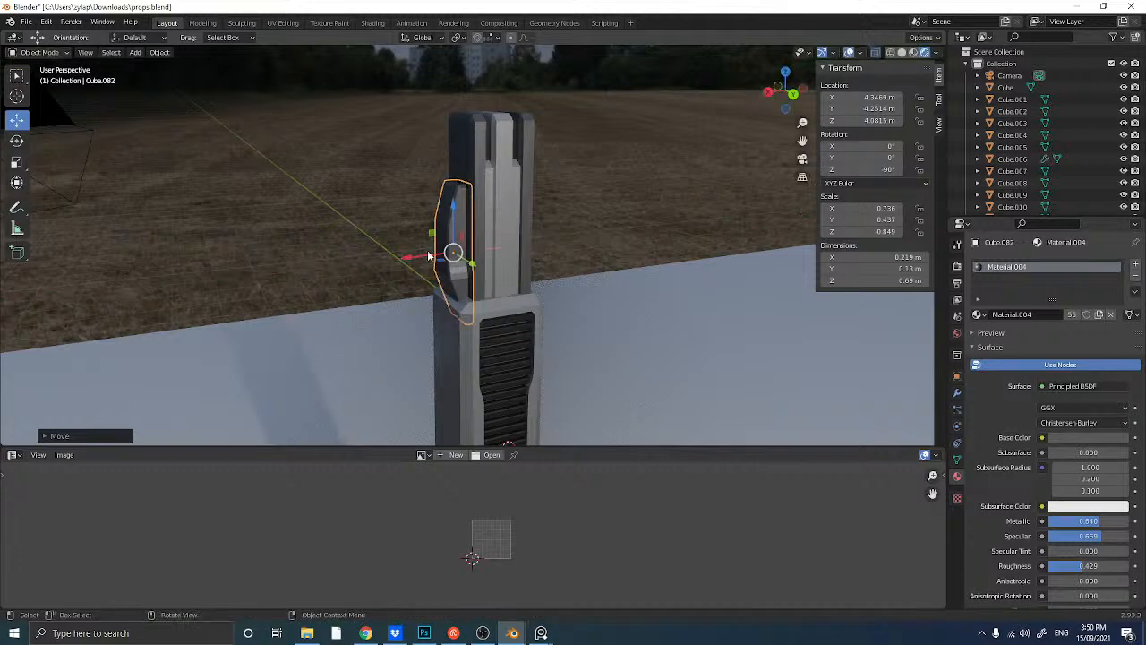
key("g")
key("z")
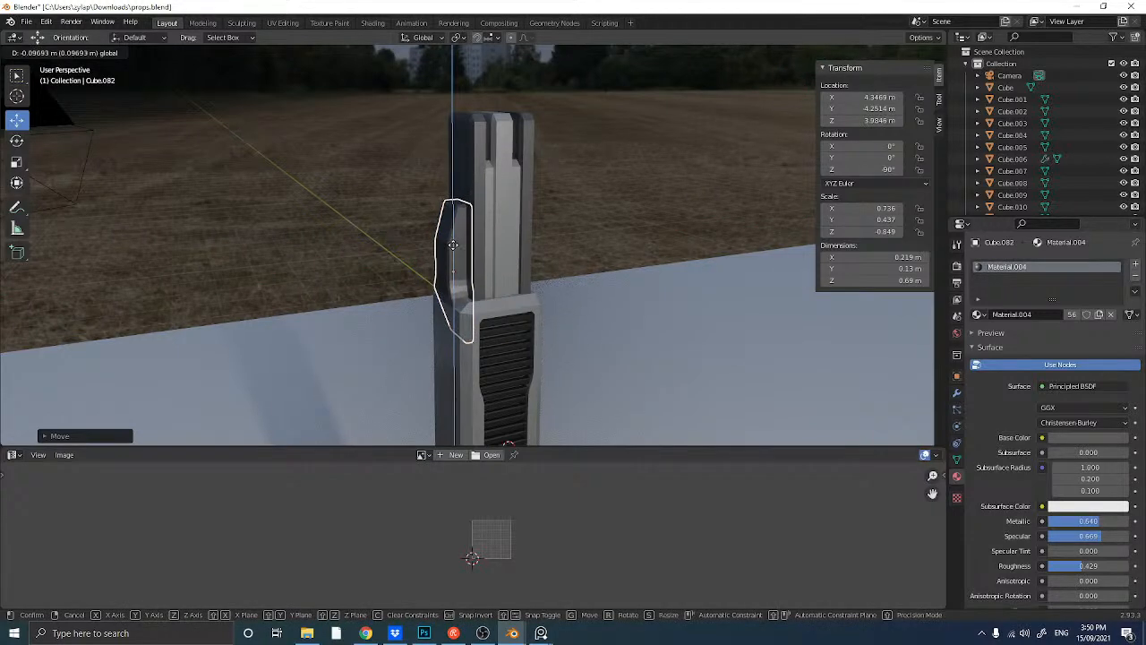
left_click(454, 255)
middle_click_drag(453, 255, 430, 259)
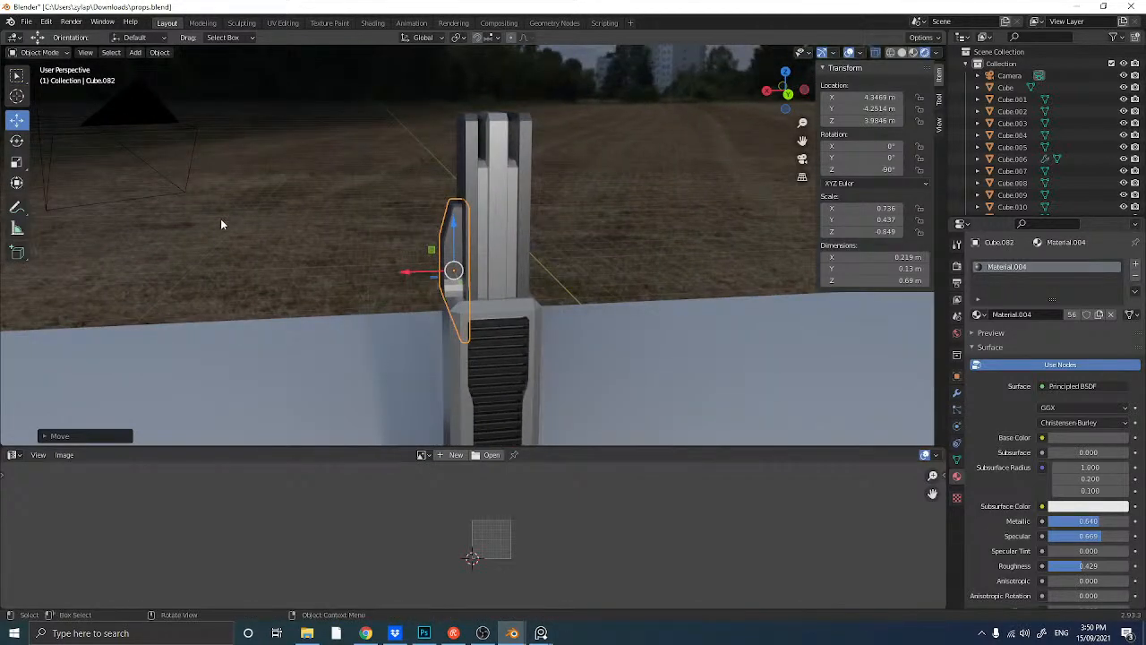
- Widen the side block along X to about 0.235 m and lower it to about Z 3.875 m
left_click(17, 162)
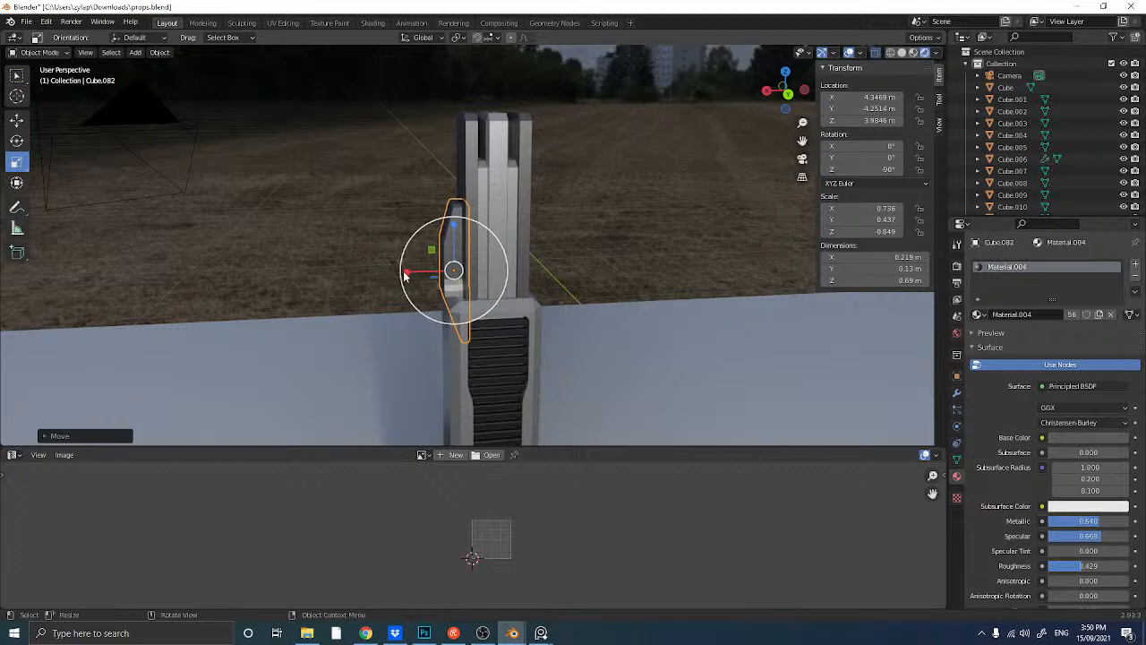
left_click_drag(404, 275, 358, 277)
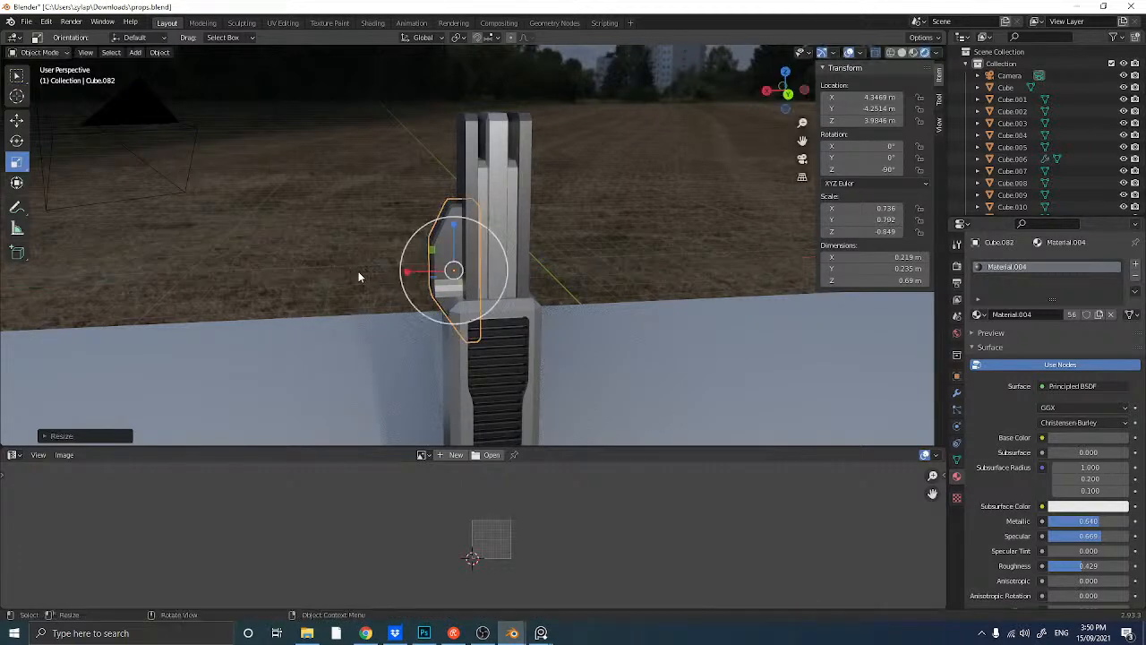
middle_click_drag(358, 277, 401, 231)
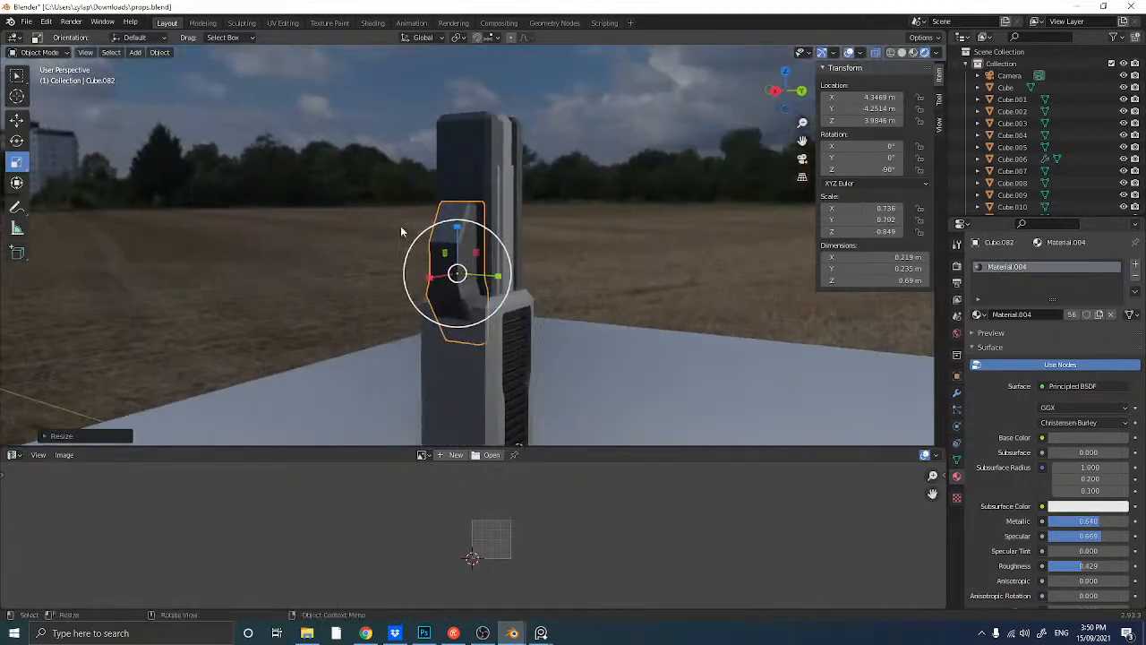
left_click(16, 120)
left_click_drag(465, 235, 472, 332)
middle_click_drag(472, 332, 382, 337)
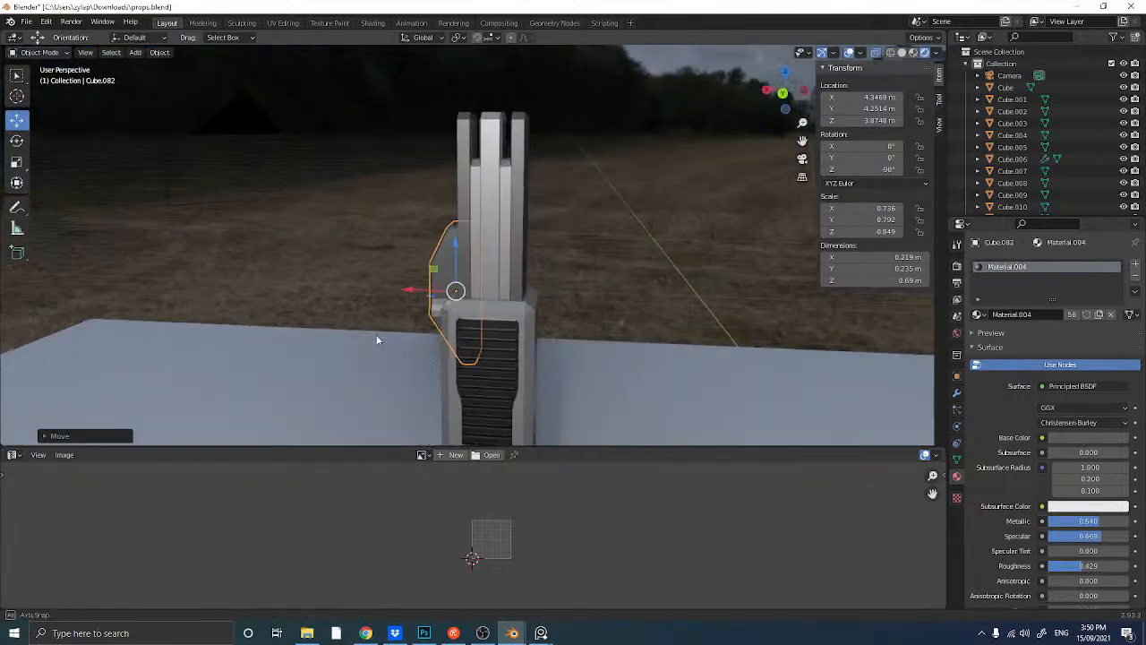
- Duplicate the upper side block and mirror the copy along the global X axis
left_click(785, 93)
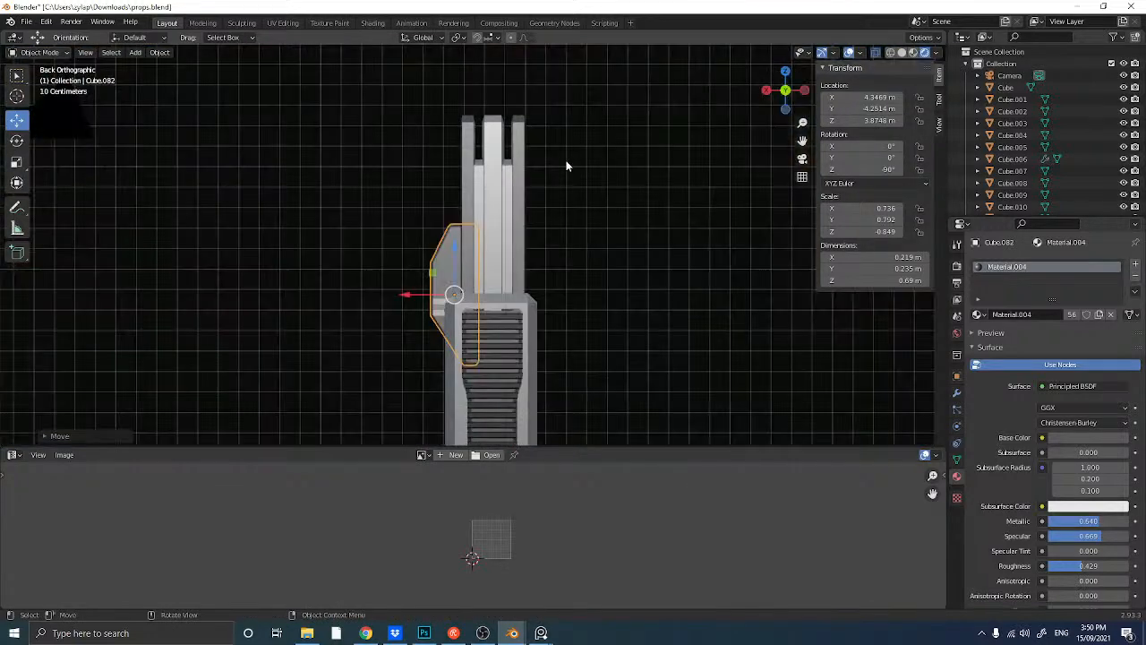
key("shift+d")
right_click(564, 163)
key("r")
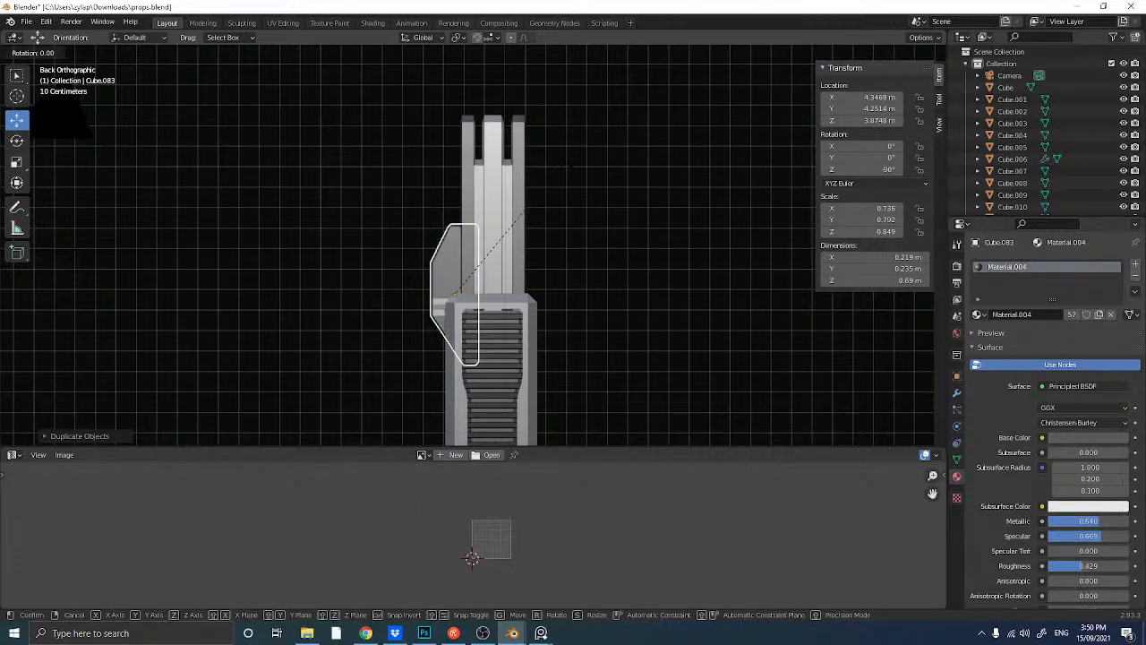
right_click(565, 164)
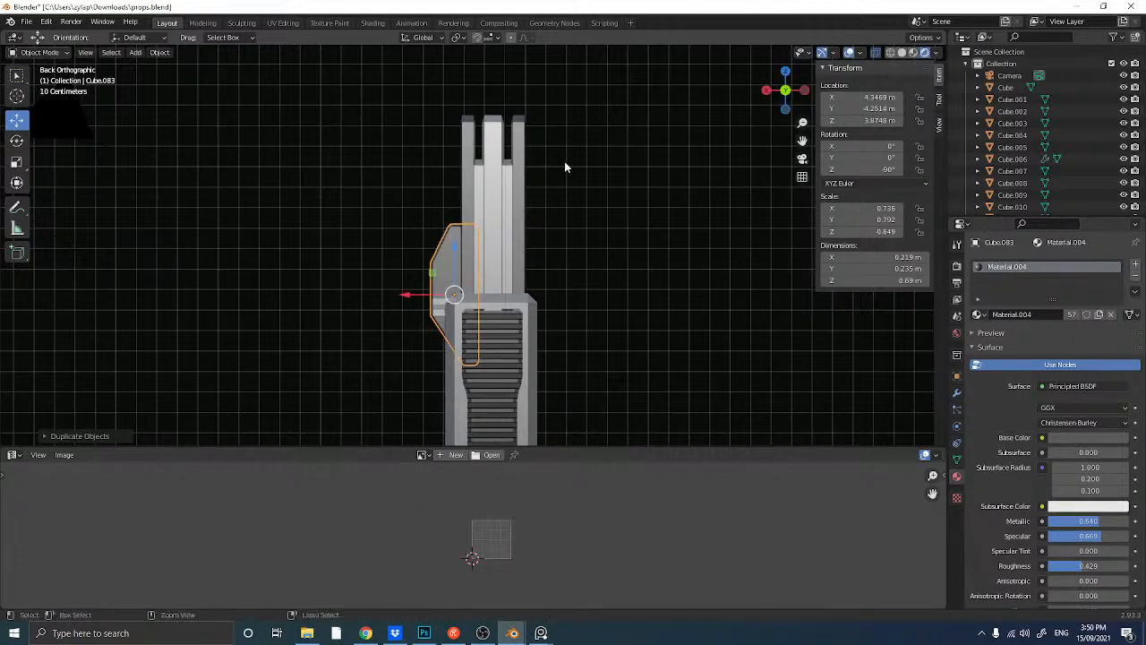
key("ctrl+m")
key("x")
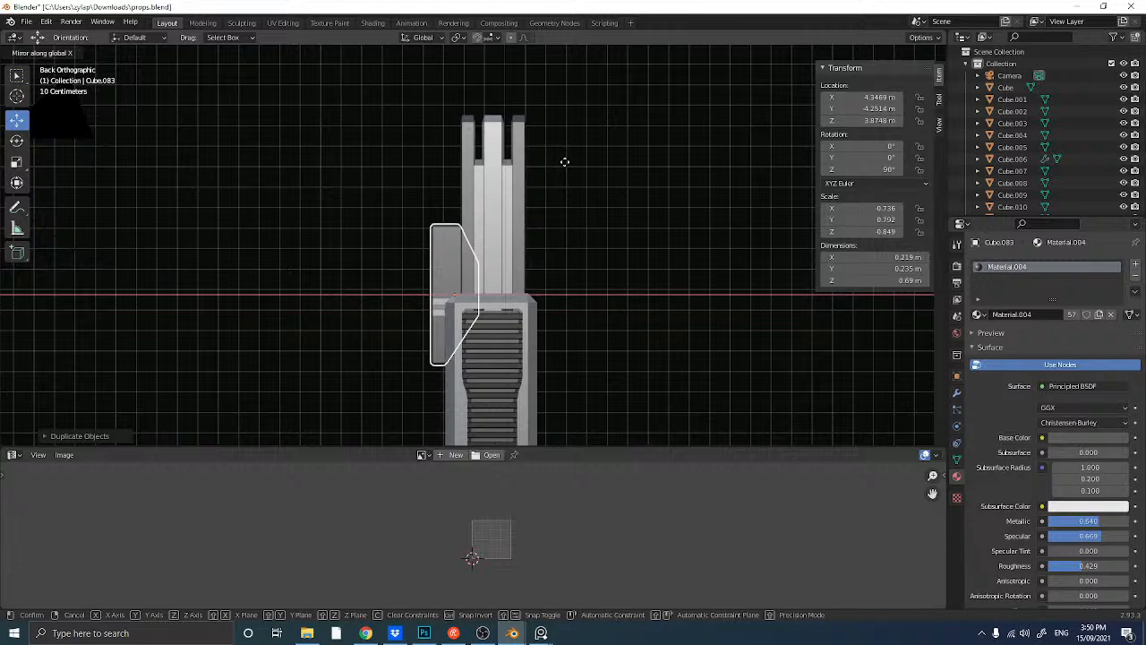
key("Return")
- Move the mirrored block along X to the casing's opposite side, at about X 3.974 m
key("g")
key("x")
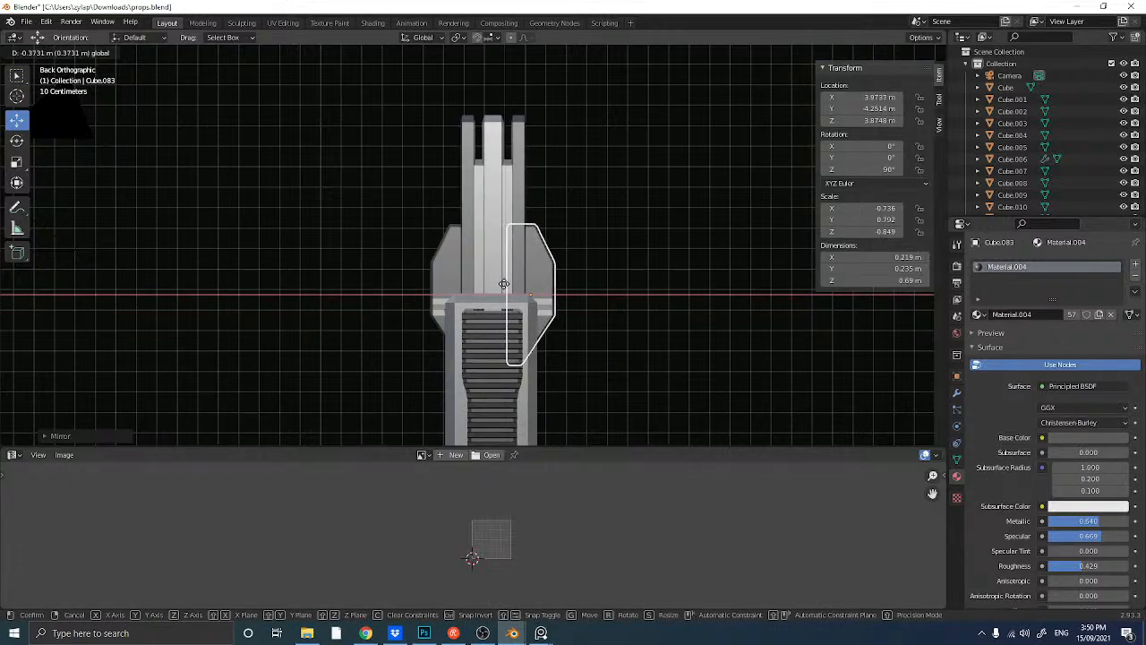
left_click(506, 287)
left_click(347, 219)
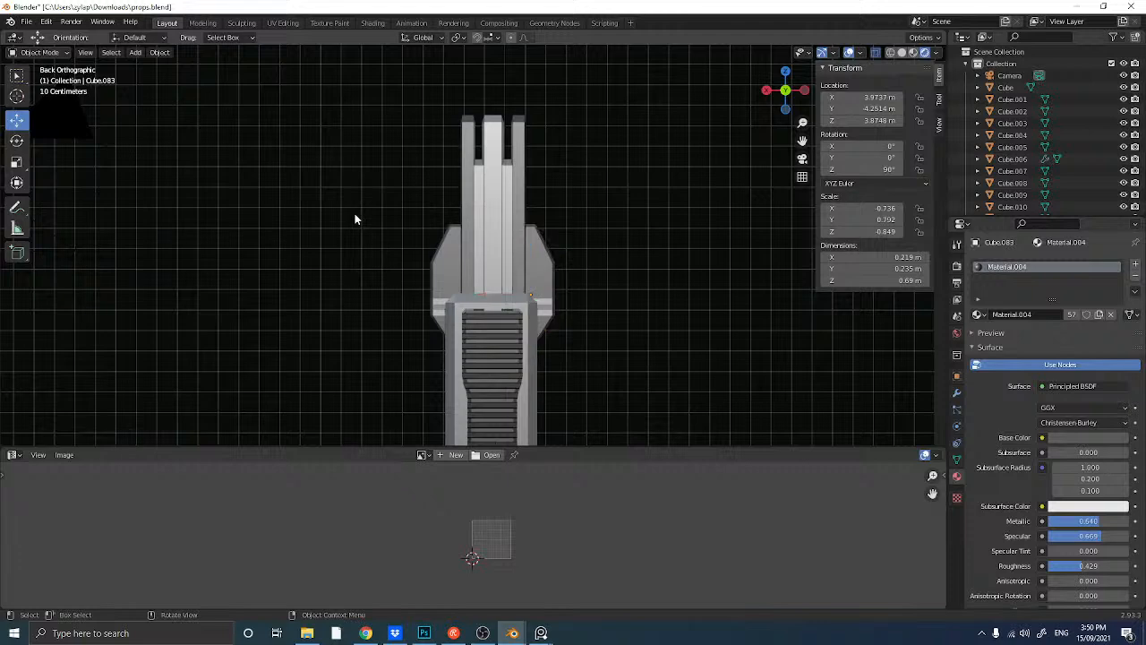
- Duplicate both upper side blocks and move the copies down to the casing's lower end at about Z 1.391 m
middle_click_drag(355, 213, 389, 154)
scroll(406, 241, "down", 3)
scroll(411, 246, "up", 4)
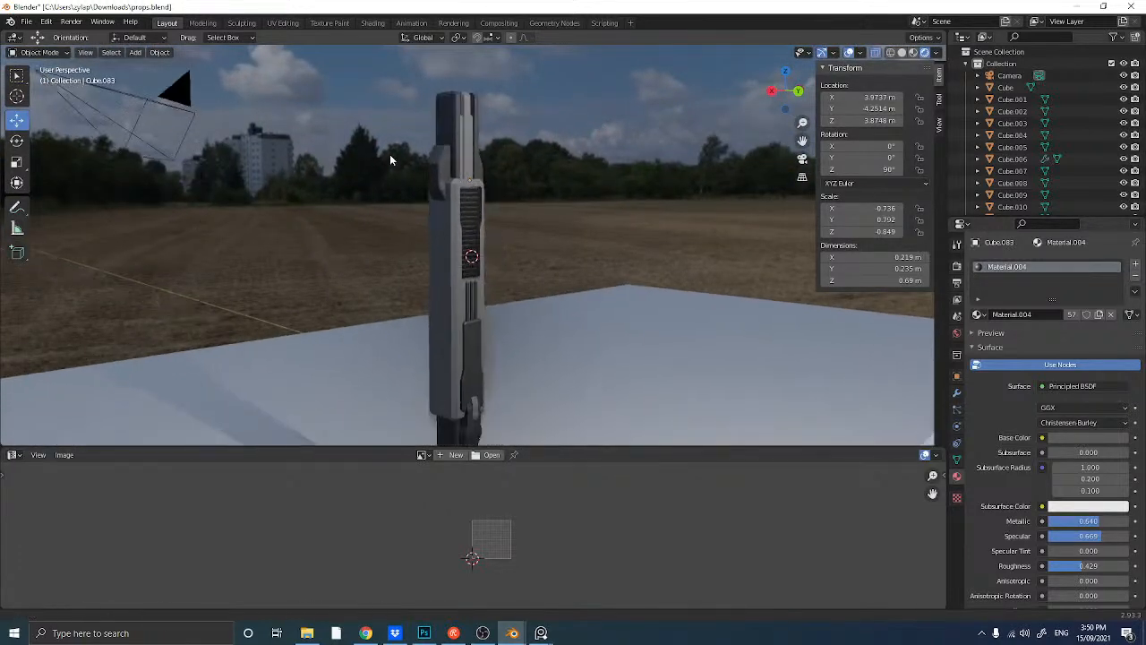
middle_click_drag(393, 231, 392, 194, "shift")
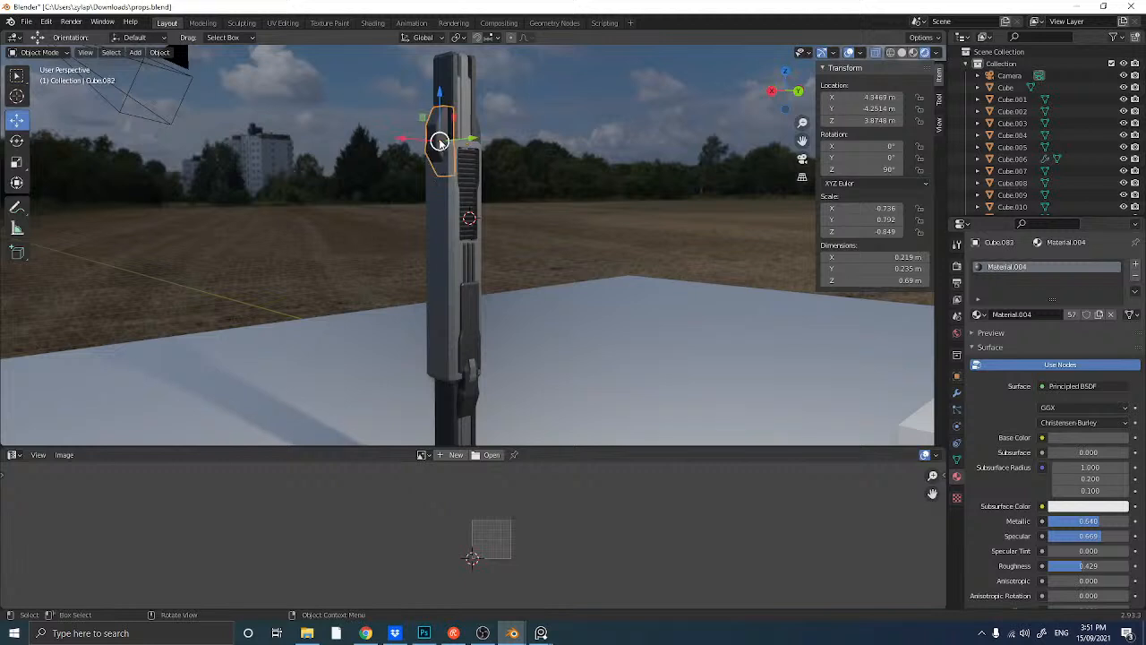
left_click(476, 142, "shift")
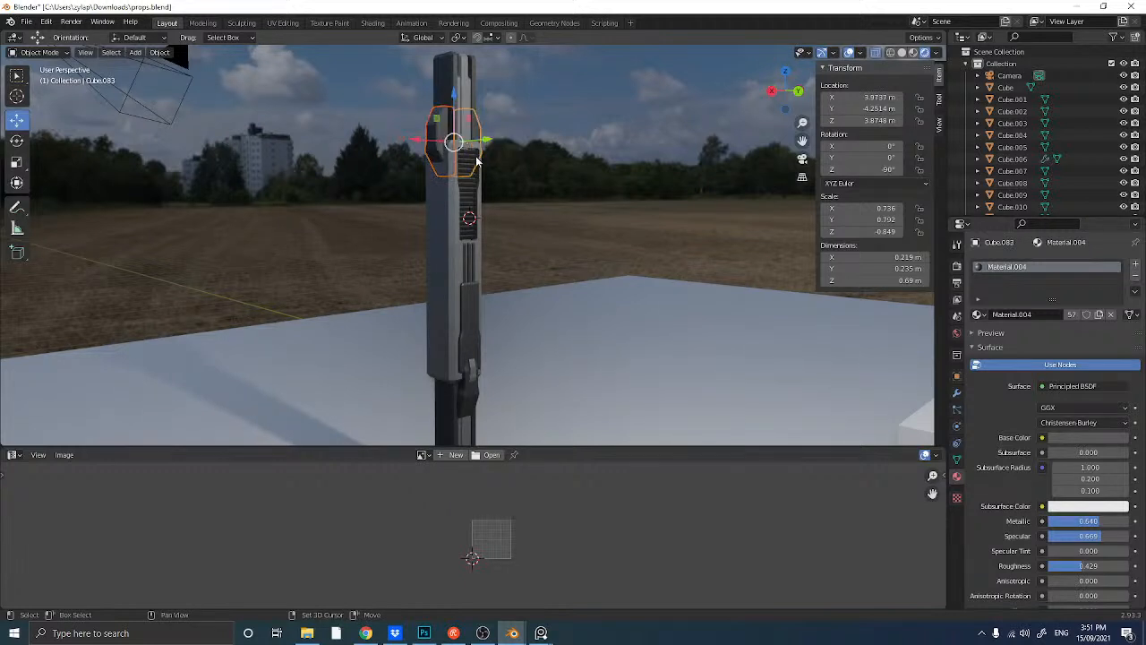
key("shift+d")
key("Escape")
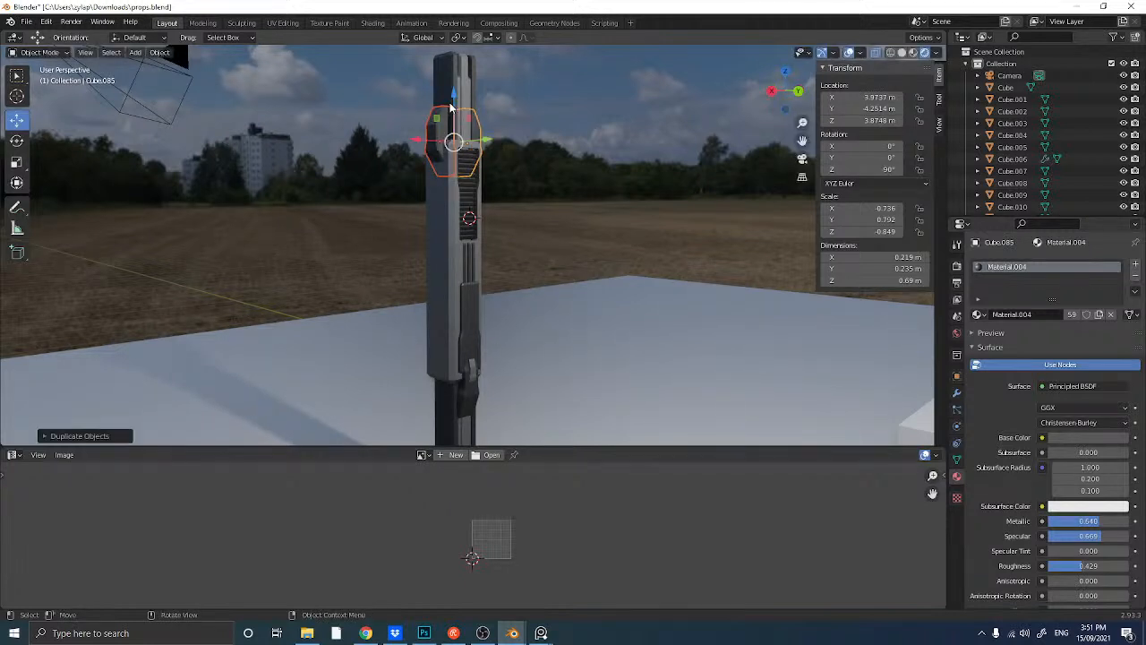
left_click_drag(452, 108, 441, 346)
middle_click_drag(340, 253, 465, 384)
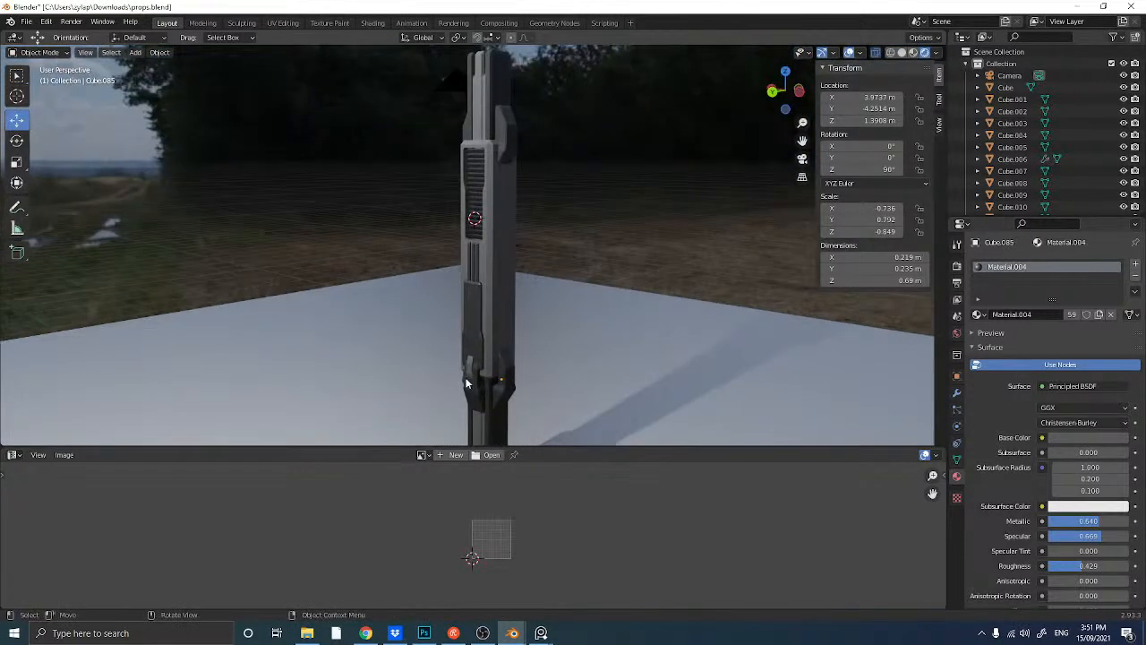
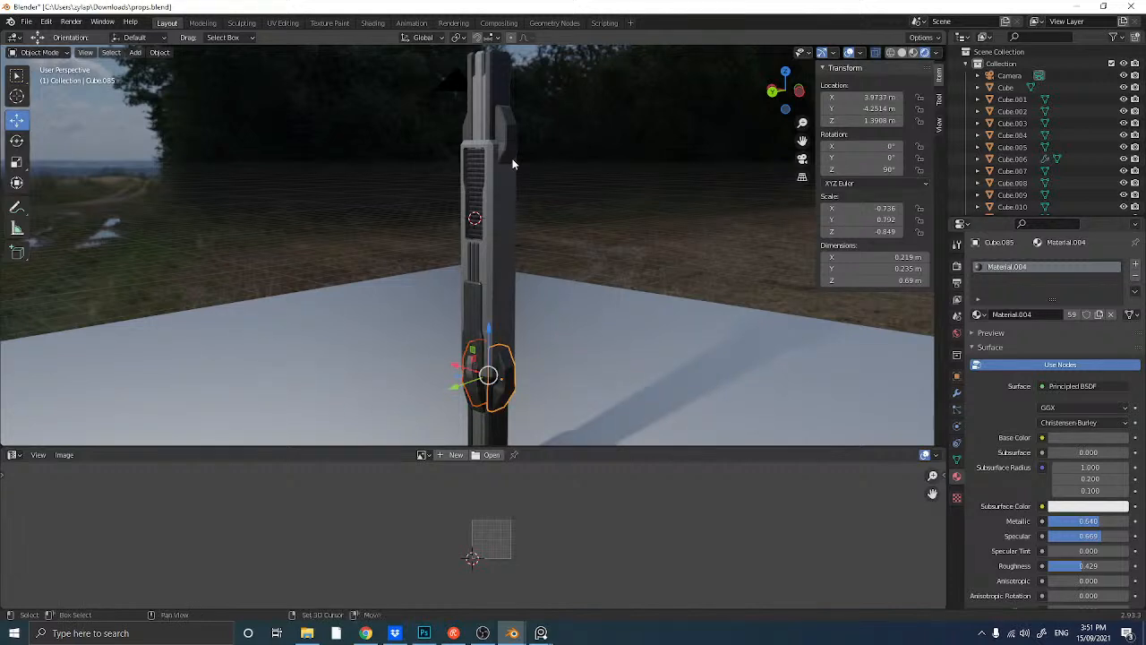
- Duplicate the lower pair of side blocks and raise the copies to the casing's middle at about Z 2.794 m
key("shift+d")
right_click(472, 349)
left_click_drag(484, 352, 248, 144)
- Stretch the middle pair of side blocks along Z to about 1.89 m and lower them to about Z 2.534 m
left_click(16, 164)
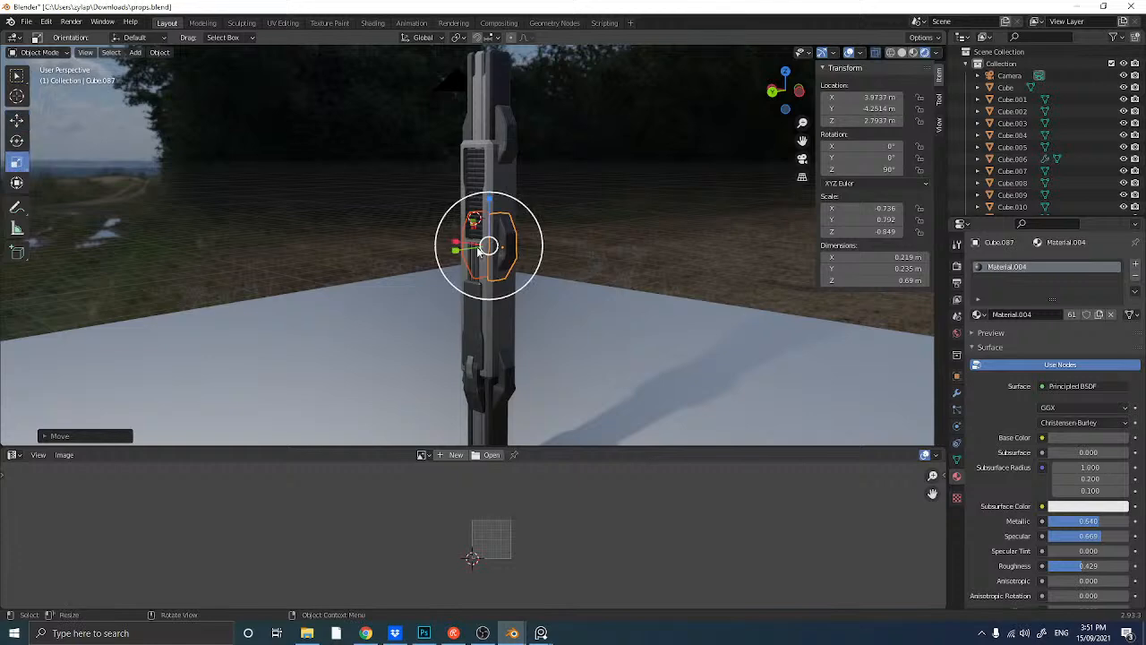
left_click_drag(487, 204, 52, 179)
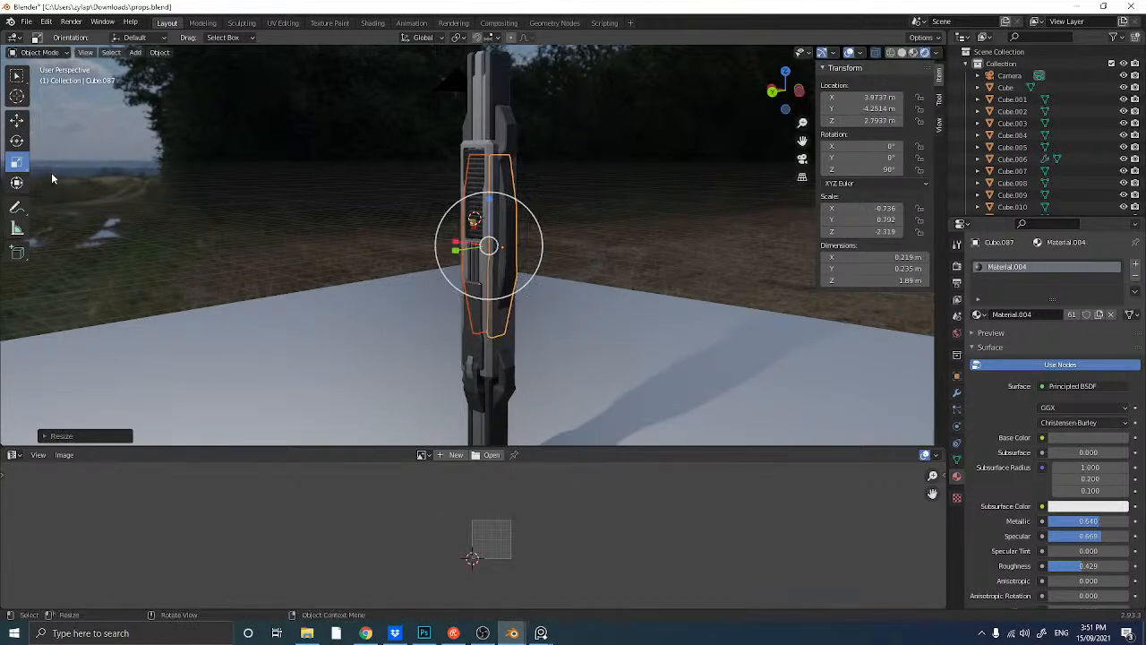
left_click(16, 119)
left_click_drag(489, 199, 489, 223)
middle_click_drag(434, 259, 509, 261)
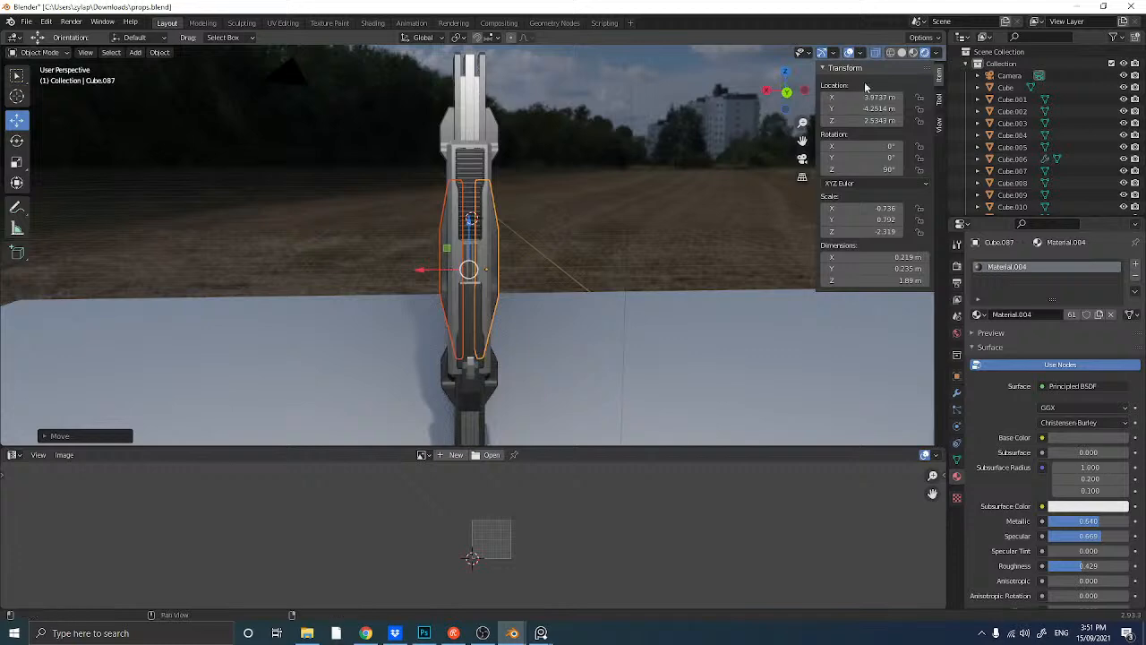
- Narrow the middle pair of side blocks along X so each is about 0.216 m wide, drawing them closer to the casing
left_click(786, 92)
scroll(437, 288, "up", 4)
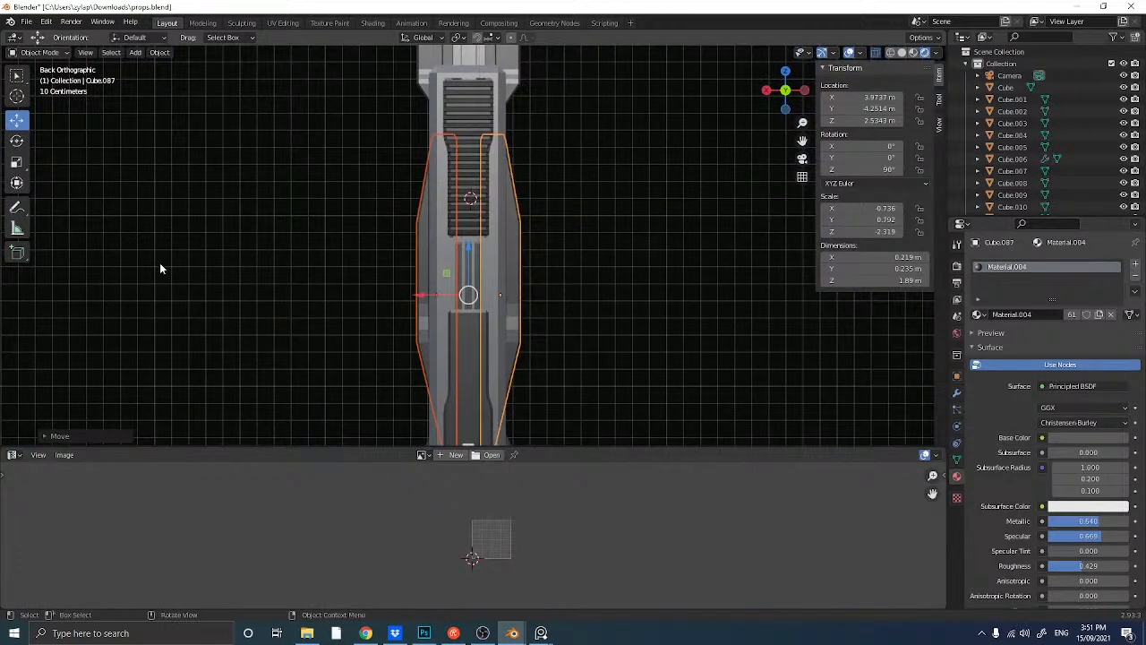
left_click(16, 162)
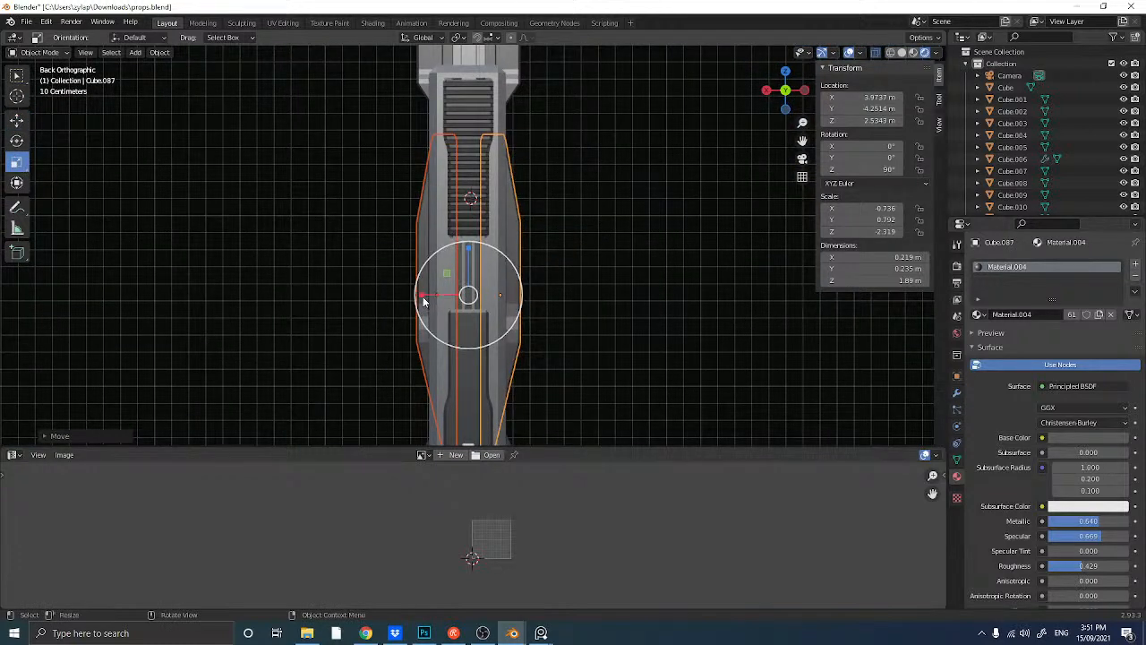
left_click_drag(424, 302, 428, 300)
left_click(322, 272)
scroll(308, 285, "down", 4)
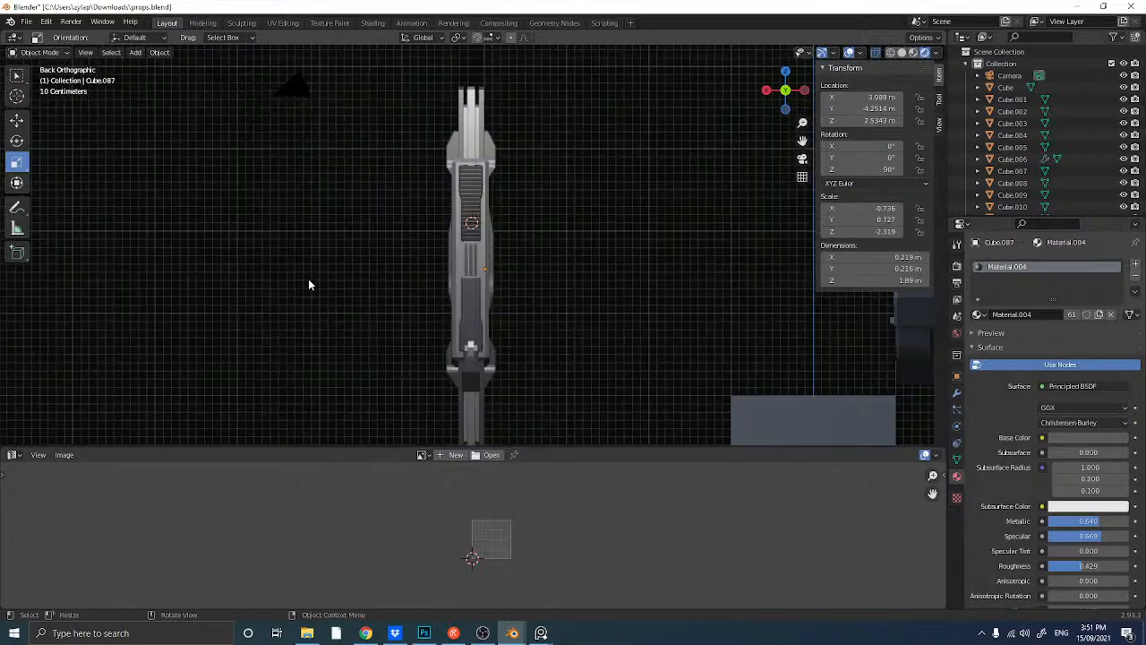
mouse_move(309, 285)
middle_mouse_down()
mouse_move(385, 286)
mouse_move(305, 287)
mouse_move(337, 292)
mouse_move(288, 302)
mouse_move(320, 297)
middle_mouse_up()
middle_click_drag(331, 221, 336, 226, "shift")
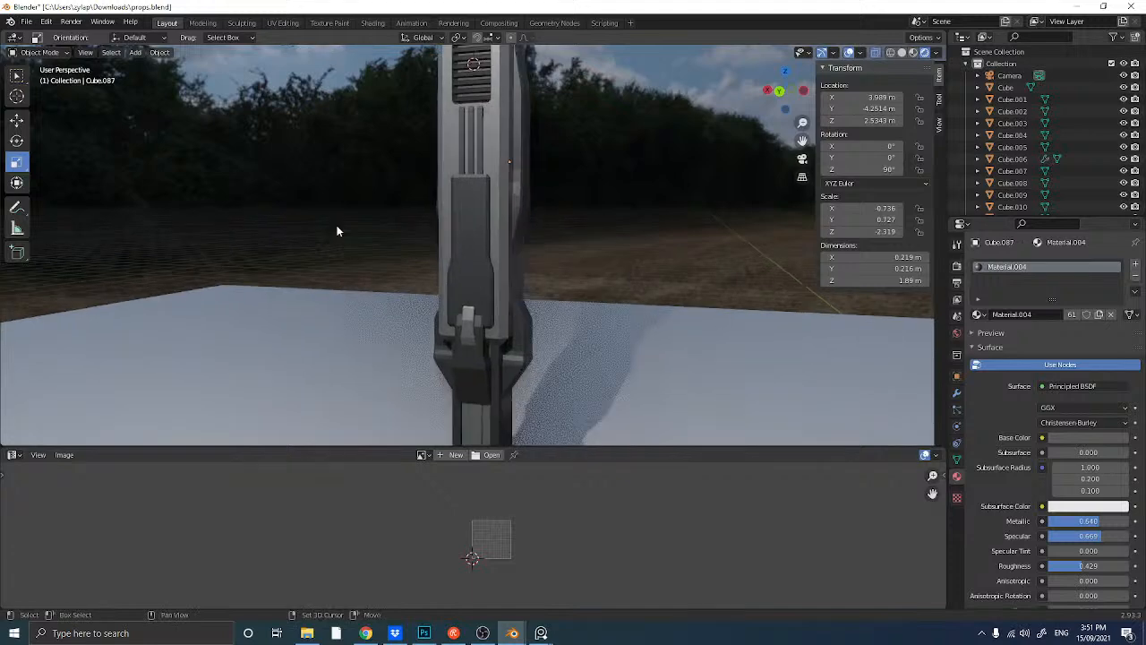
middle_click_drag(374, 286, 387, 298)
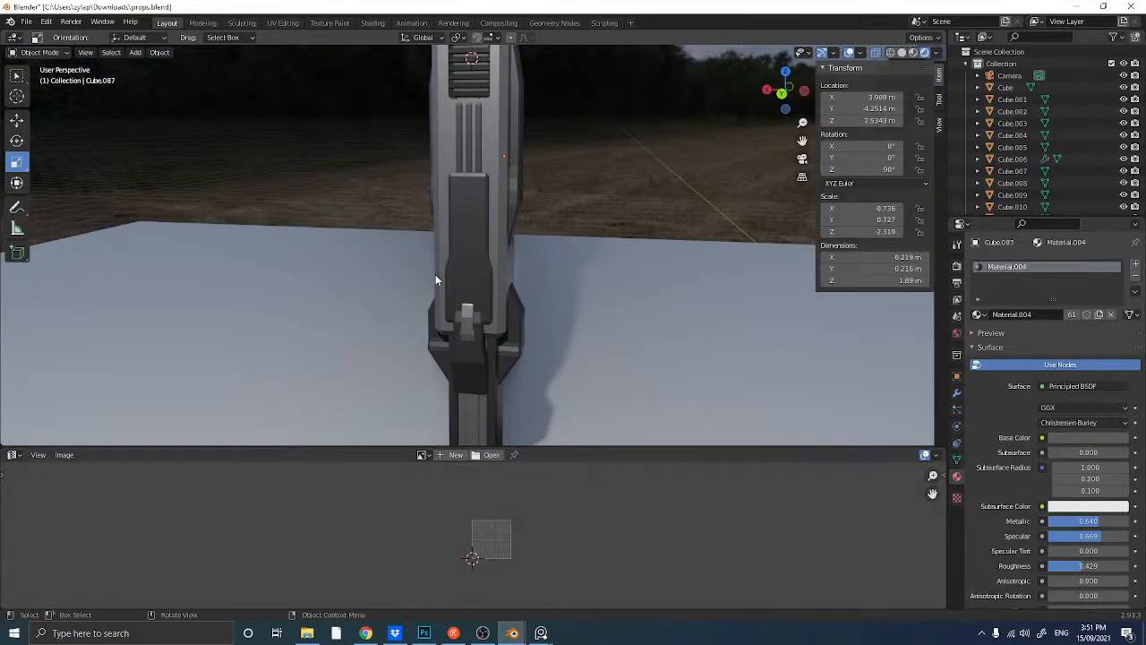
- Duplicate the dark front block at the casing's lower end and raise the copy along Z to about 2.336 m
left_click(467, 352)
key("shift+d")
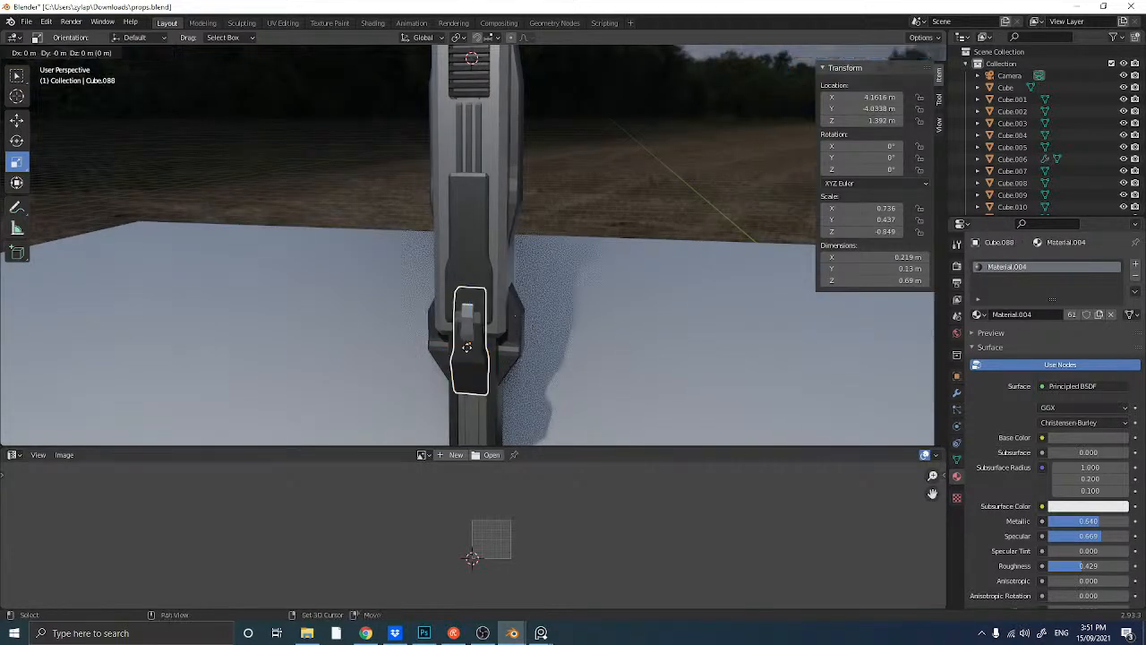
right_click(466, 352)
middle_click_drag(466, 352, 374, 327)
left_click(17, 121)
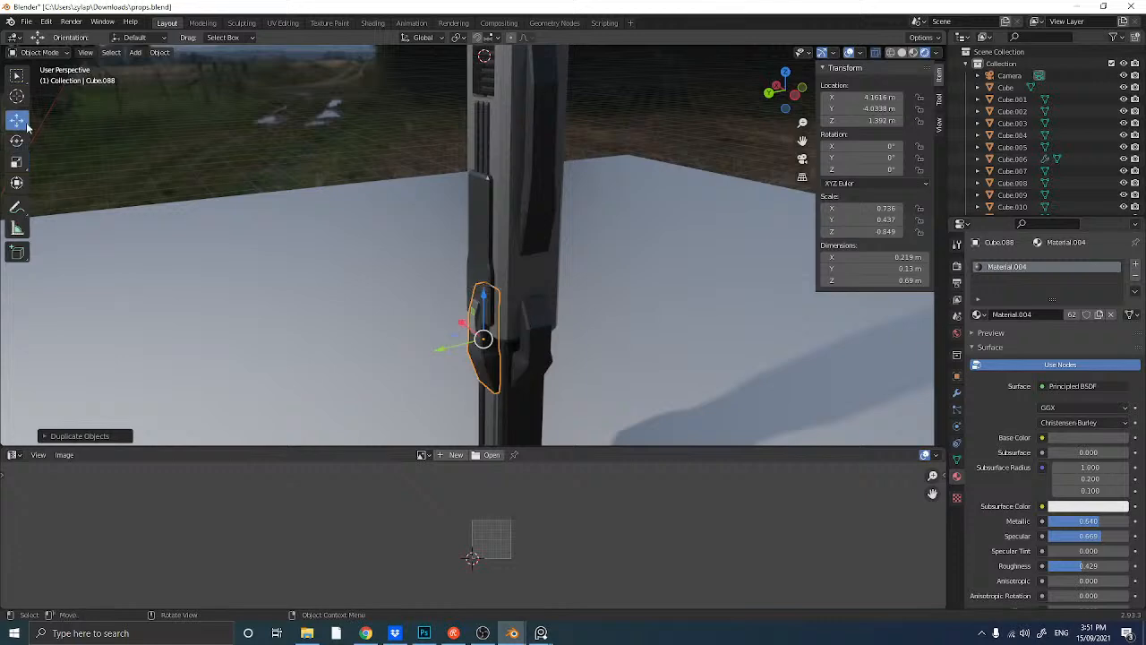
left_click_drag(481, 317, 476, 169)
scroll(476, 169, "up", 4)
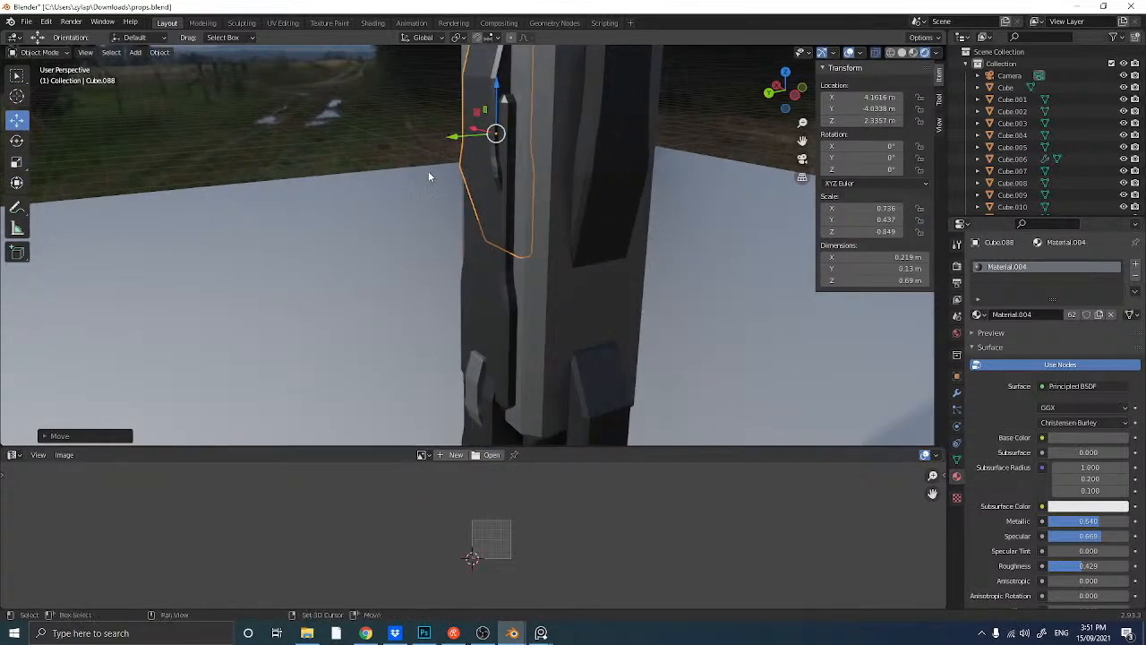
middle_click_drag(428, 171, 461, 268)
- Duplicate the small light clip on the lower front block and raise the copy along Z to about 2.245 m
left_click(474, 428)
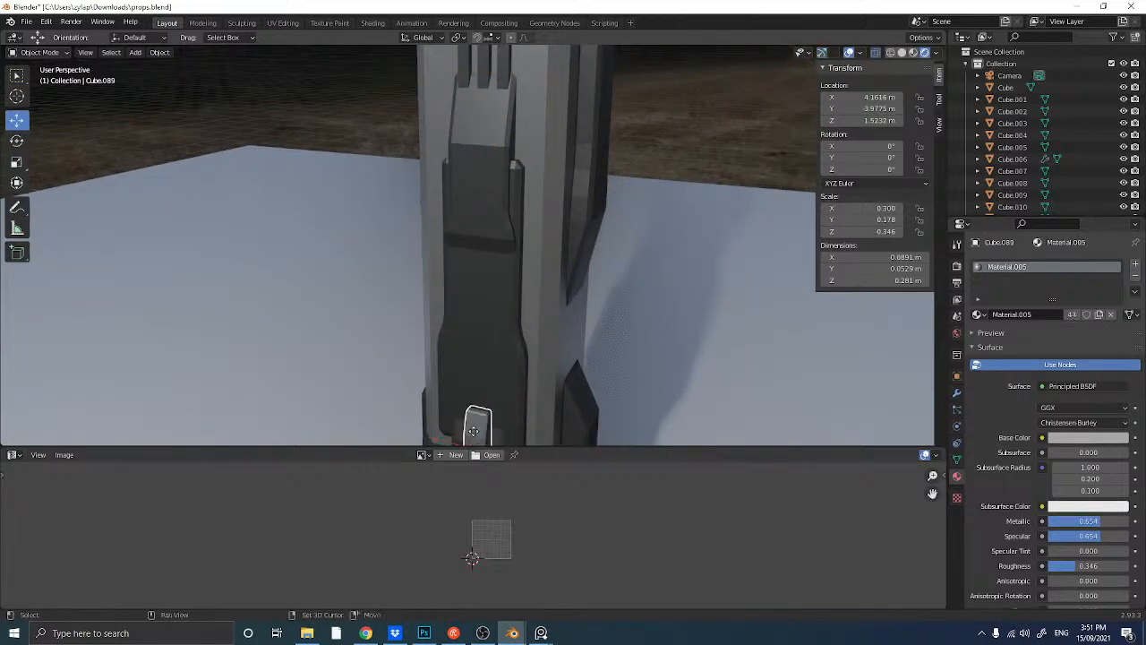
key("shift+d")
right_click(474, 428)
left_click_drag(475, 430, 477, 248)
middle_click_drag(477, 249, 382, 264)
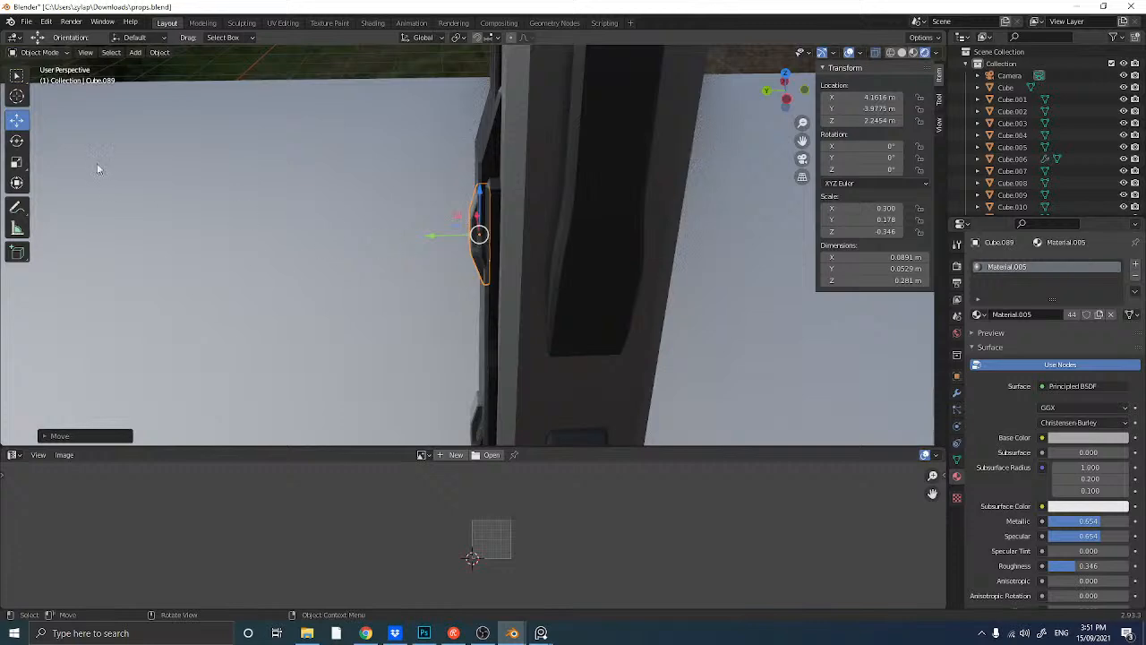
- Scale the raised clip up slightly along Y so it projects further from the front block, and deselect it
left_click(16, 163)
left_click_drag(430, 235, 421, 234)
left_click(382, 239)
middle_click_drag(383, 238, 473, 215)
middle_click_drag(565, 236, 488, 279)
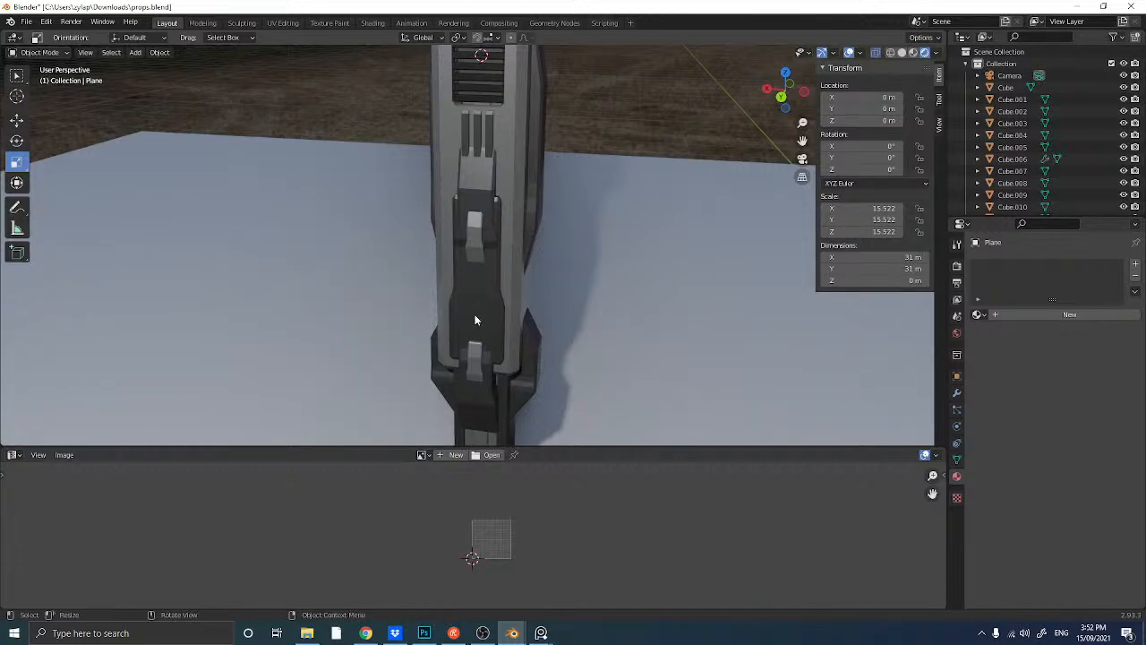
- Add a cylinder mesh at the 3D cursor and rotate it about X to about -85° so its end faces outward
scroll(475, 315, "up", 3)
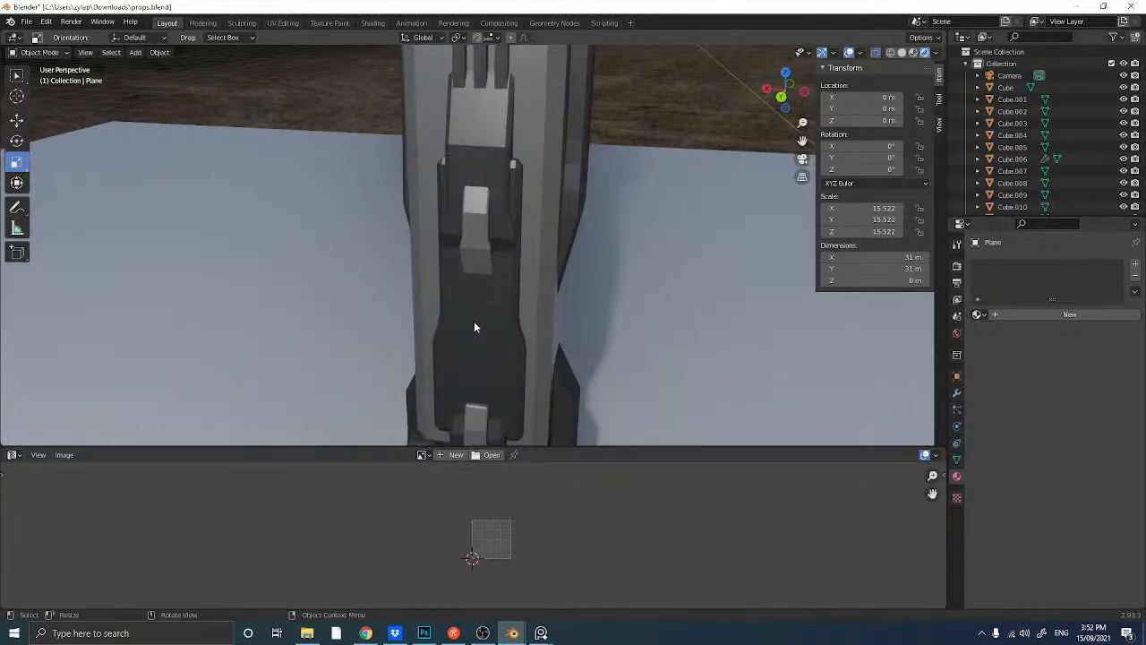
scroll(476, 305, "down", 4)
middle_click_drag(477, 304, 439, 314)
key("shift+a")
mouse_move(443, 283)
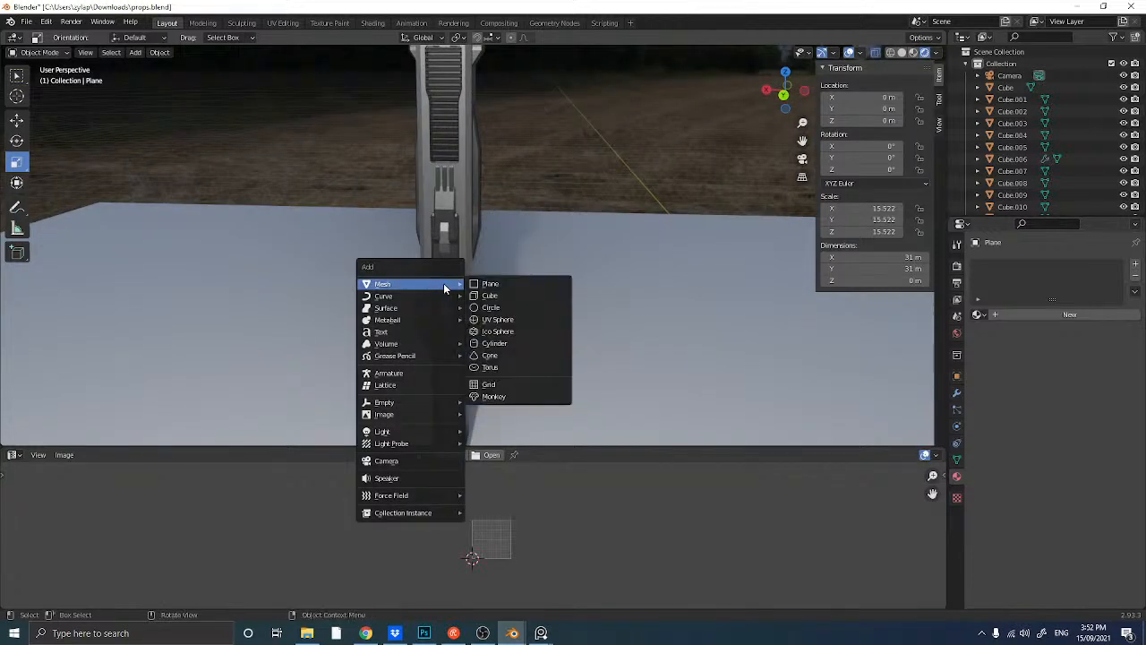
left_click(494, 343)
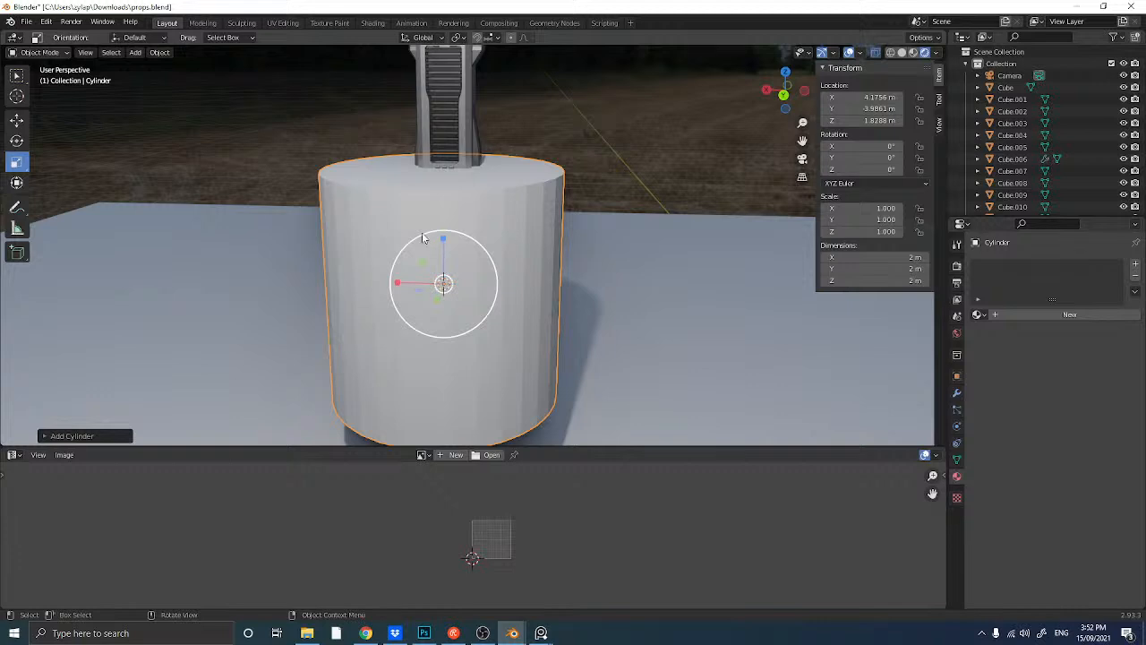
left_click(25, 145)
mouse_move(450, 265)
left_mouse_down()
mouse_move(430, 256)
mouse_move(440, 279)
left_mouse_up()
- Scale the cylinder down uniformly in stages to about 0.029 m across
key("s")
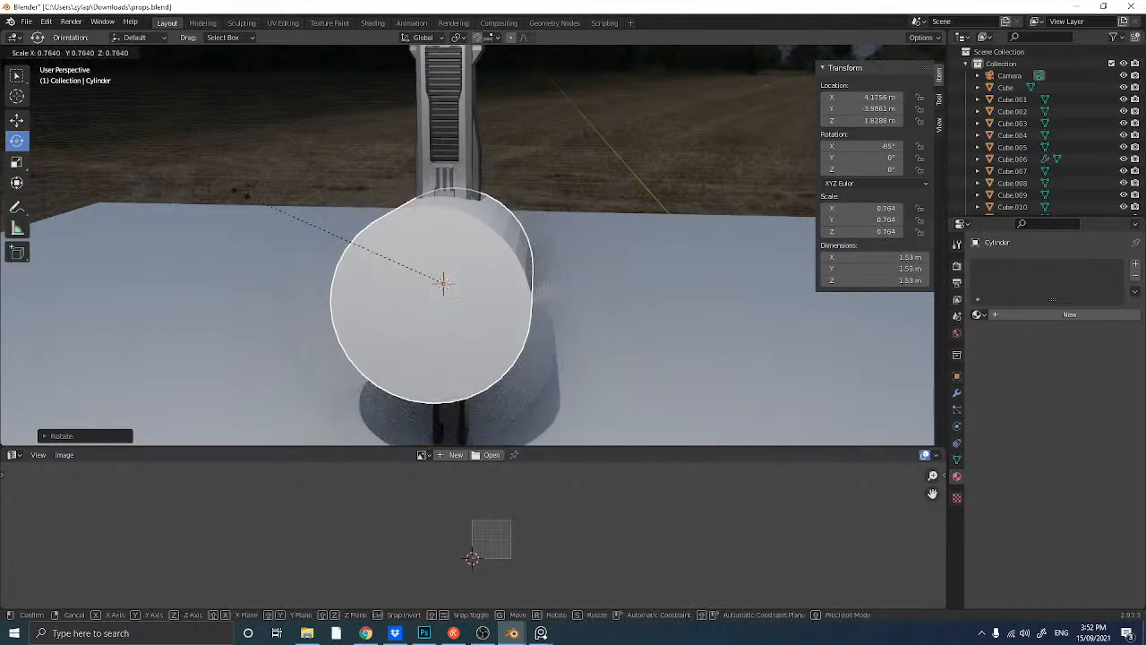
left_click(428, 235)
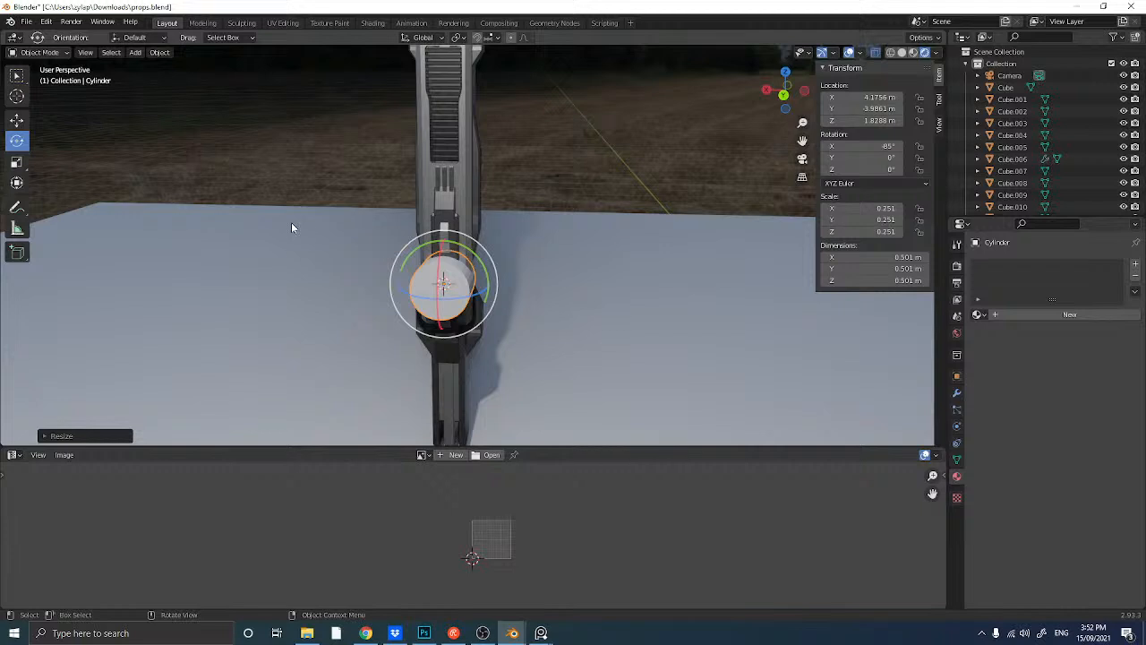
key("s")
left_click(386, 215)
key("s")
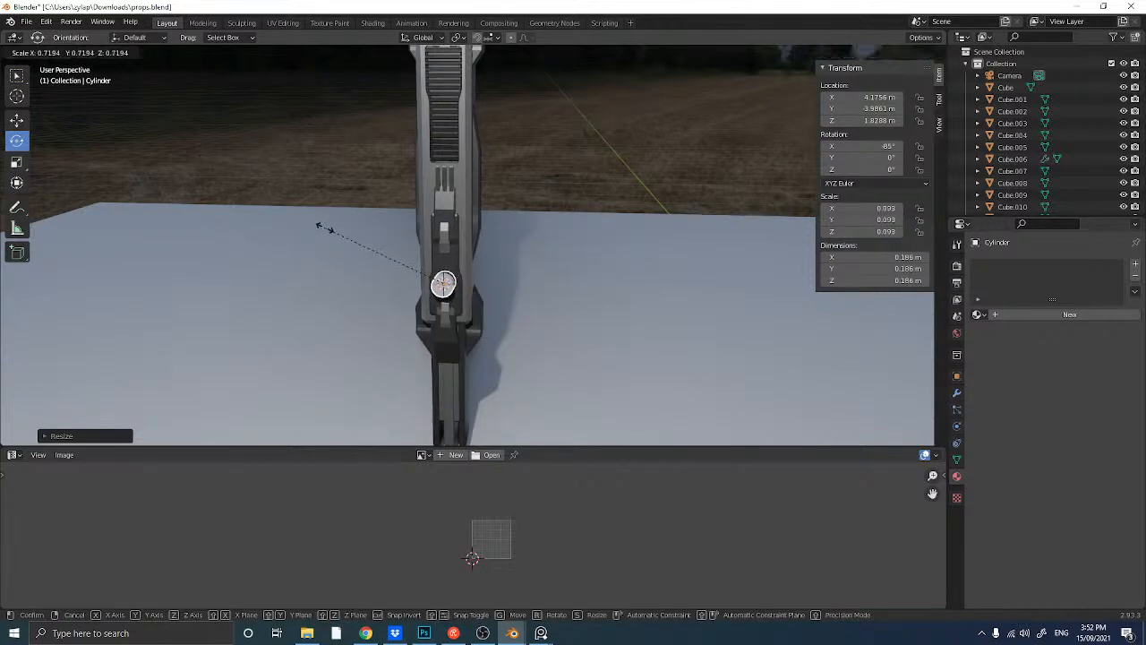
left_click(377, 251)
scroll(377, 250, "up", 3)
middle_click_drag(299, 302, 179, 248)
key("s")
left_click(313, 270)
key("s")
left_click(253, 246)
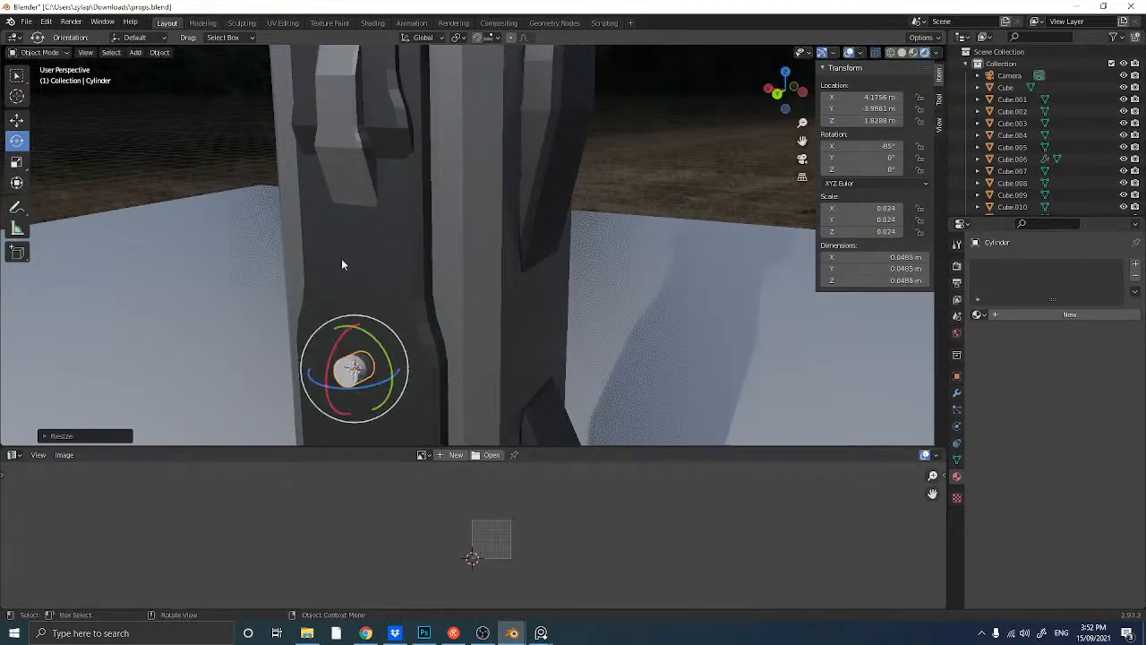
key("s")
left_click(264, 305)
- Move the small cylinder up to about Z 1.950 m and along Y to about -3.981 m against the front panel
middle_click_drag(263, 305, 108, 159)
left_click(17, 120)
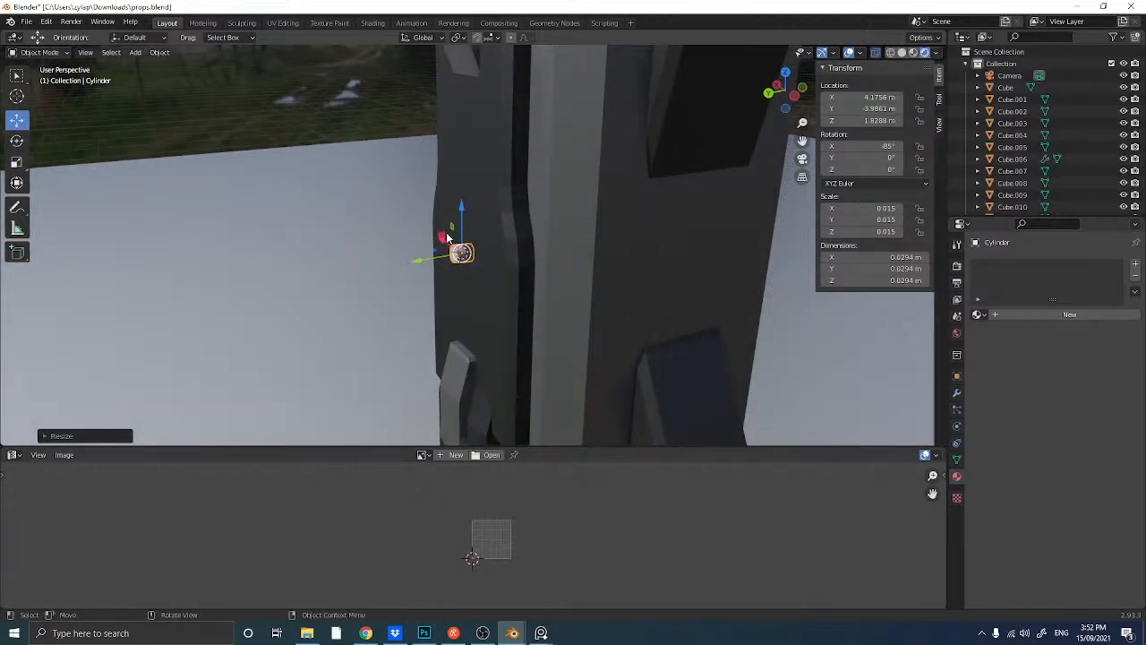
left_click_drag(448, 238, 425, 184)
key("g")
key("y")
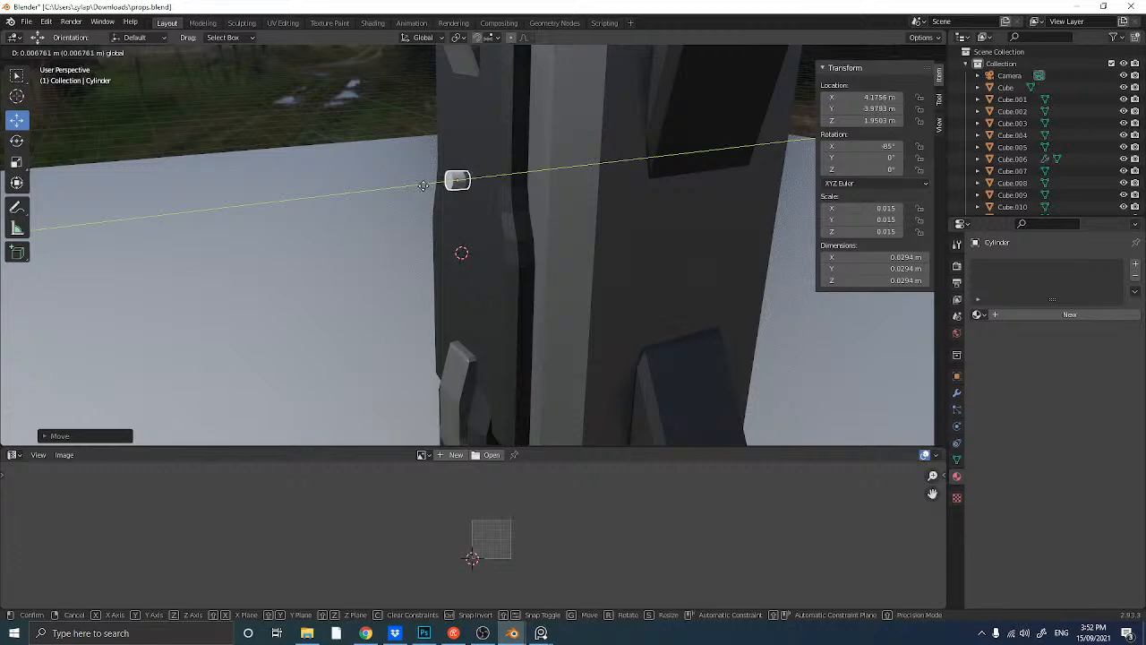
left_click(424, 185)
- Shrink the small cylinder uniformly to about 0.020 m, working from the back orthographic view
middle_click_drag(405, 213, 517, 207)
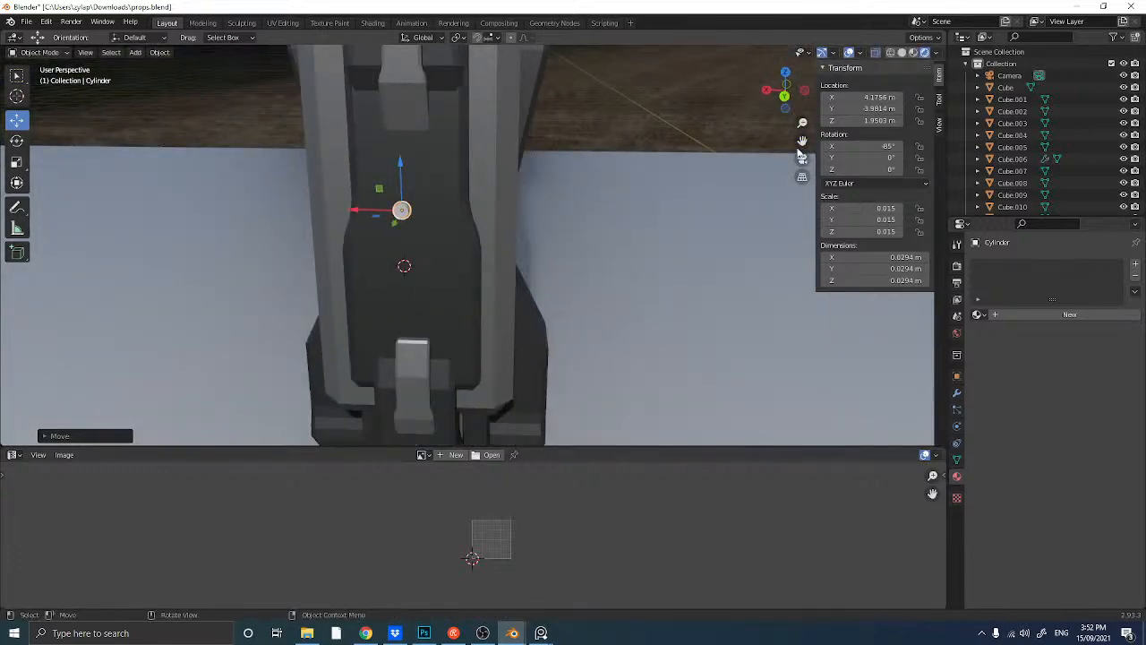
left_click(784, 94)
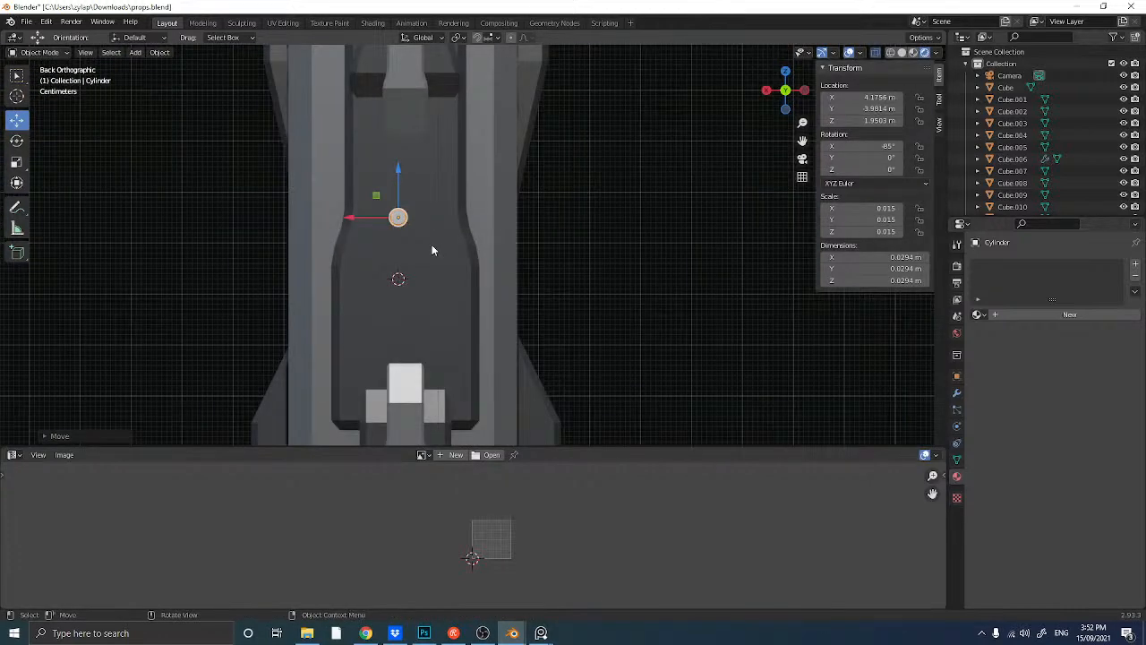
middle_click_drag(340, 255, 421, 228, "shift")
key("s")
left_click(340, 208)
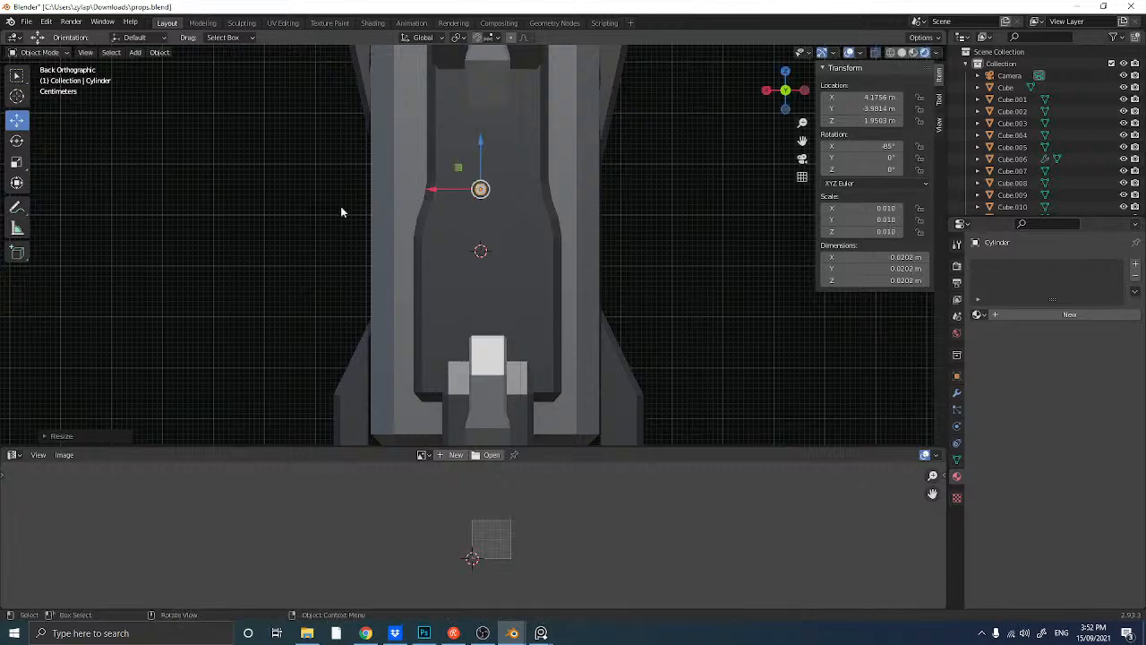
- Straighten the small cylinder in the left orthographic view by rotating it to -90° about X
middle_click_drag(340, 213, 371, 273)
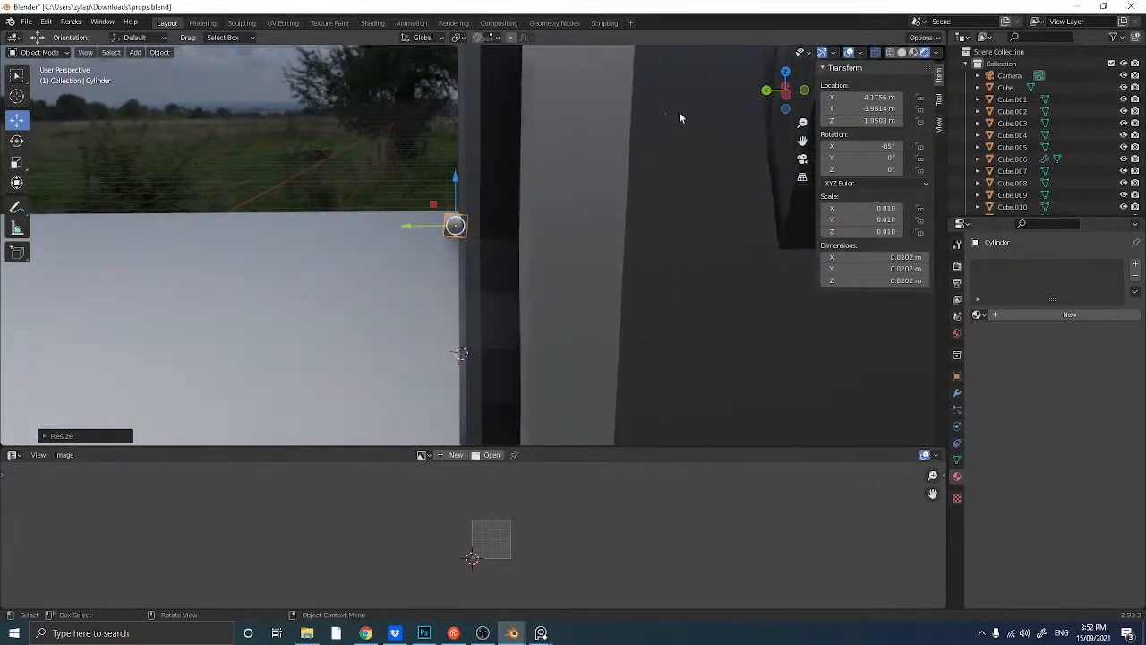
left_click(785, 95)
mouse_move(408, 229)
middle_mouse_down()
mouse_move(504, 233)
mouse_move(392, 243)
middle_mouse_up()
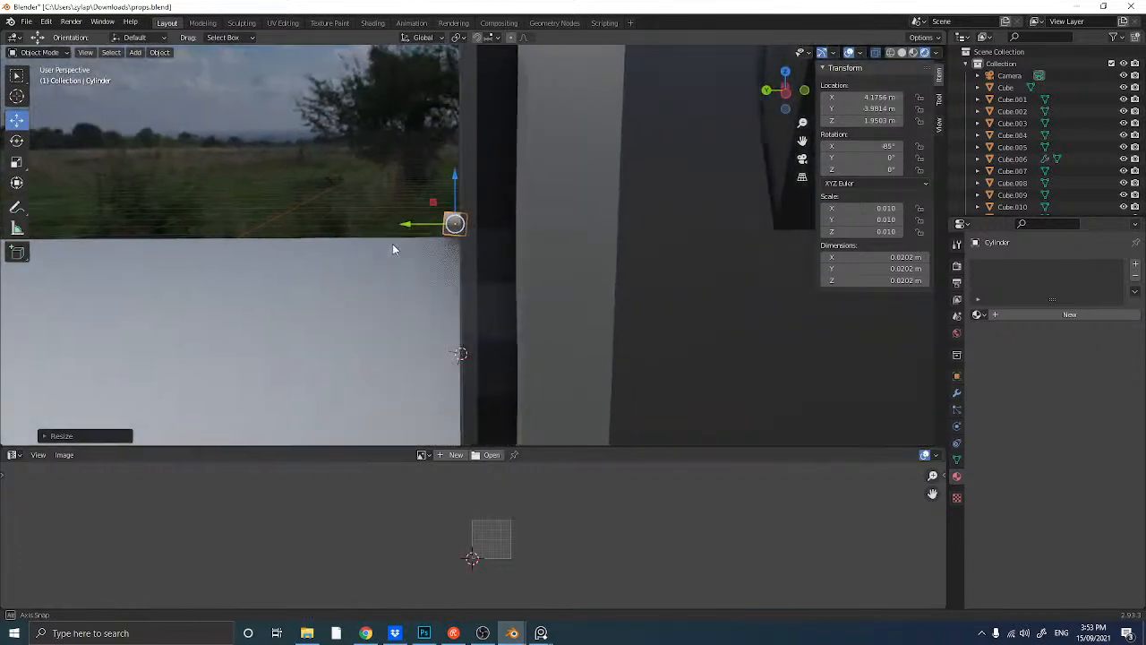
left_click(784, 95)
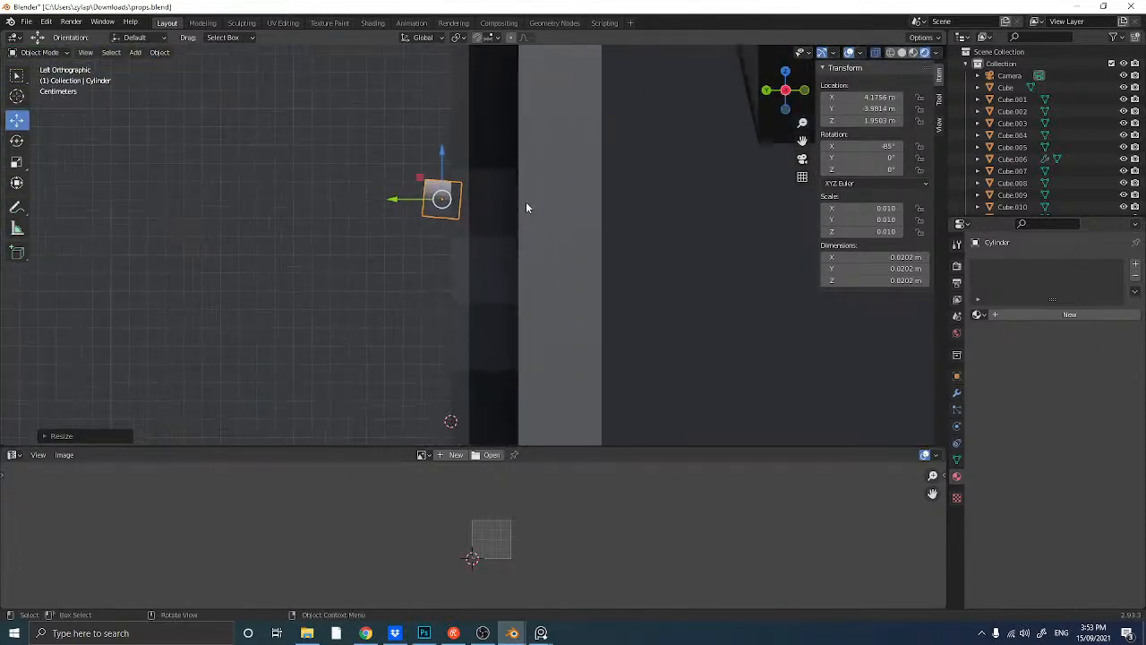
scroll(526, 206, "up", 4)
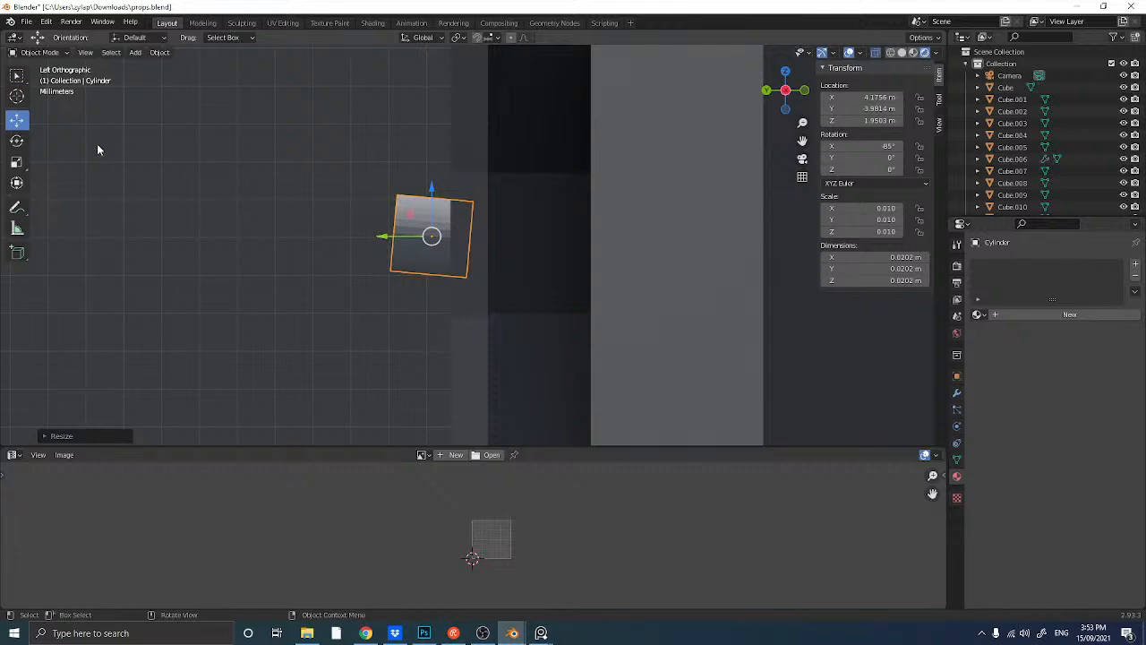
key("r")
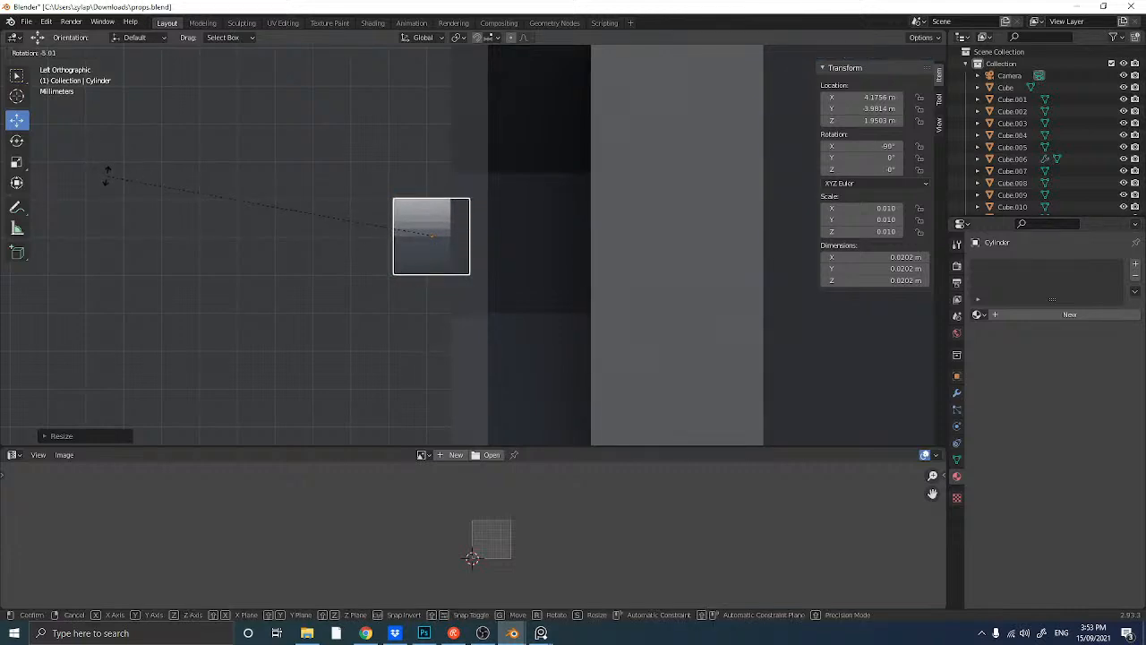
left_click(106, 176)
- Move the small cylinder along X to about 4.227 m, near the front panel's edge
middle_click_drag(330, 245, 537, 179)
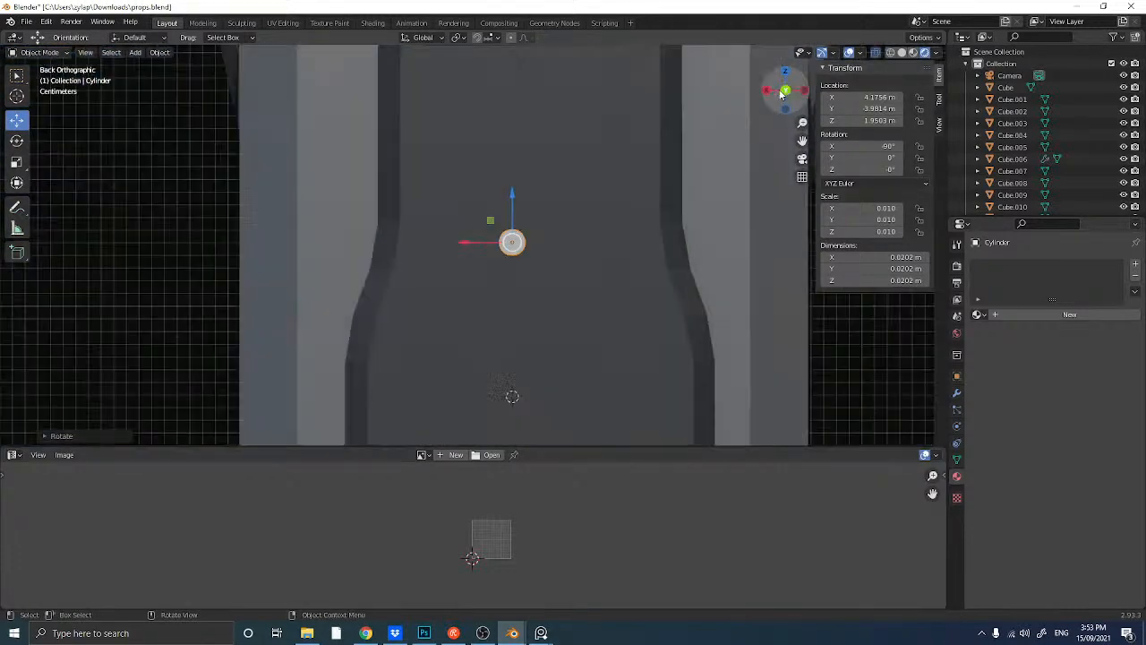
scroll(509, 223, "down", 4)
middle_click_drag(505, 230, 470, 247, "shift")
scroll(504, 197, "up", 3)
left_click_drag(448, 205, 409, 206)
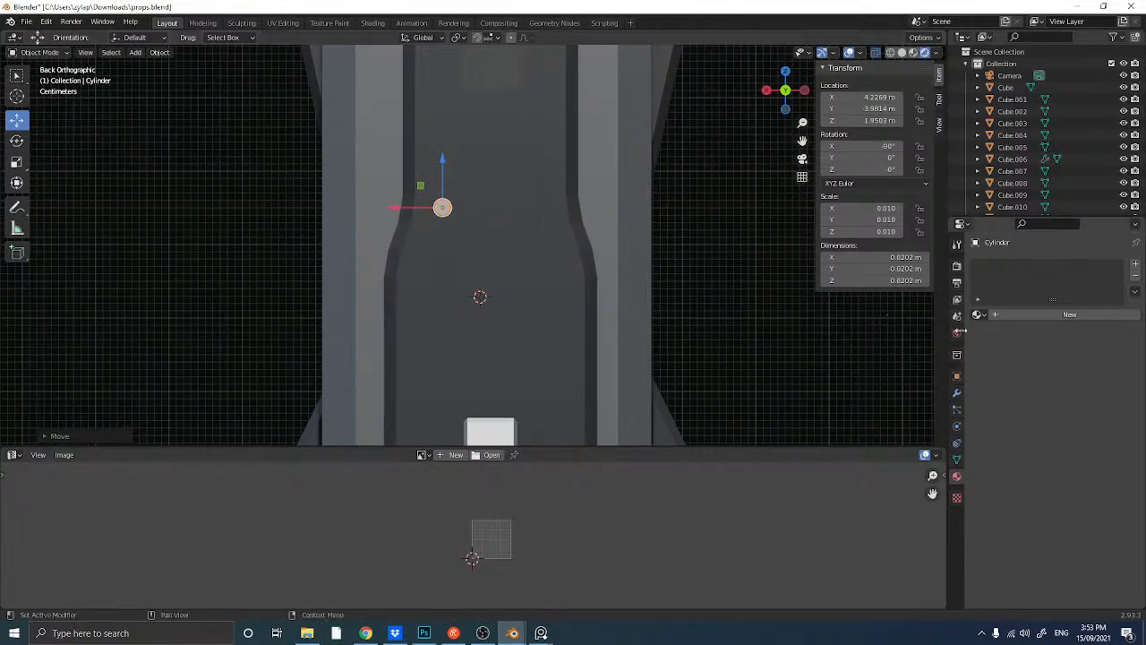
- Add an Array modifier to the small cylinder, keeping Fixed Count as its fit type
left_click(956, 392)
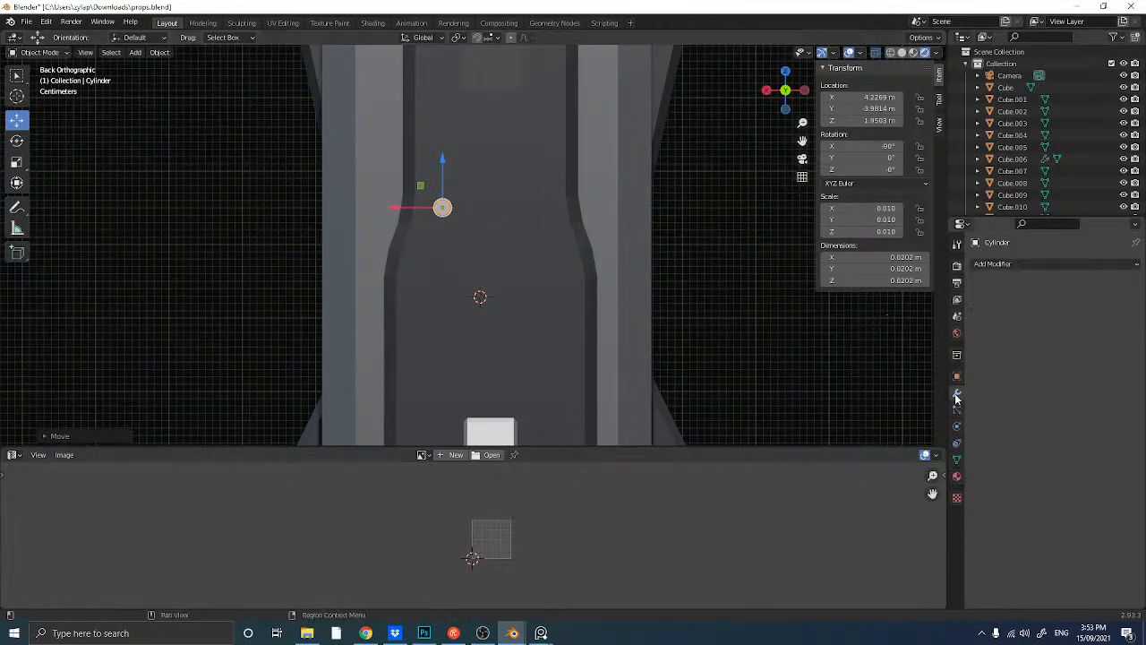
left_click(1048, 262)
left_click(916, 298)
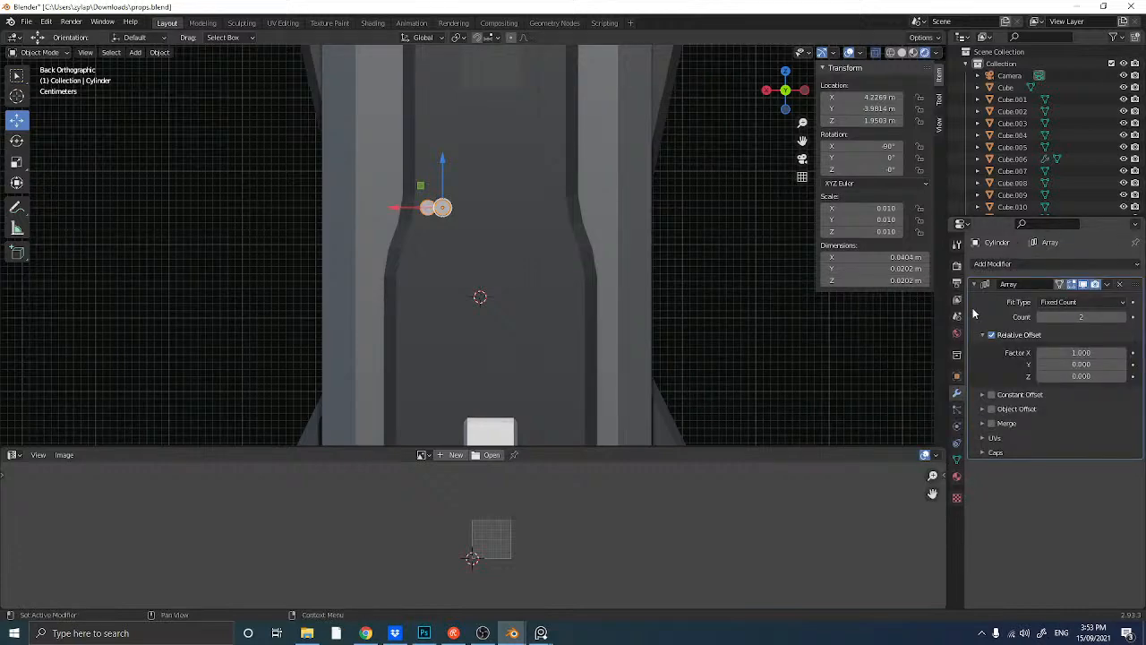
left_click(1125, 303)
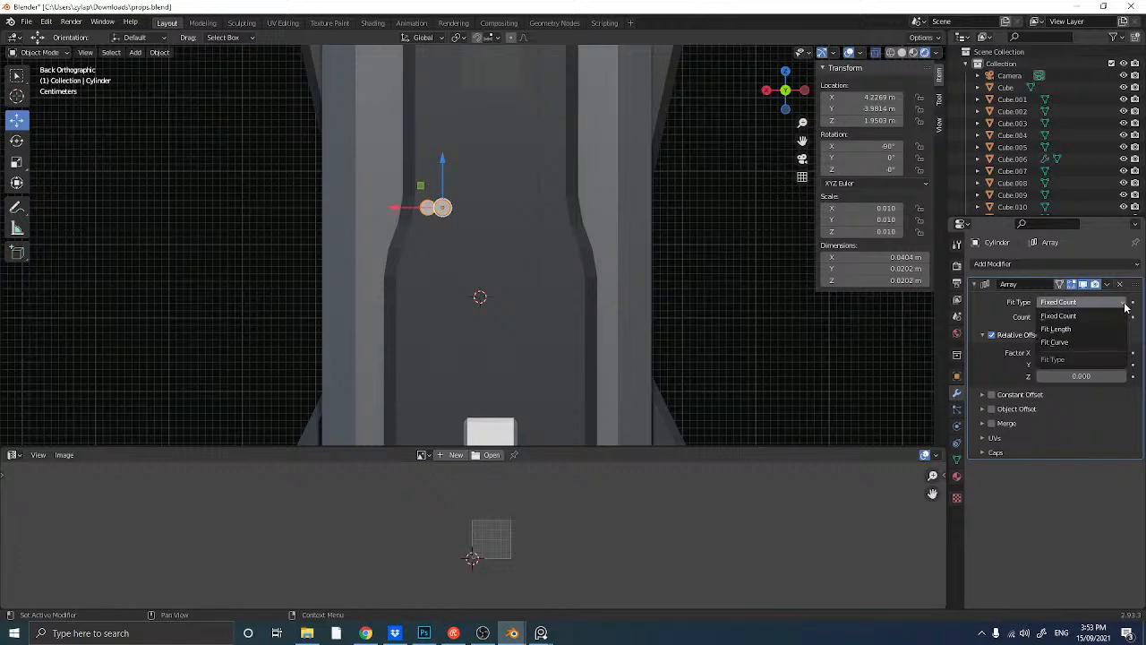
left_click(1125, 306)
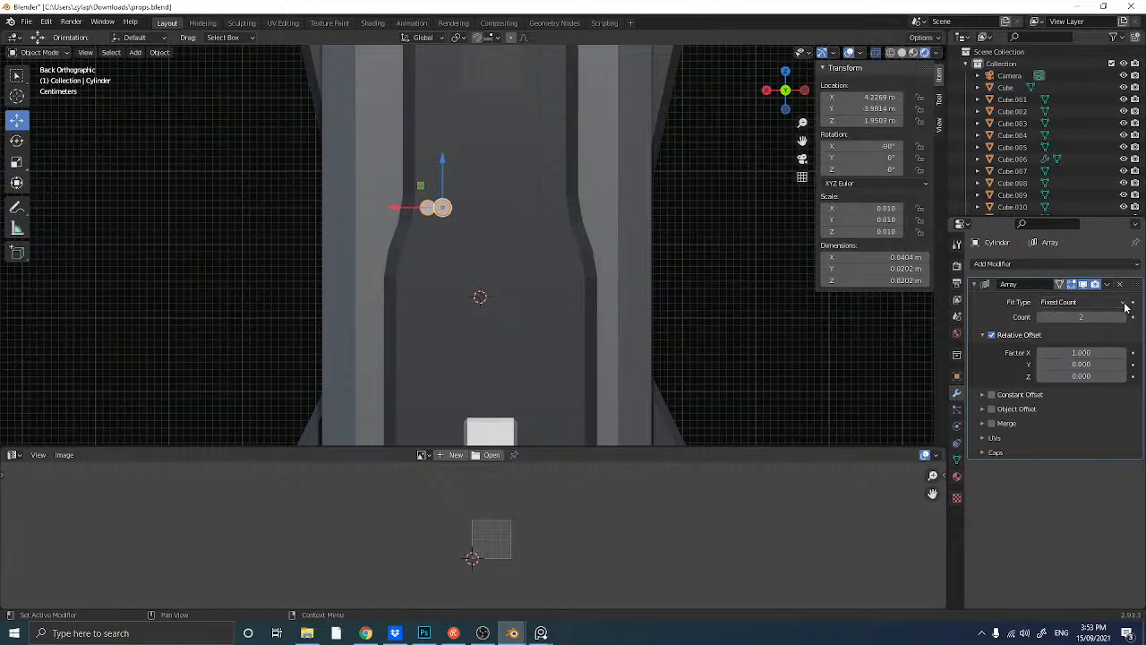
- Try relative X offset factors of 1.2 and -1.8 on the small cylinder's array
left_click(1075, 352)
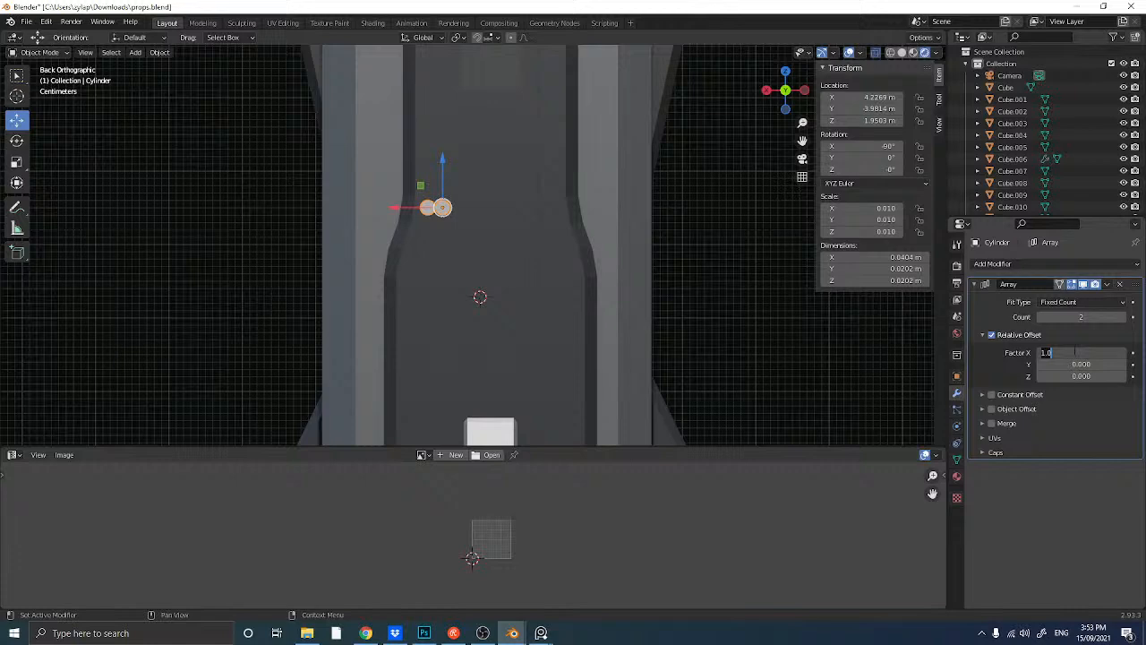
type("1.2")
key("Return")
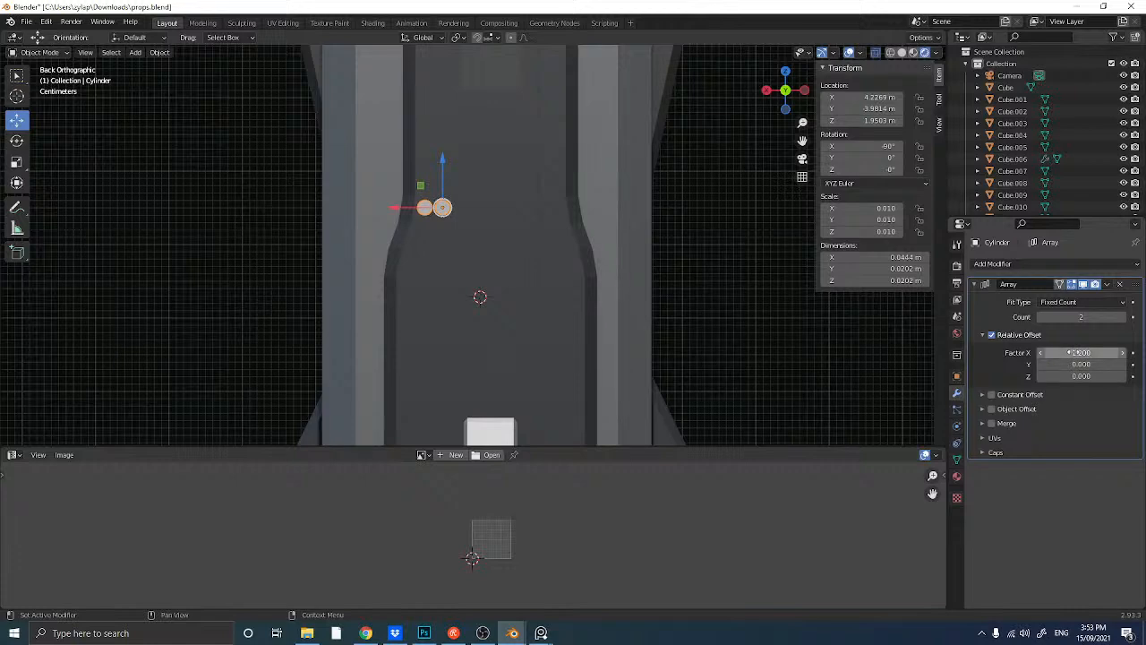
left_click(1075, 353)
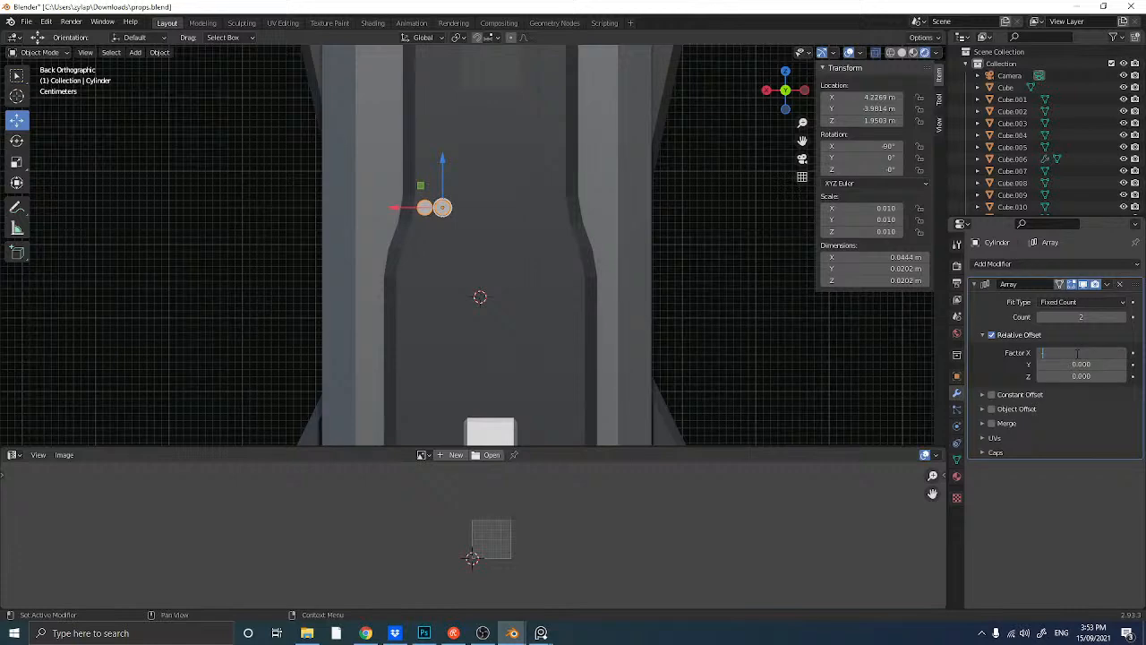
type("1.8")
key("Return")
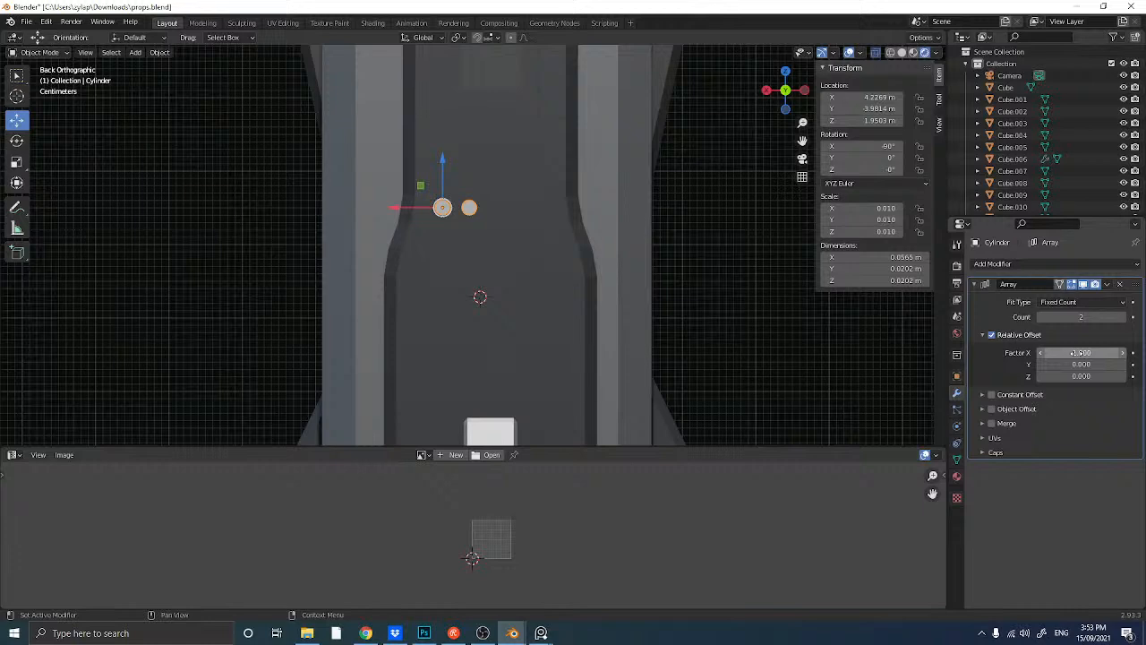
- Set the array's relative X factor to -1.6 and its count to 5, and apply the modifier
left_click(1074, 353)
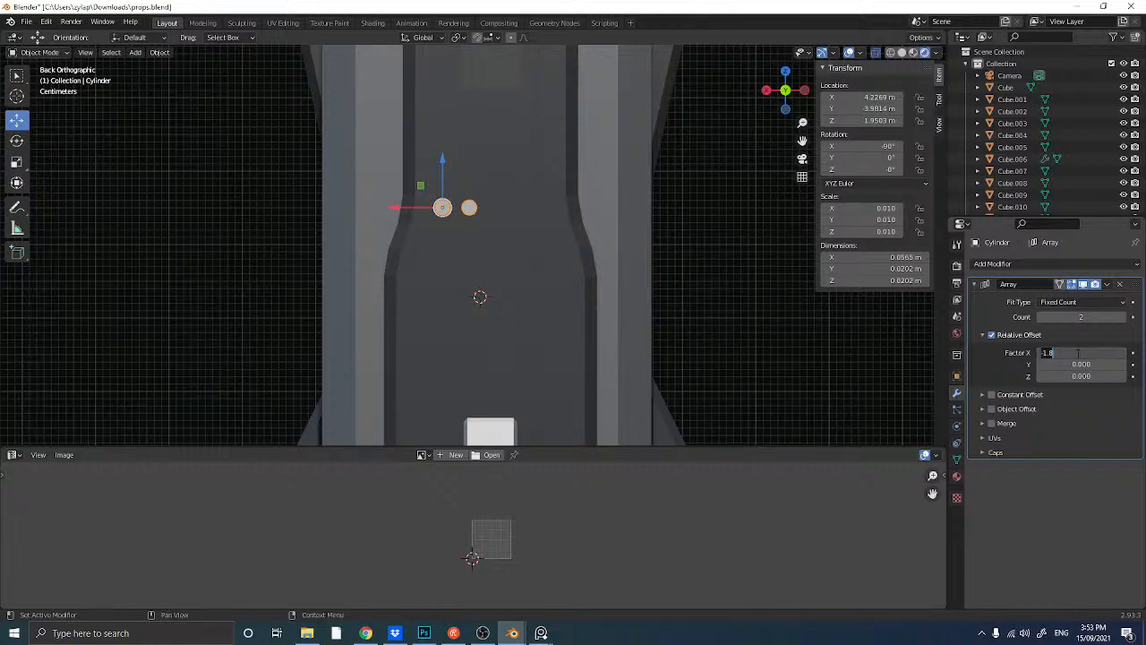
type("1.6")
key("Return")
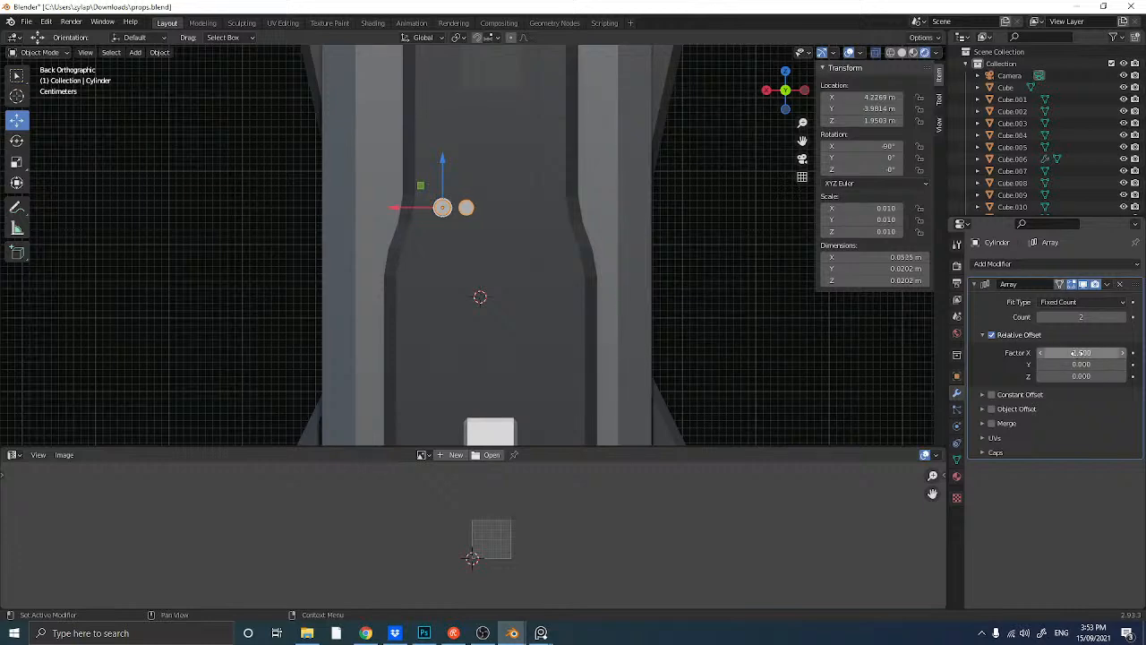
left_click_drag(1081, 317, 1106, 317)
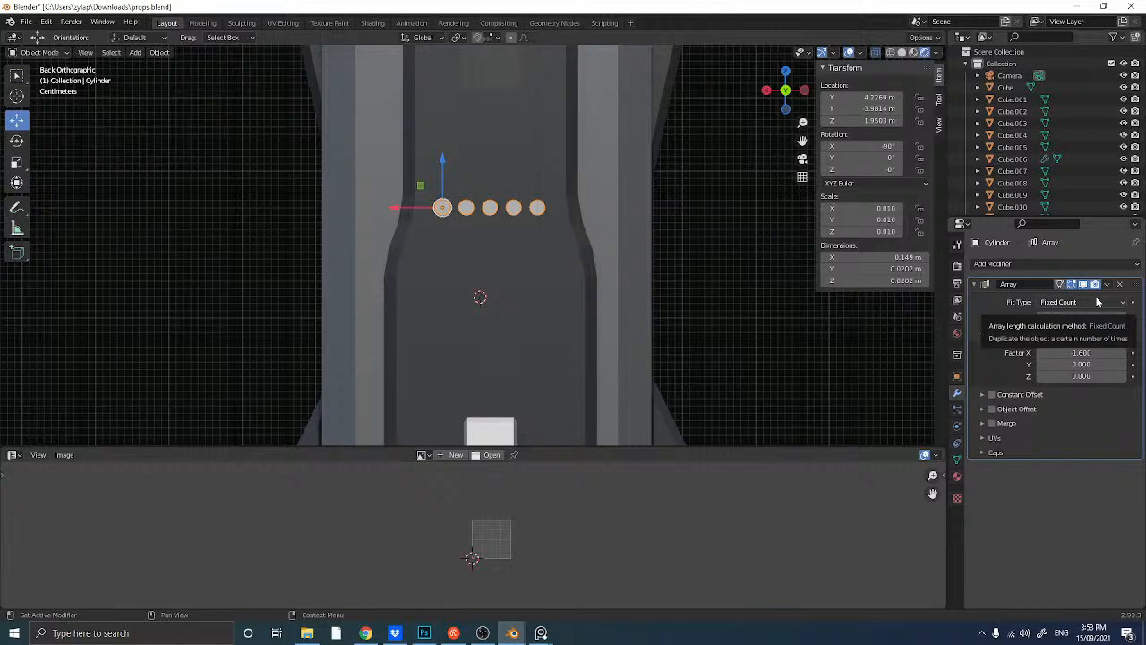
key("ctrl+a")
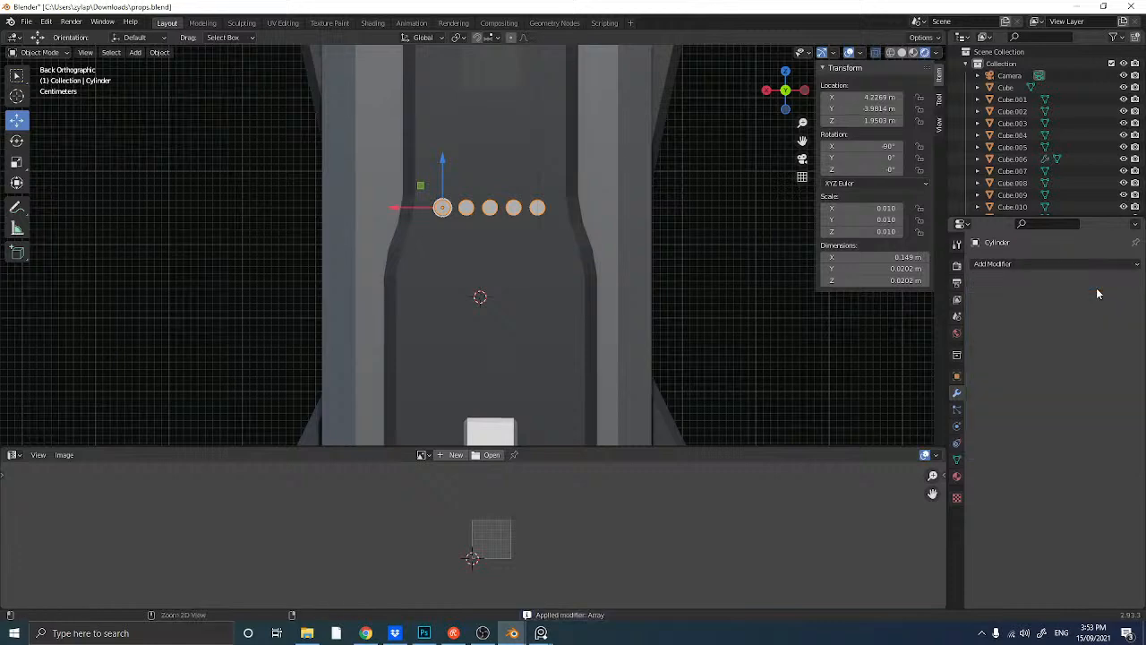
- Add a second Array modifier to the row of cylinders and set its relative X factor to 0
left_click(1006, 264)
left_click(905, 300)
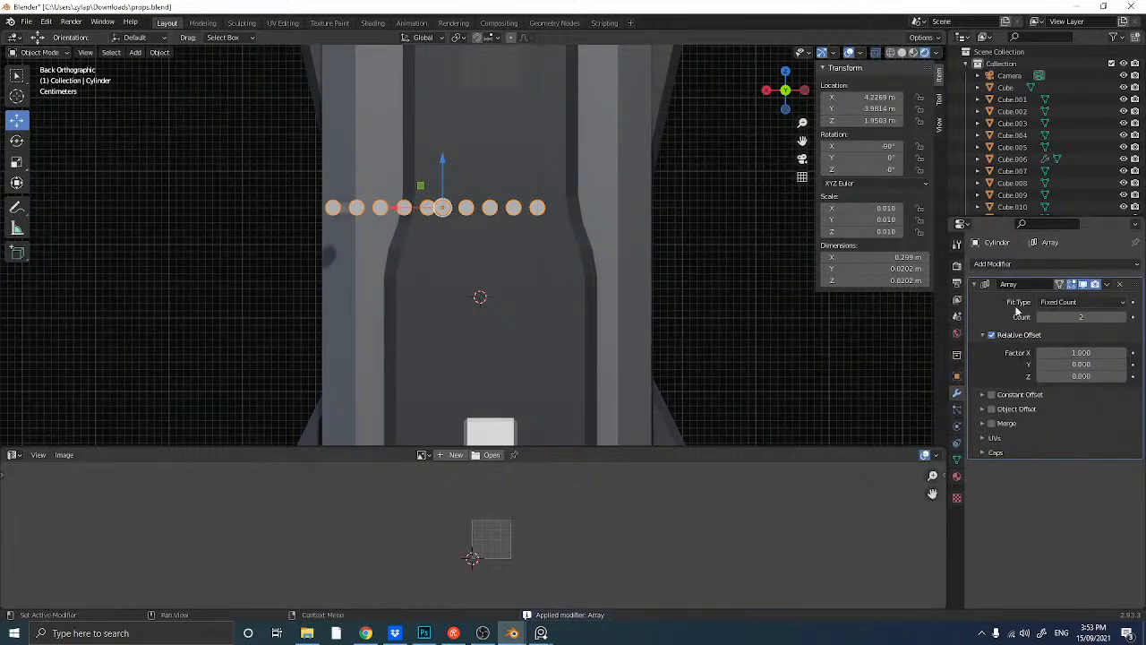
left_click(1066, 352)
type("0")
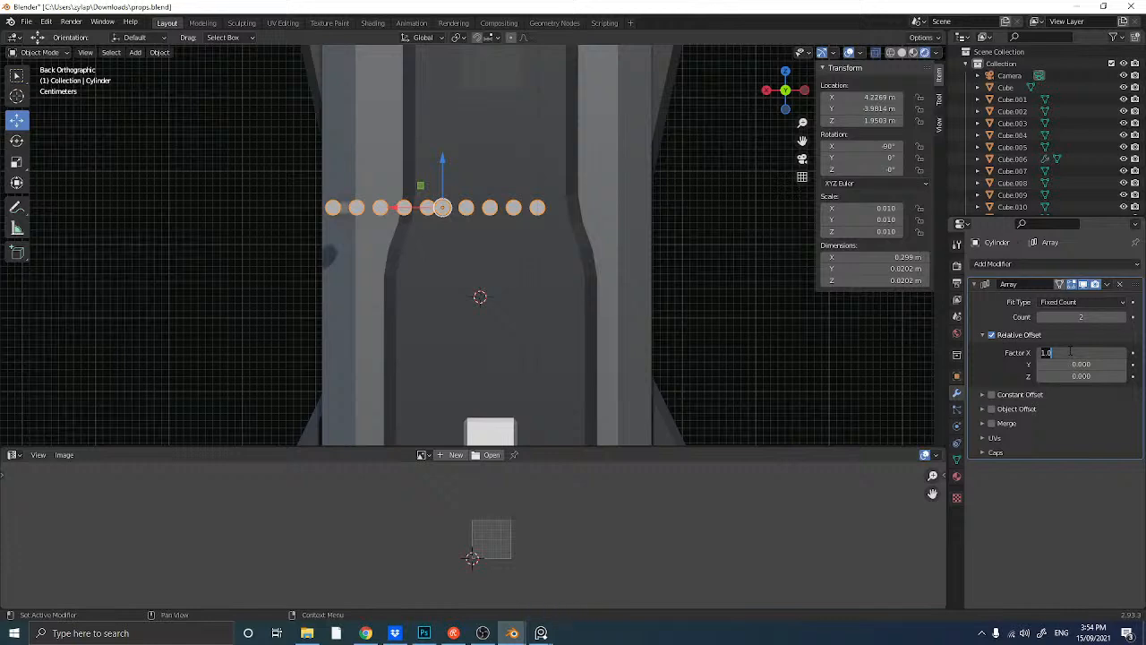
key("Return")
- Set the second array's relative Y factor to 1.6 to space the rows of cylinders vertically
left_click(1083, 364)
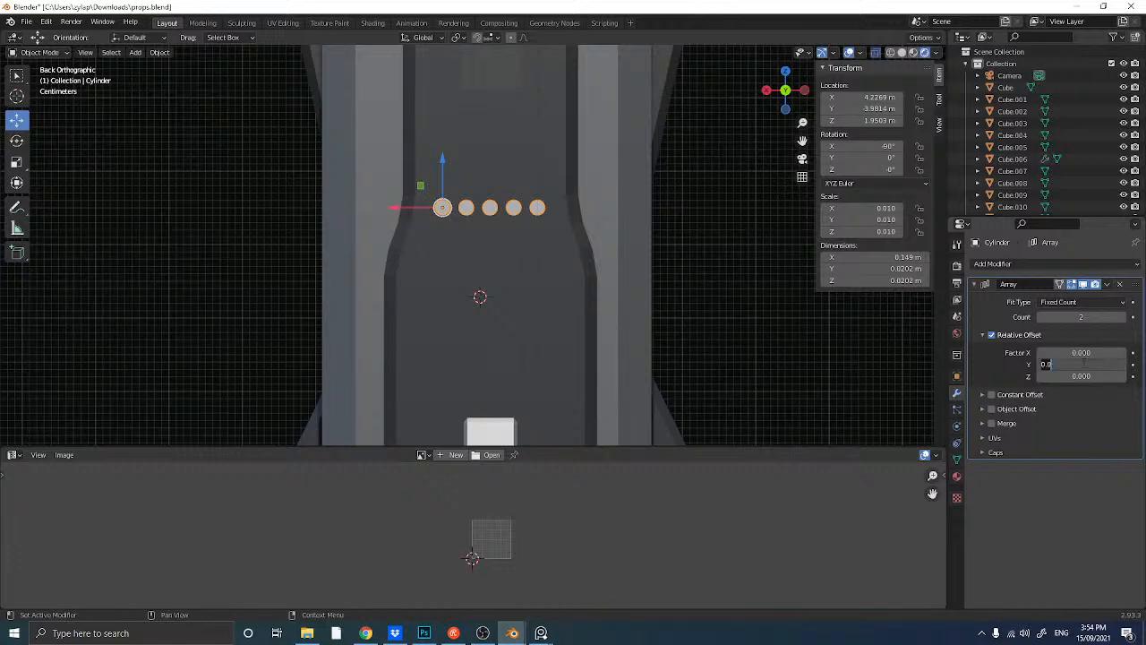
type("1")
key("Return")
left_click(1083, 364)
type("1")
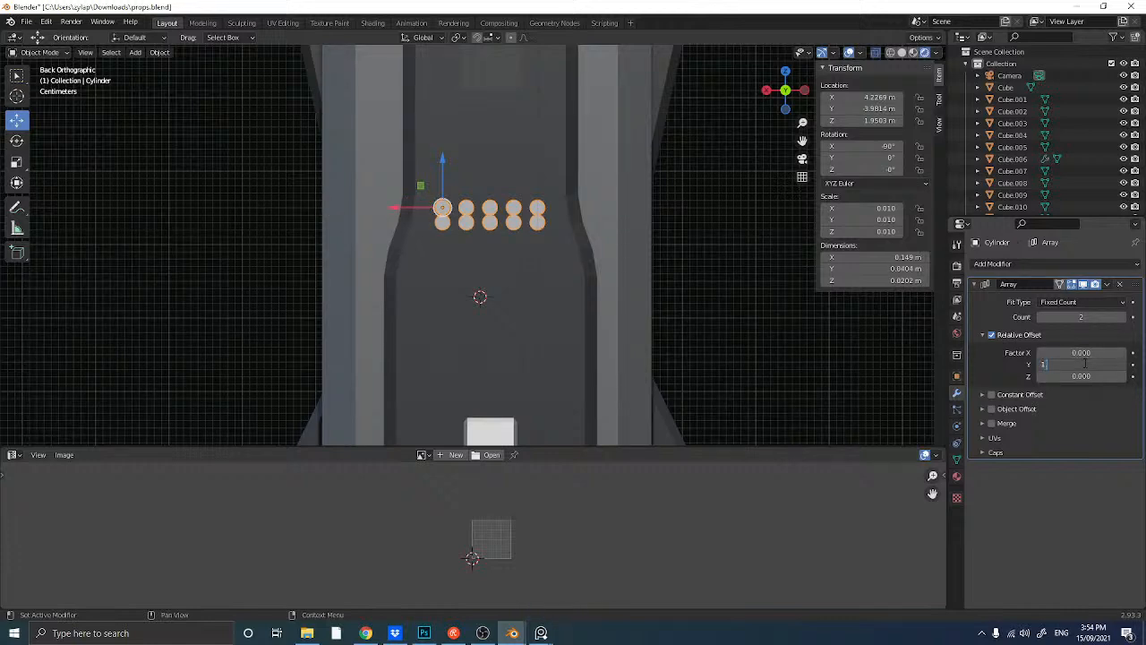
type(".6")
key("Return")
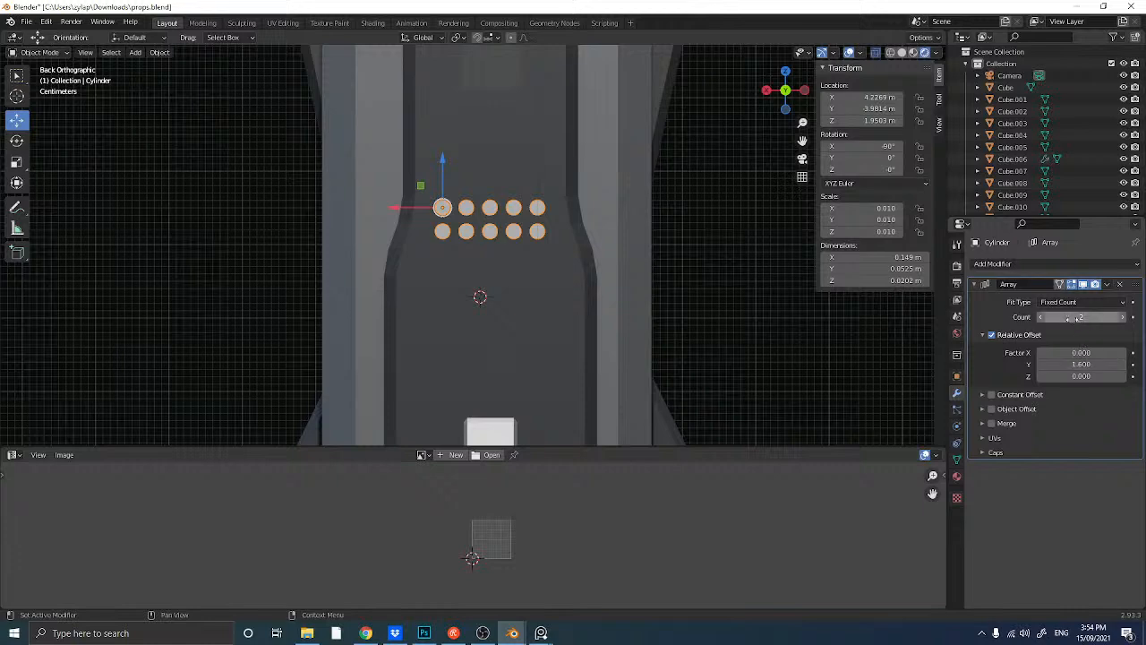
- Set the second array's count to 9 and apply the modifier to the cylinder grid
left_click_drag(1081, 317, 1110, 317)
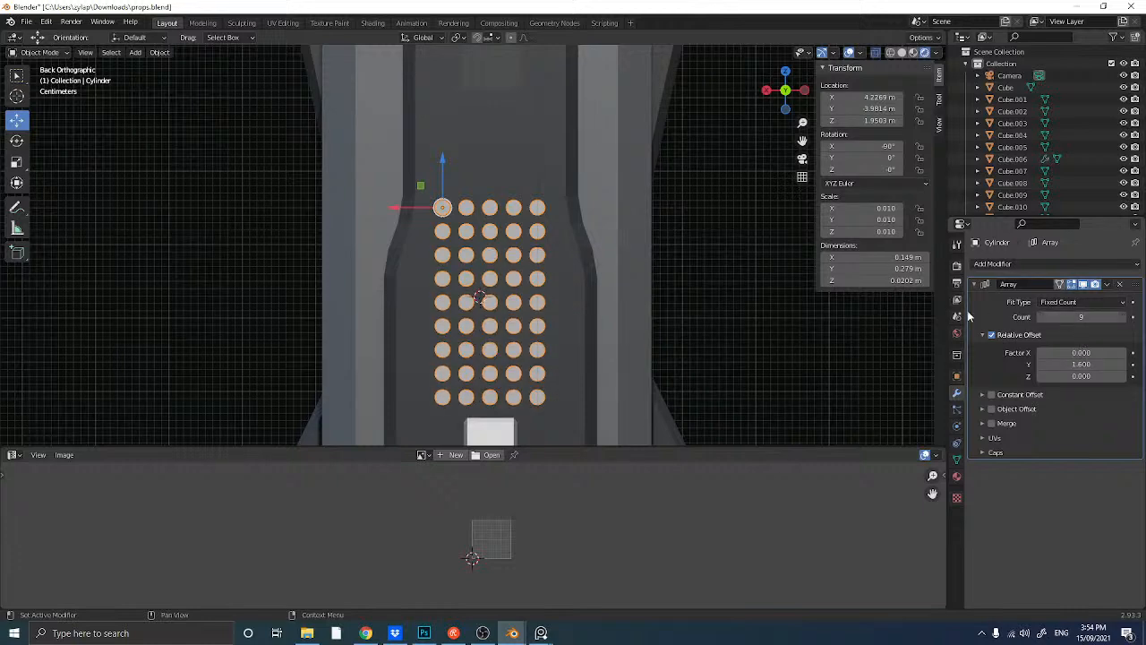
scroll(705, 283, "down", 5)
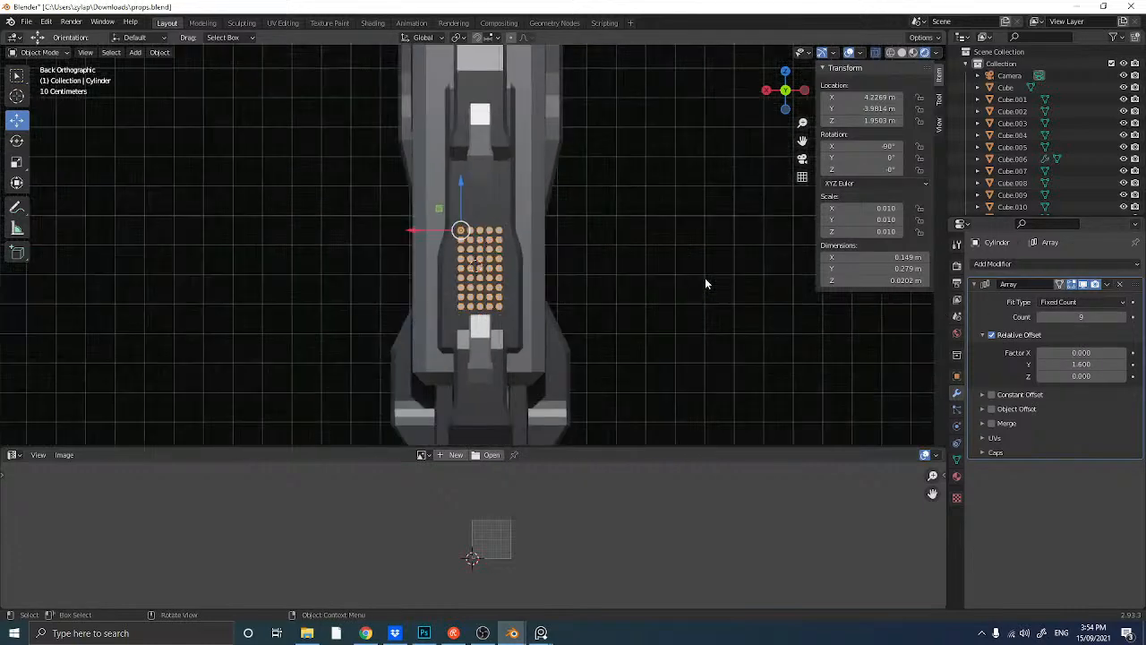
scroll(705, 282, "up", 5)
scroll(705, 283, "down", 1)
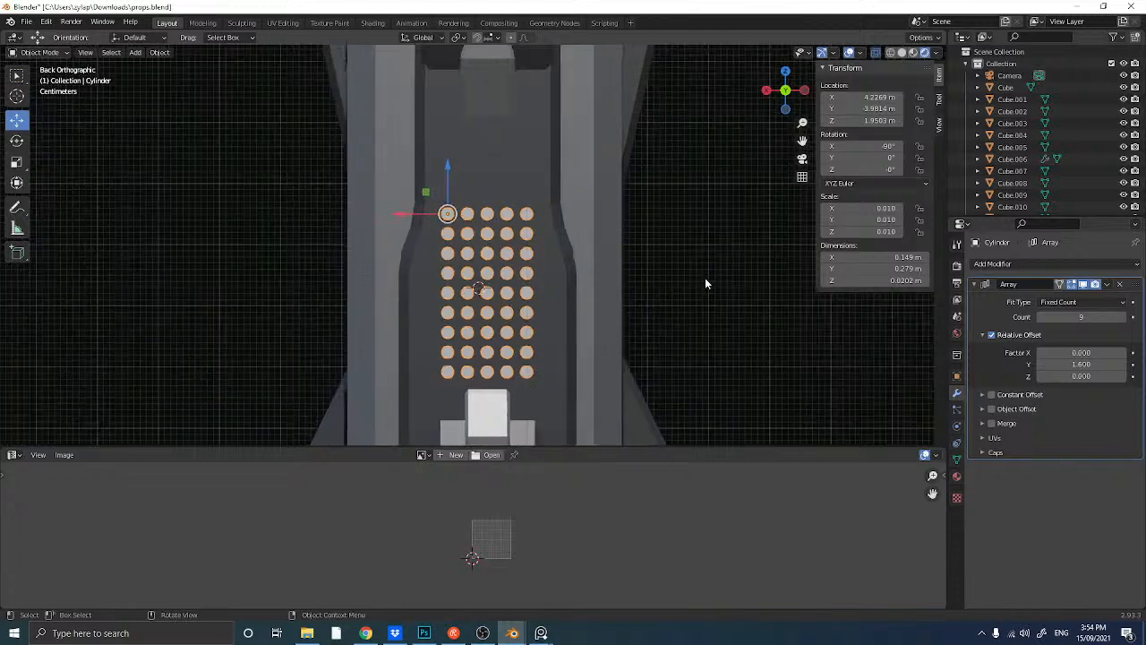
key("ctrl+a")
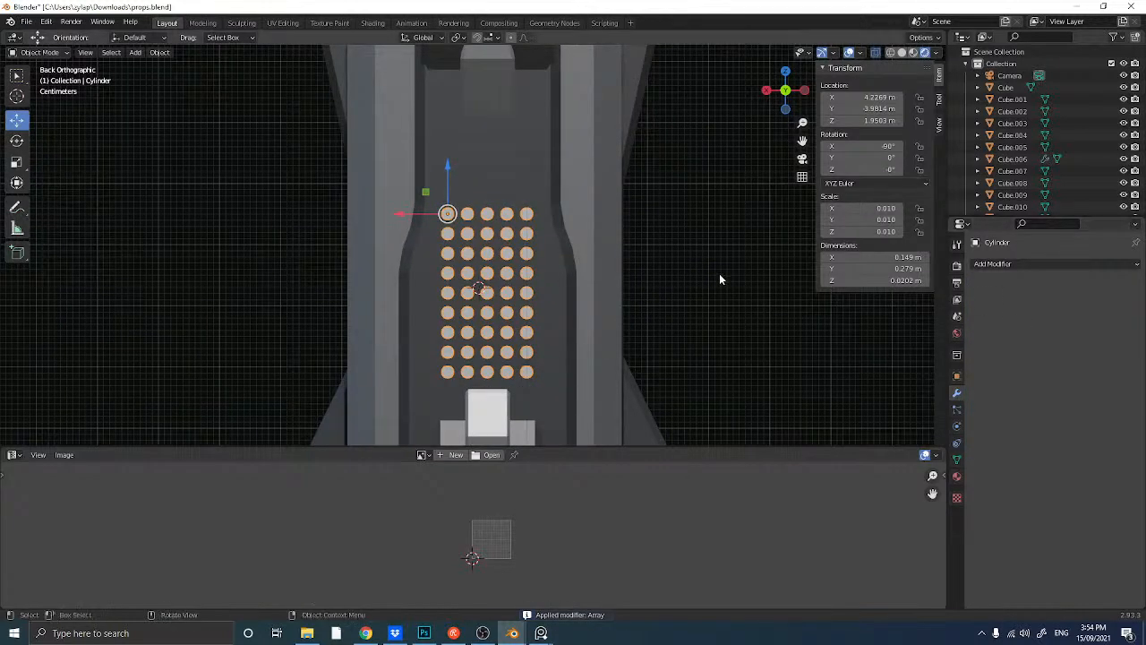
- Try to cut the cylinder grid out of the front panel with an applied Boolean Difference modifier that targets the Cylinder object
middle_click_drag(719, 273, 555, 299)
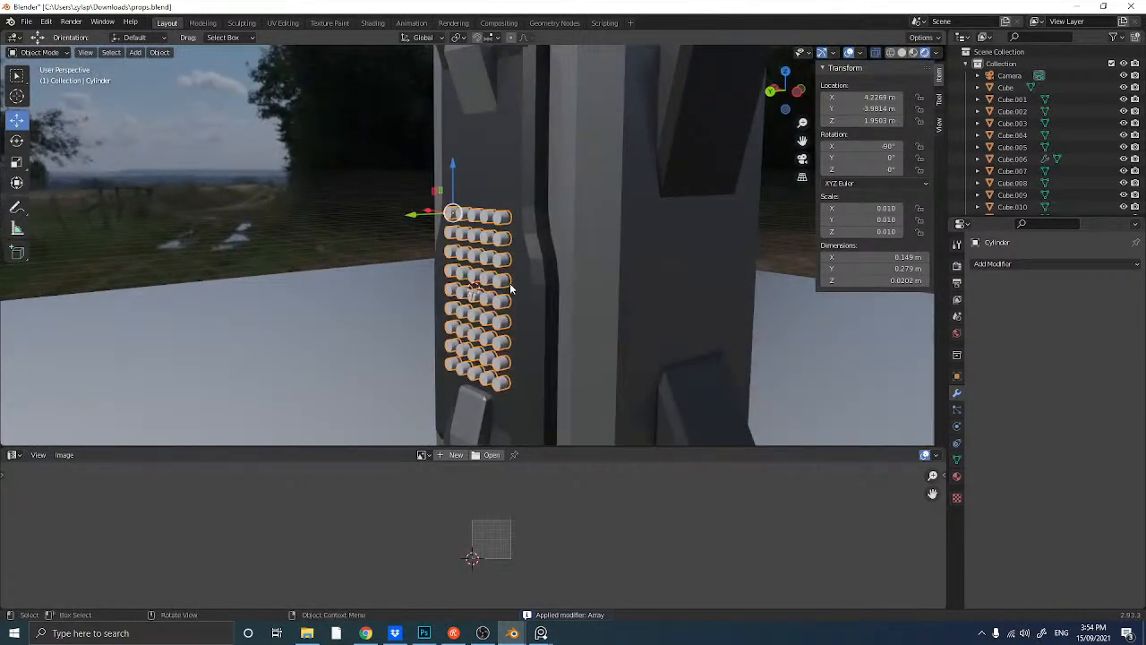
left_click(519, 288)
left_click(498, 283)
middle_click_drag(502, 282, 522, 285)
left_click(523, 286)
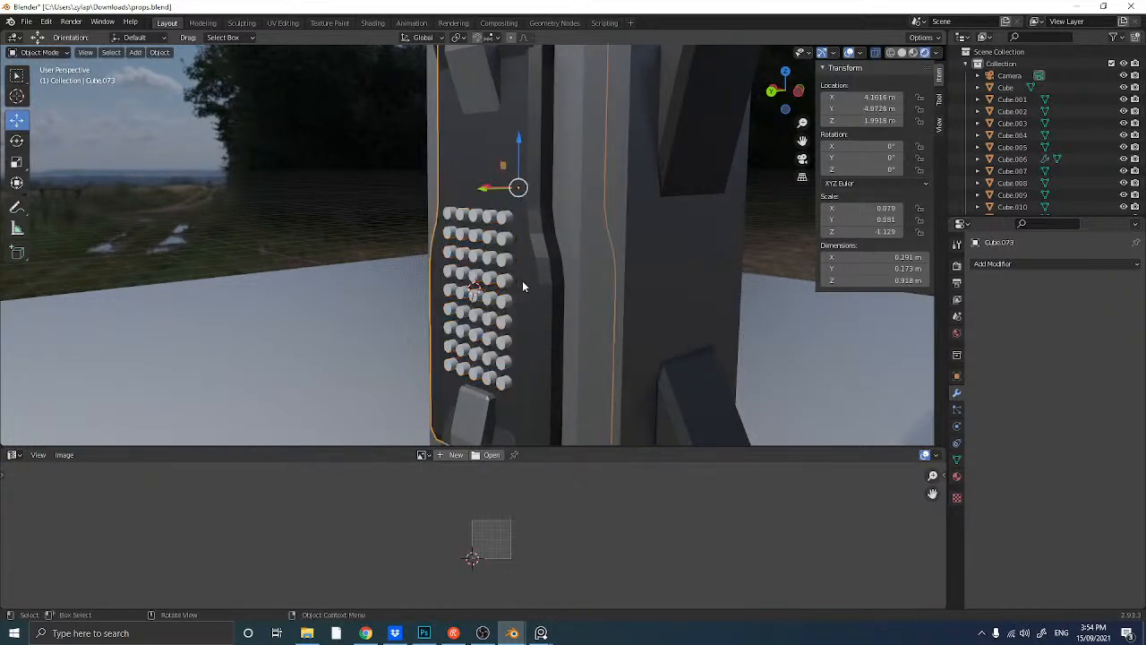
left_click(1028, 266)
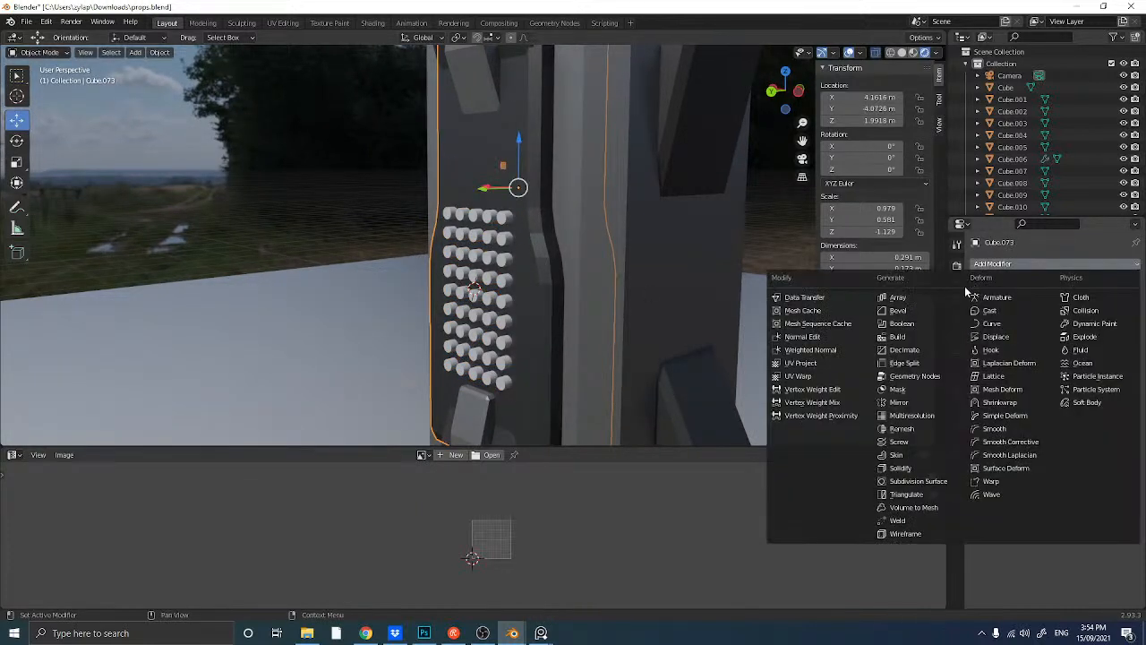
left_click(901, 324)
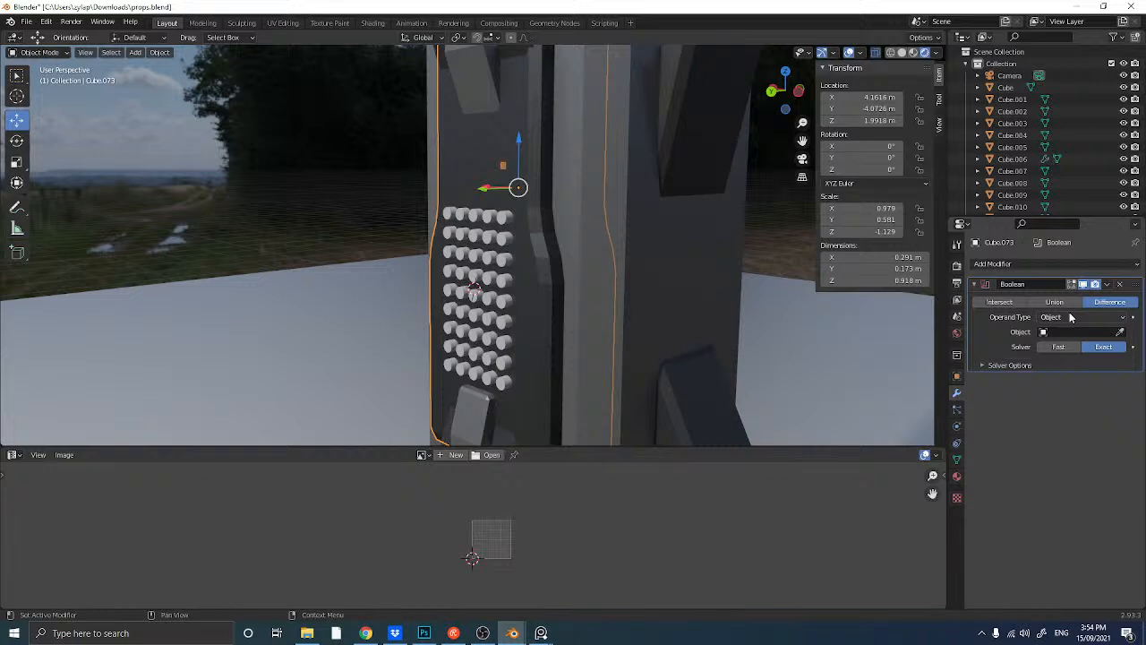
left_click(1120, 331)
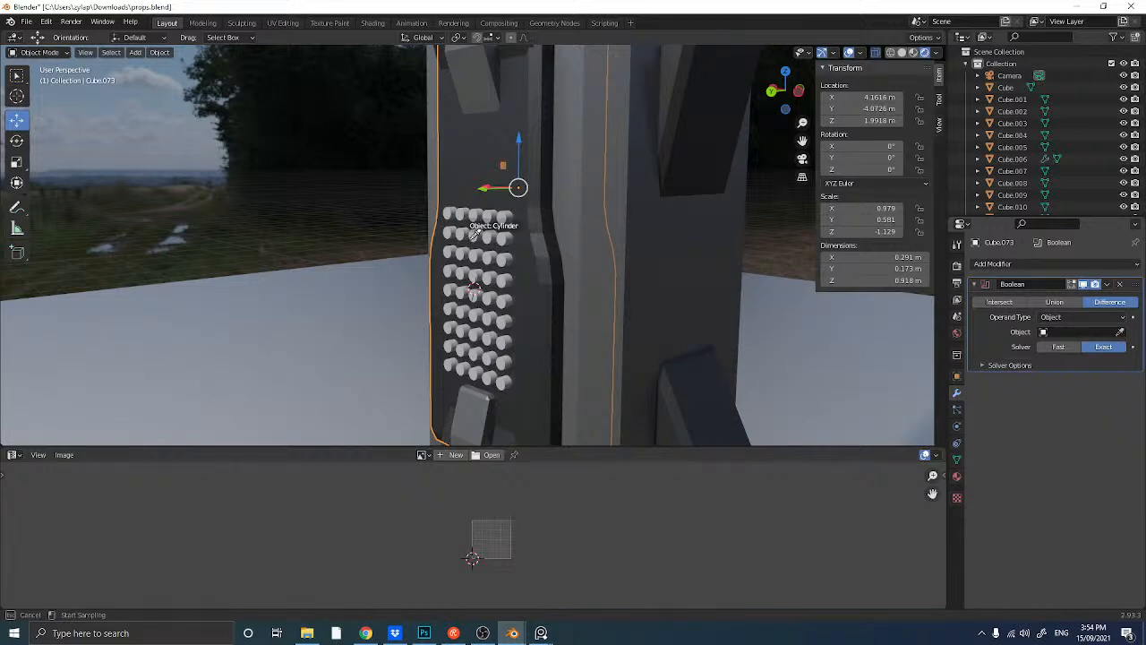
left_click(474, 232)
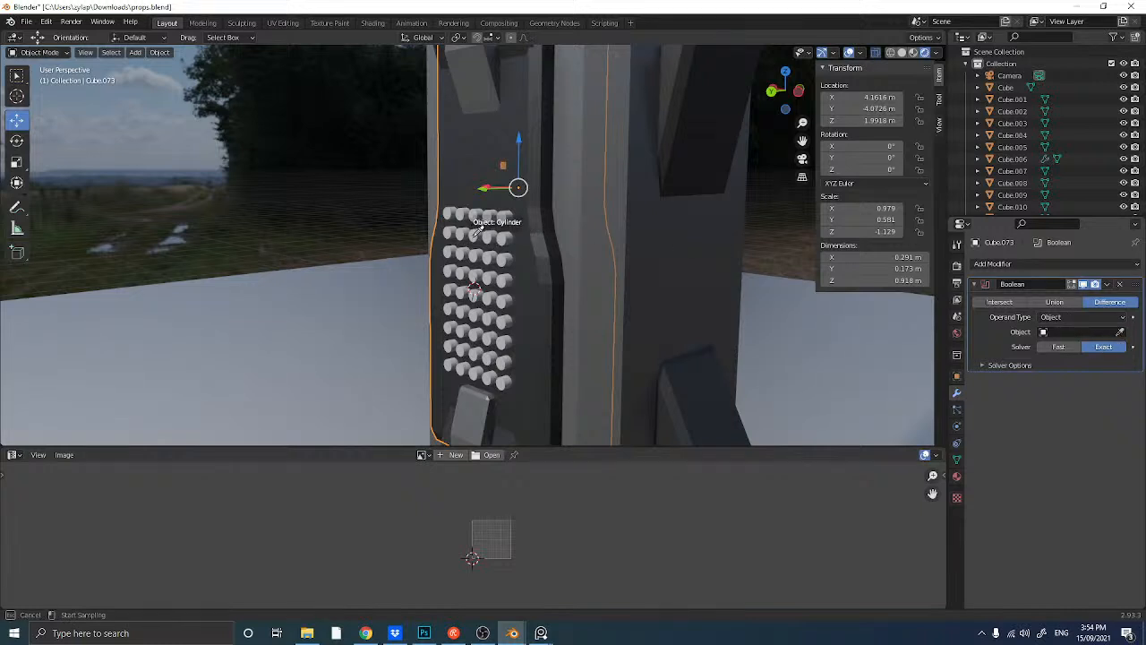
key("ctrl+a")
- Move the cylinder grid aside along X to about 4.483 m to check the panel behind it, and undo the move
left_click(493, 275)
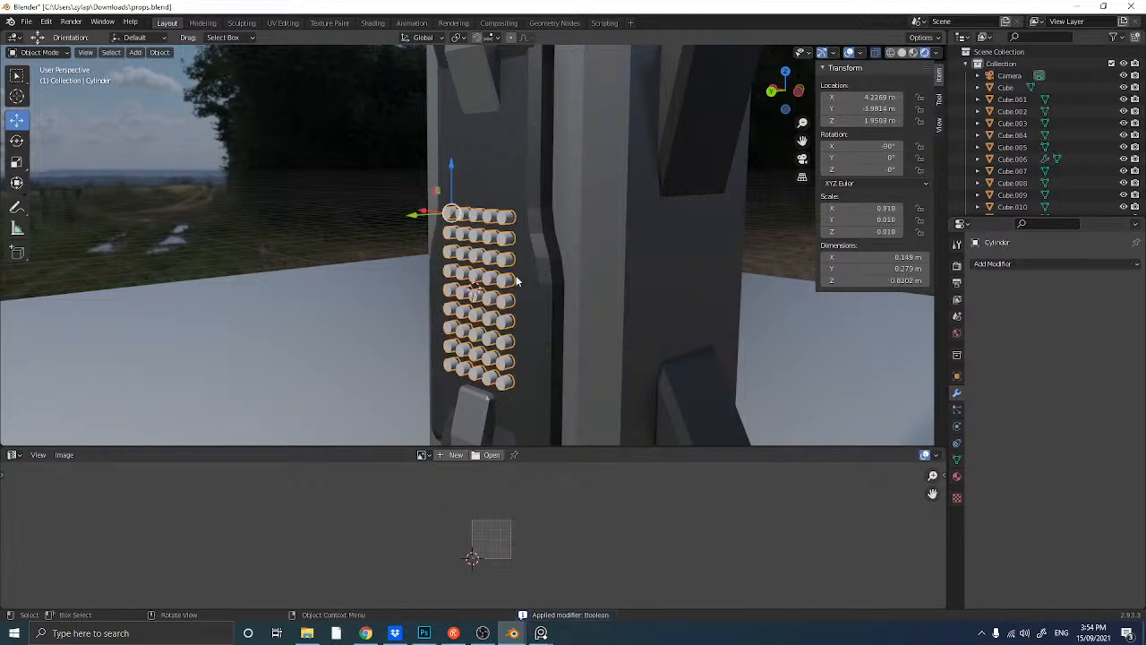
middle_click_drag(515, 276, 516, 265)
left_click_drag(406, 213, 254, 199)
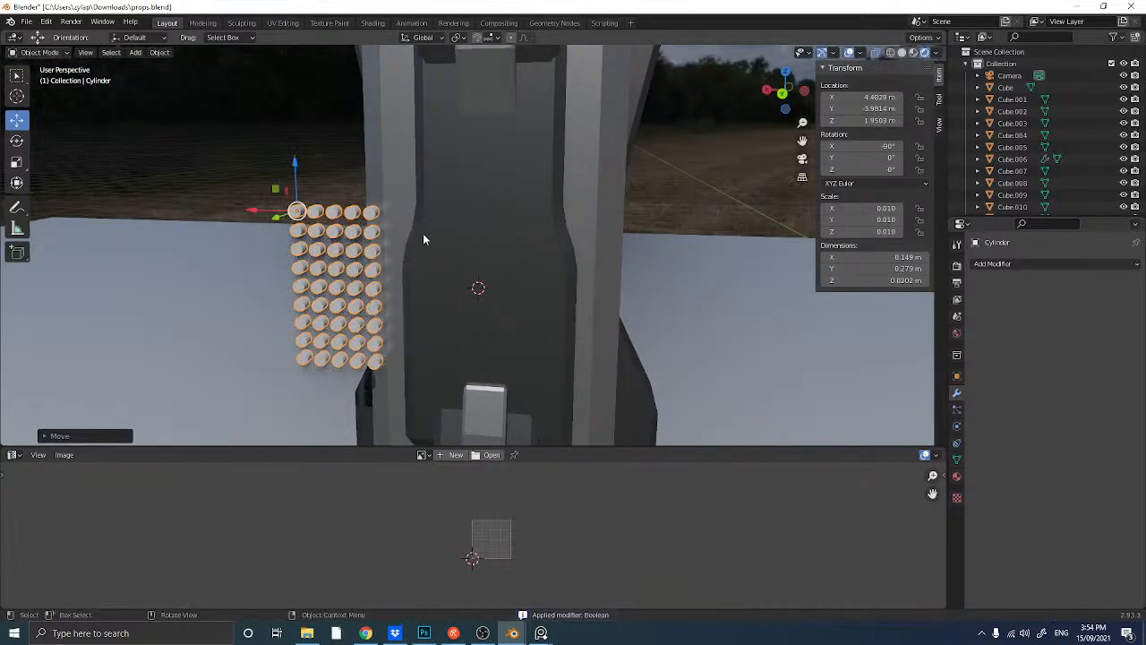
key("ctrl+z")
middle_click_drag(481, 241, 466, 248)
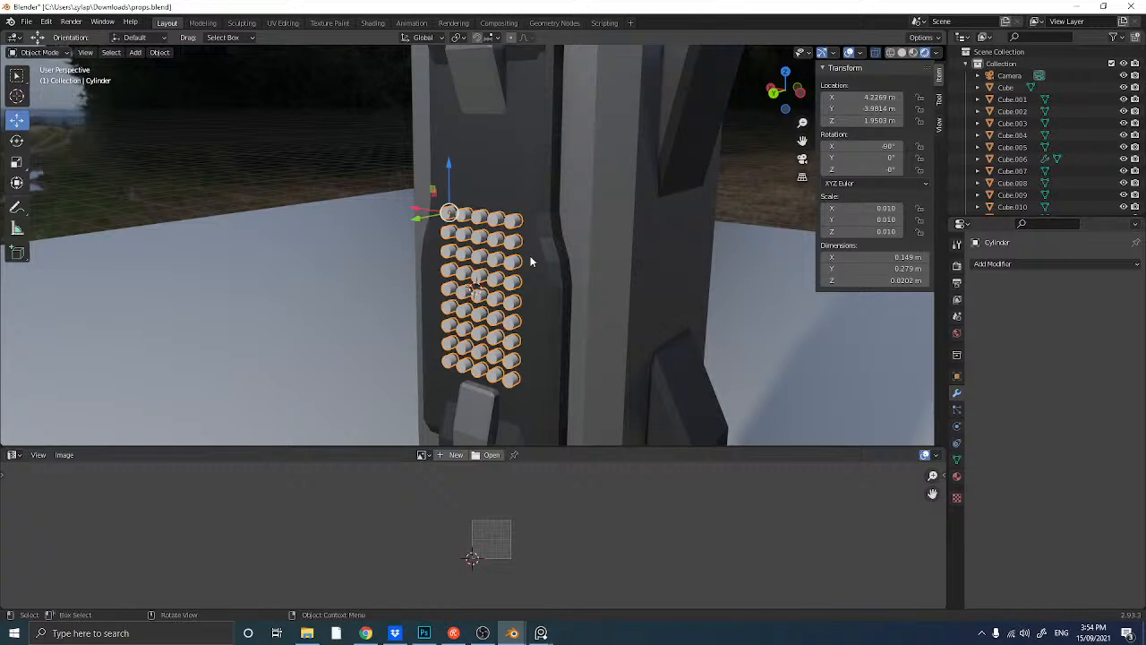
- Add a Boolean Difference modifier to the front panel with the Cylinder object as its target
middle_click_drag(530, 261, 574, 257)
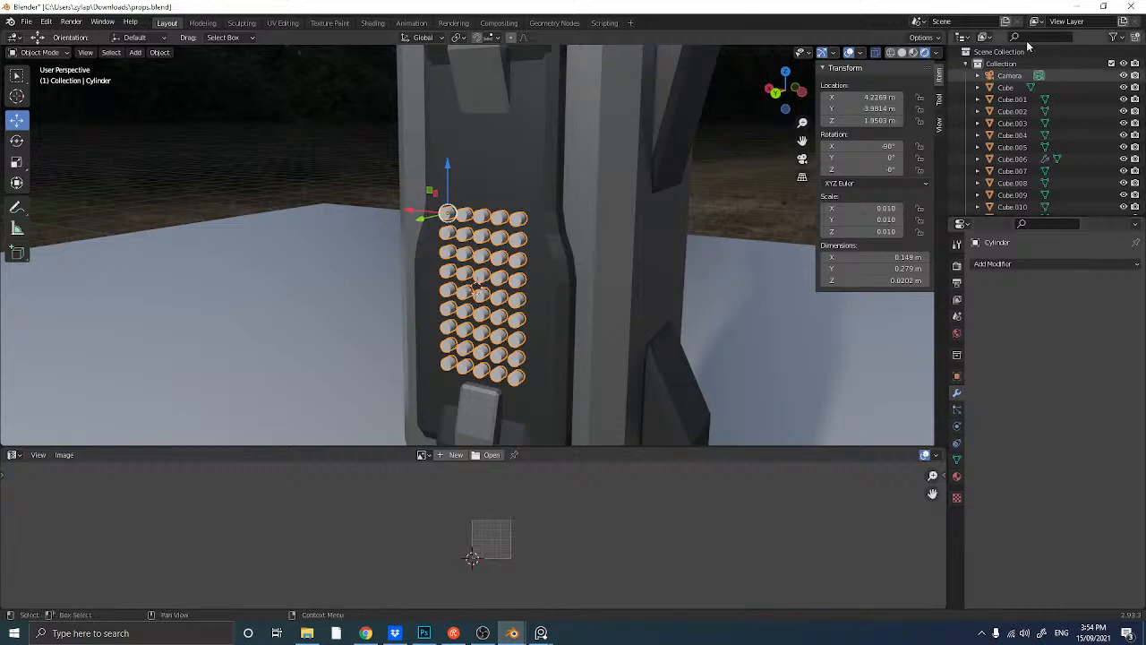
scroll(1027, 131, "down", 15)
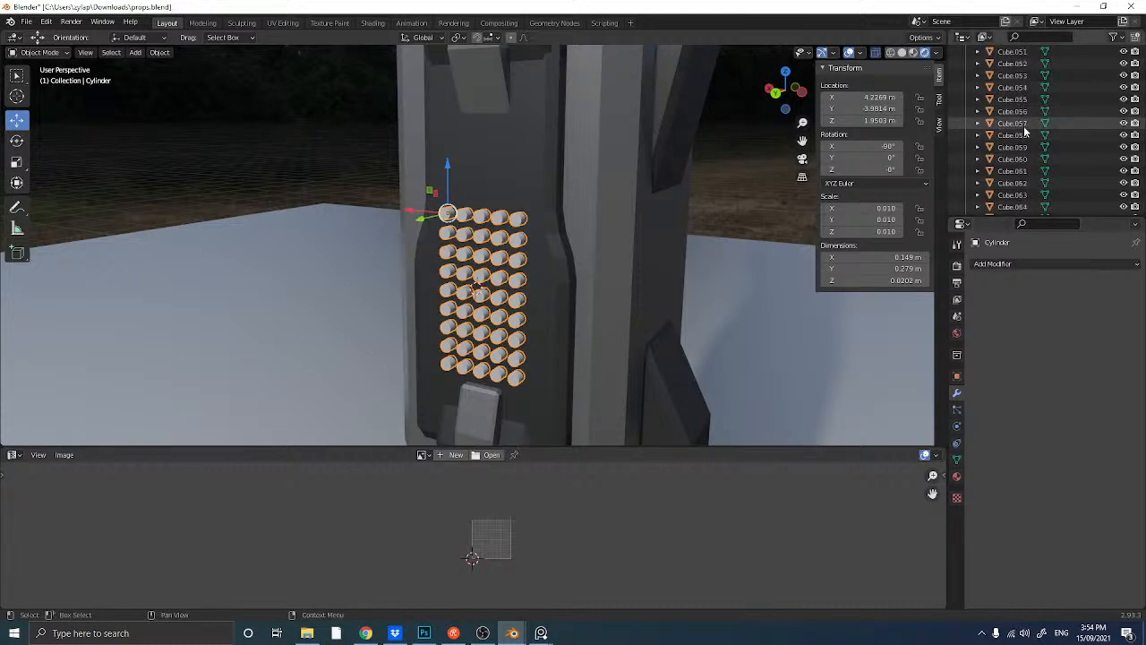
scroll(1026, 132, "down", 10)
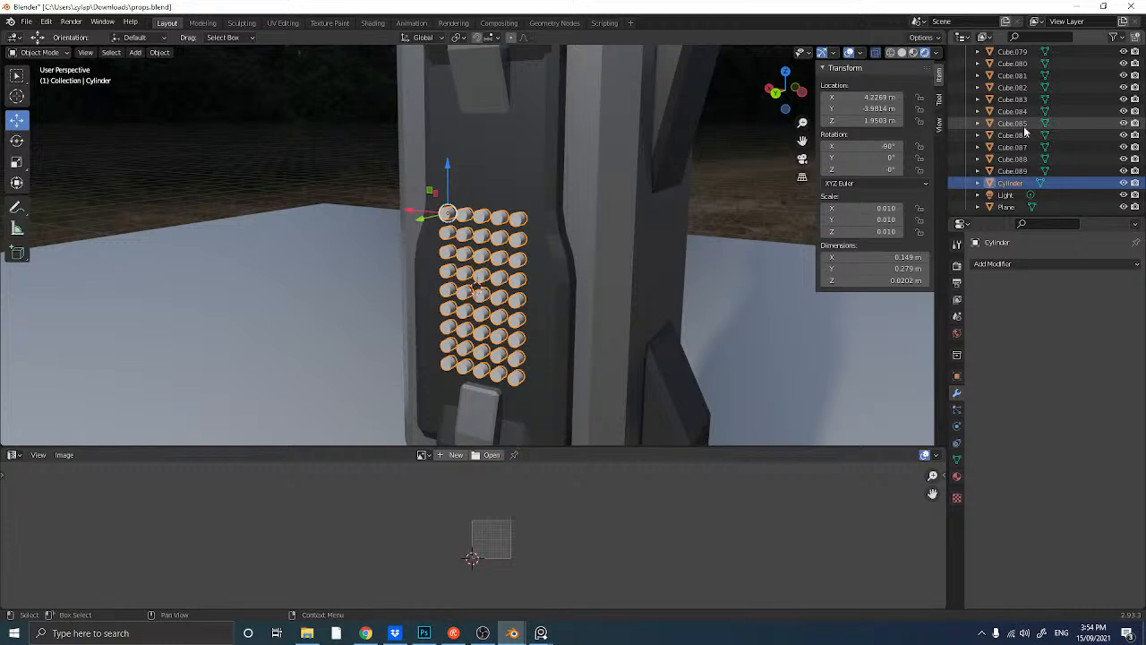
middle_click_drag(558, 306, 525, 306)
scroll(550, 271, "up", 3)
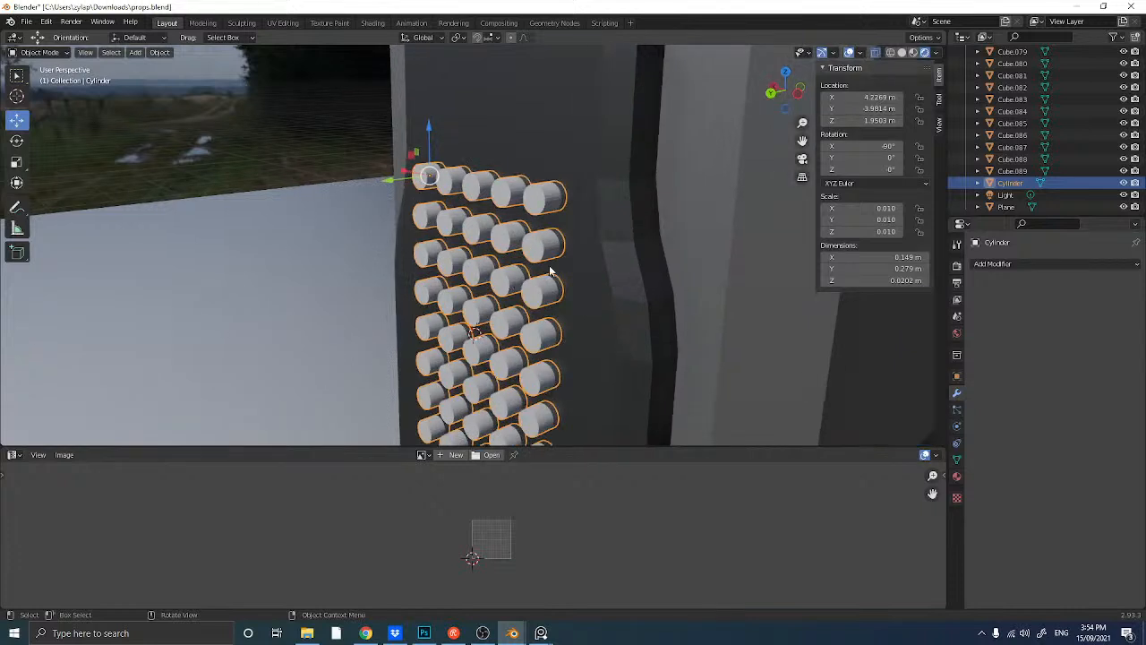
left_click(582, 256)
left_click(1007, 265)
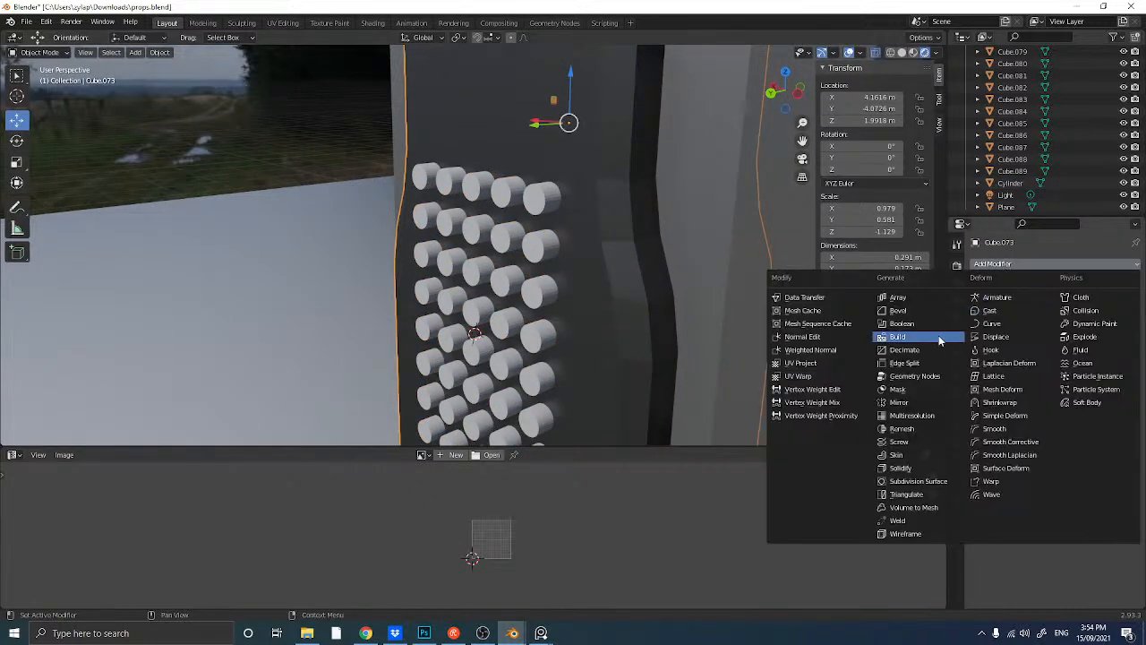
left_click(916, 327)
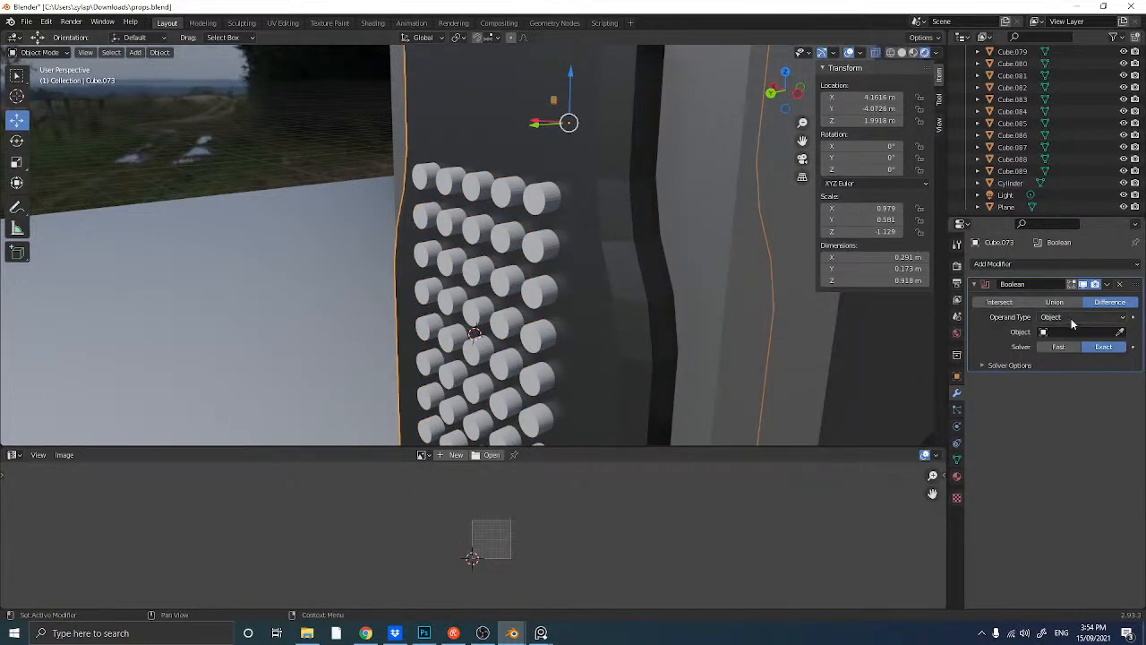
left_click(1120, 333)
left_click(506, 239)
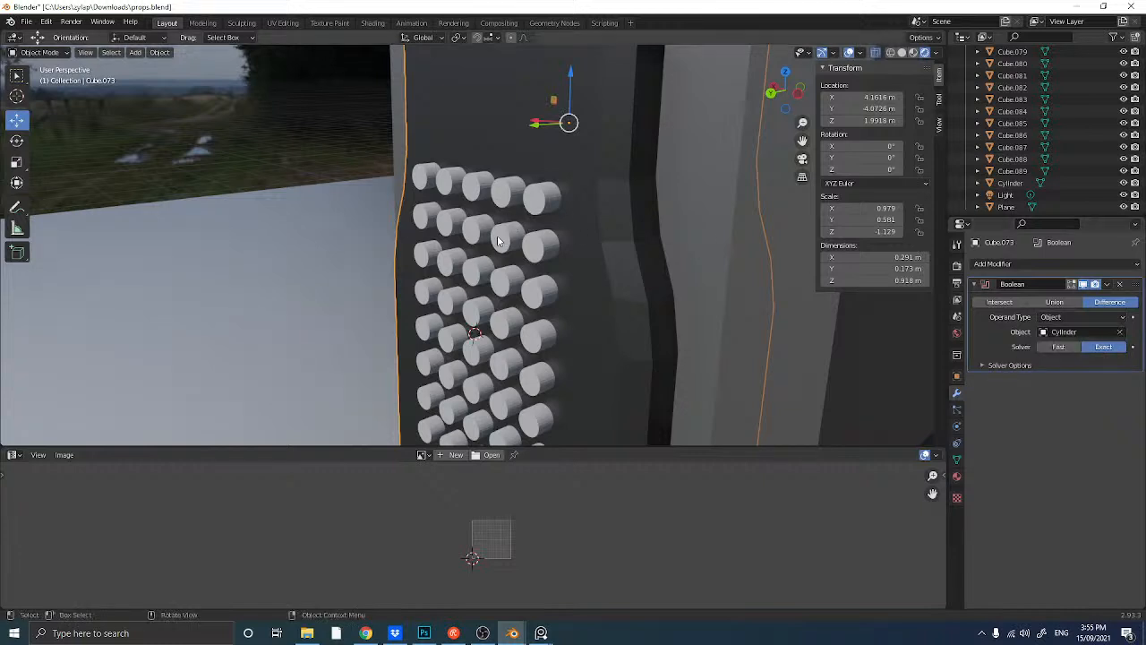
- Push the cylinder grid deeper into the front panel along Y to about -4.02 m
middle_click_drag(506, 239, 533, 235)
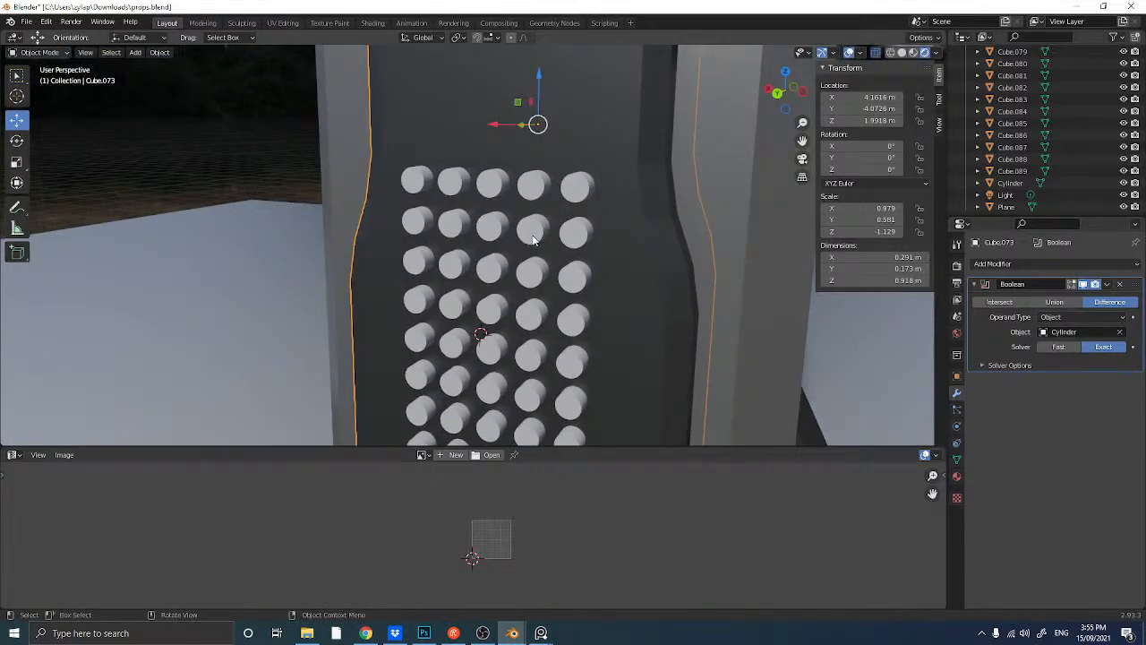
left_click(533, 240)
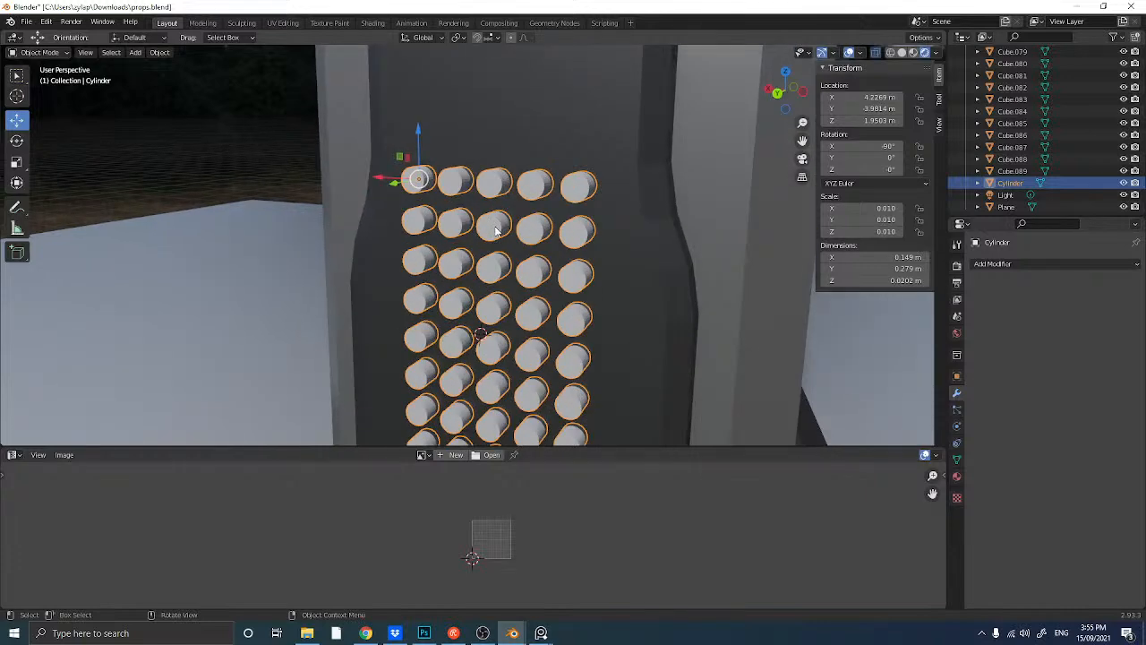
key("Tab")
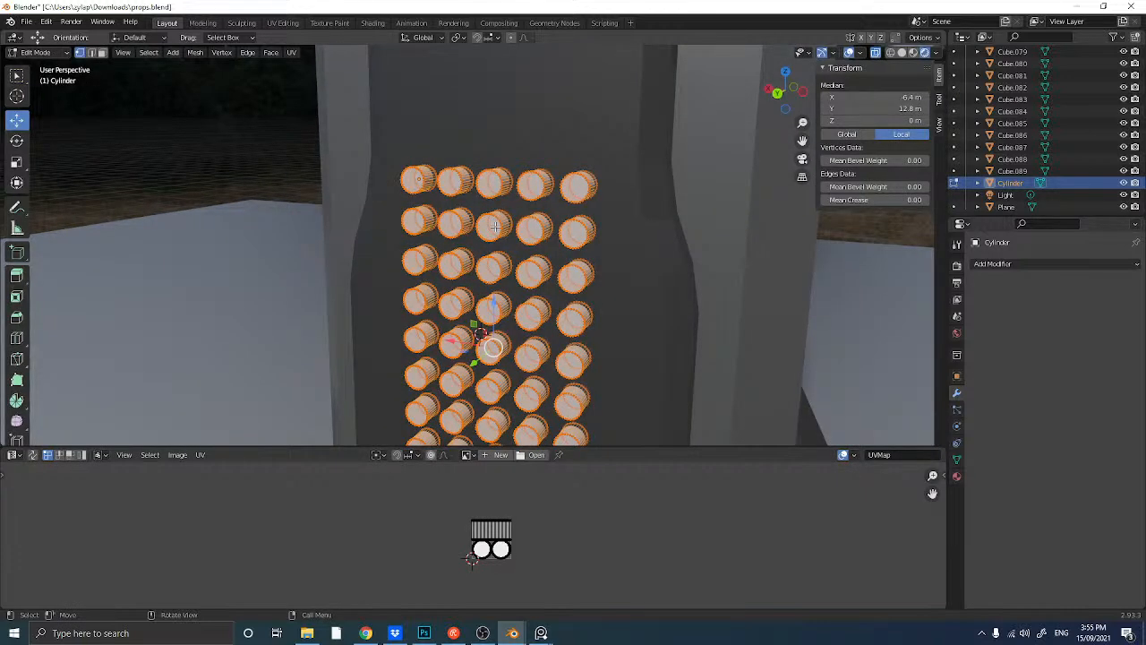
key("Tab")
middle_click_drag(496, 231, 390, 231)
left_click_drag(419, 213, 446, 247)
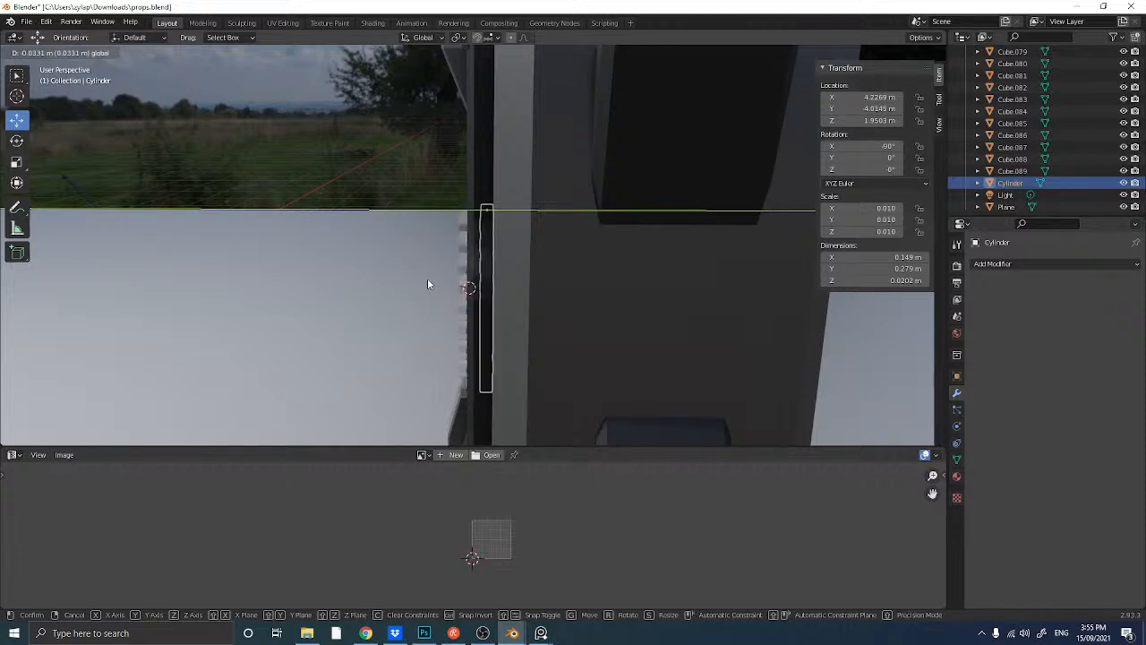
left_click_drag(428, 284, 428, 284)
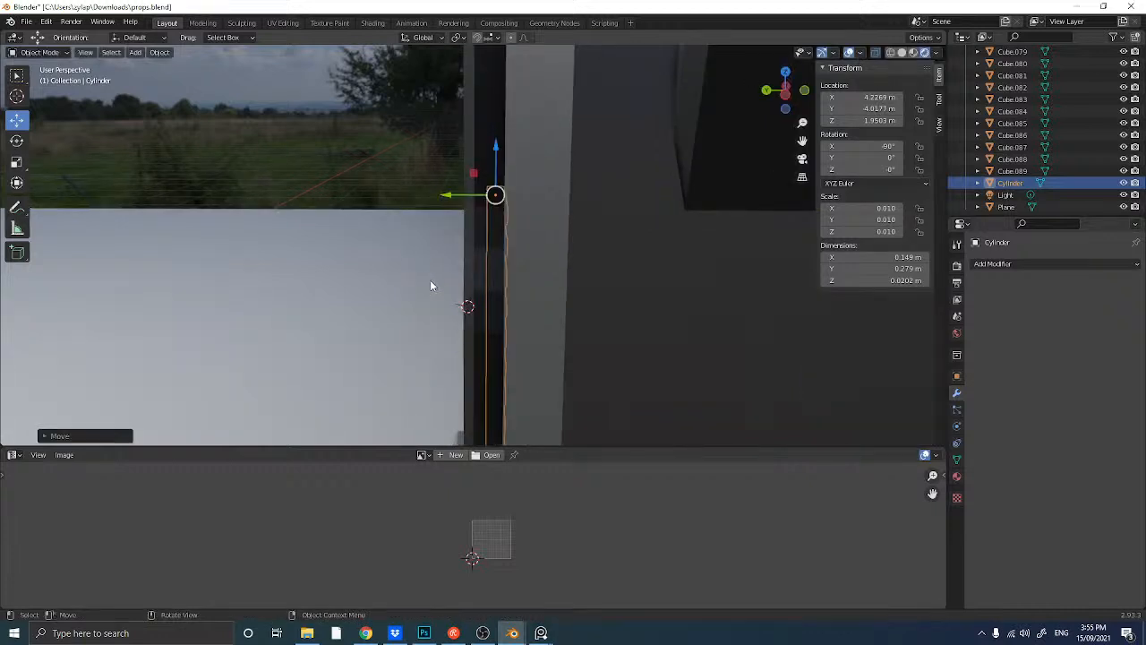
- Move the front panel outward along Y to about -3.979 m and remove its Boolean modifier
left_click(482, 125)
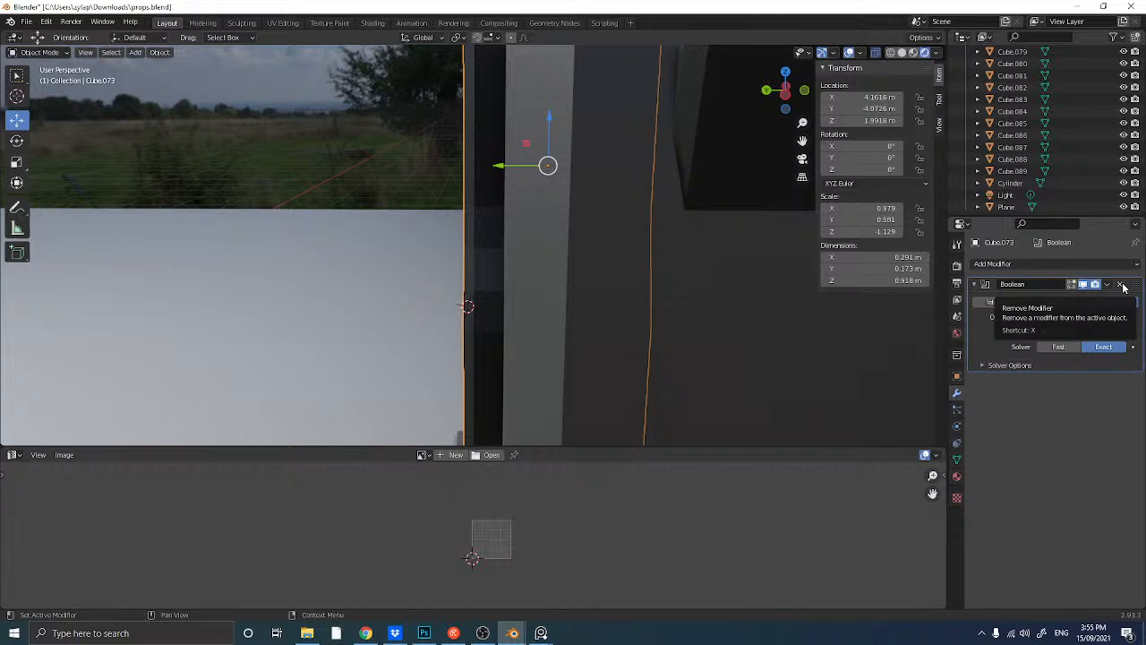
middle_click_drag(411, 244, 473, 242)
left_click_drag(511, 161, 428, 191)
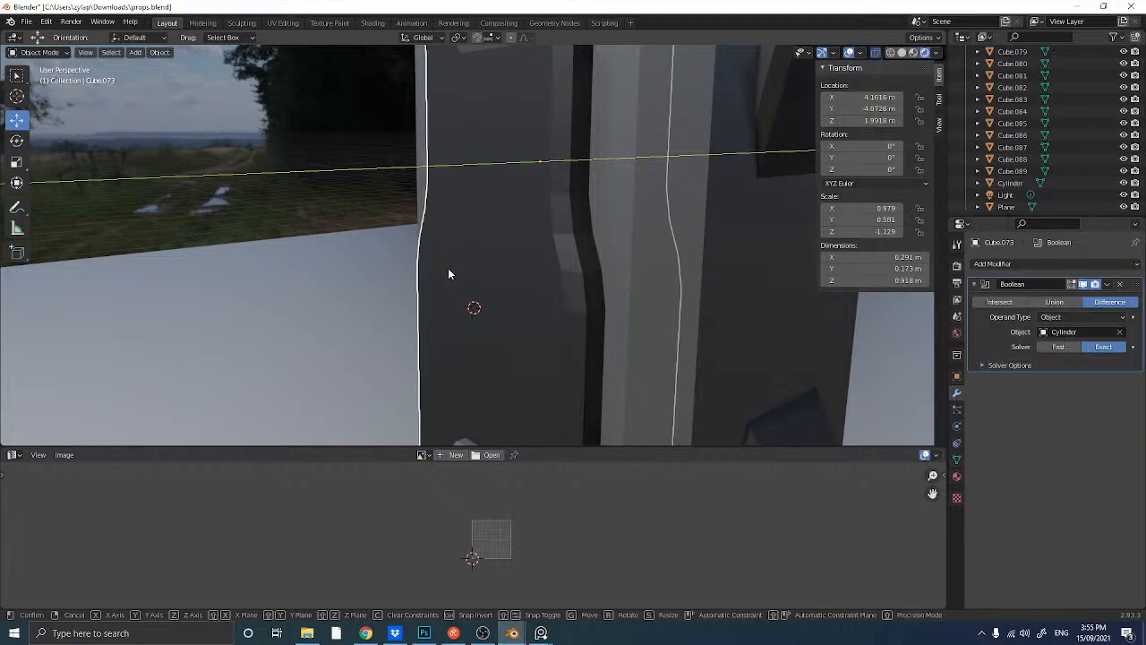
left_click(1105, 316)
left_click(1104, 317)
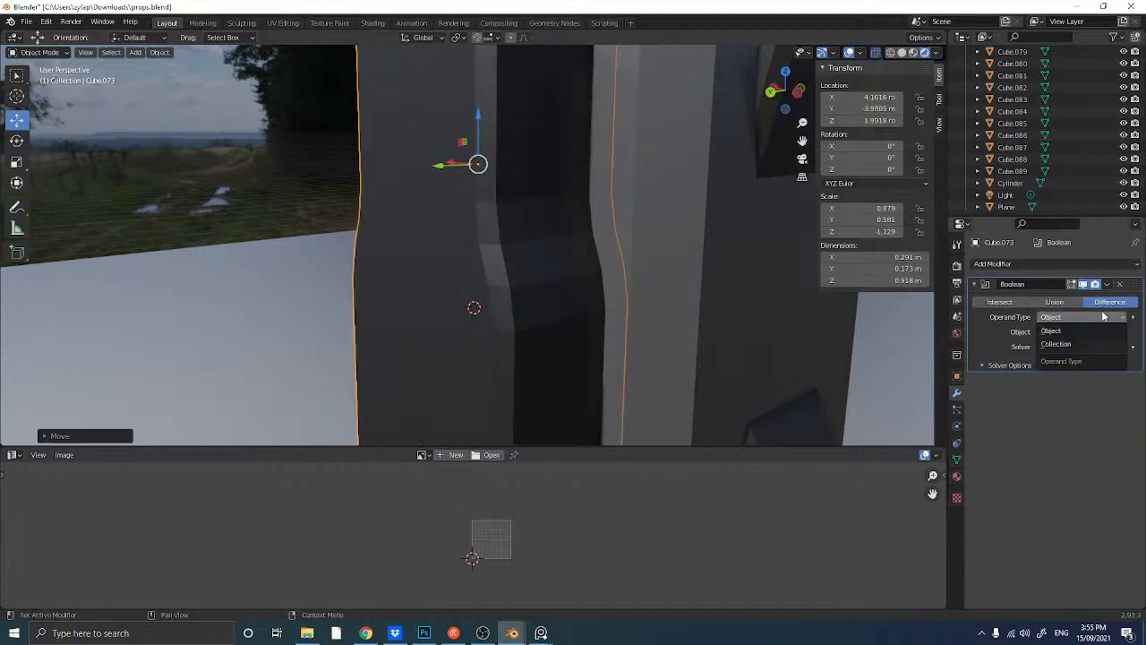
middle_click_drag(472, 255, 419, 271)
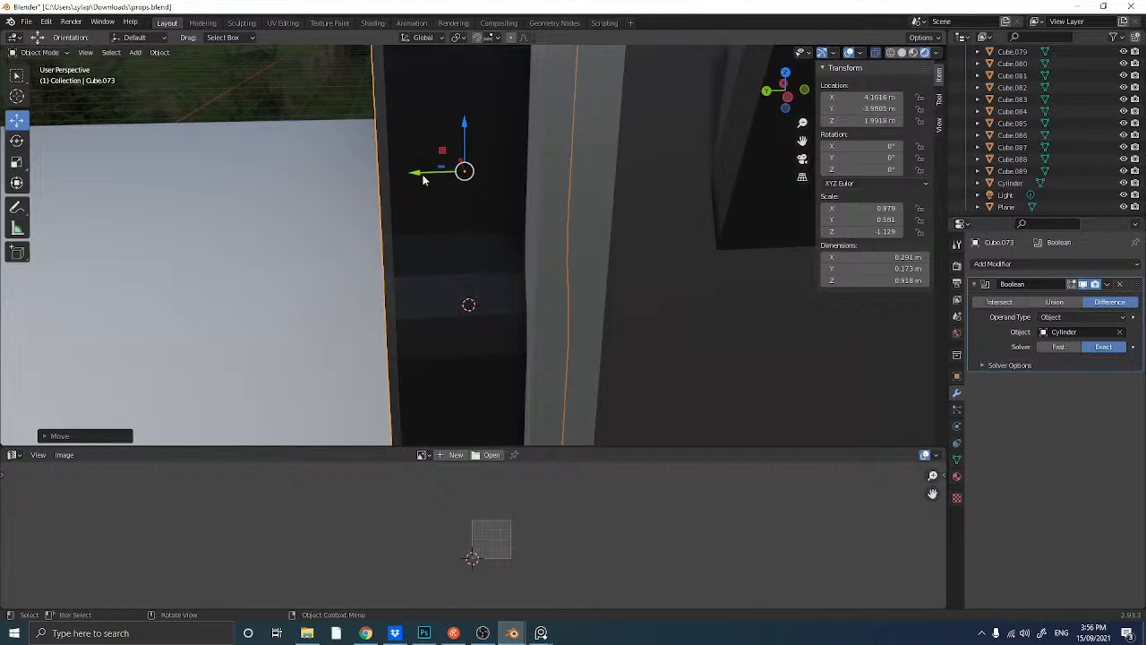
left_click_drag(424, 179, 306, 197)
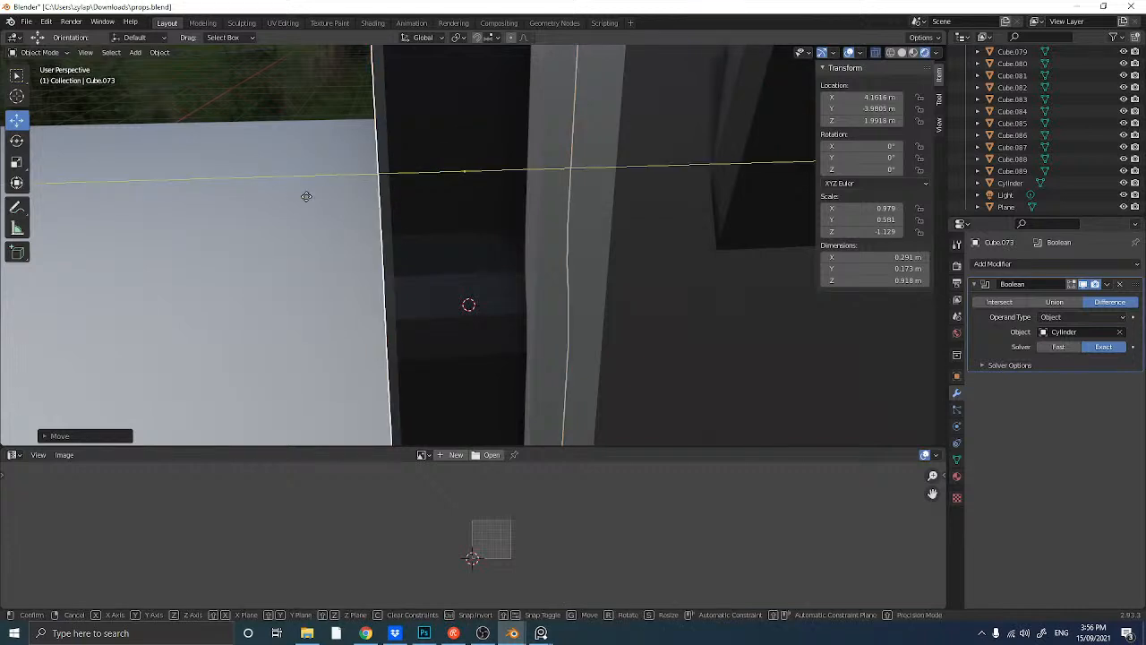
left_click_drag(1042, 301, 2, 303)
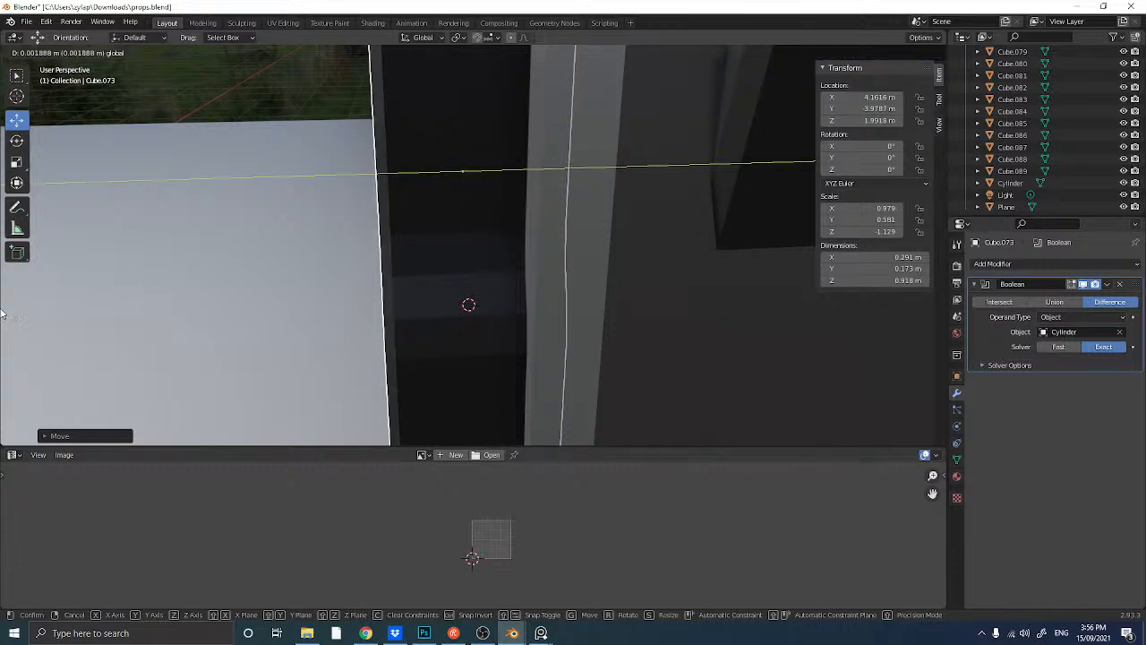
scroll(69, 327, "down", 5)
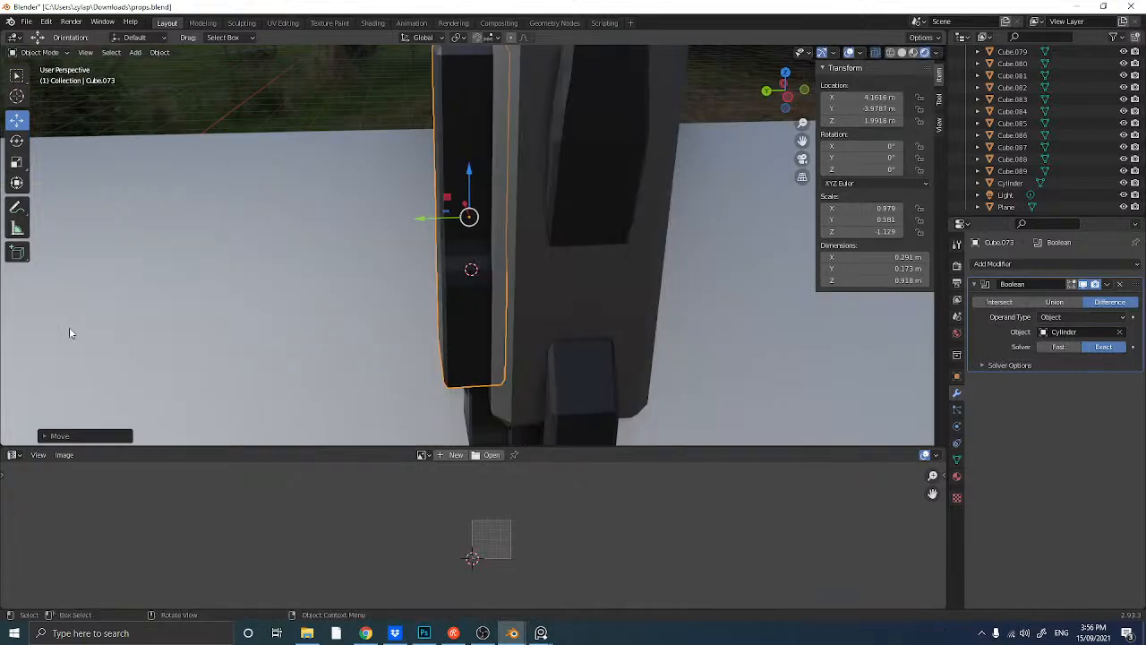
left_click(1119, 284)
- Shift the front panel aside along X to about 3.704 m to expose the cylinder grid, and undo the shift
middle_click_drag(529, 258, 472, 241)
left_click_drag(452, 208, 591, 267)
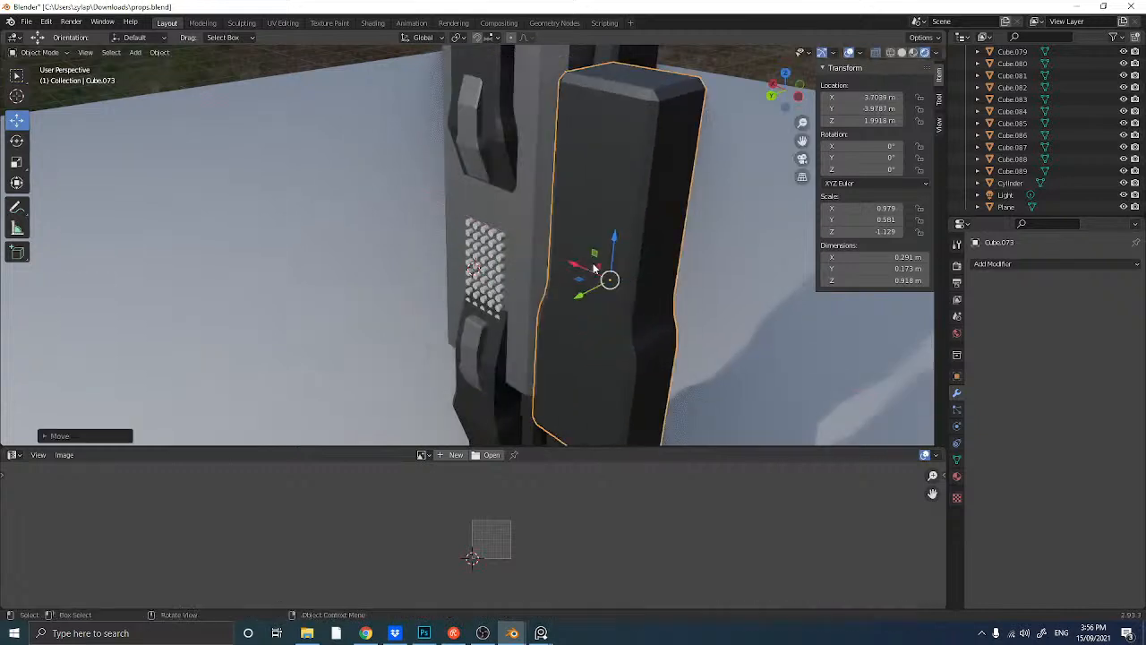
middle_click_drag(591, 267, 525, 251)
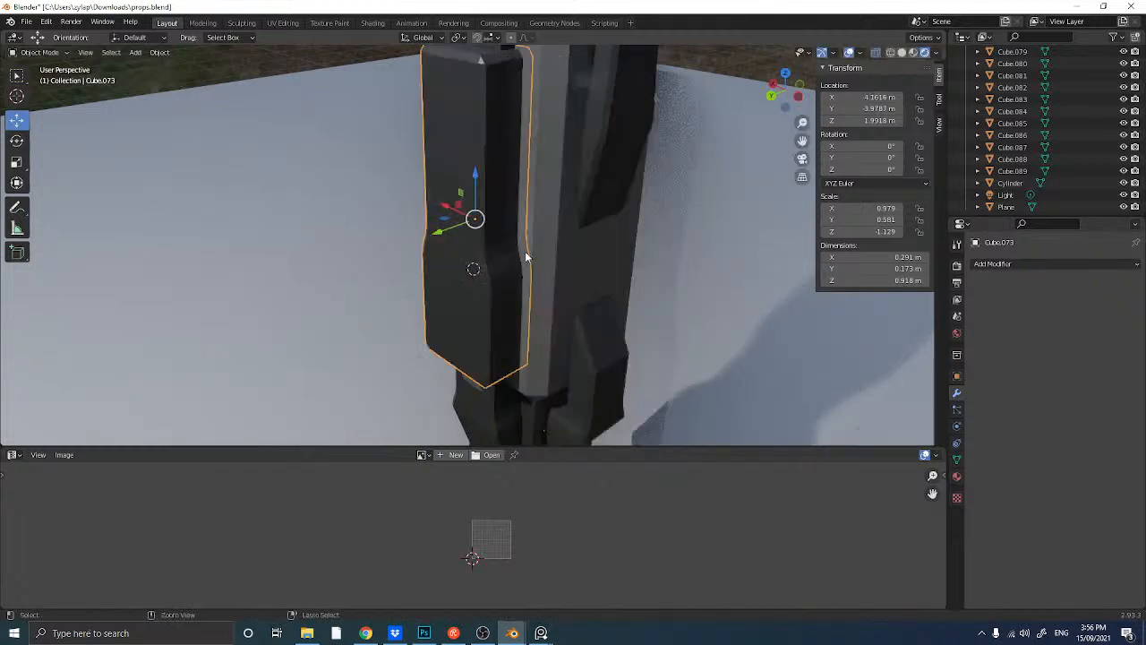
- Move the cylinder grid outward along Y to about -3.90 m so its caps sit nearly flush with the front panel
left_click(479, 251)
left_click_drag(437, 234, 404, 239)
scroll(404, 238, "up", 6)
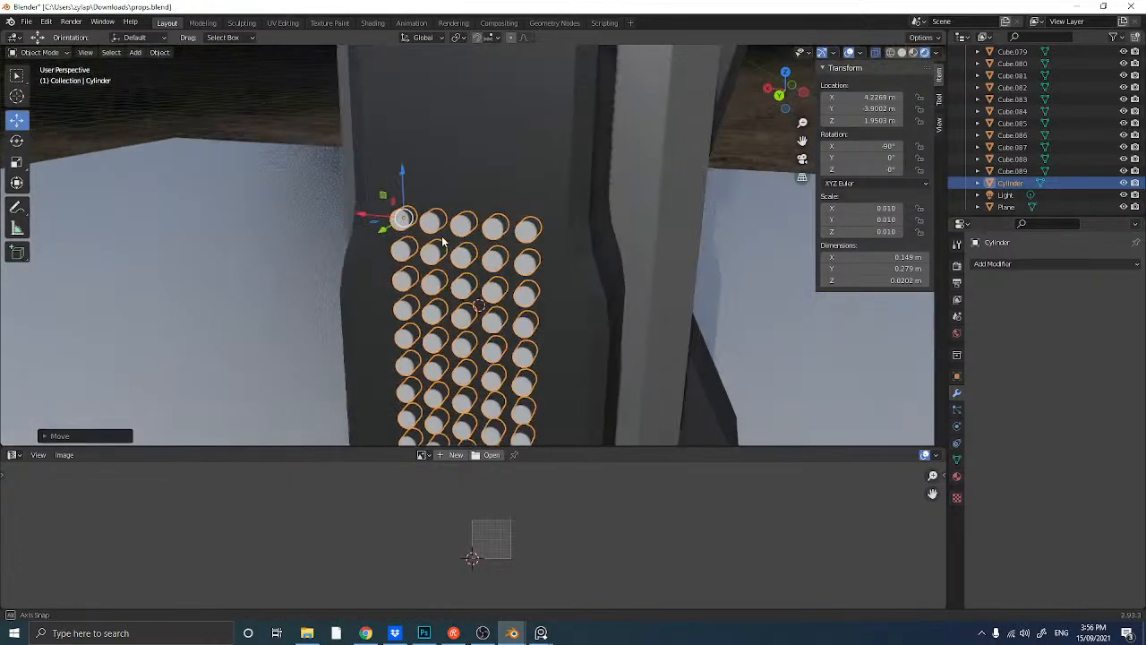
middle_click_drag(441, 240, 295, 206)
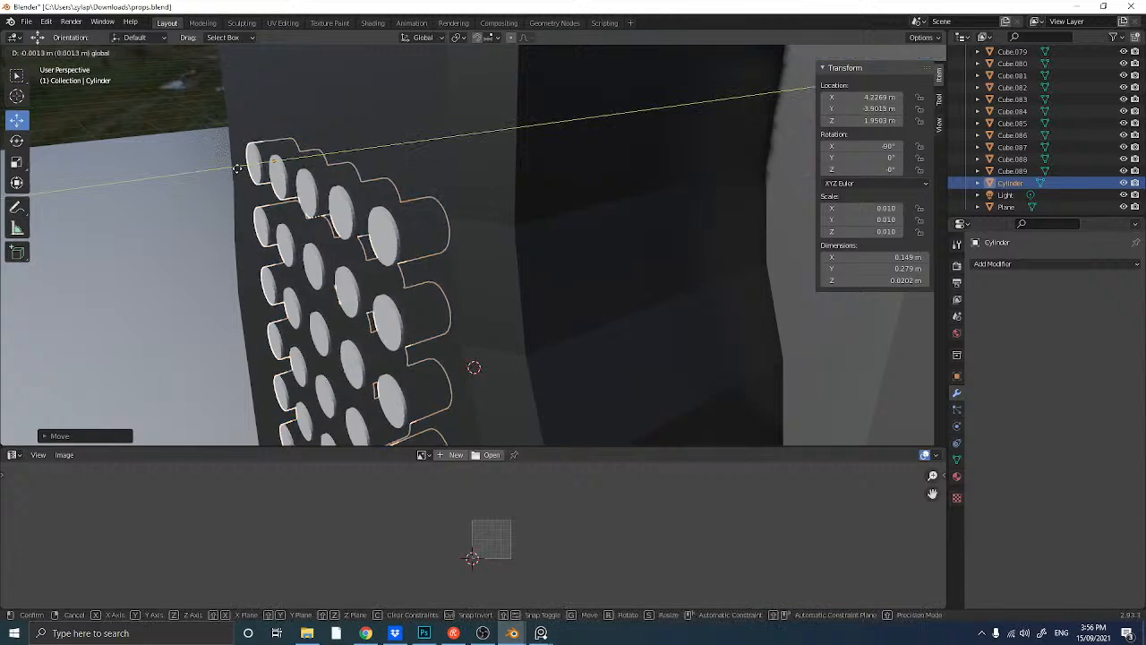
key("g")
key("y")
left_click(288, 208)
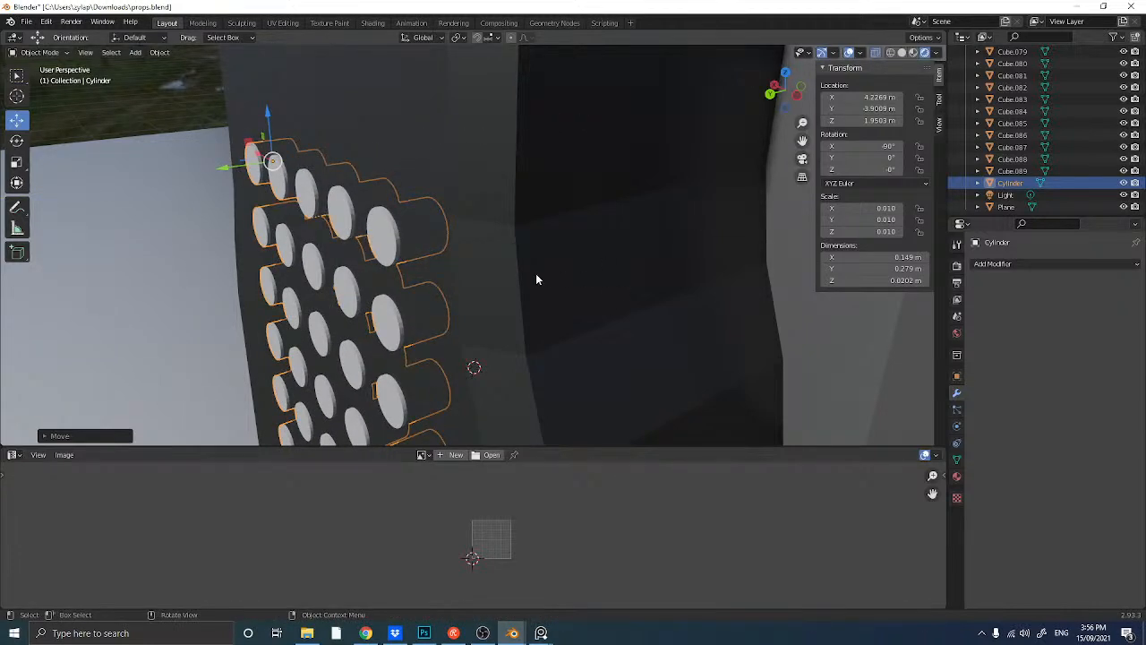
- Try to link materials between the front panel and the cylinder grid with the grid as the active object
left_click(489, 275)
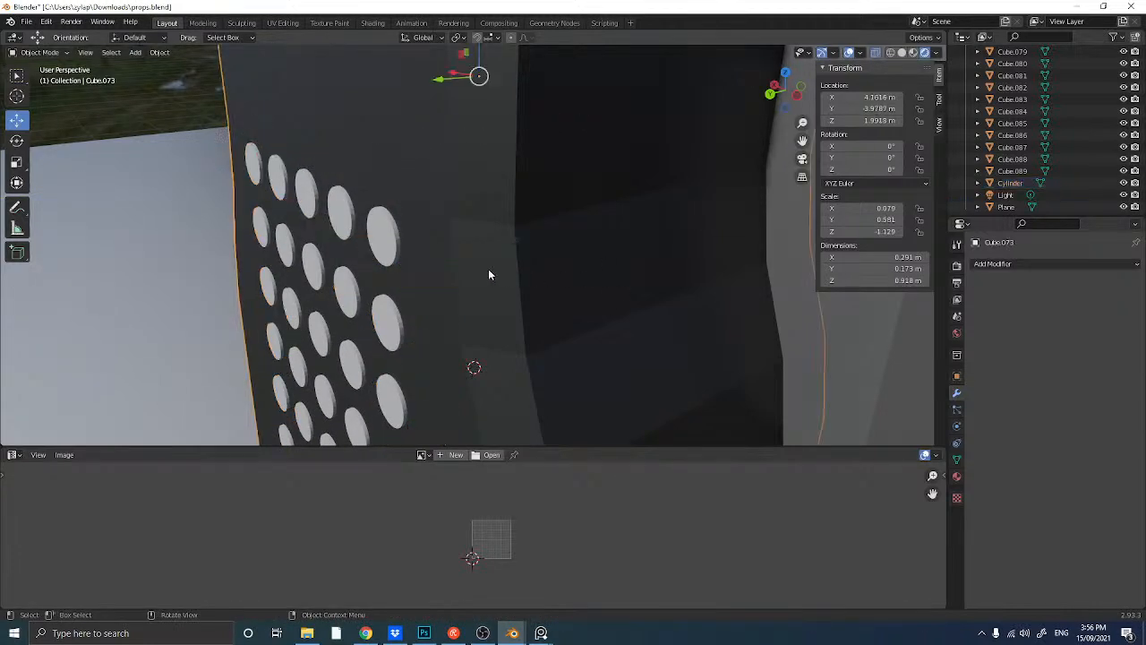
left_click(392, 248, "shift")
key("ctrl+l")
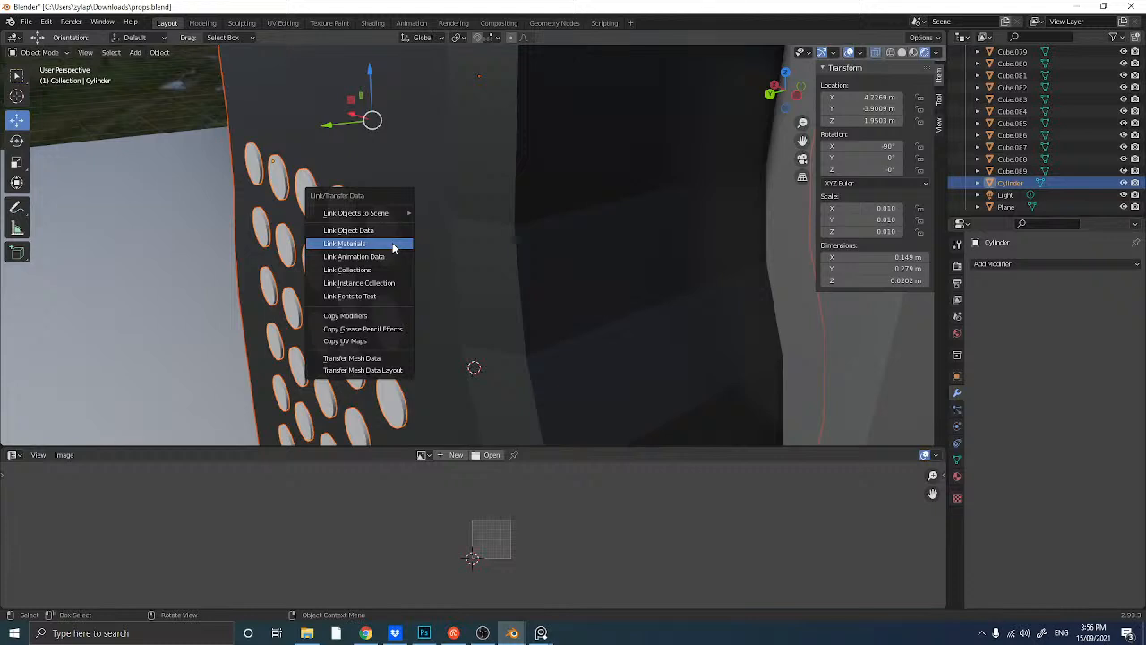
left_click(385, 246)
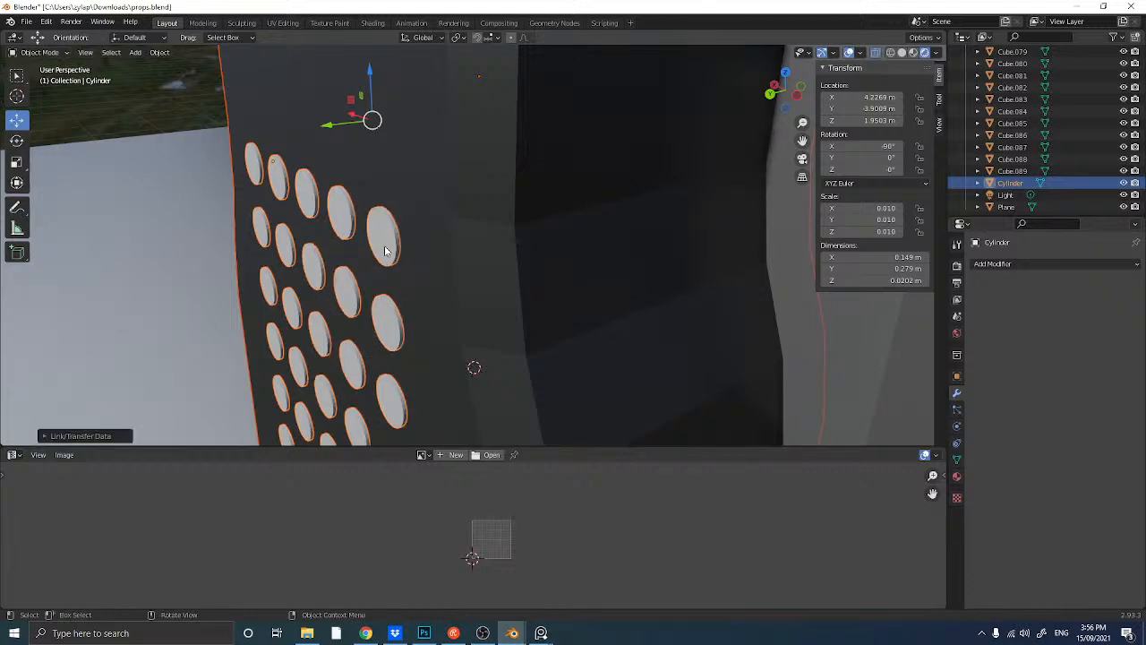
- Link the front panel's material to the cylinder grid, using the panel as the active object
left_click(384, 246)
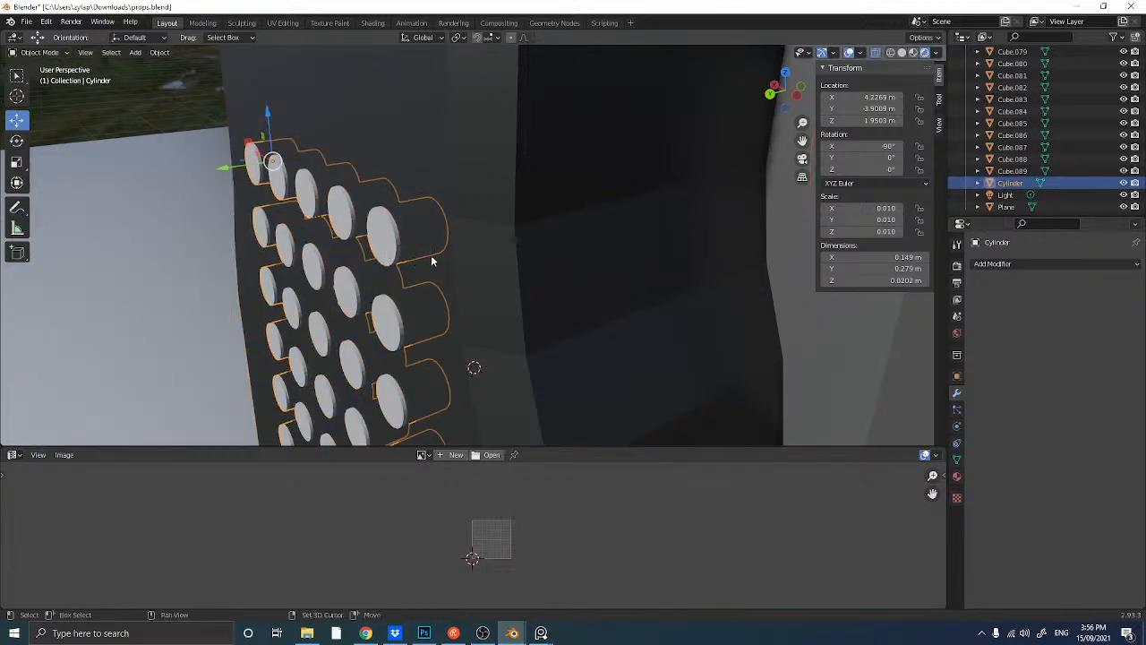
left_click(462, 234, "shift")
key("ctrl+l")
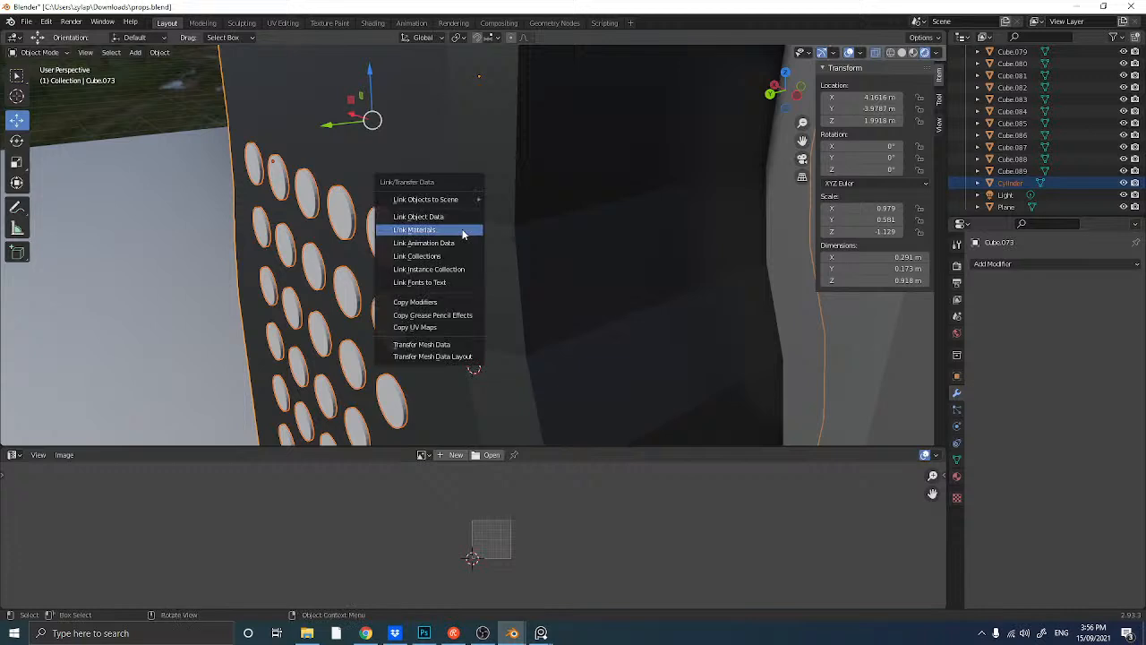
left_click(463, 233)
left_click(151, 151)
middle_click_drag(150, 150, 258, 170)
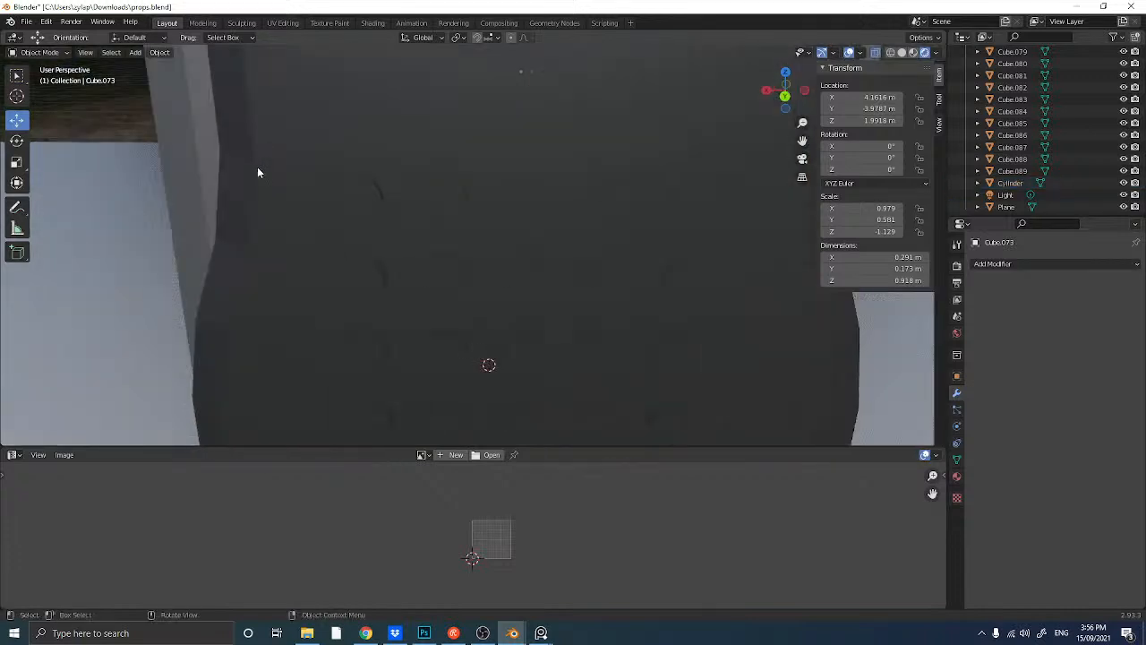
scroll(279, 197, "down", 6)
scroll(278, 199, "down", 2)
middle_click_drag(299, 207, 401, 290)
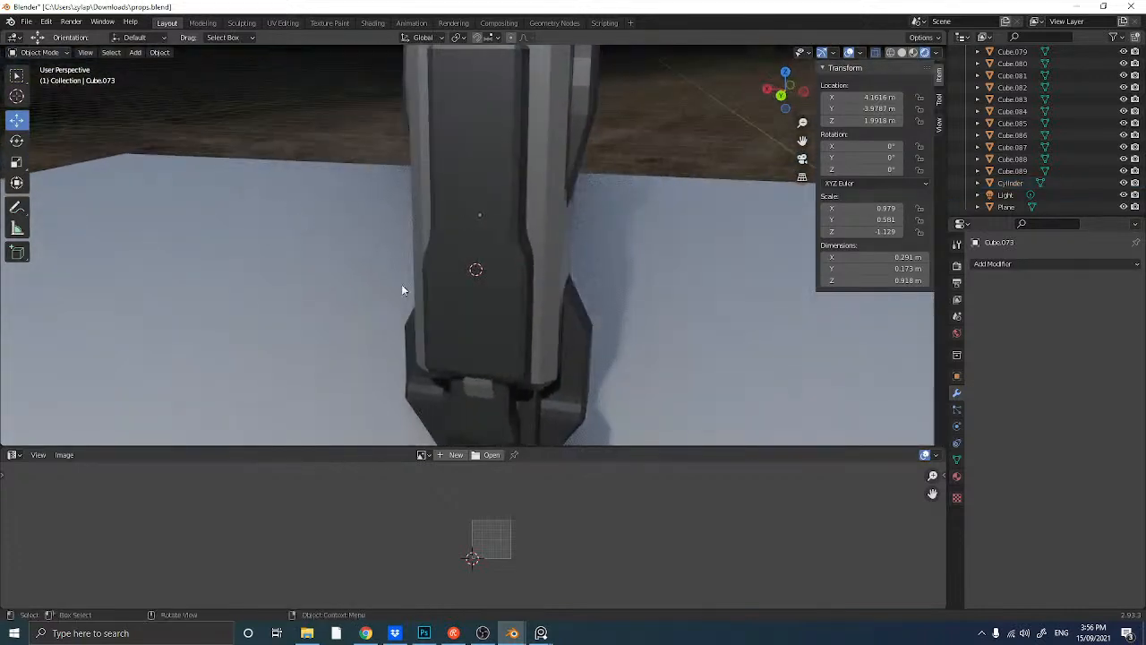
- Darken the base color of the cylinder grid's material, Material.007, and deselect the grid
left_click(467, 310)
left_click(478, 306)
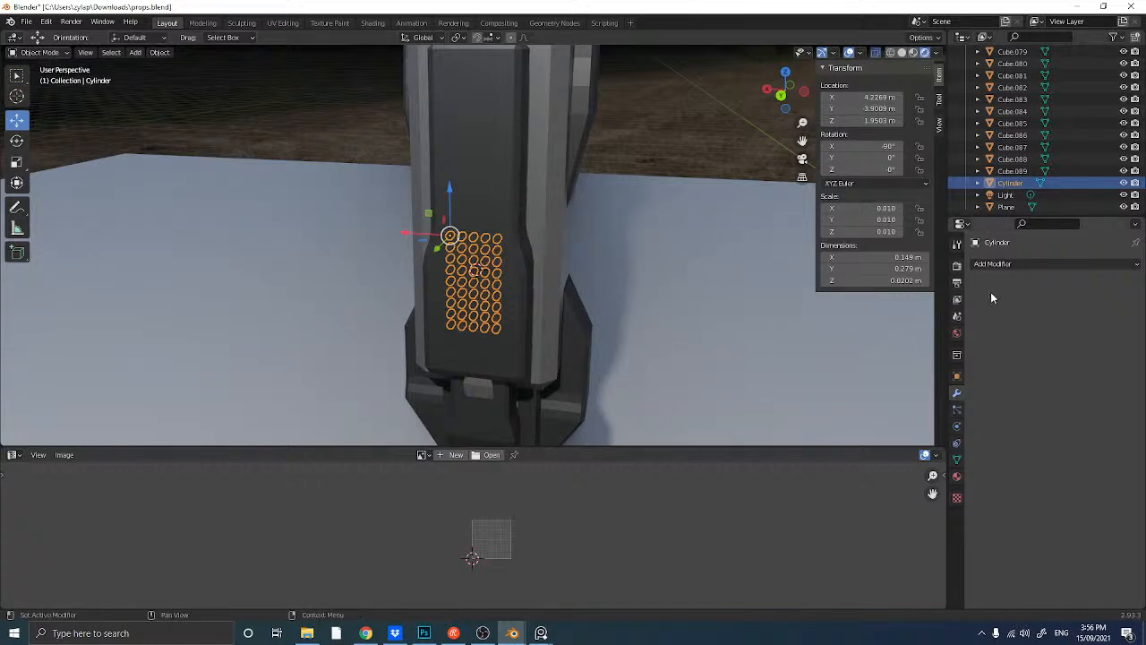
left_click(957, 476)
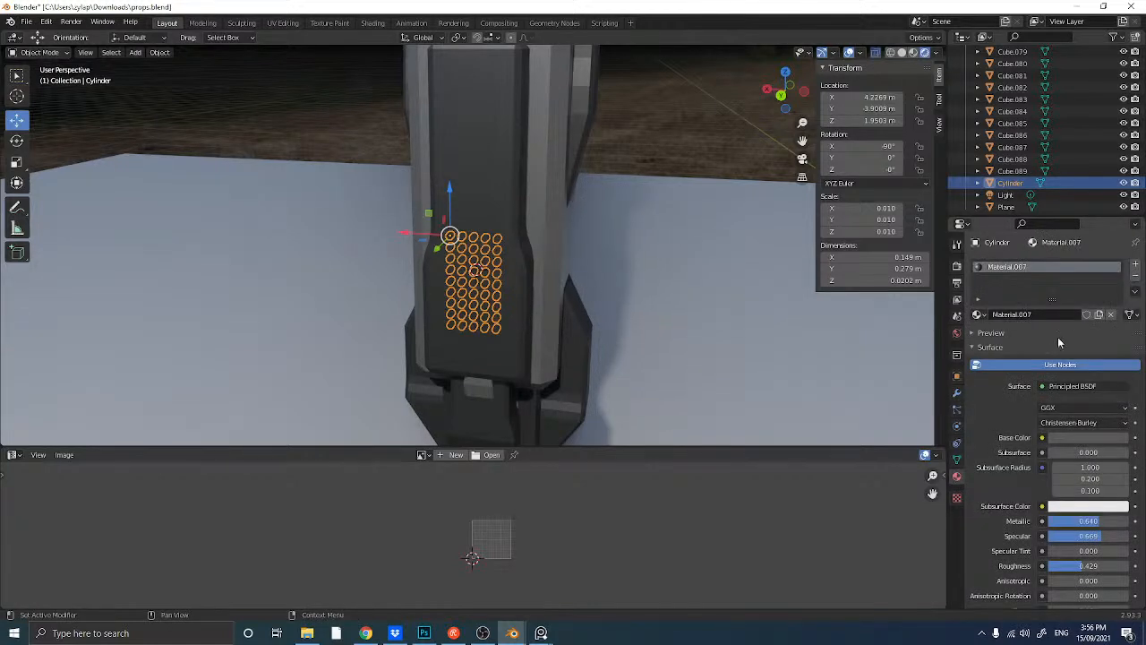
left_click(1067, 437)
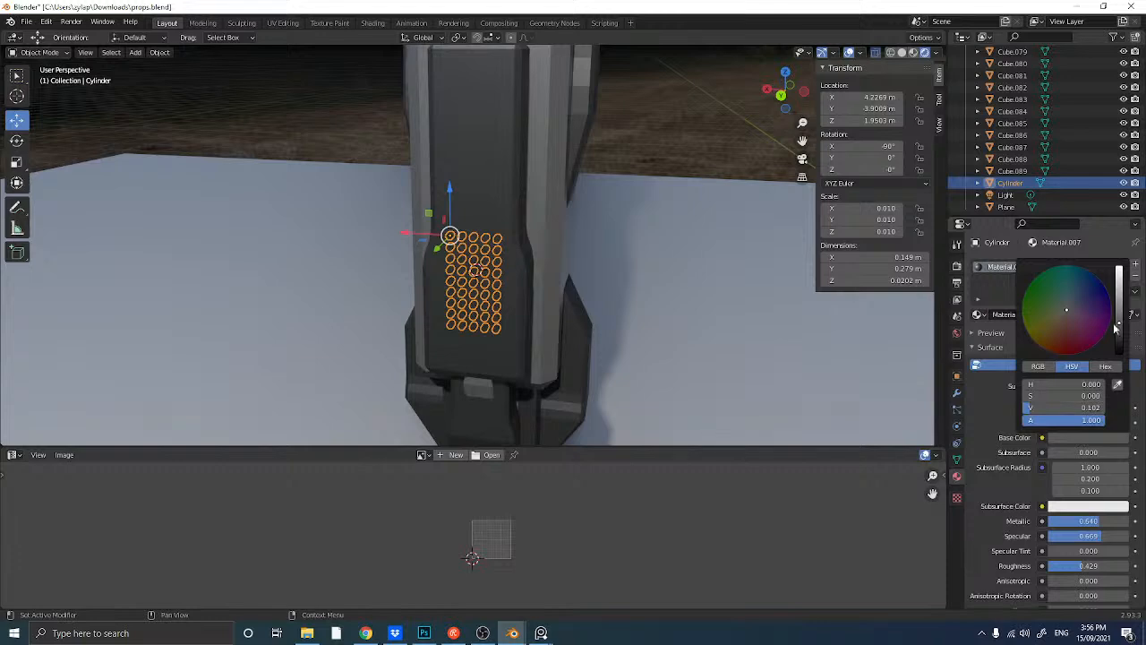
left_click(683, 139)
middle_click_drag(683, 140, 342, 189)
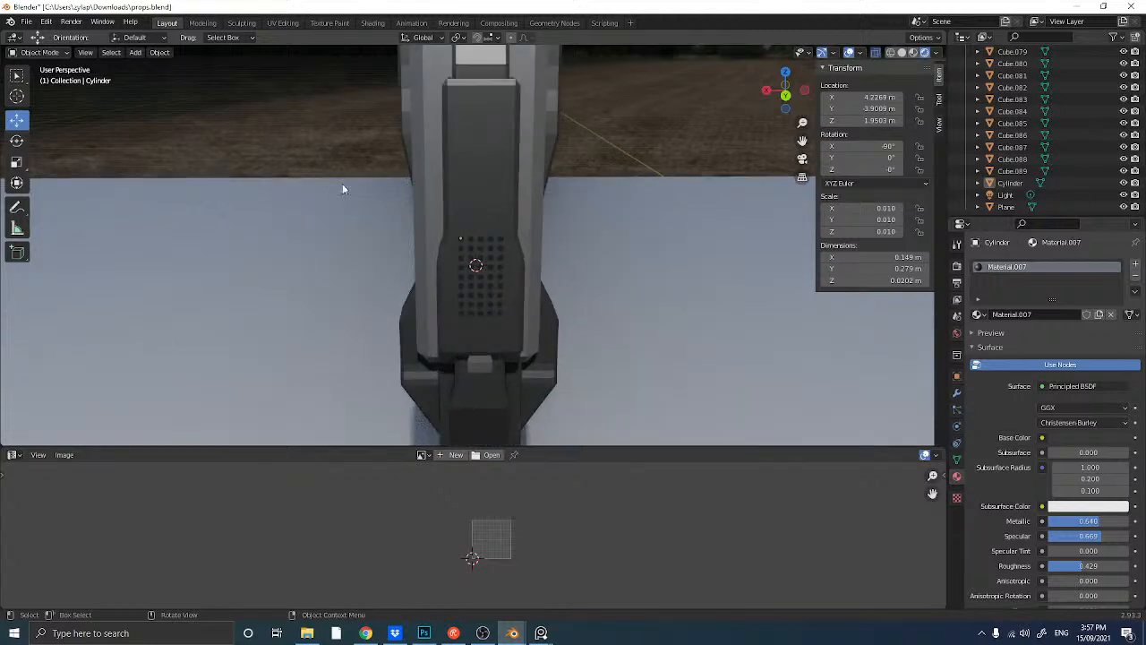
- Duplicate the cylinder grid, raise the copy to about Z 2.38 m on the upper front panel, and save the file
left_click(488, 296)
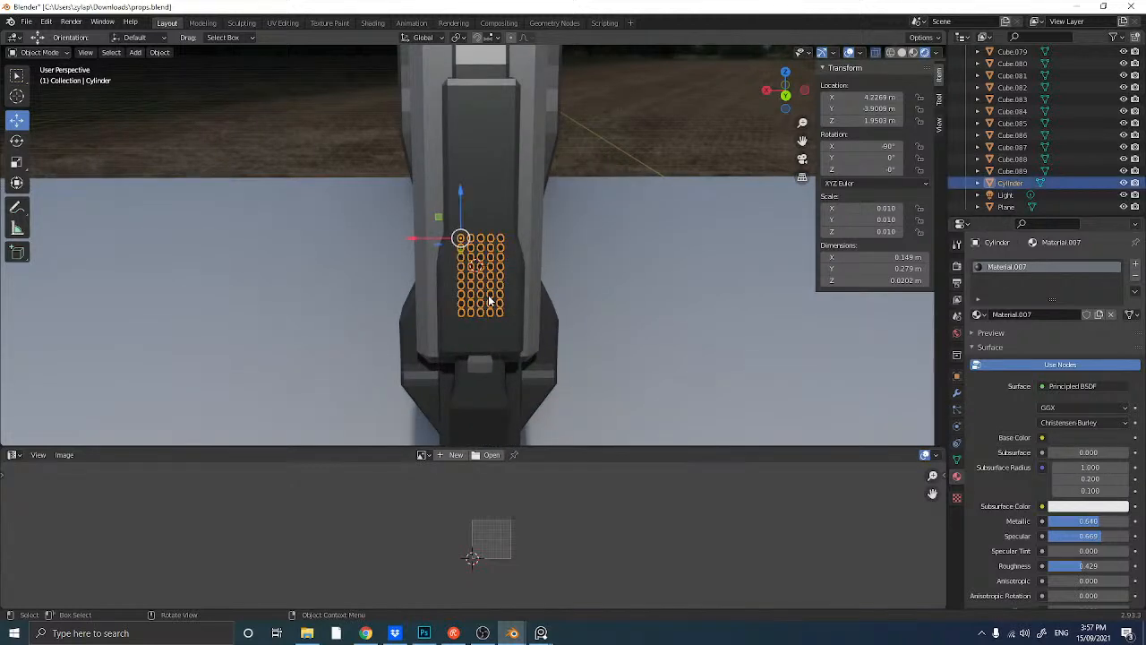
key("shift+d")
right_click(488, 293)
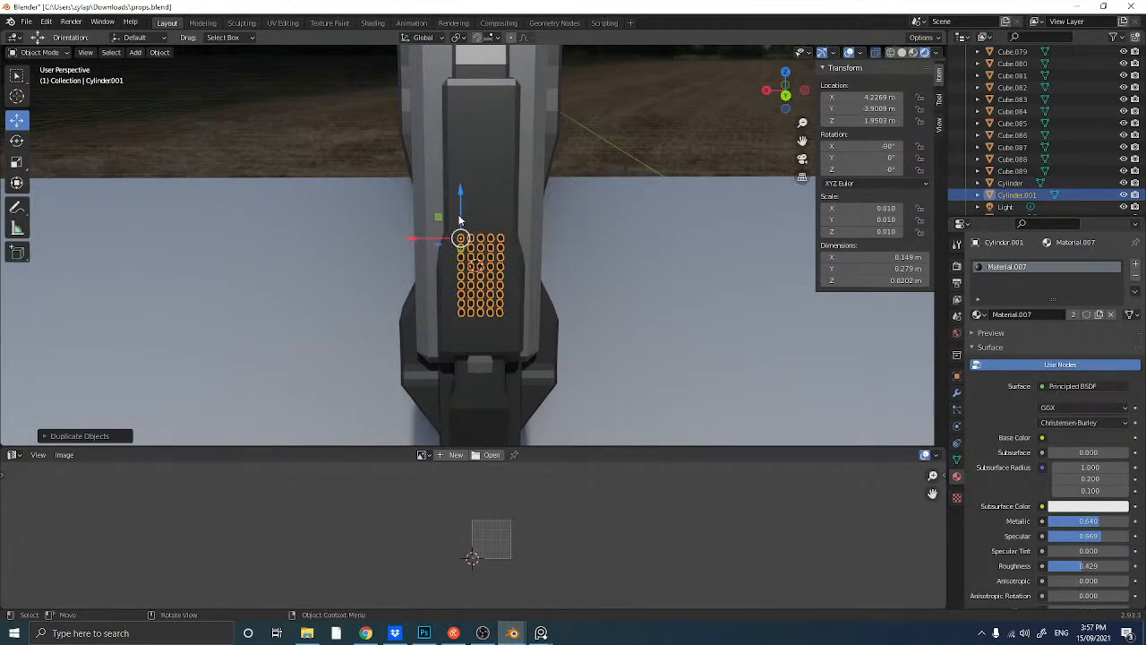
left_click_drag(460, 220, 462, 82)
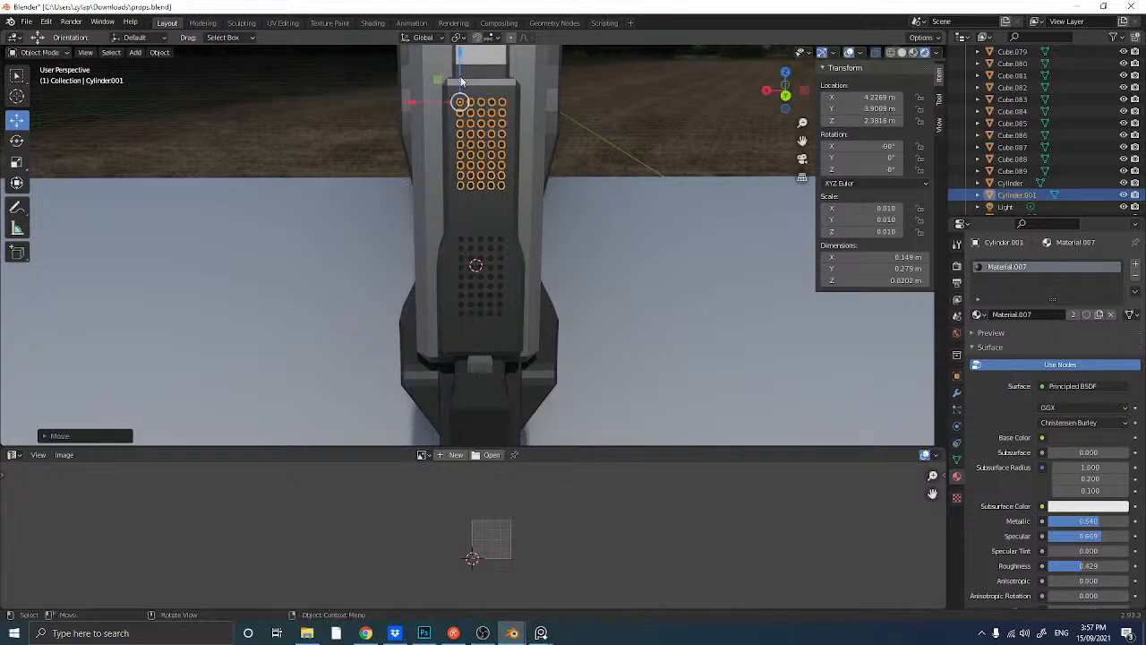
left_click(354, 120)
key("ctrl+s")
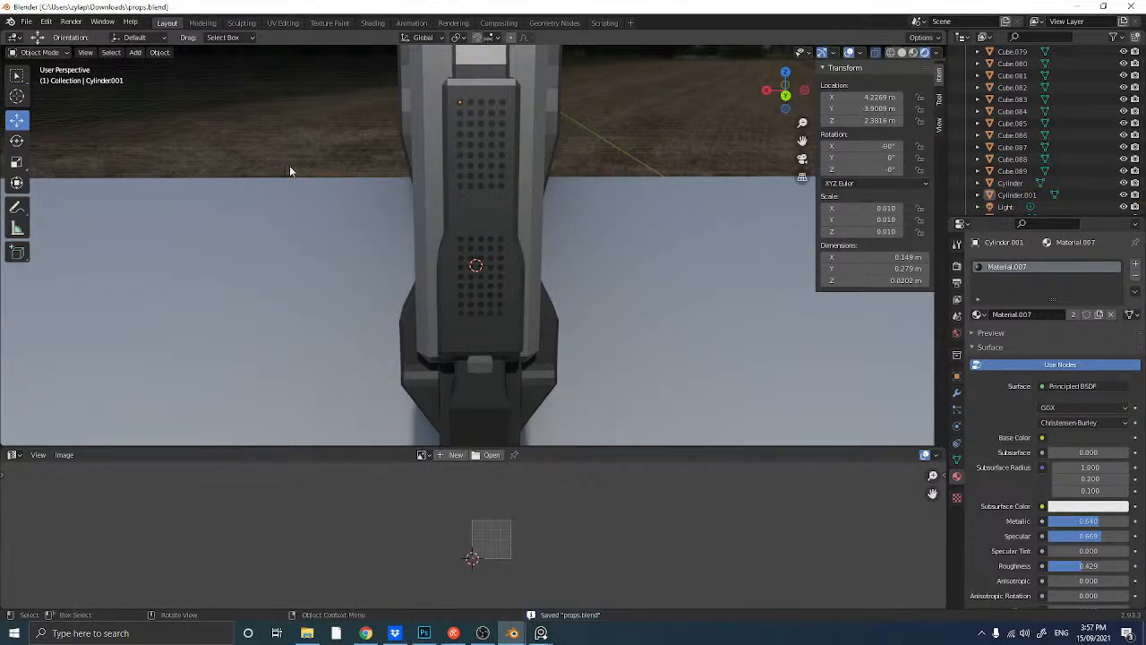
- Duplicate all parts of the post and move the copy about -2.13 m along X, beside the original
middle_click_drag(302, 179, 410, 151)
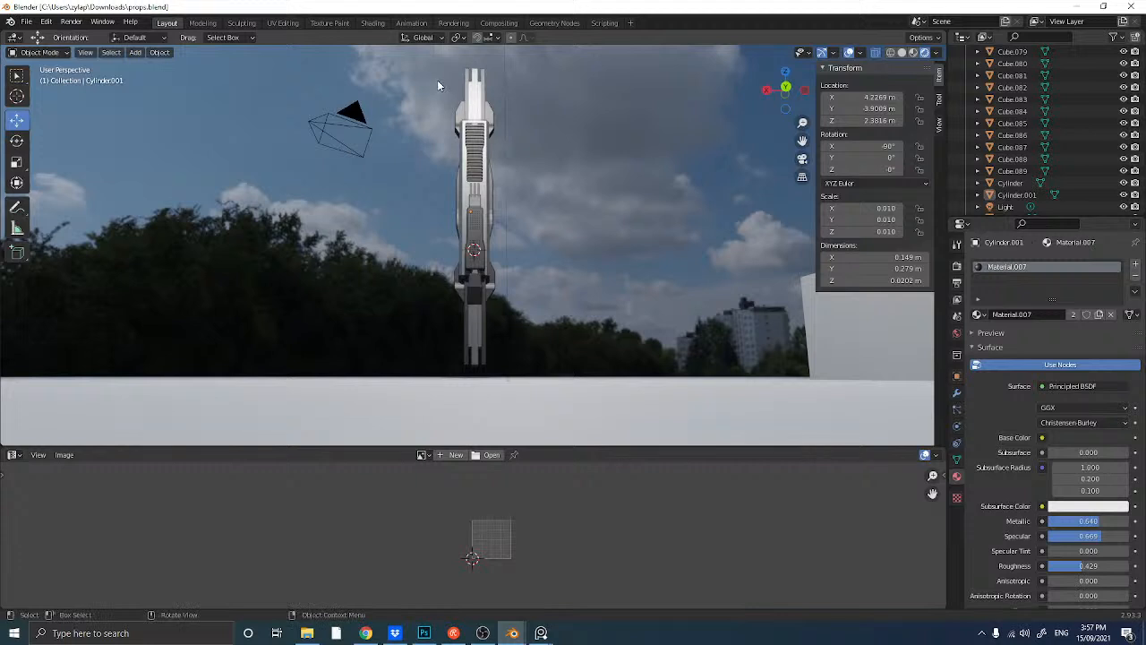
left_click(467, 226)
left_click(466, 225)
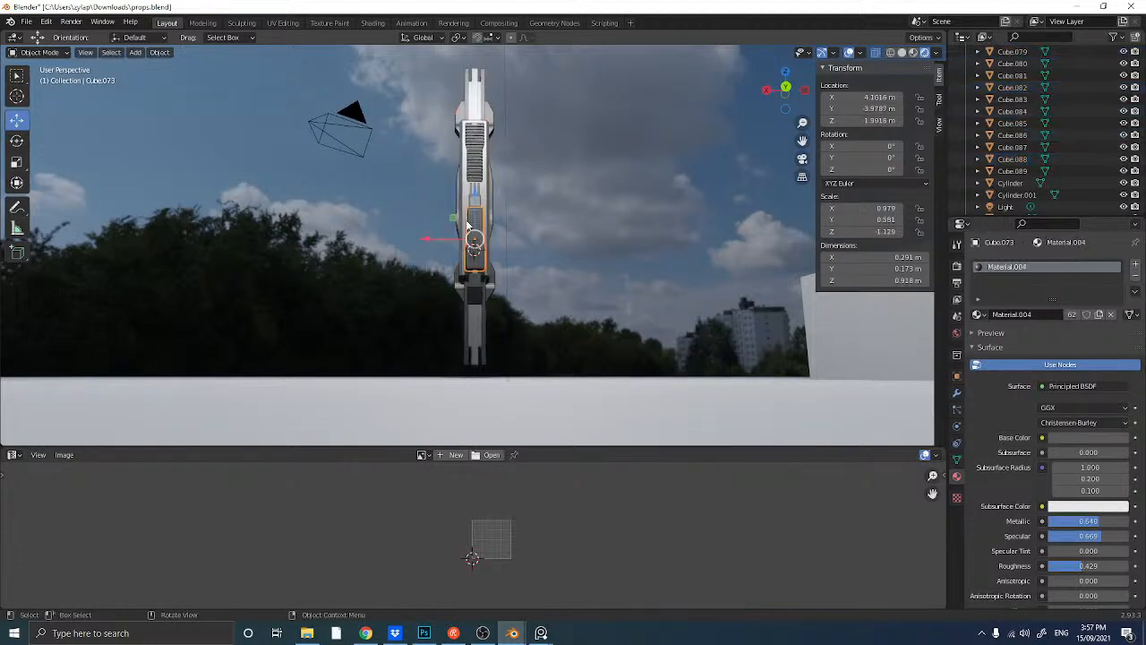
left_click_drag(431, 55, 501, 374)
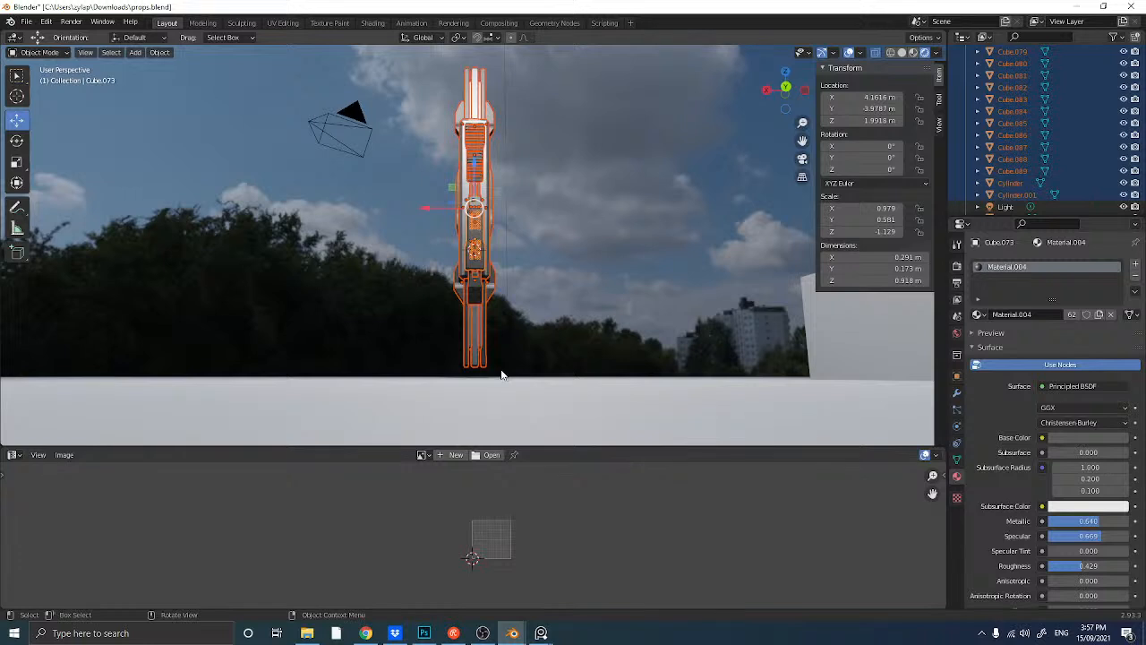
key("shift+d")
key("Escape")
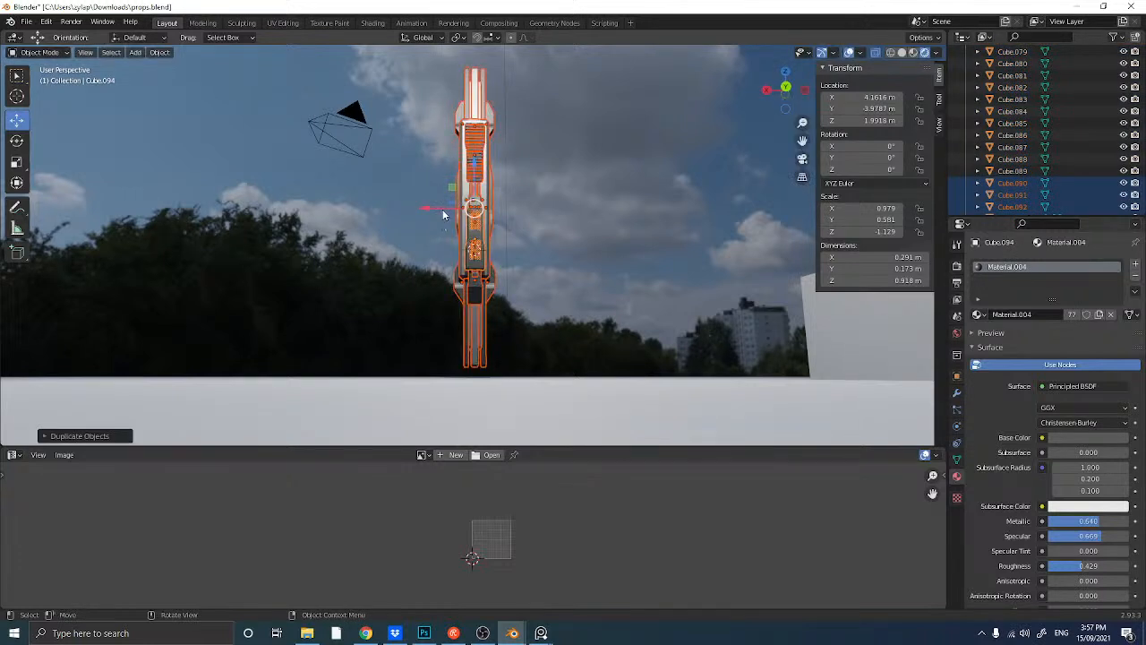
key("g")
key("x")
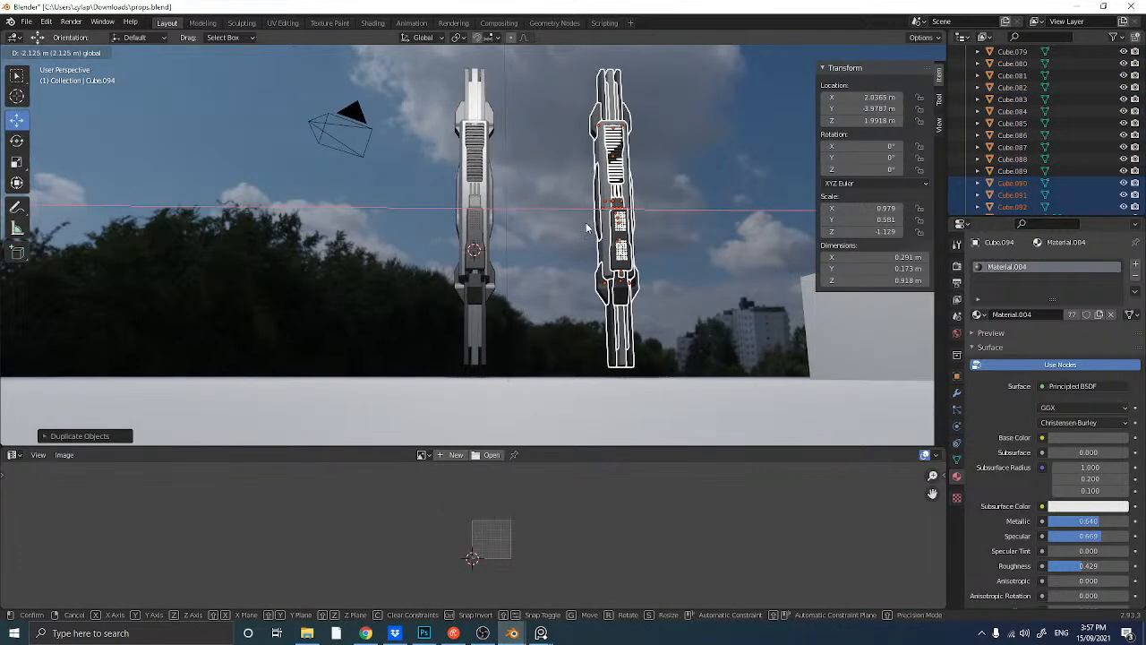
left_click(587, 228)
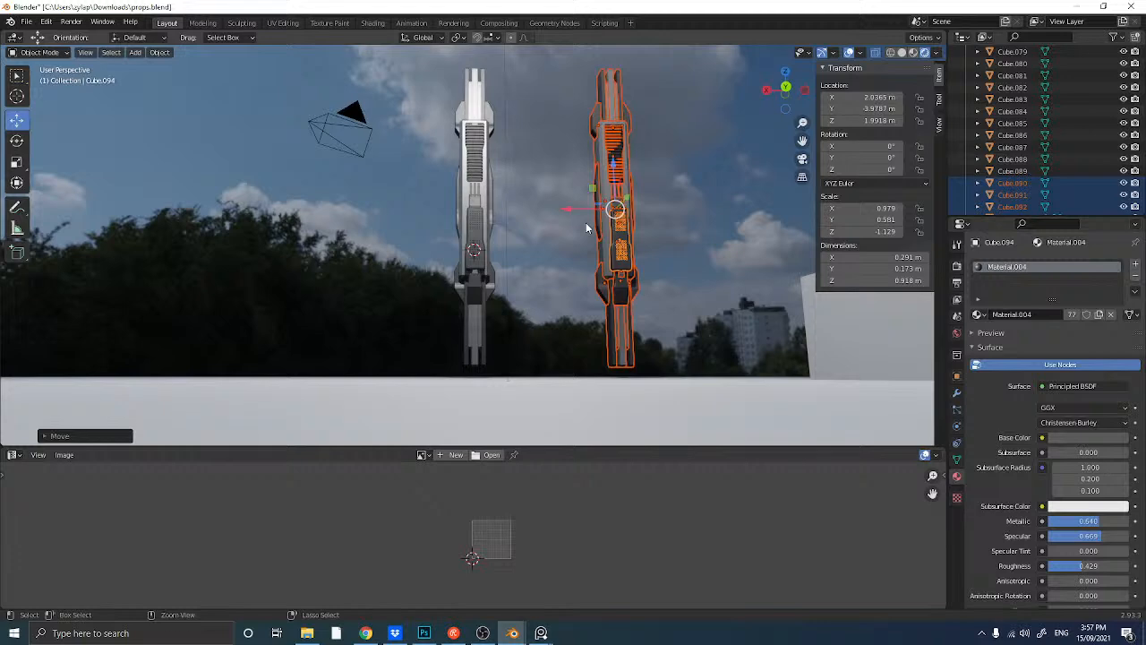
- Join the duplicated post parts into one object and copy it into the interior.blend scene
key("ctrl+j")
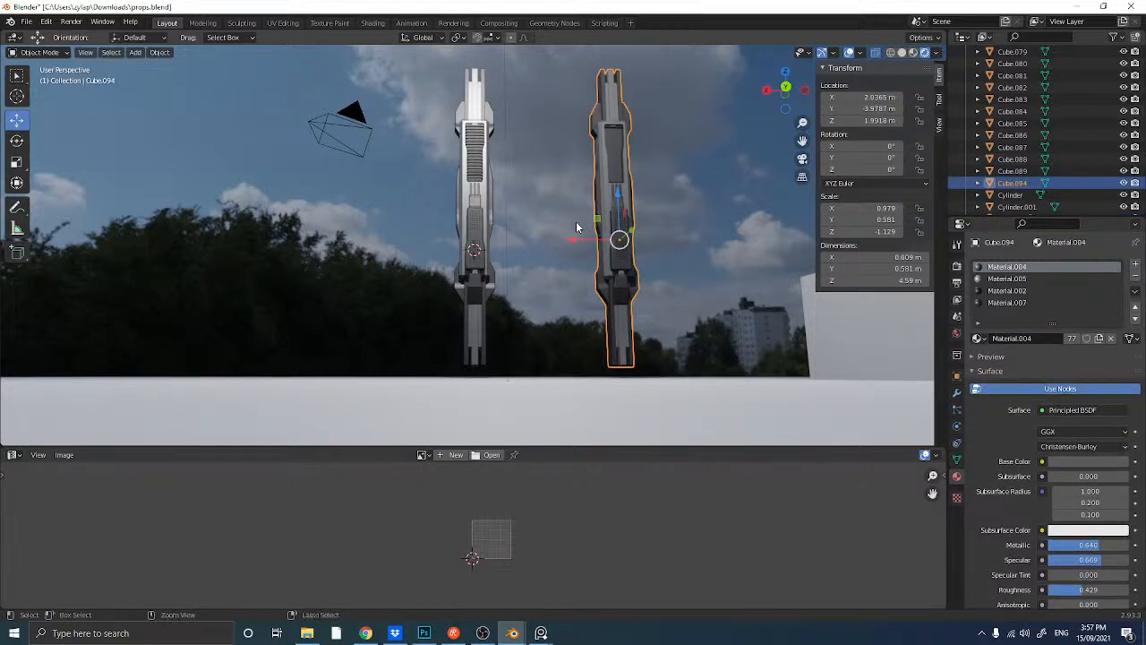
key("ctrl+c")
mouse_move(515, 634)
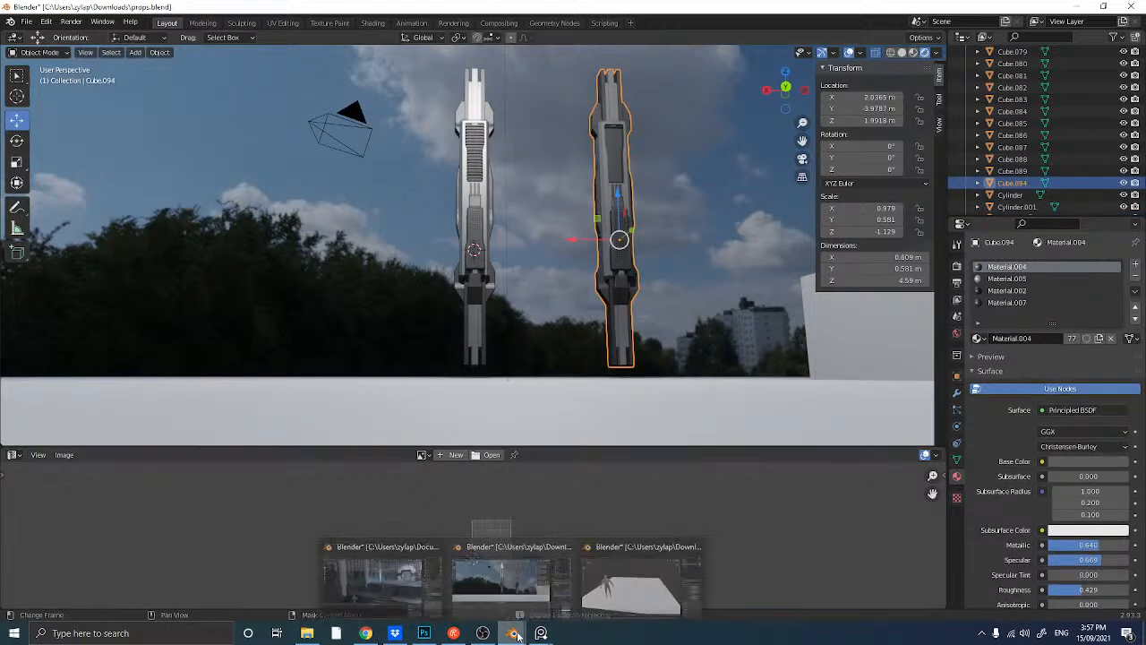
left_click(371, 591)
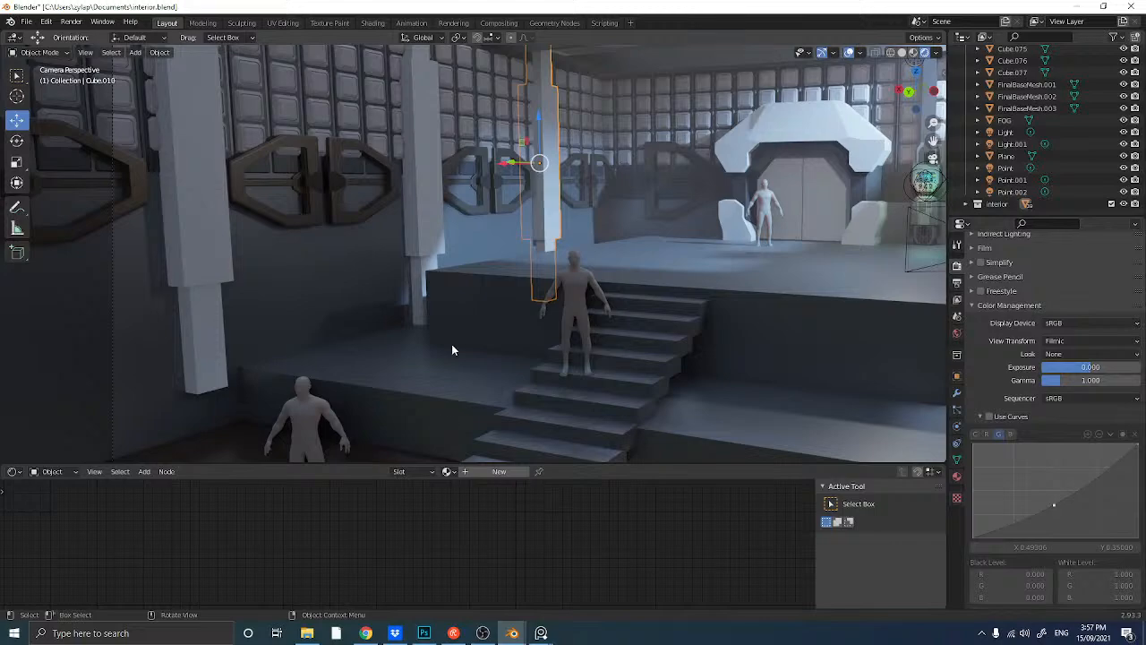
key("ctrl+v")
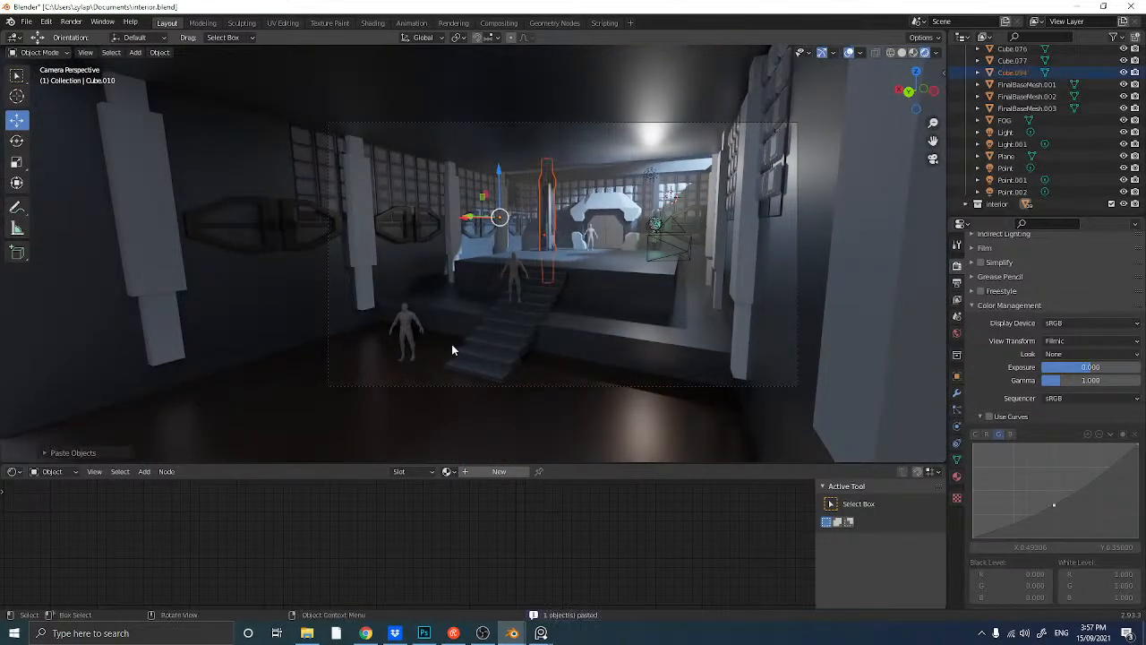
- Hide the roof slabs, the ceiling beams and the FOG volume to expose the room's interior from above
scroll(468, 295, "up", 5)
middle_click_drag(491, 254, 440, 315)
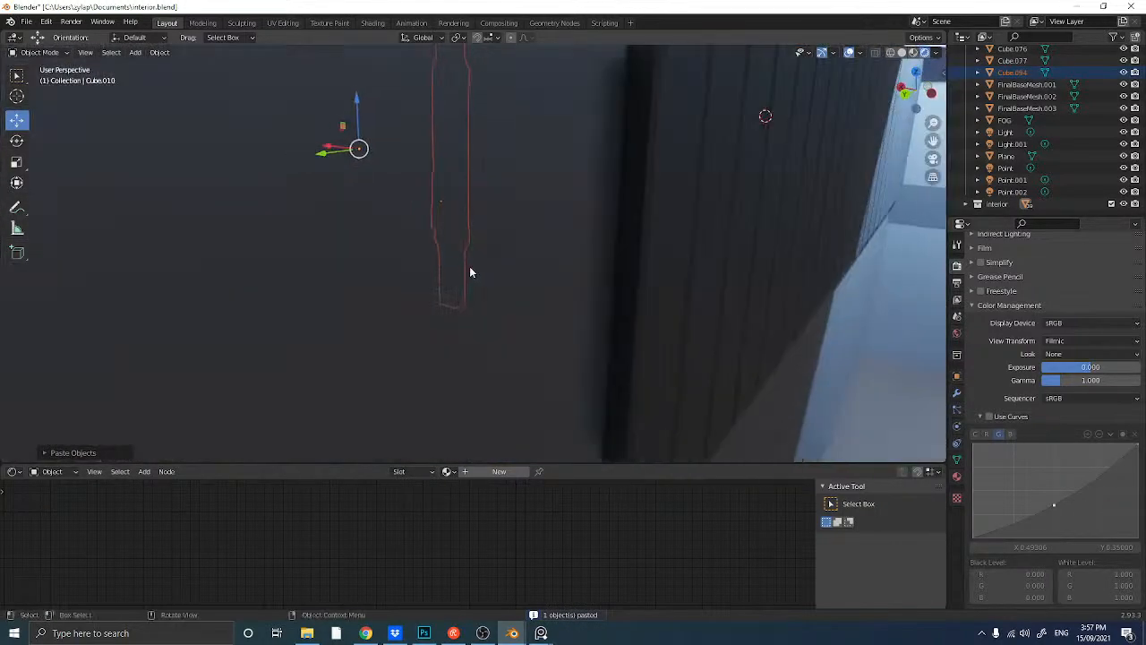
scroll(470, 266, "down", 5)
scroll(454, 268, "up", 8)
scroll(439, 315, "down", 6)
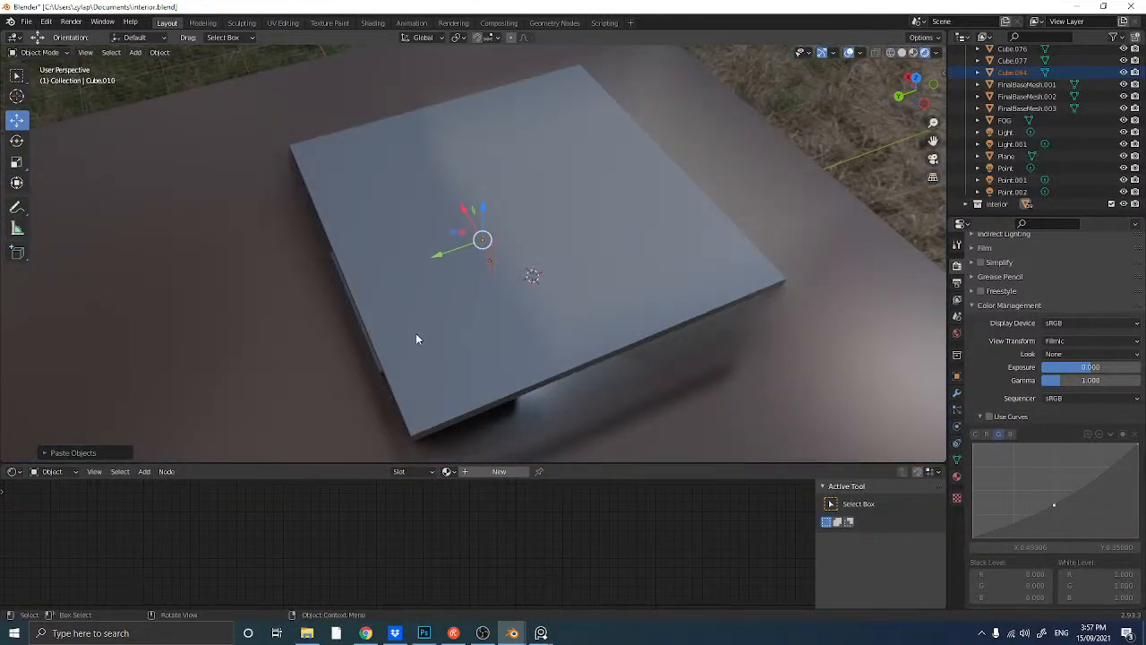
left_click(416, 338)
key("h")
left_click(454, 274)
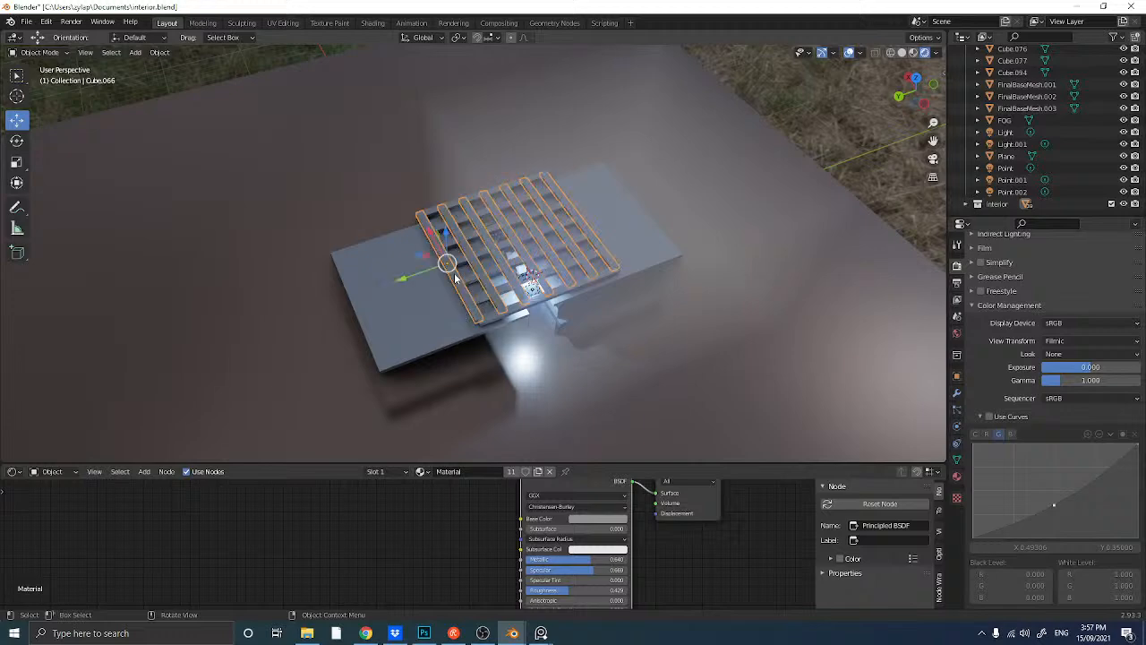
key("h")
left_click(454, 286)
key("h")
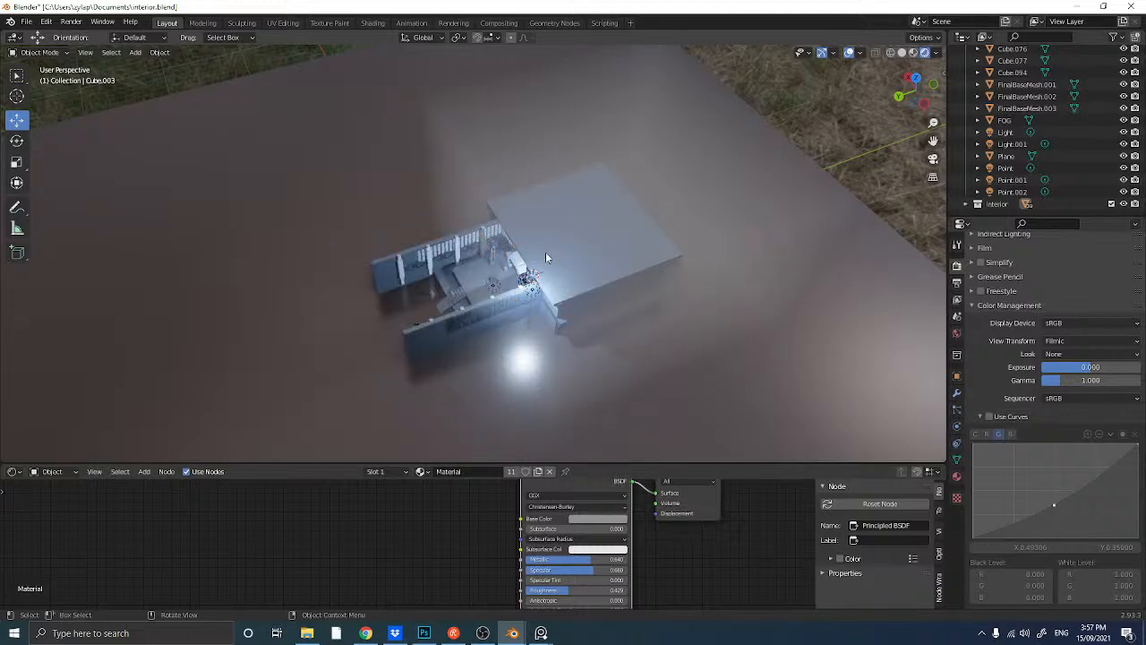
left_click(545, 251)
scroll(545, 252, "up", 8)
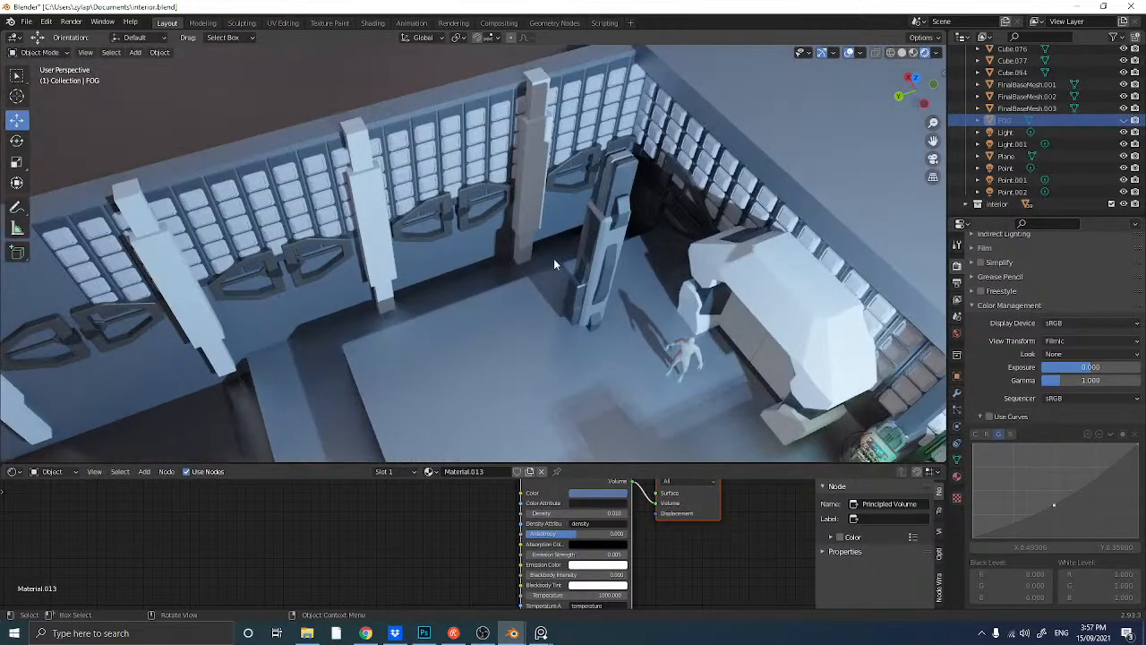
- Rotate the pasted post 90 degrees in top view
left_click(600, 259)
middle_click_drag(600, 259, 483, 312)
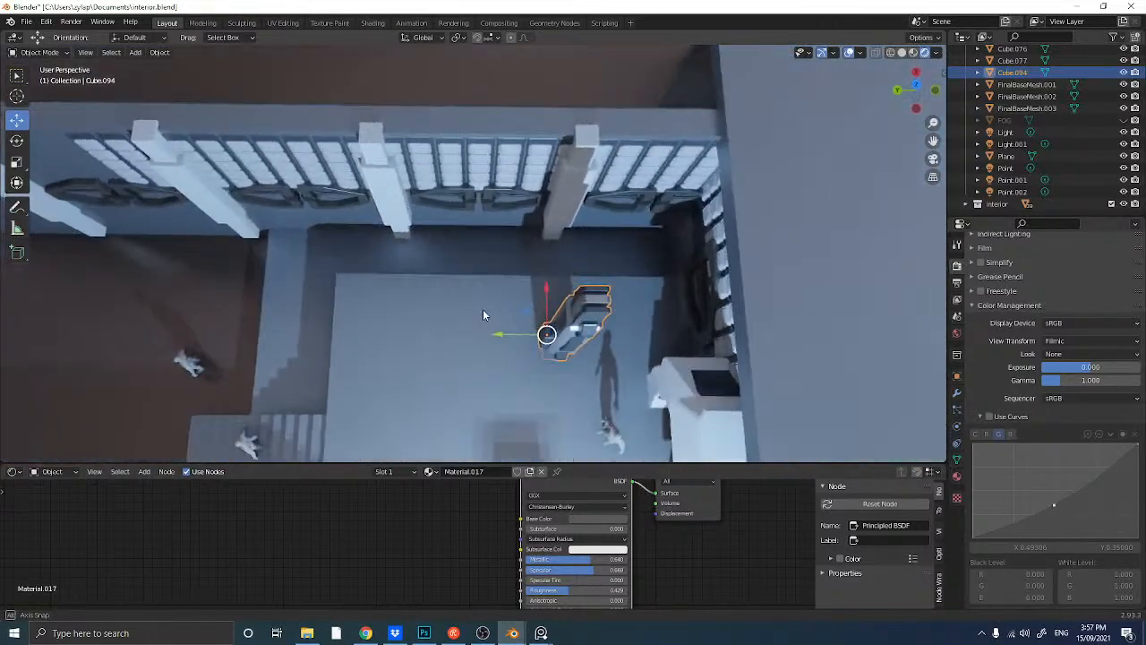
left_click(916, 90)
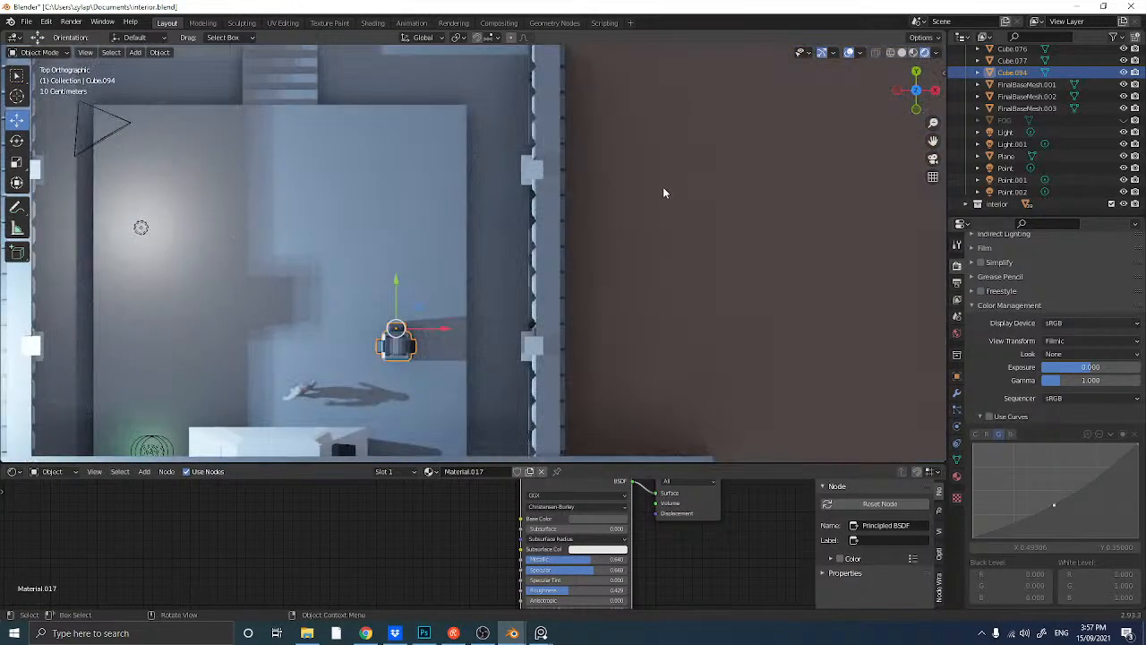
type("r")
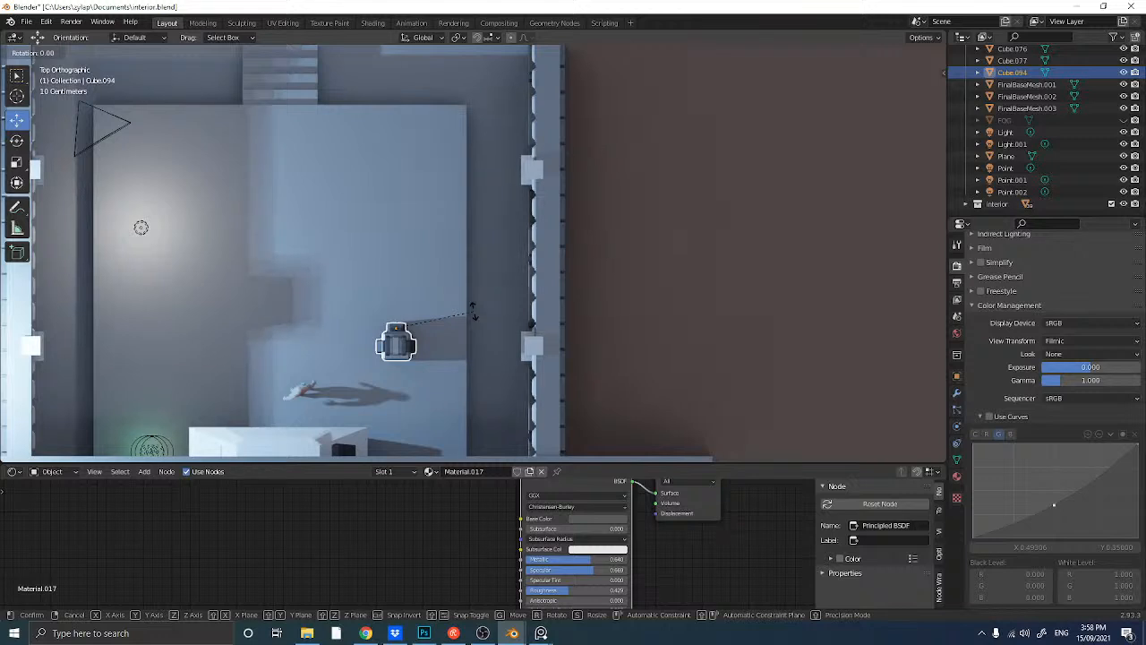
type("90")
key("Return")
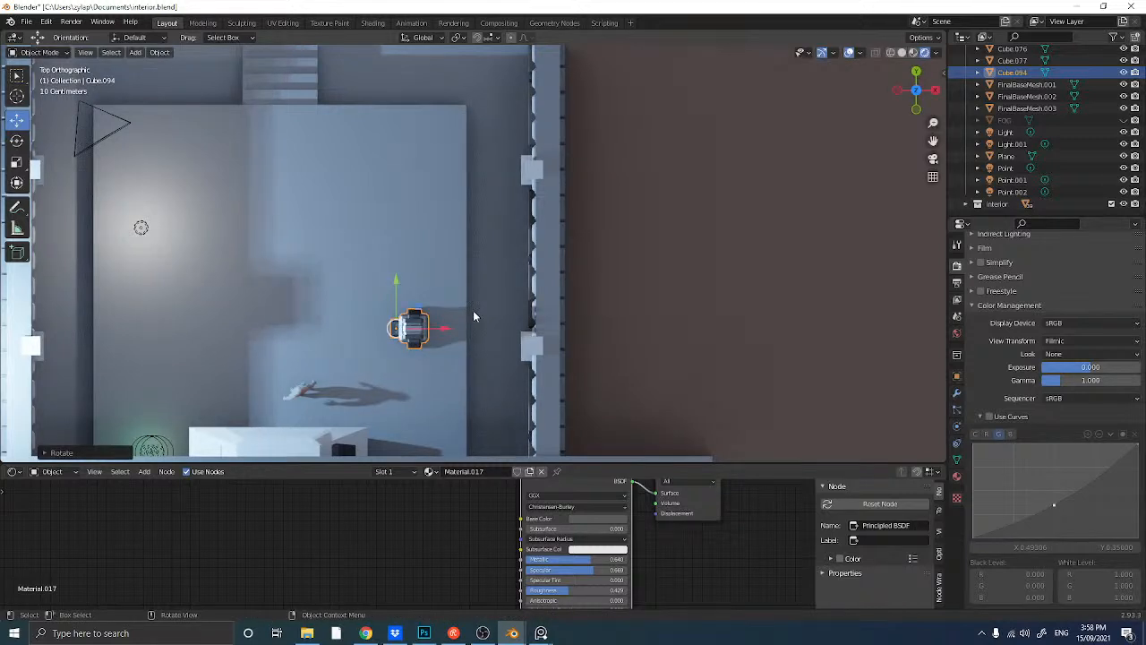
- Move the post along X against the side wall over the plain placeholder pillar, and delete that placeholder
left_click_drag(441, 330, 545, 348)
middle_click_drag(545, 348, 641, 272)
middle_click_drag(553, 276, 580, 262)
scroll(577, 261, "up", 2)
left_click_drag(570, 264, 565, 262)
middle_click_drag(565, 263, 564, 213)
left_click(552, 198)
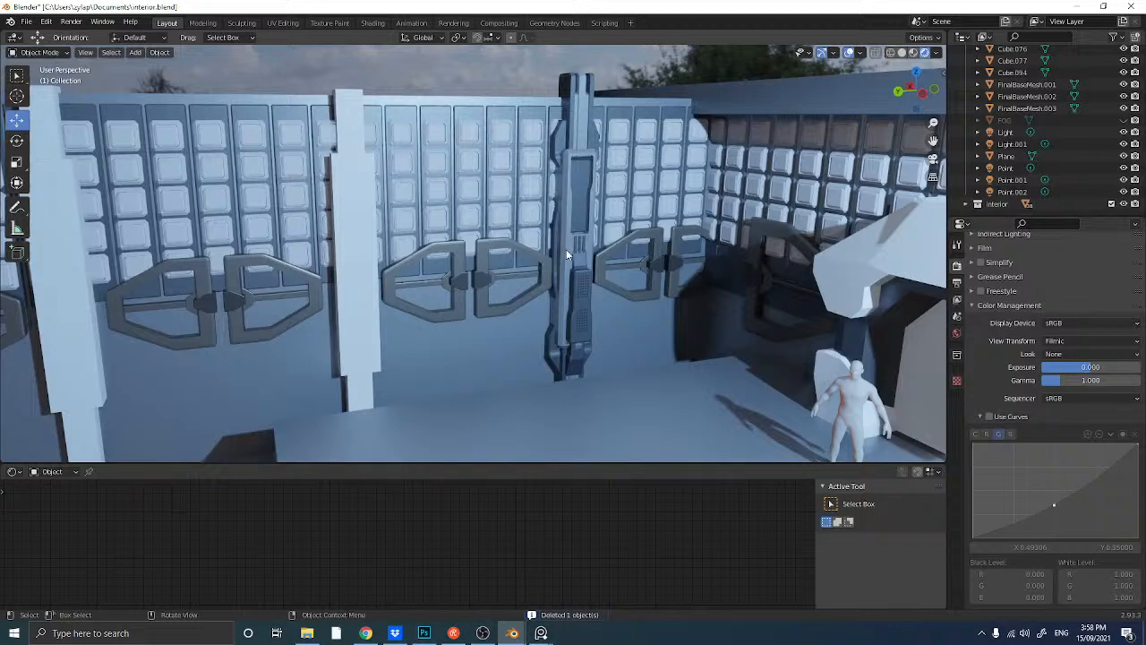
- Place a linked duplicate of the post about 2.69 m along Y over the neighbouring placeholder pillar, and delete that placeholder
left_click(566, 251)
key("alt+d")
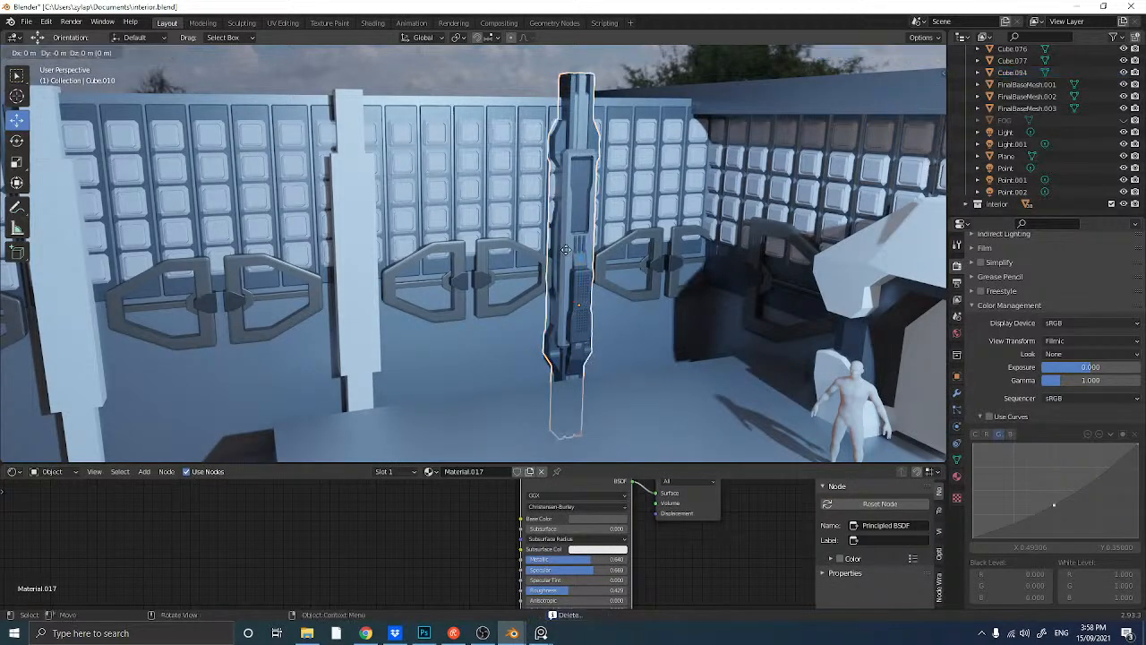
right_click(566, 253)
left_click_drag(555, 311, 332, 319)
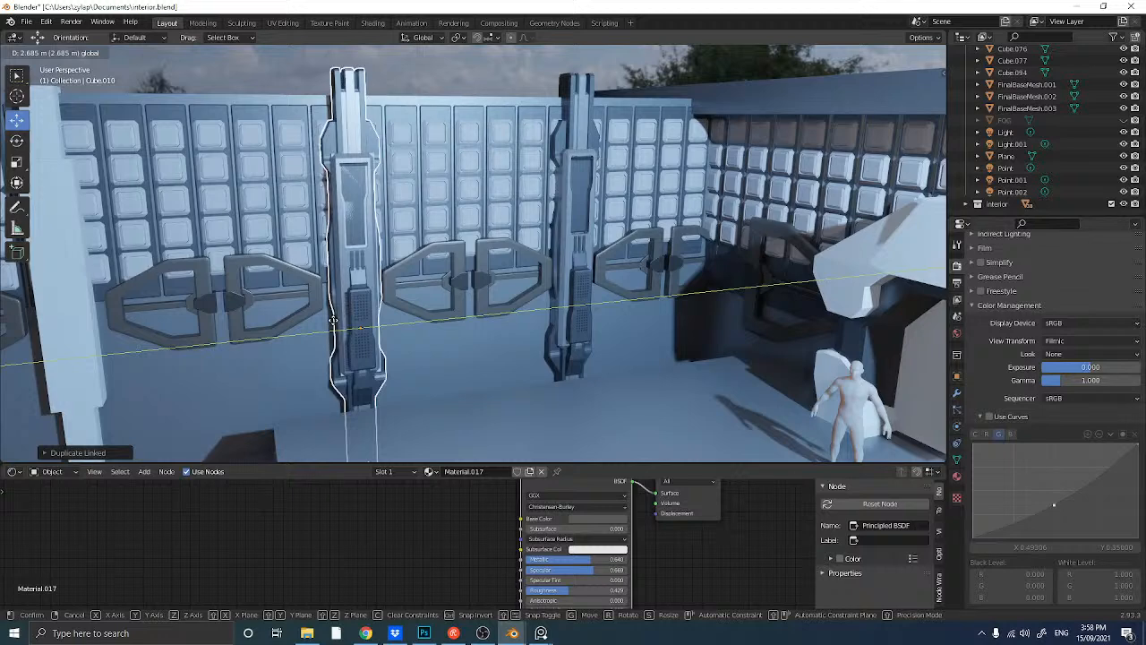
left_click(332, 320)
left_click(356, 286)
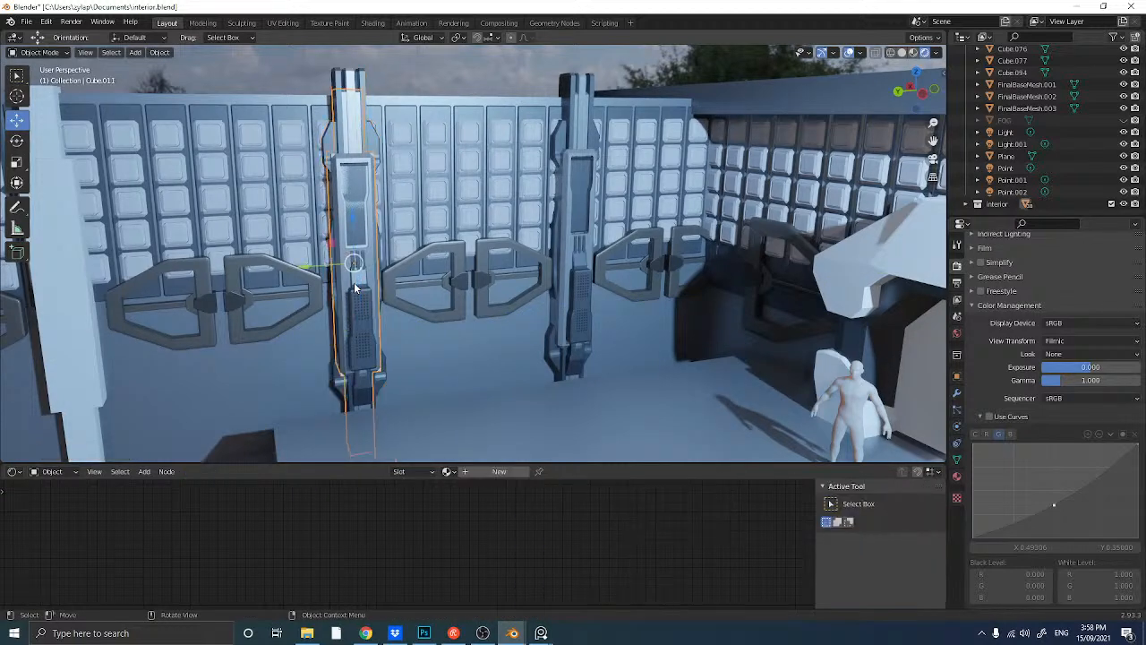
key("Delete")
- Make another linked duplicate about 2.81 m further along Y at the third pillar position, and delete the placeholder there
left_click(356, 294)
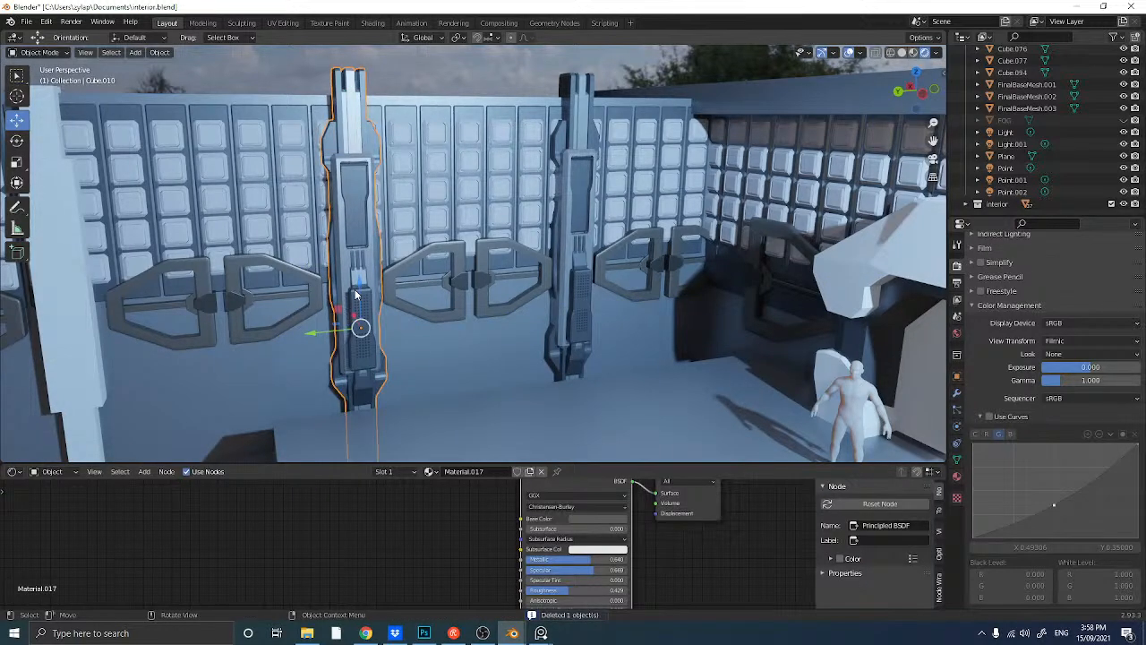
key("shift+d")
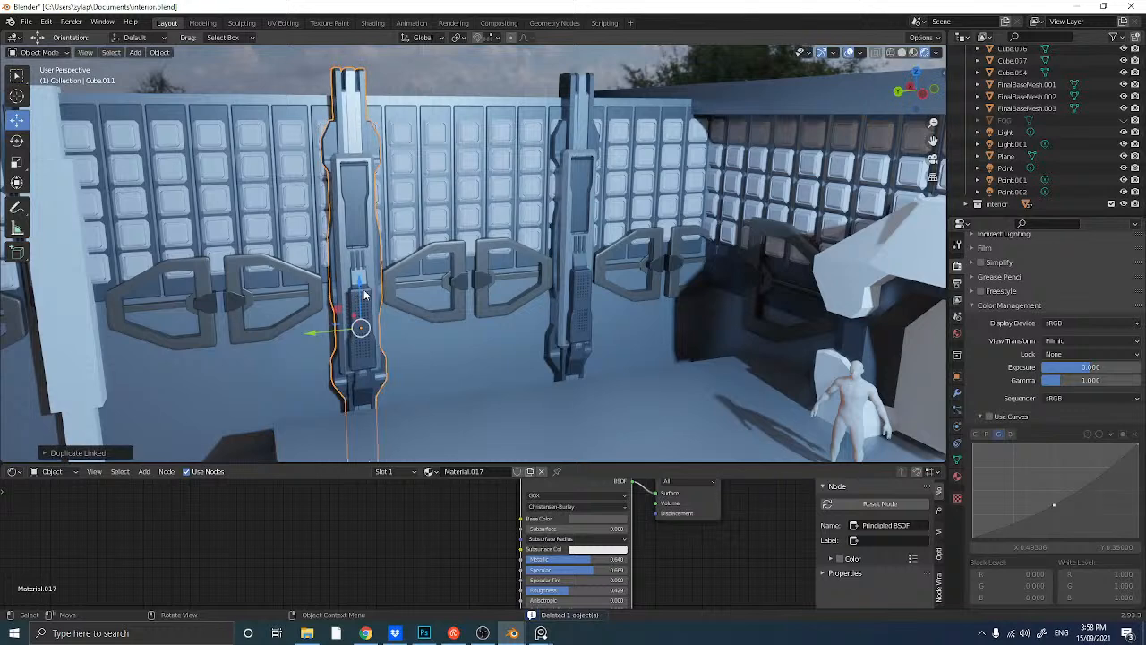
key("y")
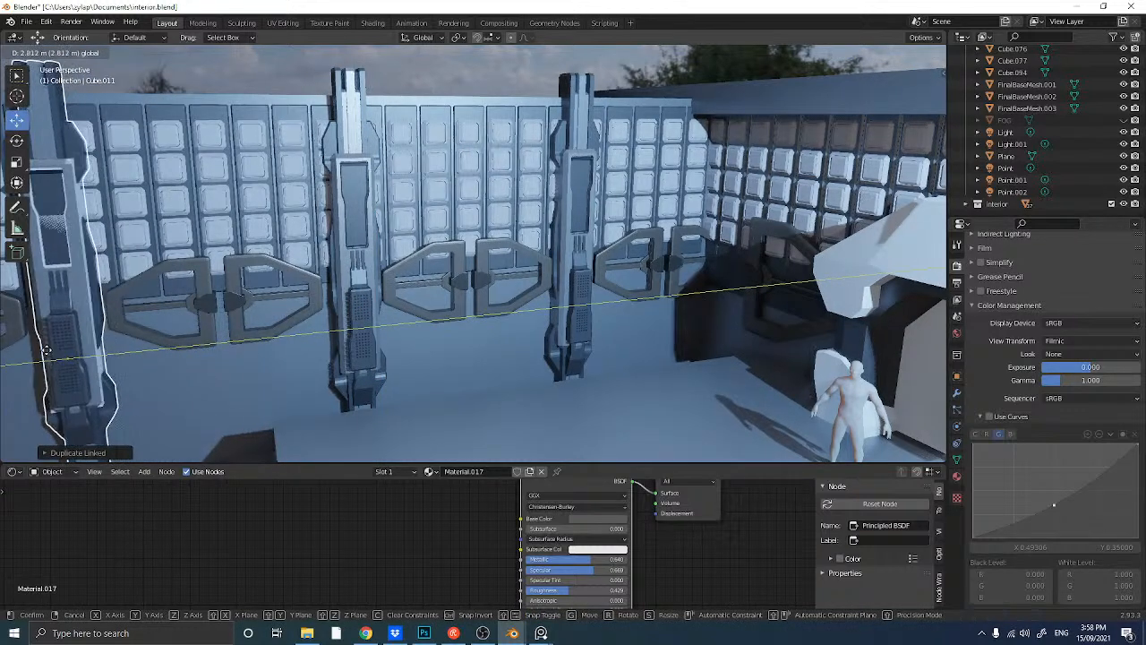
left_click(47, 351)
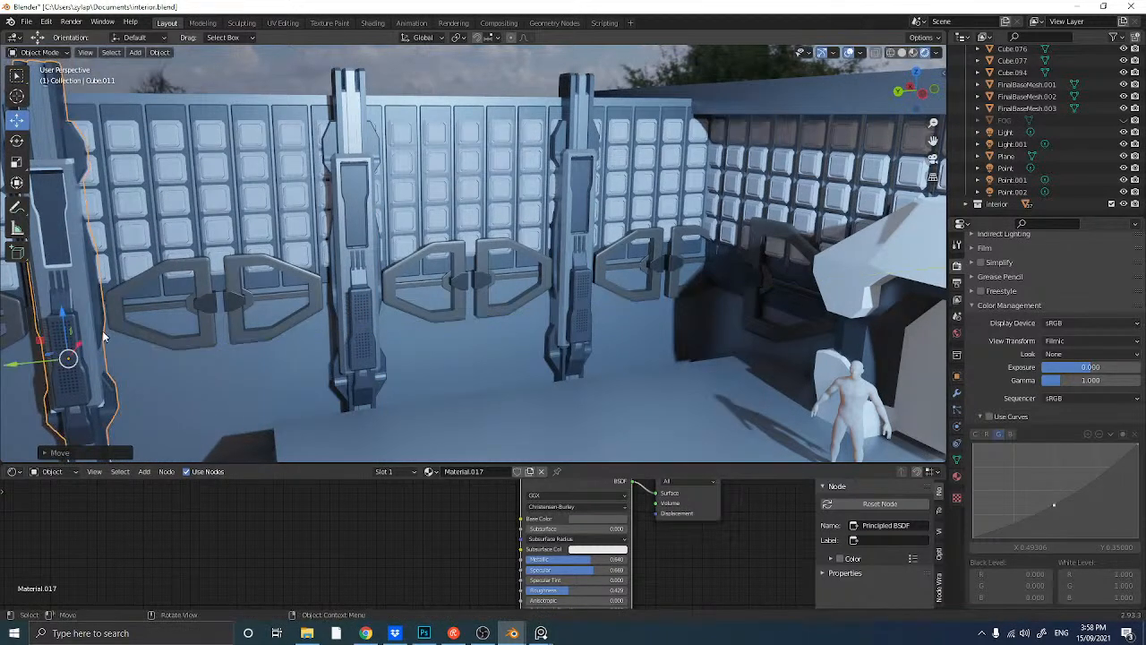
key("Delete")
- Make a linked duplicate of the third detailed post on the side wall, leaving it in place
scroll(90, 331, "down", 5)
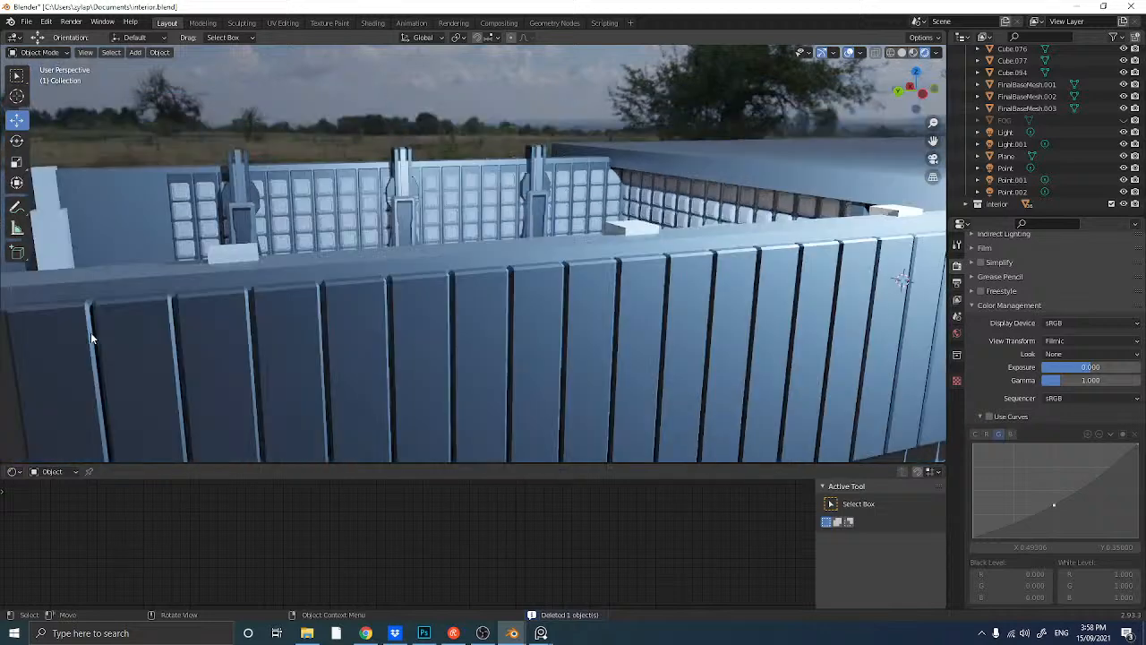
scroll(91, 332, "up", 1)
scroll(109, 290, "up", 4)
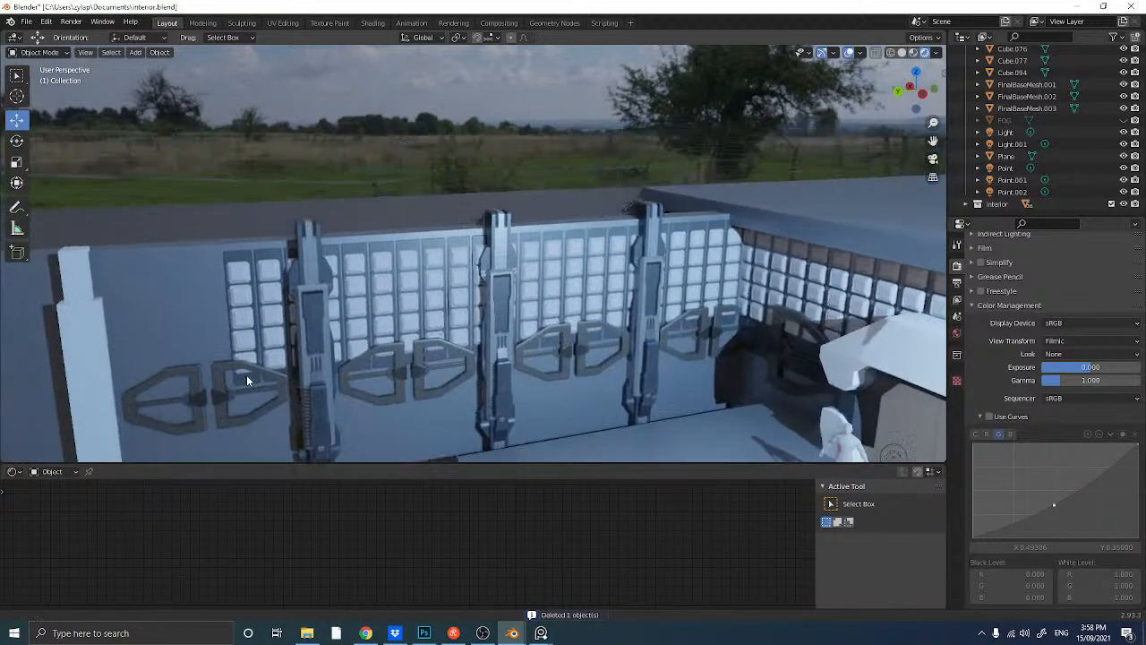
left_click(366, 324)
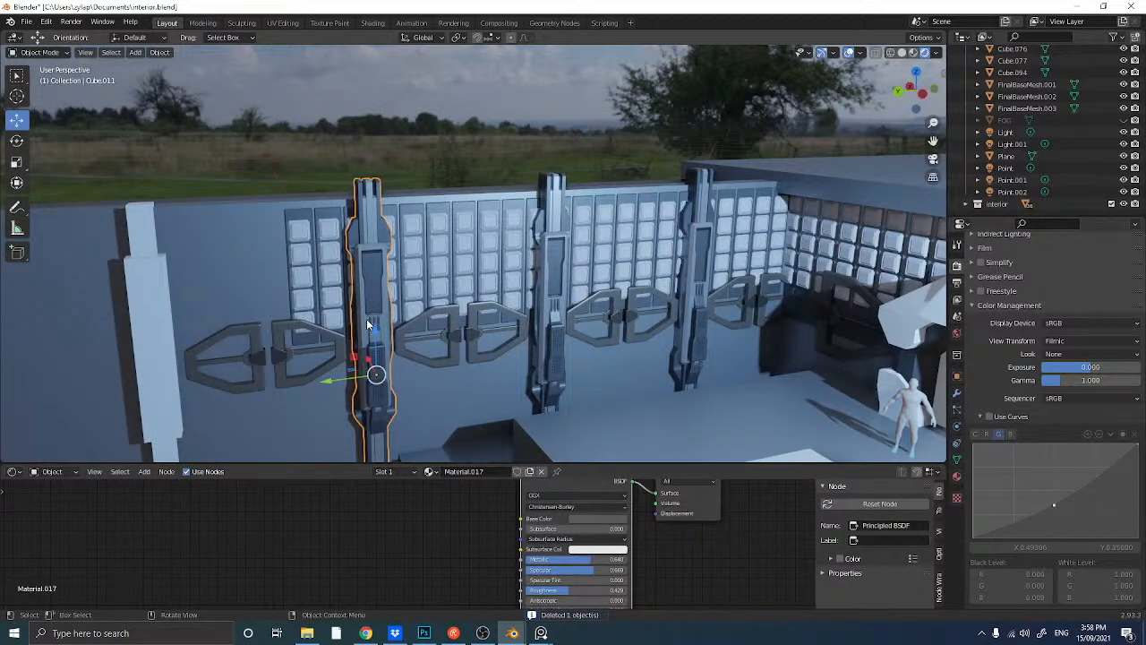
key("alt+d")
right_click(390, 324)
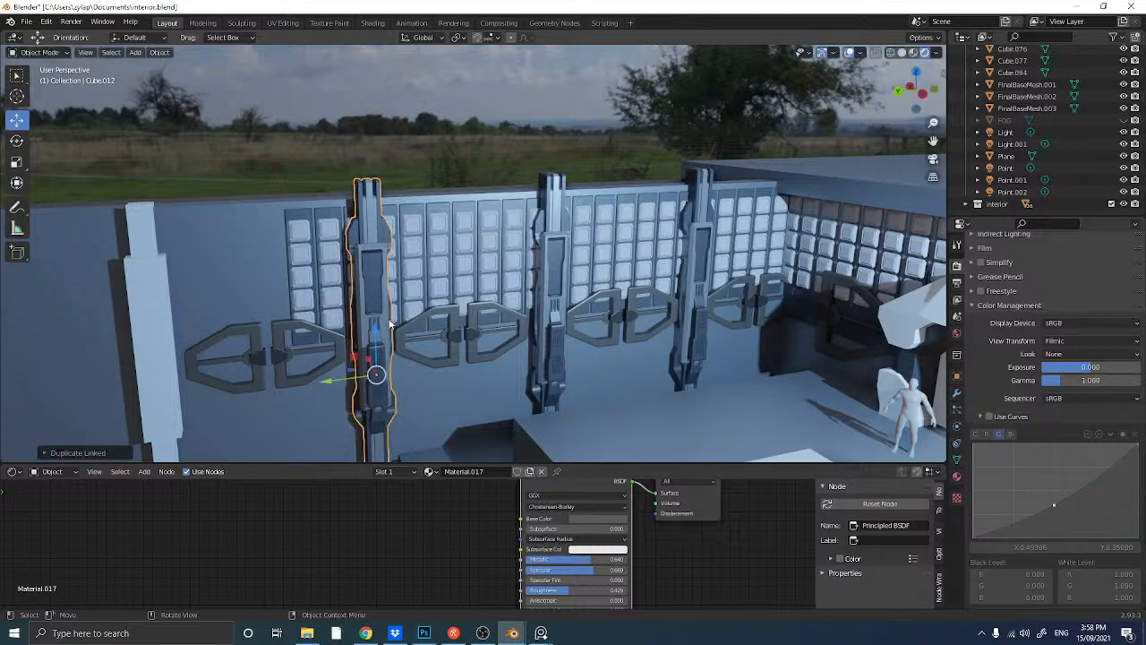
- Move the duplicated post along Y over the last placeholder pillar on this wall, and delete that placeholder
key("g")
key("y")
left_click(126, 376)
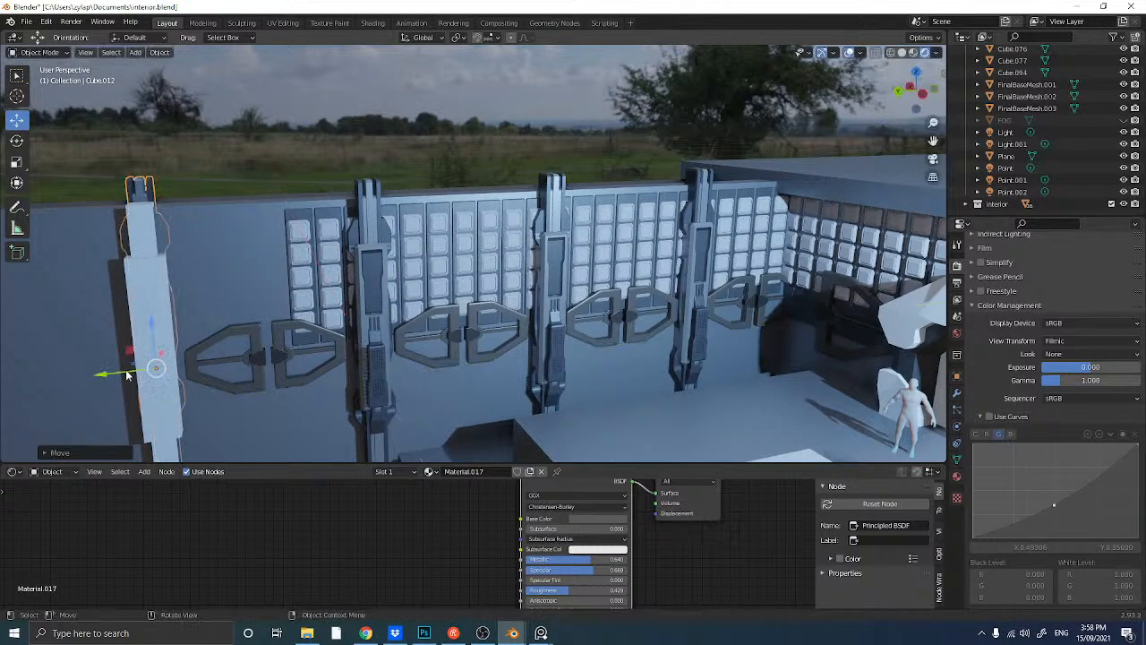
left_click(354, 381)
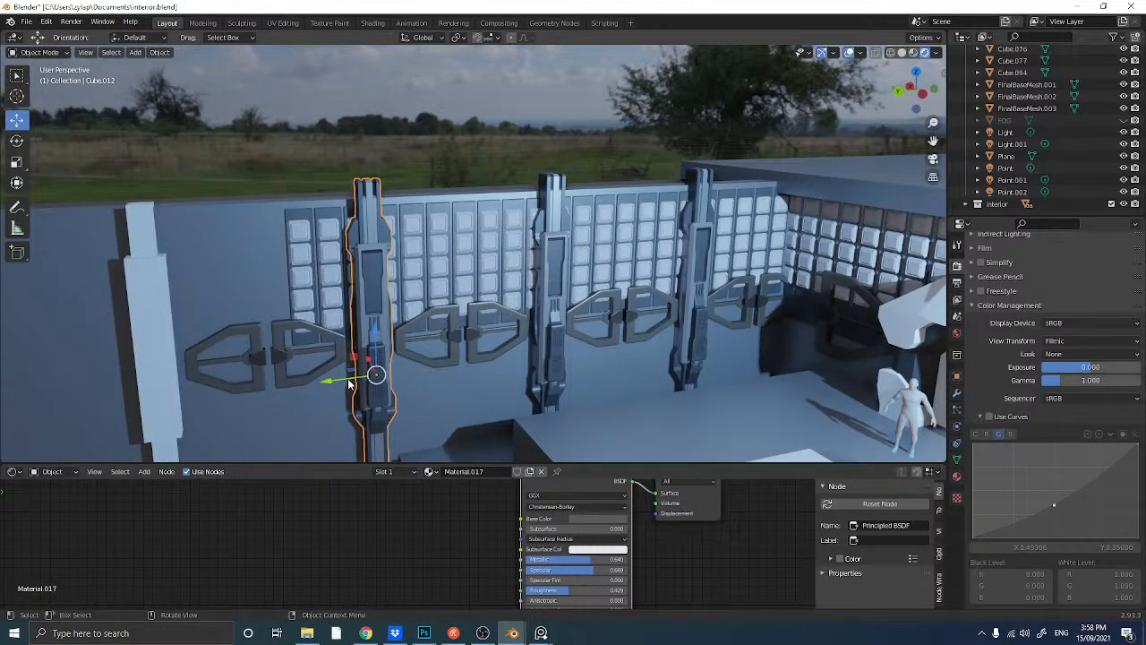
key("g")
key("y")
left_click(130, 390)
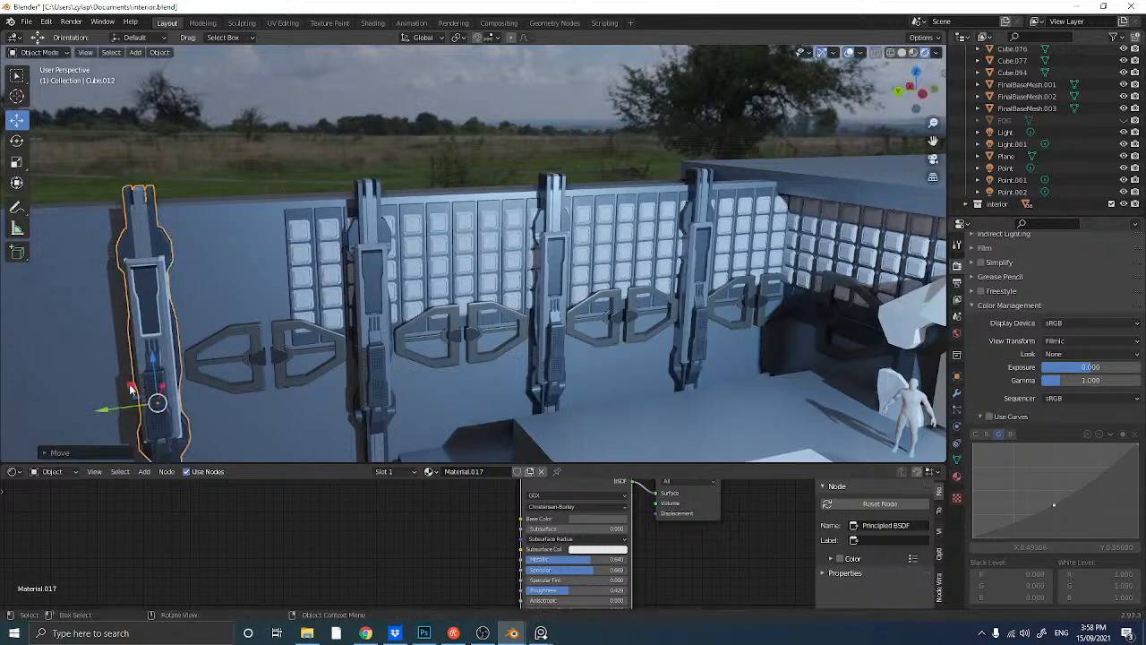
left_click(170, 358)
key("Delete")
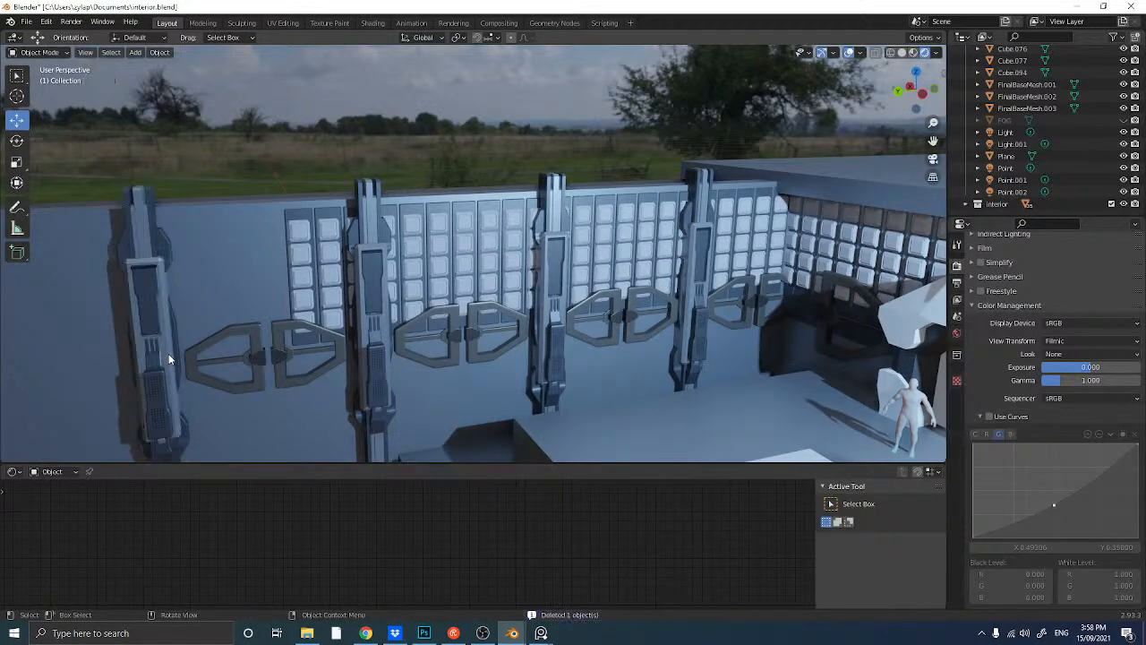
- Delete the four plain placeholder pillars along the opposite side wall
middle_click_drag(177, 329, 295, 351)
scroll(713, 267, "down", 4)
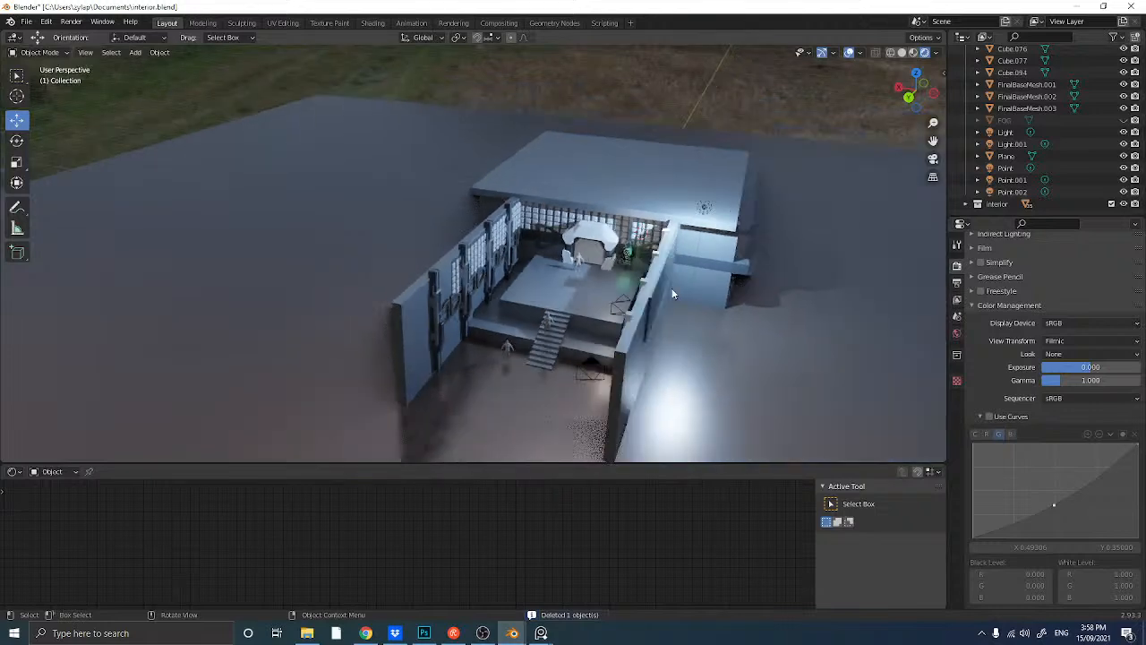
middle_click_drag(713, 267, 487, 226)
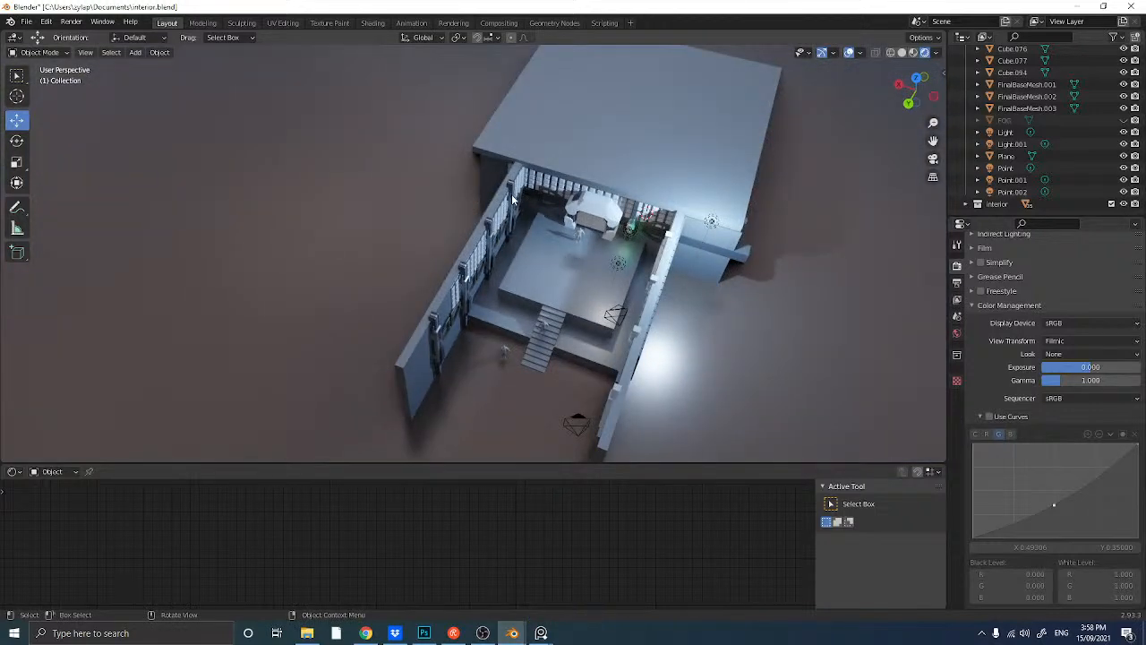
left_click(667, 240)
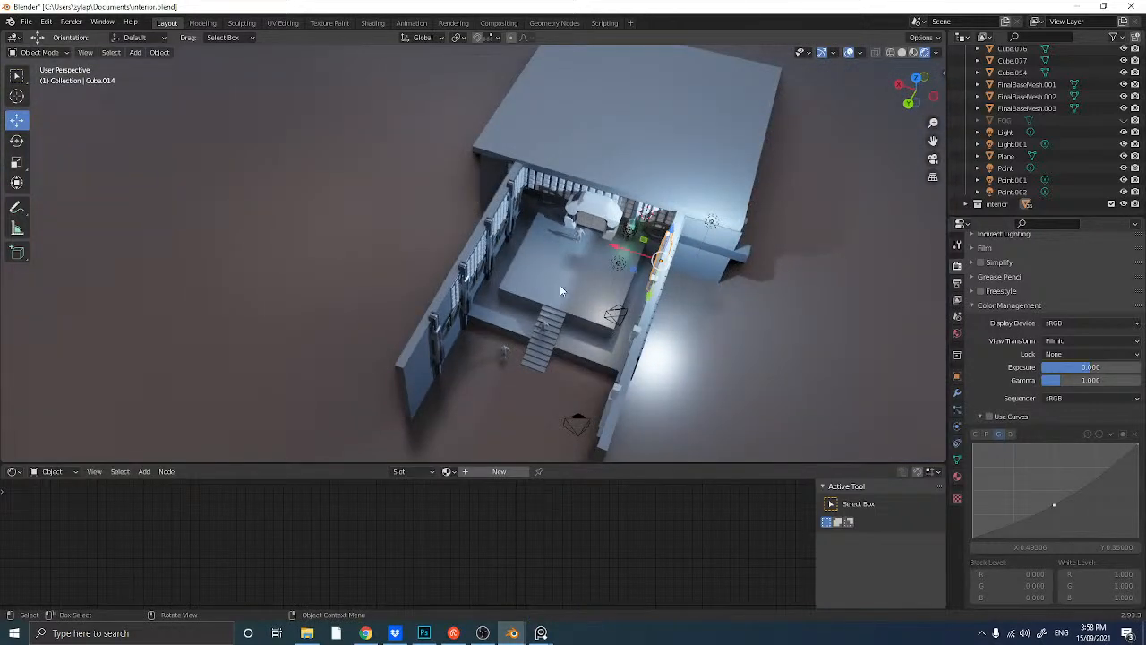
middle_click_drag(560, 285, 595, 278)
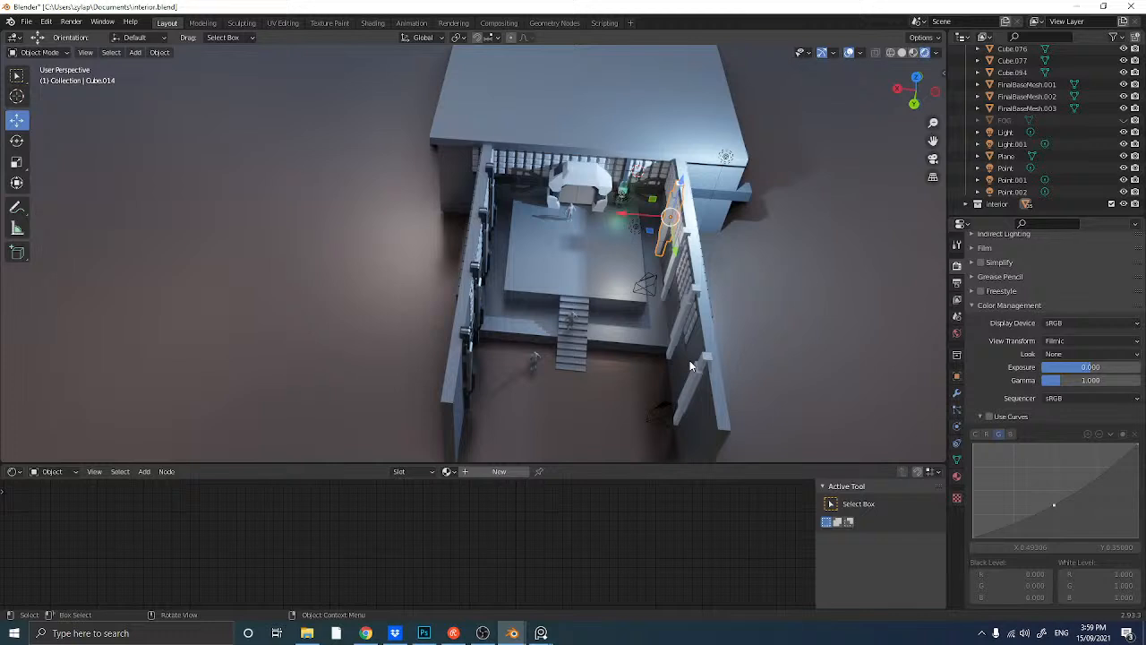
key("Delete")
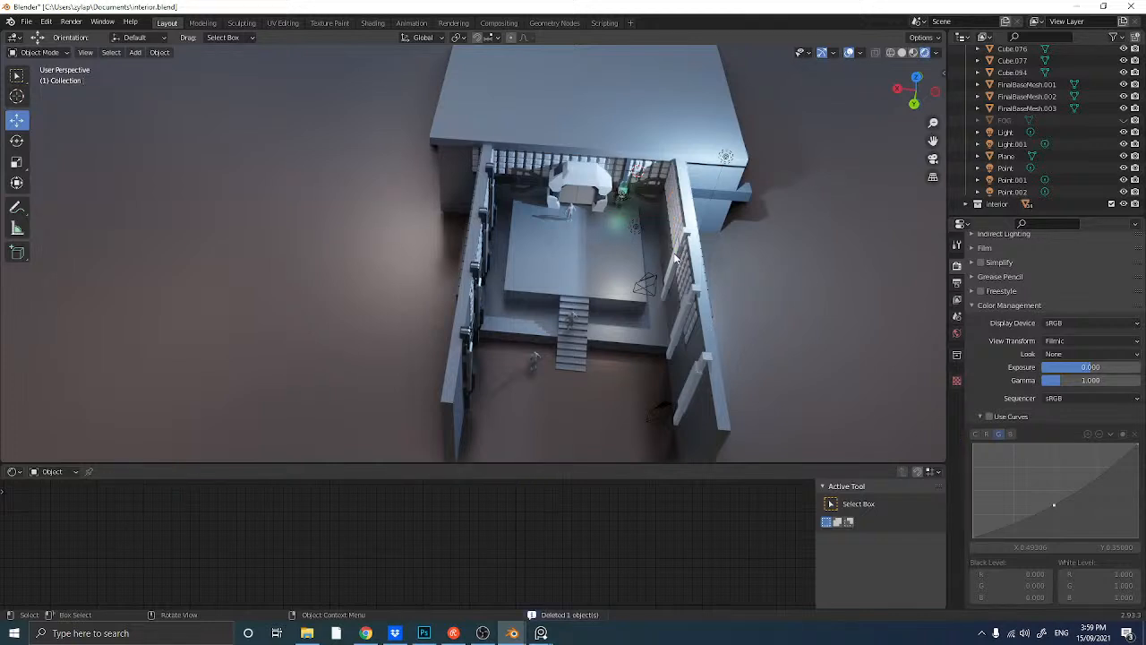
left_click(676, 257)
key("Delete")
left_click(685, 316)
key("Delete")
left_click(690, 376)
key("Delete")
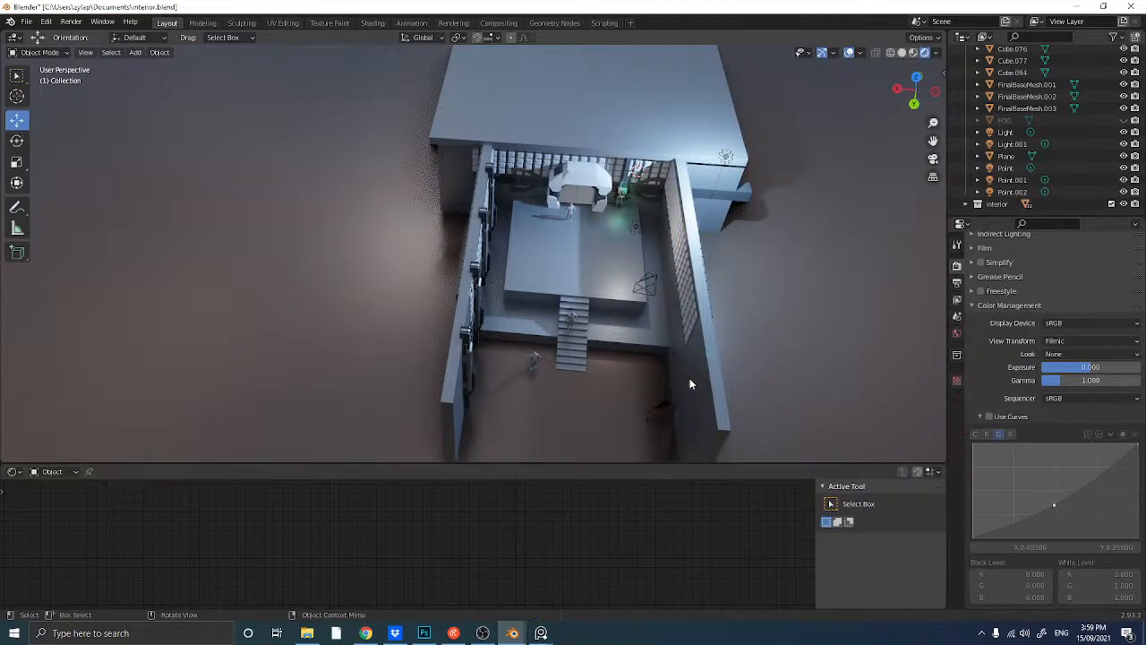
- Select all four detailed posts on the finished wall and make linked duplicates of them in place
middle_click_drag(492, 271, 418, 273)
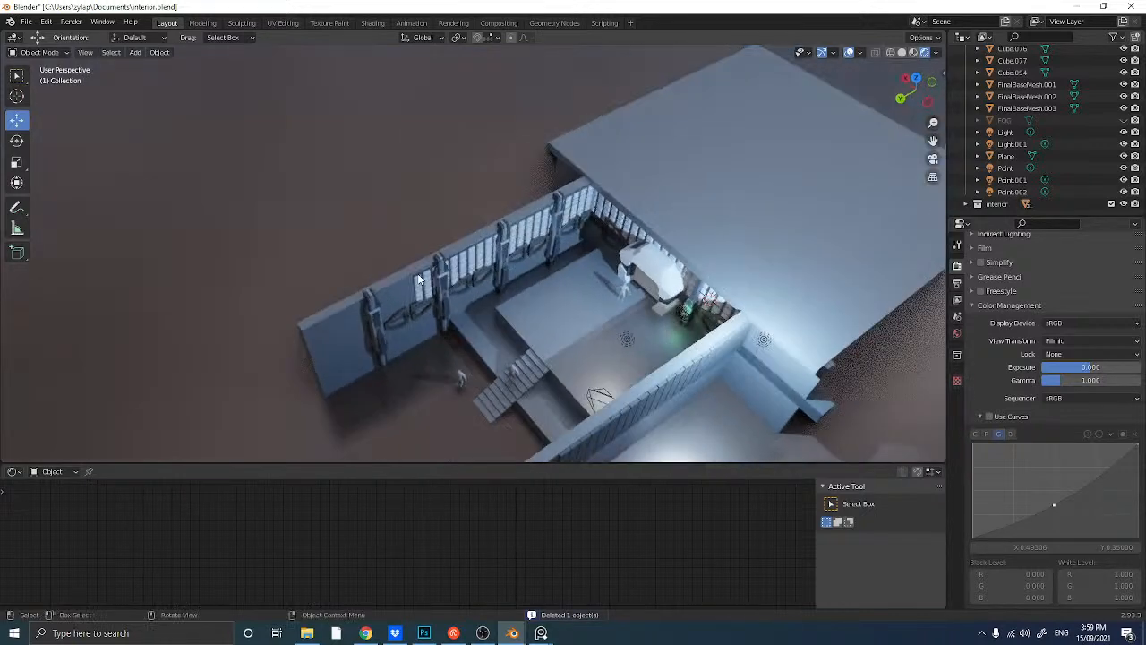
left_click(508, 252)
left_click(558, 227, "shift")
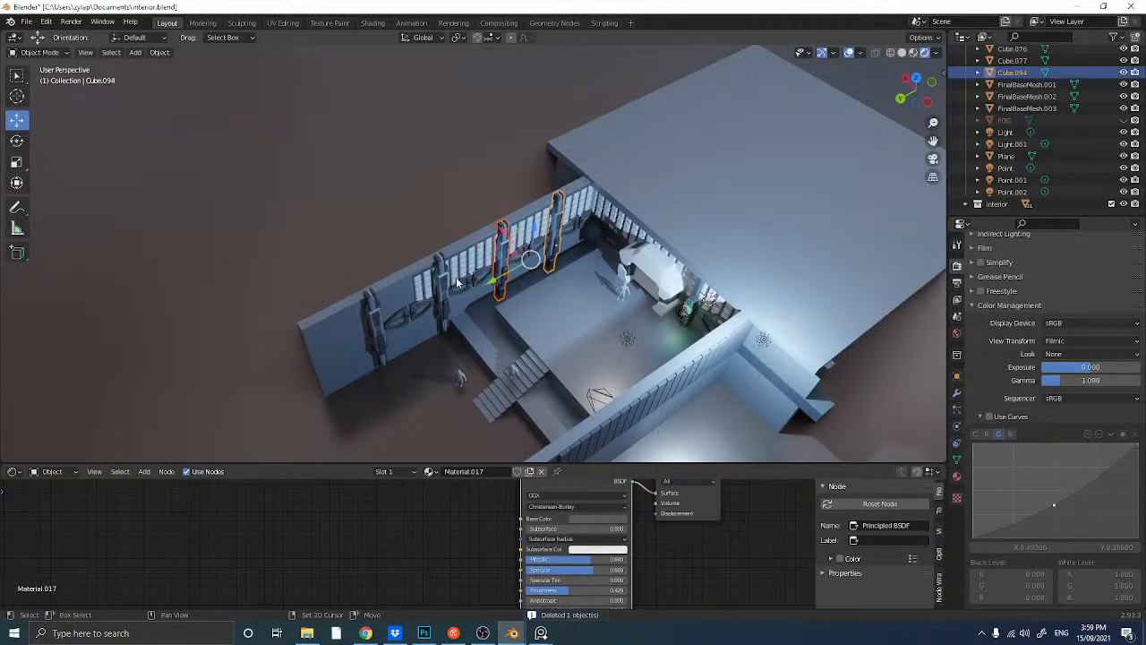
left_click(442, 286, "shift")
left_click(375, 325, "shift")
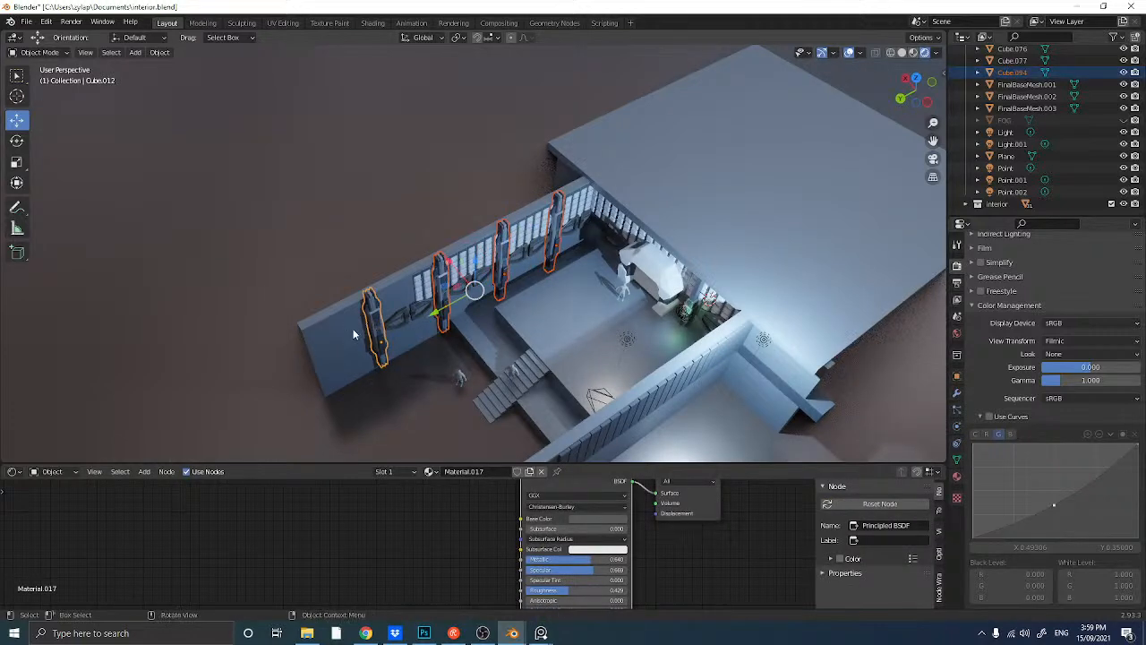
key("alt+d")
right_click(353, 329)
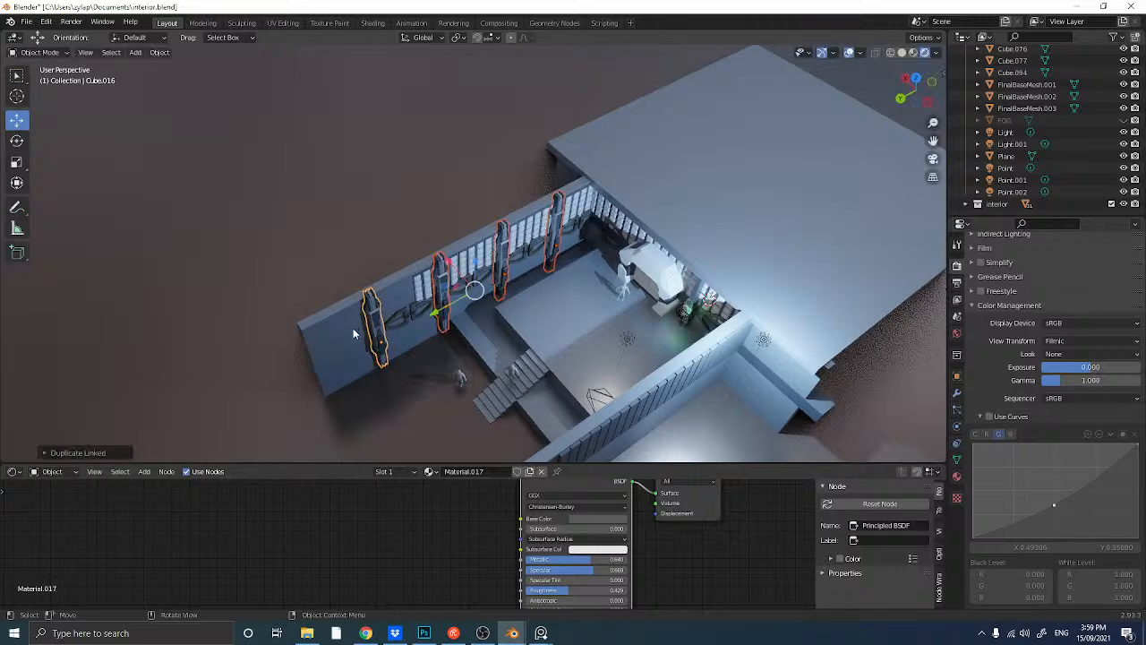
- Rotate the four duplicated posts 180 degrees in top view
middle_click_drag(353, 328, 839, 95)
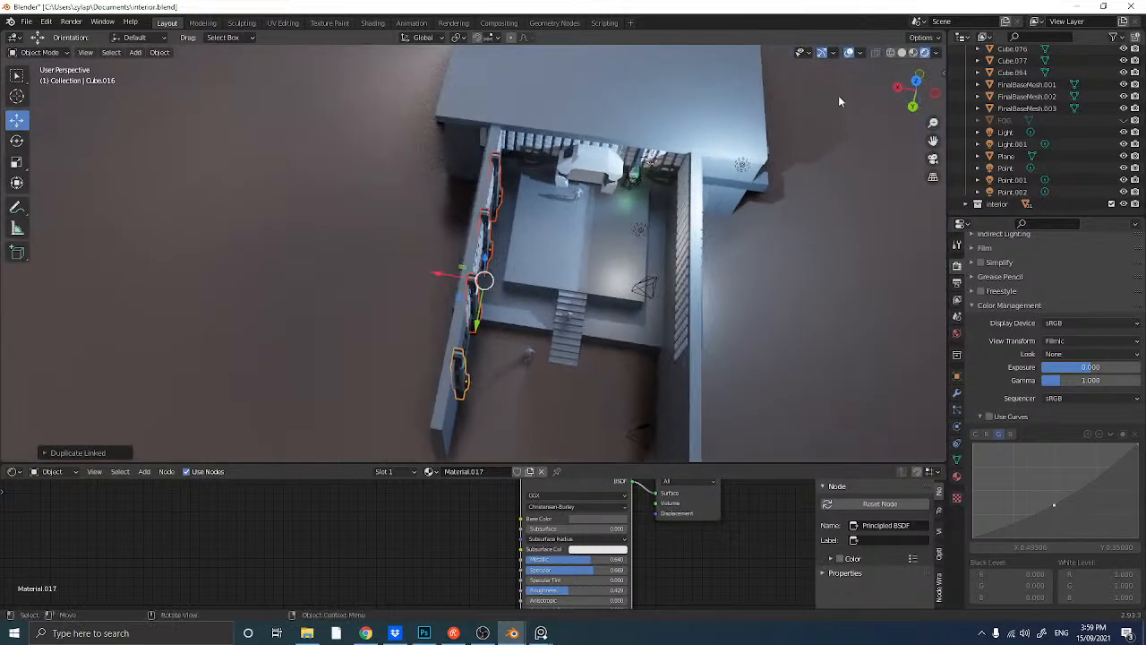
left_click(916, 80)
type("r")
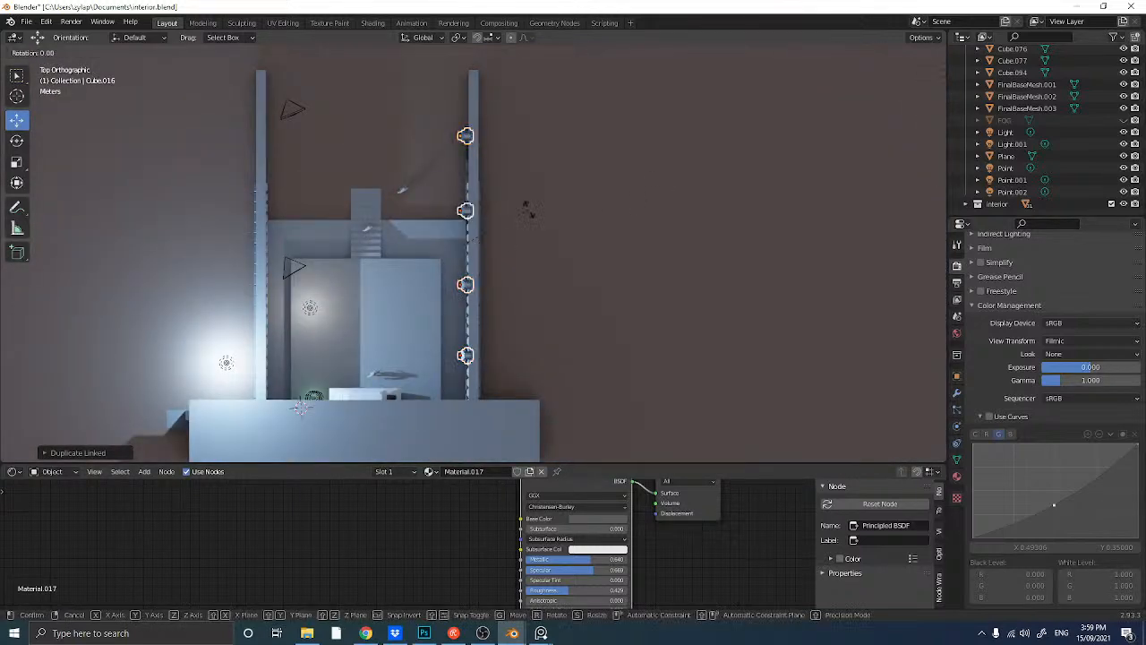
type("180")
key("Return")
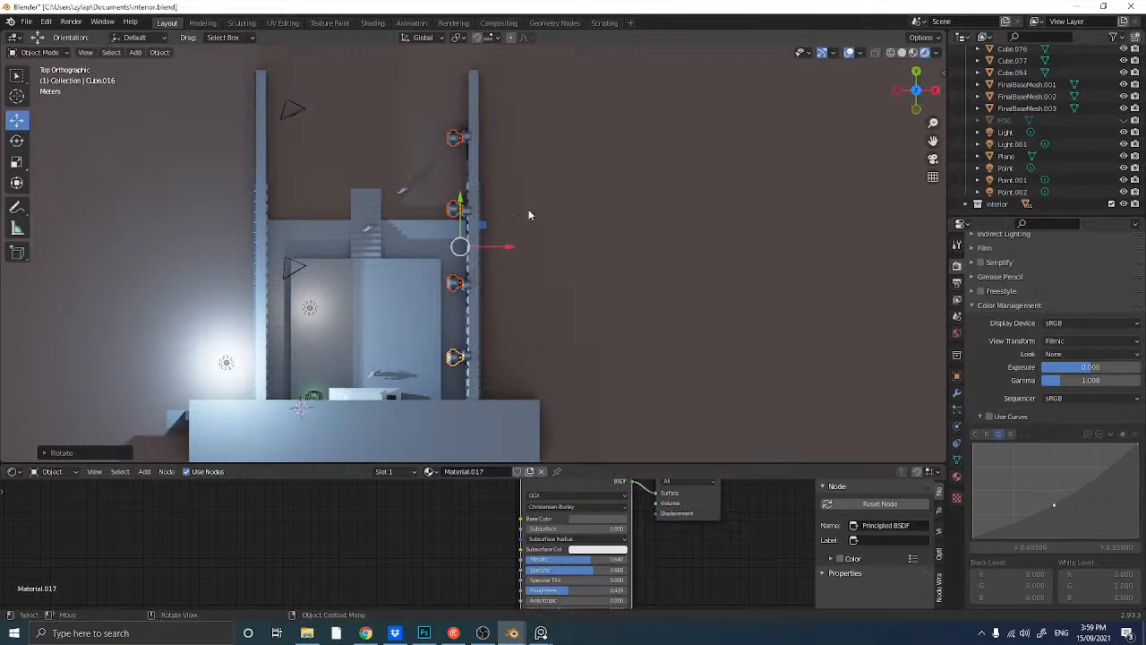
- Move the four duplicated posts along X against the opposite side wall, fine-tuning by about 0.05 m back towards the room
key("g")
key("x")
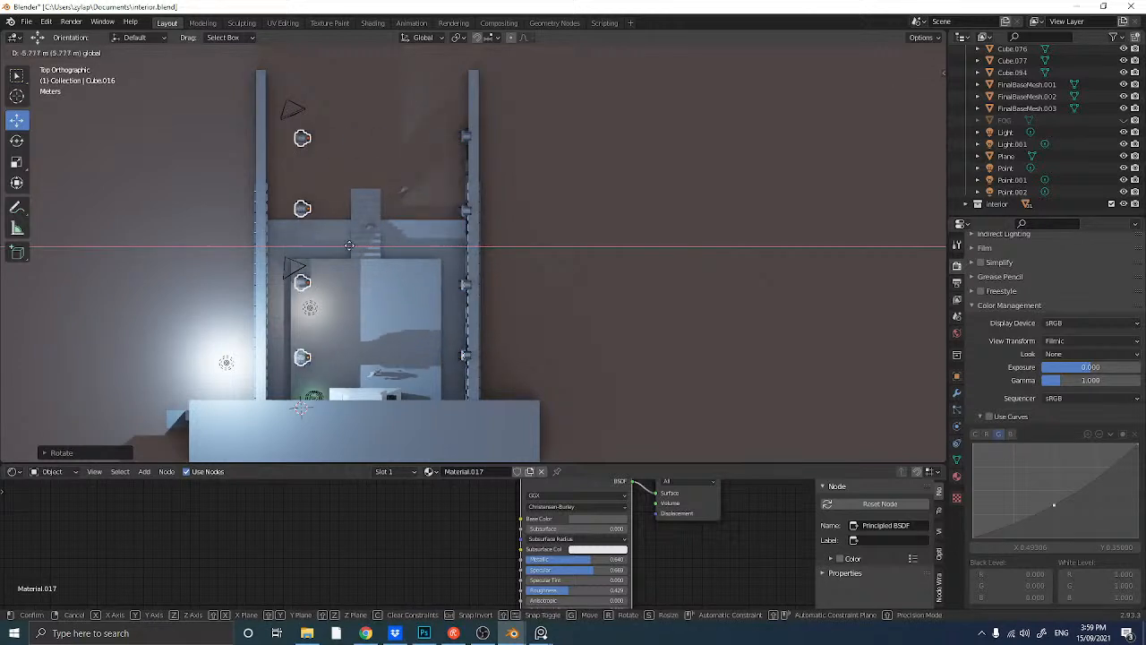
left_click(320, 245)
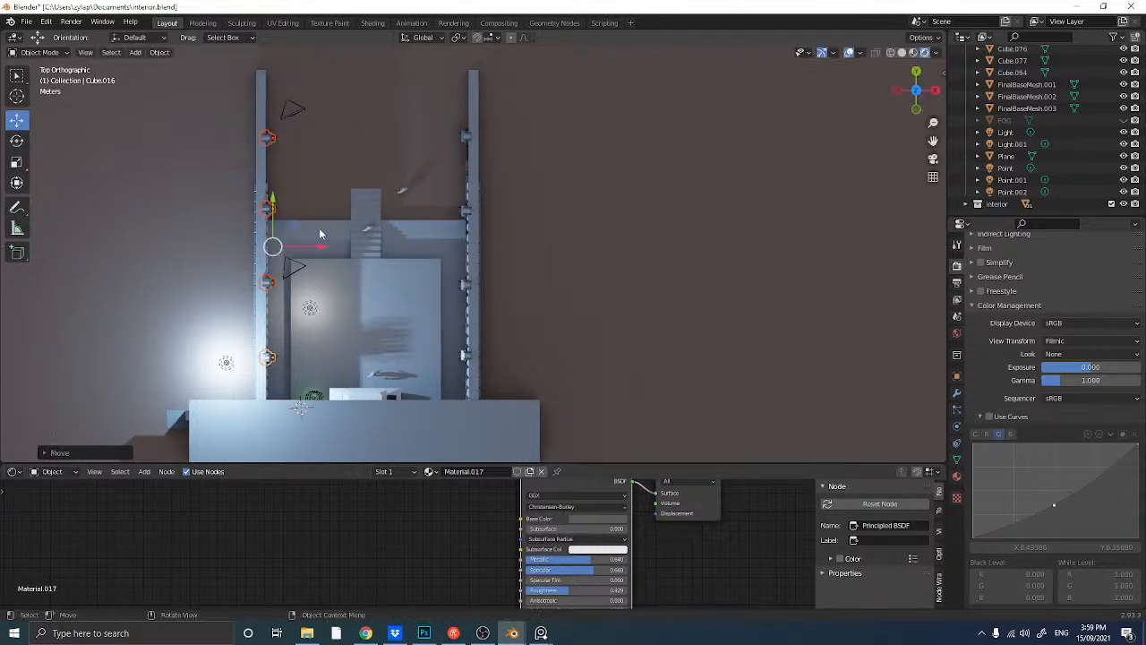
scroll(328, 174, "up", 6)
middle_click_drag(302, 204, 714, 296, "shift")
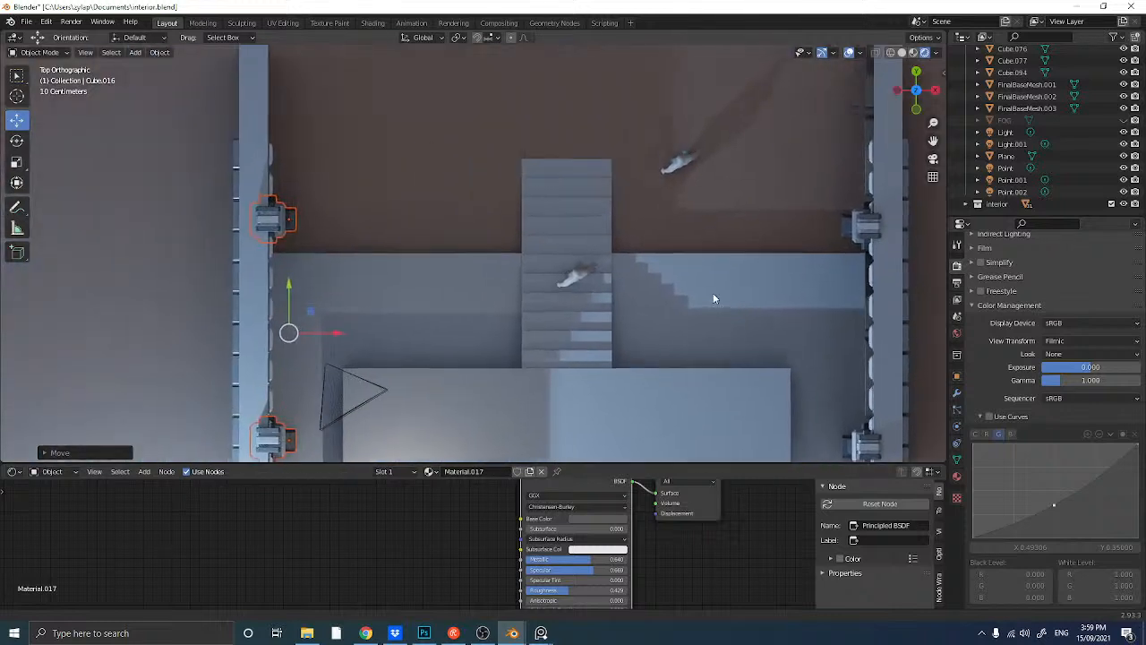
left_click_drag(332, 337, 334, 332)
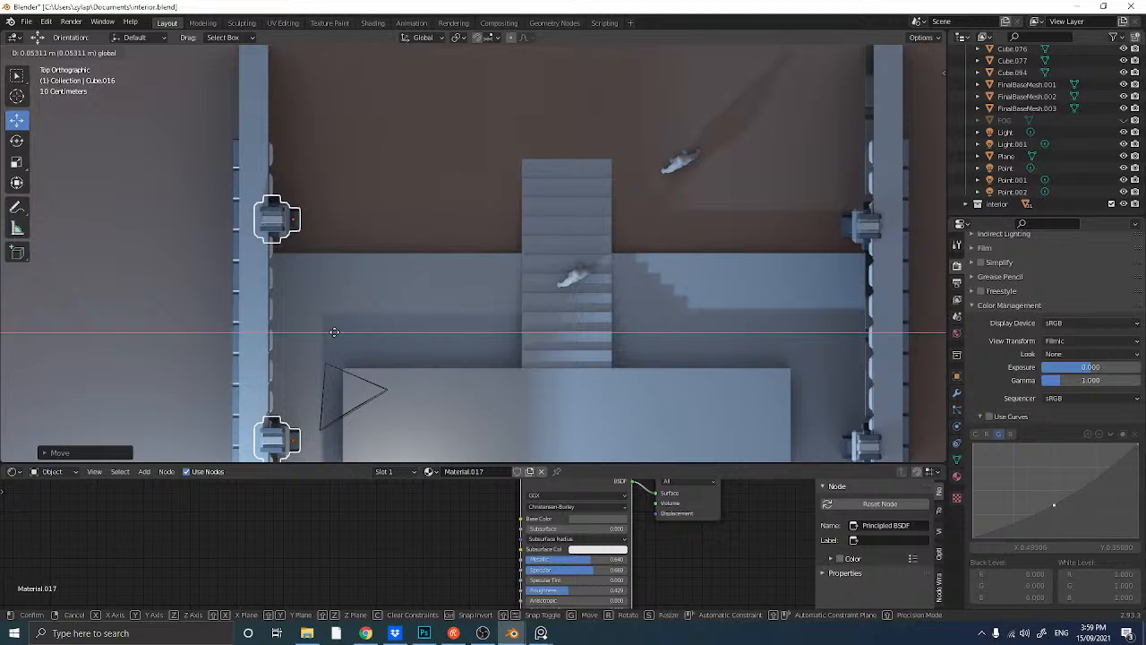
left_click_drag(334, 332, 334, 332)
left_click(156, 204)
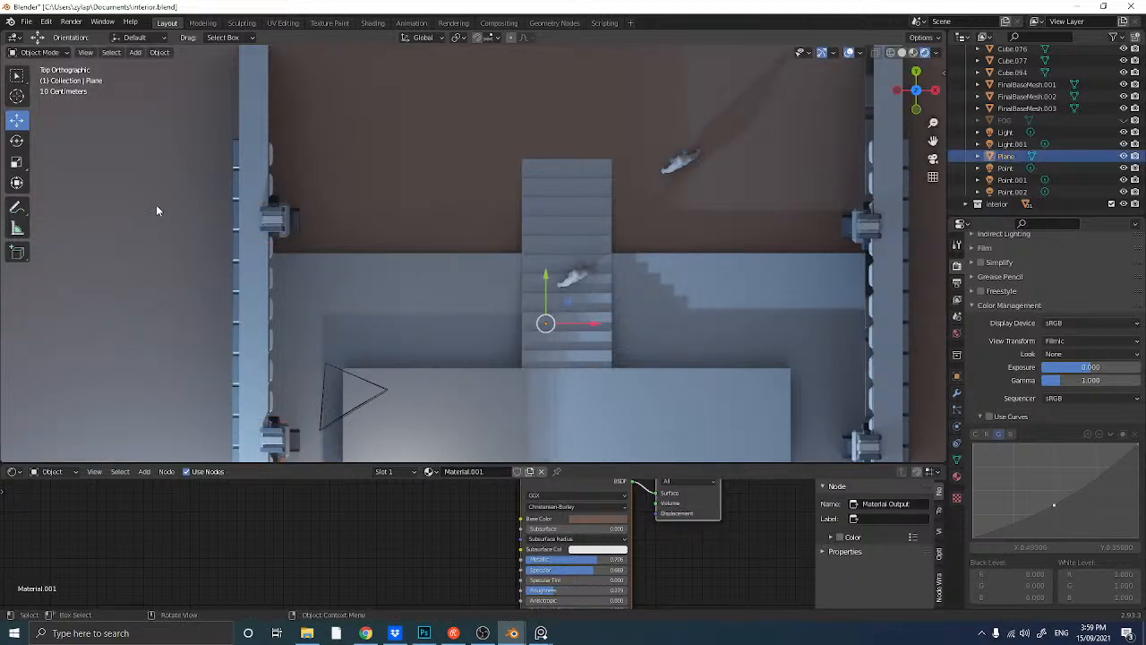
- Reveal all hidden objects, including the ceiling and FOG, and view the interior through the scene camera
middle_click_drag(202, 223, 233, 232)
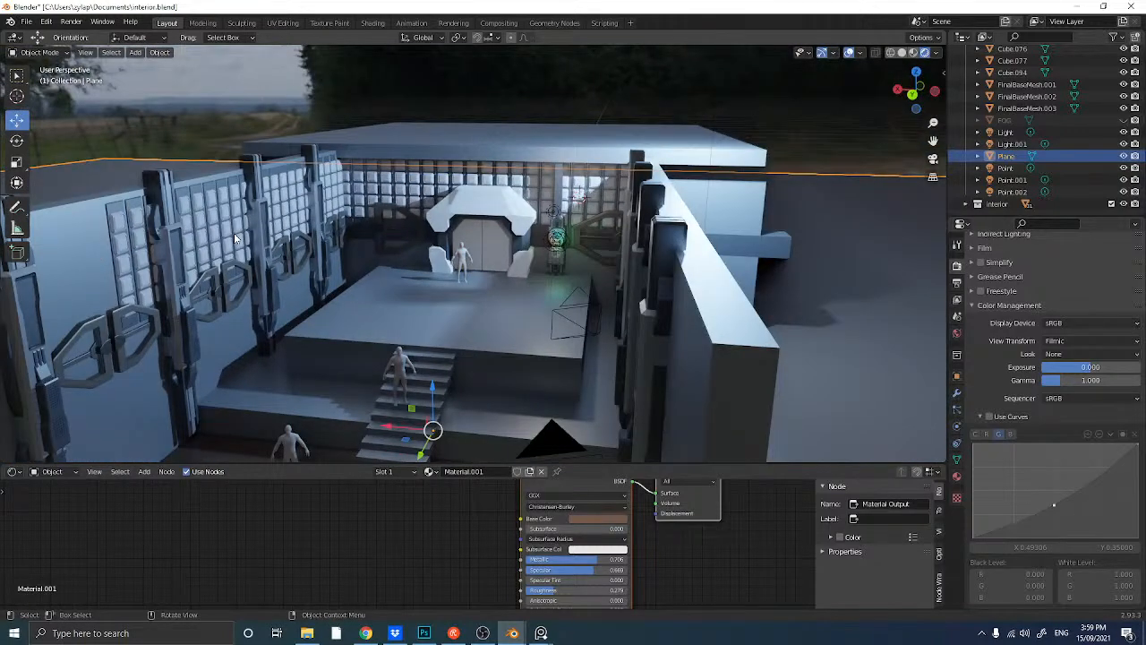
key("KP_Decimal")
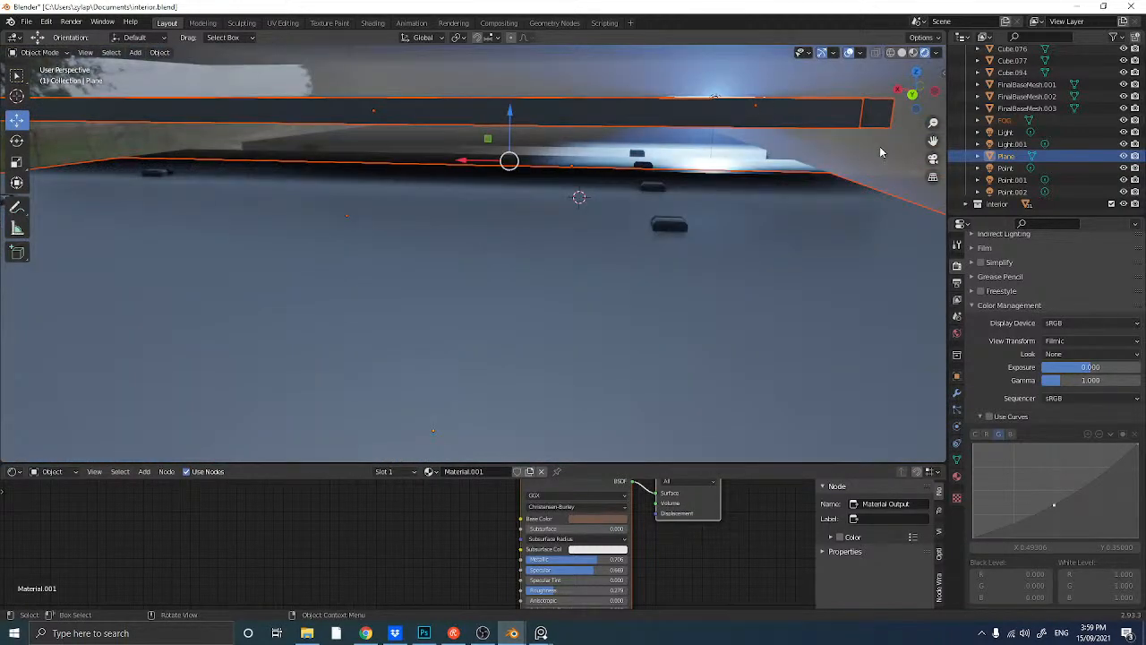
left_click(933, 159)
scroll(721, 196, "down", 4)
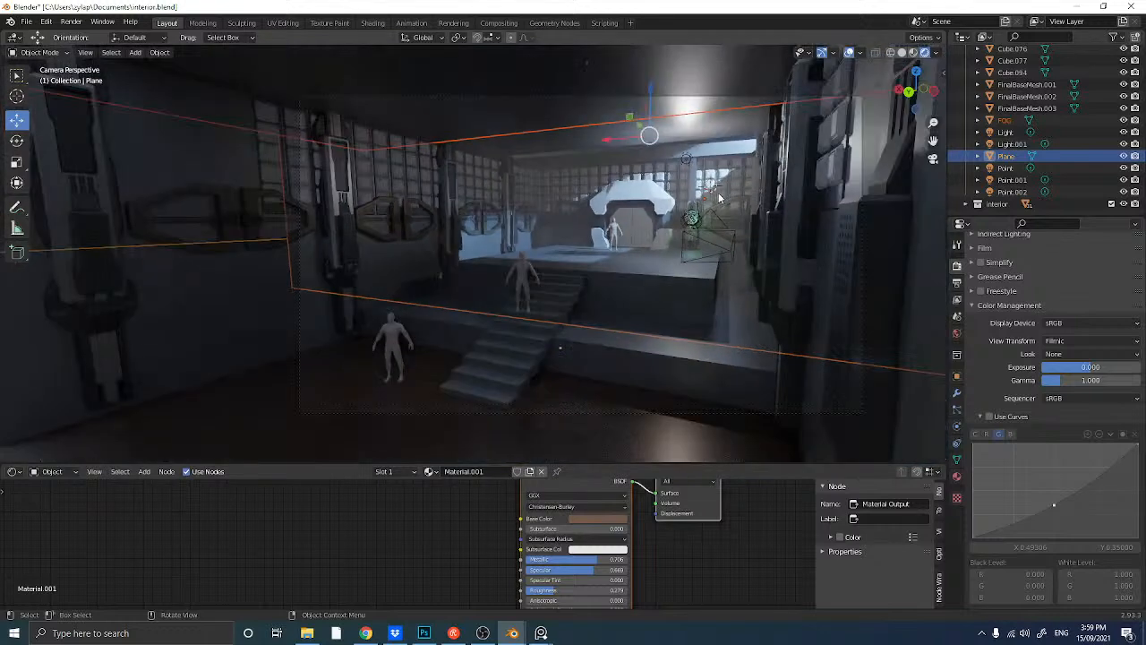
scroll(712, 195, "down", 2)
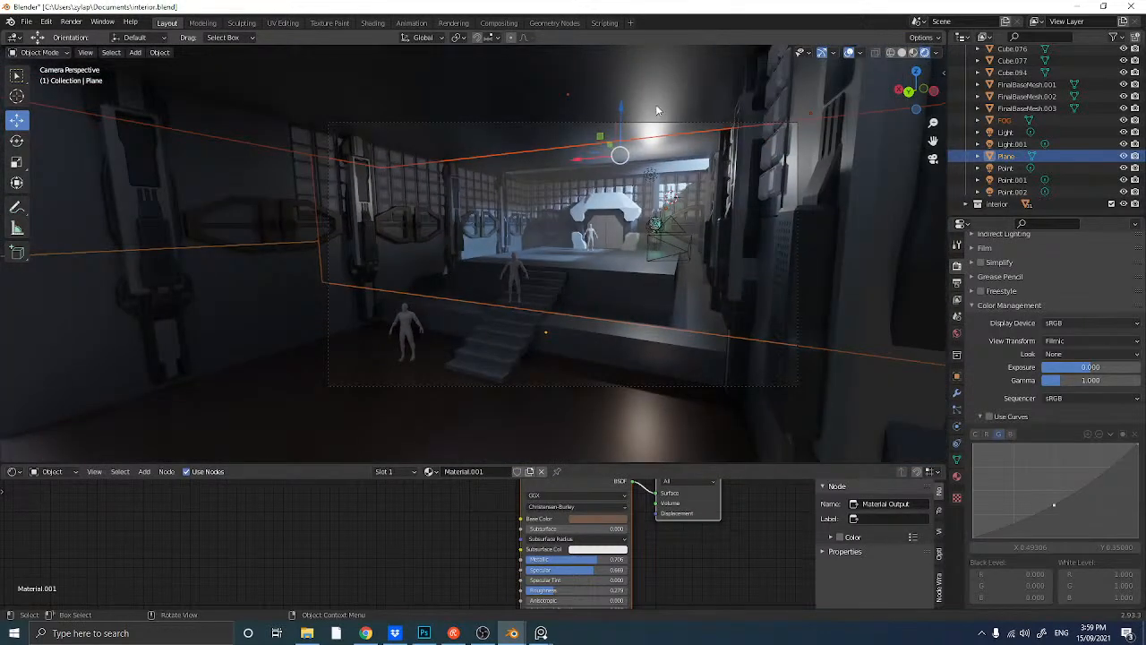
- Turn off the viewport overlays and enlarge the 3D viewport by shrinking the node editor
left_click(655, 107)
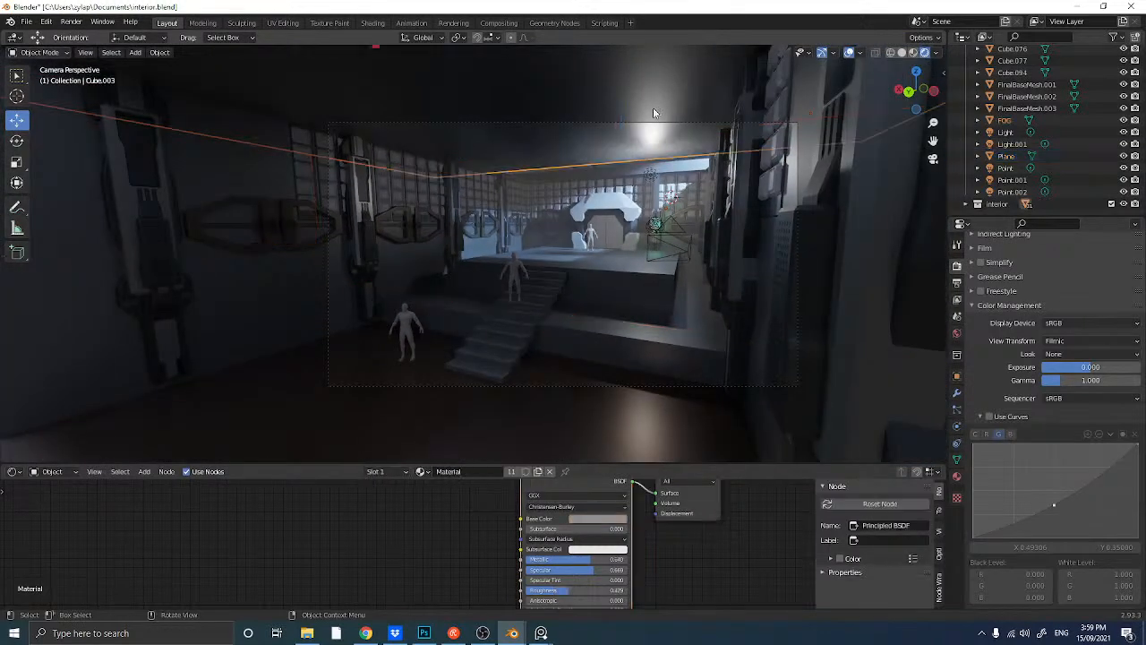
left_click(850, 52)
scroll(484, 208, "up", 2)
middle_click_drag(708, 197, 600, 199, "shift")
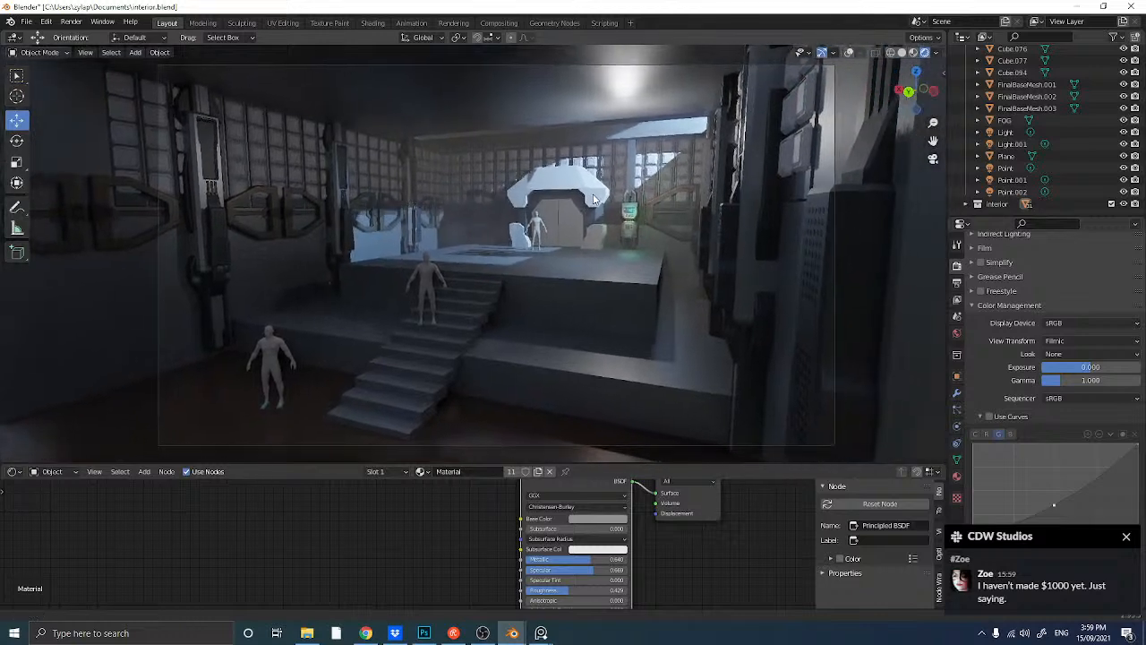
left_click(1124, 535)
left_click_drag(687, 465, 677, 564)
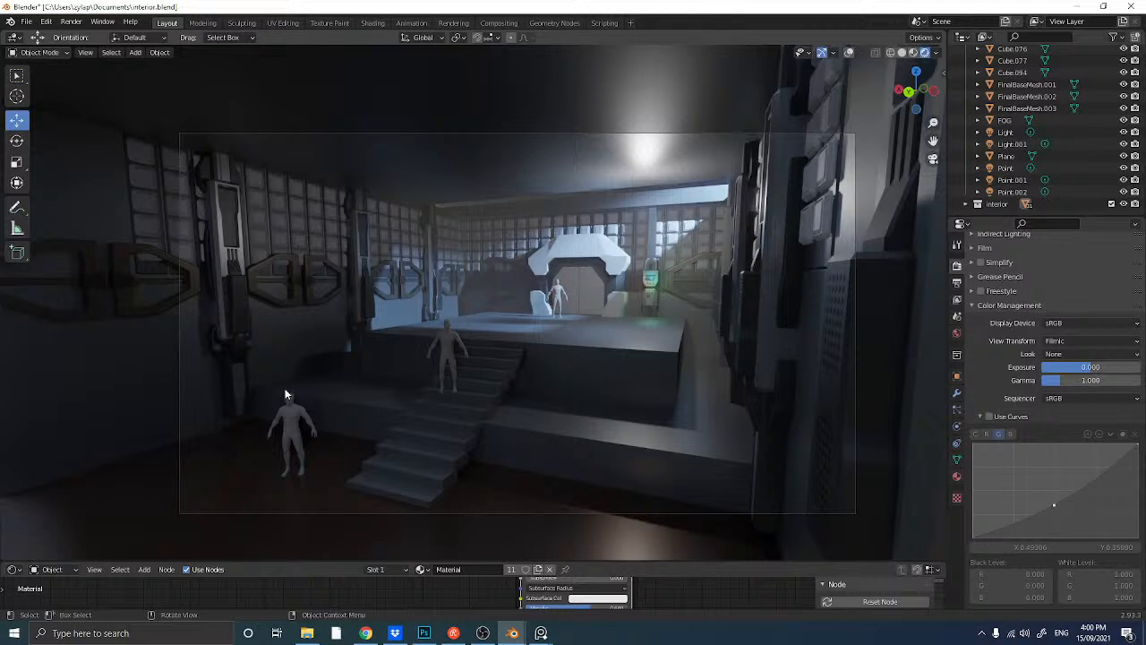
- Compare the interior through Camera.001 and the original Camera by switching the active scene camera
scroll(1021, 105, "up", 10)
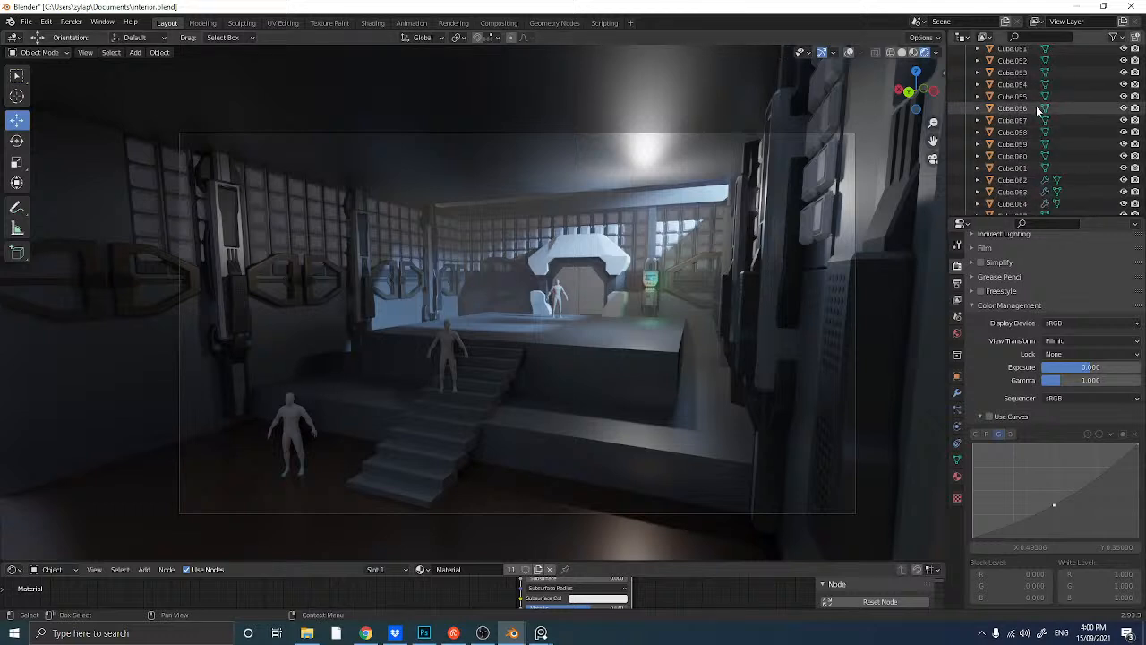
scroll(1039, 118, "up", 3)
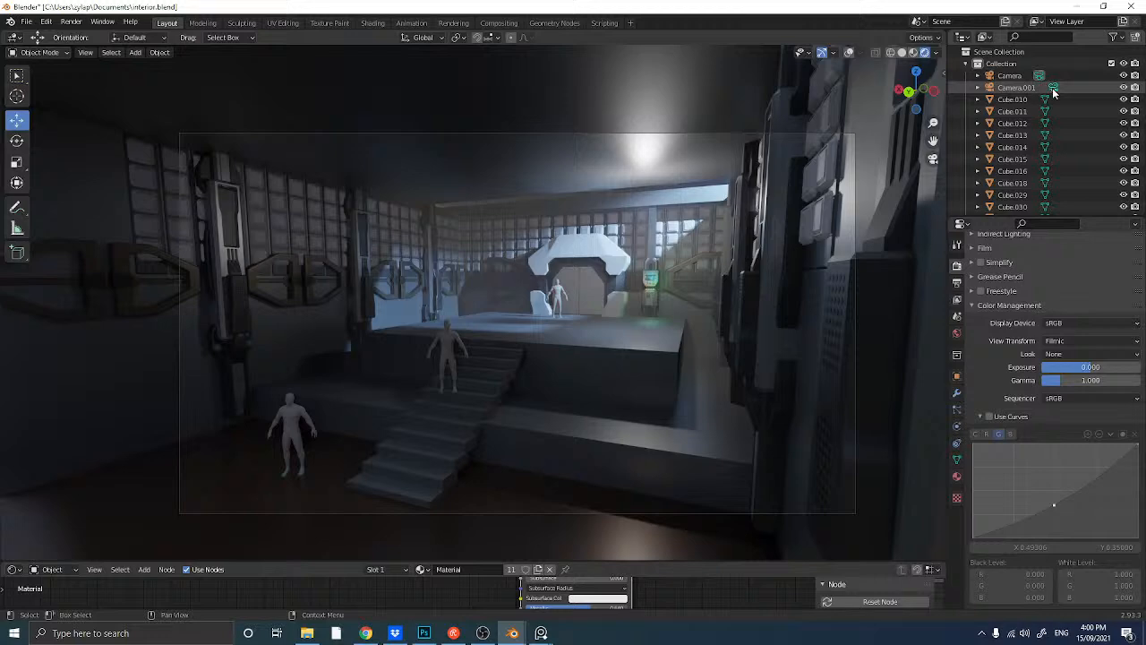
left_click(1053, 89)
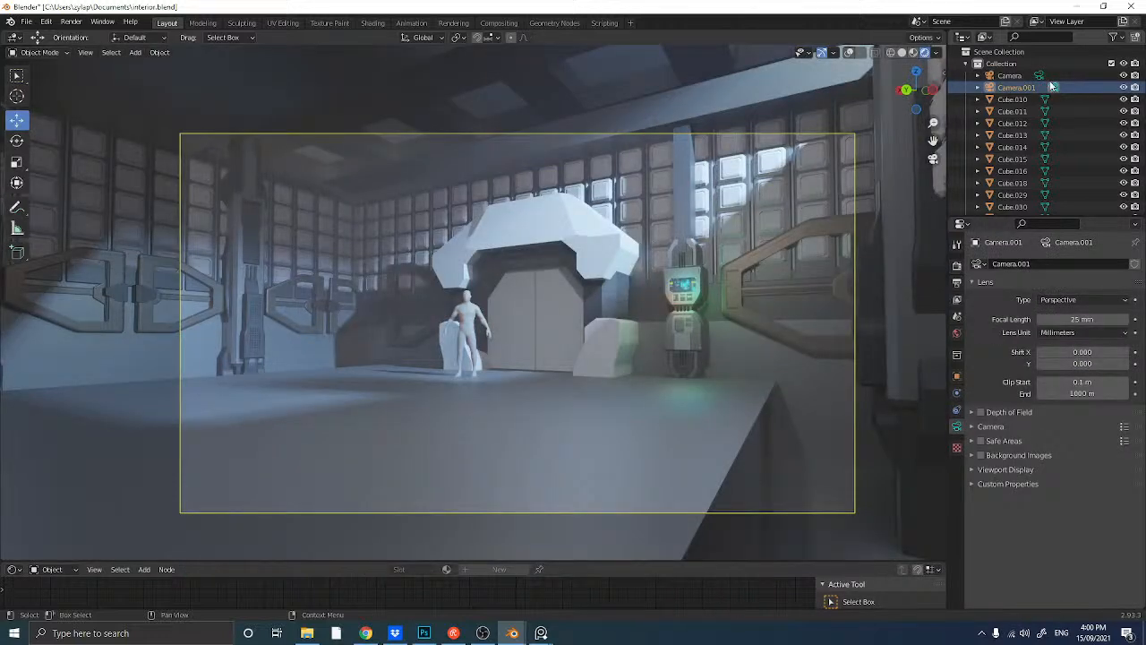
left_click(1038, 75)
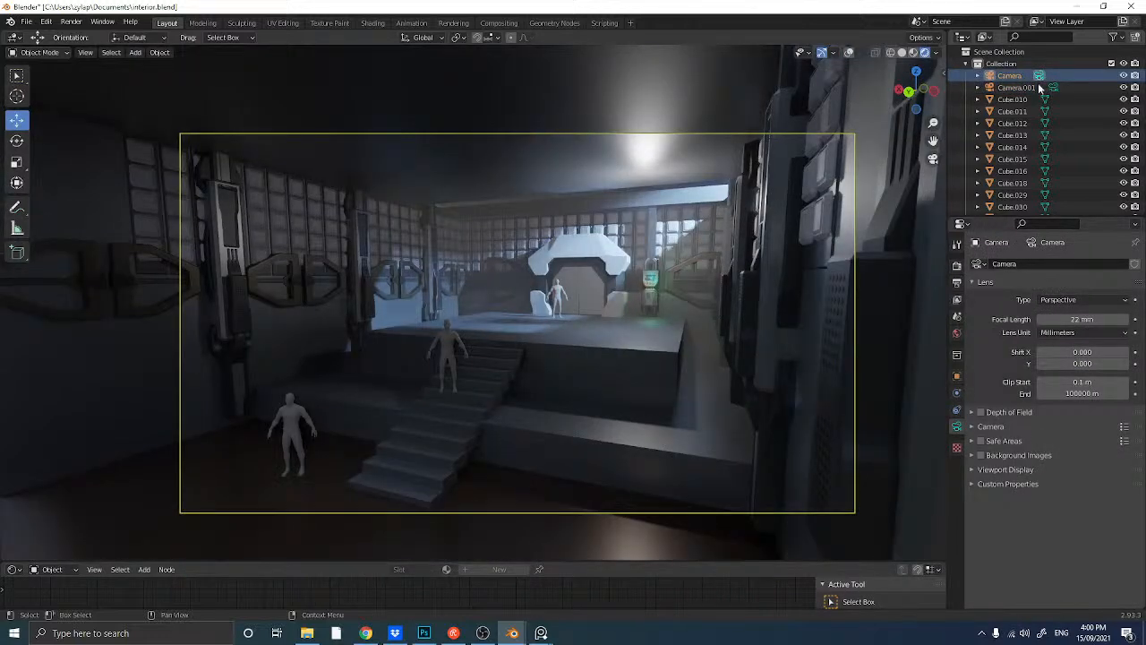
- Hide the FOG object in the viewport and make Camera.001 the active camera
scroll(1039, 108, "down", 10)
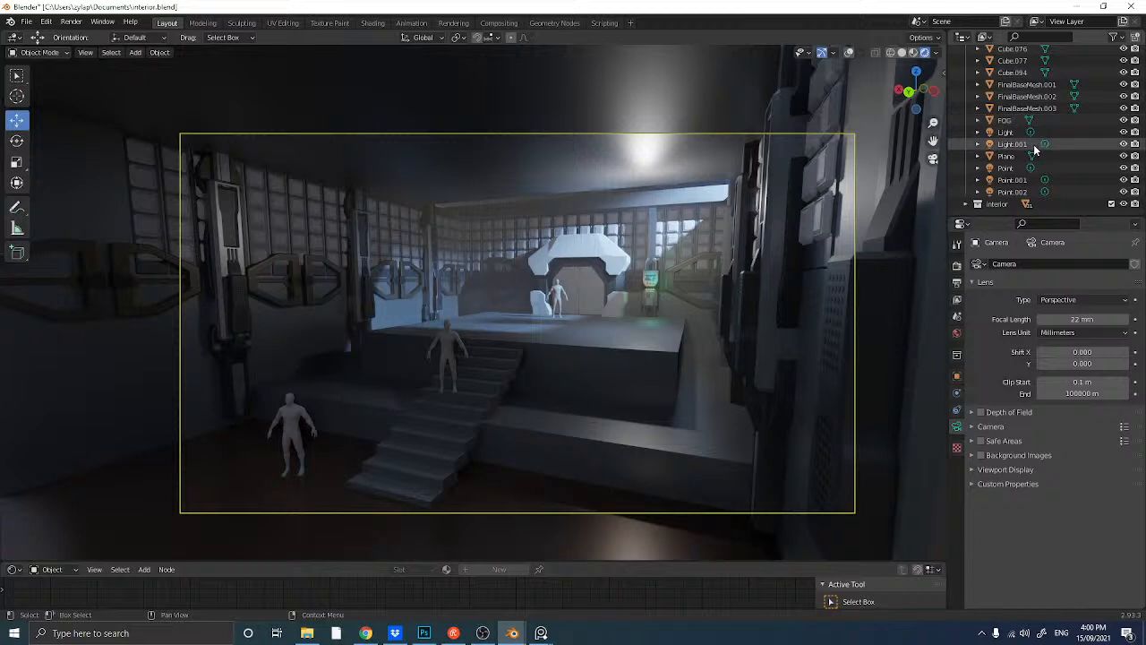
left_click(1124, 120)
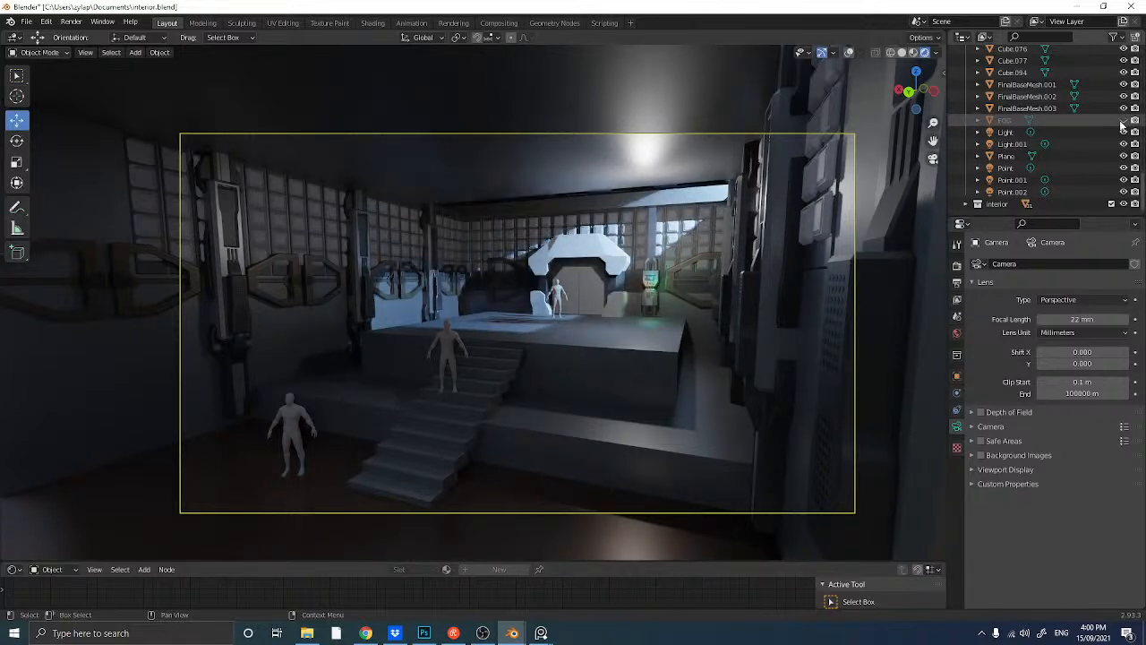
scroll(1055, 105, "up", 12)
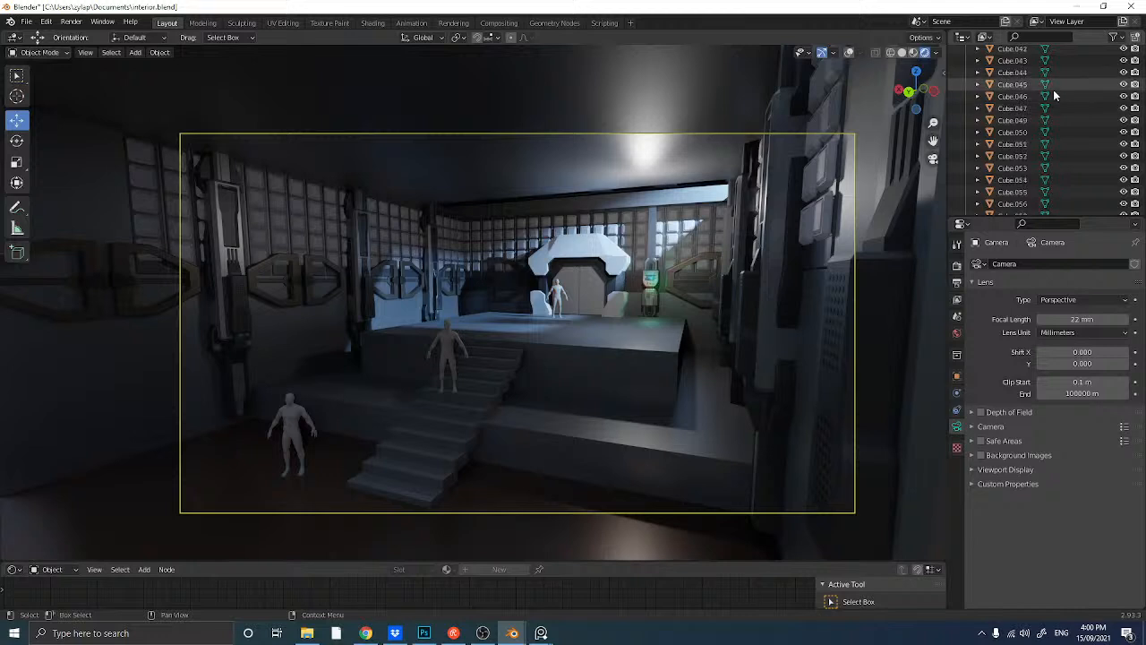
scroll(1055, 95, "up", 8)
left_click(1054, 88)
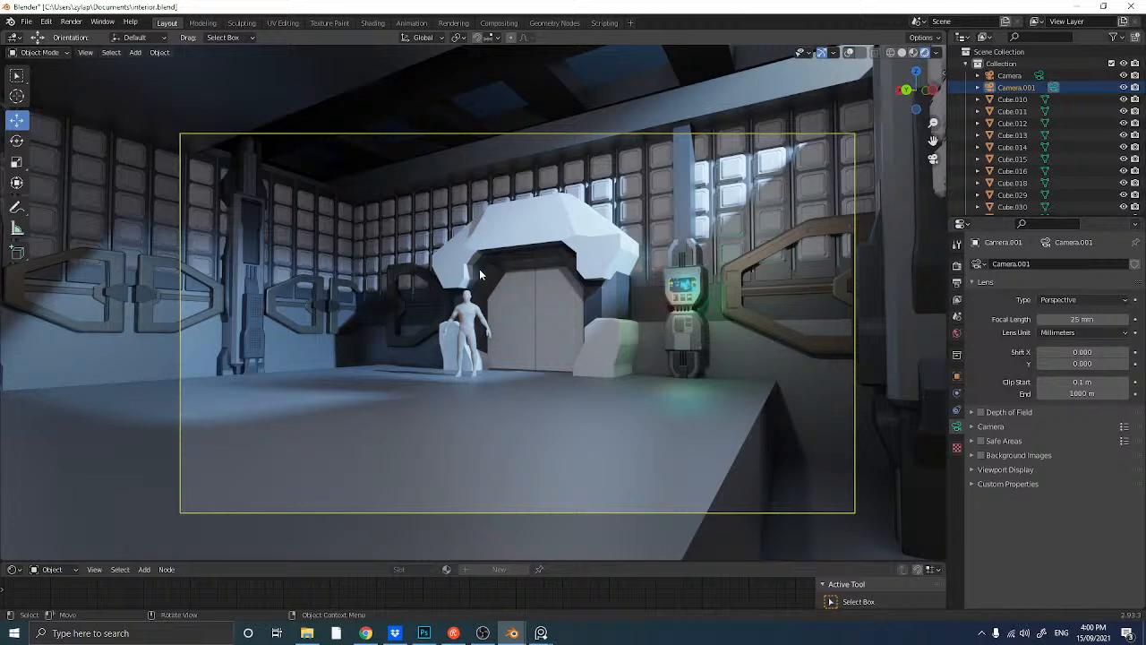
- Turn the viewport overlays back on and check the wall post, glowing console, door arch and door by selecting each
left_click(258, 315)
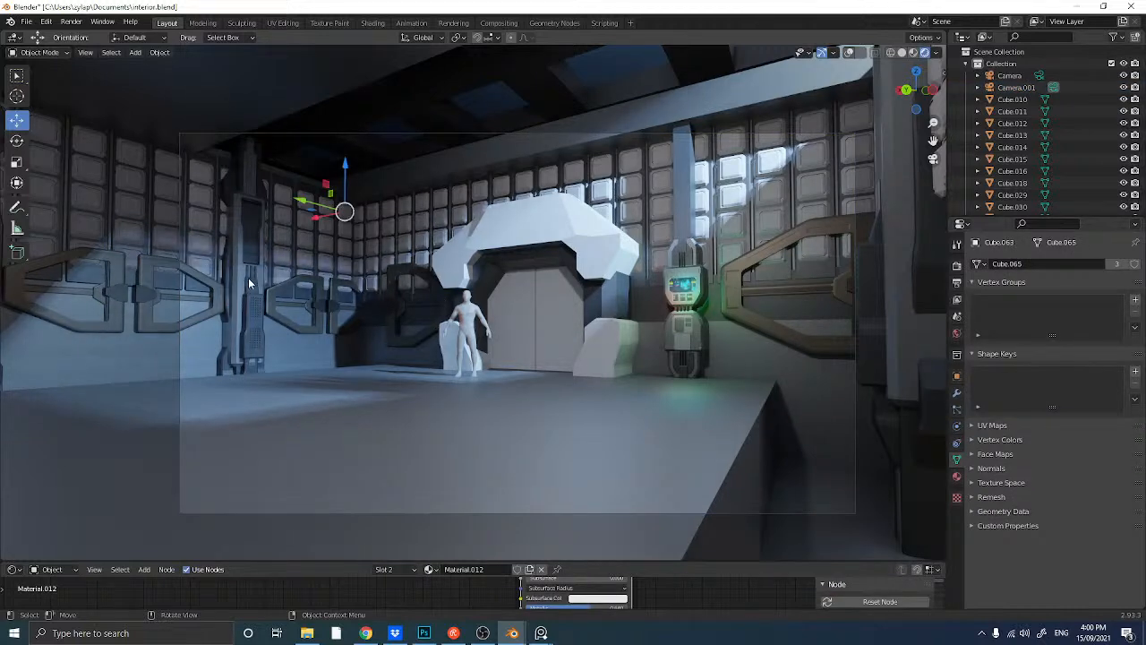
left_click(849, 52)
left_click(258, 345)
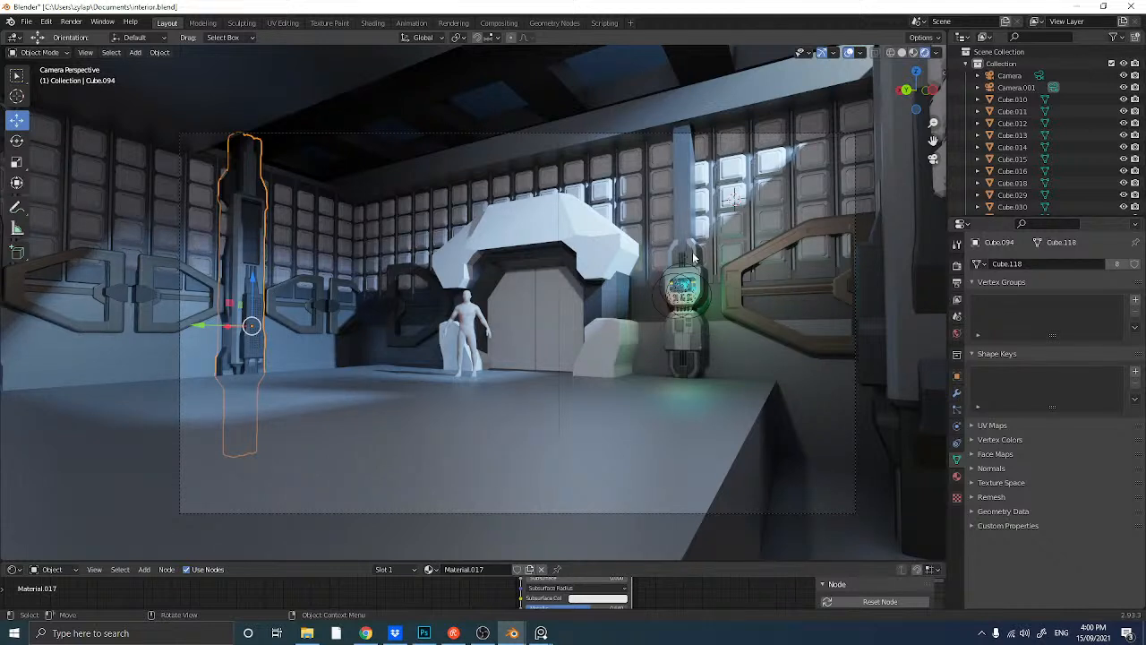
left_click(694, 285)
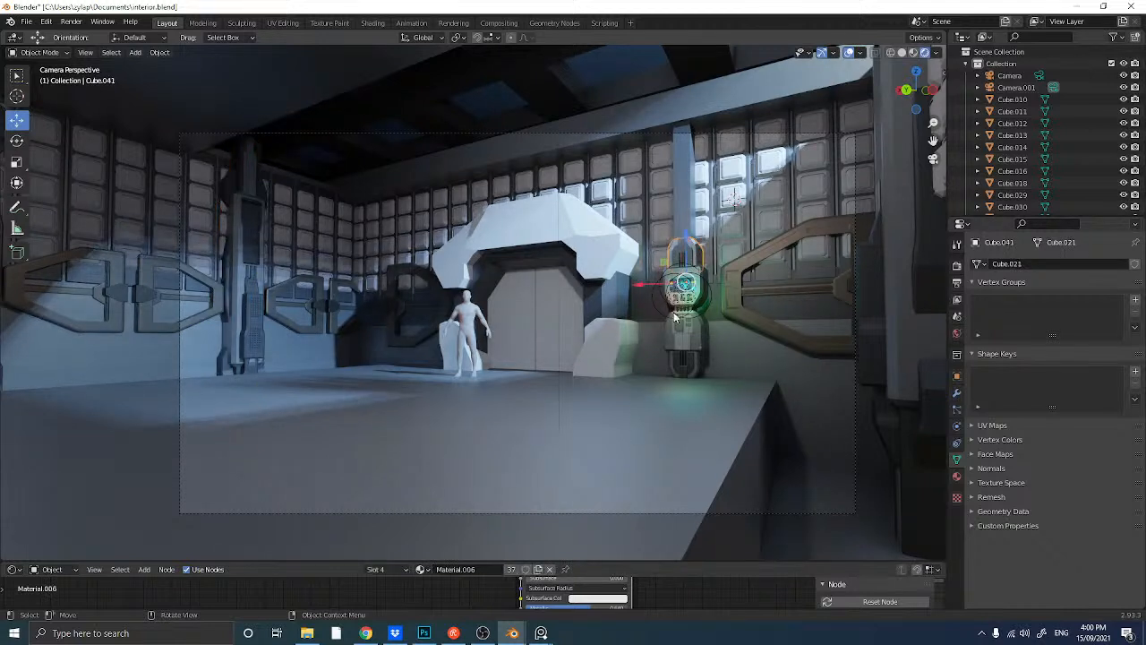
left_click(612, 259)
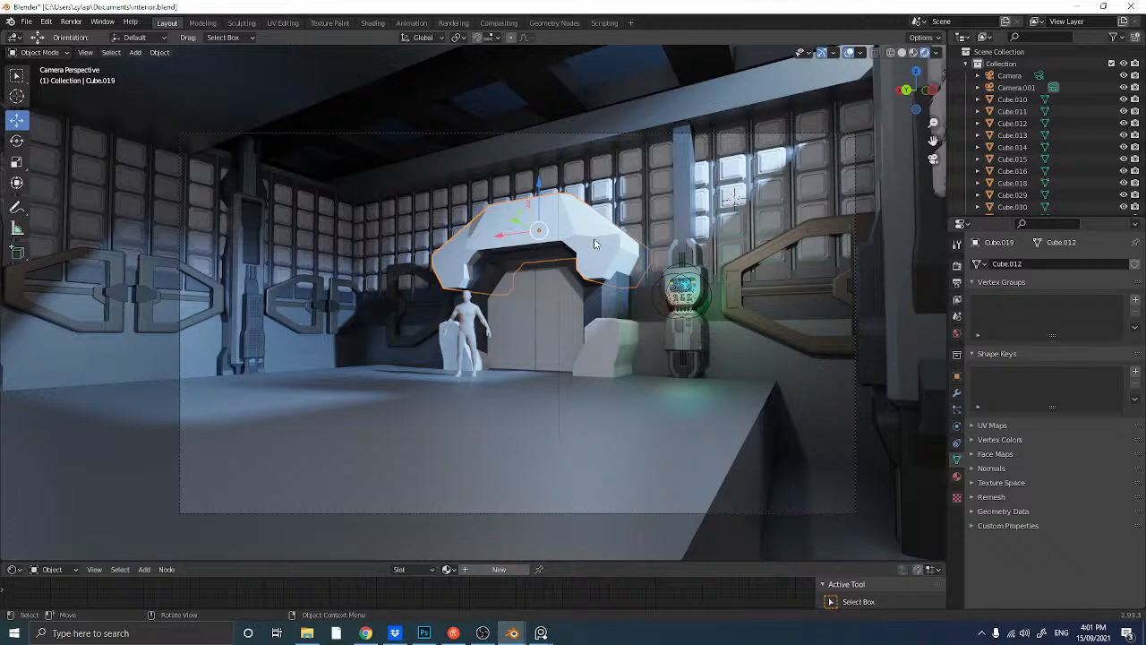
left_click(526, 314)
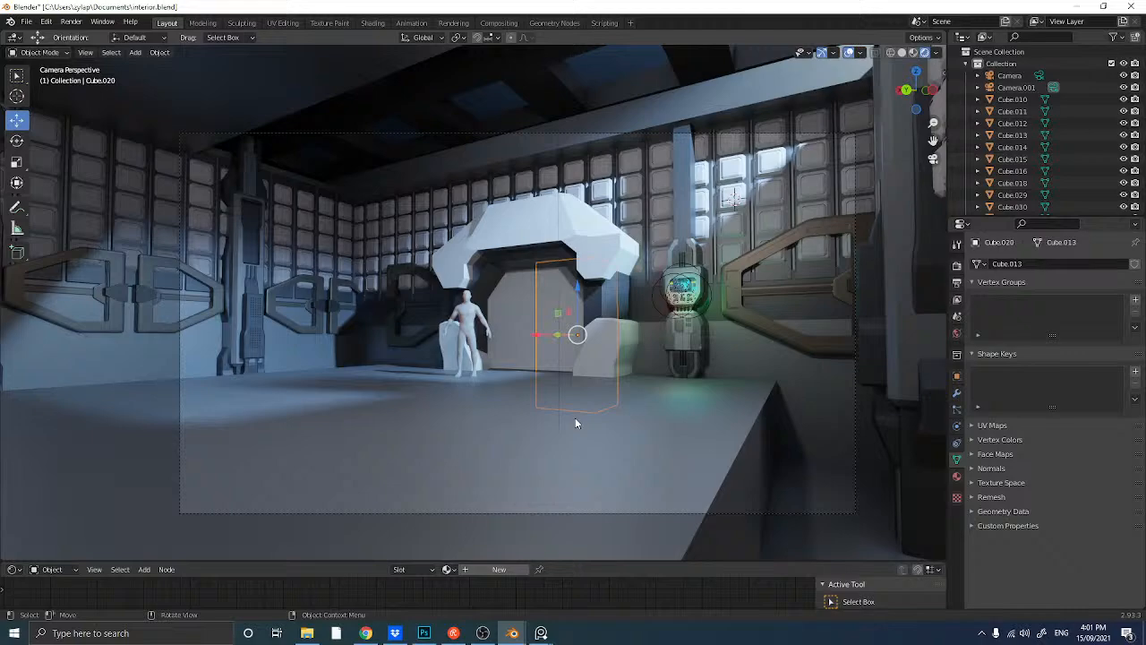
- Duplicate the angular half-frame beside the door and move the copy along X and Y out over the raised platform
middle_click_drag(607, 425, 358, 313)
left_click(212, 235)
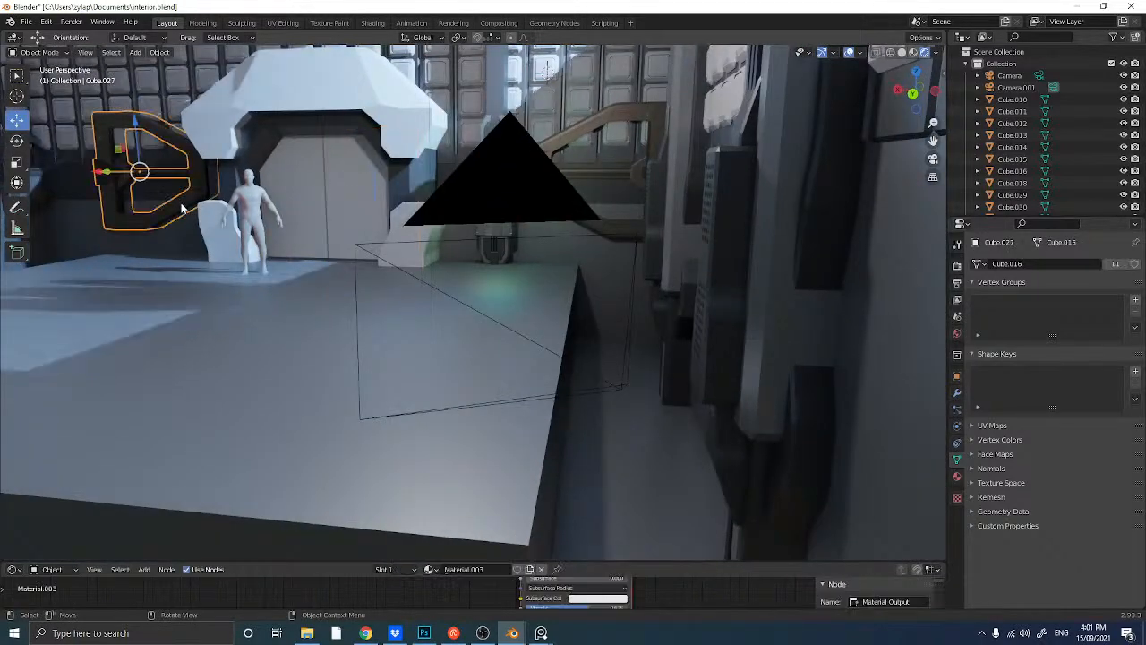
key("shift+d")
left_click(211, 235)
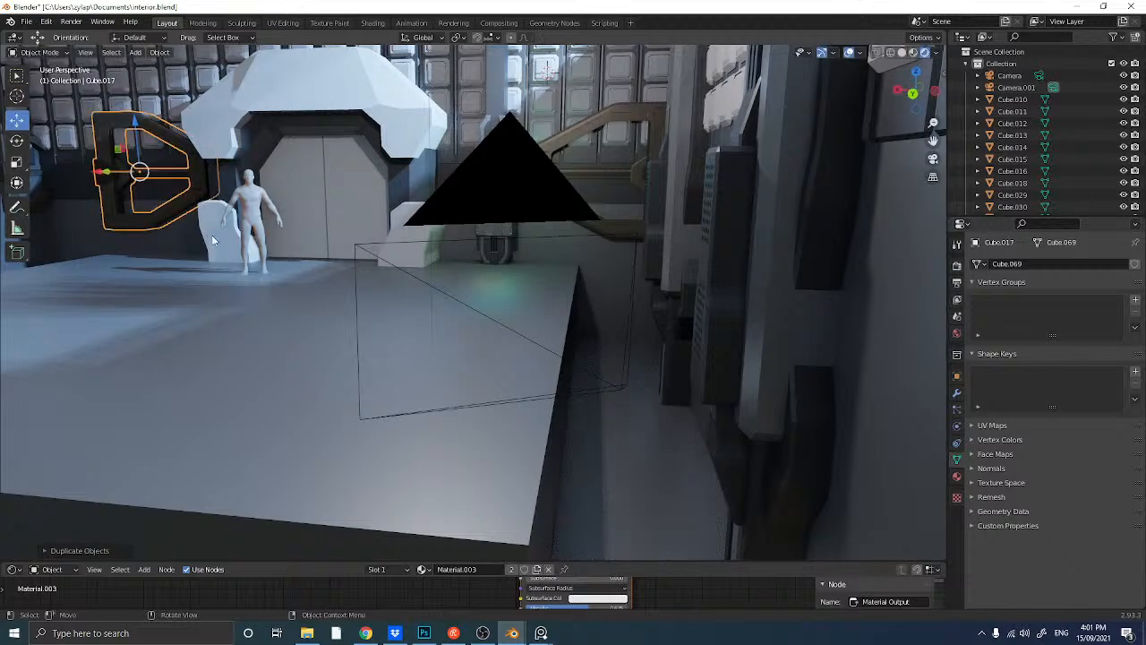
middle_click_drag(211, 235, 182, 218)
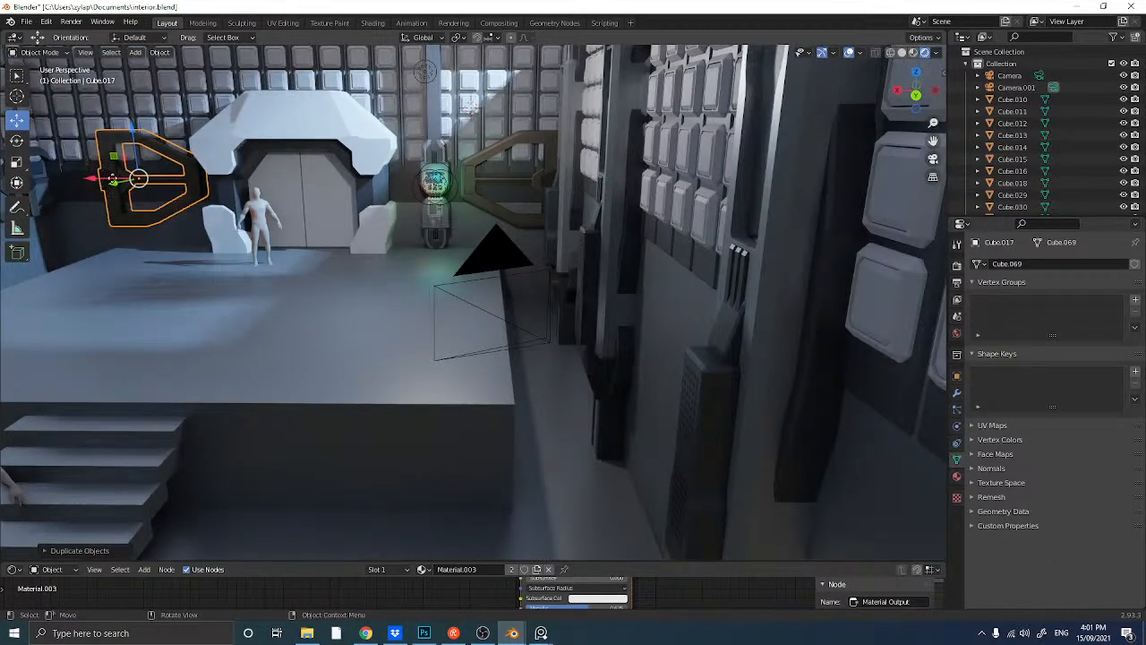
left_click_drag(101, 178, 223, 181)
middle_click_drag(223, 181, 189, 224)
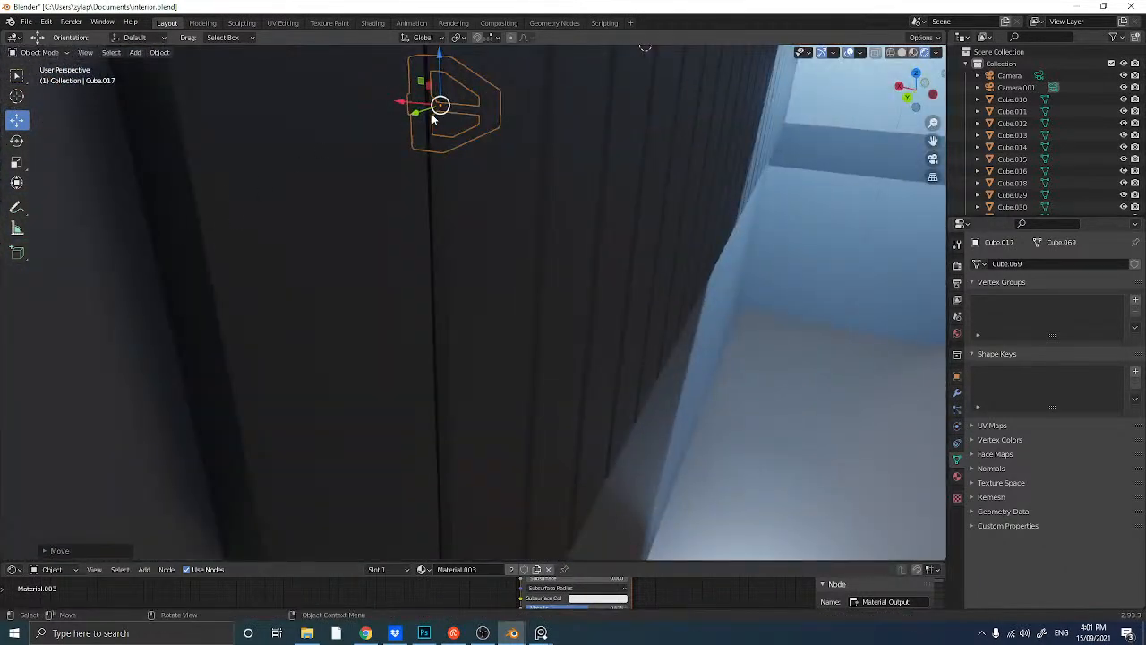
left_click_drag(418, 114, 189, 234)
- Hide the outer shell and ceiling pieces, including the ceiling grid, to expose the interior from above
middle_click_drag(189, 234, 341, 262)
scroll(321, 242, "down", 6)
left_click(341, 262)
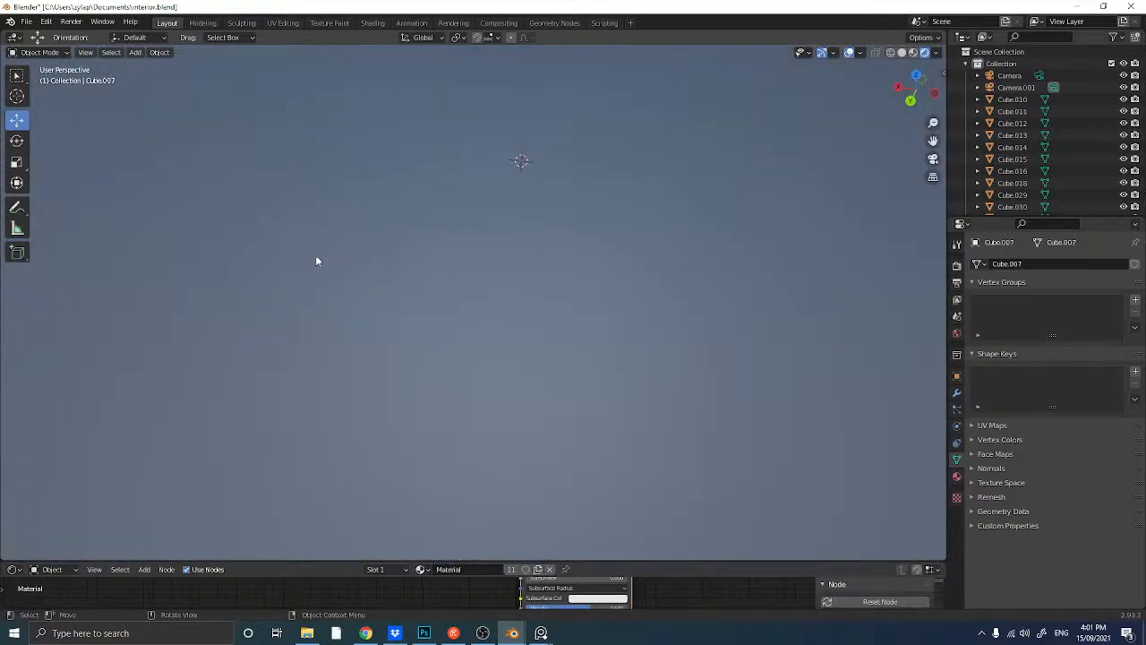
left_click(267, 248)
key("h")
left_click(306, 247)
key("h")
left_click(389, 197)
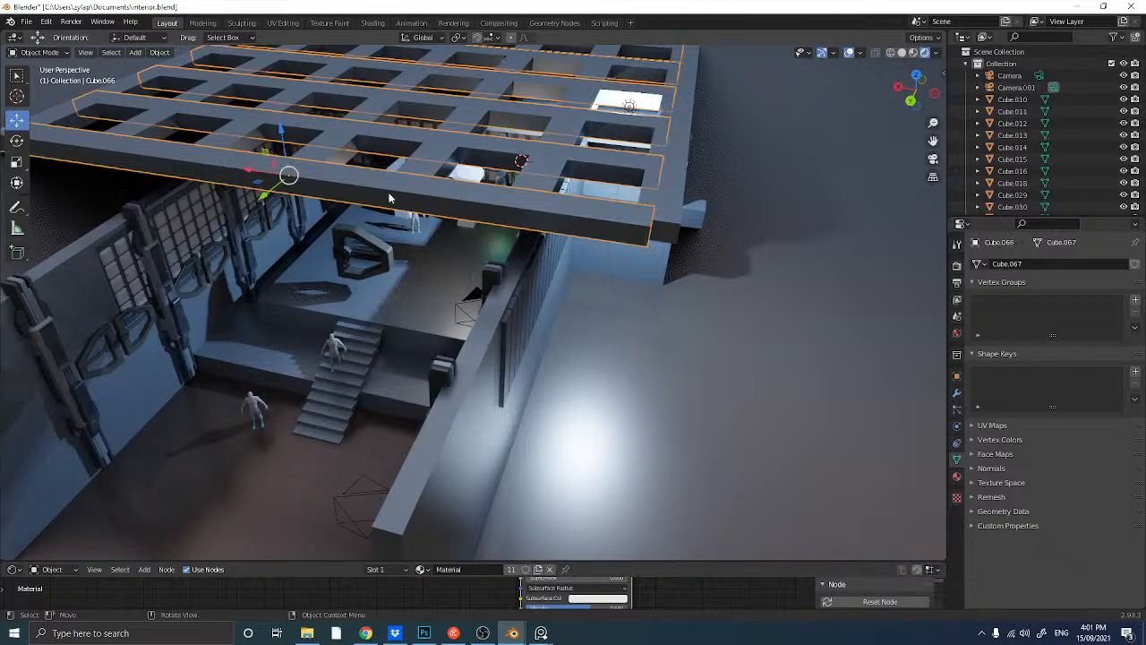
key("h")
left_click(397, 193)
key("h")
scroll(379, 238, "up", 3)
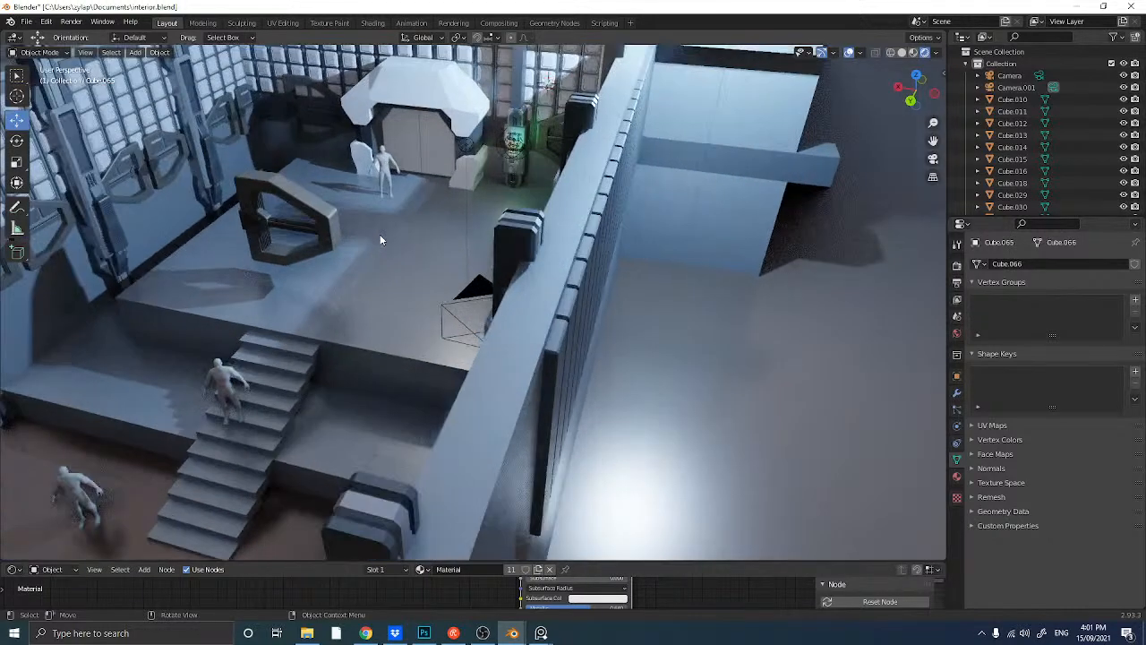
- Rotate the duplicated half-frame 90 degrees in left view so that it lies flat
left_click(293, 242)
middle_click_drag(293, 244, 293, 257)
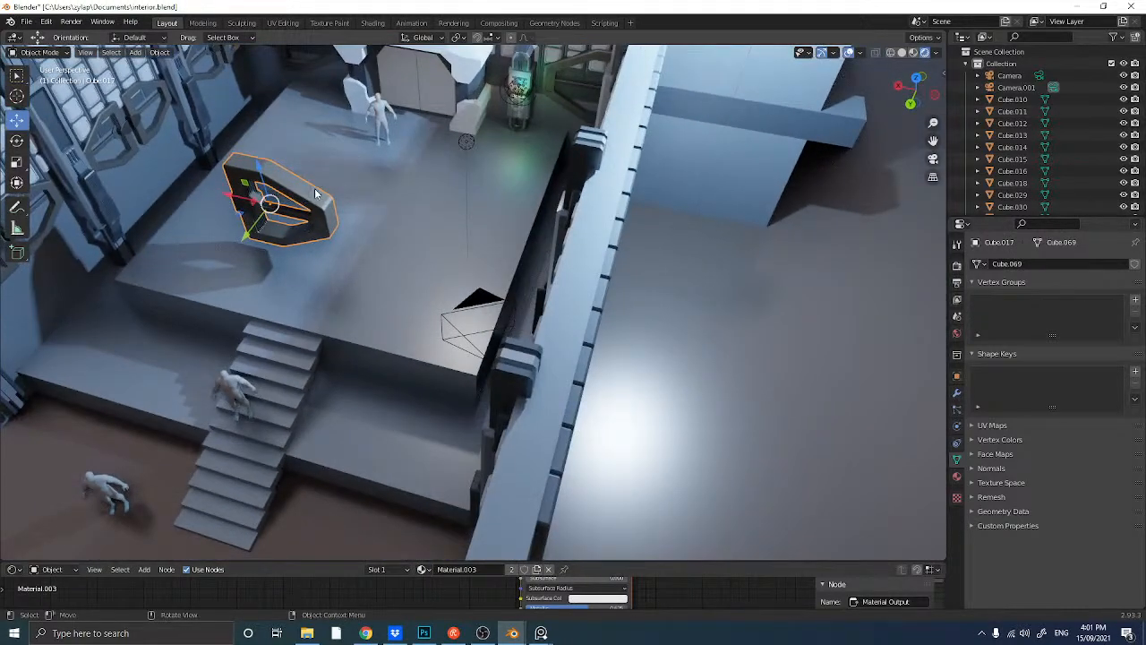
scroll(316, 192, "up", 3)
scroll(316, 192, "down", 4)
middle_click_drag(332, 191, 326, 223)
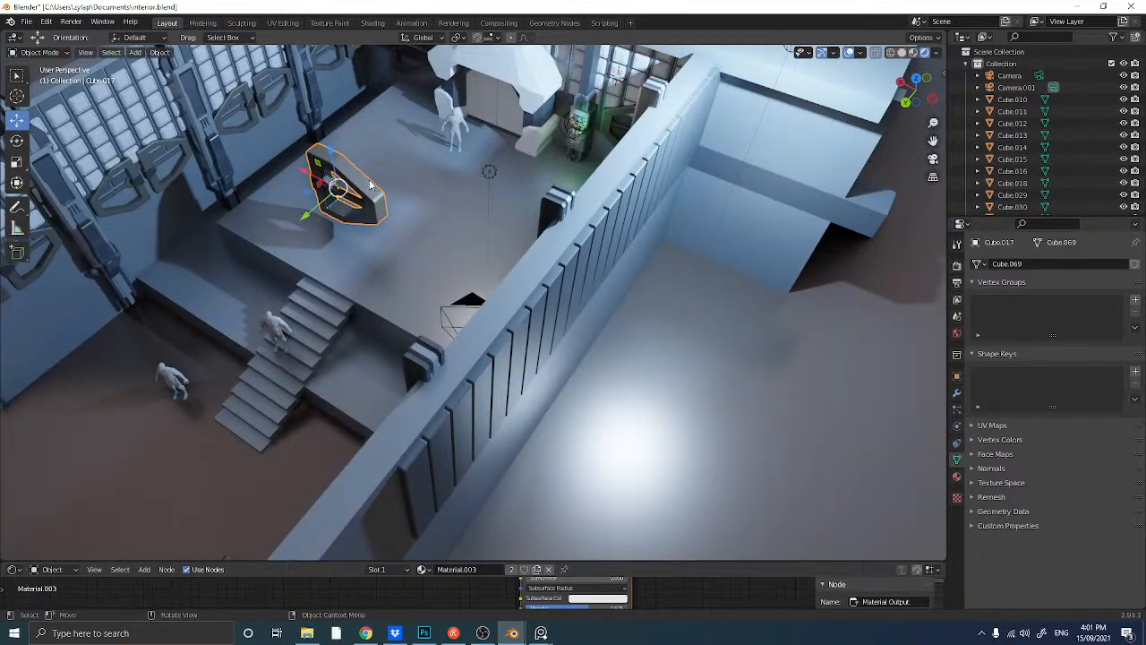
middle_click_drag(370, 184, 414, 172)
left_click(902, 103)
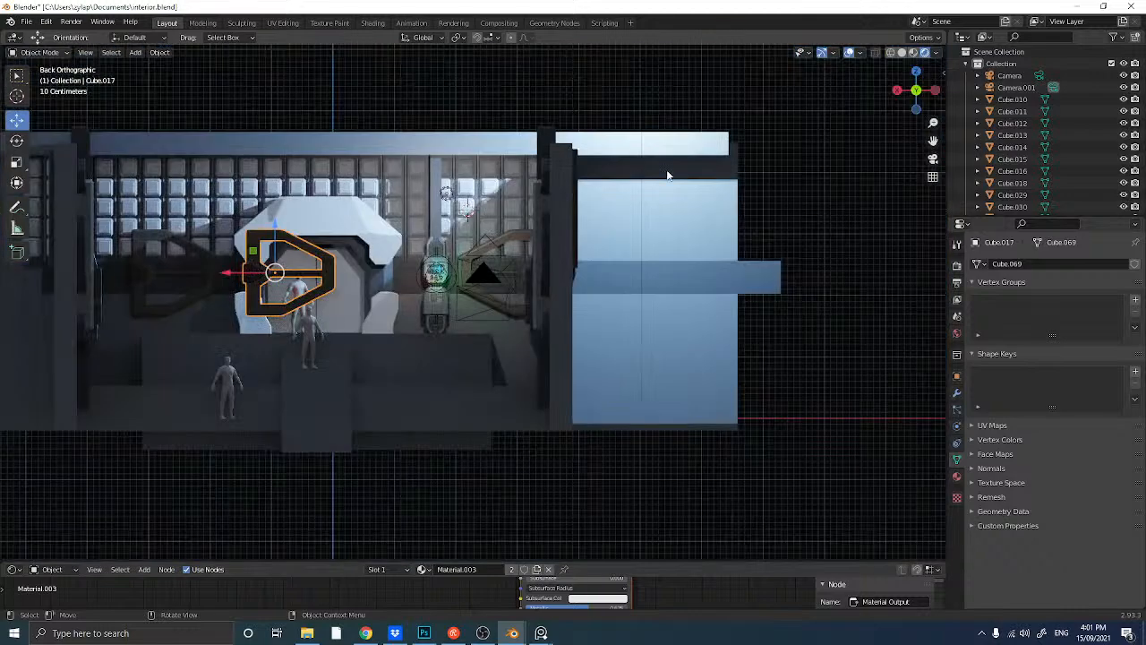
middle_click_drag(583, 222, 456, 237)
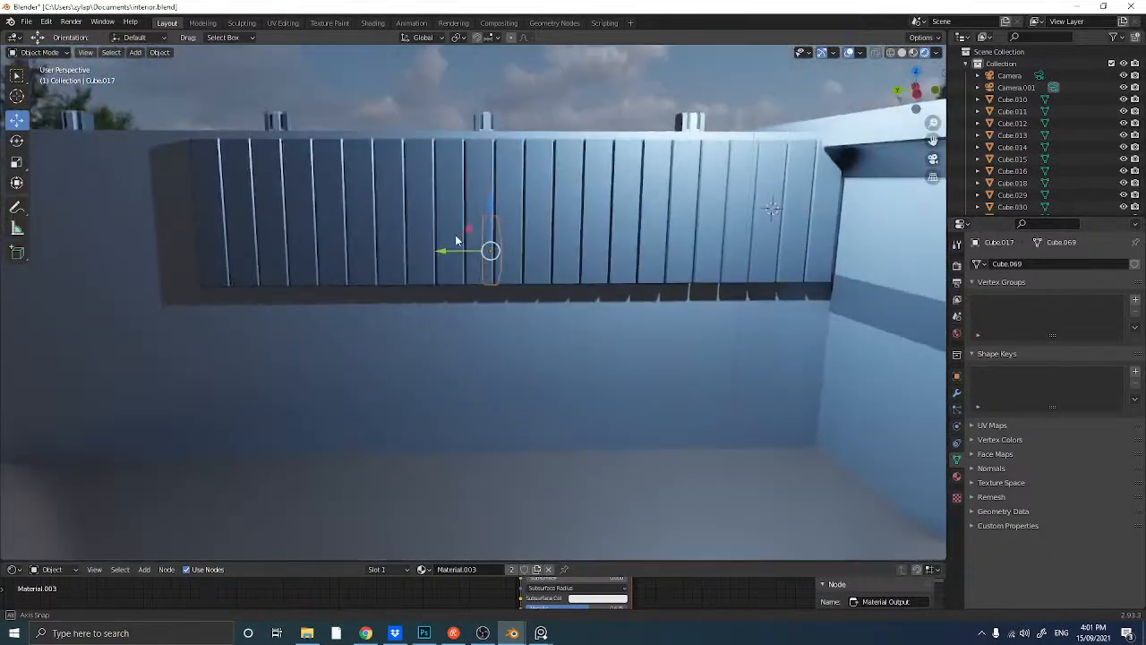
left_click(917, 94)
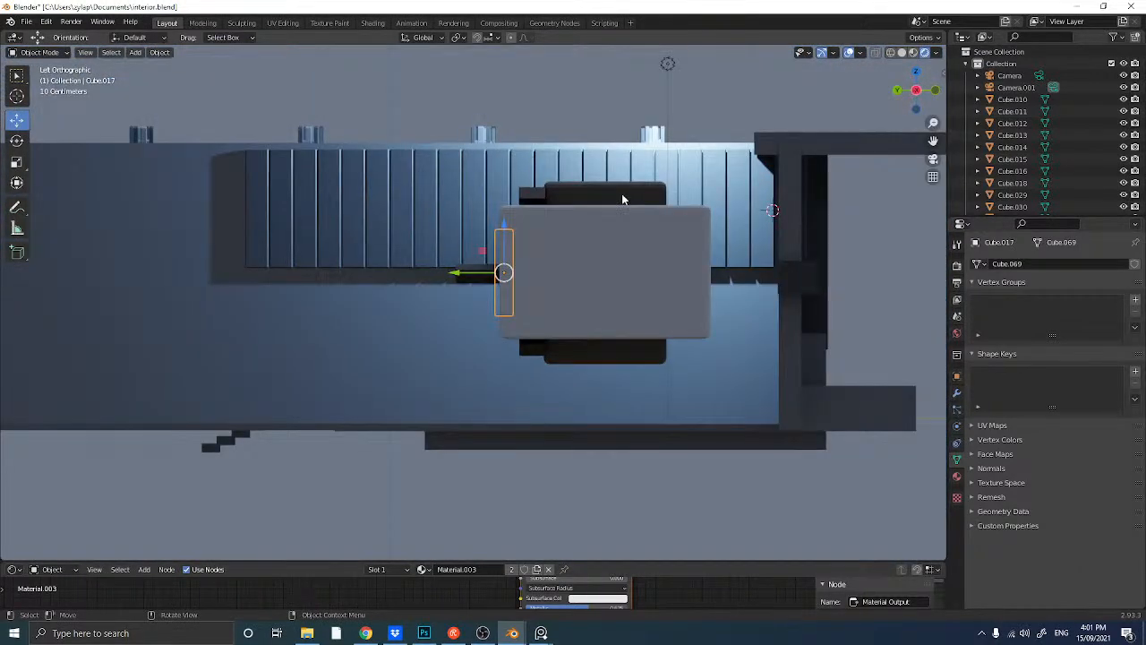
type("r90")
key("Return")
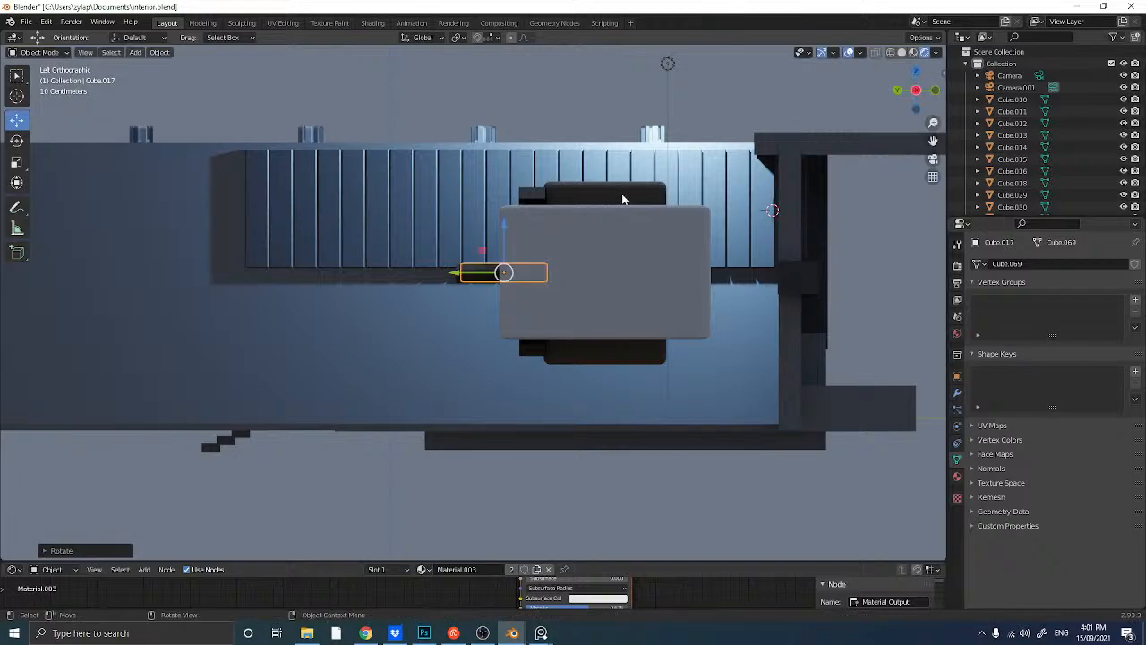
- Rotate the flat half-frame 90 degrees in top view
middle_click_drag(465, 219, 591, 179)
left_click(916, 97)
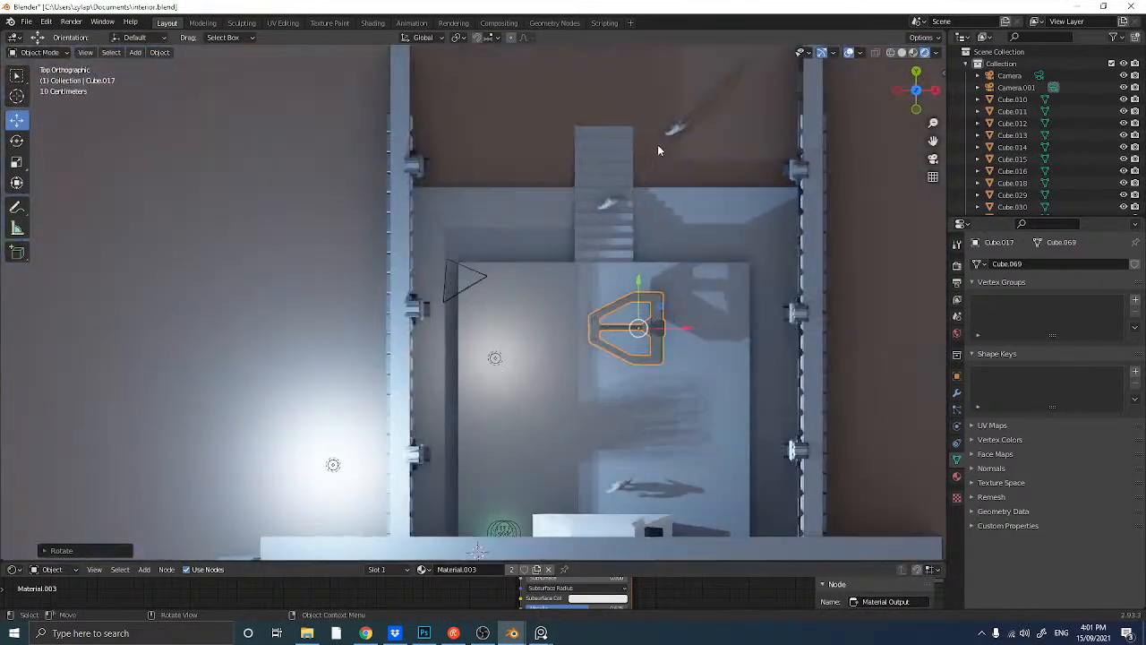
key("r")
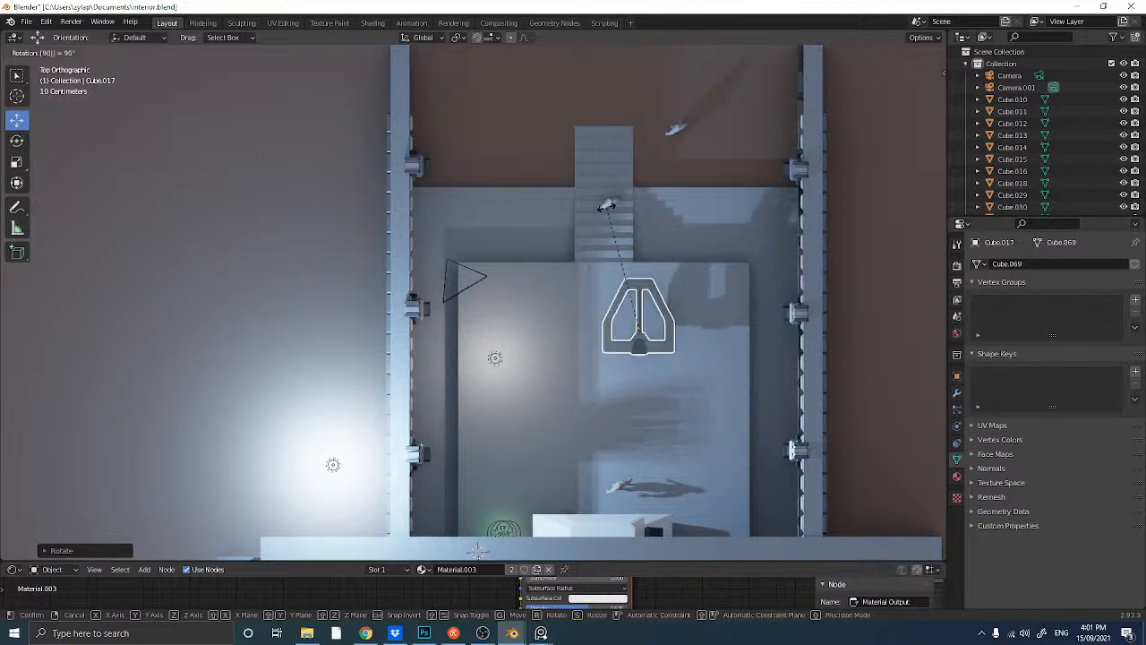
left_click(606, 212)
- Duplicate the flat half-frame and move the copy along Y towards the door
key("shift+d")
right_click(594, 238)
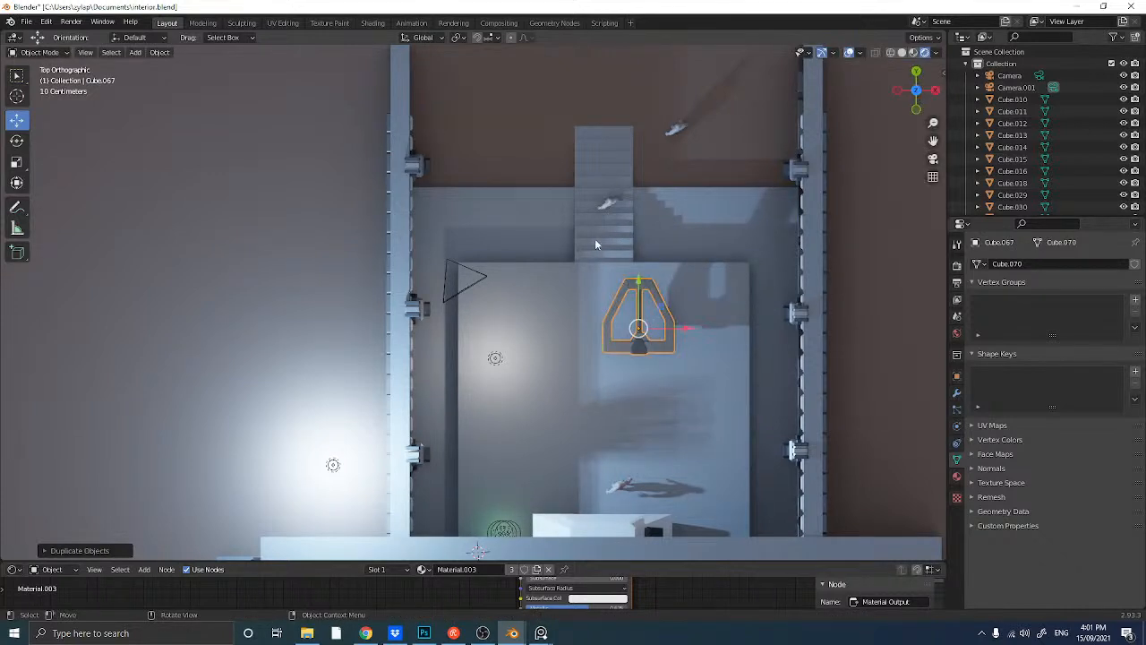
key("g")
key("y")
left_click(638, 343)
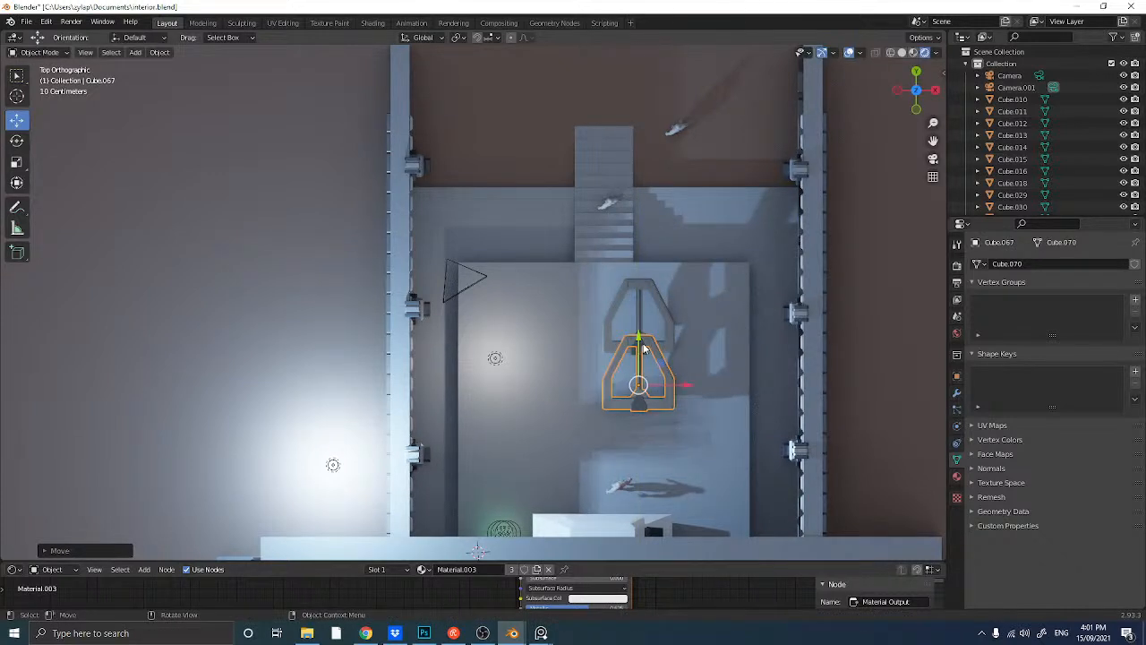
- Rotate the second half-frame 180 degrees and fine-tune its position along Y so it mirrors the first
key("r")
left_click(642, 345)
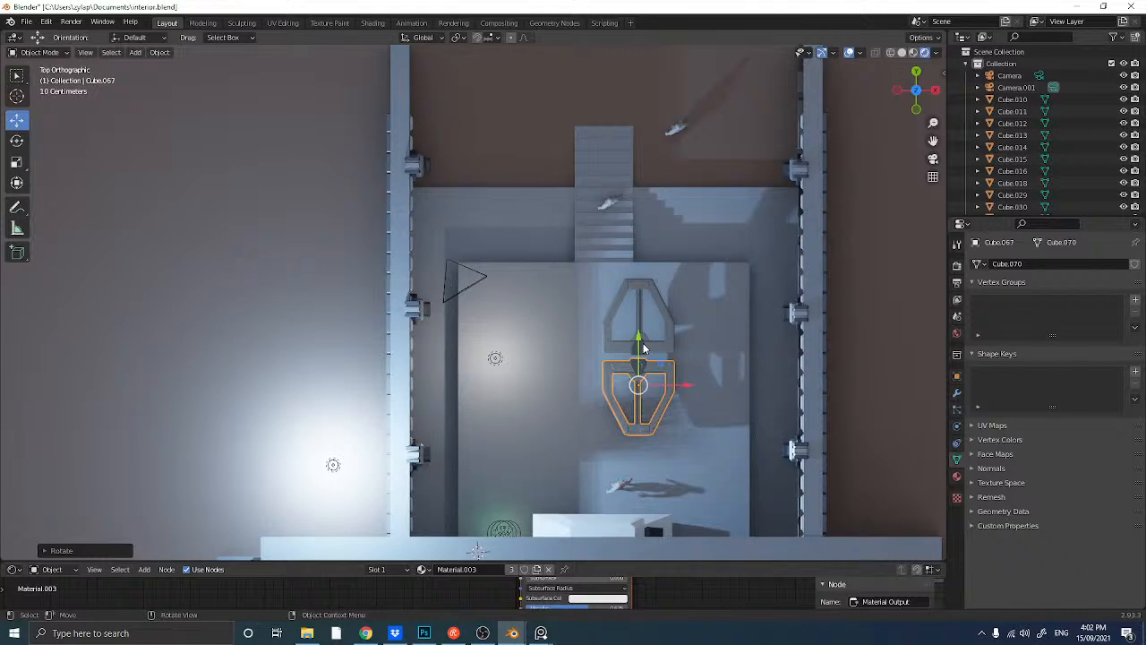
key("g")
key("y")
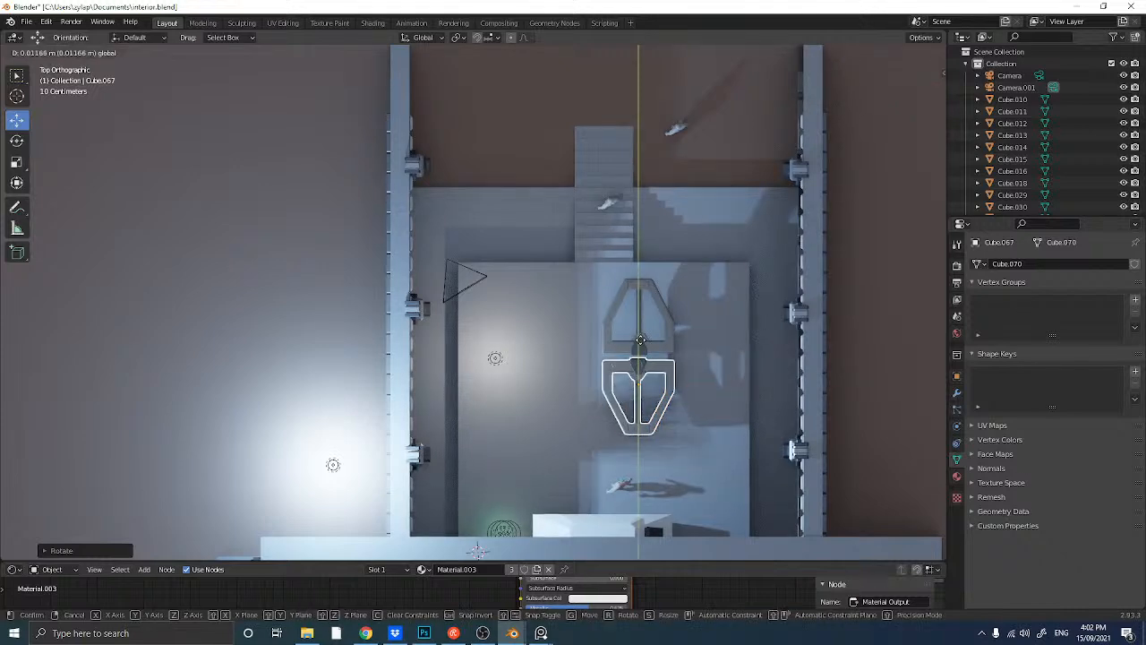
left_click(640, 341)
- Select both half-frames and join them into a single object
middle_click_drag(641, 341, 648, 285)
left_click(551, 196, "shift")
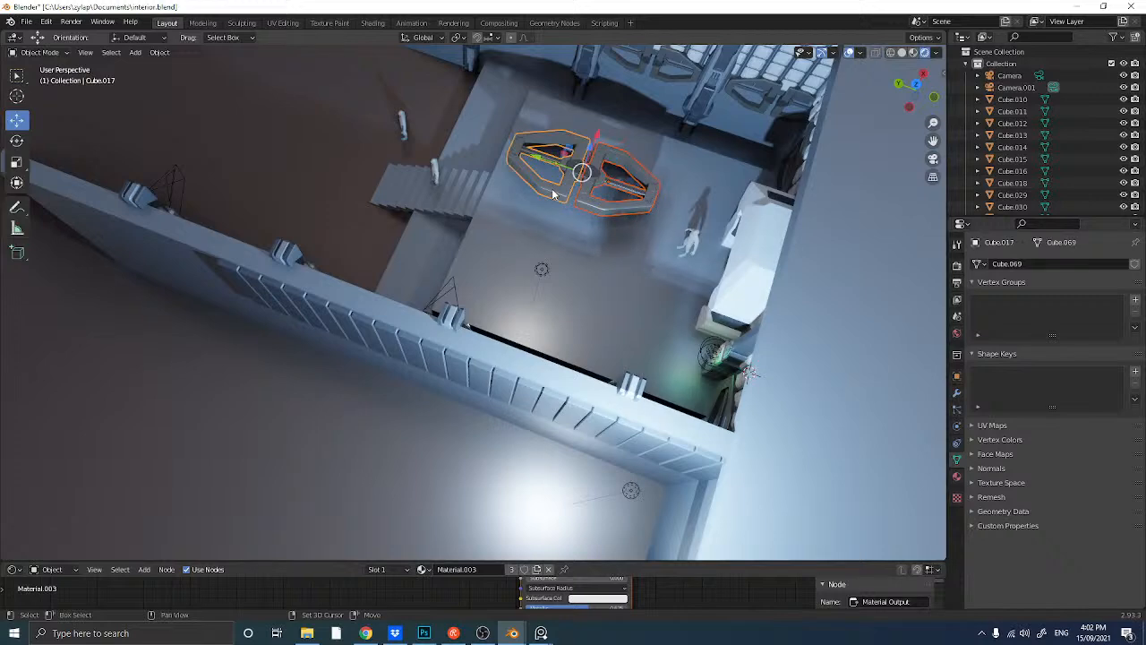
key("ctrl+j")
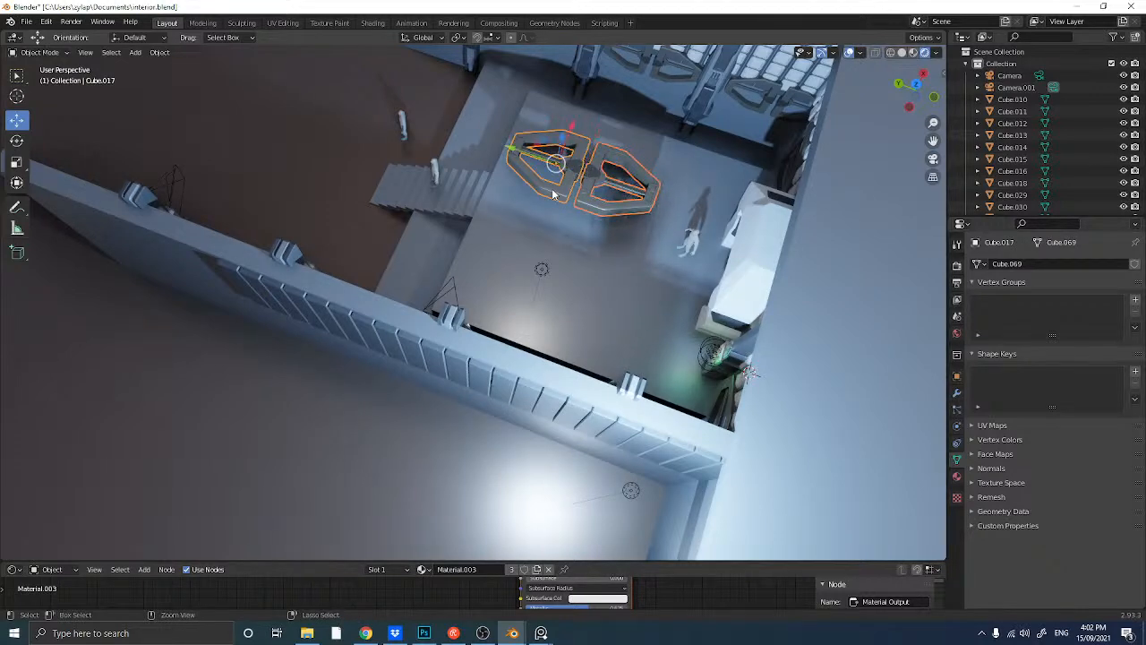
middle_click_drag(546, 181, 539, 146)
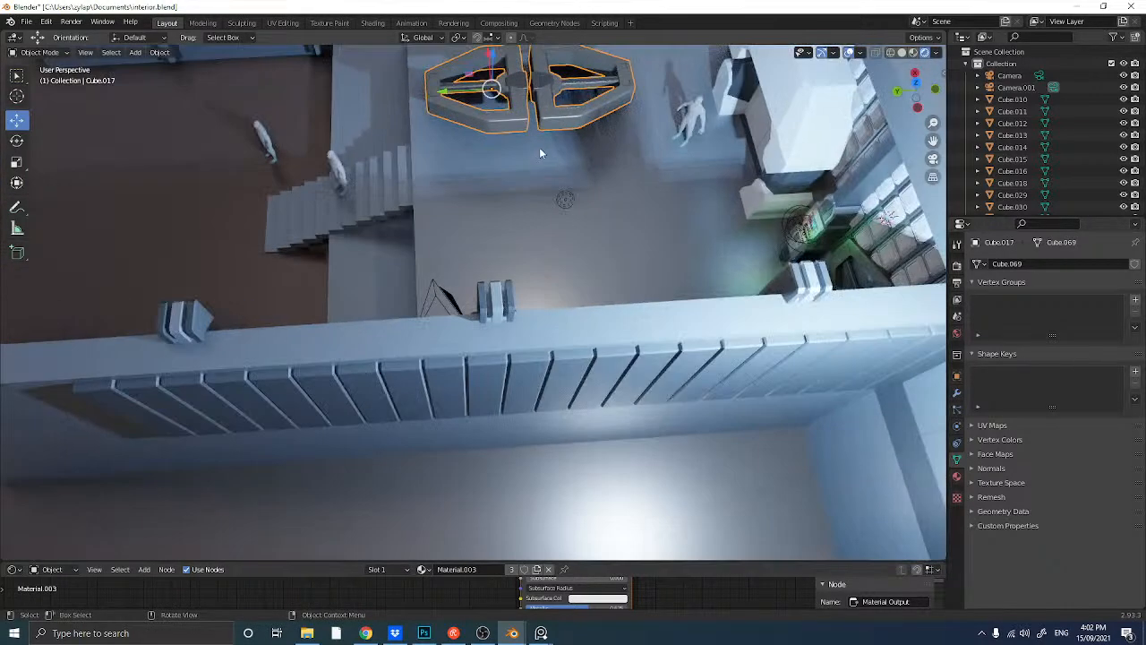
- Lower the joined frame along Z so it rests on the platform floor
middle_click_drag(492, 87, 496, 169)
key("g")
key("z")
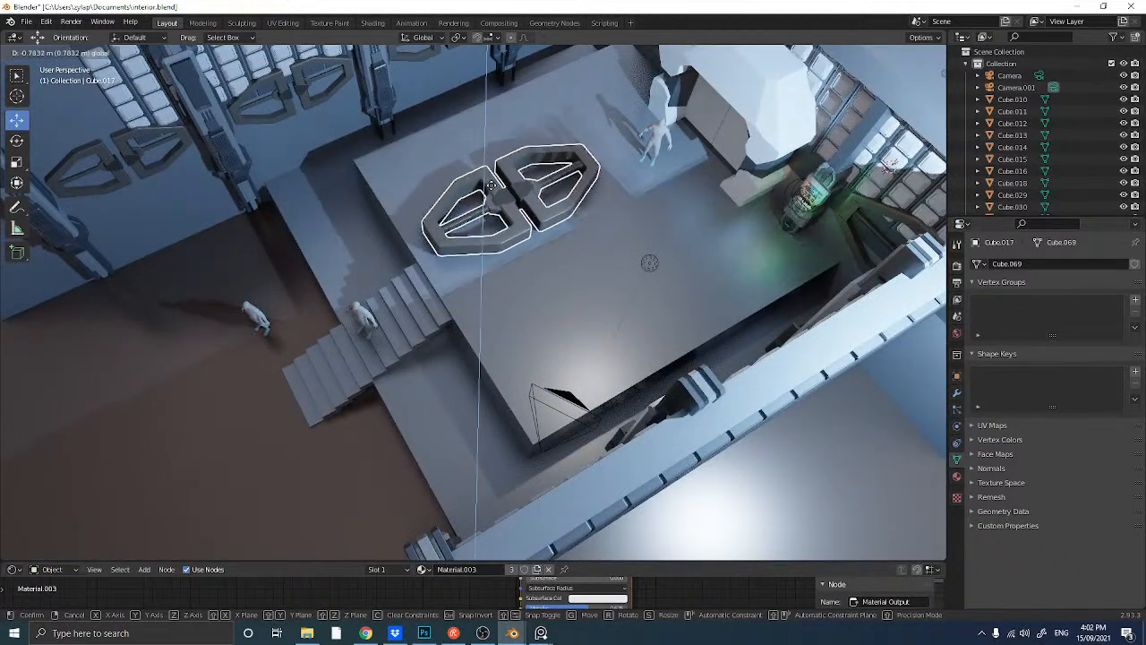
left_click(493, 194)
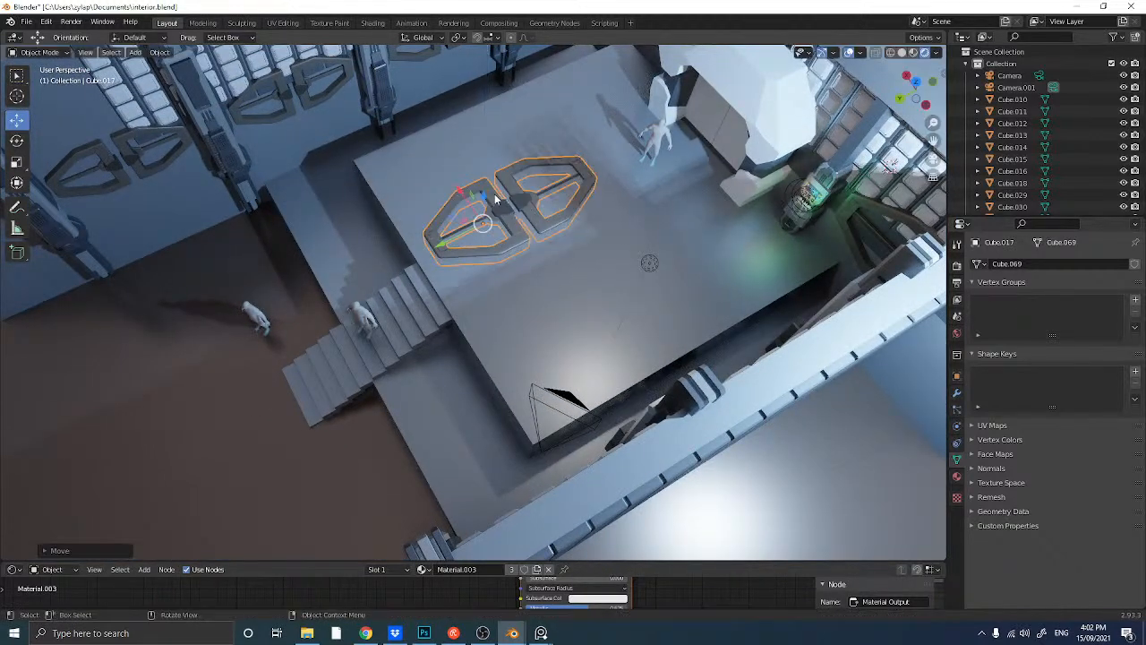
scroll(494, 193, "up", 5)
middle_click_drag(515, 146, 408, 251)
scroll(307, 249, "down", 3)
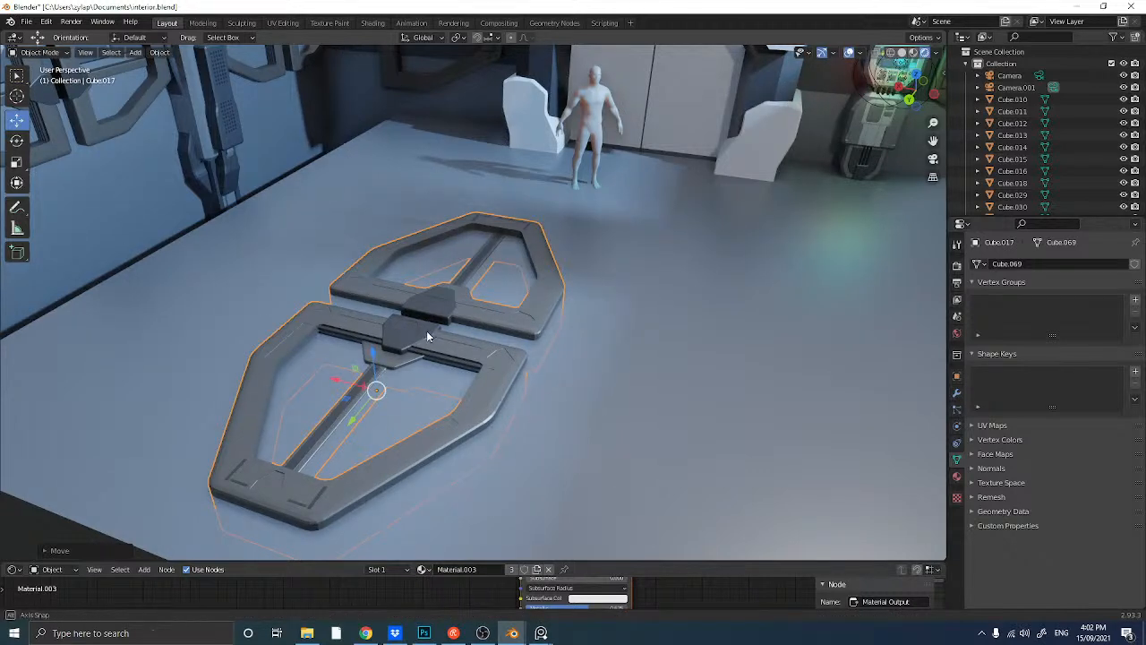
- Try placing a duplicate of the floor frame beside the original along X, and delete the copy
middle_click_drag(427, 332, 464, 367)
key("shift+d")
right_click(464, 367)
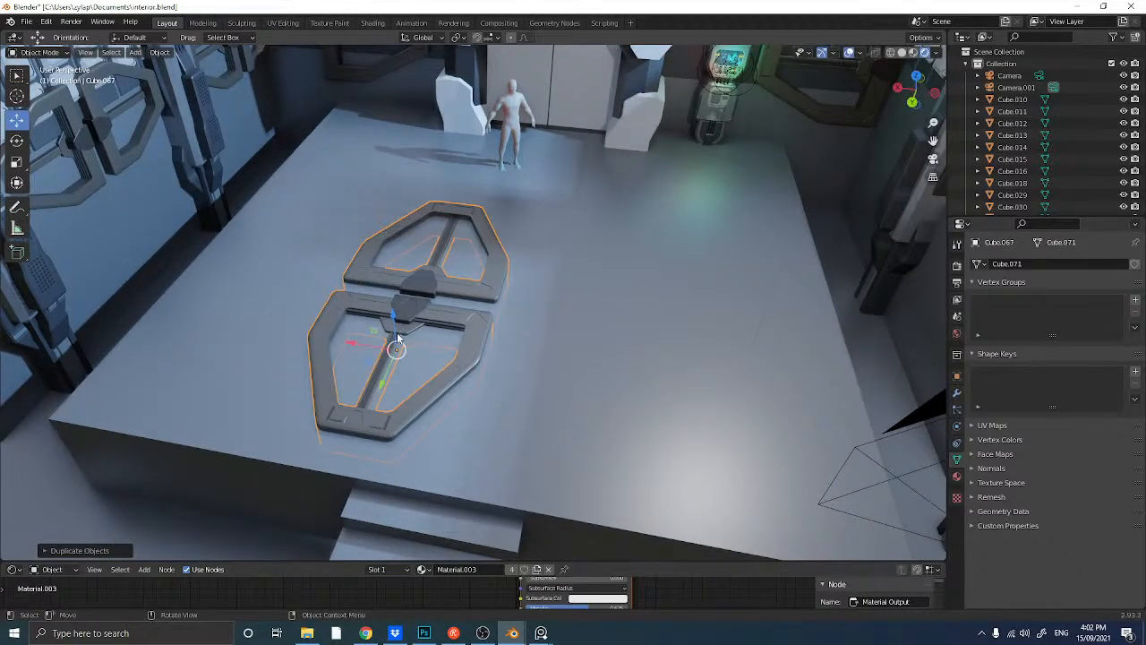
left_click_drag(377, 345, 560, 373)
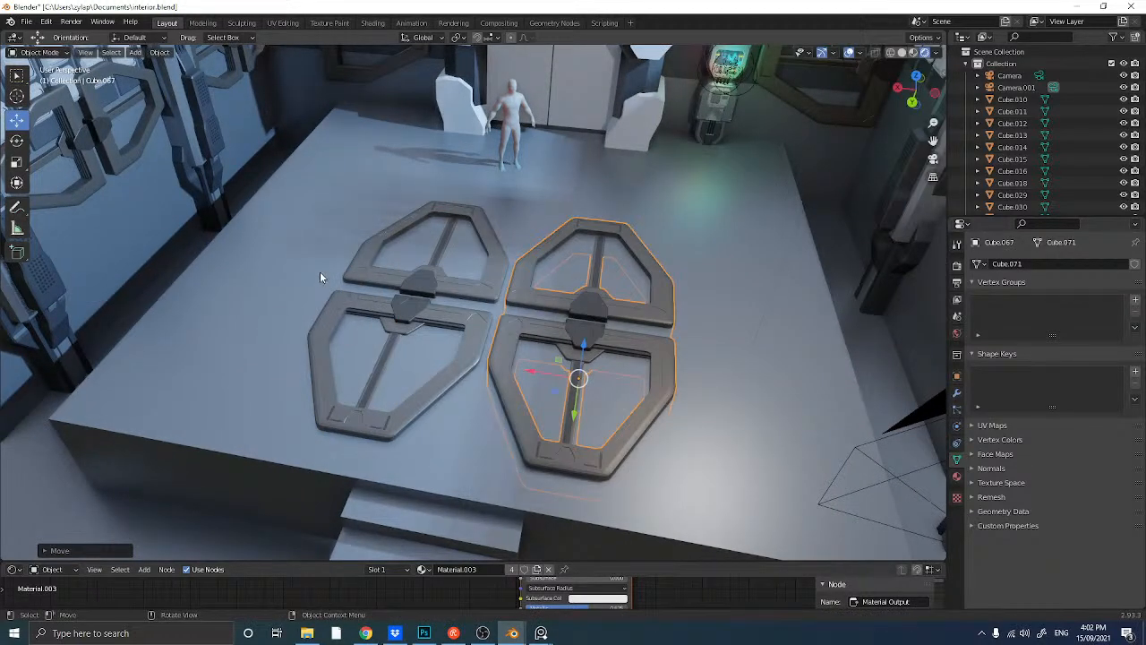
key("Delete")
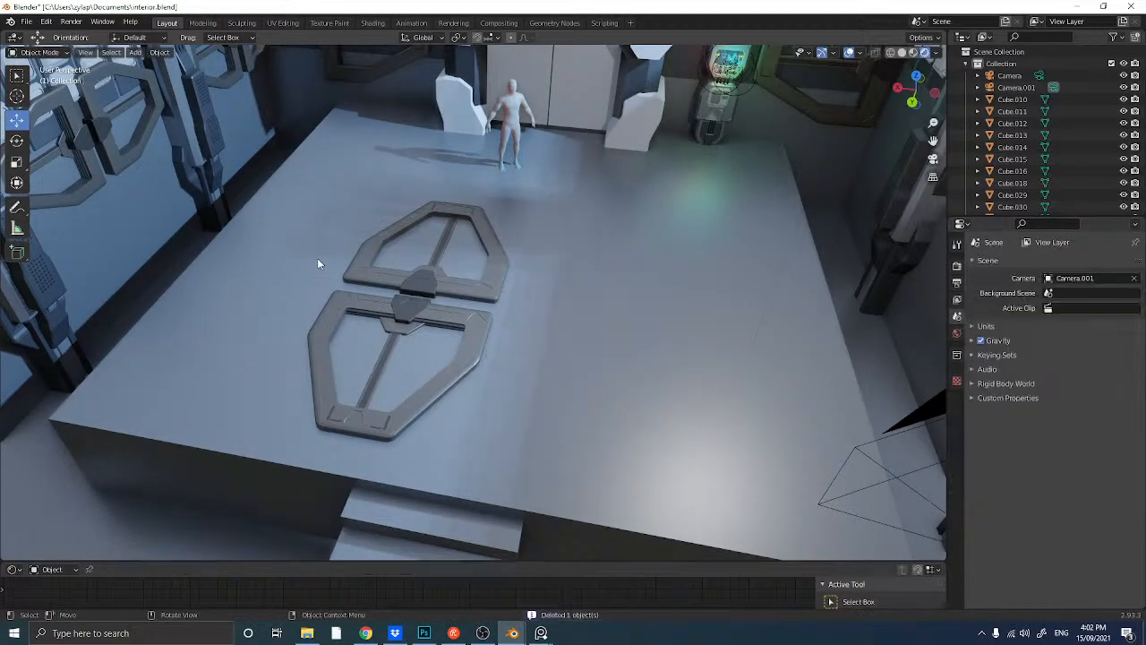
- Shift the floor frame along X and move it along Y towards the door
left_click(418, 283)
middle_click_drag(462, 234, 489, 241)
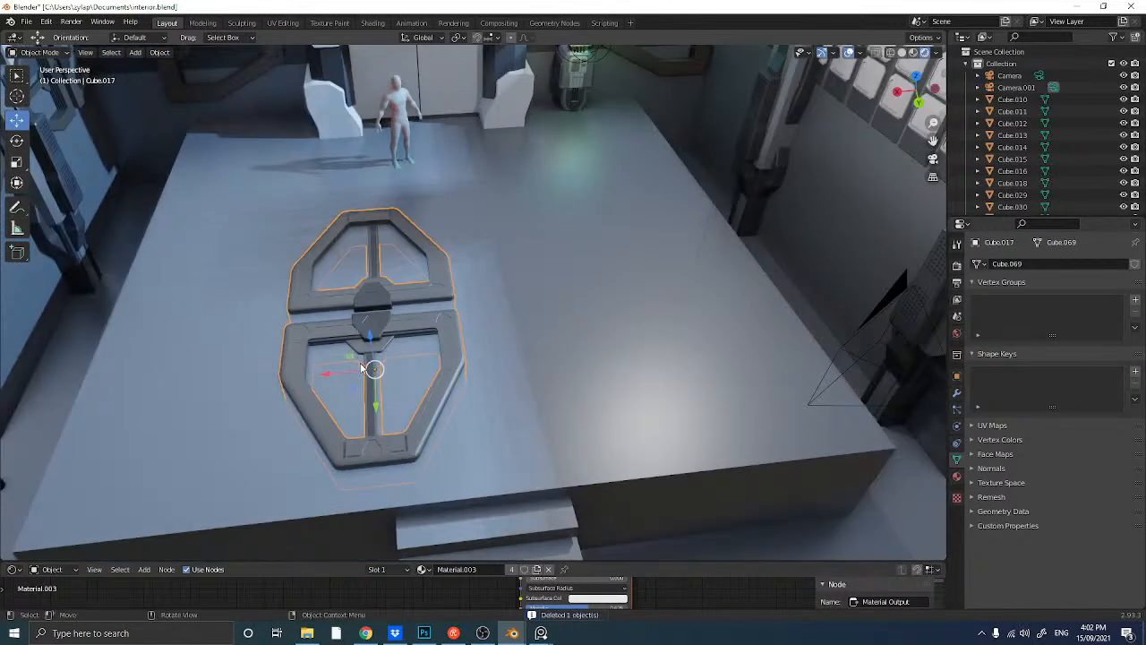
key("g")
key("x")
key("y")
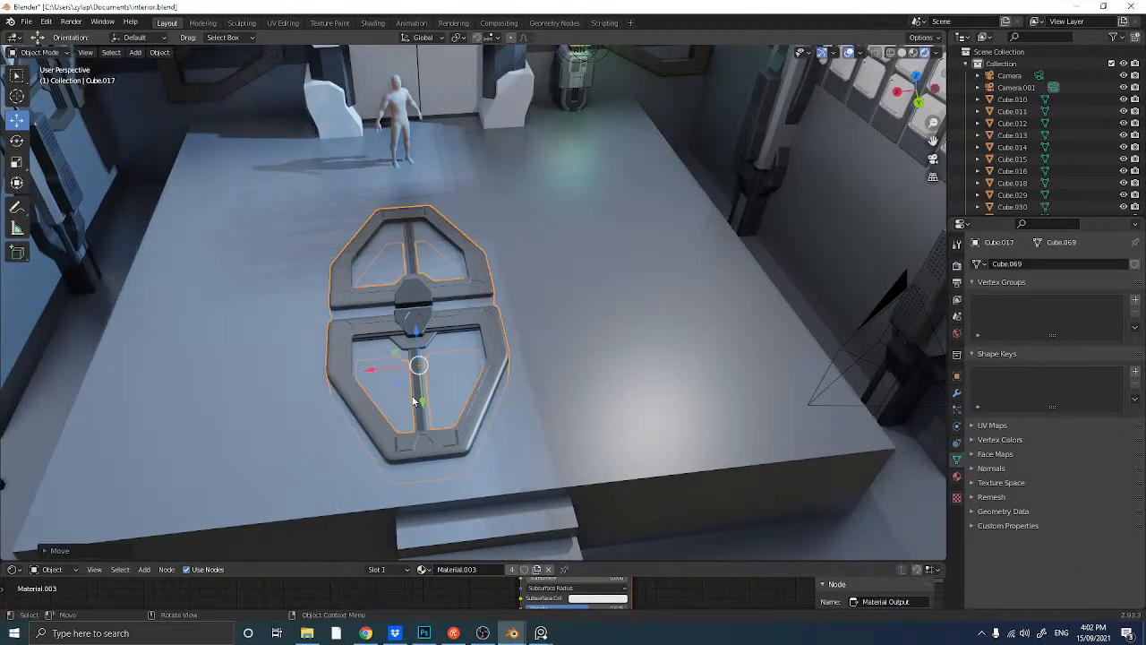
left_click(386, 240)
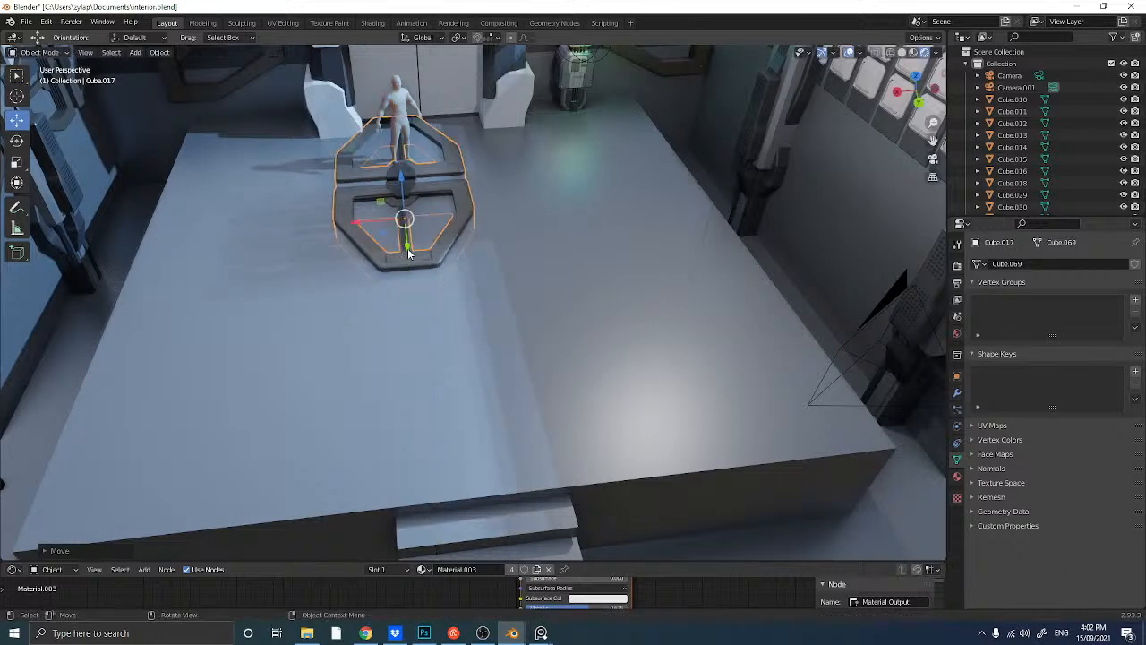
- Adjust the floor frame along X, using the top view to centre it in front of the door
scroll(386, 240, "up", 3)
middle_click_drag(386, 240, 296, 196)
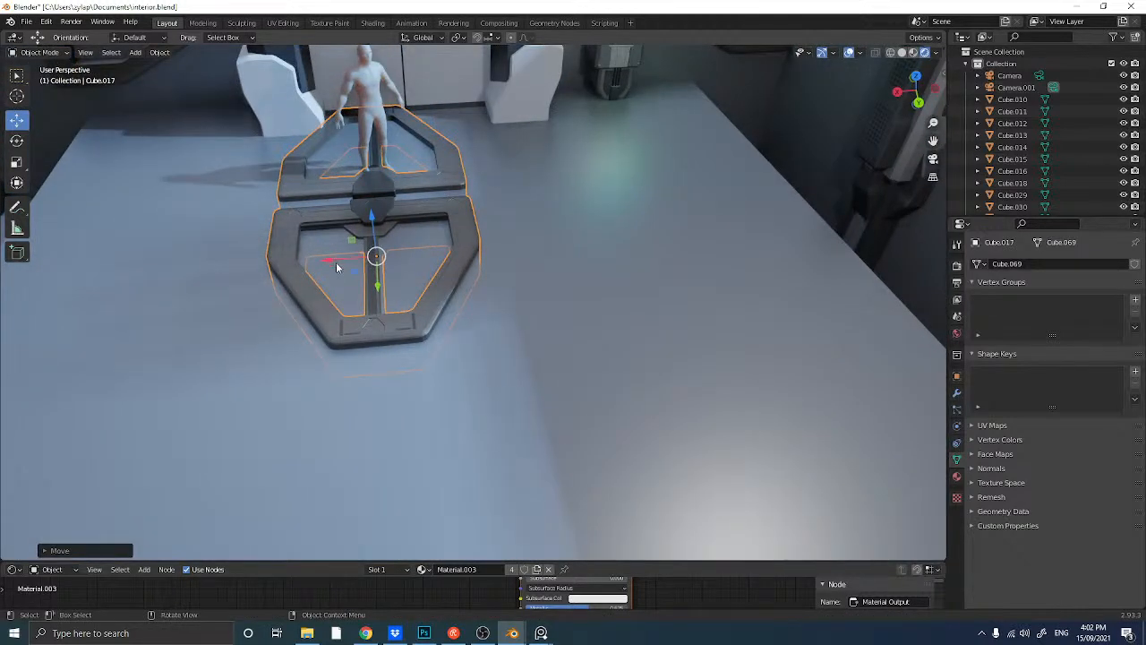
key("g")
key("x")
left_click(395, 215)
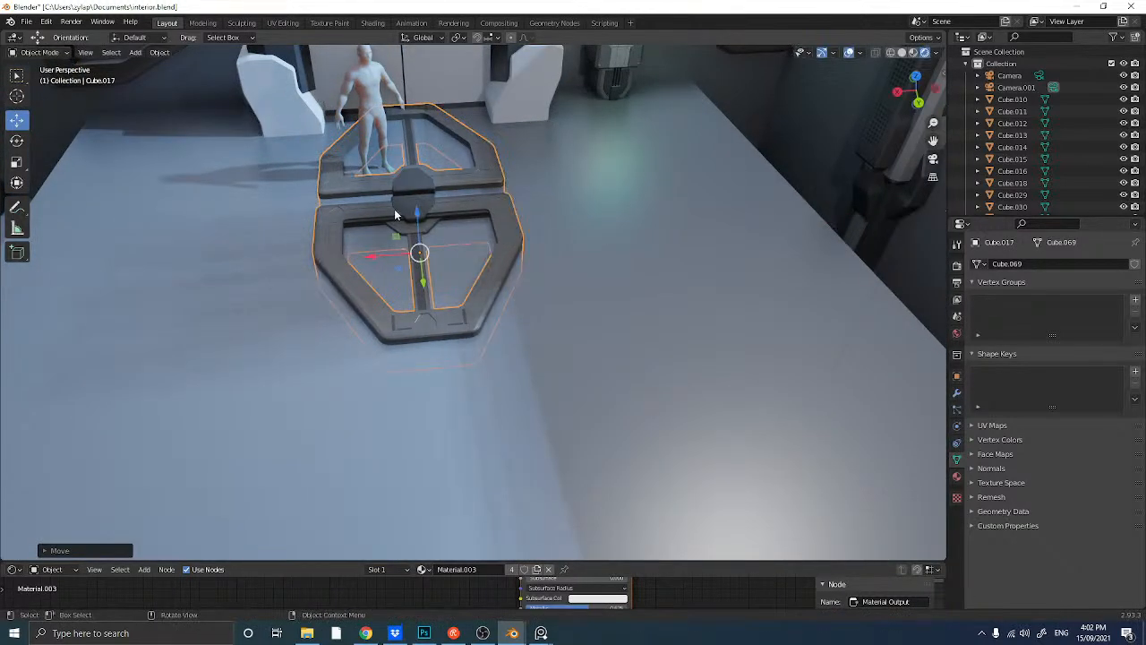
left_click(916, 82)
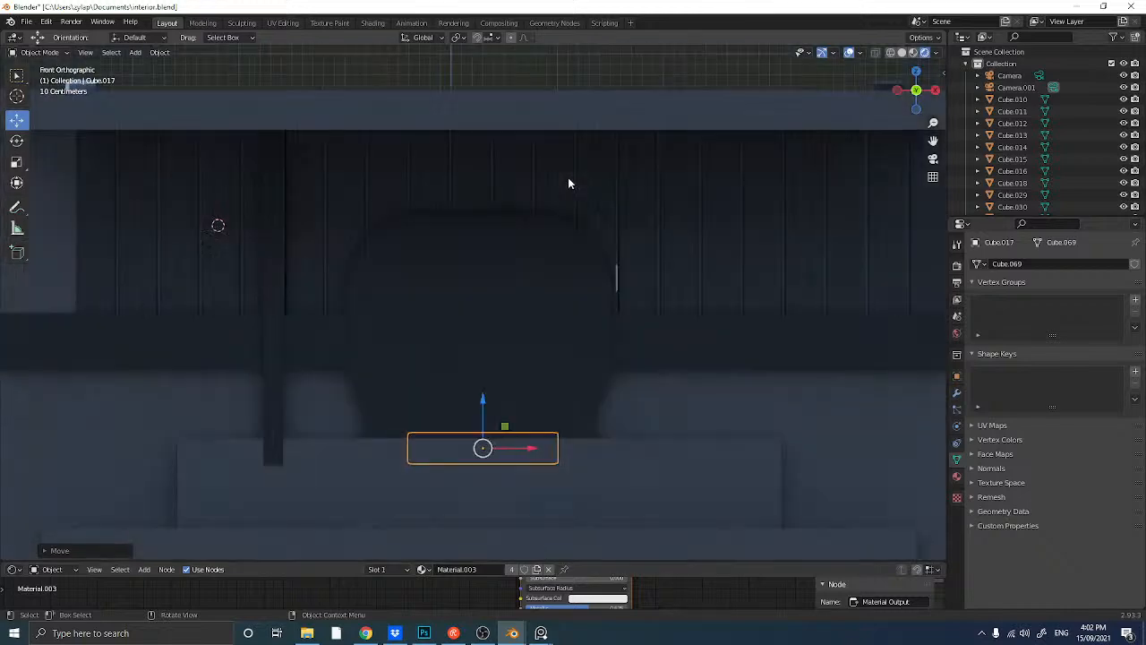
middle_click_drag(568, 183, 609, 250)
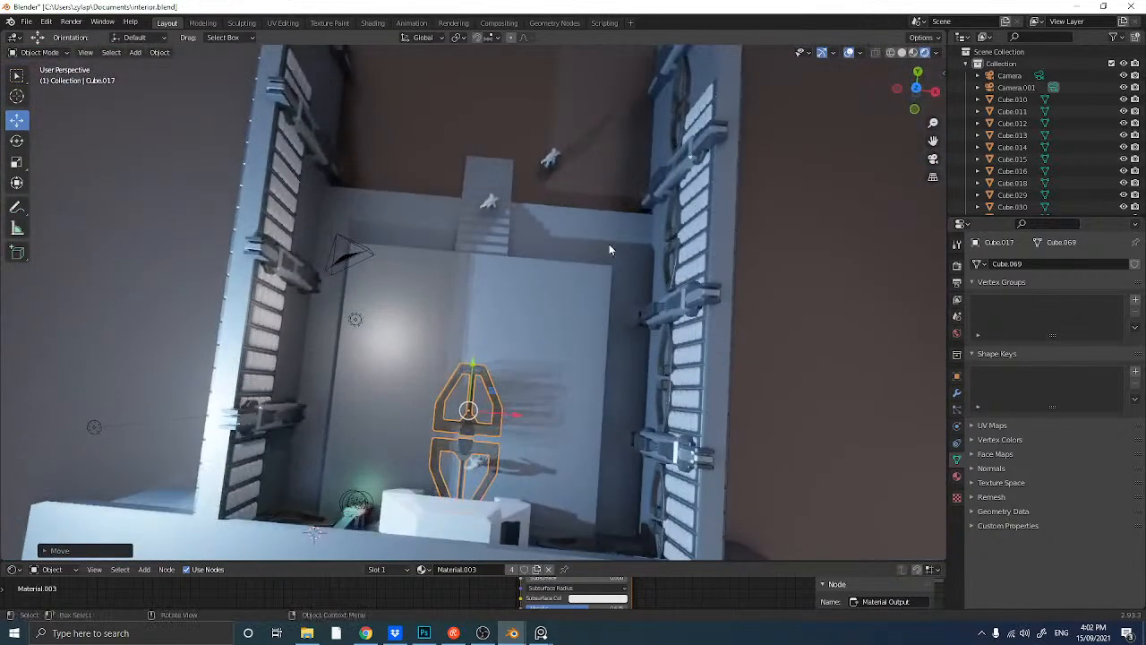
left_click(916, 89)
scroll(557, 244, "up", 3)
scroll(545, 204, "up", 2)
middle_click_drag(545, 204, 537, 115, "shift")
key("g")
key("x")
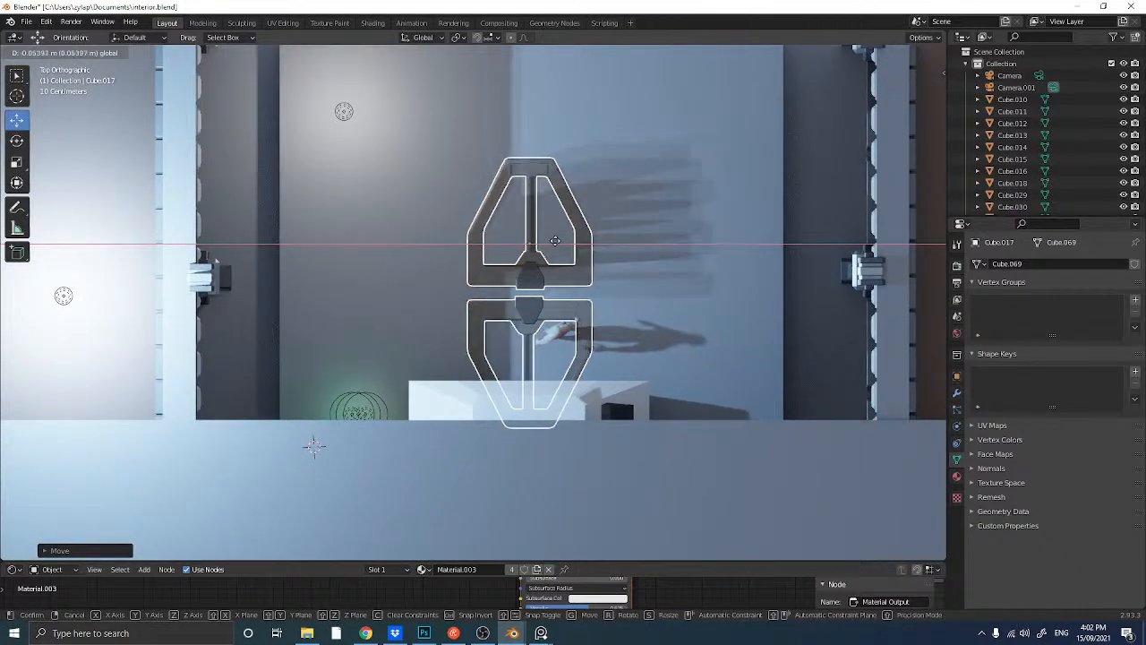
left_click(557, 245)
- Try scaling down the floor frame's thickness, and undo the resize
middle_click_drag(557, 245, 430, 201)
scroll(448, 264, "up", 3)
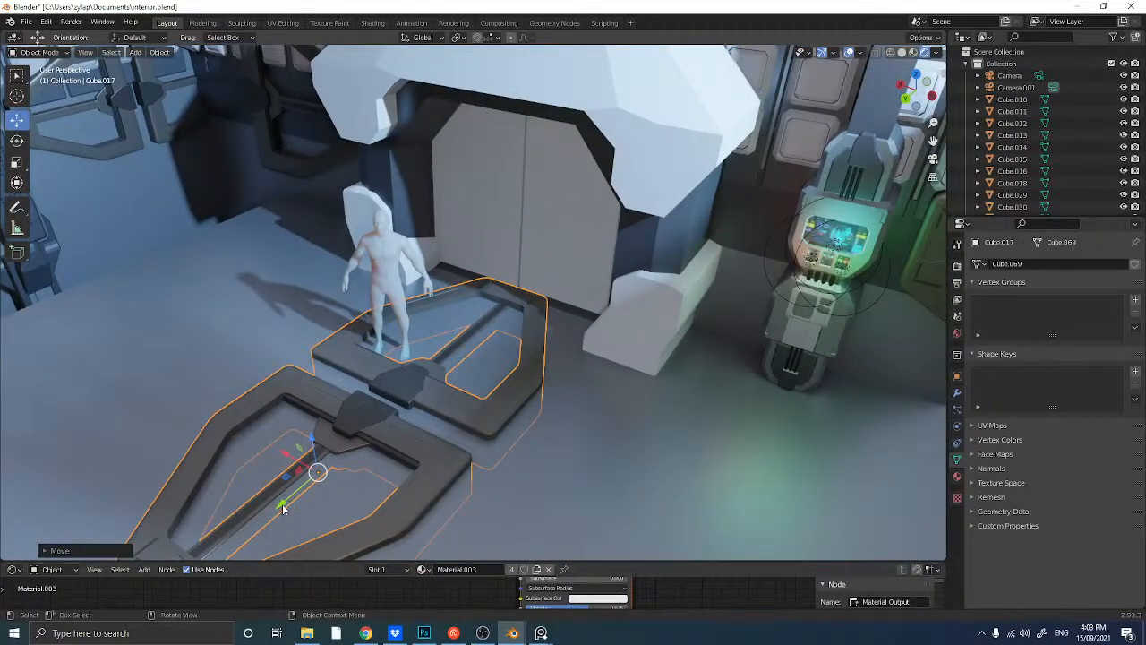
middle_click_drag(283, 508, 317, 360)
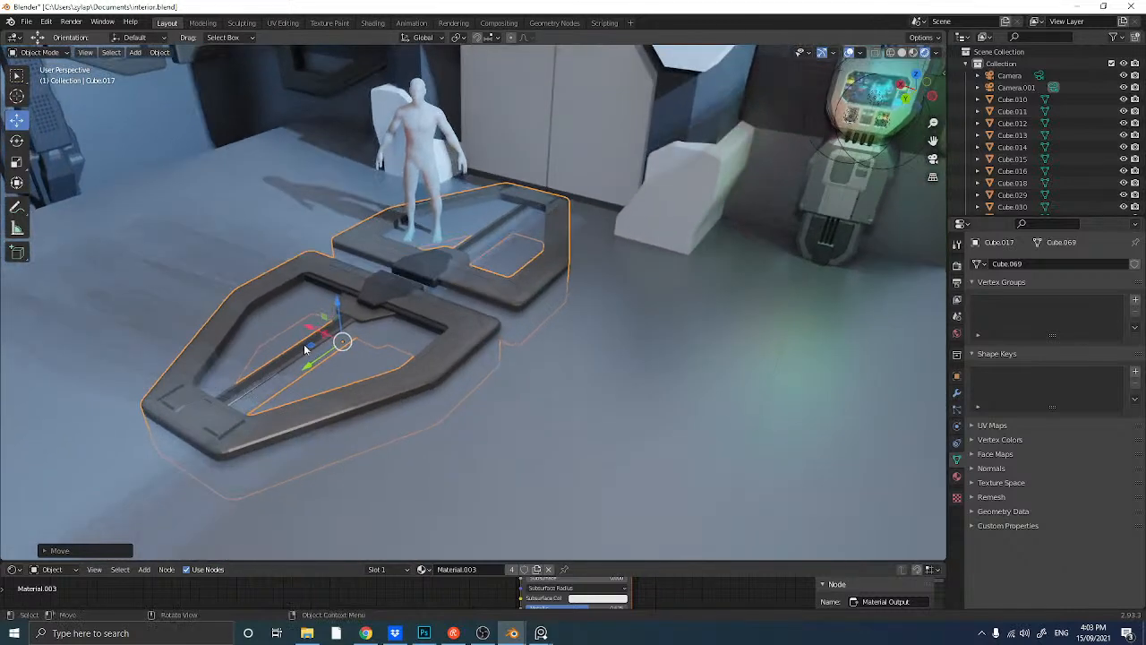
left_click(18, 165)
left_click_drag(337, 306, 342, 341)
left_click(18, 119)
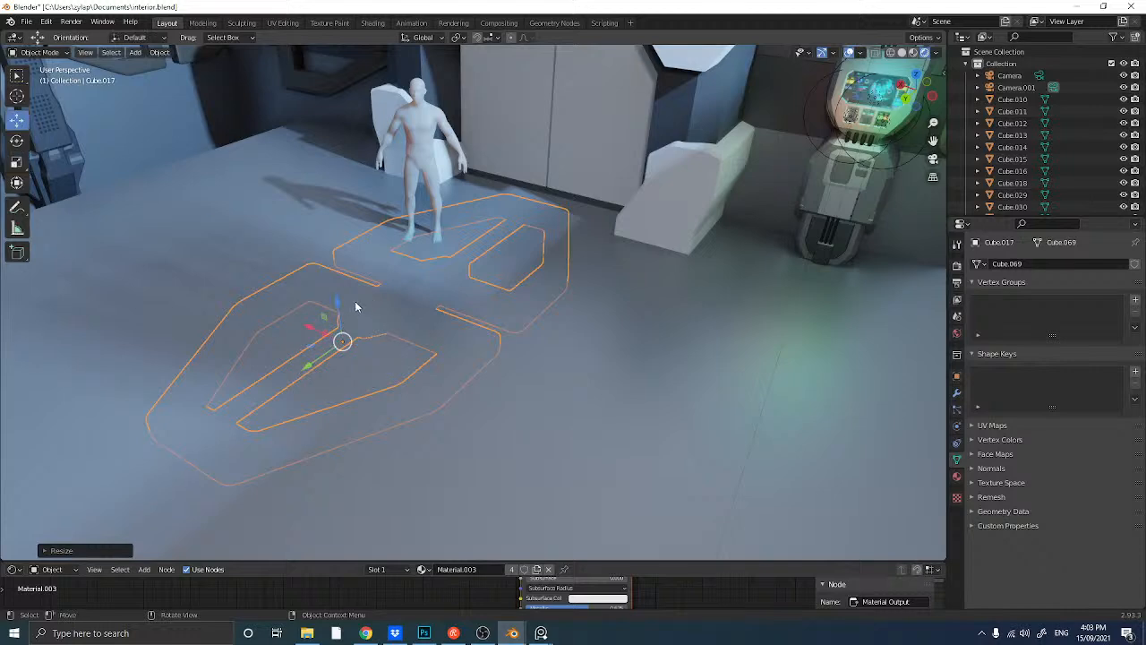
key("ctrl+z")
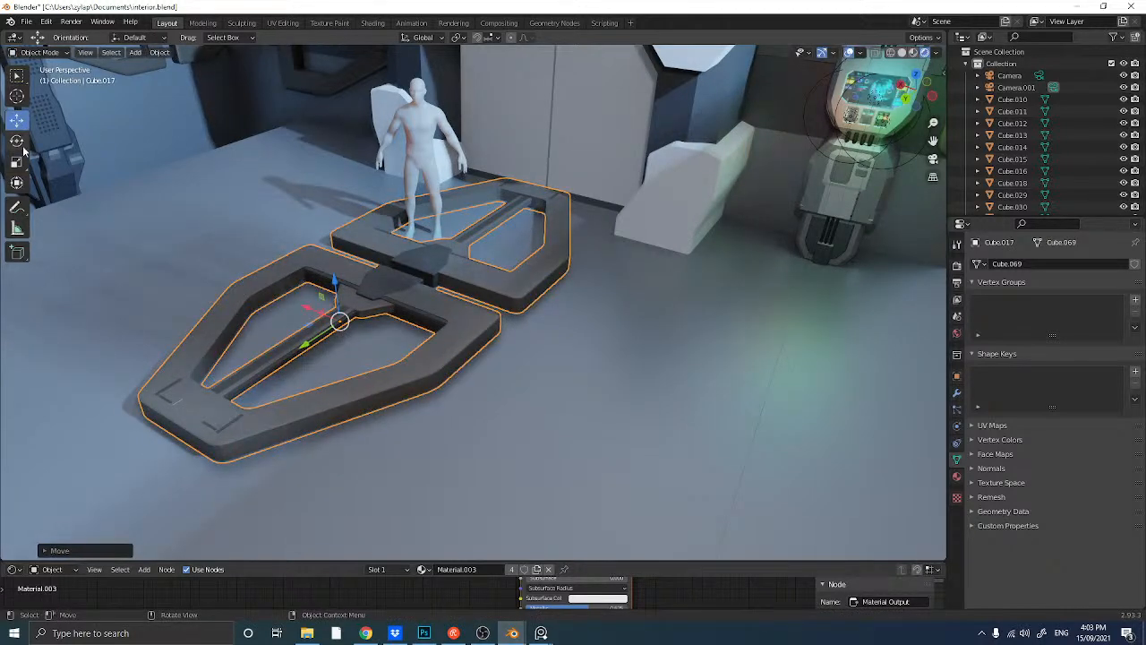
- Flatten the floor frame by scaling its thickness down, so it lies as a thin inlay on the platform
left_click(20, 163)
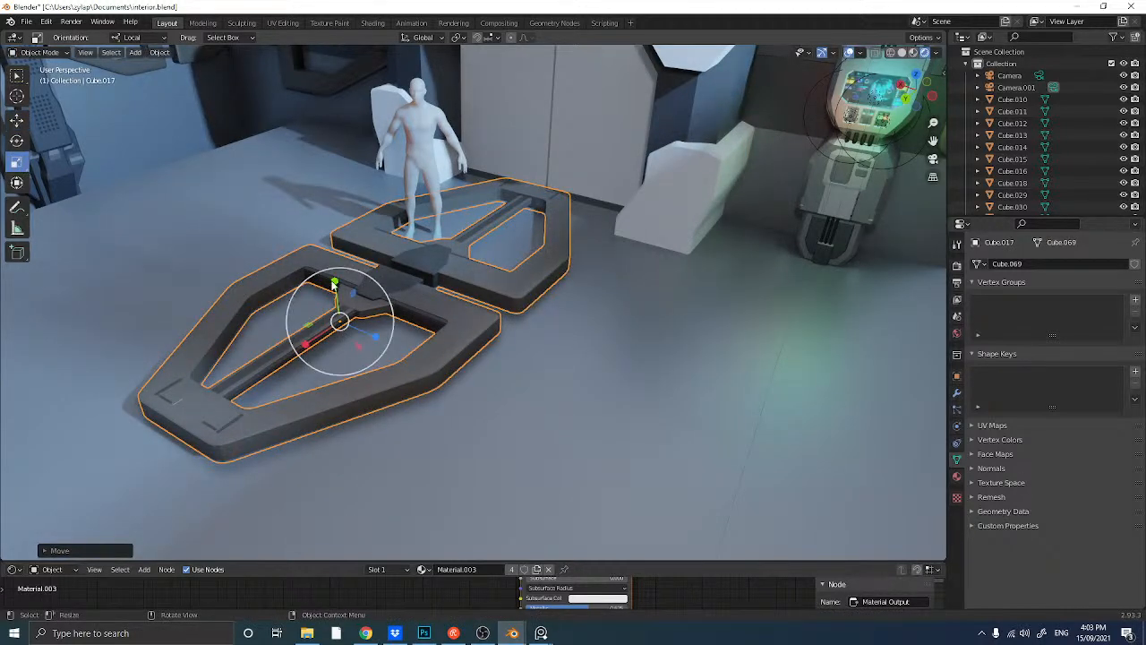
mouse_move(333, 283)
left_mouse_down()
mouse_move(338, 305)
mouse_move(337, 282)
mouse_move(311, 285)
mouse_move(336, 287)
left_mouse_up()
left_click(20, 119)
left_click(20, 161)
left_click(17, 120)
left_click(16, 162)
left_click(169, 213)
middle_click_drag(199, 221, 377, 314)
scroll(256, 249, "down", 3)
left_click(377, 313)
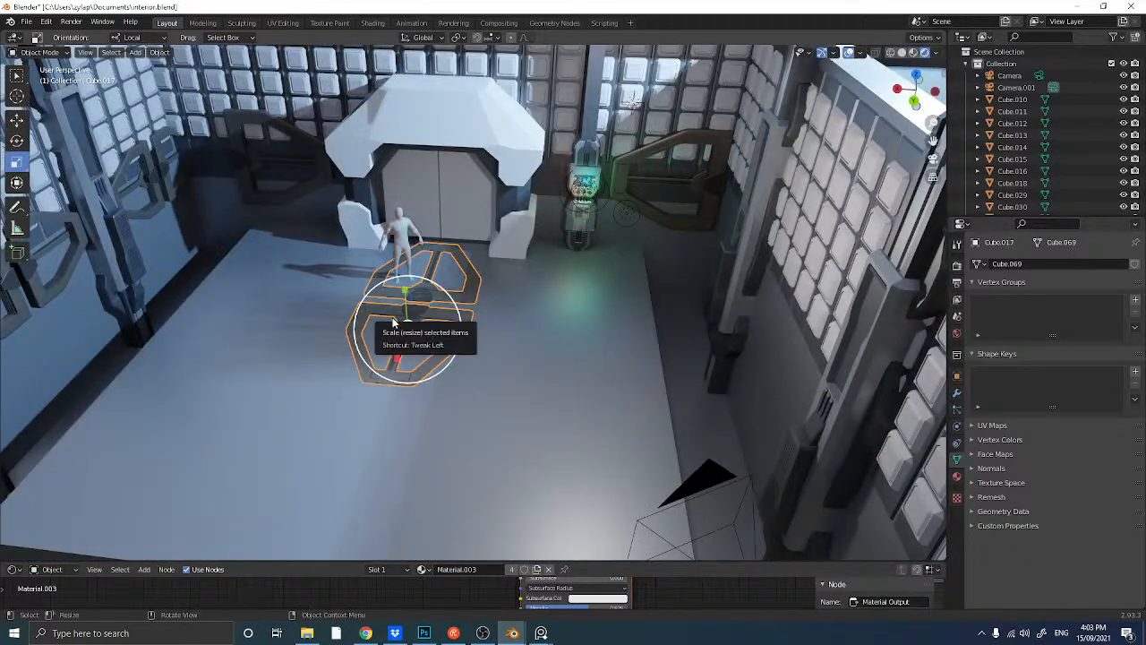
- Duplicate the flattened floor frame and move the copy along Y towards the stairs
key("shift+d")
left_click(403, 322)
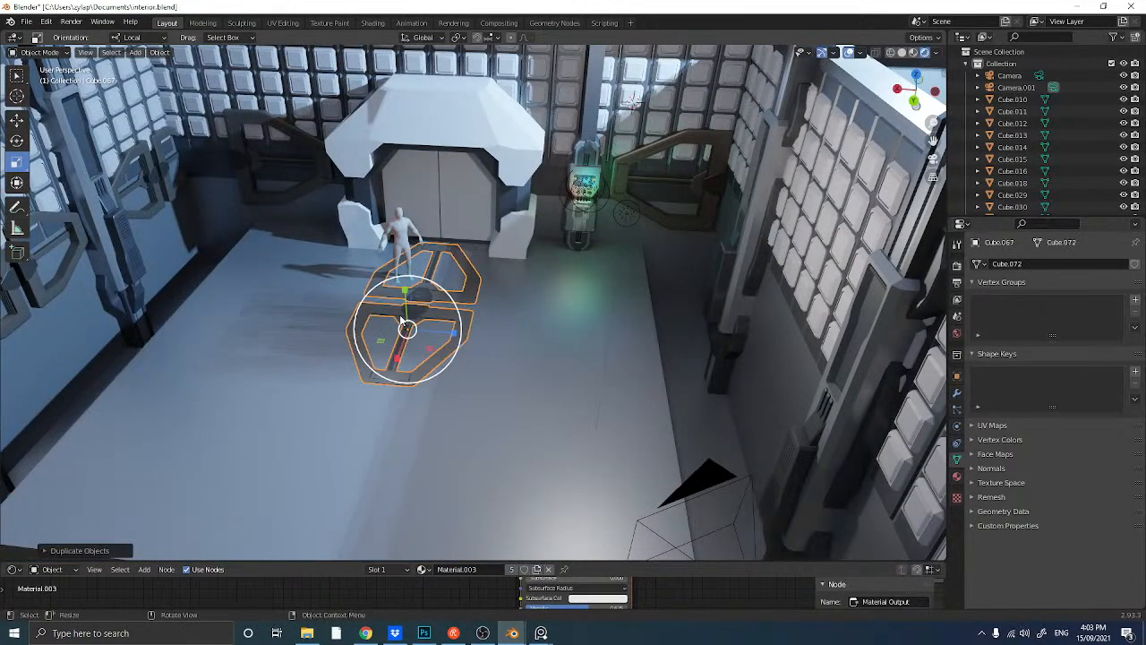
left_click(15, 120)
left_click_drag(399, 357, 367, 474)
middle_click_drag(362, 466, 419, 398)
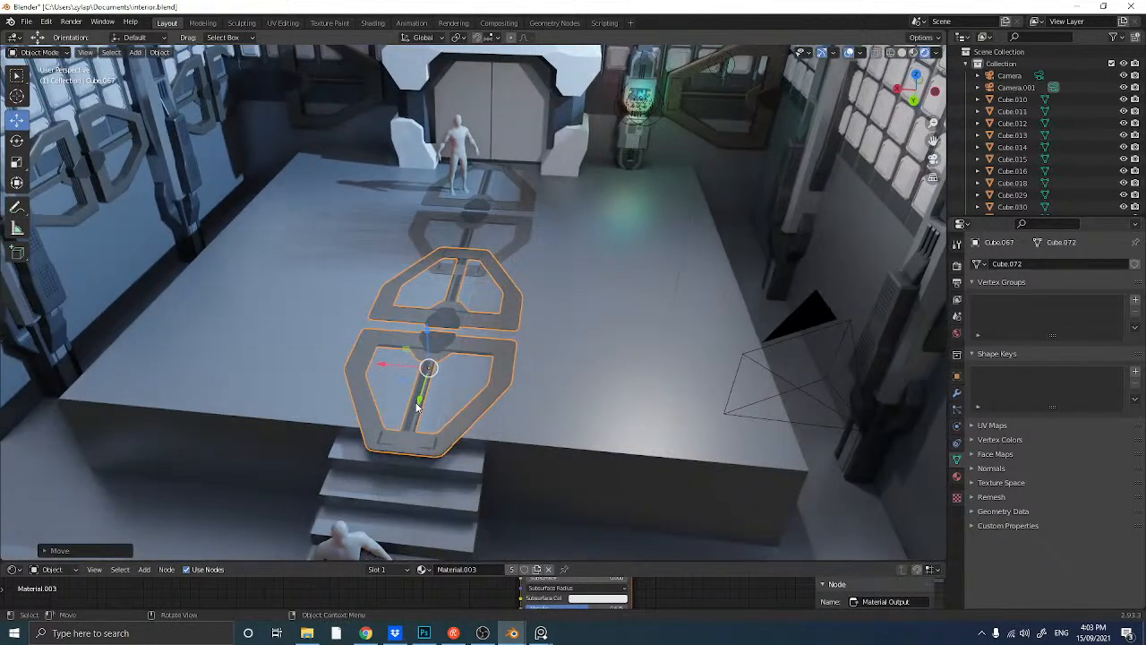
- Move the copied frame further along Y over the stairs, so its tip meets the first frame's tip
key("g")
key("y")
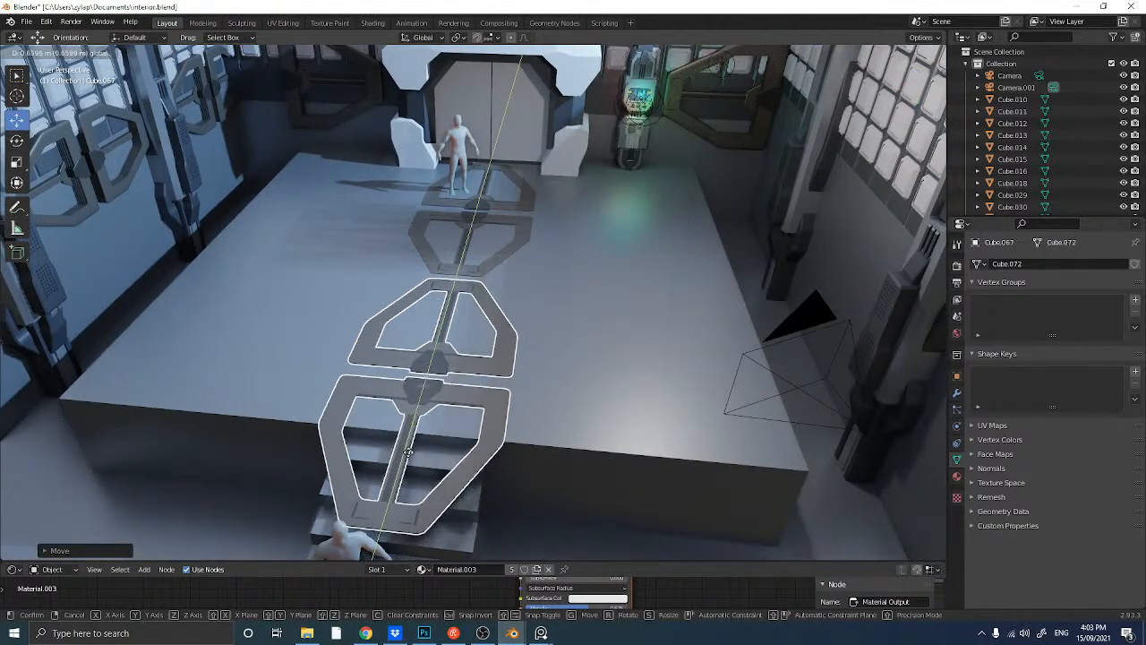
left_click(412, 457)
middle_click_drag(412, 457, 337, 483)
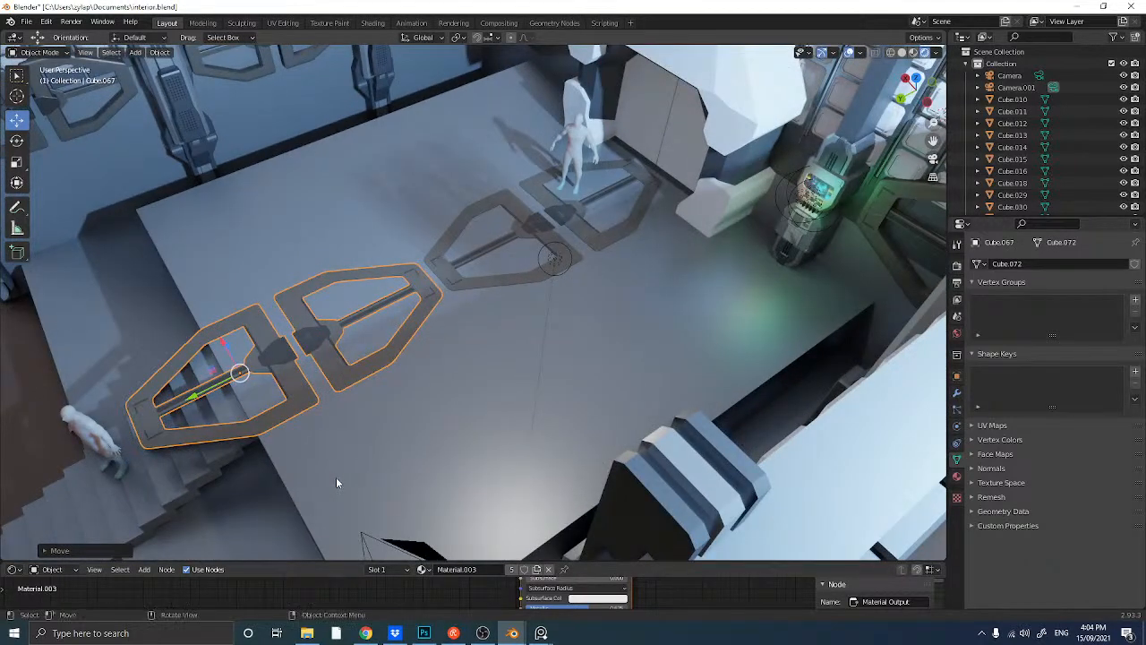
- Separate the copied frame's mesh by loose parts
key("Tab")
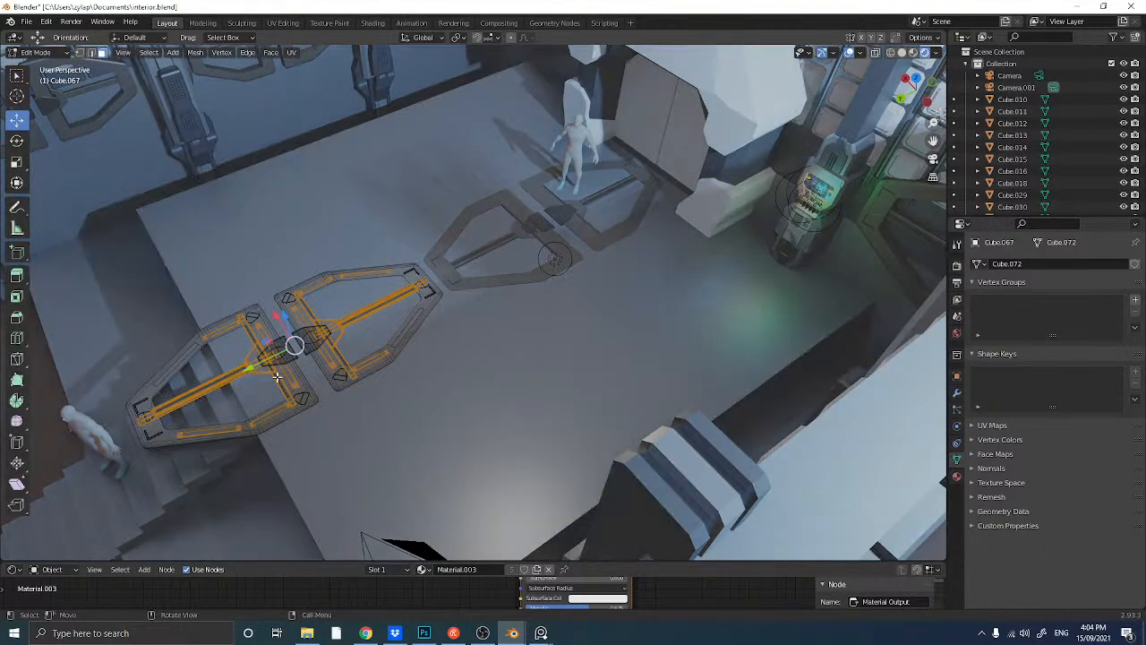
key("p")
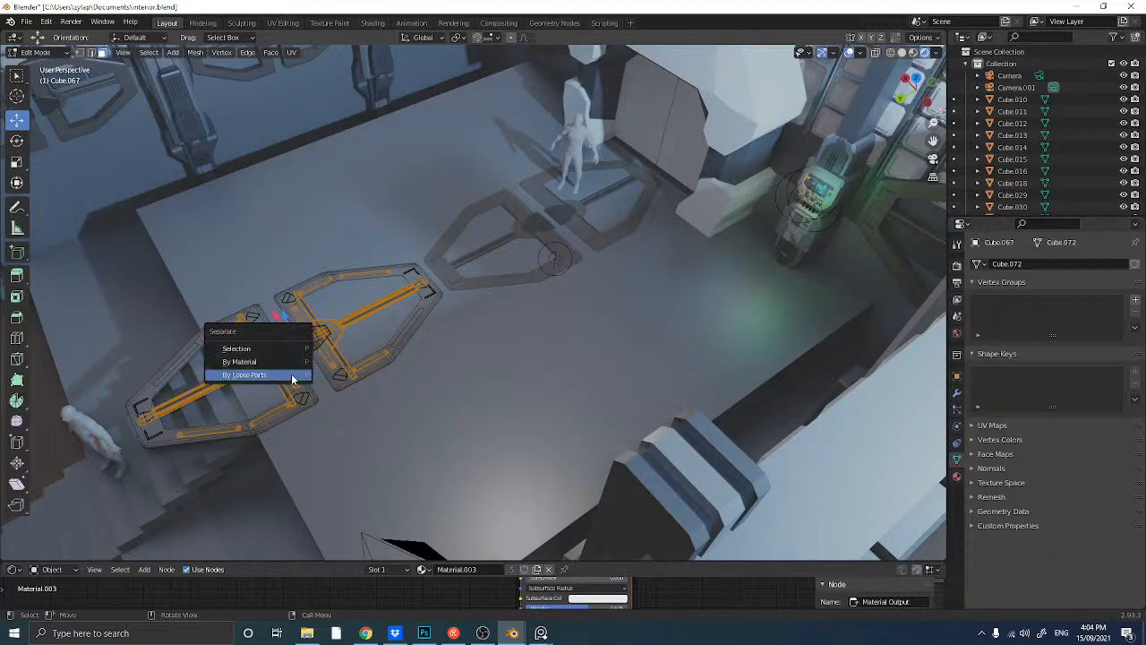
left_click(292, 374)
key("Tab")
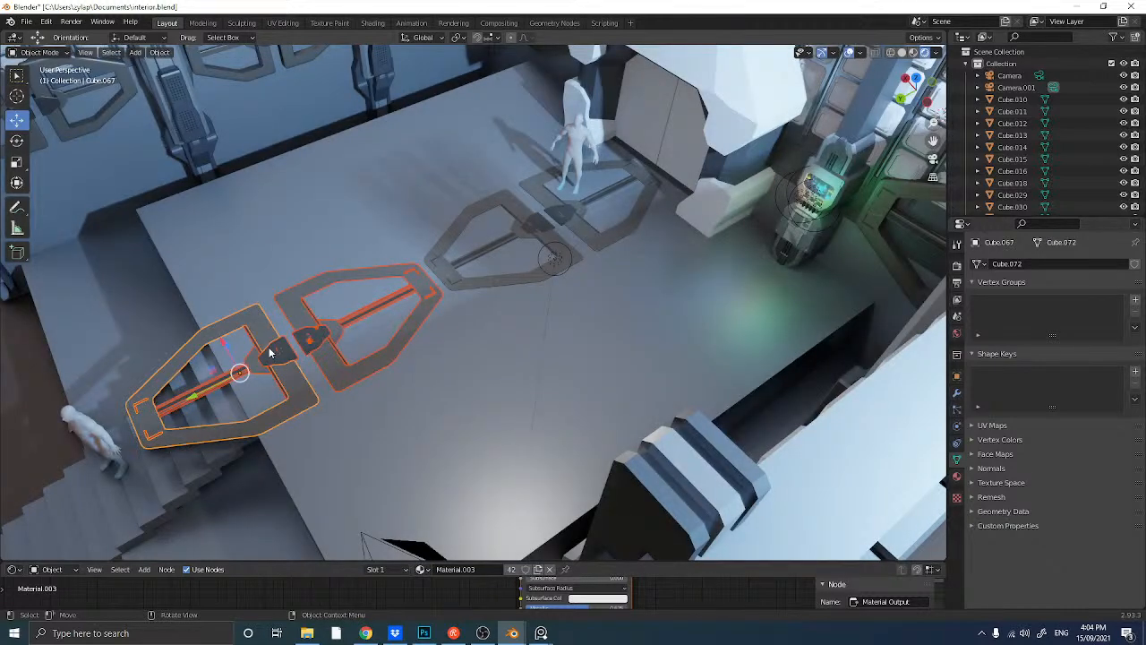
- Delete the dark centre plate and the outer frame piece of the half nearest the stairs
left_click(271, 352)
key("Delete")
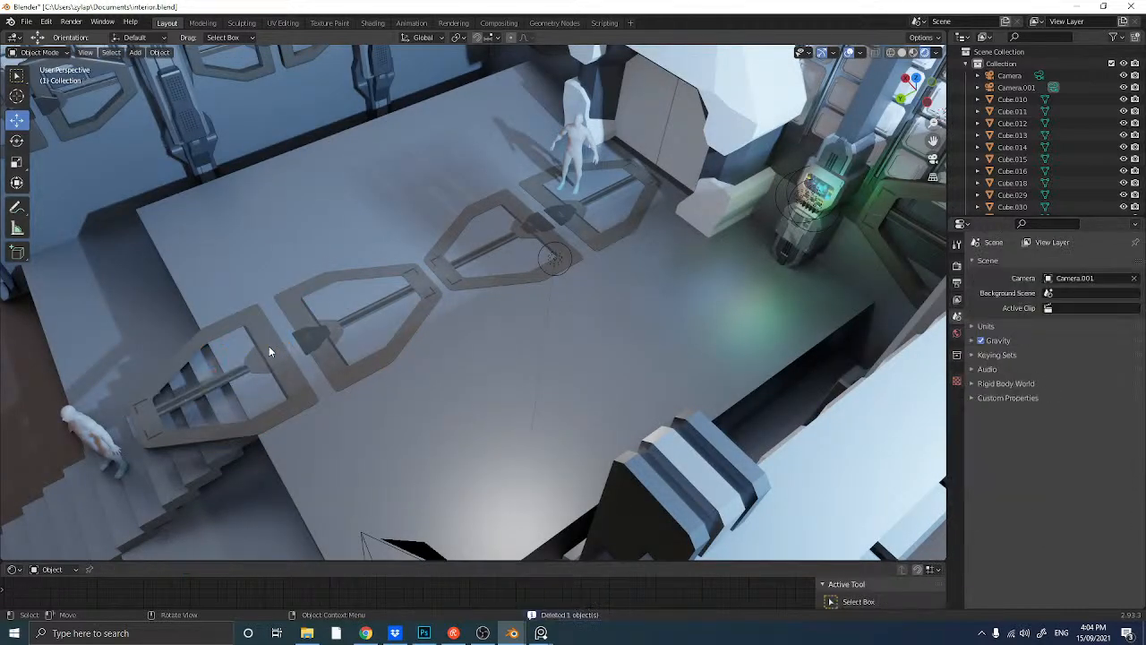
left_click(266, 356)
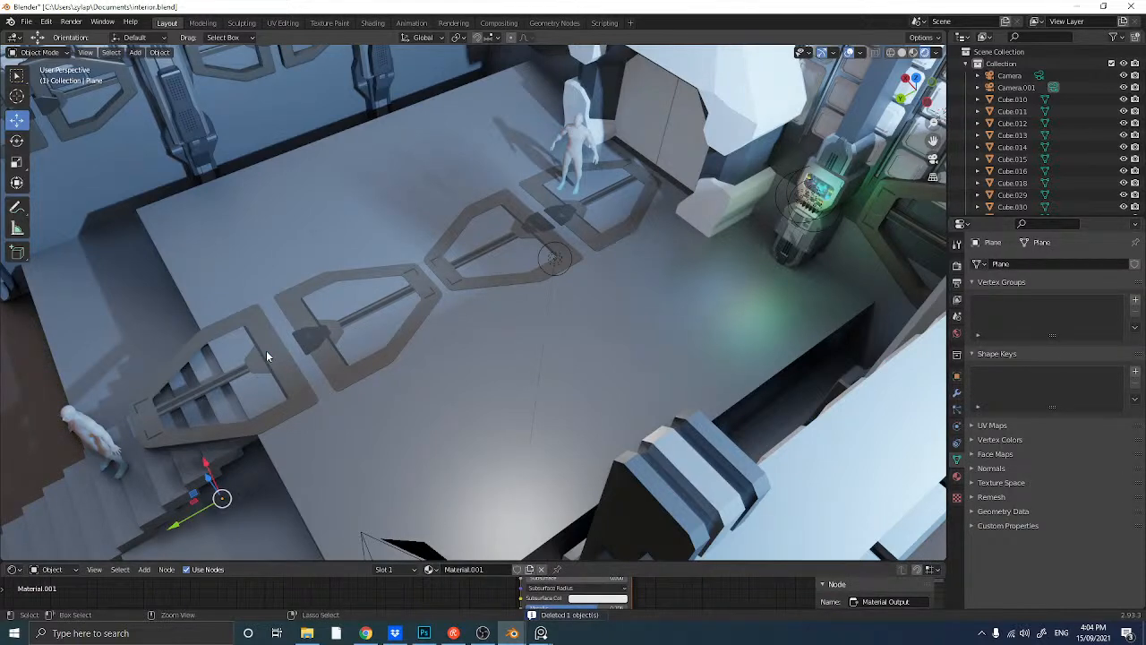
key("Delete")
middle_click_drag(266, 353, 284, 353)
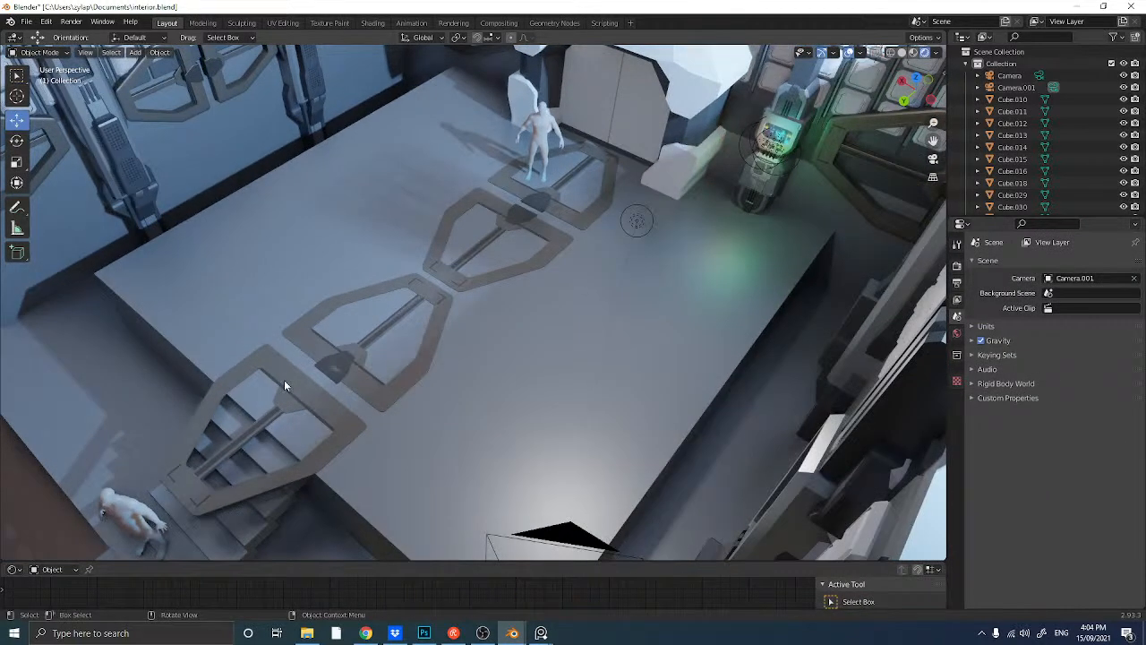
left_click(283, 385)
key("Delete")
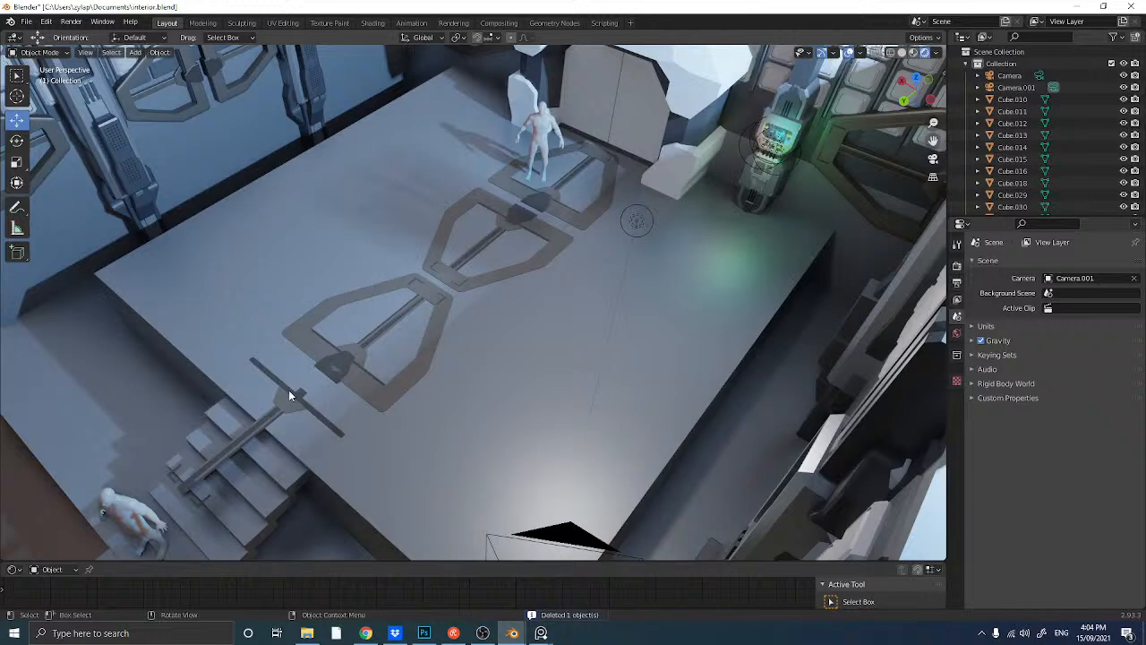
- Undo the deletions, the separation into loose parts and the copied frame's last move
key("ctrl+z")
key("ctrl+shift+z")
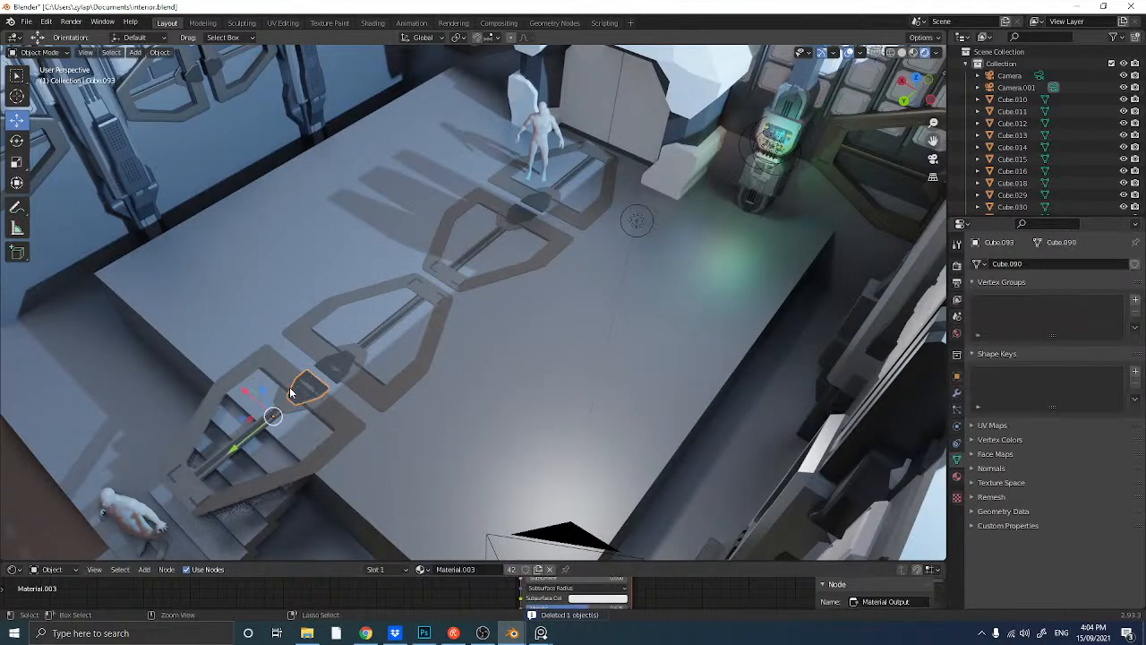
key("ctrl+z")
key("Tab")
key("Tab")
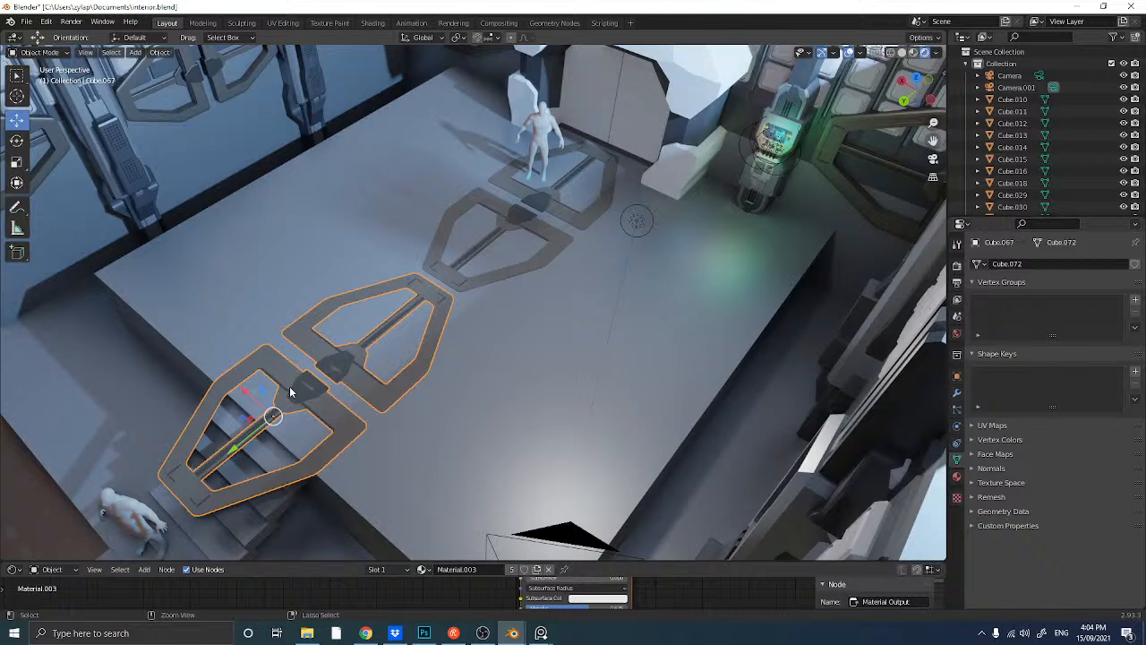
key("ctrl+z")
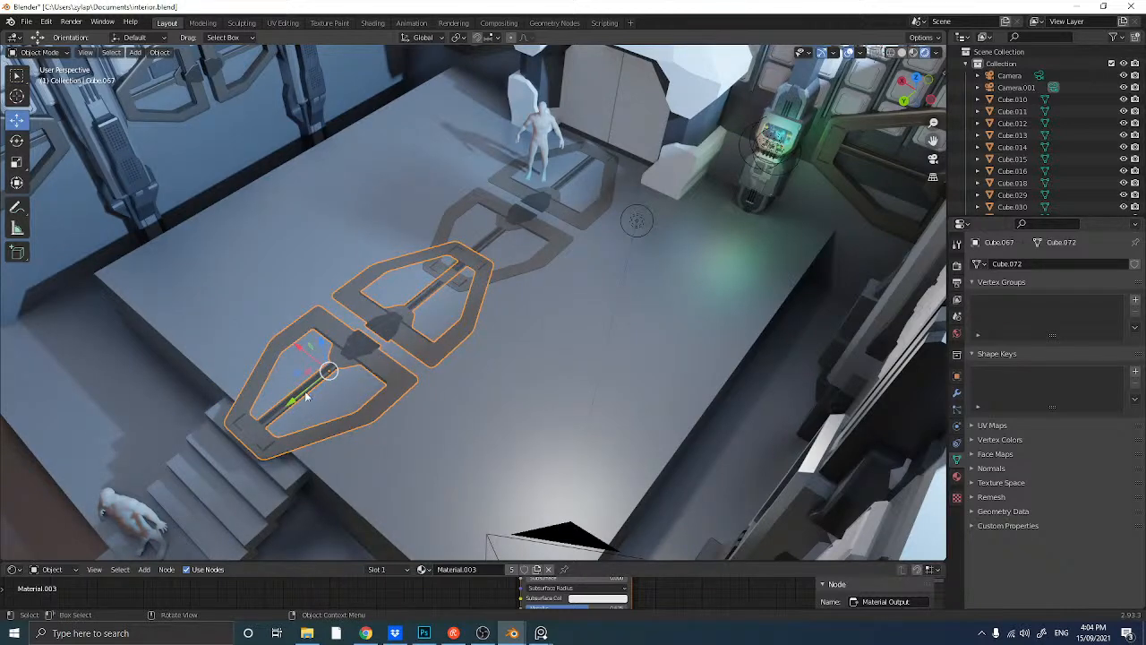
- Move the copied frame along Y towards the stairs again and check the floor frames through the camera
left_click_drag(306, 397, 231, 422)
middle_click_drag(231, 421, 780, 184)
left_click(933, 159)
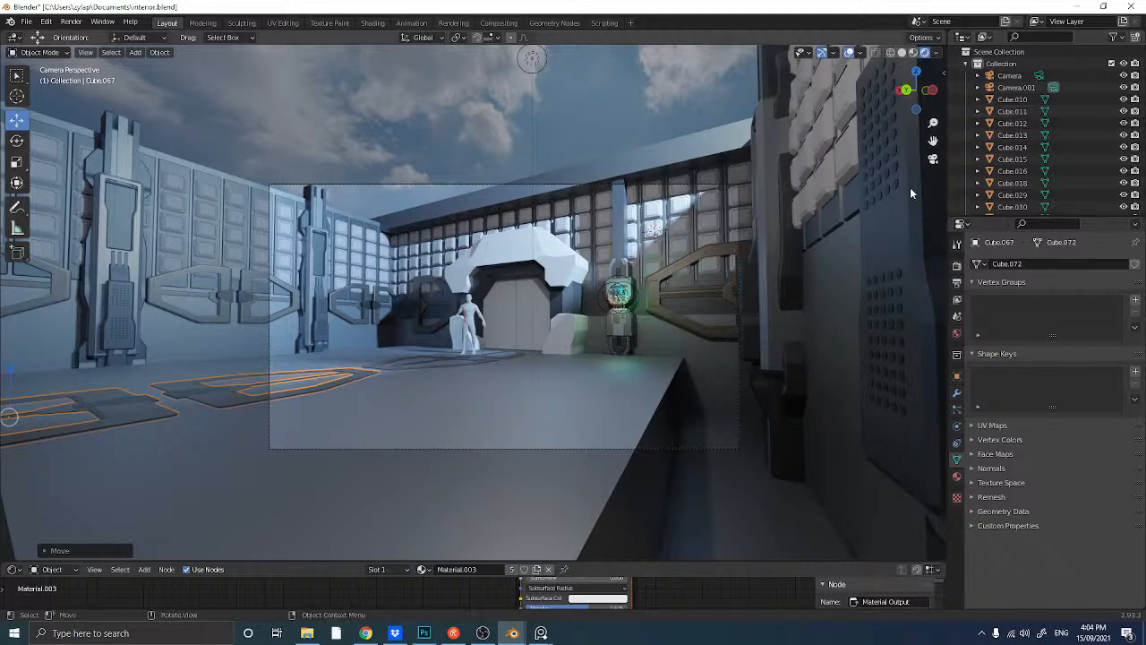
- Hide the FOG volume and check the interior without it through the camera
scroll(890, 212, "up", 3)
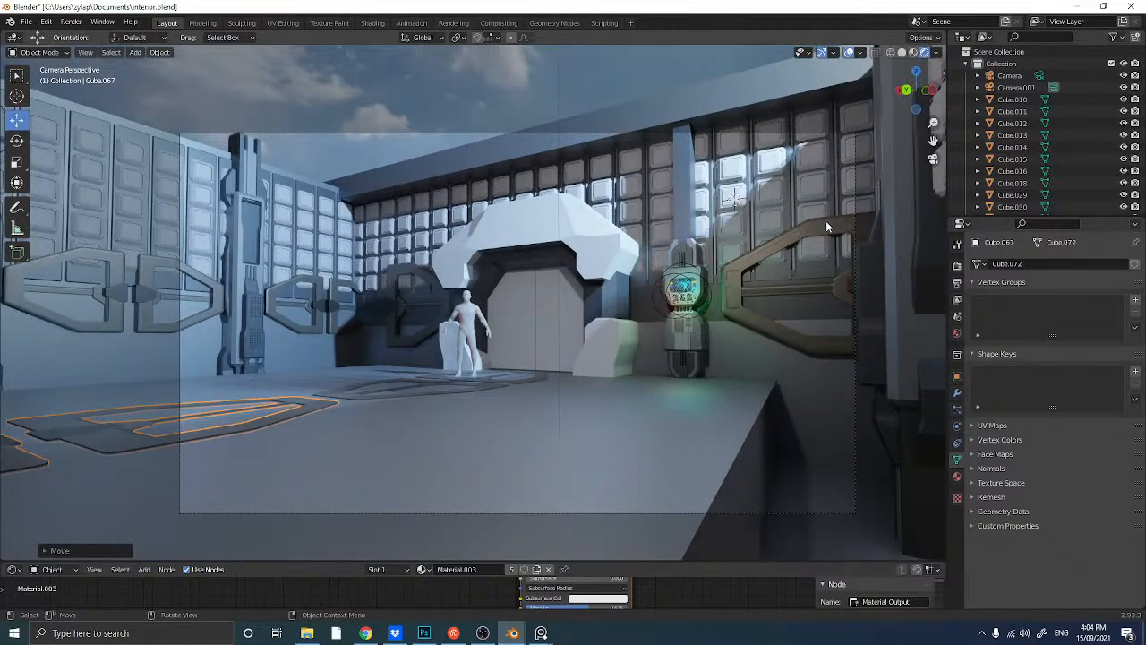
scroll(1015, 165, "down", 2)
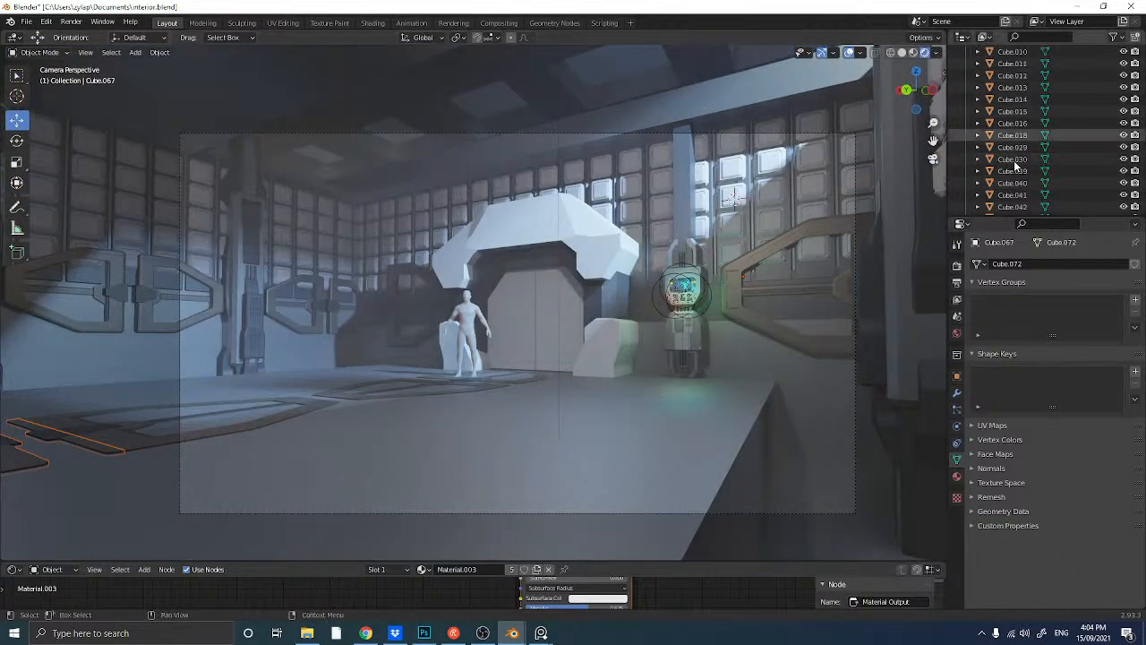
scroll(1021, 161, "down", 5)
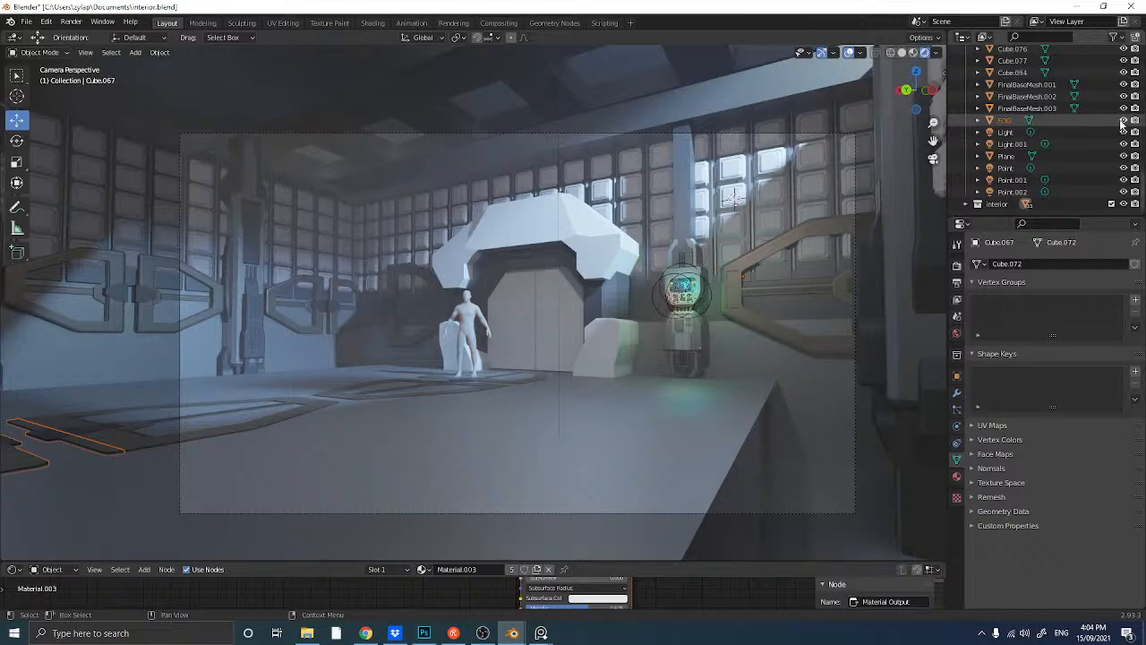
left_click(1123, 121)
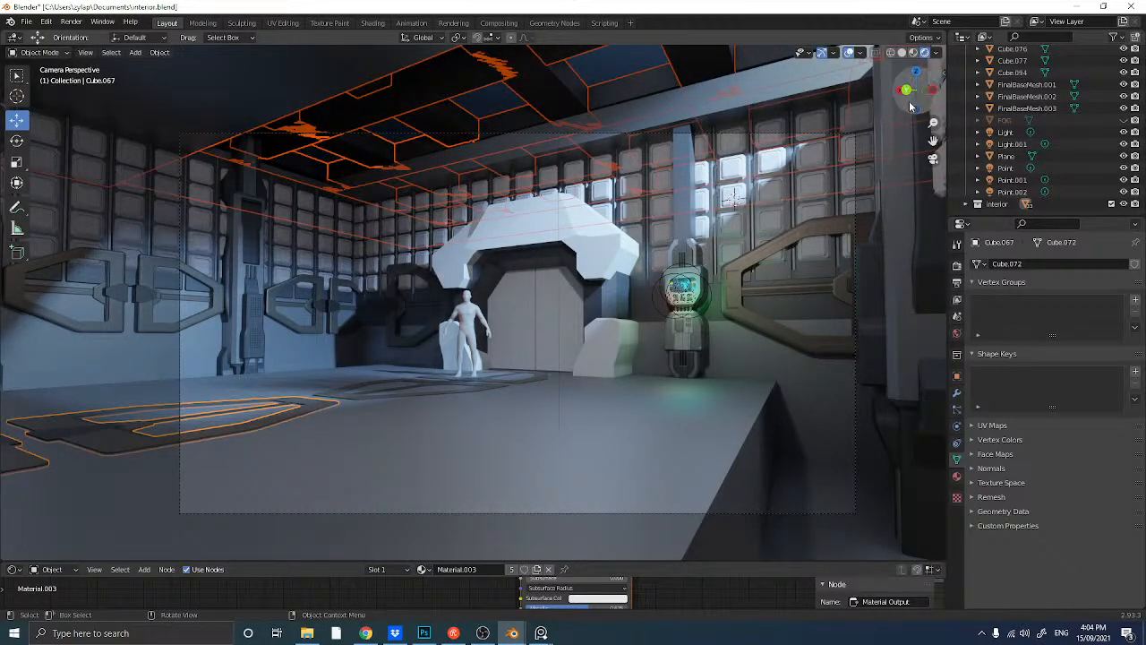
left_click(755, 67)
key("ctrl+KP_0")
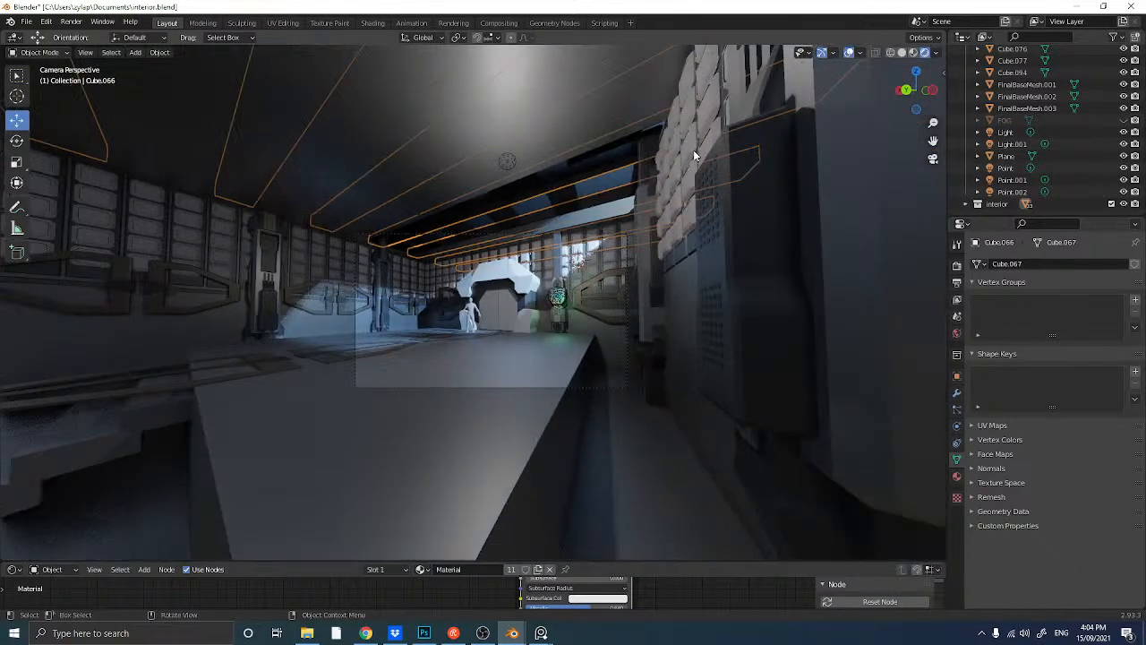
scroll(527, 252, "up", 8)
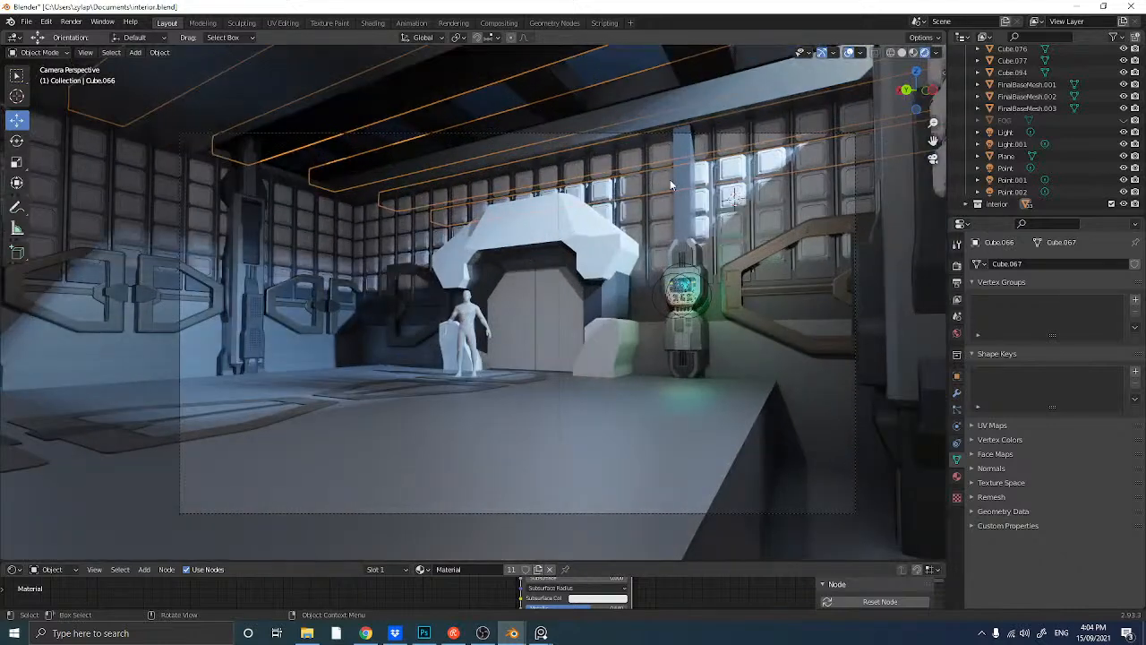
left_click(670, 183)
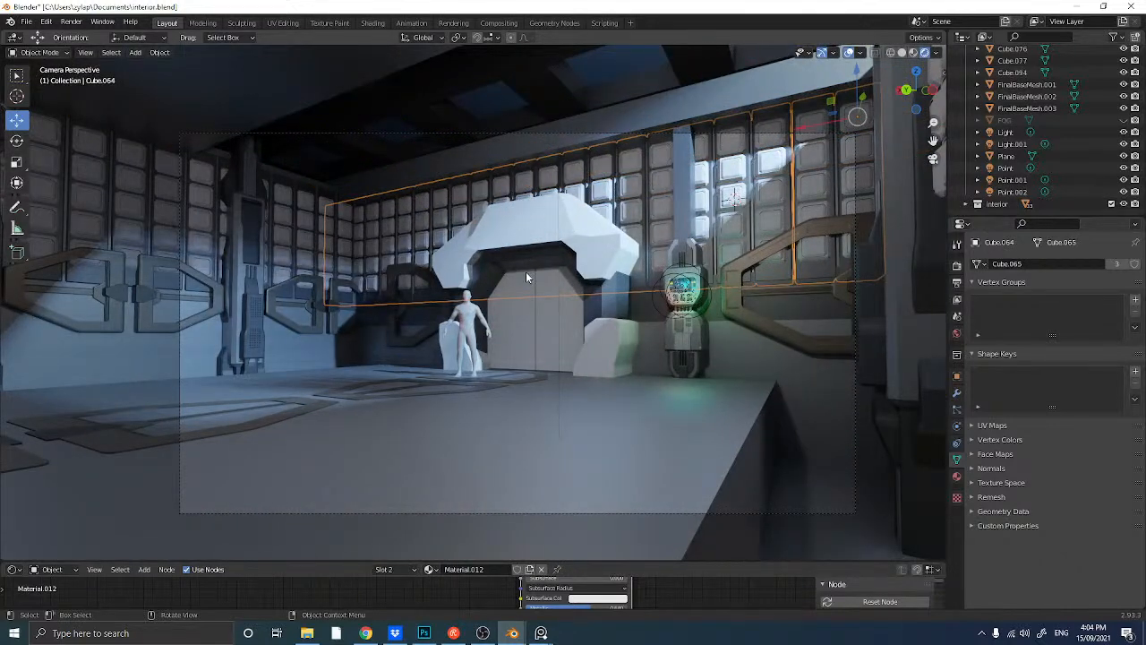
- Switch the active camera to Camera for the wide view of the stairs and platform
scroll(1075, 96, "up", 10)
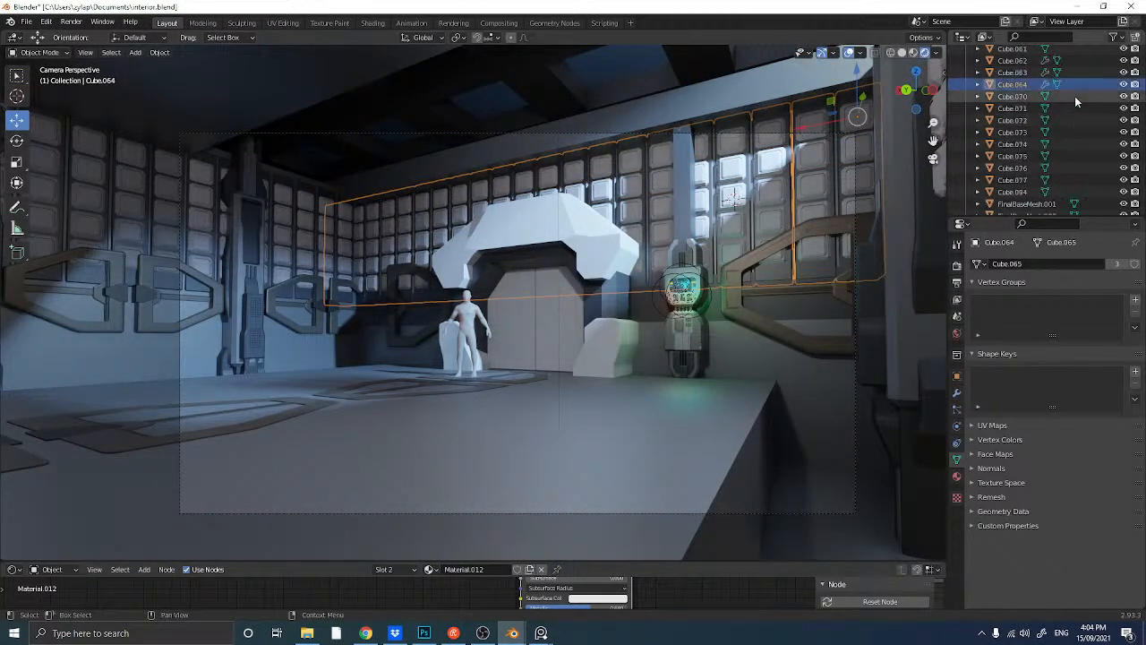
scroll(1074, 96, "up", 8)
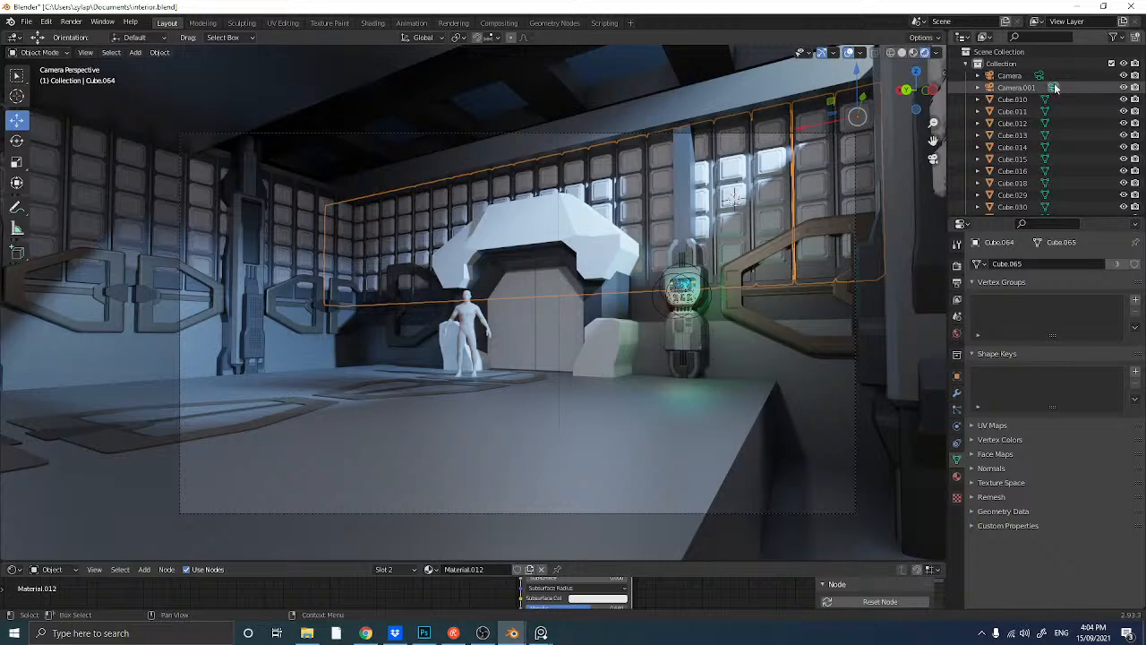
left_click(1038, 76)
scroll(688, 186, "up", 2)
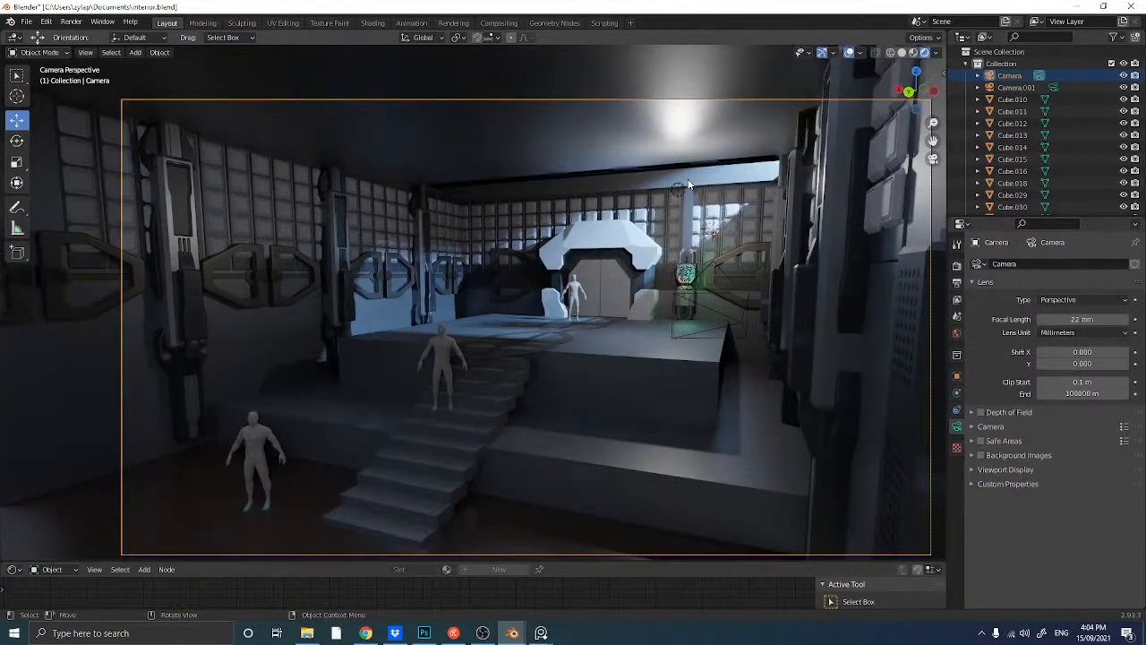
- Make the FOG volume visible in the viewport again
scroll(1079, 143, "down", 5)
scroll(1079, 138, "down", 5)
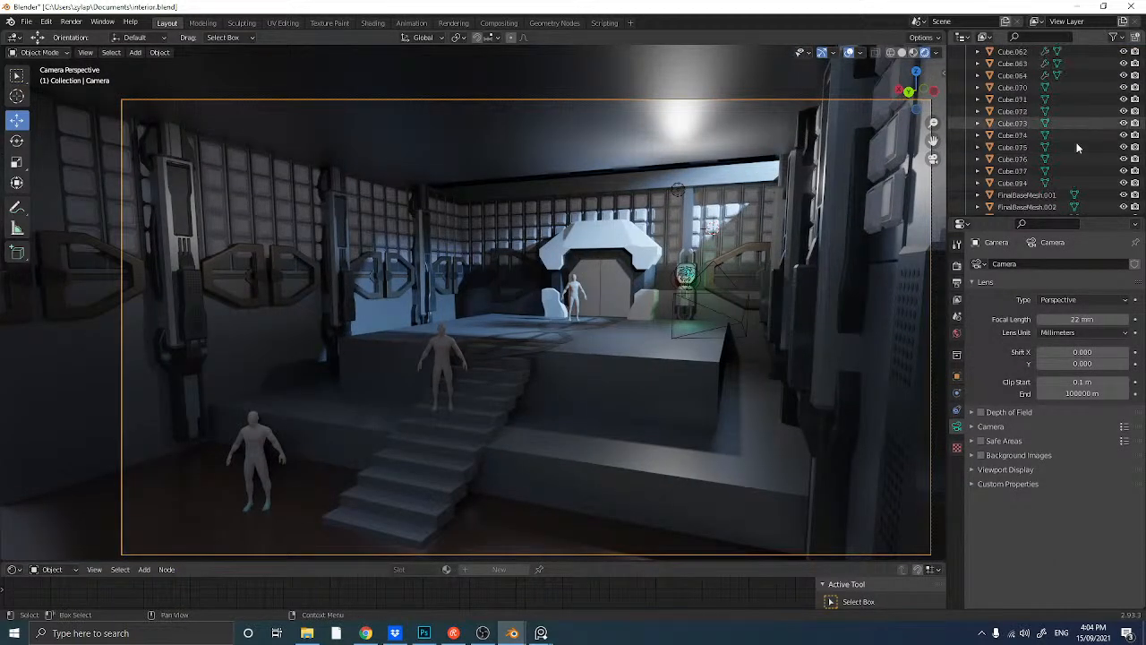
left_click(1124, 120)
left_click(1124, 120)
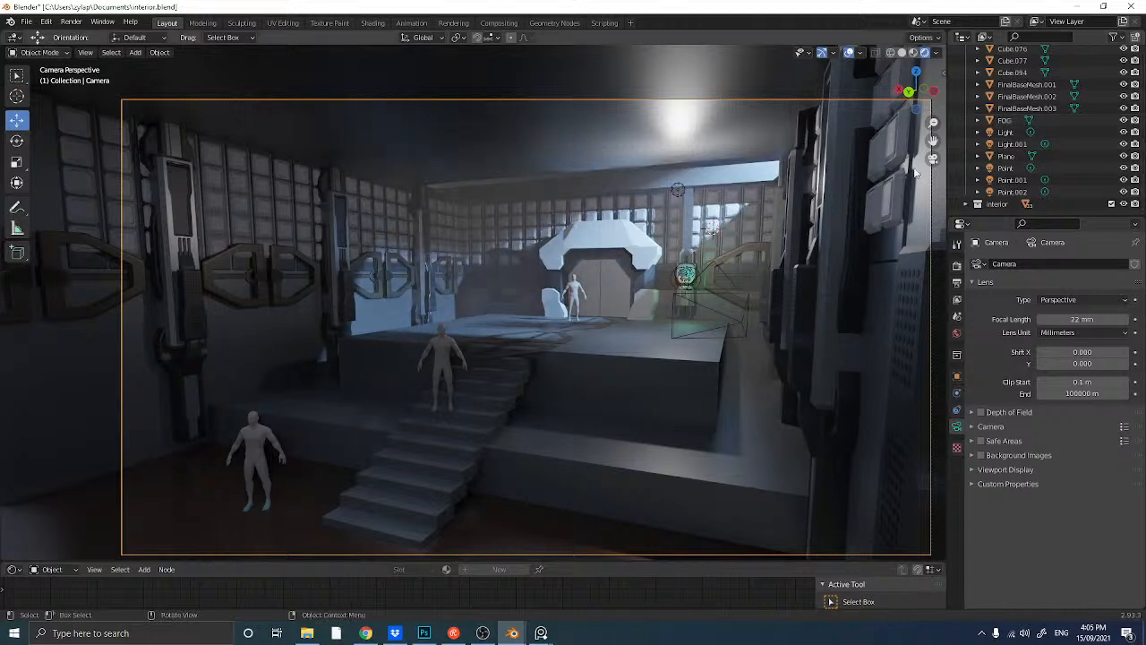
- Hide the viewport overlays and enable Use Curves in the render's Color Management settings
left_click(849, 53)
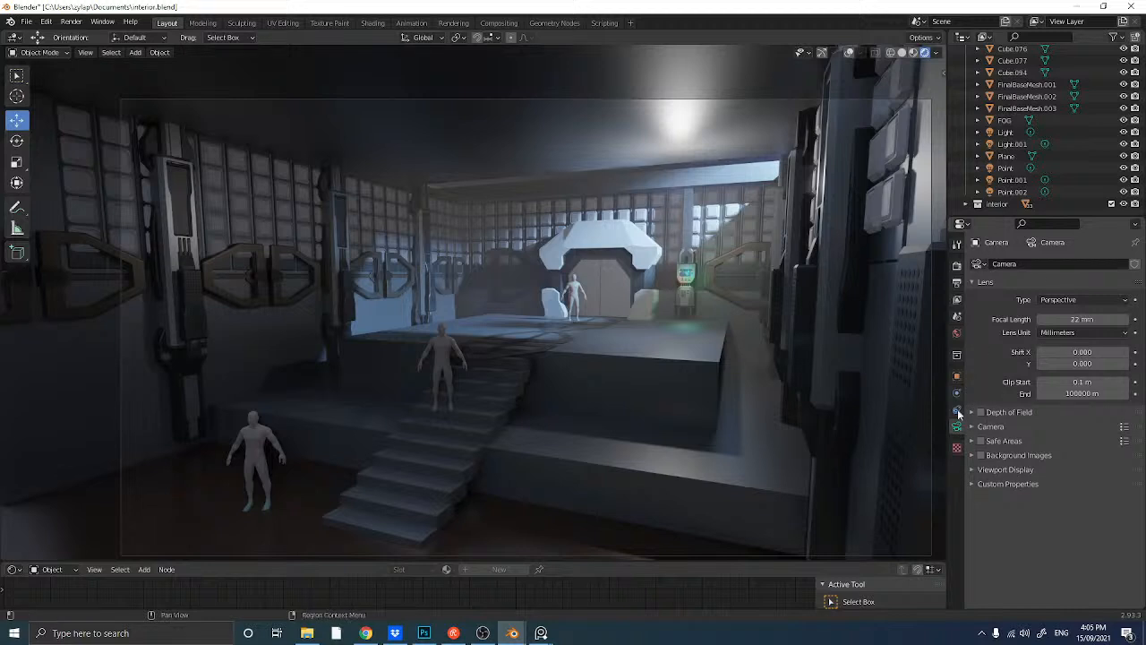
left_click(958, 266)
scroll(1030, 403, "down", 10)
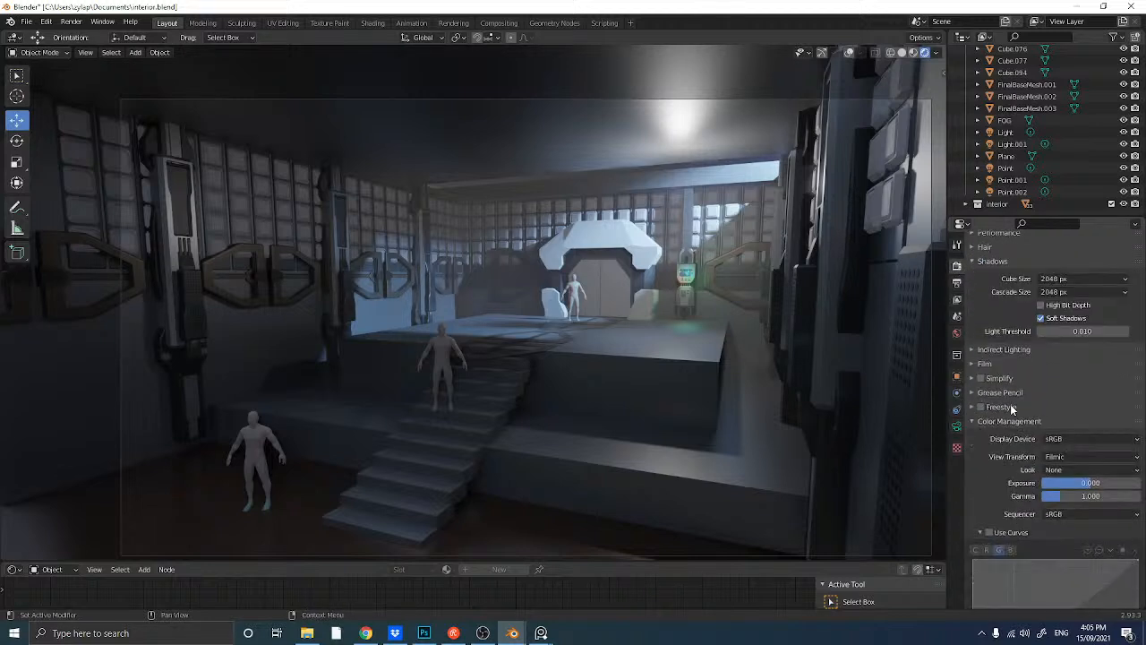
left_click(987, 401)
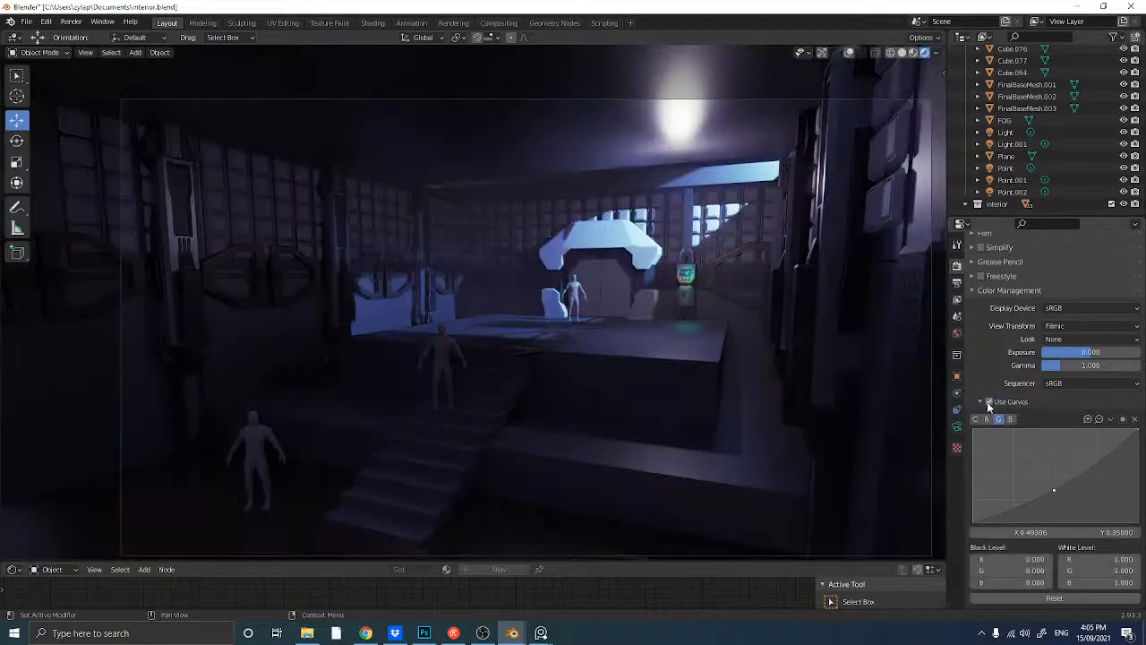